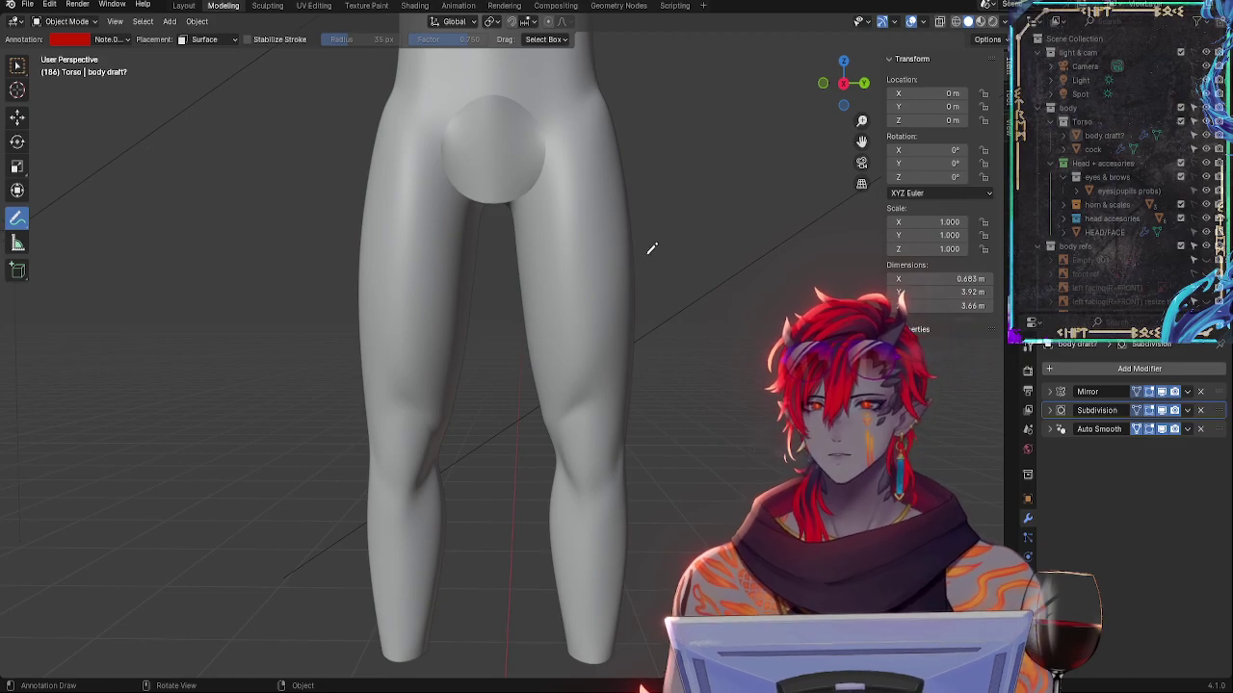
- Hide the groin object under Torso in the Outliner, leaving only the smoothed base body visible
{"action": "middle_click_drag", "start_coordinate": [652, 248], "coordinate": [652, 336]}
{"action": "left_click_drag", "start_coordinate": [639, 318], "coordinate": [563, 435], "text": "alt+shift"}
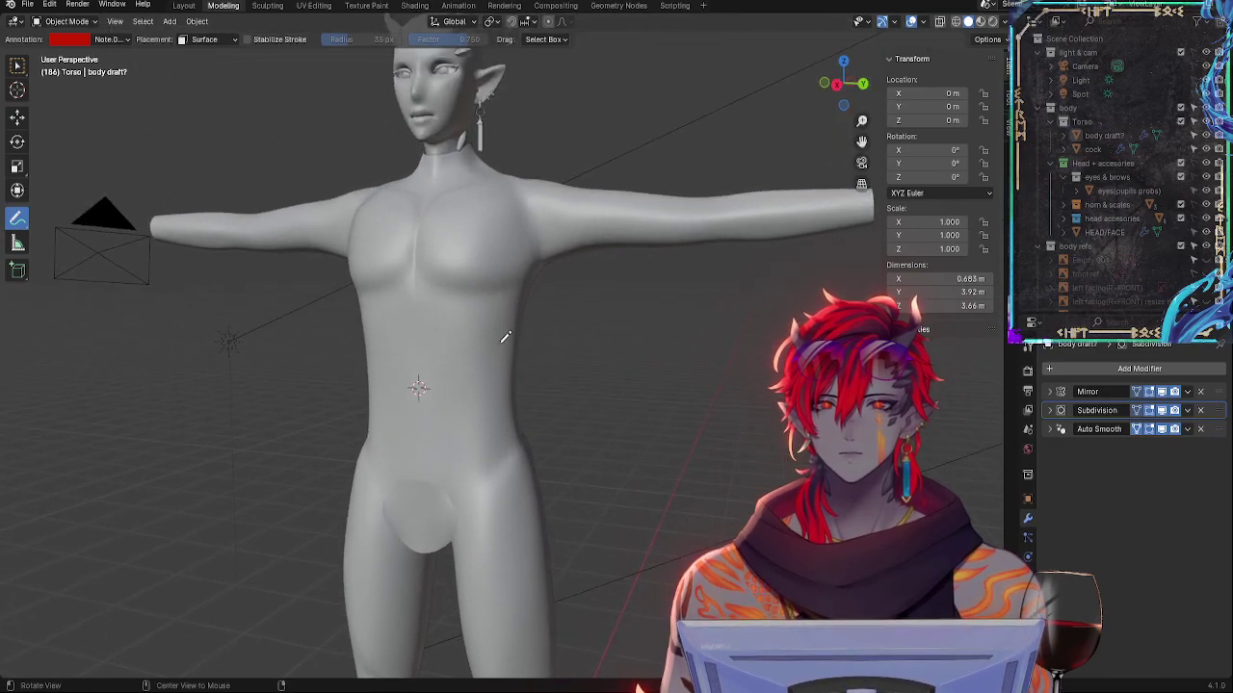
{"action": "left_click_drag", "start_coordinate": [505, 331], "coordinate": [560, 329], "text": "alt"}
{"action": "middle_click_drag", "start_coordinate": [559, 330], "coordinate": [559, 316]}
{"action": "middle_click_drag", "start_coordinate": [549, 322], "coordinate": [627, 419], "text": "shift"}
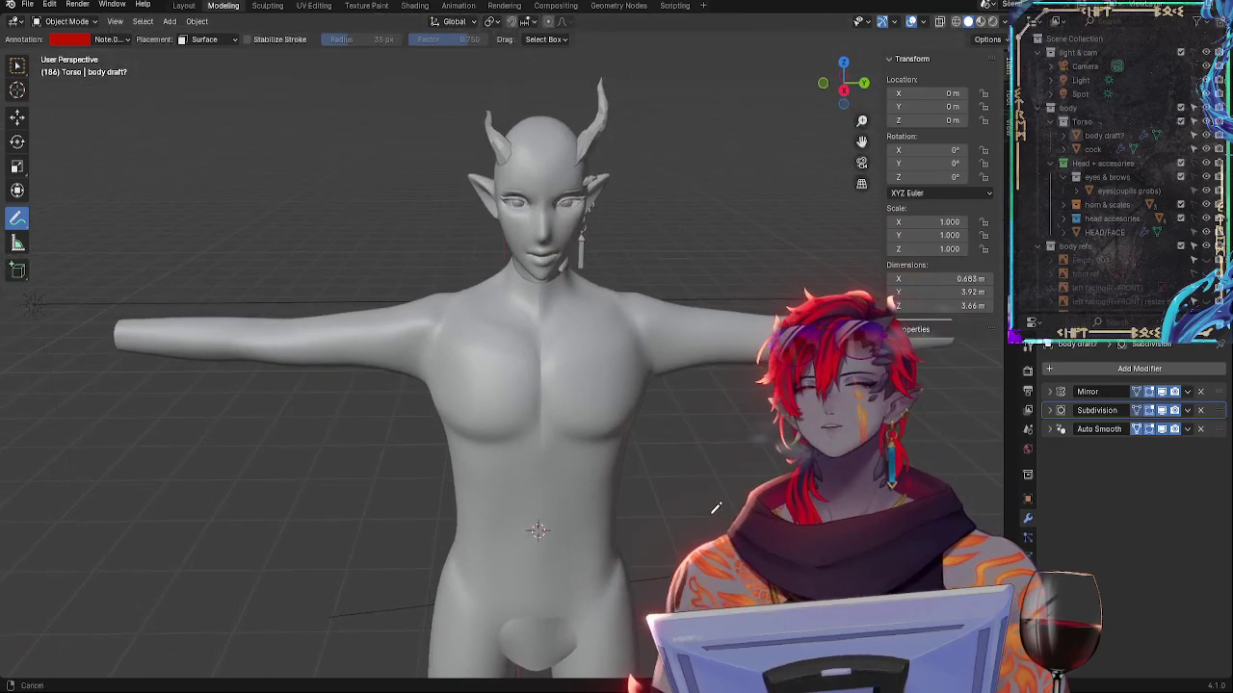
{"action": "middle_click_drag", "start_coordinate": [715, 507], "coordinate": [496, 445], "text": "ctrl"}
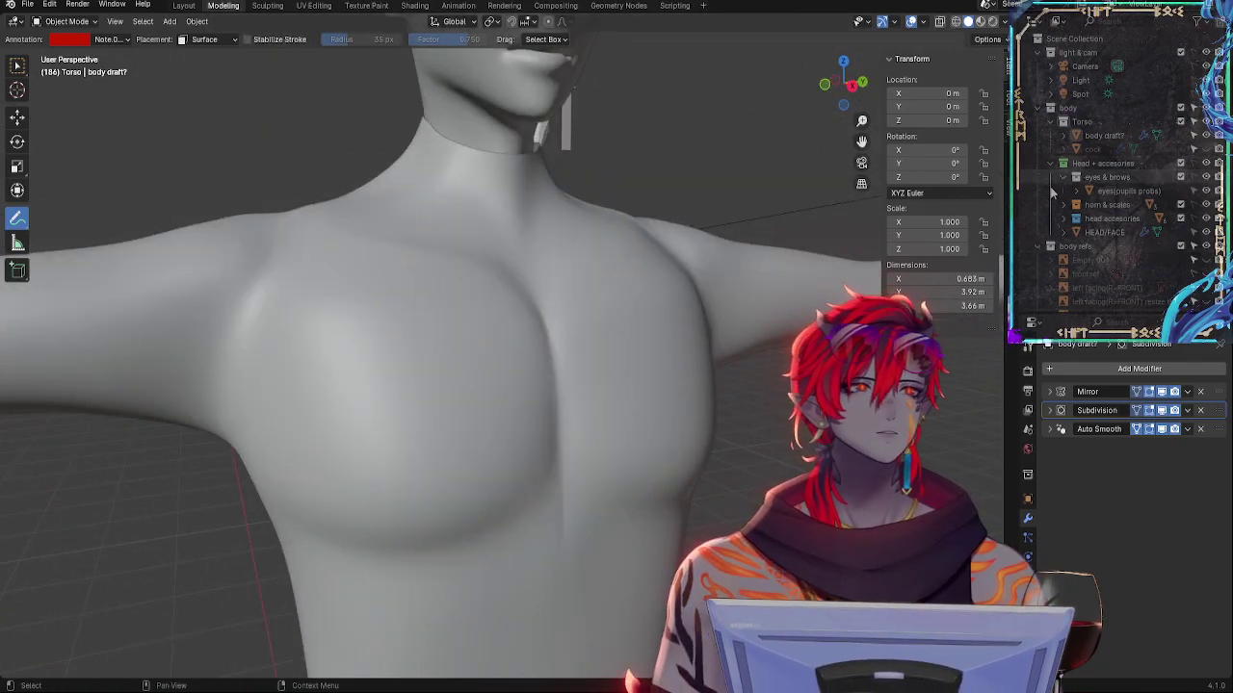
{"action": "left_click", "coordinate": [1206, 150]}
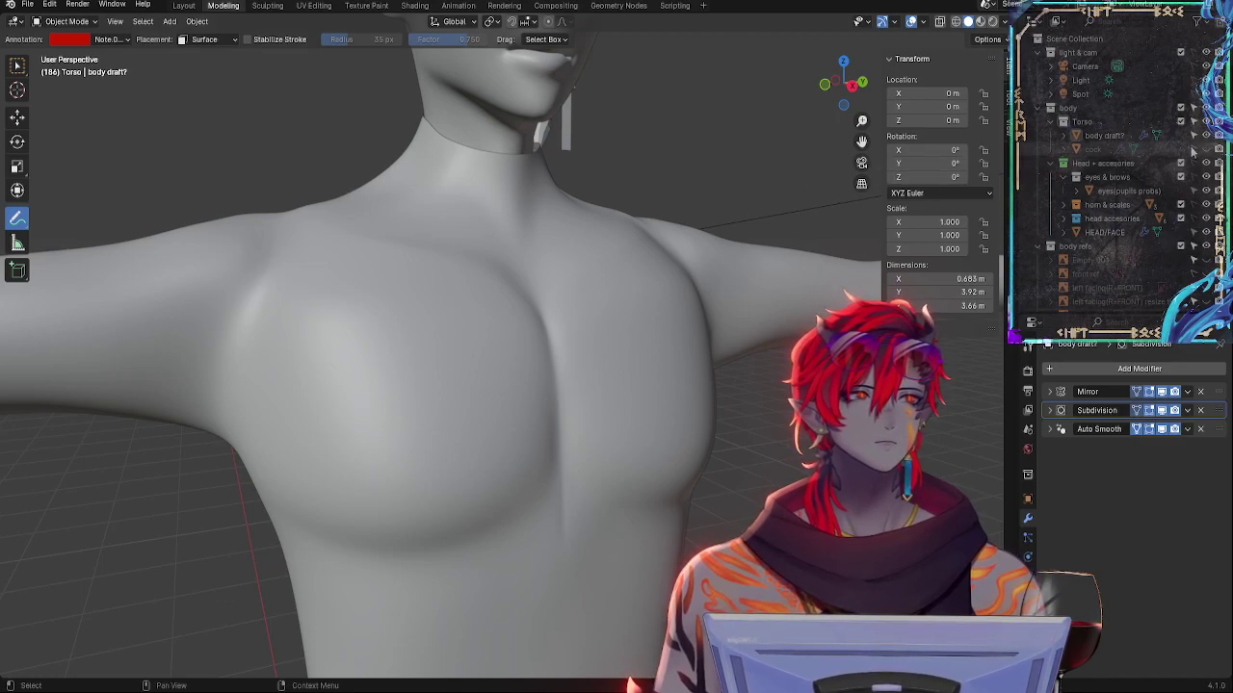
{"action": "middle_click_drag", "start_coordinate": [699, 144], "coordinate": [396, 477]}
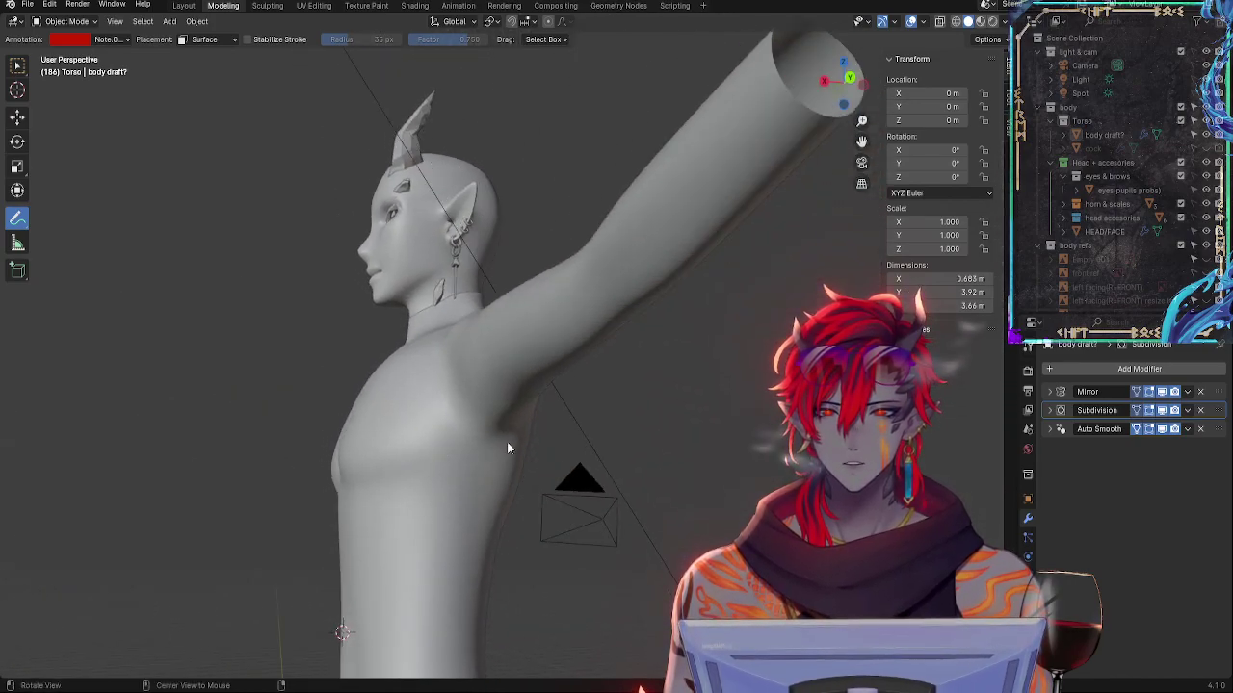
{"action": "mouse_move", "coordinate": [507, 448]}
{"action": "middle_mouse_down"}
{"action": "mouse_move", "coordinate": [462, 467]}
{"action": "mouse_move", "coordinate": [415, 441]}
{"action": "mouse_move", "coordinate": [483, 455]}
{"action": "mouse_move", "coordinate": [563, 501]}
{"action": "mouse_move", "coordinate": [587, 383]}
{"action": "mouse_move", "coordinate": [622, 418]}
{"action": "mouse_move", "coordinate": [443, 419]}
{"action": "mouse_move", "coordinate": [498, 427]}
{"action": "mouse_move", "coordinate": [485, 410]}
{"action": "mouse_move", "coordinate": [569, 414]}
{"action": "mouse_move", "coordinate": [566, 361]}
{"action": "mouse_move", "coordinate": [628, 353]}
{"action": "mouse_move", "coordinate": [653, 313]}
{"action": "mouse_move", "coordinate": [600, 352]}
{"action": "middle_mouse_up"}
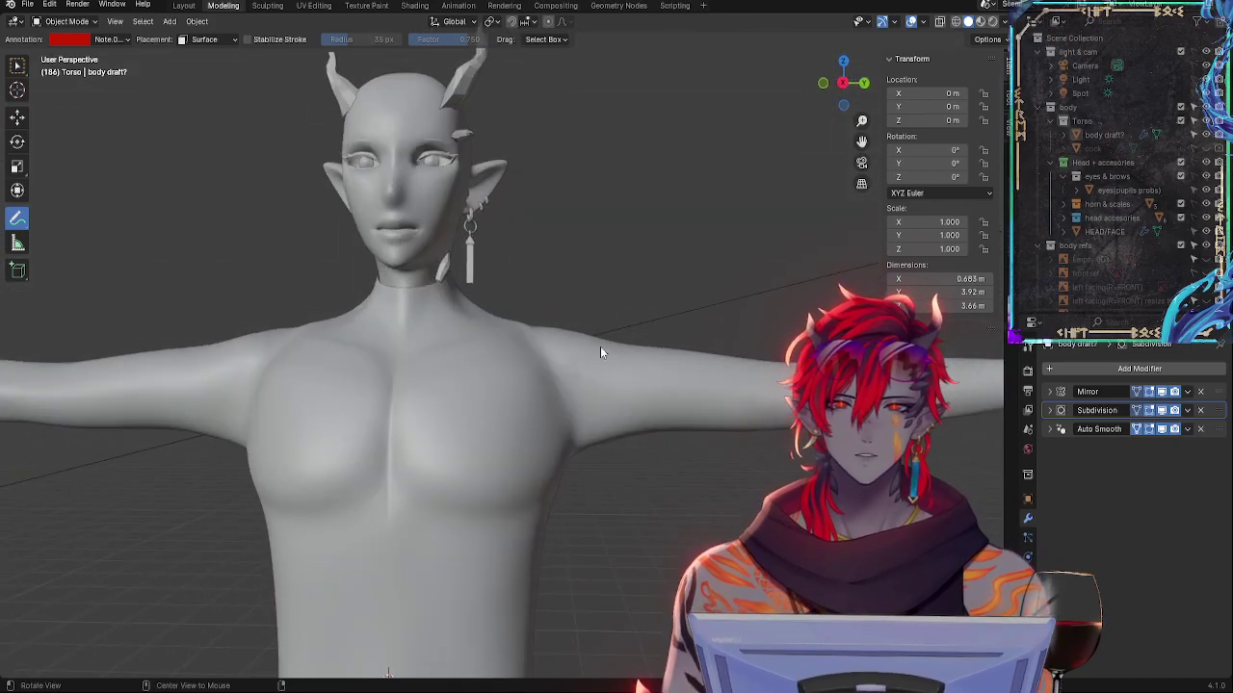
{"action": "middle_click_drag", "start_coordinate": [493, 474], "coordinate": [686, 367], "text": "shift"}
{"action": "mouse_move", "coordinate": [778, 397]}
{"action": "middle_mouse_down", "text": "shift"}
{"action": "mouse_move", "coordinate": [659, 382]}
{"action": "mouse_move", "coordinate": [752, 318]}
{"action": "mouse_move", "coordinate": [675, 210]}
{"action": "mouse_move", "coordinate": [633, 262]}
{"action": "mouse_move", "coordinate": [568, 210]}
{"action": "mouse_move", "coordinate": [527, 232]}
{"action": "mouse_move", "coordinate": [289, 241]}
{"action": "mouse_move", "coordinate": [369, 245]}
{"action": "mouse_move", "coordinate": [467, 347]}
{"action": "mouse_move", "coordinate": [462, 453]}
{"action": "mouse_move", "coordinate": [456, 439]}
{"action": "middle_mouse_up", "text": "shift"}
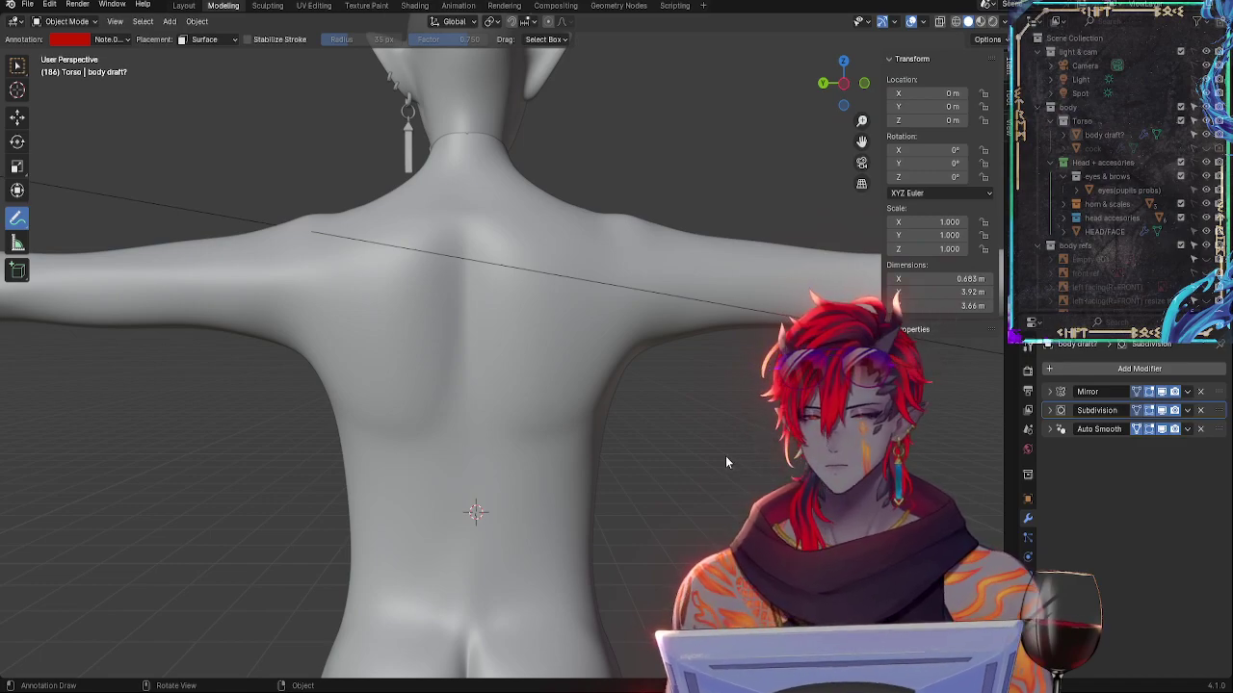
{"action": "mouse_move", "coordinate": [756, 450]}
{"action": "left_mouse_down", "text": "alt"}
{"action": "mouse_move", "coordinate": [744, 451]}
{"action": "mouse_move", "coordinate": [756, 452]}
{"action": "left_mouse_up", "text": "alt"}
{"action": "left_click_drag", "start_coordinate": [737, 484], "coordinate": [720, 430], "text": "alt+shift"}
{"action": "middle_click_drag", "start_coordinate": [718, 436], "coordinate": [472, 414]}
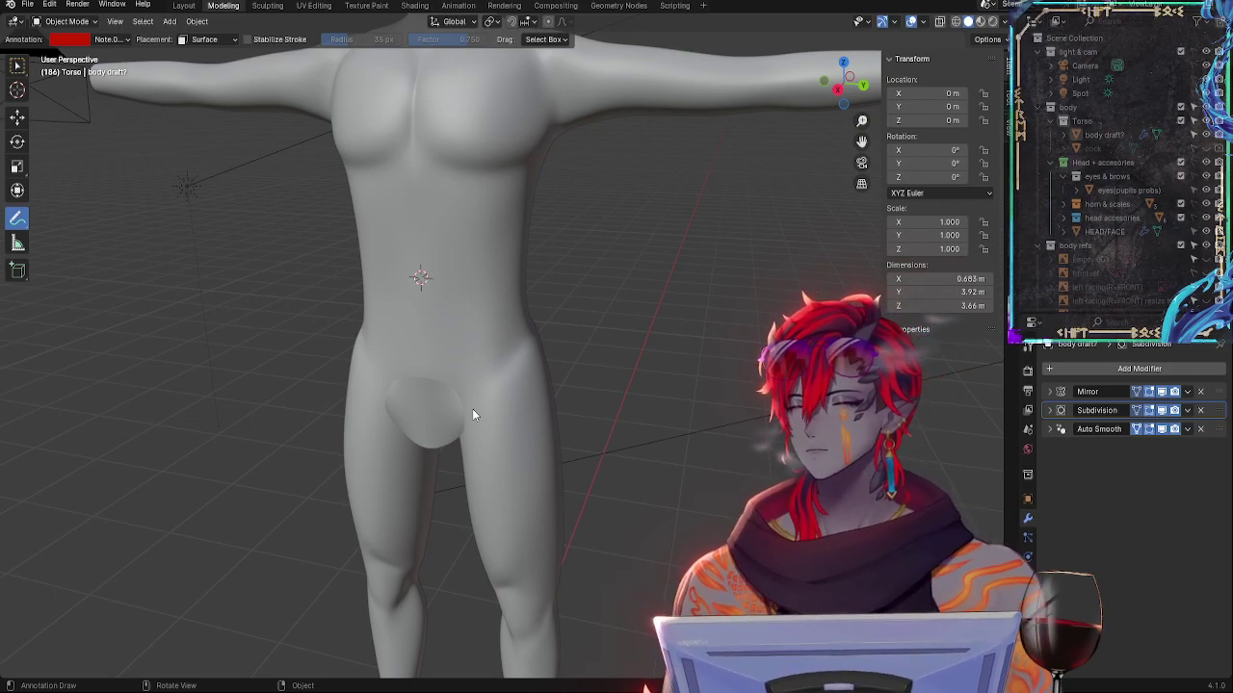
{"action": "middle_click_drag", "start_coordinate": [609, 528], "coordinate": [783, 438]}
{"action": "left_click_drag", "start_coordinate": [783, 443], "coordinate": [651, 286], "text": "alt+shift"}
{"action": "left_click_drag", "start_coordinate": [717, 448], "coordinate": [680, 245], "text": "alt+shift"}
{"action": "left_click_drag", "start_coordinate": [636, 322], "coordinate": [708, 329], "text": "alt"}
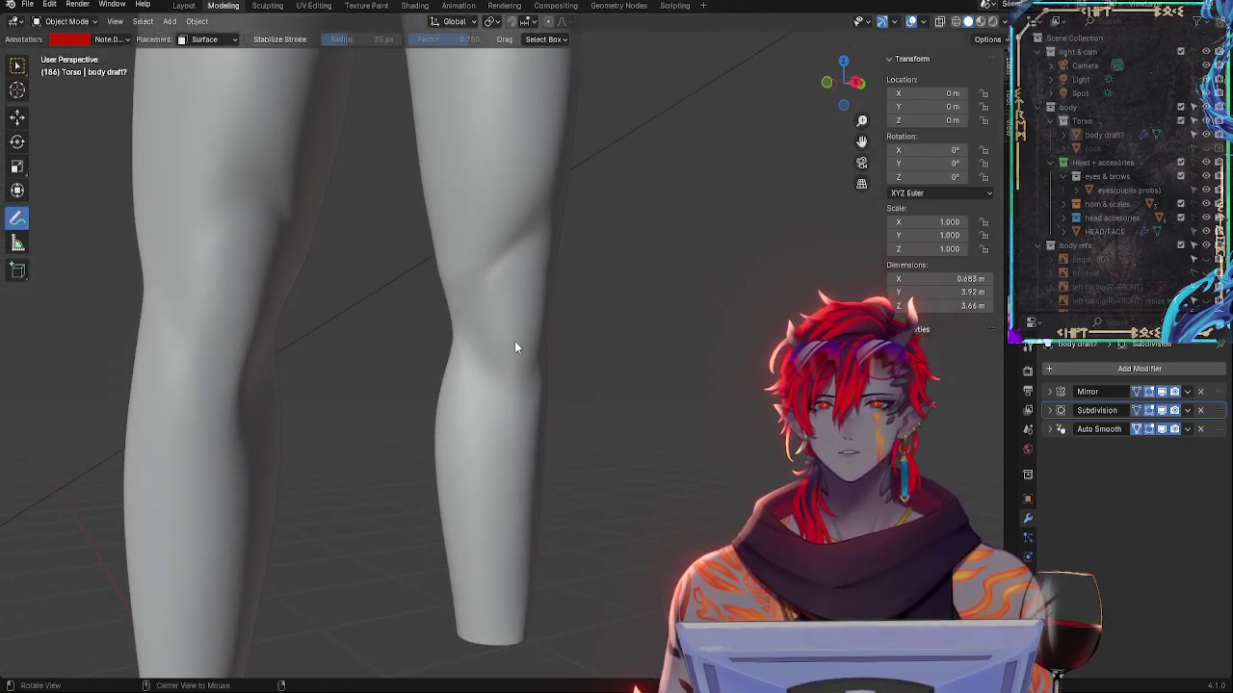
{"action": "left_click_drag", "start_coordinate": [563, 343], "coordinate": [505, 338], "text": "alt"}
{"action": "middle_click_drag", "start_coordinate": [506, 343], "coordinate": [630, 329]}
{"action": "left_click_drag", "start_coordinate": [630, 322], "coordinate": [587, 376], "text": "alt"}
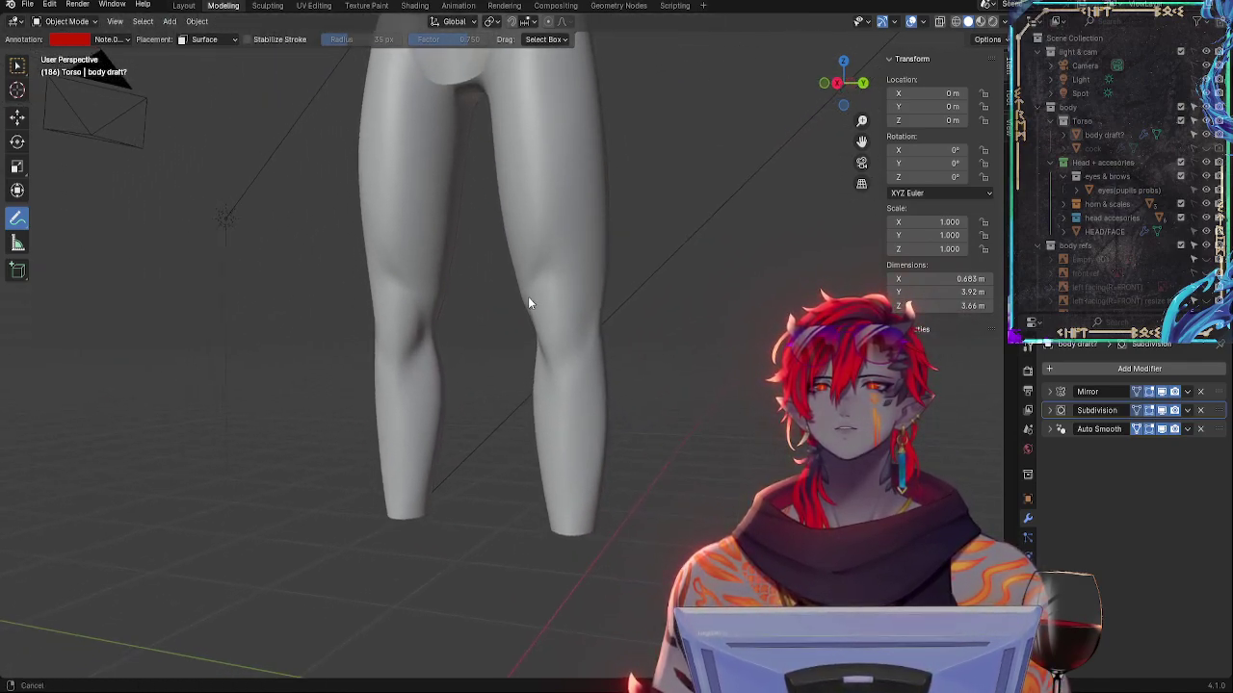
{"action": "left_click_drag", "start_coordinate": [528, 297], "coordinate": [493, 530], "text": "alt+shift"}
{"action": "mouse_move", "coordinate": [493, 536]}
{"action": "middle_mouse_down", "text": "ctrl"}
{"action": "mouse_move", "coordinate": [517, 520]}
{"action": "mouse_move", "coordinate": [515, 530]}
{"action": "middle_mouse_up", "text": "ctrl"}
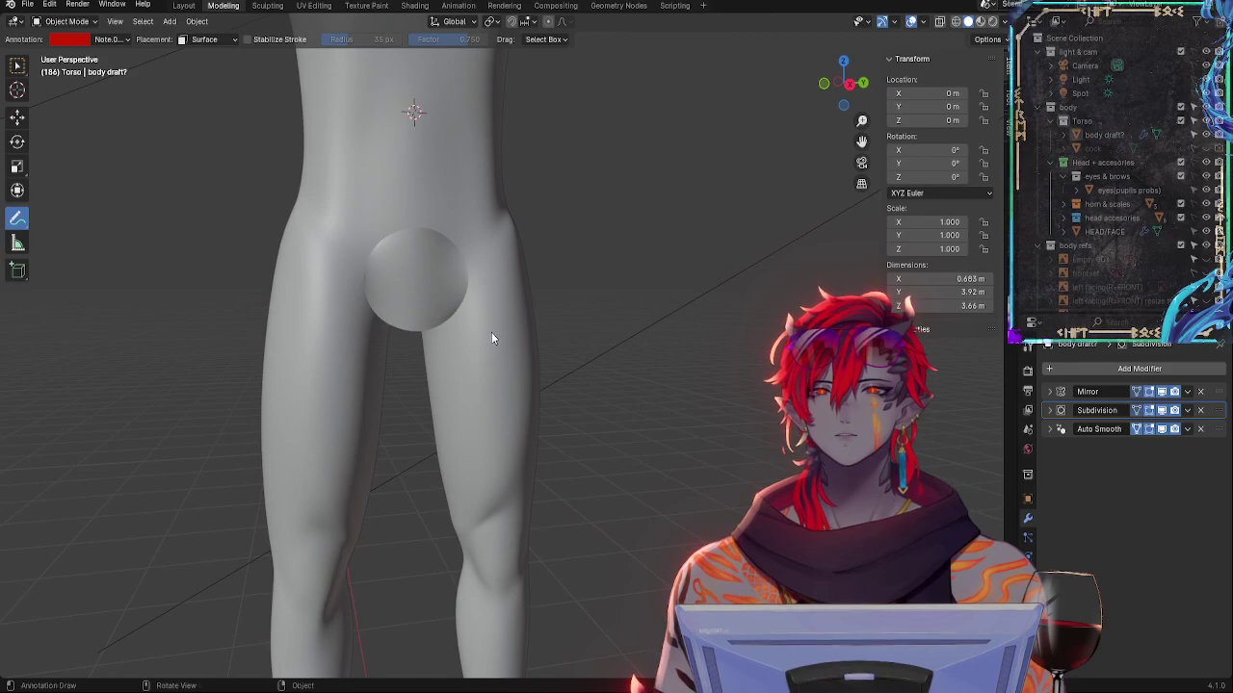
{"action": "middle_click_drag", "start_coordinate": [596, 452], "coordinate": [570, 387]}
{"action": "left_click_drag", "start_coordinate": [536, 304], "coordinate": [525, 489], "text": "alt+shift"}
{"action": "middle_click_drag", "start_coordinate": [524, 493], "coordinate": [550, 581], "text": "ctrl"}
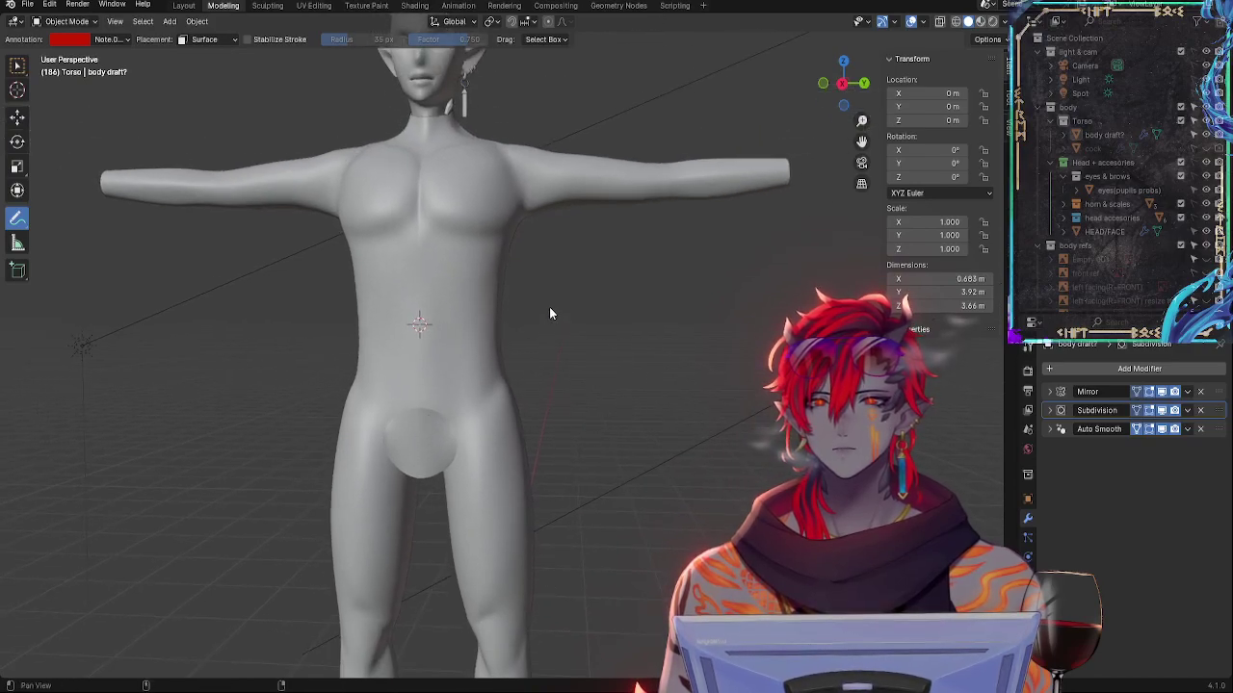
{"action": "middle_click_drag", "start_coordinate": [550, 308], "coordinate": [301, 517], "text": "ctrl"}
{"action": "middle_click_drag", "start_coordinate": [387, 471], "coordinate": [636, 453]}
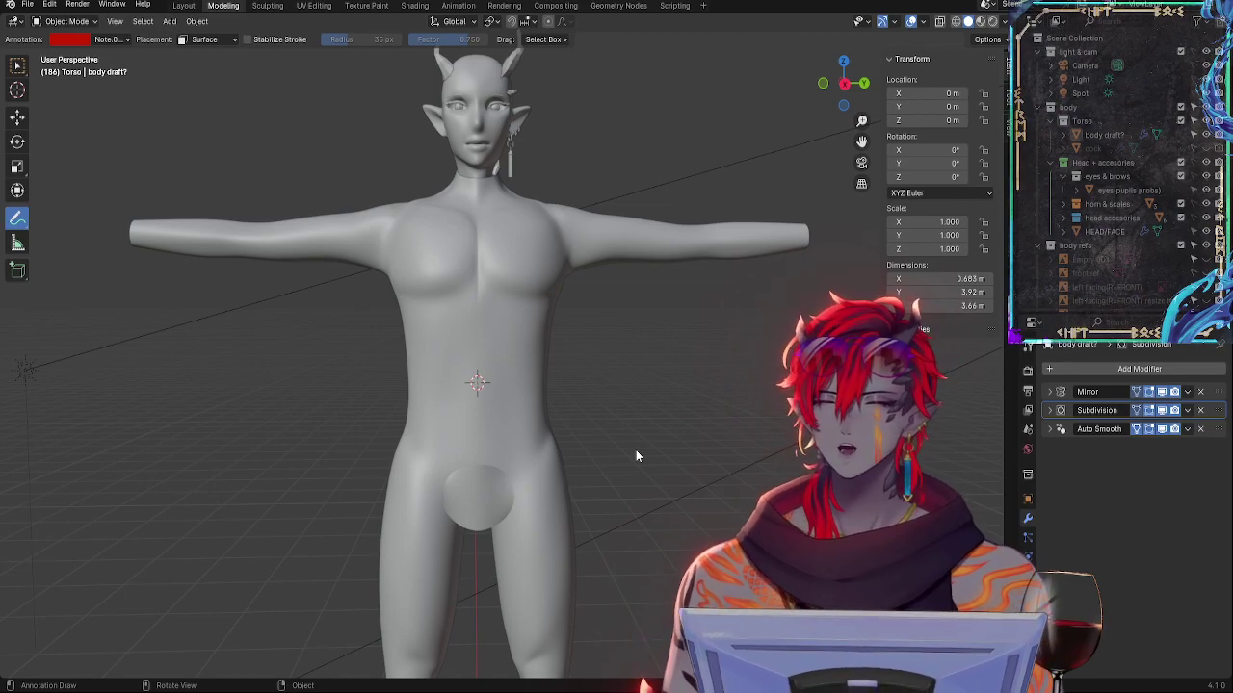
{"action": "middle_click_drag", "start_coordinate": [679, 464], "coordinate": [109, 448]}
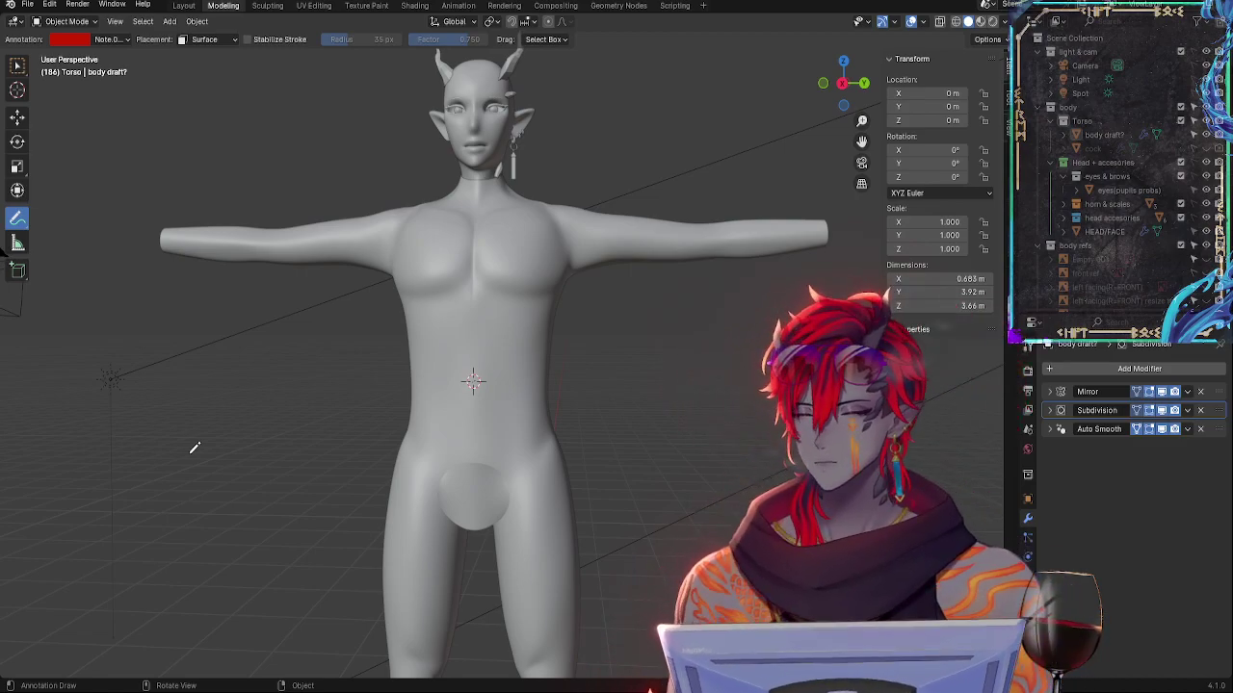
{"action": "mouse_move", "coordinate": [696, 400]}
{"action": "middle_mouse_down"}
{"action": "mouse_move", "coordinate": [643, 411]}
{"action": "mouse_move", "coordinate": [693, 401]}
{"action": "middle_mouse_up"}
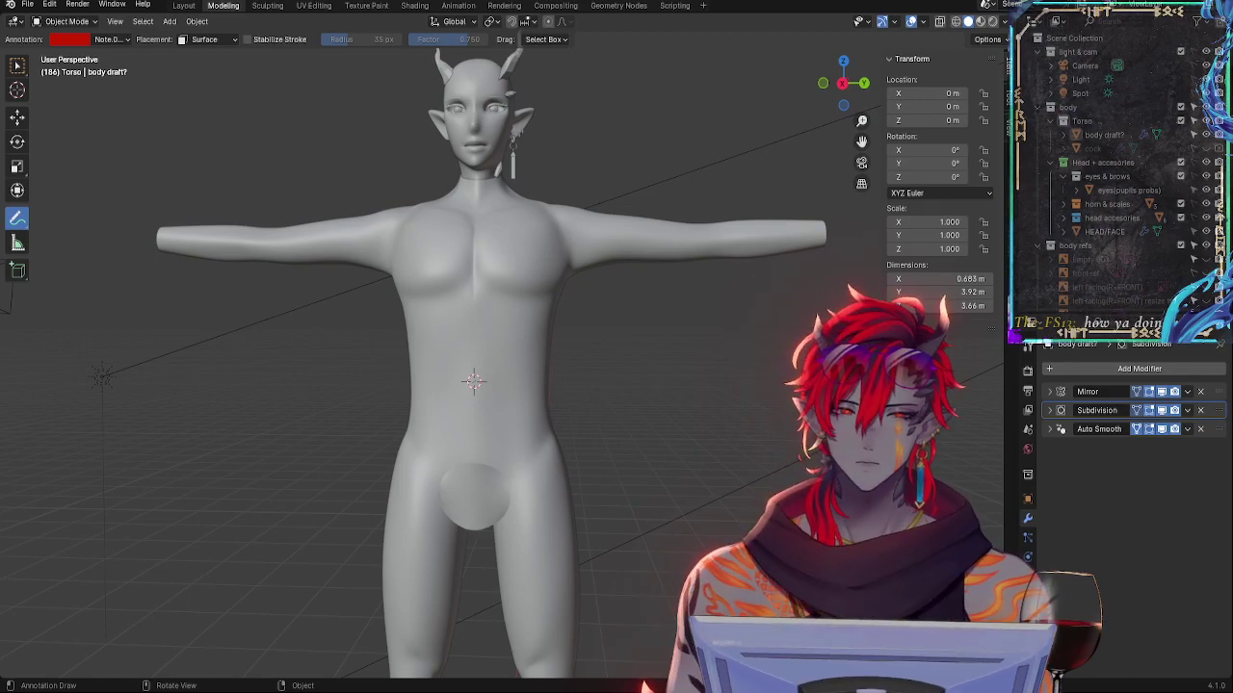
{"action": "middle_click_drag", "start_coordinate": [923, 329], "coordinate": [517, 352]}
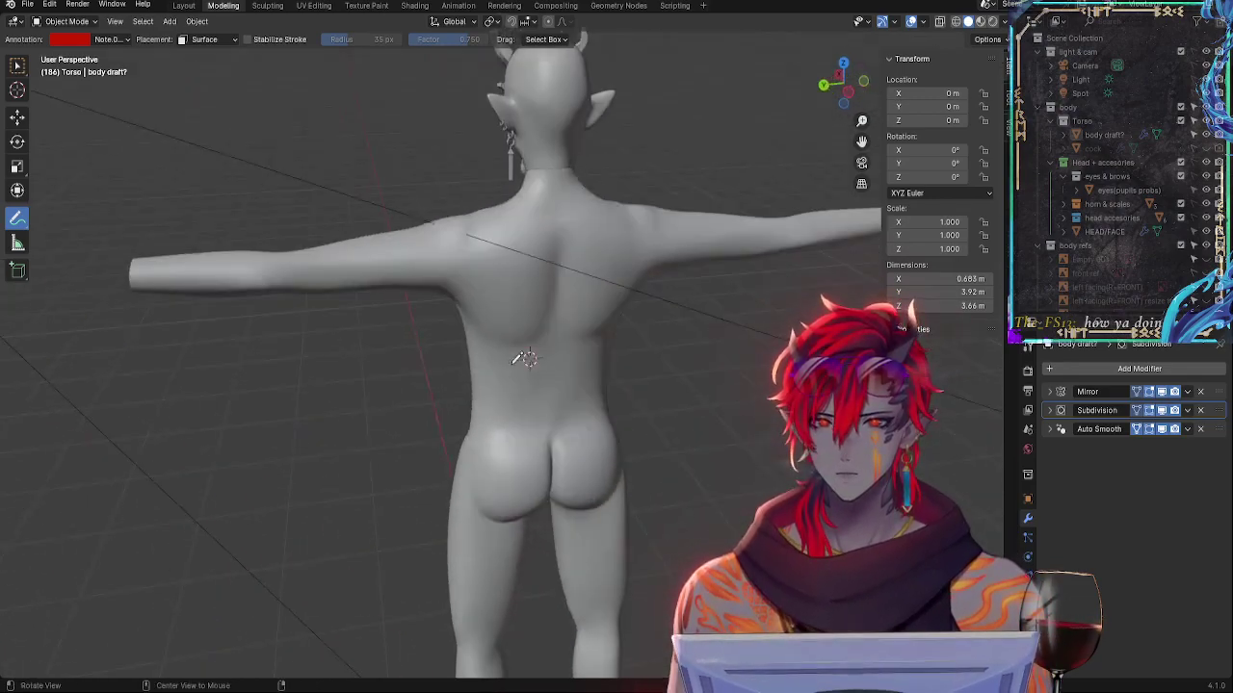
{"action": "scroll", "coordinate": [575, 270], "scroll_direction": "up", "scroll_amount": 3}
{"action": "middle_click_drag", "start_coordinate": [575, 271], "coordinate": [786, 267]}
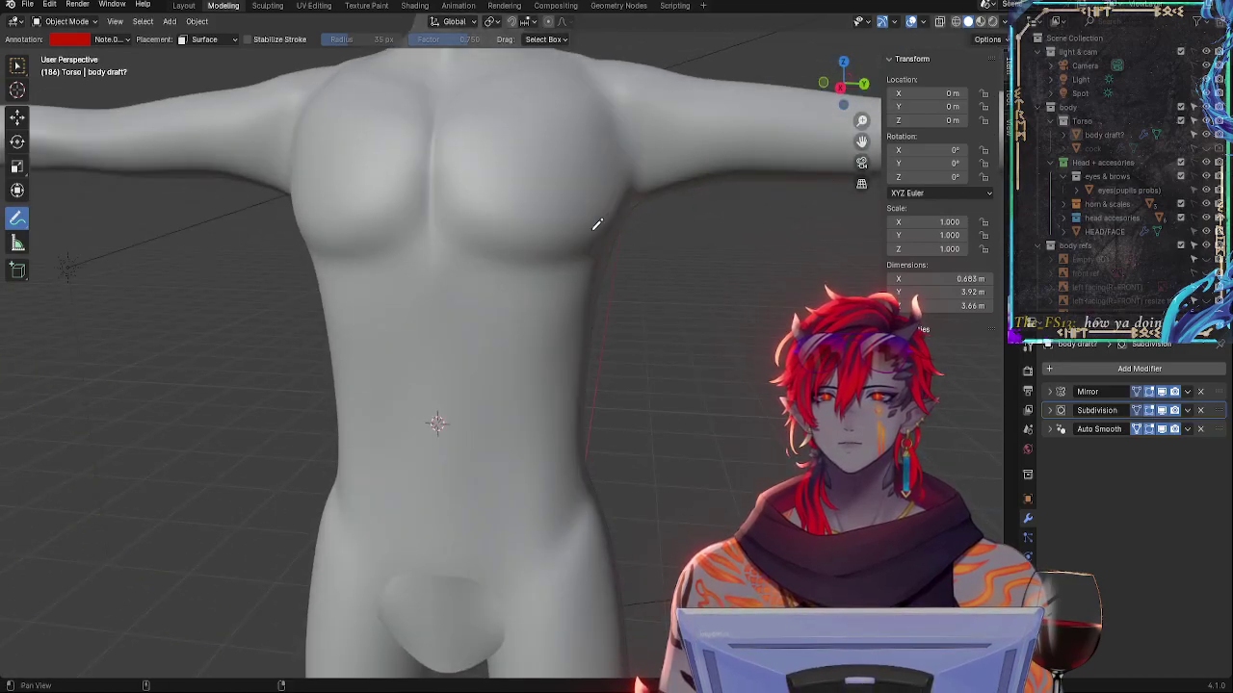
{"action": "middle_click_drag", "start_coordinate": [595, 223], "coordinate": [567, 352], "text": "shift"}
{"action": "middle_click_drag", "start_coordinate": [610, 407], "coordinate": [430, 324], "text": "ctrl"}
{"action": "left_click_drag", "start_coordinate": [430, 324], "coordinate": [446, 73], "text": "alt"}
{"action": "left_click_drag", "start_coordinate": [446, 72], "coordinate": [490, 164], "text": "ctrl+alt"}
{"action": "left_click_drag", "start_coordinate": [544, 419], "coordinate": [595, 382], "text": "alt"}
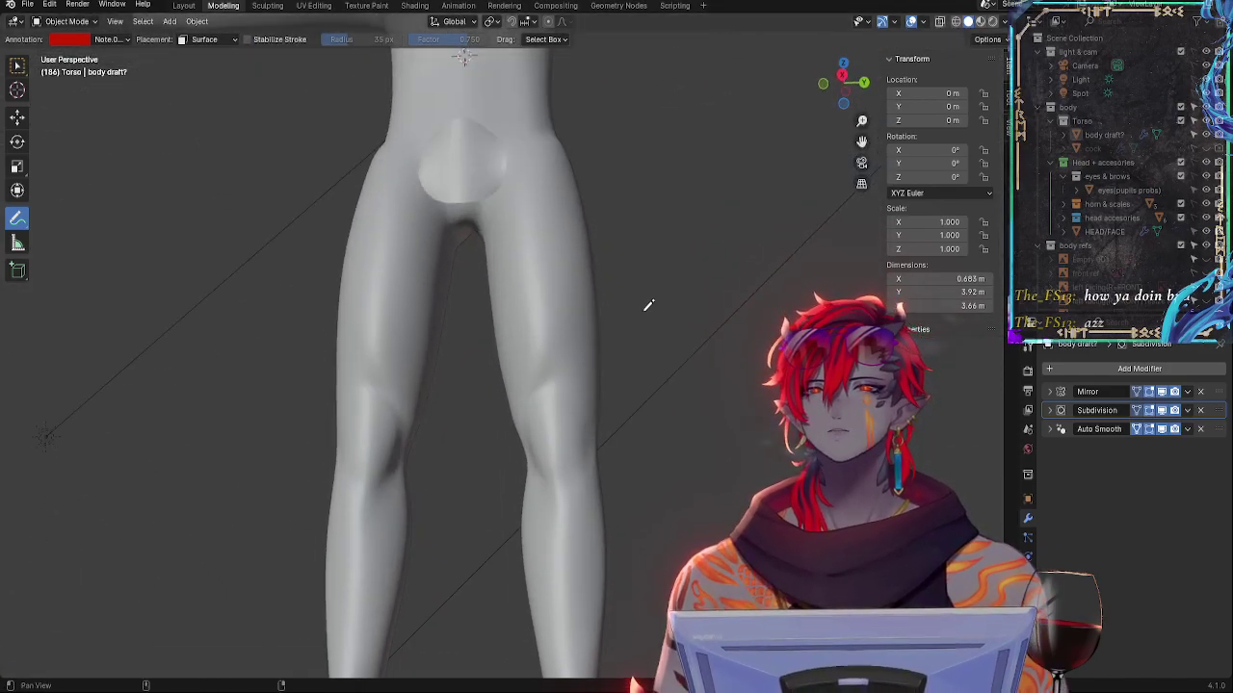
{"action": "scroll", "coordinate": [594, 425], "scroll_direction": "down", "scroll_amount": 3}
{"action": "scroll", "coordinate": [578, 482], "scroll_direction": "up", "scroll_amount": 3}
{"action": "middle_click_drag", "start_coordinate": [626, 326], "coordinate": [569, 446]}
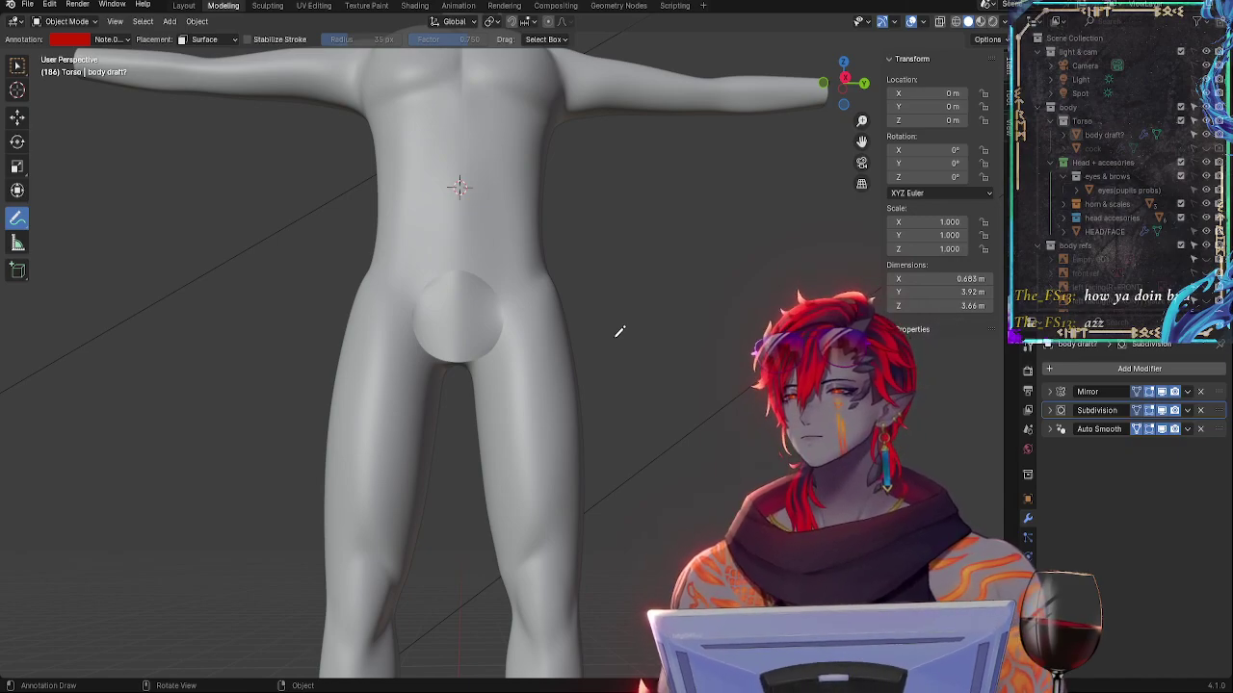
{"action": "middle_click_drag", "start_coordinate": [613, 329], "coordinate": [642, 316], "text": "shift"}
{"action": "left_click_drag", "start_coordinate": [641, 316], "coordinate": [624, 358], "text": "alt+shift"}
{"action": "middle_click_drag", "start_coordinate": [624, 358], "coordinate": [622, 432], "text": "shift"}
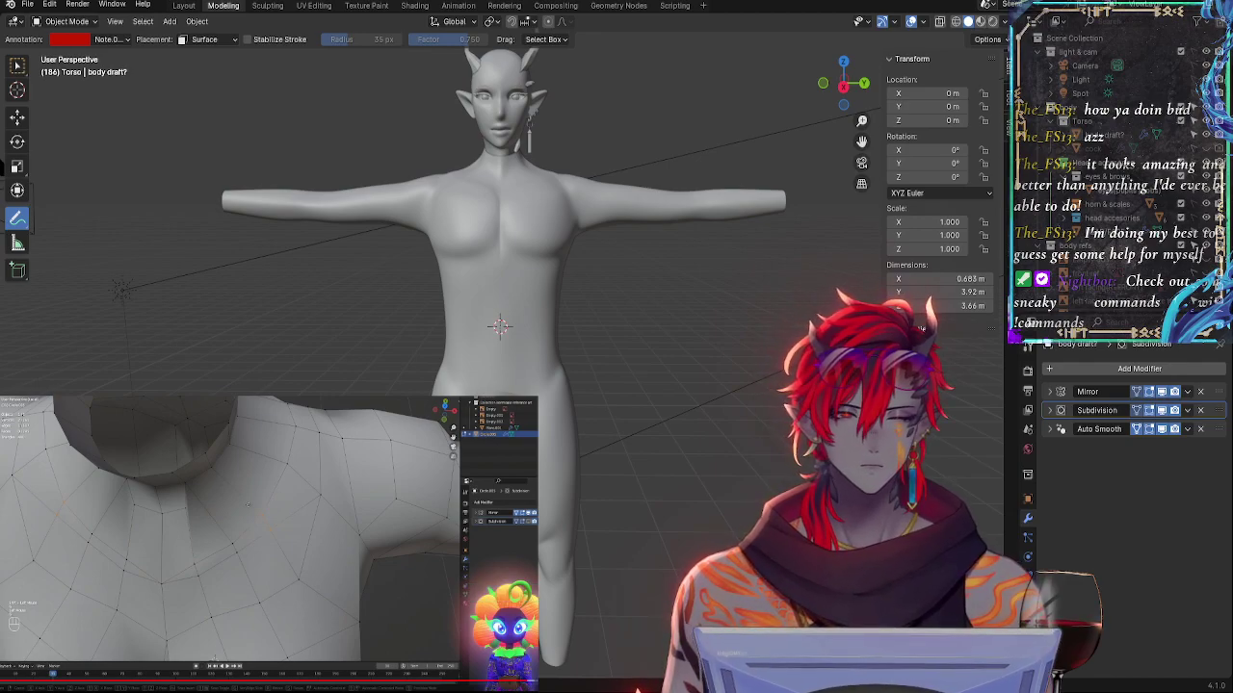
{"action": "middle_click_drag", "start_coordinate": [741, 501], "coordinate": [613, 452]}
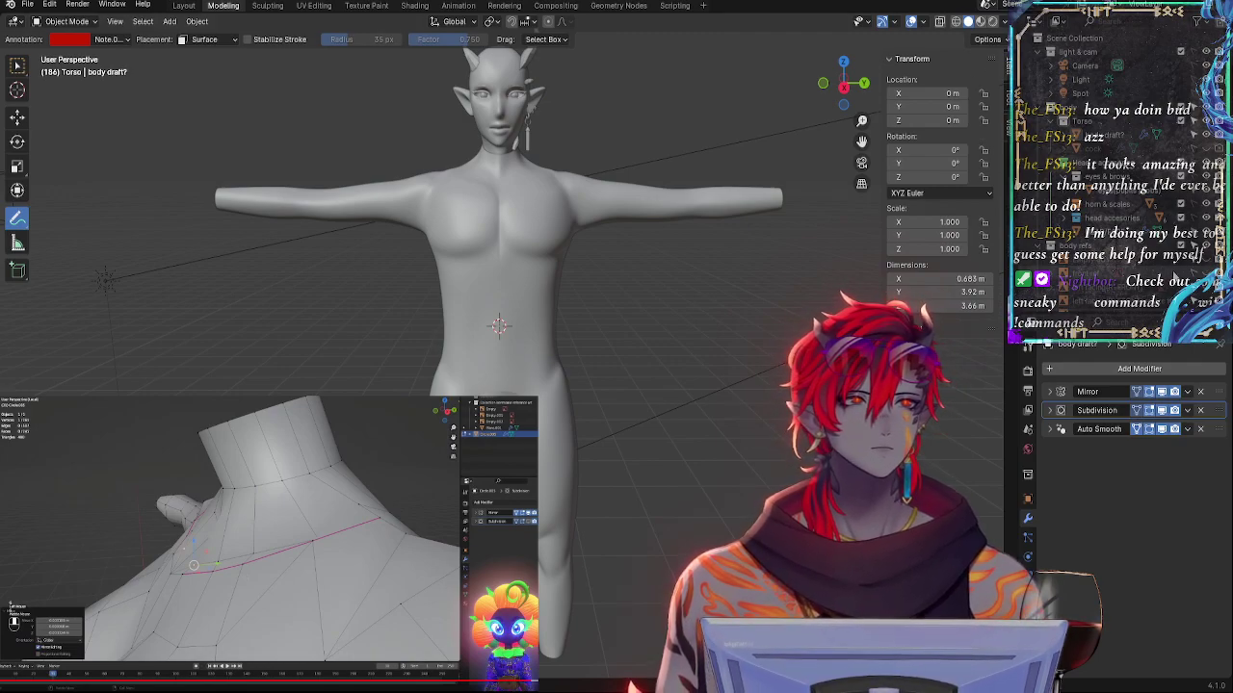
{"action": "left_click", "coordinate": [1205, 260]}
{"action": "left_click", "coordinate": [1206, 260]}
{"action": "left_click", "coordinate": [1206, 260]}
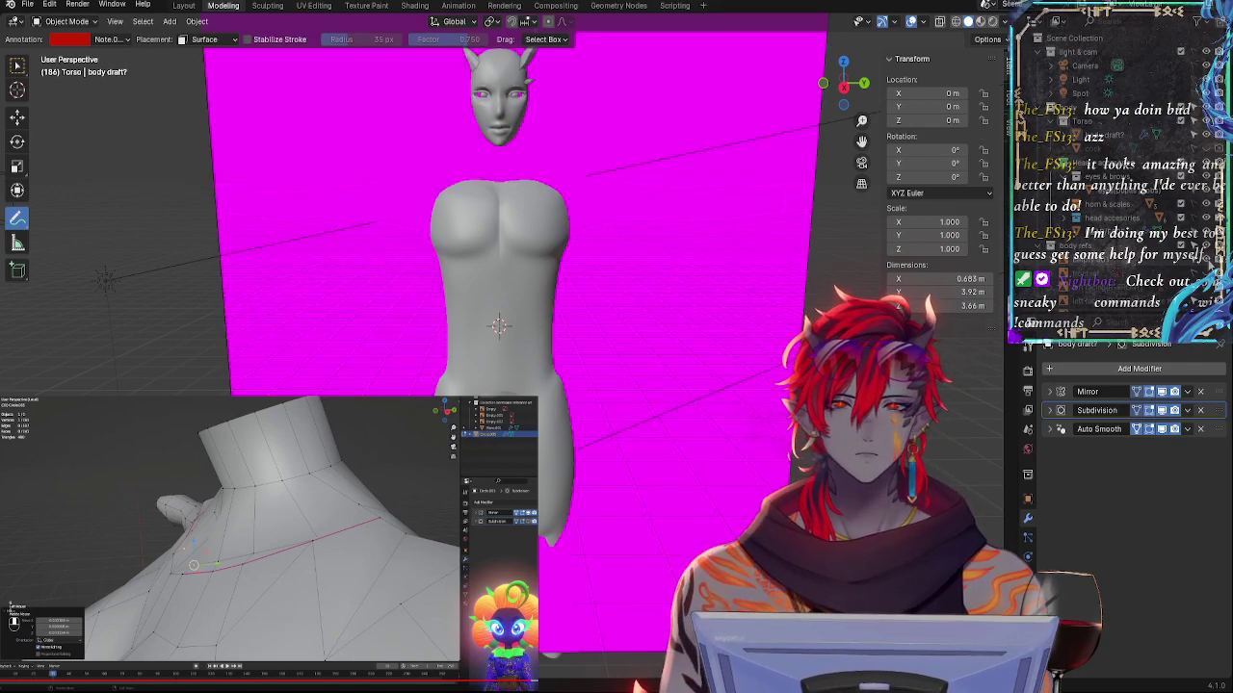
{"action": "left_click", "coordinate": [844, 87]}
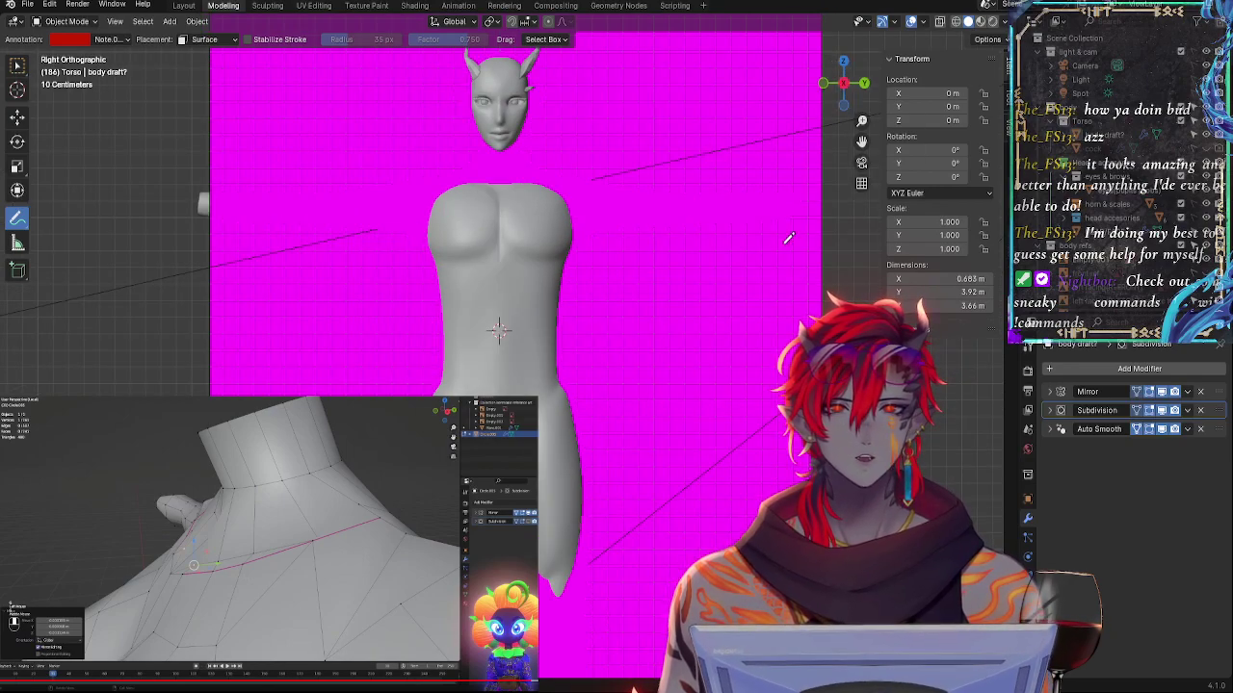
{"action": "left_click", "coordinate": [1141, 261]}
{"action": "left_click", "coordinate": [1209, 261]}
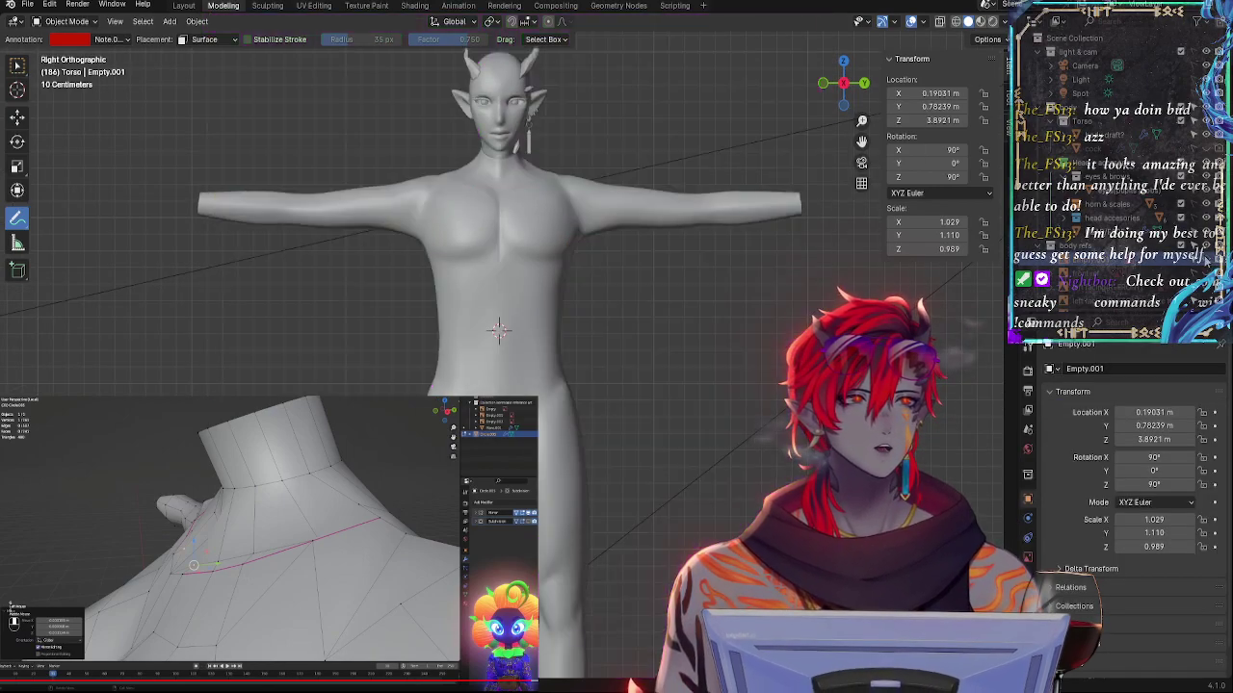
{"action": "left_click", "coordinate": [1209, 261]}
{"action": "left_click", "coordinate": [1206, 260]}
{"action": "left_click", "coordinate": [1205, 260]}
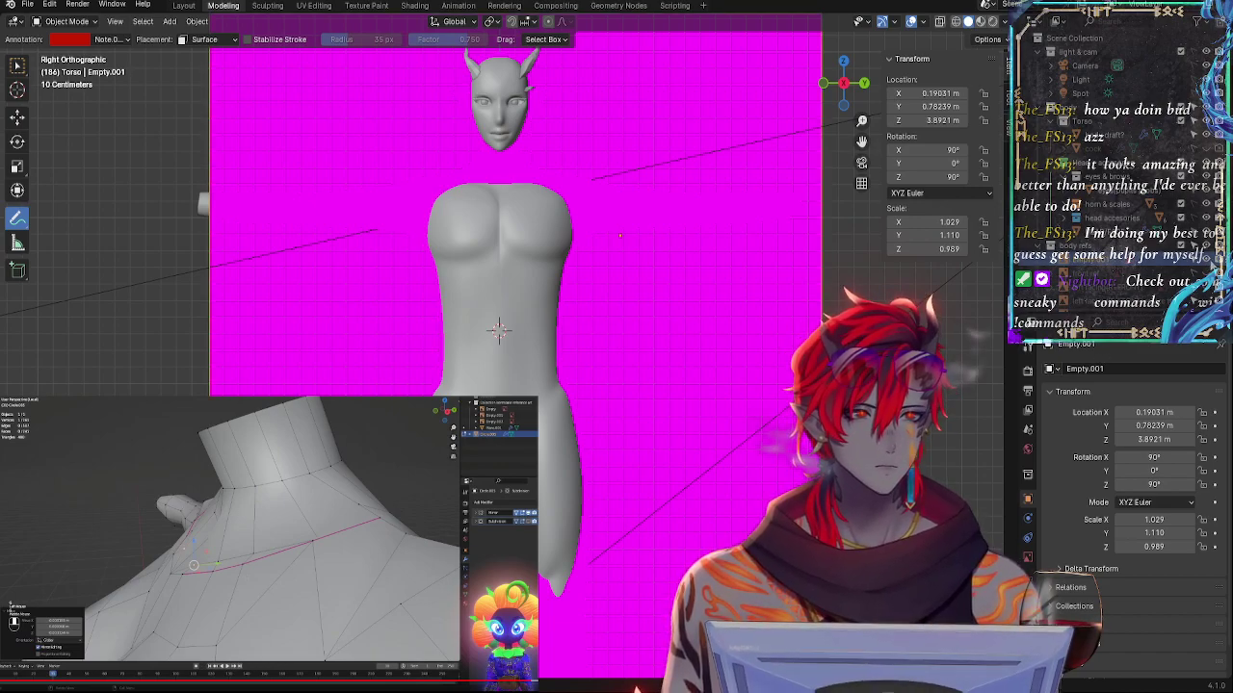
{"action": "left_click", "coordinate": [1206, 260]}
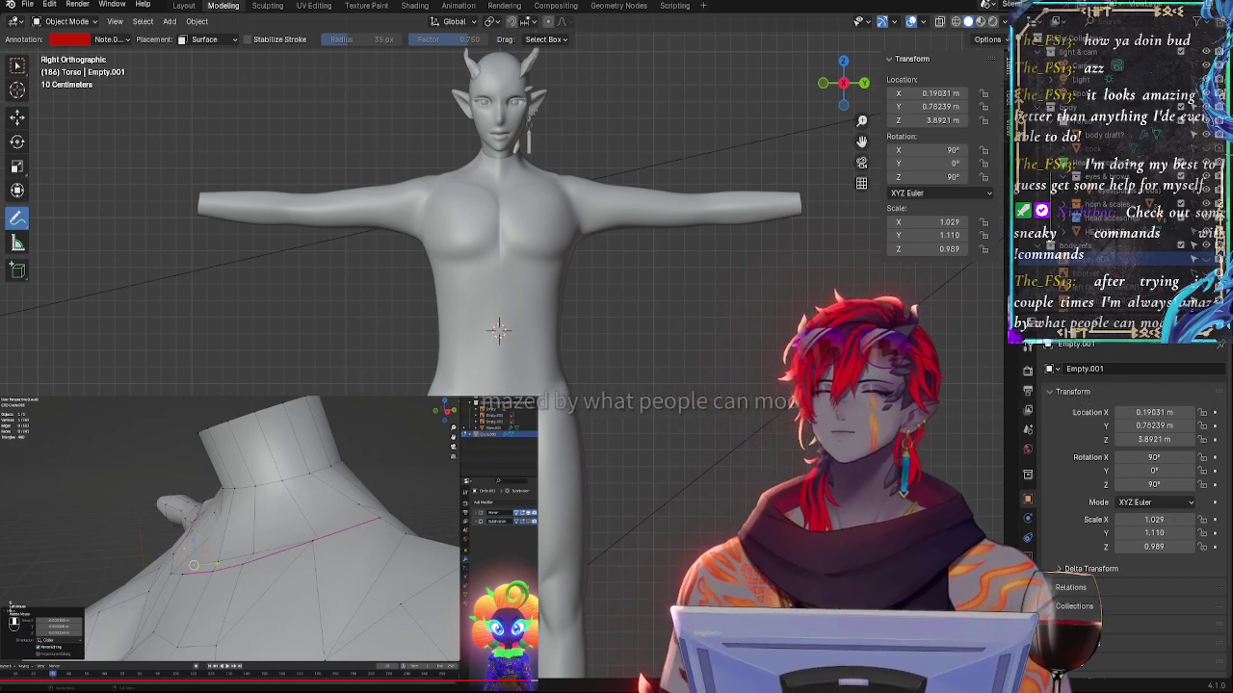
{"action": "middle_click_drag", "start_coordinate": [695, 319], "coordinate": [281, 419]}
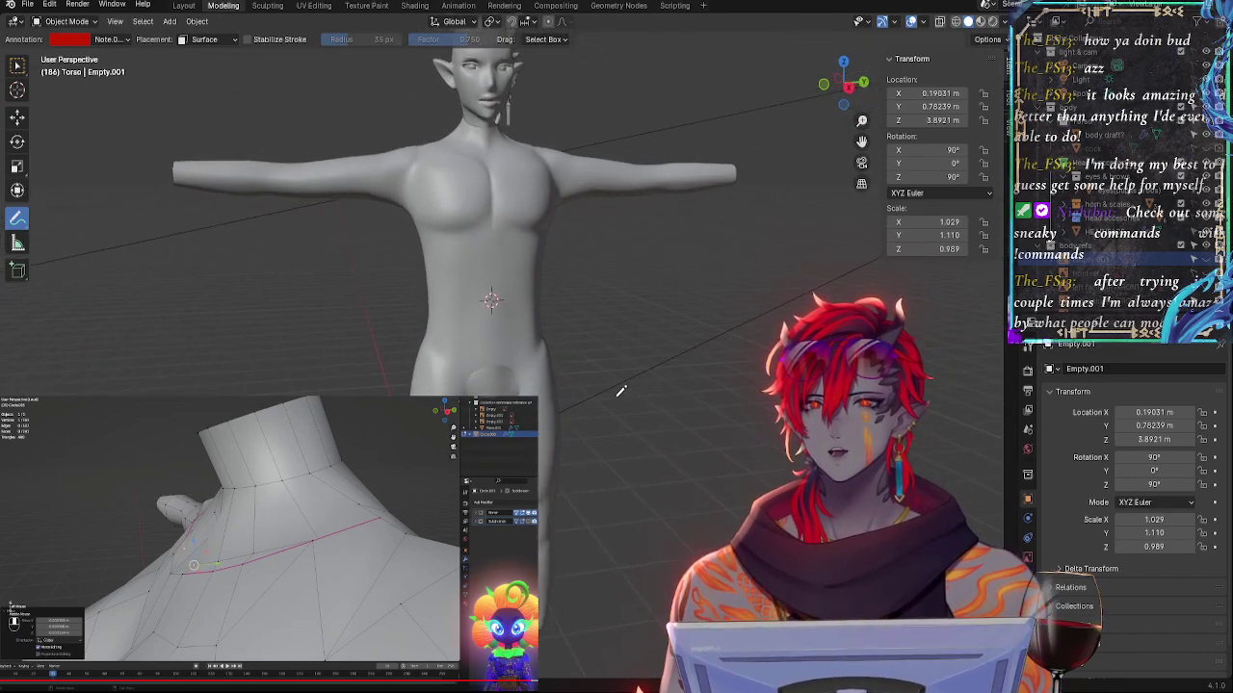
{"action": "mouse_move", "coordinate": [619, 391]}
{"action": "middle_mouse_down"}
{"action": "mouse_move", "coordinate": [551, 368]}
{"action": "mouse_move", "coordinate": [608, 387]}
{"action": "middle_mouse_up"}
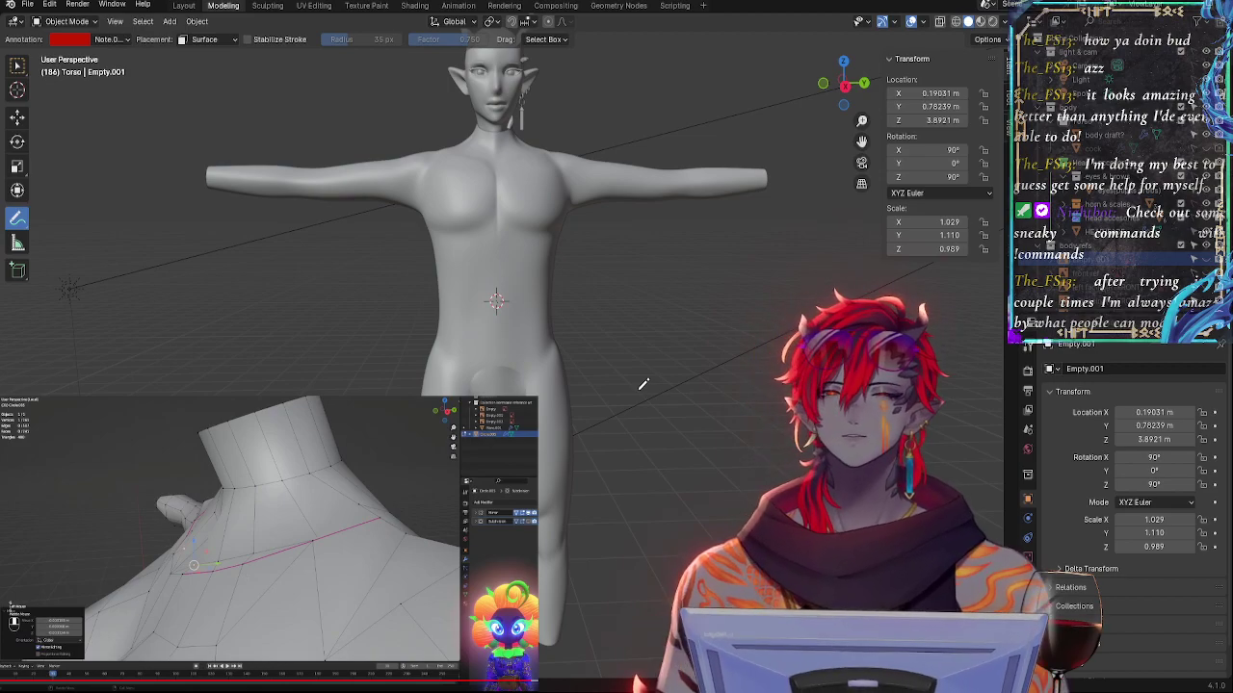
{"action": "middle_click_drag", "start_coordinate": [681, 384], "coordinate": [282, 332]}
{"action": "middle_click_drag", "start_coordinate": [642, 319], "coordinate": [481, 324]}
{"action": "scroll", "coordinate": [635, 333], "scroll_direction": "up", "scroll_amount": 3}
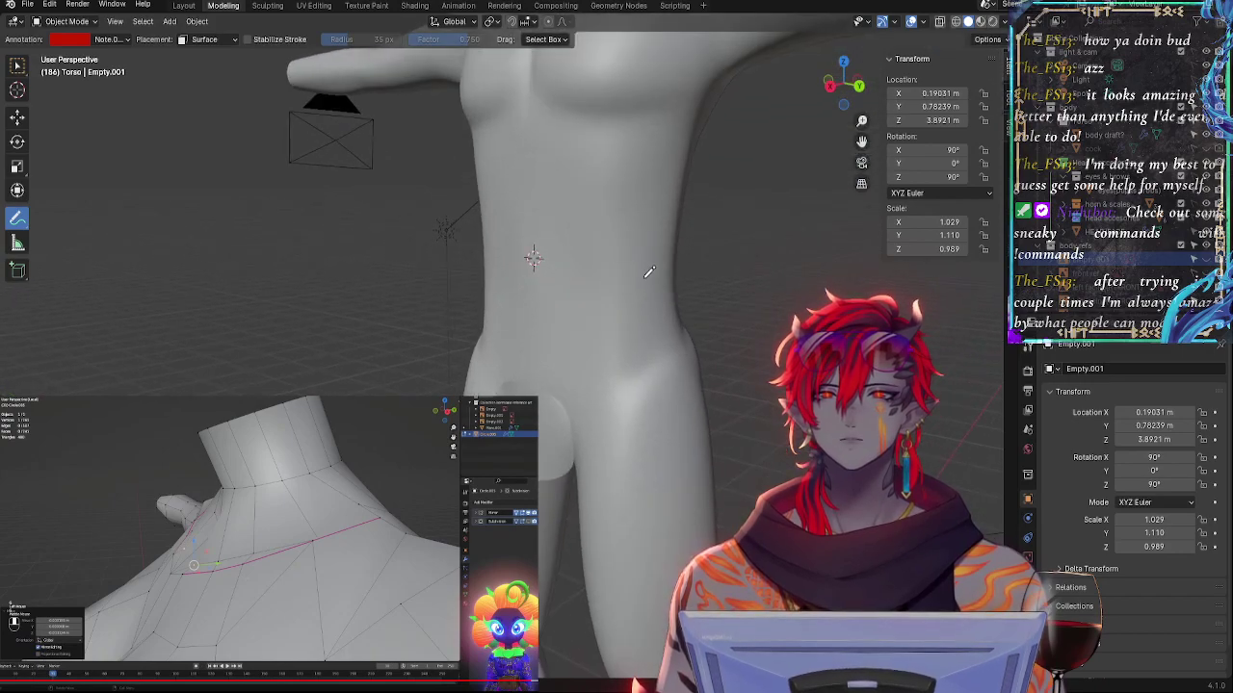
{"action": "middle_click_drag", "start_coordinate": [649, 272], "coordinate": [694, 415]}
{"action": "scroll", "coordinate": [655, 151], "scroll_direction": "down", "scroll_amount": 5}
{"action": "scroll", "coordinate": [591, 176], "scroll_direction": "up", "scroll_amount": 5}
{"action": "scroll", "coordinate": [619, 181], "scroll_direction": "down", "scroll_amount": 3}
{"action": "scroll", "coordinate": [649, 408], "scroll_direction": "up", "scroll_amount": 4}
{"action": "scroll", "coordinate": [628, 438], "scroll_direction": "down", "scroll_amount": 1}
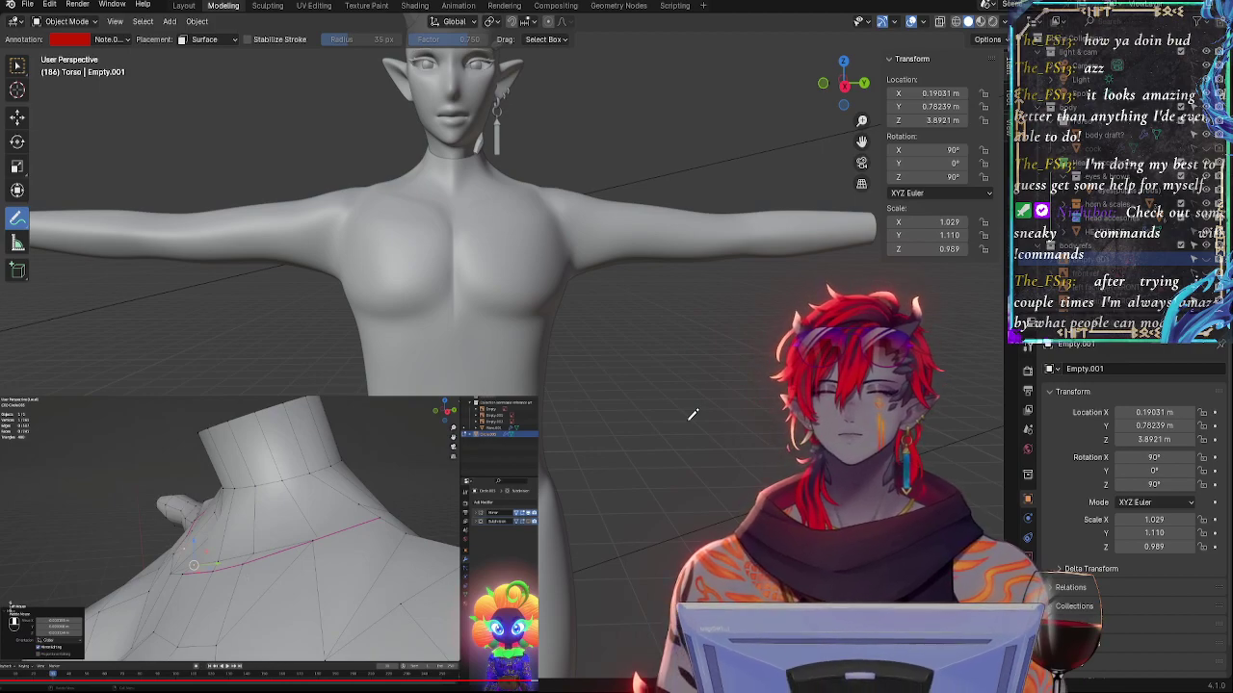
{"action": "middle_click_drag", "start_coordinate": [692, 414], "coordinate": [67, 267]}
{"action": "middle_click_drag", "start_coordinate": [114, 423], "coordinate": [137, 390]}
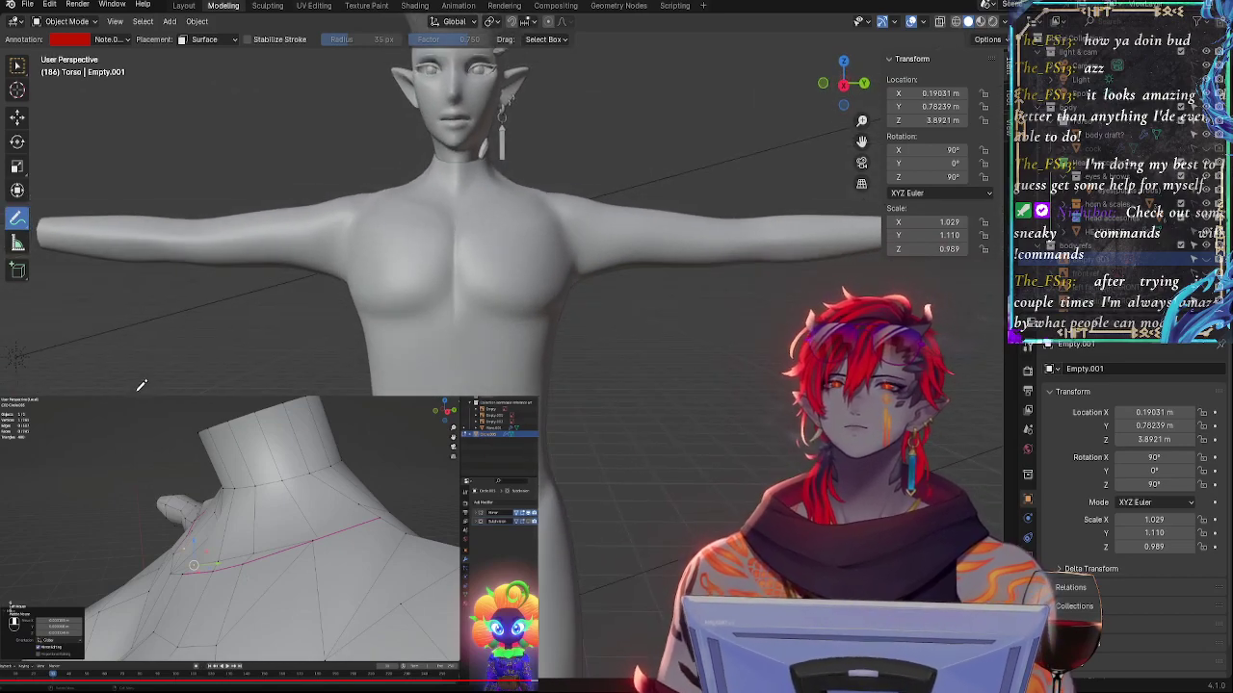
{"action": "middle_click_drag", "start_coordinate": [247, 367], "coordinate": [633, 340], "text": "shift"}
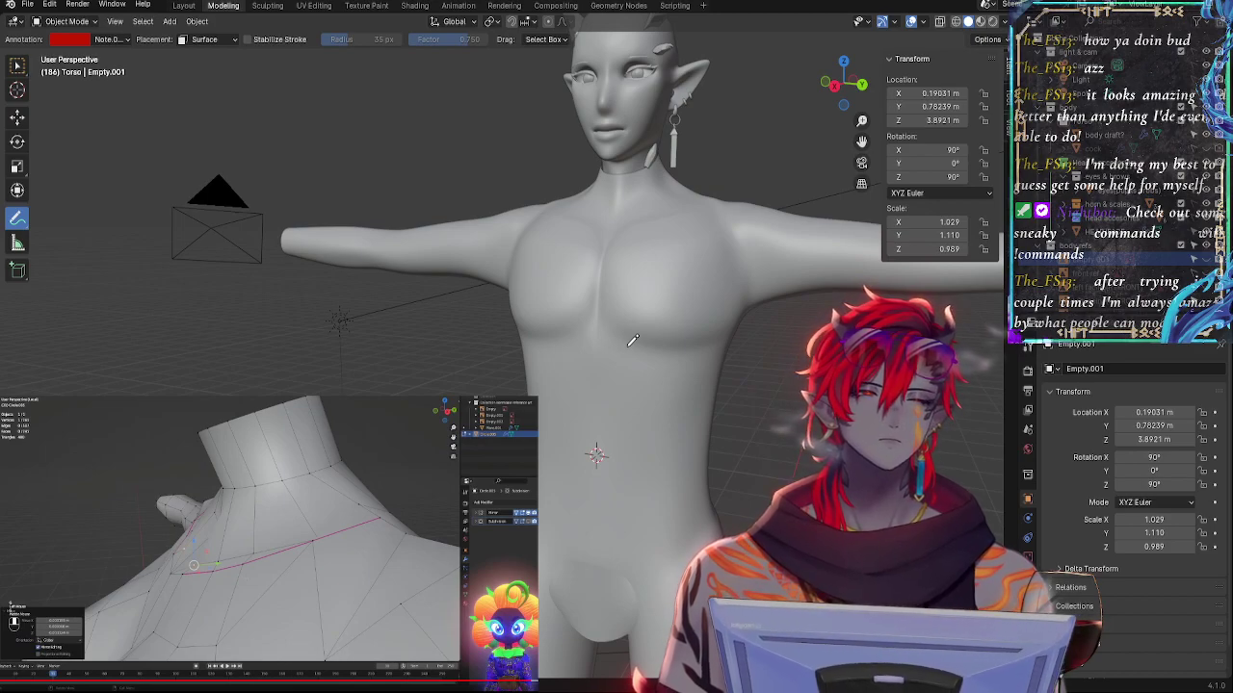
{"action": "middle_click_drag", "start_coordinate": [633, 340], "coordinate": [445, 389]}
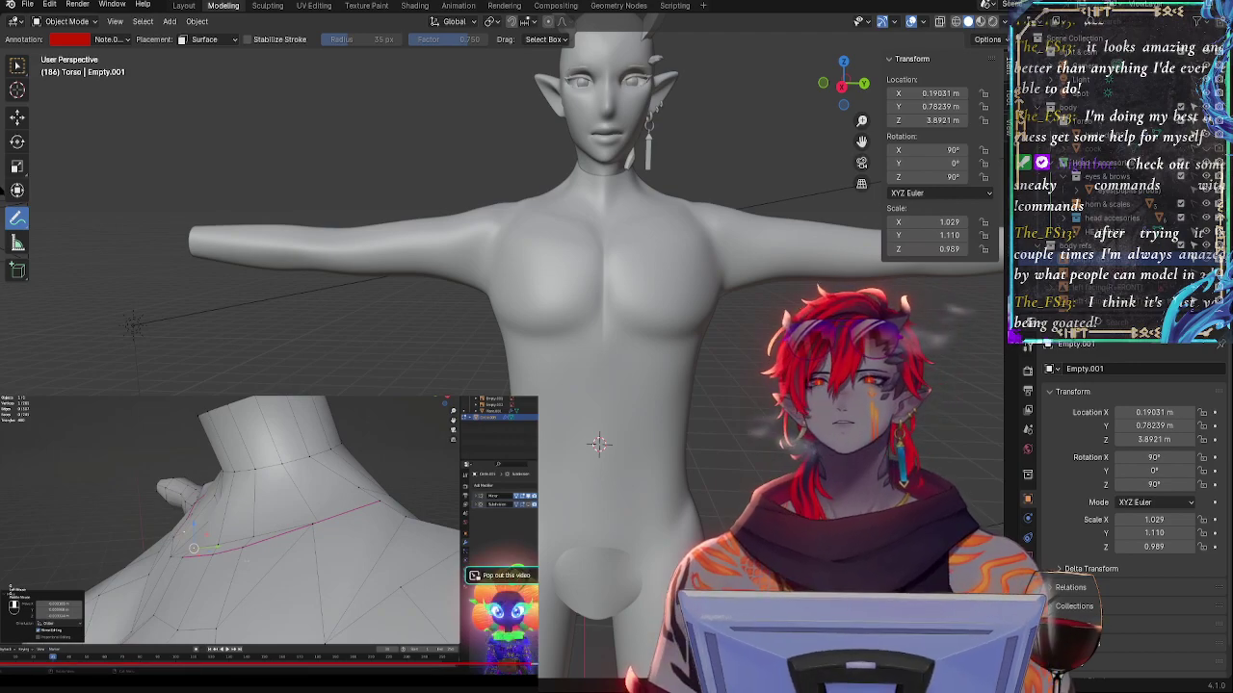
- Switch to Right Orthographic view and pan so the elf's legs sit centred in the viewport
{"action": "middle_click_drag", "start_coordinate": [828, 453], "coordinate": [699, 308], "text": "shift"}
{"action": "left_click", "coordinate": [842, 90]}
{"action": "middle_click_drag", "start_coordinate": [689, 375], "coordinate": [691, 279], "text": "shift"}
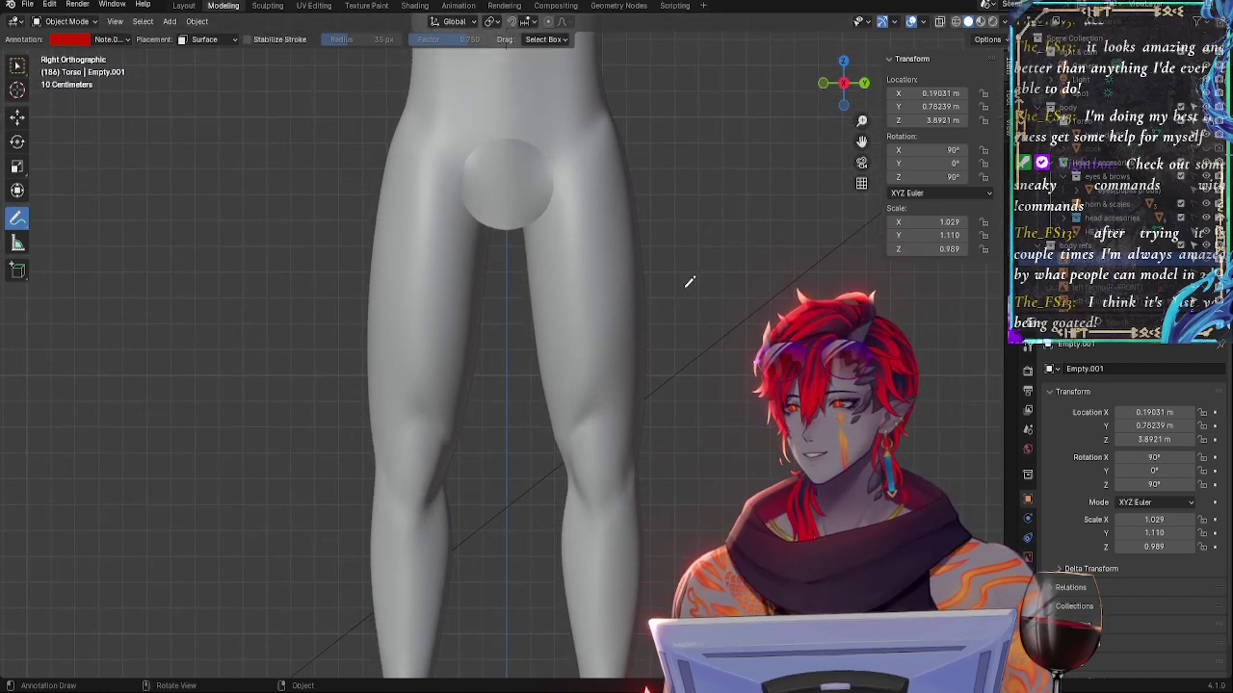
{"action": "left_click_drag", "start_coordinate": [705, 346], "coordinate": [692, 254], "text": "alt+shift"}
{"action": "middle_click_drag", "start_coordinate": [693, 252], "coordinate": [700, 323], "text": "shift"}
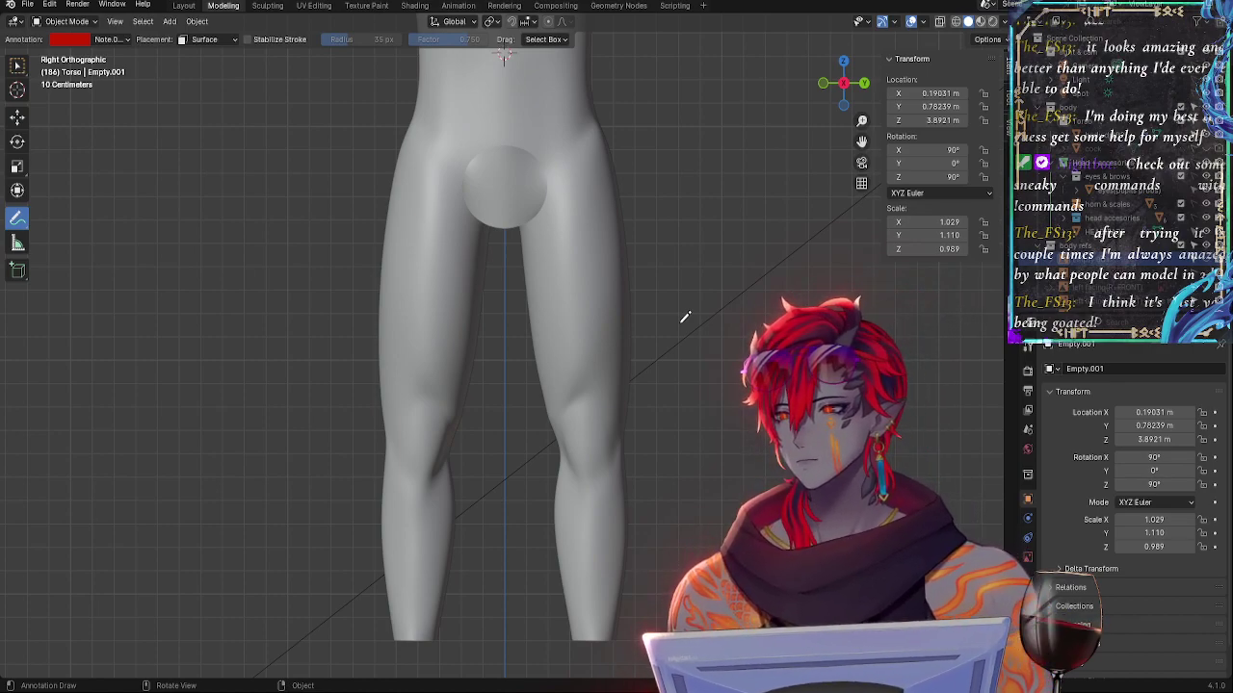
{"action": "left_click_drag", "start_coordinate": [696, 291], "coordinate": [713, 526], "text": "alt+shift"}
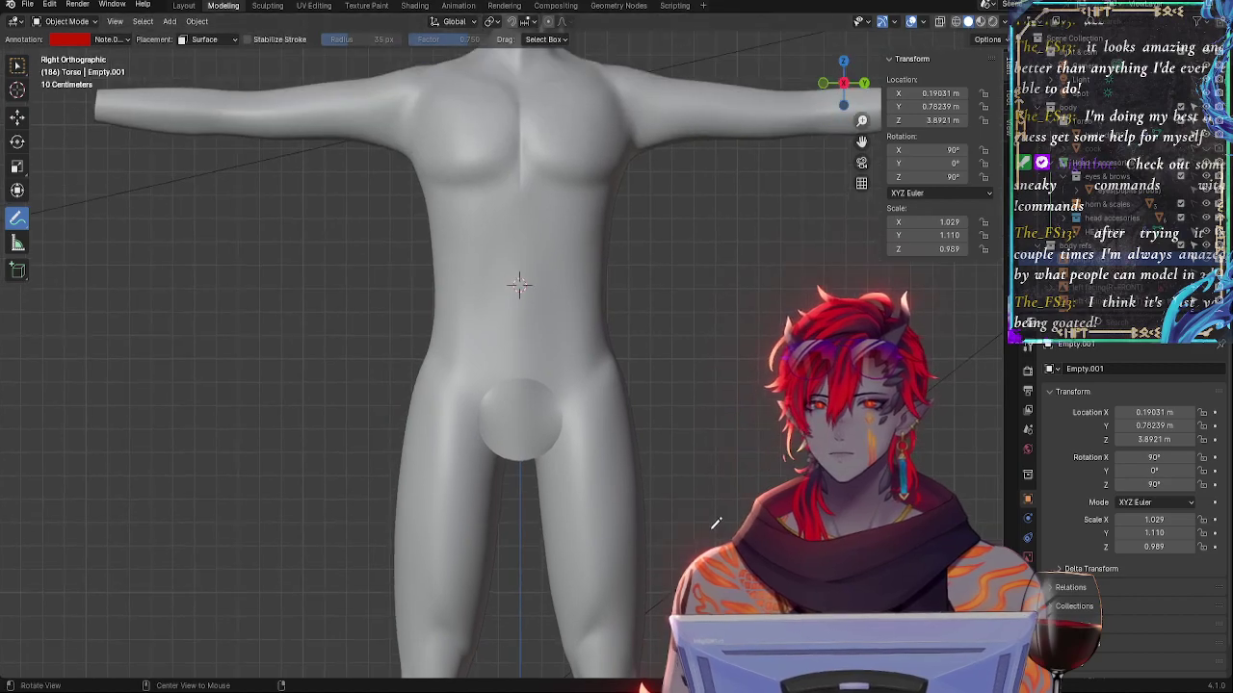
{"action": "mouse_move", "coordinate": [692, 400]}
{"action": "left_mouse_down", "text": "ctrl+alt"}
{"action": "mouse_move", "coordinate": [690, 443]}
{"action": "mouse_move", "coordinate": [686, 409]}
{"action": "left_mouse_up", "text": "ctrl+alt"}
{"action": "left_click_drag", "start_coordinate": [688, 308], "coordinate": [748, 114], "text": "alt+shift"}
{"action": "left_click", "coordinate": [849, 84]}
{"action": "left_click_drag", "start_coordinate": [563, 245], "coordinate": [589, 270], "text": "alt+shift"}
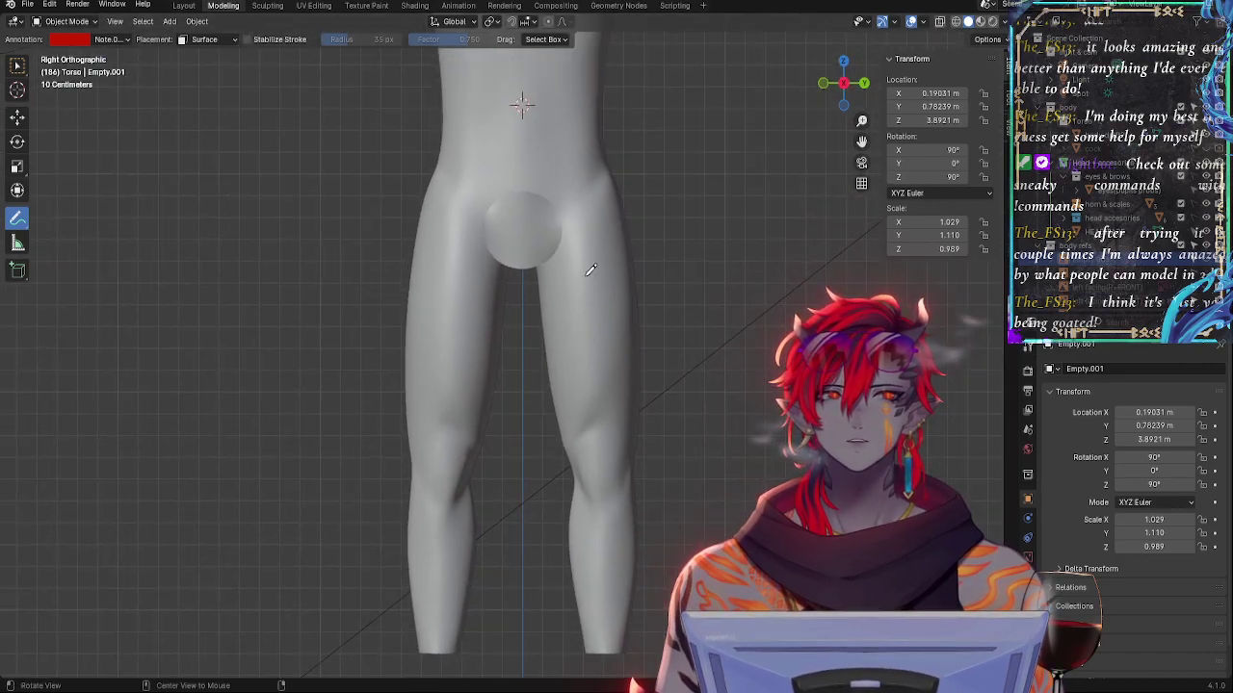
- Cancel an Open File attempt, then use the File menu to close 'limb detail fixin 2 -- before waist lower blend'
{"action": "left_click", "coordinate": [29, 6]}
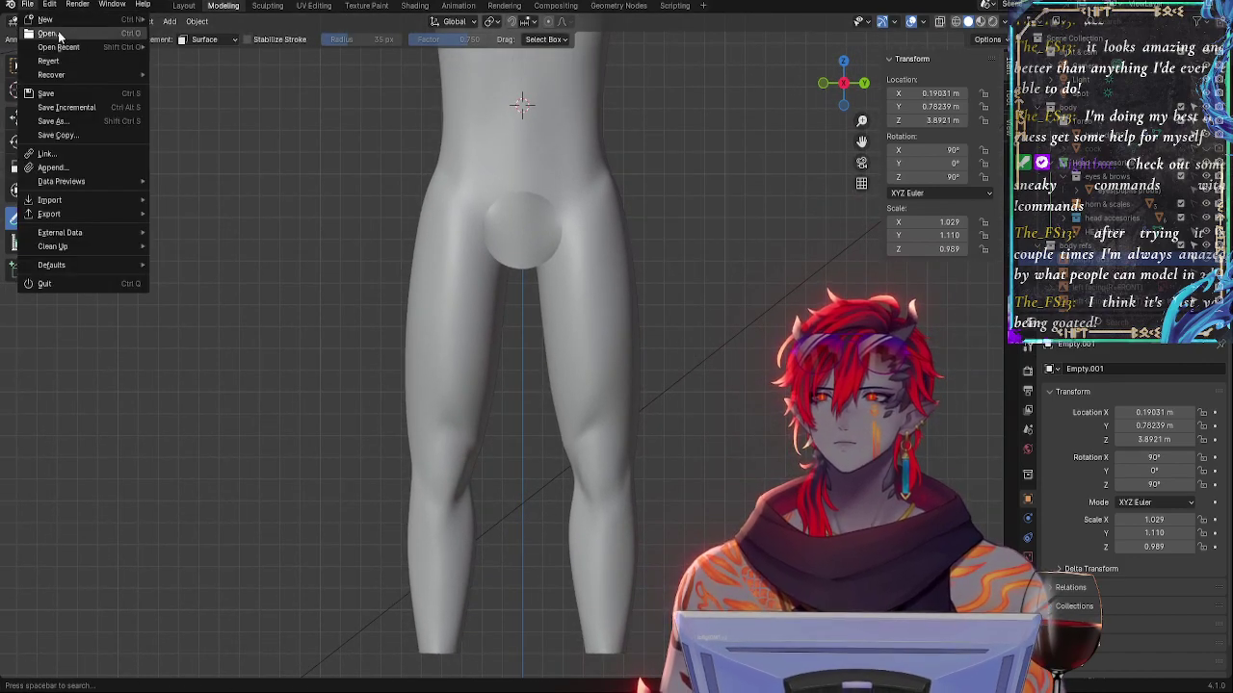
{"action": "left_click", "coordinate": [59, 33]}
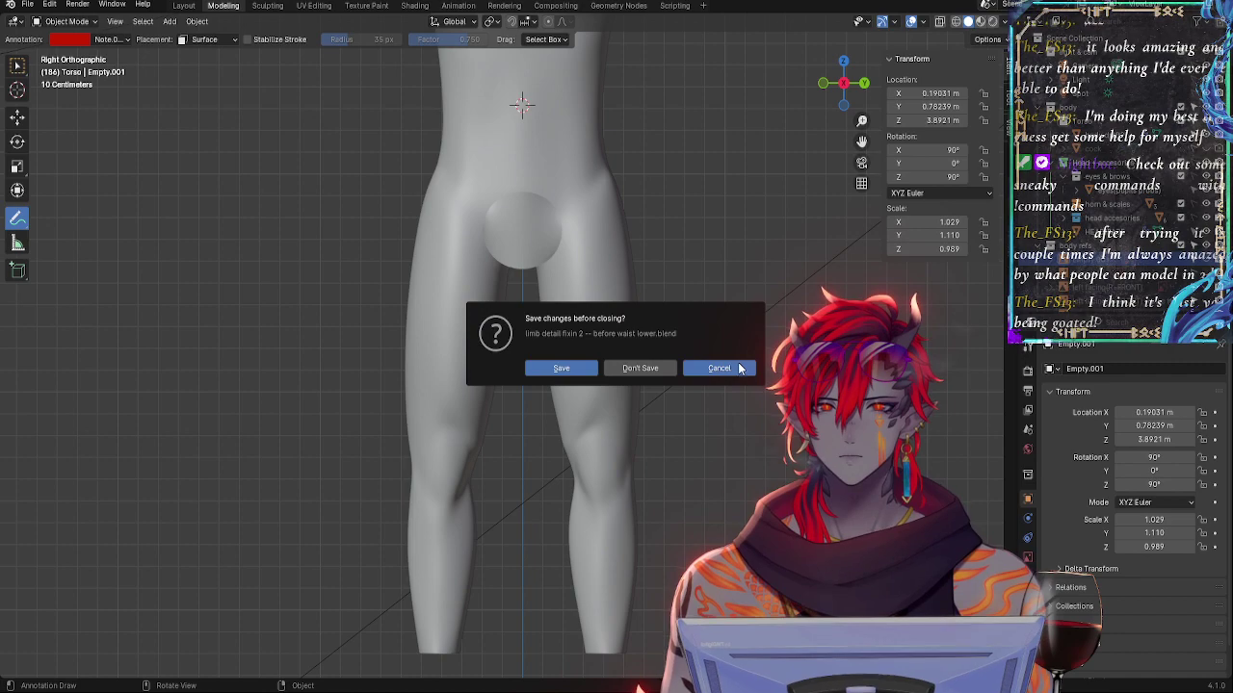
{"action": "left_click", "coordinate": [718, 368]}
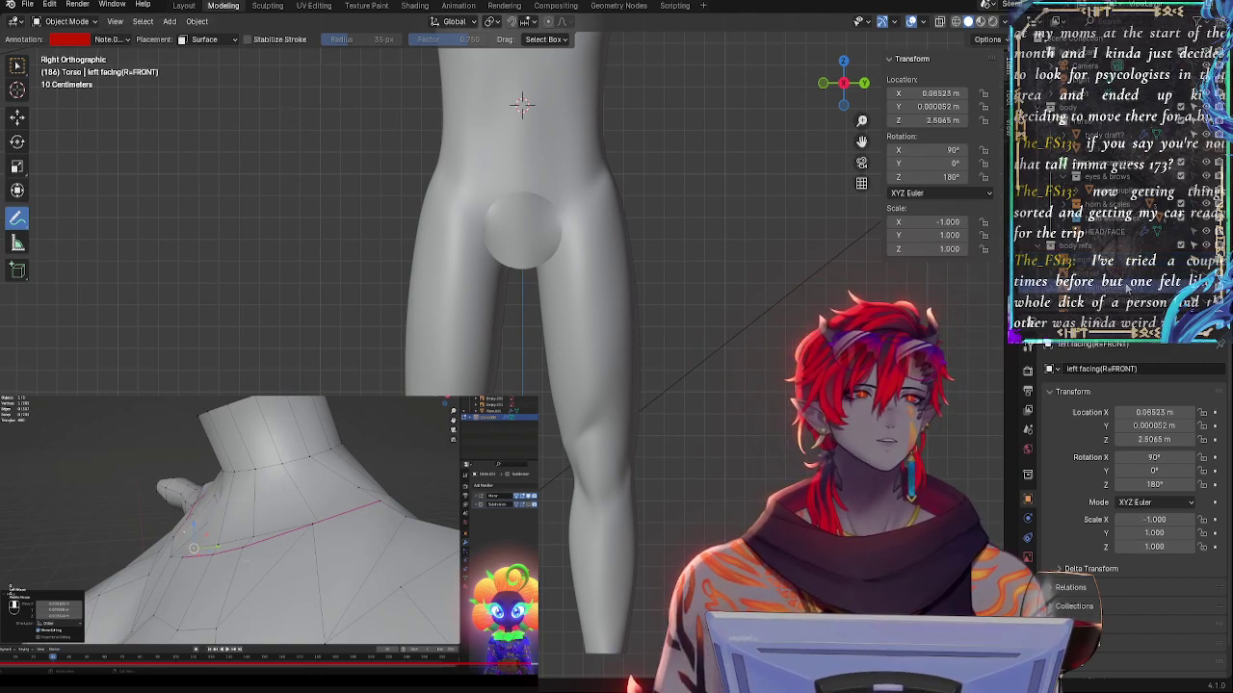
{"action": "left_click", "coordinate": [28, 5]}
- Cancel the save prompt and add the leg anatomy picture as a reference image
{"action": "left_click", "coordinate": [58, 35]}
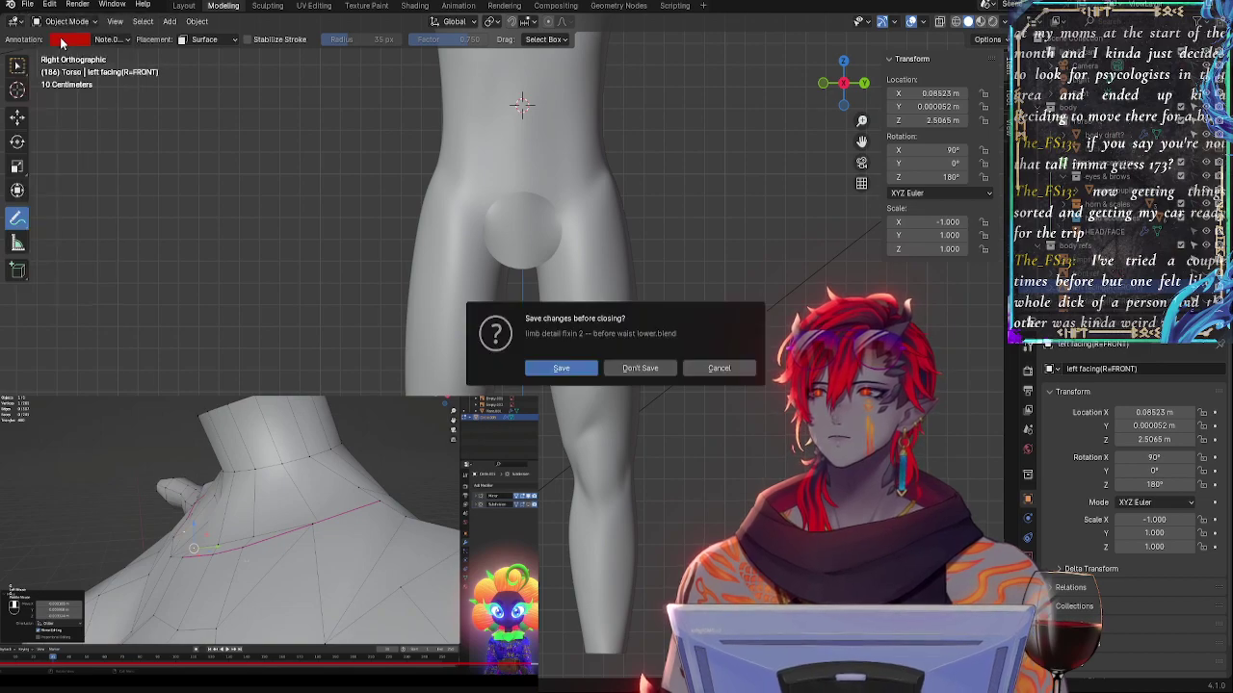
{"action": "left_click", "coordinate": [715, 367]}
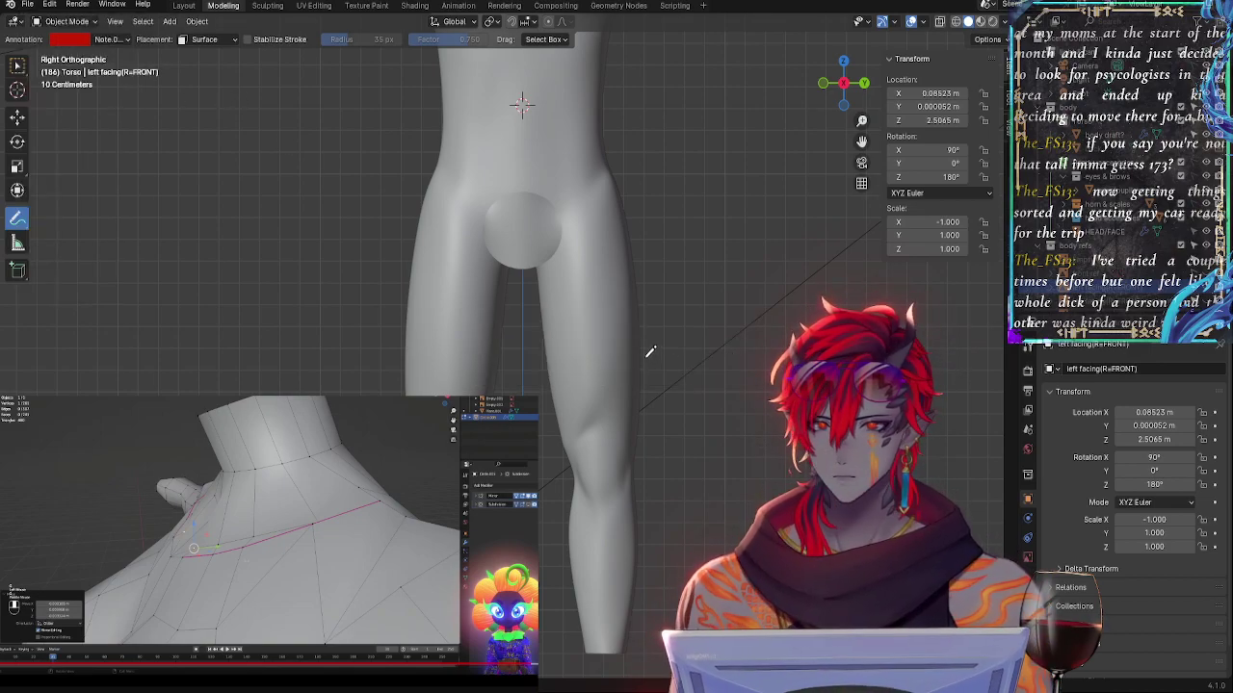
{"action": "key", "text": "shift+a"}
{"action": "mouse_move", "coordinate": [597, 527]}
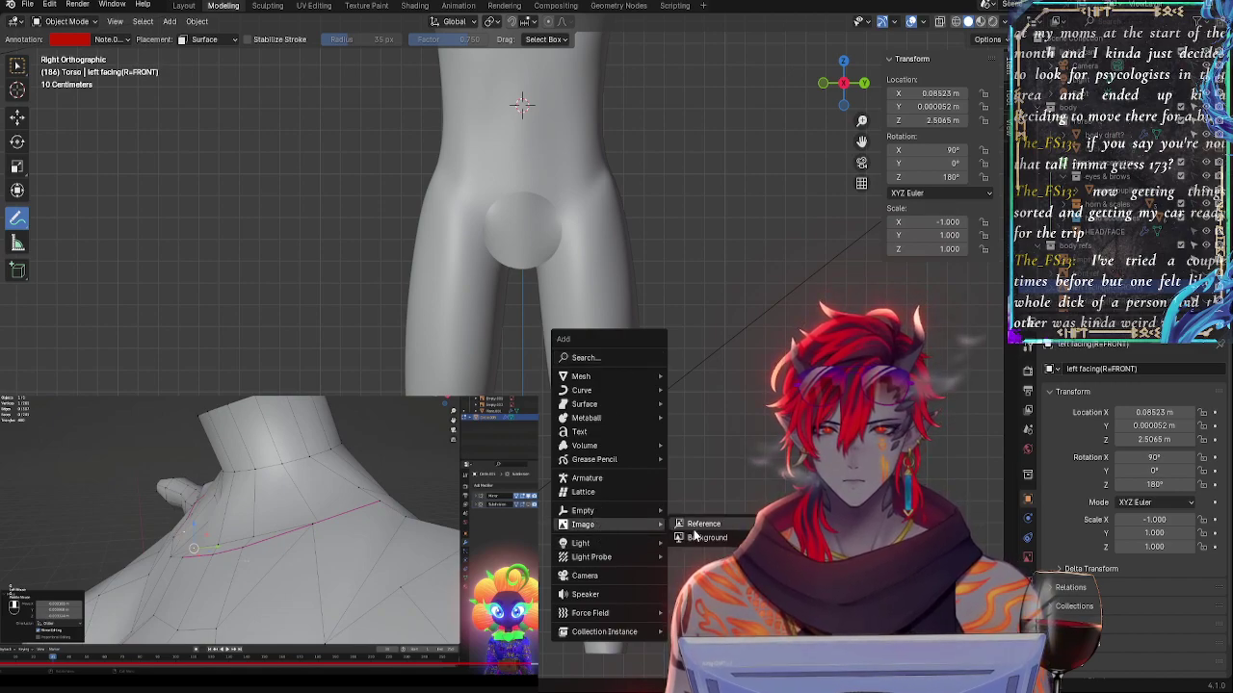
{"action": "left_click", "coordinate": [691, 522]}
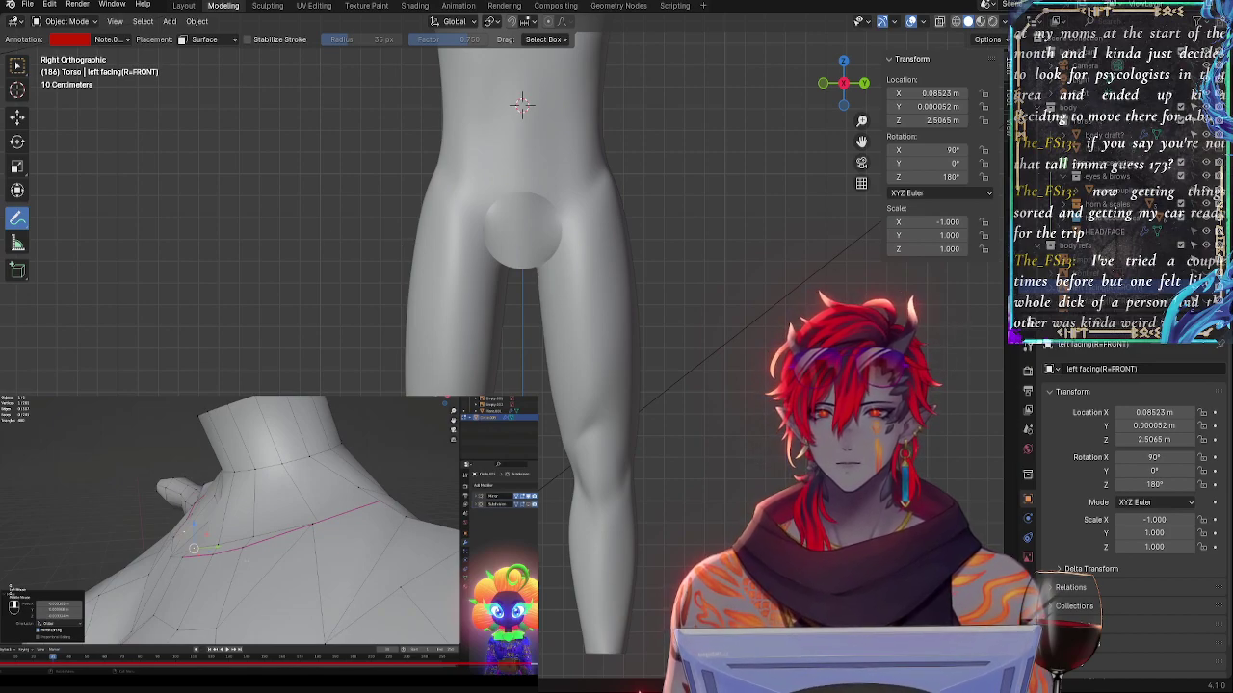
{"action": "double_click", "coordinate": [714, 364]}
- Shrink the leg reference image and move it beside the body's legs
{"action": "middle_click_drag", "start_coordinate": [718, 357], "coordinate": [721, 504], "text": "ctrl"}
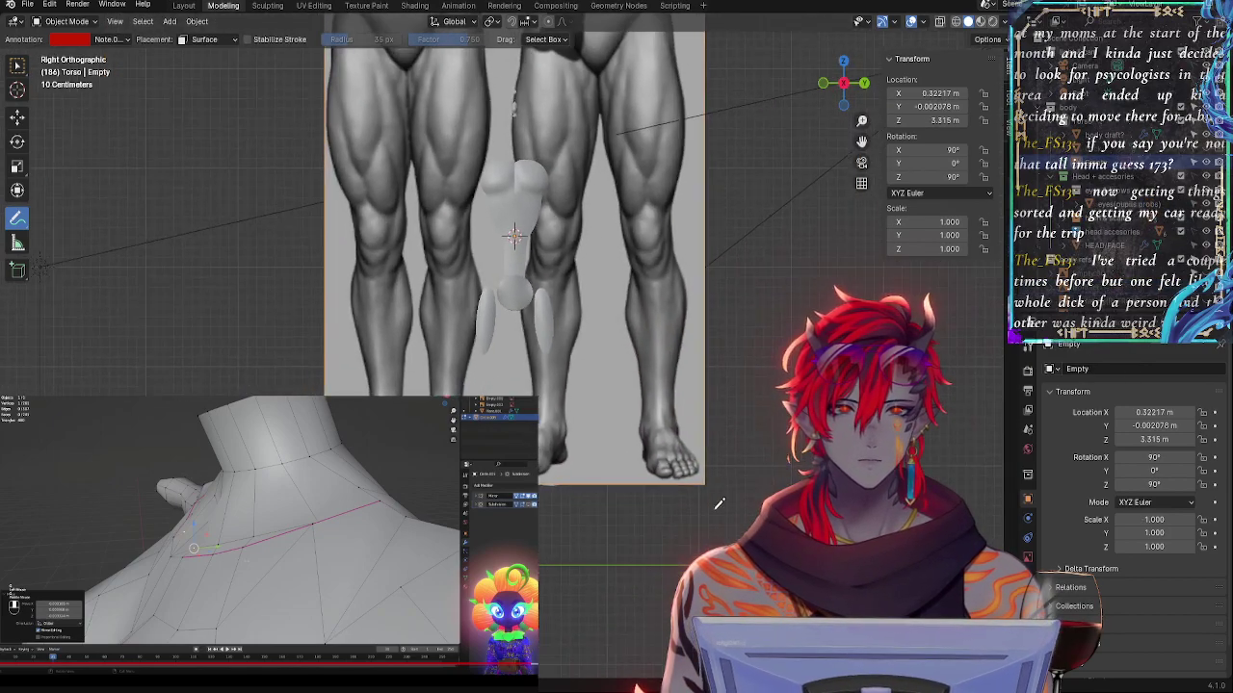
{"action": "mouse_move", "coordinate": [674, 247]}
{"action": "middle_mouse_down", "text": "ctrl"}
{"action": "mouse_move", "coordinate": [665, 352]}
{"action": "mouse_move", "coordinate": [707, 468]}
{"action": "mouse_move", "coordinate": [684, 260]}
{"action": "middle_mouse_up", "text": "ctrl"}
{"action": "middle_click_drag", "start_coordinate": [718, 397], "coordinate": [611, 366], "text": "shift"}
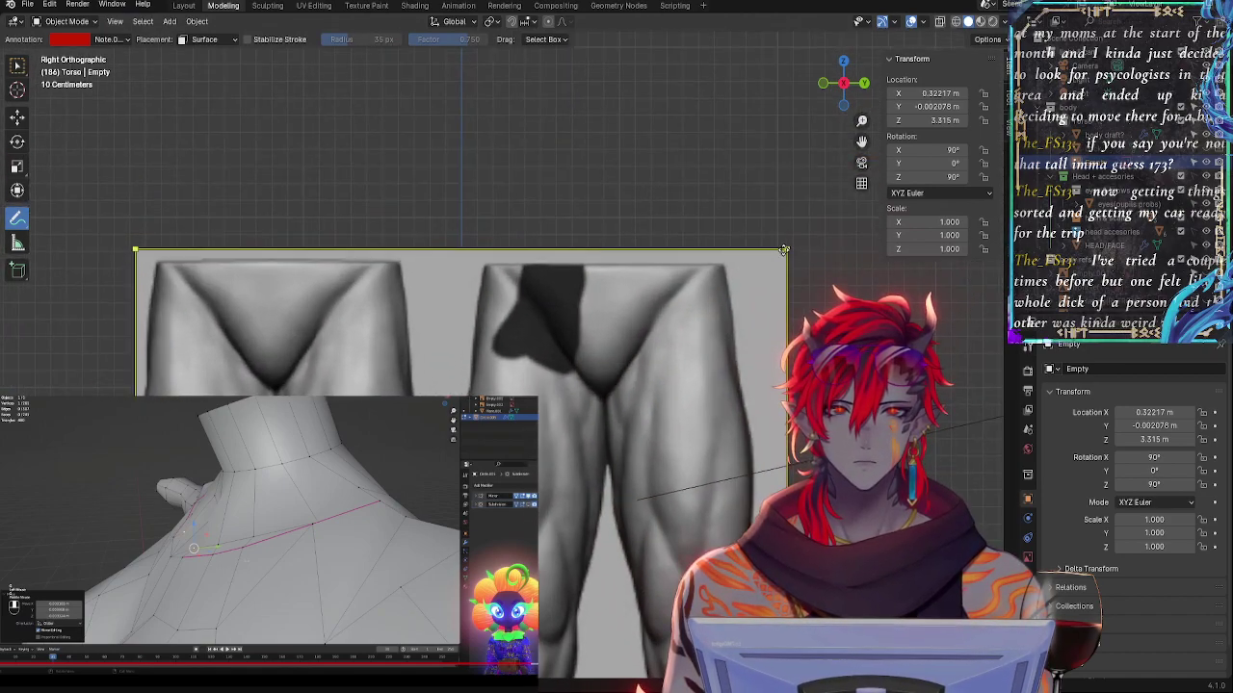
{"action": "left_click_drag", "start_coordinate": [784, 249], "coordinate": [545, 576]}
{"action": "middle_click_drag", "start_coordinate": [770, 476], "coordinate": [791, 44], "text": "shift"}
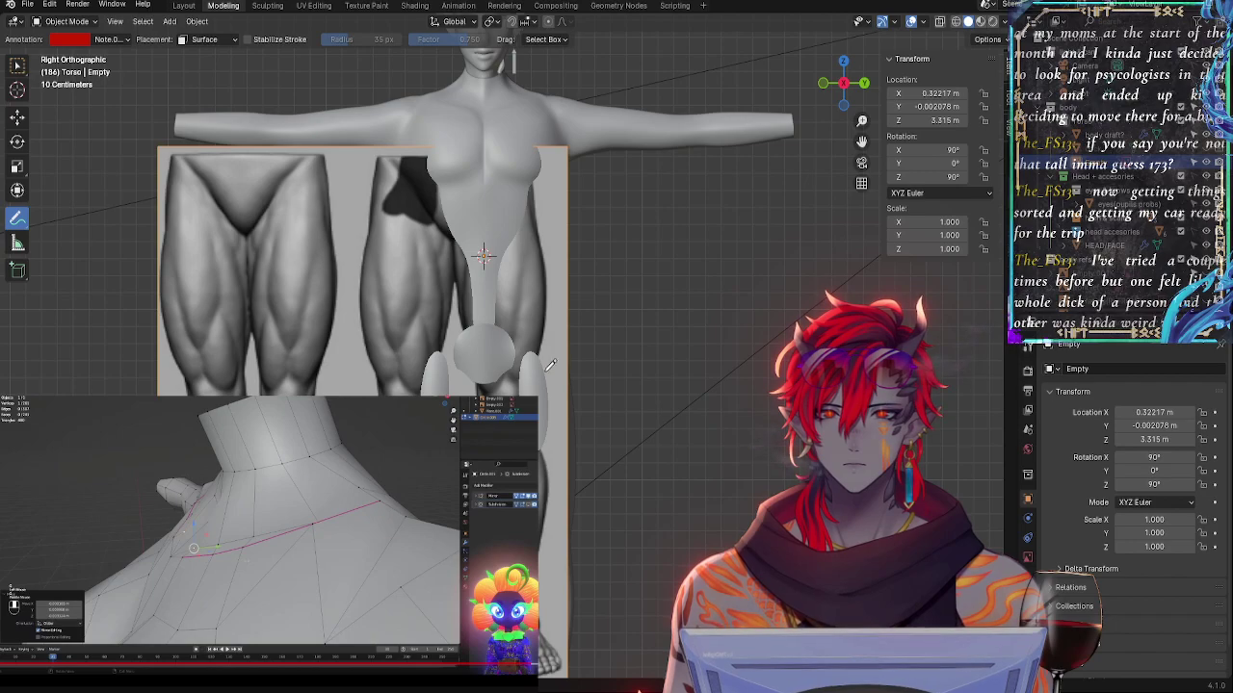
{"action": "left_click", "coordinate": [305, 147]}
{"action": "left_click_drag", "start_coordinate": [304, 146], "coordinate": [304, 321]}
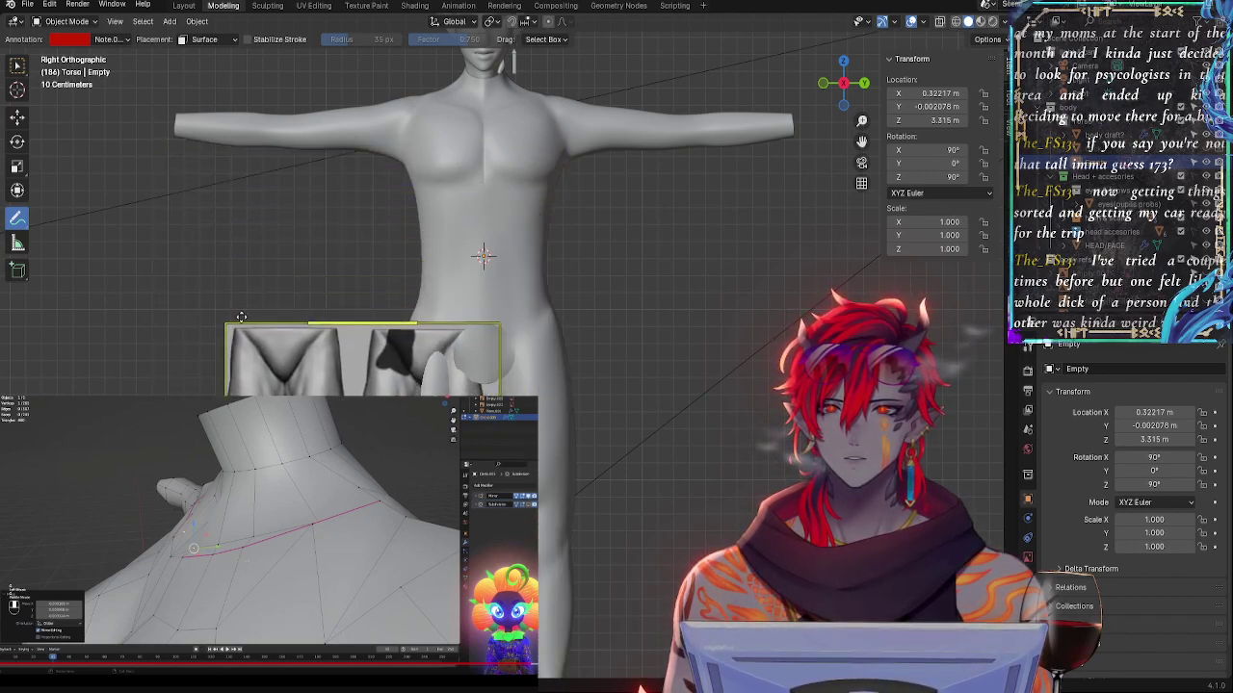
{"action": "mouse_move", "coordinate": [227, 322]}
{"action": "left_mouse_down"}
{"action": "mouse_move", "coordinate": [260, 333]}
{"action": "mouse_move", "coordinate": [224, 305]}
{"action": "left_mouse_up"}
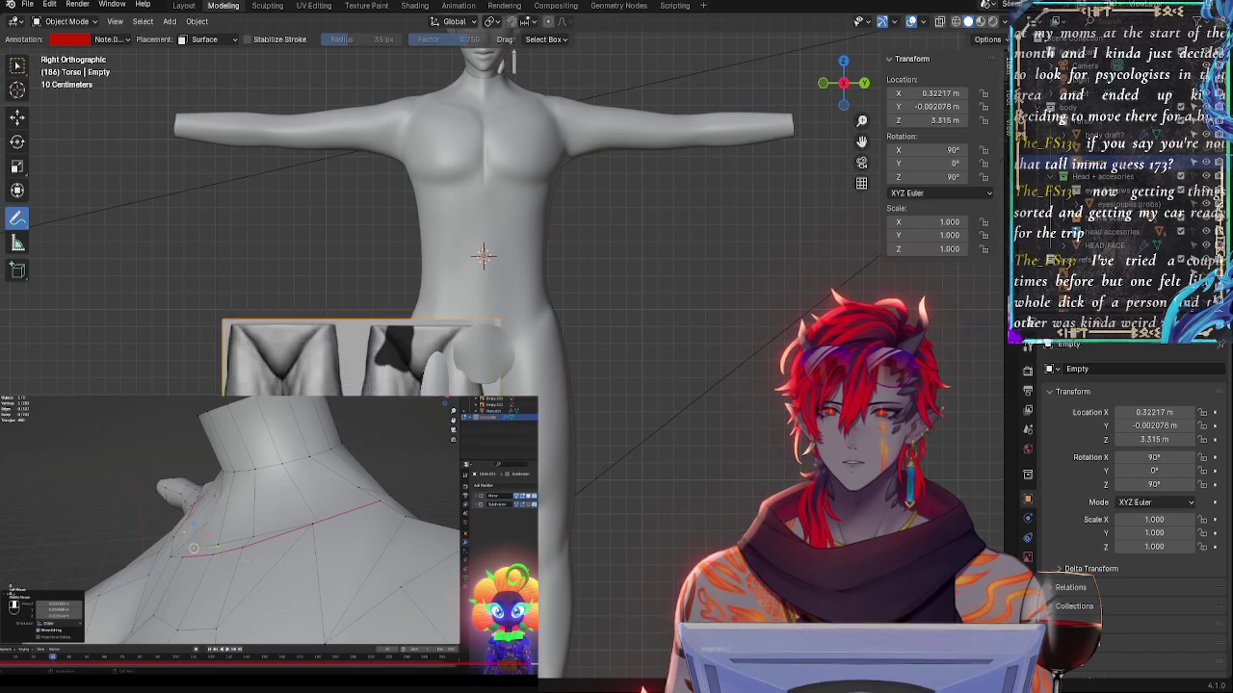
{"action": "middle_click_drag", "start_coordinate": [721, 420], "coordinate": [758, 227], "text": "shift"}
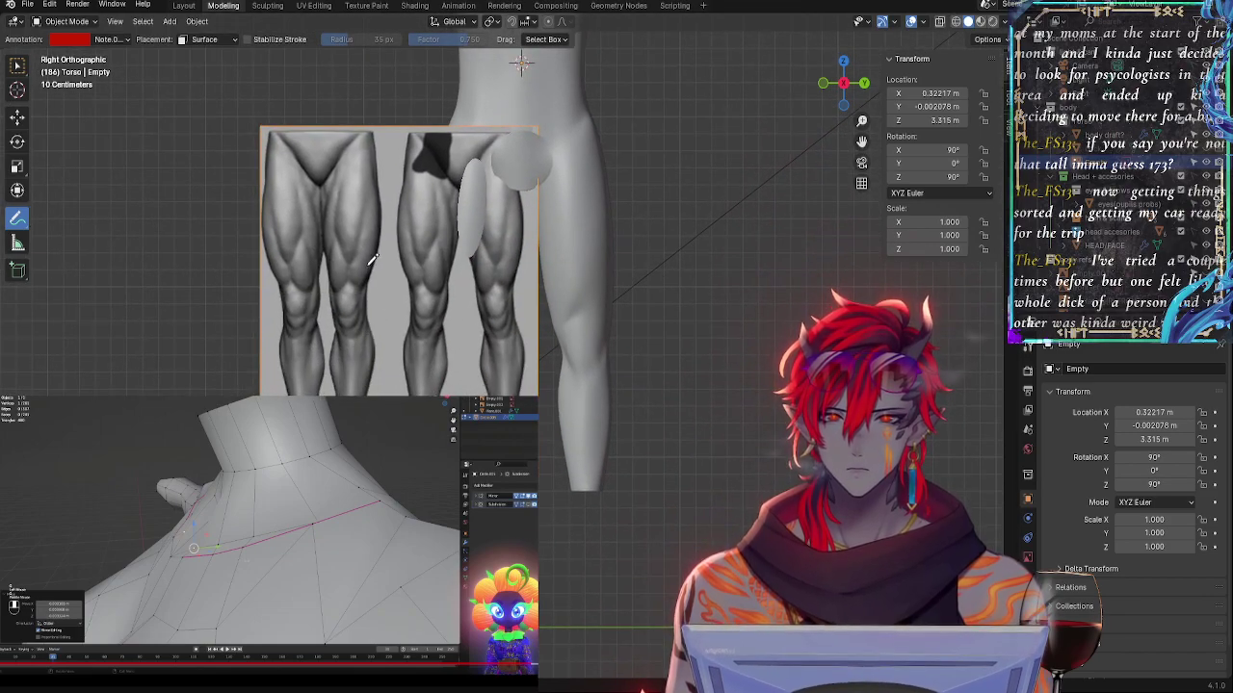
{"action": "middle_click_drag", "start_coordinate": [552, 422], "coordinate": [526, 387], "text": "shift"}
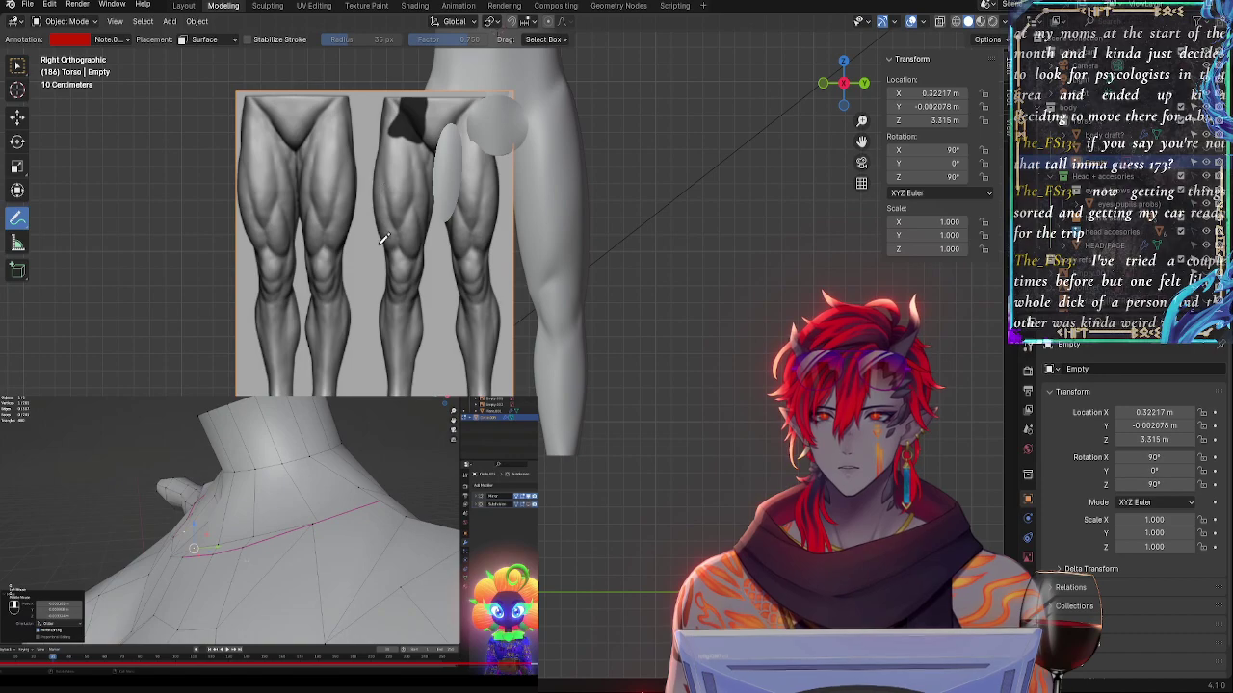
{"action": "left_click_drag", "start_coordinate": [381, 272], "coordinate": [724, 384]}
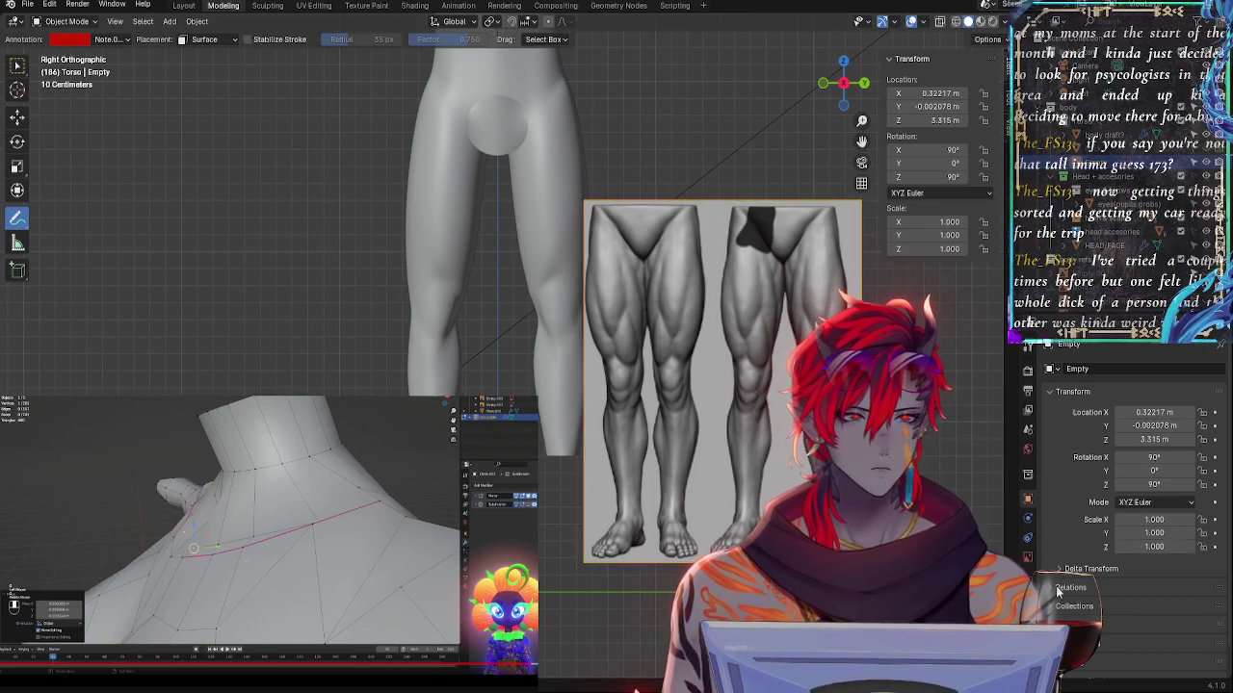
- Enable opacity on the leg reference image and set it to about 0.449
{"action": "left_click", "coordinate": [1027, 557]}
{"action": "left_click", "coordinate": [1118, 530]}
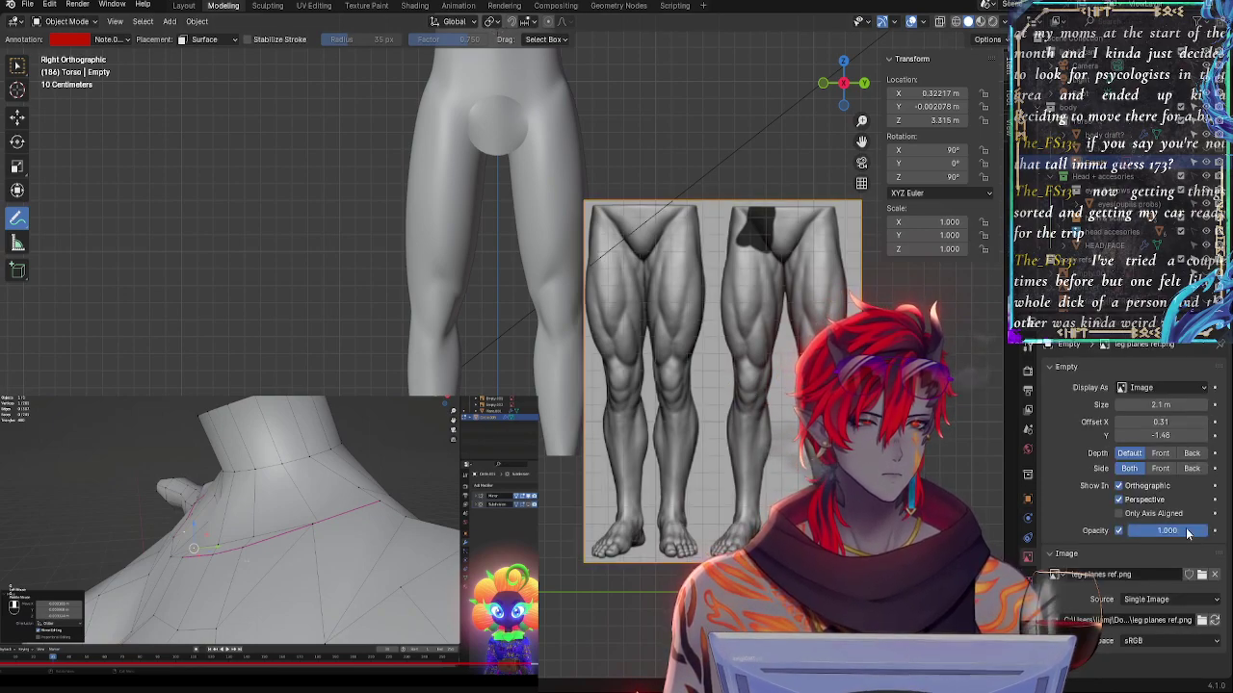
{"action": "mouse_move", "coordinate": [1165, 531]}
{"action": "left_mouse_down"}
{"action": "mouse_move", "coordinate": [1135, 531]}
{"action": "mouse_move", "coordinate": [1154, 530]}
{"action": "left_mouse_up"}
{"action": "scroll", "coordinate": [569, 351], "scroll_direction": "up", "scroll_amount": 5}
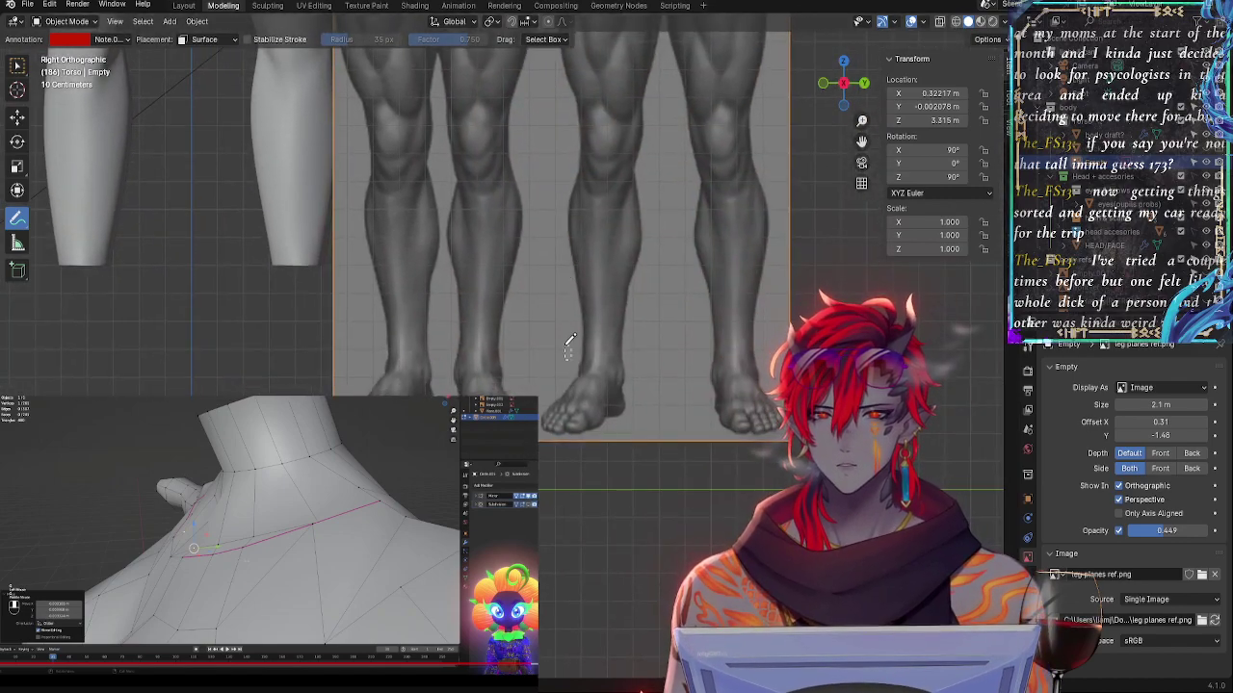
- Nudge the reference image and start moving it vertically along Z to lower it
{"action": "left_click_drag", "start_coordinate": [565, 151], "coordinate": [563, 133]}
{"action": "key", "text": "g"}
{"action": "key", "text": "z"}
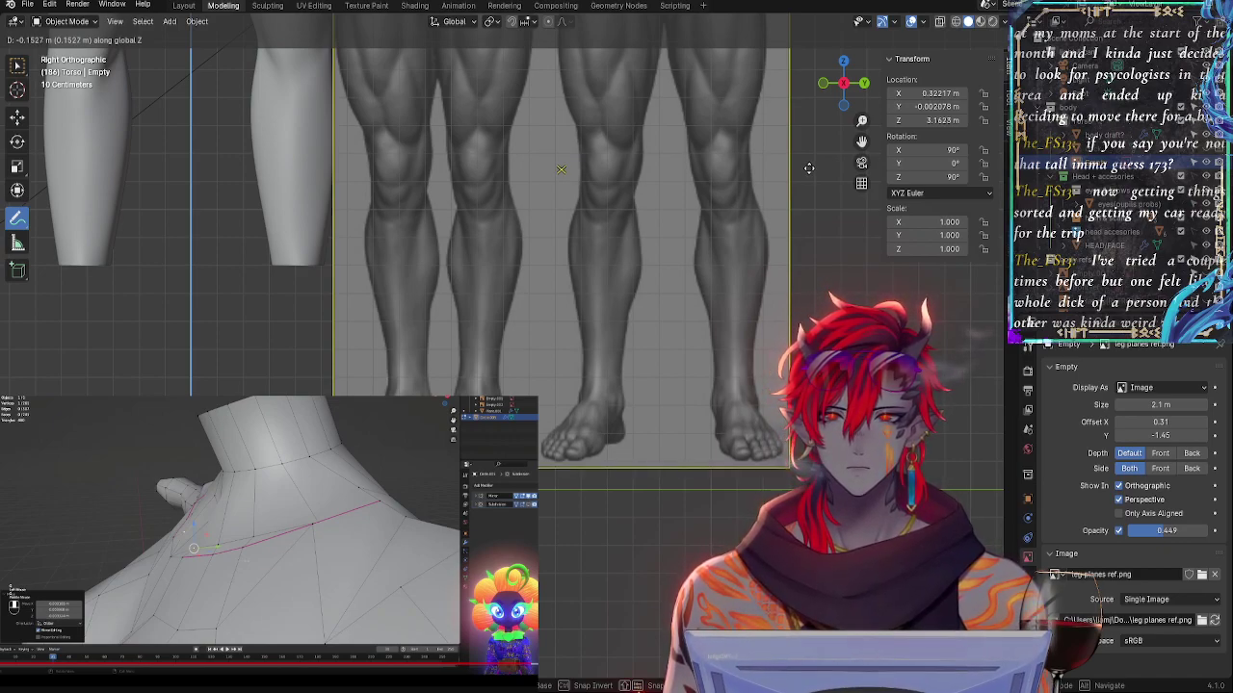
- Confirm the lowered reference, edit its height value, and compare it against the legs
{"action": "left_click", "coordinate": [809, 168]}
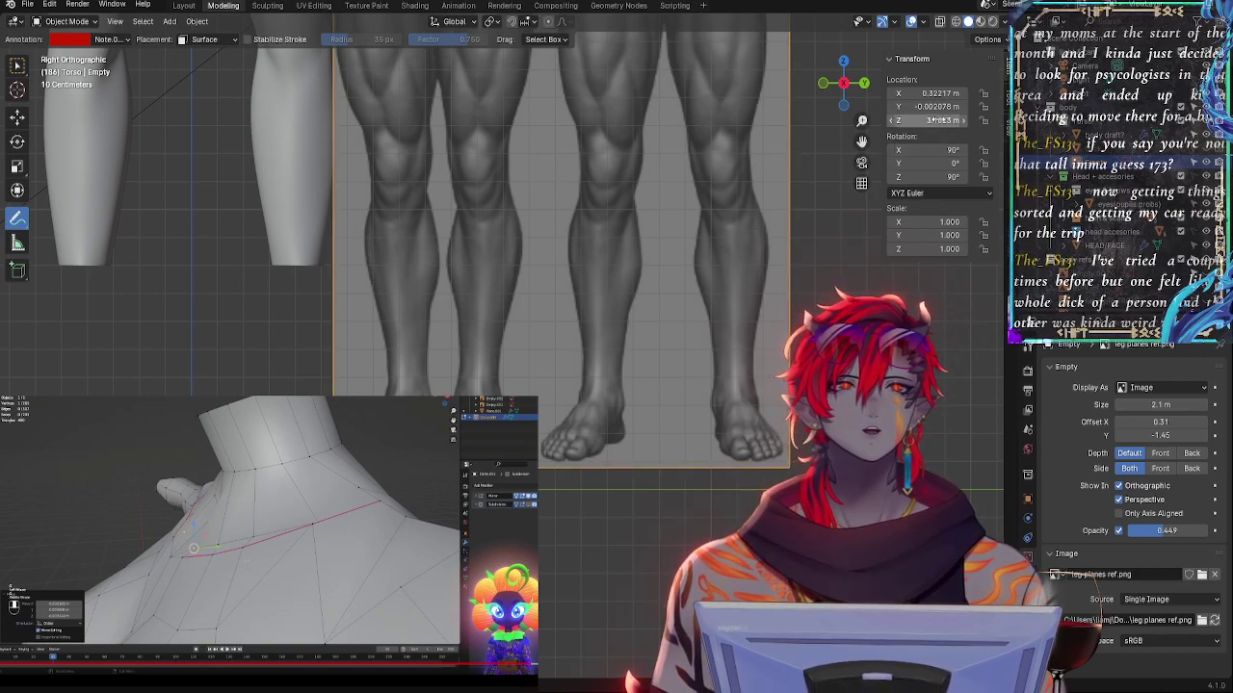
{"action": "left_click", "coordinate": [934, 121]}
{"action": "left_click_drag", "start_coordinate": [904, 122], "coordinate": [921, 129]}
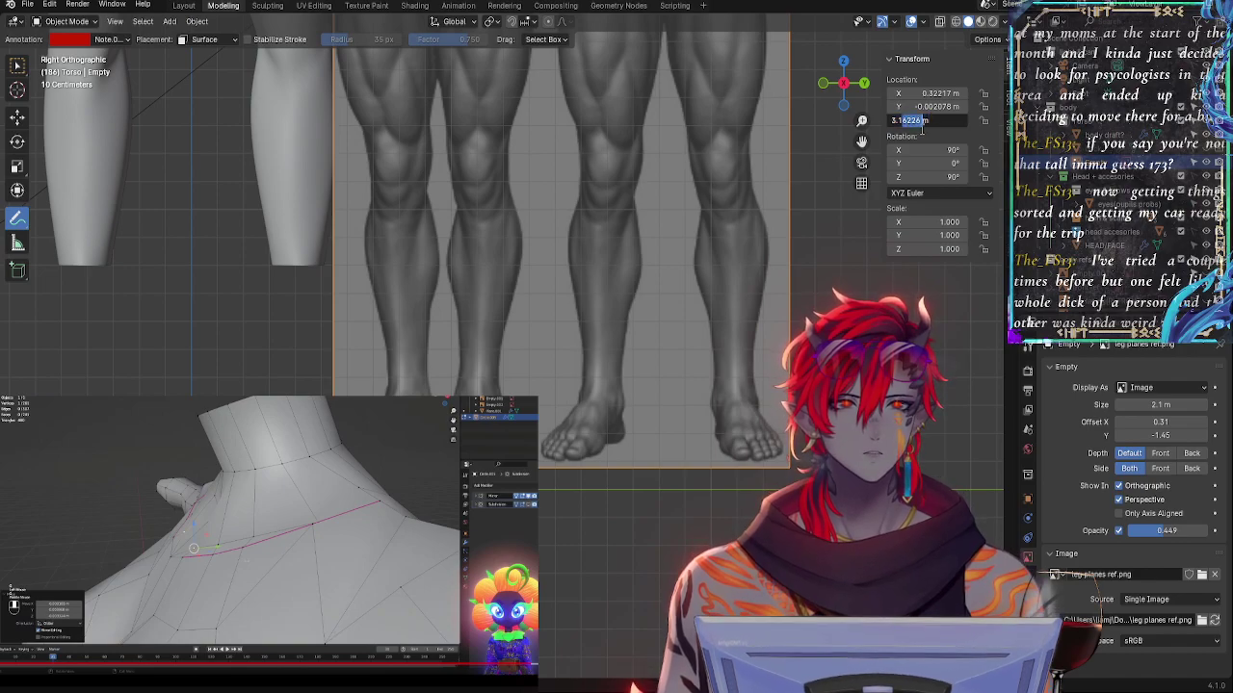
{"action": "key", "text": "Return"}
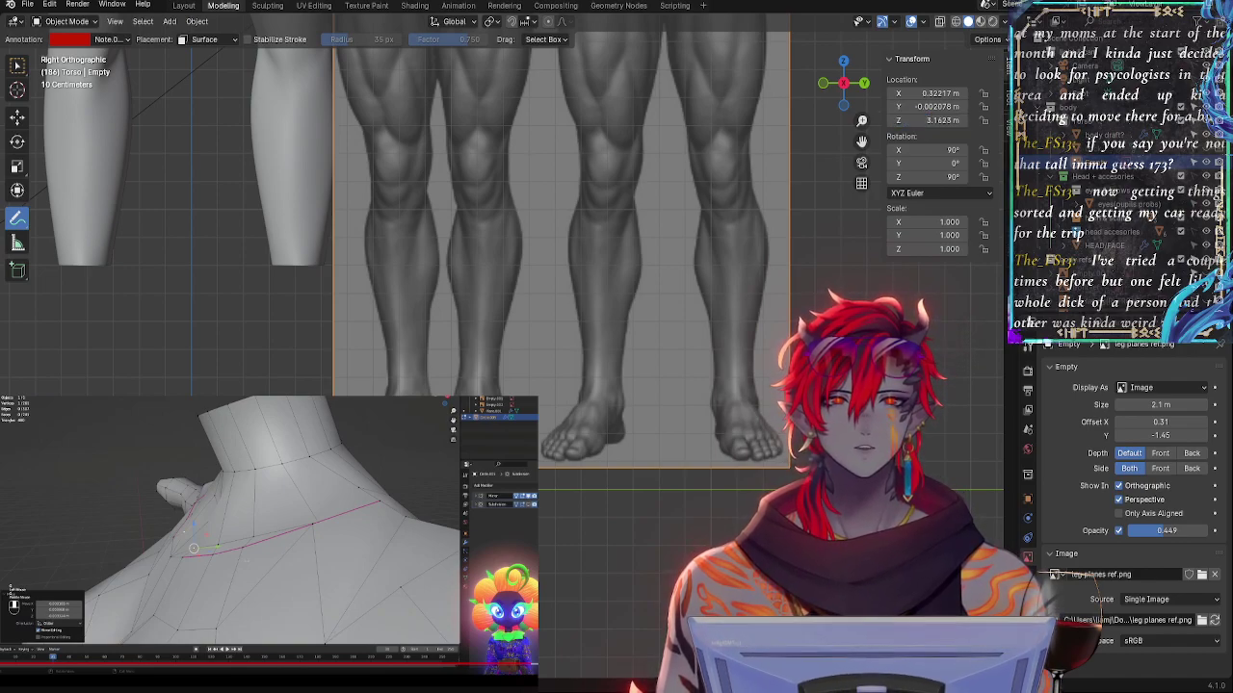
{"action": "middle_click_drag", "start_coordinate": [831, 247], "coordinate": [797, 395], "text": "shift"}
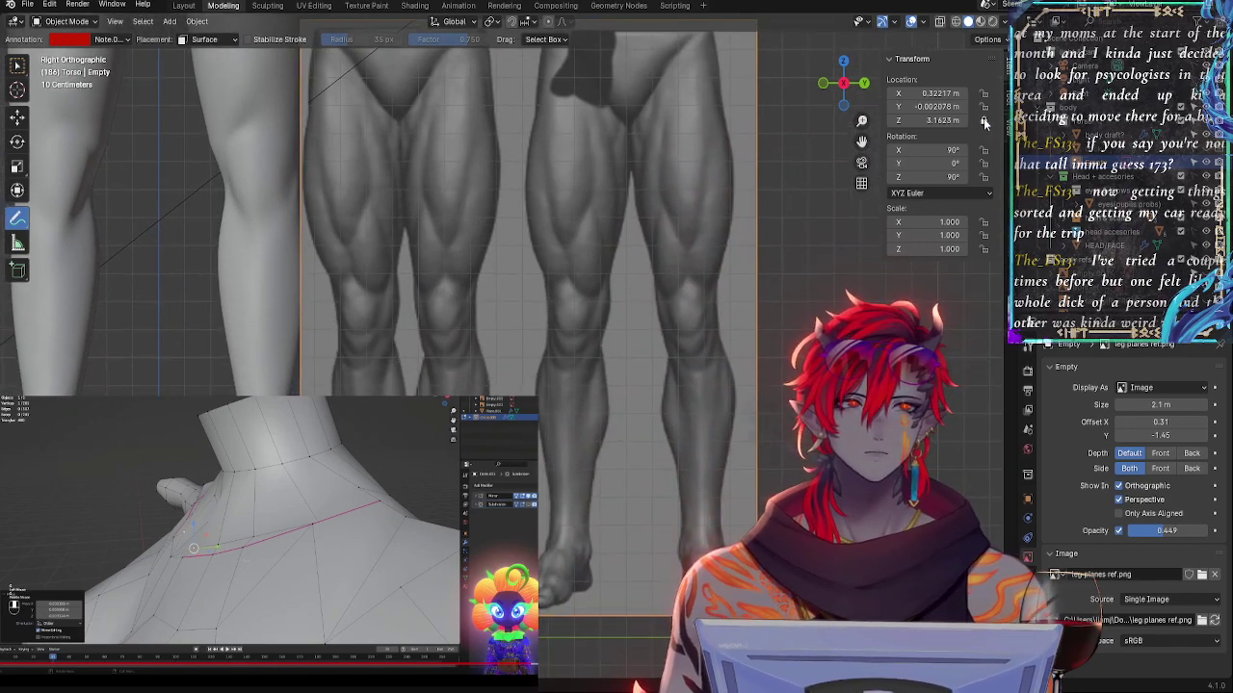
{"action": "middle_click_drag", "start_coordinate": [772, 265], "coordinate": [782, 416], "text": "shift"}
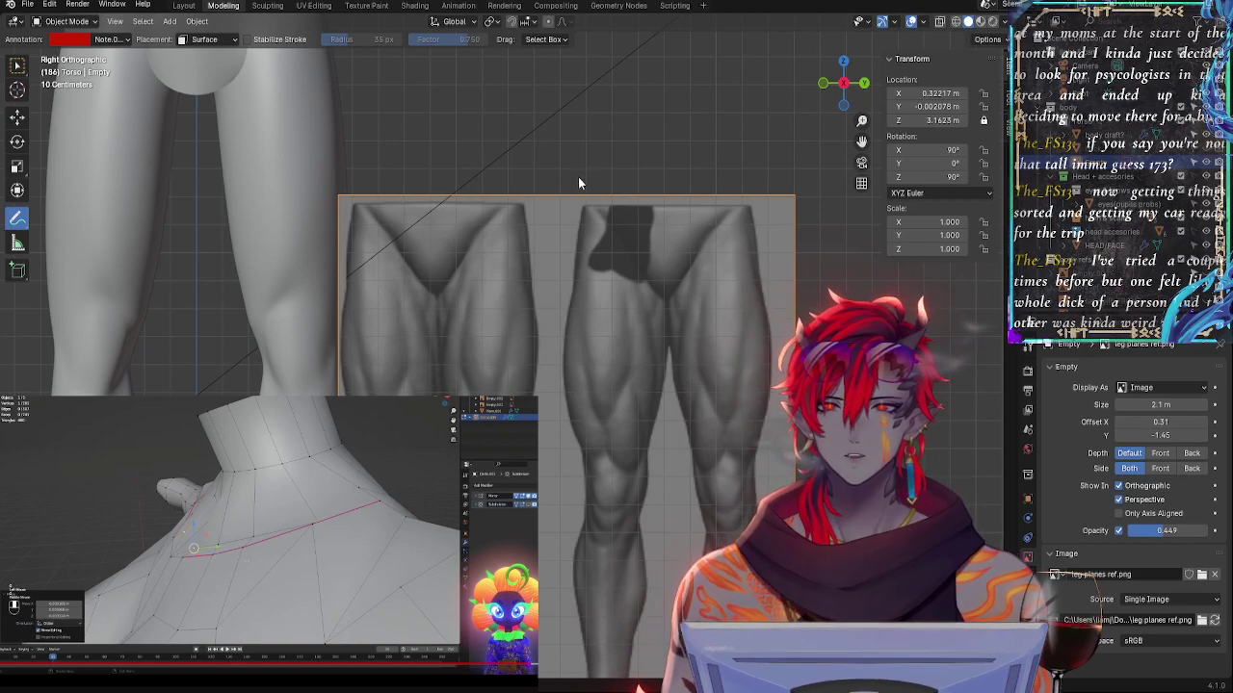
{"action": "middle_click_drag", "start_coordinate": [875, 435], "coordinate": [903, 204], "text": "shift"}
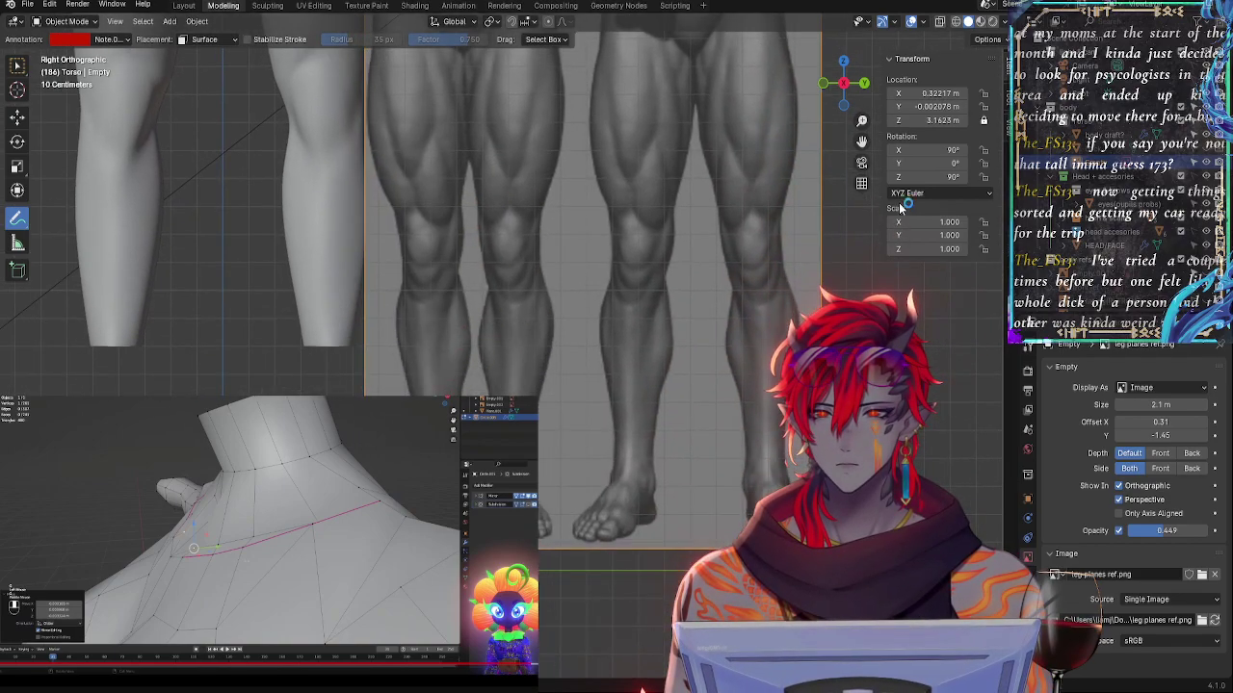
{"action": "middle_click_drag", "start_coordinate": [782, 275], "coordinate": [872, 512], "text": "ctrl"}
- Unlock the reference's vertical position and make the blue Note annotation layer visible
{"action": "left_click", "coordinate": [985, 121]}
{"action": "middle_click_drag", "start_coordinate": [655, 280], "coordinate": [636, 385], "text": "ctrl"}
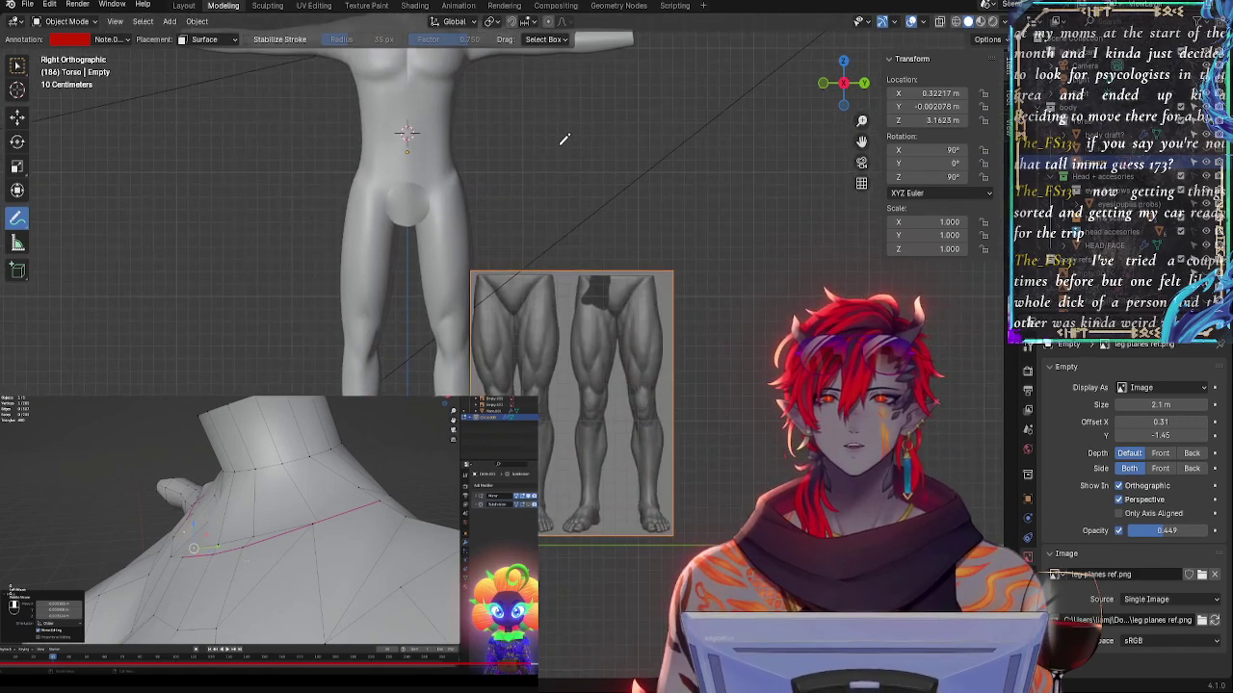
{"action": "middle_click_drag", "start_coordinate": [564, 140], "coordinate": [583, 321], "text": "shift"}
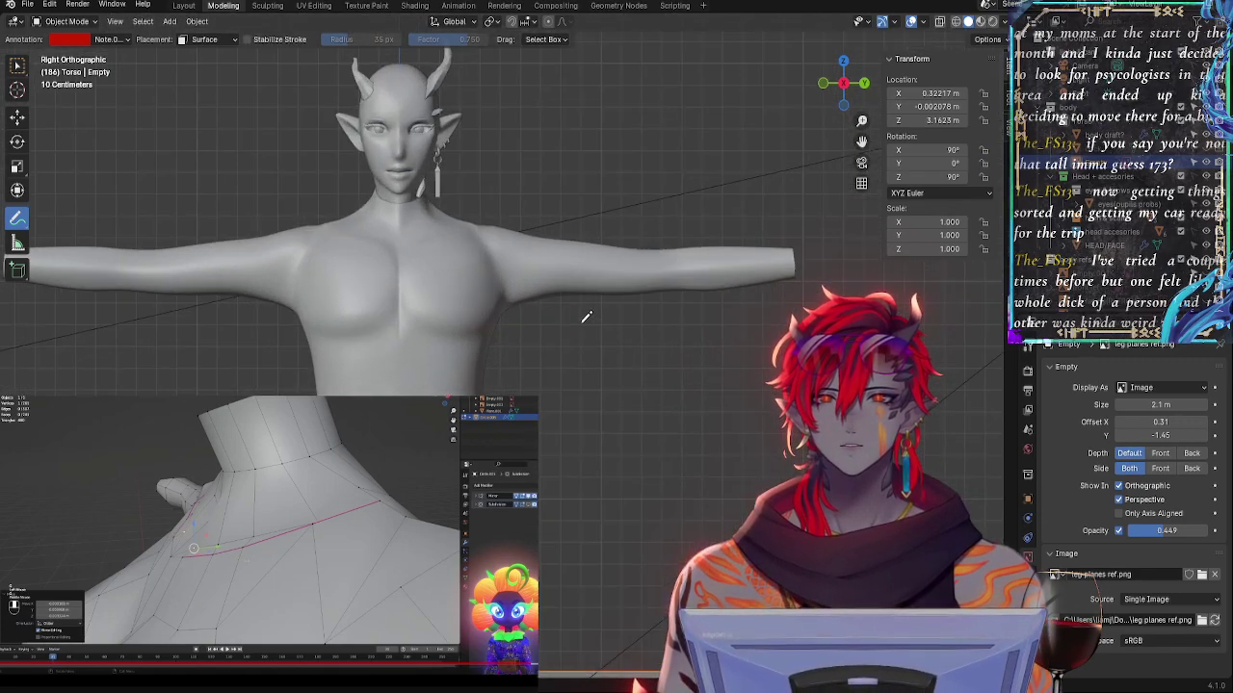
{"action": "left_click", "coordinate": [112, 38]}
{"action": "left_click", "coordinate": [173, 115]}
{"action": "left_click", "coordinate": [173, 118]}
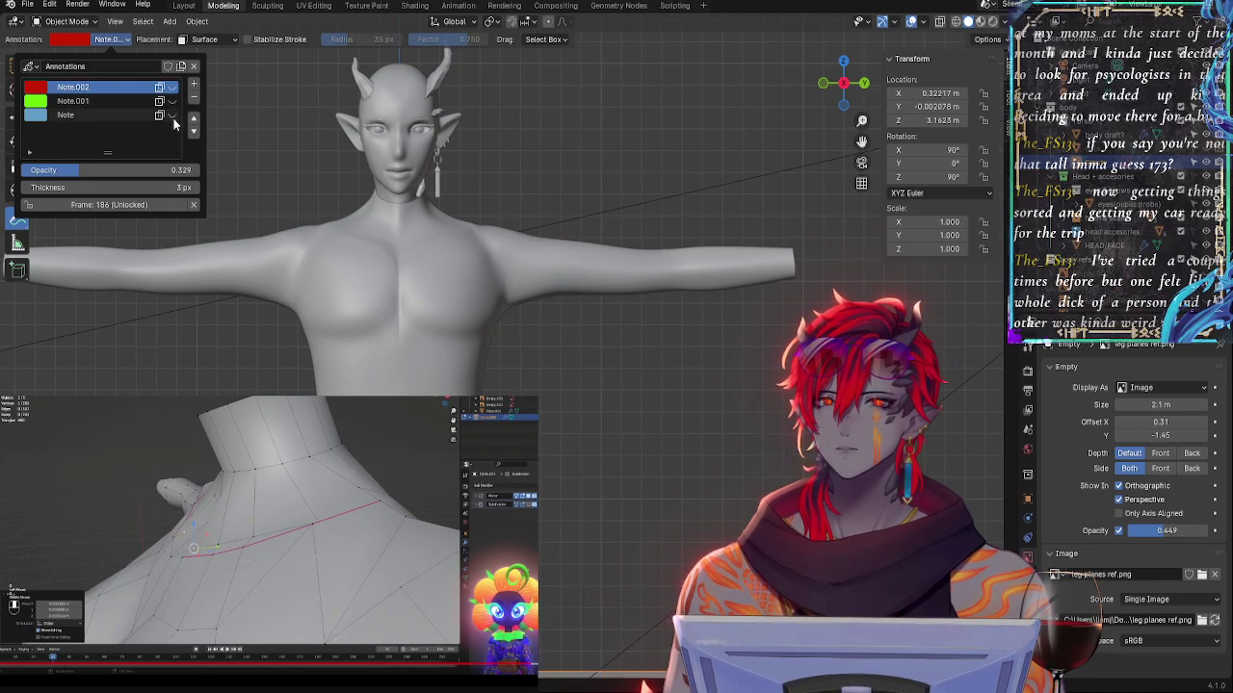
{"action": "left_click", "coordinate": [174, 118]}
- Raise the leg reference image along Z to line up with the hips and knees
{"action": "middle_click_drag", "start_coordinate": [673, 417], "coordinate": [648, 165], "text": "shift"}
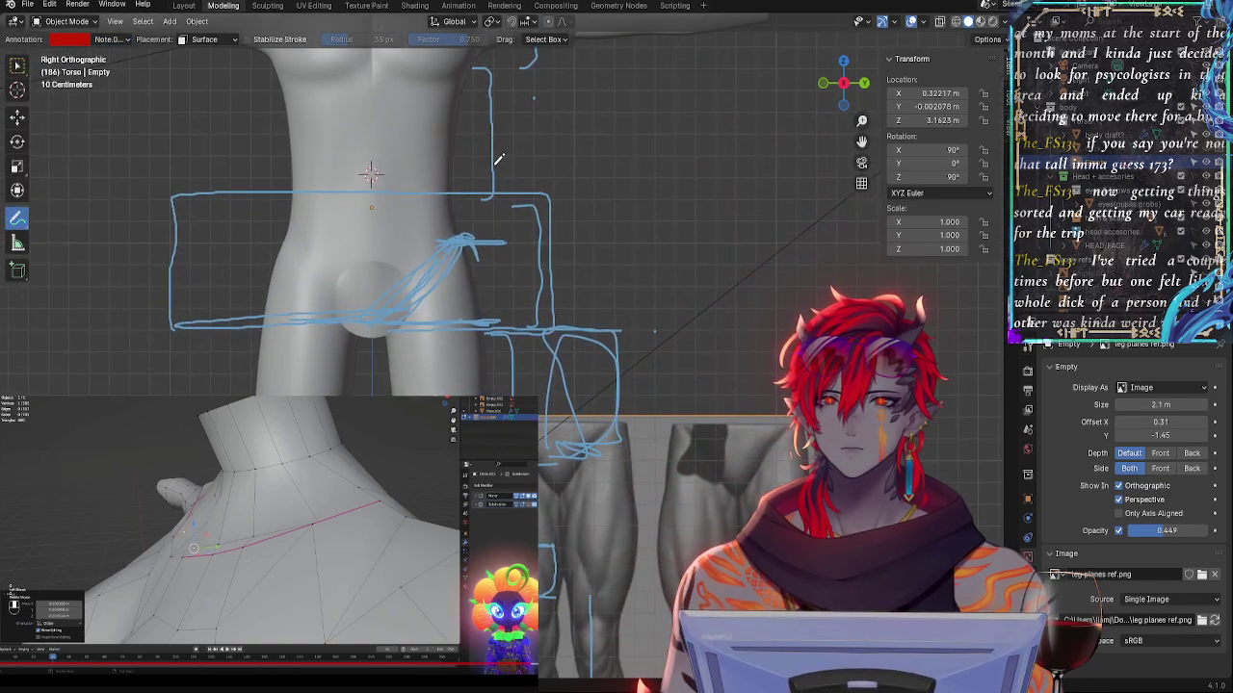
{"action": "middle_click_drag", "start_coordinate": [772, 374], "coordinate": [773, 148], "text": "shift"}
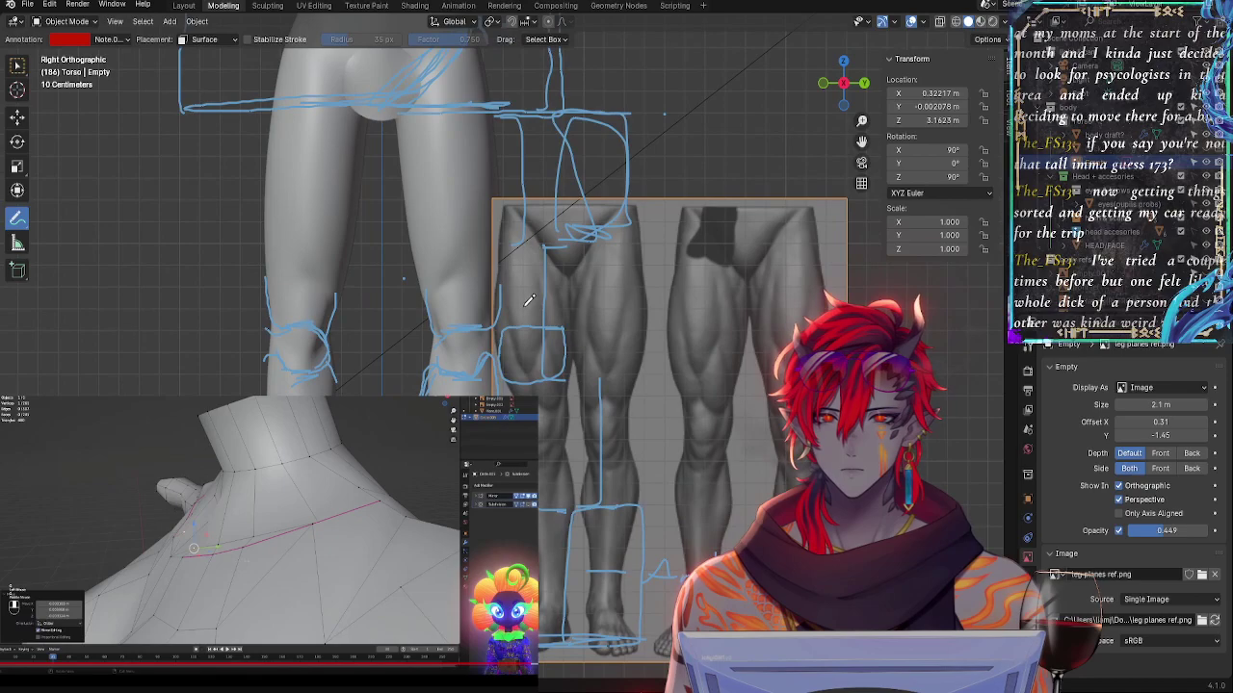
{"action": "mouse_move", "coordinate": [737, 572]}
{"action": "middle_mouse_down", "text": "shift"}
{"action": "mouse_move", "coordinate": [745, 559]}
{"action": "mouse_move", "coordinate": [670, 404]}
{"action": "middle_mouse_up", "text": "shift"}
{"action": "scroll", "coordinate": [688, 385], "scroll_direction": "up", "scroll_amount": 2}
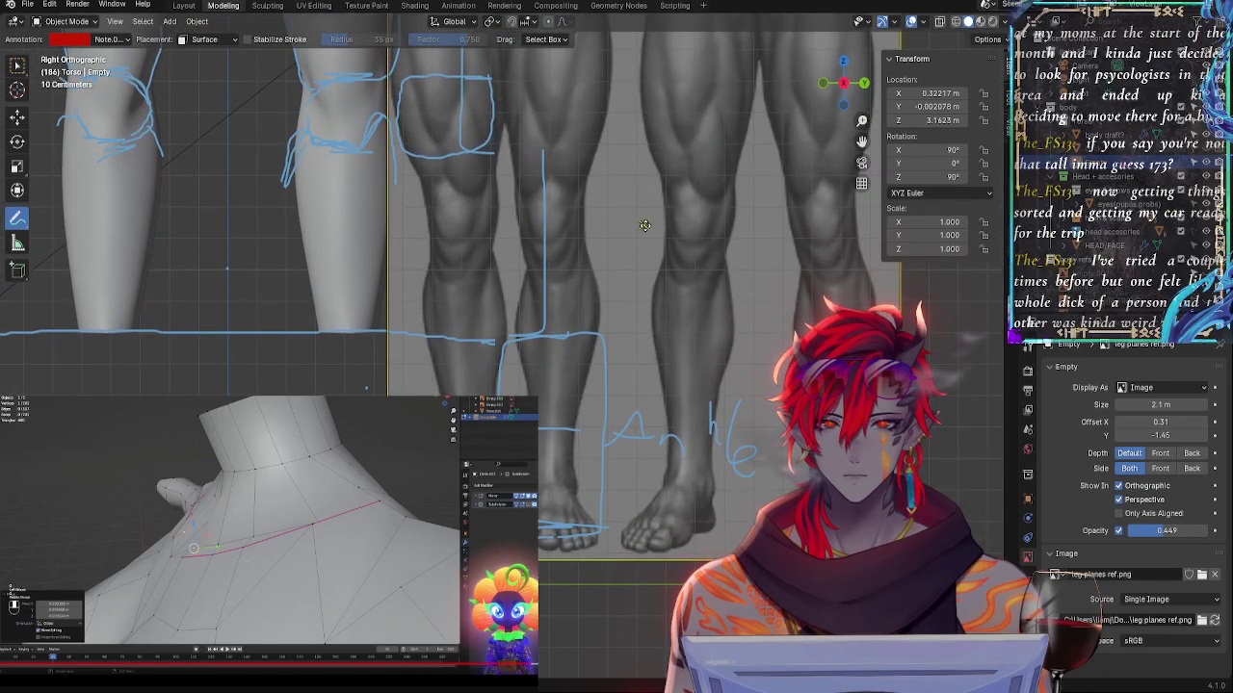
{"action": "key", "text": "g"}
{"action": "key", "text": "z"}
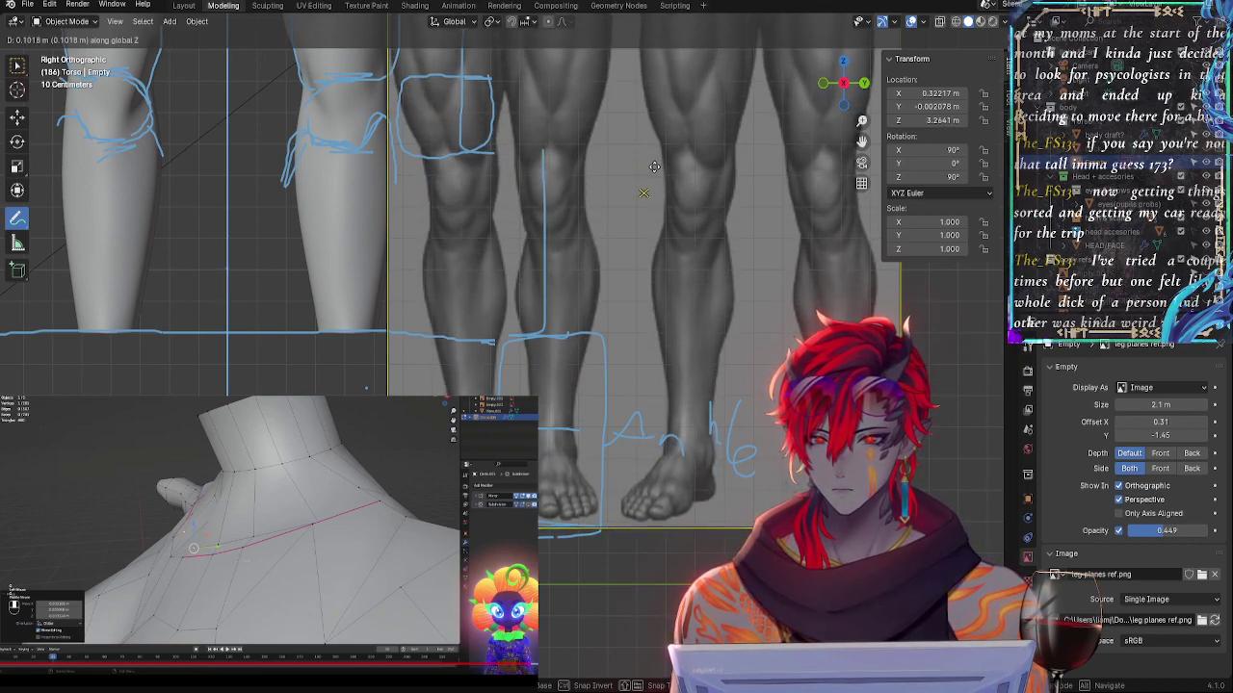
{"action": "left_click", "coordinate": [654, 167]}
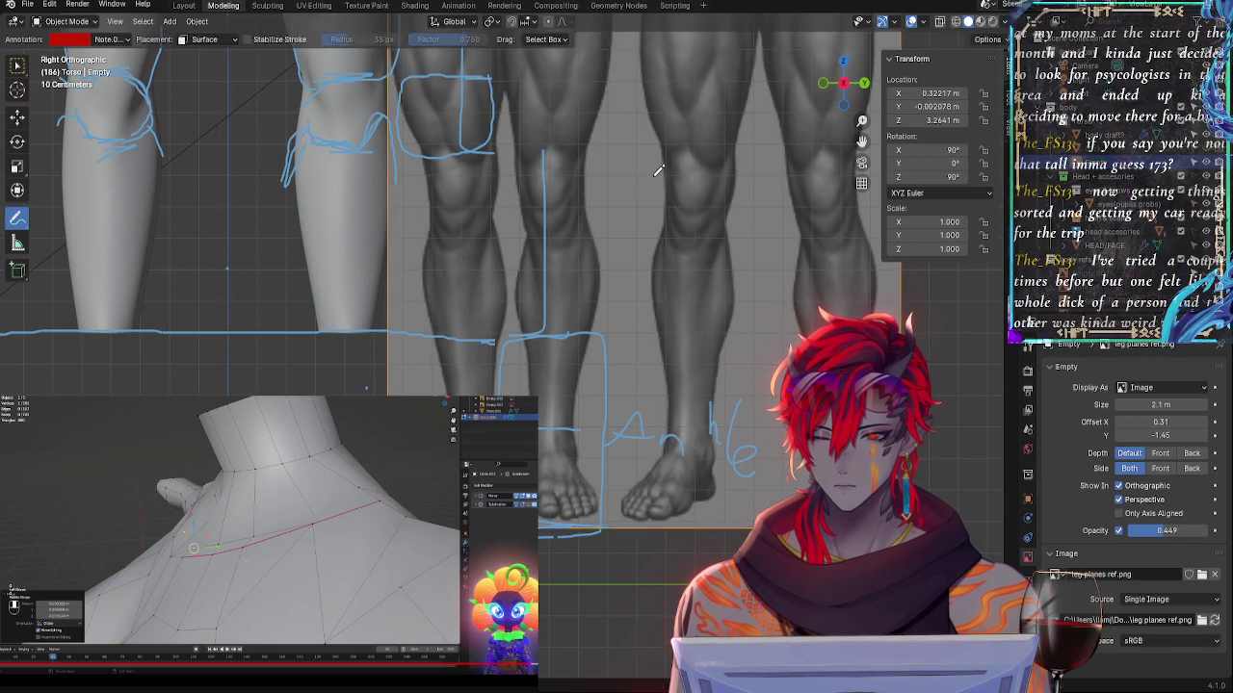
- Enlarge the leg reference to 2.5 m and begin another vertical Z adjustment
{"action": "middle_click_drag", "start_coordinate": [665, 186], "coordinate": [679, 525], "text": "shift"}
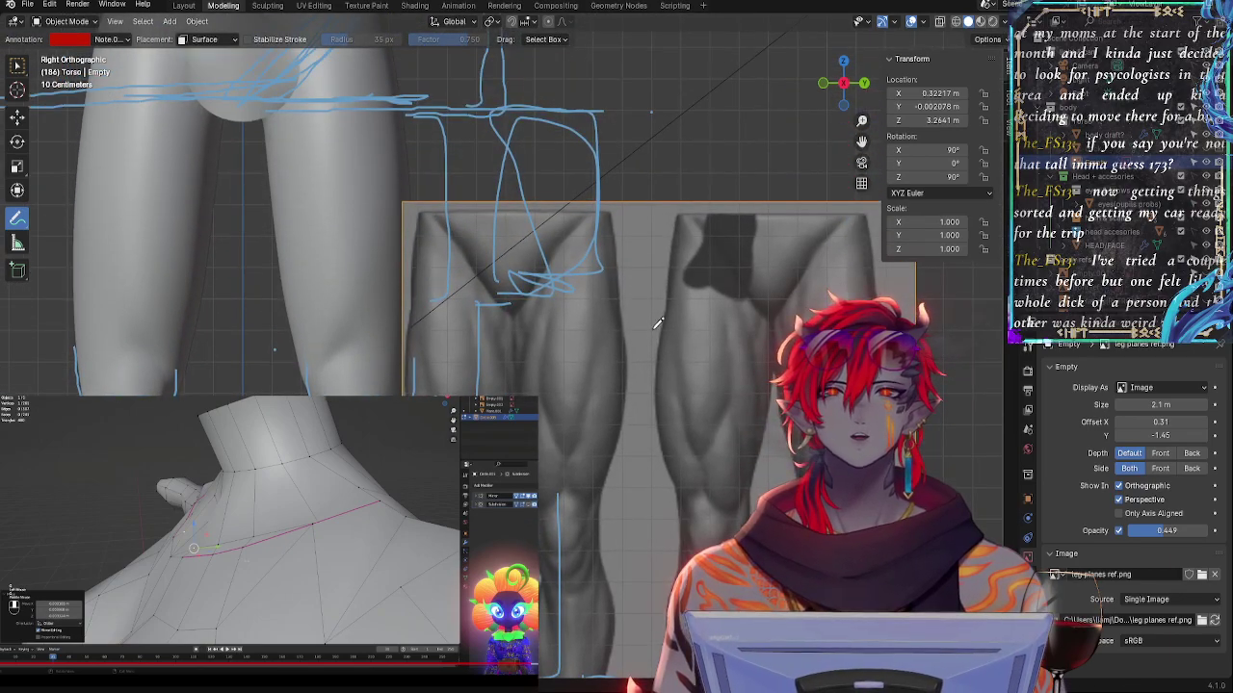
{"action": "middle_click_drag", "start_coordinate": [653, 343], "coordinate": [452, 359], "text": "shift"}
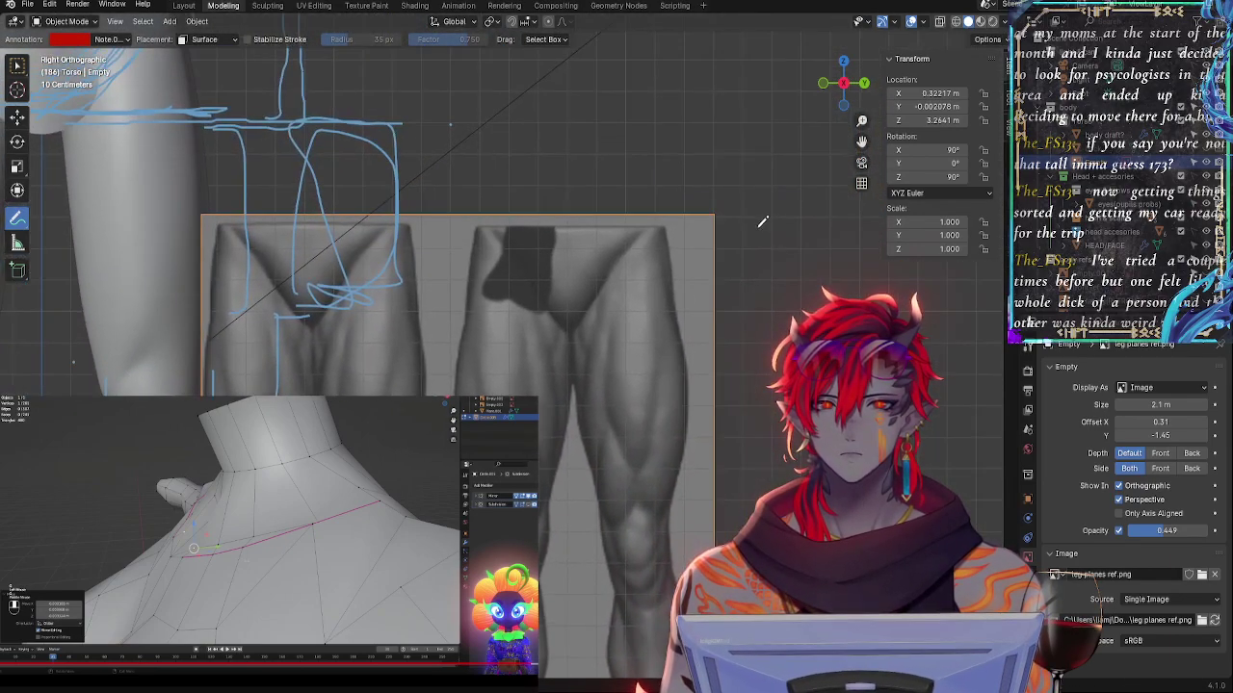
{"action": "left_click_drag", "start_coordinate": [714, 213], "coordinate": [789, 68]}
{"action": "middle_click_drag", "start_coordinate": [775, 313], "coordinate": [835, 17], "text": "shift"}
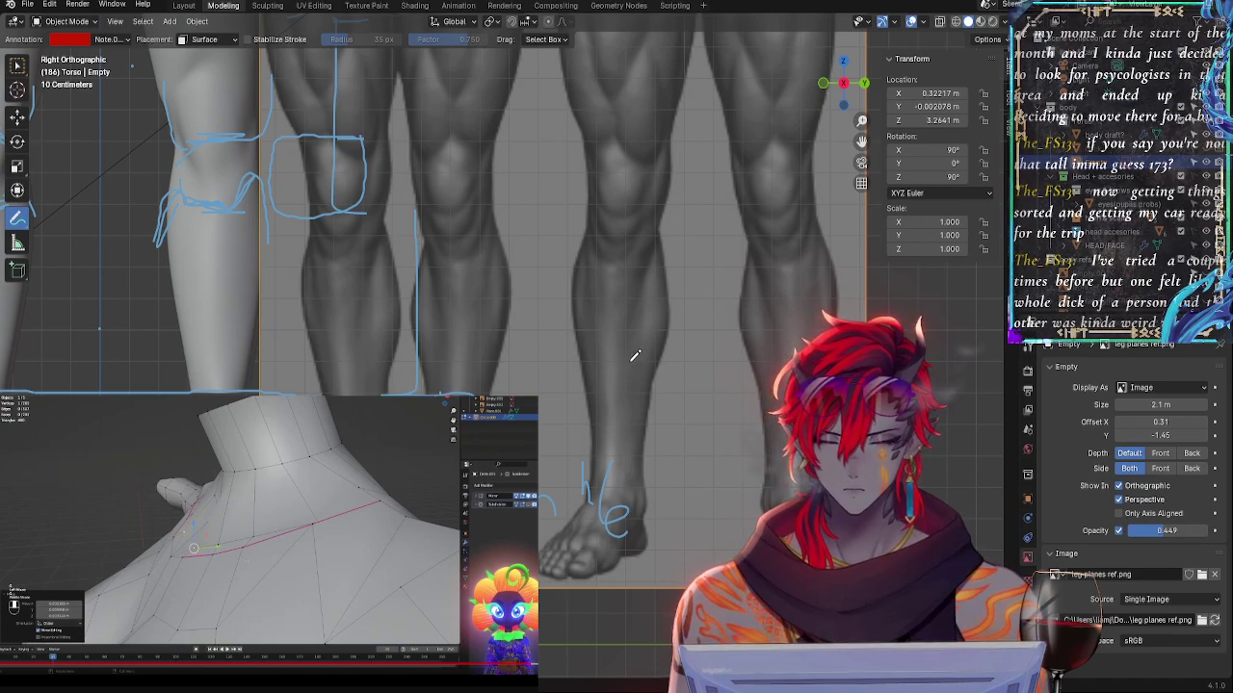
{"action": "key", "text": "g"}
{"action": "key", "text": "z"}
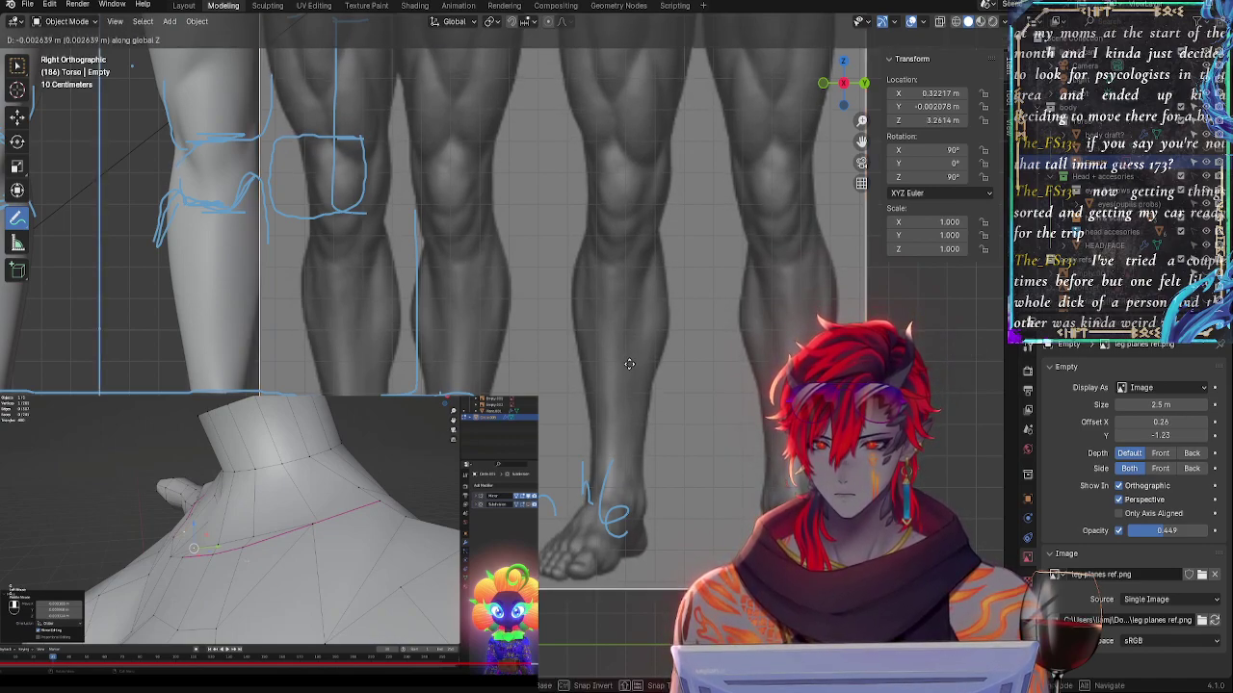
- Confirm the reference's new height and enlarge it further from its corner
{"action": "left_click", "coordinate": [629, 364]}
{"action": "middle_click_drag", "start_coordinate": [620, 293], "coordinate": [621, 602], "text": "shift"}
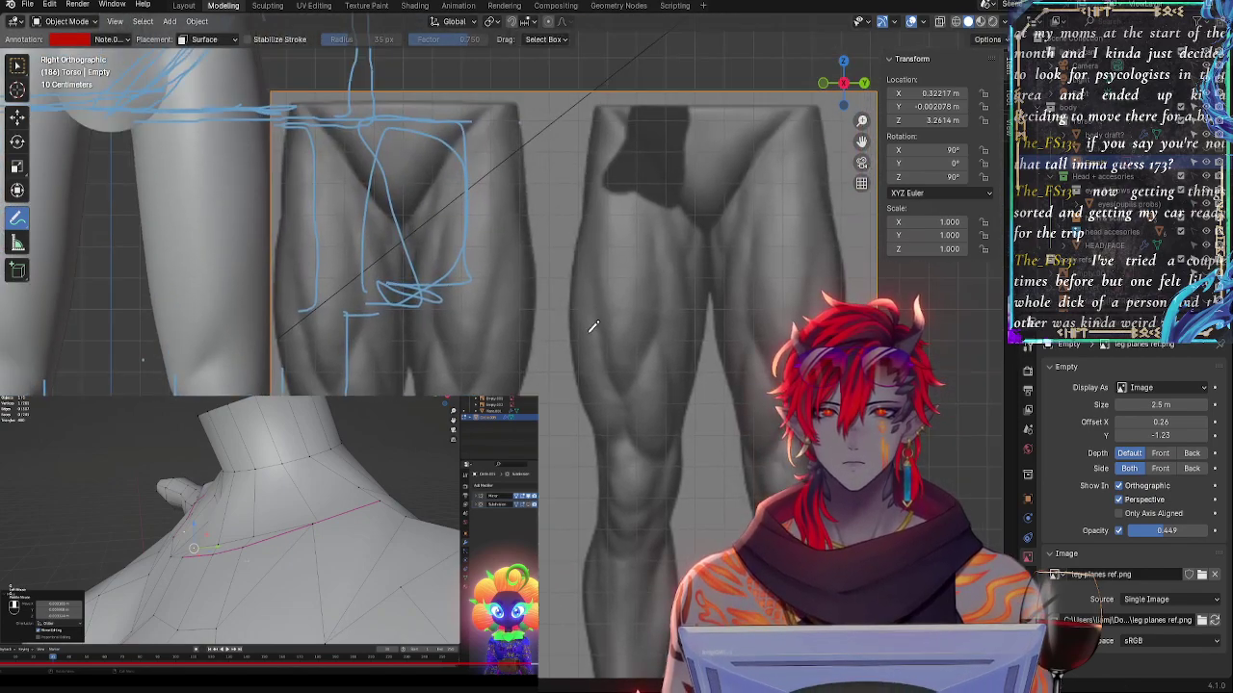
{"action": "mouse_move", "coordinate": [591, 332]}
{"action": "middle_mouse_down", "text": "shift"}
{"action": "mouse_move", "coordinate": [693, 415]}
{"action": "mouse_move", "coordinate": [735, 412]}
{"action": "middle_mouse_up", "text": "shift"}
{"action": "mouse_move", "coordinate": [662, 370]}
{"action": "middle_mouse_down", "text": "ctrl"}
{"action": "mouse_move", "coordinate": [666, 522]}
{"action": "mouse_move", "coordinate": [637, 345]}
{"action": "mouse_move", "coordinate": [639, 367]}
{"action": "middle_mouse_up", "text": "ctrl"}
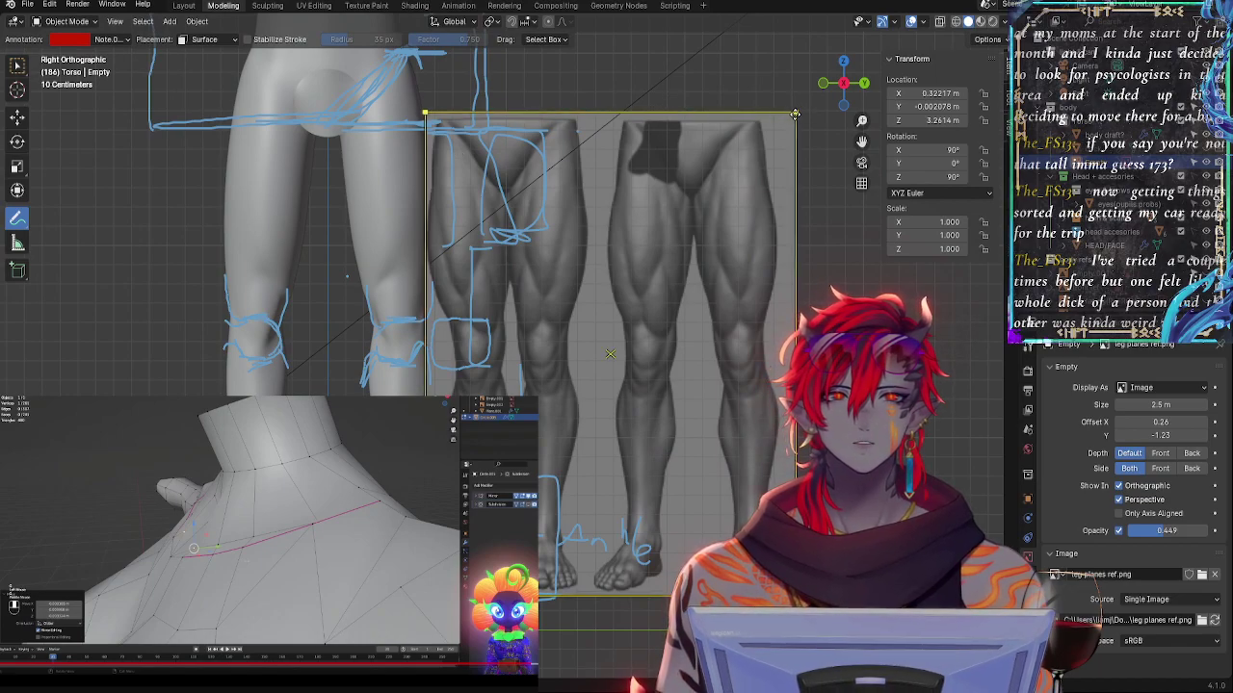
{"action": "left_click_drag", "start_coordinate": [796, 112], "coordinate": [871, 17]}
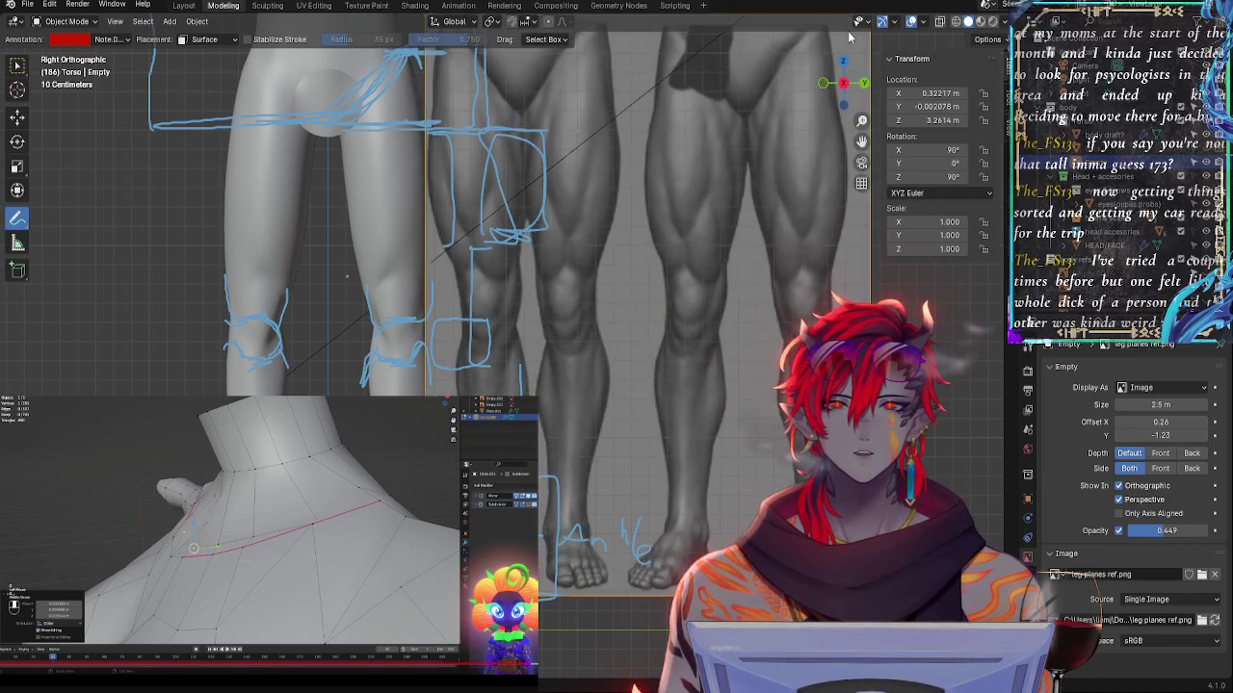
{"action": "mouse_move", "coordinate": [628, 279]}
{"action": "middle_mouse_down", "text": "shift"}
{"action": "mouse_move", "coordinate": [610, 325]}
{"action": "mouse_move", "coordinate": [540, 350]}
{"action": "middle_mouse_up", "text": "shift"}
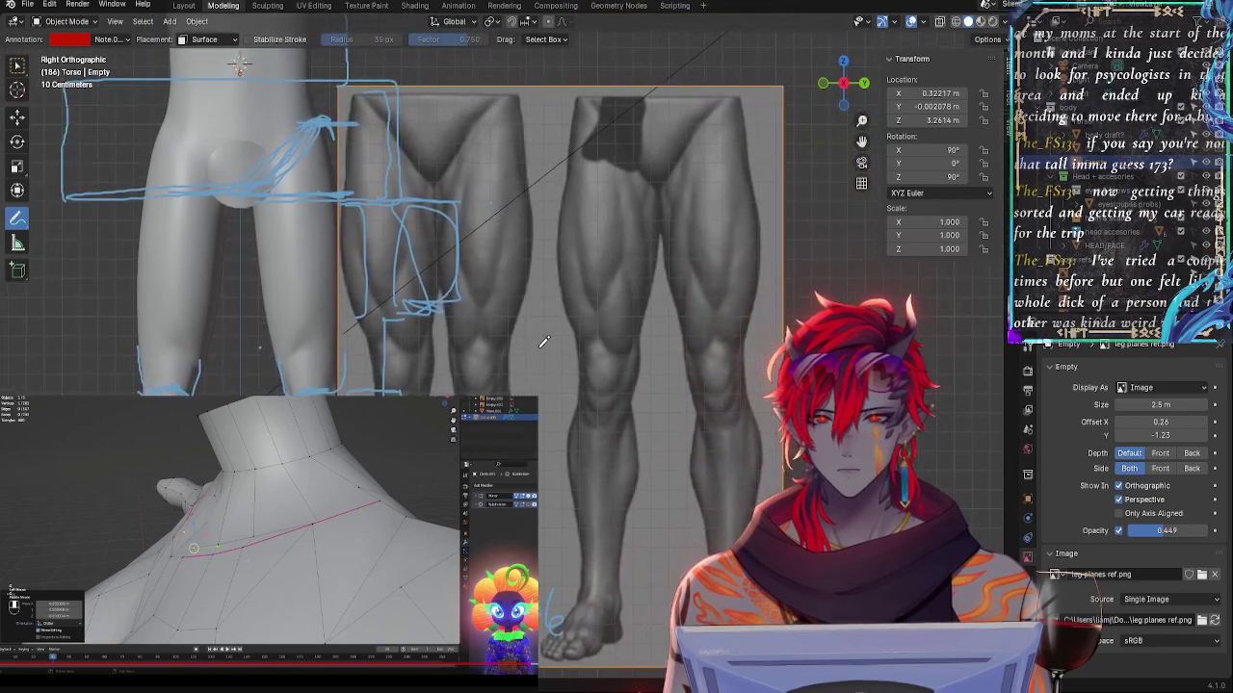
{"action": "middle_click_drag", "start_coordinate": [566, 440], "coordinate": [567, 341], "text": "shift"}
- Resize the reference to 2.6 m, trim it slightly from the side, and start lowering it along Z
{"action": "middle_click_drag", "start_coordinate": [692, 147], "coordinate": [680, 254], "text": "shift"}
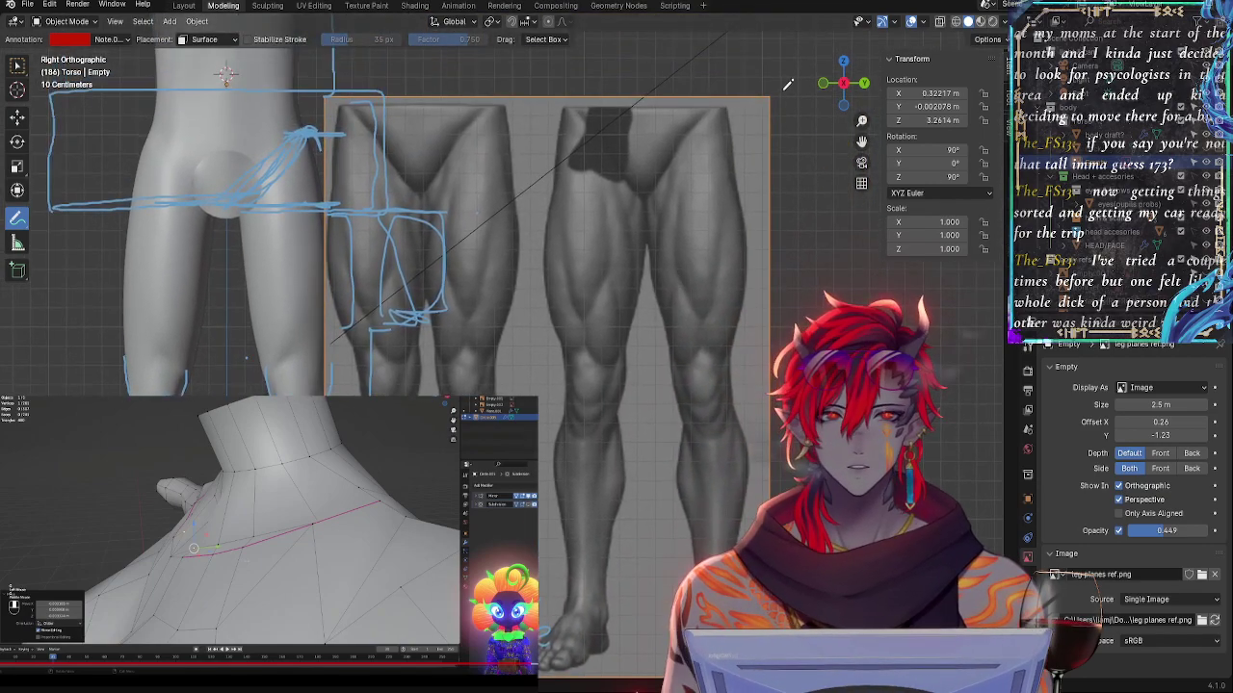
{"action": "left_click_drag", "start_coordinate": [771, 96], "coordinate": [724, 169]}
{"action": "middle_click_drag", "start_coordinate": [810, 266], "coordinate": [881, 178], "text": "shift"}
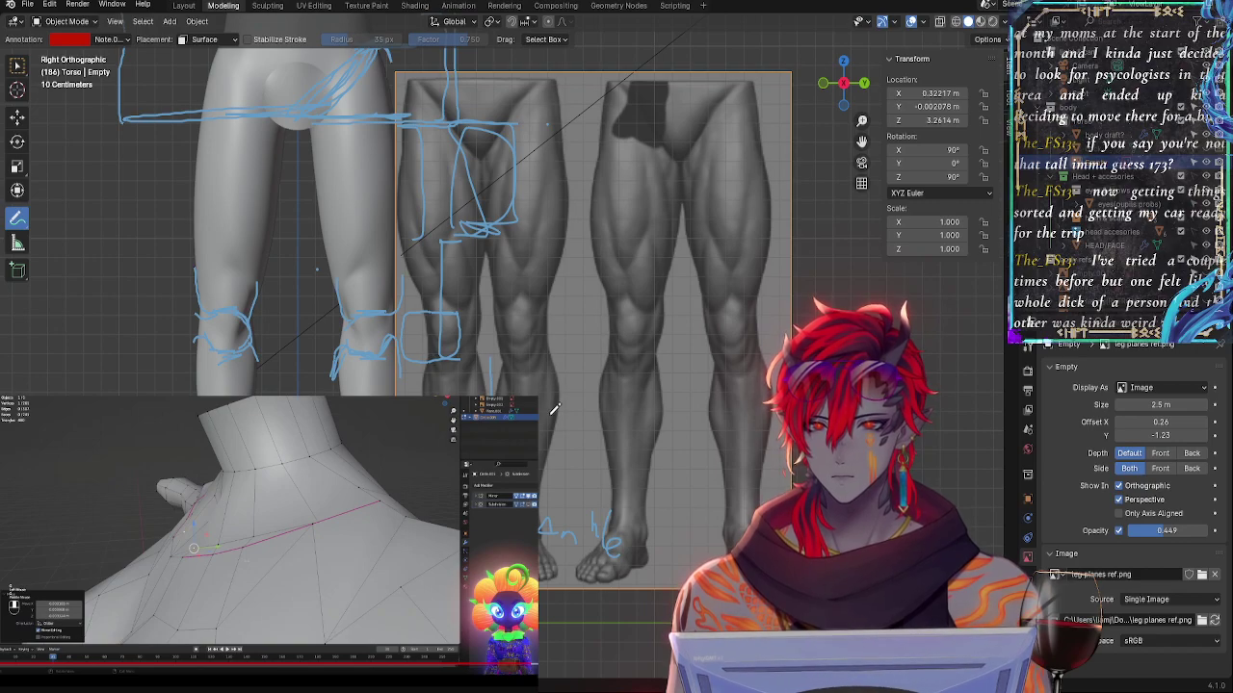
{"action": "middle_click_drag", "start_coordinate": [551, 415], "coordinate": [528, 367], "text": "ctrl"}
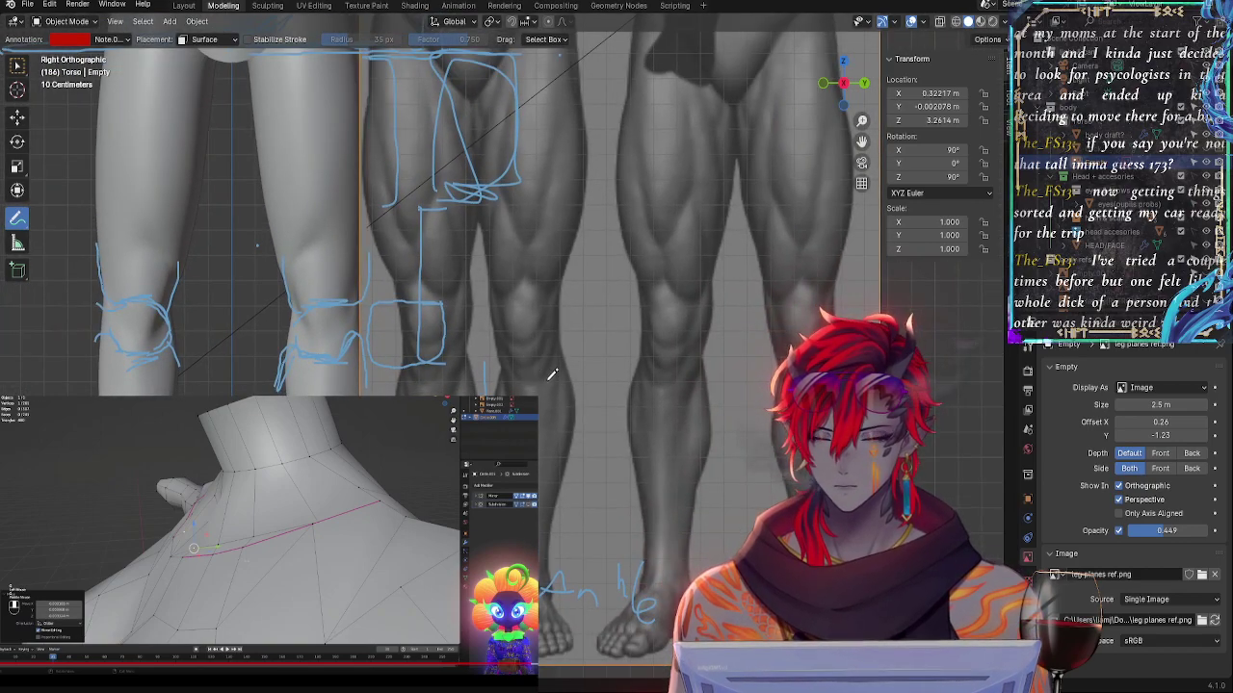
{"action": "left_click", "coordinate": [619, 326]}
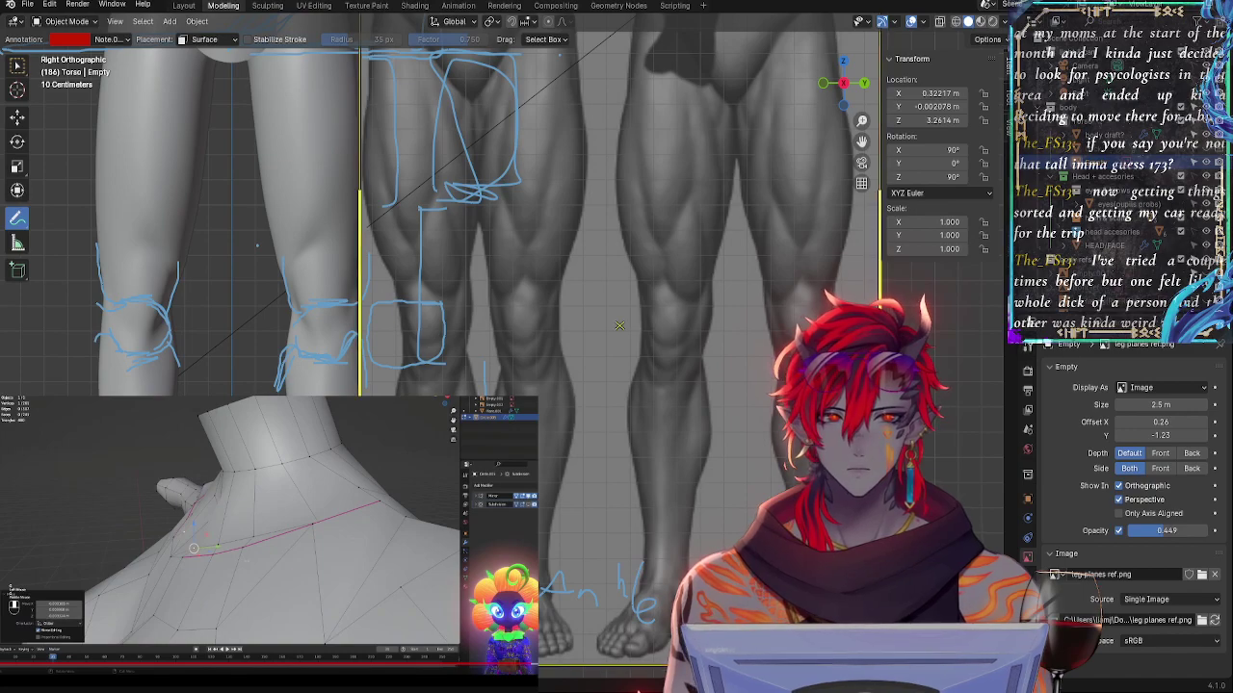
{"action": "left_click_drag", "start_coordinate": [879, 356], "coordinate": [865, 357]}
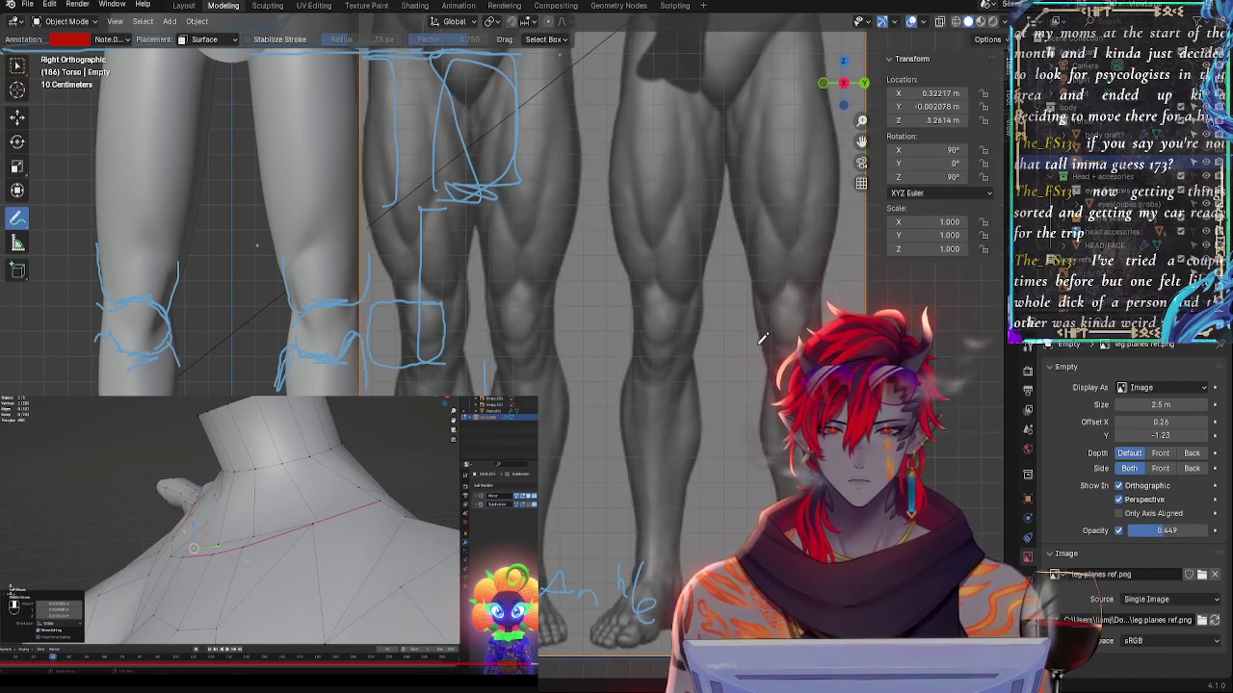
{"action": "key", "text": "g"}
{"action": "key", "text": "z"}
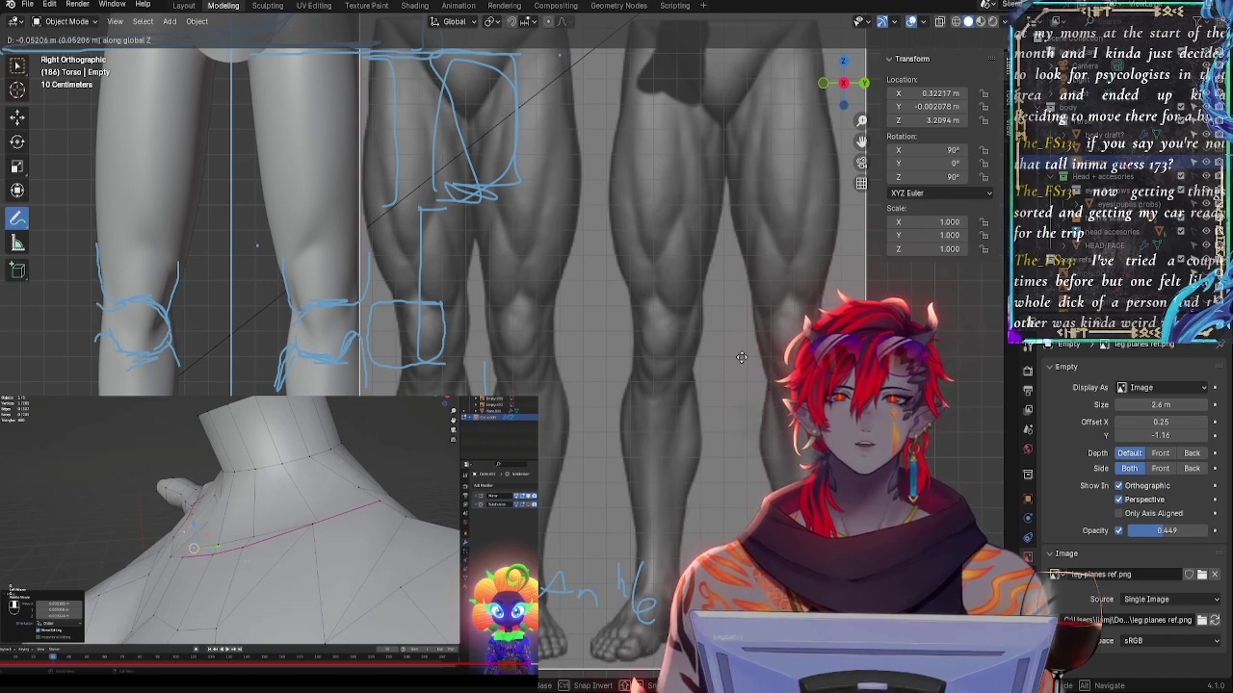
- Confirm the lowered reference, then raise it along Z and reposition it freely
{"action": "left_click", "coordinate": [745, 359]}
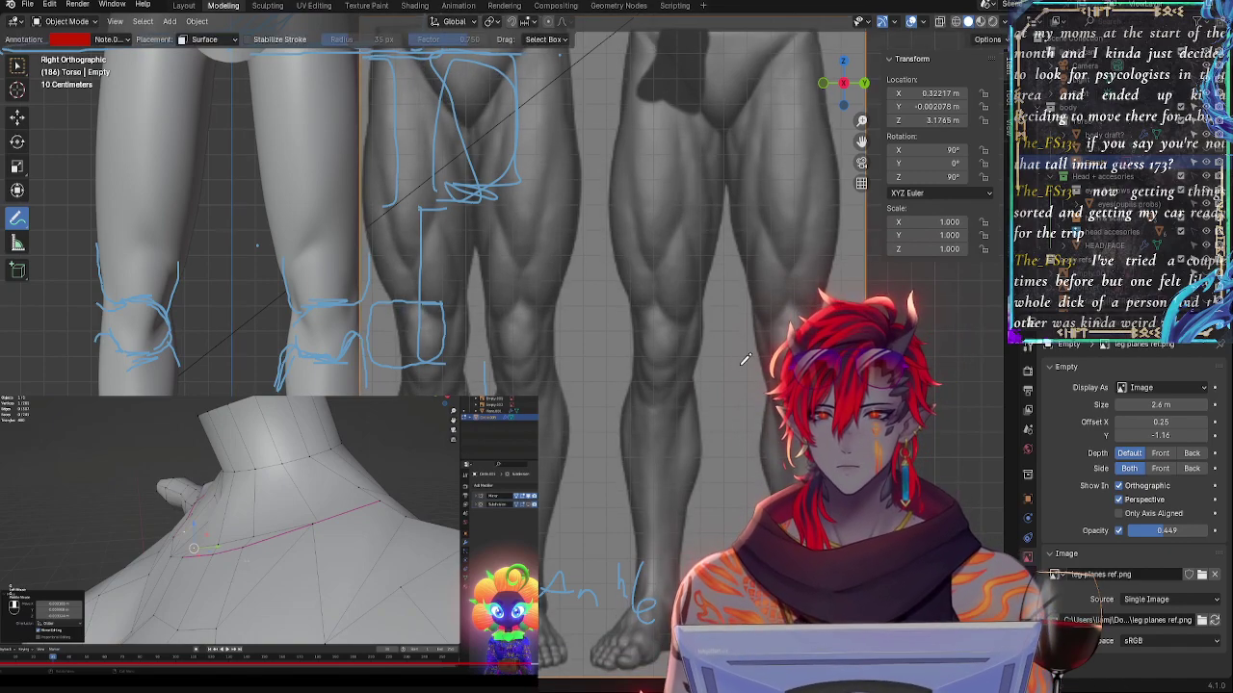
{"action": "middle_click_drag", "start_coordinate": [678, 254], "coordinate": [696, 435], "text": "shift"}
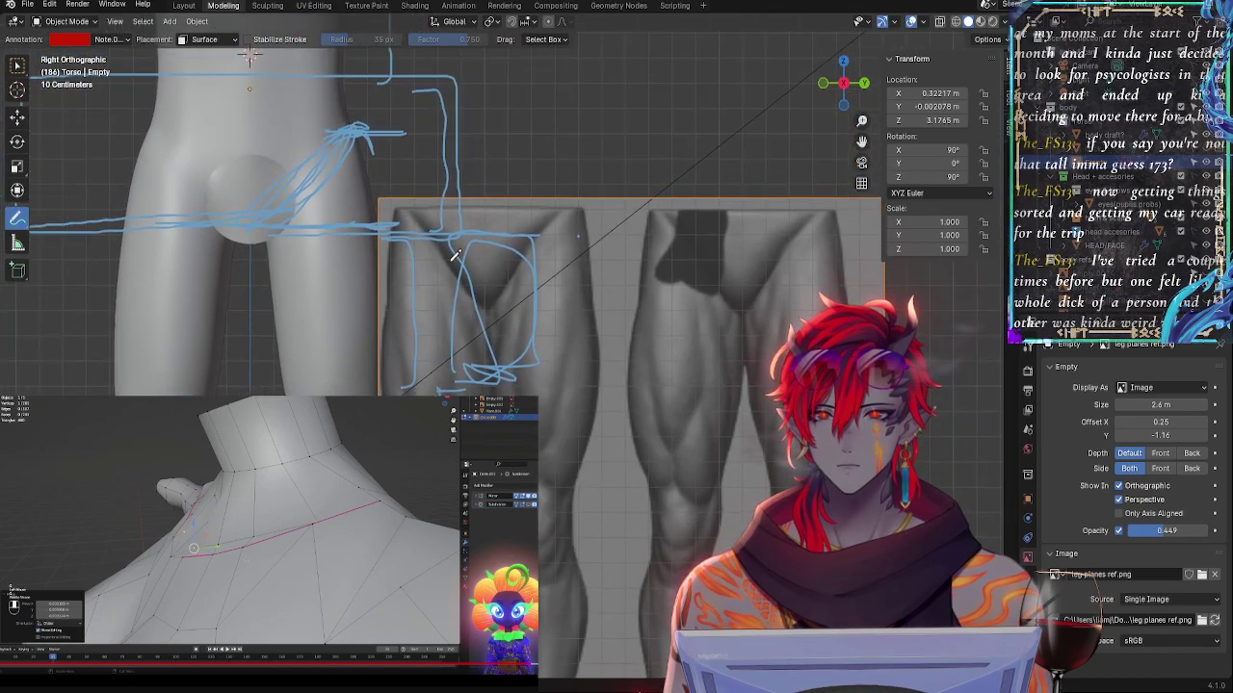
{"action": "middle_click_drag", "start_coordinate": [609, 355], "coordinate": [605, 341], "text": "ctrl"}
{"action": "middle_click_drag", "start_coordinate": [469, 314], "coordinate": [506, 431], "text": "shift"}
{"action": "key", "text": "g"}
{"action": "key", "text": "z"}
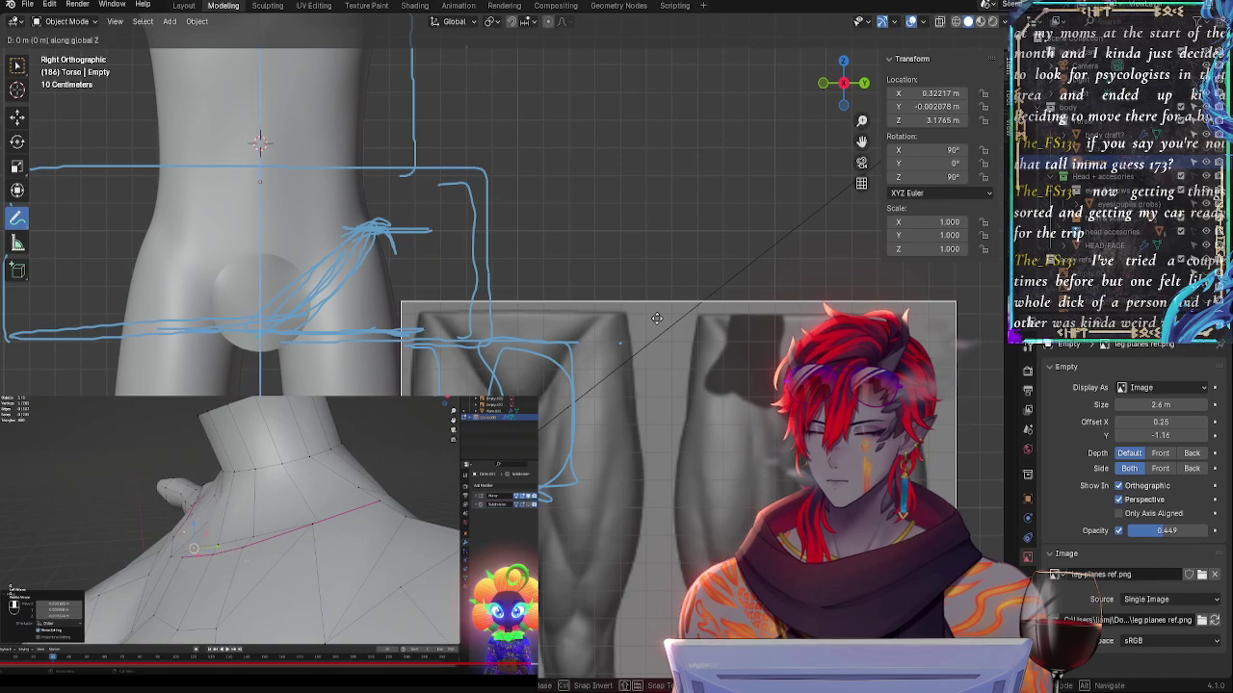
{"action": "left_click", "coordinate": [657, 281]}
{"action": "scroll", "coordinate": [650, 304], "scroll_direction": "down", "scroll_amount": 10, "text": "shift"}
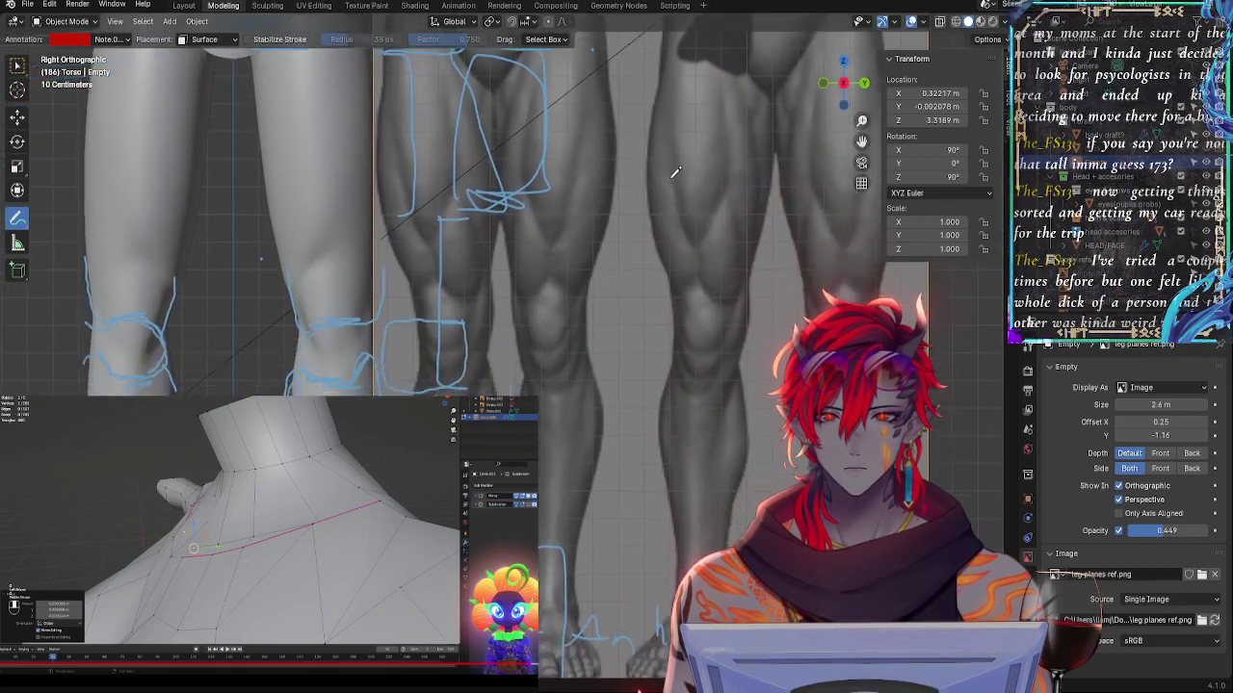
{"action": "key", "text": "g"}
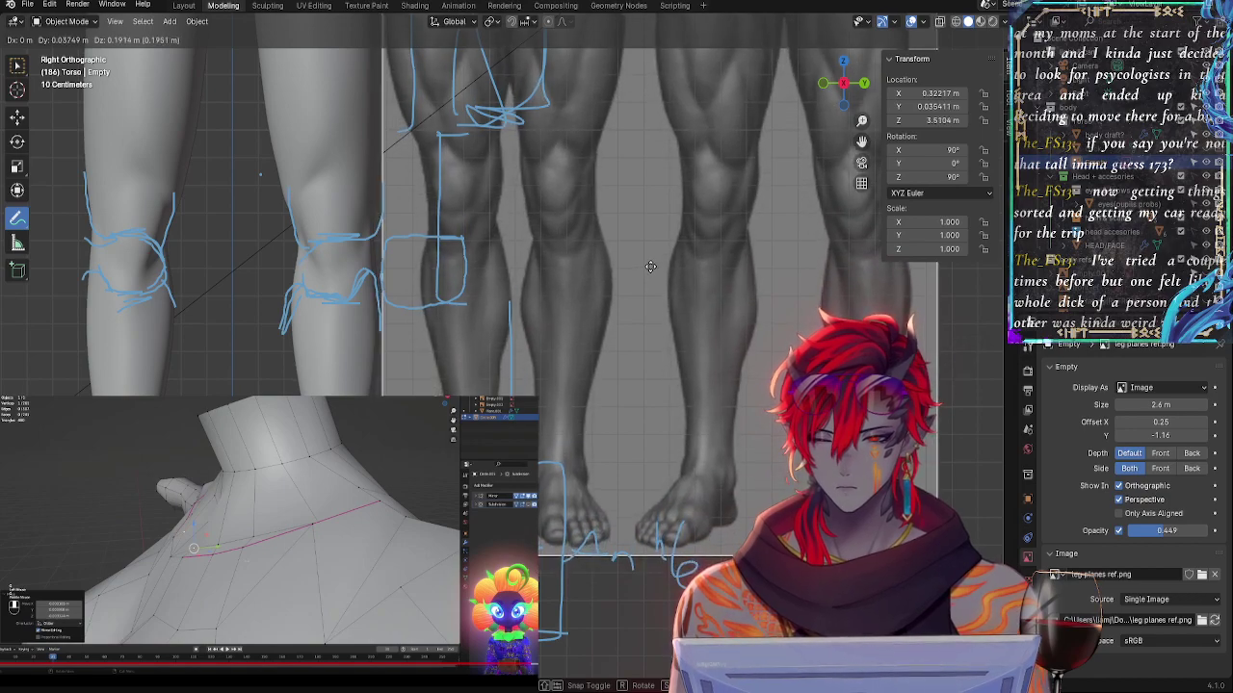
{"action": "left_click", "coordinate": [651, 263]}
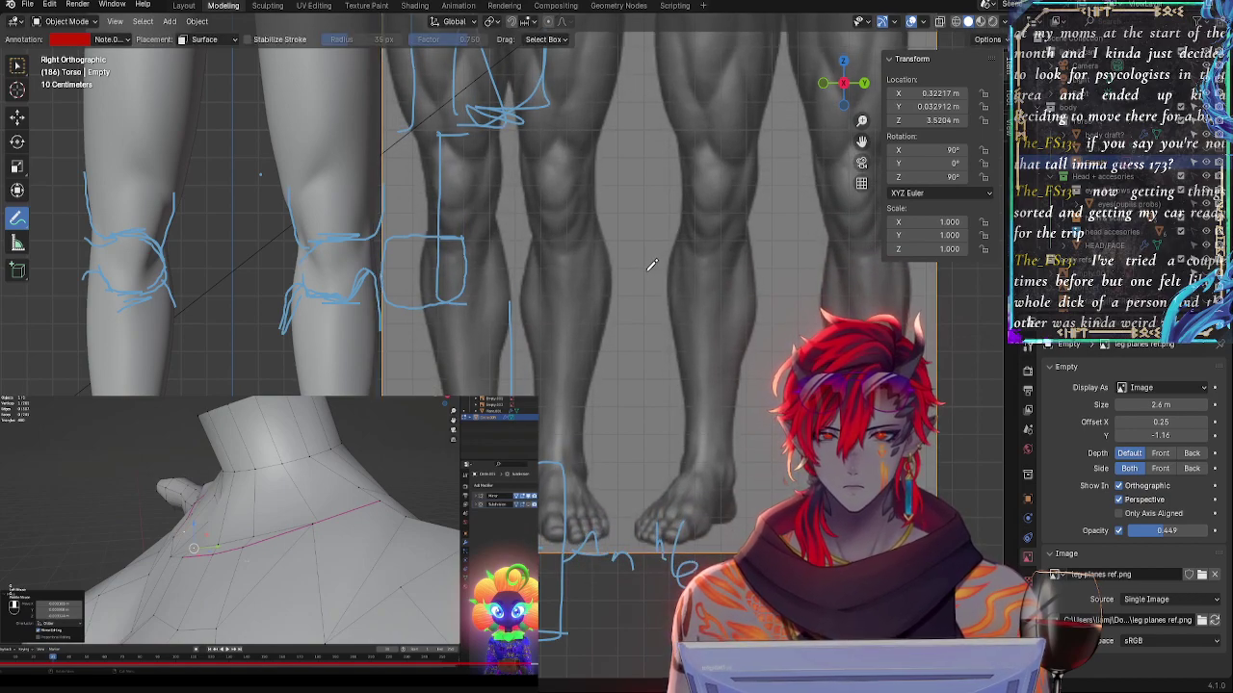
- Zoom out to see the whole reference beside the model and lower it along Z
{"action": "scroll", "coordinate": [636, 337], "scroll_direction": "up", "scroll_amount": 8, "text": "shift"}
{"action": "scroll", "coordinate": [623, 416], "scroll_direction": "down", "scroll_amount": 2}
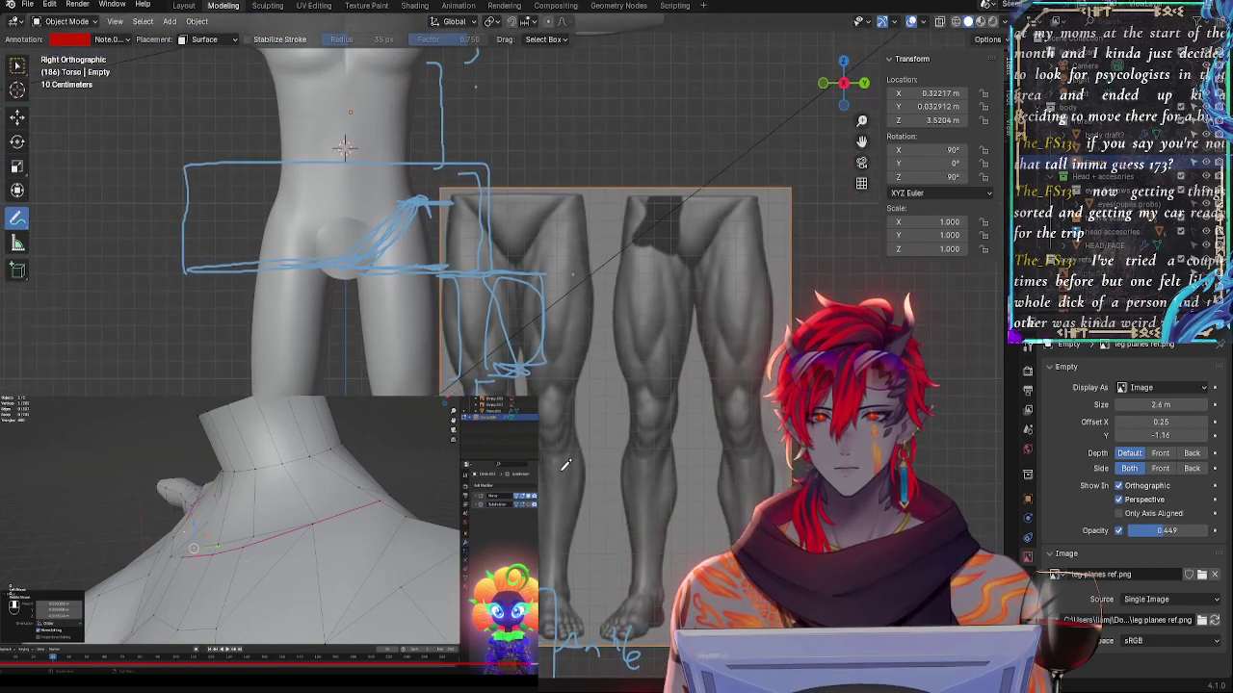
{"action": "middle_click_drag", "start_coordinate": [624, 442], "coordinate": [668, 270], "text": "shift"}
{"action": "scroll", "coordinate": [617, 366], "scroll_direction": "up", "scroll_amount": 2}
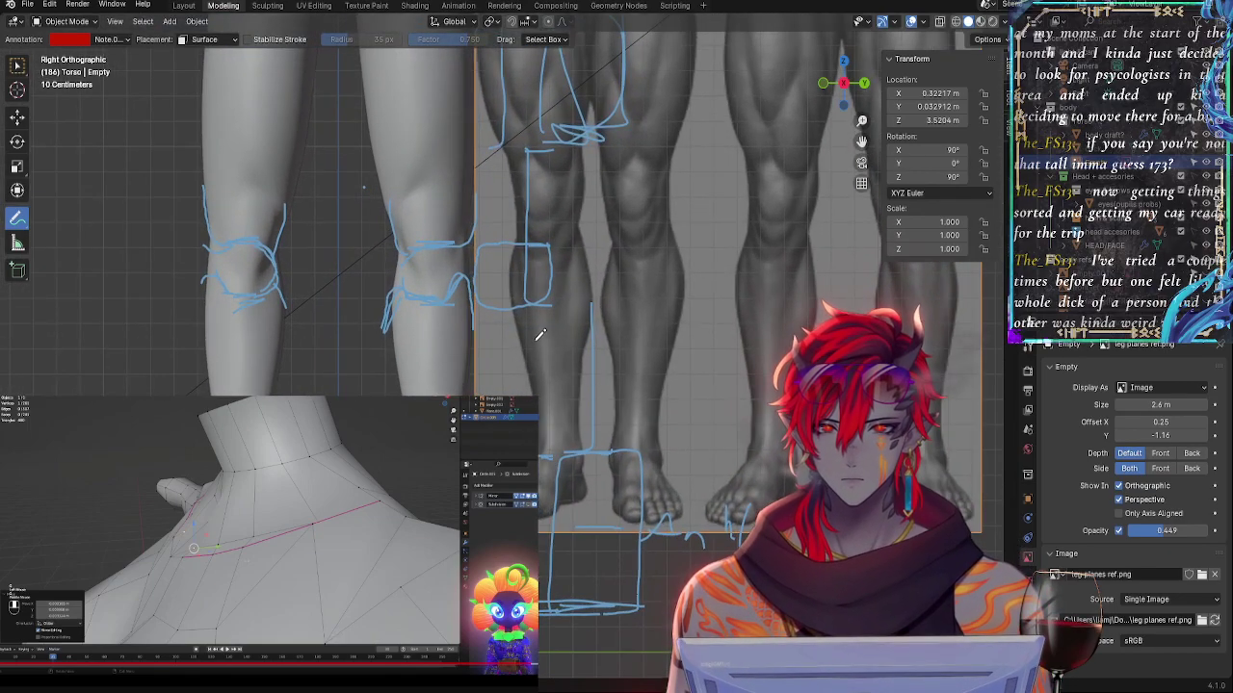
{"action": "middle_click_drag", "start_coordinate": [602, 300], "coordinate": [606, 370], "text": "ctrl"}
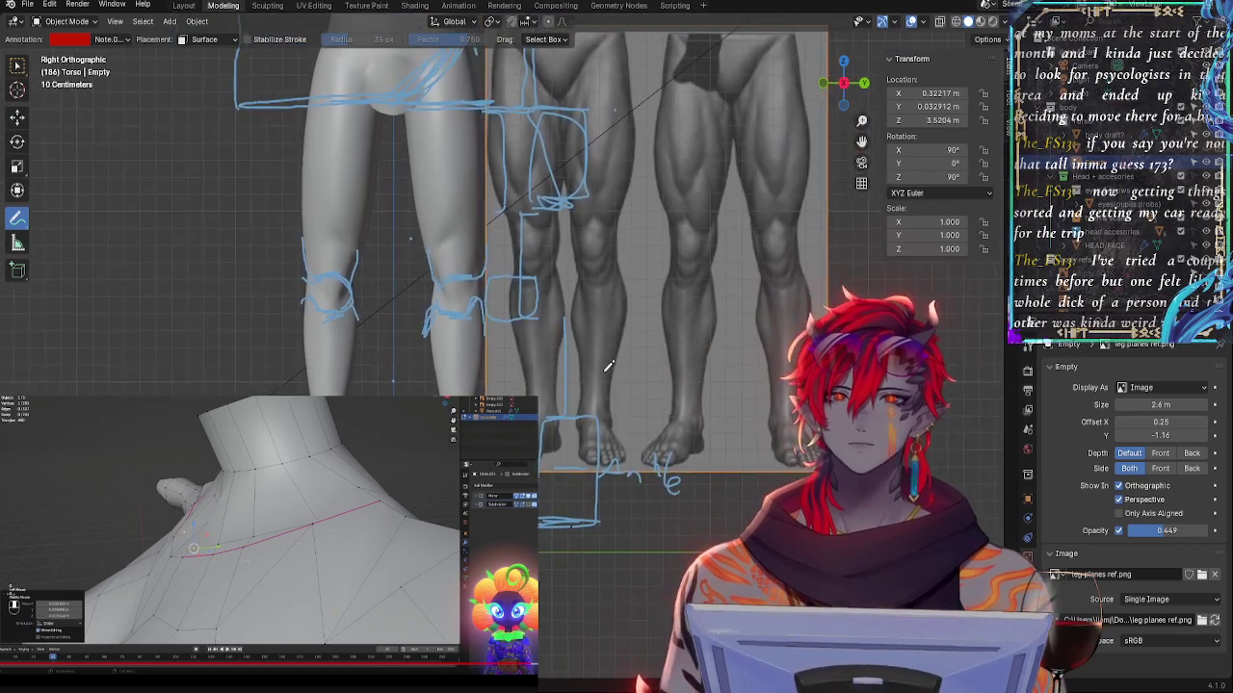
{"action": "middle_click_drag", "start_coordinate": [603, 270], "coordinate": [567, 358], "text": "shift"}
{"action": "scroll", "coordinate": [570, 354], "scroll_direction": "up", "scroll_amount": 3}
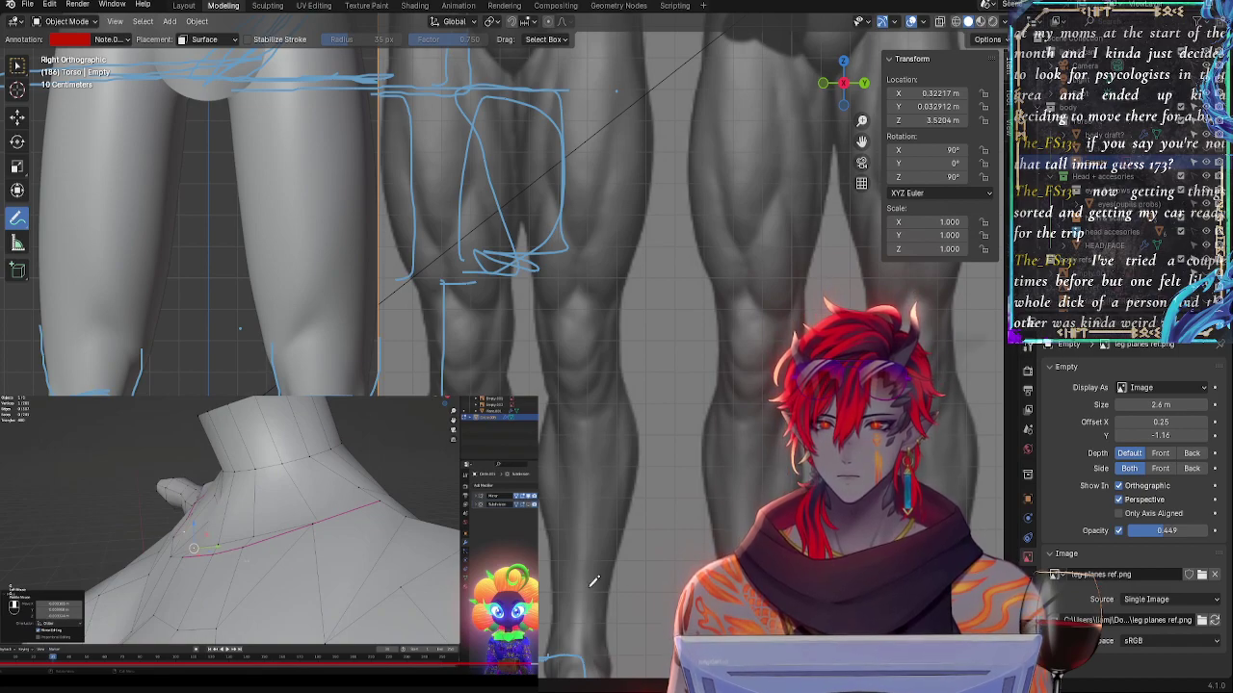
{"action": "middle_click_drag", "start_coordinate": [640, 533], "coordinate": [657, 245], "text": "shift"}
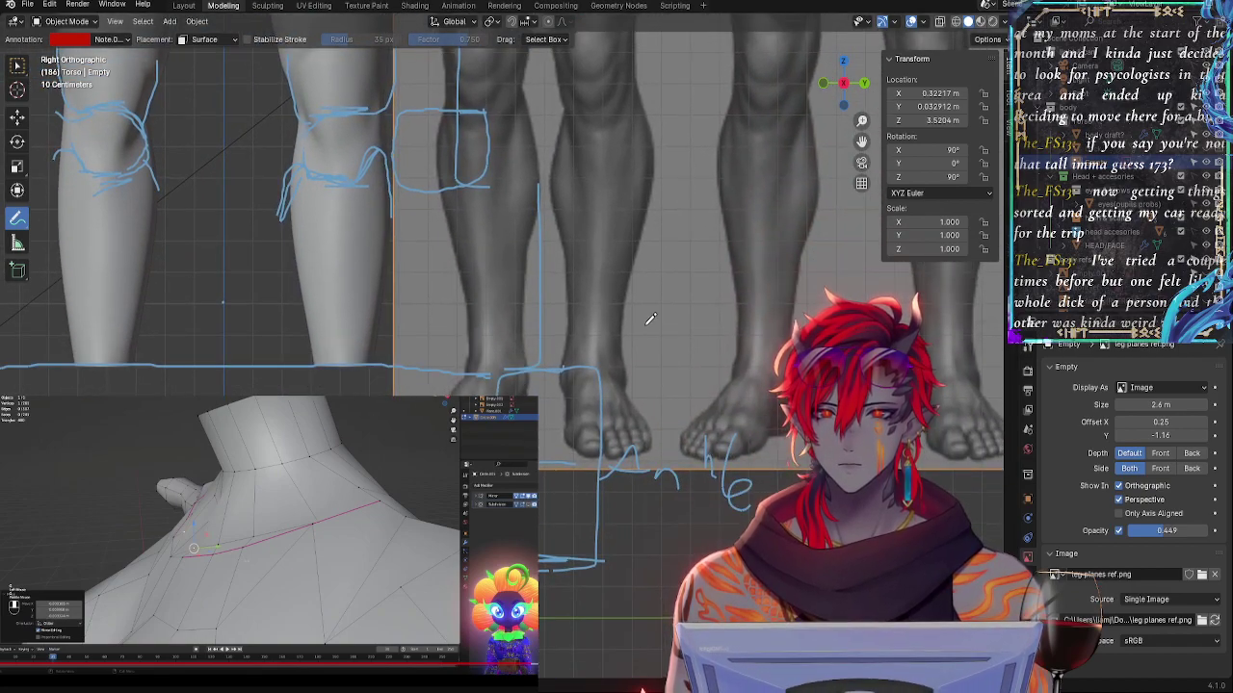
{"action": "key", "text": "g"}
{"action": "key", "text": "z"}
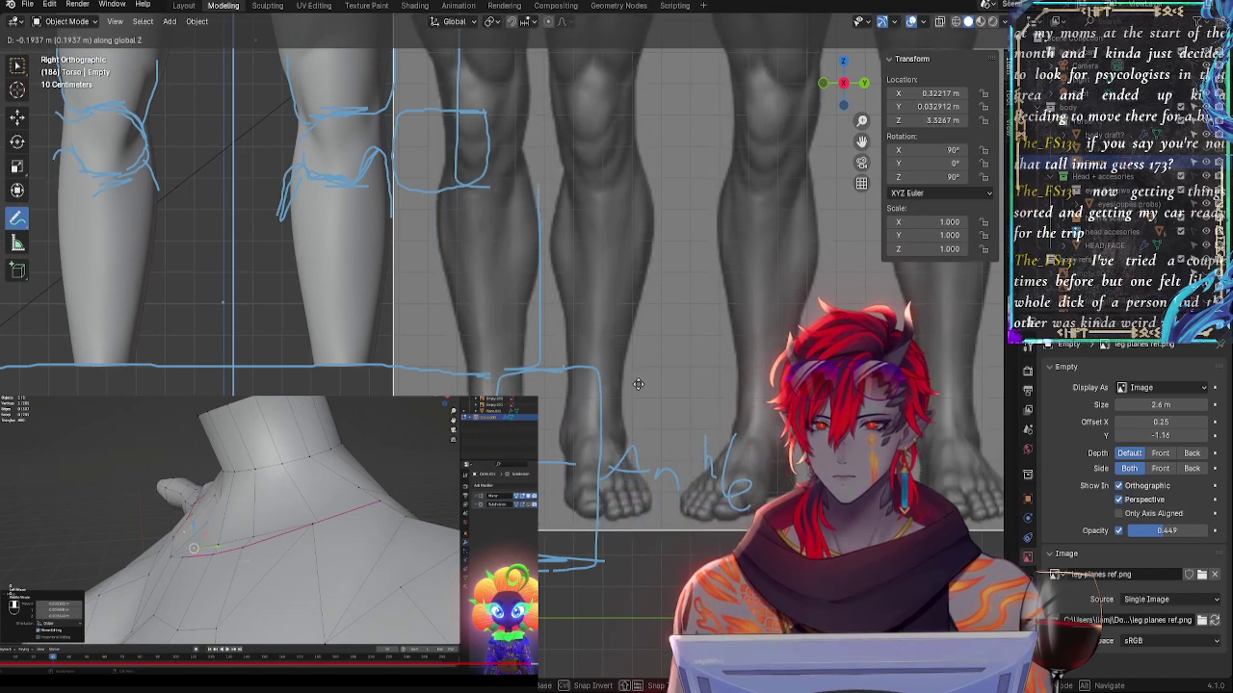
{"action": "left_click", "coordinate": [637, 385]}
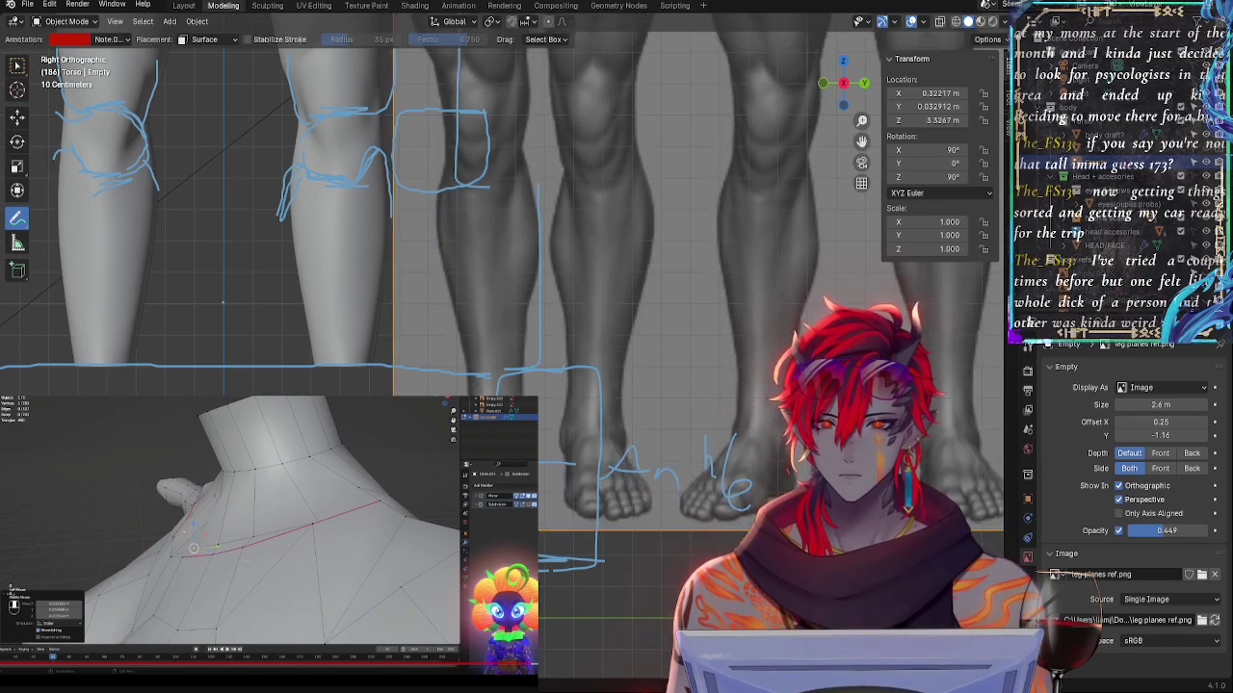
- Fine-tune the reference's height along Z, lowering it and then raising it slightly
{"action": "key", "text": "g"}
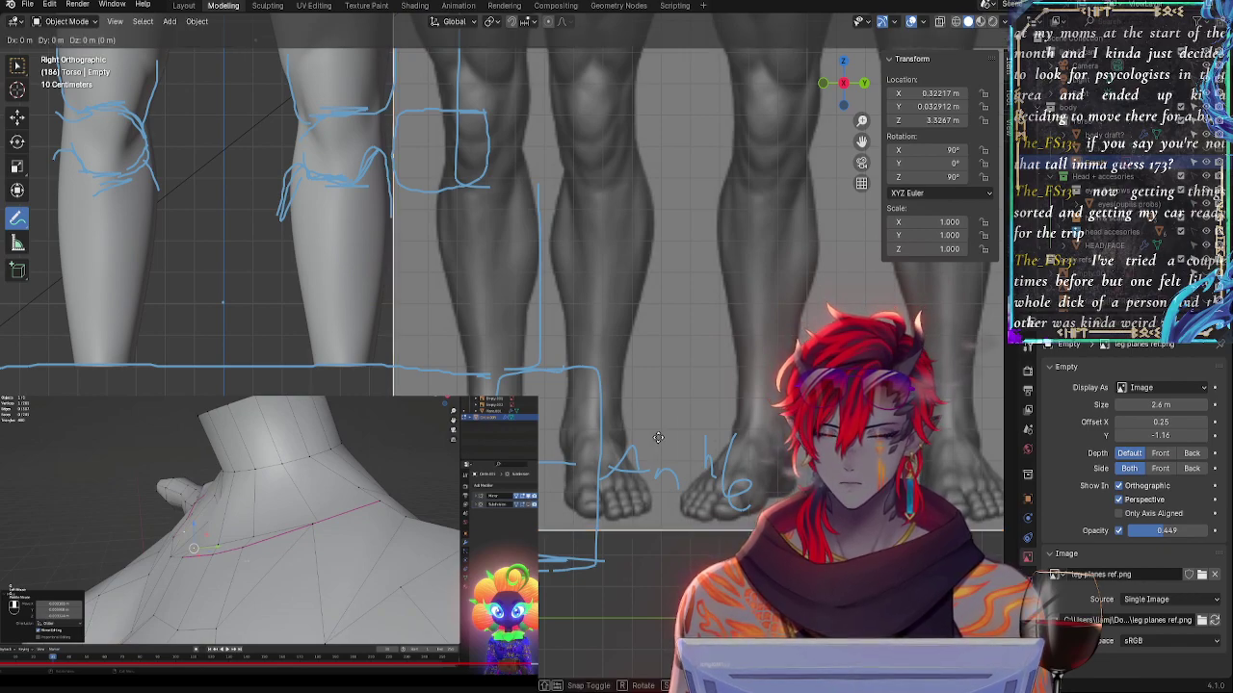
{"action": "key", "text": "z"}
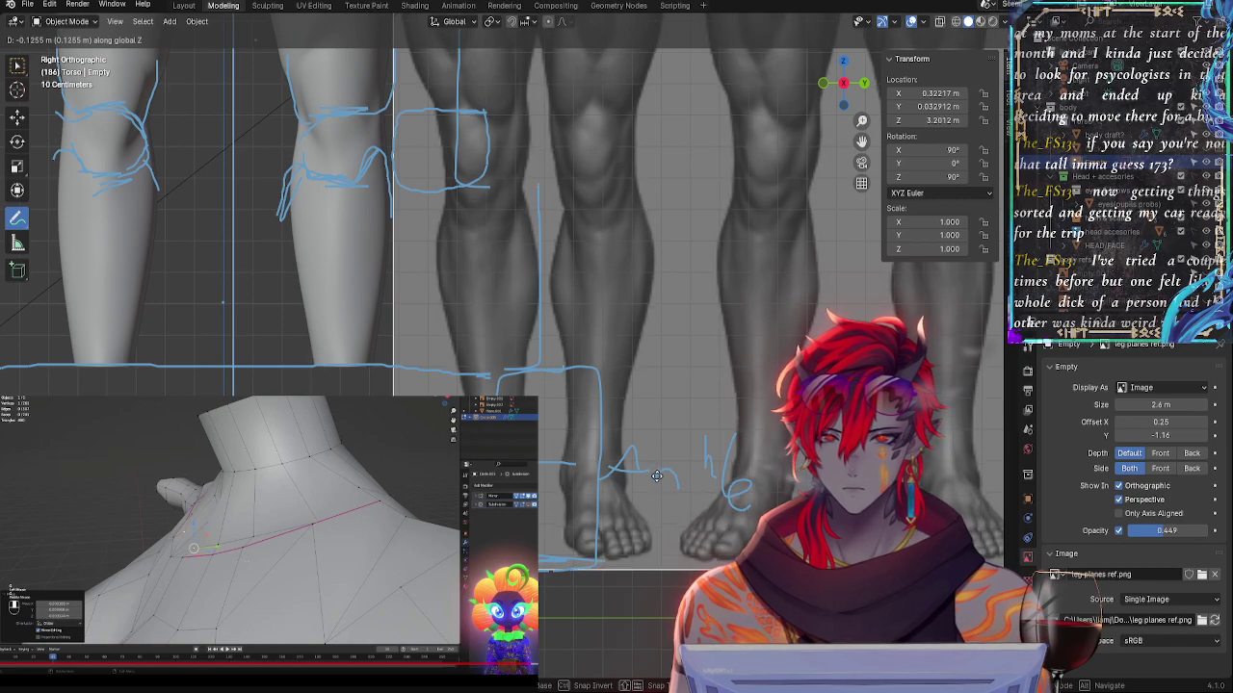
{"action": "left_click", "coordinate": [658, 473]}
{"action": "mouse_move", "coordinate": [671, 309]}
{"action": "middle_mouse_down", "text": "shift"}
{"action": "mouse_move", "coordinate": [661, 413]}
{"action": "mouse_move", "coordinate": [680, 543]}
{"action": "middle_mouse_up", "text": "shift"}
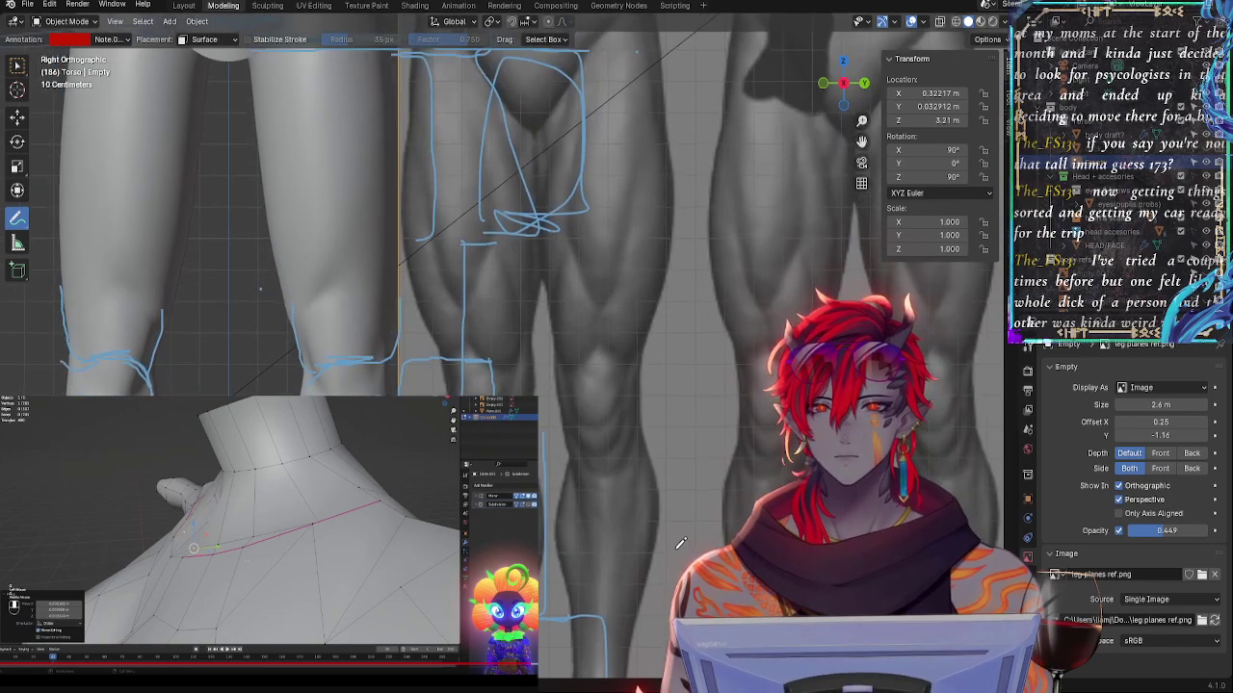
{"action": "scroll", "coordinate": [583, 390], "scroll_direction": "down", "scroll_amount": 3}
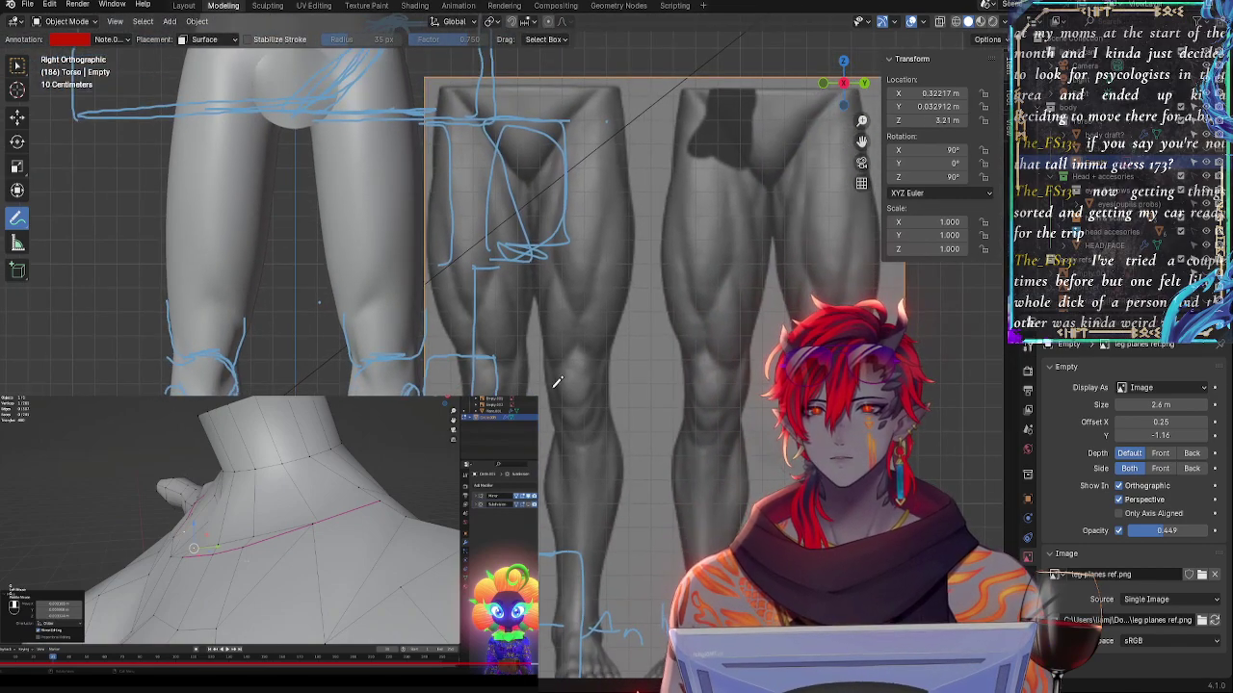
{"action": "key", "text": "g"}
{"action": "key", "text": "z"}
{"action": "left_click", "coordinate": [626, 271]}
{"action": "middle_click_drag", "start_coordinate": [680, 421], "coordinate": [668, 319], "text": "shift"}
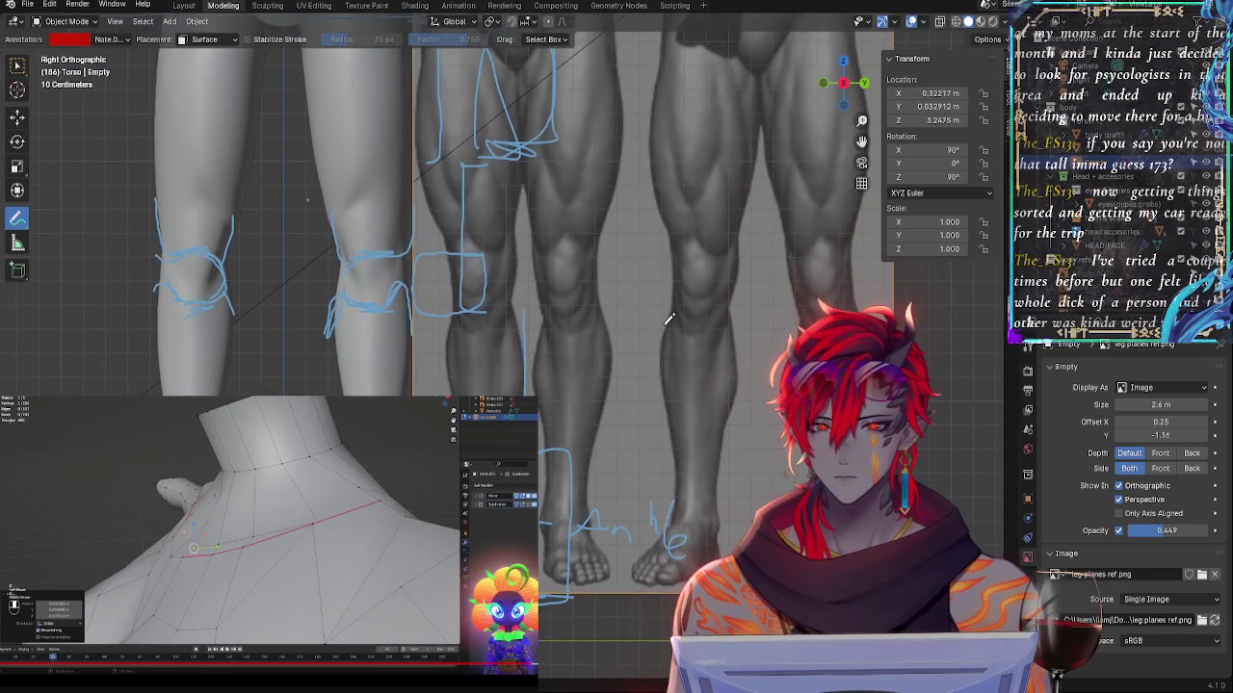
{"action": "key", "text": "g"}
{"action": "key", "text": "z"}
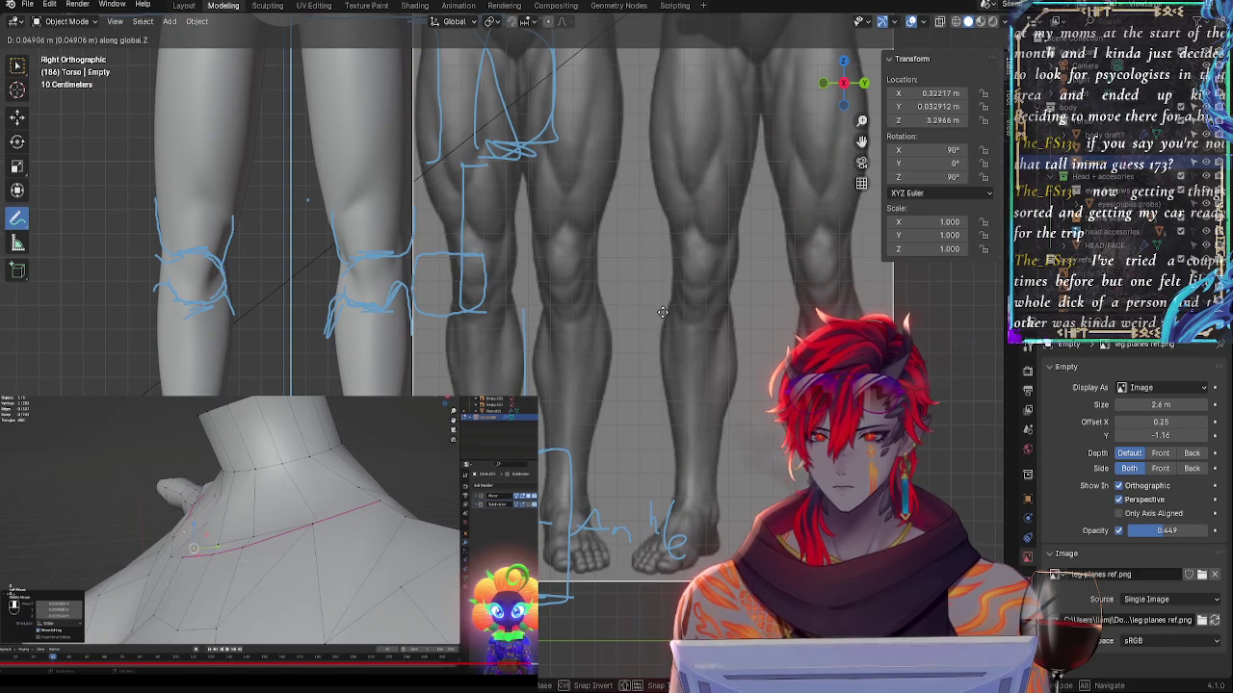
{"action": "key", "text": "Escape"}
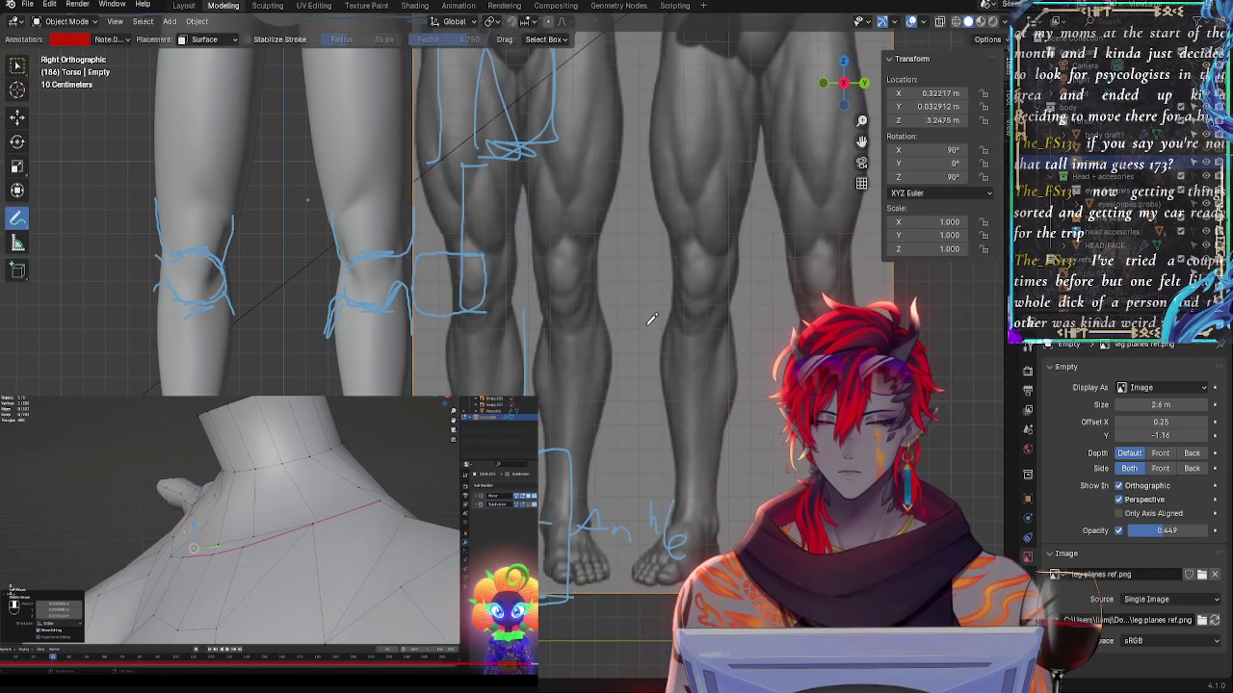
- Stretch the reference vertically to 1.019 and reposition it to Y 0.050, Z 3.27
{"action": "key", "text": "s"}
{"action": "key", "text": "z"}
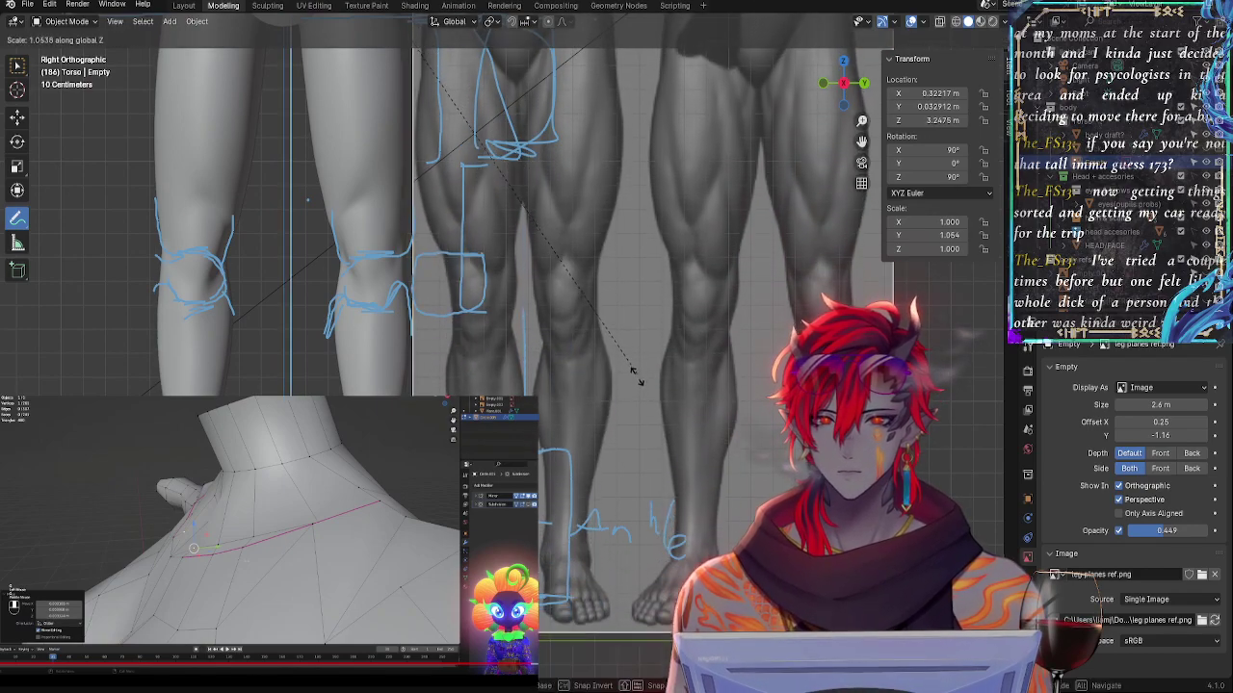
{"action": "left_click", "coordinate": [632, 350]}
{"action": "key", "text": "g"}
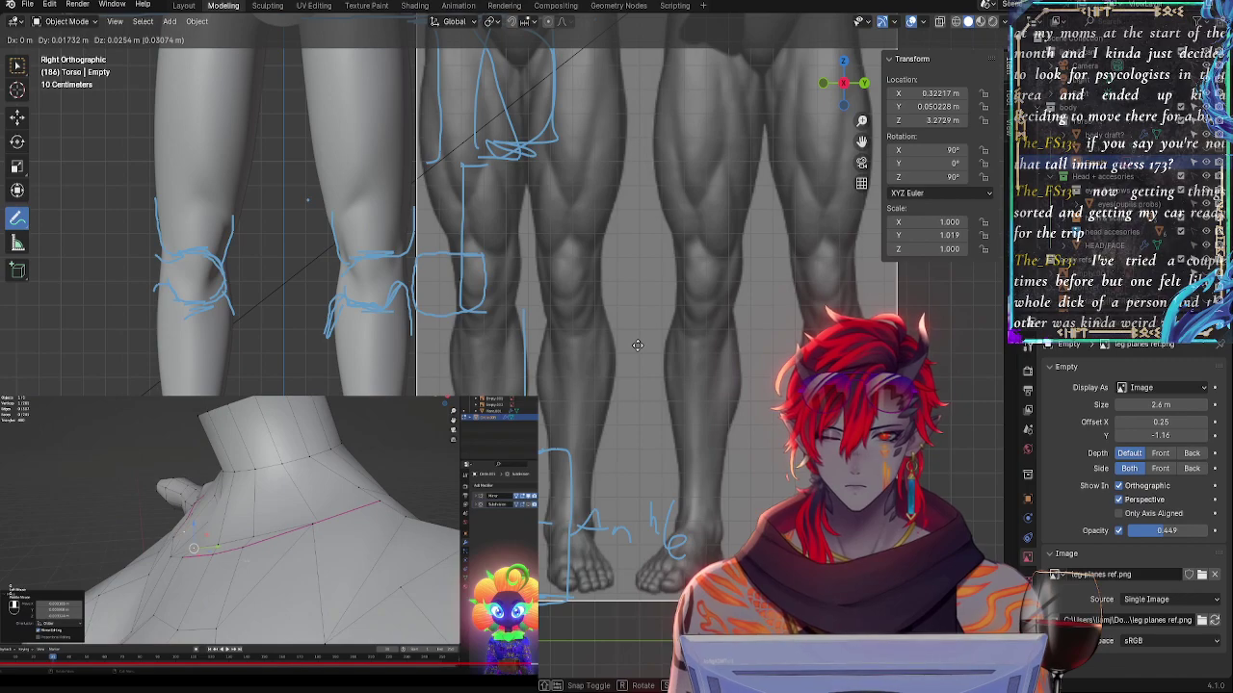
{"action": "left_click", "coordinate": [637, 345]}
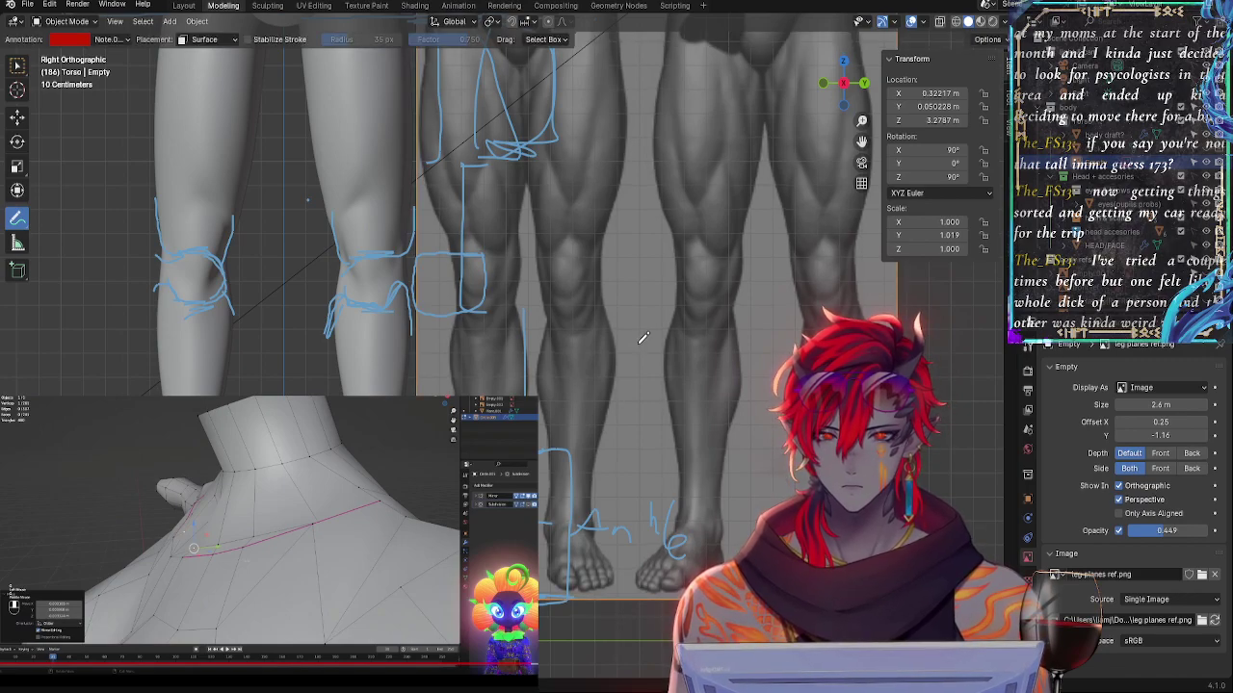
{"action": "key", "text": "g"}
{"action": "key", "text": "z"}
{"action": "left_click", "coordinate": [642, 343]}
- Try several sizes for the leg reference image, undoing back to a 3 m size
{"action": "middle_click_drag", "start_coordinate": [634, 297], "coordinate": [679, 501], "text": "shift"}
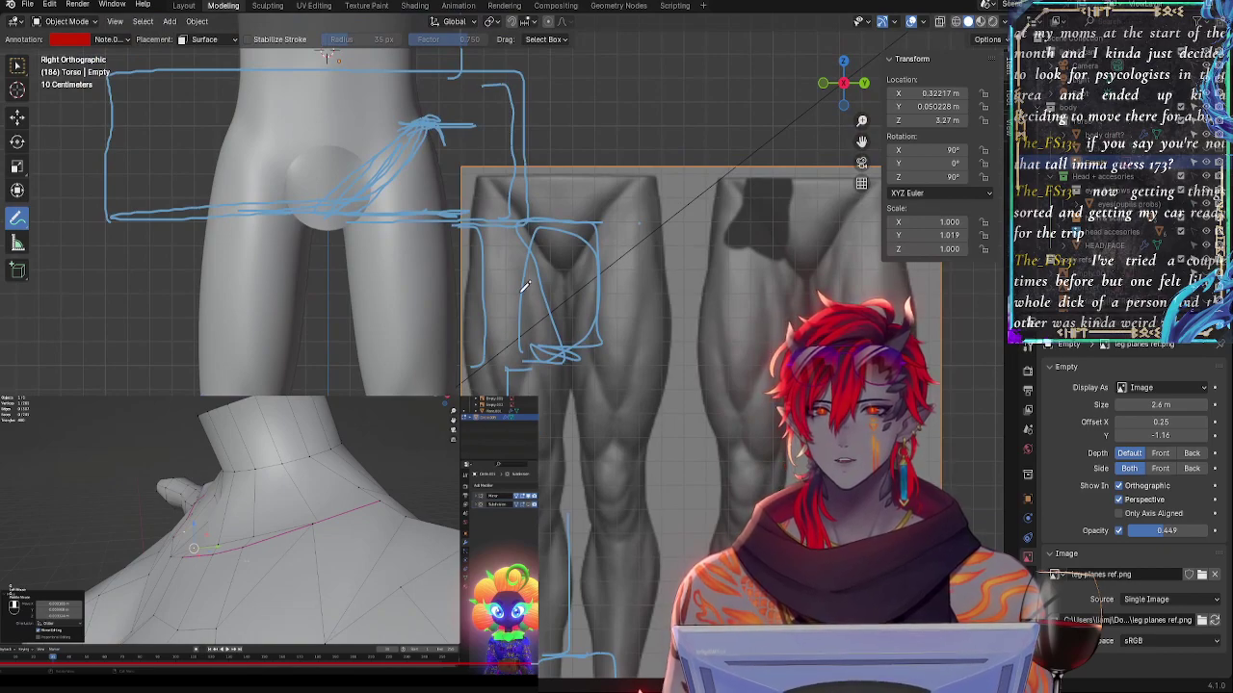
{"action": "left_click_drag", "start_coordinate": [628, 167], "coordinate": [628, 172]}
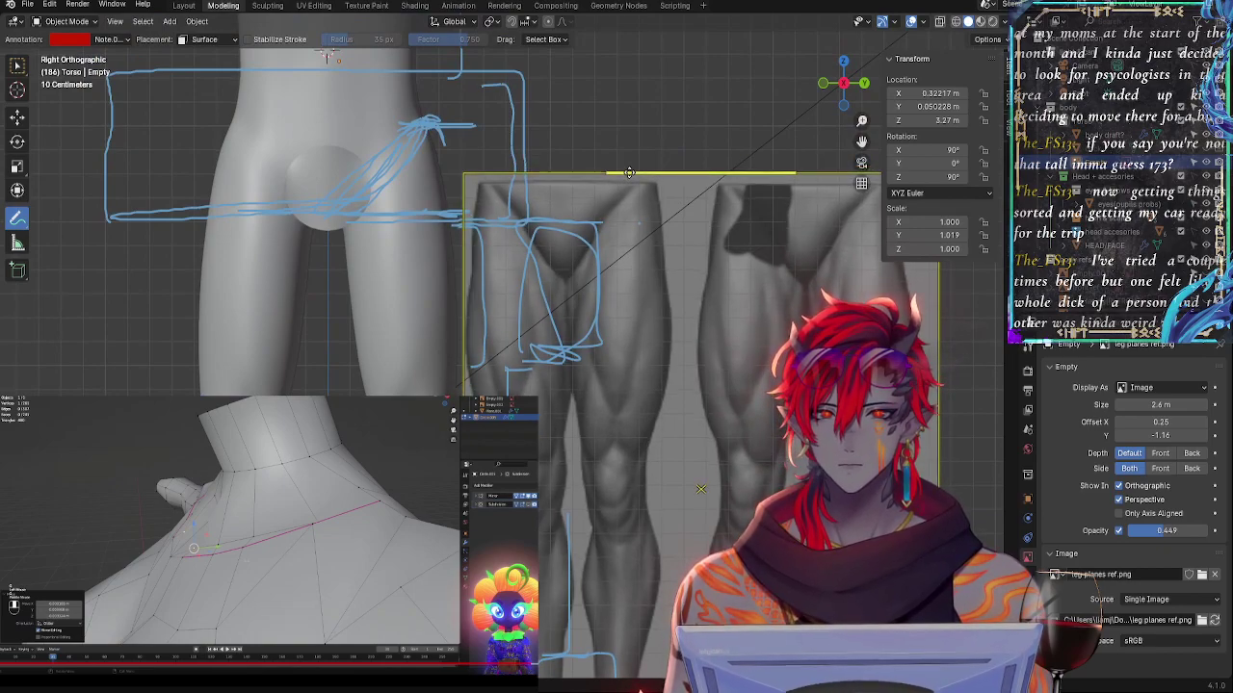
{"action": "middle_click_drag", "start_coordinate": [698, 443], "coordinate": [646, 307], "text": "shift"}
{"action": "key", "text": "g"}
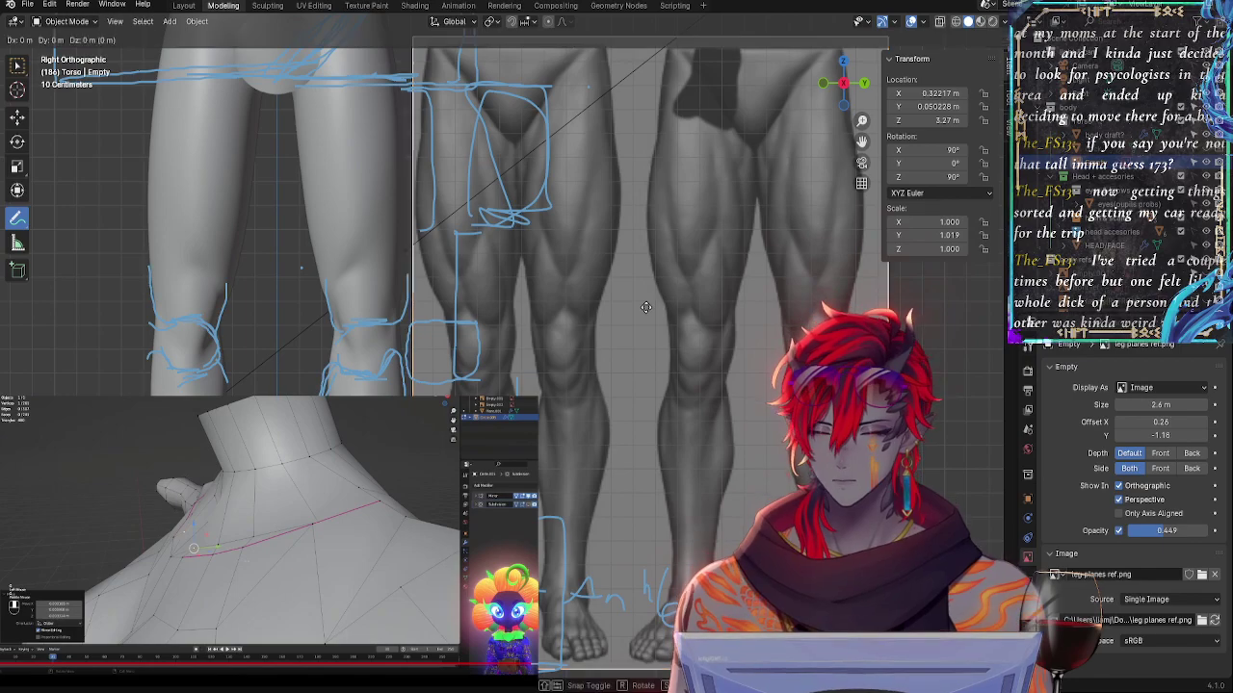
{"action": "key", "text": "z"}
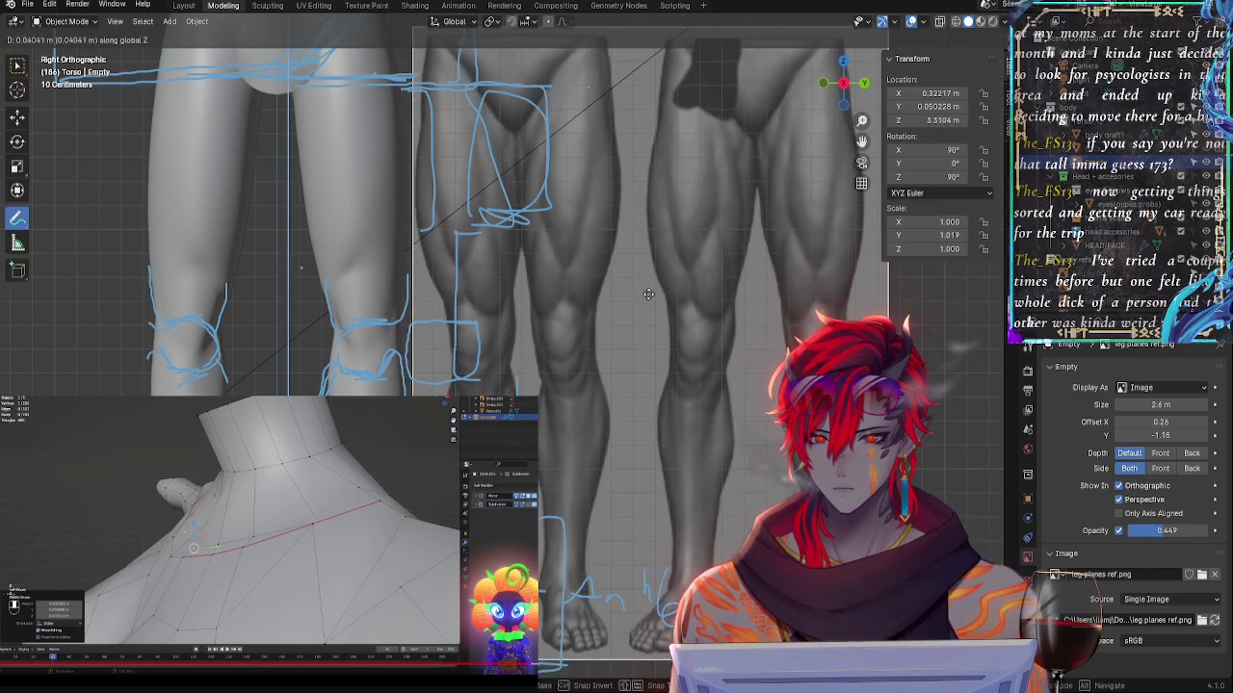
{"action": "right_click", "coordinate": [652, 293]}
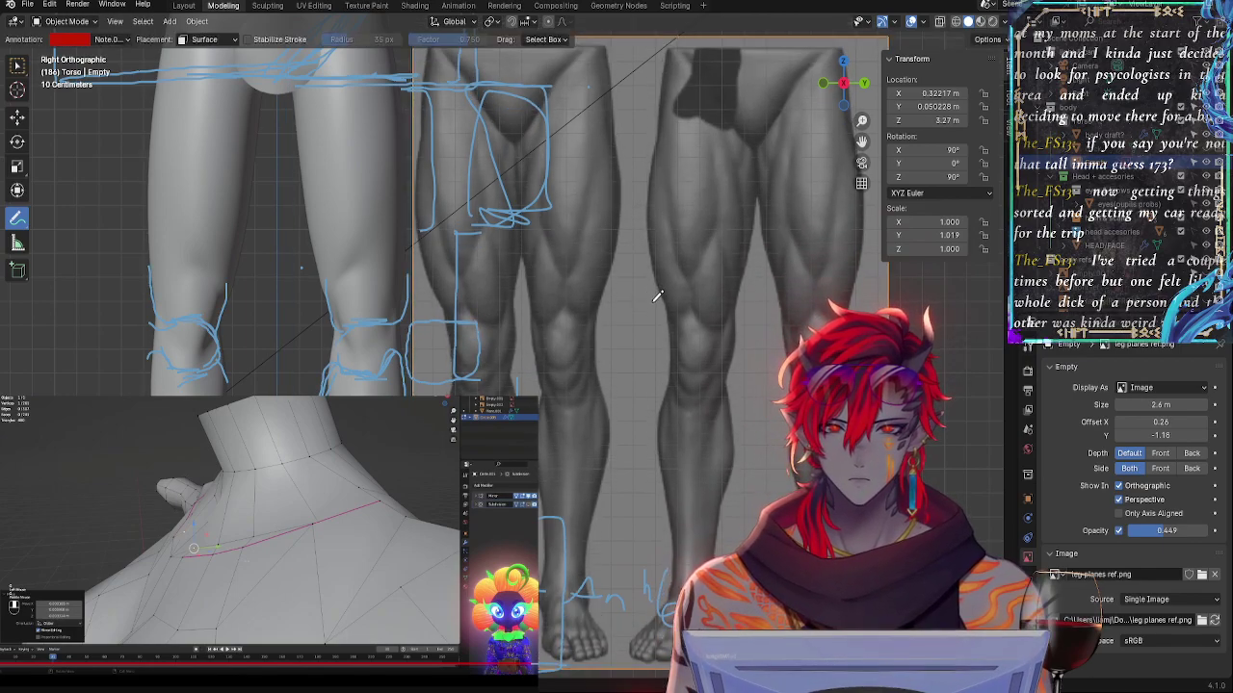
{"action": "key", "text": "ctrl+z"}
{"action": "key", "text": "ctrl+z"}
{"action": "key", "text": "ctrl+z"}
{"action": "key", "text": "ctrl+z"}
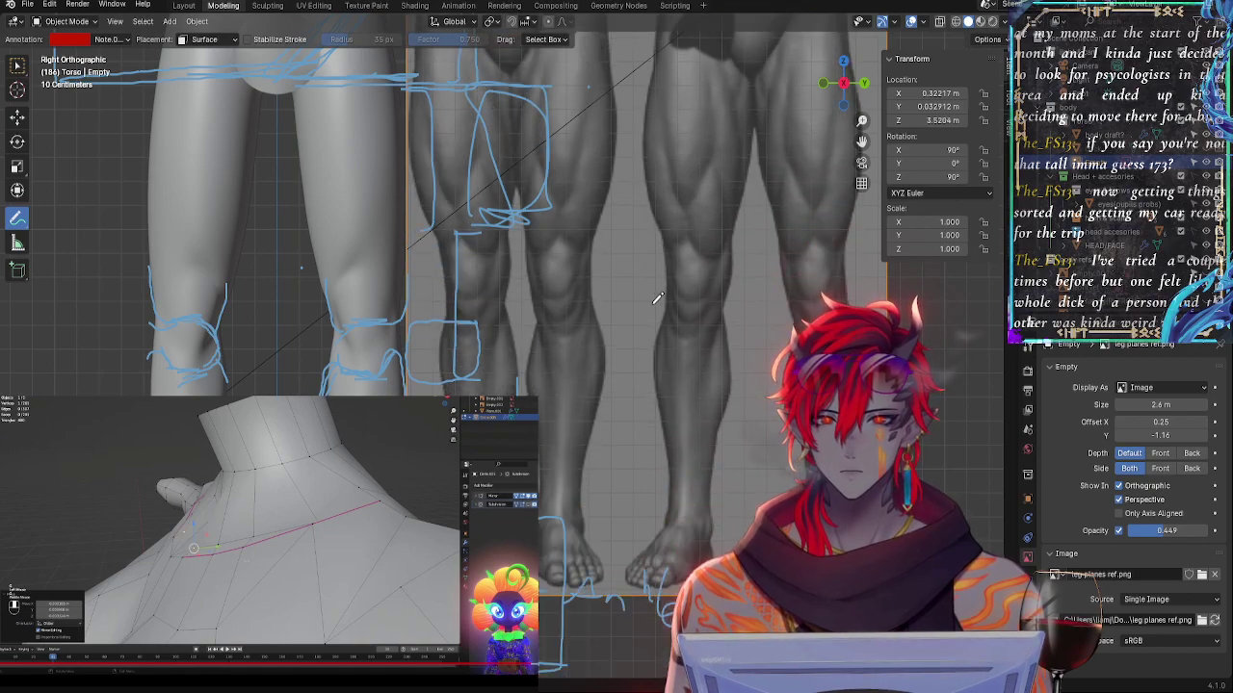
{"action": "key", "text": "ctrl+z"}
{"action": "key", "text": "ctrl+z"}
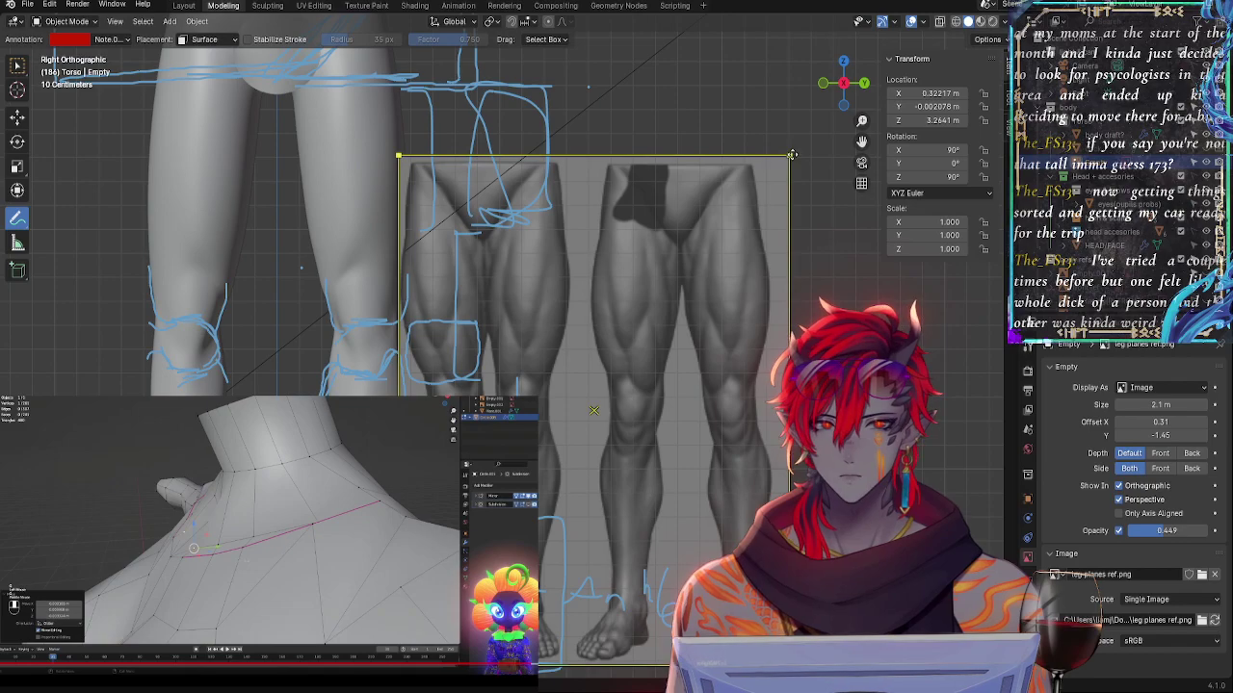
{"action": "left_click_drag", "start_coordinate": [790, 155], "coordinate": [954, 19]}
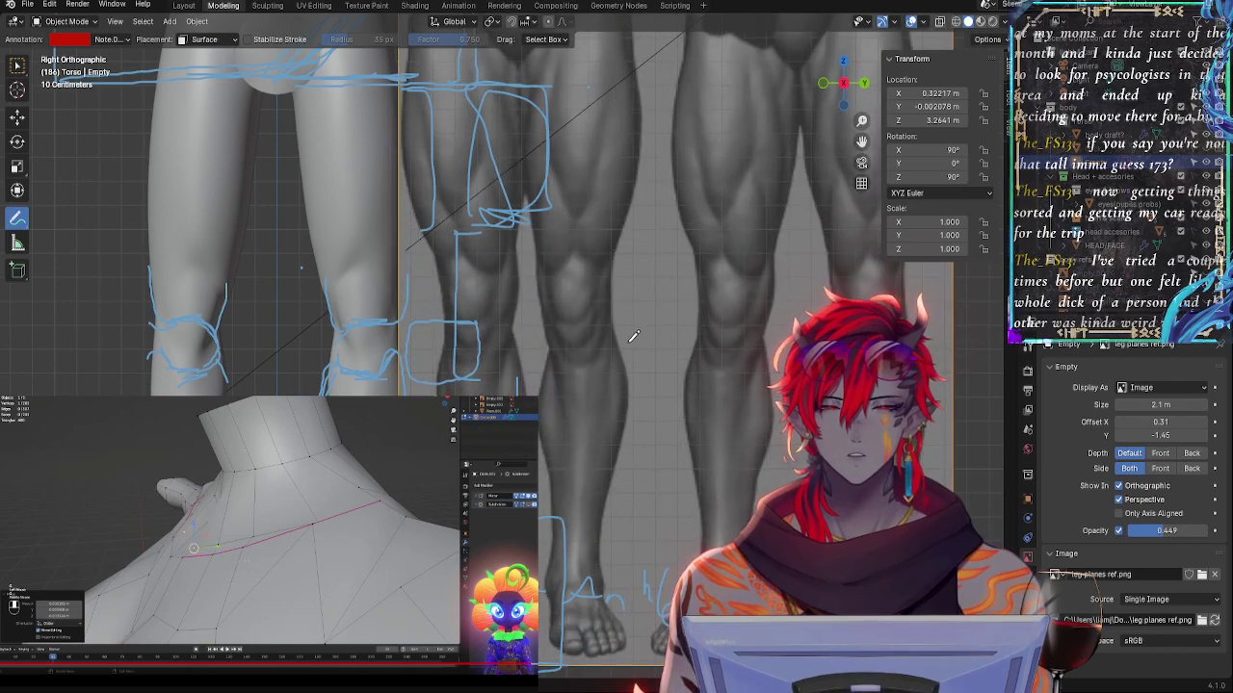
{"action": "key", "text": "ctrl+z"}
- Move the reference beside the model's legs, to Y -1.278 and Z 3.252
{"action": "key", "text": "g"}
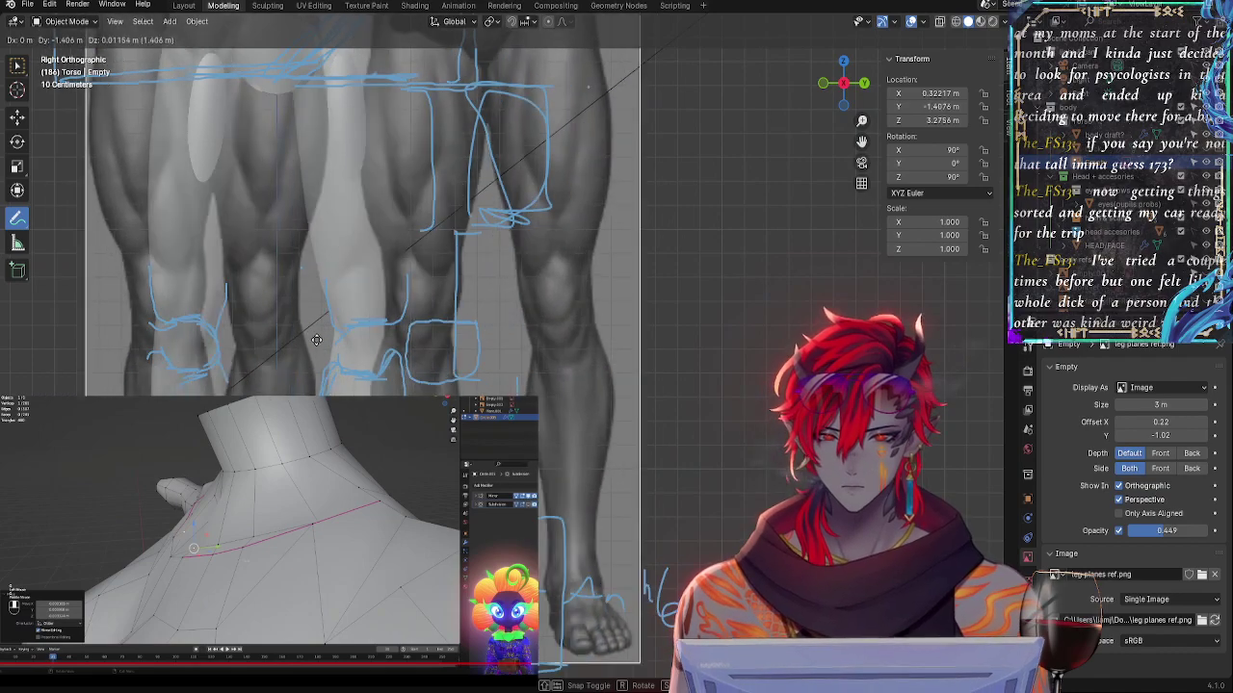
{"action": "left_click", "coordinate": [349, 345]}
{"action": "middle_click_drag", "start_coordinate": [637, 443], "coordinate": [709, 212], "text": "shift"}
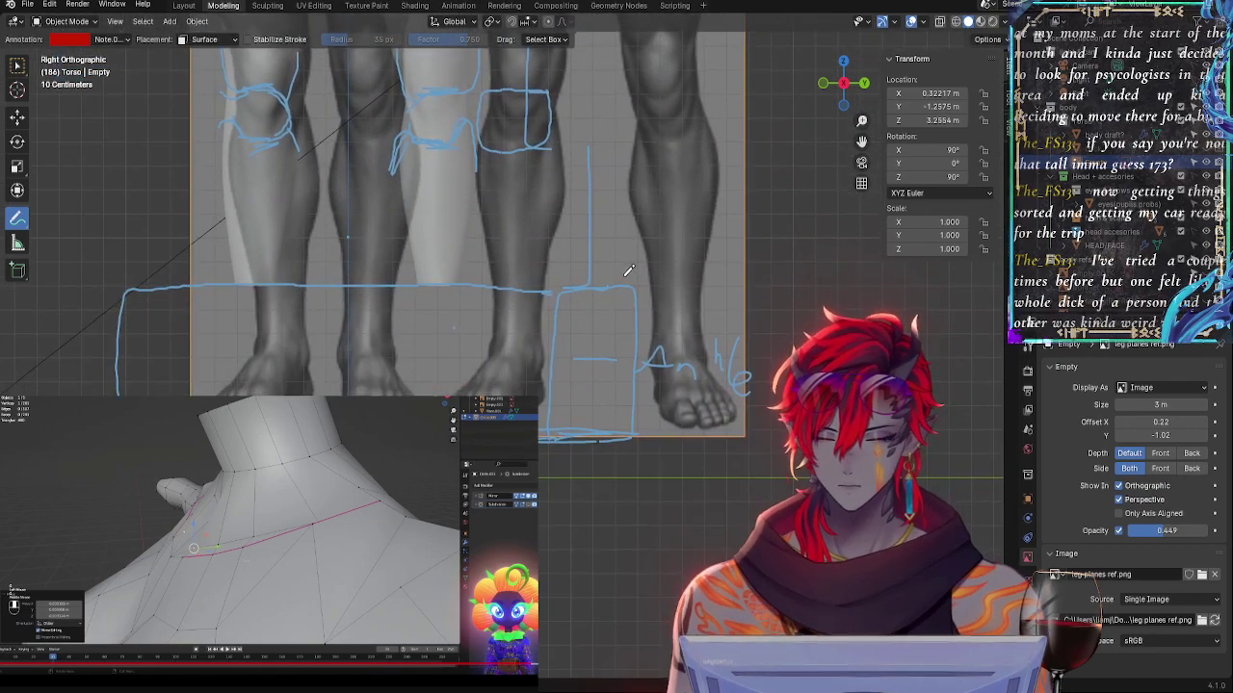
{"action": "key", "text": "g"}
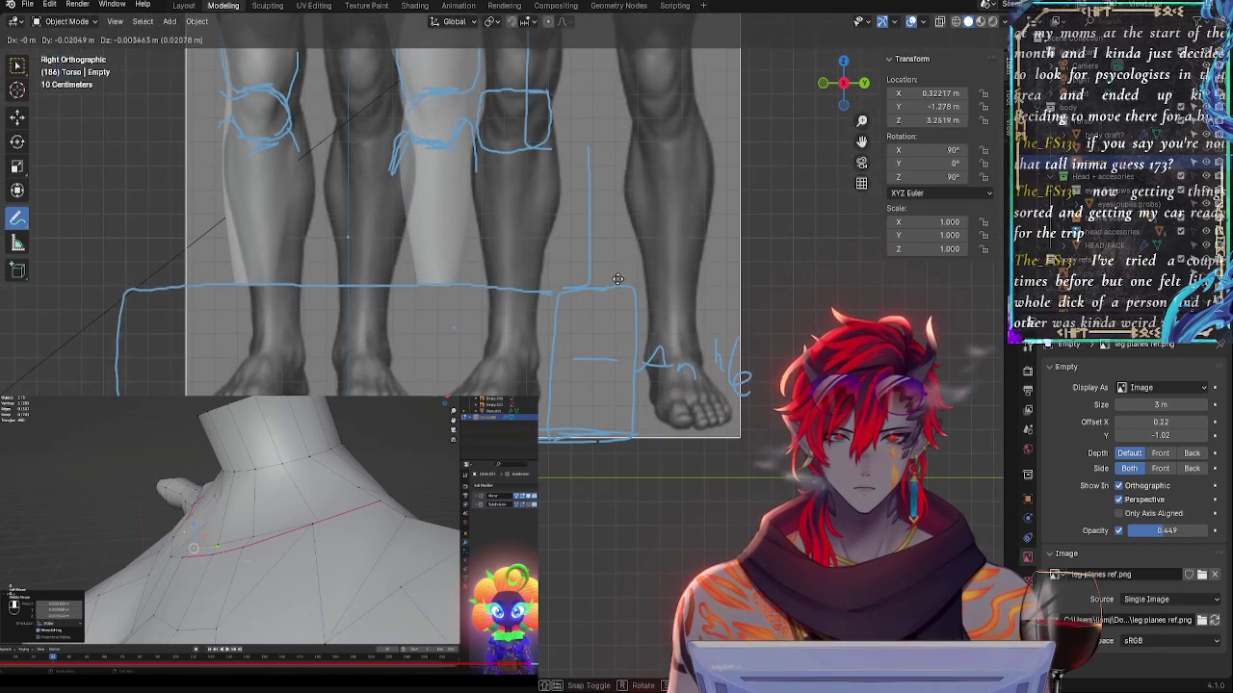
{"action": "left_click", "coordinate": [618, 280]}
{"action": "middle_click_drag", "start_coordinate": [723, 239], "coordinate": [585, 543], "text": "shift"}
{"action": "middle_click_drag", "start_coordinate": [614, 460], "coordinate": [685, 449], "text": "shift"}
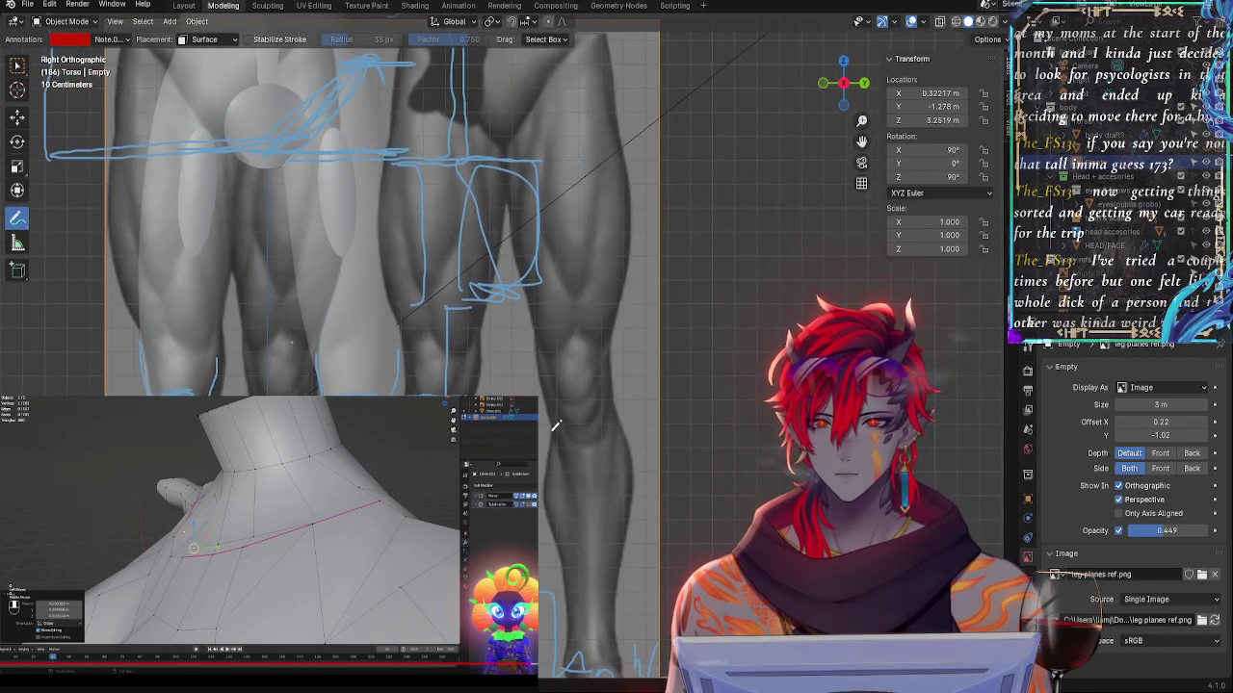
{"action": "middle_click_drag", "start_coordinate": [678, 303], "coordinate": [710, 469], "text": "shift"}
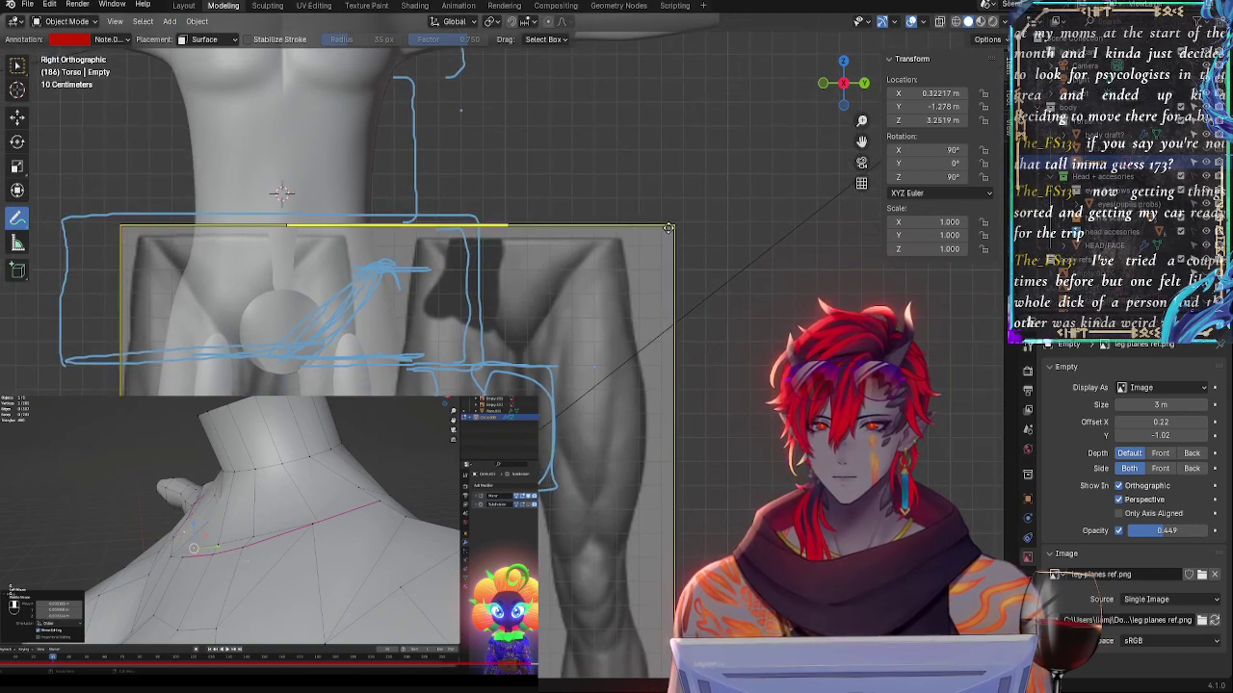
- Shrink the leg reference slightly from its corner and lower it a little along Z
{"action": "left_click_drag", "start_coordinate": [674, 227], "coordinate": [658, 249]}
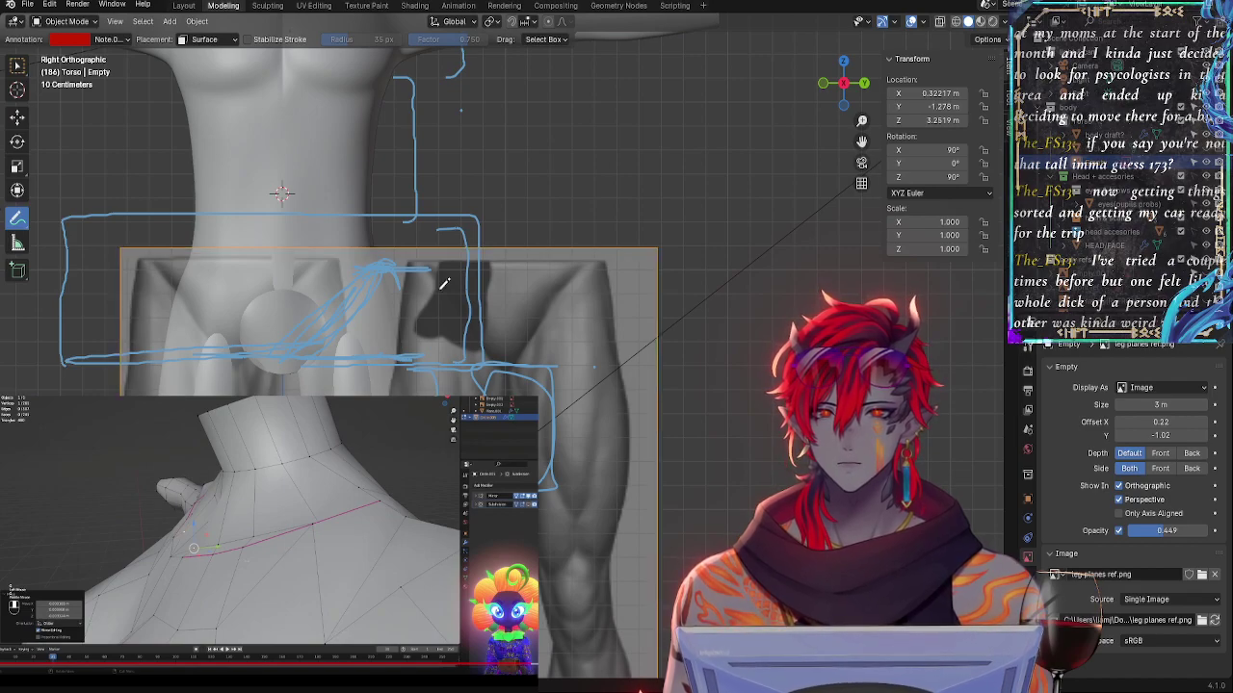
{"action": "key", "text": "g"}
{"action": "key", "text": "z"}
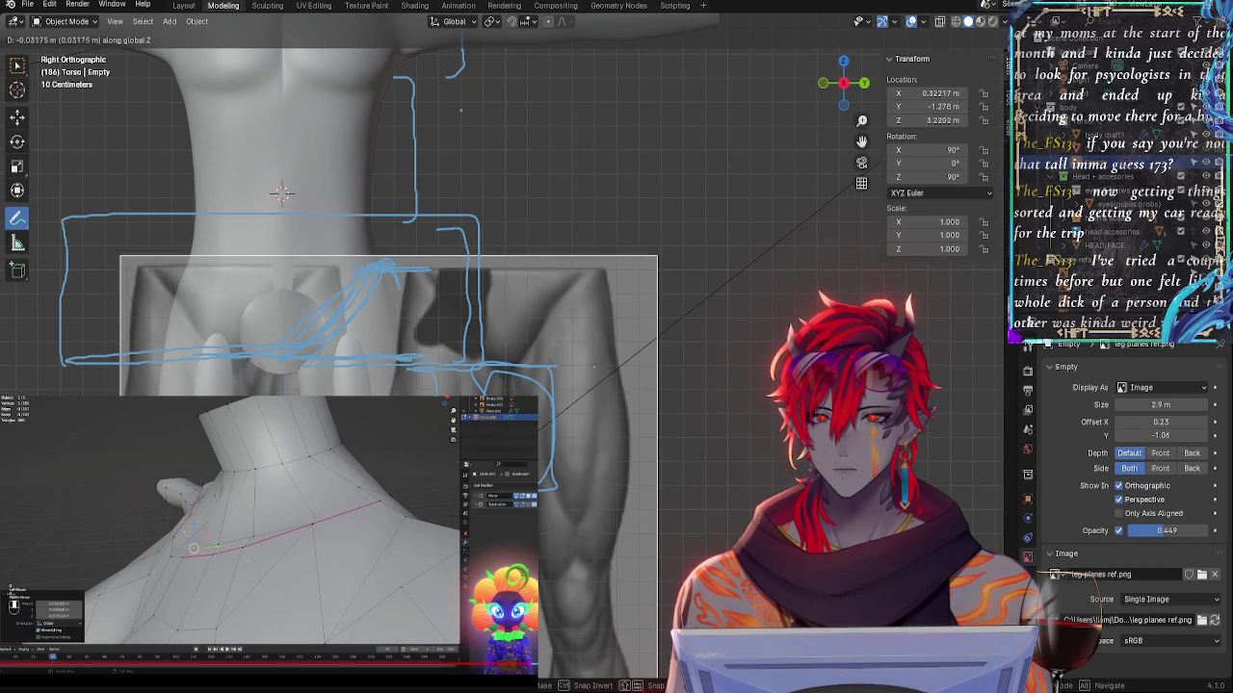
{"action": "left_click", "coordinate": [683, 510]}
{"action": "middle_click_drag", "start_coordinate": [724, 500], "coordinate": [771, 180], "text": "shift"}
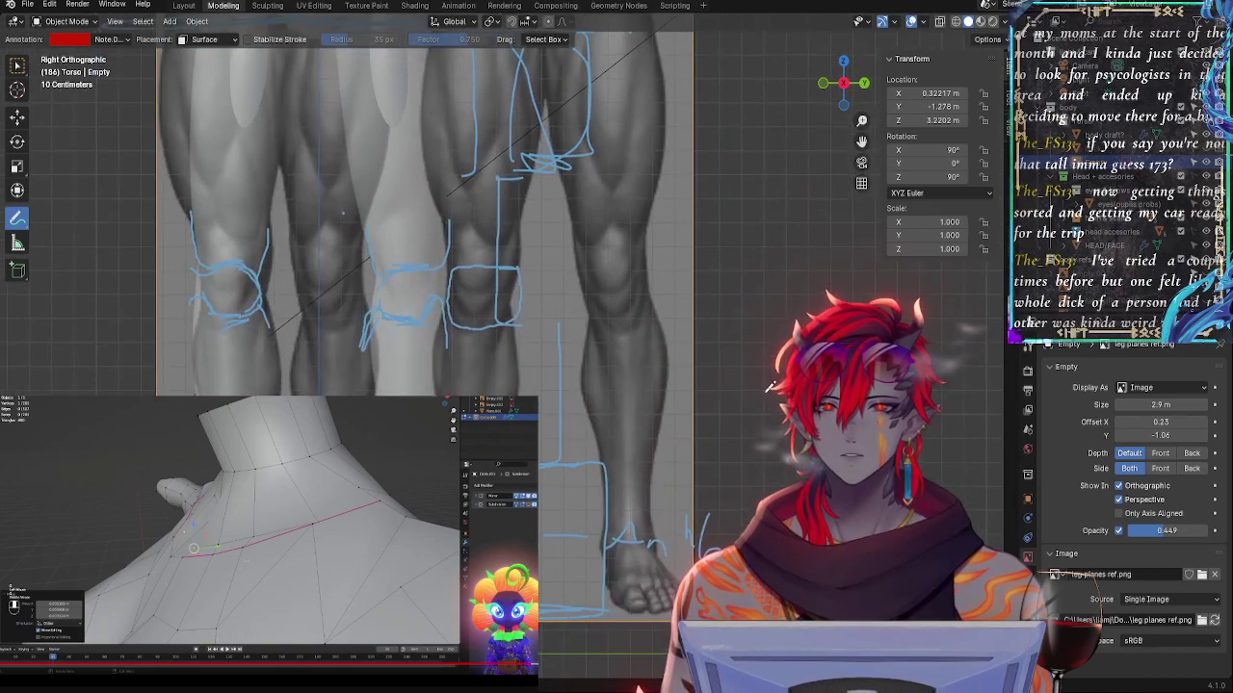
{"action": "middle_click_drag", "start_coordinate": [764, 403], "coordinate": [769, 312], "text": "shift"}
{"action": "scroll", "coordinate": [770, 308], "scroll_direction": "up", "scroll_amount": 2}
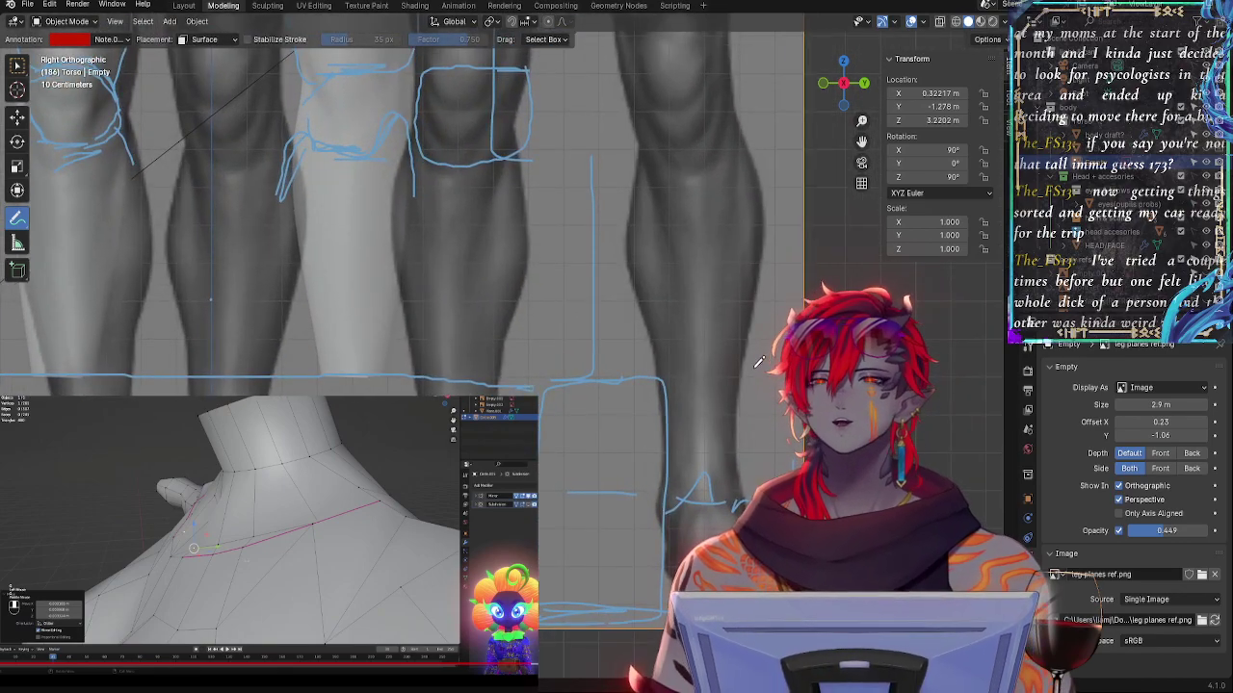
{"action": "scroll", "coordinate": [759, 362], "scroll_direction": "down", "scroll_amount": 2}
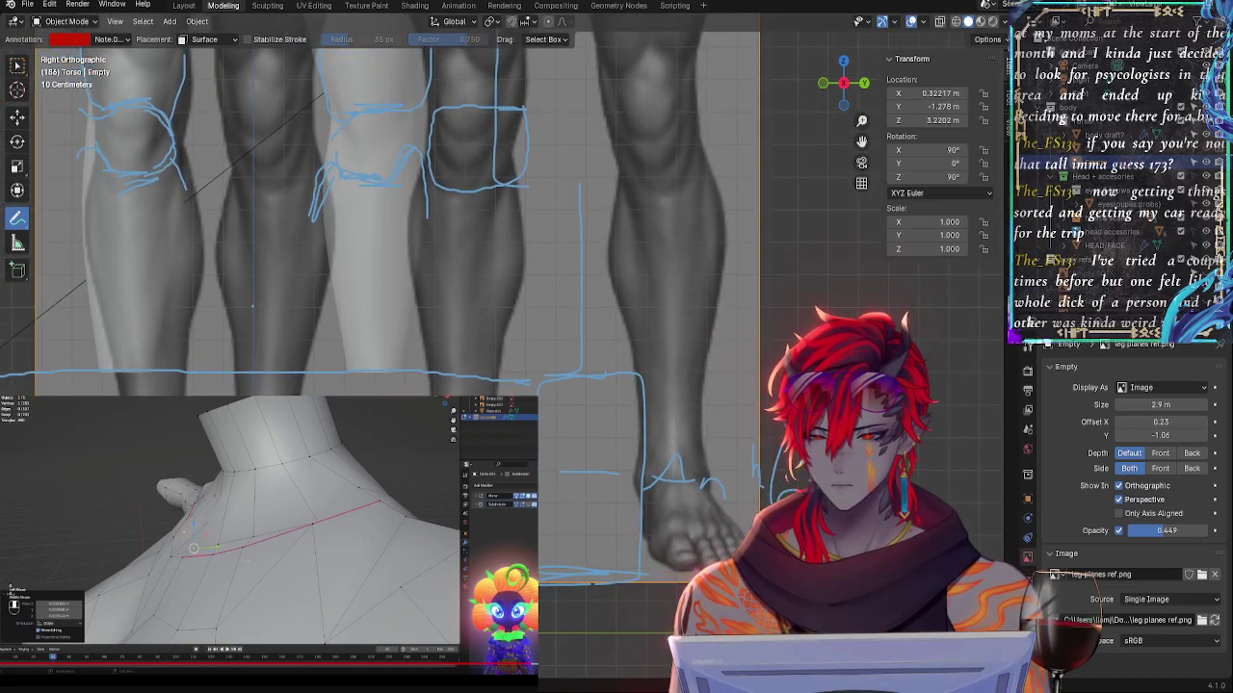
- Readjust the reference height to Z 3.2308 and shrink it to 2.9 m
{"action": "key", "text": "g"}
{"action": "key", "text": "z"}
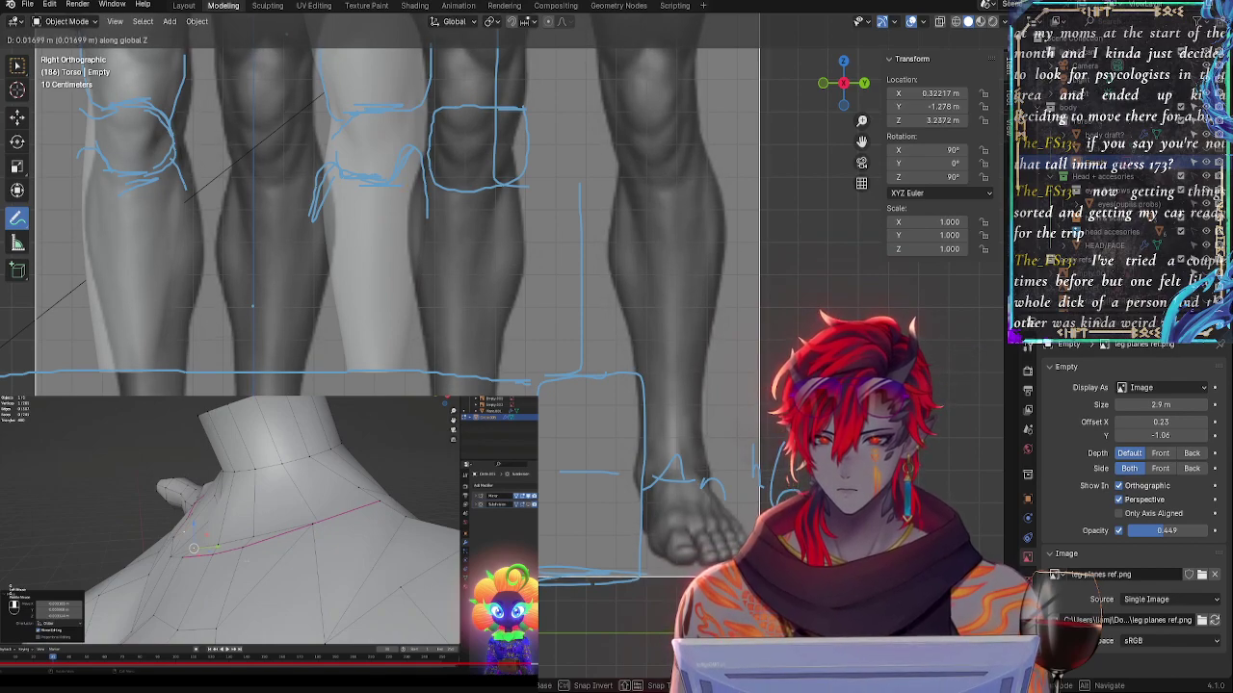
{"action": "left_click", "coordinate": [578, 192]}
{"action": "middle_click_drag", "start_coordinate": [578, 192], "coordinate": [617, 487], "text": "shift"}
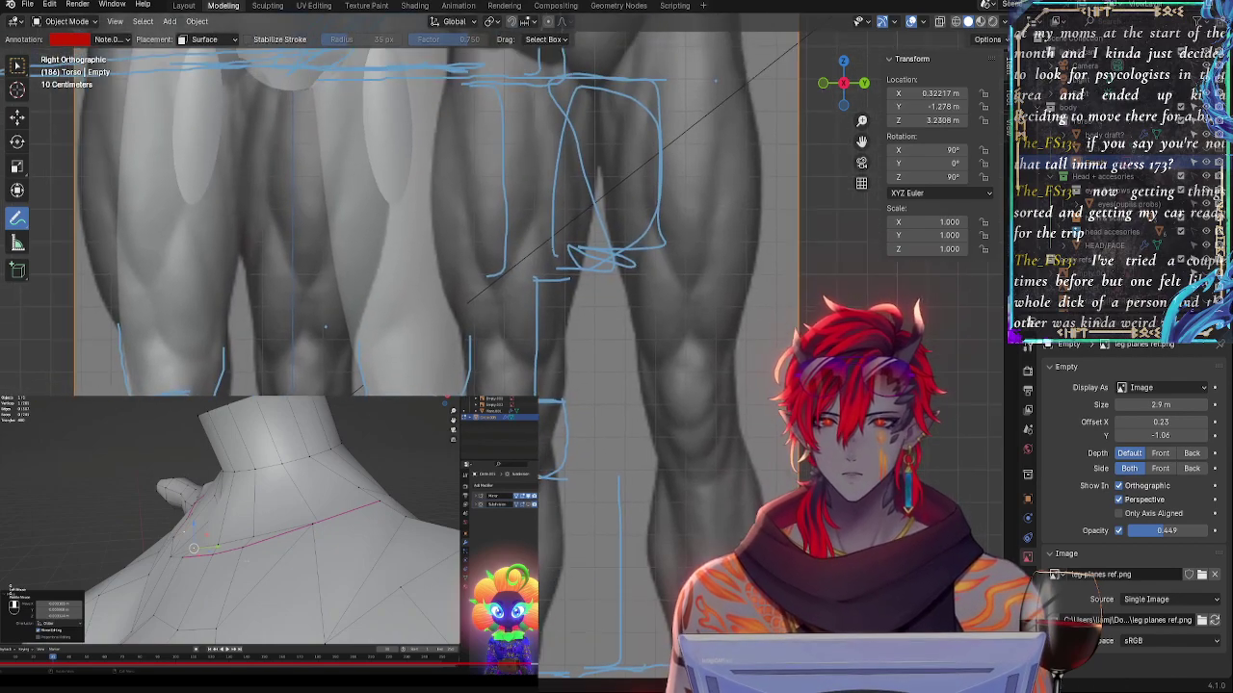
{"action": "middle_click_drag", "start_coordinate": [682, 256], "coordinate": [675, 586], "text": "shift"}
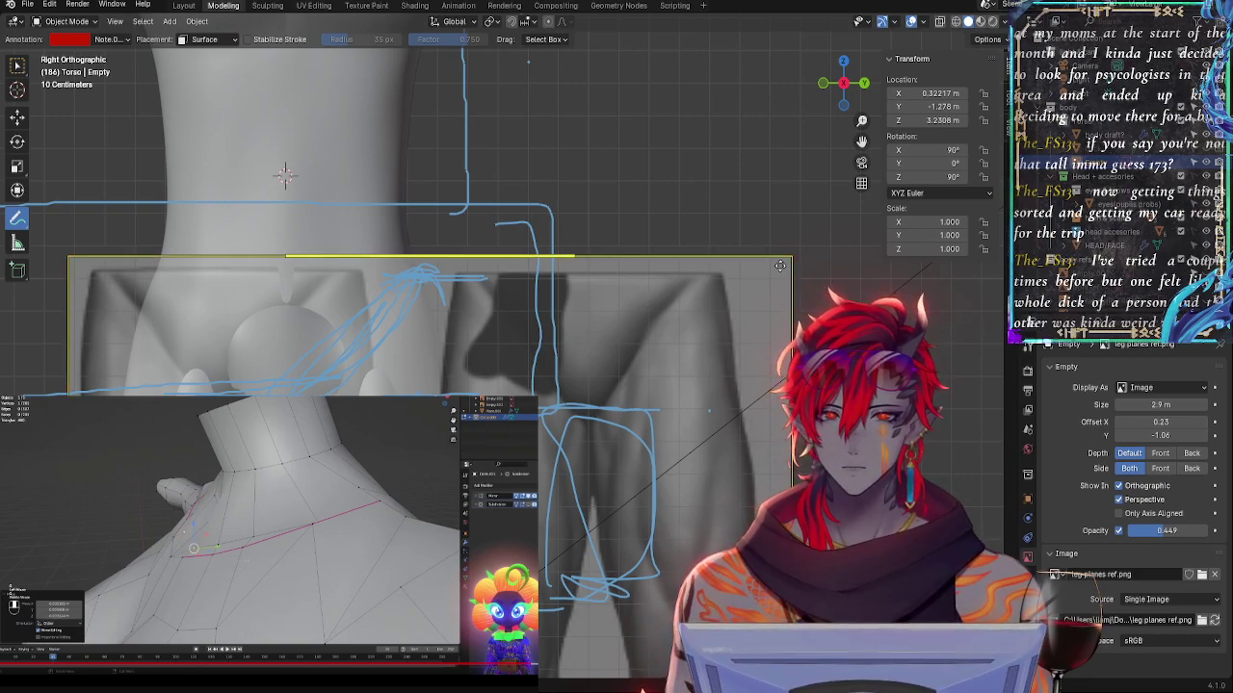
{"action": "left_click_drag", "start_coordinate": [792, 259], "coordinate": [791, 263]}
{"action": "middle_click_drag", "start_coordinate": [740, 622], "coordinate": [695, 228], "text": "shift"}
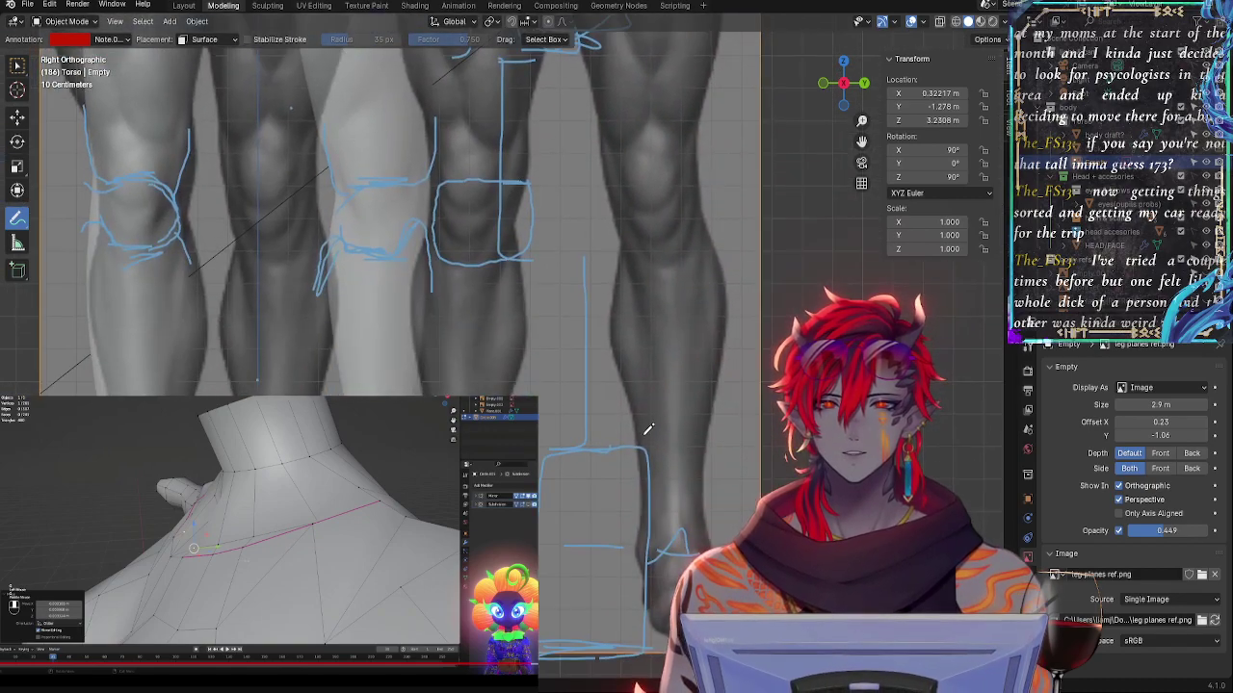
{"action": "scroll", "coordinate": [648, 430], "scroll_direction": "up", "scroll_amount": 10, "text": "shift"}
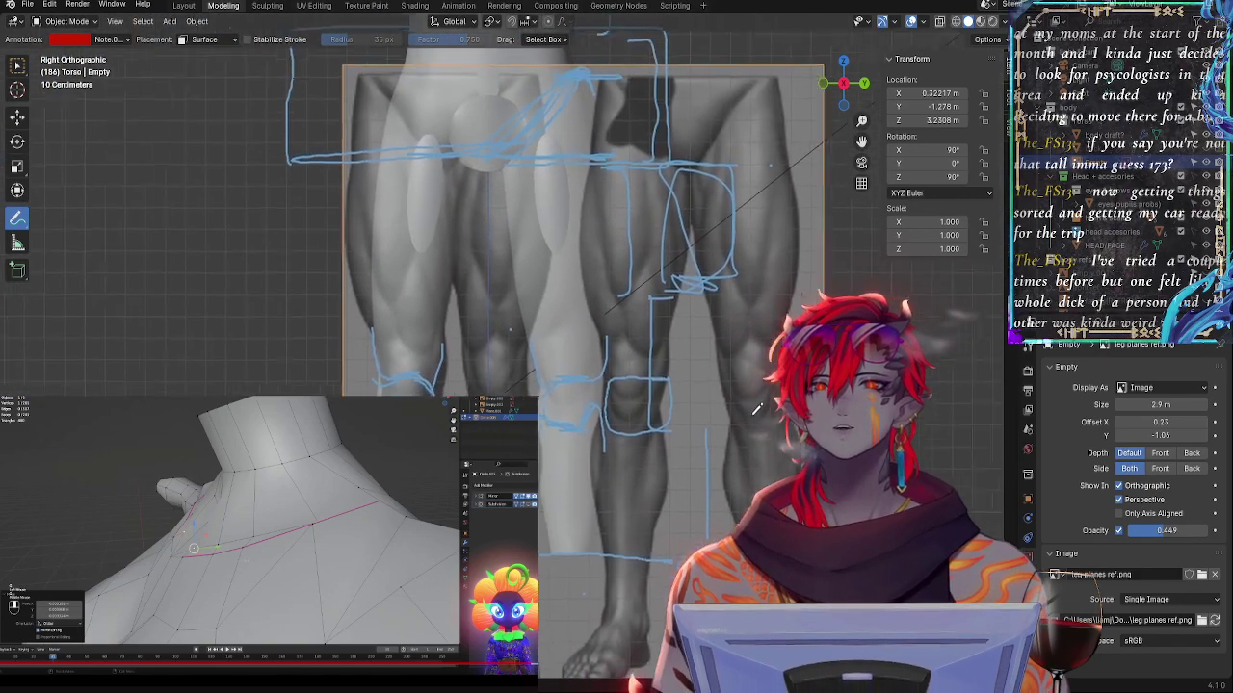
- Switch to Right Orthographic view, framing the legs beside the whole reference image
{"action": "middle_click_drag", "start_coordinate": [758, 409], "coordinate": [729, 431]}
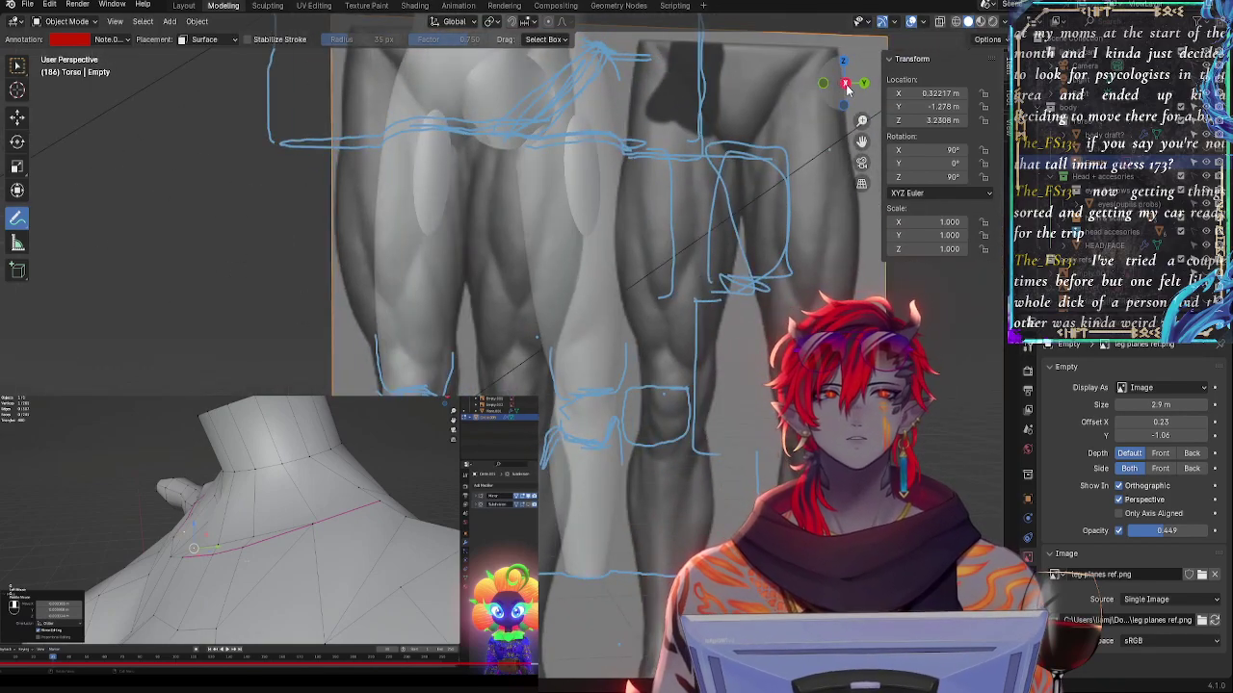
{"action": "left_click", "coordinate": [846, 88]}
{"action": "middle_click_drag", "start_coordinate": [777, 390], "coordinate": [629, 290], "text": "shift"}
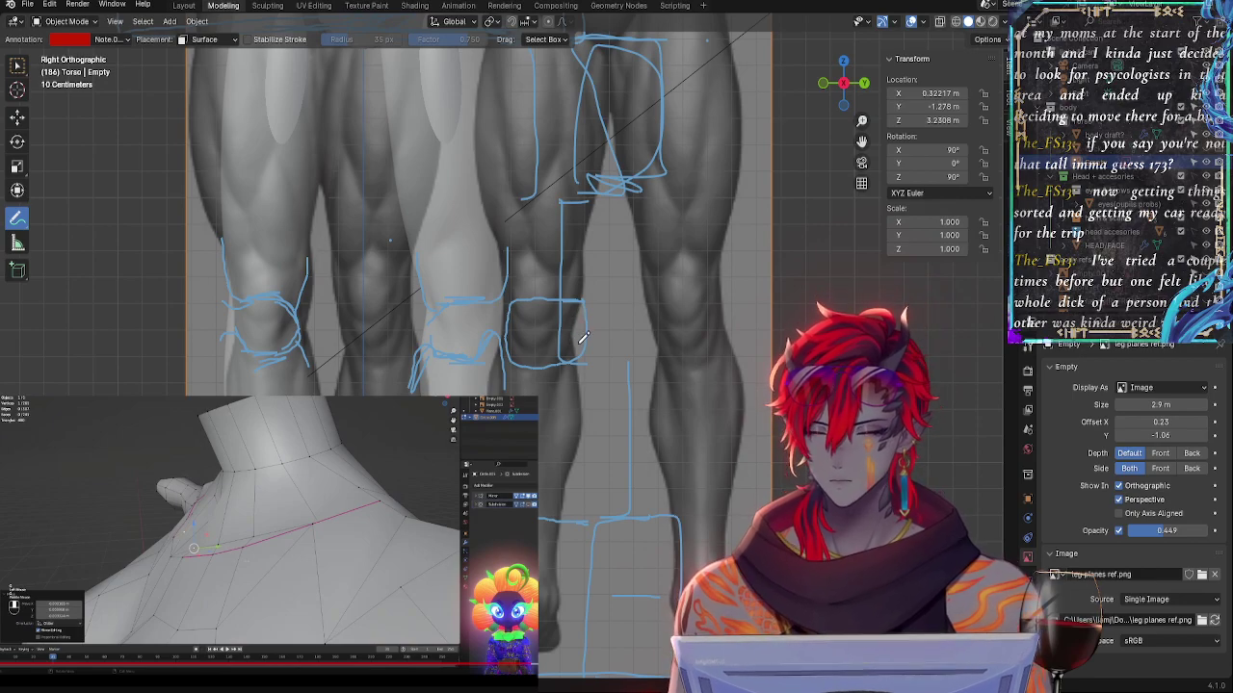
{"action": "middle_click_drag", "start_coordinate": [627, 301], "coordinate": [626, 384], "text": "ctrl"}
{"action": "middle_click_drag", "start_coordinate": [602, 265], "coordinate": [615, 350], "text": "shift"}
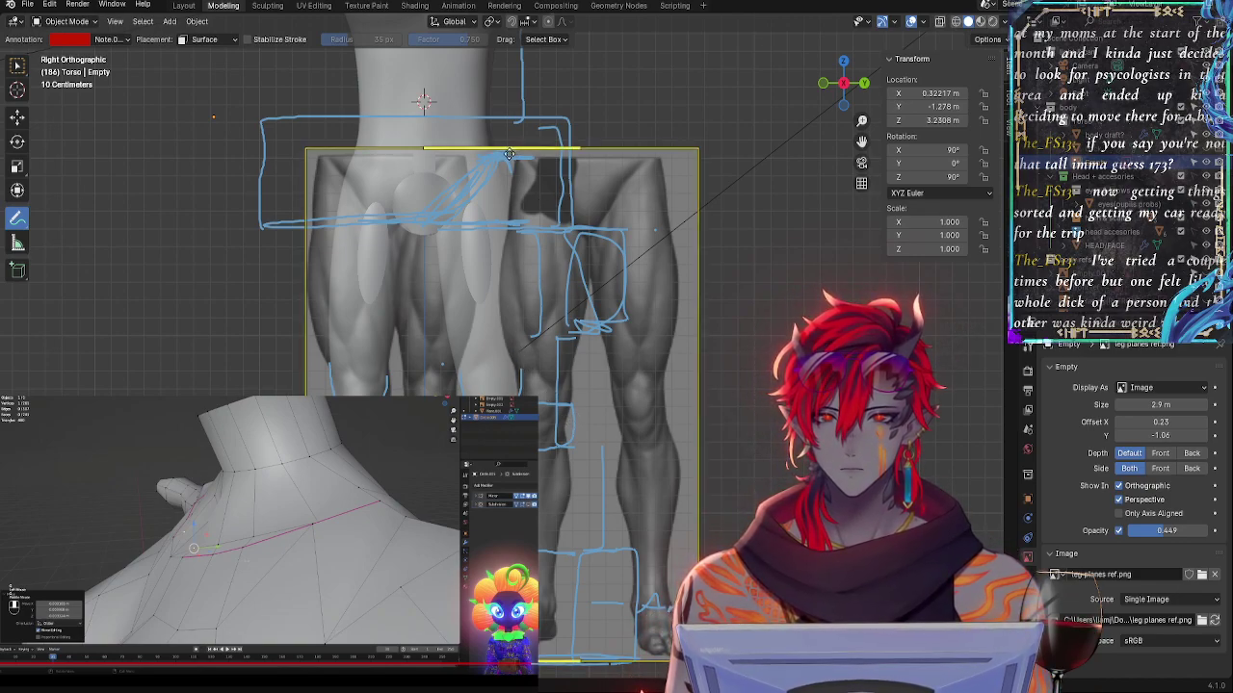
- Shrink the reference from its top edge, shift it, then raise it along Z
{"action": "left_click_drag", "start_coordinate": [509, 154], "coordinate": [510, 168]}
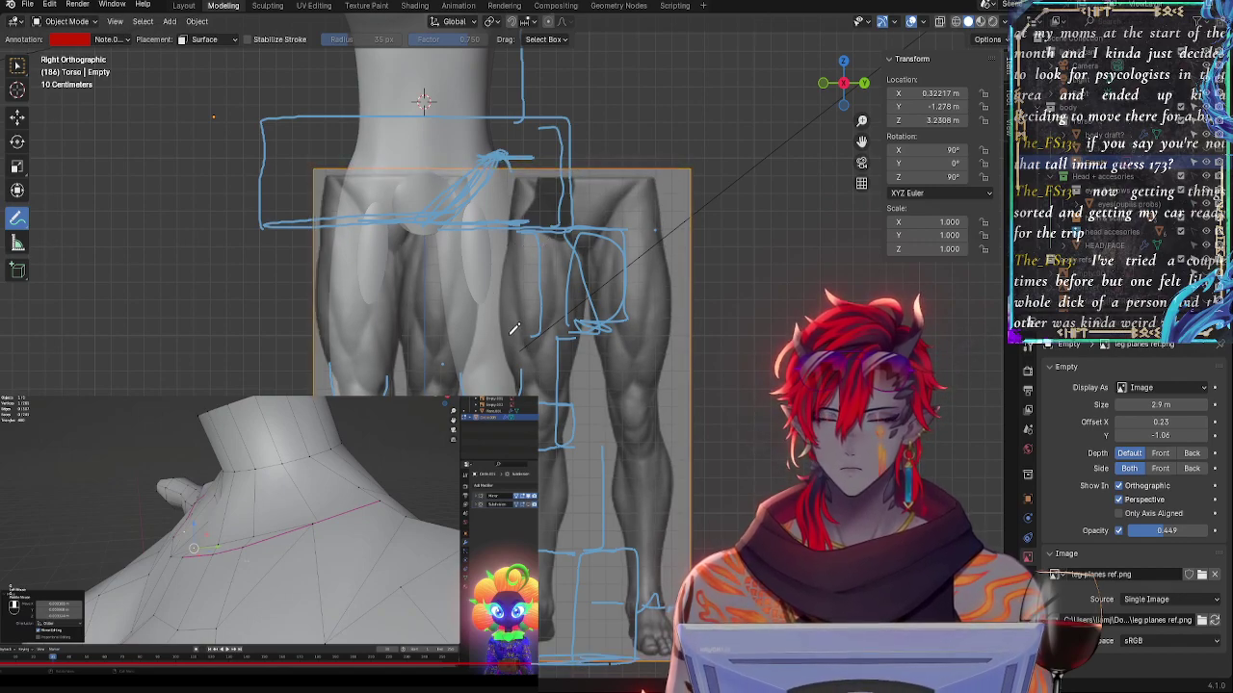
{"action": "key", "text": "g"}
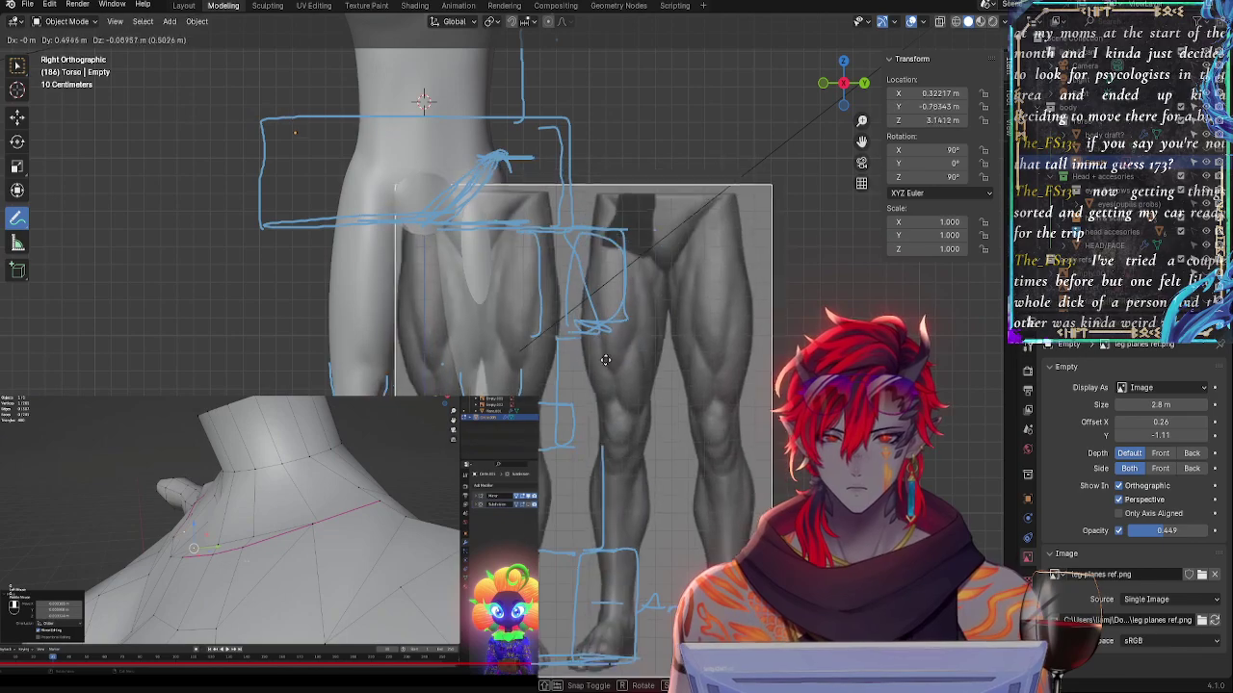
{"action": "left_click", "coordinate": [605, 362]}
{"action": "middle_click_drag", "start_coordinate": [606, 362], "coordinate": [585, 262], "text": "shift"}
{"action": "key", "text": "g"}
{"action": "key", "text": "z"}
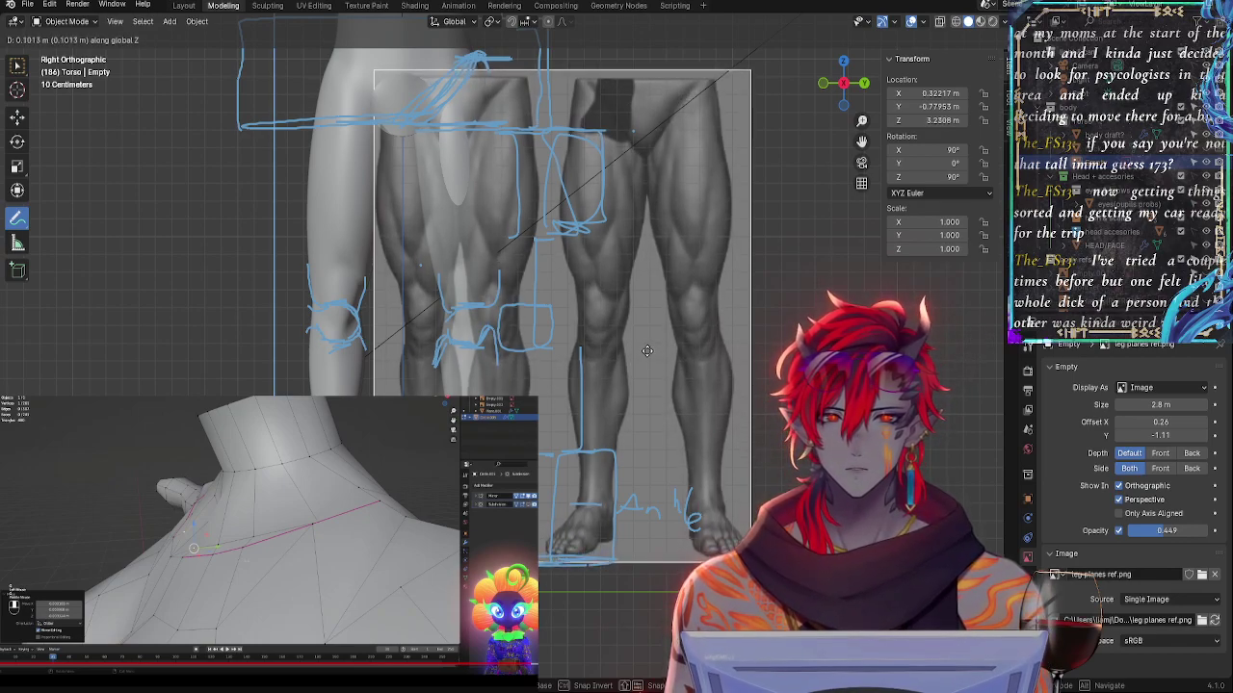
{"action": "left_click", "coordinate": [647, 349]}
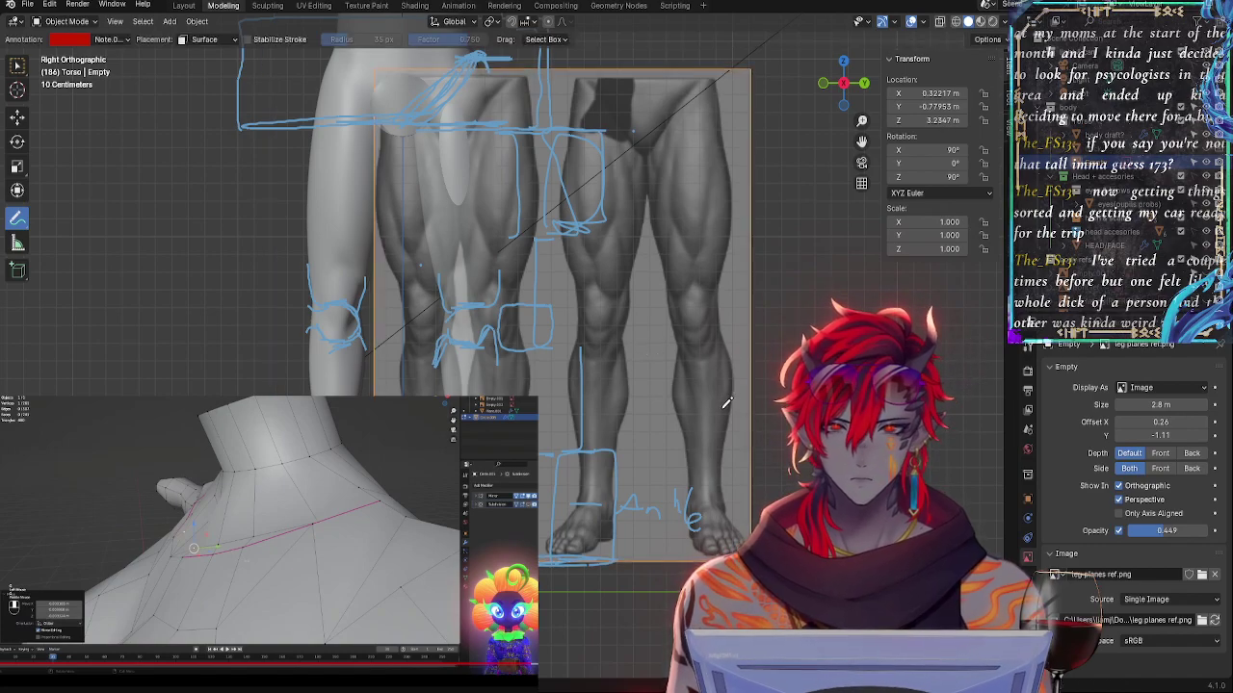
- Lower the reference along Z in two moves to line up the knees
{"action": "key", "text": "g"}
{"action": "key", "text": "z"}
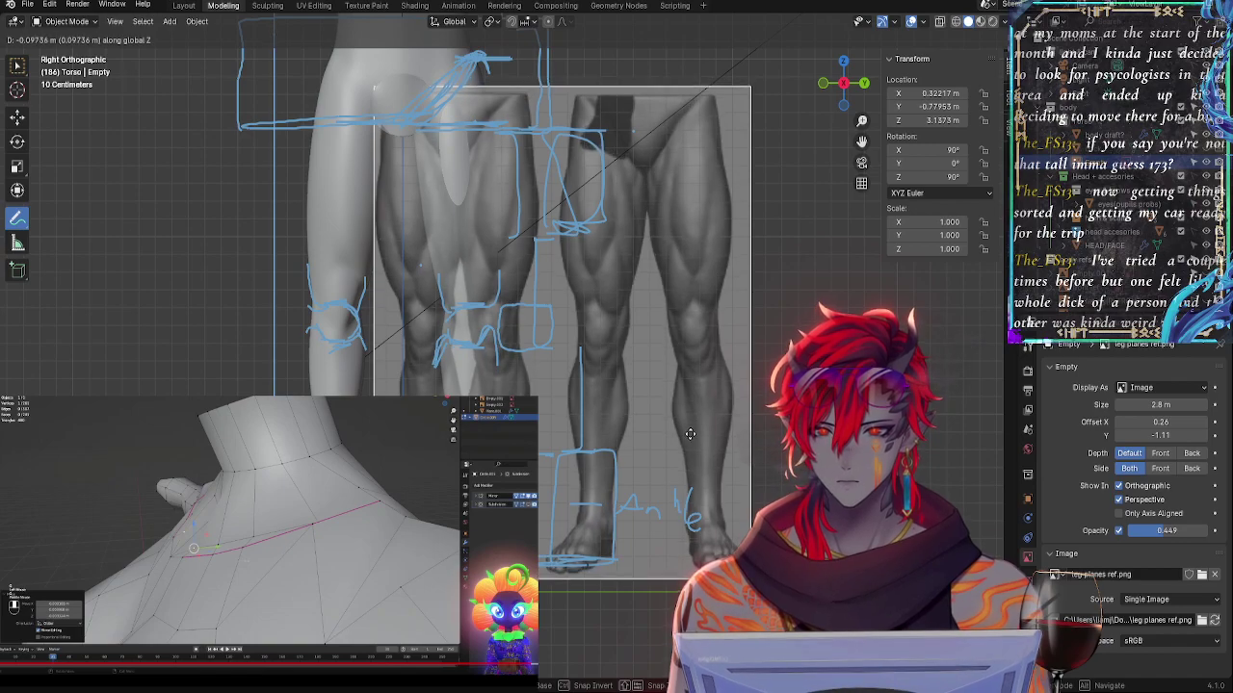
{"action": "left_click", "coordinate": [691, 434]}
{"action": "scroll", "coordinate": [691, 435], "scroll_direction": "up", "scroll_amount": 4}
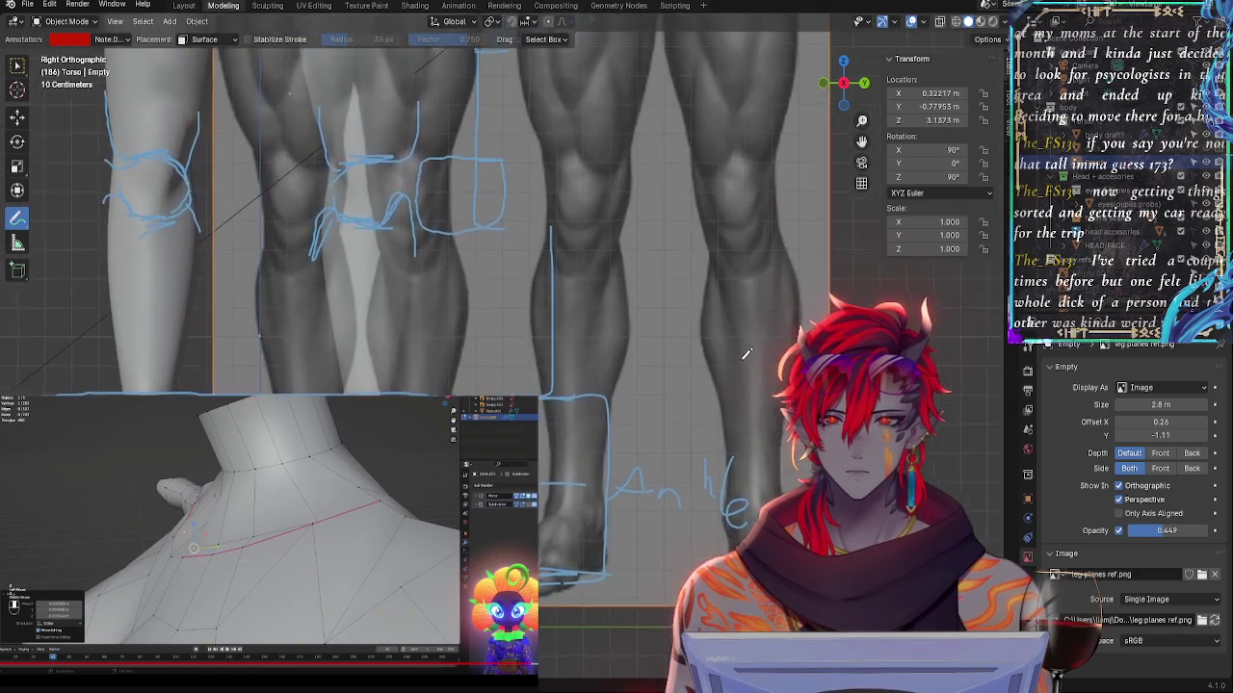
{"action": "scroll", "coordinate": [746, 353], "scroll_direction": "up", "scroll_amount": 1}
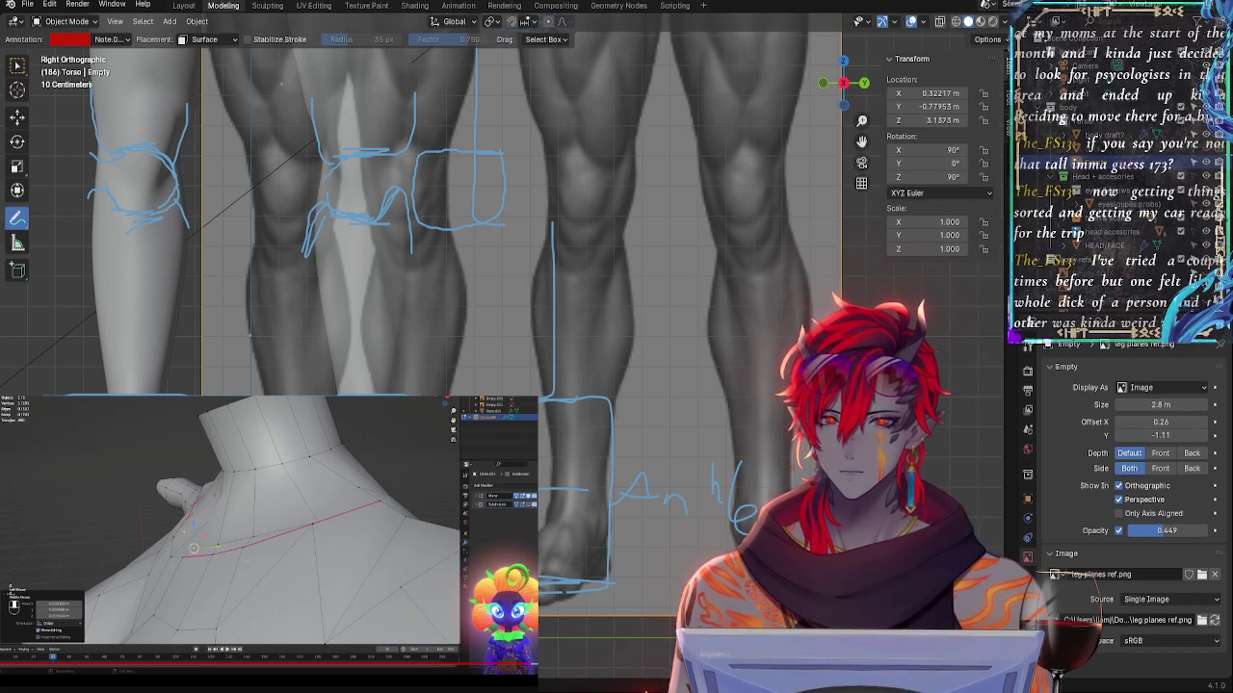
{"action": "mouse_move", "coordinate": [561, 498]}
{"action": "middle_mouse_down", "text": "ctrl"}
{"action": "mouse_move", "coordinate": [560, 568]}
{"action": "mouse_move", "coordinate": [559, 497]}
{"action": "middle_mouse_up", "text": "ctrl"}
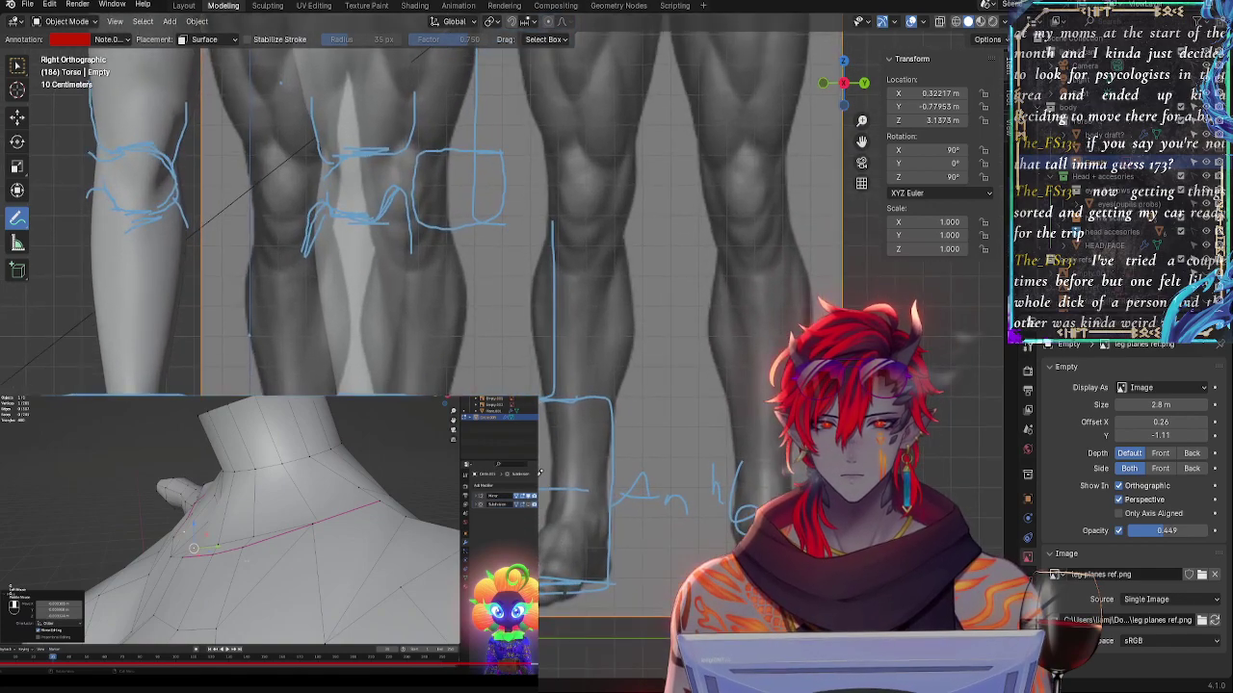
{"action": "key", "text": "g"}
{"action": "key", "text": "z"}
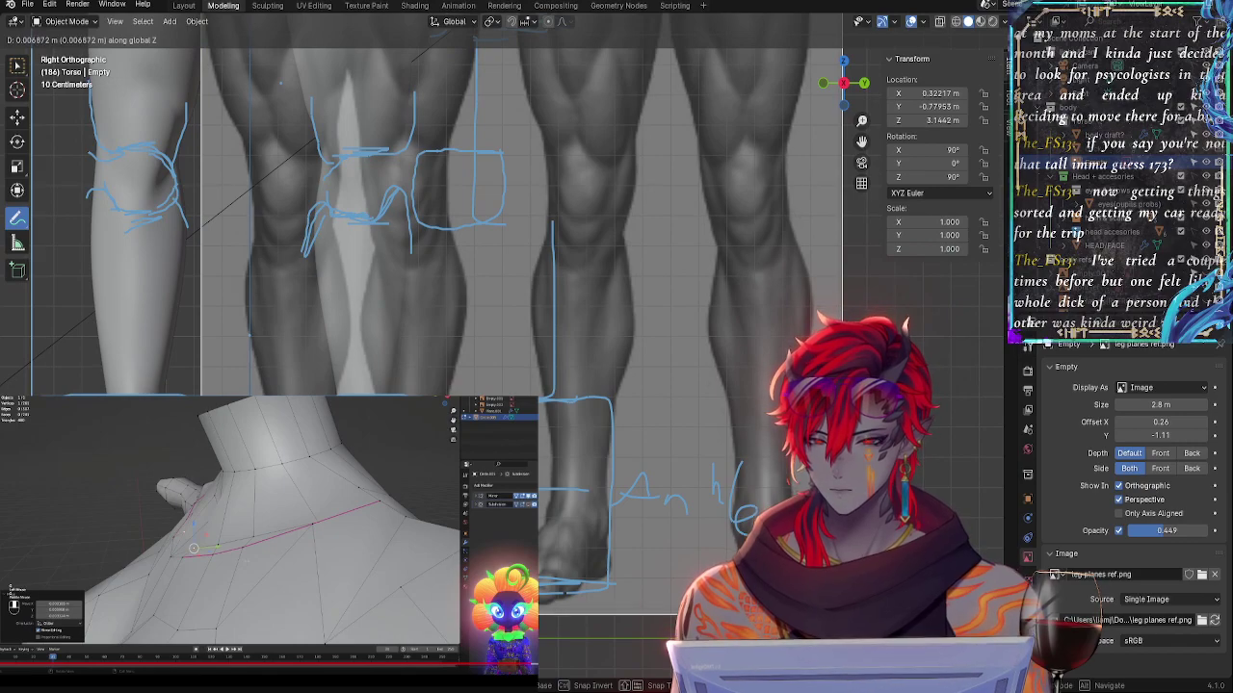
{"action": "key", "text": "Return"}
- Zoom out and nudge the reference size from its top edge, keeping it 2.9 m
{"action": "scroll", "coordinate": [680, 524], "scroll_direction": "up", "scroll_amount": 4}
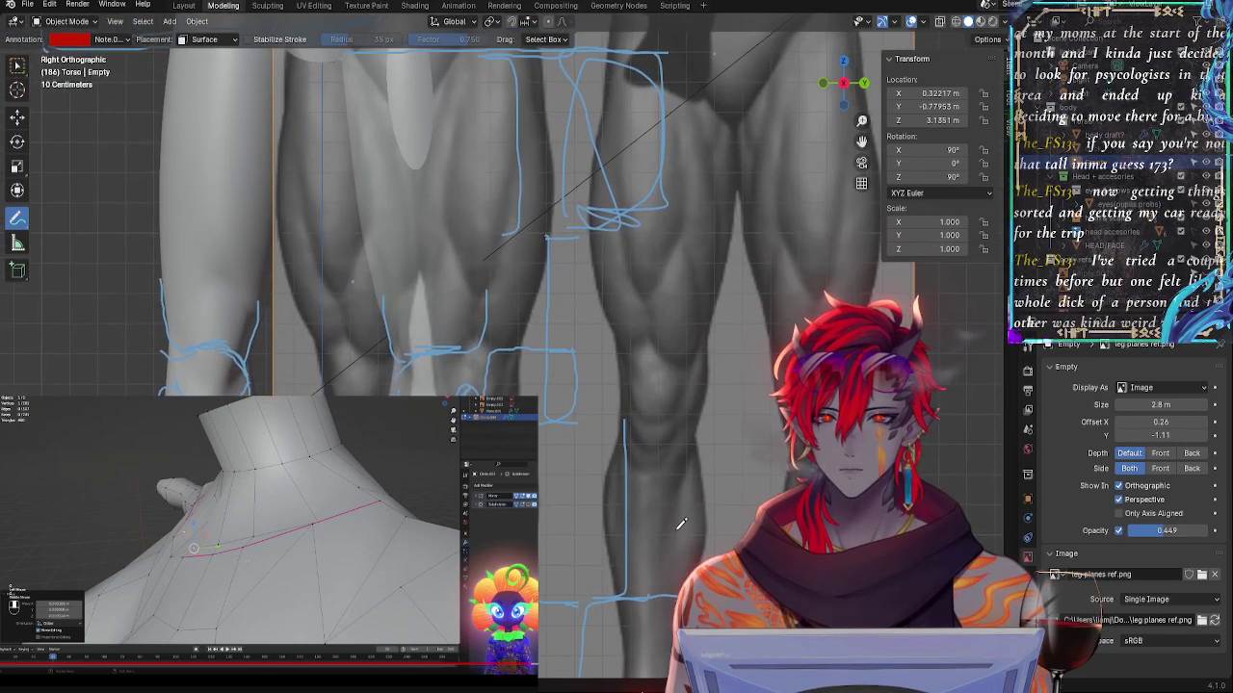
{"action": "middle_click_drag", "start_coordinate": [631, 438], "coordinate": [627, 402], "text": "ctrl"}
{"action": "middle_click_drag", "start_coordinate": [557, 93], "coordinate": [448, 322], "text": "shift"}
{"action": "left_click_drag", "start_coordinate": [465, 292], "coordinate": [467, 266]}
{"action": "middle_click_drag", "start_coordinate": [506, 436], "coordinate": [566, 132], "text": "shift"}
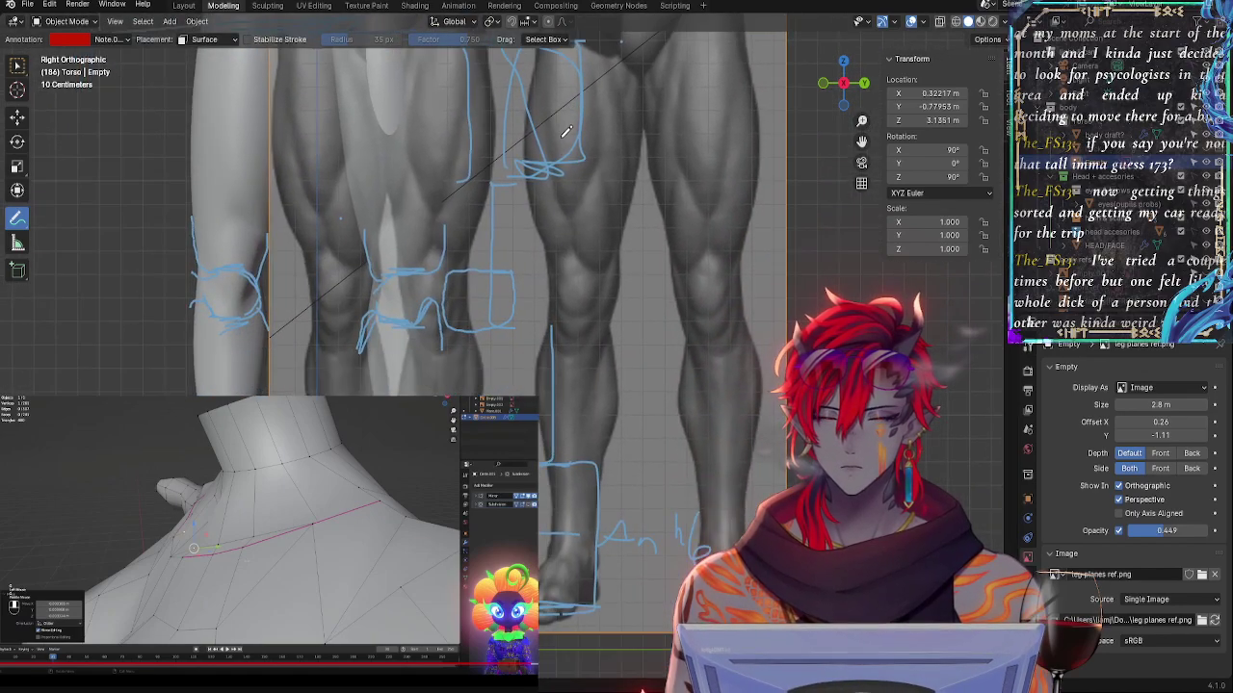
- Shift the reference image sideways, then lower it slightly along Z
{"action": "key", "text": "g"}
{"action": "left_click", "coordinate": [560, 419]}
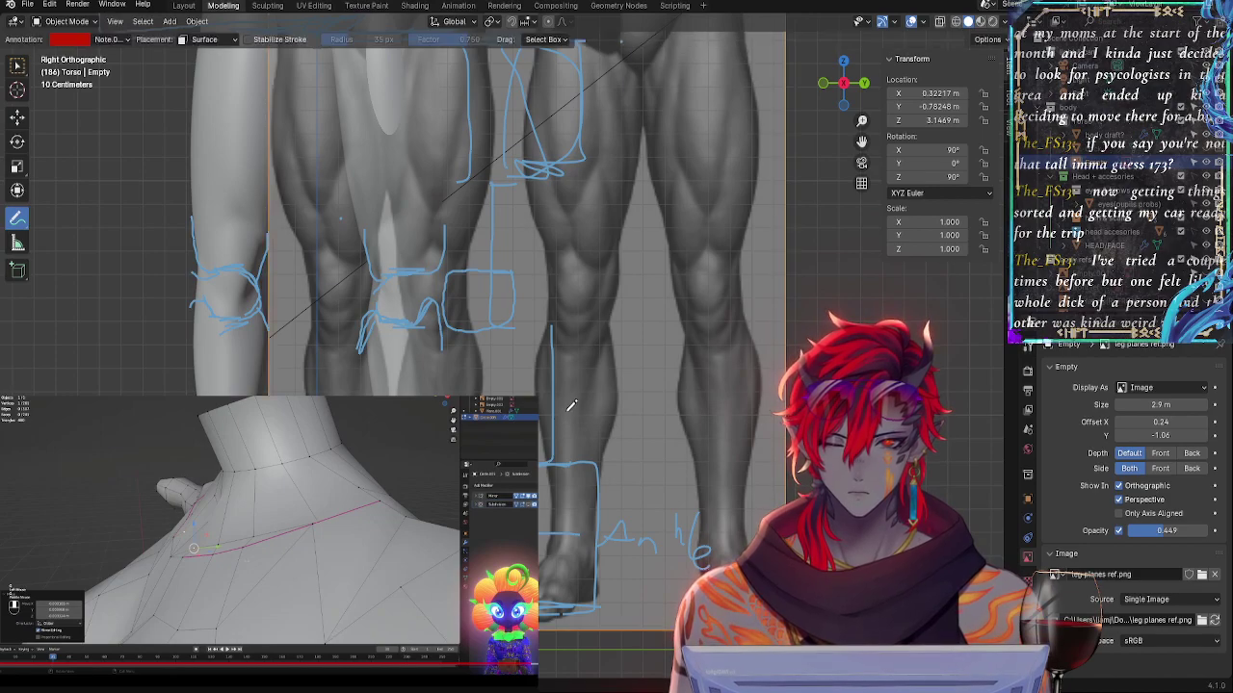
{"action": "key", "text": "g"}
{"action": "key", "text": "z"}
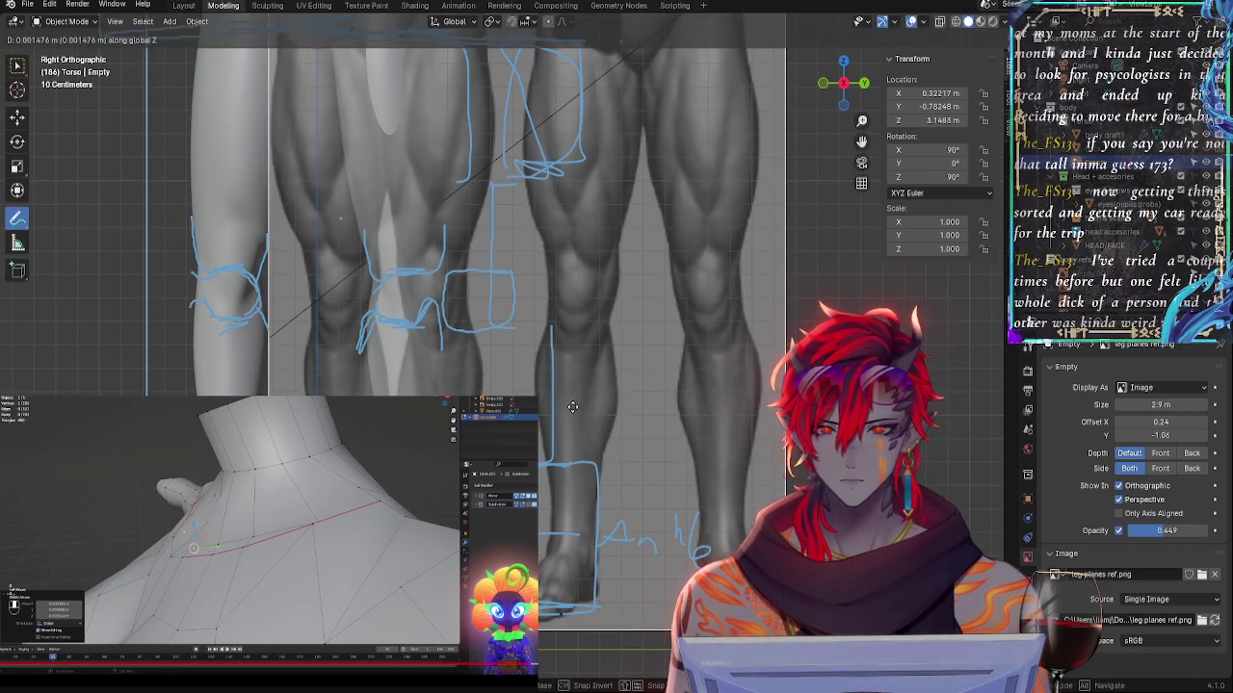
{"action": "left_click", "coordinate": [574, 409]}
{"action": "middle_click_drag", "start_coordinate": [602, 332], "coordinate": [593, 548], "text": "shift"}
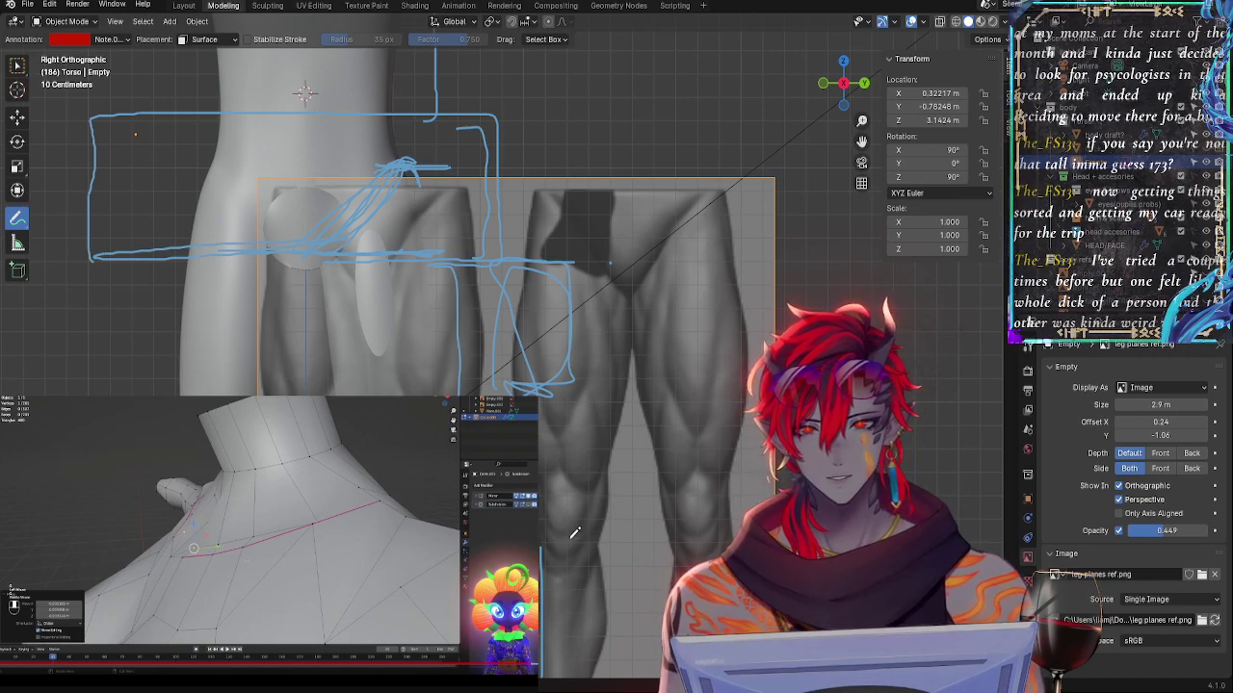
- Raise the reference along Z in two moves to Z 3.2339, checking the hips
{"action": "scroll", "coordinate": [578, 370], "scroll_direction": "up", "scroll_amount": 3, "text": "shift"}
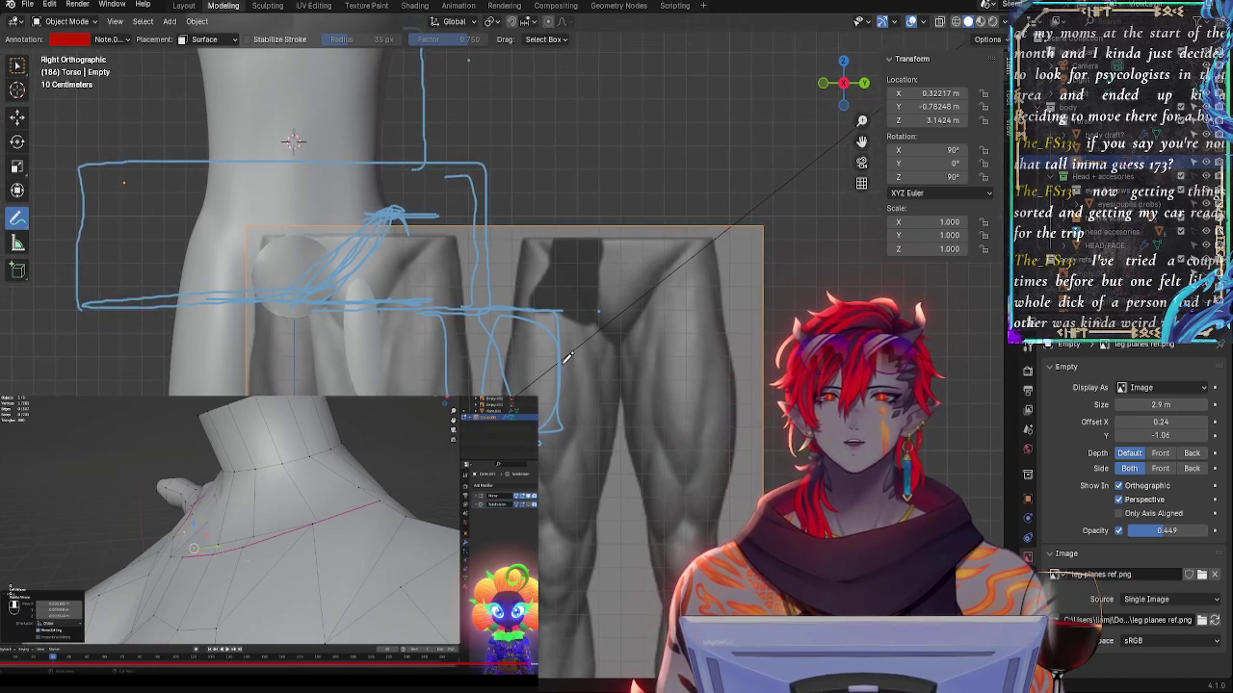
{"action": "middle_click_drag", "start_coordinate": [568, 356], "coordinate": [596, 383], "text": "shift"}
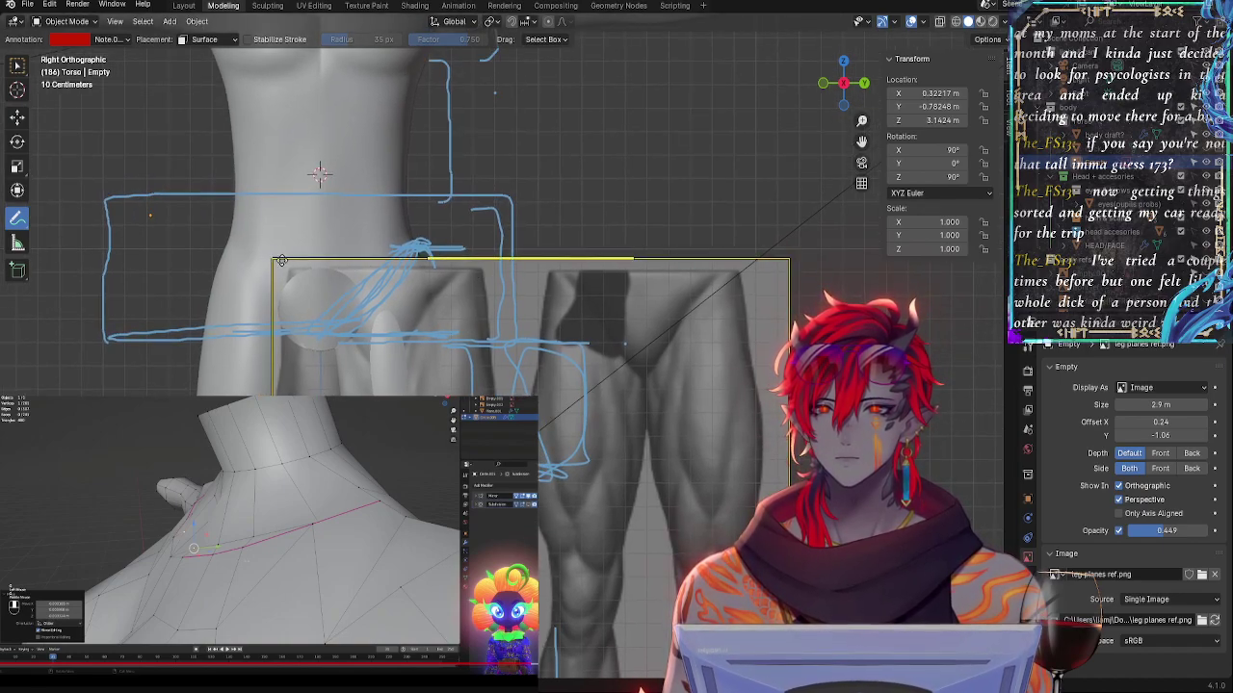
{"action": "key", "text": "g"}
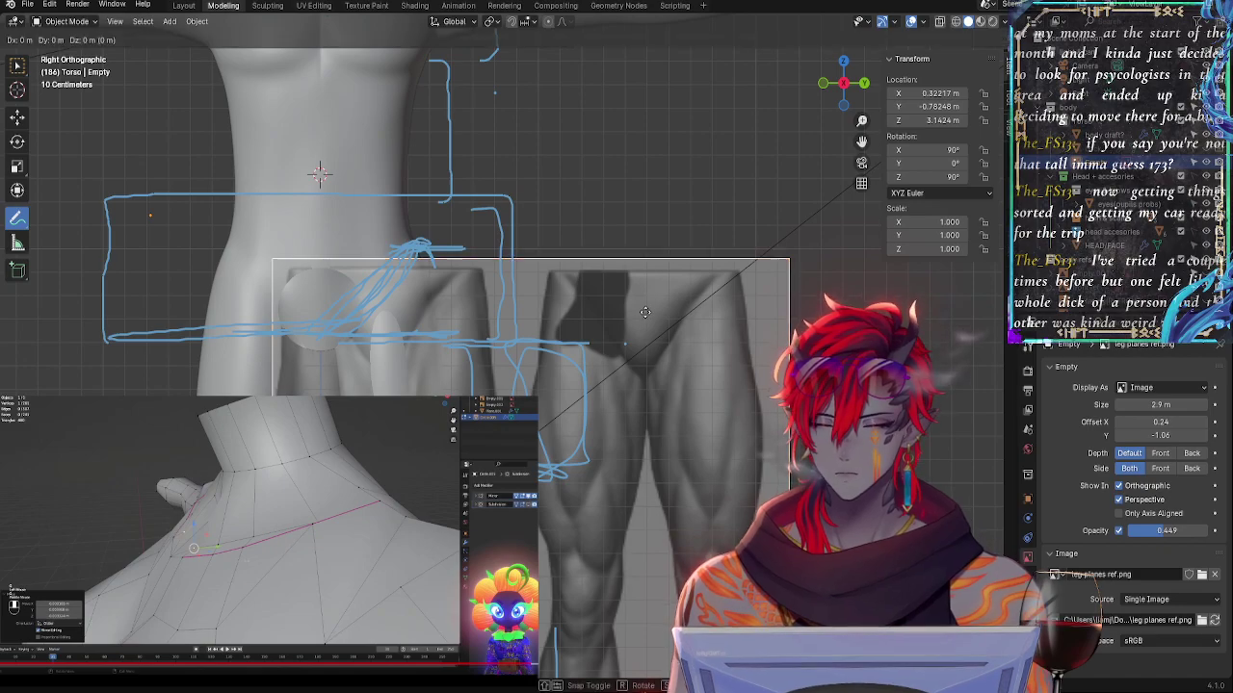
{"action": "key", "text": "z"}
{"action": "left_click", "coordinate": [664, 371]}
{"action": "scroll", "coordinate": [668, 364], "scroll_direction": "down", "scroll_amount": 5, "text": "shift"}
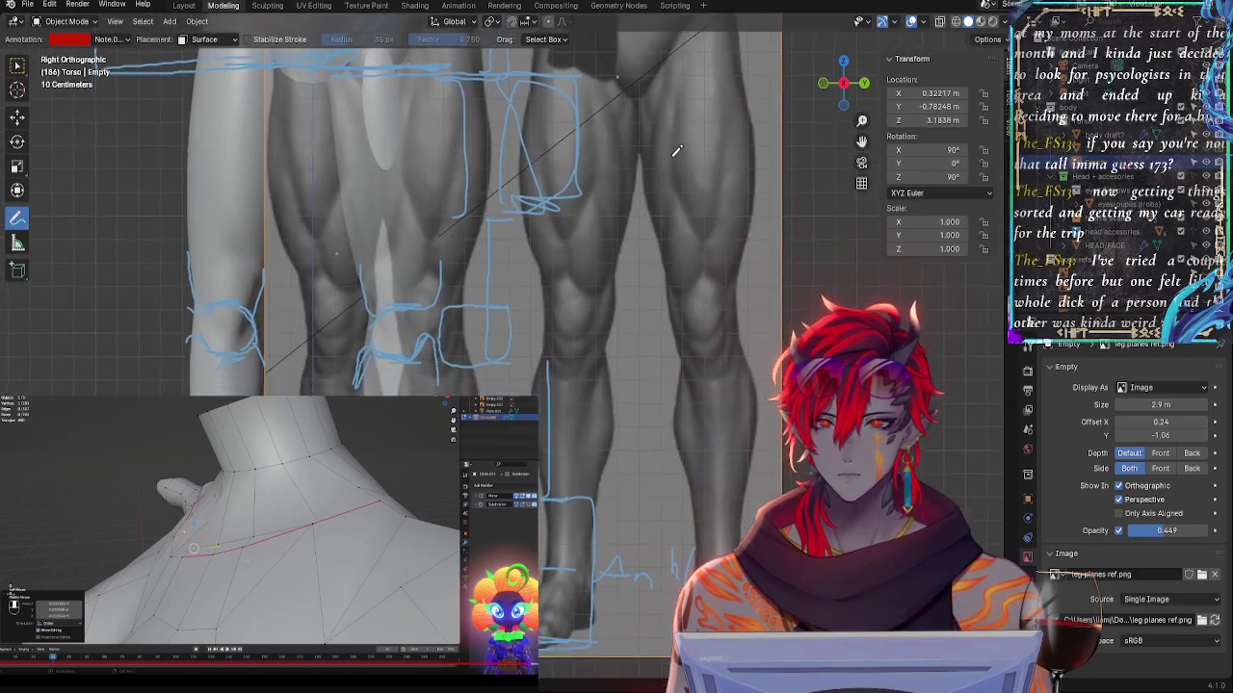
{"action": "key", "text": "g"}
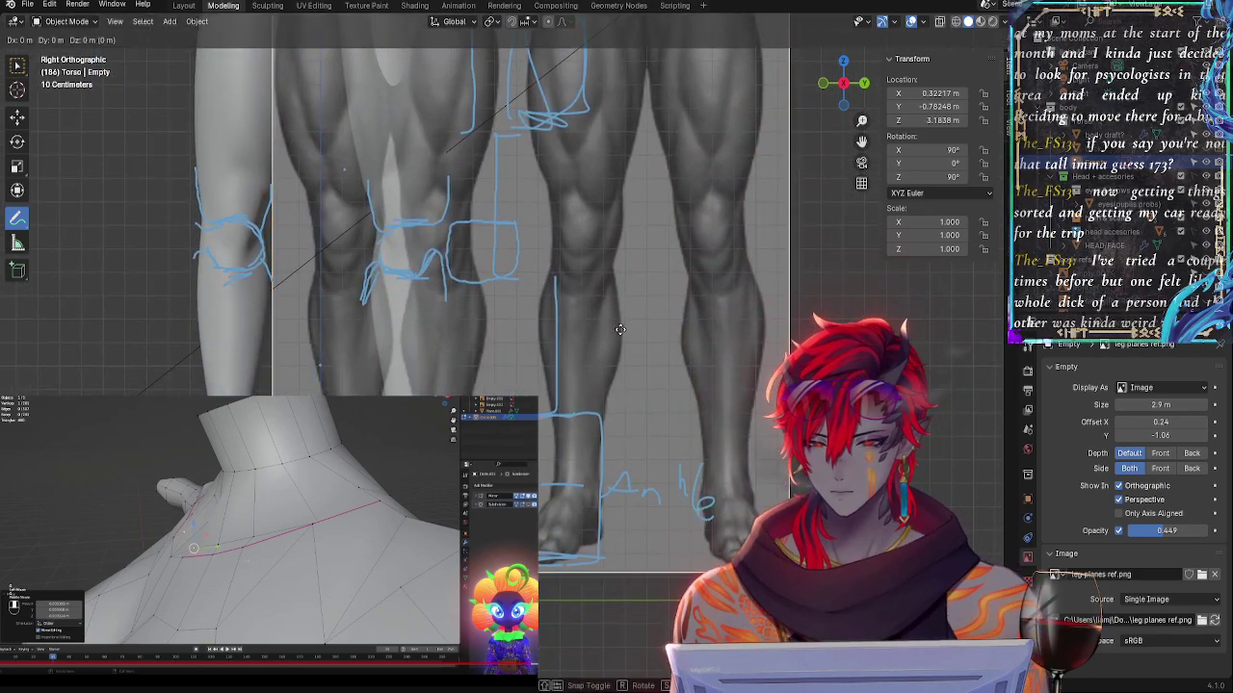
{"action": "key", "text": "z"}
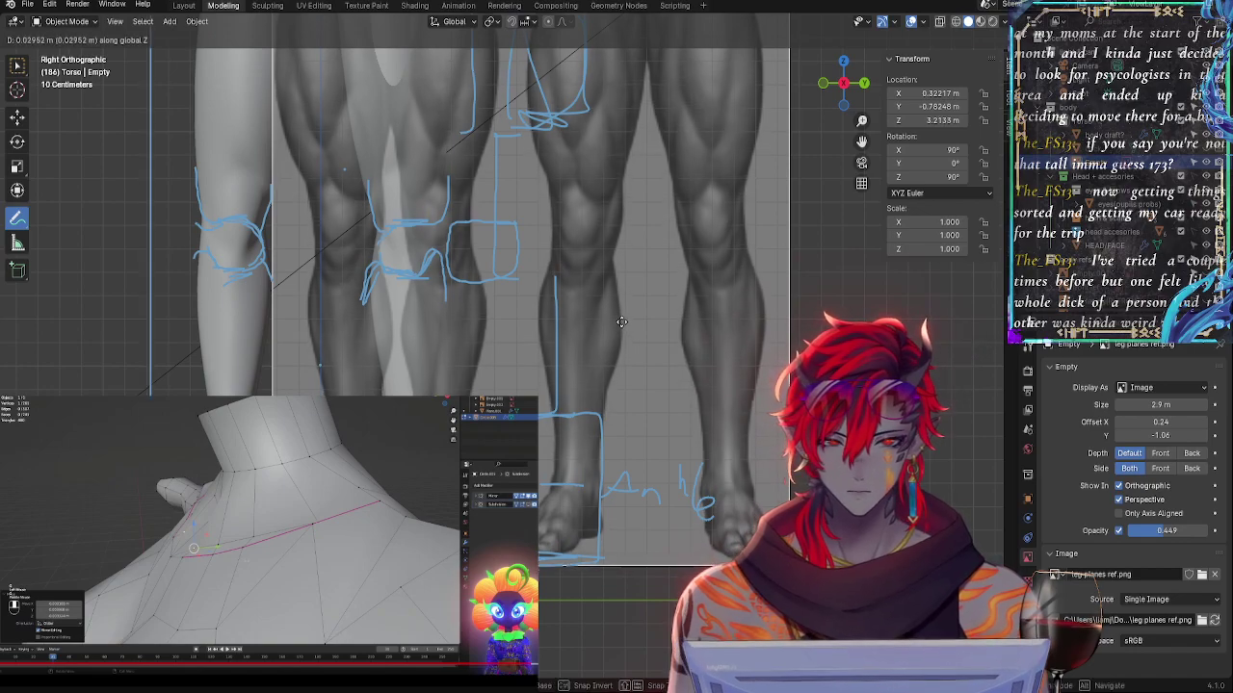
{"action": "left_click", "coordinate": [622, 318]}
- Lower the reference about 10 cm along Z, toward Z 3.1536, to match the knees and feet
{"action": "middle_click_drag", "start_coordinate": [624, 269], "coordinate": [605, 560], "text": "shift"}
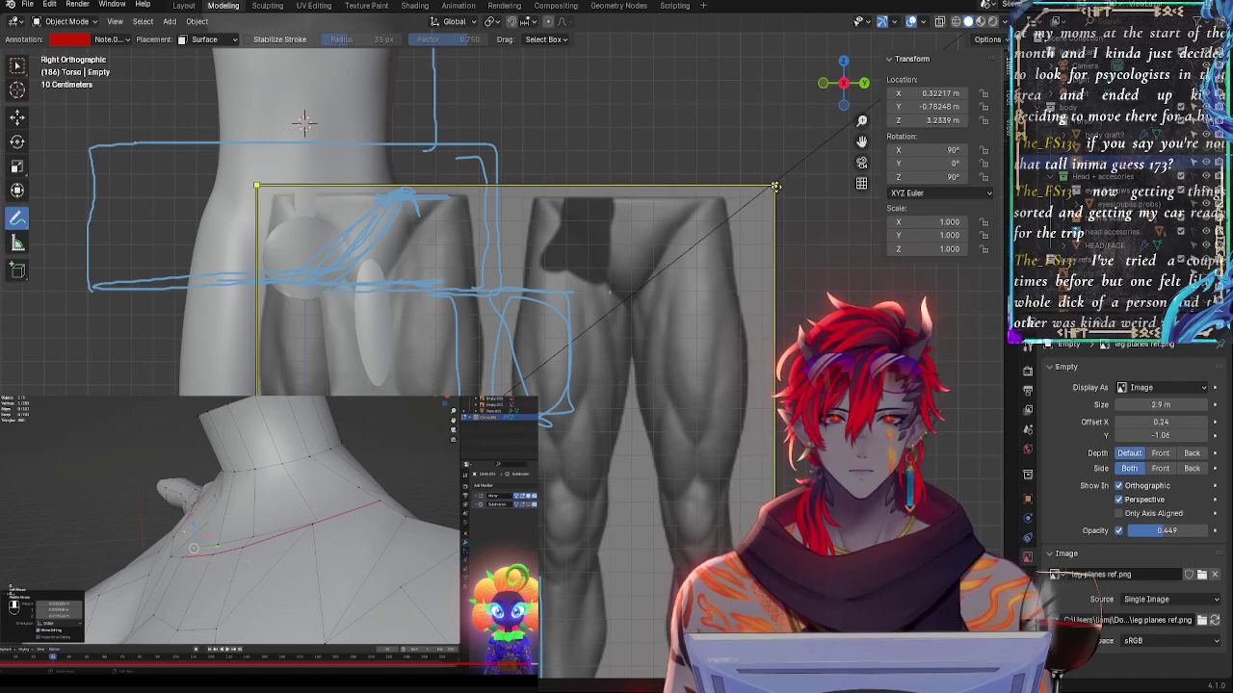
{"action": "middle_click_drag", "start_coordinate": [696, 416], "coordinate": [677, 202], "text": "shift"}
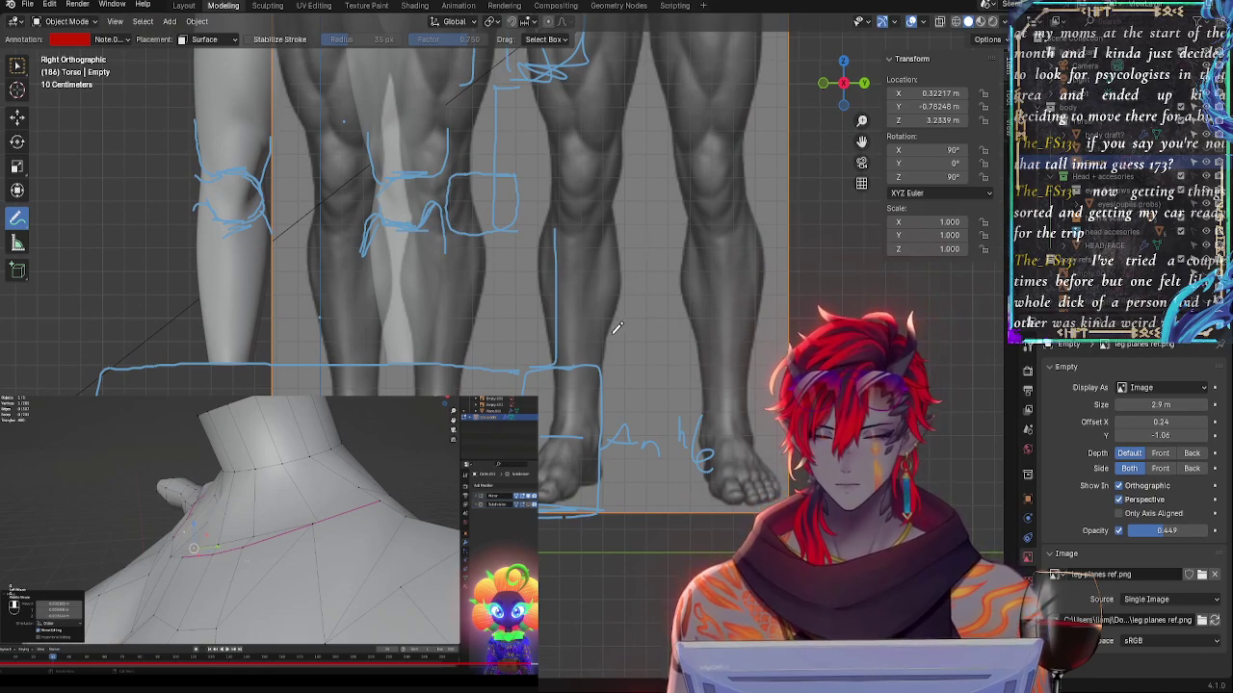
{"action": "key", "text": "g"}
{"action": "key", "text": "z"}
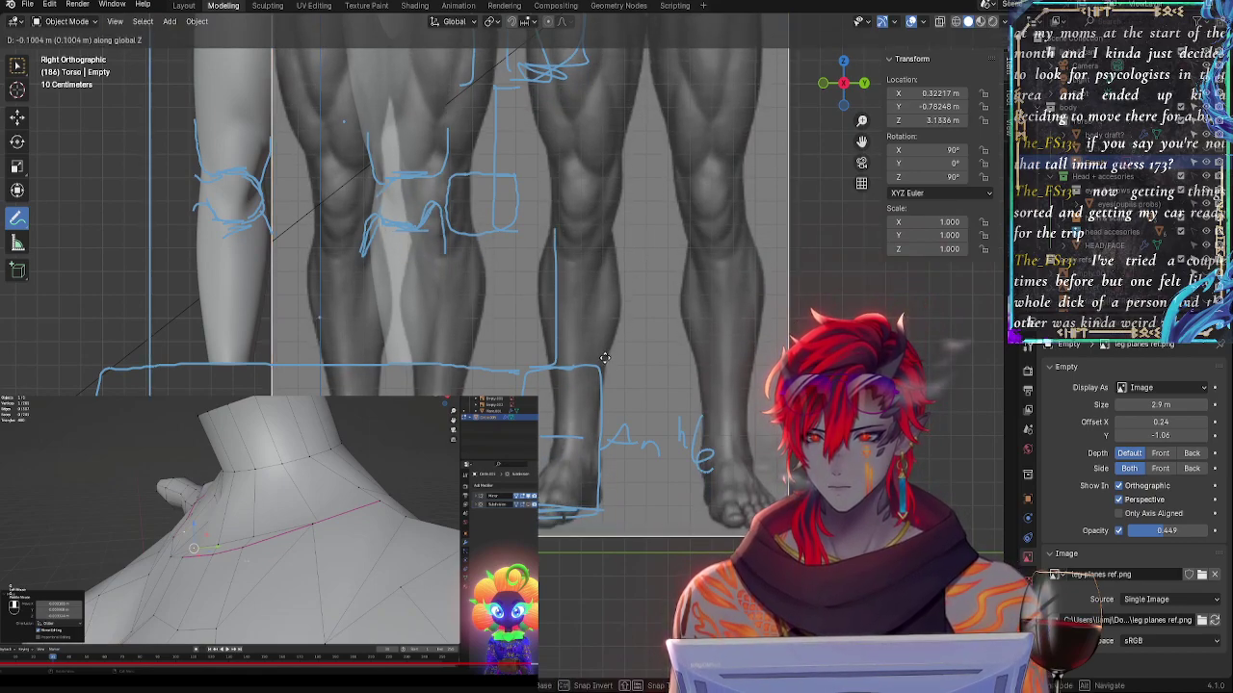
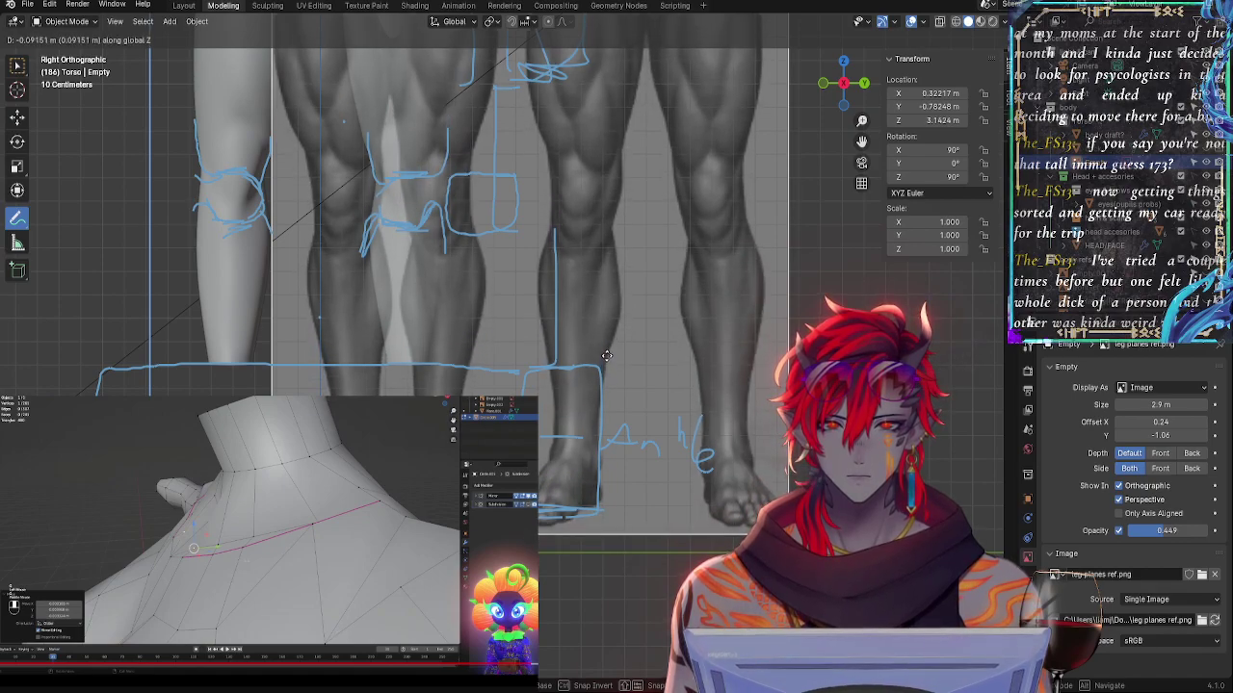
- Confirm the vertical move, then select the leg reference image and reposition it freely
{"action": "left_click", "coordinate": [611, 349]}
{"action": "middle_click_drag", "start_coordinate": [661, 162], "coordinate": [644, 544], "text": "shift"}
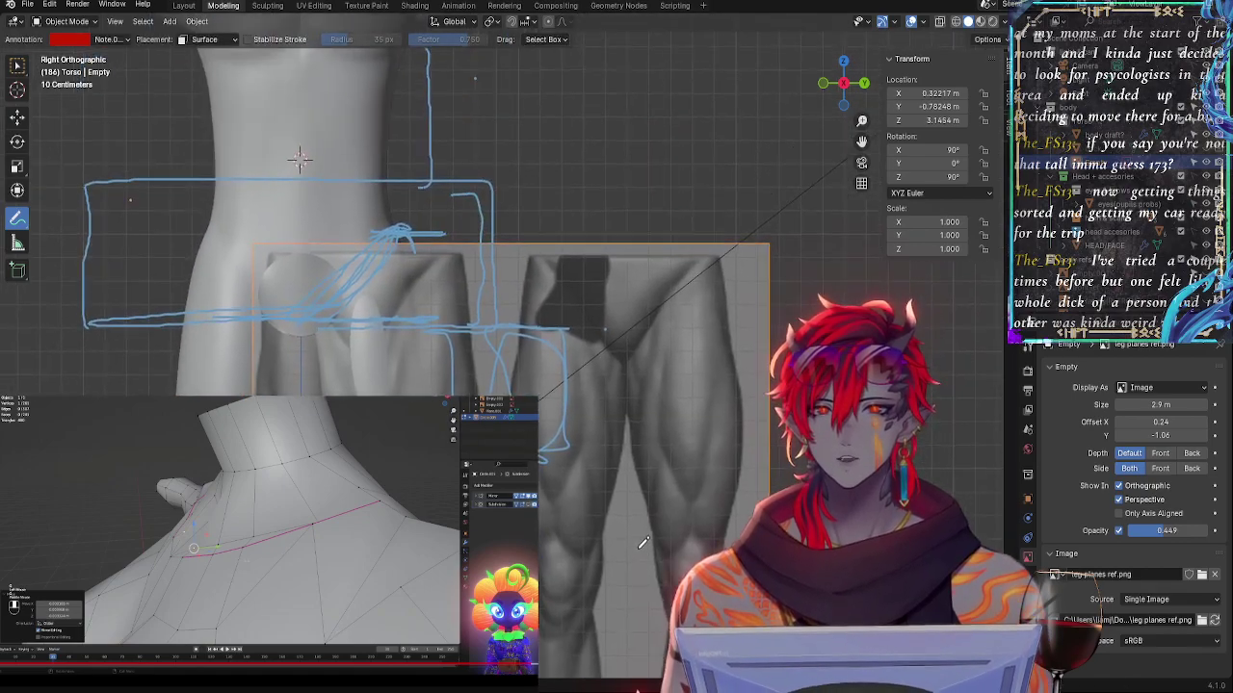
{"action": "left_click", "coordinate": [485, 270]}
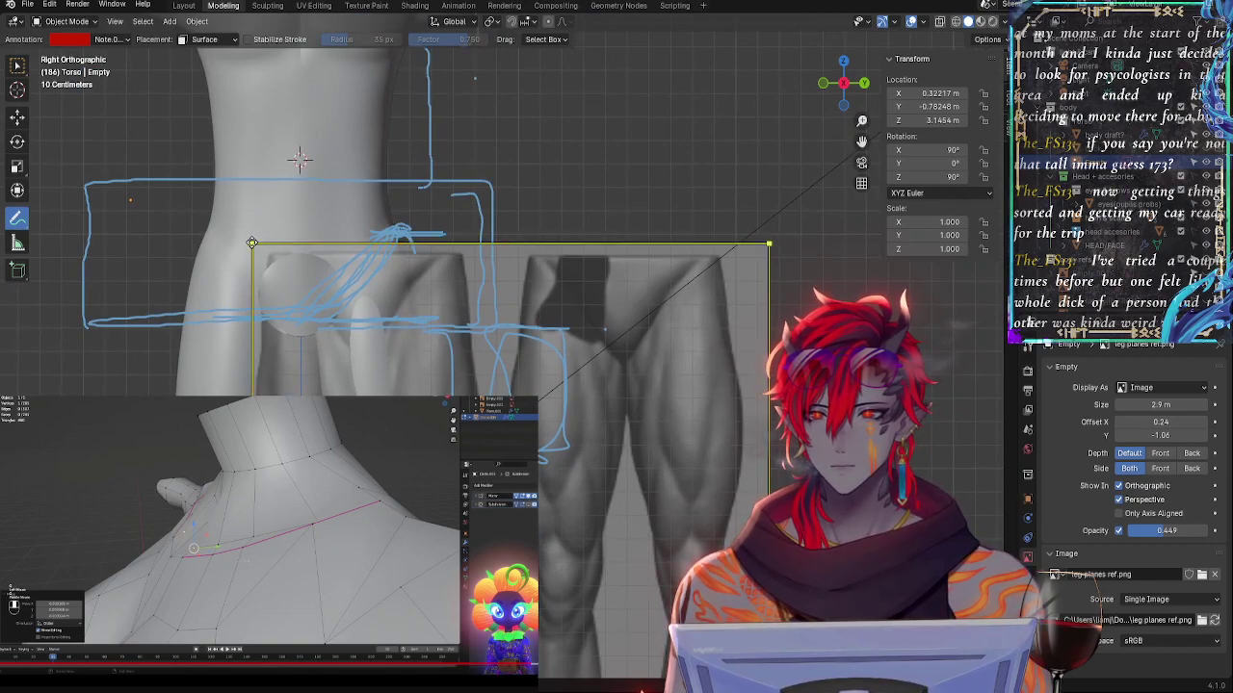
{"action": "middle_click_drag", "start_coordinate": [585, 504], "coordinate": [595, 225], "text": "shift"}
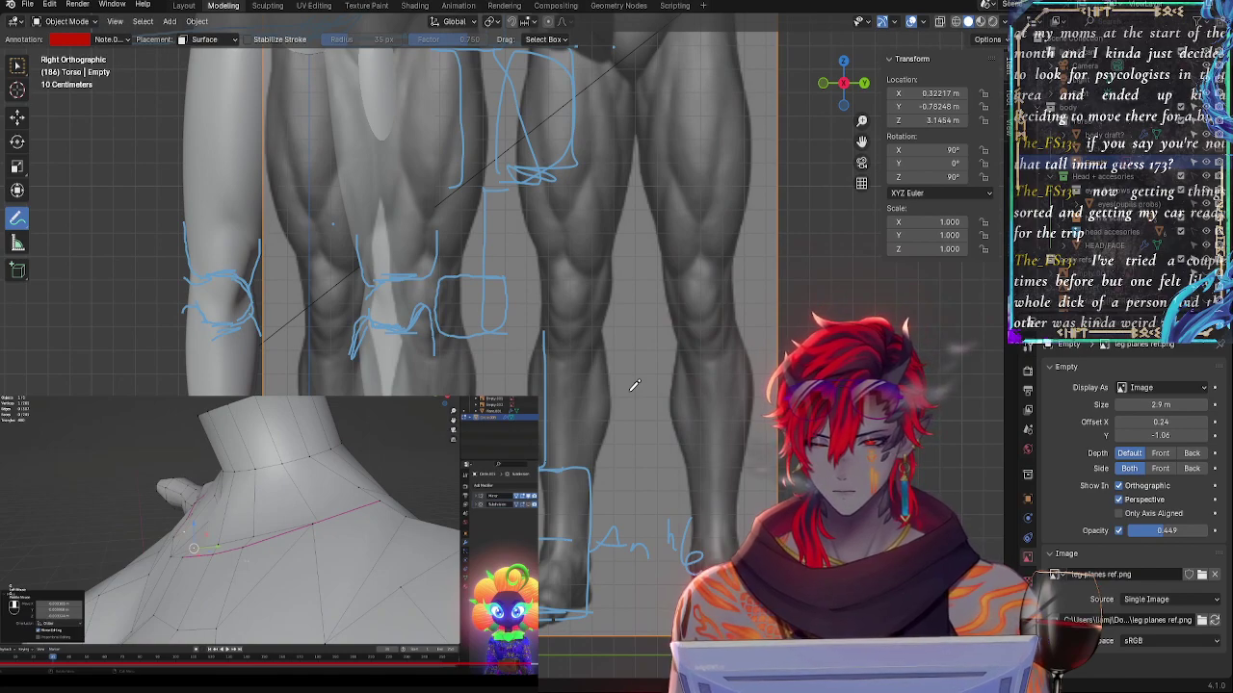
{"action": "key", "text": "g"}
{"action": "key", "text": "z"}
{"action": "key", "text": "z"}
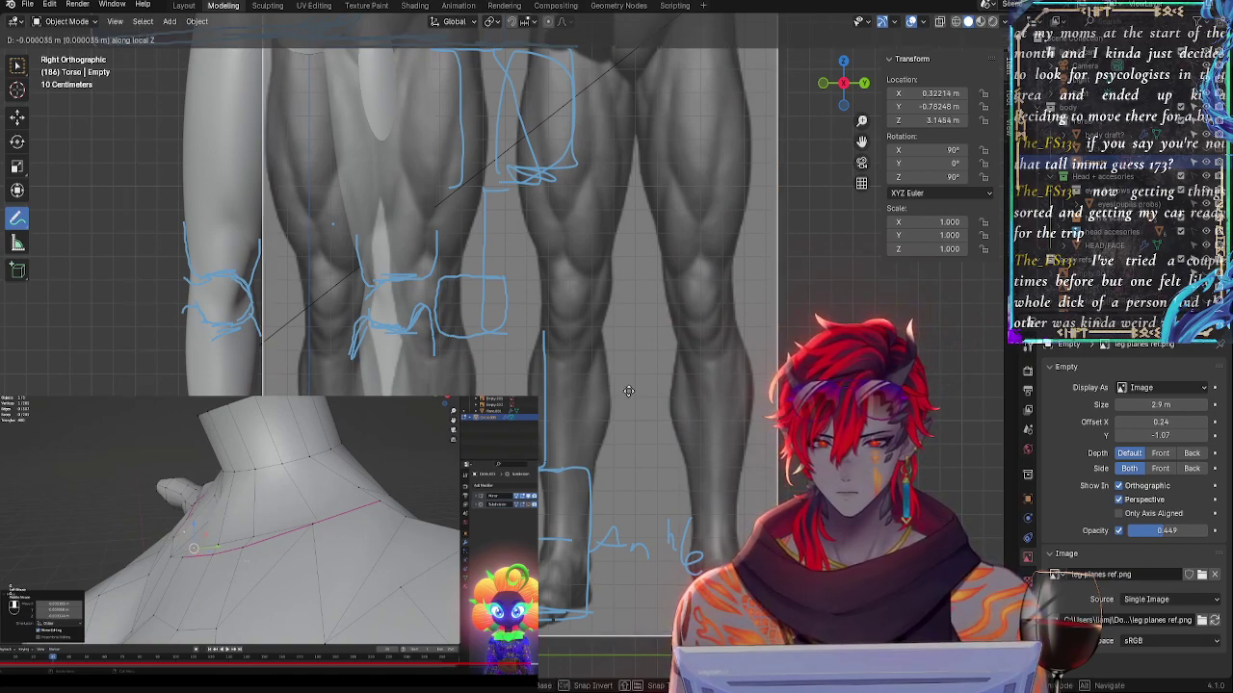
{"action": "key", "text": "z"}
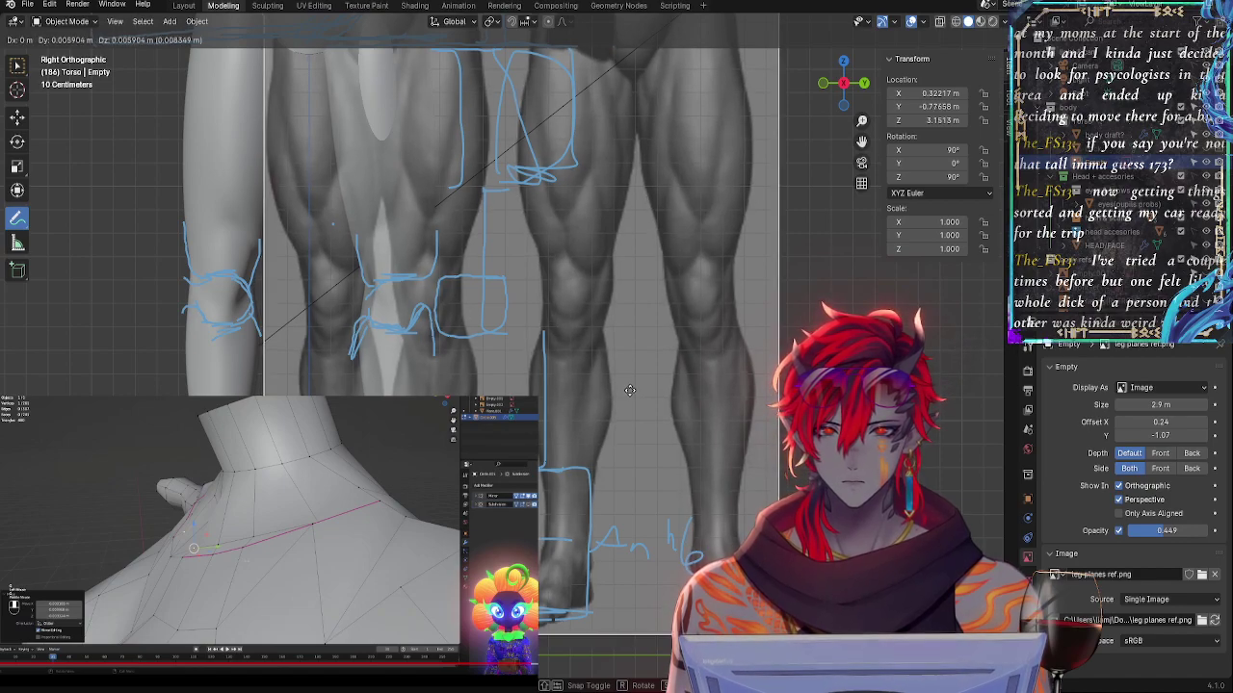
{"action": "left_click", "coordinate": [631, 390]}
- Frame the hips and start sliding the leg reference sideways along Y
{"action": "middle_click_drag", "start_coordinate": [648, 308], "coordinate": [604, 486], "text": "shift"}
{"action": "scroll", "coordinate": [628, 370], "scroll_direction": "down", "scroll_amount": 1}
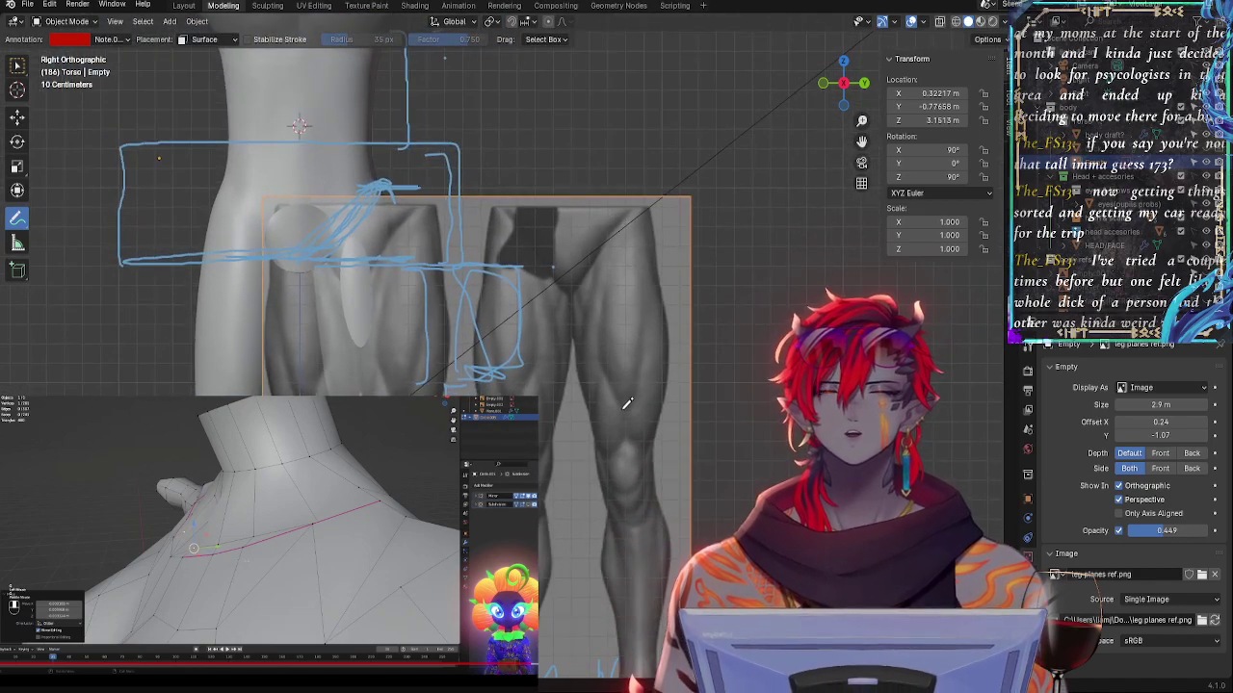
{"action": "mouse_move", "coordinate": [519, 423]}
{"action": "middle_mouse_down", "text": "shift"}
{"action": "mouse_move", "coordinate": [613, 316]}
{"action": "mouse_move", "coordinate": [594, 349]}
{"action": "mouse_move", "coordinate": [591, 404]}
{"action": "middle_mouse_up", "text": "shift"}
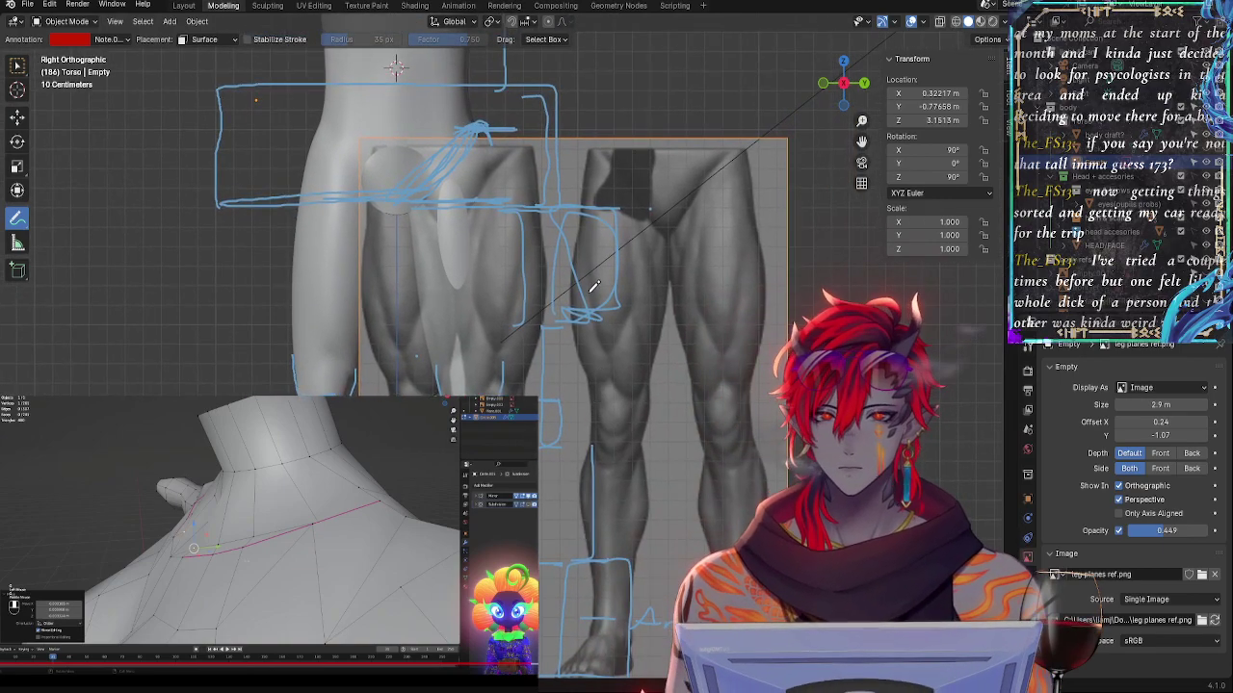
{"action": "key", "text": "g"}
{"action": "key", "text": "y"}
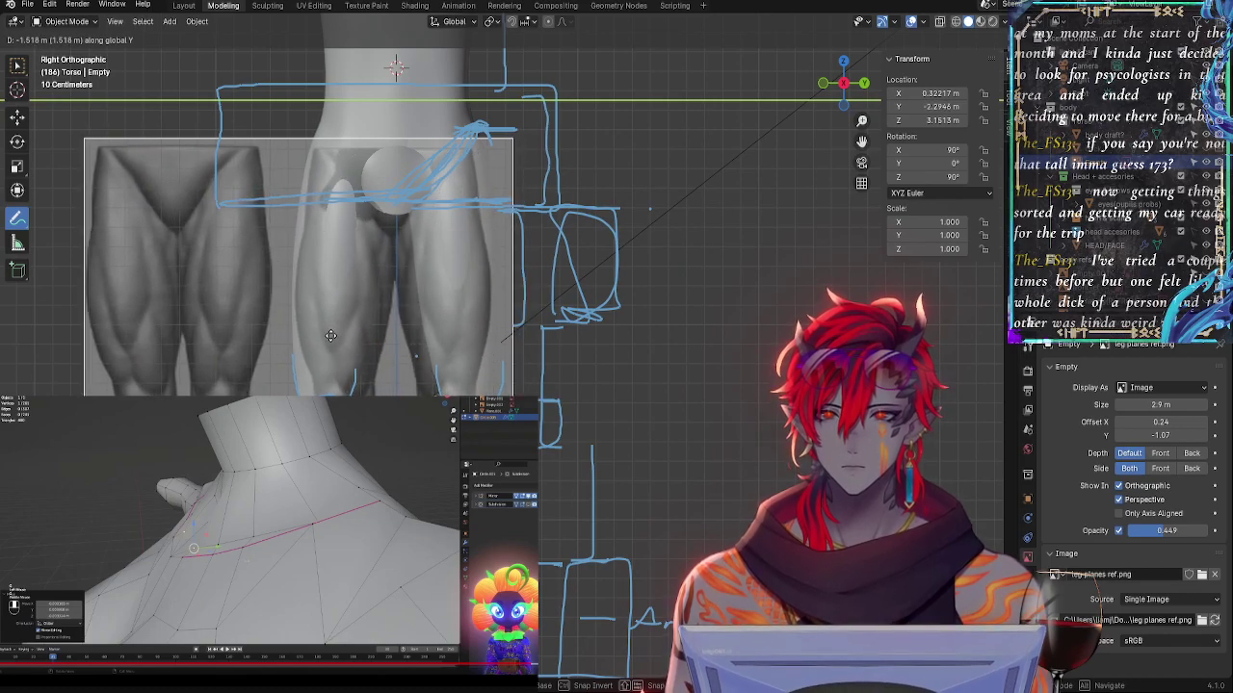
- Confirm the leg reference at Y about -2.29 m and switch to Front Orthographic view
{"action": "left_click", "coordinate": [332, 336]}
{"action": "middle_click_drag", "start_coordinate": [600, 356], "coordinate": [757, 262], "text": "shift"}
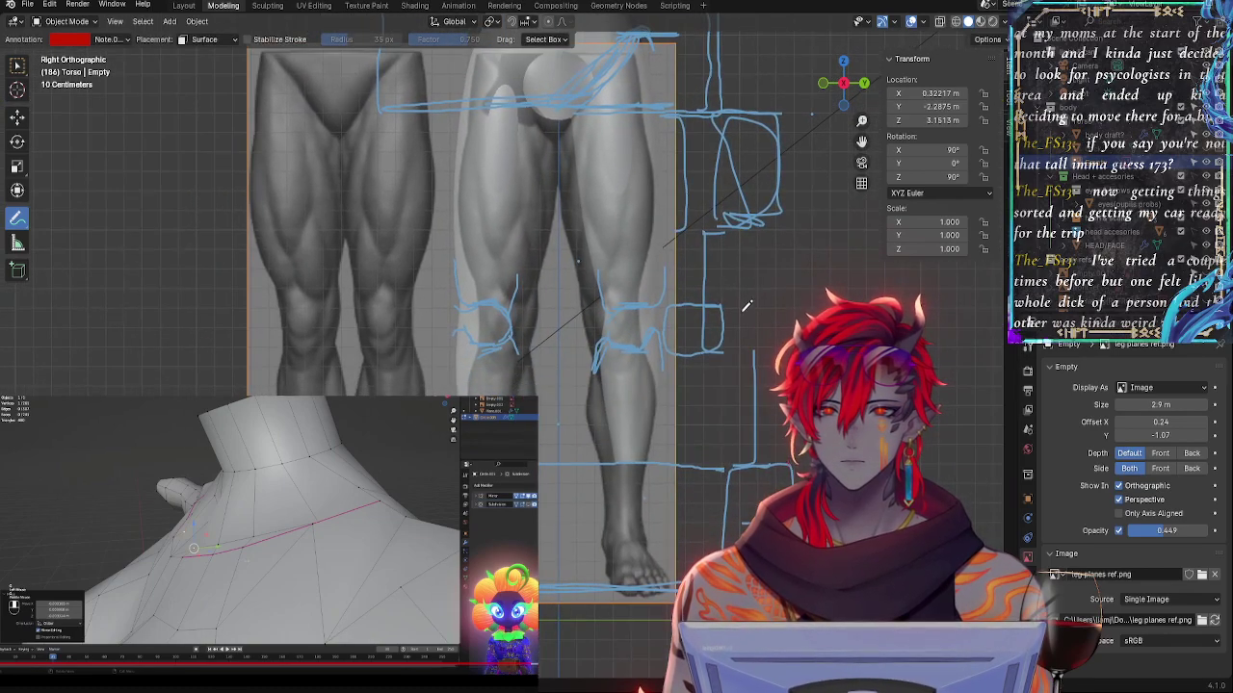
{"action": "middle_click_drag", "start_coordinate": [693, 200], "coordinate": [643, 427], "text": "shift"}
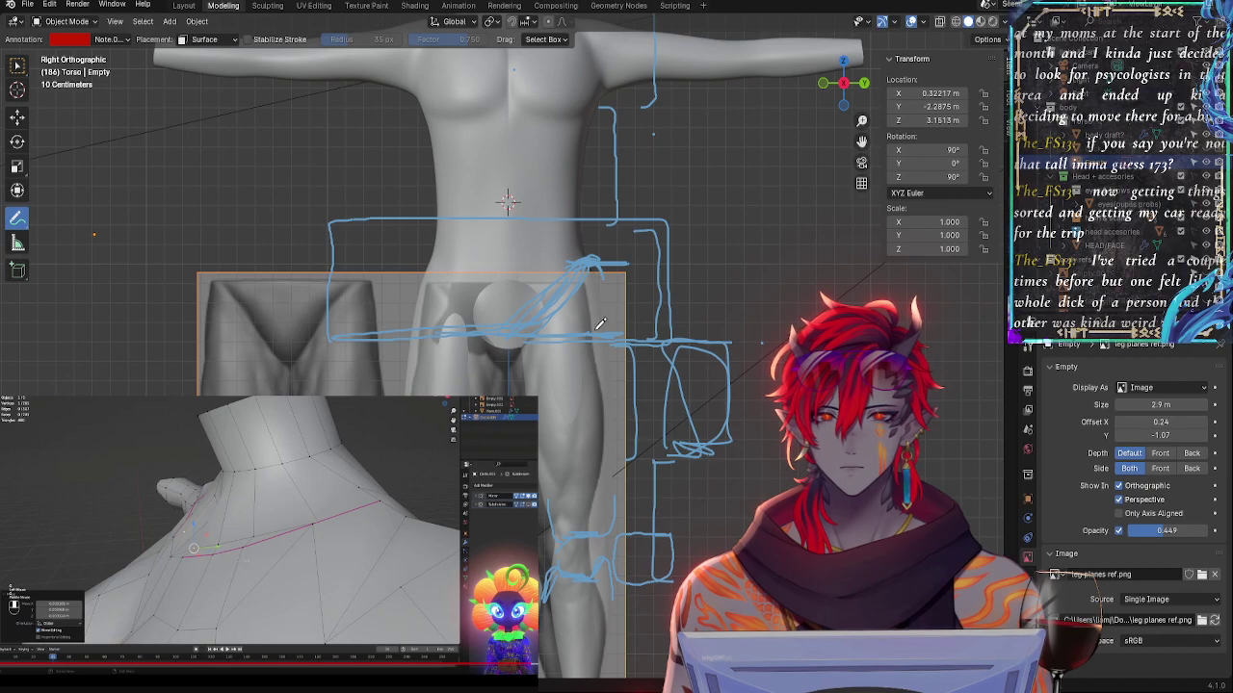
{"action": "mouse_move", "coordinate": [708, 425]}
{"action": "middle_mouse_down", "text": "shift"}
{"action": "mouse_move", "coordinate": [696, 337]}
{"action": "mouse_move", "coordinate": [629, 276]}
{"action": "middle_mouse_up", "text": "shift"}
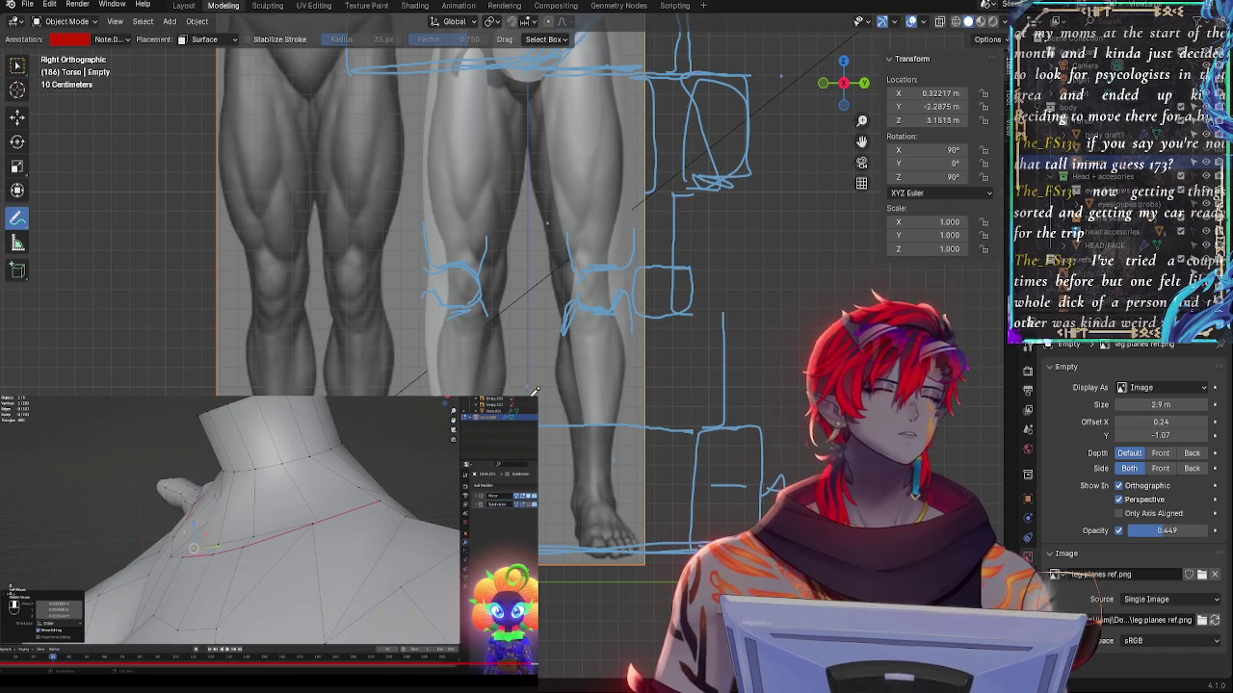
{"action": "left_click", "coordinate": [824, 85]}
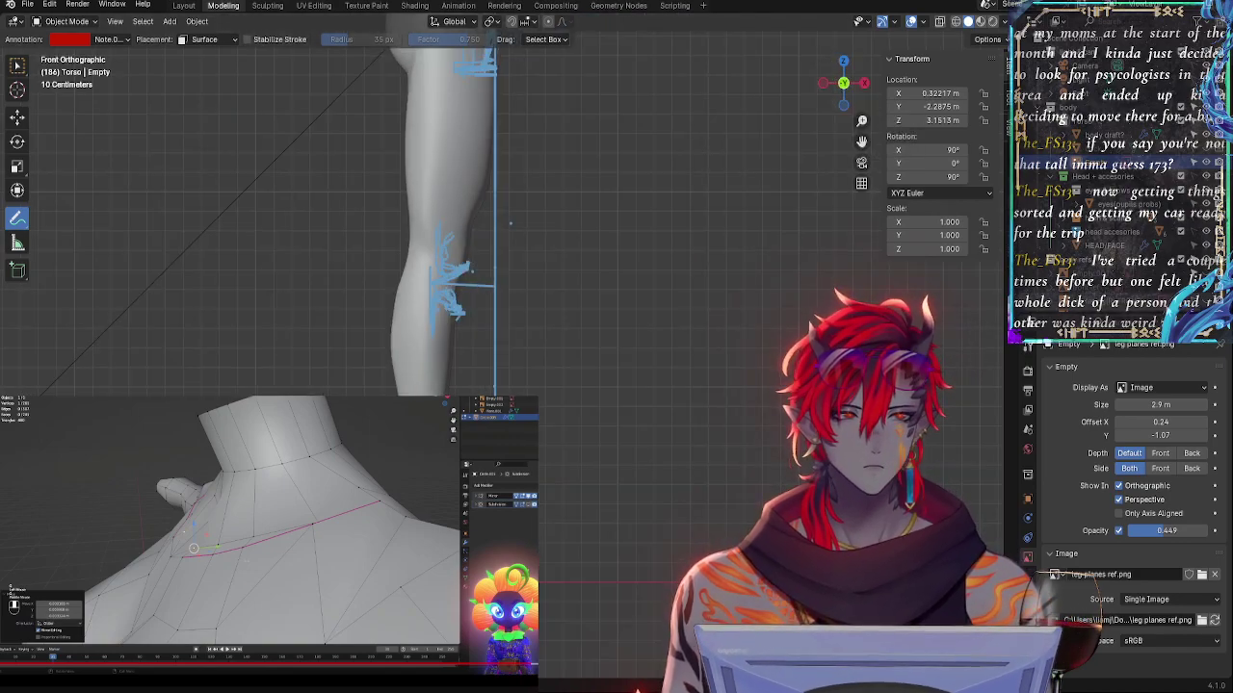
- Unhide the reference images in the Outliner and return to Right Orthographic view
{"action": "left_click", "coordinate": [1206, 307]}
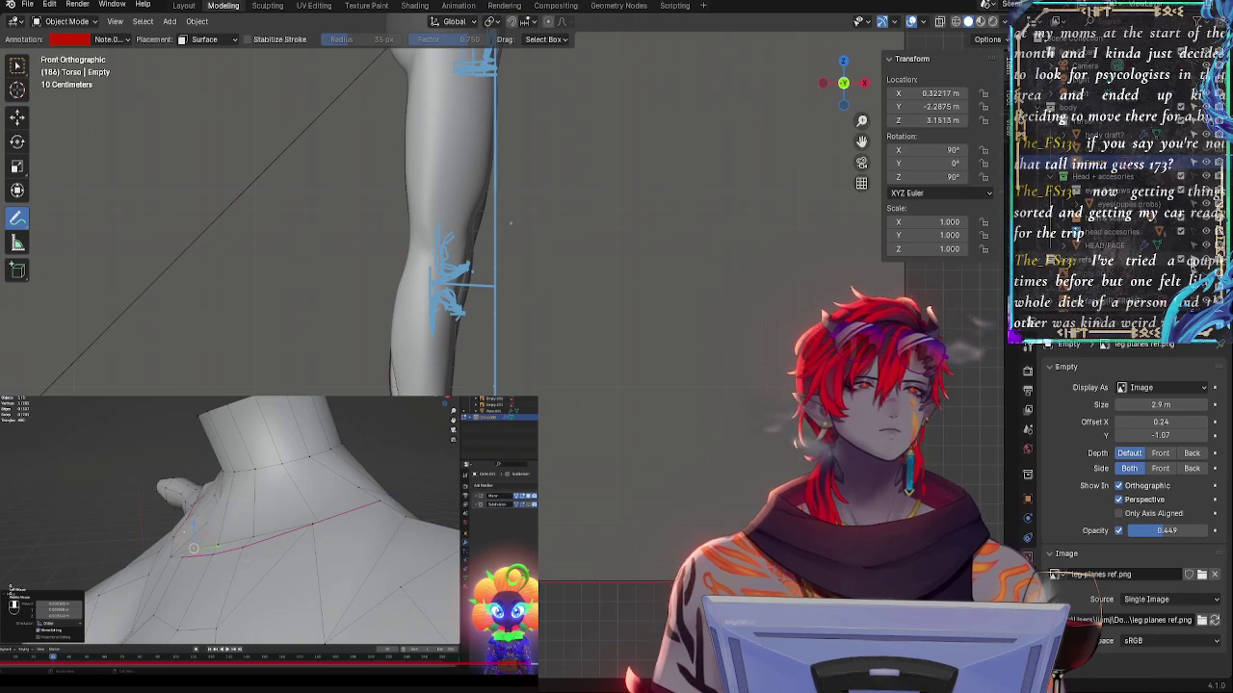
{"action": "scroll", "coordinate": [1118, 258], "scroll_direction": "down", "scroll_amount": 2}
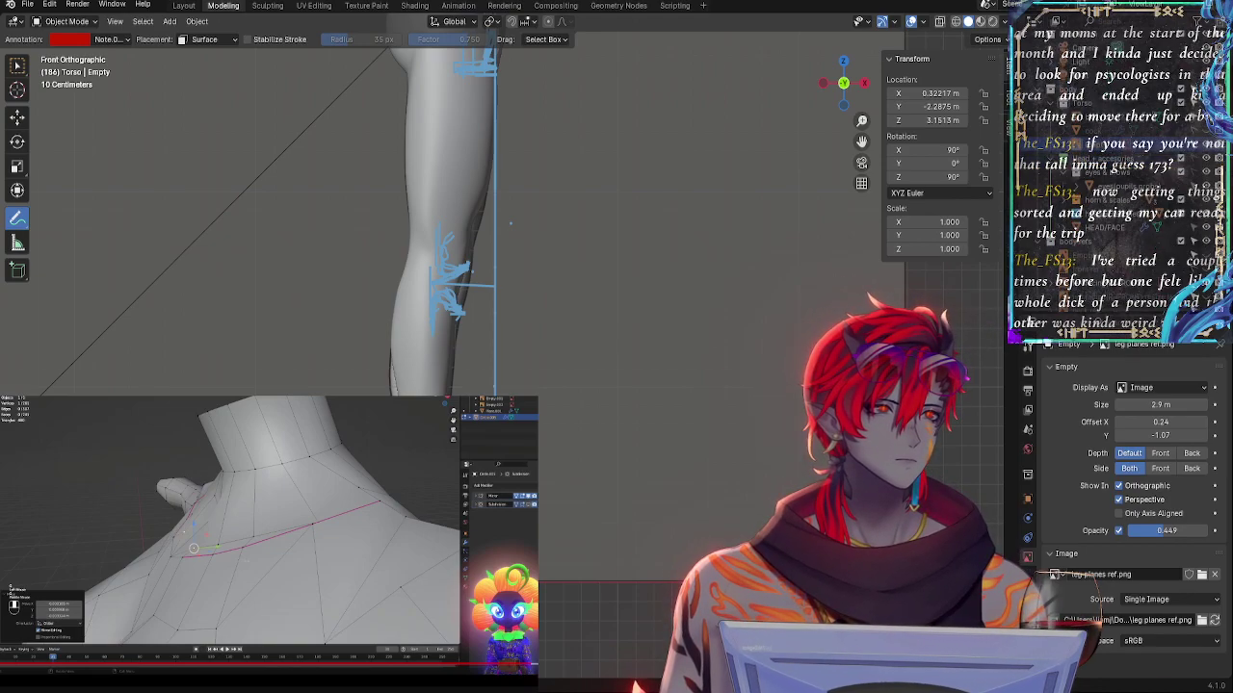
{"action": "left_click", "coordinate": [1206, 266]}
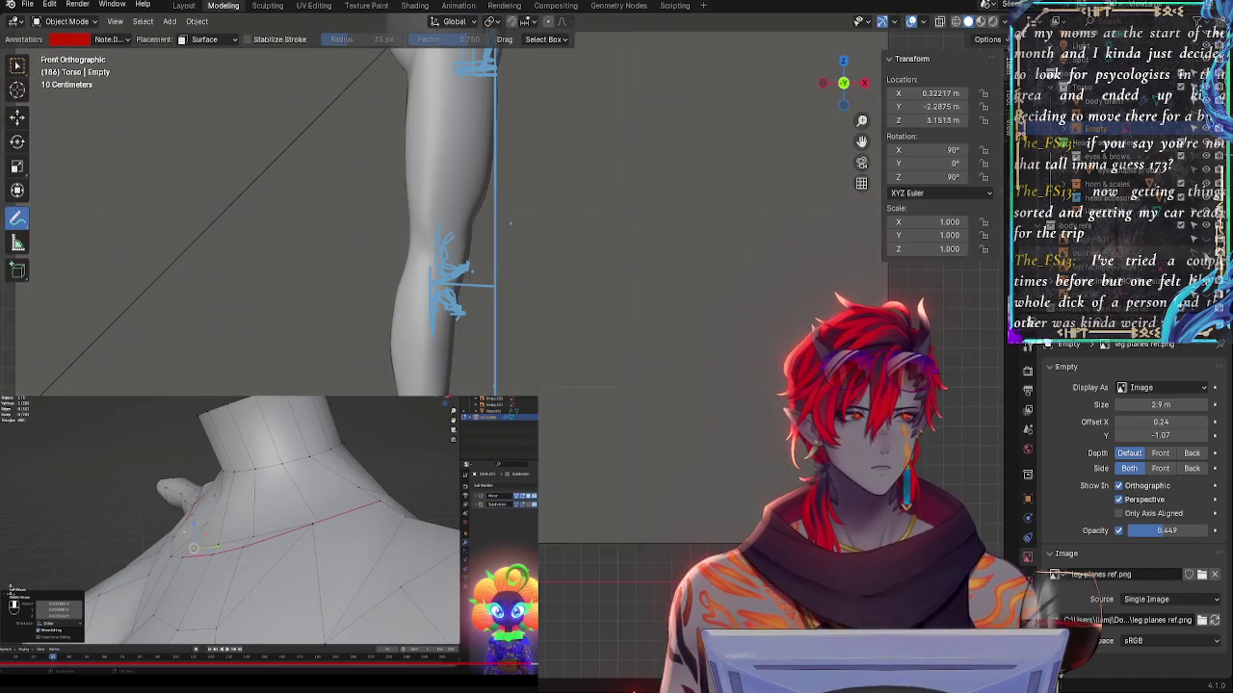
{"action": "left_click", "coordinate": [865, 84]}
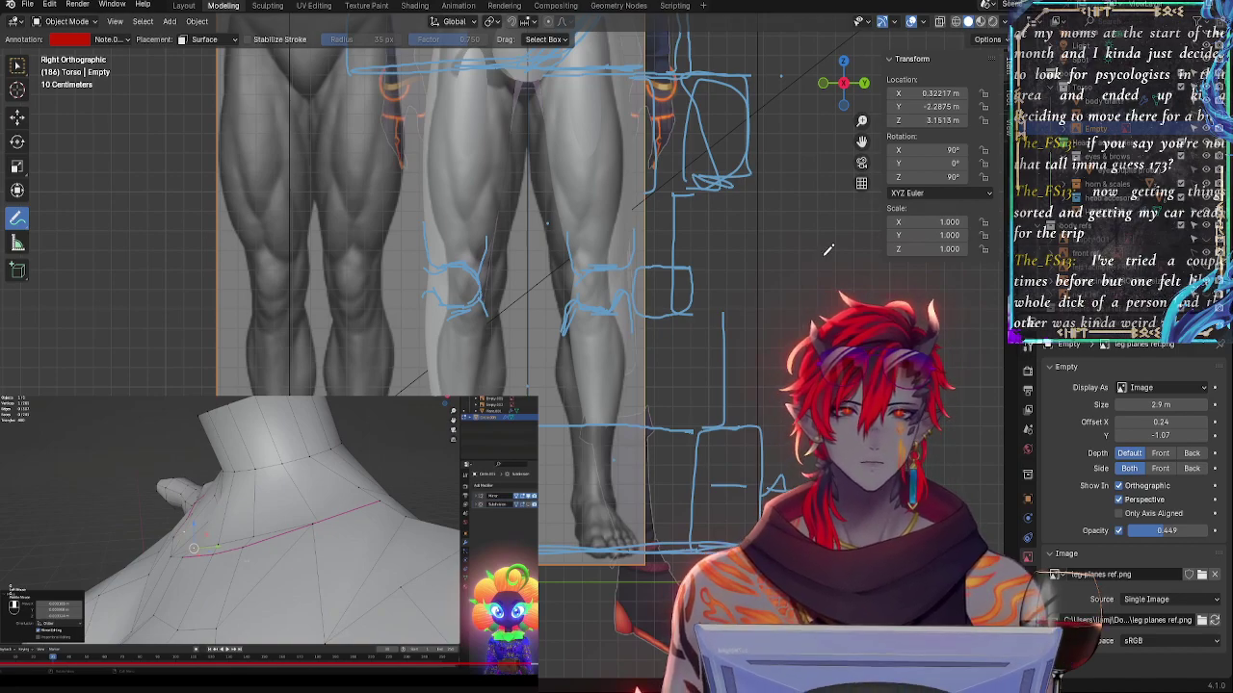
- Select the front ref image and frame the whole figure in the side view
{"action": "mouse_move", "coordinate": [779, 217]}
{"action": "middle_mouse_down", "text": "ctrl"}
{"action": "mouse_move", "coordinate": [756, 360]}
{"action": "mouse_move", "coordinate": [733, 274]}
{"action": "middle_mouse_up", "text": "ctrl"}
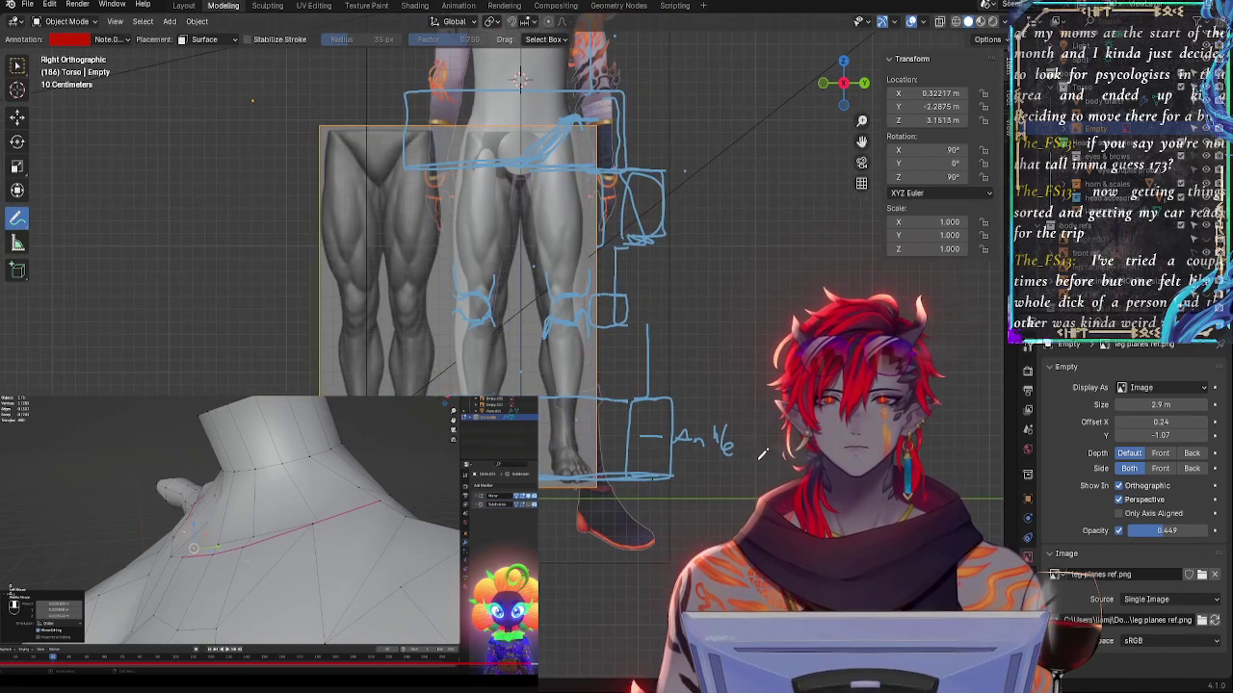
{"action": "left_click", "coordinate": [1050, 252]}
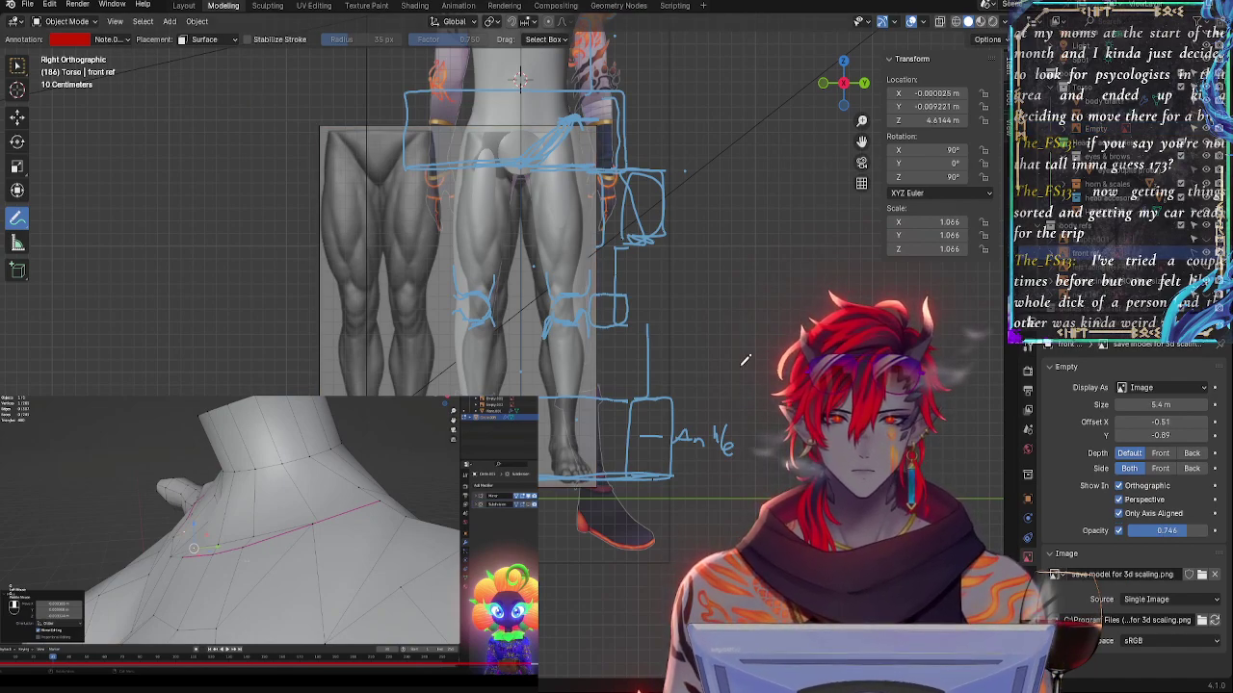
{"action": "middle_click_drag", "start_coordinate": [741, 364], "coordinate": [748, 593], "text": "shift"}
{"action": "scroll", "coordinate": [764, 500], "scroll_direction": "down", "scroll_amount": 4, "text": "shift"}
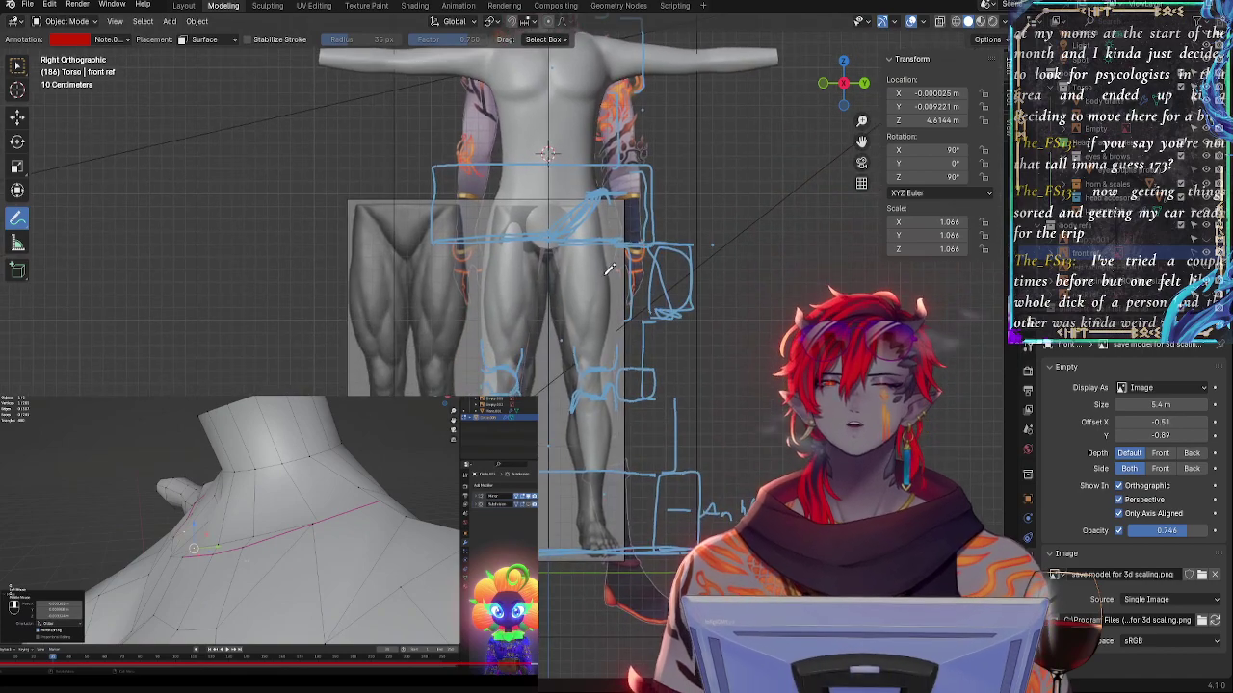
{"action": "scroll", "coordinate": [608, 270], "scroll_direction": "down", "scroll_amount": 3}
{"action": "middle_click_drag", "start_coordinate": [609, 269], "coordinate": [728, 430]}
{"action": "left_click", "coordinate": [837, 82]}
{"action": "middle_click_drag", "start_coordinate": [790, 282], "coordinate": [761, 203], "text": "shift"}
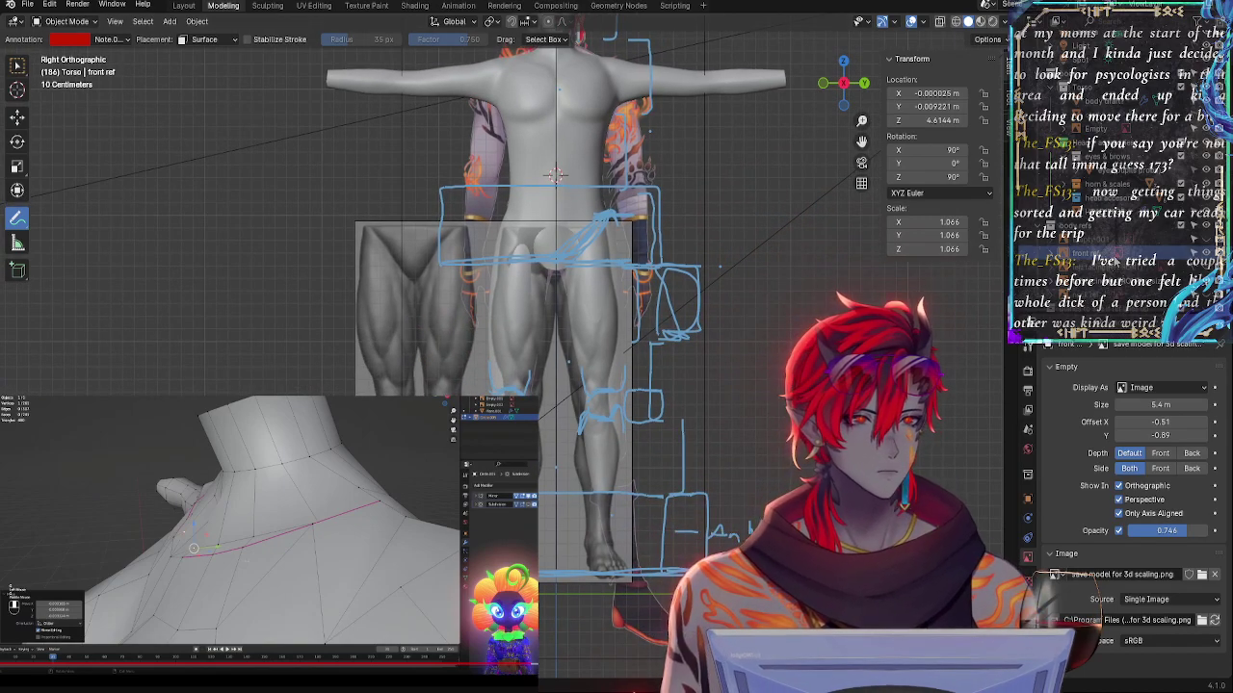
- Shift the front reference image vertically along Z
{"action": "key", "text": "g"}
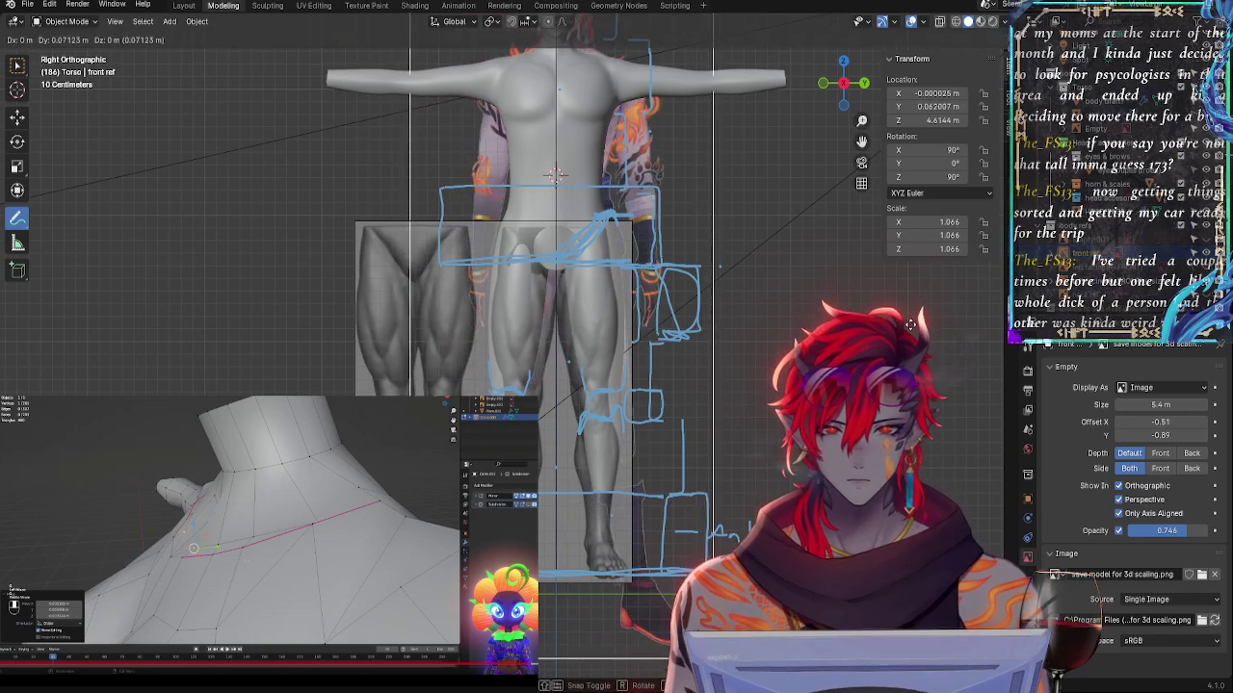
{"action": "right_click", "coordinate": [893, 318]}
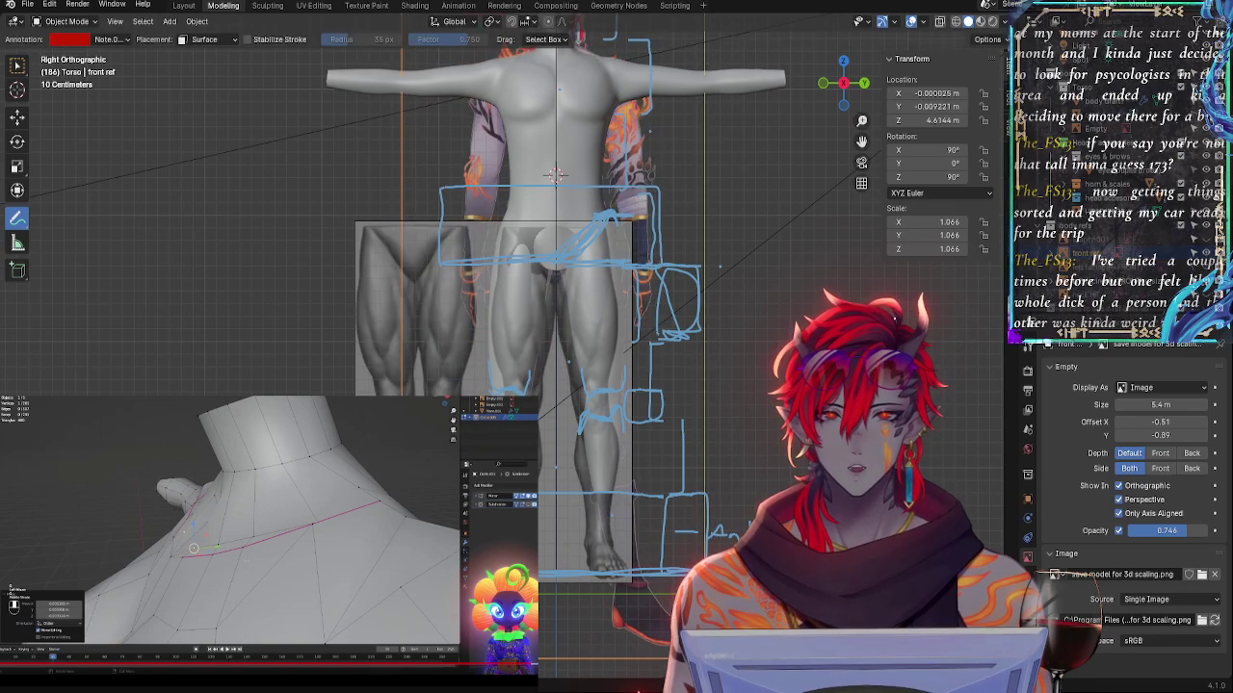
{"action": "key", "text": "g"}
{"action": "key", "text": "z"}
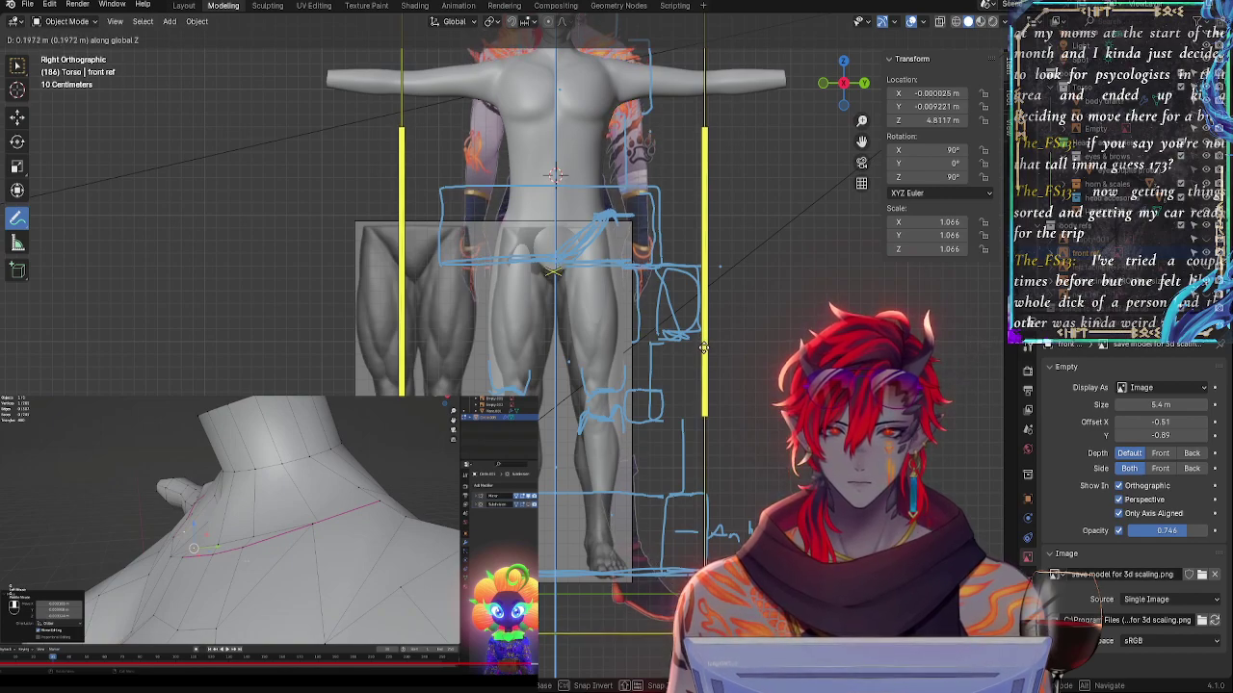
{"action": "left_click", "coordinate": [708, 370]}
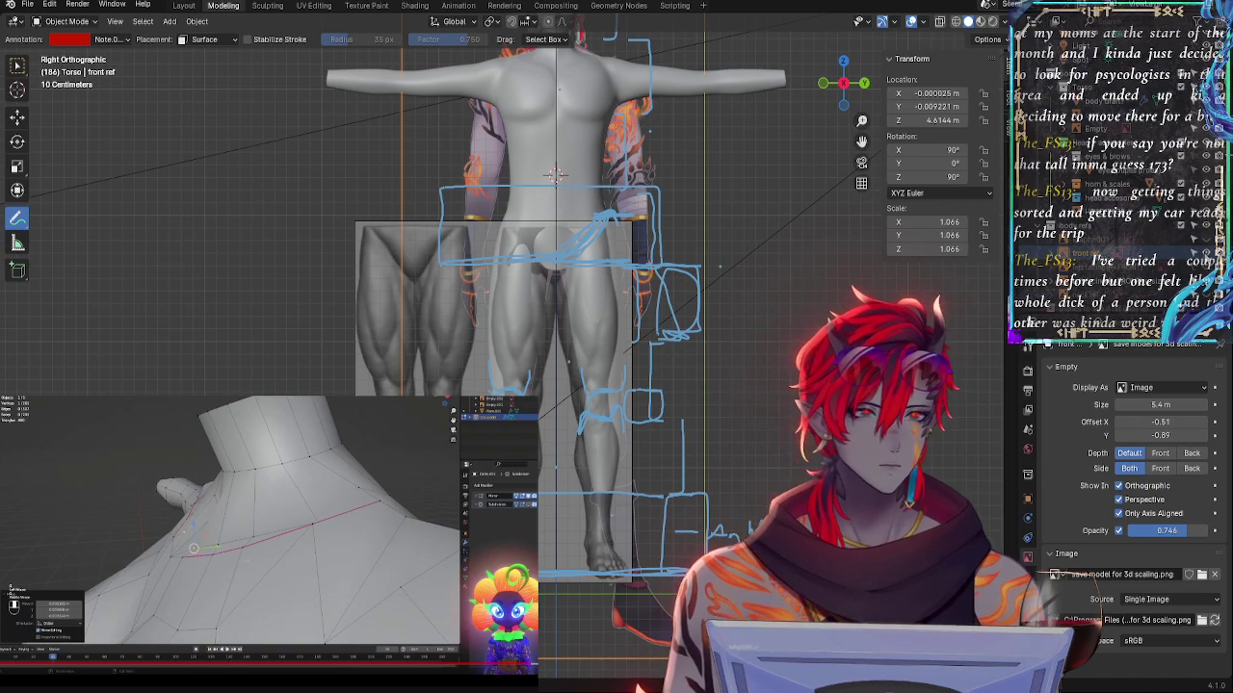
{"action": "scroll", "coordinate": [807, 306], "scroll_direction": "up", "scroll_amount": 4}
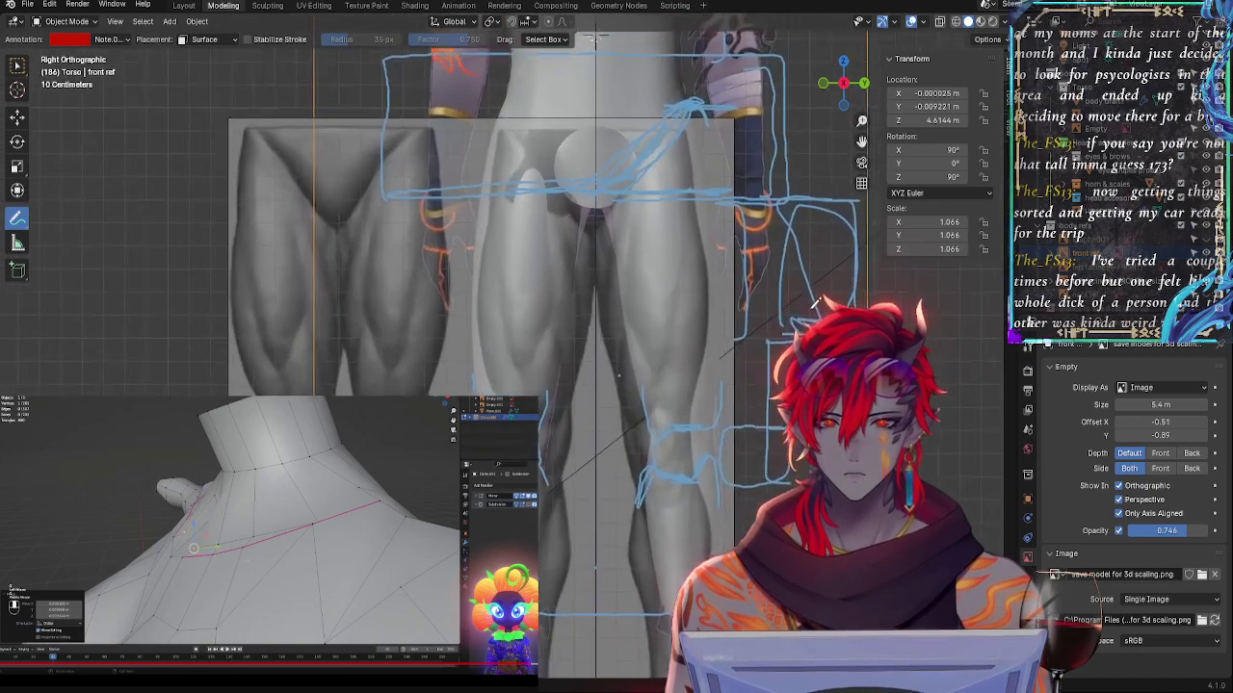
{"action": "scroll", "coordinate": [807, 308], "scroll_direction": "down", "scroll_amount": 4}
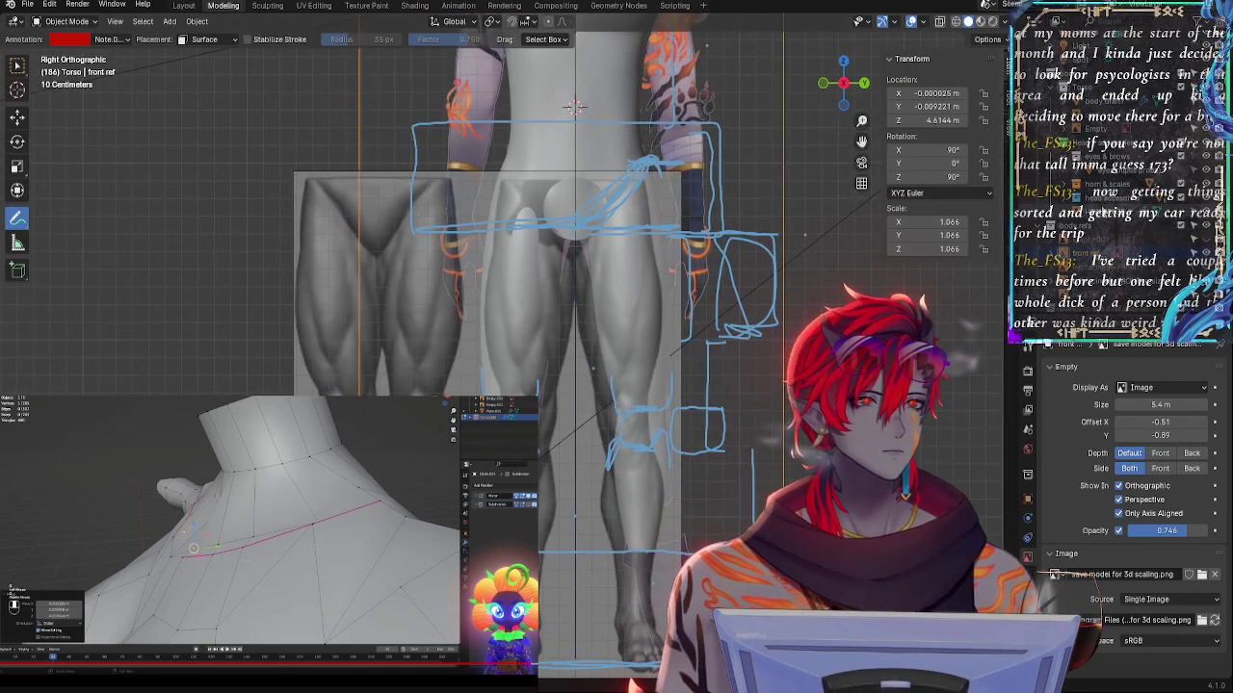
- Move the leg planes reference into the body refs collection and hide it
{"action": "left_click", "coordinate": [1098, 239]}
{"action": "scroll", "coordinate": [1098, 241], "scroll_direction": "down", "scroll_amount": 1}
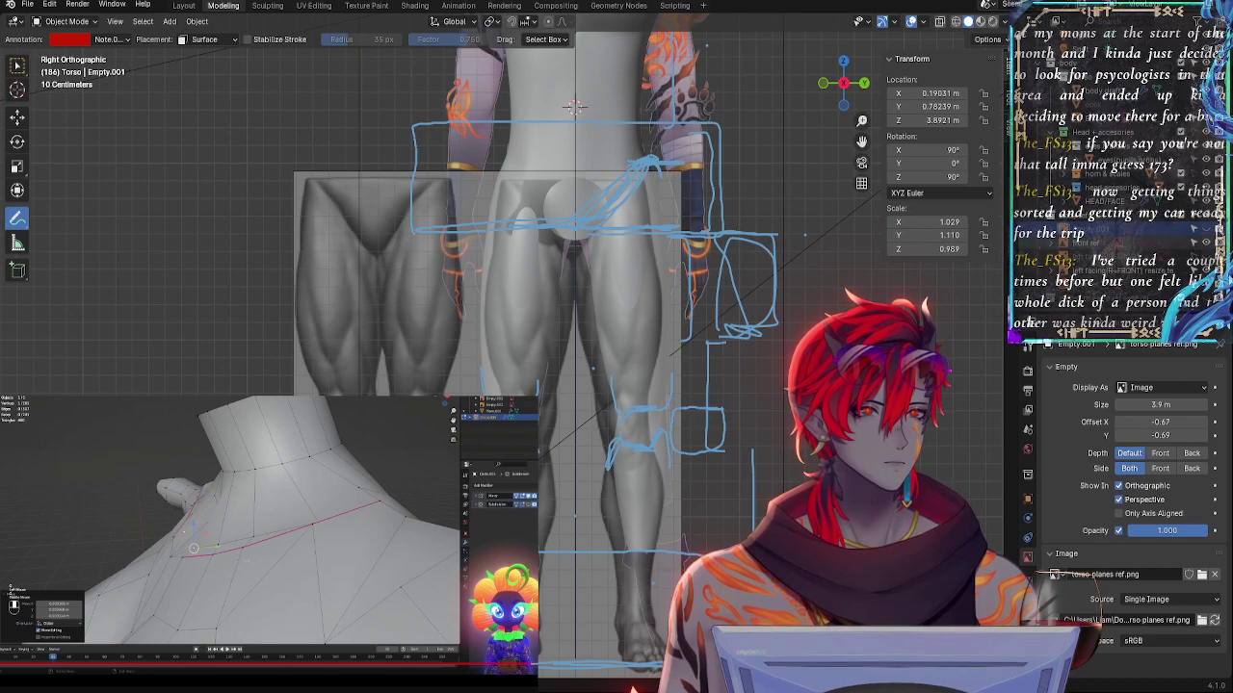
{"action": "left_click", "coordinate": [1184, 121]}
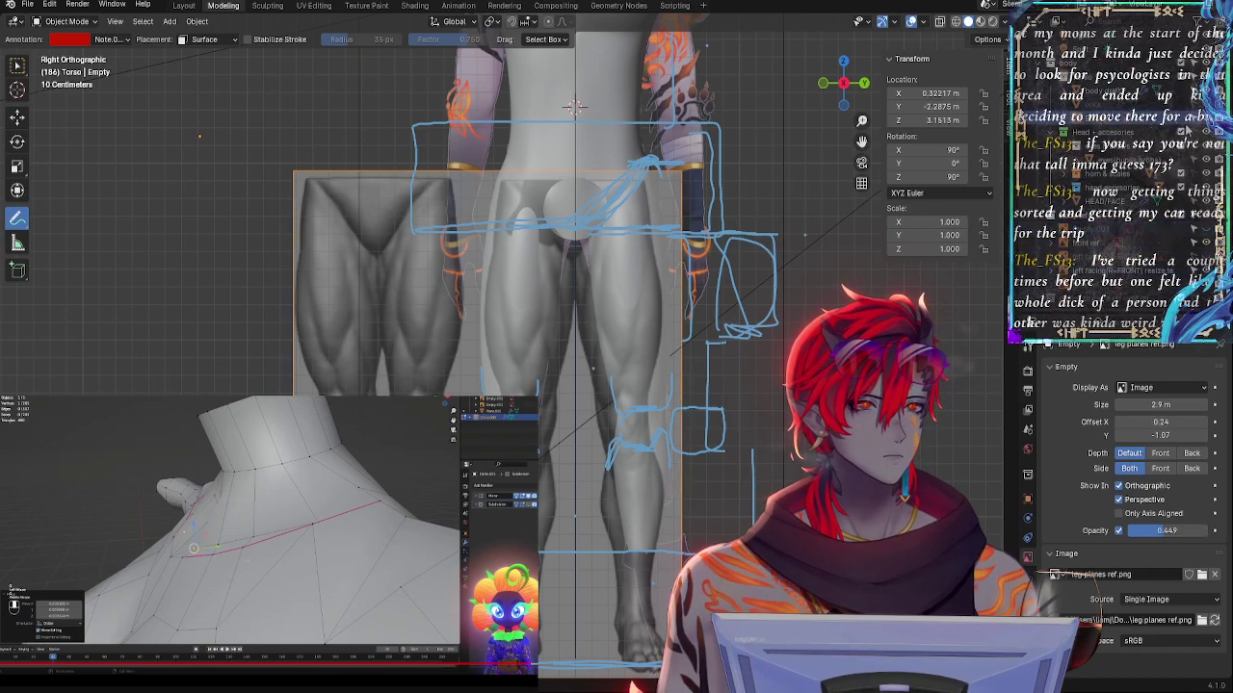
{"action": "left_click_drag", "start_coordinate": [1105, 119], "coordinate": [1083, 216]}
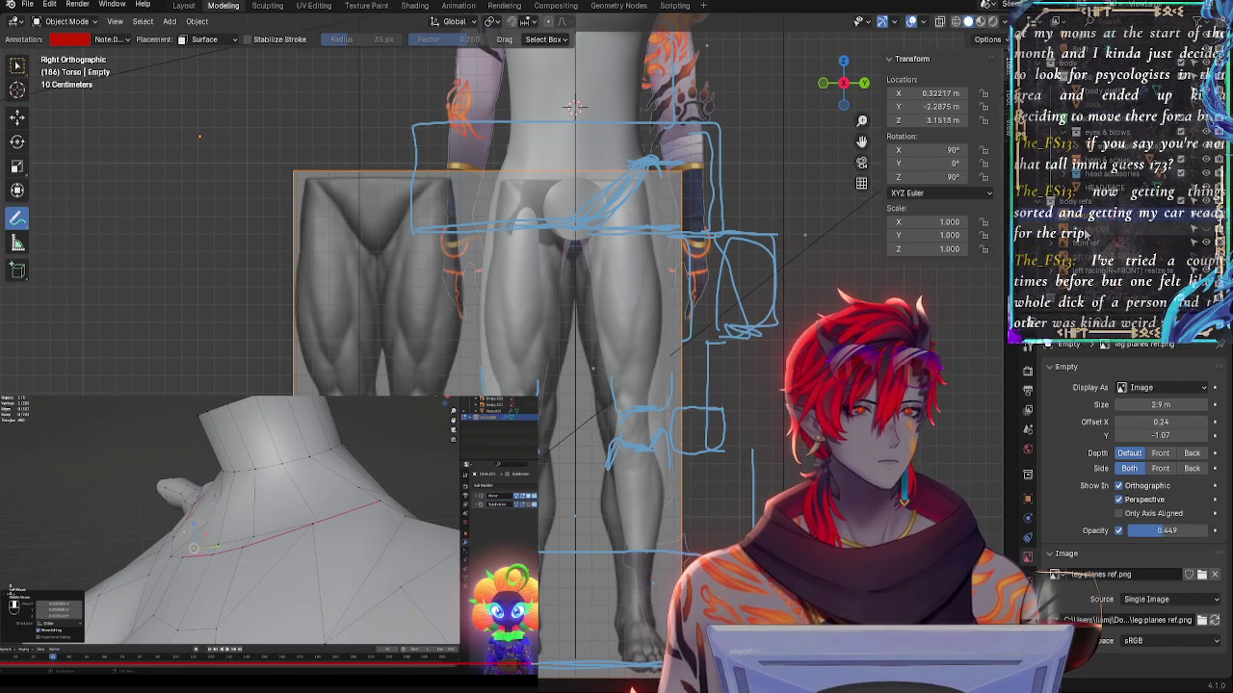
{"action": "left_click", "coordinate": [1206, 215]}
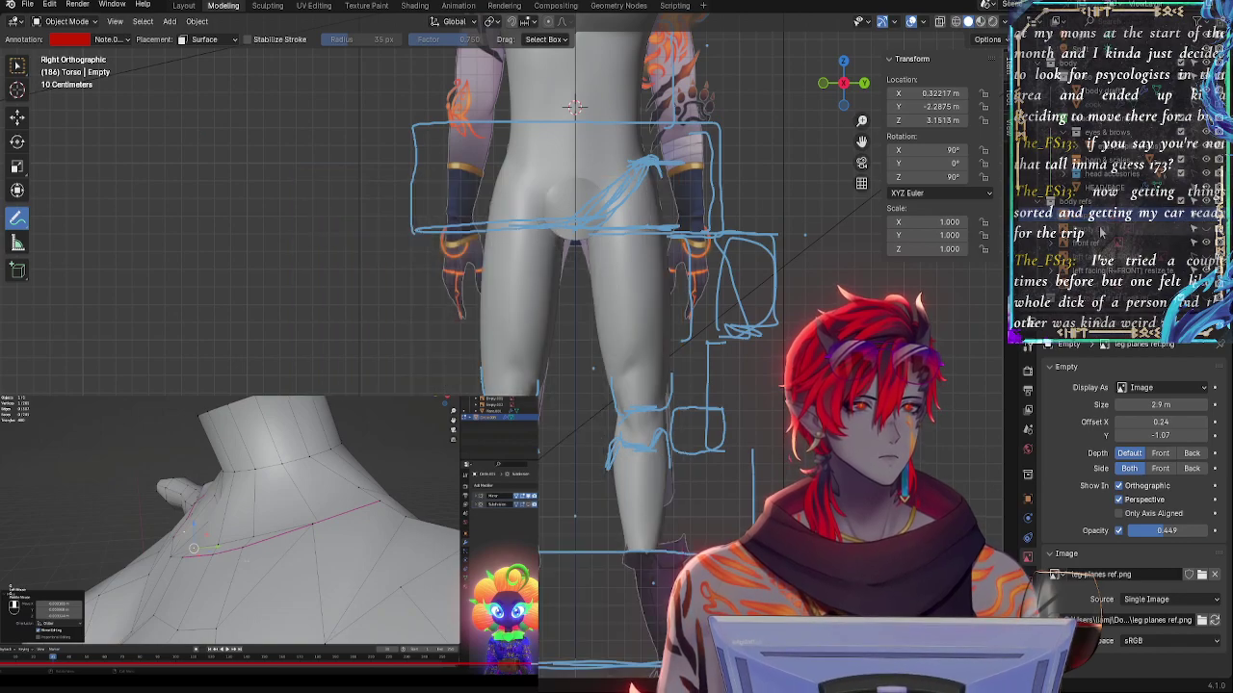
{"action": "left_click", "coordinate": [1091, 242]}
- Move the front reference image along Z to about Z 4.6692 m
{"action": "key", "text": "g"}
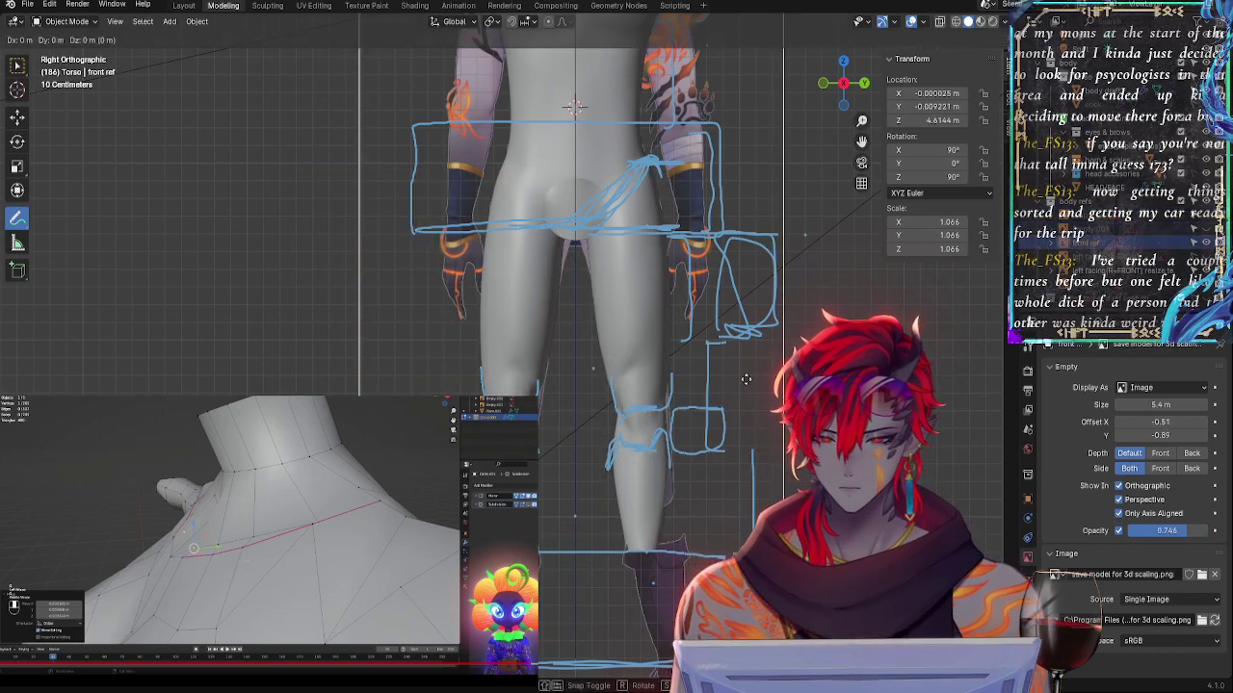
{"action": "right_click", "coordinate": [746, 378]}
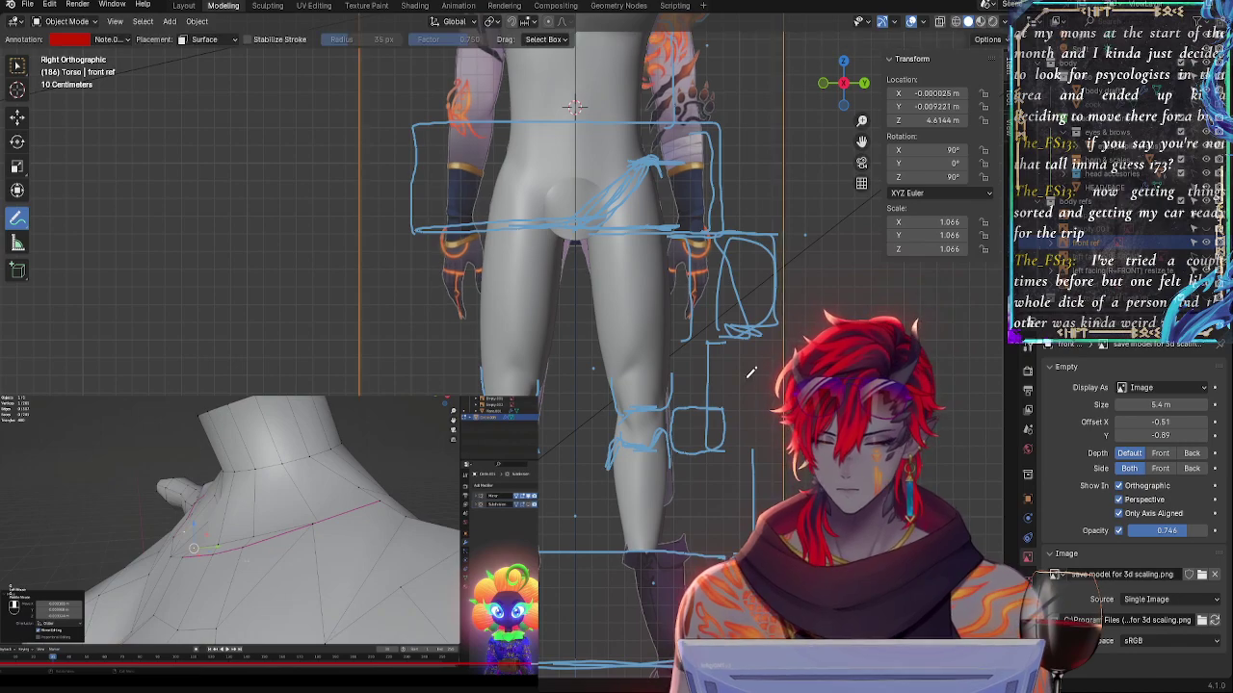
{"action": "middle_click_drag", "start_coordinate": [694, 436], "coordinate": [624, 385], "text": "shift"}
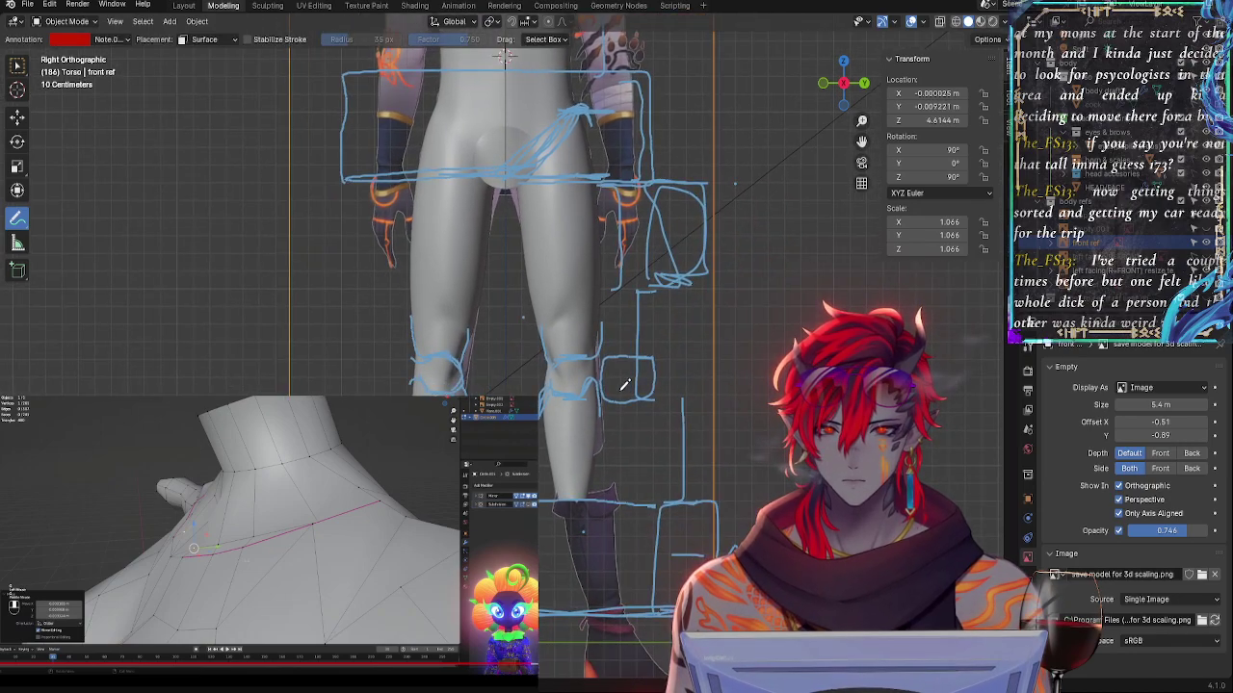
{"action": "key", "text": "g"}
{"action": "key", "text": "z"}
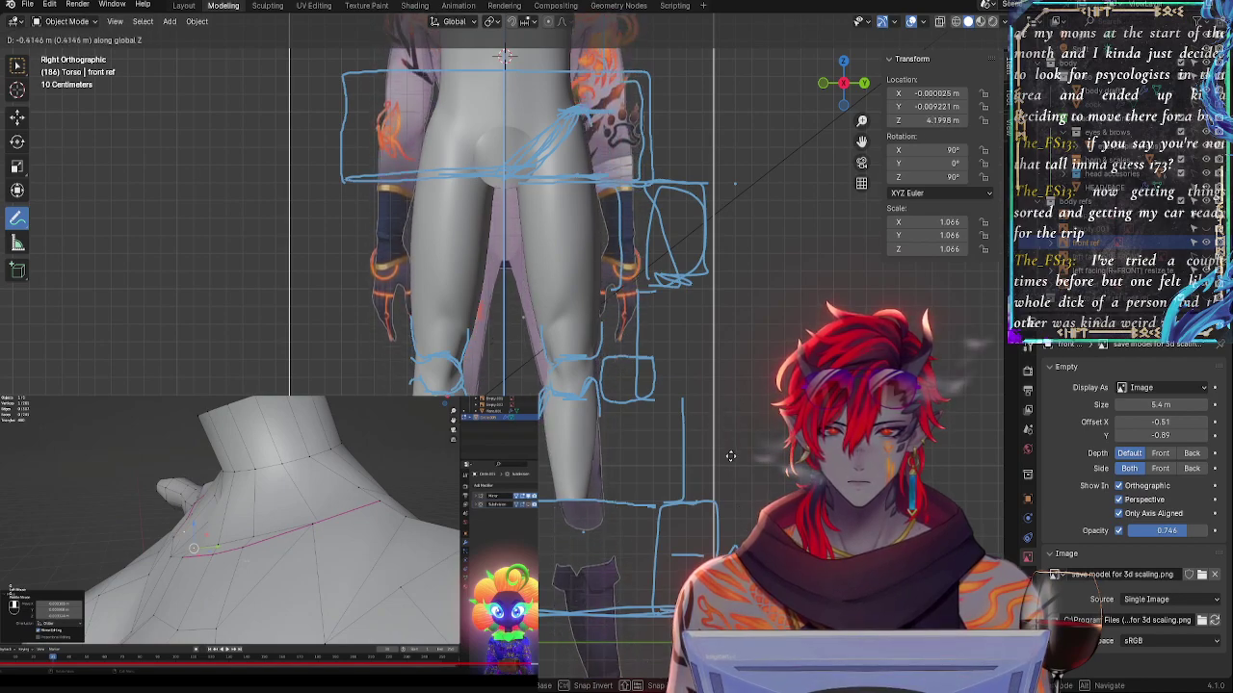
{"action": "left_click", "coordinate": [736, 379]}
- Pan and zoom over the legs, torso and head to check the front reference alignment
{"action": "mouse_move", "coordinate": [726, 244]}
{"action": "middle_mouse_down", "text": "shift"}
{"action": "mouse_move", "coordinate": [729, 429]}
{"action": "mouse_move", "coordinate": [693, 129]}
{"action": "middle_mouse_up", "text": "shift"}
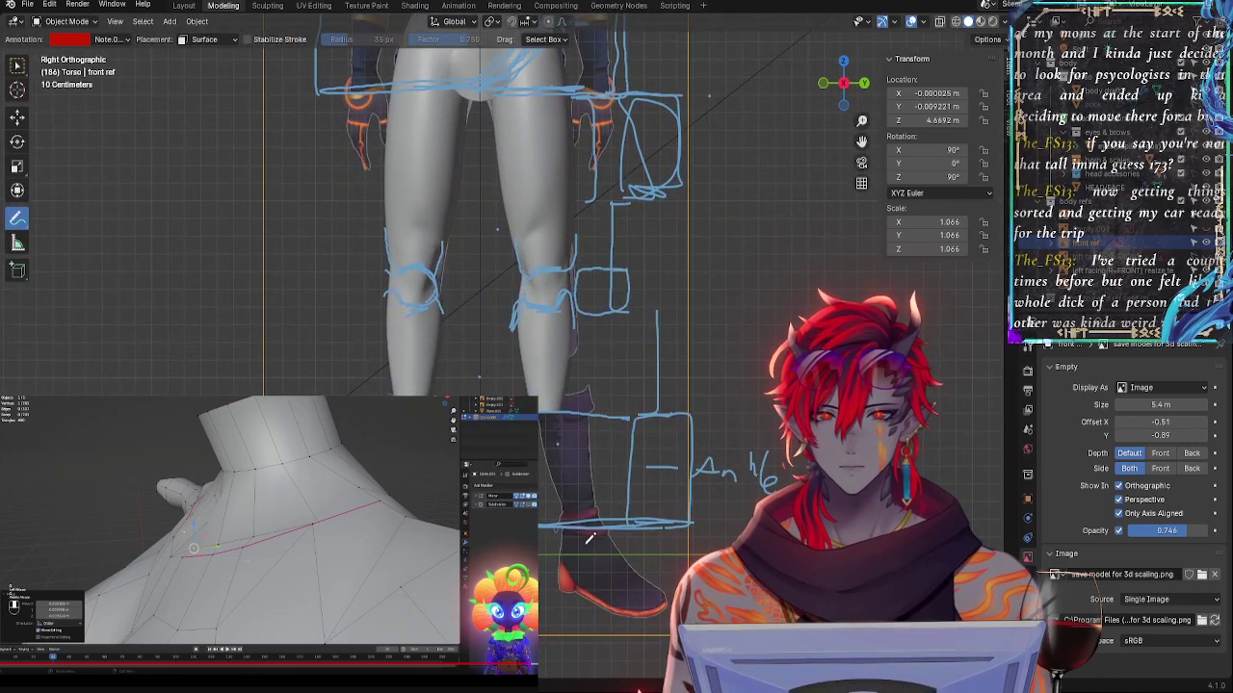
{"action": "middle_click_drag", "start_coordinate": [686, 387], "coordinate": [696, 361], "text": "ctrl"}
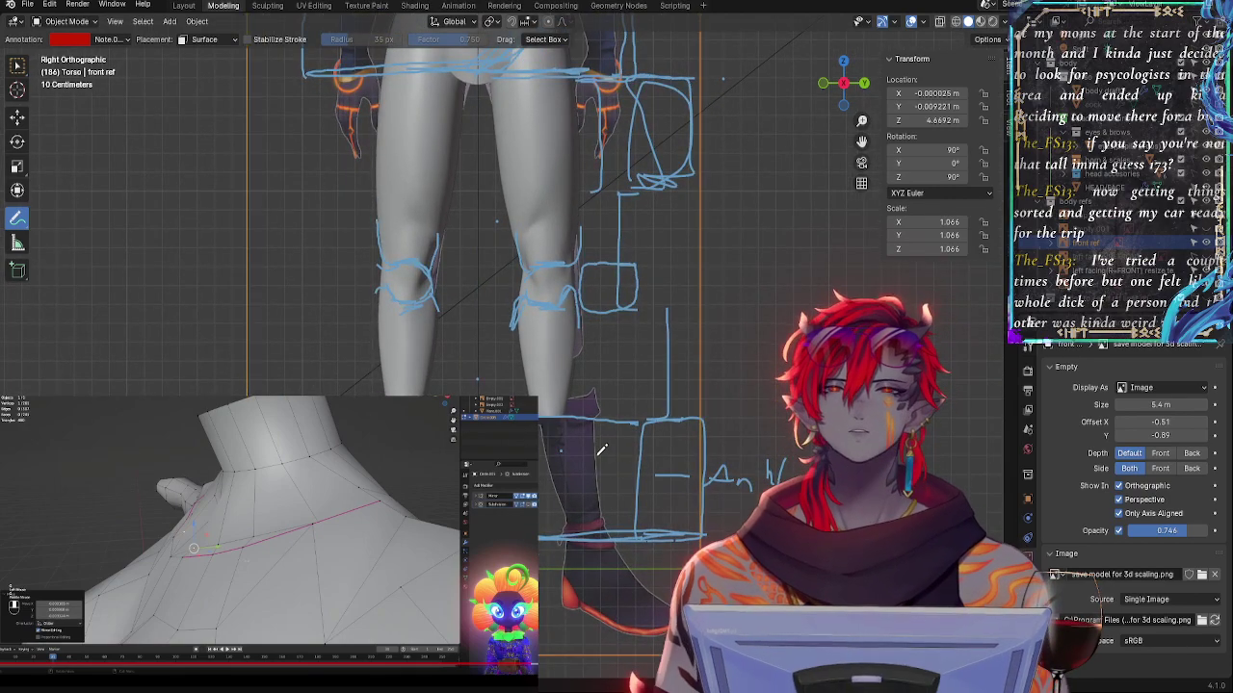
{"action": "mouse_move", "coordinate": [605, 337]}
{"action": "middle_mouse_down", "text": "shift"}
{"action": "mouse_move", "coordinate": [575, 518]}
{"action": "mouse_move", "coordinate": [565, 472]}
{"action": "middle_mouse_up", "text": "shift"}
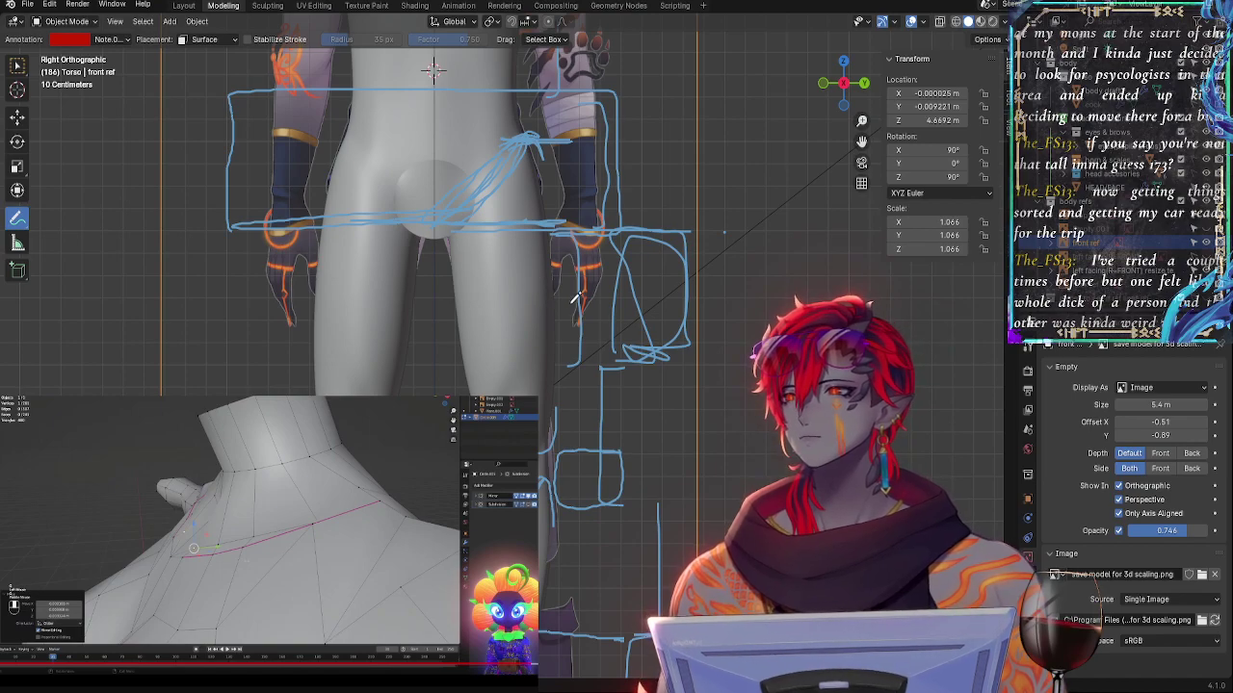
{"action": "scroll", "coordinate": [599, 281], "scroll_direction": "up", "scroll_amount": 9, "text": "shift"}
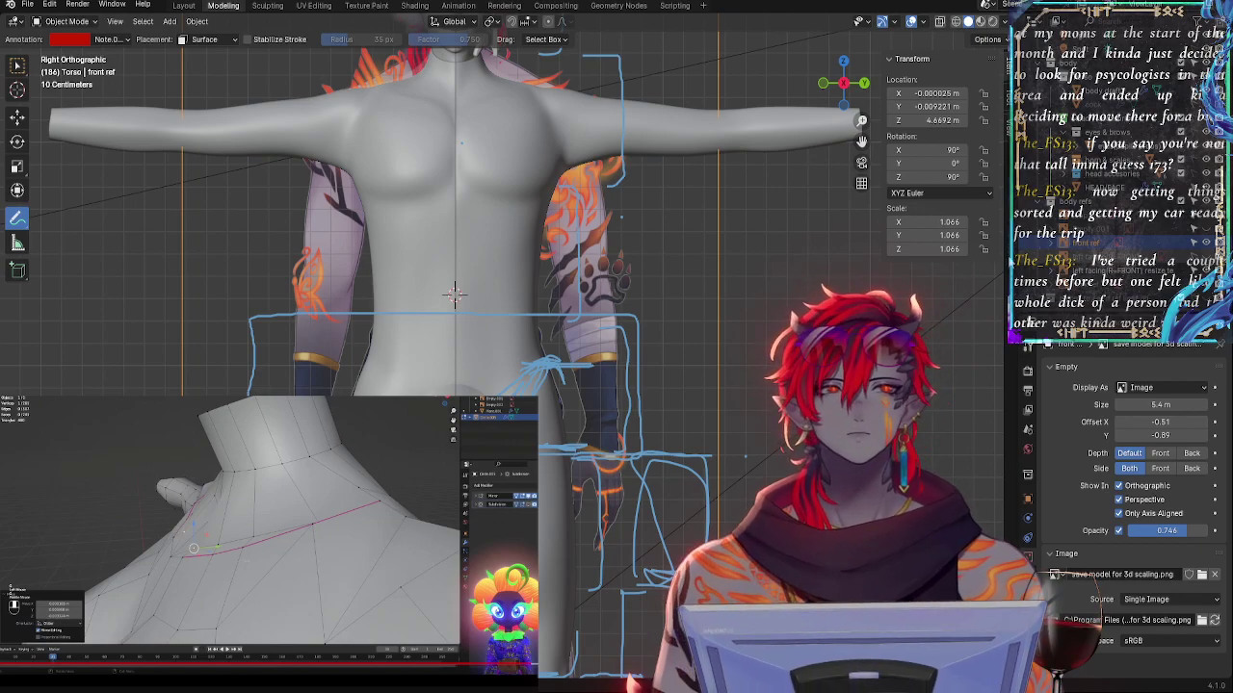
{"action": "middle_click_drag", "start_coordinate": [719, 255], "coordinate": [741, 434], "text": "ctrl"}
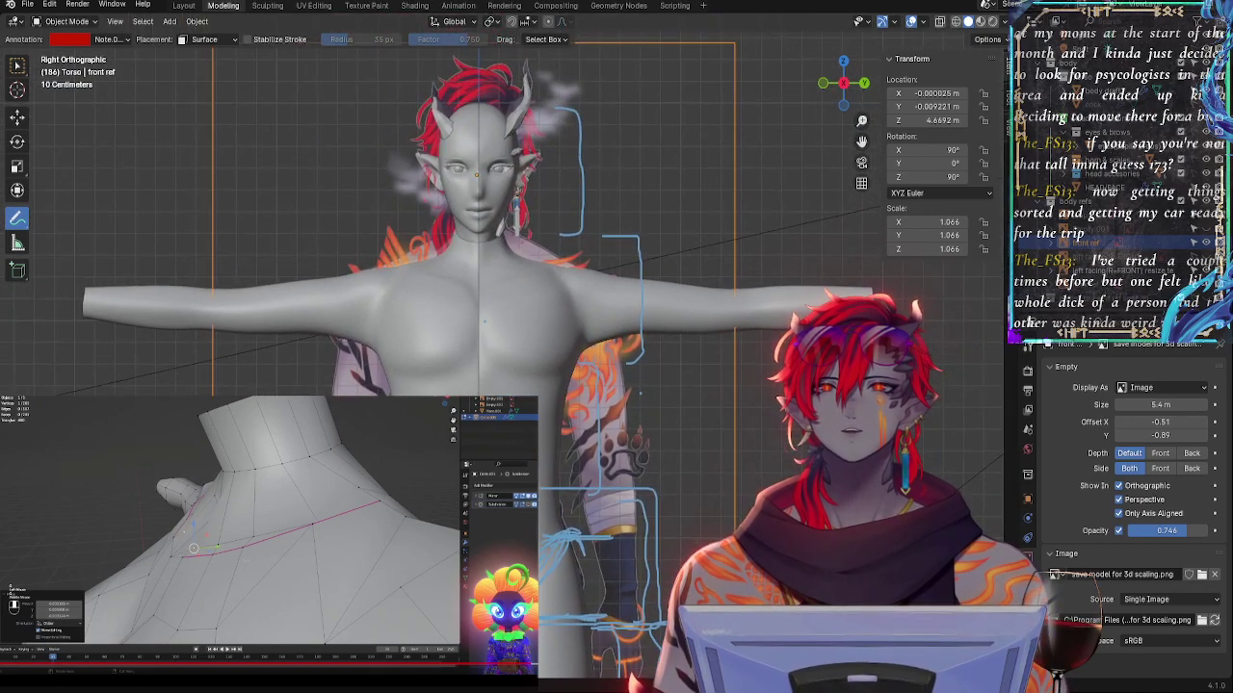
{"action": "scroll", "coordinate": [655, 278], "scroll_direction": "down", "scroll_amount": 8, "text": "shift"}
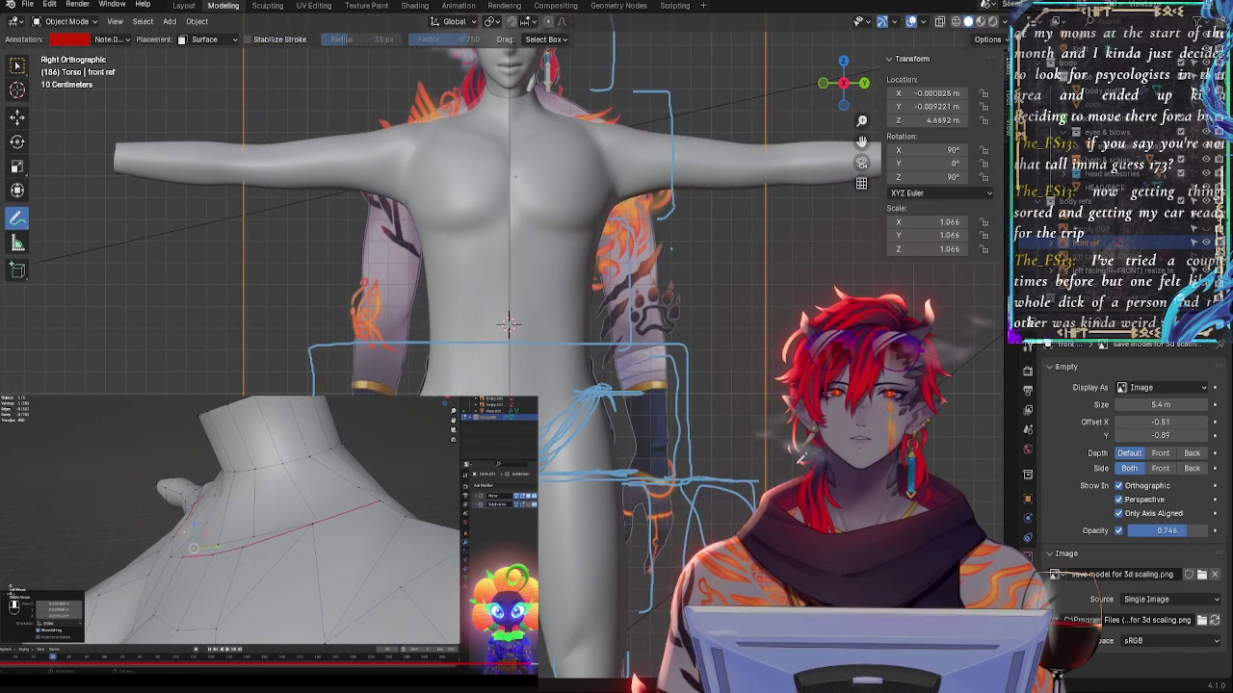
{"action": "mouse_move", "coordinate": [704, 277]}
{"action": "middle_mouse_down", "text": "ctrl"}
{"action": "mouse_move", "coordinate": [704, 237]}
{"action": "mouse_move", "coordinate": [705, 263]}
{"action": "middle_mouse_up", "text": "ctrl"}
{"action": "middle_click_drag", "start_coordinate": [823, 442], "coordinate": [687, 417], "text": "shift"}
{"action": "middle_click_drag", "start_coordinate": [544, 366], "coordinate": [639, 487], "text": "shift"}
{"action": "scroll", "coordinate": [643, 481], "scroll_direction": "down", "scroll_amount": 5, "text": "shift"}
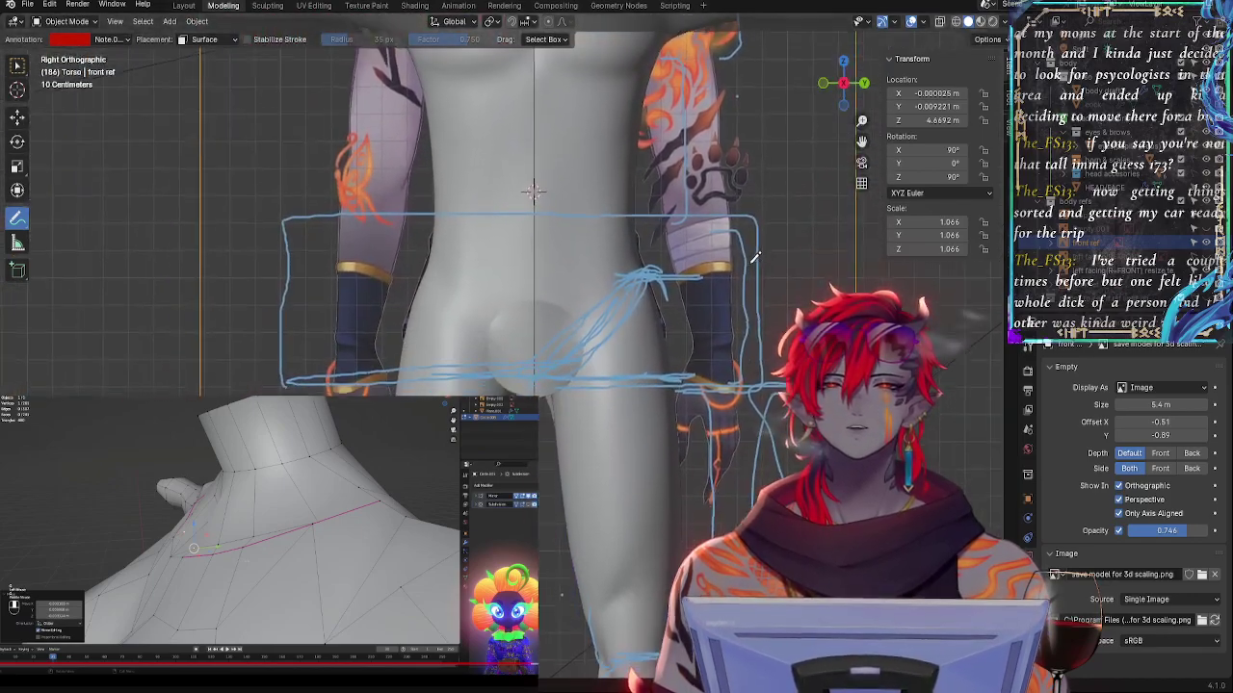
{"action": "scroll", "coordinate": [644, 482], "scroll_direction": "up", "scroll_amount": 2}
{"action": "scroll", "coordinate": [766, 364], "scroll_direction": "up", "scroll_amount": 1}
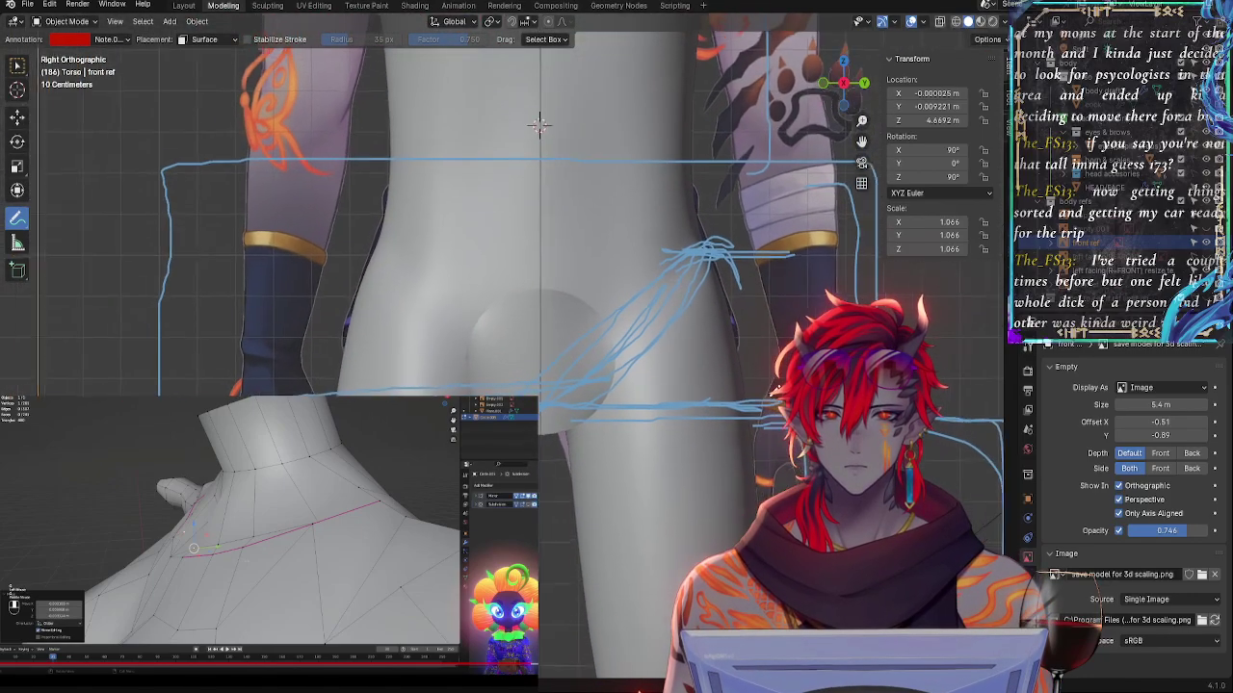
- Select the body draft, turn on X-ray, and briefly hide then show the hip clothing reference
{"action": "left_click", "coordinate": [1105, 94]}
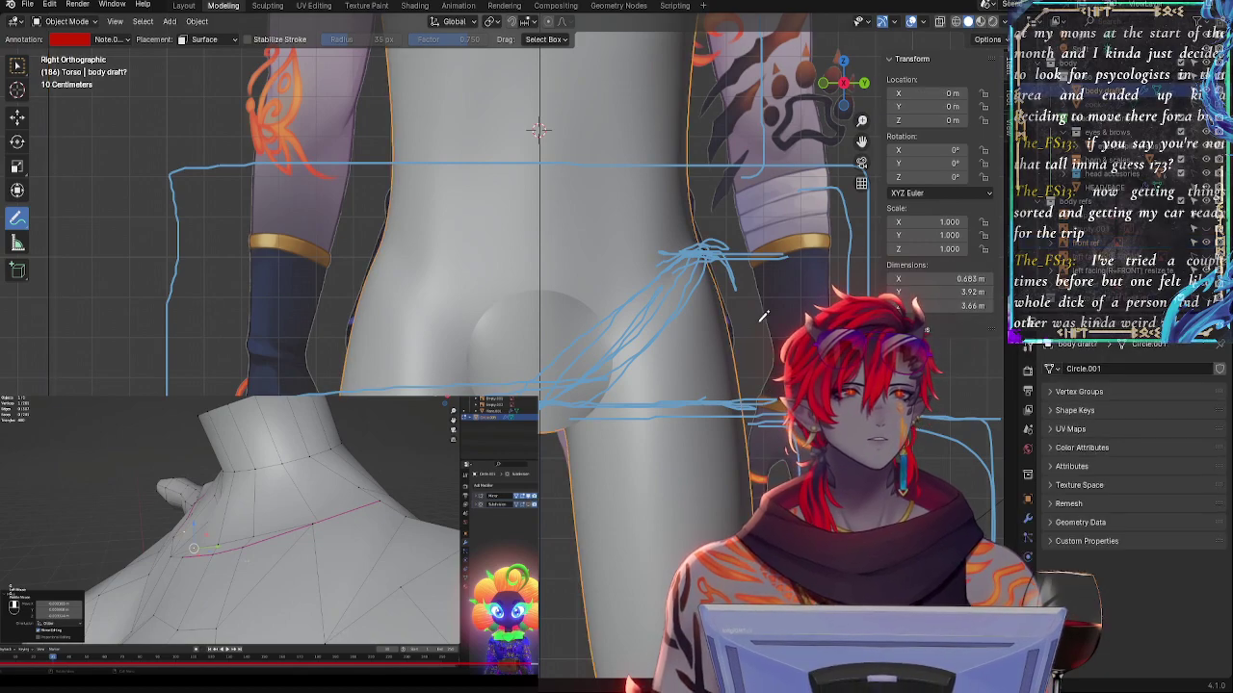
{"action": "key", "text": "alt+z"}
{"action": "key", "text": "alt+z"}
{"action": "key", "text": "alt+z"}
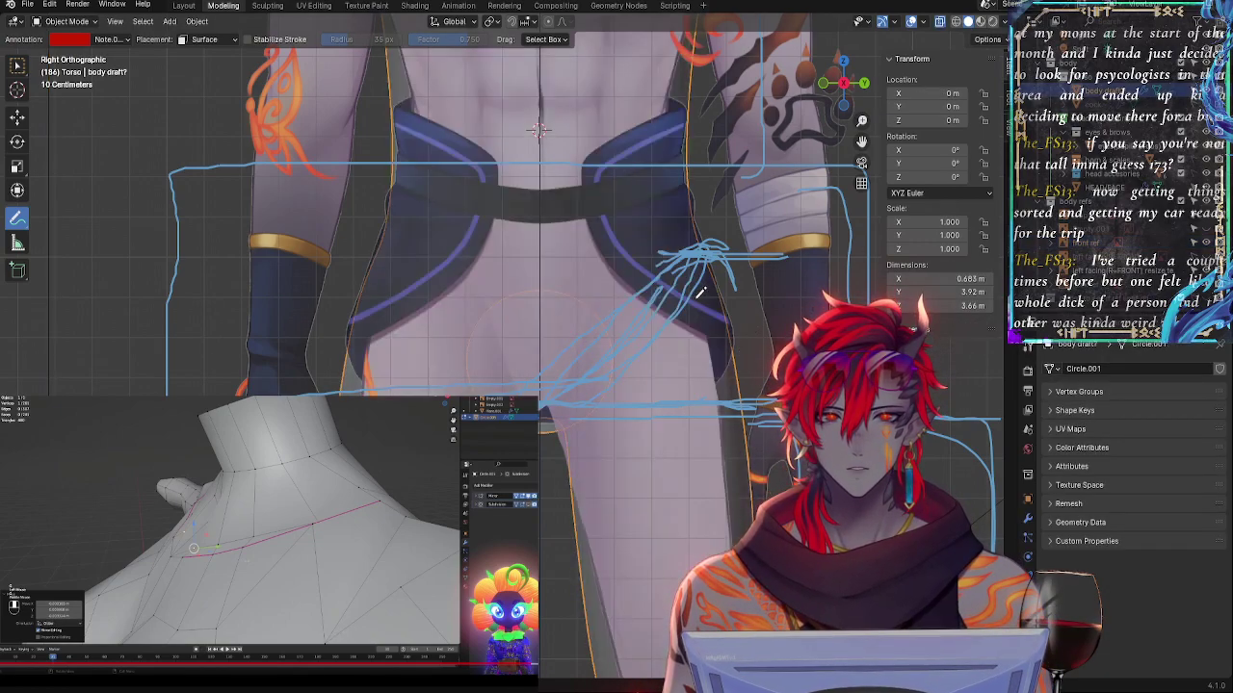
{"action": "key", "text": "shift+h"}
{"action": "scroll", "coordinate": [745, 320], "scroll_direction": "down", "scroll_amount": 4}
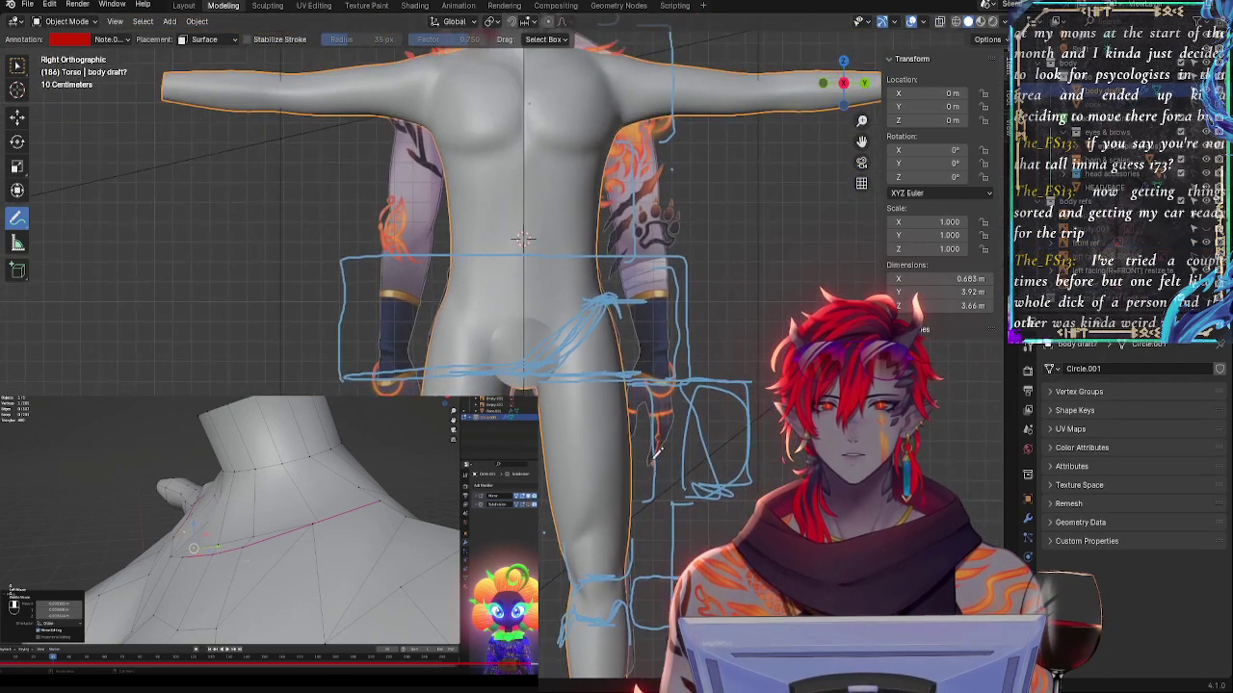
{"action": "key", "text": "alt+h"}
{"action": "scroll", "coordinate": [674, 385], "scroll_direction": "up", "scroll_amount": 3}
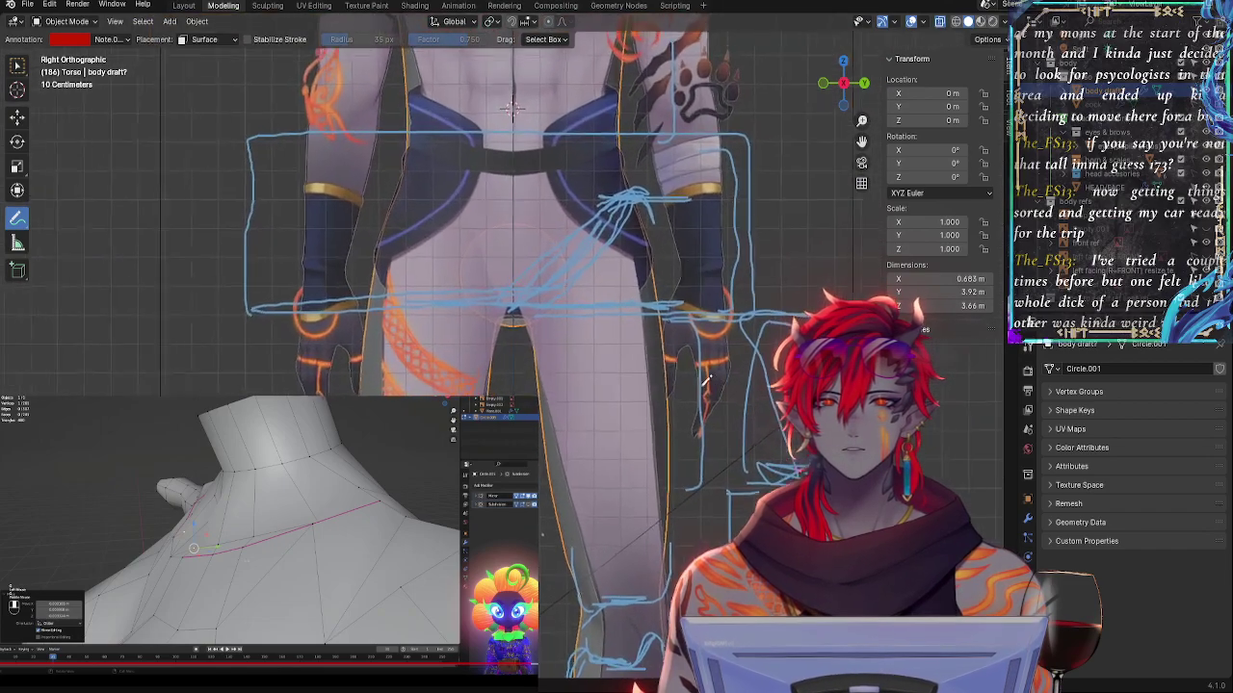
- Zoom in on the hips, compare solid and X-ray shading, and enter Edit Mode
{"action": "middle_click_drag", "start_coordinate": [701, 279], "coordinate": [685, 216], "text": "shift"}
{"action": "scroll", "coordinate": [680, 231], "scroll_direction": "down", "scroll_amount": 4}
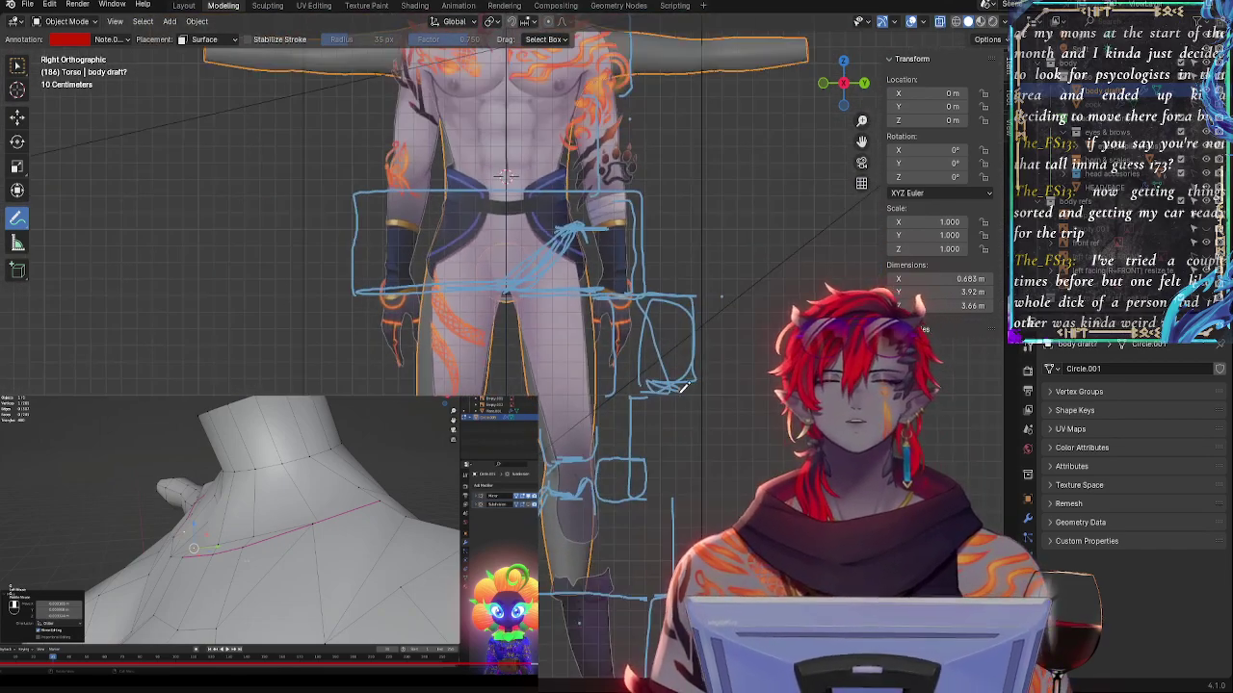
{"action": "middle_click_drag", "start_coordinate": [680, 454], "coordinate": [658, 355], "text": "shift"}
{"action": "scroll", "coordinate": [665, 358], "scroll_direction": "up", "scroll_amount": 2}
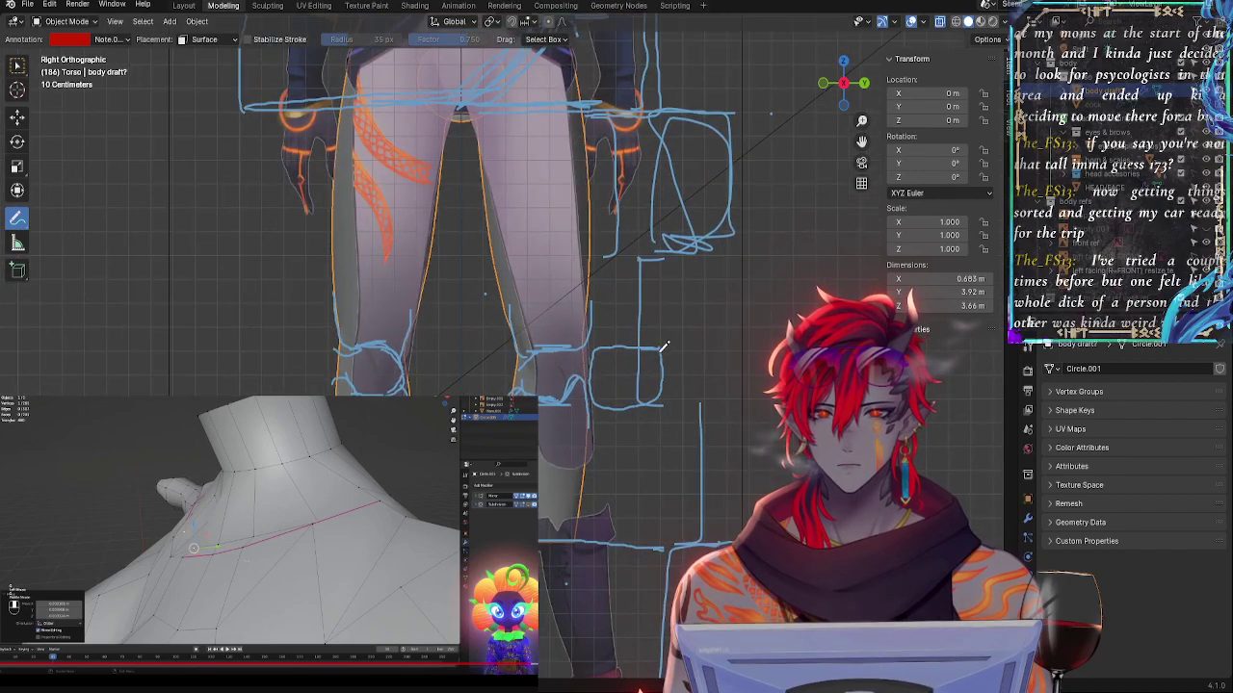
{"action": "middle_click_drag", "start_coordinate": [633, 268], "coordinate": [659, 592], "text": "shift"}
{"action": "middle_click_drag", "start_coordinate": [646, 481], "coordinate": [651, 400], "text": "shift"}
{"action": "middle_click_drag", "start_coordinate": [697, 449], "coordinate": [686, 416], "text": "ctrl"}
{"action": "key", "text": "alt+z"}
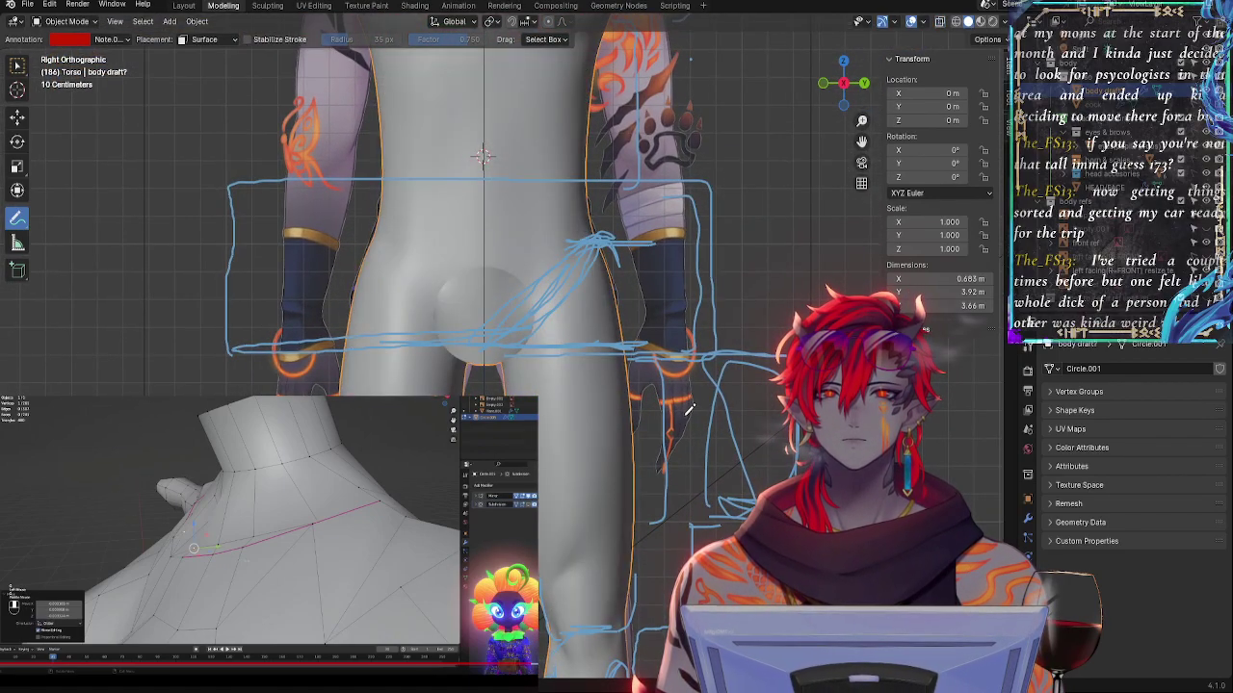
{"action": "key", "text": "alt+z"}
{"action": "scroll", "coordinate": [666, 374], "scroll_direction": "up", "scroll_amount": 2}
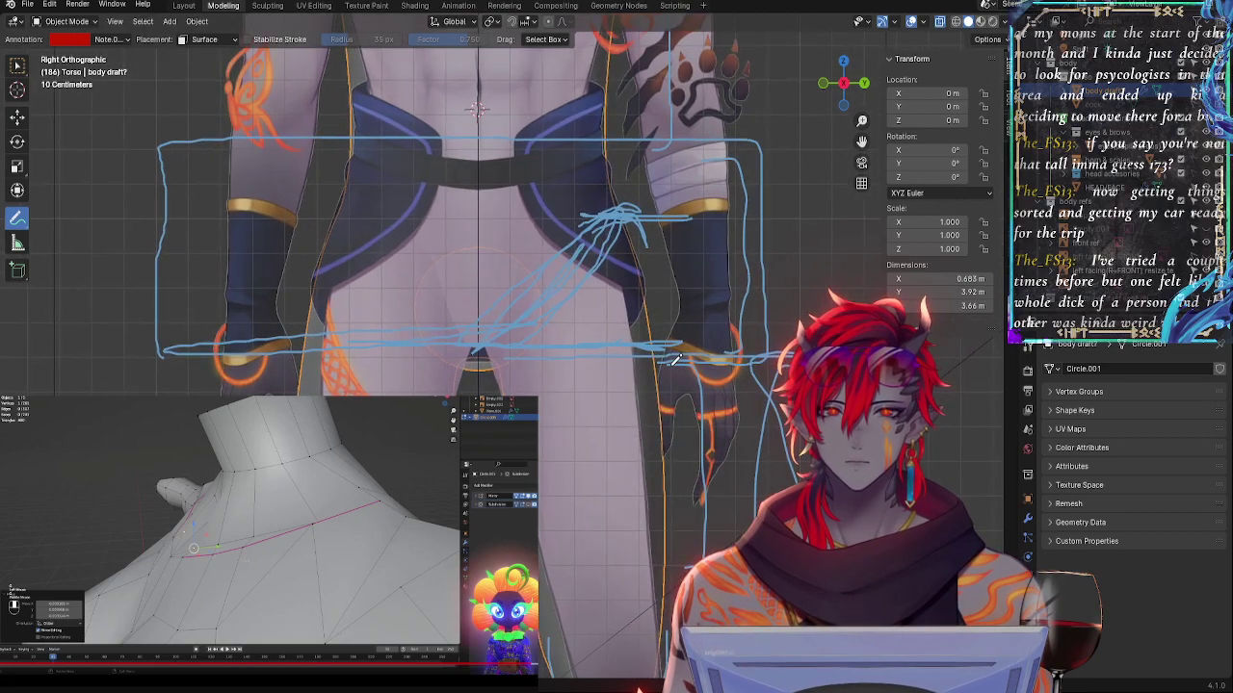
{"action": "key", "text": "alt+z"}
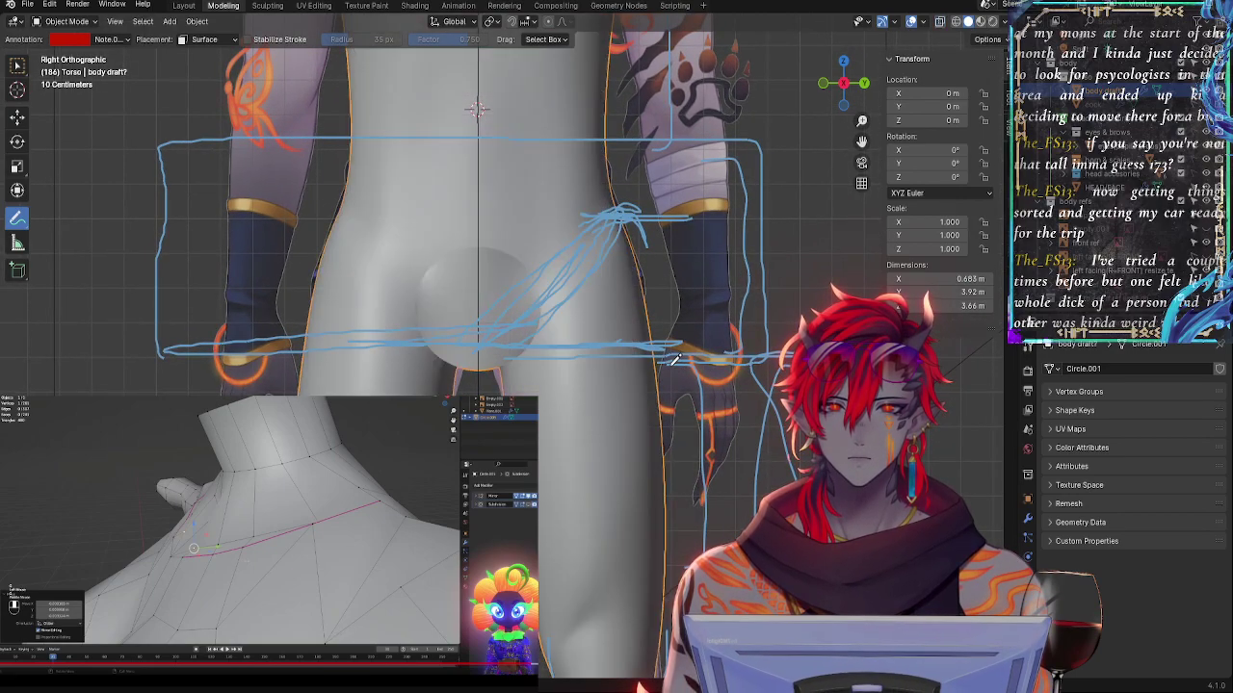
{"action": "key", "text": "Tab"}
- Select the thigh edge loop with X-ray on to compare it against the reference
{"action": "key", "text": "alt+z"}
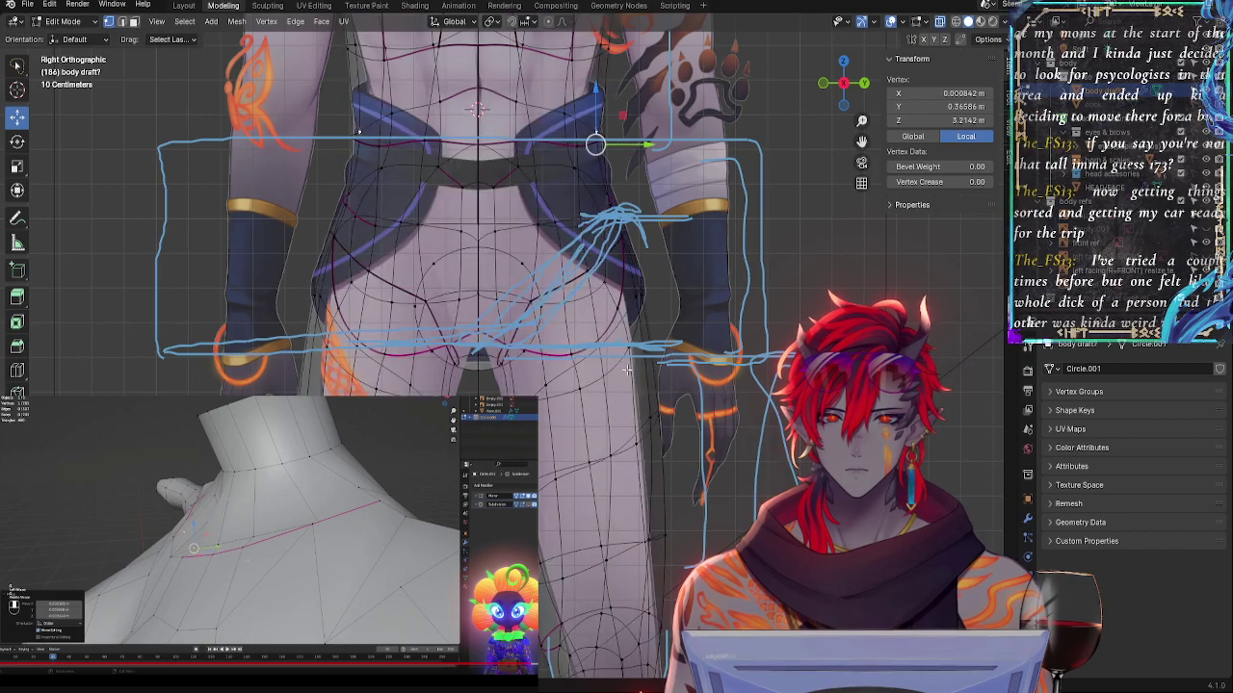
{"action": "scroll", "coordinate": [525, 374], "scroll_direction": "up", "scroll_amount": 3}
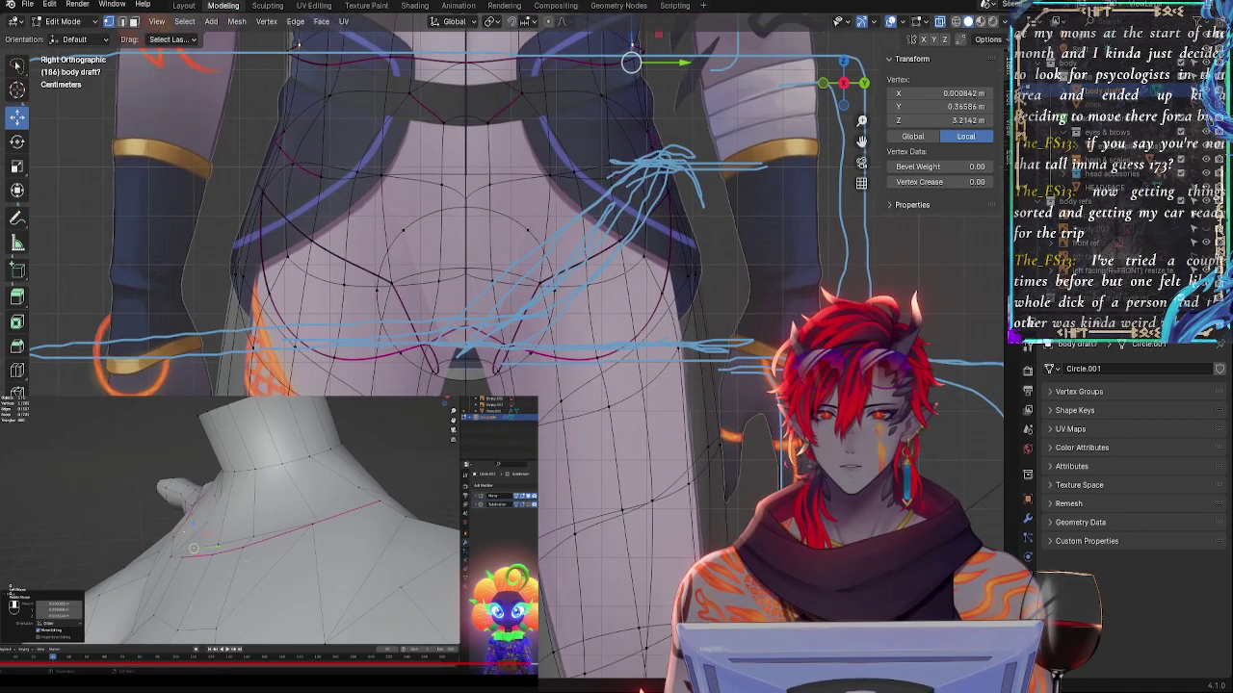
{"action": "left_click", "coordinate": [577, 412], "text": "alt"}
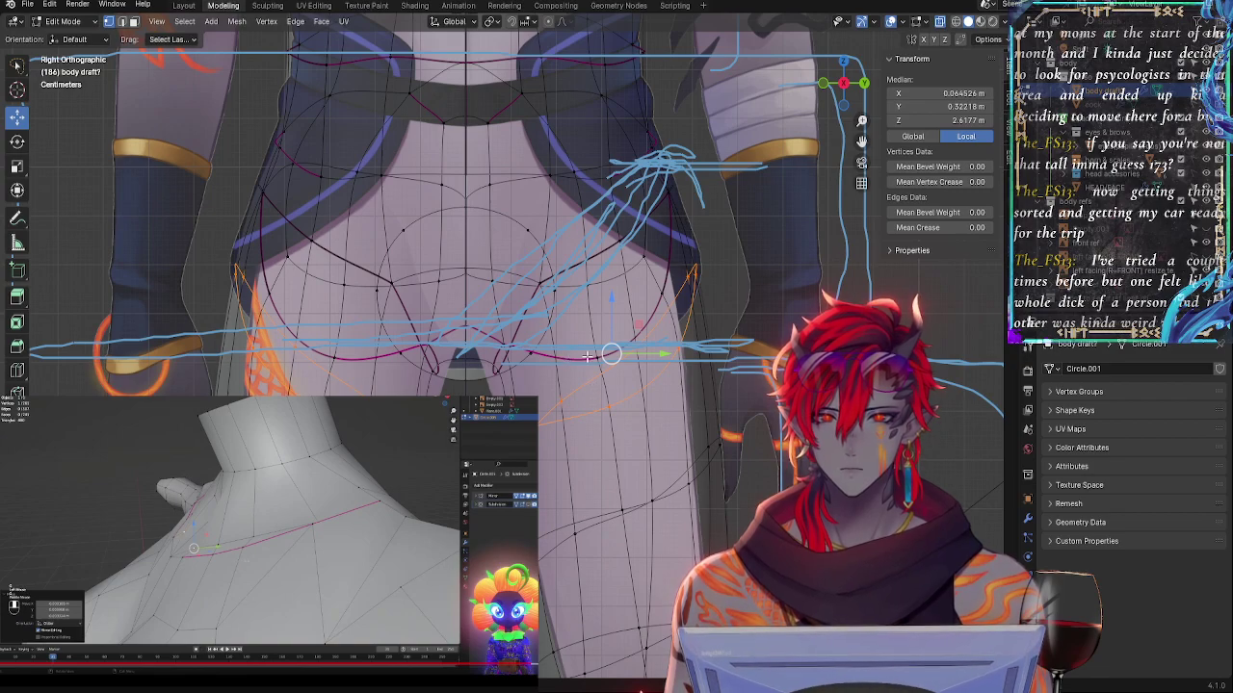
{"action": "key", "text": "alt+z"}
{"action": "middle_click_drag", "start_coordinate": [556, 341], "coordinate": [553, 397], "text": "ctrl"}
{"action": "key", "text": "alt+z"}
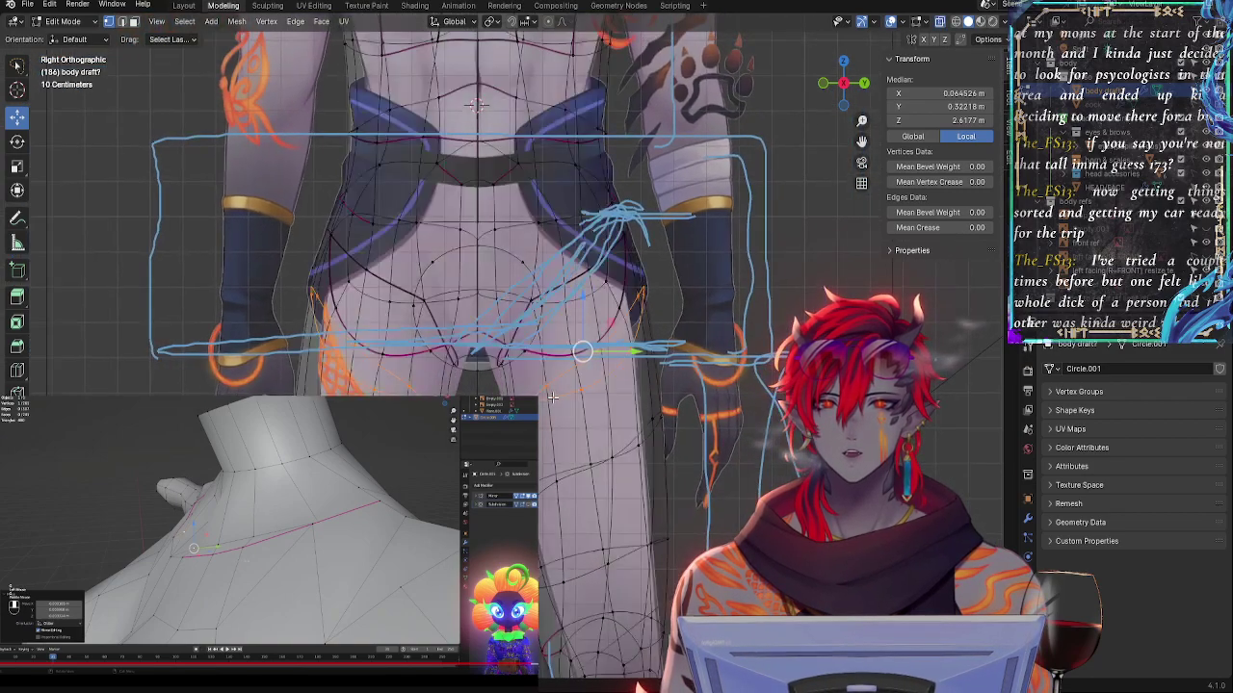
- Compare the groin in solid and X-ray shading, then select the round groin face
{"action": "key", "text": "alt+z"}
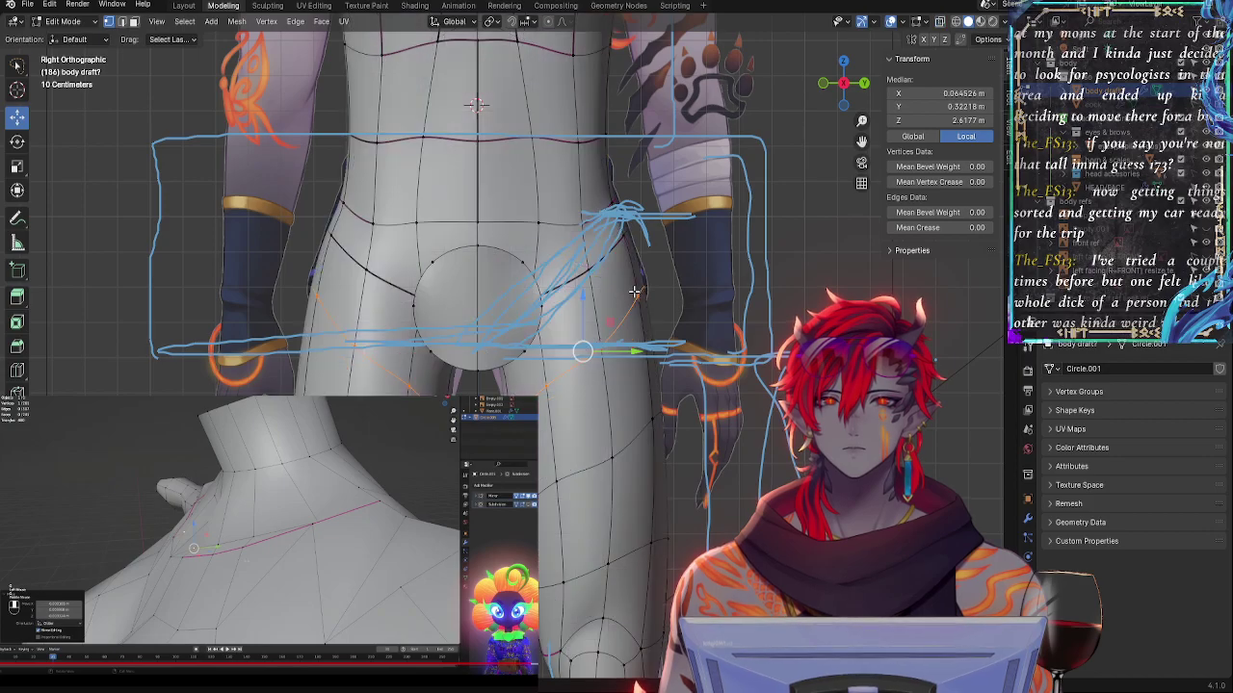
{"action": "key", "text": "alt+z"}
{"action": "key", "text": "alt+z"}
{"action": "key", "text": "alt+z"}
{"action": "scroll", "coordinate": [743, 175], "scroll_direction": "down", "scroll_amount": 5}
{"action": "scroll", "coordinate": [747, 269], "scroll_direction": "up", "scroll_amount": 3}
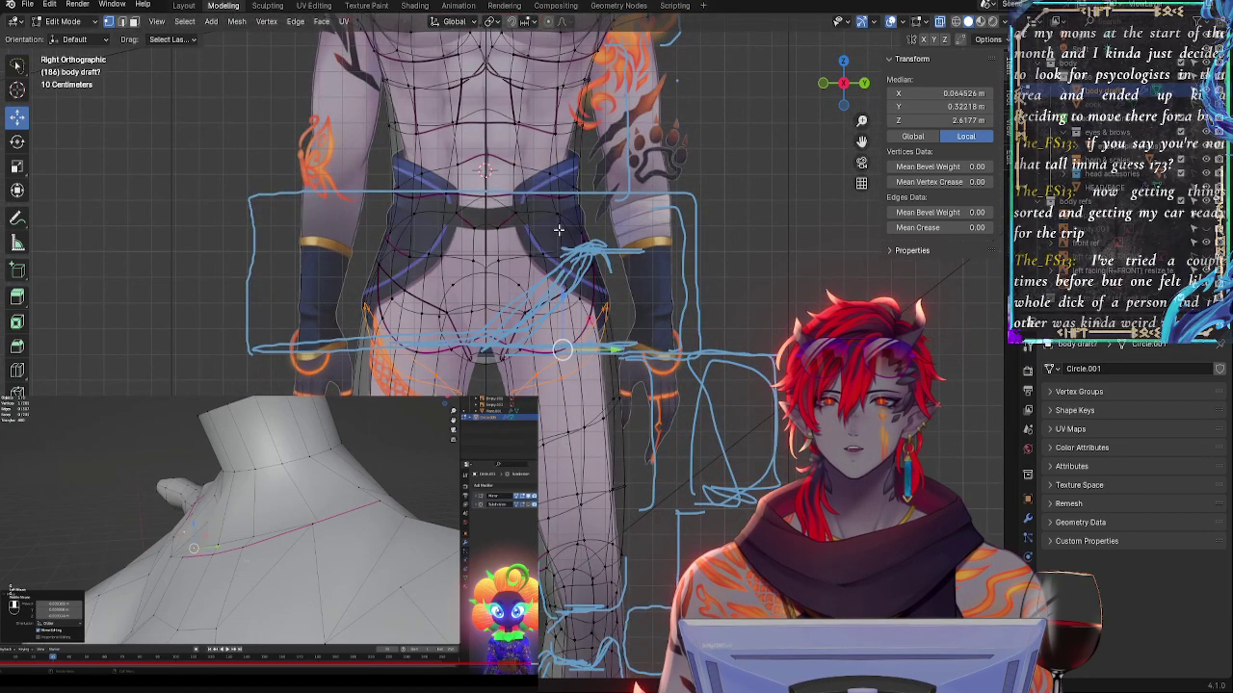
{"action": "key", "text": "alt+z"}
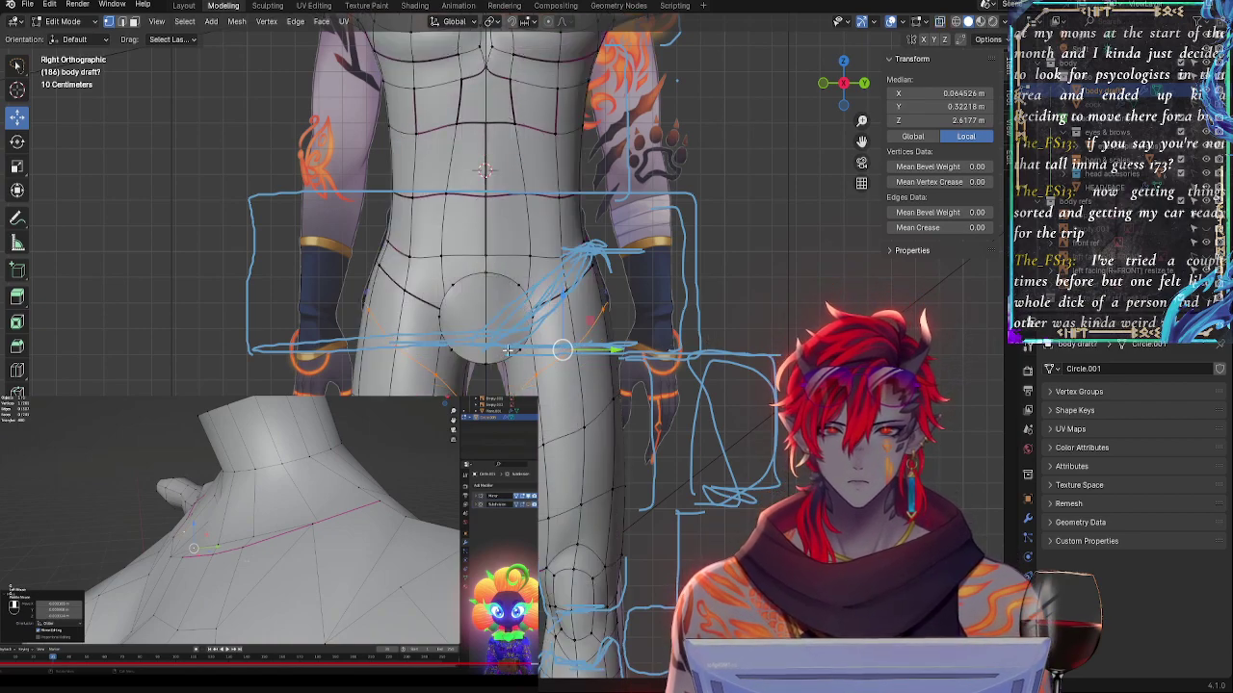
{"action": "key", "text": "alt+z"}
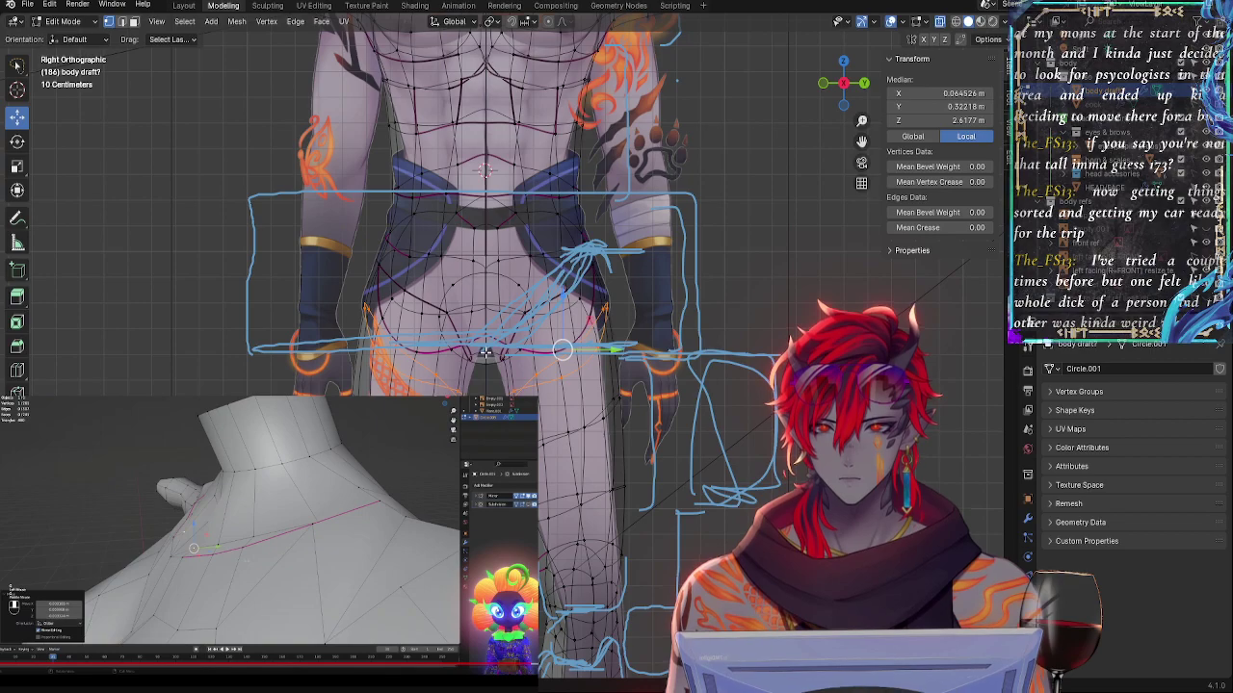
{"action": "key", "text": "alt+z"}
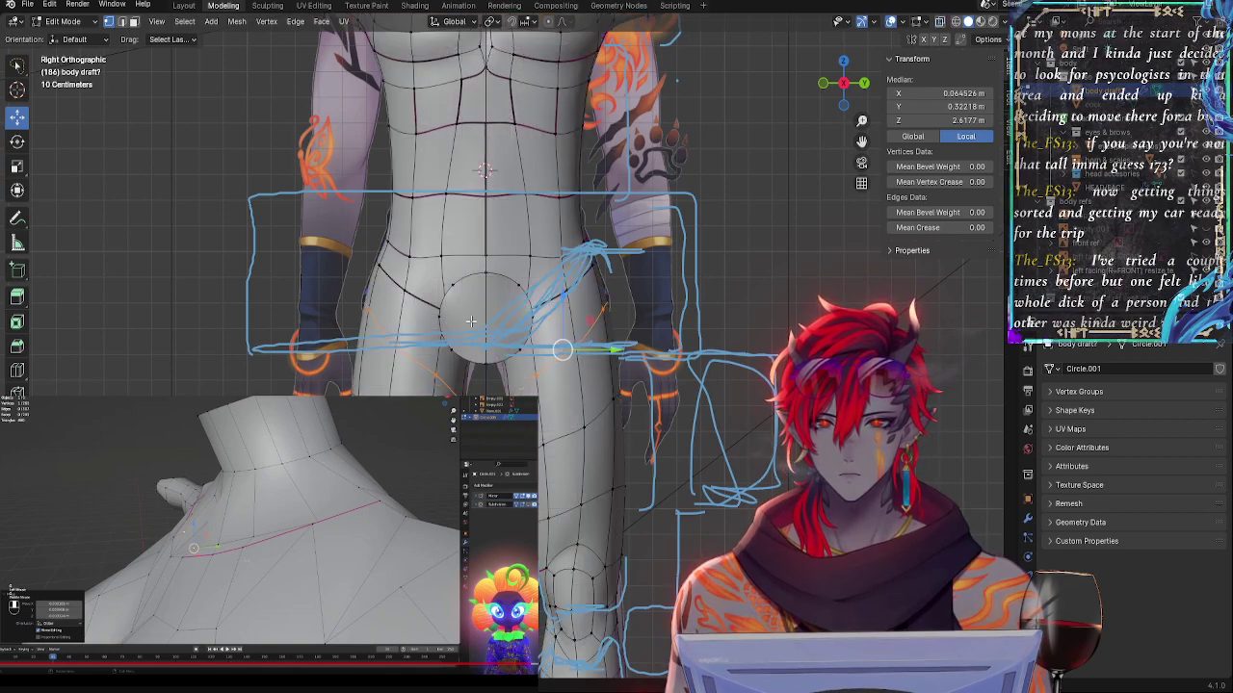
{"action": "left_click", "coordinate": [519, 283]}
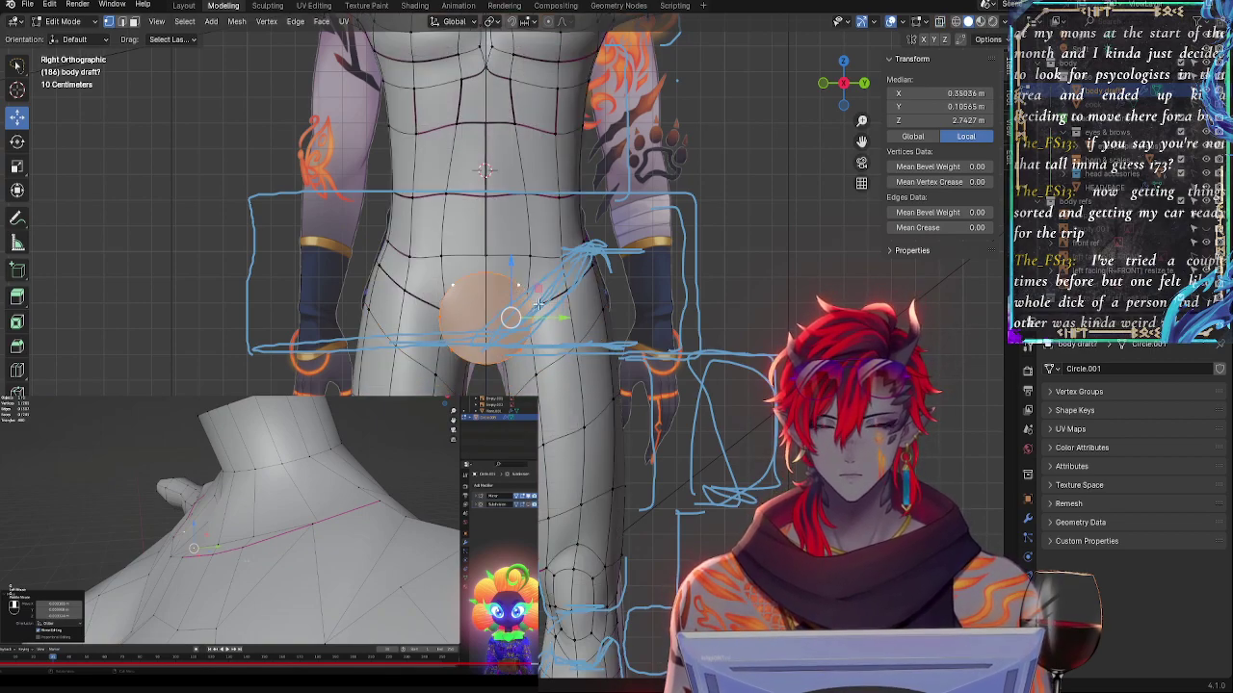
- Pull the circular crotch face straight down along Z to median Z 1.6603 m
{"action": "mouse_move", "coordinate": [557, 316]}
{"action": "left_mouse_down"}
{"action": "mouse_move", "coordinate": [578, 316]}
{"action": "mouse_move", "coordinate": [553, 316]}
{"action": "left_mouse_up"}
{"action": "key", "text": "g"}
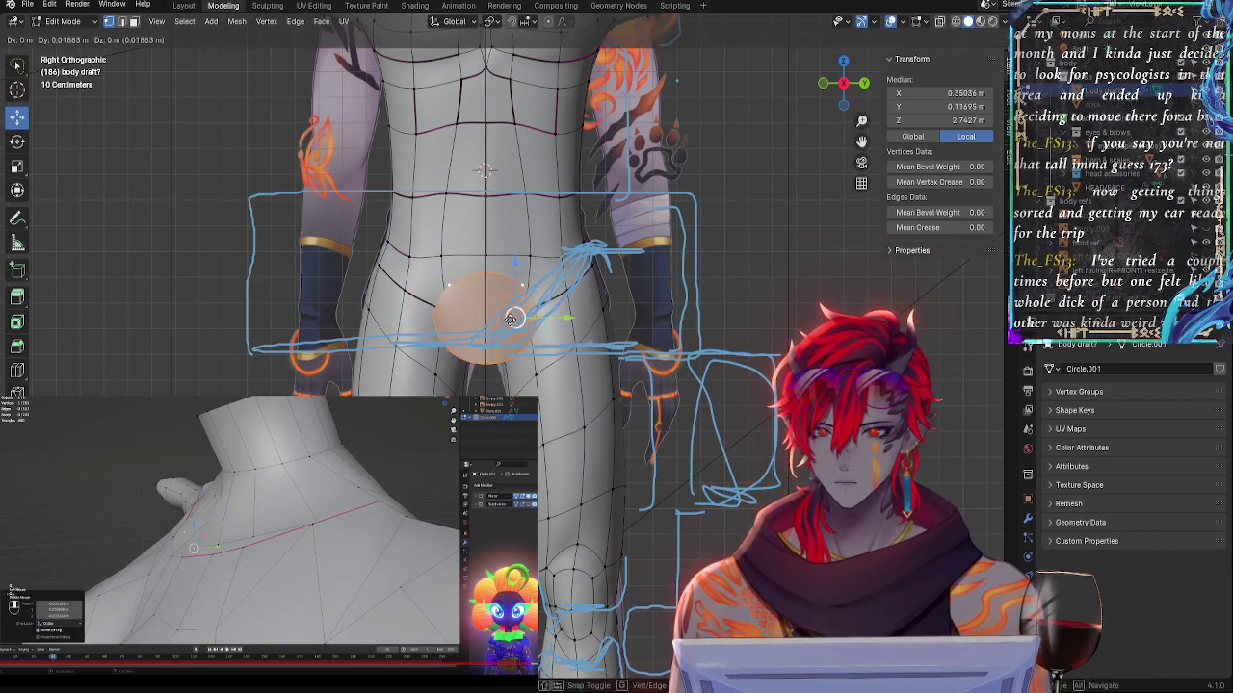
{"action": "left_click", "coordinate": [506, 318]}
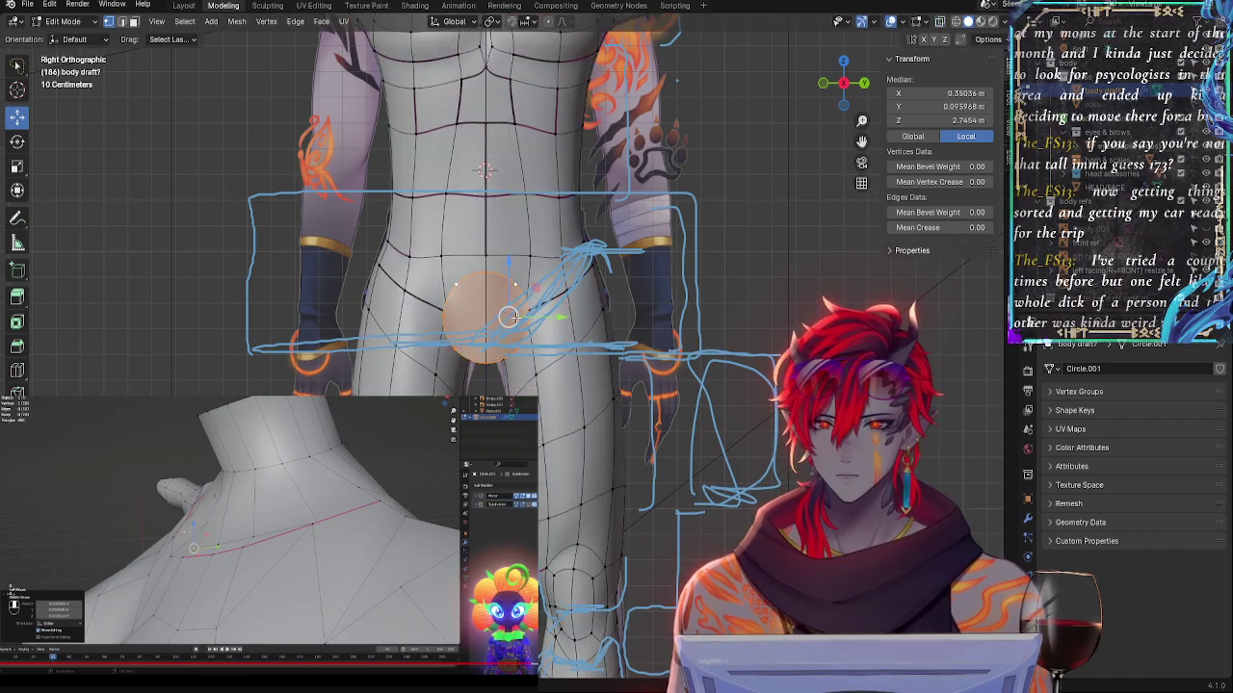
{"action": "key", "text": "g"}
{"action": "key", "text": "z"}
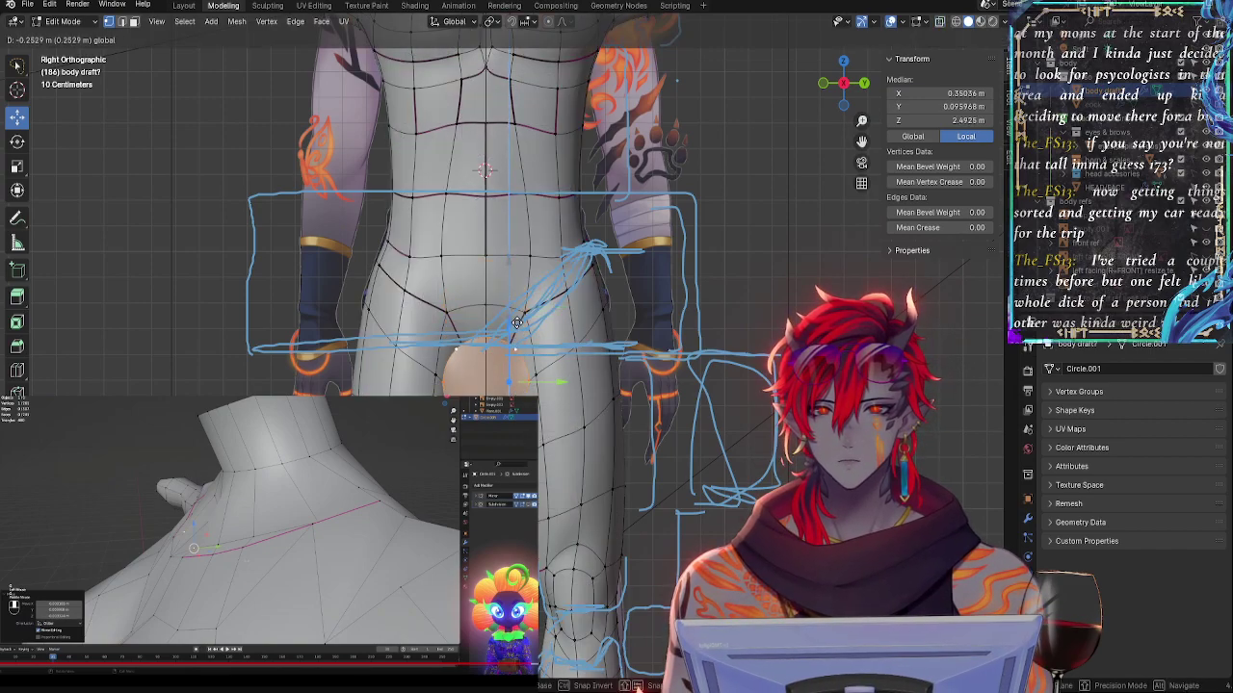
{"action": "left_click_drag", "start_coordinate": [509, 427], "coordinate": [508, 541]}
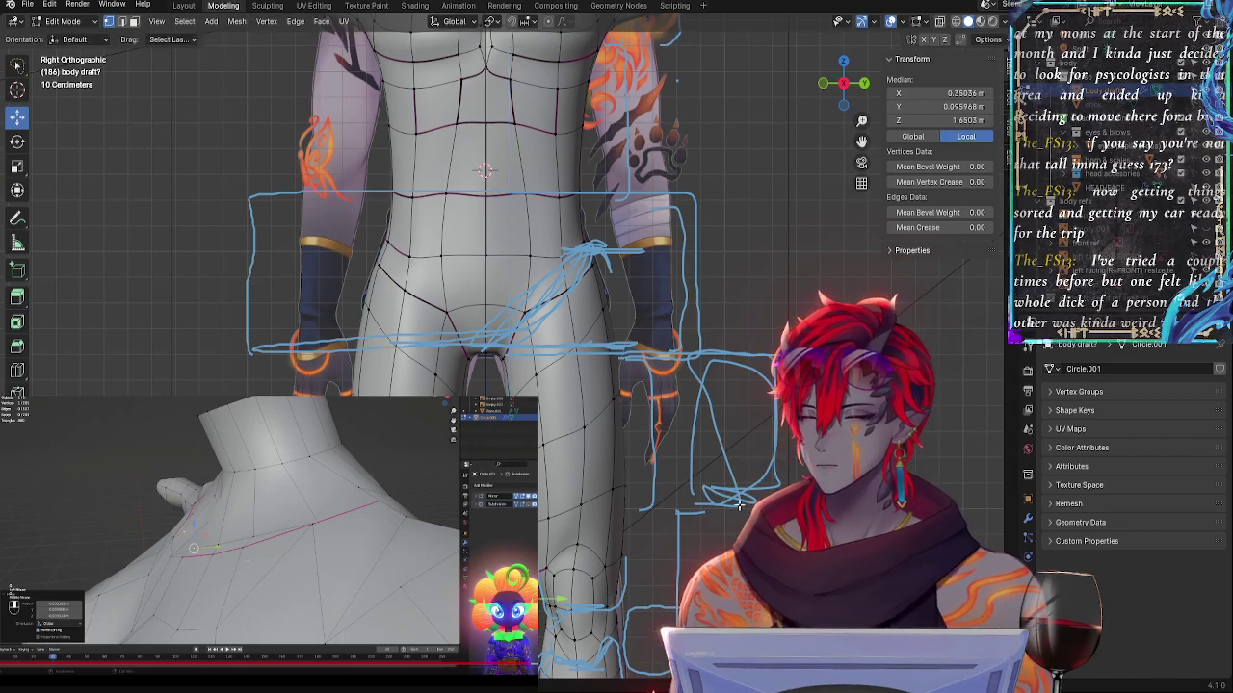
{"action": "middle_click_drag", "start_coordinate": [495, 548], "coordinate": [507, 321], "text": "shift"}
{"action": "scroll", "coordinate": [708, 251], "scroll_direction": "up", "scroll_amount": 5, "text": "shift"}
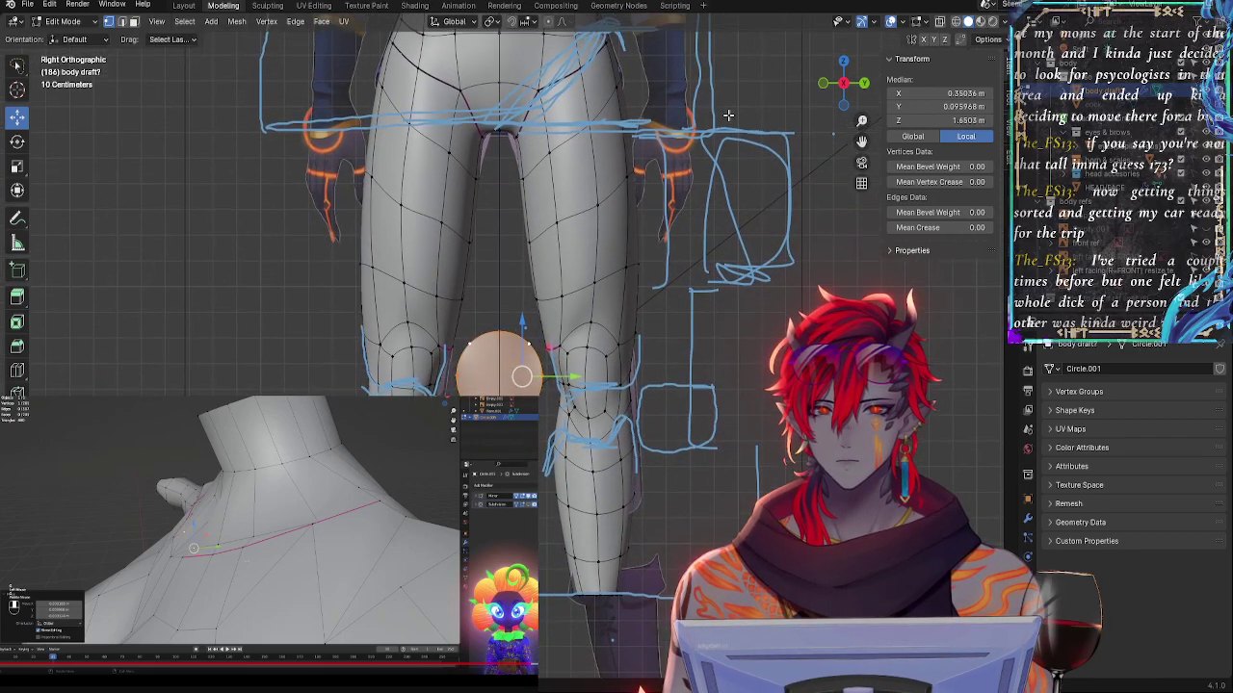
{"action": "scroll", "coordinate": [720, 317], "scroll_direction": "up", "scroll_amount": 3}
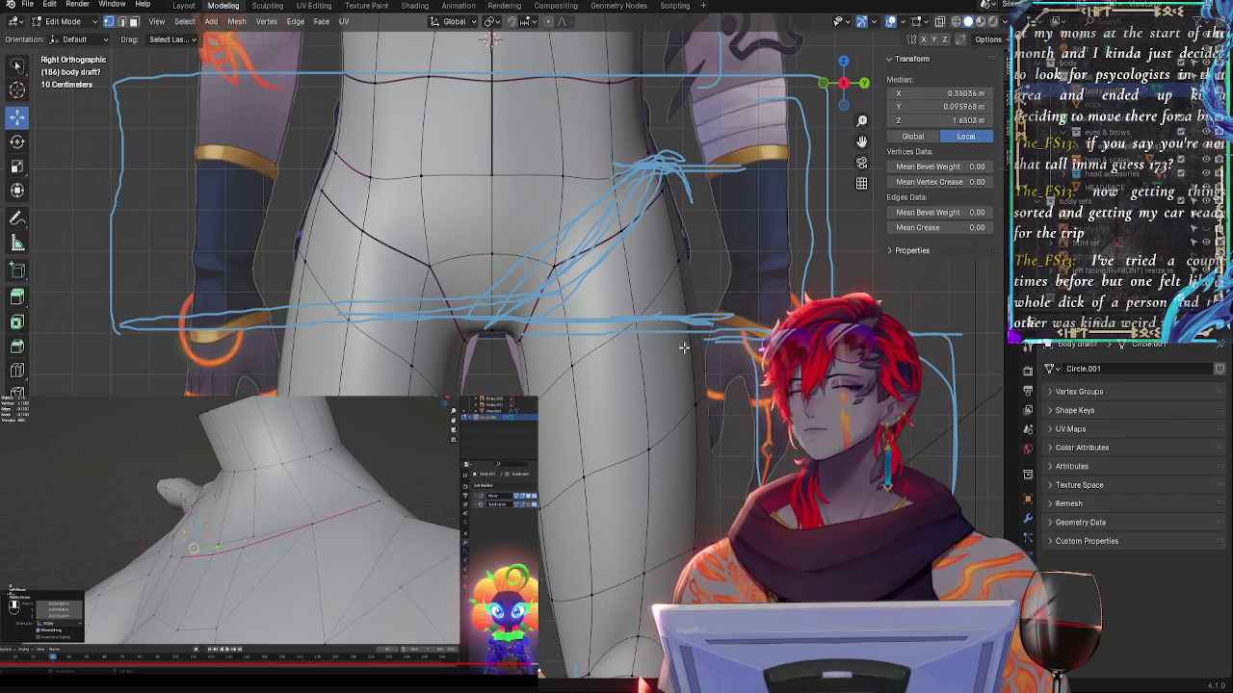
- Return to the side orthographic view, select a groin vertex and compare it with the concept
{"action": "mouse_move", "coordinate": [684, 348]}
{"action": "middle_mouse_down"}
{"action": "mouse_move", "coordinate": [708, 424]}
{"action": "mouse_move", "coordinate": [680, 330]}
{"action": "middle_mouse_up"}
{"action": "left_click", "coordinate": [846, 84]}
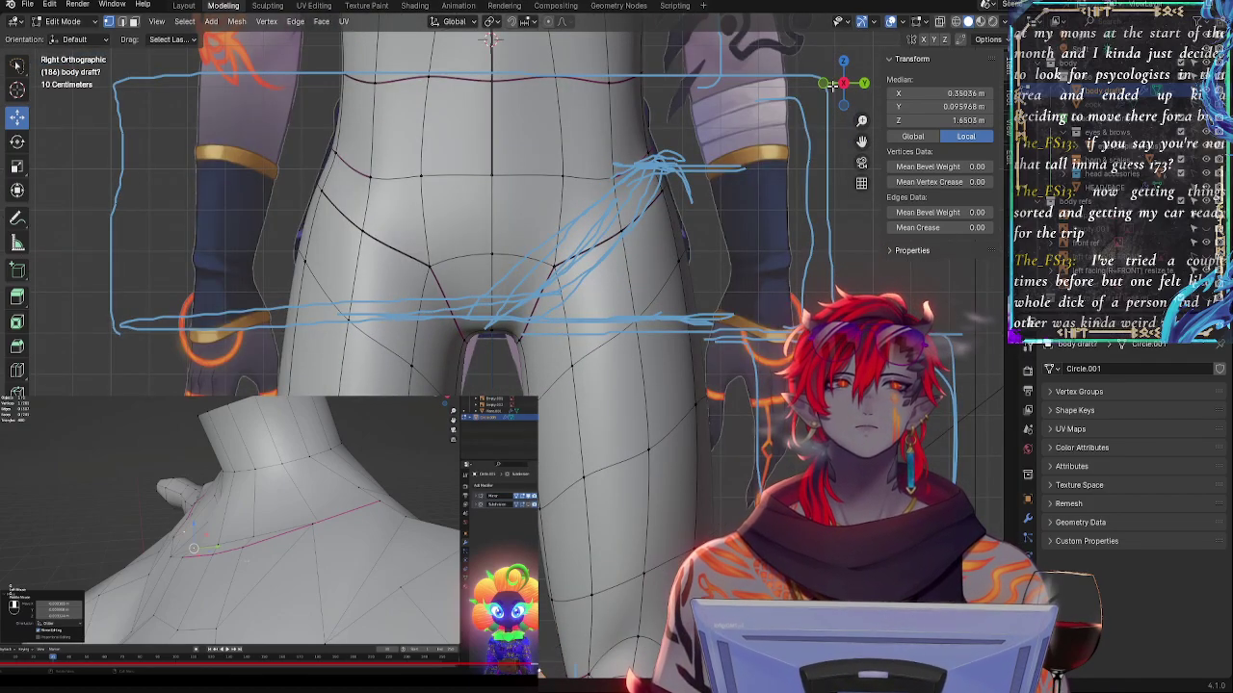
{"action": "left_click", "coordinate": [520, 354]}
{"action": "key", "text": "alt+z"}
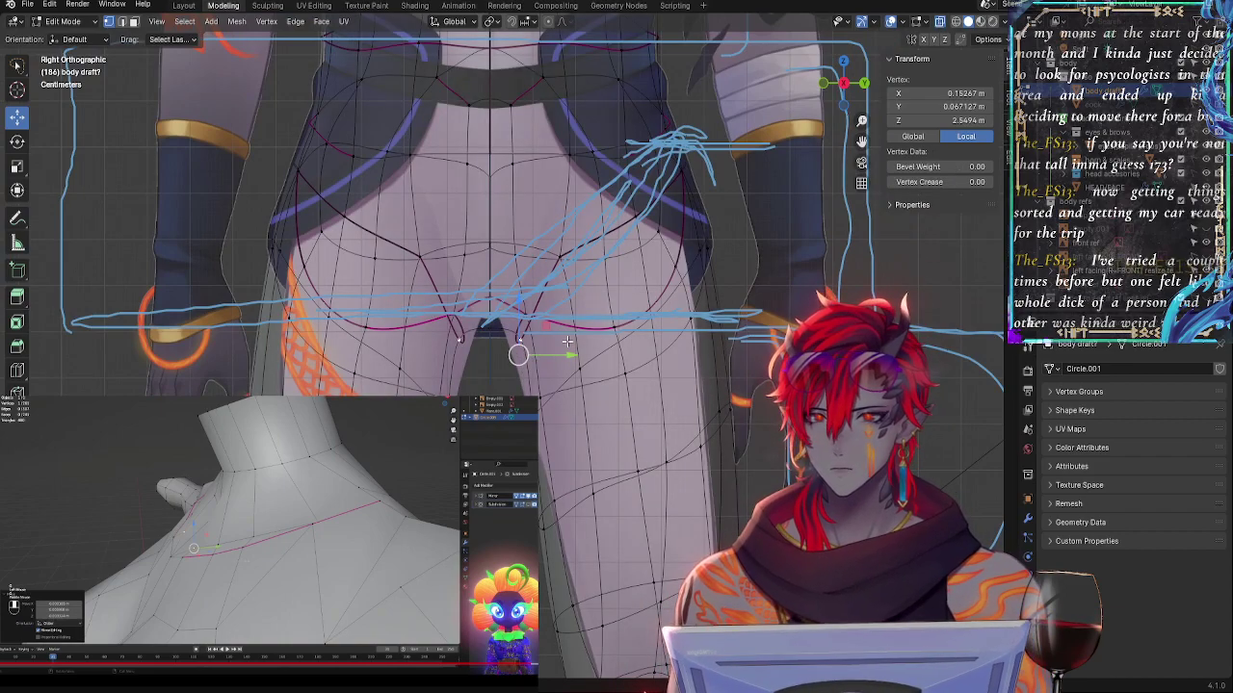
{"action": "key", "text": "alt+z"}
{"action": "key", "text": "alt+z"}
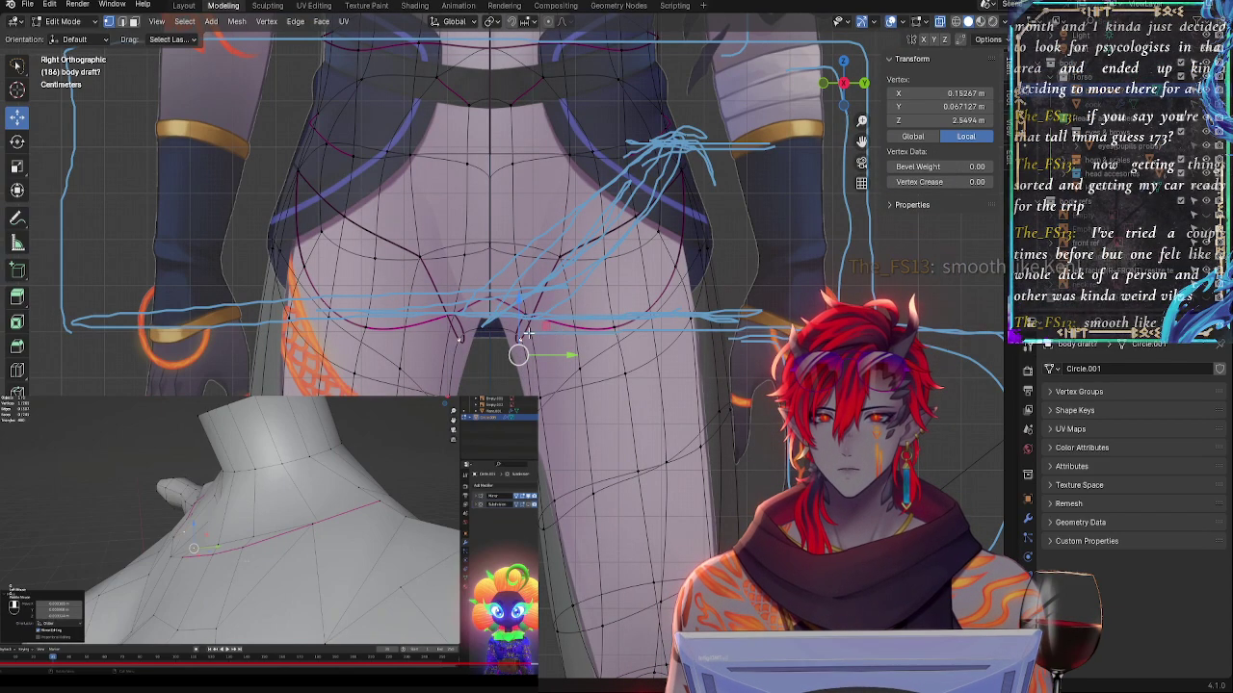
{"action": "key", "text": "alt+z"}
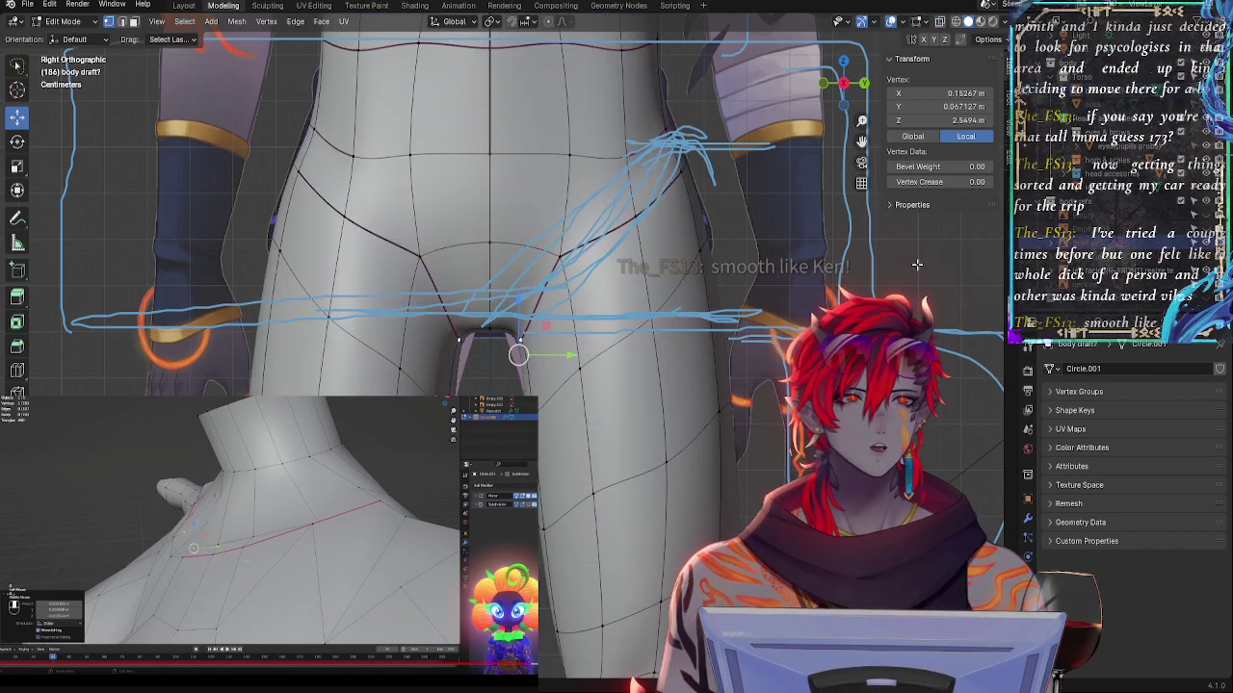
{"action": "key", "text": "alt+z"}
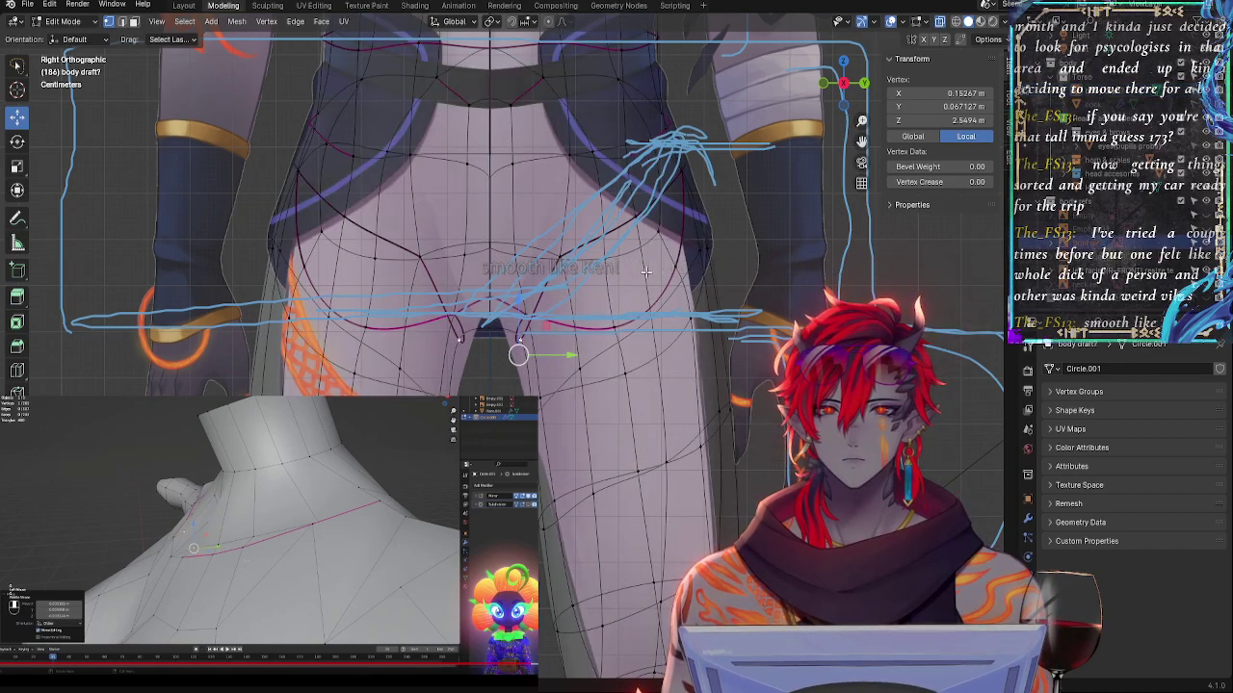
{"action": "key", "text": "alt+z"}
{"action": "key", "text": "alt+z"}
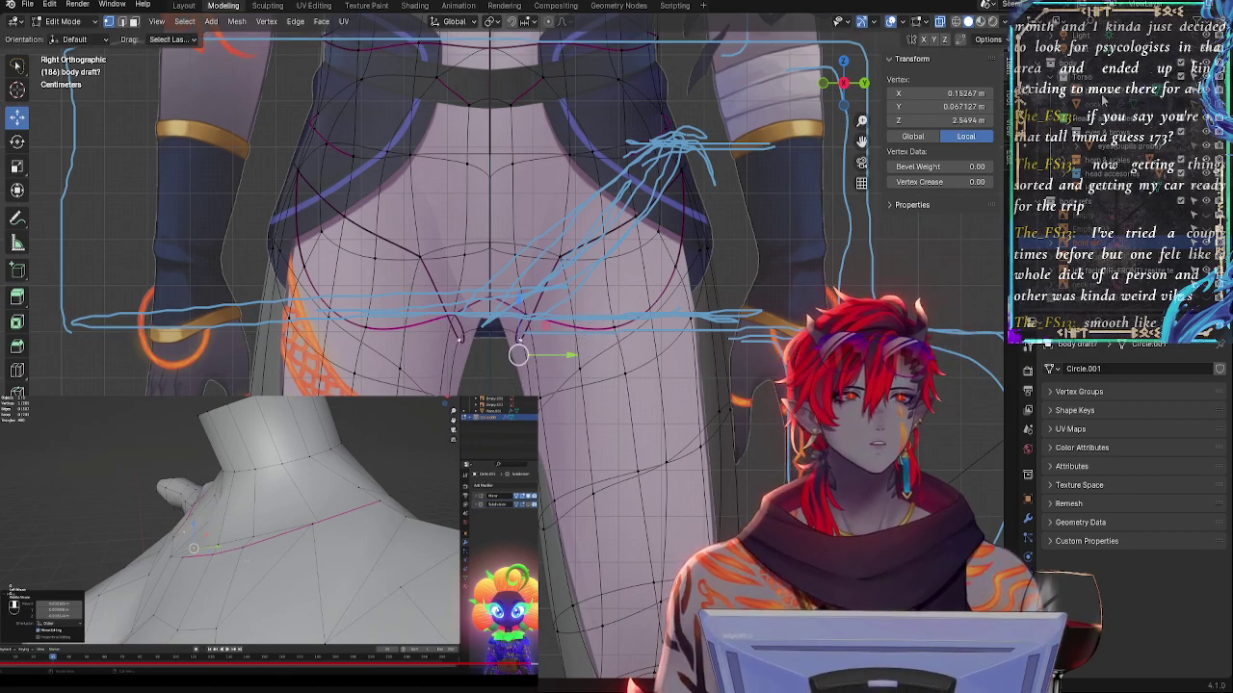
{"action": "key", "text": "alt+z"}
{"action": "key", "text": "alt+z"}
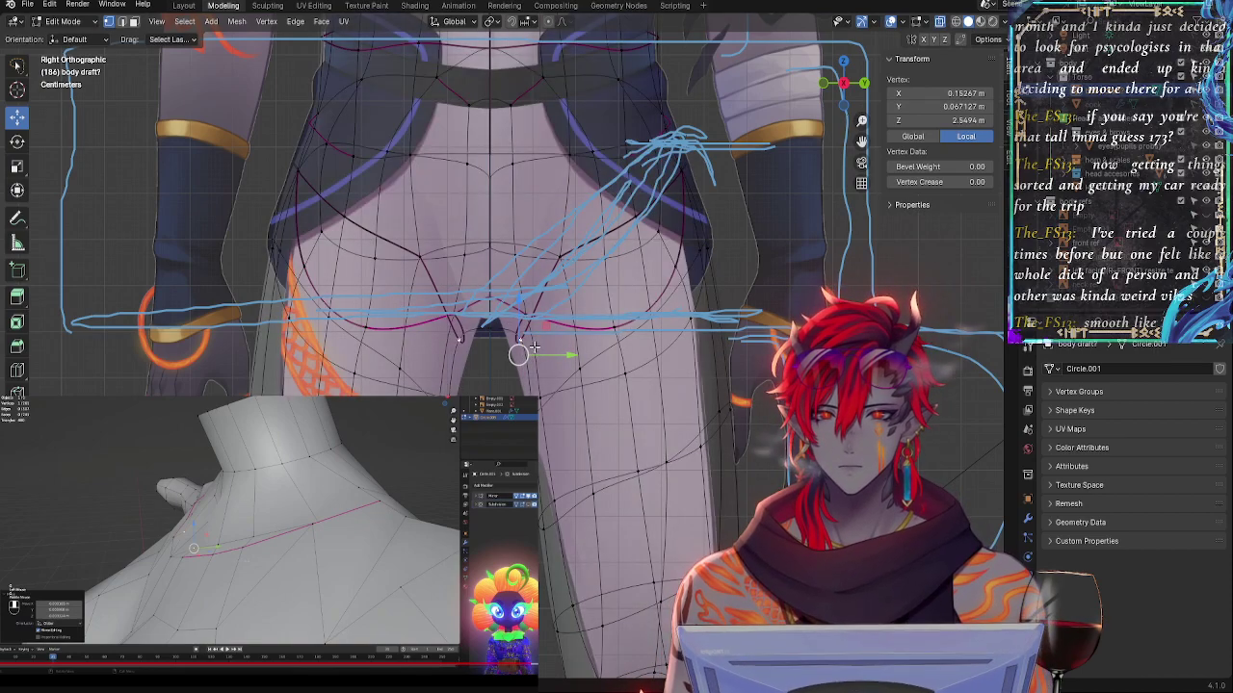
{"action": "key", "text": "alt+z"}
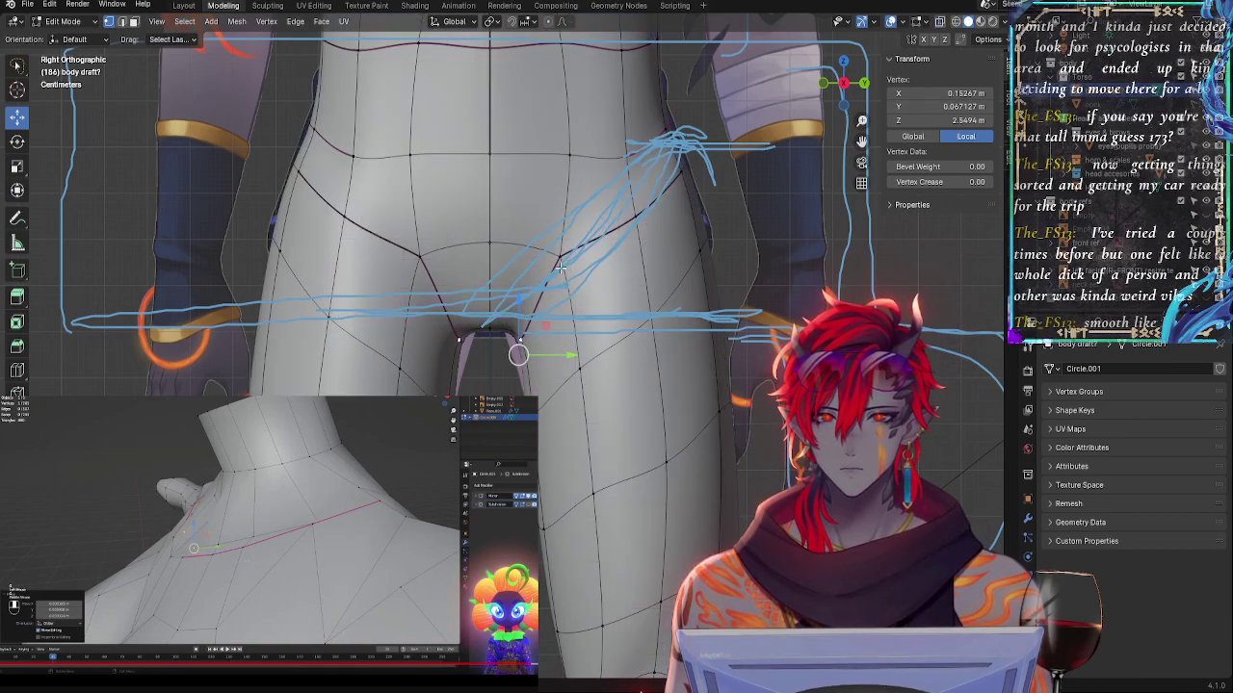
- Select hip-line vertices and nudge the lower one slightly upward
{"action": "left_click", "coordinate": [557, 261]}
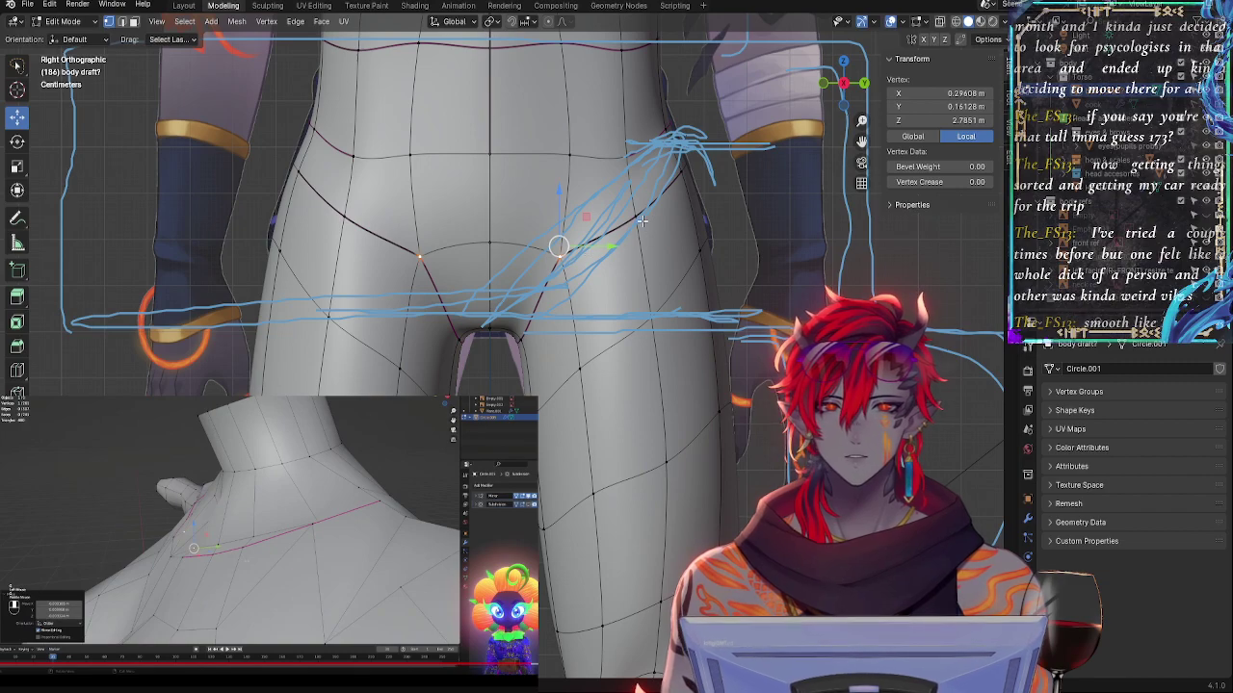
{"action": "left_click", "coordinate": [678, 173]}
{"action": "left_click", "coordinate": [667, 130]}
{"action": "middle_click_drag", "start_coordinate": [671, 133], "coordinate": [657, 180], "text": "shift"}
{"action": "left_click", "coordinate": [668, 227]}
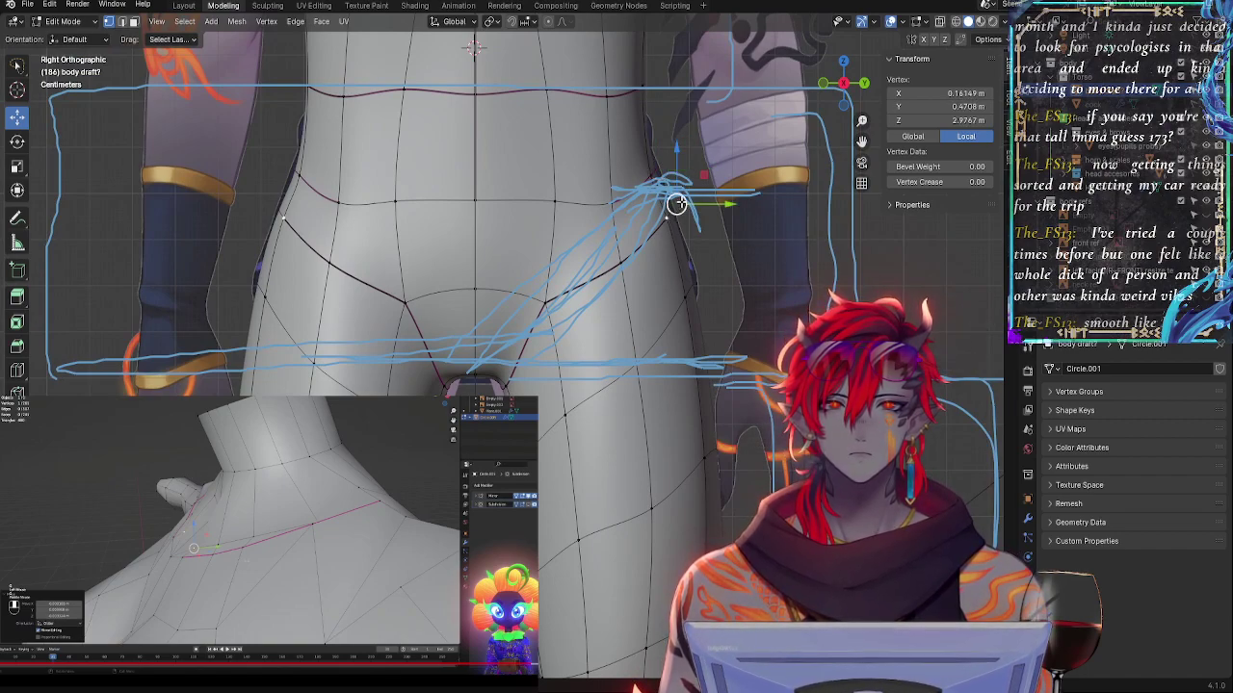
{"action": "key", "text": "g"}
{"action": "left_click_drag", "start_coordinate": [675, 194], "coordinate": [675, 200]}
- Nudge another right hip vertex slightly down, then select the lower hip edge loop
{"action": "left_click", "coordinate": [655, 180]}
{"action": "left_click", "coordinate": [629, 201], "text": "shift"}
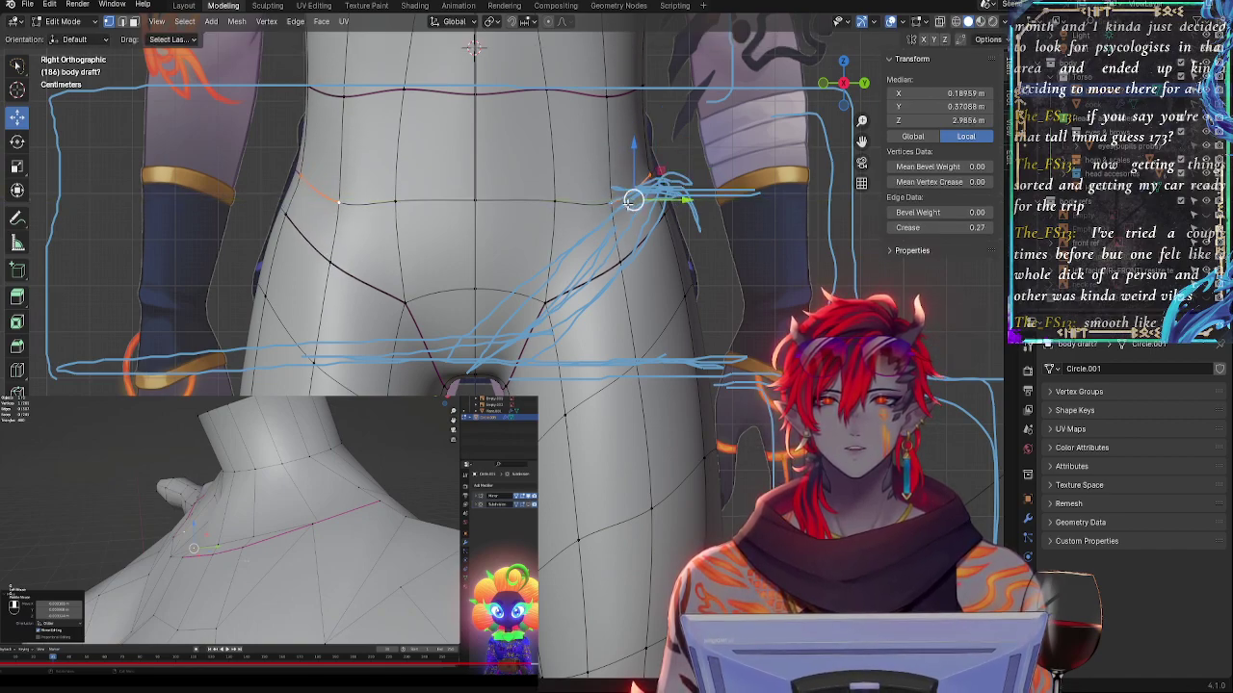
{"action": "left_click", "coordinate": [614, 209]}
{"action": "left_click_drag", "start_coordinate": [614, 236], "coordinate": [614, 241]}
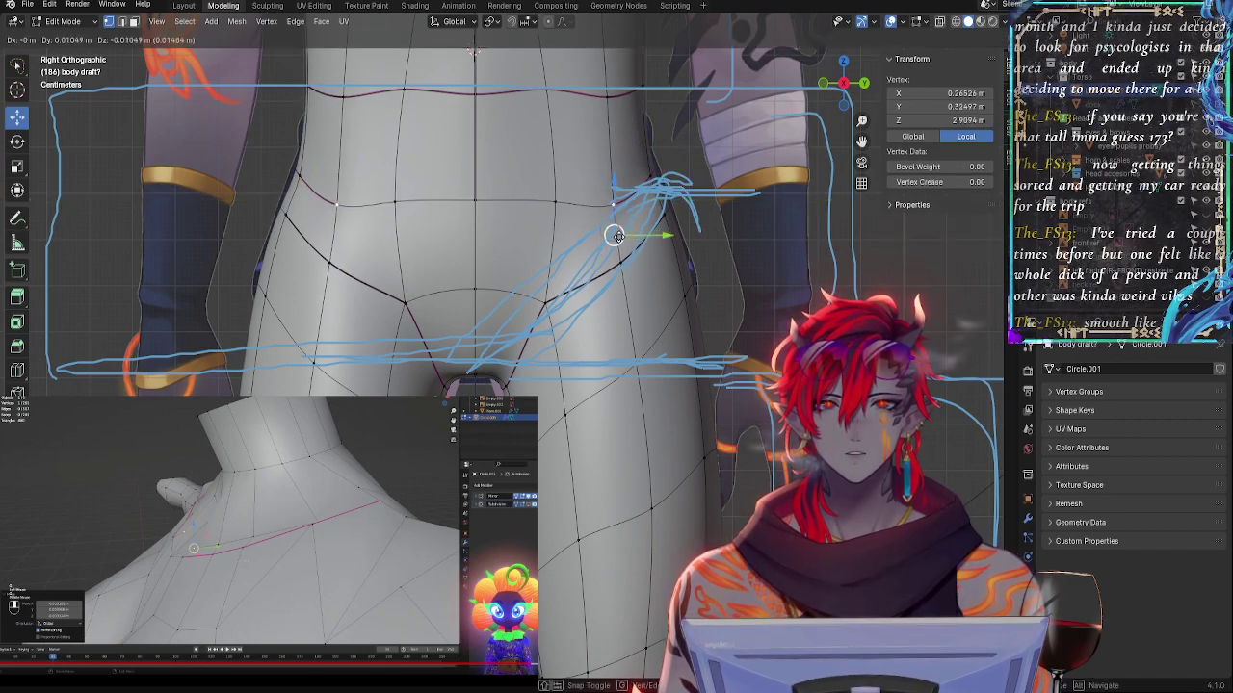
{"action": "left_click", "coordinate": [605, 229]}
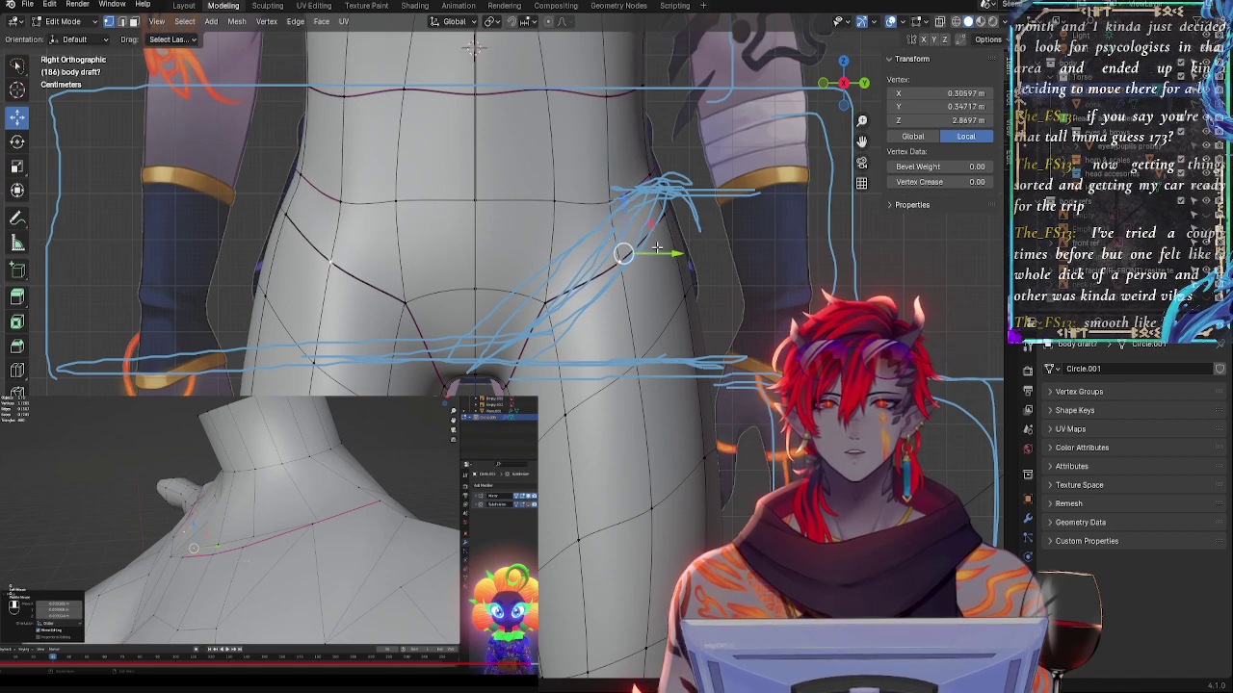
{"action": "left_click", "coordinate": [671, 195]}
{"action": "key", "text": "alt+z"}
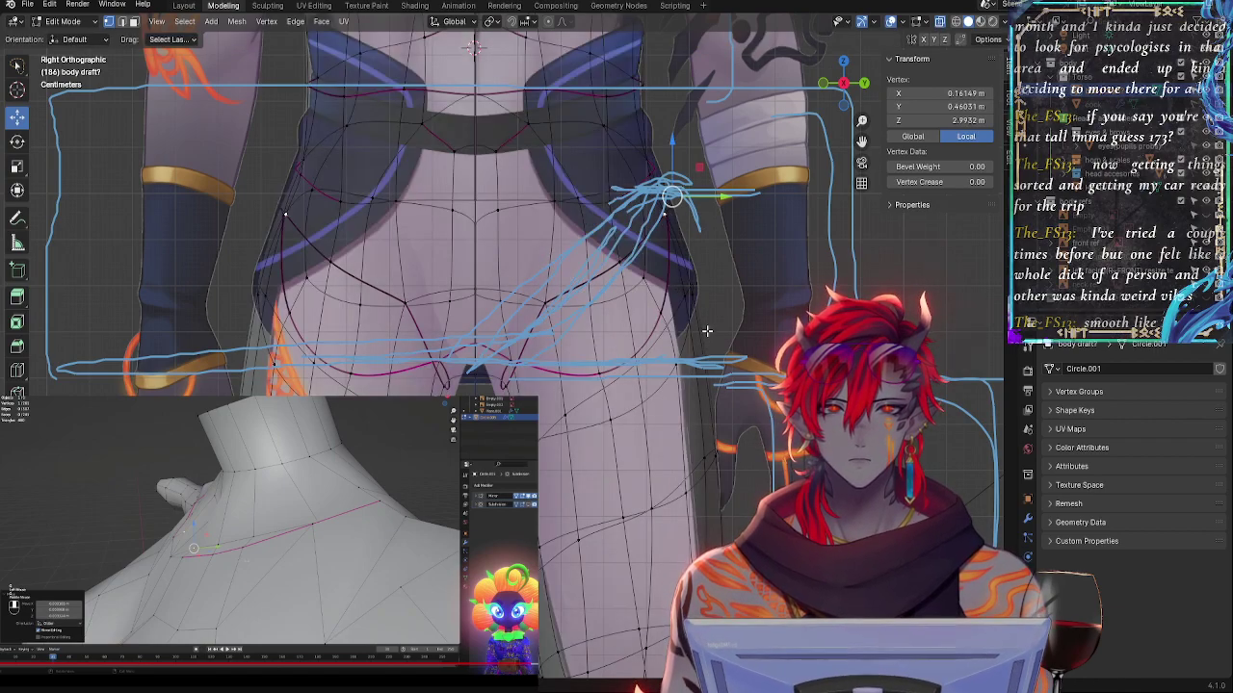
{"action": "key", "text": "alt+z"}
{"action": "left_click", "coordinate": [684, 303], "text": "alt"}
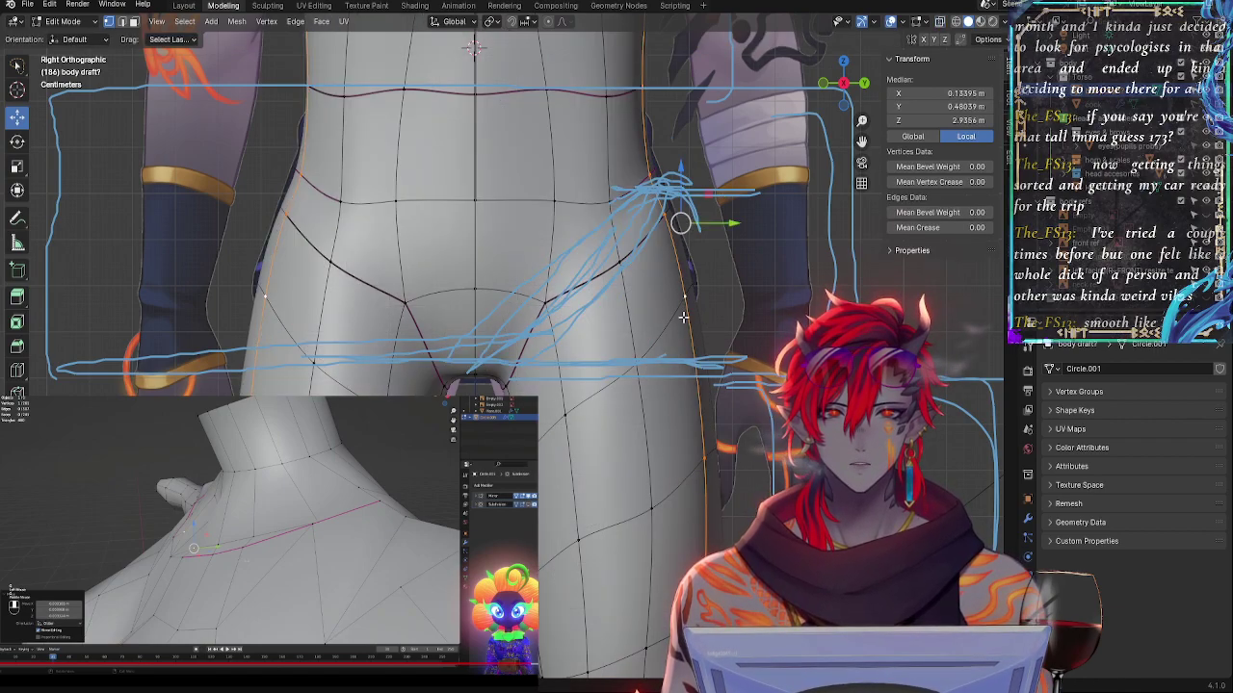
- Flatten the selected lower hip edge loop into a straight line with LoopTools Flatten
{"action": "right_click", "coordinate": [653, 358]}
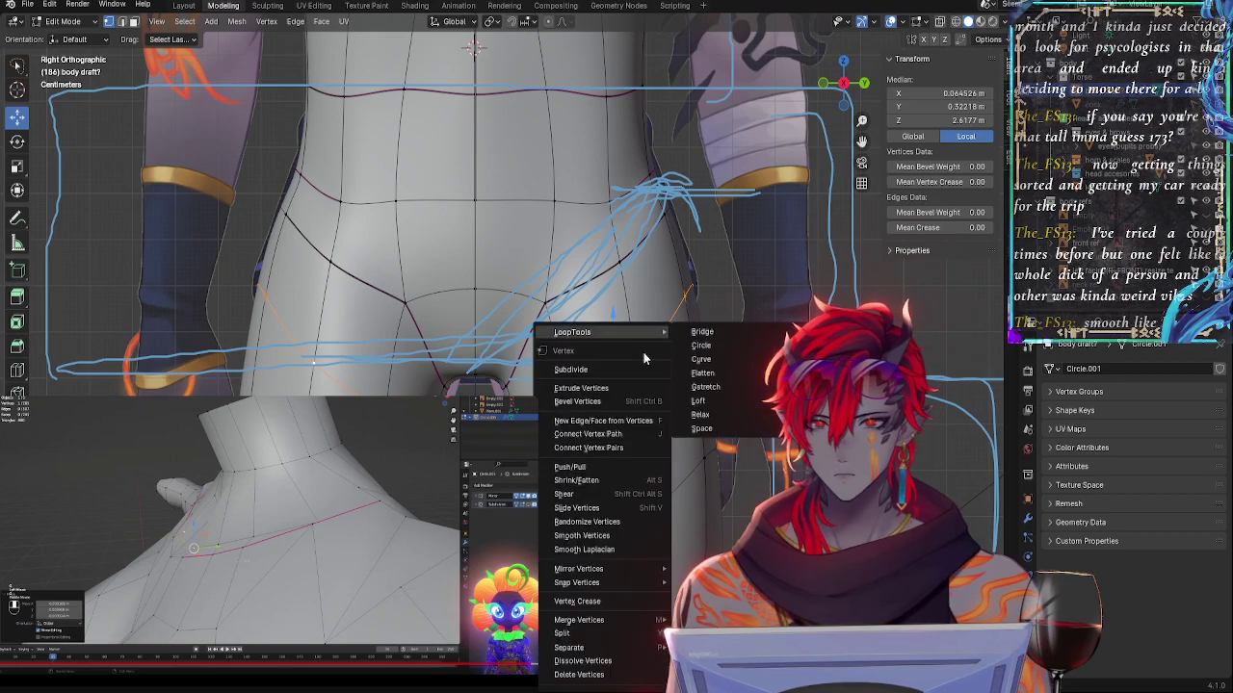
{"action": "mouse_move", "coordinate": [647, 331]}
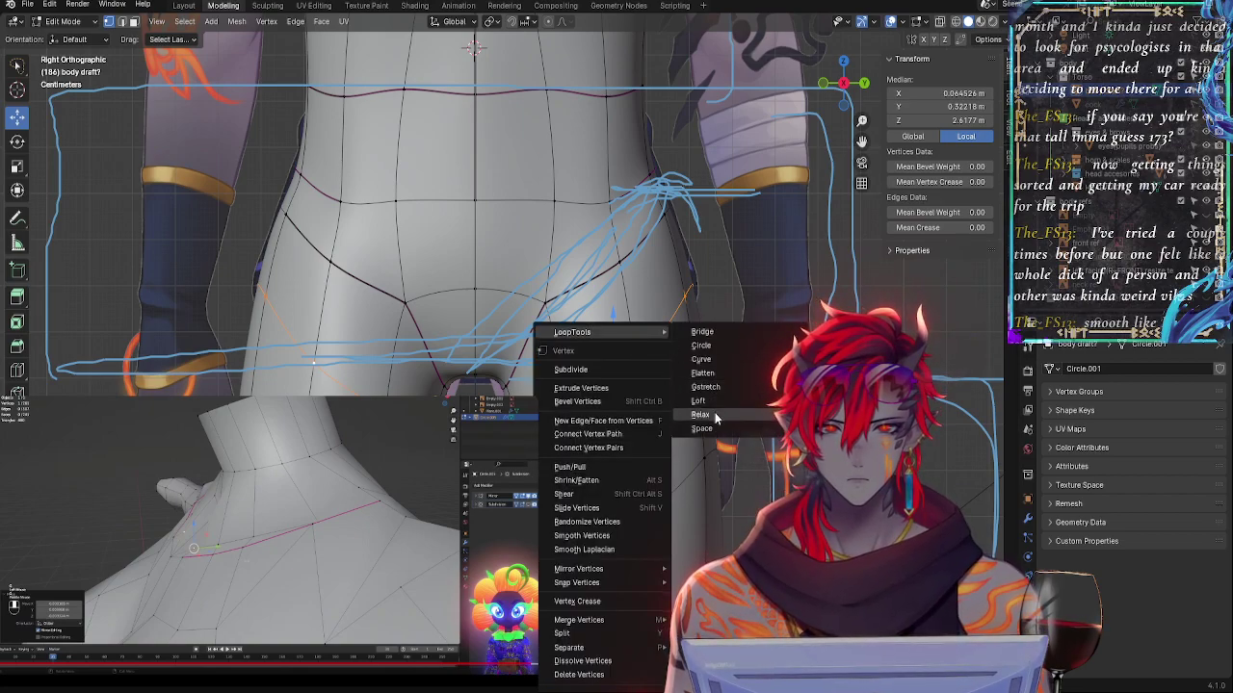
{"action": "left_click", "coordinate": [710, 373]}
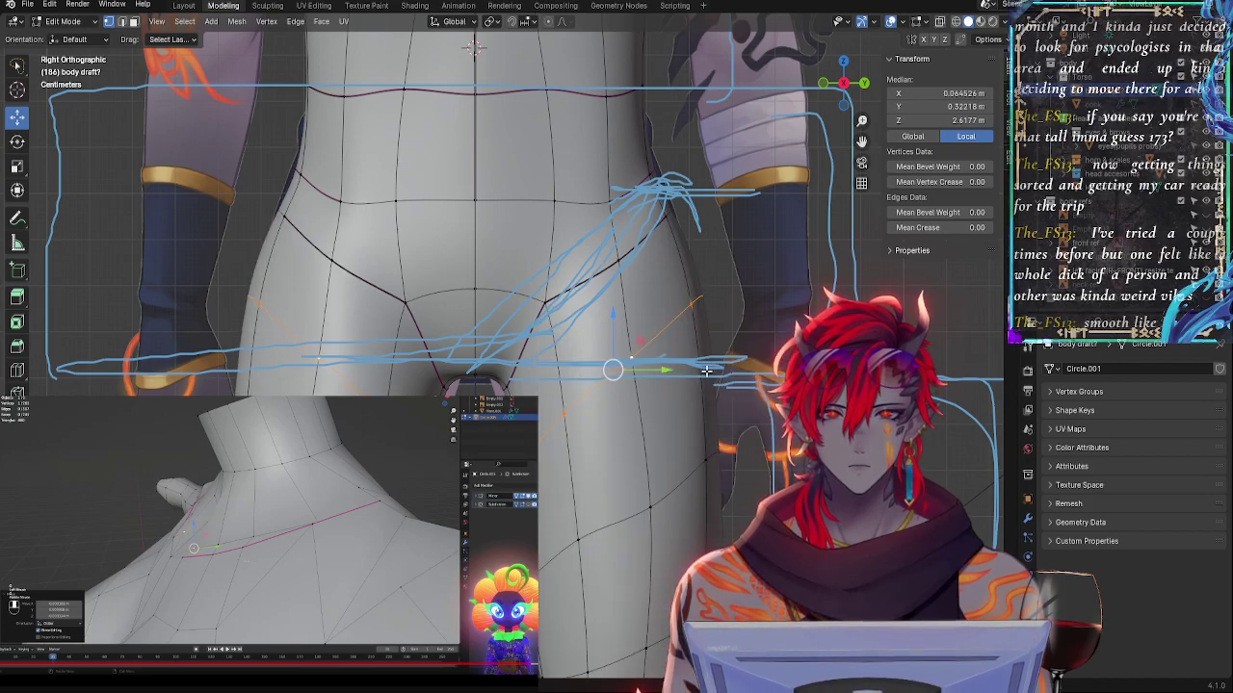
{"action": "mouse_move", "coordinate": [662, 380]}
{"action": "middle_mouse_down"}
{"action": "mouse_move", "coordinate": [559, 387]}
{"action": "mouse_move", "coordinate": [662, 394]}
{"action": "middle_mouse_up"}
- Edge-slide the flattened loop along the thighs in side view to match the concept overlay
{"action": "left_click", "coordinate": [843, 86]}
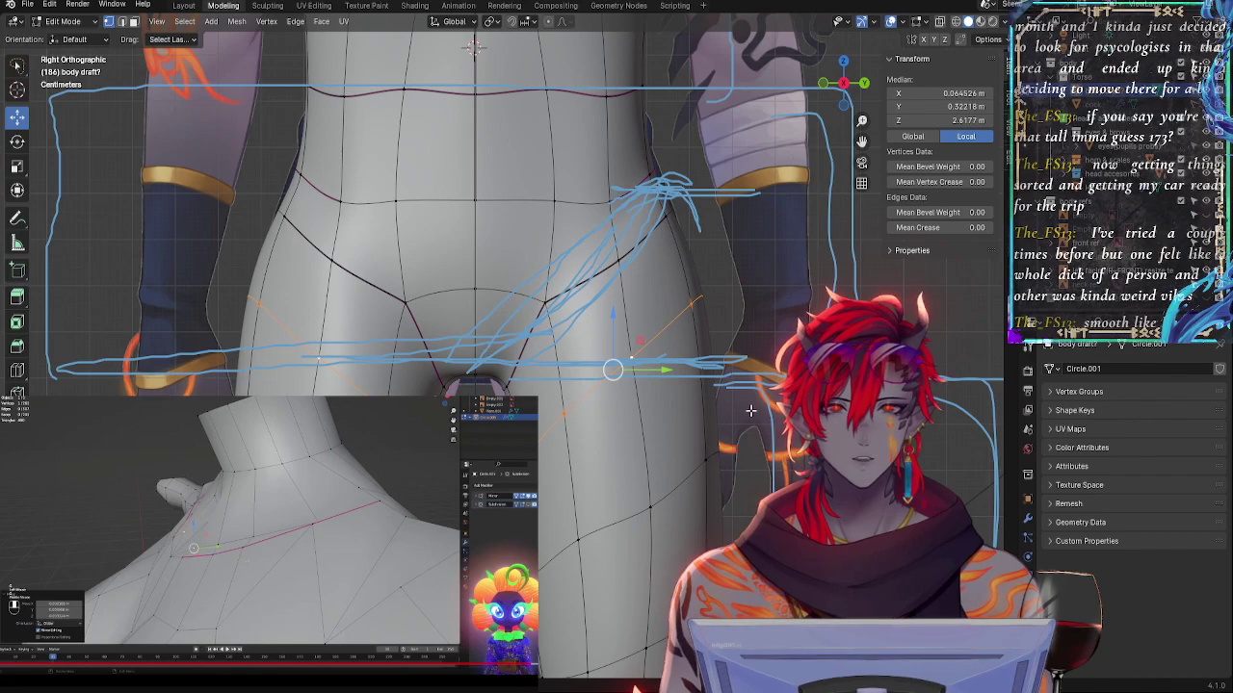
{"action": "scroll", "coordinate": [744, 402], "scroll_direction": "up", "scroll_amount": 1}
{"action": "key", "text": "alt+z"}
{"action": "key", "text": "alt+z"}
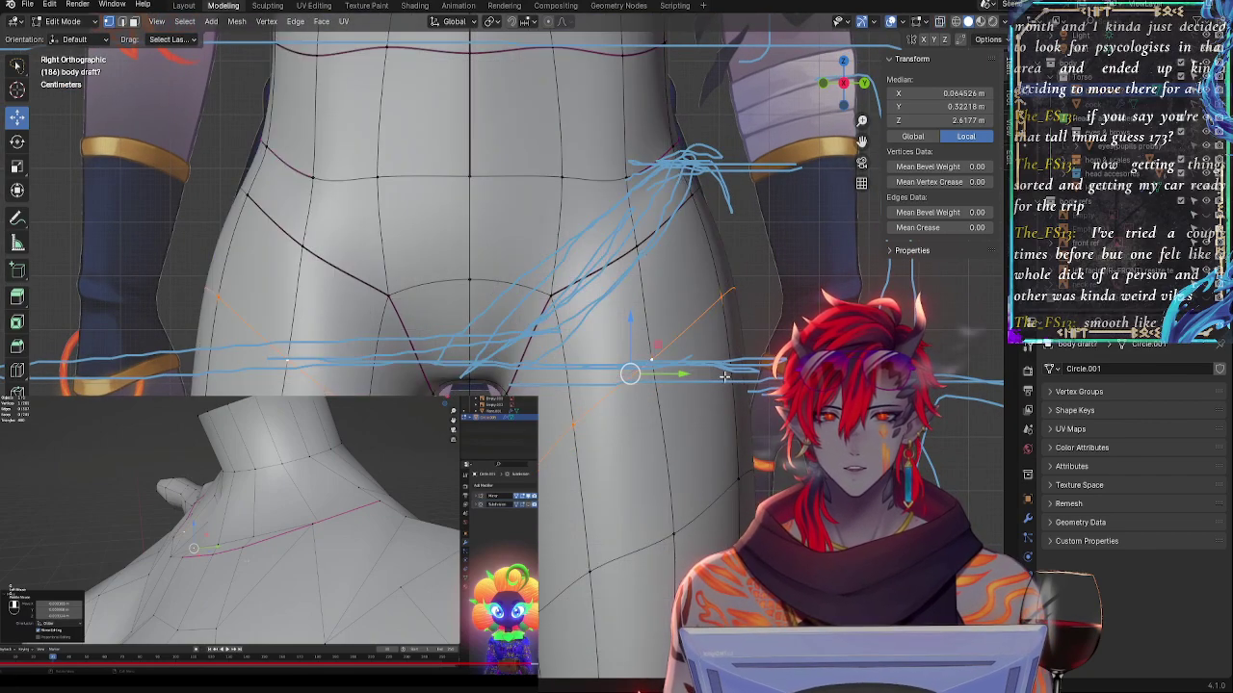
{"action": "key", "text": "g"}
{"action": "key", "text": "g"}
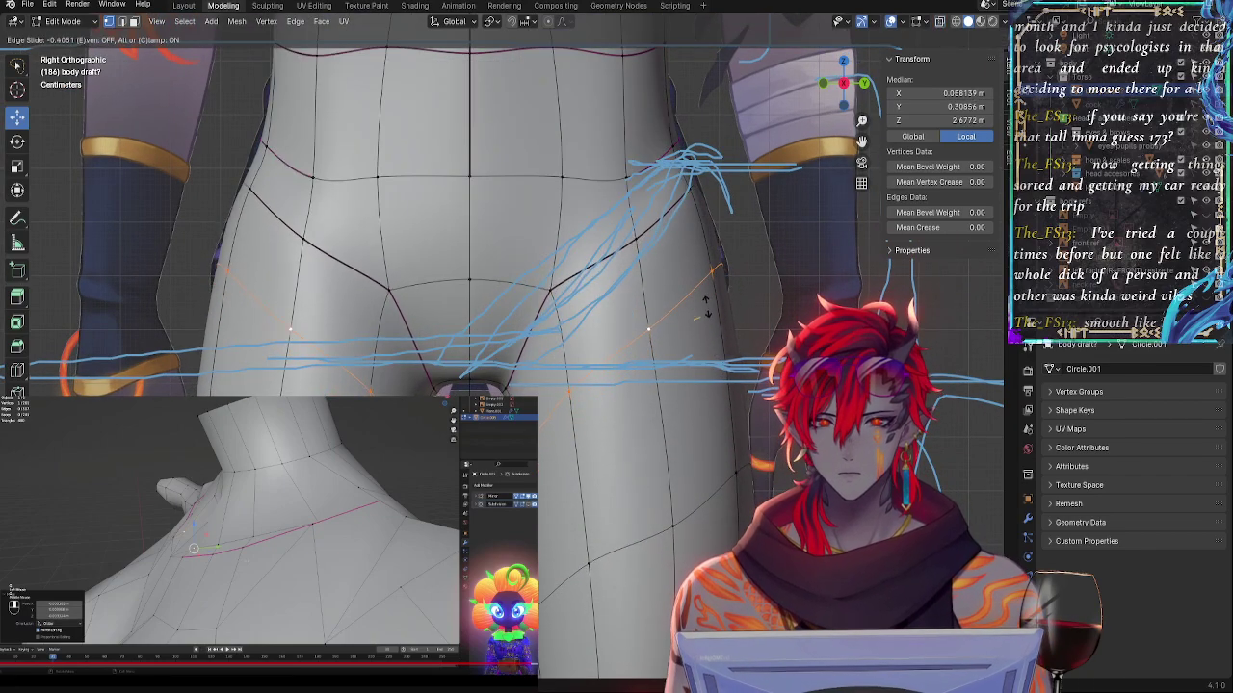
{"action": "left_click", "coordinate": [707, 349]}
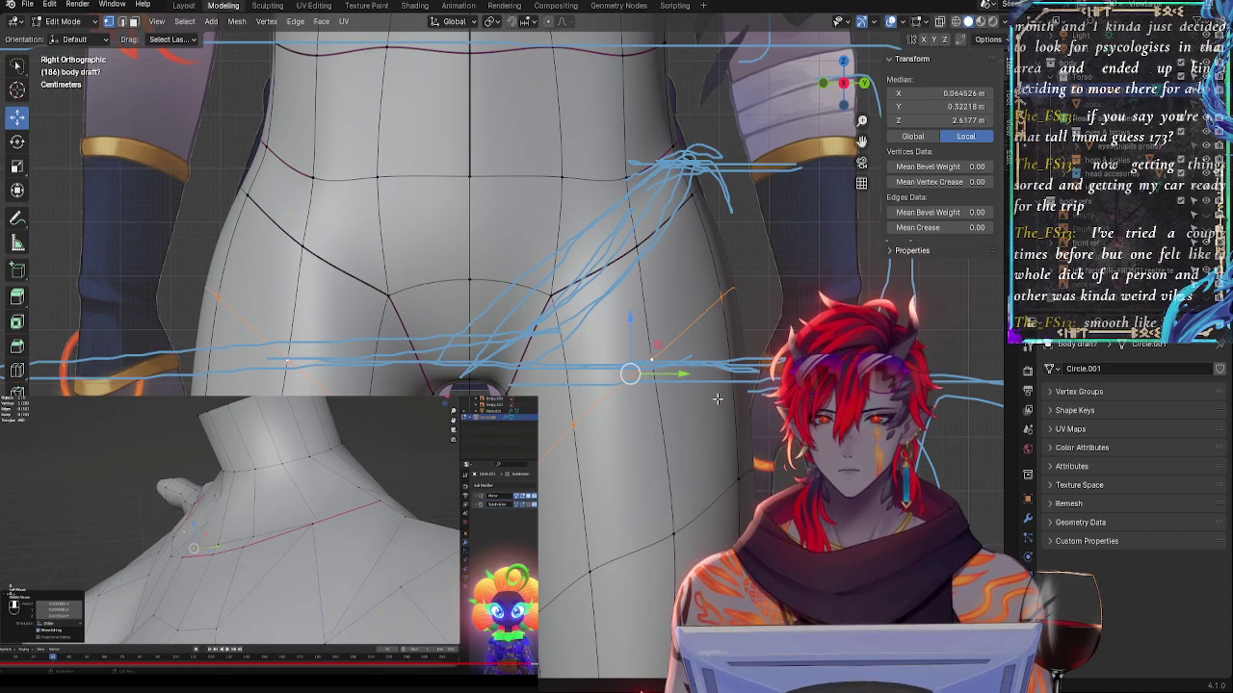
{"action": "key", "text": "alt+z"}
{"action": "key", "text": "alt+z"}
{"action": "key", "text": "alt+z"}
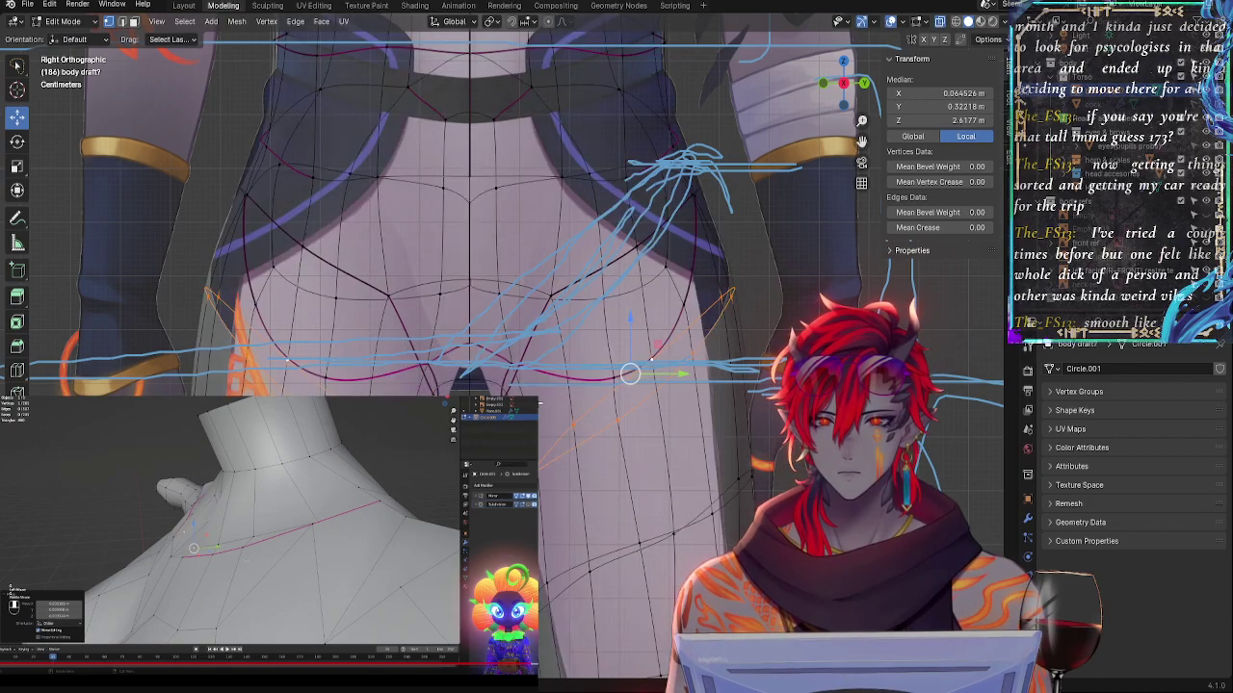
{"action": "key", "text": "alt+z"}
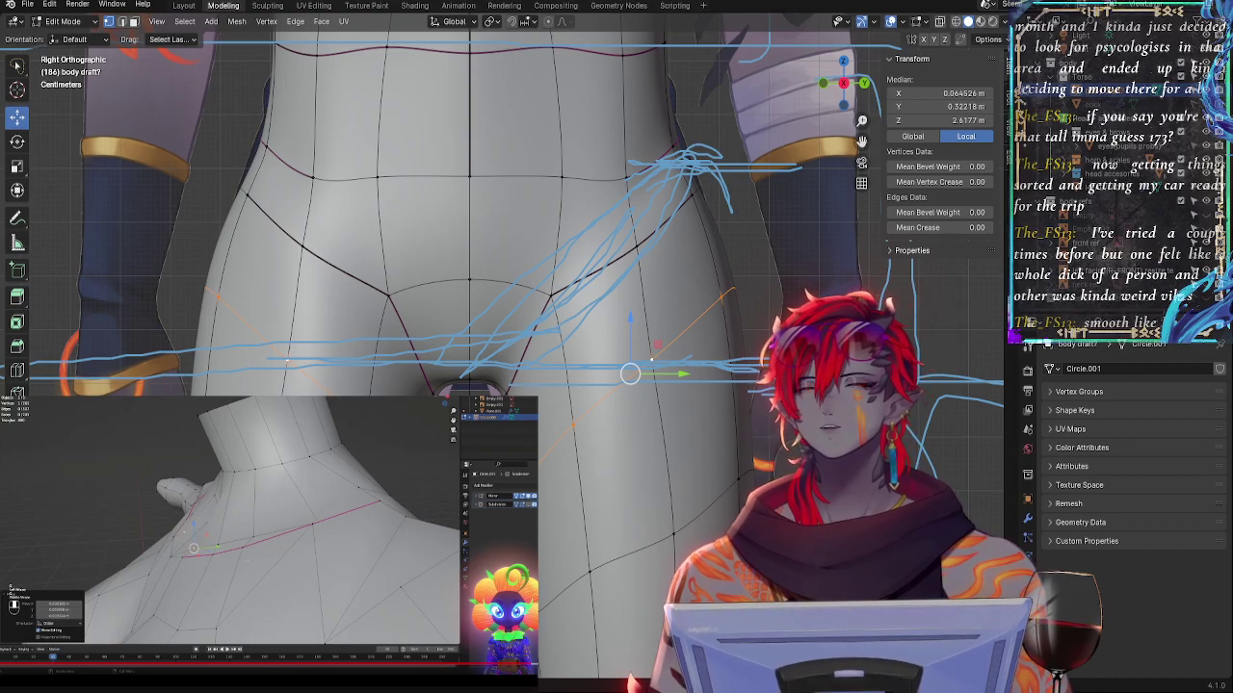
{"action": "middle_click_drag", "start_coordinate": [472, 338], "coordinate": [481, 472], "text": "ctrl"}
{"action": "middle_click_drag", "start_coordinate": [542, 58], "coordinate": [544, 408], "text": "shift"}
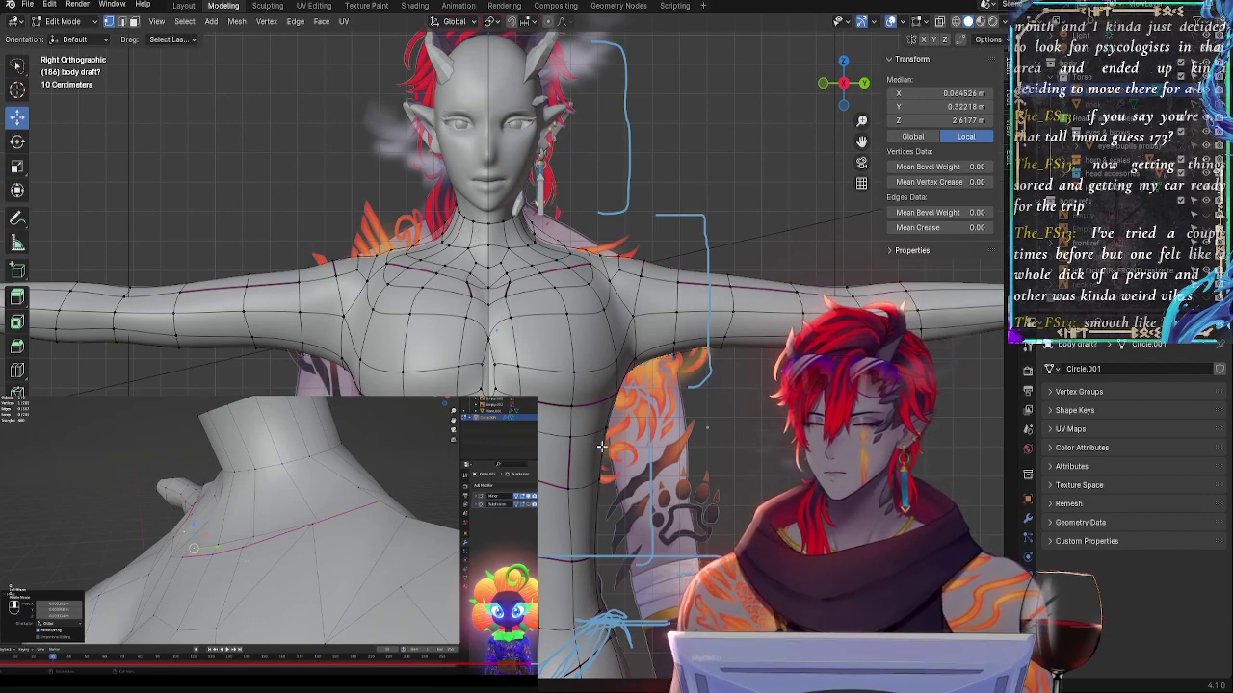
{"action": "middle_click_drag", "start_coordinate": [617, 458], "coordinate": [663, 311], "text": "shift"}
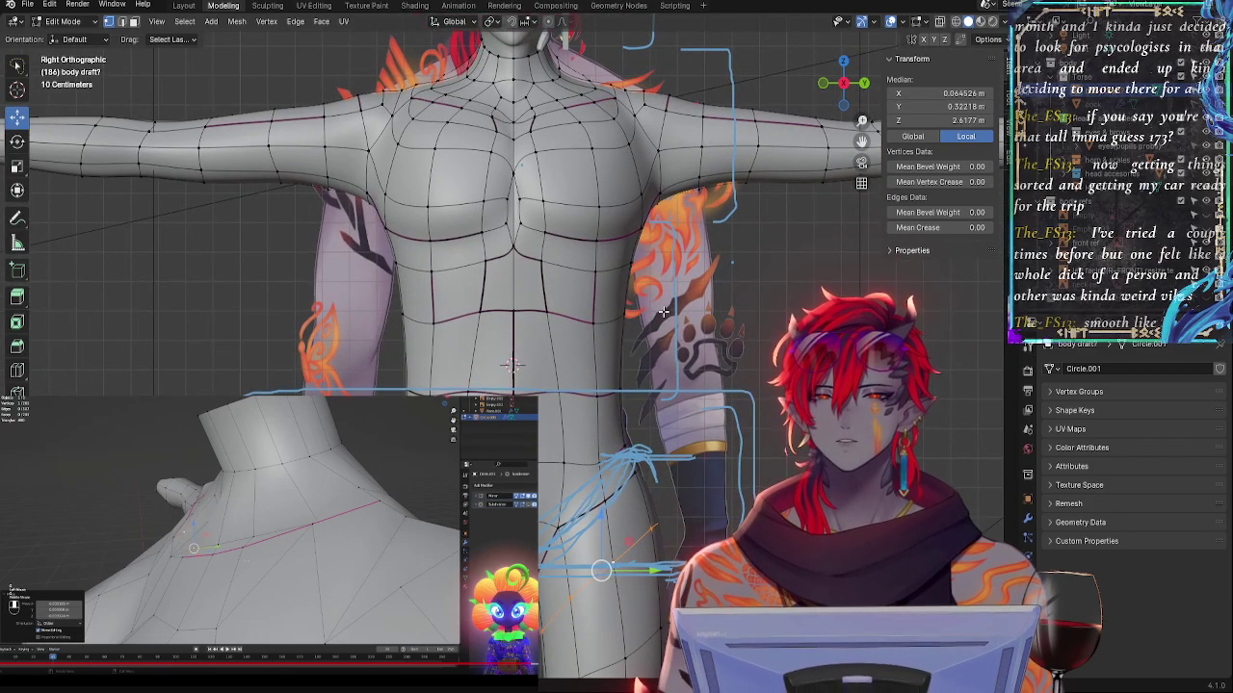
{"action": "middle_click_drag", "start_coordinate": [636, 243], "coordinate": [609, 260], "text": "shift"}
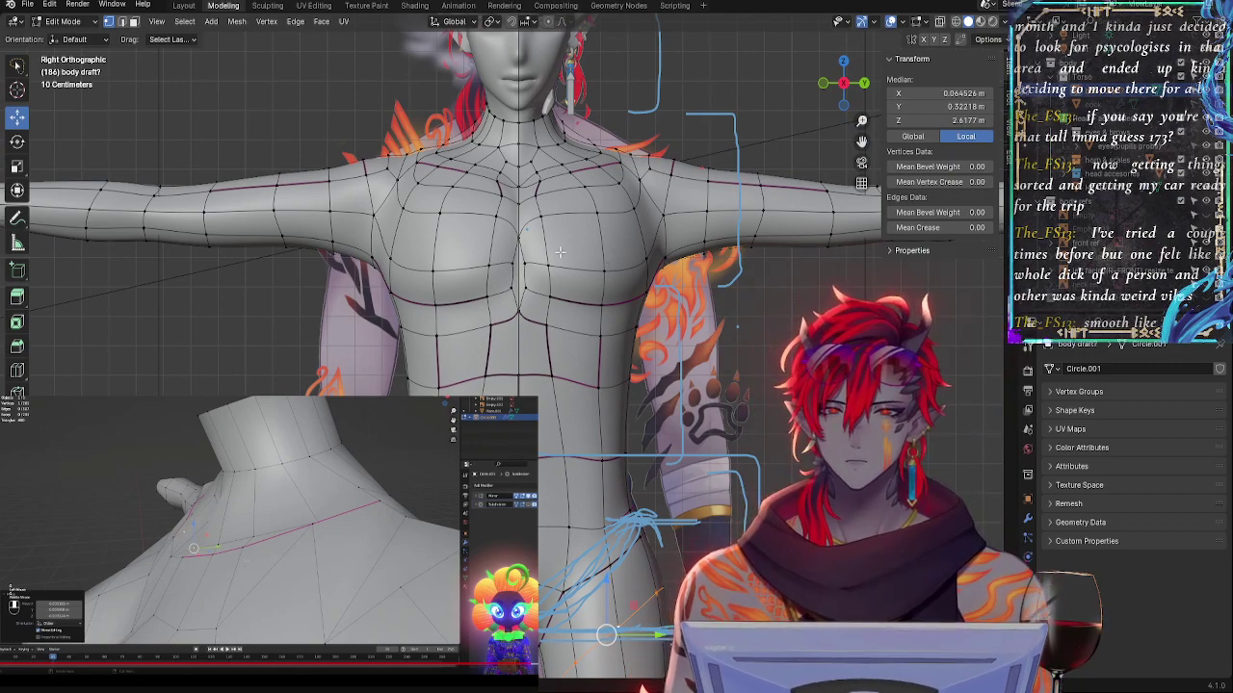
{"action": "middle_click_drag", "start_coordinate": [744, 525], "coordinate": [704, 297], "text": "shift"}
{"action": "middle_click_drag", "start_coordinate": [664, 472], "coordinate": [659, 374], "text": "ctrl"}
{"action": "middle_click_drag", "start_coordinate": [606, 497], "coordinate": [709, 379], "text": "shift"}
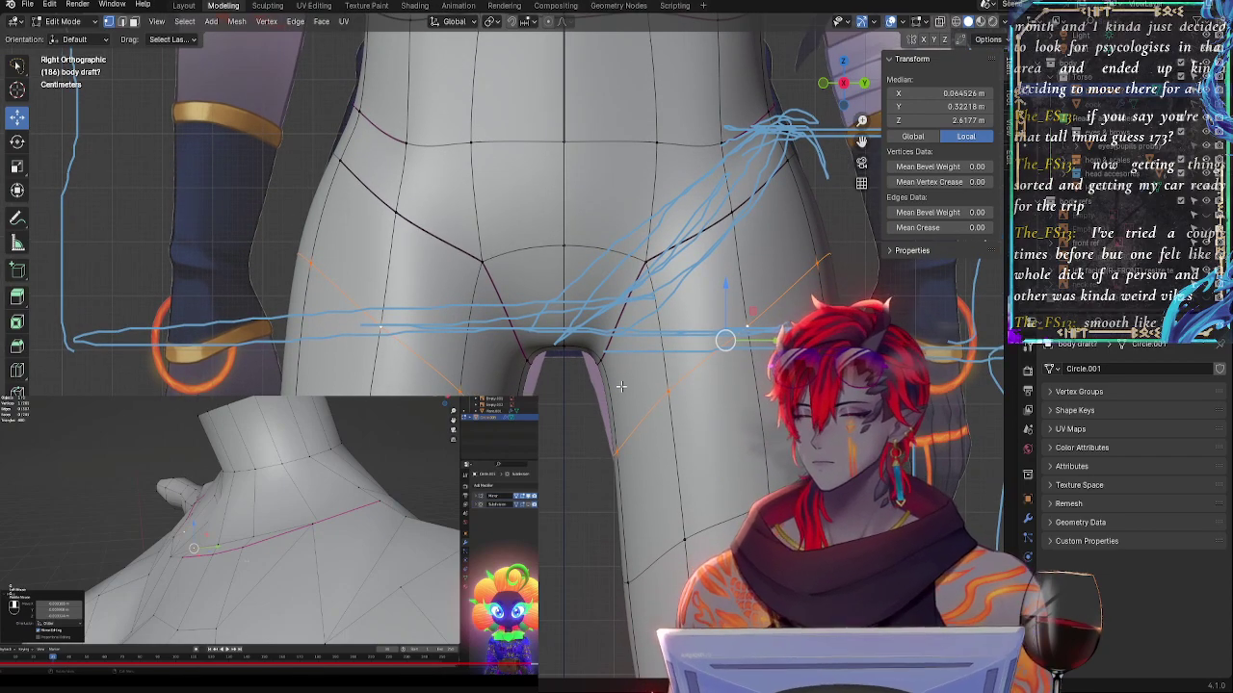
- Select the groin edge path running around the hips from front to back
{"action": "middle_click_drag", "start_coordinate": [579, 414], "coordinate": [588, 409], "text": "shift"}
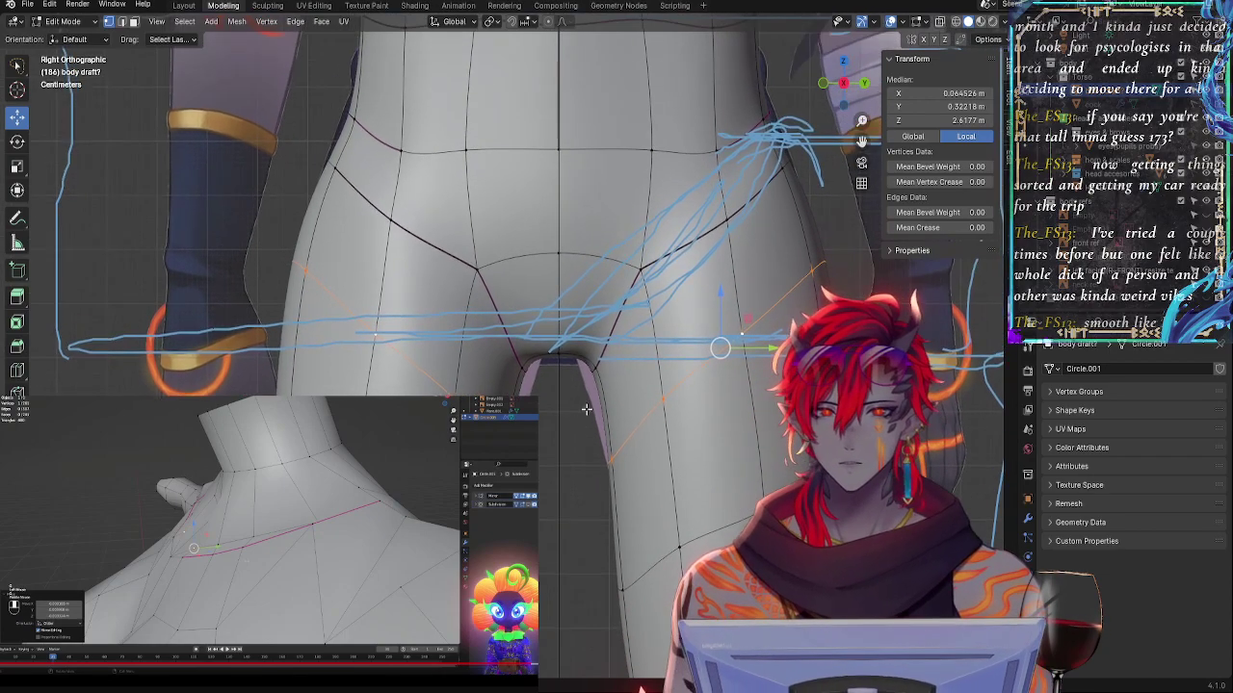
{"action": "left_click", "coordinate": [599, 372]}
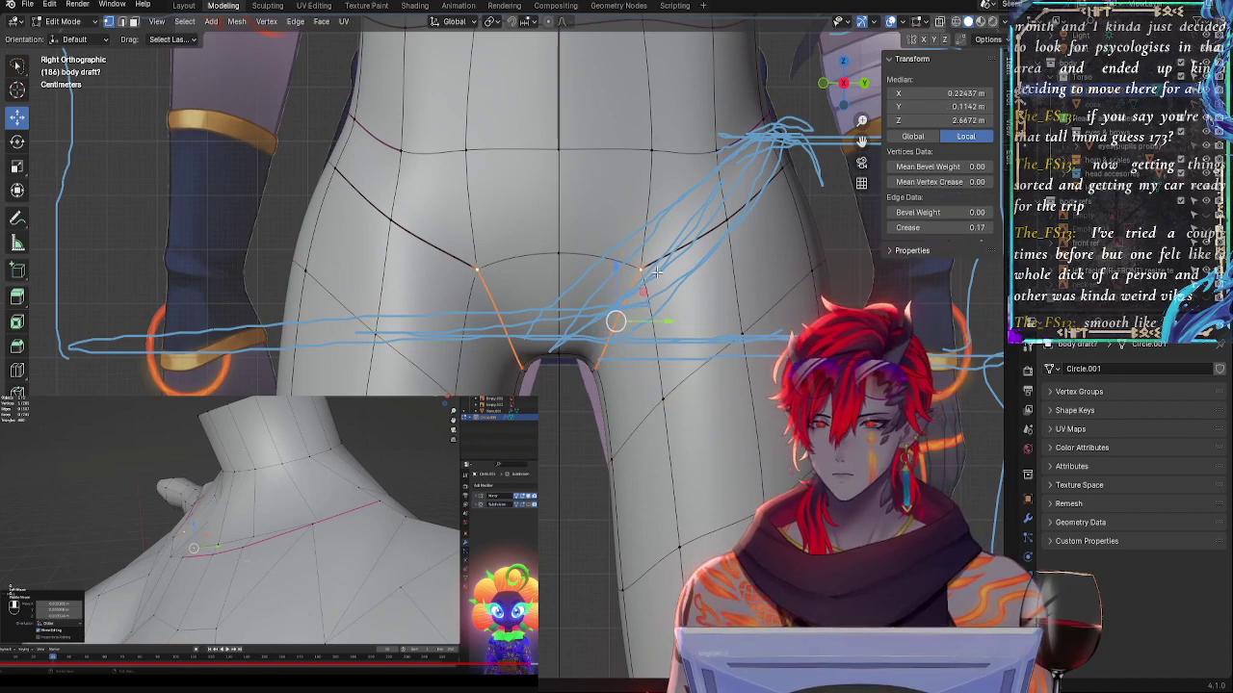
{"action": "left_click", "coordinate": [622, 310]}
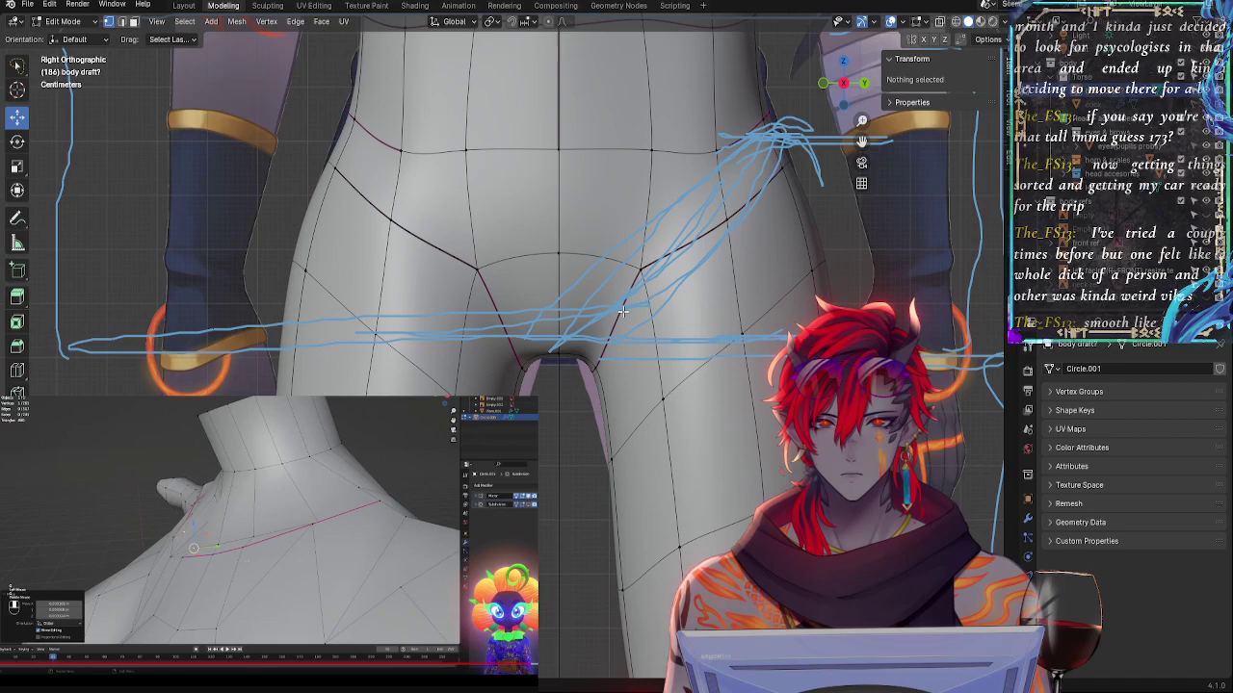
{"action": "left_click", "coordinate": [591, 371]}
{"action": "key", "text": "alt+z"}
{"action": "middle_click_drag", "start_coordinate": [606, 400], "coordinate": [456, 378]}
{"action": "left_click", "coordinate": [460, 305], "text": "shift"}
{"action": "left_click", "coordinate": [585, 344], "text": "shift"}
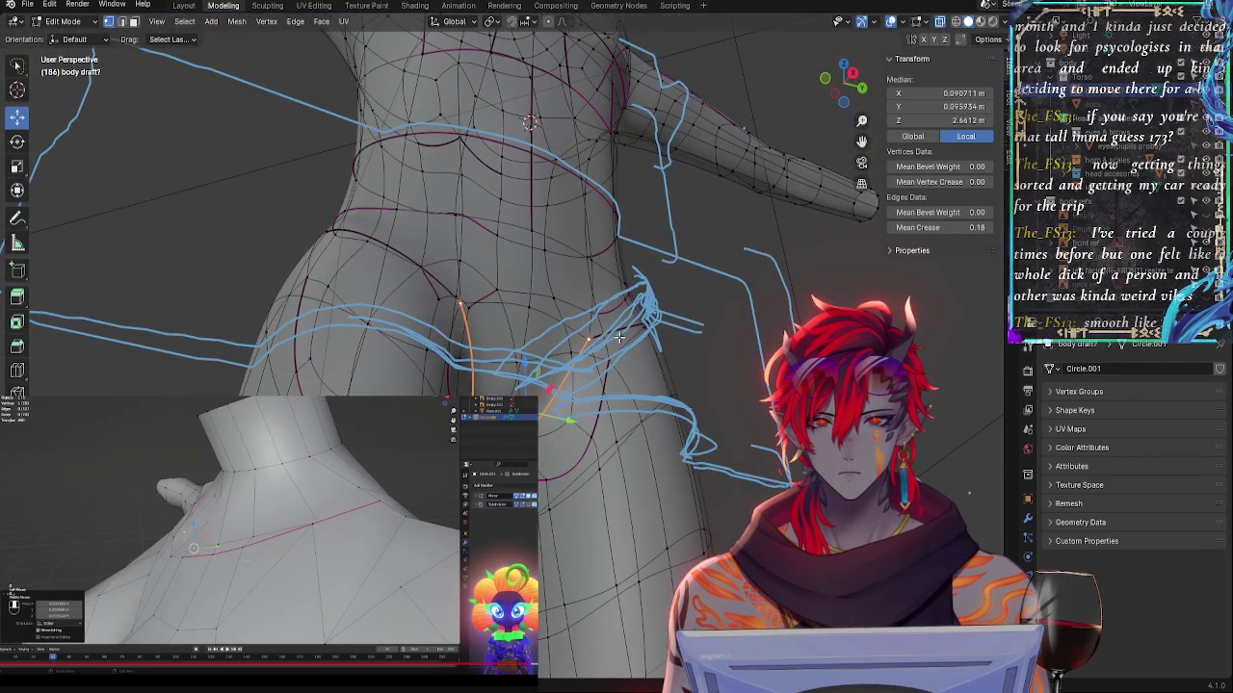
{"action": "left_click", "coordinate": [631, 331], "text": "alt+shift"}
{"action": "middle_click_drag", "start_coordinate": [595, 392], "coordinate": [772, 350]}
{"action": "left_click", "coordinate": [729, 224], "text": "alt+shift"}
{"action": "left_click", "coordinate": [752, 392], "text": "alt+shift"}
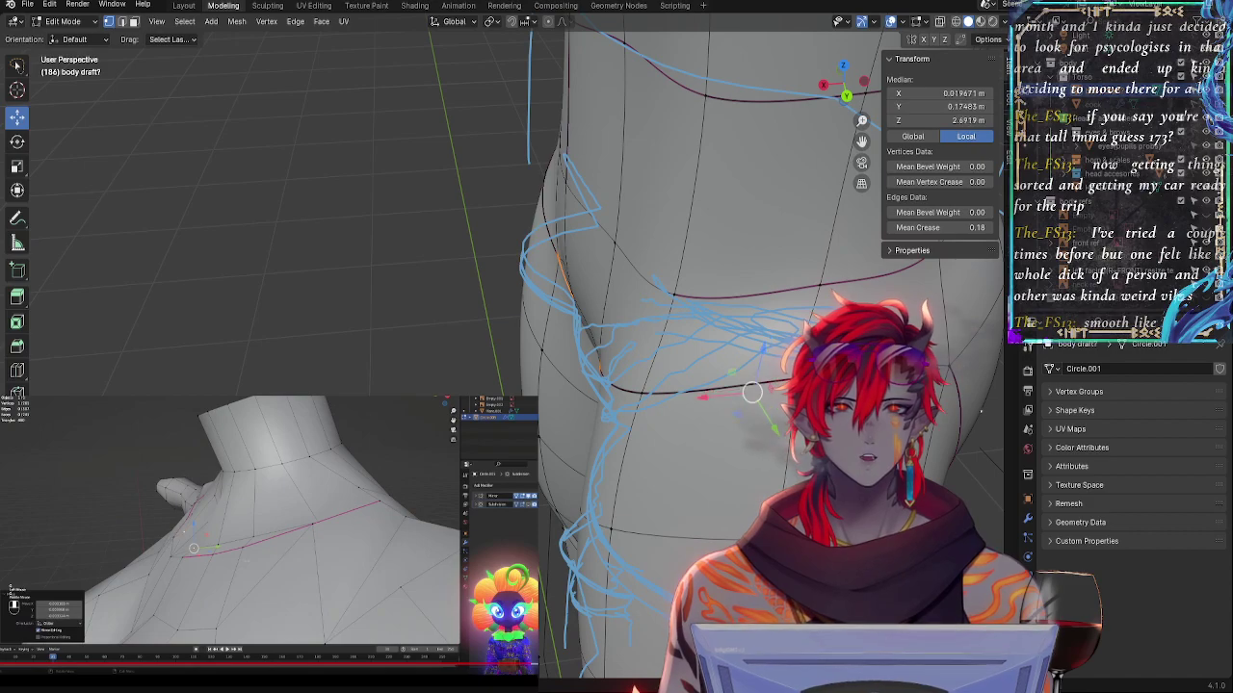
{"action": "left_click", "coordinate": [980, 405], "text": "alt+shift"}
{"action": "left_click", "coordinate": [662, 393], "text": "shift"}
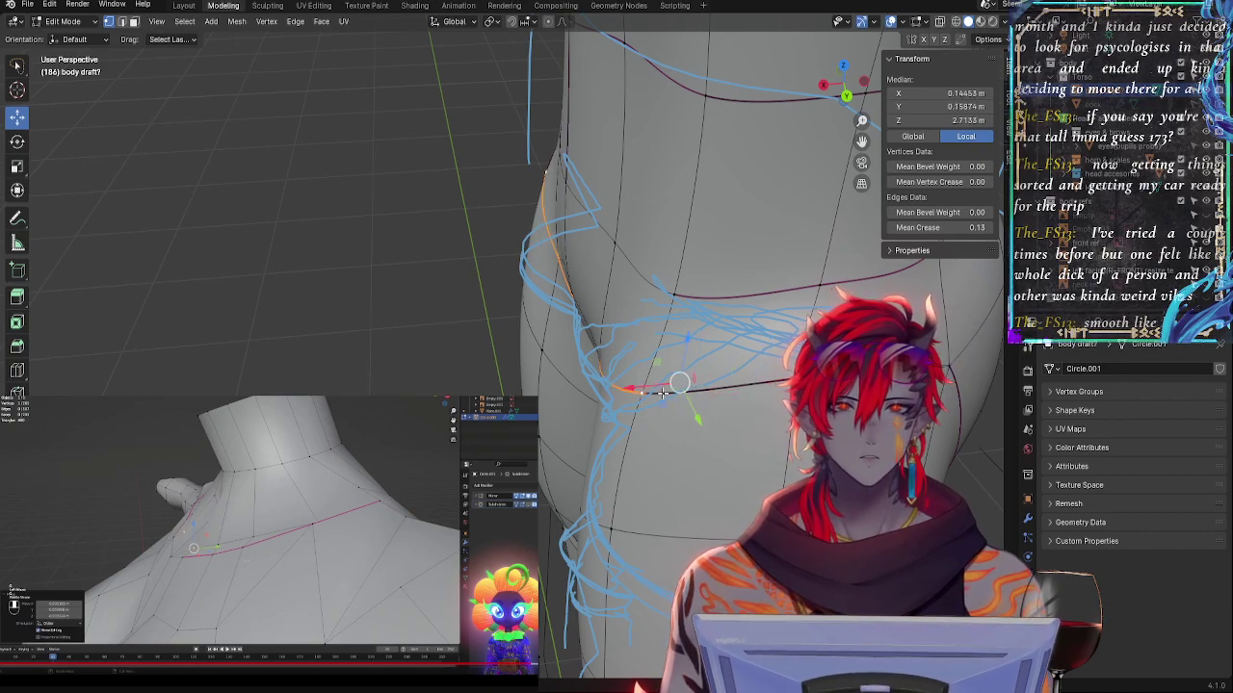
{"action": "middle_click_drag", "start_coordinate": [576, 422], "coordinate": [692, 379]}
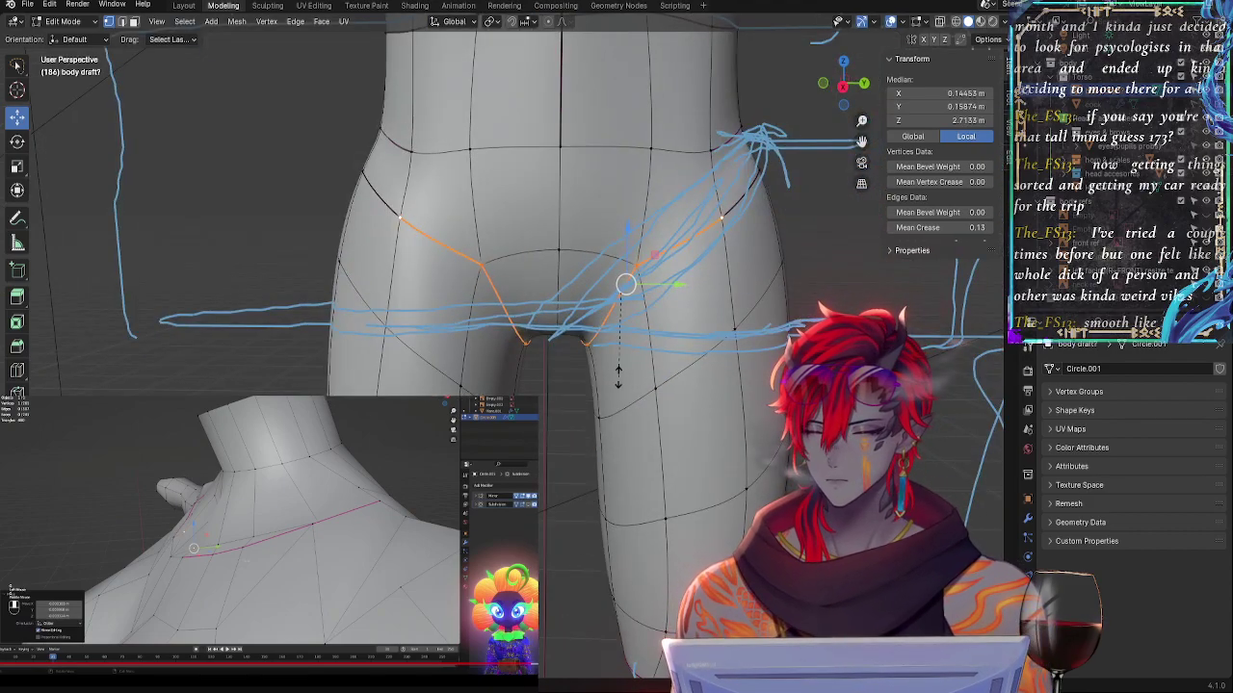
- Give the selected groin edges a full crease of 1.0
{"action": "key", "text": "shift+e"}
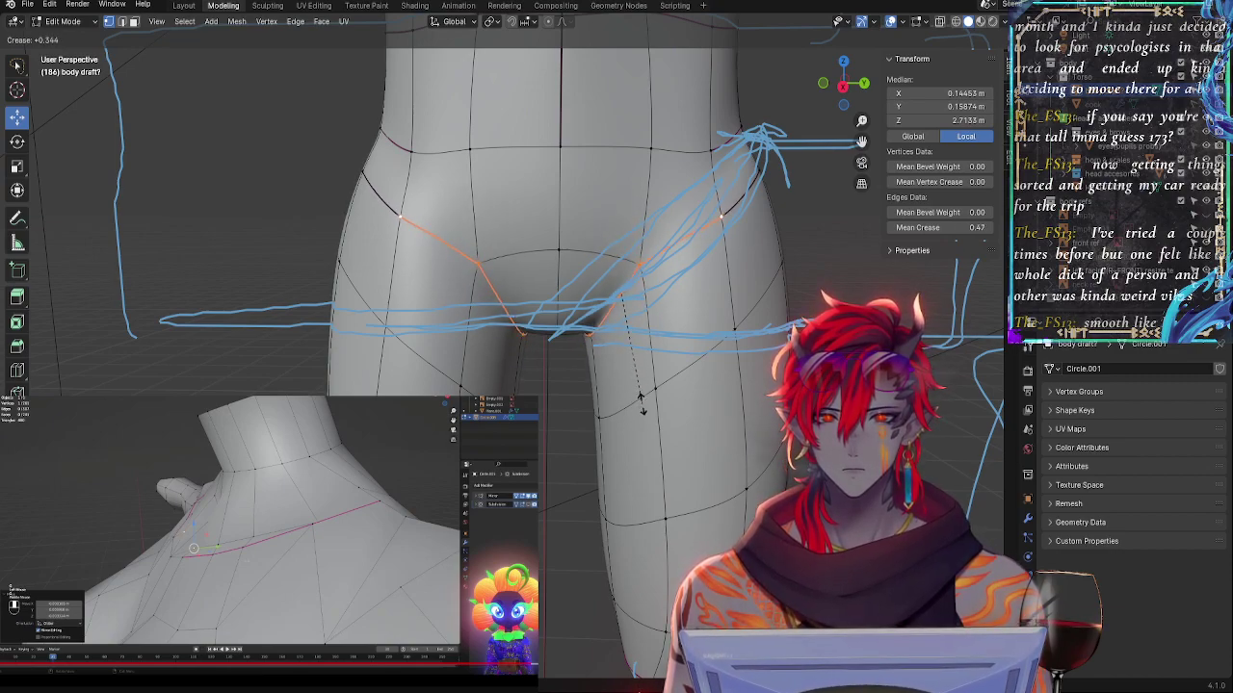
{"action": "left_click", "coordinate": [652, 471]}
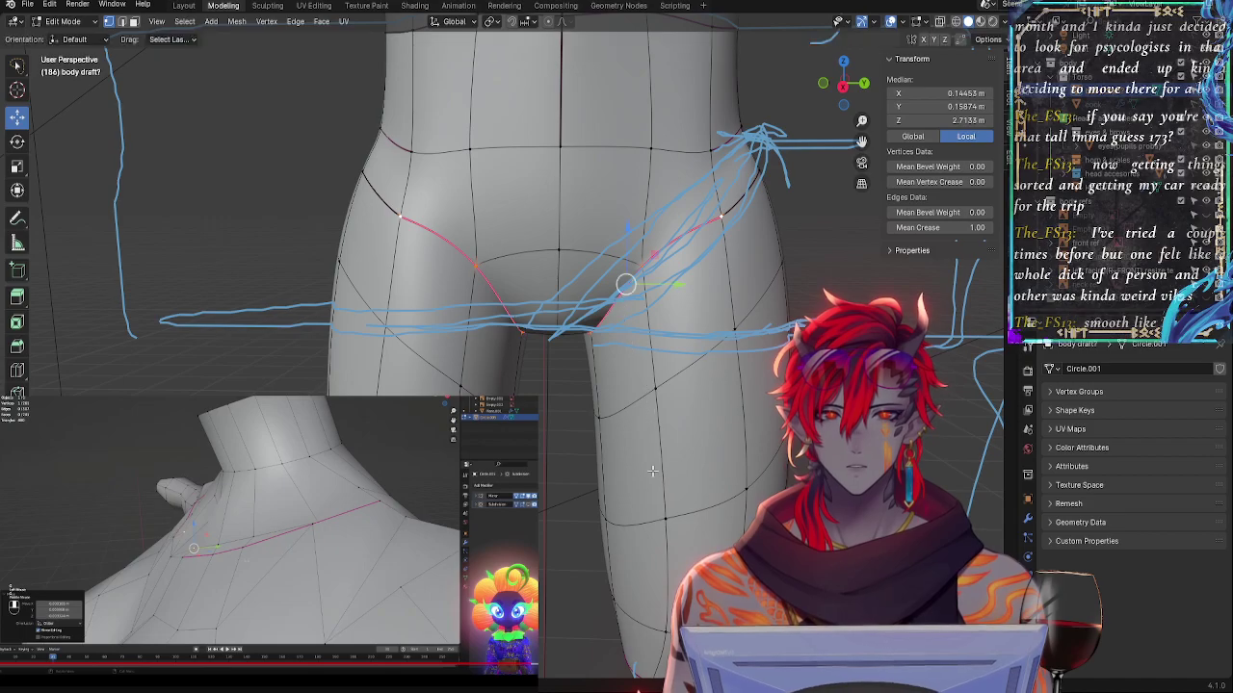
{"action": "left_click", "coordinate": [571, 446]}
- Nudge an inner groin vertex and a hip-line vertex to fit the concept lines
{"action": "mouse_move", "coordinate": [570, 434]}
{"action": "middle_mouse_down"}
{"action": "mouse_move", "coordinate": [561, 403]}
{"action": "mouse_move", "coordinate": [539, 416]}
{"action": "mouse_move", "coordinate": [547, 446]}
{"action": "mouse_move", "coordinate": [574, 424]}
{"action": "middle_mouse_up"}
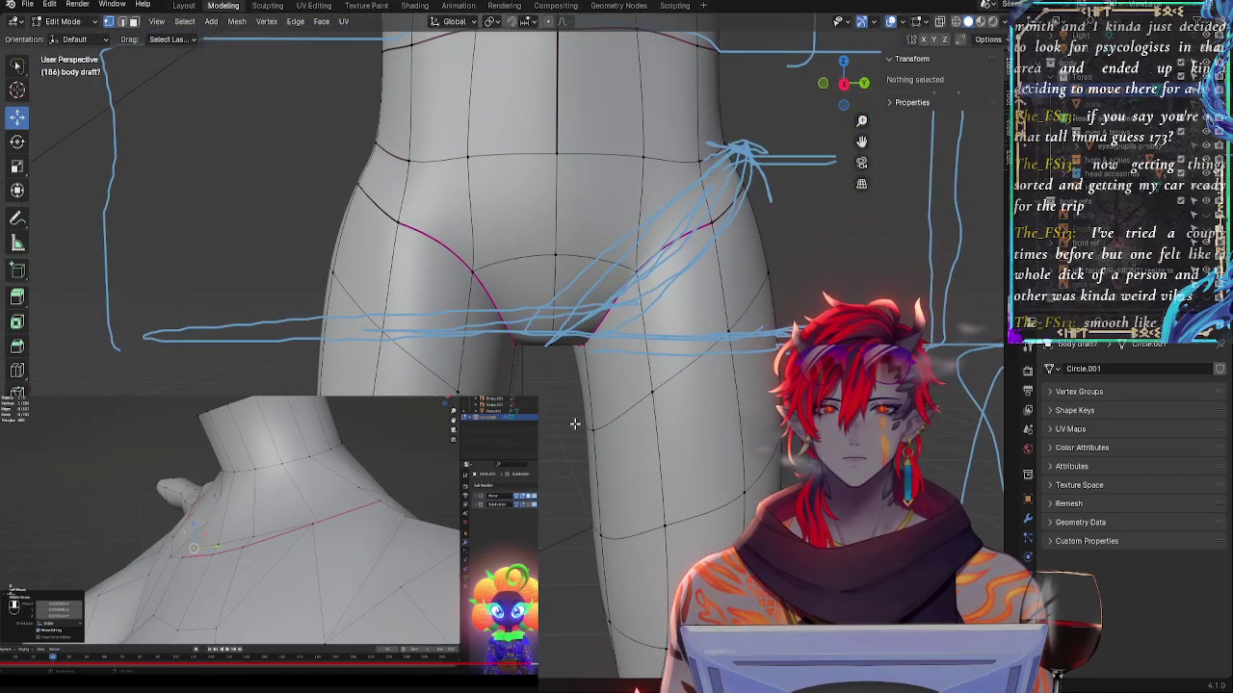
{"action": "left_click", "coordinate": [584, 337]}
{"action": "left_click_drag", "start_coordinate": [622, 368], "coordinate": [617, 370]}
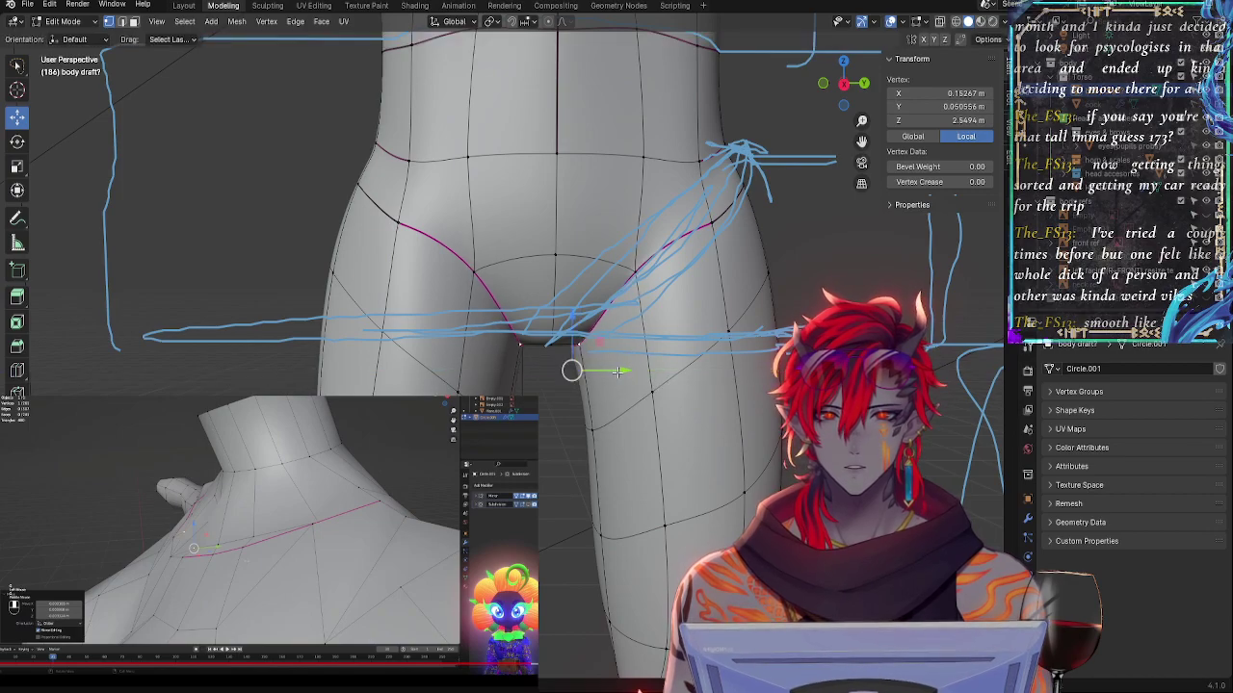
{"action": "left_click_drag", "start_coordinate": [571, 326], "coordinate": [574, 336]}
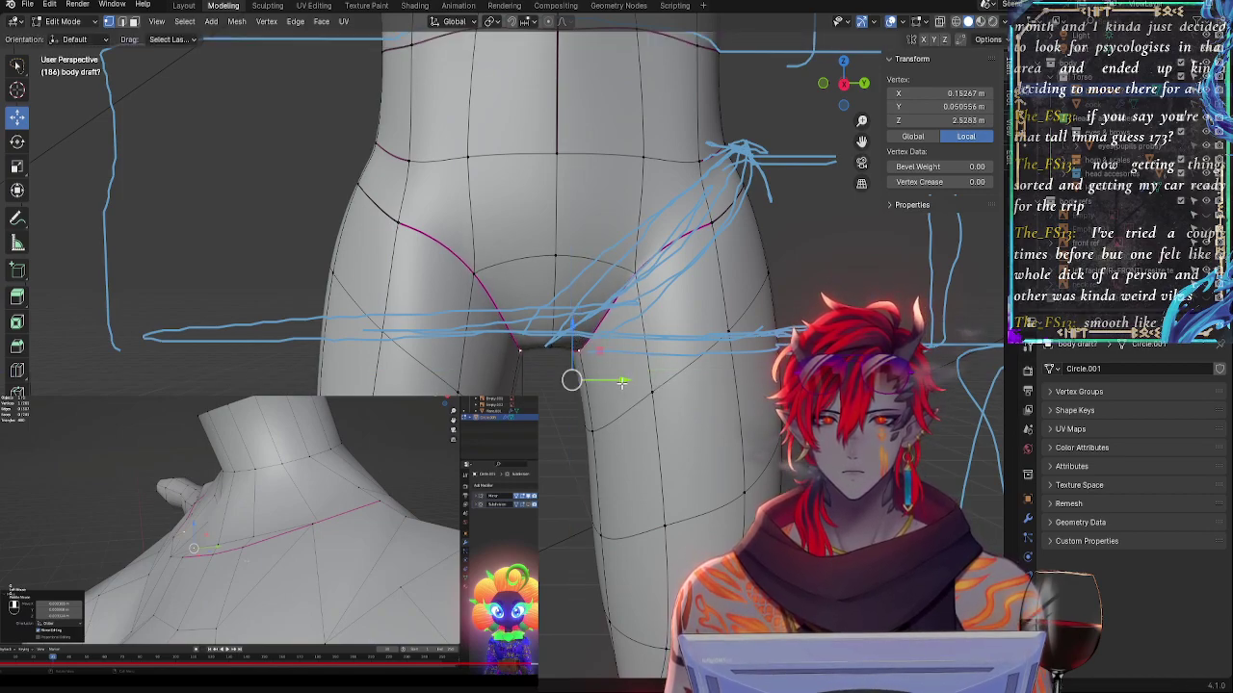
{"action": "left_click_drag", "start_coordinate": [622, 382], "coordinate": [676, 365]}
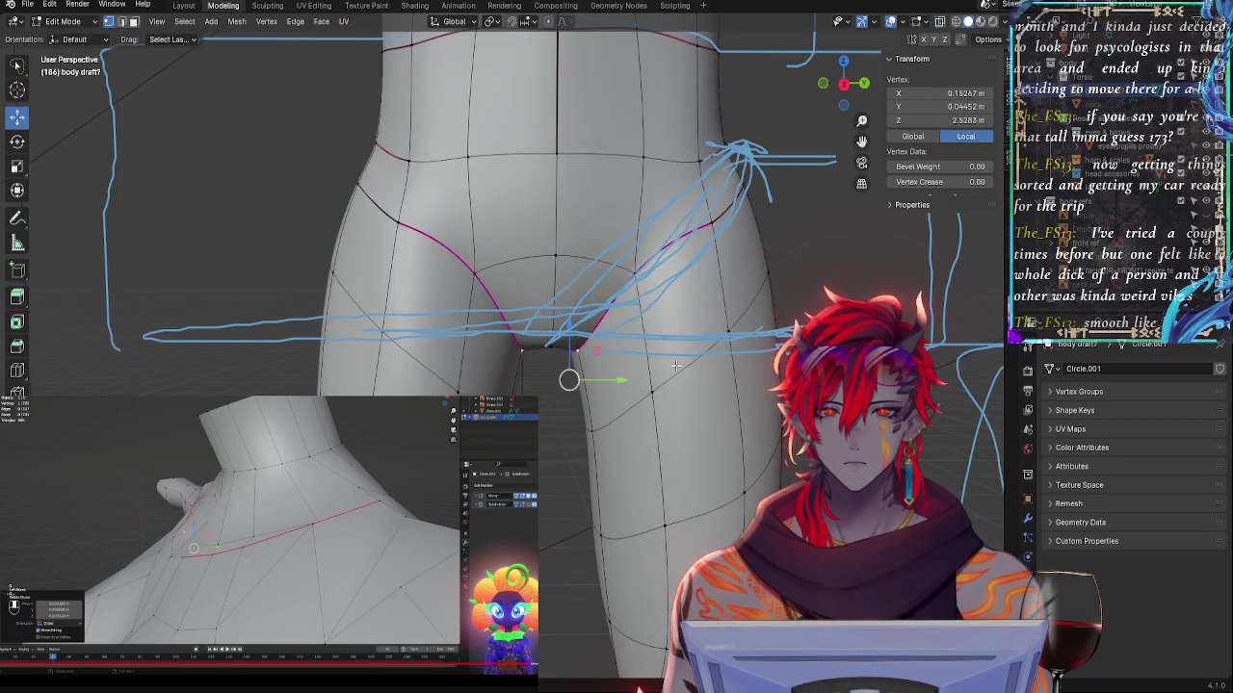
{"action": "left_click", "coordinate": [636, 279]}
{"action": "left_click_drag", "start_coordinate": [679, 256], "coordinate": [673, 254]}
- Select the upper thigh edge loop and view it from the side in X-ray
{"action": "middle_click_drag", "start_coordinate": [634, 296], "coordinate": [575, 349]}
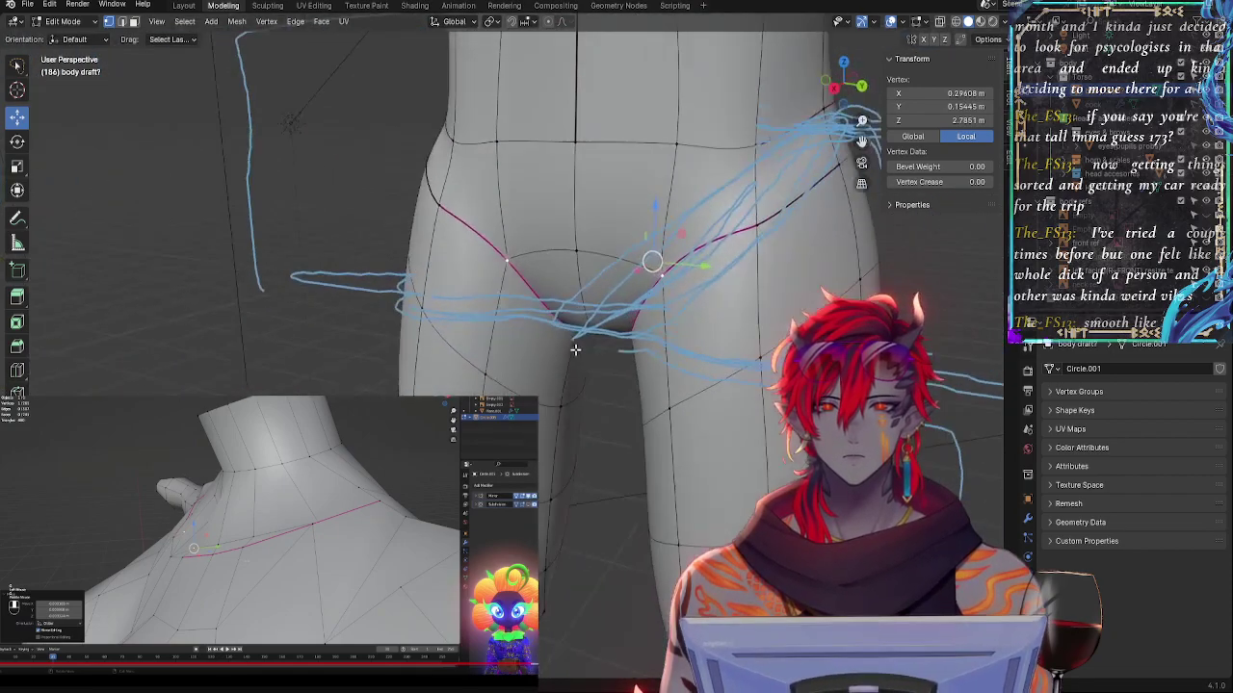
{"action": "left_click", "coordinate": [707, 388], "text": "alt"}
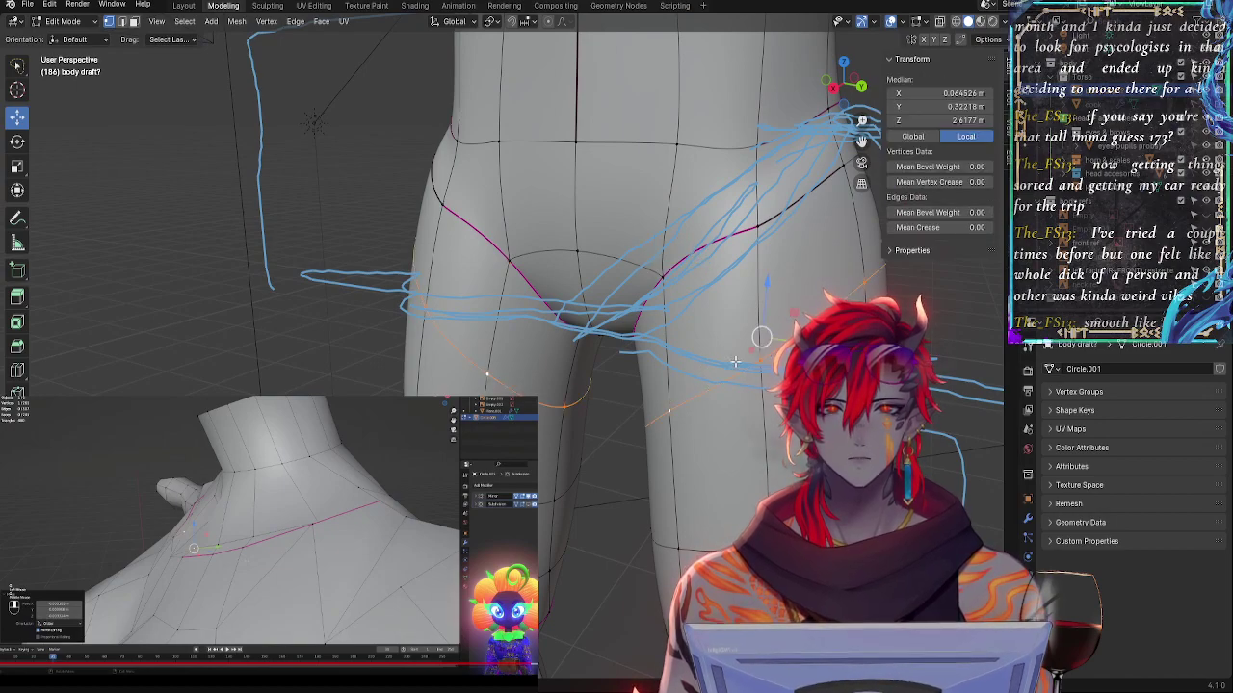
{"action": "key", "text": "alt+z"}
{"action": "left_click", "coordinate": [832, 89]}
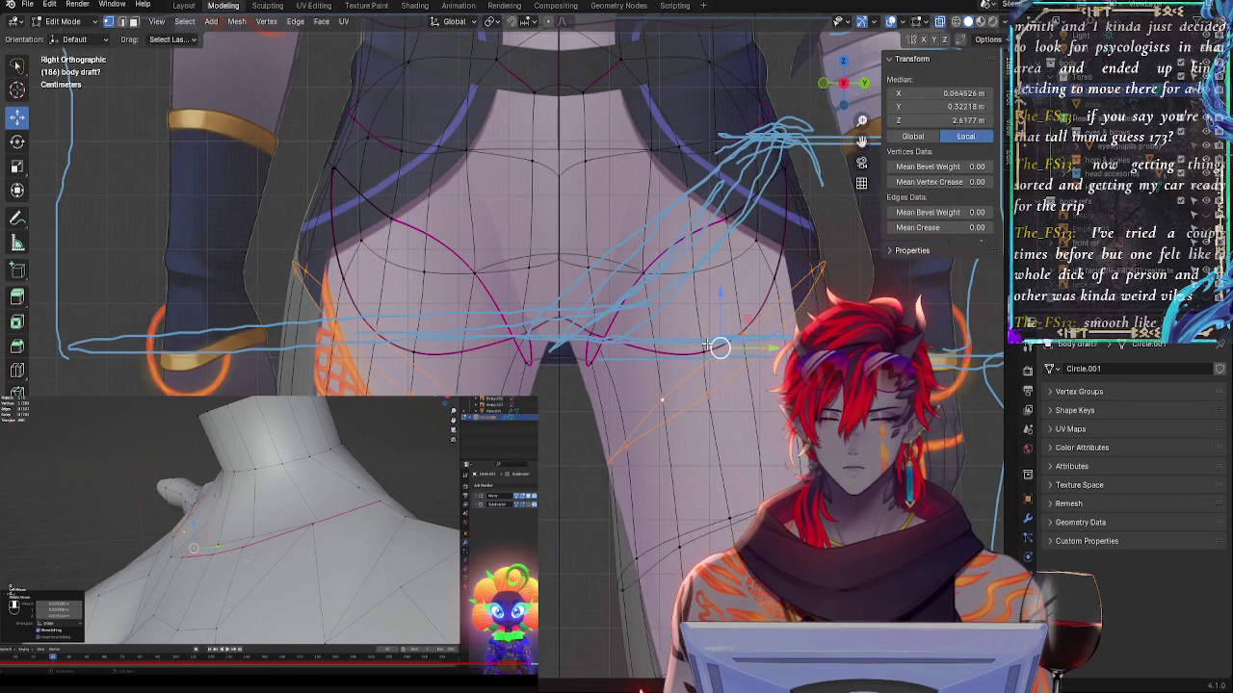
- Tilt the upper thigh loop with successive Z, Y and X-axis rotations
{"action": "key", "text": "r"}
{"action": "key", "text": "y"}
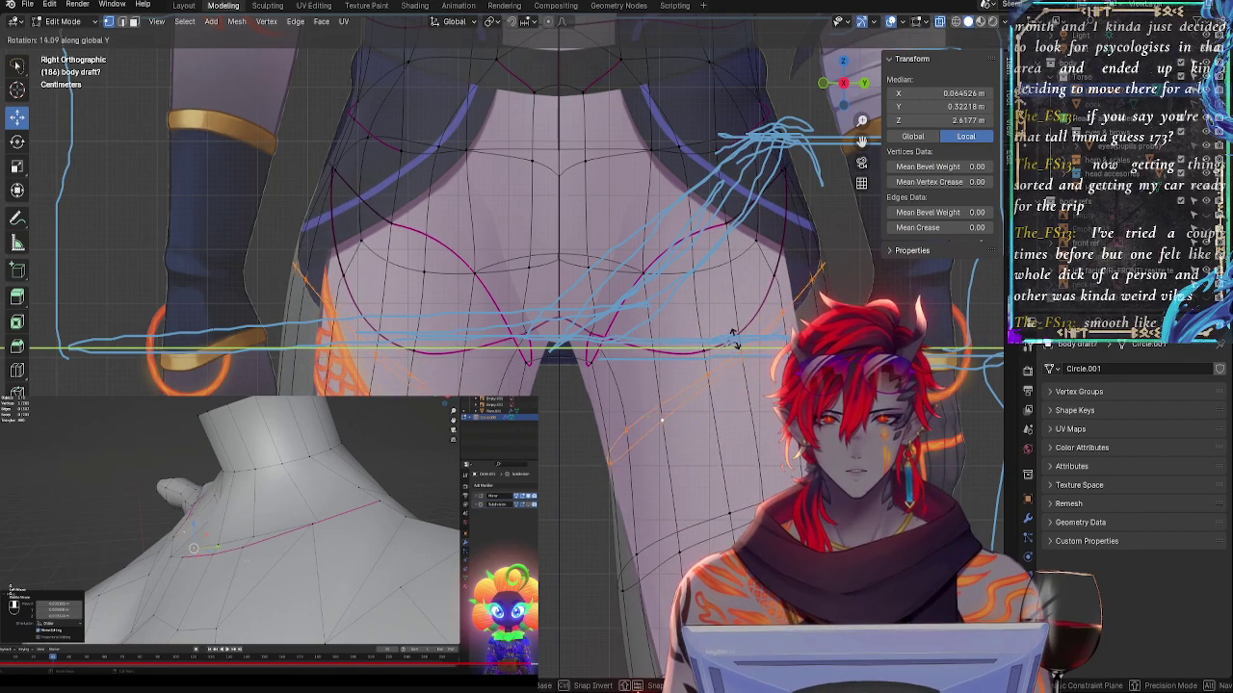
{"action": "key", "text": "z"}
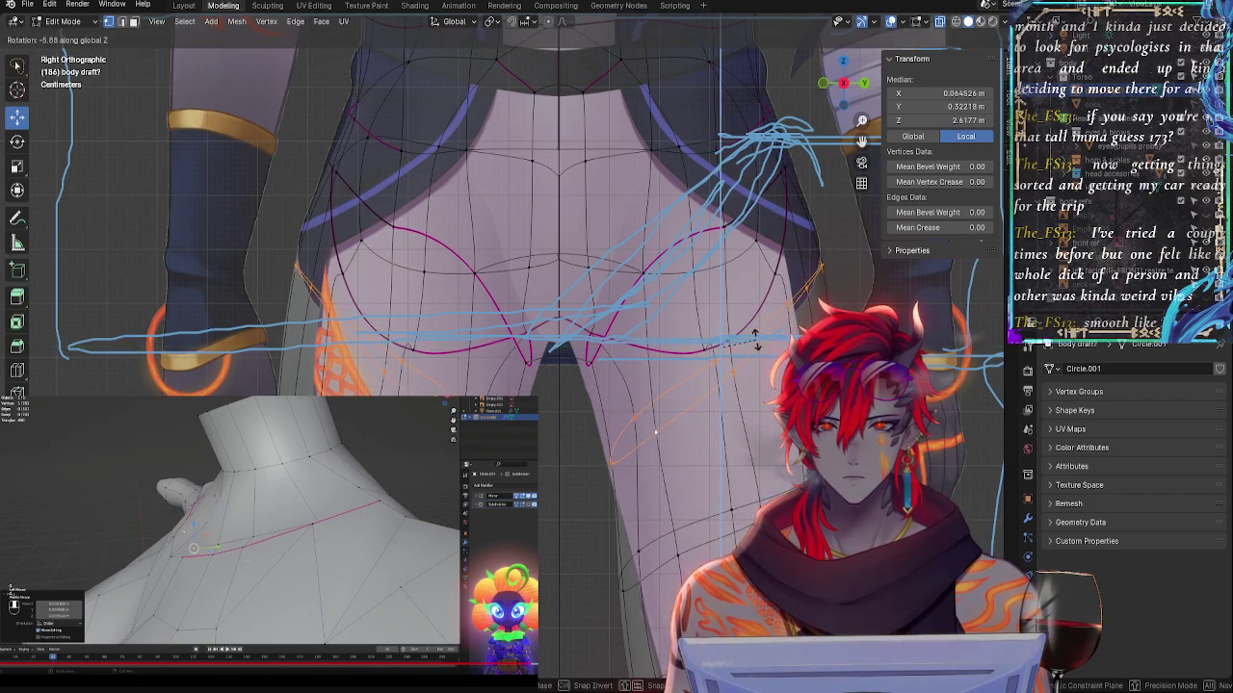
{"action": "left_click", "coordinate": [755, 339]}
{"action": "key", "text": "r"}
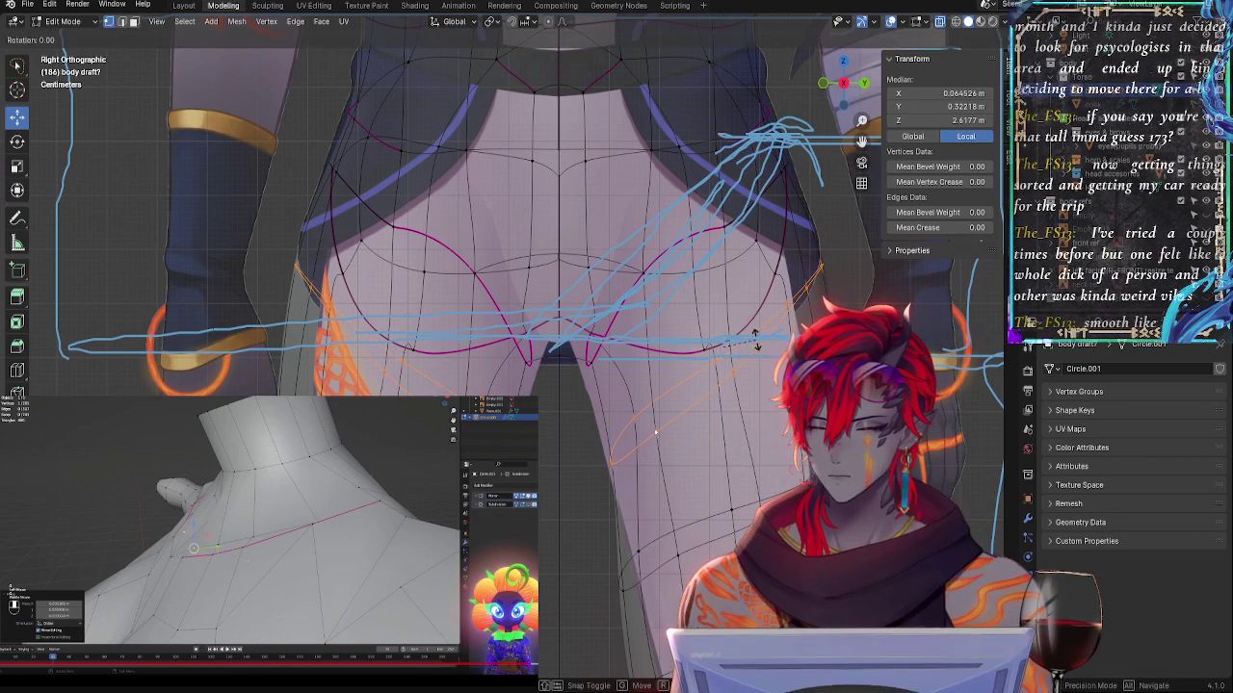
{"action": "key", "text": "y"}
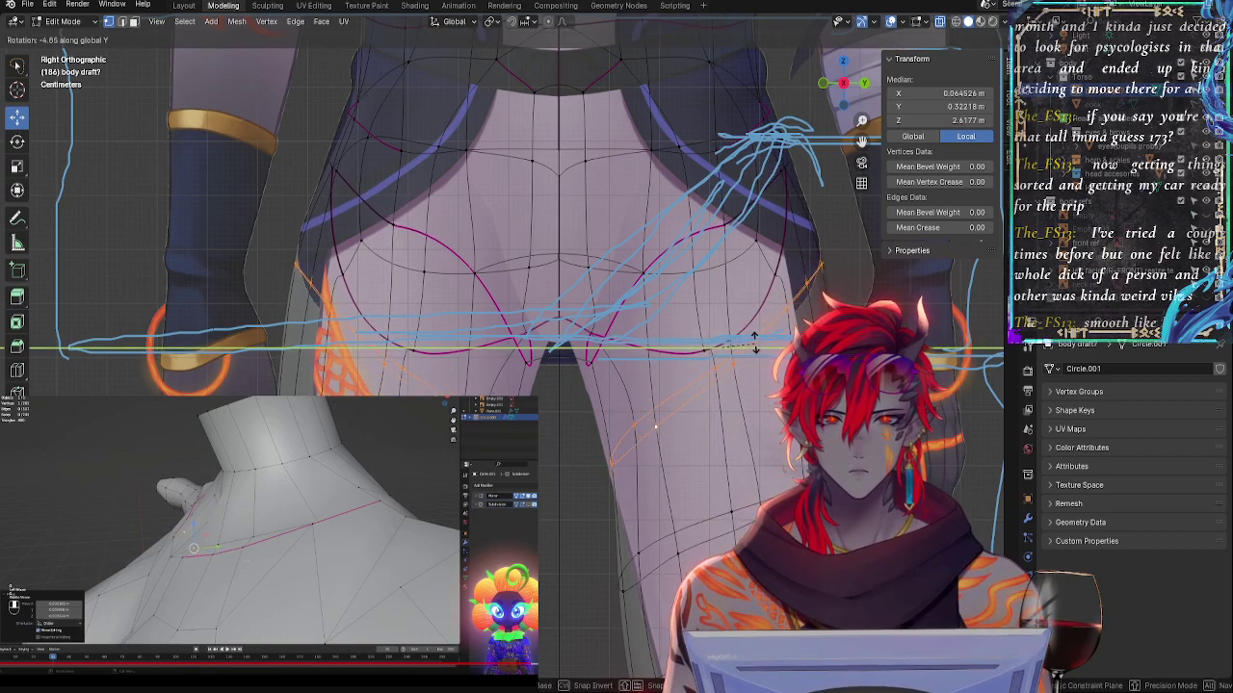
{"action": "left_click", "coordinate": [755, 339]}
{"action": "key", "text": "r"}
{"action": "key", "text": "x"}
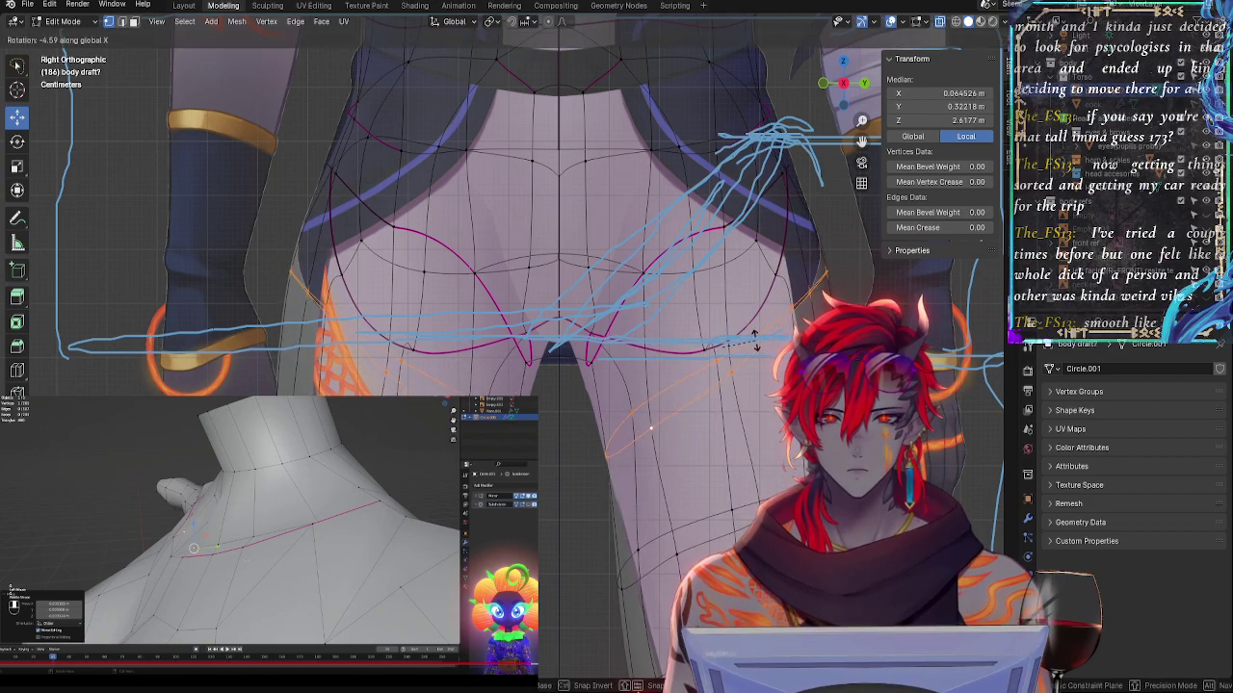
{"action": "left_click", "coordinate": [755, 342]}
- Raise the thigh loop about 2 cm and check it against the overlay in X-ray
{"action": "left_click_drag", "start_coordinate": [721, 347], "coordinate": [711, 349]}
{"action": "left_click_drag", "start_coordinate": [711, 302], "coordinate": [711, 283]}
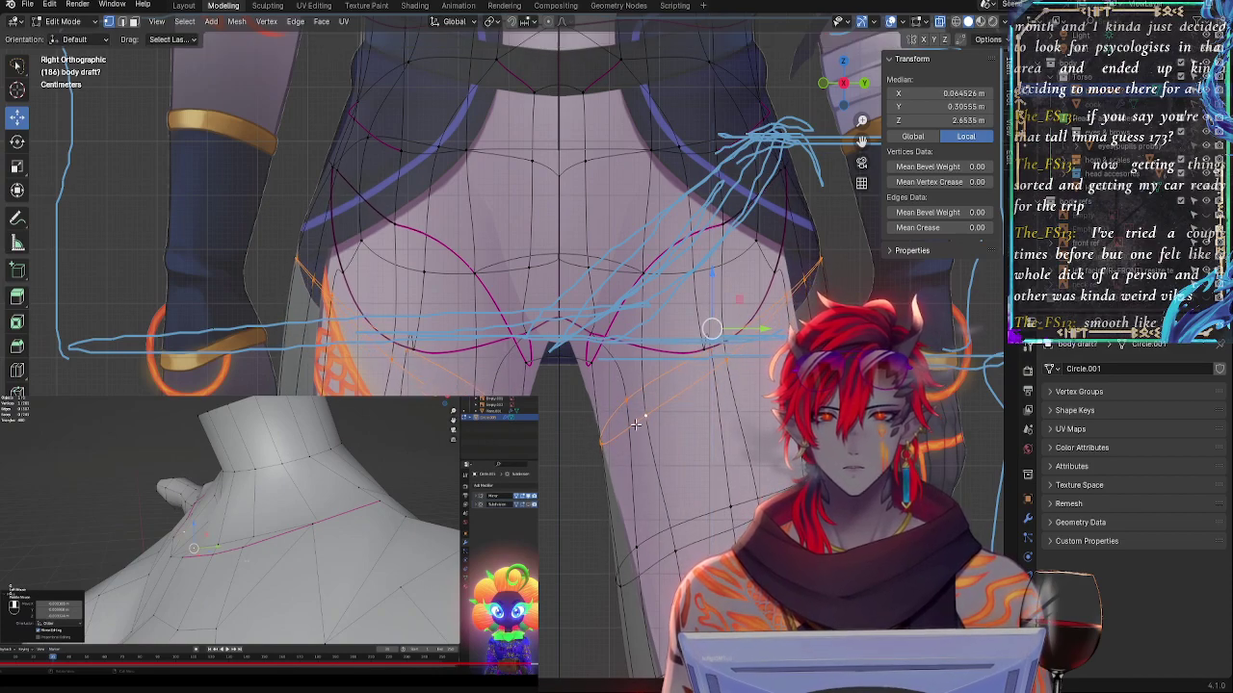
{"action": "key", "text": "alt+z"}
{"action": "middle_click_drag", "start_coordinate": [583, 429], "coordinate": [560, 438], "text": "ctrl"}
{"action": "key", "text": "alt+z"}
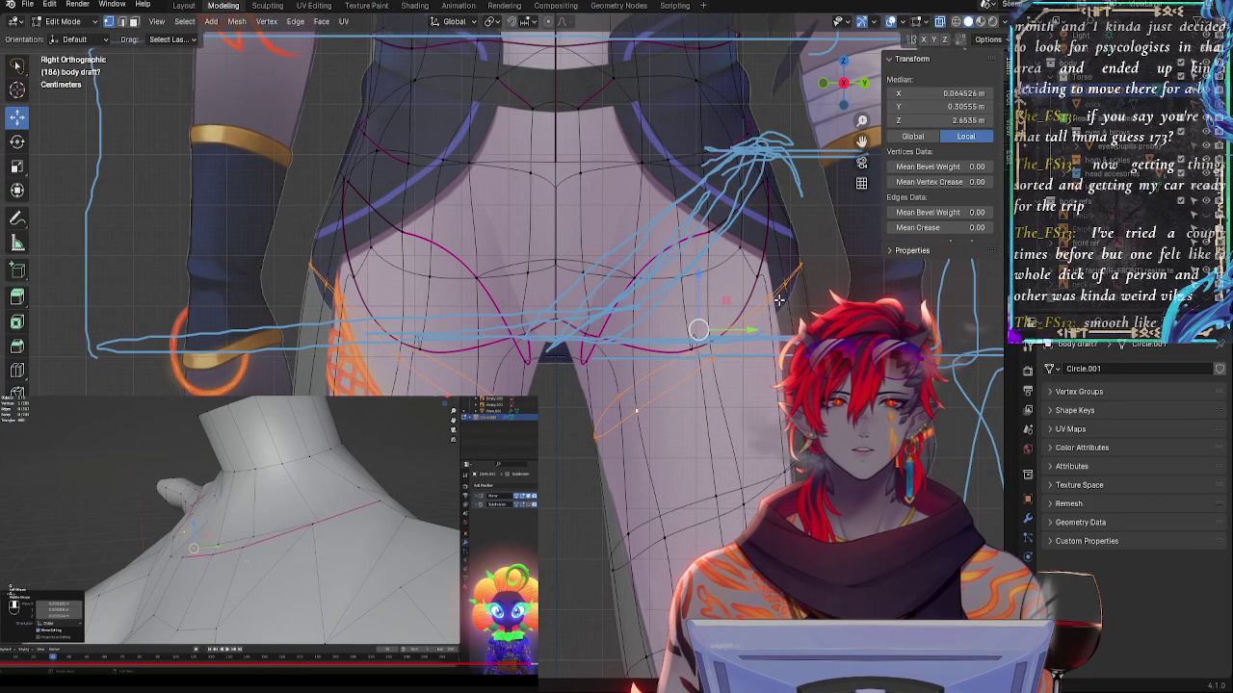
{"action": "key", "text": "alt+z"}
{"action": "scroll", "coordinate": [725, 251], "scroll_direction": "down", "scroll_amount": 2}
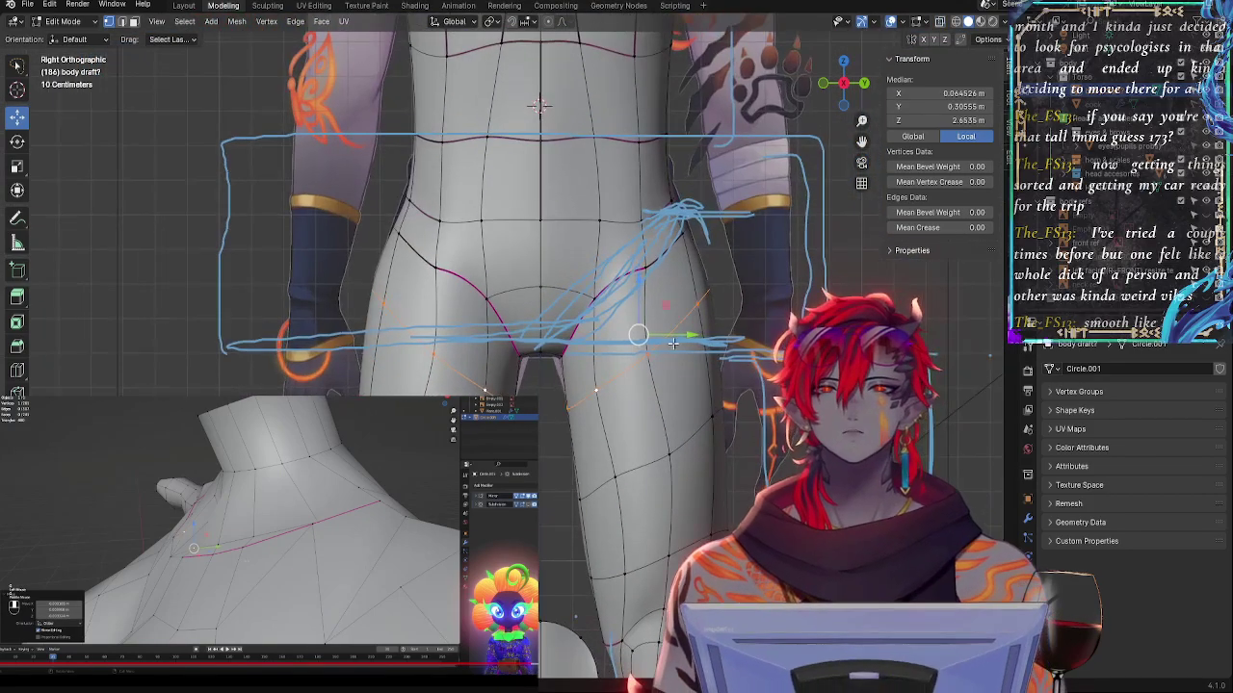
- Scale two lower thigh loops along the Y axis
{"action": "double_click", "coordinate": [678, 451], "text": "shift"}
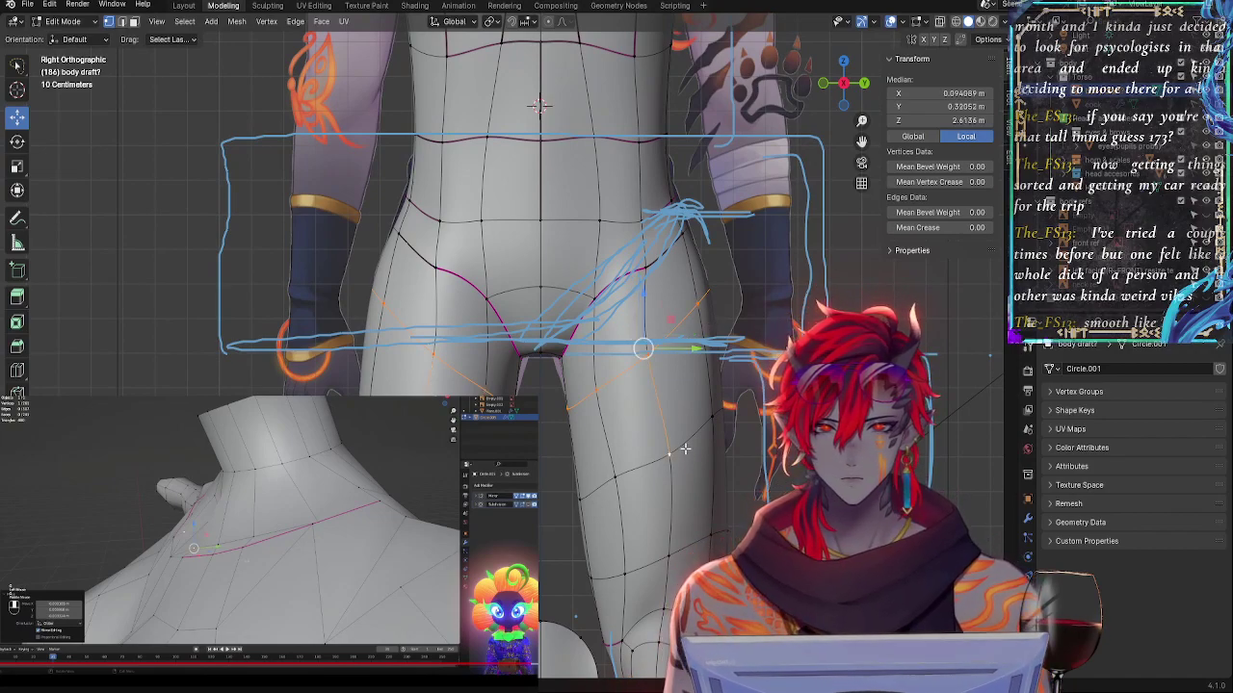
{"action": "double_click", "coordinate": [689, 532], "text": "shift"}
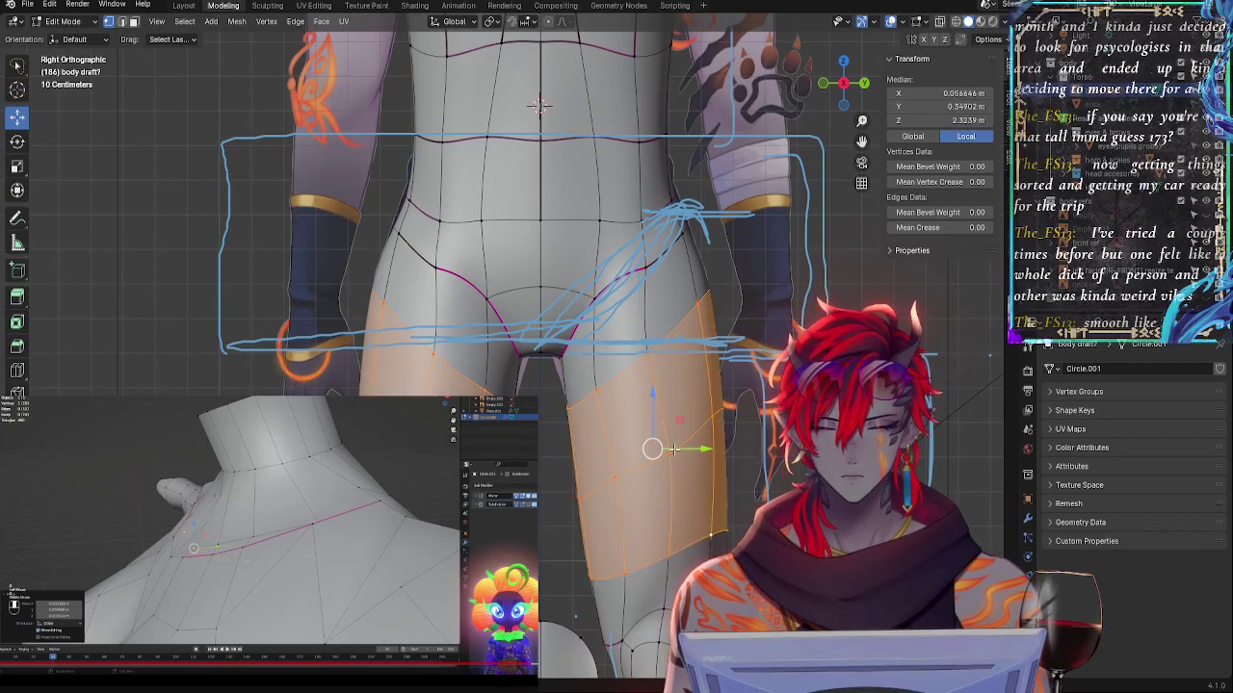
{"action": "key", "text": "s"}
{"action": "key", "text": "y"}
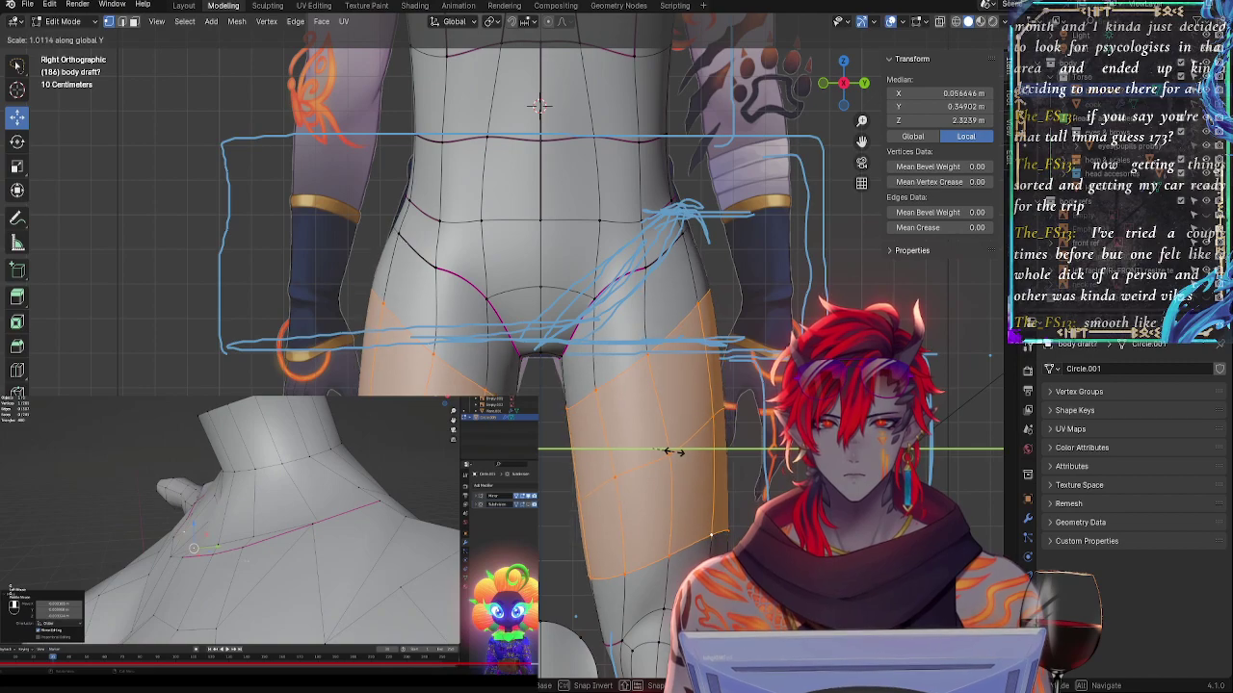
{"action": "left_click", "coordinate": [671, 451]}
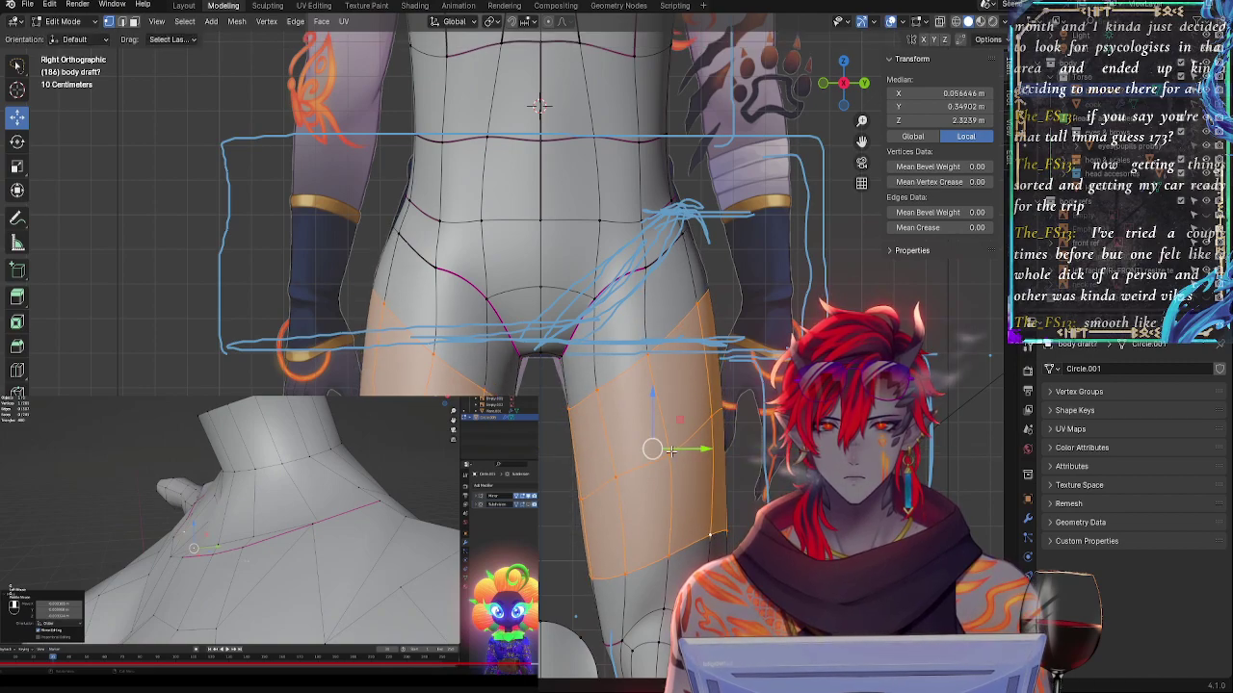
- Raise the diagonal groin loop along Z and view the body solid
{"action": "left_click", "coordinate": [598, 406], "text": "alt"}
{"action": "left_click", "coordinate": [622, 376]}
{"action": "left_click", "coordinate": [646, 371], "text": "shift"}
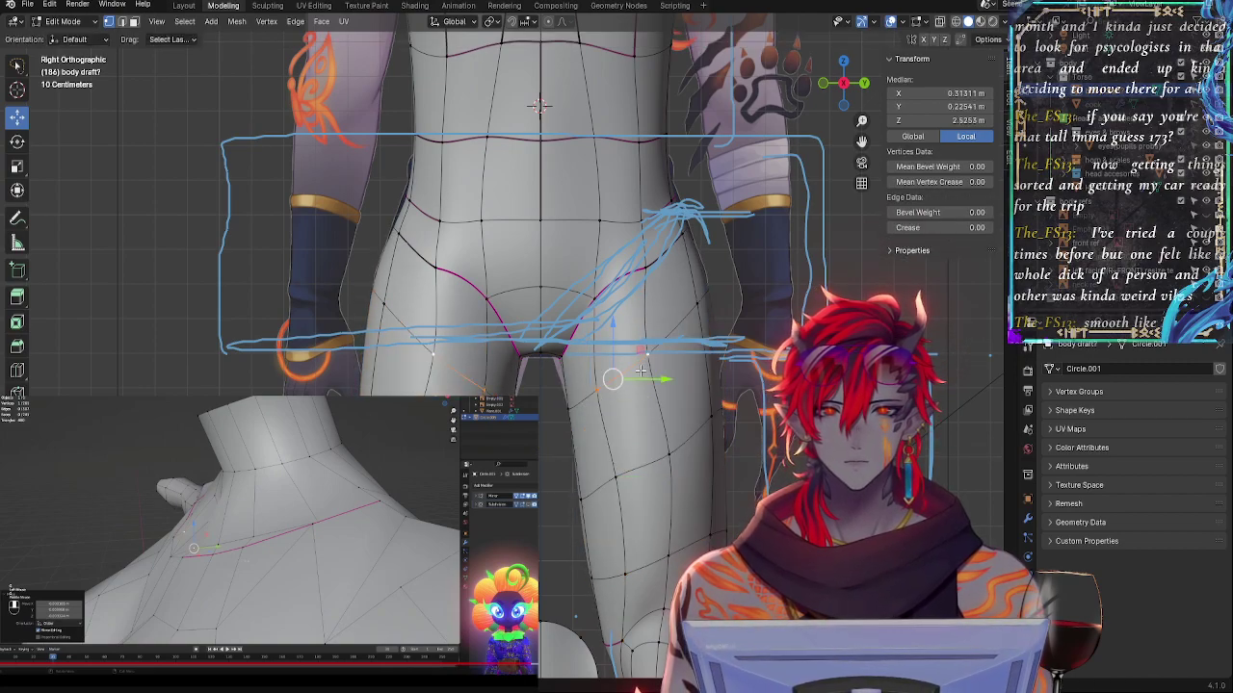
{"action": "left_click", "coordinate": [640, 372], "text": "alt"}
{"action": "key", "text": "g"}
{"action": "key", "text": "y"}
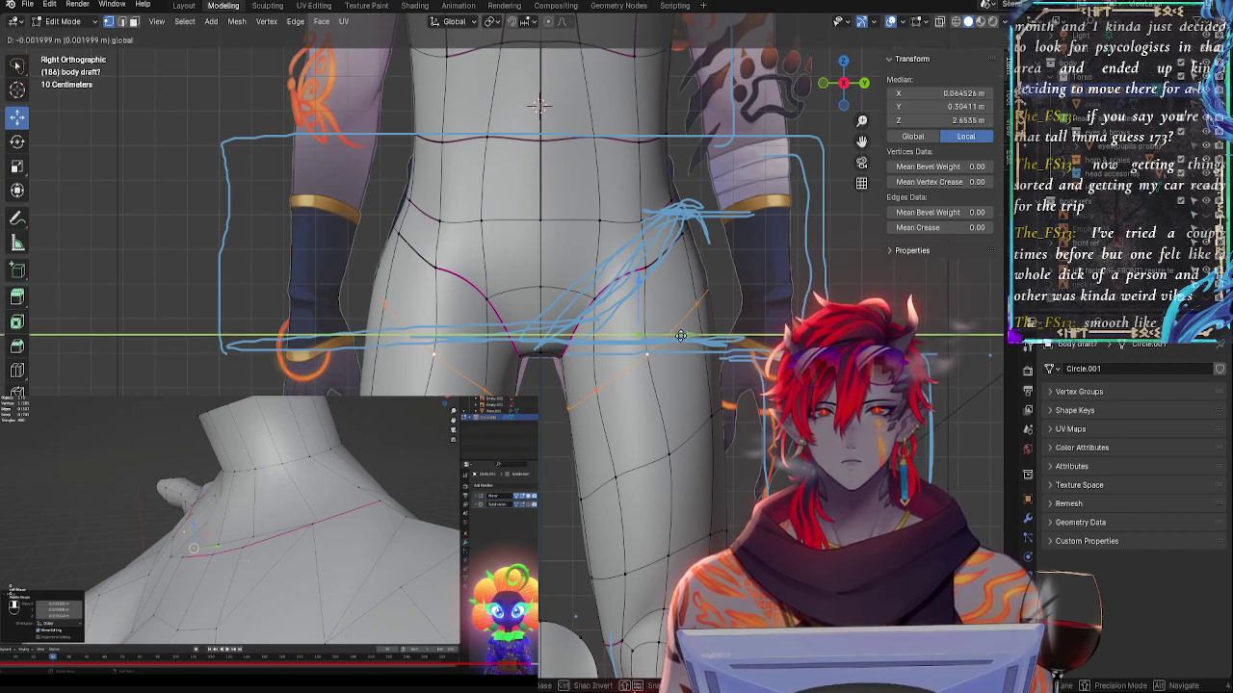
{"action": "key", "text": "z"}
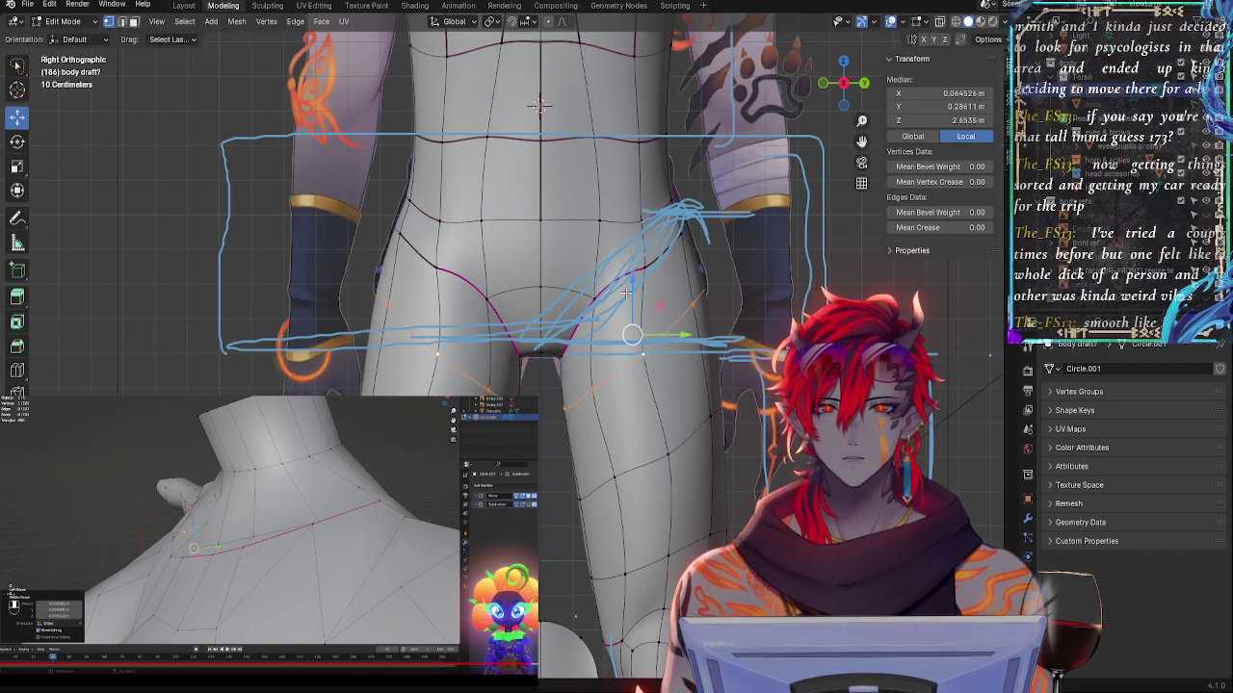
{"action": "left_click", "coordinate": [629, 274]}
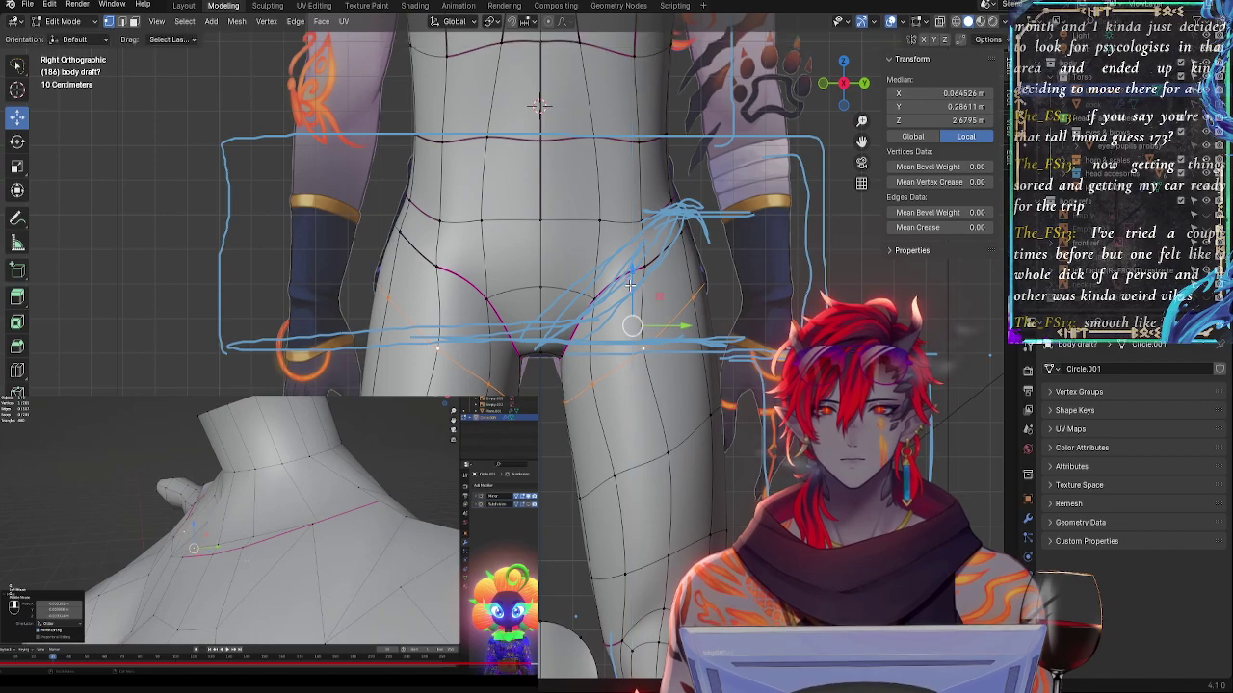
{"action": "key", "text": "alt+z"}
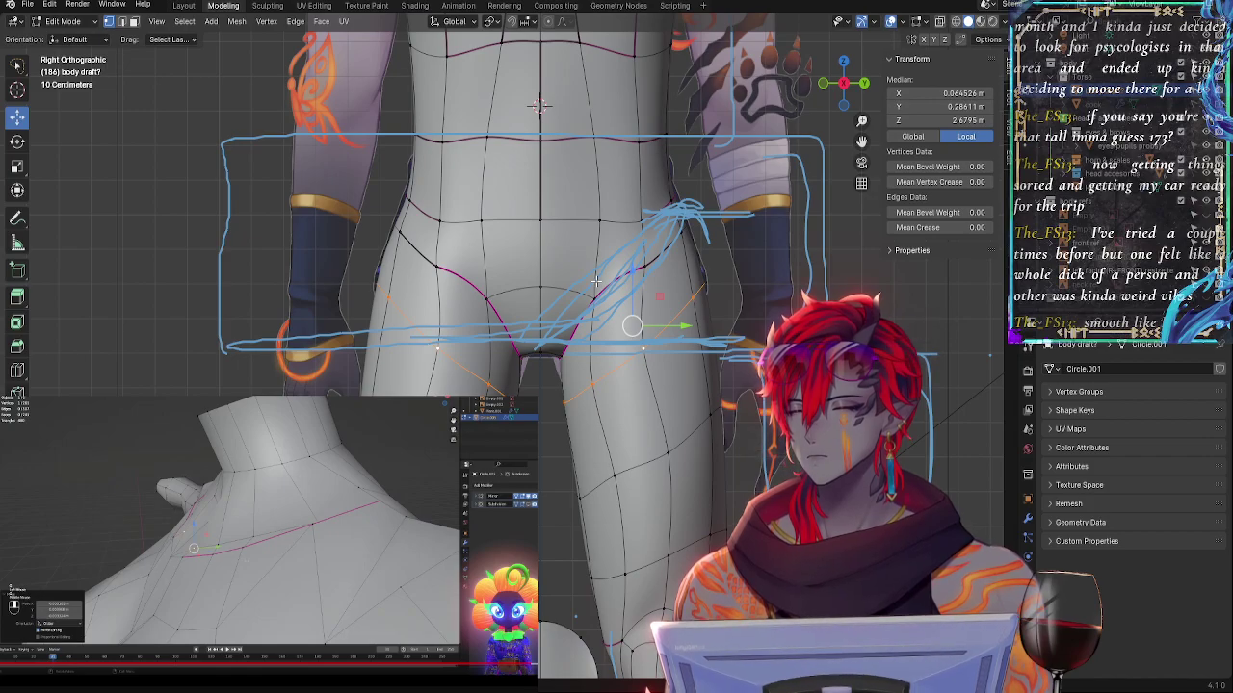
{"action": "scroll", "coordinate": [614, 384], "scroll_direction": "up", "scroll_amount": 3}
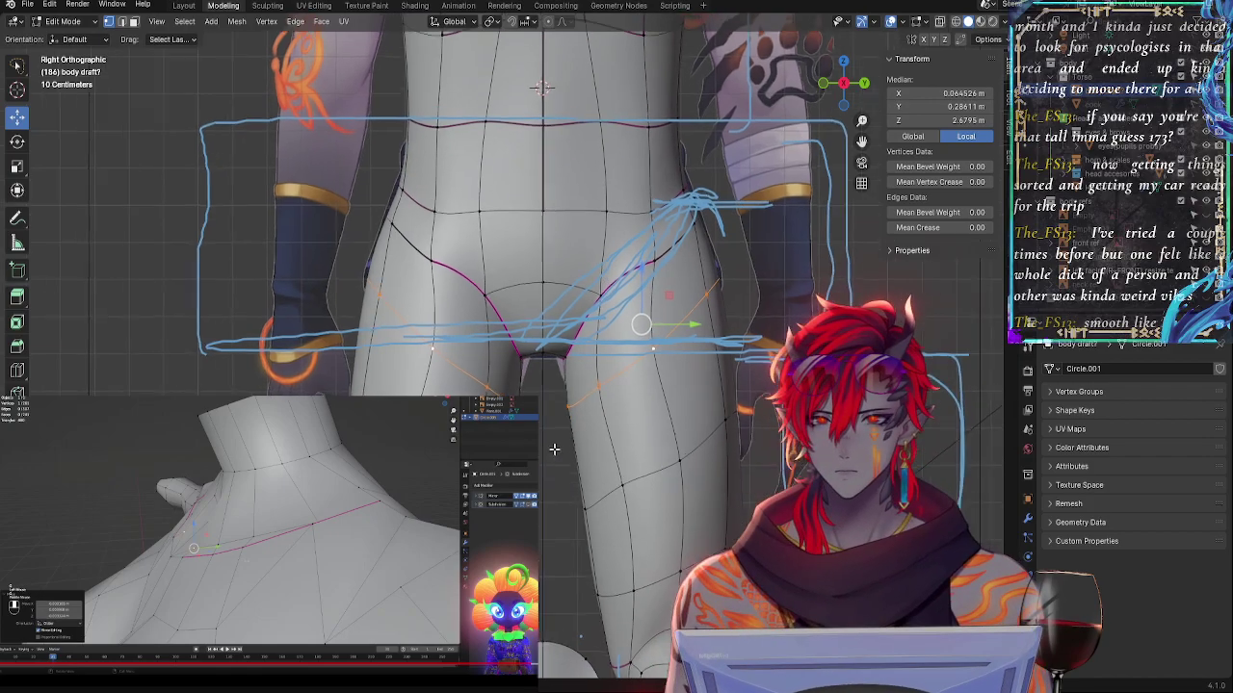
{"action": "scroll", "coordinate": [572, 337], "scroll_direction": "down", "scroll_amount": 3}
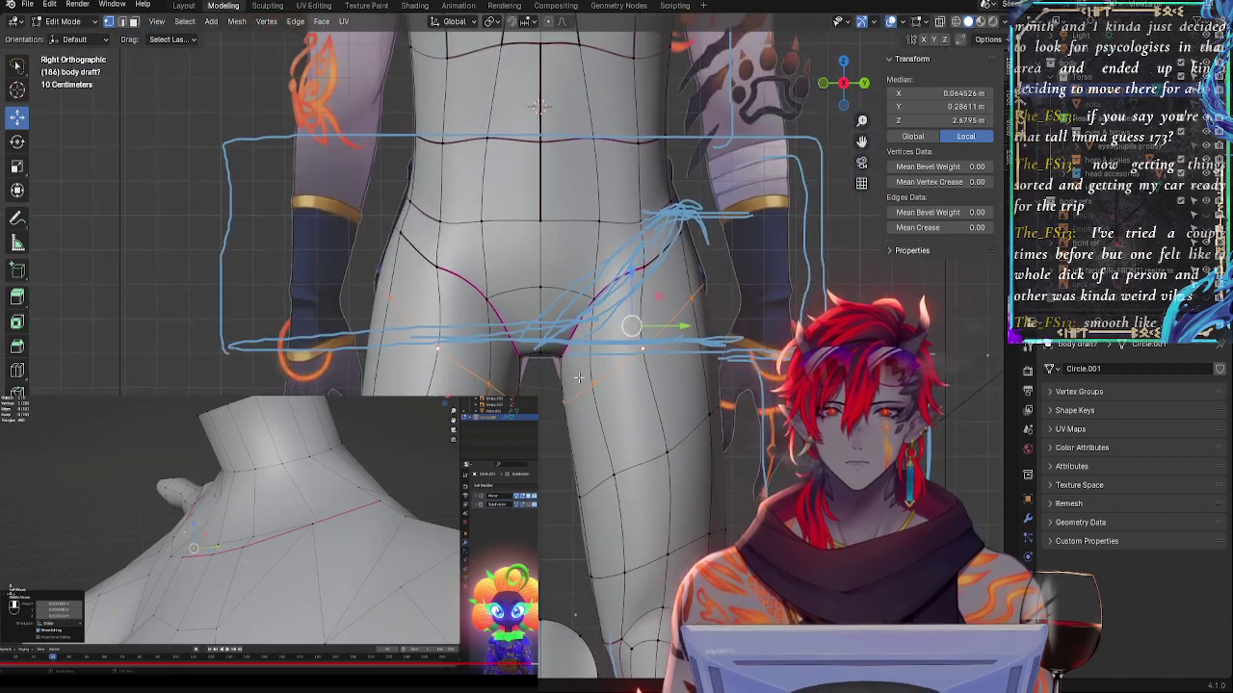
{"action": "middle_click_drag", "start_coordinate": [573, 337], "coordinate": [551, 454], "text": "shift"}
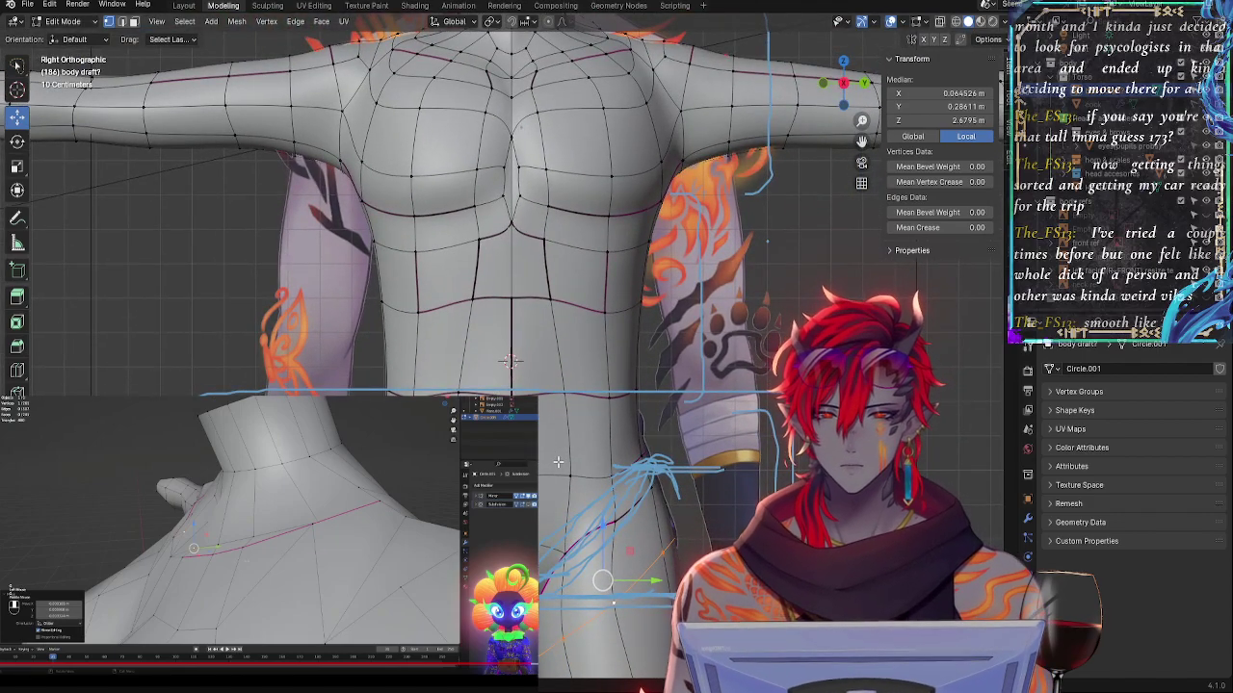
- Reposition a hip-loop vertex after framing the hips in the right orthographic view
{"action": "middle_click_drag", "start_coordinate": [576, 321], "coordinate": [622, 488], "text": "shift"}
{"action": "left_click", "coordinate": [844, 70]}
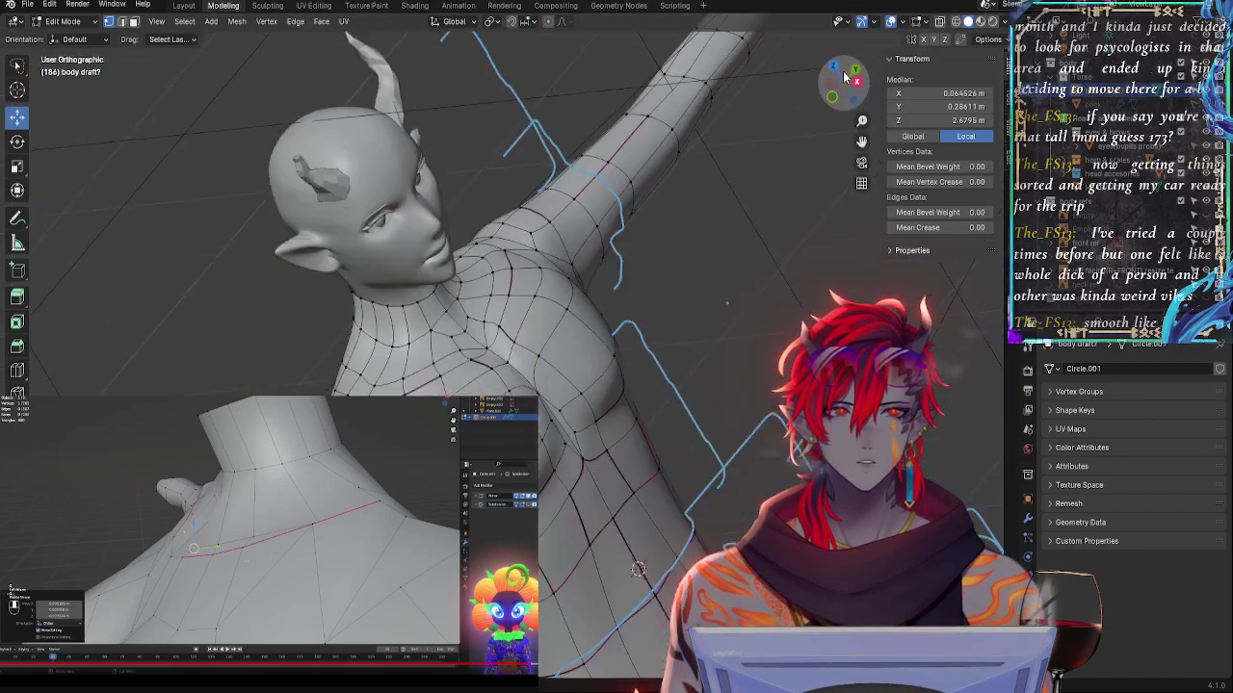
{"action": "left_click", "coordinate": [865, 84]}
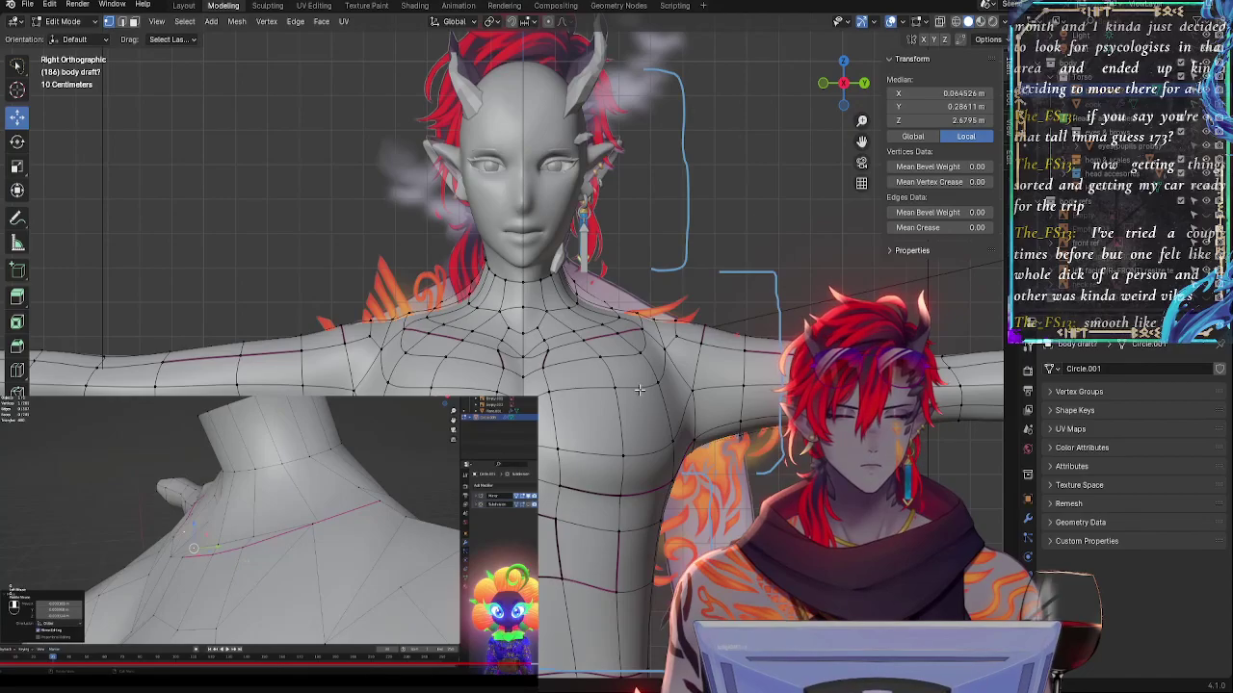
{"action": "scroll", "coordinate": [596, 407], "scroll_direction": "up", "scroll_amount": 4}
{"action": "middle_click_drag", "start_coordinate": [596, 407], "coordinate": [539, 402], "text": "shift"}
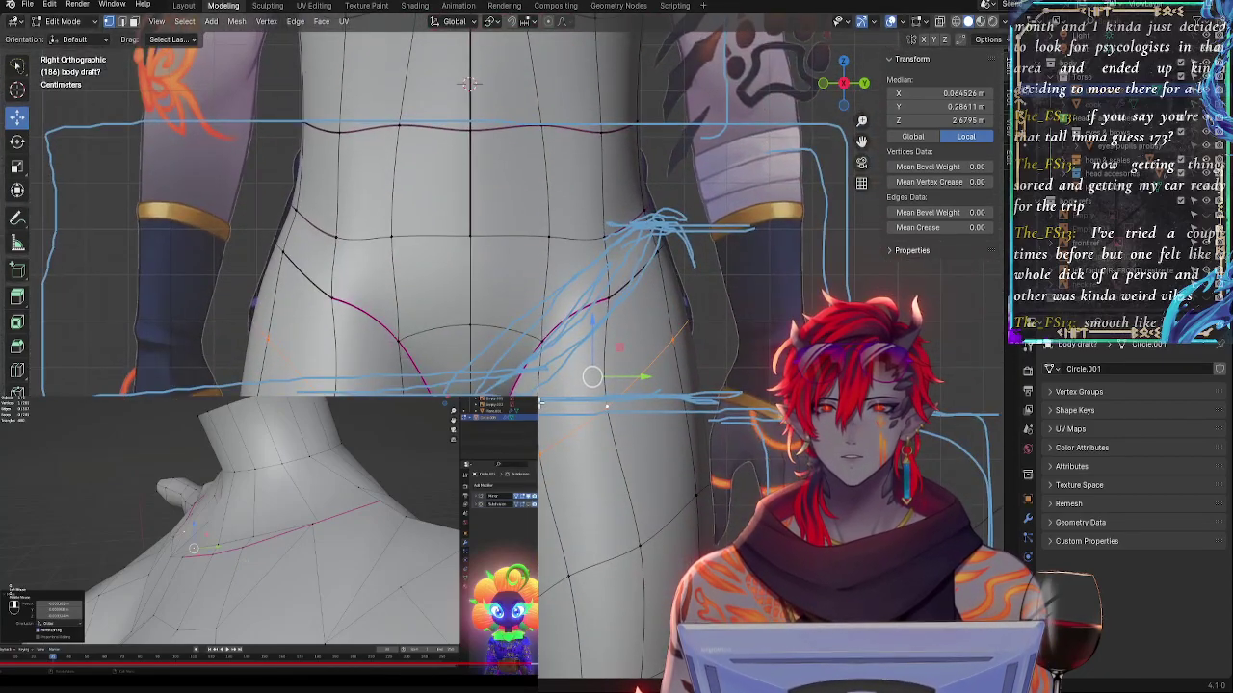
{"action": "left_click", "coordinate": [488, 447]}
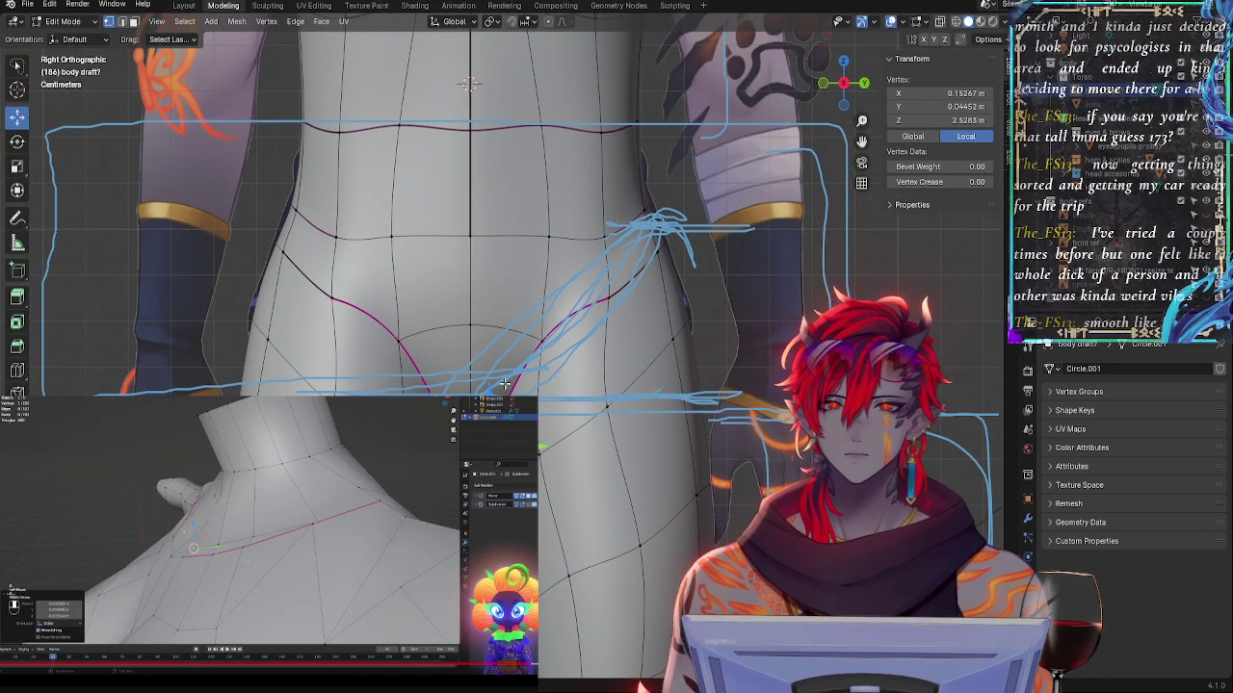
{"action": "key", "text": "alt+a"}
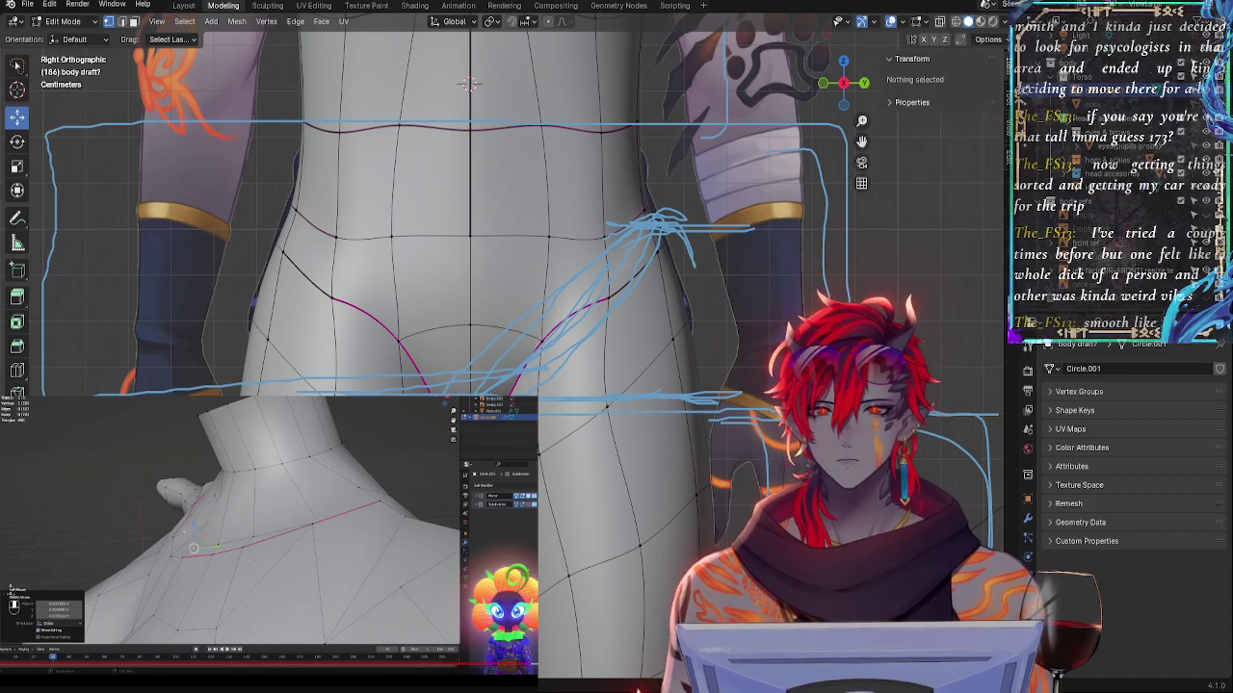
{"action": "middle_click_drag", "start_coordinate": [514, 470], "coordinate": [400, 474]}
{"action": "left_click", "coordinate": [482, 444]}
{"action": "key", "text": "g"}
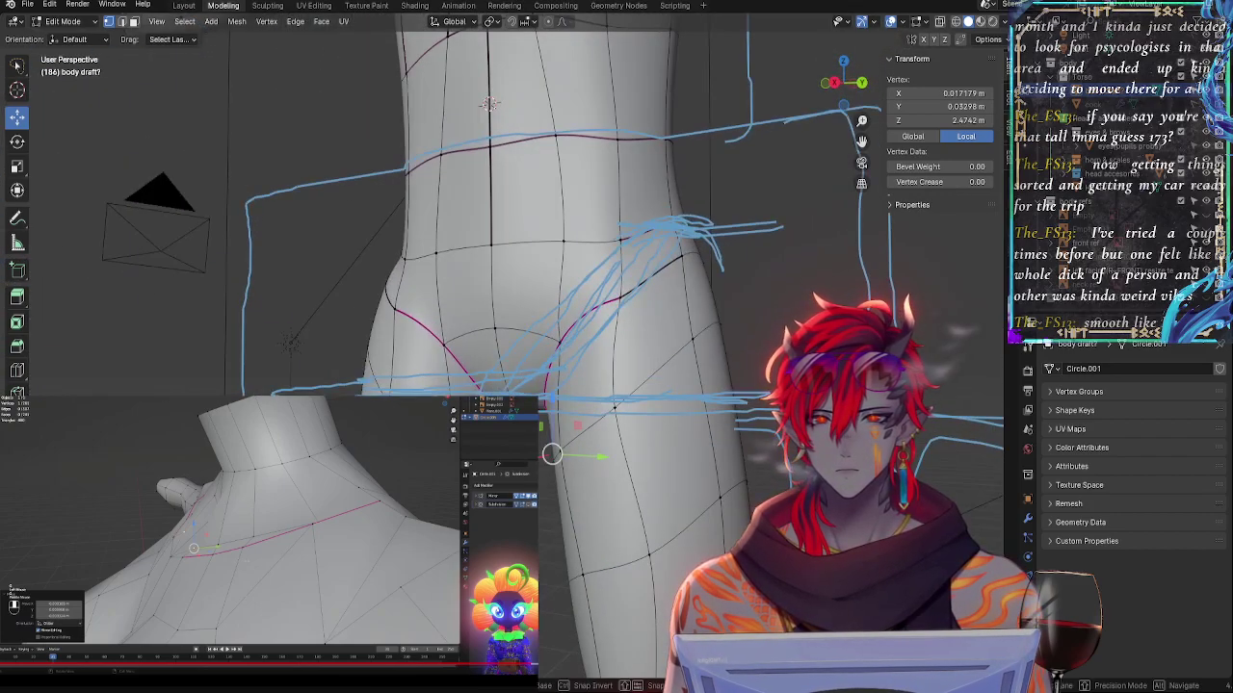
{"action": "left_click_drag", "start_coordinate": [599, 457], "coordinate": [589, 457]}
- Adjust another groin-loop vertex in depth and height to follow the overlay
{"action": "middle_click_drag", "start_coordinate": [578, 457], "coordinate": [682, 457]}
{"action": "left_click", "coordinate": [476, 441]}
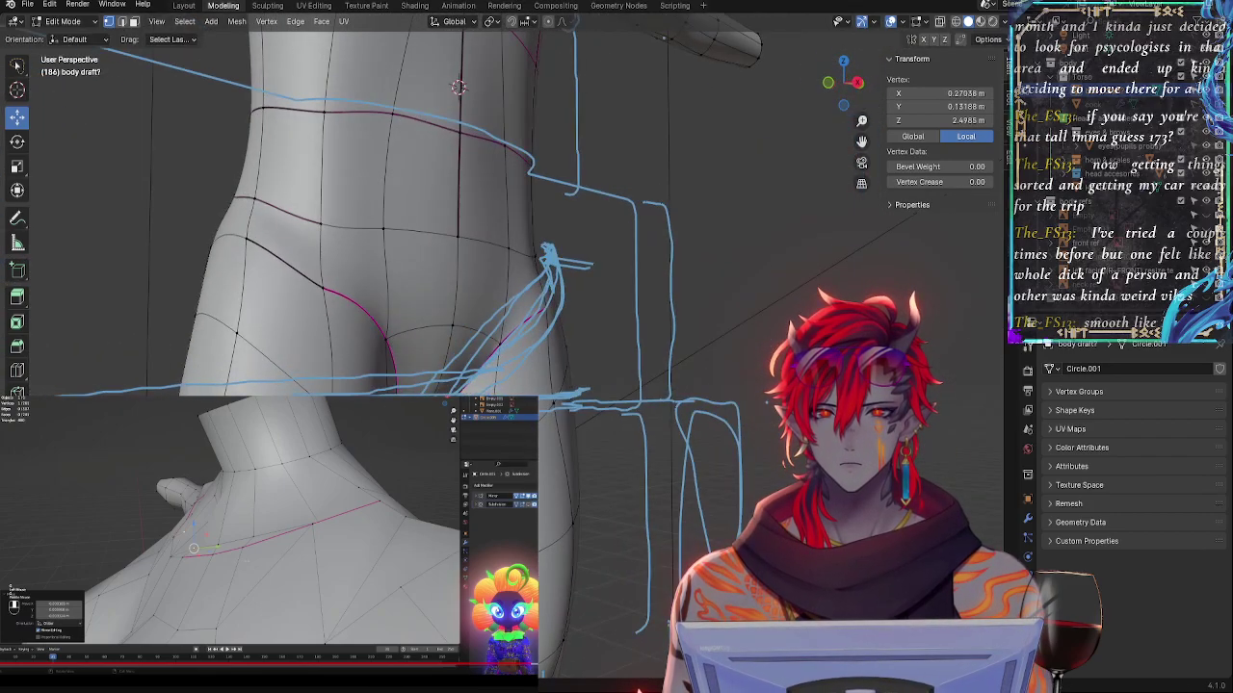
{"action": "middle_click_drag", "start_coordinate": [520, 174], "coordinate": [572, 441]}
{"action": "left_click_drag", "start_coordinate": [572, 433], "coordinate": [561, 433]}
{"action": "middle_click_drag", "start_coordinate": [553, 493], "coordinate": [587, 453]}
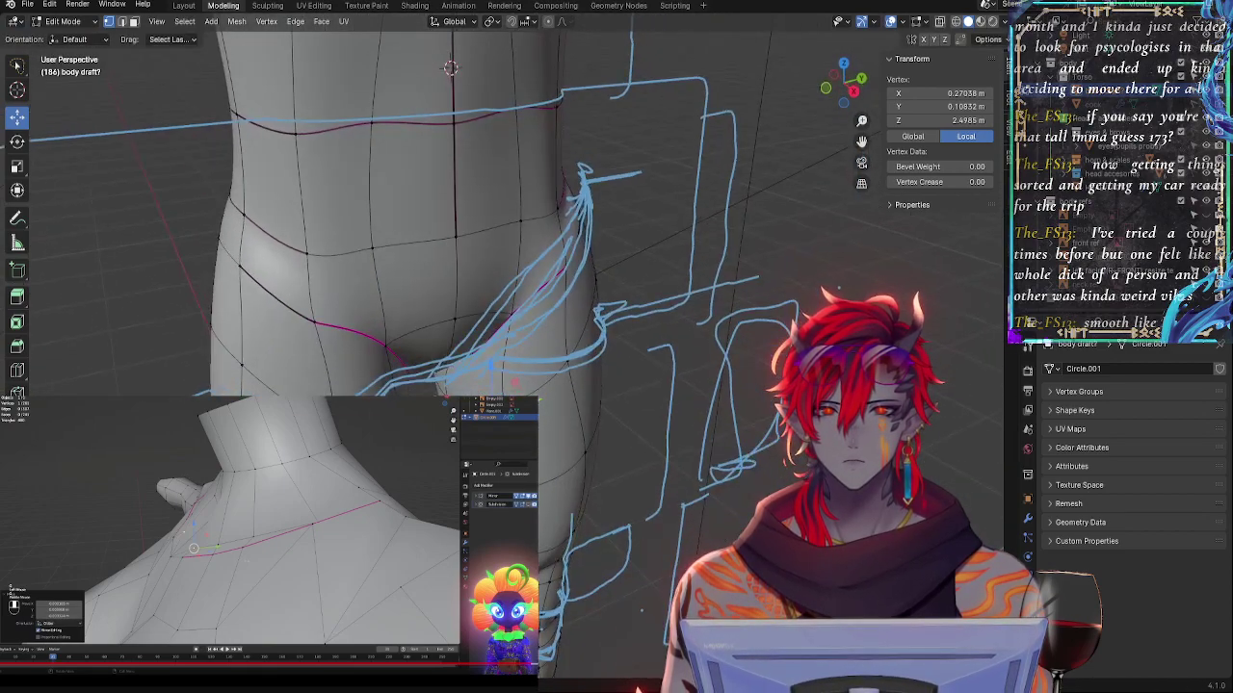
{"action": "left_click_drag", "start_coordinate": [491, 370], "coordinate": [491, 356]}
{"action": "middle_click_drag", "start_coordinate": [490, 355], "coordinate": [529, 362]}
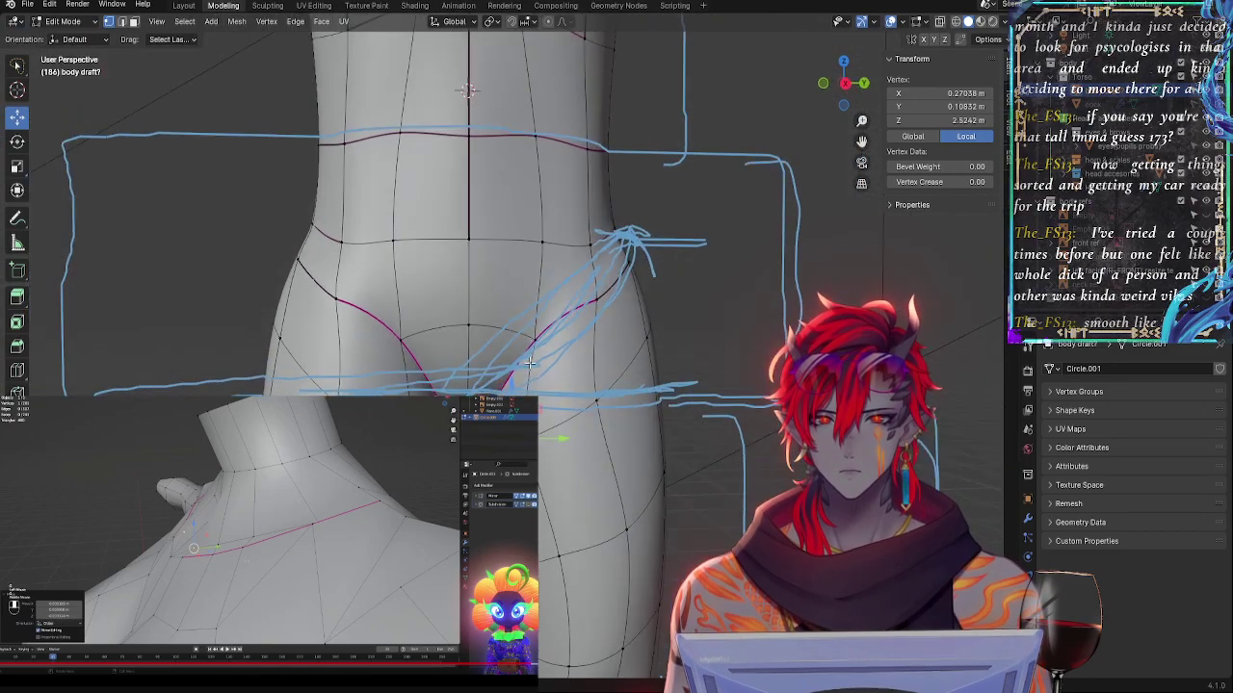
{"action": "left_click_drag", "start_coordinate": [563, 438], "coordinate": [556, 443]}
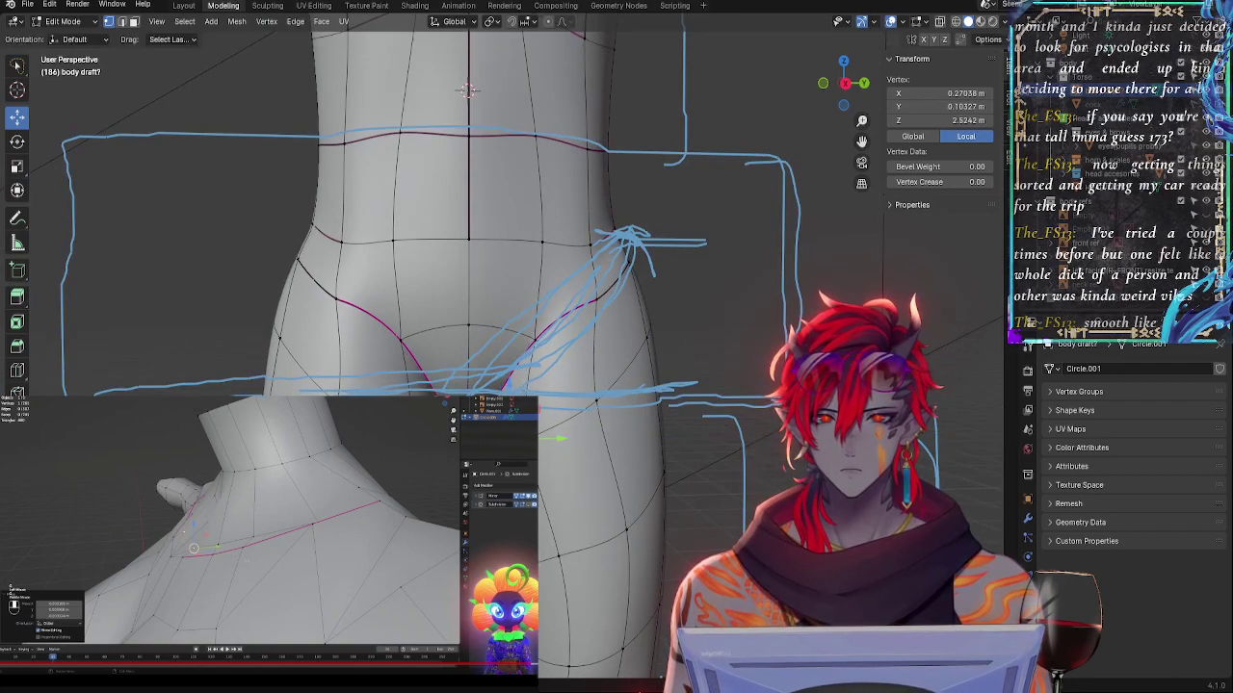
- Apply an operation from the vertex context menu to a pair of thigh vertices
{"action": "left_click", "coordinate": [524, 373]}
{"action": "left_click", "coordinate": [510, 381], "text": "shift"}
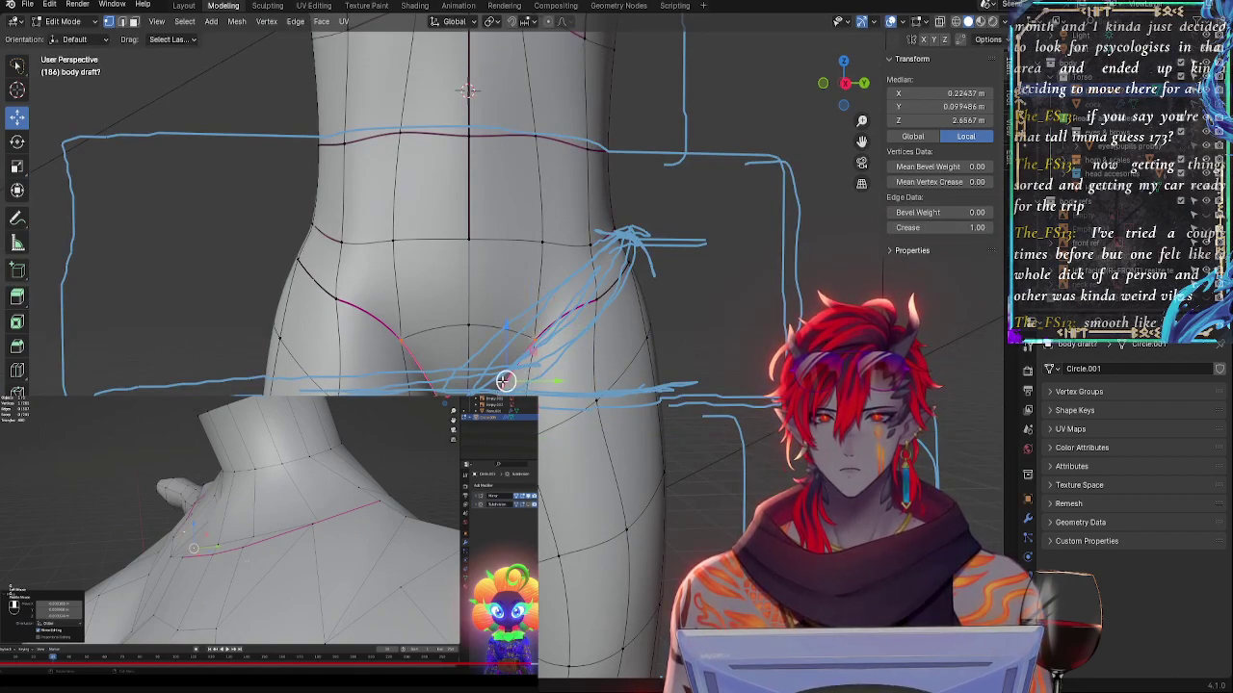
{"action": "right_click", "coordinate": [511, 381]}
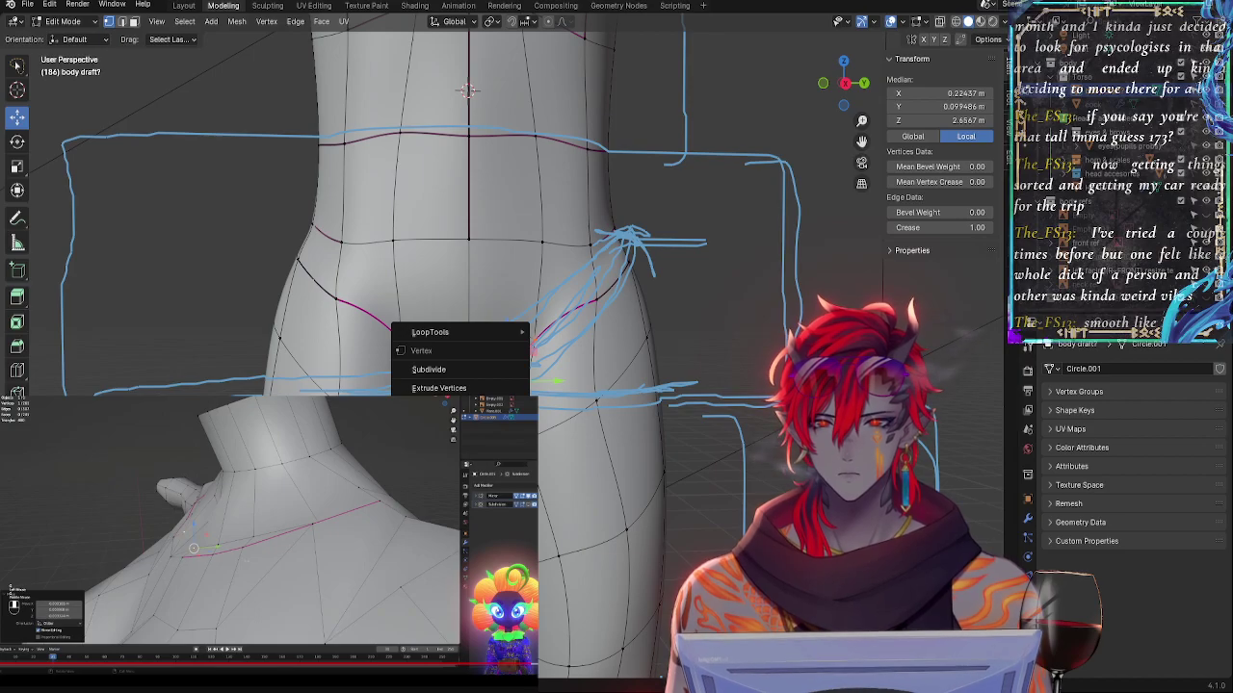
{"action": "left_click", "coordinate": [462, 370]}
{"action": "left_click", "coordinate": [703, 333]}
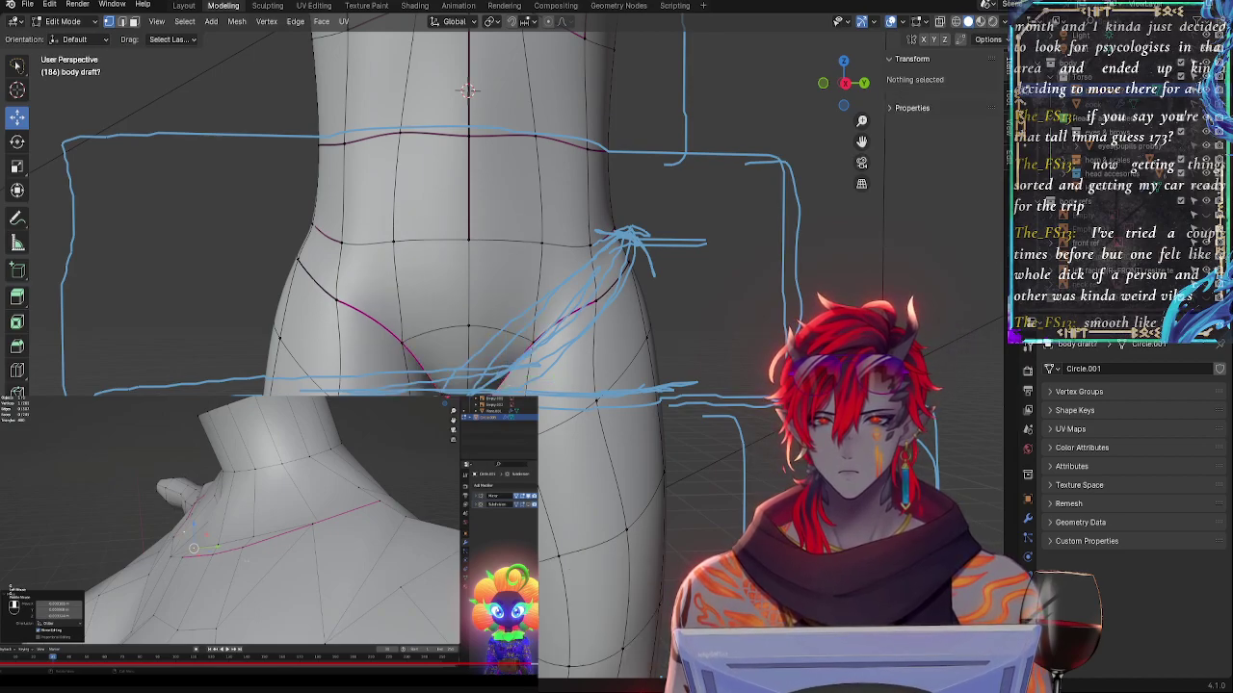
- Select an outer thigh face and nudge it slightly to refine the hip-to-leg contour
{"action": "mouse_move", "coordinate": [674, 333]}
{"action": "middle_mouse_down"}
{"action": "mouse_move", "coordinate": [544, 334]}
{"action": "mouse_move", "coordinate": [695, 345]}
{"action": "middle_mouse_up"}
{"action": "left_click", "coordinate": [493, 423]}
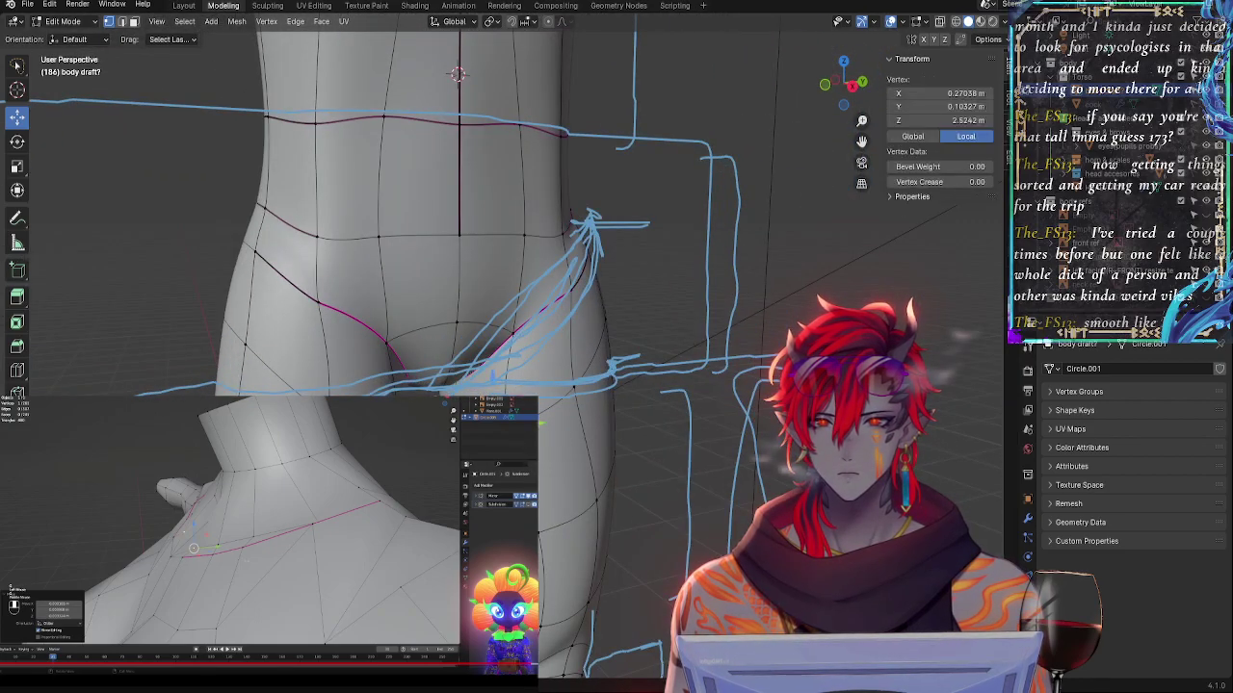
{"action": "left_click", "coordinate": [494, 487], "text": "shift"}
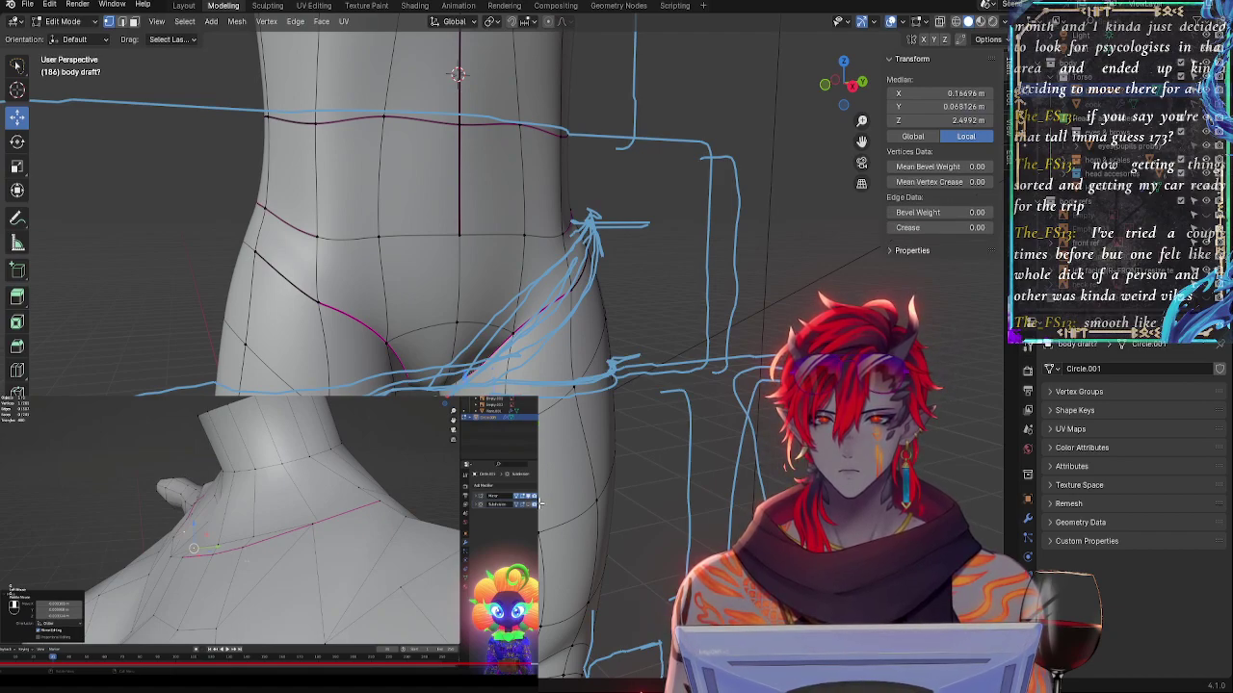
{"action": "left_click", "coordinate": [538, 533], "text": "shift"}
{"action": "left_click", "coordinate": [575, 398], "text": "shift"}
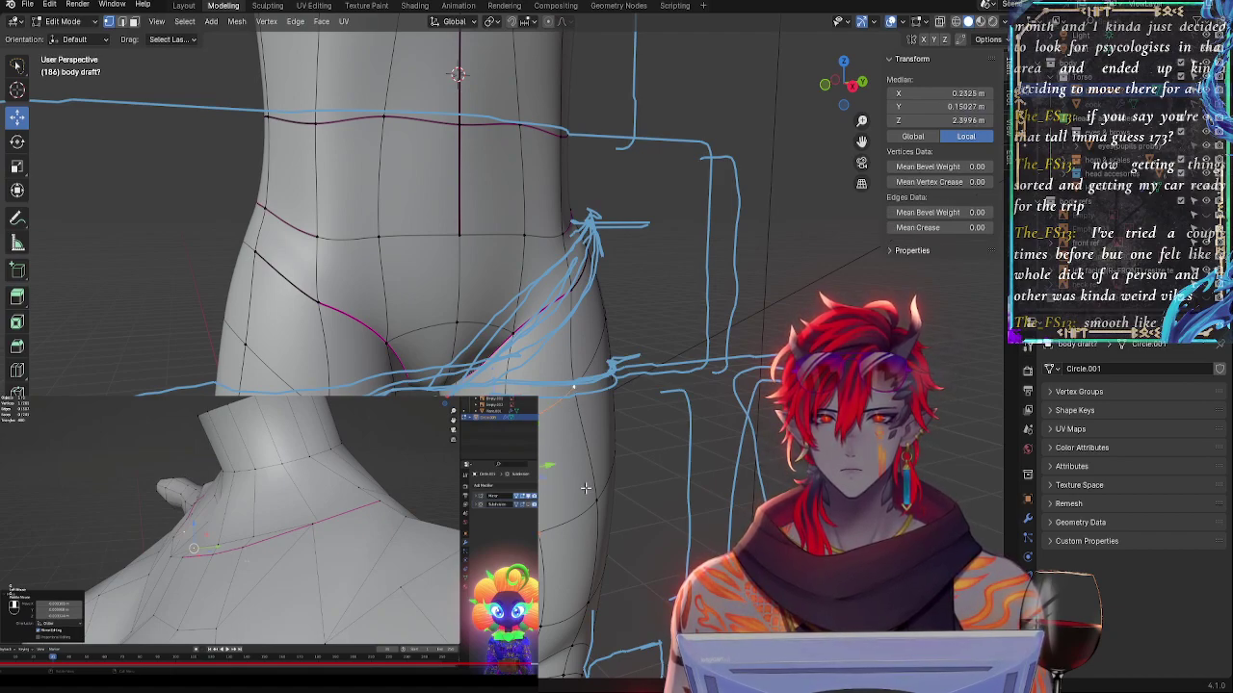
{"action": "left_click", "coordinate": [593, 498], "text": "shift"}
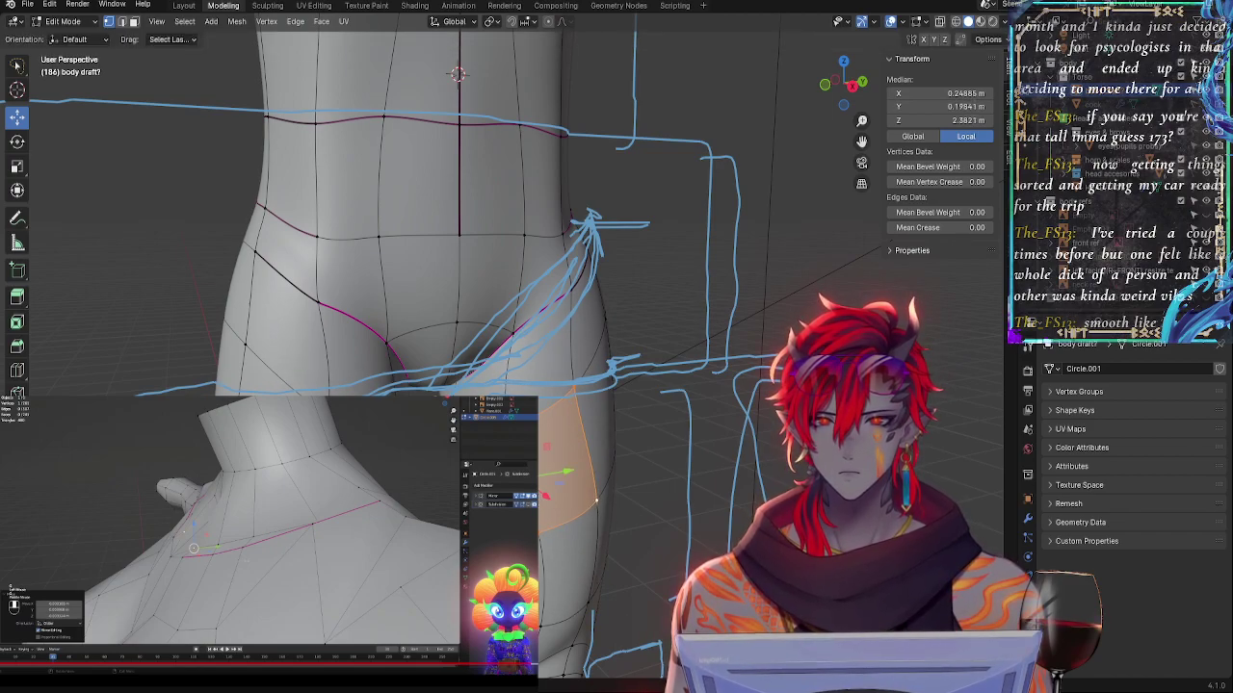
{"action": "left_click_drag", "start_coordinate": [525, 435], "coordinate": [525, 425]}
{"action": "middle_click_drag", "start_coordinate": [527, 429], "coordinate": [461, 433]}
{"action": "left_click", "coordinate": [759, 439]}
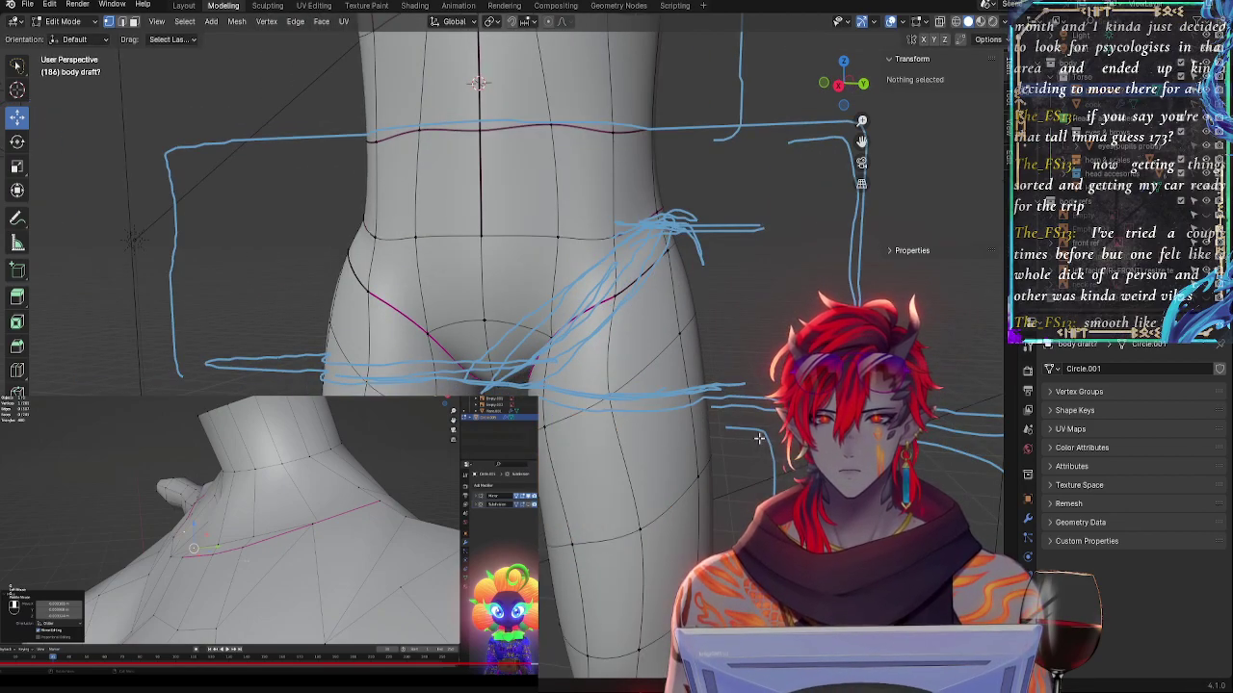
- Grab a thigh edge loop and move it to a new position
{"action": "middle_click_drag", "start_coordinate": [732, 449], "coordinate": [574, 521]}
{"action": "left_click", "coordinate": [555, 534], "text": "alt"}
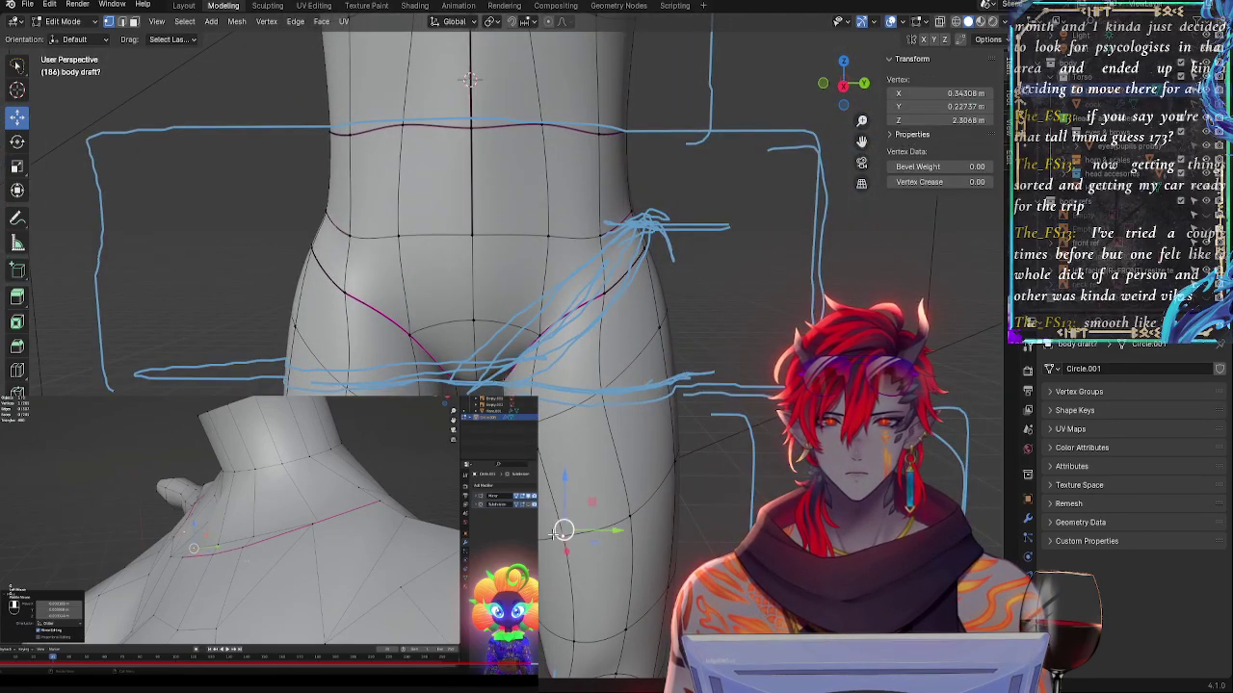
{"action": "key", "text": "g"}
{"action": "left_click", "coordinate": [663, 524]}
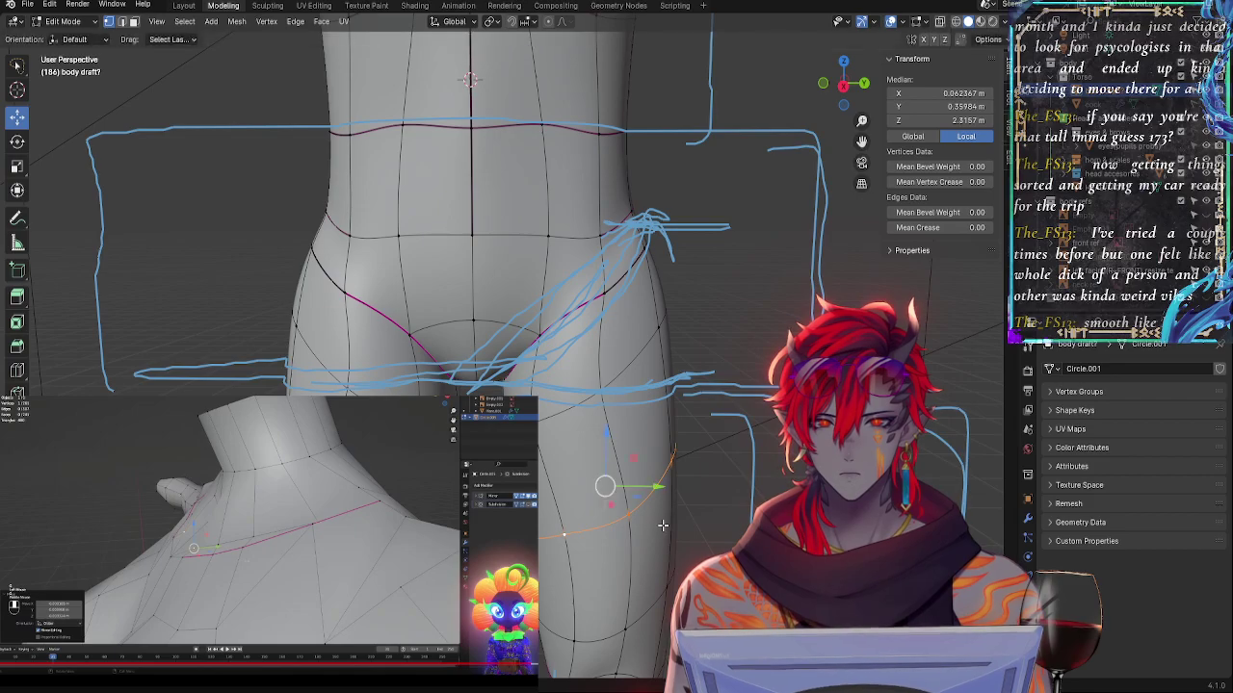
{"action": "middle_click_drag", "start_coordinate": [663, 525], "coordinate": [557, 289]}
{"action": "left_click", "coordinate": [581, 260]}
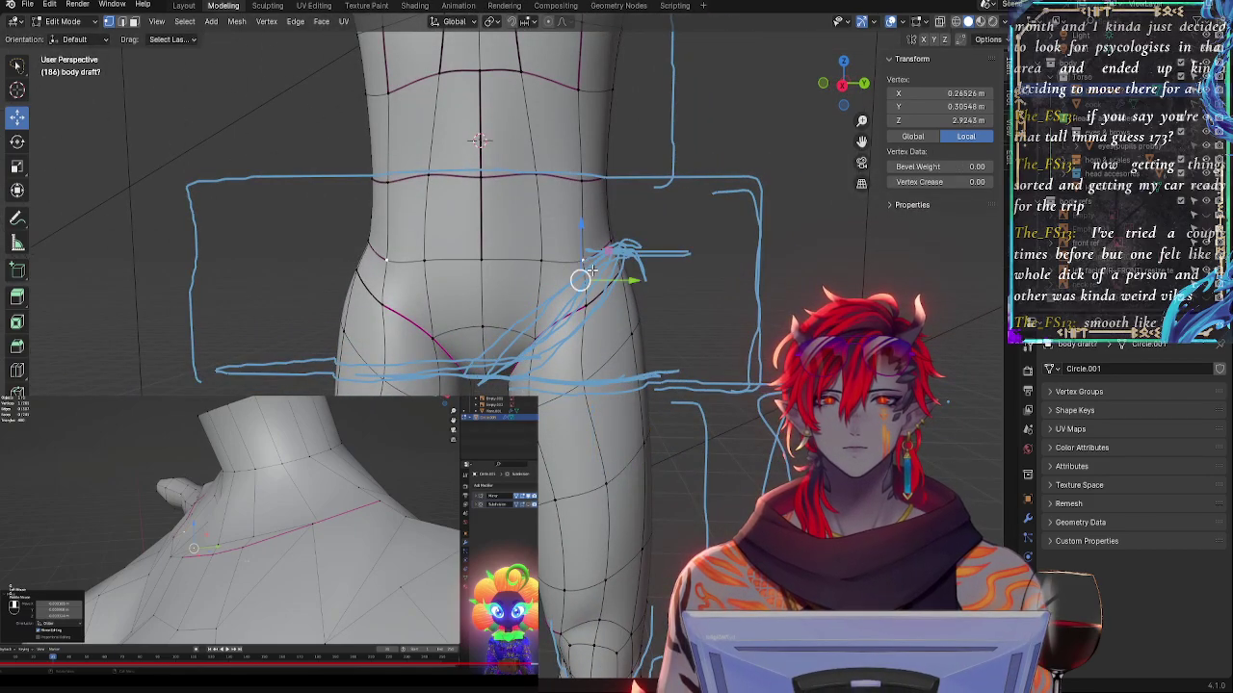
- Shift the face band between the chest and waist loops slightly back along Y
{"action": "left_click", "coordinate": [845, 85]}
{"action": "key", "text": "alt+z"}
{"action": "key", "text": "alt+z"}
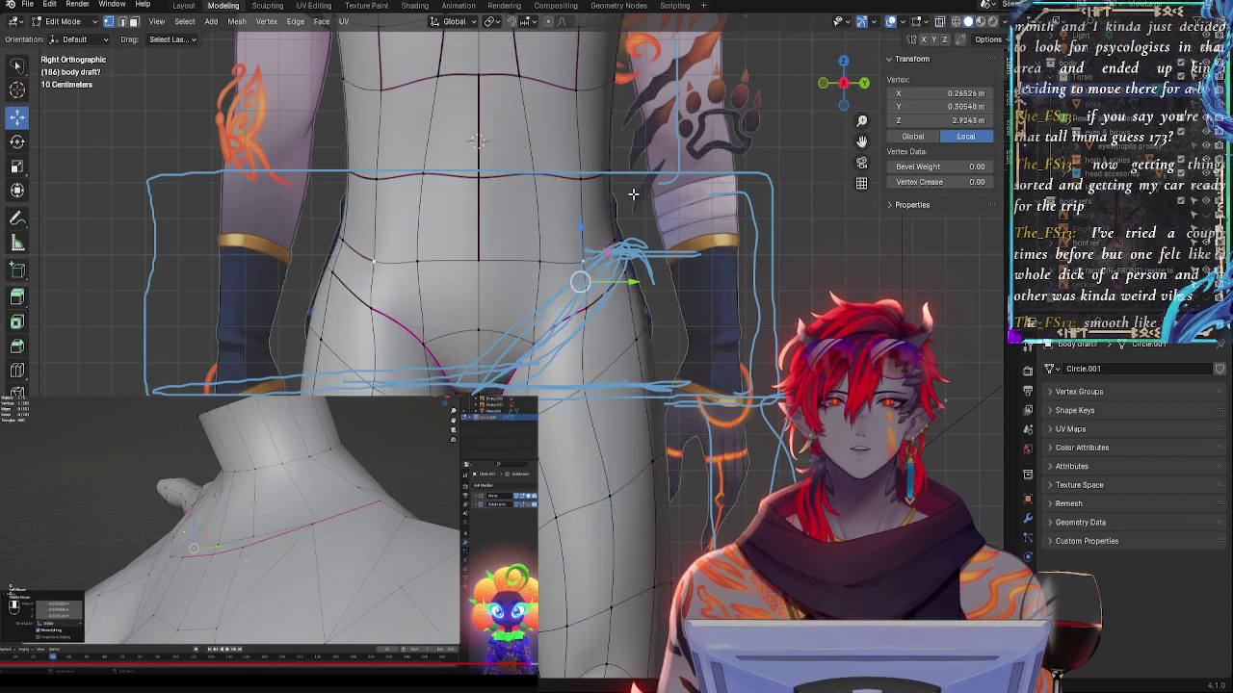
{"action": "middle_click_drag", "start_coordinate": [624, 164], "coordinate": [637, 348], "text": "shift"}
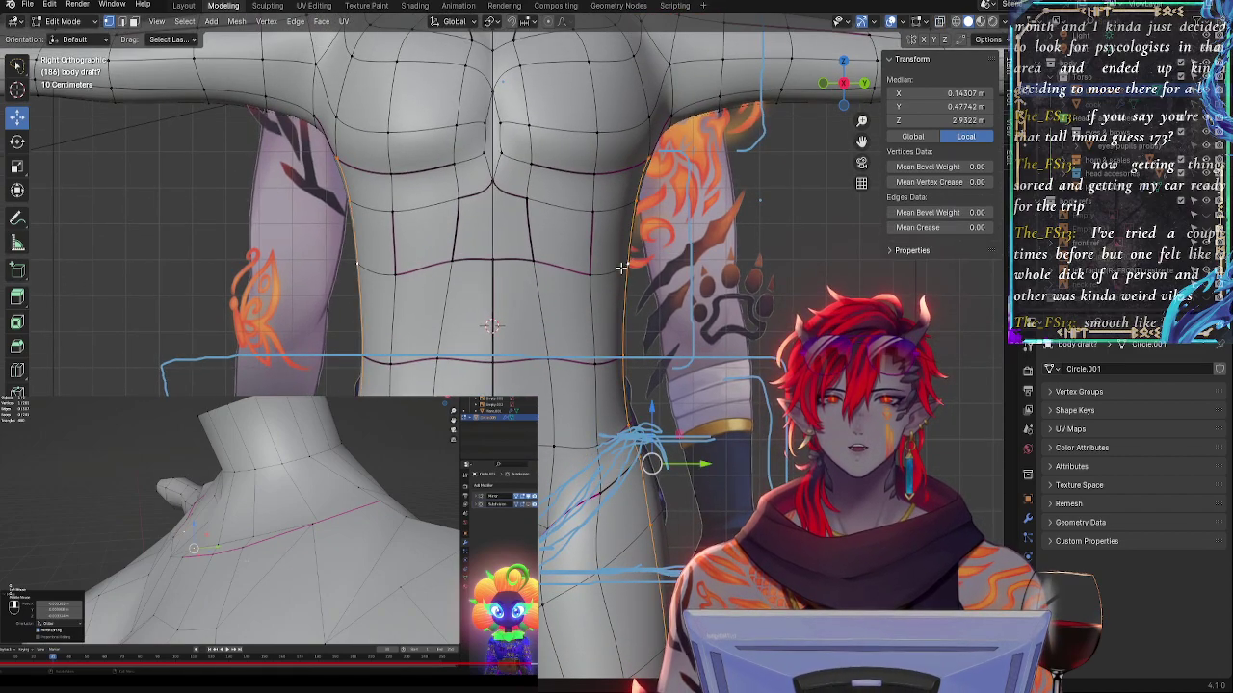
{"action": "left_click", "coordinate": [623, 270]}
{"action": "left_click", "coordinate": [621, 271], "text": "alt"}
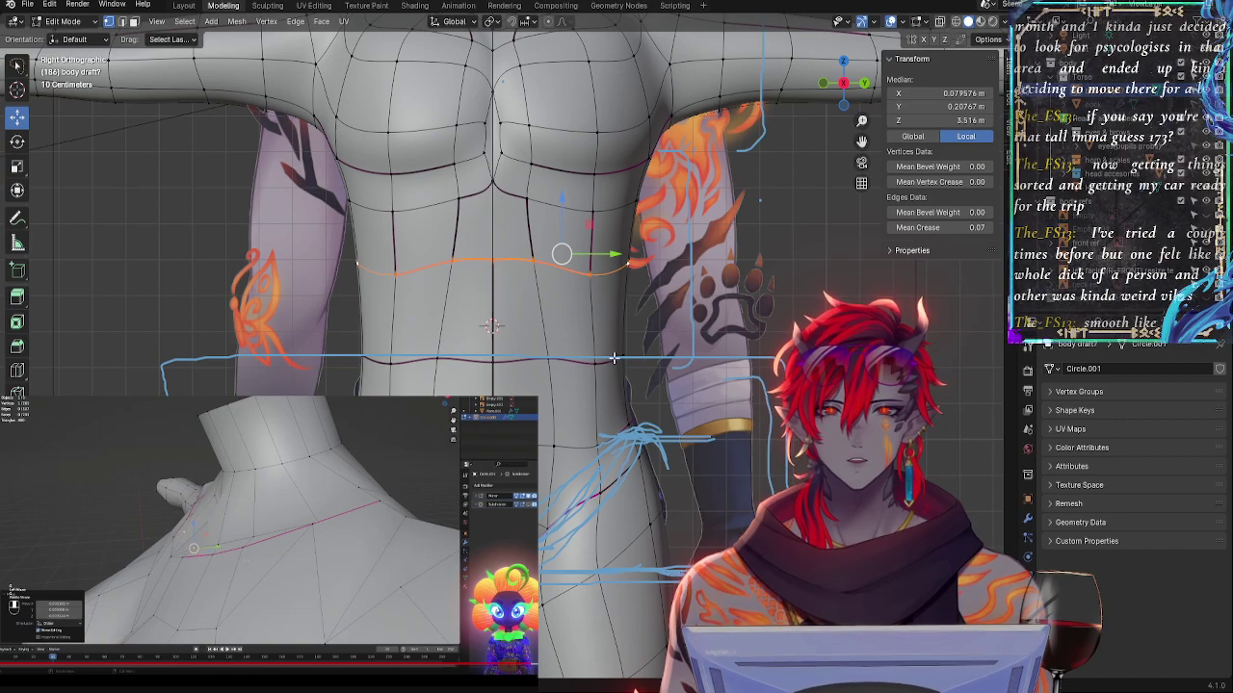
{"action": "left_click", "coordinate": [614, 358], "text": "alt+shift"}
{"action": "key", "text": "g"}
{"action": "key", "text": "y"}
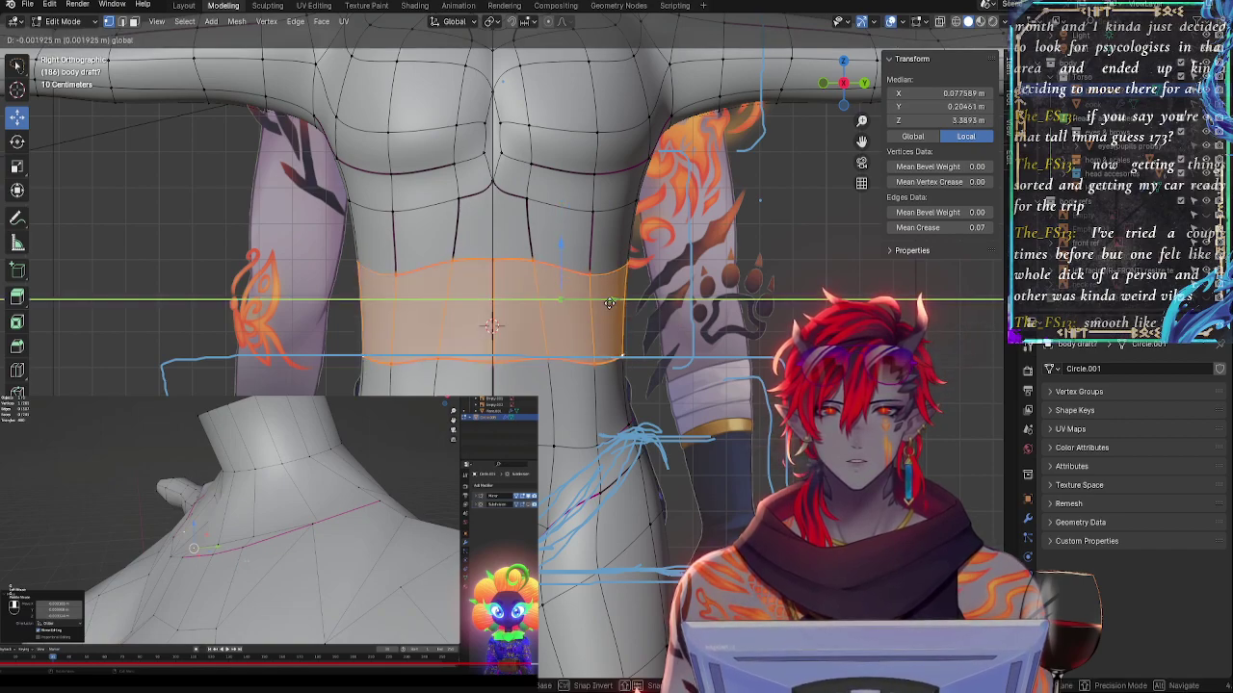
{"action": "left_click", "coordinate": [636, 313]}
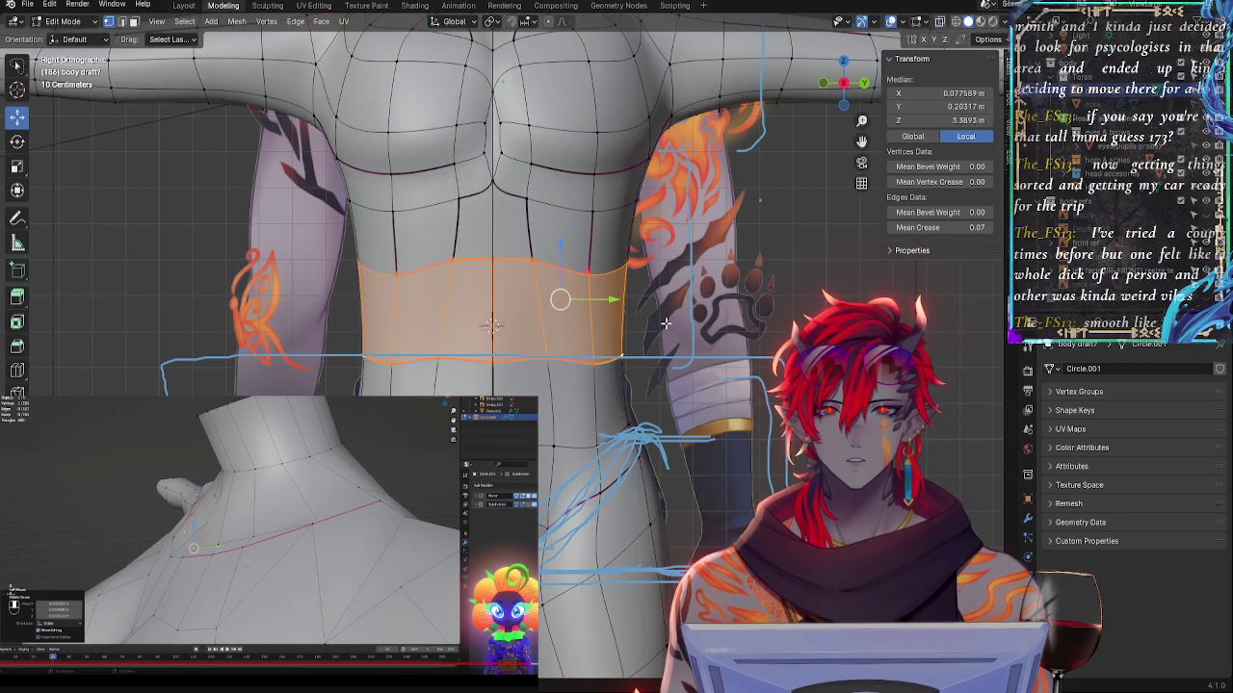
- Compare the side and centre waist vertices against the concept overlay in X-ray
{"action": "left_click", "coordinate": [631, 320]}
{"action": "key", "text": "alt+z"}
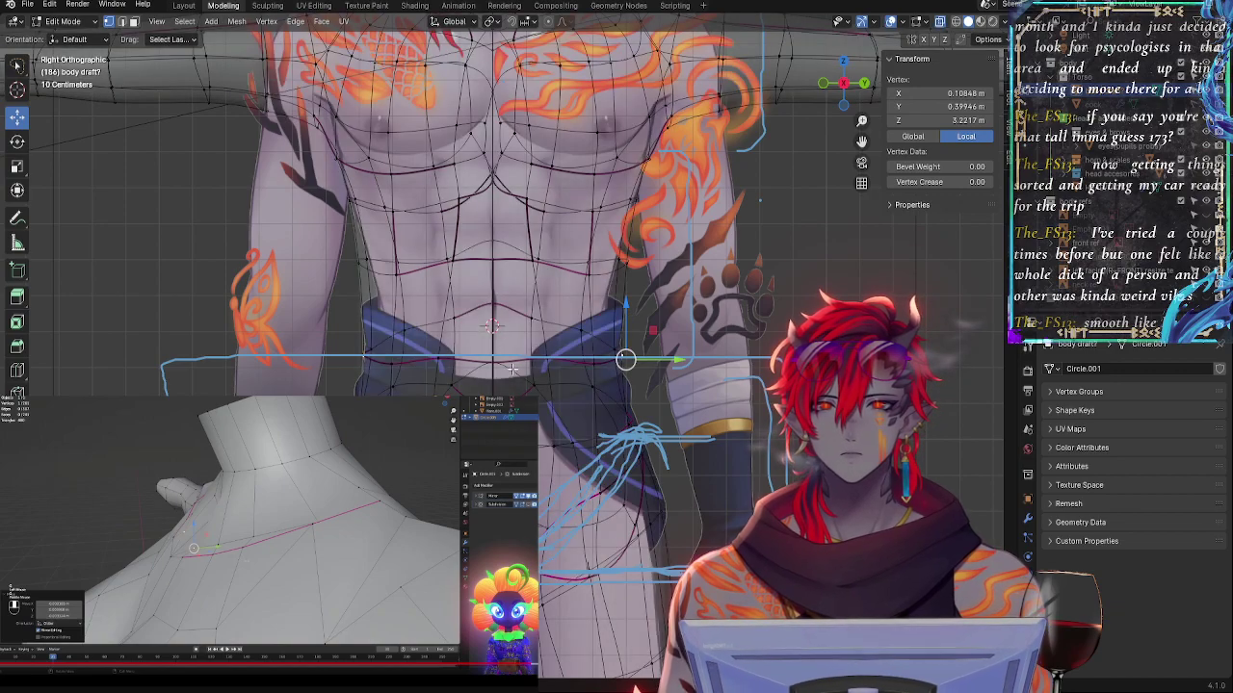
{"action": "key", "text": "alt+z"}
{"action": "left_click", "coordinate": [492, 366]}
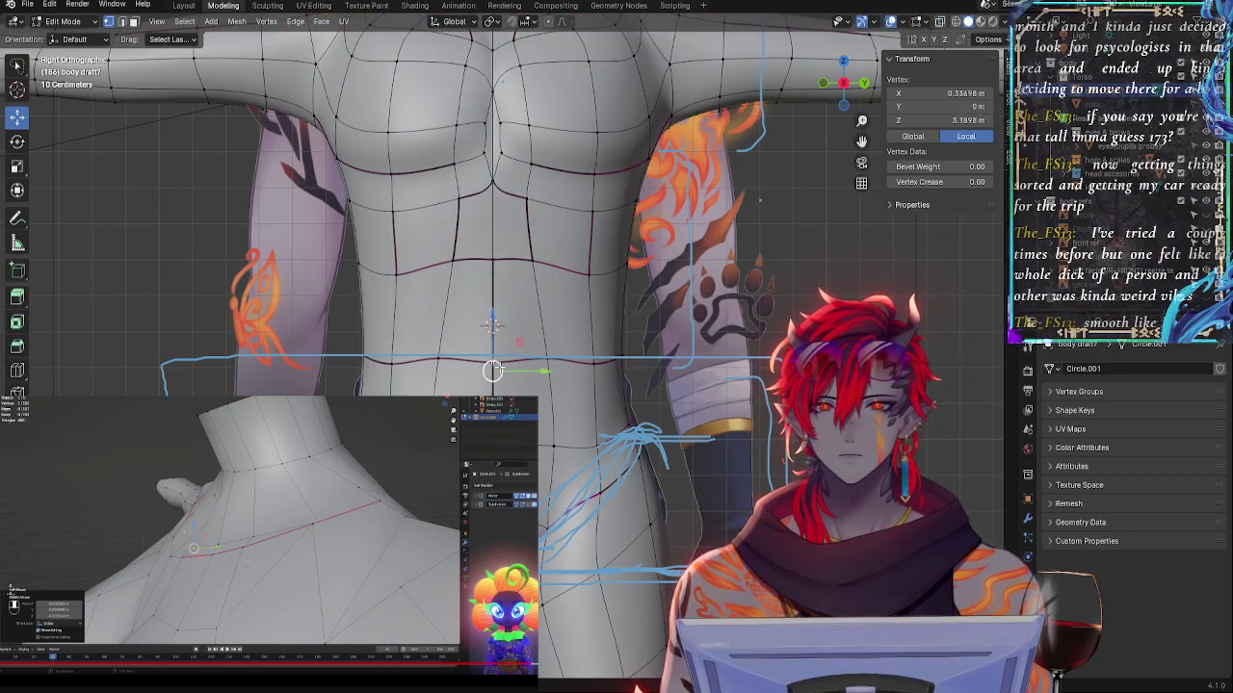
{"action": "key", "text": "alt+z"}
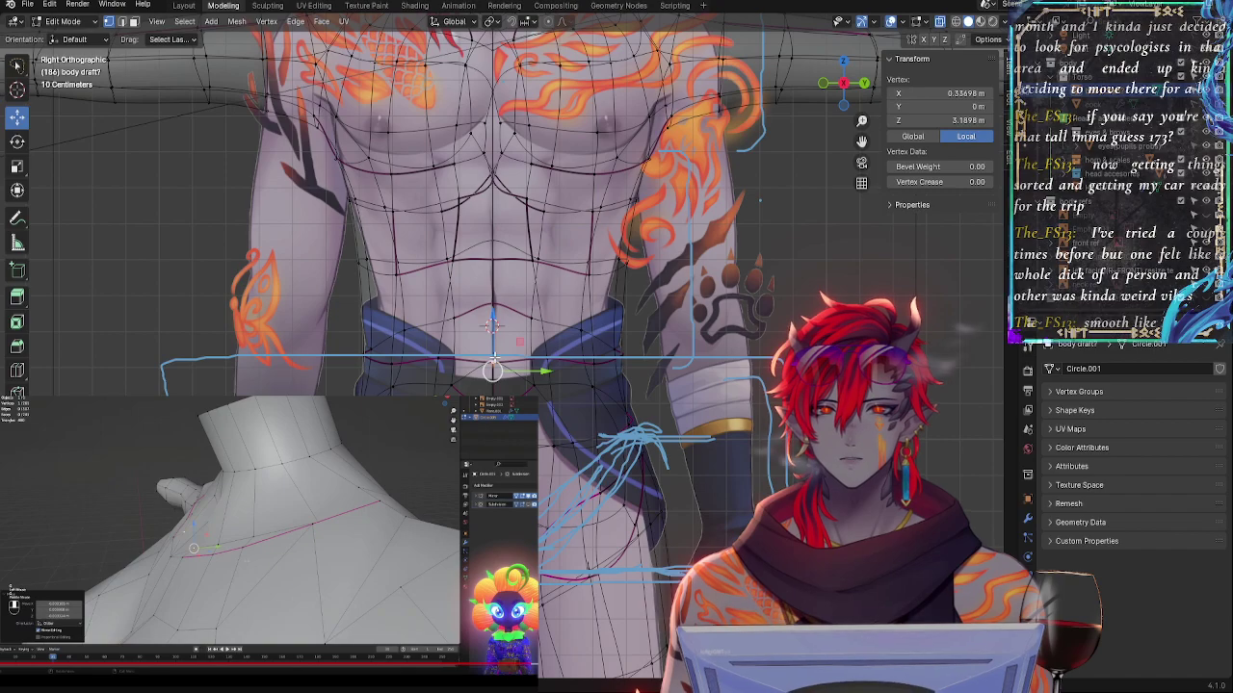
{"action": "key", "text": "alt+z"}
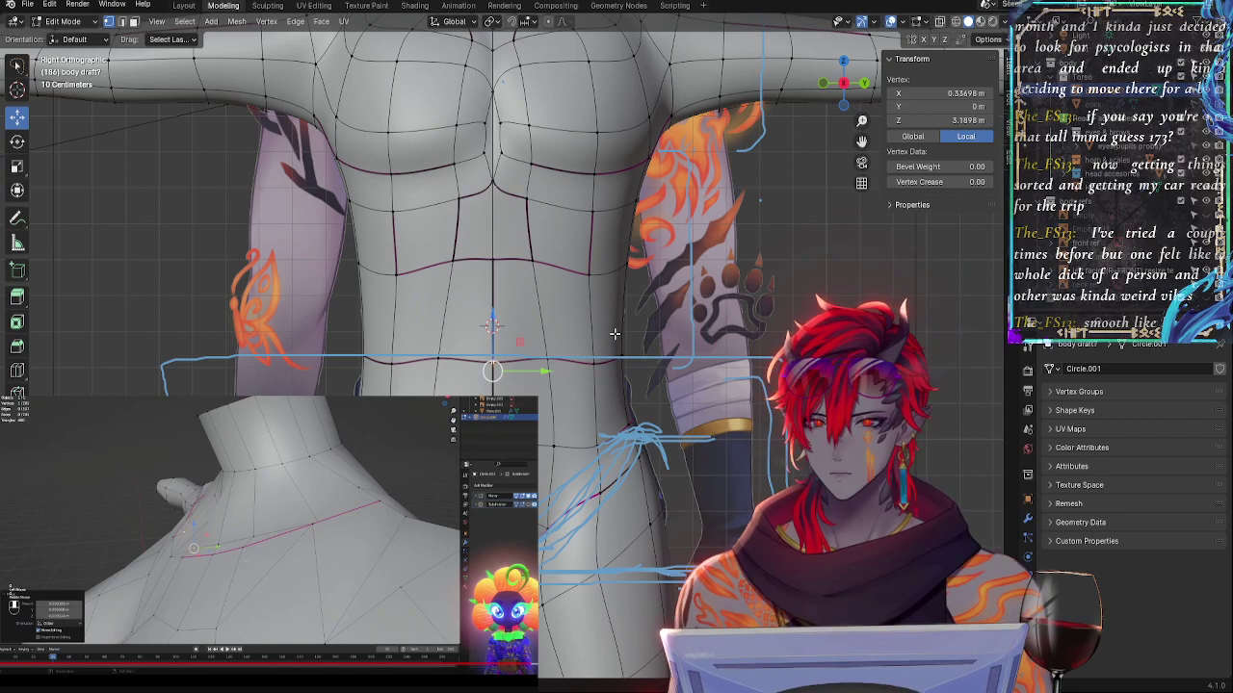
{"action": "key", "text": "alt+z"}
{"action": "key", "text": "alt+z"}
{"action": "key", "text": "alt+a"}
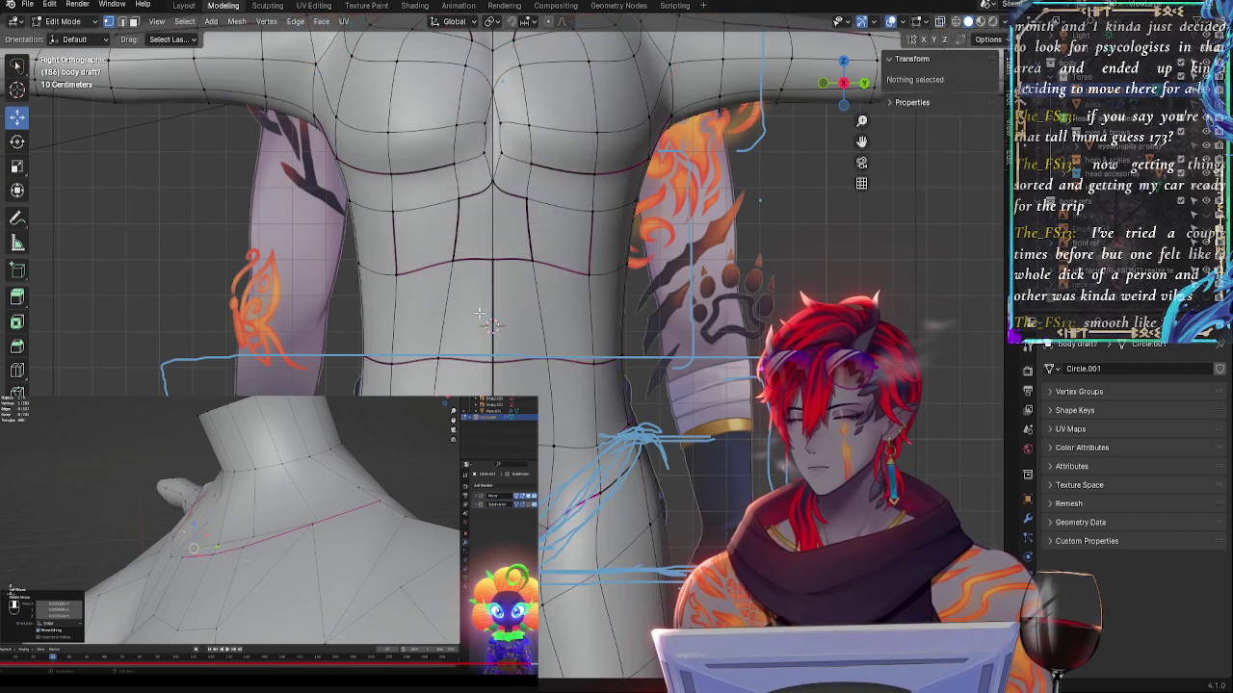
{"action": "key", "text": "alt+z"}
{"action": "key", "text": "alt+z"}
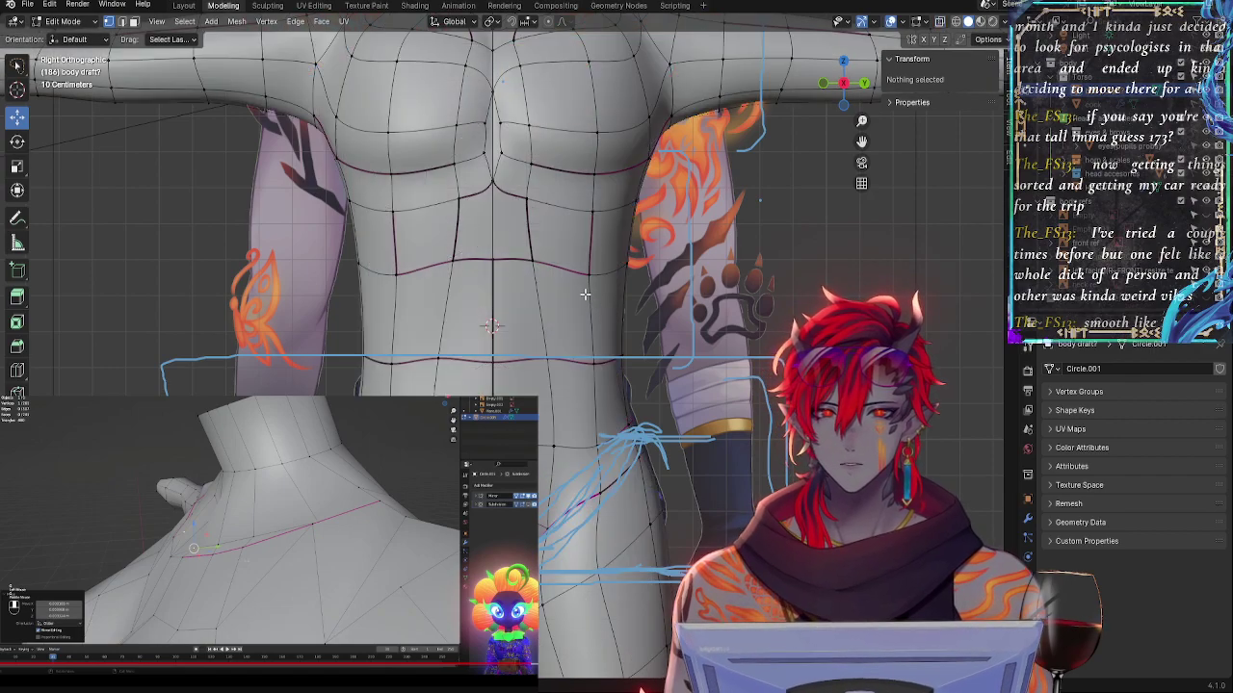
- Move the side waist vertex about 1.5 cm to match the overlay
{"action": "left_click", "coordinate": [624, 359]}
{"action": "key", "text": "g"}
{"action": "key", "text": "z"}
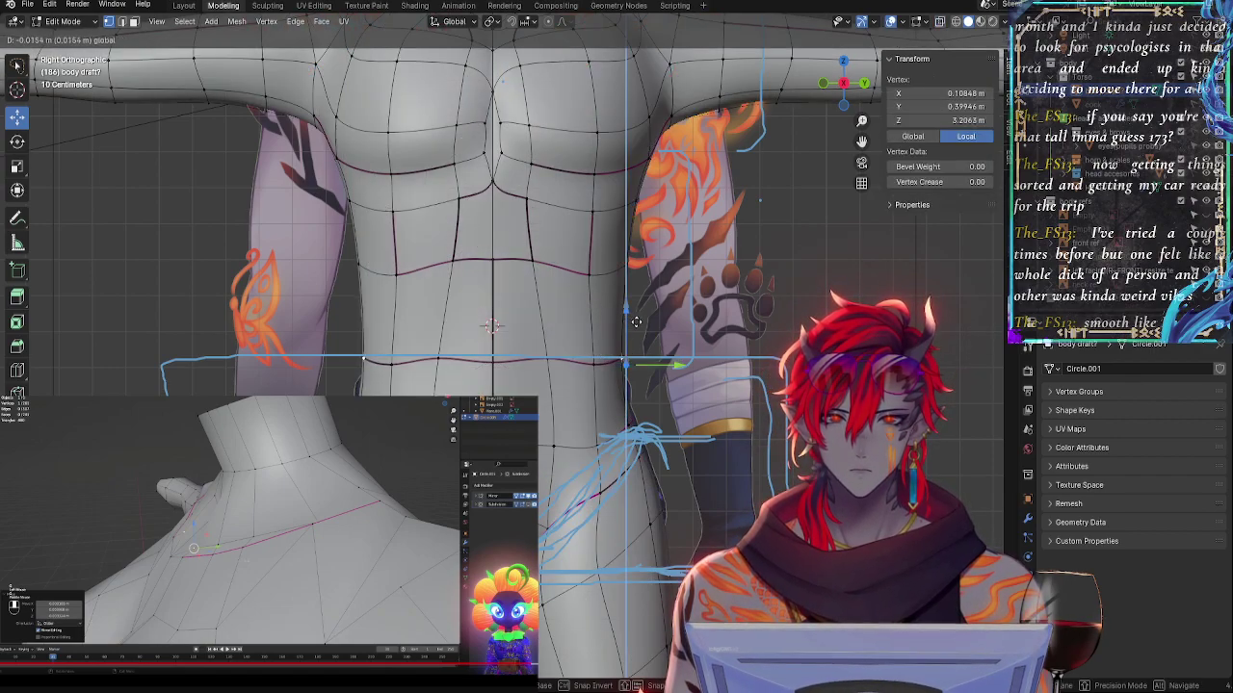
{"action": "left_click", "coordinate": [636, 321]}
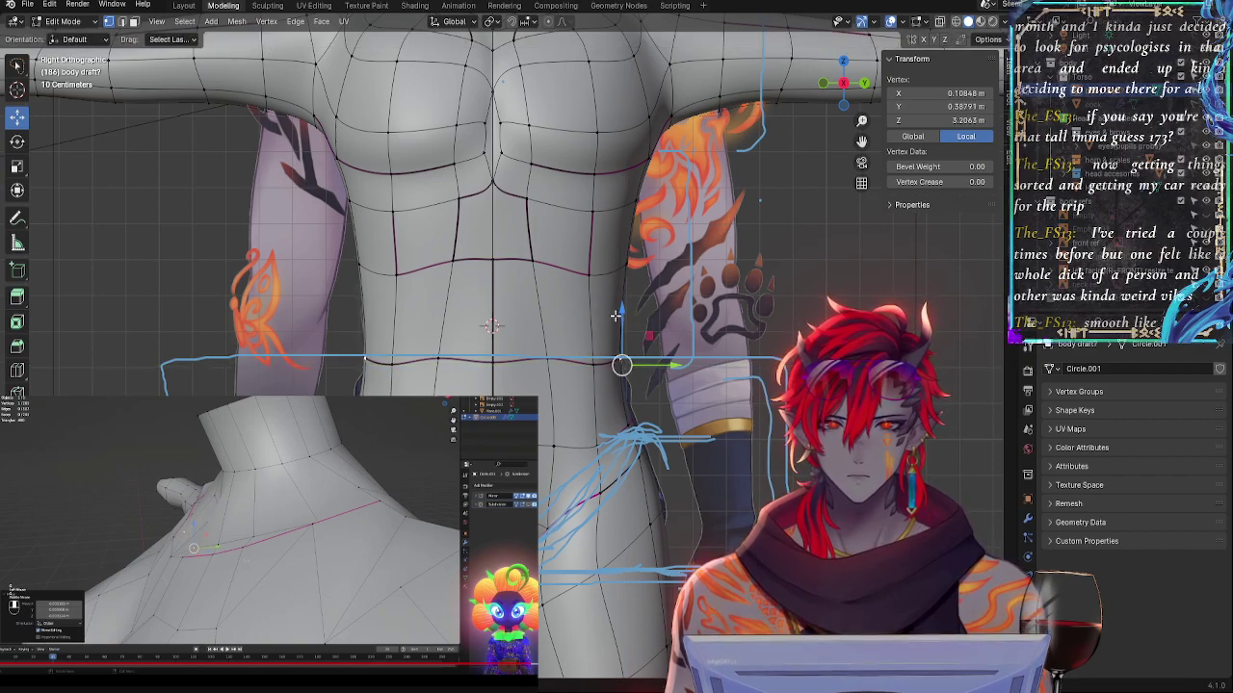
{"action": "middle_click_drag", "start_coordinate": [725, 345], "coordinate": [657, 339]}
- Edge-slide the lower chest loop's side vertices slightly downward and nudge one along Y
{"action": "left_click", "coordinate": [669, 260]}
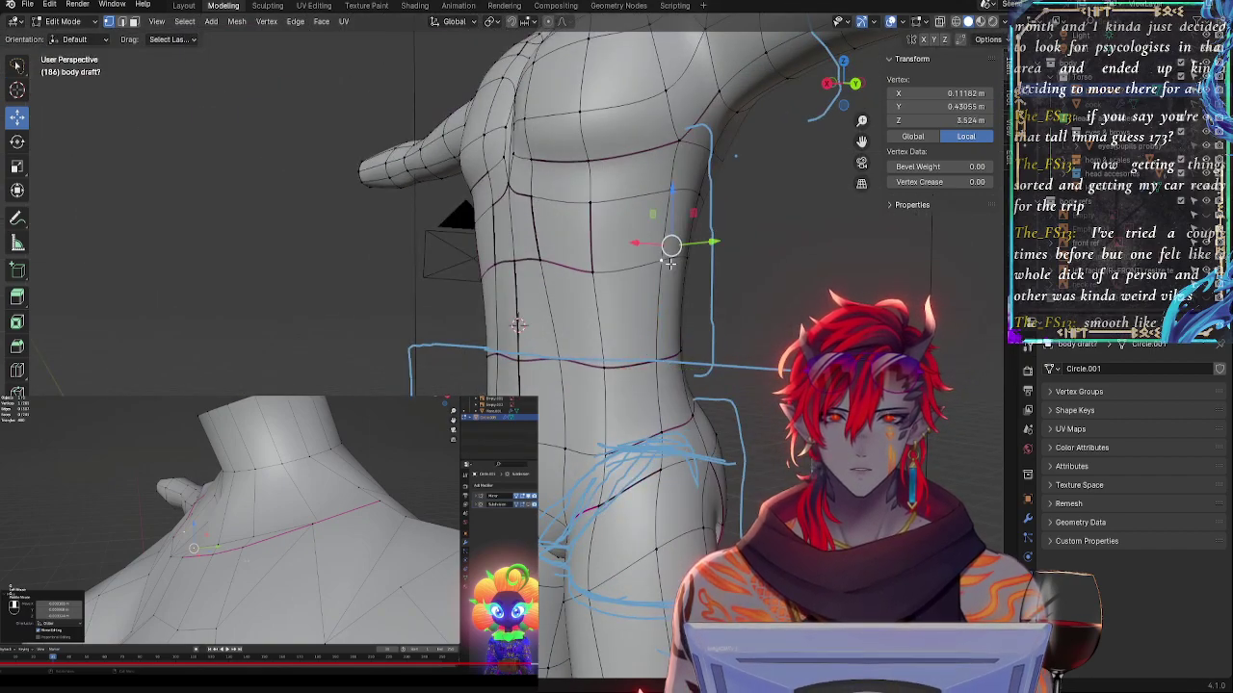
{"action": "left_click", "coordinate": [603, 263], "text": "shift"}
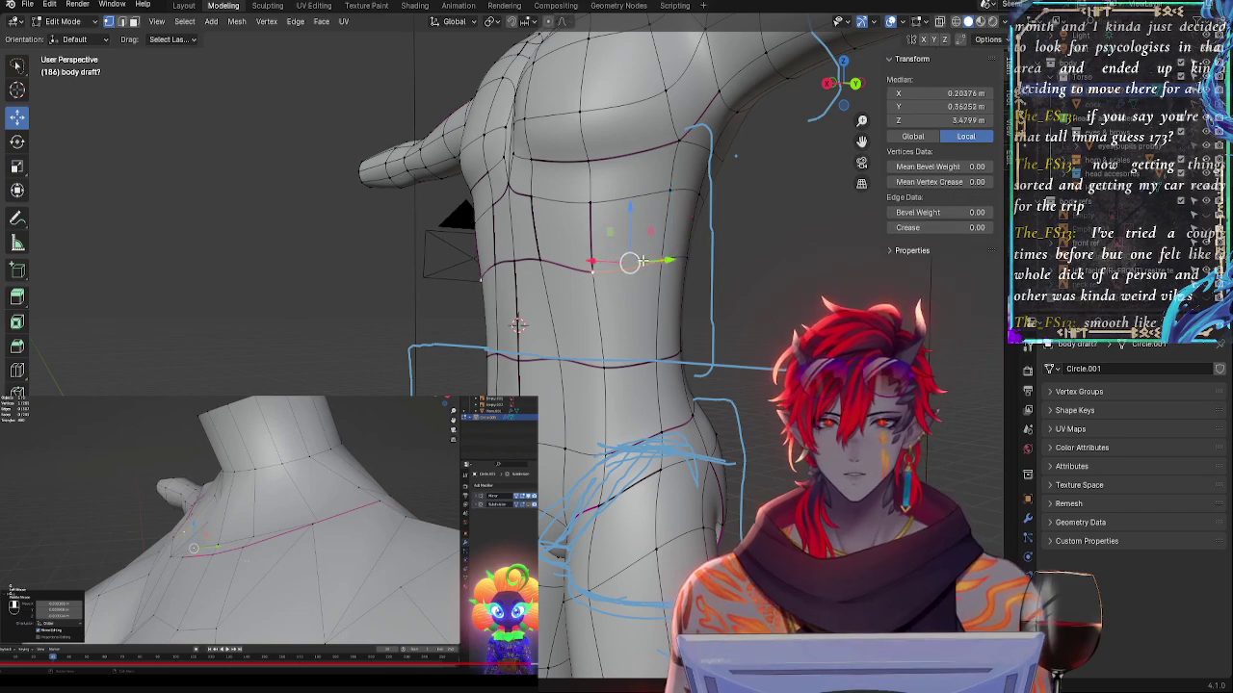
{"action": "key", "text": "g"}
{"action": "key", "text": "g"}
{"action": "left_click", "coordinate": [653, 315]}
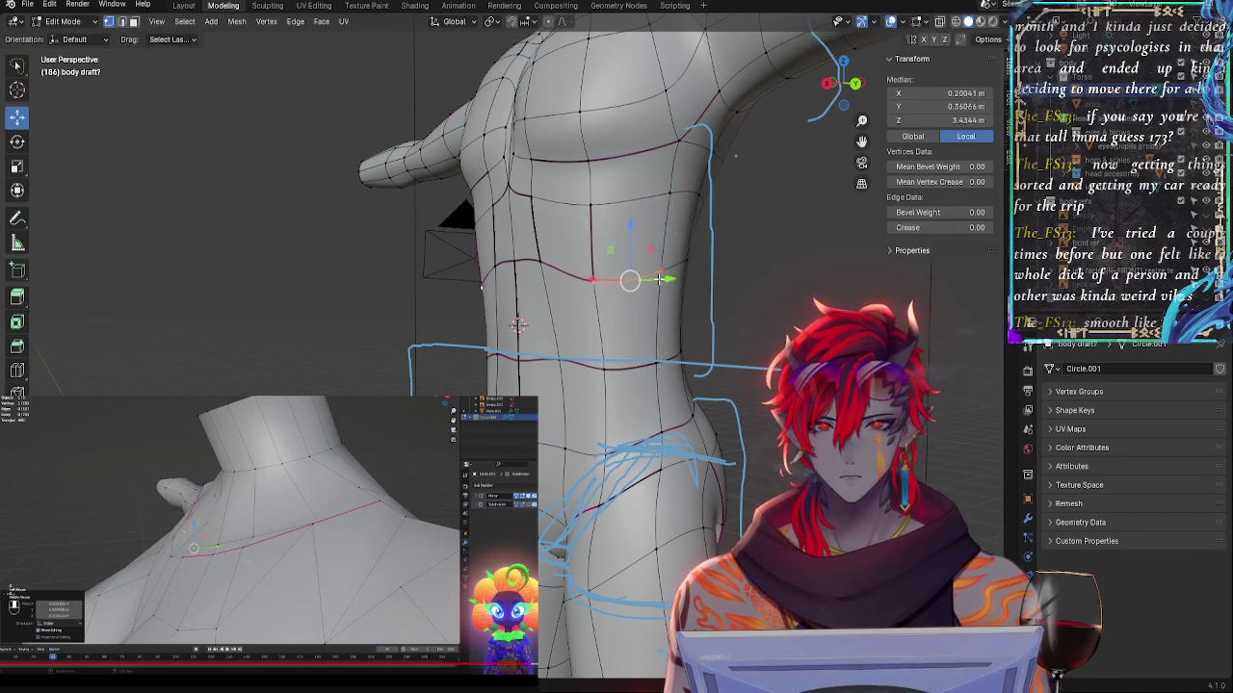
{"action": "left_click", "coordinate": [660, 282]}
{"action": "key", "text": "g"}
{"action": "key", "text": "g"}
{"action": "left_click", "coordinate": [665, 293]}
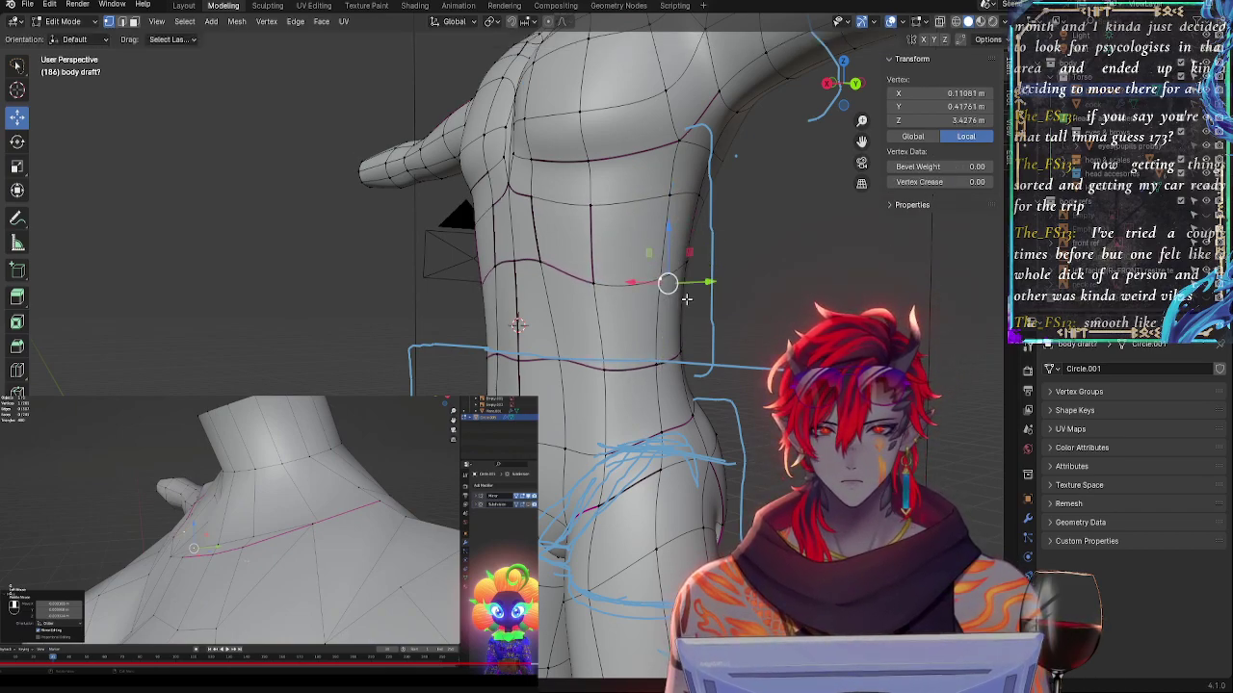
{"action": "middle_click_drag", "start_coordinate": [687, 299], "coordinate": [825, 314]}
{"action": "left_click_drag", "start_coordinate": [691, 284], "coordinate": [695, 285]}
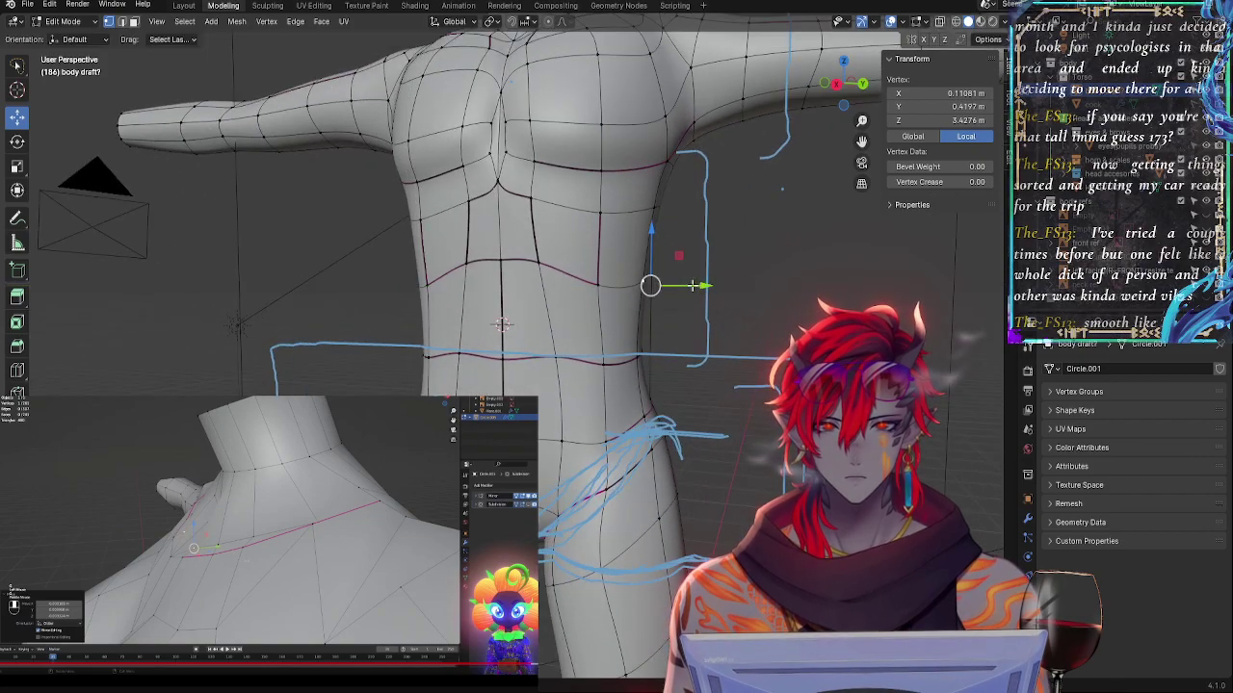
- Give one waist edge a 0.36 crease, then go back to Right Ortho view
{"action": "middle_click_drag", "start_coordinate": [683, 323], "coordinate": [734, 326]}
{"action": "left_click", "coordinate": [581, 354]}
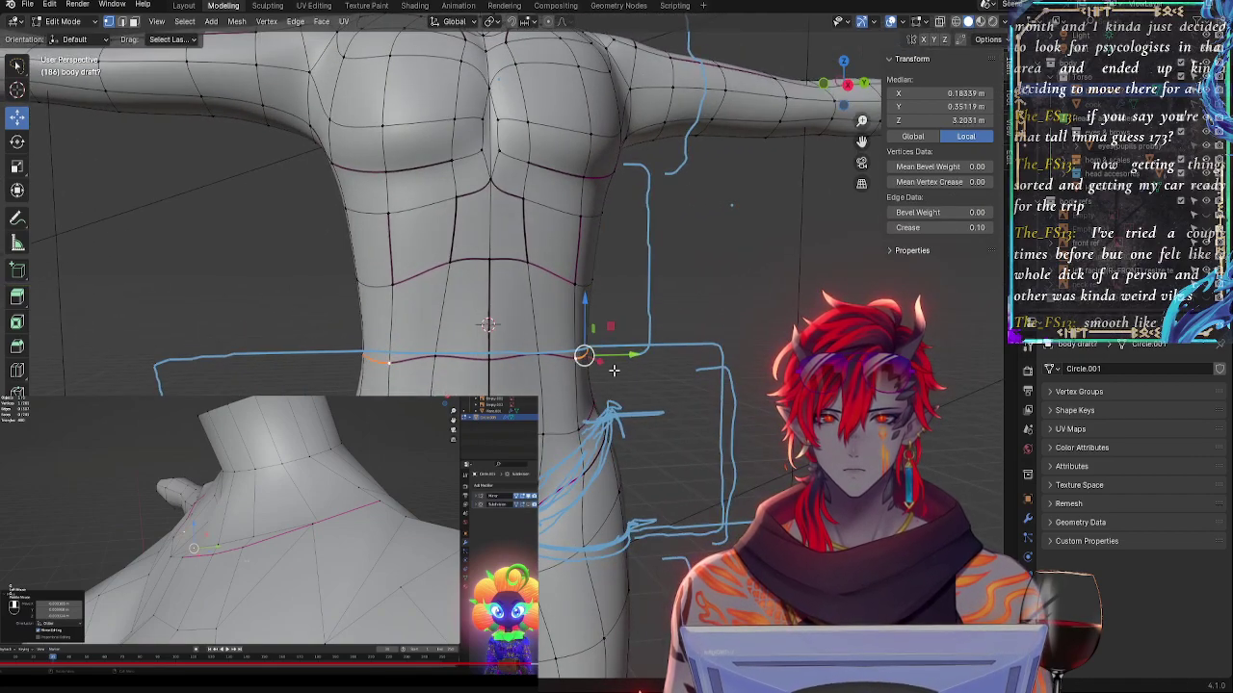
{"action": "left_click", "coordinate": [688, 375]}
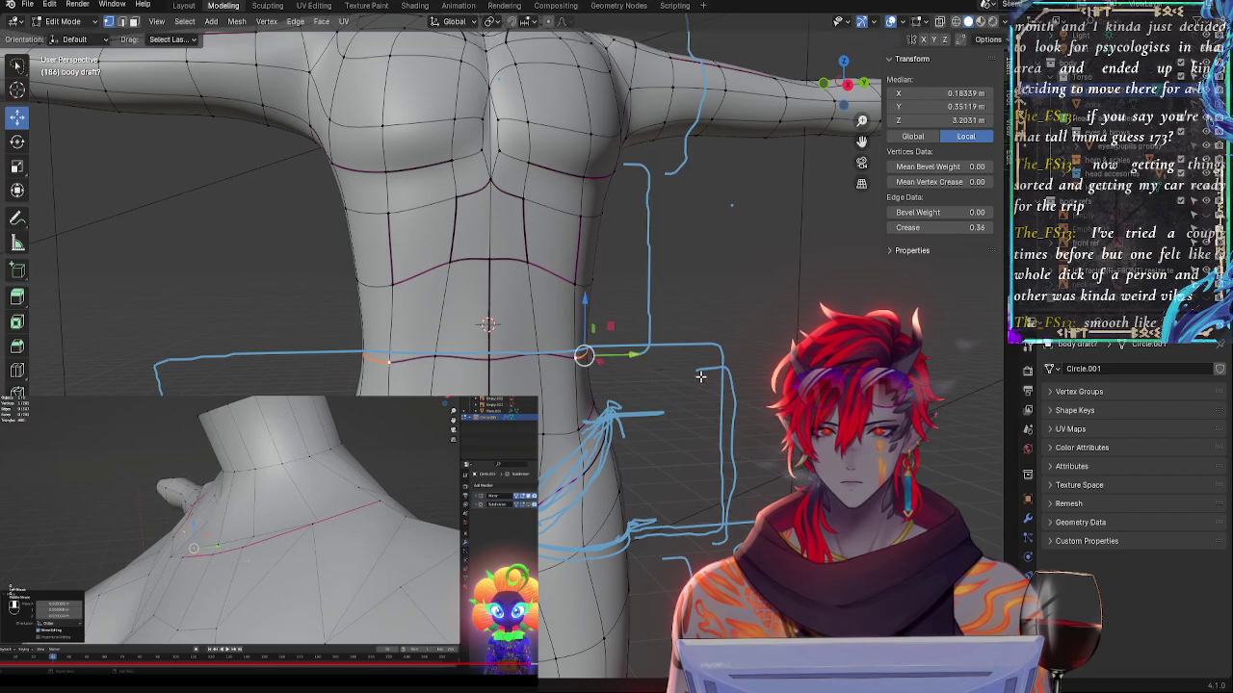
{"action": "middle_click_drag", "start_coordinate": [688, 375], "coordinate": [657, 395]}
{"action": "left_click", "coordinate": [734, 332]}
{"action": "middle_click_drag", "start_coordinate": [734, 332], "coordinate": [831, 327]}
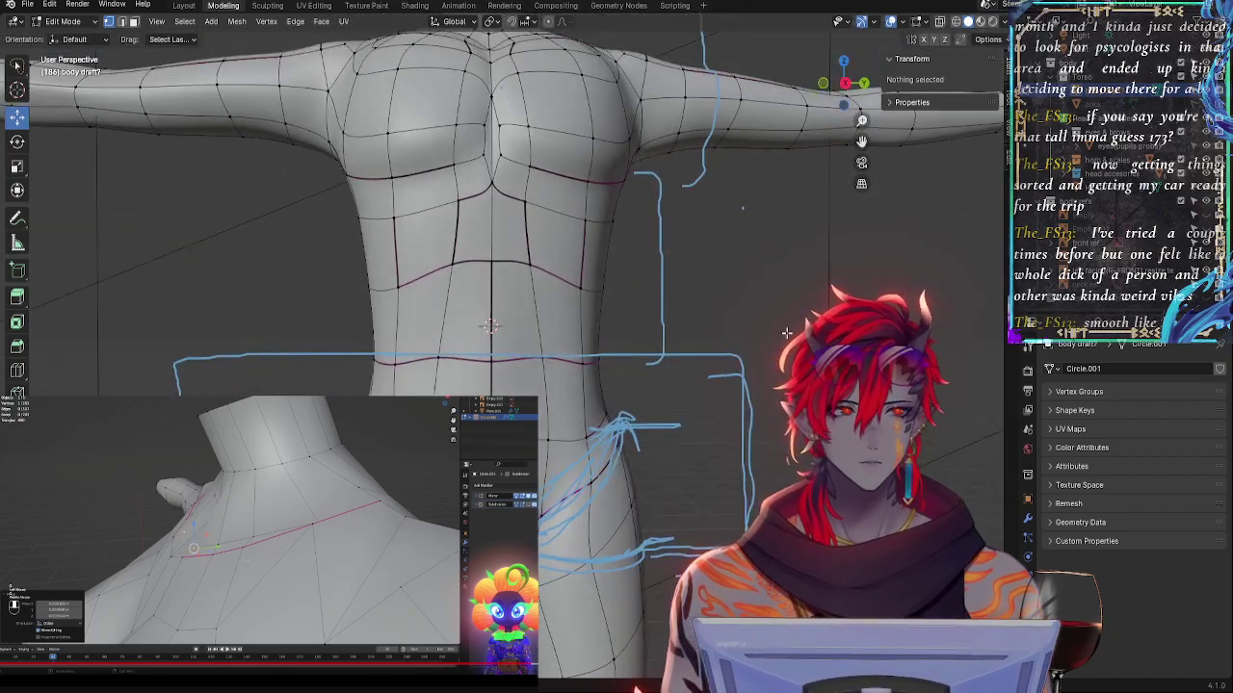
{"action": "left_click", "coordinate": [844, 84]}
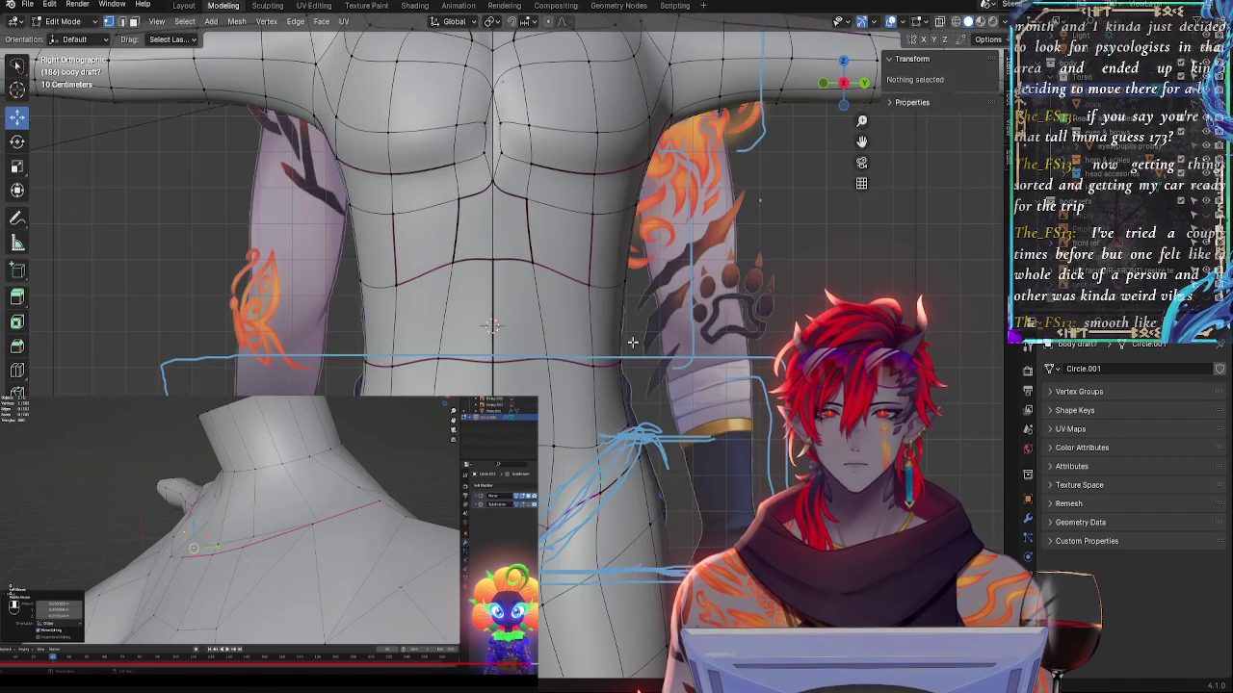
- Compare the waist loop with the concept overlay, raise it slightly and nudge its side vertex along Y
{"action": "key", "text": "alt+z"}
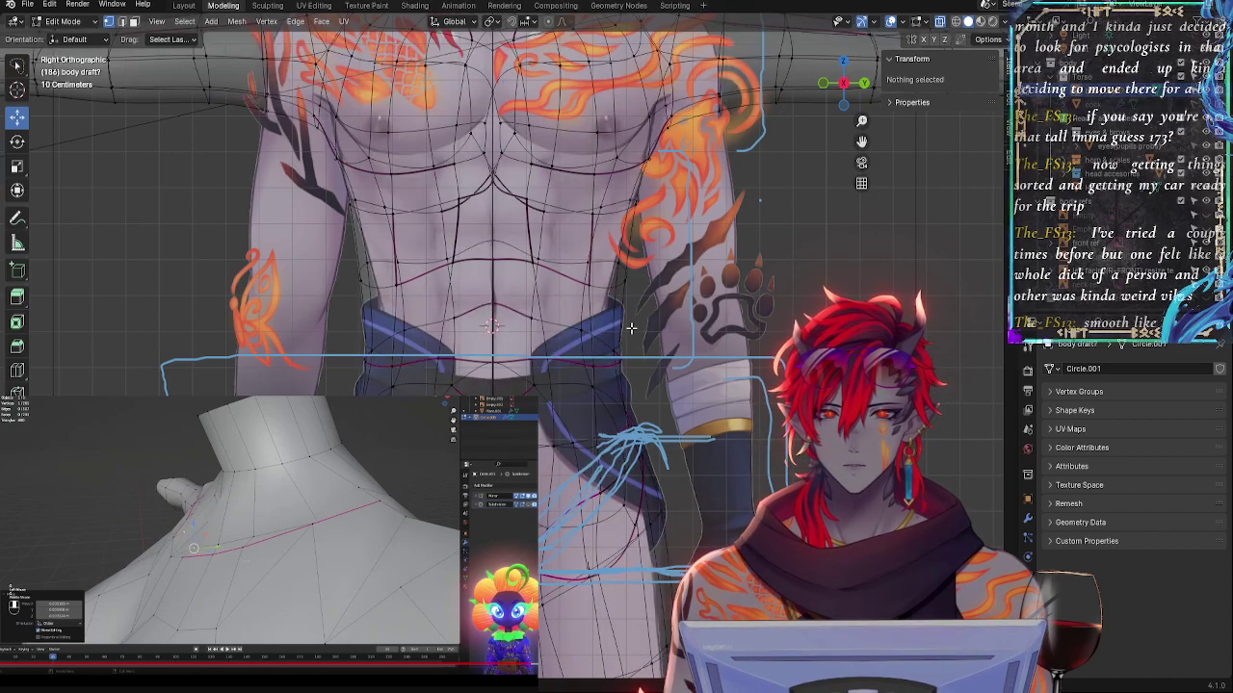
{"action": "key", "text": "alt+z"}
{"action": "scroll", "coordinate": [624, 307], "scroll_direction": "down", "scroll_amount": 3}
{"action": "scroll", "coordinate": [616, 318], "scroll_direction": "up", "scroll_amount": 3}
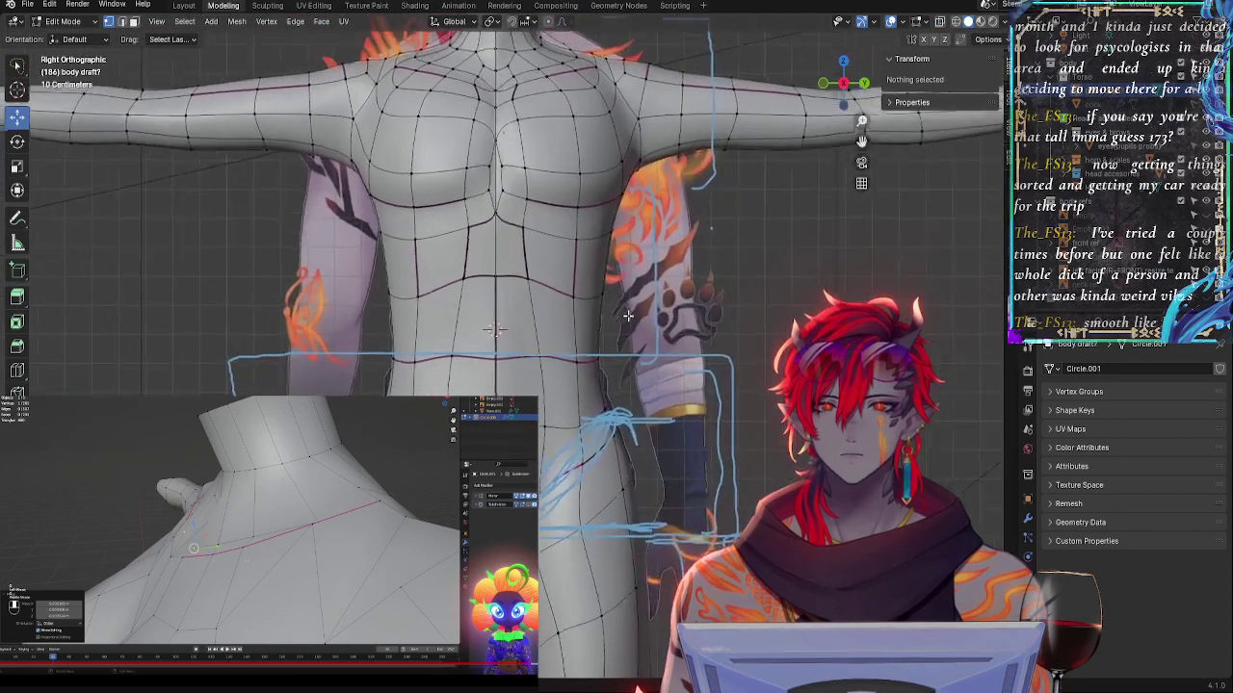
{"action": "left_click", "coordinate": [617, 362]}
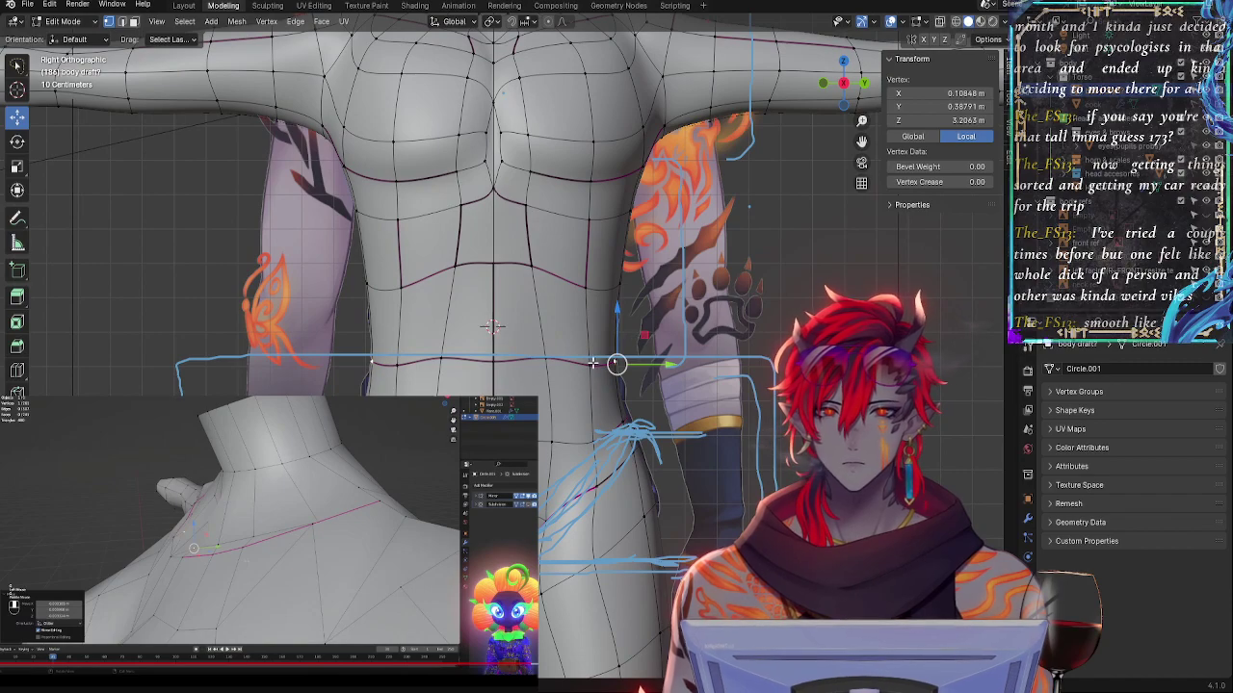
{"action": "left_click", "coordinate": [590, 362], "text": "alt"}
{"action": "left_click_drag", "start_coordinate": [562, 296], "coordinate": [564, 289]}
{"action": "left_click", "coordinate": [615, 355]}
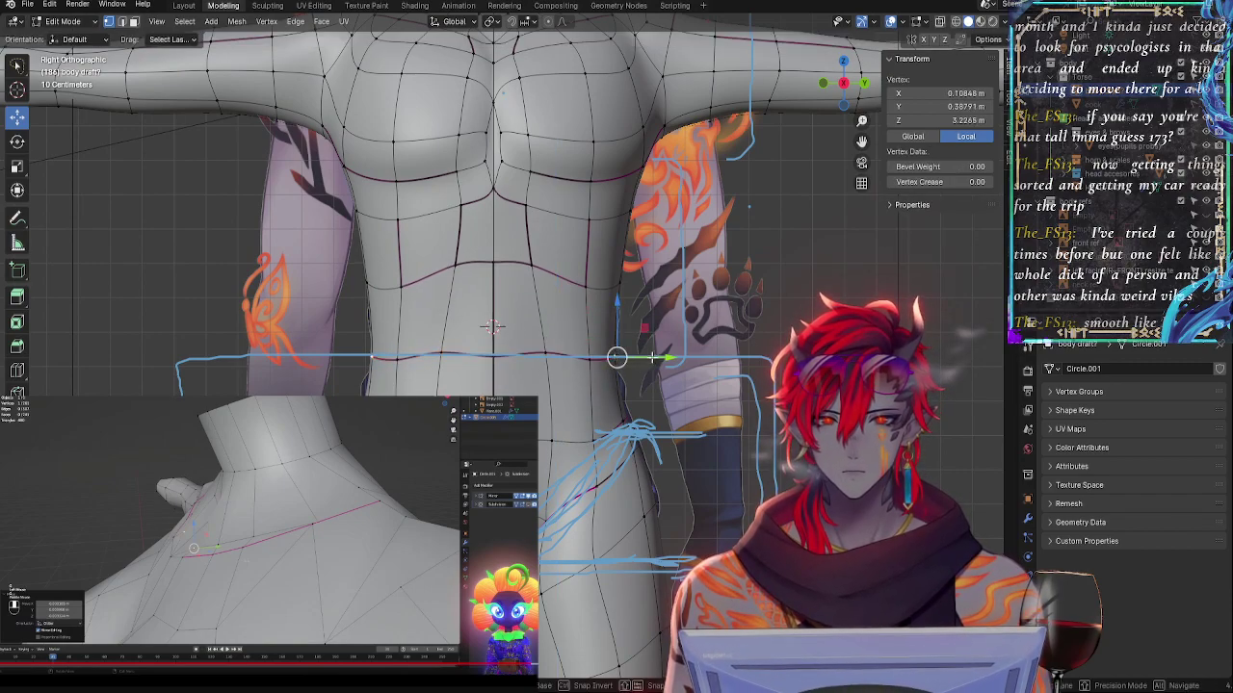
{"action": "left_click_drag", "start_coordinate": [651, 357], "coordinate": [646, 357]}
- Try out hip and torso loop selections, revert to the waist selection and lower the loop
{"action": "left_click", "coordinate": [627, 417]}
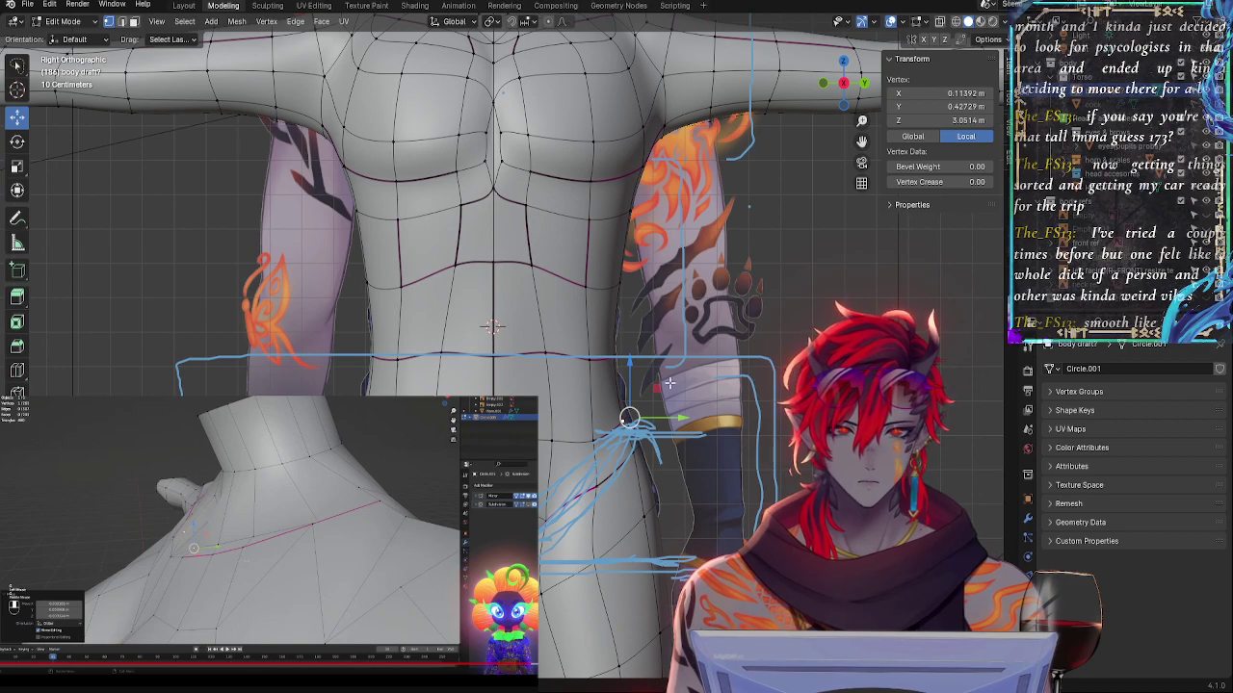
{"action": "left_click", "coordinate": [540, 358], "text": "alt"}
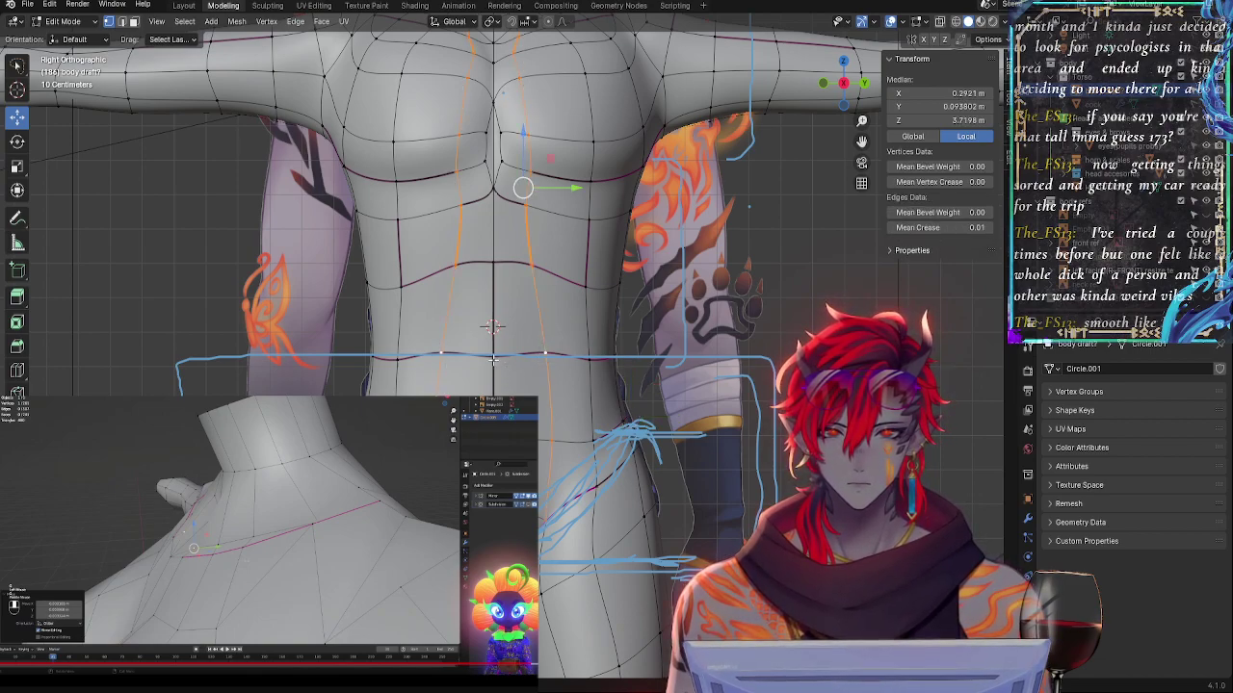
{"action": "left_click", "coordinate": [493, 358], "text": "alt"}
{"action": "key", "text": "ctrl+z"}
{"action": "key", "text": "ctrl+z"}
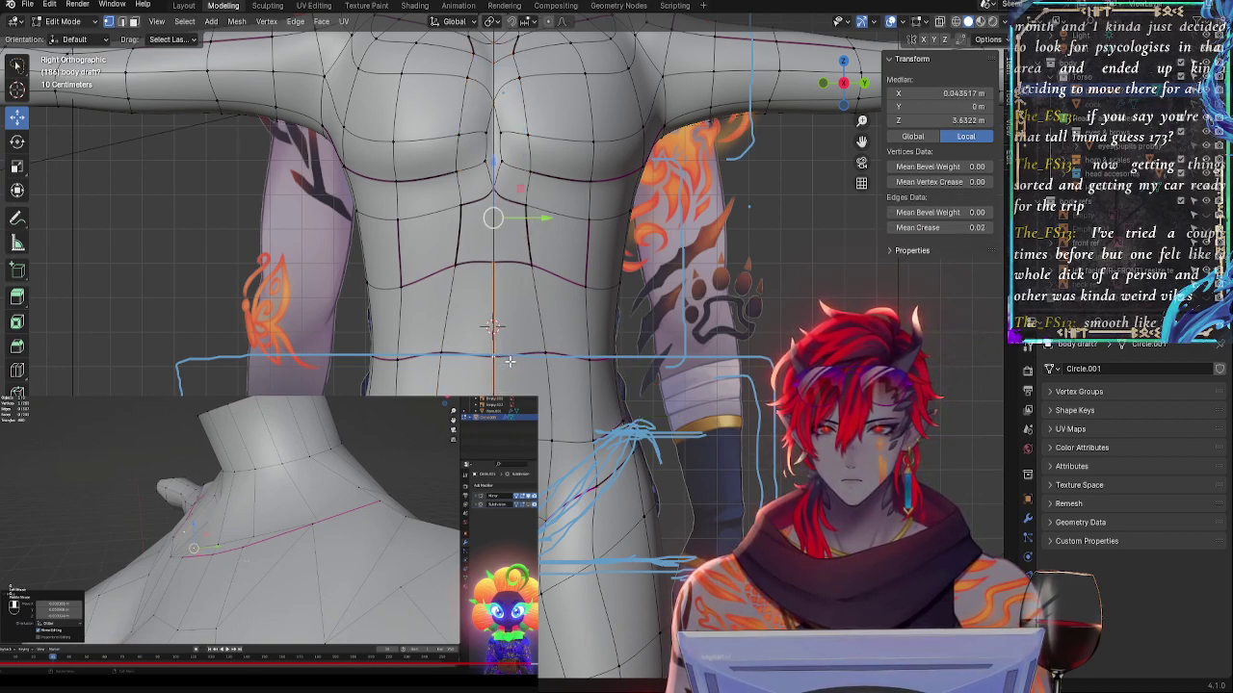
{"action": "key", "text": "ctrl+z"}
{"action": "key", "text": "ctrl+z"}
{"action": "key", "text": "ctrl+z"}
{"action": "key", "text": "ctrl+z"}
{"action": "key", "text": "ctrl+z"}
{"action": "key", "text": "ctrl+z"}
{"action": "key", "text": "ctrl+z"}
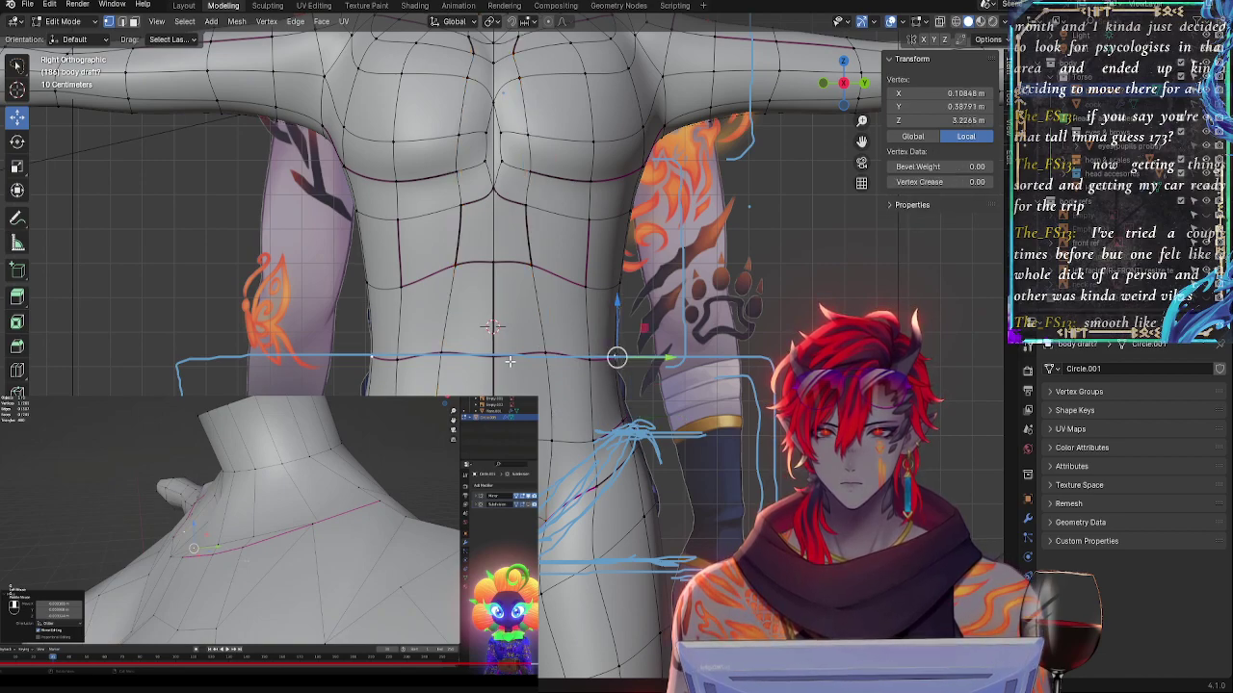
{"action": "left_click_drag", "start_coordinate": [557, 291], "coordinate": [551, 306]}
- Shift the horizontal waist loop vertically and check nearby waist, groin and hip vertices up close
{"action": "left_click", "coordinate": [408, 374]}
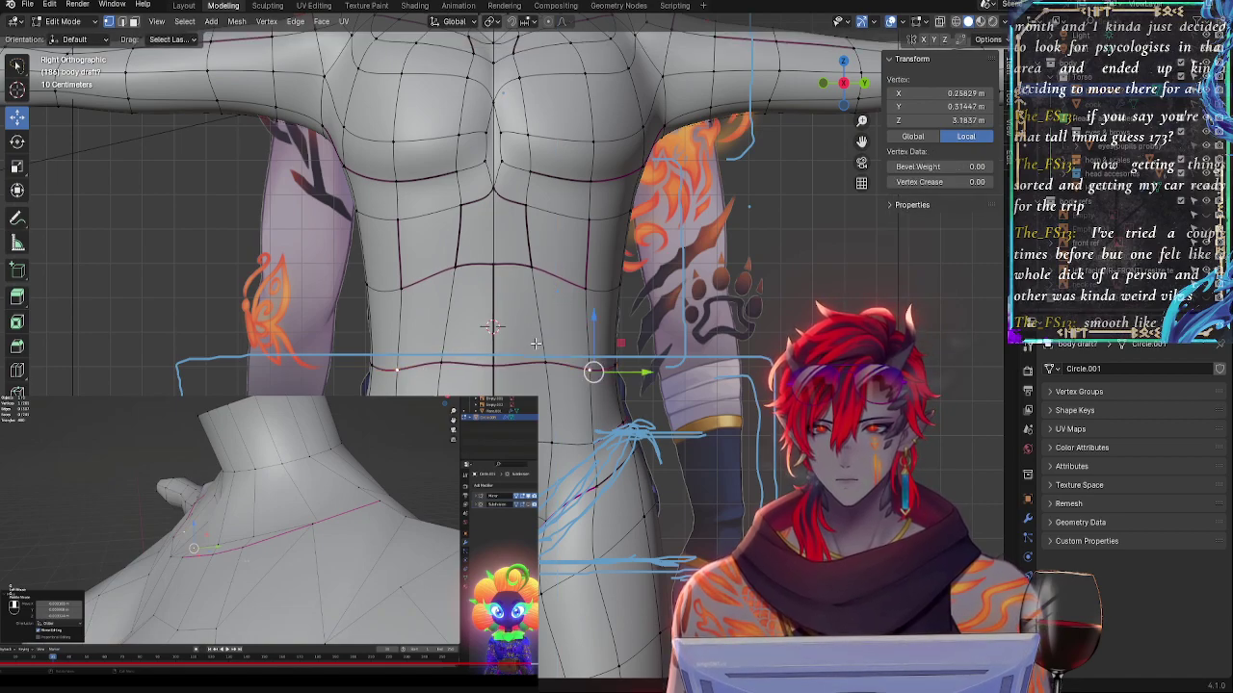
{"action": "left_click", "coordinate": [429, 369], "text": "alt"}
{"action": "mouse_move", "coordinate": [545, 321]}
{"action": "left_mouse_down"}
{"action": "mouse_move", "coordinate": [598, 322]}
{"action": "mouse_move", "coordinate": [552, 325]}
{"action": "left_mouse_up"}
{"action": "left_click", "coordinate": [591, 368]}
{"action": "left_click", "coordinate": [546, 363]}
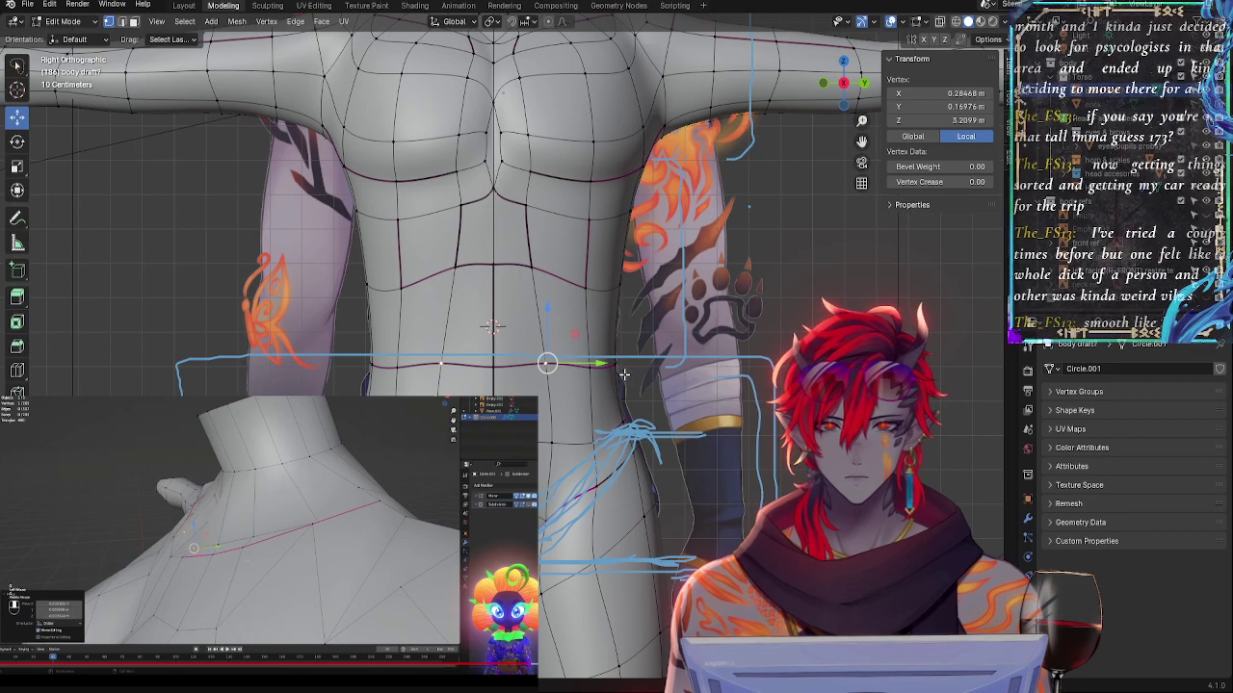
{"action": "left_click", "coordinate": [495, 444]}
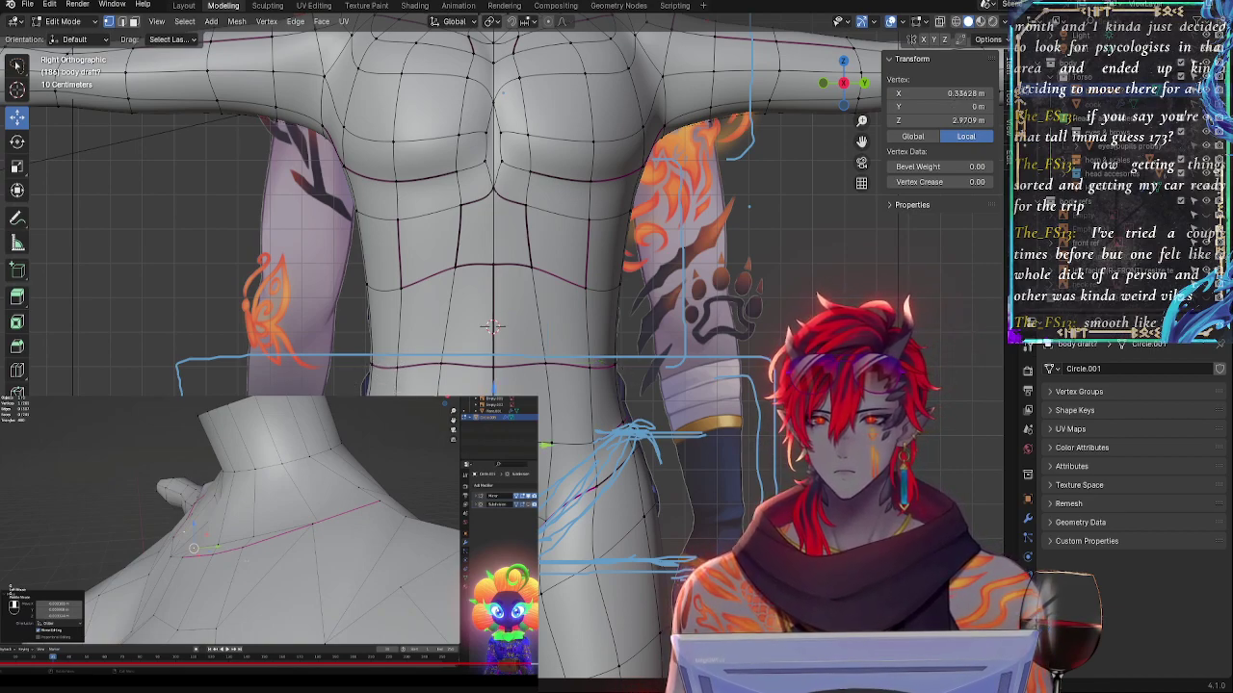
{"action": "left_click", "coordinate": [628, 417]}
{"action": "middle_click_drag", "start_coordinate": [701, 426], "coordinate": [727, 395], "text": "ctrl"}
{"action": "middle_click_drag", "start_coordinate": [754, 447], "coordinate": [693, 390], "text": "shift"}
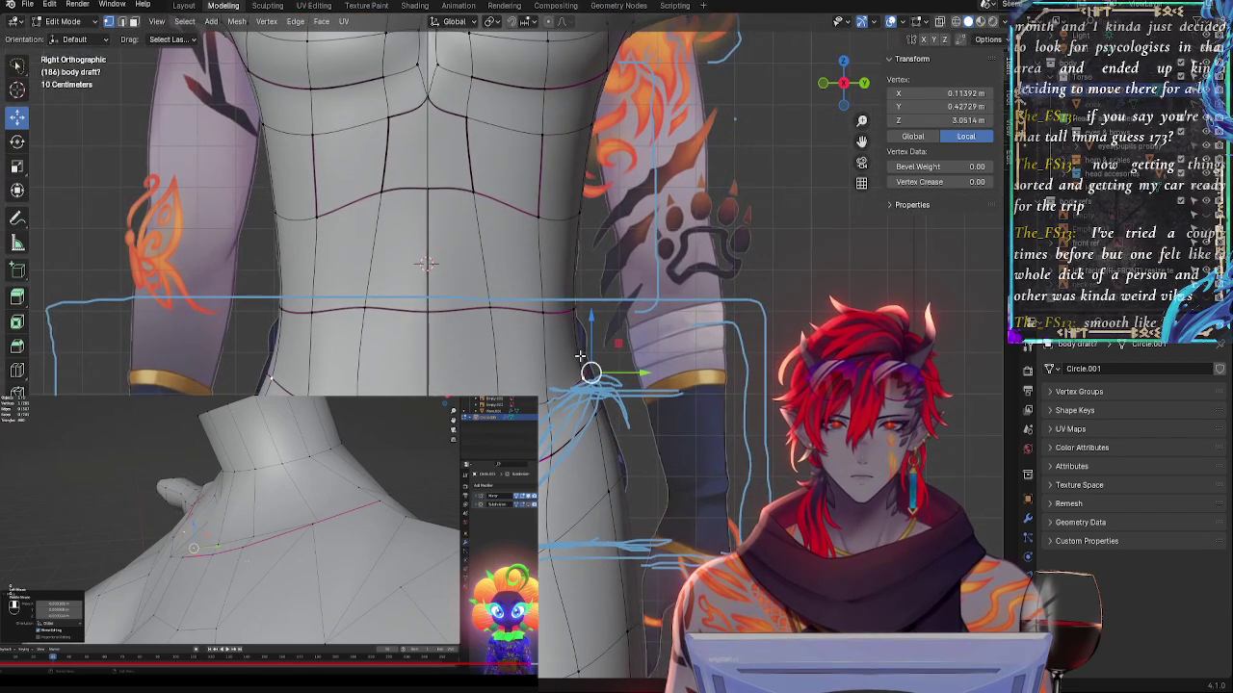
- Lower a single waist vertex slightly along Z
{"action": "left_click", "coordinate": [578, 312]}
{"action": "left_click", "coordinate": [573, 313], "text": "alt"}
{"action": "left_click", "coordinate": [573, 313]}
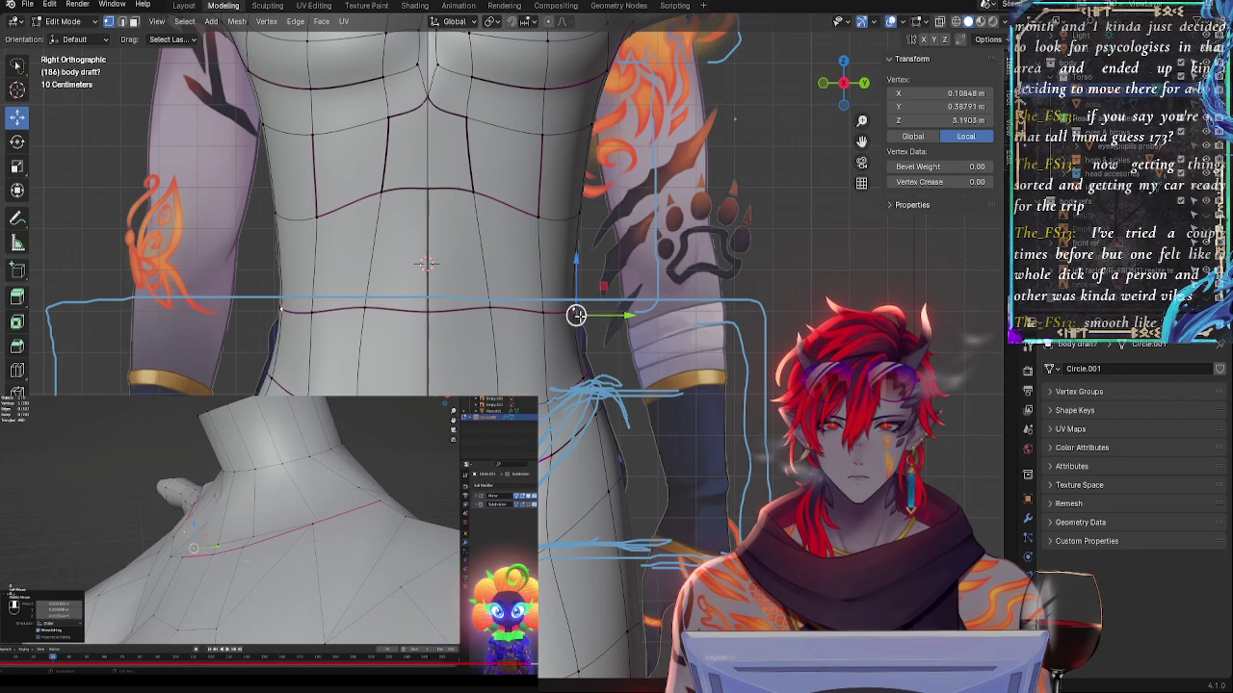
{"action": "key", "text": "g"}
{"action": "key", "text": "z"}
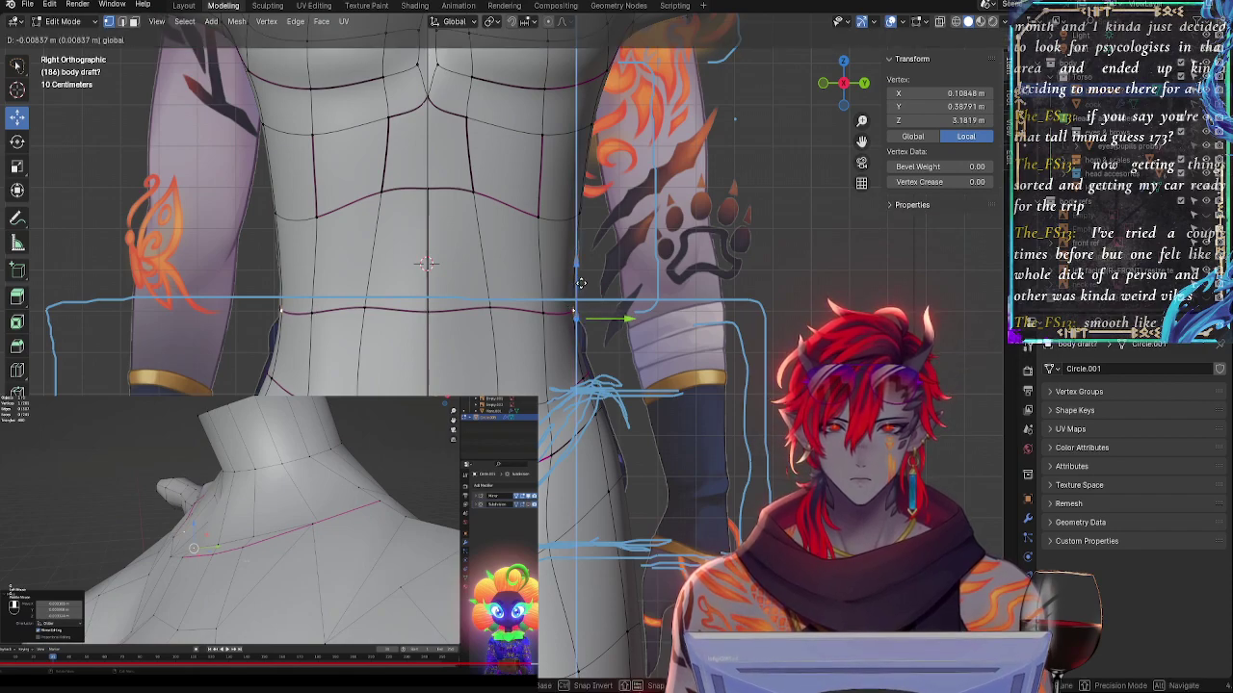
{"action": "left_click_drag", "start_coordinate": [581, 283], "coordinate": [582, 285]}
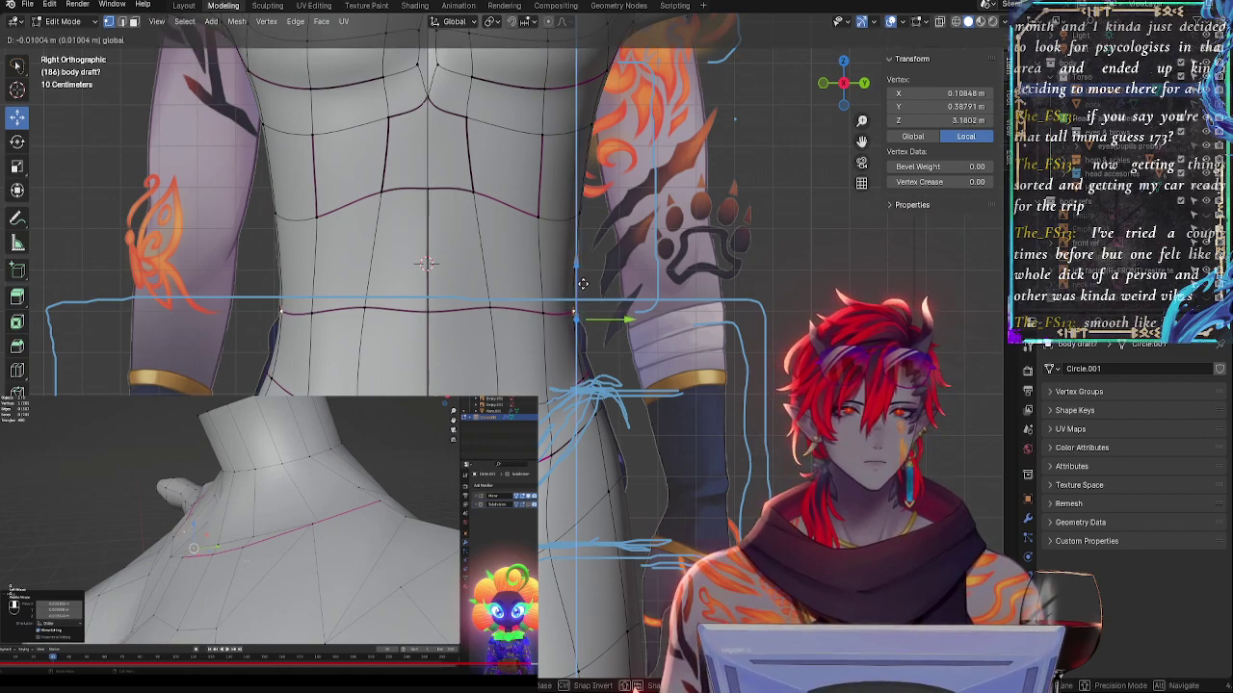
{"action": "left_click", "coordinate": [582, 284]}
- Set the waist loop's Median Z to 3.18, then raise it and set 3.24
{"action": "left_click", "coordinate": [567, 313], "text": "alt"}
{"action": "left_click", "coordinate": [957, 119]}
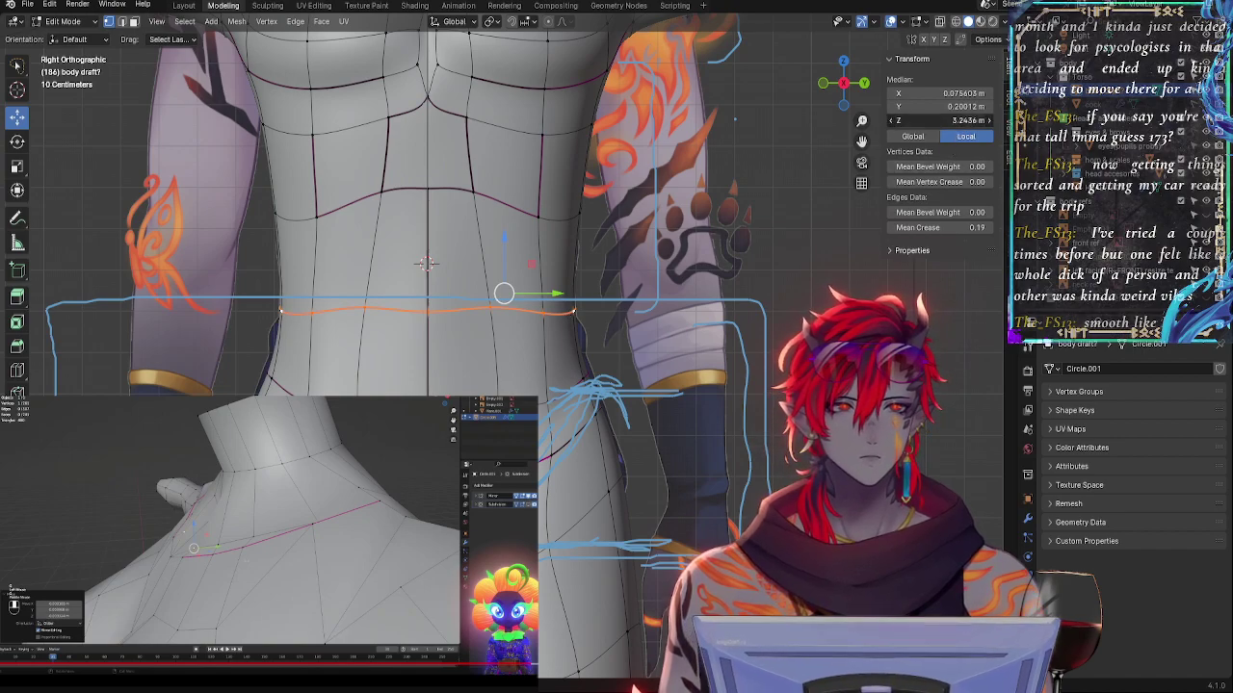
{"action": "type", "text": "3"}
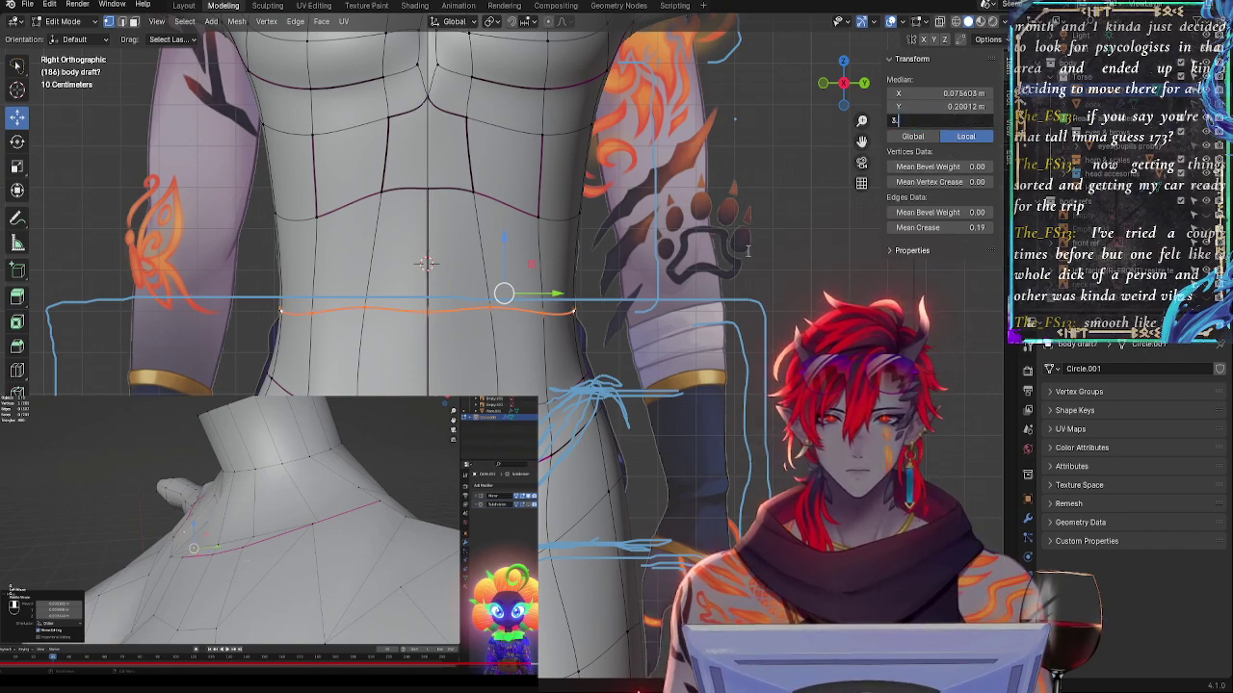
{"action": "type", "text": ".18"}
{"action": "key", "text": "Return"}
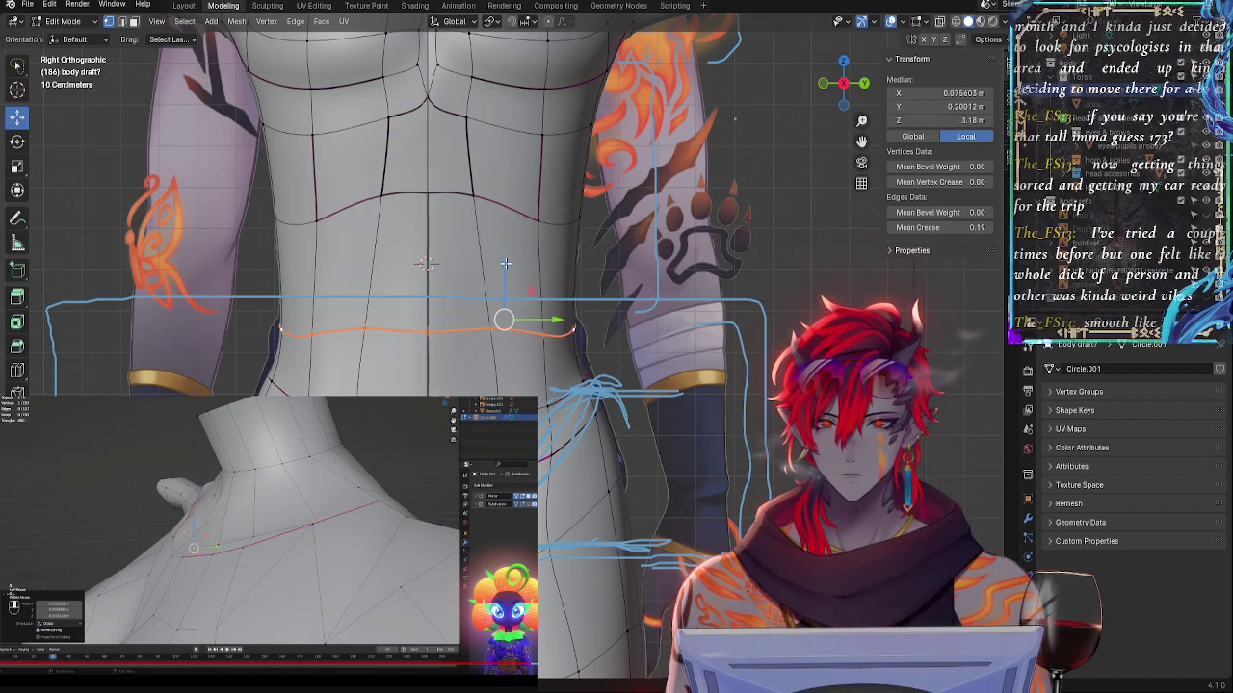
{"action": "left_click_drag", "start_coordinate": [504, 263], "coordinate": [511, 237]}
{"action": "left_click", "coordinate": [953, 120]}
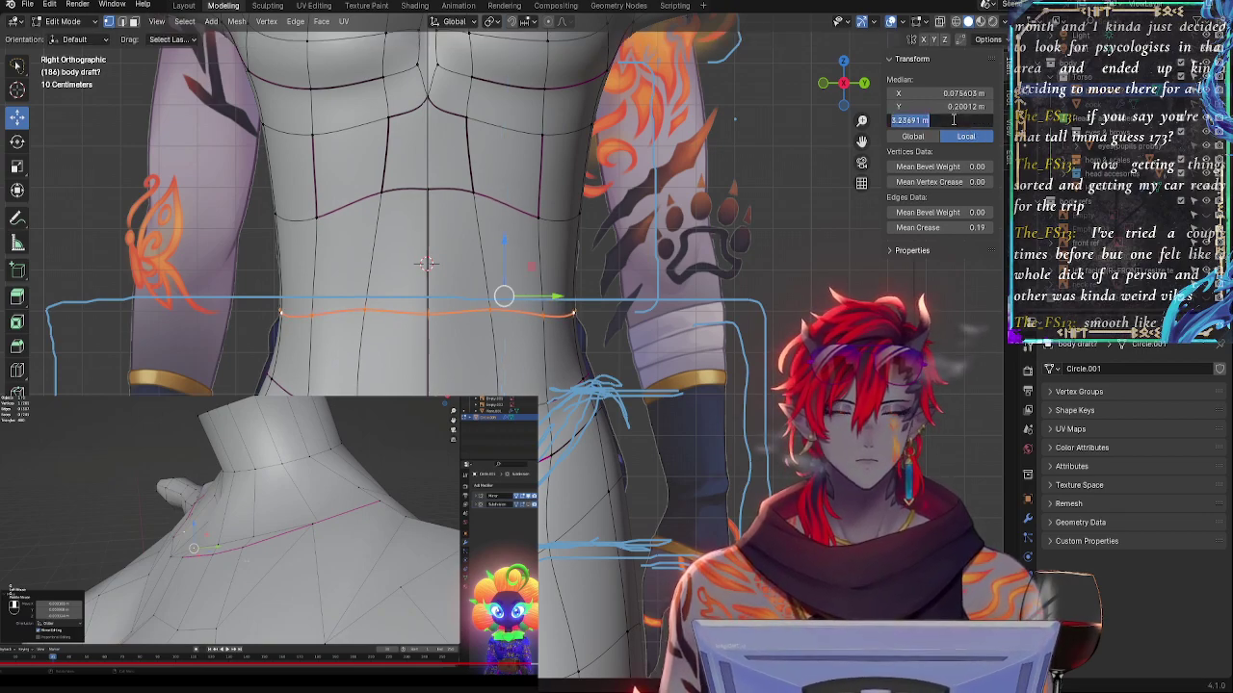
{"action": "type", "text": "3.2"}
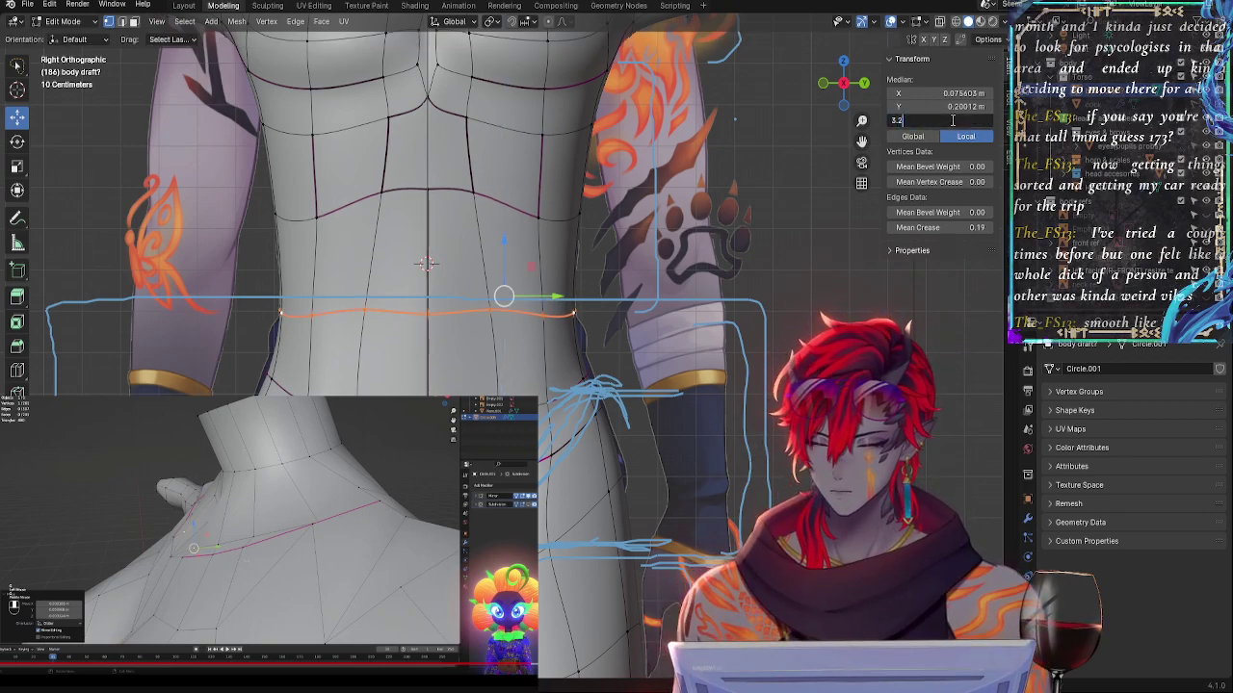
{"action": "type", "text": "4"}
{"action": "key", "text": "Return"}
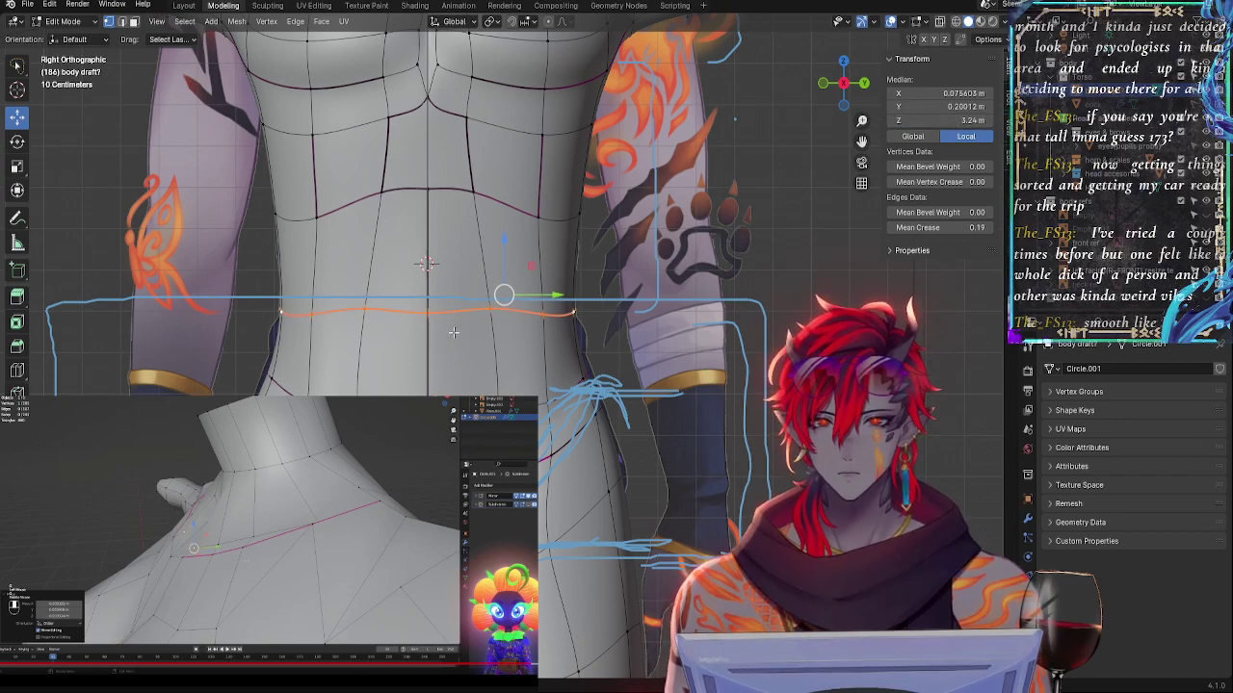
- Move one waist vertex along Z and set its Vertex Z to 3.18
{"action": "left_click", "coordinate": [536, 313]}
{"action": "left_click", "coordinate": [494, 309], "text": "alt"}
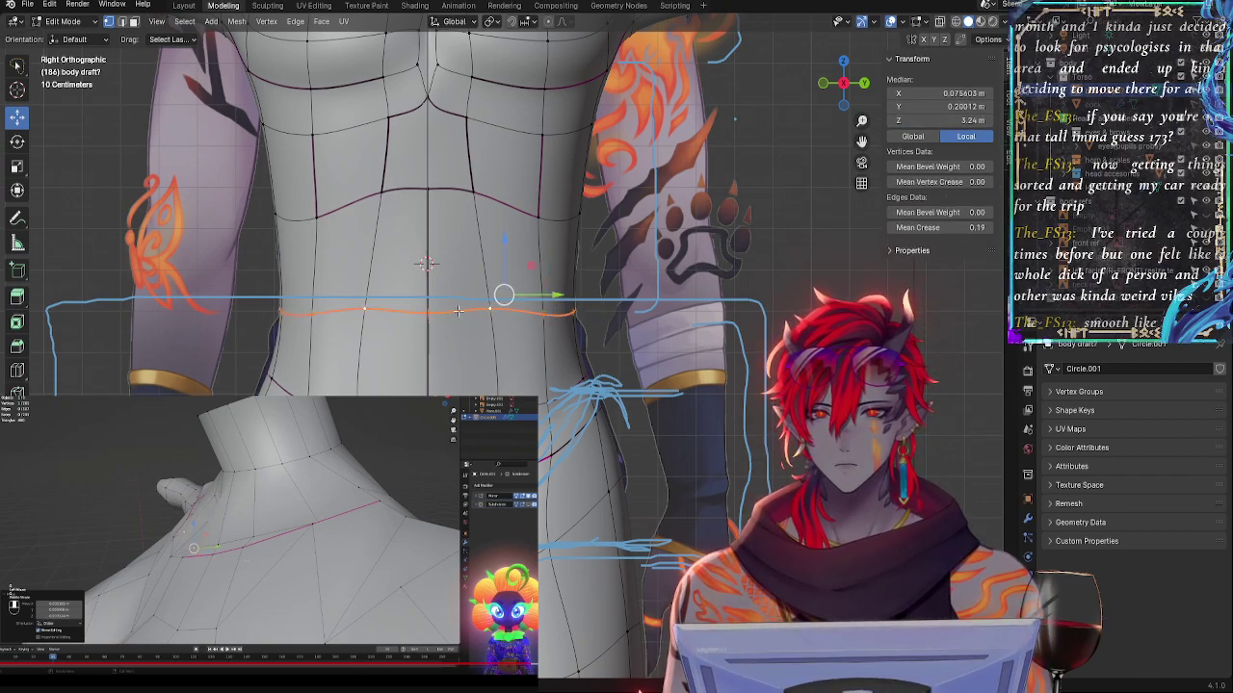
{"action": "left_click", "coordinate": [366, 312]}
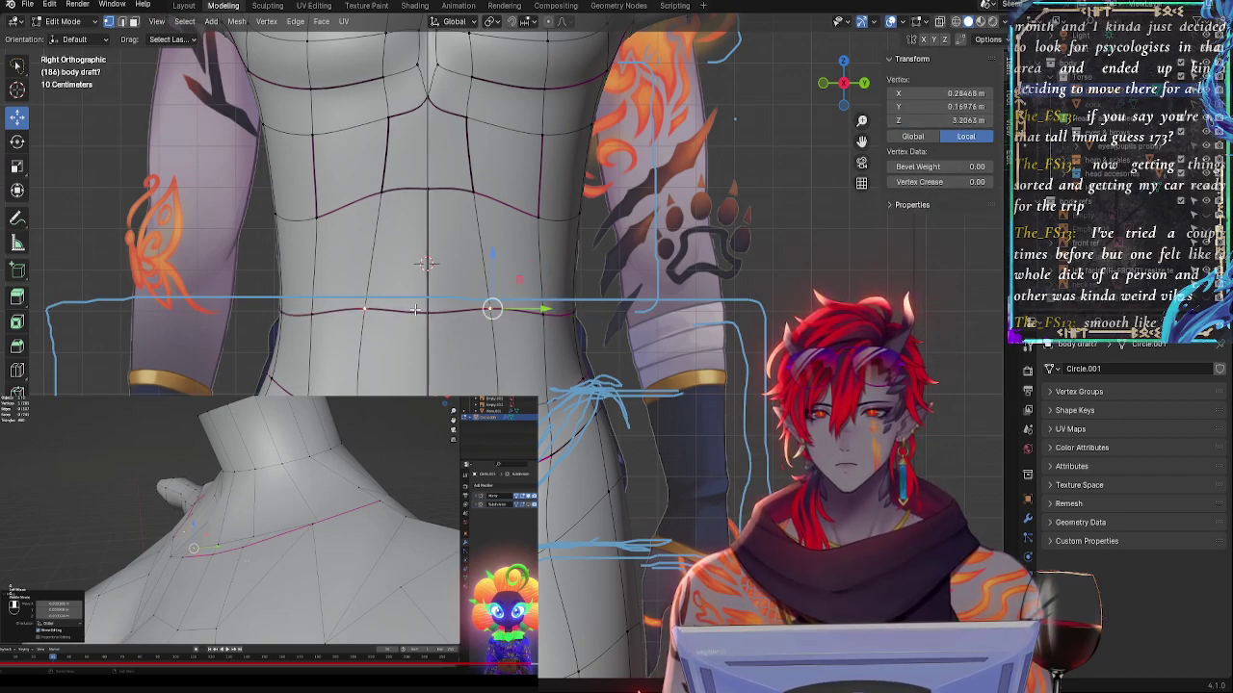
{"action": "left_click", "coordinate": [968, 119]}
{"action": "type", "text": "3.24"}
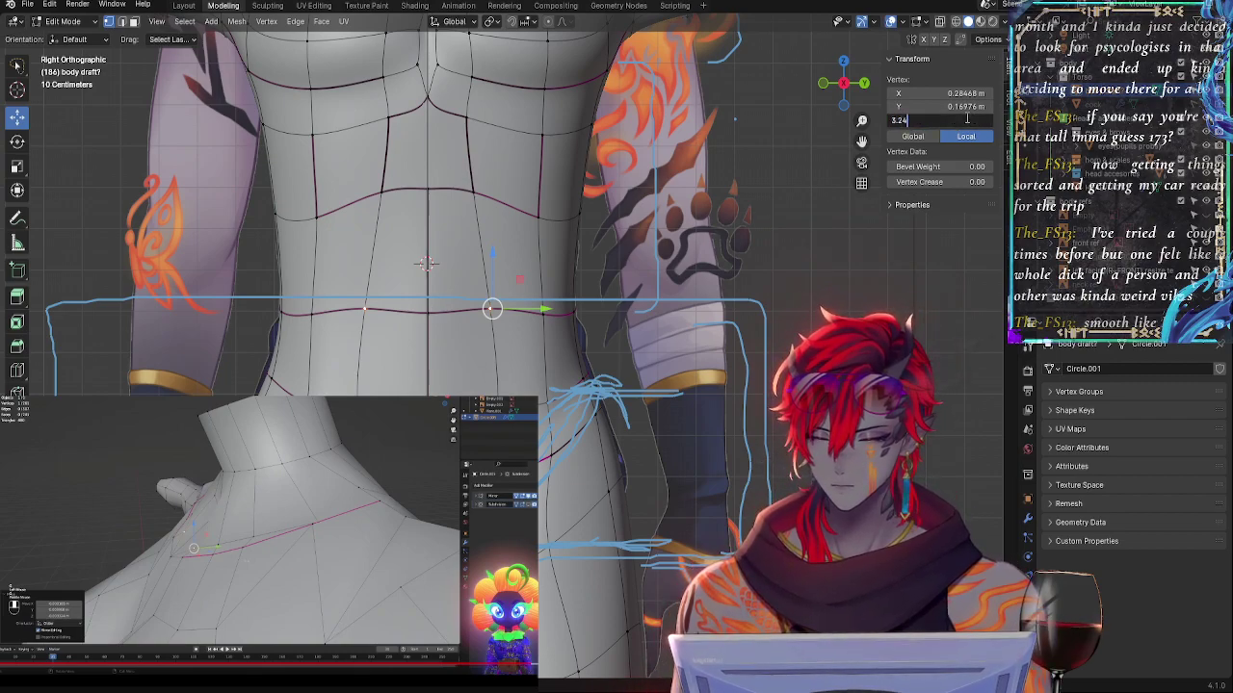
{"action": "key", "text": "Return"}
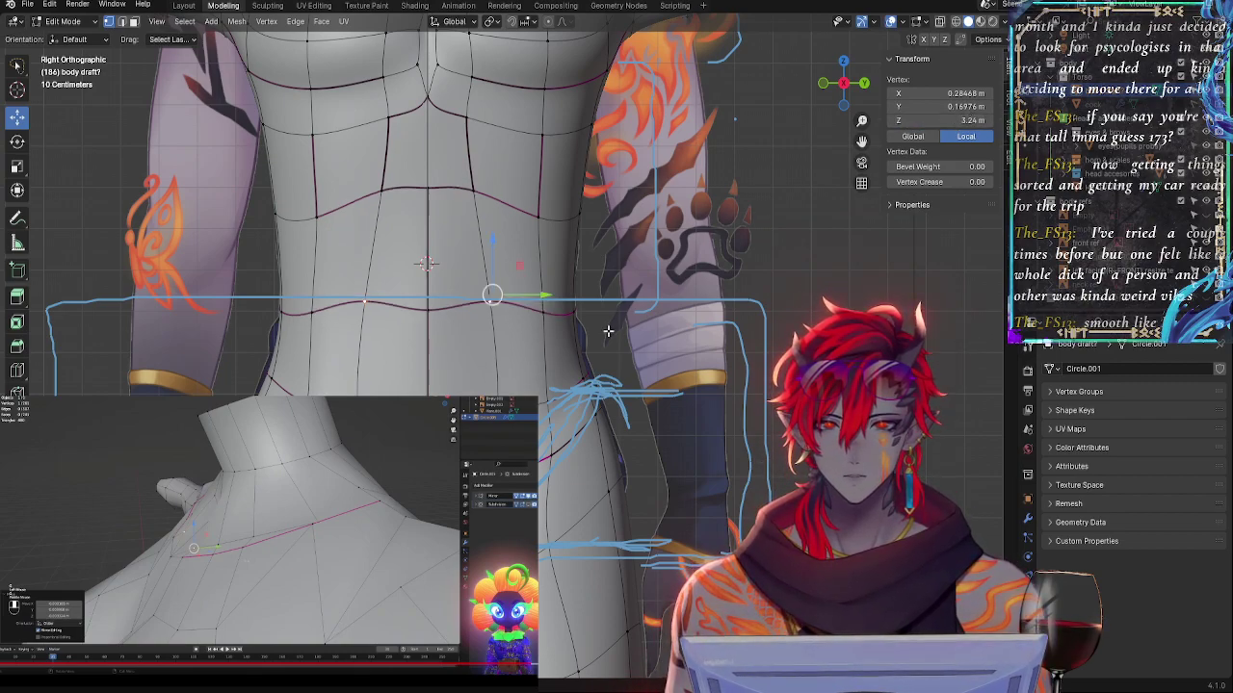
{"action": "key", "text": "g"}
{"action": "key", "text": "z"}
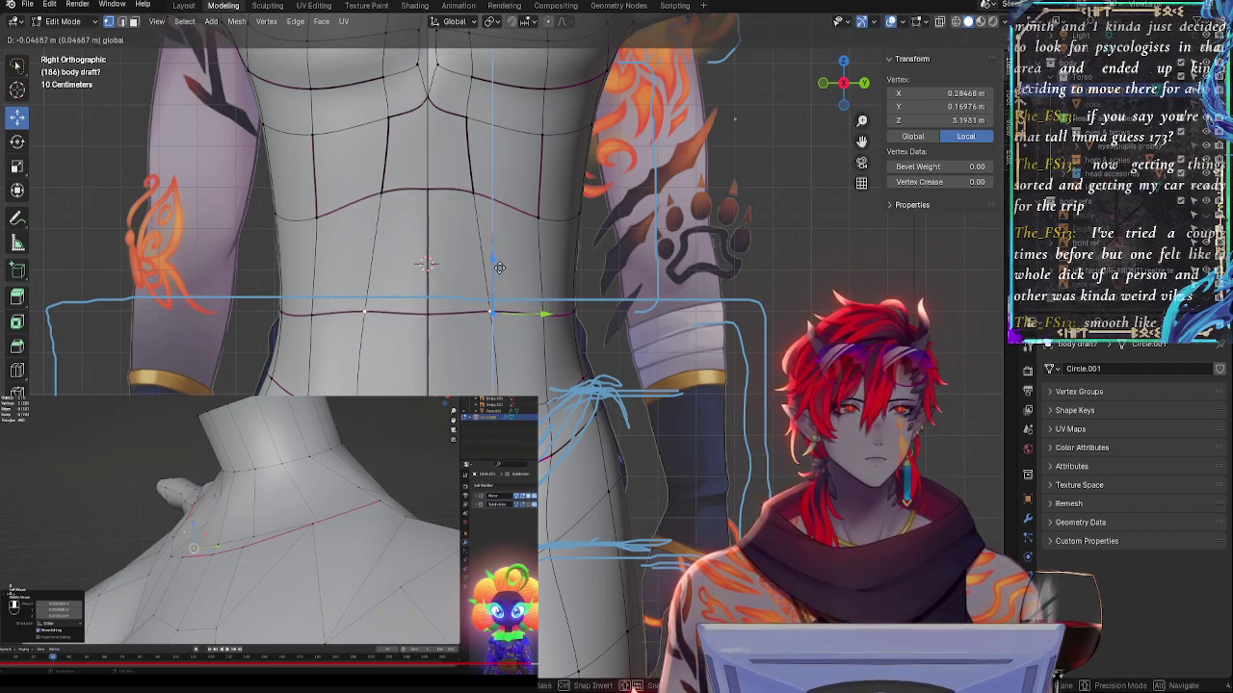
{"action": "left_click", "coordinate": [498, 266]}
{"action": "left_click", "coordinate": [960, 119]}
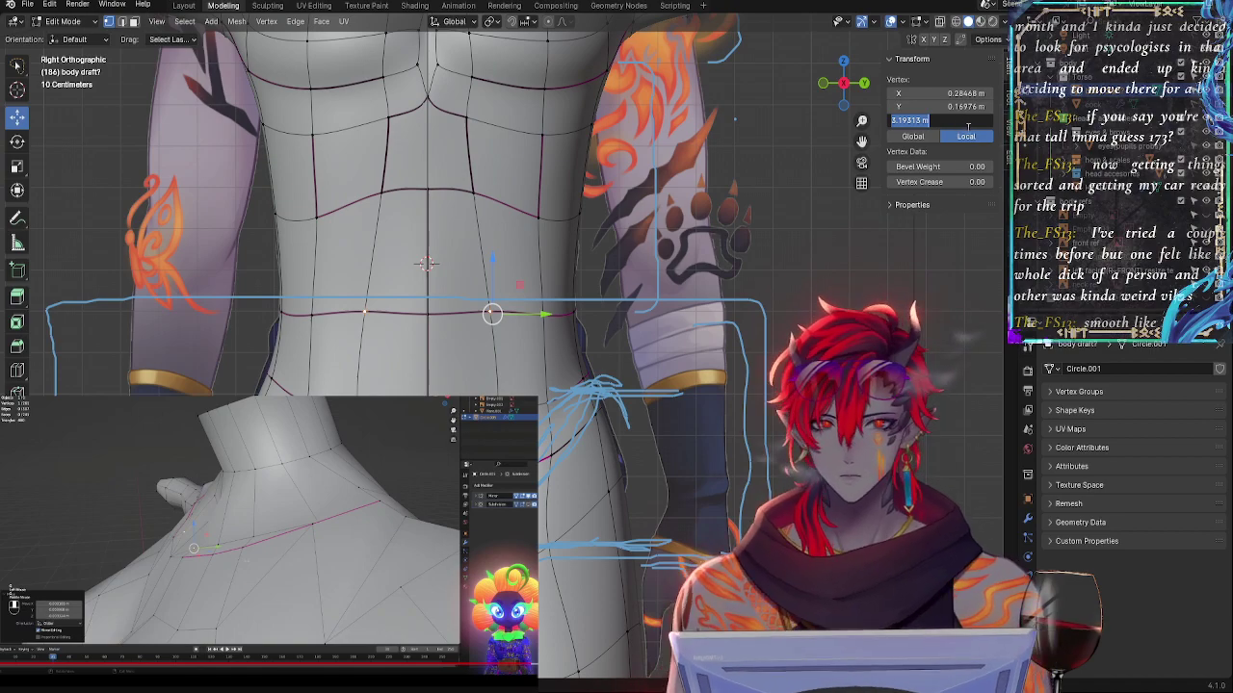
{"action": "type", "text": "3.18"}
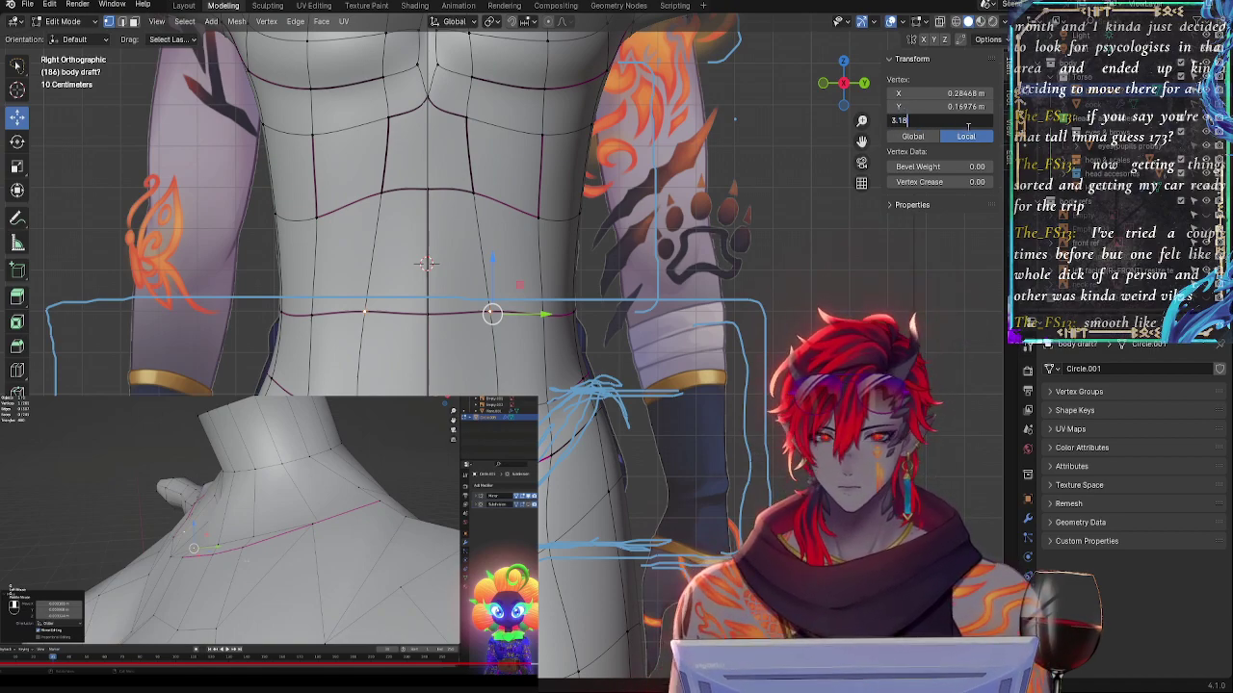
{"action": "key", "text": "Return"}
- Set the next waist vertex and the side waist vertex to Z 3.18
{"action": "left_click", "coordinate": [547, 313]}
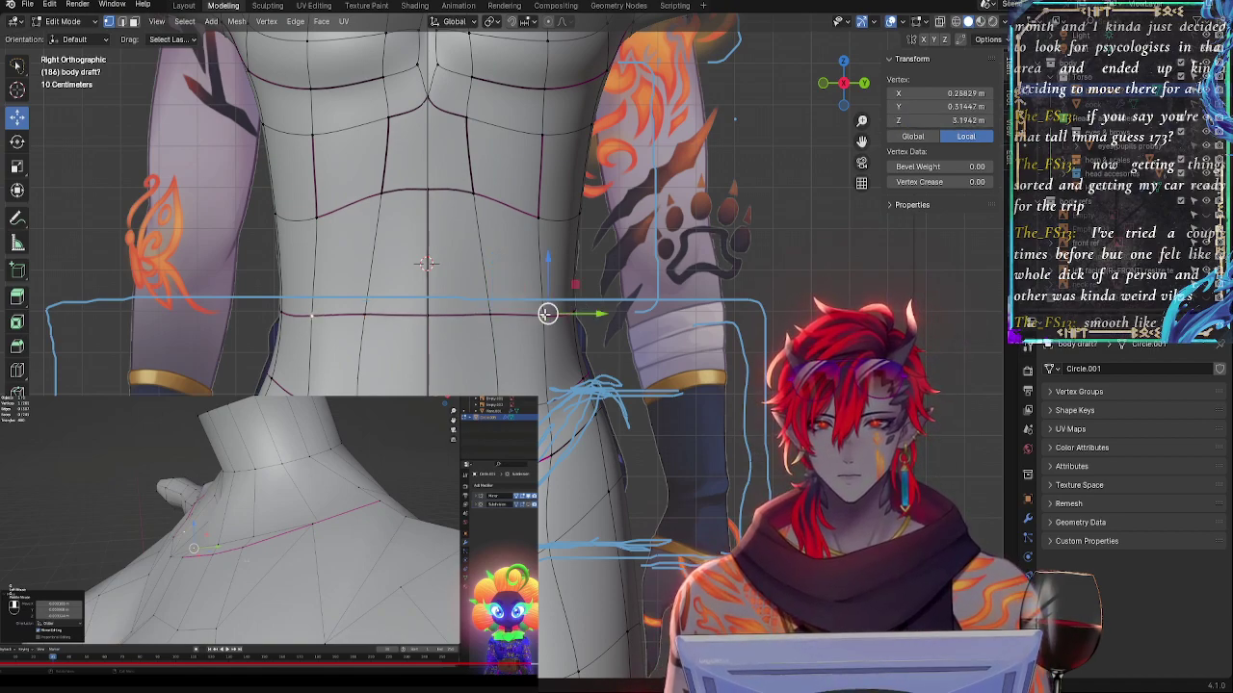
{"action": "left_click", "coordinate": [958, 119]}
{"action": "type", "text": "3.18"}
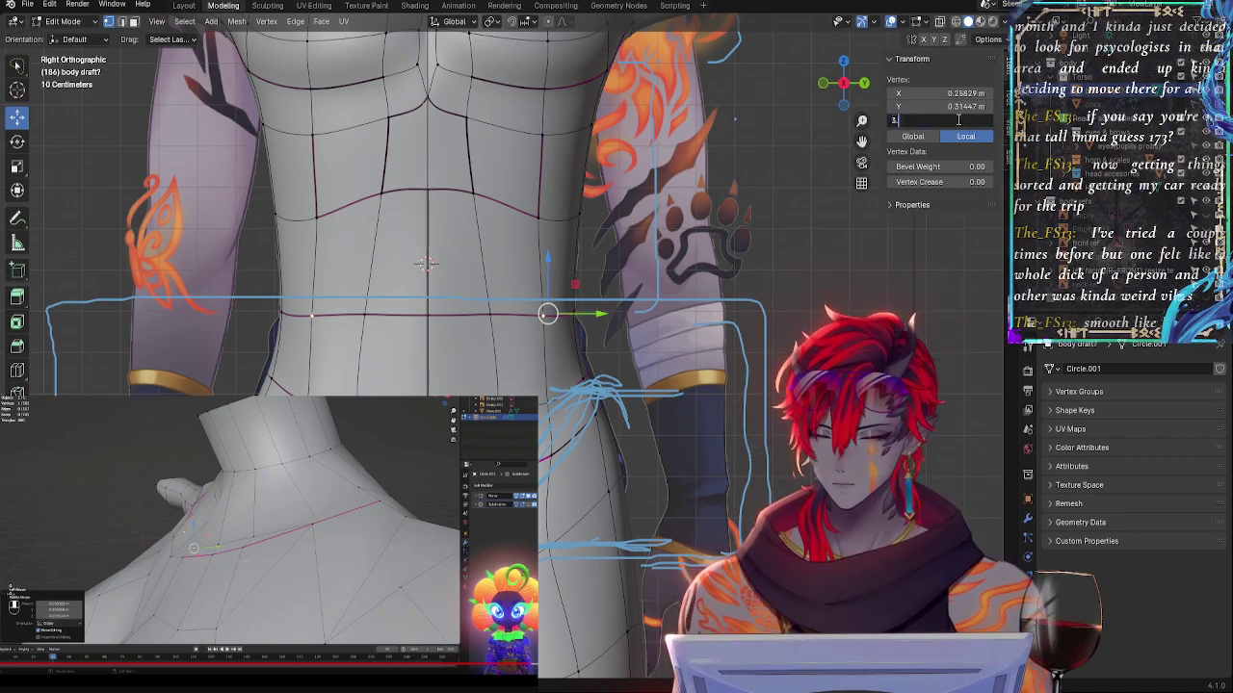
{"action": "key", "text": "Return"}
{"action": "left_click", "coordinate": [575, 320]}
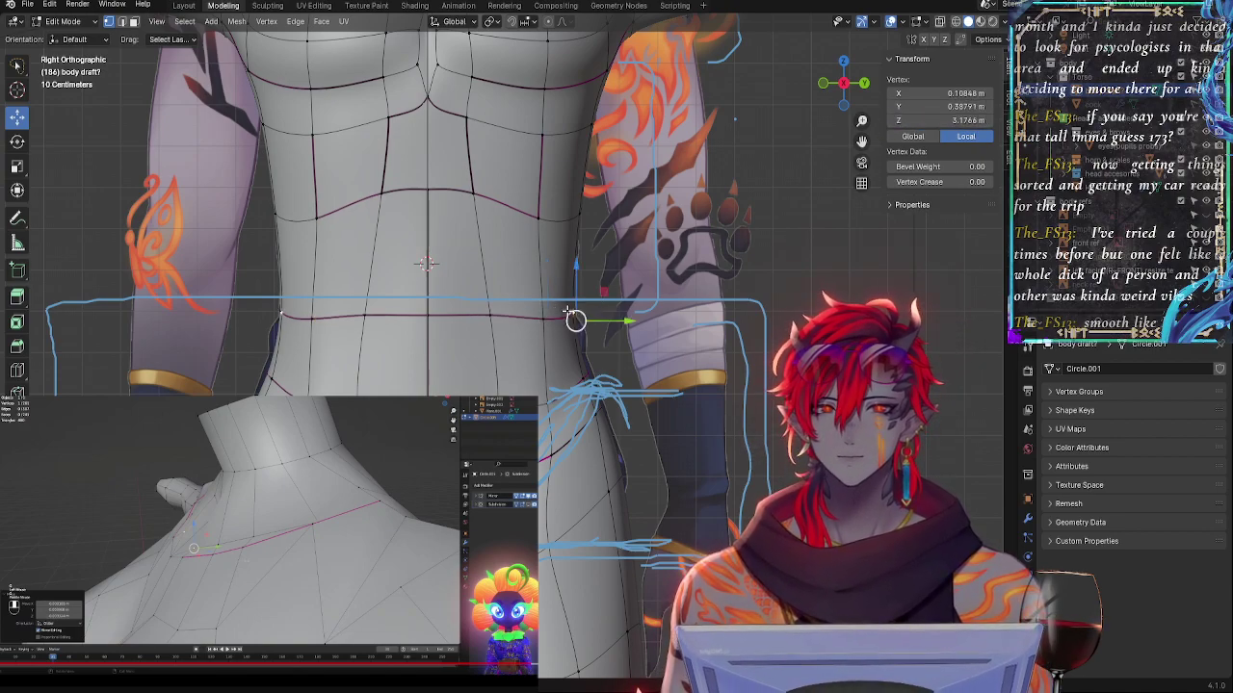
{"action": "left_click", "coordinate": [953, 120]}
{"action": "type", "text": "3.18"}
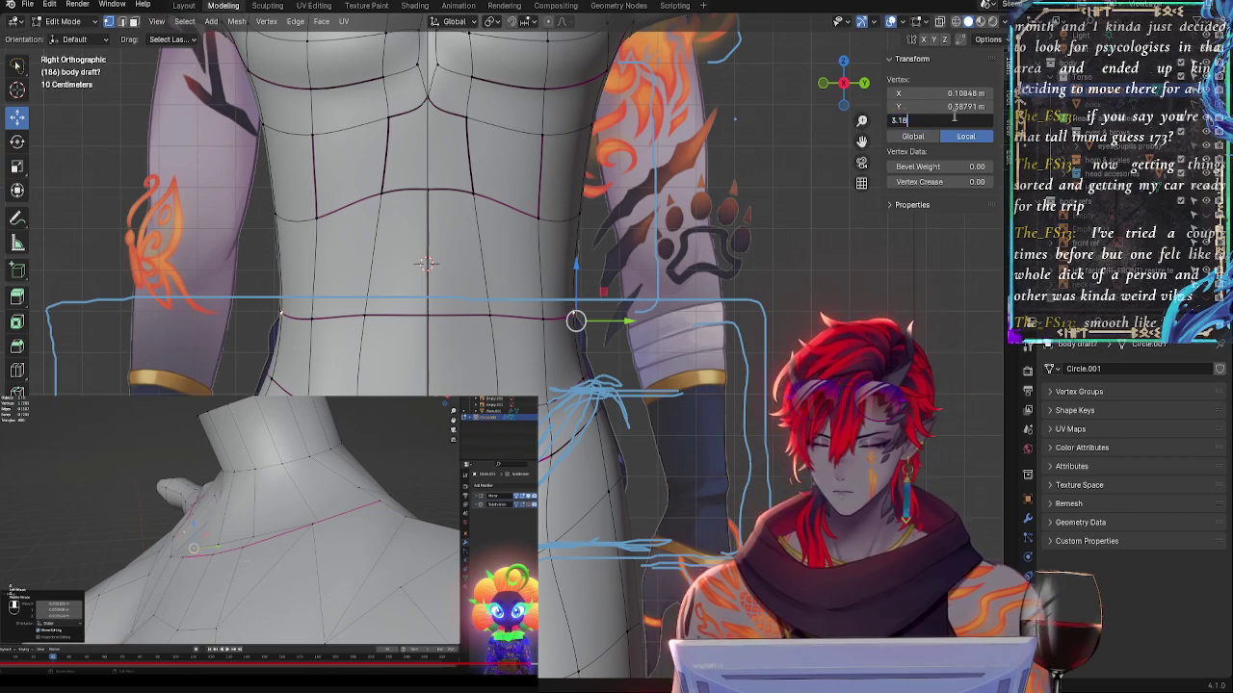
{"action": "key", "text": "Return"}
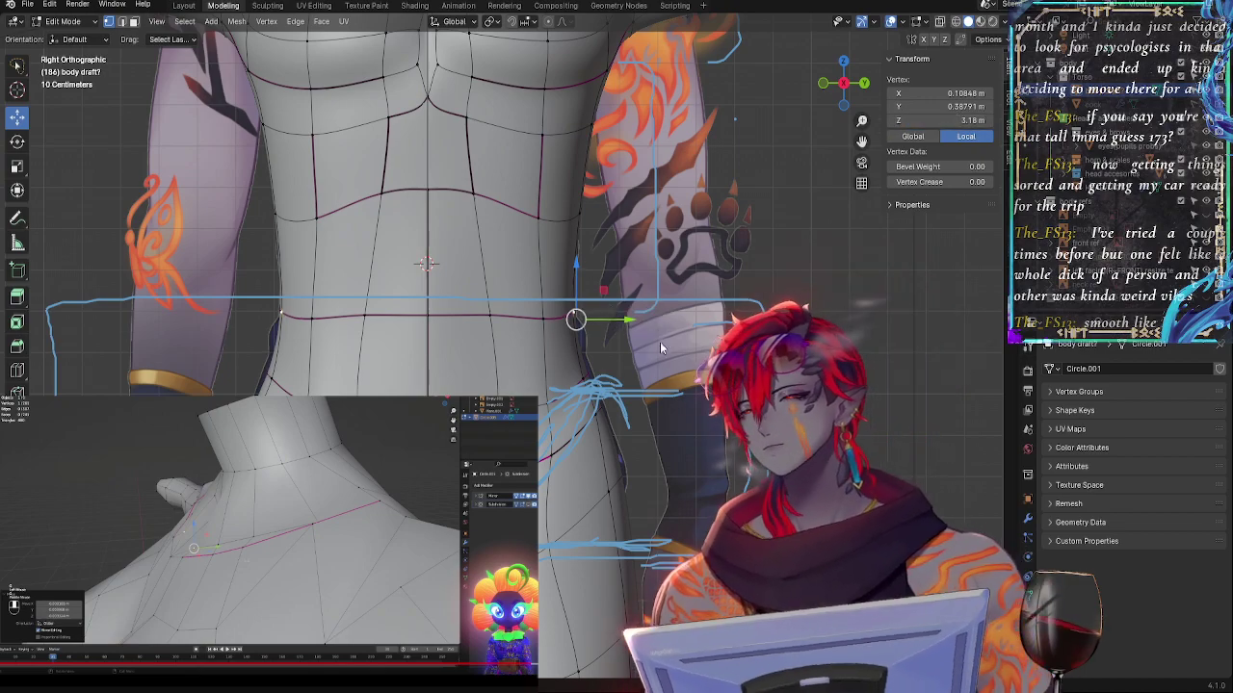
- Lower the Note annotation layer's opacity and change its colour from blue to yellow
{"action": "middle_click_drag", "start_coordinate": [695, 383], "coordinate": [769, 328], "text": "shift"}
{"action": "scroll", "coordinate": [763, 318], "scroll_direction": "up", "scroll_amount": 1}
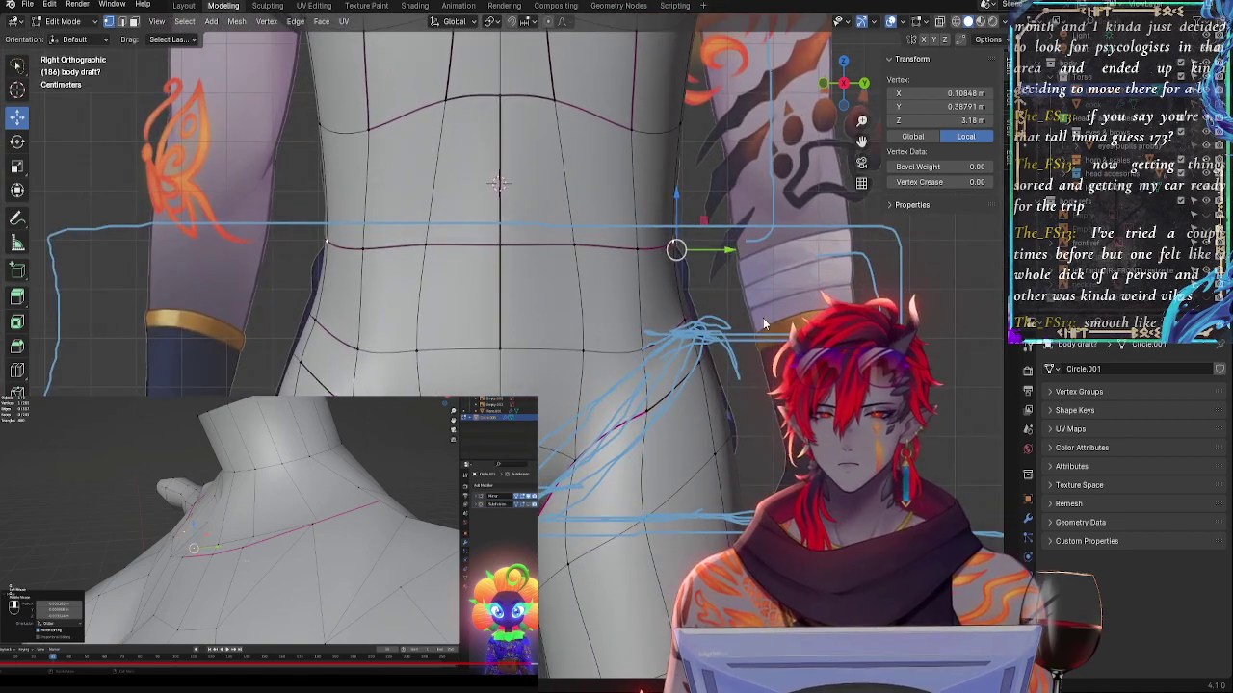
{"action": "scroll", "coordinate": [742, 298], "scroll_direction": "up", "scroll_amount": 1}
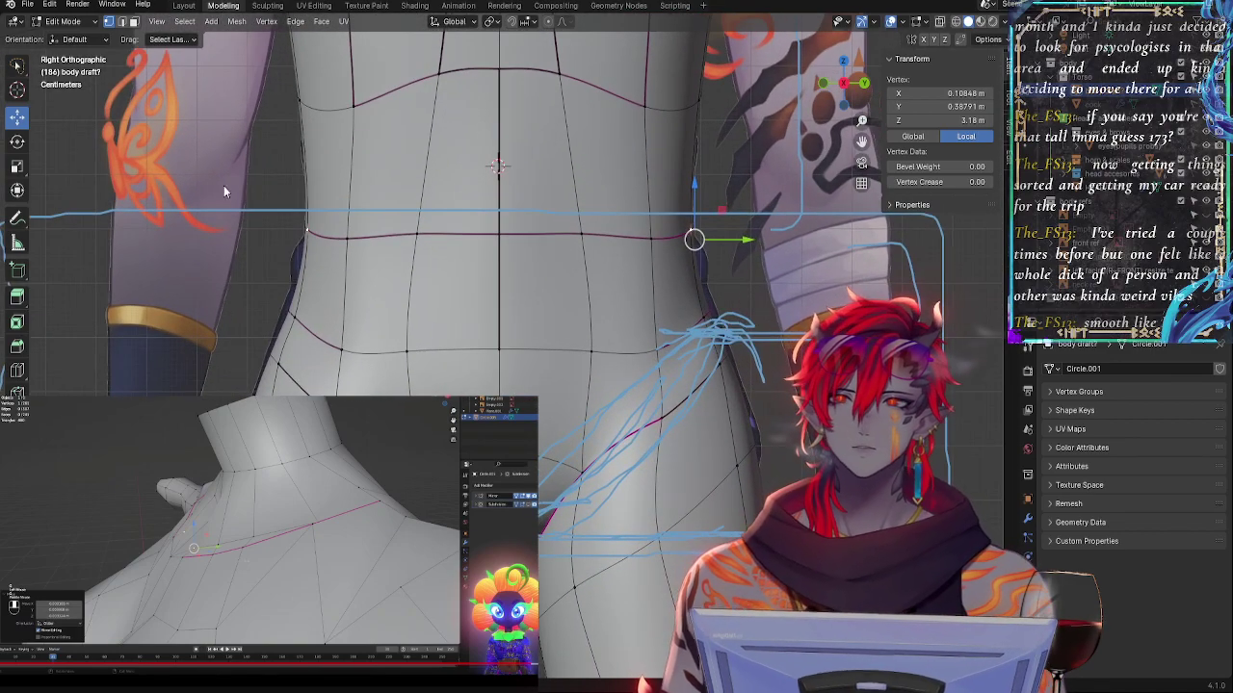
{"action": "left_click", "coordinate": [16, 218]}
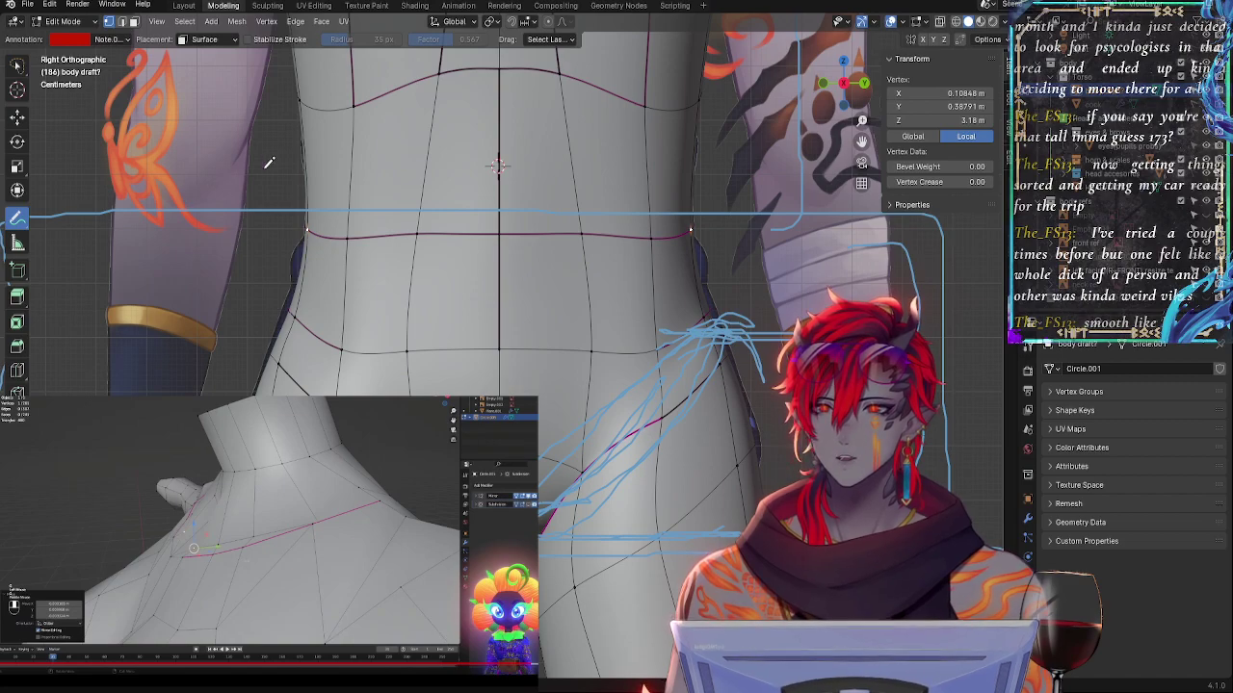
{"action": "left_click", "coordinate": [108, 39]}
{"action": "left_click", "coordinate": [67, 114]}
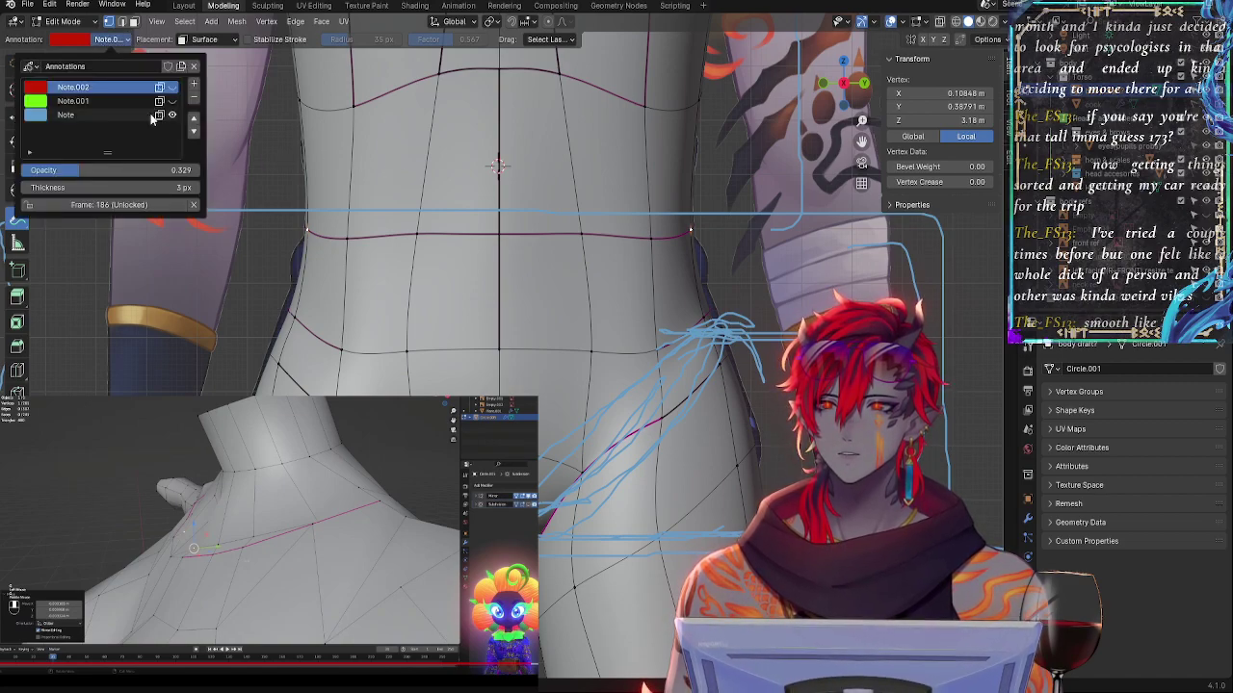
{"action": "left_click_drag", "start_coordinate": [90, 167], "coordinate": [78, 167]}
{"action": "left_click", "coordinate": [39, 116]}
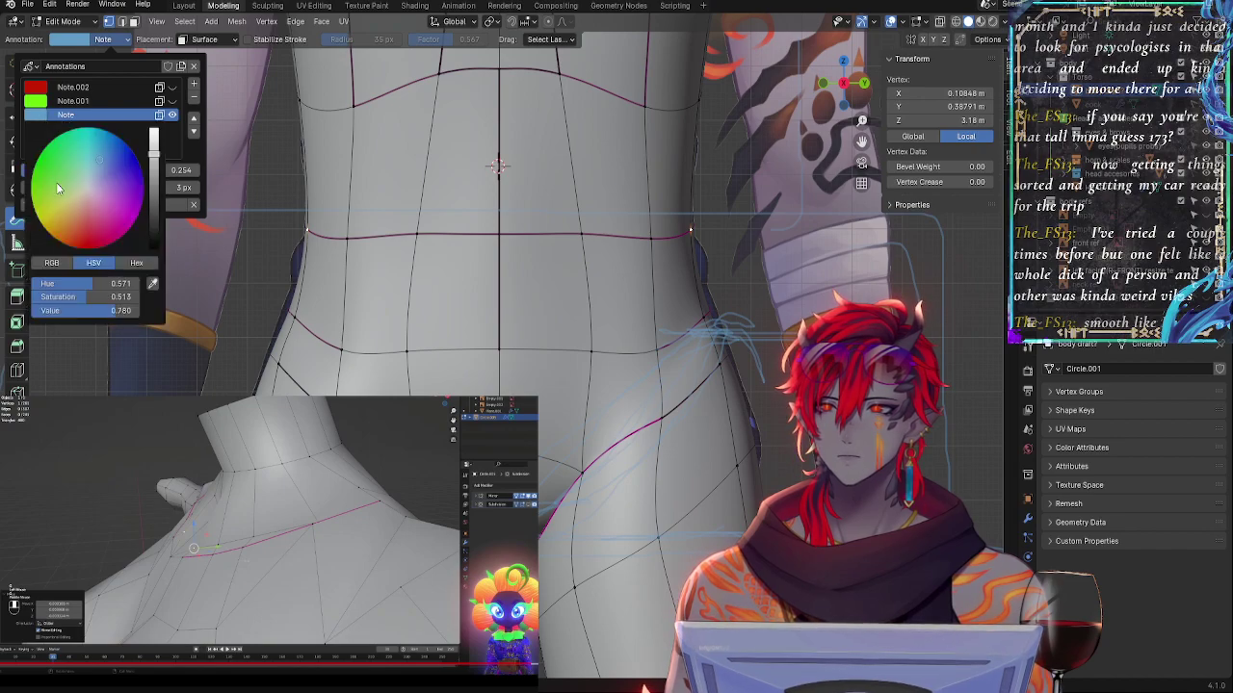
{"action": "left_click", "coordinate": [56, 182]}
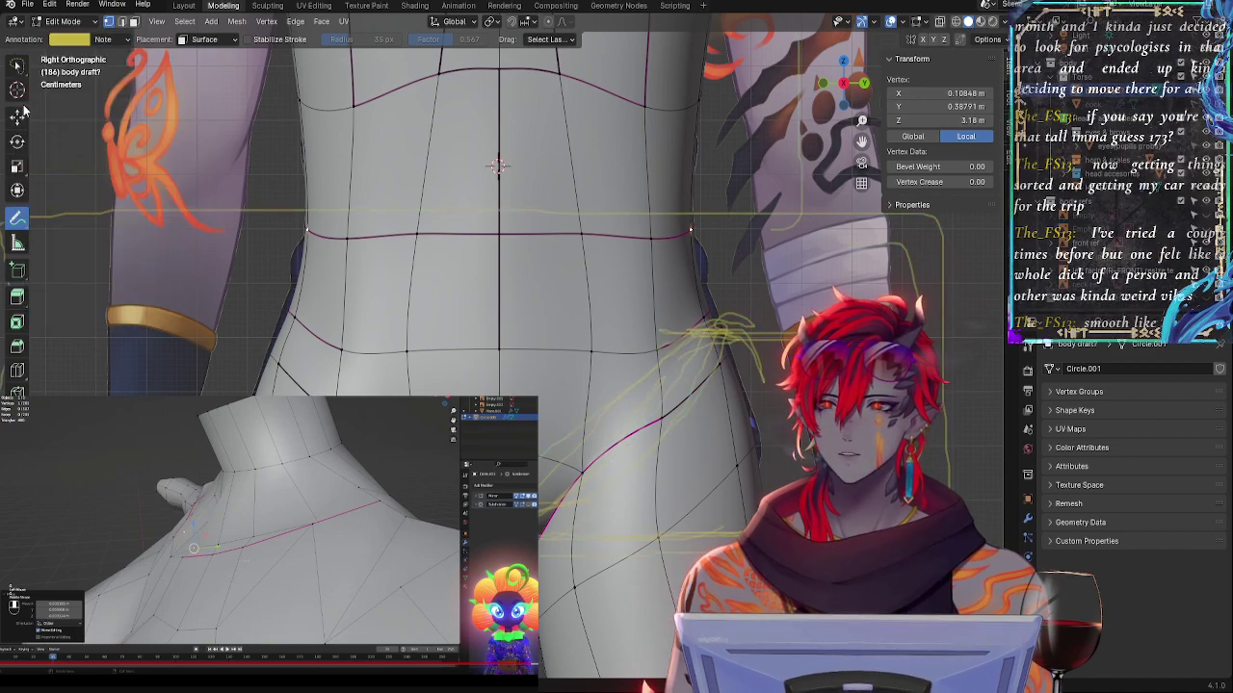
{"action": "left_click", "coordinate": [17, 117]}
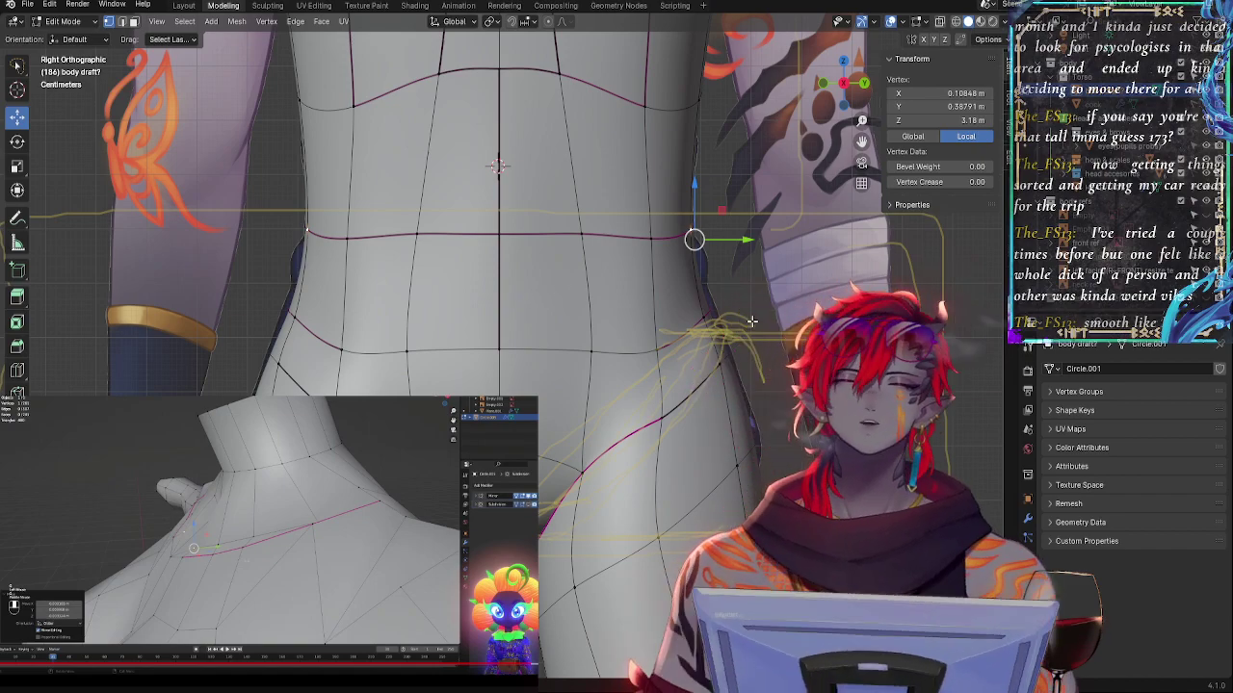
- In side view, move the waist and hip vertices along Z and Y to match the overlay
{"action": "left_click", "coordinate": [707, 319]}
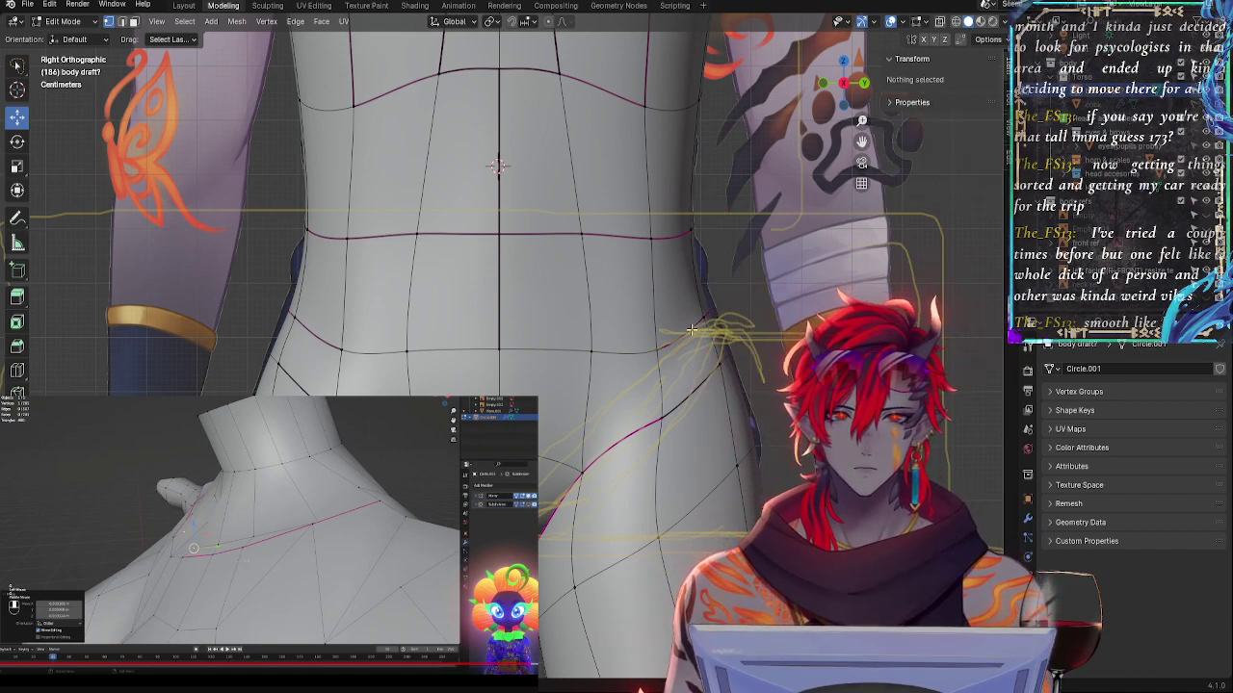
{"action": "left_click", "coordinate": [657, 348]}
{"action": "middle_click_drag", "start_coordinate": [657, 349], "coordinate": [551, 360]}
{"action": "left_click", "coordinate": [756, 361], "text": "shift"}
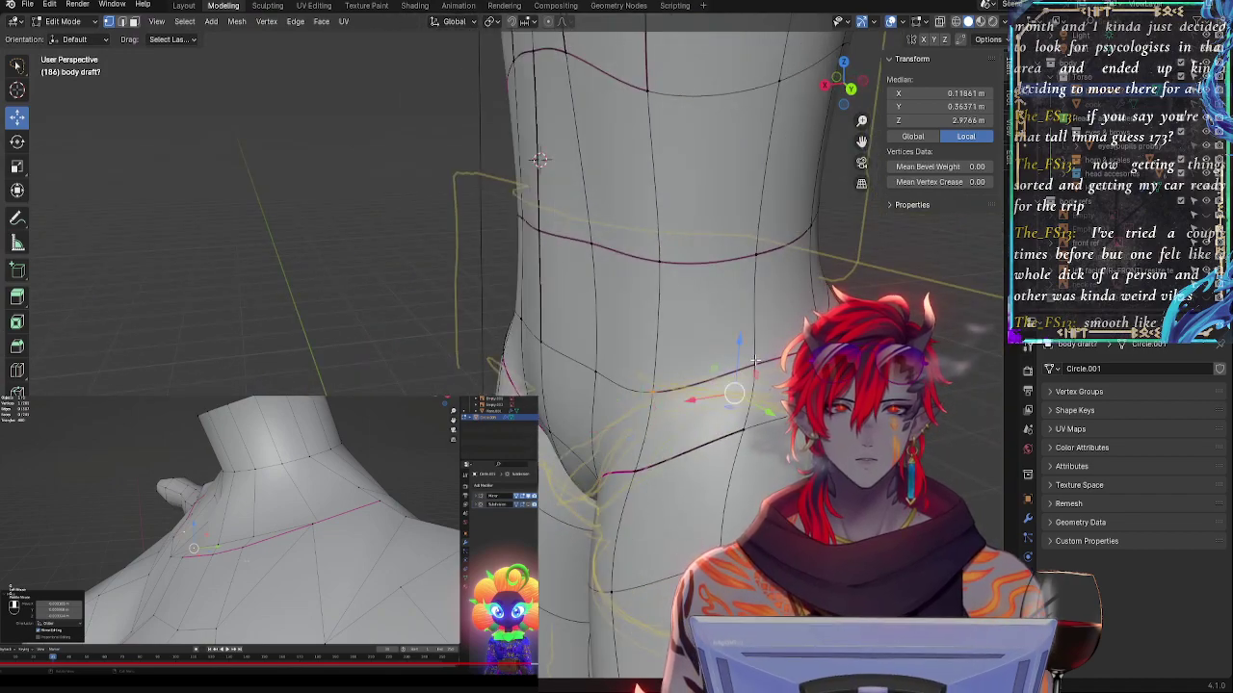
{"action": "left_click", "coordinate": [826, 85]}
{"action": "key", "text": "g"}
{"action": "key", "text": "z"}
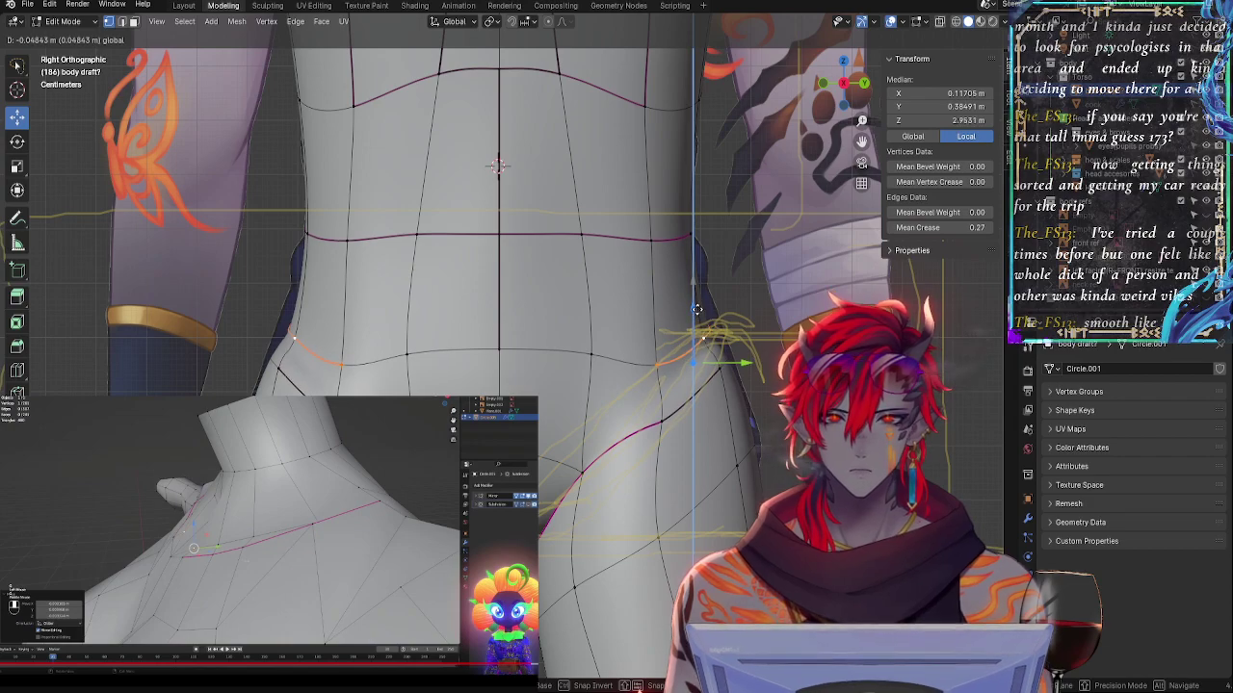
{"action": "left_click", "coordinate": [697, 309]}
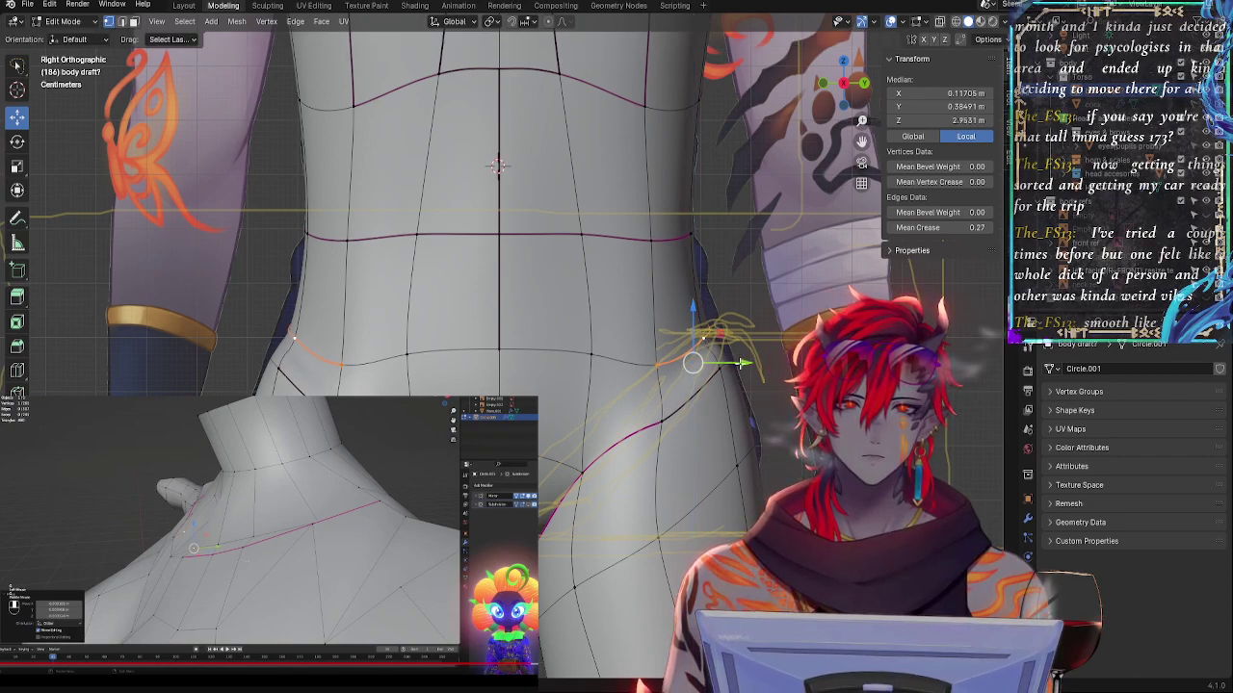
{"action": "mouse_move", "coordinate": [742, 363]}
{"action": "left_mouse_down"}
{"action": "mouse_move", "coordinate": [778, 374]}
{"action": "mouse_move", "coordinate": [764, 370]}
{"action": "left_mouse_up"}
{"action": "left_click_drag", "start_coordinate": [717, 310], "coordinate": [737, 348]}
- Select the hip-crease edge segment, check it from an orbited view, then return to the side view
{"action": "left_click", "coordinate": [726, 357], "text": "alt"}
{"action": "left_click", "coordinate": [726, 357], "text": "alt"}
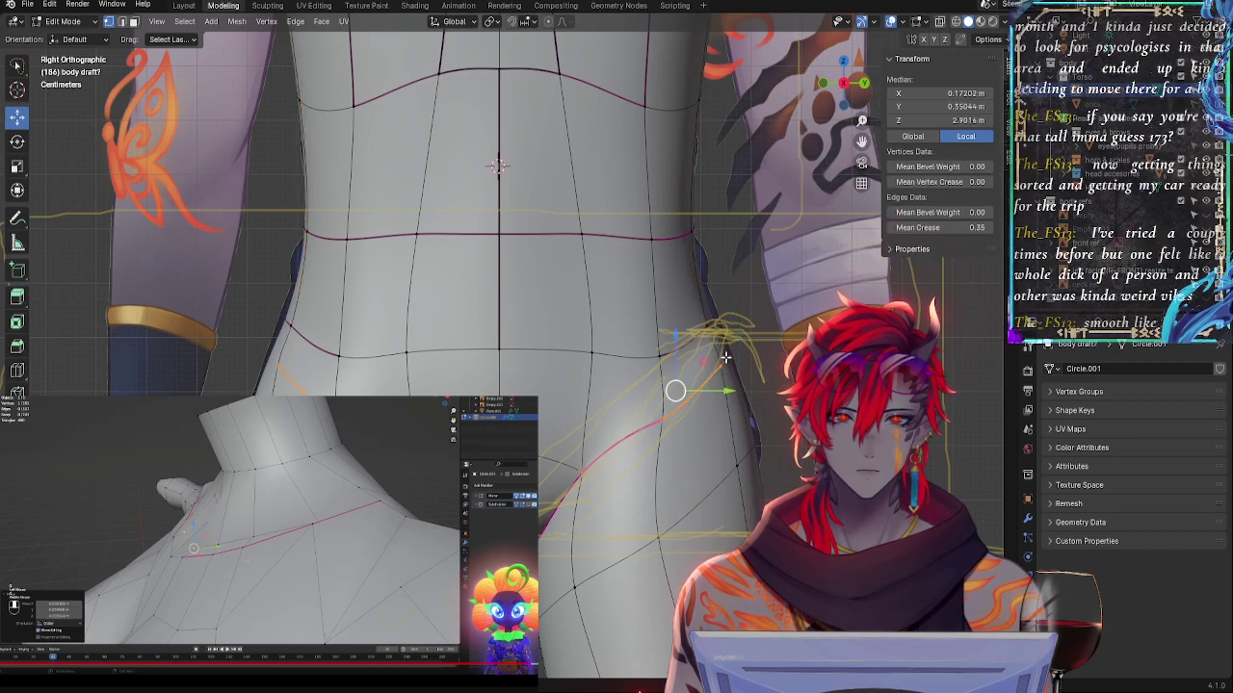
{"action": "middle_click_drag", "start_coordinate": [676, 390], "coordinate": [710, 406]}
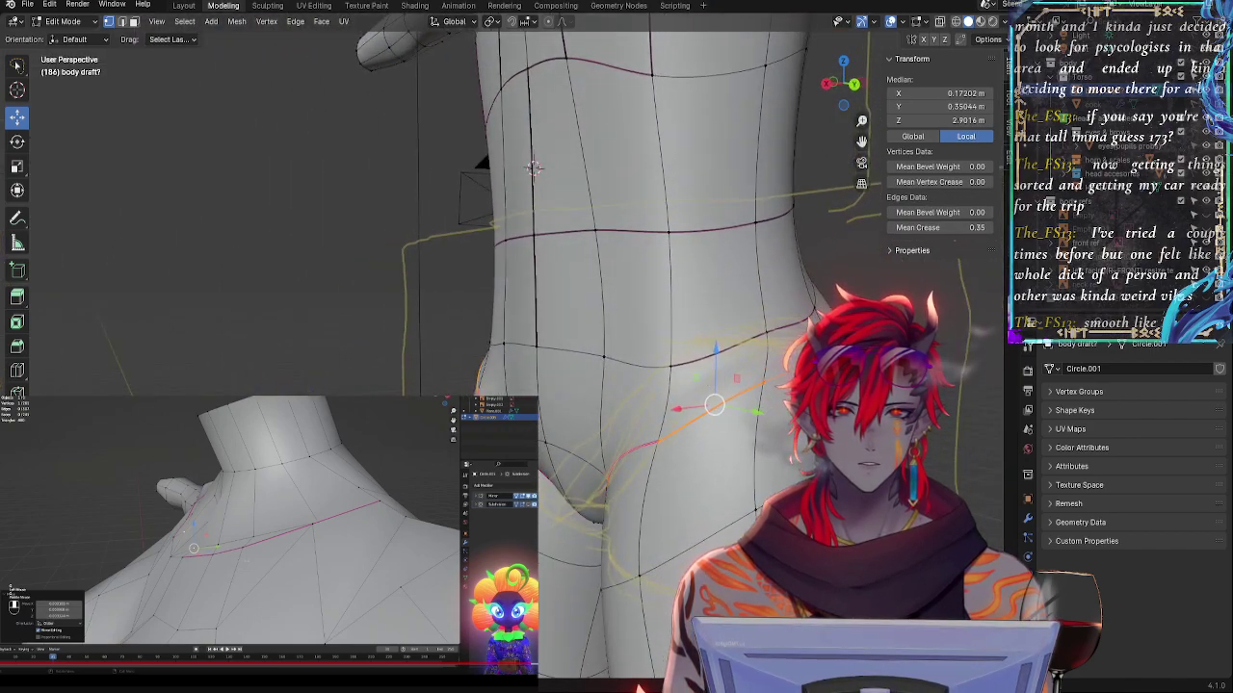
{"action": "left_click", "coordinate": [681, 425]}
{"action": "left_click", "coordinate": [715, 406], "text": "shift"}
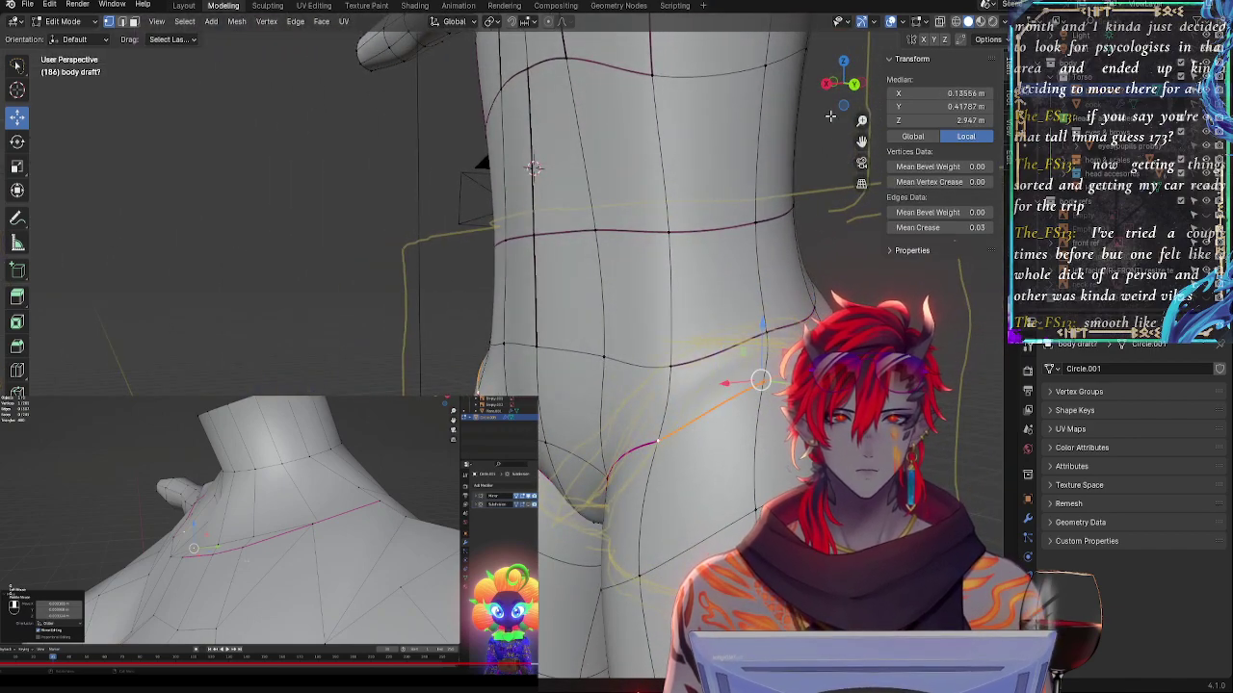
{"action": "left_click", "coordinate": [827, 83]}
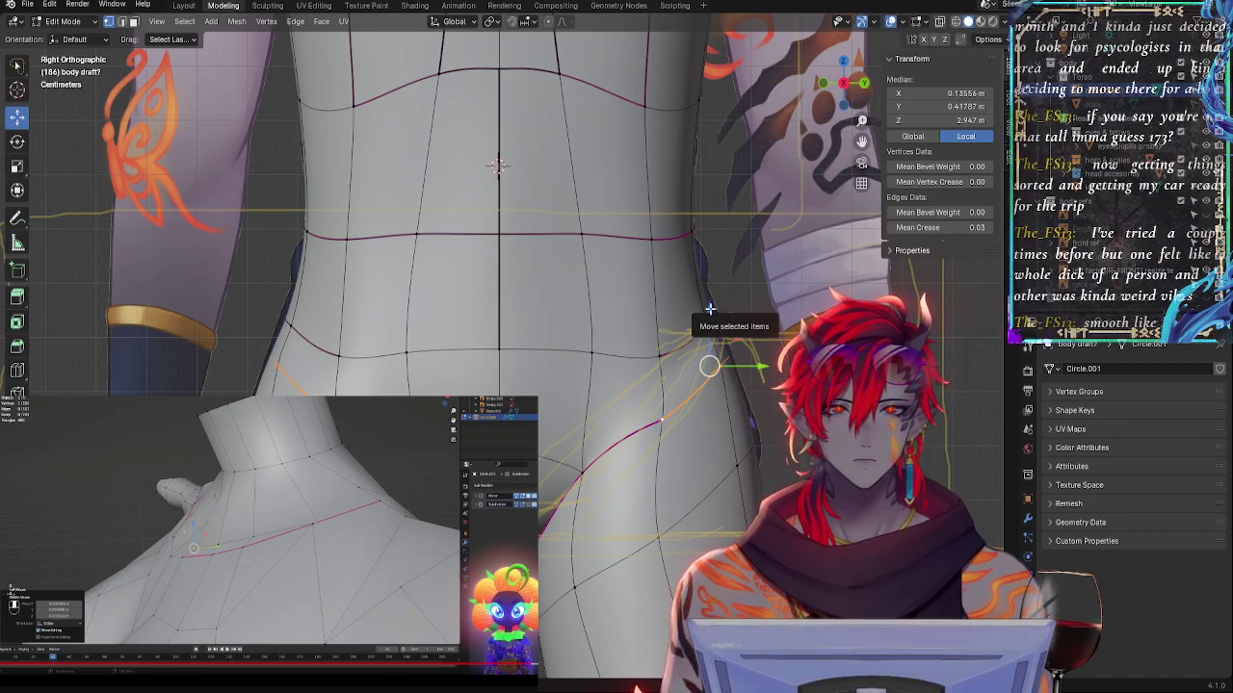
- Raise the hip-crease edge about 3.5 cm and lower the upper groin-seam vertices slightly
{"action": "left_click_drag", "start_coordinate": [708, 313], "coordinate": [702, 354]}
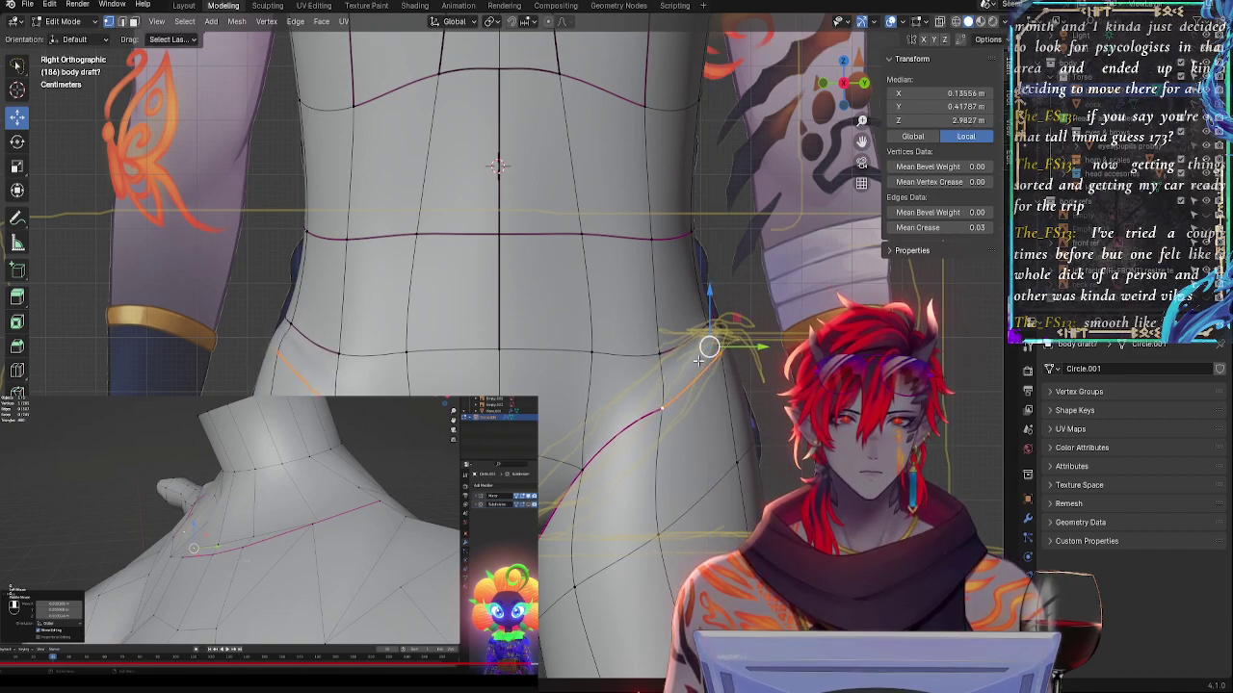
{"action": "left_click", "coordinate": [665, 409]}
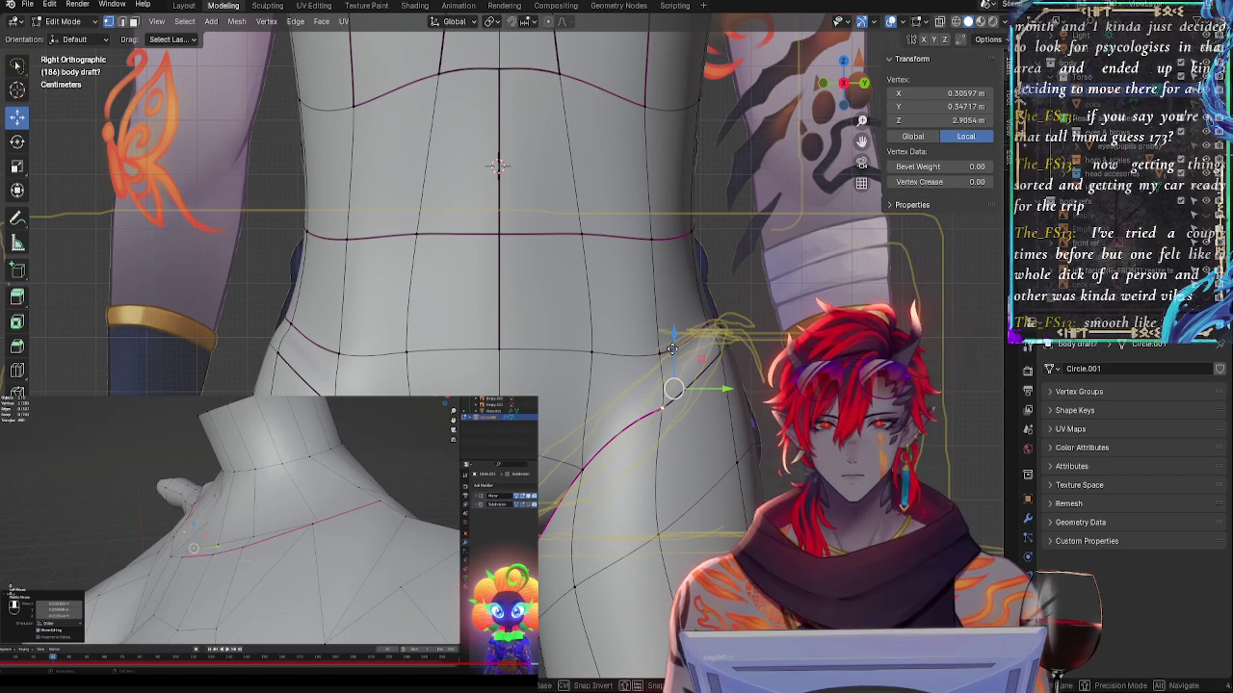
{"action": "left_click", "coordinate": [597, 469]}
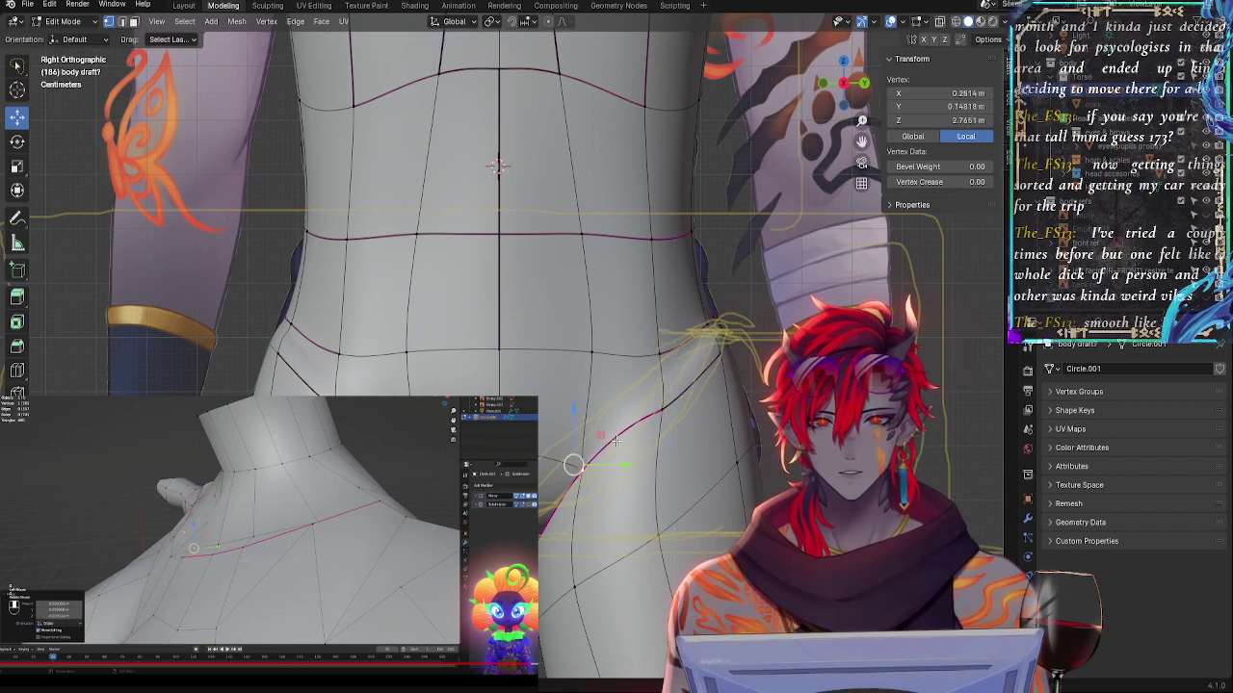
{"action": "left_click_drag", "start_coordinate": [574, 407], "coordinate": [580, 435]}
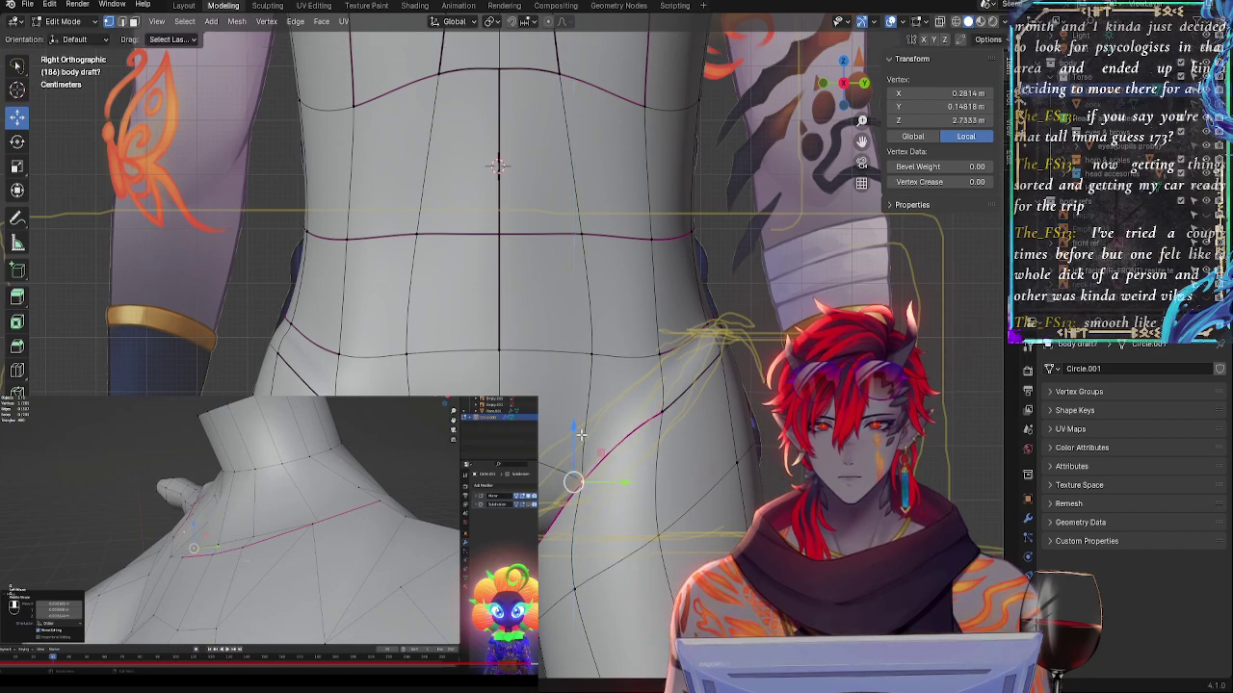
{"action": "left_click", "coordinate": [657, 415]}
{"action": "left_click_drag", "start_coordinate": [713, 392], "coordinate": [711, 392]}
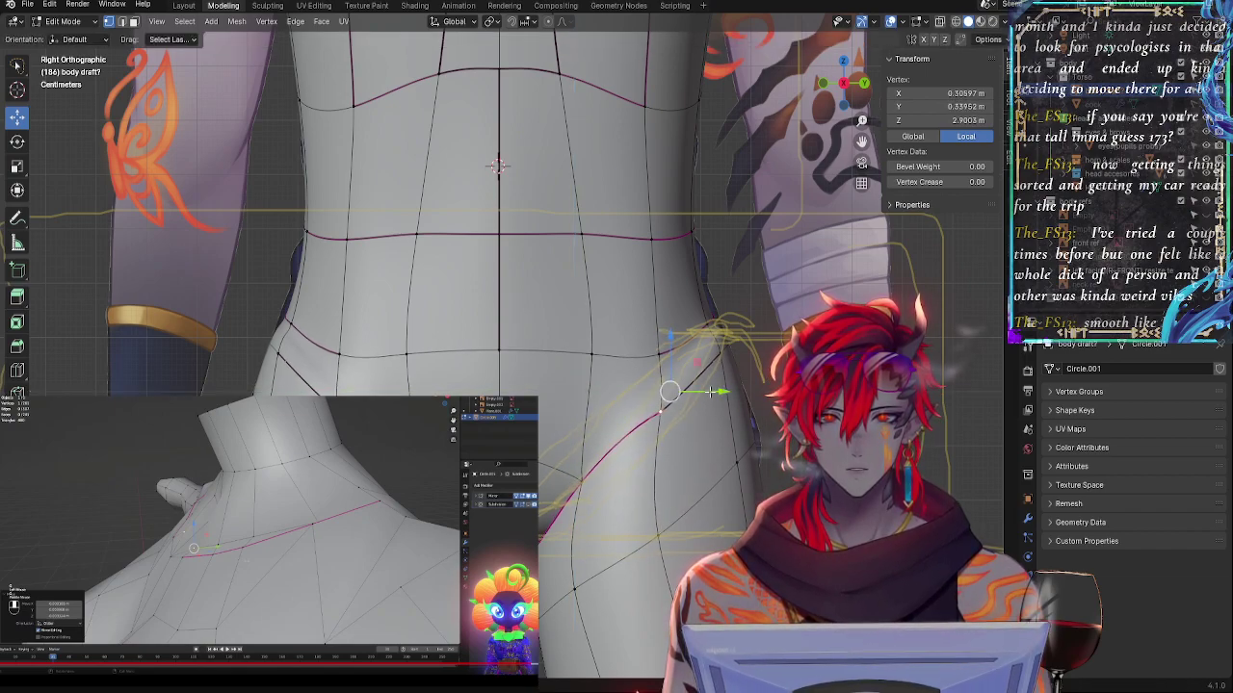
{"action": "left_click_drag", "start_coordinate": [670, 339], "coordinate": [670, 342]}
{"action": "left_click", "coordinate": [540, 549]}
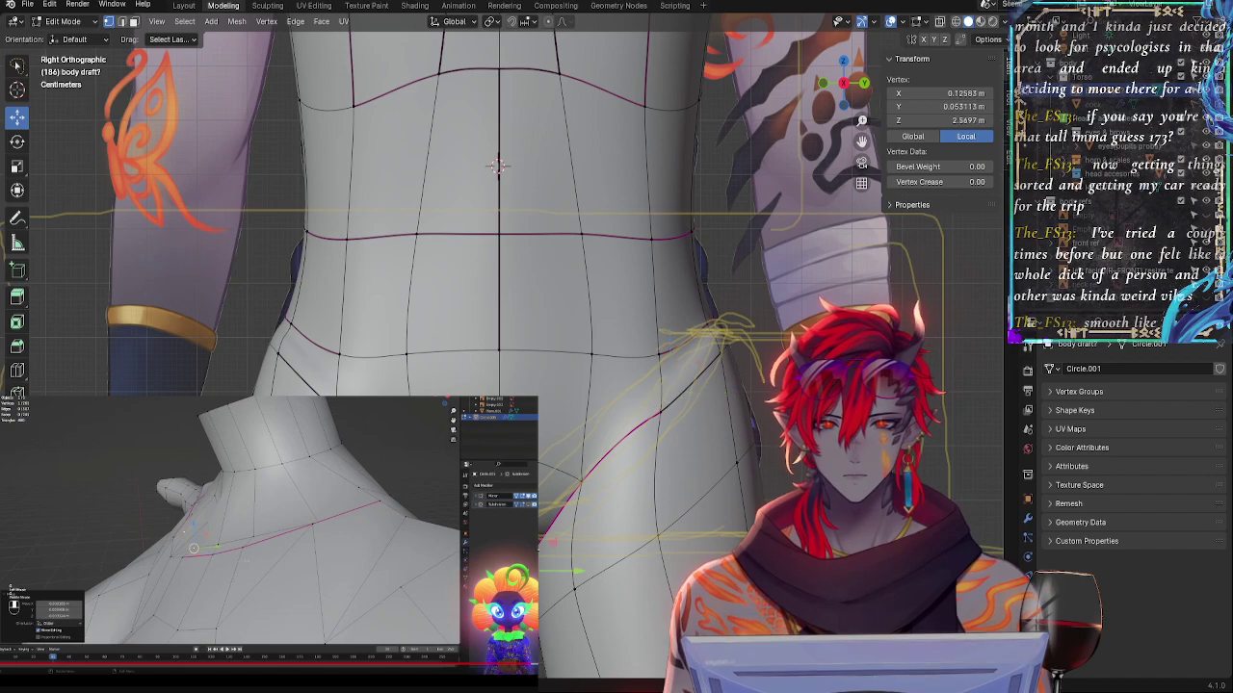
{"action": "left_click", "coordinate": [499, 590], "text": "shift"}
{"action": "mouse_move", "coordinate": [513, 529]}
{"action": "left_mouse_down"}
{"action": "mouse_move", "coordinate": [499, 550]}
{"action": "mouse_move", "coordinate": [526, 528]}
{"action": "left_mouse_up"}
- Slide a lower groin-seam vertex along Y, then raise three neighbouring seam vertices slightly
{"action": "left_click", "coordinate": [499, 597]}
{"action": "left_click", "coordinate": [575, 578]}
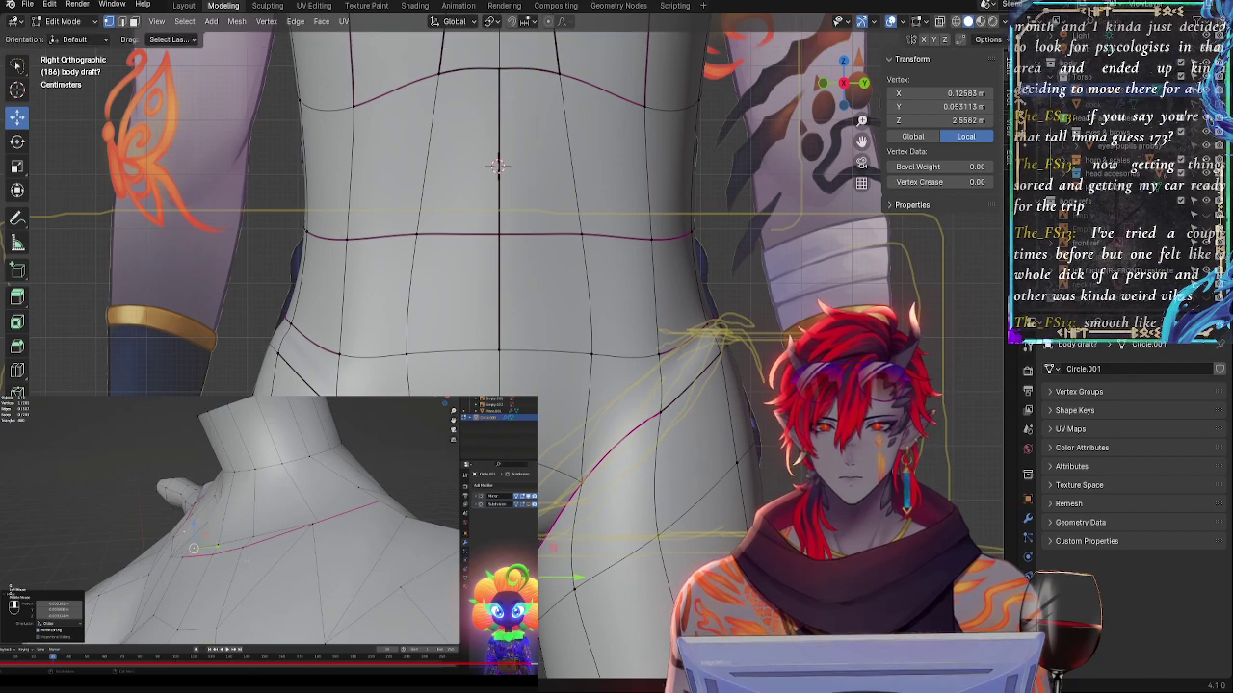
{"action": "key", "text": "g"}
{"action": "key", "text": "y"}
{"action": "left_click", "coordinate": [562, 588]}
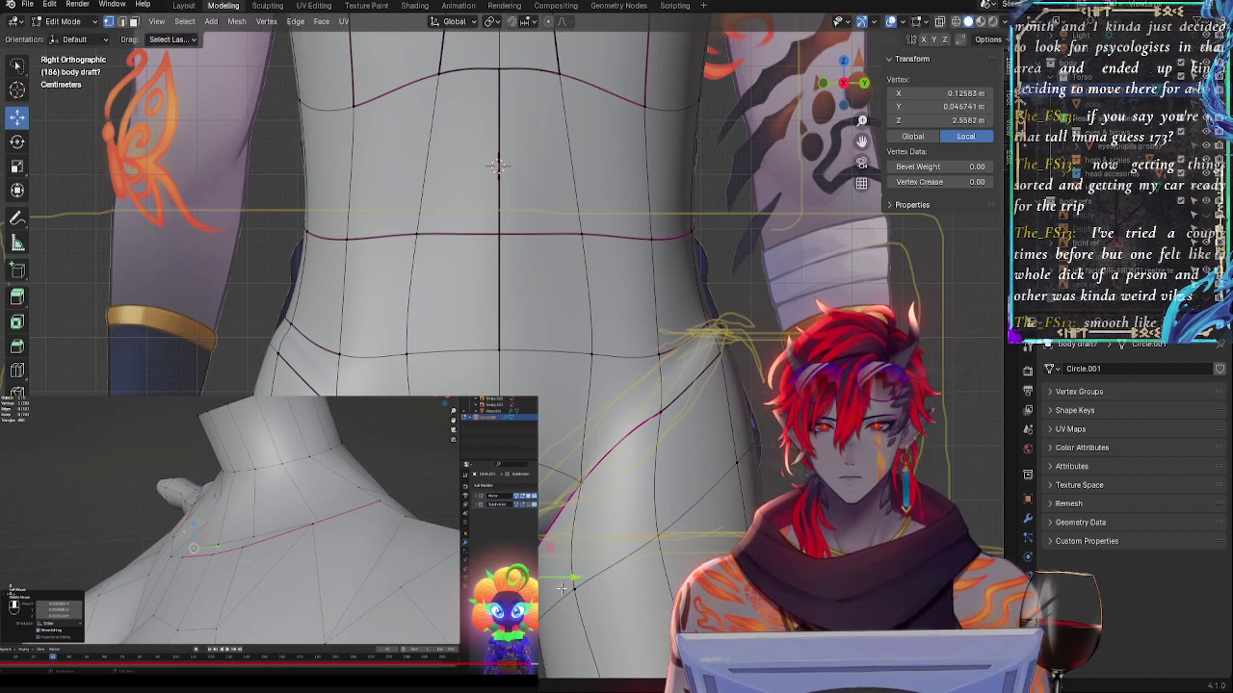
{"action": "left_click", "coordinate": [617, 561], "text": "shift"}
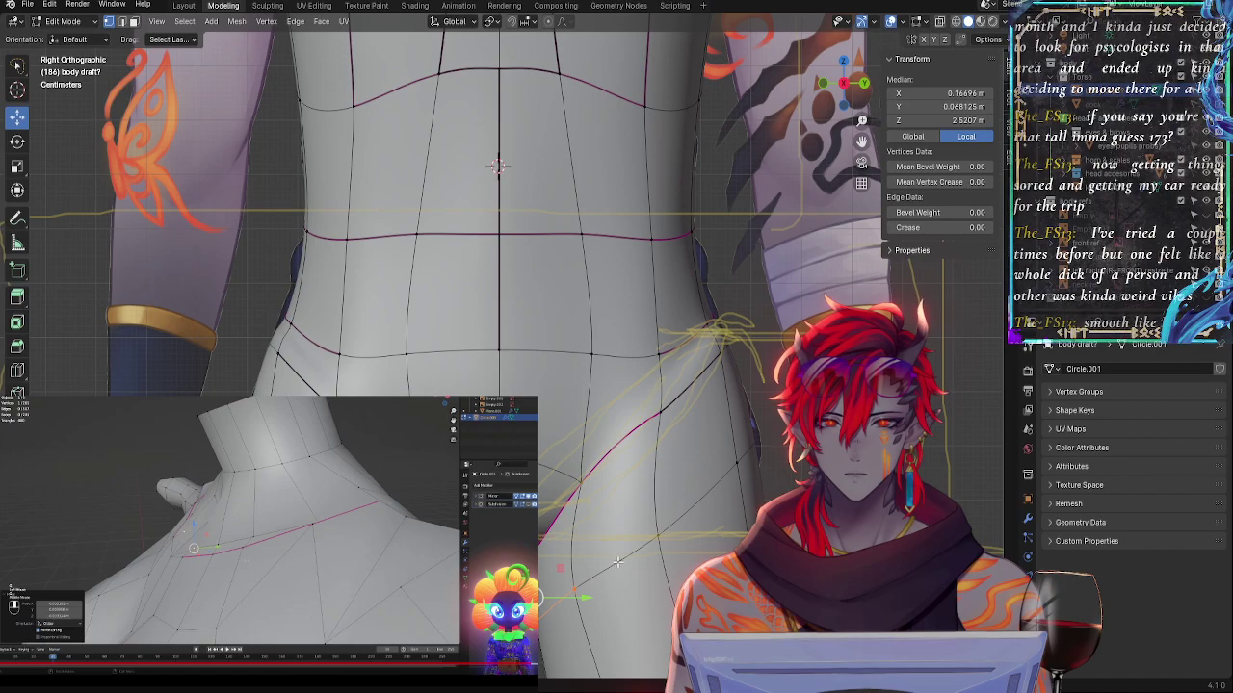
{"action": "left_click", "coordinate": [655, 540], "text": "shift"}
{"action": "left_click_drag", "start_coordinate": [572, 526], "coordinate": [573, 516]}
{"action": "left_click_drag", "start_coordinate": [619, 571], "coordinate": [616, 573]}
- Raise one groin vertex and push another slightly outward, checking the groin curve in perspective
{"action": "left_click", "coordinate": [575, 582]}
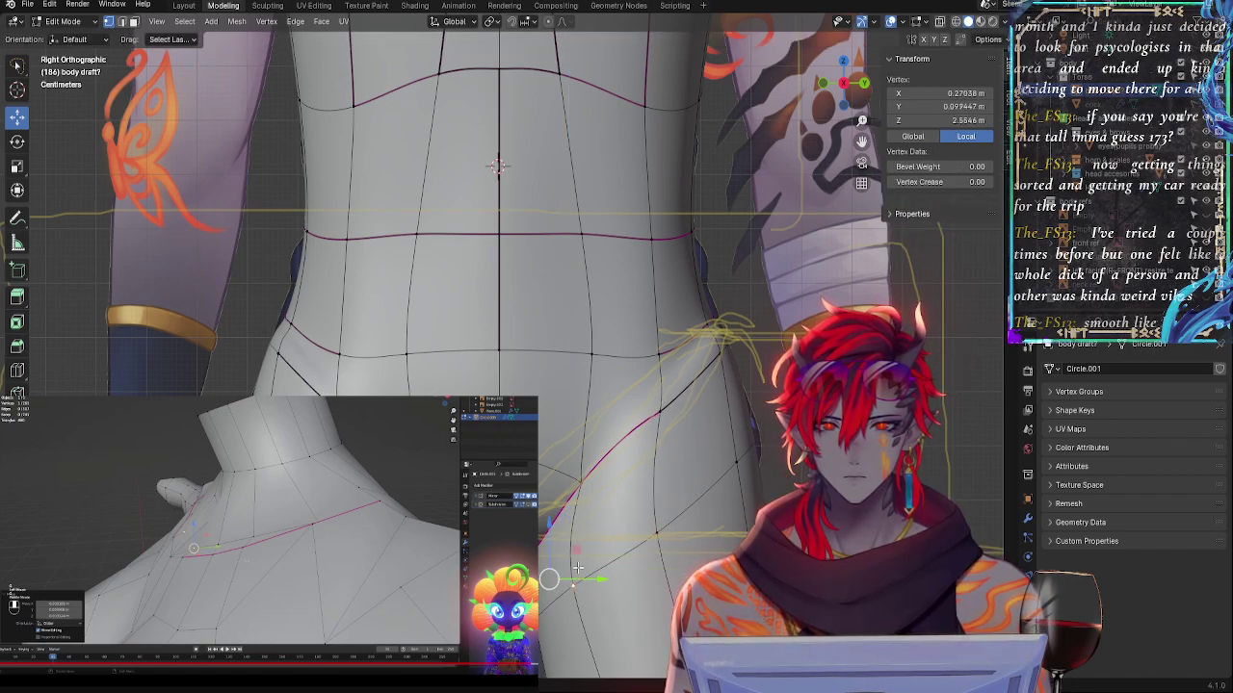
{"action": "left_click_drag", "start_coordinate": [549, 523], "coordinate": [551, 514]}
{"action": "left_click", "coordinate": [539, 564]}
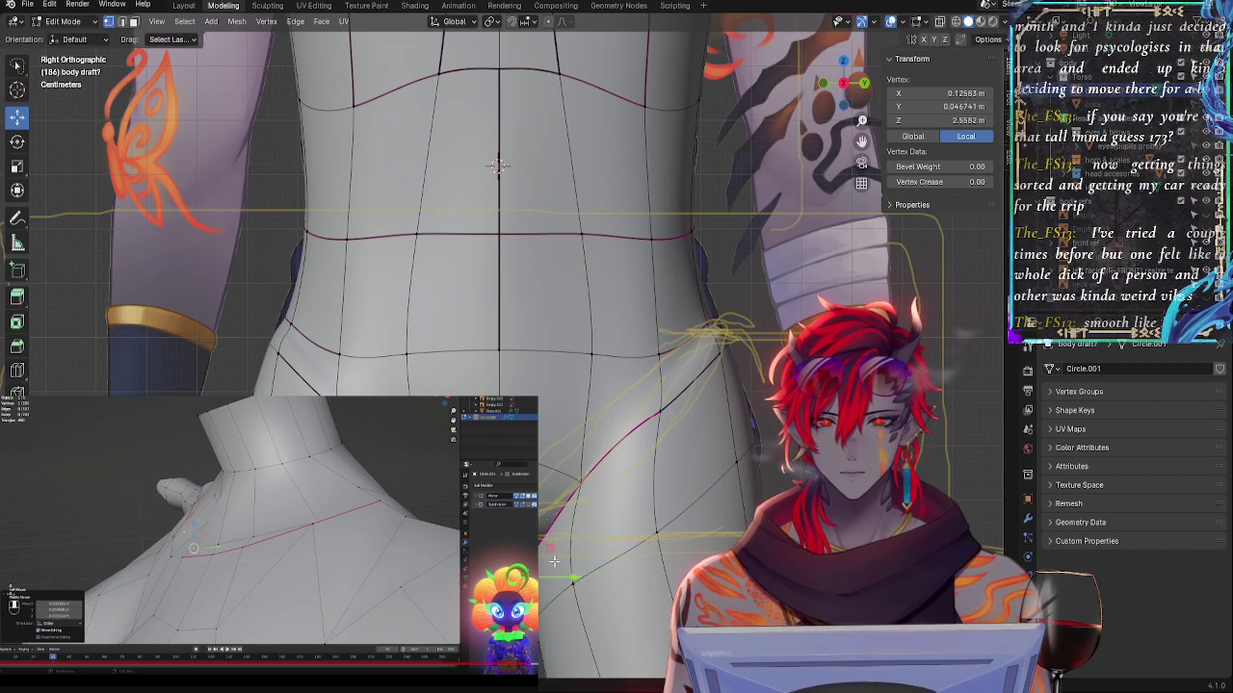
{"action": "middle_click_drag", "start_coordinate": [553, 604], "coordinate": [599, 612]}
{"action": "key", "text": "g"}
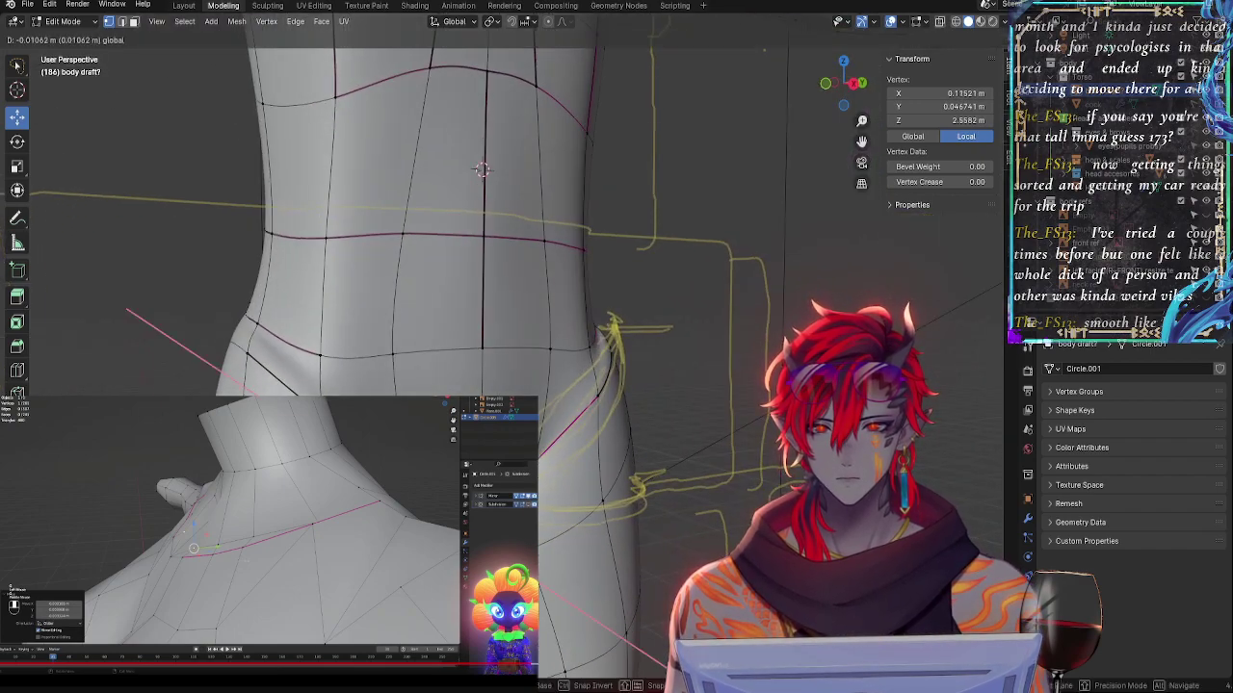
{"action": "left_click", "coordinate": [554, 533]}
{"action": "middle_click_drag", "start_coordinate": [554, 532], "coordinate": [530, 560]}
- Raise a hip vertex and push it slightly outward, checking it from around the torso
{"action": "left_click", "coordinate": [567, 562]}
{"action": "left_click_drag", "start_coordinate": [551, 512], "coordinate": [551, 507]}
{"action": "left_click_drag", "start_coordinate": [592, 559], "coordinate": [586, 560]}
{"action": "left_click", "coordinate": [589, 558]}
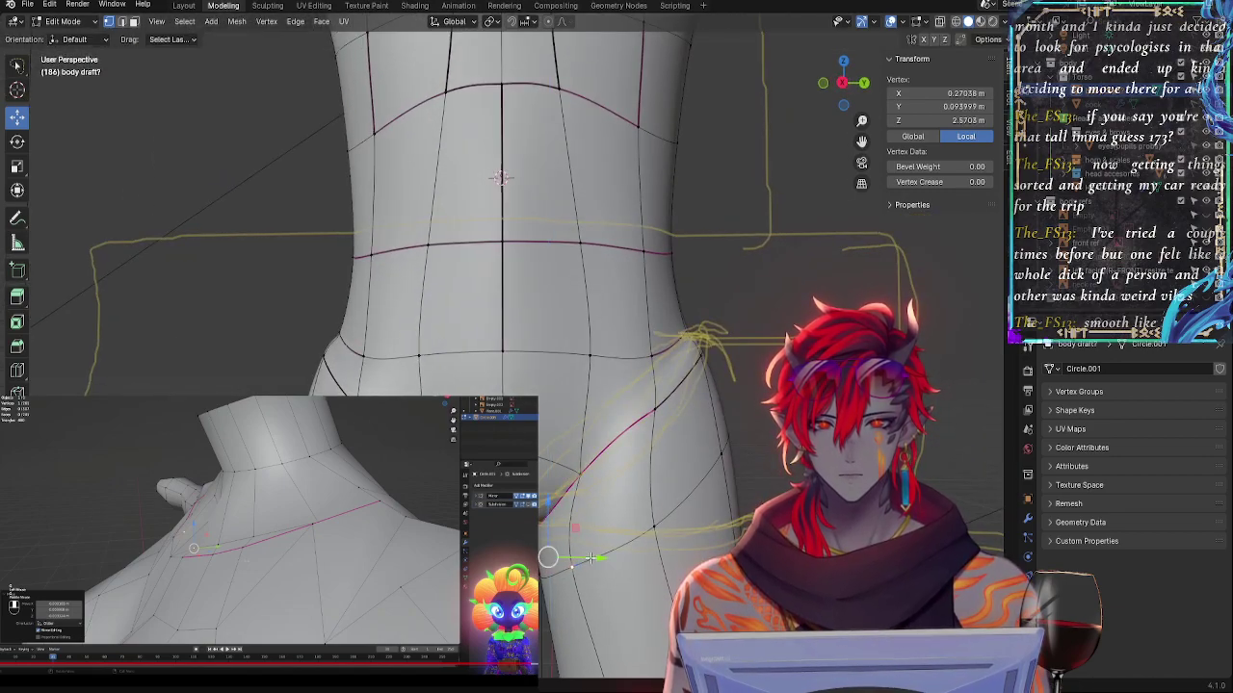
{"action": "middle_click_drag", "start_coordinate": [617, 572], "coordinate": [545, 548]}
{"action": "key", "text": "g"}
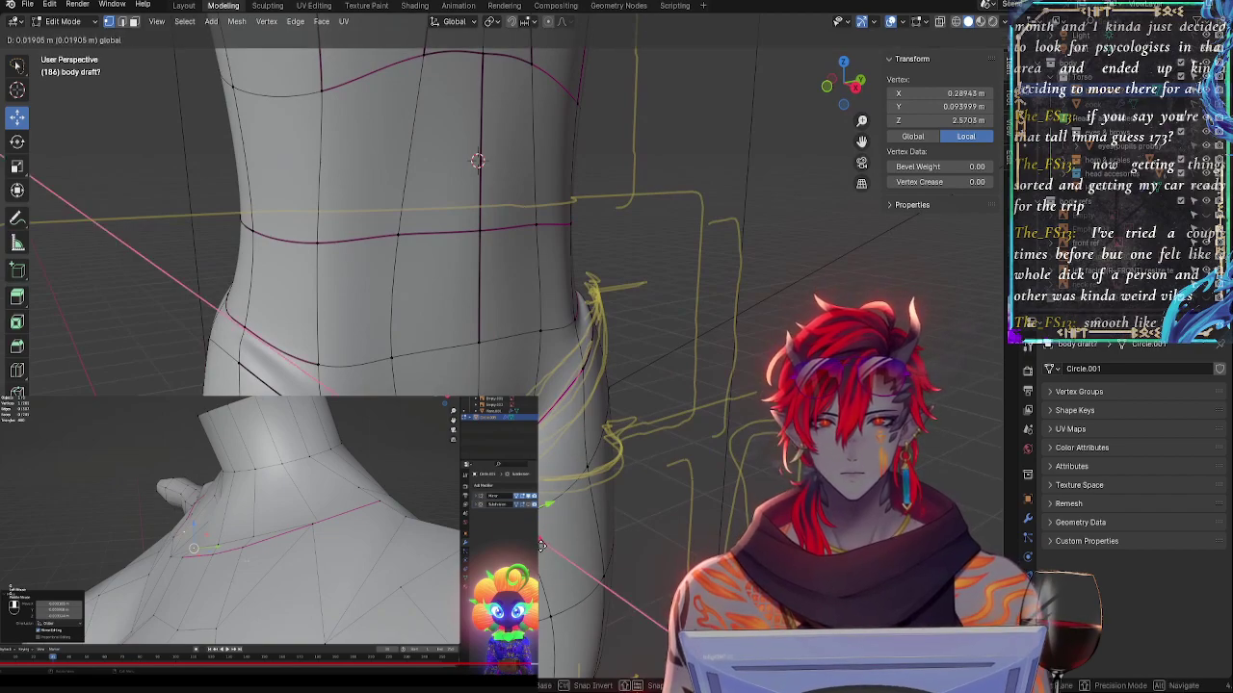
{"action": "left_click", "coordinate": [543, 548]}
- In the straight side view, raise three vertices on the side of the hip loop
{"action": "left_click", "coordinate": [853, 92]}
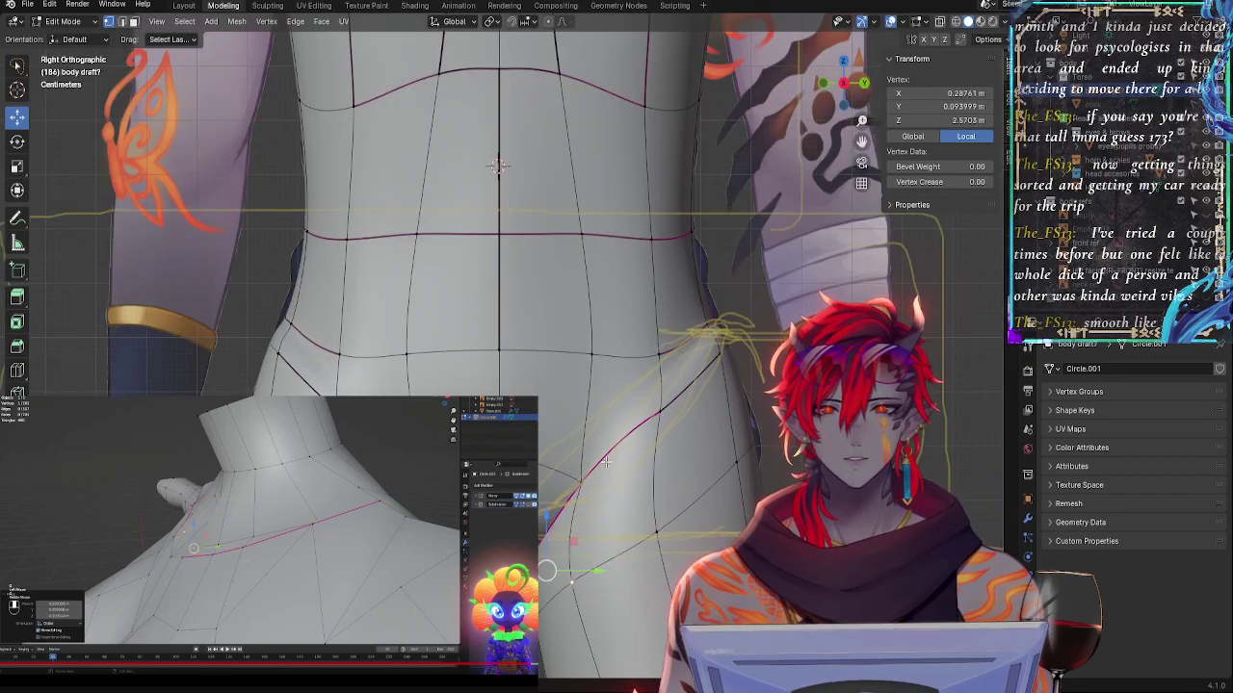
{"action": "middle_click_drag", "start_coordinate": [659, 459], "coordinate": [680, 376], "text": "shift"}
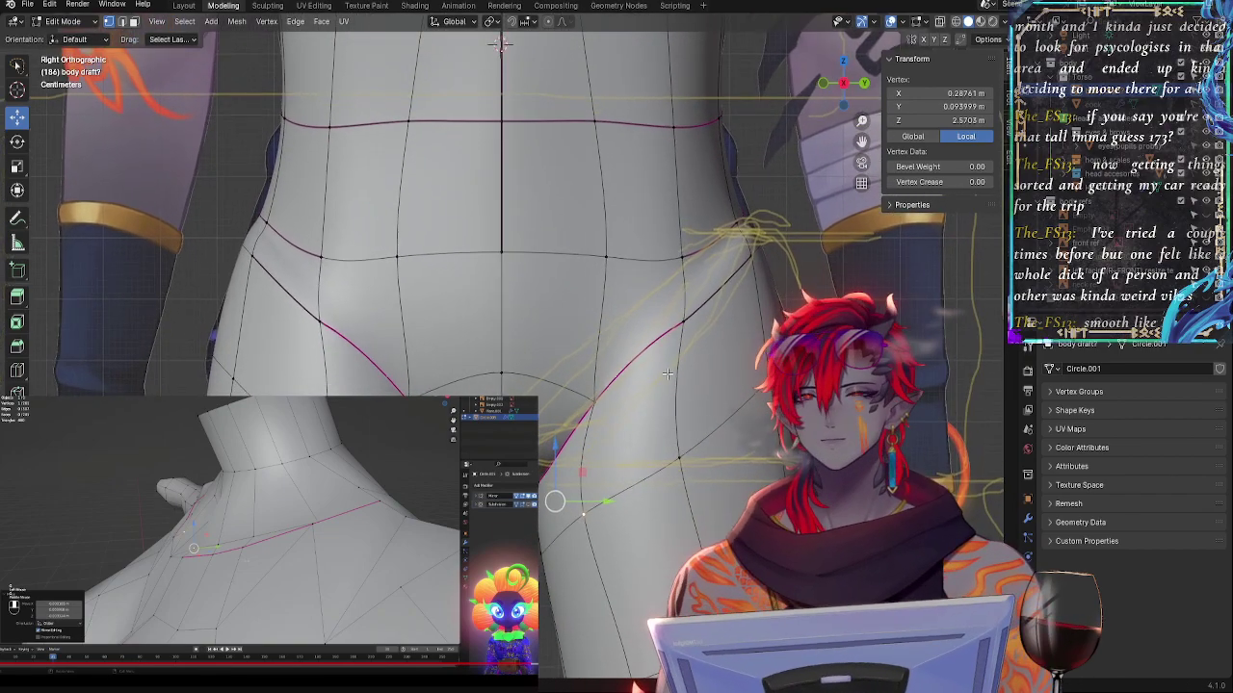
{"action": "left_click", "coordinate": [741, 221]}
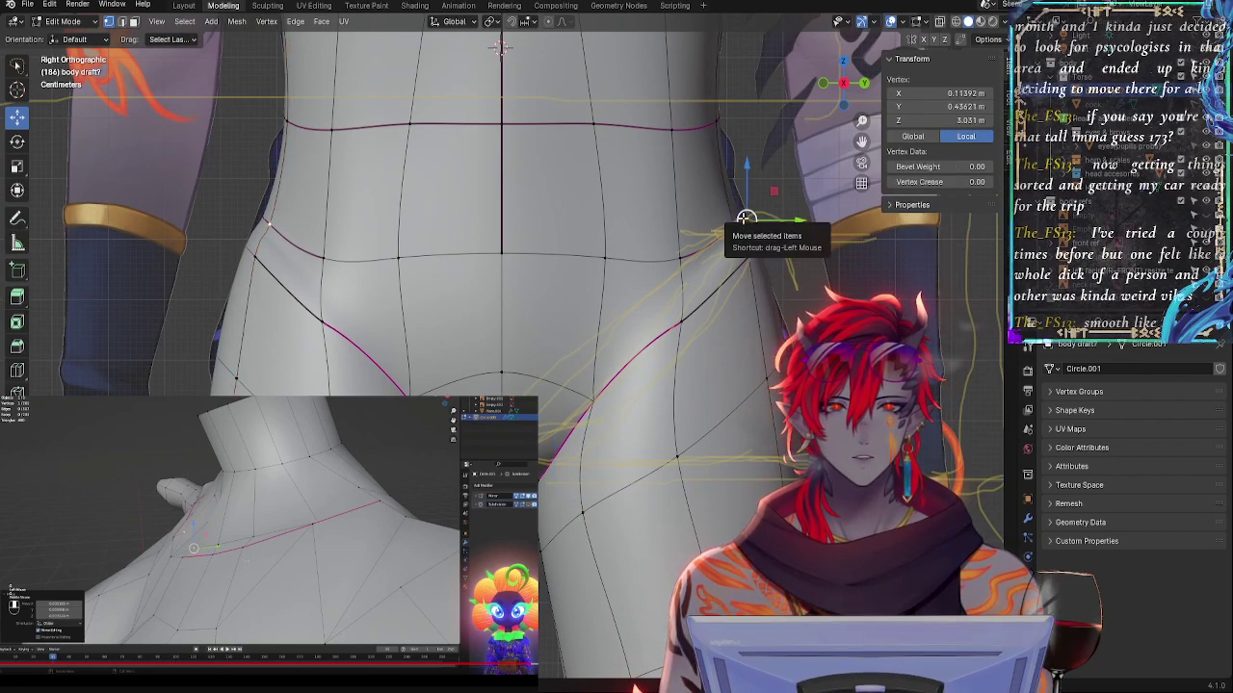
{"action": "left_click", "coordinate": [681, 259], "text": "shift"}
{"action": "middle_click_drag", "start_coordinate": [755, 272], "coordinate": [672, 309]}
{"action": "left_click", "coordinate": [853, 275], "text": "shift"}
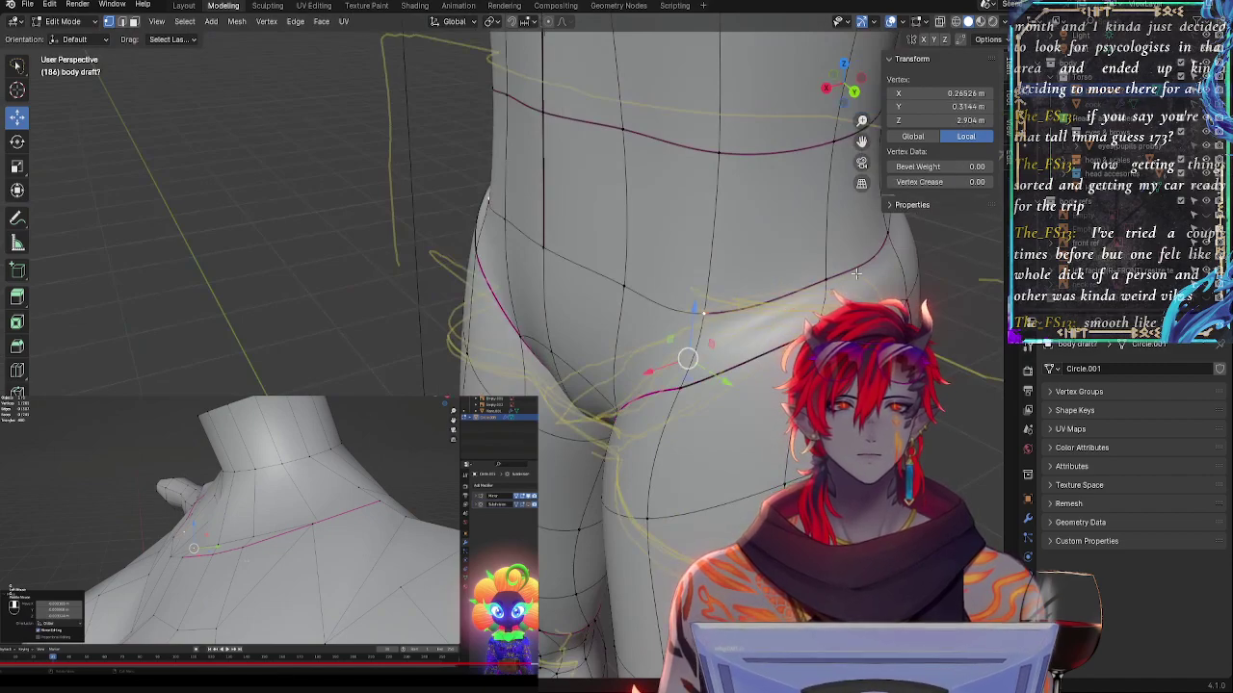
{"action": "left_click", "coordinate": [853, 258], "text": "shift"}
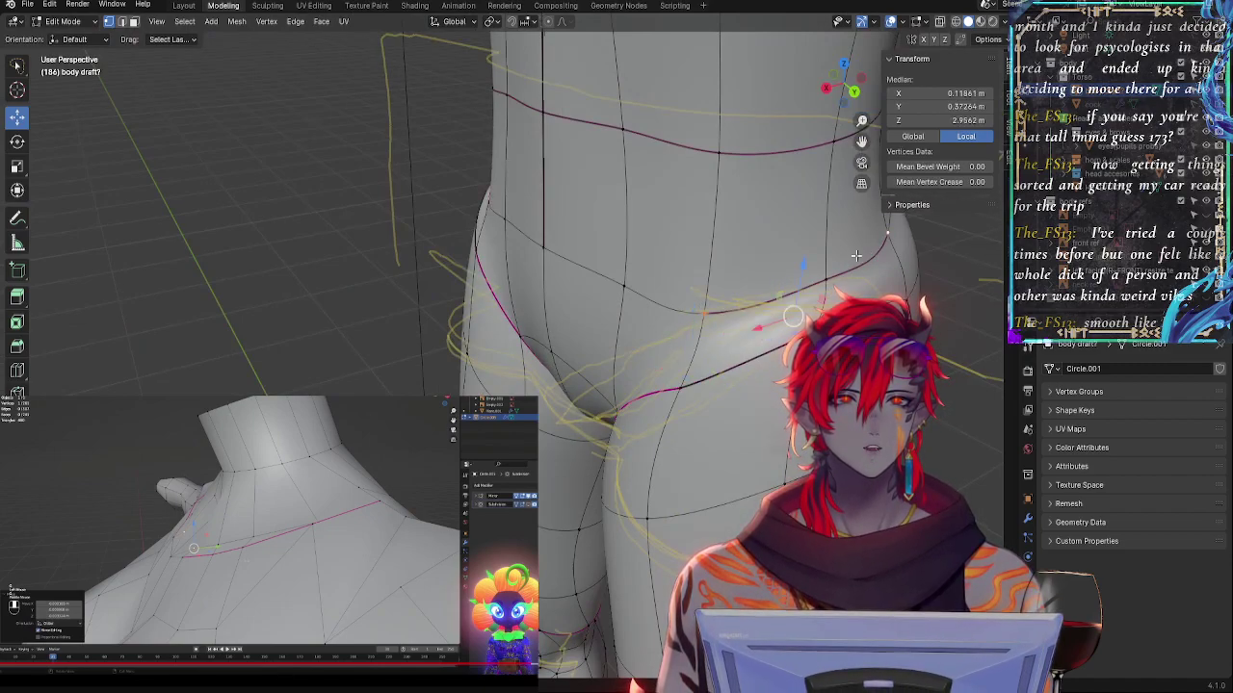
{"action": "left_click", "coordinate": [823, 282], "text": "shift"}
{"action": "left_click_drag", "start_coordinate": [821, 246], "coordinate": [747, 217]}
- Raise the hip edge about 2 cm and nudge the lower hip-crease edge front-to-back
{"action": "left_click", "coordinate": [826, 88]}
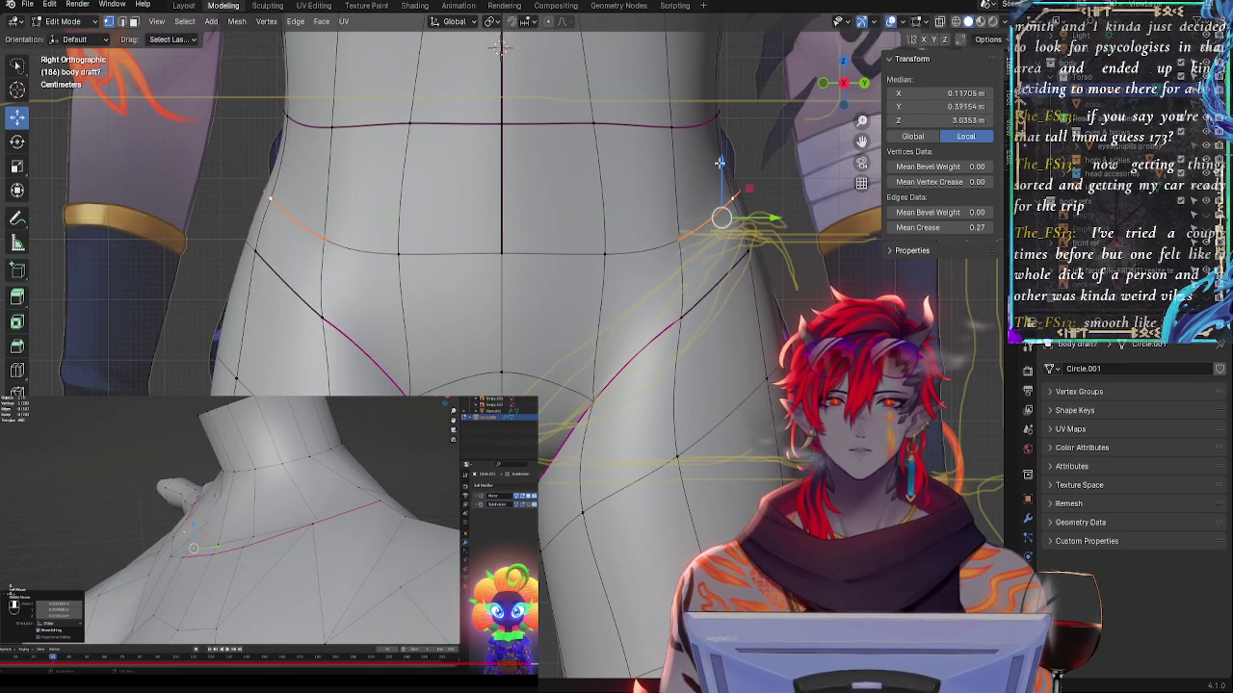
{"action": "left_click_drag", "start_coordinate": [721, 165], "coordinate": [723, 149]}
{"action": "left_click", "coordinate": [750, 248]}
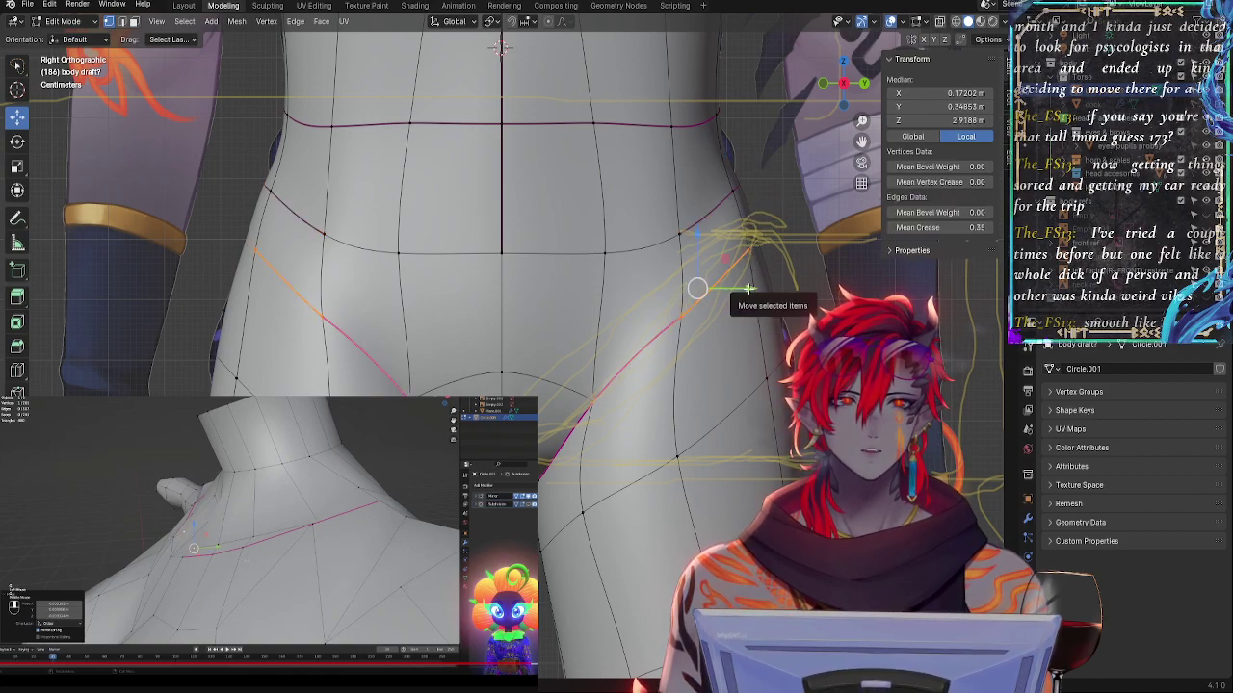
{"action": "left_click_drag", "start_coordinate": [748, 289], "coordinate": [742, 290]}
{"action": "left_click", "coordinate": [753, 248]}
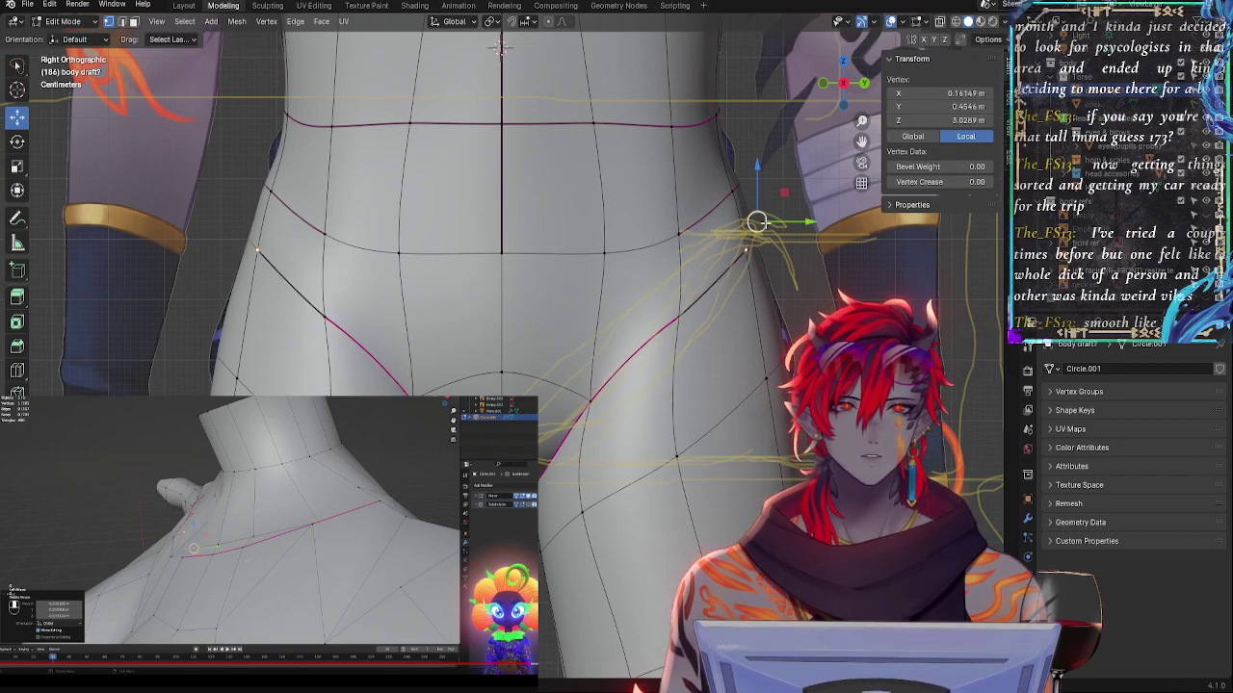
{"action": "middle_click_drag", "start_coordinate": [768, 110], "coordinate": [724, 390], "text": "shift"}
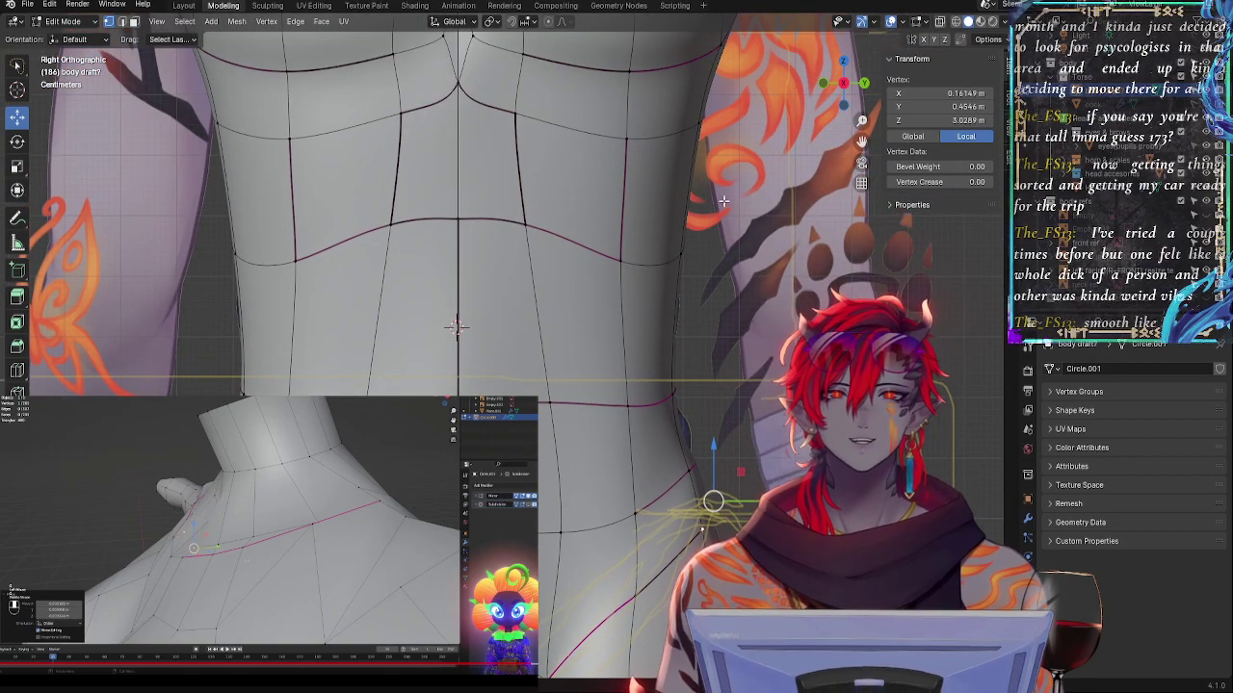
- Frame the torso and arms and select the vertices at the armpit
{"action": "middle_click_drag", "start_coordinate": [723, 201], "coordinate": [698, 383], "text": "shift"}
{"action": "scroll", "coordinate": [722, 224], "scroll_direction": "down", "scroll_amount": 5}
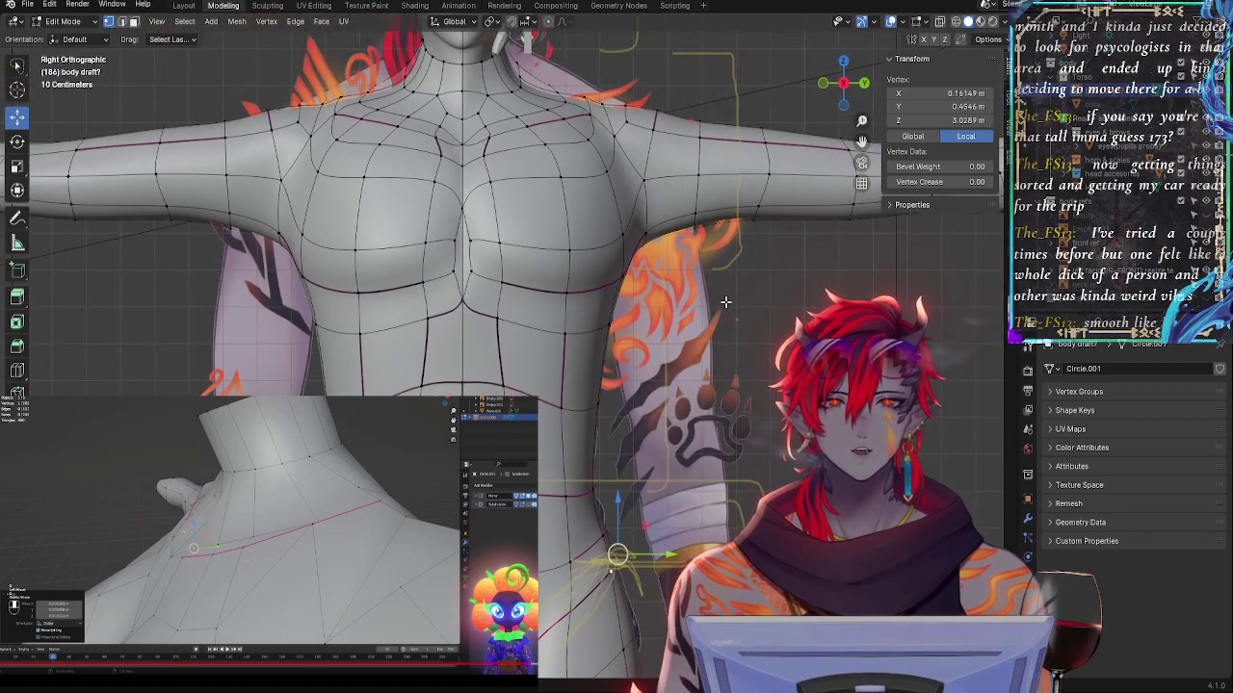
{"action": "middle_click_drag", "start_coordinate": [708, 282], "coordinate": [639, 385], "text": "shift"}
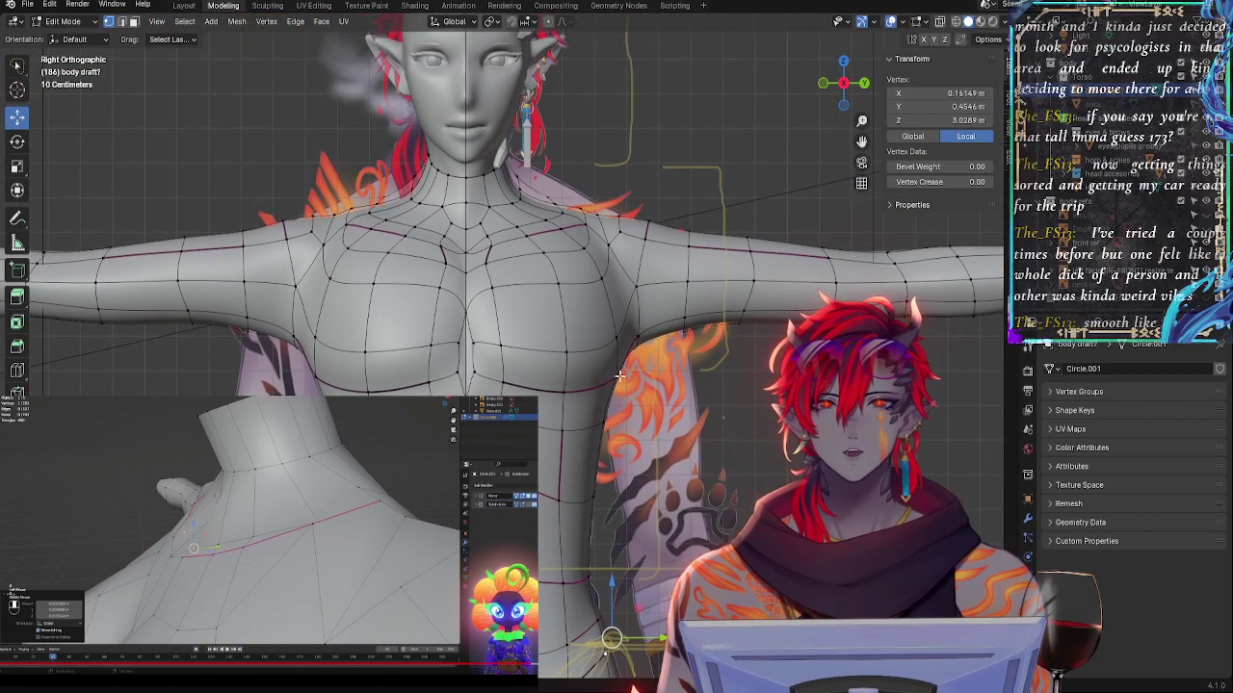
{"action": "left_click", "coordinate": [621, 370]}
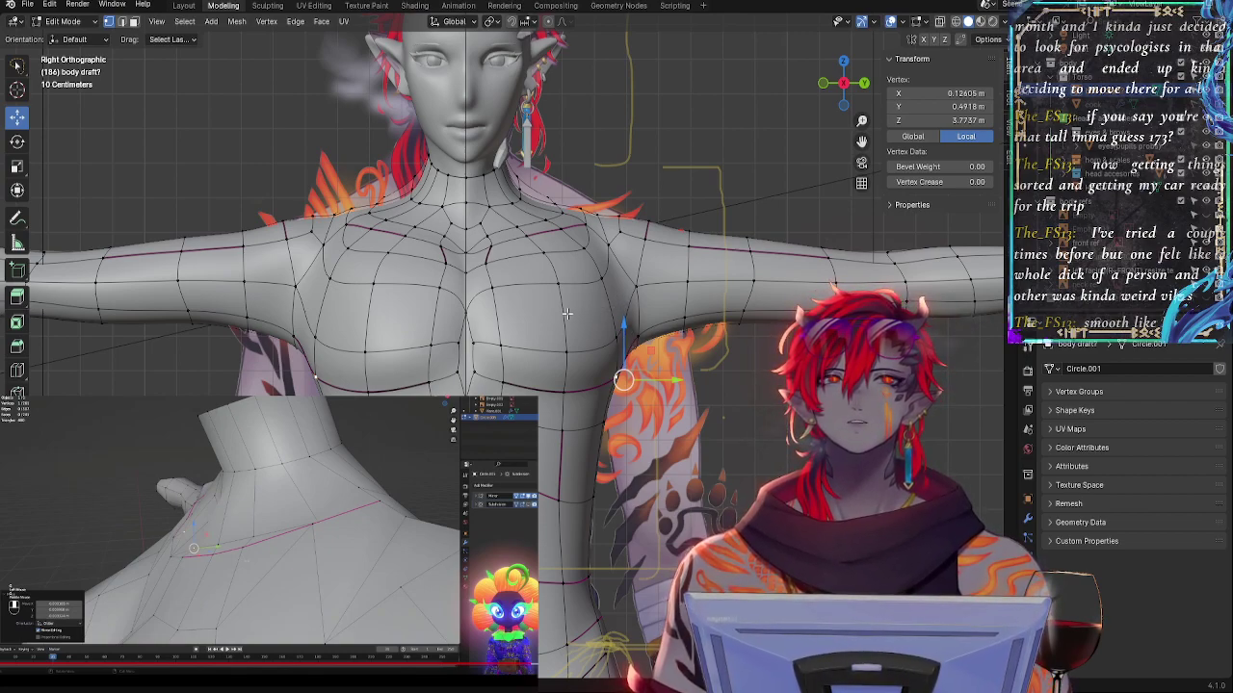
{"action": "left_click", "coordinate": [628, 296]}
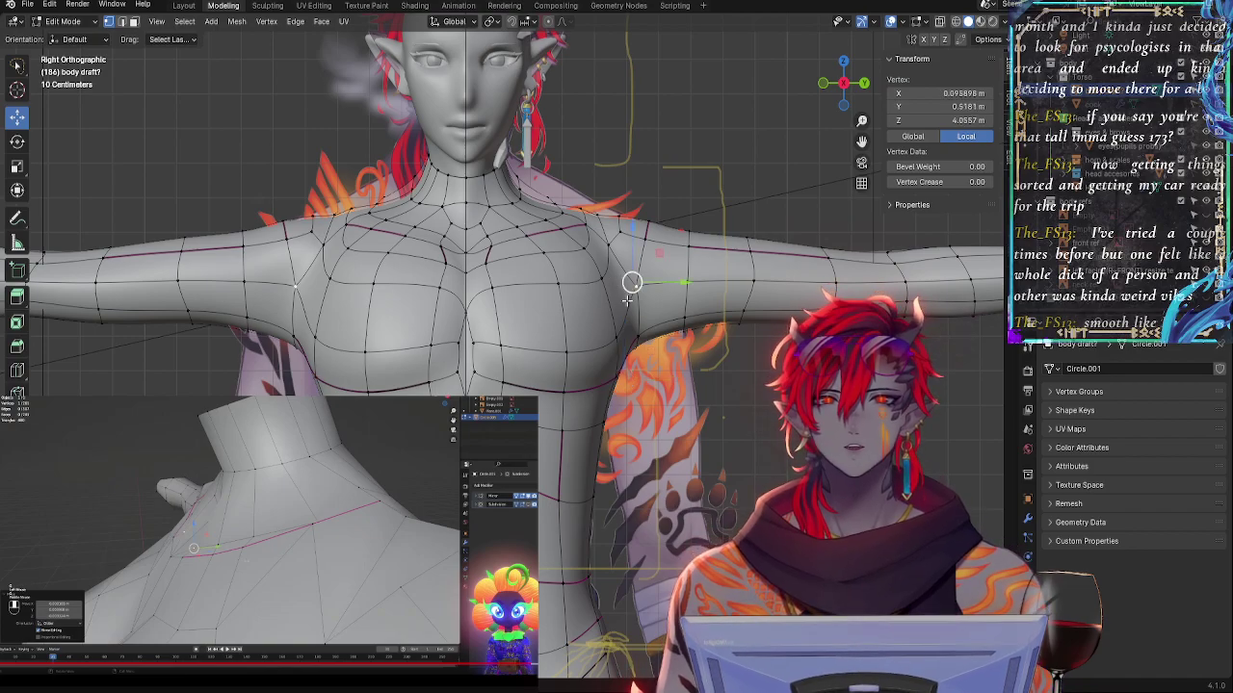
{"action": "left_click", "coordinate": [629, 358]}
- In Right Orthographic view, nudge the armpit vertex sideways toward the concept overlay
{"action": "mouse_move", "coordinate": [629, 358]}
{"action": "middle_mouse_down"}
{"action": "mouse_move", "coordinate": [623, 383]}
{"action": "mouse_move", "coordinate": [601, 378]}
{"action": "mouse_move", "coordinate": [640, 349]}
{"action": "middle_mouse_up"}
{"action": "middle_click_drag", "start_coordinate": [673, 391], "coordinate": [750, 234]}
{"action": "left_click", "coordinate": [844, 84]}
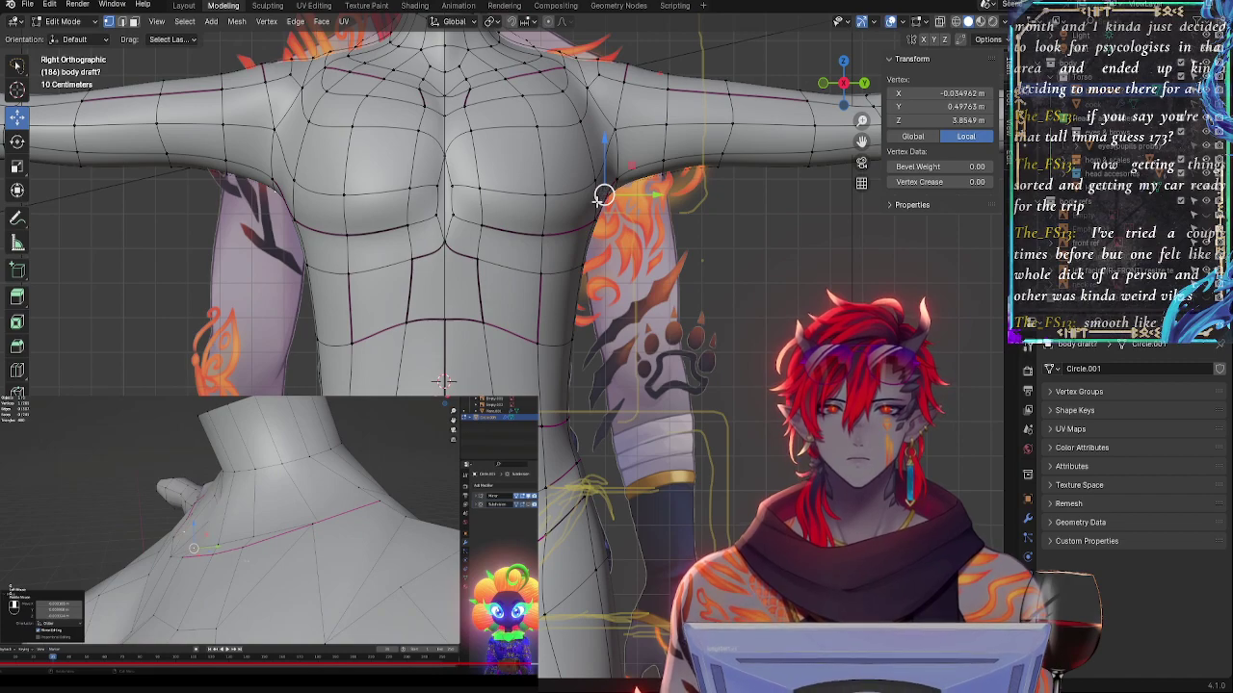
{"action": "scroll", "coordinate": [591, 406], "scroll_direction": "up", "scroll_amount": 4}
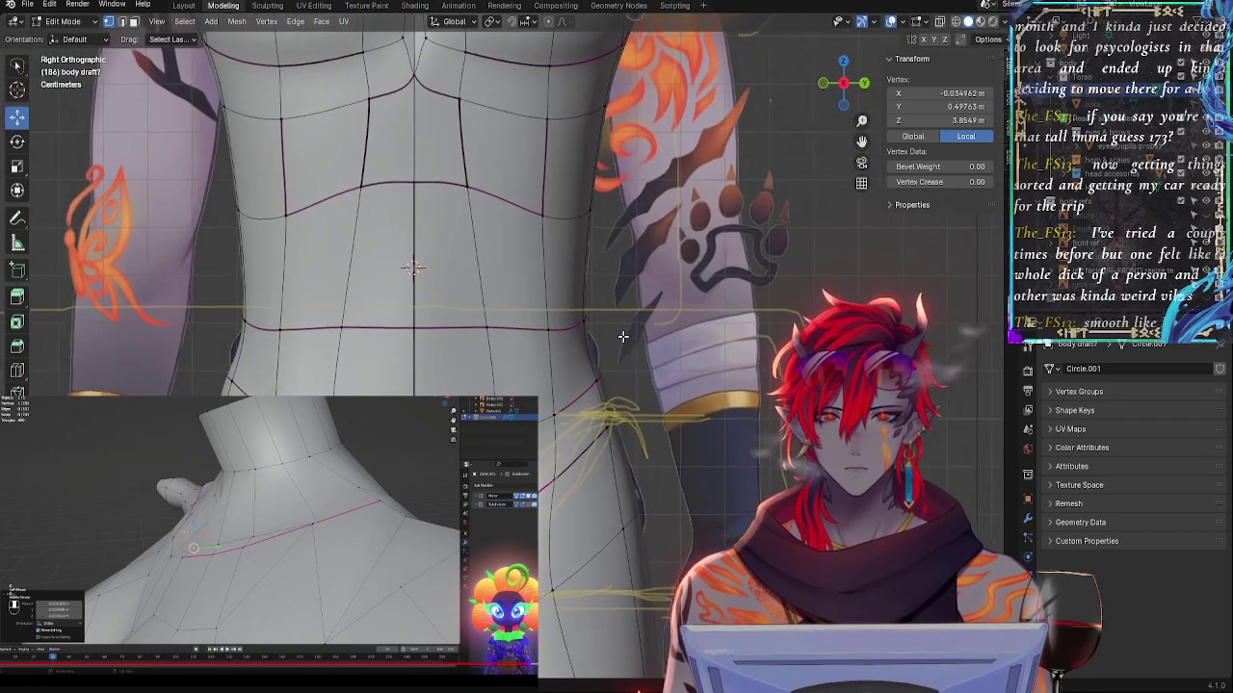
{"action": "scroll", "coordinate": [637, 399], "scroll_direction": "down", "scroll_amount": 4}
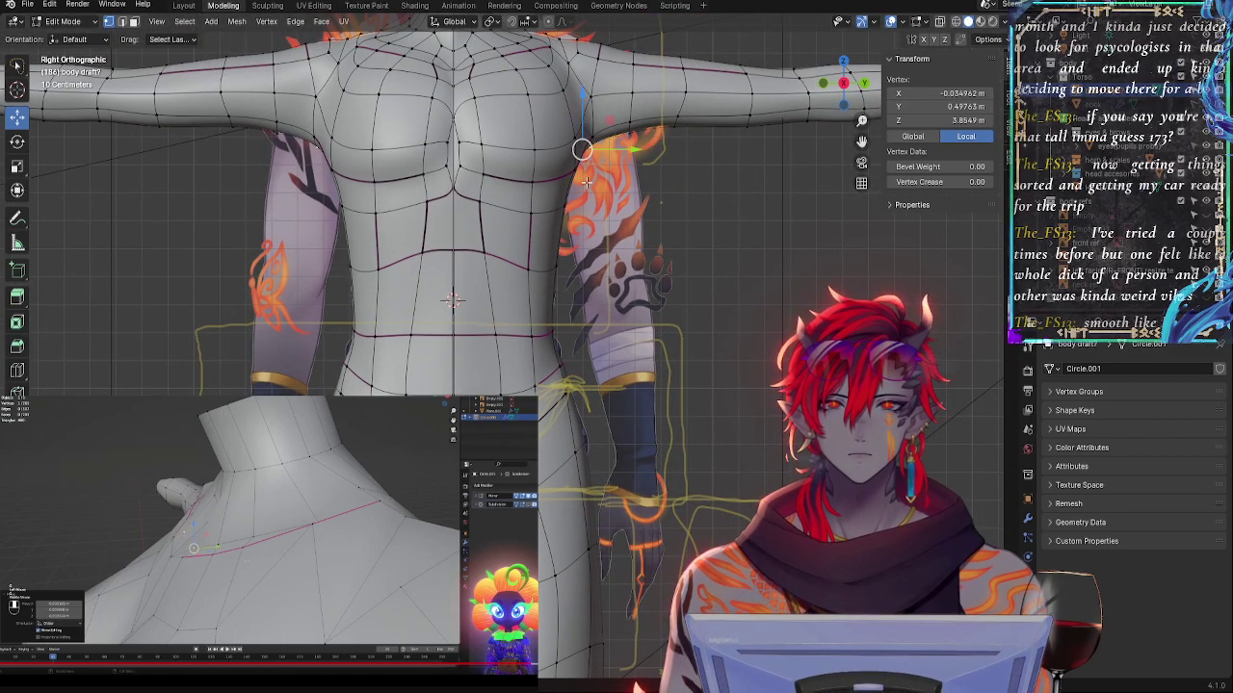
{"action": "scroll", "coordinate": [585, 375], "scroll_direction": "up", "scroll_amount": 2}
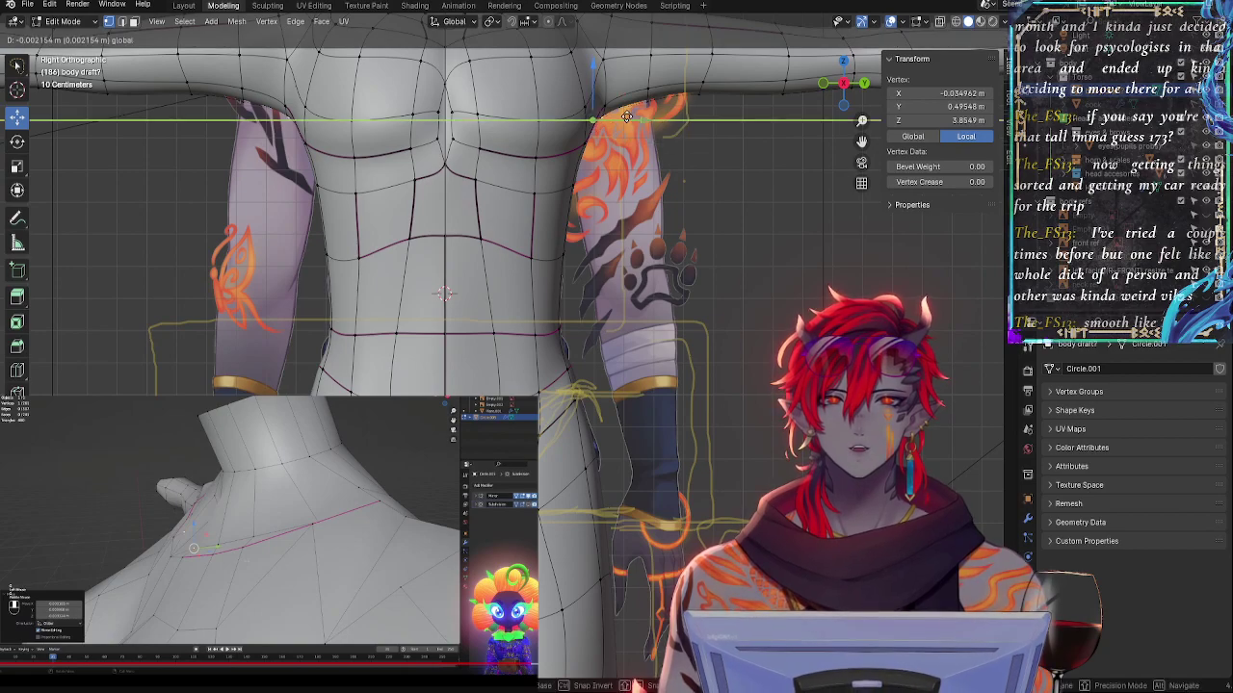
{"action": "mouse_move", "coordinate": [626, 116]}
{"action": "left_mouse_down"}
{"action": "mouse_move", "coordinate": [644, 108]}
{"action": "mouse_move", "coordinate": [639, 135]}
{"action": "mouse_move", "coordinate": [639, 109]}
{"action": "left_mouse_up"}
- Move a side-chest vertex below the armpit along Y to Y 0.47438 m, Z 3.7794 m
{"action": "left_click", "coordinate": [596, 107]}
{"action": "left_click", "coordinate": [590, 144]}
{"action": "left_click", "coordinate": [584, 111], "text": "shift"}
{"action": "left_click", "coordinate": [591, 123]}
{"action": "left_click", "coordinate": [596, 109]}
{"action": "left_click", "coordinate": [583, 143]}
{"action": "middle_click_drag", "start_coordinate": [679, 154], "coordinate": [621, 164]}
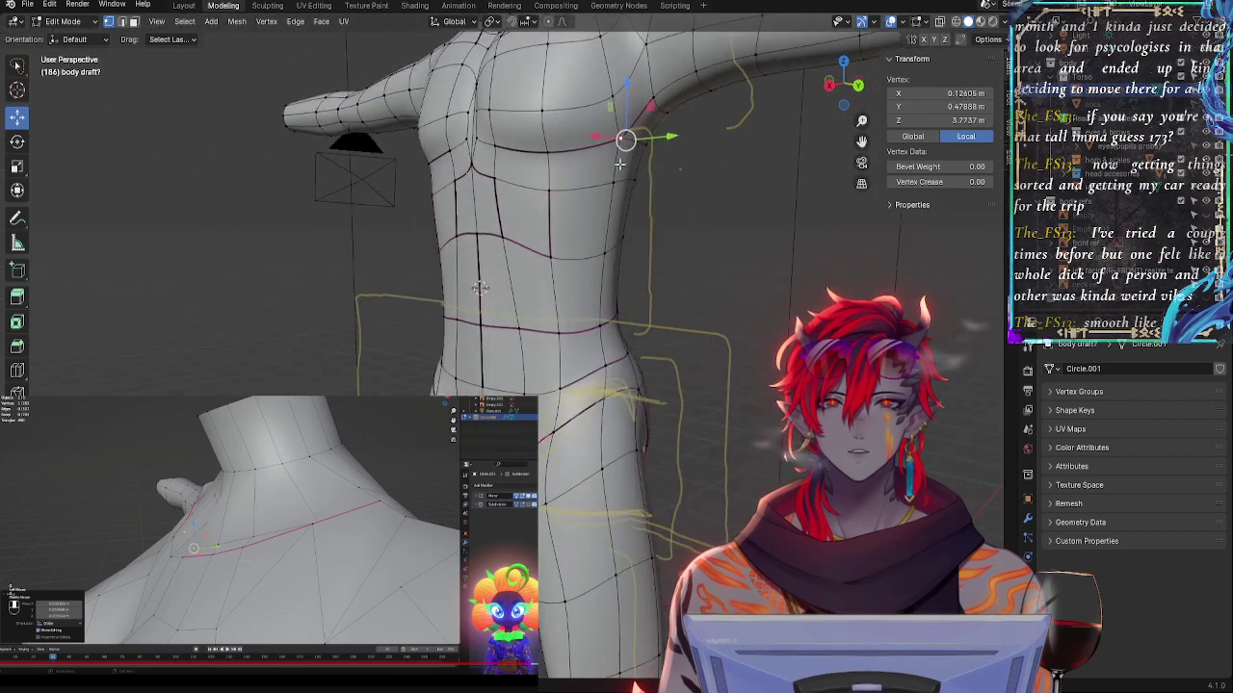
{"action": "left_click", "coordinate": [648, 143]}
{"action": "left_click_drag", "start_coordinate": [686, 141], "coordinate": [685, 143]}
{"action": "key", "text": "y"}
{"action": "left_click", "coordinate": [679, 143]}
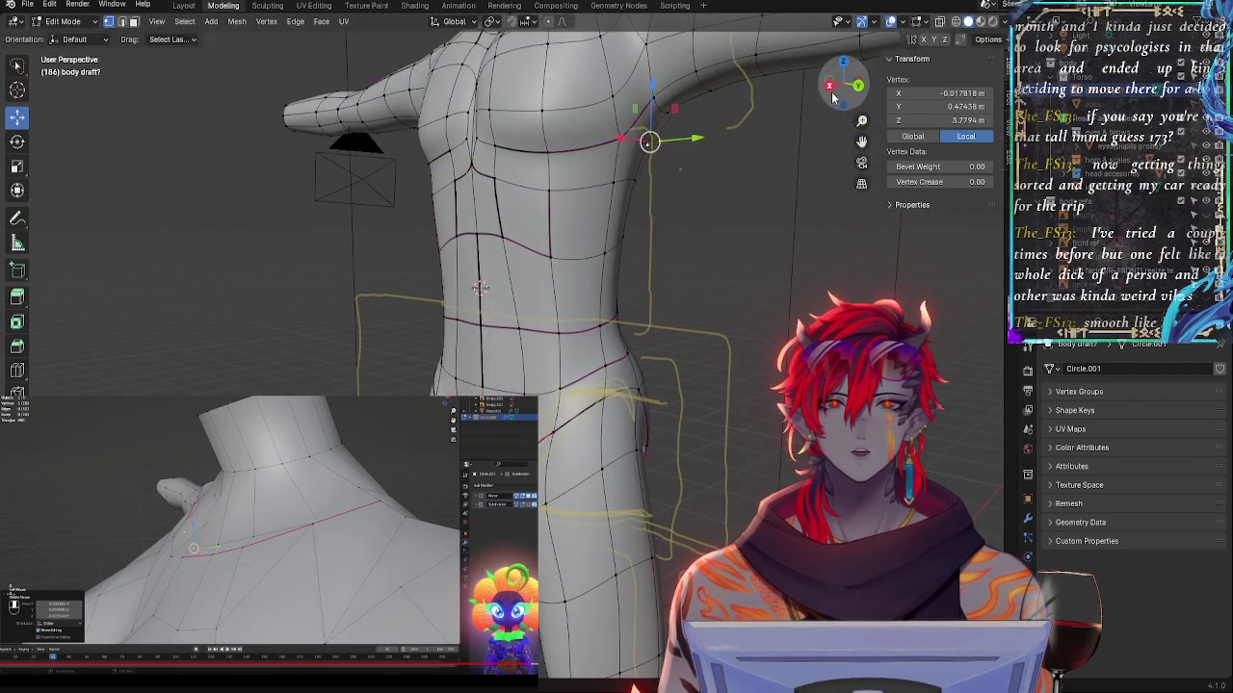
{"action": "left_click", "coordinate": [831, 88]}
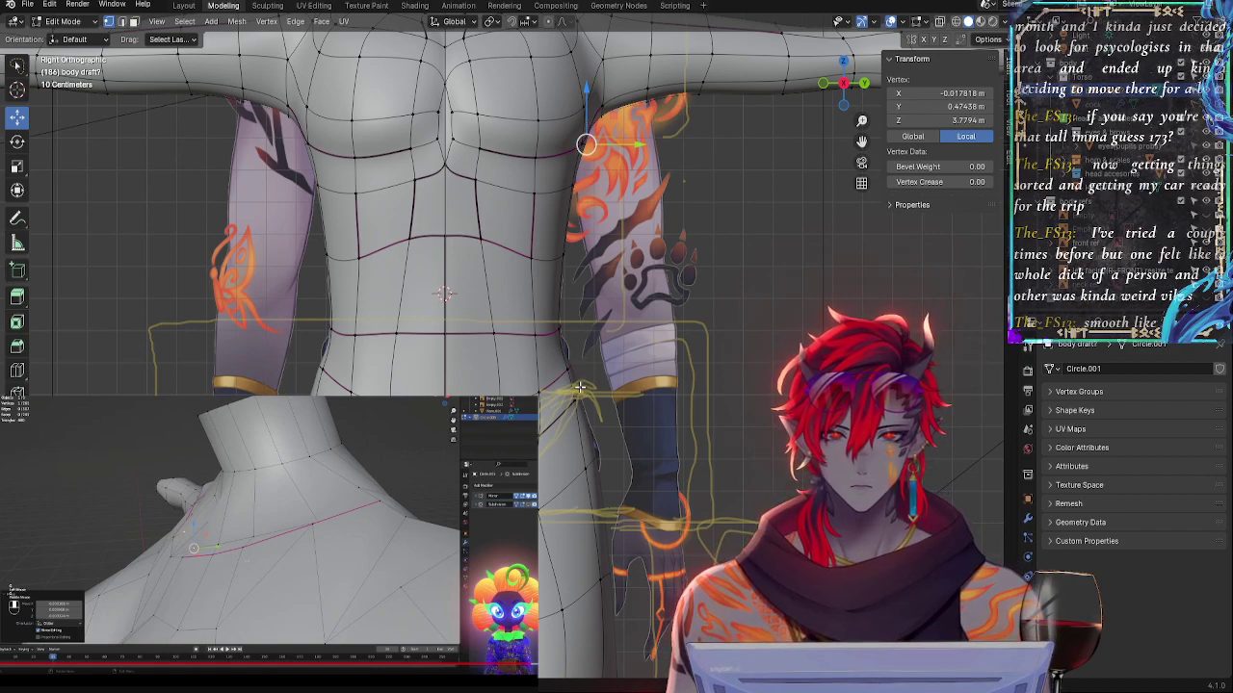
- Select a pair of vertices at the side of the waist and hip, checking them in perspective
{"action": "scroll", "coordinate": [583, 383], "scroll_direction": "up", "scroll_amount": 4}
{"action": "left_click", "coordinate": [628, 450]}
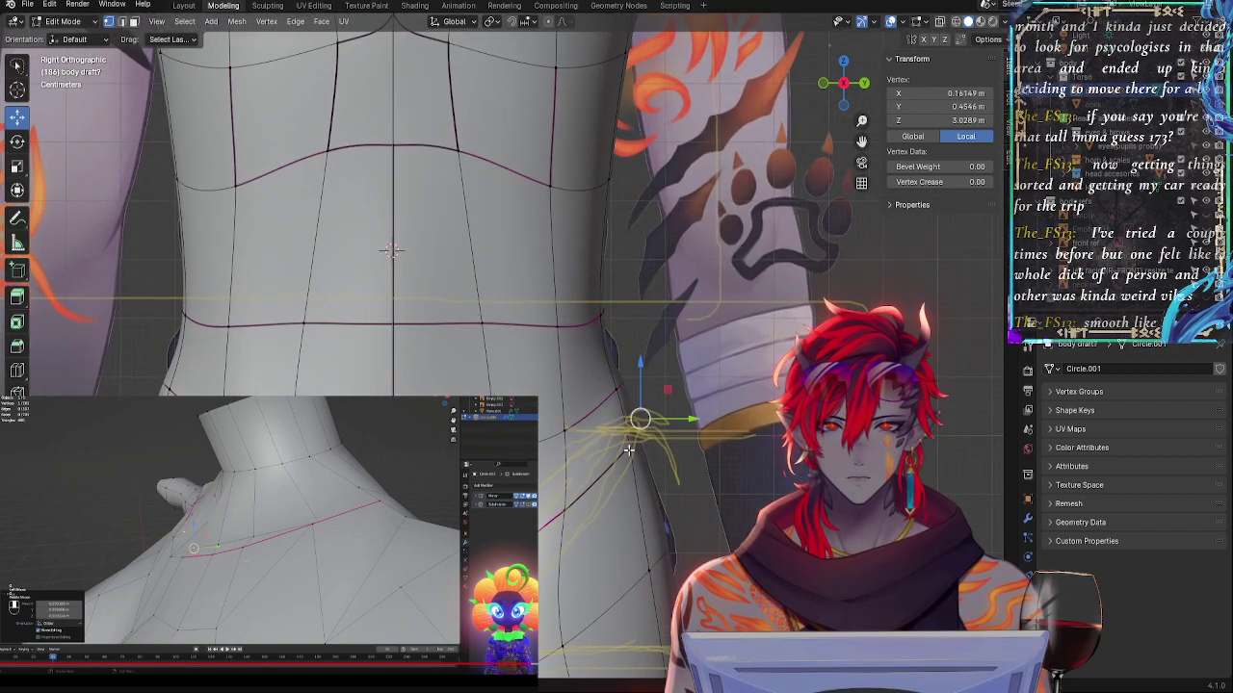
{"action": "left_click", "coordinate": [692, 412], "text": "shift"}
{"action": "middle_click_drag", "start_coordinate": [692, 413], "coordinate": [682, 443]}
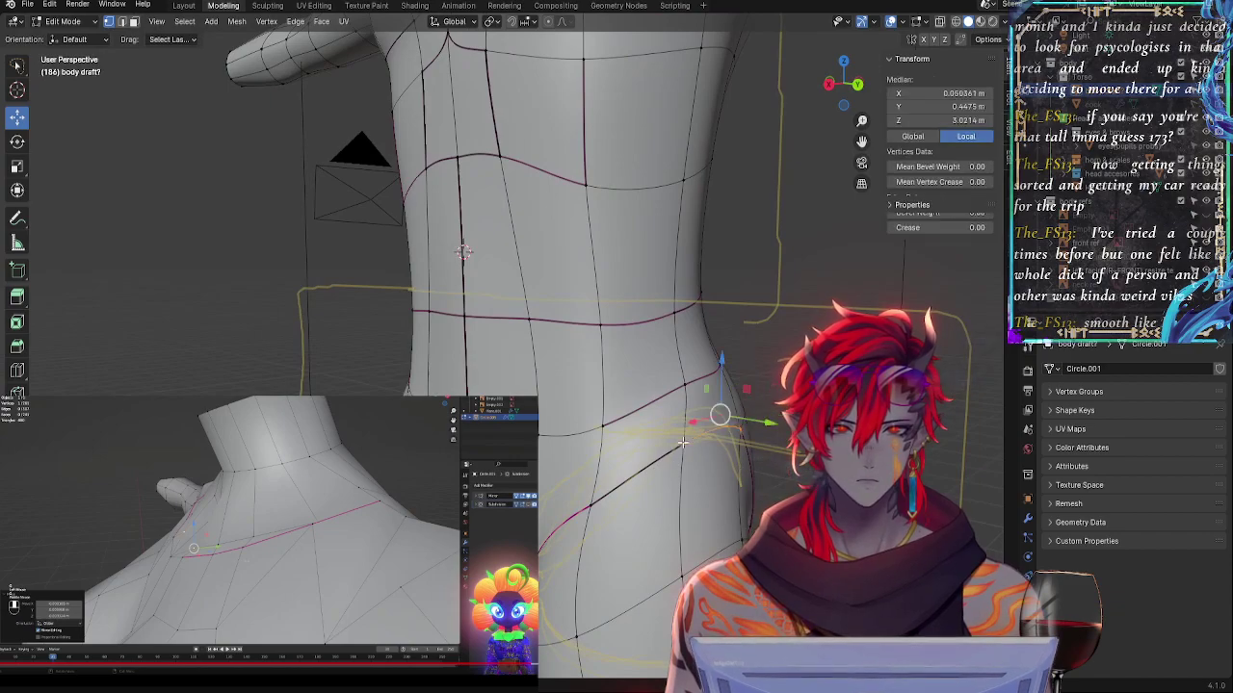
{"action": "left_click", "coordinate": [828, 84]}
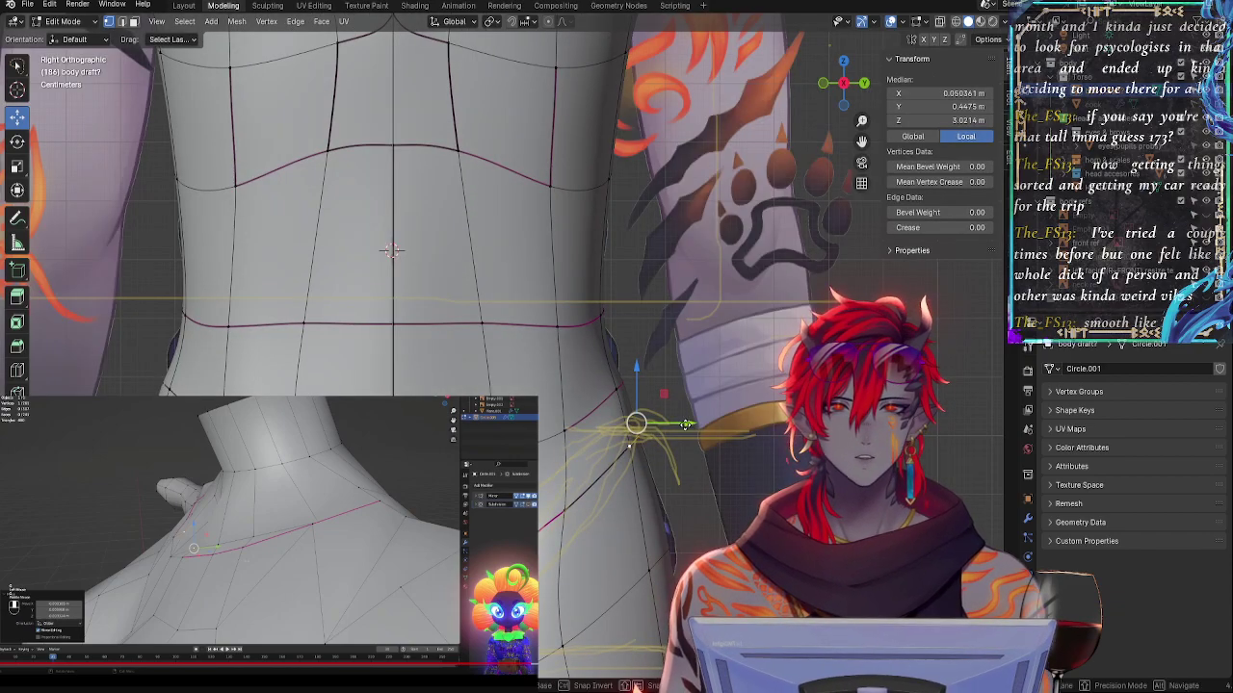
{"action": "left_click", "coordinate": [628, 378]}
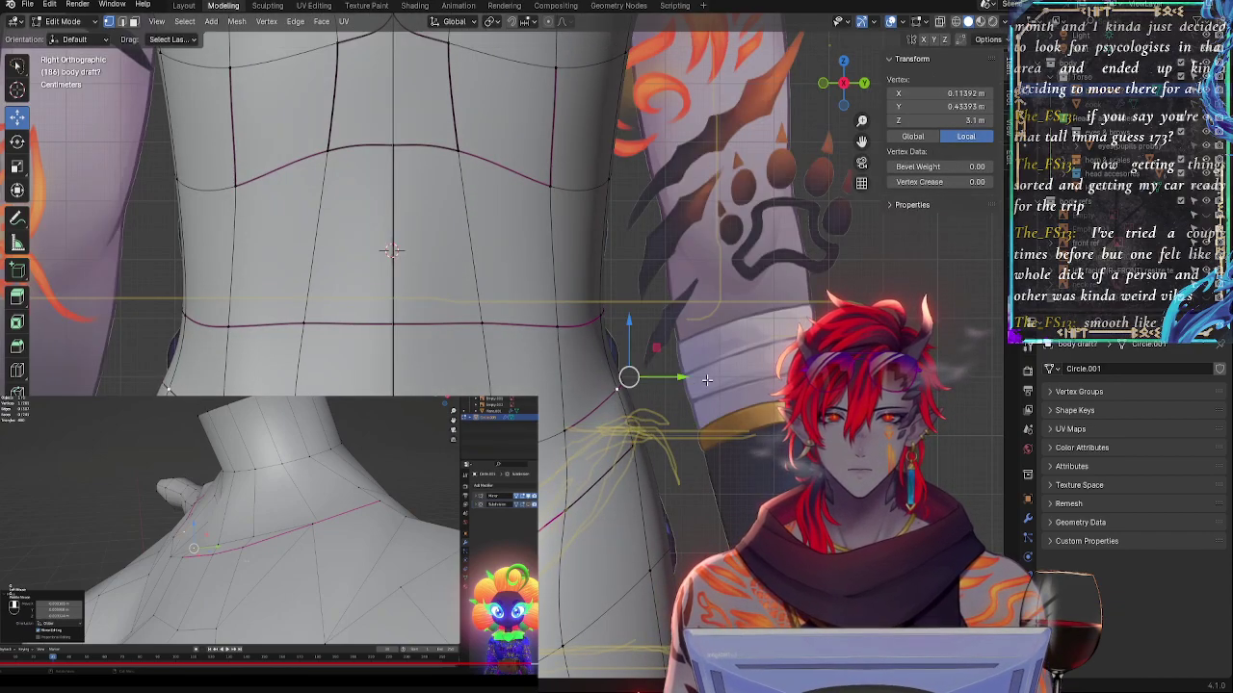
{"action": "middle_click_drag", "start_coordinate": [706, 380], "coordinate": [608, 408]}
{"action": "left_click", "coordinate": [751, 377], "text": "shift"}
{"action": "middle_click_drag", "start_coordinate": [751, 377], "coordinate": [848, 352]}
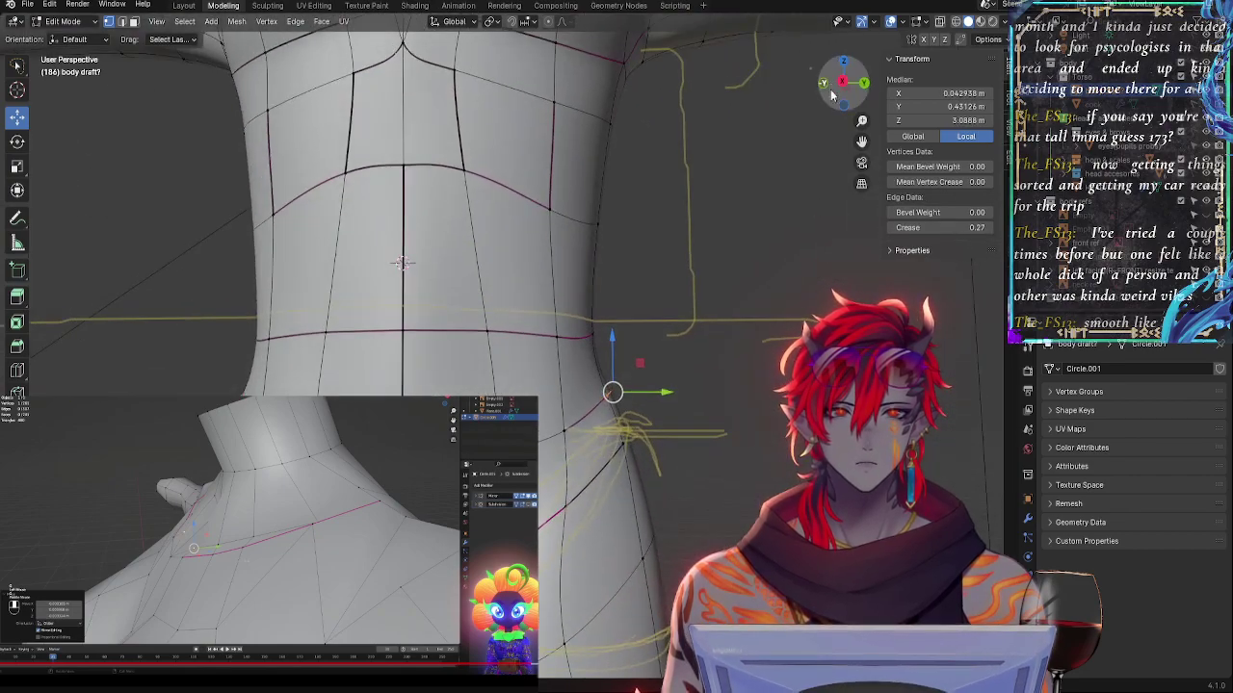
{"action": "left_click", "coordinate": [844, 83]}
- Move the two hip vertices vertically, then push a hip-side vertex out along Y to 0.47111 m
{"action": "key", "text": "g"}
{"action": "key", "text": "y"}
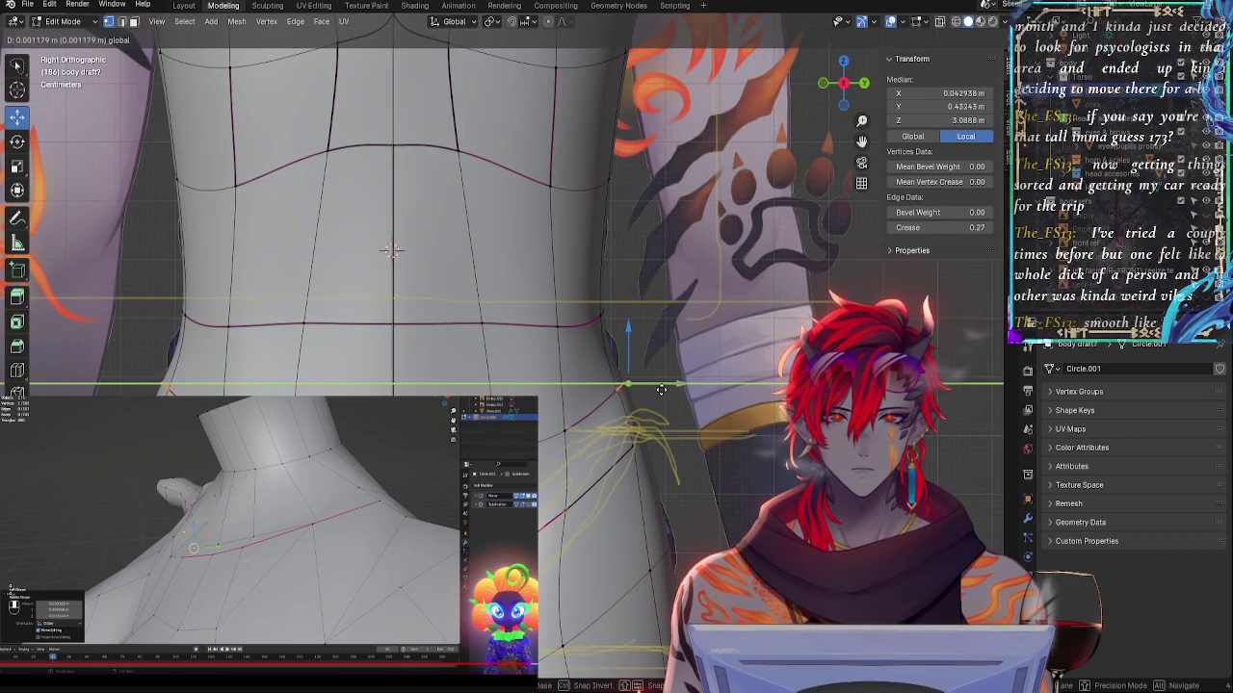
{"action": "key", "text": "z"}
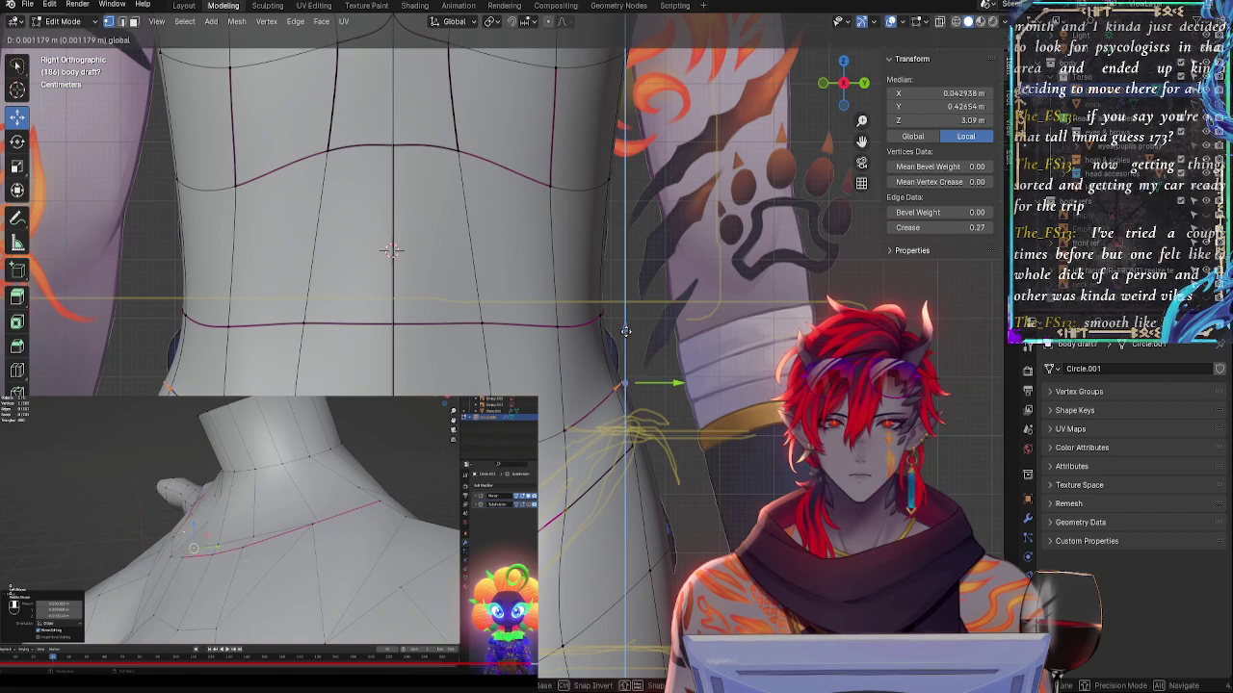
{"action": "left_click", "coordinate": [626, 339]}
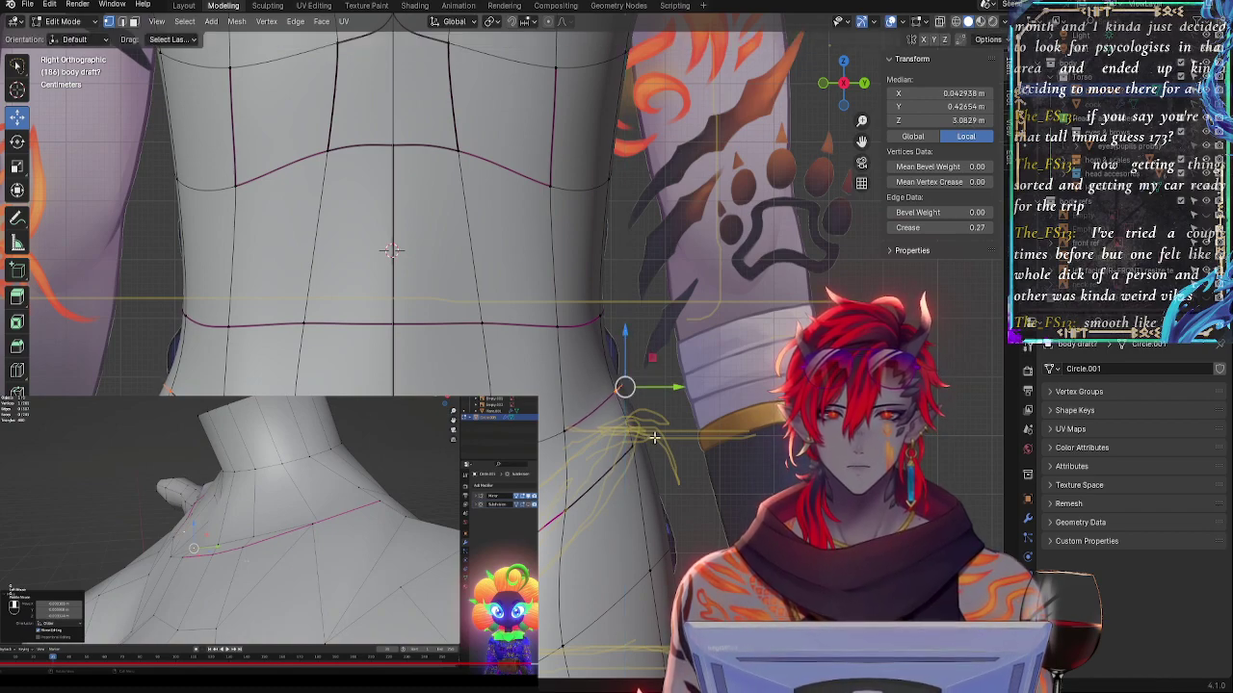
{"action": "left_click", "coordinate": [647, 445]}
{"action": "left_click_drag", "start_coordinate": [691, 421], "coordinate": [693, 423]}
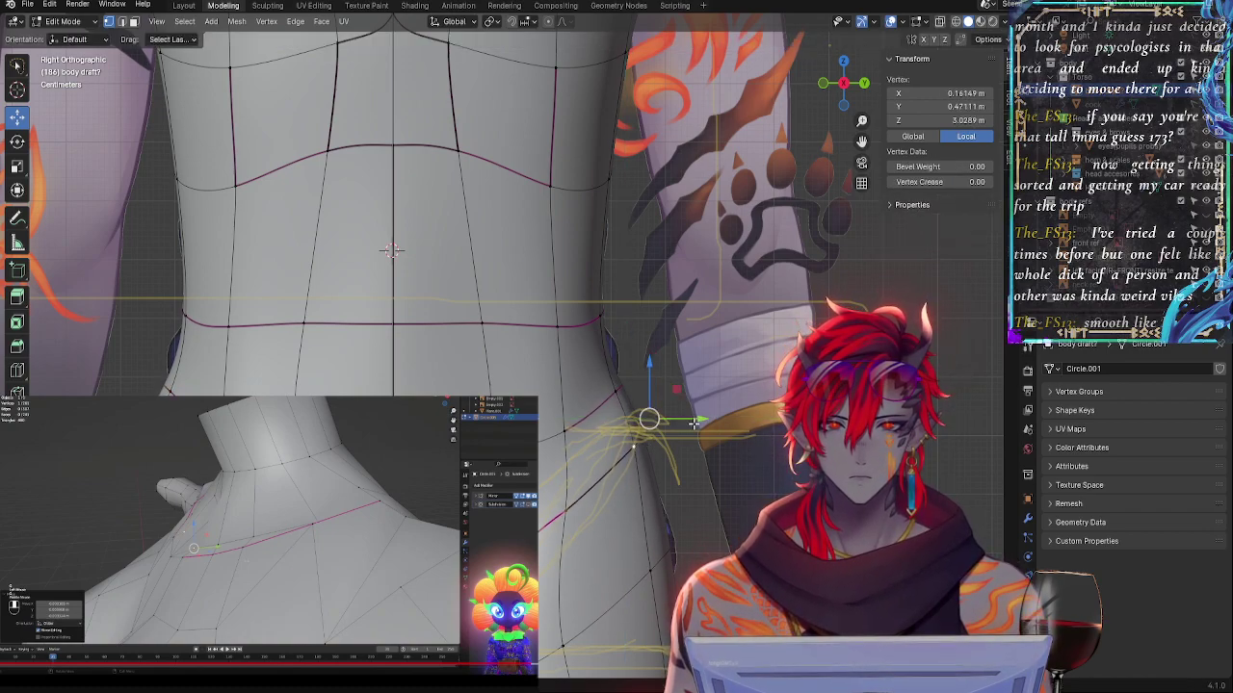
- Pan down to the groin, compare with the overlay in X-ray, and select the diagonal groin edge loop
{"action": "middle_click_drag", "start_coordinate": [635, 442], "coordinate": [736, 385], "text": "shift"}
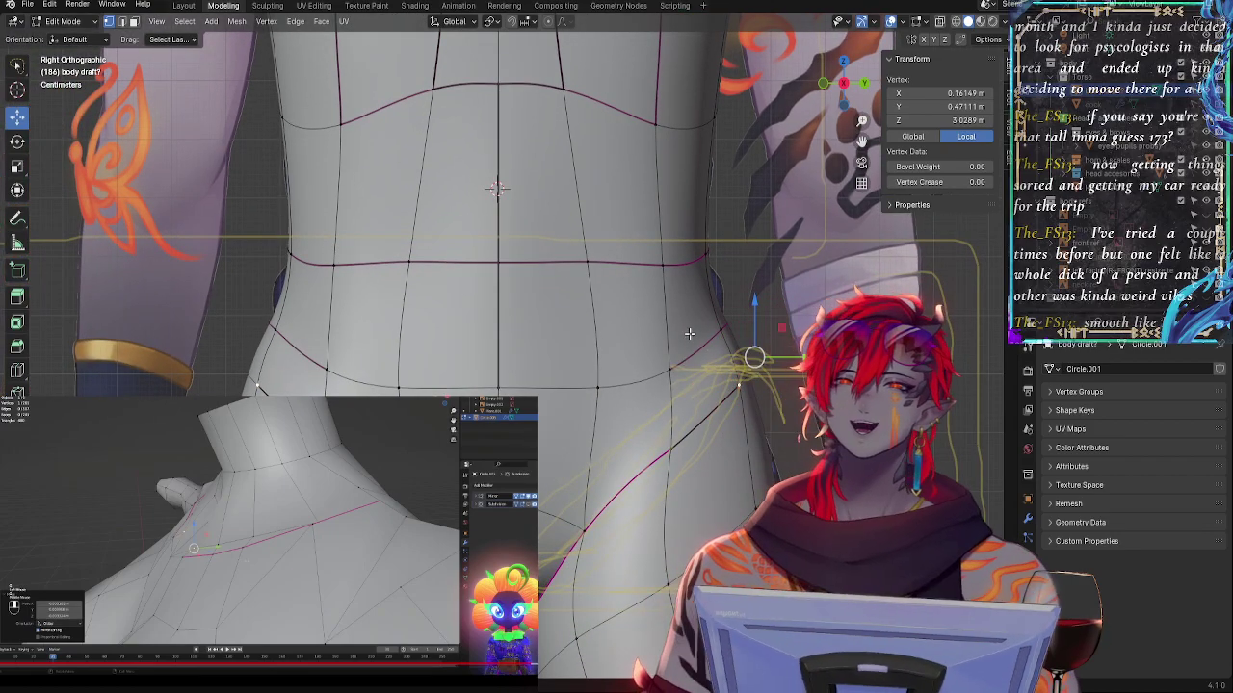
{"action": "middle_click_drag", "start_coordinate": [690, 334], "coordinate": [701, 105], "text": "shift"}
{"action": "middle_click_drag", "start_coordinate": [656, 404], "coordinate": [636, 374], "text": "shift"}
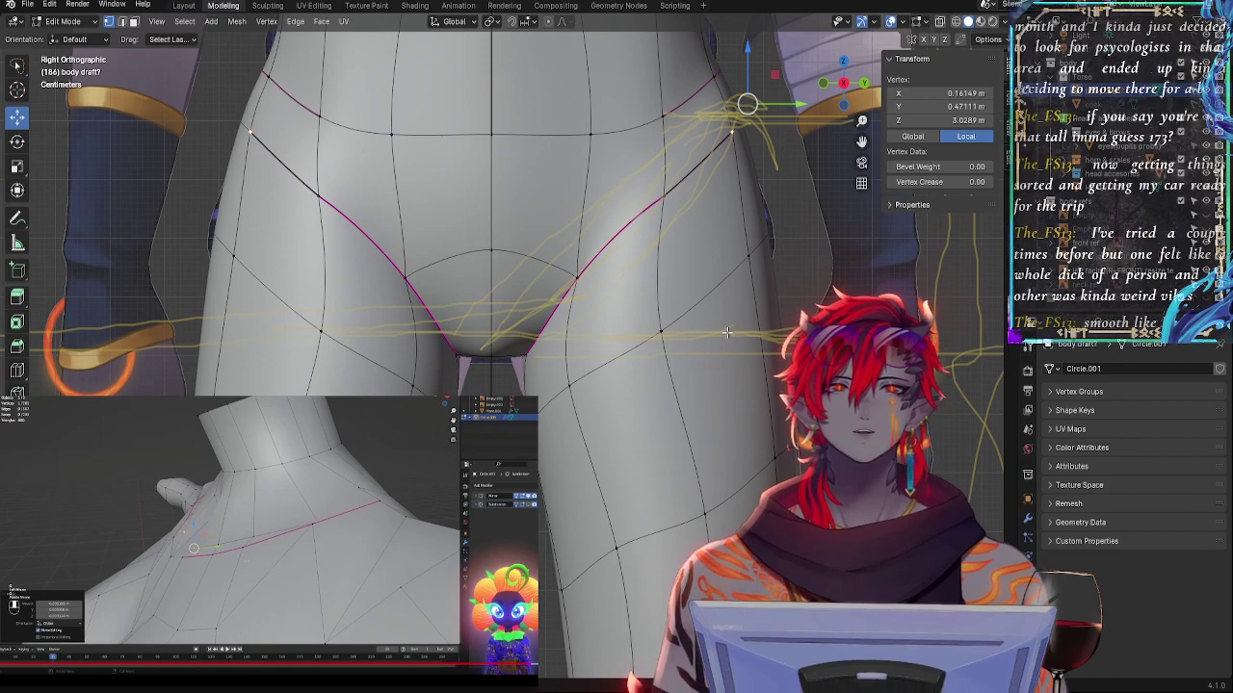
{"action": "key", "text": "alt+z"}
{"action": "key", "text": "alt+z"}
{"action": "left_click", "coordinate": [744, 269]}
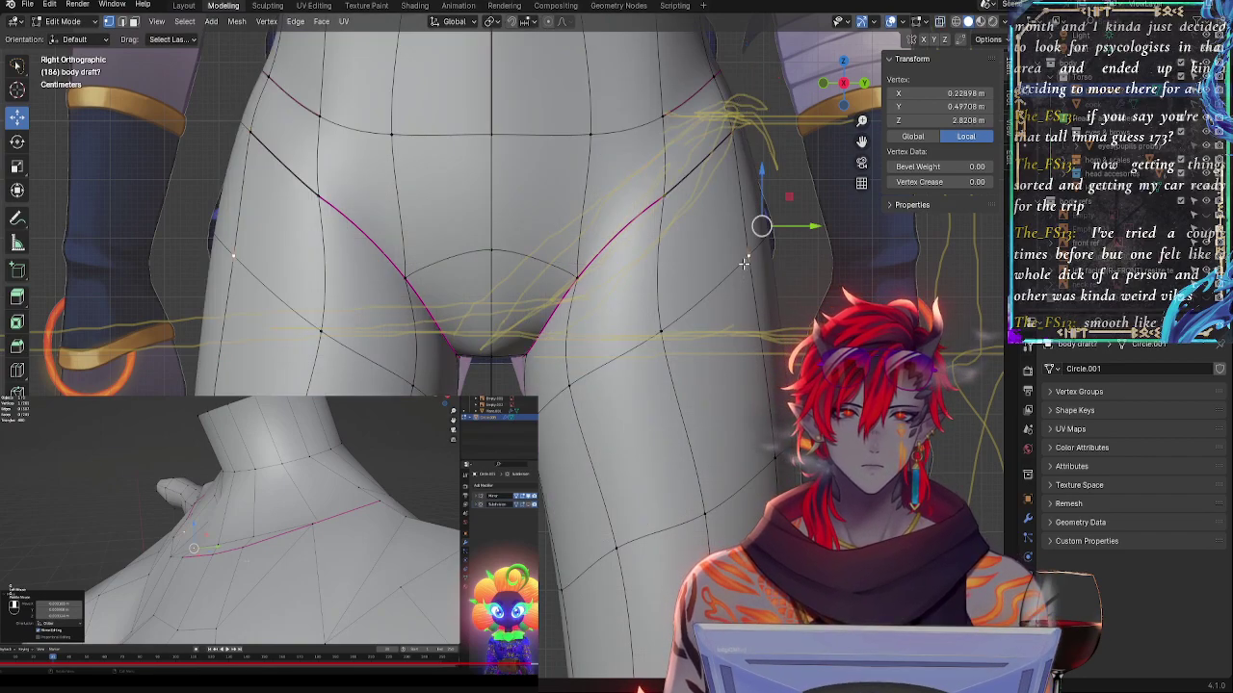
{"action": "left_click", "coordinate": [745, 264], "text": "alt"}
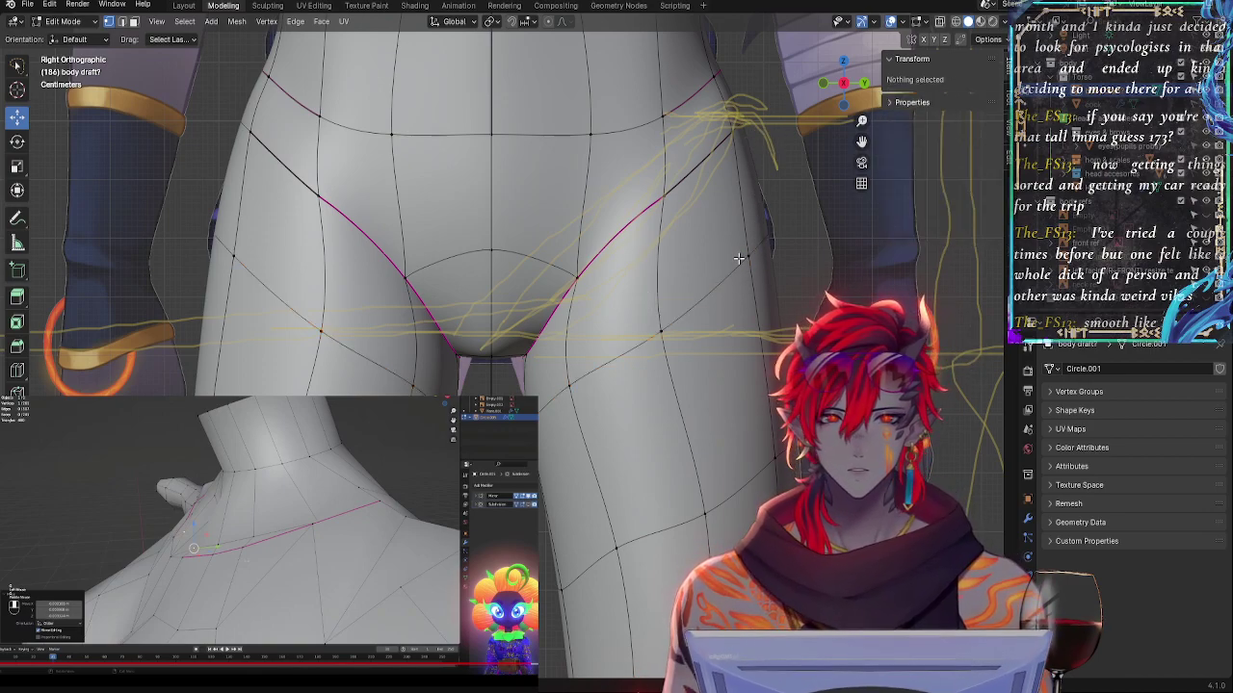
- Narrow the groin loop along Y, then tilt and move it onto the overlay's leg line, checking in X-ray
{"action": "key", "text": "s"}
{"action": "key", "text": "y"}
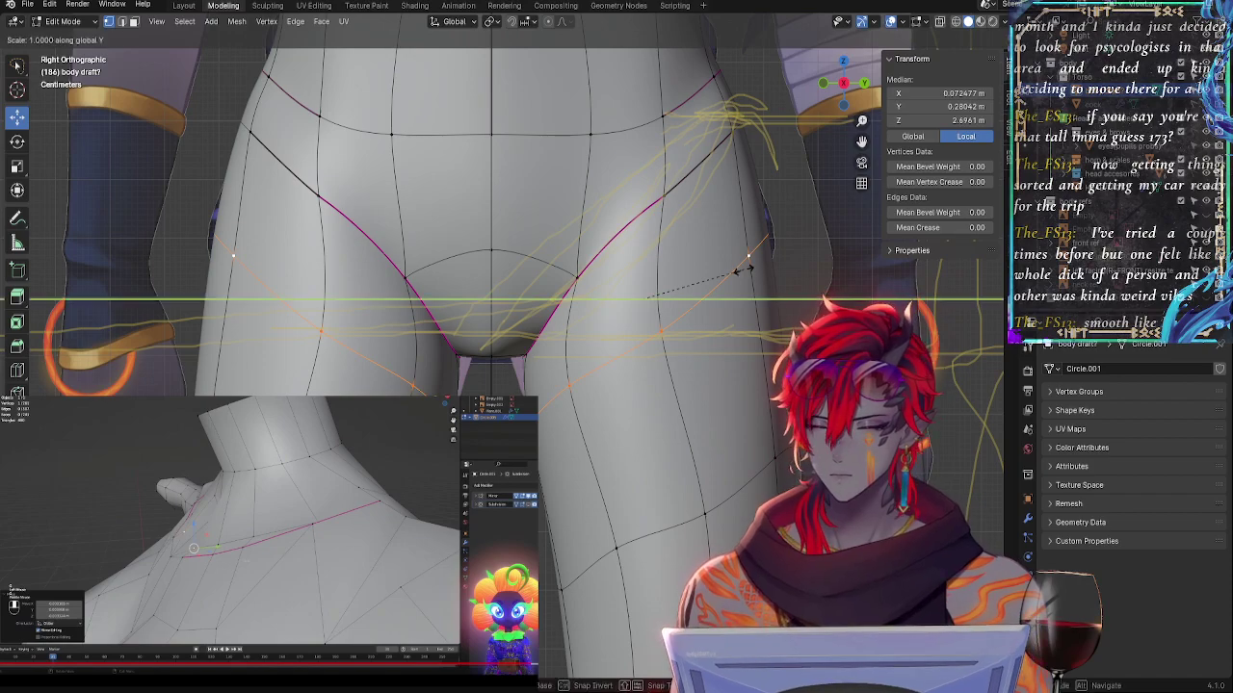
{"action": "left_click", "coordinate": [734, 274]}
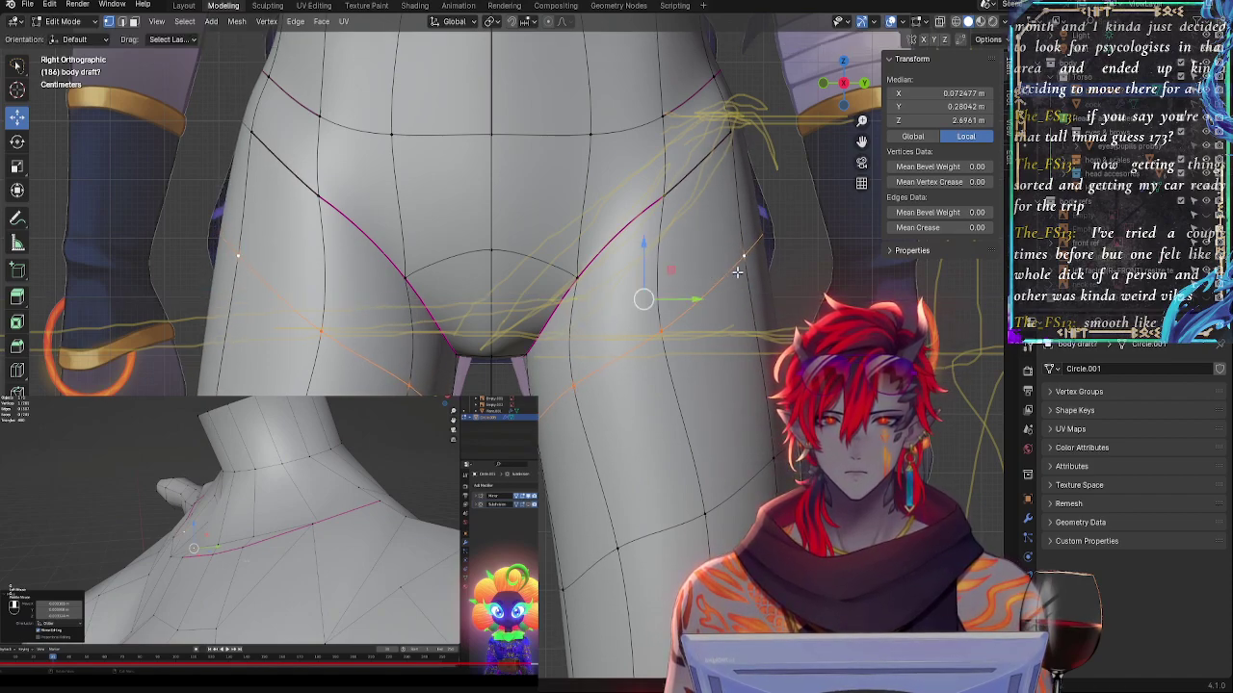
{"action": "left_click_drag", "start_coordinate": [684, 299], "coordinate": [677, 298]}
{"action": "key", "text": "r"}
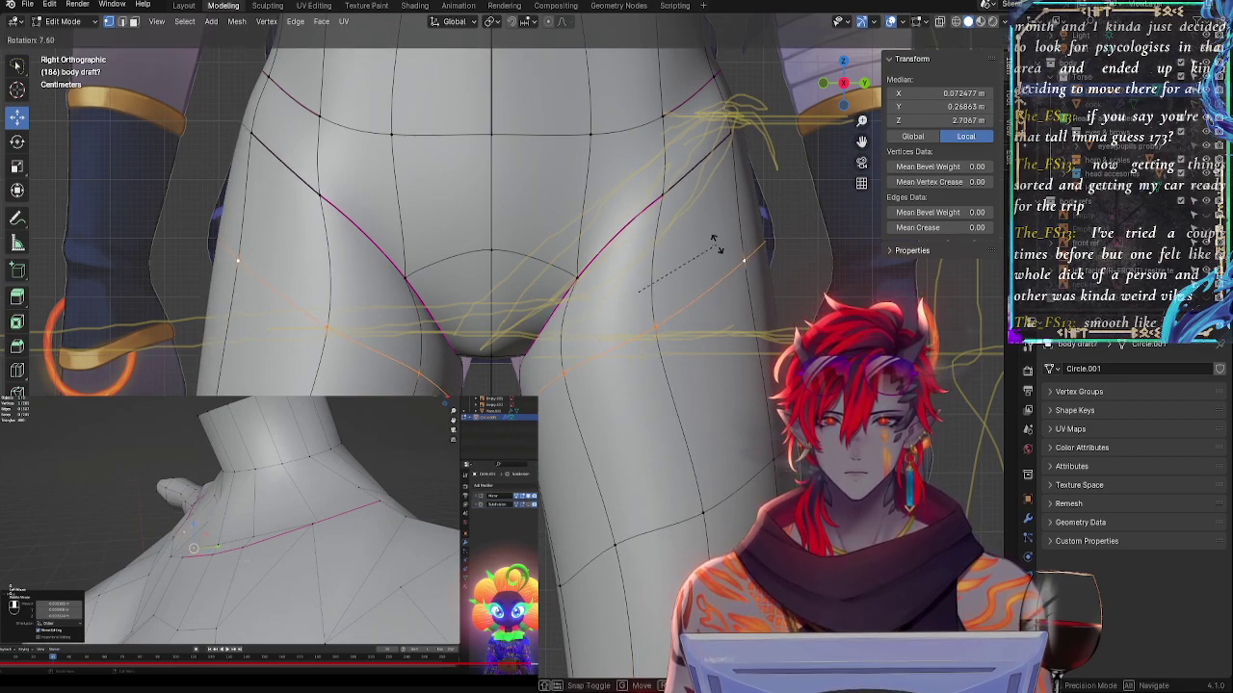
{"action": "left_click", "coordinate": [712, 239]}
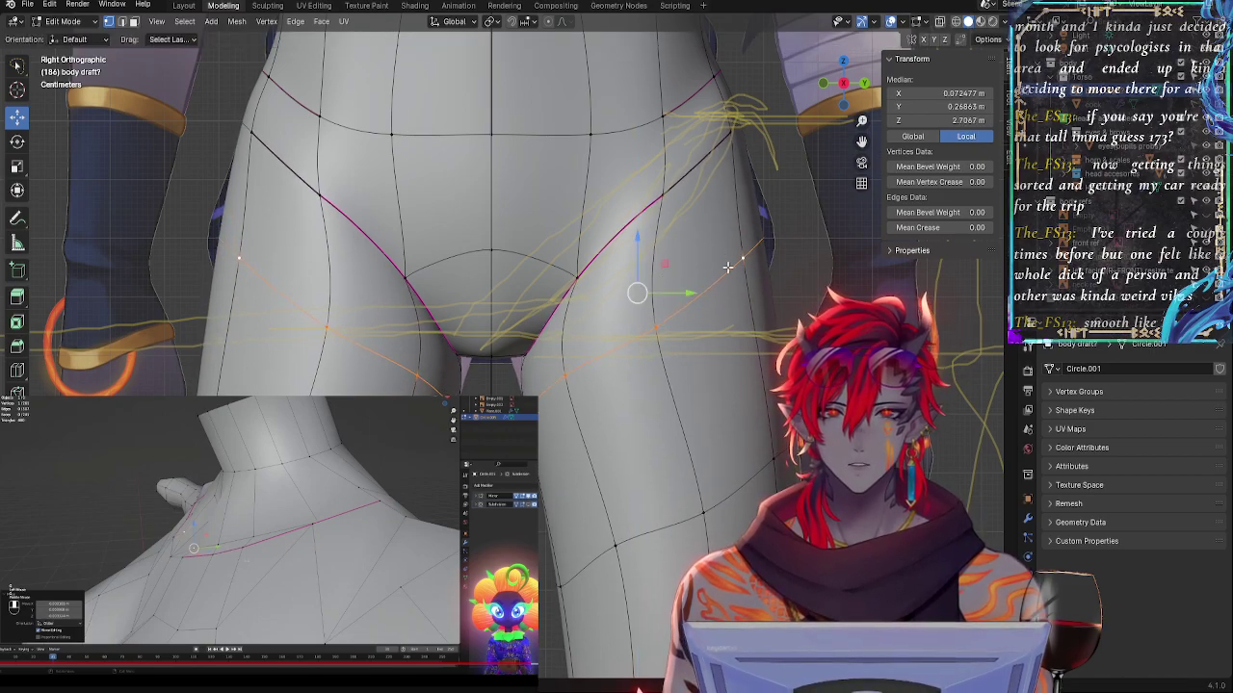
{"action": "left_click_drag", "start_coordinate": [637, 294], "coordinate": [639, 276]}
{"action": "middle_click_drag", "start_coordinate": [638, 277], "coordinate": [697, 297]}
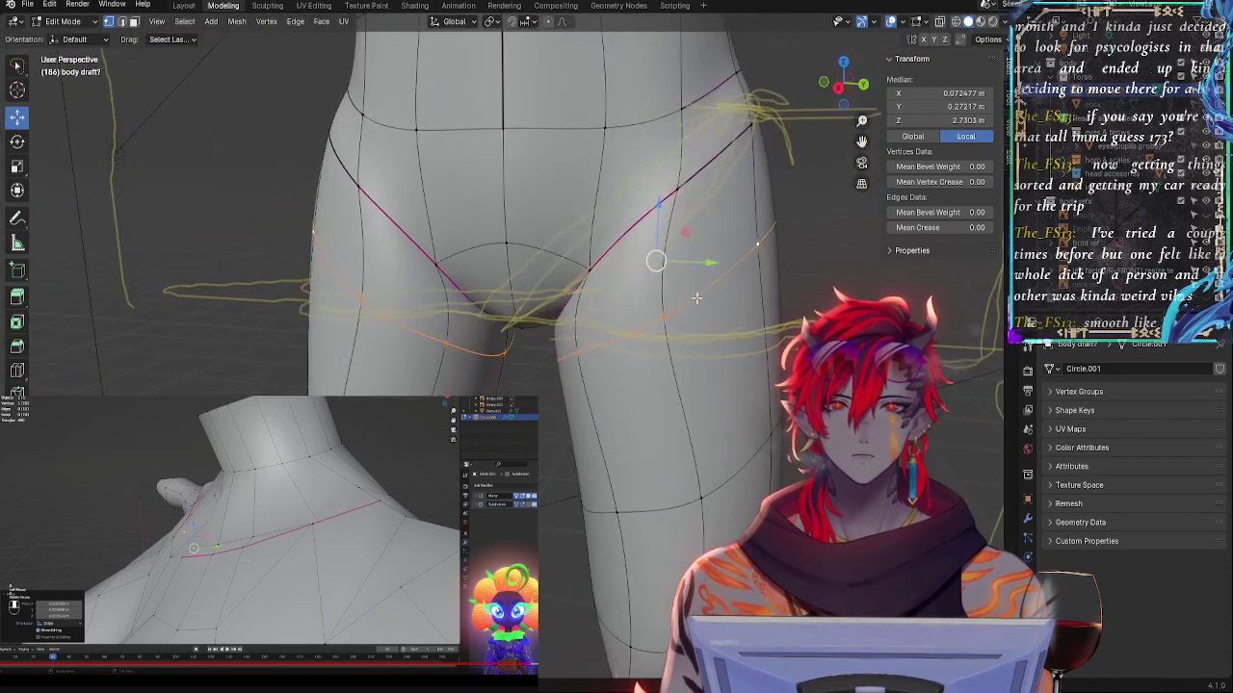
{"action": "left_click", "coordinate": [843, 87]}
{"action": "key", "text": "alt+z"}
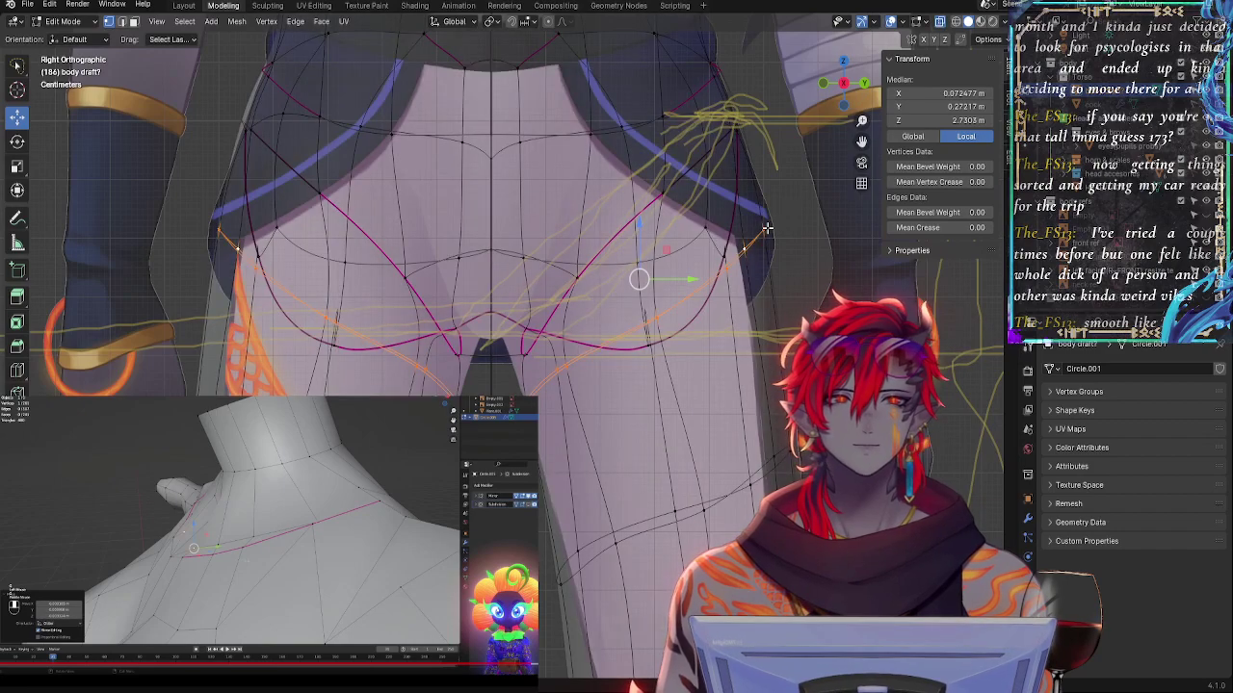
{"action": "key", "text": "alt+z"}
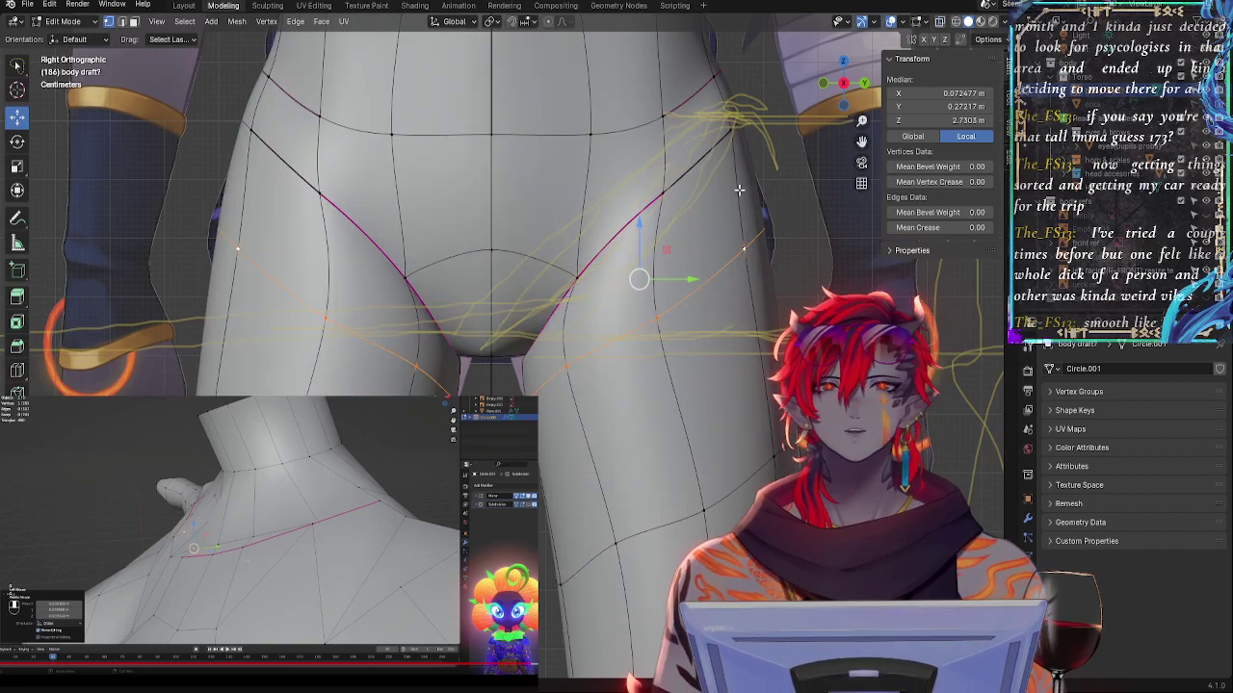
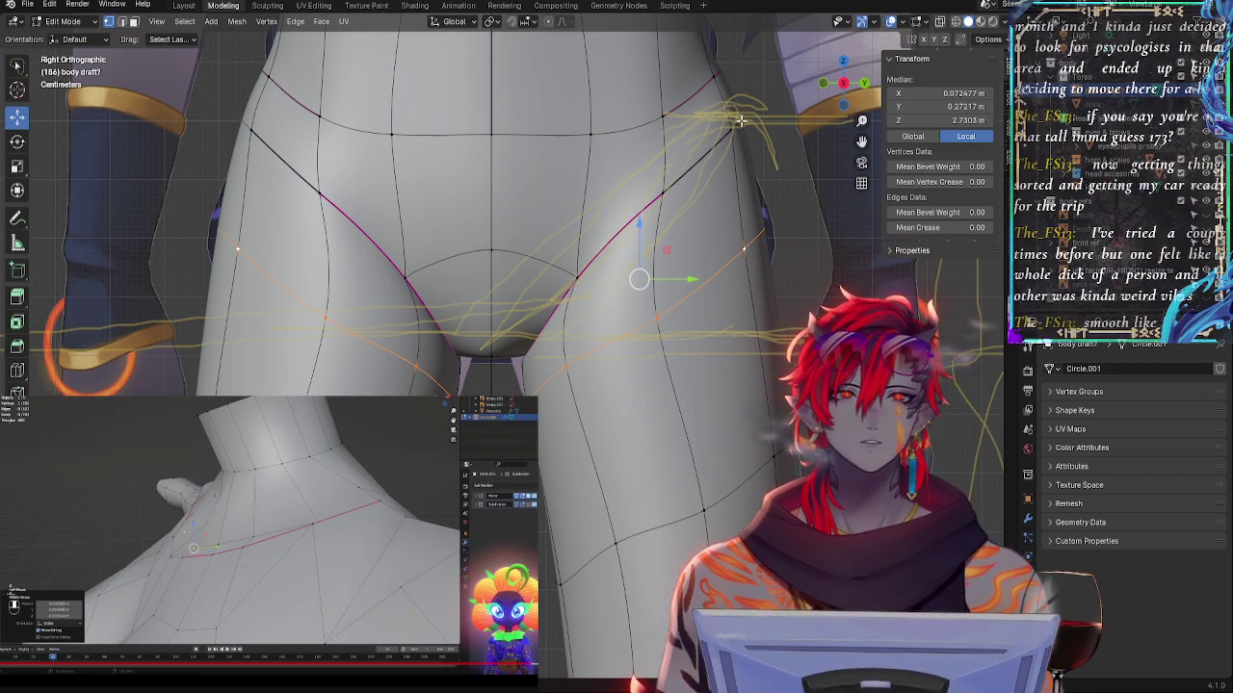
- Slide two hip crease vertices along Y in side view, then nudge the top crease vertex
{"action": "left_click", "coordinate": [737, 126]}
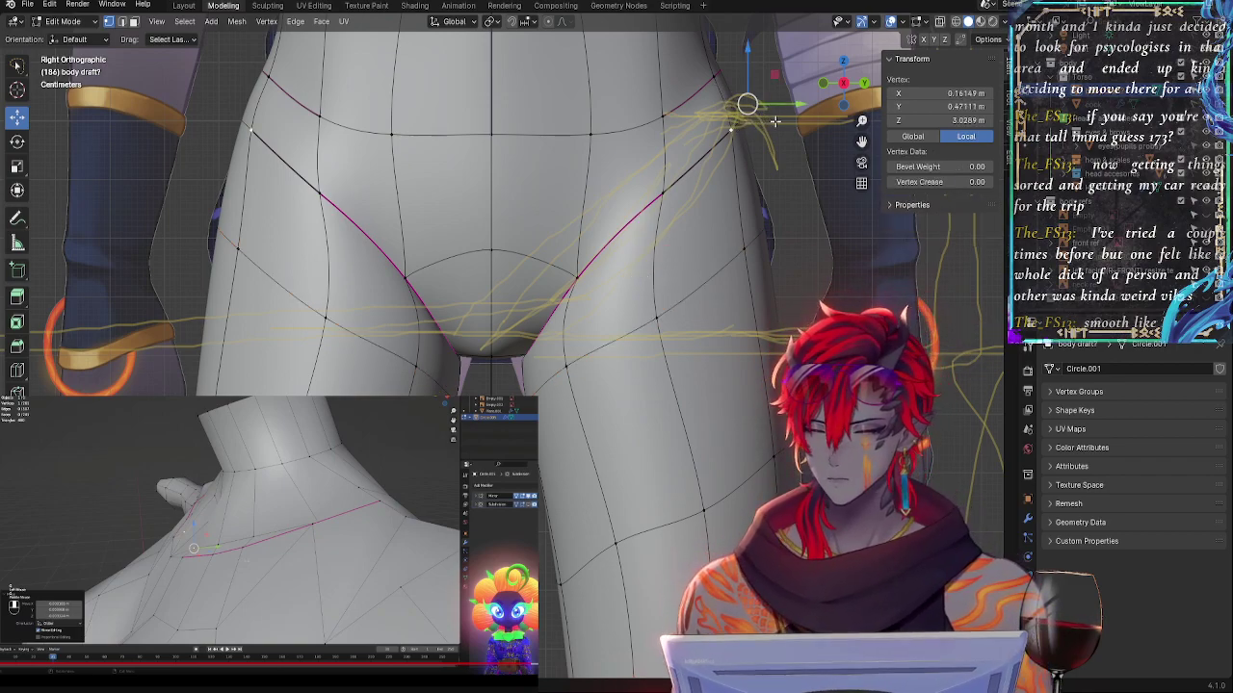
{"action": "middle_click_drag", "start_coordinate": [775, 121], "coordinate": [669, 206]}
{"action": "left_click", "coordinate": [682, 214], "text": "shift"}
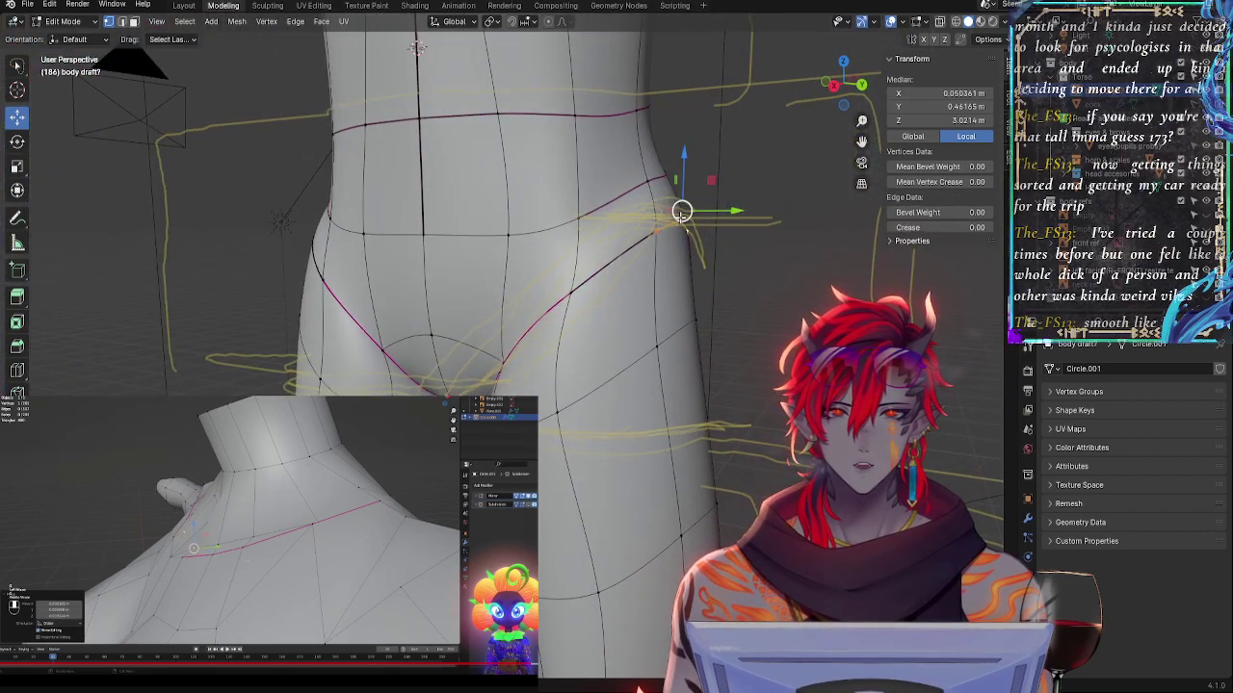
{"action": "left_click", "coordinate": [832, 88]}
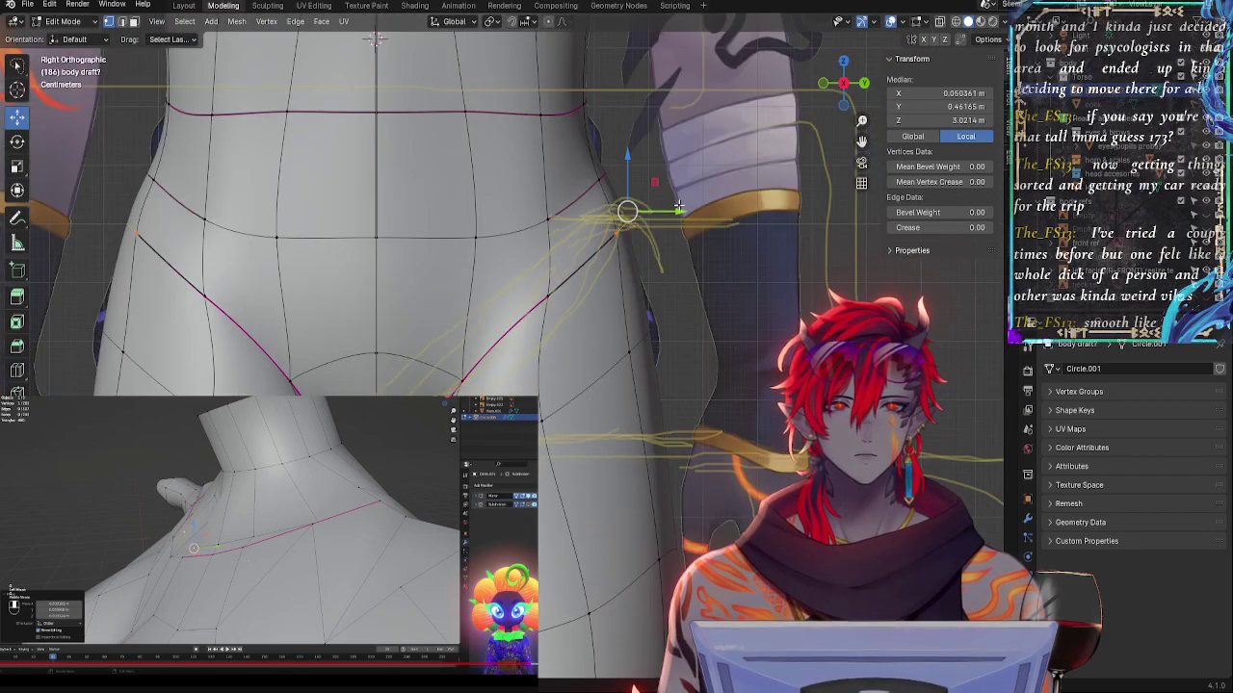
{"action": "key", "text": "g"}
{"action": "key", "text": "y"}
{"action": "left_click", "coordinate": [669, 210]}
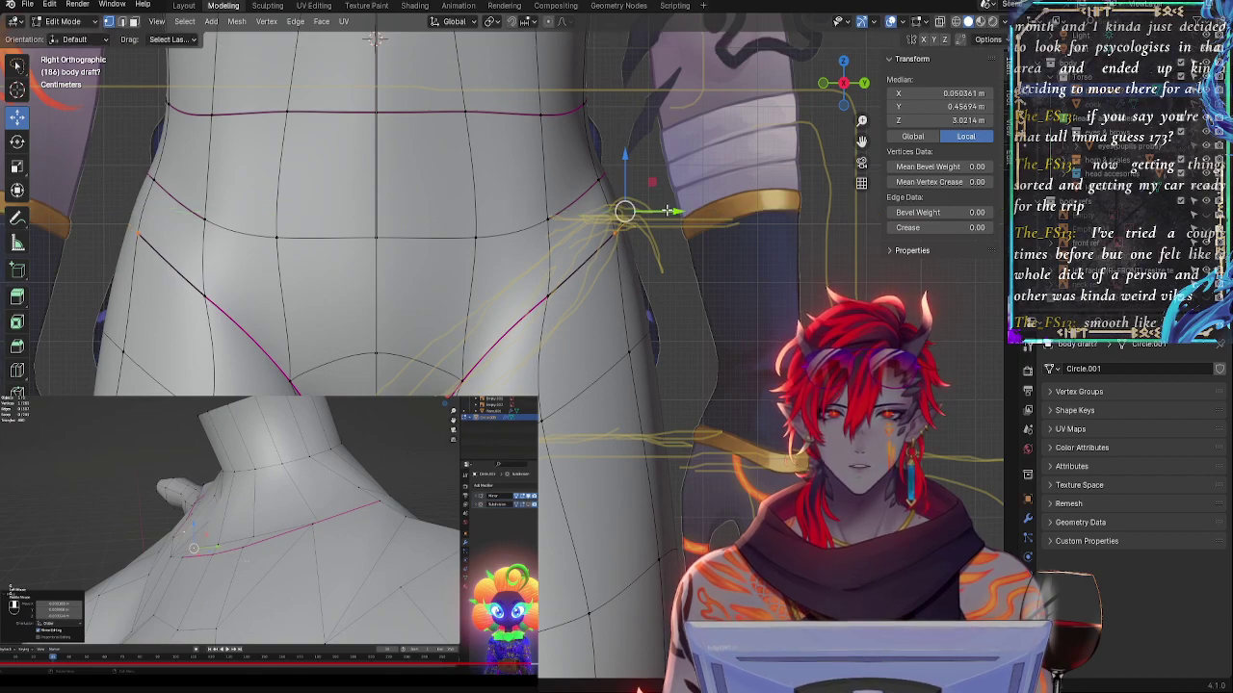
{"action": "left_click", "coordinate": [601, 179]}
{"action": "left_click_drag", "start_coordinate": [661, 167], "coordinate": [665, 168]}
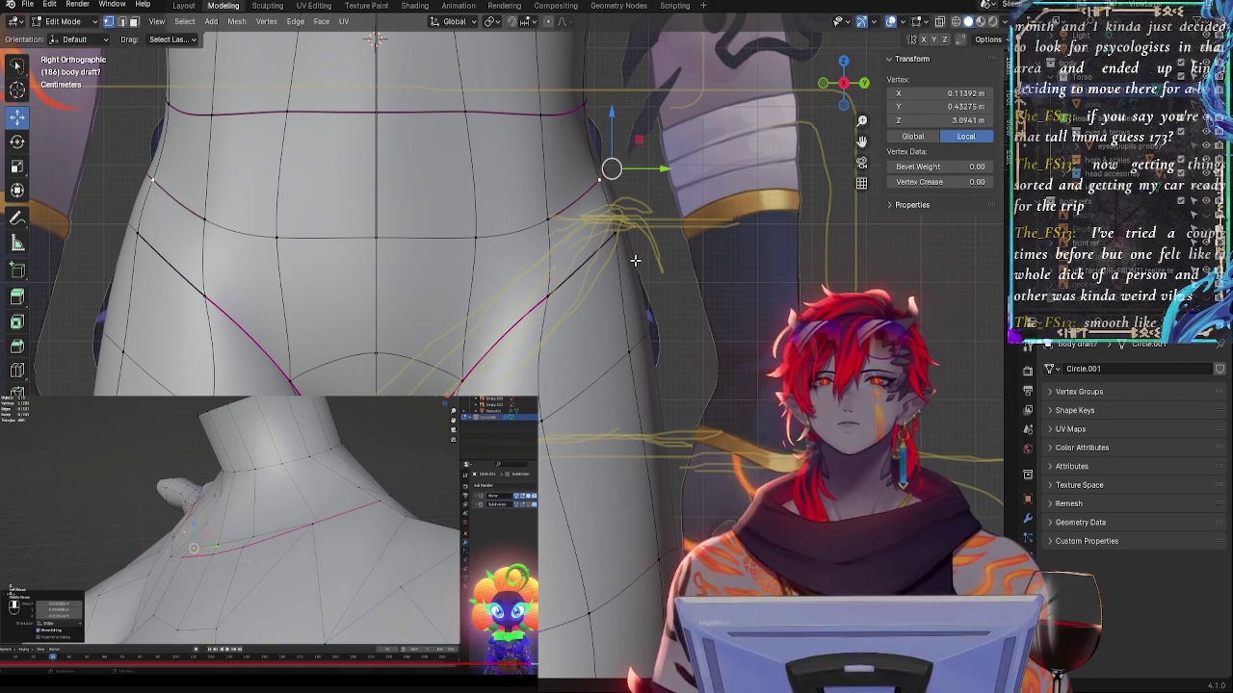
- Push a second pair of hip vertices slightly along Y
{"action": "left_click", "coordinate": [647, 334]}
{"action": "middle_click_drag", "start_coordinate": [713, 355], "coordinate": [603, 379]}
{"action": "left_click", "coordinate": [732, 356], "text": "shift"}
{"action": "middle_click_drag", "start_coordinate": [731, 355], "coordinate": [819, 345]}
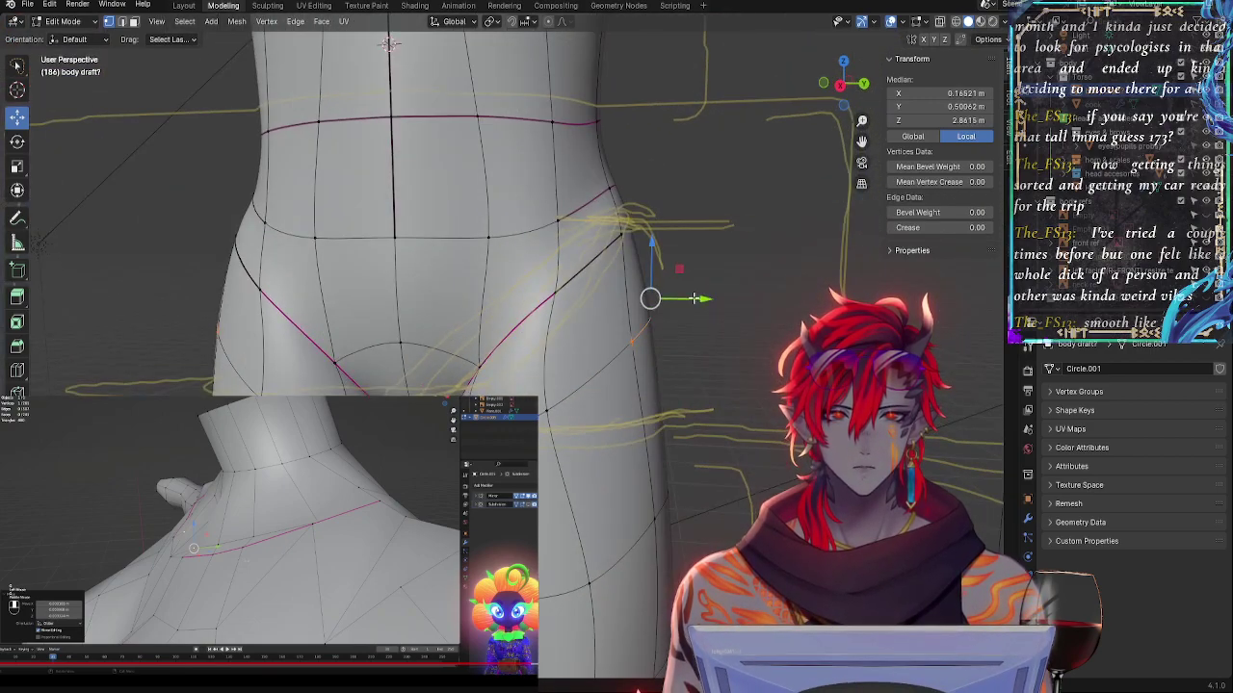
{"action": "left_click_drag", "start_coordinate": [698, 298], "coordinate": [702, 299]}
- Move three vertices along the hip crease front-to-back on the Y axis
{"action": "left_click", "coordinate": [634, 234]}
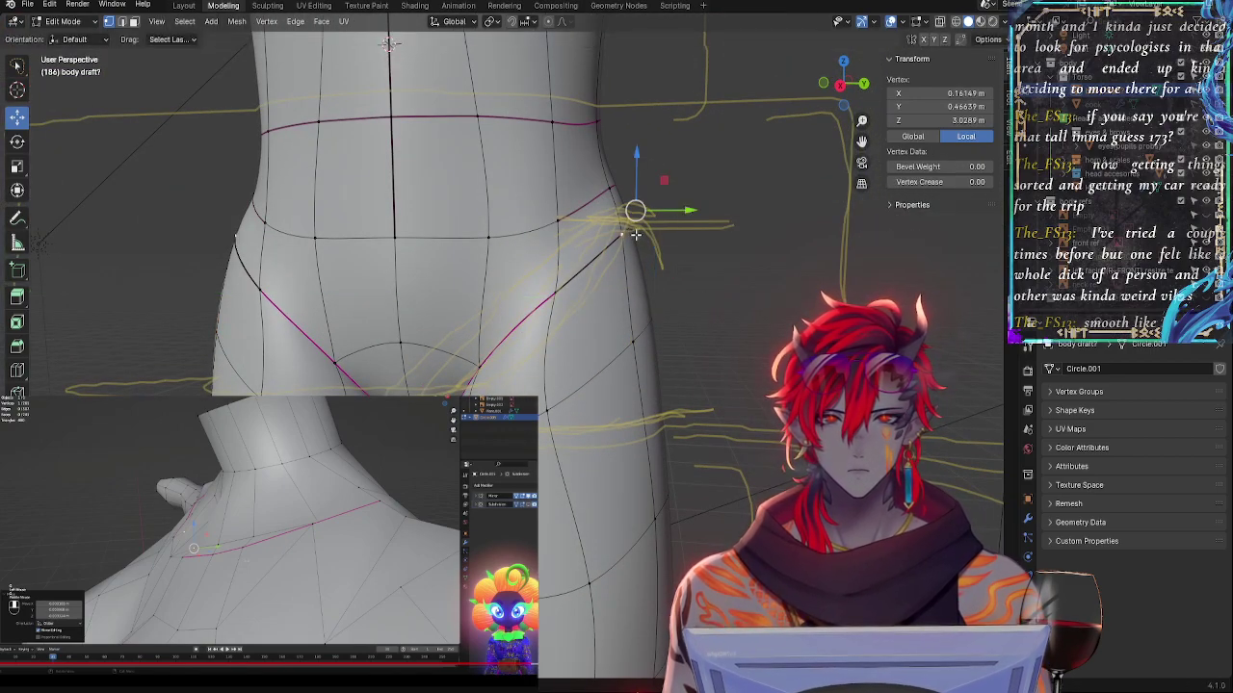
{"action": "middle_click_drag", "start_coordinate": [665, 234], "coordinate": [719, 234]}
{"action": "left_click", "coordinate": [719, 231], "text": "shift"}
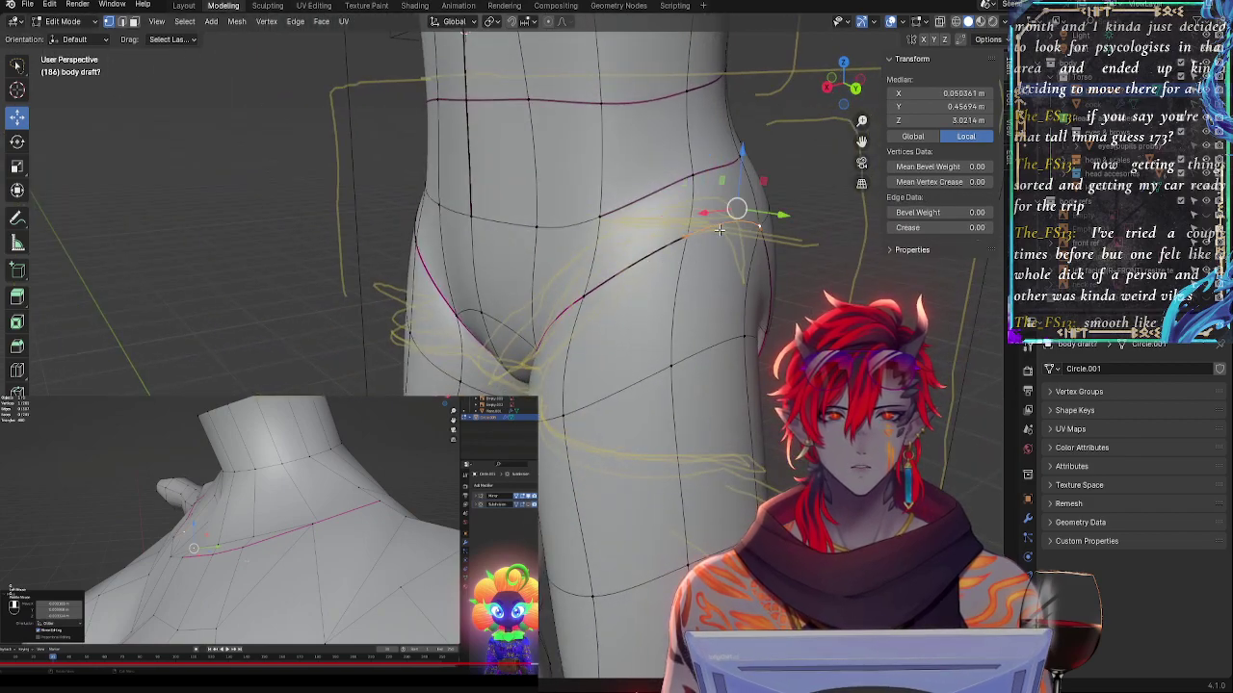
{"action": "left_click", "coordinate": [581, 297], "text": "shift"}
{"action": "middle_click_drag", "start_coordinate": [583, 296], "coordinate": [703, 275]}
{"action": "key", "text": "g"}
{"action": "key", "text": "y"}
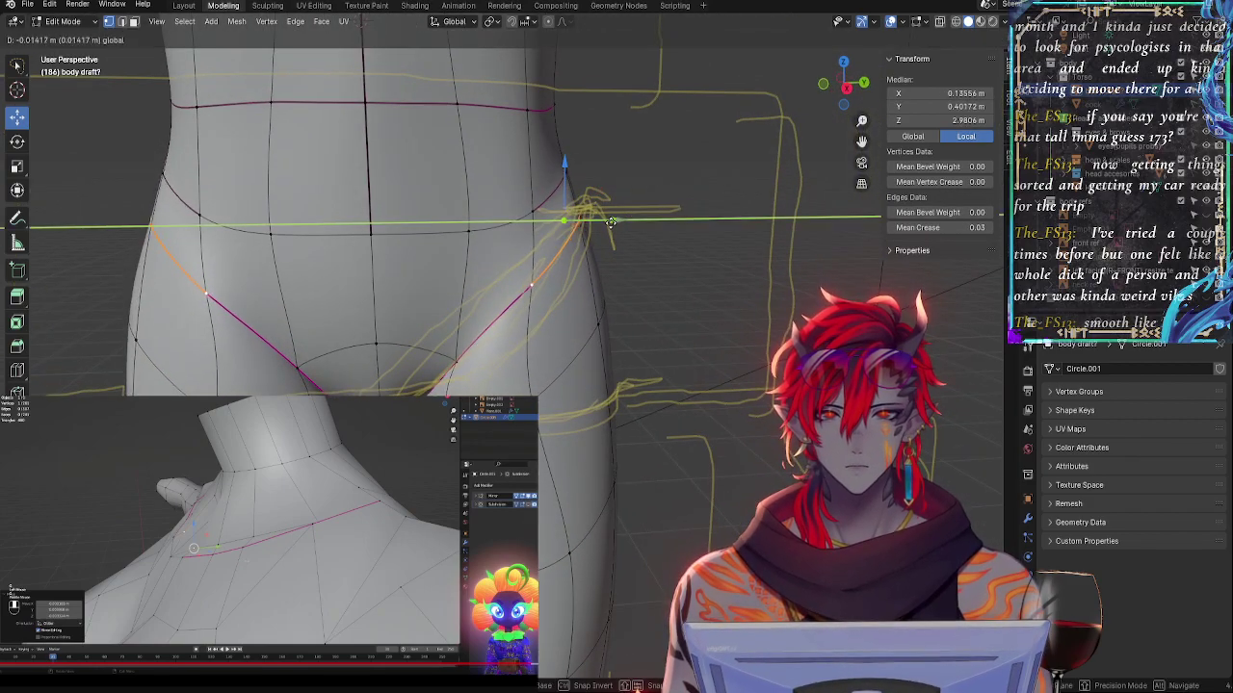
{"action": "left_click_drag", "start_coordinate": [617, 222], "coordinate": [618, 230]}
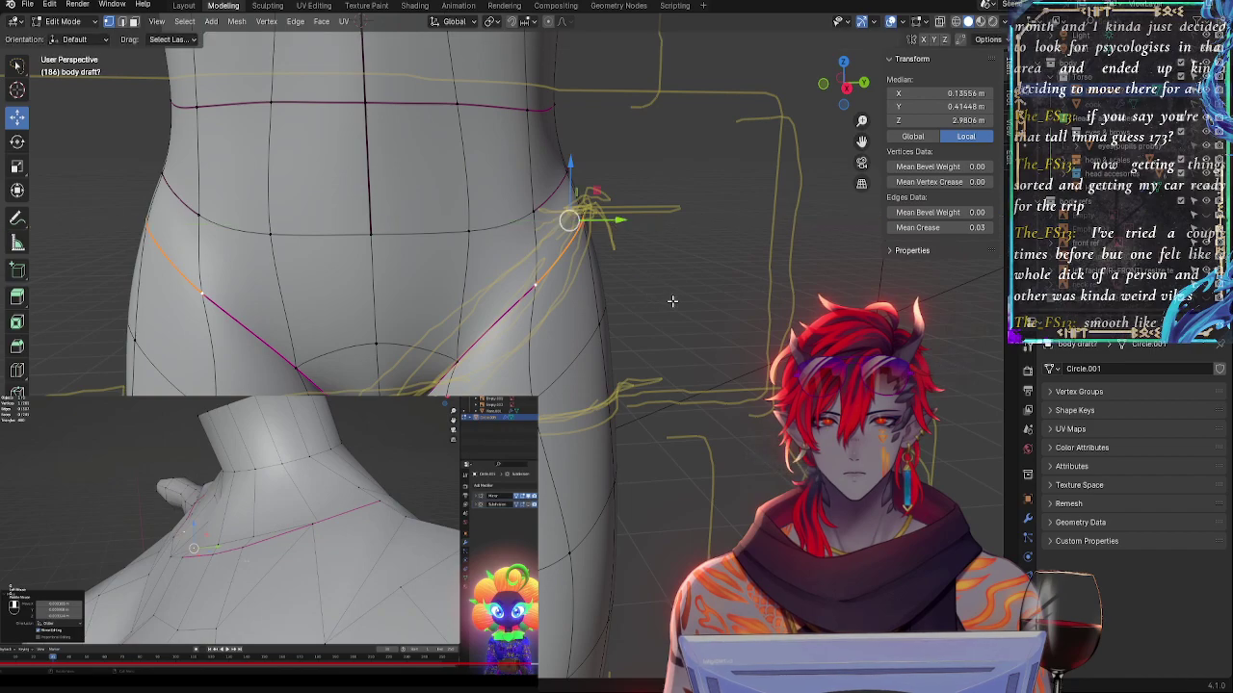
{"action": "middle_click_drag", "start_coordinate": [674, 301], "coordinate": [584, 314]}
- Shift three thigh crease vertices along Y in side profile and raise that loop slightly
{"action": "left_click", "coordinate": [718, 325]}
{"action": "left_click", "coordinate": [670, 350], "text": "shift"}
{"action": "left_click", "coordinate": [579, 403], "text": "shift"}
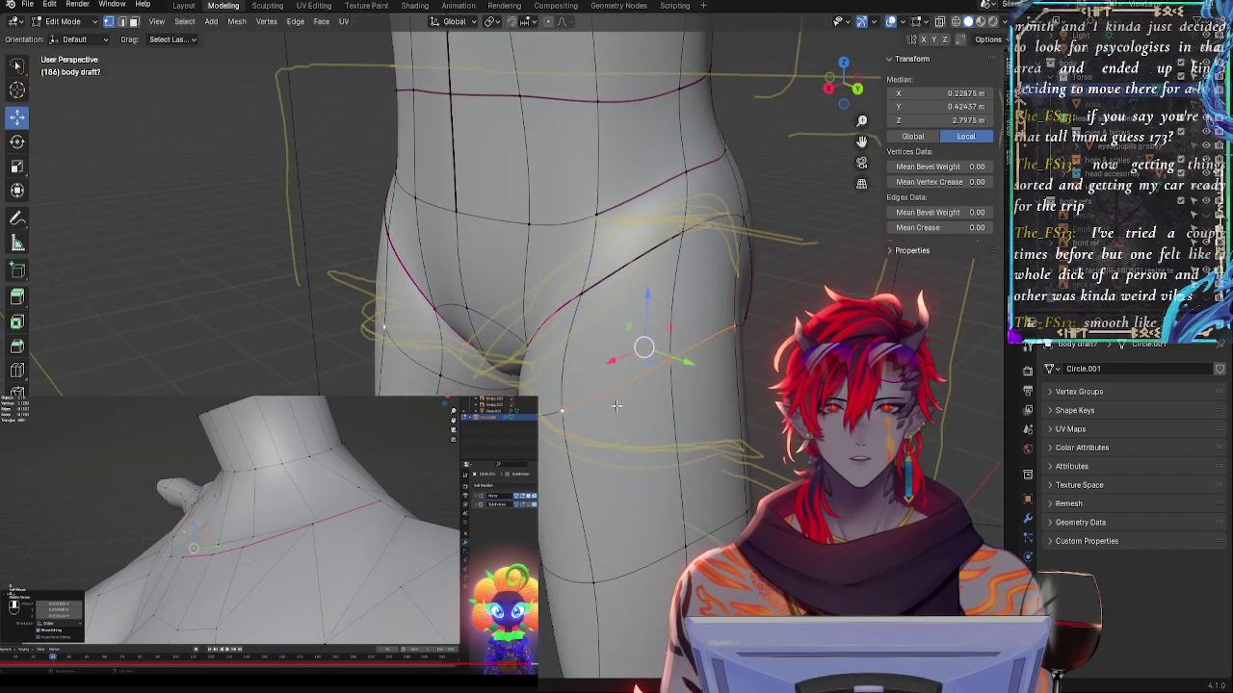
{"action": "key", "text": "KP_1"}
{"action": "key", "text": "KP_3"}
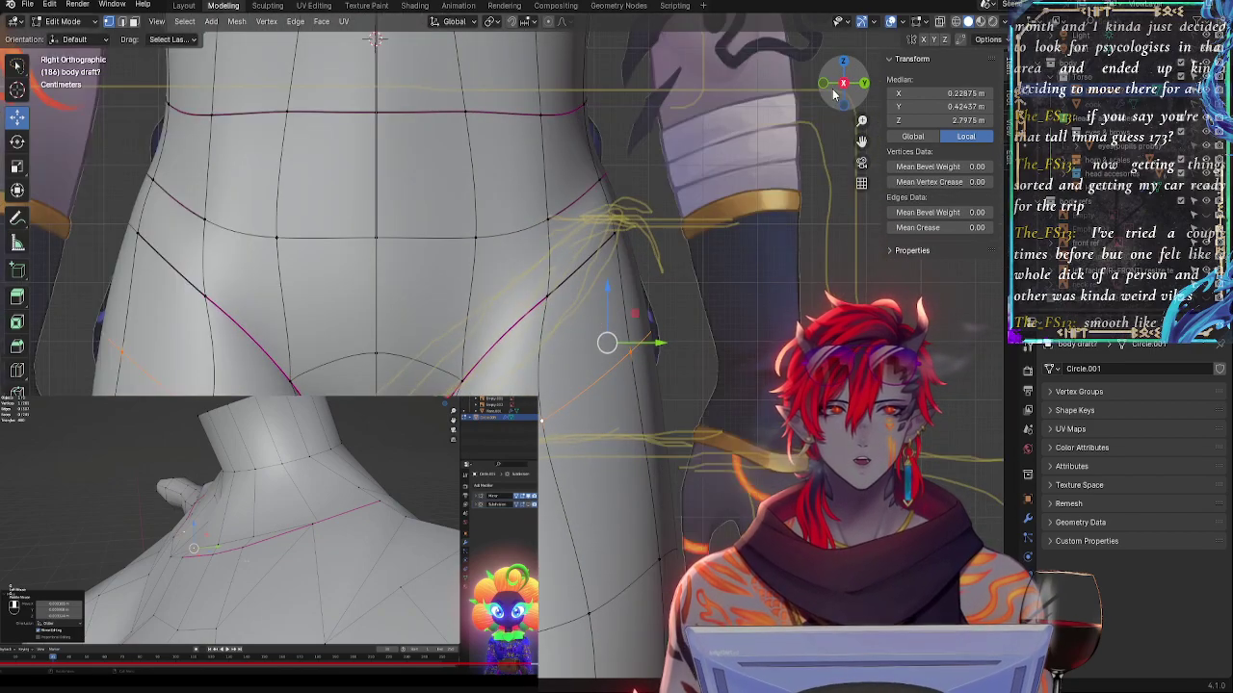
{"action": "key", "text": "g"}
{"action": "key", "text": "y"}
{"action": "left_click", "coordinate": [654, 343]}
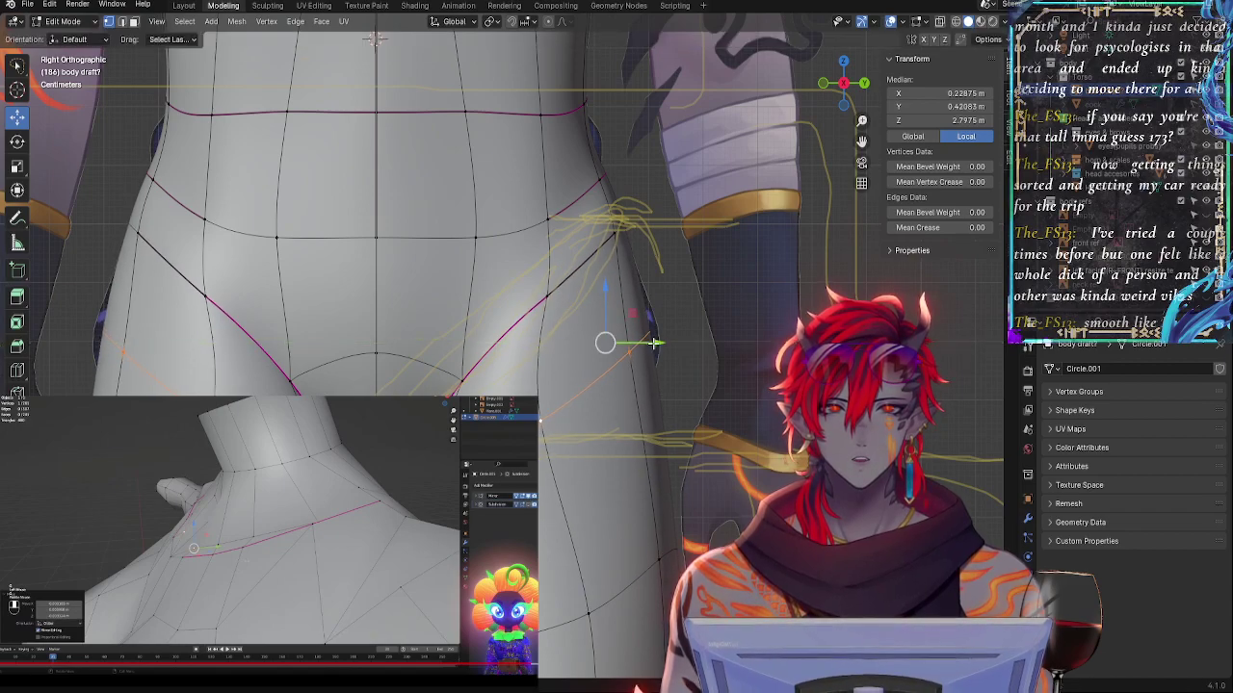
{"action": "left_click_drag", "start_coordinate": [610, 290], "coordinate": [611, 283]}
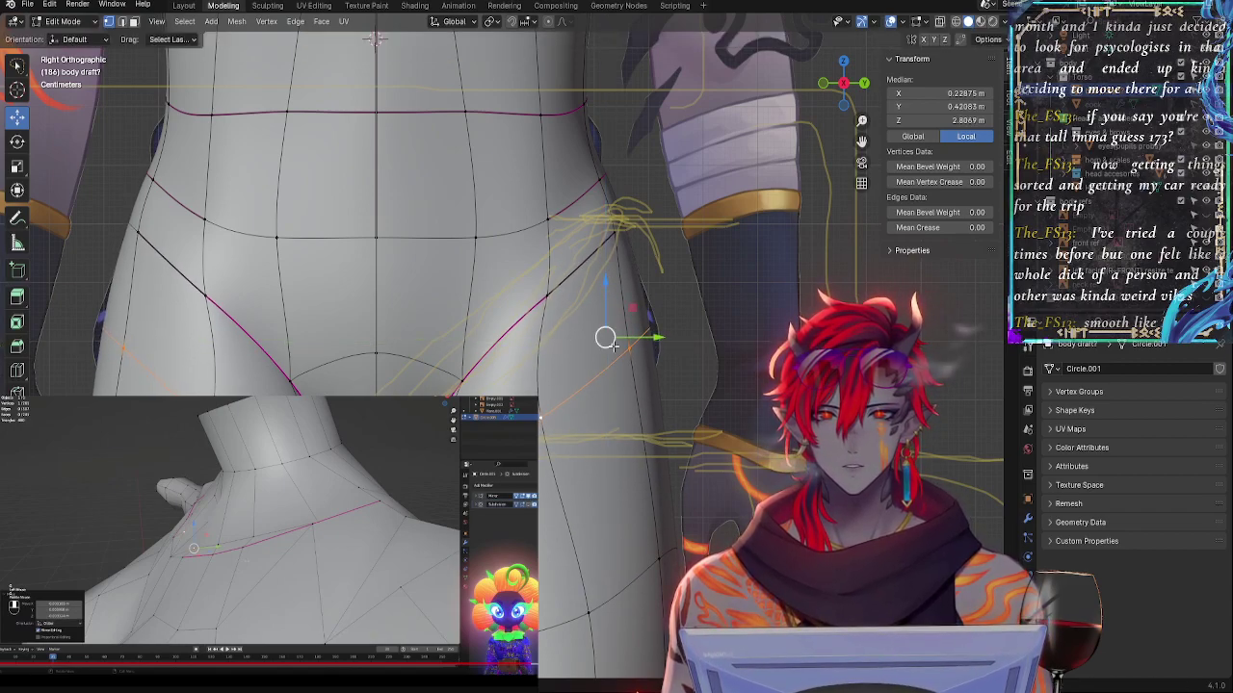
- Reposition one inner-thigh vertex and orbit around the body to check the hip shape
{"action": "left_click", "coordinate": [544, 419]}
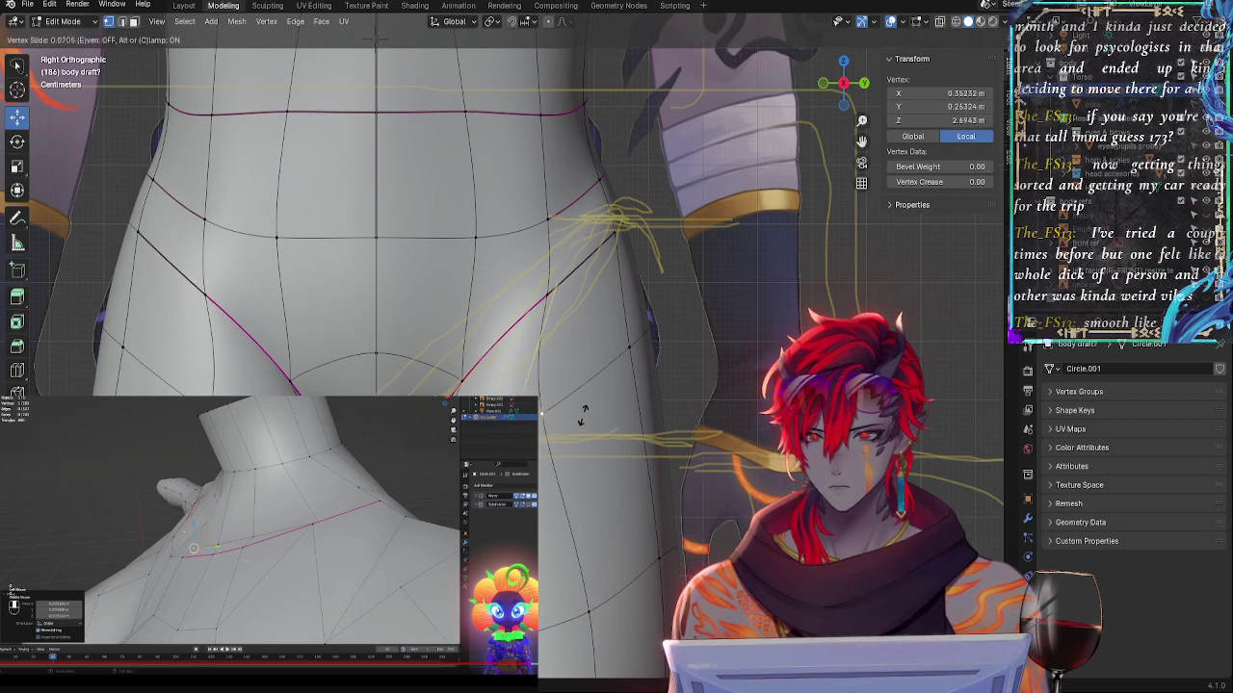
{"action": "key", "text": "g"}
{"action": "left_click", "coordinate": [574, 412]}
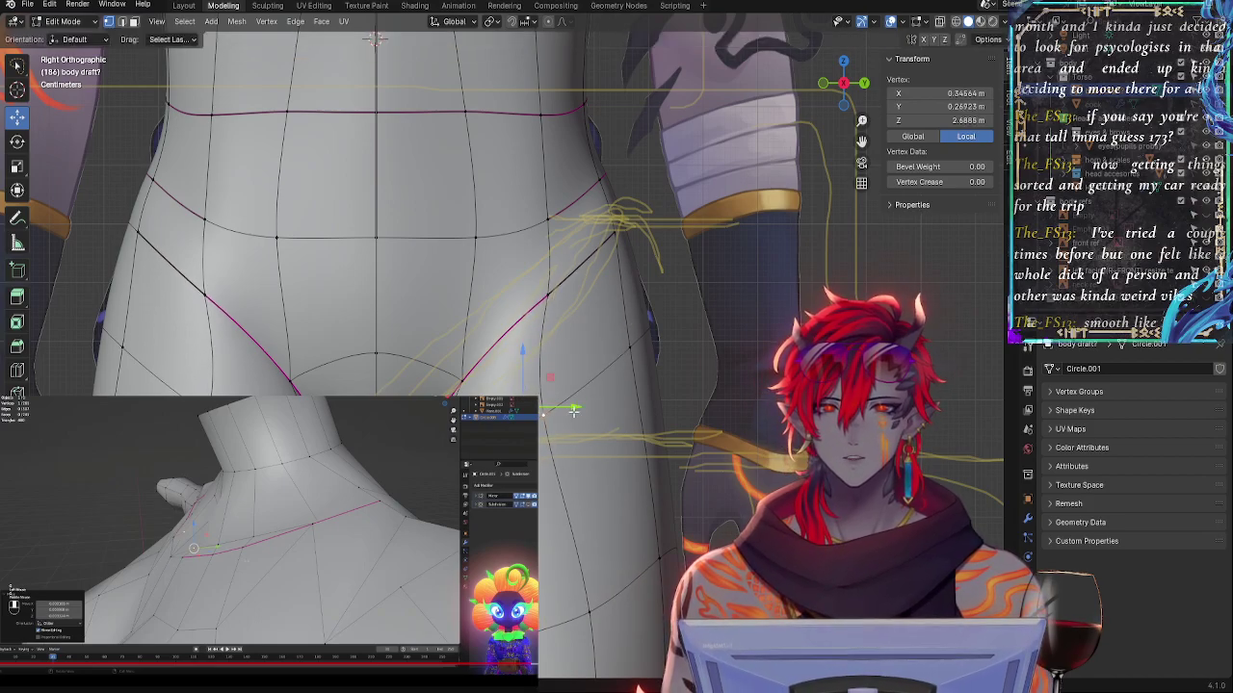
{"action": "middle_click_drag", "start_coordinate": [587, 388], "coordinate": [481, 380]}
{"action": "middle_click_drag", "start_coordinate": [549, 429], "coordinate": [584, 313]}
{"action": "middle_click_drag", "start_coordinate": [486, 393], "coordinate": [568, 418]}
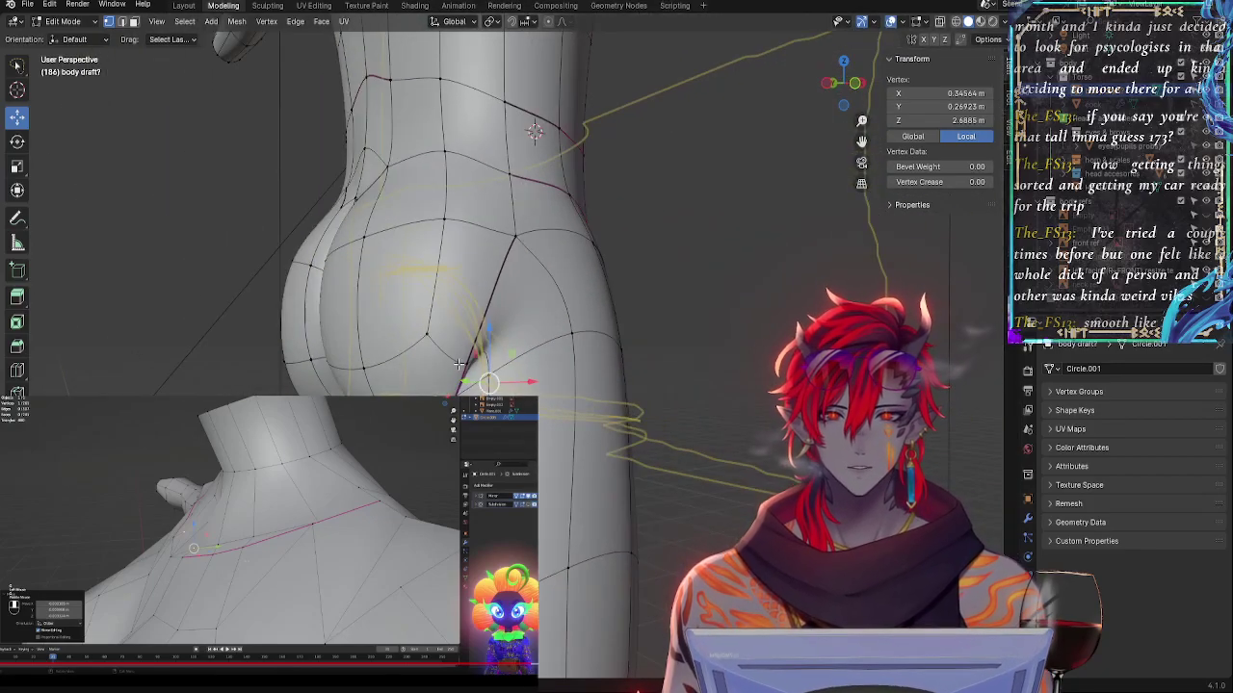
- Raise the band of faces under the buttocks vertically along Z
{"action": "middle_click_drag", "start_coordinate": [459, 364], "coordinate": [557, 375]}
{"action": "left_click", "coordinate": [686, 298], "text": "shift"}
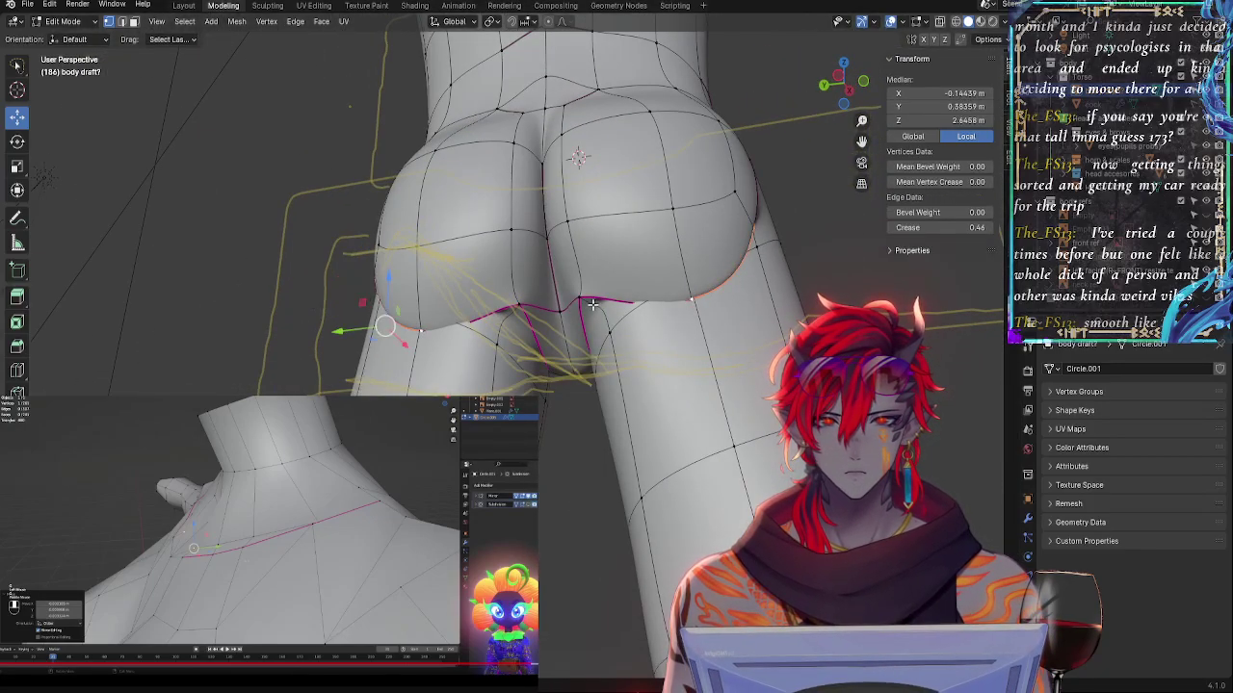
{"action": "left_click", "coordinate": [584, 301], "text": "shift"}
{"action": "middle_click_drag", "start_coordinate": [704, 357], "coordinate": [728, 373]}
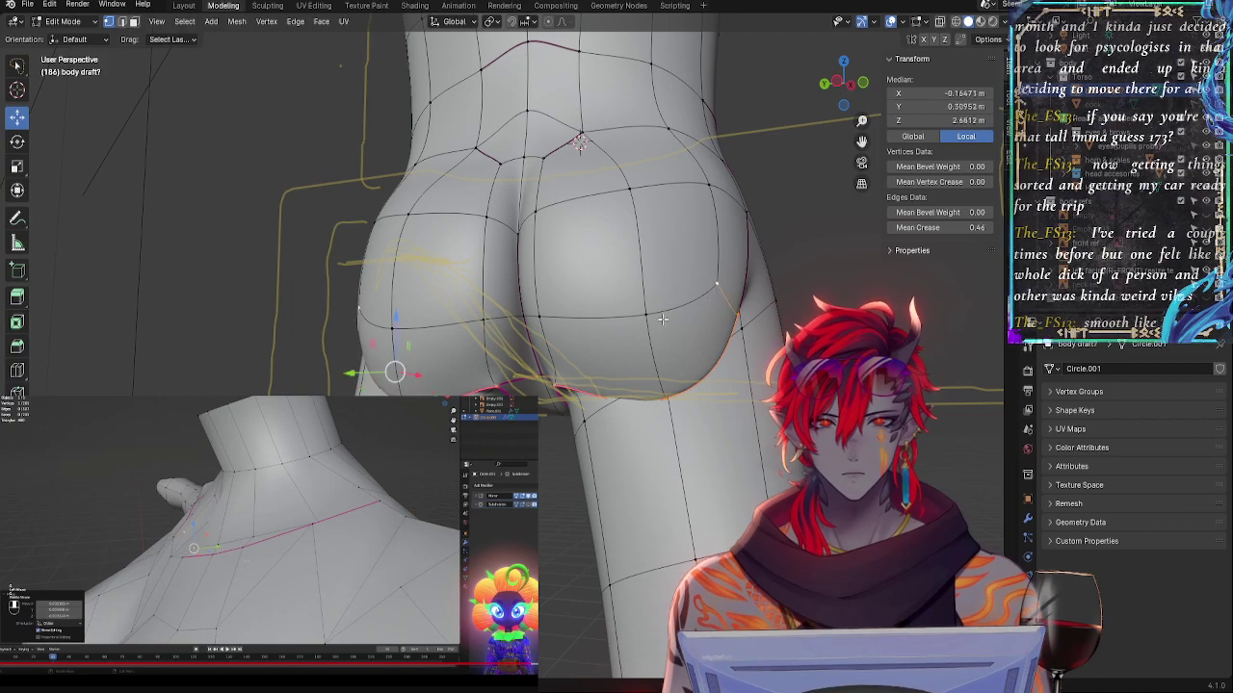
{"action": "left_click", "coordinate": [549, 321], "text": "alt+shift"}
{"action": "middle_click_drag", "start_coordinate": [552, 388], "coordinate": [607, 395]}
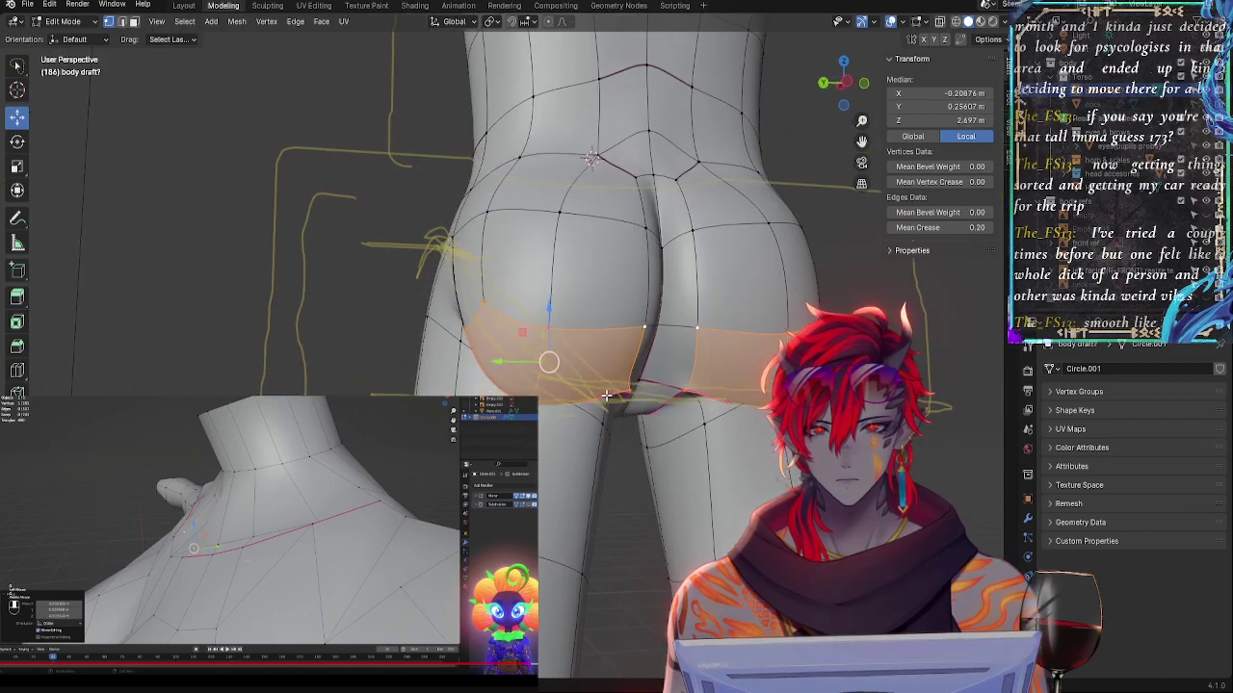
{"action": "left_click", "coordinate": [661, 384], "text": "shift"}
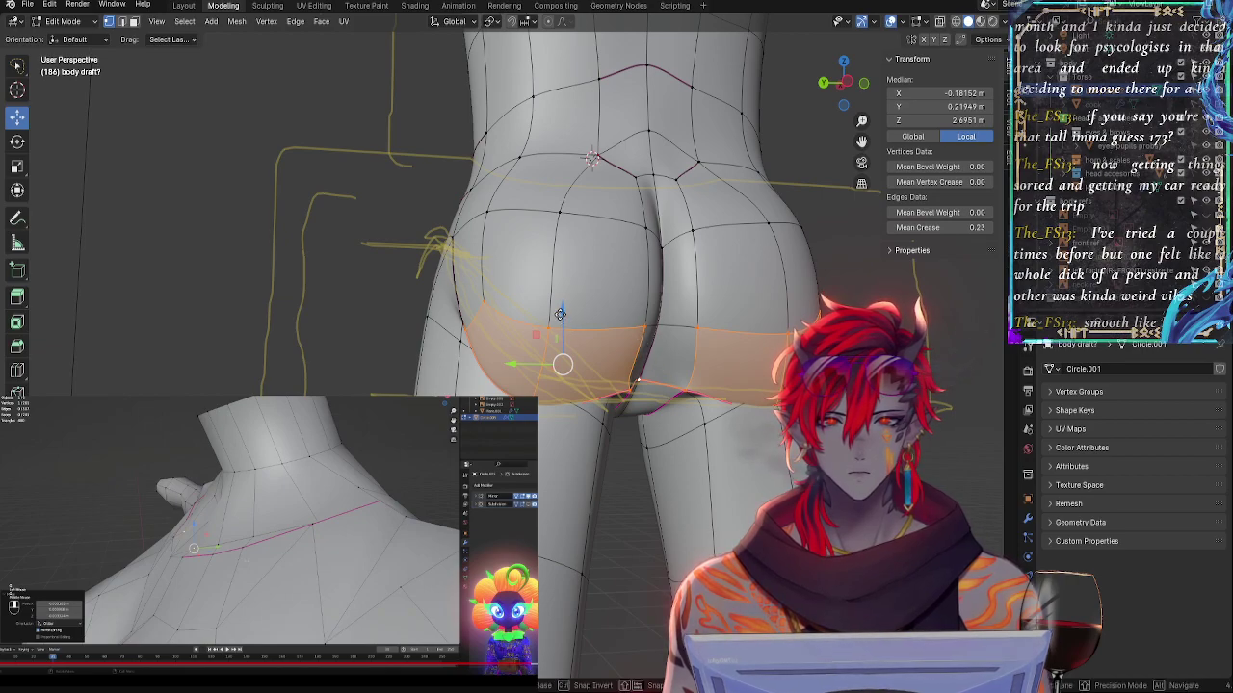
{"action": "key", "text": "g"}
{"action": "key", "text": "z"}
{"action": "left_click", "coordinate": [675, 348]}
- Lift three buttock-crease vertices slightly, then raise another crease vertex and shift it along Y
{"action": "left_click", "coordinate": [692, 373]}
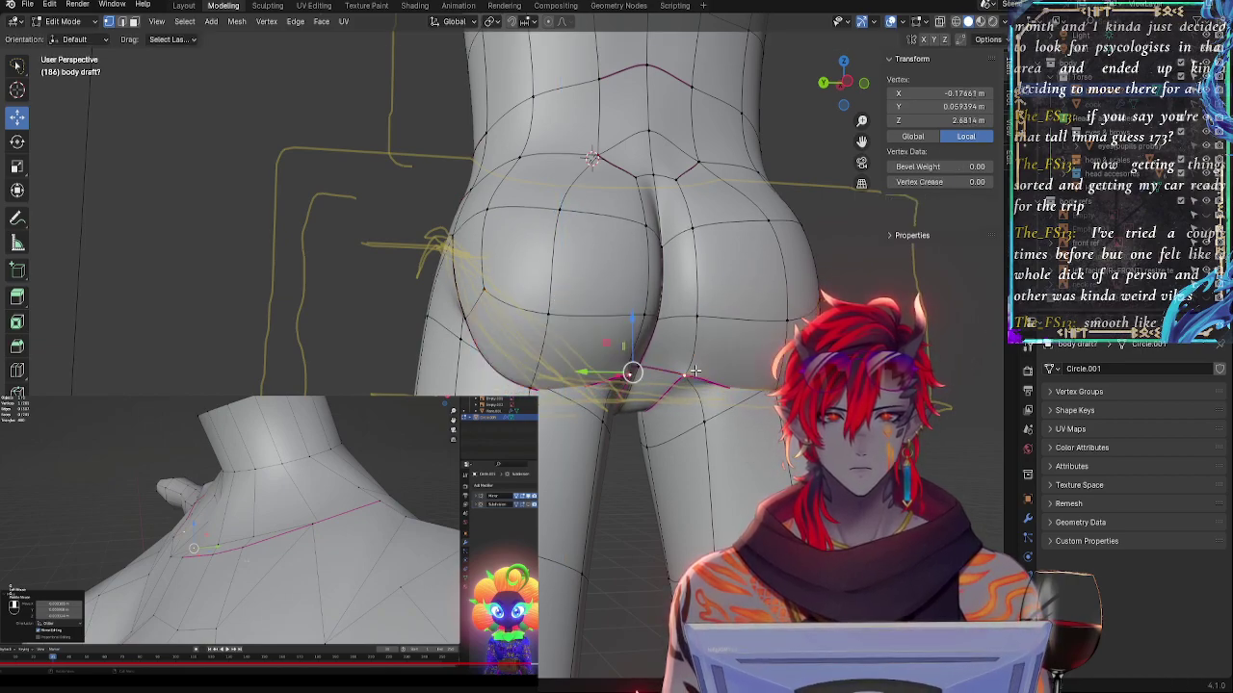
{"action": "left_click", "coordinate": [695, 318], "text": "shift"}
{"action": "left_click", "coordinate": [648, 368], "text": "shift"}
{"action": "left_click_drag", "start_coordinate": [643, 316], "coordinate": [642, 304]}
{"action": "left_click", "coordinate": [532, 386]}
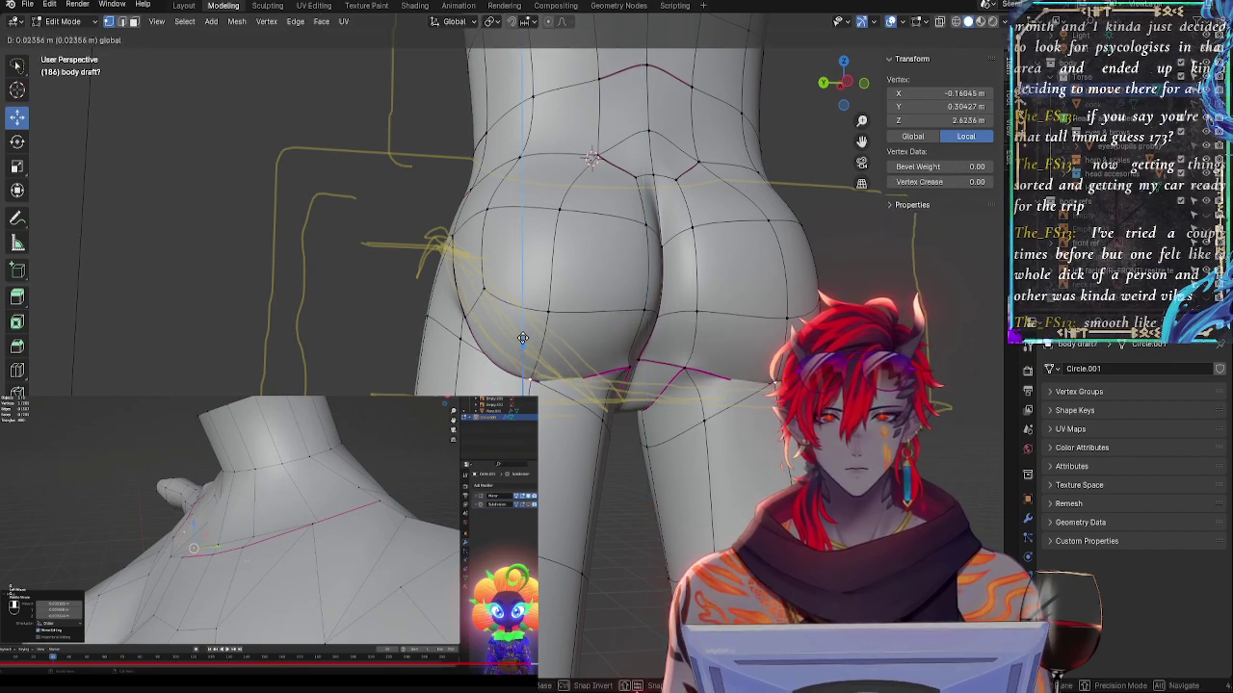
{"action": "left_click", "coordinate": [631, 366]}
{"action": "left_click_drag", "start_coordinate": [632, 311], "coordinate": [632, 298]}
{"action": "middle_click_drag", "start_coordinate": [632, 298], "coordinate": [618, 404]}
{"action": "mouse_move", "coordinate": [525, 395]}
{"action": "left_mouse_down"}
{"action": "mouse_move", "coordinate": [537, 394]}
{"action": "mouse_move", "coordinate": [524, 395]}
{"action": "left_mouse_up"}
- Reposition a lower buttock vertex twice to tighten the seat's lower curve
{"action": "middle_click_drag", "start_coordinate": [578, 414], "coordinate": [471, 376]}
{"action": "middle_click_drag", "start_coordinate": [474, 321], "coordinate": [587, 356]}
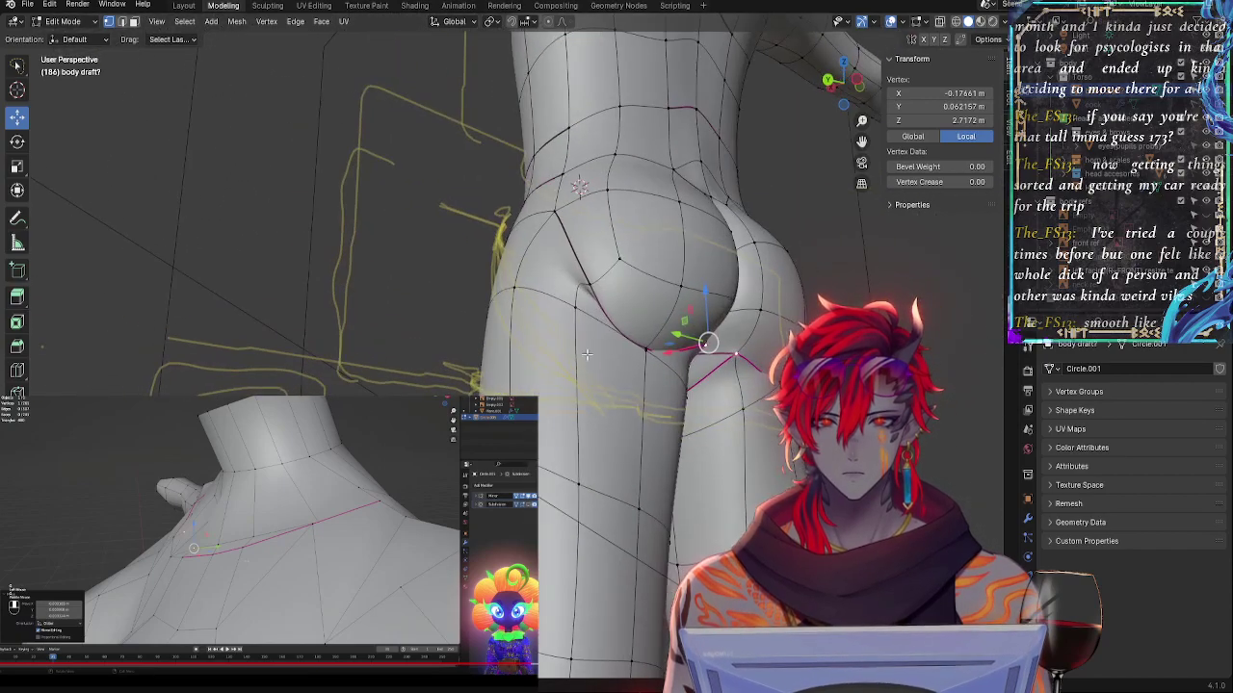
{"action": "left_click", "coordinate": [647, 351]}
{"action": "key", "text": "g"}
{"action": "left_click", "coordinate": [631, 349]}
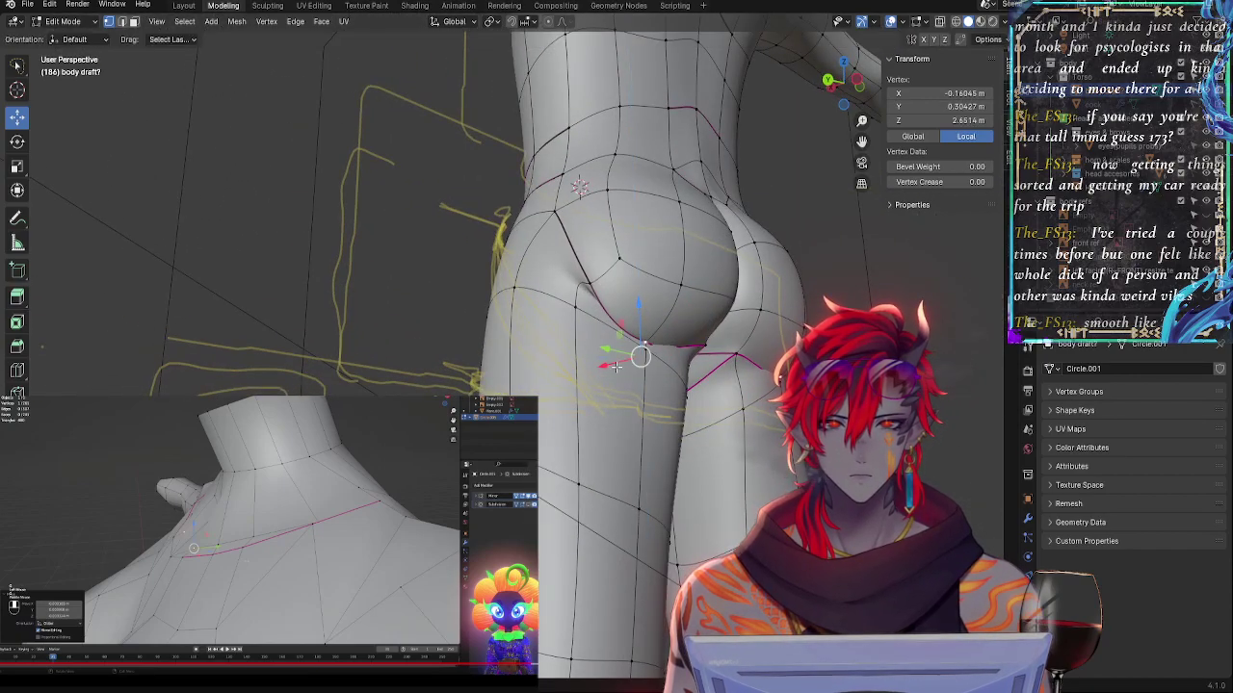
{"action": "key", "text": "g"}
{"action": "left_click", "coordinate": [625, 364]}
{"action": "middle_click_drag", "start_coordinate": [625, 364], "coordinate": [670, 394]}
{"action": "left_click", "coordinate": [662, 358]}
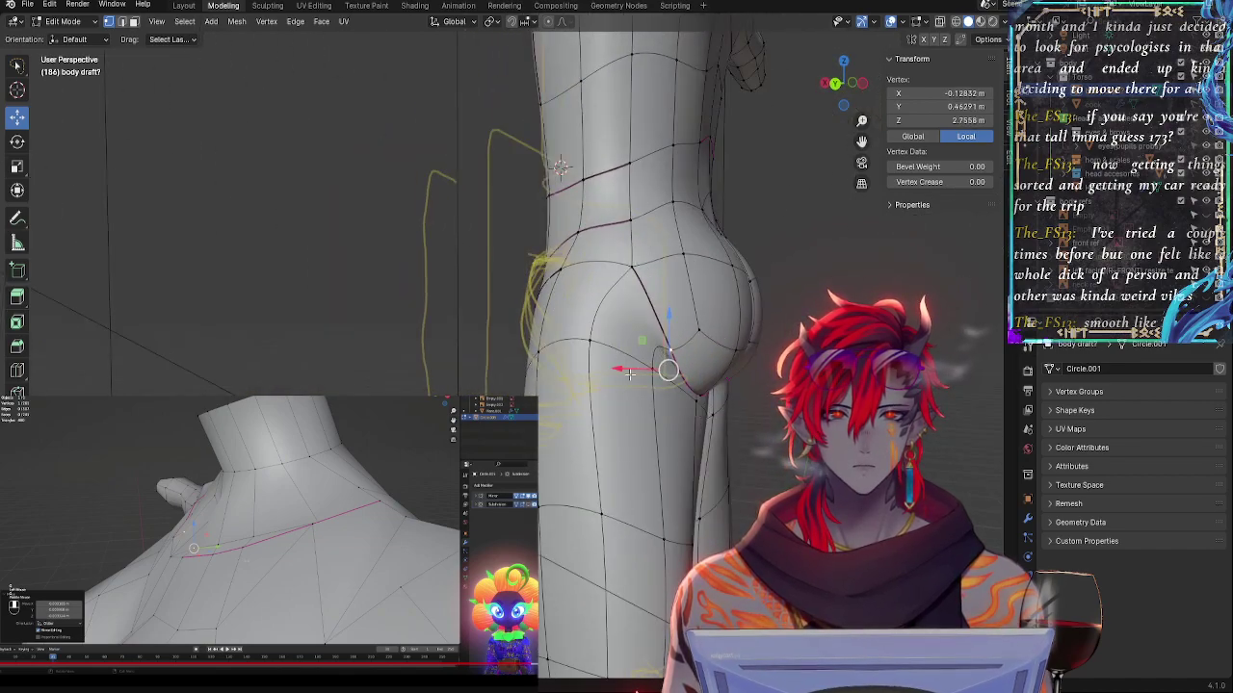
- Raise a buttock vertex along Z and move a lower-back vertex along X
{"action": "key", "text": "g"}
{"action": "key", "text": "z"}
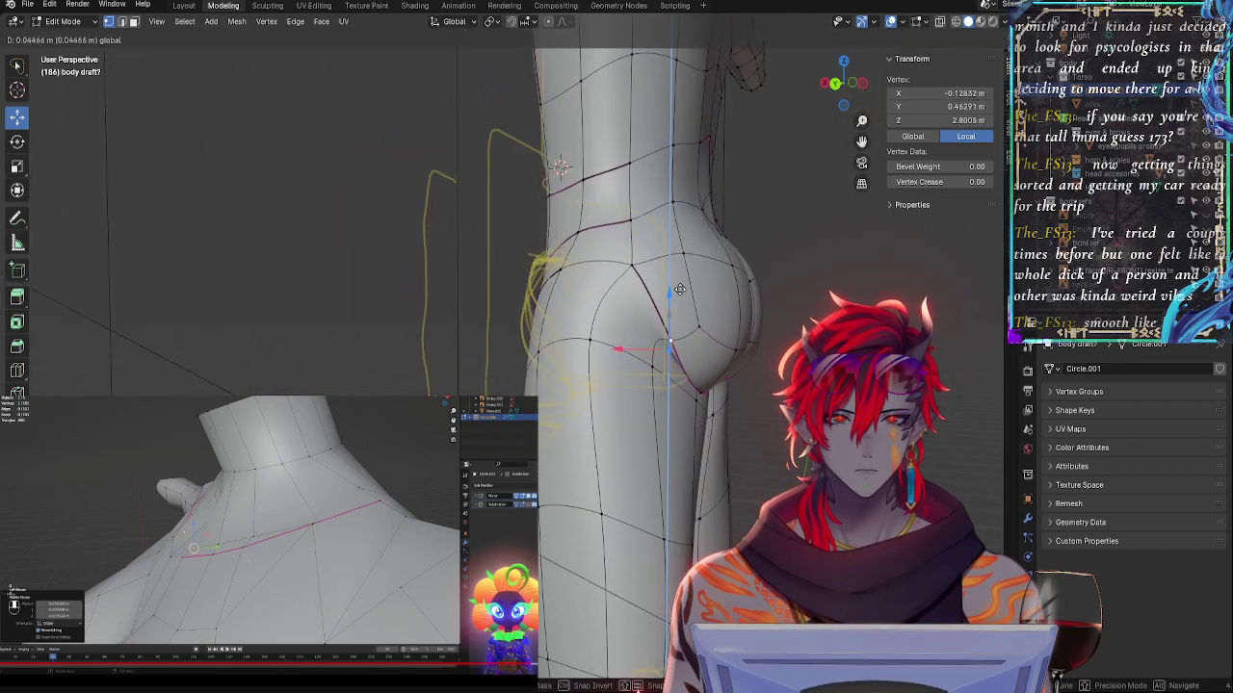
{"action": "left_click", "coordinate": [640, 277]}
{"action": "left_click", "coordinate": [637, 243]}
{"action": "key", "text": "g"}
{"action": "key", "text": "x"}
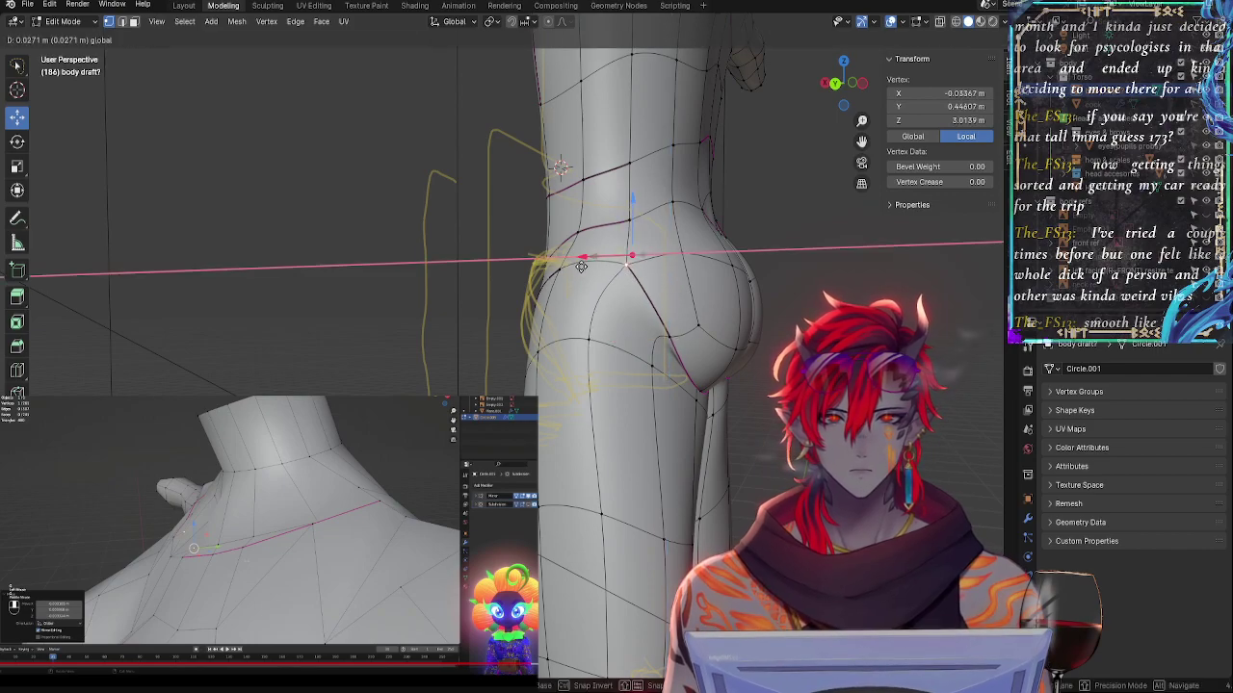
{"action": "left_click", "coordinate": [607, 265]}
- Select two hip vertices, then raise a buttock crease vertex slightly
{"action": "middle_click_drag", "start_coordinate": [607, 265], "coordinate": [636, 313]}
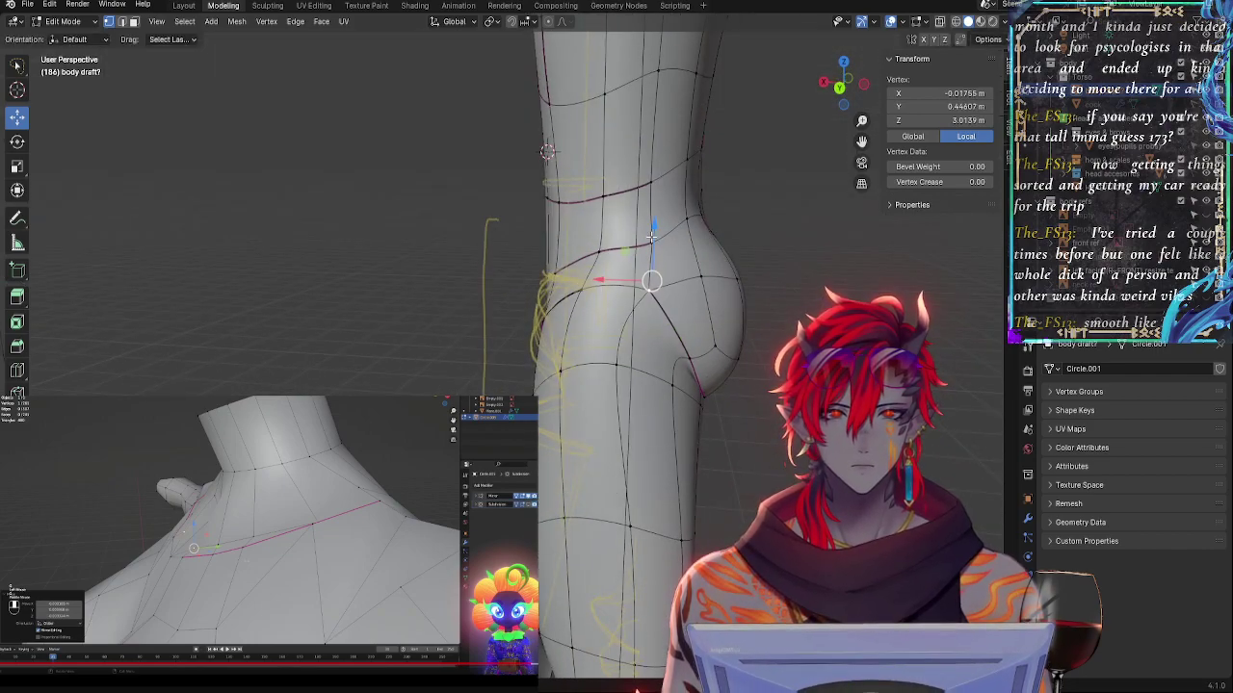
{"action": "left_click", "coordinate": [599, 304]}
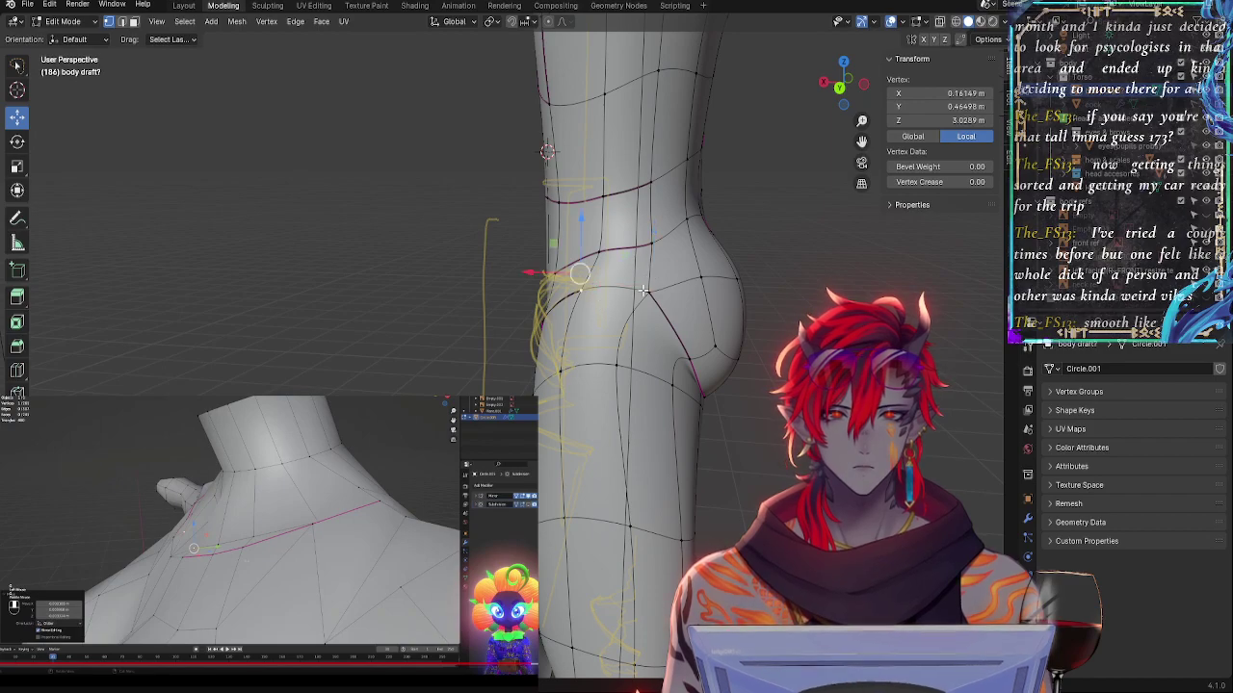
{"action": "left_click", "coordinate": [642, 289], "text": "shift"}
{"action": "middle_click_drag", "start_coordinate": [642, 289], "coordinate": [658, 307]}
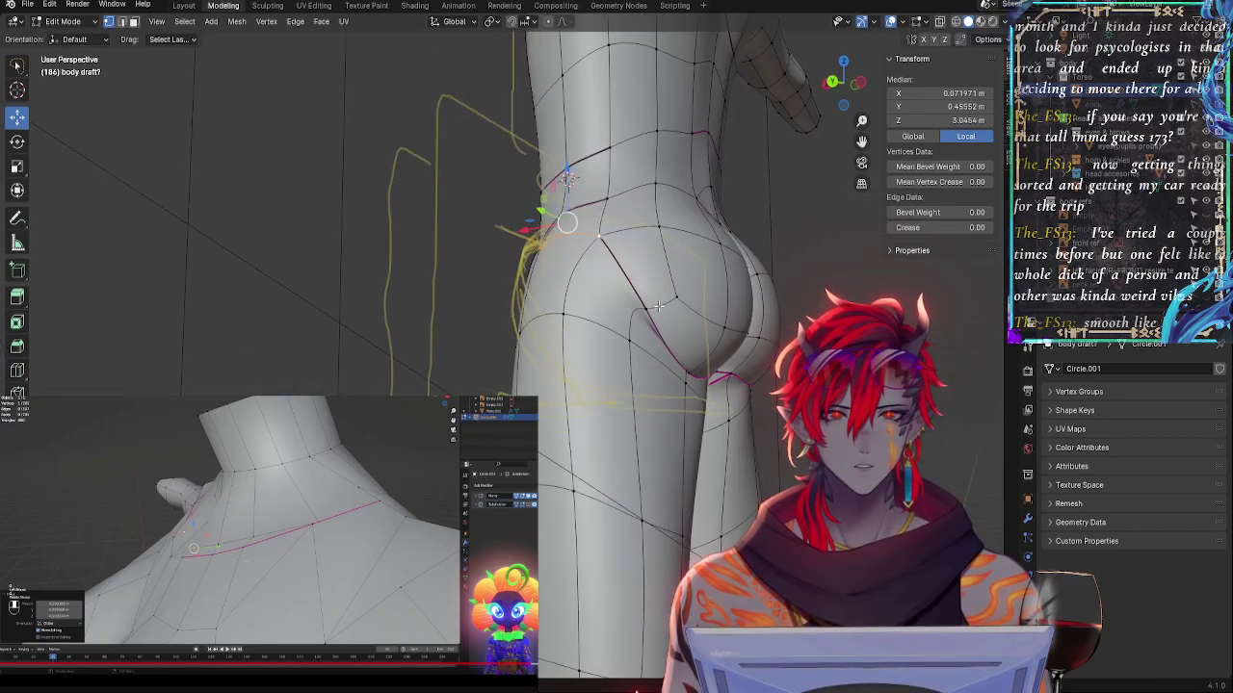
{"action": "left_click", "coordinate": [659, 306]}
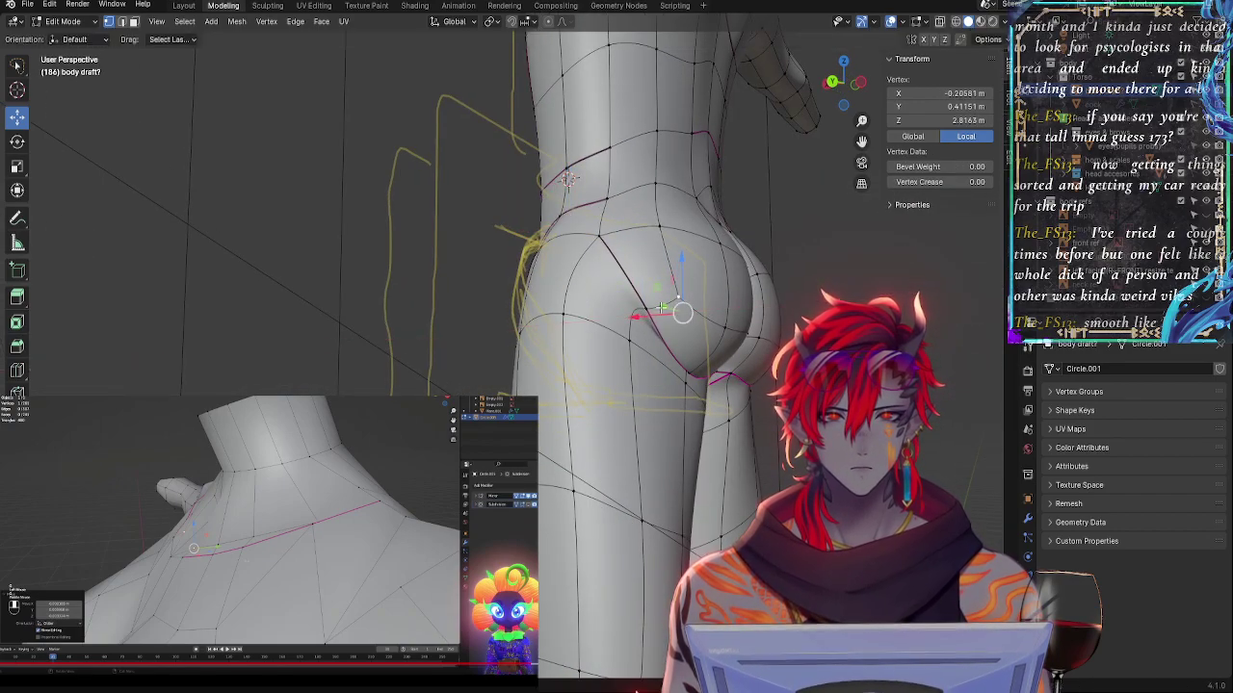
{"action": "left_click_drag", "start_coordinate": [683, 273], "coordinate": [644, 256]}
- Lower three vertices along the lower buttock crease
{"action": "left_click", "coordinate": [643, 311]}
{"action": "left_click", "coordinate": [632, 336]}
{"action": "middle_click_drag", "start_coordinate": [631, 336], "coordinate": [699, 394]}
{"action": "left_click", "coordinate": [704, 397], "text": "shift"}
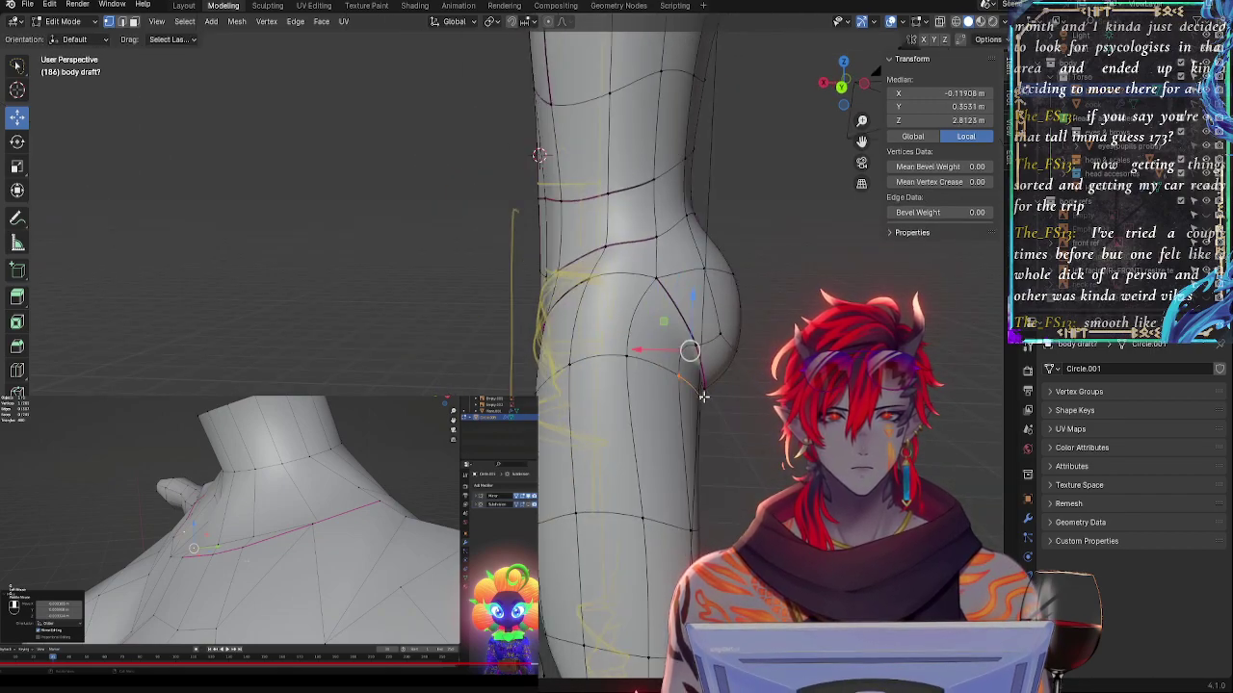
{"action": "left_click", "coordinate": [629, 359], "text": "shift"}
{"action": "left_click_drag", "start_coordinate": [671, 293], "coordinate": [676, 315]}
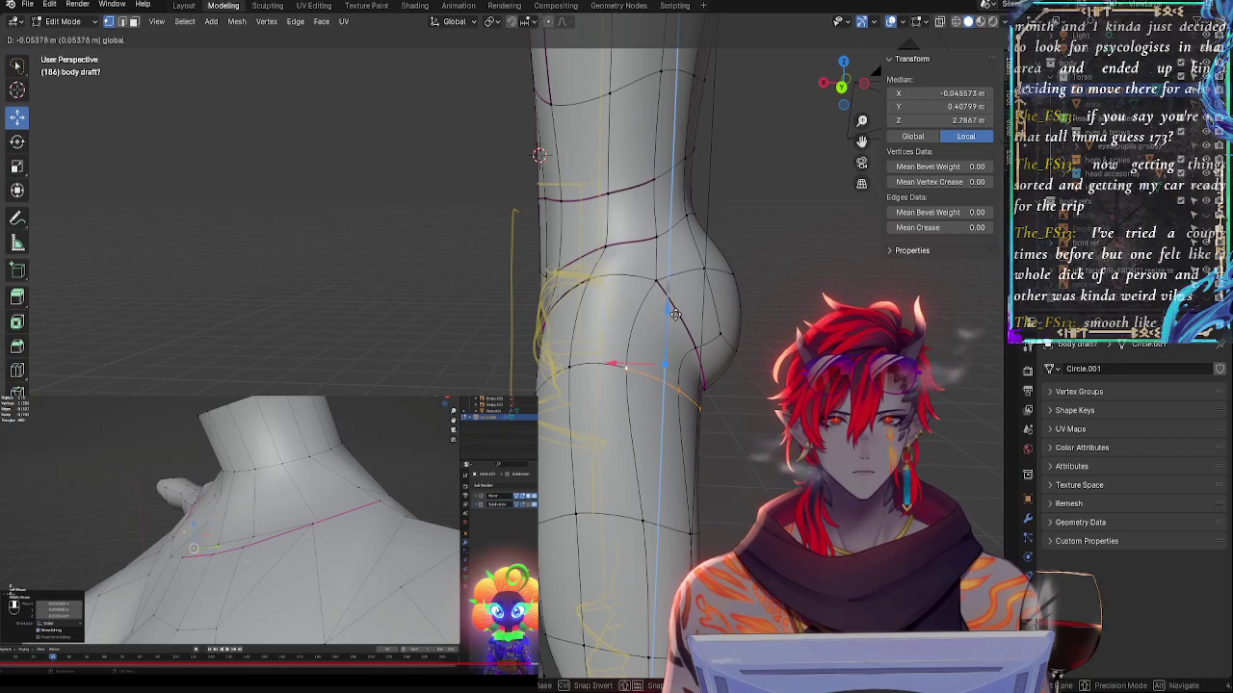
{"action": "left_click", "coordinate": [675, 314]}
- From the back, lower two lower-buttock vertices and move one vertically to smooth the curve
{"action": "middle_click_drag", "start_coordinate": [675, 314], "coordinate": [608, 305]}
{"action": "left_click", "coordinate": [482, 370]}
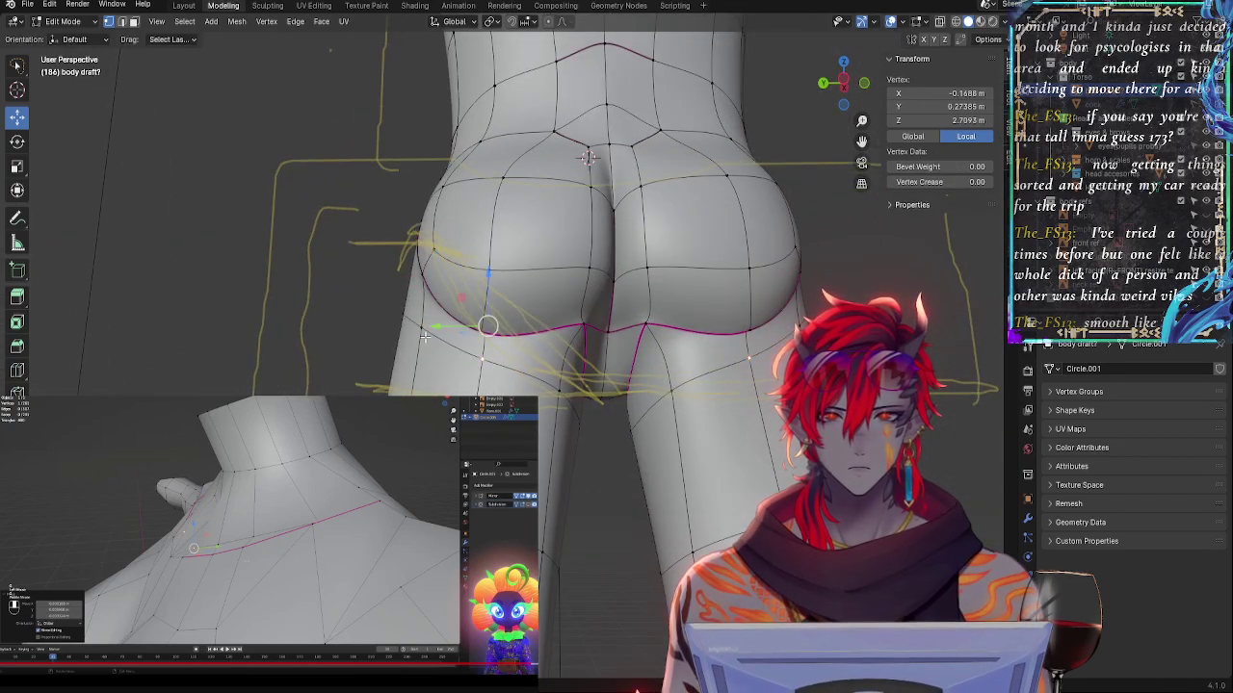
{"action": "left_click", "coordinate": [426, 337], "text": "shift"}
{"action": "left_click", "coordinate": [503, 364], "text": "shift"}
{"action": "left_click", "coordinate": [482, 343], "text": "shift"}
{"action": "left_click", "coordinate": [481, 361], "text": "shift"}
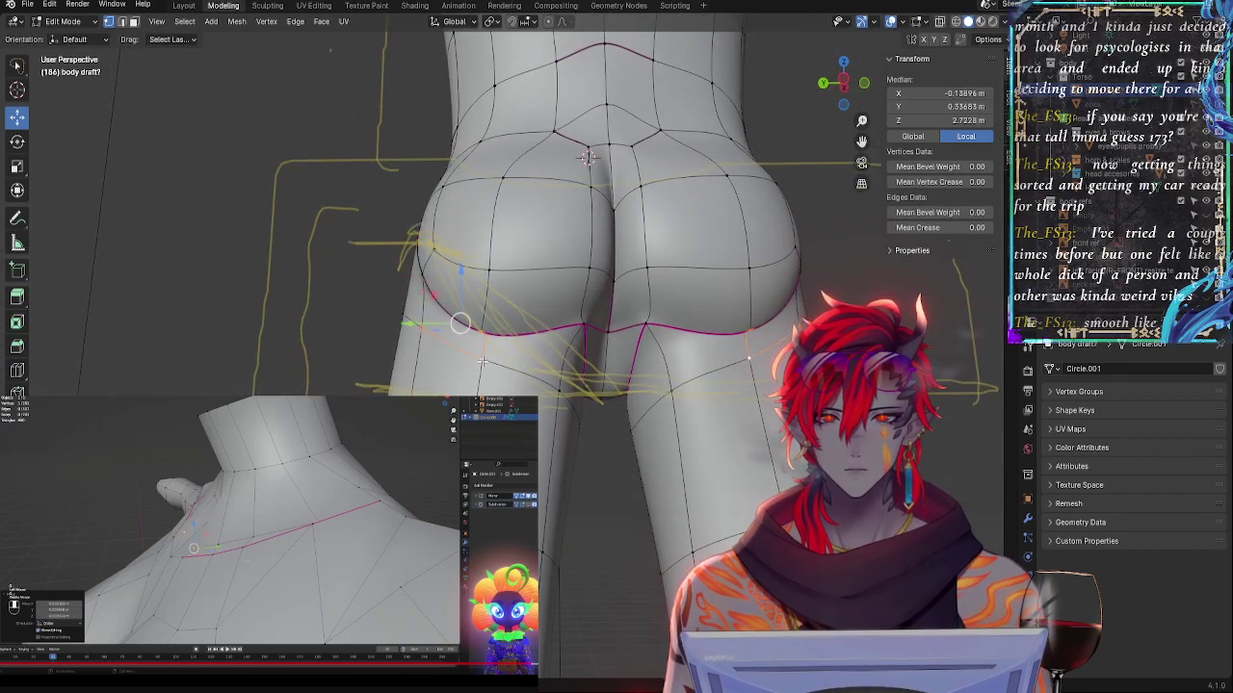
{"action": "key", "text": "alt+a"}
{"action": "left_click", "coordinate": [483, 364]}
{"action": "left_click", "coordinate": [422, 330], "text": "shift"}
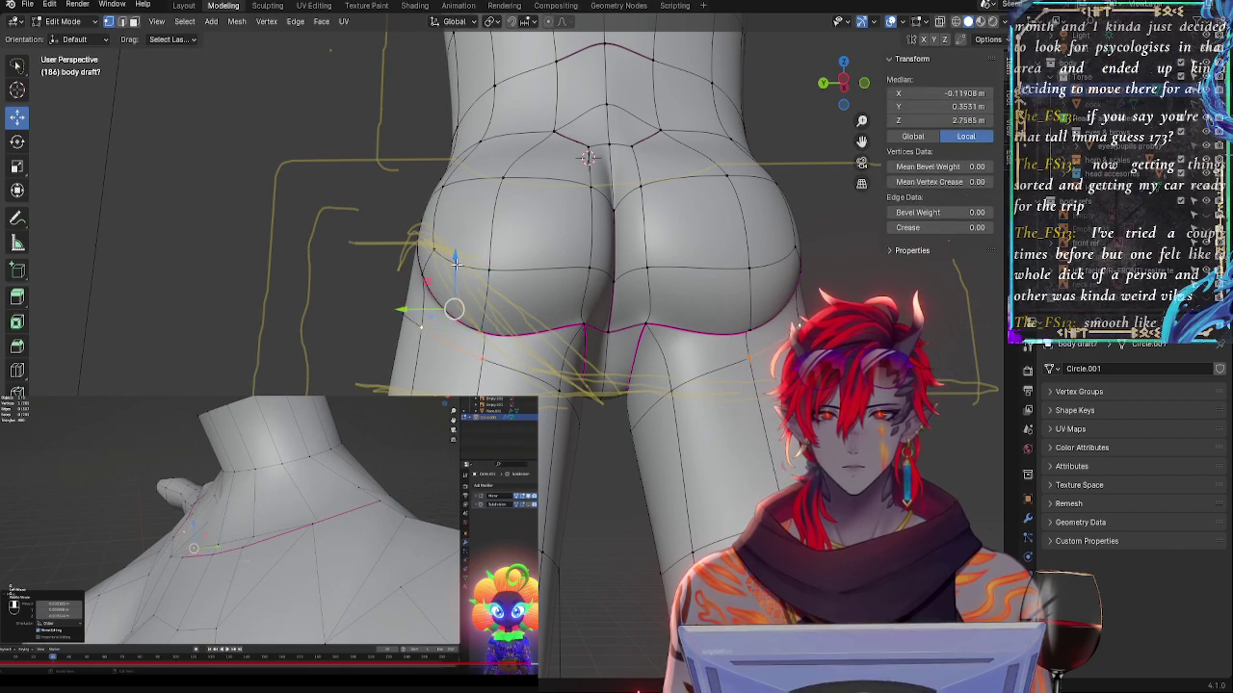
{"action": "left_click_drag", "start_coordinate": [457, 268], "coordinate": [488, 313]}
{"action": "left_click", "coordinate": [485, 366]}
{"action": "middle_click_drag", "start_coordinate": [491, 313], "coordinate": [577, 377]}
- Select buttock and hip vertices while orbiting to a rear view of the hips
{"action": "left_click", "coordinate": [700, 368]}
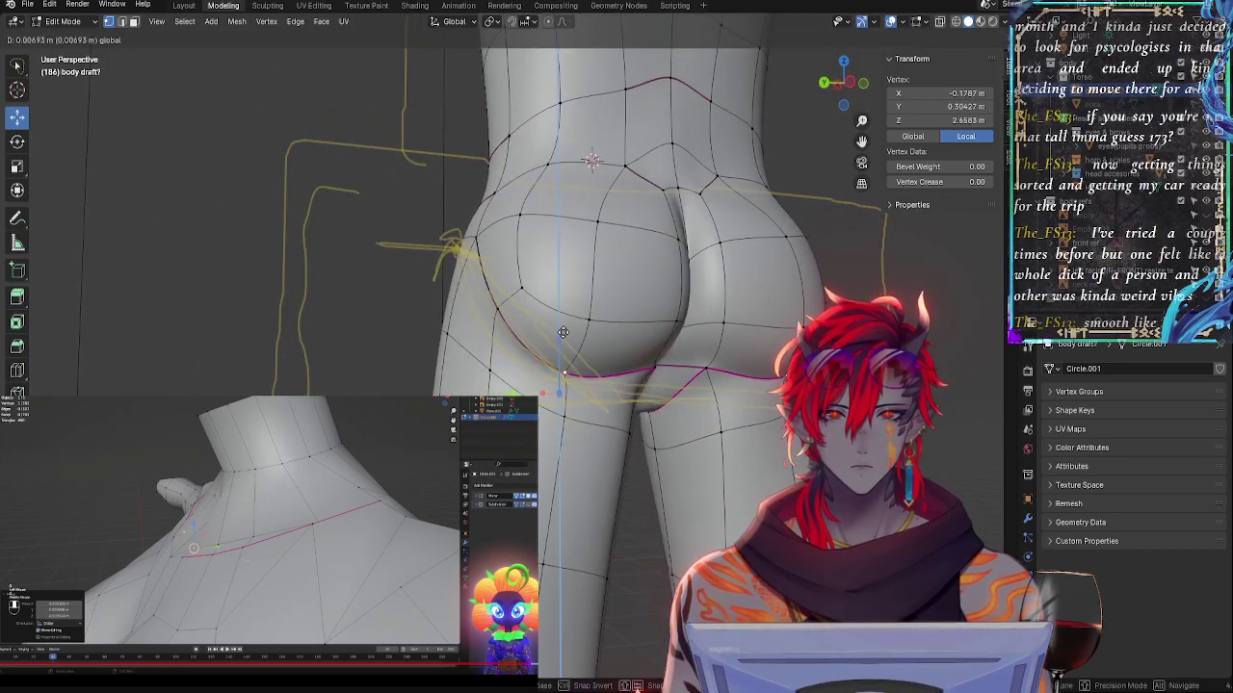
{"action": "left_click", "coordinate": [647, 361]}
{"action": "middle_click_drag", "start_coordinate": [647, 360], "coordinate": [768, 346]}
{"action": "left_click", "coordinate": [579, 383]}
{"action": "middle_click_drag", "start_coordinate": [760, 359], "coordinate": [621, 328]}
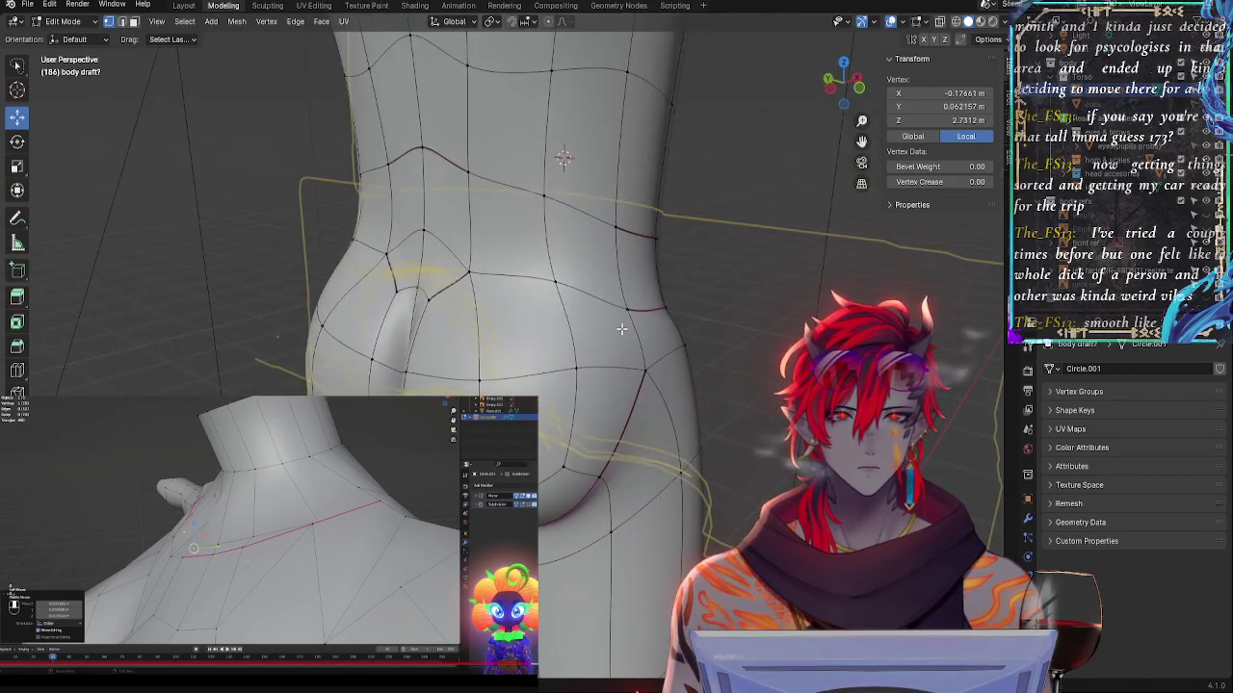
{"action": "middle_click_drag", "start_coordinate": [674, 376], "coordinate": [758, 334]}
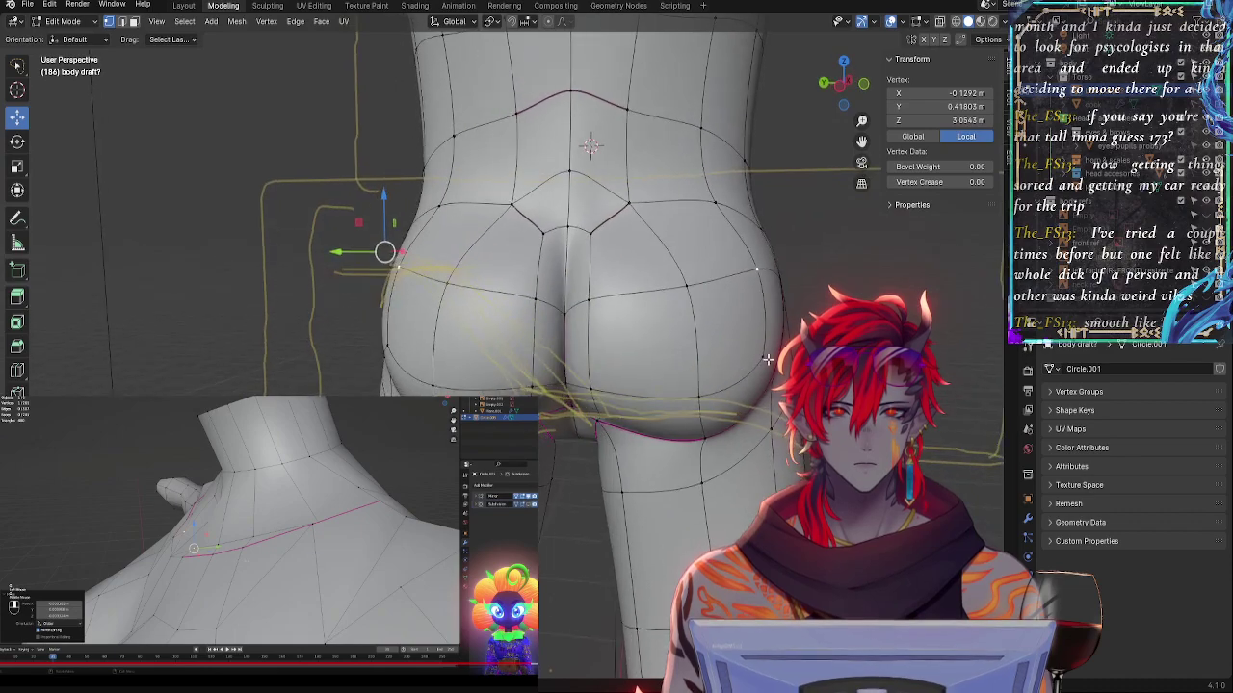
{"action": "left_click", "coordinate": [758, 334], "text": "shift"}
- Select a quad face on the hip and nudge its upper corner vertex slightly along Y
{"action": "left_click", "coordinate": [757, 284]}
{"action": "middle_click_drag", "start_coordinate": [757, 283], "coordinate": [734, 362]}
{"action": "left_click", "coordinate": [757, 396], "text": "shift"}
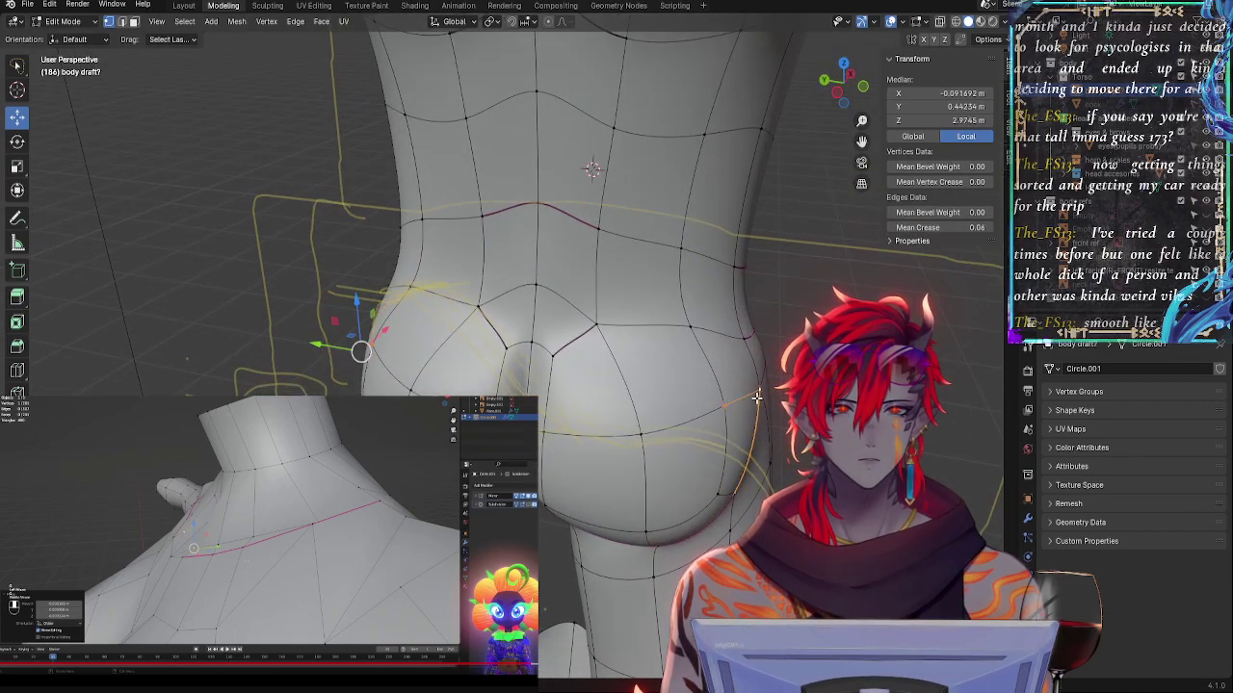
{"action": "left_click", "coordinate": [718, 491], "text": "shift"}
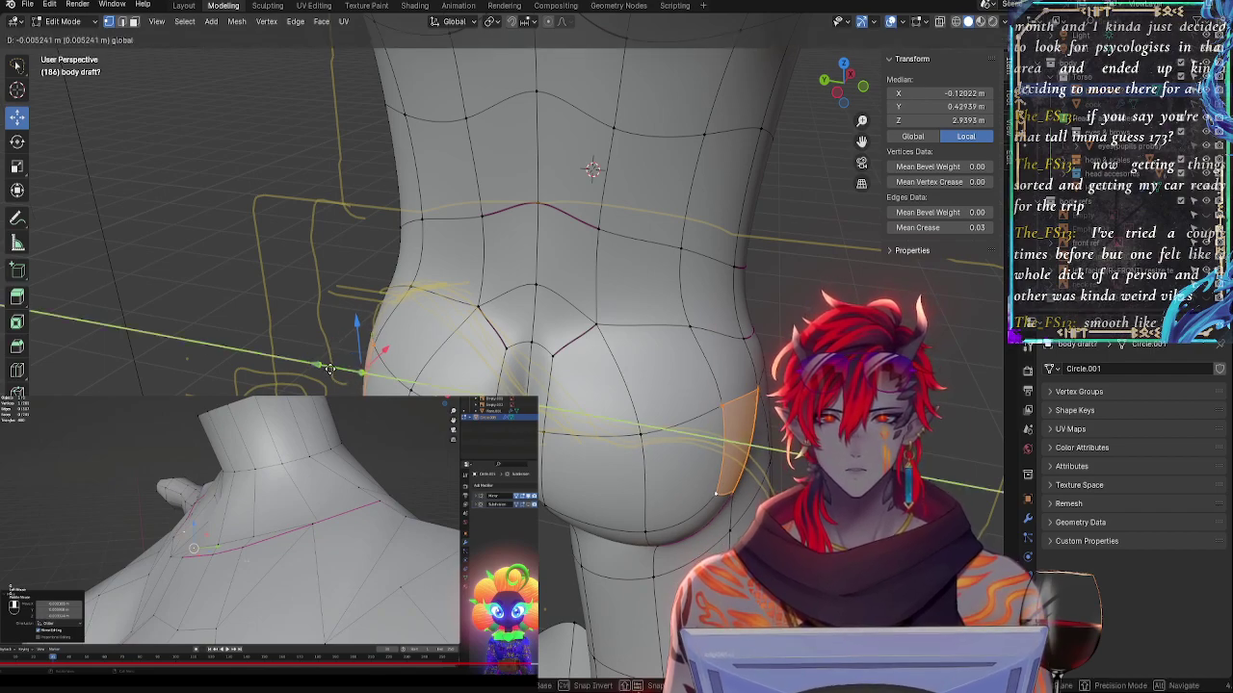
{"action": "middle_click_drag", "start_coordinate": [326, 367], "coordinate": [680, 362]}
{"action": "left_click", "coordinate": [678, 356]}
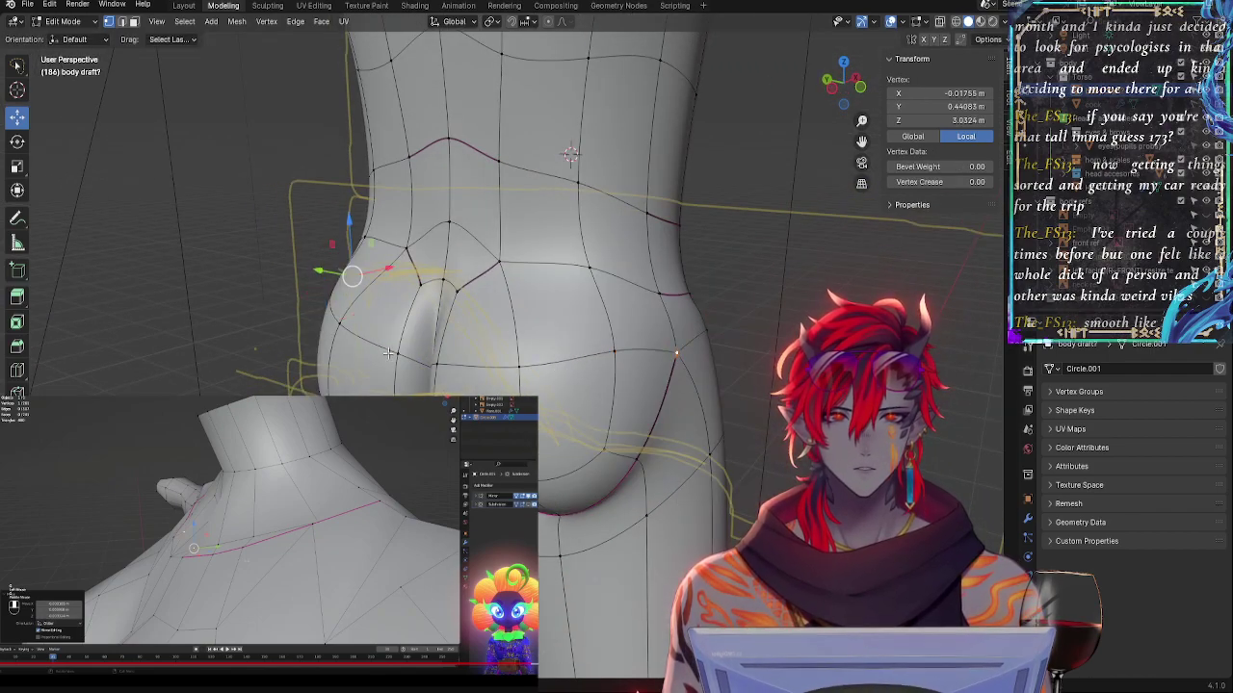
{"action": "left_click_drag", "start_coordinate": [325, 278], "coordinate": [317, 275]}
{"action": "middle_click_drag", "start_coordinate": [317, 276], "coordinate": [700, 355]}
- In Right Orthographic view, slide a crotch vertex along Y and raise it slightly
{"action": "left_click", "coordinate": [840, 84]}
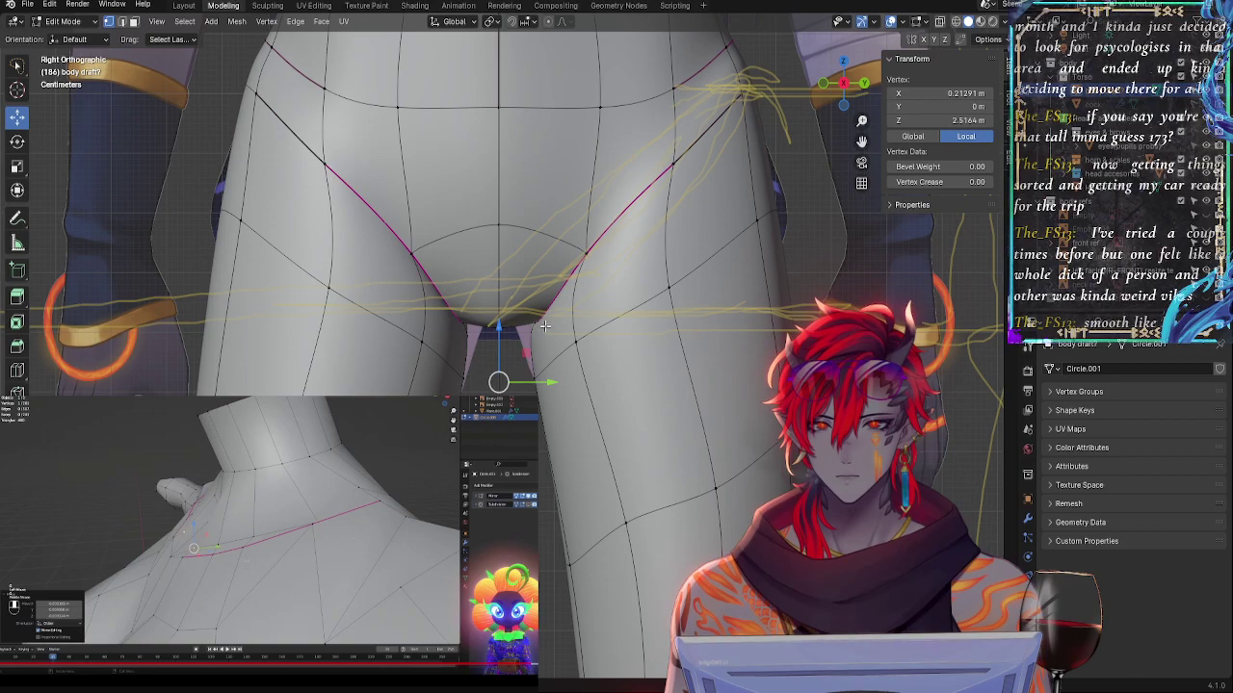
{"action": "left_click", "coordinate": [536, 322], "text": "shift"}
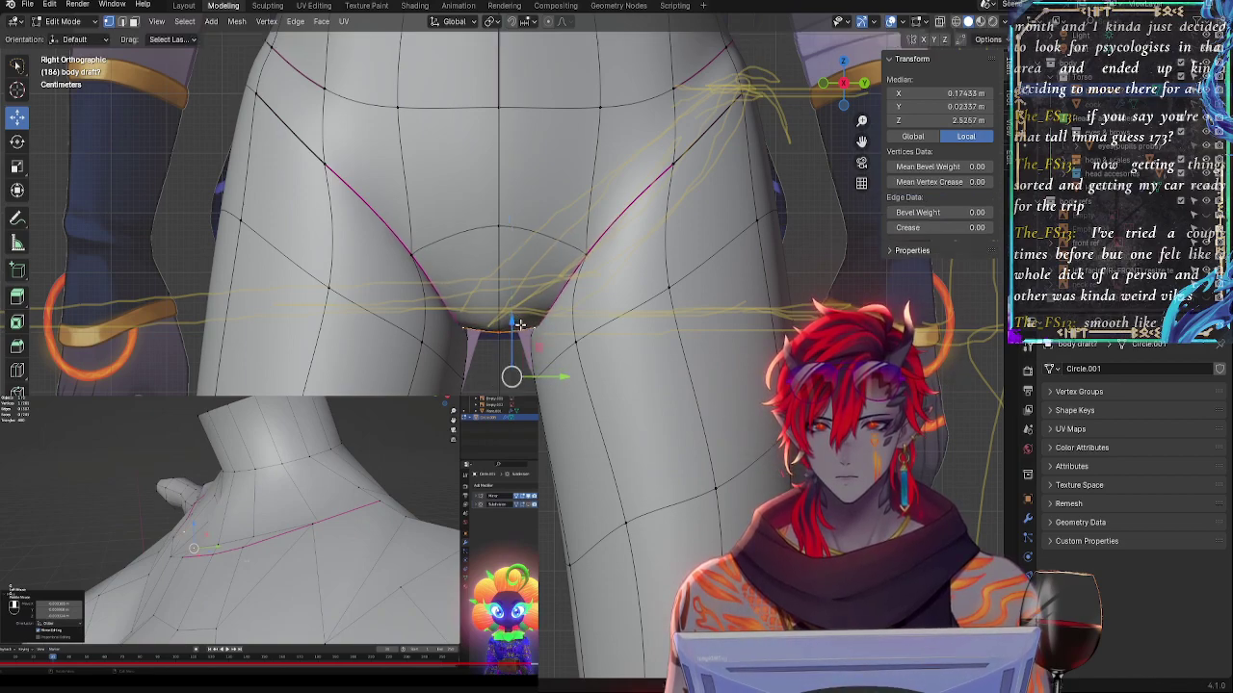
{"action": "left_click", "coordinate": [547, 325]}
{"action": "left_click_drag", "start_coordinate": [578, 360], "coordinate": [556, 362]}
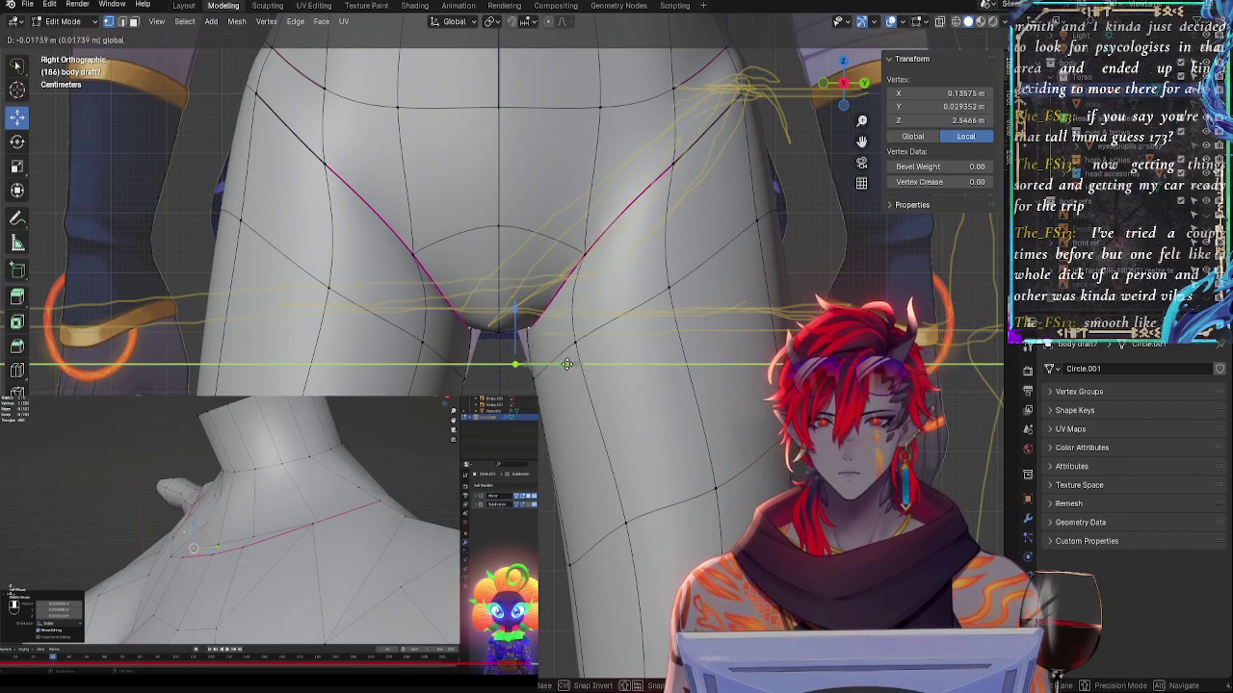
{"action": "left_click_drag", "start_coordinate": [573, 365], "coordinate": [568, 365]}
{"action": "left_click_drag", "start_coordinate": [511, 311], "coordinate": [512, 301]}
{"action": "left_click_drag", "start_coordinate": [553, 346], "coordinate": [544, 346]}
{"action": "middle_click_drag", "start_coordinate": [543, 346], "coordinate": [596, 351]}
- Add a neighbouring vertex, nudge the crotch edge along Y and push it outward along X
{"action": "left_click", "coordinate": [529, 341], "text": "shift"}
{"action": "left_click_drag", "start_coordinate": [511, 329], "coordinate": [504, 333]}
{"action": "middle_click_drag", "start_coordinate": [505, 333], "coordinate": [572, 372]}
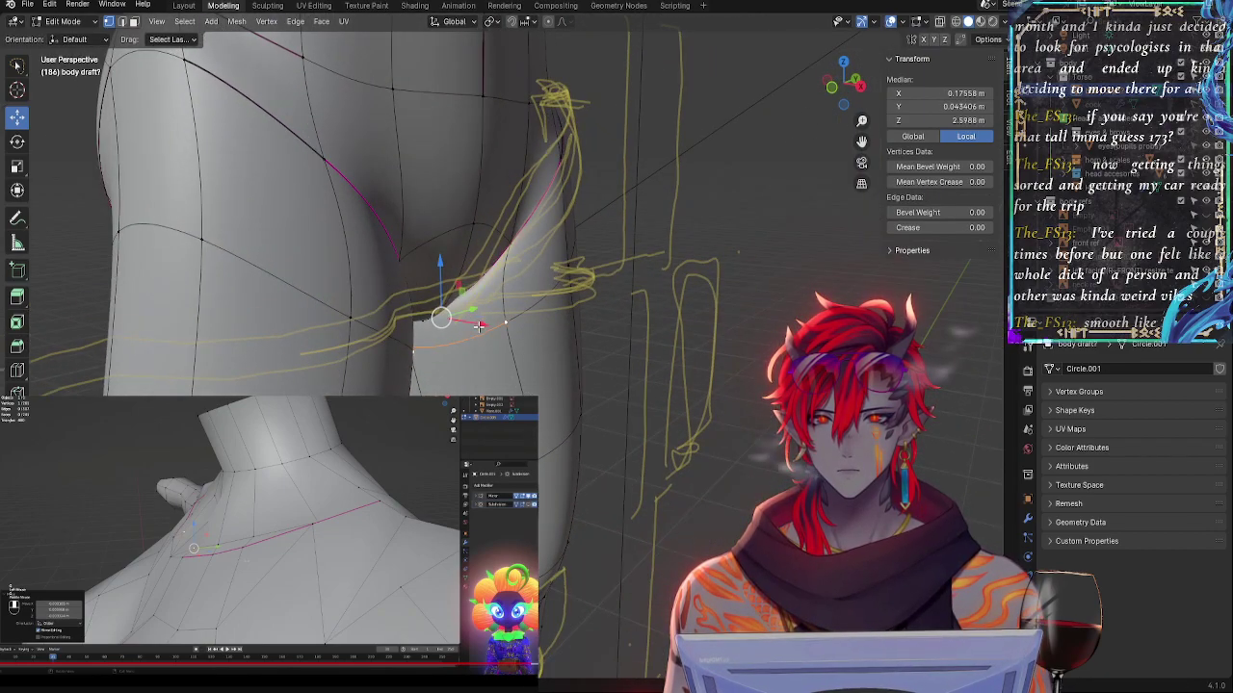
{"action": "left_click_drag", "start_coordinate": [479, 326], "coordinate": [482, 321]}
{"action": "middle_click_drag", "start_coordinate": [481, 322], "coordinate": [578, 337]}
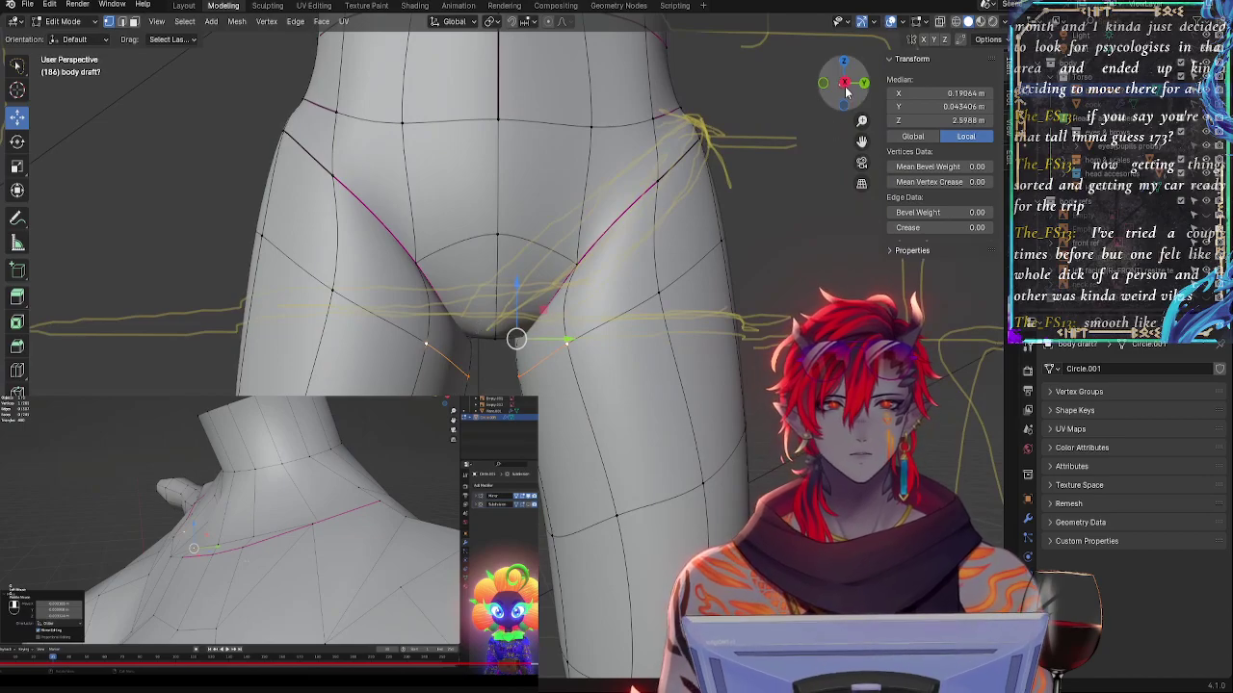
- Back in the right side view, adjust another crotch vertex along Y and Z to match the reference
{"action": "left_click", "coordinate": [846, 89]}
{"action": "left_click", "coordinate": [866, 83]}
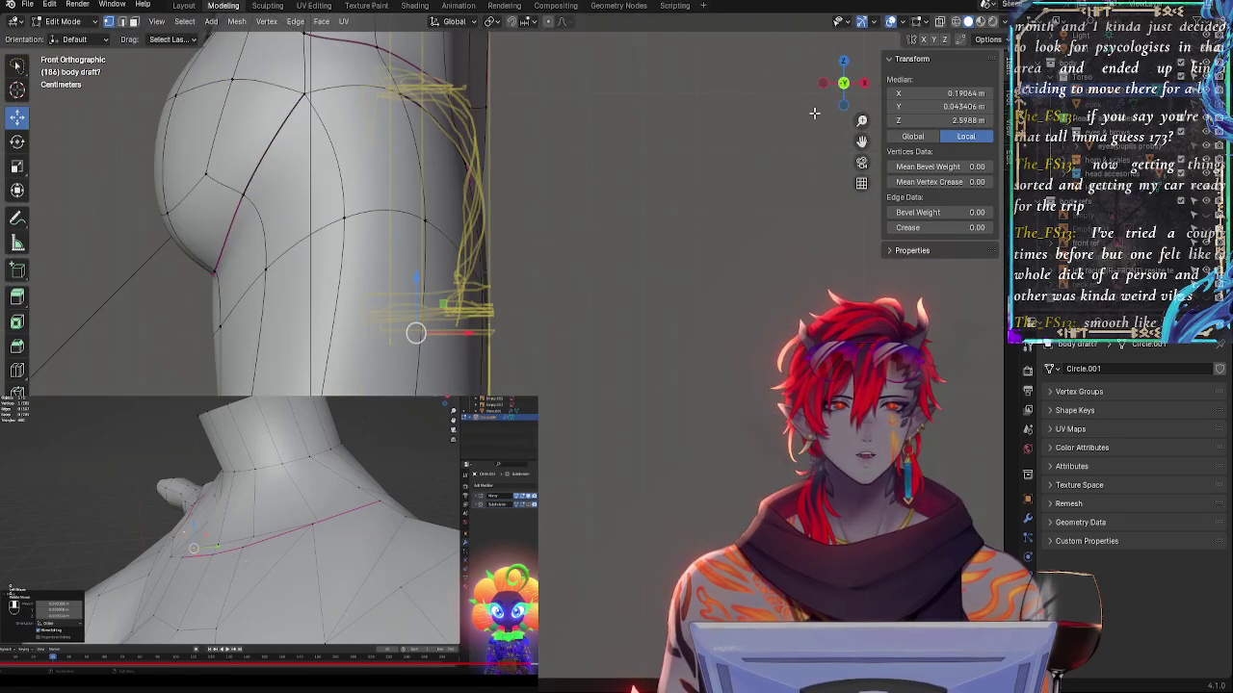
{"action": "left_click", "coordinate": [863, 84]}
{"action": "middle_click_drag", "start_coordinate": [526, 436], "coordinate": [494, 364], "text": "shift"}
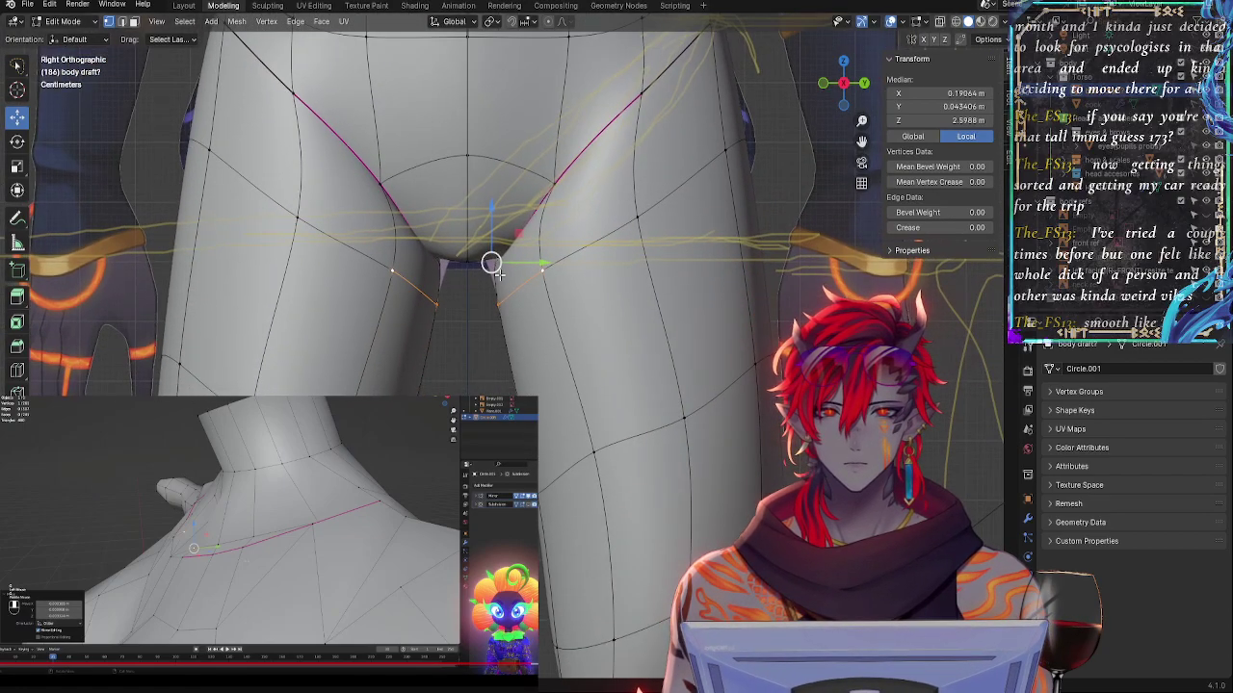
{"action": "left_click", "coordinate": [480, 260]}
{"action": "left_click_drag", "start_coordinate": [491, 237], "coordinate": [491, 245]}
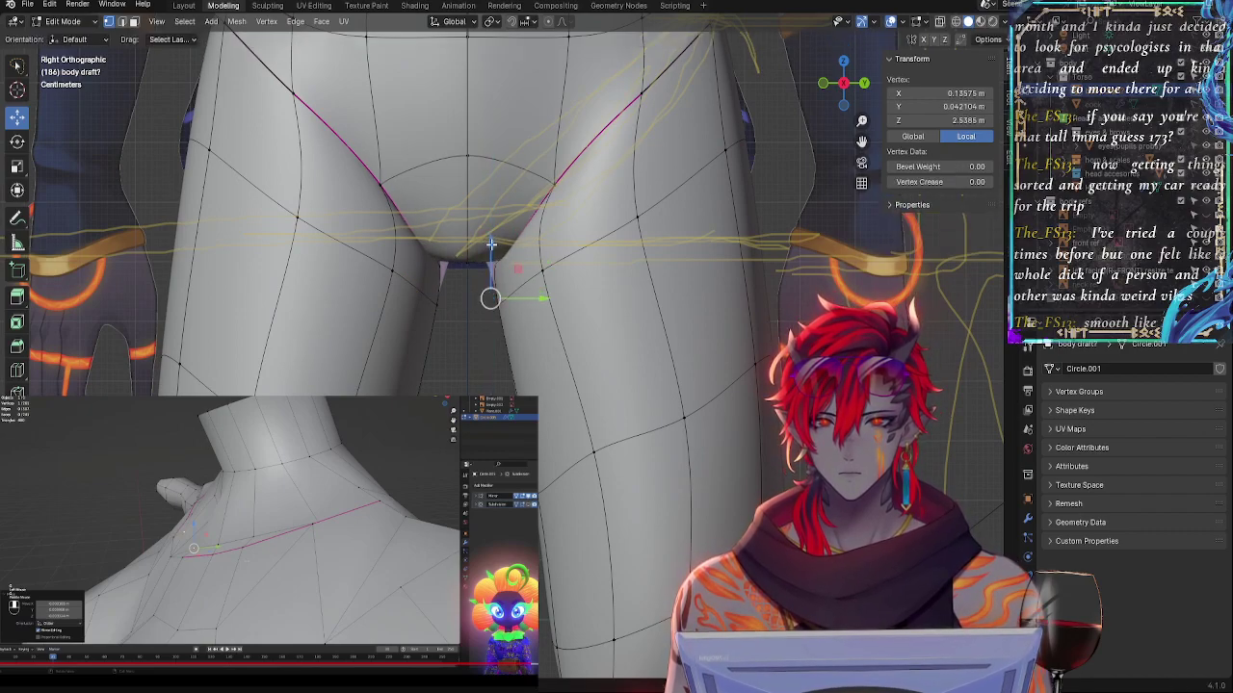
{"action": "left_click_drag", "start_coordinate": [531, 293], "coordinate": [509, 292]}
{"action": "mouse_move", "coordinate": [509, 306]}
{"action": "middle_mouse_down"}
{"action": "mouse_move", "coordinate": [501, 380]}
{"action": "mouse_move", "coordinate": [512, 336]}
{"action": "mouse_move", "coordinate": [500, 321]}
{"action": "middle_mouse_up"}
{"action": "left_click_drag", "start_coordinate": [517, 311], "coordinate": [525, 311]}
{"action": "left_click_drag", "start_coordinate": [494, 258], "coordinate": [486, 289]}
{"action": "middle_click_drag", "start_coordinate": [486, 289], "coordinate": [491, 318]}
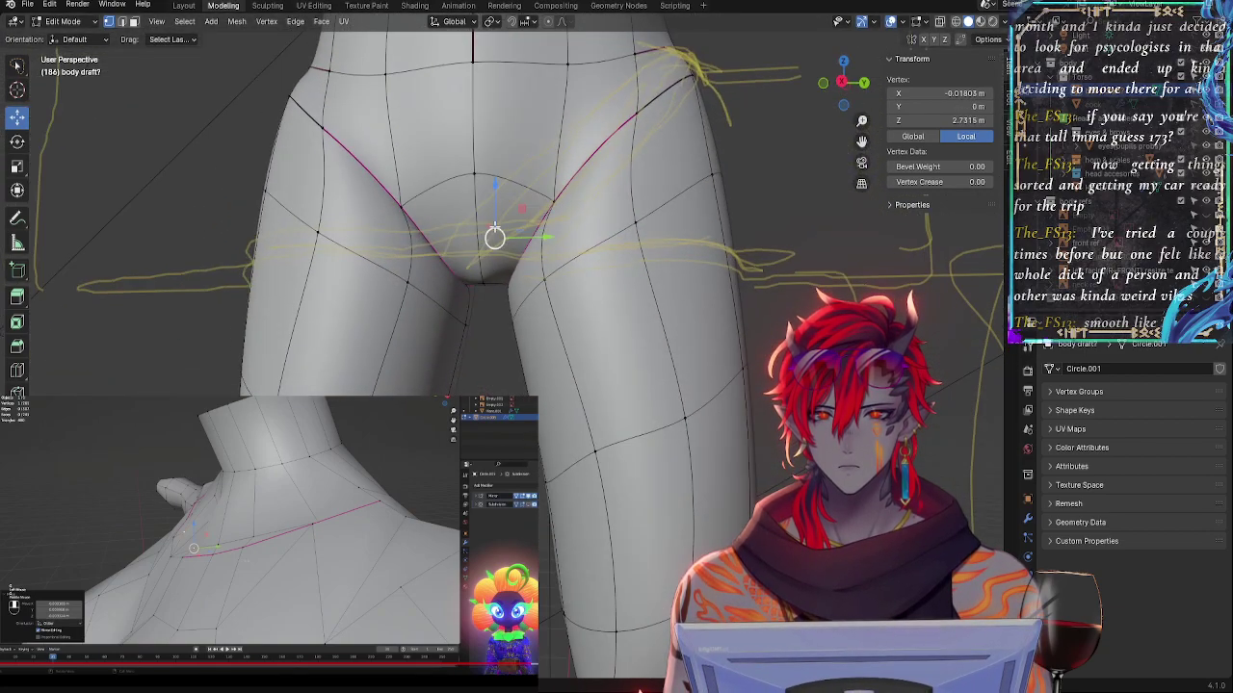
- Lower the central groin vertex, then raise the crotch vertex and push it outward along X
{"action": "left_click_drag", "start_coordinate": [504, 196], "coordinate": [504, 213]}
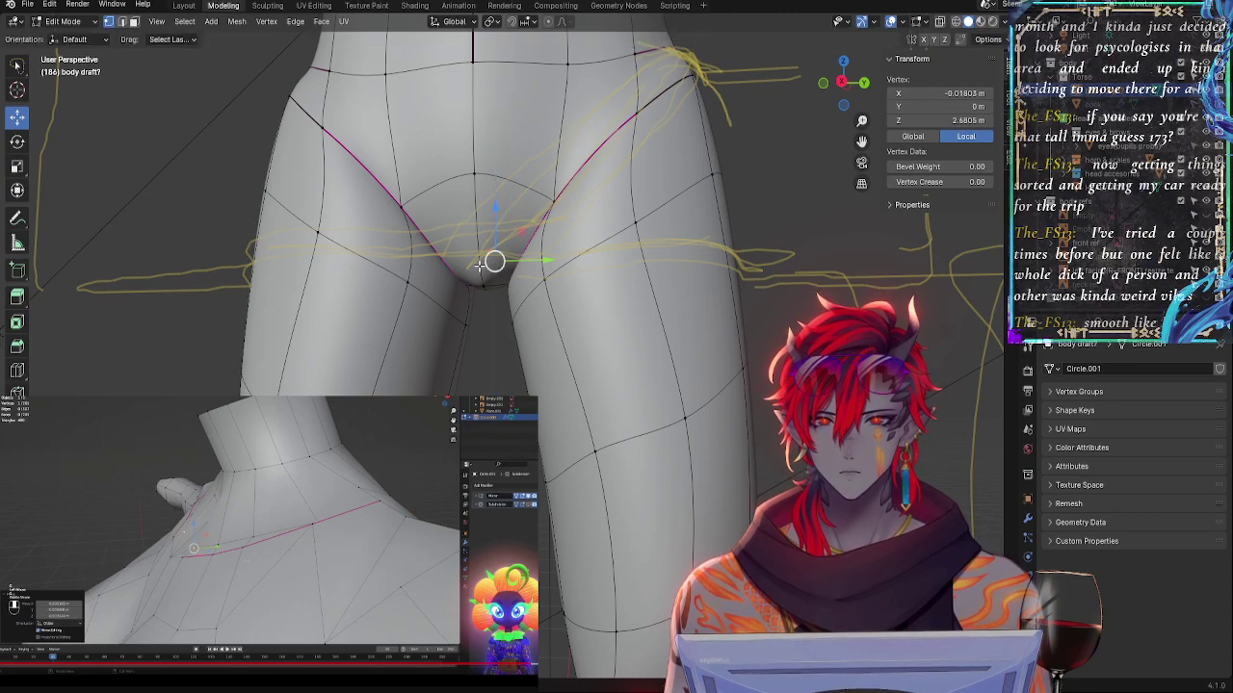
{"action": "left_click_drag", "start_coordinate": [482, 287], "coordinate": [481, 279]}
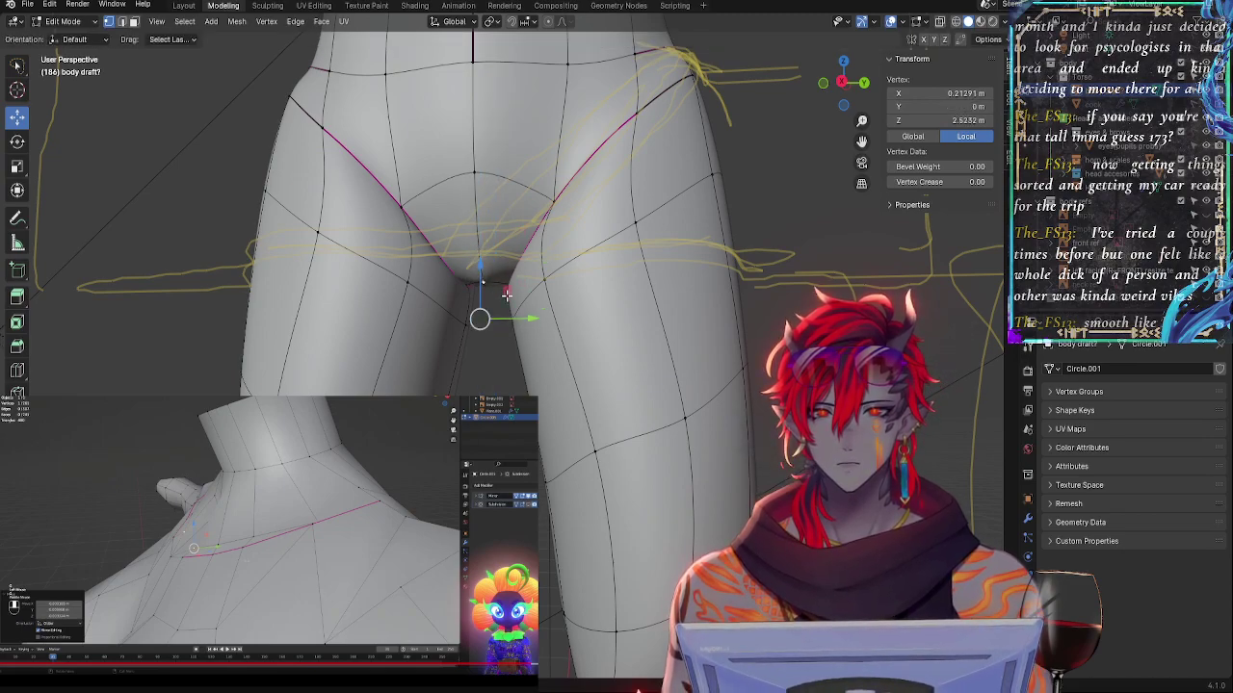
{"action": "middle_click_drag", "start_coordinate": [481, 278], "coordinate": [474, 314]}
{"action": "left_click_drag", "start_coordinate": [493, 303], "coordinate": [496, 302]}
{"action": "left_click_drag", "start_coordinate": [534, 244], "coordinate": [534, 239]}
{"action": "middle_click_drag", "start_coordinate": [541, 242], "coordinate": [642, 408]}
- Select the upper-thigh edge loop and slim it along Y in side view
{"action": "key", "text": "alt+a"}
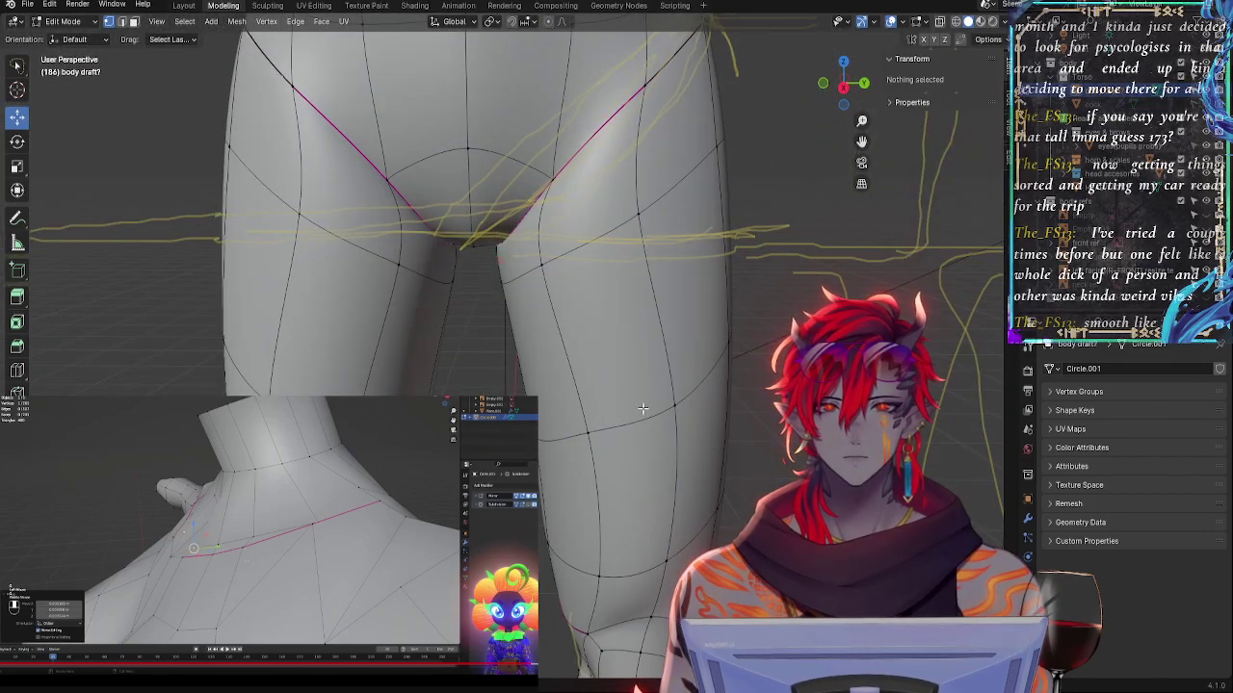
{"action": "left_click", "coordinate": [643, 408]}
{"action": "left_click", "coordinate": [626, 438], "text": "alt"}
{"action": "left_click", "coordinate": [844, 86]}
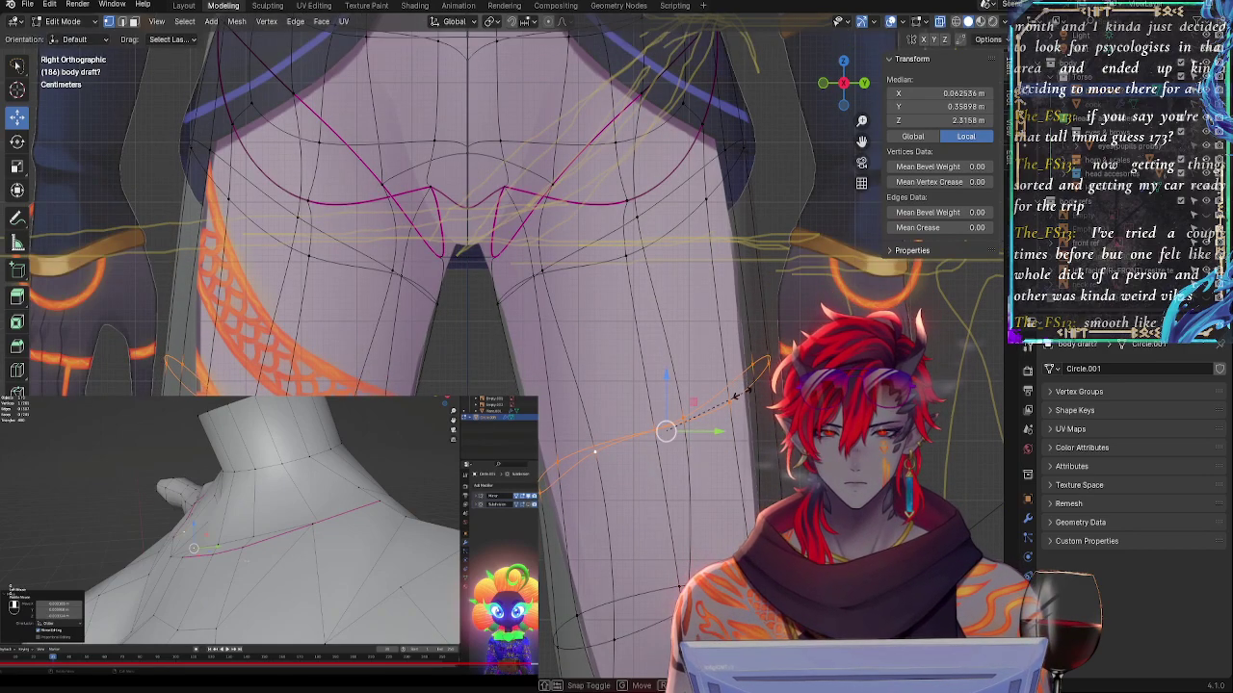
{"action": "key", "text": "s"}
{"action": "key", "text": "y"}
{"action": "left_click", "coordinate": [740, 394]}
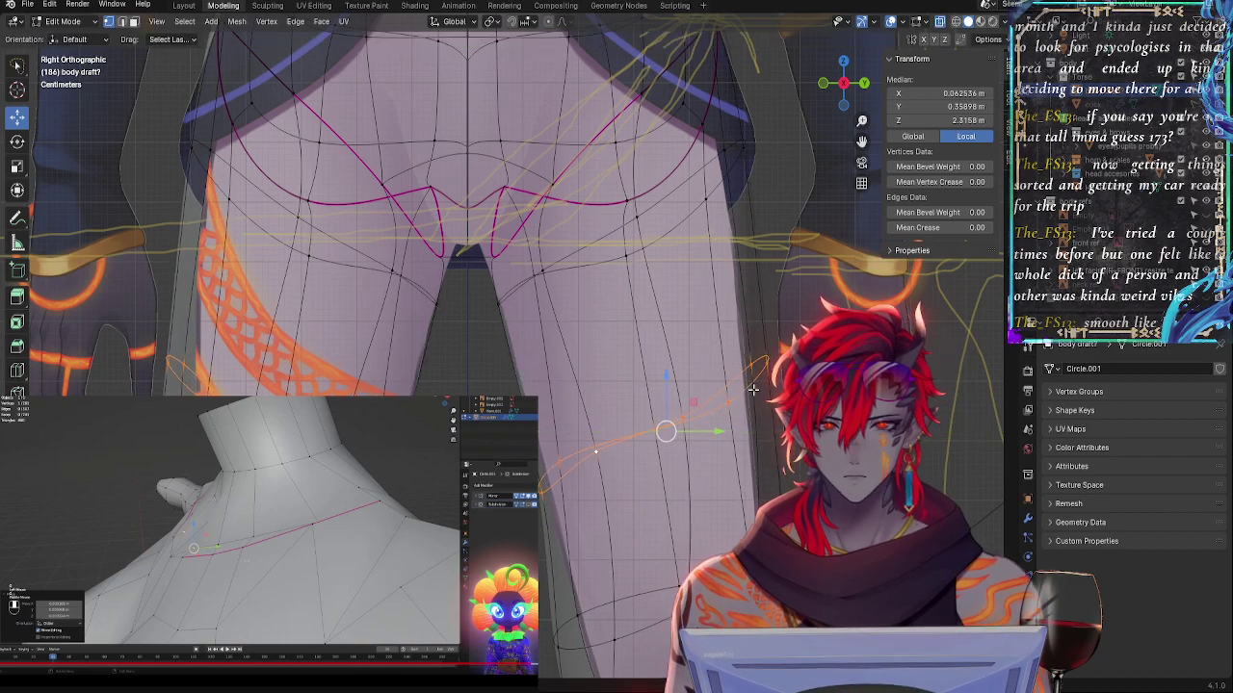
- Rotate the thigh loop and shift it slightly up and inward along the groin line
{"action": "scroll", "coordinate": [753, 390], "scroll_direction": "down", "scroll_amount": 5}
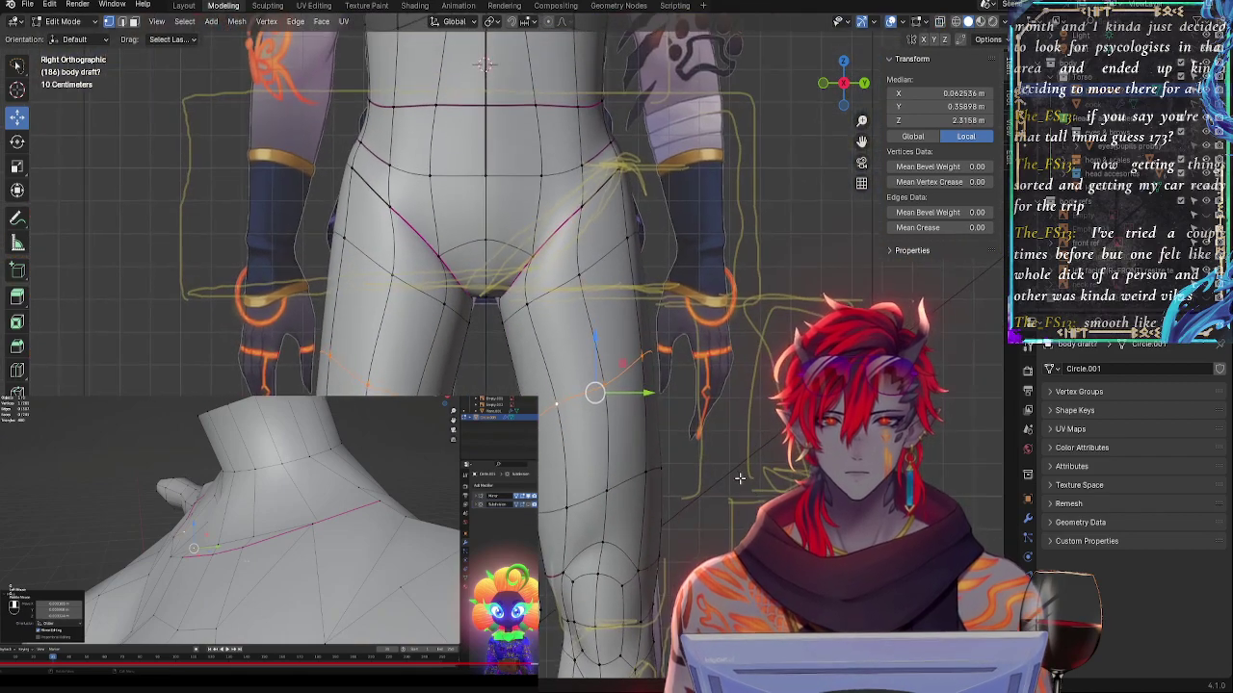
{"action": "key", "text": "r"}
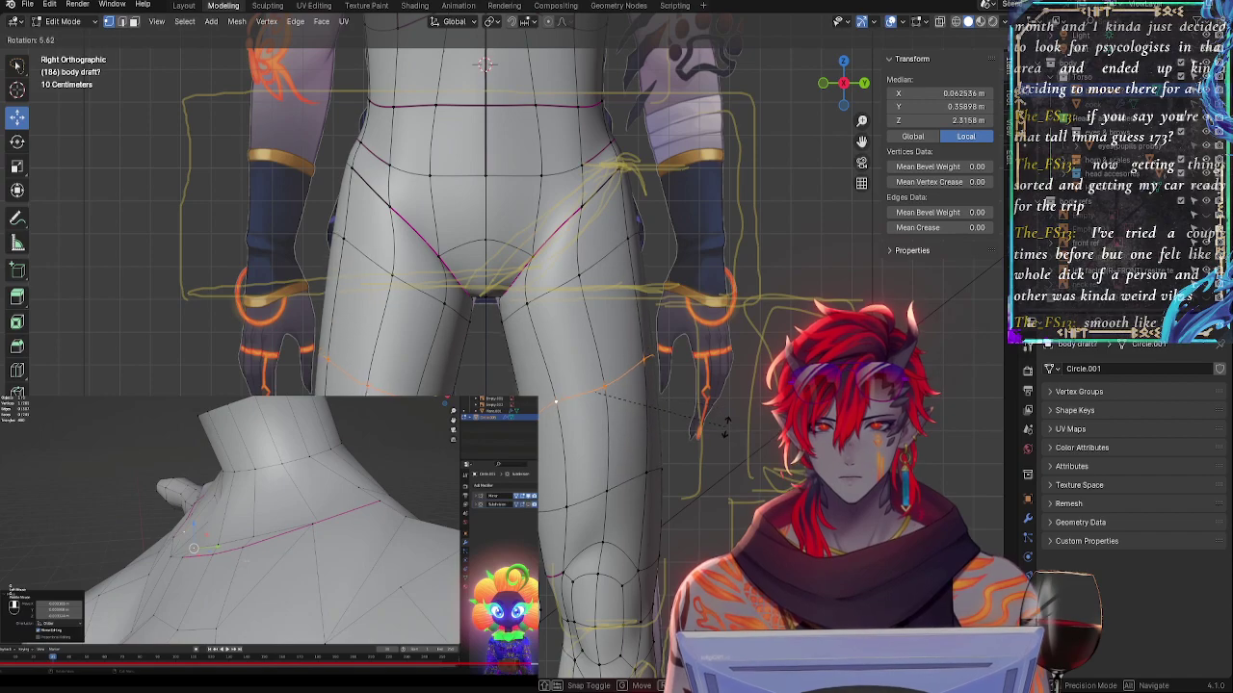
{"action": "left_click", "coordinate": [665, 418]}
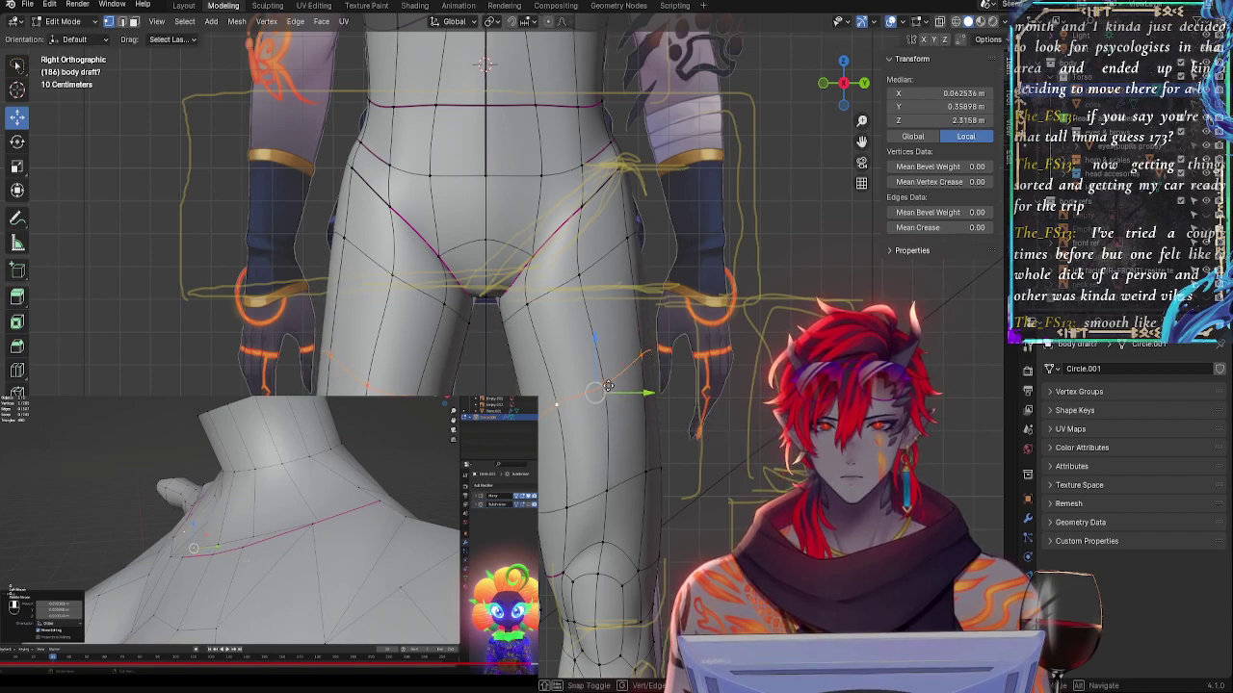
{"action": "left_click_drag", "start_coordinate": [608, 386], "coordinate": [606, 383]}
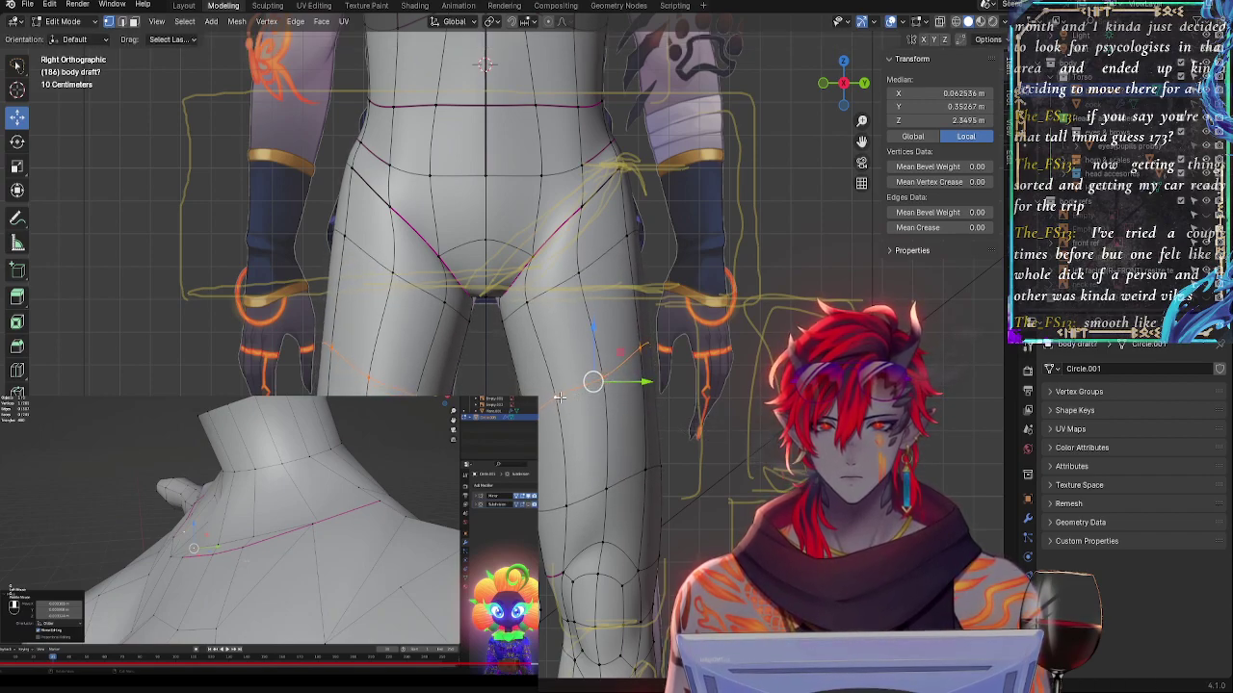
{"action": "left_click", "coordinate": [558, 396]}
{"action": "middle_click_drag", "start_coordinate": [558, 396], "coordinate": [488, 380]}
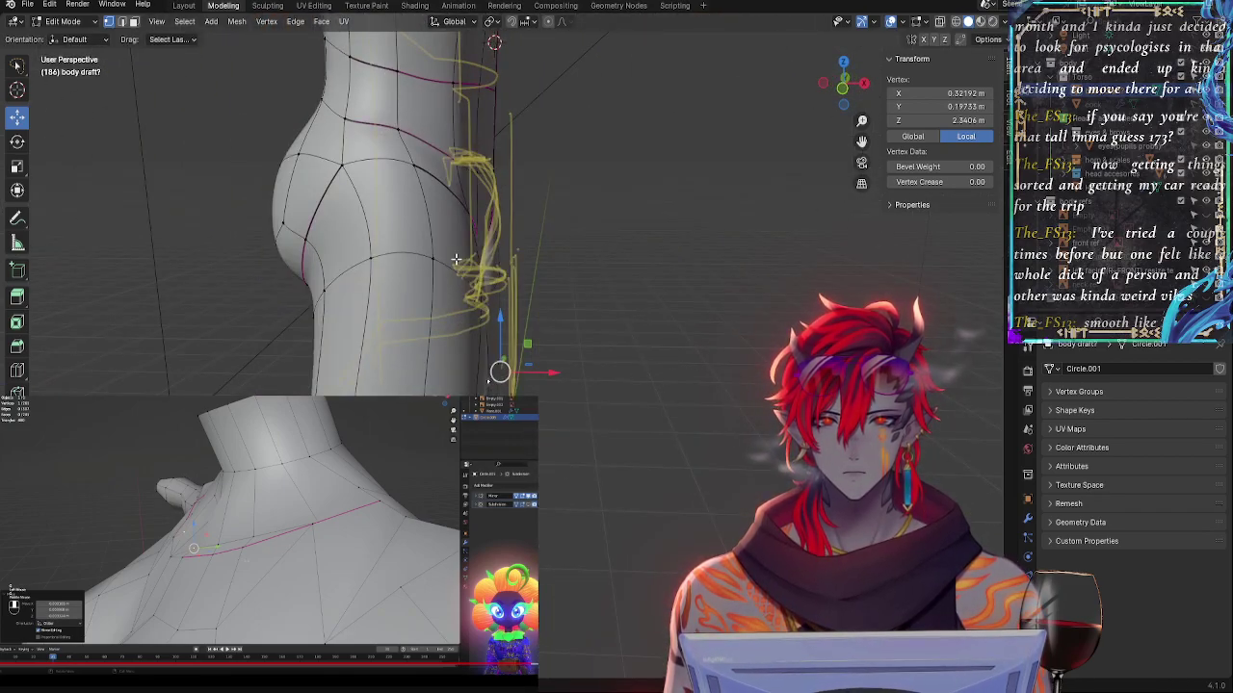
- Hide the yellow annotation strokes and keep X-ray on in the straight side view
{"action": "left_click", "coordinate": [844, 88]}
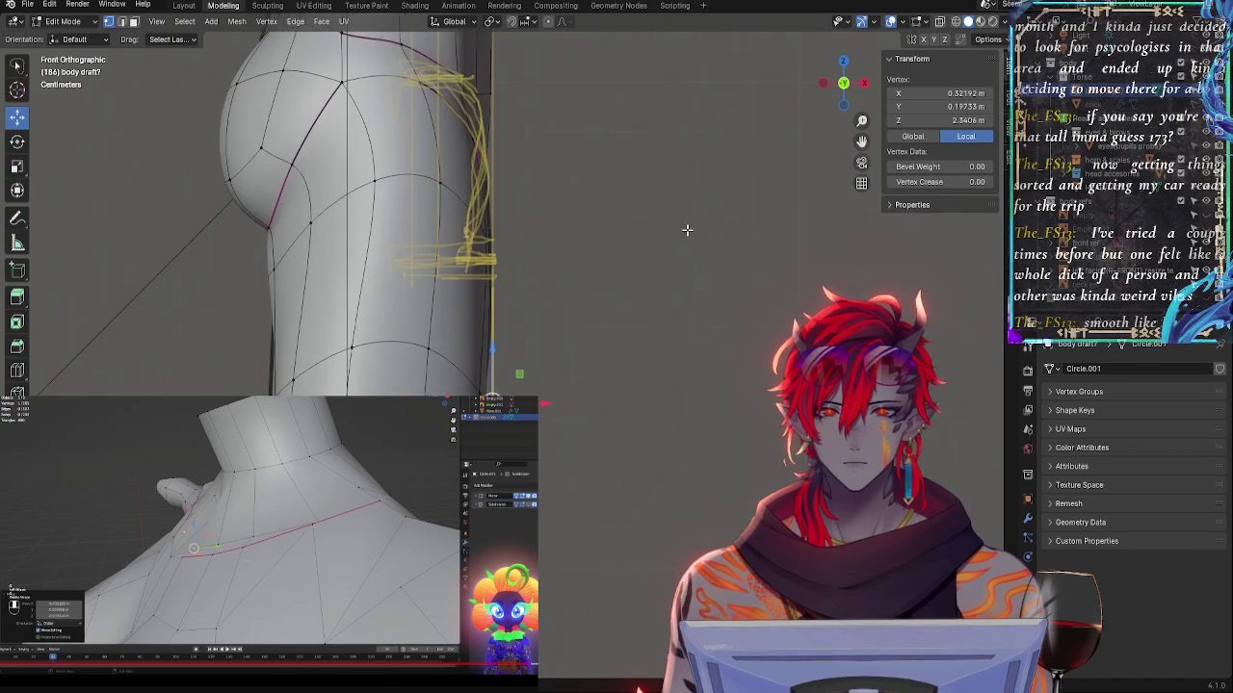
{"action": "scroll", "coordinate": [665, 234], "scroll_direction": "up", "scroll_amount": 5}
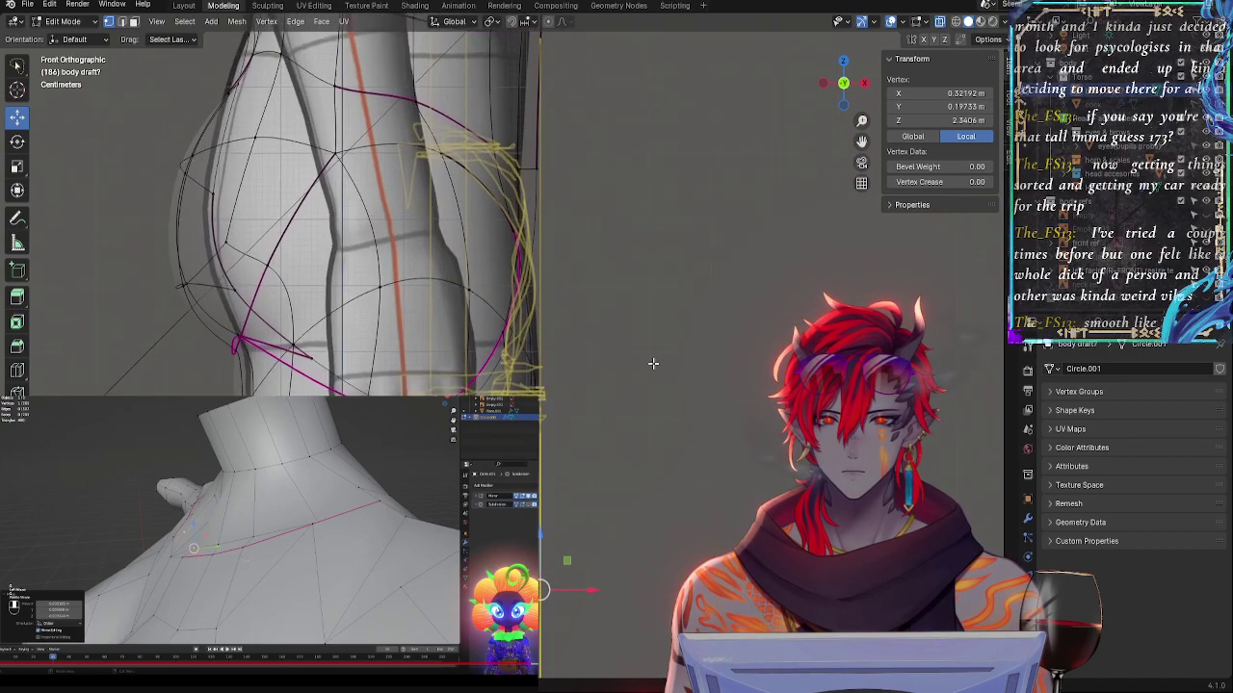
{"action": "left_click", "coordinate": [19, 224]}
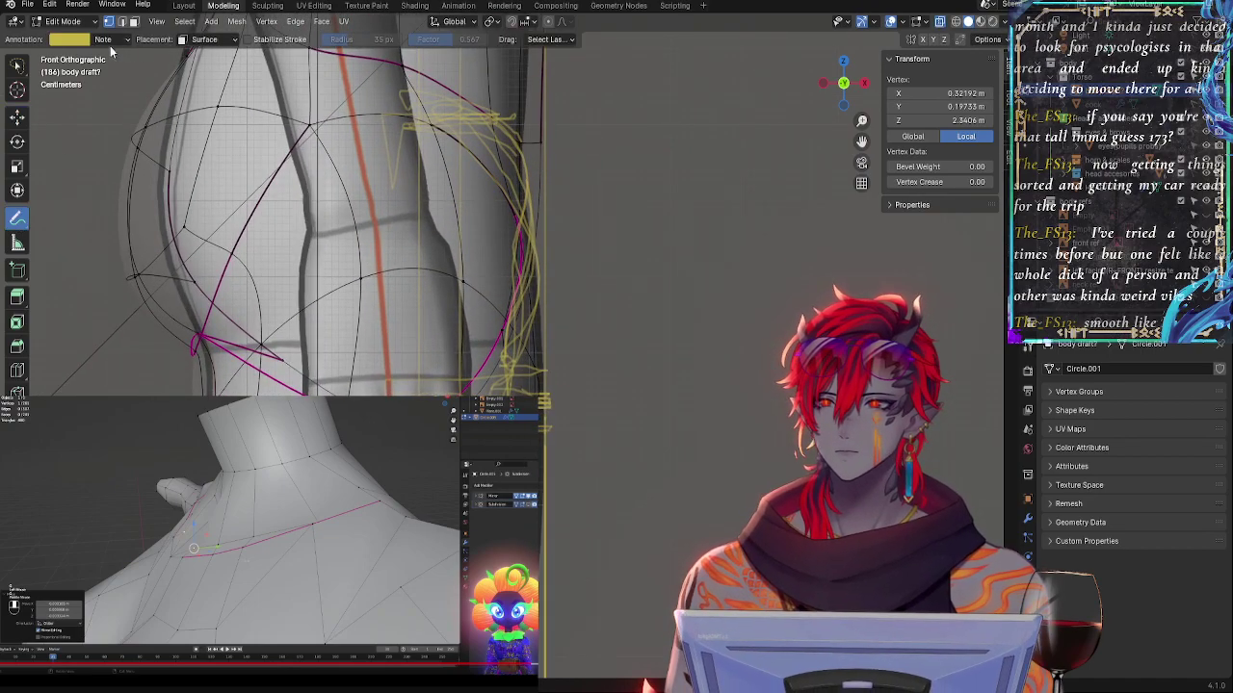
{"action": "left_click", "coordinate": [107, 44]}
{"action": "left_click", "coordinate": [176, 120]}
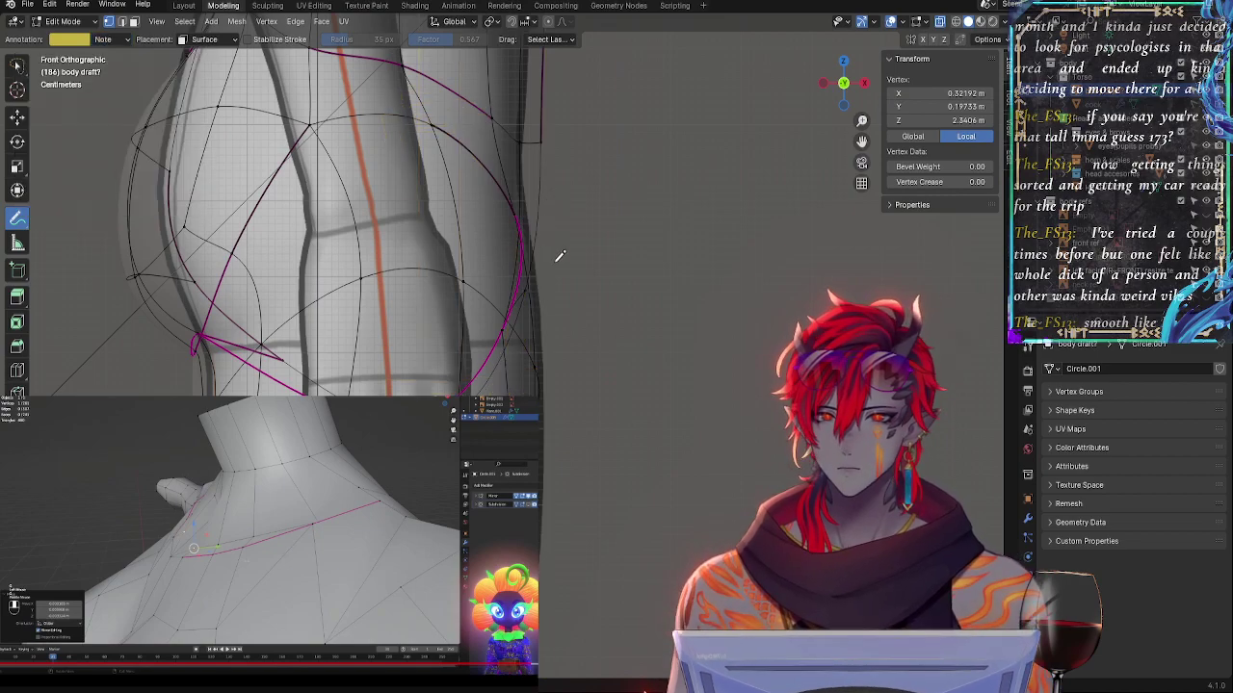
{"action": "middle_click_drag", "start_coordinate": [600, 303], "coordinate": [583, 352], "text": "ctrl"}
{"action": "key", "text": "alt+z"}
{"action": "middle_click_drag", "start_coordinate": [608, 189], "coordinate": [590, 277], "text": "shift"}
{"action": "key", "text": "alt+z"}
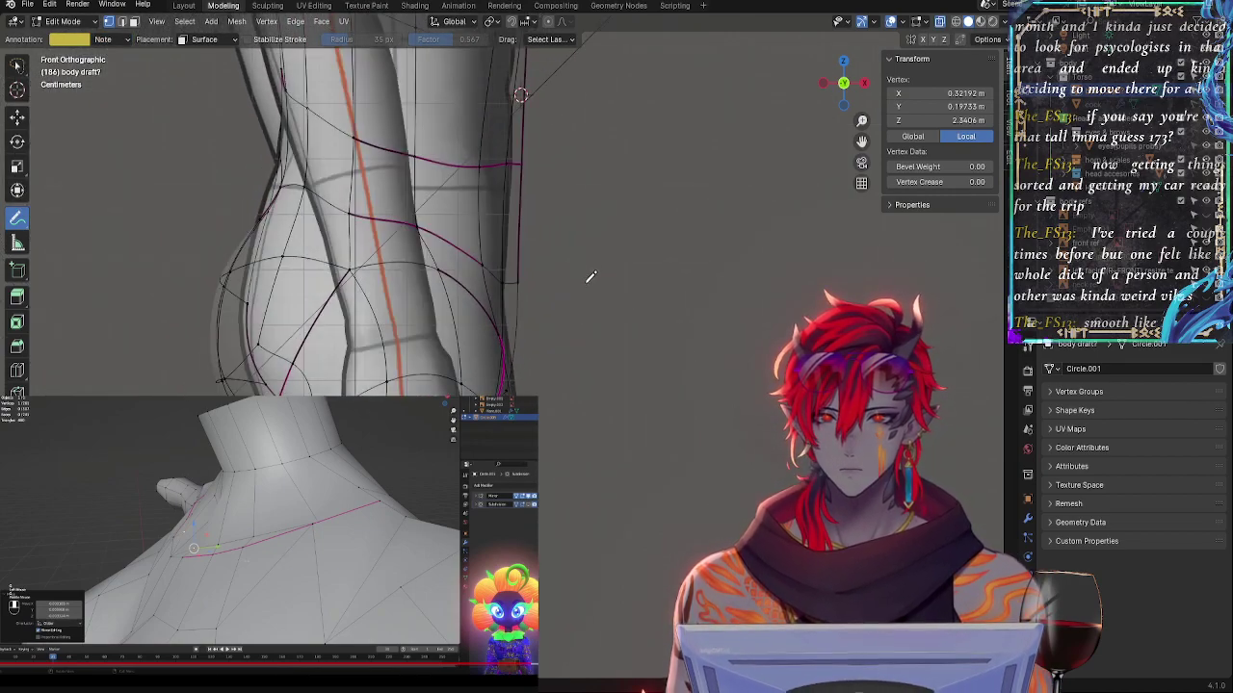
{"action": "left_click", "coordinate": [16, 117]}
- Hide the front reference image and move the hip vertex inward along X and slightly down
{"action": "scroll", "coordinate": [552, 160], "scroll_direction": "down", "scroll_amount": 4}
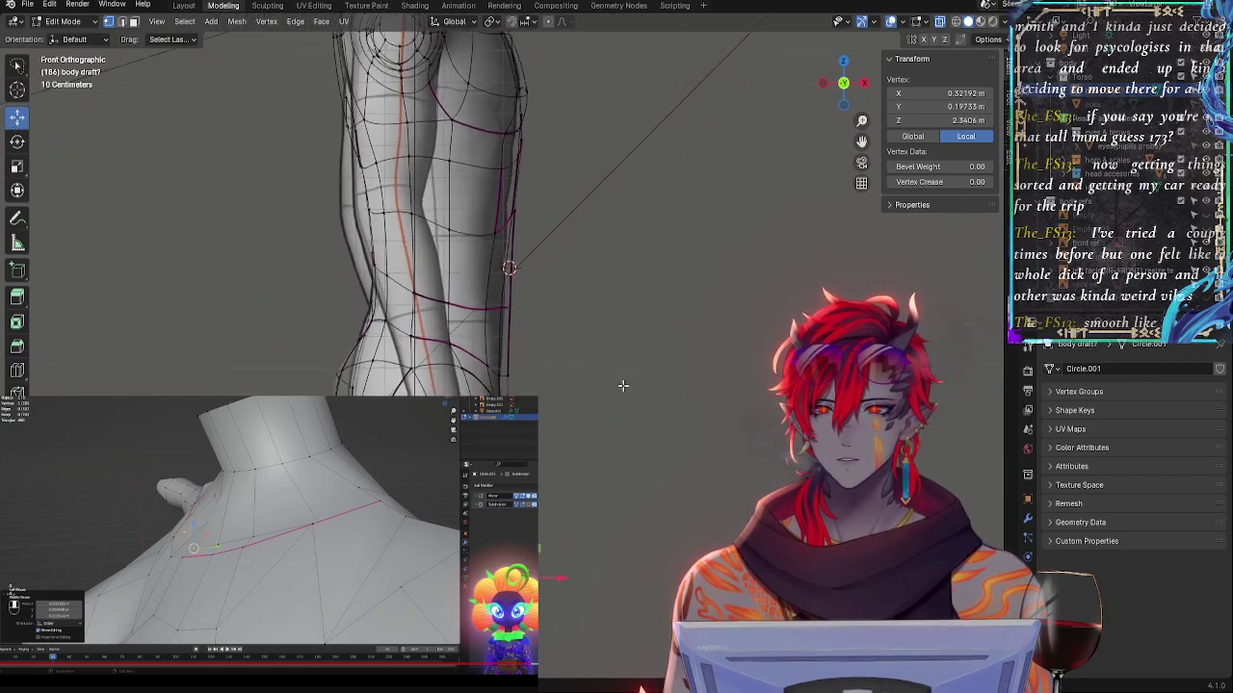
{"action": "scroll", "coordinate": [622, 385], "scroll_direction": "up", "scroll_amount": 1}
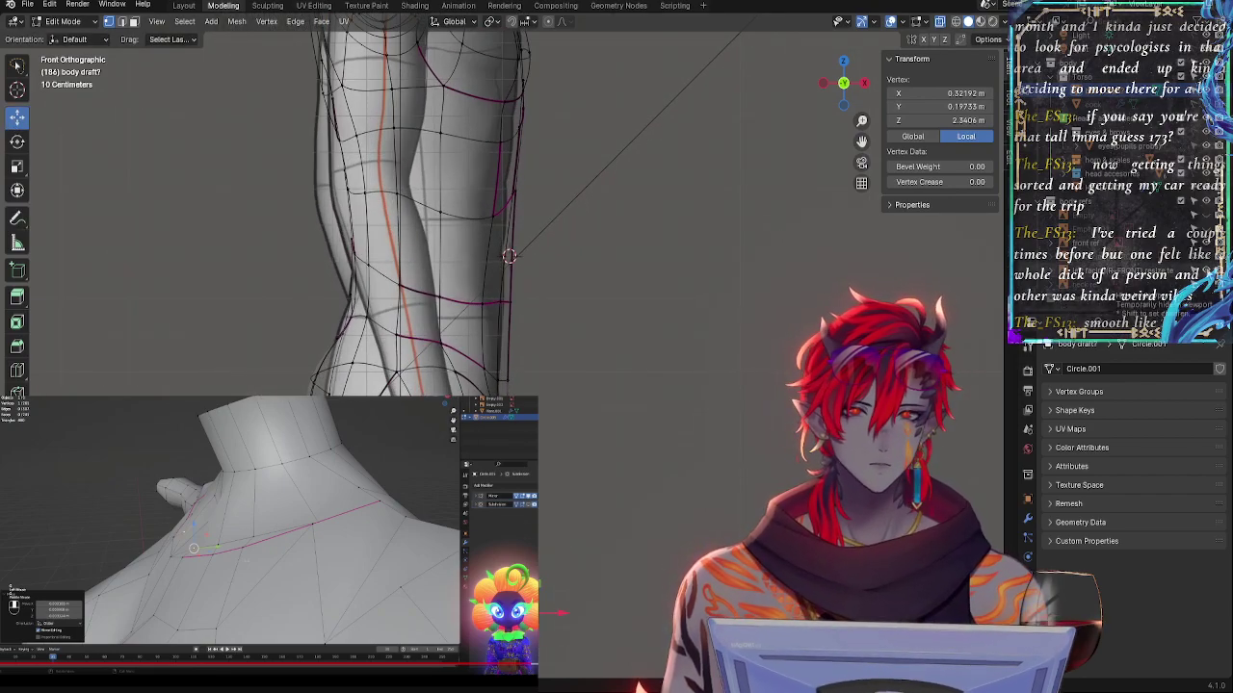
{"action": "left_click", "coordinate": [1206, 271]}
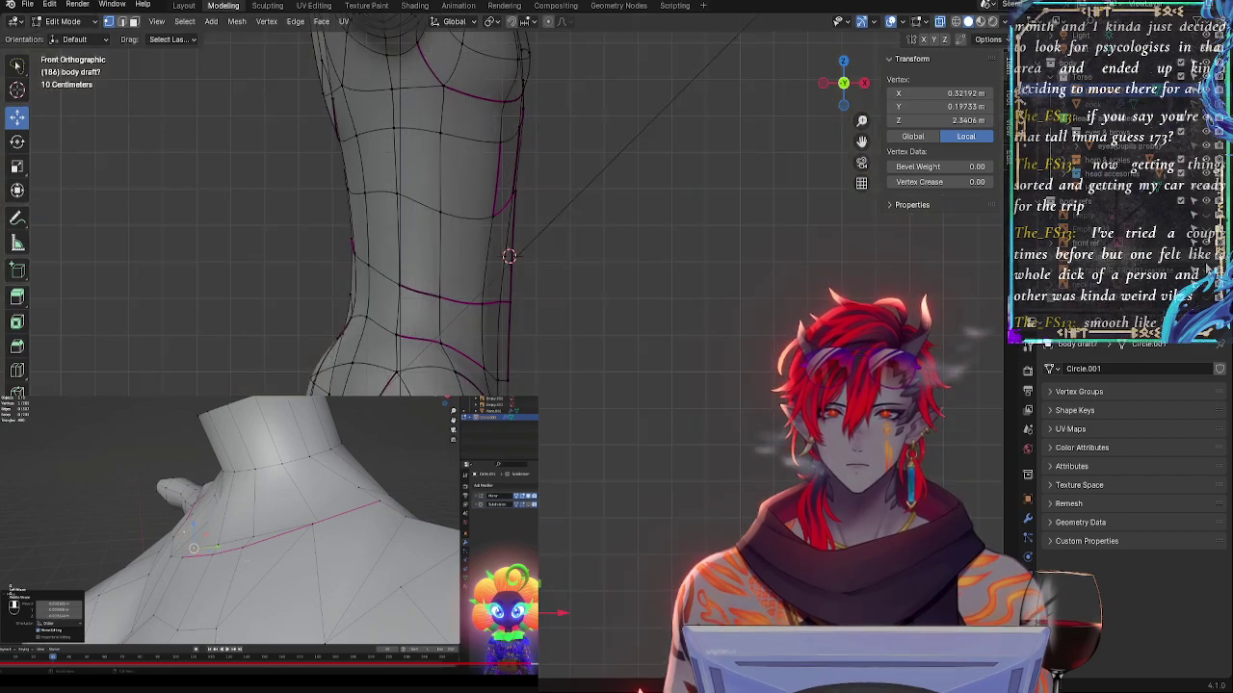
{"action": "key", "text": "alt+z"}
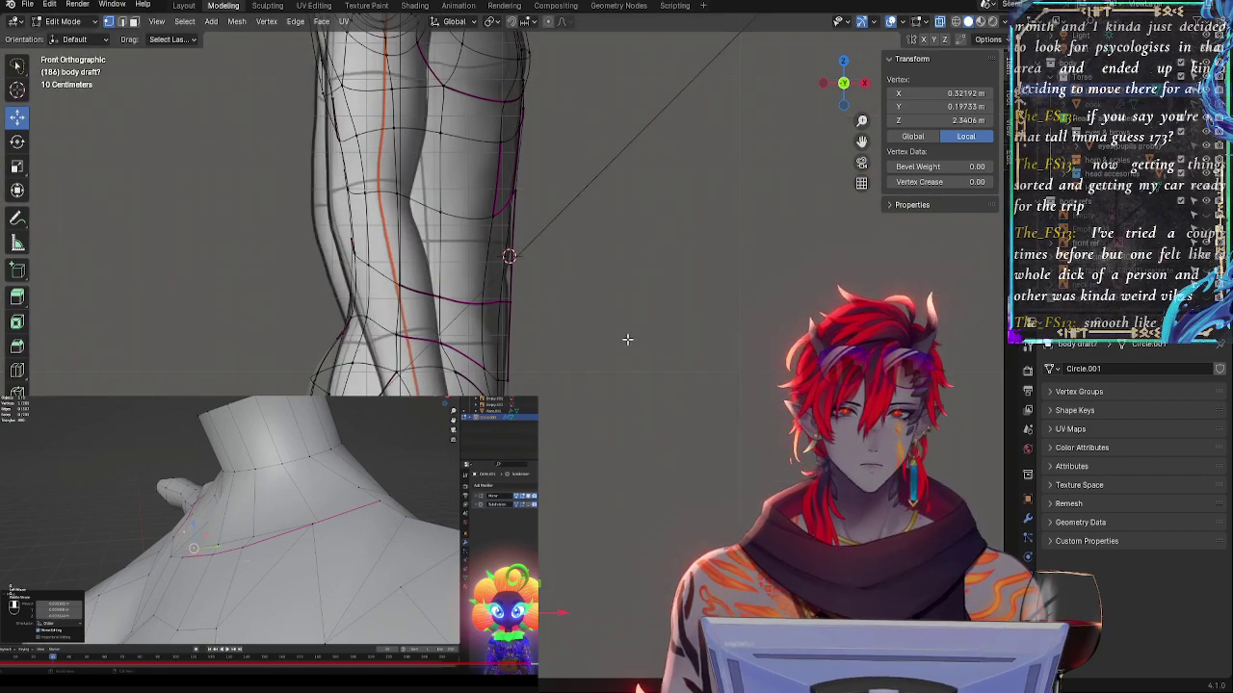
{"action": "scroll", "coordinate": [608, 313], "scroll_direction": "up", "scroll_amount": 3}
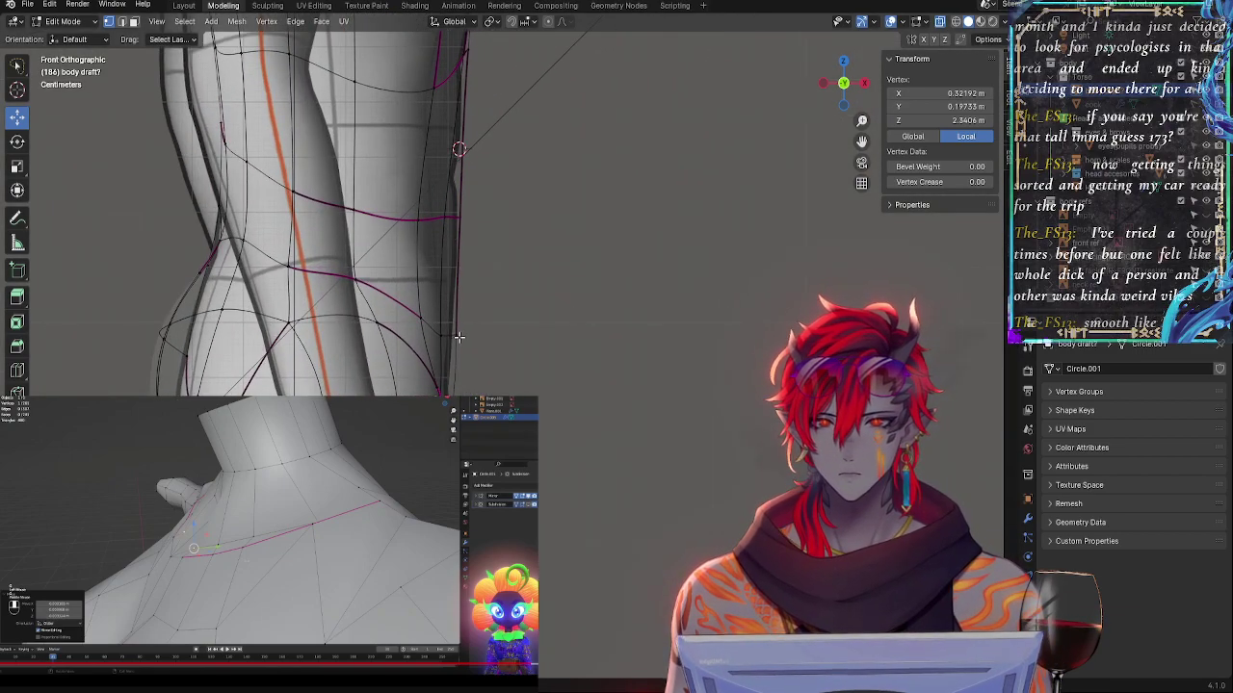
{"action": "scroll", "coordinate": [564, 295], "scroll_direction": "up", "scroll_amount": 3}
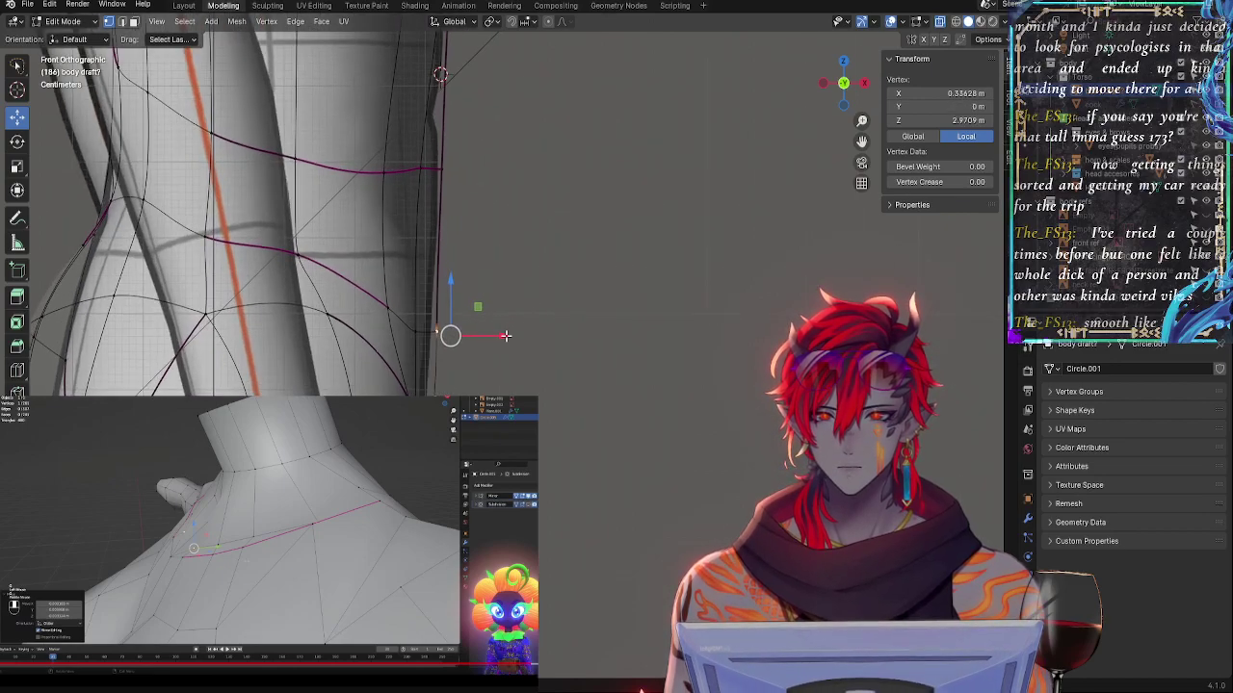
{"action": "left_click_drag", "start_coordinate": [498, 338], "coordinate": [493, 337]}
{"action": "left_click_drag", "start_coordinate": [509, 188], "coordinate": [501, 187]}
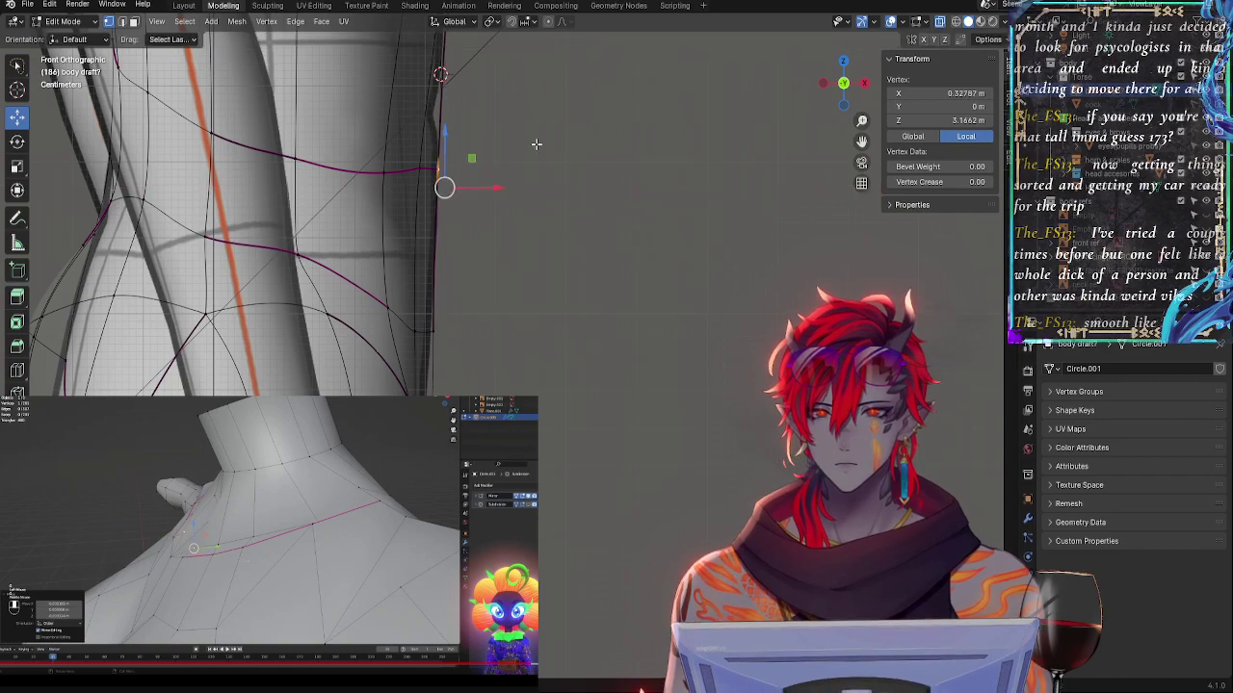
{"action": "middle_click_drag", "start_coordinate": [536, 144], "coordinate": [566, 434], "text": "shift"}
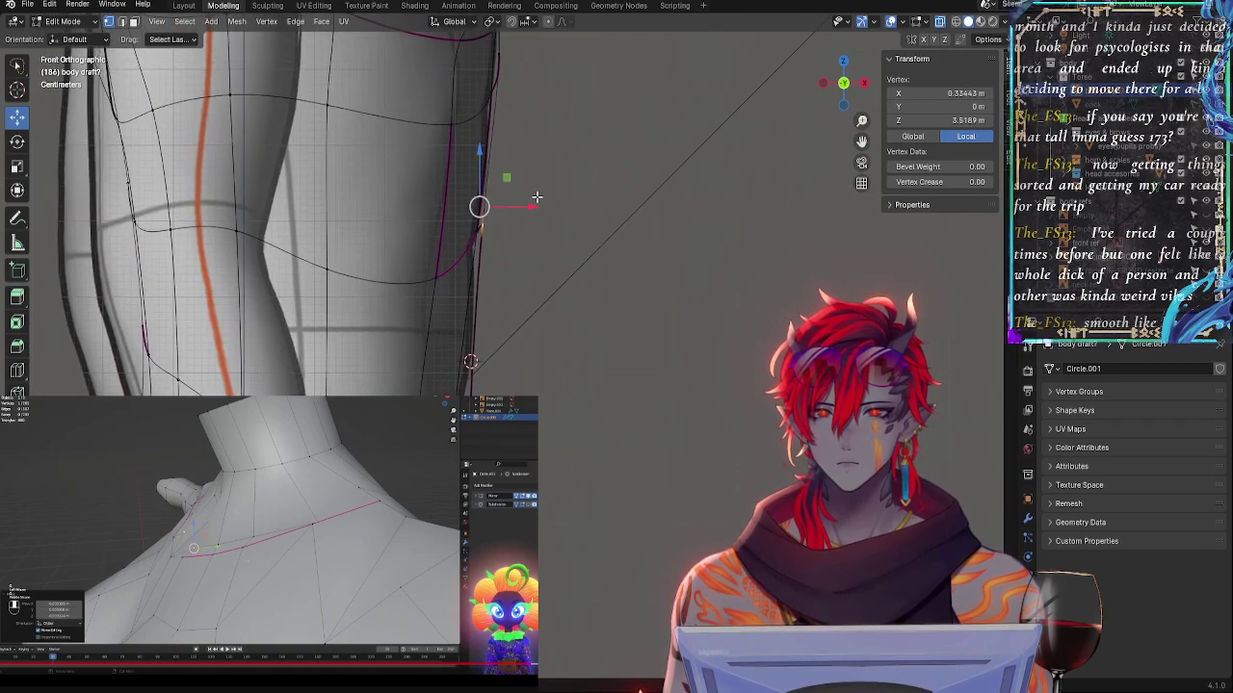
{"action": "left_click_drag", "start_coordinate": [537, 198], "coordinate": [531, 198]}
{"action": "left_click_drag", "start_coordinate": [478, 149], "coordinate": [487, 166]}
- Push the next profile vertex forward and slightly lower to widen the hip silhouette
{"action": "left_click", "coordinate": [477, 231]}
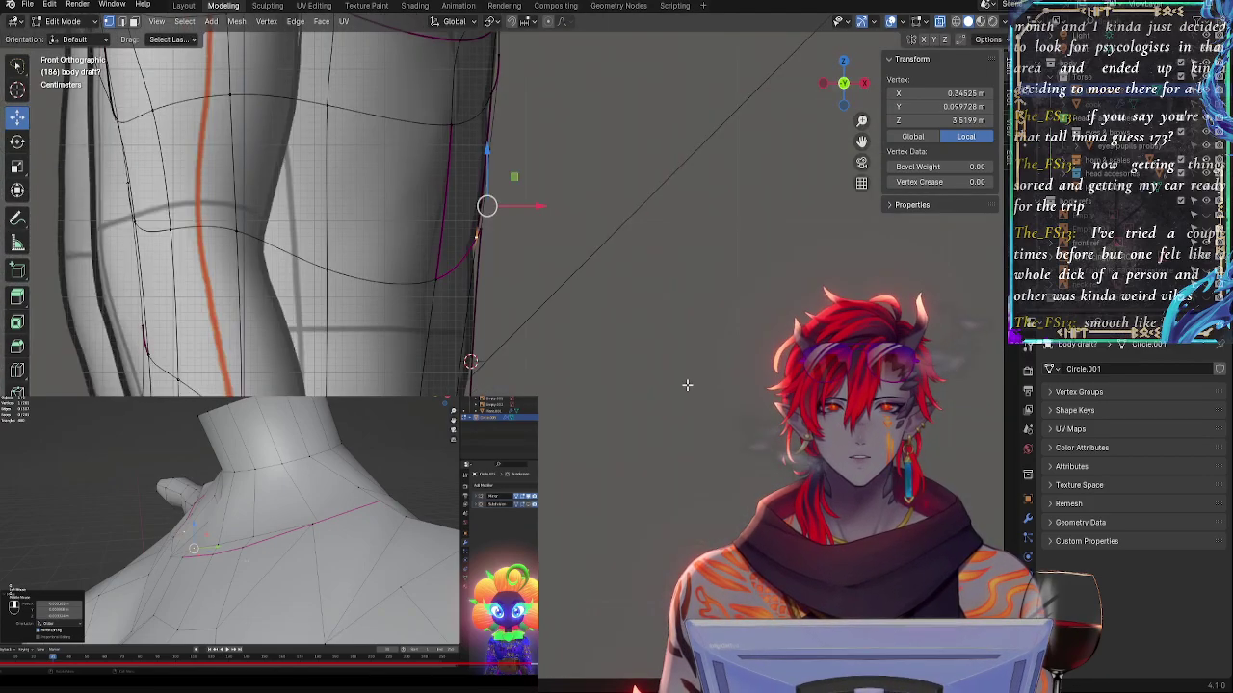
{"action": "middle_click_drag", "start_coordinate": [687, 386], "coordinate": [713, 160], "text": "shift"}
{"action": "middle_click_drag", "start_coordinate": [713, 159], "coordinate": [654, 274], "text": "ctrl"}
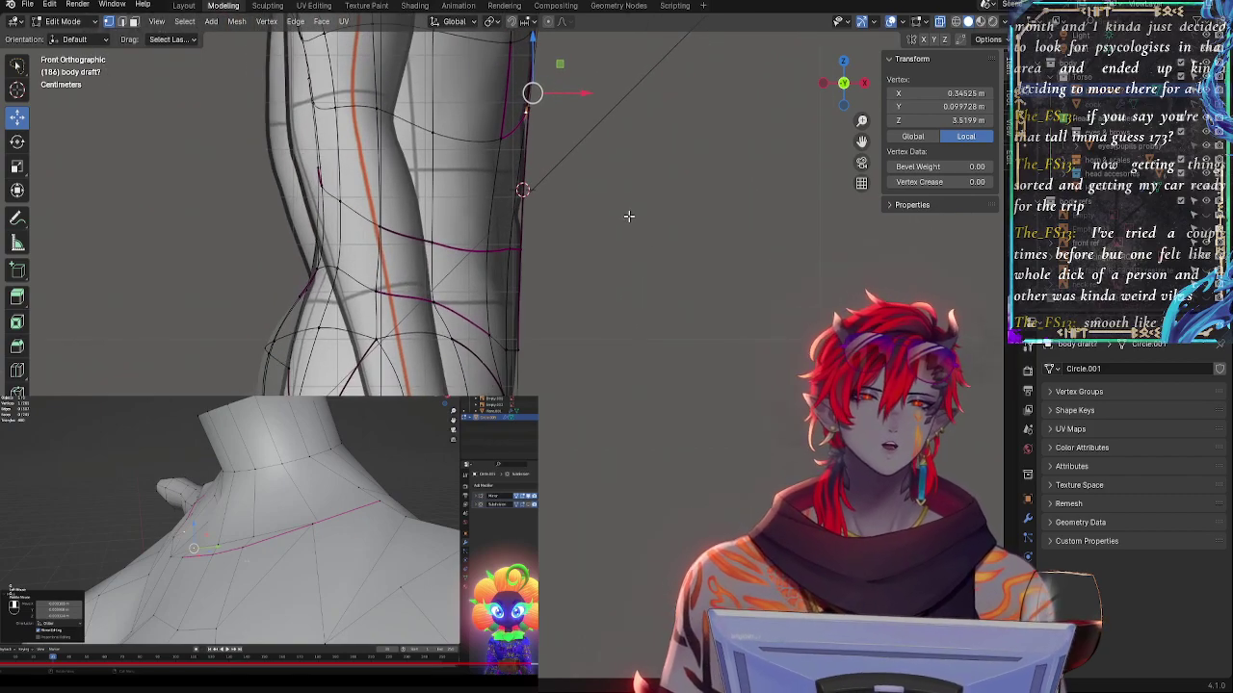
{"action": "middle_click_drag", "start_coordinate": [629, 217], "coordinate": [592, 242], "text": "ctrl"}
{"action": "scroll", "coordinate": [639, 283], "scroll_direction": "up", "scroll_amount": 1}
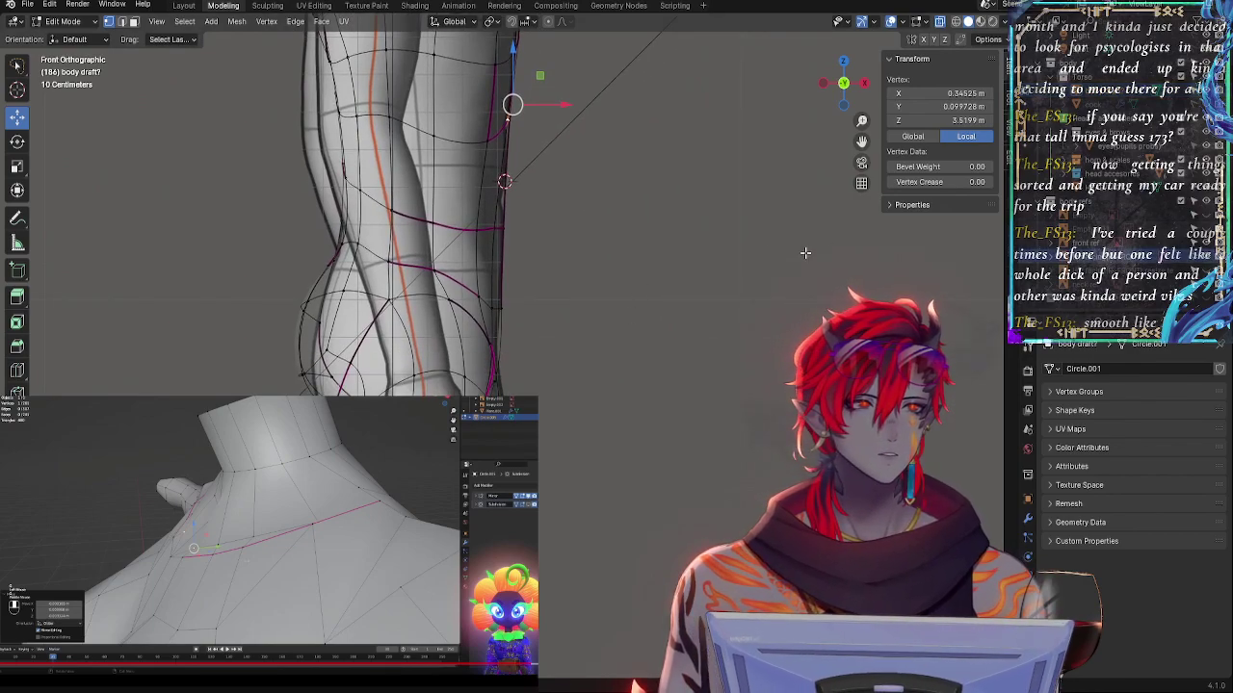
{"action": "key", "text": "g"}
{"action": "left_click", "coordinate": [756, 266]}
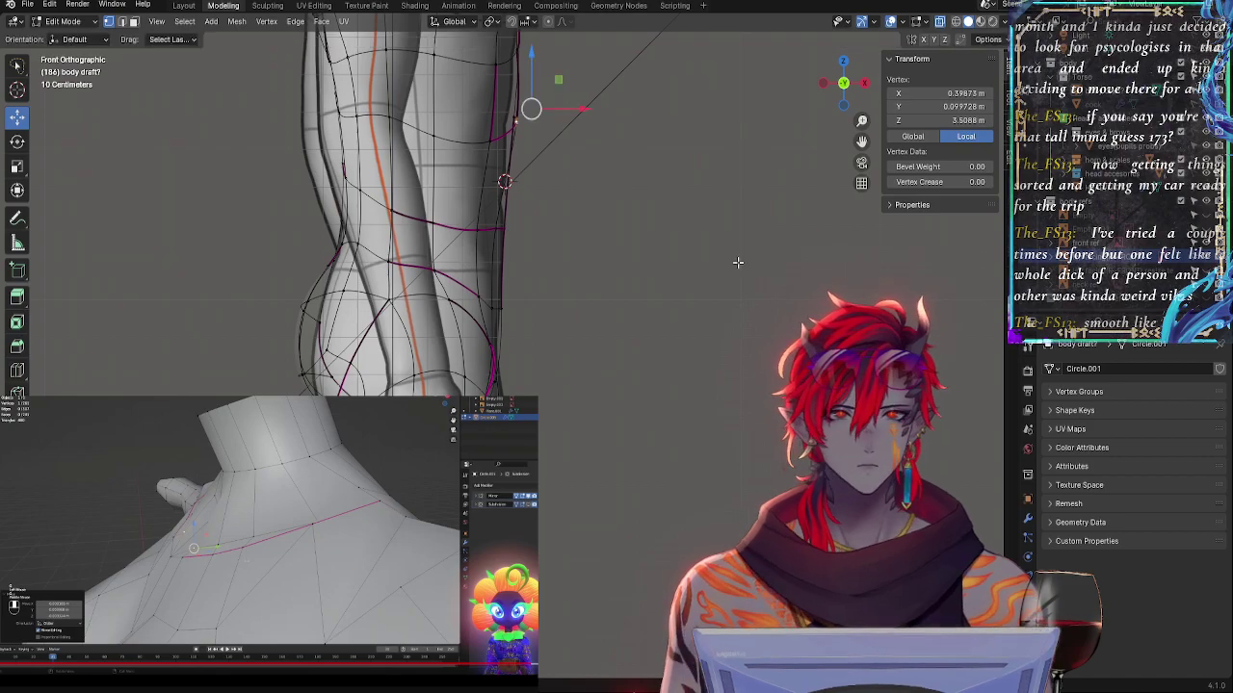
{"action": "scroll", "coordinate": [738, 262], "scroll_direction": "down", "scroll_amount": 5}
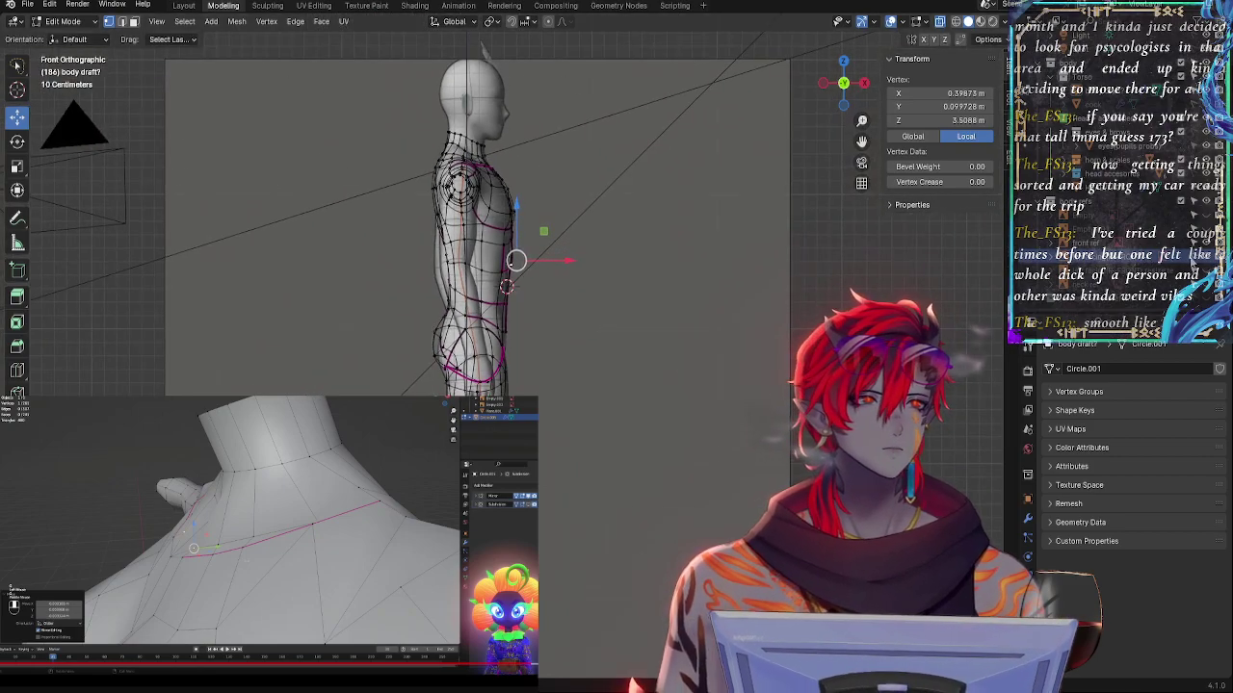
{"action": "left_click", "coordinate": [712, 314]}
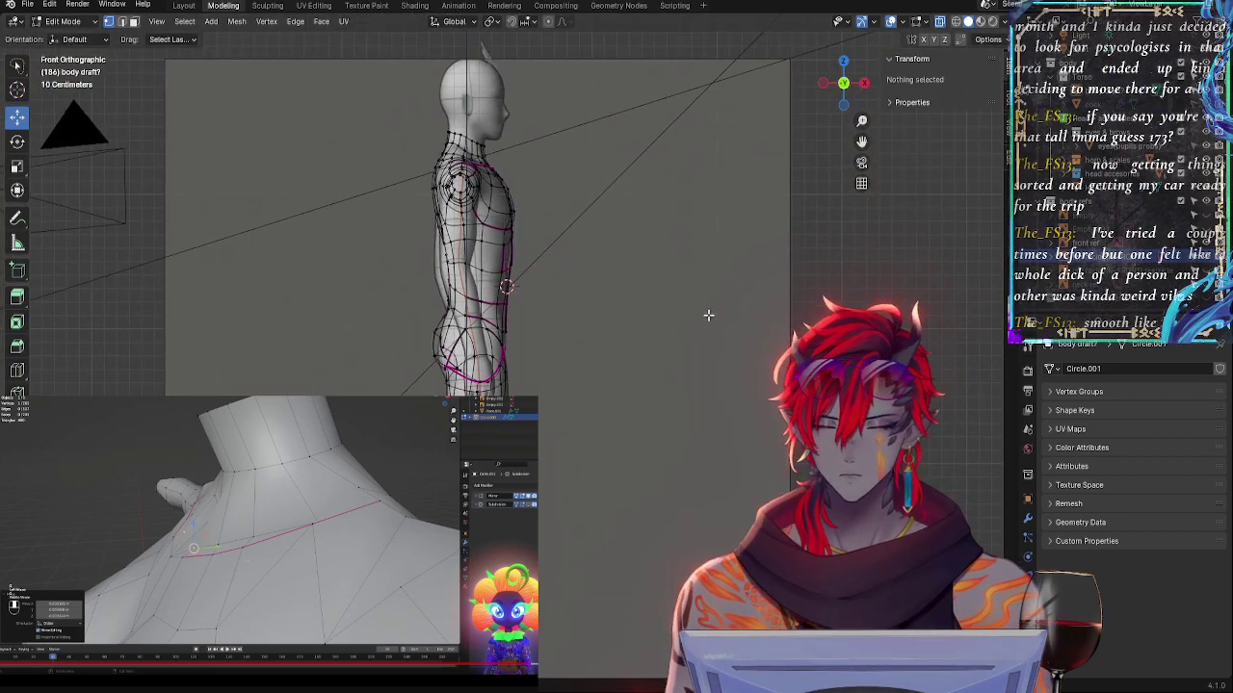
{"action": "key", "text": "Tab"}
{"action": "left_click", "coordinate": [1130, 260]}
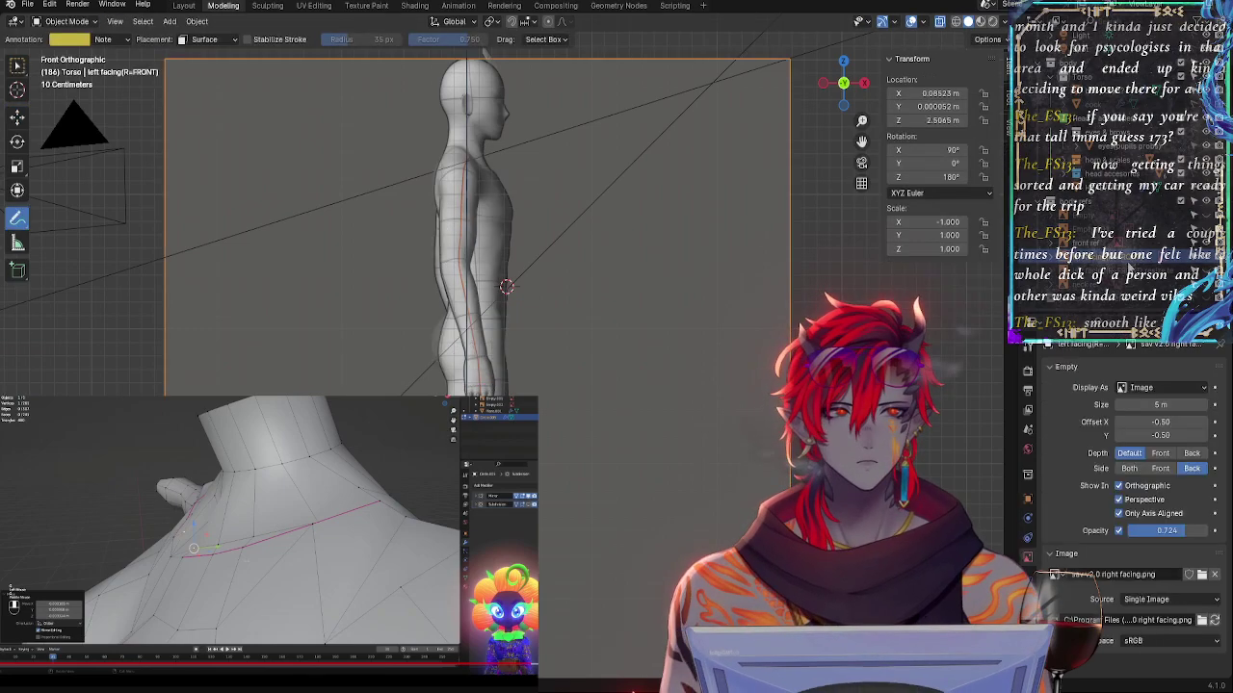
{"action": "scroll", "coordinate": [690, 303], "scroll_direction": "up", "scroll_amount": 6}
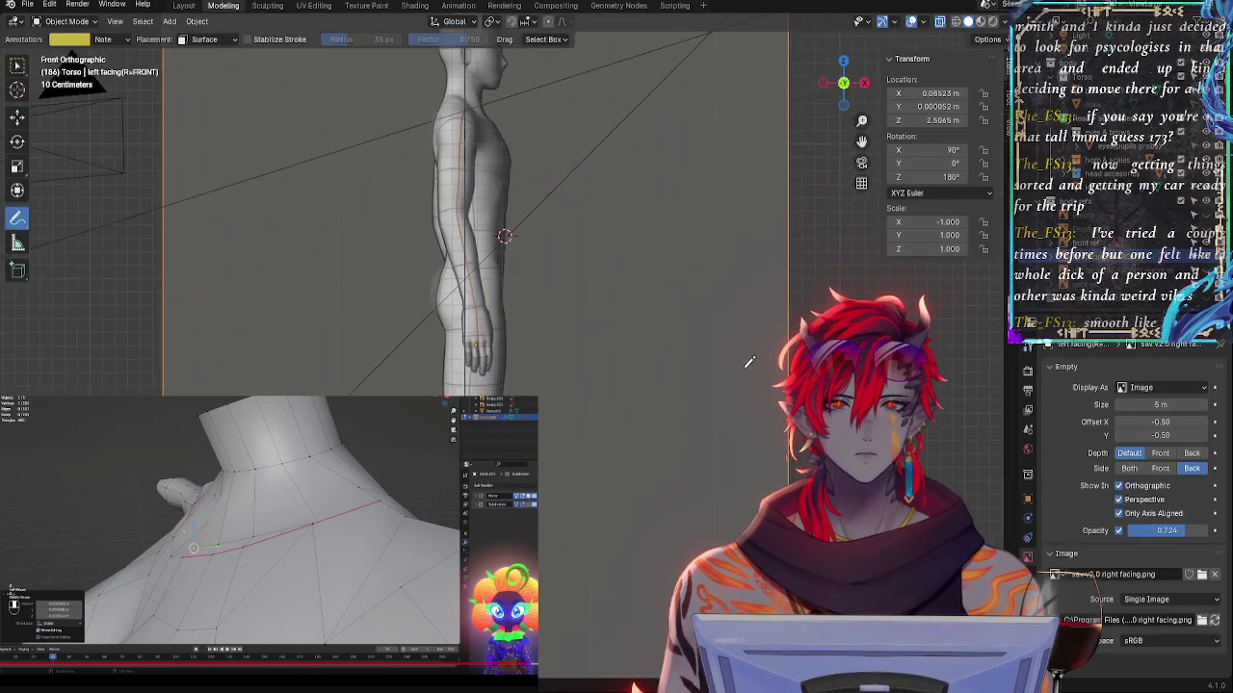
{"action": "scroll", "coordinate": [690, 303], "scroll_direction": "up", "scroll_amount": 2}
{"action": "key", "text": "g"}
{"action": "key", "text": "z"}
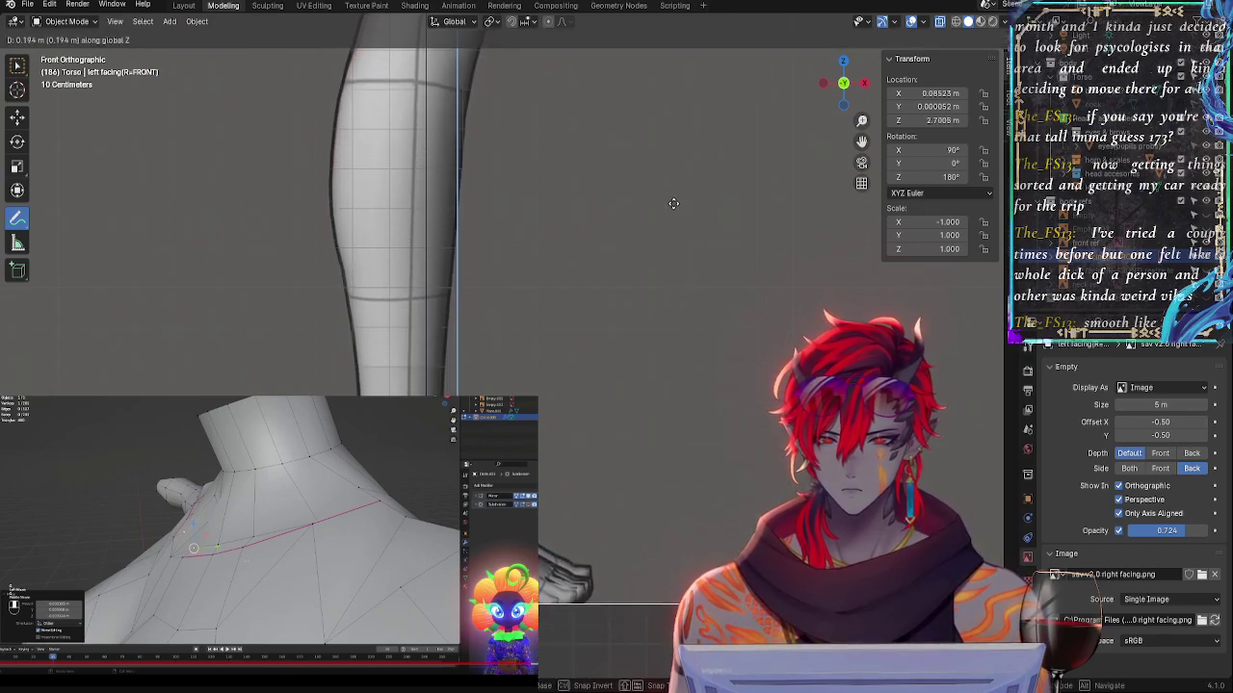
{"action": "left_click", "coordinate": [658, 140]}
{"action": "middle_click_drag", "start_coordinate": [658, 140], "coordinate": [703, 356], "text": "shift"}
{"action": "middle_click_drag", "start_coordinate": [646, 192], "coordinate": [642, 452], "text": "shift"}
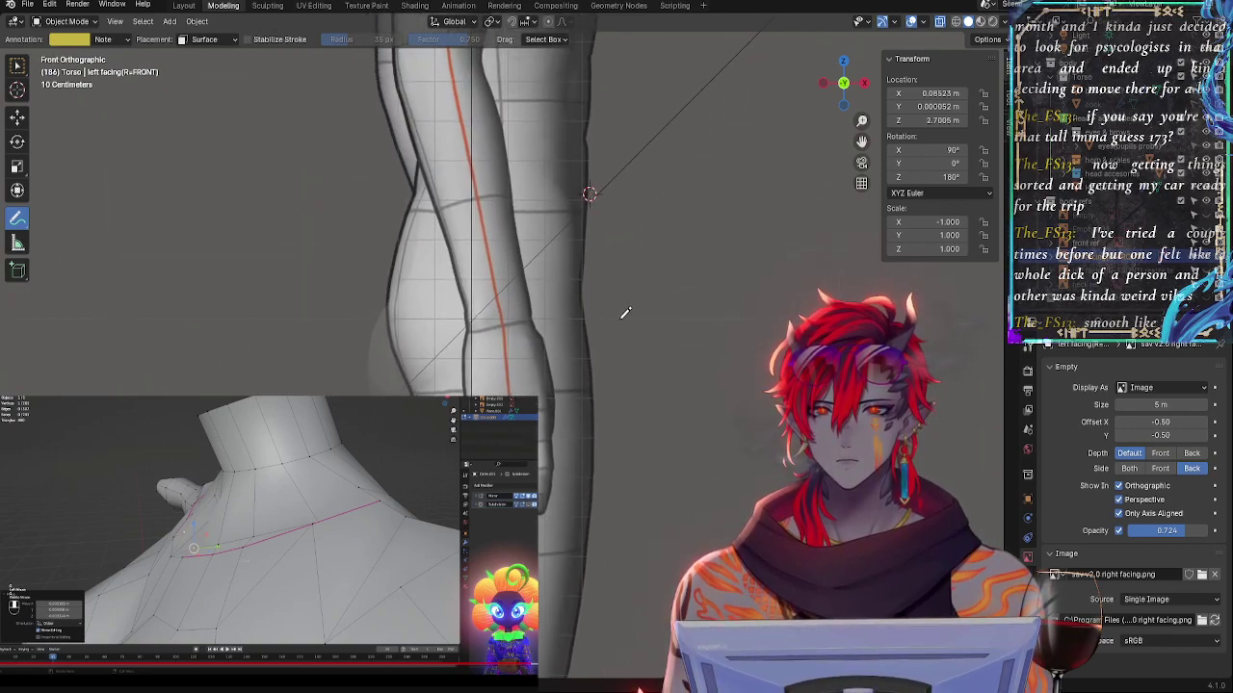
{"action": "scroll", "coordinate": [653, 448], "scroll_direction": "down", "scroll_amount": 3}
{"action": "scroll", "coordinate": [652, 448], "scroll_direction": "down", "scroll_amount": 1}
{"action": "key", "text": "ctrl+z"}
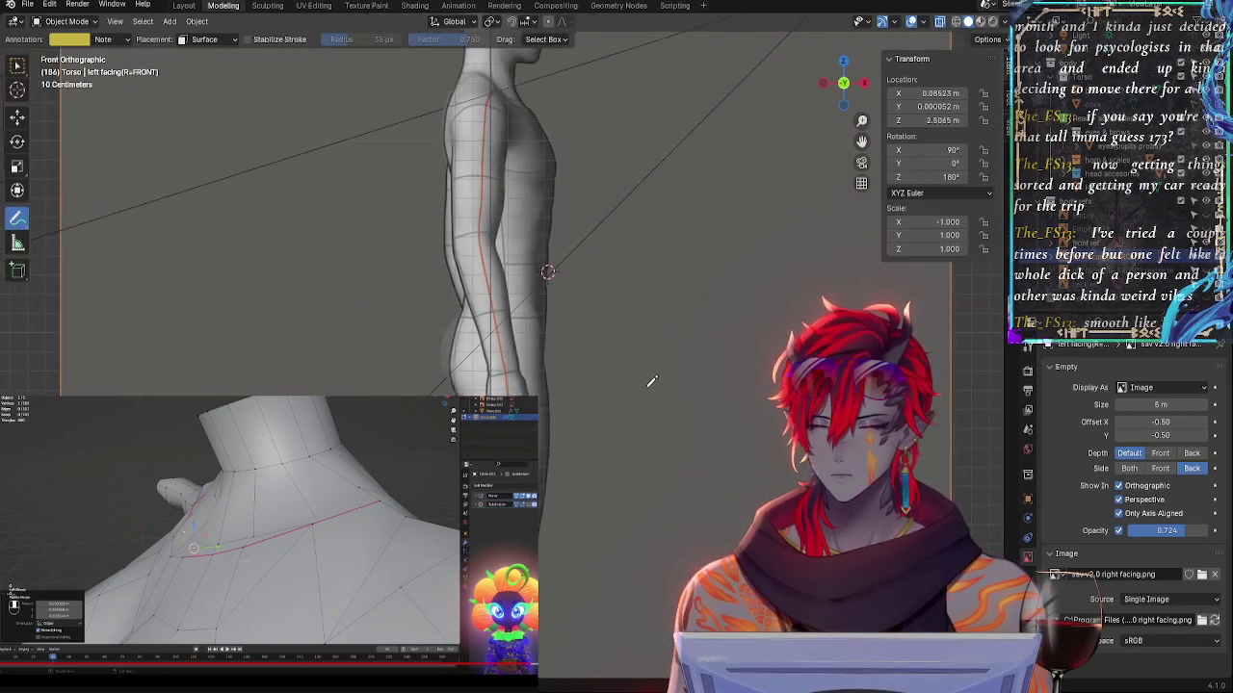
{"action": "middle_click_drag", "start_coordinate": [660, 436], "coordinate": [643, 75], "text": "shift"}
{"action": "middle_click_drag", "start_coordinate": [632, 147], "coordinate": [634, 540], "text": "shift"}
{"action": "scroll", "coordinate": [627, 289], "scroll_direction": "up", "scroll_amount": 3}
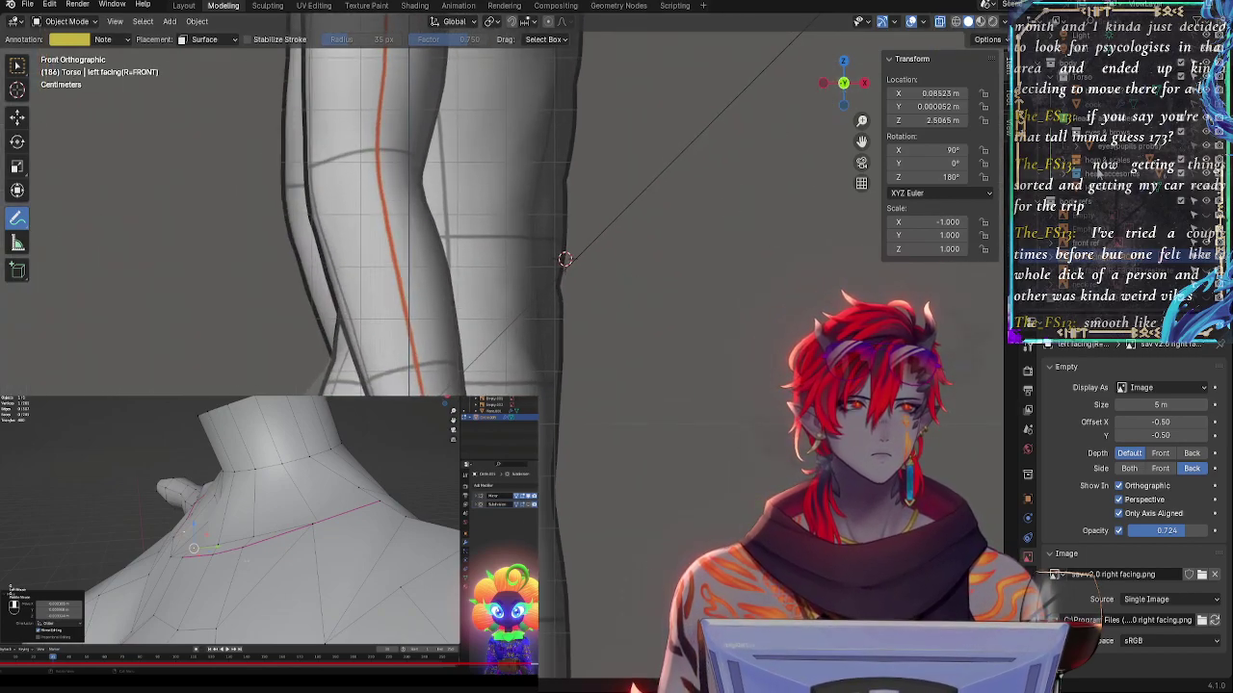
{"action": "left_click", "coordinate": [1093, 94]}
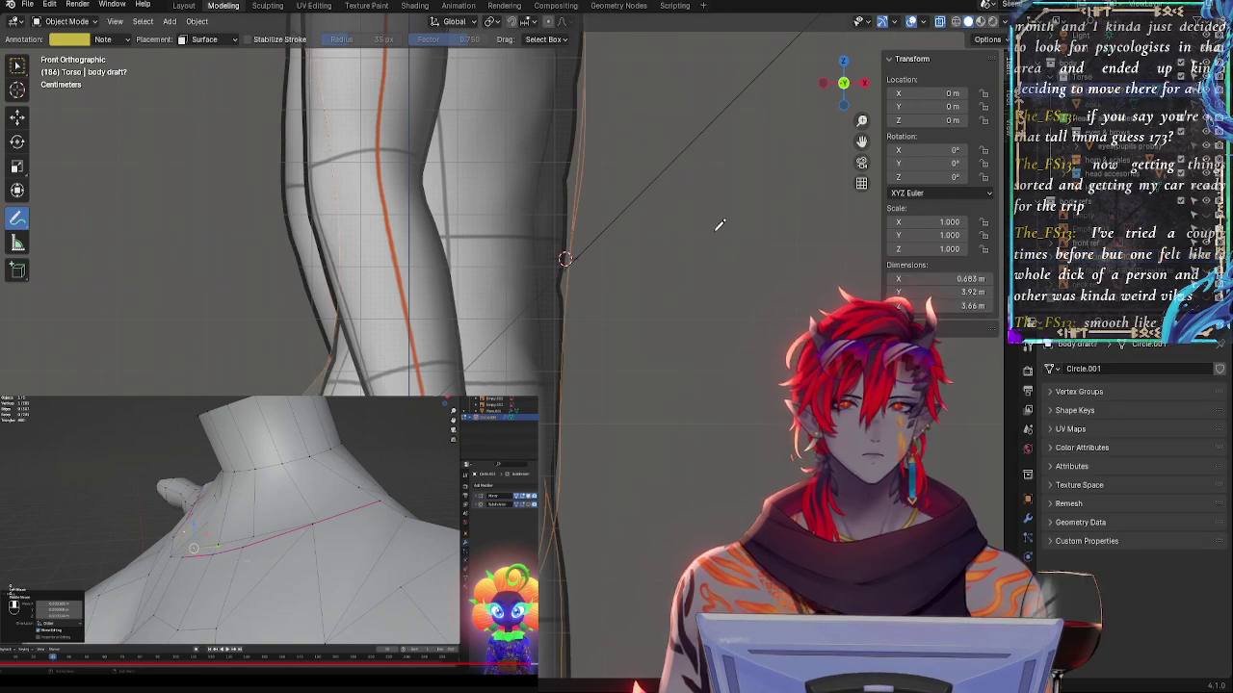
{"action": "key", "text": "alt+z"}
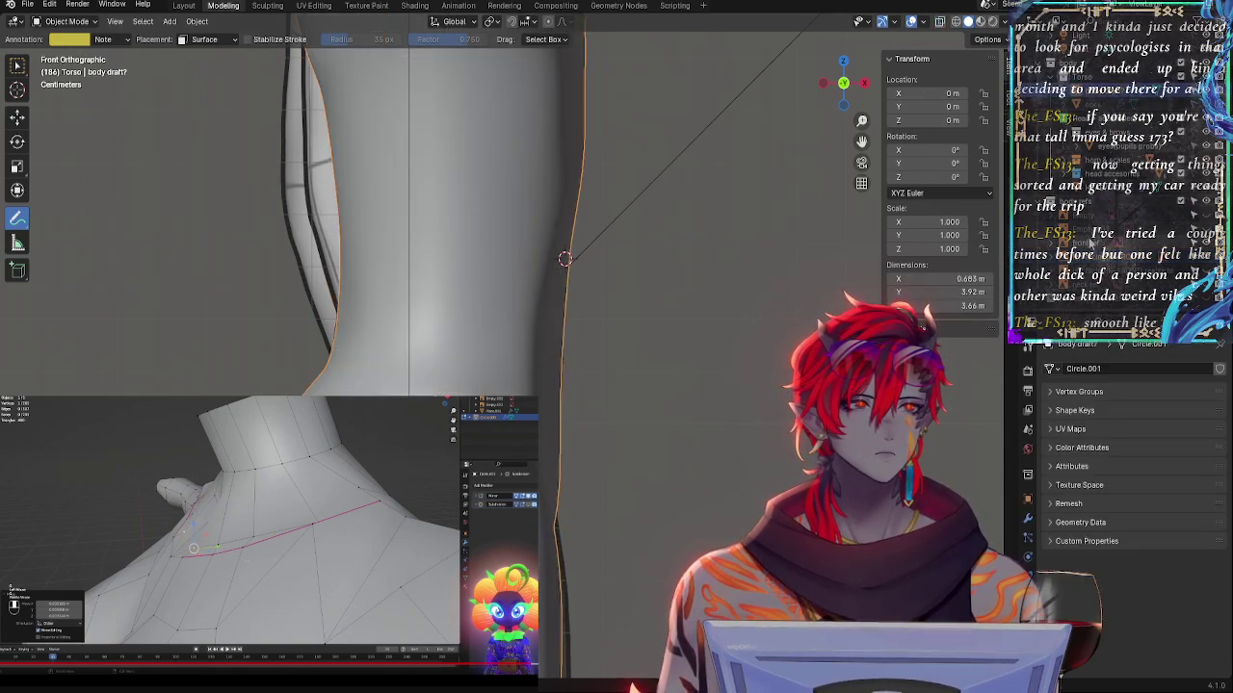
{"action": "left_click", "coordinate": [1091, 256]}
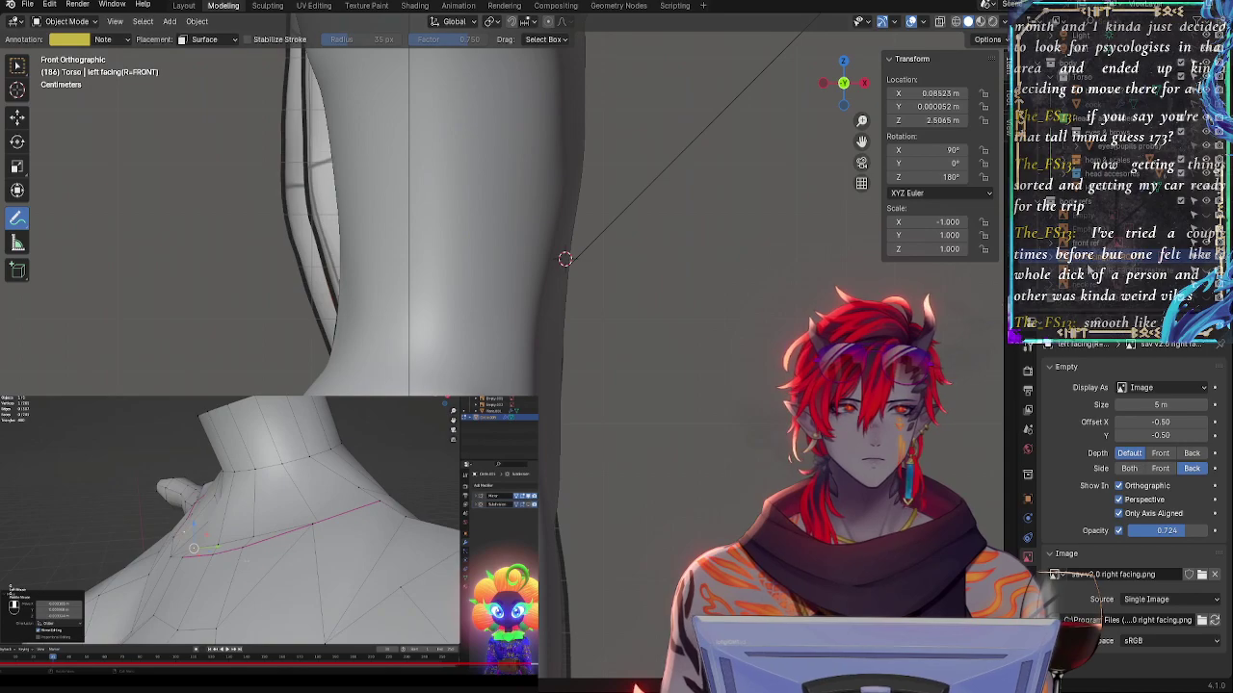
{"action": "middle_click_drag", "start_coordinate": [686, 444], "coordinate": [683, 400], "text": "shift"}
{"action": "scroll", "coordinate": [686, 393], "scroll_direction": "down", "scroll_amount": 3}
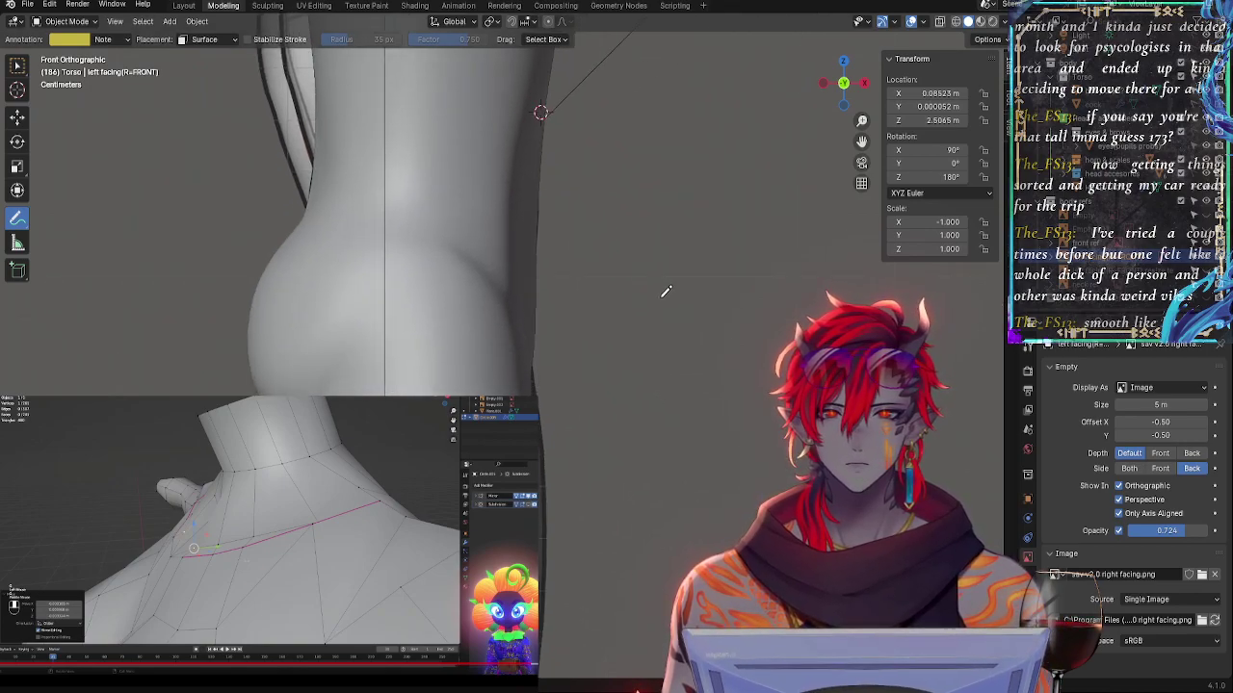
{"action": "key", "text": "g"}
{"action": "key", "text": "z"}
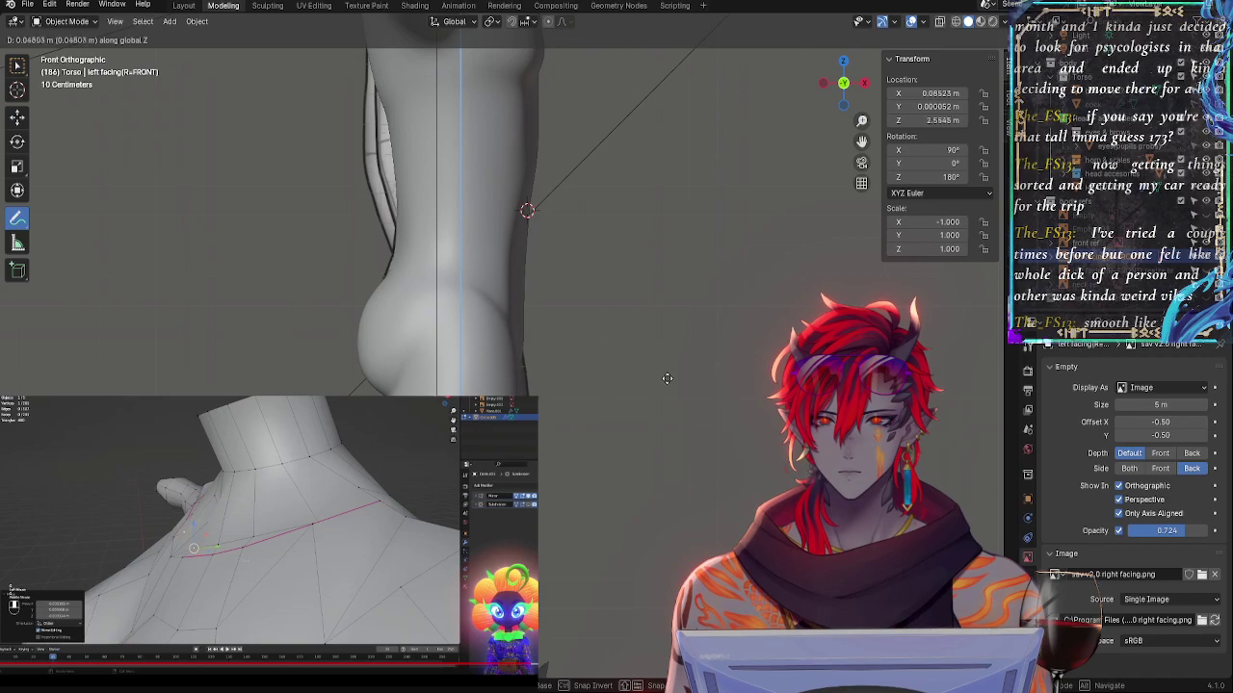
{"action": "key", "text": "Escape"}
{"action": "middle_click_drag", "start_coordinate": [698, 465], "coordinate": [715, 124], "text": "shift"}
{"action": "middle_click_drag", "start_coordinate": [675, 350], "coordinate": [666, 313], "text": "ctrl"}
{"action": "key", "text": "g"}
{"action": "key", "text": "z"}
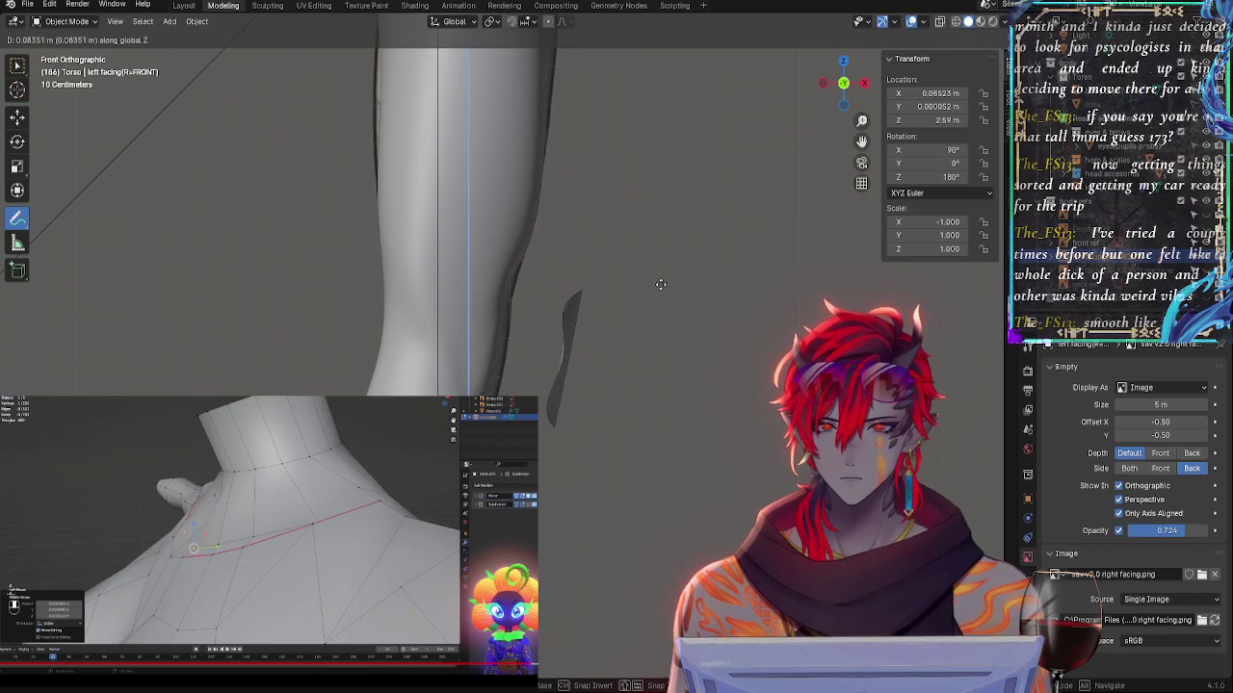
{"action": "key", "text": "Escape"}
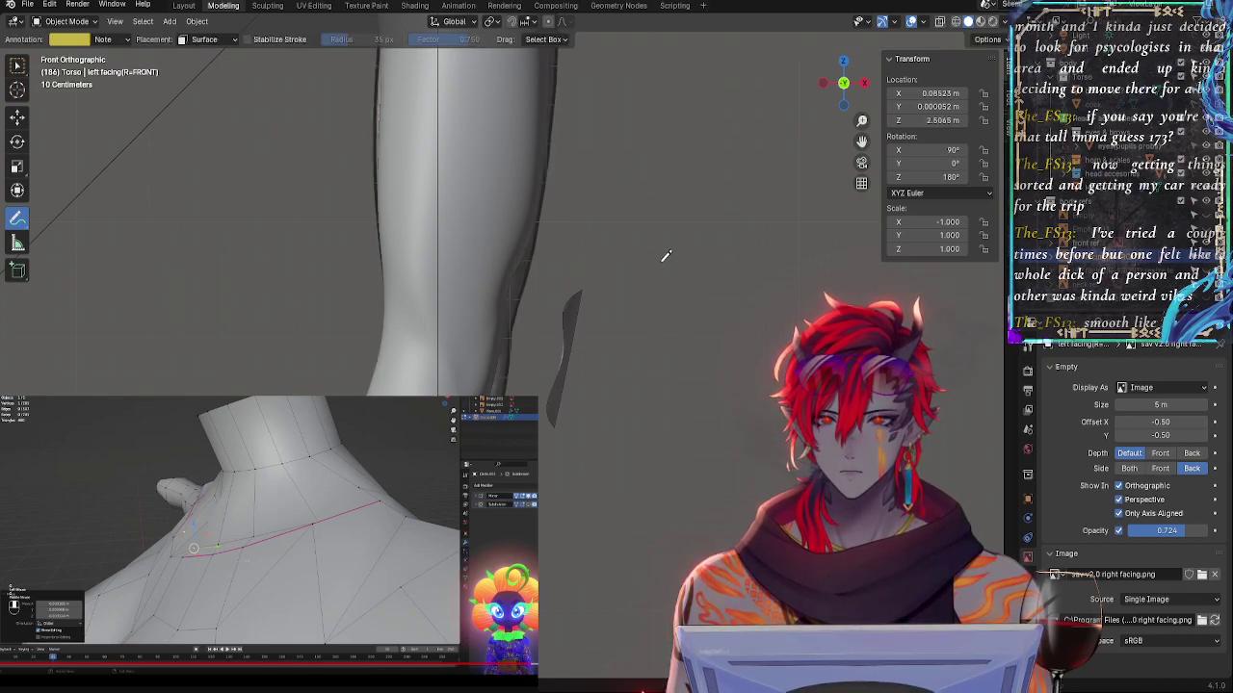
{"action": "middle_click_drag", "start_coordinate": [677, 130], "coordinate": [660, 537], "text": "shift"}
{"action": "middle_click_drag", "start_coordinate": [648, 270], "coordinate": [652, 214], "text": "shift"}
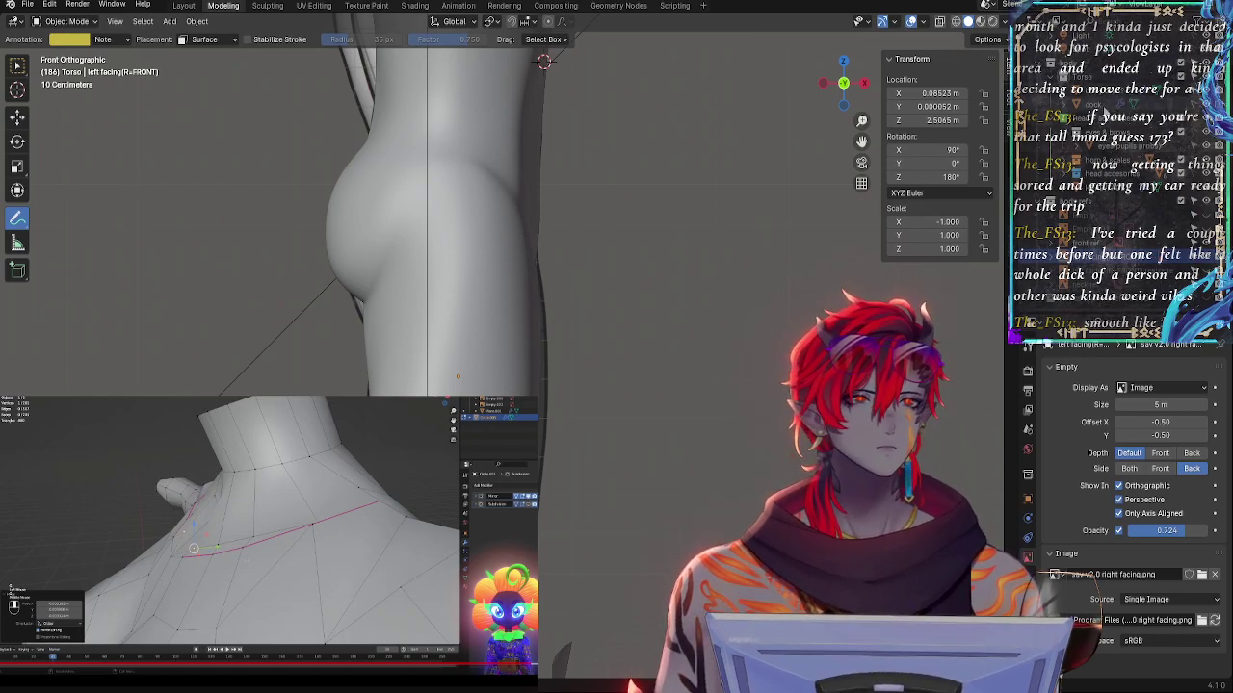
- Select the body draft, enter Edit Mode with X-ray on, and pick a hip vertex
{"action": "left_click", "coordinate": [1119, 98]}
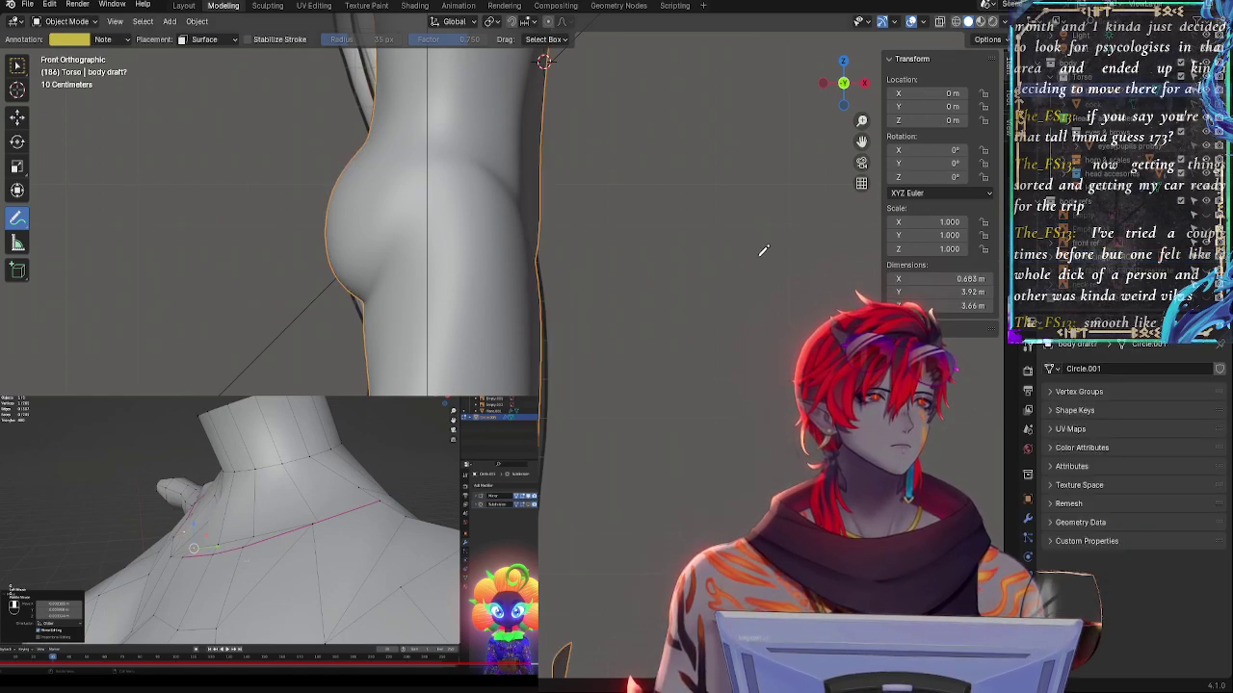
{"action": "key", "text": "Tab"}
{"action": "key", "text": "alt+z"}
{"action": "scroll", "coordinate": [679, 412], "scroll_direction": "up", "scroll_amount": 3}
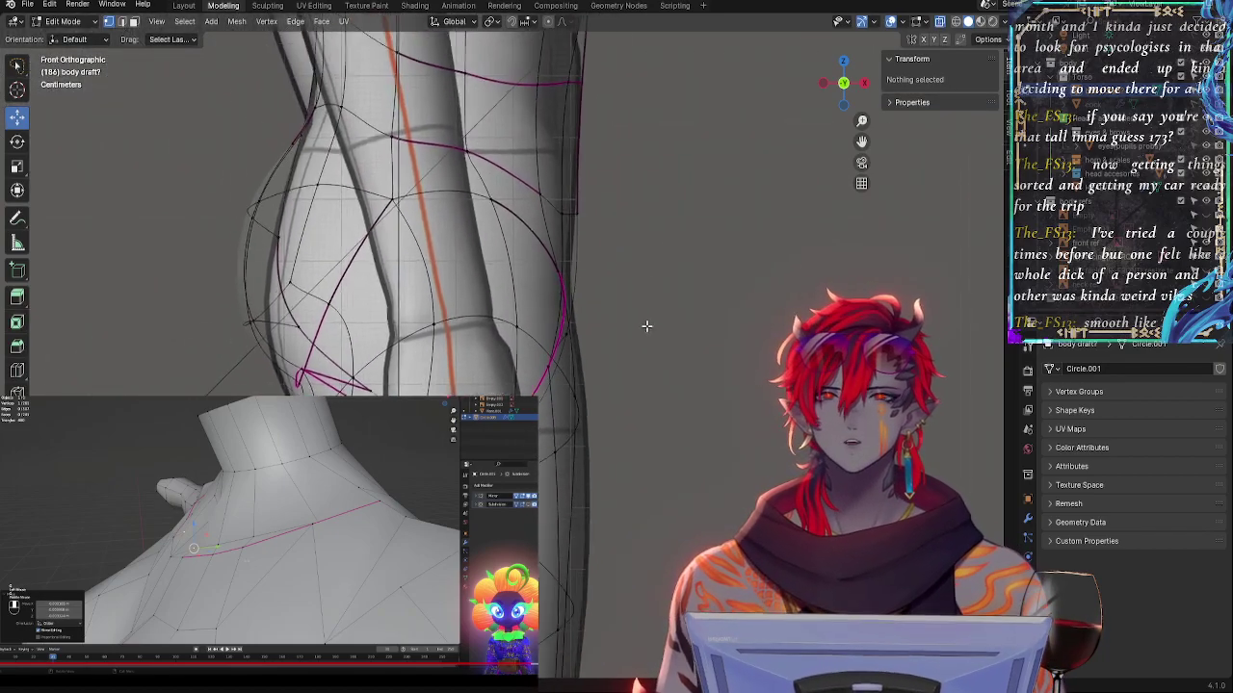
{"action": "middle_click_drag", "start_coordinate": [646, 326], "coordinate": [553, 403]}
{"action": "left_click", "coordinate": [460, 428]}
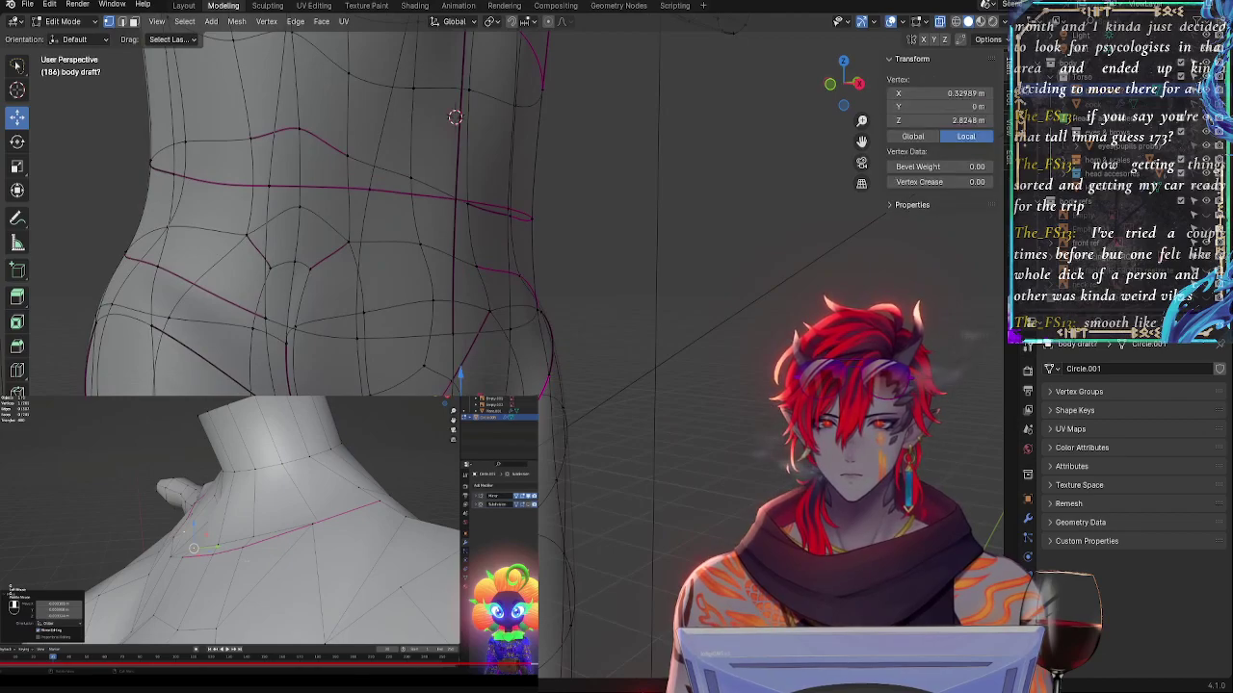
- Adjust the torso vertex selection in orthographic view and turn X-ray off
{"action": "left_click", "coordinate": [830, 85]}
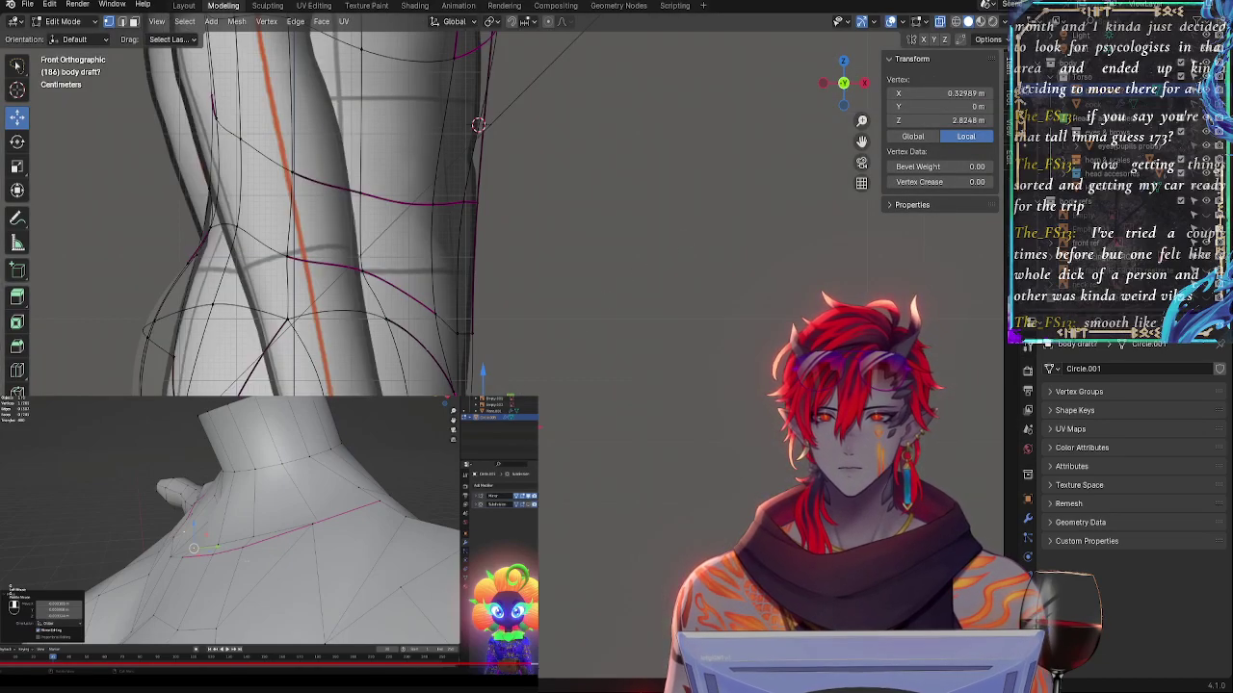
{"action": "scroll", "coordinate": [559, 556], "scroll_direction": "down", "scroll_amount": 3}
{"action": "middle_click_drag", "start_coordinate": [650, 471], "coordinate": [506, 476]}
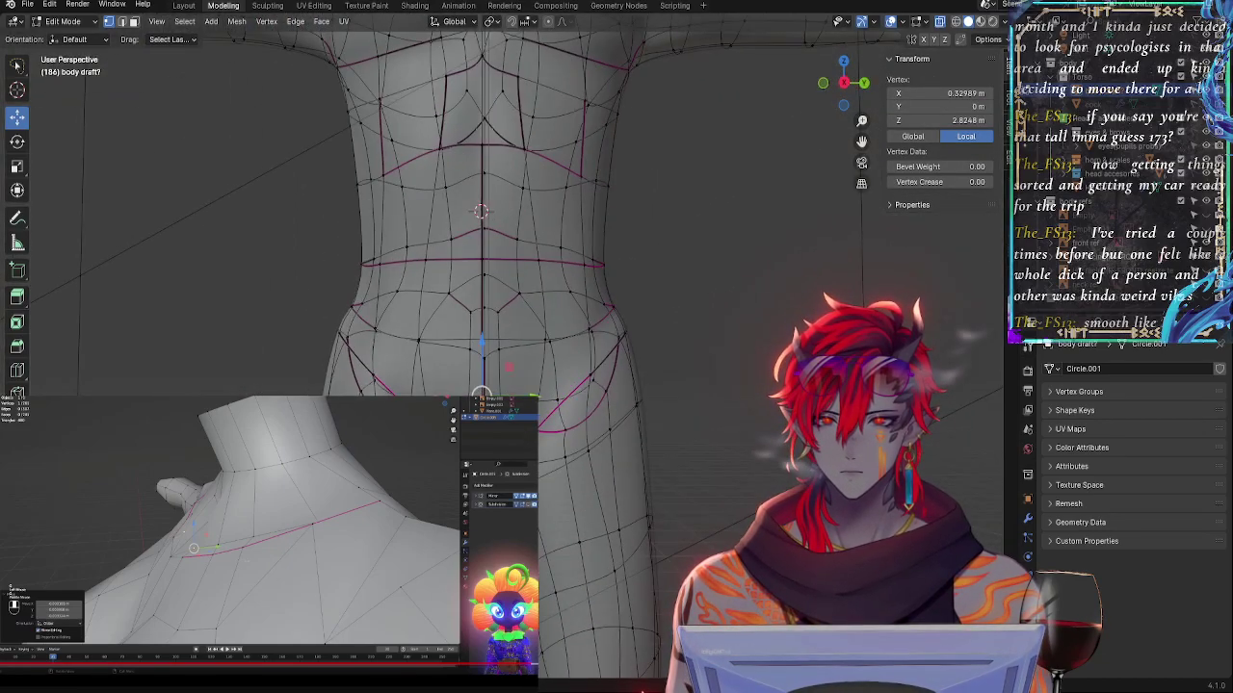
{"action": "left_click", "coordinate": [506, 475], "text": "shift"}
{"action": "left_click", "coordinate": [813, 64]}
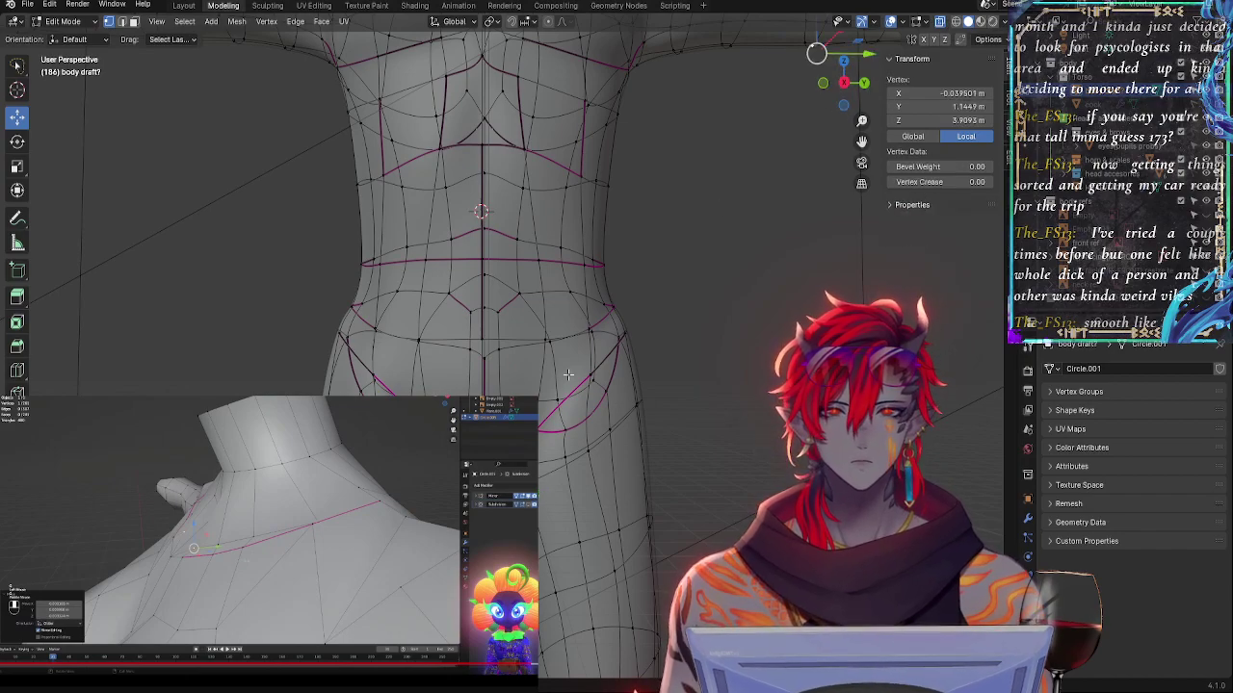
{"action": "key", "text": "ctrl+z"}
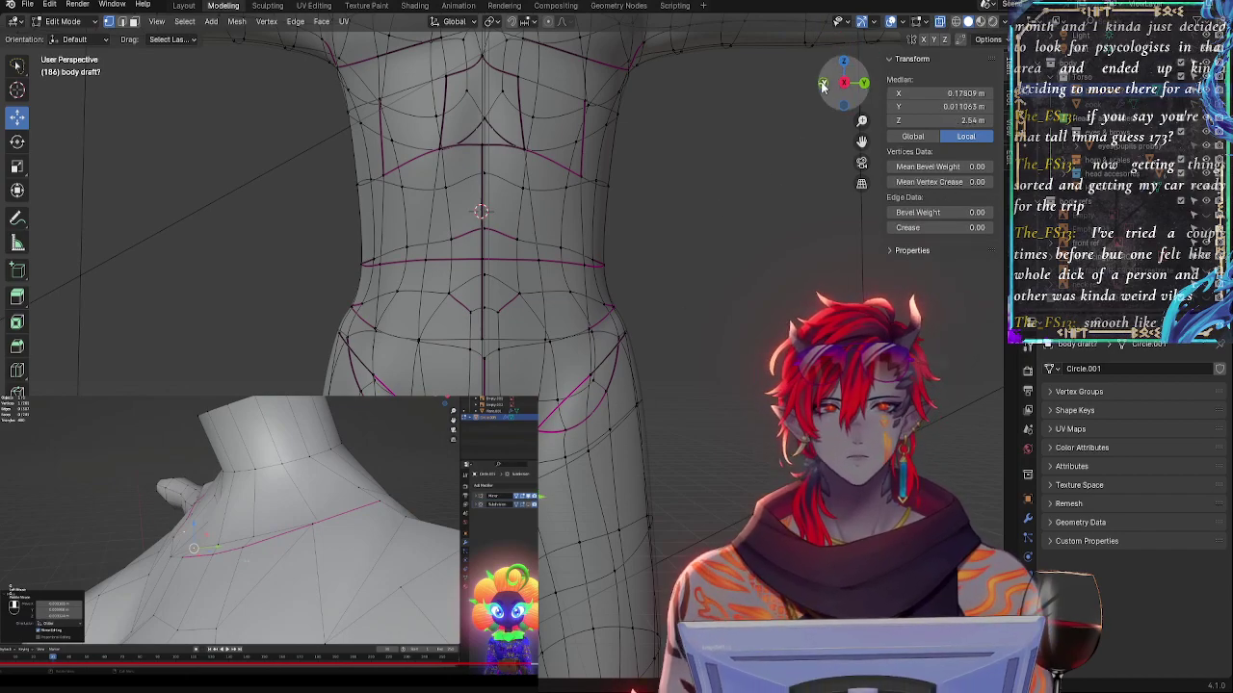
{"action": "left_click", "coordinate": [825, 85]}
{"action": "key", "text": "alt+z"}
{"action": "key", "text": "alt+z"}
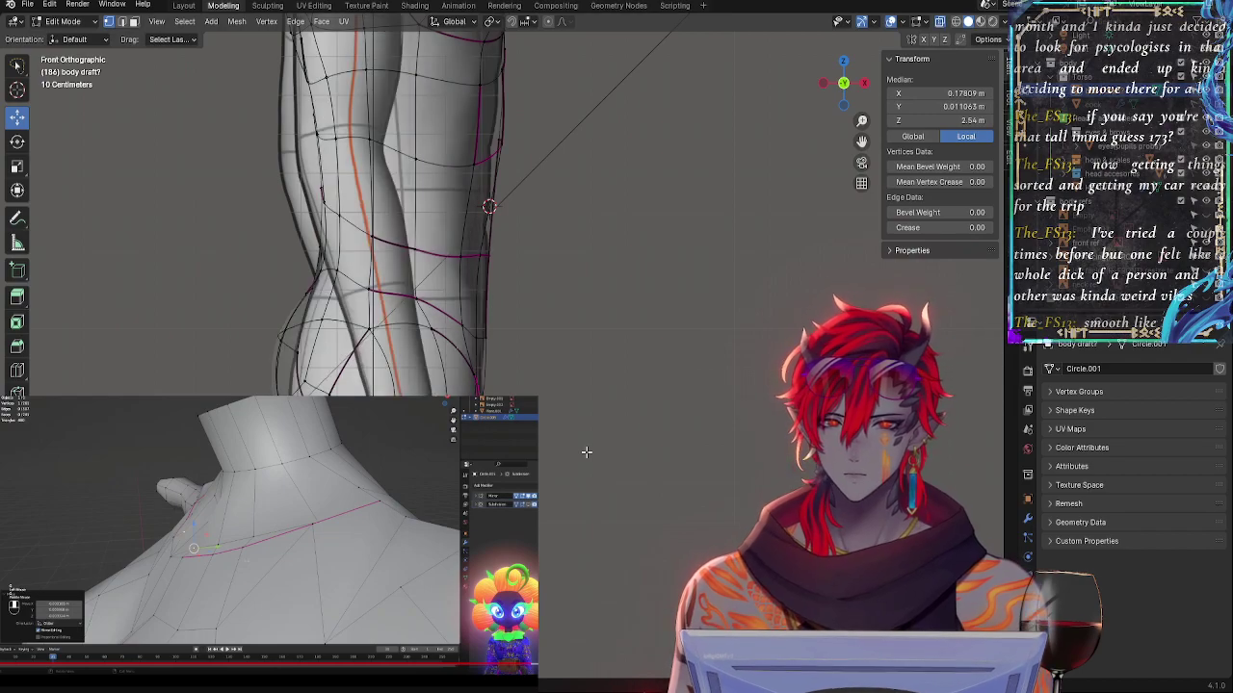
- Frame the hip outline and select a single hip vertex in the reference view
{"action": "middle_click_drag", "start_coordinate": [562, 452], "coordinate": [624, 424], "text": "shift"}
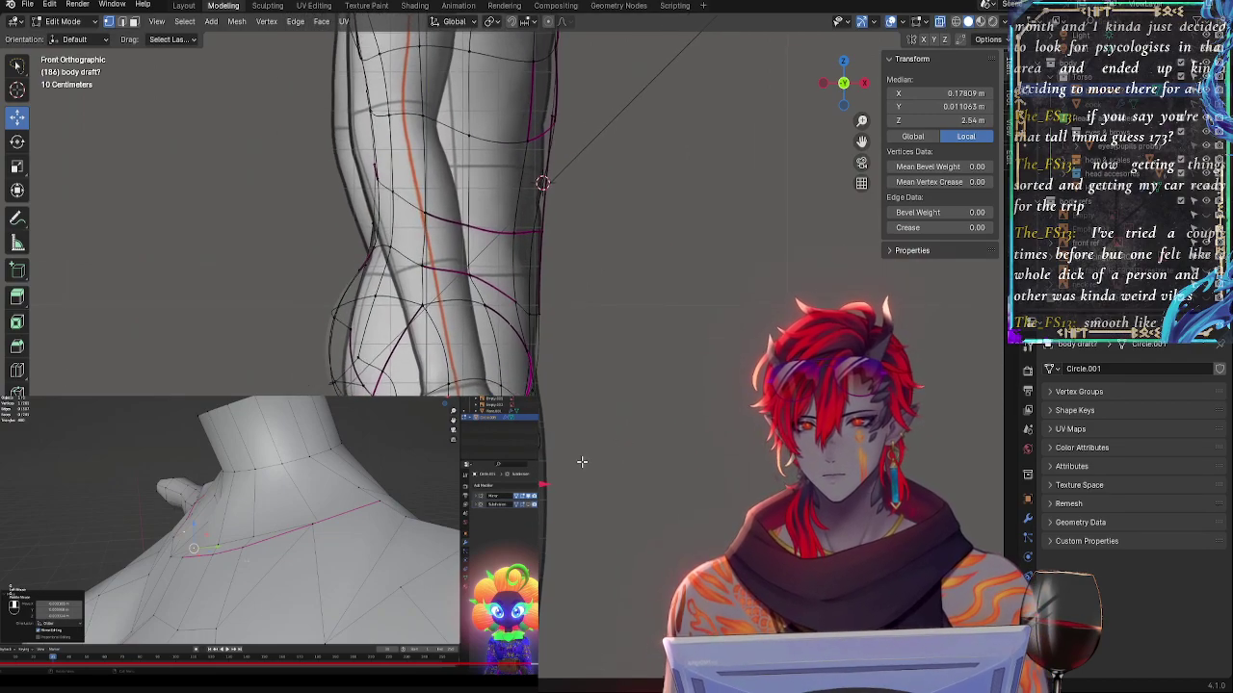
{"action": "scroll", "coordinate": [604, 403], "scroll_direction": "up", "scroll_amount": 5}
{"action": "middle_click_drag", "start_coordinate": [738, 383], "coordinate": [578, 460]}
{"action": "left_click", "coordinate": [479, 448]}
{"action": "middle_click_drag", "start_coordinate": [479, 448], "coordinate": [424, 478]}
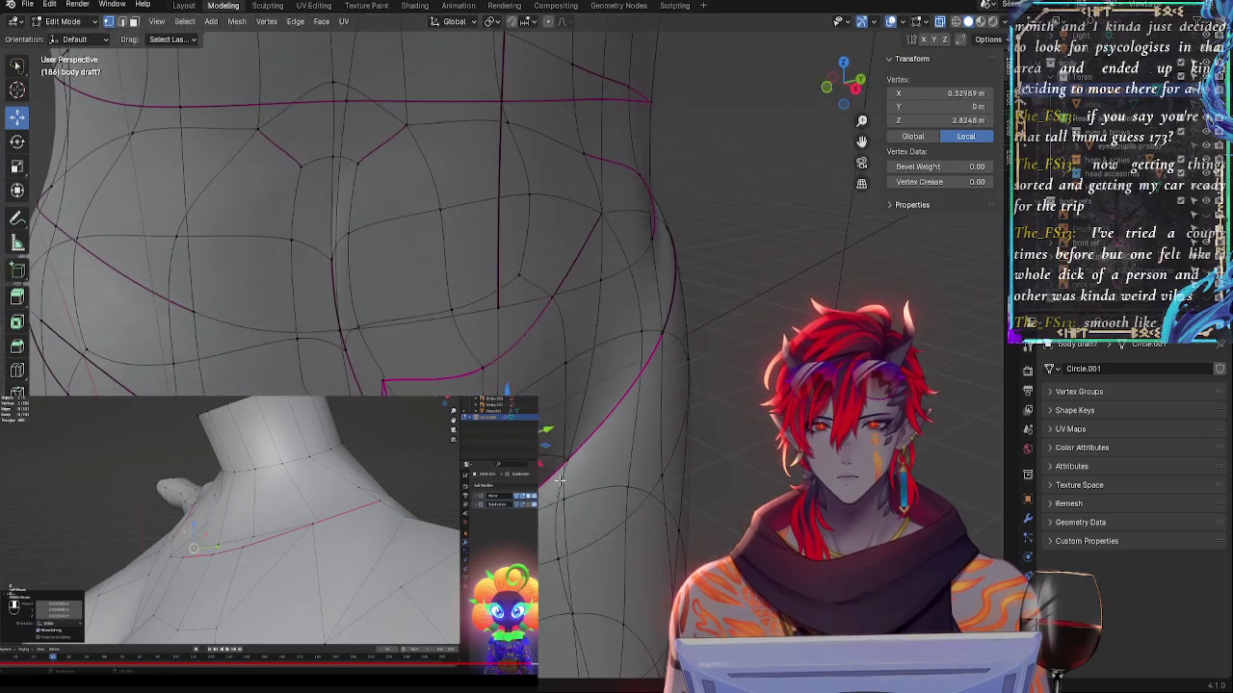
{"action": "left_click", "coordinate": [828, 88]}
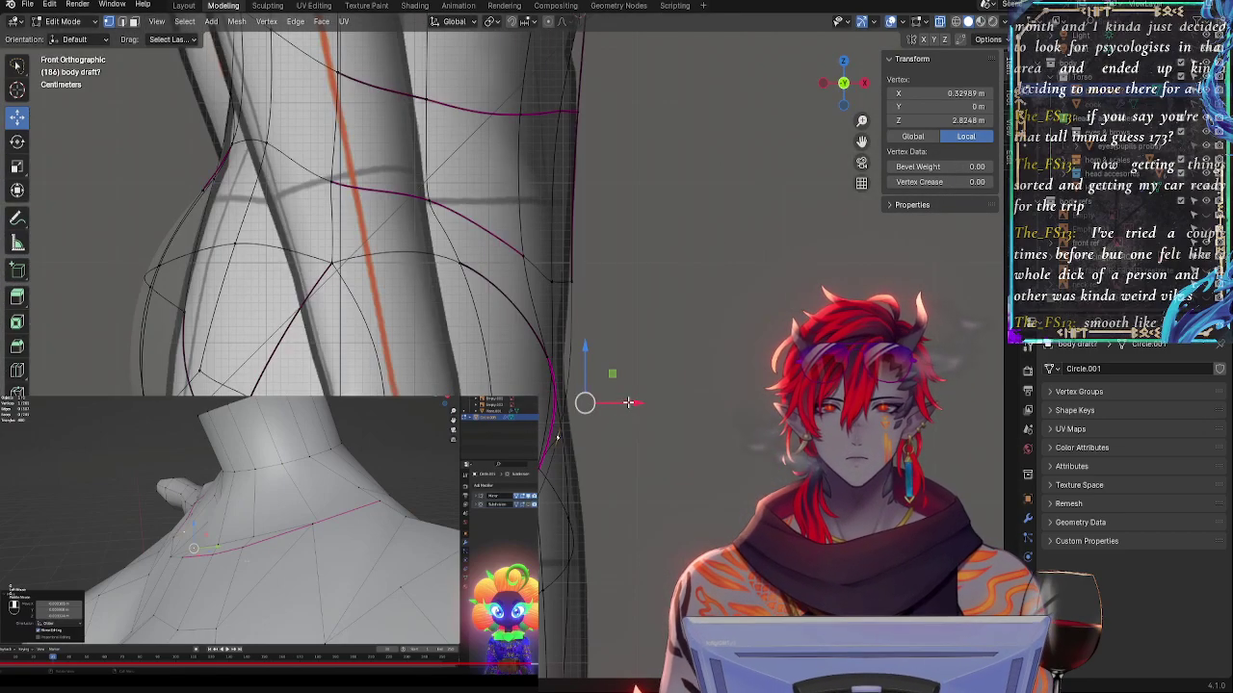
- Move the hip vertex inward, slightly up, then outward to follow the reference curve
{"action": "left_click_drag", "start_coordinate": [628, 402], "coordinate": [619, 405]}
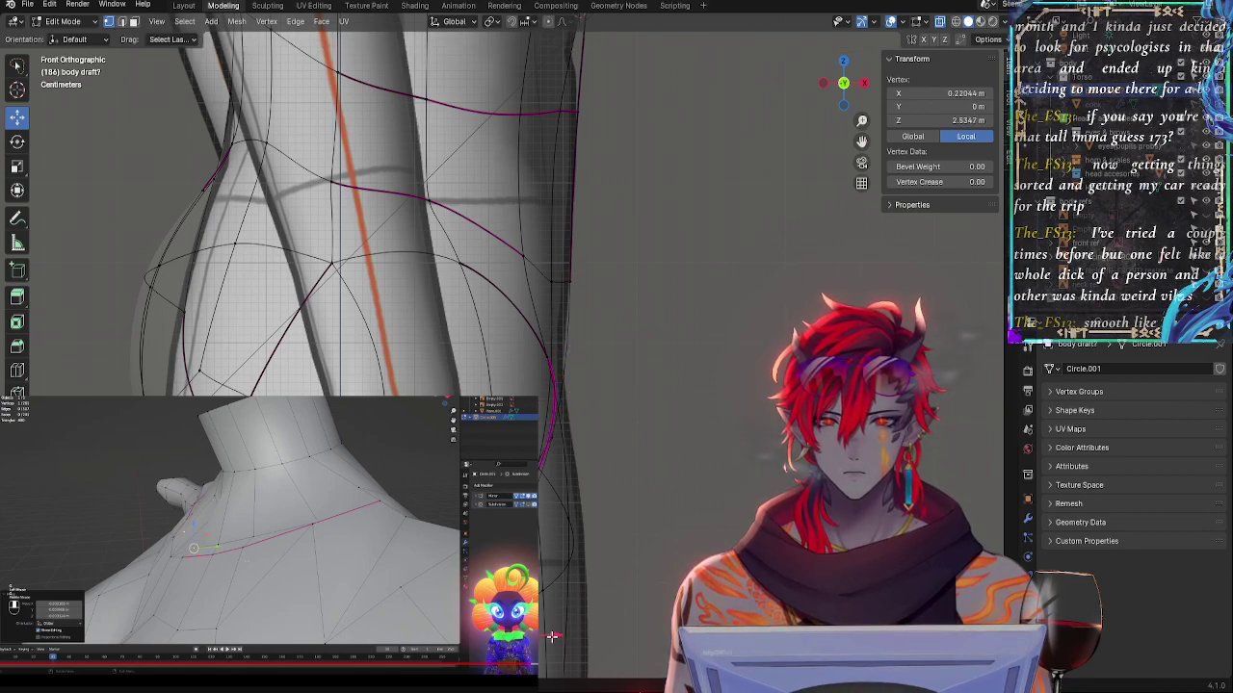
{"action": "left_click_drag", "start_coordinate": [552, 636], "coordinate": [541, 637]}
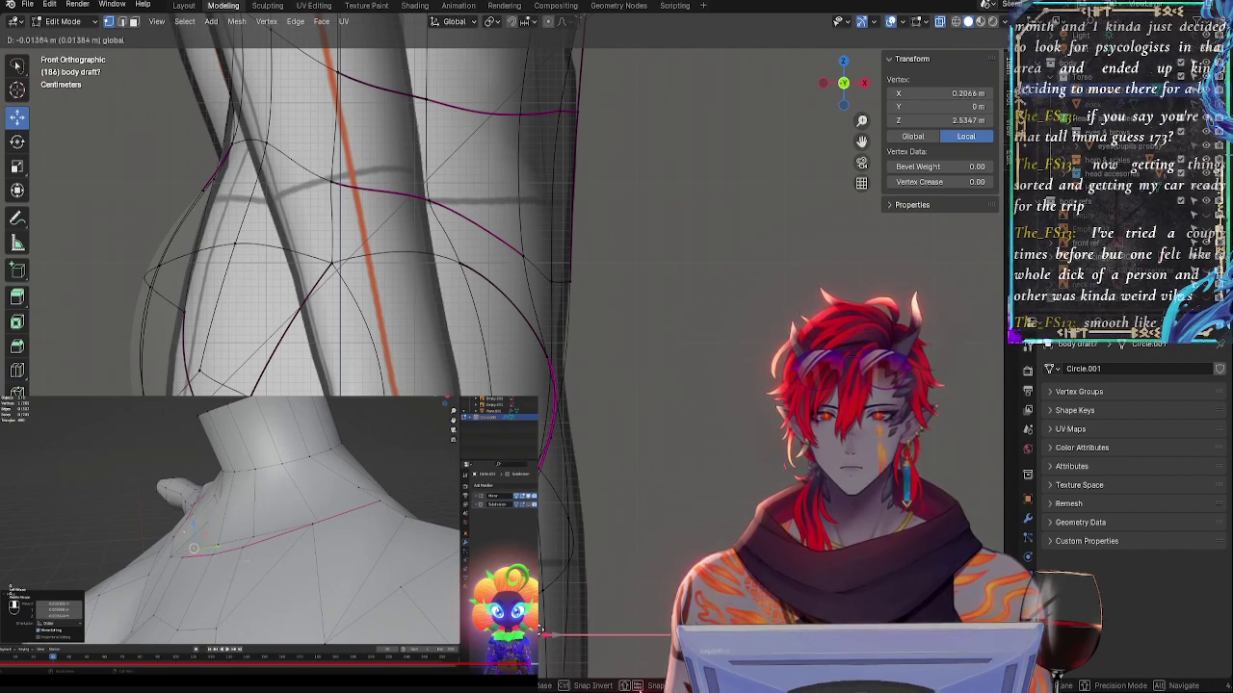
{"action": "left_click_drag", "start_coordinate": [541, 631], "coordinate": [542, 632]}
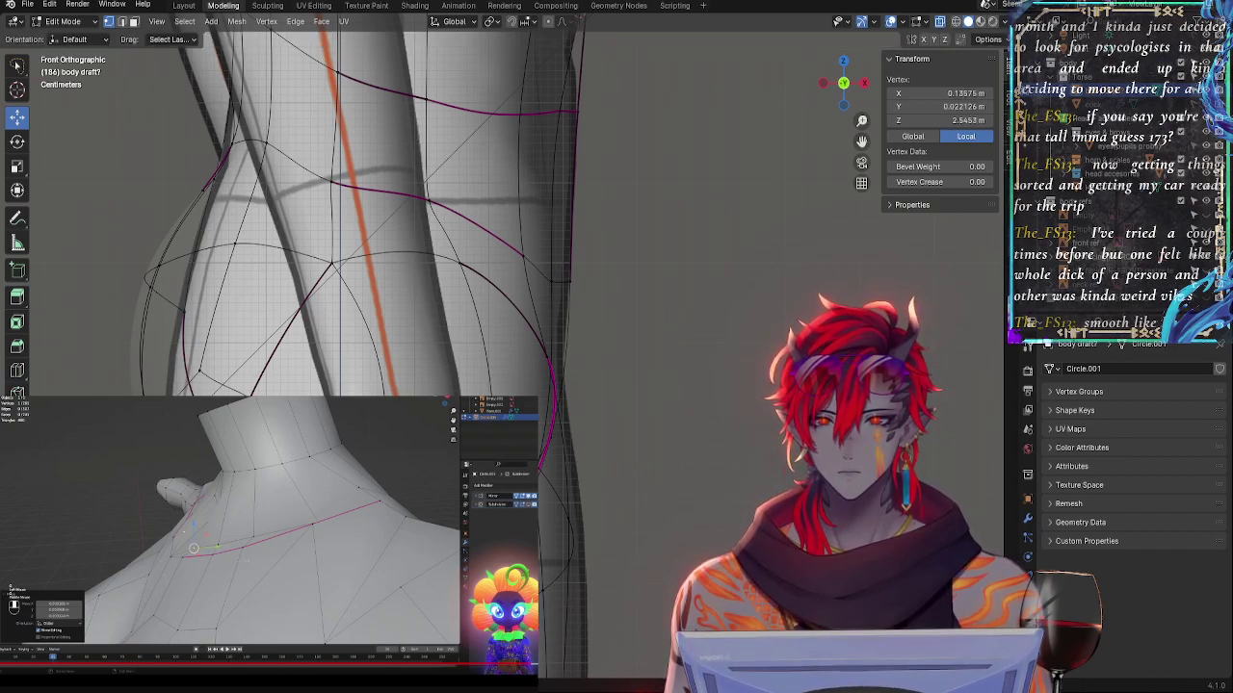
{"action": "left_click_drag", "start_coordinate": [493, 582], "coordinate": [493, 577]}
{"action": "left_click_drag", "start_coordinate": [536, 635], "coordinate": [560, 632]}
{"action": "middle_click_drag", "start_coordinate": [563, 616], "coordinate": [589, 647]}
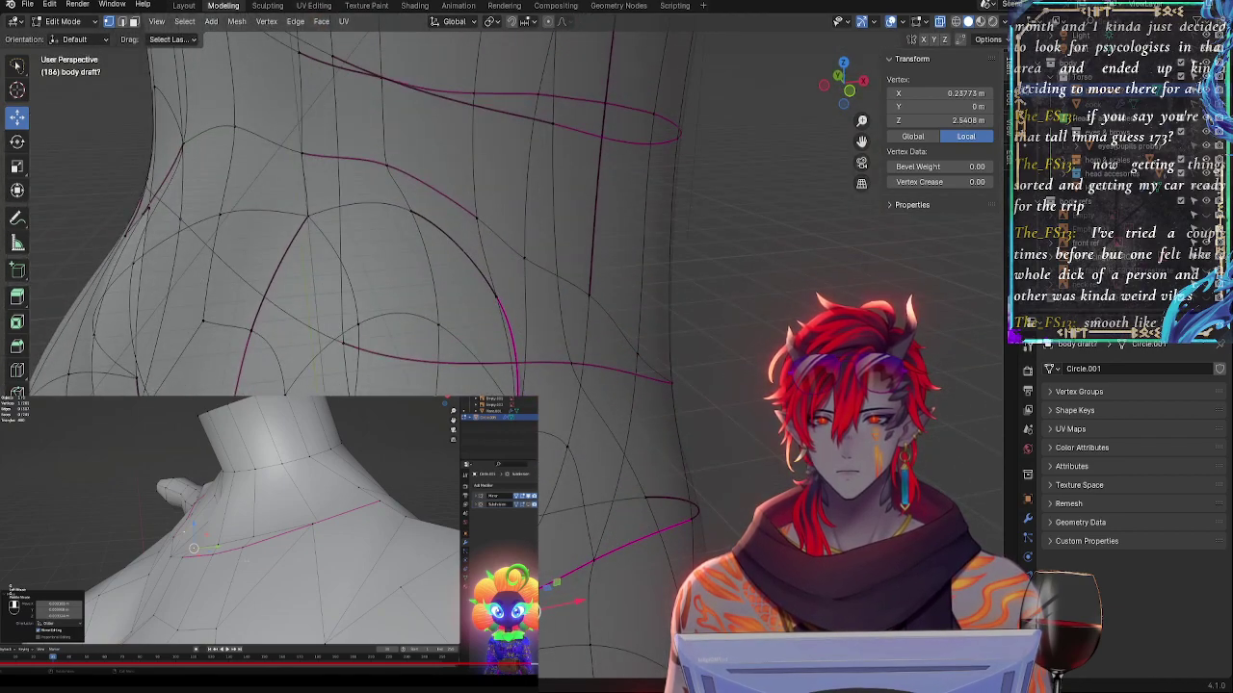
{"action": "left_click_drag", "start_coordinate": [520, 598], "coordinate": [515, 599]}
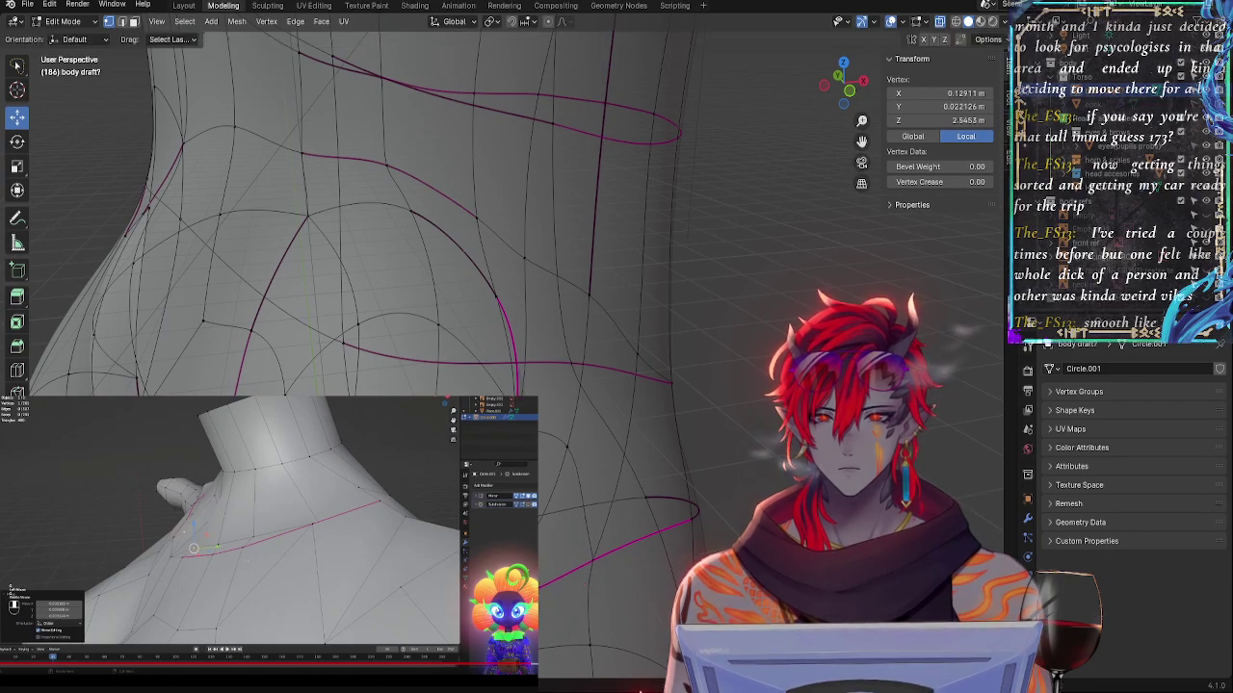
- Lower the buttock vertex along Z and shift it along X
{"action": "left_click", "coordinate": [850, 94]}
{"action": "middle_click_drag", "start_coordinate": [548, 471], "coordinate": [693, 480], "text": "shift"}
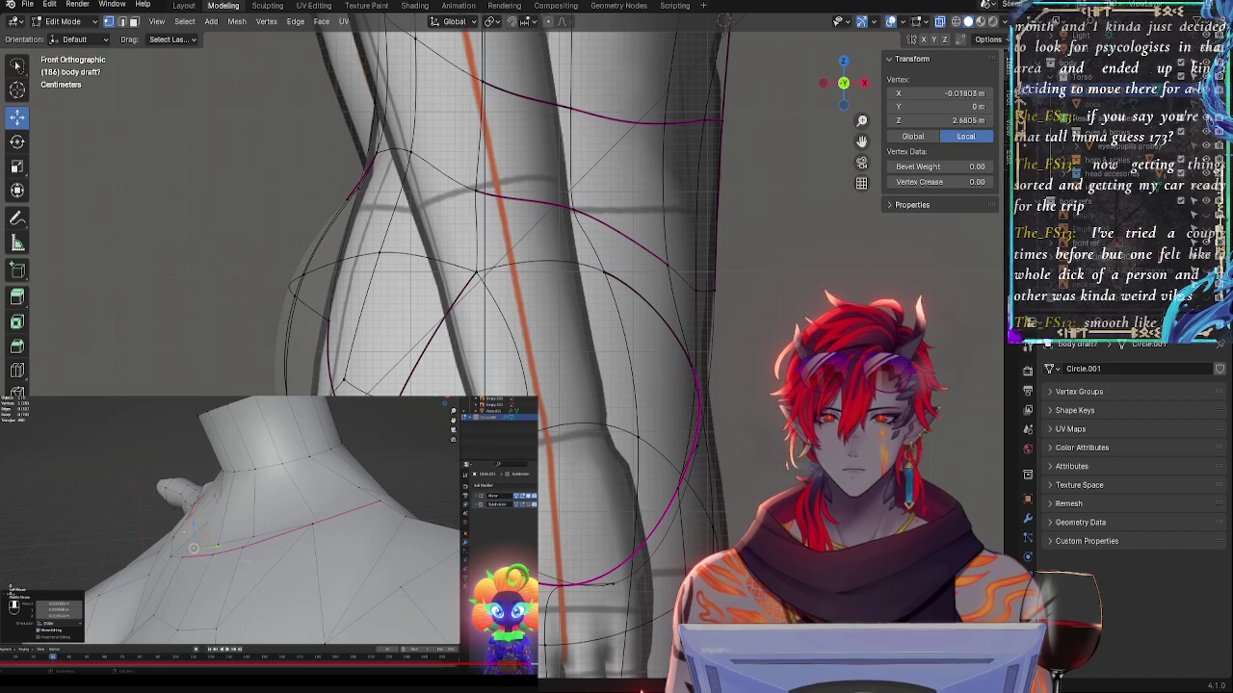
{"action": "key", "text": "g"}
{"action": "key", "text": "z"}
{"action": "key", "text": "Return"}
{"action": "key", "text": "g"}
{"action": "key", "text": "x"}
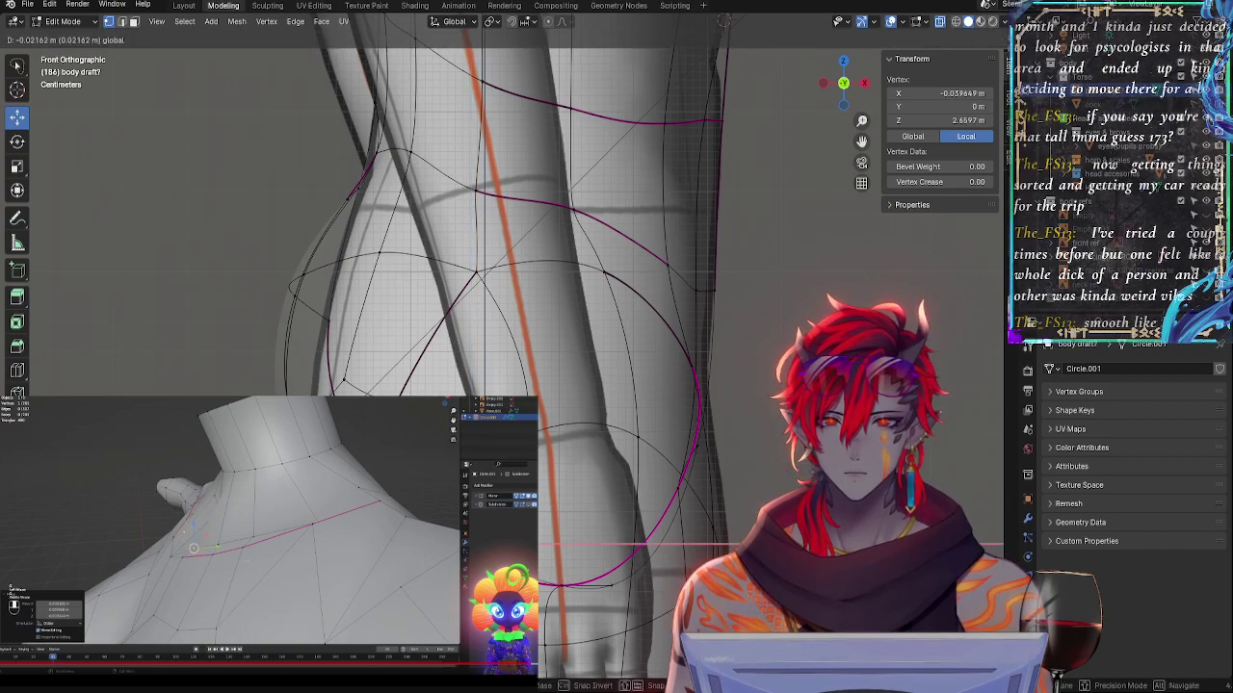
{"action": "key", "text": "Return"}
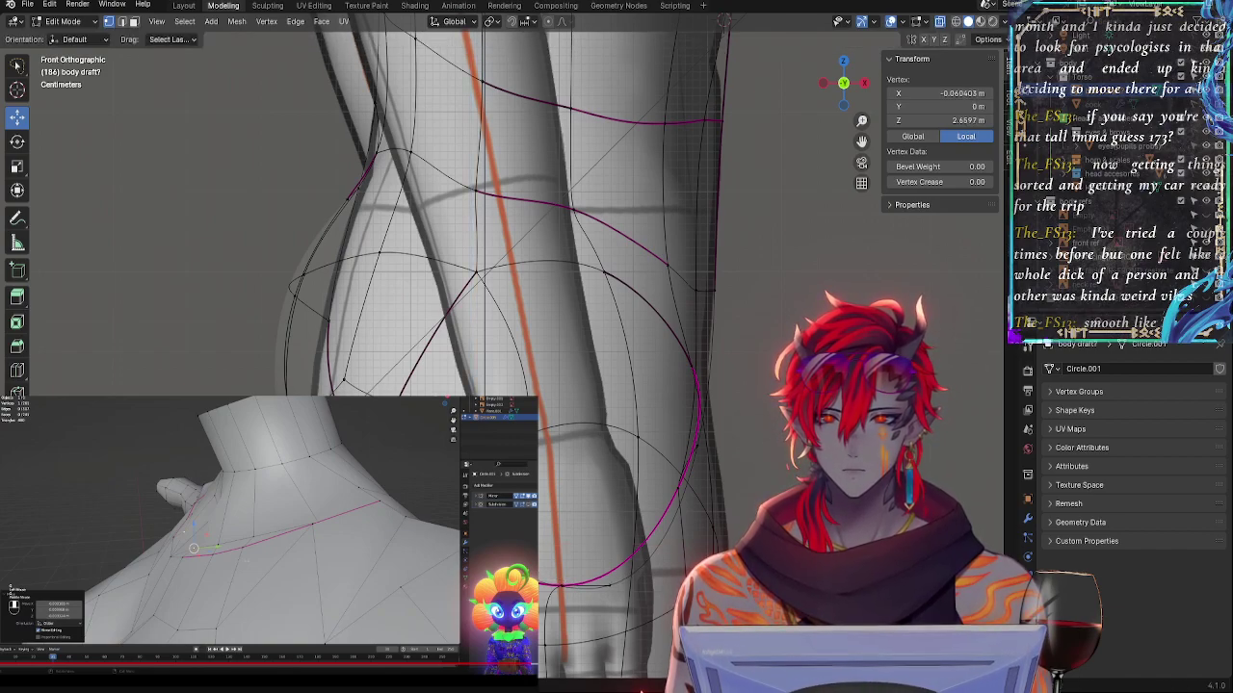
- Reposition the front hip vertex along X, ending near Z 2.7896 m
{"action": "middle_click_drag", "start_coordinate": [578, 270], "coordinate": [525, 299]}
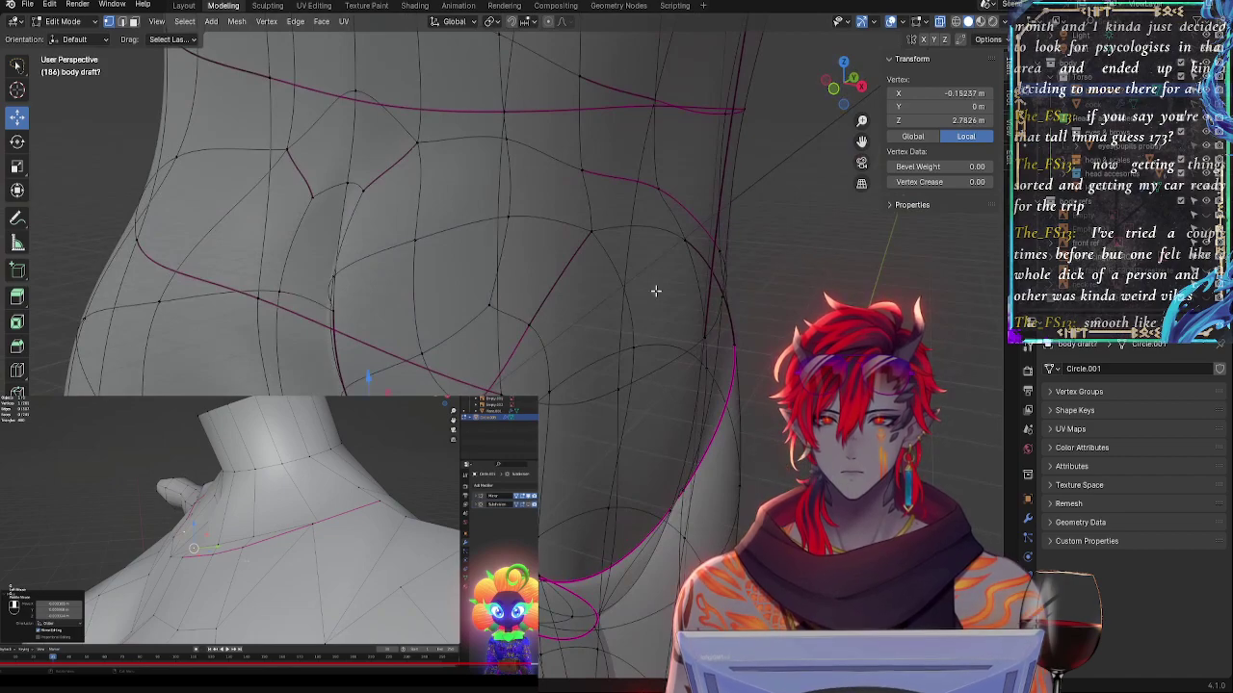
{"action": "left_click", "coordinate": [834, 89]}
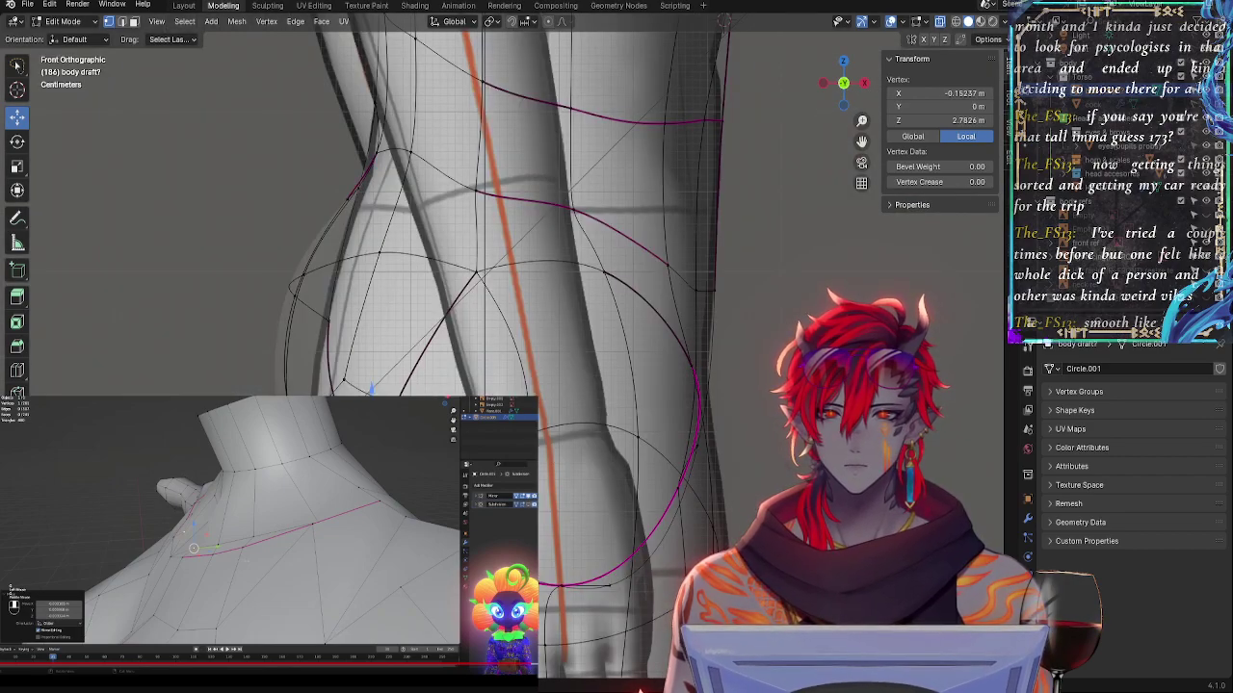
{"action": "key", "text": "g"}
{"action": "key", "text": "z"}
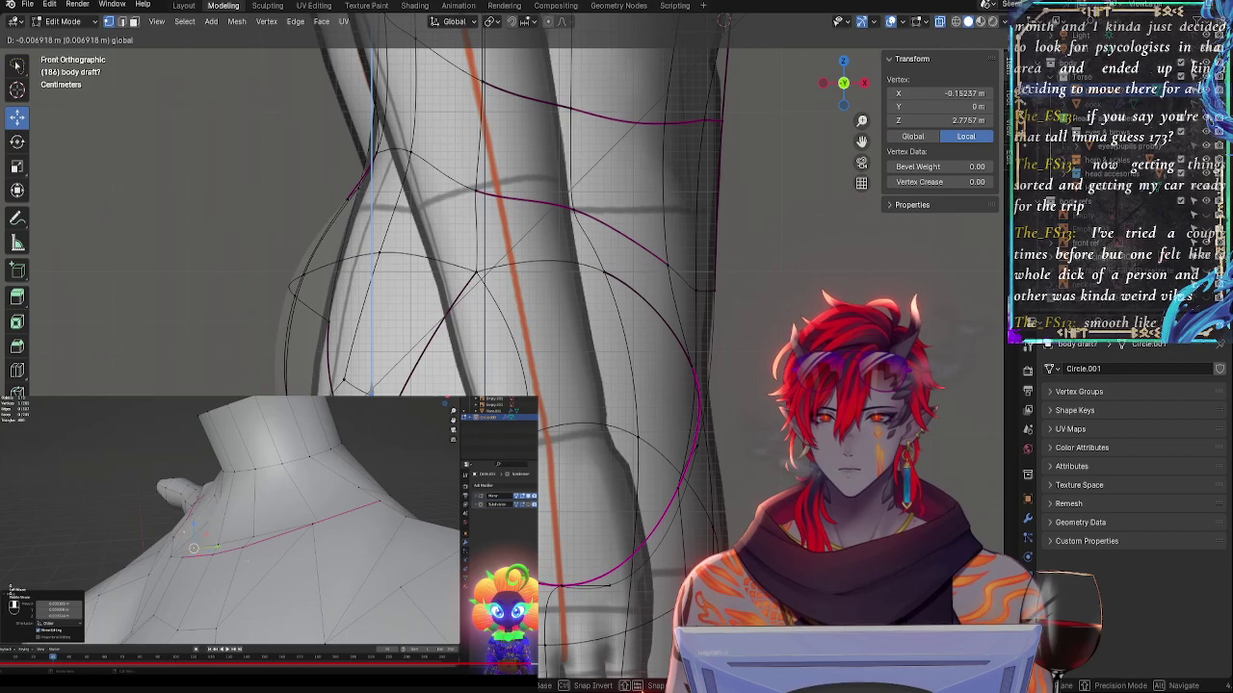
{"action": "key", "text": "x"}
{"action": "left_click", "coordinate": [567, 372]}
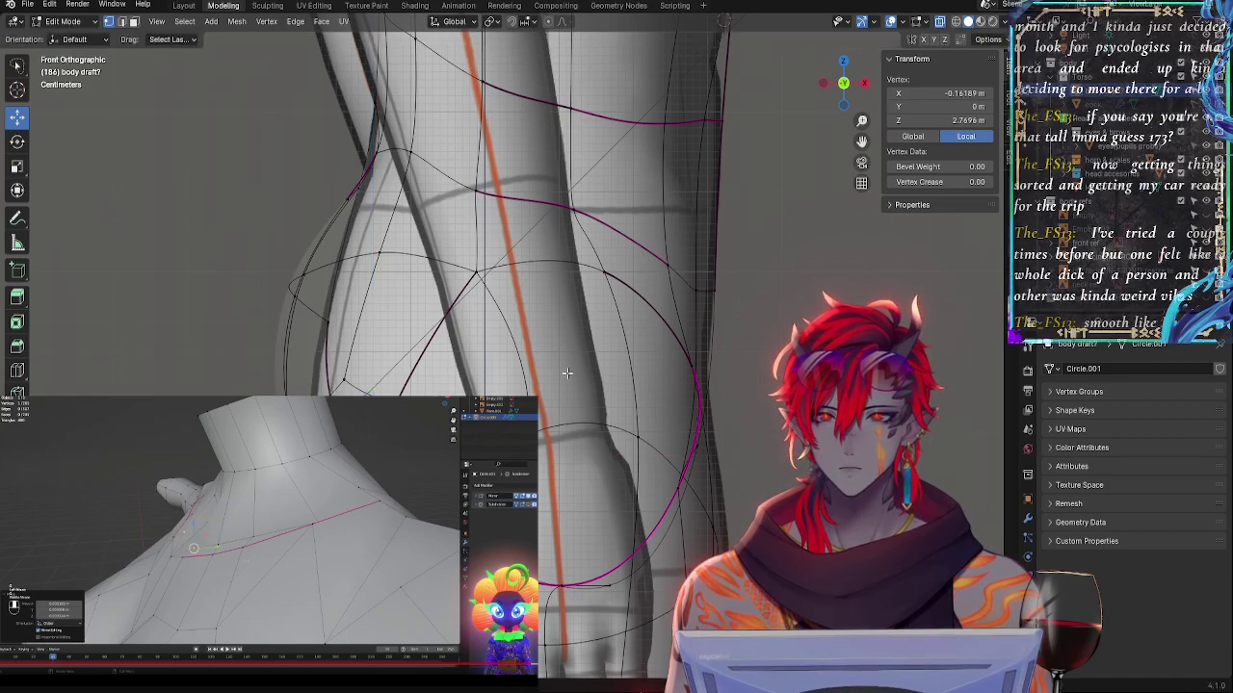
{"action": "middle_click_drag", "start_coordinate": [804, 282], "coordinate": [726, 297], "text": "shift"}
{"action": "middle_click_drag", "start_coordinate": [726, 296], "coordinate": [764, 169]}
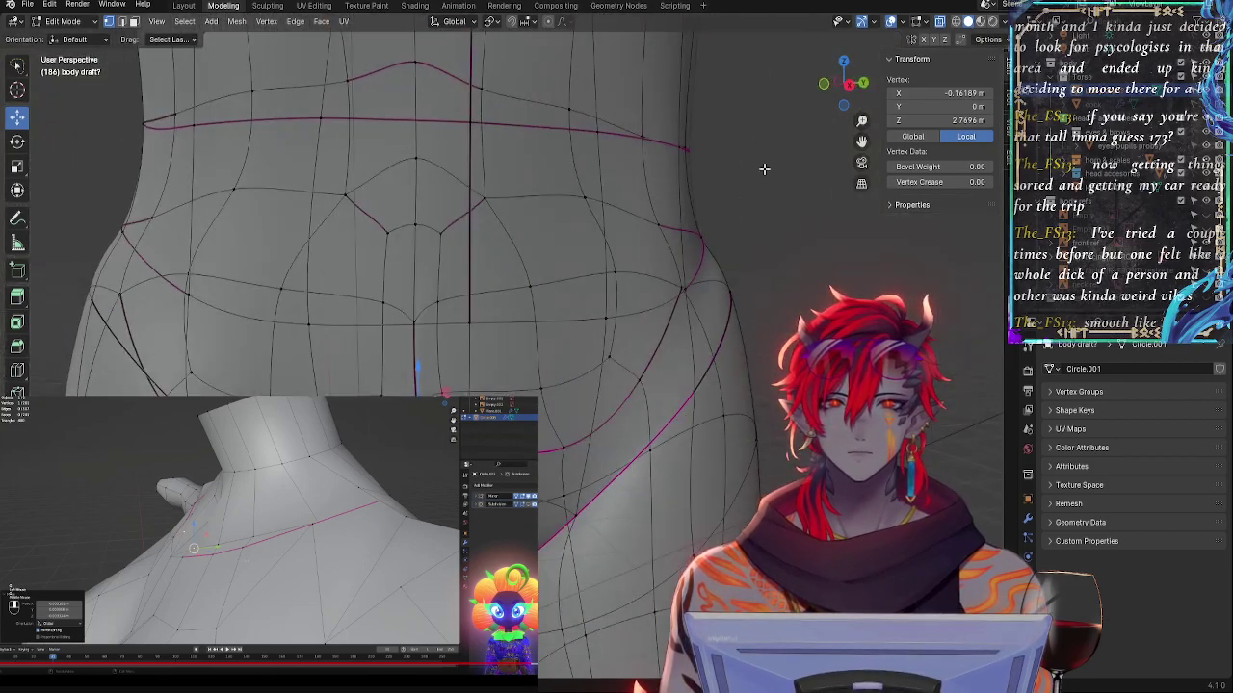
{"action": "left_click", "coordinate": [849, 83]}
- Turn on X-ray and show the grey anatomy reference image behind the mesh
{"action": "scroll", "coordinate": [700, 349], "scroll_direction": "down", "scroll_amount": 5}
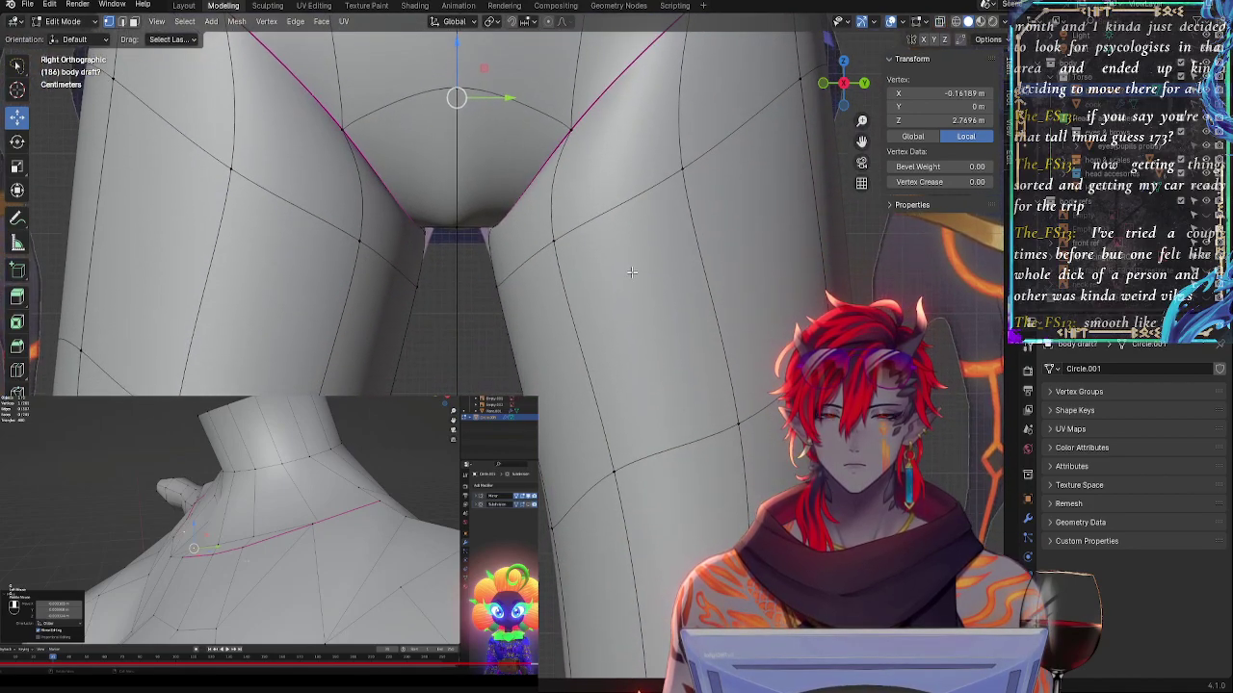
{"action": "key", "text": "alt+z"}
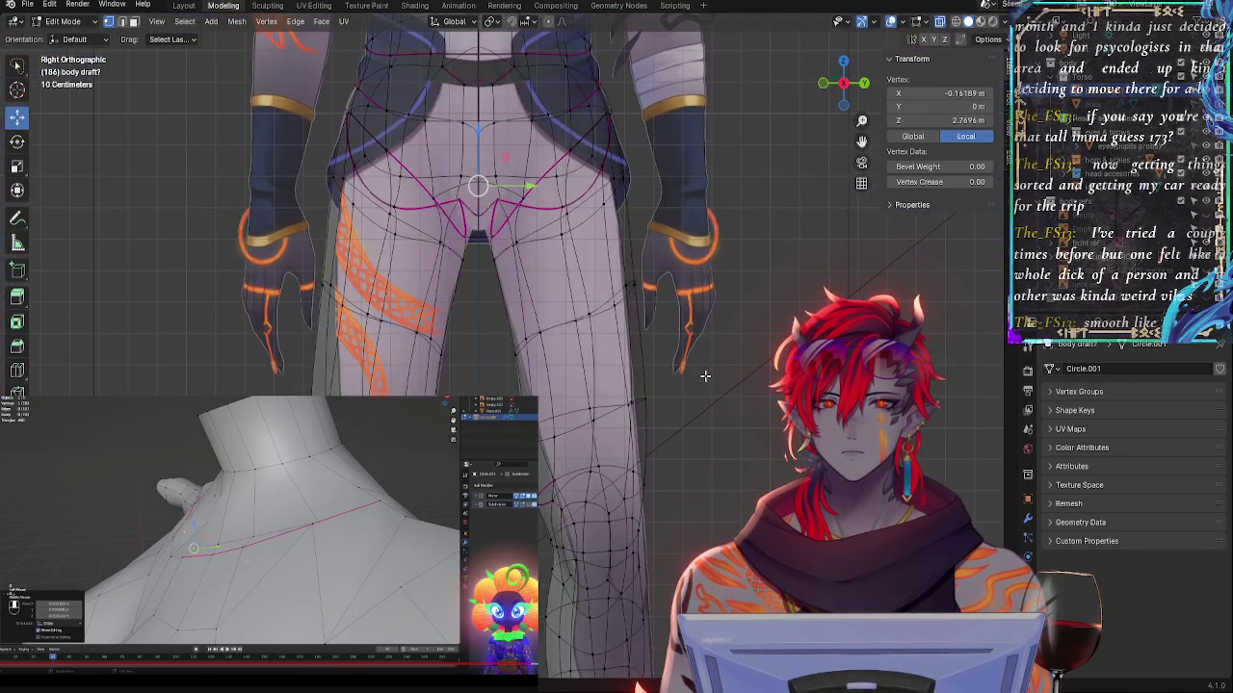
{"action": "scroll", "coordinate": [690, 413], "scroll_direction": "up", "scroll_amount": 1}
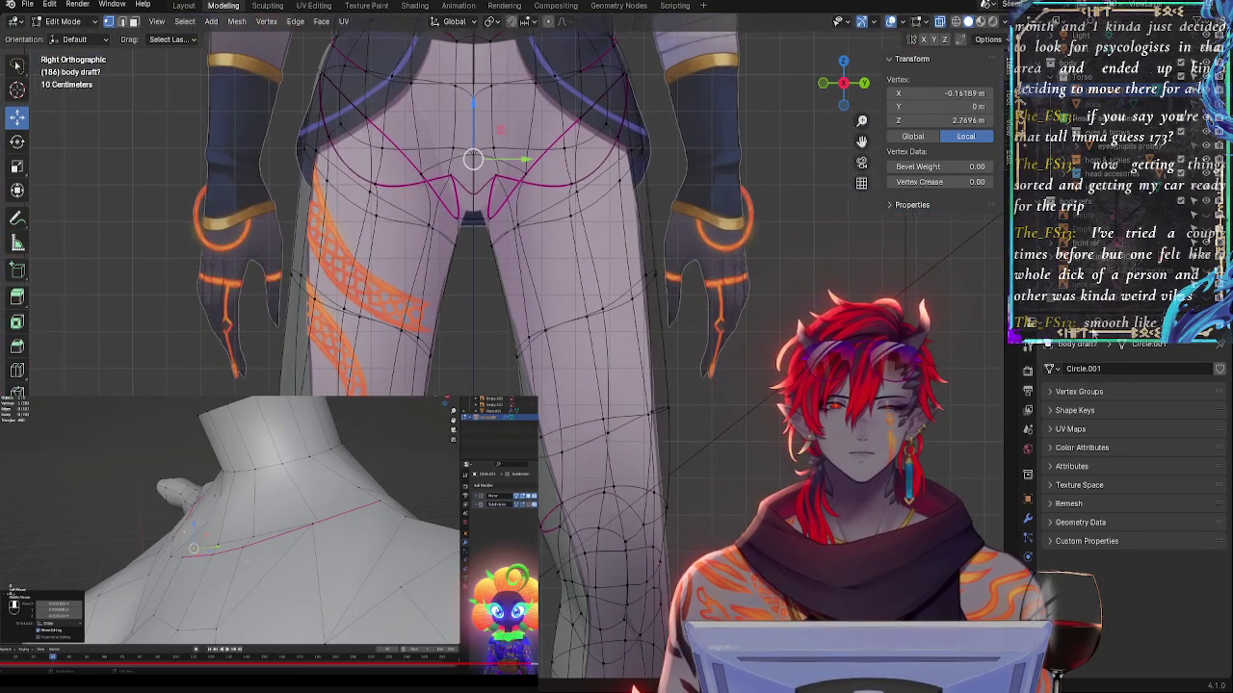
{"action": "left_click", "coordinate": [1207, 219]}
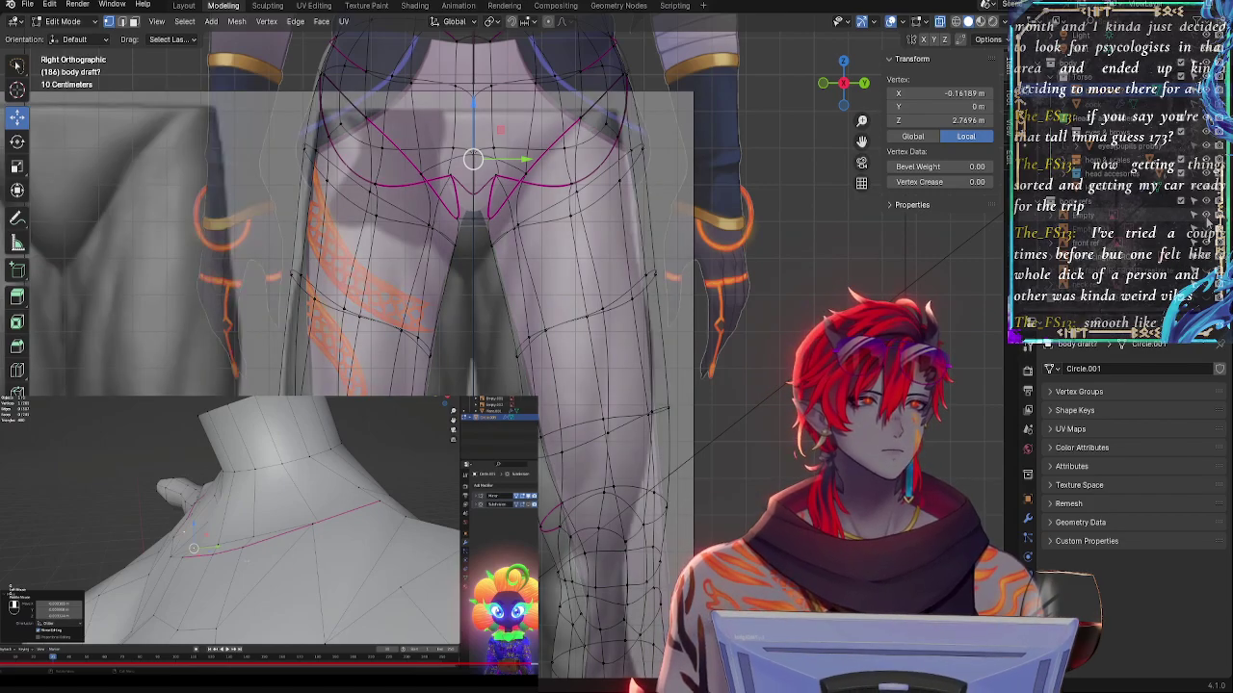
{"action": "scroll", "coordinate": [517, 396], "scroll_direction": "up", "scroll_amount": 2}
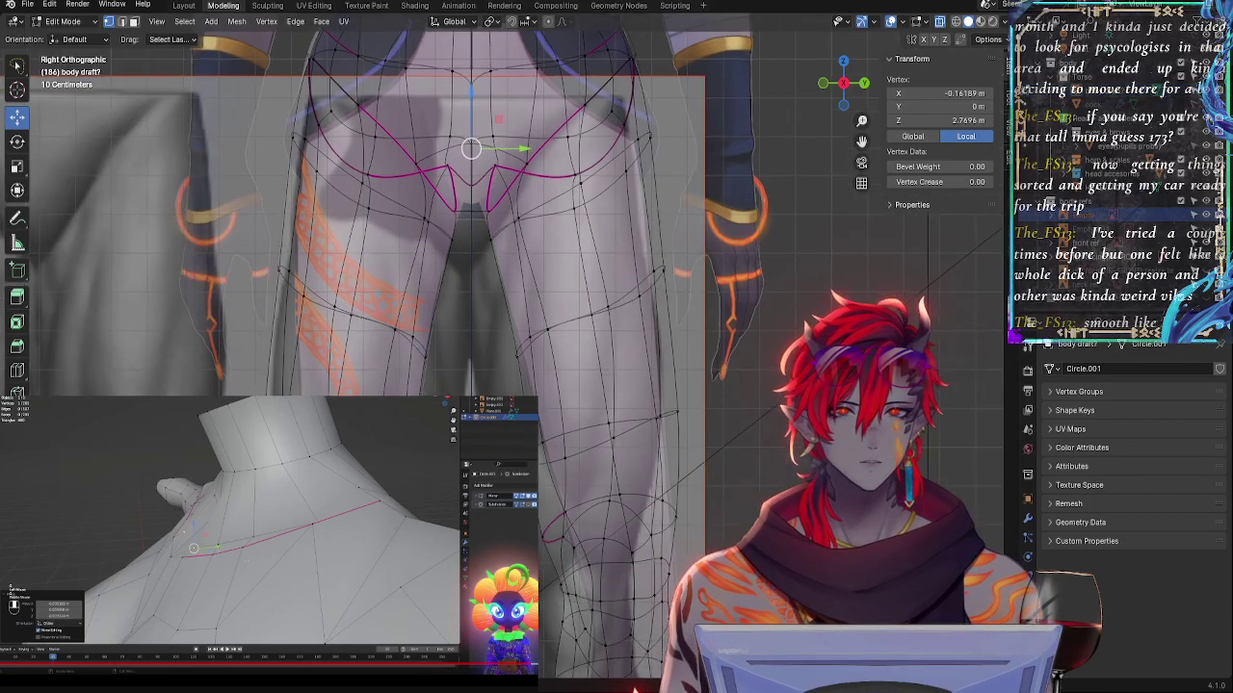
{"action": "scroll", "coordinate": [766, 358], "scroll_direction": "down", "scroll_amount": 5}
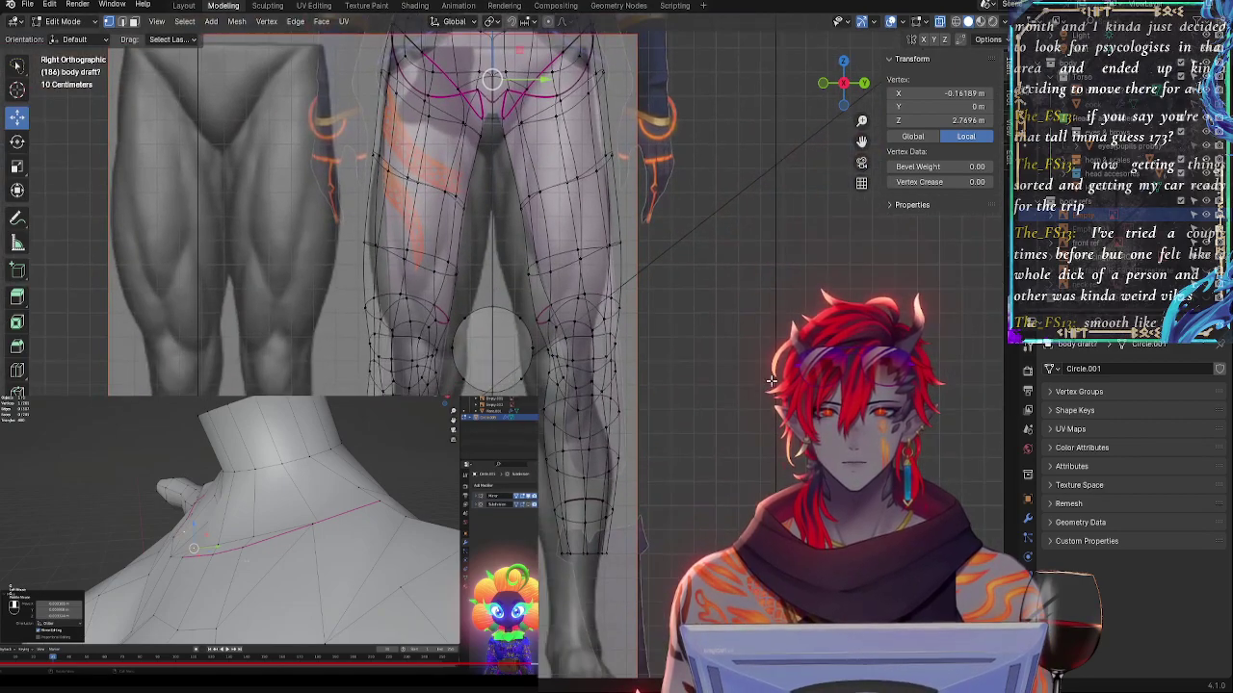
{"action": "scroll", "coordinate": [765, 359], "scroll_direction": "down", "scroll_amount": 2}
{"action": "scroll", "coordinate": [757, 348], "scroll_direction": "up", "scroll_amount": 3}
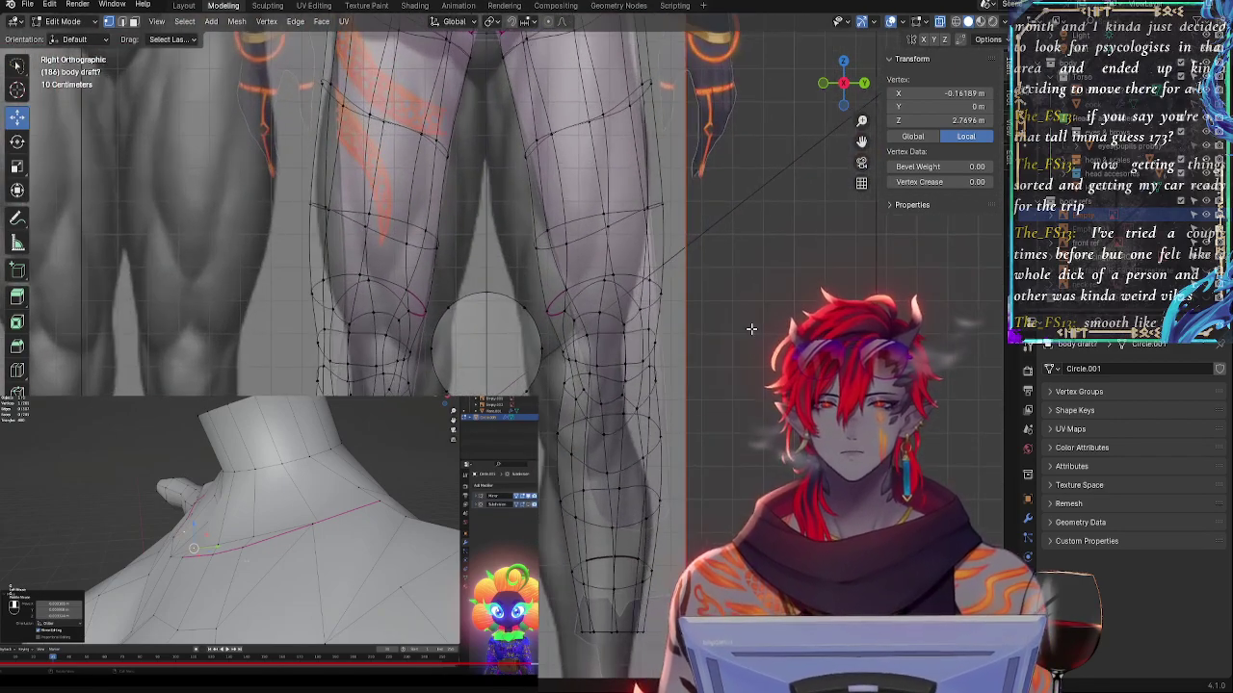
{"action": "middle_click_drag", "start_coordinate": [734, 306], "coordinate": [703, 531], "text": "shift"}
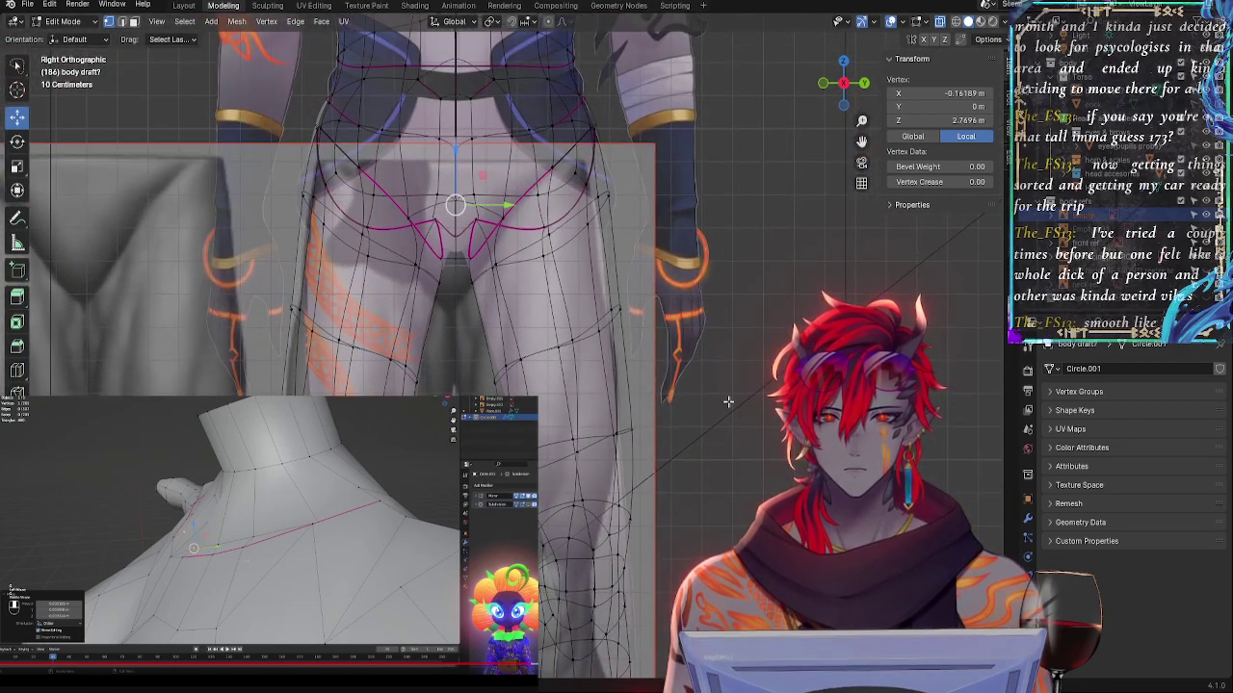
{"action": "scroll", "coordinate": [732, 458], "scroll_direction": "down", "scroll_amount": 8, "text": "shift"}
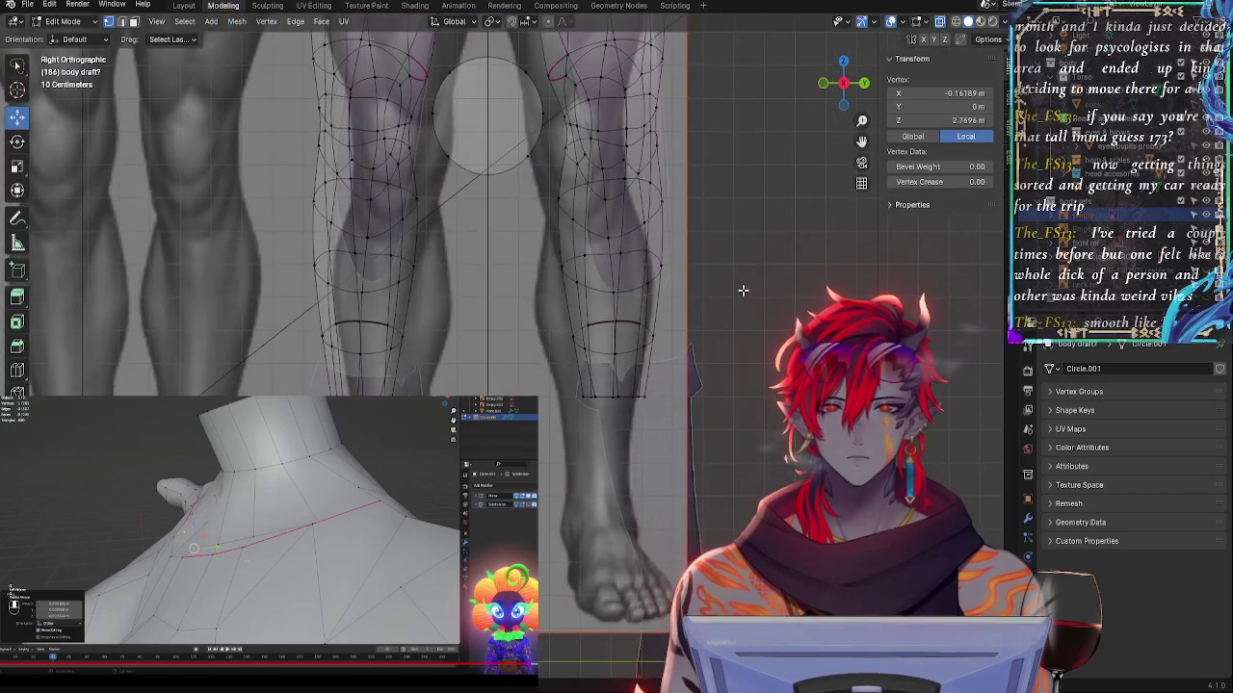
{"action": "scroll", "coordinate": [738, 345], "scroll_direction": "down", "scroll_amount": 4, "text": "shift"}
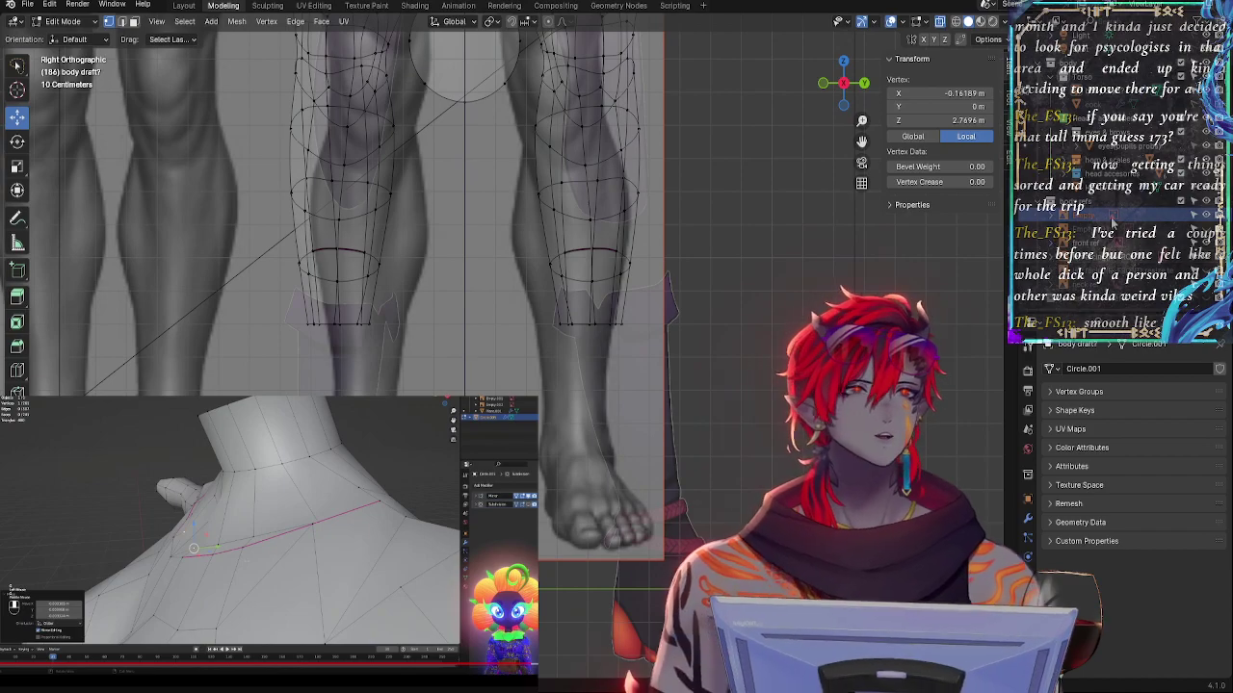
- Hide the purple character reference and centre the view on the hips
{"action": "left_click", "coordinate": [1206, 243]}
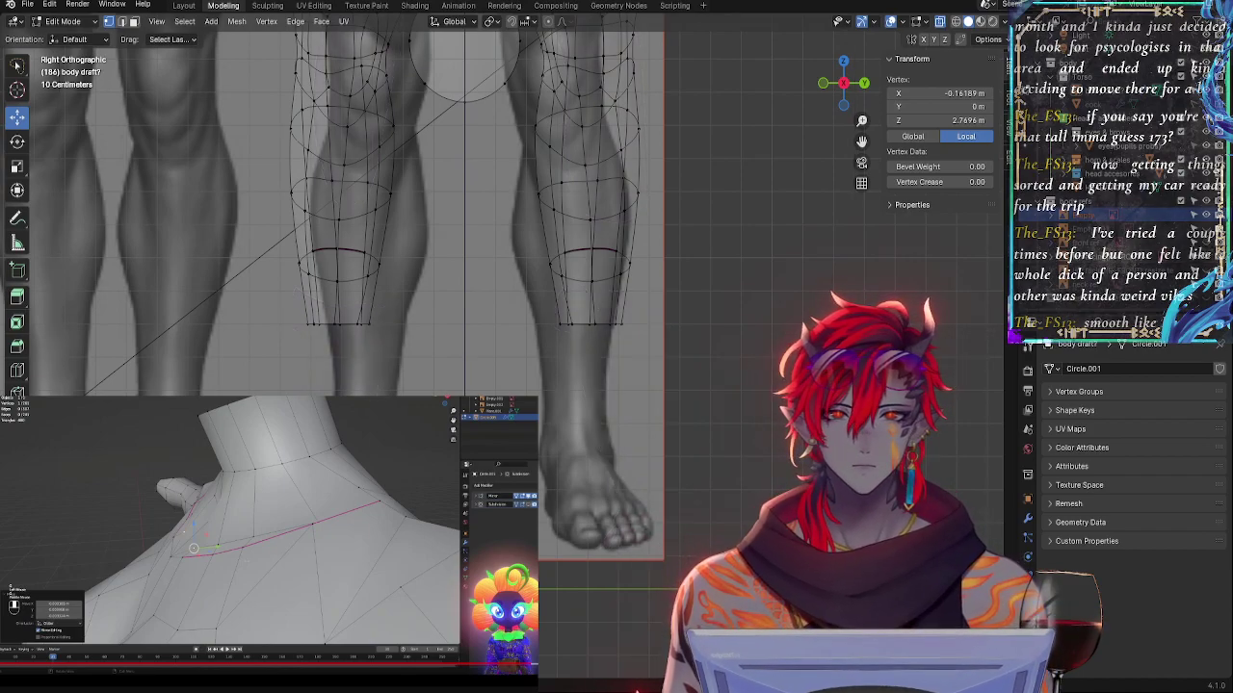
{"action": "scroll", "coordinate": [763, 369], "scroll_direction": "up", "scroll_amount": 10, "text": "shift"}
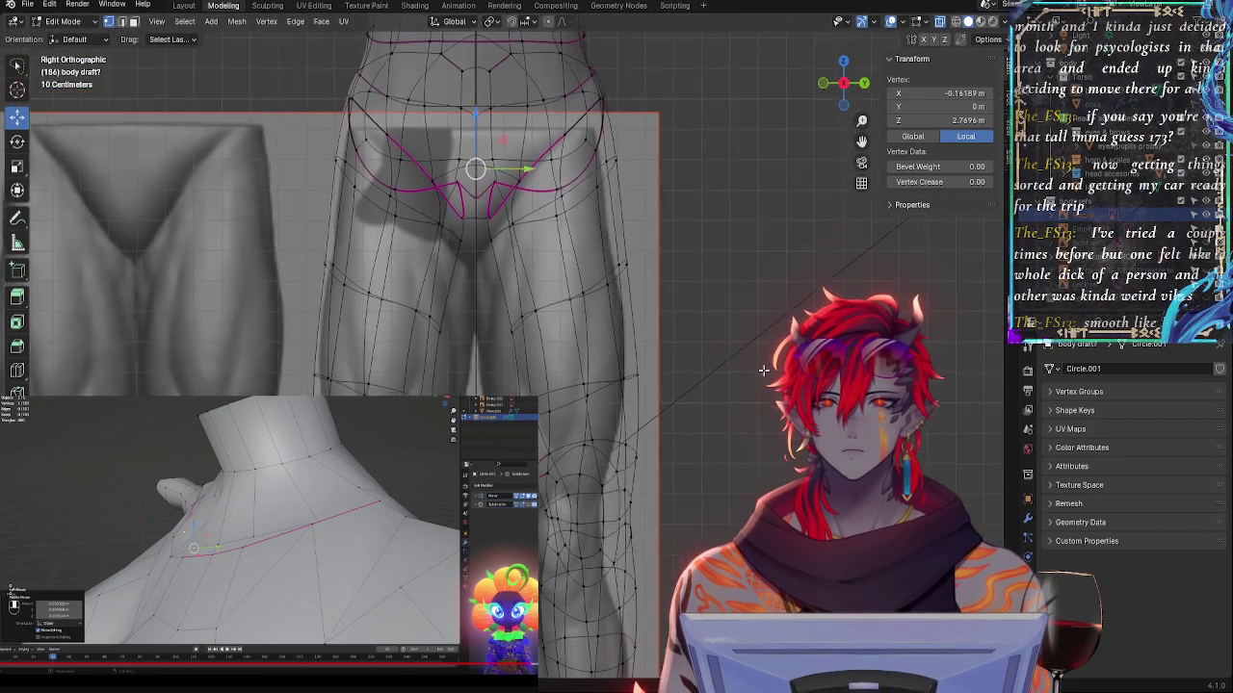
{"action": "scroll", "coordinate": [761, 366], "scroll_direction": "up", "scroll_amount": 1}
{"action": "middle_click_drag", "start_coordinate": [773, 191], "coordinate": [753, 352], "text": "shift"}
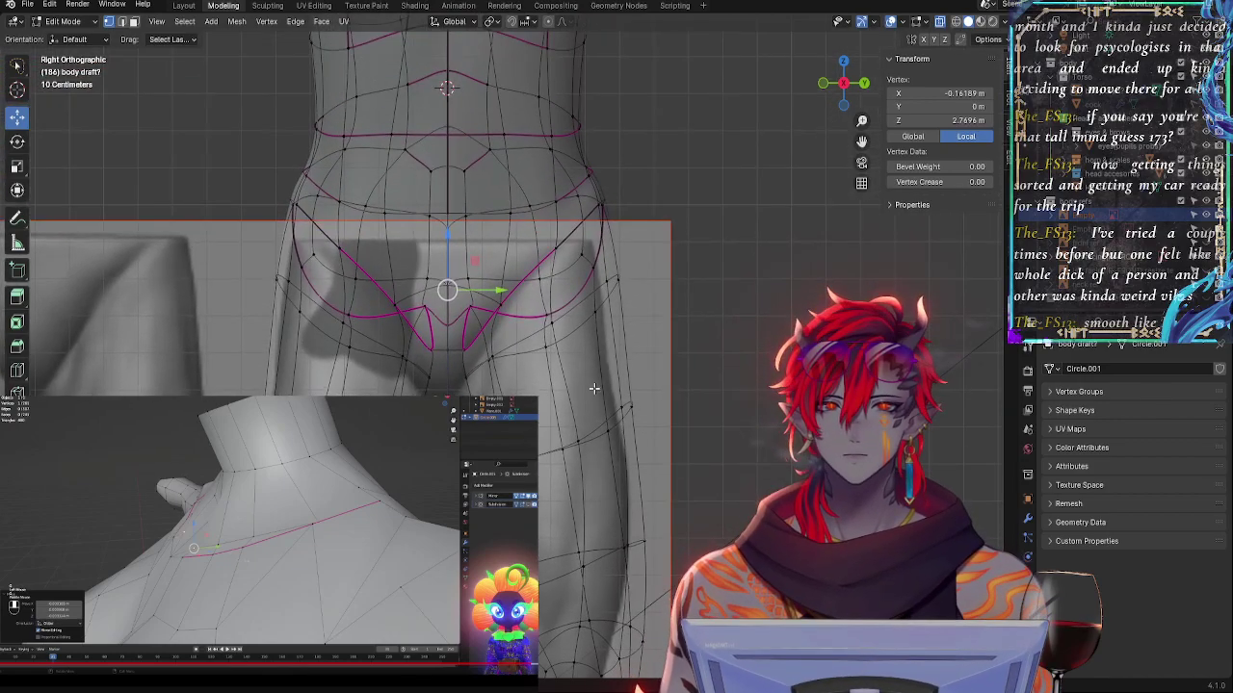
- Lower the groin vertex to Z 2.7173 m, clear the selection and return to Object Mode
{"action": "key", "text": "g"}
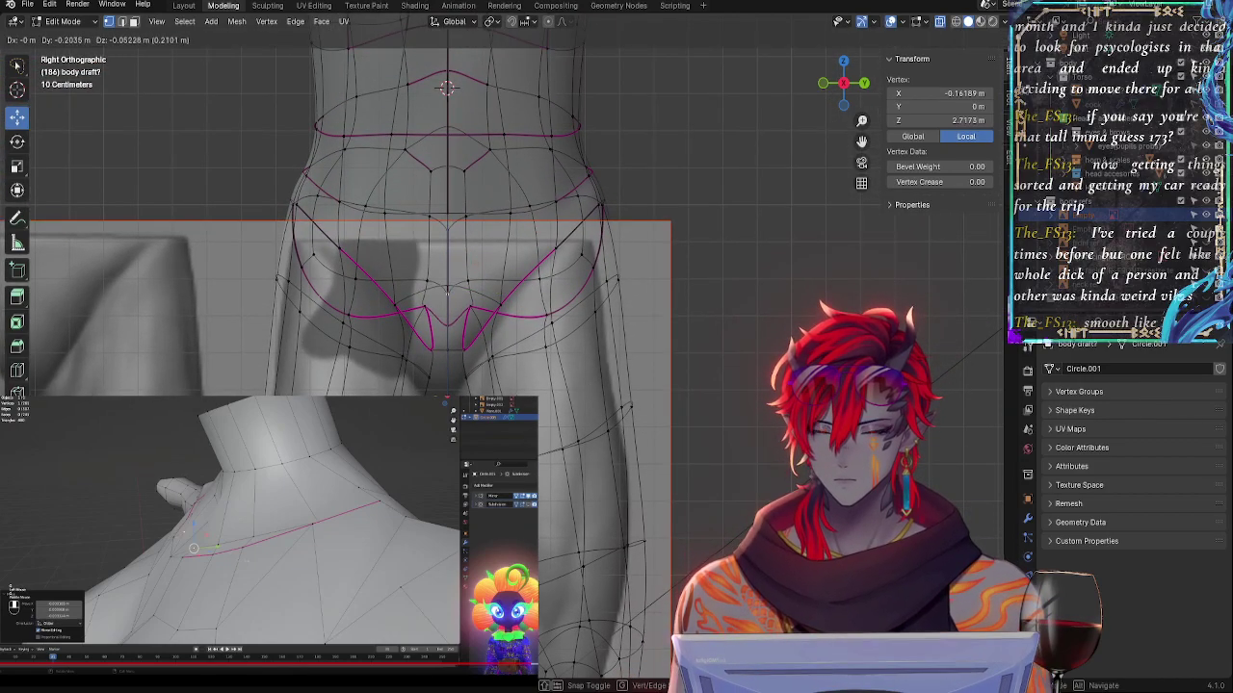
{"action": "left_click", "coordinate": [446, 293]}
{"action": "left_click", "coordinate": [204, 335]}
{"action": "key", "text": "ctrl+z"}
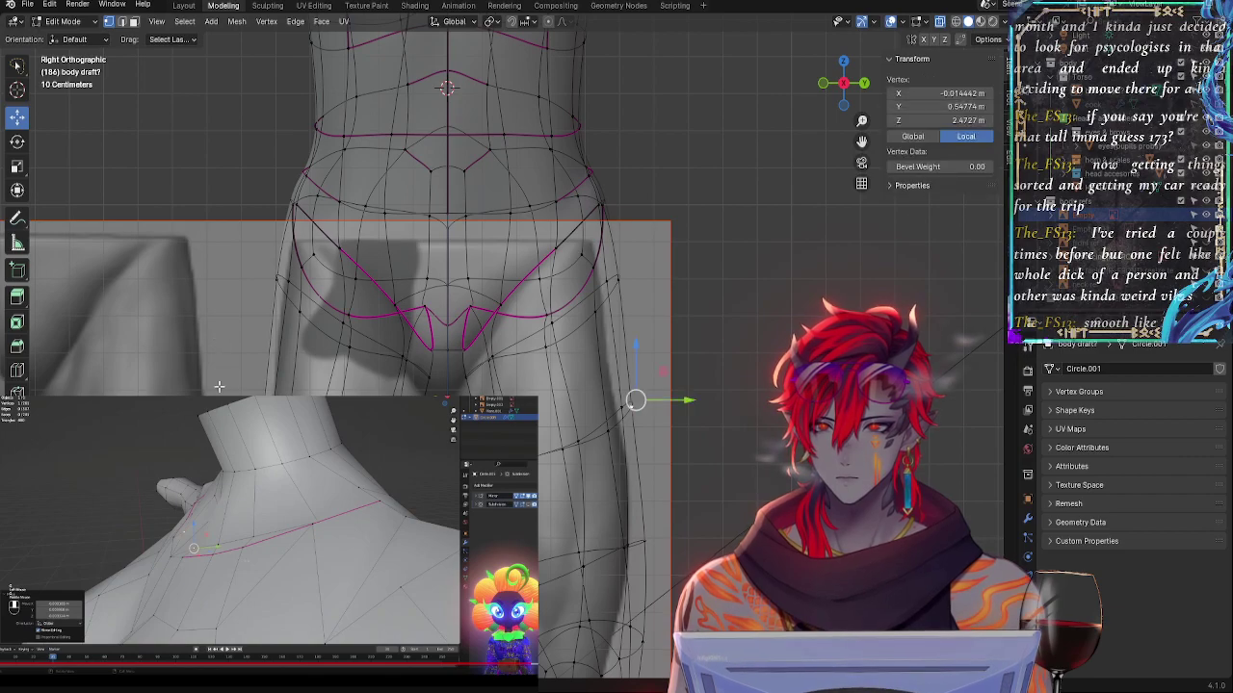
{"action": "left_click", "coordinate": [692, 374]}
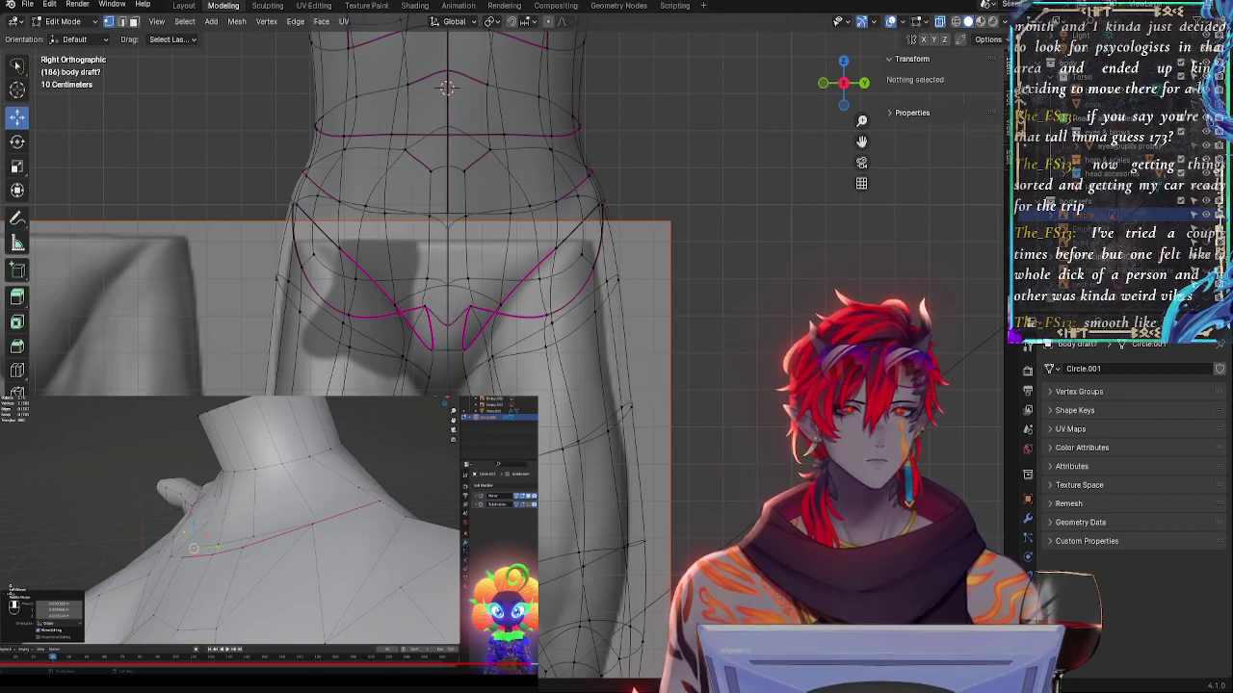
{"action": "key", "text": "Tab"}
{"action": "key", "text": "Tab"}
{"action": "key", "text": "Tab"}
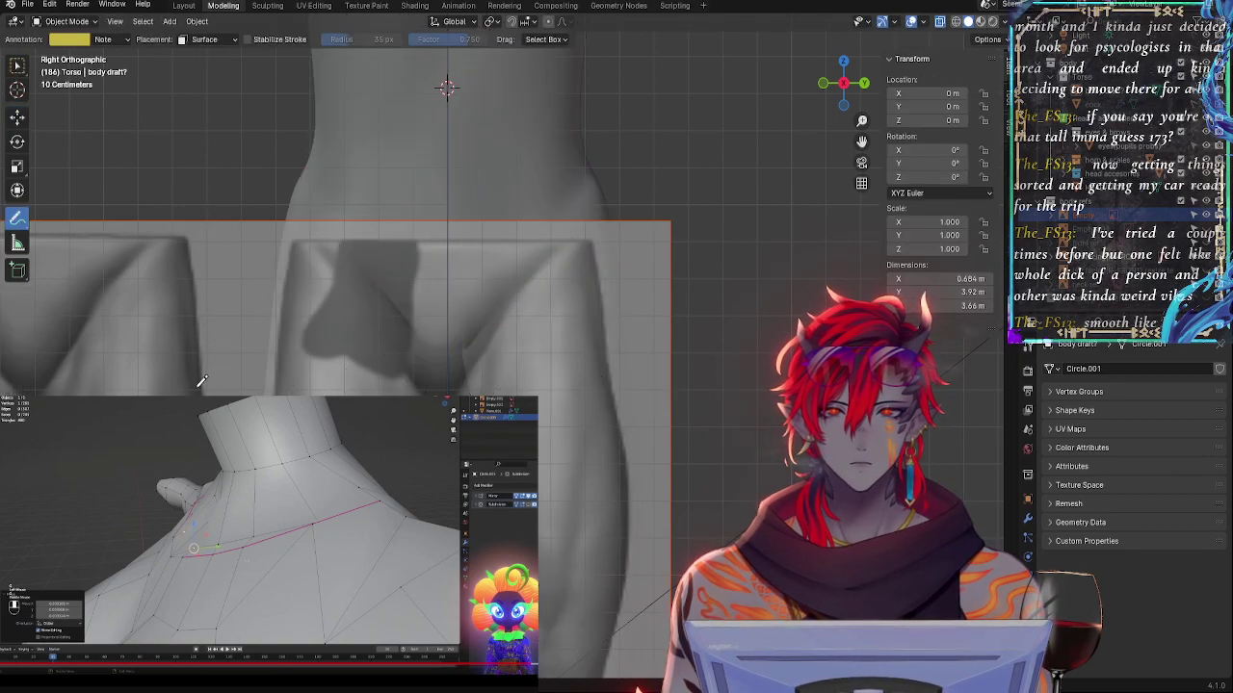
- Nudge the side reference image along Y and frame the lower legs in the right view
{"action": "key", "text": "g"}
{"action": "key", "text": "y"}
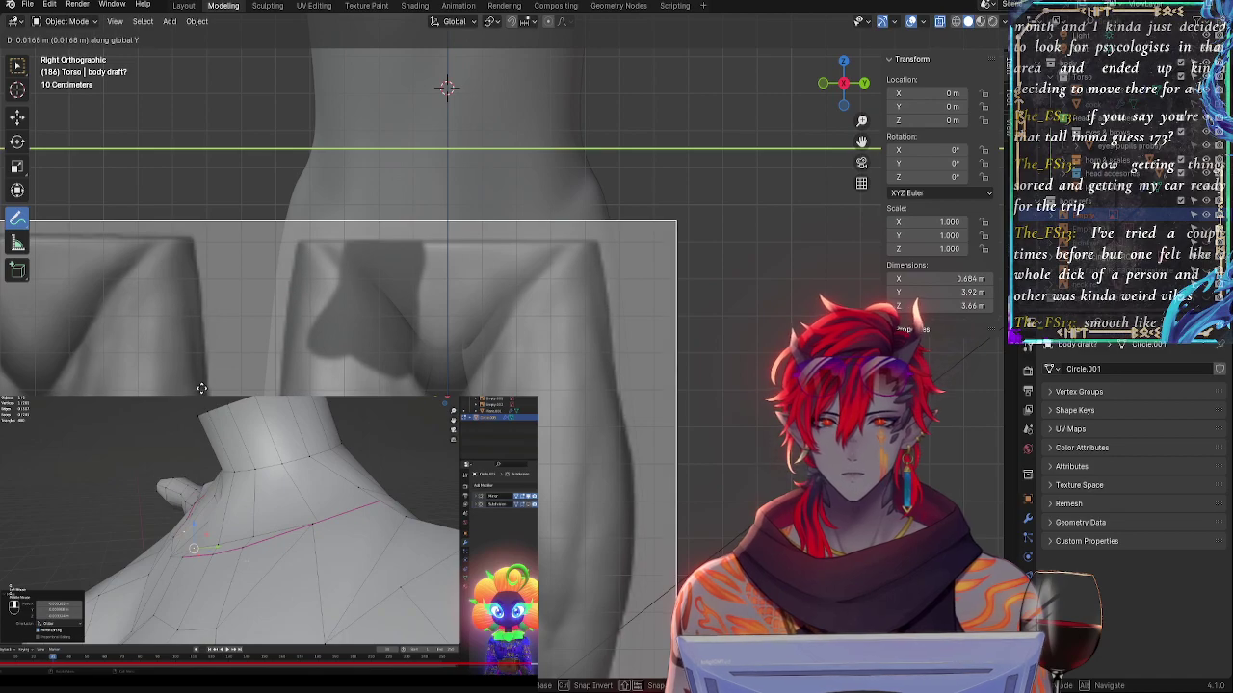
{"action": "left_click", "coordinate": [205, 382]}
{"action": "mouse_move", "coordinate": [592, 372]}
{"action": "middle_mouse_down", "text": "shift"}
{"action": "mouse_move", "coordinate": [649, 311]}
{"action": "mouse_move", "coordinate": [652, 52]}
{"action": "middle_mouse_up", "text": "shift"}
{"action": "mouse_move", "coordinate": [684, 346]}
{"action": "middle_mouse_down", "text": "shift"}
{"action": "mouse_move", "coordinate": [672, 142]}
{"action": "mouse_move", "coordinate": [669, 159]}
{"action": "mouse_move", "coordinate": [829, 74]}
{"action": "middle_mouse_up", "text": "shift"}
{"action": "left_click", "coordinate": [845, 77]}
{"action": "middle_click_drag", "start_coordinate": [785, 310], "coordinate": [772, 190], "text": "shift"}
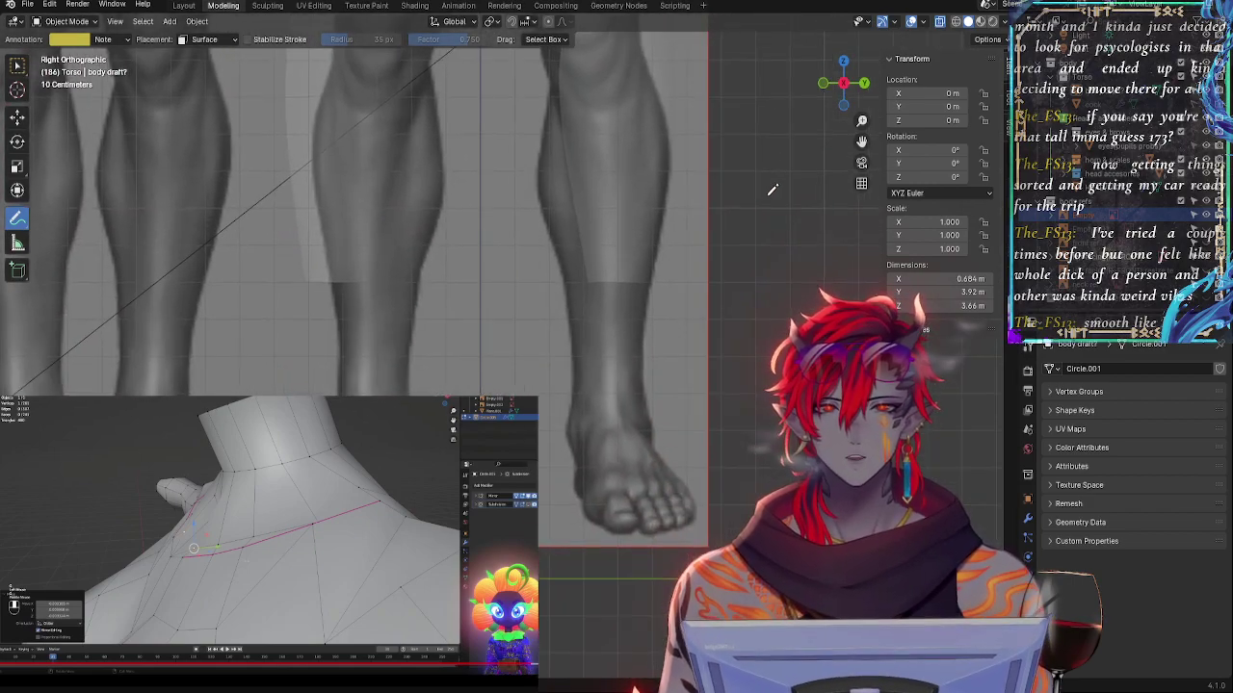
- Leave the reference's height unchanged, then shift it along Y again to match the legs
{"action": "key", "text": "g"}
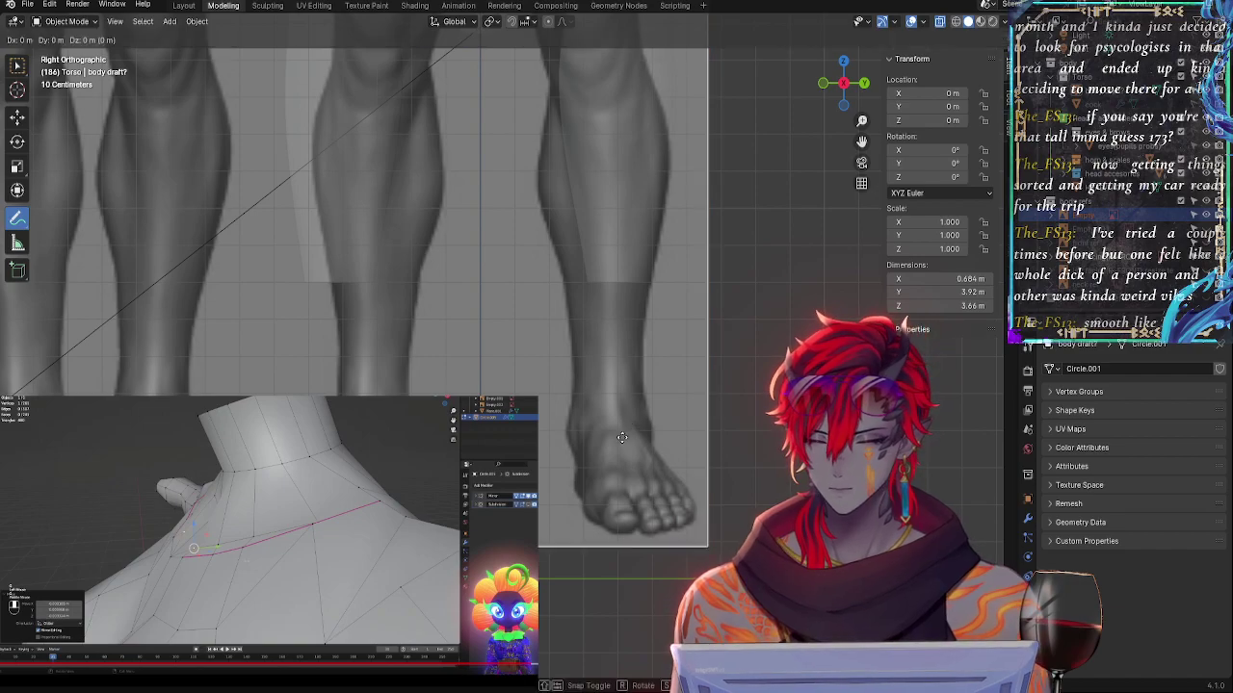
{"action": "key", "text": "z"}
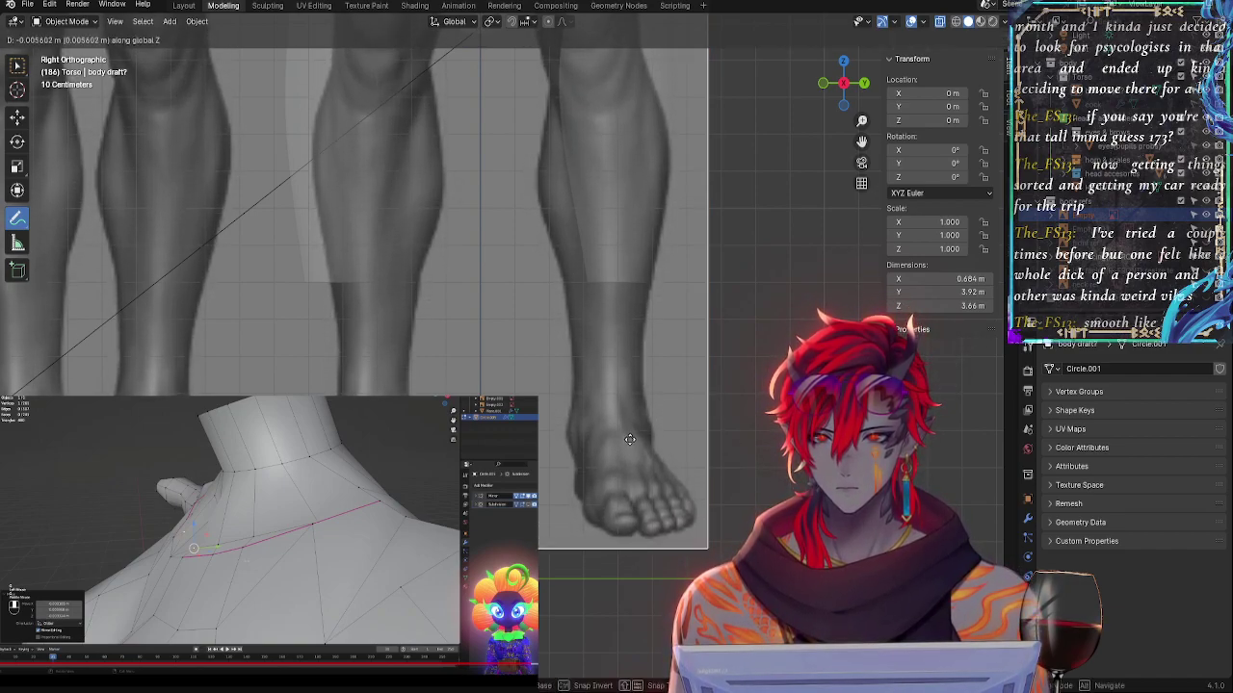
{"action": "left_click", "coordinate": [630, 440]}
{"action": "middle_click_drag", "start_coordinate": [672, 361], "coordinate": [680, 460], "text": "shift"}
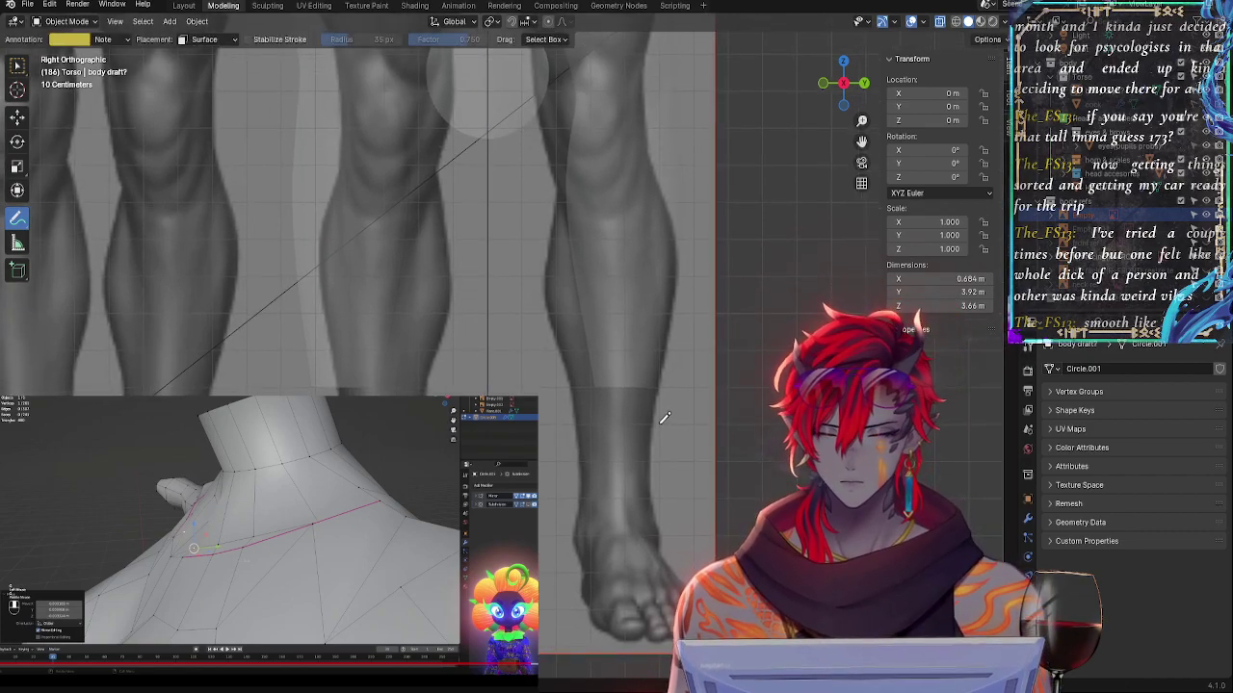
{"action": "key", "text": "g"}
{"action": "key", "text": "y"}
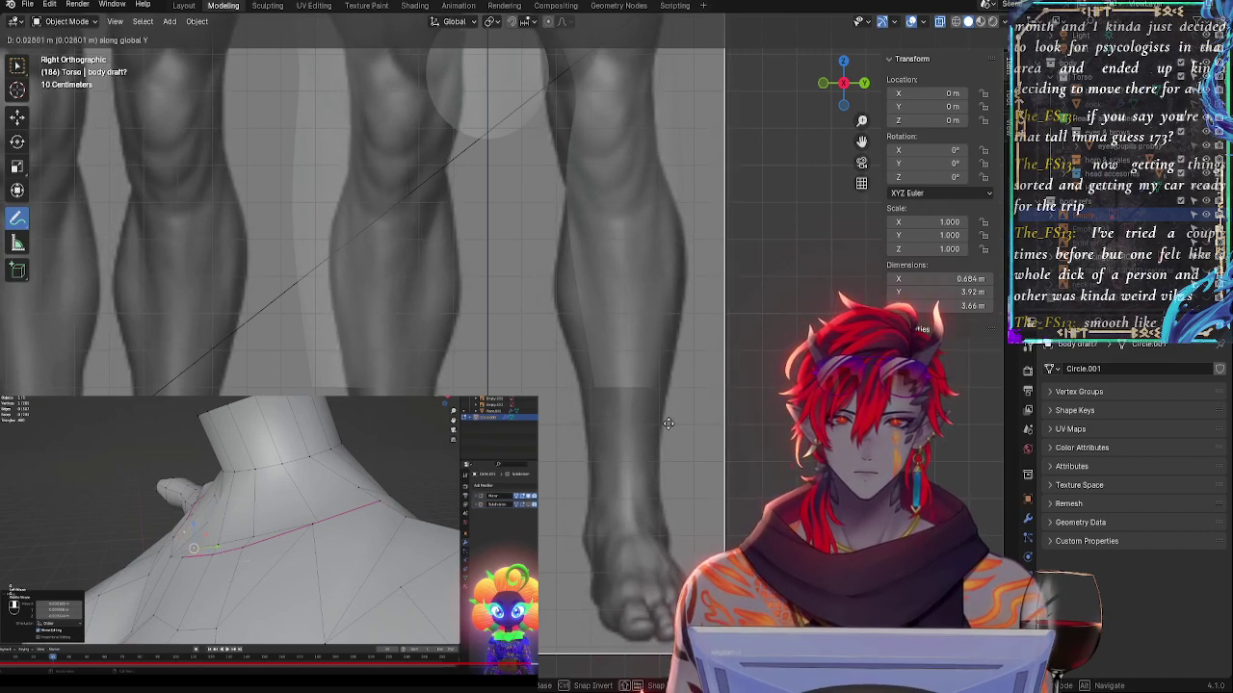
{"action": "left_click", "coordinate": [667, 424]}
{"action": "middle_click_drag", "start_coordinate": [728, 284], "coordinate": [736, 443], "text": "shift"}
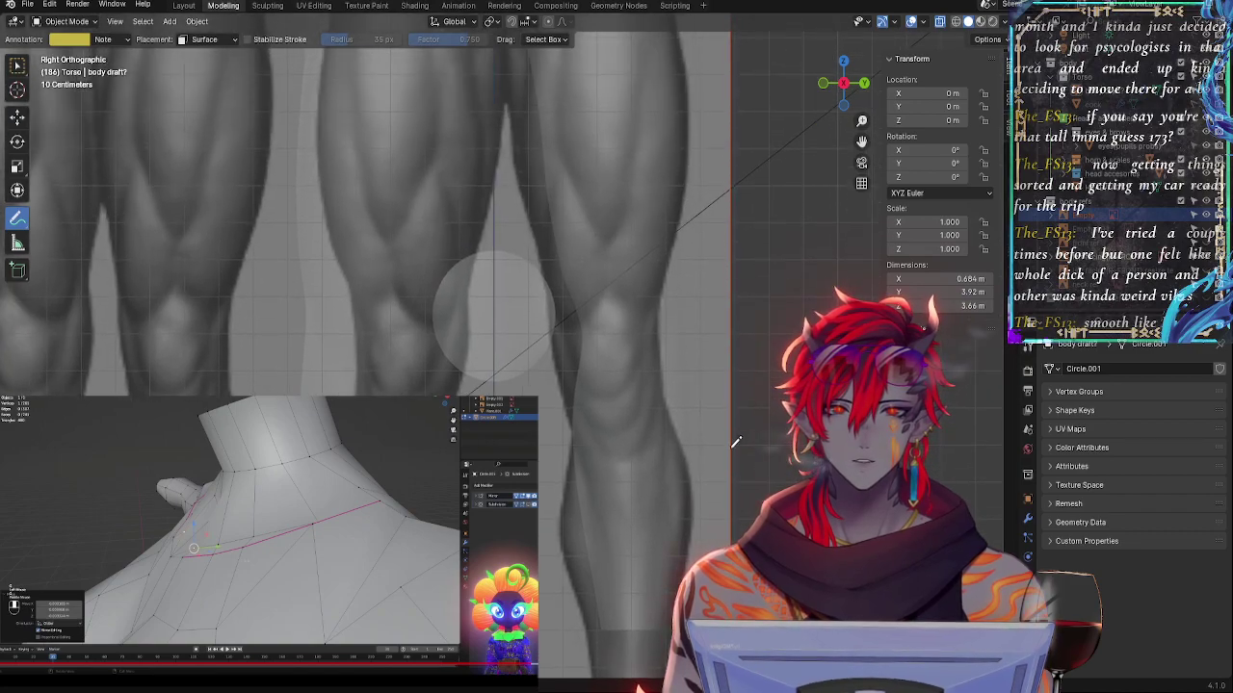
- Turn X-ray off and select the body draft, toggling its Edit Mode
{"action": "key", "text": "alt+z"}
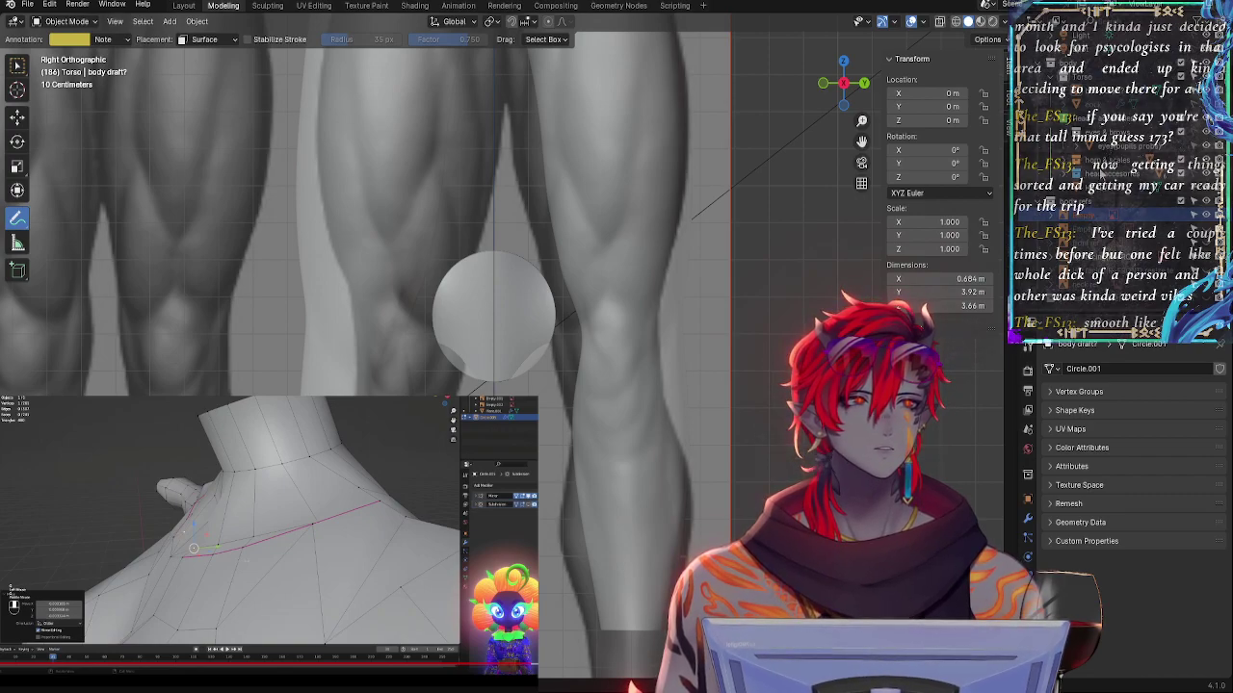
{"action": "left_click", "coordinate": [1096, 94]}
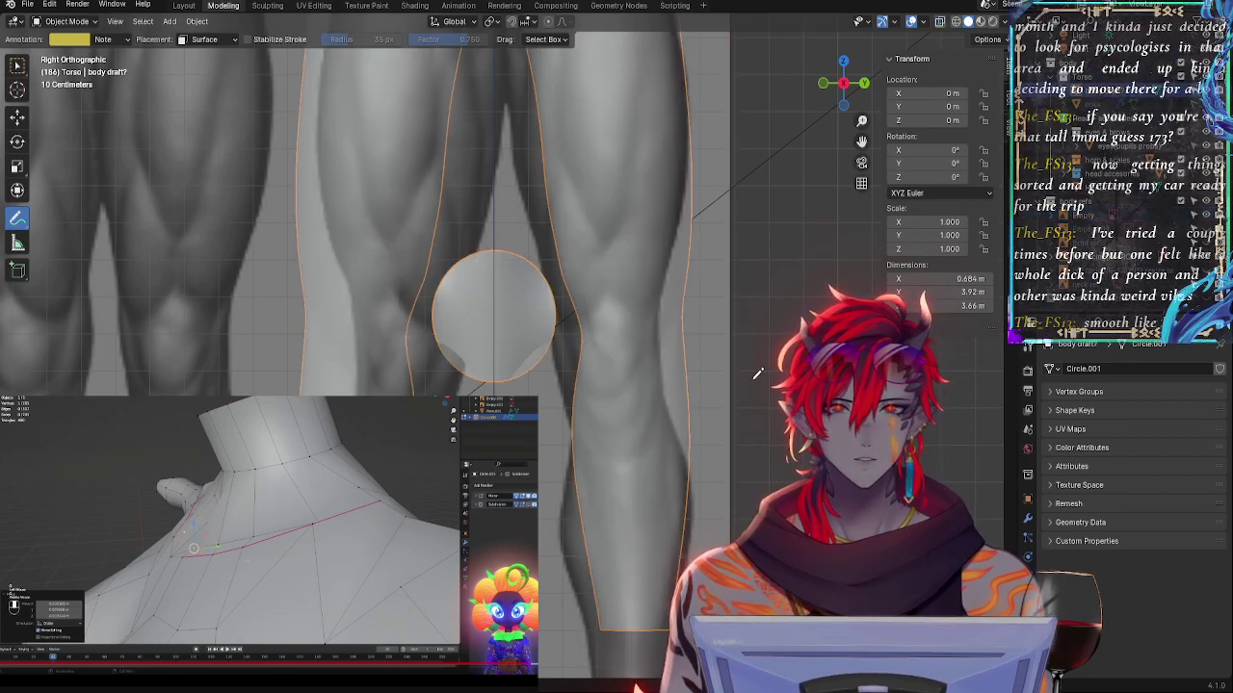
{"action": "key", "text": "Tab"}
{"action": "key", "text": "Tab"}
{"action": "key", "text": "Tab"}
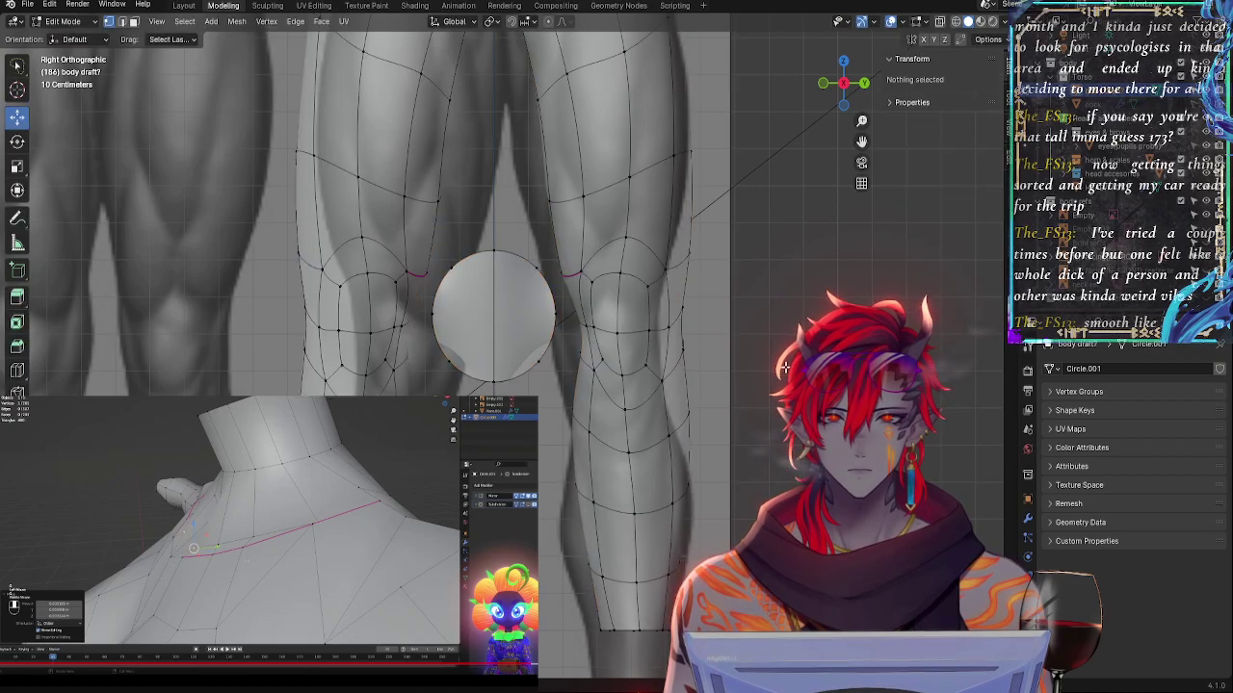
{"action": "middle_click_drag", "start_coordinate": [753, 378], "coordinate": [761, 354]}
{"action": "key", "text": "Tab"}
- Try shifting the left-facing side reference along X, then cancel both attempts
{"action": "left_click", "coordinate": [1089, 257]}
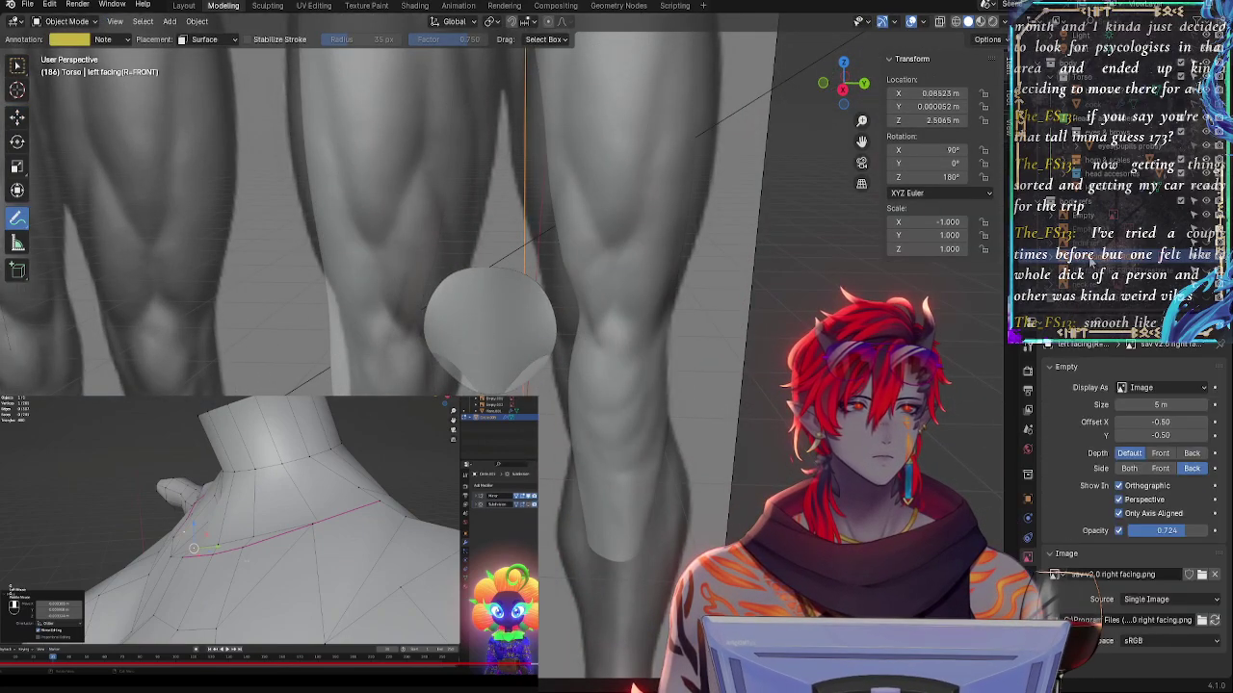
{"action": "key", "text": "g"}
{"action": "key", "text": "x"}
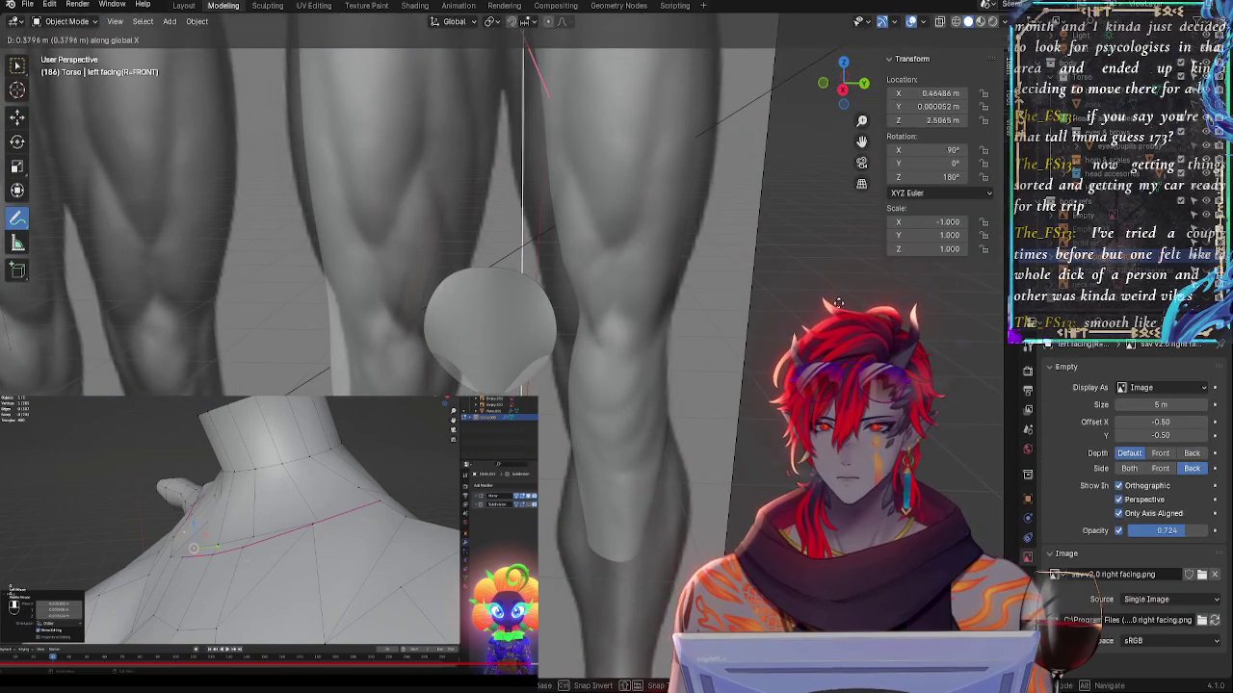
{"action": "right_click", "coordinate": [839, 304]}
{"action": "middle_click_drag", "start_coordinate": [839, 308], "coordinate": [731, 433]}
{"action": "scroll", "coordinate": [713, 496], "scroll_direction": "down", "scroll_amount": 3}
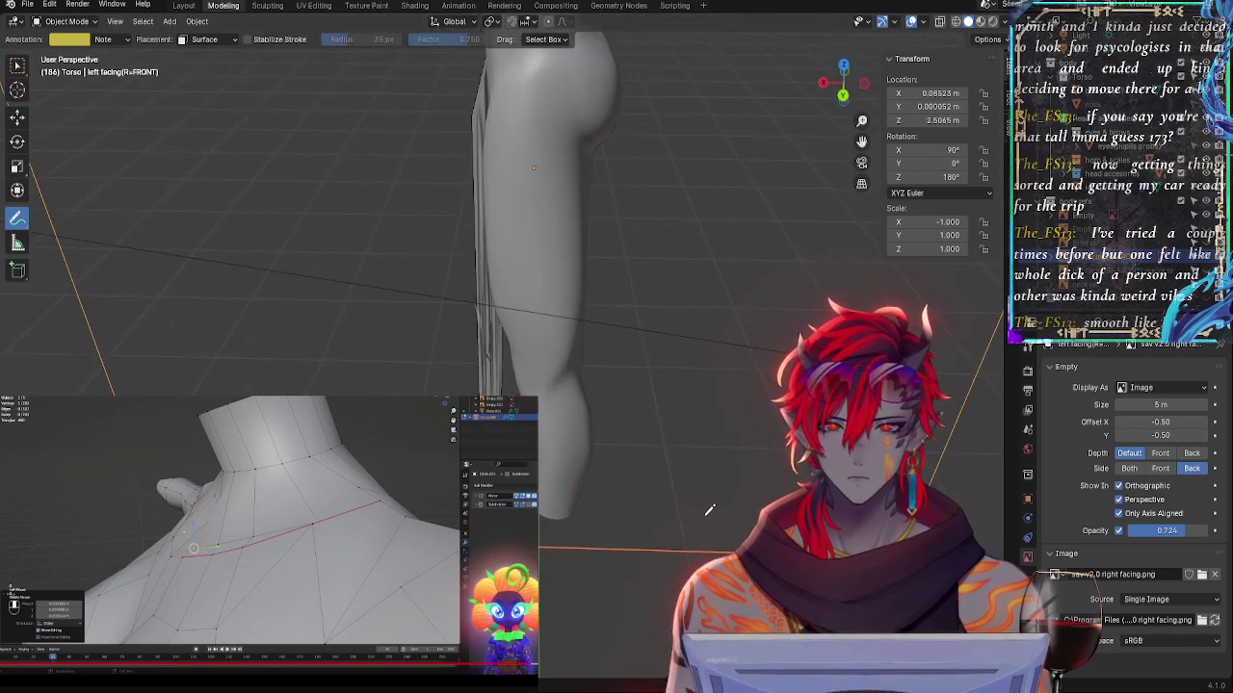
{"action": "key", "text": "g"}
{"action": "key", "text": "x"}
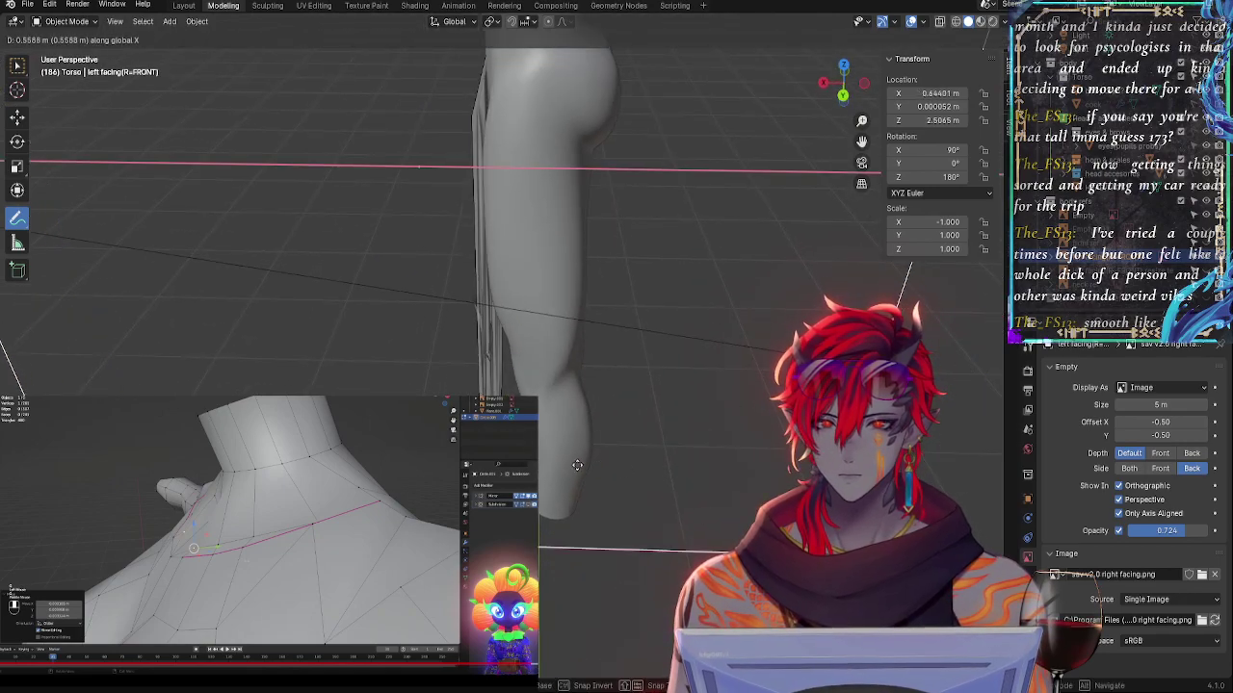
{"action": "key", "text": "Escape"}
- Slide the leg-planes reference along X to the body's centre, ending near X 0.0808 m
{"action": "left_click", "coordinate": [1089, 215]}
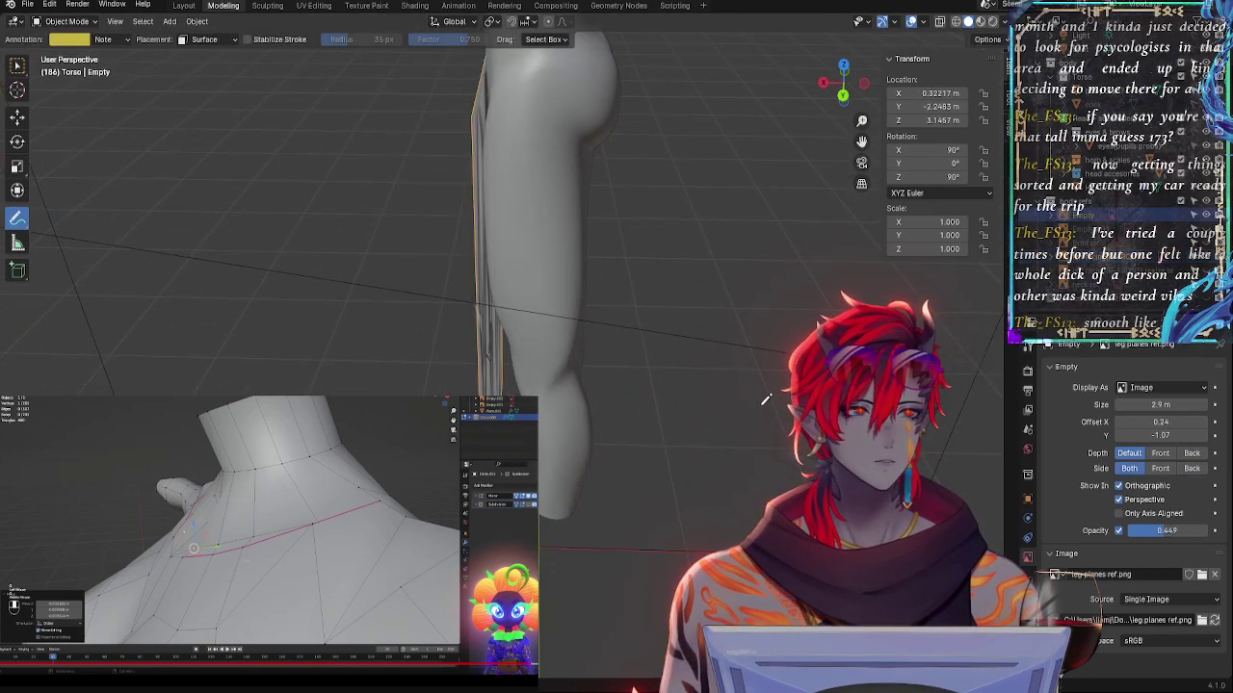
{"action": "key", "text": "g"}
{"action": "key", "text": "x"}
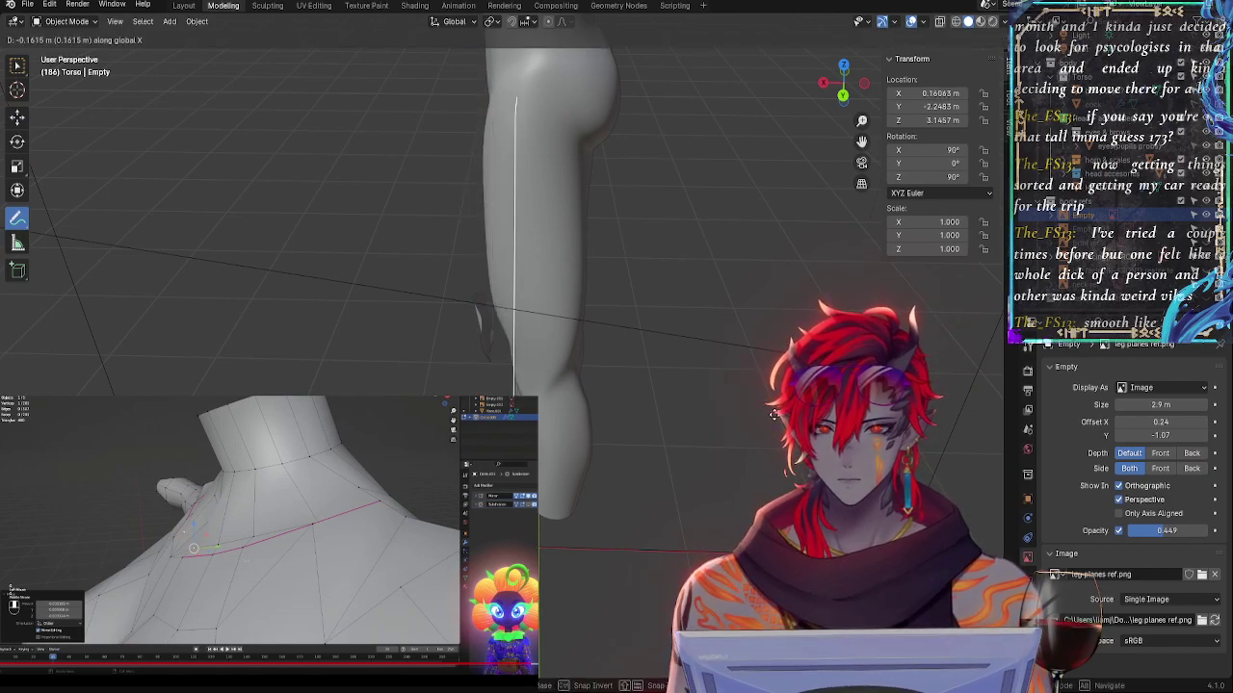
{"action": "key", "text": "0"}
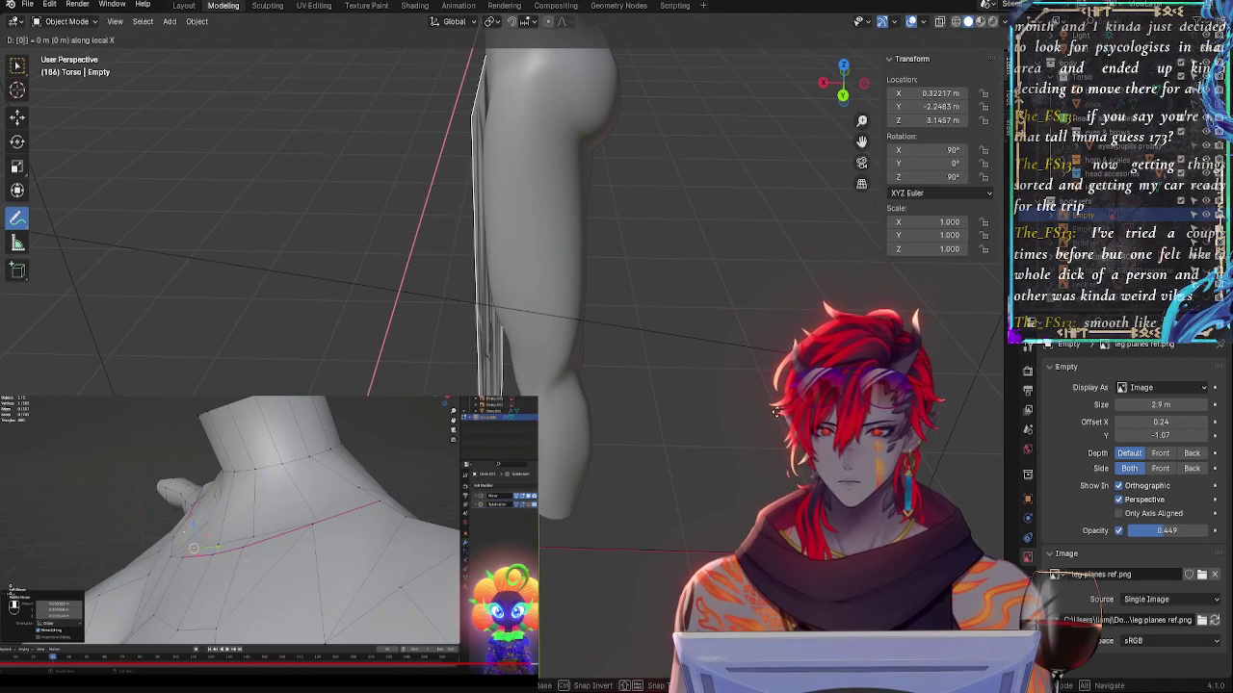
{"action": "key", "text": "Return"}
{"action": "key", "text": "g"}
{"action": "key", "text": "x"}
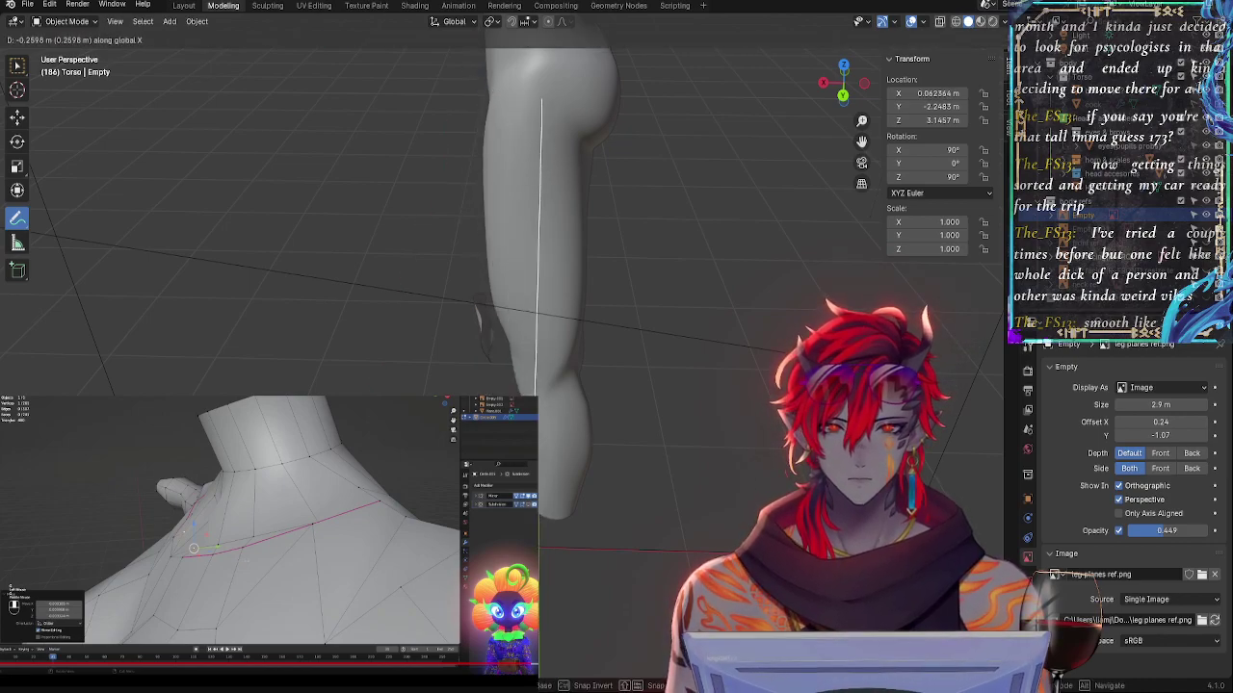
{"action": "key", "text": "0"}
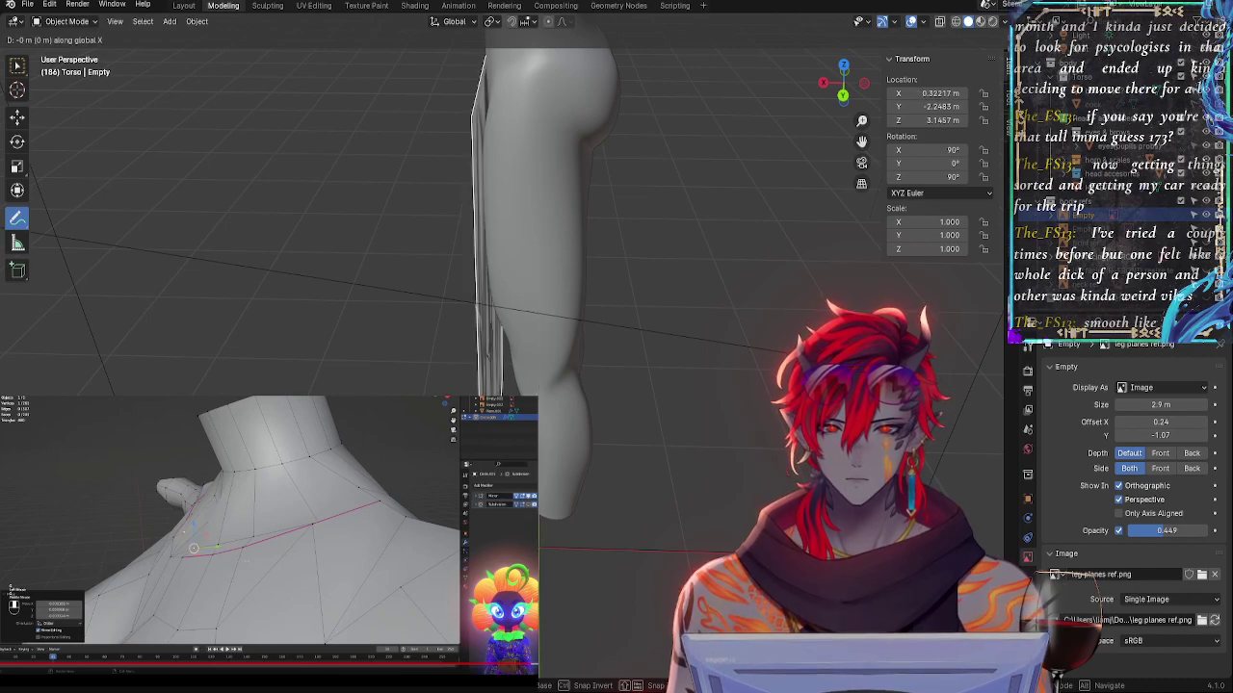
{"action": "key", "text": "BackSpace"}
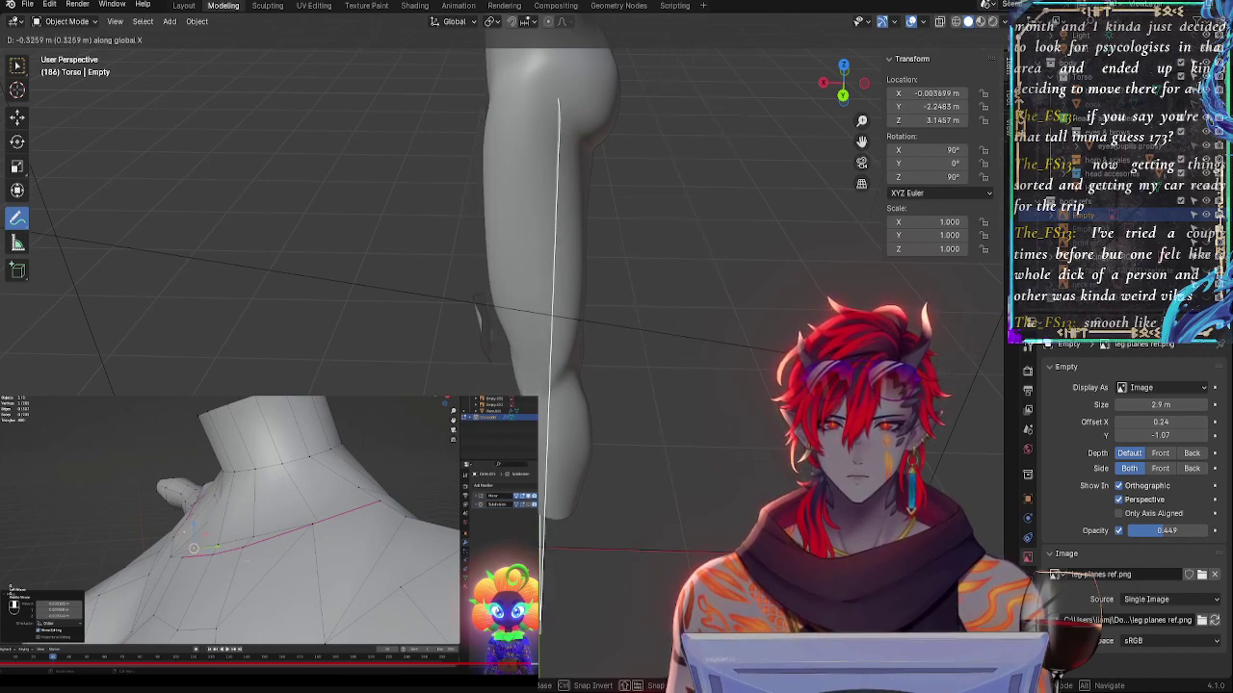
{"action": "left_click", "coordinate": [879, 210]}
- Switch to the right orthographic view, make the body see-through, and select the leg-planes reference
{"action": "left_click", "coordinate": [825, 84]}
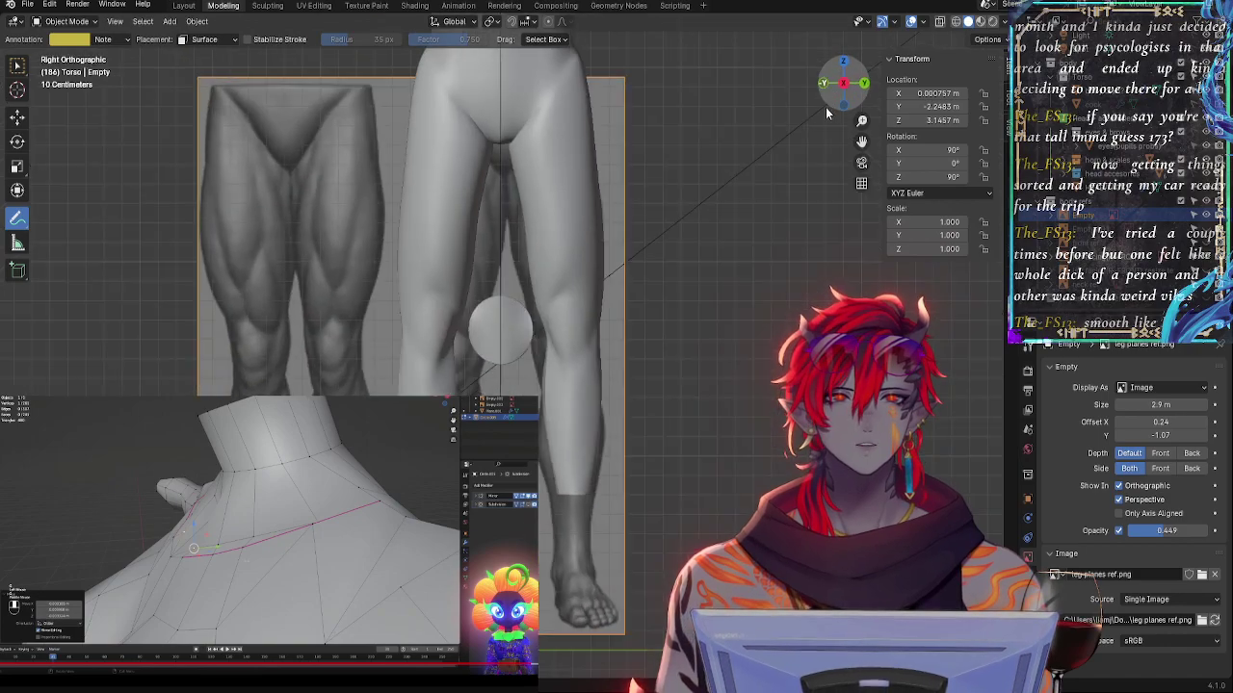
{"action": "scroll", "coordinate": [737, 338], "scroll_direction": "up", "scroll_amount": 4}
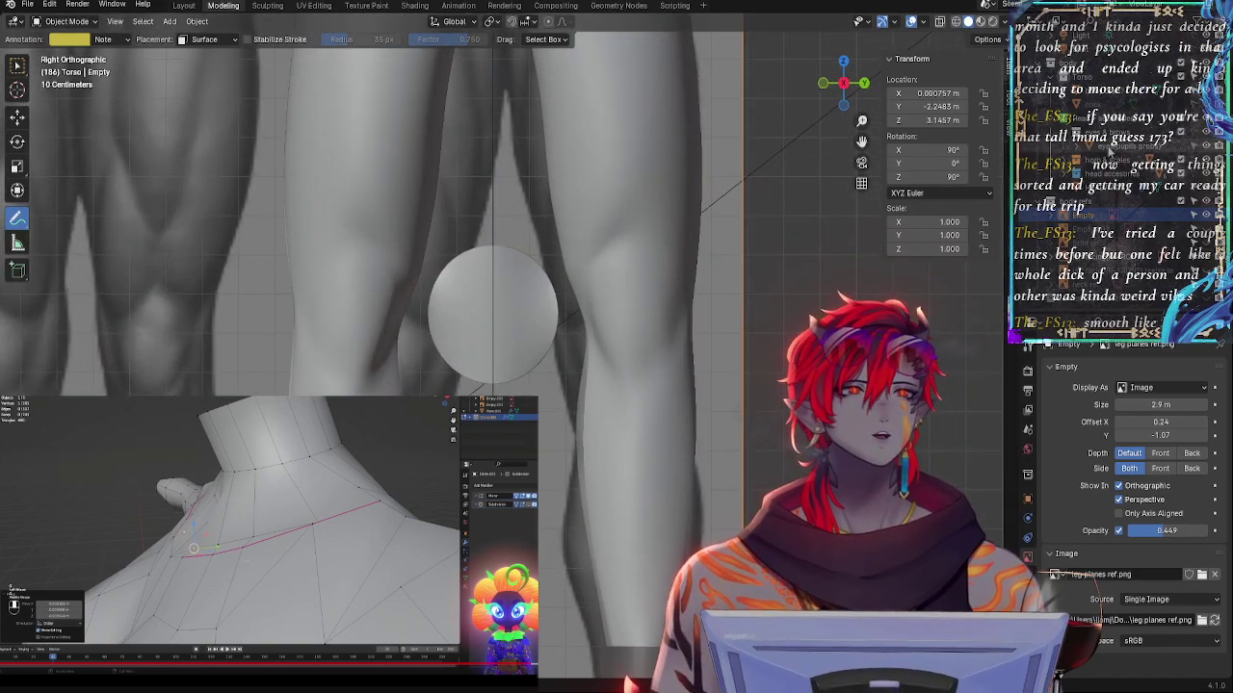
{"action": "left_click", "coordinate": [1090, 90]}
{"action": "middle_click_drag", "start_coordinate": [747, 298], "coordinate": [669, 412], "text": "shift"}
{"action": "key", "text": "alt+z"}
{"action": "middle_click_drag", "start_coordinate": [691, 277], "coordinate": [683, 405], "text": "shift"}
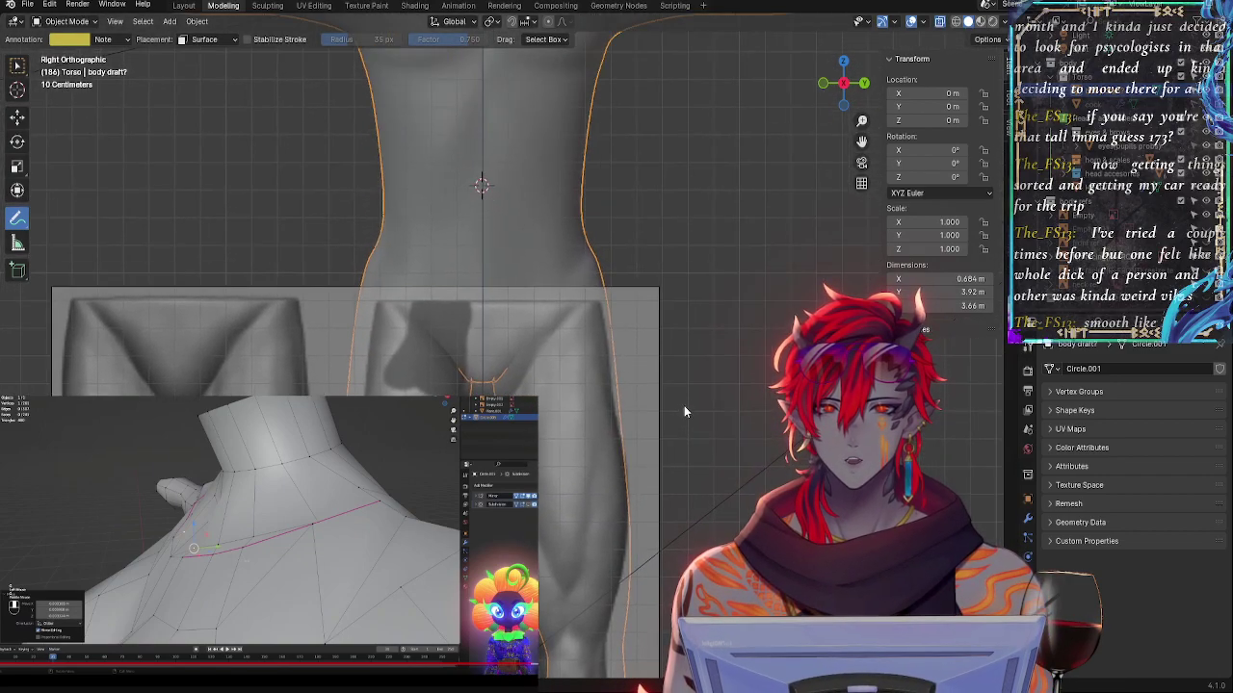
{"action": "scroll", "coordinate": [672, 407], "scroll_direction": "up", "scroll_amount": 3}
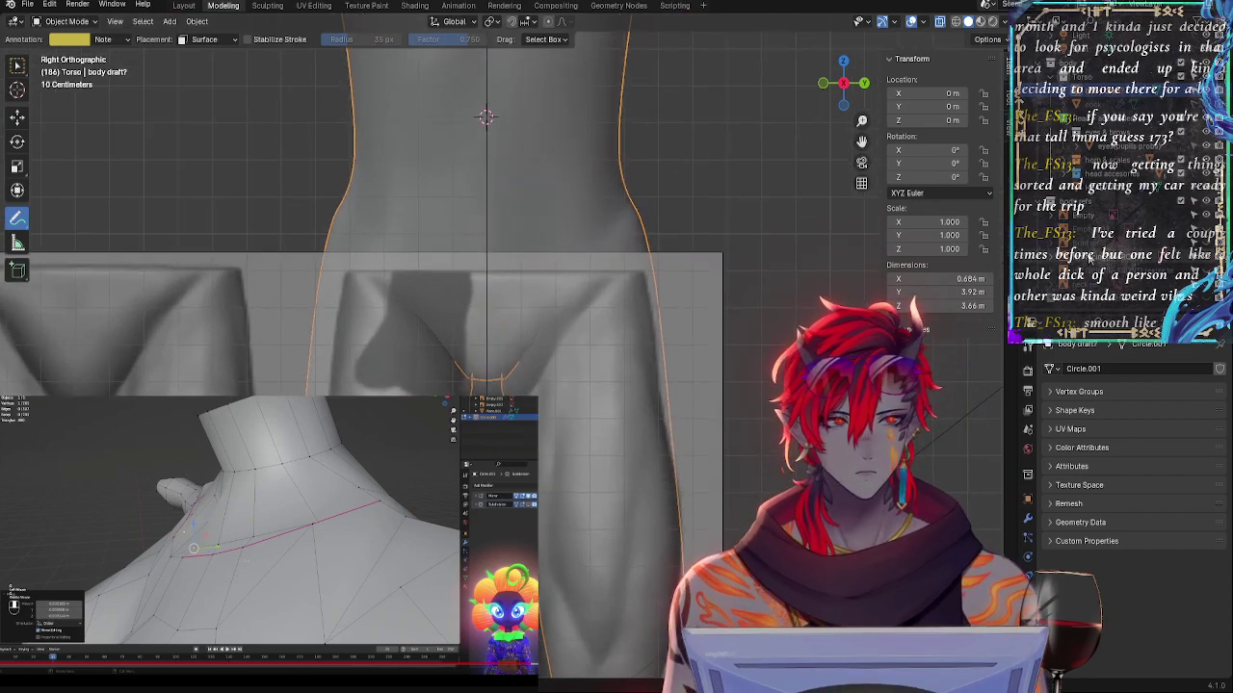
{"action": "left_click", "coordinate": [684, 407]}
{"action": "left_click", "coordinate": [1083, 234]}
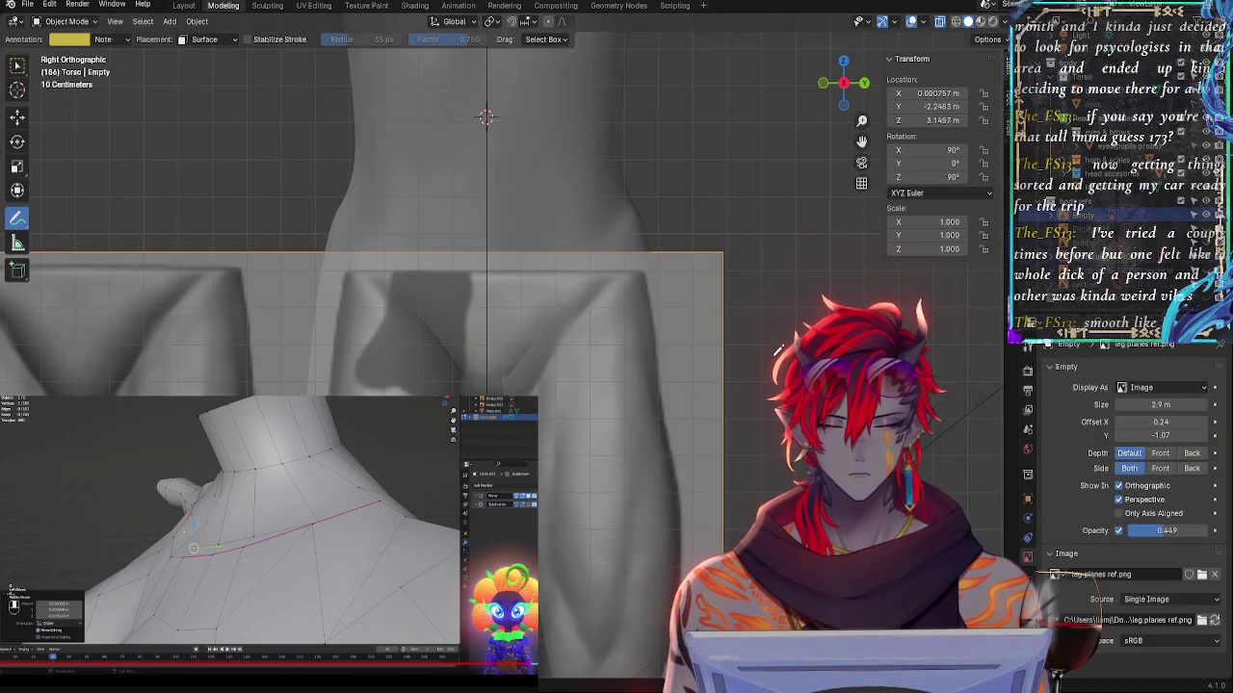
- Move the leg-planes reference front-to-back along Y in two passes, ending near Y -2.2726 m
{"action": "key", "text": "g"}
{"action": "key", "text": "z"}
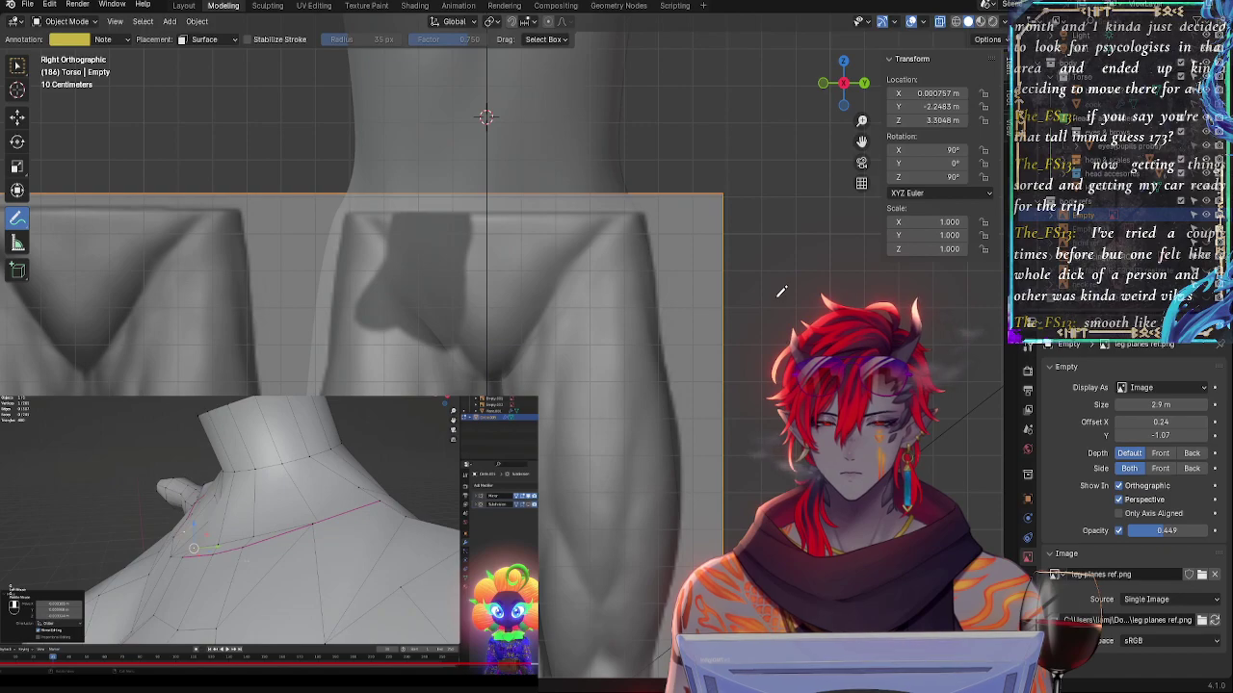
{"action": "key", "text": "y"}
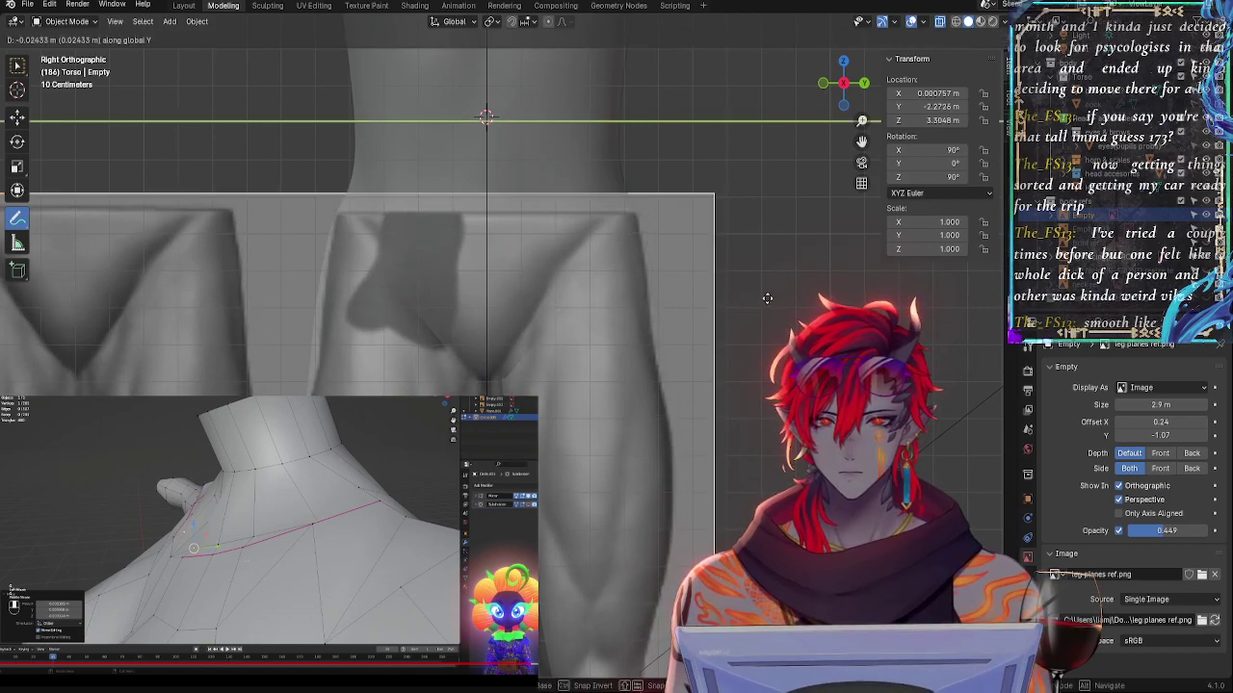
{"action": "left_click", "coordinate": [773, 292]}
{"action": "middle_click_drag", "start_coordinate": [410, 344], "coordinate": [463, 331], "text": "shift"}
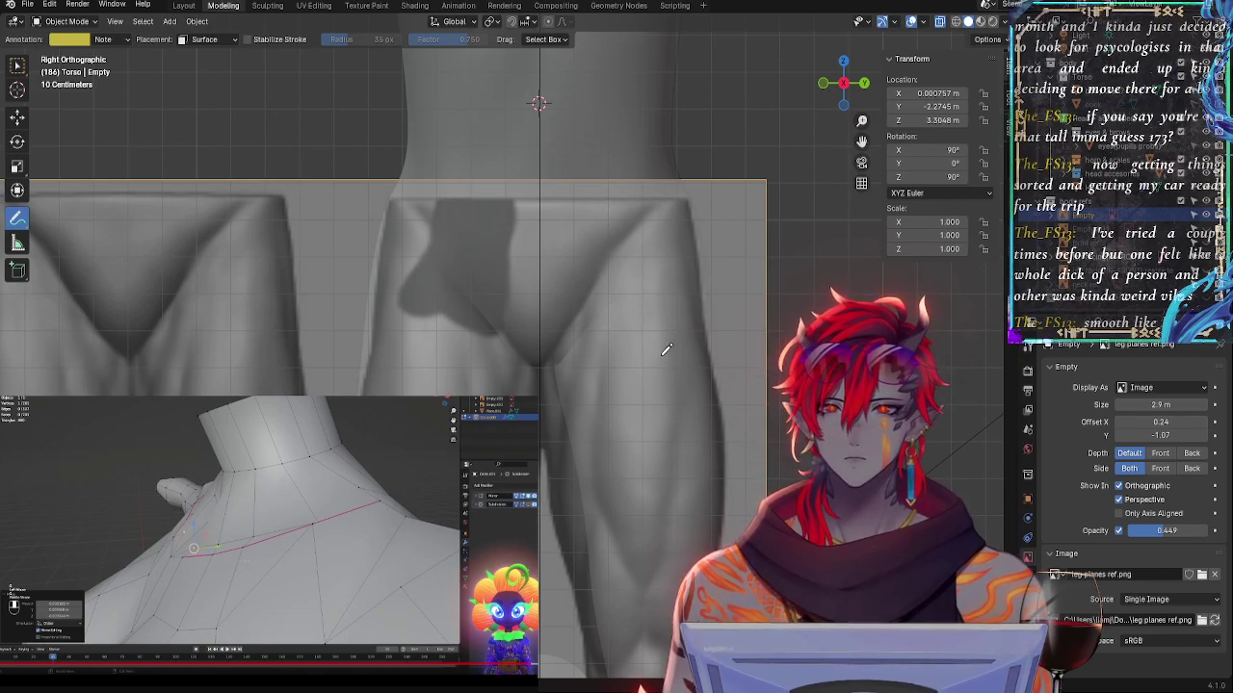
{"action": "key", "text": "g"}
{"action": "key", "text": "y"}
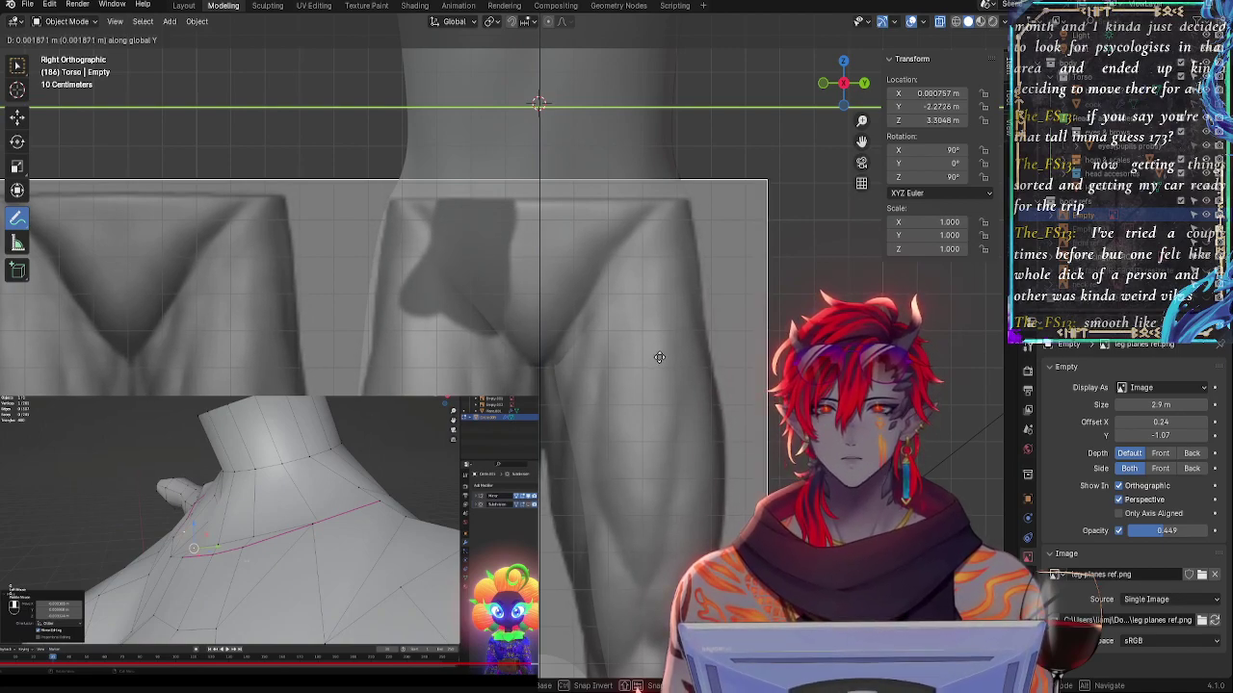
{"action": "left_click", "coordinate": [665, 357]}
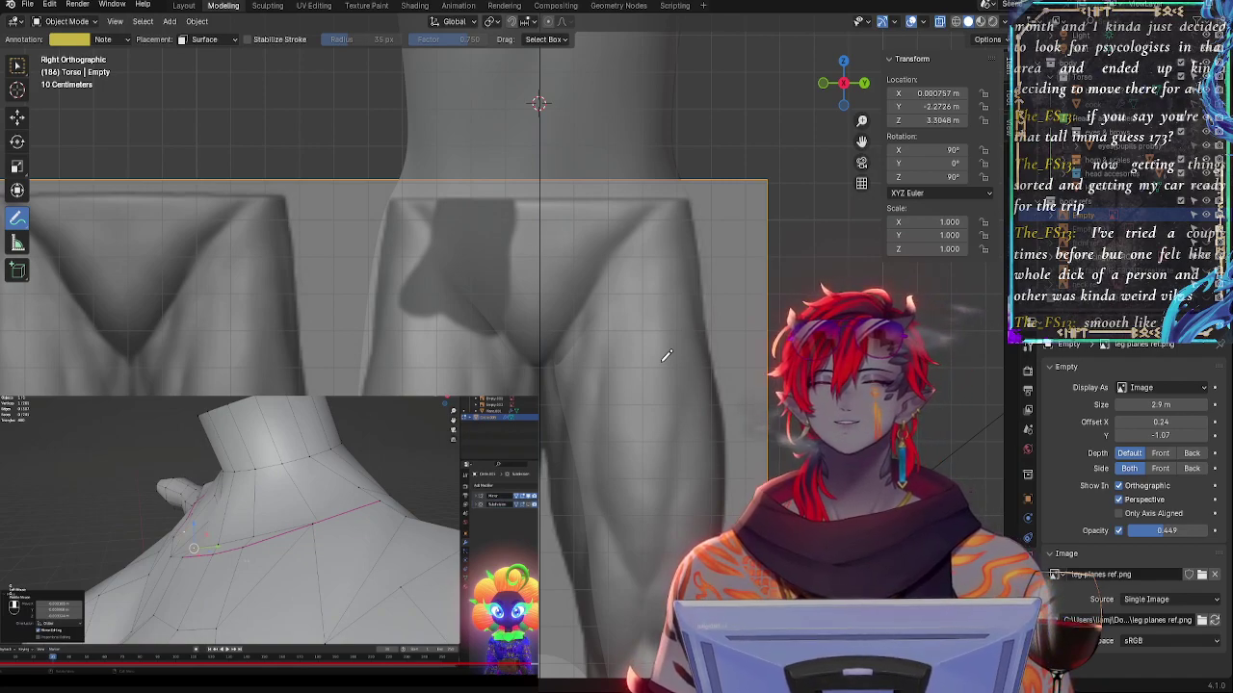
{"action": "middle_click_drag", "start_coordinate": [675, 359], "coordinate": [737, 412]}
{"action": "left_click", "coordinate": [837, 92]}
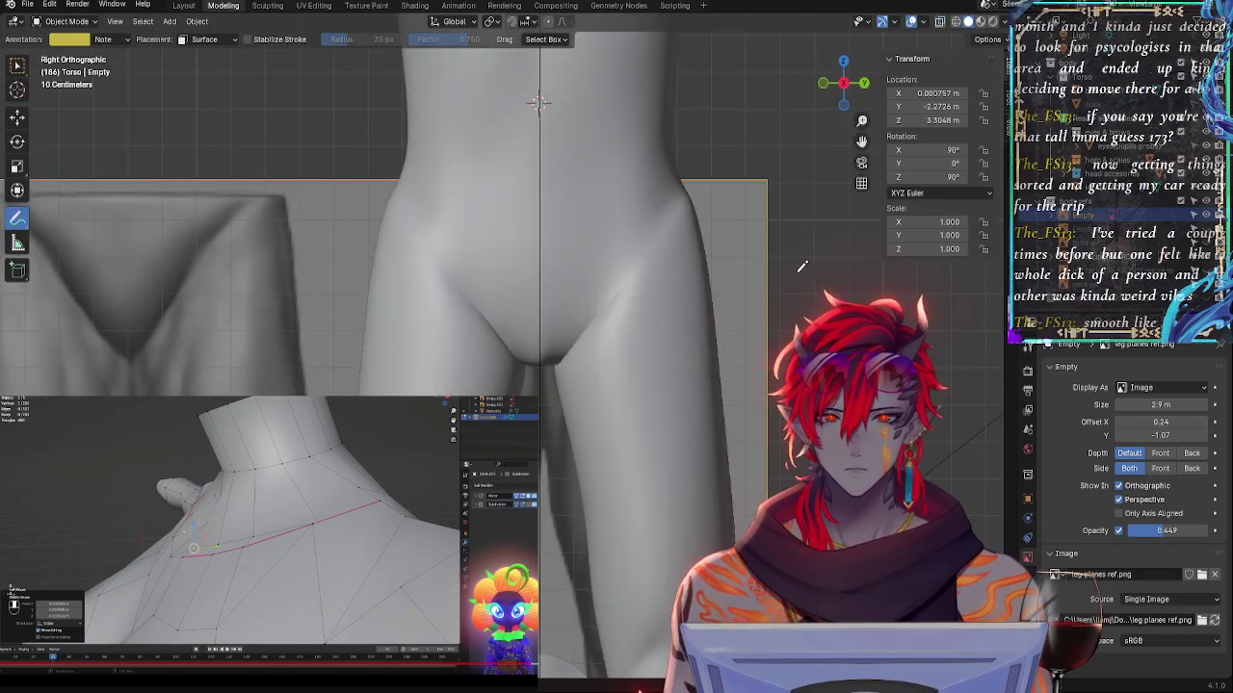
- Shift the reference sideways along X with X-ray on, then turn X-ray off on the body
{"action": "key", "text": "alt+z"}
{"action": "middle_click_drag", "start_coordinate": [784, 270], "coordinate": [652, 340]}
{"action": "key", "text": "g"}
{"action": "key", "text": "x"}
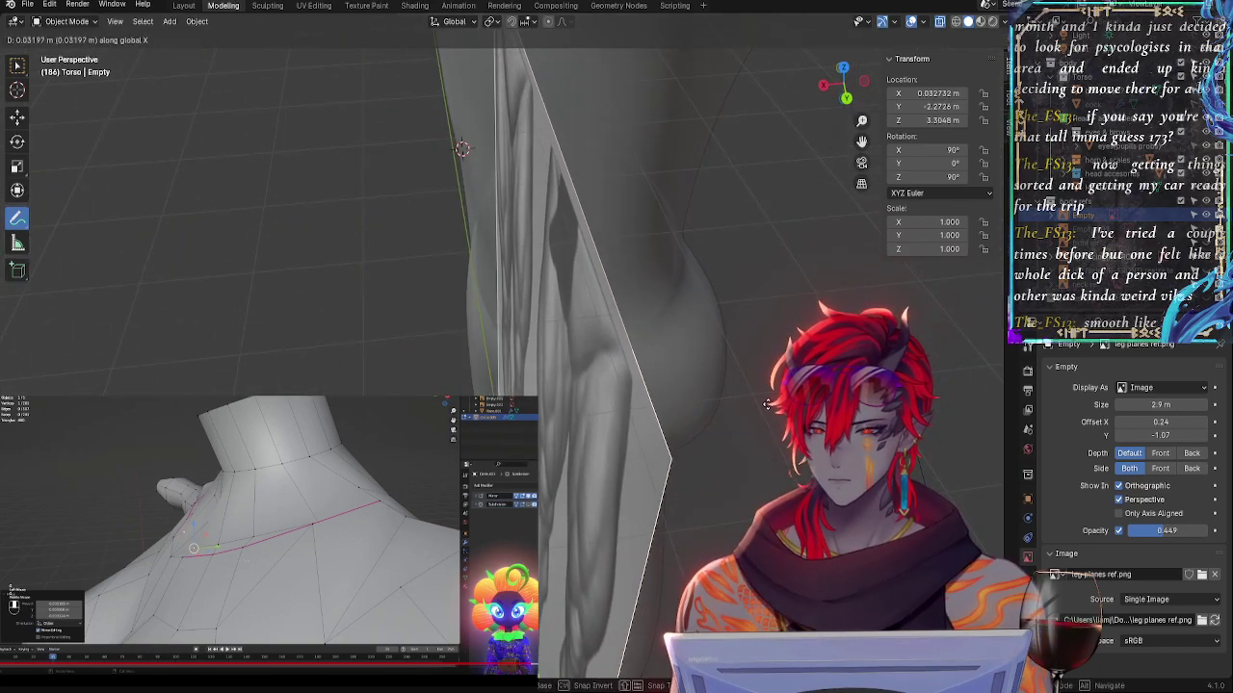
{"action": "left_click", "coordinate": [799, 192]}
{"action": "left_click", "coordinate": [834, 90]}
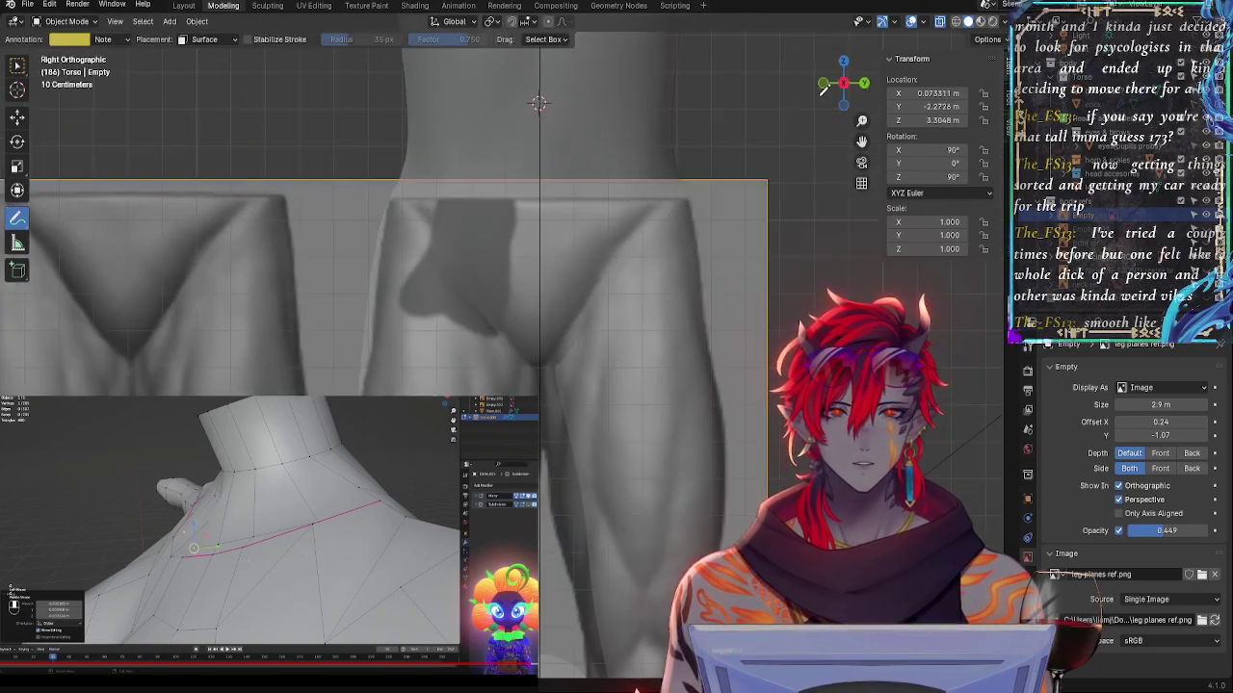
{"action": "left_click", "coordinate": [1103, 89]}
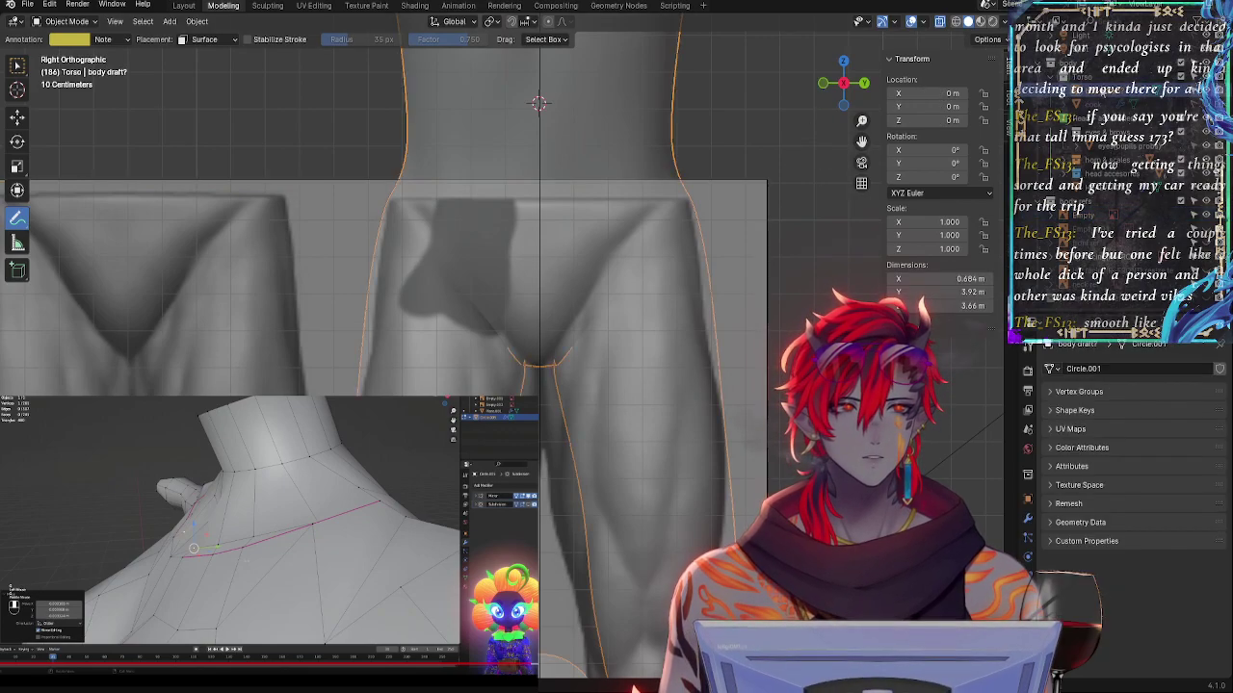
{"action": "key", "text": "alt+z"}
- Slide the leg-planes reference further along X and return to the straight side view
{"action": "middle_click_drag", "start_coordinate": [848, 397], "coordinate": [730, 431]}
{"action": "left_click", "coordinate": [1094, 257]}
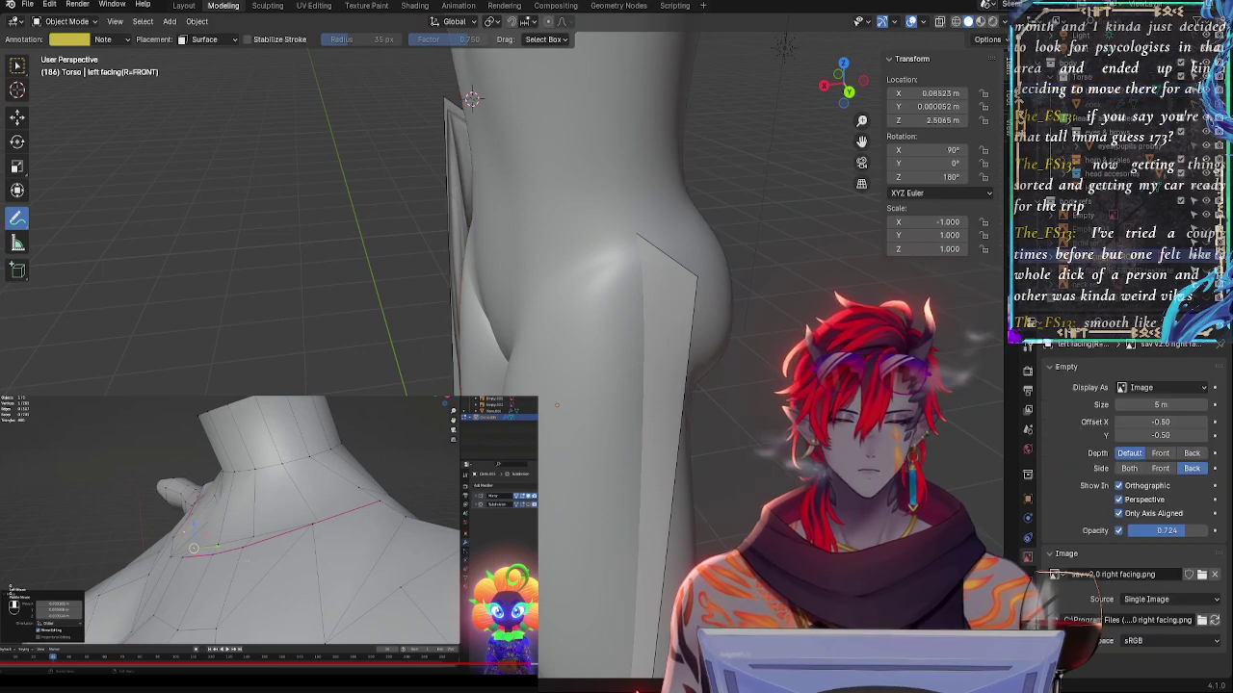
{"action": "left_click", "coordinate": [1091, 216]}
{"action": "key", "text": "g"}
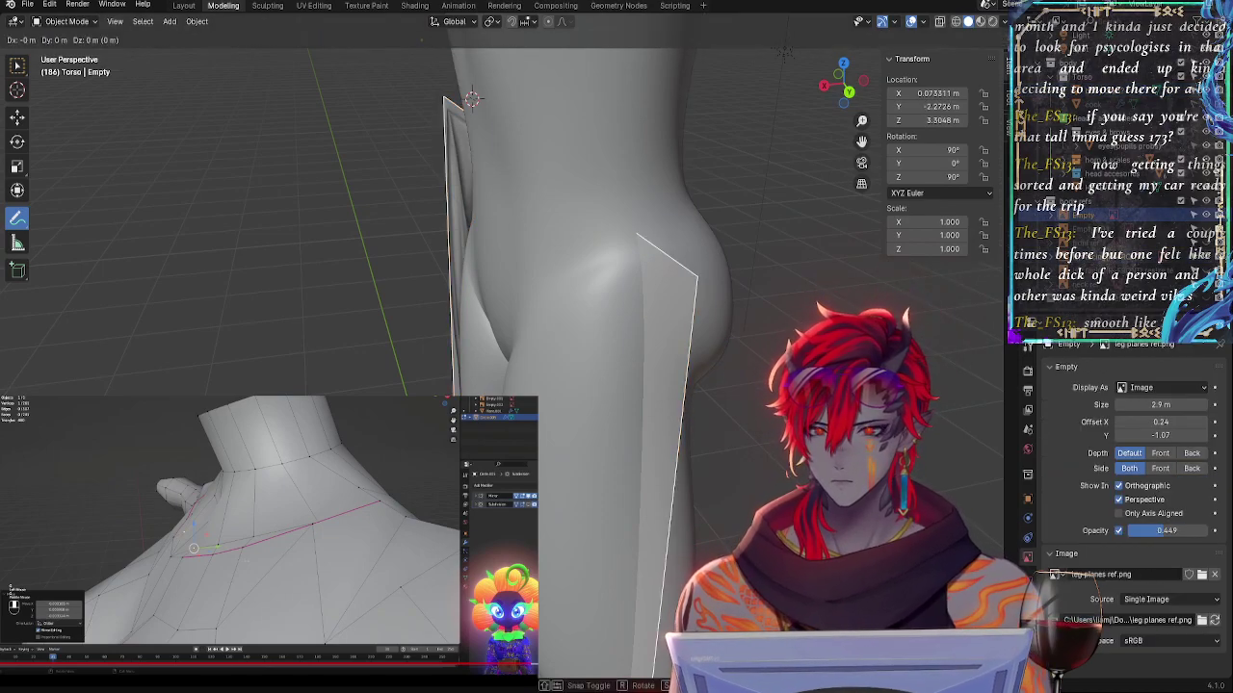
{"action": "key", "text": "x"}
{"action": "key", "text": "Return"}
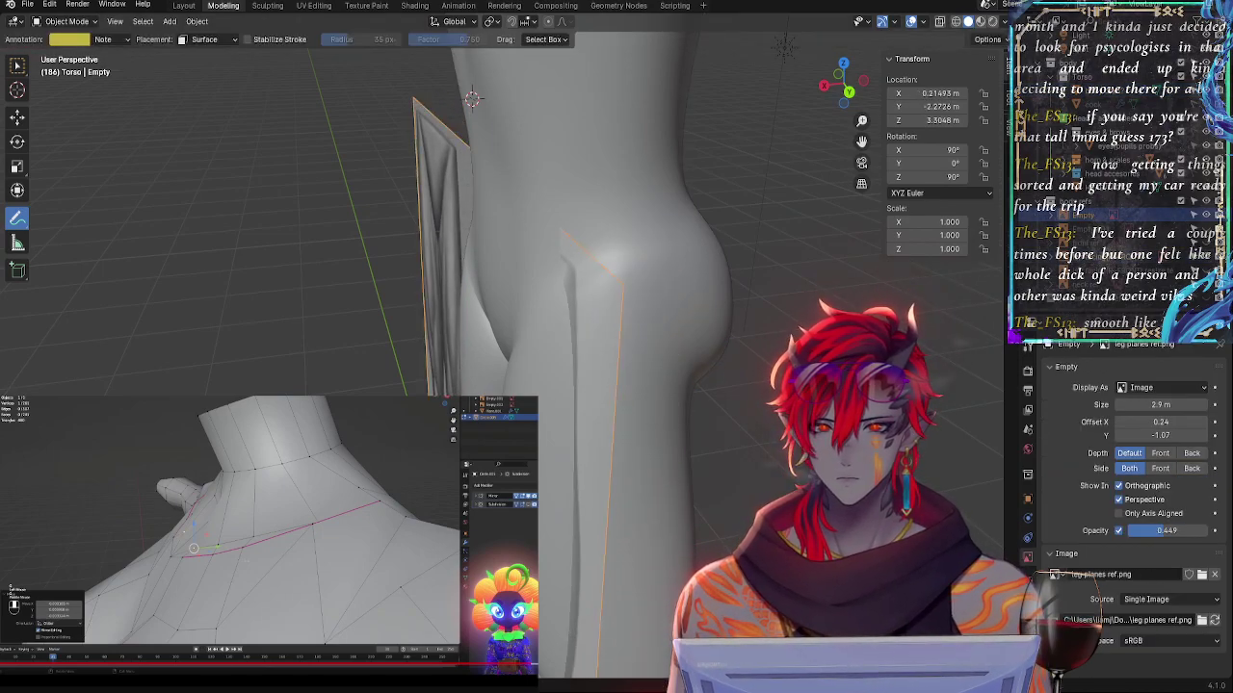
{"action": "left_click", "coordinate": [827, 87]}
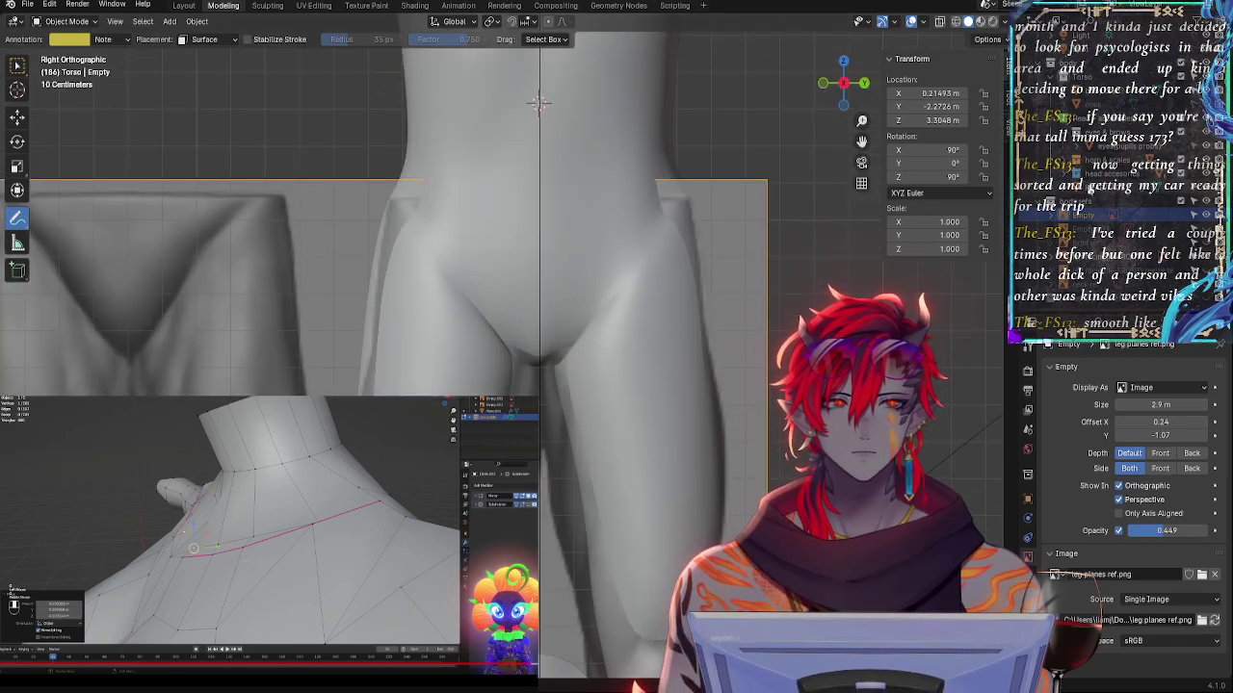
- Check the body over the muscle reference with X-ray, then reselect the leg-planes reference
{"action": "left_click", "coordinate": [1100, 90]}
{"action": "middle_click_drag", "start_coordinate": [665, 328], "coordinate": [659, 199], "text": "shift"}
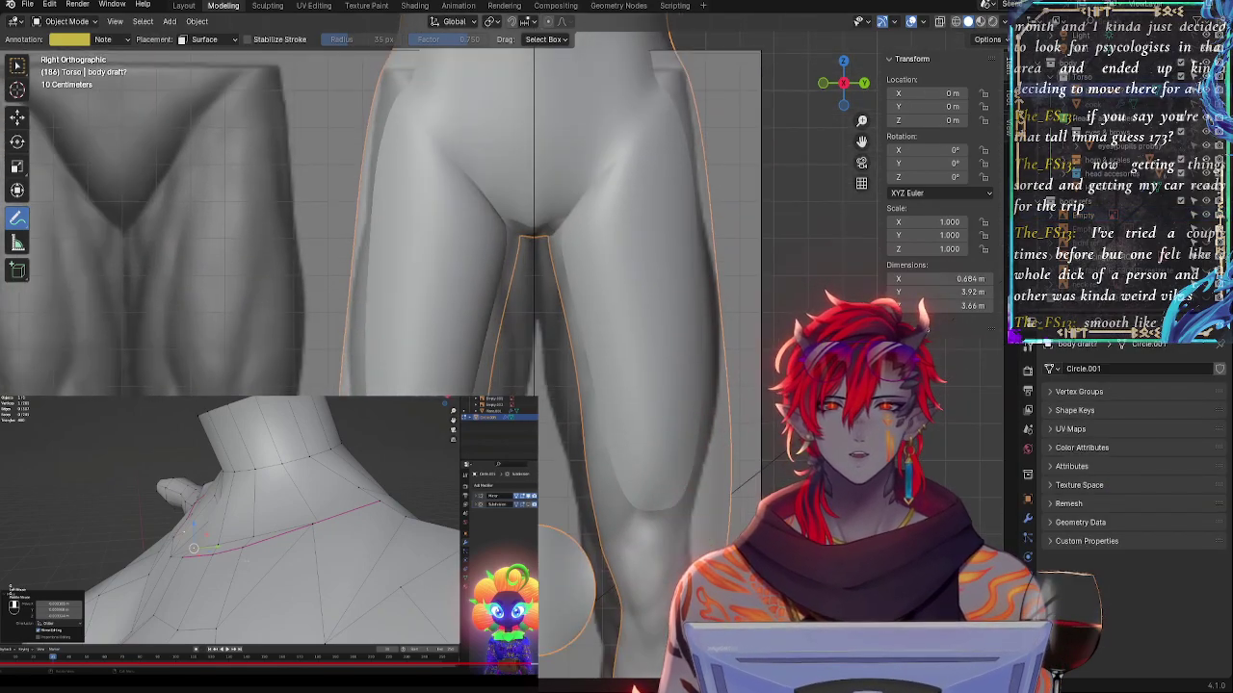
{"action": "key", "text": "alt+z"}
{"action": "key", "text": "alt+z"}
{"action": "middle_click_drag", "start_coordinate": [774, 239], "coordinate": [701, 426], "text": "shift"}
{"action": "left_click", "coordinate": [1089, 258]}
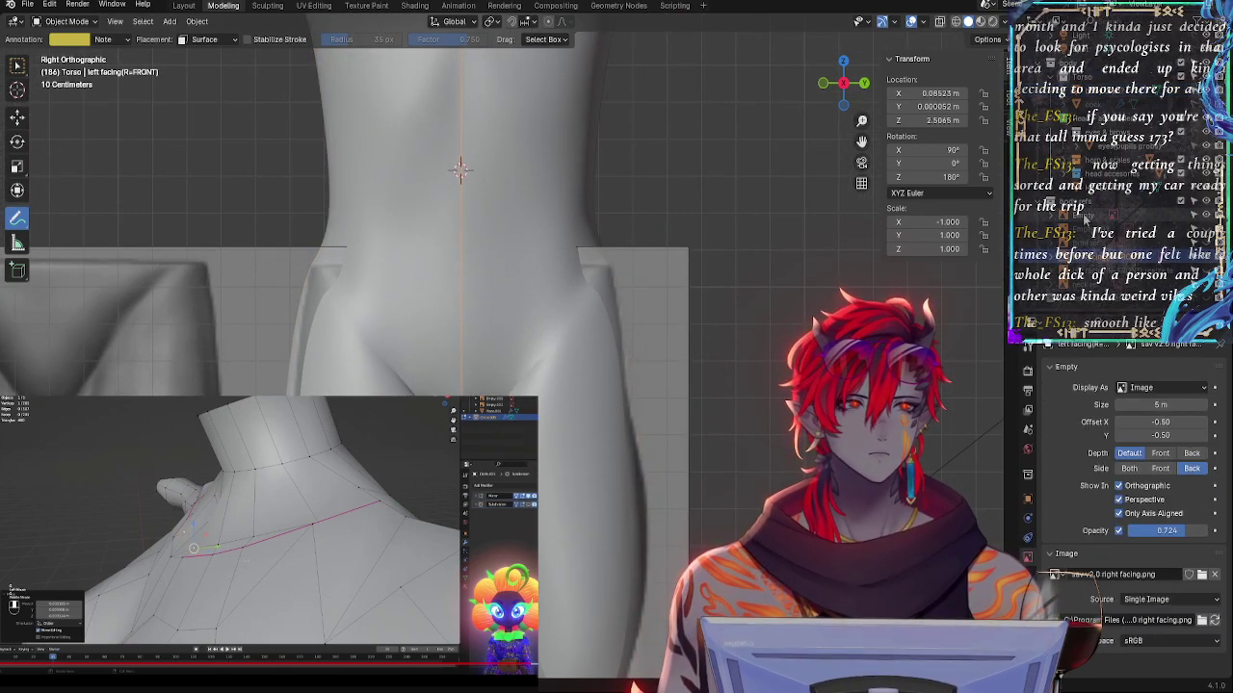
{"action": "left_click", "coordinate": [1086, 215]}
{"action": "key", "text": "g"}
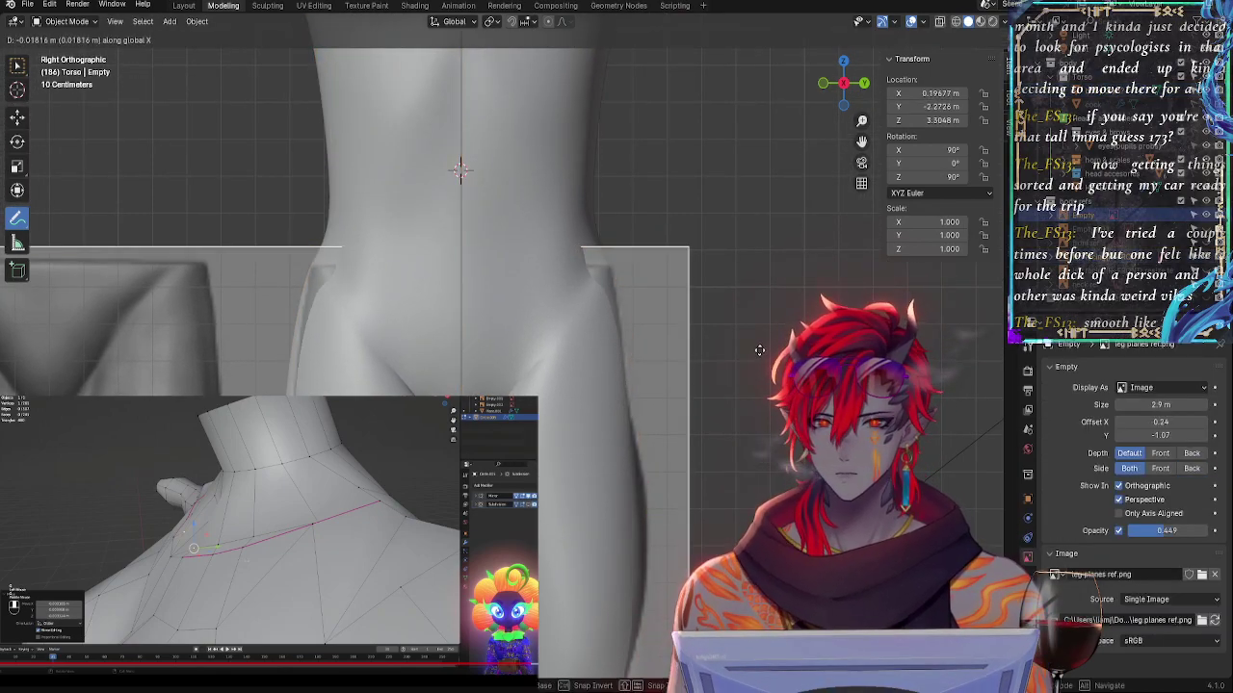
{"action": "left_click", "coordinate": [751, 301]}
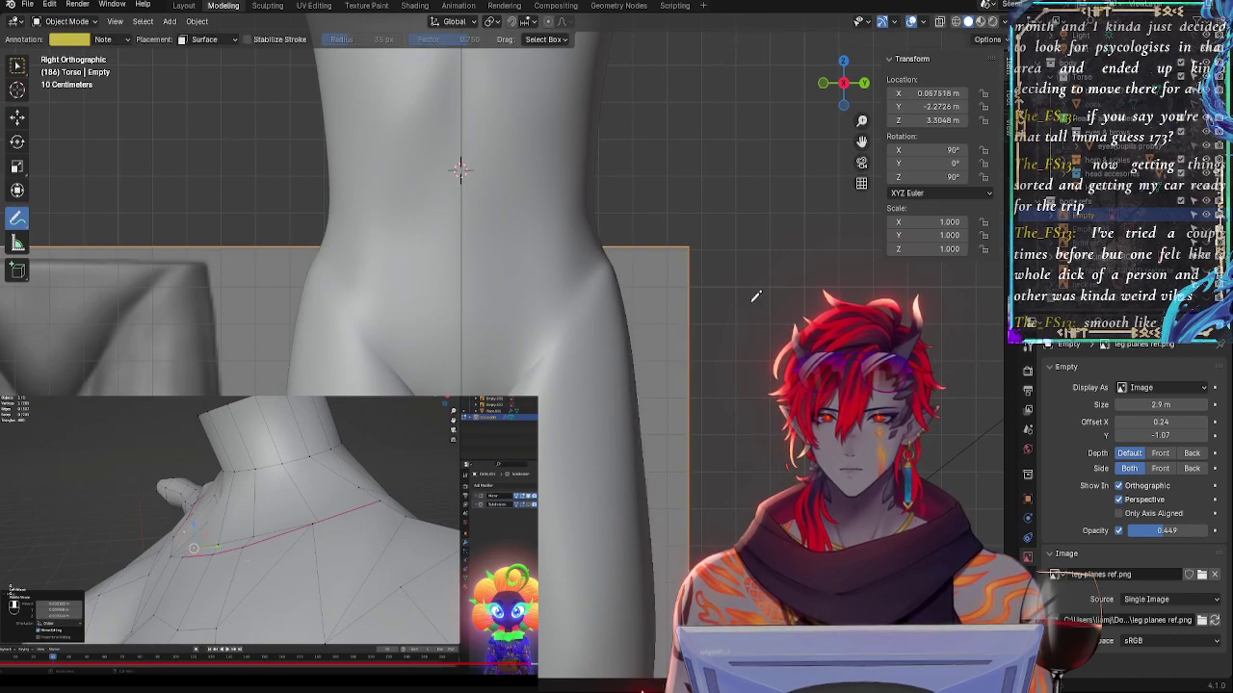
- Shift the leg reference along X once more to 0.0818 m and zoom on the groin
{"action": "middle_click_drag", "start_coordinate": [761, 294], "coordinate": [724, 433]}
{"action": "key", "text": "g"}
{"action": "key", "text": "x"}
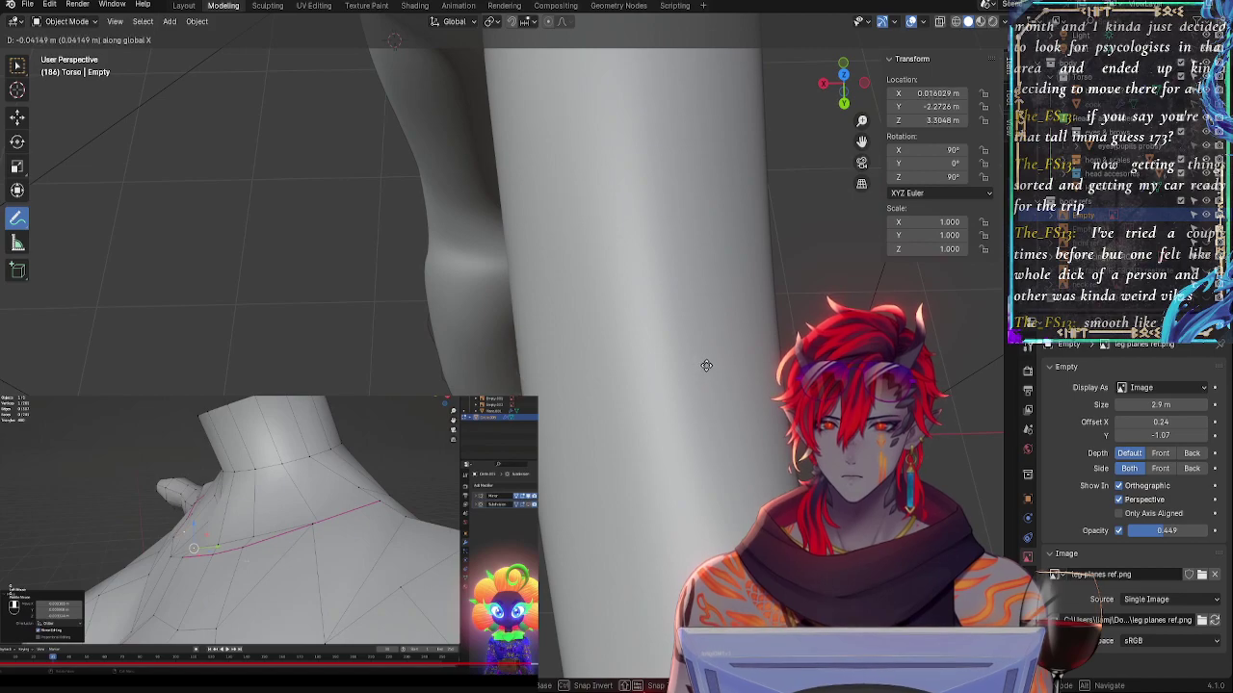
{"action": "left_click", "coordinate": [710, 365]}
{"action": "left_click", "coordinate": [824, 85]}
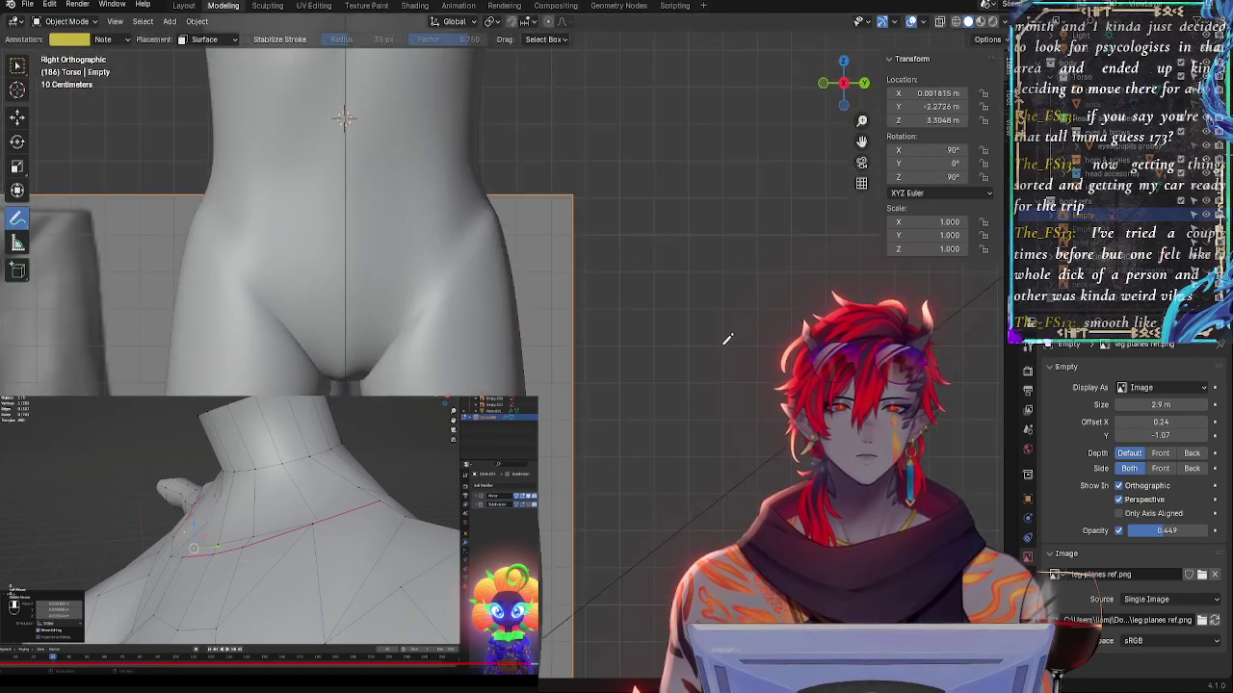
{"action": "scroll", "coordinate": [902, 286], "scroll_direction": "up", "scroll_amount": 2}
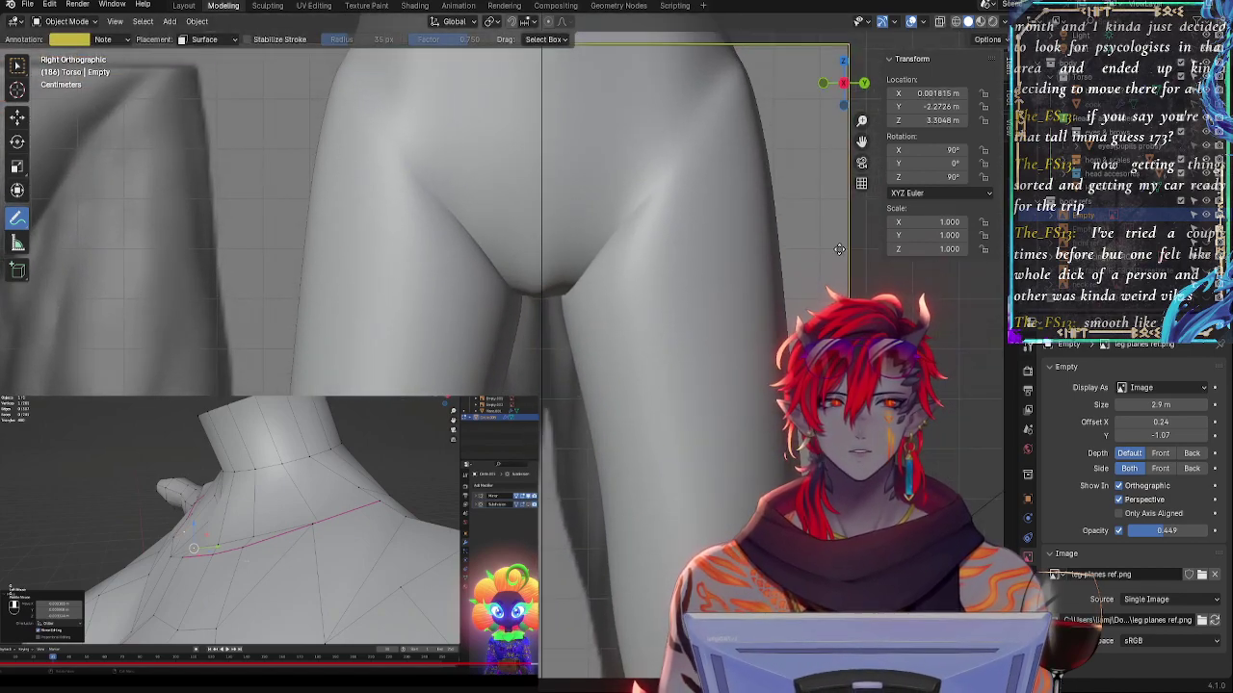
- In Edit Mode on the body draft, slide a two-vertex crotch edge along Y
{"action": "left_click", "coordinate": [1103, 92]}
{"action": "key", "text": "Tab"}
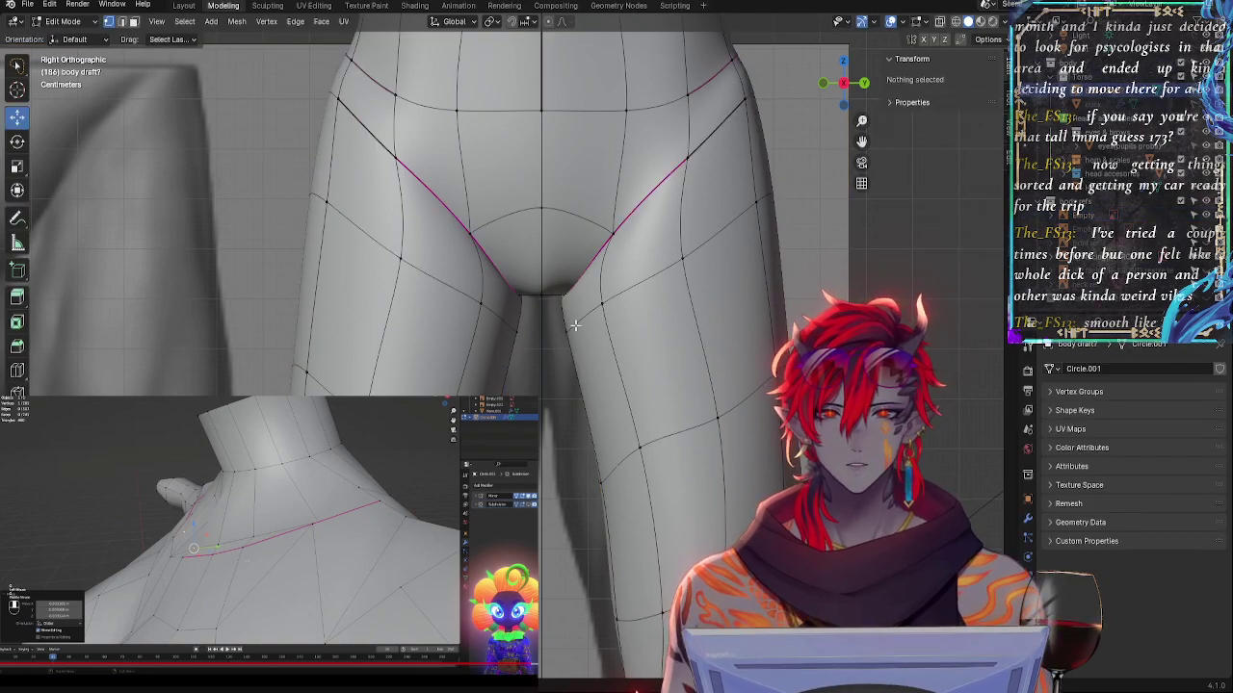
{"action": "left_click", "coordinate": [566, 296]}
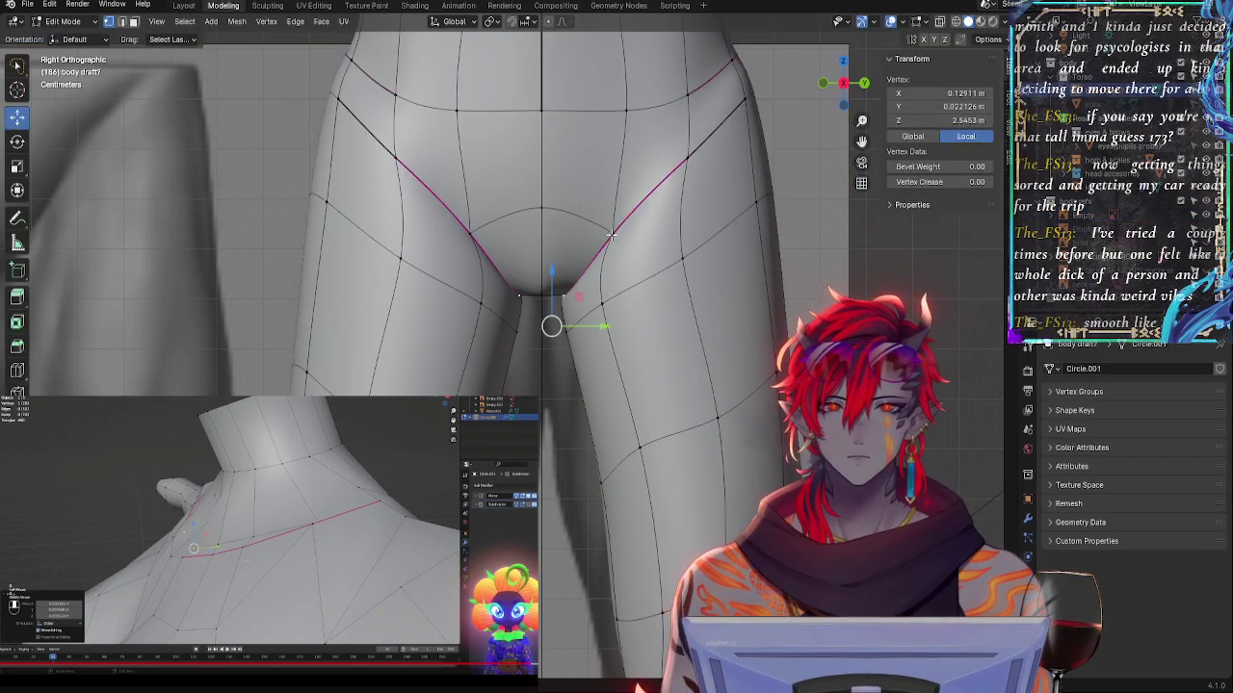
{"action": "left_click", "coordinate": [567, 290], "text": "shift"}
{"action": "left_click_drag", "start_coordinate": [629, 280], "coordinate": [616, 283]}
- Slide a single crotch vertex along Y and push it outward along X
{"action": "left_click", "coordinate": [562, 299]}
{"action": "left_click_drag", "start_coordinate": [605, 326], "coordinate": [600, 325]}
{"action": "middle_click_drag", "start_coordinate": [559, 342], "coordinate": [545, 279]}
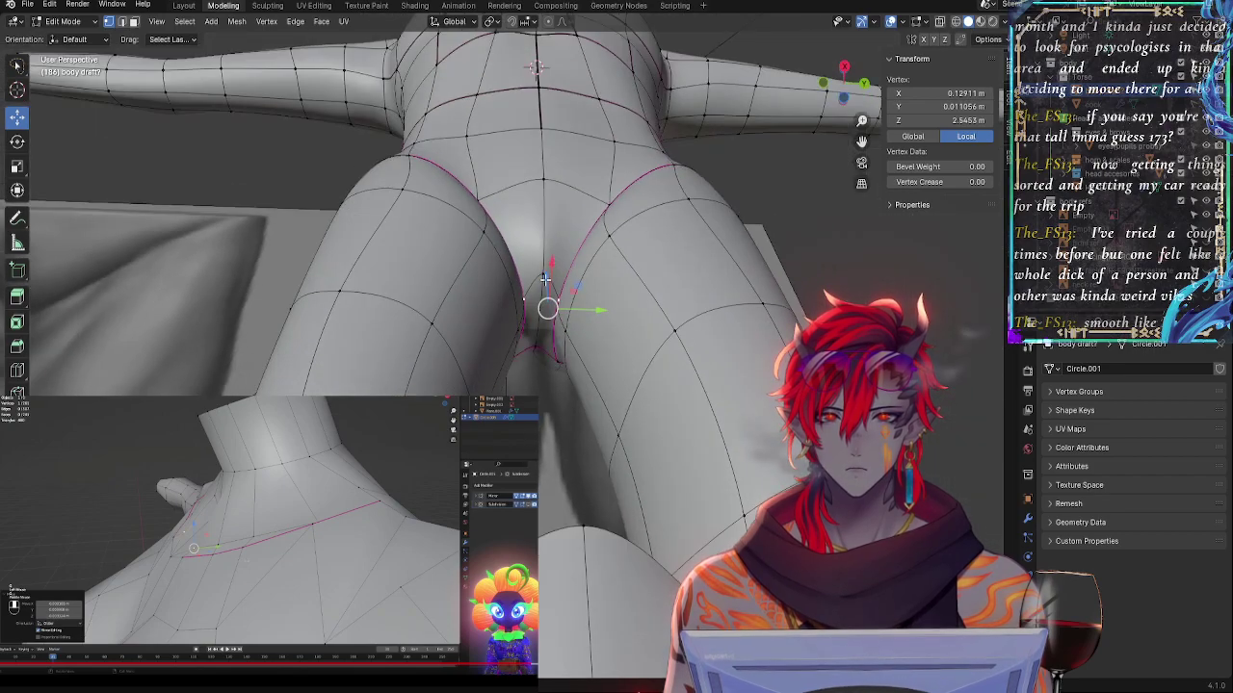
{"action": "left_click_drag", "start_coordinate": [555, 276], "coordinate": [584, 372]}
{"action": "middle_click_drag", "start_coordinate": [584, 372], "coordinate": [613, 377]}
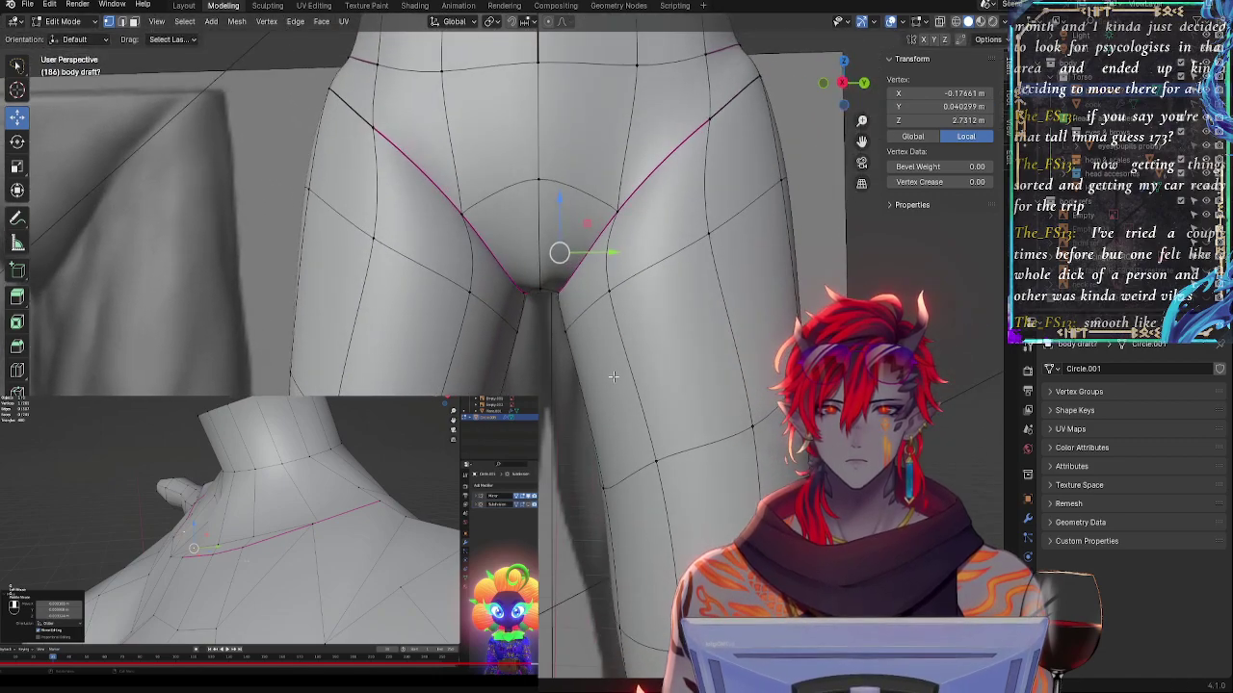
{"action": "left_click", "coordinate": [842, 85]}
- Move the short crotch edge and a neighbouring crotch vertex vertically along Z
{"action": "left_click", "coordinate": [544, 299], "text": "alt"}
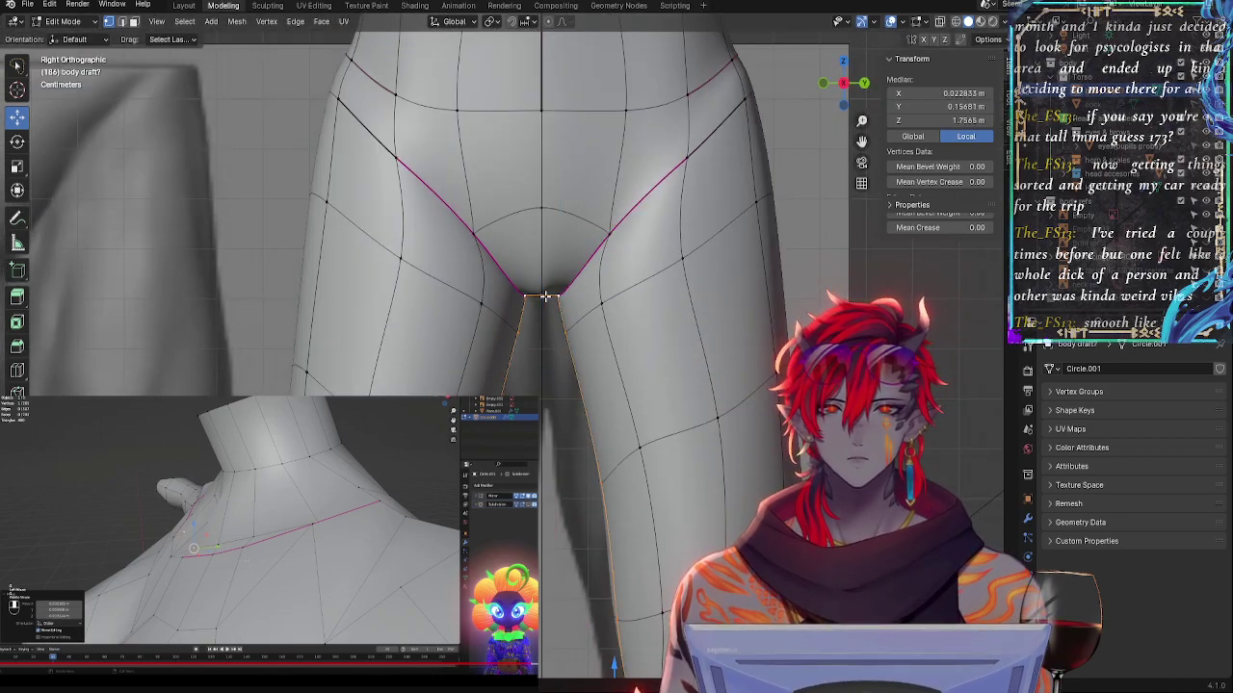
{"action": "left_click", "coordinate": [545, 299]}
{"action": "key", "text": "g"}
{"action": "key", "text": "z"}
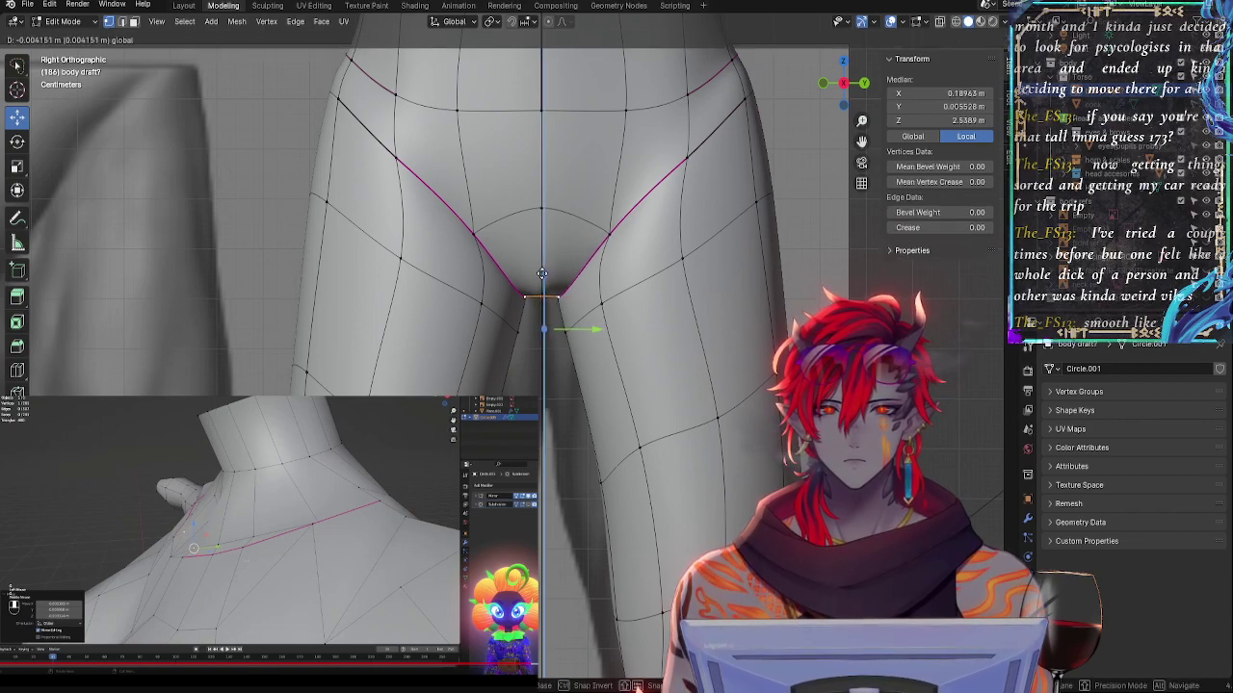
{"action": "left_click", "coordinate": [543, 277]}
{"action": "left_click", "coordinate": [568, 298]}
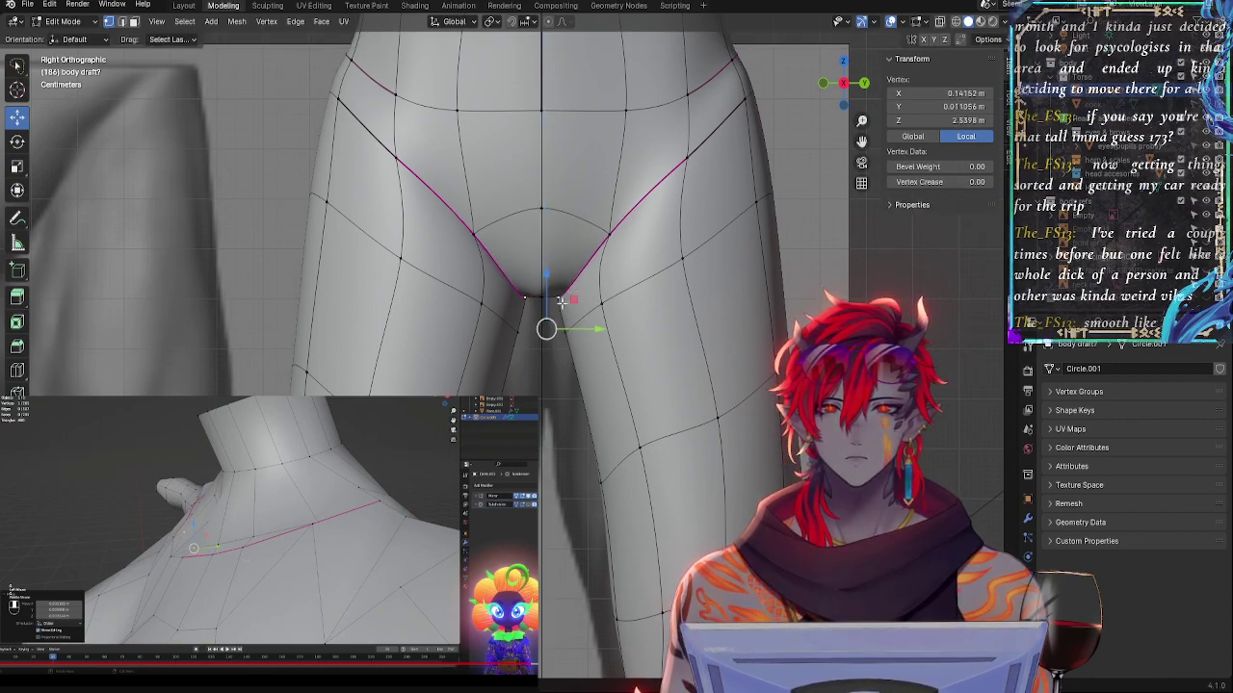
{"action": "key", "text": "g"}
{"action": "key", "text": "z"}
{"action": "left_click", "coordinate": [554, 270]}
- Fine-tune the crotch vertices, lowering them slightly so one sits at Z 2.5766 m
{"action": "key", "text": "g"}
{"action": "key", "text": "z"}
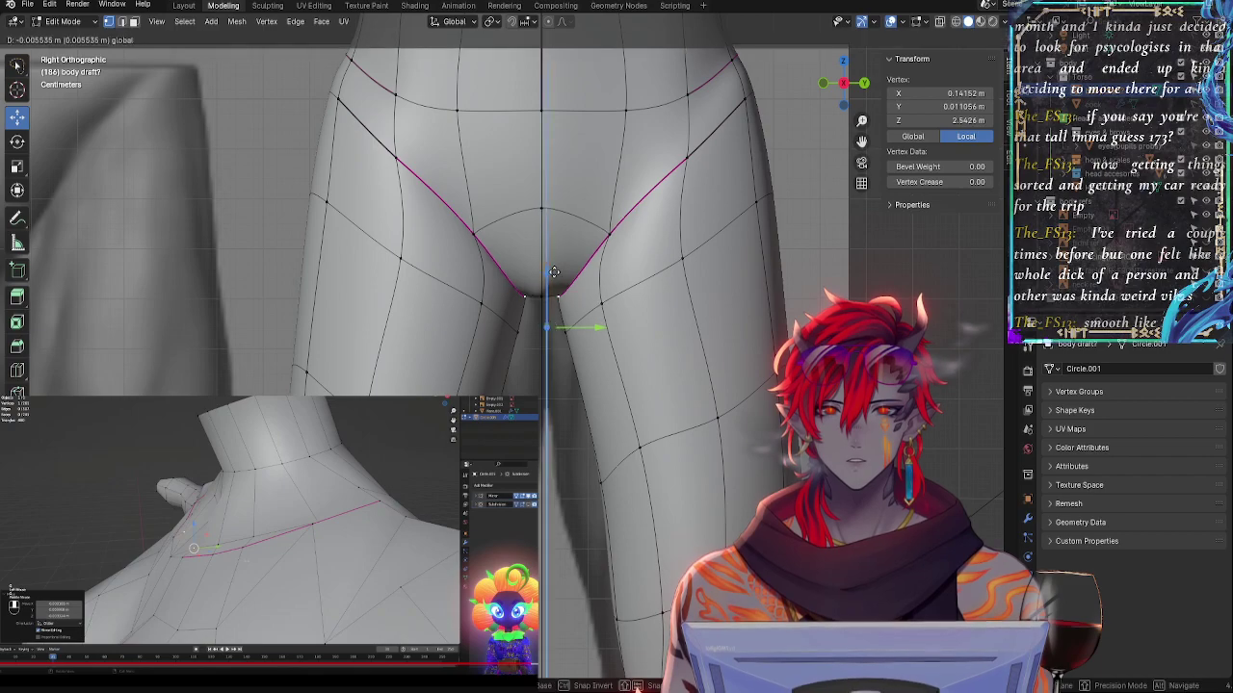
{"action": "left_click", "coordinate": [555, 269]}
{"action": "left_click_drag", "start_coordinate": [597, 323], "coordinate": [598, 323]}
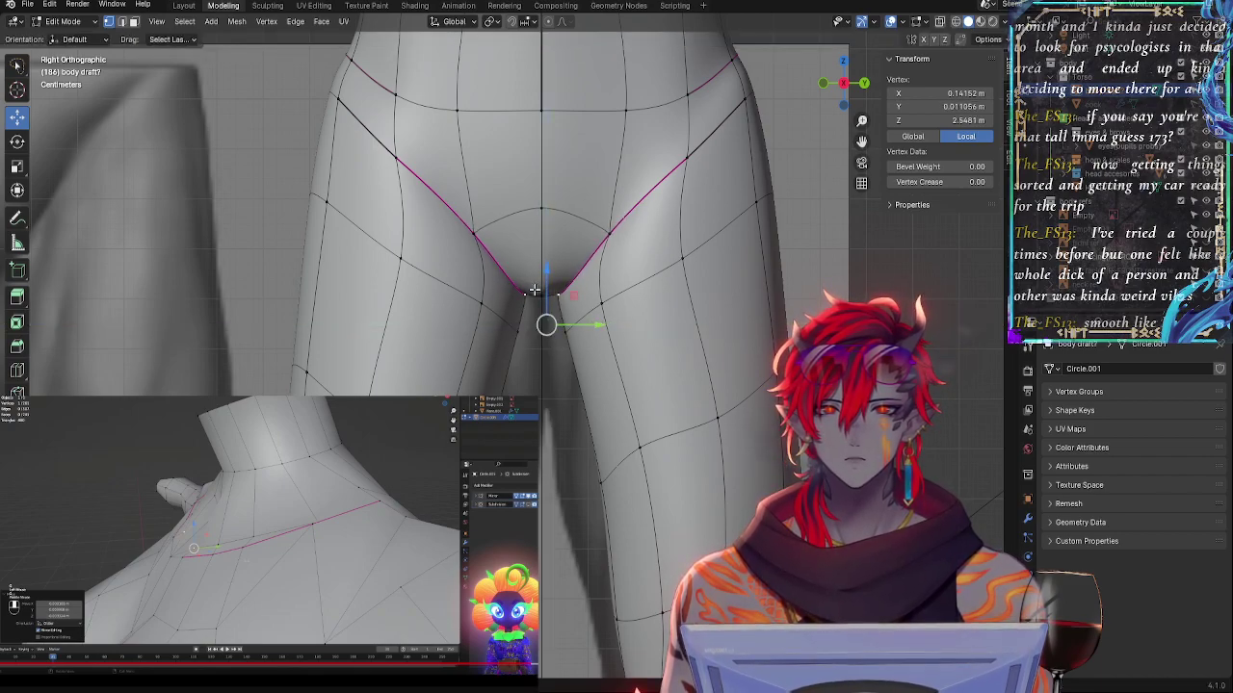
{"action": "left_click", "coordinate": [542, 295], "text": "shift"}
{"action": "left_click_drag", "start_coordinate": [546, 271], "coordinate": [545, 275]}
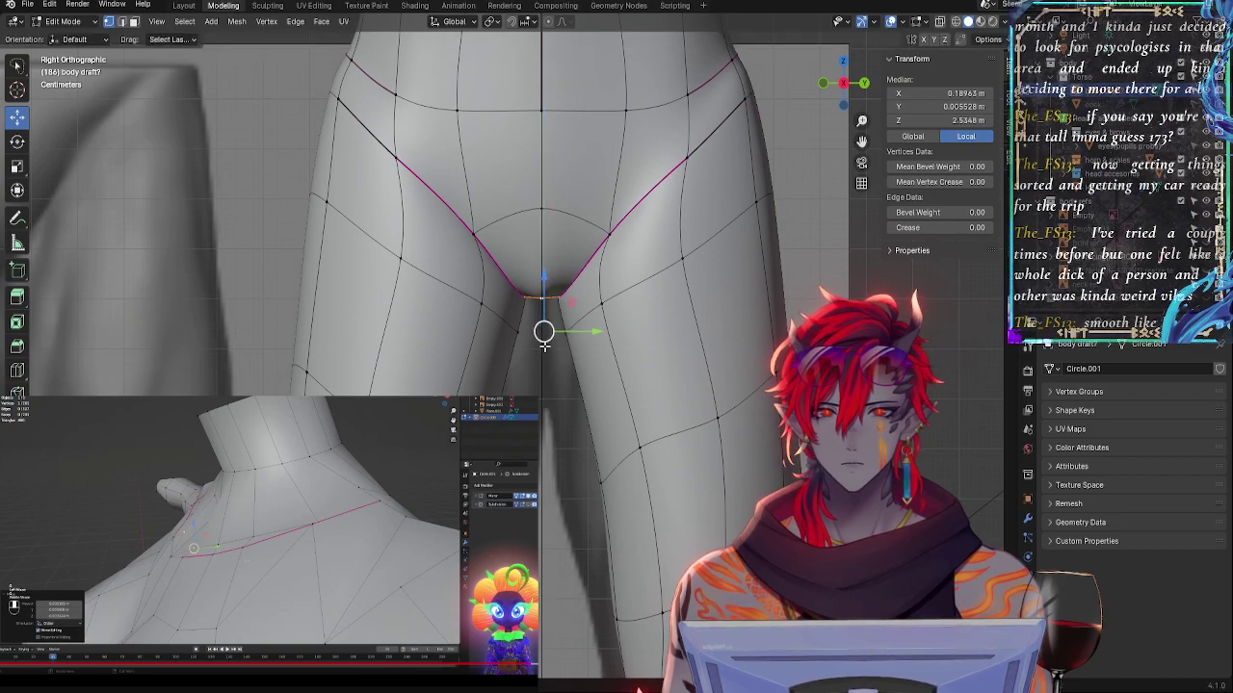
{"action": "left_click", "coordinate": [549, 348]}
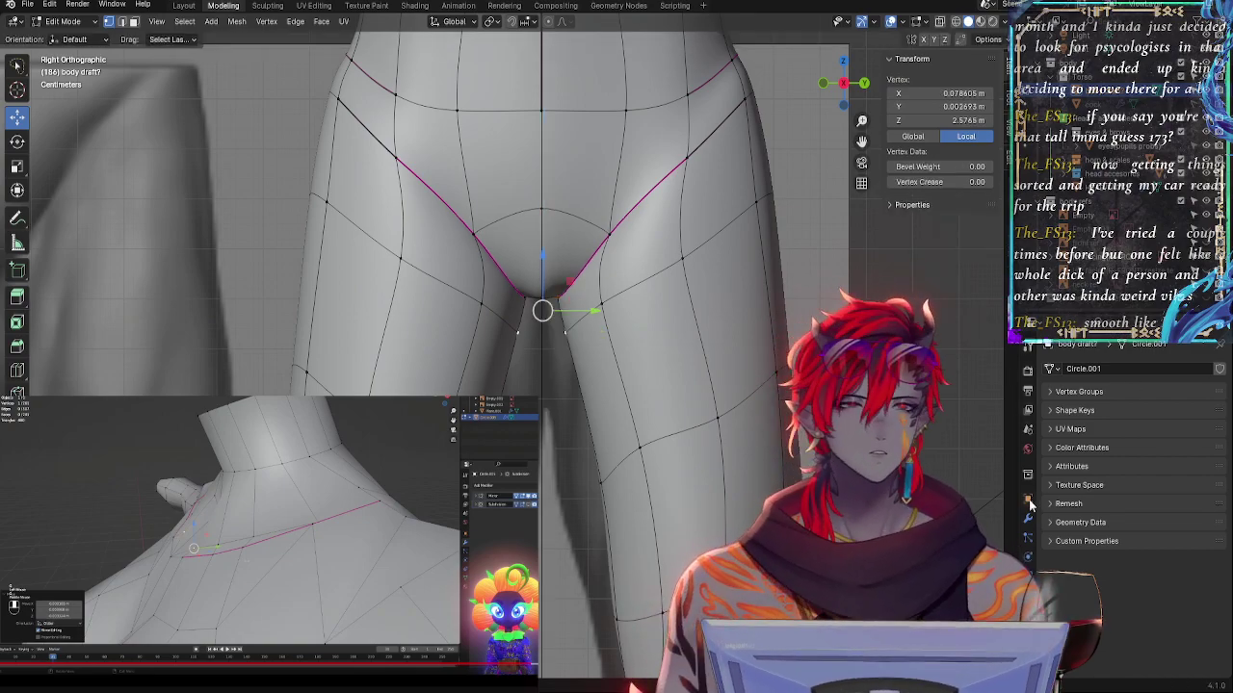
- Turn off the Subdivision modifier's edit-mode display and hide the groin reference image
{"action": "left_click", "coordinate": [1029, 519]}
{"action": "left_click", "coordinate": [1163, 411]}
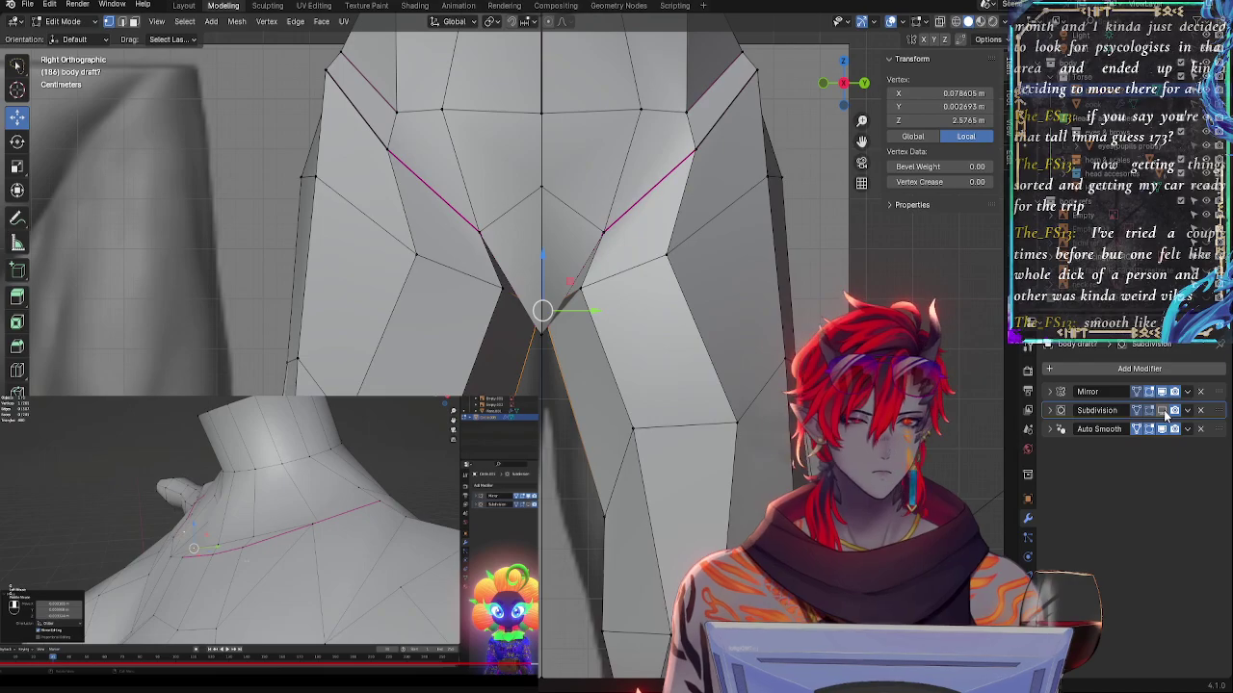
{"action": "middle_click_drag", "start_coordinate": [578, 347], "coordinate": [836, 314]}
{"action": "scroll", "coordinate": [618, 352], "scroll_direction": "down", "scroll_amount": 3}
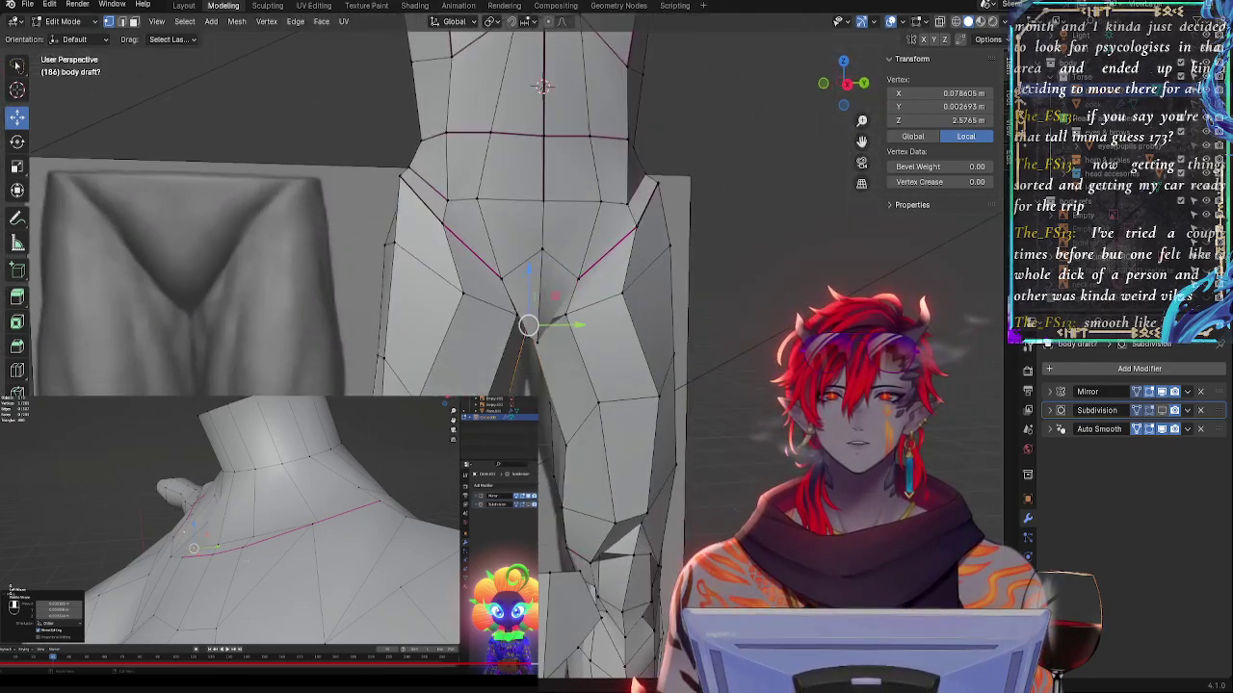
{"action": "left_click", "coordinate": [1103, 217]}
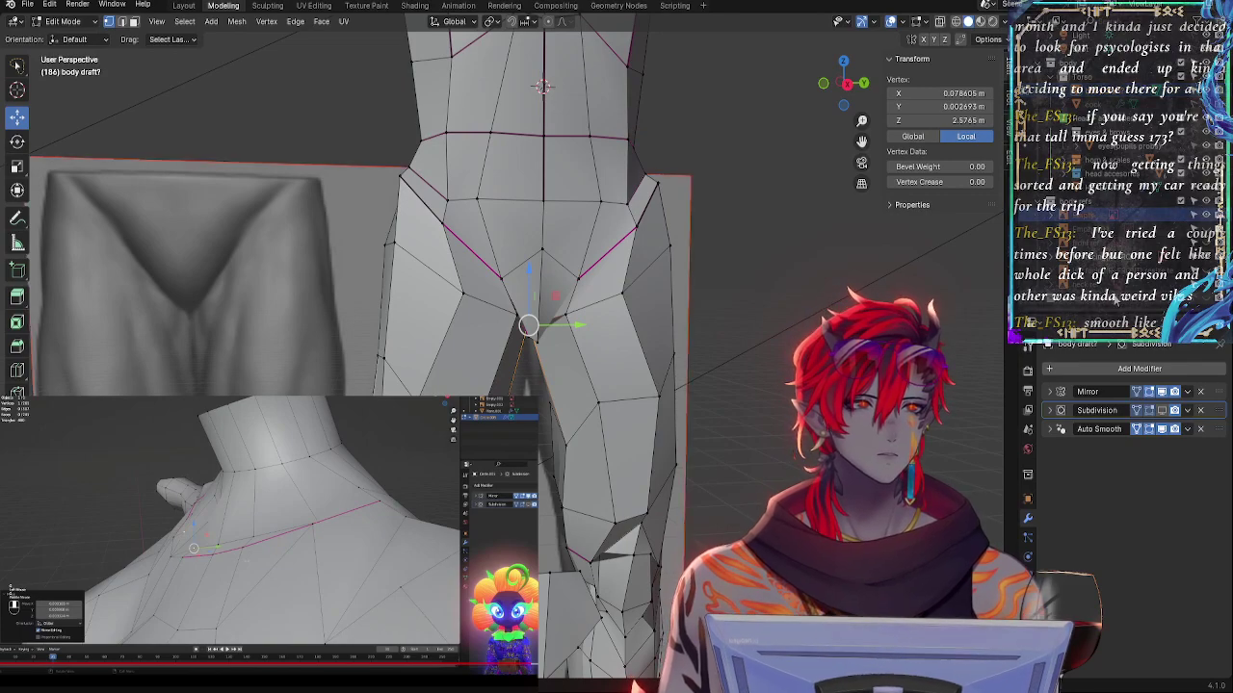
{"action": "left_click", "coordinate": [1206, 216]}
- Move a vertex near the crotch along Y to refine the groin curve
{"action": "left_click", "coordinate": [847, 85]}
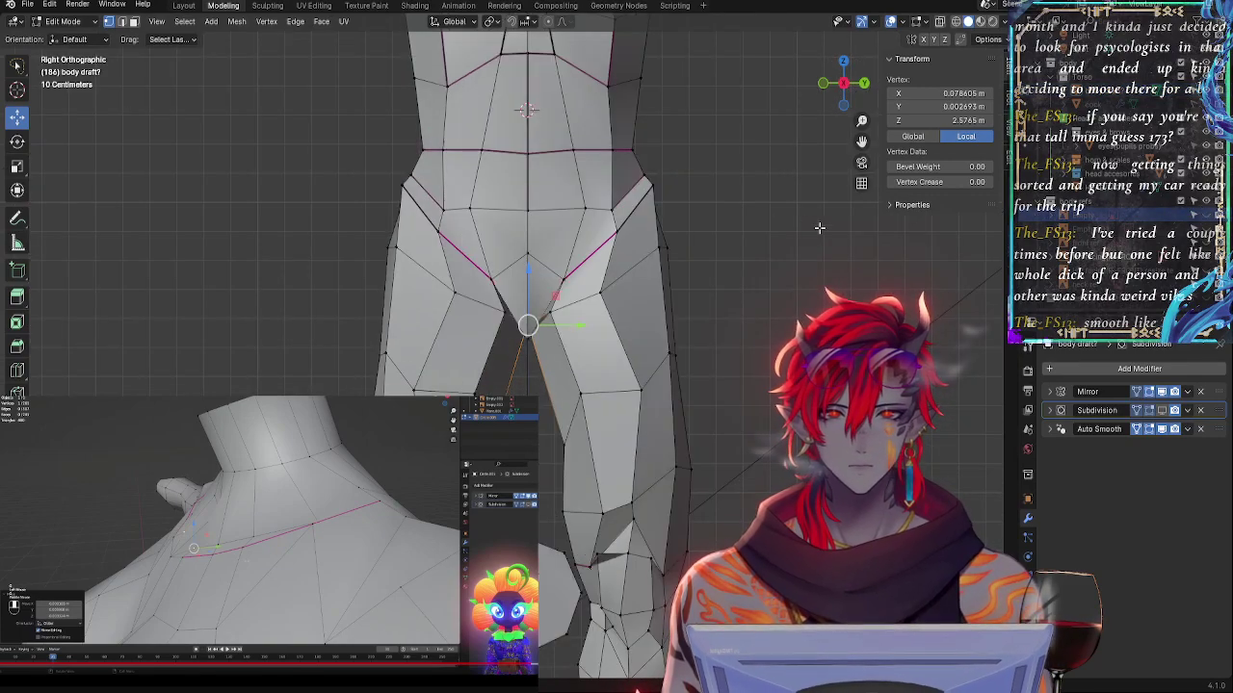
{"action": "middle_click_drag", "start_coordinate": [795, 243], "coordinate": [588, 300]}
{"action": "scroll", "coordinate": [579, 311], "scroll_direction": "up", "scroll_amount": 3}
{"action": "left_click", "coordinate": [551, 300]}
{"action": "left_click_drag", "start_coordinate": [590, 297], "coordinate": [591, 296]}
{"action": "key", "text": "y"}
{"action": "left_click", "coordinate": [550, 292]}
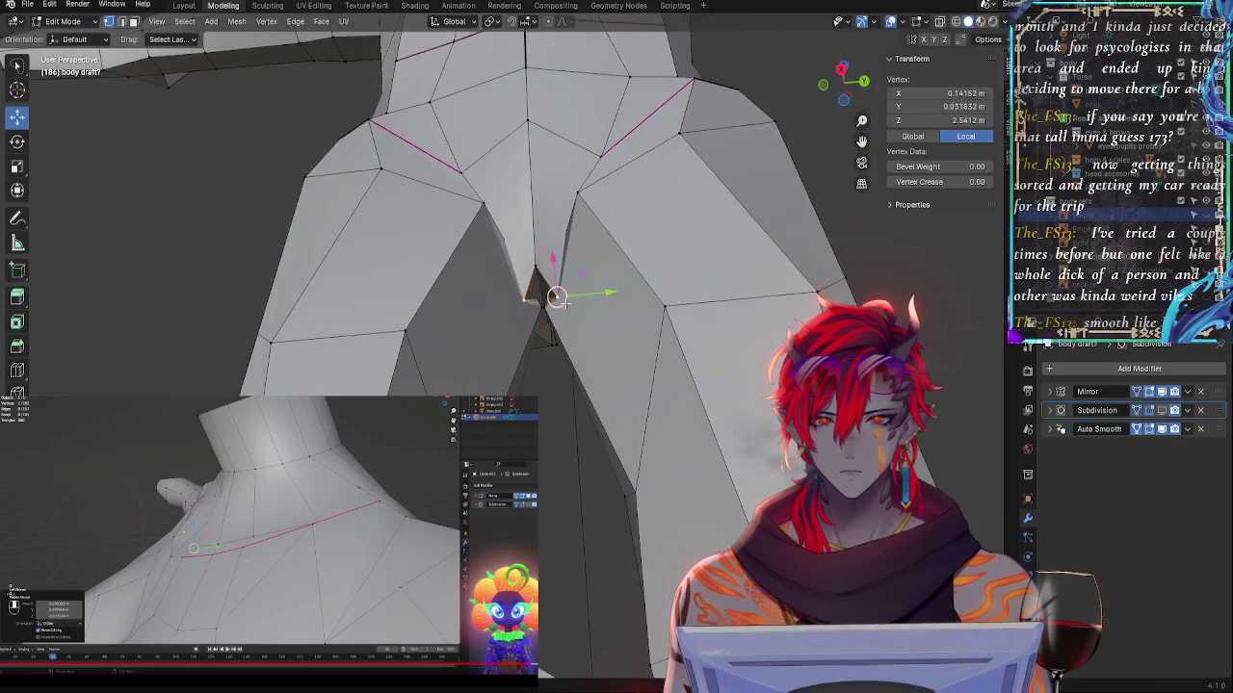
- Adjust the height of the selected hip vertex in small steps while orbiting the hips
{"action": "middle_click_drag", "start_coordinate": [550, 292], "coordinate": [453, 319]}
{"action": "left_click_drag", "start_coordinate": [446, 215], "coordinate": [447, 222]}
{"action": "middle_click_drag", "start_coordinate": [449, 225], "coordinate": [515, 251]}
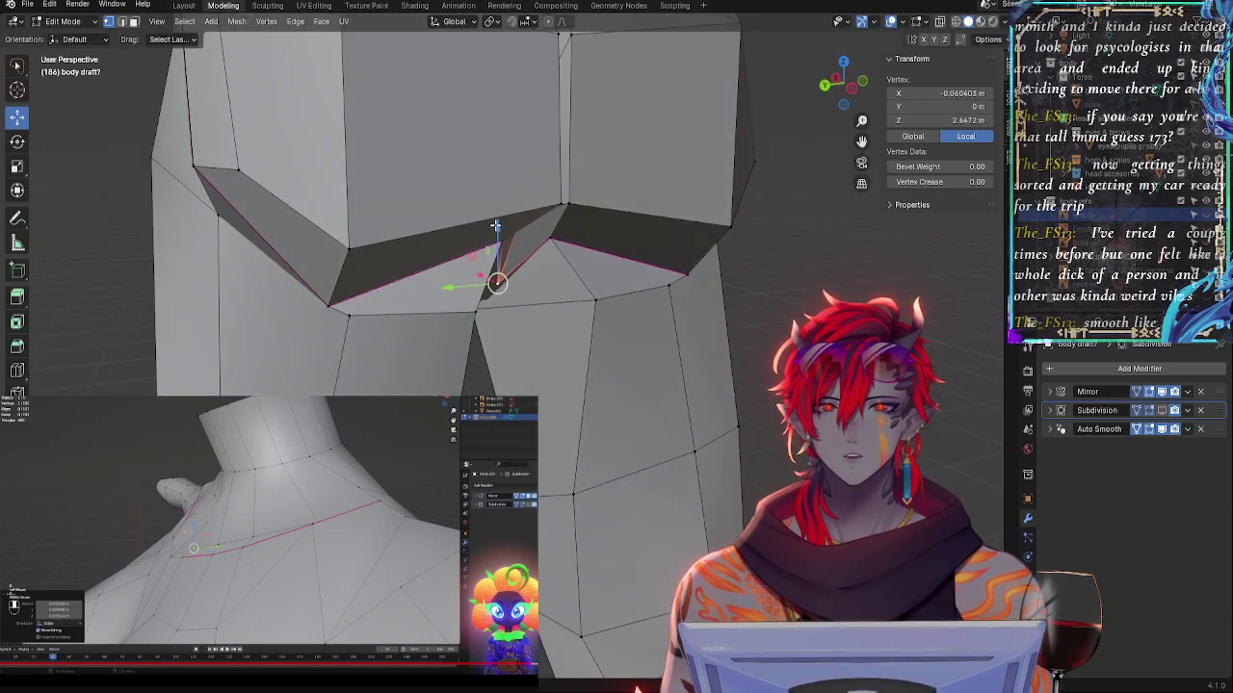
{"action": "left_click_drag", "start_coordinate": [496, 225], "coordinate": [496, 221]}
{"action": "middle_click_drag", "start_coordinate": [496, 220], "coordinate": [486, 261]}
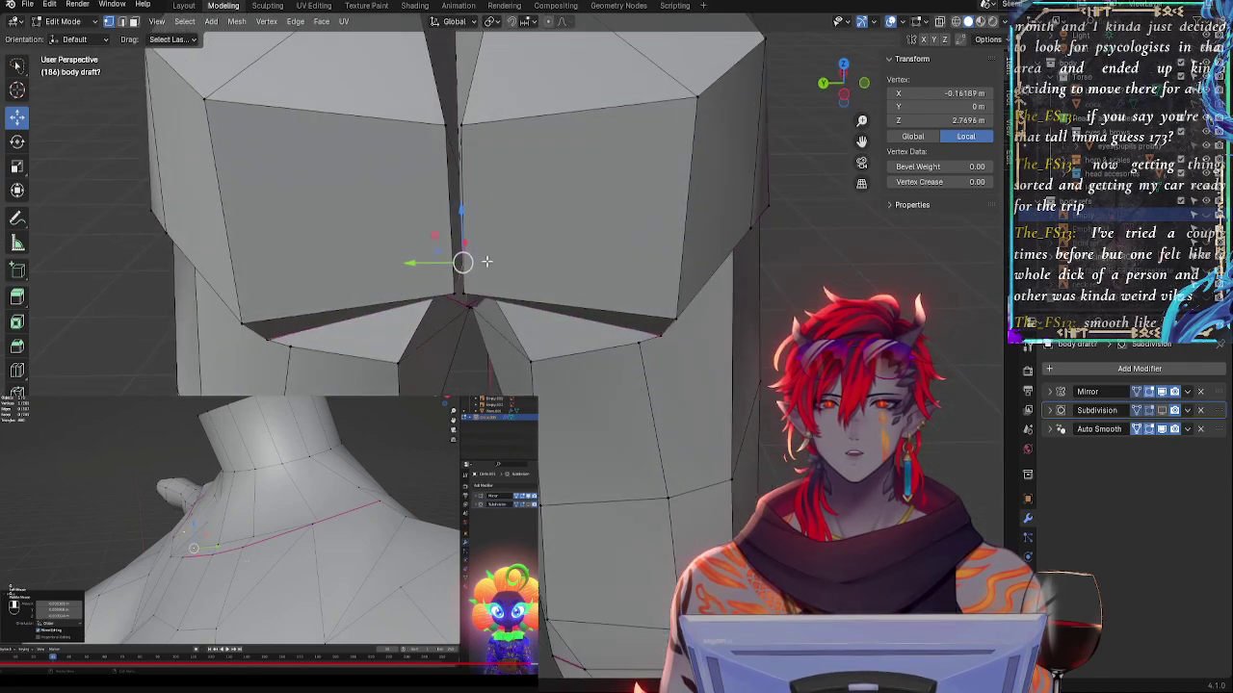
{"action": "left_click_drag", "start_coordinate": [457, 220], "coordinate": [458, 212]}
{"action": "middle_click_drag", "start_coordinate": [458, 212], "coordinate": [526, 248]}
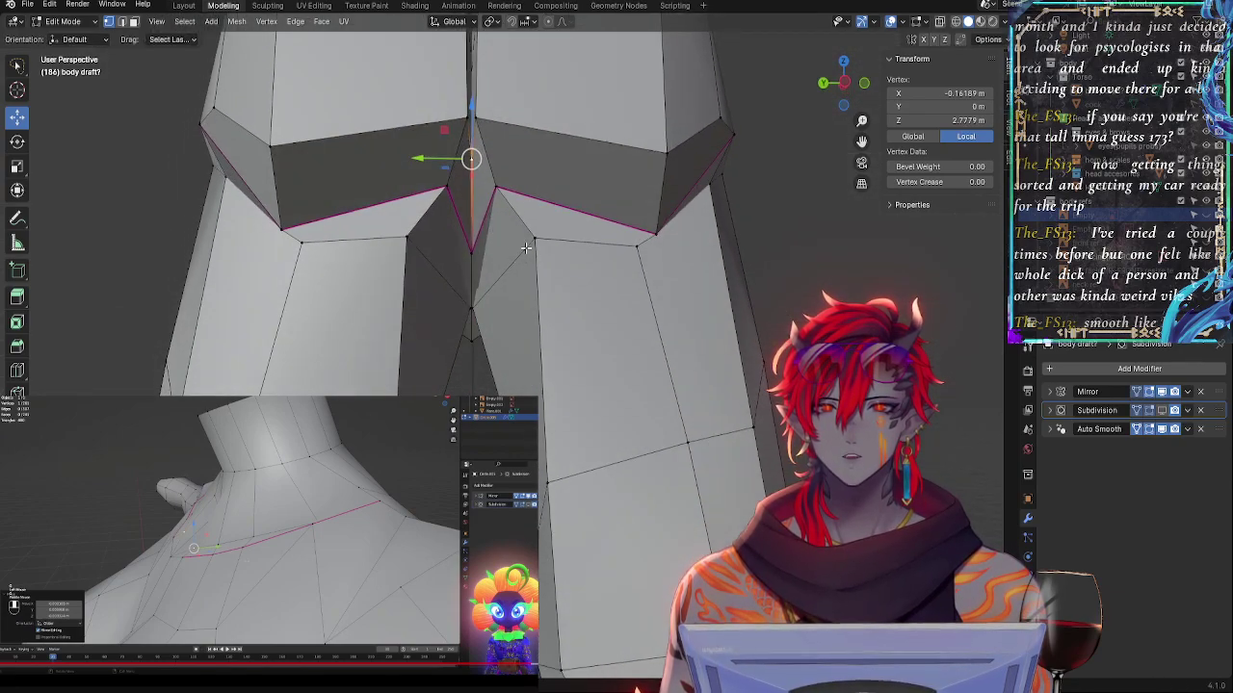
- Lower the leg-top edge loop and slide a crotch vertex along Y
{"action": "left_click", "coordinate": [528, 248], "text": "alt"}
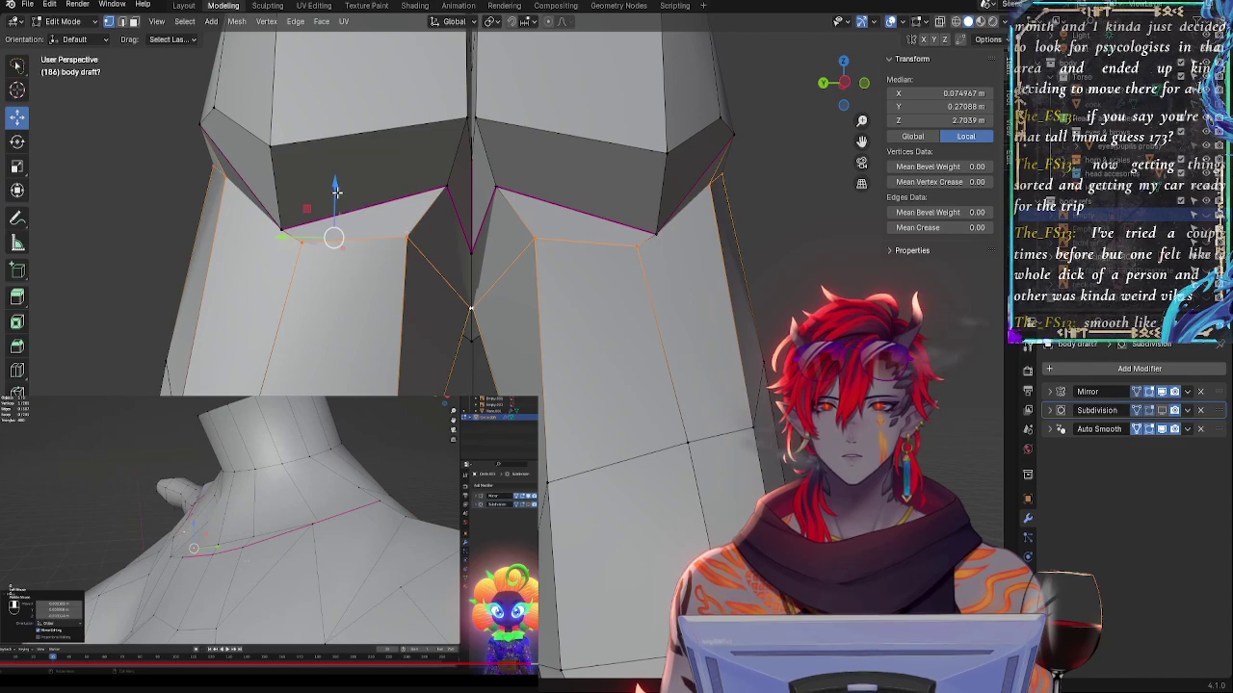
{"action": "left_click_drag", "start_coordinate": [336, 192], "coordinate": [340, 208]}
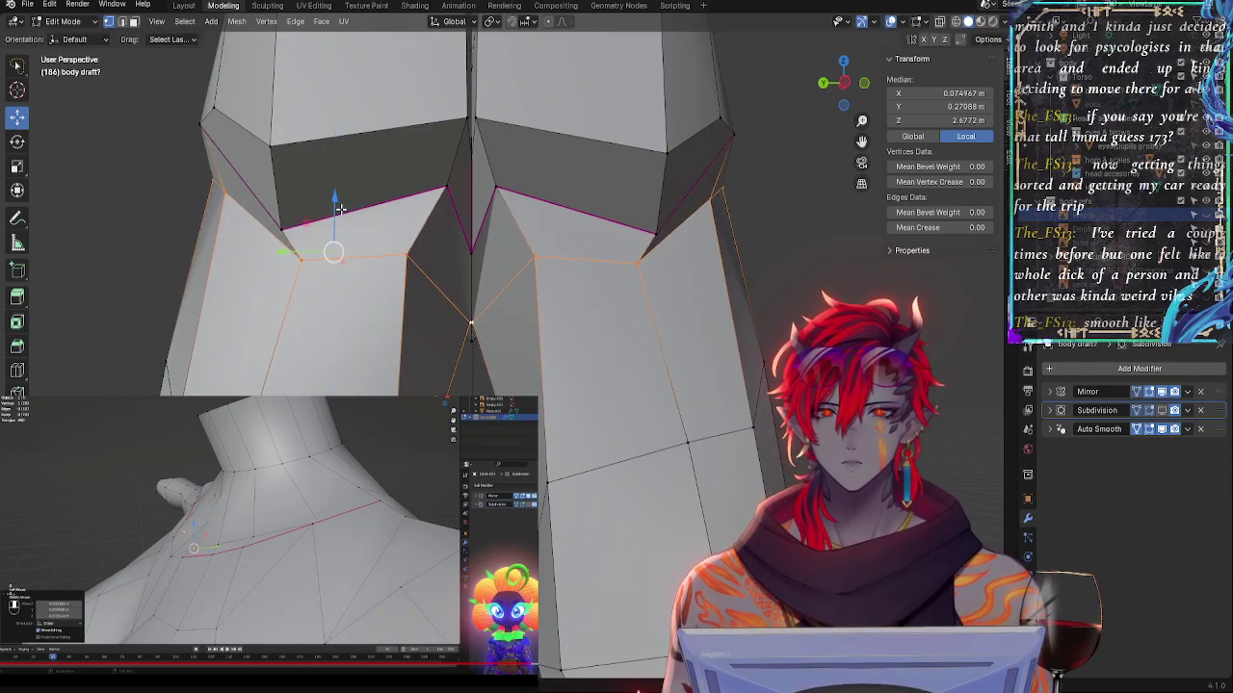
{"action": "left_click", "coordinate": [478, 310]}
{"action": "left_click_drag", "start_coordinate": [425, 322], "coordinate": [418, 322]}
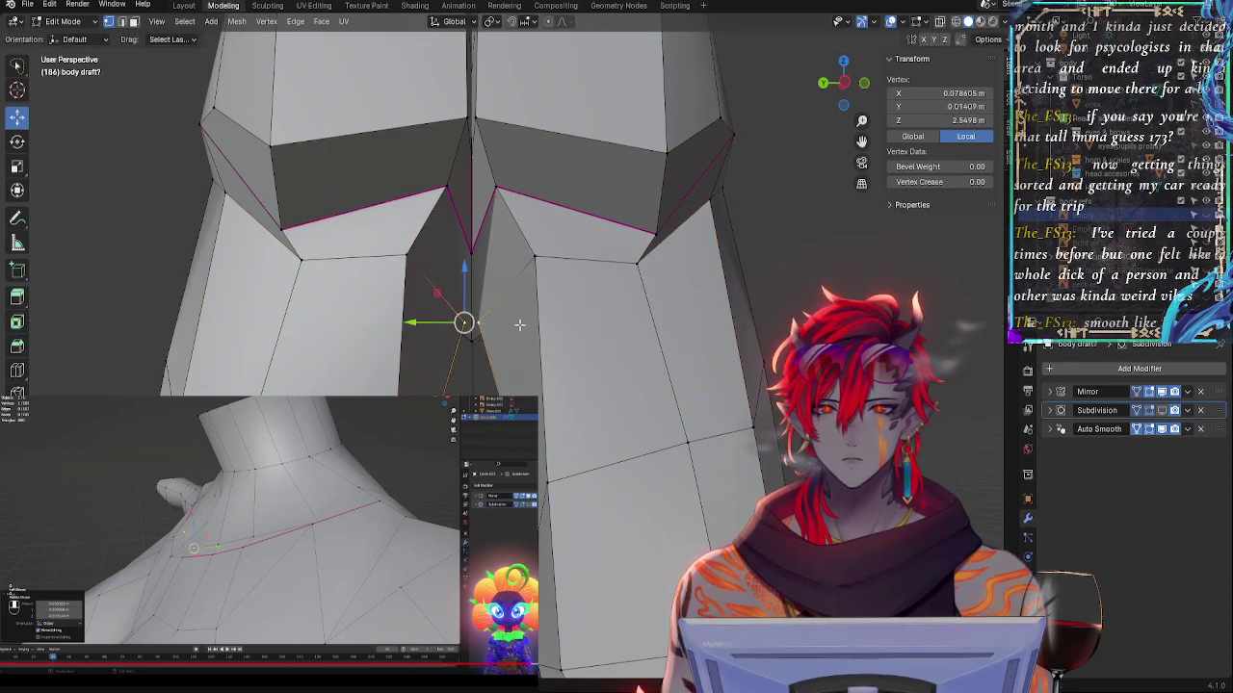
{"action": "middle_click_drag", "start_coordinate": [520, 325], "coordinate": [804, 337]}
- Hide the mirrored half of the body and nudge two hip vertices into place
{"action": "left_click", "coordinate": [1163, 395]}
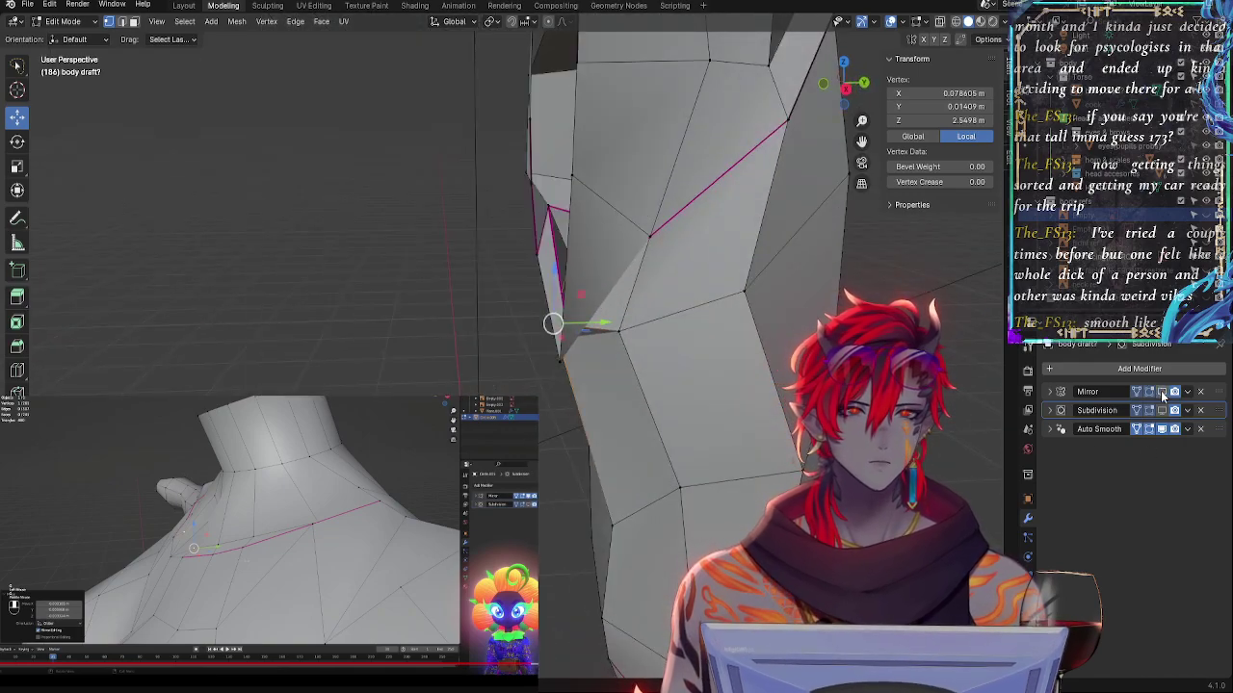
{"action": "middle_click_drag", "start_coordinate": [694, 357], "coordinate": [578, 405]}
{"action": "middle_click_drag", "start_coordinate": [656, 385], "coordinate": [598, 358]}
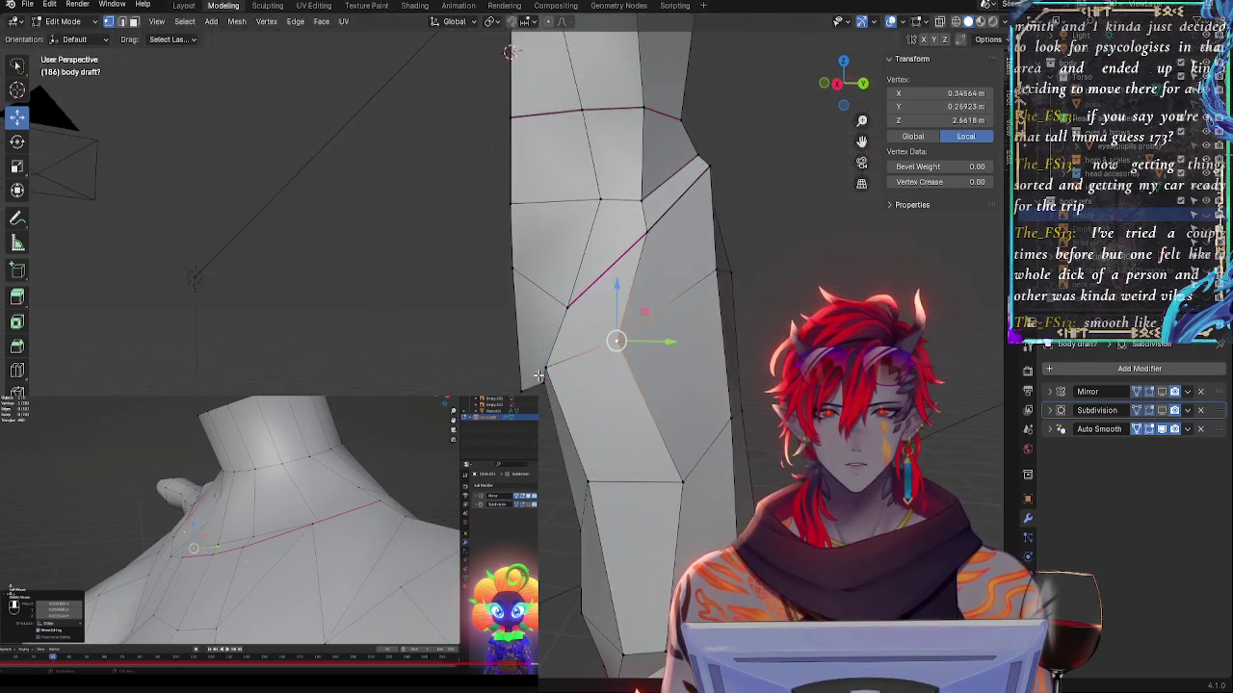
{"action": "left_click_drag", "start_coordinate": [596, 369], "coordinate": [600, 370]}
{"action": "left_click", "coordinate": [618, 345]}
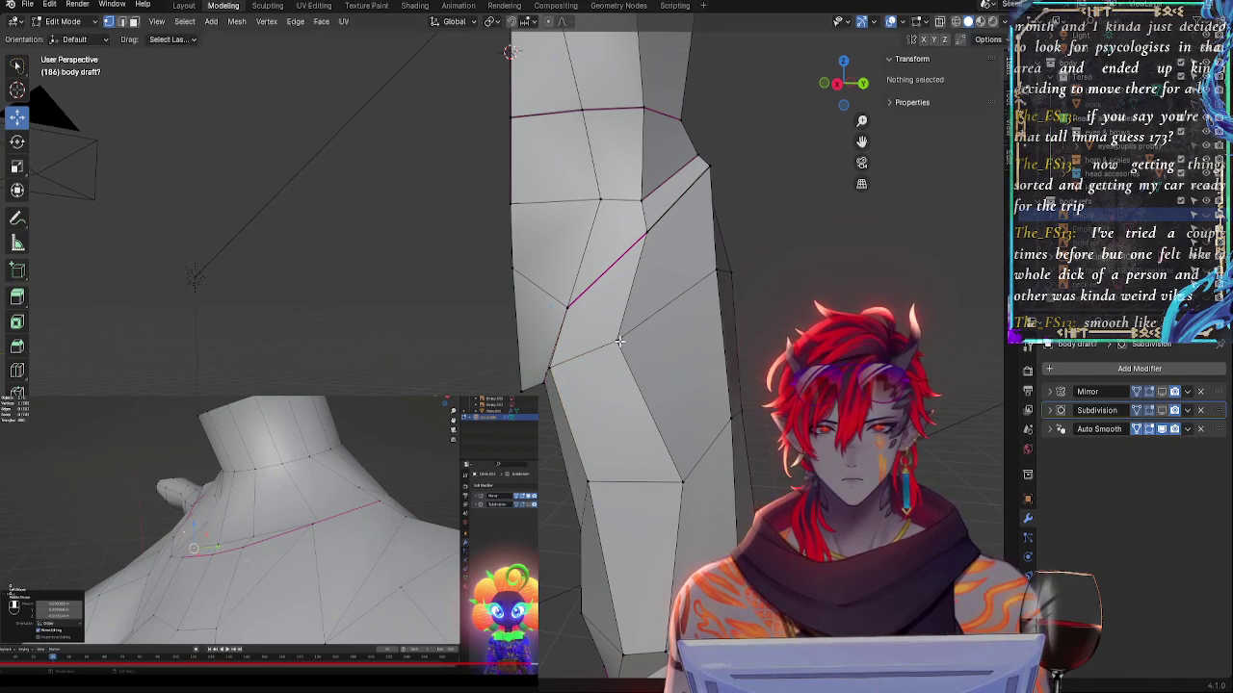
{"action": "left_click", "coordinate": [620, 341]}
{"action": "key", "text": "g"}
{"action": "left_click", "coordinate": [662, 332]}
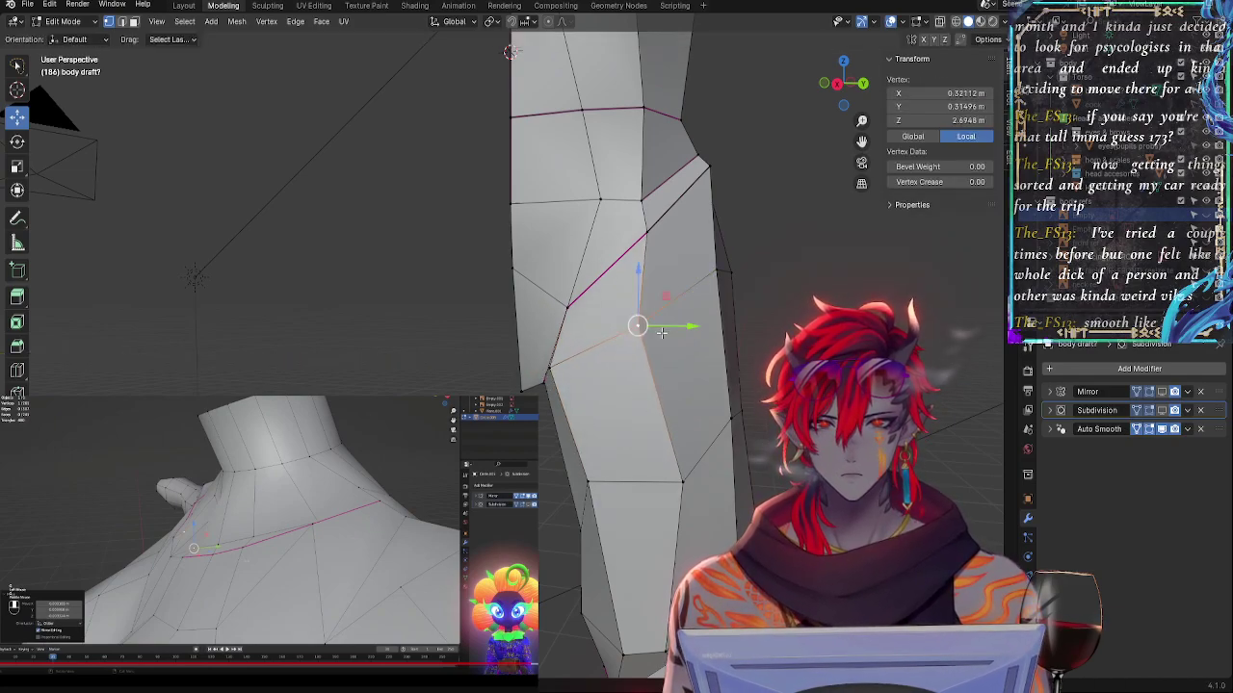
- Reposition the hip-seam vertex, then slide the next hip vertex along its edge
{"action": "left_click", "coordinate": [642, 243]}
{"action": "key", "text": "g"}
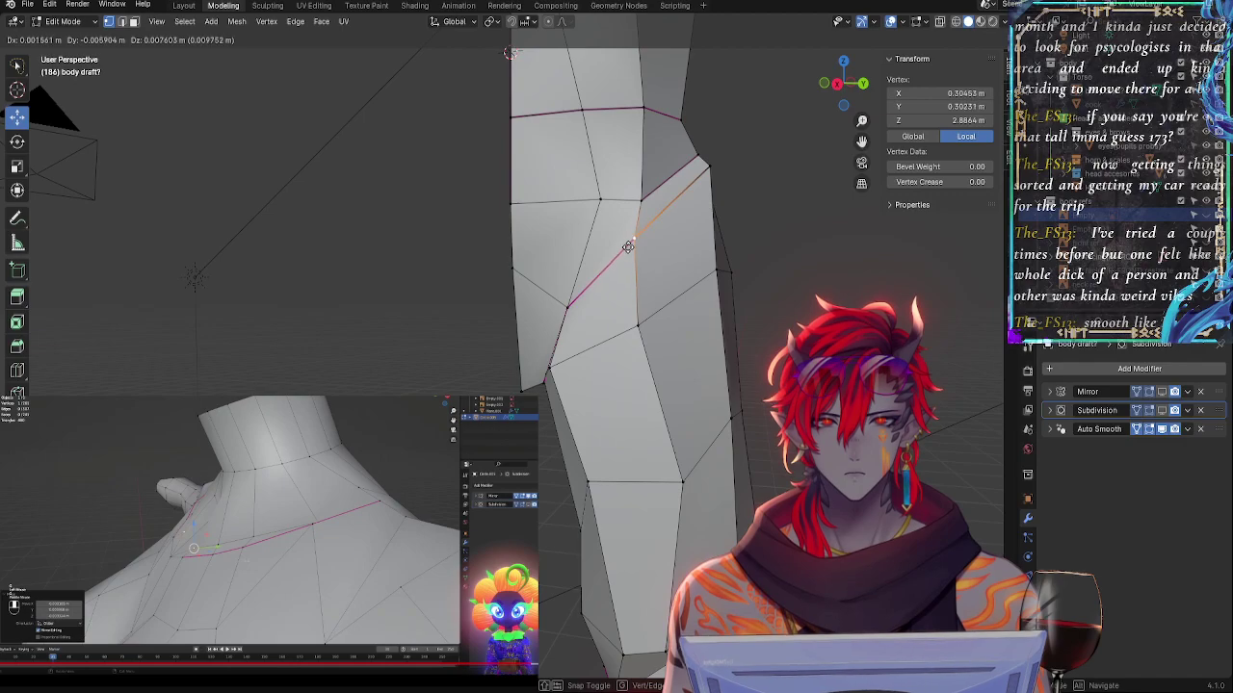
{"action": "left_click", "coordinate": [627, 246]}
{"action": "key", "text": "g"}
{"action": "left_click", "coordinate": [562, 329]}
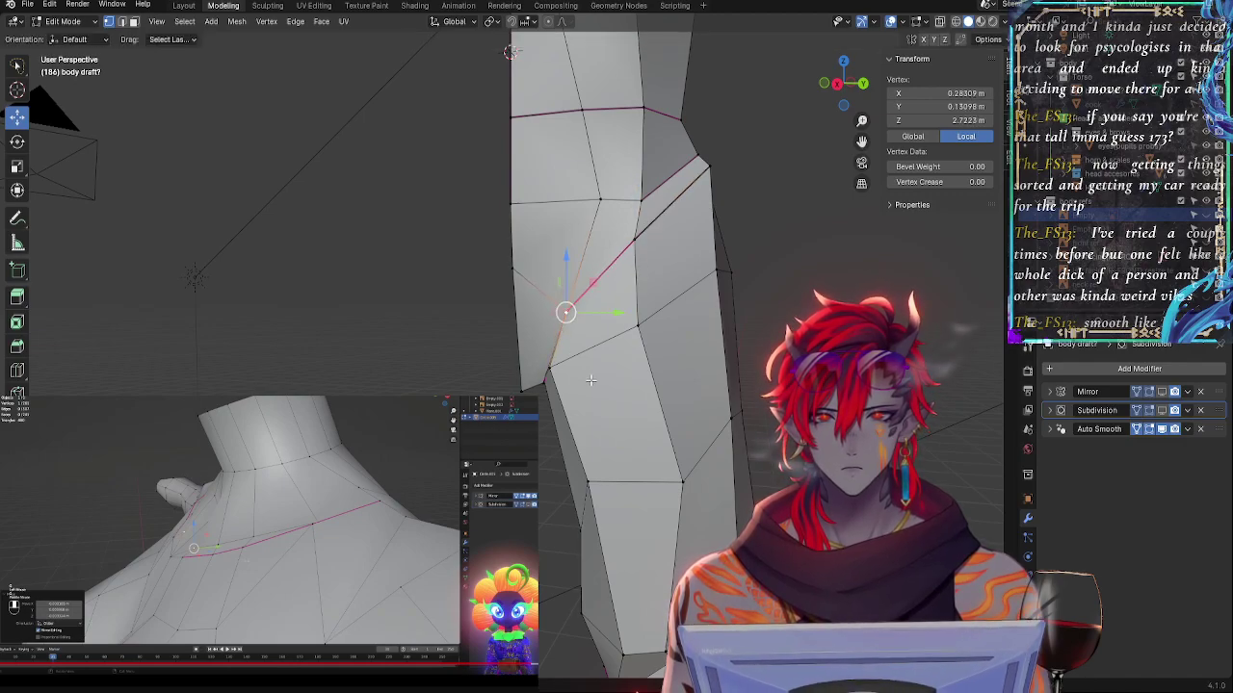
{"action": "middle_click_drag", "start_coordinate": [643, 401], "coordinate": [696, 438]}
{"action": "left_click", "coordinate": [568, 366]}
{"action": "key", "text": "shift+v"}
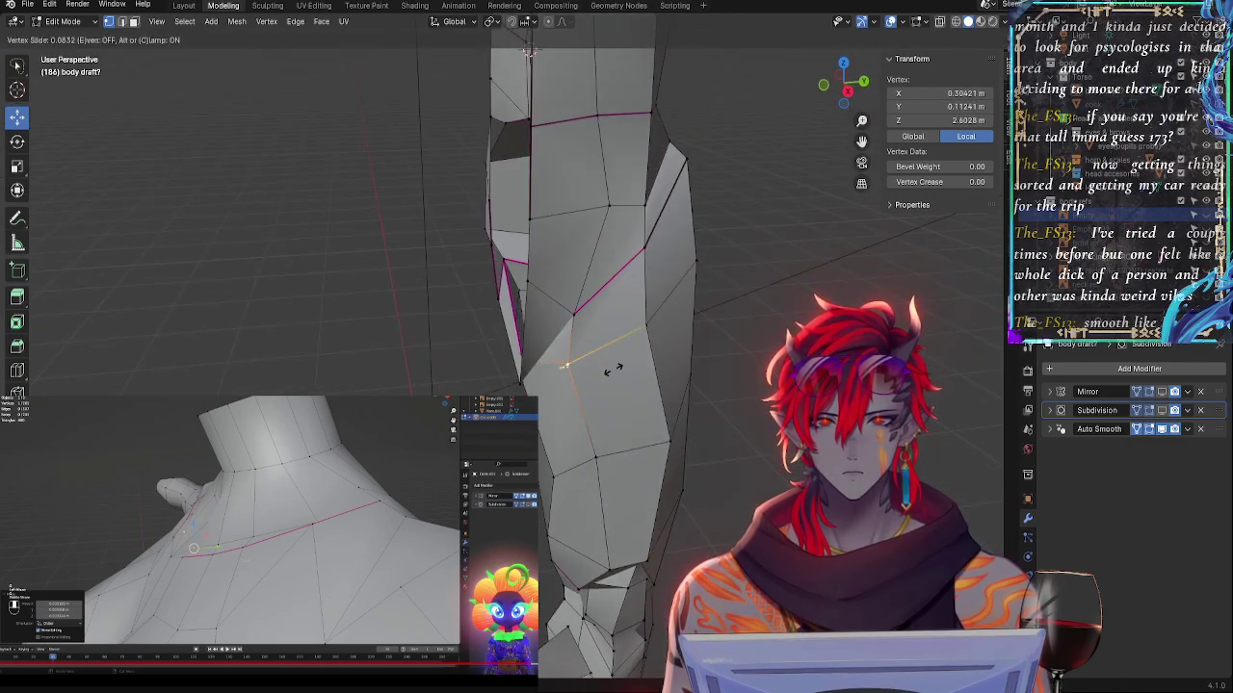
{"action": "left_click", "coordinate": [575, 367]}
- Slide three more hip and crotch vertices along their edges
{"action": "middle_click_drag", "start_coordinate": [576, 367], "coordinate": [707, 331]}
{"action": "left_click", "coordinate": [452, 391]}
{"action": "middle_click_drag", "start_coordinate": [452, 391], "coordinate": [426, 377]}
{"action": "key", "text": "shift+v"}
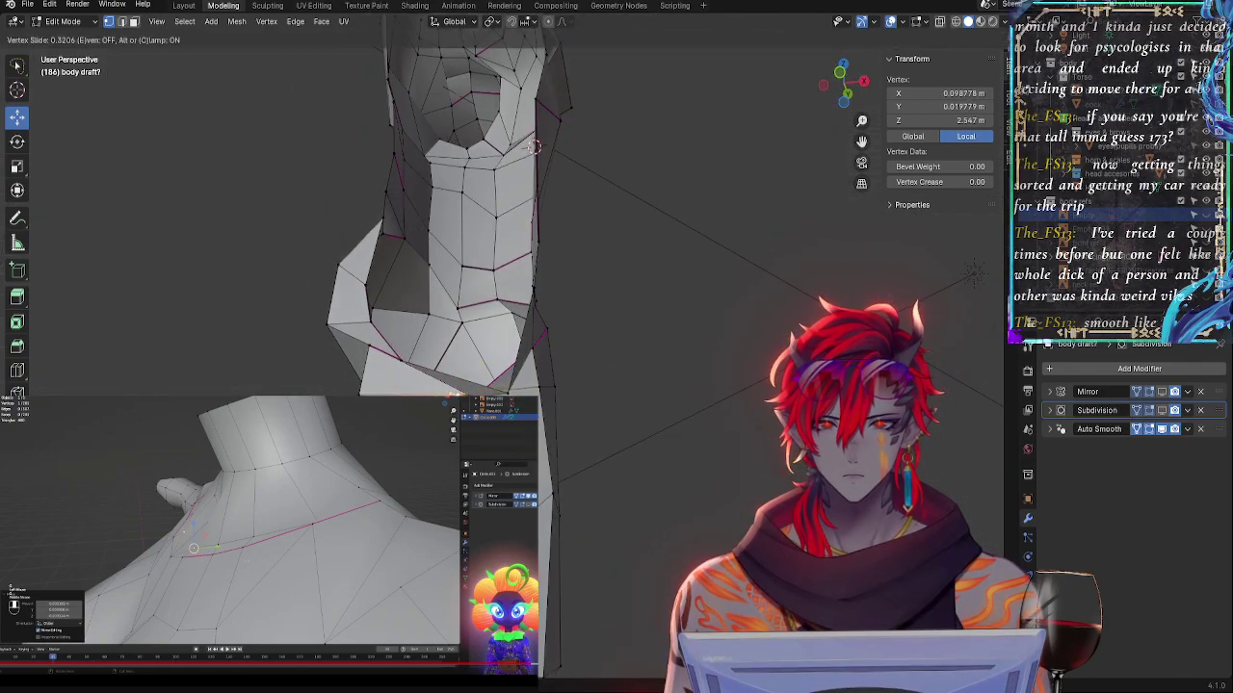
{"action": "left_click", "coordinate": [434, 379]}
{"action": "left_click", "coordinate": [452, 578]}
{"action": "key", "text": "shift+v"}
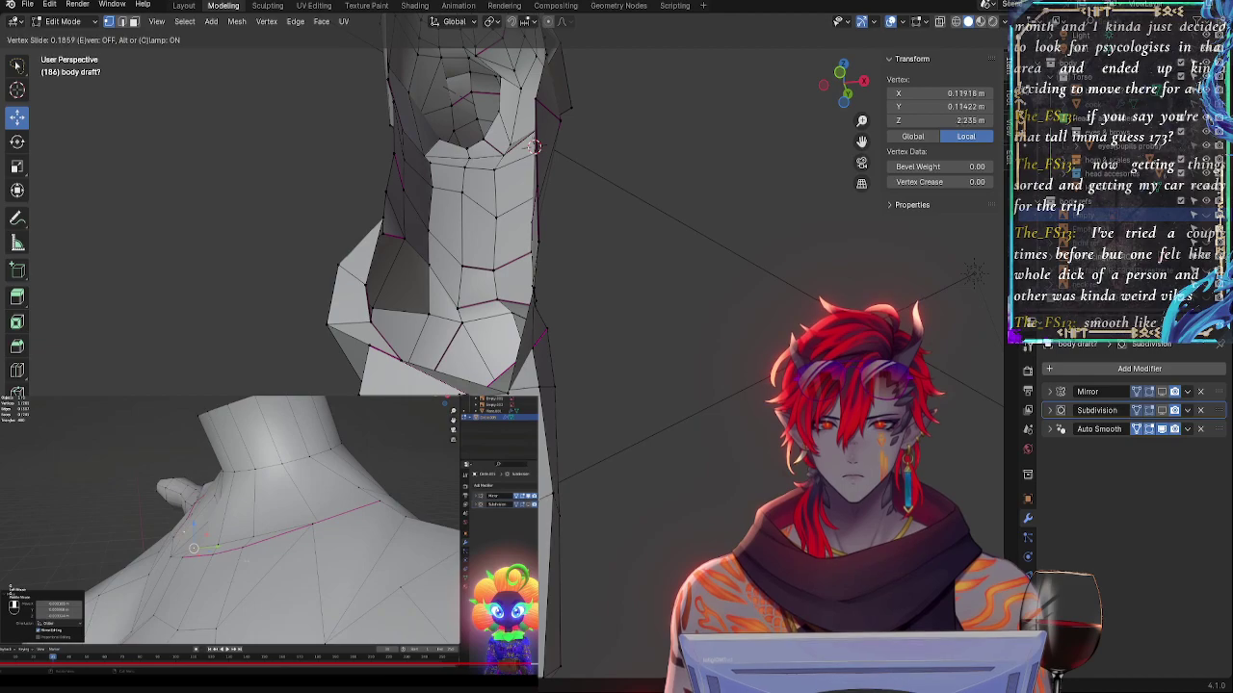
{"action": "left_click", "coordinate": [461, 578]}
{"action": "middle_click_drag", "start_coordinate": [460, 578], "coordinate": [599, 519]}
{"action": "key", "text": "g"}
{"action": "key", "text": "g"}
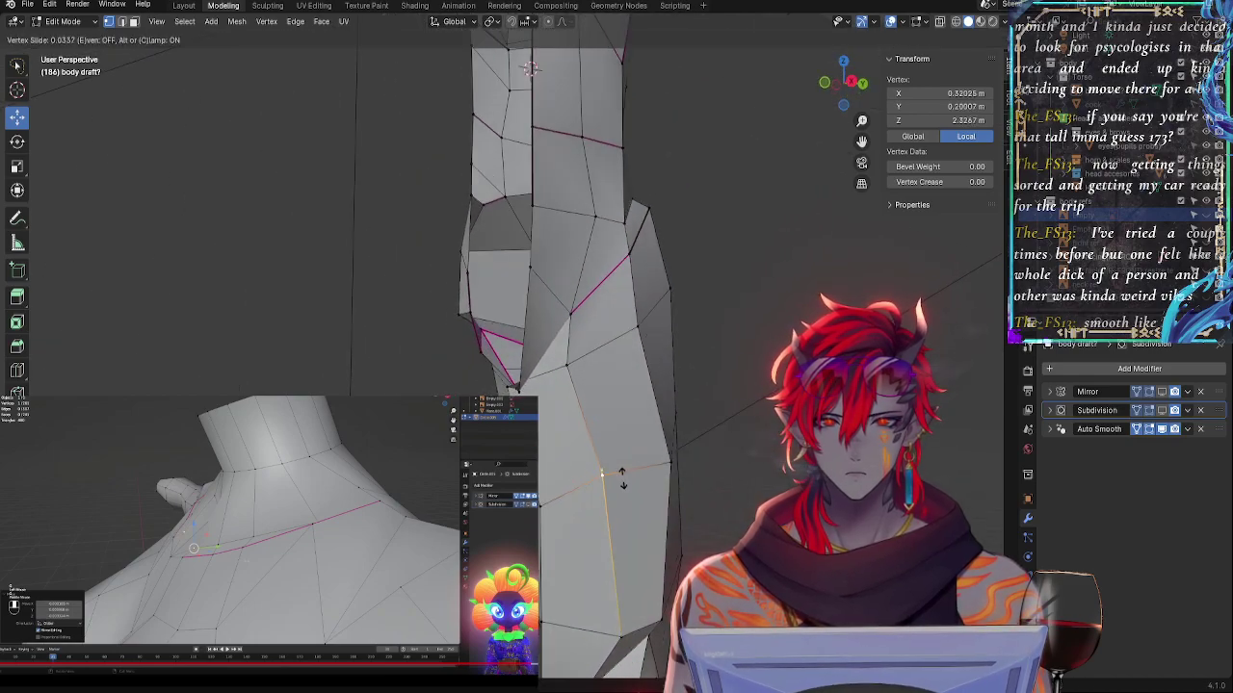
{"action": "left_click", "coordinate": [623, 478]}
- Slide the upper-leg vertices along their edges, making repeated passes on one
{"action": "middle_click_drag", "start_coordinate": [625, 479], "coordinate": [535, 480]}
{"action": "left_click", "coordinate": [666, 478]}
{"action": "key", "text": "g"}
{"action": "key", "text": "g"}
{"action": "left_click", "coordinate": [660, 460]}
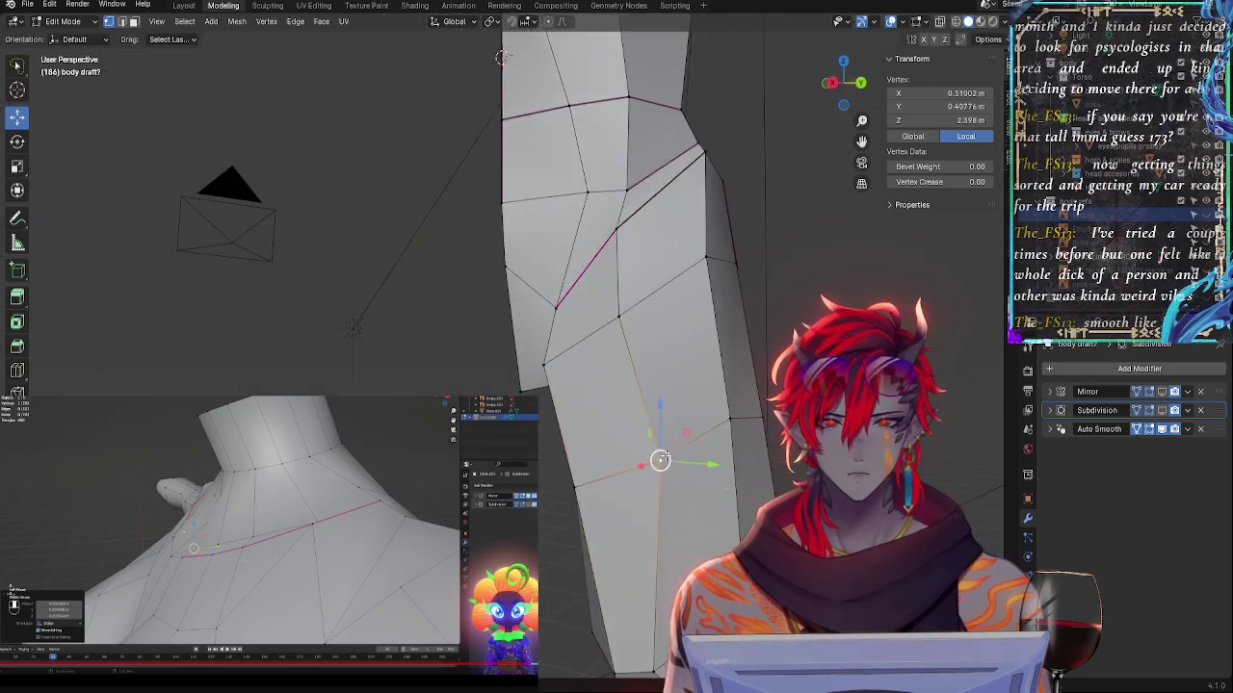
{"action": "key", "text": "g"}
{"action": "key", "text": "g"}
{"action": "left_click", "coordinate": [732, 419]}
{"action": "key", "text": "g"}
{"action": "key", "text": "g"}
{"action": "left_click", "coordinate": [740, 420]}
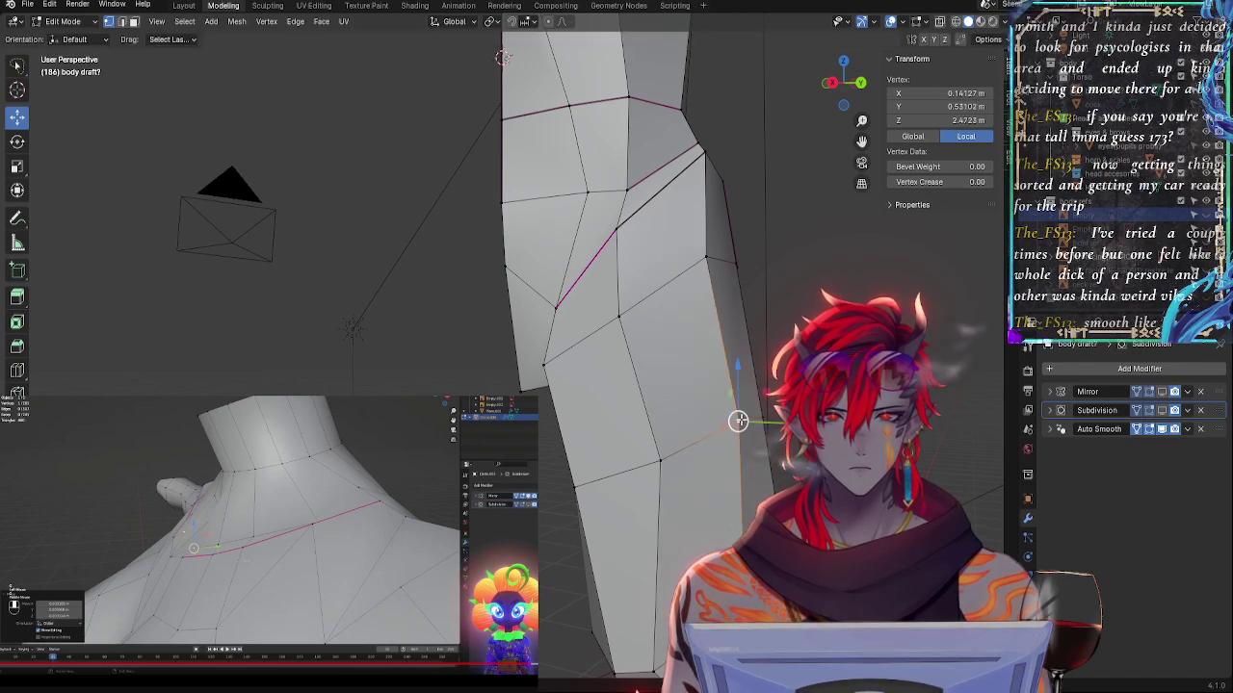
{"action": "key", "text": "g"}
{"action": "key", "text": "g"}
{"action": "left_click", "coordinate": [657, 456]}
{"action": "middle_click_drag", "start_coordinate": [658, 456], "coordinate": [799, 478]}
- Vertex Slide the front hip vertices to follow the hip contour
{"action": "key", "text": "shift+v"}
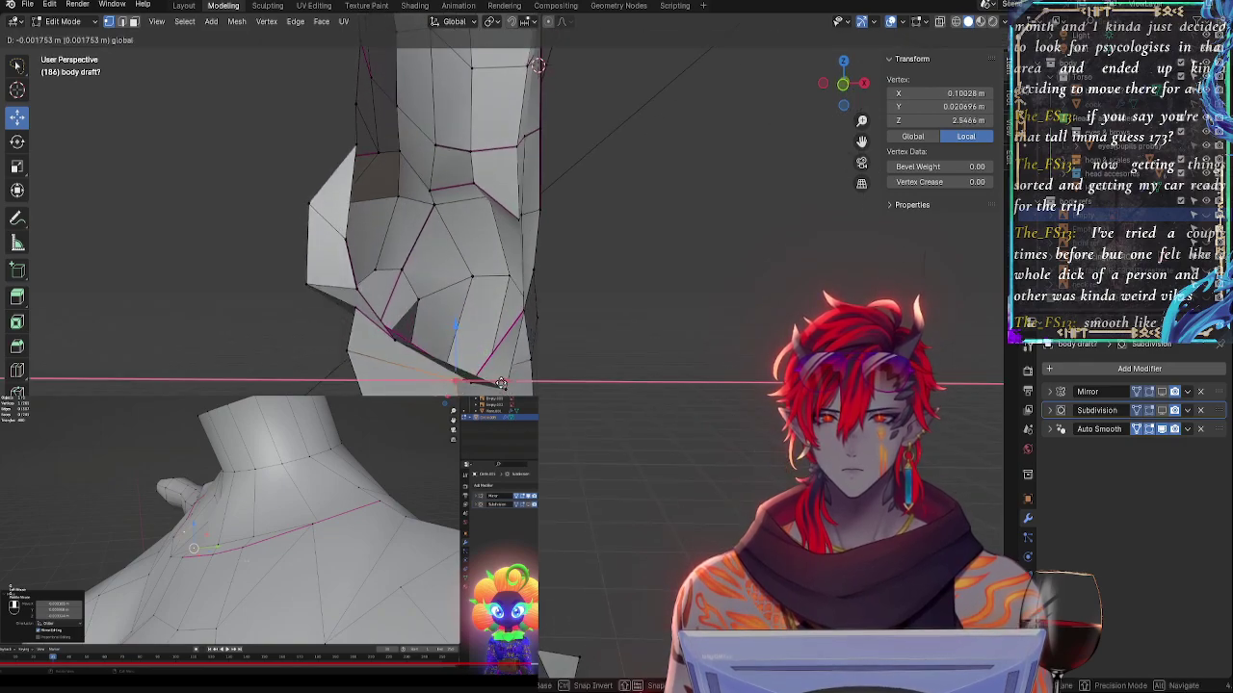
{"action": "left_click", "coordinate": [500, 384]}
{"action": "key", "text": "shift+v"}
{"action": "left_click", "coordinate": [502, 388]}
{"action": "middle_click_drag", "start_coordinate": [501, 387], "coordinate": [337, 381]}
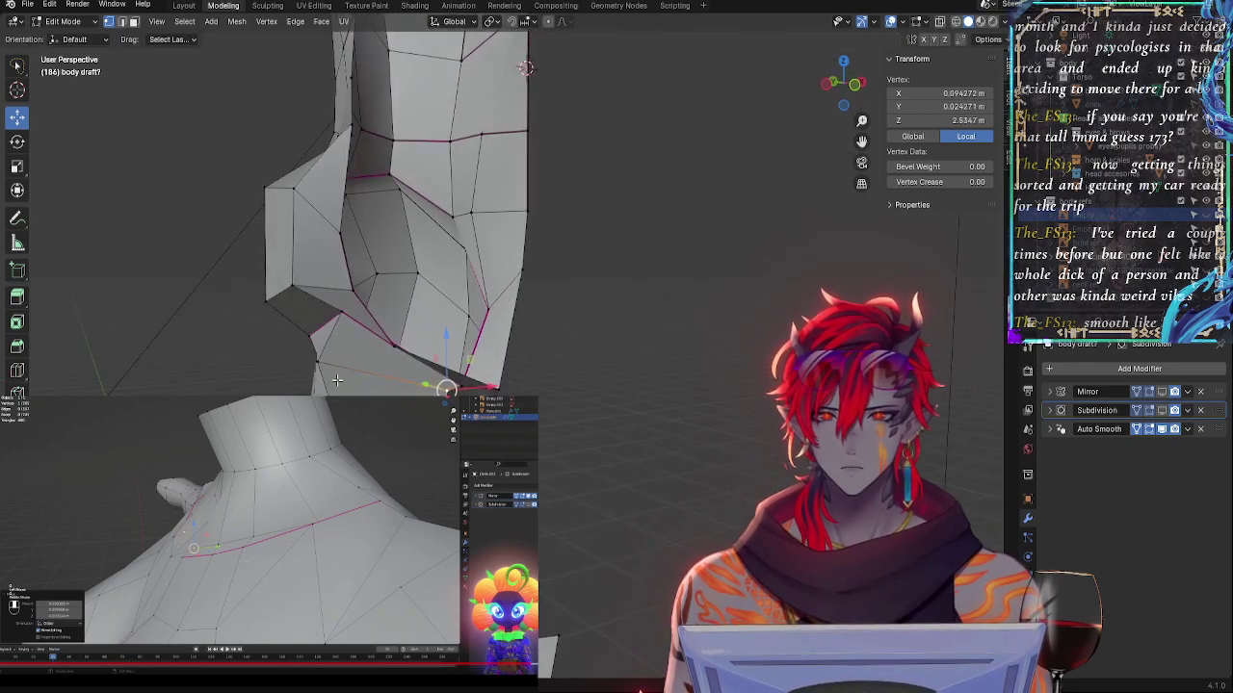
{"action": "middle_click_drag", "start_coordinate": [414, 390], "coordinate": [403, 392]}
{"action": "key", "text": "shift+v"}
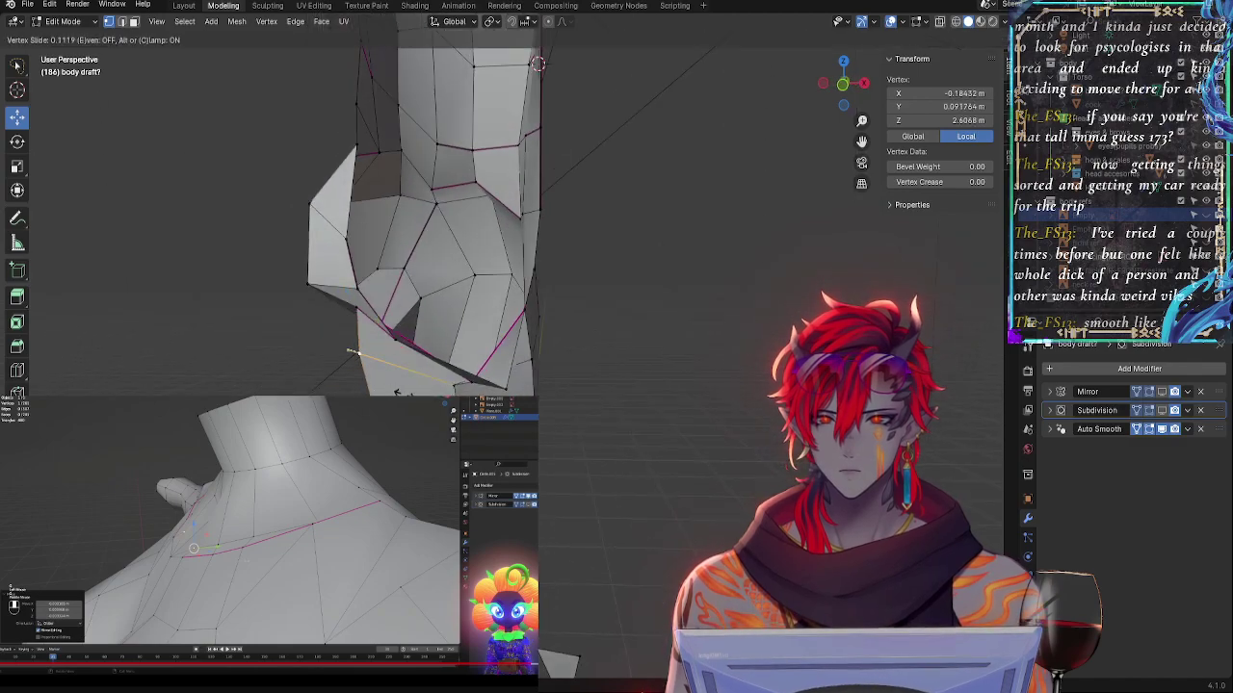
{"action": "left_click", "coordinate": [402, 392]}
- Slide the inner-thigh vertices along their edges, one ending at Z 2.305 m
{"action": "key", "text": "shift+v"}
{"action": "left_click", "coordinate": [361, 304]}
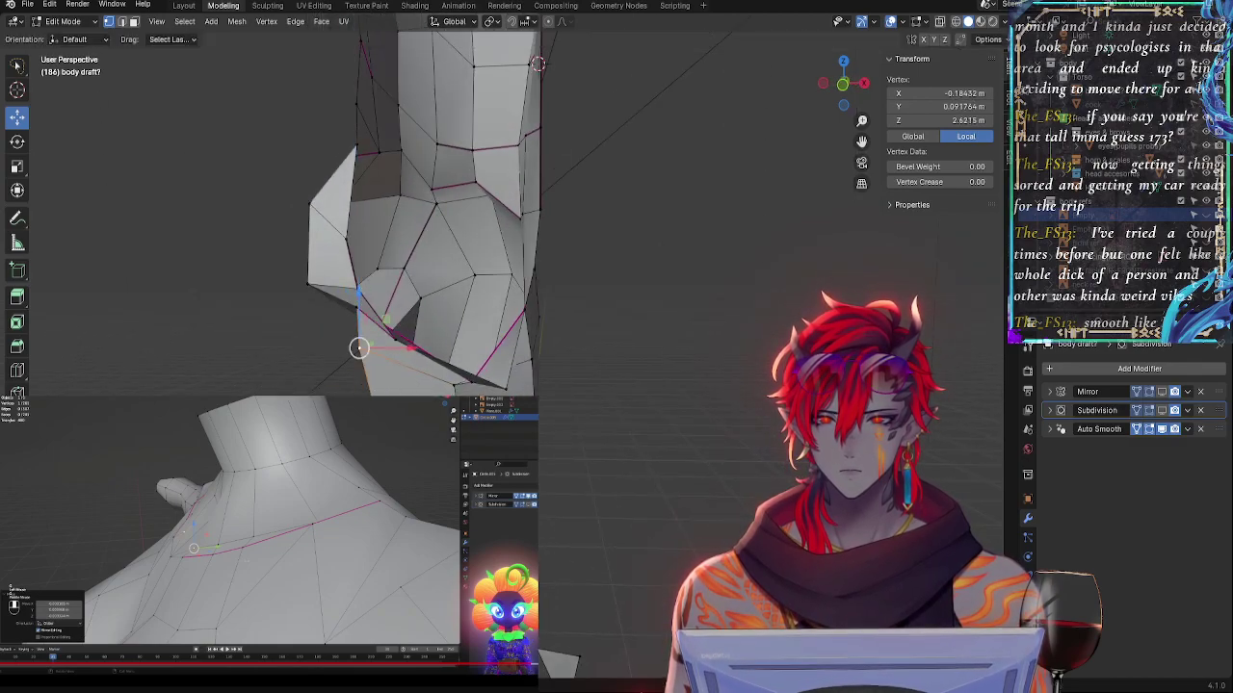
{"action": "key", "text": "shift+v"}
{"action": "left_click", "coordinate": [392, 462]}
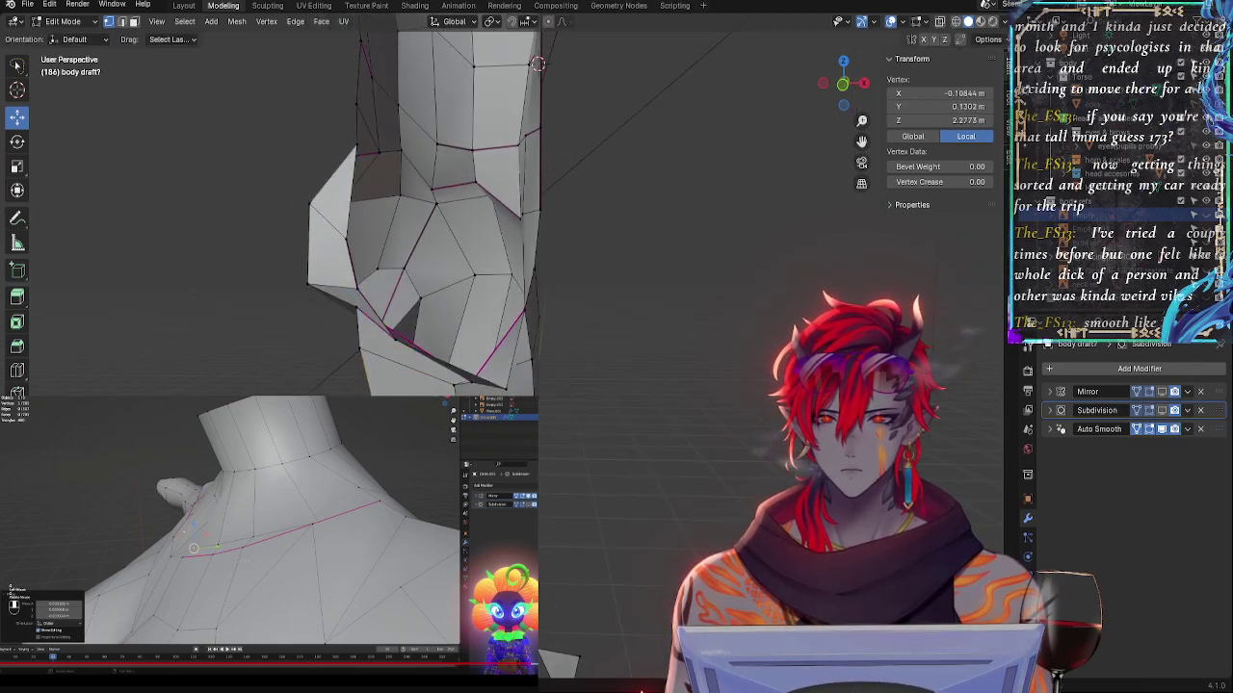
{"action": "left_click_drag", "start_coordinate": [438, 474], "coordinate": [410, 474]}
{"action": "key", "text": "shift+v"}
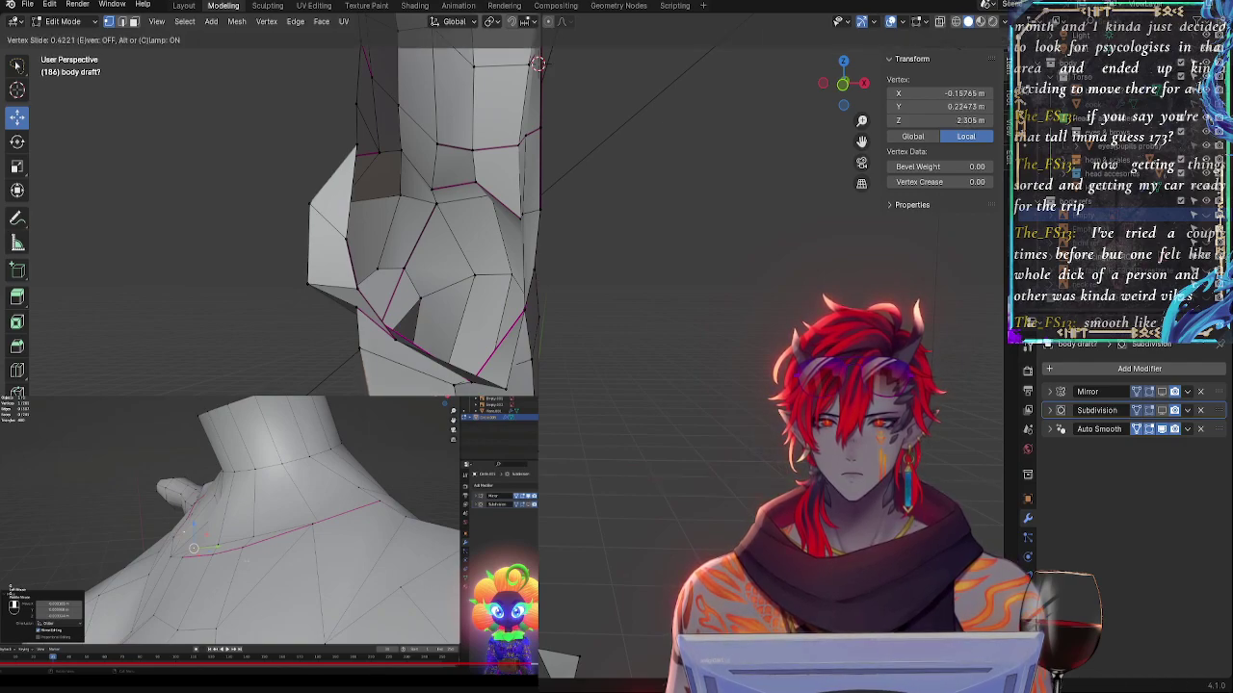
{"action": "left_click", "coordinate": [409, 467]}
{"action": "middle_click_drag", "start_coordinate": [410, 467], "coordinate": [568, 467]}
- Move a buttock vertex along Y and slide another buttock vertex slightly upward
{"action": "key", "text": "g"}
{"action": "key", "text": "y"}
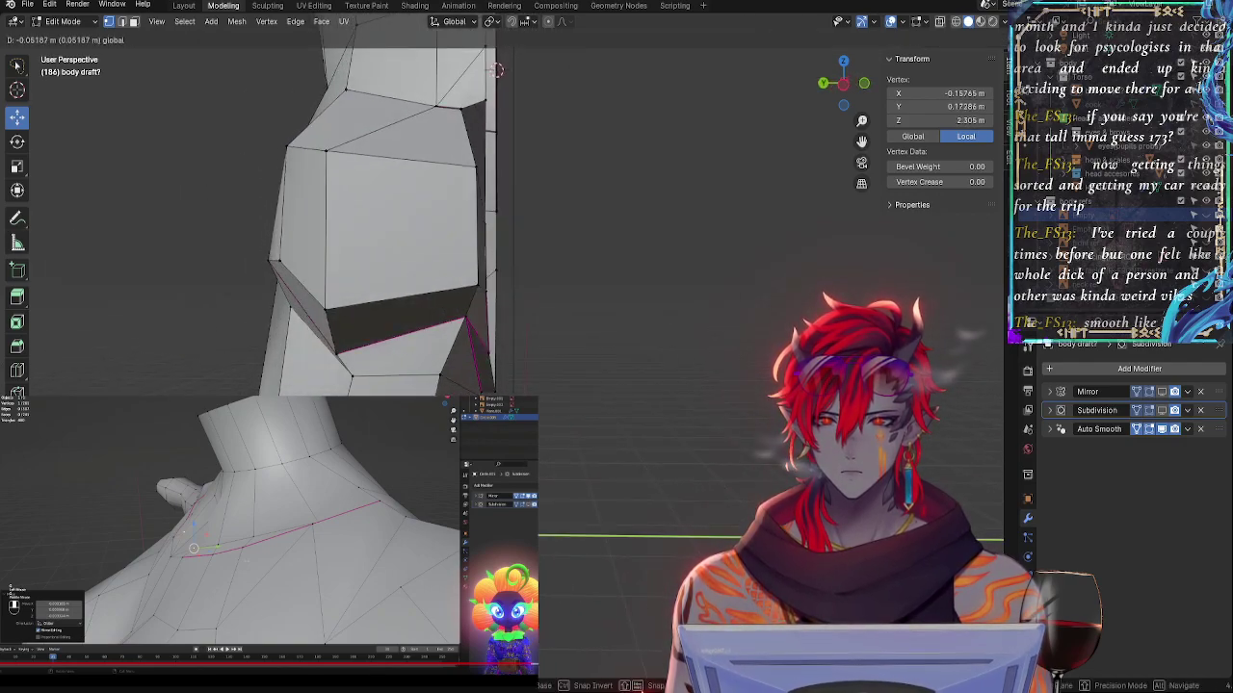
{"action": "left_click", "coordinate": [496, 69]}
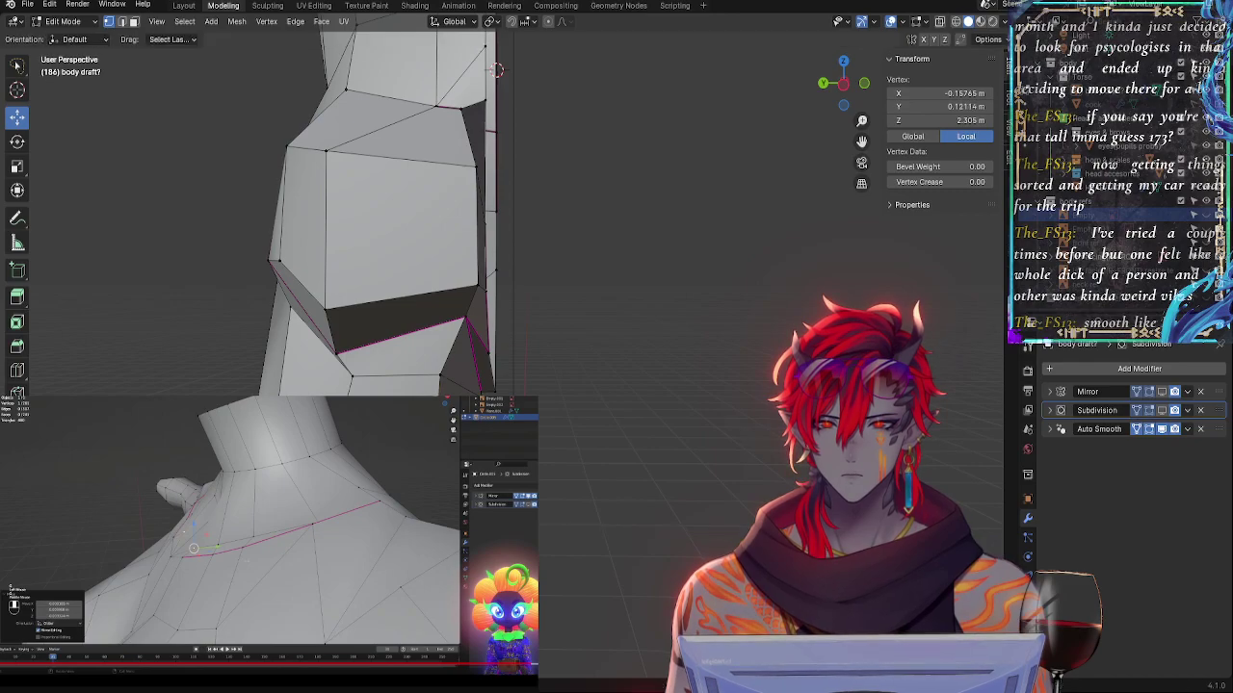
{"action": "middle_click_drag", "start_coordinate": [496, 69], "coordinate": [537, 75]}
{"action": "middle_click_drag", "start_coordinate": [438, 496], "coordinate": [577, 506]}
{"action": "left_click", "coordinate": [434, 458]}
{"action": "key", "text": "g"}
{"action": "key", "text": "g"}
{"action": "left_click", "coordinate": [491, 66]}
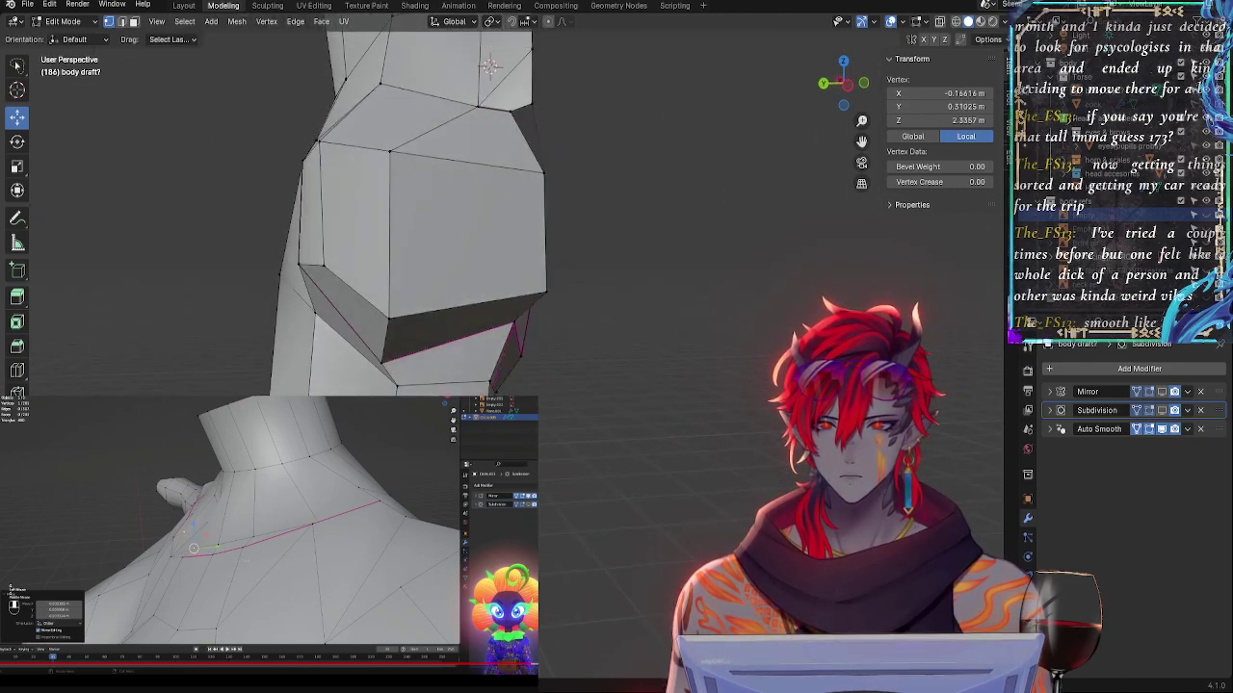
{"action": "left_click_drag", "start_coordinate": [434, 412], "coordinate": [433, 414]}
- Shift crotch vertices along X, then slide and lower groin-side vertices to Z 2.6021 m
{"action": "middle_click_drag", "start_coordinate": [433, 414], "coordinate": [294, 419]}
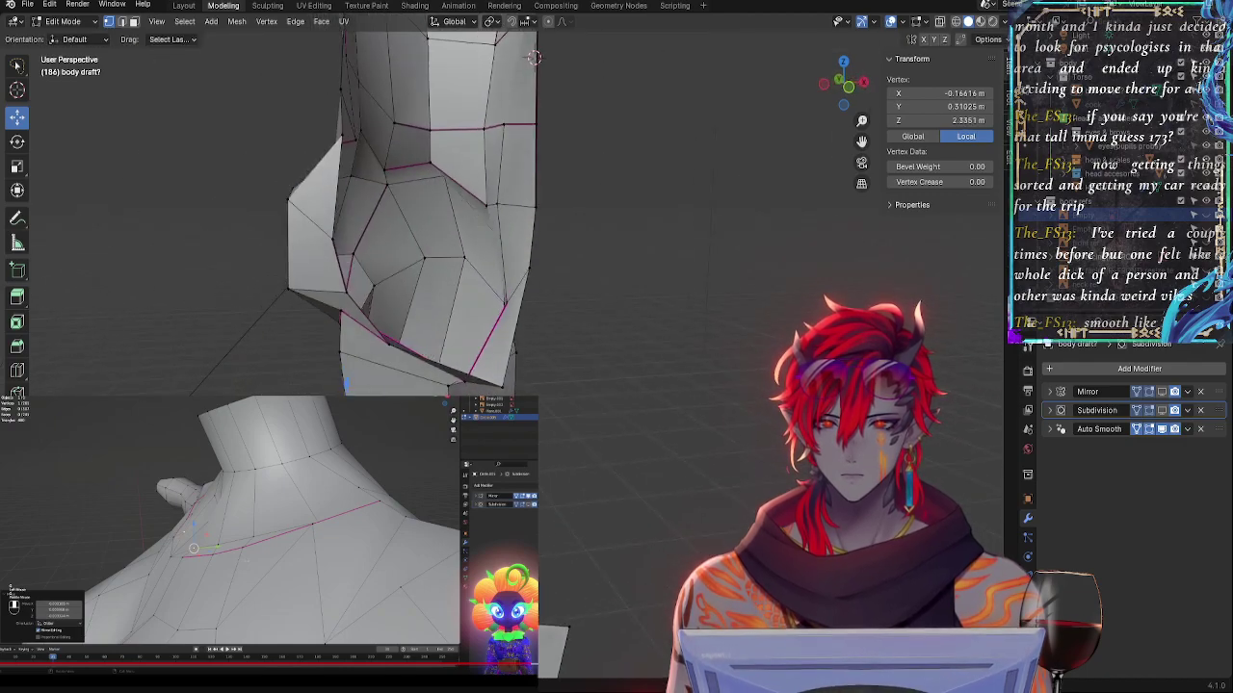
{"action": "left_click_drag", "start_coordinate": [414, 431], "coordinate": [396, 432]}
{"action": "left_click", "coordinate": [535, 58]}
{"action": "middle_click_drag", "start_coordinate": [534, 58], "coordinate": [535, 95]}
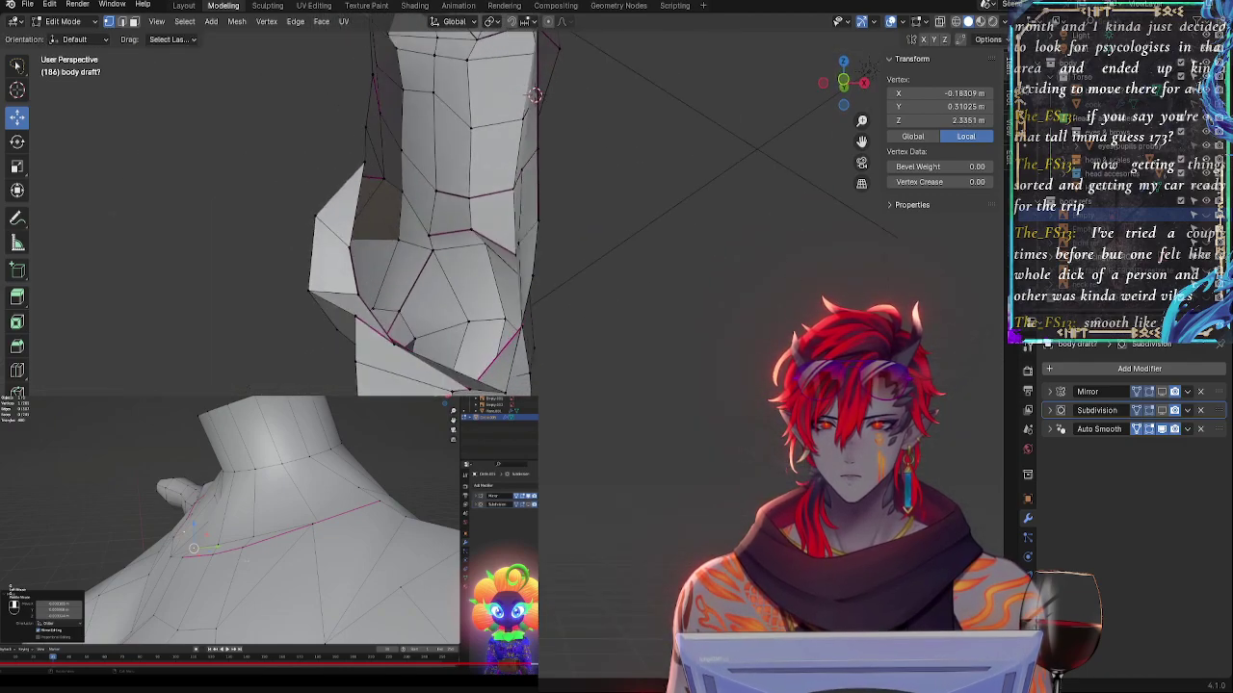
{"action": "left_click_drag", "start_coordinate": [414, 486], "coordinate": [448, 486]}
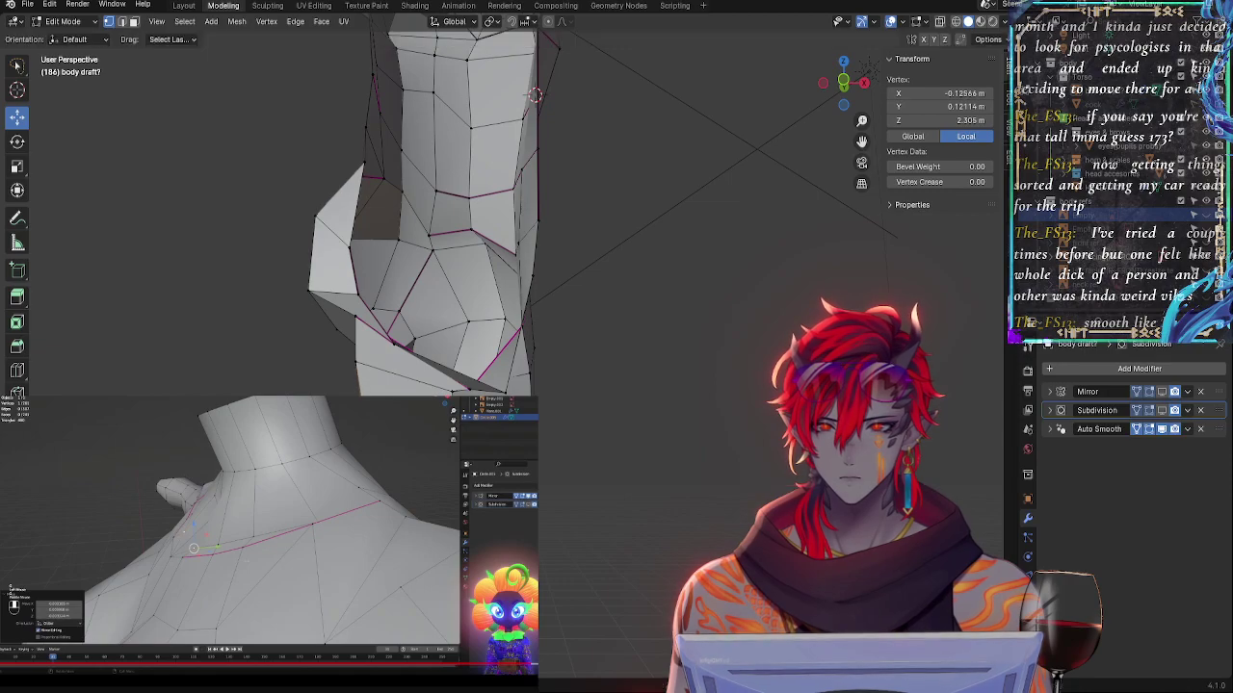
{"action": "middle_click_drag", "start_coordinate": [323, 393], "coordinate": [555, 413]}
{"action": "key", "text": "g"}
{"action": "key", "text": "g"}
{"action": "left_click", "coordinate": [465, 387]}
{"action": "key", "text": "g"}
{"action": "key", "text": "g"}
{"action": "left_click", "coordinate": [395, 405]}
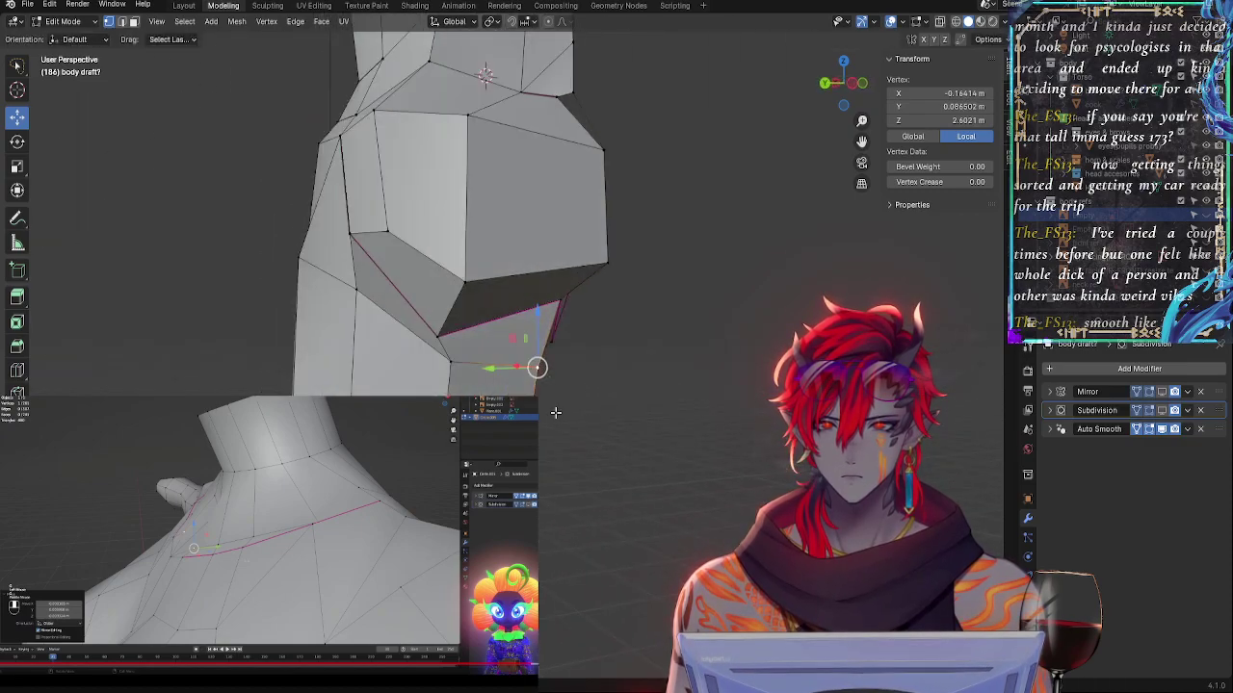
- Show the Mirror modifier in edit mode, briefly previewing Subdivision before turning it off
{"action": "left_click", "coordinate": [1162, 410]}
{"action": "left_click", "coordinate": [1162, 392]}
{"action": "middle_click_drag", "start_coordinate": [773, 411], "coordinate": [539, 340]}
{"action": "scroll", "coordinate": [547, 440], "scroll_direction": "up", "scroll_amount": 1}
{"action": "left_click", "coordinate": [1162, 410]}
{"action": "scroll", "coordinate": [767, 405], "scroll_direction": "up", "scroll_amount": 1}
{"action": "scroll", "coordinate": [766, 404], "scroll_direction": "up", "scroll_amount": 1}
{"action": "middle_click_drag", "start_coordinate": [581, 434], "coordinate": [557, 495]}
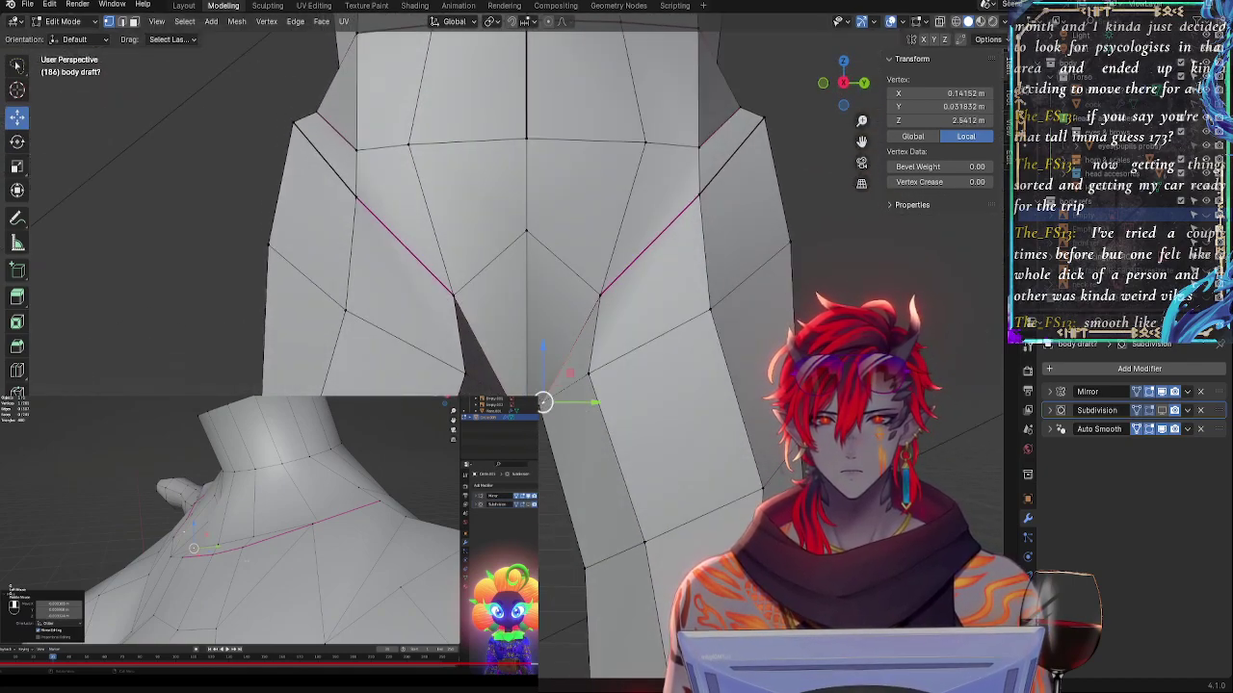
- Select the centre crotch vertex and push it along Y, up slightly, and outward
{"action": "left_click", "coordinate": [527, 412], "text": "shift"}
{"action": "left_click", "coordinate": [527, 412]}
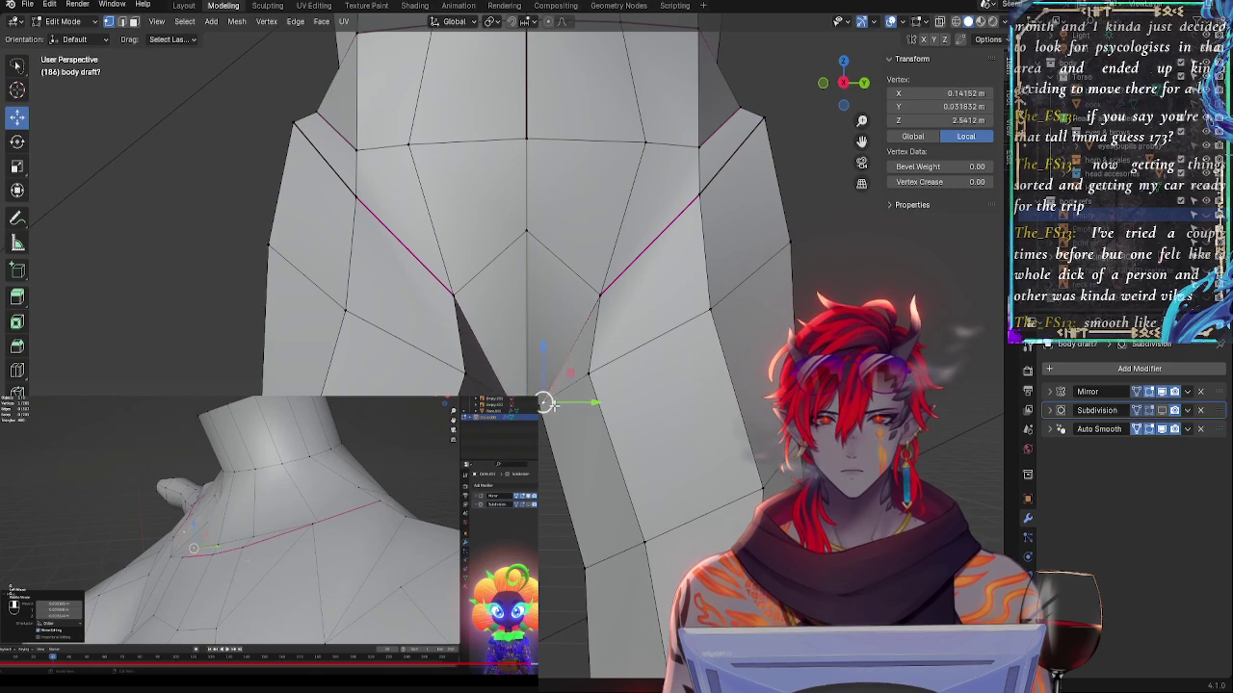
{"action": "left_click_drag", "start_coordinate": [578, 406], "coordinate": [584, 406]}
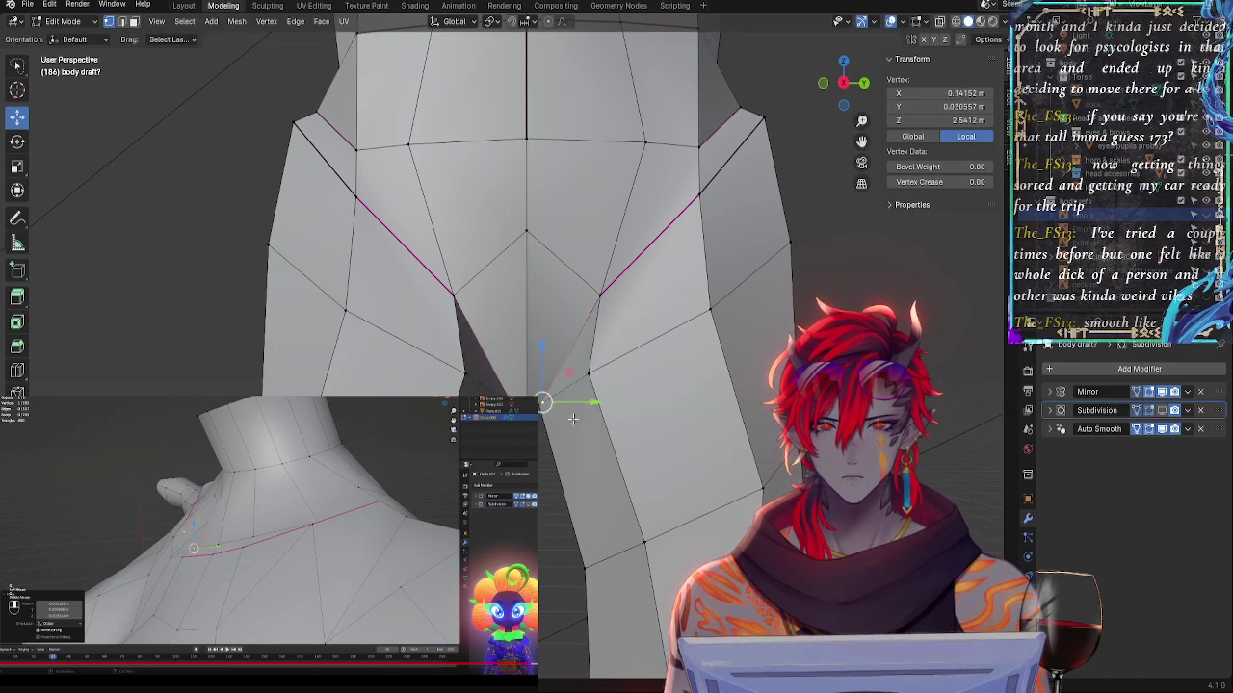
{"action": "scroll", "coordinate": [559, 434], "scroll_direction": "down", "scroll_amount": 4}
{"action": "left_click_drag", "start_coordinate": [575, 461], "coordinate": [591, 465]}
{"action": "scroll", "coordinate": [550, 441], "scroll_direction": "up", "scroll_amount": 3}
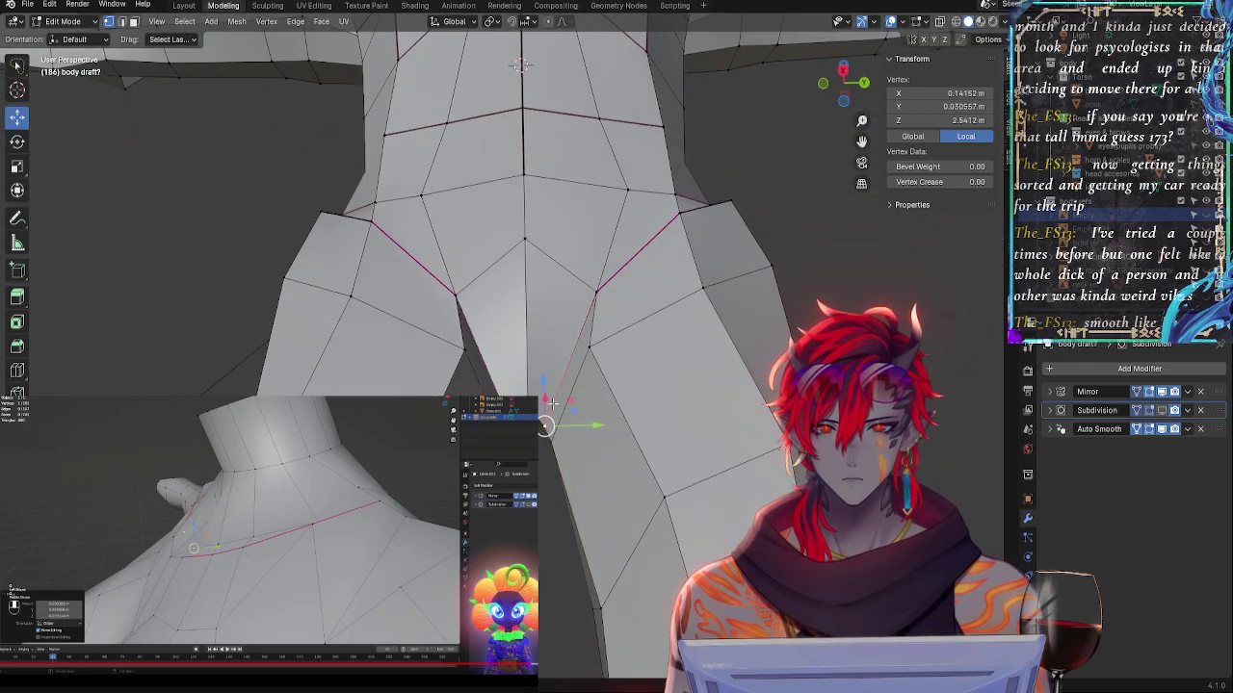
{"action": "left_click_drag", "start_coordinate": [552, 403], "coordinate": [552, 390]}
{"action": "middle_click_drag", "start_coordinate": [552, 390], "coordinate": [691, 302]}
{"action": "left_click_drag", "start_coordinate": [512, 403], "coordinate": [530, 396]}
{"action": "middle_click_drag", "start_coordinate": [530, 396], "coordinate": [443, 396]}
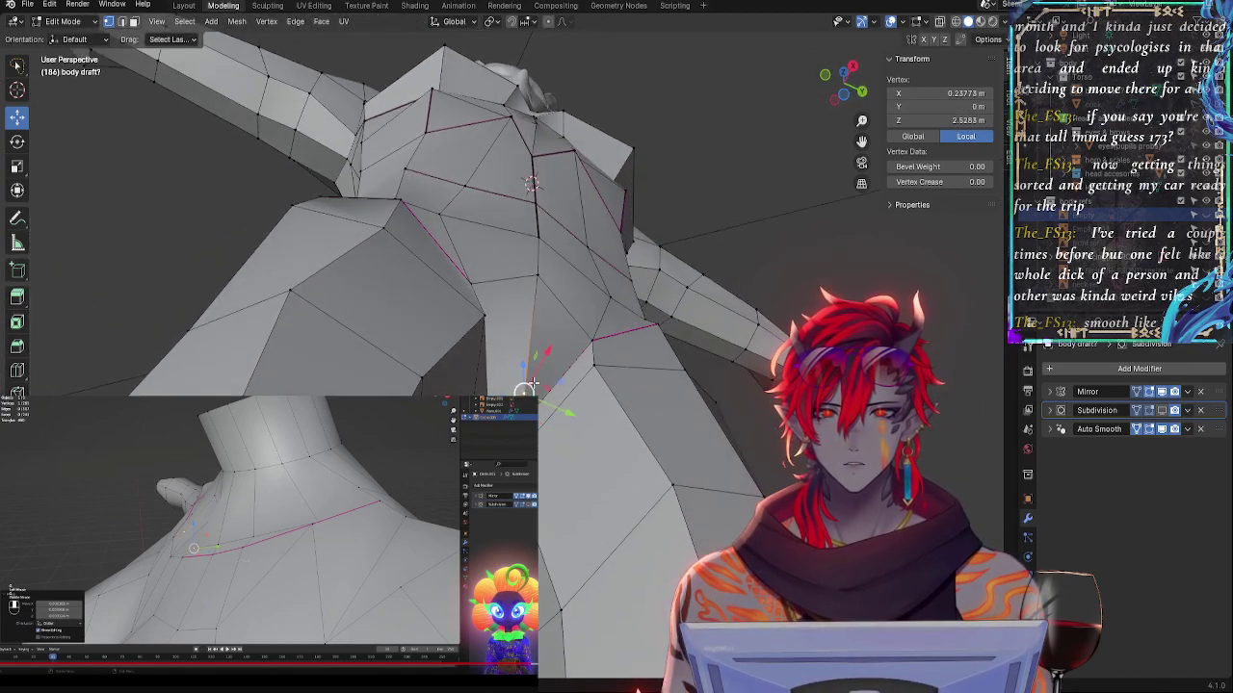
- Nudge the crotch vertex with axis-constrained moves along X, Y, then X again
{"action": "key", "text": "g"}
{"action": "key", "text": "x"}
{"action": "key", "text": "Return"}
{"action": "key", "text": "g"}
{"action": "key", "text": "y"}
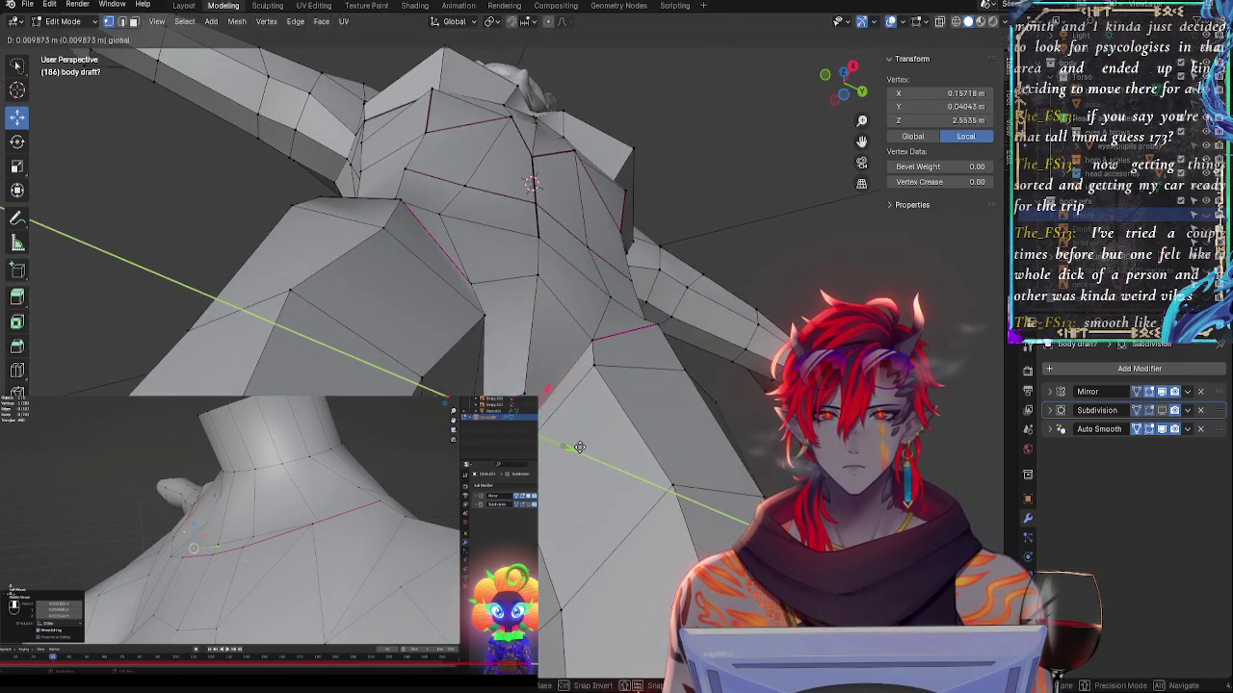
{"action": "key", "text": "Return"}
{"action": "key", "text": "g"}
{"action": "key", "text": "x"}
{"action": "key", "text": "Return"}
- Raise the crotch vertex along Z and nudge it along X once more
{"action": "middle_click_drag", "start_coordinate": [548, 379], "coordinate": [494, 326]}
{"action": "key", "text": "g"}
{"action": "key", "text": "z"}
{"action": "key", "text": "Return"}
{"action": "key", "text": "g"}
{"action": "key", "text": "x"}
{"action": "key", "text": "Return"}
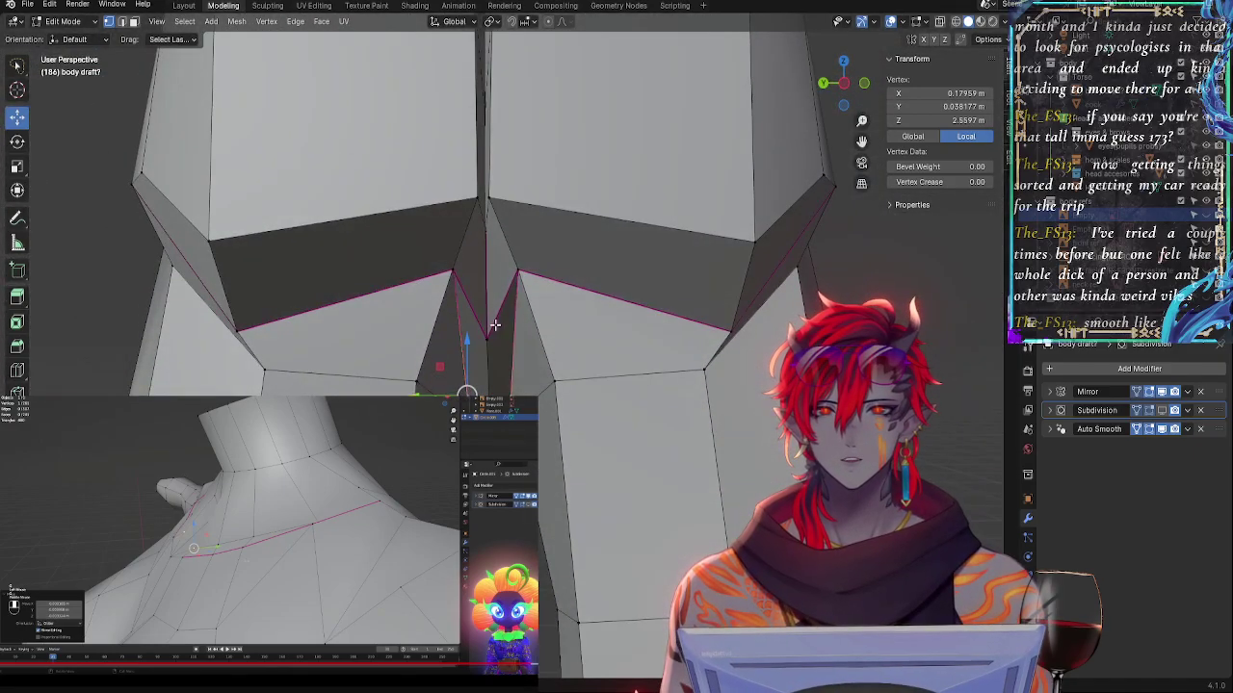
- Lift then slightly lower the crotch vertex along Z, checking from the front
{"action": "middle_click_drag", "start_coordinate": [518, 375], "coordinate": [552, 385]}
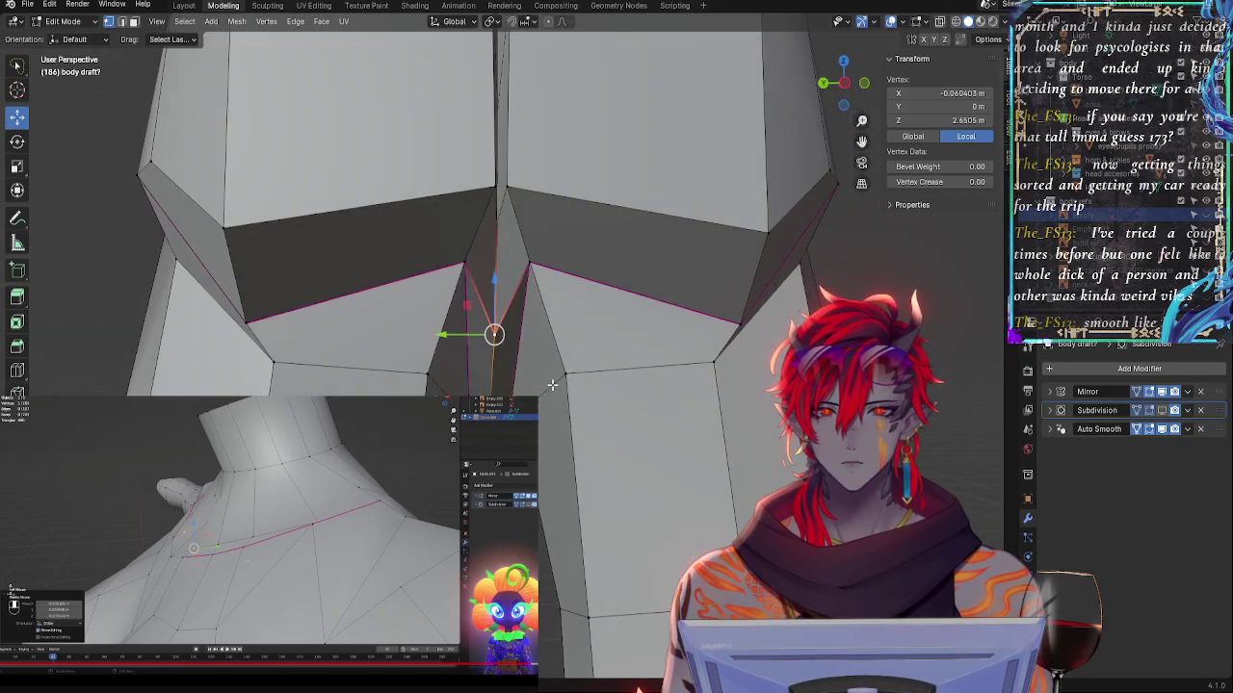
{"action": "left_click_drag", "start_coordinate": [498, 291], "coordinate": [493, 260]}
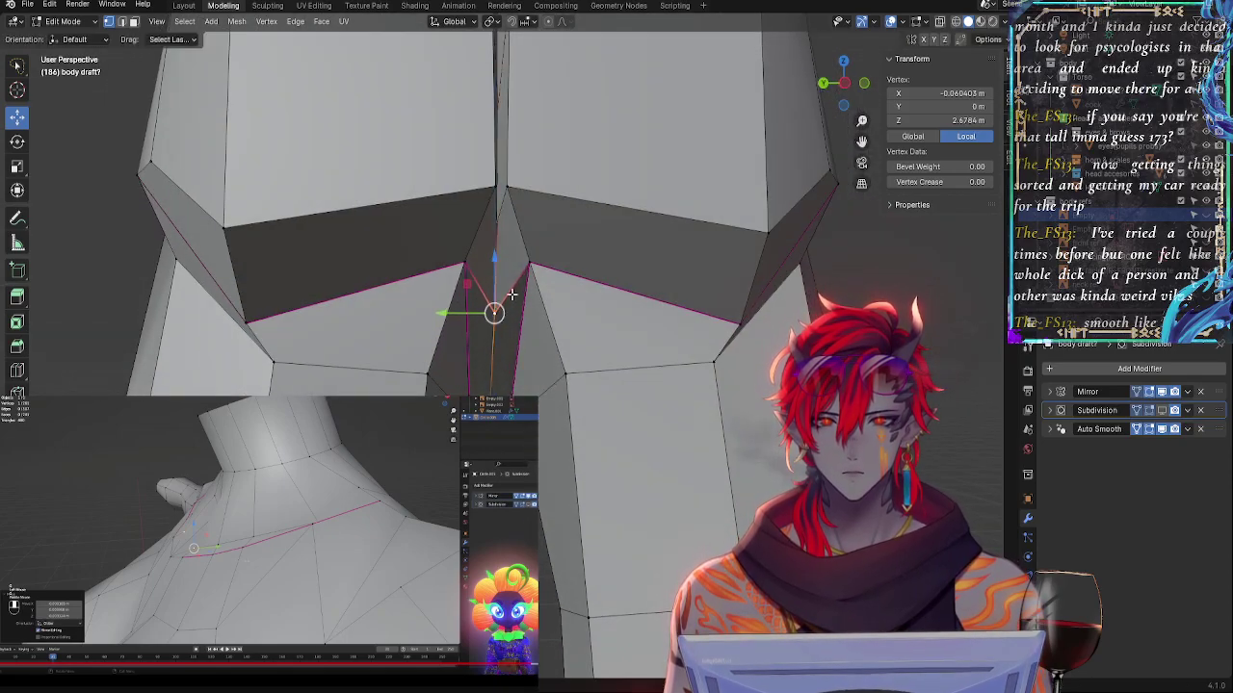
{"action": "middle_click_drag", "start_coordinate": [493, 263], "coordinate": [473, 308]}
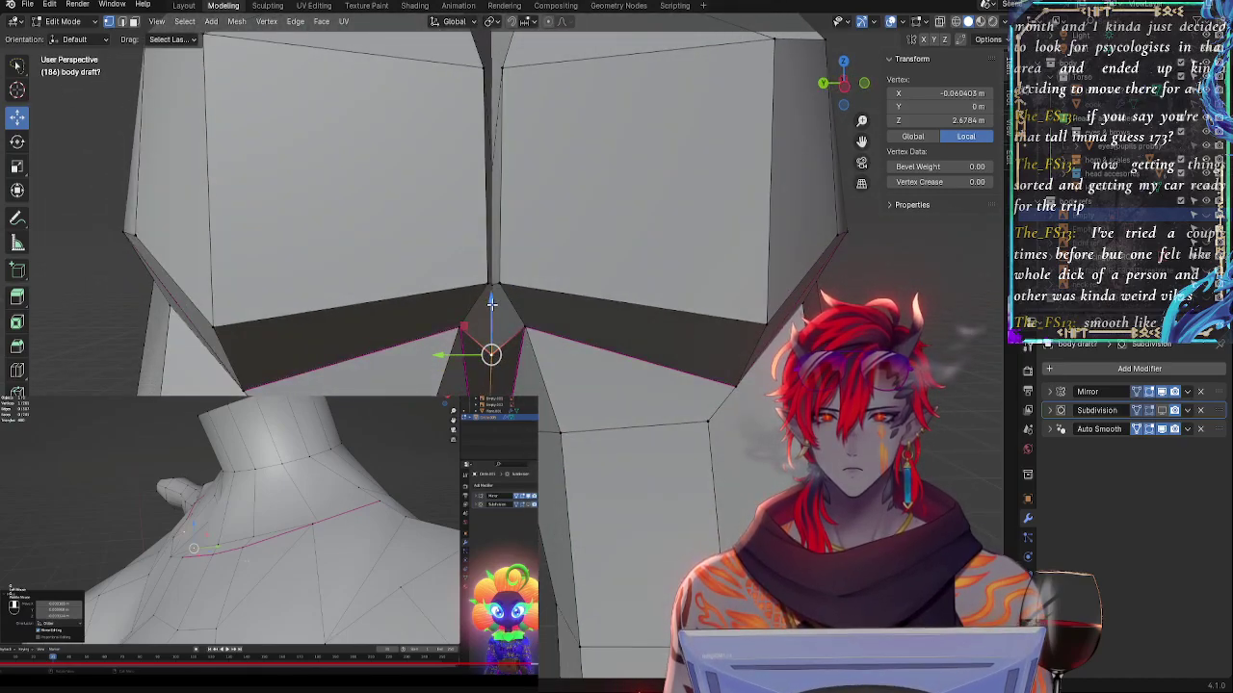
{"action": "left_click_drag", "start_coordinate": [492, 304], "coordinate": [497, 320]}
{"action": "middle_click_drag", "start_coordinate": [497, 321], "coordinate": [436, 318]}
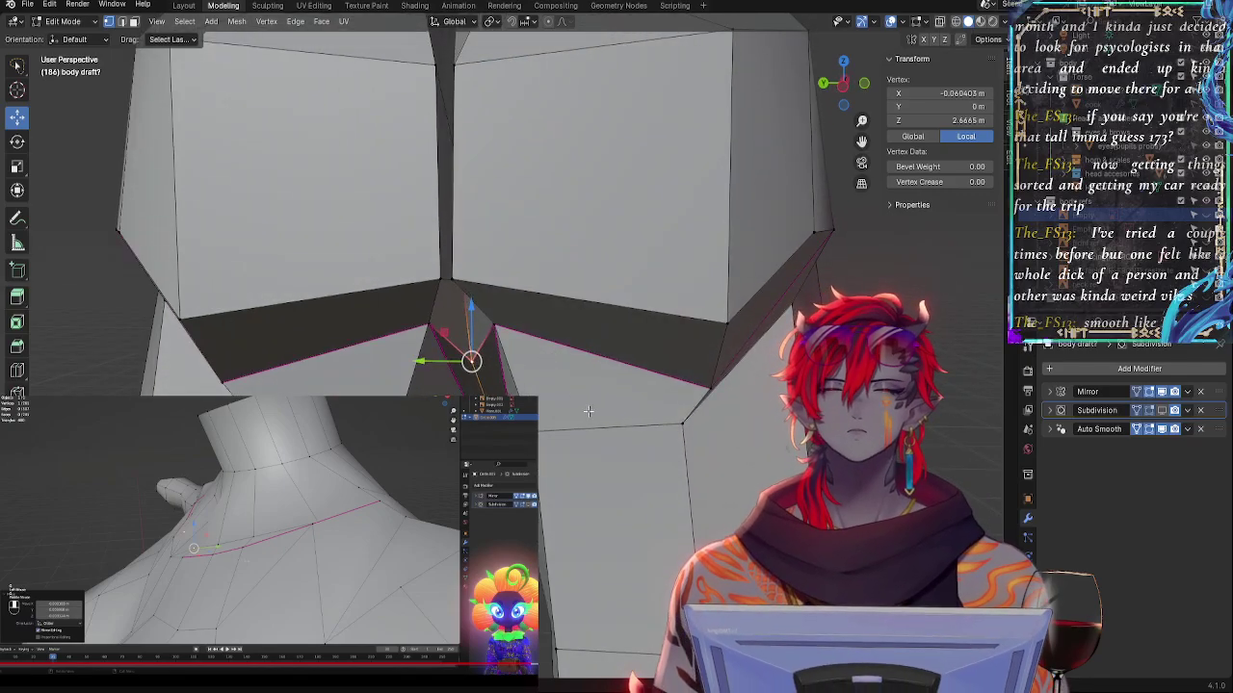
{"action": "middle_click_drag", "start_coordinate": [587, 411], "coordinate": [529, 60]}
{"action": "middle_click_drag", "start_coordinate": [604, 389], "coordinate": [571, 379]}
- Fine-tune the vertex along X and Z, then pick another groin vertex
{"action": "left_click_drag", "start_coordinate": [551, 360], "coordinate": [551, 363]}
{"action": "middle_click_drag", "start_coordinate": [553, 366], "coordinate": [560, 432]}
{"action": "left_click_drag", "start_coordinate": [547, 350], "coordinate": [547, 348]}
{"action": "left_click", "coordinate": [547, 348]}
{"action": "middle_click_drag", "start_coordinate": [547, 348], "coordinate": [422, 479]}
{"action": "left_click", "coordinate": [509, 390]}
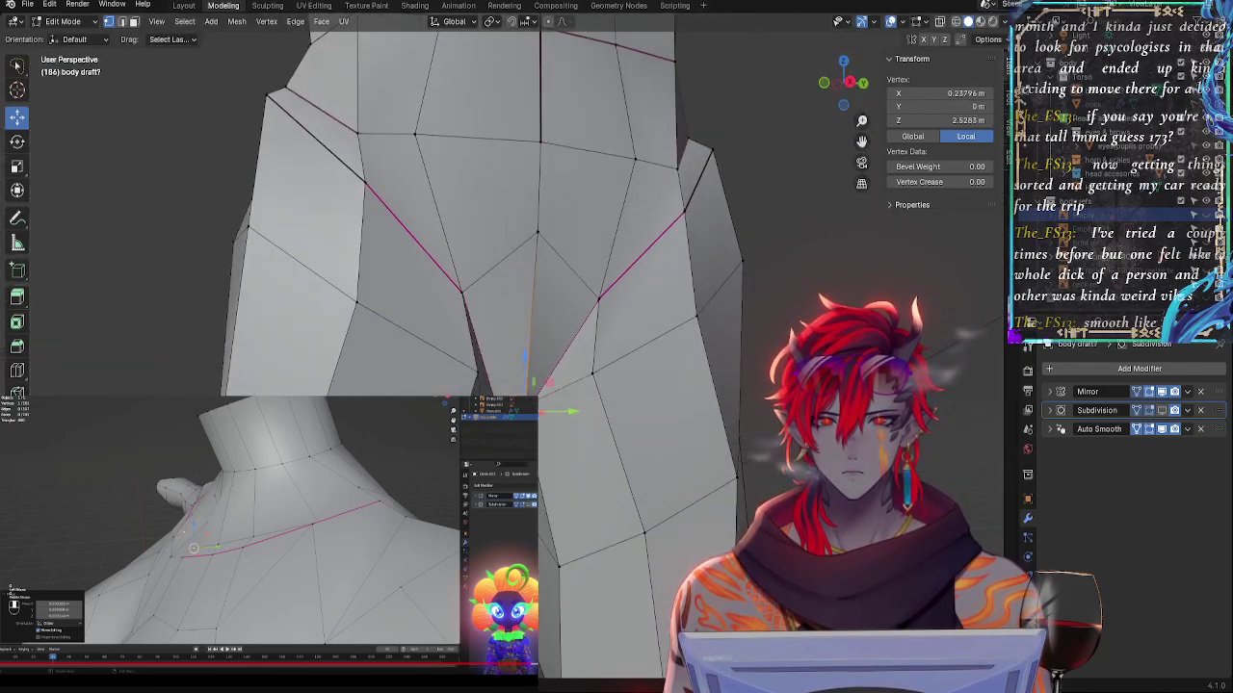
- Lower the groin vertex on Z, pull it inward on X, then raise it slightly
{"action": "key", "text": "g"}
{"action": "key", "text": "z"}
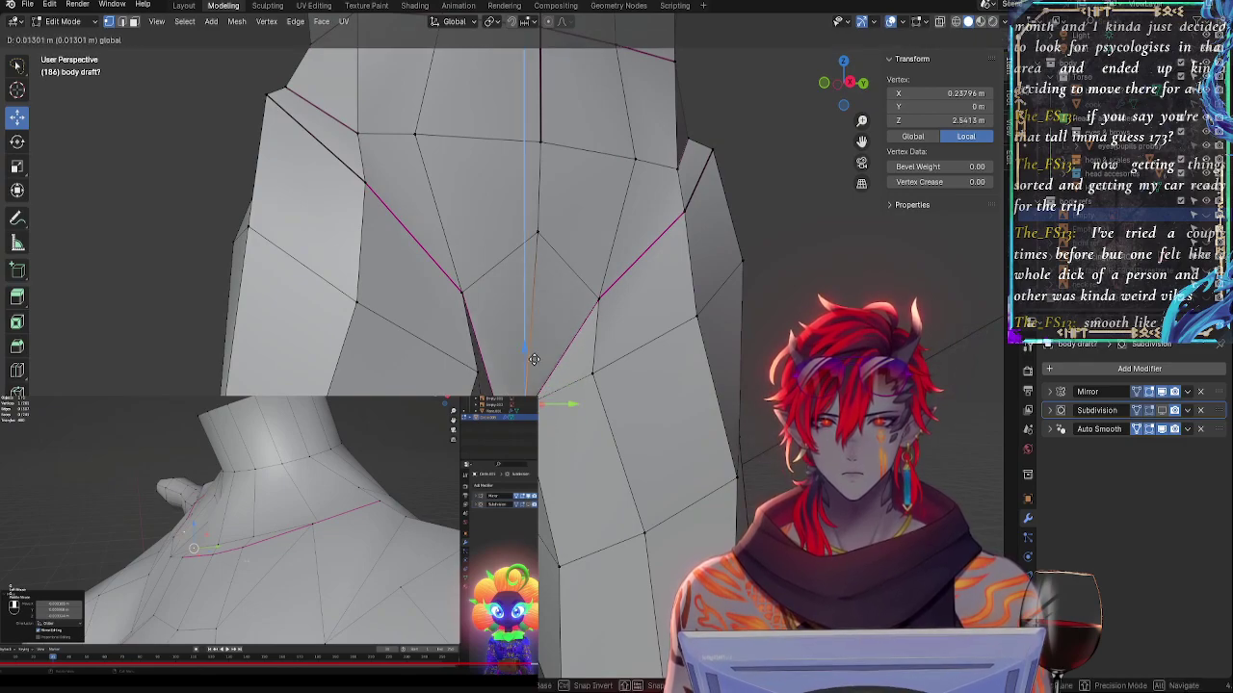
{"action": "left_click", "coordinate": [528, 364]}
{"action": "middle_click_drag", "start_coordinate": [528, 364], "coordinate": [760, 242]}
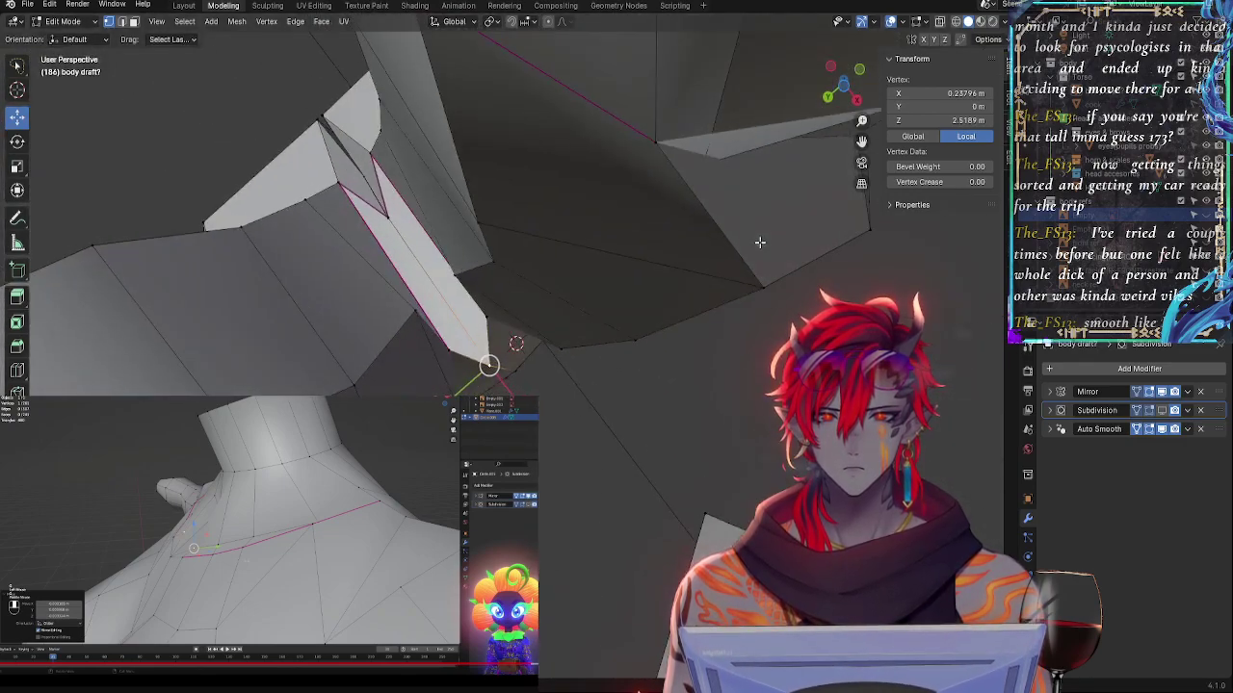
{"action": "key", "text": "g"}
{"action": "key", "text": "x"}
{"action": "left_click", "coordinate": [594, 407]}
{"action": "middle_click_drag", "start_coordinate": [595, 407], "coordinate": [390, 530]}
{"action": "key", "text": "g"}
{"action": "key", "text": "z"}
{"action": "left_click", "coordinate": [571, 380]}
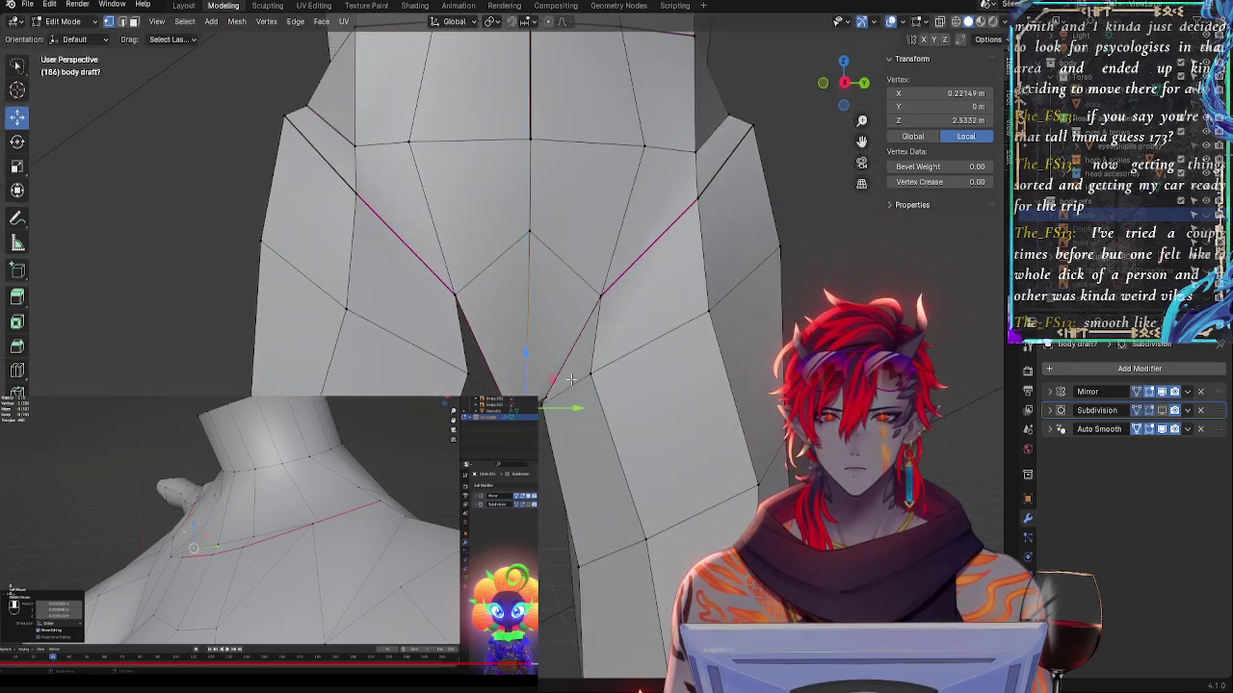
{"action": "middle_click_drag", "start_coordinate": [597, 398], "coordinate": [624, 340]}
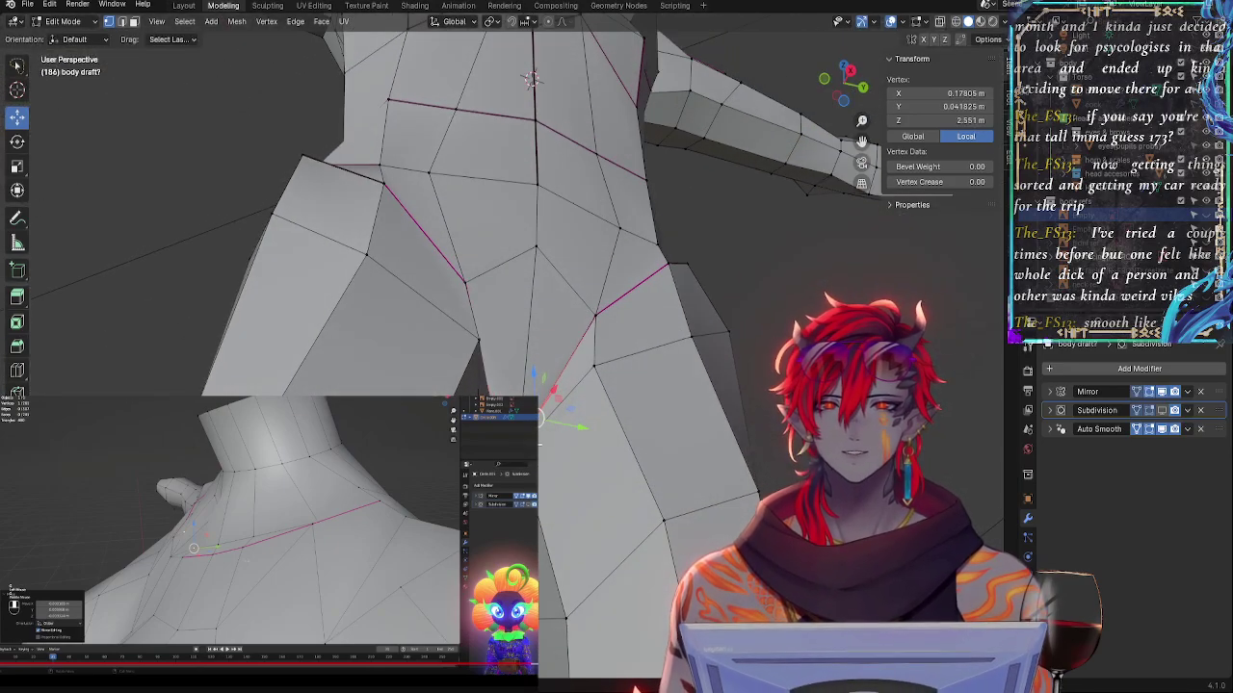
- Slide the inner-thigh vertices along their edges to smooth the inner leg
{"action": "left_click", "coordinate": [596, 385]}
{"action": "middle_click_drag", "start_coordinate": [596, 385], "coordinate": [583, 496]}
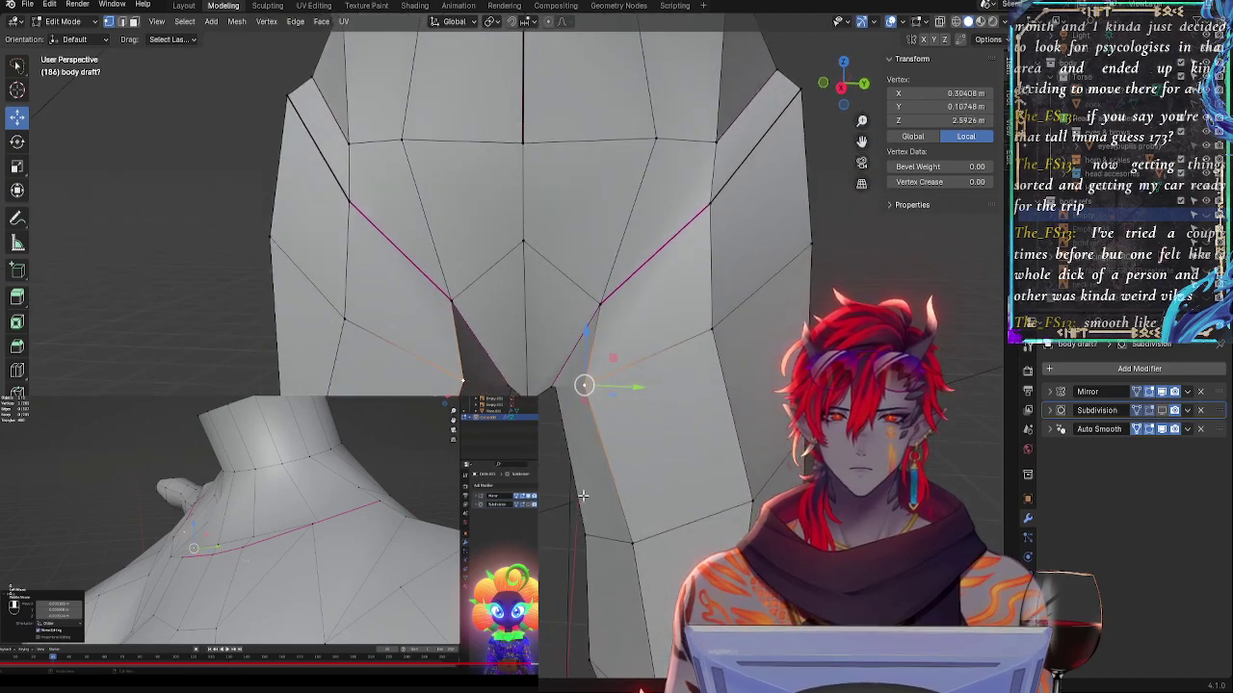
{"action": "key", "text": "shift+v"}
{"action": "left_click", "coordinate": [636, 378]}
{"action": "left_click", "coordinate": [601, 298]}
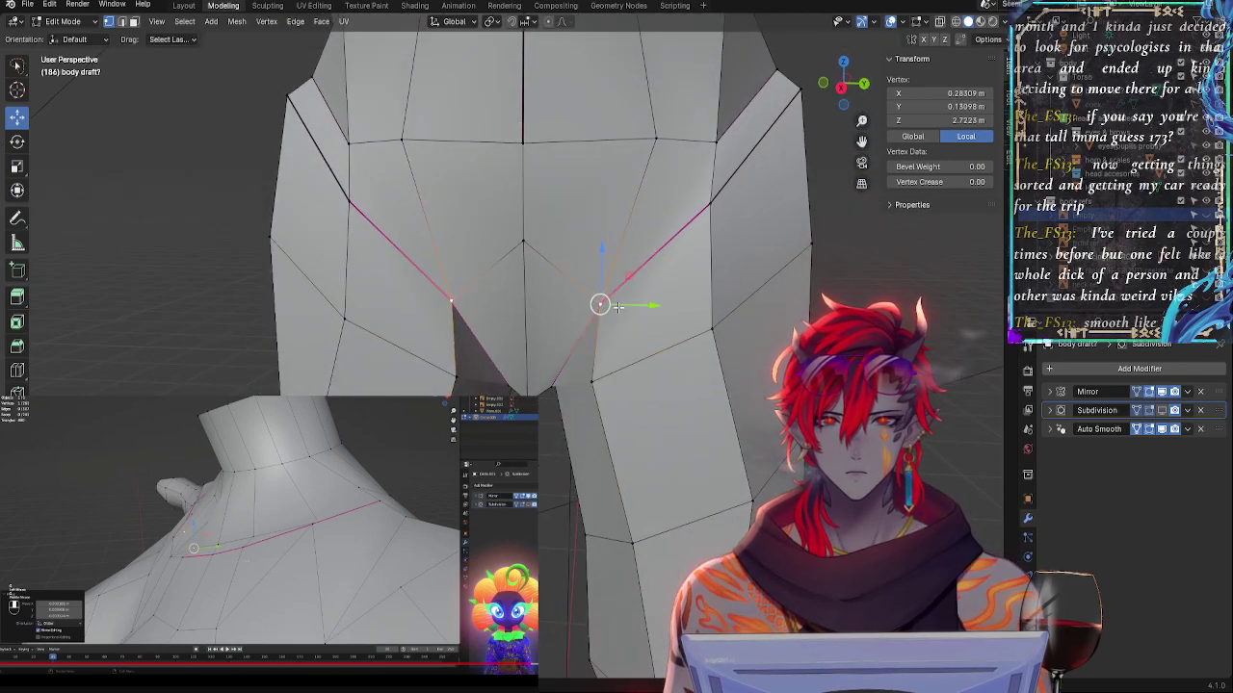
{"action": "key", "text": "g"}
{"action": "key", "text": "g"}
{"action": "left_click", "coordinate": [626, 311]}
{"action": "middle_click_drag", "start_coordinate": [624, 310], "coordinate": [675, 424]}
{"action": "key", "text": "g"}
{"action": "key", "text": "g"}
{"action": "left_click", "coordinate": [571, 403]}
- Push the groin vertex back along the Y axis
{"action": "middle_click_drag", "start_coordinate": [521, 304], "coordinate": [592, 347]}
{"action": "middle_click_drag", "start_coordinate": [538, 376], "coordinate": [575, 339]}
{"action": "key", "text": "g"}
{"action": "key", "text": "y"}
{"action": "left_click", "coordinate": [586, 410]}
- Reposition another hip vertex by sliding it along its edges
{"action": "left_click", "coordinate": [549, 410]}
{"action": "middle_click_drag", "start_coordinate": [549, 411], "coordinate": [621, 380]}
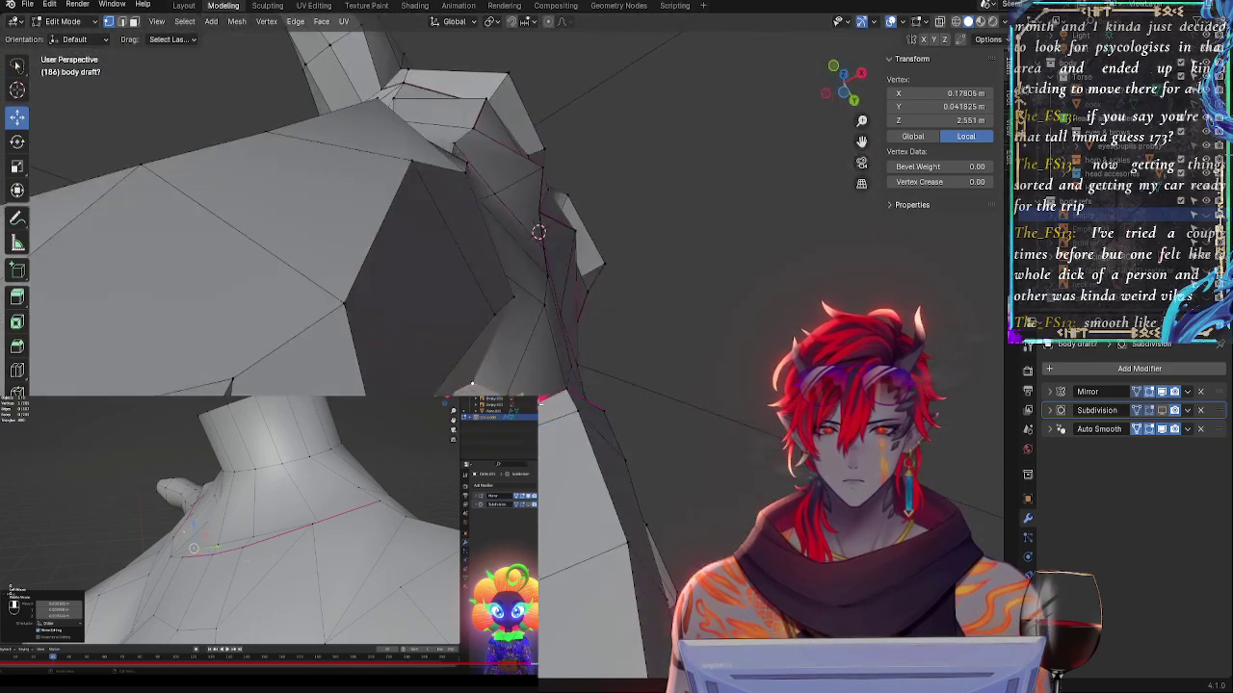
{"action": "left_click_drag", "start_coordinate": [525, 402], "coordinate": [514, 408]}
{"action": "key", "text": "g"}
{"action": "middle_click_drag", "start_coordinate": [592, 459], "coordinate": [723, 381]}
{"action": "key", "text": "g"}
{"action": "key", "text": "g"}
{"action": "left_click", "coordinate": [568, 491]}
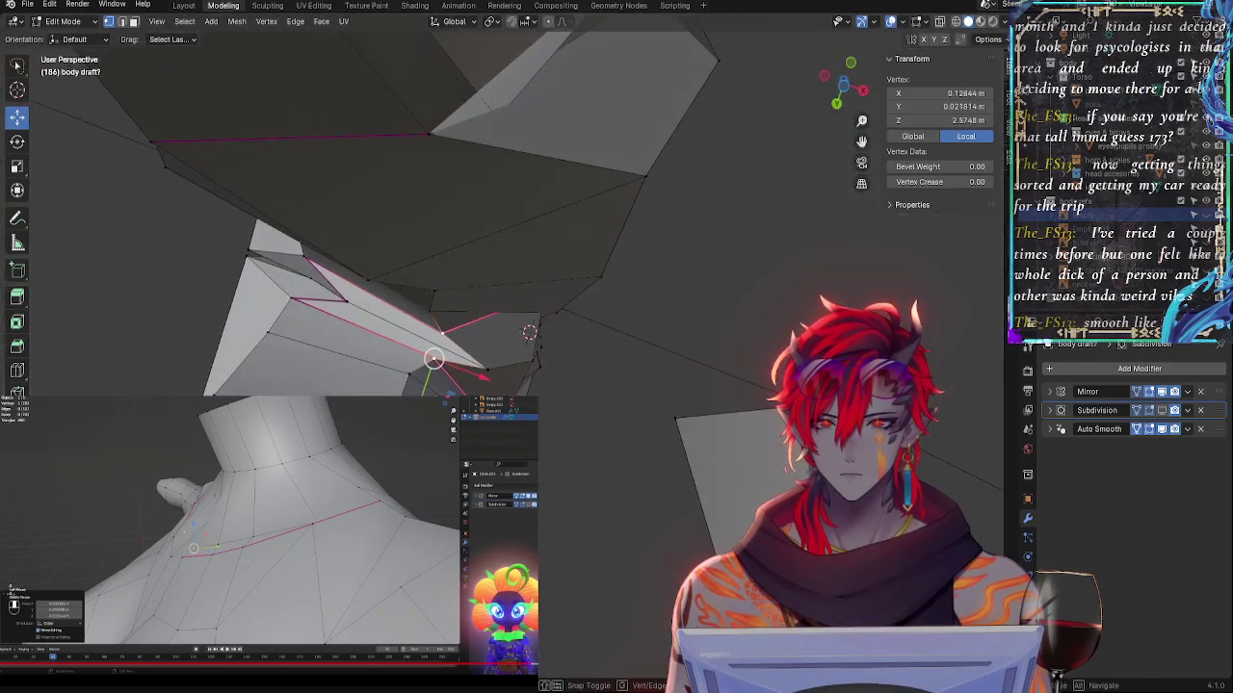
{"action": "key", "text": "g"}
{"action": "left_click", "coordinate": [559, 443]}
- Inspect the crotch from below and the side, then move the vertex along X
{"action": "middle_click_drag", "start_coordinate": [559, 443], "coordinate": [453, 559]}
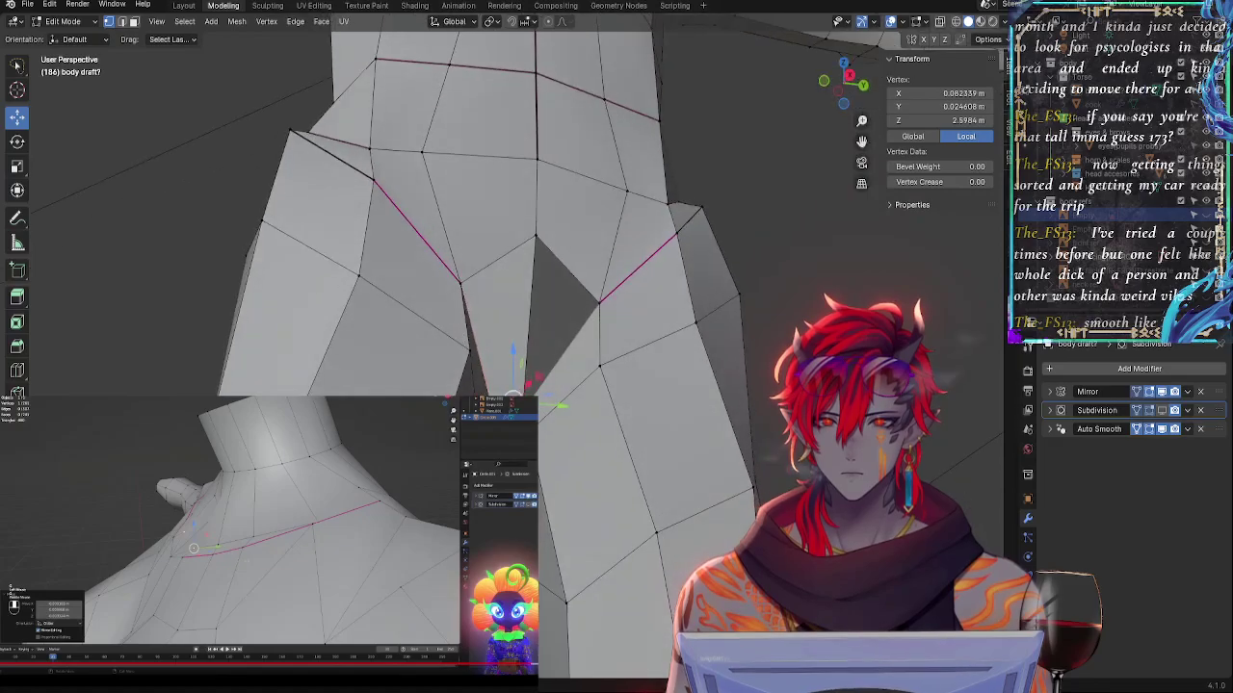
{"action": "middle_click_drag", "start_coordinate": [540, 395], "coordinate": [410, 409]}
{"action": "left_click_drag", "start_coordinate": [583, 418], "coordinate": [589, 418]}
{"action": "middle_click_drag", "start_coordinate": [540, 417], "coordinate": [590, 373]}
{"action": "key", "text": "g"}
{"action": "key", "text": "x"}
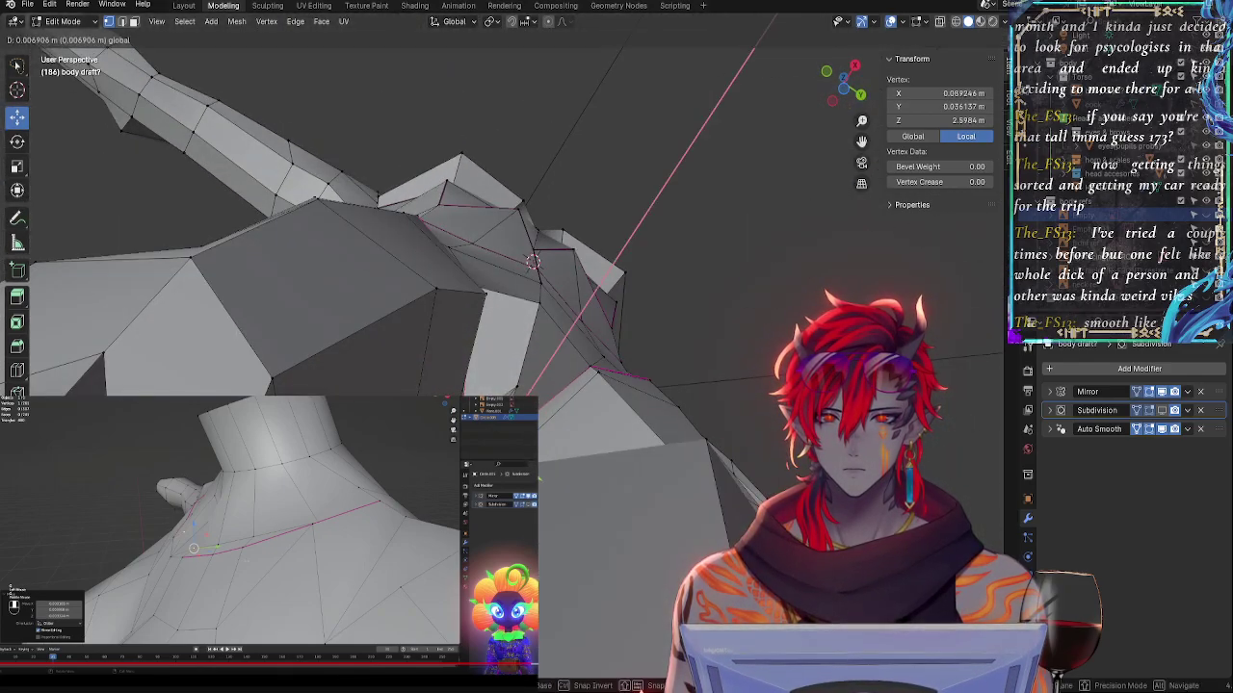
{"action": "left_click_drag", "start_coordinate": [527, 393], "coordinate": [528, 392]}
{"action": "middle_click_drag", "start_coordinate": [528, 392], "coordinate": [479, 509]}
- Turn on the Subdivision viewport preview and snap to the orthographic side view
{"action": "left_click", "coordinate": [1166, 413]}
{"action": "mouse_move", "coordinate": [601, 464]}
{"action": "middle_mouse_down"}
{"action": "mouse_move", "coordinate": [585, 498]}
{"action": "mouse_move", "coordinate": [593, 460]}
{"action": "middle_mouse_up"}
{"action": "scroll", "coordinate": [592, 460], "scroll_direction": "up", "scroll_amount": 3}
{"action": "middle_click_drag", "start_coordinate": [623, 358], "coordinate": [554, 432]}
{"action": "scroll", "coordinate": [553, 433], "scroll_direction": "down", "scroll_amount": 2}
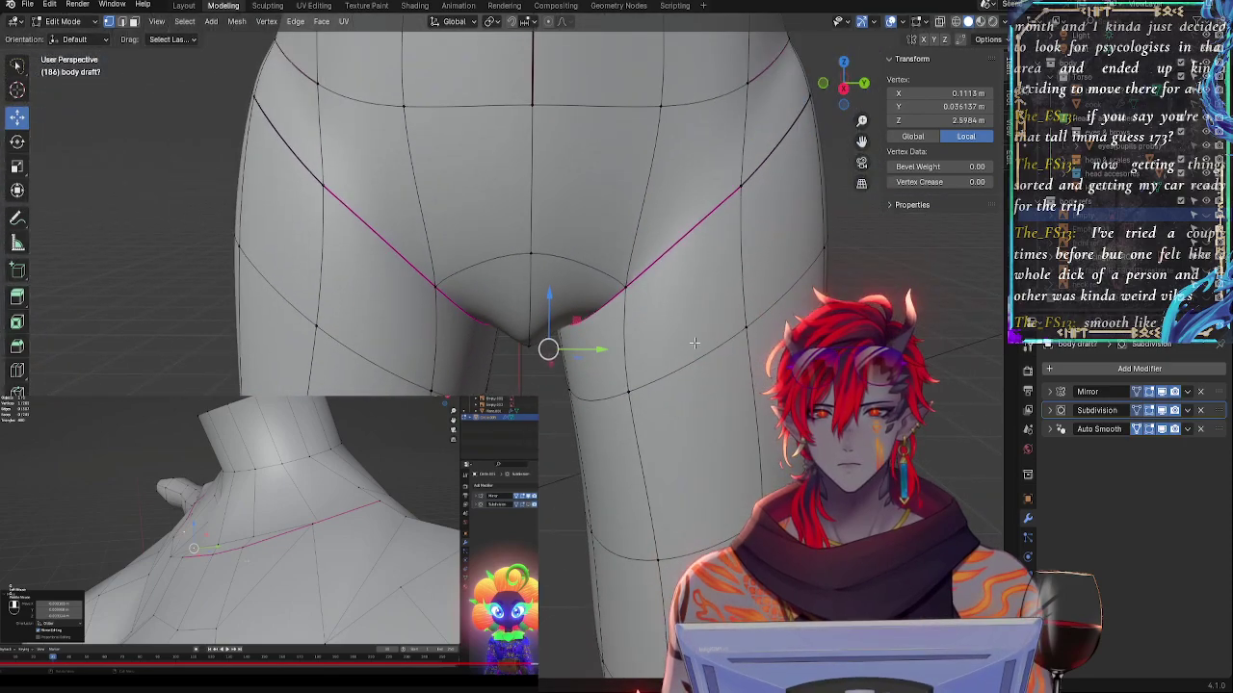
{"action": "left_click", "coordinate": [840, 92]}
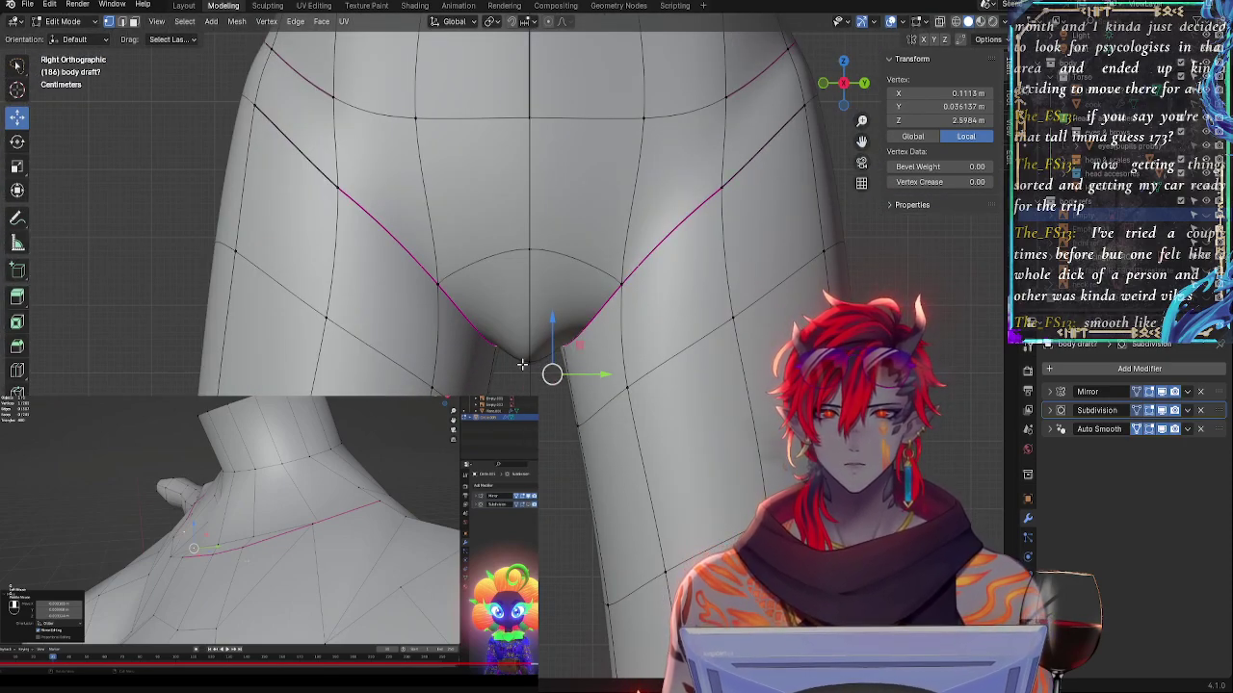
- Fine-tune the crotch vertex height and nudge an inner-thigh vertex down
{"action": "left_click", "coordinate": [528, 361], "text": "shift"}
{"action": "left_click", "coordinate": [571, 350]}
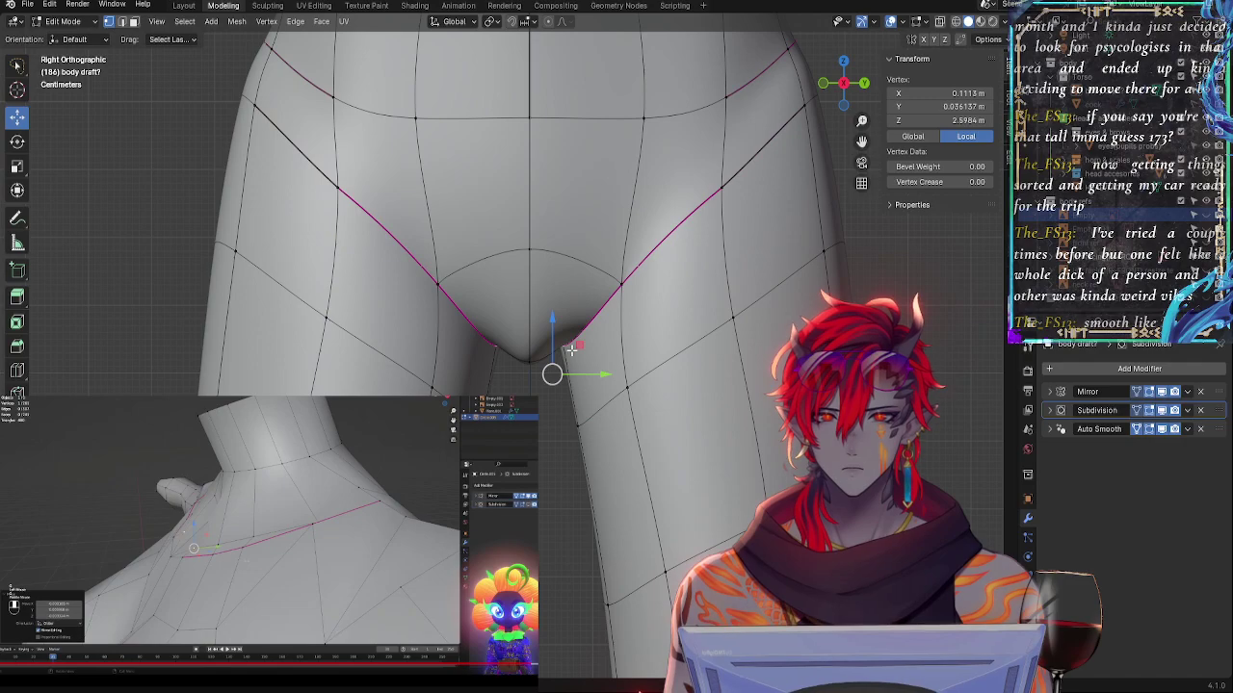
{"action": "scroll", "coordinate": [572, 352], "scroll_direction": "up", "scroll_amount": 1}
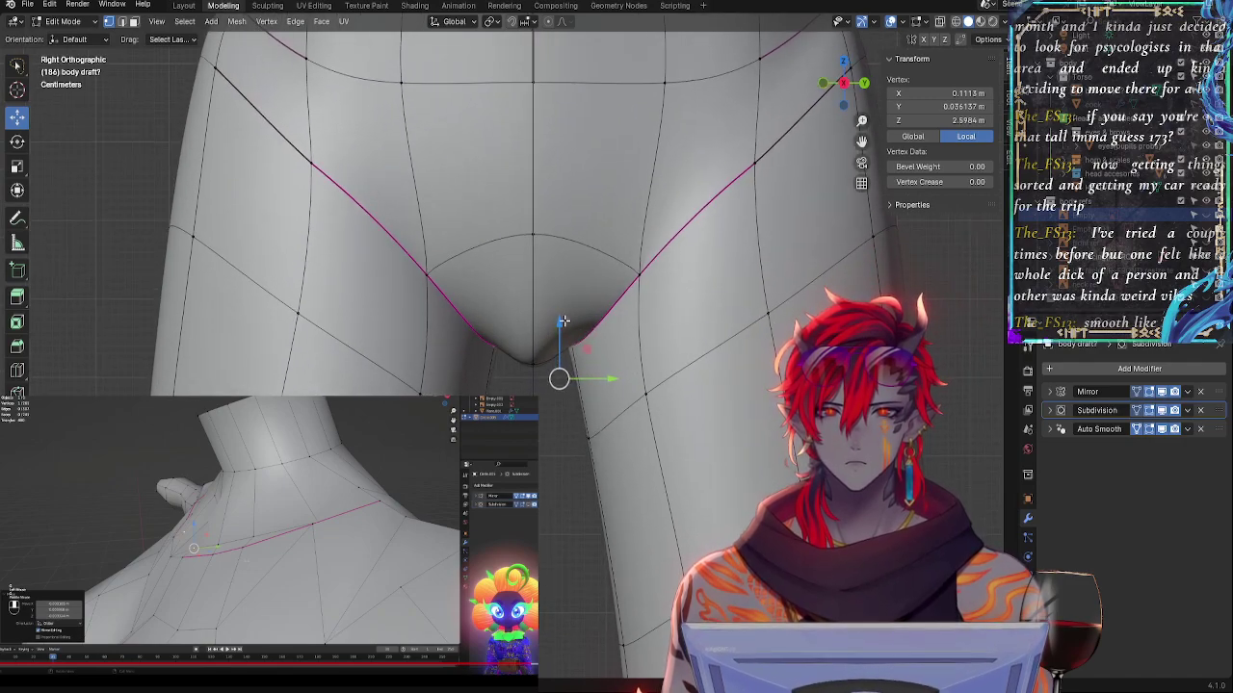
{"action": "left_click_drag", "start_coordinate": [563, 320], "coordinate": [547, 358]}
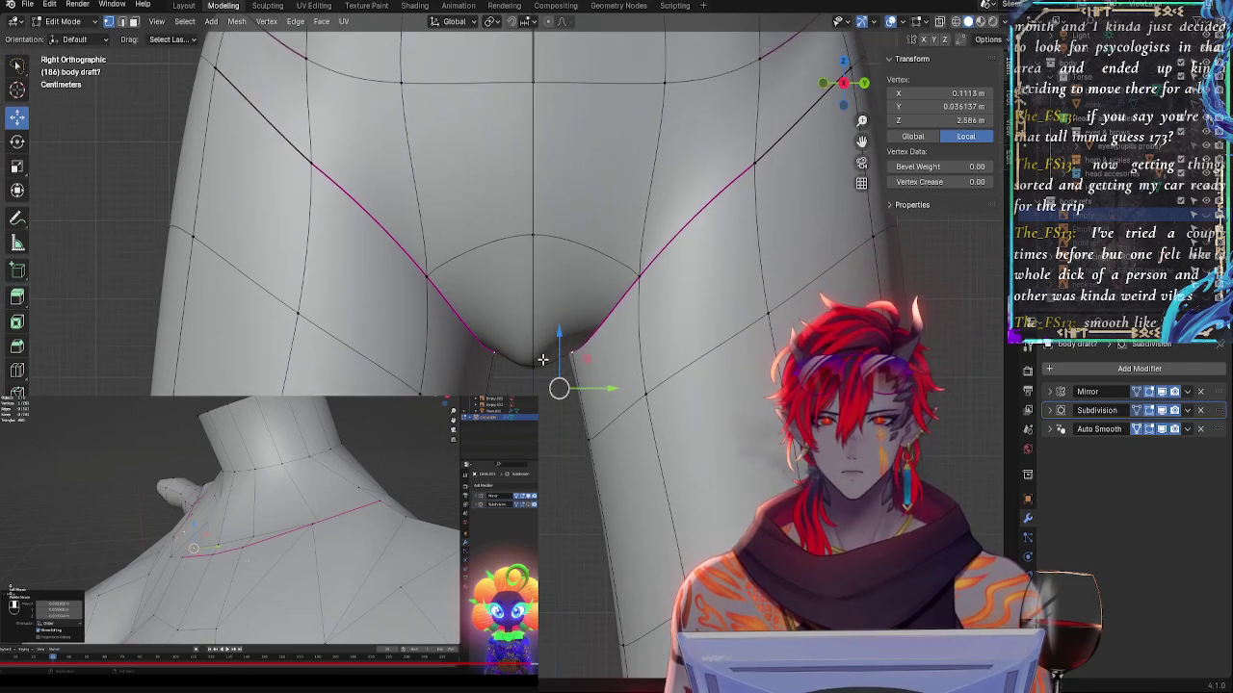
{"action": "middle_click_drag", "start_coordinate": [558, 409], "coordinate": [535, 378]}
{"action": "left_click_drag", "start_coordinate": [535, 378], "coordinate": [534, 368]}
{"action": "middle_click_drag", "start_coordinate": [535, 368], "coordinate": [536, 330]}
{"action": "left_click", "coordinate": [528, 460]}
{"action": "scroll", "coordinate": [568, 438], "scroll_direction": "up", "scroll_amount": 1}
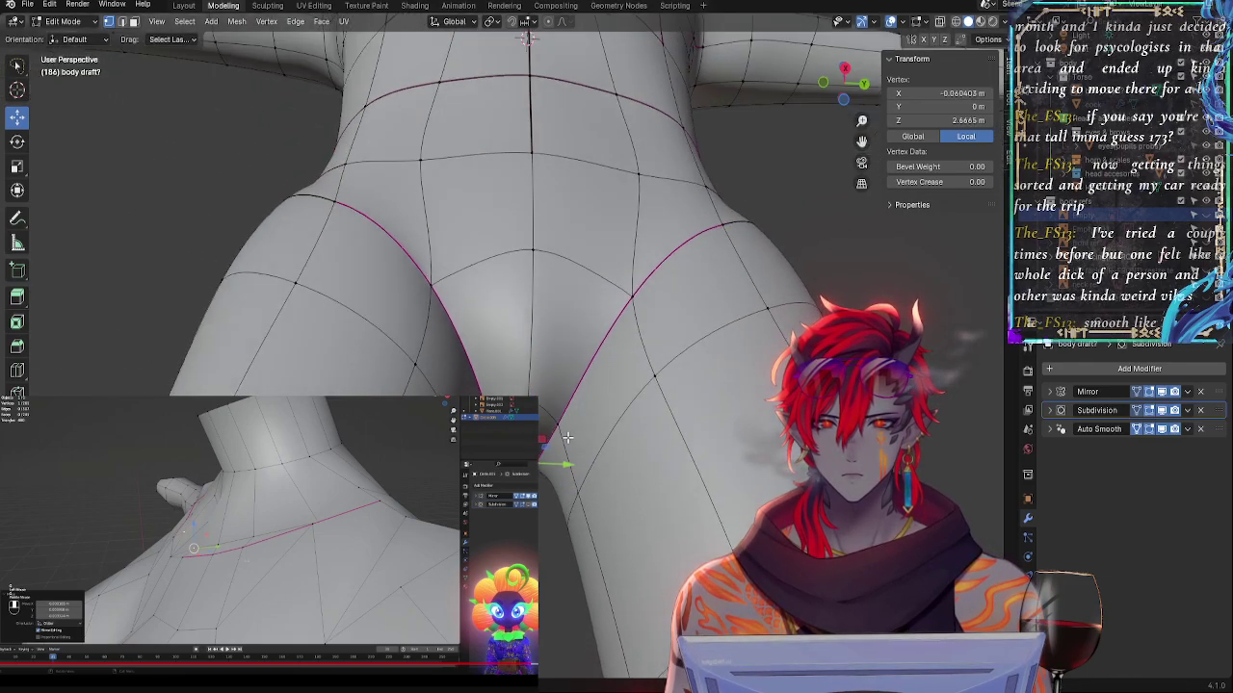
{"action": "middle_click_drag", "start_coordinate": [567, 438], "coordinate": [556, 337]}
{"action": "left_click_drag", "start_coordinate": [556, 338], "coordinate": [570, 301]}
- Adjust the groin vertices, lowering two together with proportional falloff in side view
{"action": "left_click", "coordinate": [537, 355]}
{"action": "left_click_drag", "start_coordinate": [538, 363], "coordinate": [537, 355]}
{"action": "middle_click_drag", "start_coordinate": [537, 354], "coordinate": [468, 359]}
{"action": "left_click_drag", "start_coordinate": [486, 418], "coordinate": [475, 421]}
{"action": "middle_click_drag", "start_coordinate": [525, 385], "coordinate": [605, 377]}
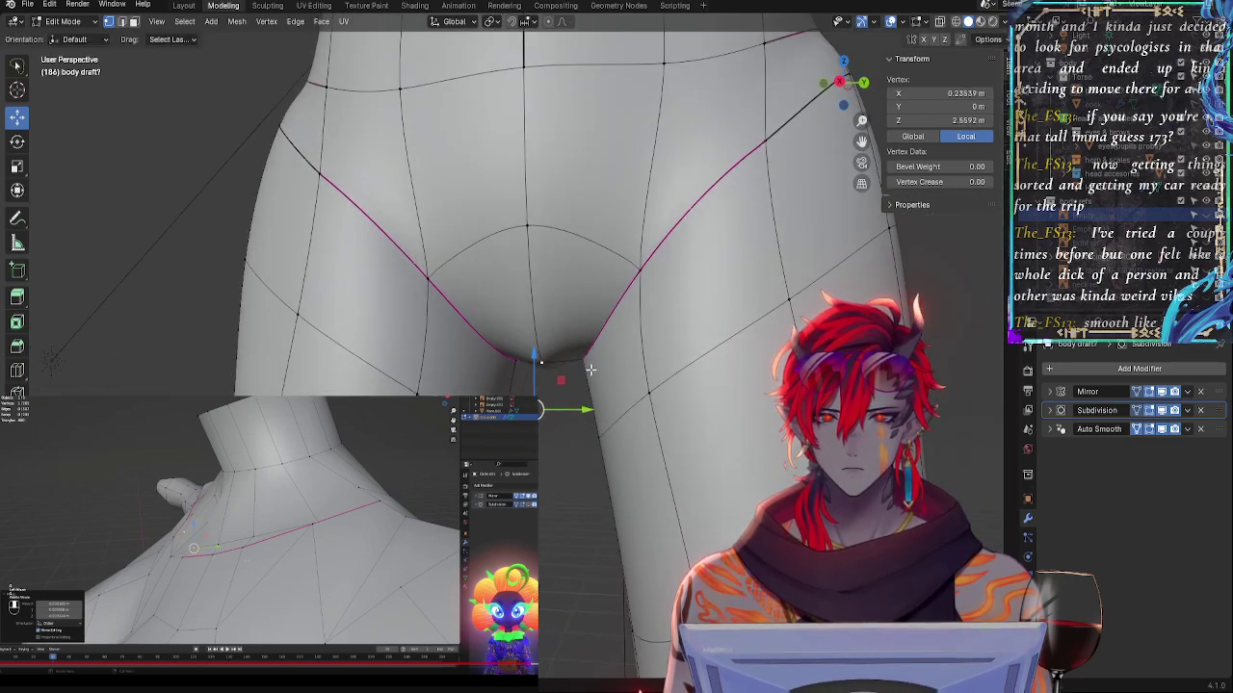
{"action": "left_click", "coordinate": [576, 361], "text": "shift"}
{"action": "left_click_drag", "start_coordinate": [553, 344], "coordinate": [553, 353]}
{"action": "middle_click_drag", "start_coordinate": [553, 352], "coordinate": [580, 358]}
{"action": "left_click", "coordinate": [845, 83]}
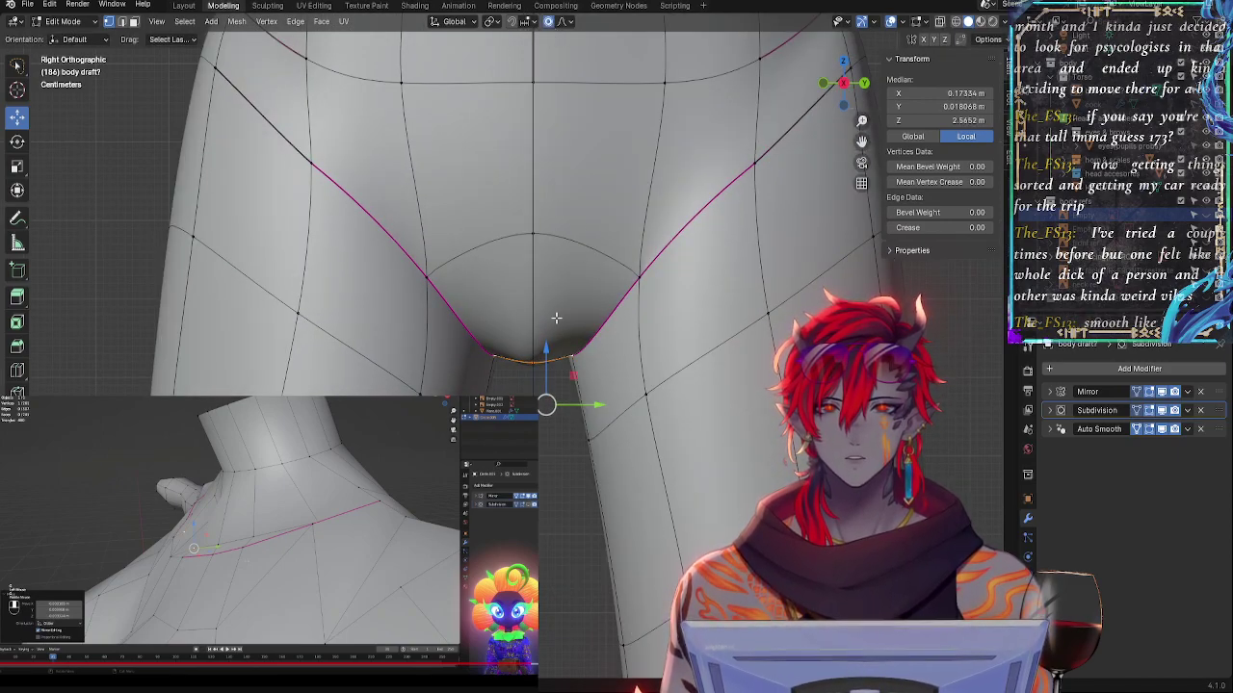
{"action": "mouse_move", "coordinate": [557, 413]}
{"action": "left_mouse_down"}
{"action": "mouse_move", "coordinate": [546, 410]}
{"action": "mouse_move", "coordinate": [546, 427]}
{"action": "mouse_move", "coordinate": [591, 416]}
{"action": "mouse_move", "coordinate": [551, 416]}
{"action": "mouse_move", "coordinate": [547, 426]}
{"action": "left_mouse_up"}
{"action": "left_click", "coordinate": [602, 412]}
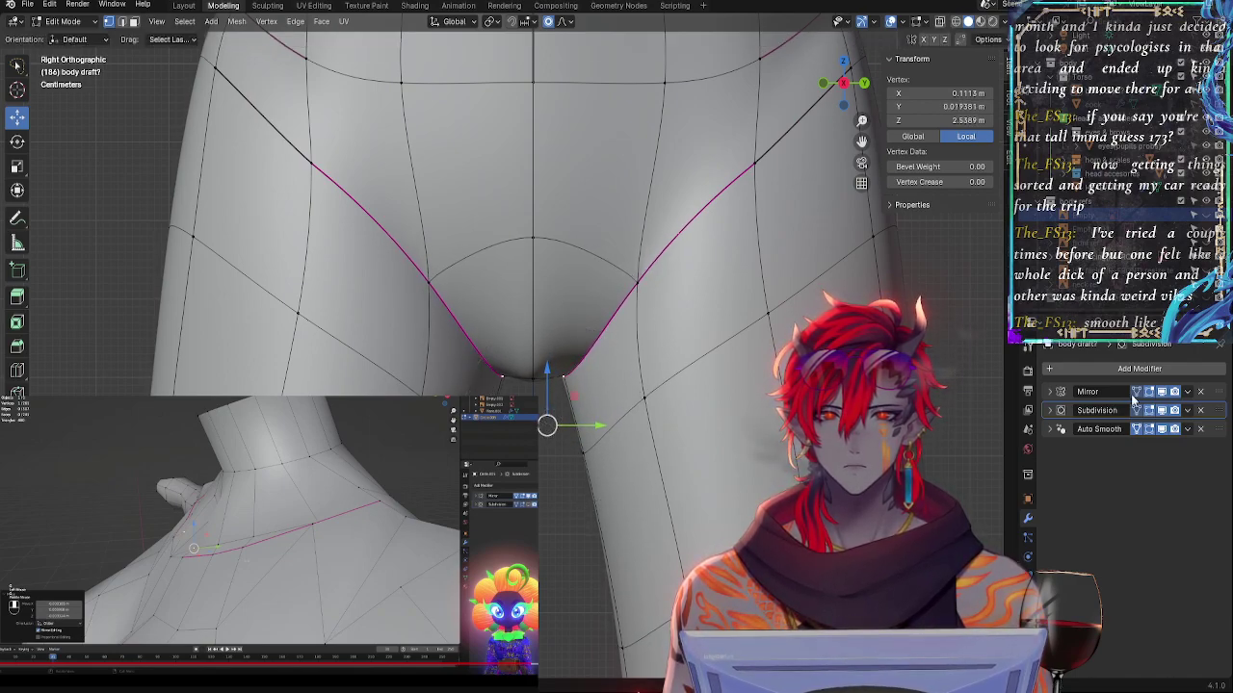
- Hide the Subdivision display and slide three crotch vertices along their edges
{"action": "left_click", "coordinate": [1162, 412]}
{"action": "middle_click_drag", "start_coordinate": [606, 477], "coordinate": [576, 475]}
{"action": "scroll", "coordinate": [617, 431], "scroll_direction": "down", "scroll_amount": 2}
{"action": "scroll", "coordinate": [612, 430], "scroll_direction": "up", "scroll_amount": 2}
{"action": "middle_click_drag", "start_coordinate": [581, 323], "coordinate": [471, 314]}
{"action": "key", "text": "g"}
{"action": "key", "text": "g"}
{"action": "left_click", "coordinate": [628, 347]}
{"action": "key", "text": "g"}
{"action": "key", "text": "g"}
{"action": "left_click", "coordinate": [582, 349]}
{"action": "key", "text": "g"}
{"action": "key", "text": "g"}
{"action": "left_click", "coordinate": [580, 378]}
- Show the Subdivision smoothing again and shift the hip vertices sideways with falloff
{"action": "left_click", "coordinate": [1161, 413]}
{"action": "scroll", "coordinate": [639, 363], "scroll_direction": "down", "scroll_amount": 5}
{"action": "scroll", "coordinate": [655, 363], "scroll_direction": "up", "scroll_amount": 3}
{"action": "left_click_drag", "start_coordinate": [462, 318], "coordinate": [458, 323]}
- Return to the straight orthographic view framed on the head and enable X-ray
{"action": "left_click", "coordinate": [844, 84]}
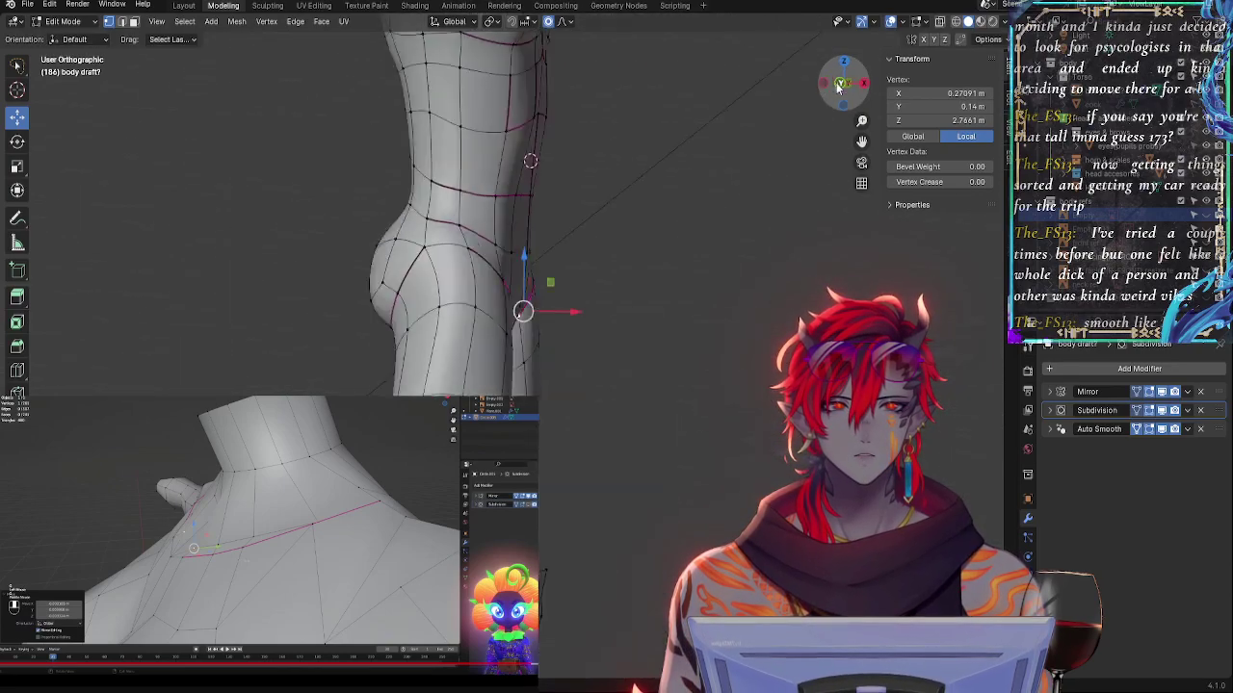
{"action": "scroll", "coordinate": [614, 321], "scroll_direction": "up", "scroll_amount": 4}
{"action": "scroll", "coordinate": [606, 270], "scroll_direction": "down", "scroll_amount": 3}
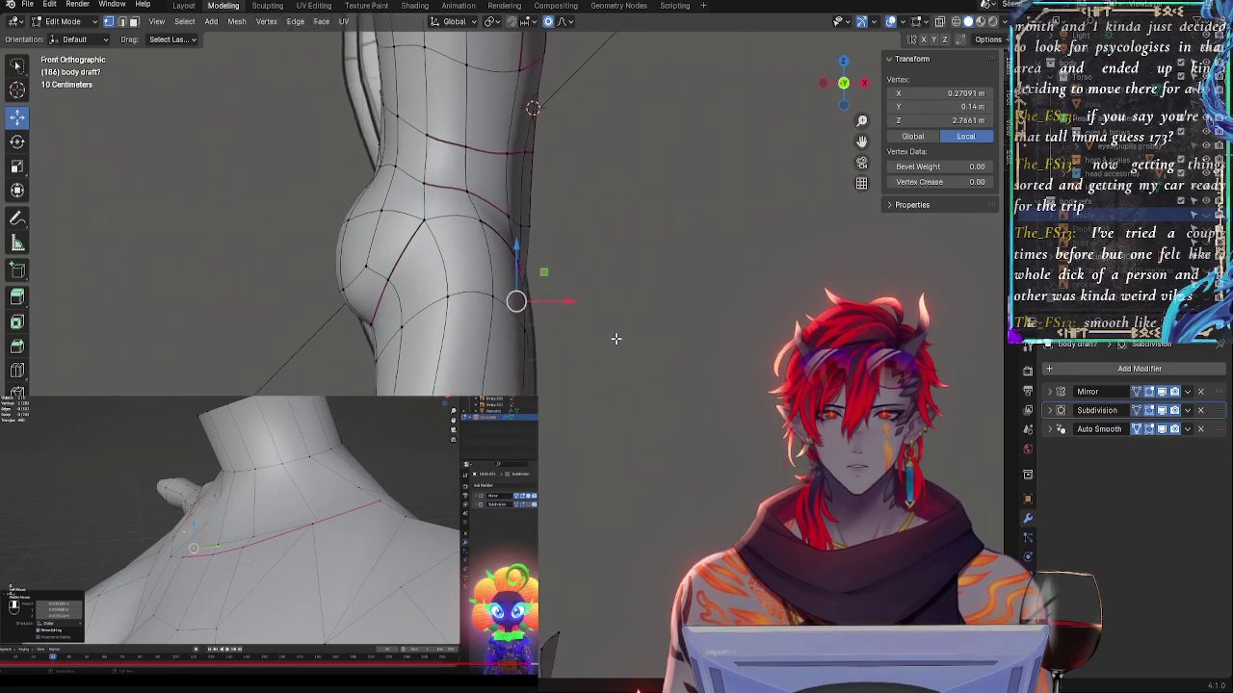
{"action": "middle_click_drag", "start_coordinate": [613, 331], "coordinate": [630, 308]}
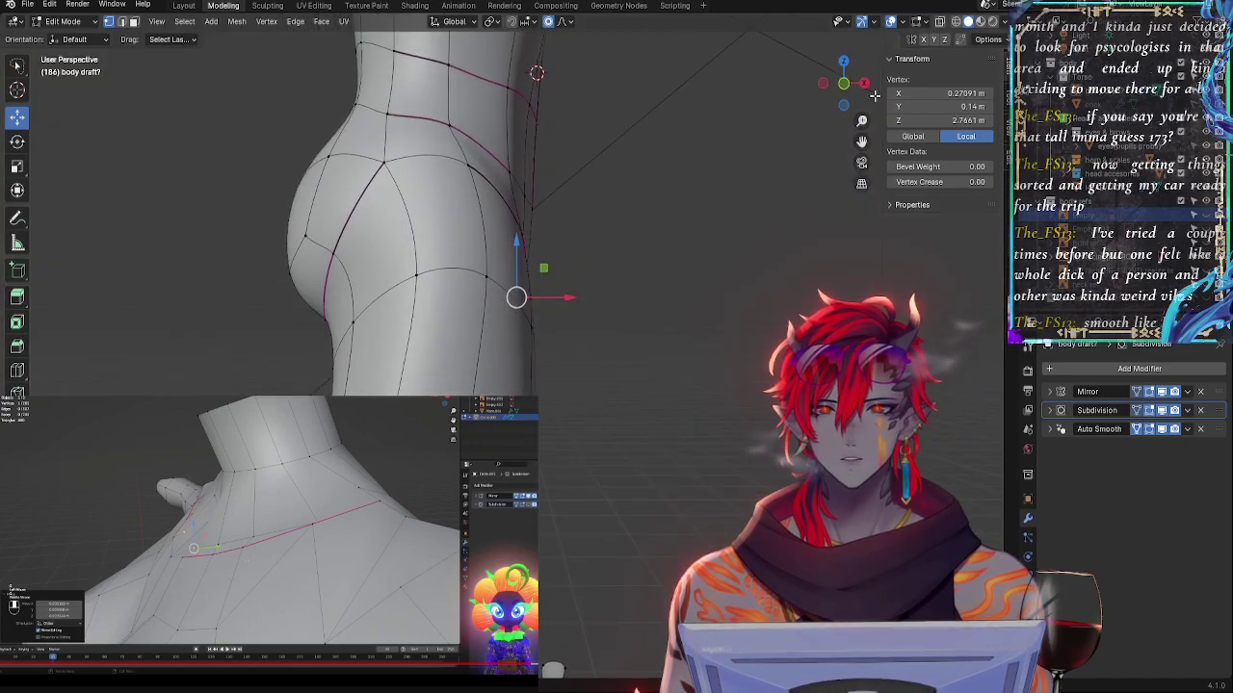
{"action": "left_click", "coordinate": [844, 89]}
{"action": "middle_click_drag", "start_coordinate": [623, 119], "coordinate": [590, 424], "text": "shift"}
{"action": "middle_click_drag", "start_coordinate": [552, 209], "coordinate": [616, 545], "text": "shift"}
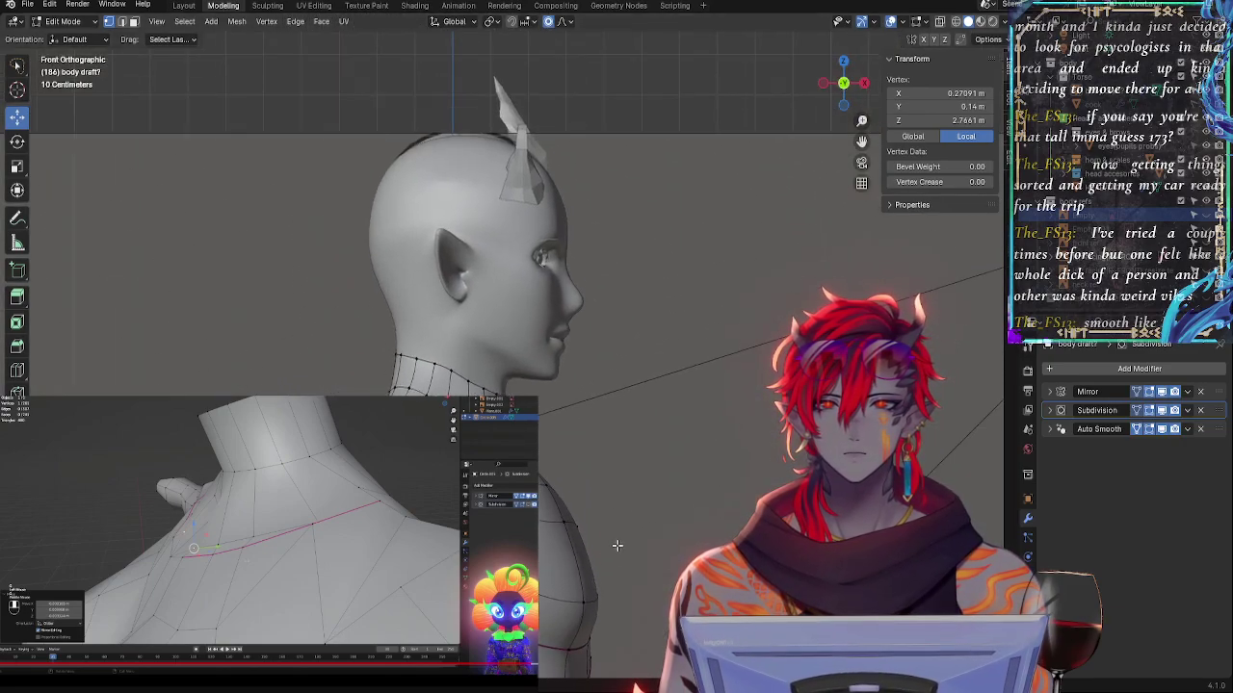
{"action": "key", "text": "alt+z"}
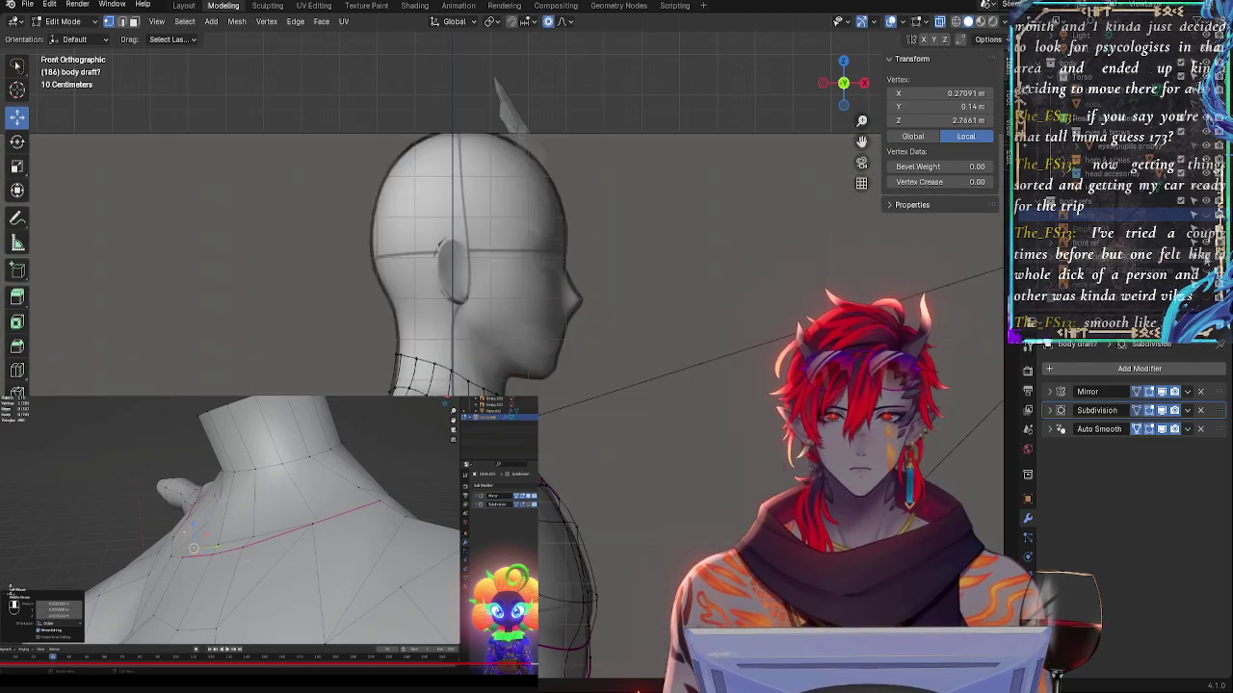
- Compare the legs against the reference and hide the arm reference image
{"action": "middle_click_drag", "start_coordinate": [758, 492], "coordinate": [760, 160], "text": "shift"}
{"action": "mouse_move", "coordinate": [726, 359]}
{"action": "middle_mouse_down", "text": "shift"}
{"action": "mouse_move", "coordinate": [696, 240]}
{"action": "mouse_move", "coordinate": [700, 200]}
{"action": "mouse_move", "coordinate": [772, 212]}
{"action": "middle_mouse_up", "text": "shift"}
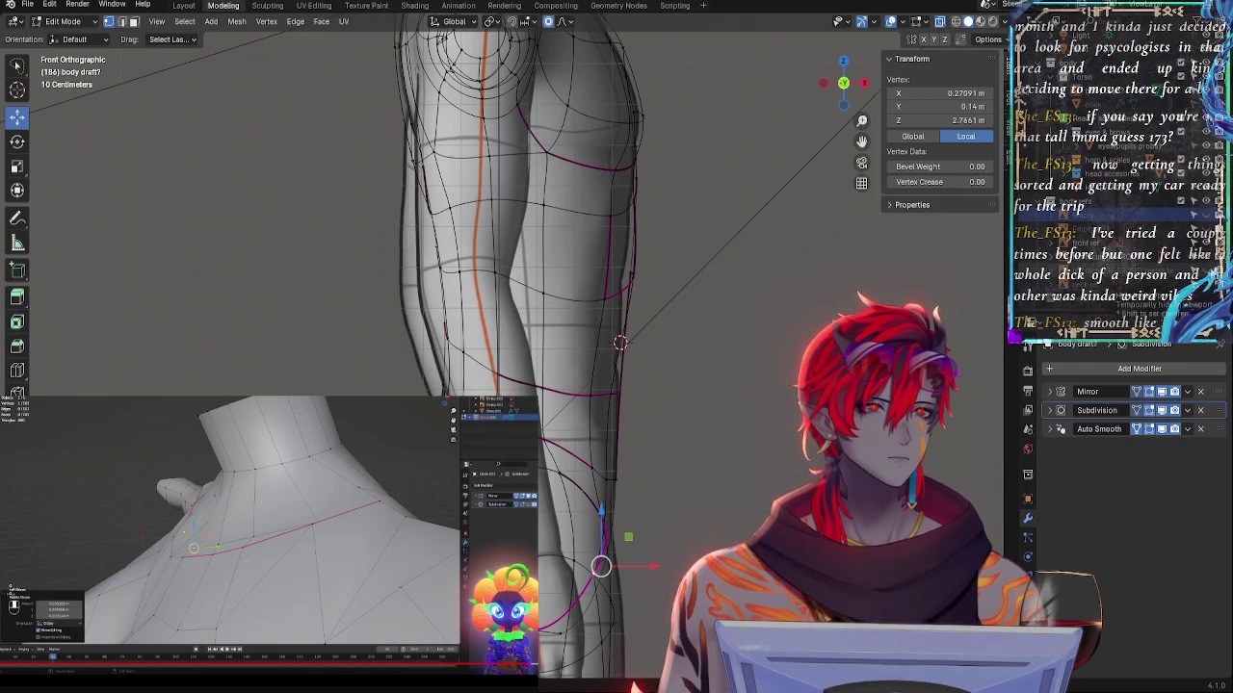
{"action": "left_click", "coordinate": [1206, 271]}
{"action": "middle_click_drag", "start_coordinate": [674, 192], "coordinate": [676, 534], "text": "shift"}
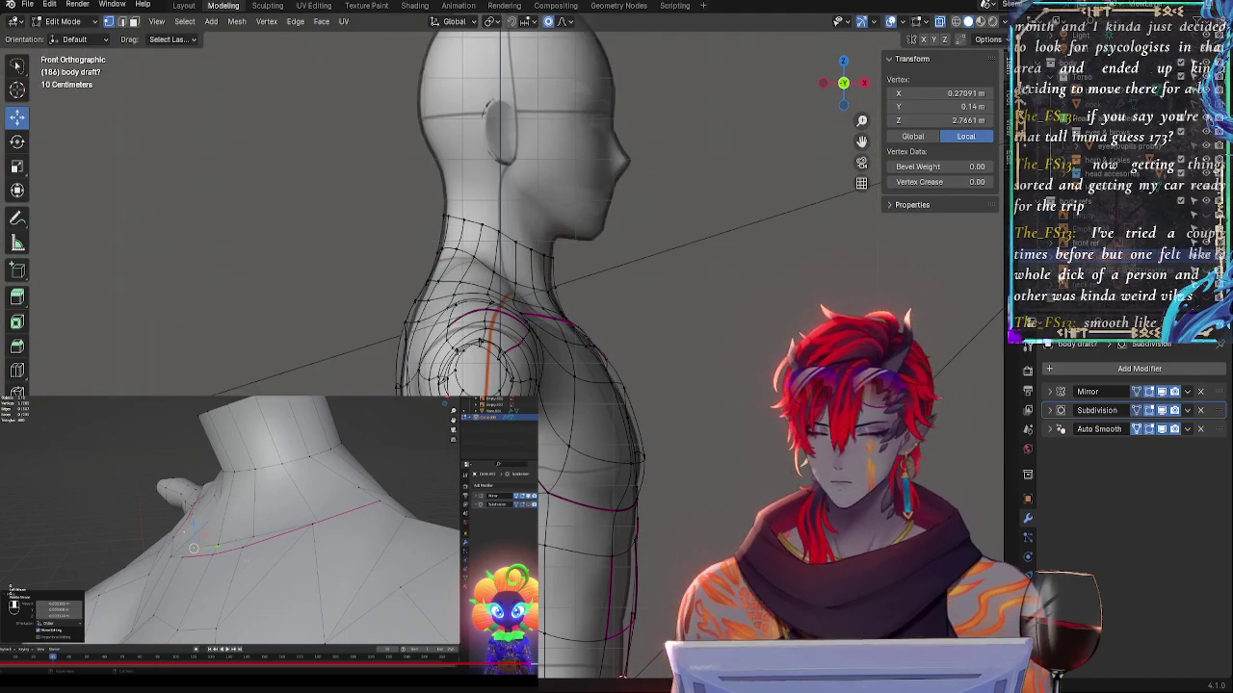
- Duplicate the reference item into a collection, then hide the pasted duplicate image
{"action": "key", "text": "ctrl+c"}
{"action": "key", "text": "ctrl+v"}
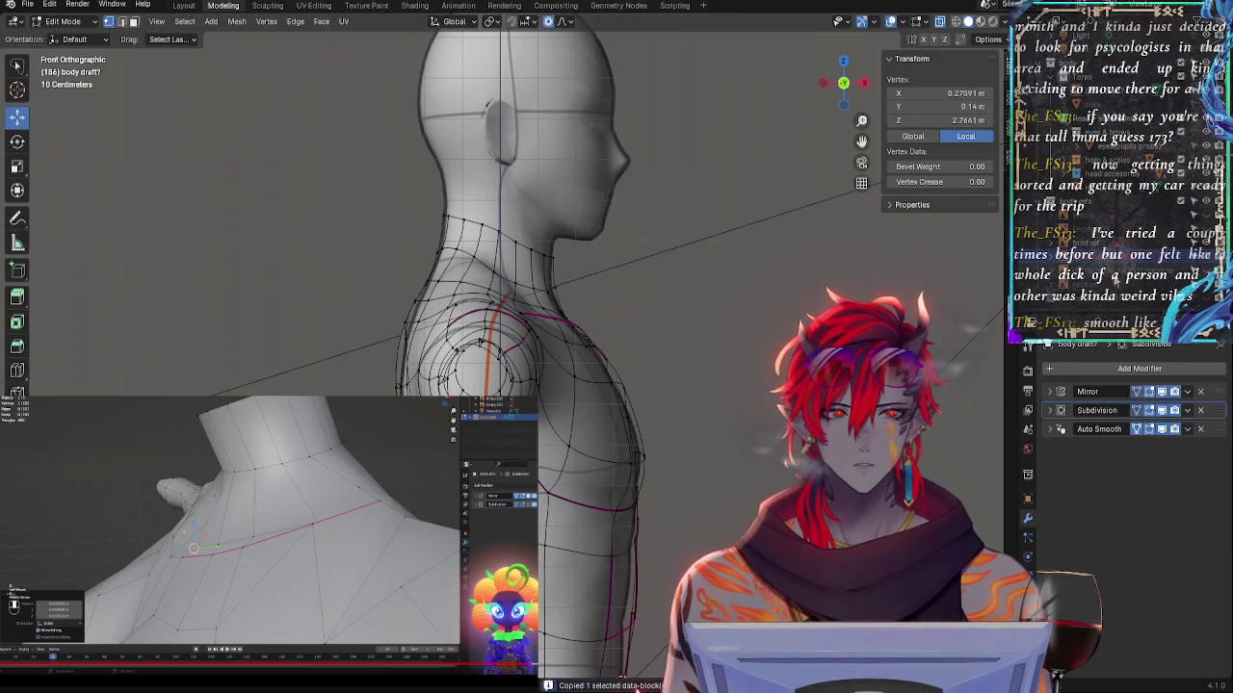
{"action": "right_click", "coordinate": [1117, 258]}
{"action": "left_click", "coordinate": [1070, 263]}
{"action": "right_click", "coordinate": [1095, 262]}
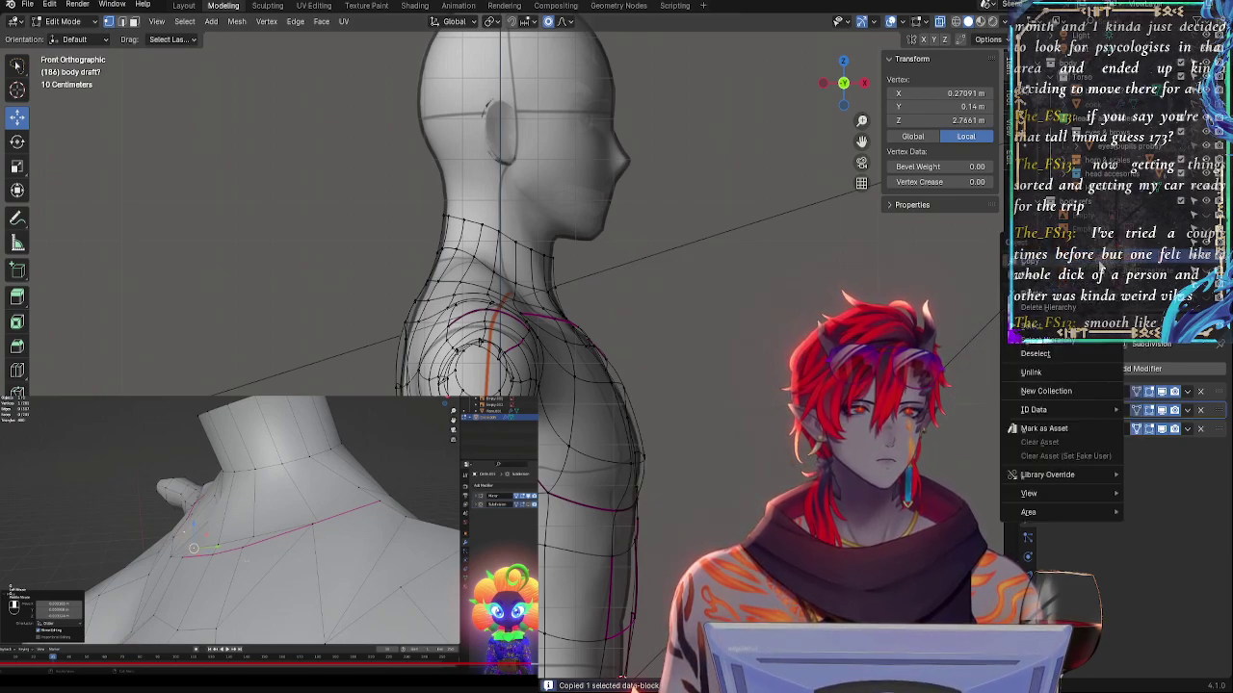
{"action": "left_click", "coordinate": [1064, 278]}
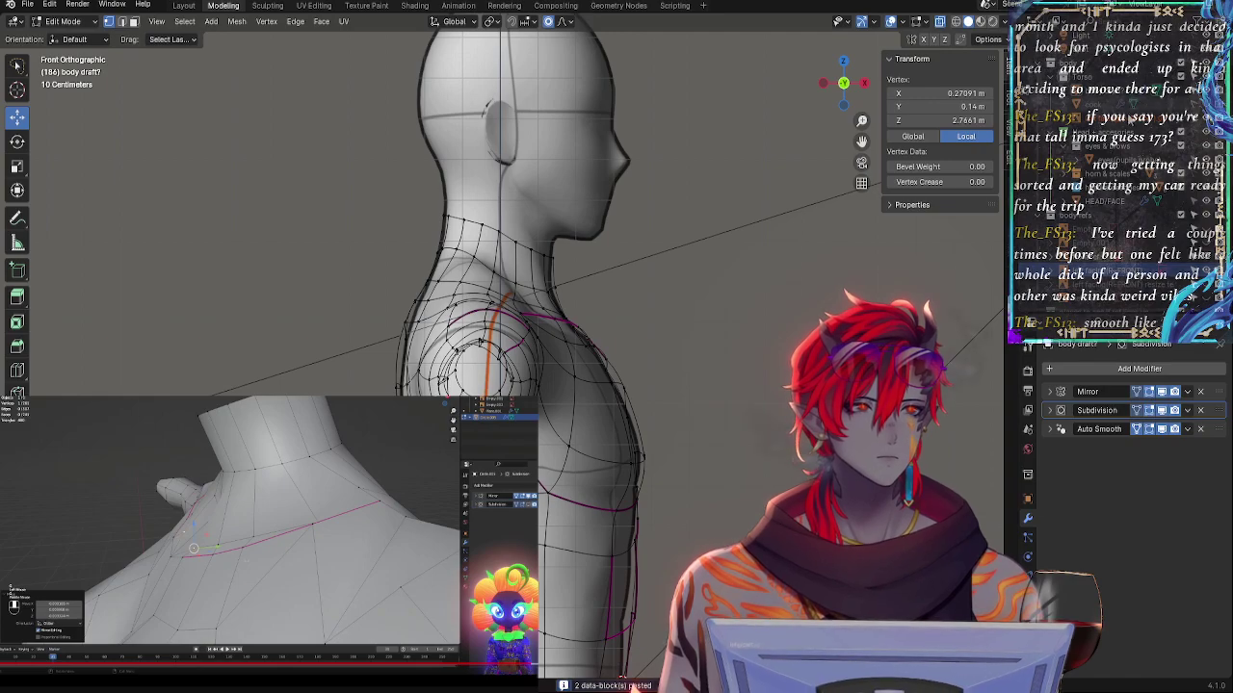
{"action": "left_click", "coordinate": [1125, 118]}
{"action": "left_click_drag", "start_coordinate": [1125, 118], "coordinate": [1094, 256]}
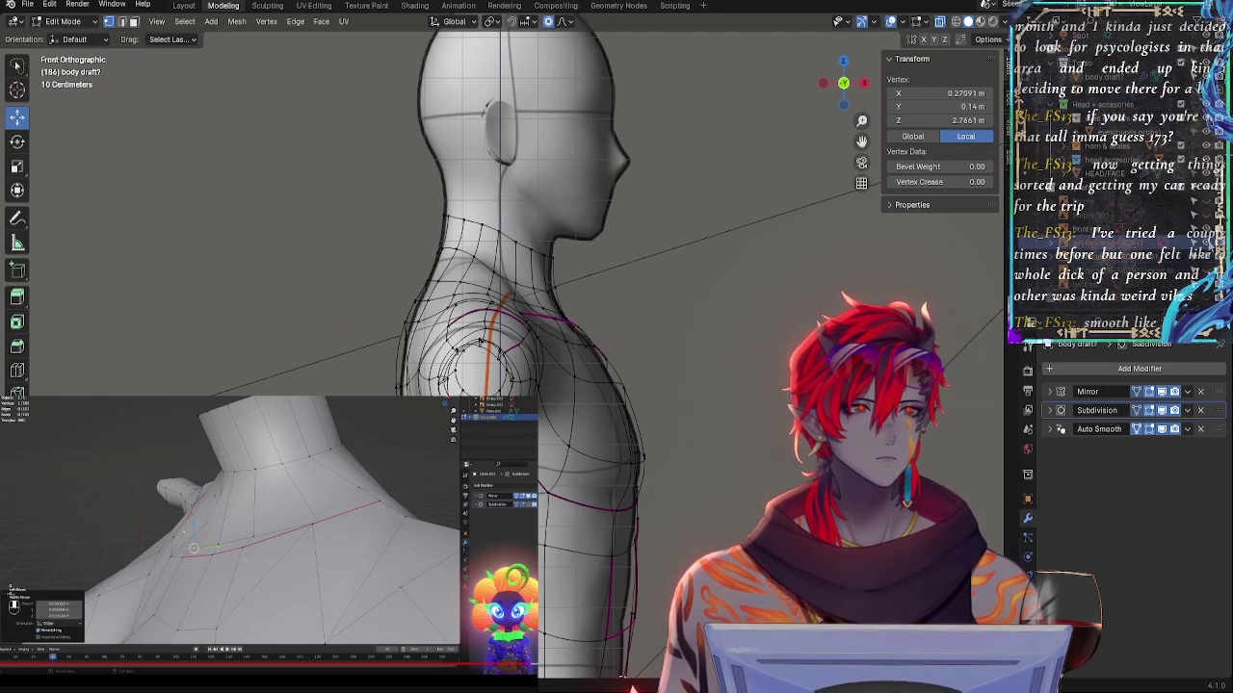
{"action": "left_click", "coordinate": [1205, 256]}
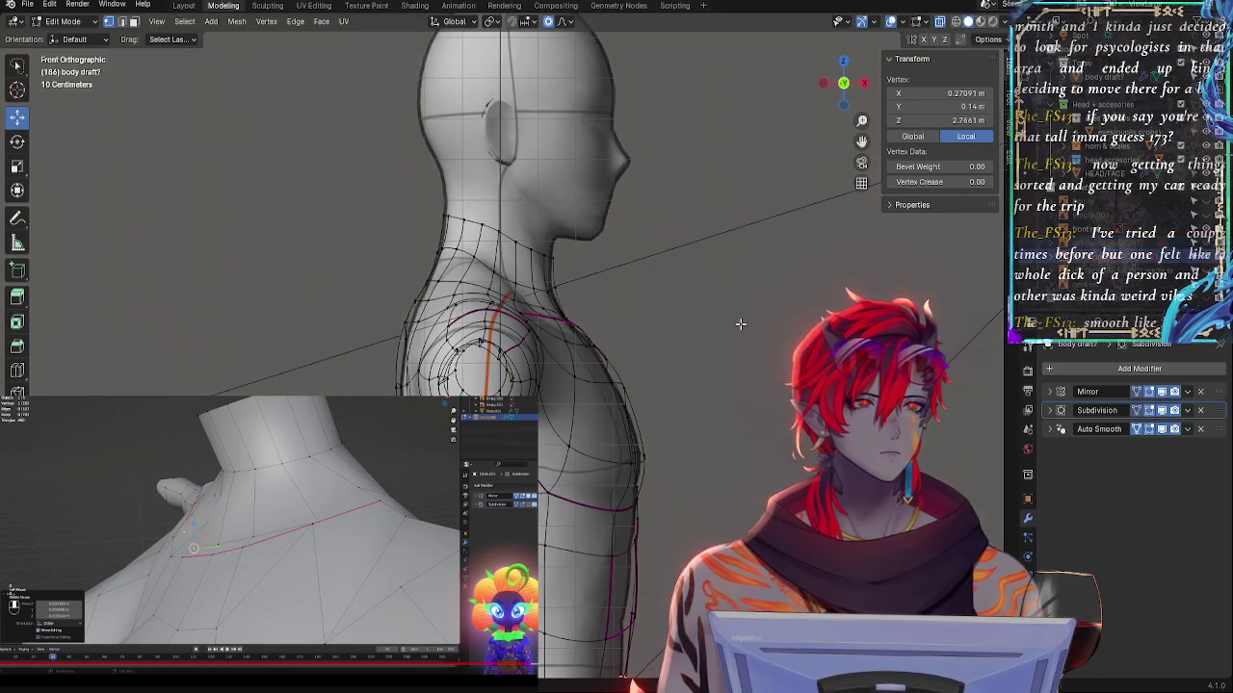
- Pan down over the hips, legs and feet, then open the Select menu
{"action": "scroll", "coordinate": [759, 430], "scroll_direction": "down", "scroll_amount": 5}
{"action": "scroll", "coordinate": [759, 431], "scroll_direction": "up", "scroll_amount": 3}
{"action": "middle_click_drag", "start_coordinate": [759, 430], "coordinate": [746, 322], "text": "ctrl"}
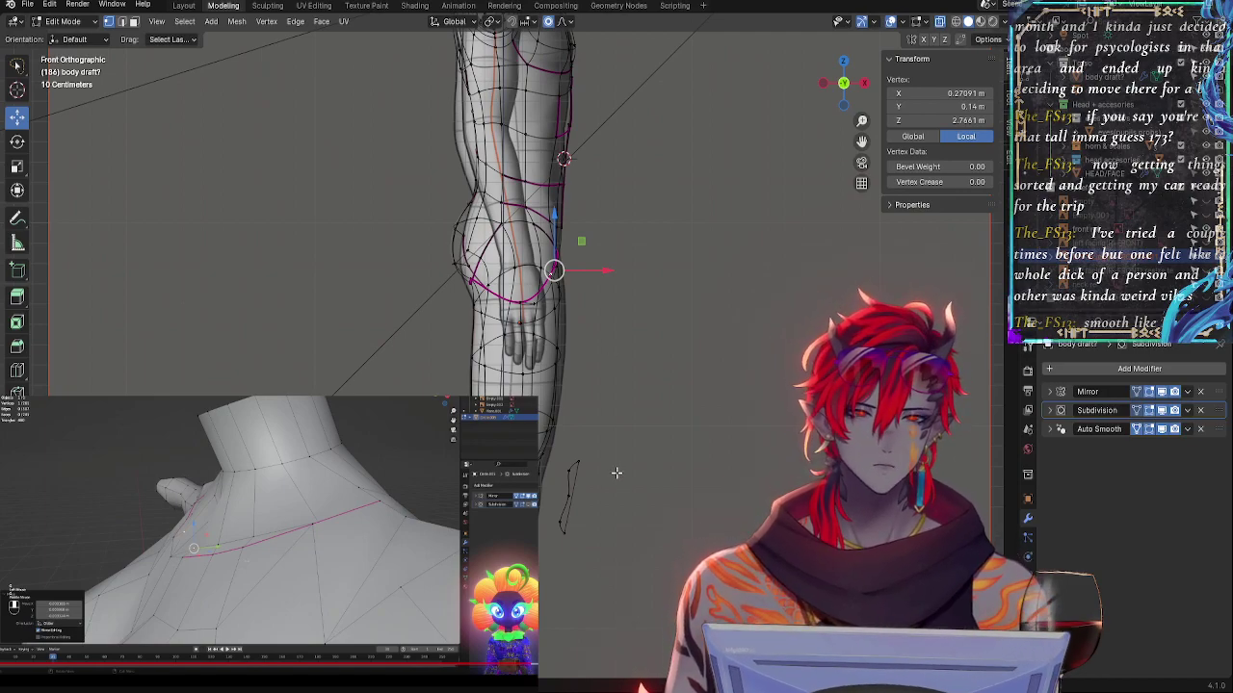
{"action": "middle_click_drag", "start_coordinate": [655, 449], "coordinate": [675, 212], "text": "shift"}
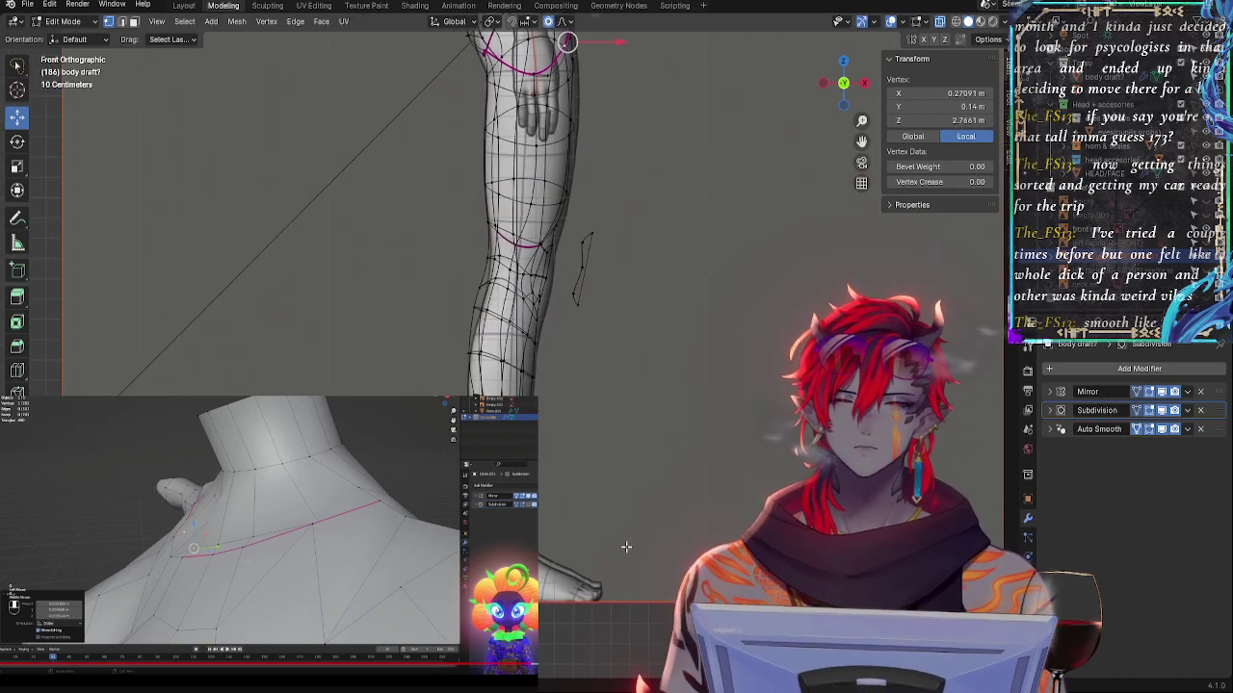
{"action": "middle_click_drag", "start_coordinate": [628, 543], "coordinate": [611, 584], "text": "shift"}
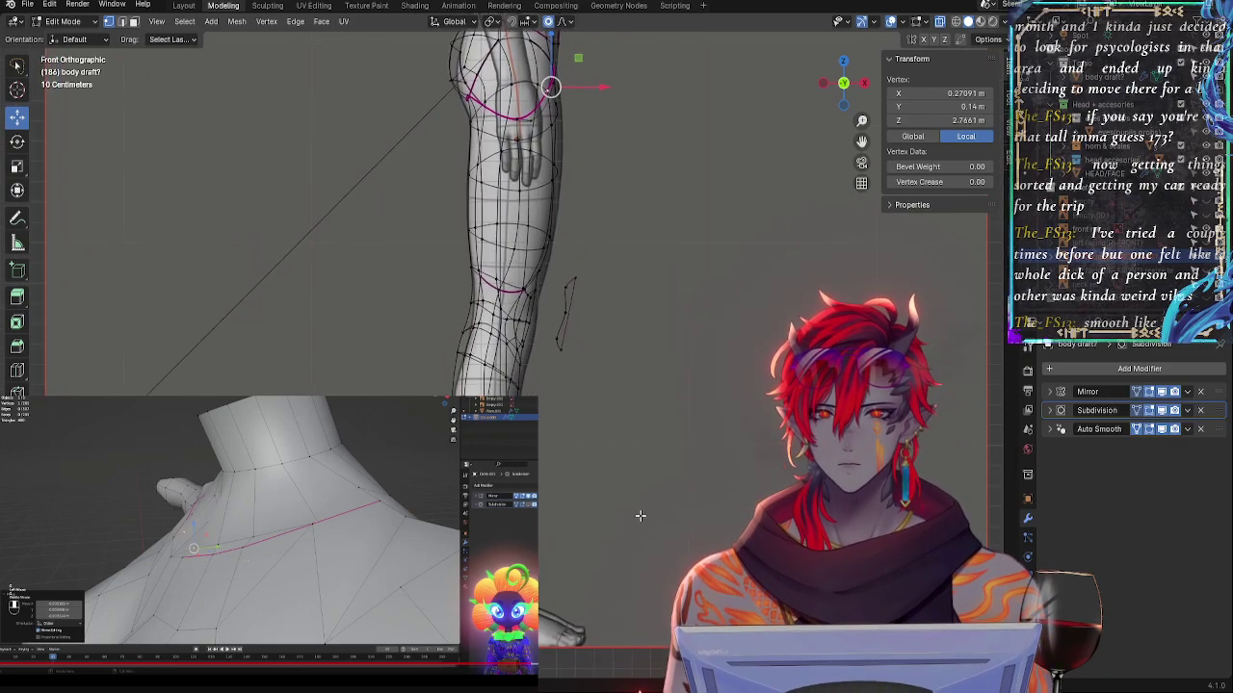
{"action": "middle_click_drag", "start_coordinate": [616, 322], "coordinate": [630, 510], "text": "shift"}
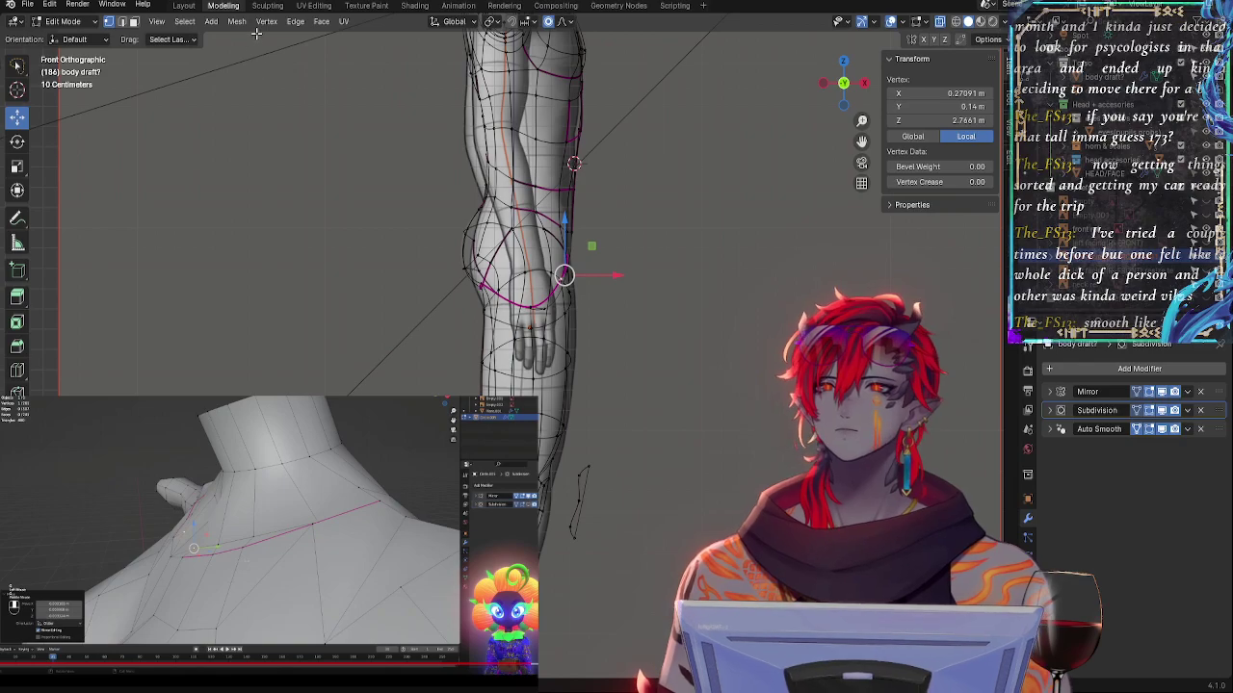
{"action": "left_click", "coordinate": [182, 23]}
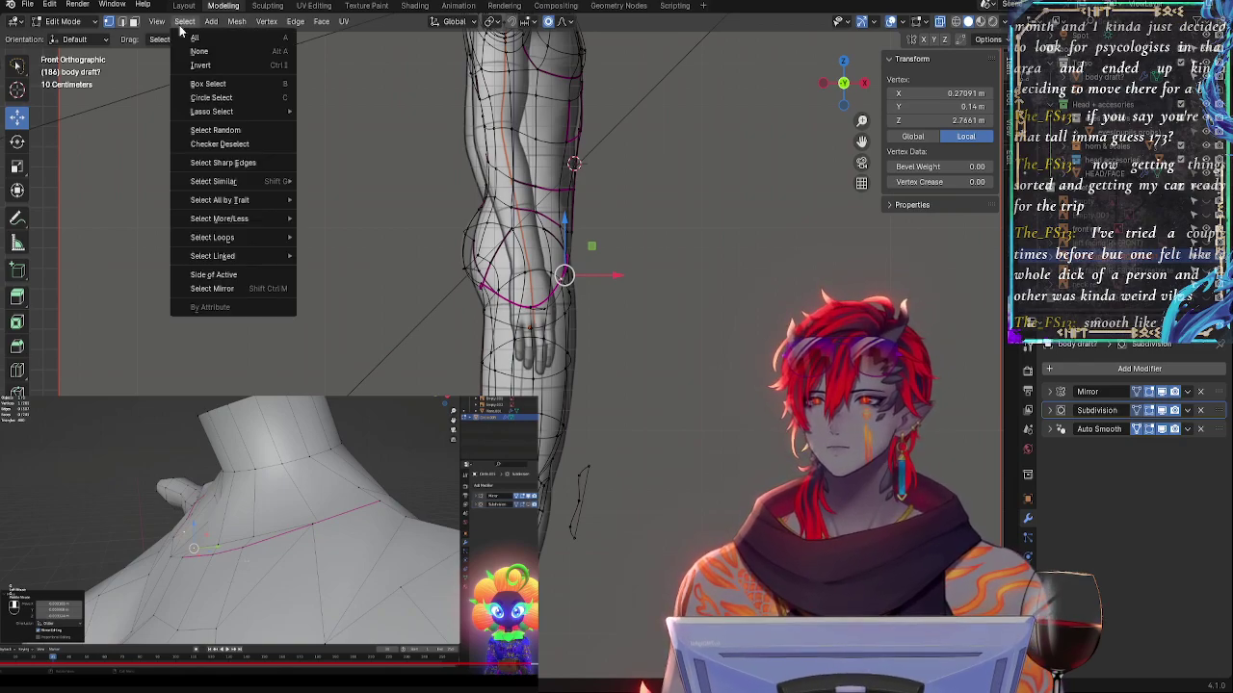
{"action": "mouse_move", "coordinate": [241, 113]}
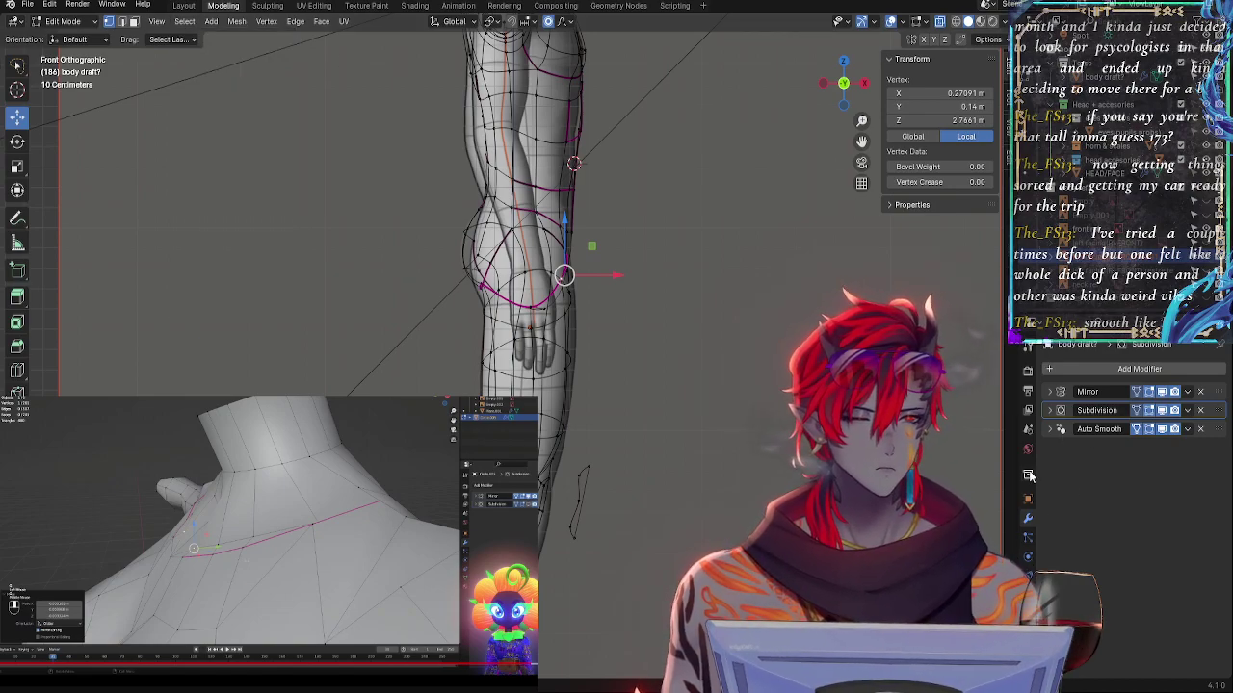
- In Object Mode, select the left-facing reference and keep its single-image display settings
{"action": "key", "text": "Tab"}
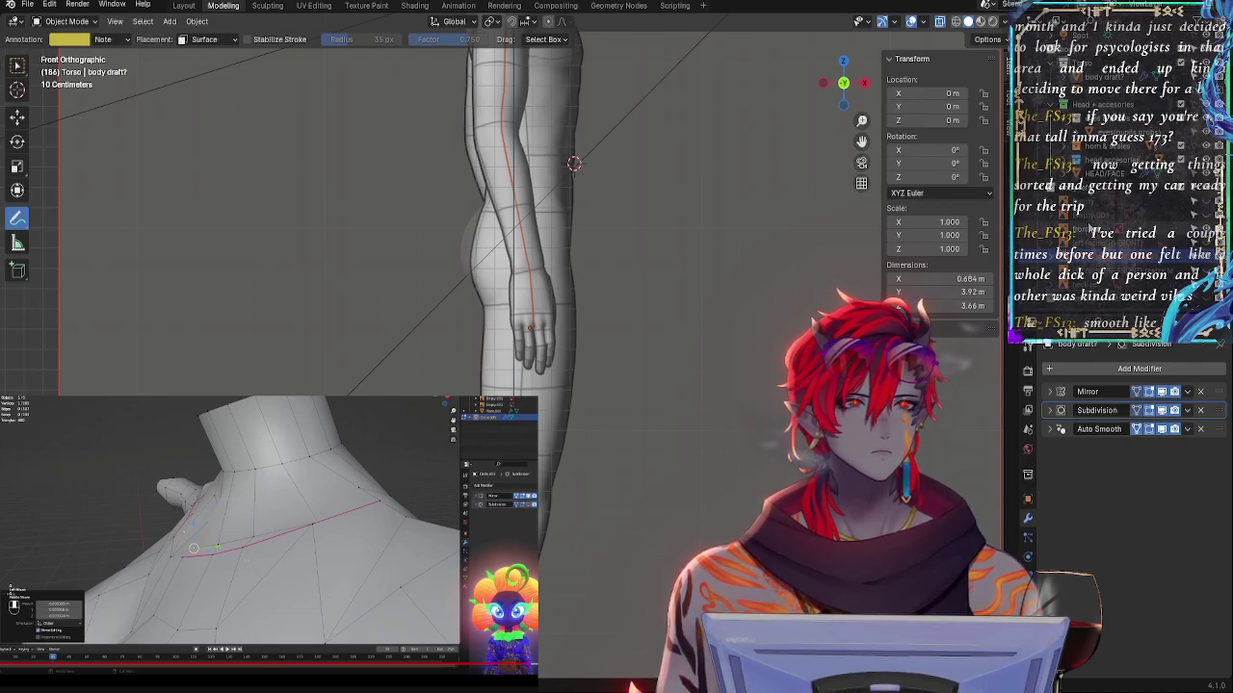
{"action": "left_click", "coordinate": [1095, 228]}
{"action": "left_click", "coordinate": [1027, 556]}
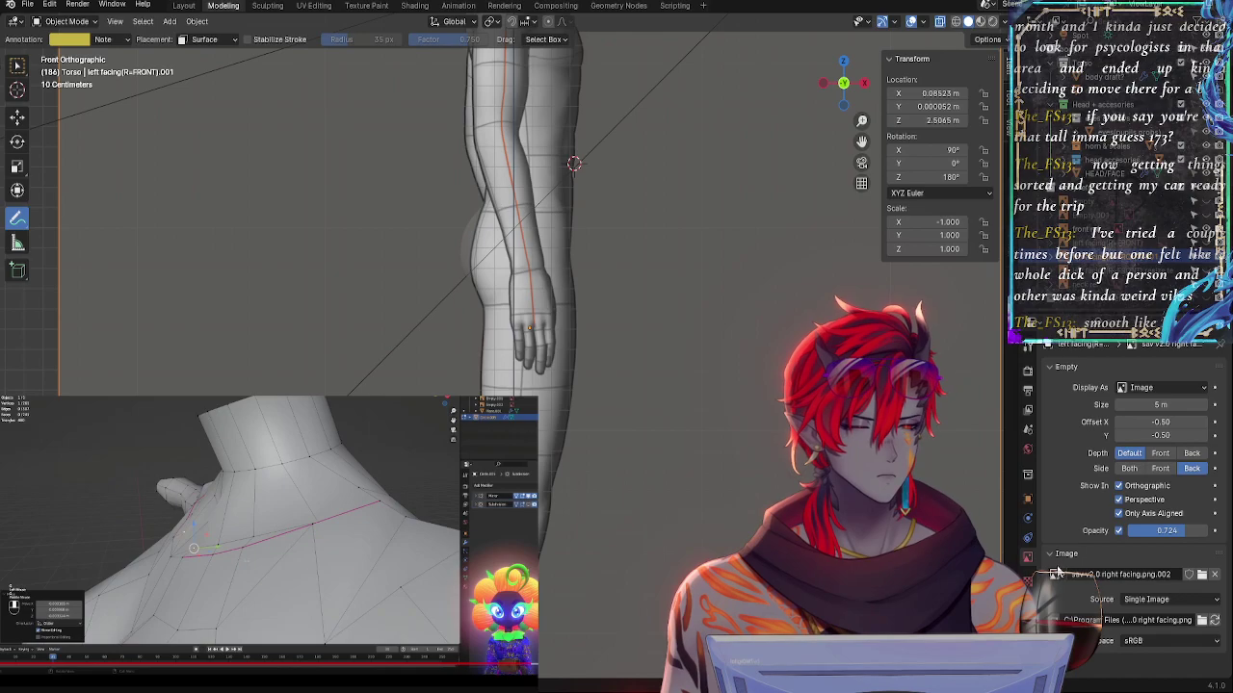
{"action": "left_click", "coordinate": [1149, 599]}
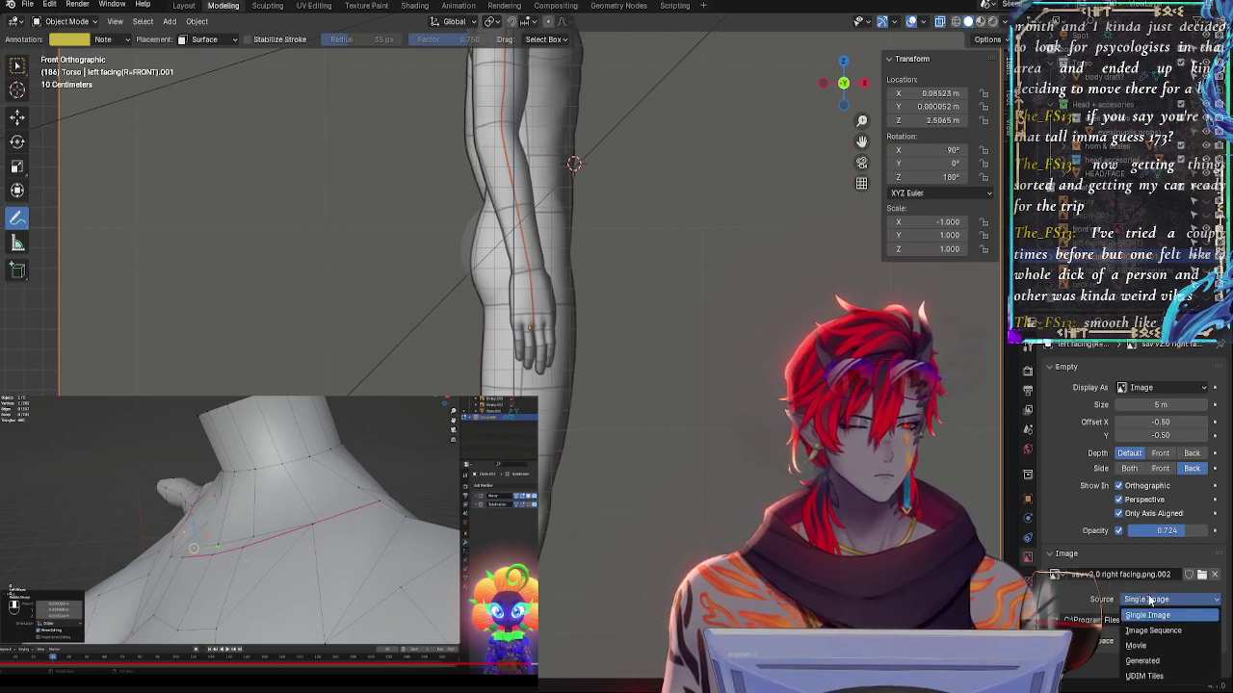
{"action": "left_click", "coordinate": [1149, 599]}
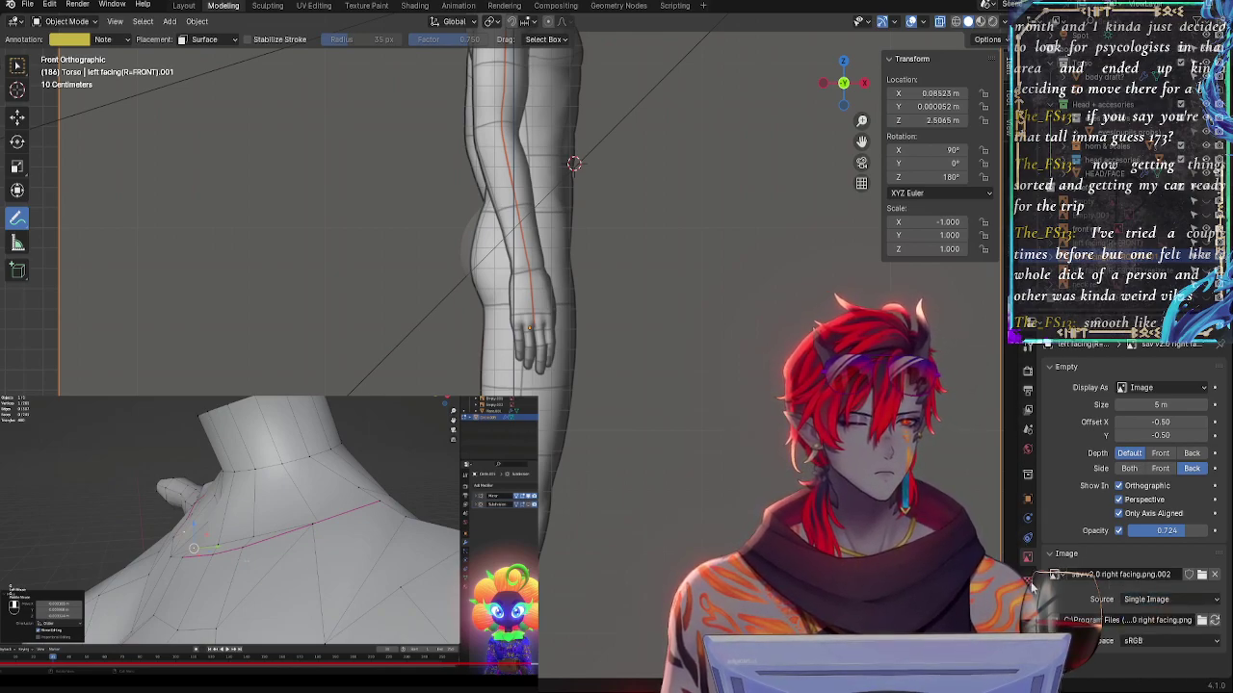
{"action": "left_click", "coordinate": [1153, 389]}
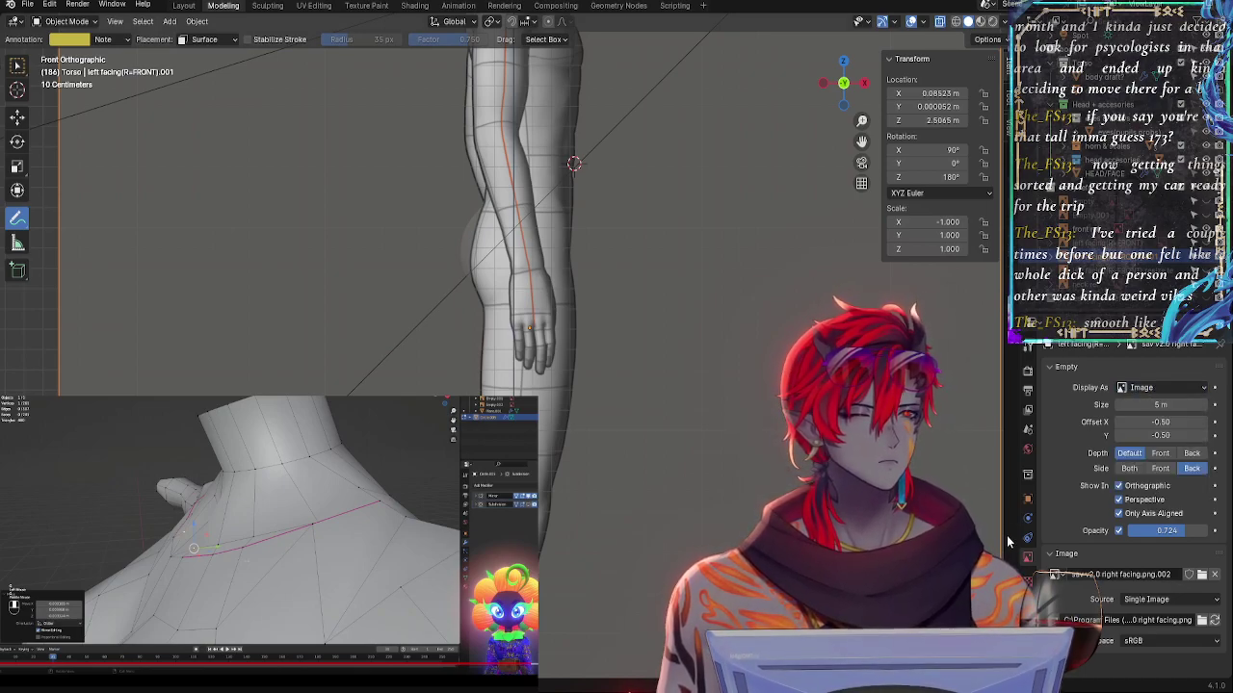
{"action": "left_click", "coordinate": [1029, 519]}
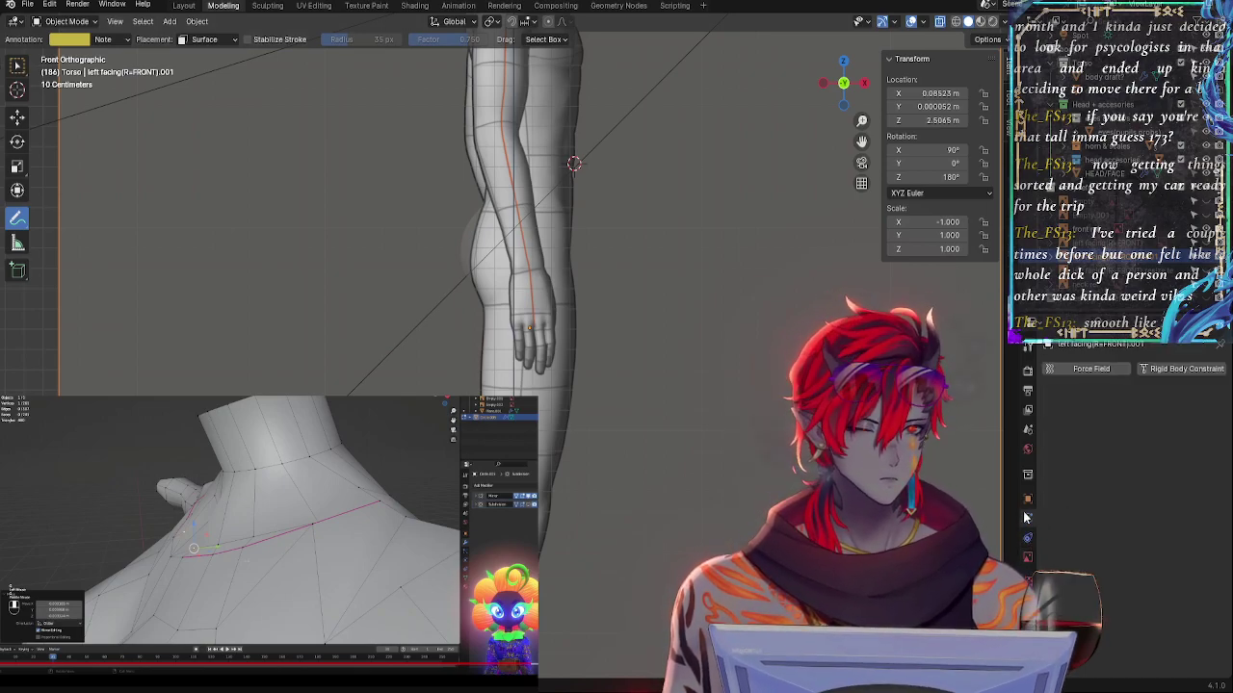
- Browse the object, collection, world, scene, view layer, output, render and tool properties
{"action": "left_click", "coordinate": [1026, 500]}
{"action": "left_click", "coordinate": [1029, 478]}
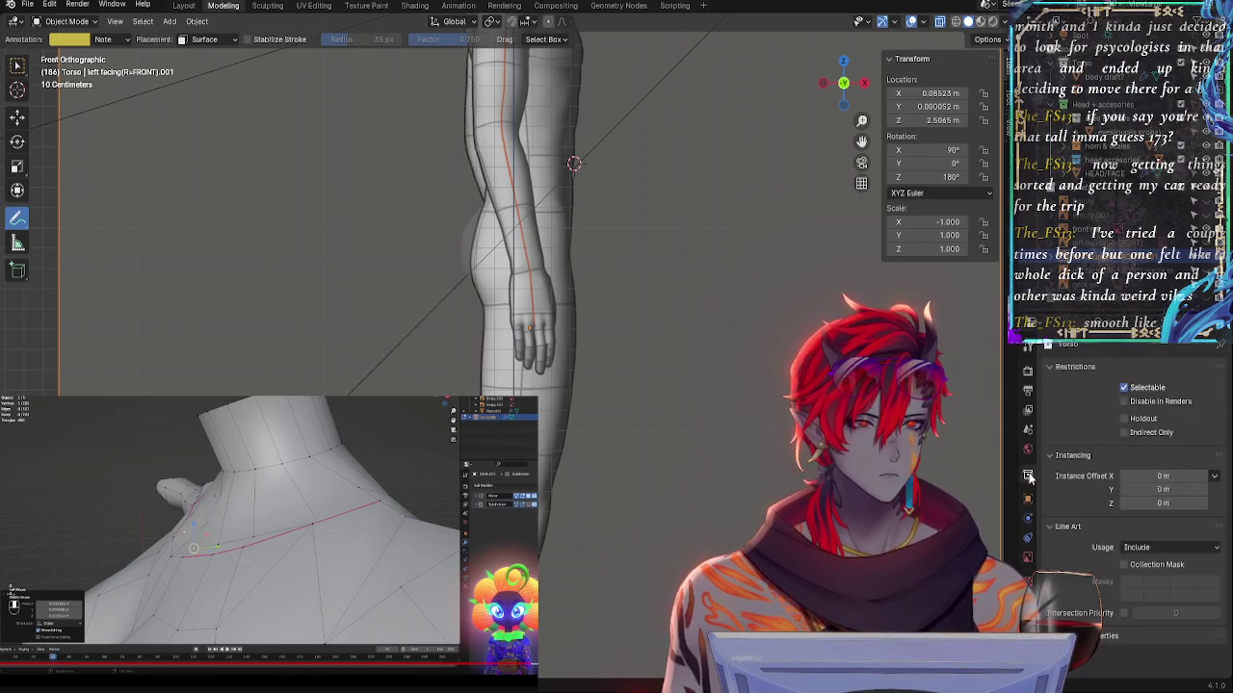
{"action": "left_click", "coordinate": [1028, 451]}
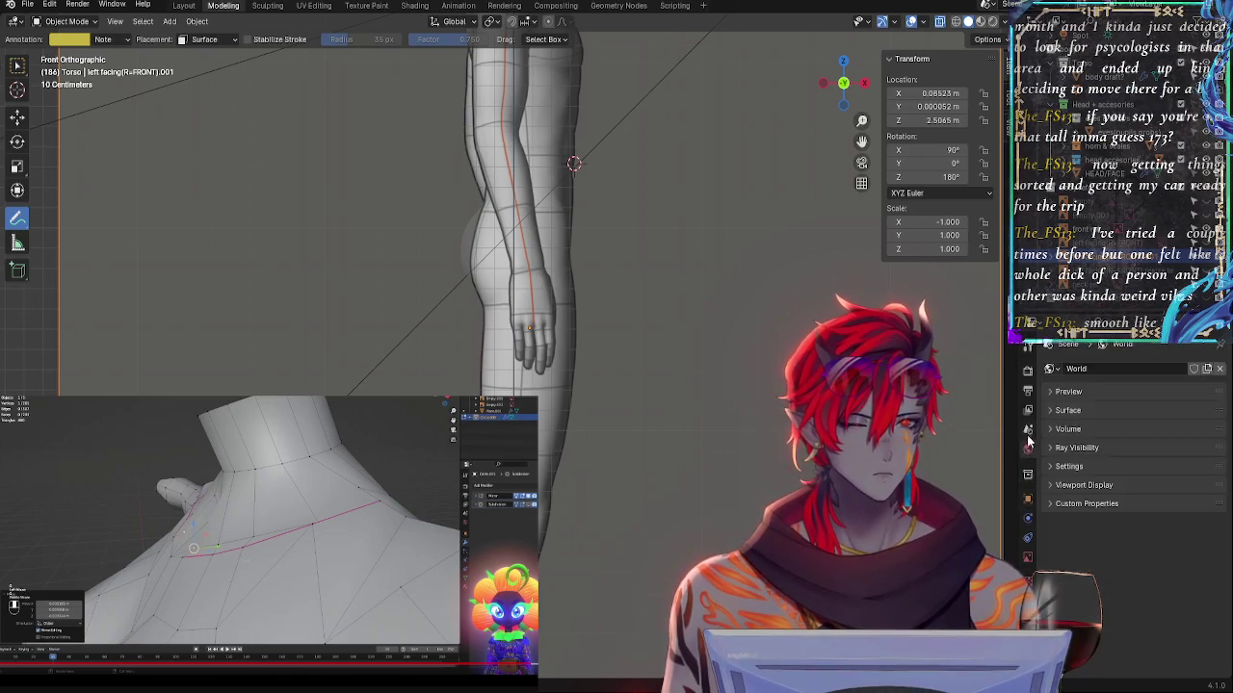
{"action": "left_click", "coordinate": [1028, 430]}
{"action": "left_click", "coordinate": [1028, 410]}
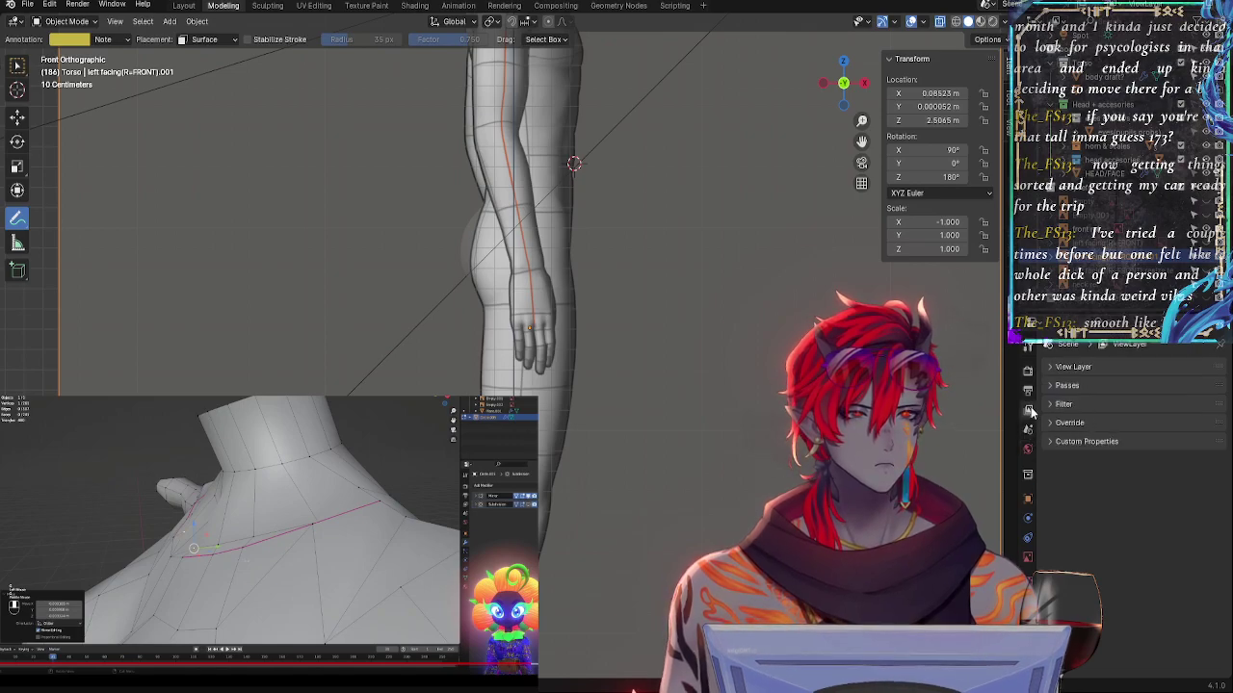
{"action": "left_click", "coordinate": [1027, 392]}
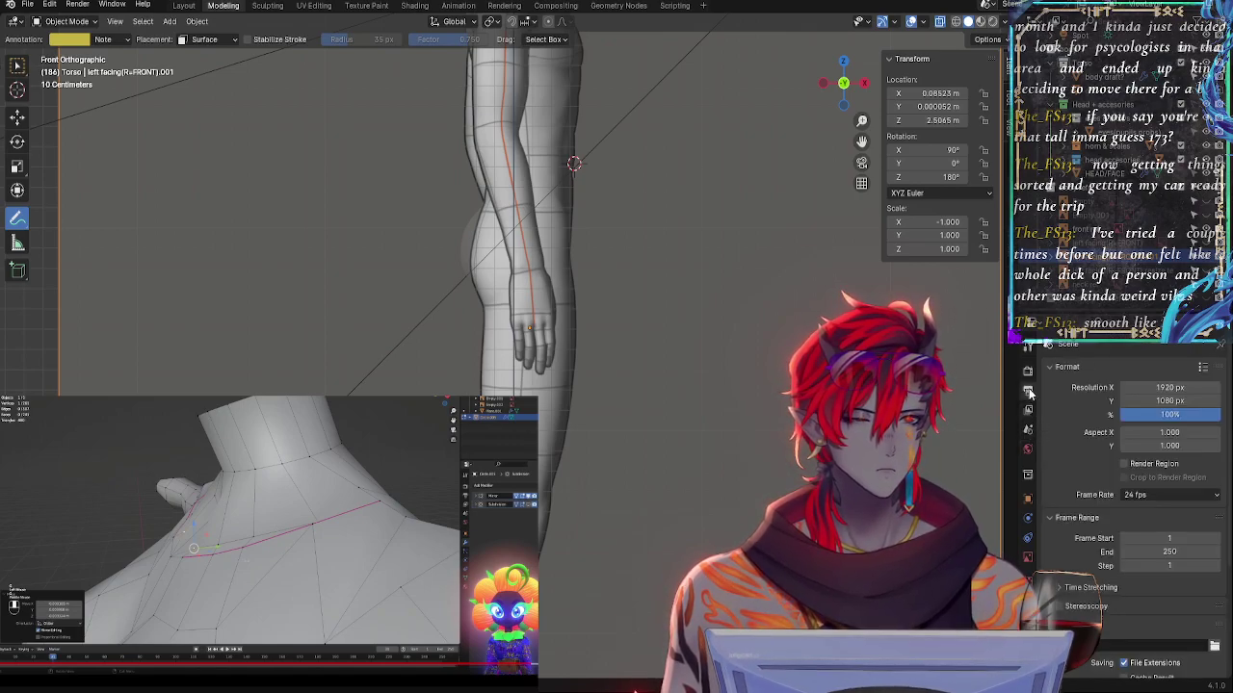
{"action": "left_click", "coordinate": [1028, 373]}
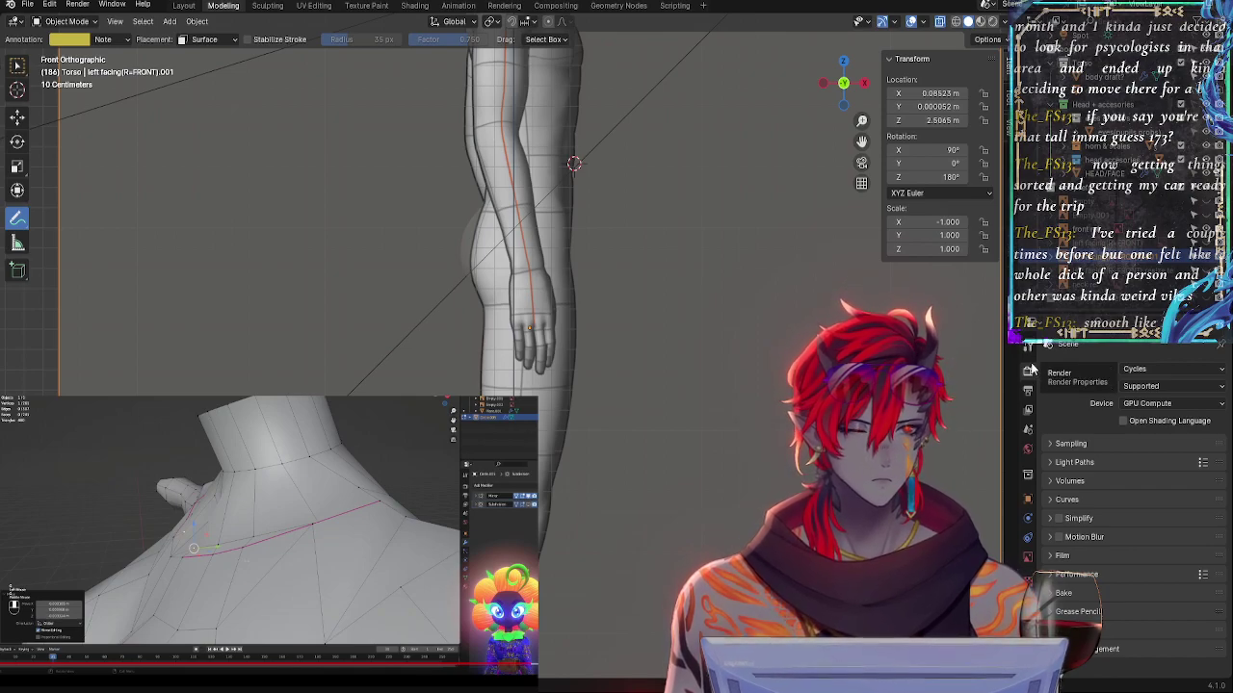
{"action": "left_click", "coordinate": [1029, 354]}
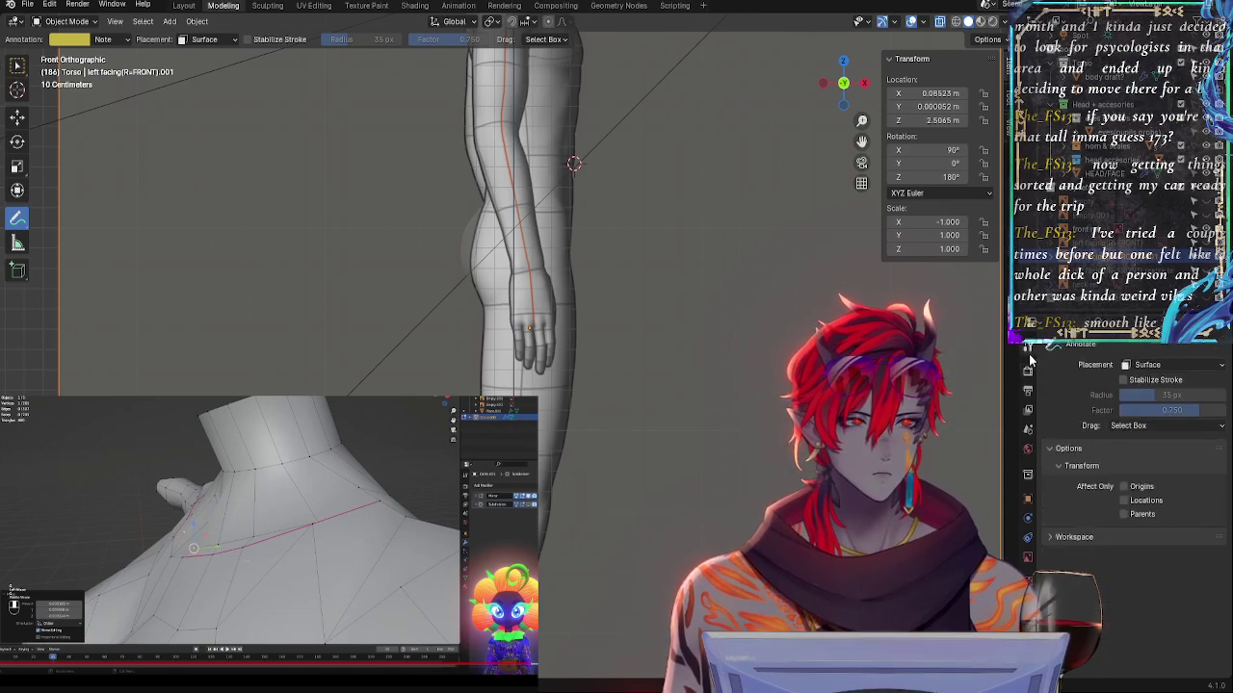
{"action": "left_click", "coordinate": [1027, 558]}
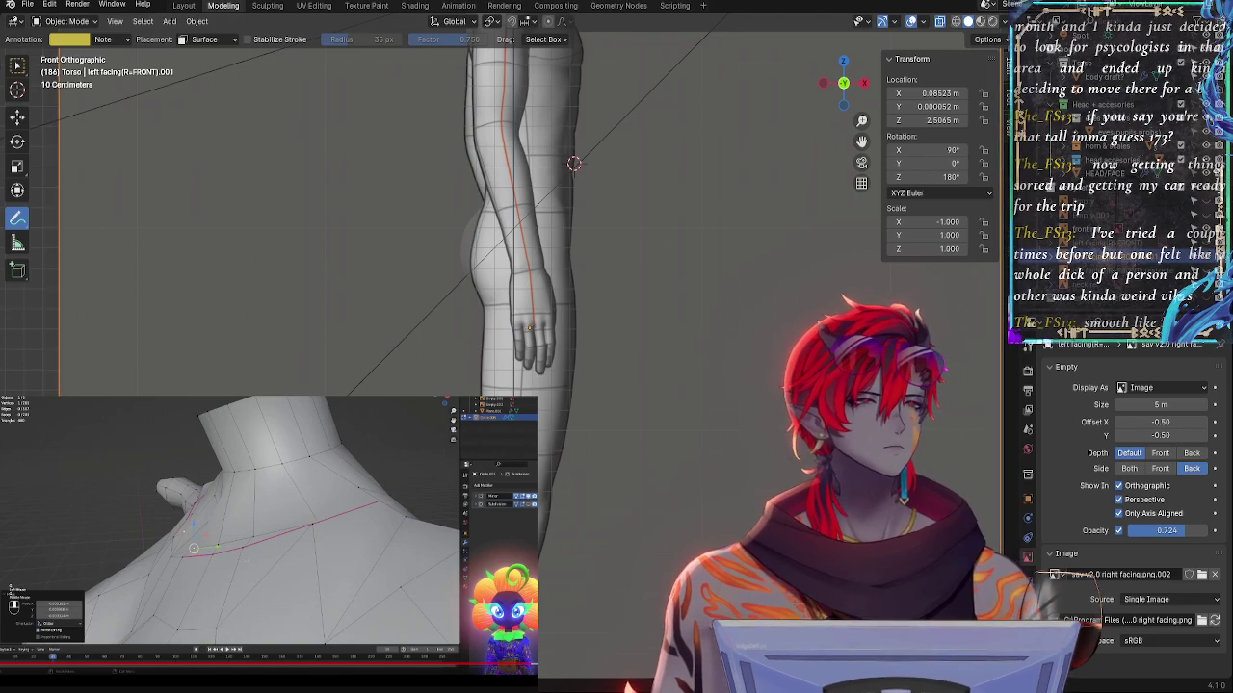
- Hide the arm and torso reference image and turn X-ray off
{"action": "left_click", "coordinate": [1207, 256]}
{"action": "key", "text": "alt+z"}
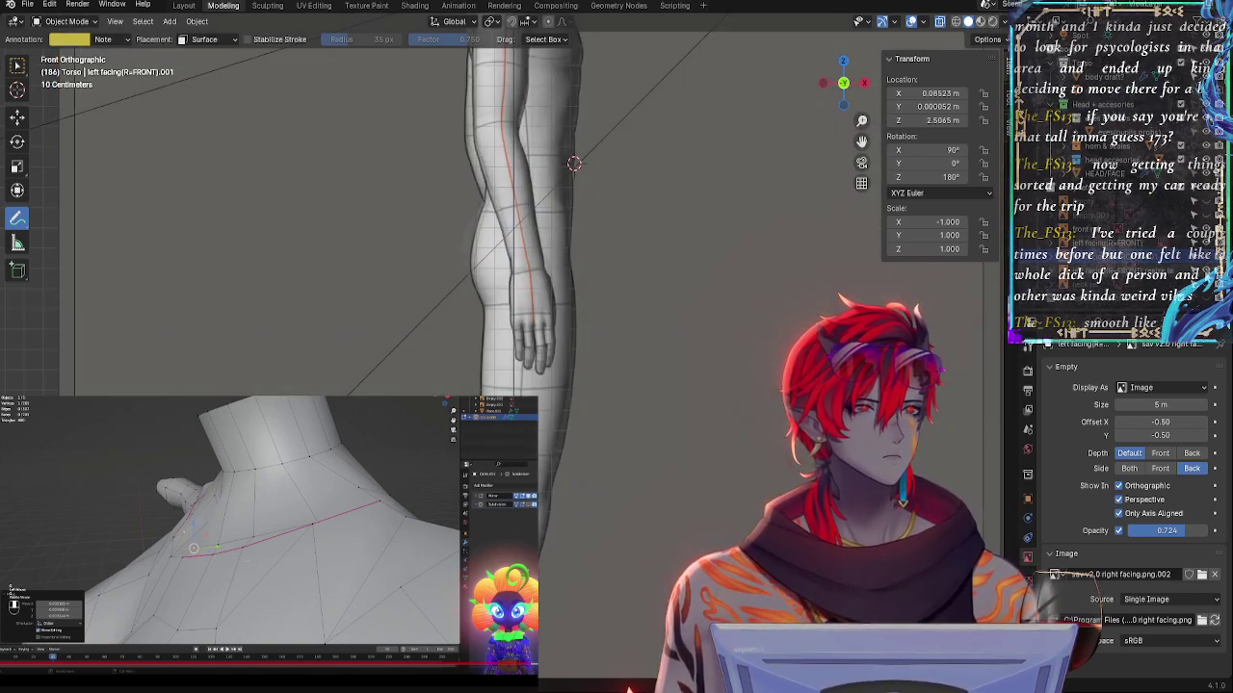
{"action": "middle_click_drag", "start_coordinate": [705, 269], "coordinate": [731, 545], "text": "shift"}
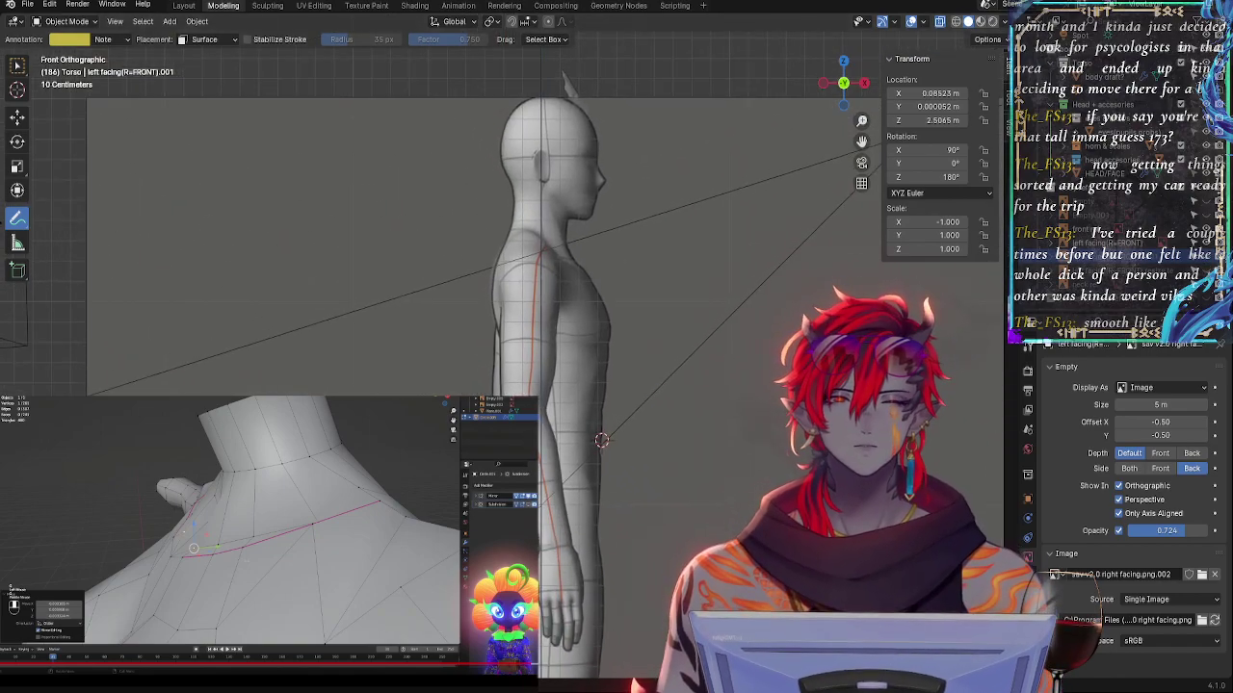
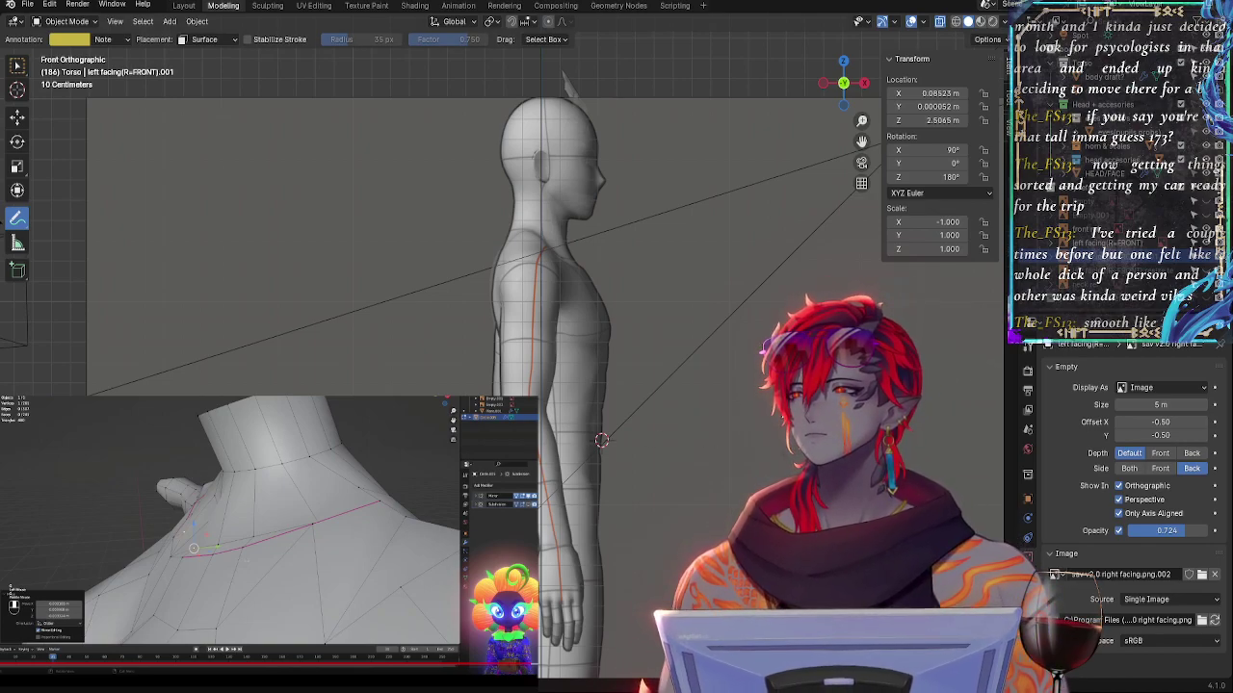
- Frame the side reference in Front Orthographic view, zoomed in toward the leg
{"action": "middle_click_drag", "start_coordinate": [601, 441], "coordinate": [650, 402], "text": "shift"}
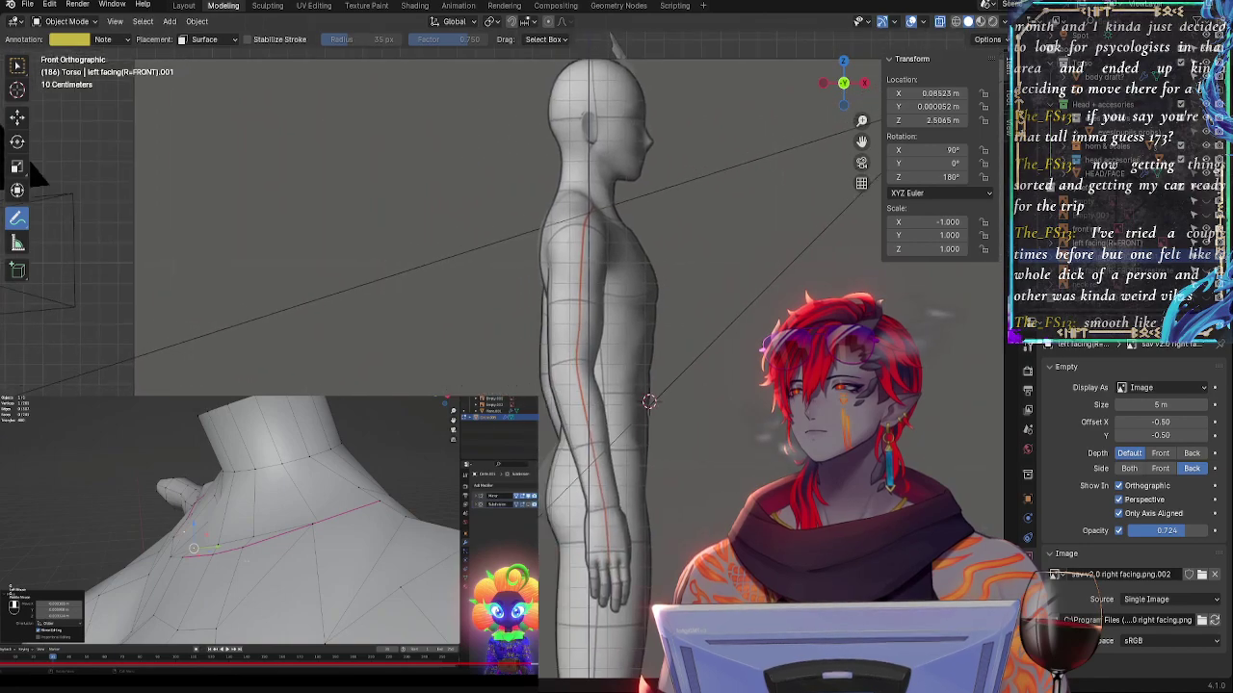
{"action": "mouse_move", "coordinate": [770, 374]}
{"action": "middle_mouse_down", "text": "shift"}
{"action": "mouse_move", "coordinate": [675, 385]}
{"action": "mouse_move", "coordinate": [727, 396]}
{"action": "mouse_move", "coordinate": [656, 410]}
{"action": "mouse_move", "coordinate": [694, 398]}
{"action": "middle_mouse_up", "text": "shift"}
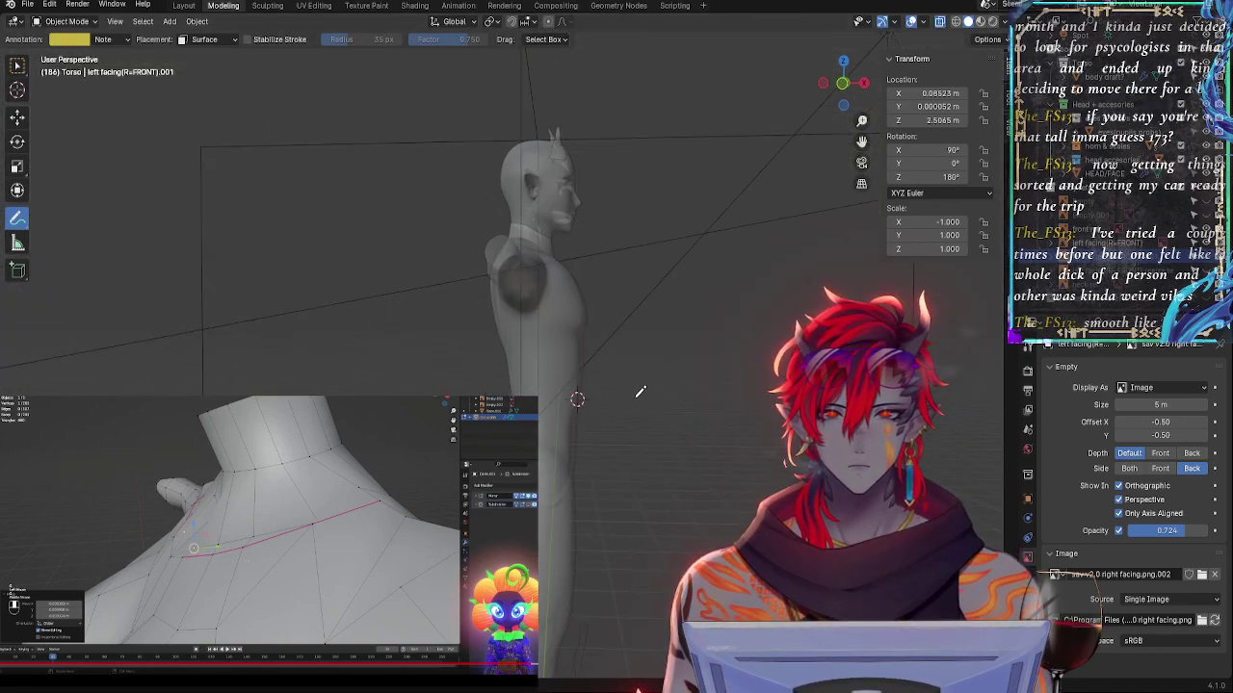
{"action": "left_click", "coordinate": [843, 85]}
{"action": "mouse_move", "coordinate": [685, 301]}
{"action": "middle_mouse_down"}
{"action": "mouse_move", "coordinate": [668, 324]}
{"action": "mouse_move", "coordinate": [690, 324]}
{"action": "middle_mouse_up"}
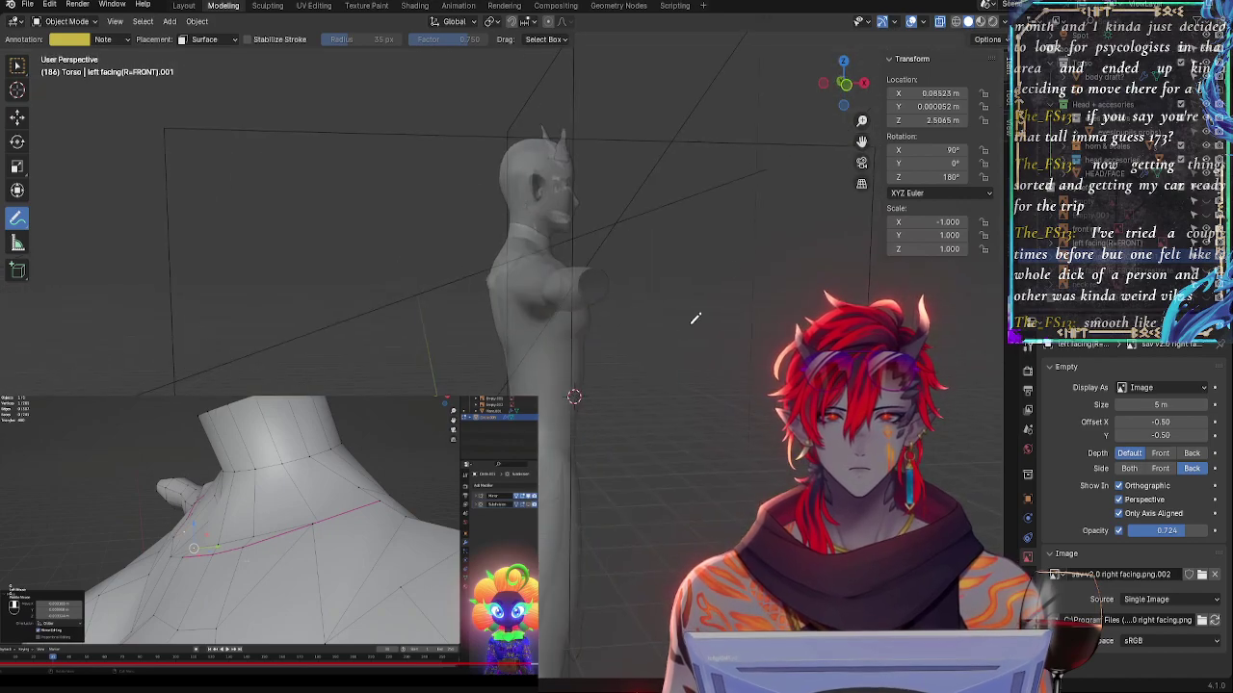
{"action": "left_click", "coordinate": [847, 90]}
{"action": "scroll", "coordinate": [701, 264], "scroll_direction": "up", "scroll_amount": 8}
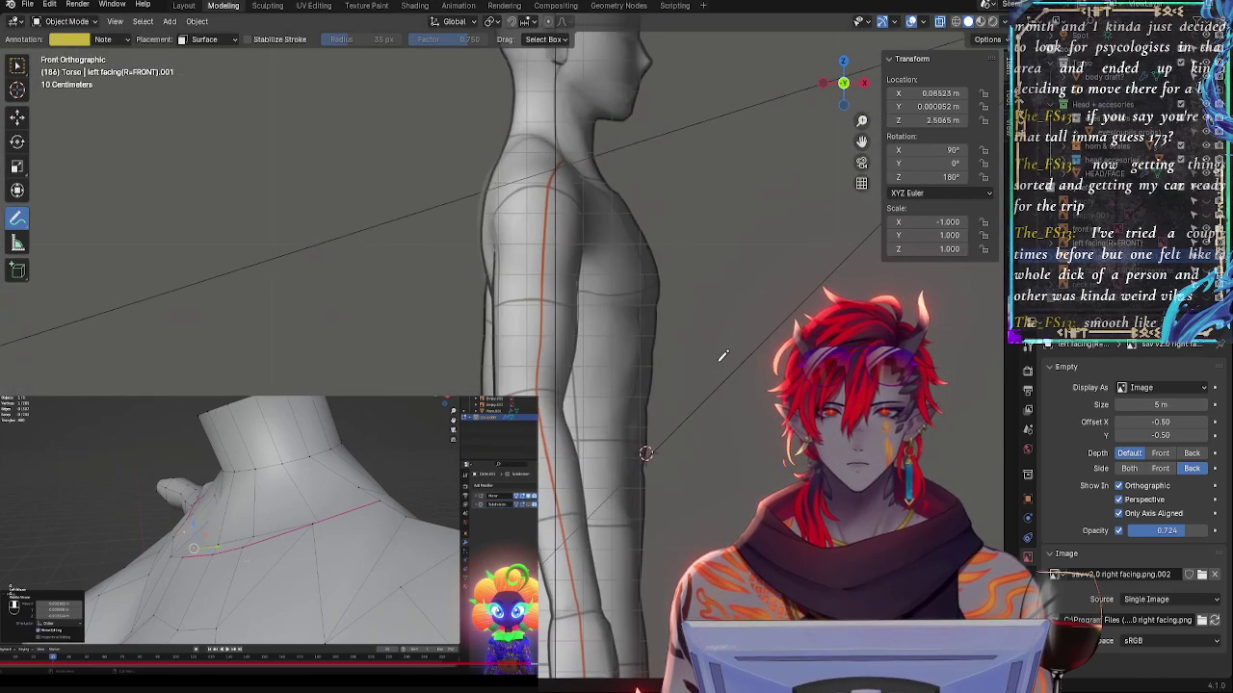
{"action": "scroll", "coordinate": [652, 183], "scroll_direction": "up", "scroll_amount": 5}
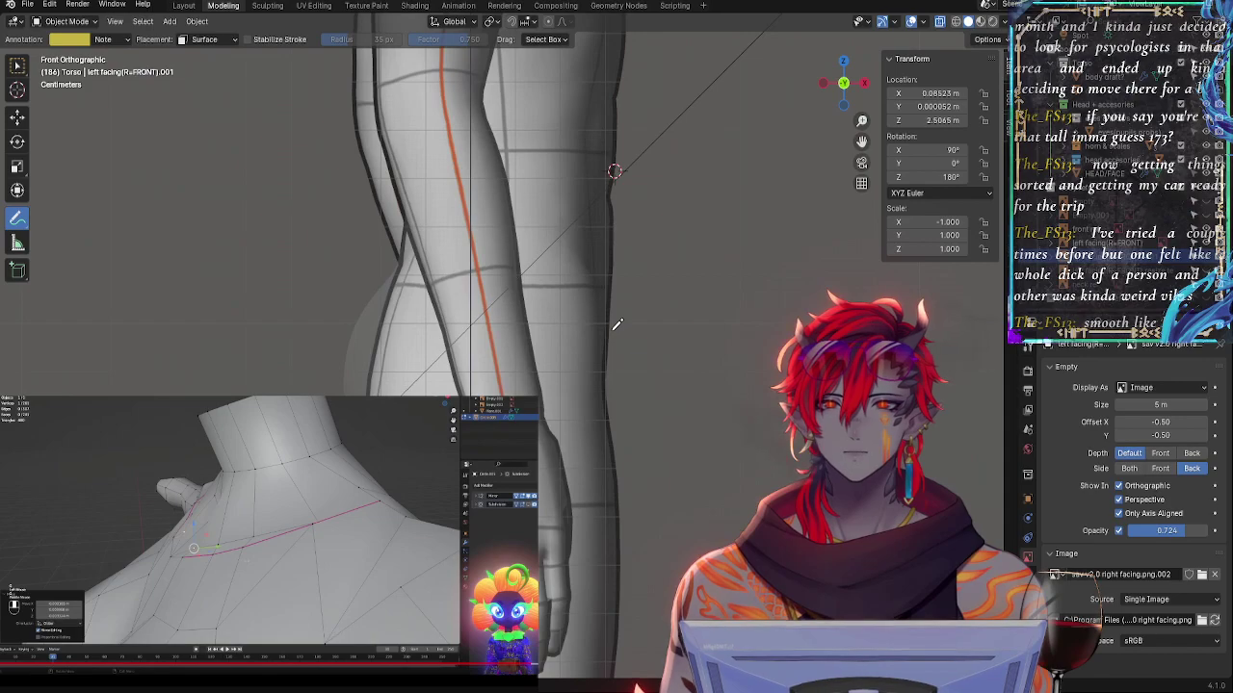
{"action": "middle_click_drag", "start_coordinate": [646, 315], "coordinate": [628, 327], "text": "shift"}
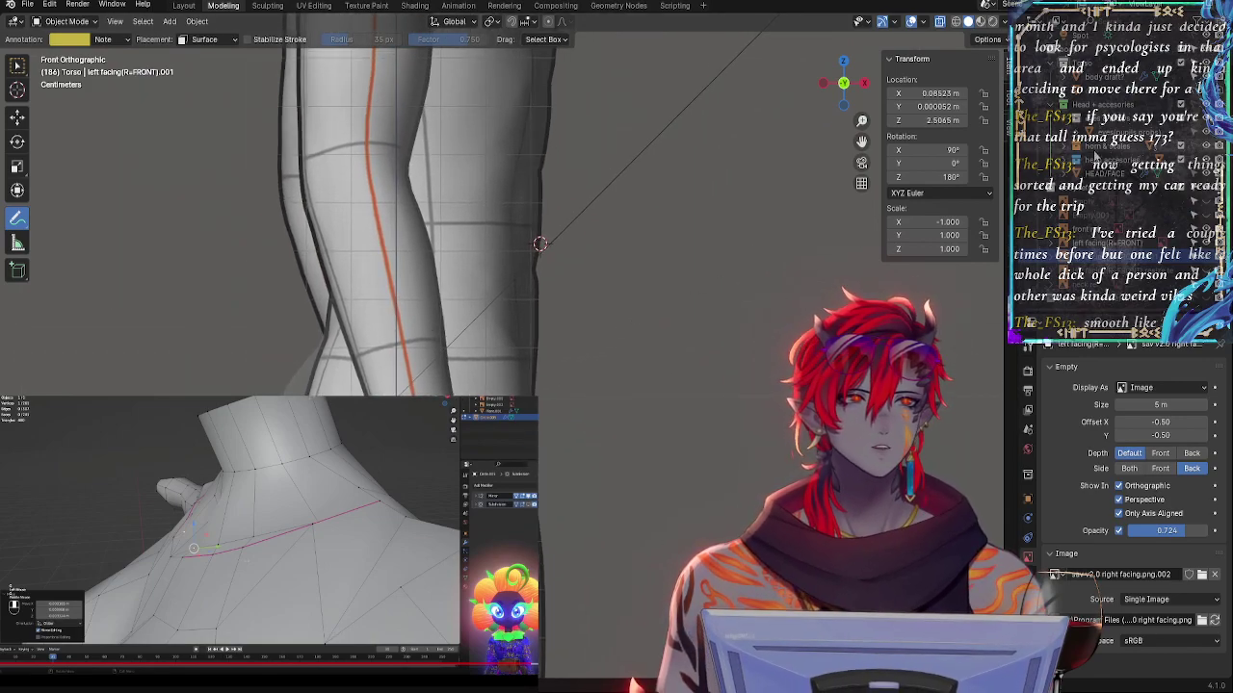
- Select the grey body mesh, compare it with the reference using X-ray, and enter Edit Mode at the hip
{"action": "left_click", "coordinate": [1095, 79]}
{"action": "key", "text": "alt+z"}
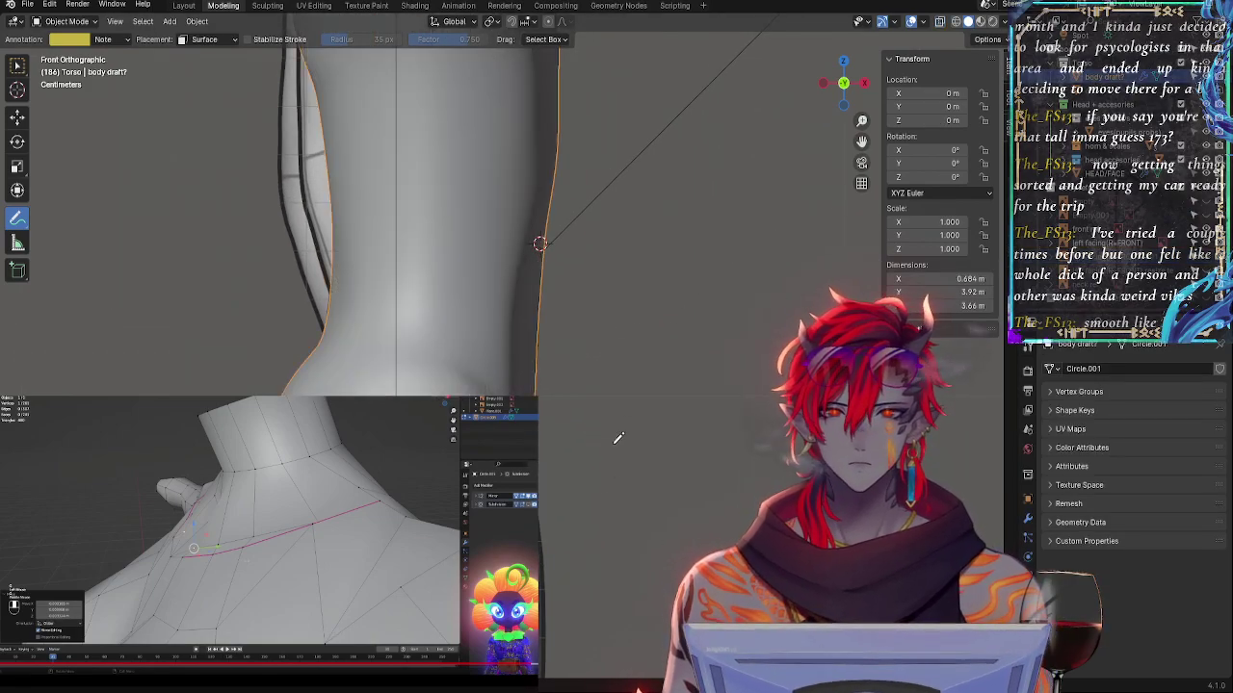
{"action": "middle_click_drag", "start_coordinate": [619, 438], "coordinate": [617, 264], "text": "shift"}
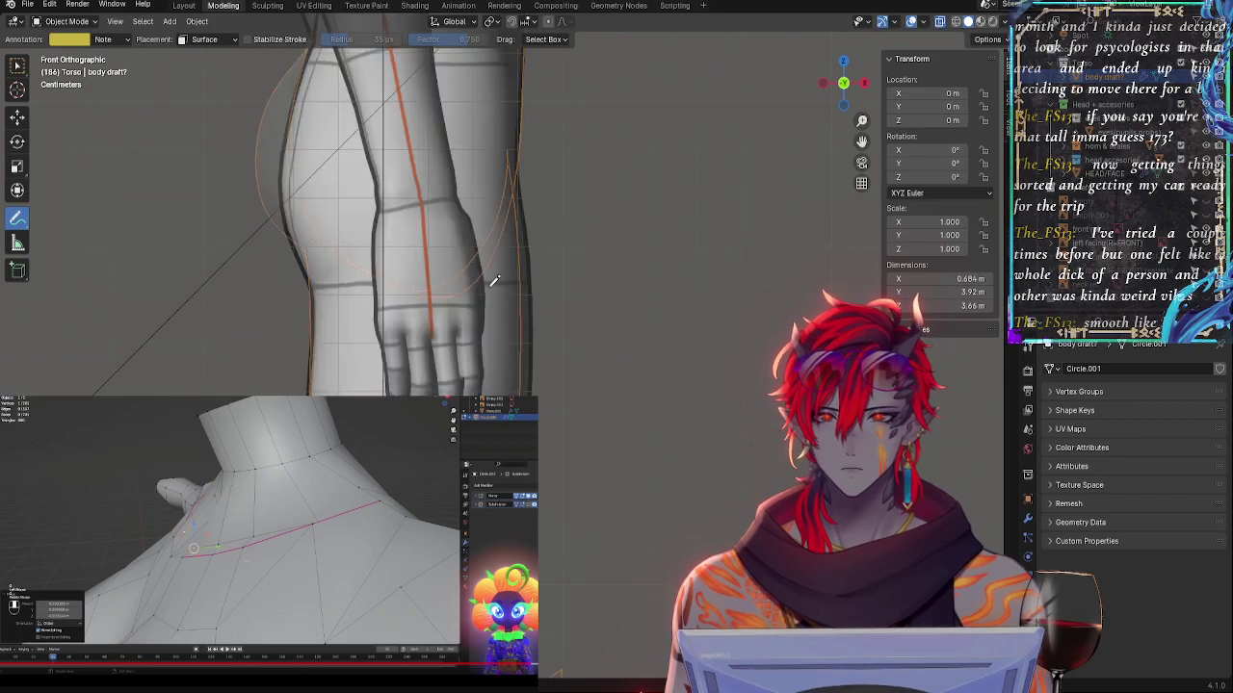
{"action": "key", "text": "alt+z"}
{"action": "key", "text": "alt+z"}
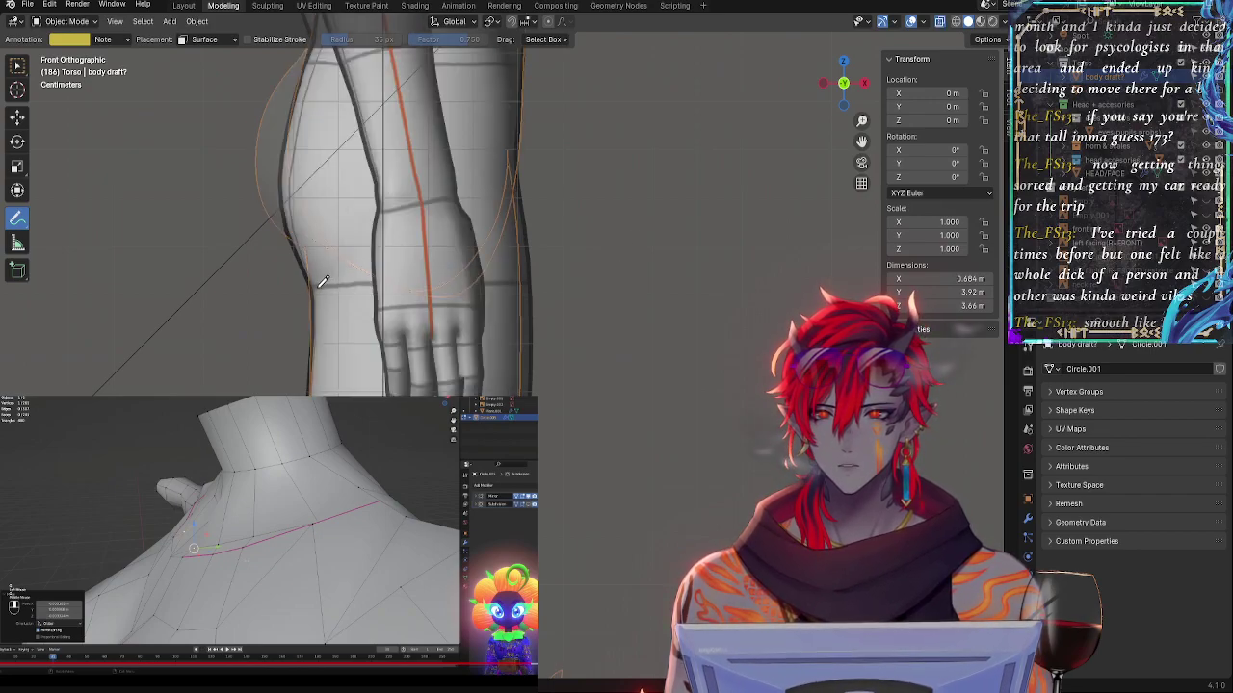
{"action": "key", "text": "alt+z"}
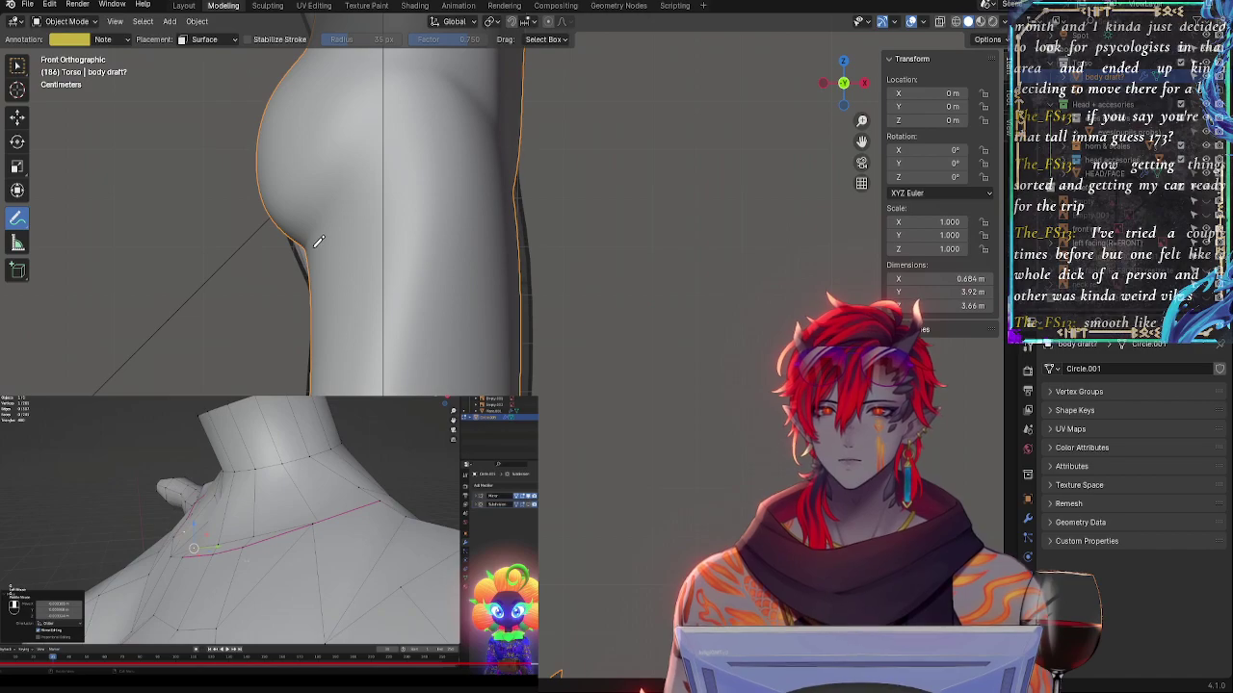
{"action": "key", "text": "alt+z"}
{"action": "key", "text": "alt+z"}
{"action": "key", "text": "alt+z"}
{"action": "key", "text": "alt+z"}
{"action": "middle_click_drag", "start_coordinate": [603, 154], "coordinate": [626, 298], "text": "shift"}
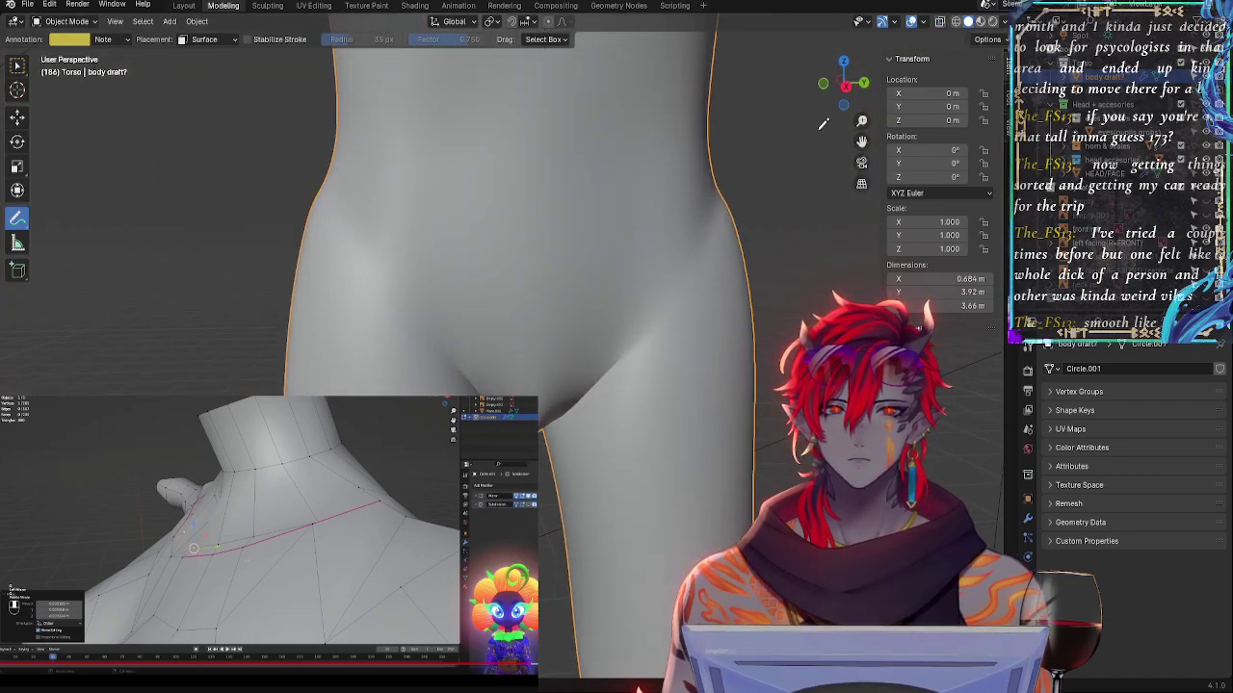
{"action": "key", "text": "Tab"}
{"action": "key", "text": "Tab"}
{"action": "key", "text": "Tab"}
- Select the chain of hip and buttock-crease vertices and view them front-on with X-ray
{"action": "middle_click_drag", "start_coordinate": [824, 123], "coordinate": [570, 366]}
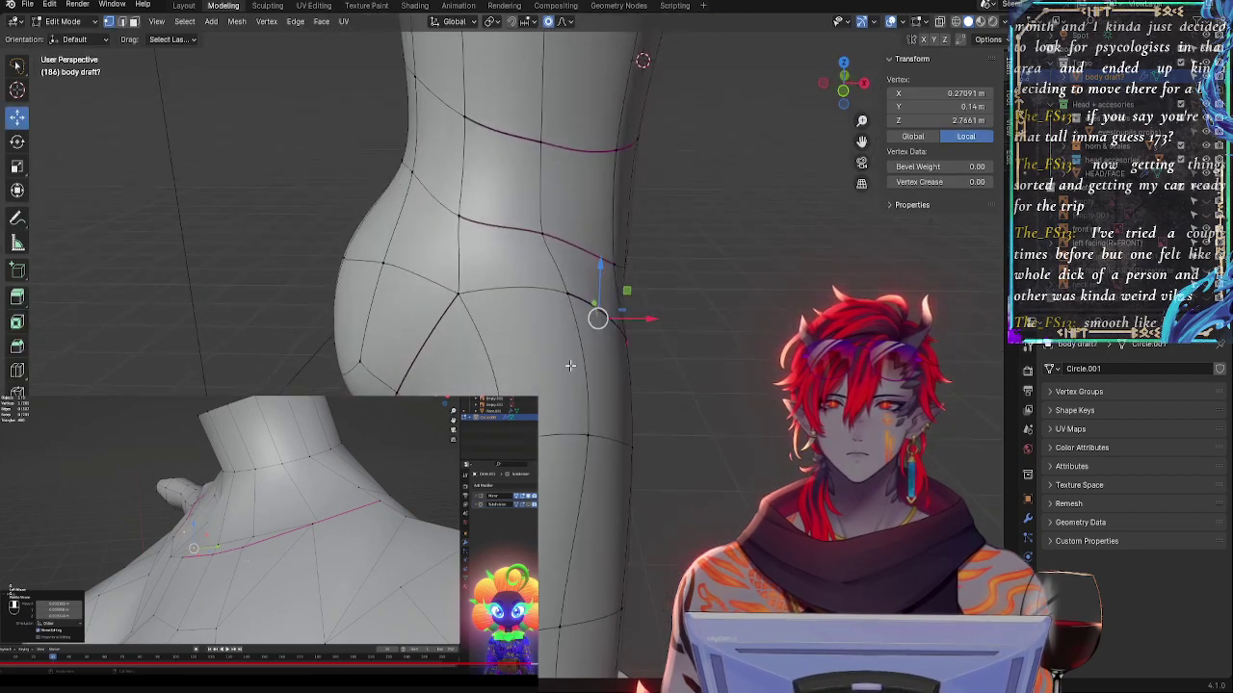
{"action": "left_click", "coordinate": [575, 300]}
{"action": "left_click", "coordinate": [463, 297]}
{"action": "left_click", "coordinate": [399, 390], "text": "shift"}
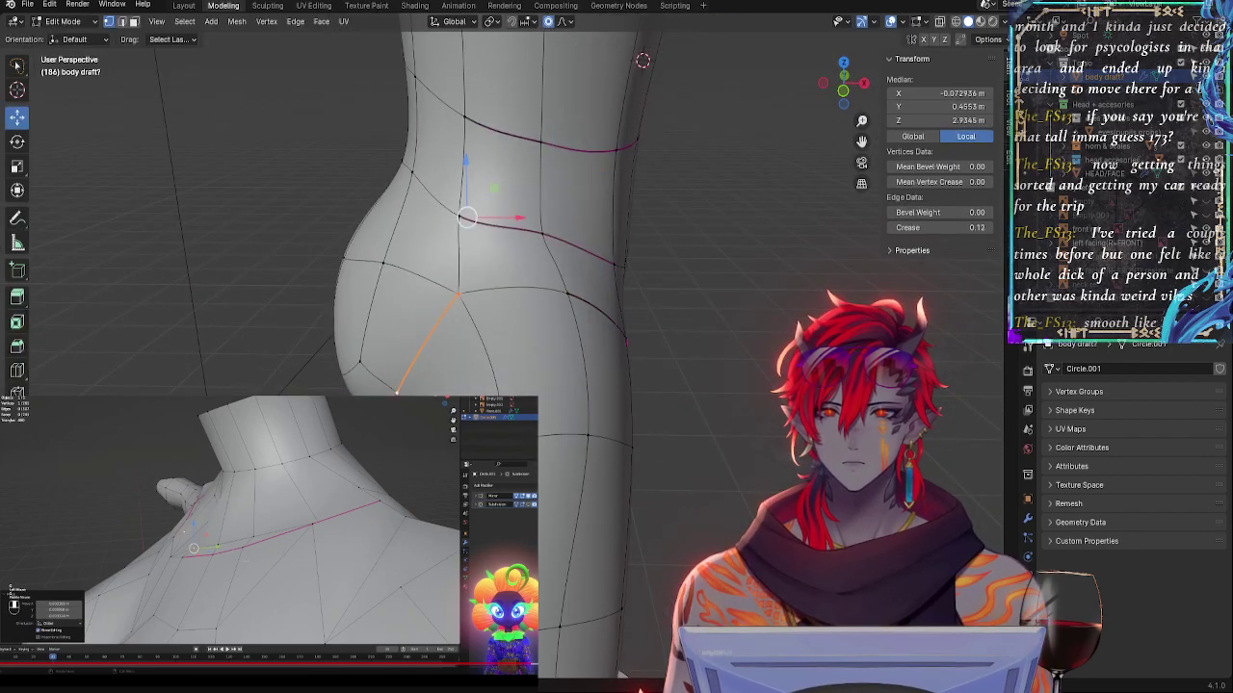
{"action": "left_click", "coordinate": [500, 297], "text": "shift"}
{"action": "left_click", "coordinate": [593, 308], "text": "shift"}
{"action": "left_click", "coordinate": [612, 330], "text": "shift"}
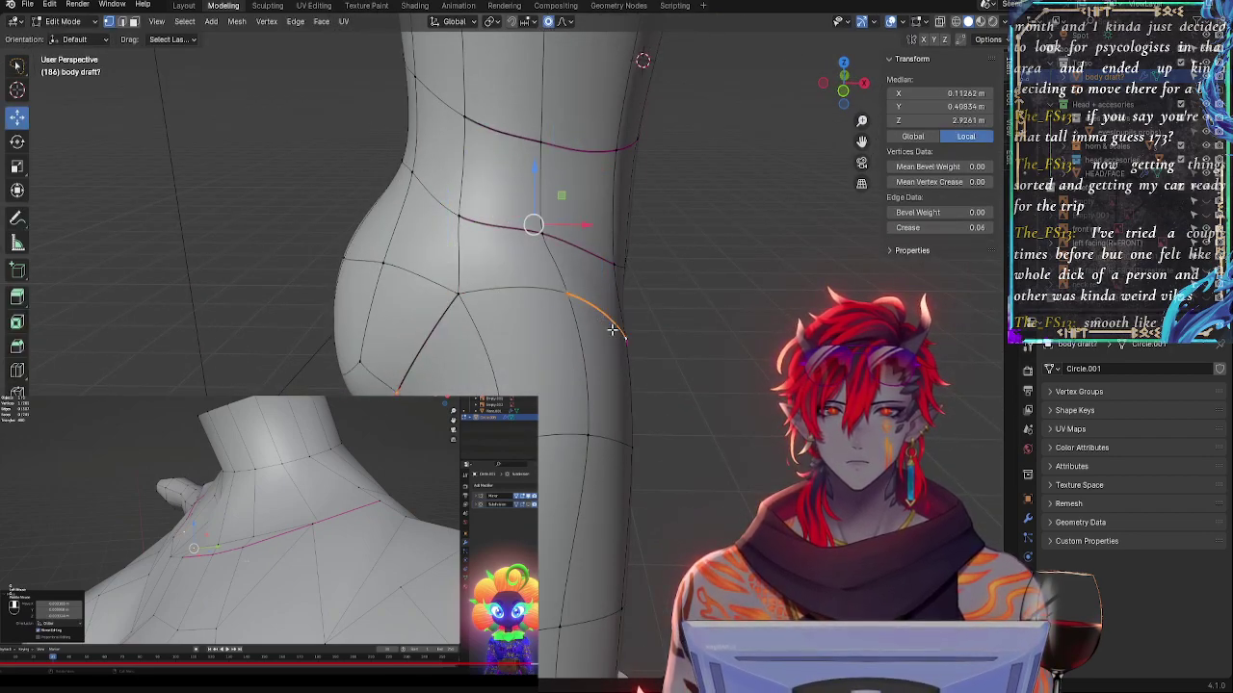
{"action": "left_click", "coordinate": [460, 305], "text": "shift"}
{"action": "middle_click_drag", "start_coordinate": [459, 308], "coordinate": [544, 244], "text": "shift"}
{"action": "left_click", "coordinate": [463, 370], "text": "shift"}
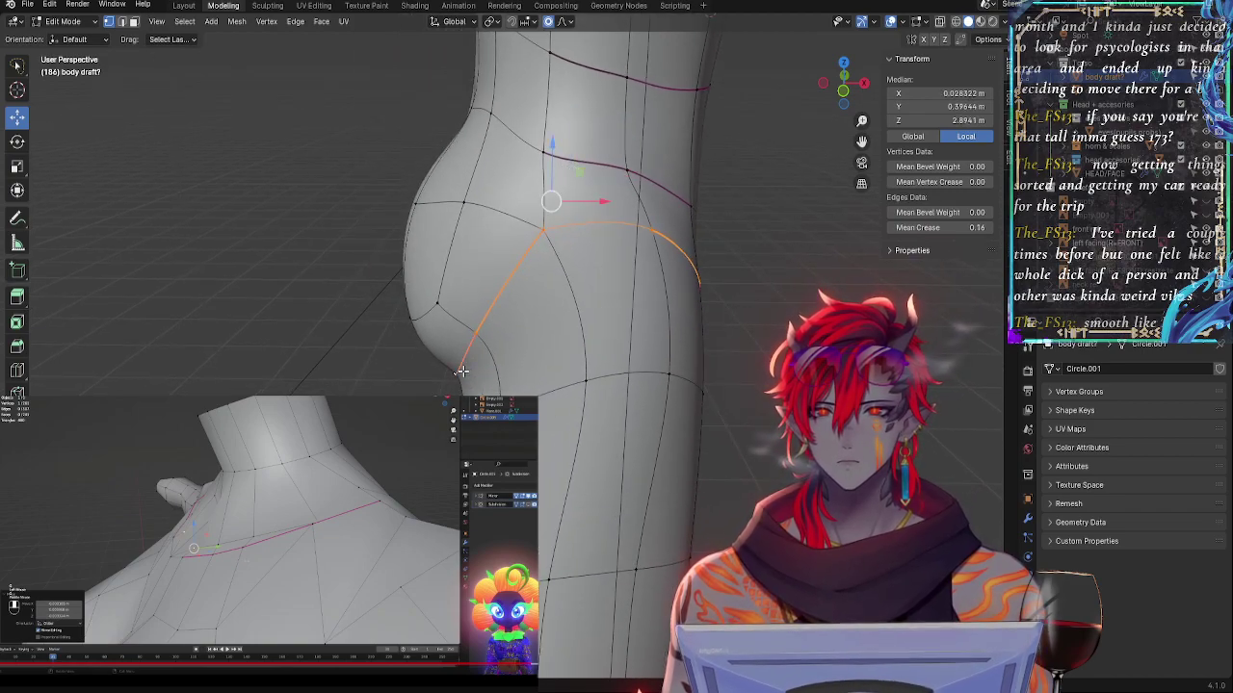
{"action": "left_click", "coordinate": [842, 95]}
{"action": "key", "text": "alt+z"}
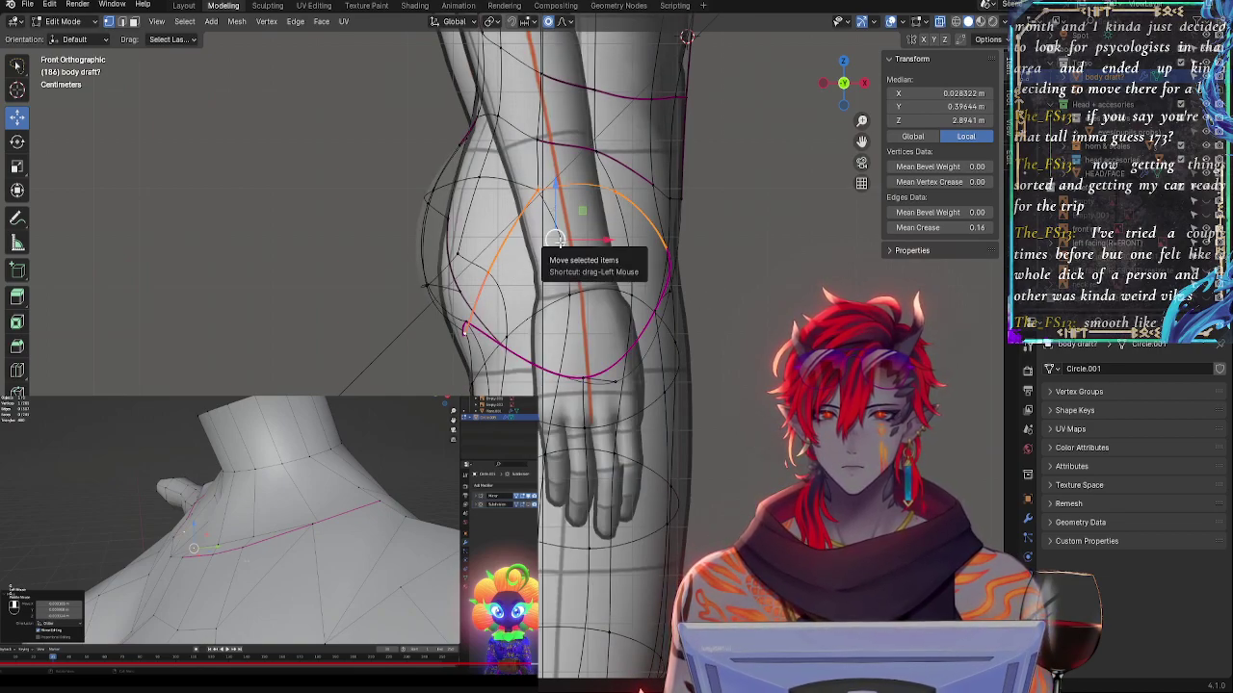
- Lower the crease vertices with proportional falloff, then shift them back along X
{"action": "key", "text": "g"}
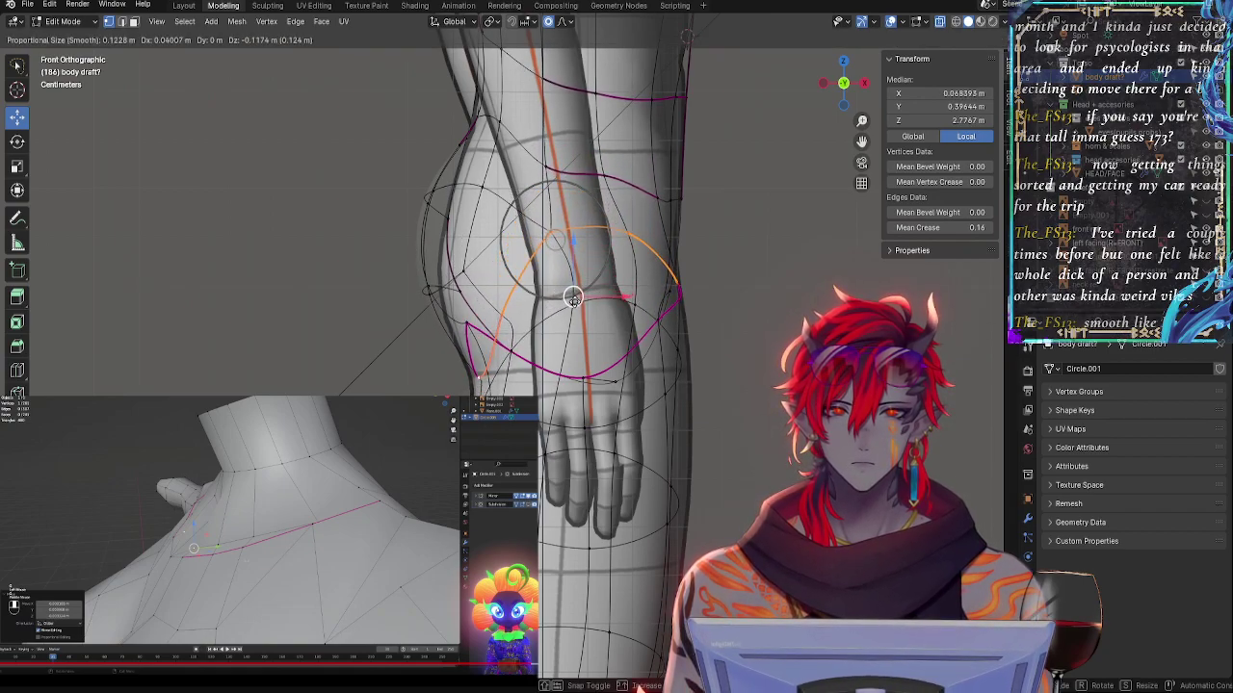
{"action": "left_click", "coordinate": [592, 302]}
{"action": "key", "text": "g"}
{"action": "key", "text": "x"}
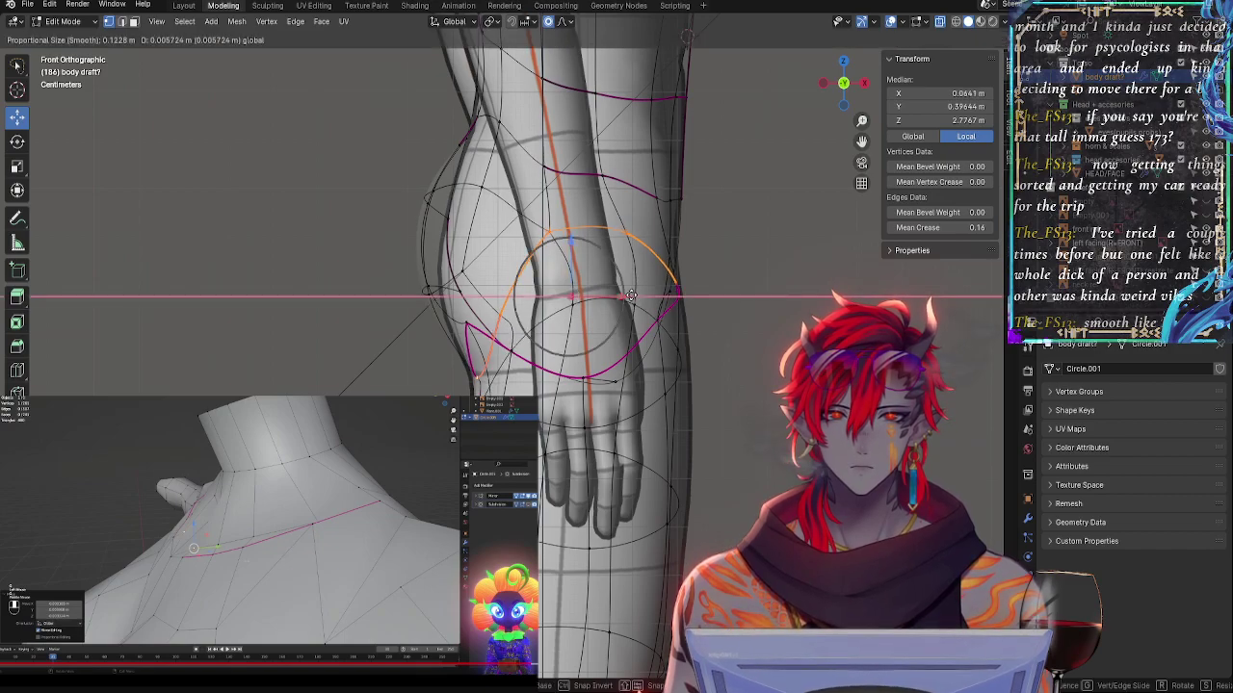
{"action": "left_click", "coordinate": [591, 299]}
{"action": "left_click_drag", "start_coordinate": [566, 296], "coordinate": [562, 290]}
- Adjust the hip outline vertices outward to match the reference silhouette
{"action": "left_click", "coordinate": [681, 266]}
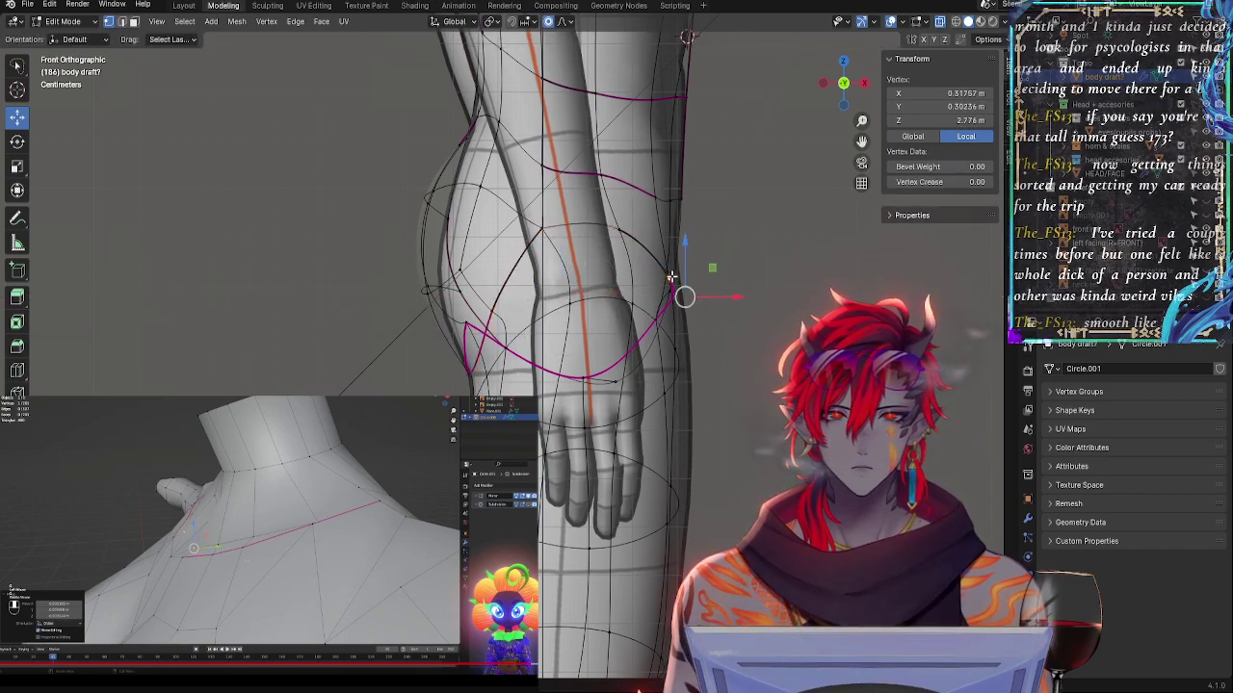
{"action": "left_click_drag", "start_coordinate": [731, 297], "coordinate": [739, 296]}
{"action": "left_click", "coordinate": [626, 231]}
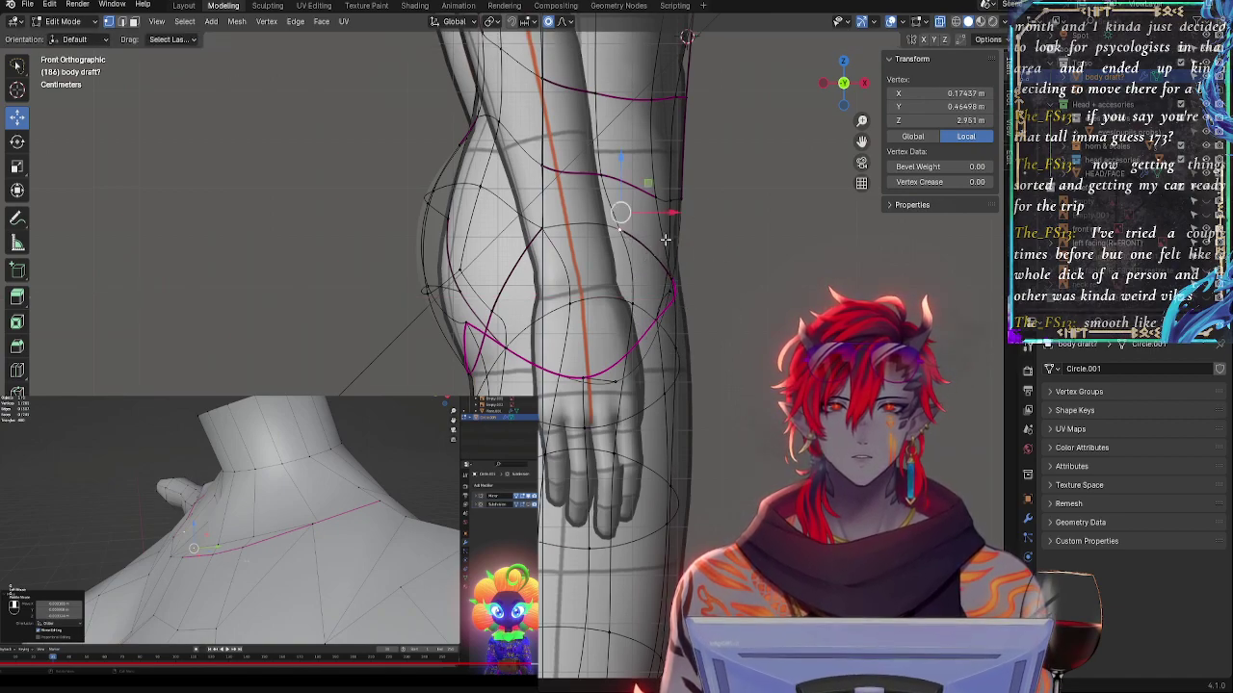
{"action": "left_click_drag", "start_coordinate": [668, 214], "coordinate": [674, 212]}
{"action": "left_click", "coordinate": [542, 227]}
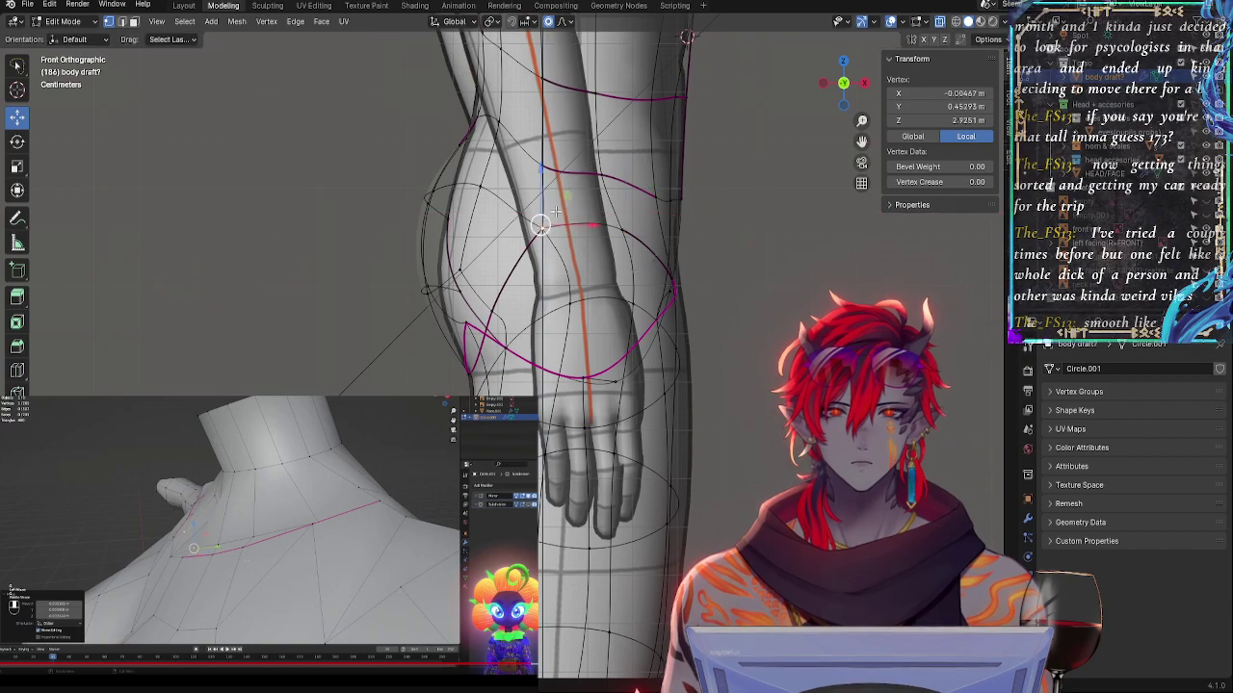
{"action": "left_click", "coordinate": [683, 304]}
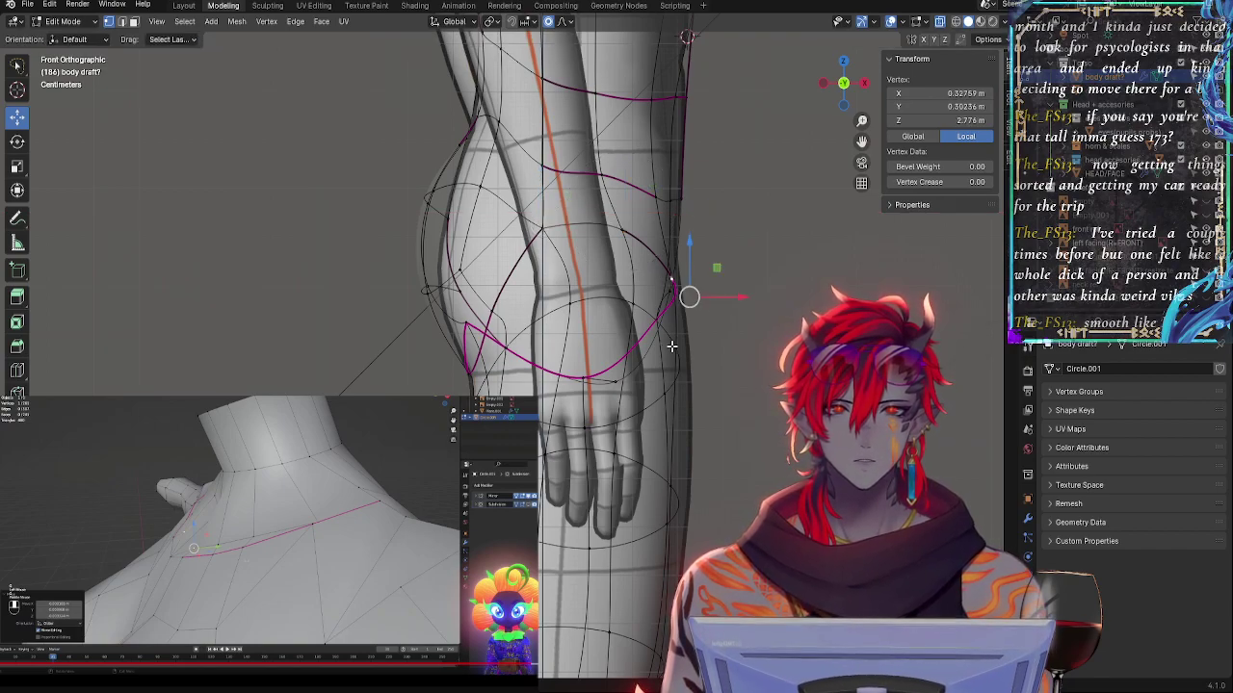
{"action": "left_click", "coordinate": [672, 347], "text": "shift"}
{"action": "left_click_drag", "start_coordinate": [722, 313], "coordinate": [727, 312]}
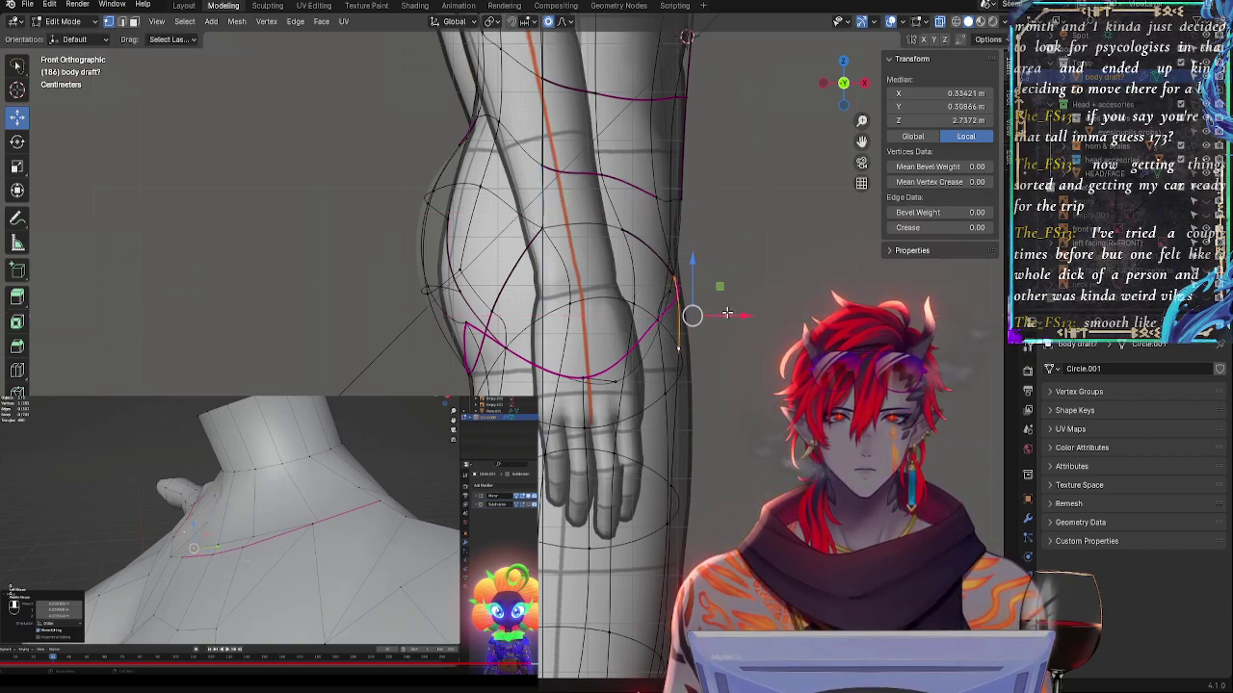
{"action": "left_click", "coordinate": [676, 347]}
{"action": "key", "text": "g"}
{"action": "key", "text": "x"}
{"action": "left_click", "coordinate": [677, 274]}
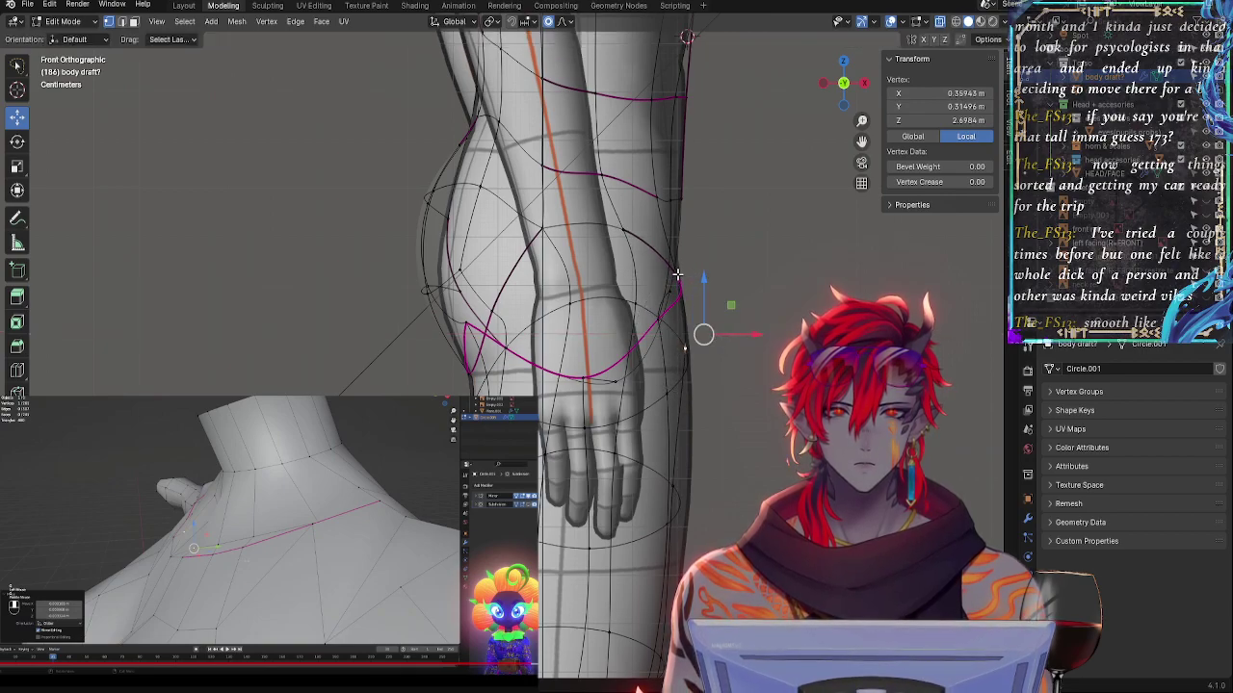
{"action": "left_click", "coordinate": [679, 275]}
{"action": "left_click_drag", "start_coordinate": [699, 292], "coordinate": [694, 293]}
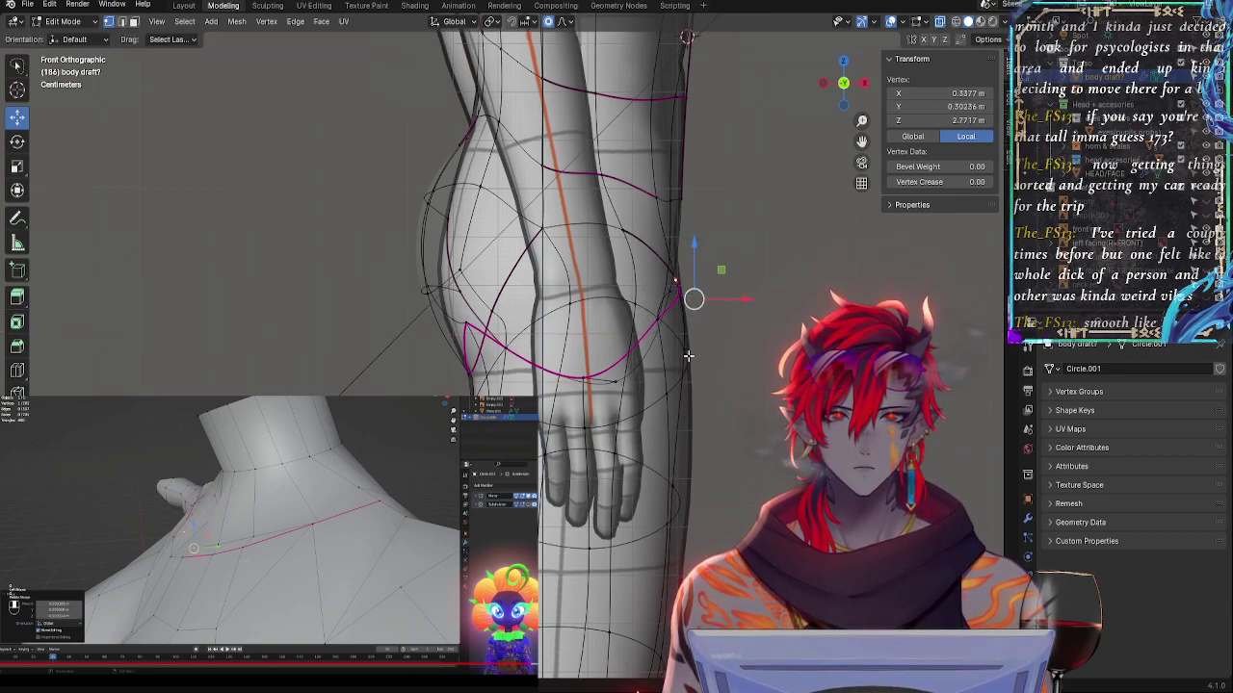
- Push the upper-thigh outline vertices outward to the reference
{"action": "left_click", "coordinate": [687, 355]}
{"action": "left_click", "coordinate": [670, 484], "text": "shift"}
{"action": "left_click_drag", "start_coordinate": [704, 400], "coordinate": [710, 399]}
{"action": "left_click", "coordinate": [670, 486]}
{"action": "key", "text": "g"}
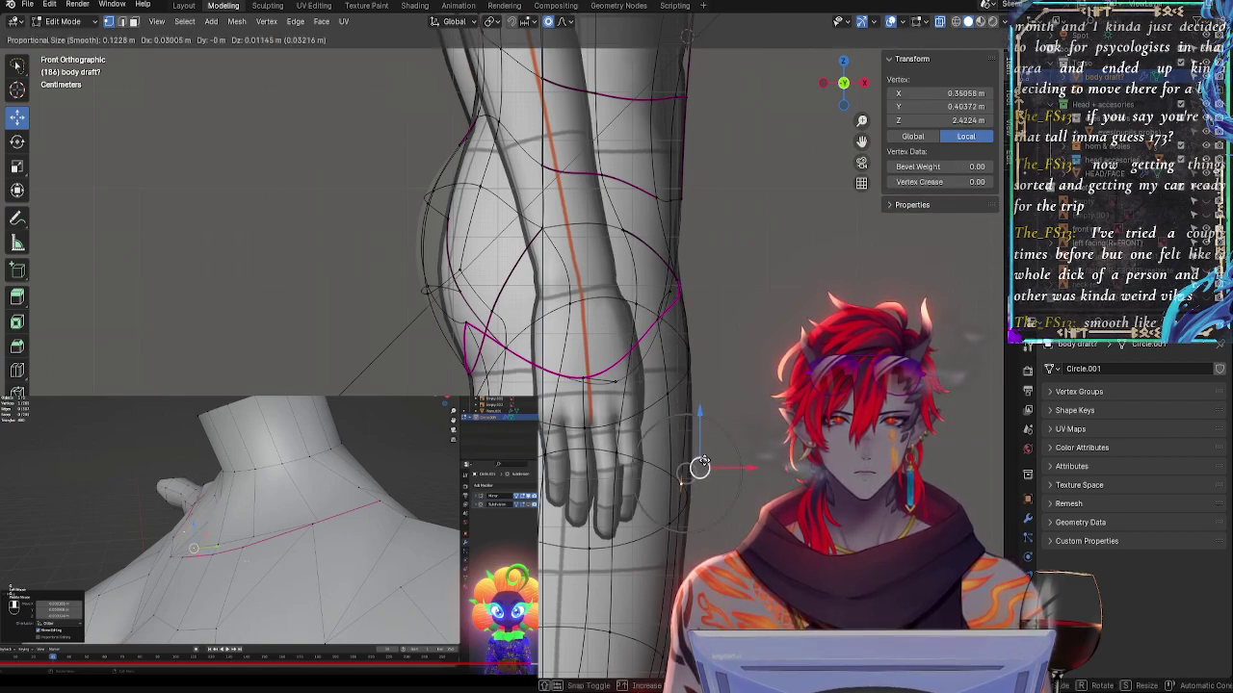
{"action": "left_click", "coordinate": [715, 472]}
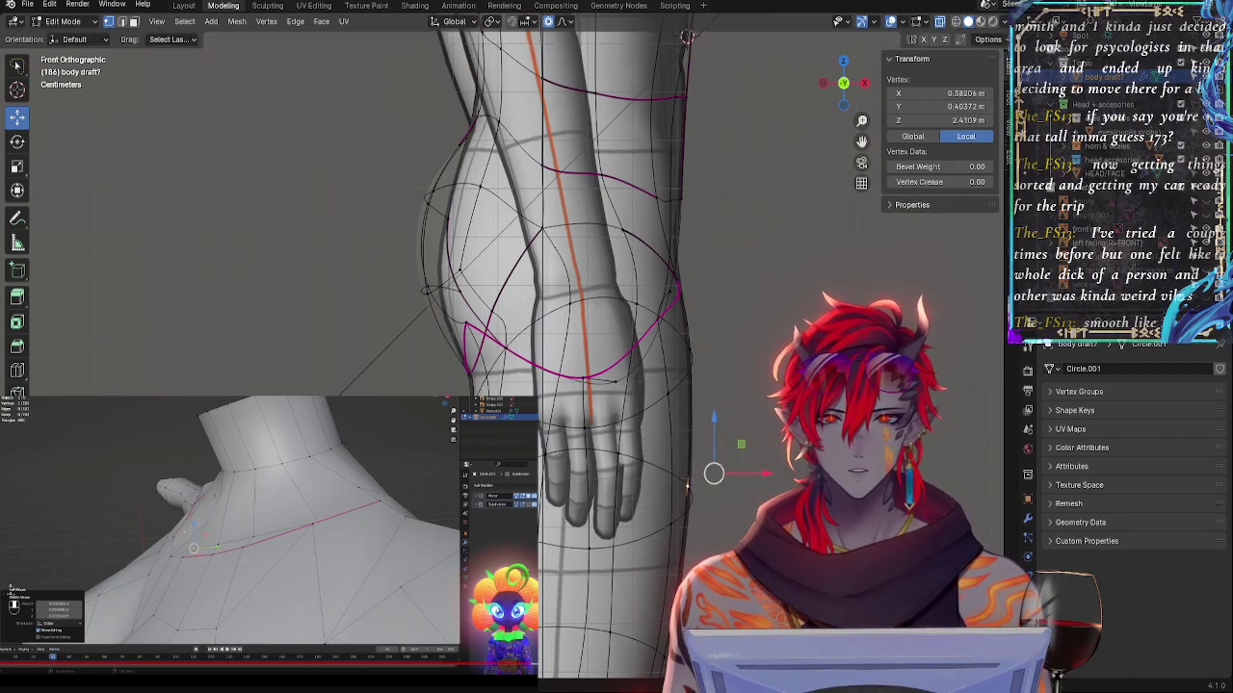
- Reposition the lower buttock-crease vertex with falloff and select a mid-buttock vertex
{"action": "left_click", "coordinate": [470, 377]}
{"action": "key", "text": "g"}
{"action": "left_click", "coordinate": [472, 379]}
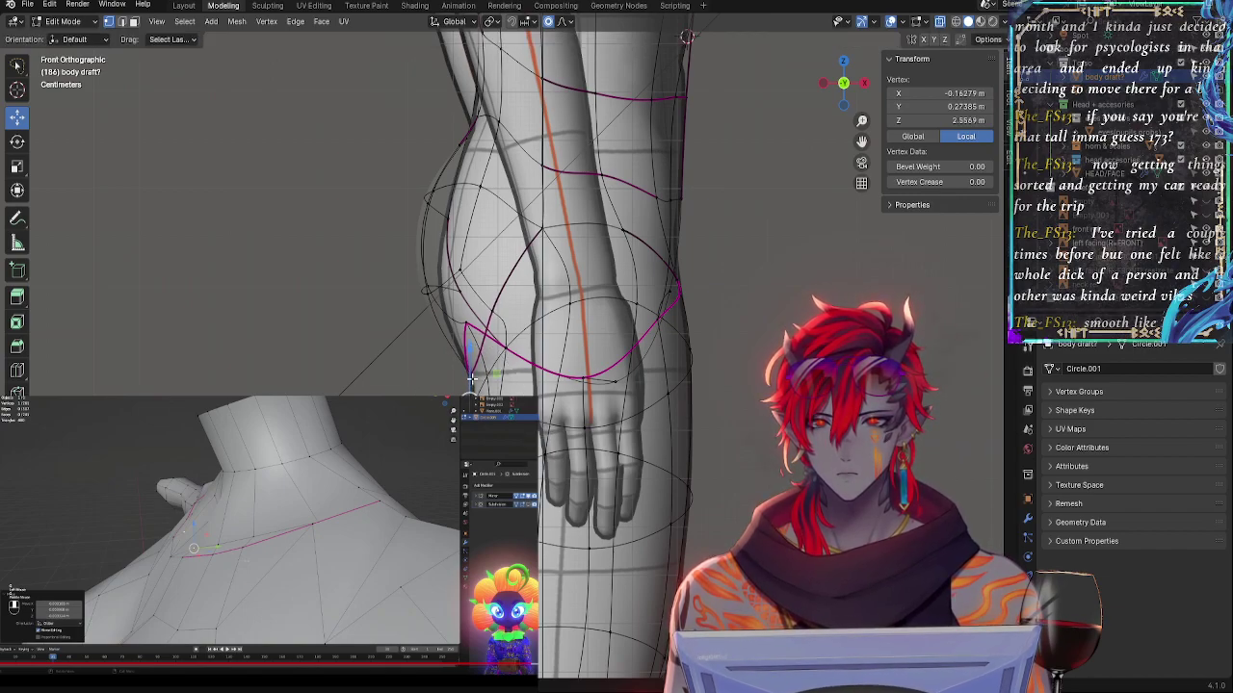
{"action": "left_click", "coordinate": [471, 378]}
{"action": "key", "text": "g"}
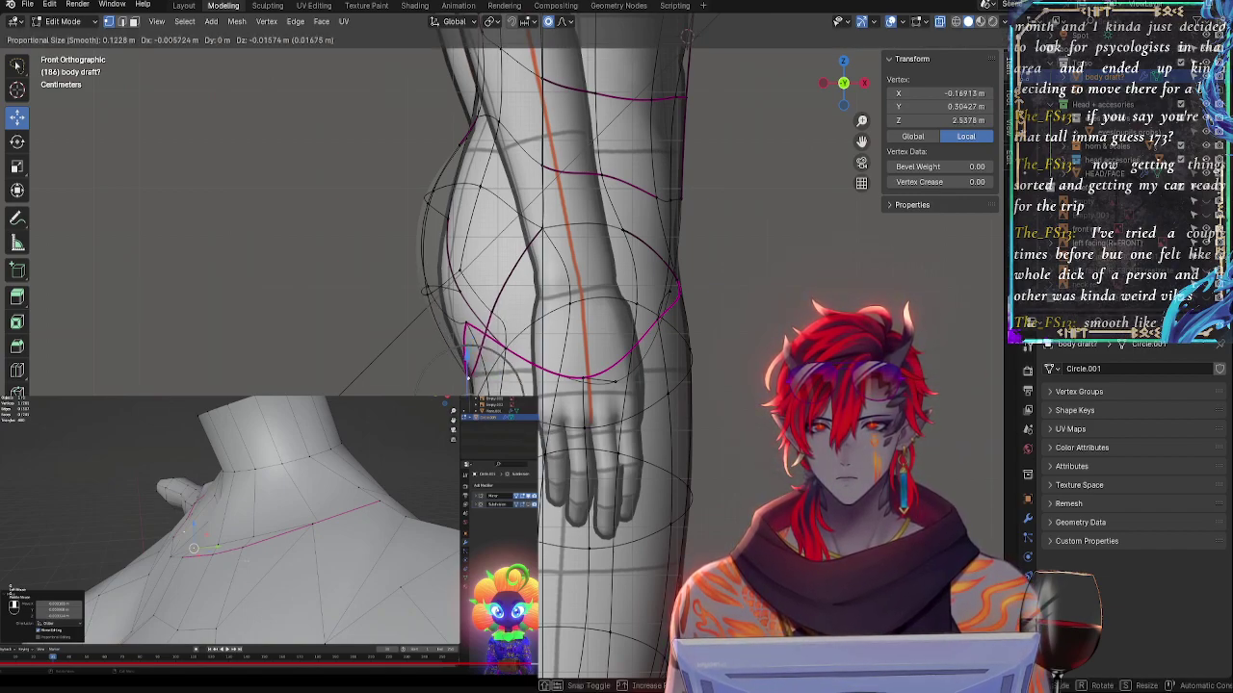
{"action": "left_click", "coordinate": [686, 36]}
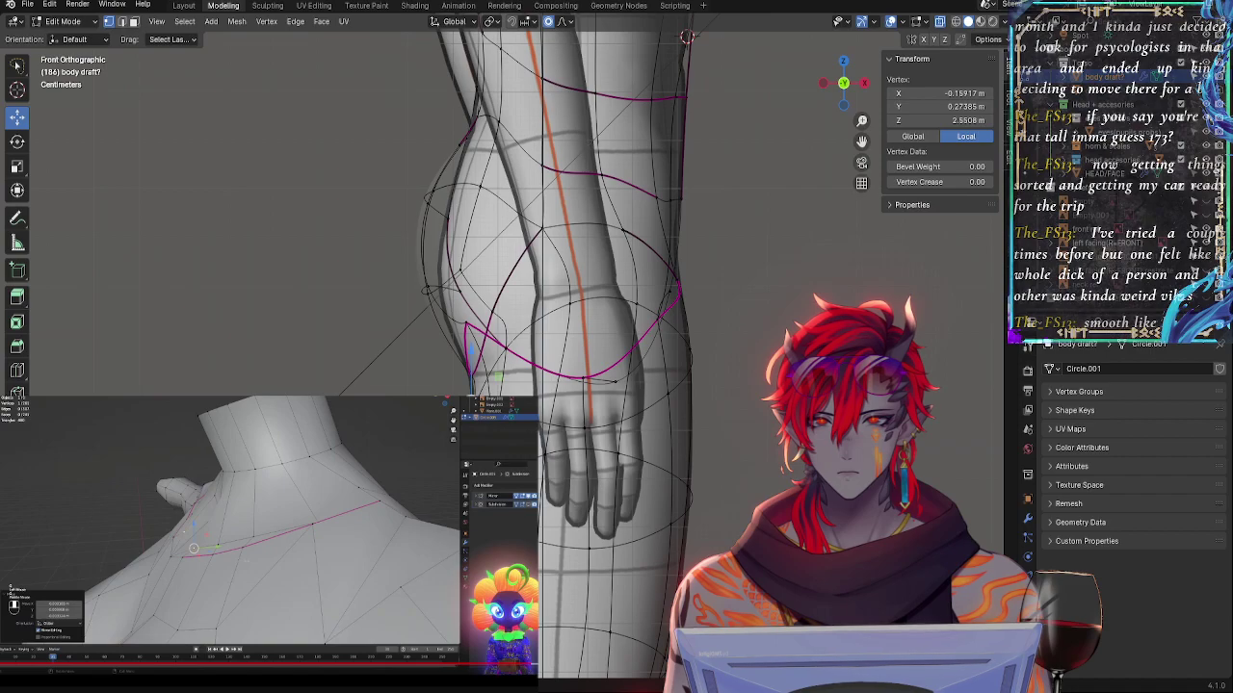
{"action": "left_click_drag", "start_coordinate": [498, 377], "coordinate": [506, 374]}
{"action": "left_click", "coordinate": [501, 356]}
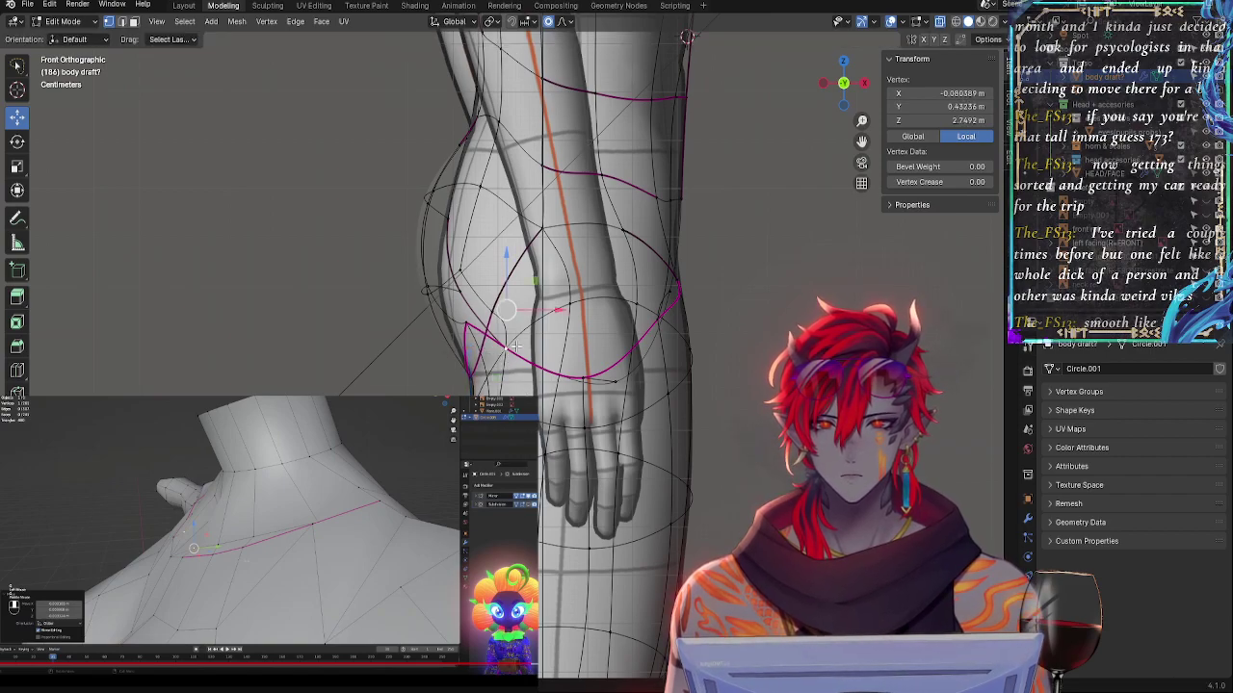
{"action": "middle_click_drag", "start_coordinate": [525, 371], "coordinate": [587, 404]}
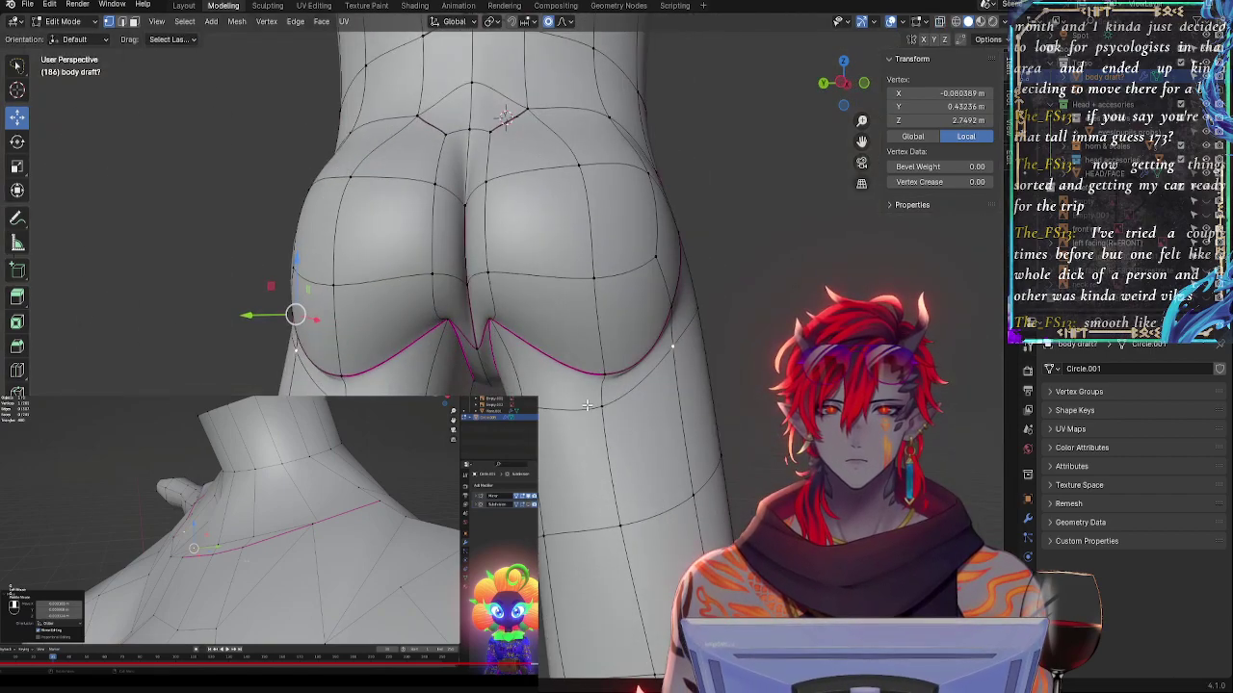
- Reshape the lower buttock curve vertices, undoing one move and raising a vertex along Z
{"action": "left_click_drag", "start_coordinate": [264, 319], "coordinate": [247, 319]}
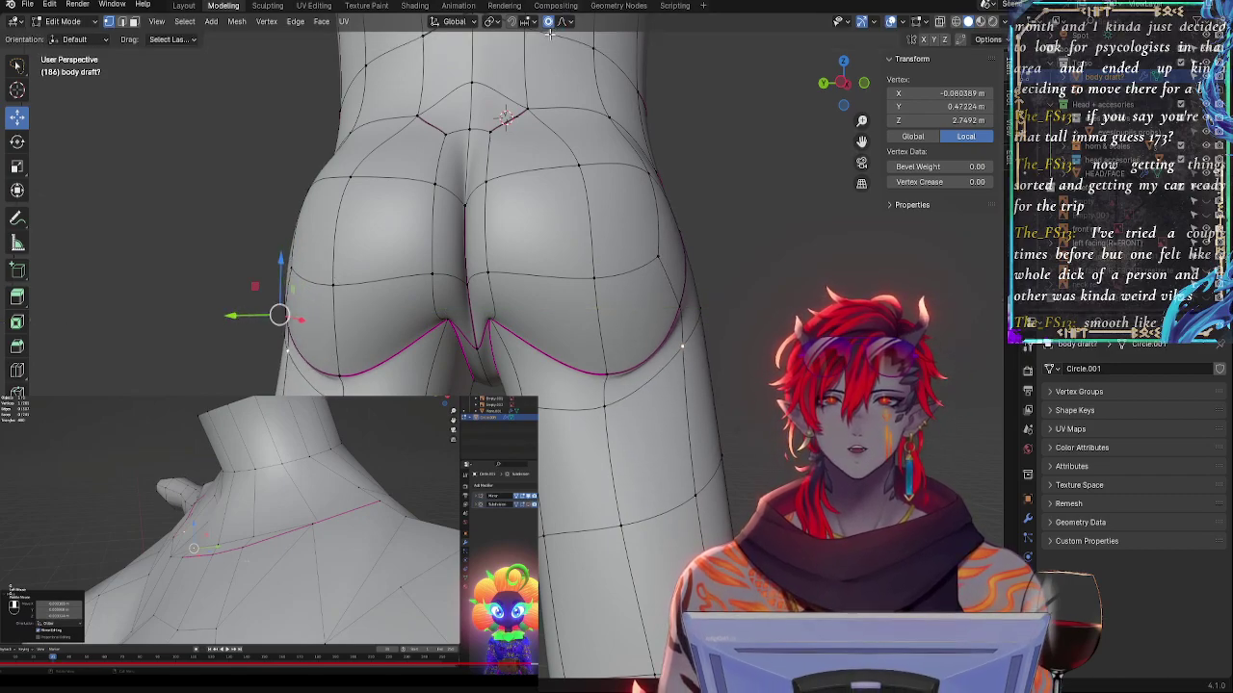
{"action": "middle_click_drag", "start_coordinate": [746, 263], "coordinate": [694, 274]}
{"action": "middle_click_drag", "start_coordinate": [780, 278], "coordinate": [797, 268]}
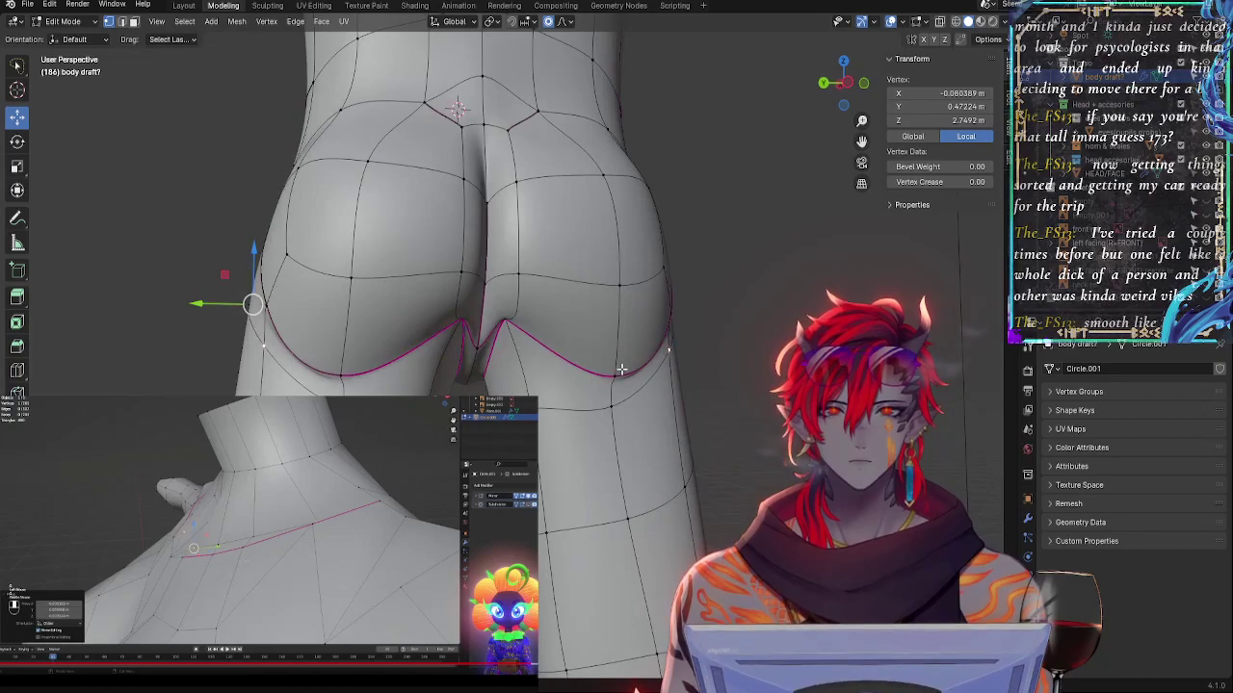
{"action": "left_click", "coordinate": [619, 372]}
{"action": "middle_click_drag", "start_coordinate": [586, 335], "coordinate": [553, 354]}
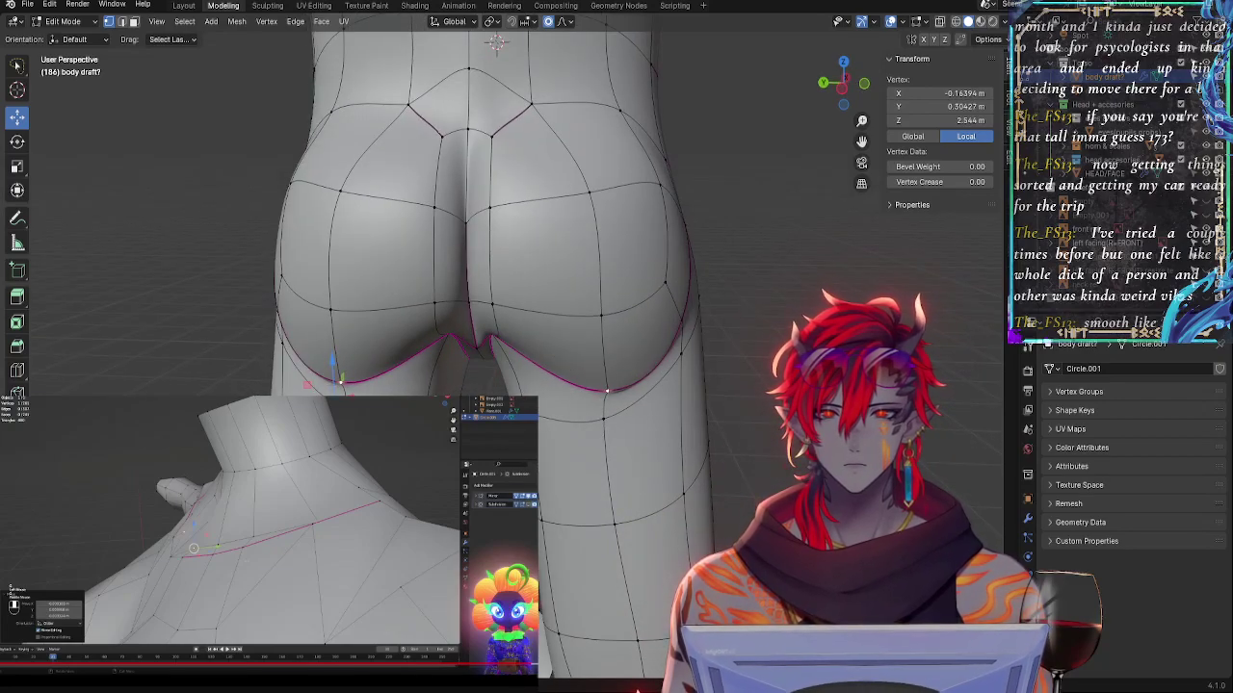
{"action": "left_click_drag", "start_coordinate": [342, 379], "coordinate": [358, 377]}
{"action": "mouse_move", "coordinate": [357, 376]}
{"action": "middle_mouse_down"}
{"action": "mouse_move", "coordinate": [454, 372]}
{"action": "mouse_move", "coordinate": [374, 382]}
{"action": "middle_mouse_up"}
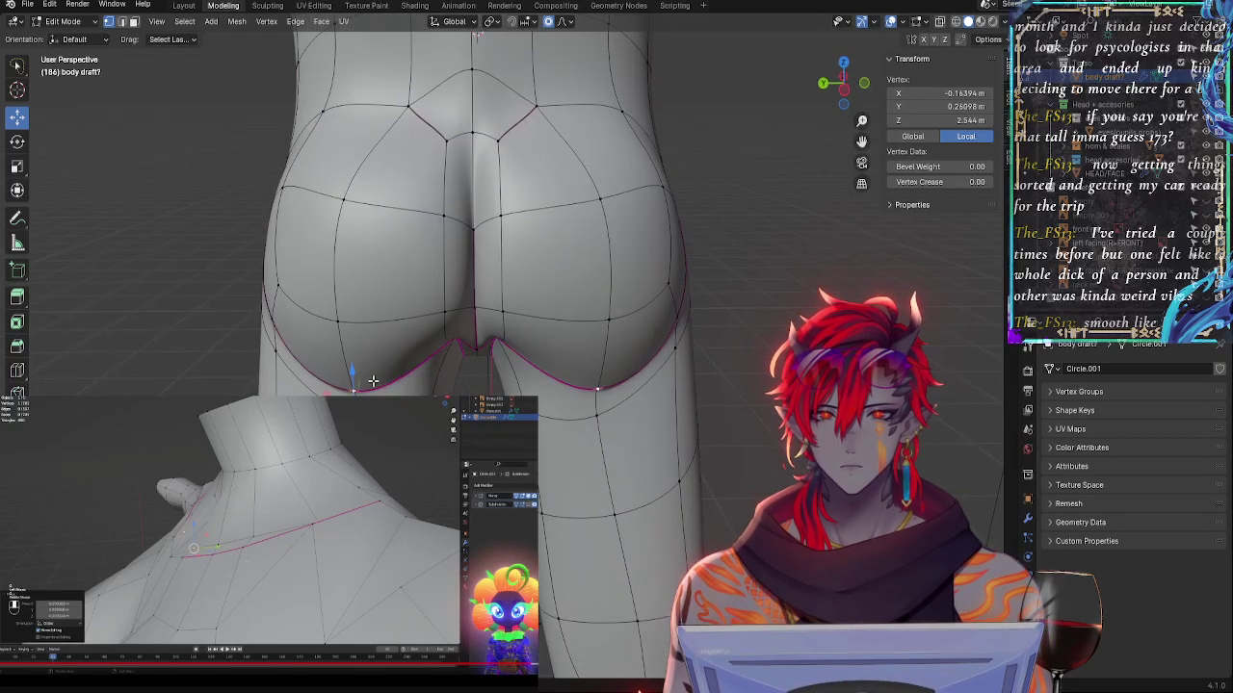
{"action": "left_click_drag", "start_coordinate": [355, 373], "coordinate": [353, 362]}
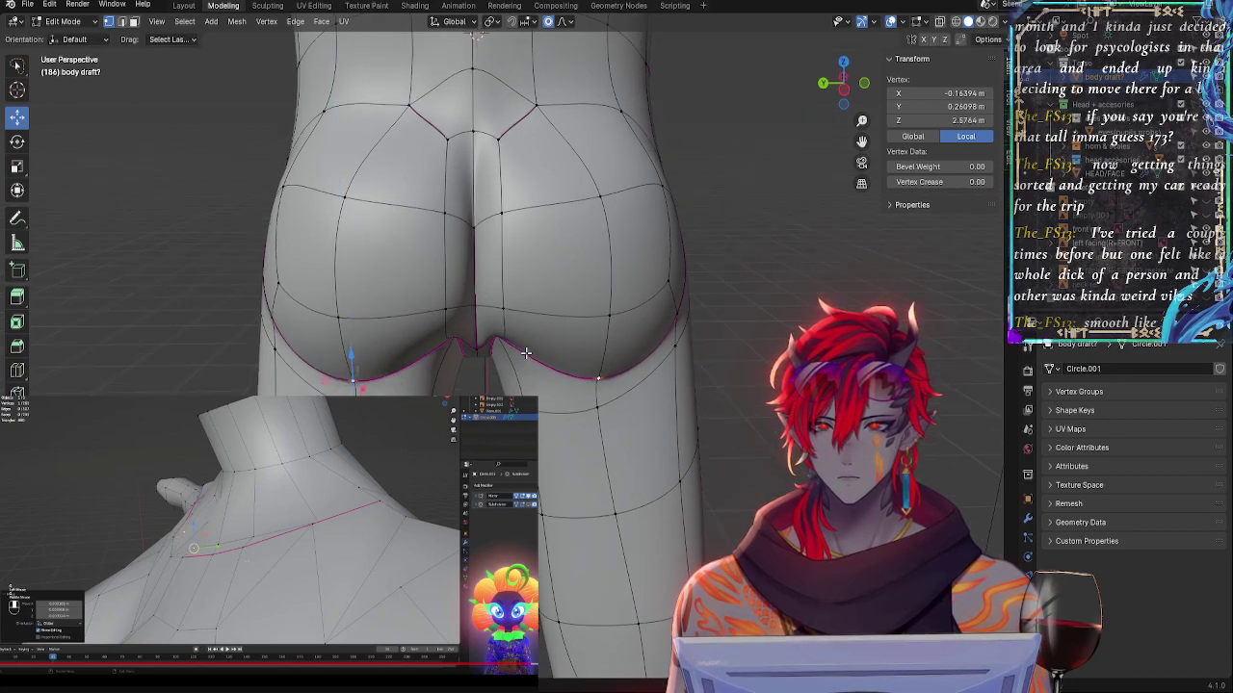
{"action": "mouse_move", "coordinate": [529, 353]}
{"action": "middle_mouse_down"}
{"action": "mouse_move", "coordinate": [510, 356]}
{"action": "mouse_move", "coordinate": [516, 346]}
{"action": "middle_mouse_up"}
{"action": "key", "text": "ctrl+z"}
{"action": "key", "text": "ctrl+z"}
{"action": "key", "text": "ctrl+z"}
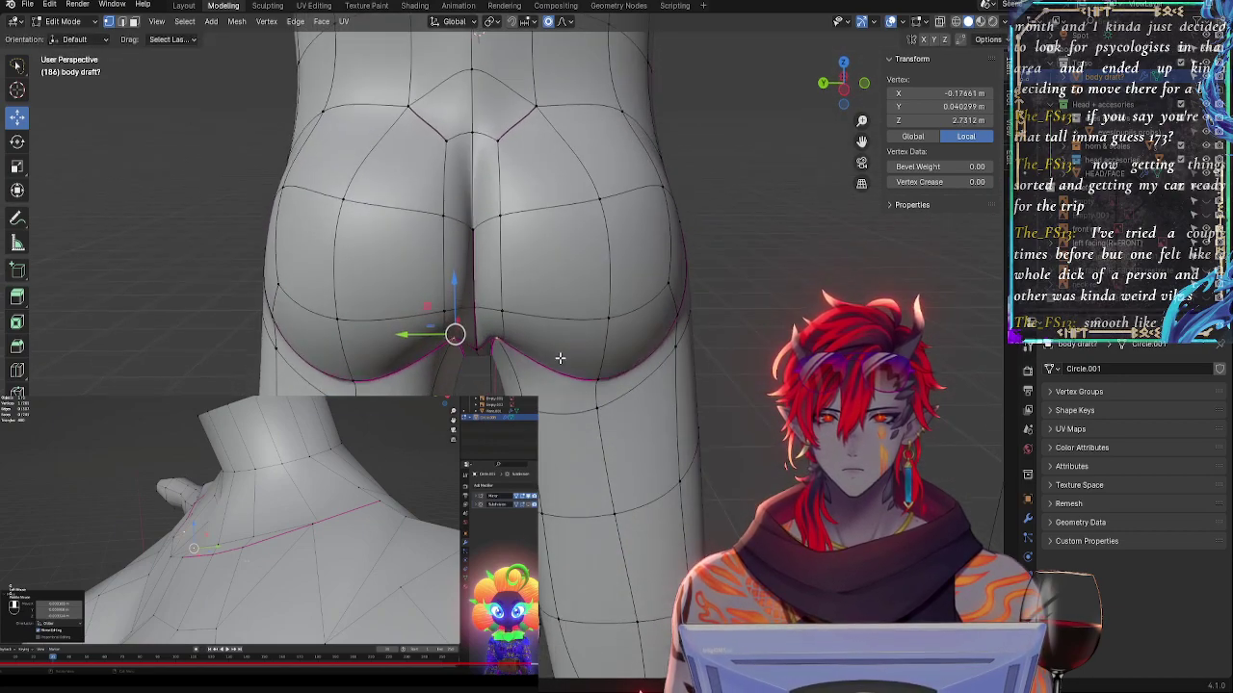
{"action": "key", "text": "g"}
{"action": "key", "text": "z"}
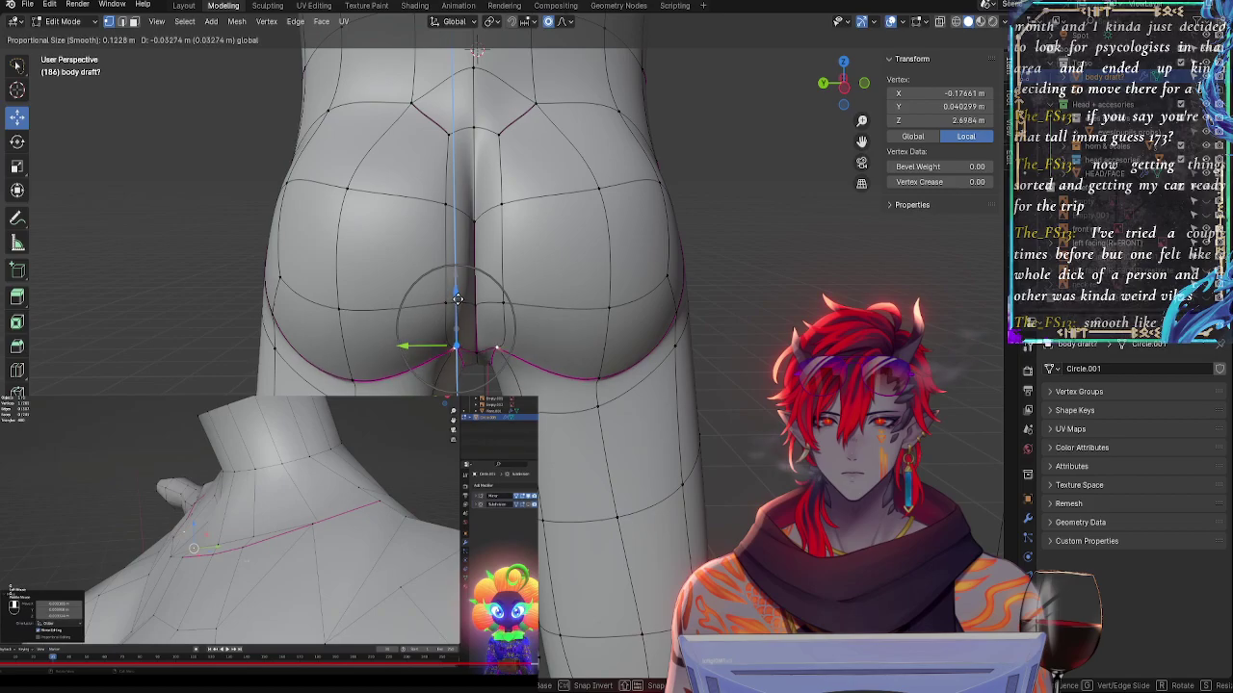
{"action": "left_click", "coordinate": [457, 298]}
- Move the crease vertex toward the centre line and lower it in small Z-constrained steps
{"action": "middle_click_drag", "start_coordinate": [457, 299], "coordinate": [657, 306]}
{"action": "left_click_drag", "start_coordinate": [496, 326], "coordinate": [476, 329]}
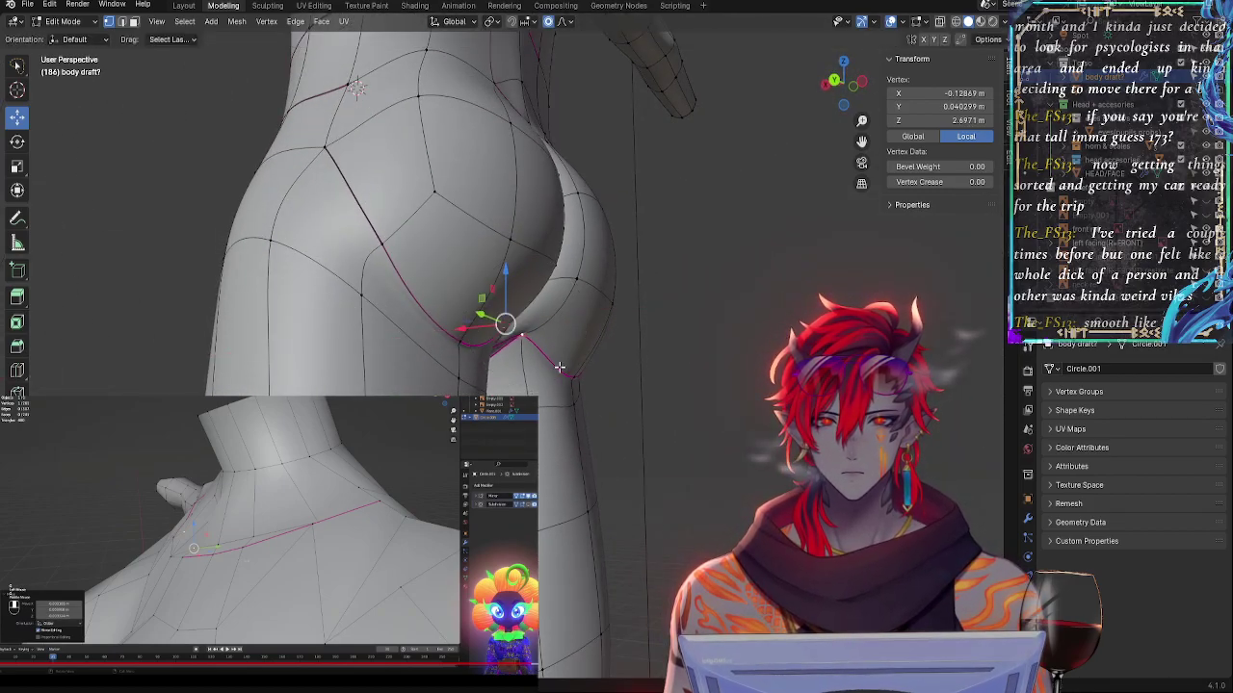
{"action": "middle_click_drag", "start_coordinate": [559, 366], "coordinate": [450, 379]}
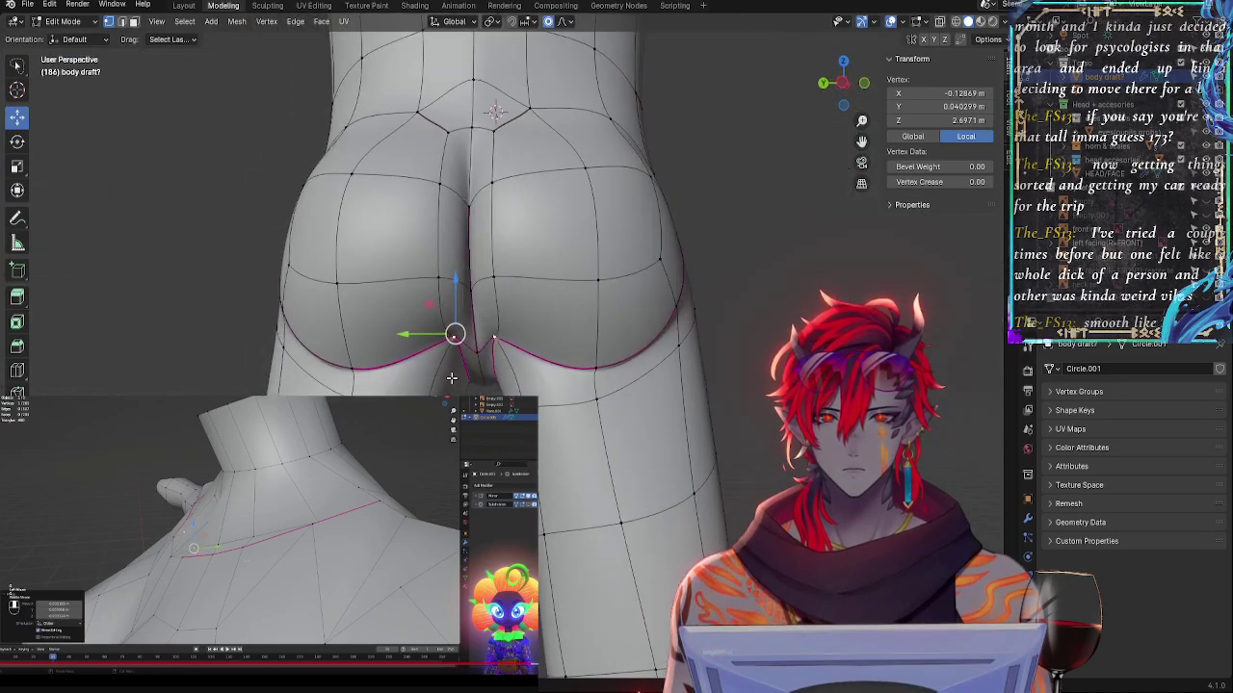
{"action": "left_click_drag", "start_coordinate": [452, 284], "coordinate": [453, 311]}
{"action": "middle_click_drag", "start_coordinate": [496, 332], "coordinate": [487, 358]}
{"action": "key", "text": "g"}
{"action": "key", "text": "z"}
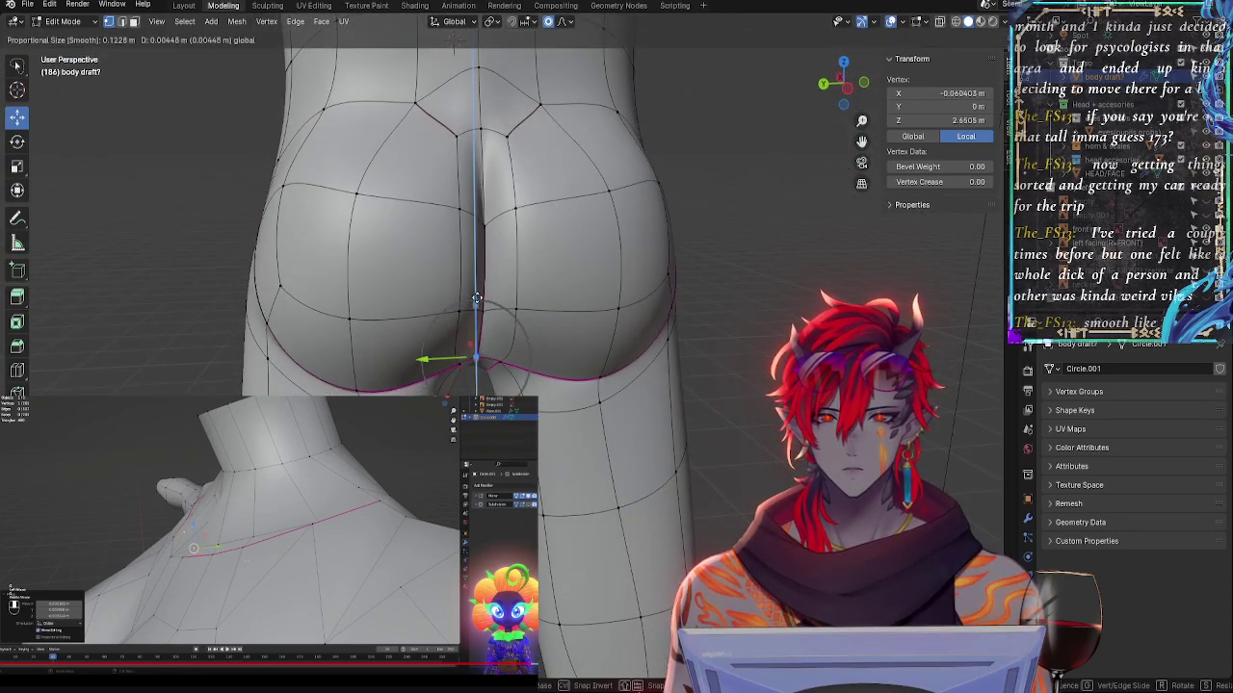
{"action": "left_click_drag", "start_coordinate": [477, 291], "coordinate": [477, 304]}
{"action": "middle_click_drag", "start_coordinate": [505, 343], "coordinate": [495, 353]}
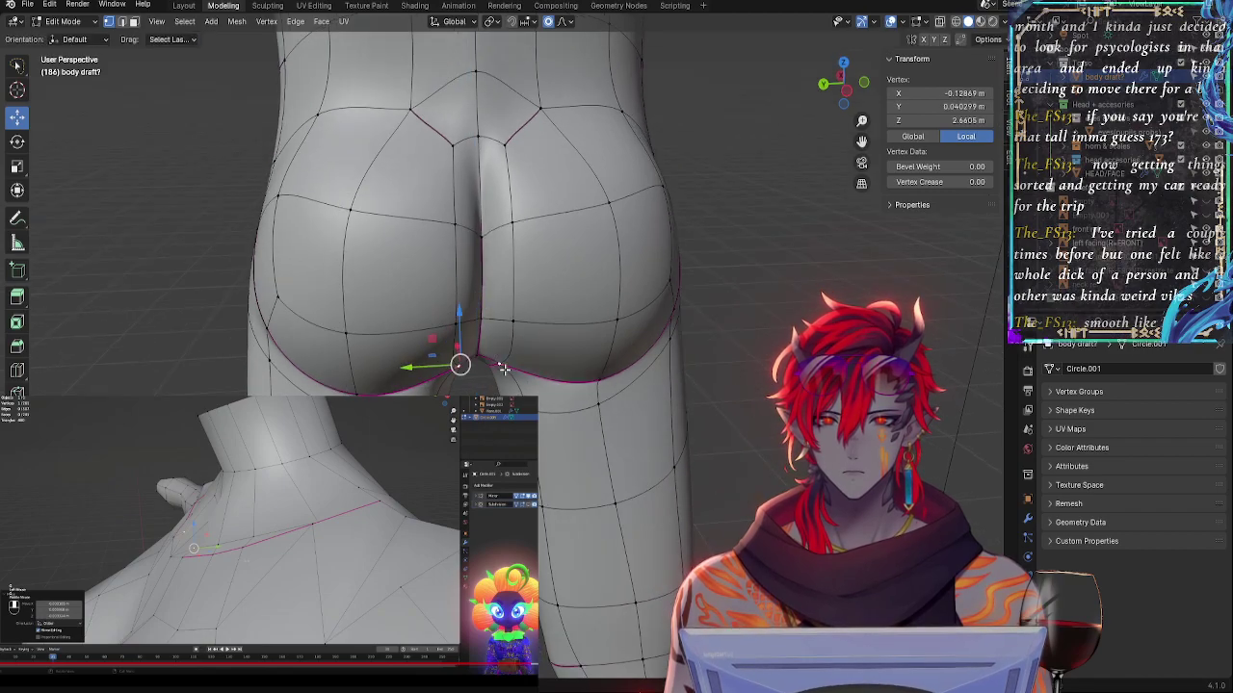
{"action": "key", "text": "g"}
{"action": "key", "text": "z"}
{"action": "left_click_drag", "start_coordinate": [468, 324], "coordinate": [468, 321]}
{"action": "middle_click_drag", "start_coordinate": [501, 344], "coordinate": [483, 314]}
{"action": "mouse_move", "coordinate": [413, 368]}
{"action": "left_mouse_down"}
{"action": "mouse_move", "coordinate": [431, 370]}
{"action": "mouse_move", "coordinate": [410, 370]}
{"action": "left_mouse_up"}
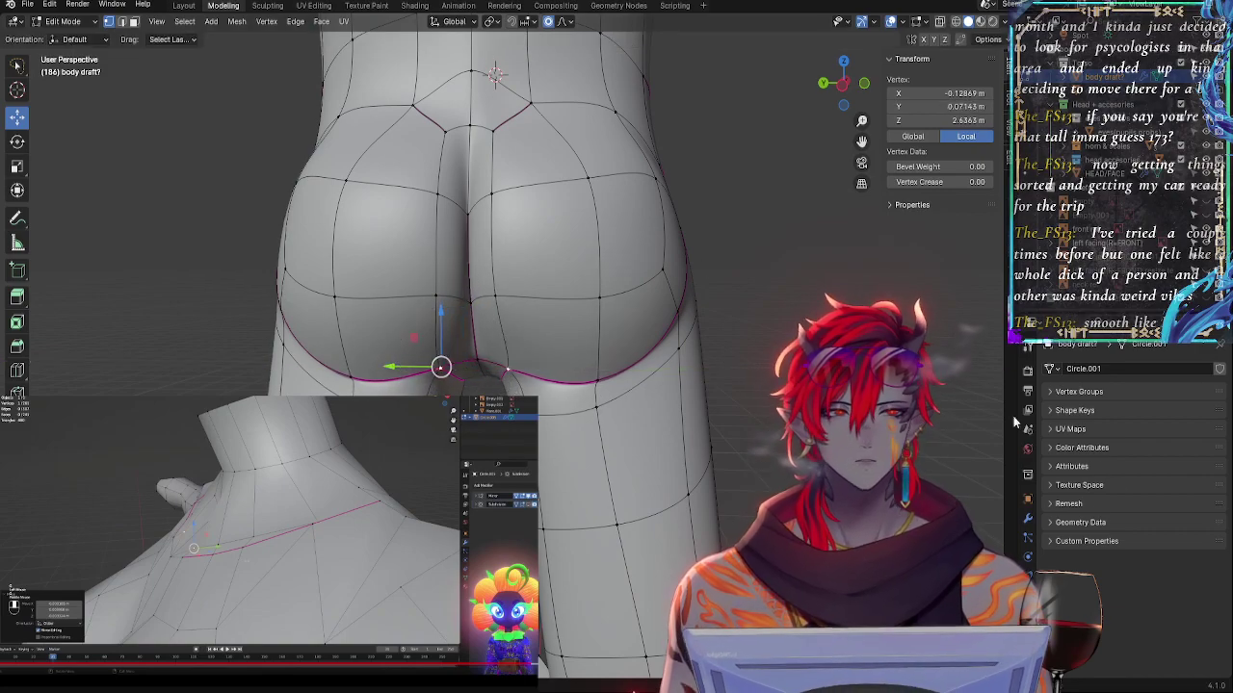
{"action": "middle_click_drag", "start_coordinate": [586, 337], "coordinate": [583, 372]}
- Turn off the Subdivision modifier's viewport display and select the cleft cage vertices
{"action": "left_click", "coordinate": [498, 333]}
{"action": "left_click", "coordinate": [601, 330], "text": "shift"}
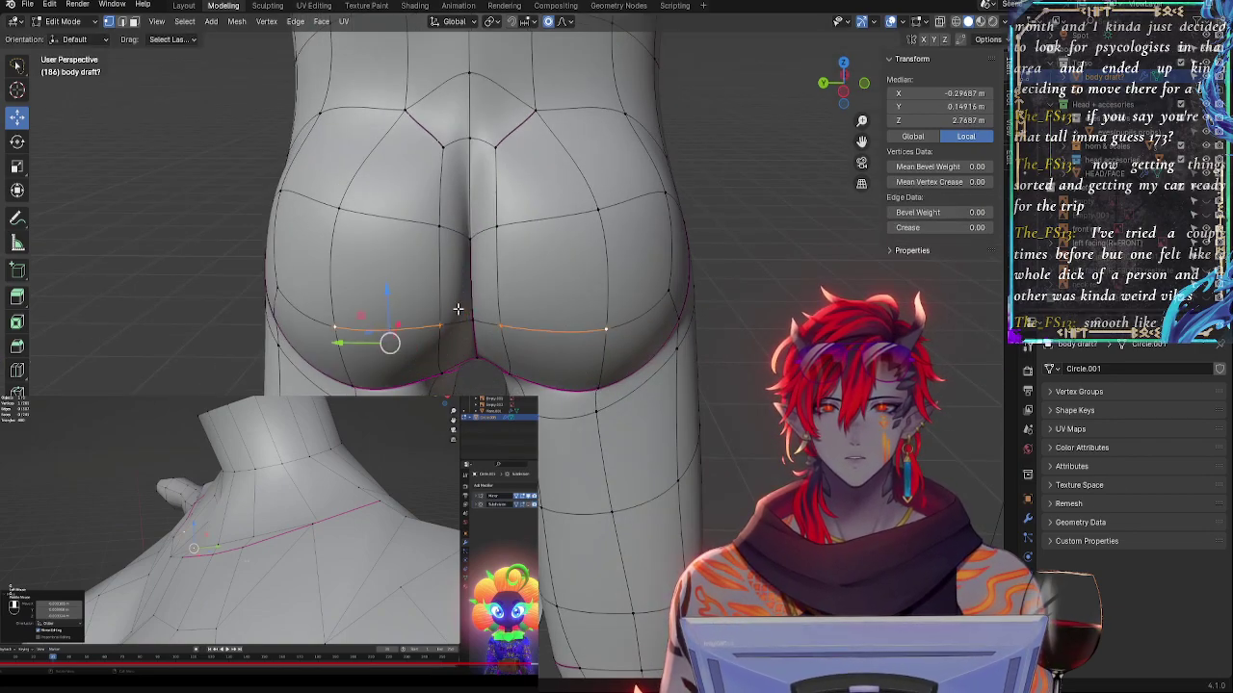
{"action": "middle_click_drag", "start_coordinate": [456, 311], "coordinate": [354, 310]}
{"action": "left_click", "coordinate": [1028, 519]}
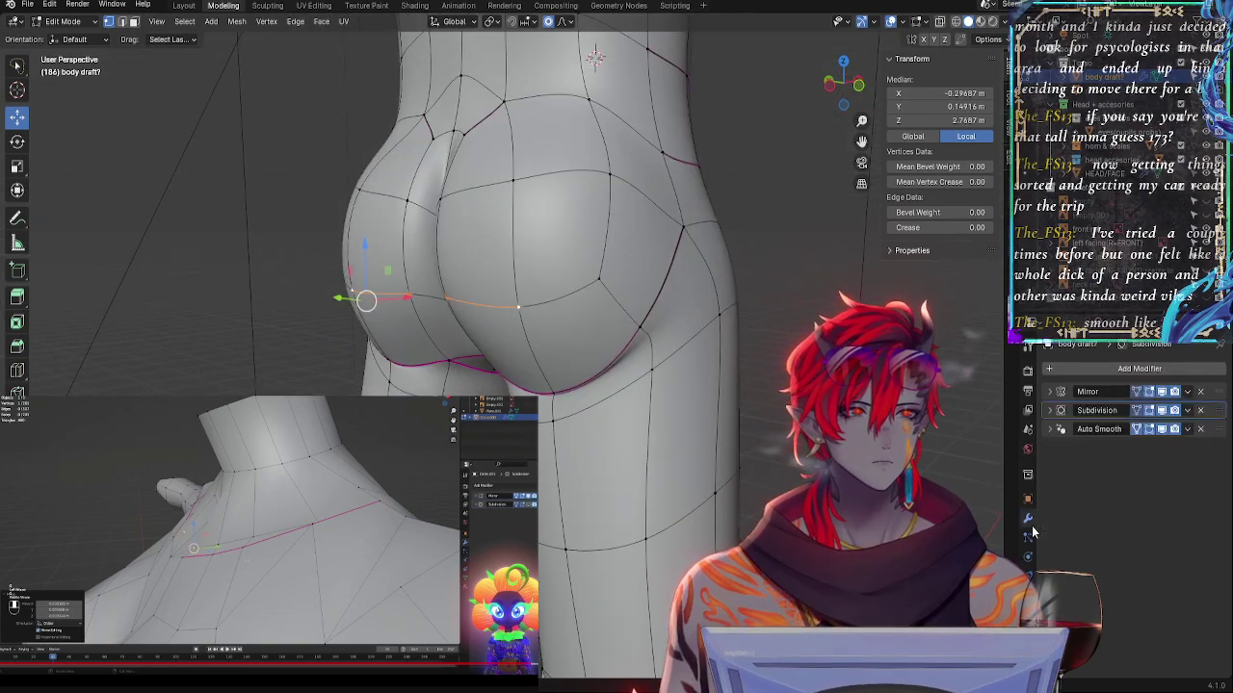
{"action": "left_click", "coordinate": [1161, 411]}
{"action": "middle_click_drag", "start_coordinate": [472, 370], "coordinate": [514, 341]}
{"action": "left_click", "coordinate": [487, 356]}
{"action": "left_click", "coordinate": [509, 366]}
- Slide the two cleft vertices and the upper hip corner vertex along their edges
{"action": "key", "text": "shift+v"}
{"action": "left_click", "coordinate": [513, 381]}
{"action": "left_click", "coordinate": [491, 334]}
{"action": "key", "text": "shift+v"}
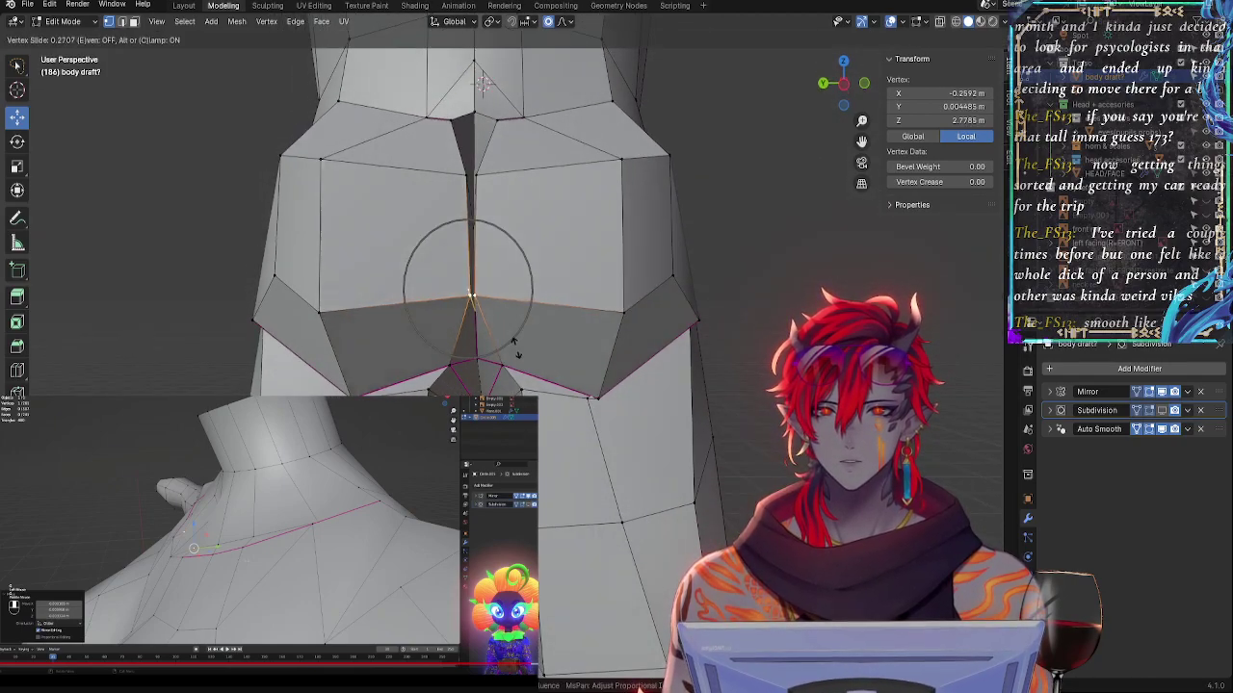
{"action": "left_click", "coordinate": [513, 356]}
{"action": "middle_click_drag", "start_coordinate": [513, 355], "coordinate": [610, 325]}
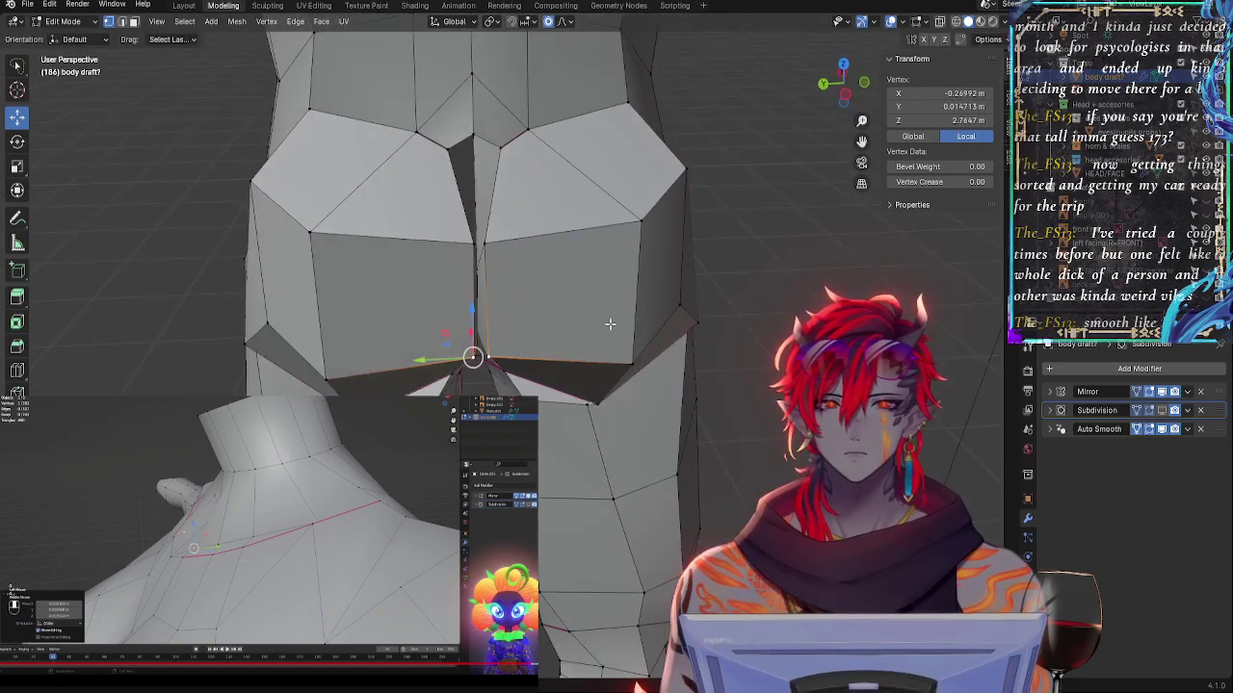
{"action": "left_click", "coordinate": [685, 174]}
{"action": "left_click", "coordinate": [625, 106]}
{"action": "middle_click_drag", "start_coordinate": [653, 123], "coordinate": [660, 152], "text": "ctrl"}
{"action": "key", "text": "g"}
{"action": "key", "text": "g"}
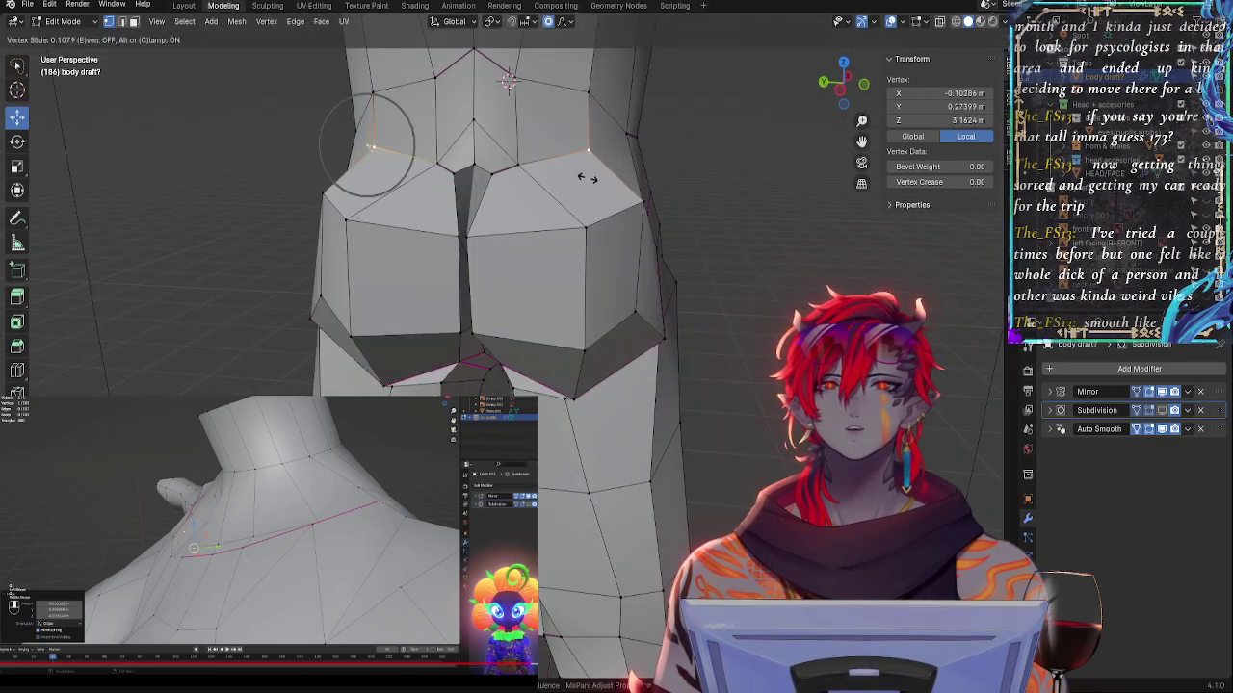
{"action": "left_click", "coordinate": [585, 173]}
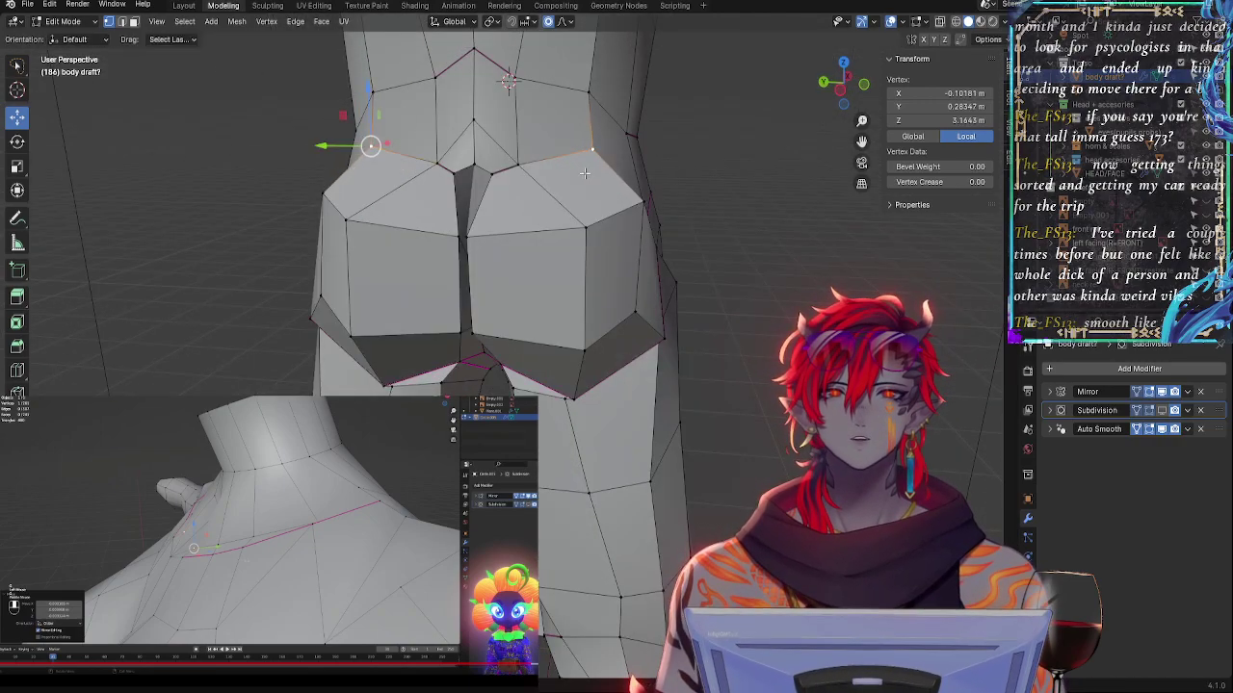
- Re-enable Subdivision in the viewport and check the lower back in Front view with X-ray
{"action": "left_click", "coordinate": [1161, 410]}
{"action": "left_click", "coordinate": [824, 84]}
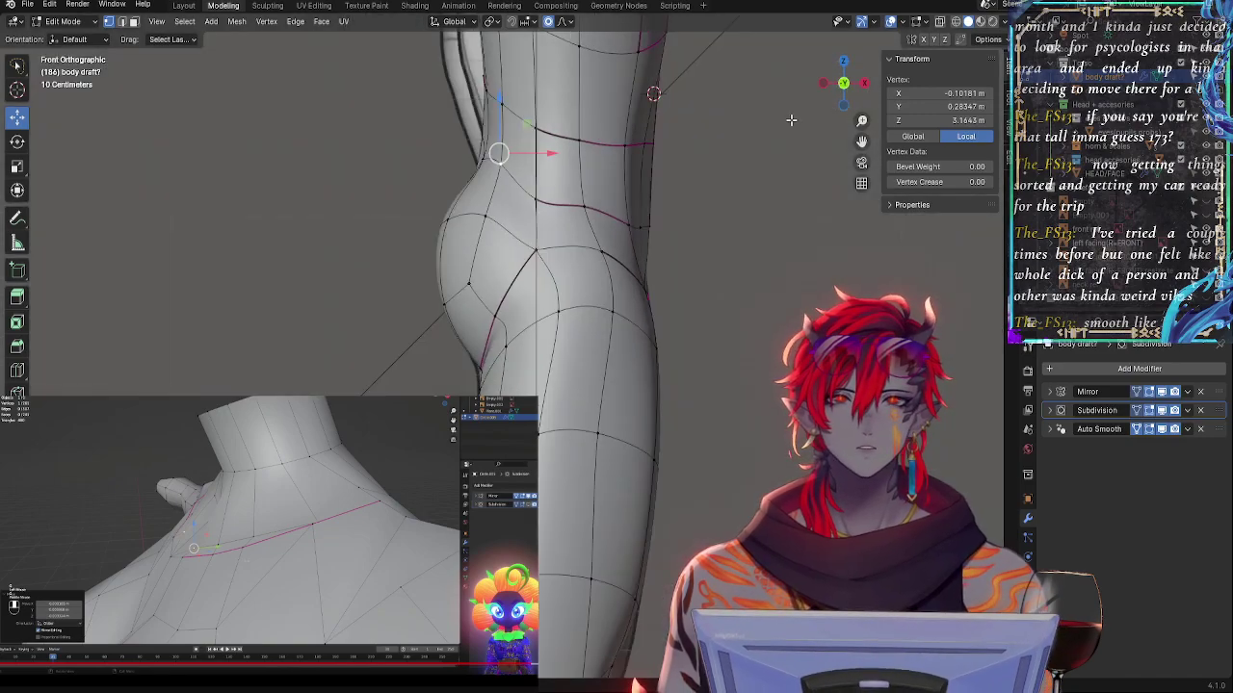
{"action": "key", "text": "alt+z"}
{"action": "middle_click_drag", "start_coordinate": [622, 164], "coordinate": [690, 310], "text": "shift"}
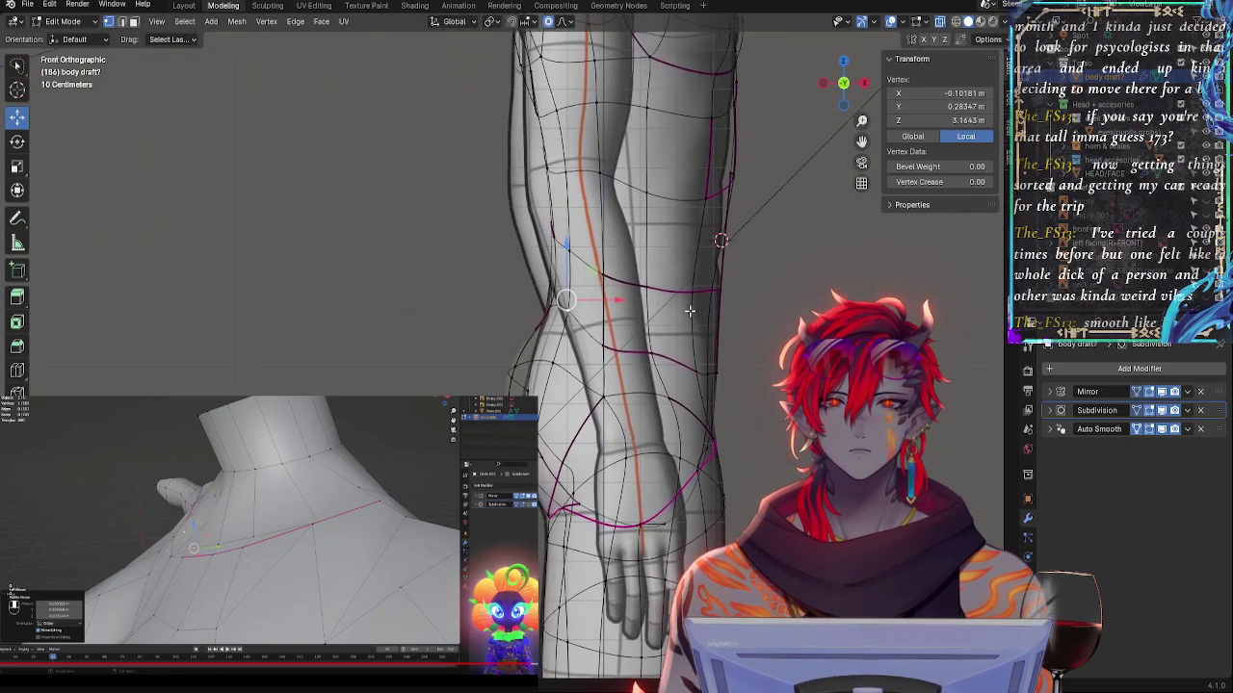
{"action": "key", "text": "alt+z"}
{"action": "middle_click_drag", "start_coordinate": [571, 326], "coordinate": [740, 333]}
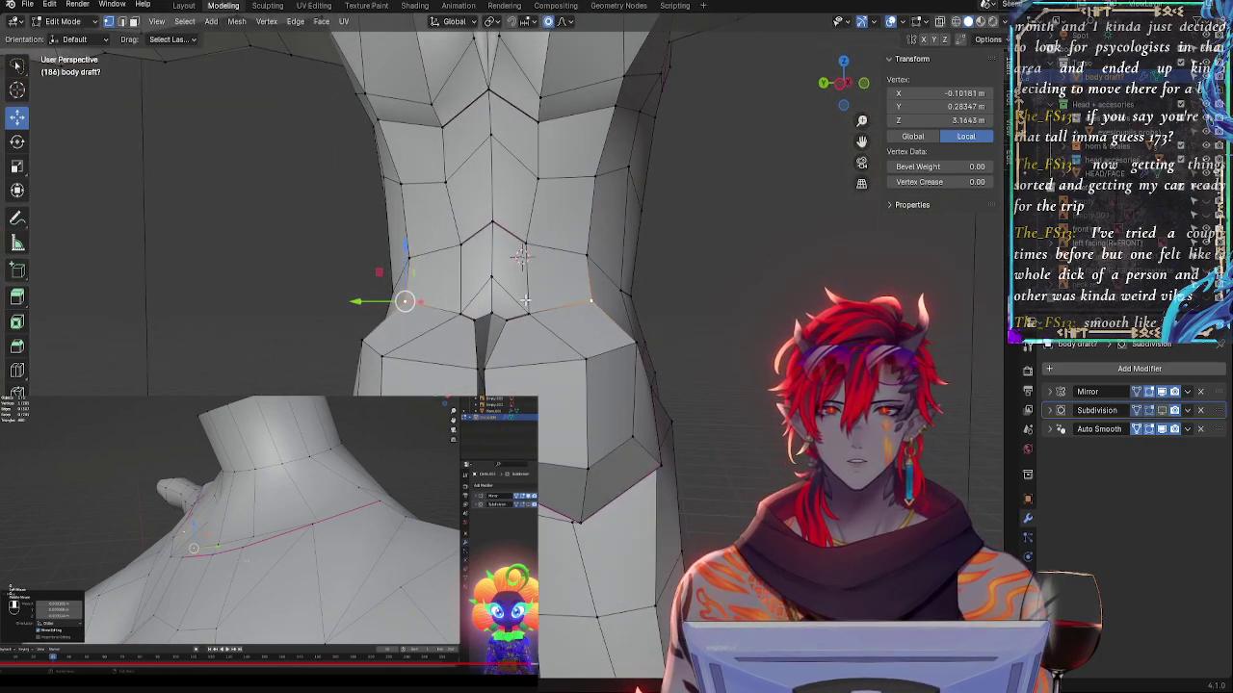
- Slide the side, centre and outer lower-back vertices along their edges, nudging the centre one down
{"action": "left_click", "coordinate": [522, 246]}
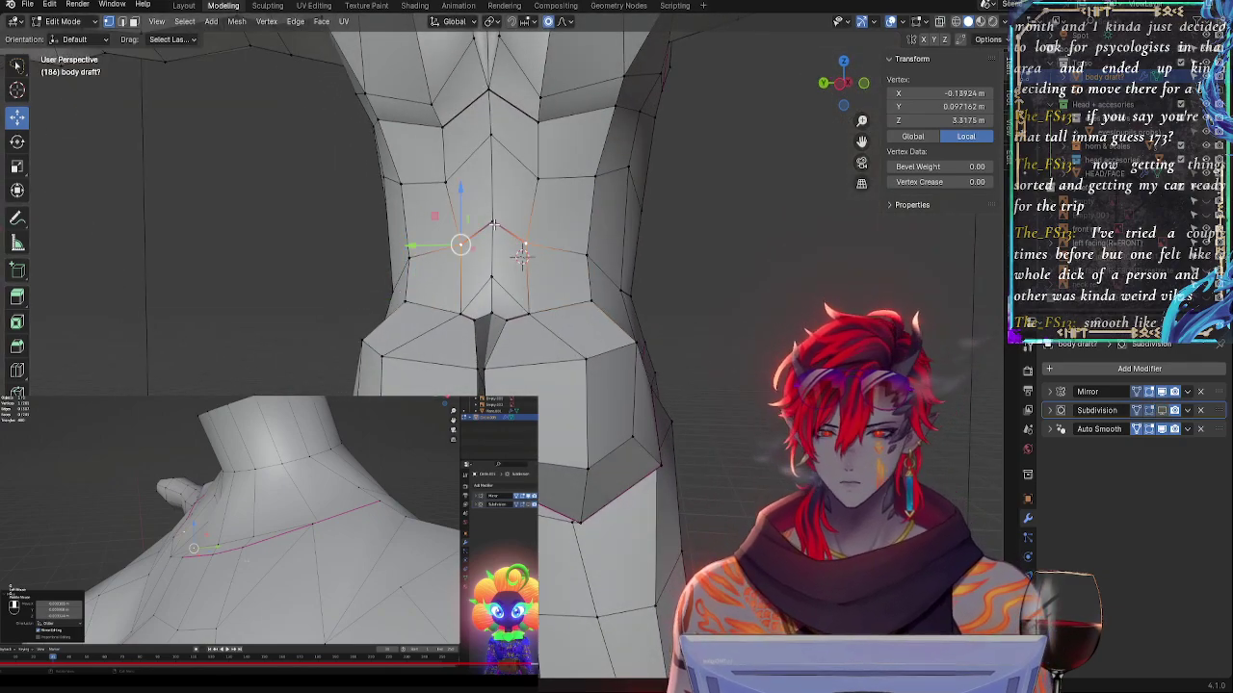
{"action": "left_click", "coordinate": [494, 225]}
{"action": "left_click", "coordinate": [517, 235]}
{"action": "key", "text": "g"}
{"action": "key", "text": "g"}
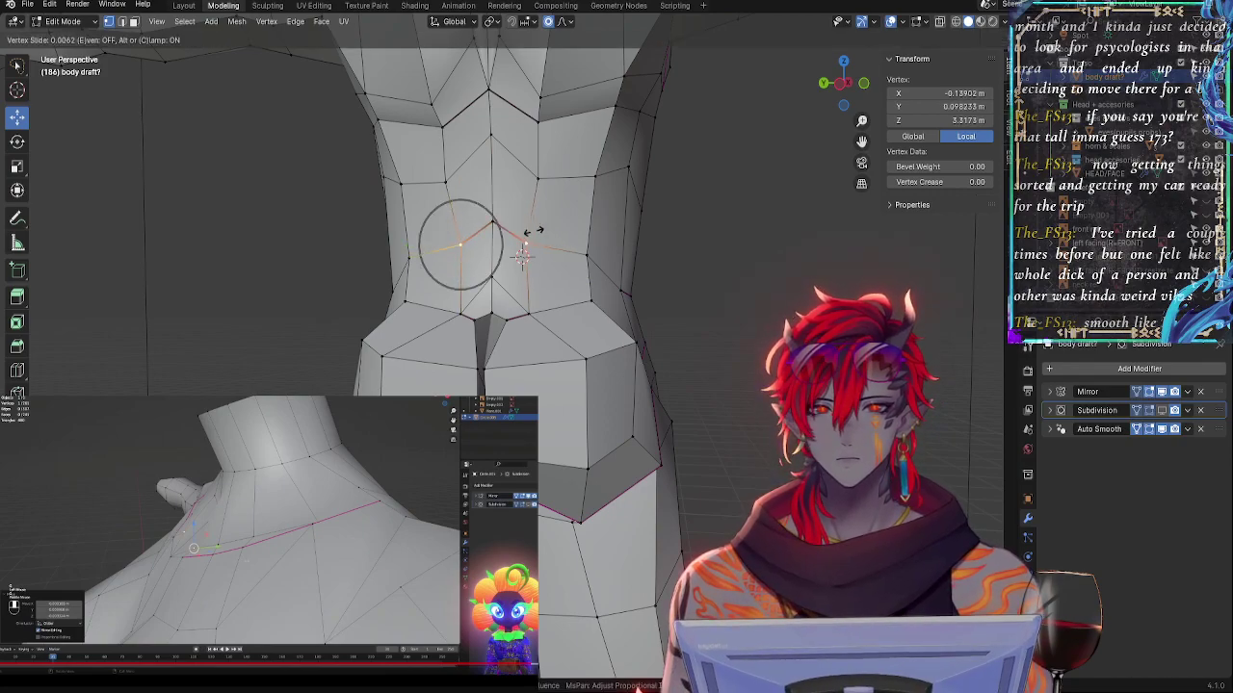
{"action": "left_click", "coordinate": [528, 230]}
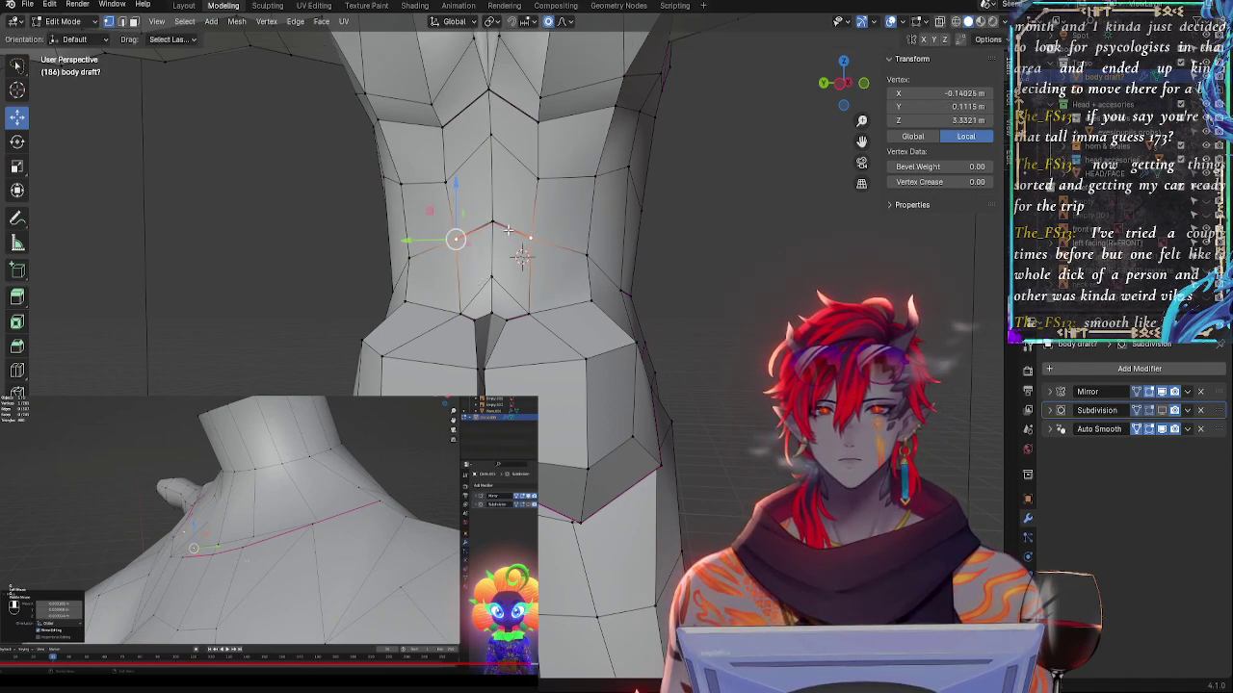
{"action": "left_click", "coordinate": [502, 228]}
{"action": "key", "text": "g"}
{"action": "key", "text": "g"}
{"action": "left_click", "coordinate": [512, 232]}
{"action": "left_click", "coordinate": [590, 268]}
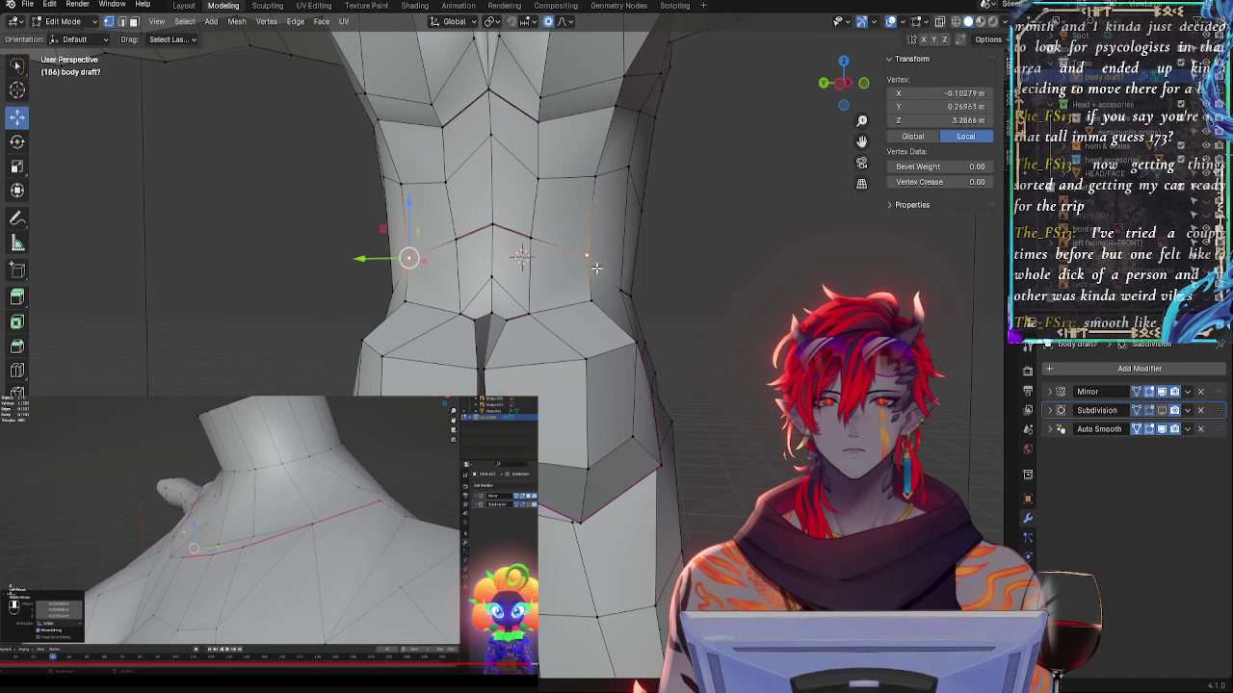
{"action": "key", "text": "g"}
{"action": "key", "text": "g"}
{"action": "left_click", "coordinate": [600, 265]}
- From the side, slide three waist vertices upward along their edges with Vertex Slide
{"action": "middle_click_drag", "start_coordinate": [685, 286], "coordinate": [578, 282]}
{"action": "left_click", "coordinate": [633, 280]}
{"action": "key", "text": "g"}
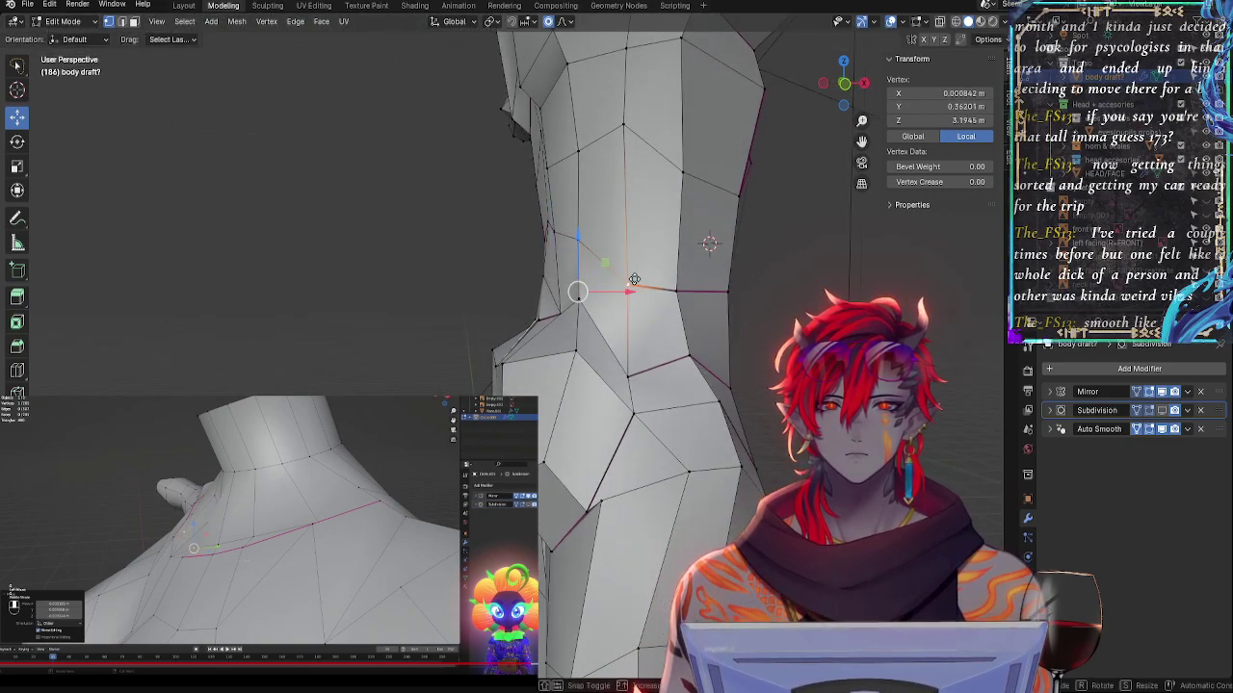
{"action": "key", "text": "g"}
{"action": "left_click", "coordinate": [633, 265]}
{"action": "left_click", "coordinate": [683, 294]}
{"action": "key", "text": "g"}
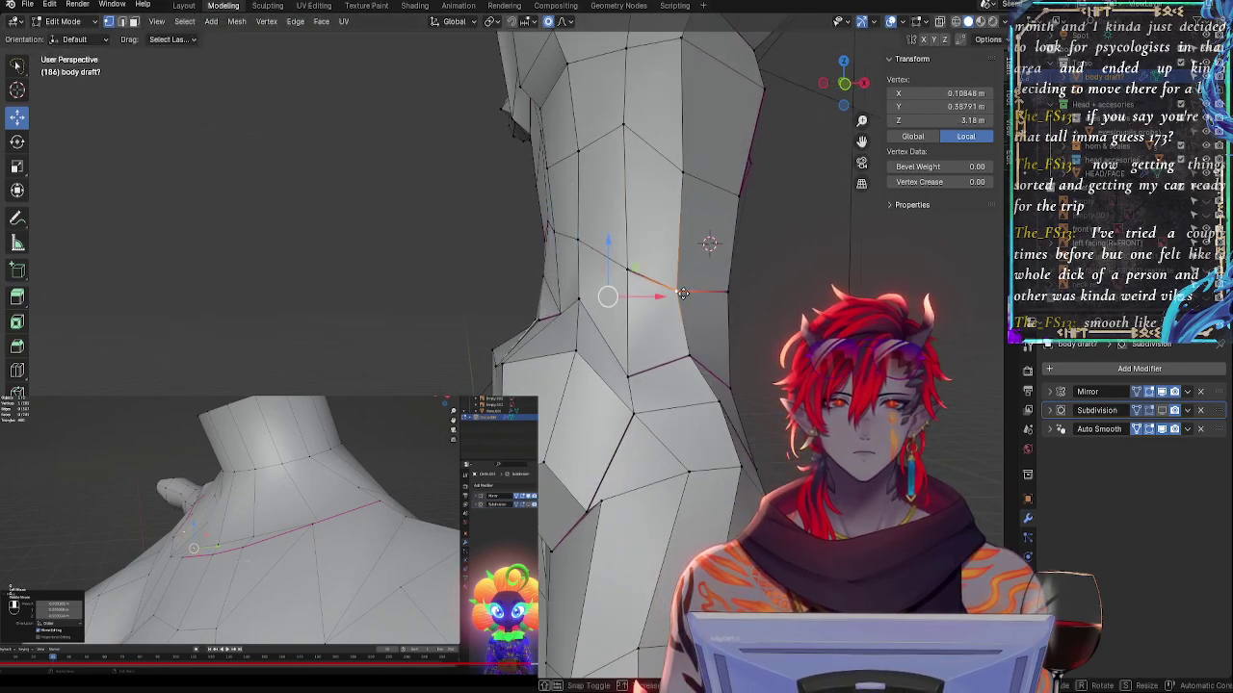
{"action": "key", "text": "g"}
{"action": "left_click", "coordinate": [682, 286]}
{"action": "left_click", "coordinate": [627, 277]}
{"action": "key", "text": "g"}
{"action": "key", "text": "g"}
{"action": "left_click", "coordinate": [626, 268]}
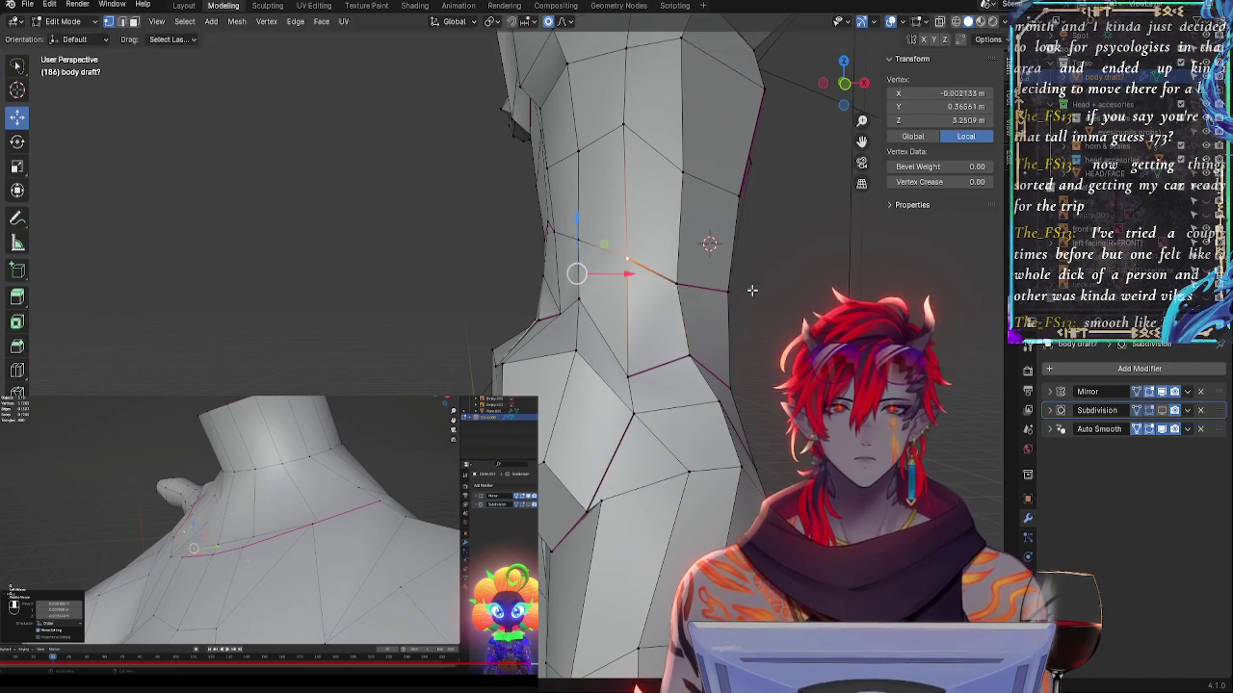
- At the front, lower two waist-loop vertices slightly and shift the inner loop with soft falloff
{"action": "middle_click_drag", "start_coordinate": [752, 291], "coordinate": [615, 291]}
{"action": "left_click", "coordinate": [436, 283]}
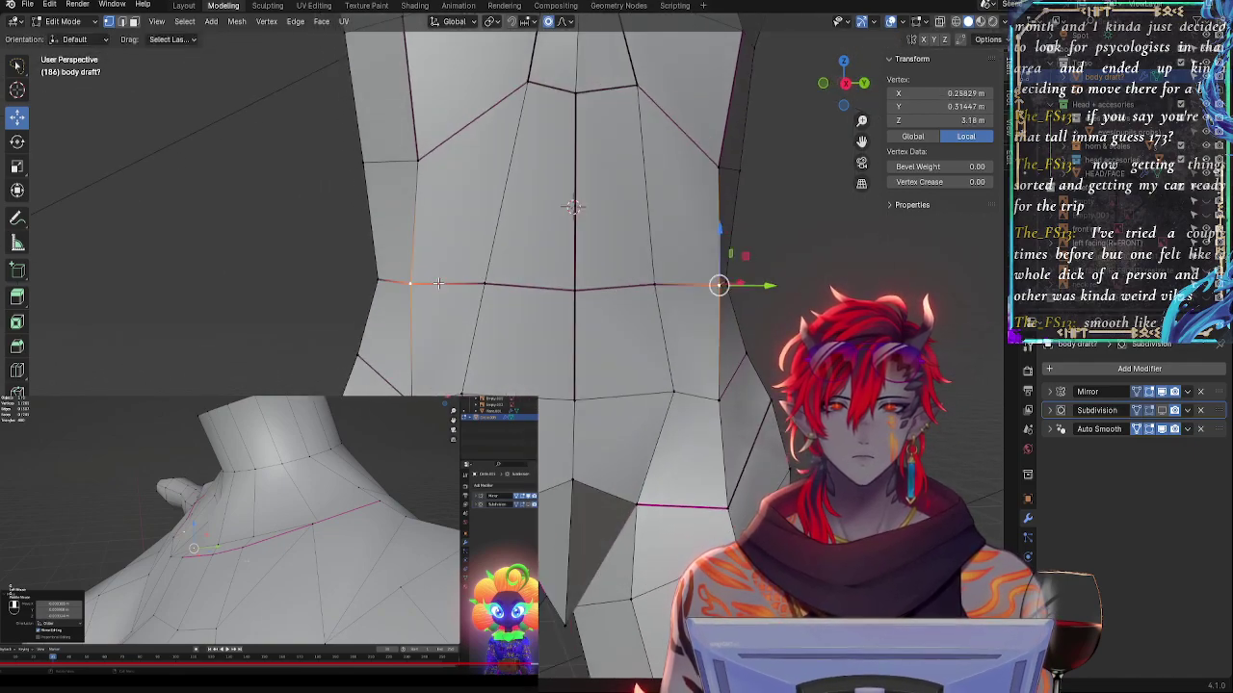
{"action": "key", "text": "g"}
{"action": "left_click", "coordinate": [438, 292]}
{"action": "left_click", "coordinate": [494, 286]}
{"action": "key", "text": "g"}
{"action": "left_click", "coordinate": [494, 294]}
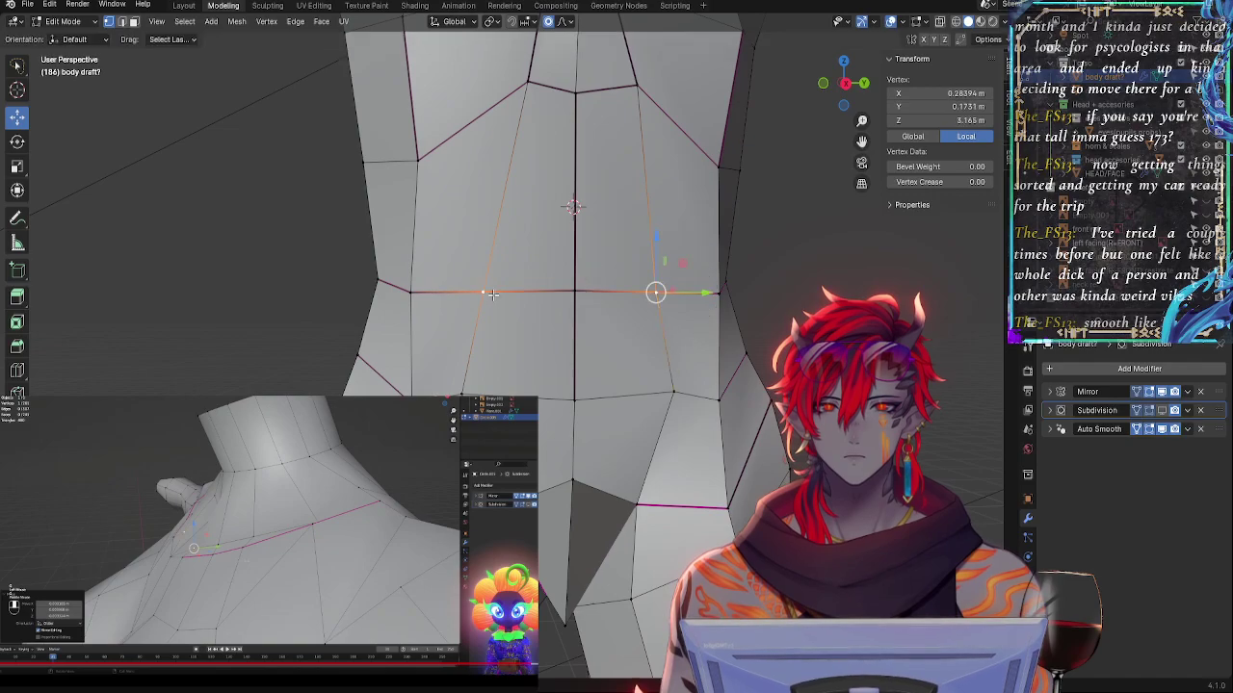
{"action": "key", "text": "g"}
{"action": "left_click", "coordinate": [489, 308]}
{"action": "left_click", "coordinate": [429, 297]}
{"action": "key", "text": "g"}
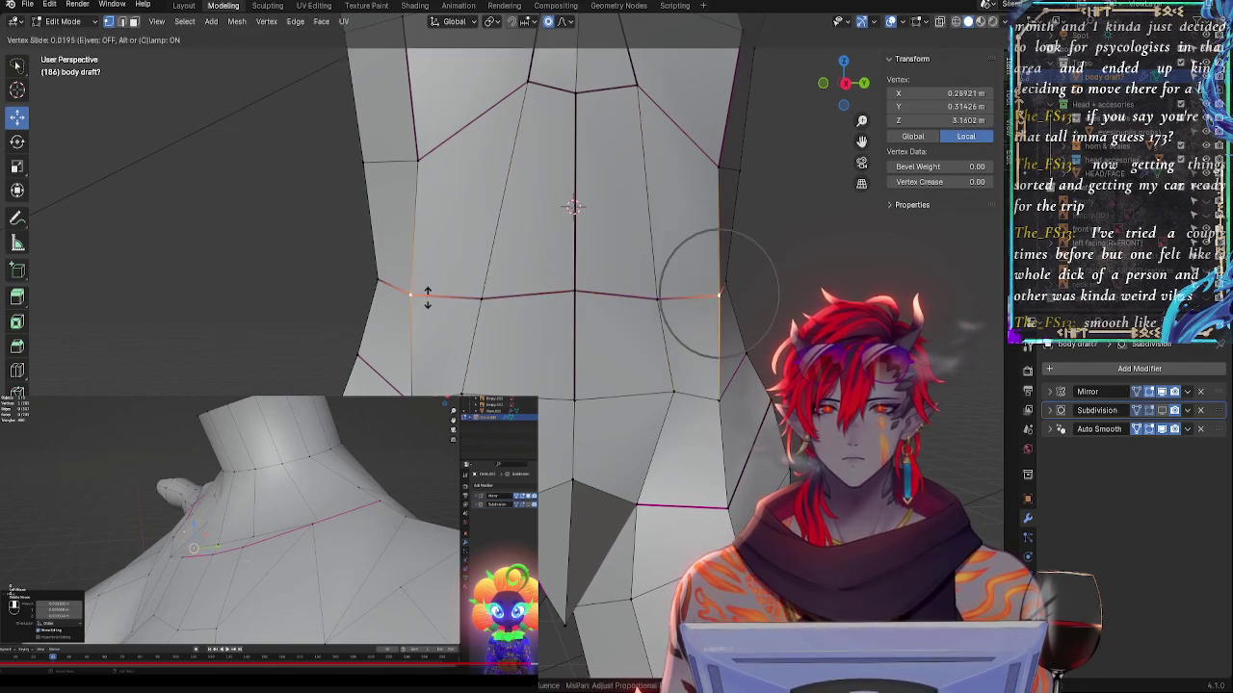
{"action": "left_click", "coordinate": [425, 306]}
- From an angled side view, slide a waist vertex and slide the midline waist vertex down
{"action": "middle_click_drag", "start_coordinate": [424, 305], "coordinate": [691, 324]}
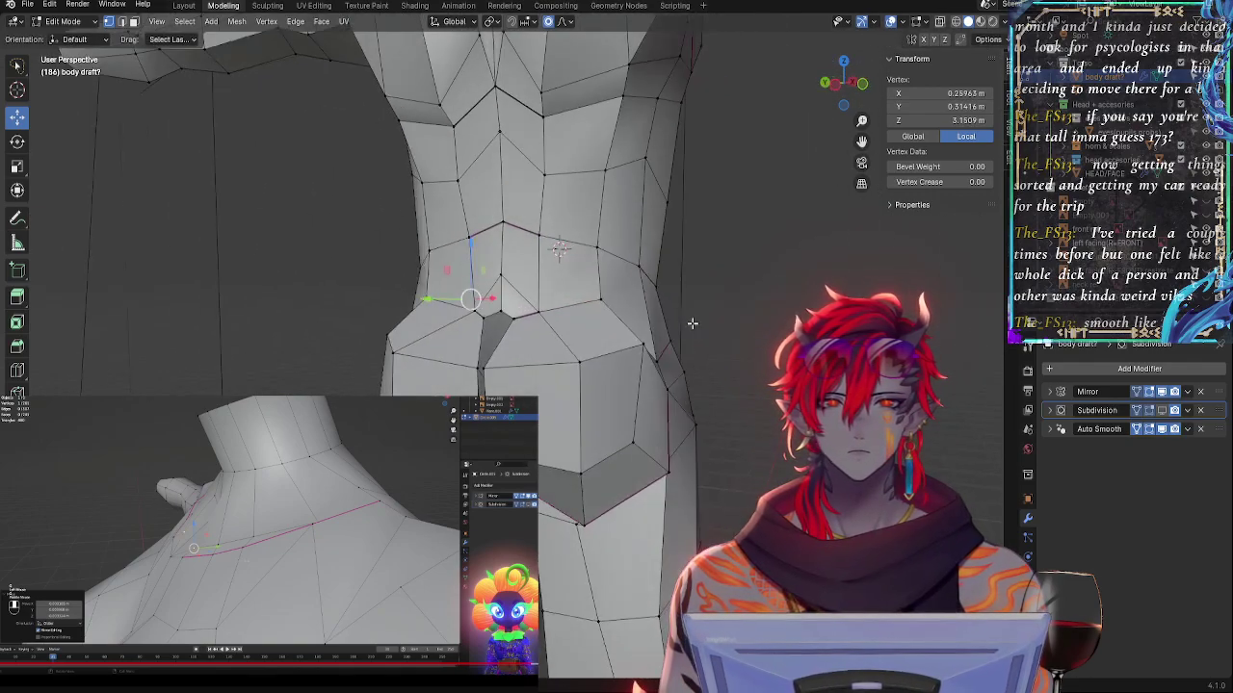
{"action": "left_click", "coordinate": [639, 273]}
{"action": "left_click", "coordinate": [595, 255]}
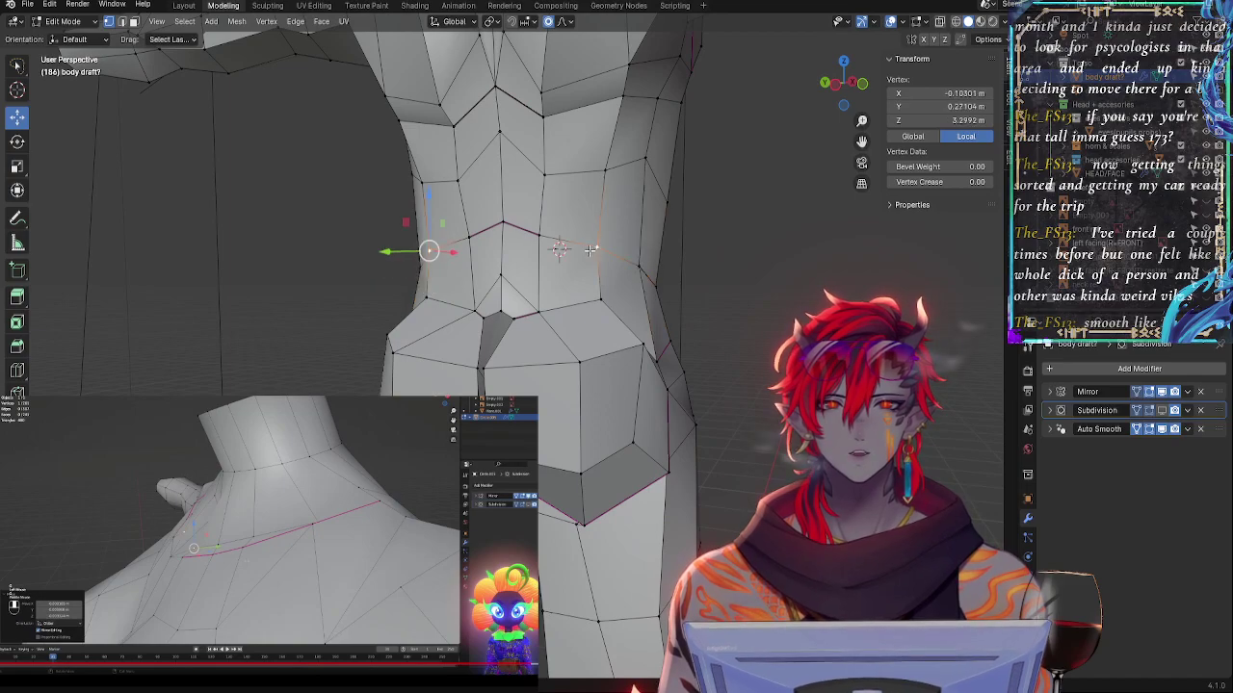
{"action": "left_click", "coordinate": [534, 232]}
{"action": "key", "text": "g"}
{"action": "key", "text": "g"}
{"action": "left_click", "coordinate": [531, 232]}
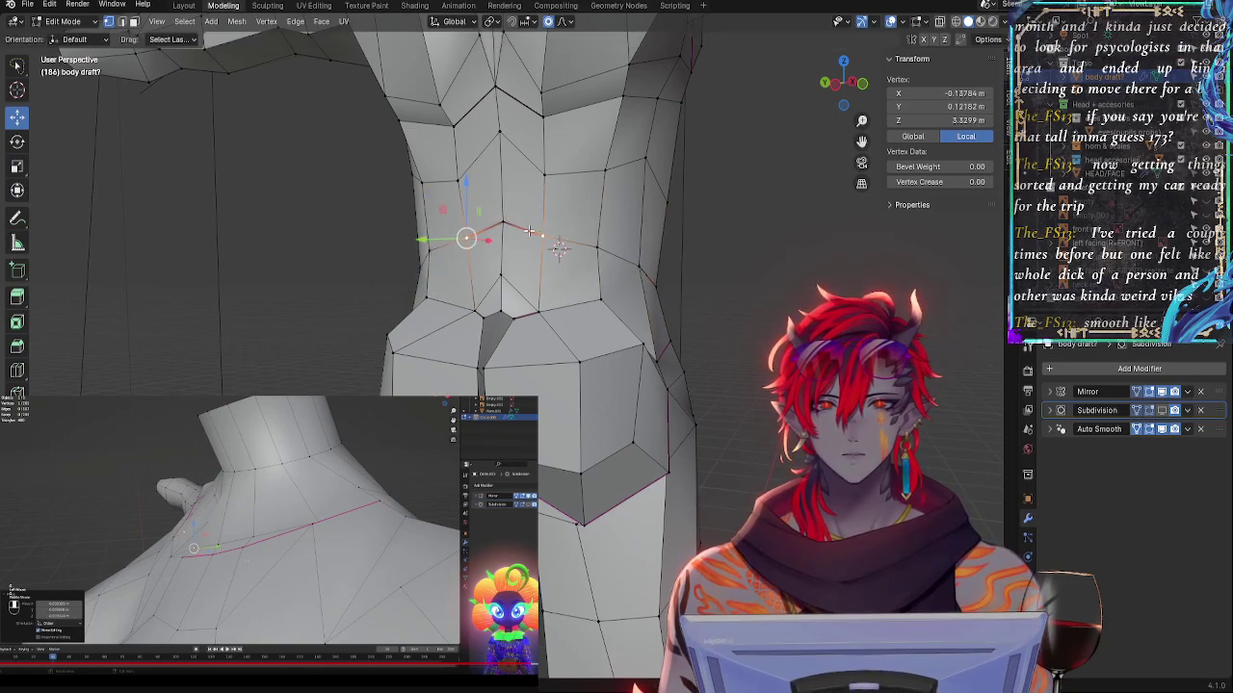
{"action": "middle_click_drag", "start_coordinate": [529, 231], "coordinate": [543, 259]}
{"action": "left_click", "coordinate": [488, 273]}
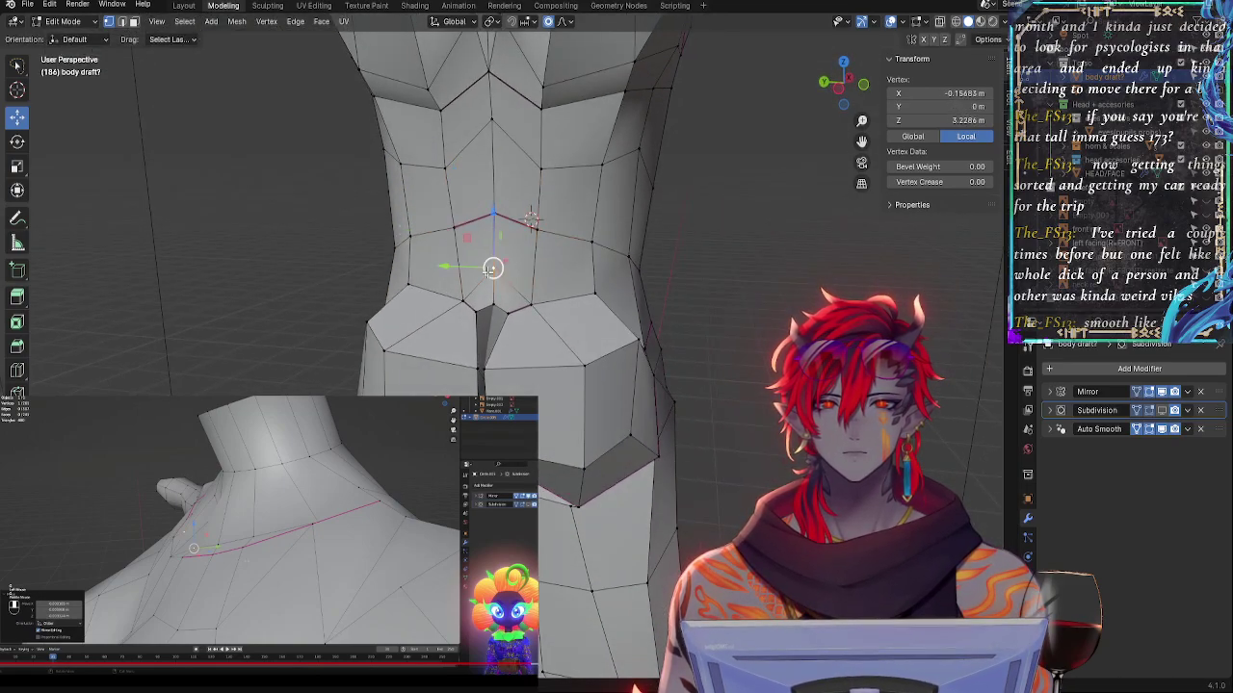
{"action": "key", "text": "shift+v"}
{"action": "left_click", "coordinate": [544, 303]}
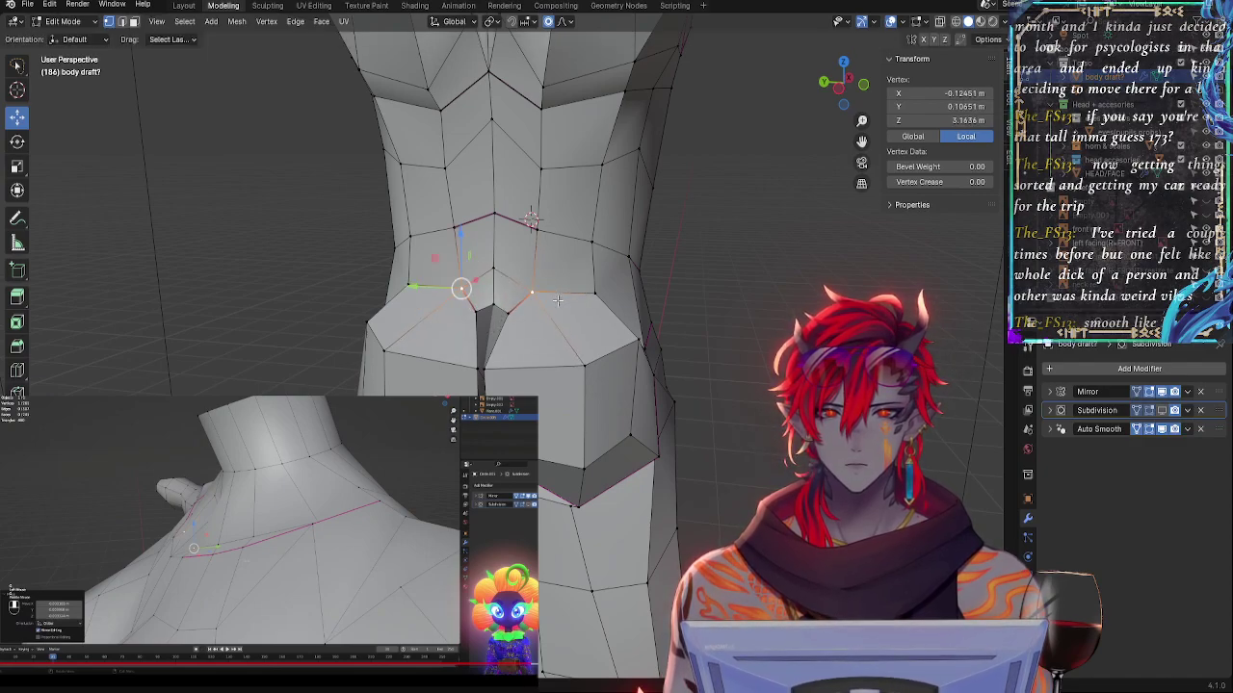
- Move the lower vertex beside the central gap with proportional editing
{"action": "scroll", "coordinate": [616, 299], "scroll_direction": "up", "scroll_amount": 3}
{"action": "middle_click_drag", "start_coordinate": [581, 271], "coordinate": [488, 247]}
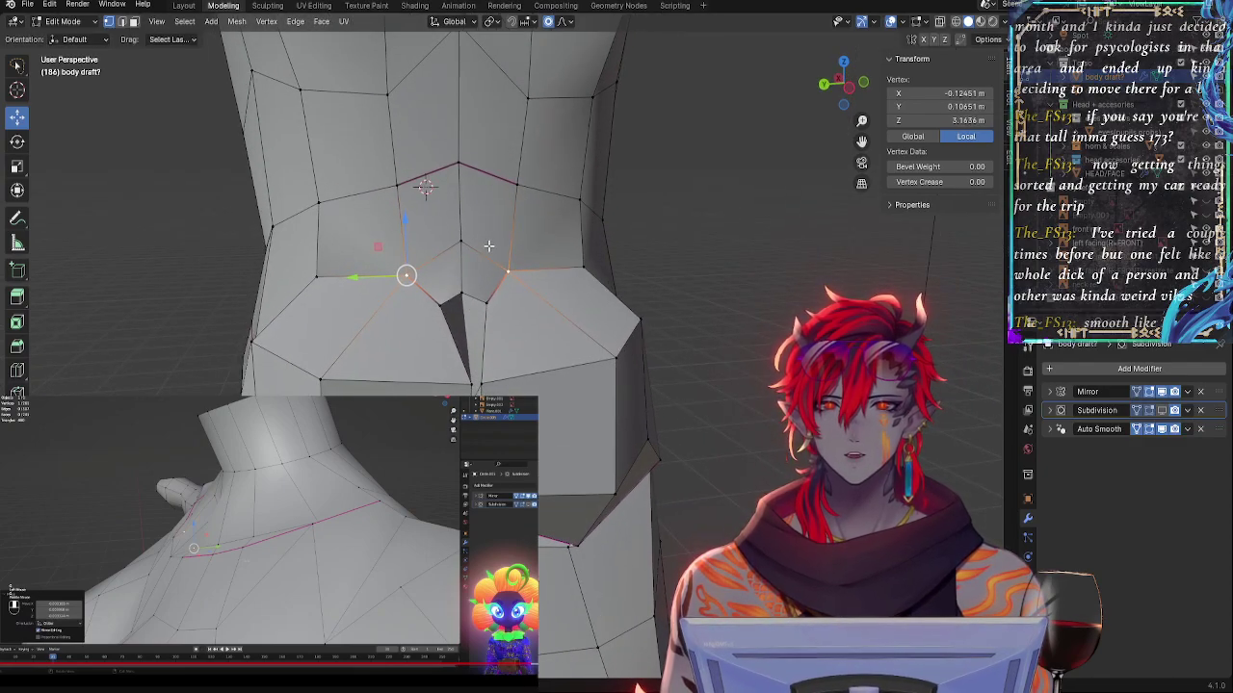
{"action": "middle_click_drag", "start_coordinate": [493, 295], "coordinate": [458, 318]}
{"action": "left_click", "coordinate": [507, 304]}
{"action": "key", "text": "g"}
{"action": "key", "text": "g"}
{"action": "left_click", "coordinate": [518, 314]}
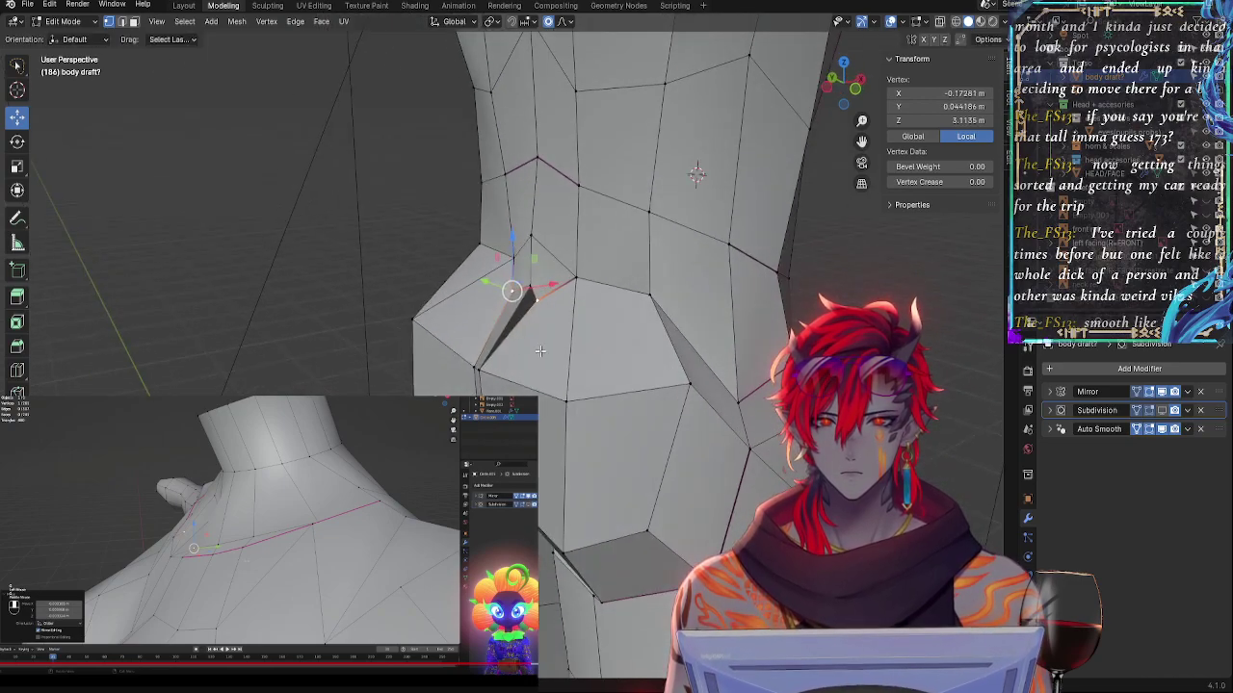
- Toggle the Auto Smooth modifier off and on repeatedly while orbiting to compare the waist shading
{"action": "scroll", "coordinate": [905, 424], "scroll_direction": "up", "scroll_amount": 1}
{"action": "middle_click_drag", "start_coordinate": [910, 422], "coordinate": [969, 399]}
{"action": "left_click", "coordinate": [1162, 430]}
{"action": "left_click", "coordinate": [1163, 429]}
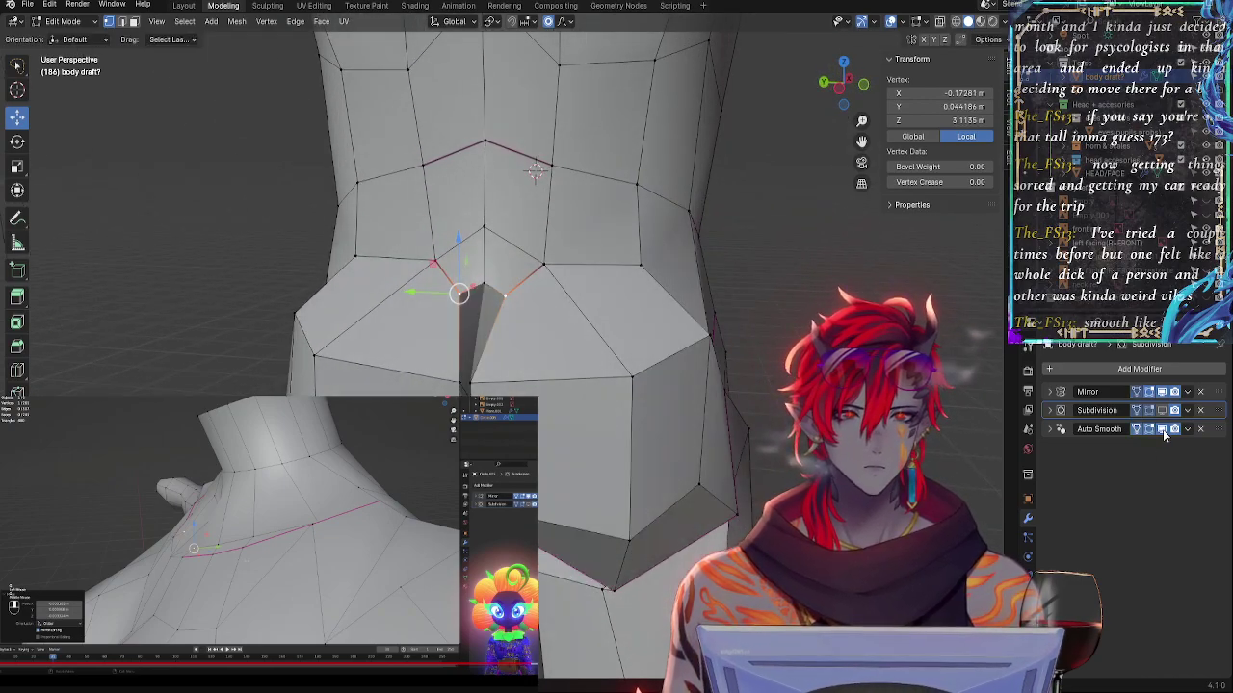
{"action": "left_click", "coordinate": [1163, 430]}
{"action": "mouse_move", "coordinate": [740, 387]}
{"action": "middle_mouse_down"}
{"action": "mouse_move", "coordinate": [828, 385]}
{"action": "mouse_move", "coordinate": [752, 384]}
{"action": "middle_mouse_up"}
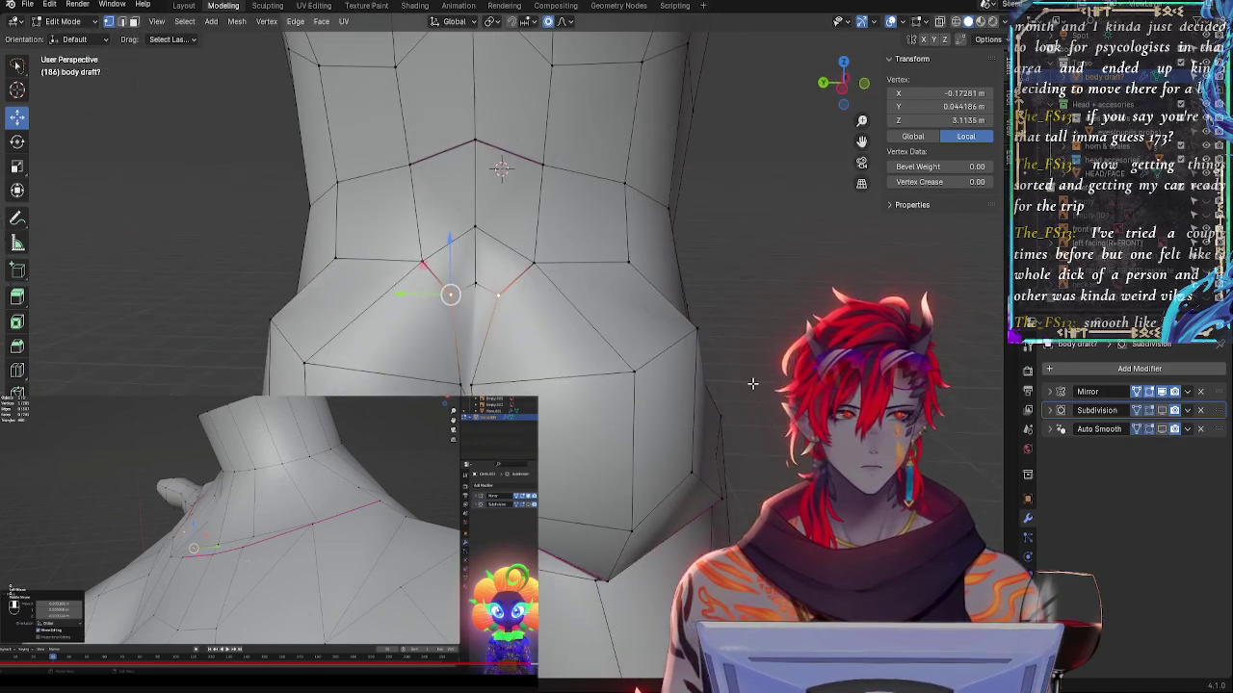
{"action": "left_click", "coordinate": [1161, 430]}
{"action": "left_click", "coordinate": [1161, 429]}
{"action": "mouse_move", "coordinate": [915, 405]}
{"action": "middle_mouse_down"}
{"action": "mouse_move", "coordinate": [710, 397]}
{"action": "mouse_move", "coordinate": [1002, 424]}
{"action": "middle_mouse_up"}
{"action": "left_click", "coordinate": [1162, 430]}
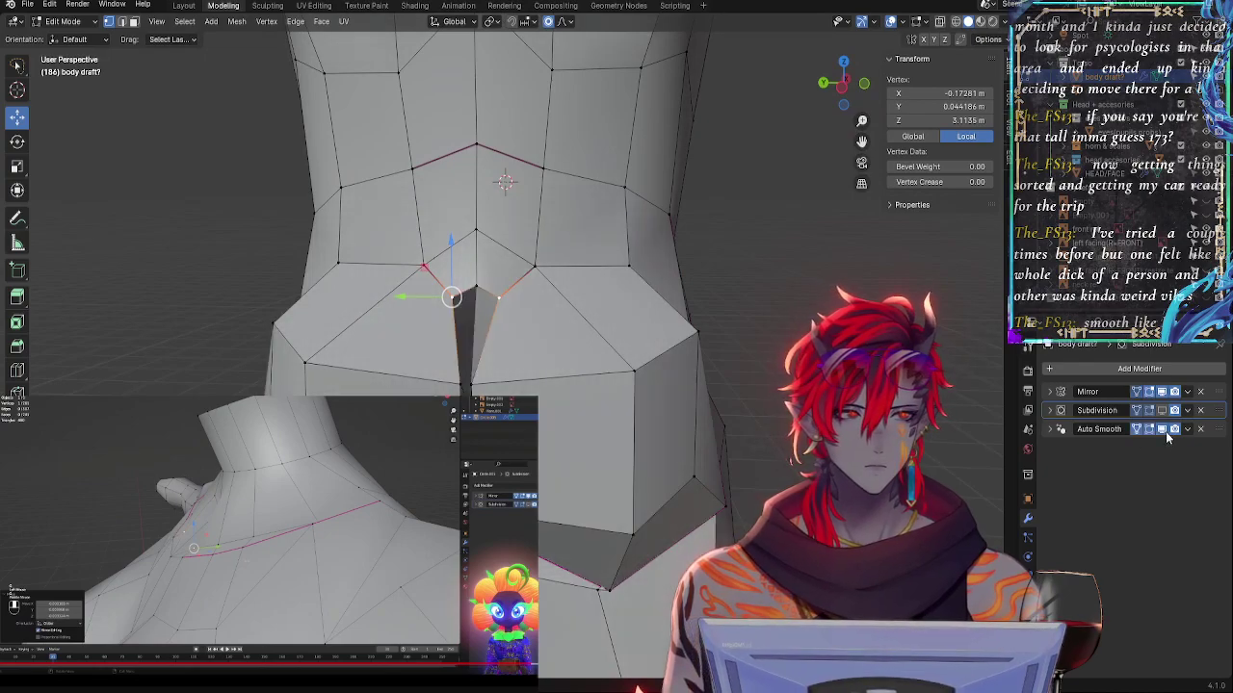
{"action": "left_click", "coordinate": [1166, 431]}
{"action": "left_click", "coordinate": [1160, 429]}
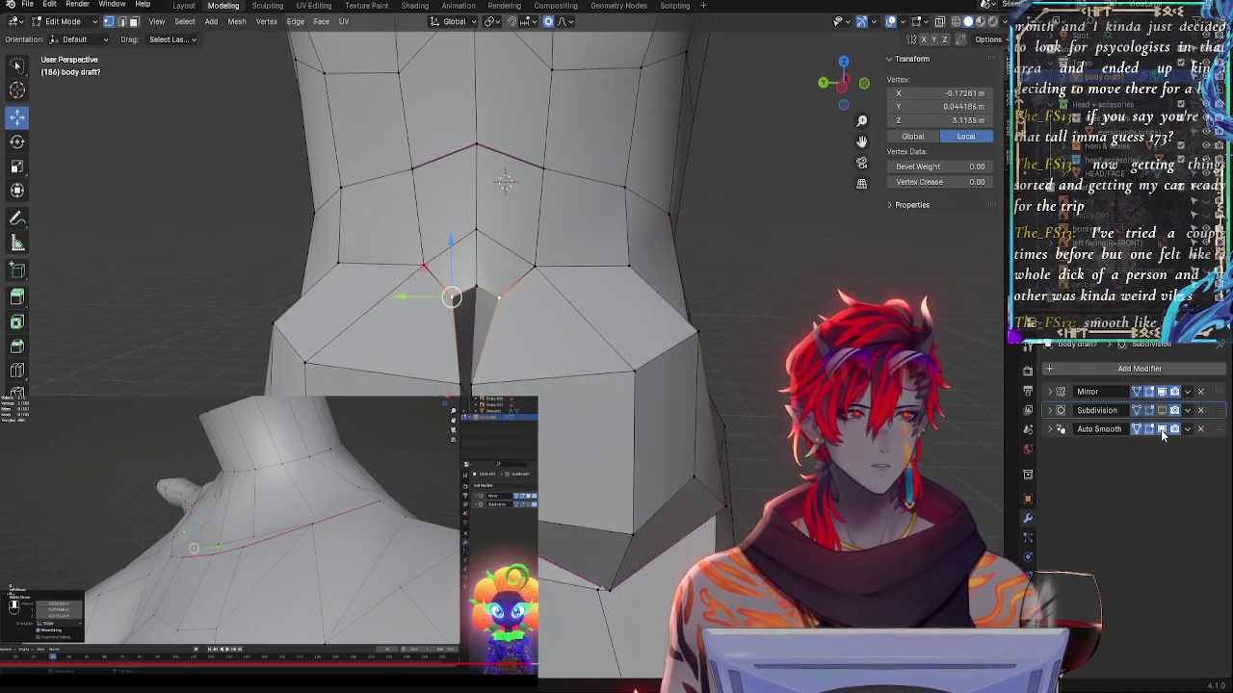
{"action": "left_click", "coordinate": [1160, 430]}
{"action": "left_click", "coordinate": [1160, 429]}
{"action": "left_click", "coordinate": [1160, 430]}
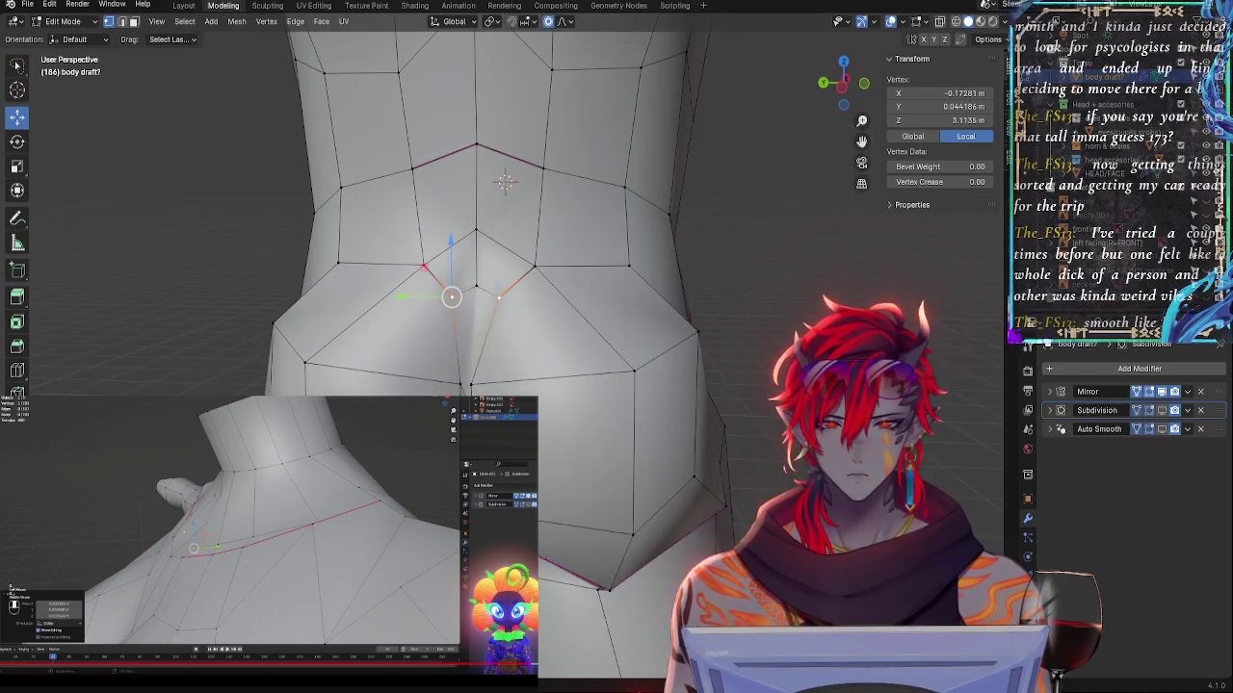
{"action": "middle_click_drag", "start_coordinate": [915, 414], "coordinate": [886, 400]}
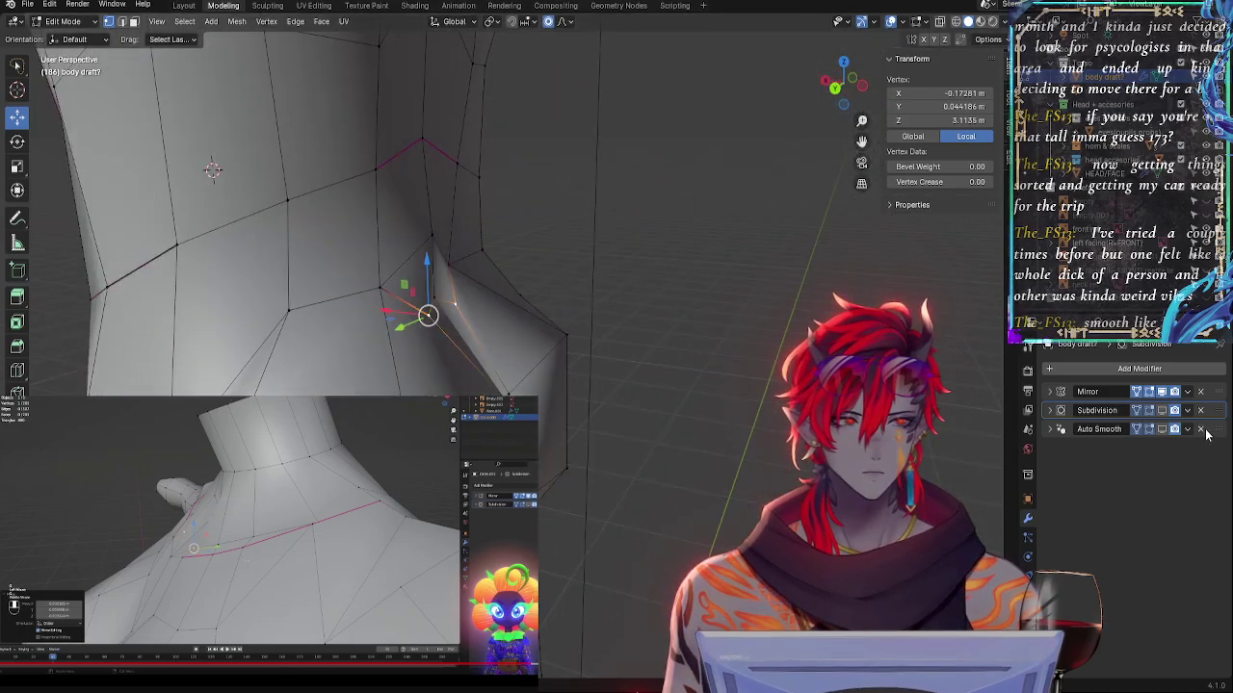
{"action": "middle_click_drag", "start_coordinate": [778, 381], "coordinate": [617, 410]}
{"action": "middle_click_drag", "start_coordinate": [571, 608], "coordinate": [564, 566]}
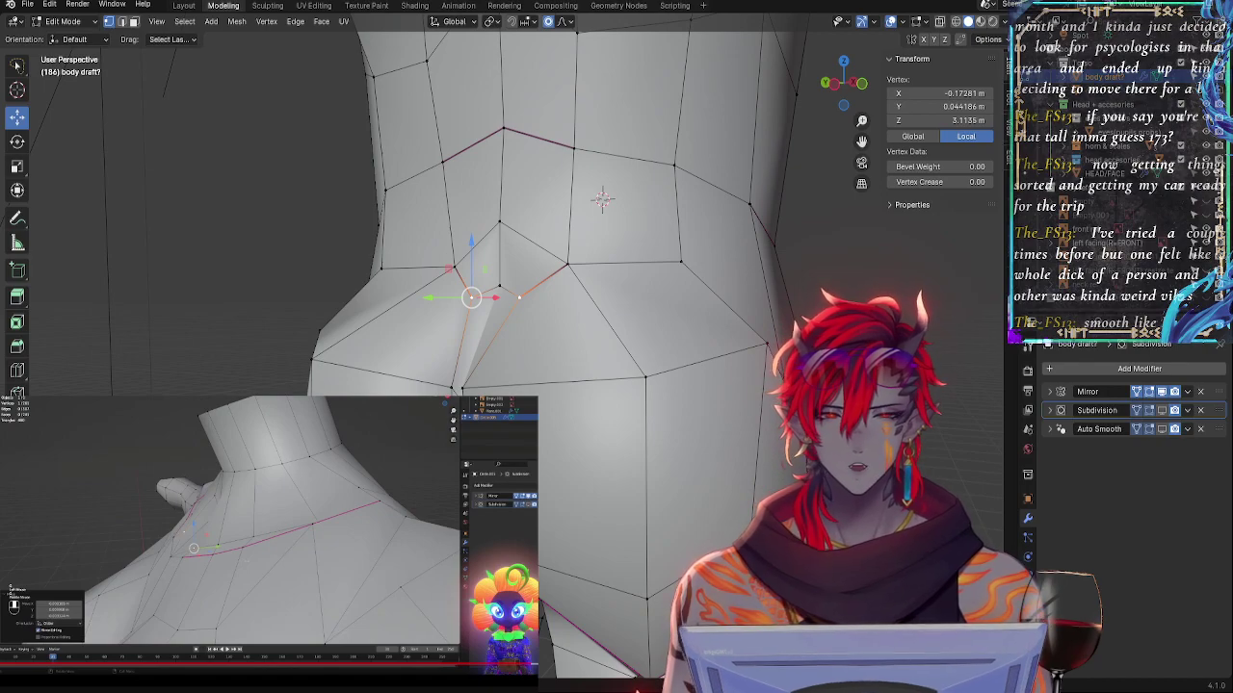
{"action": "middle_click_drag", "start_coordinate": [664, 342], "coordinate": [606, 339]}
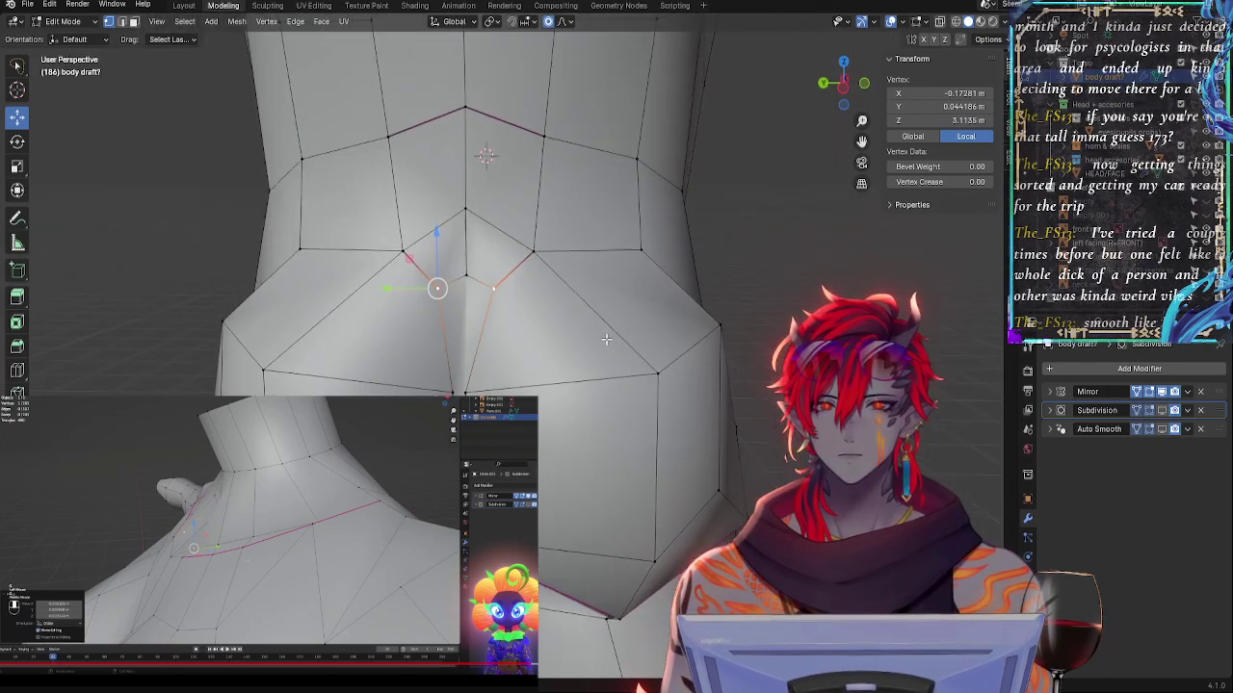
- Raise the upper inner vertex pair above the buttocks with a Vertex Slide
{"action": "left_click", "coordinate": [539, 258]}
{"action": "left_click", "coordinate": [538, 257]}
{"action": "key", "text": "g"}
{"action": "key", "text": "g"}
{"action": "left_click", "coordinate": [571, 252]}
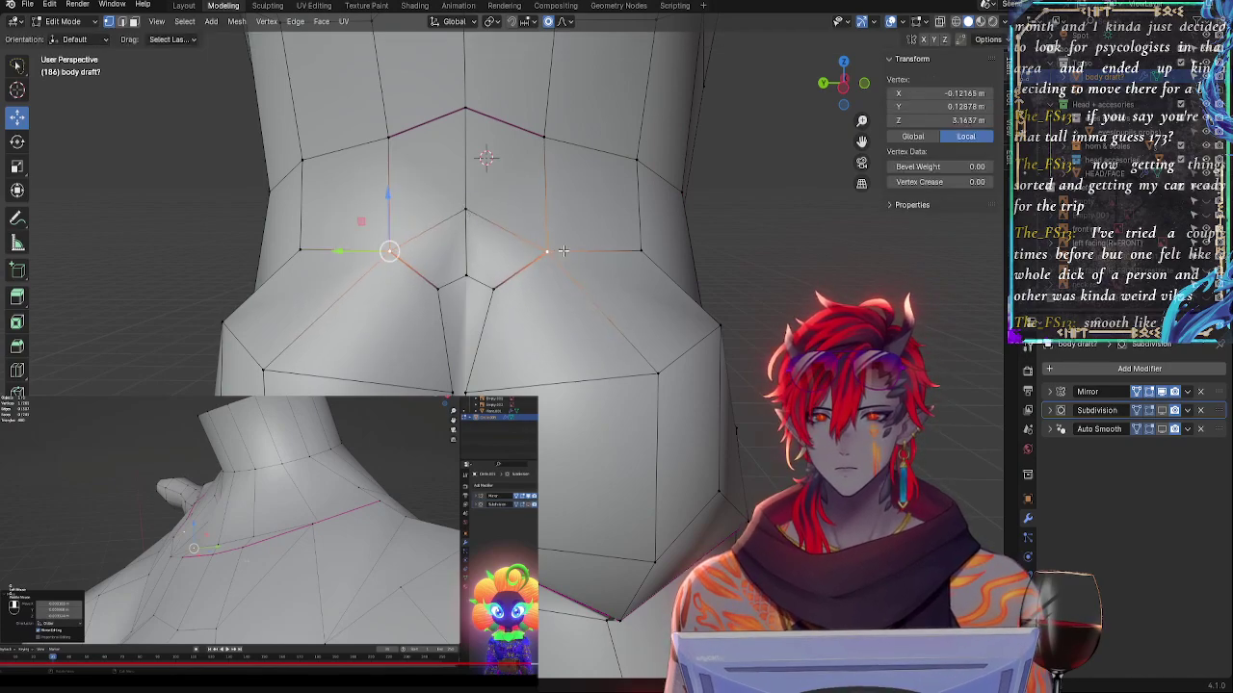
{"action": "key", "text": "g"}
{"action": "key", "text": "g"}
{"action": "left_click", "coordinate": [563, 241]}
- Push the outer vertex pair down and outward with proportional falloff, then slide it up slightly
{"action": "left_click", "coordinate": [643, 255]}
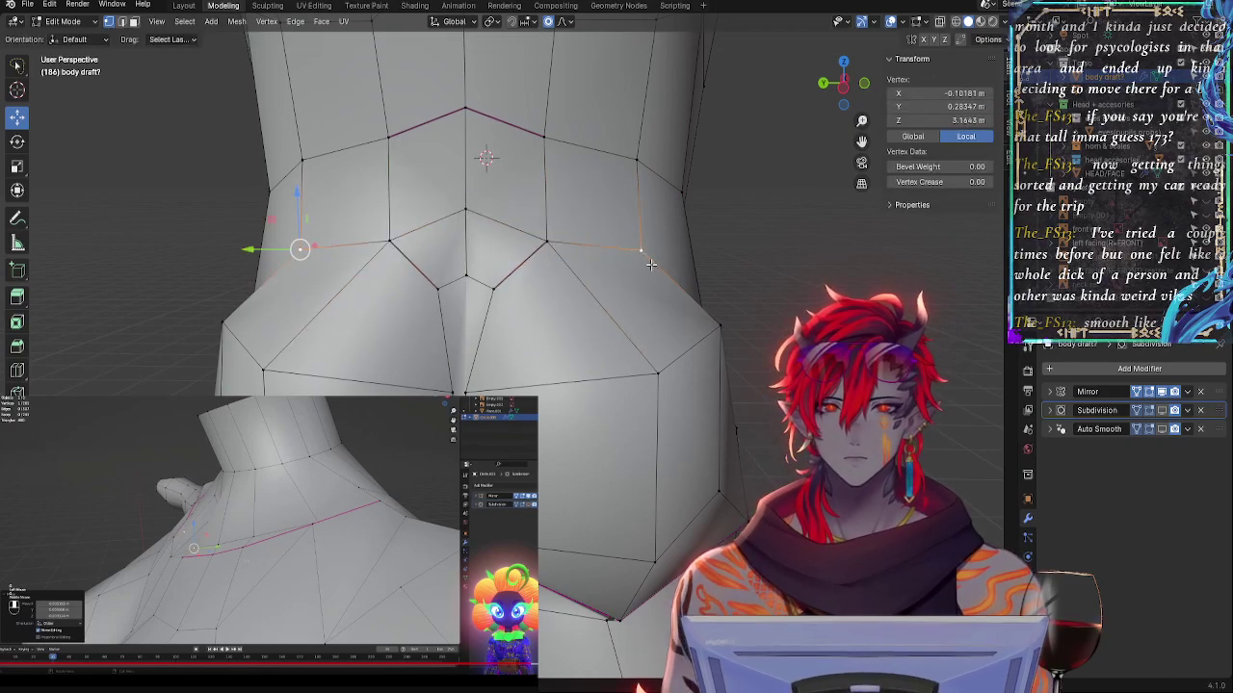
{"action": "middle_click_drag", "start_coordinate": [651, 264], "coordinate": [567, 281]}
{"action": "key", "text": "g"}
{"action": "left_click", "coordinate": [649, 332]}
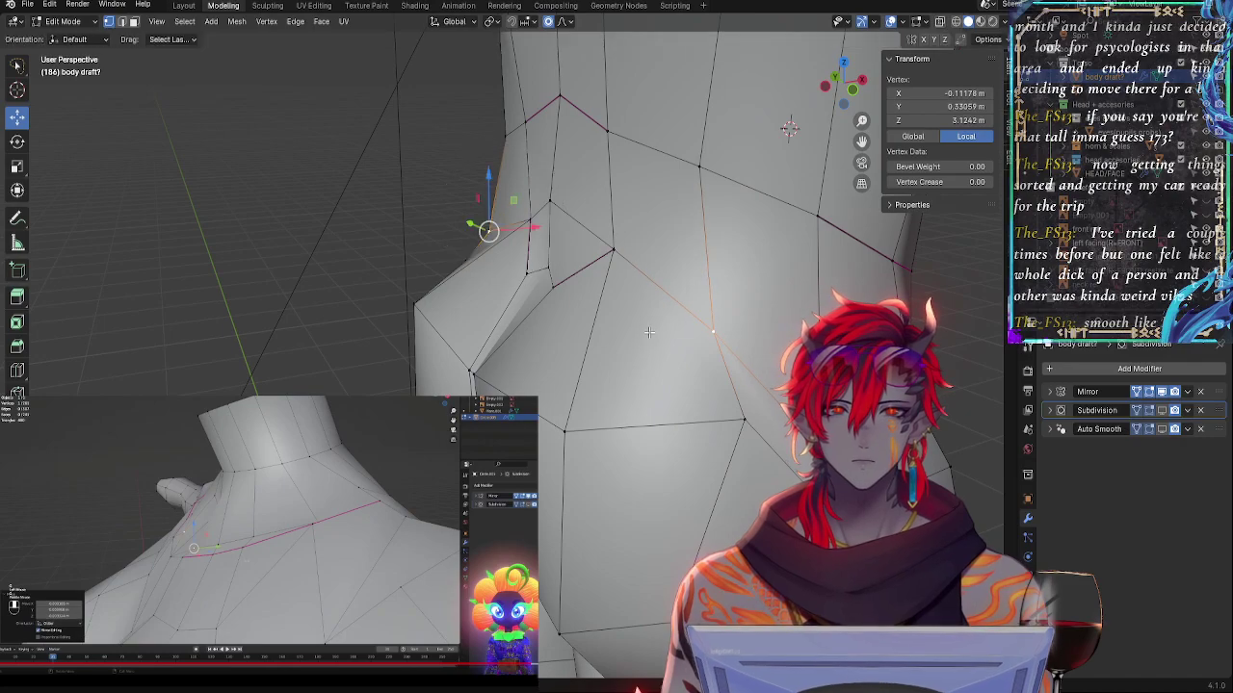
{"action": "key", "text": "g"}
{"action": "key", "text": "g"}
{"action": "left_click", "coordinate": [642, 304]}
{"action": "middle_click_drag", "start_coordinate": [642, 305], "coordinate": [791, 333]}
{"action": "key", "text": "g"}
{"action": "key", "text": "g"}
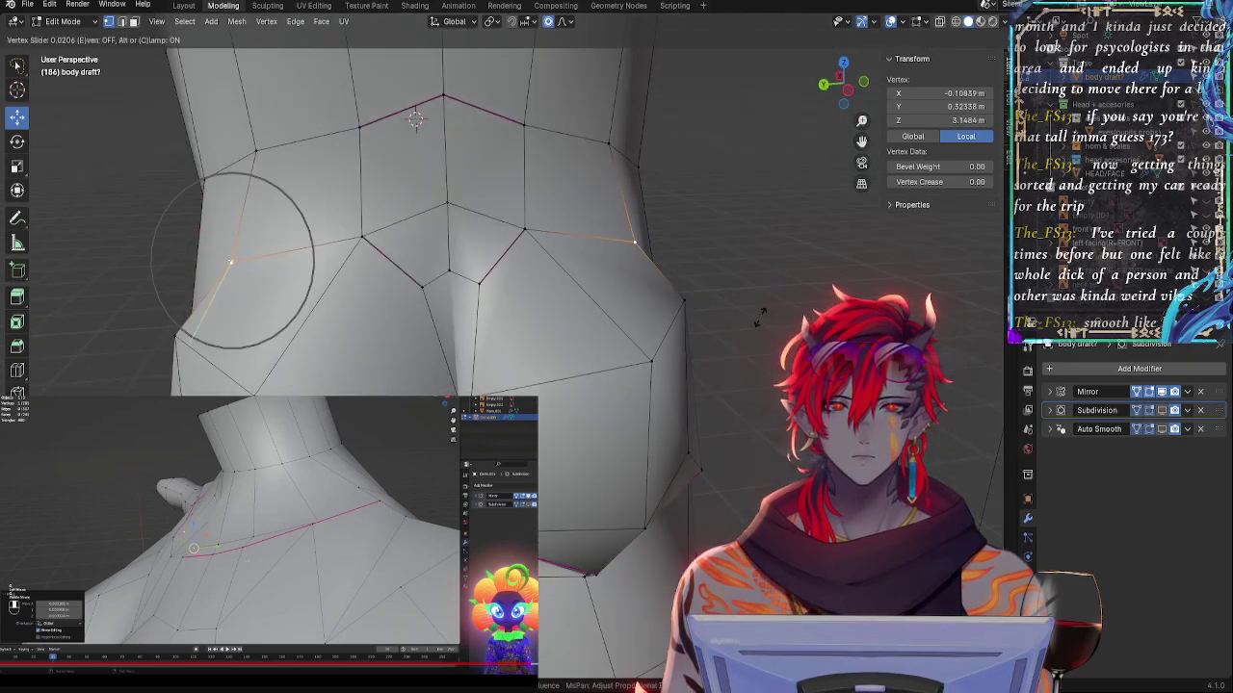
{"action": "left_click", "coordinate": [779, 318]}
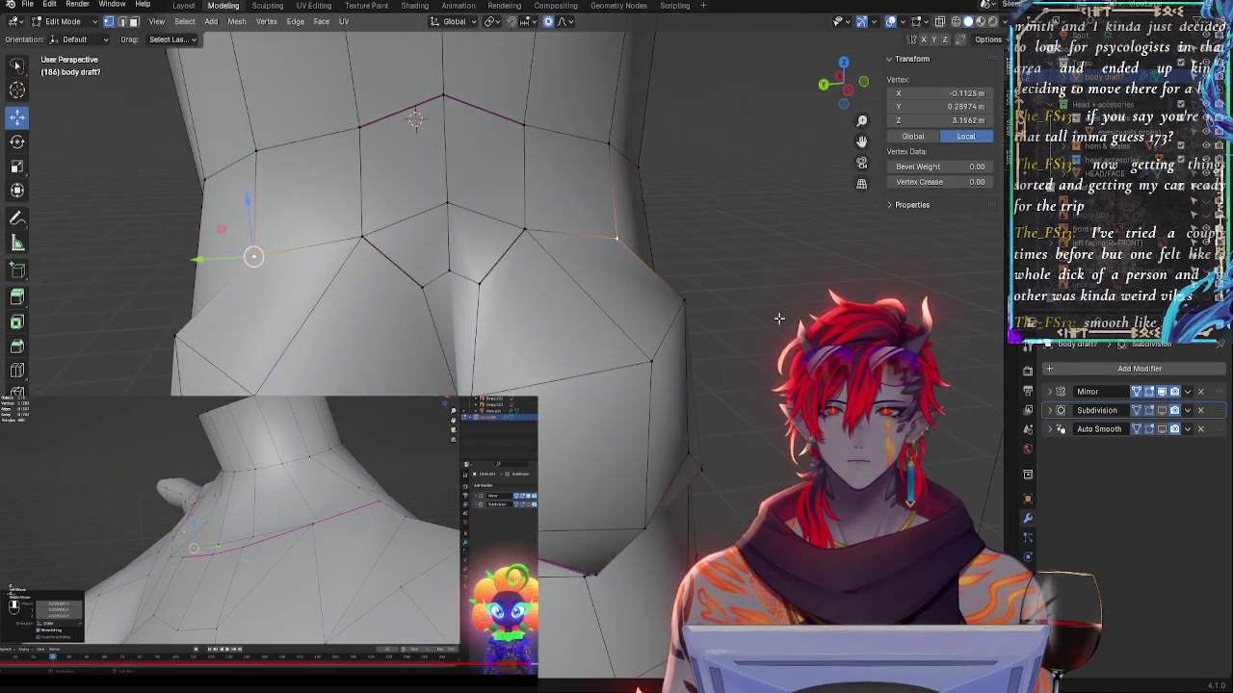
- Slide an upper vertex pair and the lower vertex pair along their edges to define the cleft
{"action": "left_click", "coordinate": [505, 219]}
{"action": "key", "text": "g"}
{"action": "key", "text": "g"}
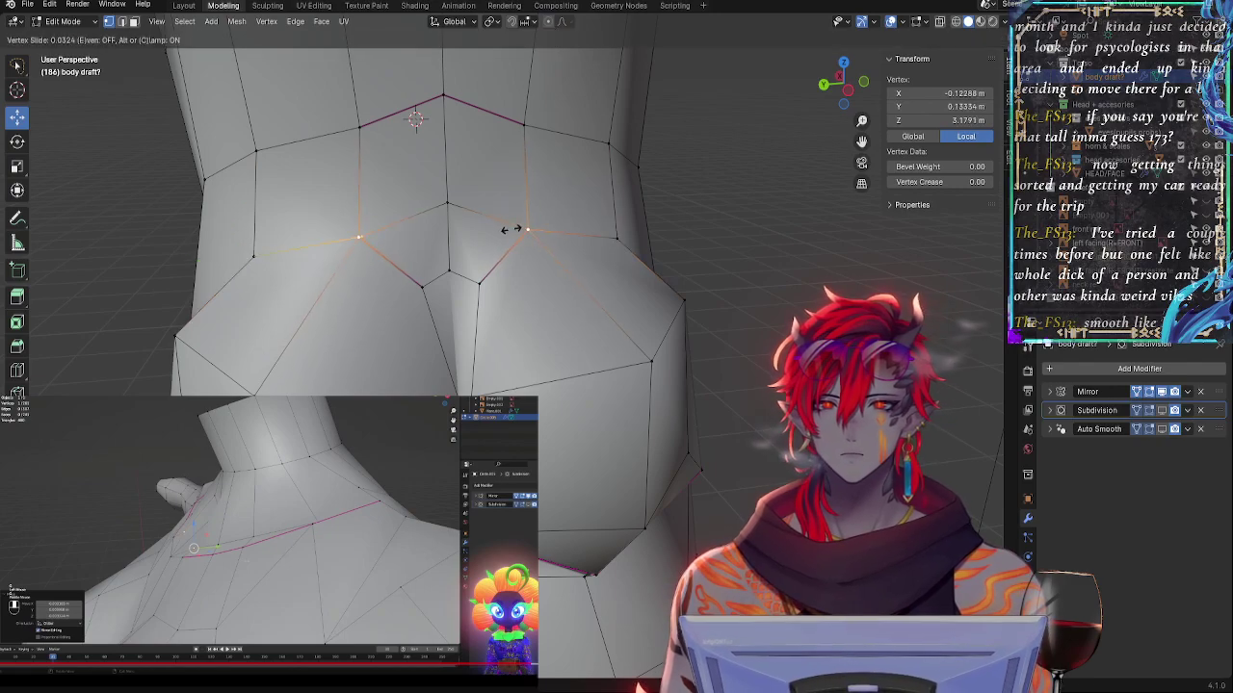
{"action": "left_click", "coordinate": [509, 221]}
{"action": "key", "text": "g"}
{"action": "key", "text": "g"}
{"action": "left_click", "coordinate": [508, 219]}
{"action": "left_click", "coordinate": [494, 274]}
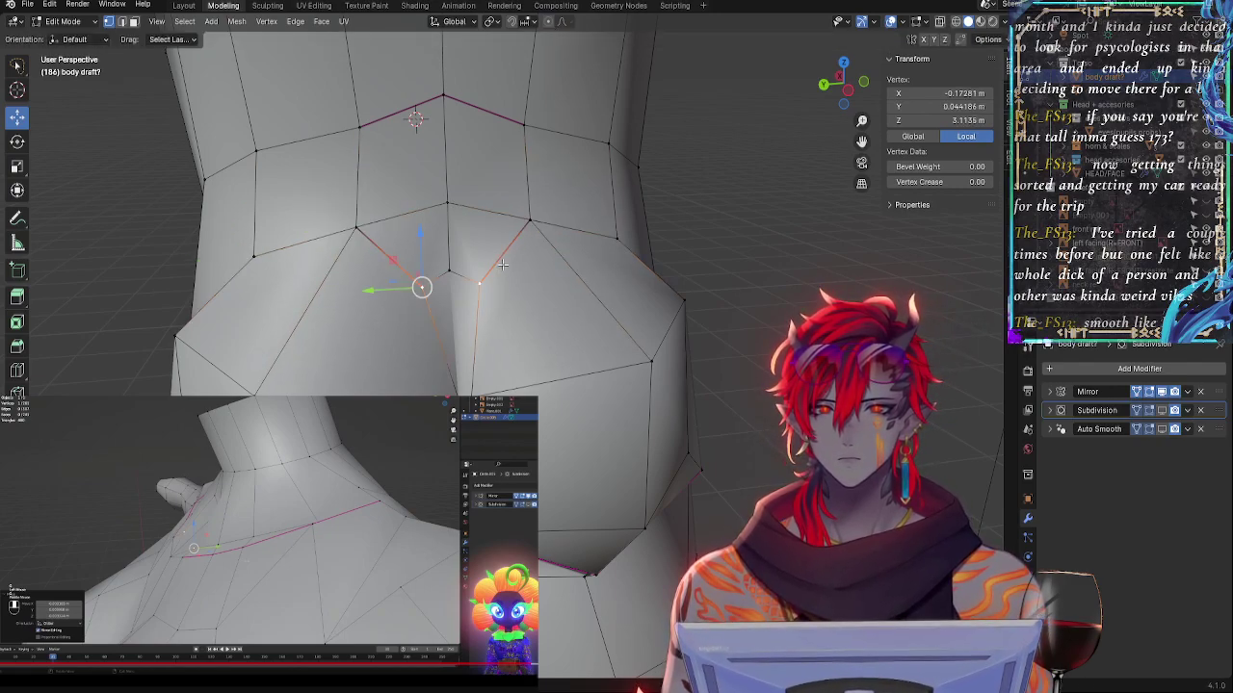
{"action": "key", "text": "g"}
{"action": "left_click", "coordinate": [489, 288]}
{"action": "middle_click_drag", "start_coordinate": [490, 290], "coordinate": [404, 295]}
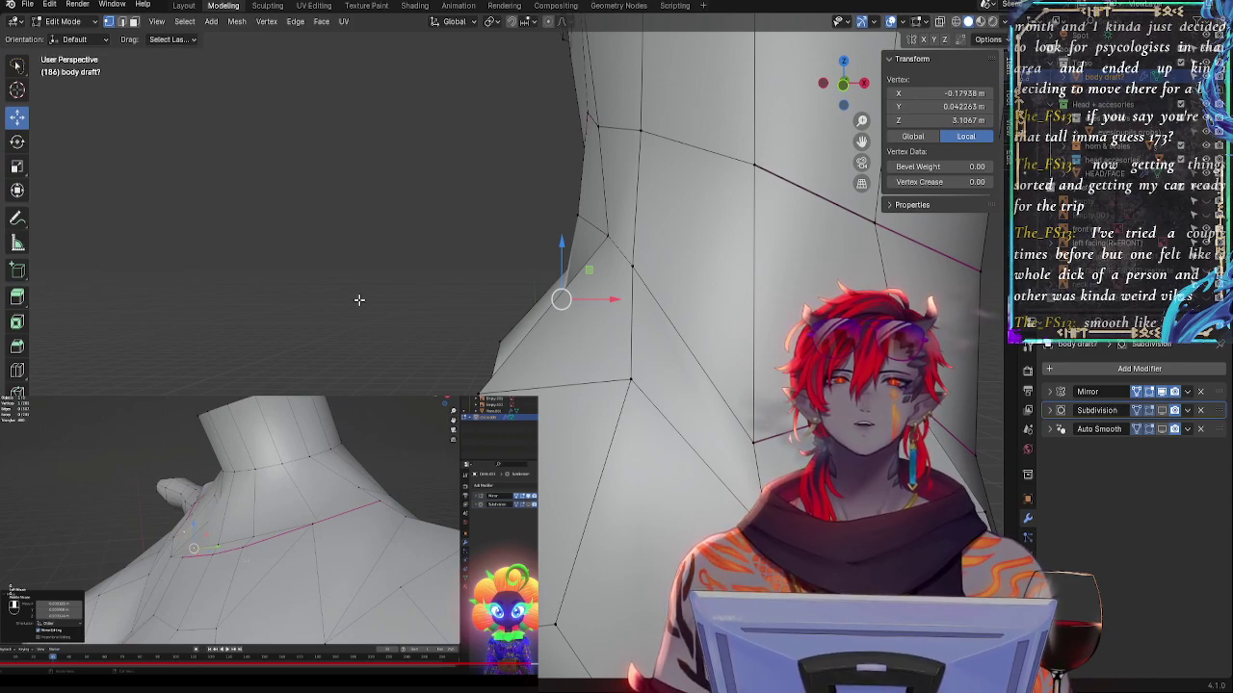
- Add a second vertex to the selection, then check the mesh from the side and front orthographic view
{"action": "middle_click_drag", "start_coordinate": [431, 384], "coordinate": [300, 188], "text": "shift"}
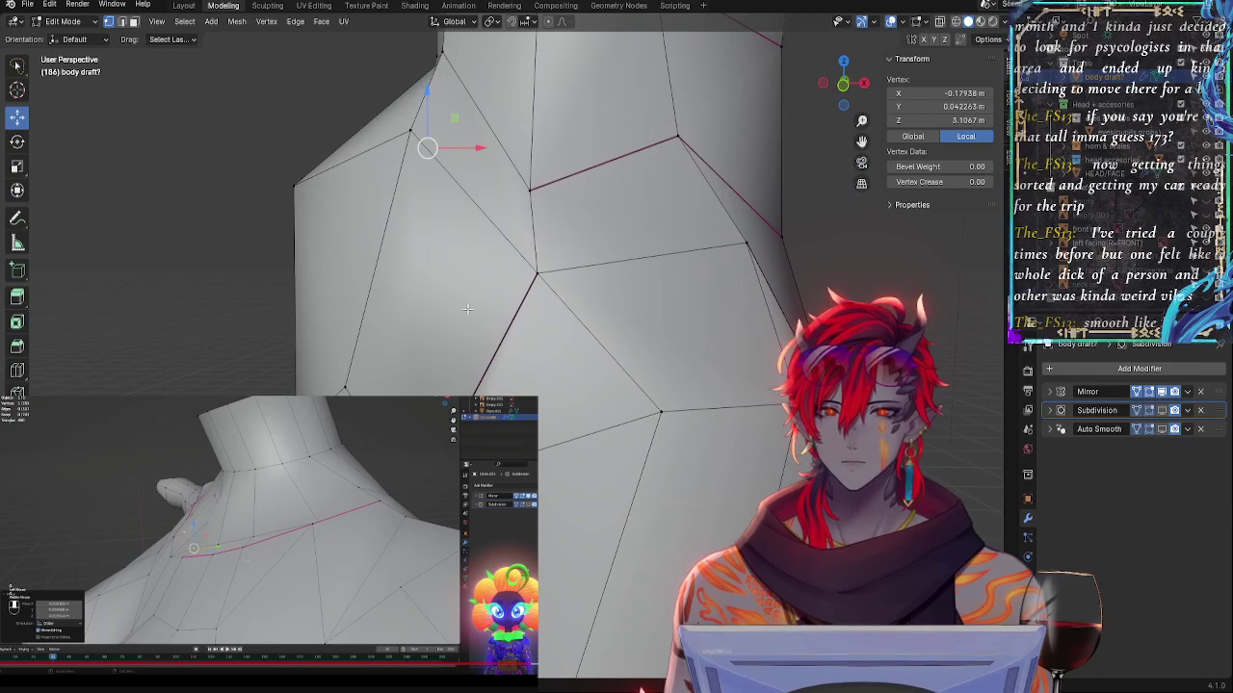
{"action": "scroll", "coordinate": [385, 349], "scroll_direction": "down", "scroll_amount": 3}
{"action": "middle_click_drag", "start_coordinate": [390, 351], "coordinate": [513, 256], "text": "shift"}
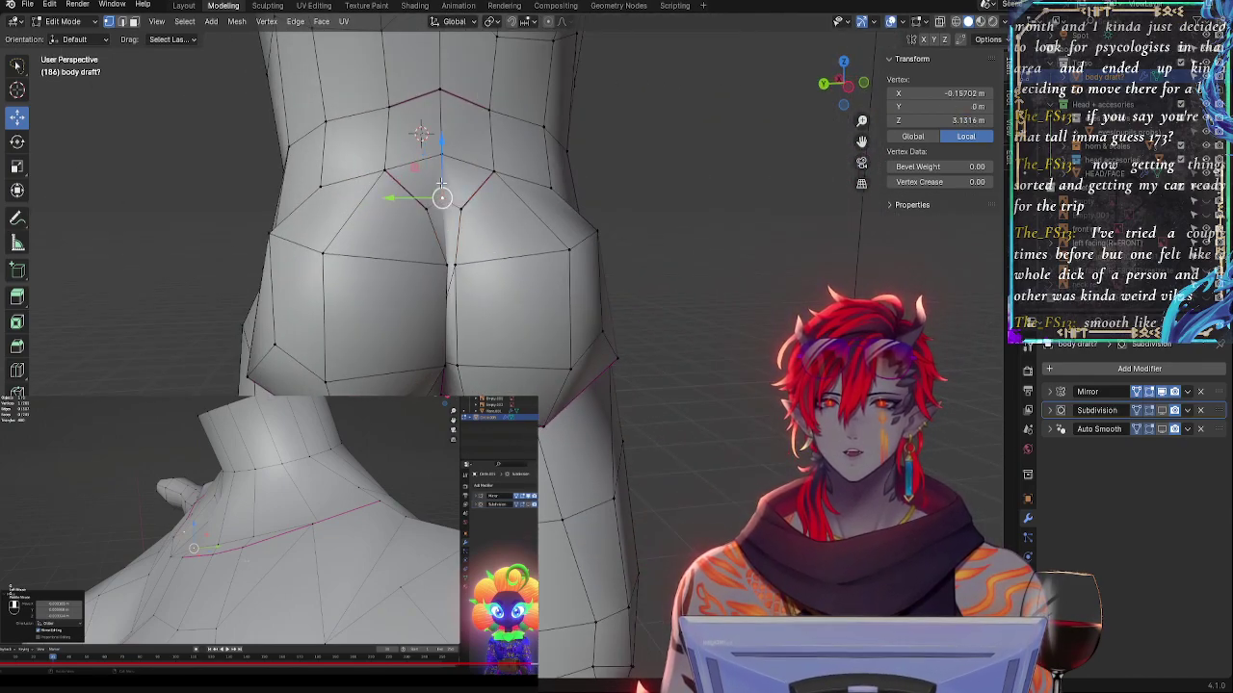
{"action": "left_click", "coordinate": [440, 165], "text": "shift"}
{"action": "middle_click_drag", "start_coordinate": [440, 183], "coordinate": [631, 202]}
{"action": "left_click", "coordinate": [842, 85]}
- From a back view, pick lower-back vertices and lower a waist vertex slightly
{"action": "key", "text": "alt+z"}
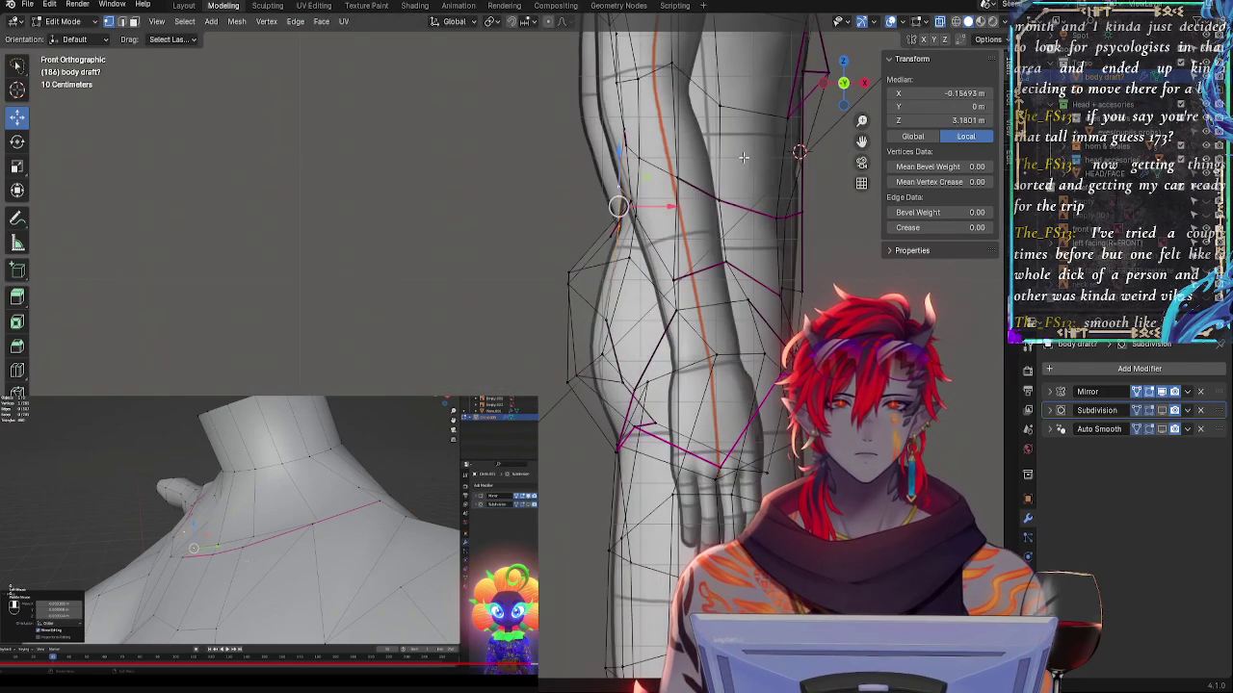
{"action": "key", "text": "alt+z"}
{"action": "middle_click_drag", "start_coordinate": [559, 268], "coordinate": [625, 317], "text": "shift"}
{"action": "middle_click_drag", "start_coordinate": [624, 317], "coordinate": [680, 260]}
{"action": "left_click", "coordinate": [588, 256]}
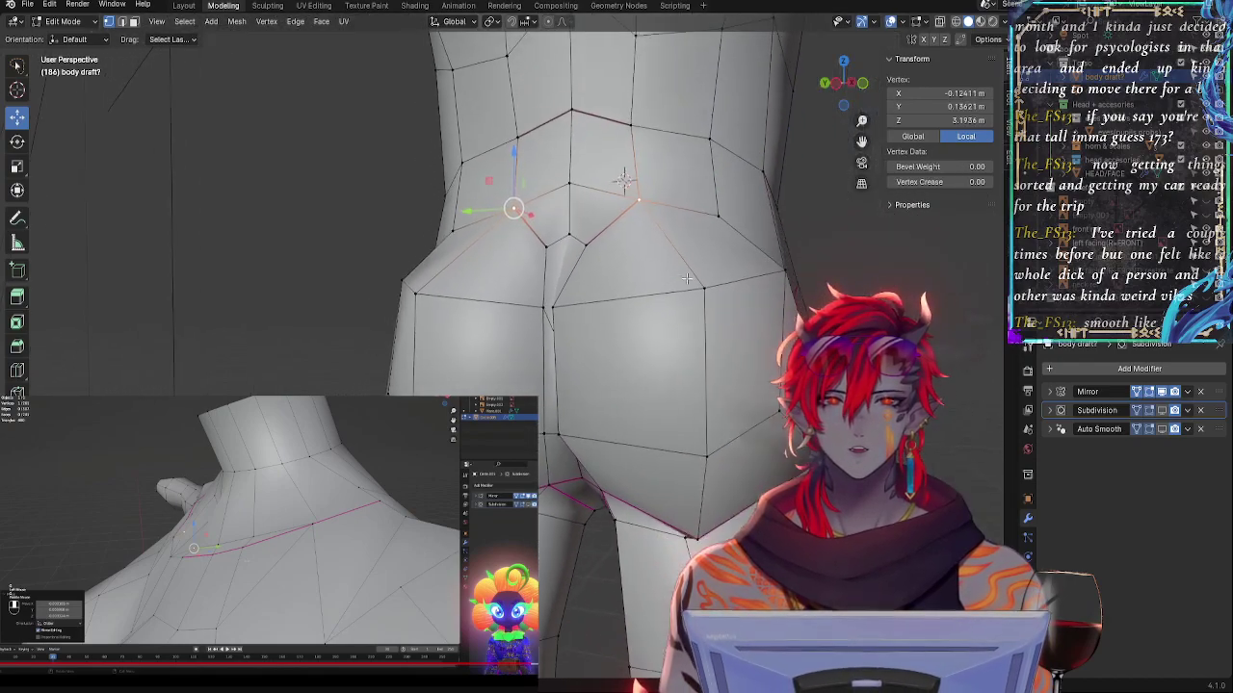
{"action": "middle_click_drag", "start_coordinate": [807, 262], "coordinate": [773, 276]}
{"action": "middle_click_drag", "start_coordinate": [612, 314], "coordinate": [824, 261], "text": "shift"}
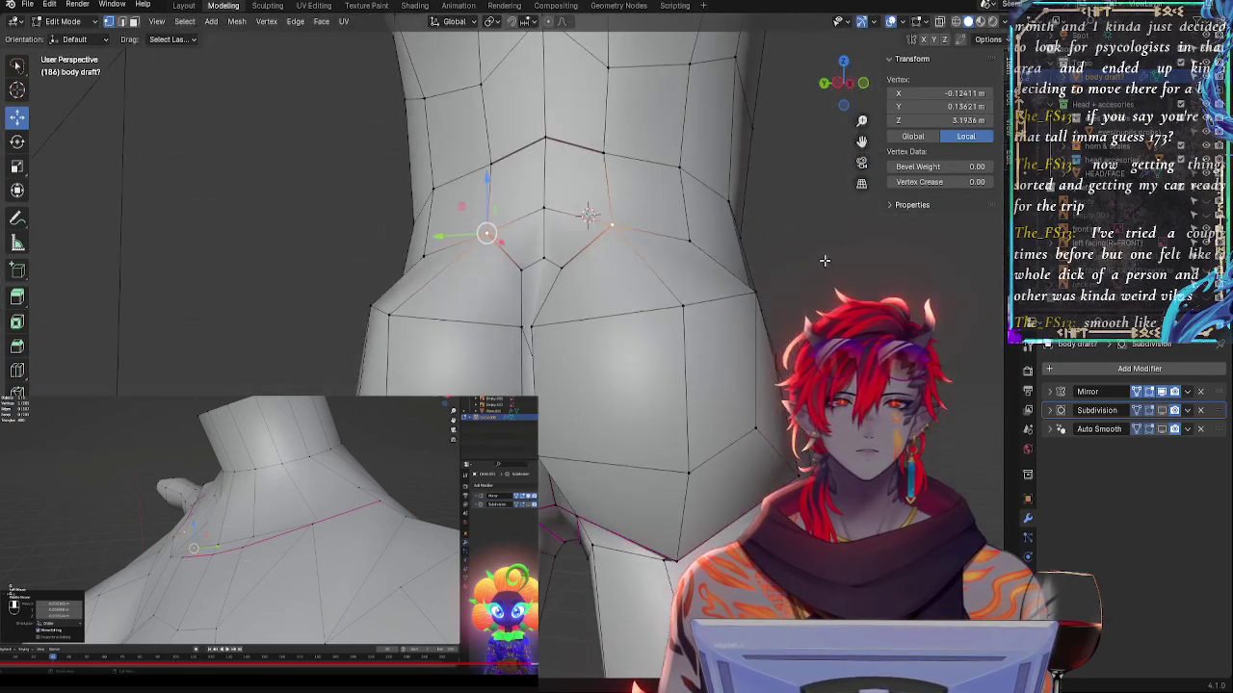
{"action": "middle_click_drag", "start_coordinate": [732, 289], "coordinate": [596, 378], "text": "shift"}
{"action": "left_click", "coordinate": [562, 315], "text": "shift"}
{"action": "middle_click_drag", "start_coordinate": [564, 315], "coordinate": [792, 162]}
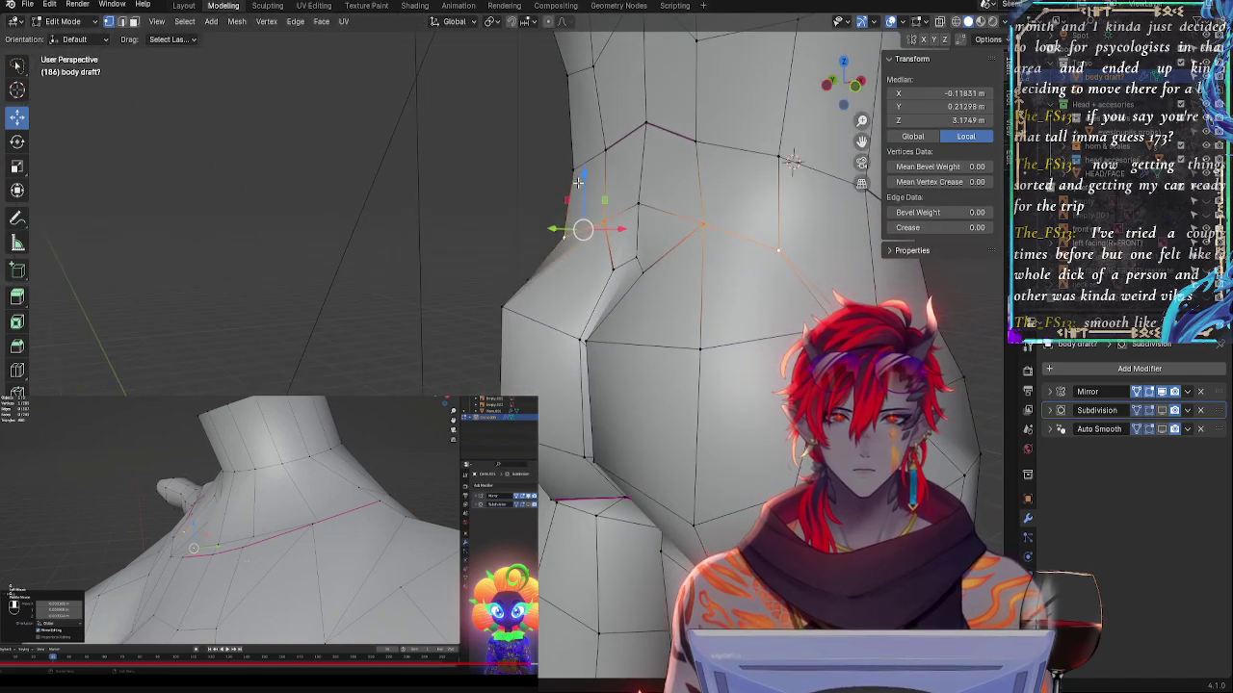
{"action": "left_click", "coordinate": [736, 251]}
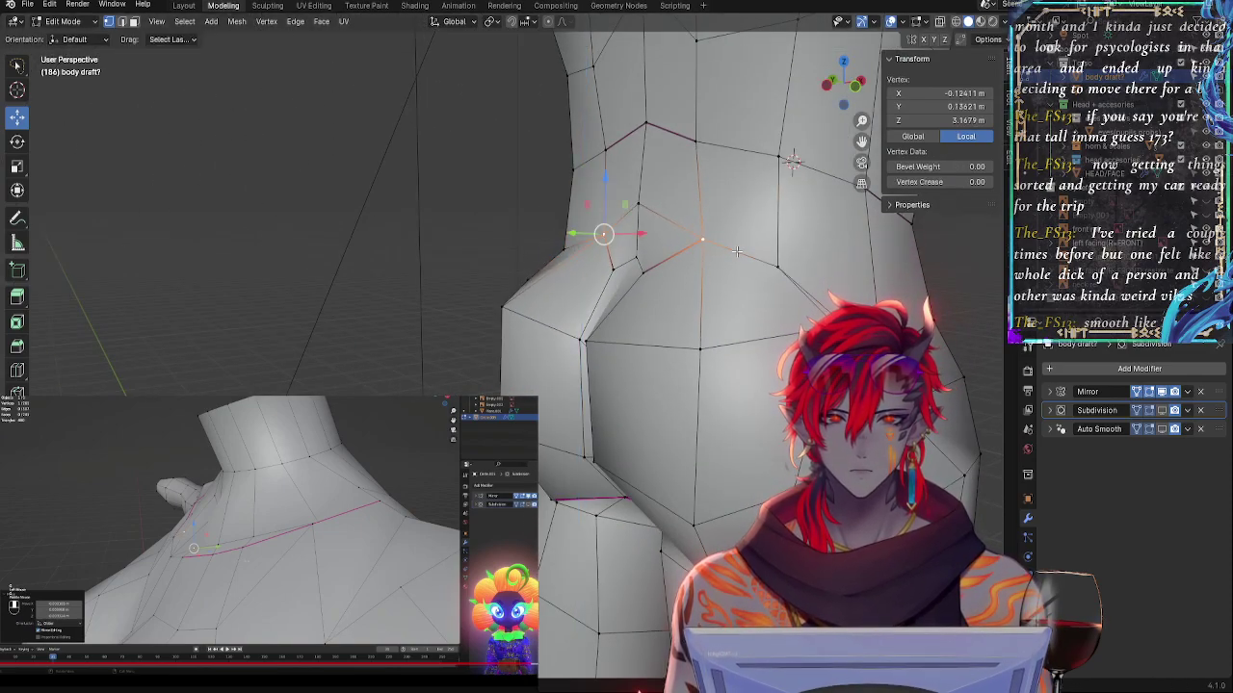
{"action": "left_click_drag", "start_coordinate": [598, 179], "coordinate": [568, 208]}
- Raise another waist vertex slightly to even out the waist contour
{"action": "left_click", "coordinate": [572, 171]}
{"action": "middle_click_drag", "start_coordinate": [574, 176], "coordinate": [526, 366]}
{"action": "left_click", "coordinate": [602, 380]}
{"action": "left_click_drag", "start_coordinate": [451, 368], "coordinate": [450, 359]}
{"action": "left_click", "coordinate": [450, 359]}
{"action": "middle_click_drag", "start_coordinate": [450, 359], "coordinate": [507, 359]}
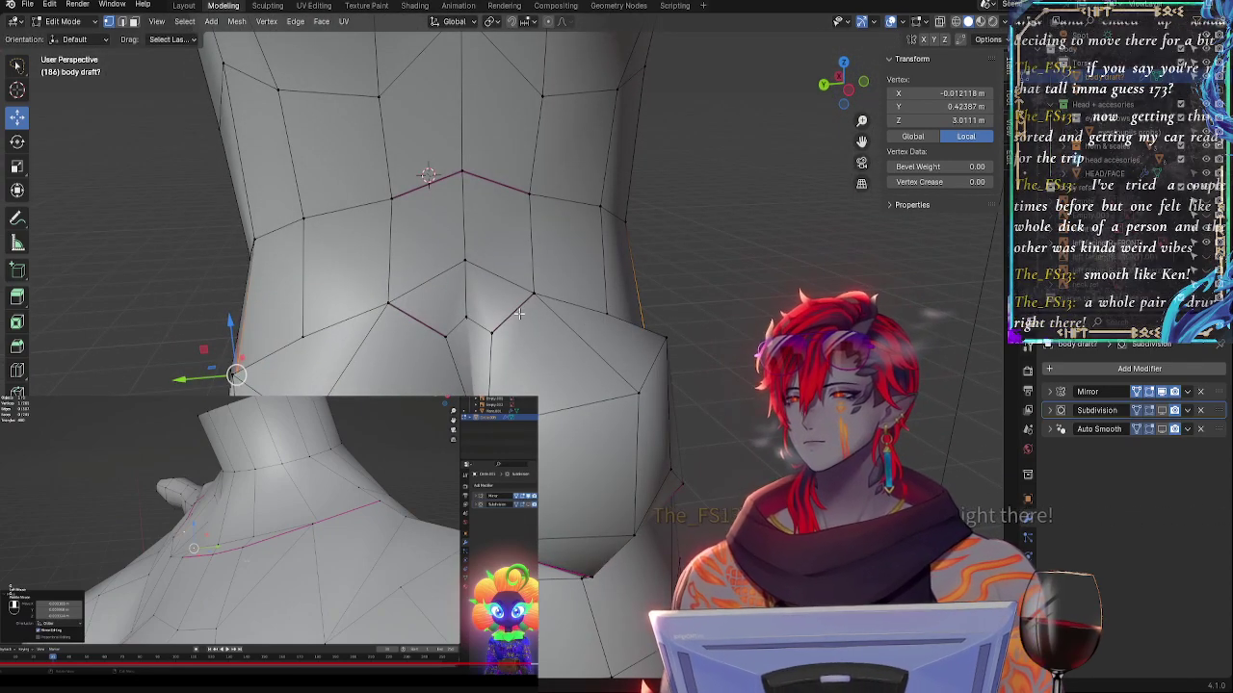
{"action": "middle_click_drag", "start_coordinate": [519, 313], "coordinate": [552, 436]}
{"action": "middle_click_drag", "start_coordinate": [709, 470], "coordinate": [578, 347]}
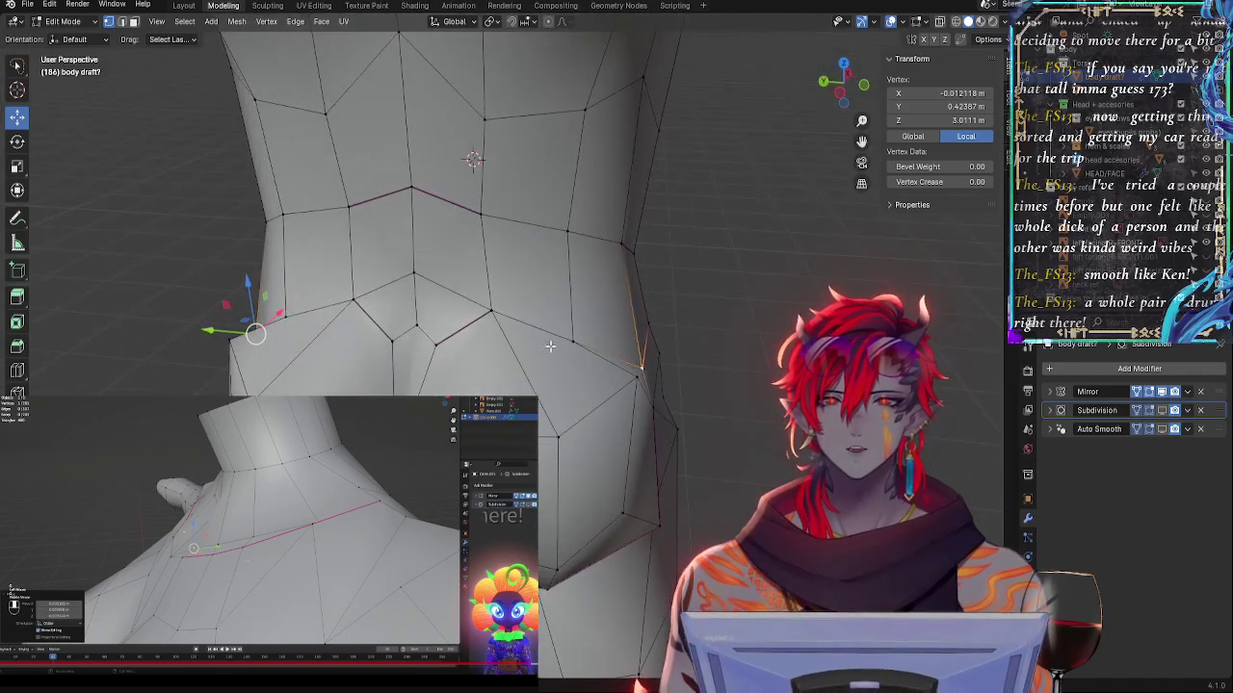
- Nudge a lower-back vertex up, left and along Y
{"action": "left_click", "coordinate": [588, 338]}
{"action": "left_click_drag", "start_coordinate": [285, 316], "coordinate": [275, 306]}
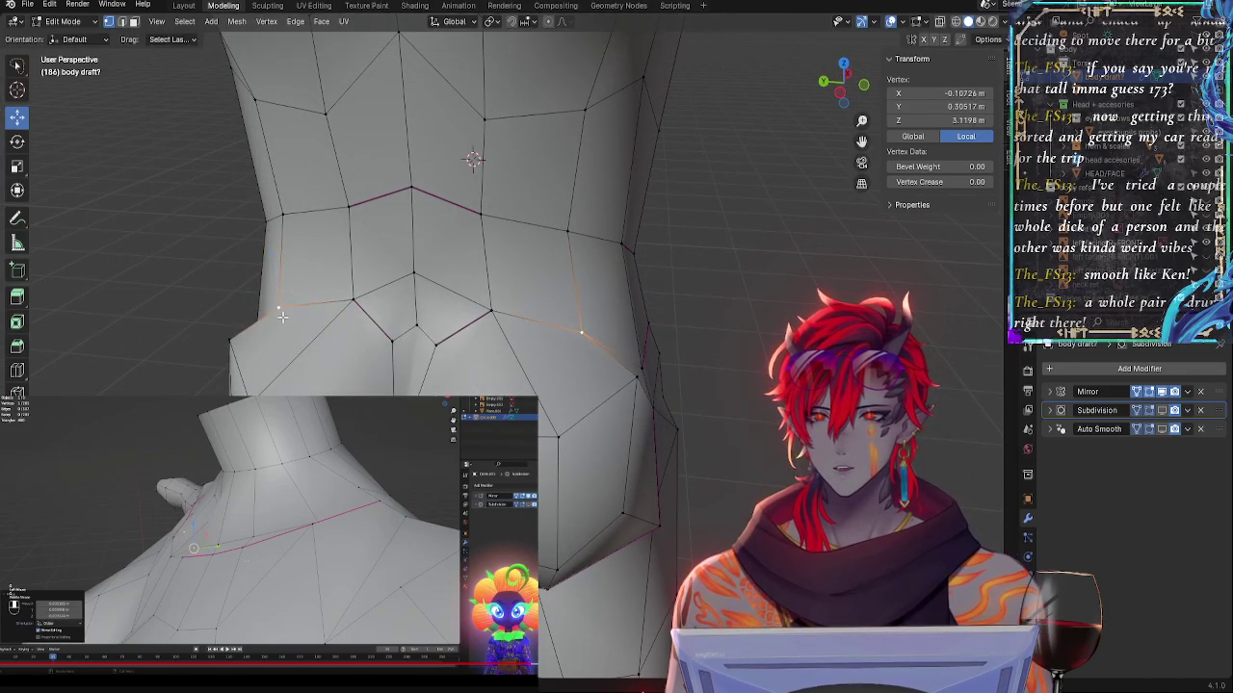
{"action": "middle_click_drag", "start_coordinate": [299, 308], "coordinate": [248, 326]}
{"action": "left_click_drag", "start_coordinate": [238, 332], "coordinate": [232, 333]}
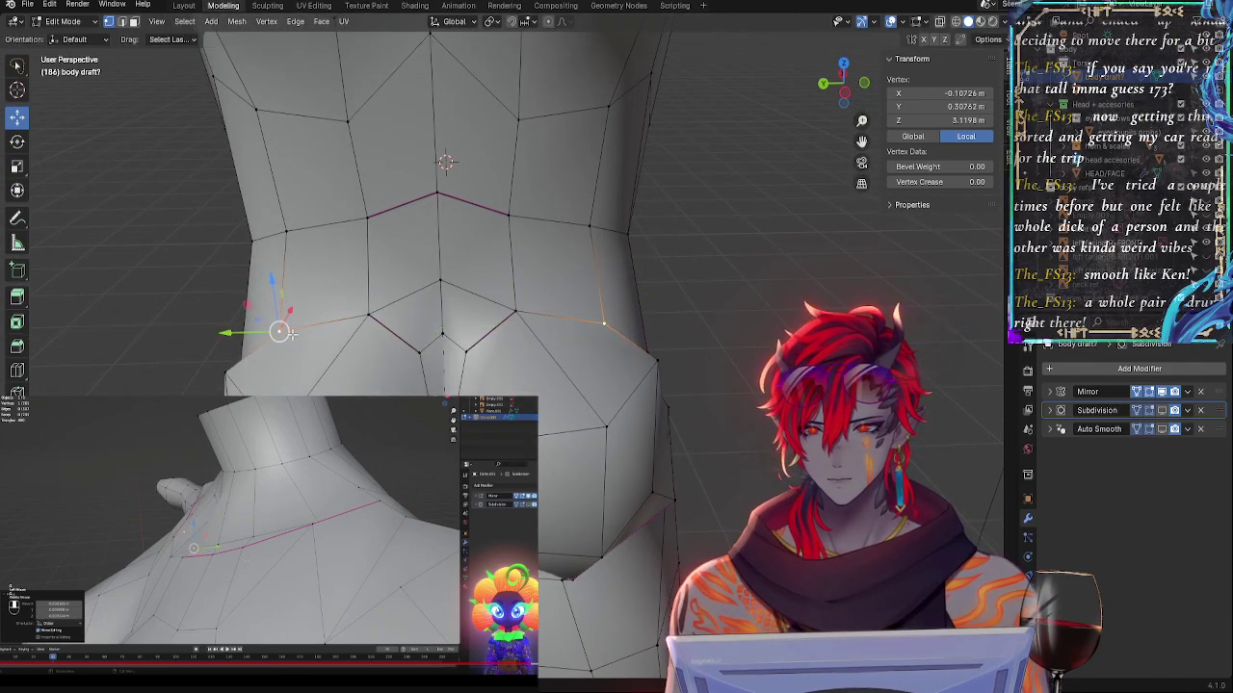
{"action": "left_click", "coordinate": [370, 316]}
{"action": "middle_click_drag", "start_coordinate": [372, 316], "coordinate": [491, 295]}
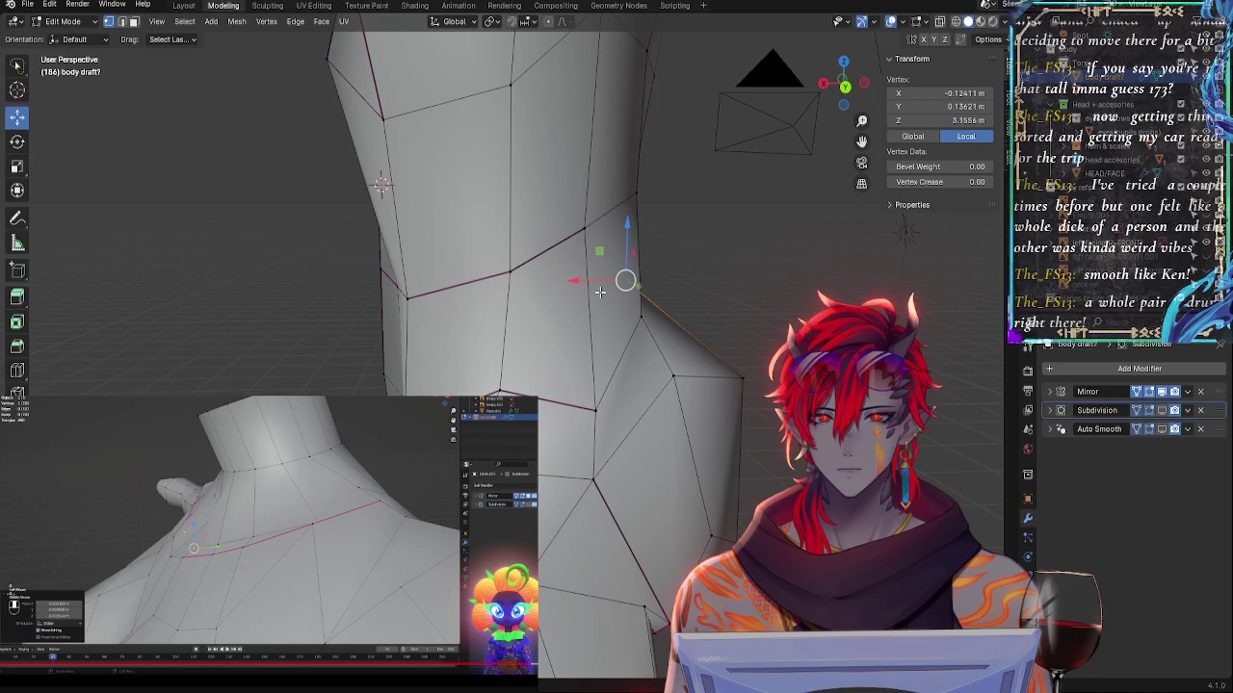
- Shift several side-of-waist vertices along the X axis to tighten the waist
{"action": "left_click", "coordinate": [634, 213]}
{"action": "left_click_drag", "start_coordinate": [593, 192], "coordinate": [584, 191]}
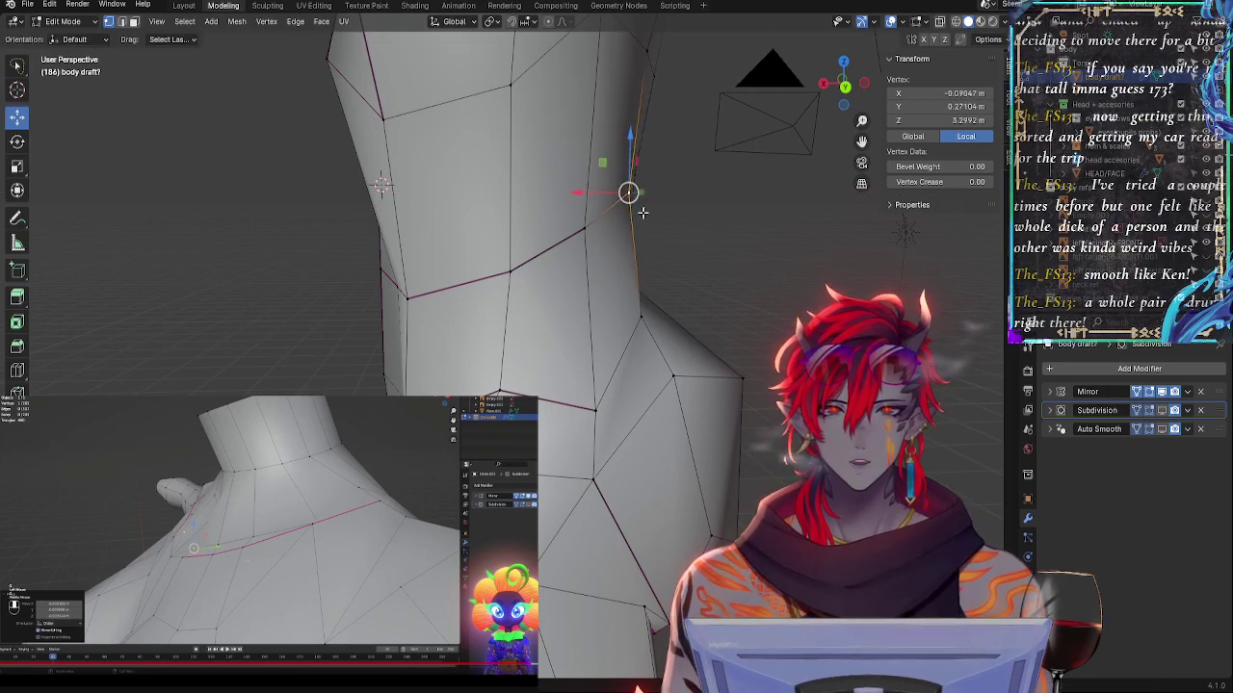
{"action": "middle_click_drag", "start_coordinate": [584, 190], "coordinate": [417, 243]}
{"action": "left_click", "coordinate": [424, 211]}
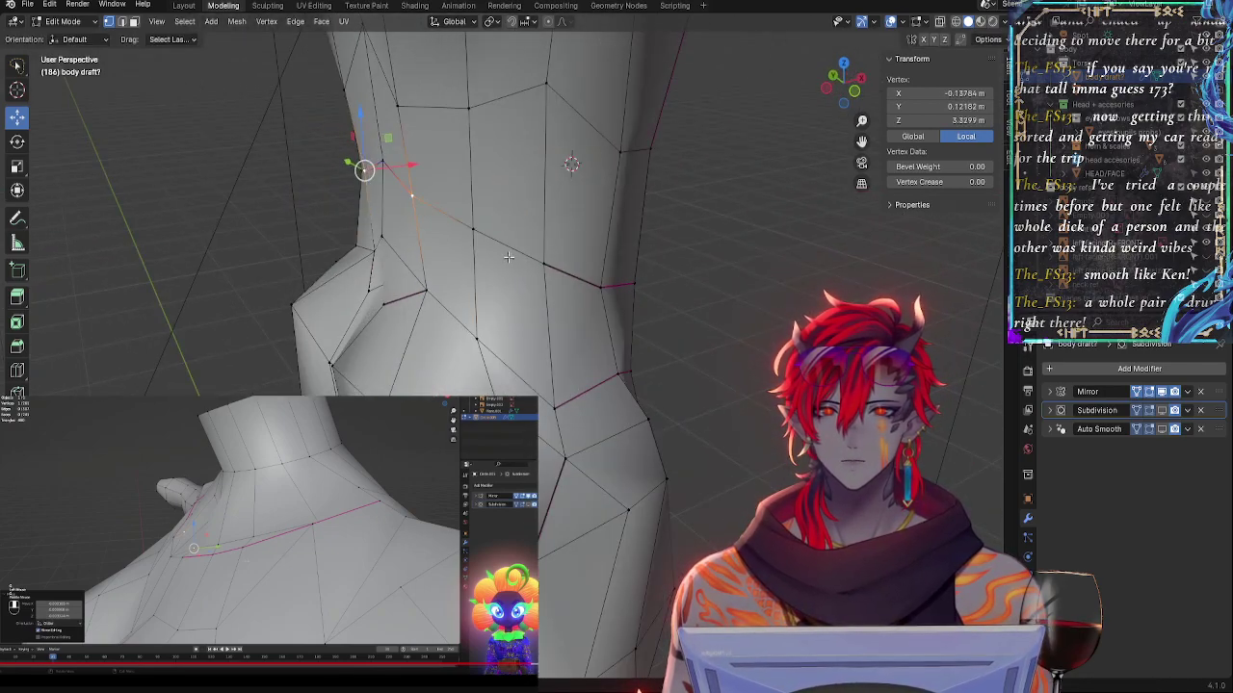
{"action": "middle_click_drag", "start_coordinate": [509, 257], "coordinate": [559, 229]}
{"action": "key", "text": "g"}
{"action": "key", "text": "x"}
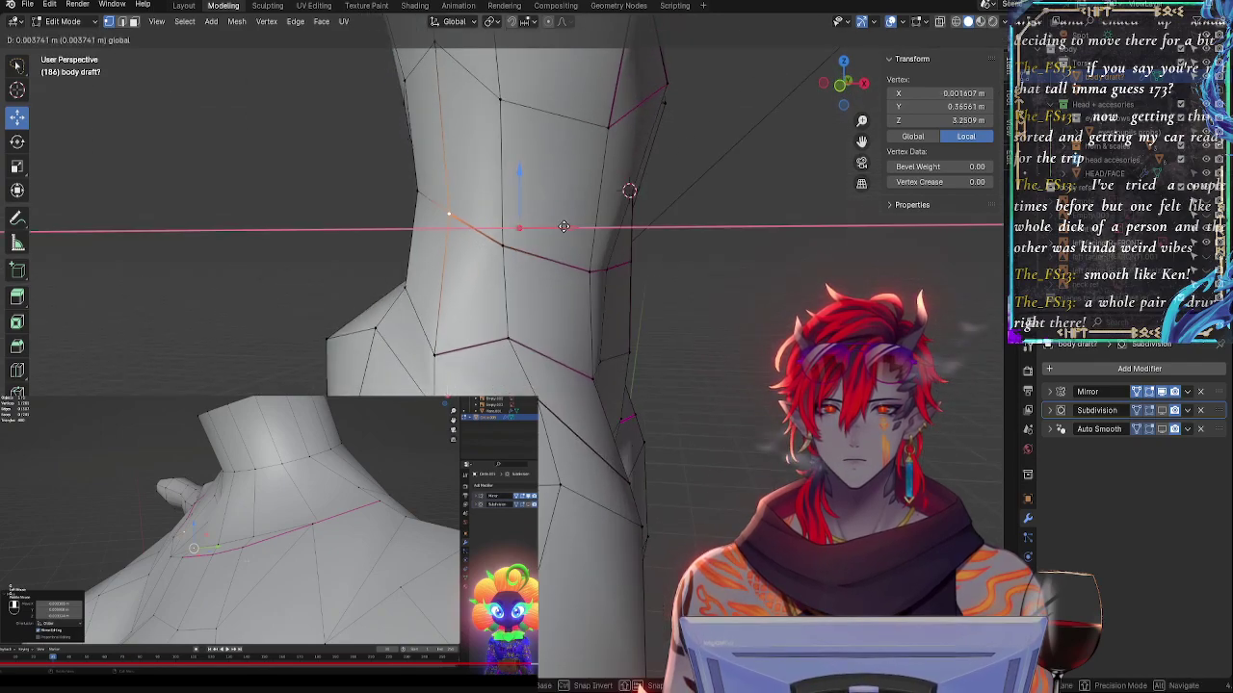
{"action": "left_click_drag", "start_coordinate": [564, 227], "coordinate": [515, 201]}
{"action": "left_click", "coordinate": [421, 195]}
{"action": "middle_click_drag", "start_coordinate": [511, 206], "coordinate": [472, 253]}
- Vertex-slide a waist-line vertex along its edge, then pick a lower hip vertex
{"action": "left_click", "coordinate": [443, 206]}
{"action": "key", "text": "g"}
{"action": "key", "text": "g"}
{"action": "left_click", "coordinate": [473, 229]}
{"action": "middle_click_drag", "start_coordinate": [590, 368], "coordinate": [287, 370]}
{"action": "middle_click_drag", "start_coordinate": [578, 463], "coordinate": [464, 467]}
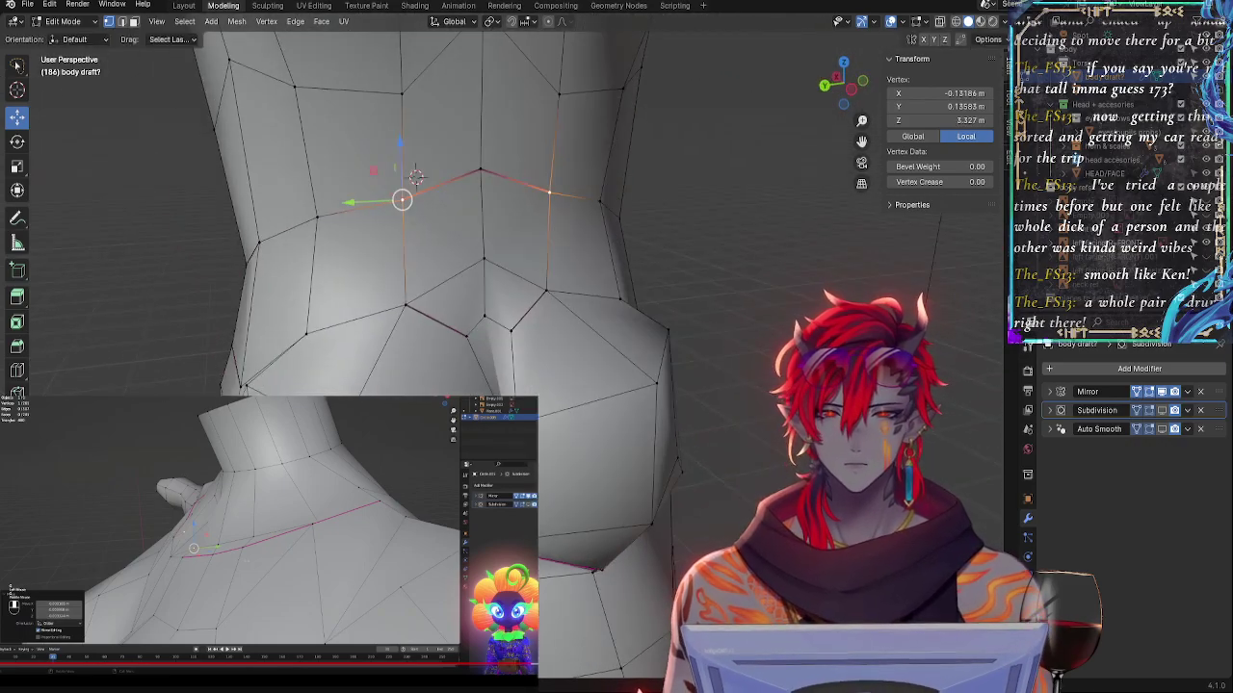
{"action": "left_click", "coordinate": [246, 385]}
{"action": "middle_click_drag", "start_coordinate": [266, 386], "coordinate": [578, 415]}
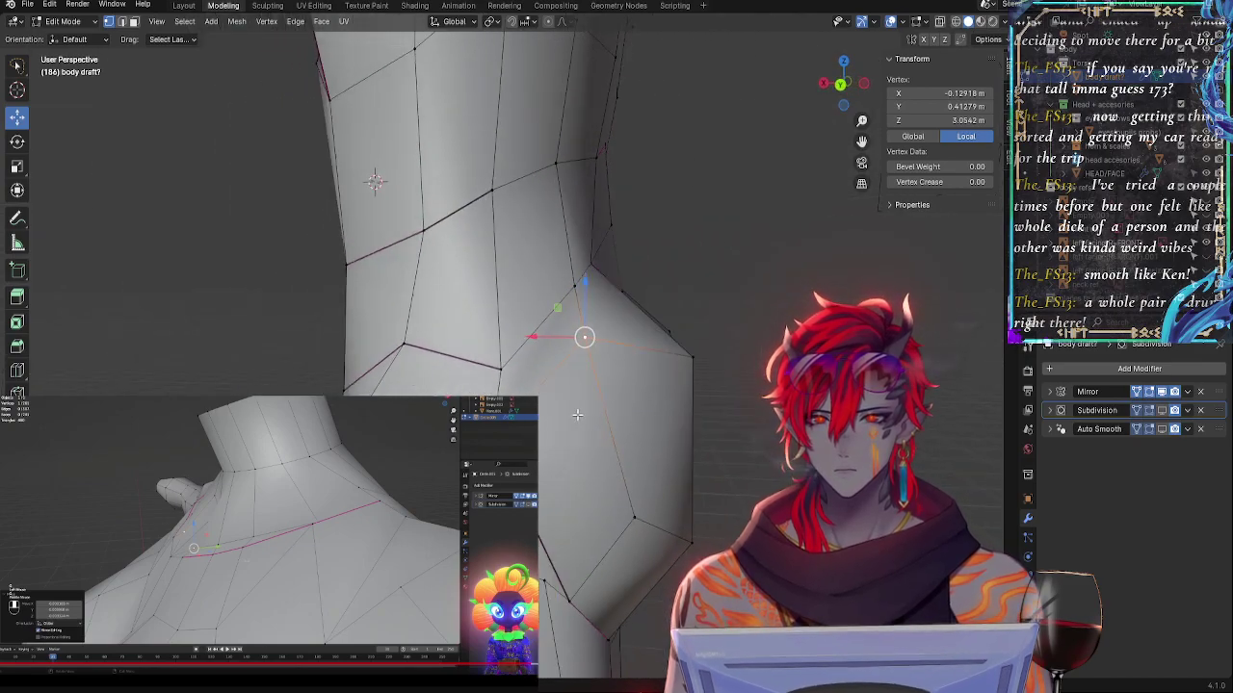
- Slide the side-hip vertices along their edges and raise a lower-back vertex slightly
{"action": "key", "text": "g"}
{"action": "key", "text": "g"}
{"action": "left_click", "coordinate": [614, 423]}
{"action": "key", "text": "g"}
{"action": "key", "text": "g"}
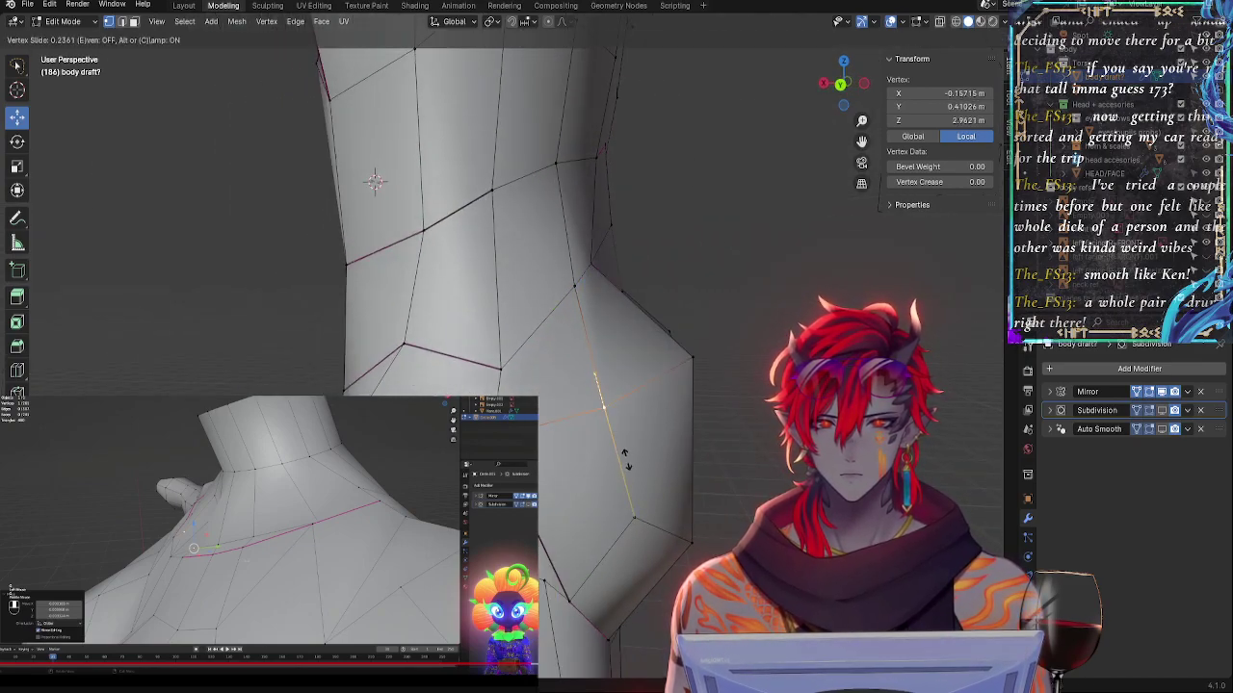
{"action": "left_click", "coordinate": [627, 461]}
{"action": "left_click", "coordinate": [494, 436]}
{"action": "key", "text": "g"}
{"action": "key", "text": "g"}
{"action": "left_click", "coordinate": [495, 425]}
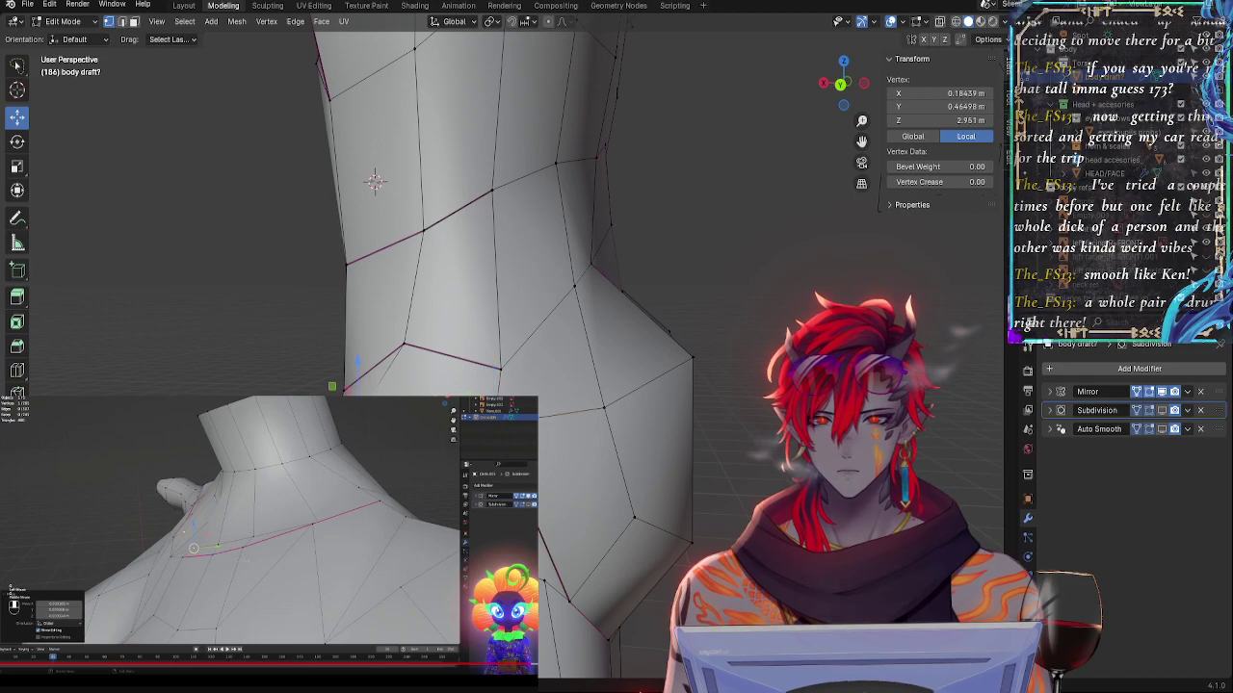
{"action": "left_click_drag", "start_coordinate": [353, 367], "coordinate": [354, 356]}
{"action": "left_click", "coordinate": [494, 421]}
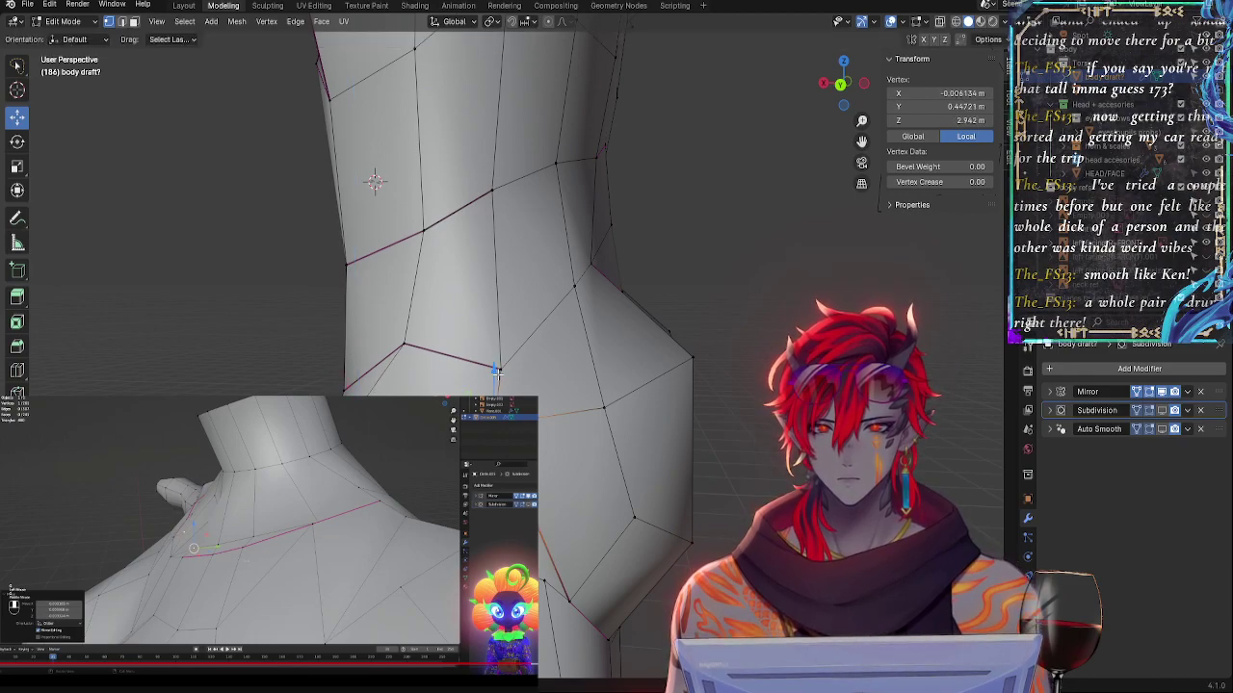
{"action": "left_click_drag", "start_coordinate": [498, 374], "coordinate": [497, 368]}
{"action": "middle_click_drag", "start_coordinate": [497, 368], "coordinate": [626, 397]}
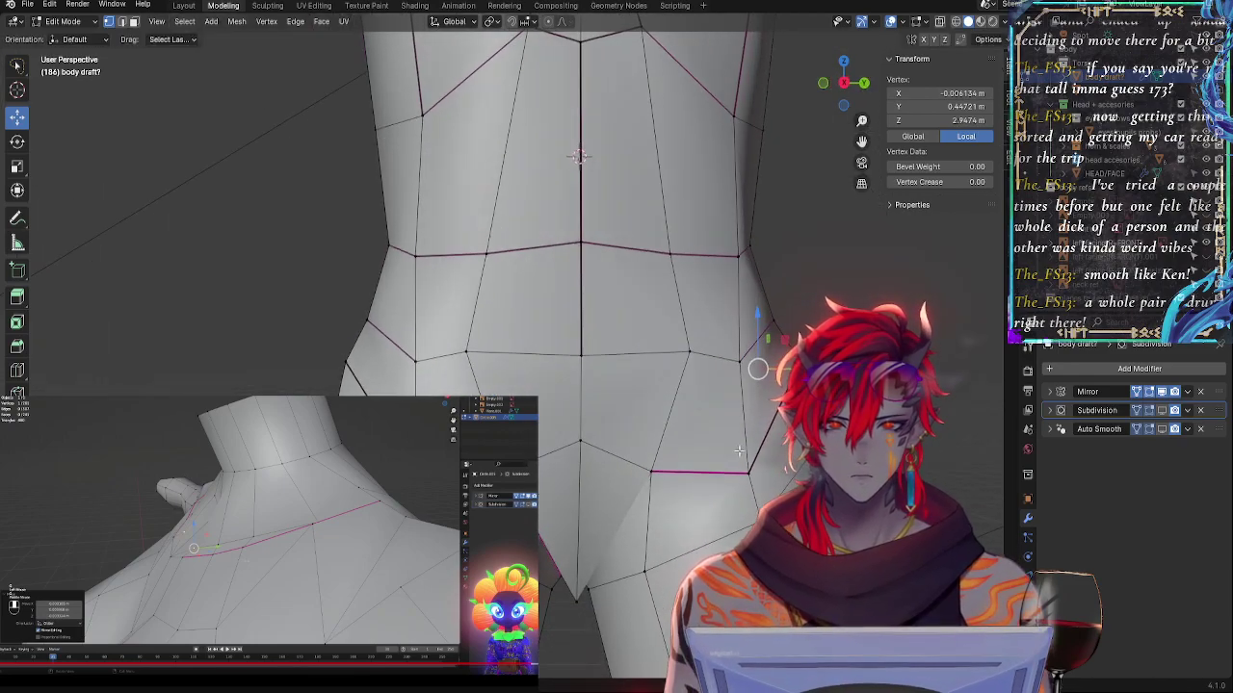
- Slide two front hip vertices along their edges, one up and one down
{"action": "key", "text": "g"}
{"action": "key", "text": "g"}
{"action": "left_click", "coordinate": [754, 467]}
{"action": "left_click", "coordinate": [654, 476]}
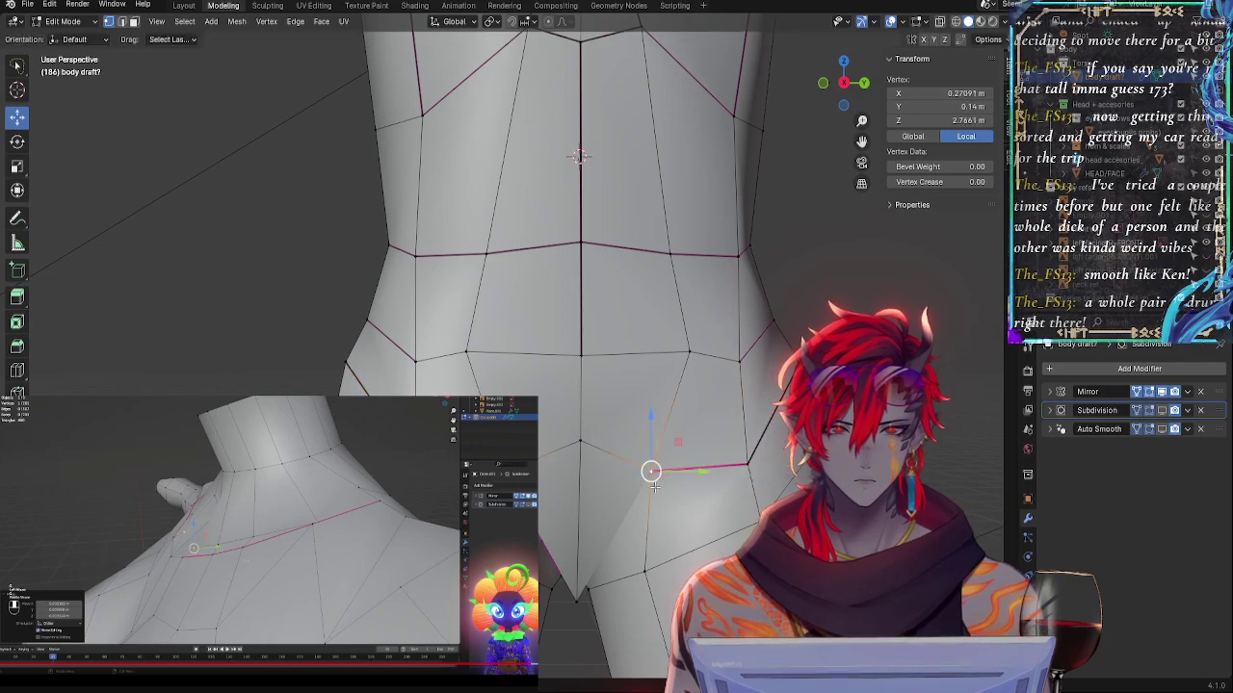
{"action": "key", "text": "g"}
{"action": "key", "text": "g"}
{"action": "left_click", "coordinate": [654, 535]}
{"action": "middle_click_drag", "start_coordinate": [654, 534], "coordinate": [610, 541]}
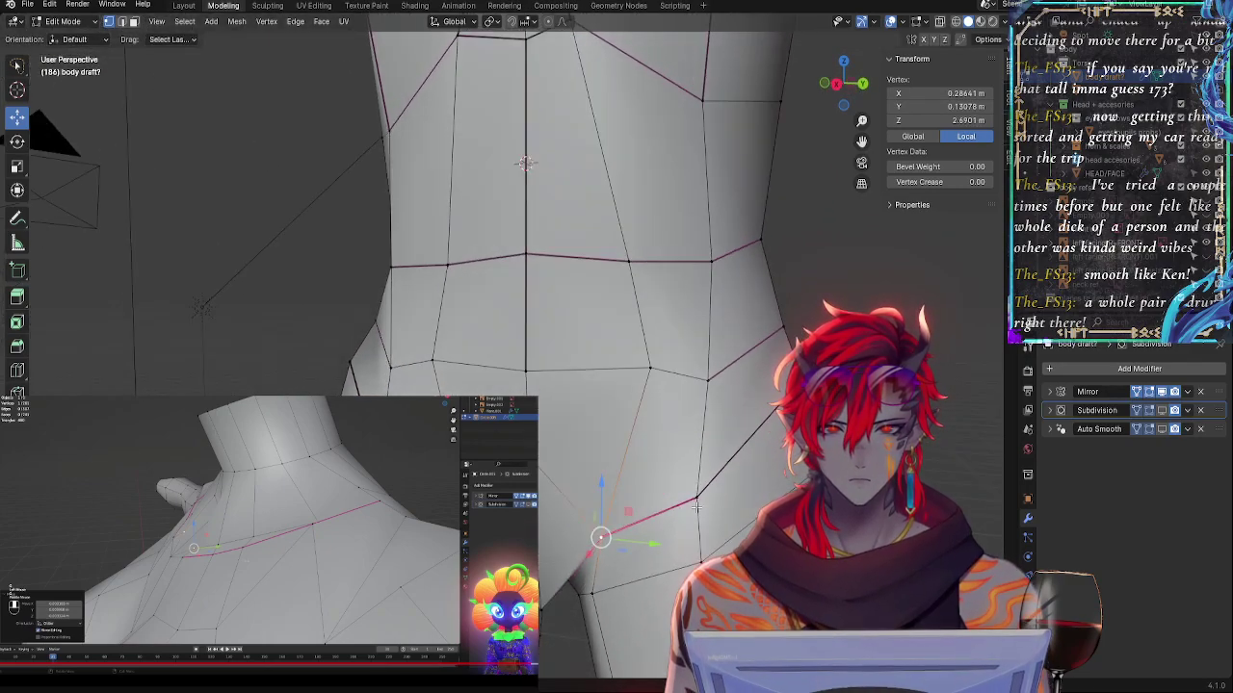
- Raise a pair of lower-abdomen vertices and fine-tune the left one
{"action": "left_click", "coordinate": [697, 502], "text": "shift"}
{"action": "key", "text": "g"}
{"action": "left_click", "coordinate": [697, 488]}
{"action": "left_click", "coordinate": [613, 526]}
{"action": "key", "text": "g"}
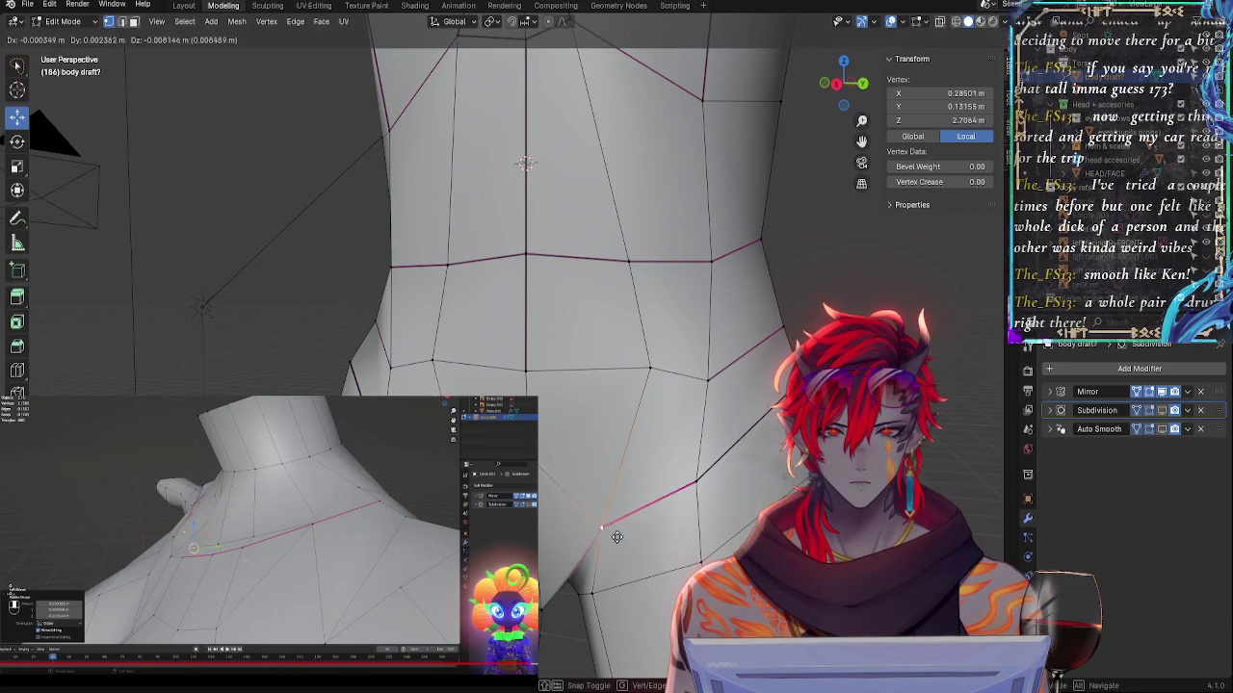
{"action": "left_click", "coordinate": [616, 535]}
{"action": "middle_click_drag", "start_coordinate": [643, 497], "coordinate": [652, 498]}
- Slide an upper abdomen vertex along its edge and lower the centre-line vertex
{"action": "left_click", "coordinate": [694, 349]}
{"action": "key", "text": "g"}
{"action": "key", "text": "g"}
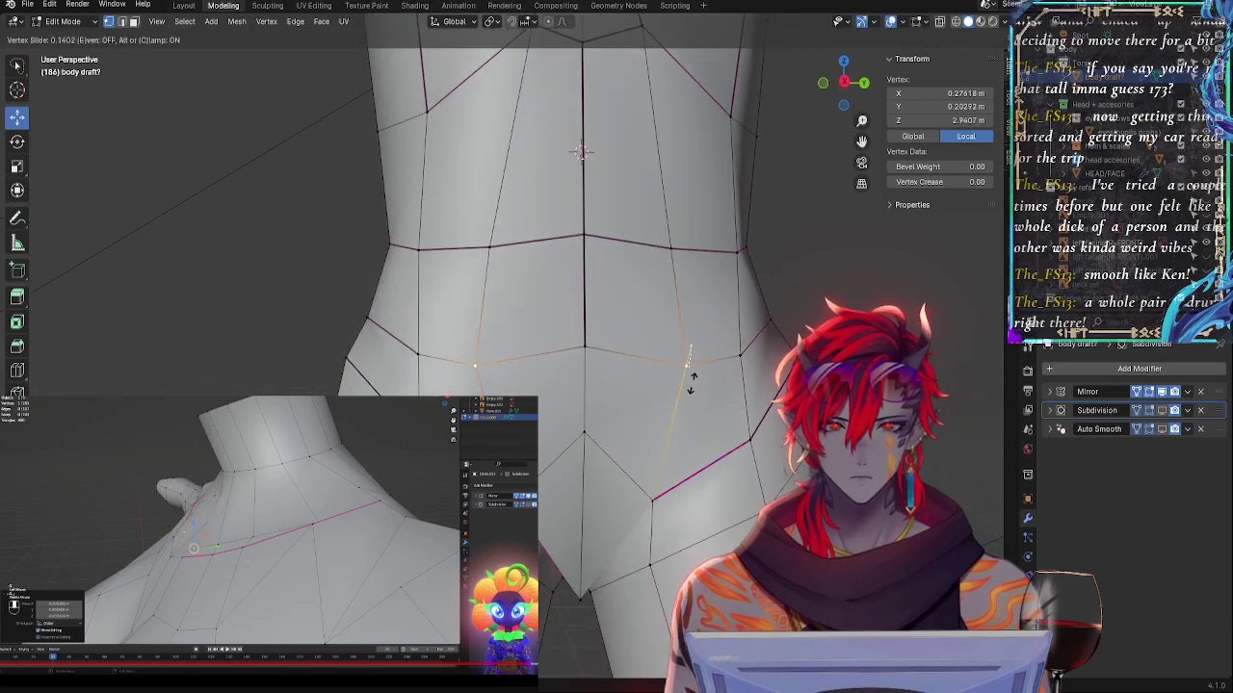
{"action": "left_click", "coordinate": [692, 429]}
{"action": "key", "text": "g"}
{"action": "key", "text": "g"}
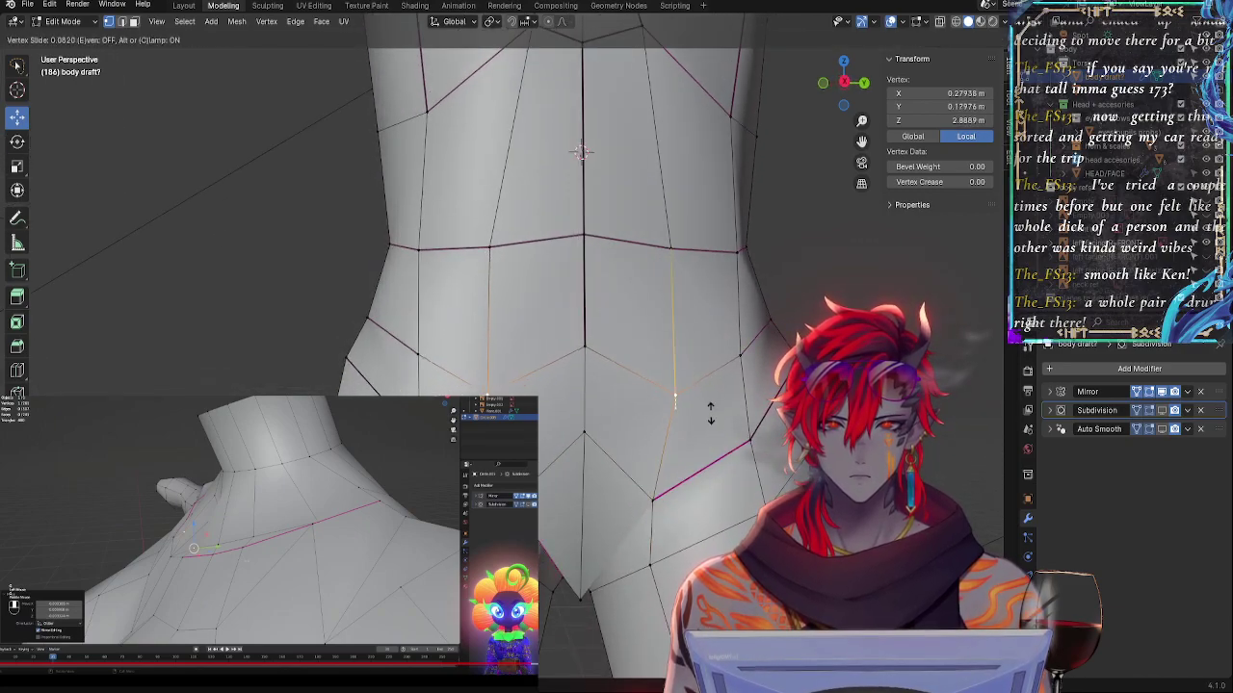
{"action": "left_click", "coordinate": [711, 398]}
{"action": "key", "text": "g"}
{"action": "key", "text": "g"}
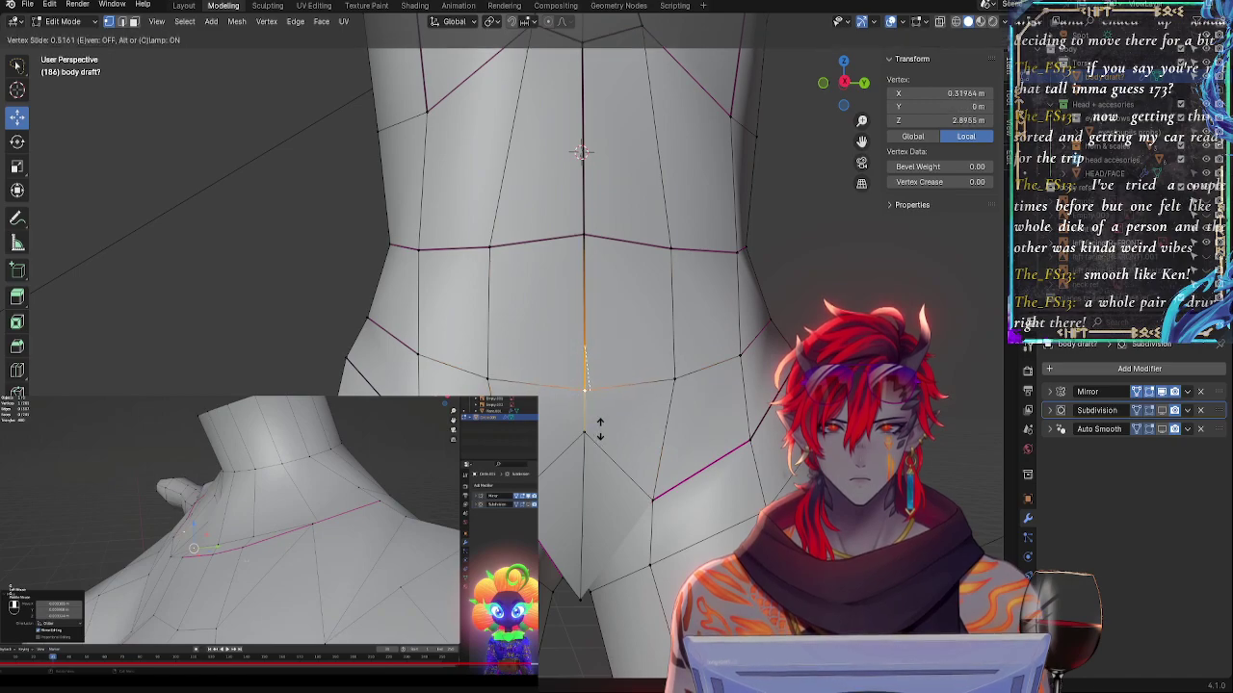
{"action": "left_click", "coordinate": [599, 439]}
{"action": "key", "text": "g"}
{"action": "key", "text": "g"}
{"action": "left_click", "coordinate": [615, 461]}
- Slide the right-hip and centre vertices down, then push one outward along X
{"action": "left_click", "coordinate": [692, 390]}
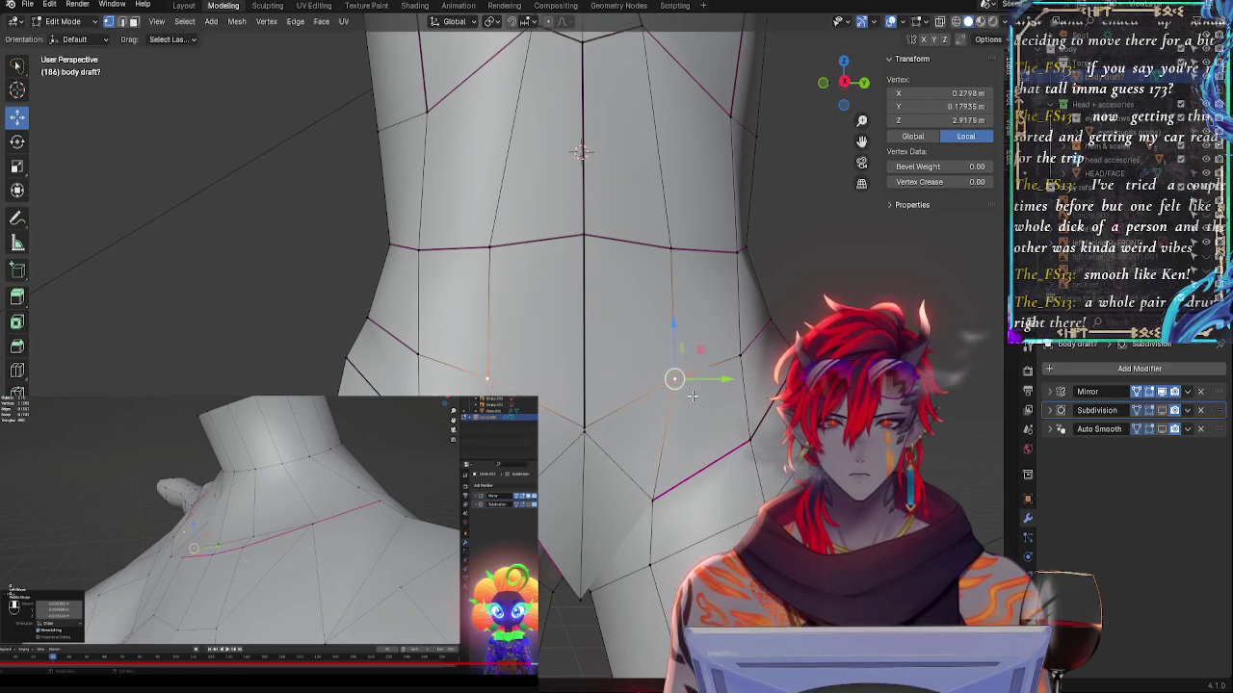
{"action": "key", "text": "g"}
{"action": "key", "text": "g"}
{"action": "left_click", "coordinate": [687, 423]}
{"action": "left_click", "coordinate": [588, 447]}
{"action": "key", "text": "g"}
{"action": "key", "text": "g"}
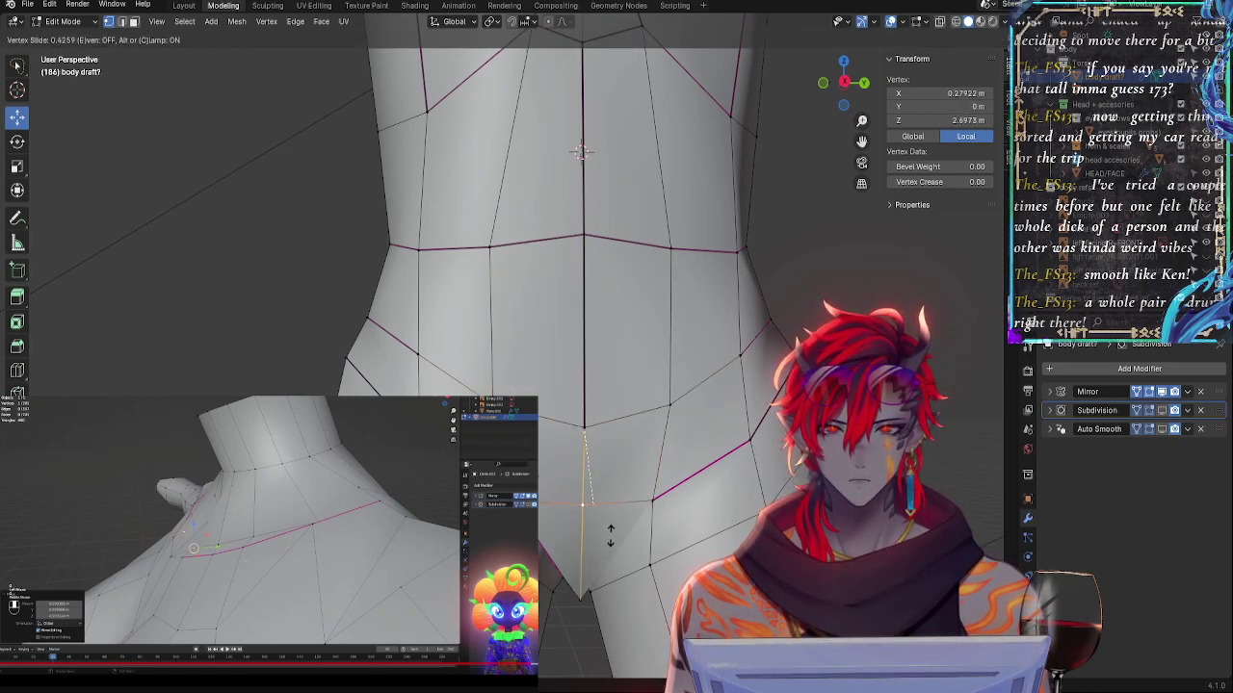
{"action": "left_click", "coordinate": [611, 534]}
{"action": "middle_click_drag", "start_coordinate": [688, 514], "coordinate": [756, 510]}
{"action": "left_click_drag", "start_coordinate": [668, 501], "coordinate": [708, 505]}
{"action": "middle_click_drag", "start_coordinate": [737, 498], "coordinate": [655, 452]}
- Slide the vertex right of centre up its edge and check the smoothed subdivision preview
{"action": "key", "text": "g"}
{"action": "key", "text": "g"}
{"action": "left_click", "coordinate": [634, 427]}
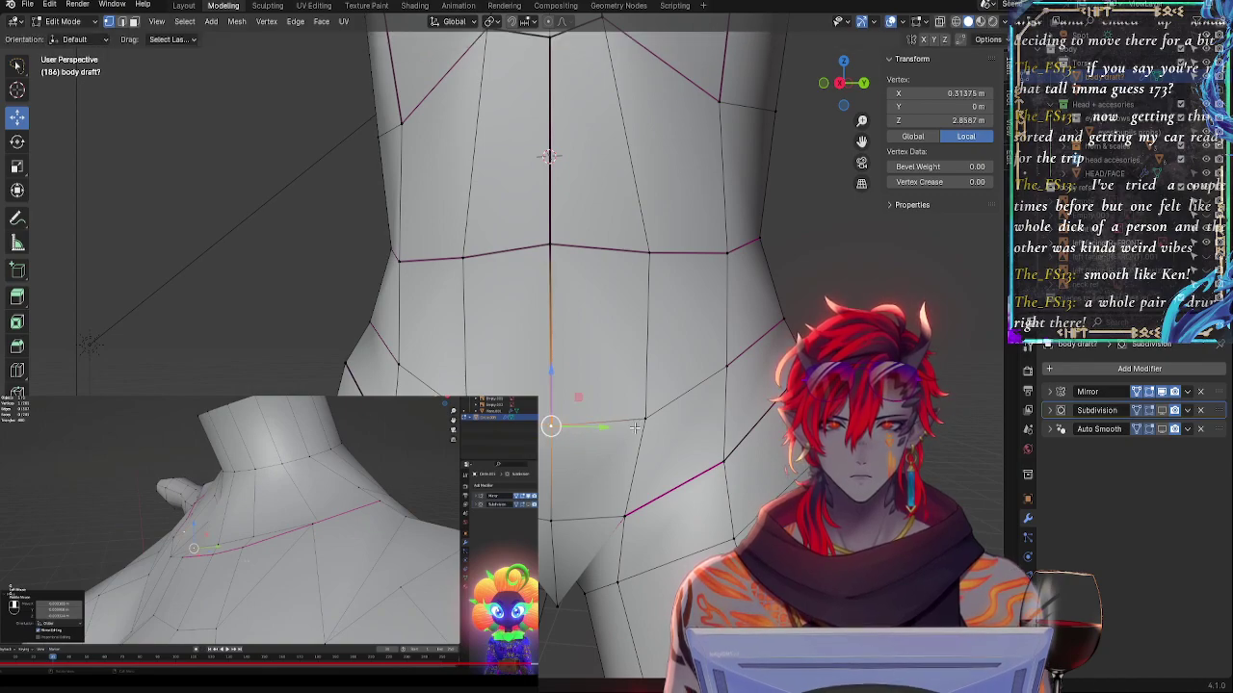
{"action": "left_click", "coordinate": [643, 425]}
{"action": "key", "text": "g"}
{"action": "key", "text": "g"}
{"action": "left_click", "coordinate": [647, 403]}
{"action": "key", "text": "g"}
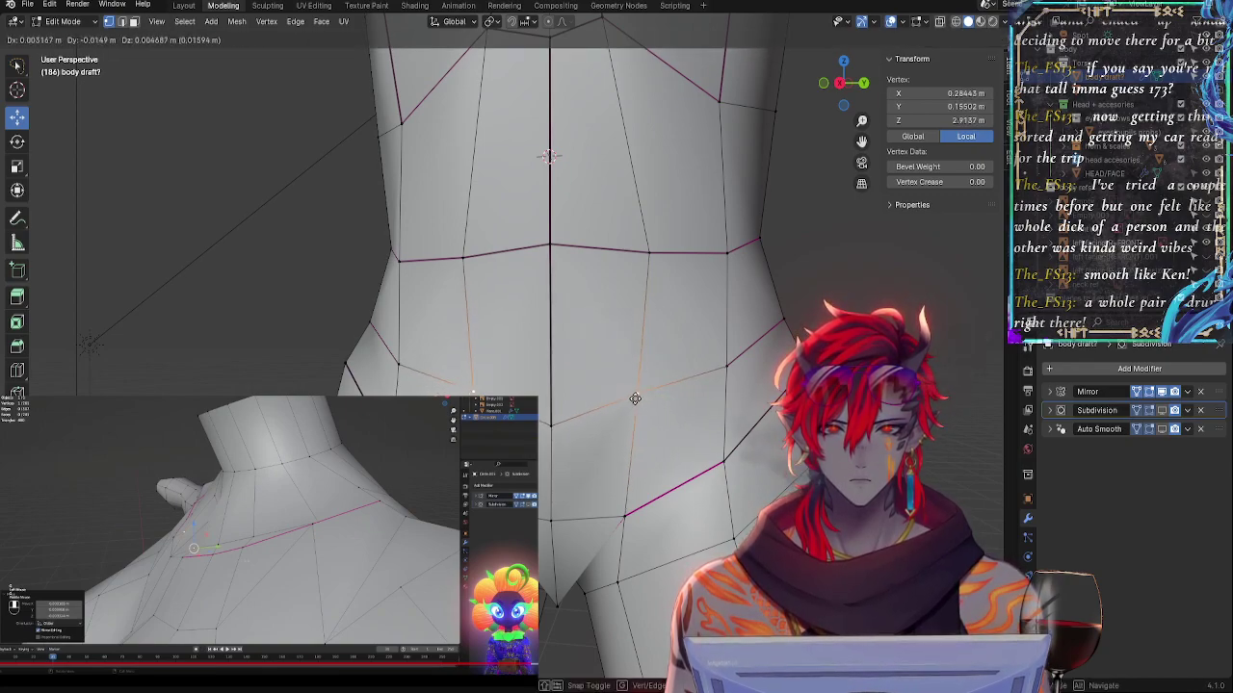
{"action": "left_click", "coordinate": [656, 403]}
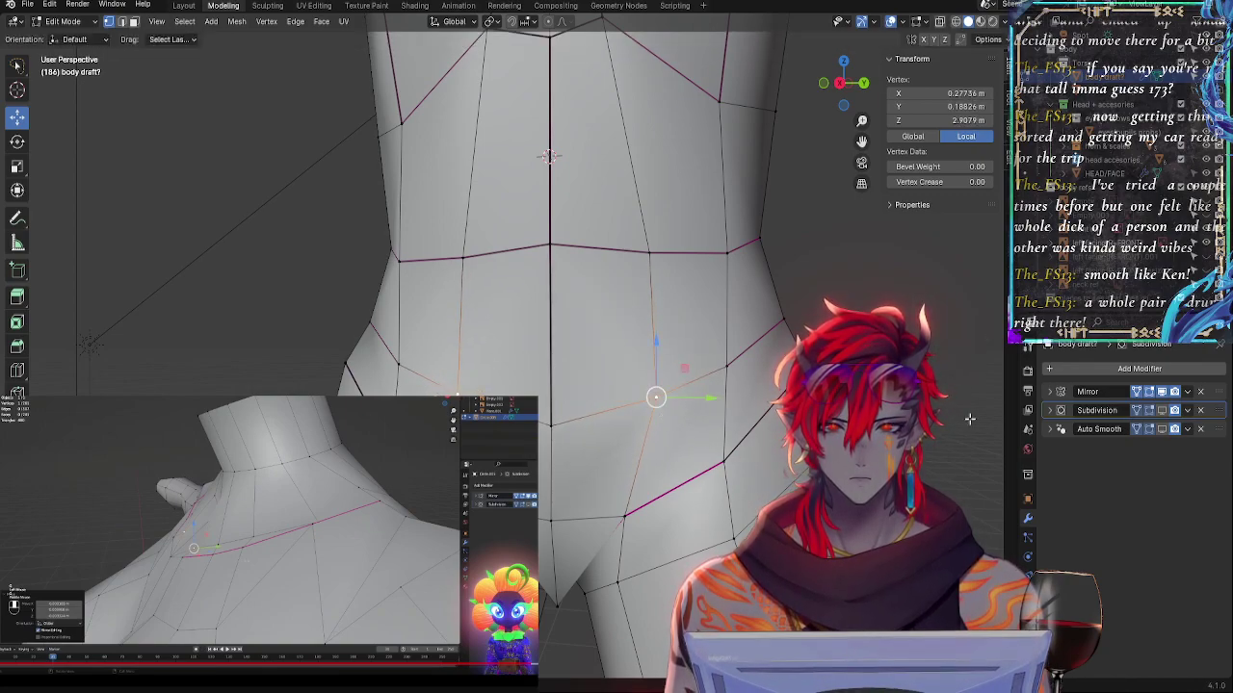
{"action": "left_click", "coordinate": [1162, 411]}
{"action": "left_click", "coordinate": [1163, 411]}
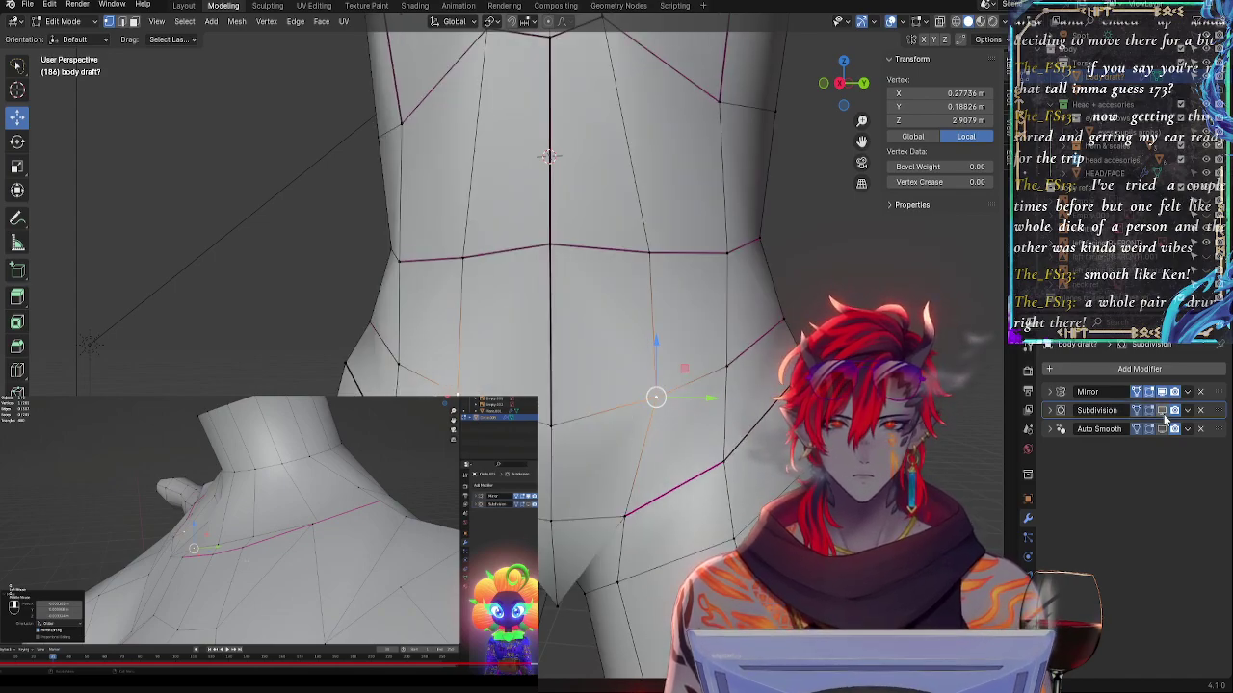
- Raise a groin vertex, shift another along X and Y, and move the inner-thigh vertex outward
{"action": "middle_click_drag", "start_coordinate": [722, 490], "coordinate": [577, 494]}
{"action": "left_click", "coordinate": [551, 494]}
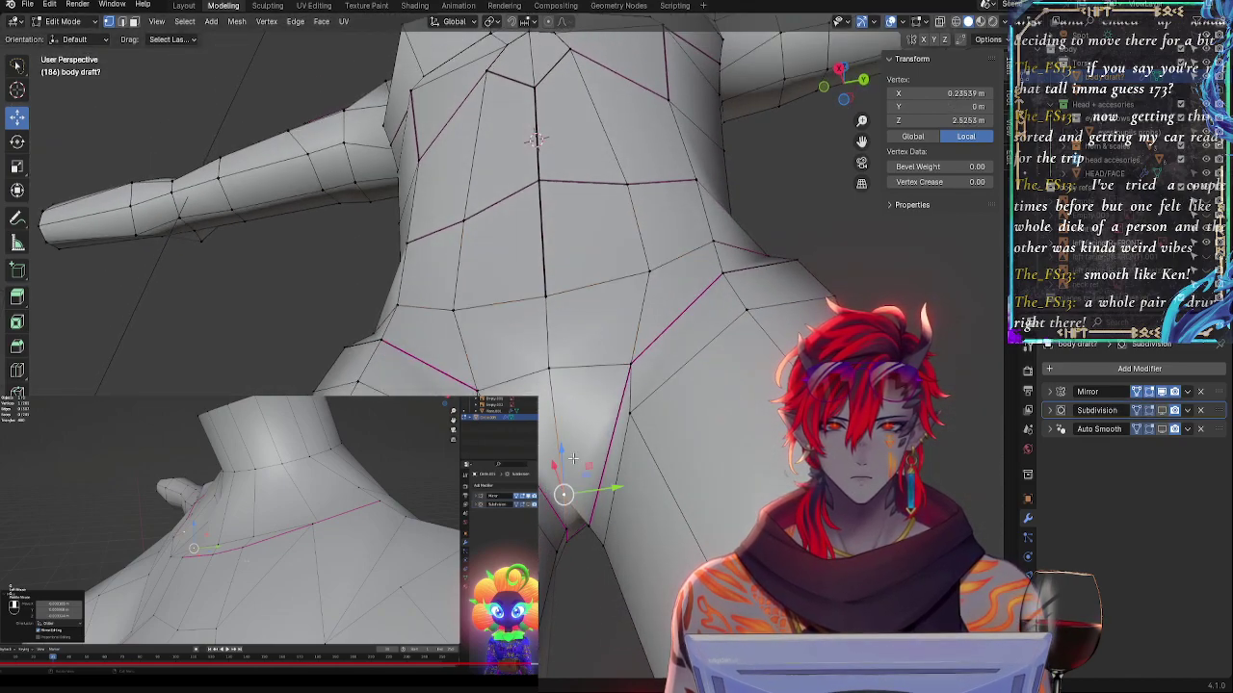
{"action": "left_click_drag", "start_coordinate": [561, 451], "coordinate": [561, 440]}
{"action": "middle_click_drag", "start_coordinate": [631, 393], "coordinate": [668, 492]}
{"action": "middle_click_drag", "start_coordinate": [610, 551], "coordinate": [607, 427]}
{"action": "left_click", "coordinate": [585, 550]}
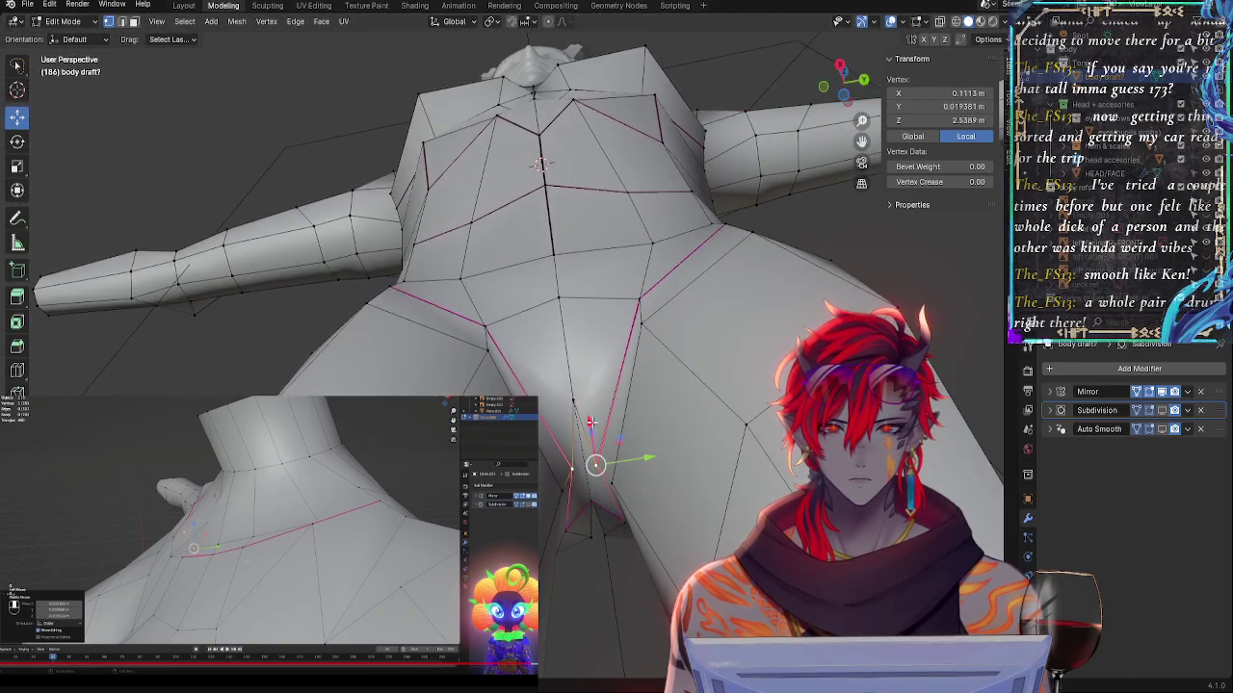
{"action": "left_click_drag", "start_coordinate": [592, 423], "coordinate": [591, 413]}
{"action": "left_click_drag", "start_coordinate": [642, 448], "coordinate": [649, 447]}
{"action": "middle_click_drag", "start_coordinate": [661, 388], "coordinate": [666, 454]}
{"action": "left_click", "coordinate": [607, 579]}
{"action": "key", "text": "g"}
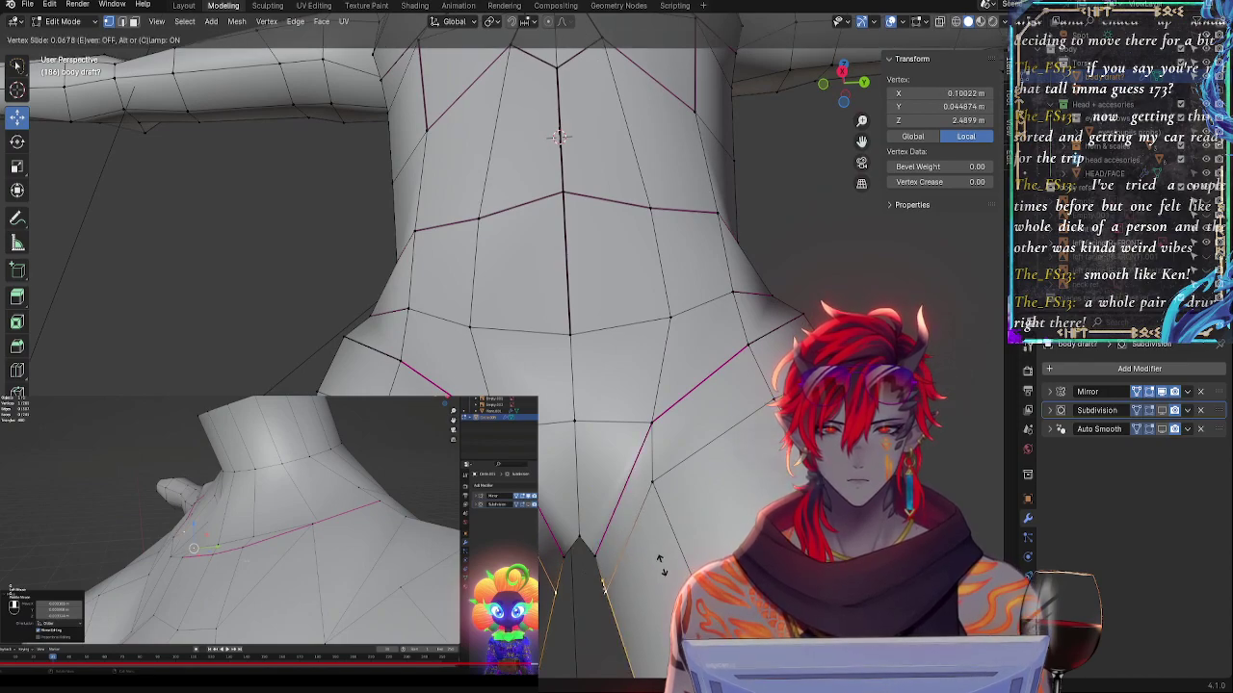
{"action": "left_click", "coordinate": [674, 545]}
{"action": "middle_click_drag", "start_coordinate": [674, 544], "coordinate": [742, 501]}
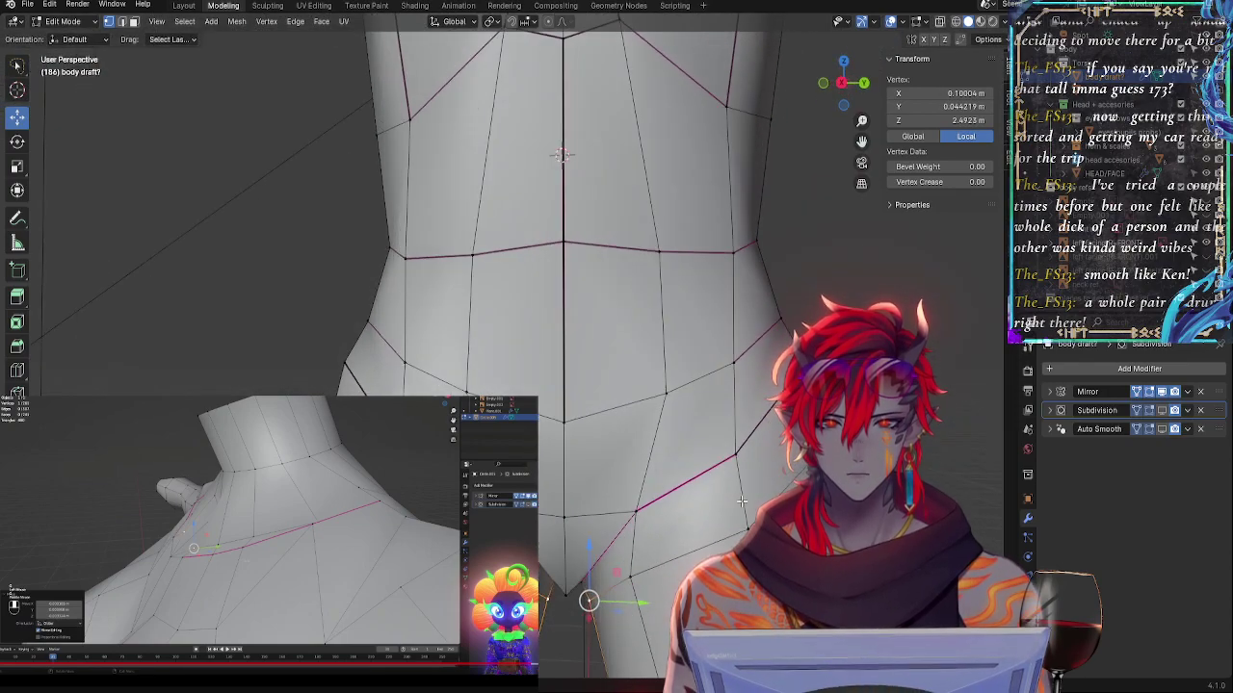
- Rotate the creased hip edge loop and slide a groin vertex down its edge
{"action": "left_click", "coordinate": [641, 491], "text": "alt"}
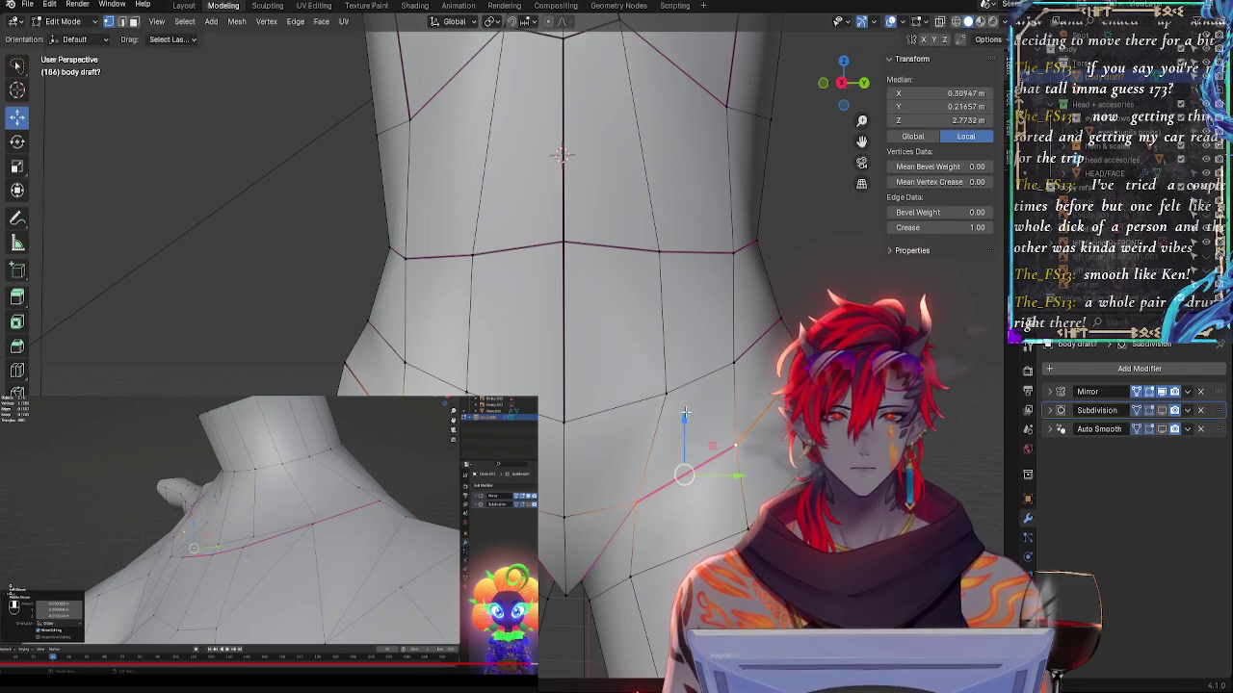
{"action": "key", "text": "r"}
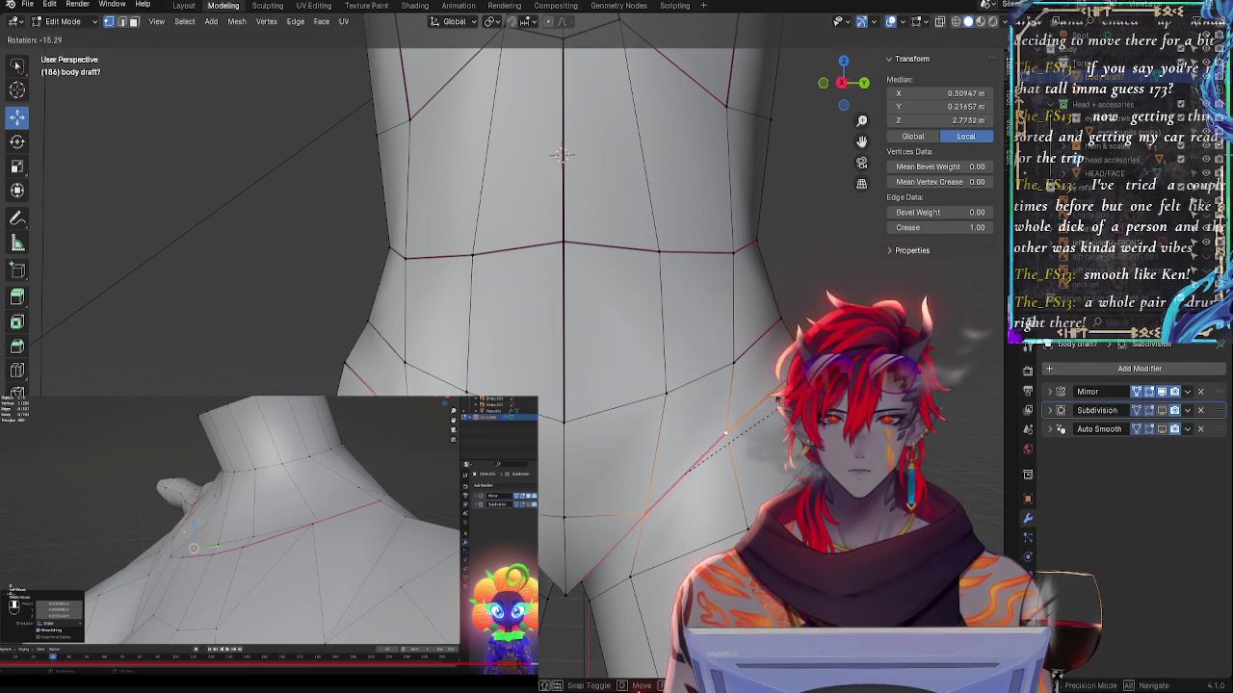
{"action": "left_click", "coordinate": [782, 401]}
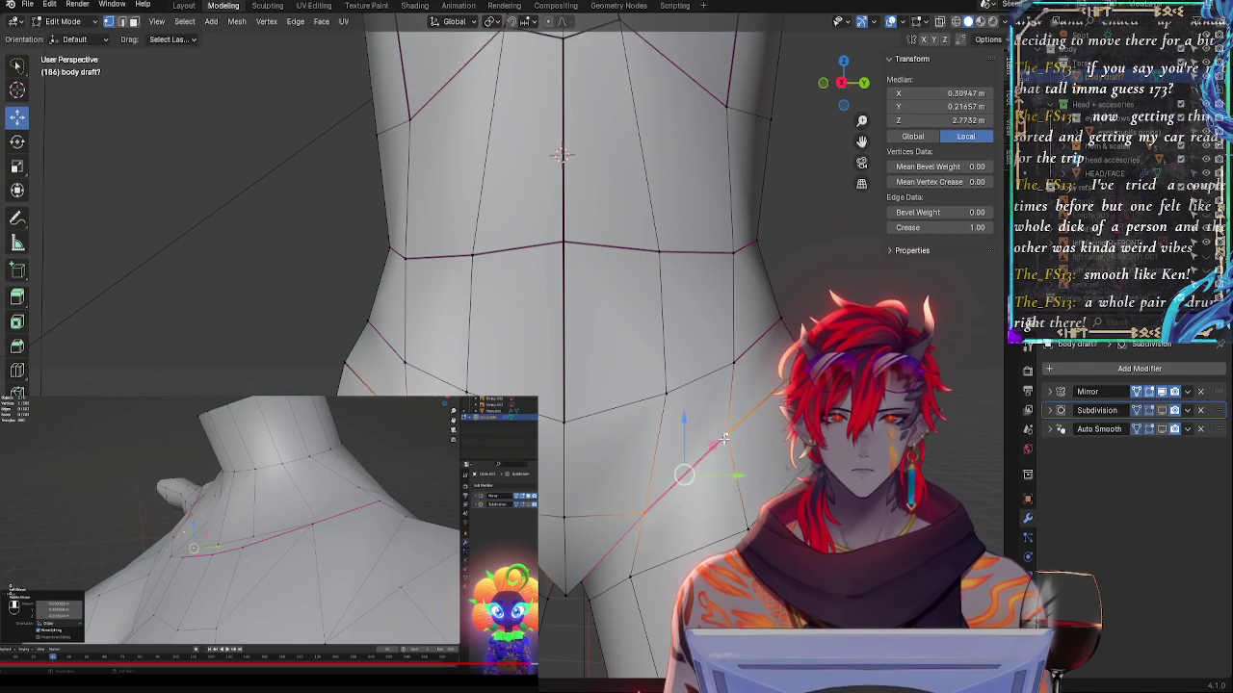
{"action": "left_click", "coordinate": [727, 433]}
{"action": "middle_click_drag", "start_coordinate": [729, 433], "coordinate": [709, 435]}
{"action": "left_click", "coordinate": [844, 84]}
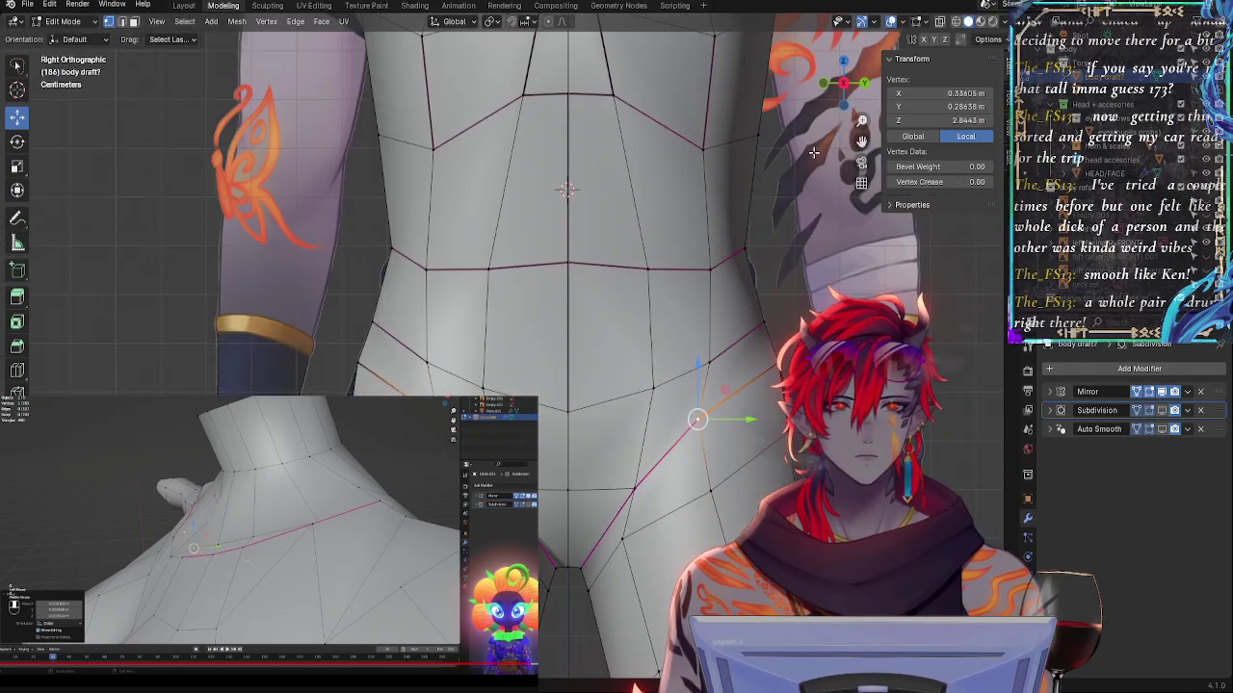
{"action": "key", "text": "shift+v"}
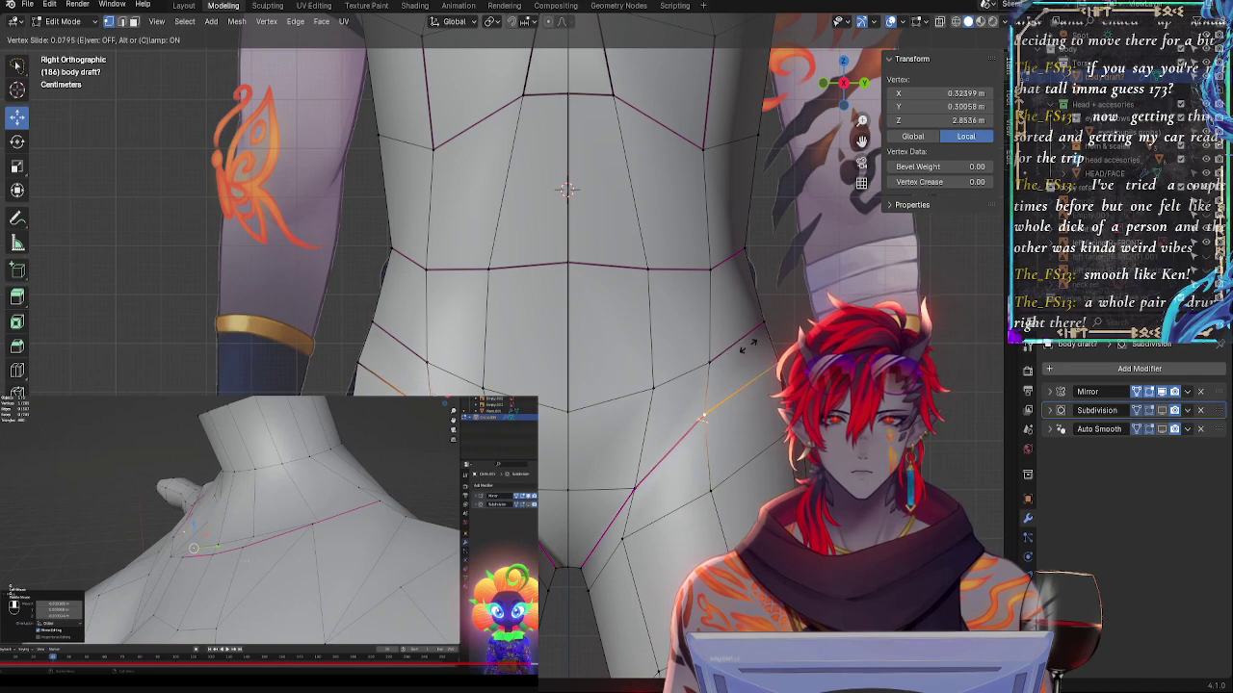
{"action": "left_click", "coordinate": [664, 498]}
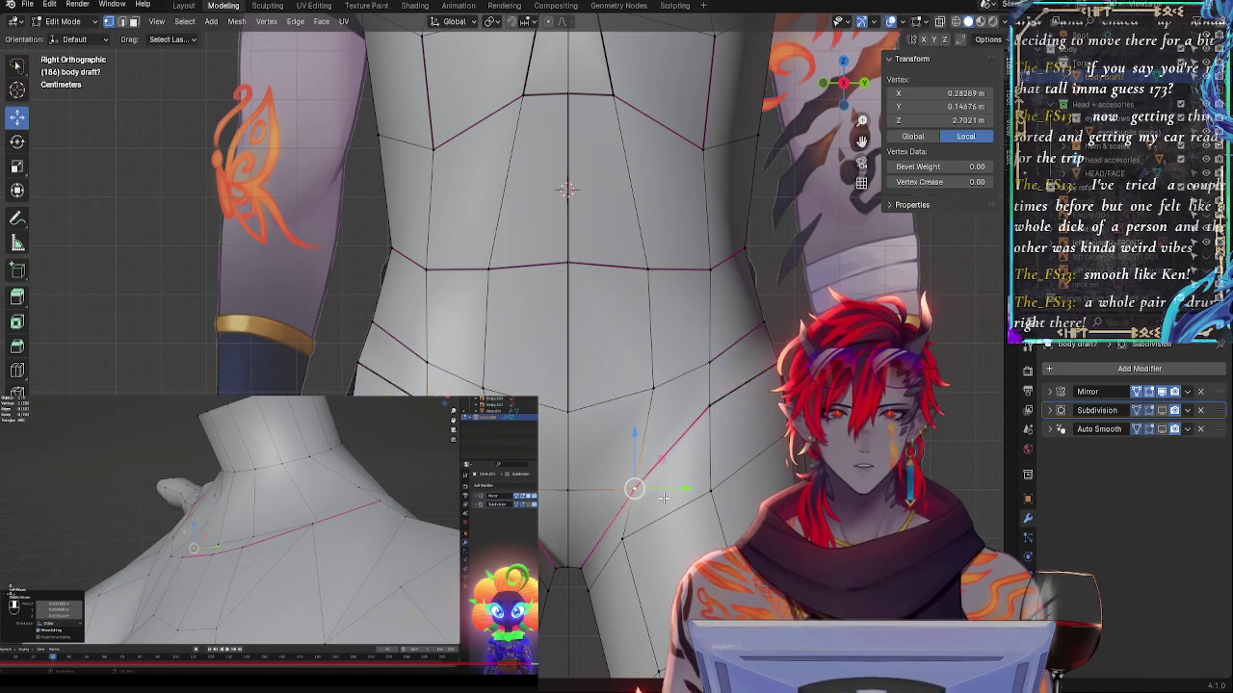
{"action": "key", "text": "g"}
{"action": "left_click", "coordinate": [669, 503]}
- Raise a hip vertex in two small nudges, then move a vertex down and inward
{"action": "middle_click_drag", "start_coordinate": [672, 508], "coordinate": [736, 486]}
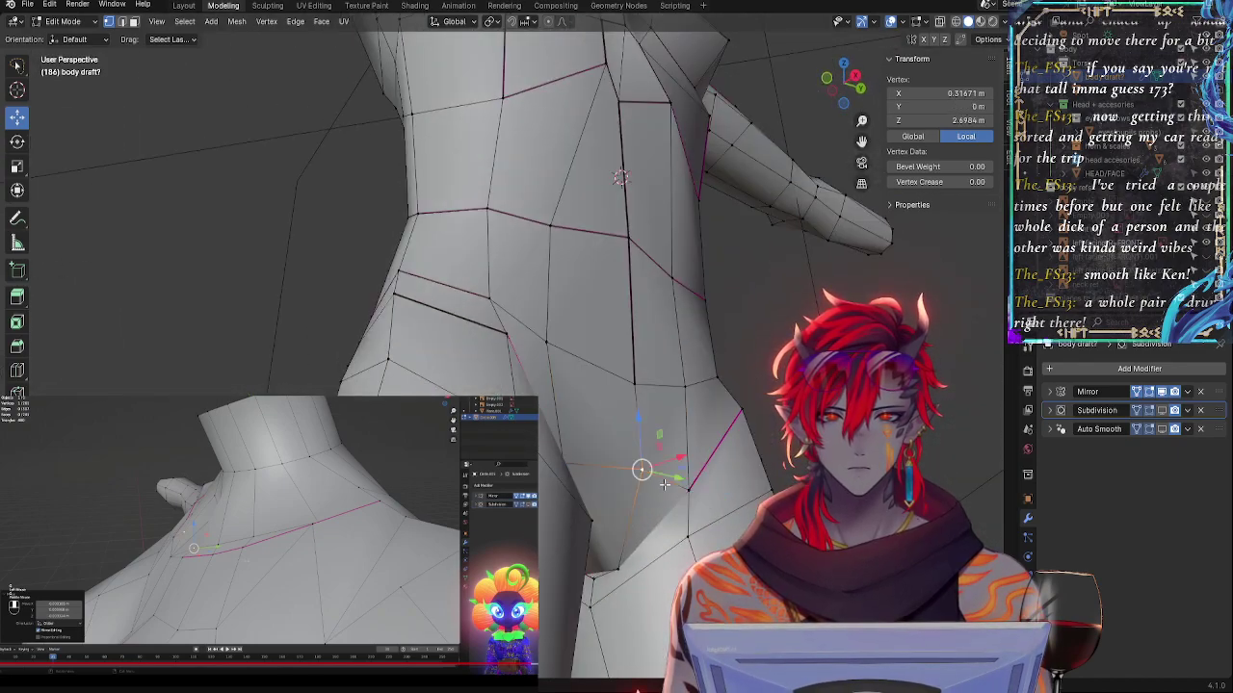
{"action": "middle_click_drag", "start_coordinate": [663, 447], "coordinate": [594, 494]}
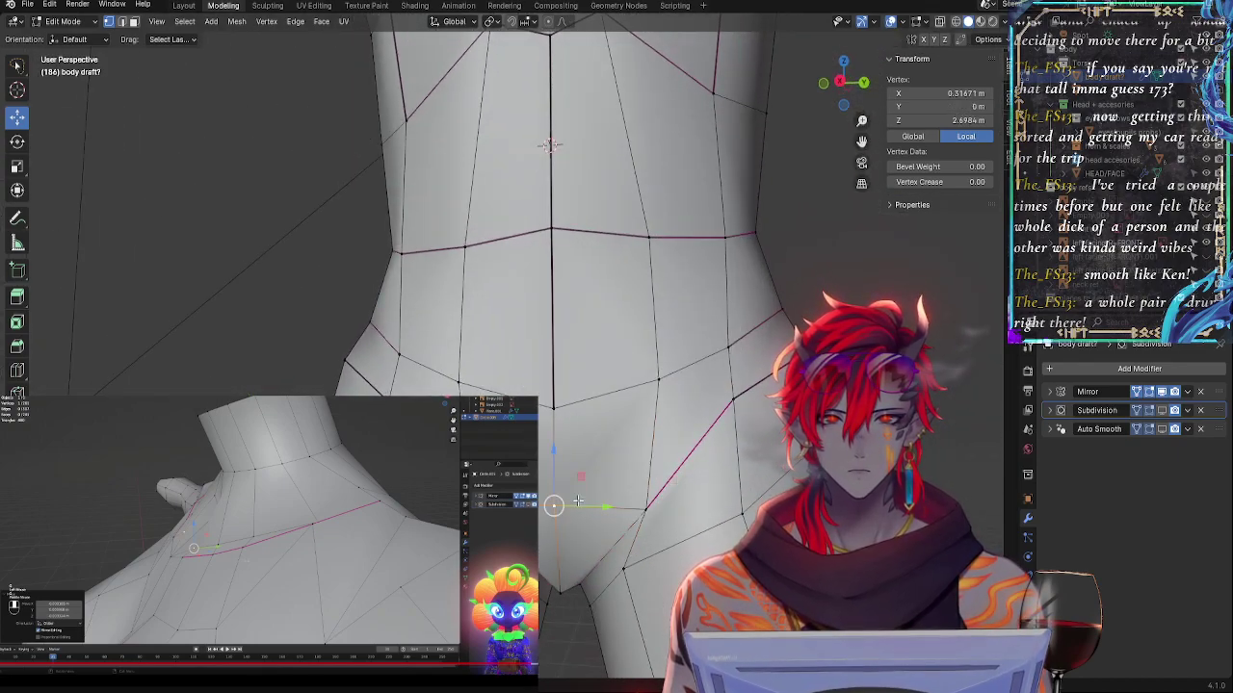
{"action": "key", "text": "g"}
{"action": "left_click", "coordinate": [607, 489]}
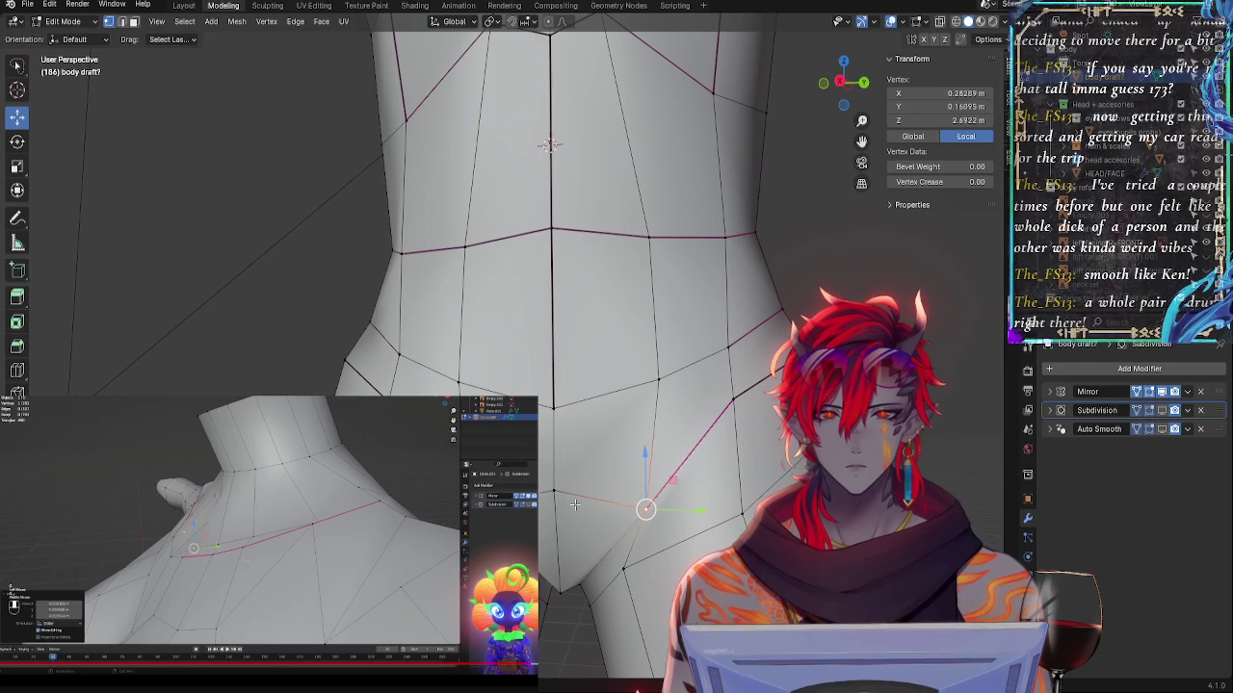
{"action": "key", "text": "g"}
{"action": "left_click", "coordinate": [545, 471]}
{"action": "key", "text": "g"}
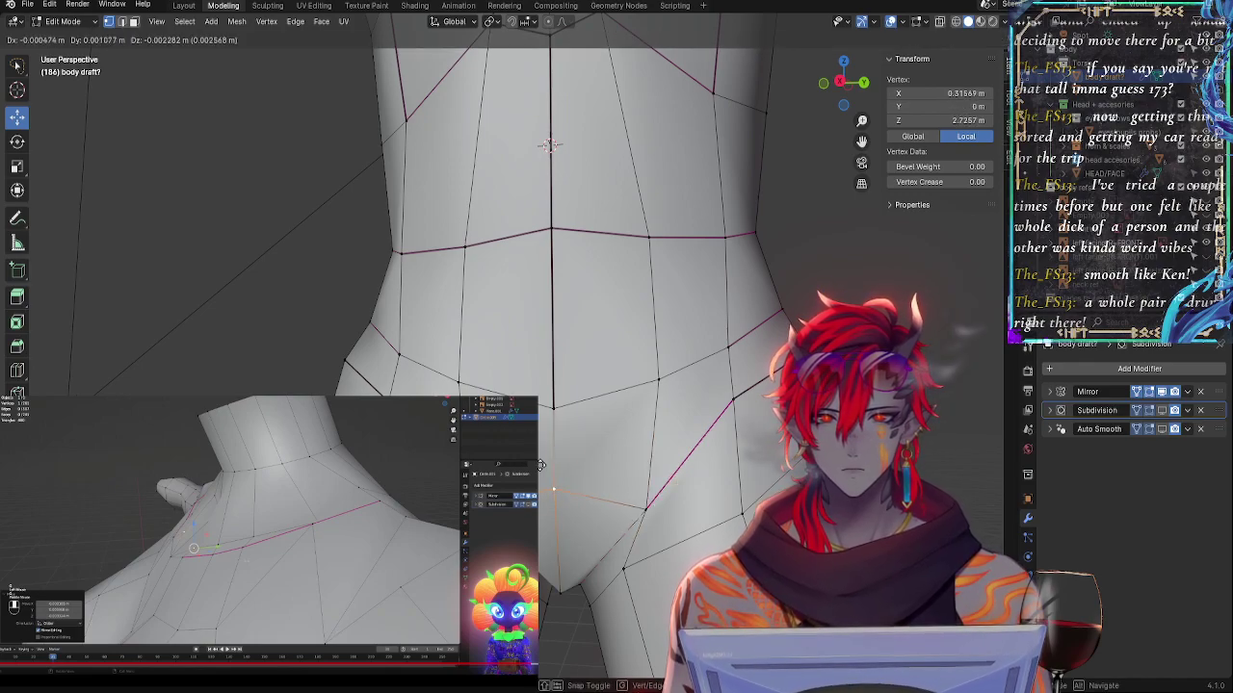
{"action": "left_click", "coordinate": [546, 501]}
- Raise the groin-centre vertex and its right-hand neighbour slightly
{"action": "middle_click_drag", "start_coordinate": [541, 419], "coordinate": [568, 441]}
{"action": "left_click", "coordinate": [568, 440]}
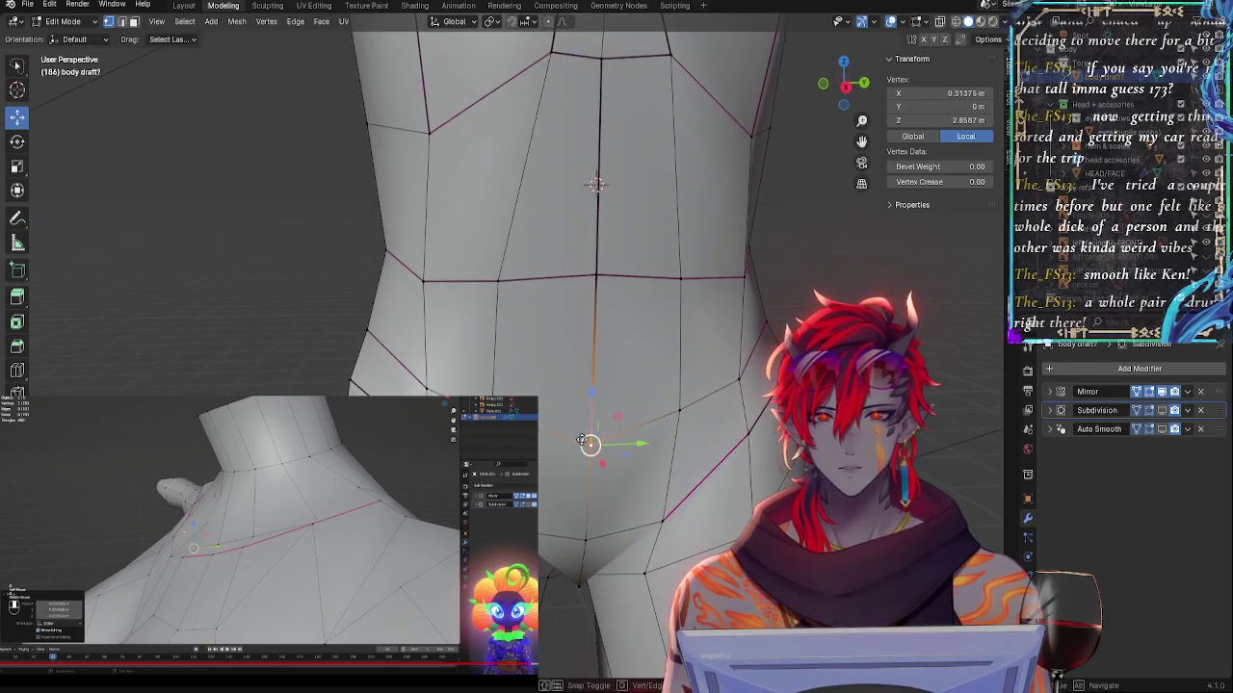
{"action": "key", "text": "g"}
{"action": "left_click", "coordinate": [584, 426]}
{"action": "left_click", "coordinate": [679, 411]}
{"action": "key", "text": "g"}
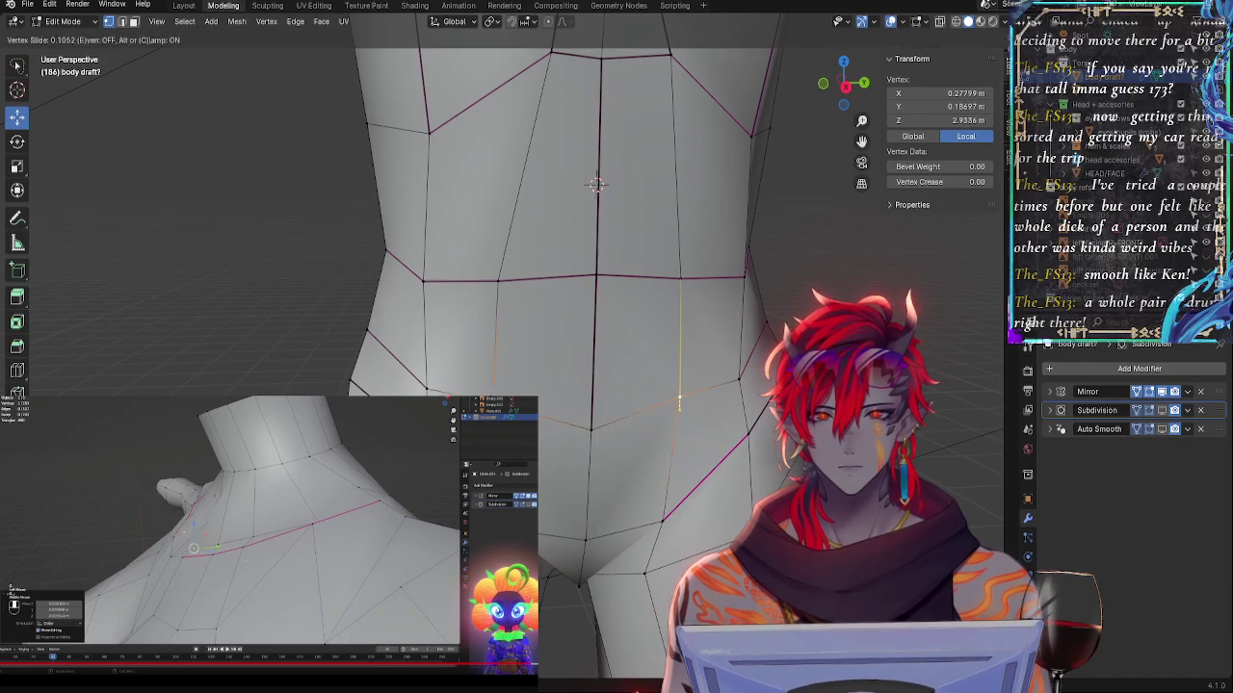
{"action": "left_click", "coordinate": [679, 396]}
{"action": "middle_click_drag", "start_coordinate": [679, 396], "coordinate": [560, 319]}
{"action": "left_click", "coordinate": [528, 277]}
{"action": "middle_click_drag", "start_coordinate": [586, 278], "coordinate": [536, 239]}
- Slide the selected back-waist vertices and the lower-back centre vertex along their edges
{"action": "left_click", "coordinate": [421, 306]}
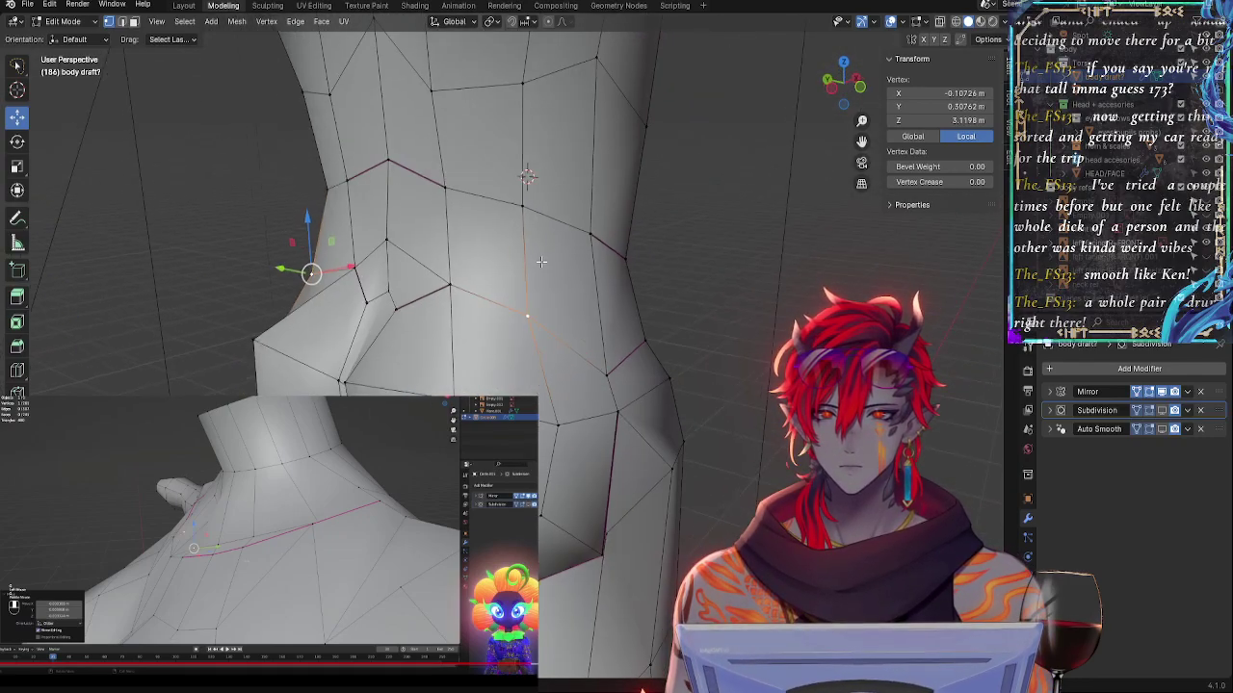
{"action": "left_click", "coordinate": [526, 193]}
{"action": "middle_click_drag", "start_coordinate": [525, 192], "coordinate": [660, 245]}
{"action": "key", "text": "g"}
{"action": "key", "text": "g"}
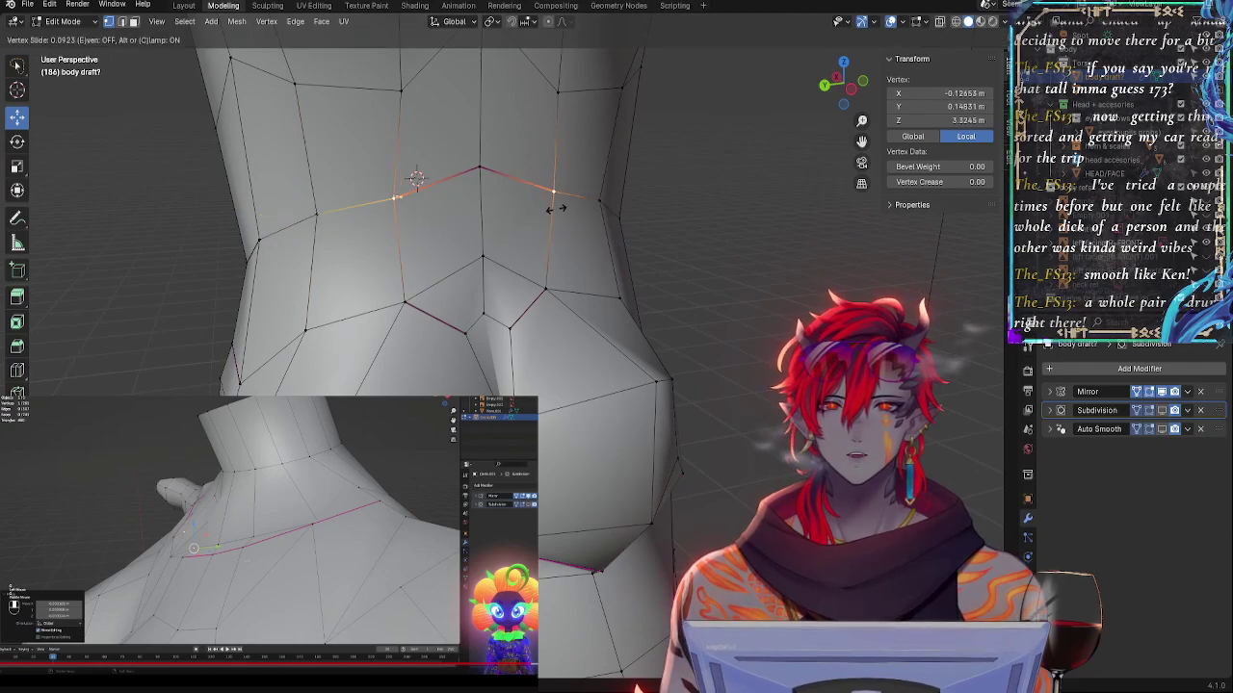
{"action": "left_click", "coordinate": [564, 203]}
{"action": "left_click", "coordinate": [486, 173]}
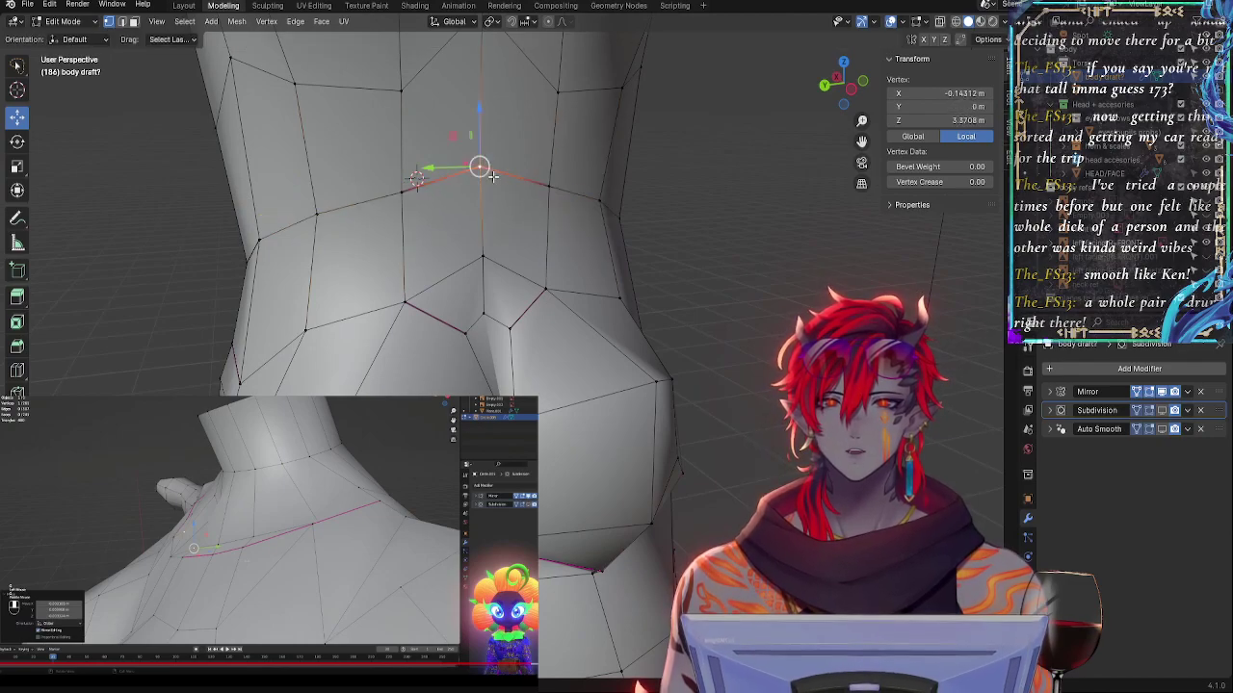
{"action": "key", "text": "g"}
{"action": "key", "text": "g"}
{"action": "left_click", "coordinate": [489, 166]}
- Edge-slide the lower centre vertex slightly upward, then slide vertices sideways and above the buttock crease
{"action": "middle_click_drag", "start_coordinate": [526, 206], "coordinate": [434, 220]}
{"action": "left_click", "coordinate": [399, 270]}
{"action": "key", "text": "g"}
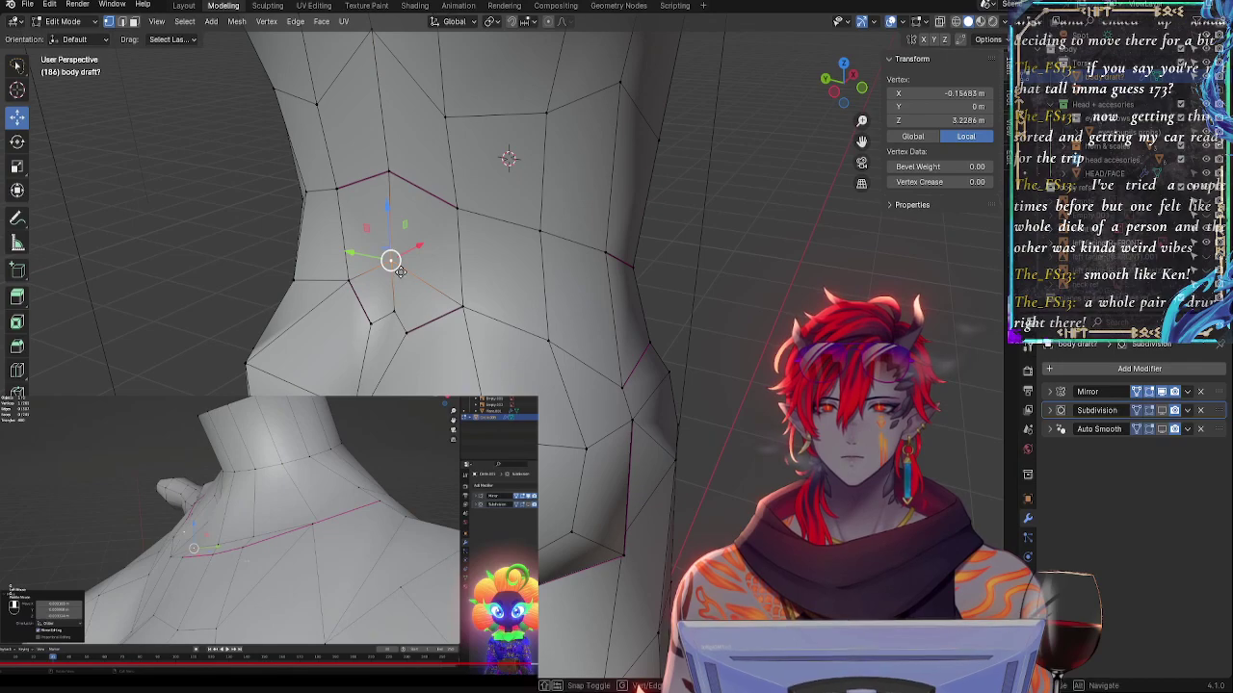
{"action": "key", "text": "g"}
{"action": "left_click", "coordinate": [401, 265]}
{"action": "middle_click_drag", "start_coordinate": [402, 265], "coordinate": [582, 291]}
{"action": "key", "text": "g"}
{"action": "key", "text": "g"}
{"action": "left_click", "coordinate": [577, 252]}
{"action": "key", "text": "g"}
{"action": "key", "text": "g"}
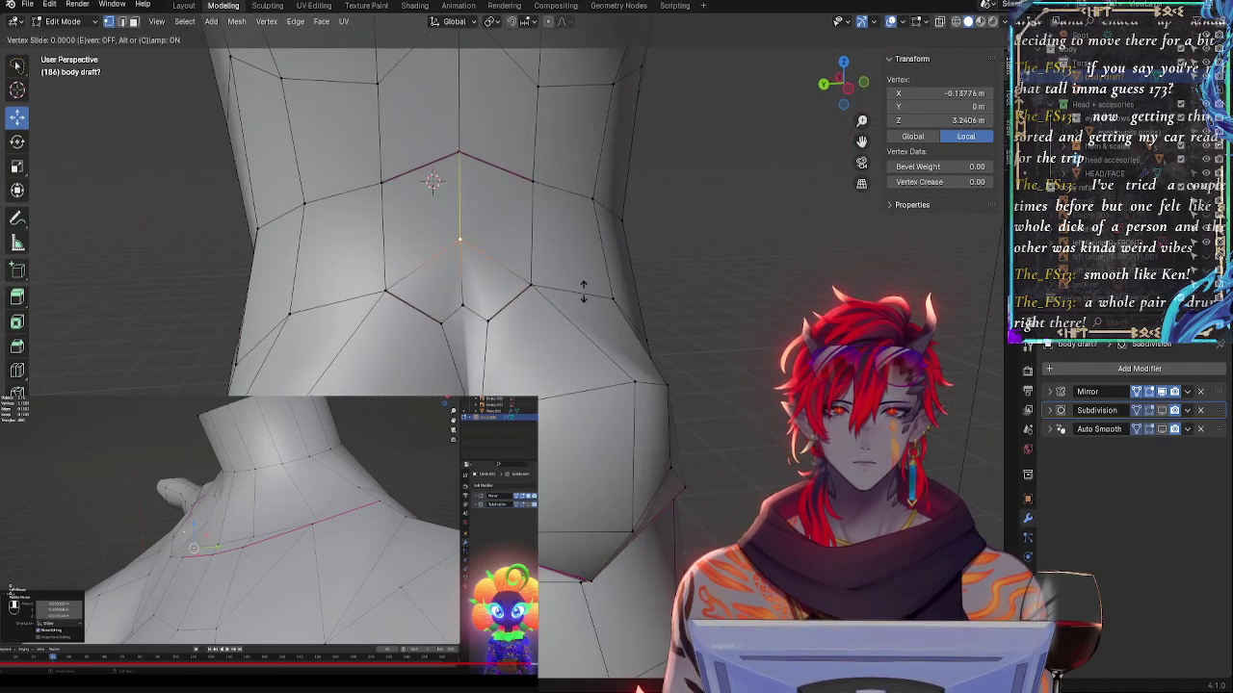
{"action": "left_click", "coordinate": [582, 302]}
- Lower two buttock vertices, then move a back vertex and edge-slide the pair
{"action": "left_click", "coordinate": [488, 315]}
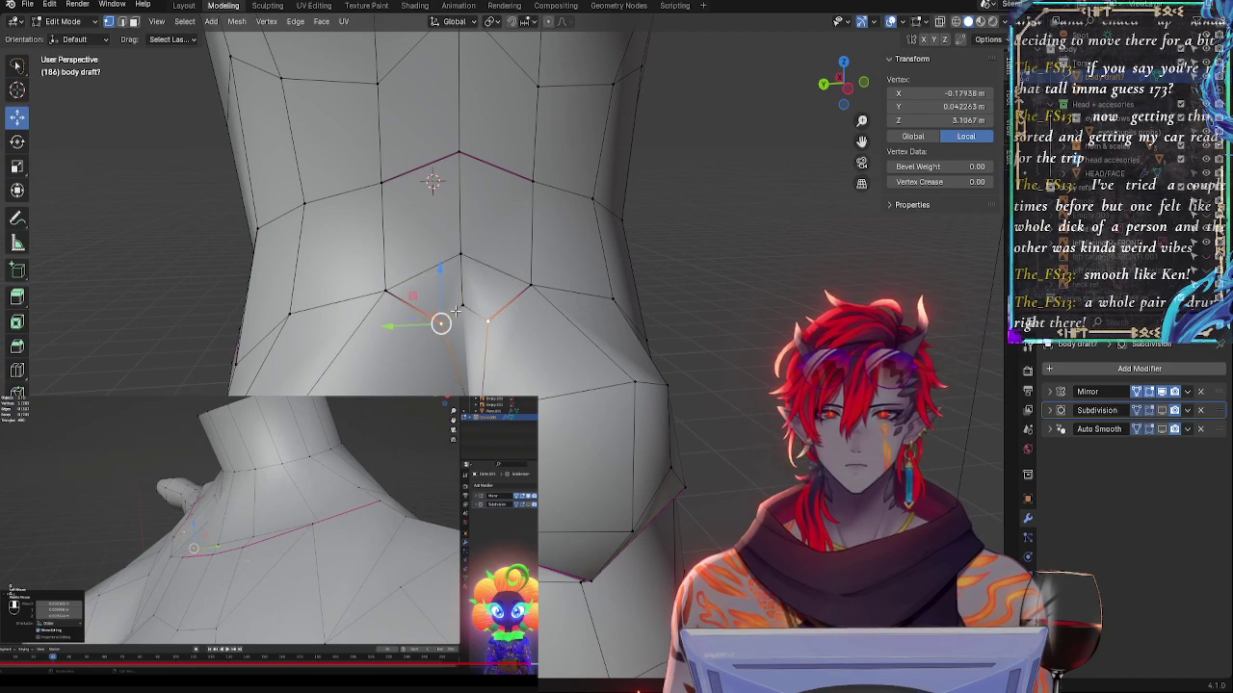
{"action": "left_click", "coordinate": [458, 307], "text": "shift"}
{"action": "left_click_drag", "start_coordinate": [452, 294], "coordinate": [454, 311]}
{"action": "middle_click_drag", "start_coordinate": [554, 339], "coordinate": [518, 316]}
{"action": "left_click", "coordinate": [423, 278]}
{"action": "key", "text": "g"}
{"action": "left_click", "coordinate": [450, 314]}
{"action": "key", "text": "g"}
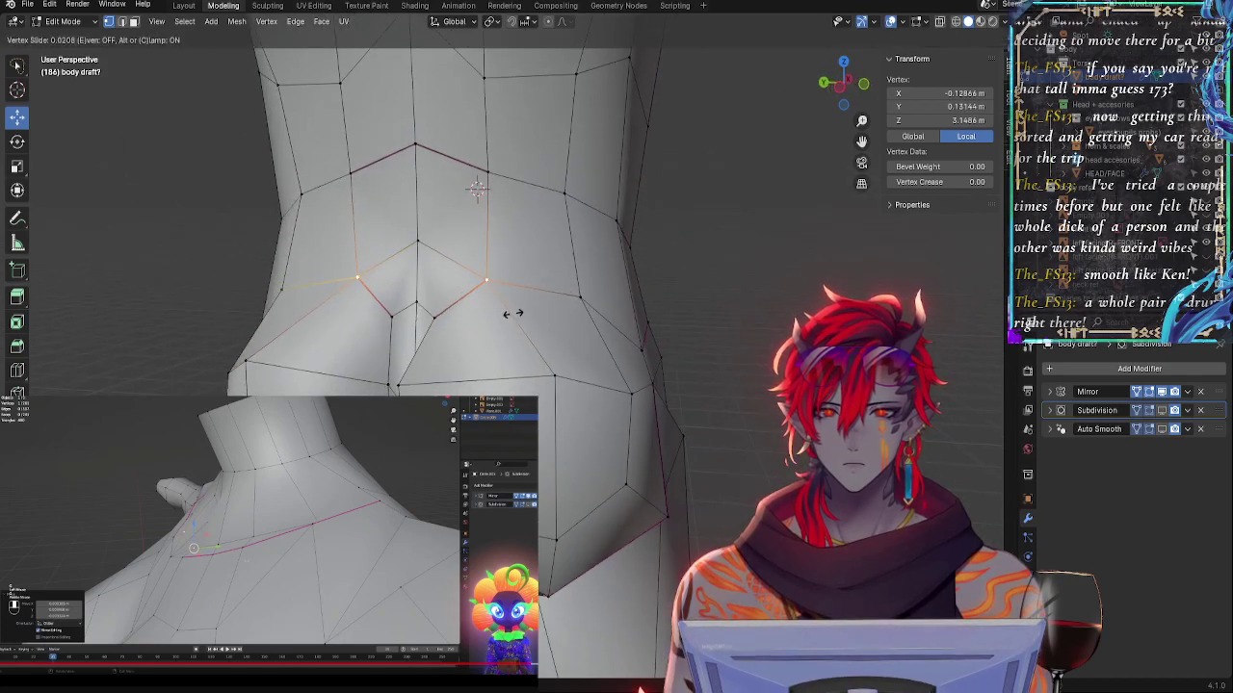
{"action": "key", "text": "g"}
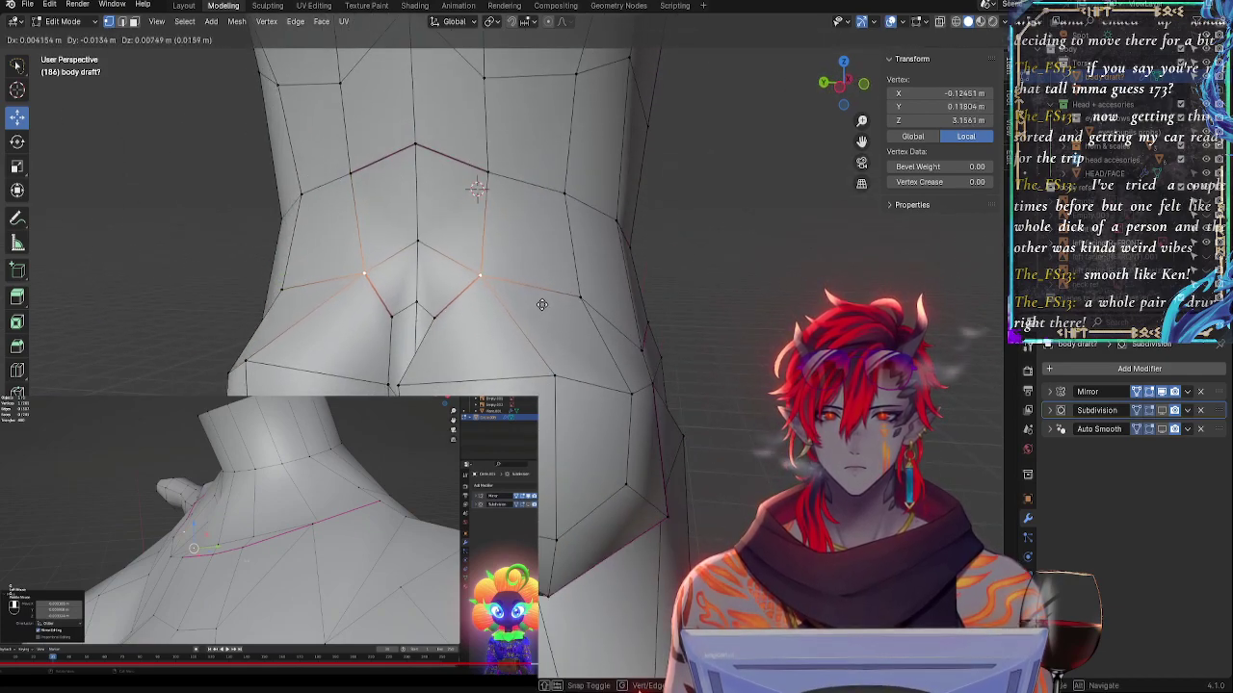
{"action": "left_click", "coordinate": [539, 300]}
- Slide and lower the lower-back centre vertex and adjust its neighbouring vertex
{"action": "left_click", "coordinate": [423, 258]}
{"action": "middle_click_drag", "start_coordinate": [473, 279], "coordinate": [514, 283]}
{"action": "key", "text": "g"}
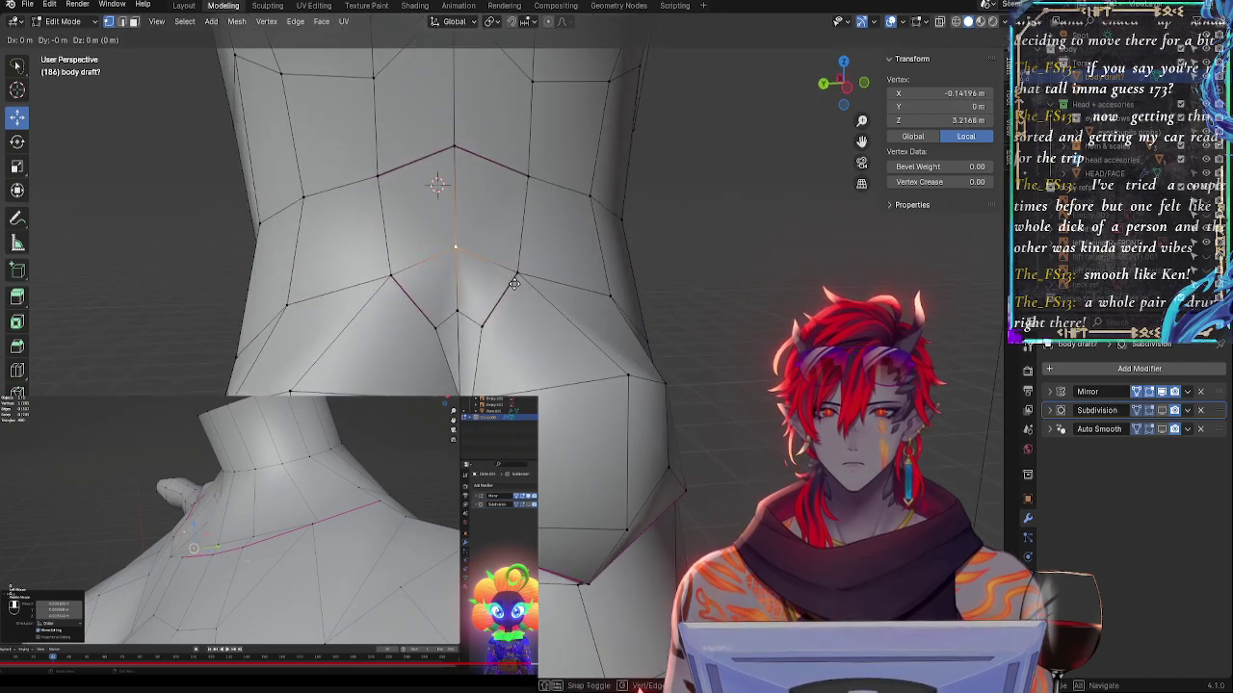
{"action": "key", "text": "g"}
{"action": "left_click", "coordinate": [515, 292]}
{"action": "key", "text": "g"}
{"action": "key", "text": "g"}
{"action": "left_click", "coordinate": [516, 307]}
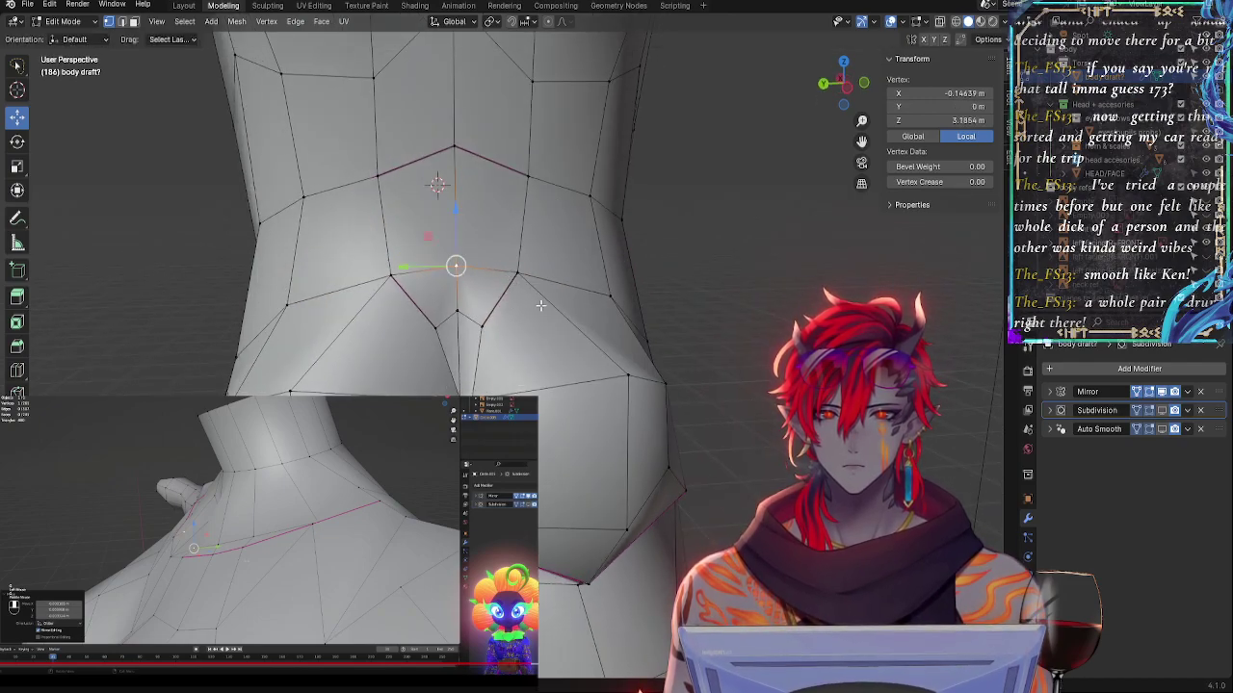
{"action": "left_click", "coordinate": [517, 279]}
- Slide a spine vertex down its edge, then move it sideways along X
{"action": "key", "text": "g"}
{"action": "left_click", "coordinate": [520, 271]}
- Nudge vertices on the back silhouette sideways to smooth the side-waist curve
{"action": "left_click", "coordinate": [443, 275]}
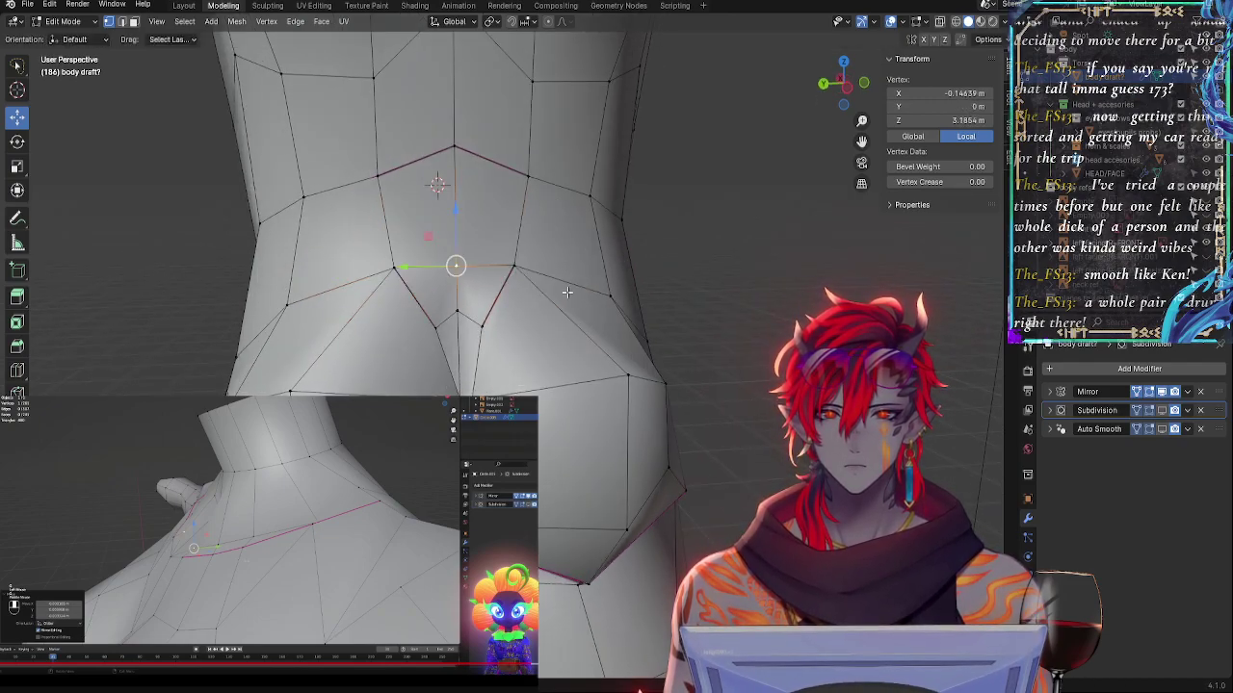
{"action": "middle_click_drag", "start_coordinate": [443, 275], "coordinate": [385, 281]}
{"action": "left_click", "coordinate": [423, 253]}
{"action": "left_click_drag", "start_coordinate": [454, 248], "coordinate": [458, 255]}
{"action": "left_click", "coordinate": [412, 185]}
{"action": "left_click_drag", "start_coordinate": [458, 179], "coordinate": [464, 182]}
{"action": "left_click", "coordinate": [424, 176]}
{"action": "mouse_move", "coordinate": [371, 183]}
{"action": "middle_mouse_down"}
{"action": "mouse_move", "coordinate": [422, 178]}
{"action": "mouse_move", "coordinate": [363, 196]}
{"action": "middle_mouse_up"}
{"action": "left_click", "coordinate": [402, 157]}
{"action": "key", "text": "g"}
{"action": "key", "text": "g"}
{"action": "left_click", "coordinate": [410, 199]}
{"action": "key", "text": "g"}
{"action": "key", "text": "x"}
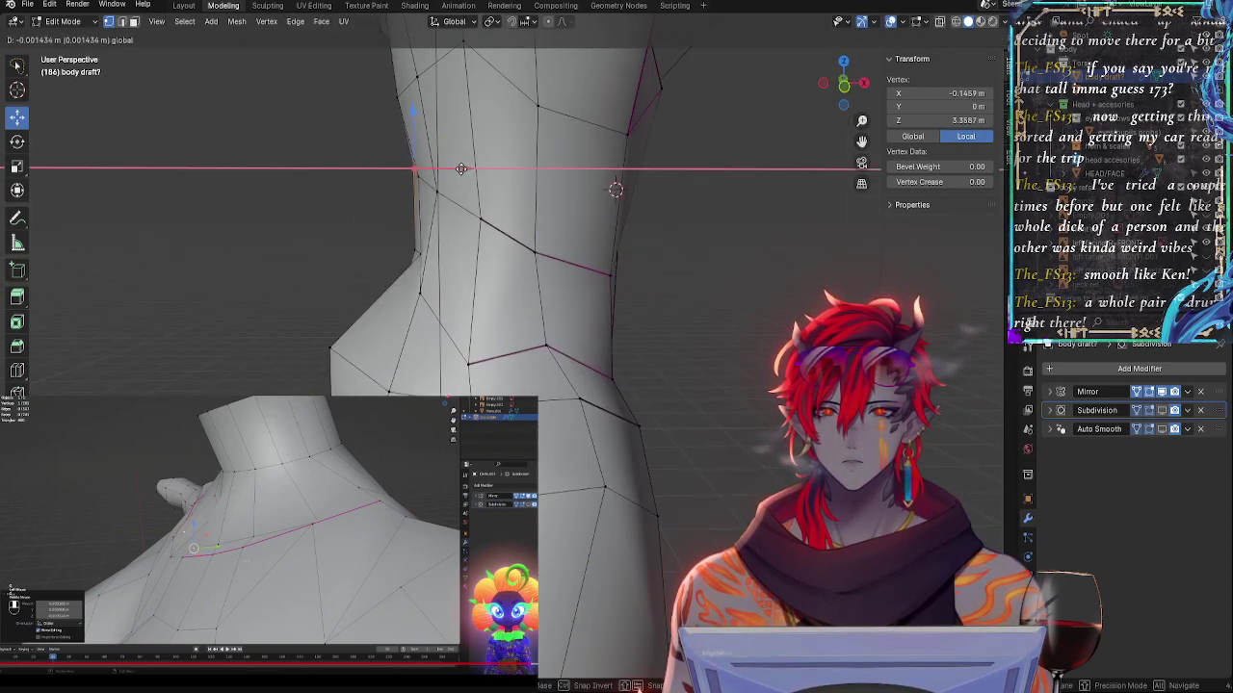
{"action": "left_click", "coordinate": [432, 169]}
- Nudge a lower silhouette vertex sideways, then select the central edge loop down the back
{"action": "middle_click_drag", "start_coordinate": [432, 169], "coordinate": [498, 262]}
{"action": "left_click", "coordinate": [390, 254]}
{"action": "middle_click_drag", "start_coordinate": [391, 253], "coordinate": [434, 246]}
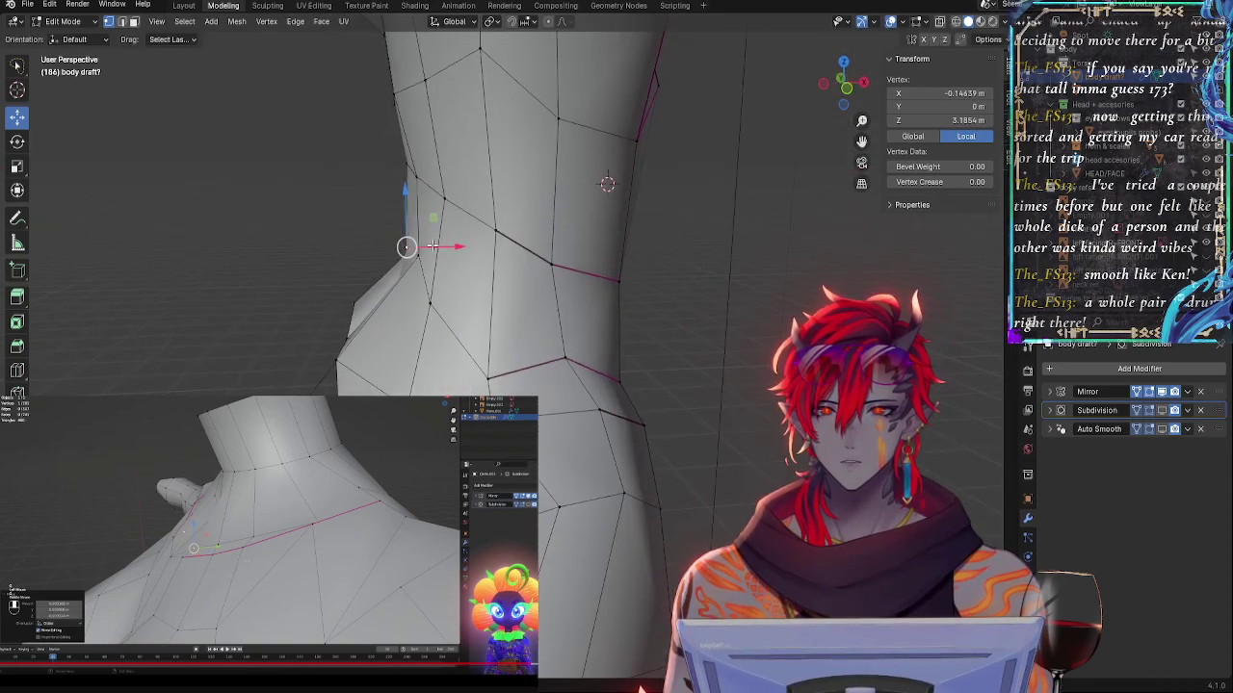
{"action": "left_click_drag", "start_coordinate": [447, 247], "coordinate": [453, 251]}
{"action": "middle_click_drag", "start_coordinate": [453, 251], "coordinate": [591, 264]}
{"action": "left_click", "coordinate": [433, 305]}
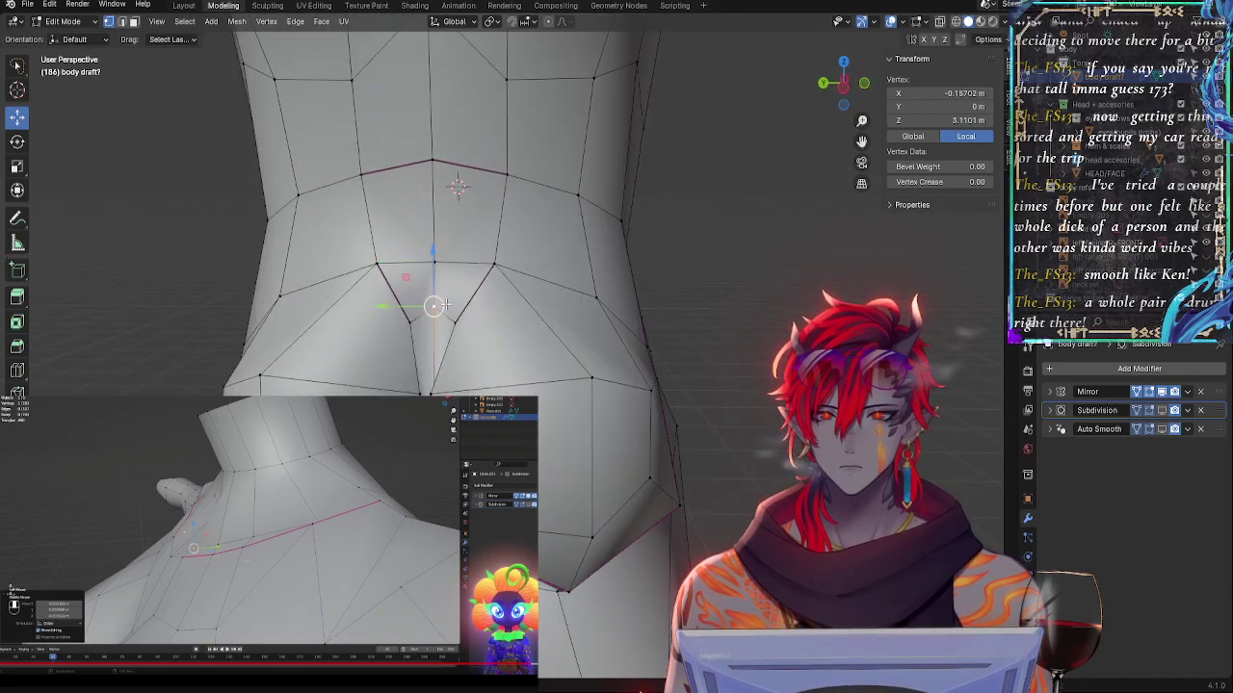
{"action": "middle_click_drag", "start_coordinate": [433, 305], "coordinate": [475, 326]}
{"action": "left_click", "coordinate": [465, 359]}
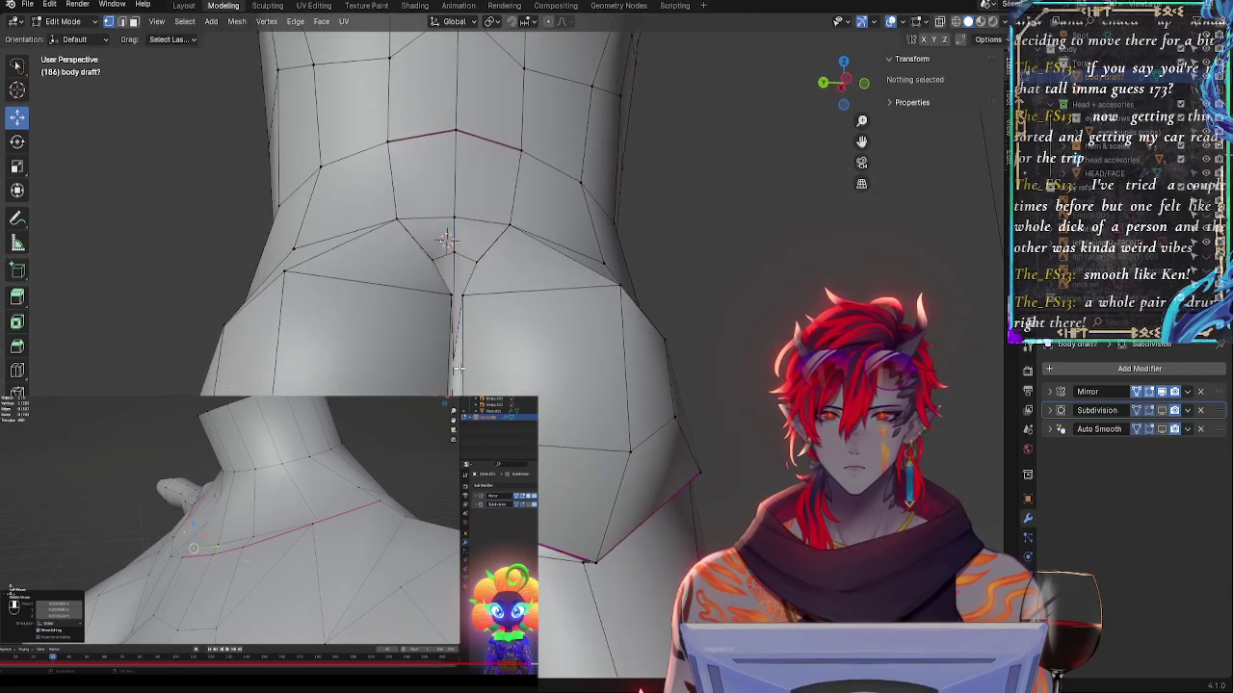
{"action": "left_click", "coordinate": [453, 353], "text": "alt"}
- Using X-ray, select a far-side hip vertex and move it
{"action": "key", "text": "alt+z"}
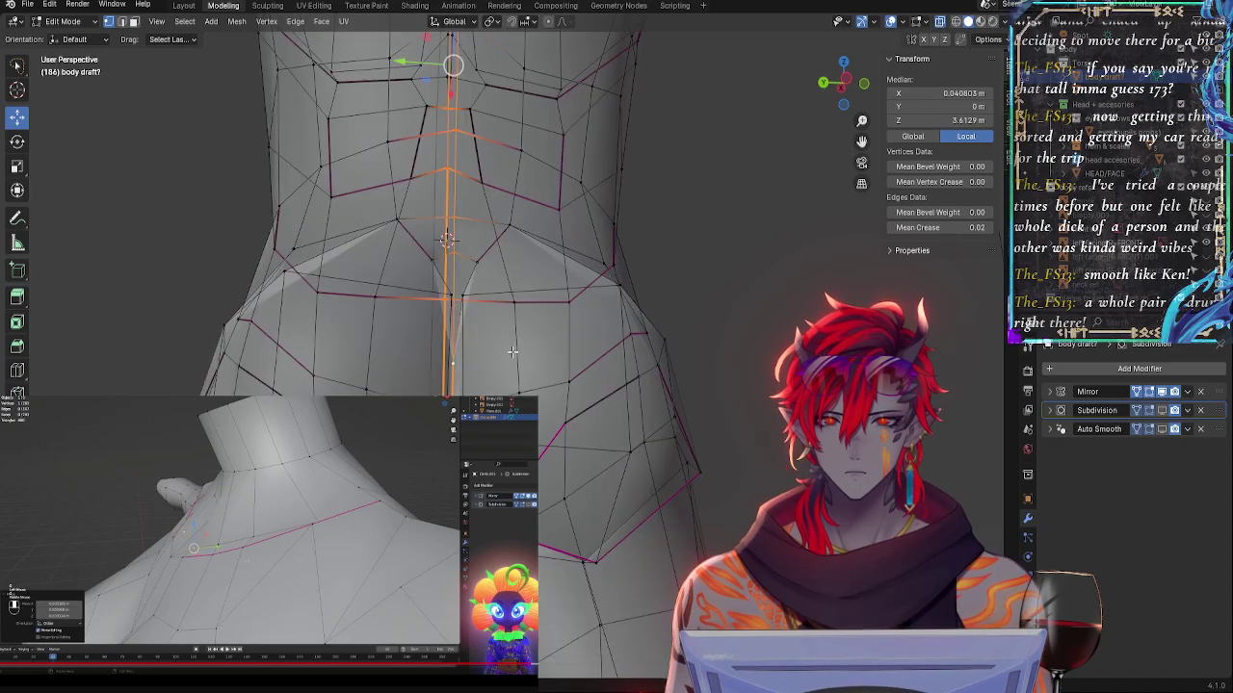
{"action": "left_click", "coordinate": [453, 365]}
{"action": "key", "text": "alt+z"}
{"action": "mouse_move", "coordinate": [532, 353]}
{"action": "middle_mouse_down"}
{"action": "mouse_move", "coordinate": [520, 318]}
{"action": "mouse_move", "coordinate": [469, 389]}
{"action": "middle_mouse_up"}
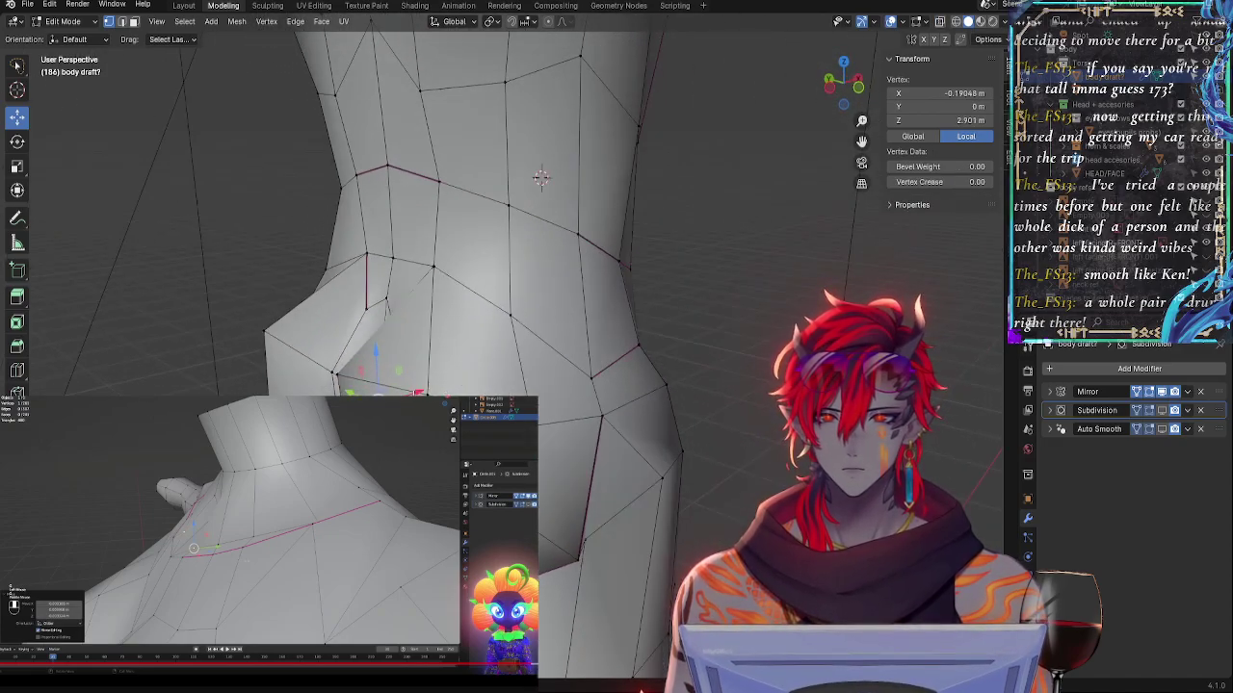
{"action": "key", "text": "g"}
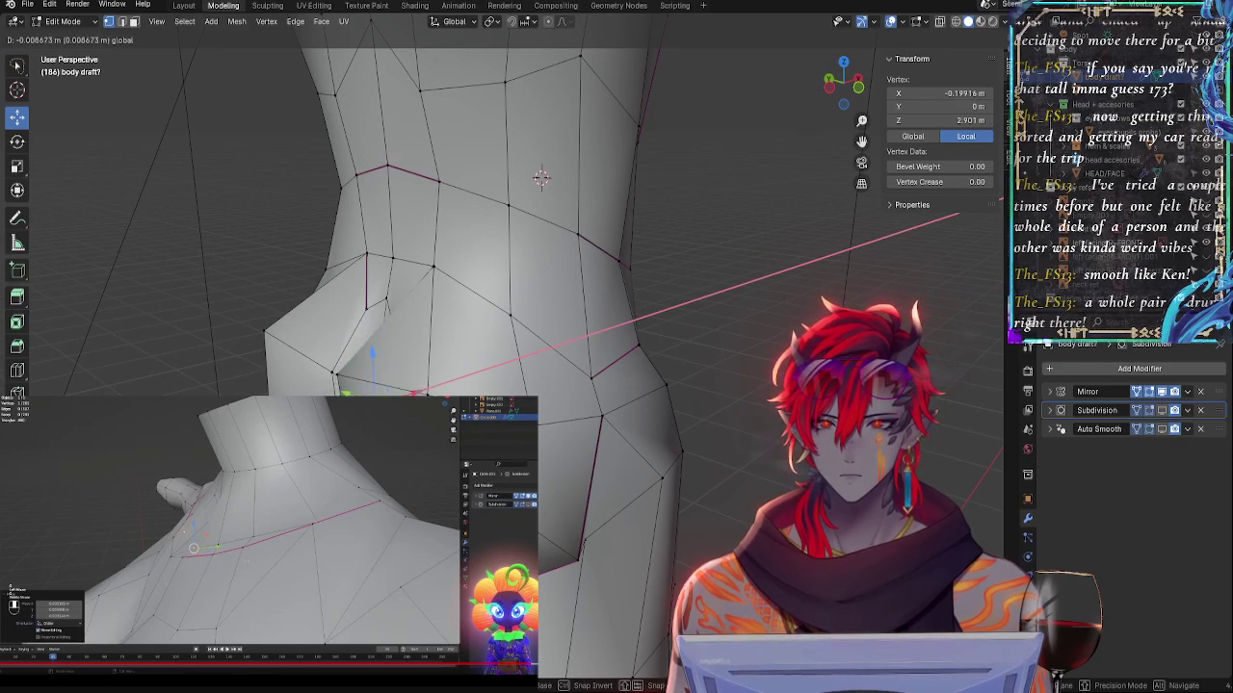
{"action": "left_click", "coordinate": [541, 177]}
- In front orthographic view, pull the hip vertex down and fine-tune it sideways
{"action": "middle_click_drag", "start_coordinate": [529, 289], "coordinate": [366, 357]}
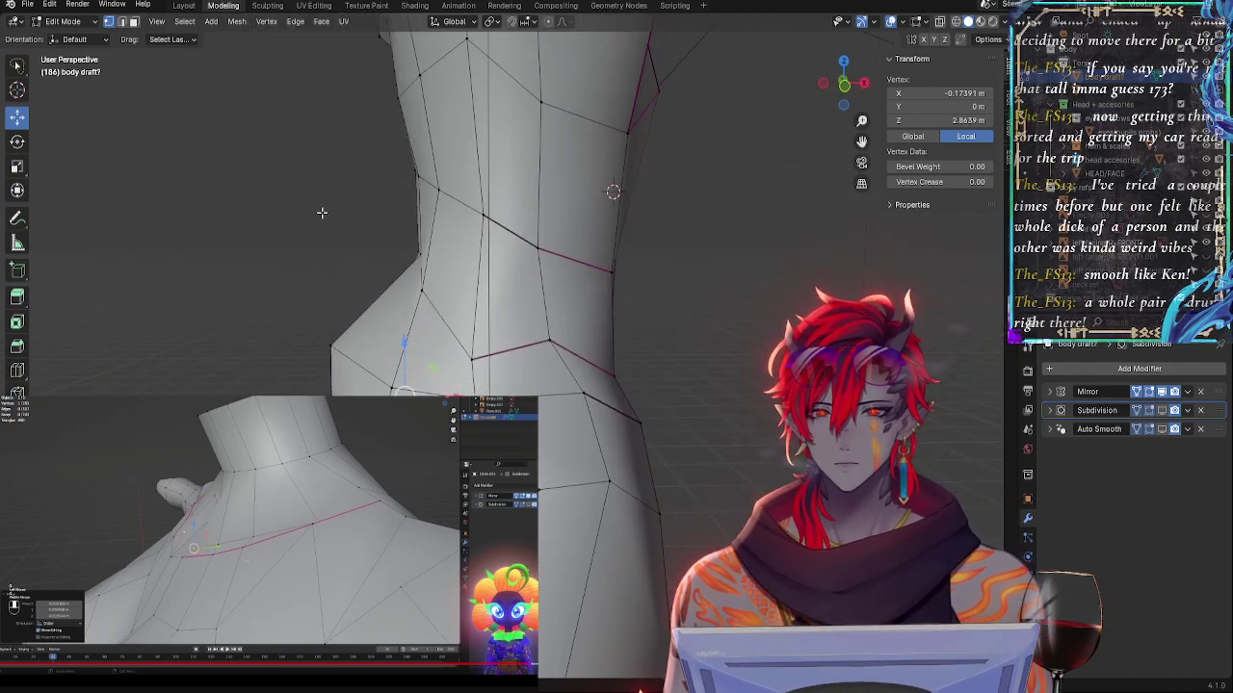
{"action": "middle_click_drag", "start_coordinate": [366, 358], "coordinate": [380, 385]}
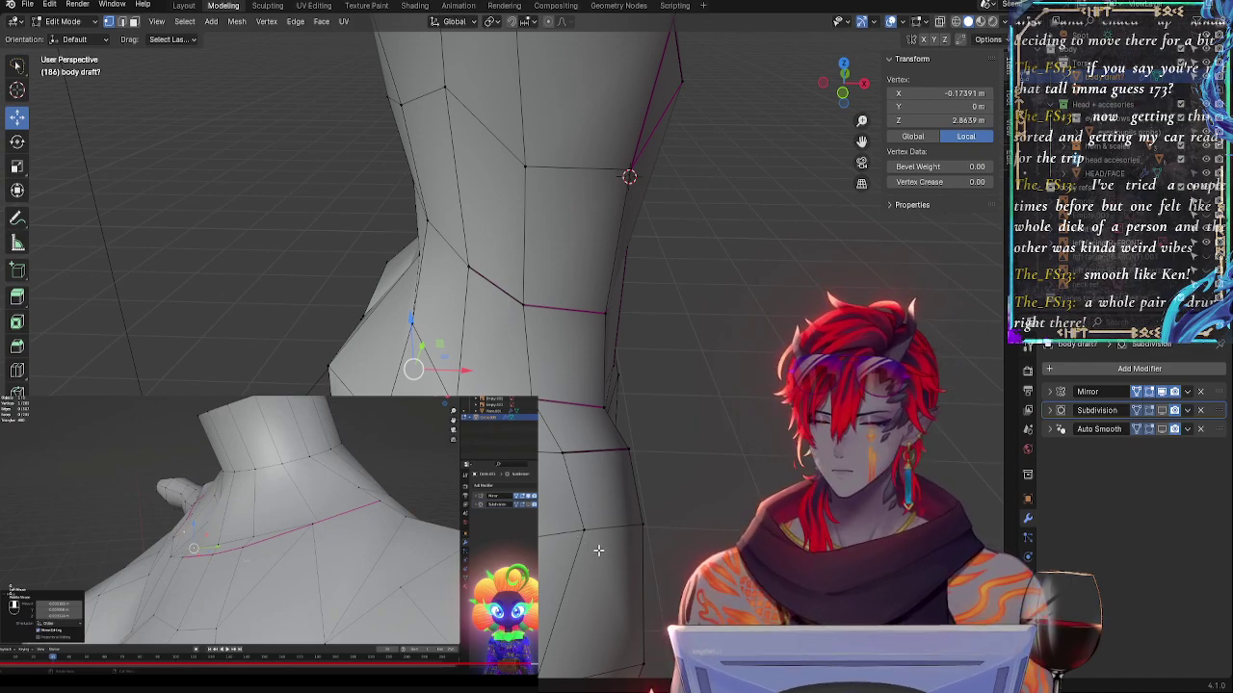
{"action": "middle_click_drag", "start_coordinate": [598, 551], "coordinate": [606, 341], "text": "shift"}
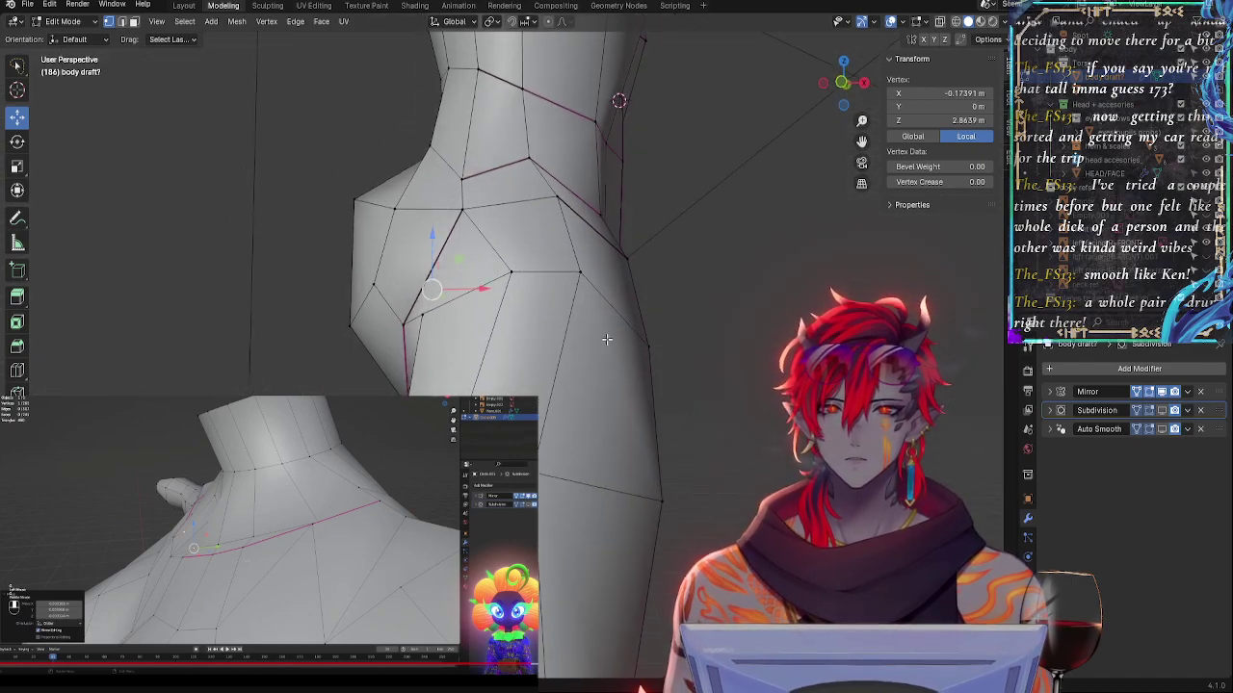
{"action": "left_click", "coordinate": [843, 84]}
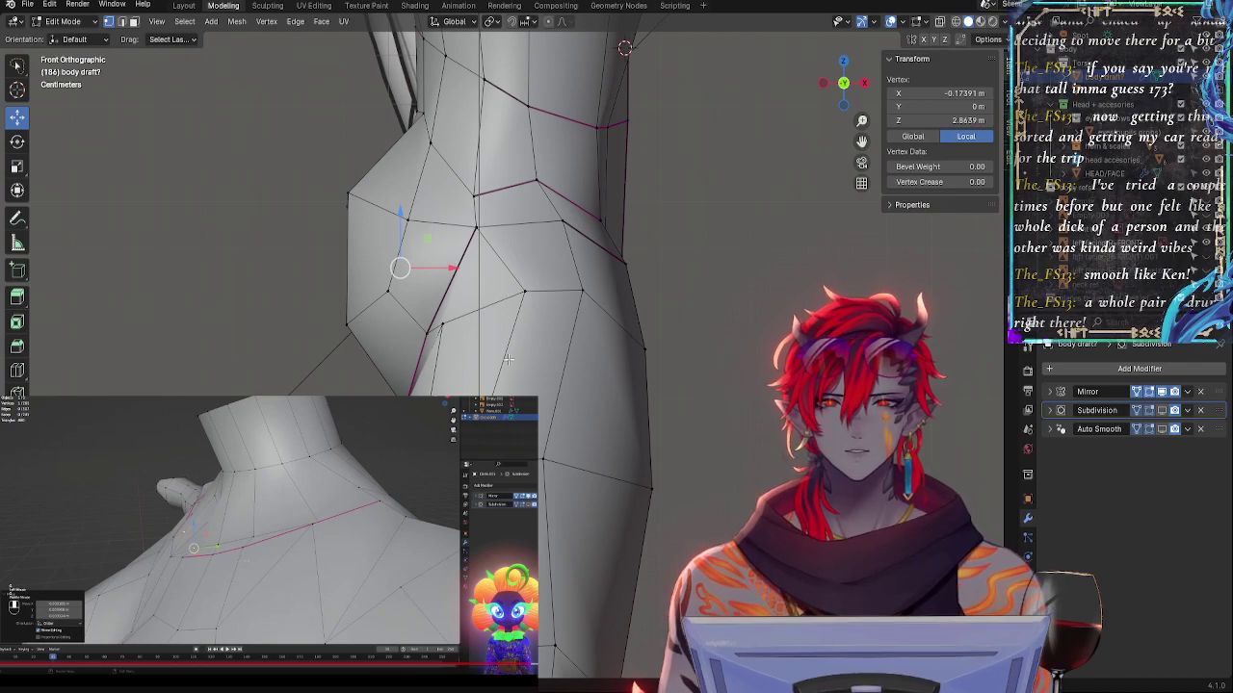
{"action": "left_click_drag", "start_coordinate": [405, 227], "coordinate": [406, 277]}
{"action": "left_click_drag", "start_coordinate": [445, 316], "coordinate": [450, 317]}
{"action": "middle_click_drag", "start_coordinate": [443, 337], "coordinate": [317, 371]}
- With X-ray back on, lower the hip vertex slightly from a rear angle
{"action": "key", "text": "alt+z"}
{"action": "middle_click_drag", "start_coordinate": [660, 333], "coordinate": [599, 333]}
{"action": "left_click_drag", "start_coordinate": [606, 297], "coordinate": [610, 306]}
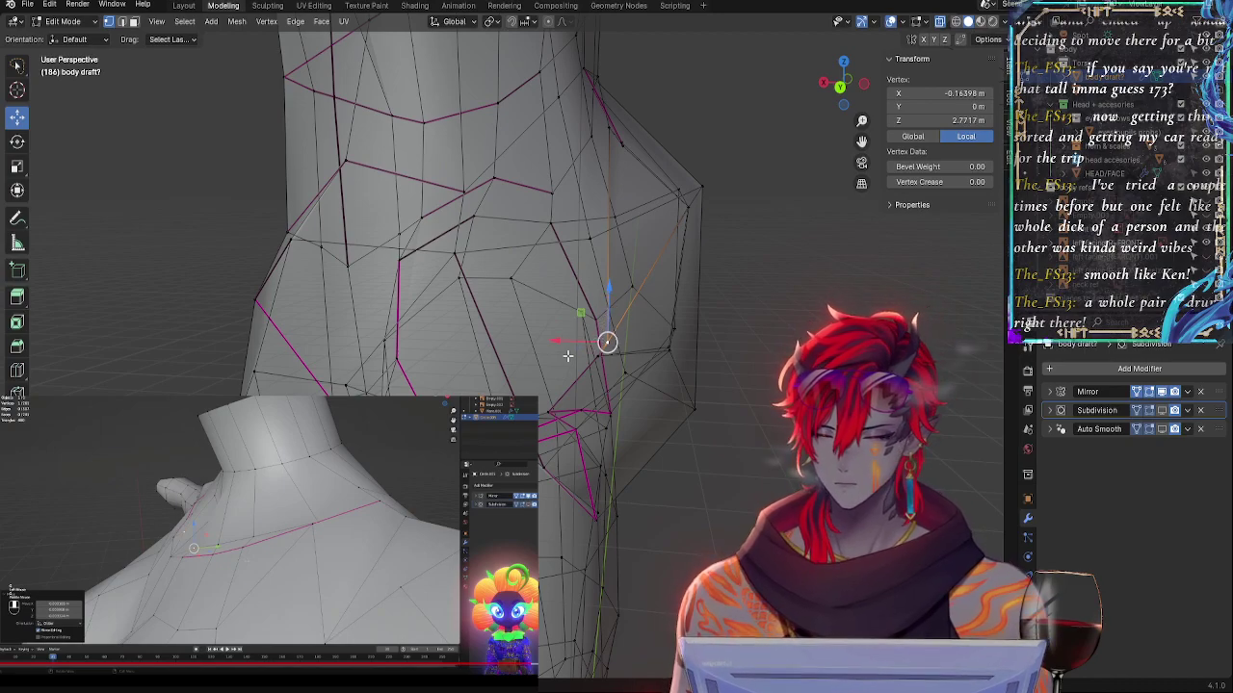
- Push the hip vertex outward, then move another hip vertex sideways and up
{"action": "left_click_drag", "start_coordinate": [564, 341], "coordinate": [638, 258]}
{"action": "middle_click_drag", "start_coordinate": [625, 274], "coordinate": [597, 160]}
{"action": "left_click", "coordinate": [536, 174]}
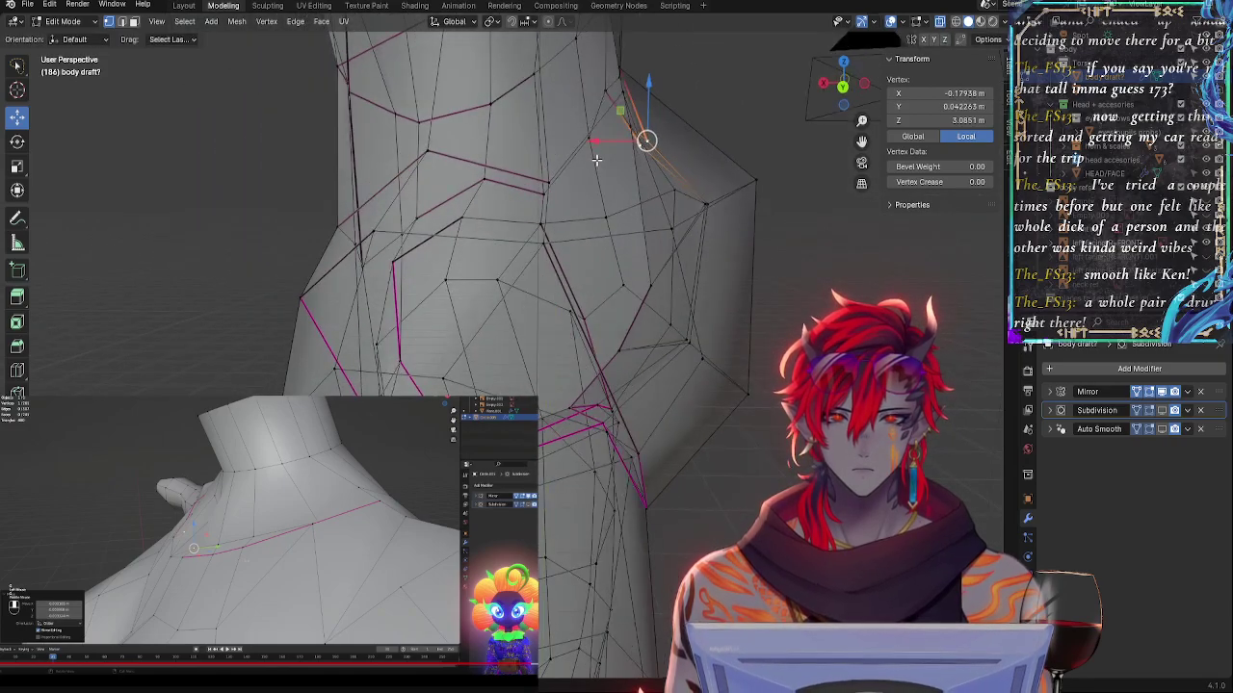
{"action": "left_click", "coordinate": [756, 179]}
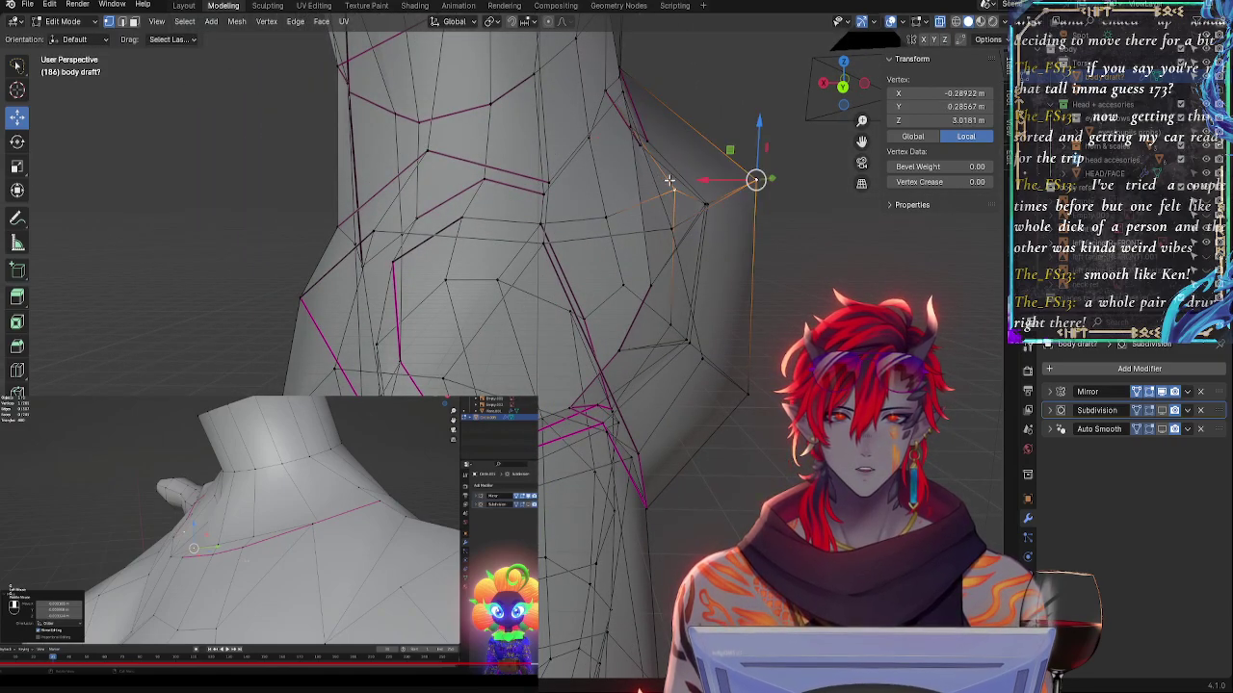
{"action": "middle_click_drag", "start_coordinate": [757, 179], "coordinate": [391, 220]}
{"action": "left_click", "coordinate": [391, 217], "text": "shift"}
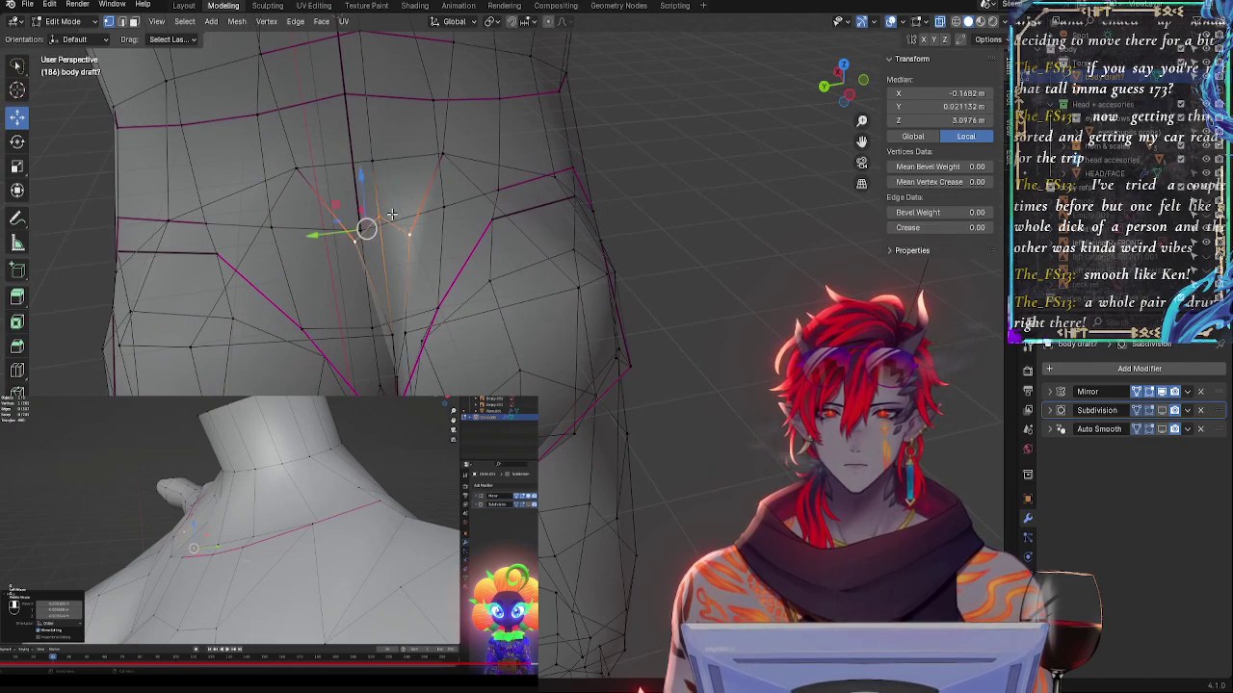
{"action": "left_click", "coordinate": [404, 233], "text": "shift"}
{"action": "left_click_drag", "start_coordinate": [317, 250], "coordinate": [324, 249]}
{"action": "left_click_drag", "start_coordinate": [361, 190], "coordinate": [360, 185]}
- Nudge a lower buttock vertex slightly outward and lower it
{"action": "left_click", "coordinate": [390, 220]}
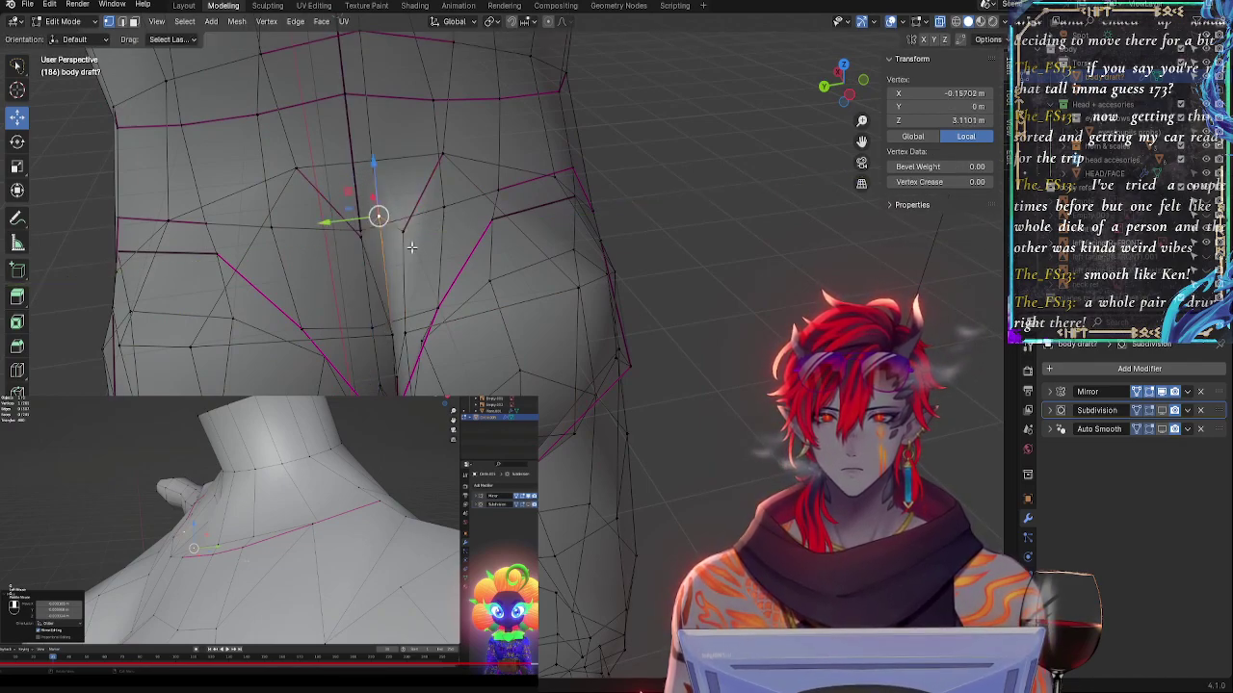
{"action": "middle_click_drag", "start_coordinate": [423, 289], "coordinate": [593, 266]}
{"action": "left_click", "coordinate": [638, 292]}
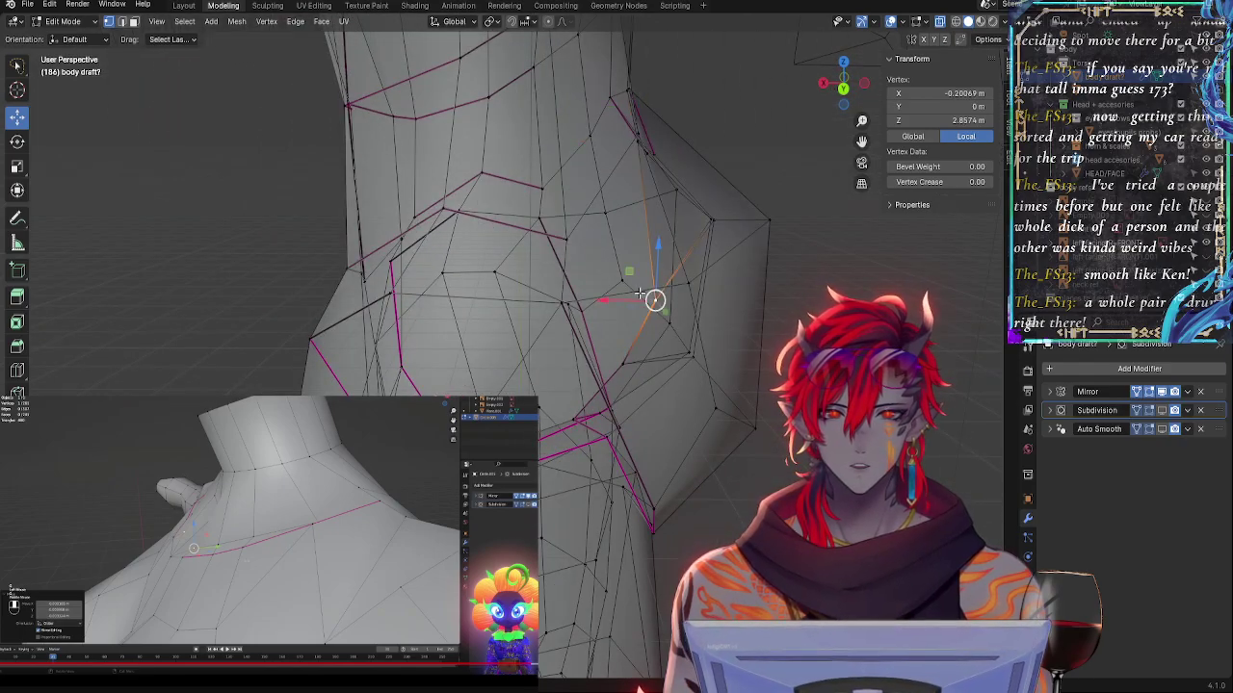
{"action": "left_click", "coordinate": [620, 367]}
{"action": "left_click_drag", "start_coordinate": [580, 369], "coordinate": [585, 370]}
{"action": "left_click_drag", "start_coordinate": [626, 323], "coordinate": [628, 335]}
{"action": "left_click", "coordinate": [627, 334]}
- Move the vertex near the buttock fold along the vertical Z axis, then turn X-ray off
{"action": "left_click", "coordinate": [573, 395]}
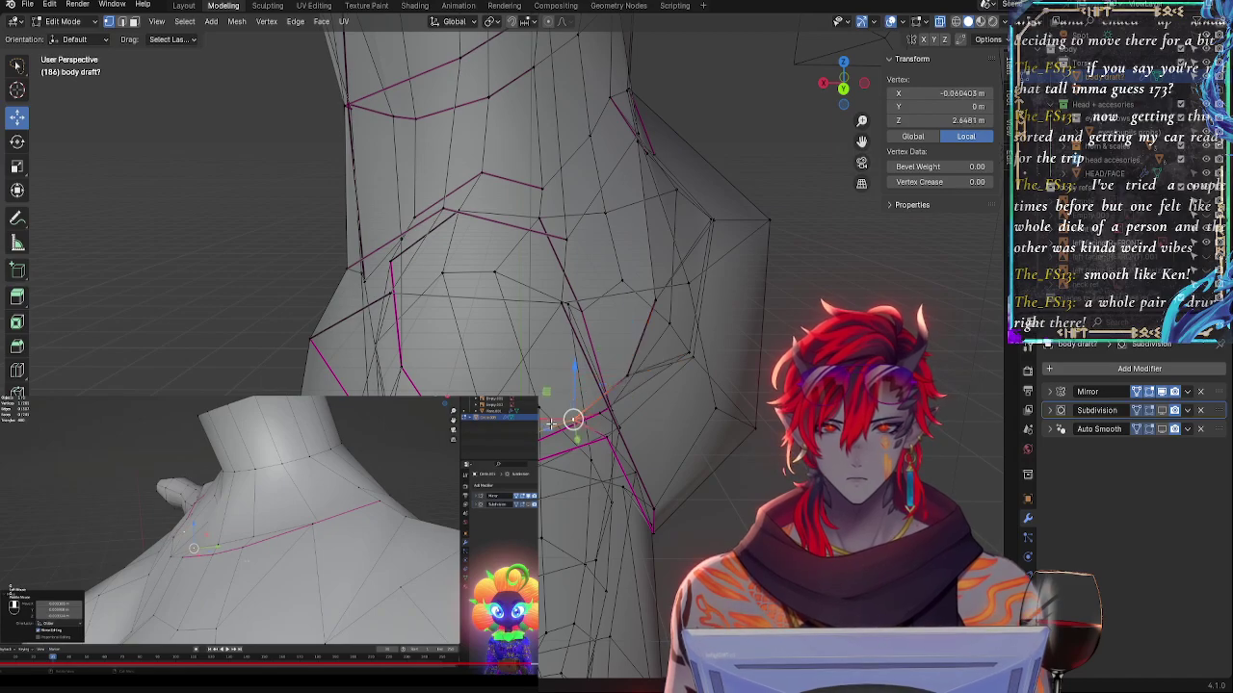
{"action": "key", "text": "g"}
{"action": "key", "text": "x"}
{"action": "key", "text": "z"}
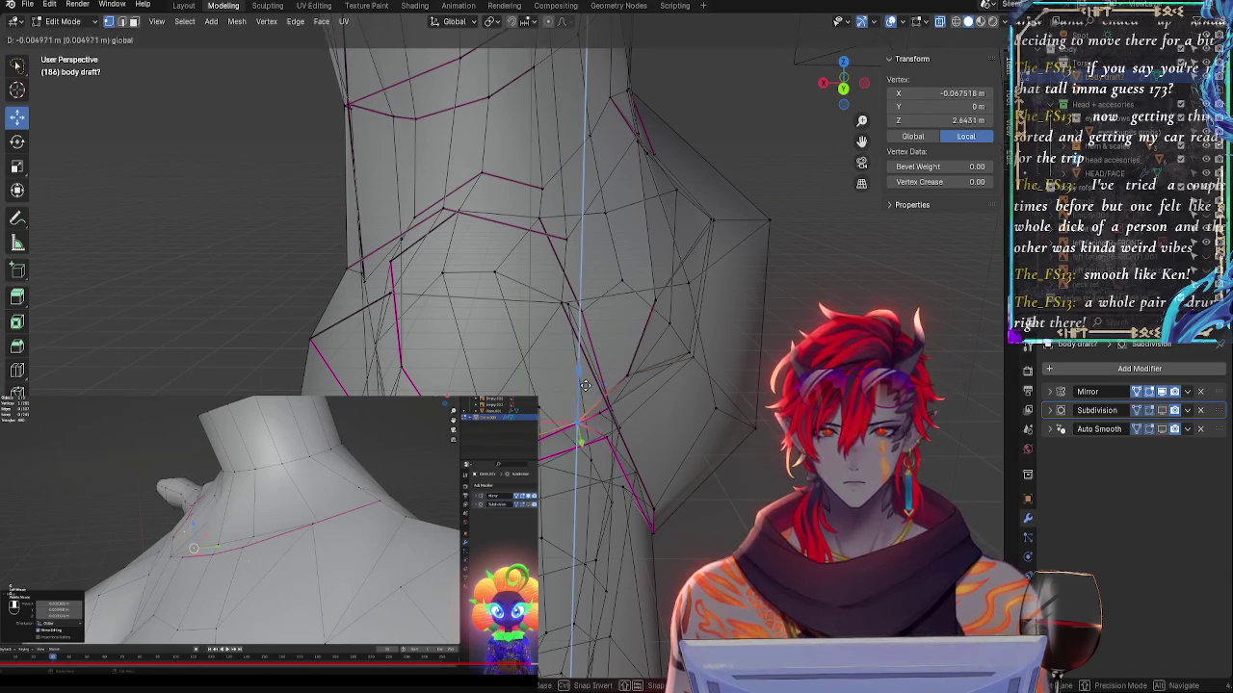
{"action": "left_click", "coordinate": [587, 396]}
{"action": "mouse_move", "coordinate": [588, 397]}
{"action": "middle_mouse_down"}
{"action": "mouse_move", "coordinate": [638, 363]}
{"action": "mouse_move", "coordinate": [550, 347]}
{"action": "mouse_move", "coordinate": [523, 368]}
{"action": "mouse_move", "coordinate": [585, 373]}
{"action": "middle_mouse_up"}
{"action": "key", "text": "alt+z"}
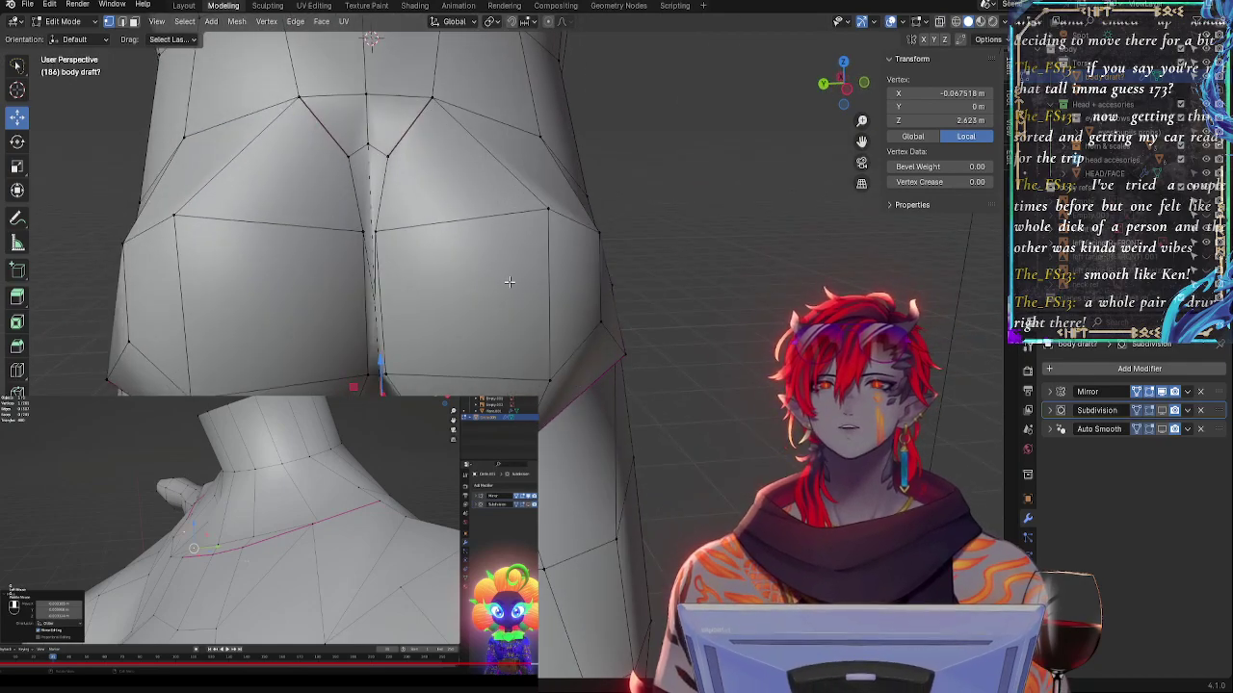
- Raise, then slightly lower, a vertex near the centre line of the buttocks
{"action": "middle_click_drag", "start_coordinate": [509, 282], "coordinate": [587, 337]}
{"action": "left_click", "coordinate": [482, 290]}
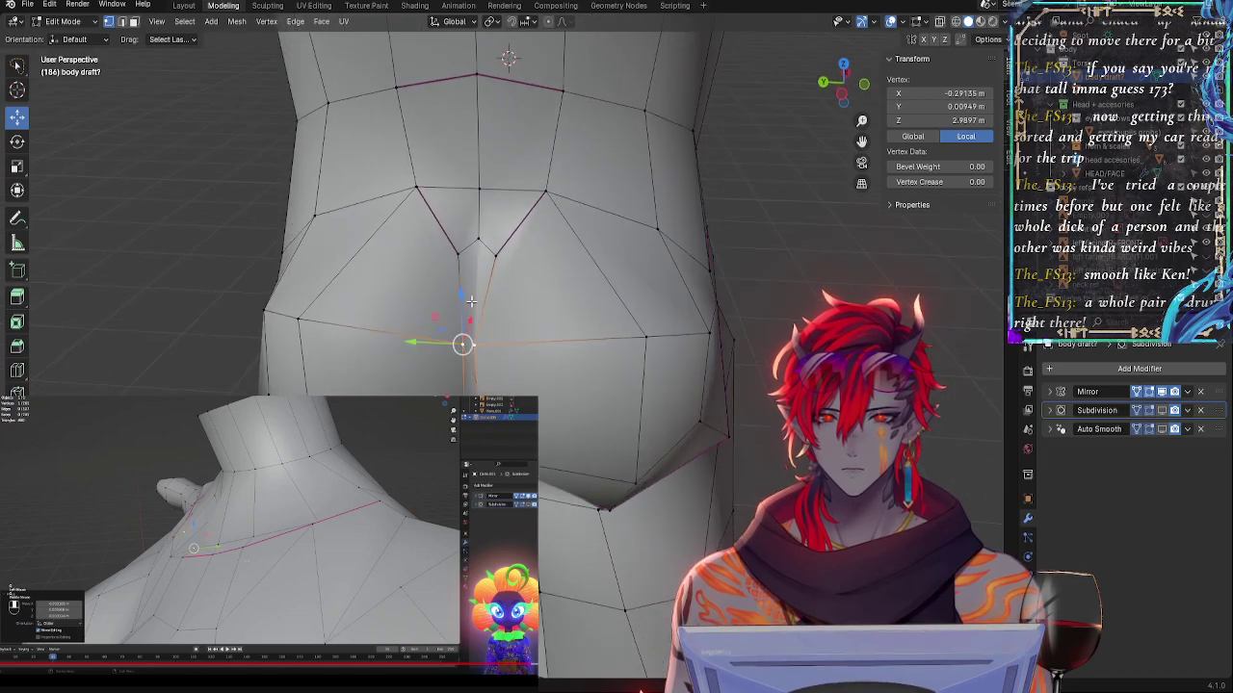
{"action": "left_click_drag", "start_coordinate": [464, 295], "coordinate": [464, 284]}
{"action": "middle_click_drag", "start_coordinate": [481, 288], "coordinate": [338, 271]}
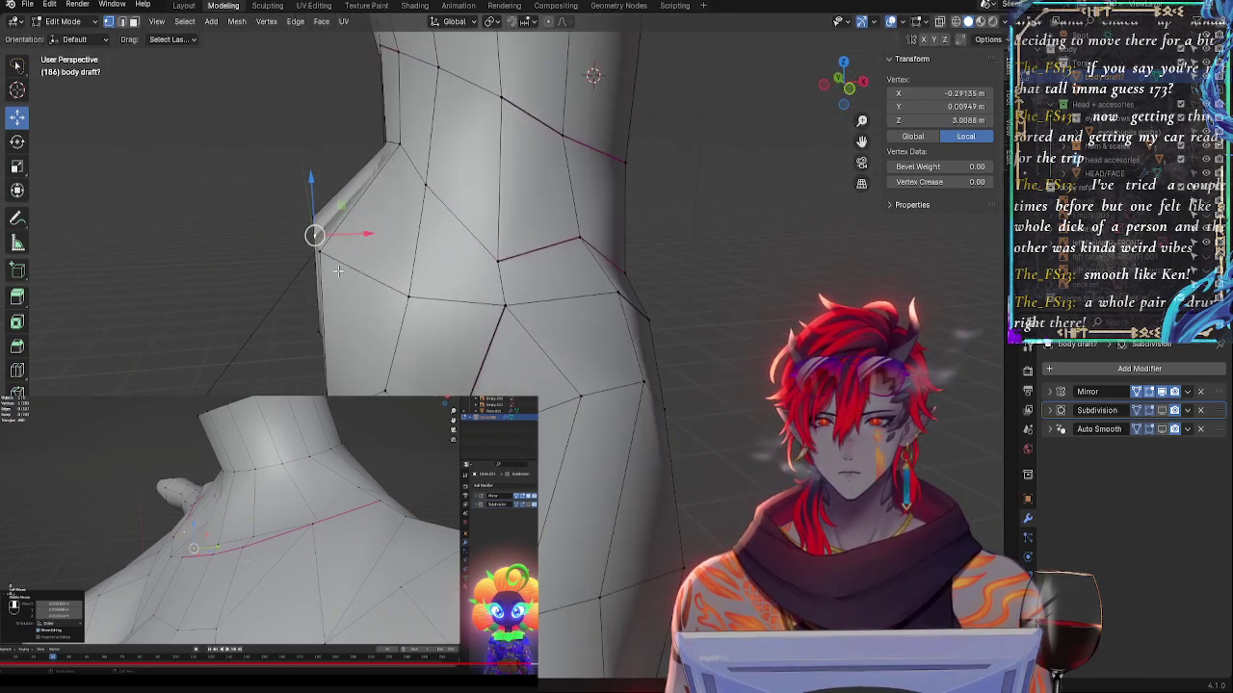
{"action": "left_click_drag", "start_coordinate": [311, 182], "coordinate": [312, 200]}
{"action": "middle_click_drag", "start_coordinate": [323, 214], "coordinate": [437, 241]}
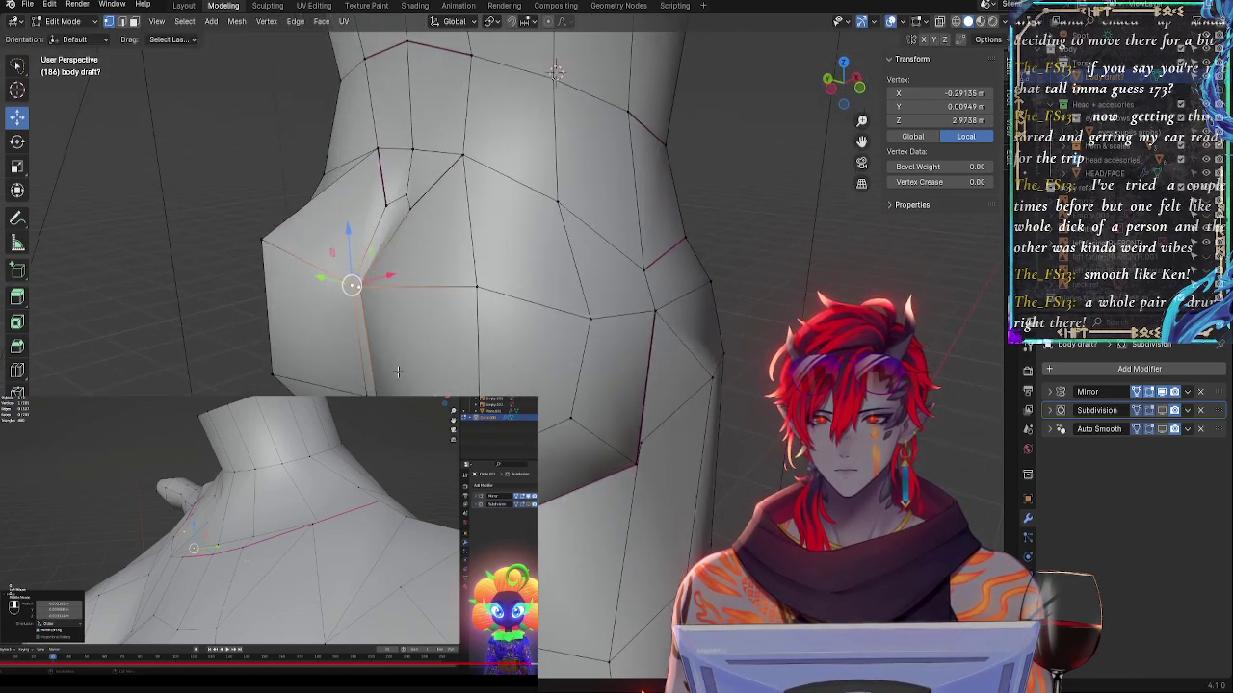
- Push a lower buttock vertex outward along X, then ease it back inward
{"action": "left_click", "coordinate": [375, 395]}
{"action": "left_click_drag", "start_coordinate": [395, 385], "coordinate": [388, 395]}
{"action": "middle_click_drag", "start_coordinate": [389, 395], "coordinate": [589, 410]}
{"action": "left_click_drag", "start_coordinate": [646, 378], "coordinate": [652, 380]}
{"action": "middle_click_drag", "start_coordinate": [729, 391], "coordinate": [662, 404]}
- Select an outer buttock vertex and a higher one, trying a move that gets cancelled
{"action": "left_click", "coordinate": [658, 376]}
{"action": "left_click", "coordinate": [652, 291]}
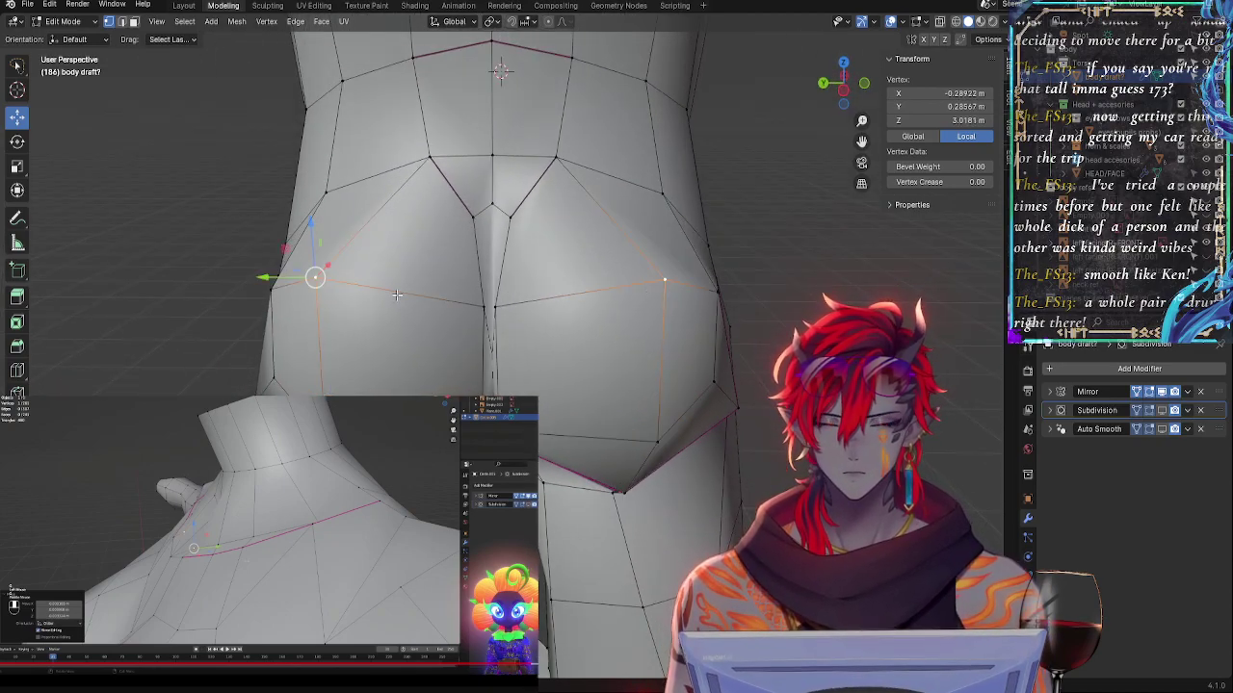
{"action": "key", "text": "g"}
{"action": "key", "text": "g"}
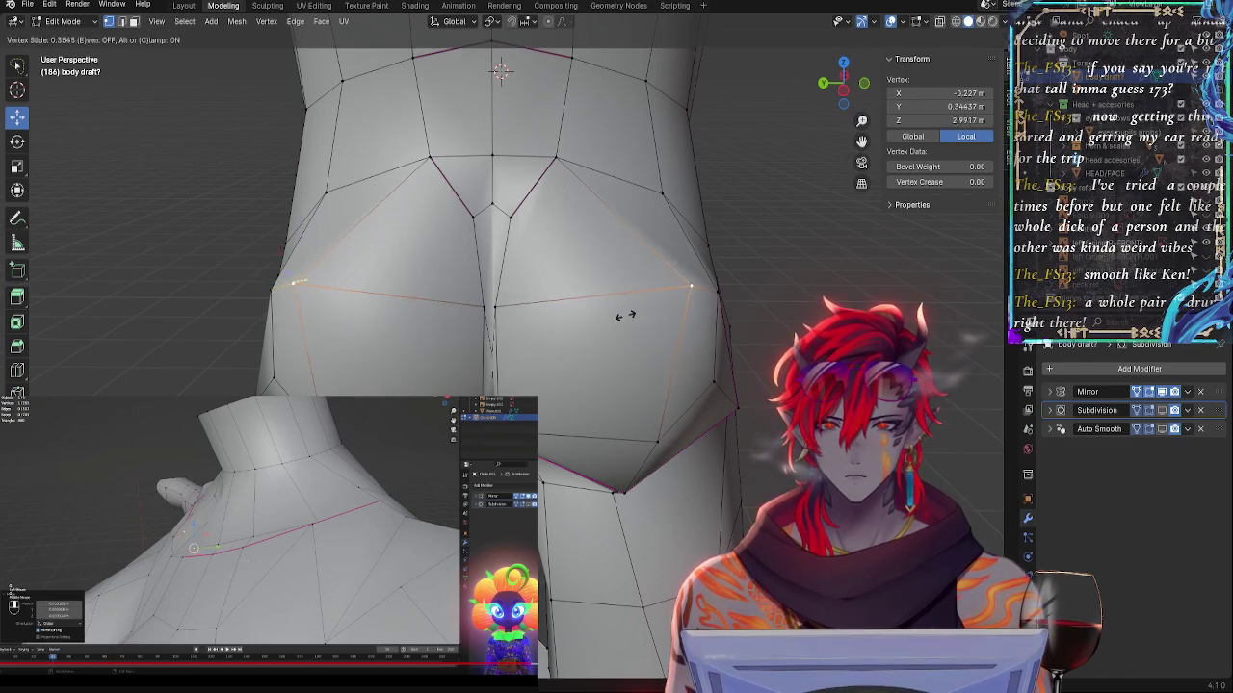
{"action": "key", "text": "g"}
{"action": "right_click", "coordinate": [660, 318]}
- Edge-slide the upper inner vertex pair, then slide the side pair up and inward twice
{"action": "left_click", "coordinate": [424, 158]}
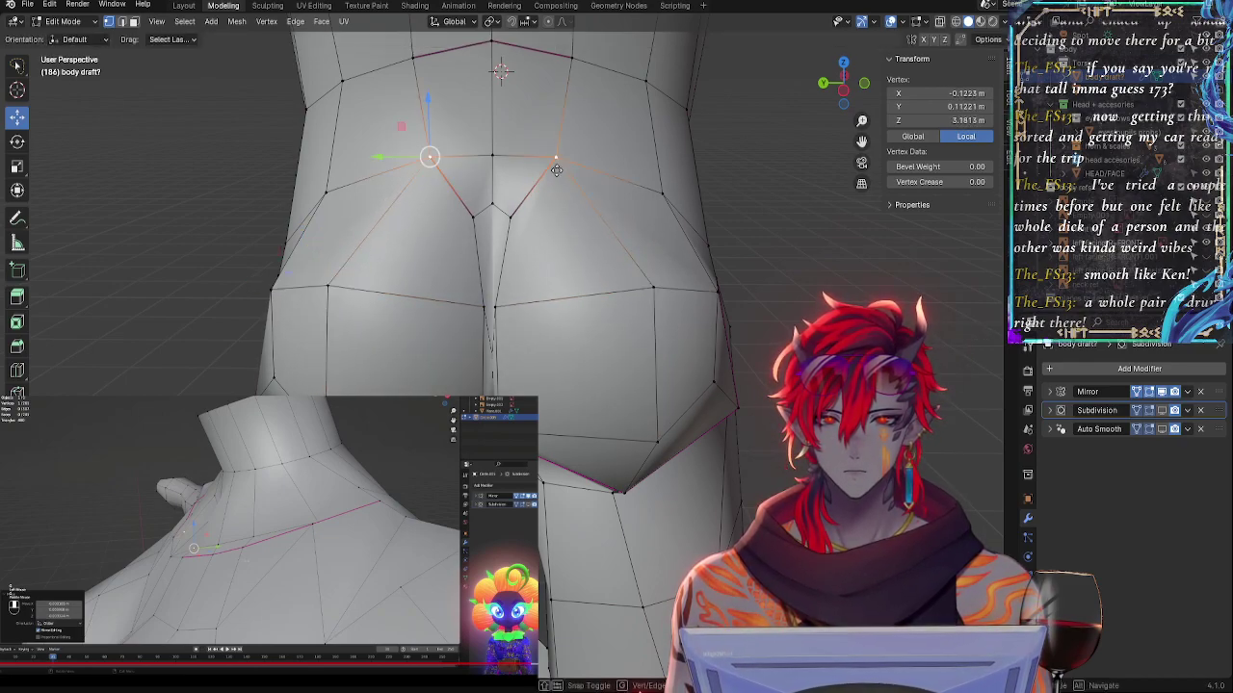
{"action": "key", "text": "g"}
{"action": "key", "text": "g"}
{"action": "key", "text": "g"}
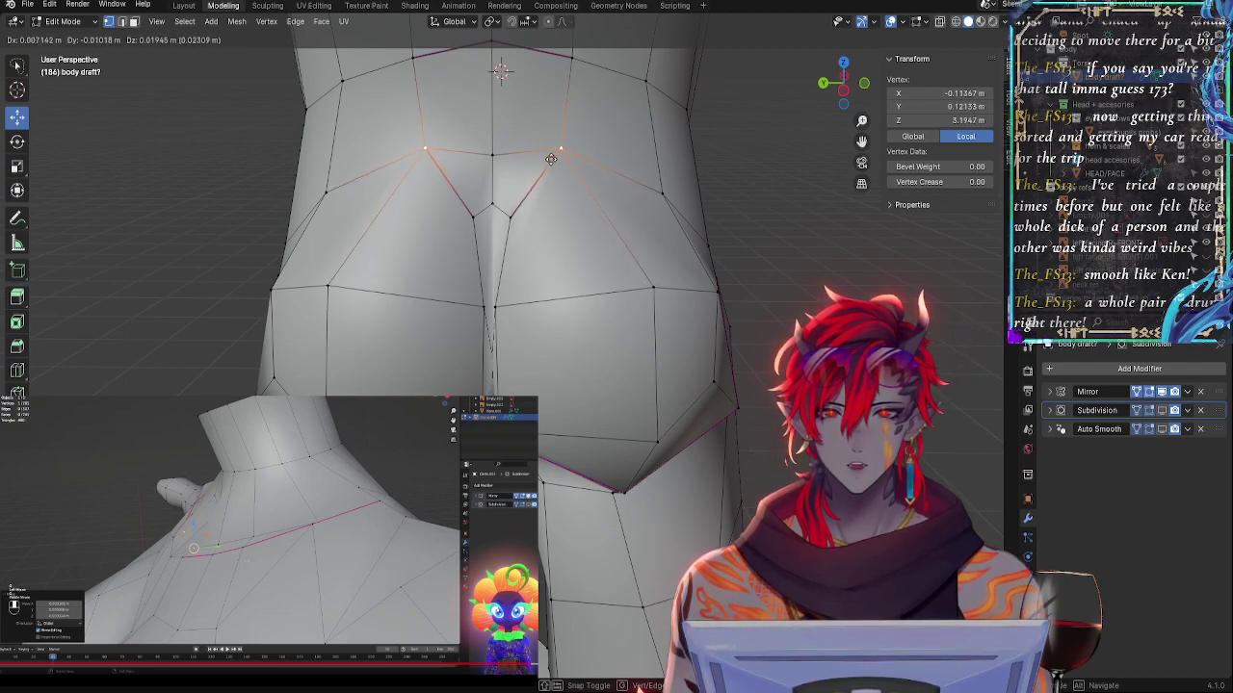
{"action": "left_click", "coordinate": [547, 164]}
{"action": "left_click", "coordinate": [657, 192]}
{"action": "key", "text": "g"}
{"action": "left_click", "coordinate": [656, 181]}
{"action": "key", "text": "g"}
{"action": "key", "text": "g"}
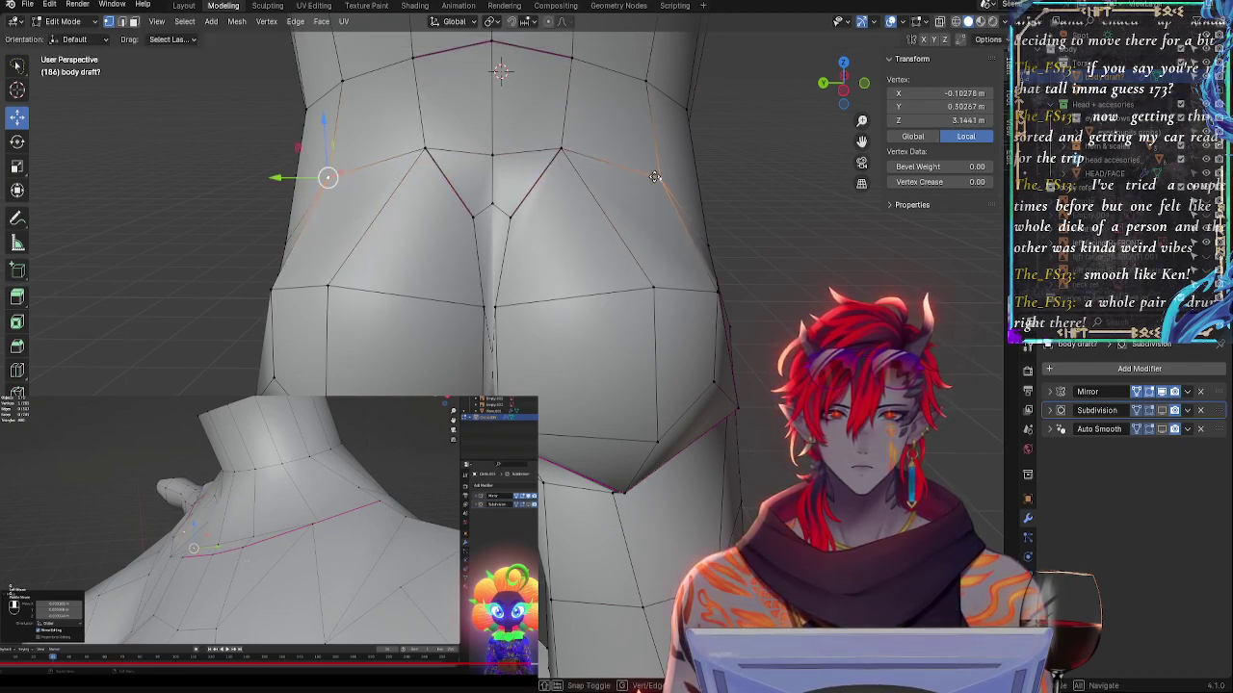
{"action": "left_click", "coordinate": [664, 177]}
- Move the upper inner vertex pair down slightly
{"action": "left_click", "coordinate": [561, 150]}
{"action": "key", "text": "g"}
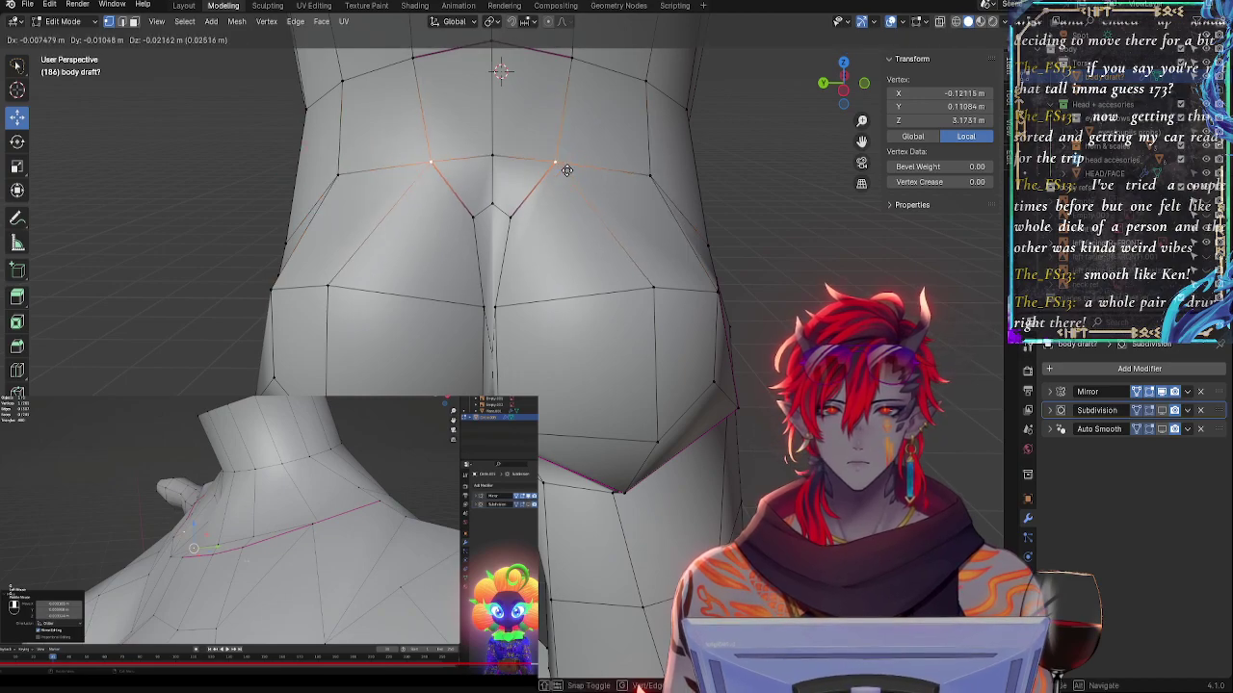
{"action": "left_click", "coordinate": [558, 164]}
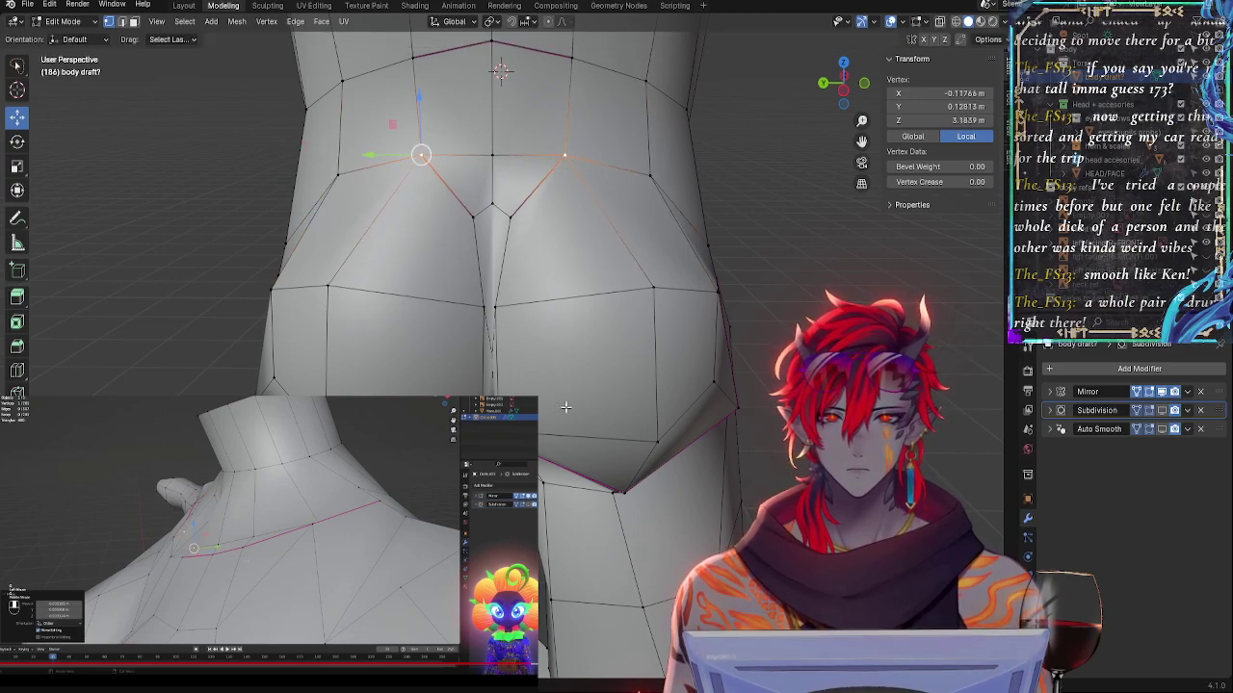
{"action": "middle_click_drag", "start_coordinate": [565, 407], "coordinate": [625, 383]}
- Shift the lower outer buttock and inner cleft vertices along the X axis
{"action": "left_click", "coordinate": [654, 363]}
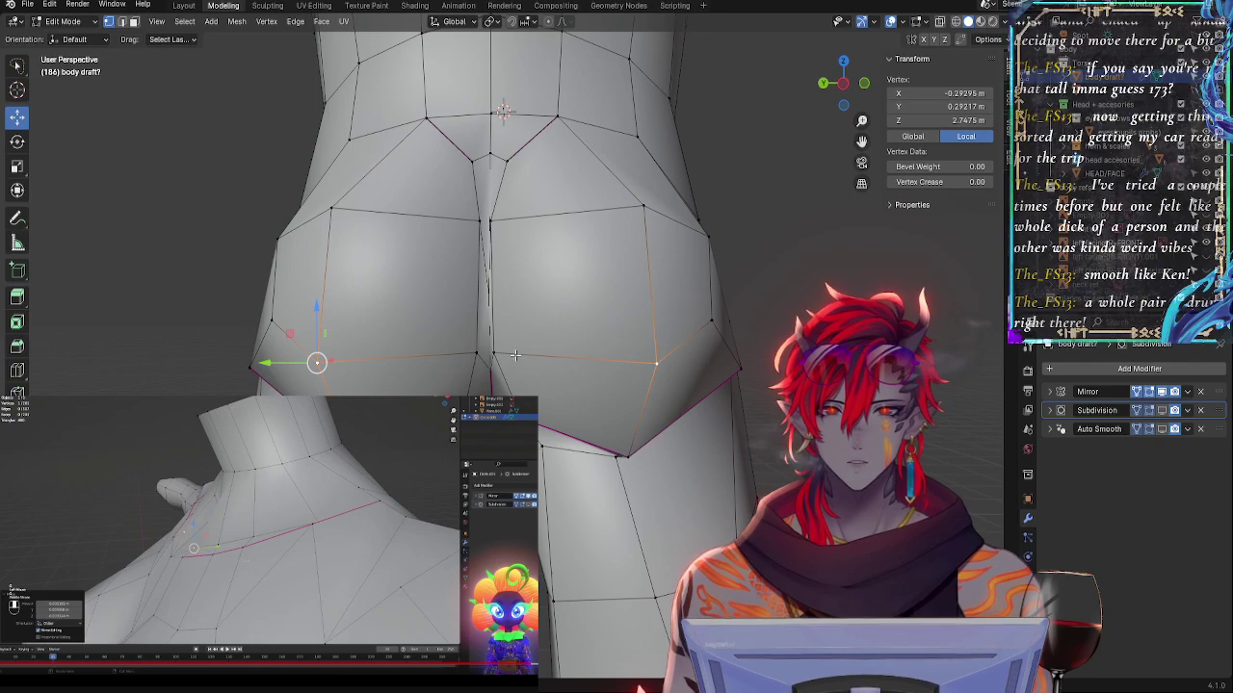
{"action": "left_click", "coordinate": [496, 354]}
{"action": "middle_click_drag", "start_coordinate": [499, 356], "coordinate": [655, 386]}
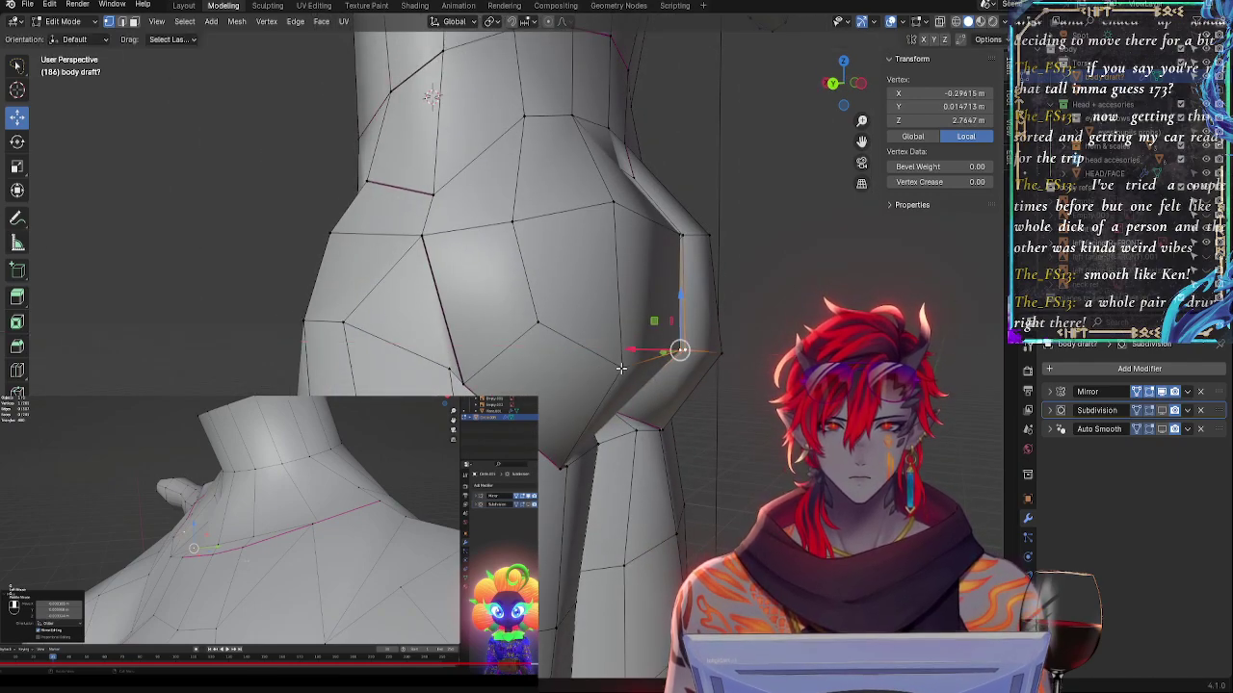
{"action": "key", "text": "g"}
{"action": "key", "text": "x"}
{"action": "left_click", "coordinate": [583, 367]}
- Raise the lower buttock vertex slightly and pull it in toward the centre
{"action": "middle_click_drag", "start_coordinate": [584, 367], "coordinate": [586, 415]}
{"action": "key", "text": "g"}
{"action": "left_click", "coordinate": [621, 357]}
{"action": "key", "text": "g"}
{"action": "left_click", "coordinate": [603, 399]}
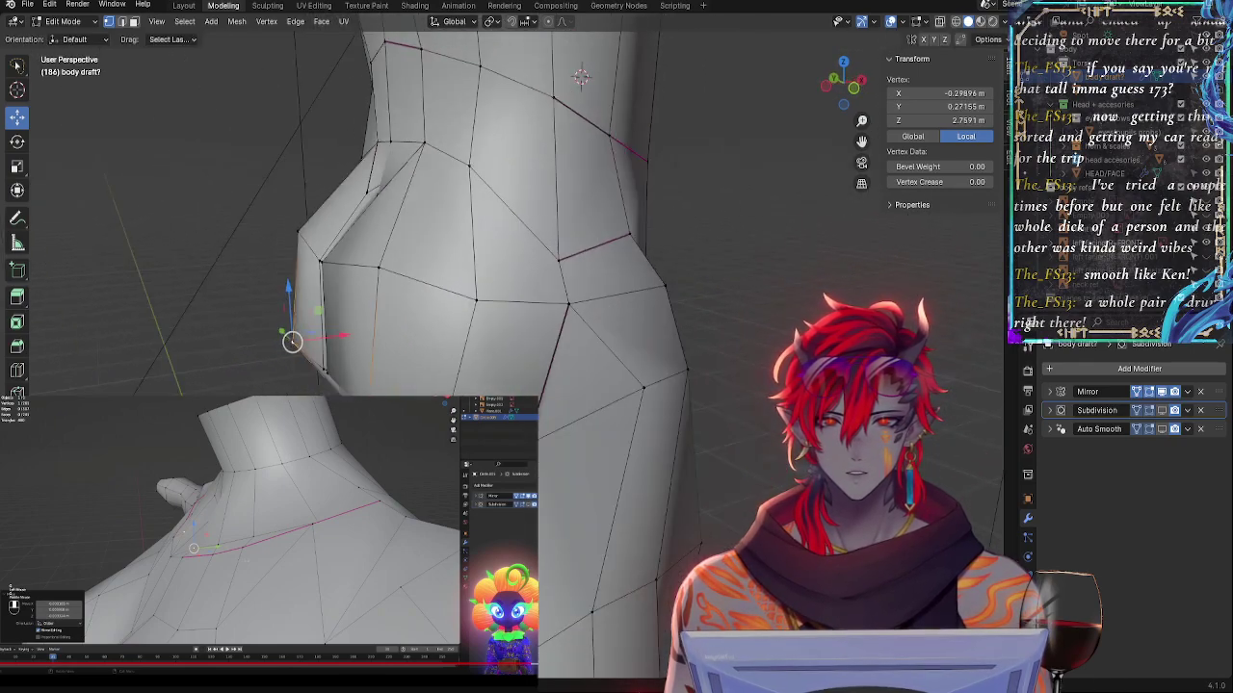
- Slide a vertex along the outer hip edge to smooth the hip line
{"action": "left_click", "coordinate": [324, 370]}
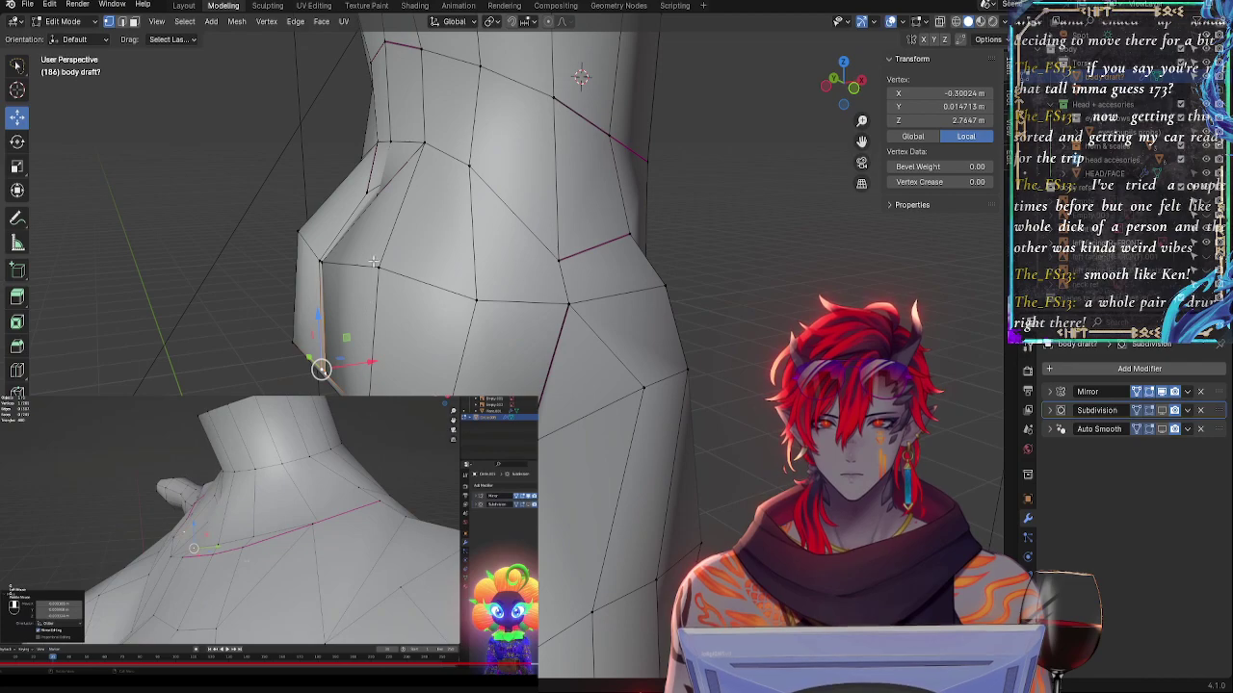
{"action": "left_click", "coordinate": [298, 230]}
{"action": "key", "text": "g"}
{"action": "key", "text": "g"}
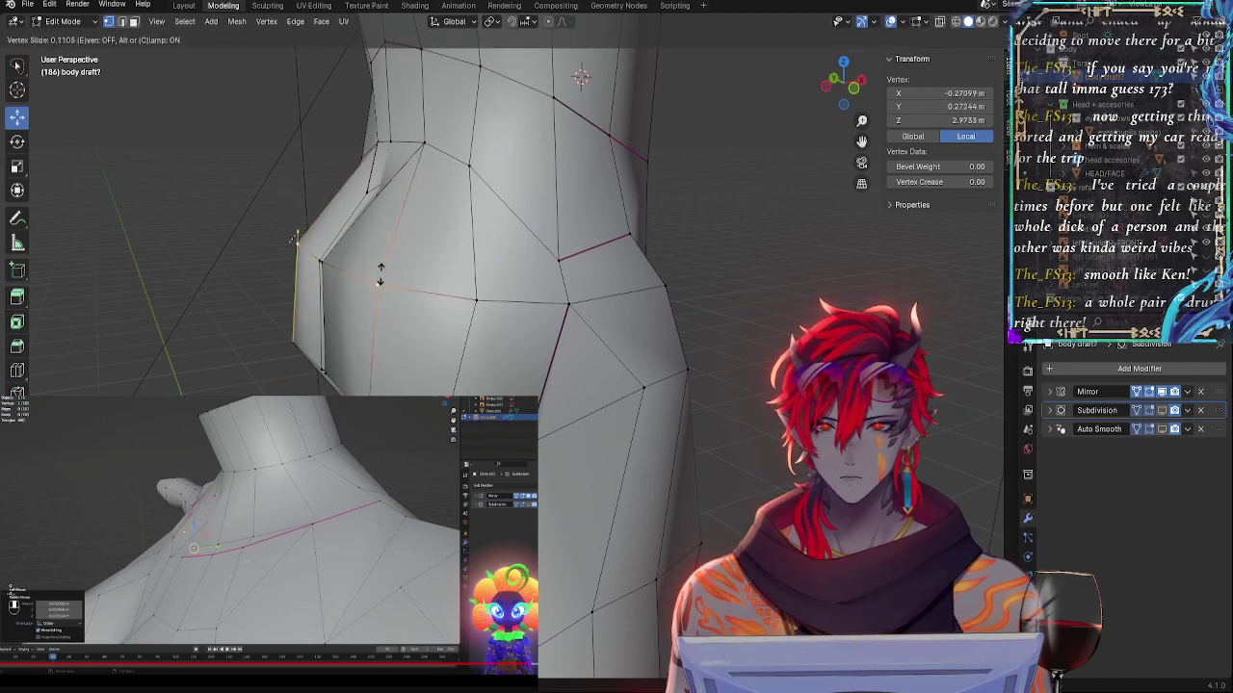
{"action": "left_click", "coordinate": [381, 270]}
- From a rear view, slide the vertex near the cleft up toward the cleft
{"action": "middle_click_drag", "start_coordinate": [359, 304], "coordinate": [617, 307]}
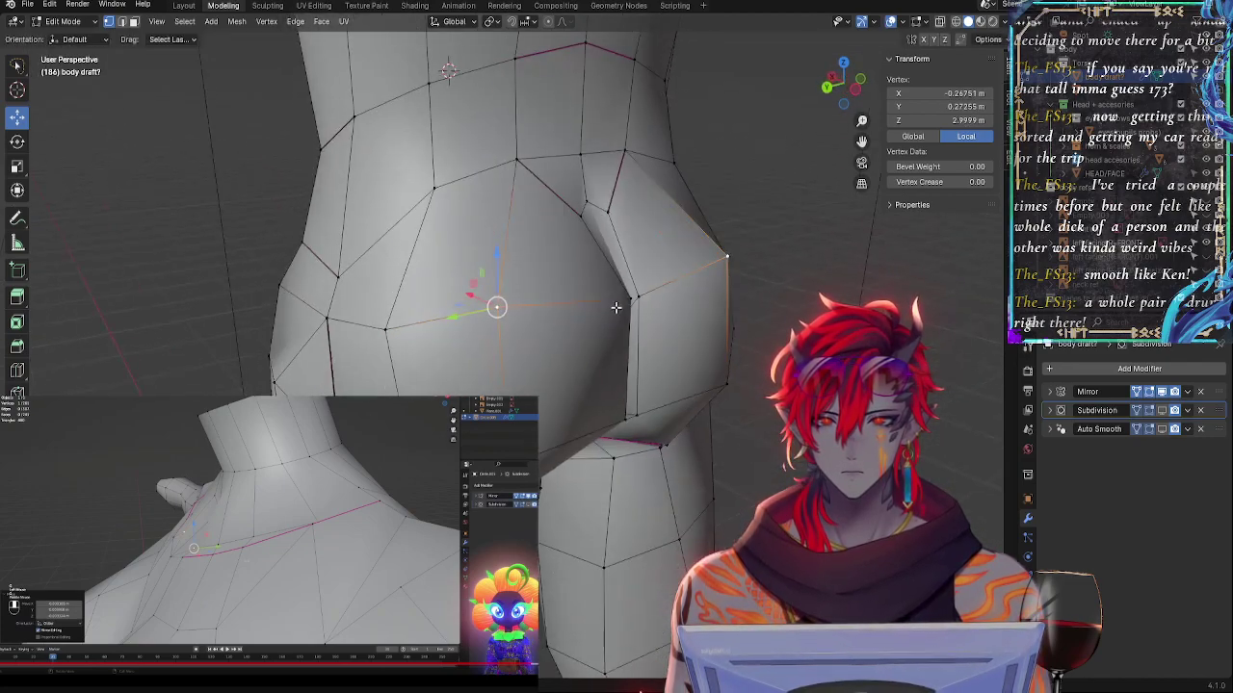
{"action": "middle_click_drag", "start_coordinate": [492, 279], "coordinate": [538, 270]}
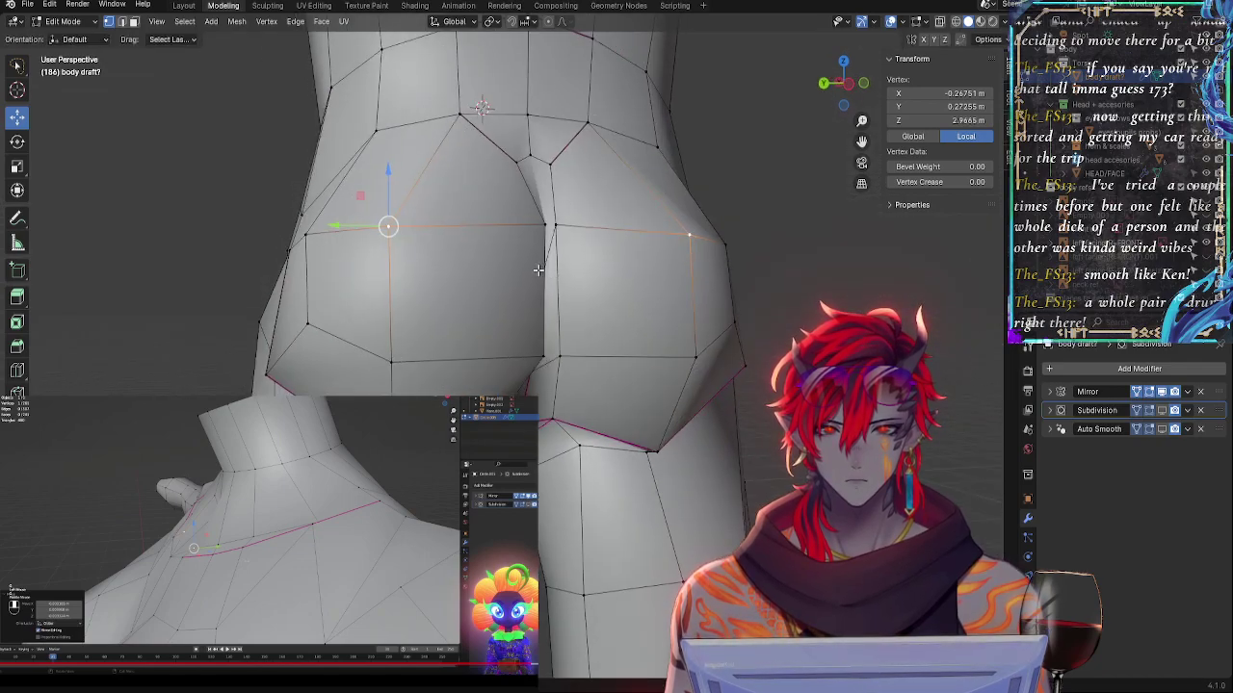
{"action": "left_click", "coordinate": [534, 259]}
{"action": "left_click", "coordinate": [422, 221]}
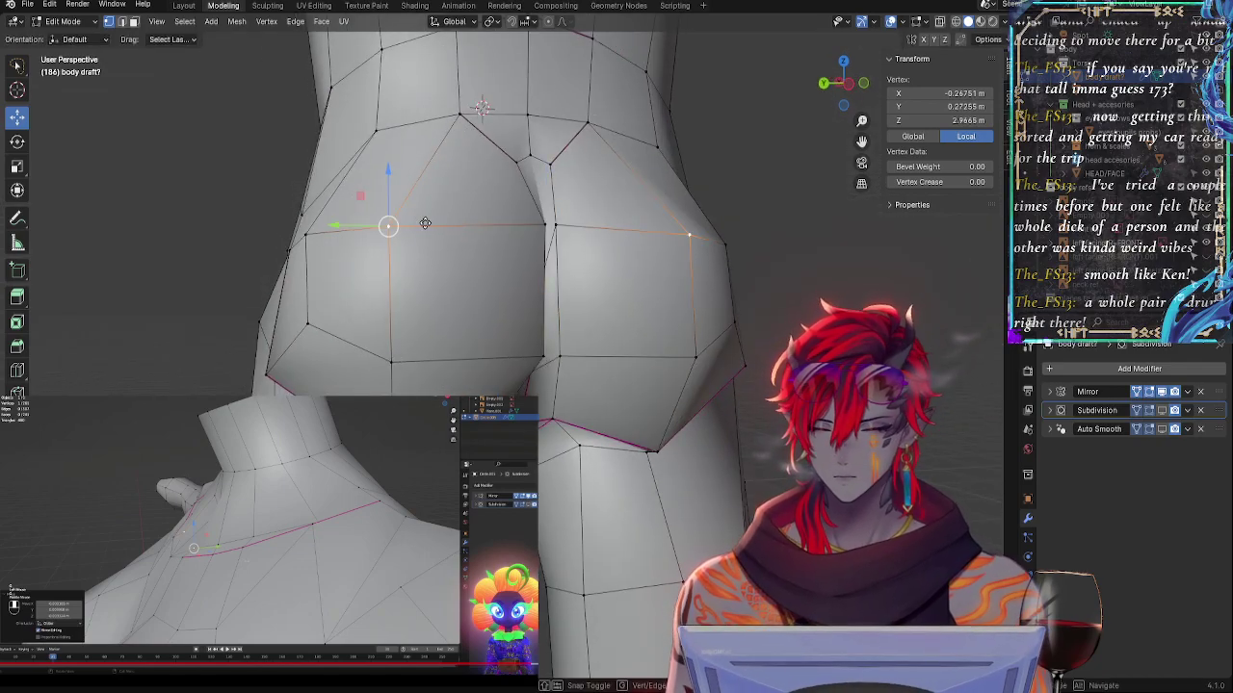
{"action": "key", "text": "g"}
{"action": "key", "text": "g"}
{"action": "left_click", "coordinate": [431, 213]}
- Edge-slide the outer buttock vertex, then move it slightly upward
{"action": "left_click", "coordinate": [524, 227]}
{"action": "key", "text": "g"}
{"action": "key", "text": "g"}
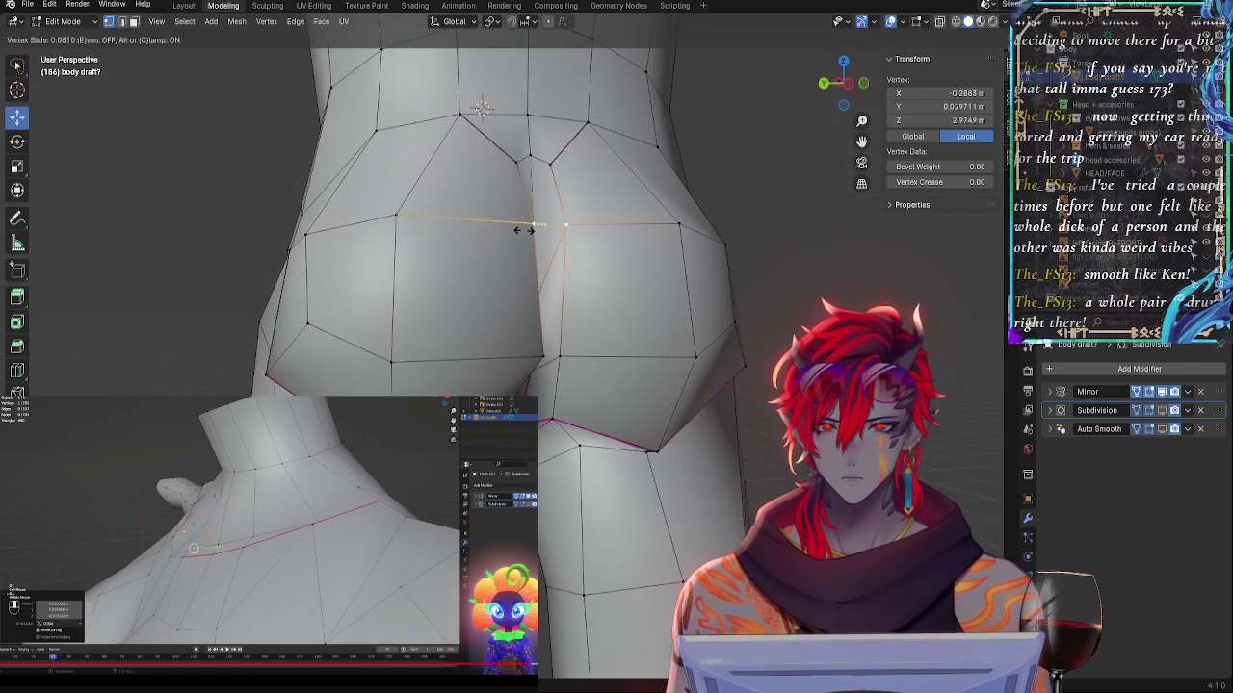
{"action": "left_click", "coordinate": [526, 226]}
{"action": "key", "text": "g"}
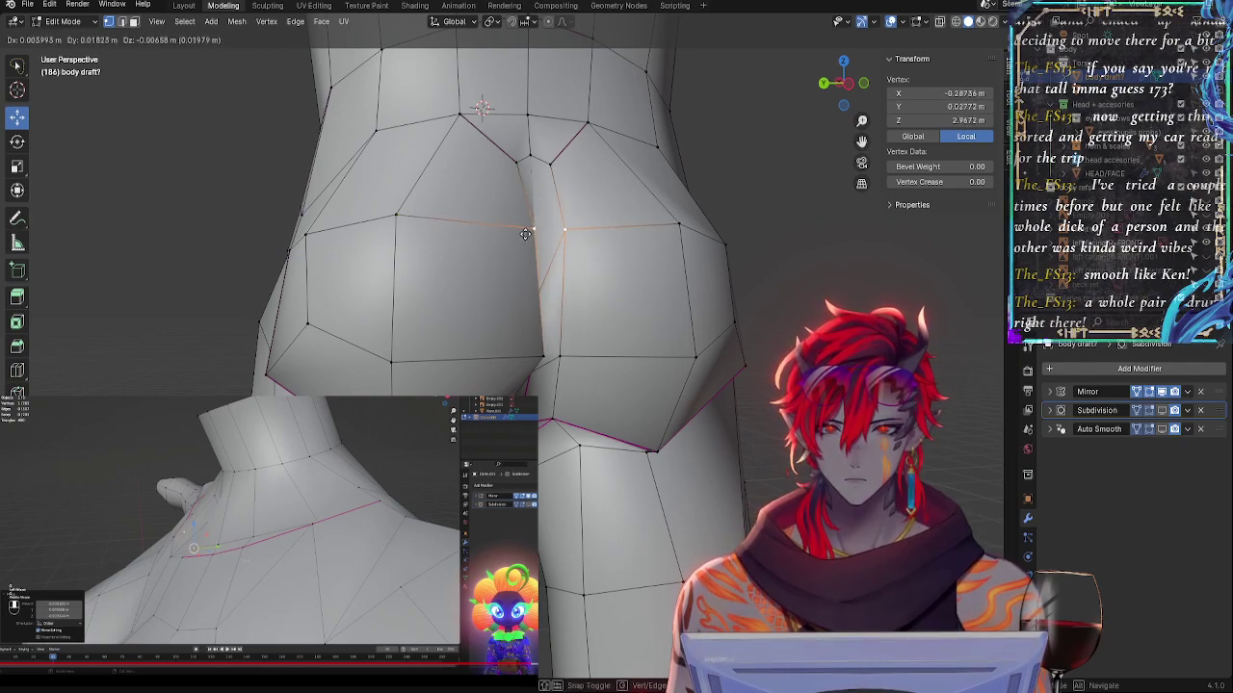
{"action": "left_click", "coordinate": [544, 233]}
- Nudge a lower buttock-fold vertex along X and select the horizontal loop across the buttocks
{"action": "middle_click_drag", "start_coordinate": [545, 231], "coordinate": [598, 287]}
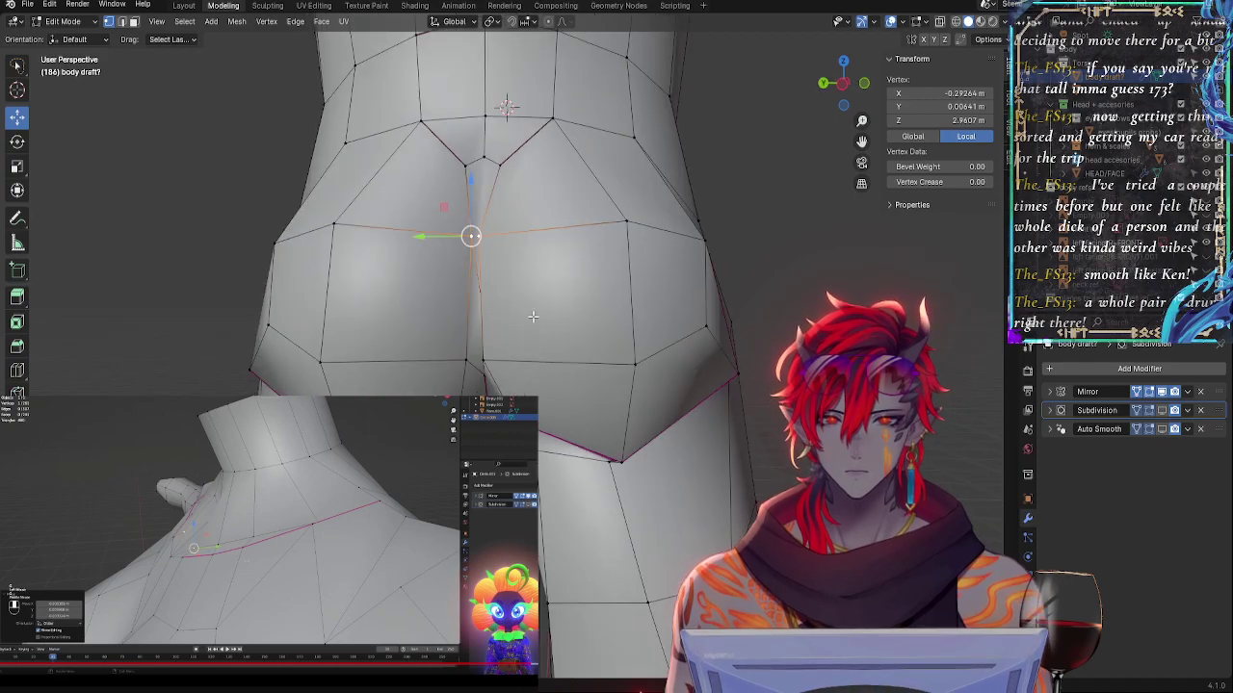
{"action": "left_click", "coordinate": [500, 352]}
{"action": "left_click_drag", "start_coordinate": [422, 362], "coordinate": [430, 362]}
{"action": "left_click", "coordinate": [609, 362], "text": "alt"}
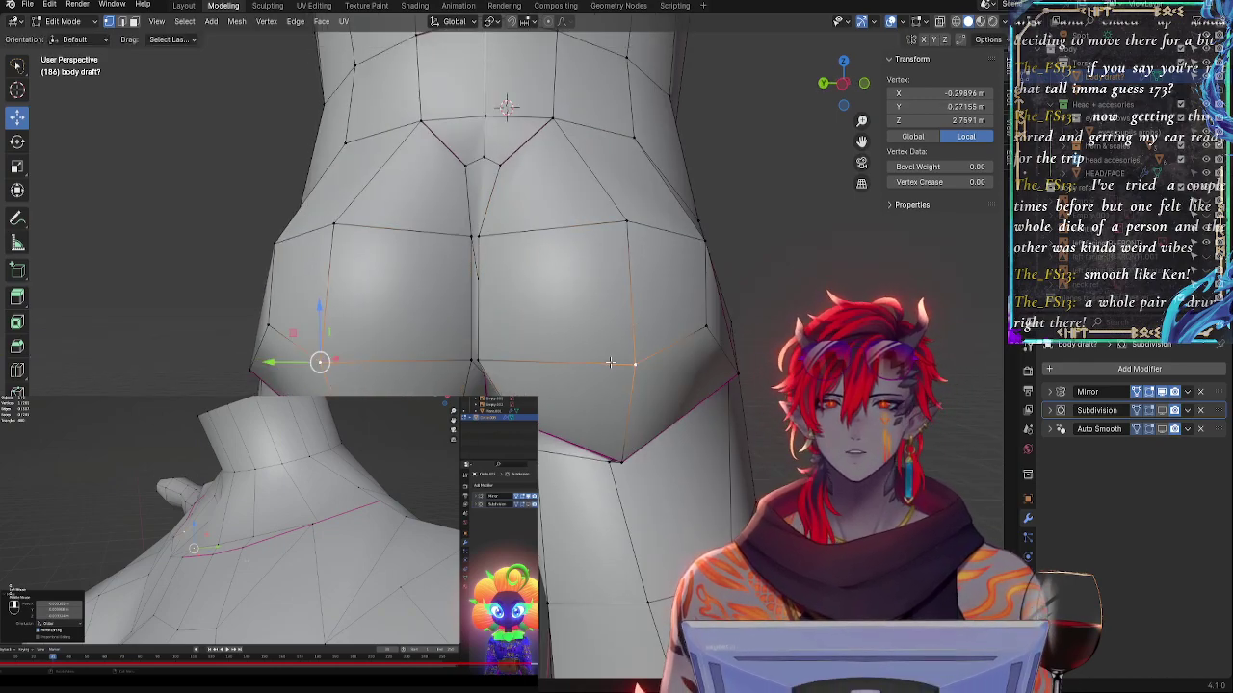
- Check the hips from an angled rear view and edge-slide a lower buttock-fold vertex
{"action": "middle_click_drag", "start_coordinate": [604, 342], "coordinate": [721, 351]}
{"action": "middle_click_drag", "start_coordinate": [547, 405], "coordinate": [542, 409]}
{"action": "middle_click_drag", "start_coordinate": [695, 396], "coordinate": [619, 412]}
{"action": "left_click", "coordinate": [712, 358]}
{"action": "key", "text": "g"}
{"action": "key", "text": "g"}
{"action": "left_click", "coordinate": [715, 343]}
- Finish sliding the current hip vertex and slide a lower-hip vertex into place
{"action": "key", "text": "g"}
{"action": "key", "text": "g"}
{"action": "left_click", "coordinate": [670, 394]}
{"action": "key", "text": "g"}
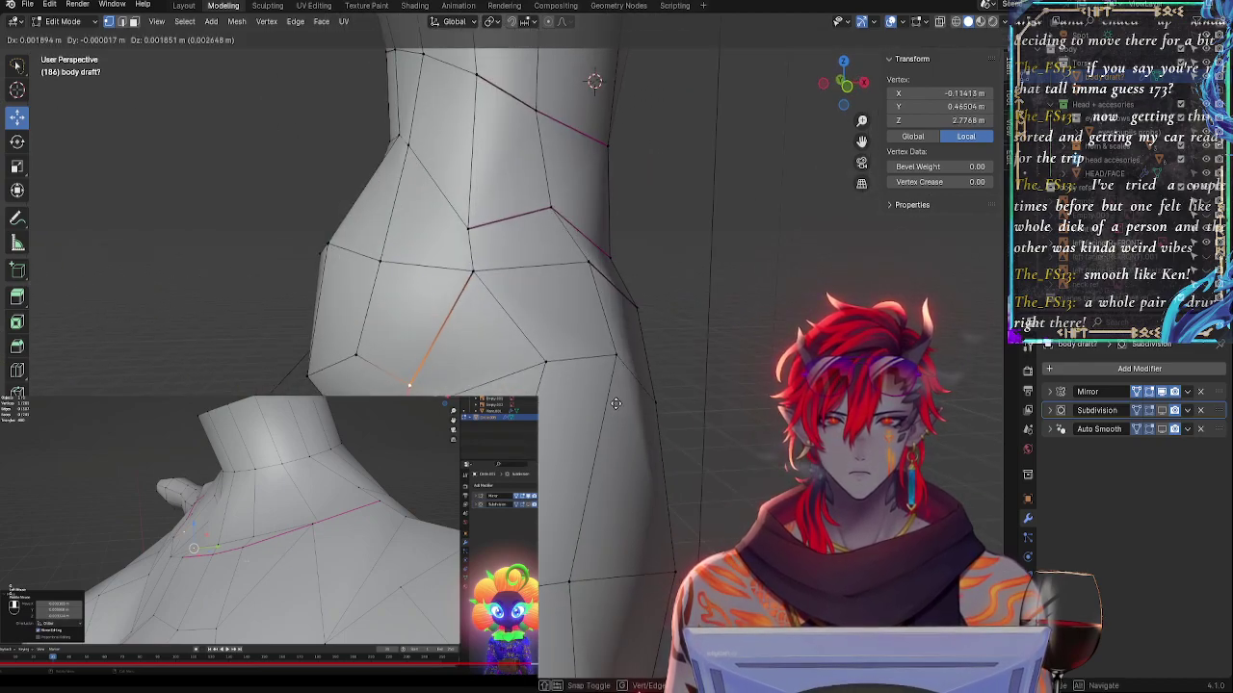
{"action": "left_click", "coordinate": [611, 398]}
{"action": "left_click", "coordinate": [474, 273]}
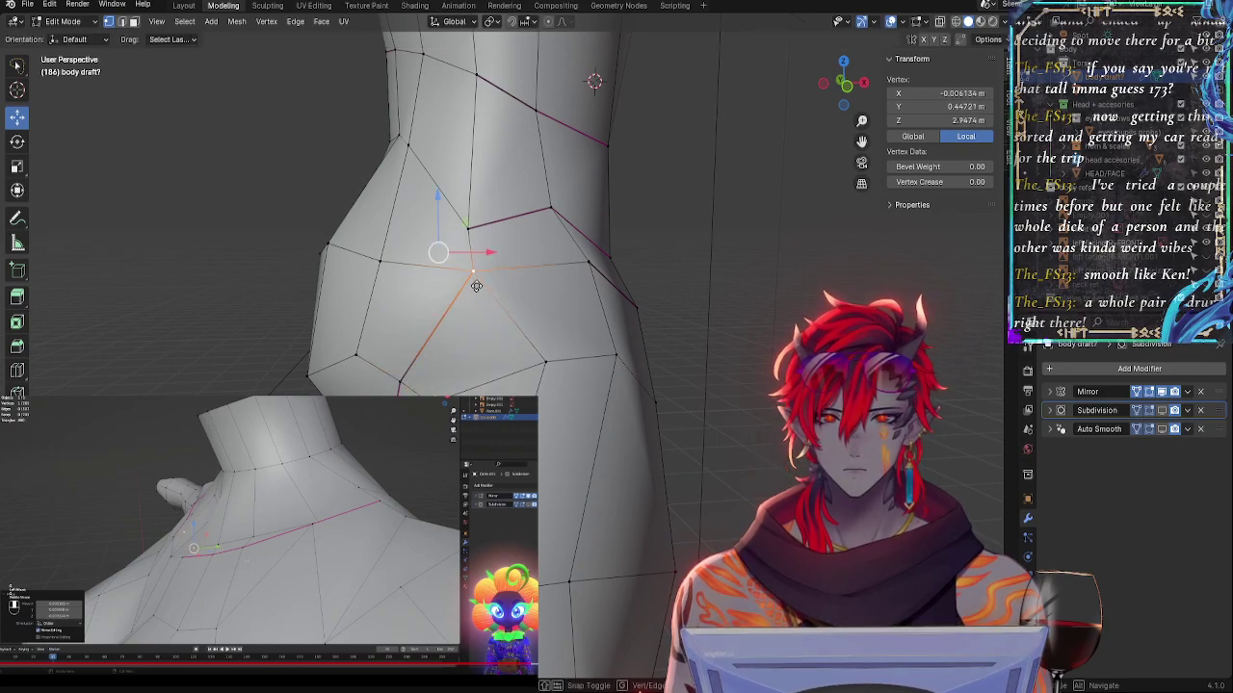
{"action": "key", "text": "g"}
- Slide the upper hip vertices along their edges to reshape the hip curve
{"action": "key", "text": "g"}
{"action": "left_click", "coordinate": [476, 276]}
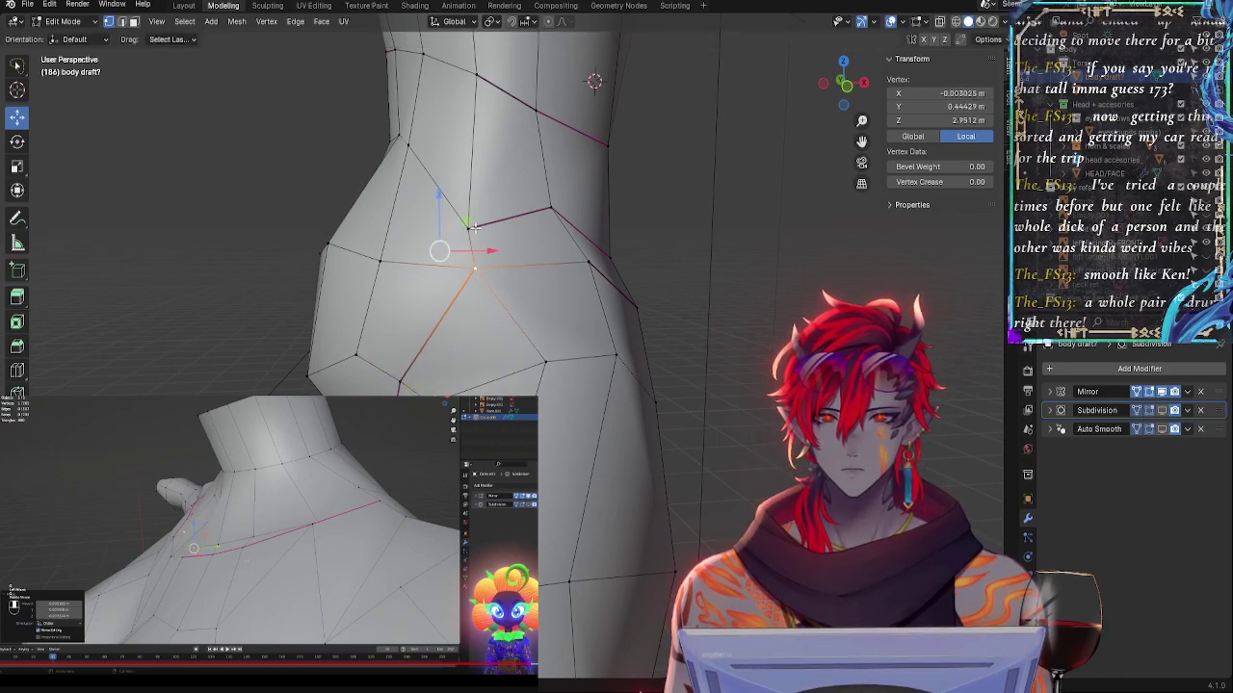
{"action": "left_click", "coordinate": [475, 230]}
{"action": "key", "text": "g"}
{"action": "key", "text": "g"}
{"action": "left_click", "coordinate": [480, 205]}
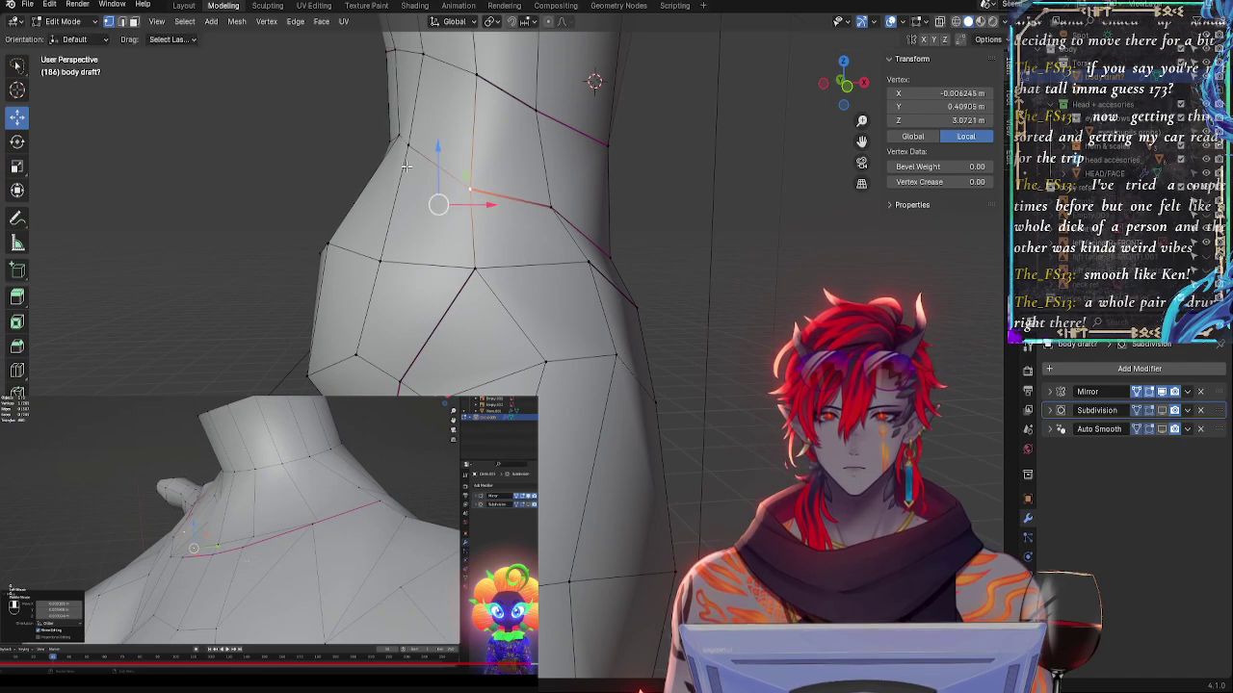
{"action": "left_click", "coordinate": [407, 149]}
{"action": "key", "text": "g"}
{"action": "key", "text": "g"}
{"action": "left_click", "coordinate": [426, 190]}
{"action": "key", "text": "g"}
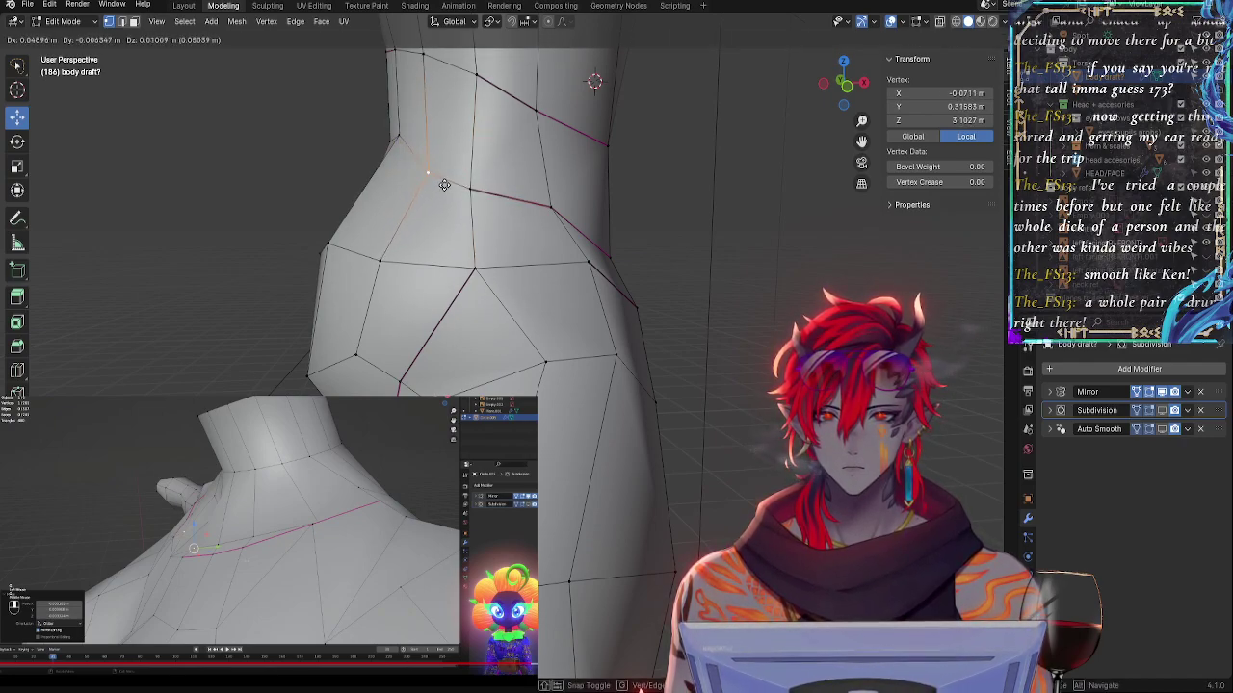
{"action": "left_click", "coordinate": [444, 185]}
- Raise the waist vertices at the hip side and along the waistline
{"action": "left_click", "coordinate": [400, 149]}
{"action": "key", "text": "g"}
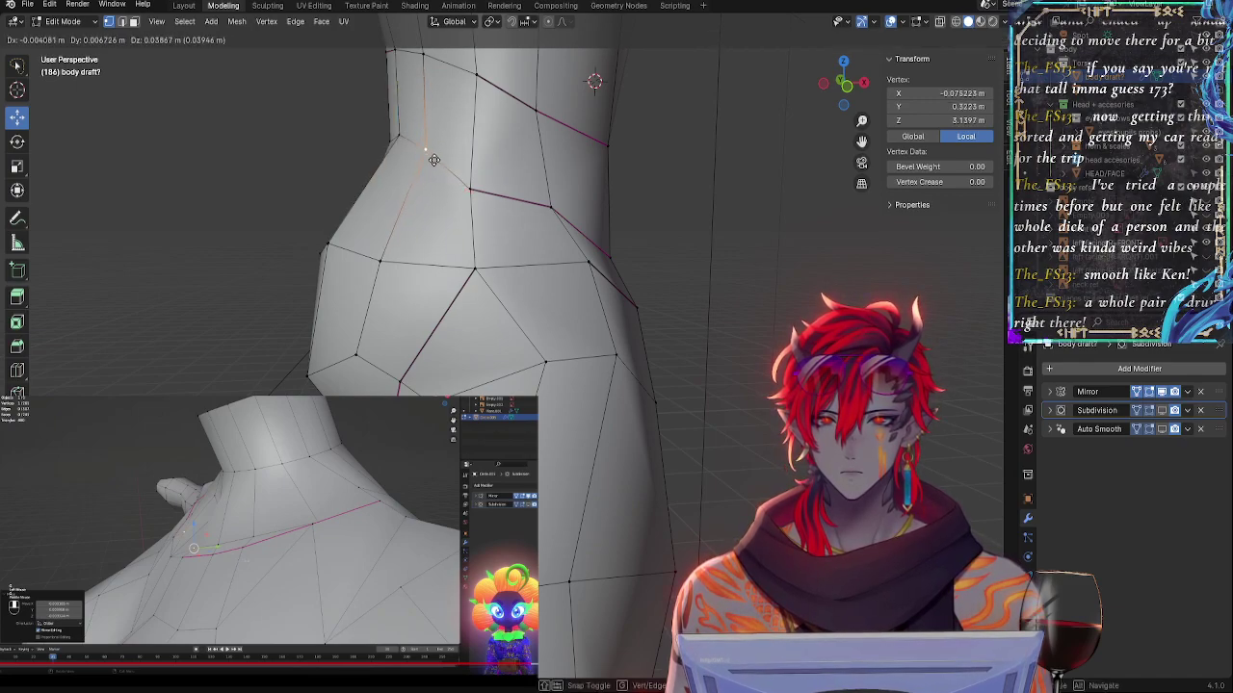
{"action": "left_click", "coordinate": [432, 152]}
{"action": "left_click", "coordinate": [474, 193]}
{"action": "key", "text": "g"}
{"action": "key", "text": "g"}
{"action": "left_click", "coordinate": [485, 181]}
{"action": "key", "text": "g"}
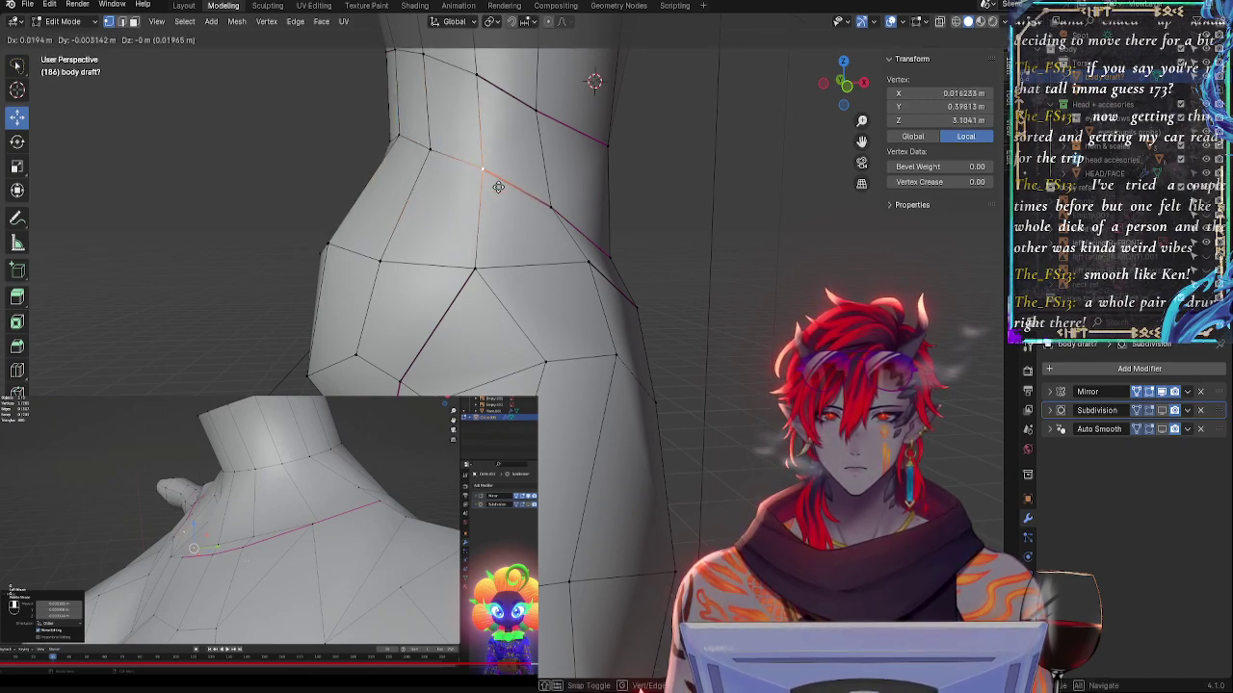
{"action": "left_click", "coordinate": [508, 192]}
- Adjust the neighbouring hip vertices together, then lower the left hip vertex
{"action": "left_click", "coordinate": [549, 204]}
{"action": "key", "text": "g"}
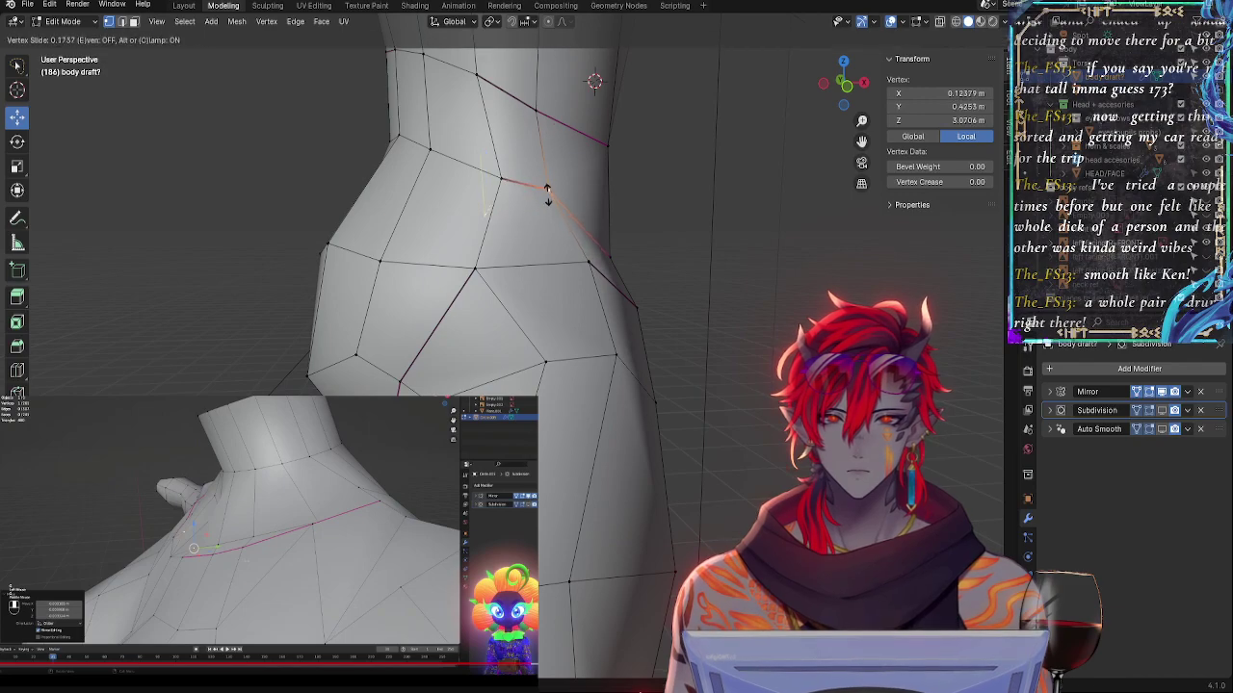
{"action": "left_click", "coordinate": [550, 201]}
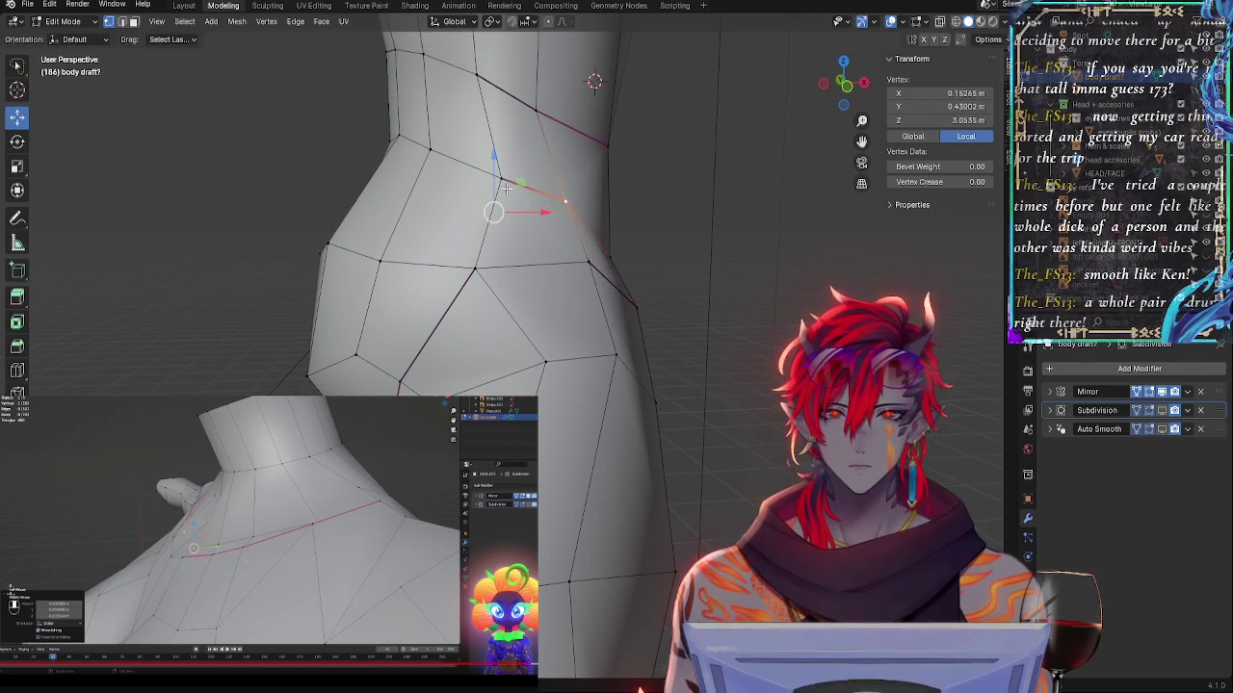
{"action": "left_click", "coordinate": [506, 187], "text": "shift"}
{"action": "key", "text": "g"}
{"action": "left_click", "coordinate": [504, 197]}
{"action": "left_click", "coordinate": [493, 184]}
{"action": "key", "text": "g"}
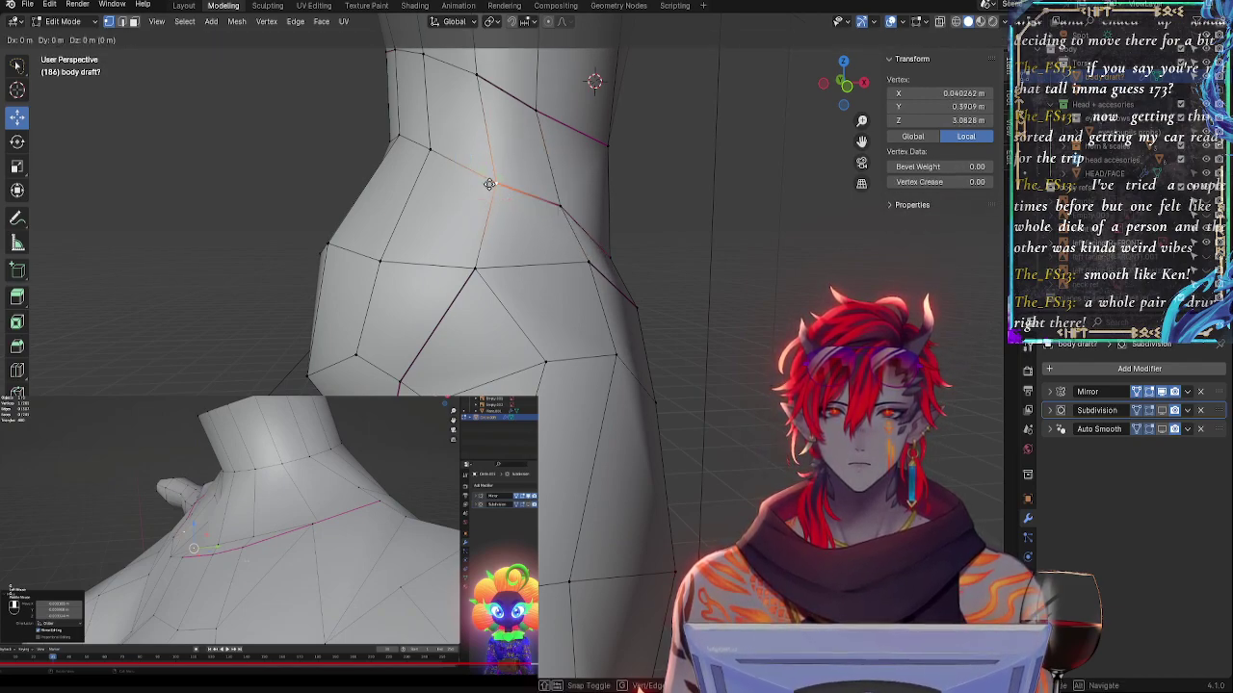
{"action": "left_click", "coordinate": [489, 200]}
- Slide a hip-line vertex and refine its position from a side-on view
{"action": "left_click", "coordinate": [429, 148]}
{"action": "key", "text": "g"}
{"action": "key", "text": "g"}
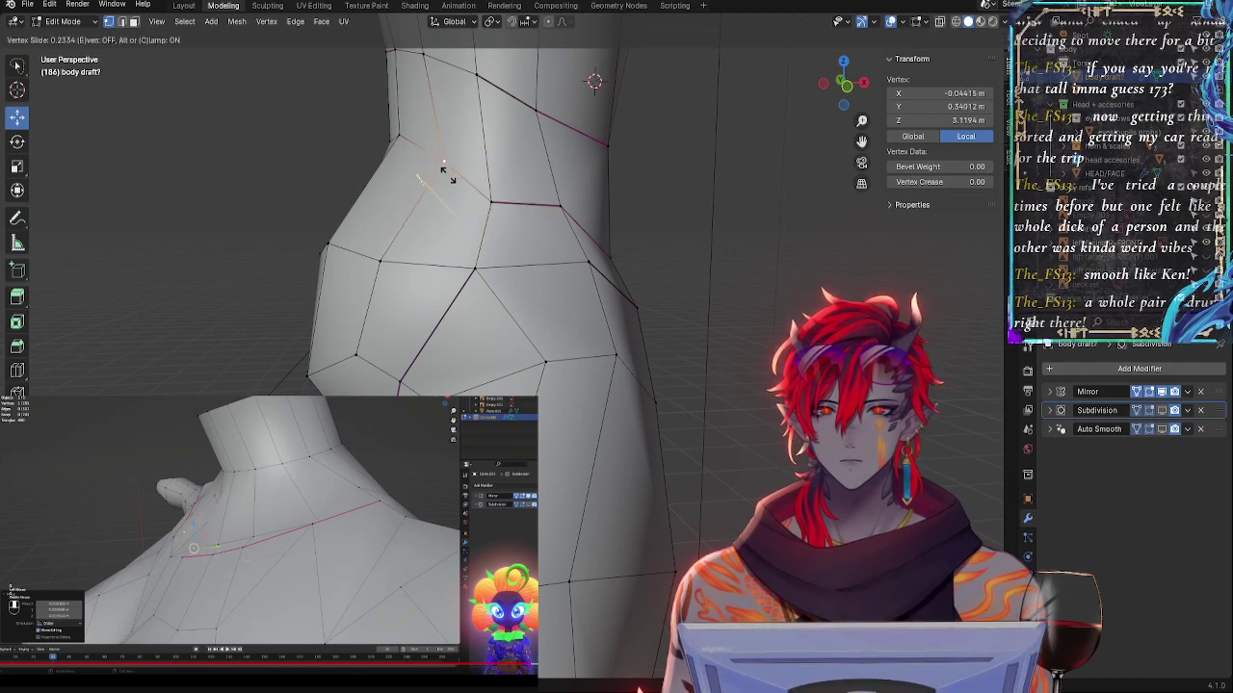
{"action": "left_click", "coordinate": [443, 172]}
{"action": "middle_click_drag", "start_coordinate": [468, 184], "coordinate": [499, 225]}
{"action": "key", "text": "g"}
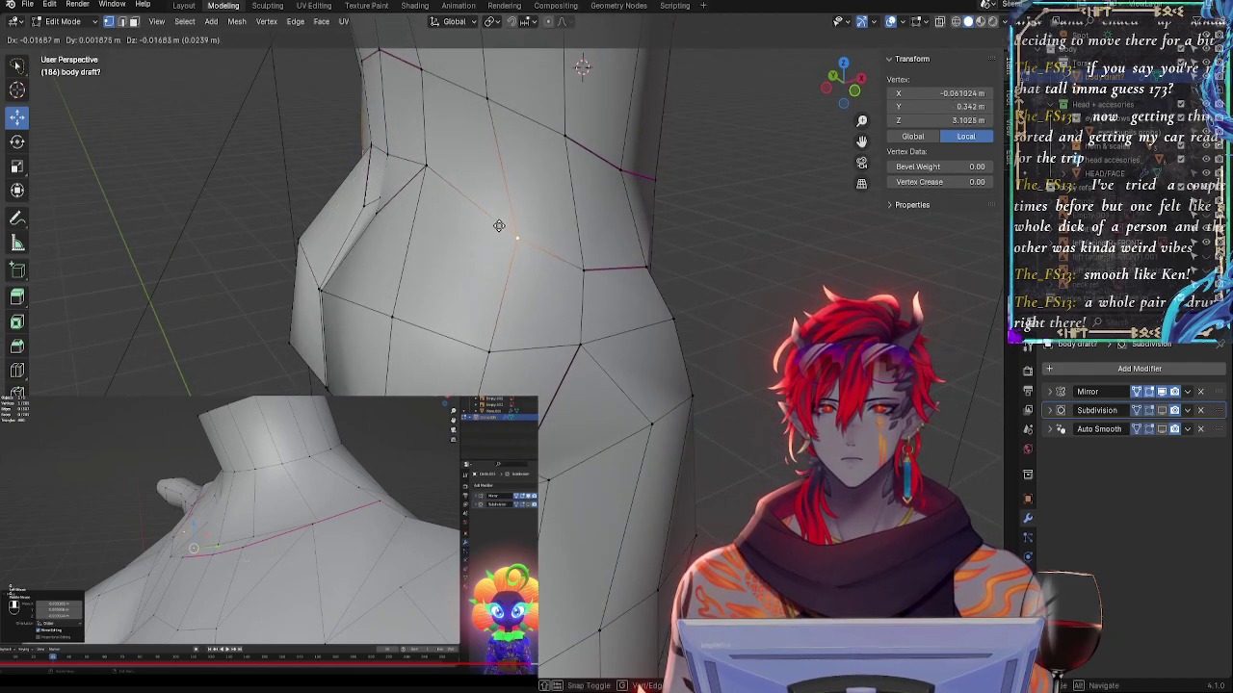
{"action": "left_click", "coordinate": [494, 236]}
- From behind, reposition the lower-back vertex just above the buttocks
{"action": "left_click", "coordinate": [428, 168]}
{"action": "middle_click_drag", "start_coordinate": [433, 178], "coordinate": [567, 214]}
{"action": "key", "text": "g"}
{"action": "key", "text": "g"}
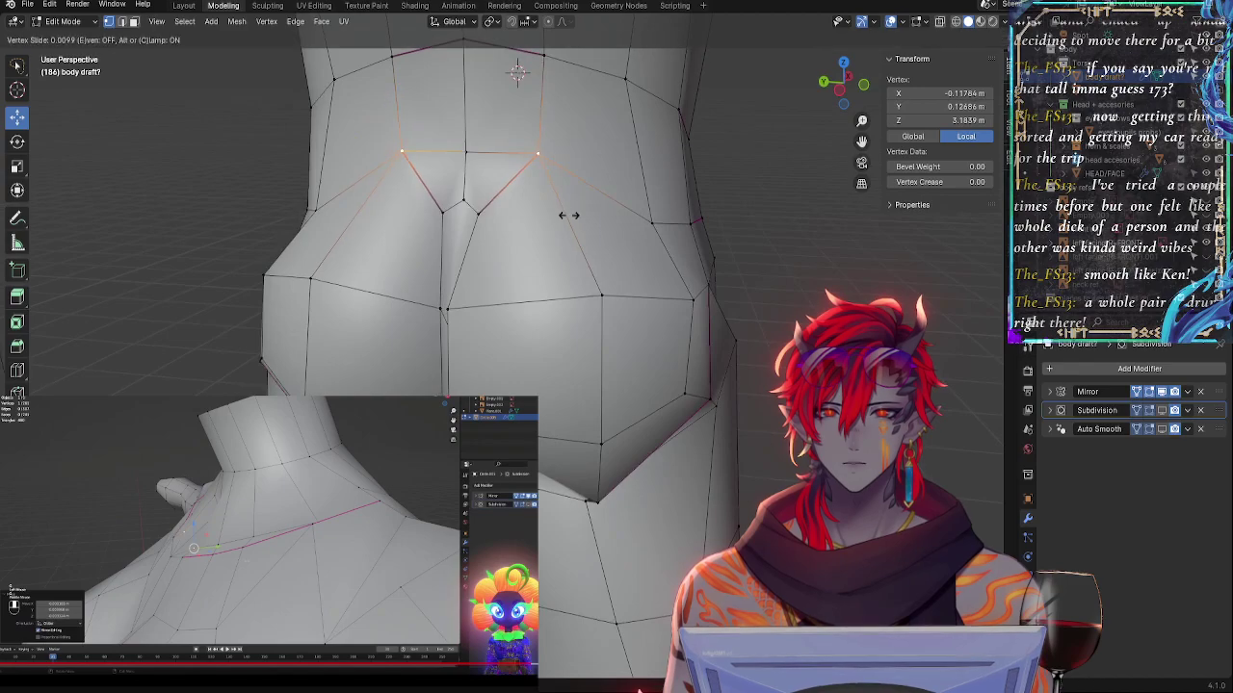
{"action": "left_click", "coordinate": [556, 242]}
{"action": "key", "text": "g"}
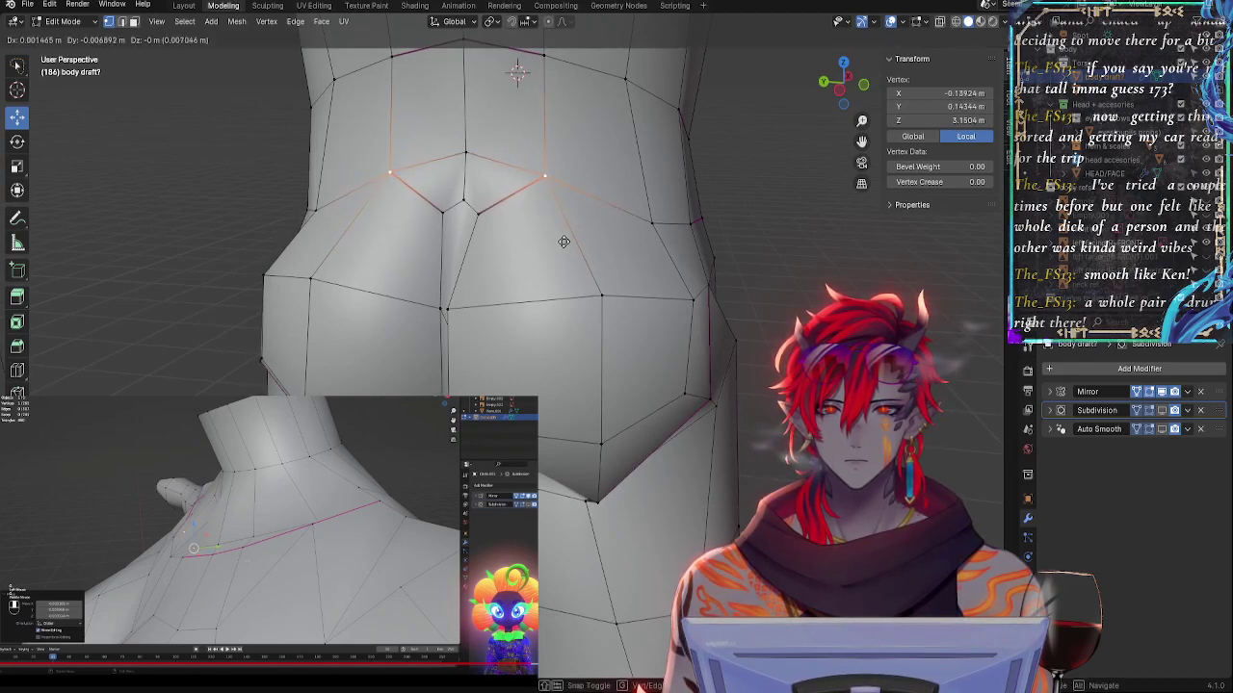
{"action": "left_click", "coordinate": [556, 240]}
- Move and edge-slide the mirrored lower-back vertex pairs, including the outer pair
{"action": "left_click", "coordinate": [648, 226]}
{"action": "key", "text": "g"}
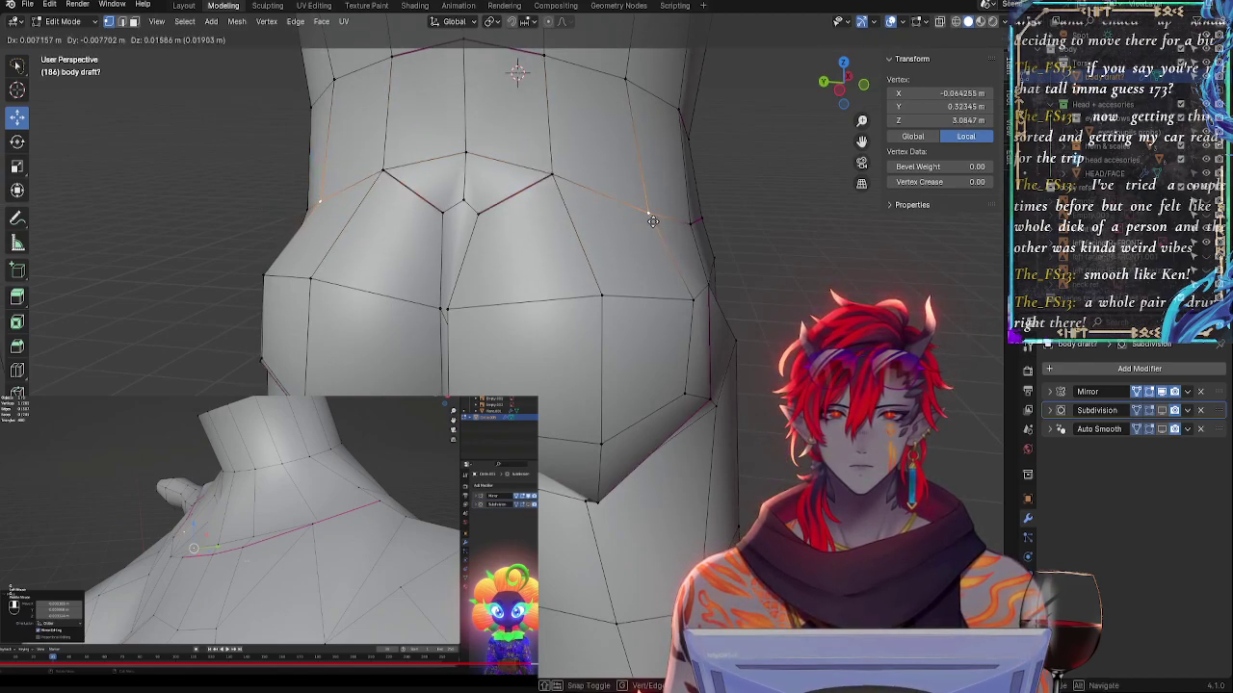
{"action": "left_click", "coordinate": [645, 221]}
{"action": "key", "text": "g"}
{"action": "key", "text": "g"}
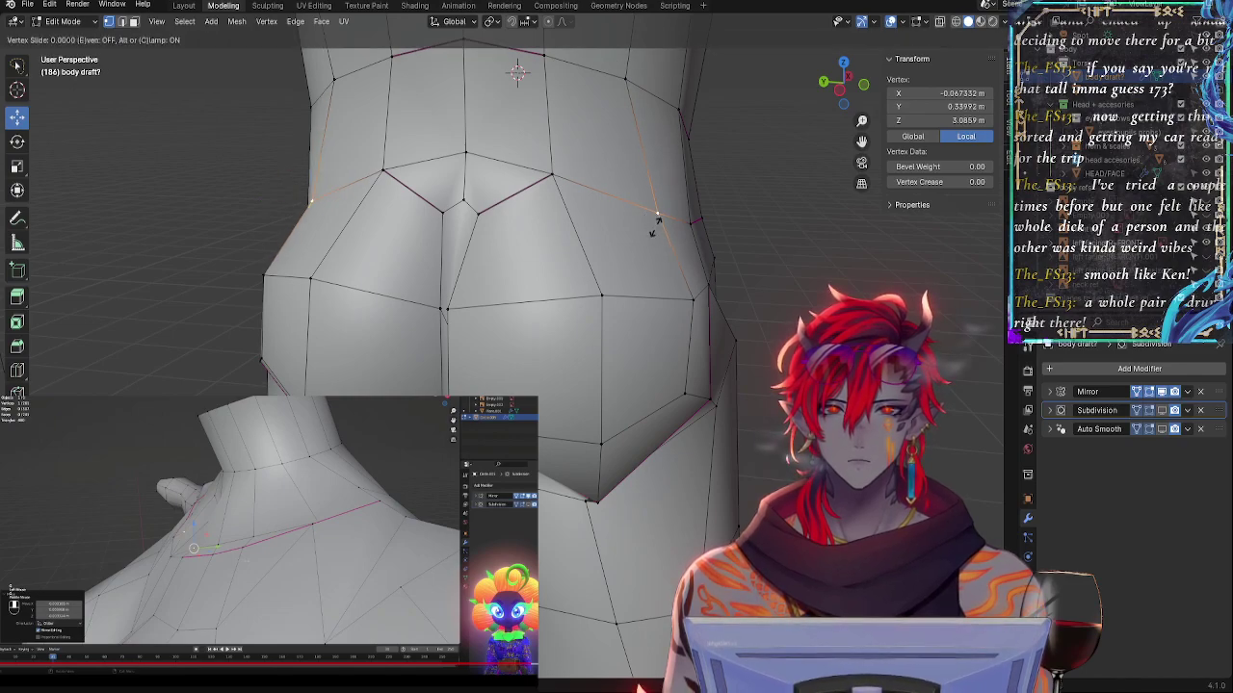
{"action": "left_click", "coordinate": [643, 206]}
{"action": "left_click", "coordinate": [554, 182]}
{"action": "key", "text": "g"}
{"action": "key", "text": "g"}
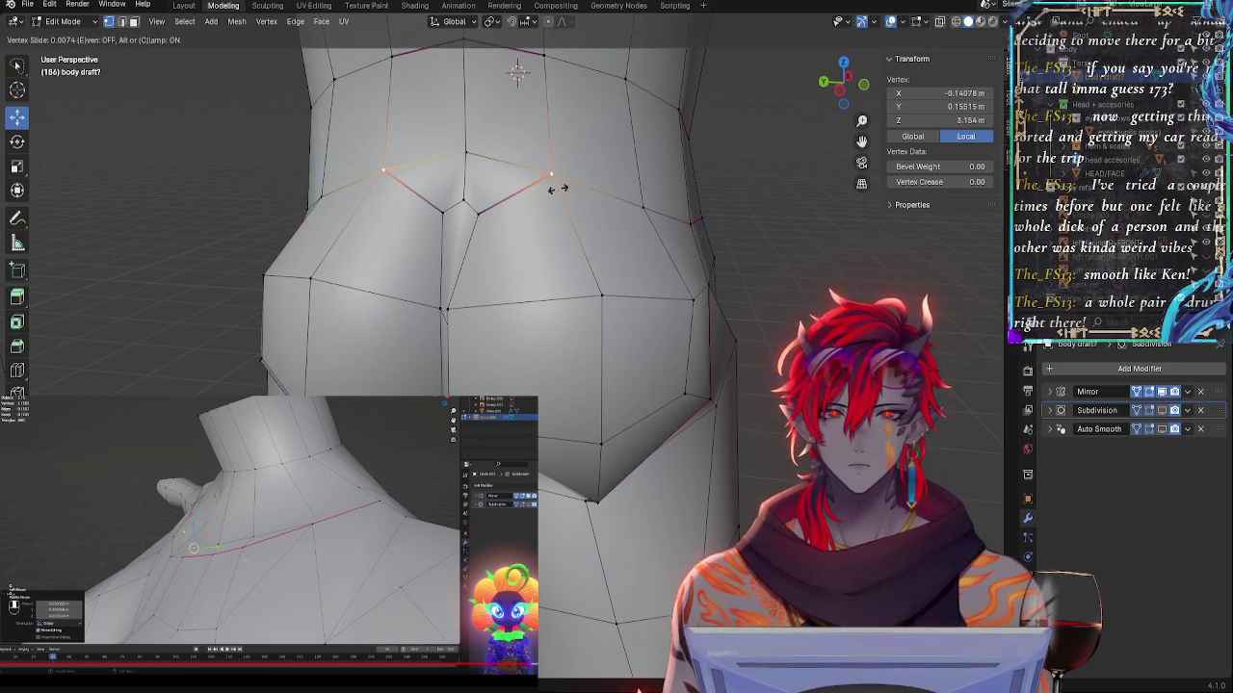
{"action": "left_click", "coordinate": [556, 198]}
- Shape the top of the buttock cleft by moving its vertex pair and centre vertices down
{"action": "middle_click_drag", "start_coordinate": [500, 236], "coordinate": [550, 232]}
{"action": "left_click", "coordinate": [557, 227]}
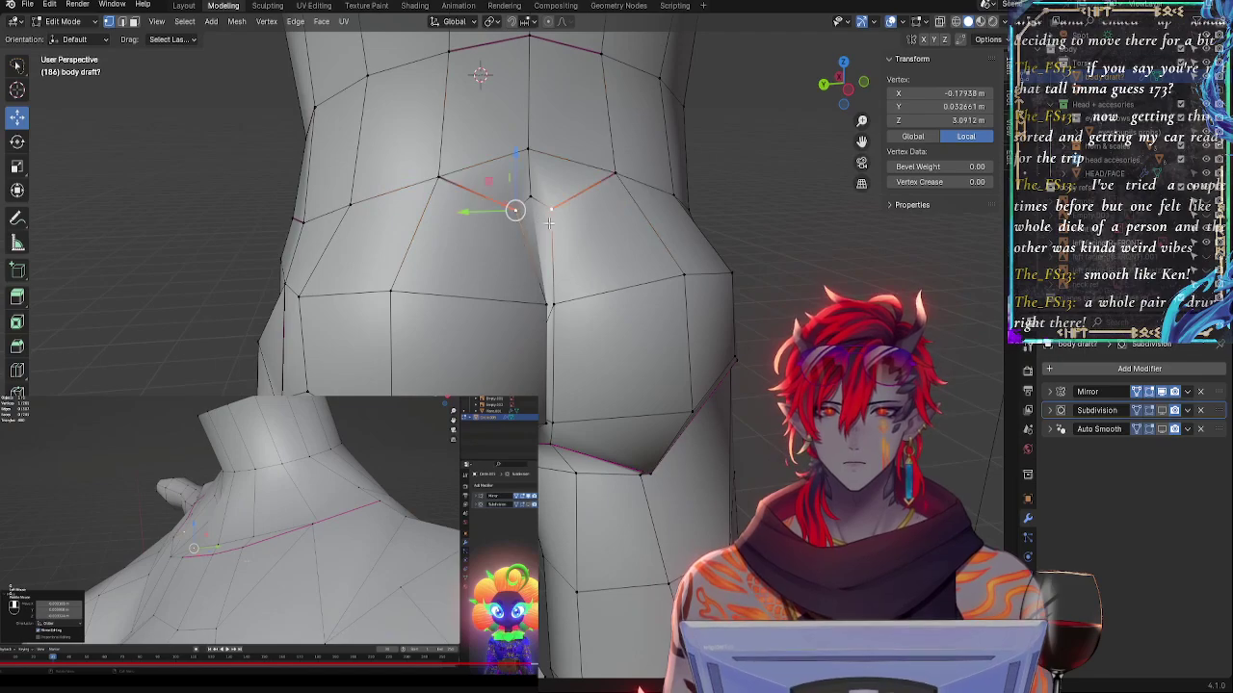
{"action": "key", "text": "g"}
{"action": "left_click", "coordinate": [559, 233]}
{"action": "left_click", "coordinate": [536, 208]}
{"action": "key", "text": "g"}
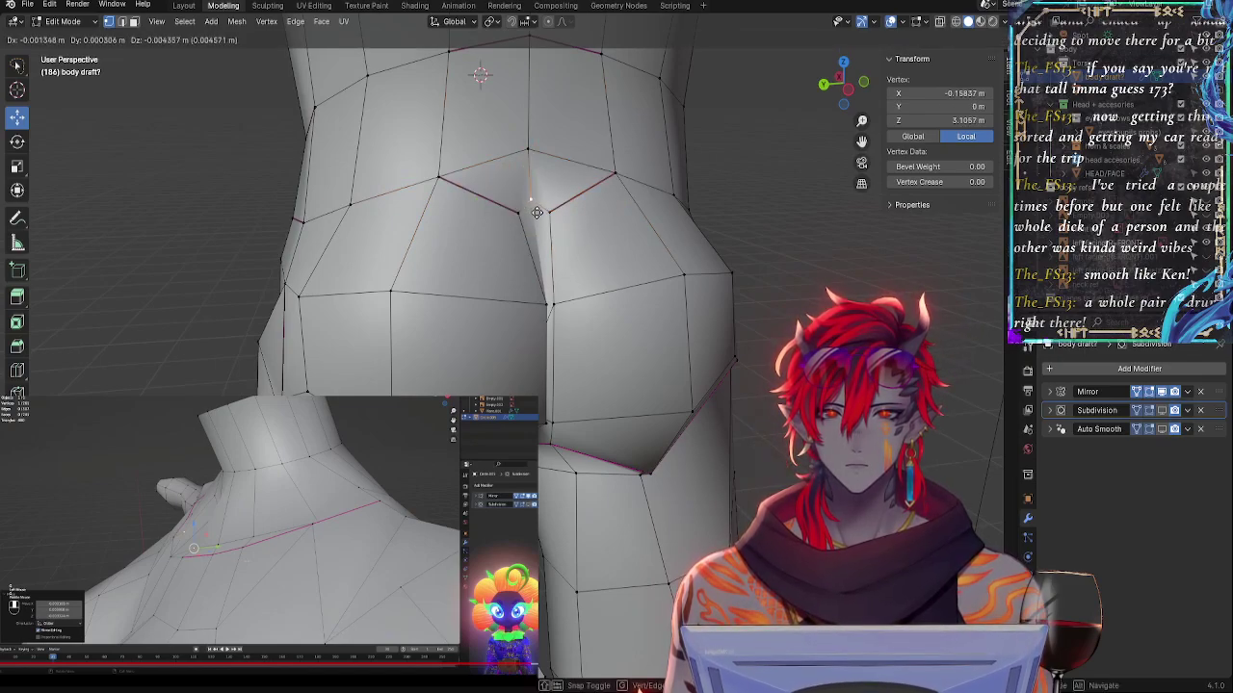
{"action": "left_click", "coordinate": [538, 213]}
{"action": "left_click", "coordinate": [528, 161]}
{"action": "key", "text": "g"}
{"action": "left_click", "coordinate": [529, 171]}
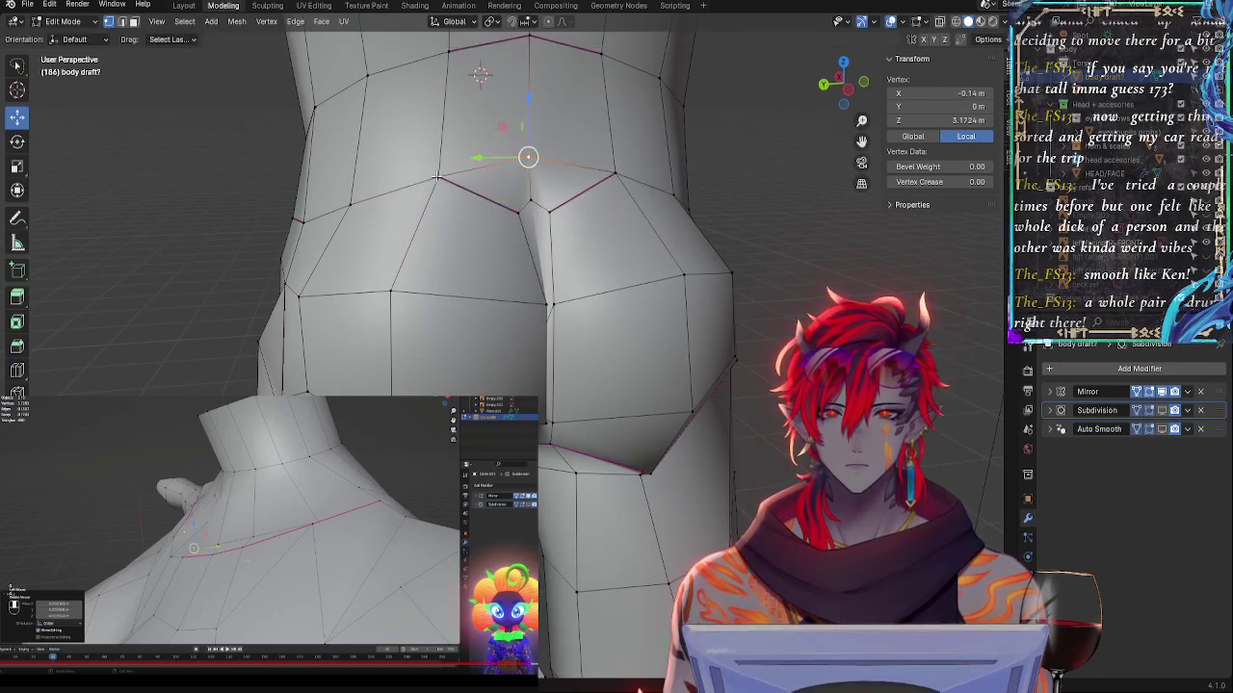
- Move a vertex beside the cleft up and outward and nudge a left-hip vertex upward
{"action": "left_click", "coordinate": [438, 177]}
{"action": "key", "text": "g"}
{"action": "left_click", "coordinate": [465, 169]}
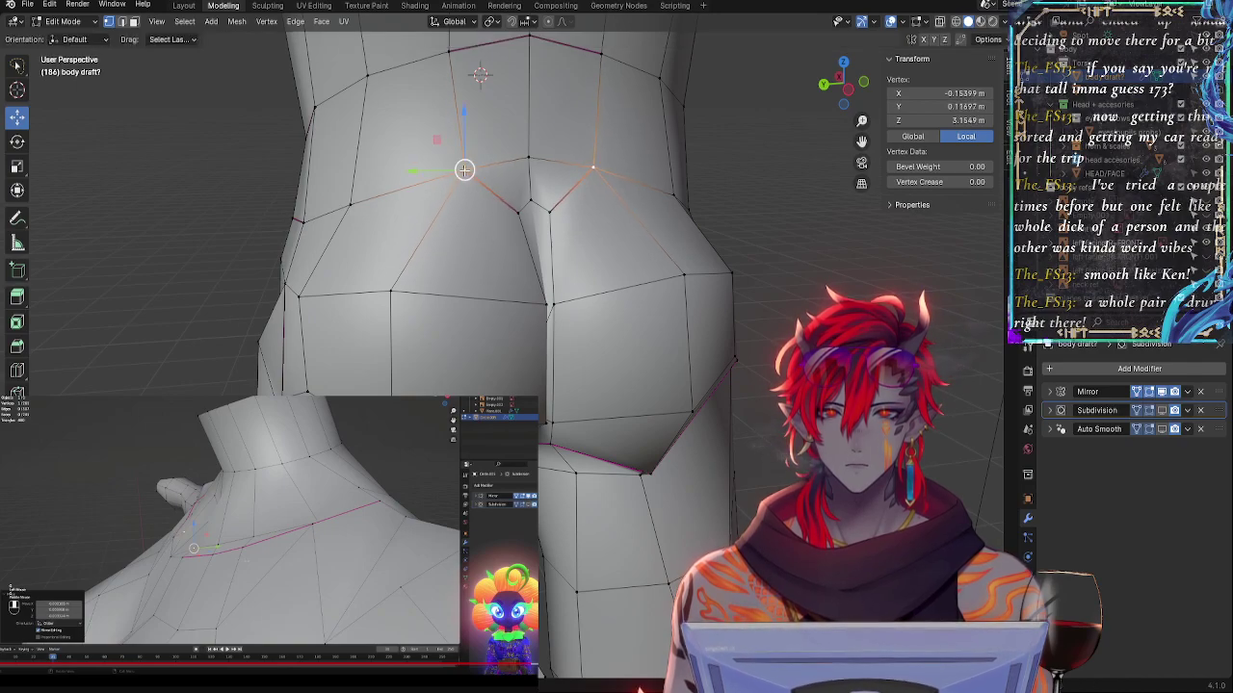
{"action": "left_click", "coordinate": [349, 205]}
{"action": "key", "text": "g"}
{"action": "left_click", "coordinate": [354, 197]}
- Push the outer and side hip vertices along the Y axis to round the hip
{"action": "left_click", "coordinate": [298, 296]}
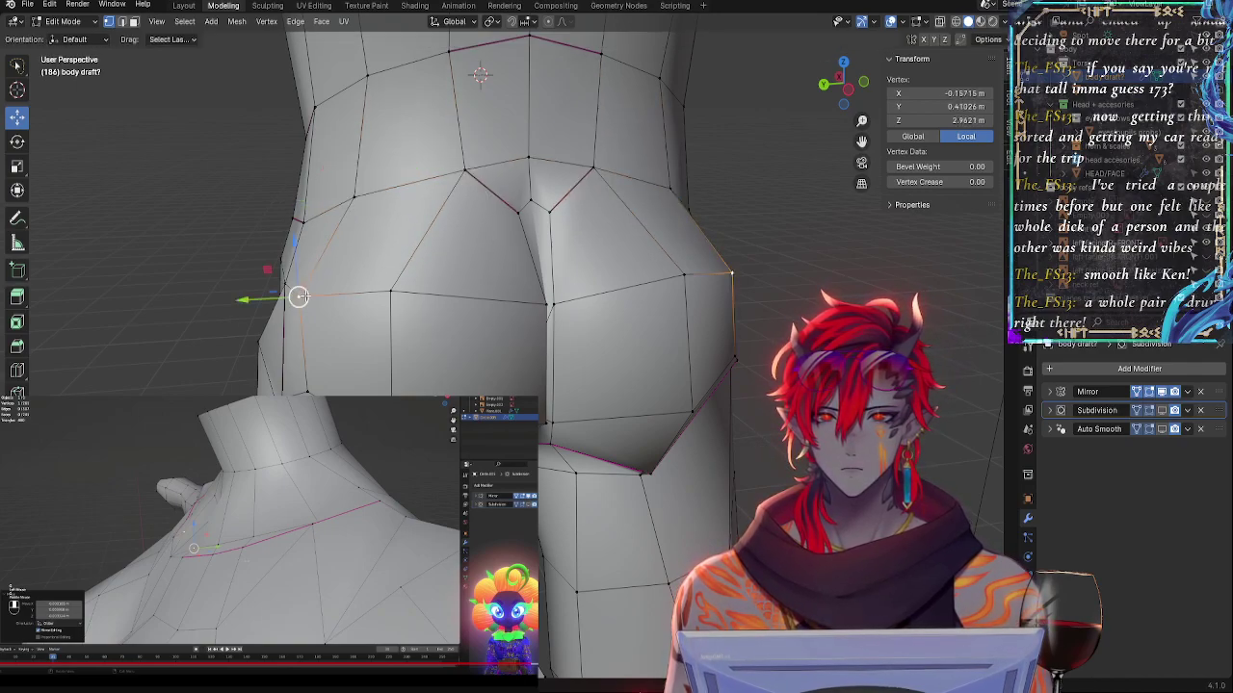
{"action": "key", "text": "g"}
{"action": "key", "text": "y"}
{"action": "left_click", "coordinate": [279, 298]}
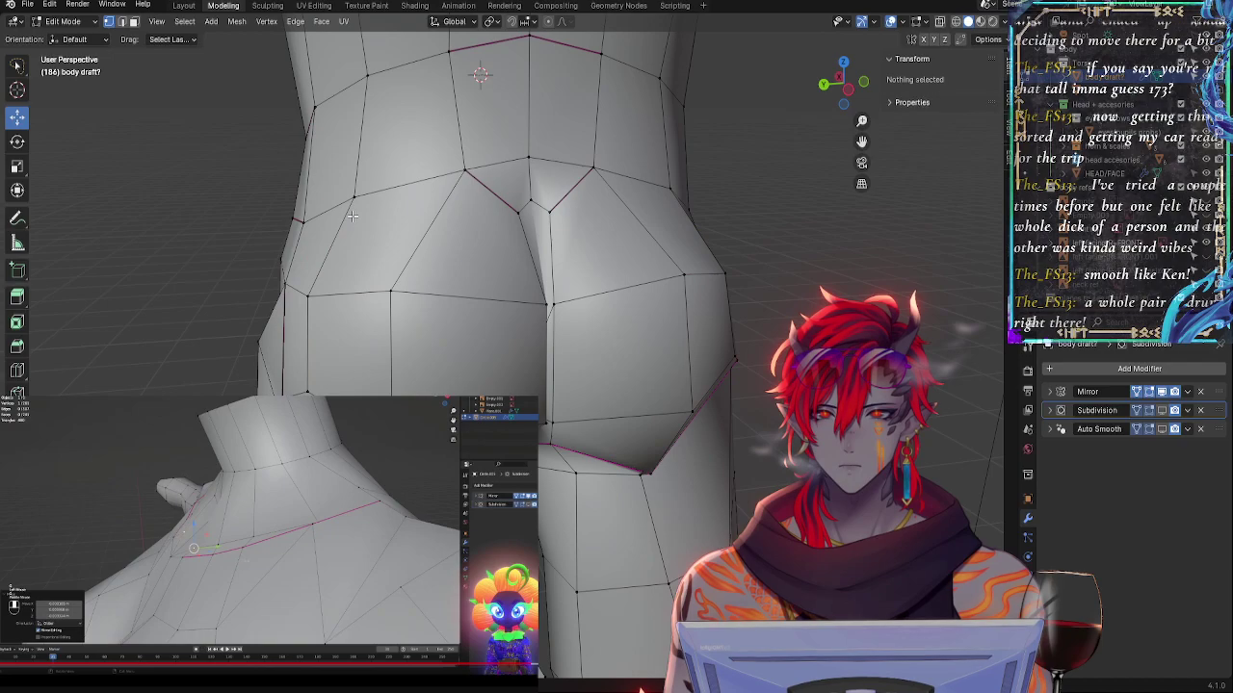
{"action": "left_click", "coordinate": [303, 223]}
{"action": "left_click_drag", "start_coordinate": [280, 225], "coordinate": [281, 225]}
{"action": "left_click_drag", "start_coordinate": [306, 175], "coordinate": [307, 182]}
{"action": "middle_click_drag", "start_coordinate": [405, 194], "coordinate": [261, 232]}
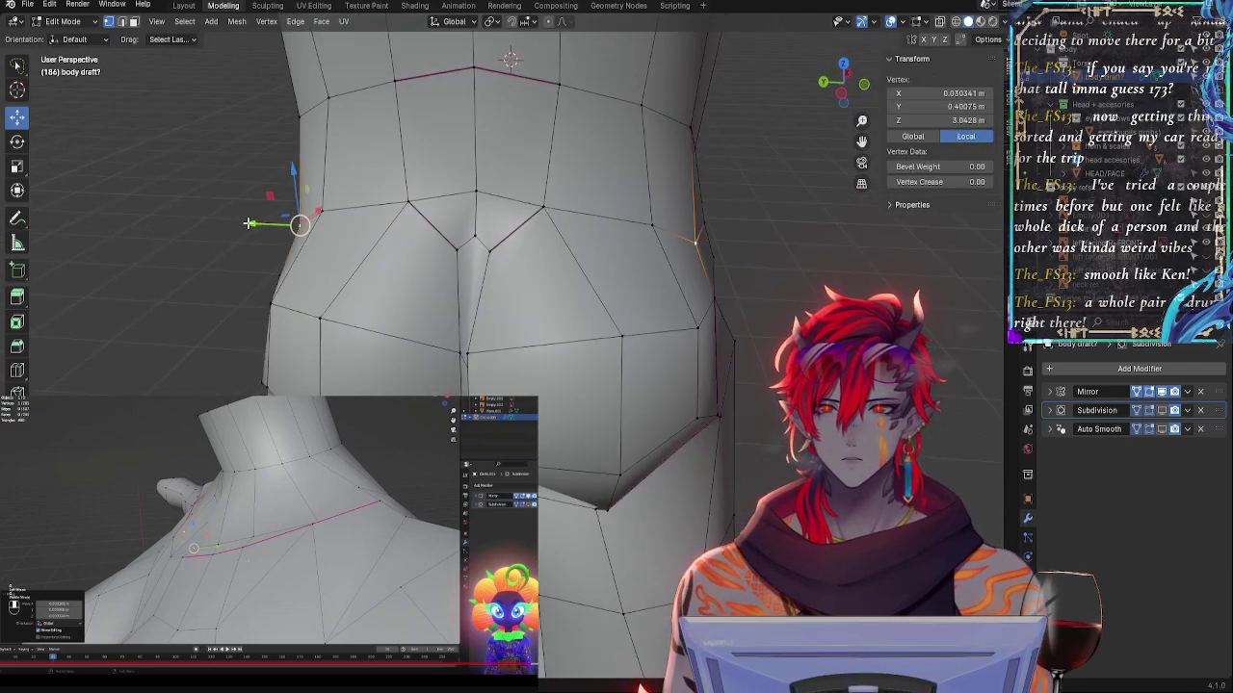
{"action": "key", "text": "g"}
{"action": "key", "text": "y"}
{"action": "left_click", "coordinate": [242, 222]}
- From a side view, slide a hip-side vertex along its edge
{"action": "middle_click_drag", "start_coordinate": [627, 140], "coordinate": [673, 214]}
{"action": "left_click", "coordinate": [500, 136]}
{"action": "key", "text": "g"}
{"action": "key", "text": "g"}
{"action": "left_click", "coordinate": [511, 137]}
- Reposition the vertex at the bottom of the buttock from low back views
{"action": "middle_click_drag", "start_coordinate": [662, 410], "coordinate": [694, 429]}
{"action": "left_click", "coordinate": [657, 374]}
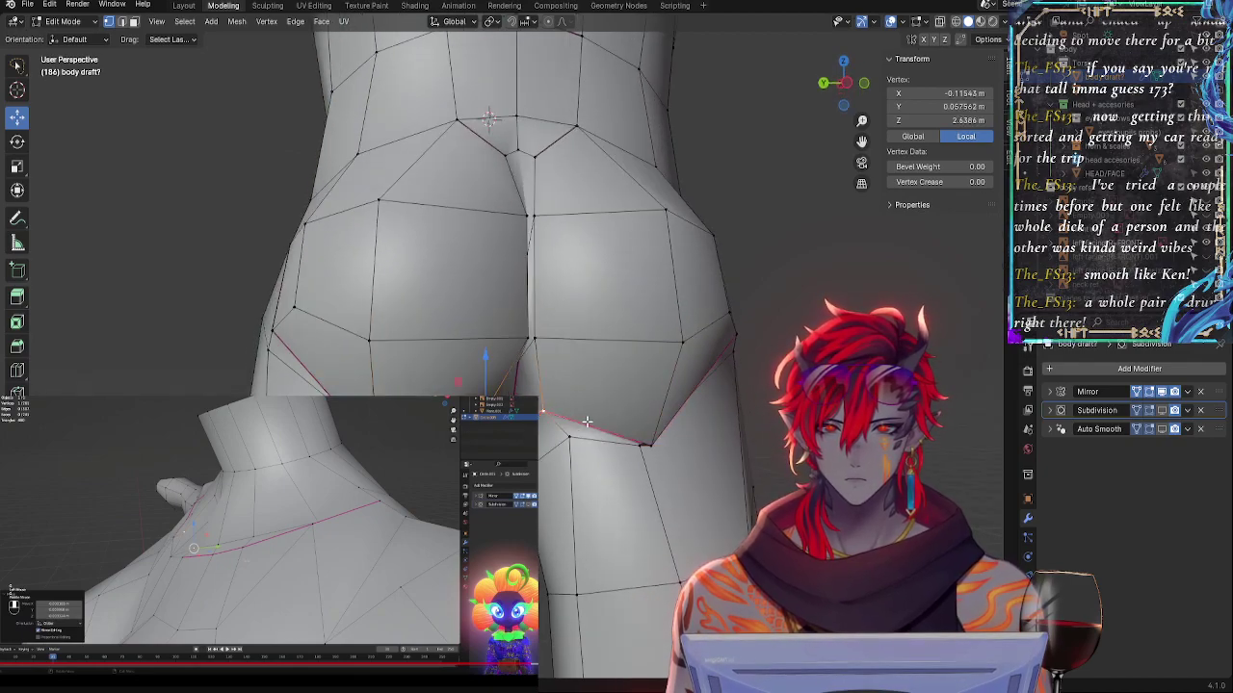
{"action": "left_click_drag", "start_coordinate": [431, 413], "coordinate": [435, 415]}
{"action": "middle_click_drag", "start_coordinate": [436, 415], "coordinate": [412, 437]}
{"action": "left_click_drag", "start_coordinate": [468, 387], "coordinate": [469, 395]}
{"action": "middle_click_drag", "start_coordinate": [656, 499], "coordinate": [672, 449]}
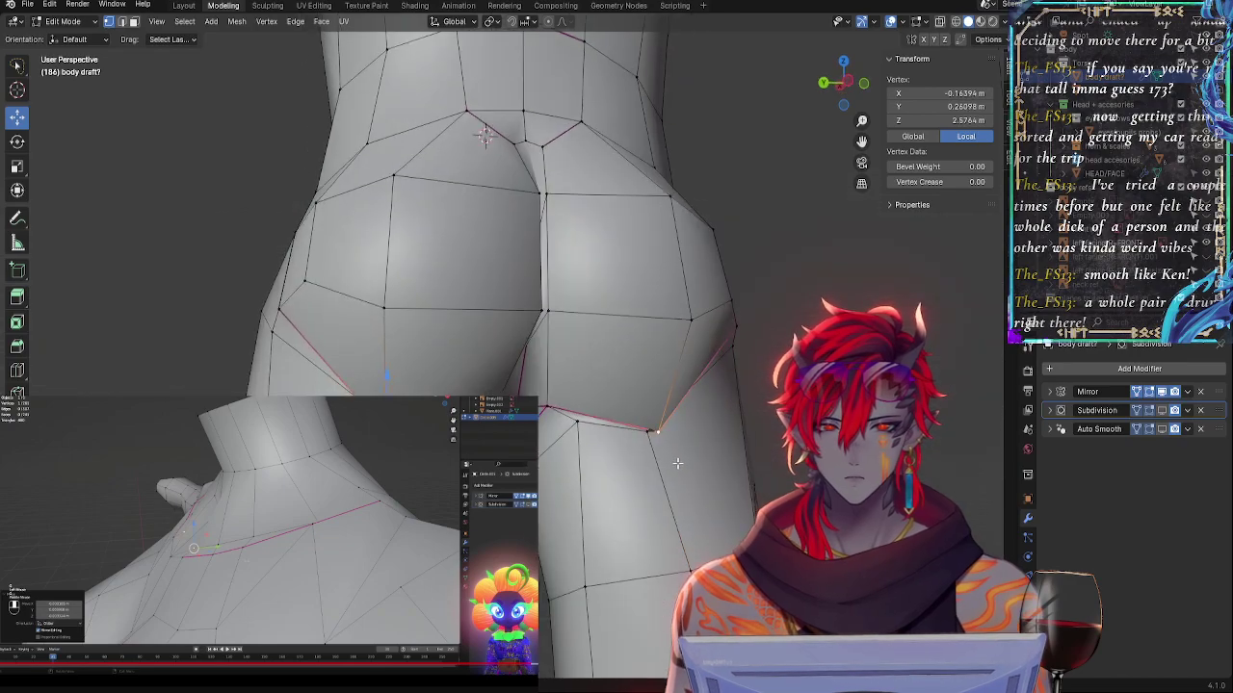
{"action": "key", "text": "g"}
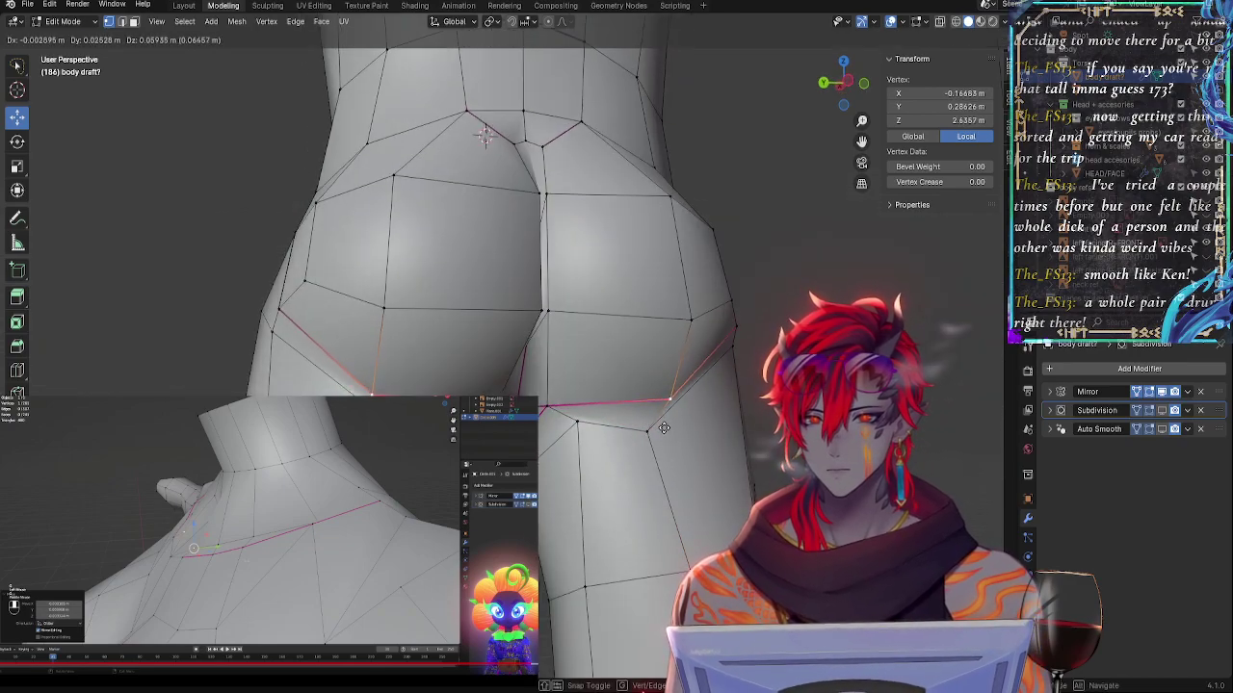
{"action": "left_click", "coordinate": [666, 427]}
{"action": "middle_click_drag", "start_coordinate": [692, 444], "coordinate": [666, 472]}
{"action": "key", "text": "g"}
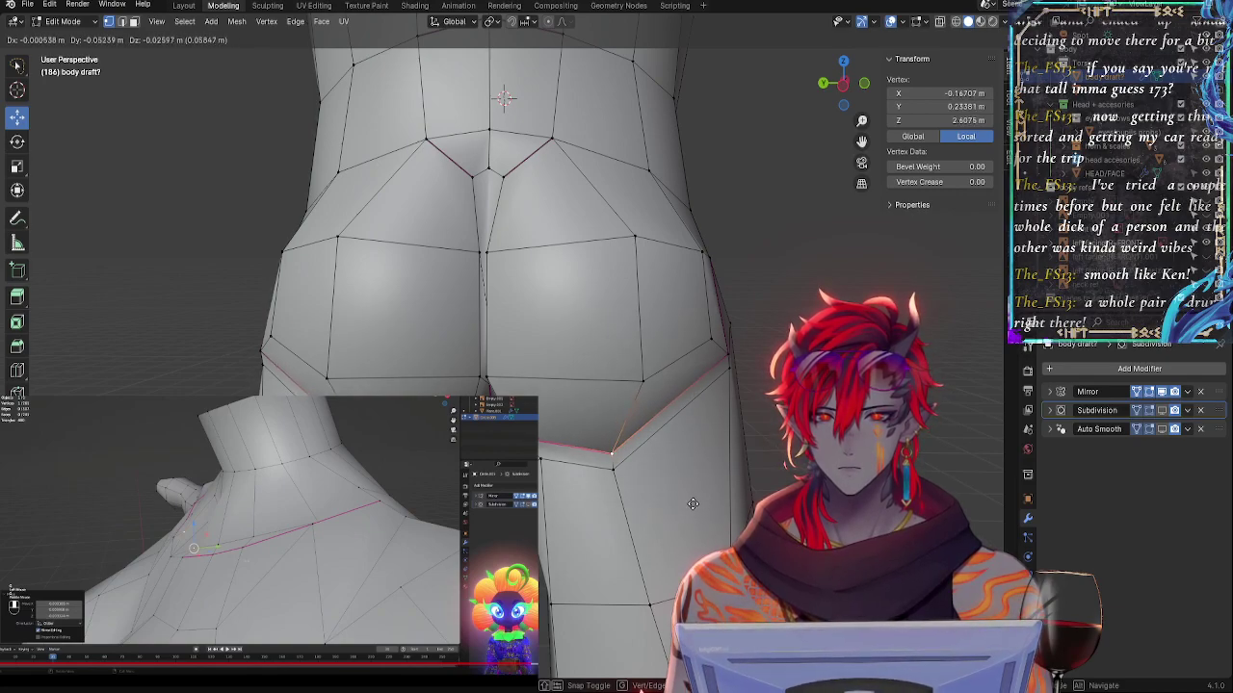
{"action": "left_click", "coordinate": [668, 487]}
- Shape the crease under the buttock by repeatedly moving its vertices
{"action": "key", "text": "g"}
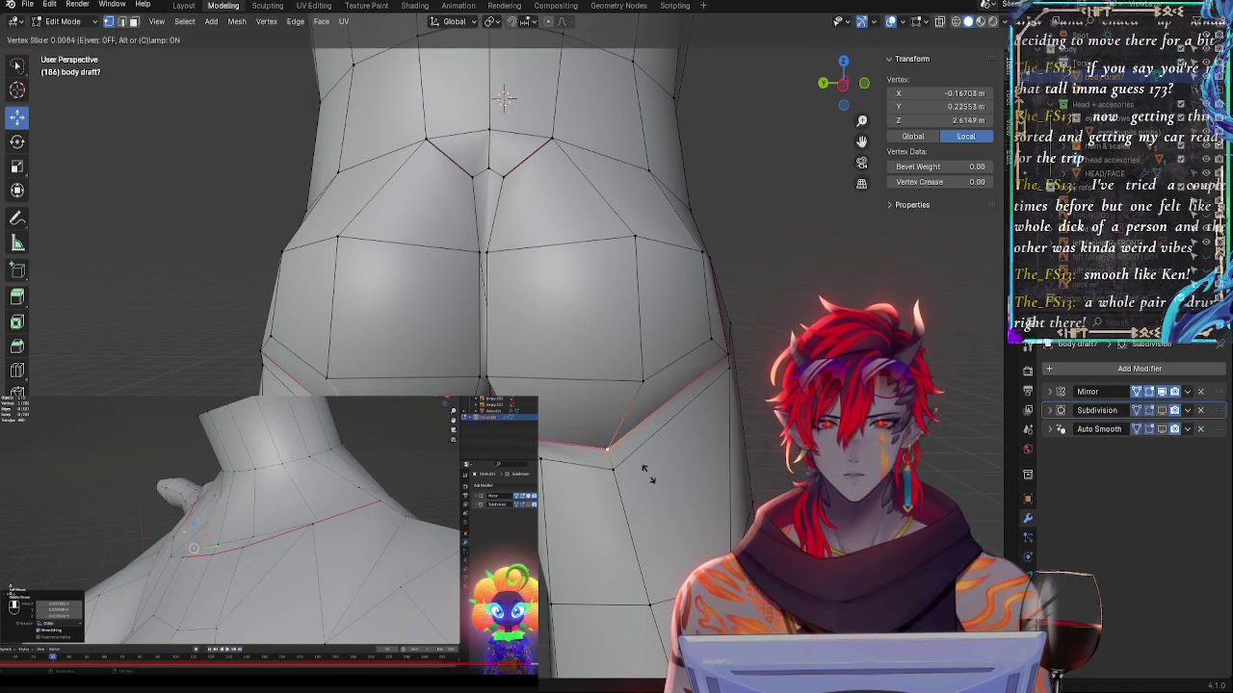
{"action": "left_click", "coordinate": [648, 464]}
{"action": "key", "text": "g"}
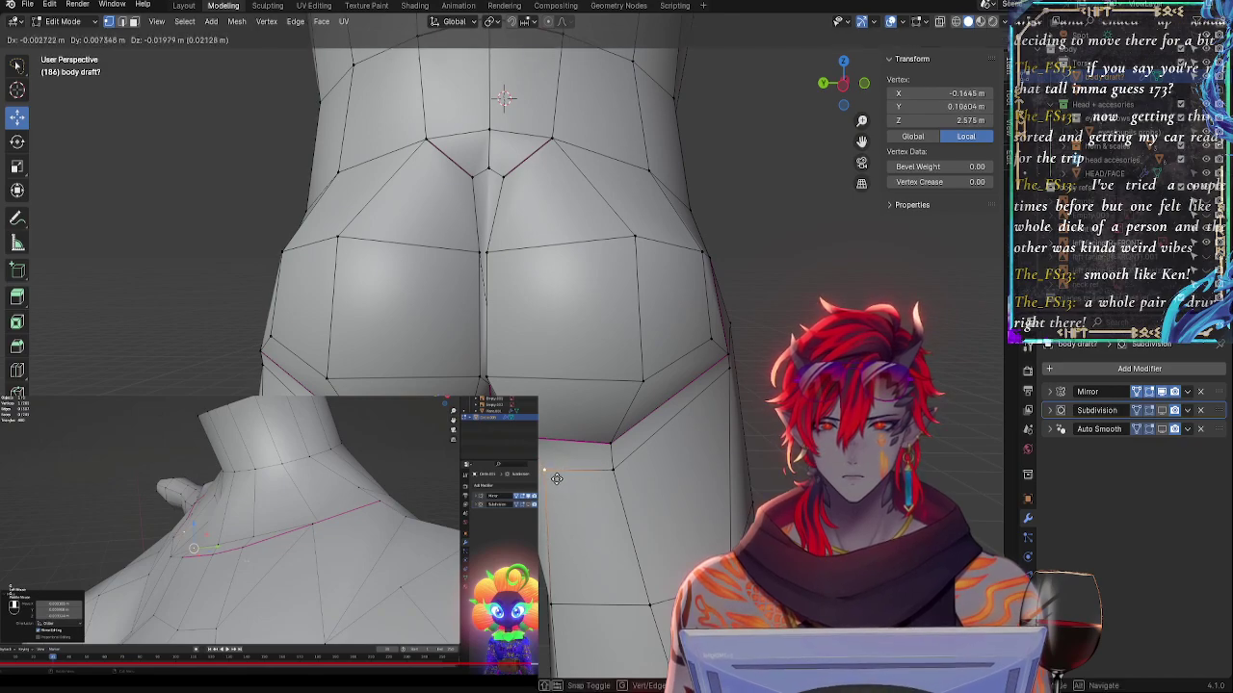
{"action": "left_click", "coordinate": [559, 479]}
{"action": "key", "text": "g"}
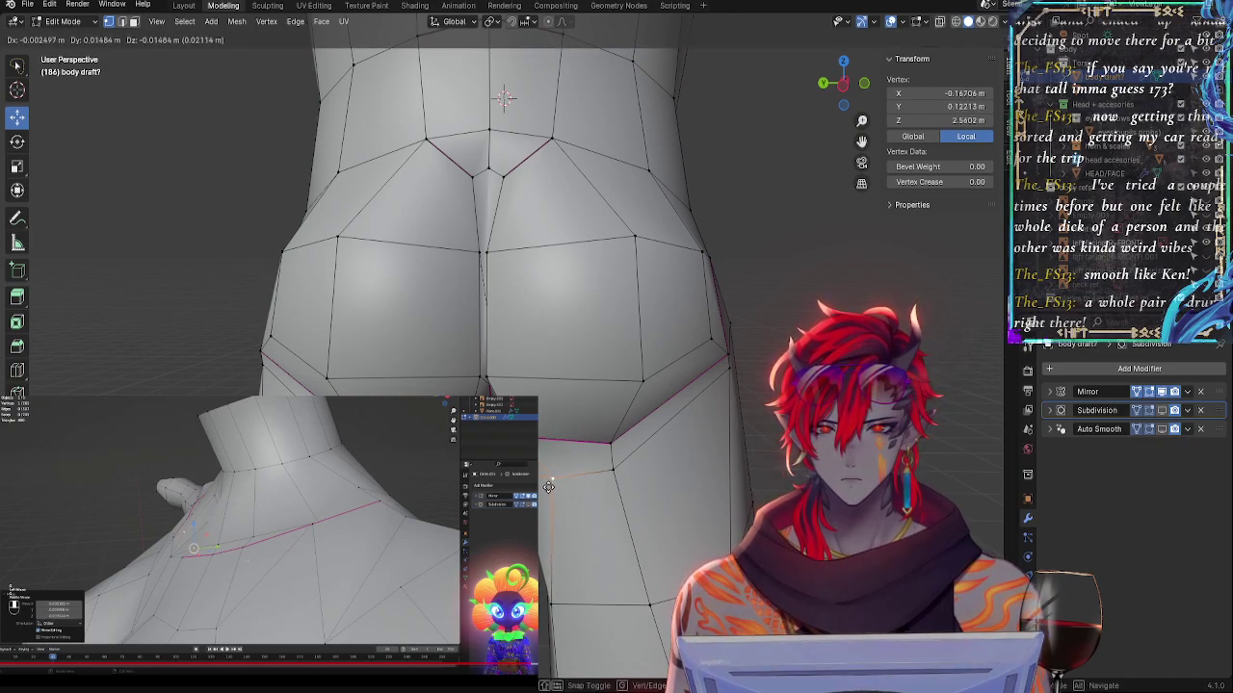
{"action": "left_click", "coordinate": [557, 488]}
{"action": "key", "text": "g"}
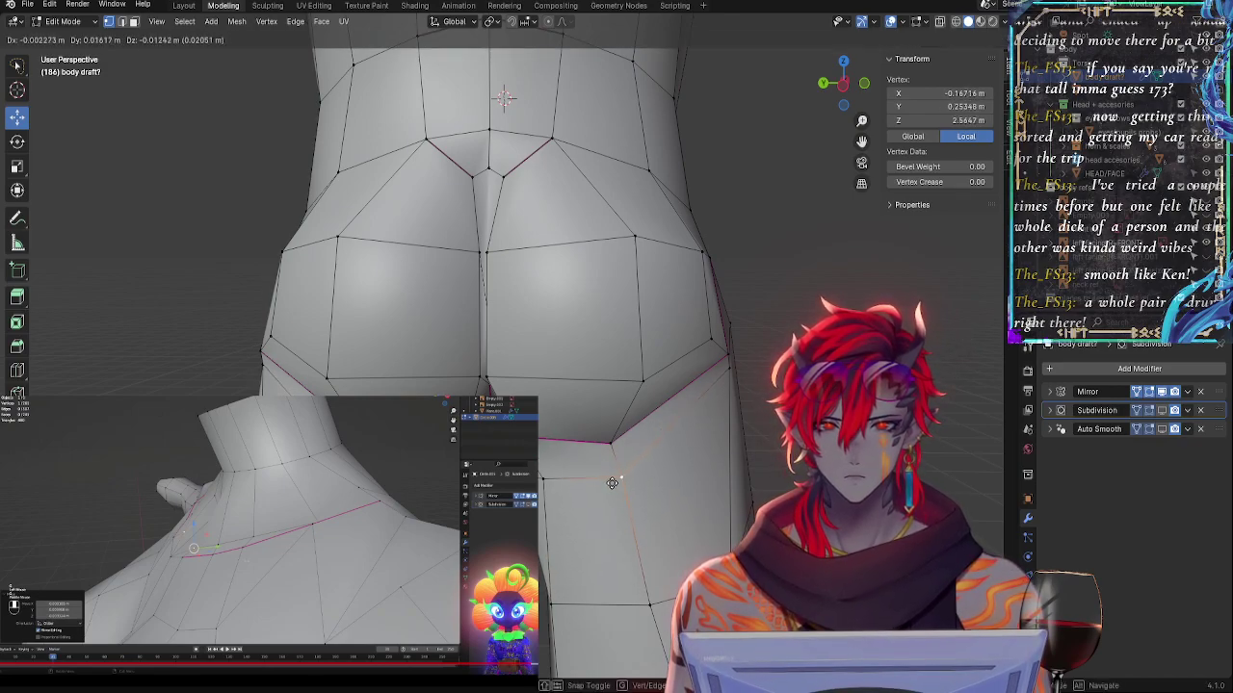
{"action": "left_click", "coordinate": [612, 487]}
{"action": "key", "text": "g"}
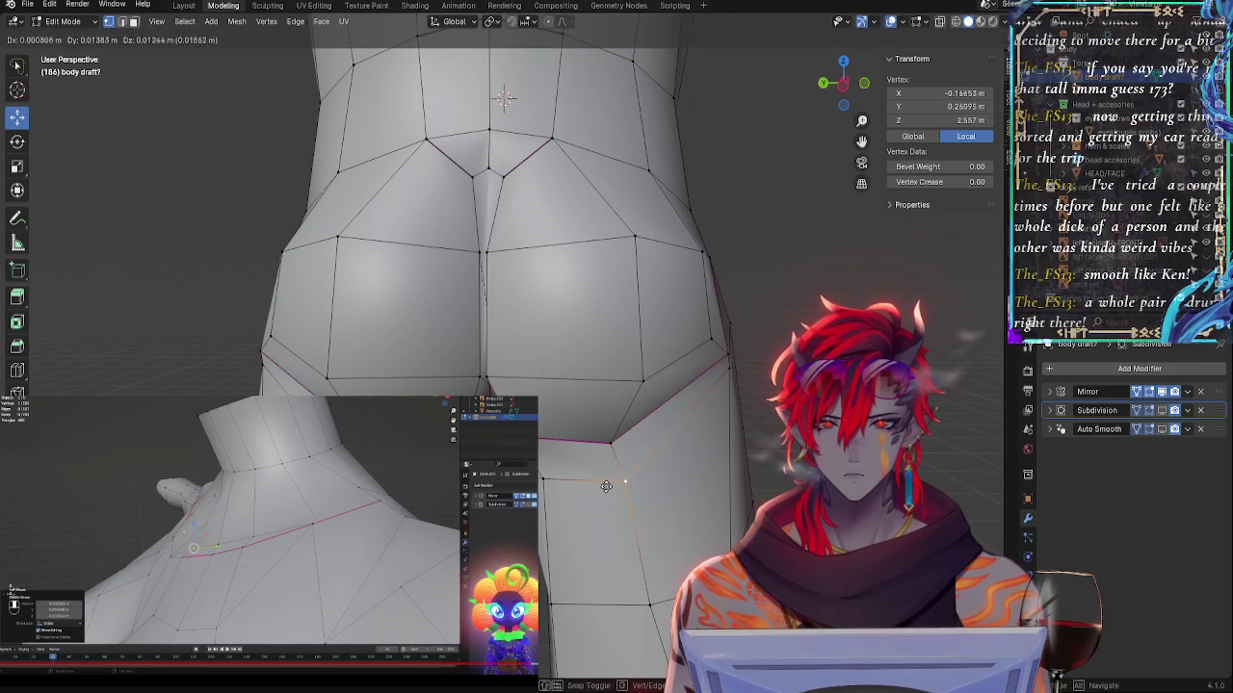
{"action": "left_click", "coordinate": [606, 486]}
{"action": "key", "text": "g"}
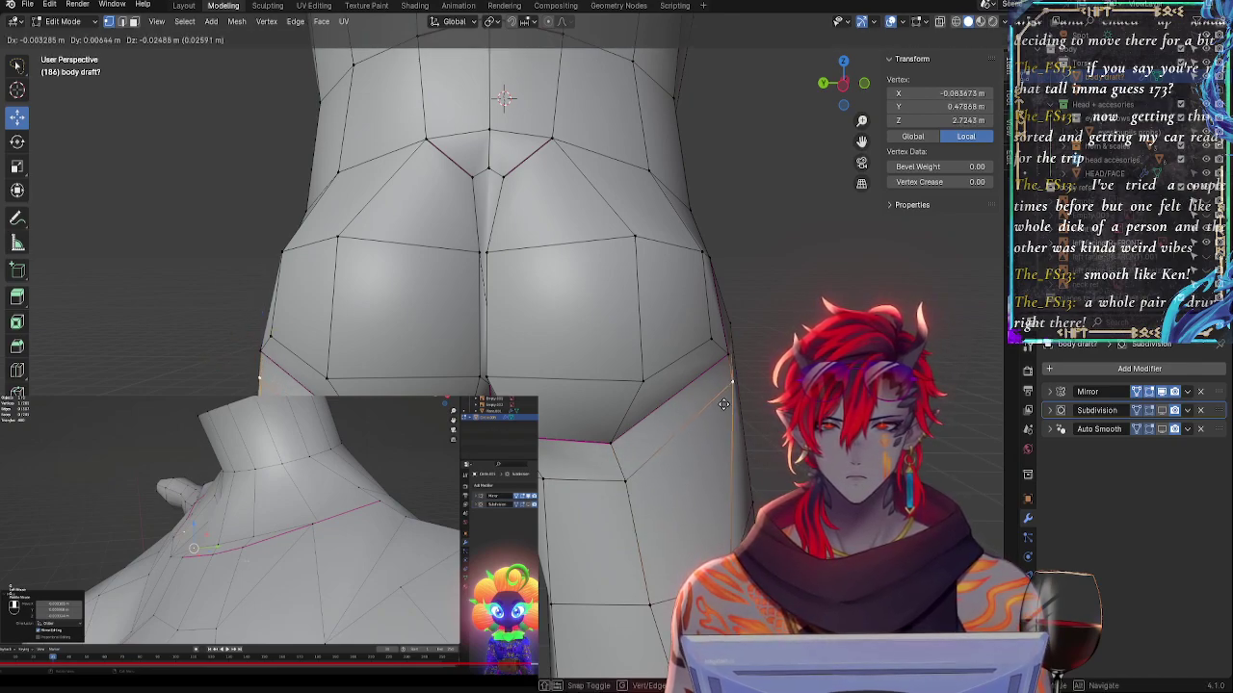
{"action": "left_click", "coordinate": [722, 402]}
- Edge-slide a side-hip vertex to smooth the outer hip into the upper thigh
{"action": "middle_click_drag", "start_coordinate": [722, 402], "coordinate": [701, 434]}
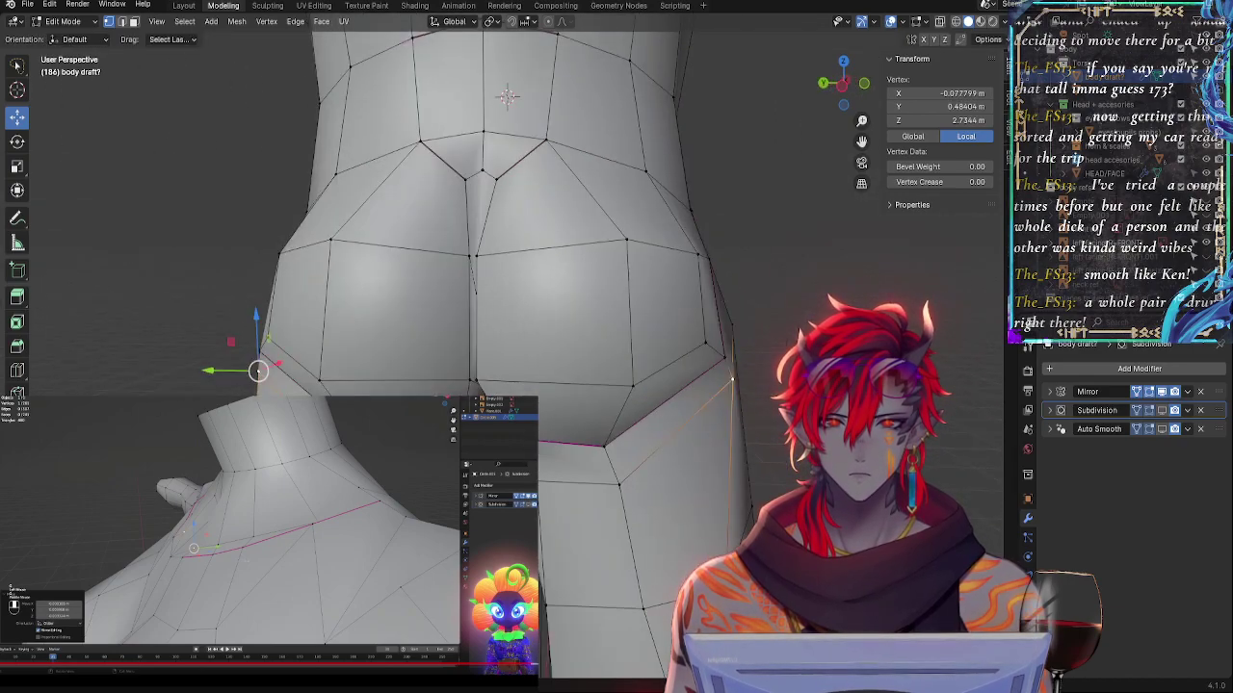
{"action": "middle_click_drag", "start_coordinate": [252, 369], "coordinate": [515, 385]}
{"action": "left_click", "coordinate": [634, 401]}
{"action": "key", "text": "g"}
{"action": "left_click", "coordinate": [587, 427]}
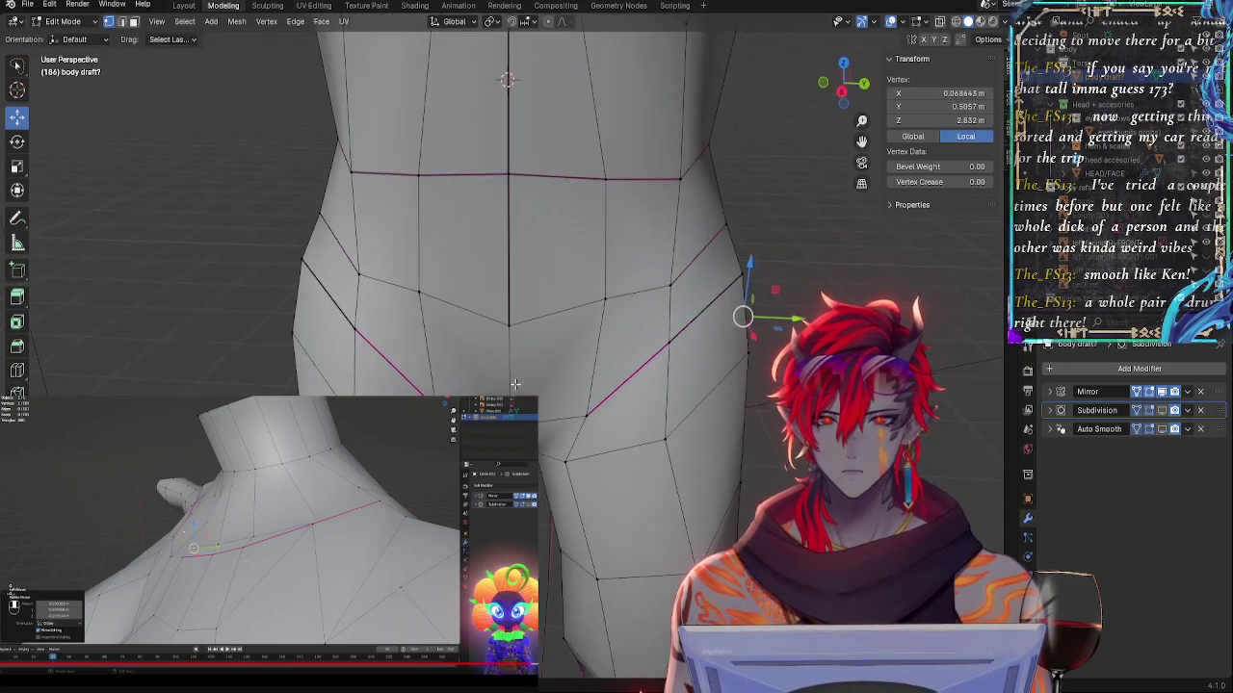
- Nudge the side-hip vertex and slide the lower hip-edge vertex upward along its edge
{"action": "left_click_drag", "start_coordinate": [783, 322], "coordinate": [777, 322]}
{"action": "middle_click_drag", "start_coordinate": [775, 323], "coordinate": [519, 356]}
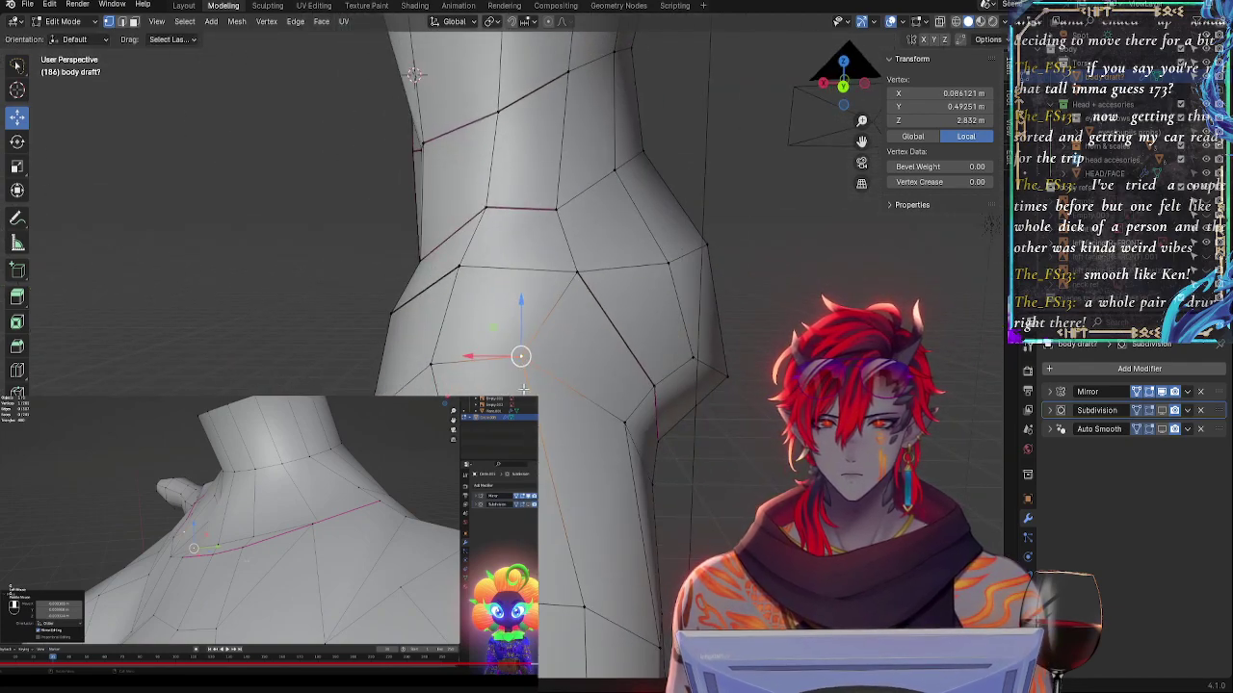
{"action": "key", "text": "g"}
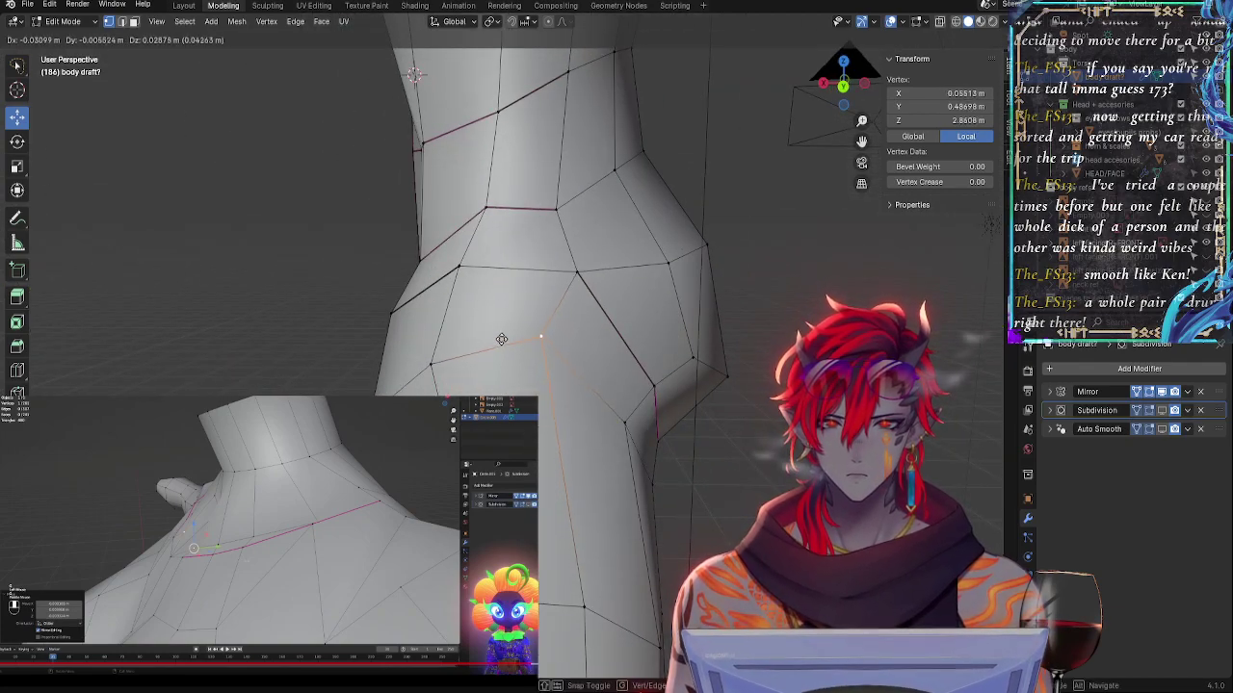
{"action": "left_click", "coordinate": [501, 339]}
{"action": "left_click", "coordinate": [441, 365]}
{"action": "key", "text": "g"}
{"action": "key", "text": "g"}
{"action": "left_click", "coordinate": [462, 360]}
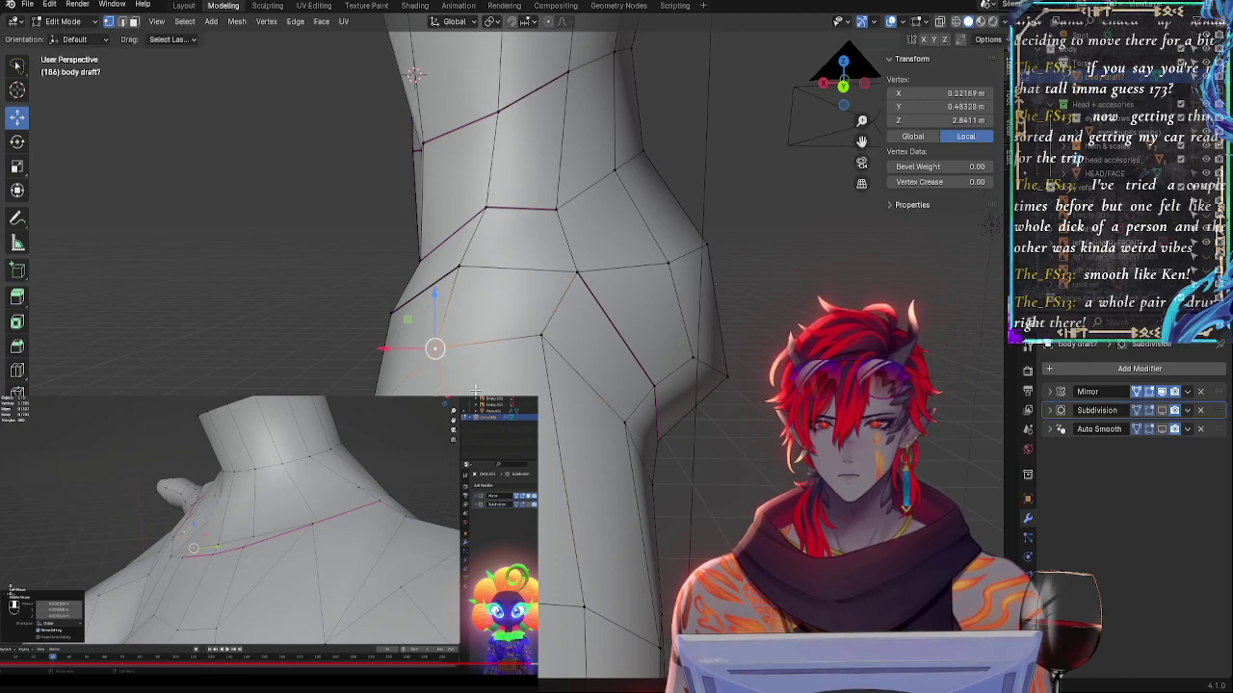
{"action": "middle_click_drag", "start_coordinate": [475, 390], "coordinate": [620, 387]}
{"action": "left_click_drag", "start_coordinate": [805, 347], "coordinate": [809, 347]}
{"action": "middle_click_drag", "start_coordinate": [815, 342], "coordinate": [651, 331]}
- Shift a buttock vertex, then slide the waist-side vertex inward along its edge
{"action": "left_click", "coordinate": [437, 312]}
{"action": "middle_click_drag", "start_coordinate": [554, 320], "coordinate": [462, 318]}
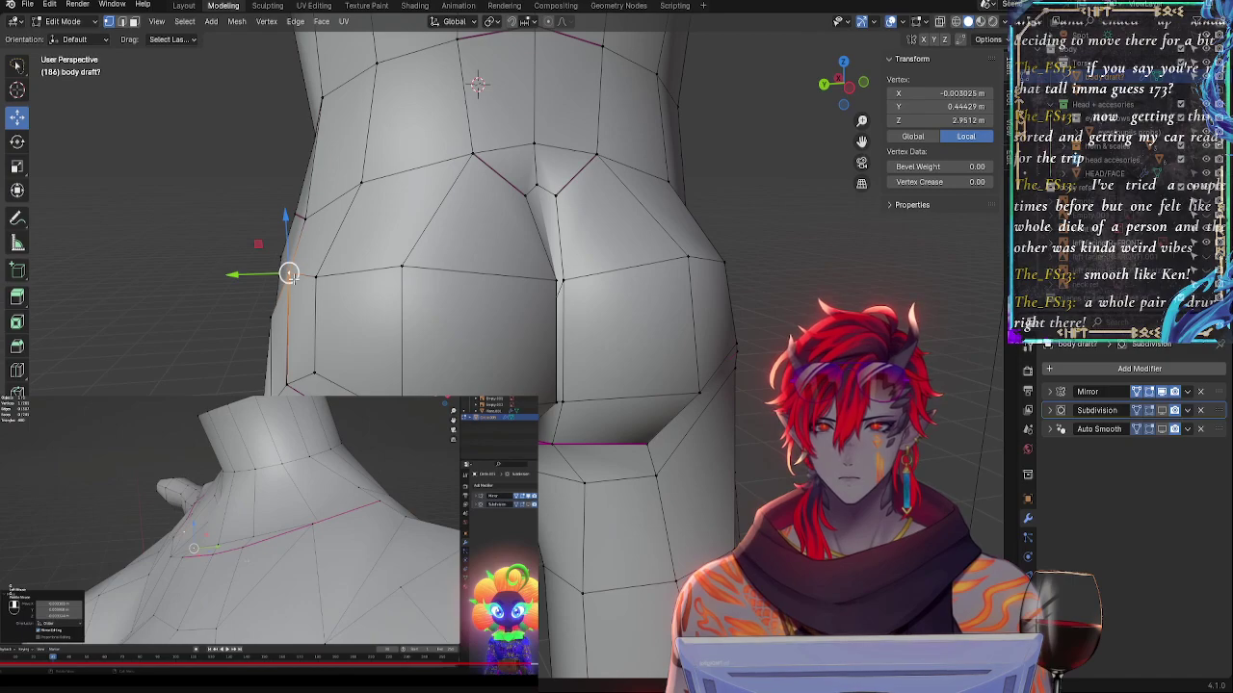
{"action": "key", "text": "g"}
{"action": "middle_click_drag", "start_coordinate": [474, 327], "coordinate": [505, 351]}
{"action": "left_click", "coordinate": [460, 433]}
{"action": "key", "text": "g"}
{"action": "key", "text": "g"}
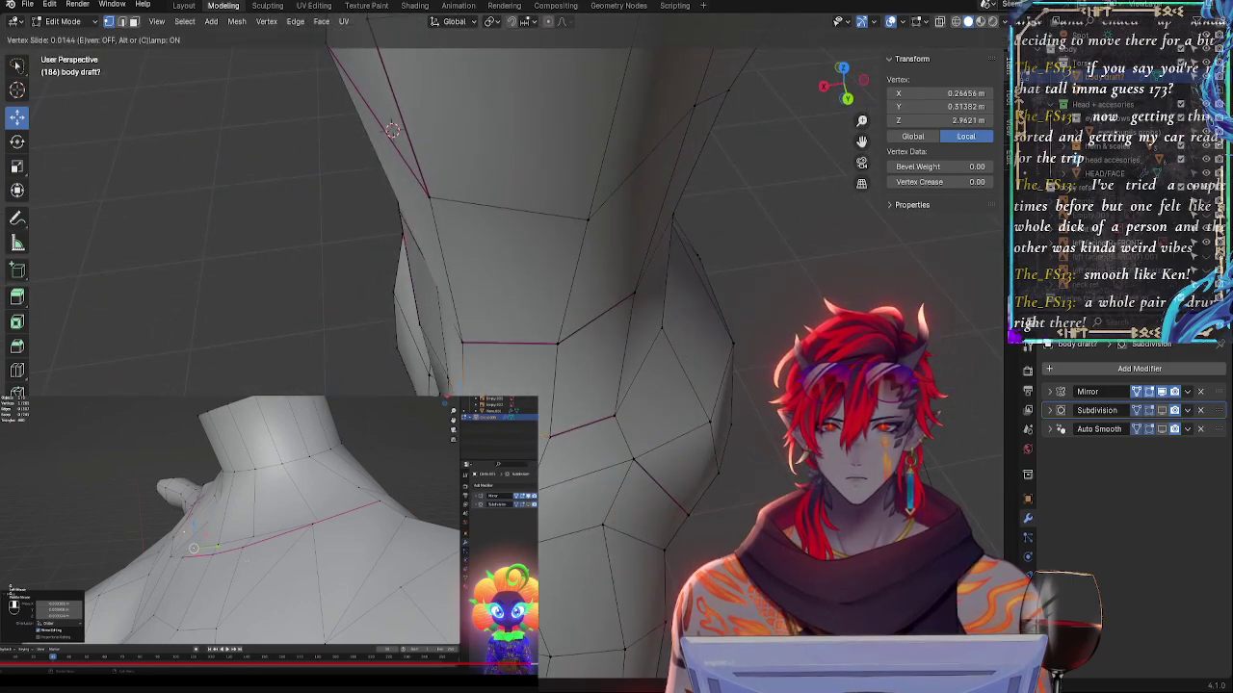
{"action": "left_click", "coordinate": [473, 435]}
{"action": "left_click_drag", "start_coordinate": [407, 383], "coordinate": [400, 384]}
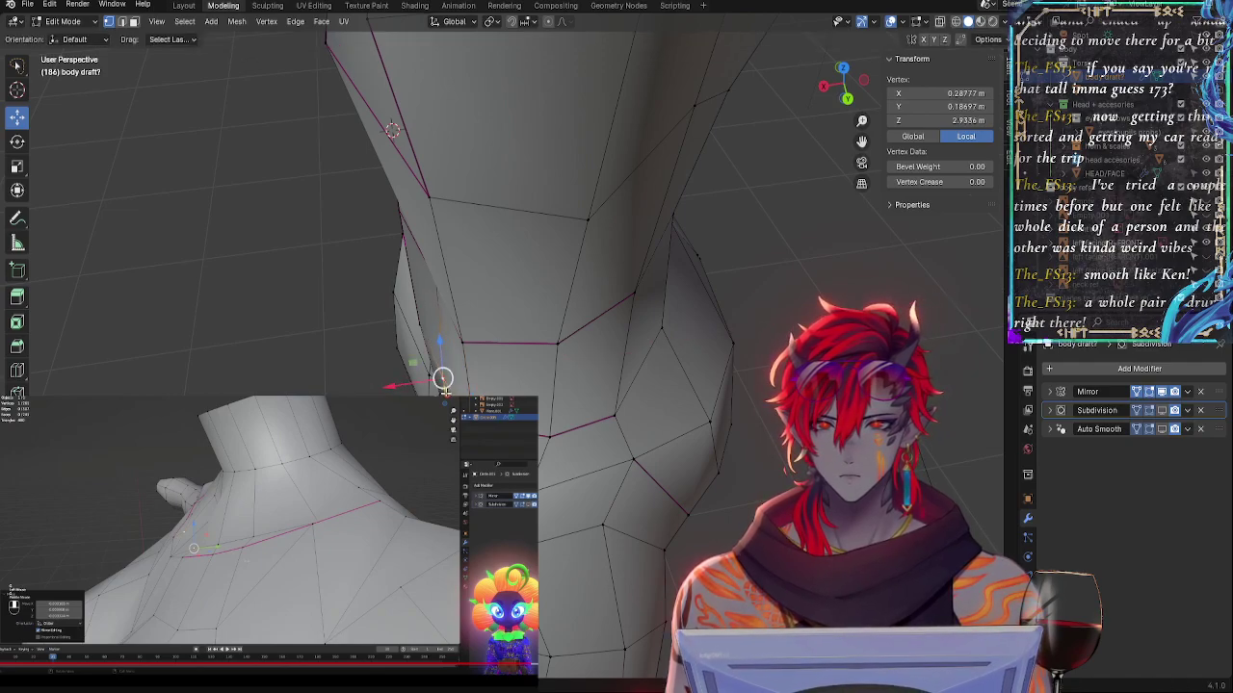
{"action": "left_click", "coordinate": [469, 430]}
{"action": "left_click", "coordinate": [472, 435]}
{"action": "key", "text": "g"}
{"action": "left_click", "coordinate": [467, 434]}
- Reposition the lower centre-line hip vertex and pull the outer hip vertex outward
{"action": "left_click", "coordinate": [441, 388]}
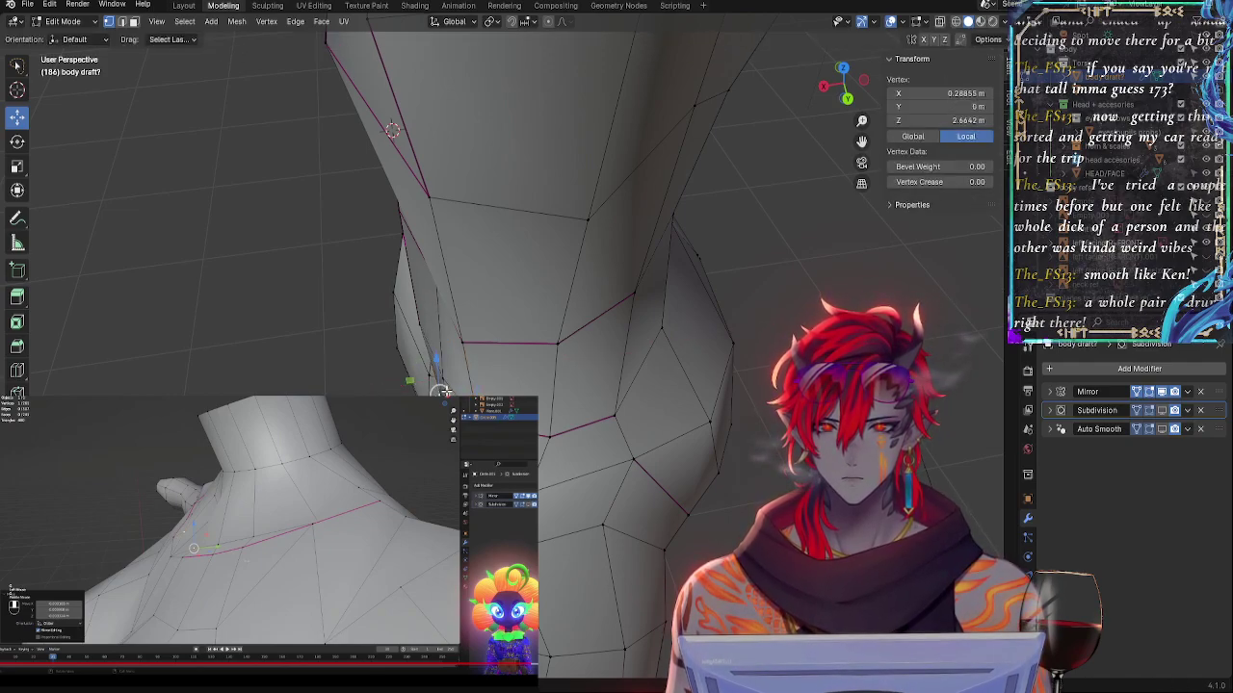
{"action": "key", "text": "g"}
{"action": "left_click", "coordinate": [444, 377]}
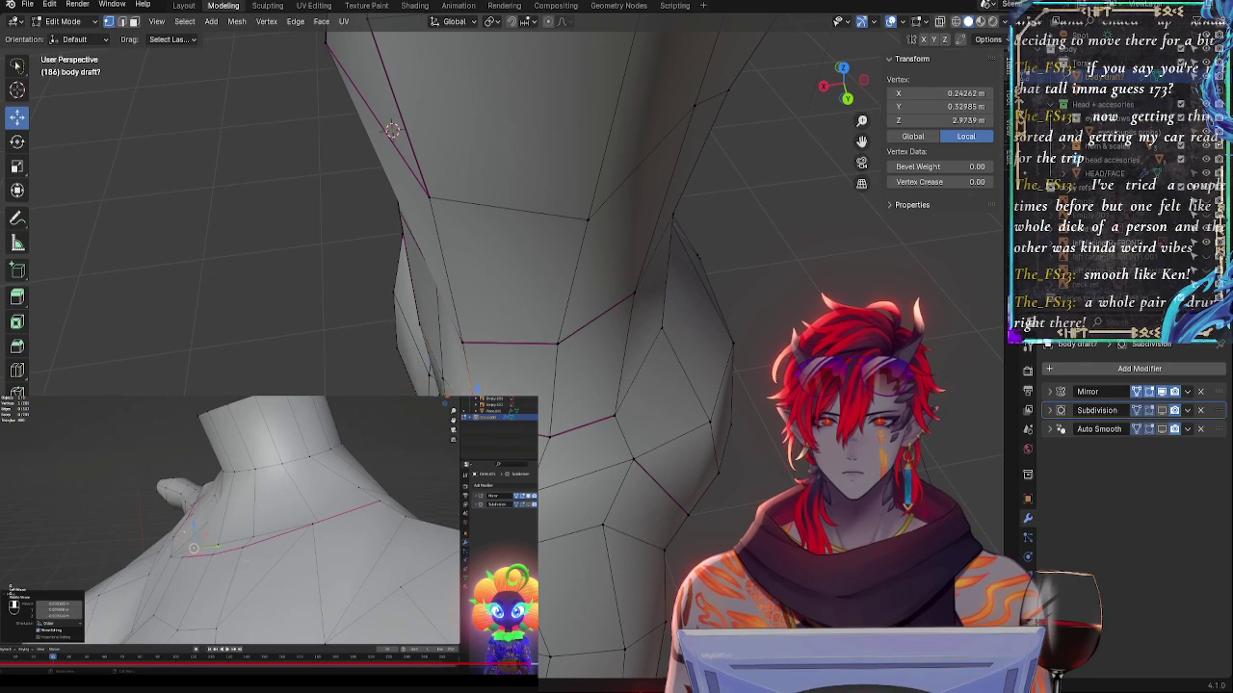
{"action": "mouse_move", "coordinate": [551, 409]}
{"action": "middle_mouse_down"}
{"action": "mouse_move", "coordinate": [540, 377]}
{"action": "mouse_move", "coordinate": [550, 358]}
{"action": "mouse_move", "coordinate": [612, 359]}
{"action": "mouse_move", "coordinate": [495, 360]}
{"action": "mouse_move", "coordinate": [575, 421]}
{"action": "mouse_move", "coordinate": [545, 429]}
{"action": "middle_mouse_up"}
{"action": "key", "text": "g"}
{"action": "key", "text": "g"}
{"action": "left_click", "coordinate": [541, 375]}
{"action": "key", "text": "g"}
{"action": "key", "text": "g"}
{"action": "left_click", "coordinate": [498, 348]}
{"action": "left_click", "coordinate": [558, 322]}
{"action": "key", "text": "g"}
{"action": "left_click", "coordinate": [528, 433]}
- Move the groin vertex down and outward, then lower it slightly more
{"action": "left_click", "coordinate": [514, 382]}
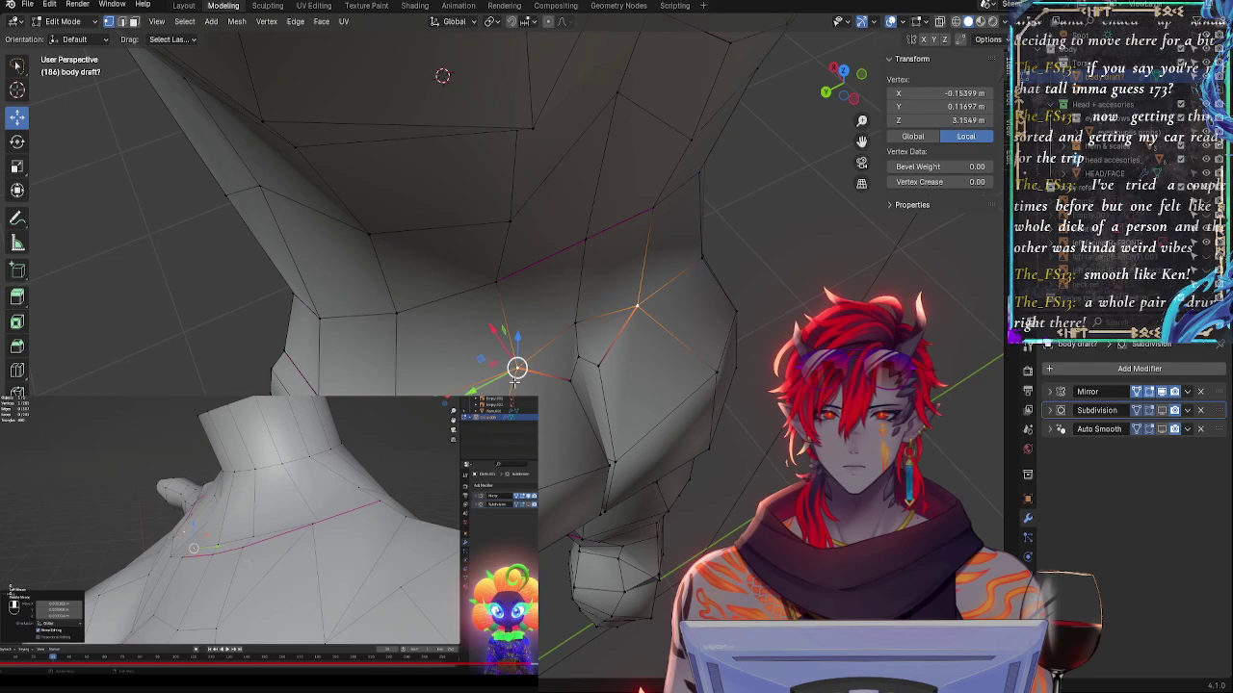
{"action": "key", "text": "g"}
{"action": "left_click", "coordinate": [542, 407]}
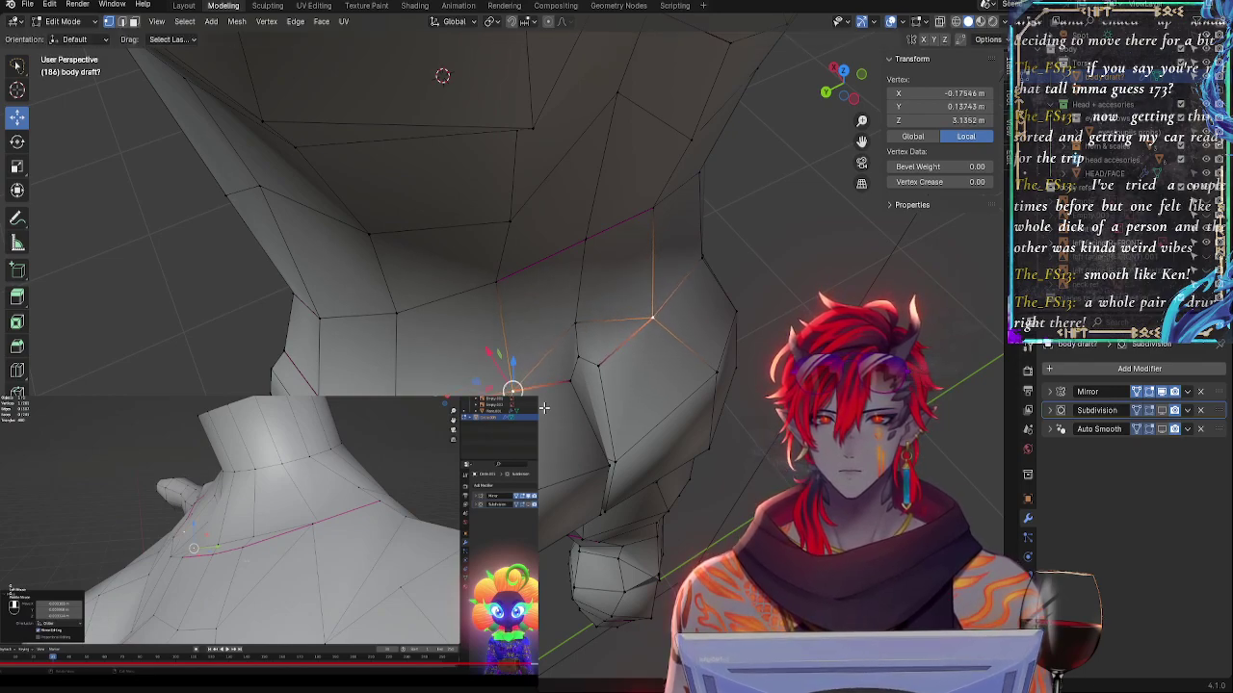
{"action": "middle_click_drag", "start_coordinate": [544, 409], "coordinate": [482, 378]}
{"action": "key", "text": "g"}
{"action": "left_click", "coordinate": [510, 361]}
- Shift the buttock-side vertex and a hip-crease vertex along the X (width) axis
{"action": "left_click", "coordinate": [371, 231]}
{"action": "key", "text": "g"}
{"action": "key", "text": "x"}
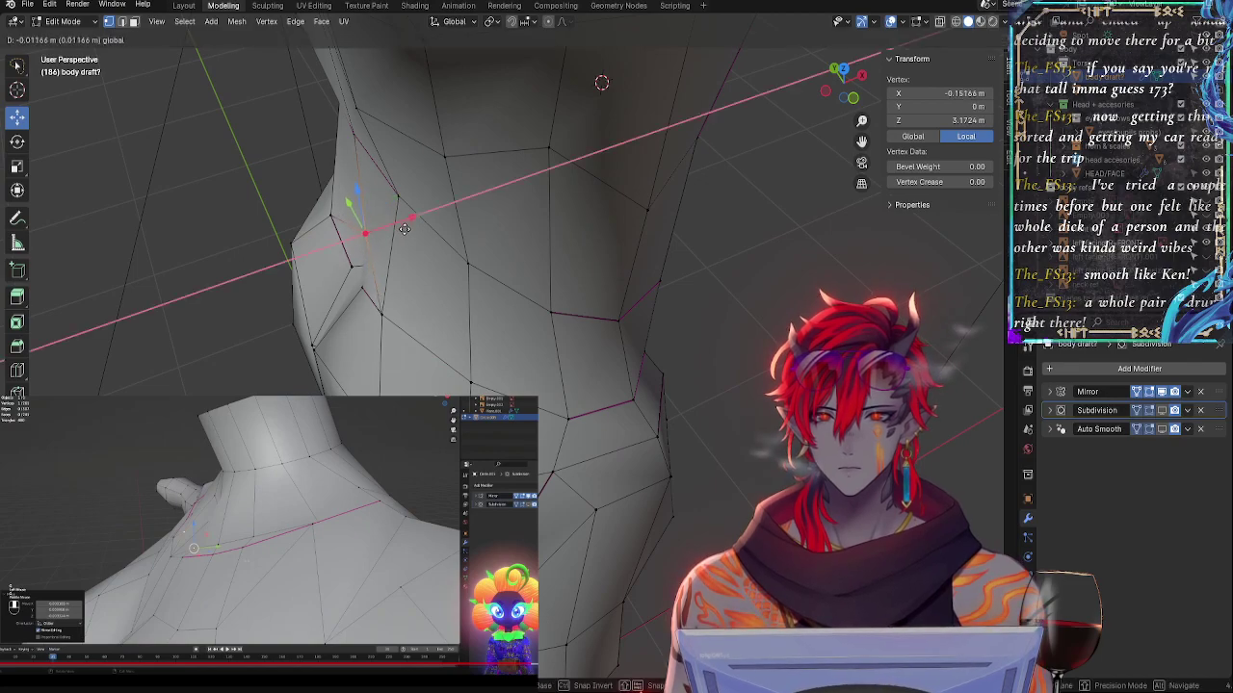
{"action": "left_click", "coordinate": [414, 220]}
{"action": "middle_click_drag", "start_coordinate": [414, 221], "coordinate": [441, 316]}
{"action": "left_click", "coordinate": [482, 282]}
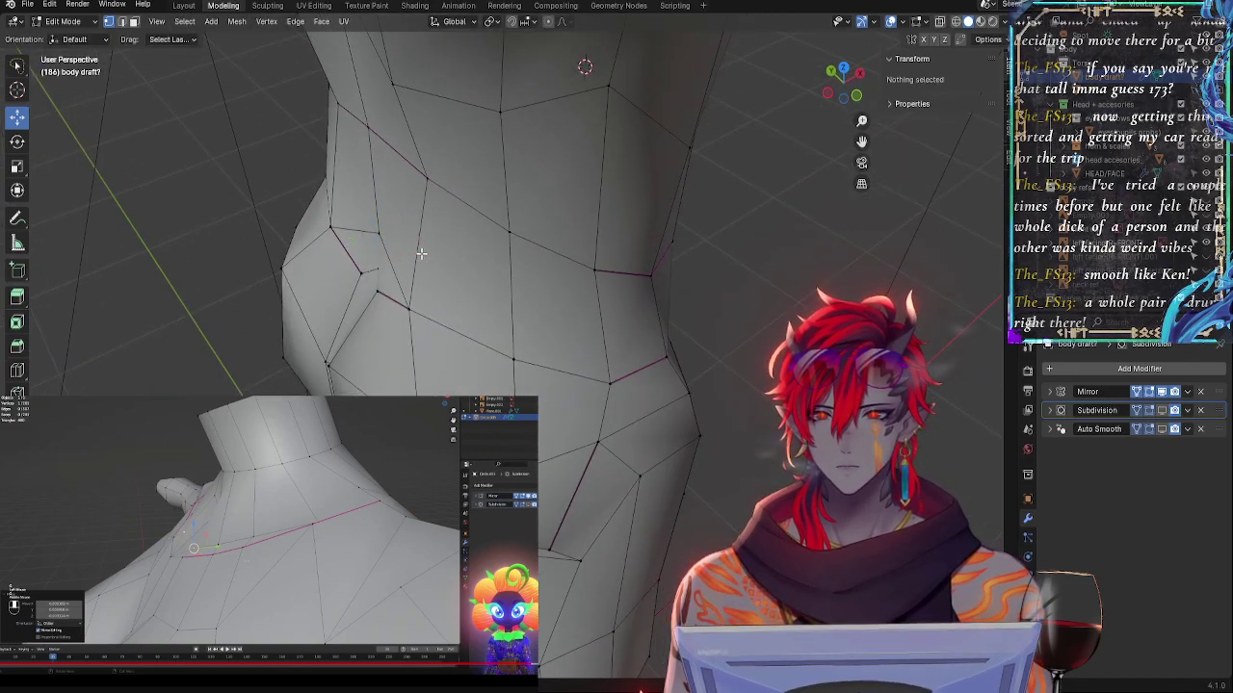
{"action": "key", "text": "g"}
{"action": "key", "text": "x"}
{"action": "left_click_drag", "start_coordinate": [413, 254], "coordinate": [412, 255]}
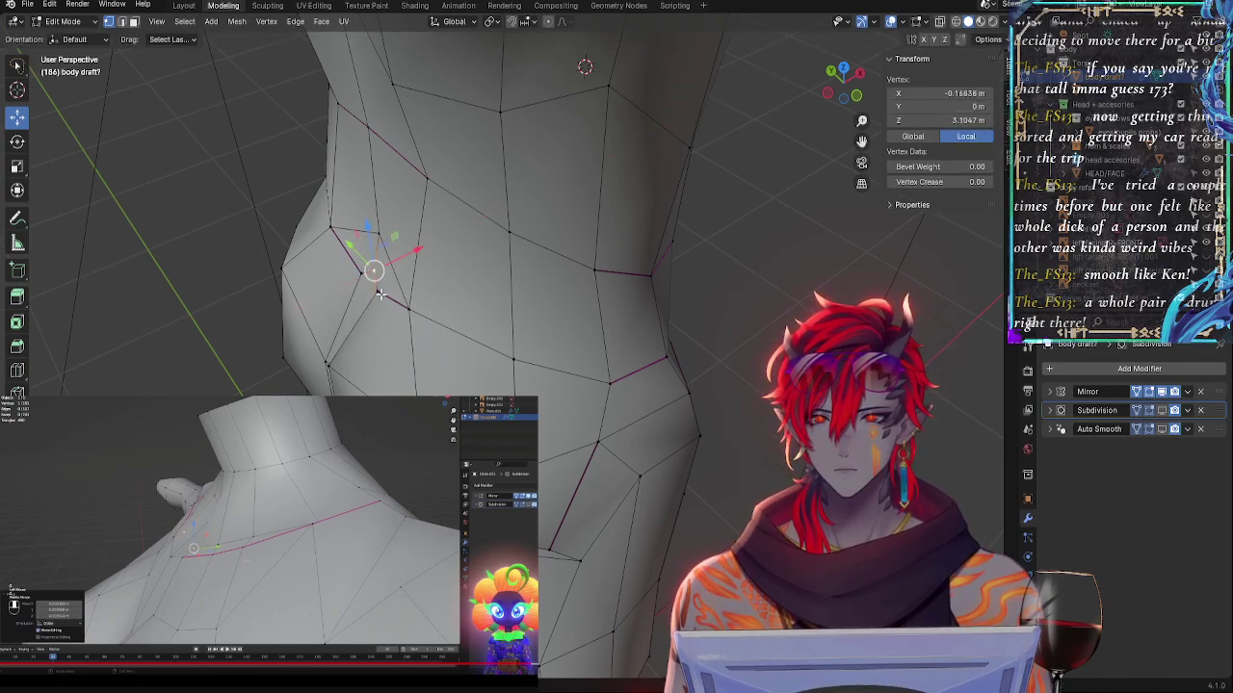
- Adjust the neighbouring crease vertex and raise the vertex pair atop the buttock cleft
{"action": "left_click", "coordinate": [381, 298]}
{"action": "key", "text": "g"}
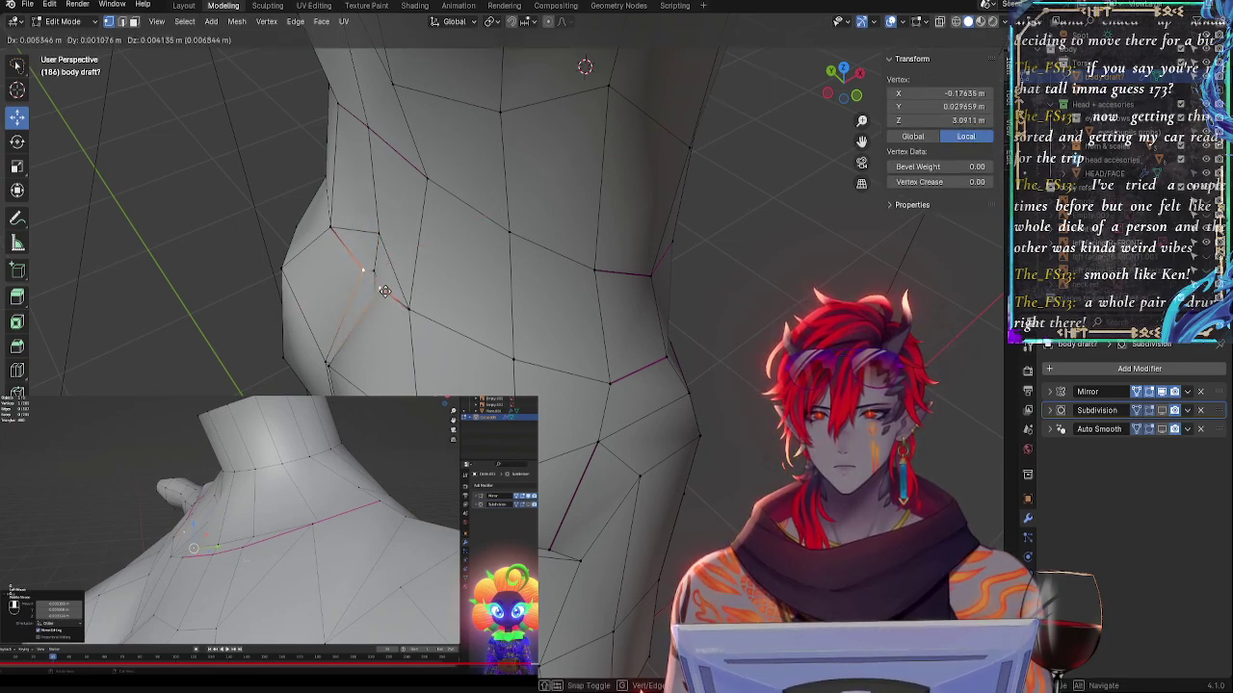
{"action": "left_click", "coordinate": [375, 300]}
{"action": "middle_click_drag", "start_coordinate": [375, 300], "coordinate": [517, 310]}
{"action": "left_click_drag", "start_coordinate": [478, 180], "coordinate": [480, 177]}
- Lower the centre lower-back vertex and drop the buttock-cleft vertex along Z
{"action": "left_click", "coordinate": [501, 177]}
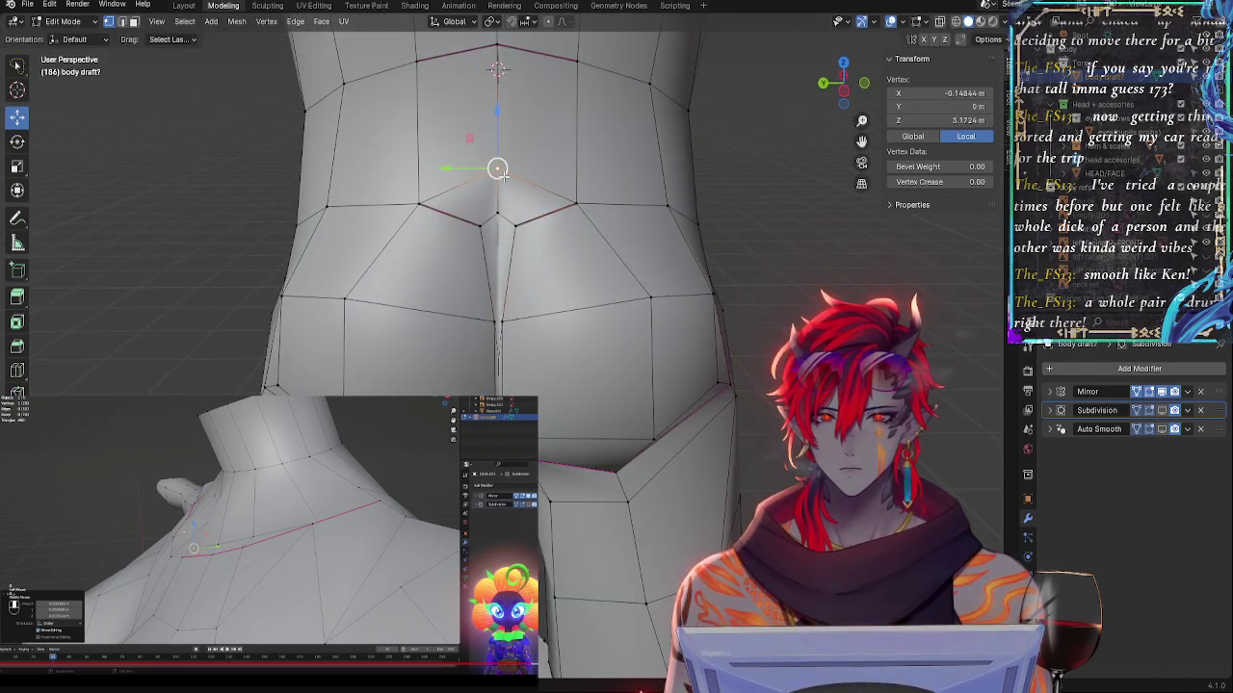
{"action": "key", "text": "g"}
{"action": "left_click", "coordinate": [578, 187]}
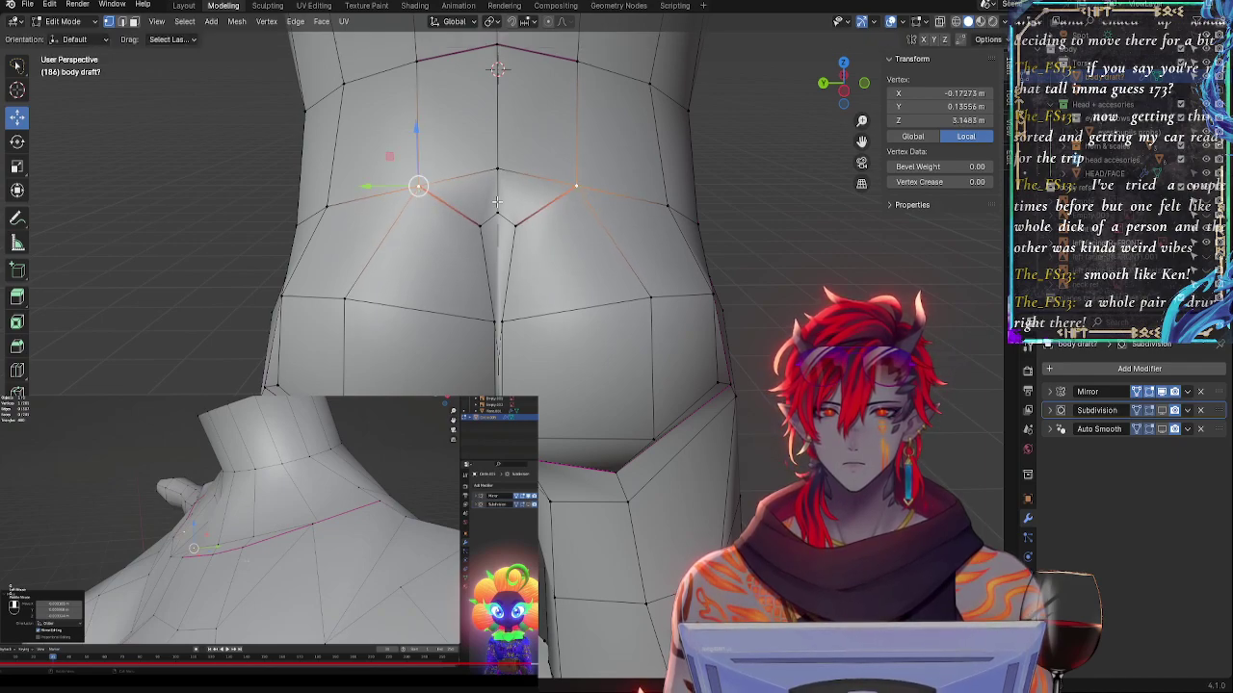
{"action": "left_click", "coordinate": [499, 271]}
{"action": "left_click", "coordinate": [518, 318]}
{"action": "left_click", "coordinate": [500, 362]}
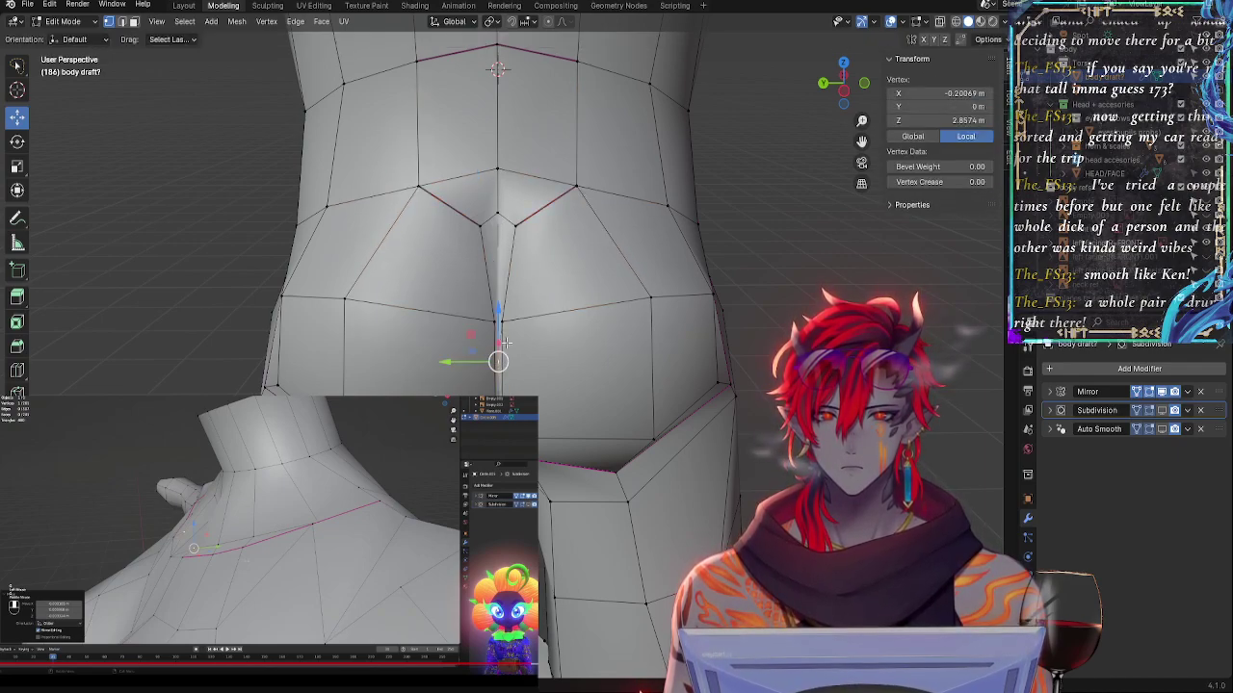
{"action": "key", "text": "g"}
{"action": "key", "text": "z"}
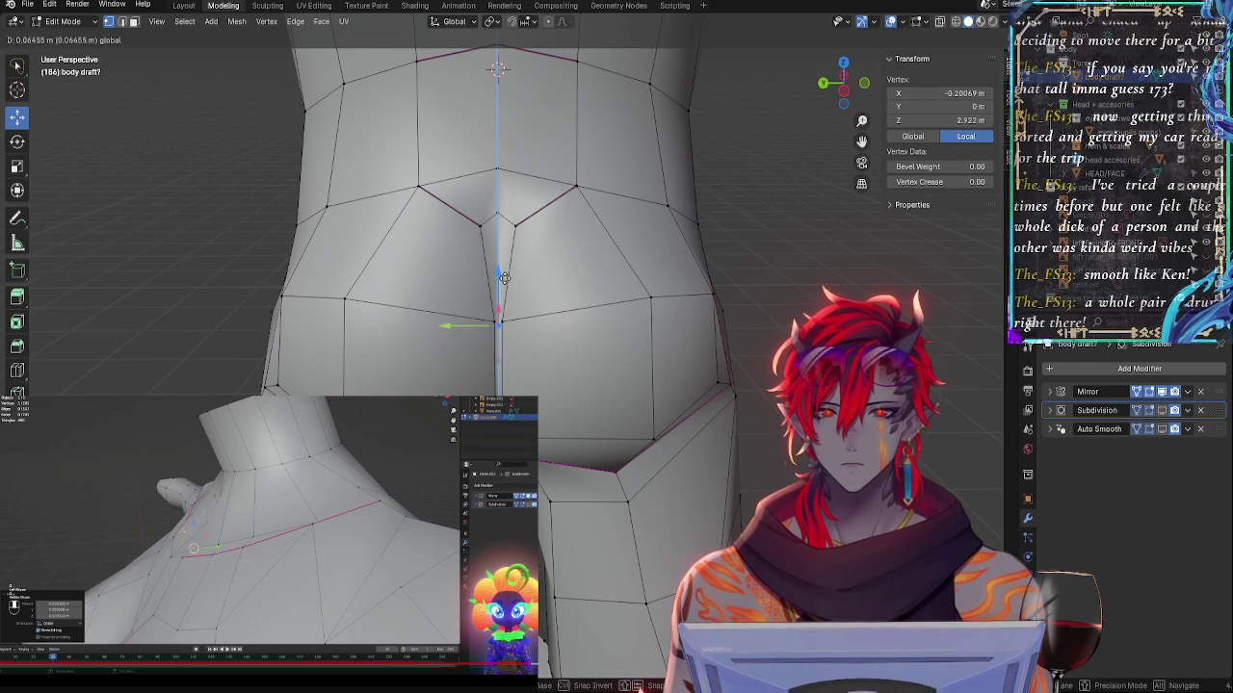
{"action": "left_click_drag", "start_coordinate": [504, 278], "coordinate": [503, 275]}
- Shift the cleft vertex across the width and move the outer lower-back vertex slightly down
{"action": "middle_click_drag", "start_coordinate": [554, 296], "coordinate": [487, 323]}
{"action": "left_click_drag", "start_coordinate": [423, 315], "coordinate": [416, 320]}
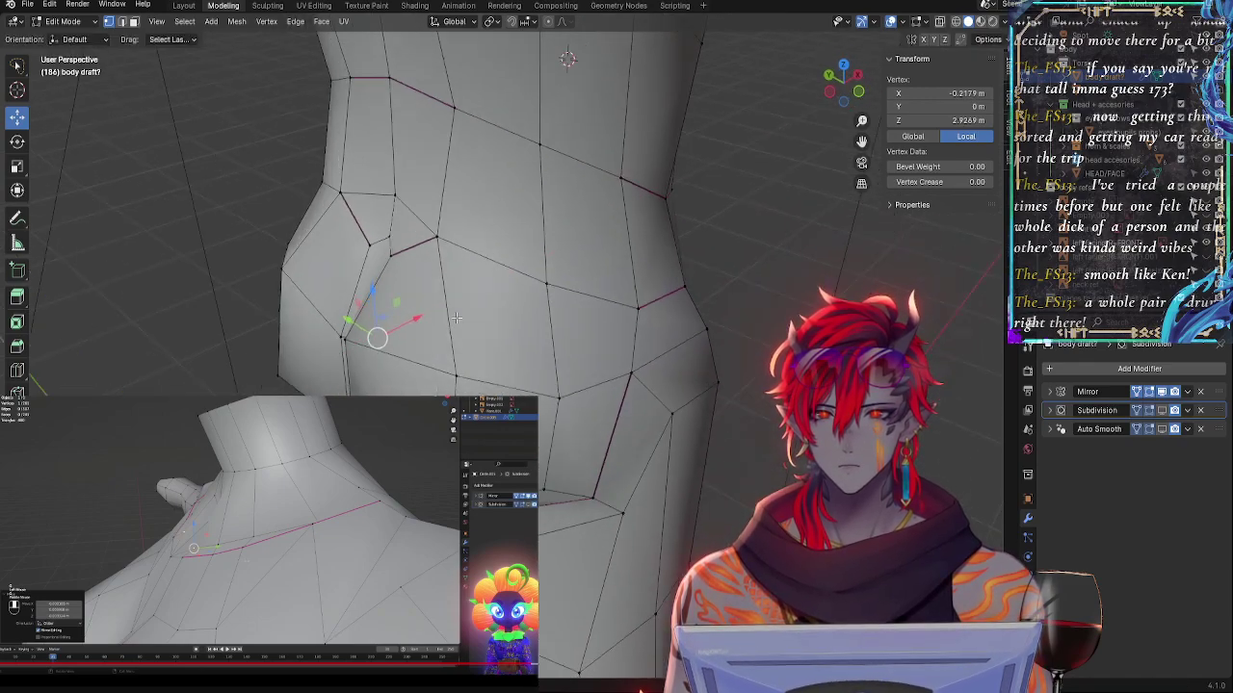
{"action": "middle_click_drag", "start_coordinate": [455, 317], "coordinate": [525, 256]}
{"action": "left_click", "coordinate": [528, 252]}
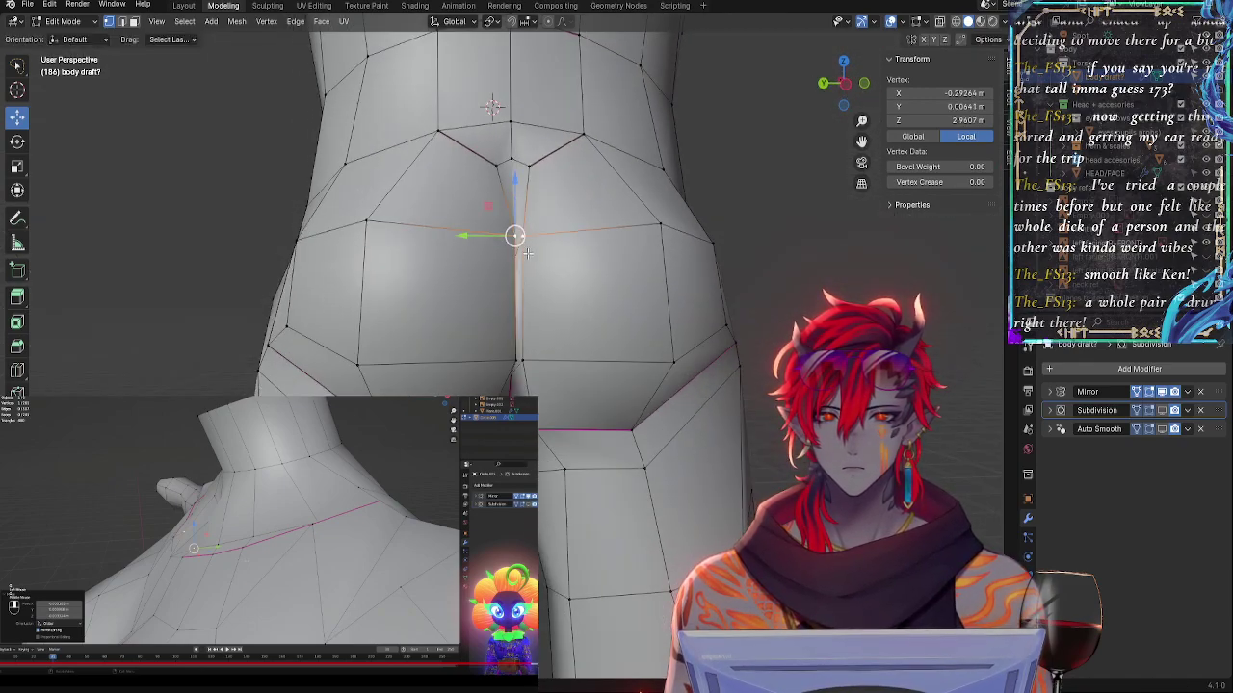
{"action": "left_click", "coordinate": [531, 173]}
{"action": "left_click", "coordinate": [582, 156]}
{"action": "key", "text": "g"}
{"action": "left_click", "coordinate": [594, 155]}
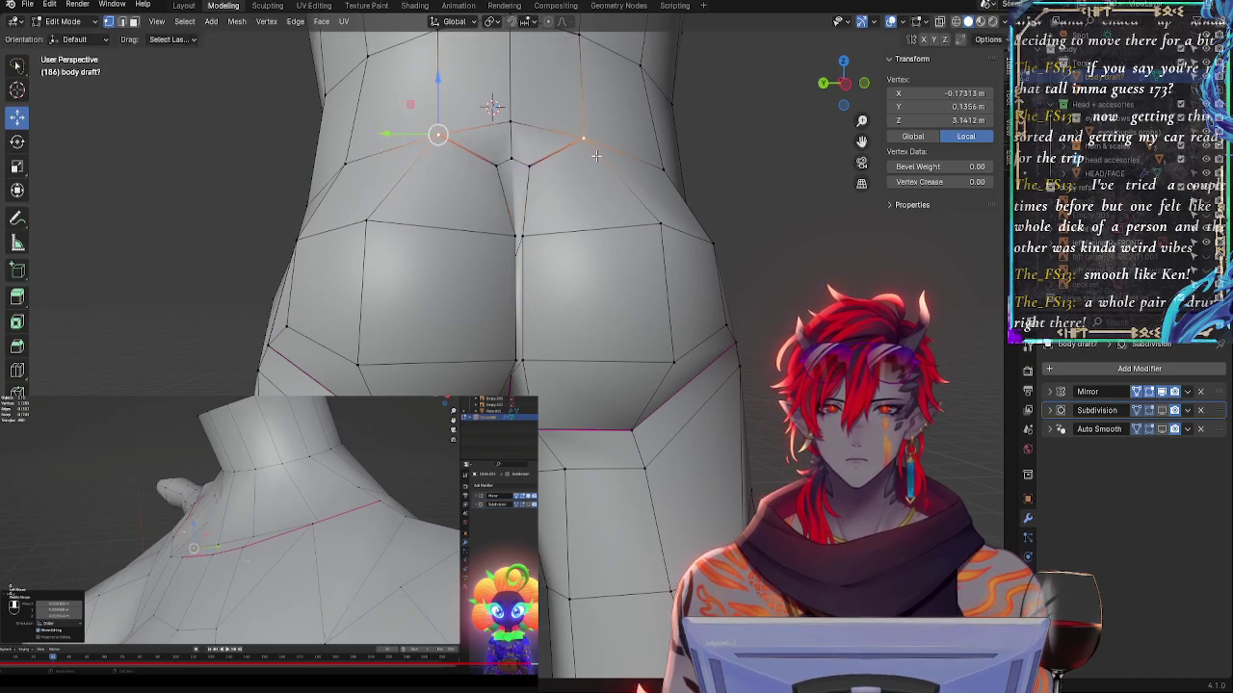
- Select three side-waist vertices and shift them along the depth axis
{"action": "middle_click_drag", "start_coordinate": [672, 190], "coordinate": [656, 229]}
{"action": "left_click", "coordinate": [658, 221]}
{"action": "left_click", "coordinate": [699, 312], "text": "shift"}
{"action": "left_click", "coordinate": [702, 242], "text": "shift"}
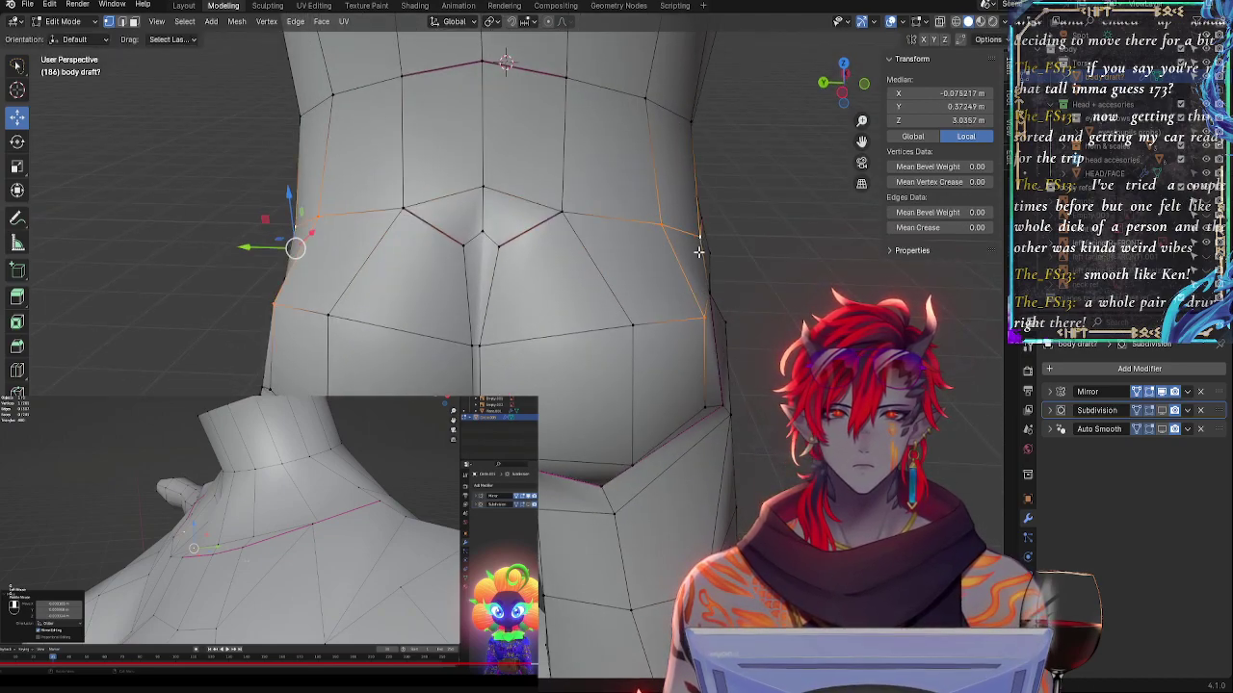
{"action": "left_click_drag", "start_coordinate": [257, 252], "coordinate": [260, 252]}
- Refine a waist vertex with several small moves up and to the left
{"action": "left_click", "coordinate": [565, 213]}
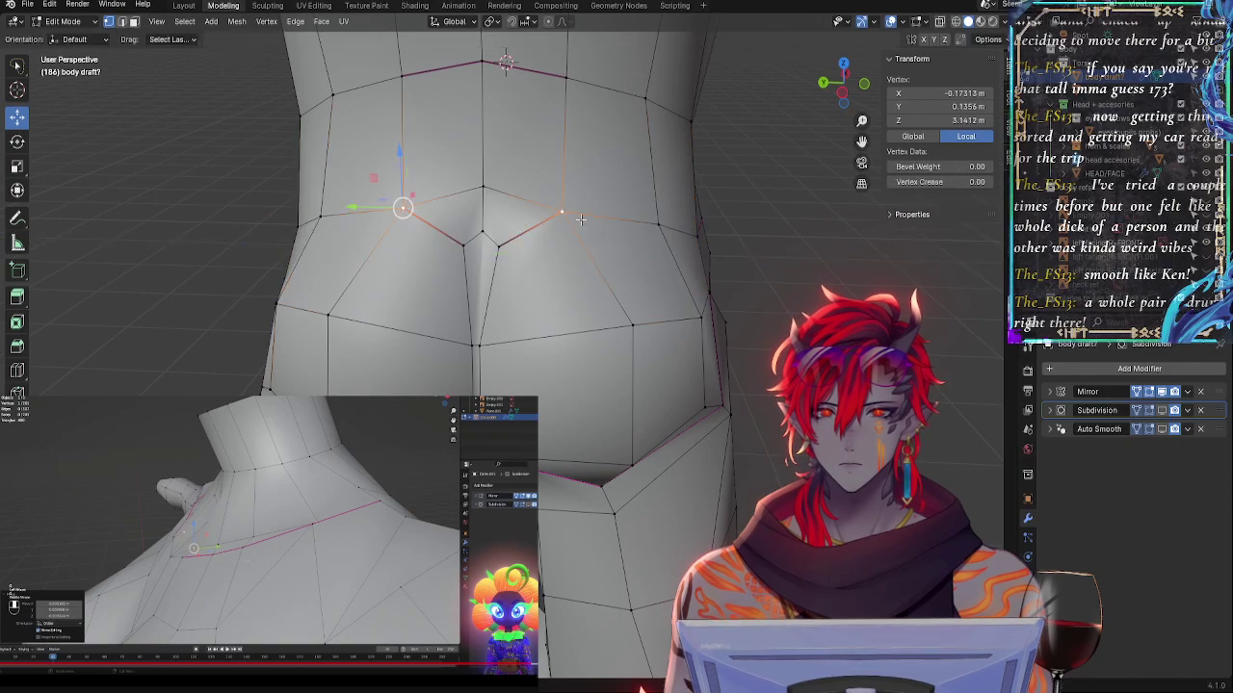
{"action": "left_click", "coordinate": [645, 219]}
{"action": "key", "text": "g"}
{"action": "left_click", "coordinate": [652, 216]}
{"action": "key", "text": "g"}
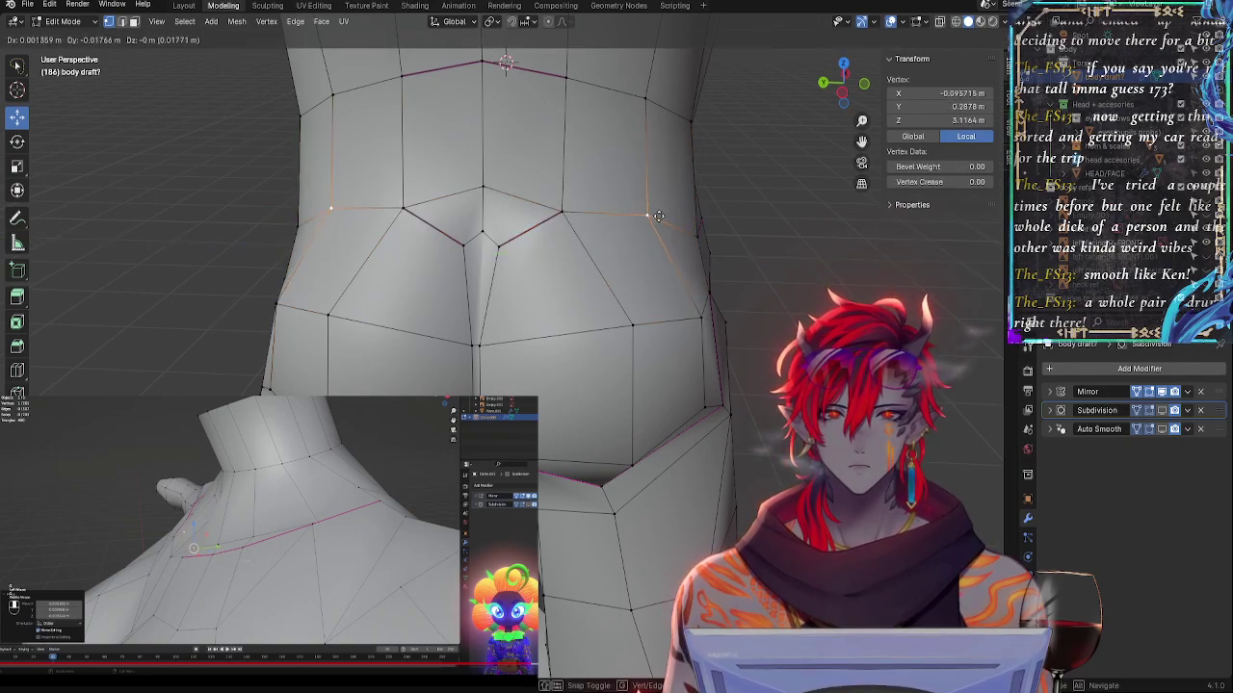
{"action": "left_click", "coordinate": [657, 216]}
{"action": "key", "text": "g"}
{"action": "left_click", "coordinate": [663, 215]}
{"action": "key", "text": "g"}
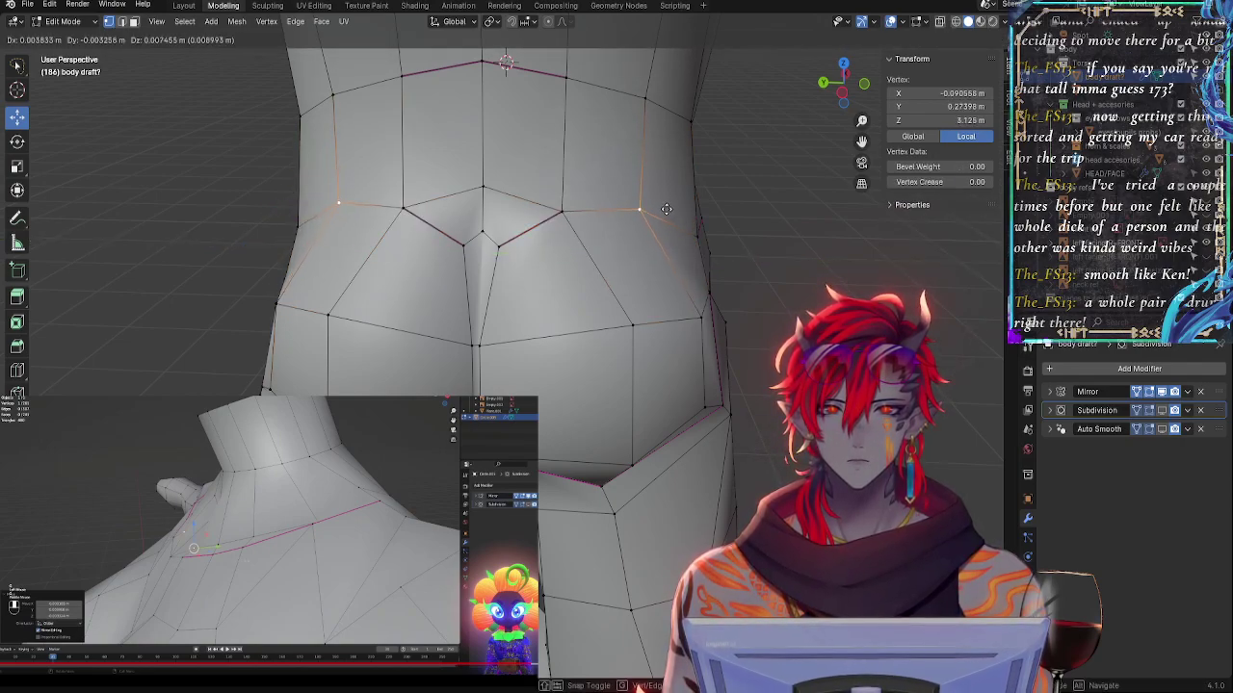
{"action": "left_click", "coordinate": [669, 212]}
- Move another side-waist vertex and begin sliding it along its edge
{"action": "middle_click_drag", "start_coordinate": [680, 235], "coordinate": [583, 238]}
{"action": "left_click", "coordinate": [574, 289]}
{"action": "key", "text": "g"}
{"action": "left_click", "coordinate": [568, 286]}
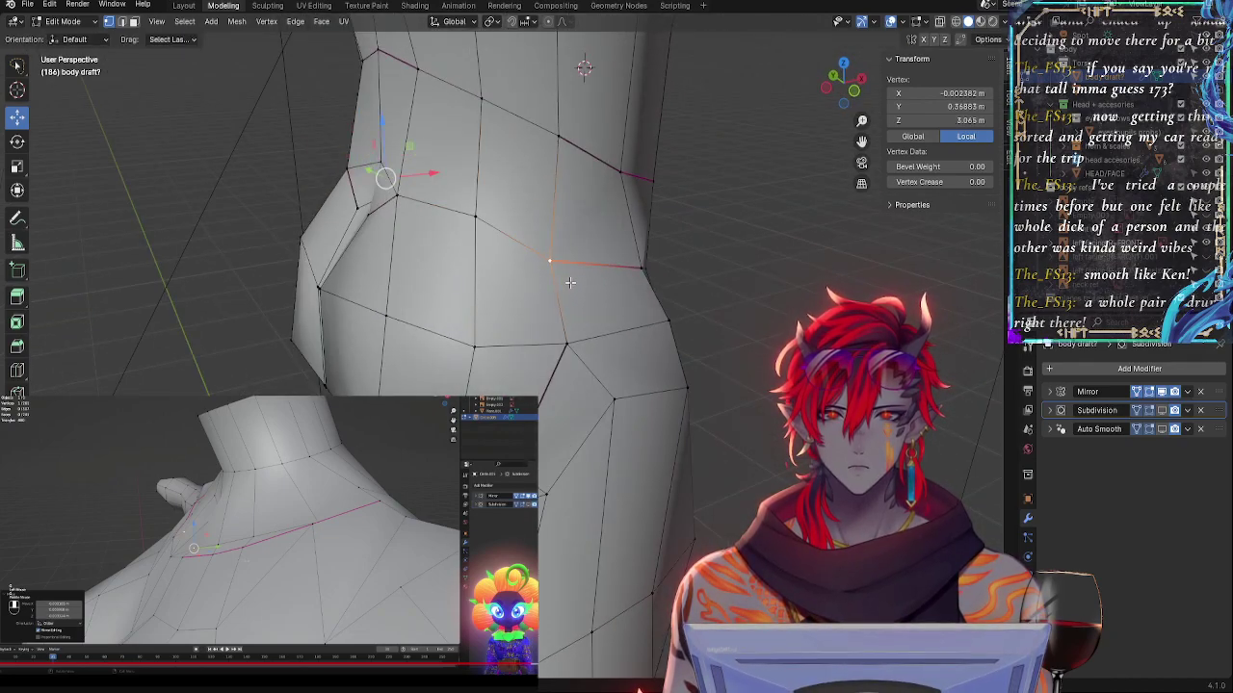
{"action": "key", "text": "g"}
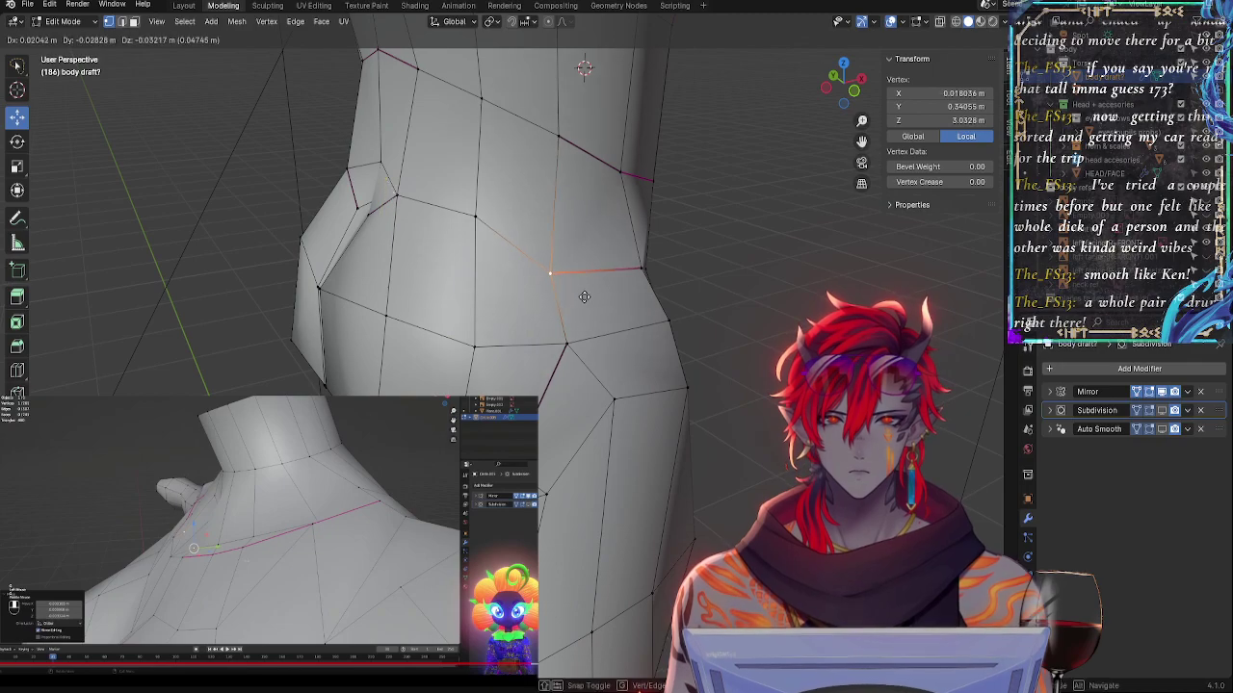
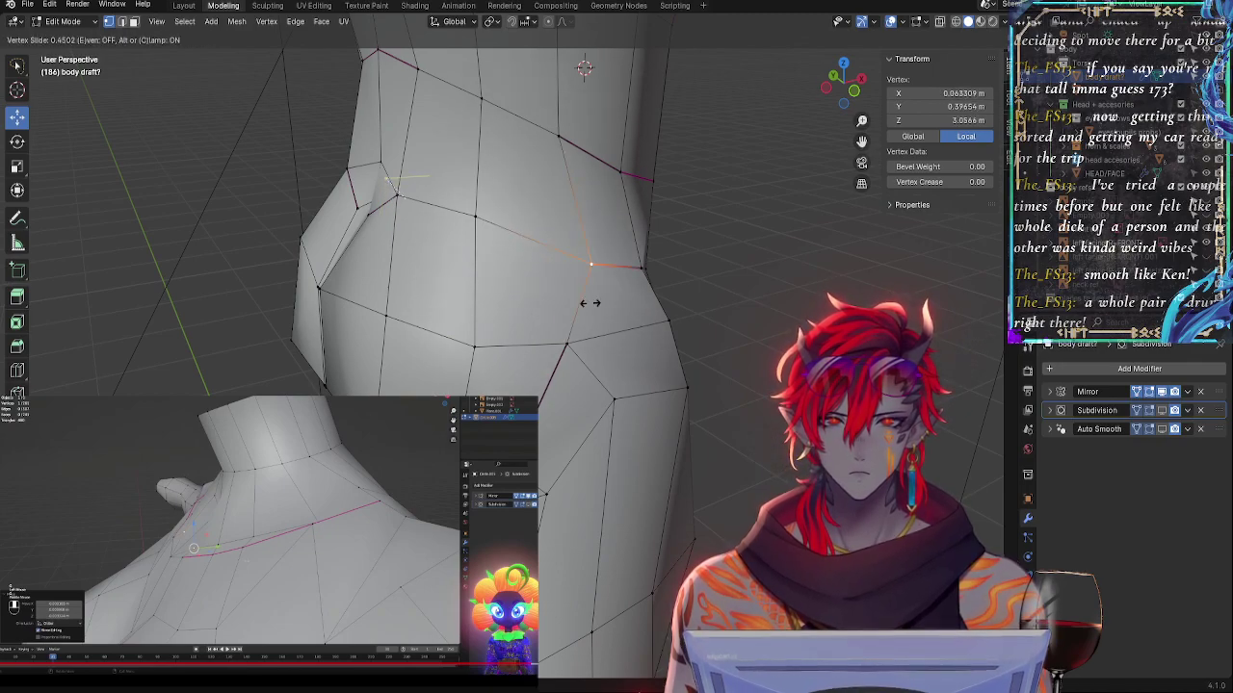
- Adjust the waist vertex sideways along X, along Y, and slightly up along Z
{"action": "left_click", "coordinate": [597, 300]}
{"action": "middle_click_drag", "start_coordinate": [597, 299], "coordinate": [371, 291]}
{"action": "left_click_drag", "start_coordinate": [529, 285], "coordinate": [565, 286]}
{"action": "middle_click_drag", "start_coordinate": [568, 286], "coordinate": [406, 358]}
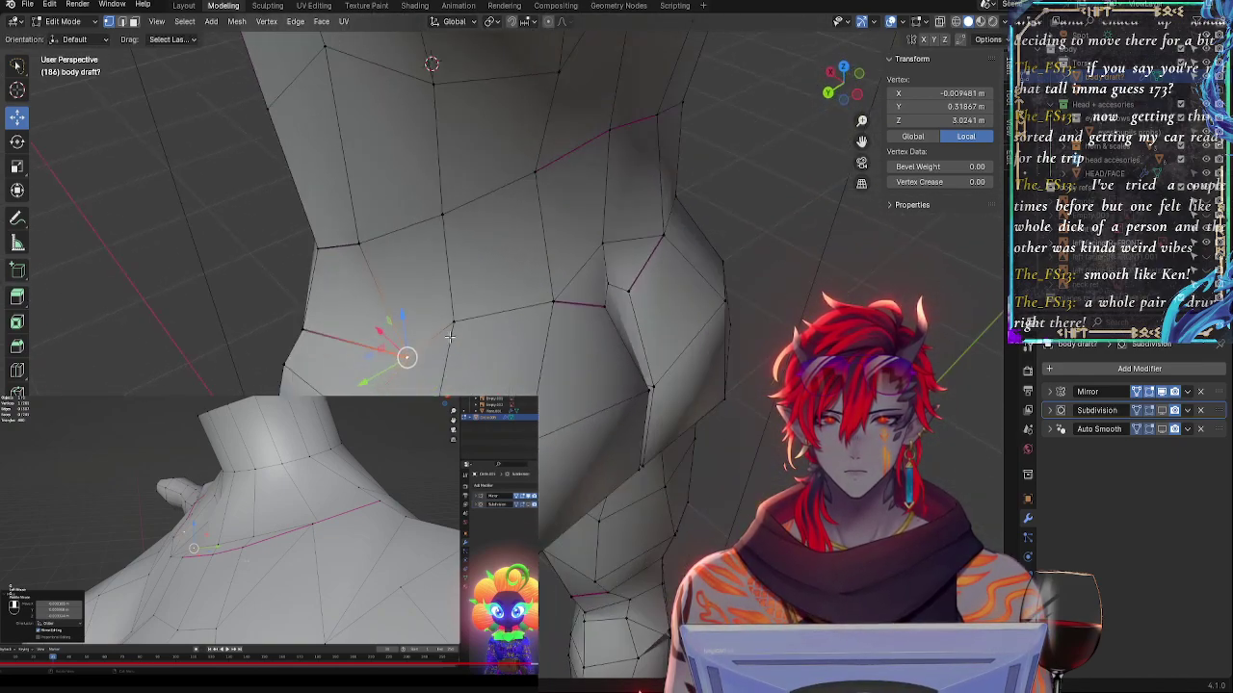
{"action": "key", "text": "g"}
{"action": "key", "text": "y"}
{"action": "left_click_drag", "start_coordinate": [360, 382], "coordinate": [356, 384]}
{"action": "middle_click_drag", "start_coordinate": [424, 326], "coordinate": [512, 266]}
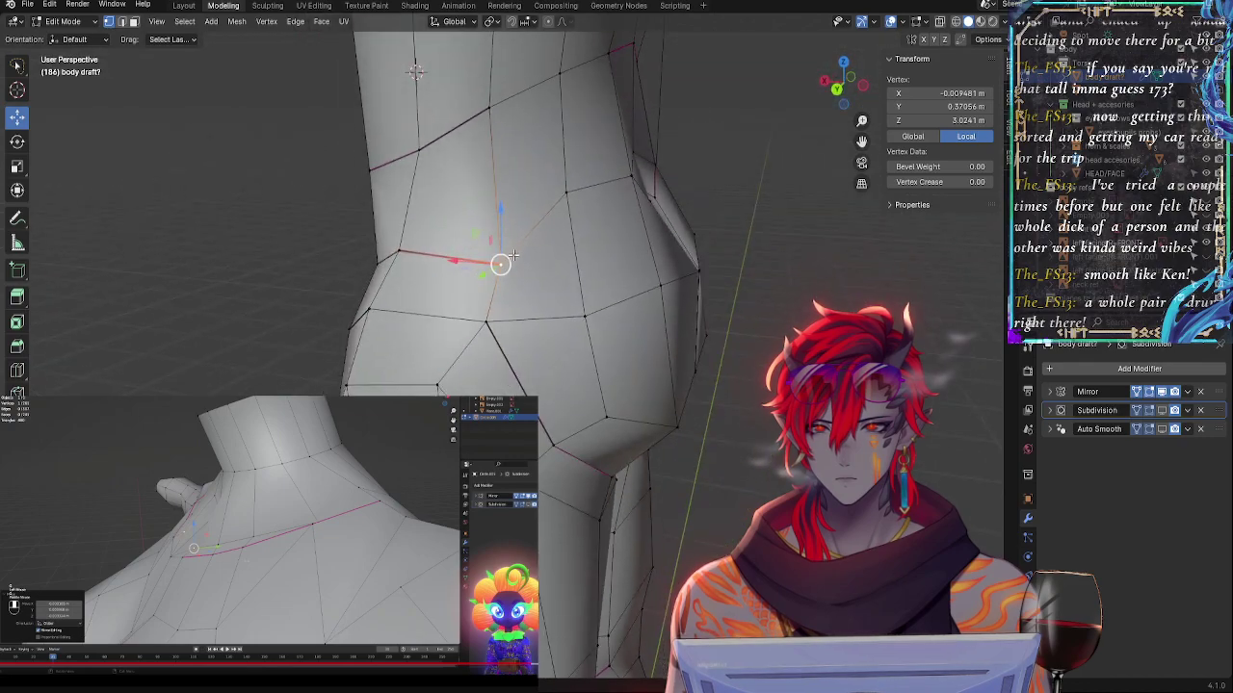
{"action": "left_click_drag", "start_coordinate": [506, 225], "coordinate": [503, 212]}
- Select the neighbouring waist edge and reduce its edge crease
{"action": "left_click", "coordinate": [406, 257], "text": "shift"}
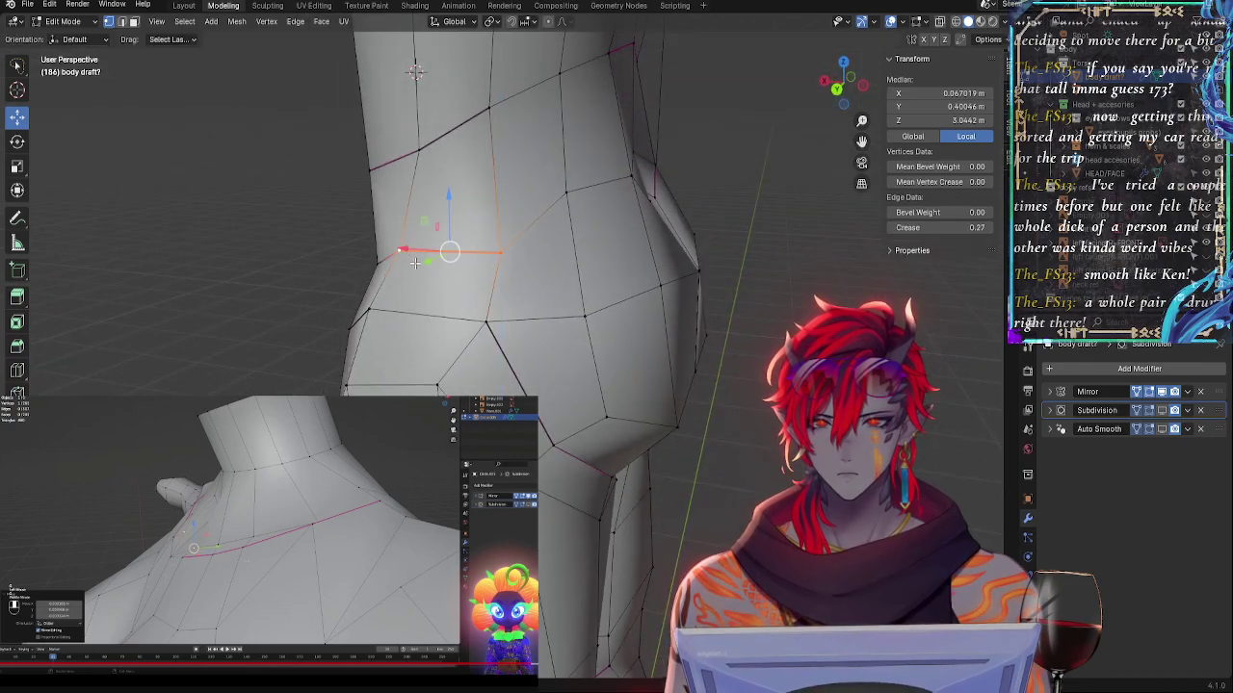
{"action": "key", "text": "shift+e"}
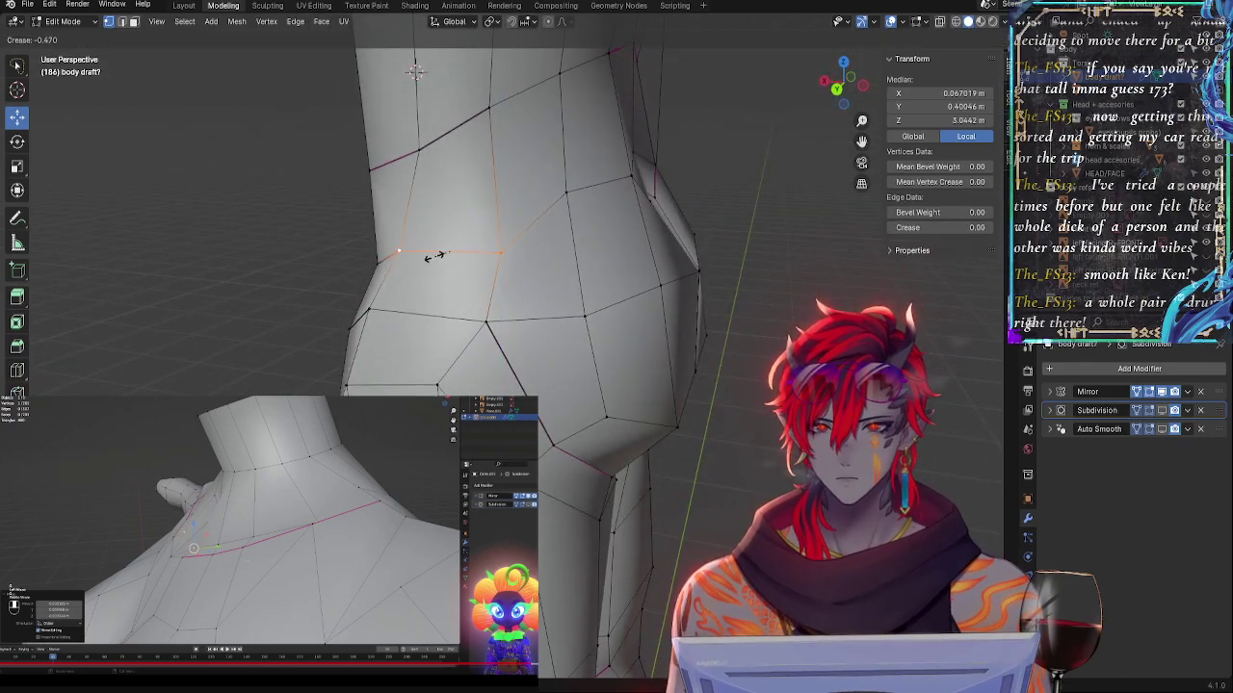
{"action": "left_click", "coordinate": [437, 256]}
- Nudge one waist vertex along Y and raise another waist vertex slightly
{"action": "left_click", "coordinate": [511, 257]}
{"action": "middle_click_drag", "start_coordinate": [511, 257], "coordinate": [423, 304]}
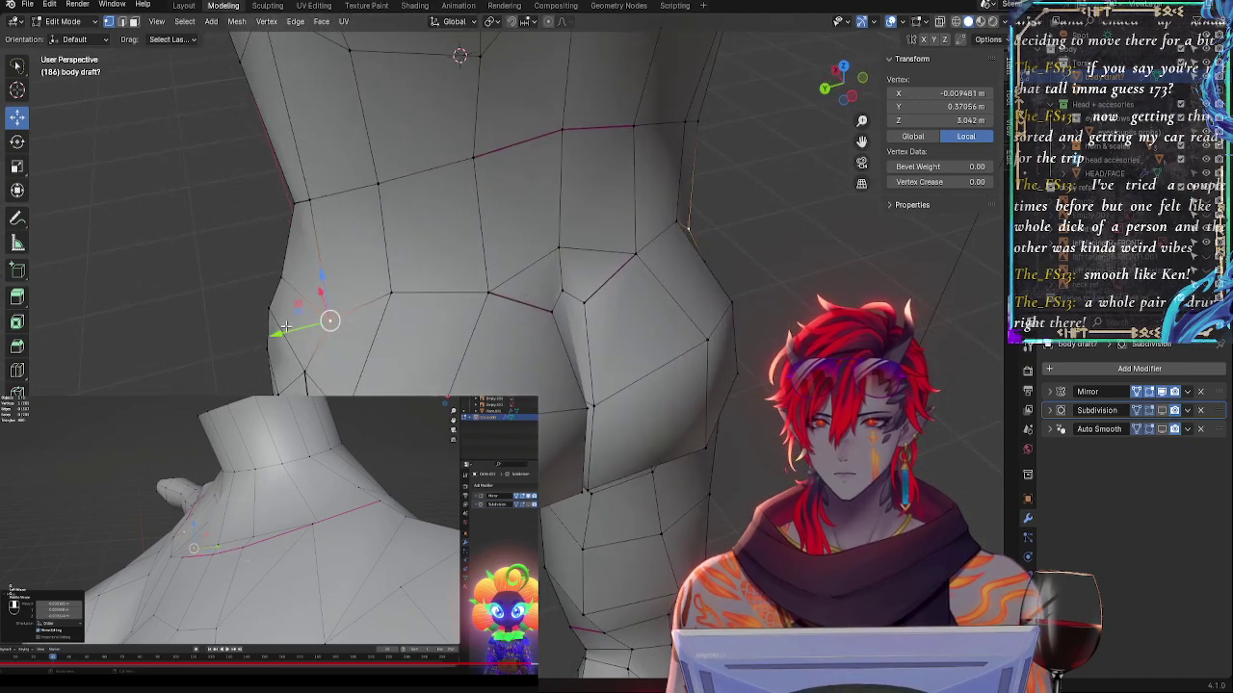
{"action": "left_click_drag", "start_coordinate": [286, 328], "coordinate": [278, 329]}
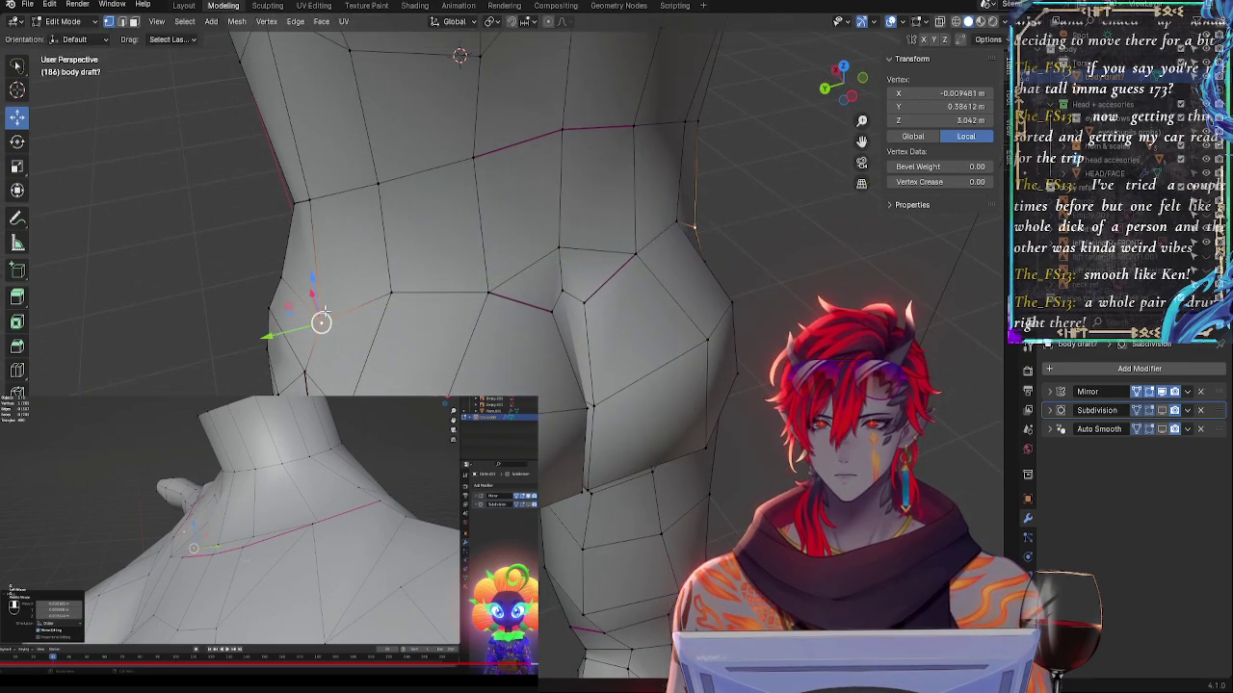
{"action": "middle_click_drag", "start_coordinate": [392, 316], "coordinate": [574, 300]}
{"action": "left_click", "coordinate": [642, 312]}
{"action": "middle_click_drag", "start_coordinate": [703, 340], "coordinate": [692, 310]}
{"action": "key", "text": "g"}
{"action": "left_click", "coordinate": [667, 318]}
{"action": "key", "text": "g"}
{"action": "left_click", "coordinate": [669, 310]}
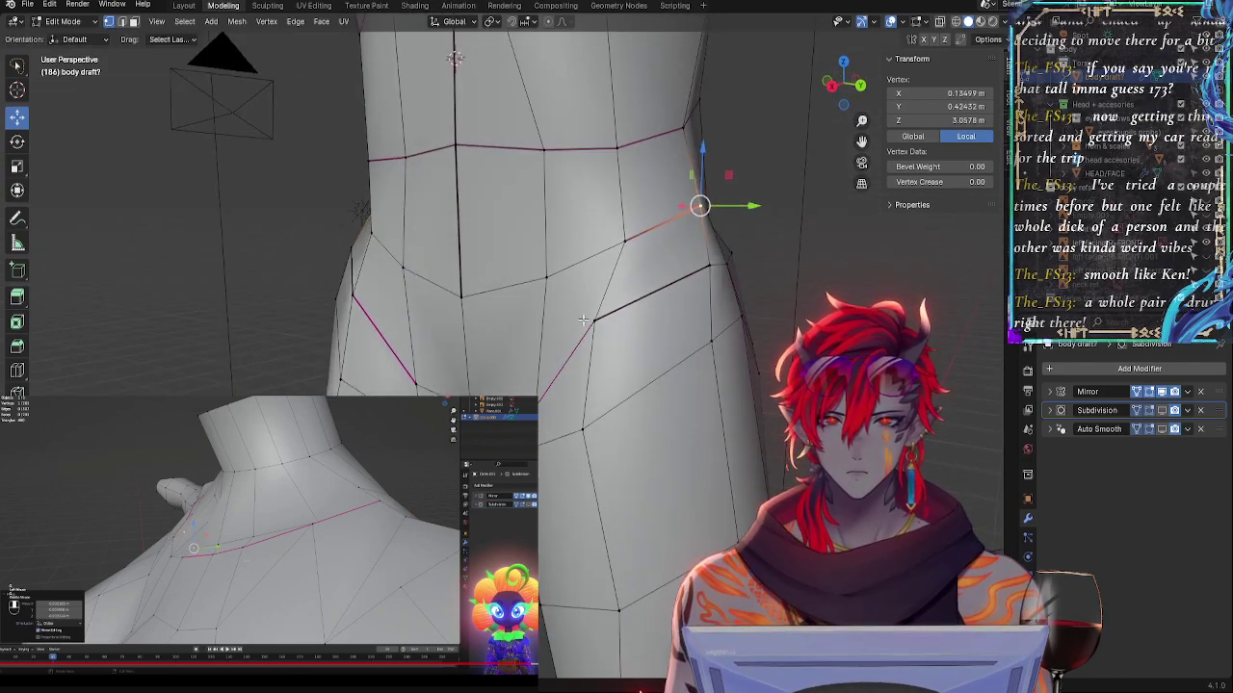
- Pull the upper and lower hip vertices inward along the X axis
{"action": "left_click", "coordinate": [584, 319]}
{"action": "middle_click_drag", "start_coordinate": [585, 319], "coordinate": [446, 312]}
{"action": "key", "text": "g"}
{"action": "key", "text": "x"}
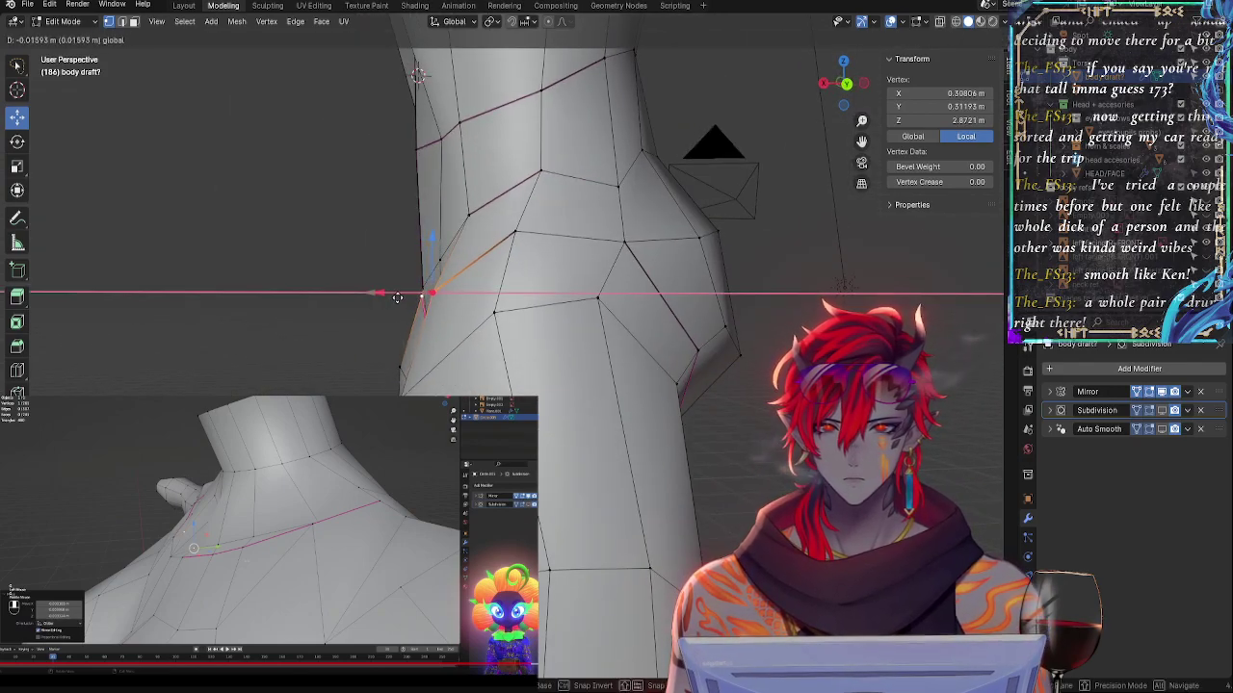
{"action": "left_click_drag", "start_coordinate": [391, 297], "coordinate": [390, 297]}
{"action": "left_click", "coordinate": [416, 392]}
{"action": "key", "text": "g"}
{"action": "key", "text": "x"}
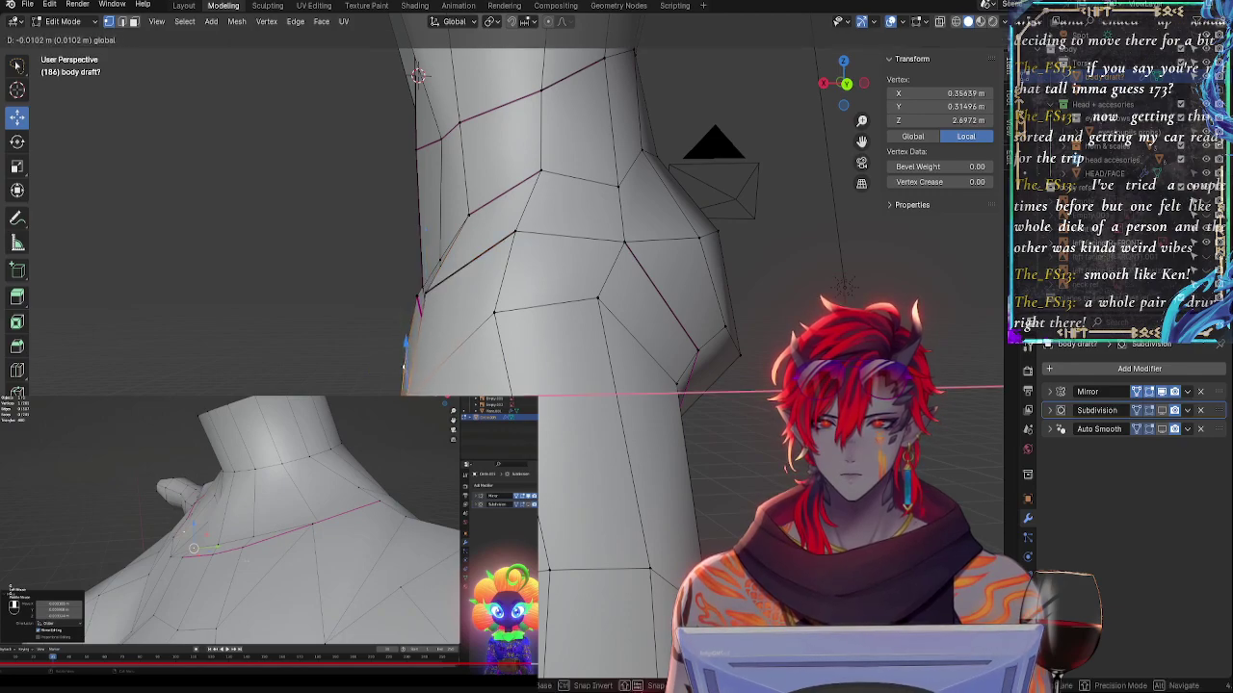
{"action": "left_click", "coordinate": [405, 393]}
{"action": "key", "text": "g"}
{"action": "key", "text": "x"}
{"action": "left_click", "coordinate": [403, 568]}
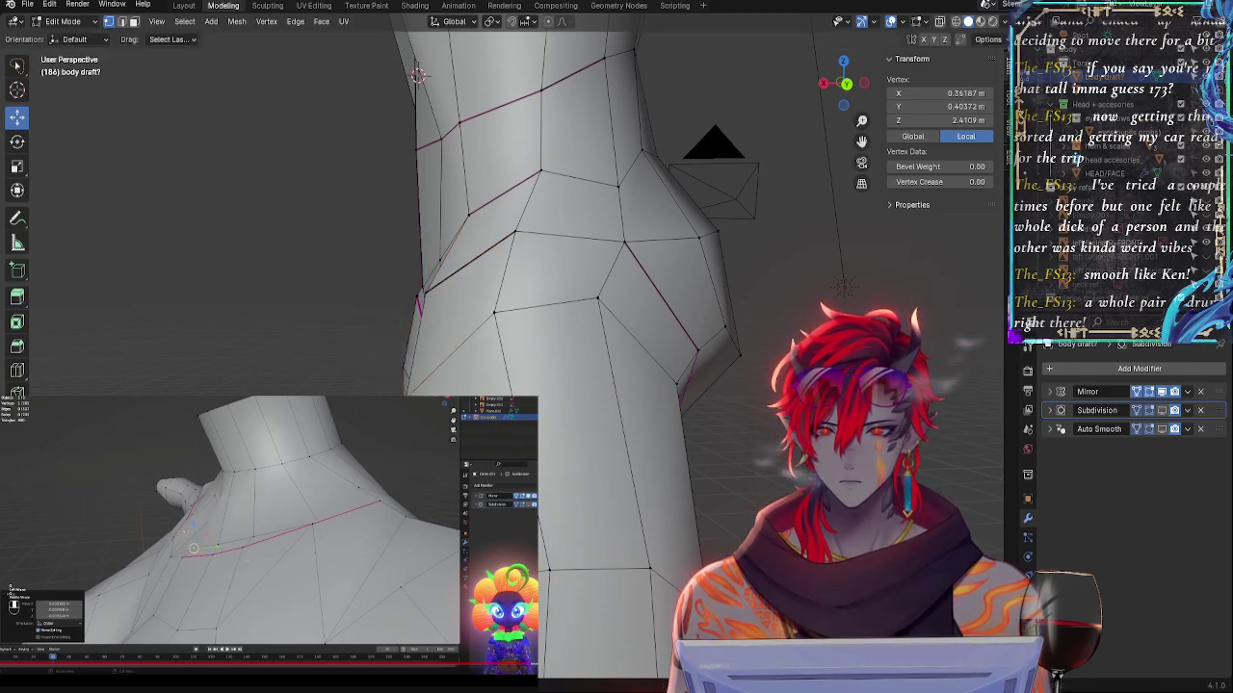
- Slide hip and lower-thigh vertices up their edges, then show subdivision smoothing in Edit Mode
{"action": "key", "text": "g"}
{"action": "key", "text": "g"}
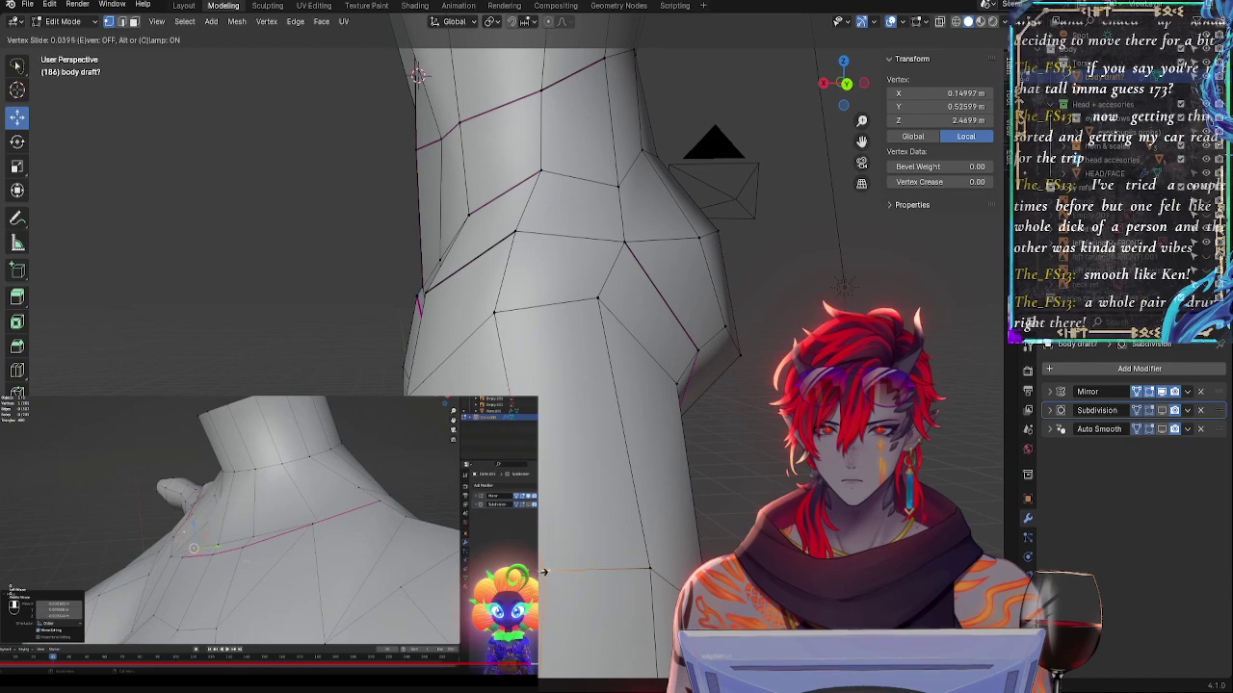
{"action": "left_click", "coordinate": [515, 566]}
{"action": "key", "text": "g"}
{"action": "key", "text": "g"}
{"action": "left_click", "coordinate": [515, 545]}
{"action": "left_click", "coordinate": [643, 572]}
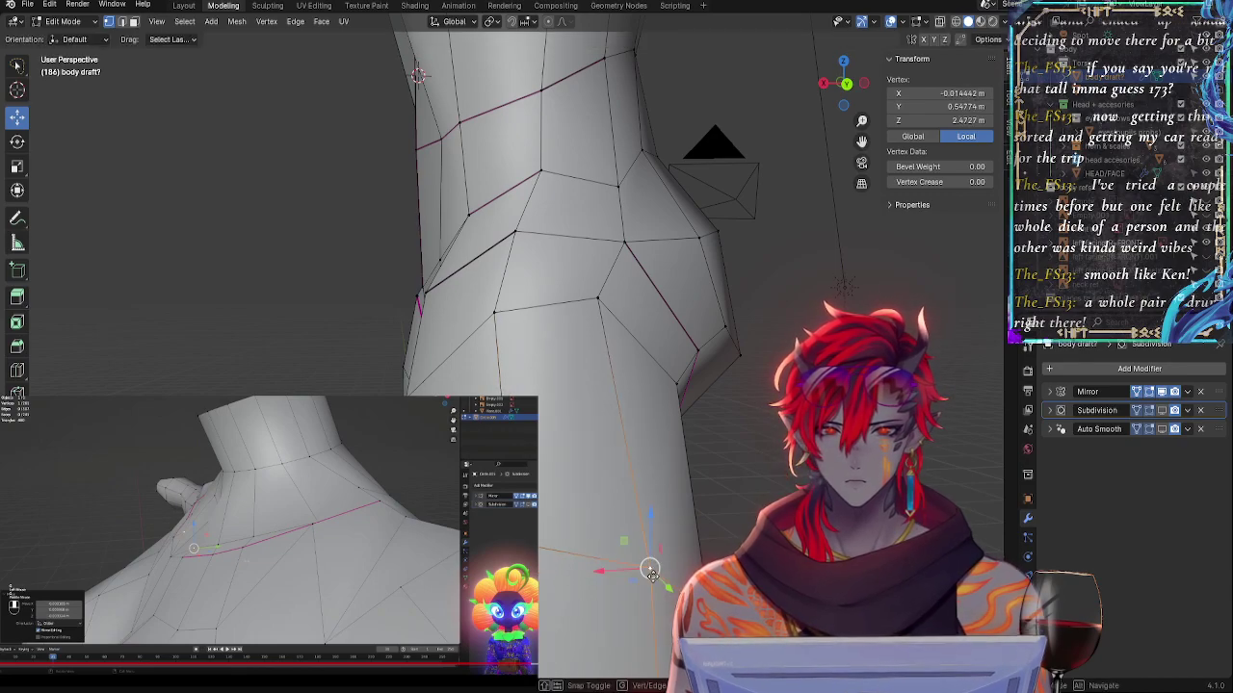
{"action": "key", "text": "g"}
{"action": "key", "text": "g"}
{"action": "left_click", "coordinate": [642, 550]}
{"action": "middle_click_drag", "start_coordinate": [790, 472], "coordinate": [660, 471]}
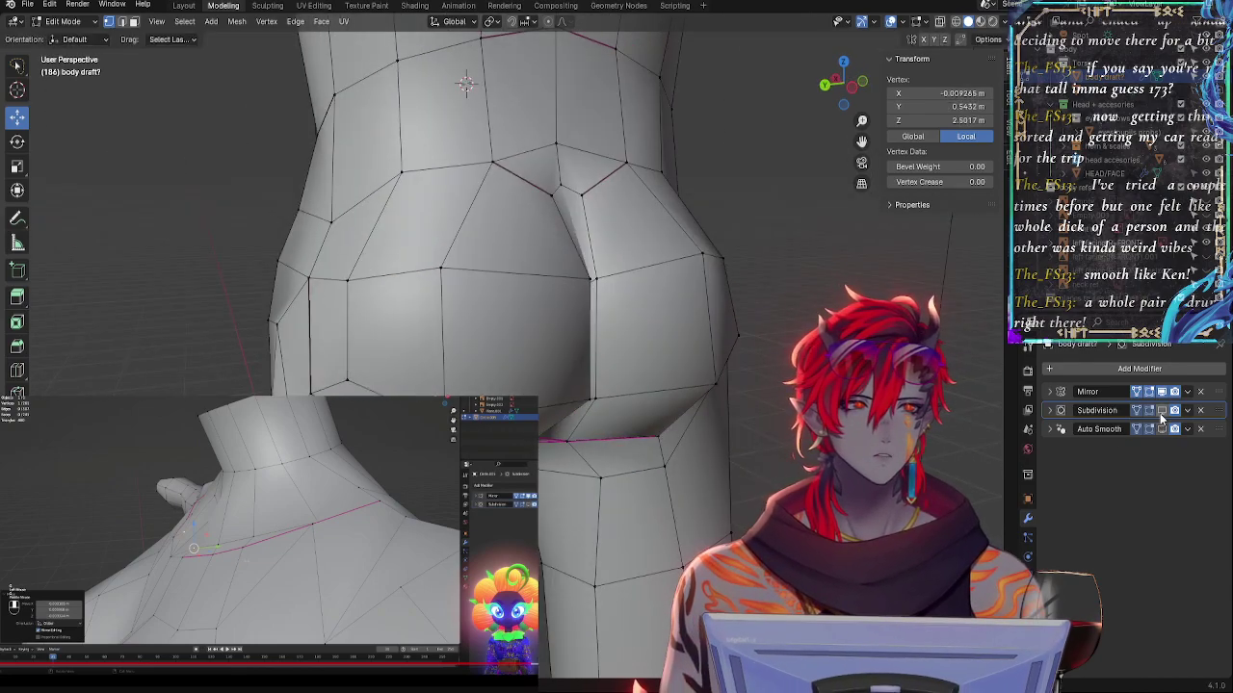
{"action": "left_click", "coordinate": [1161, 410]}
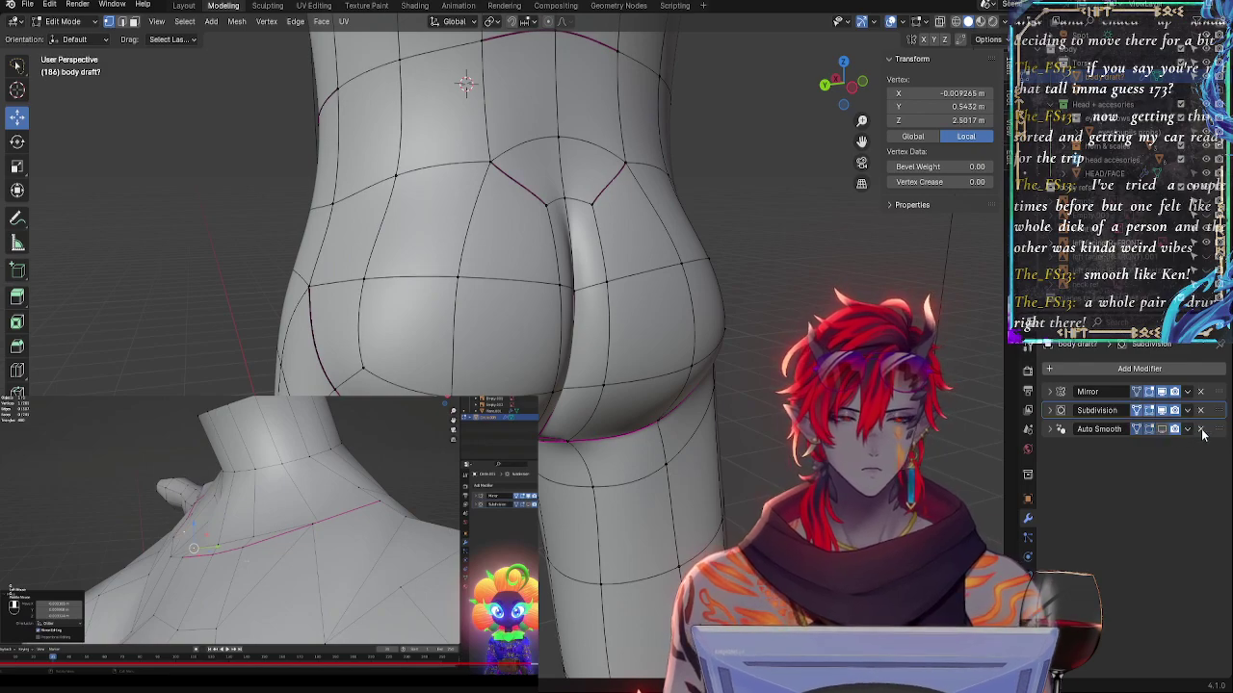
- Delete the Auto Smooth modifier and preview the smoothed body outside Edit Mode
{"action": "left_click", "coordinate": [1200, 430]}
{"action": "middle_click_drag", "start_coordinate": [905, 440], "coordinate": [573, 440]}
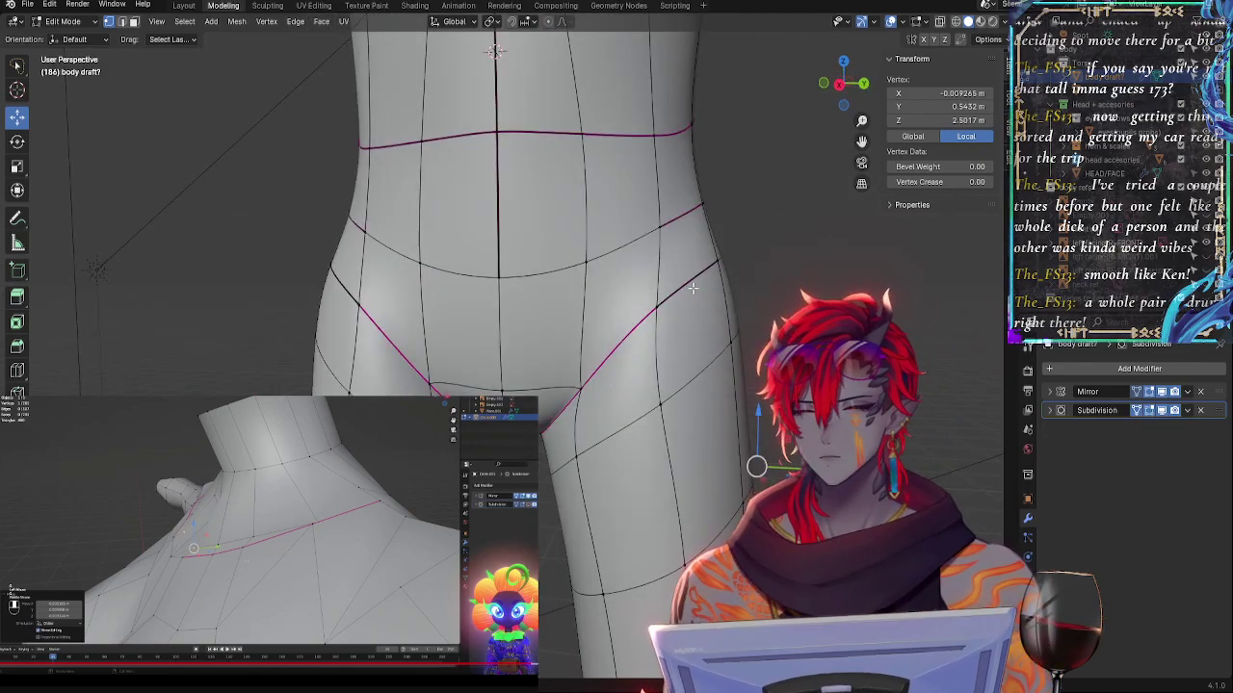
{"action": "scroll", "coordinate": [692, 288], "scroll_direction": "down", "scroll_amount": 4}
{"action": "mouse_move", "coordinate": [761, 303]}
{"action": "middle_mouse_down"}
{"action": "mouse_move", "coordinate": [626, 321]}
{"action": "mouse_move", "coordinate": [564, 347]}
{"action": "mouse_move", "coordinate": [617, 356]}
{"action": "mouse_move", "coordinate": [675, 322]}
{"action": "mouse_move", "coordinate": [674, 356]}
{"action": "mouse_move", "coordinate": [695, 385]}
{"action": "mouse_move", "coordinate": [598, 358]}
{"action": "mouse_move", "coordinate": [405, 342]}
{"action": "mouse_move", "coordinate": [451, 327]}
{"action": "middle_mouse_up"}
{"action": "key", "text": "Tab"}
{"action": "scroll", "coordinate": [685, 367], "scroll_direction": "up", "scroll_amount": 3}
{"action": "middle_click_drag", "start_coordinate": [564, 339], "coordinate": [624, 351]}
{"action": "key", "text": "Tab"}
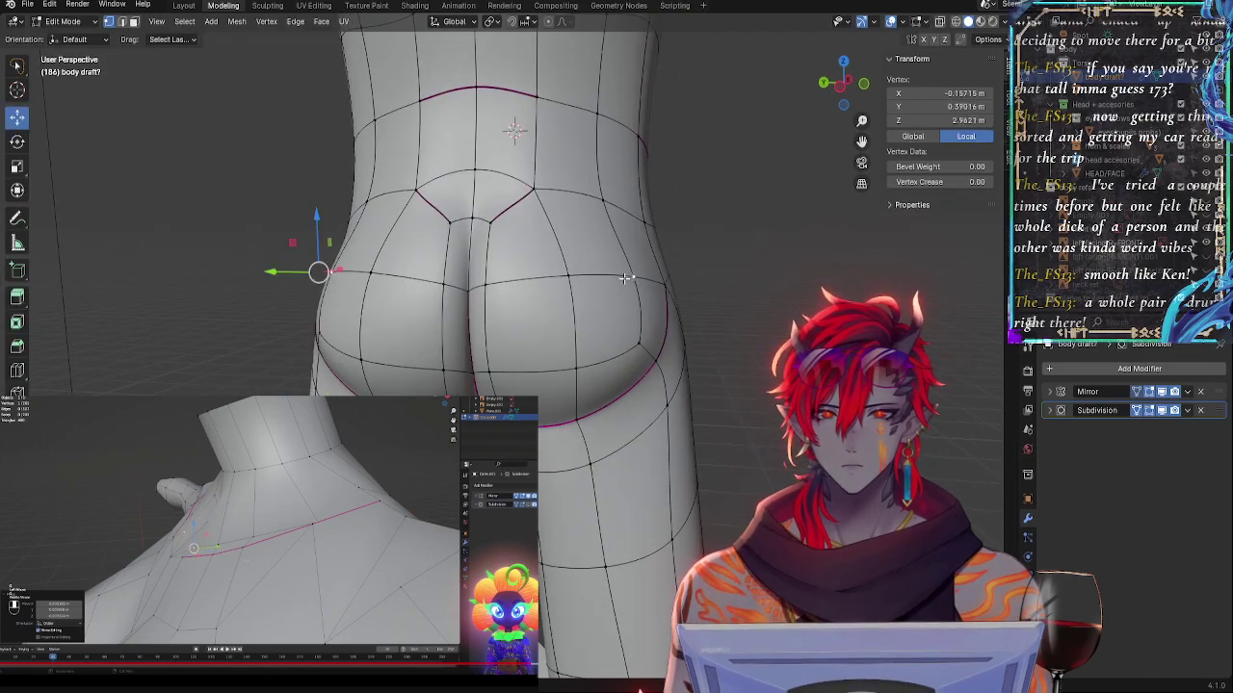
- Move a hip vertex left along X and up along Z, then recheck the shape
{"action": "middle_click_drag", "start_coordinate": [626, 279], "coordinate": [553, 315]}
{"action": "left_click_drag", "start_coordinate": [442, 231], "coordinate": [430, 232]}
{"action": "left_click_drag", "start_coordinate": [373, 186], "coordinate": [374, 179]}
{"action": "key", "text": "Tab"}
{"action": "middle_click_drag", "start_coordinate": [458, 328], "coordinate": [582, 297]}
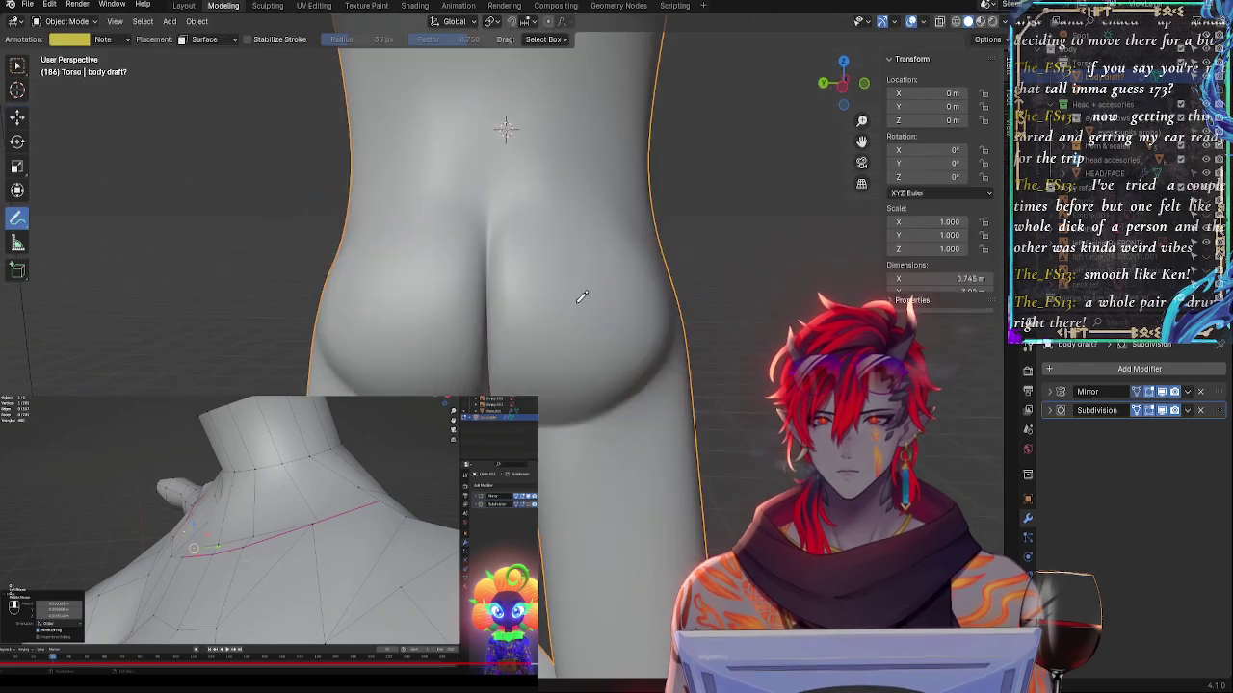
{"action": "key", "text": "Tab"}
- Shift two outer hip vertices along Y and fine-tune another hip vertex along Z
{"action": "left_click", "coordinate": [670, 325]}
{"action": "left_click", "coordinate": [670, 303]}
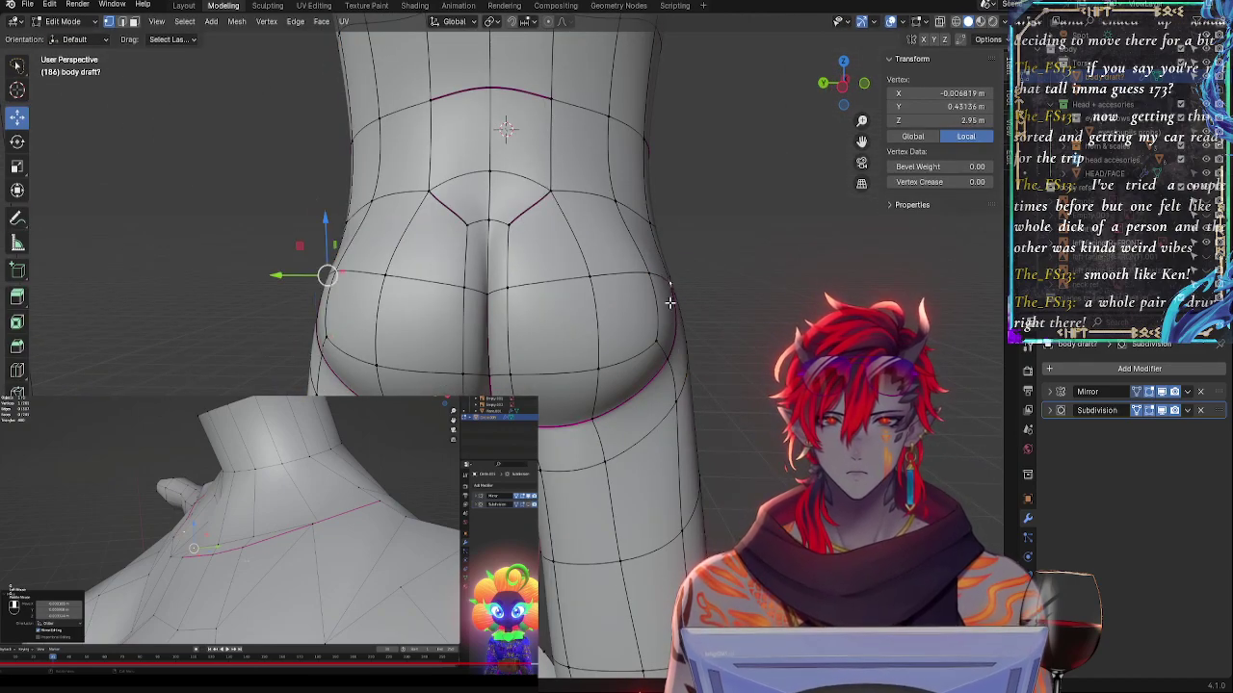
{"action": "left_click", "coordinate": [672, 362], "text": "shift"}
{"action": "left_click_drag", "start_coordinate": [282, 318], "coordinate": [288, 320]}
{"action": "left_click", "coordinate": [680, 316]}
{"action": "middle_click_drag", "start_coordinate": [680, 316], "coordinate": [610, 328]}
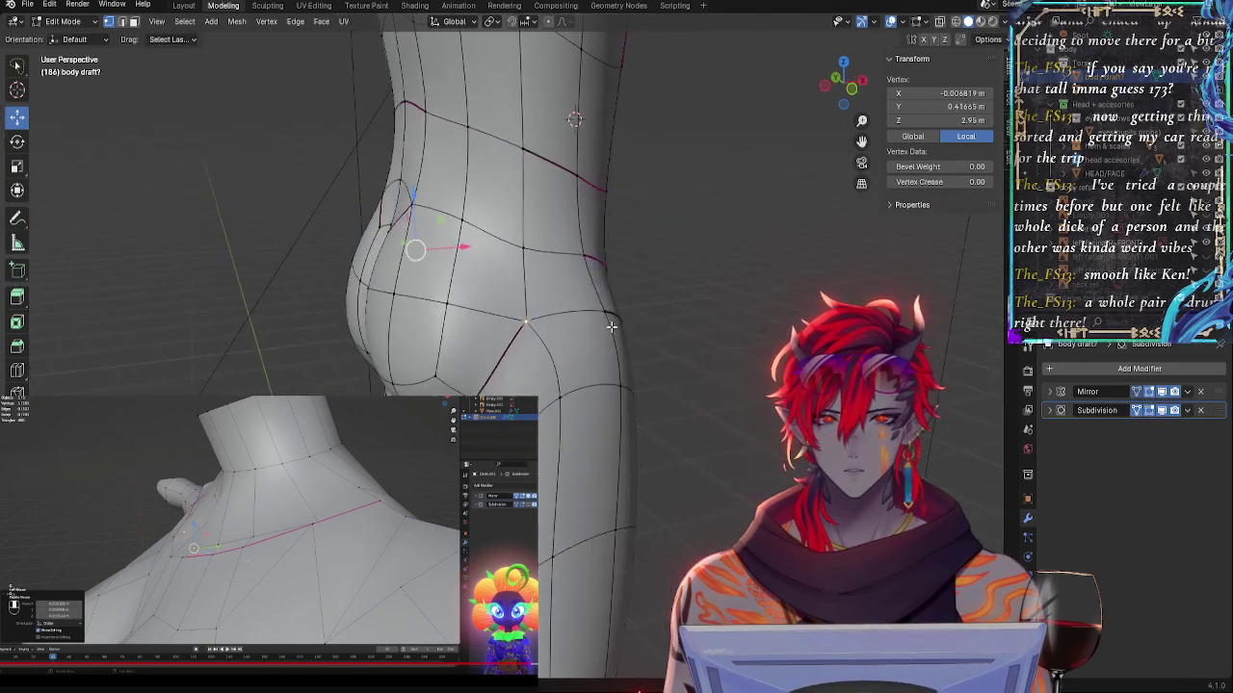
{"action": "left_click_drag", "start_coordinate": [413, 198], "coordinate": [412, 190]}
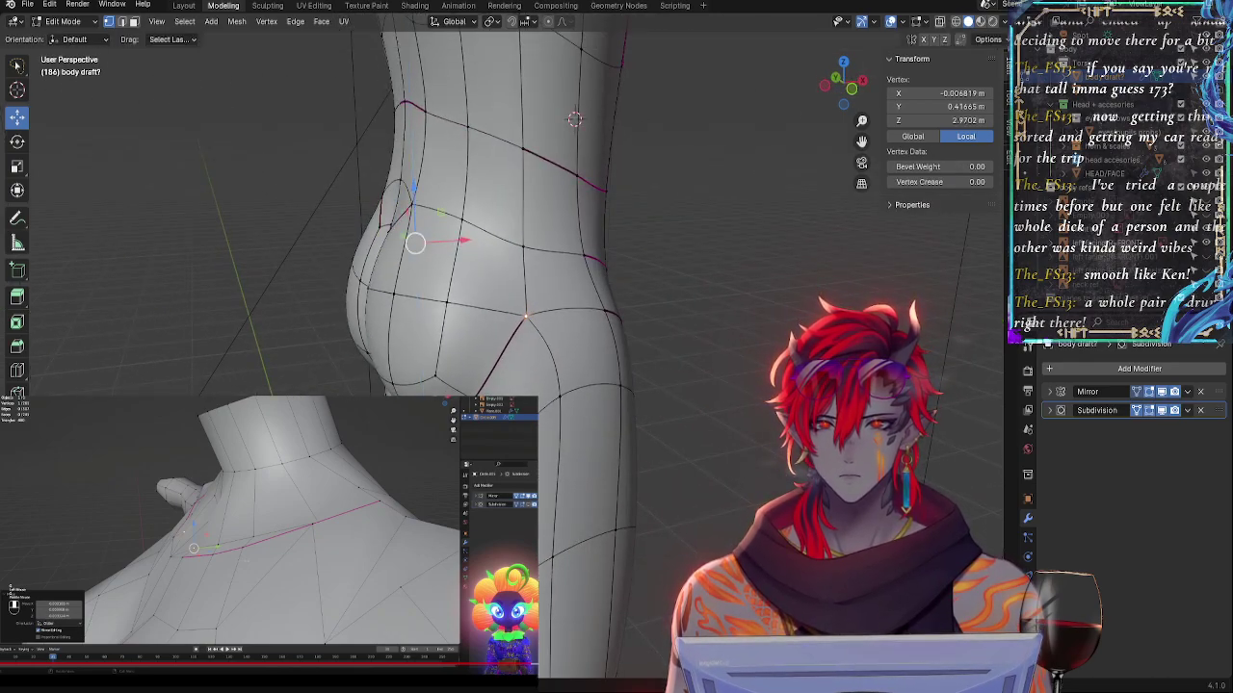
{"action": "left_click_drag", "start_coordinate": [375, 255], "coordinate": [375, 269]}
{"action": "middle_click_drag", "start_coordinate": [375, 269], "coordinate": [571, 423]}
- Move the vertex under the buttocks along Y, across the XY plane, and down in Z
{"action": "key", "text": "alt+a"}
{"action": "left_click", "coordinate": [570, 422]}
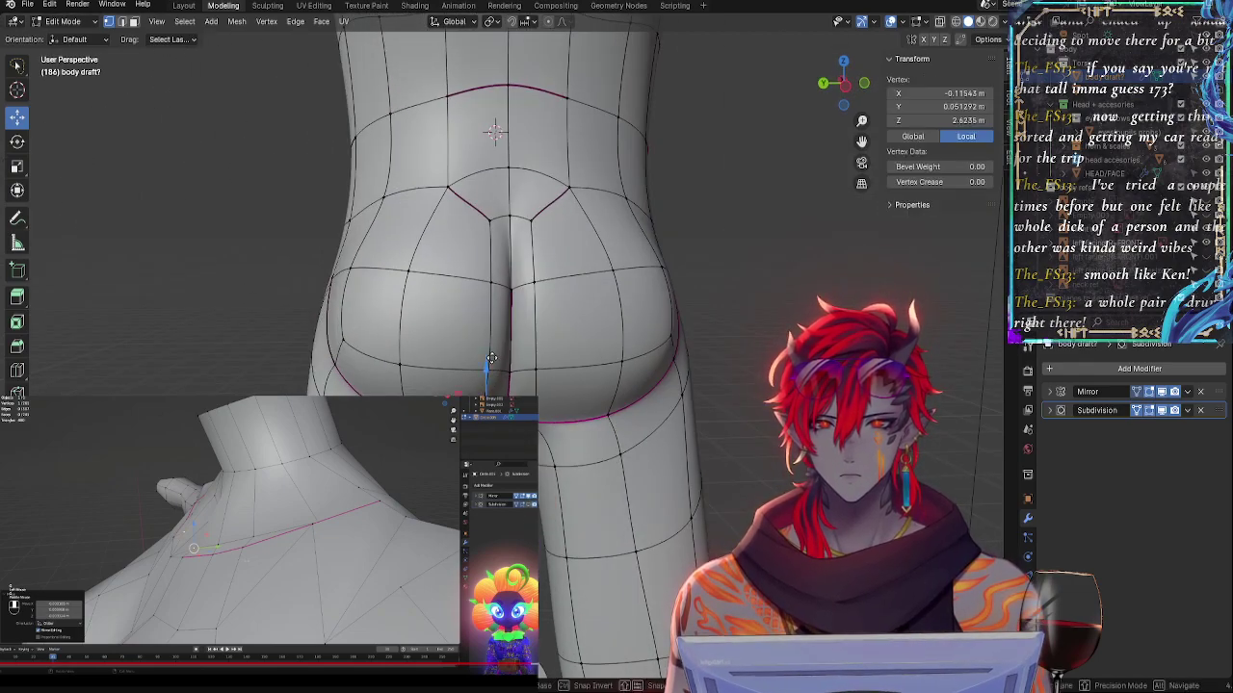
{"action": "key", "text": "g"}
{"action": "key", "text": "y"}
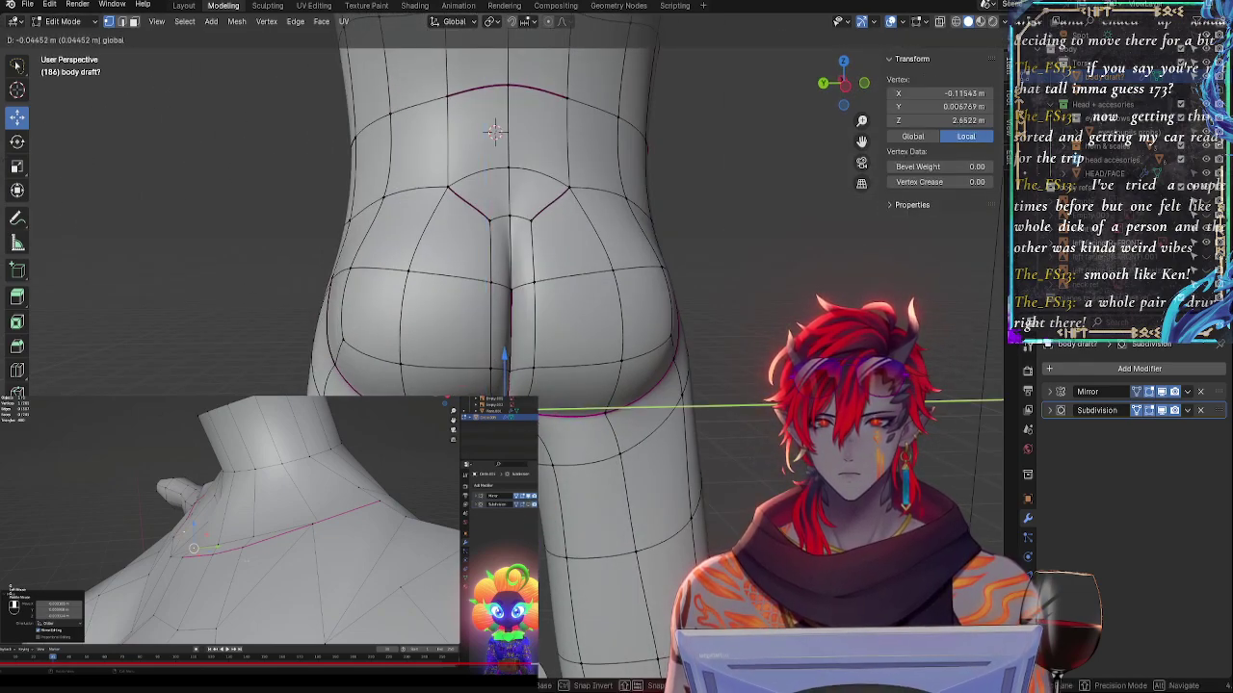
{"action": "left_click", "coordinate": [561, 427]}
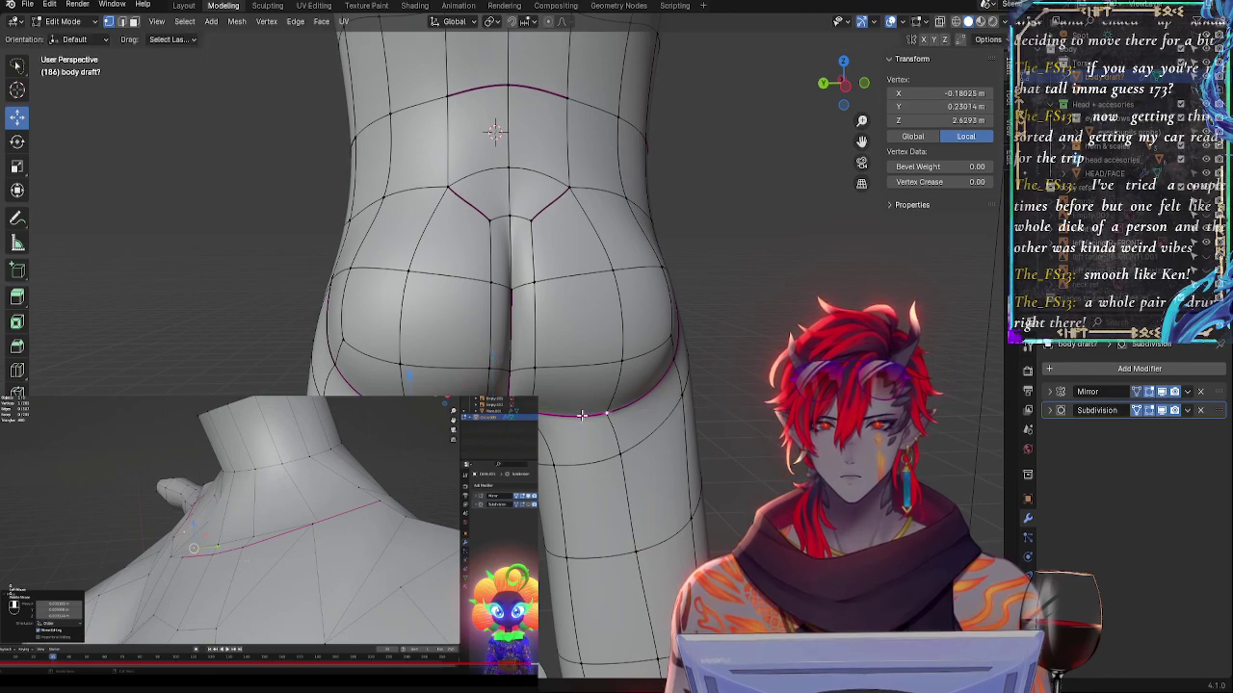
{"action": "key", "text": "g"}
{"action": "key", "text": "shift+z"}
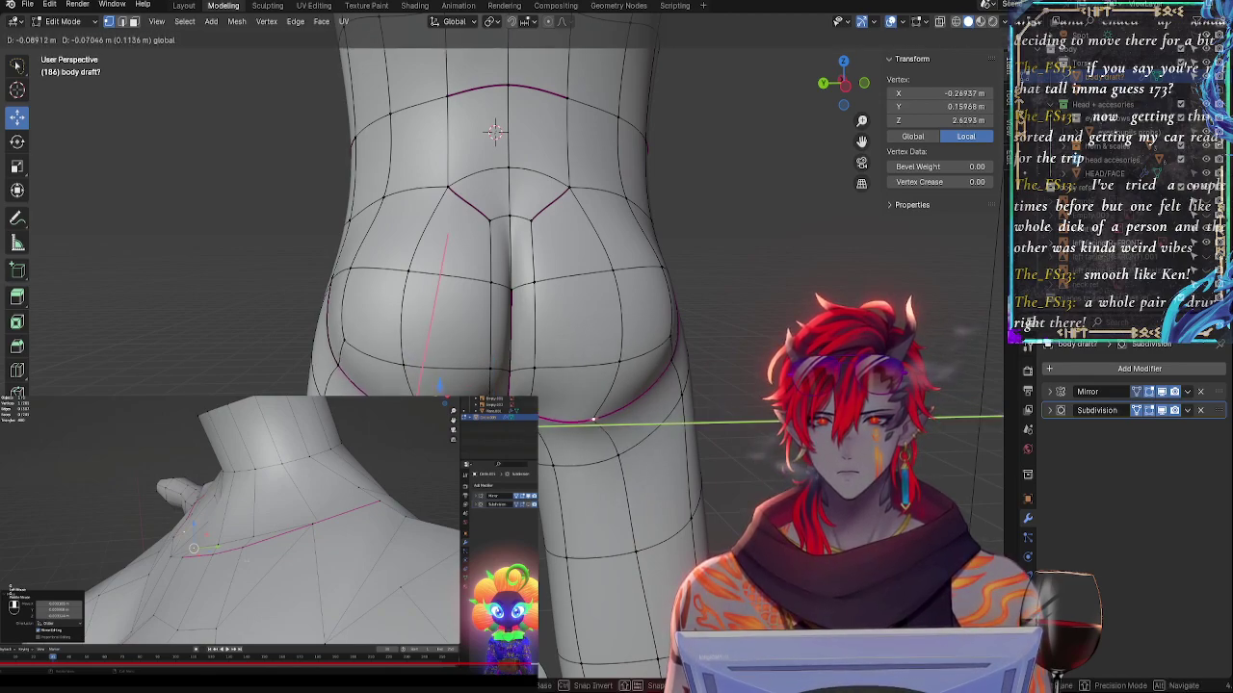
{"action": "key", "text": "Return"}
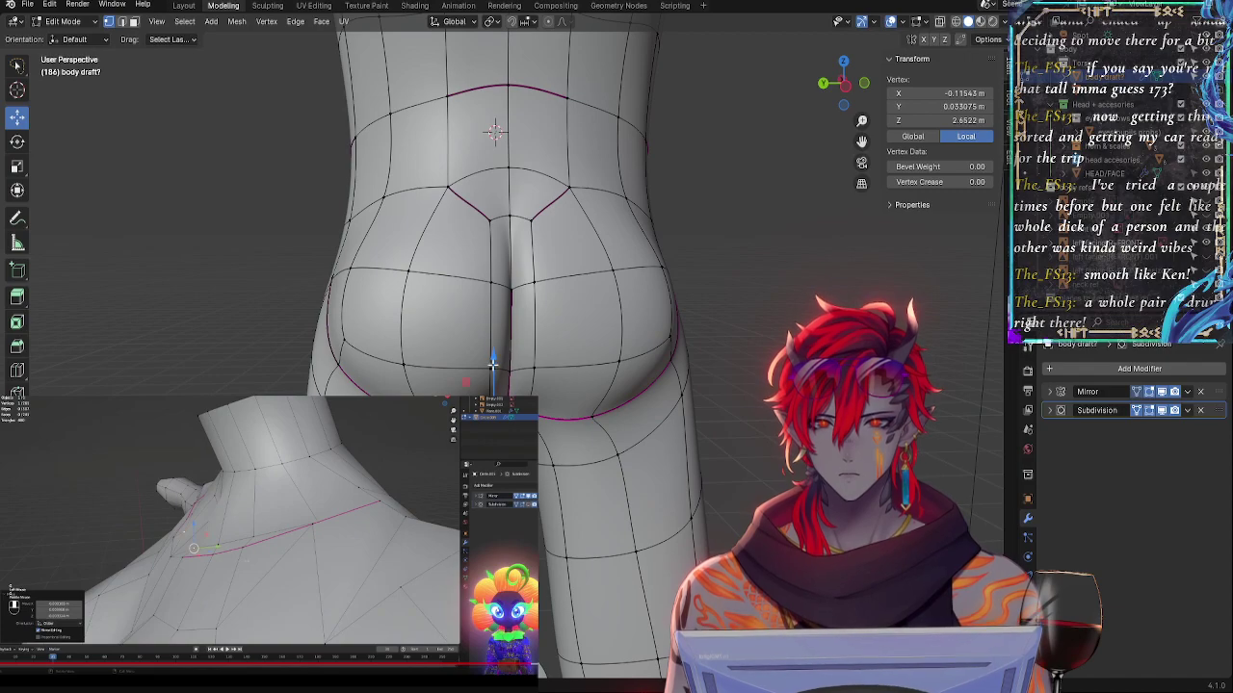
{"action": "left_click_drag", "start_coordinate": [493, 365], "coordinate": [495, 374]}
- Push that buttock vertex outward along X and hide the Subdivision modifier in the viewport
{"action": "middle_click_drag", "start_coordinate": [569, 411], "coordinate": [666, 420]}
{"action": "left_click_drag", "start_coordinate": [532, 403], "coordinate": [539, 403]}
{"action": "middle_click_drag", "start_coordinate": [670, 425], "coordinate": [571, 438]}
{"action": "left_click", "coordinate": [1163, 411]}
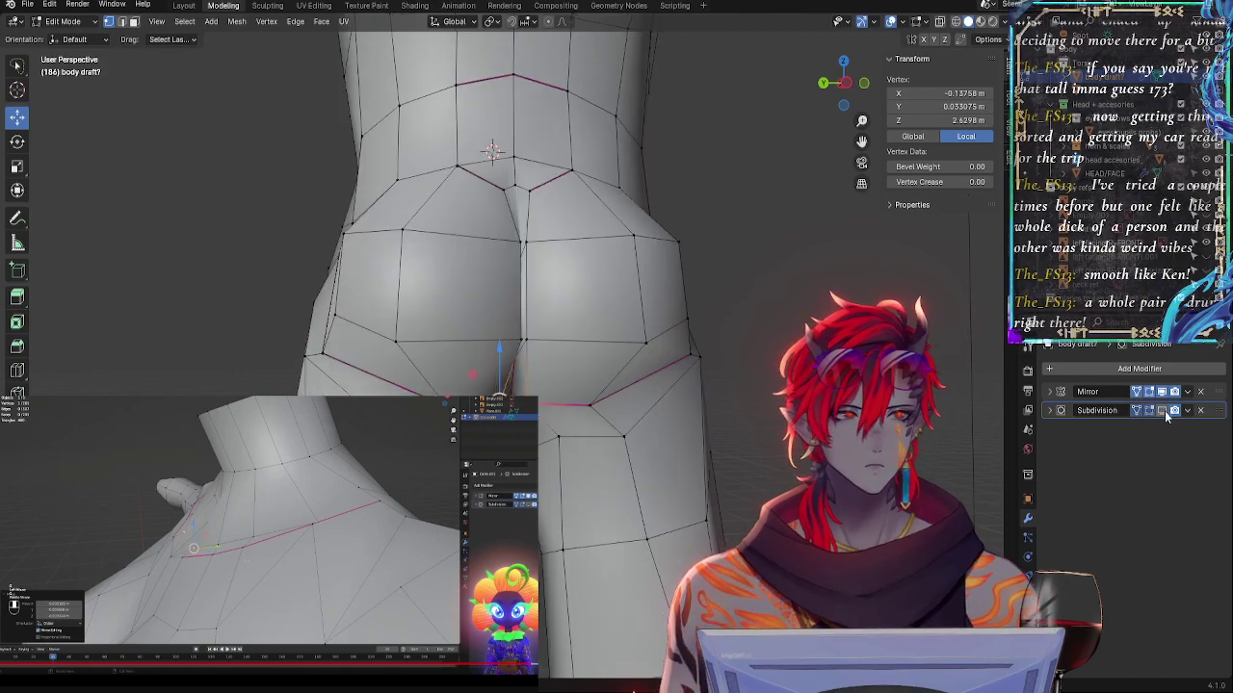
- From the back view, push the buttock and hip vertices along Y to round the rear
{"action": "left_click", "coordinate": [736, 444]}
{"action": "middle_click_drag", "start_coordinate": [737, 444], "coordinate": [630, 382]}
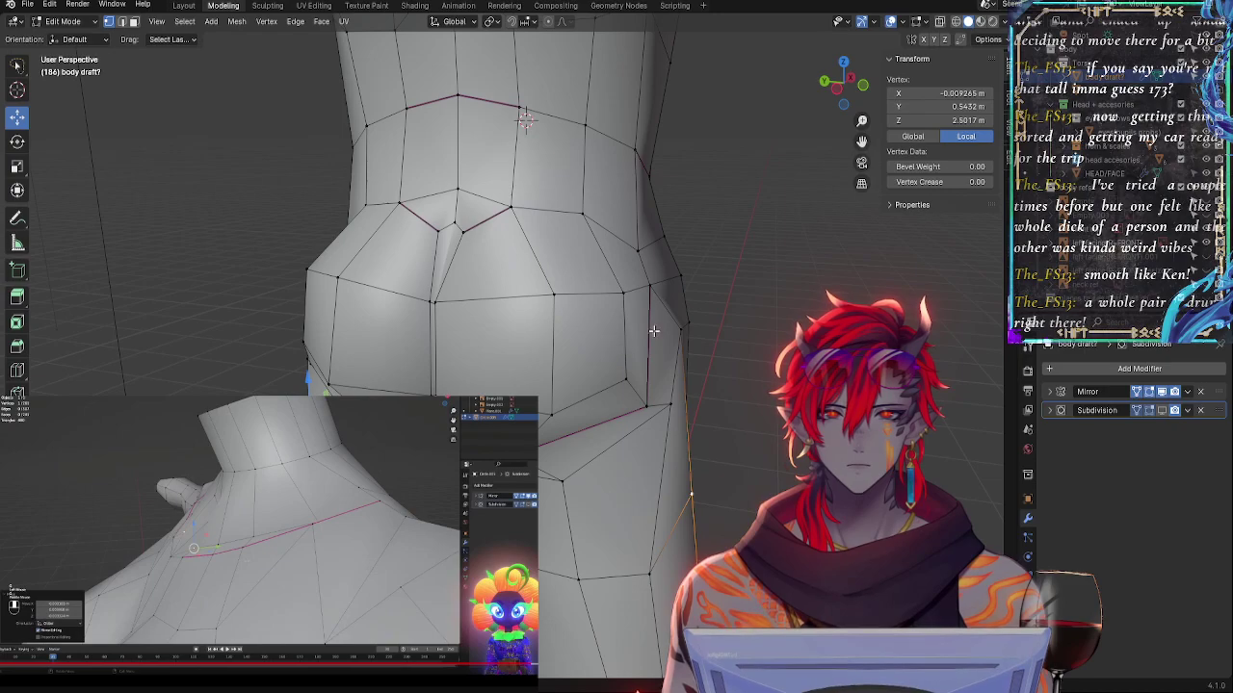
{"action": "middle_click_drag", "start_coordinate": [654, 331], "coordinate": [711, 333]}
{"action": "left_click", "coordinate": [627, 276]}
{"action": "left_click", "coordinate": [630, 372], "text": "shift"}
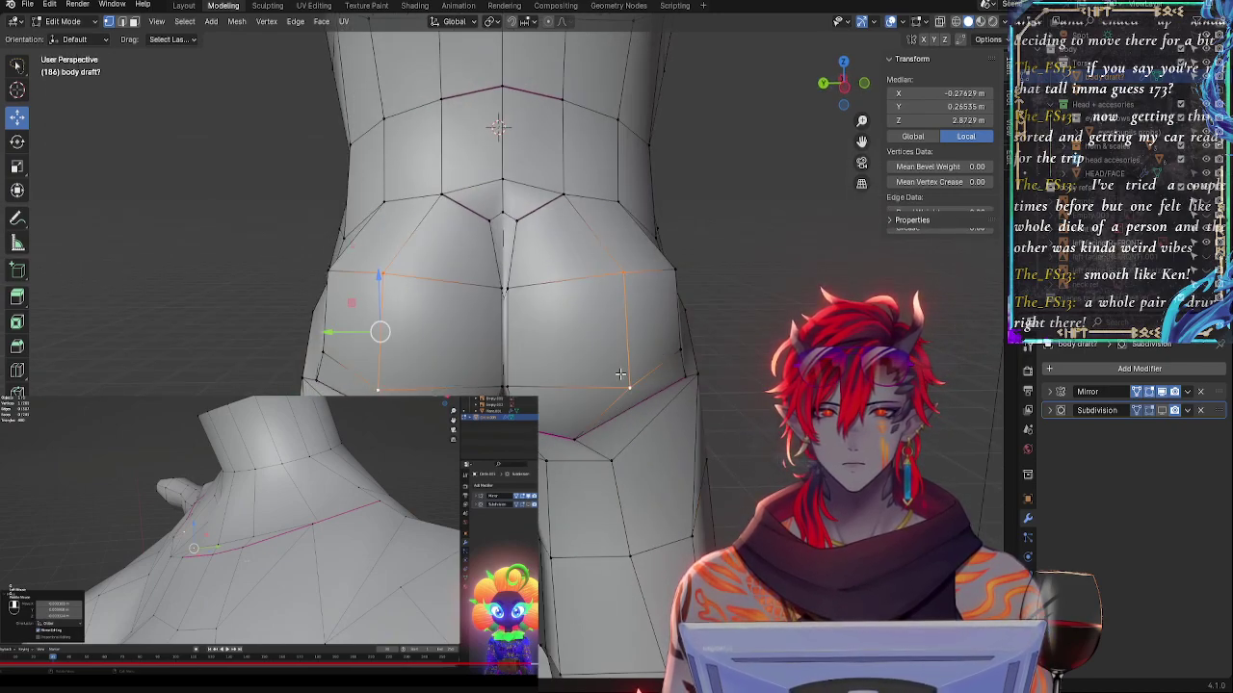
{"action": "left_click_drag", "start_coordinate": [333, 334], "coordinate": [350, 334]}
{"action": "left_click", "coordinate": [678, 265]}
{"action": "left_click", "coordinate": [613, 207]}
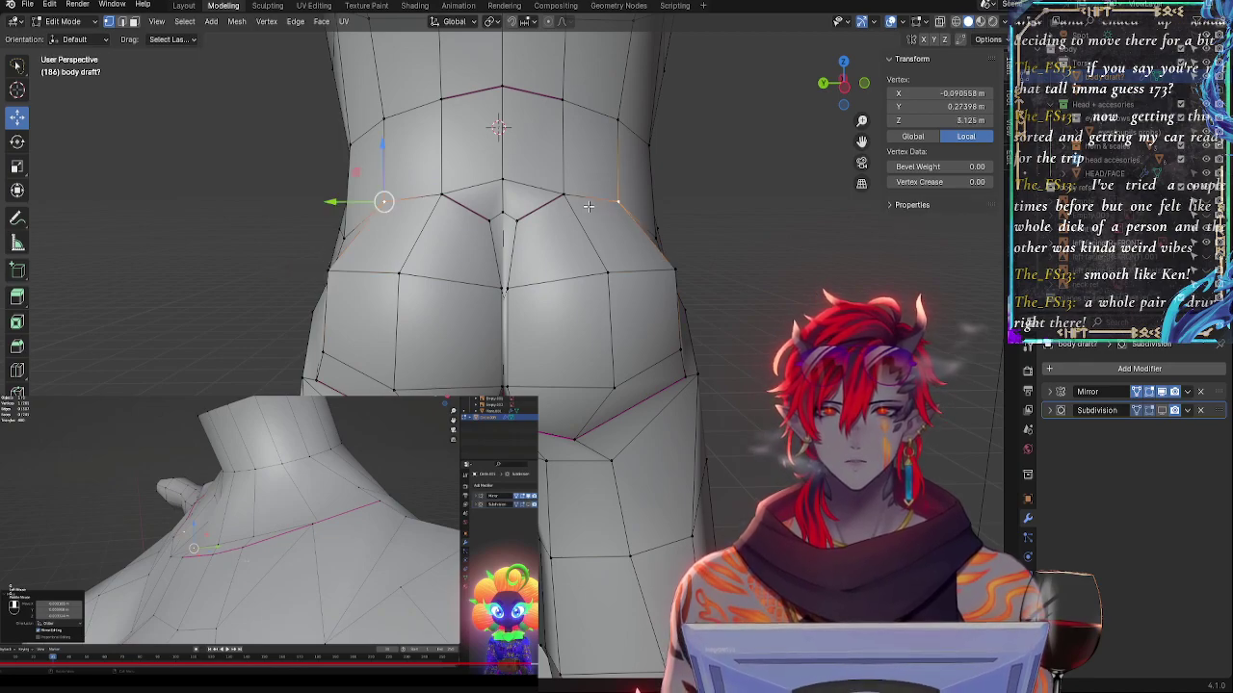
{"action": "left_click", "coordinate": [664, 265], "text": "shift"}
{"action": "left_click", "coordinate": [664, 347], "text": "shift"}
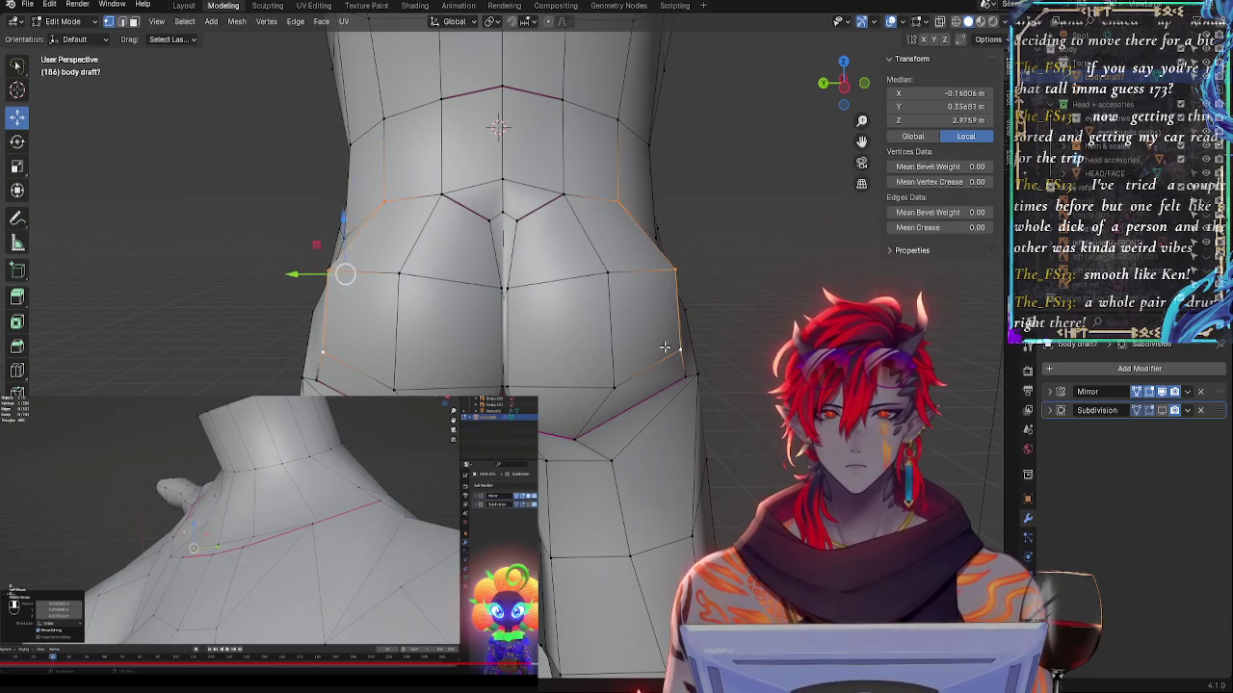
{"action": "left_click_drag", "start_coordinate": [295, 275], "coordinate": [315, 276]}
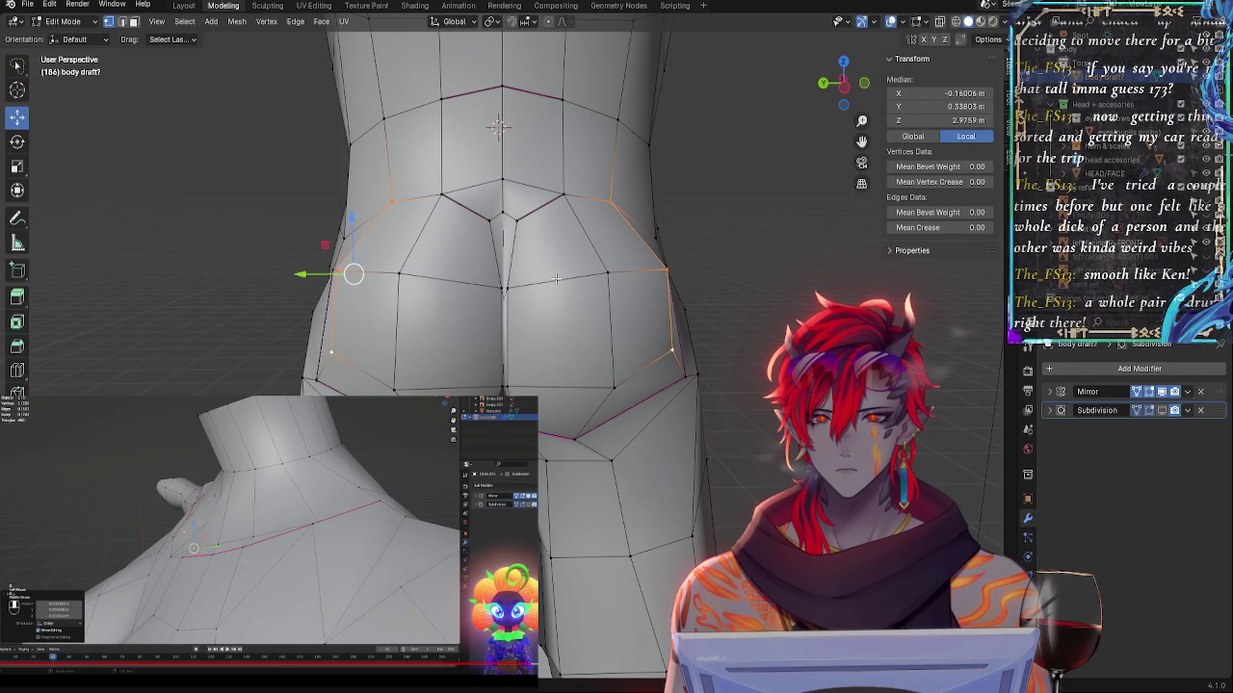
- Pull two hip vertices inward along Y and reposition the lower buttock vertices
{"action": "key", "text": "alt+a"}
{"action": "left_click", "coordinate": [500, 286]}
{"action": "key", "text": "alt+a"}
{"action": "left_click", "coordinate": [501, 388]}
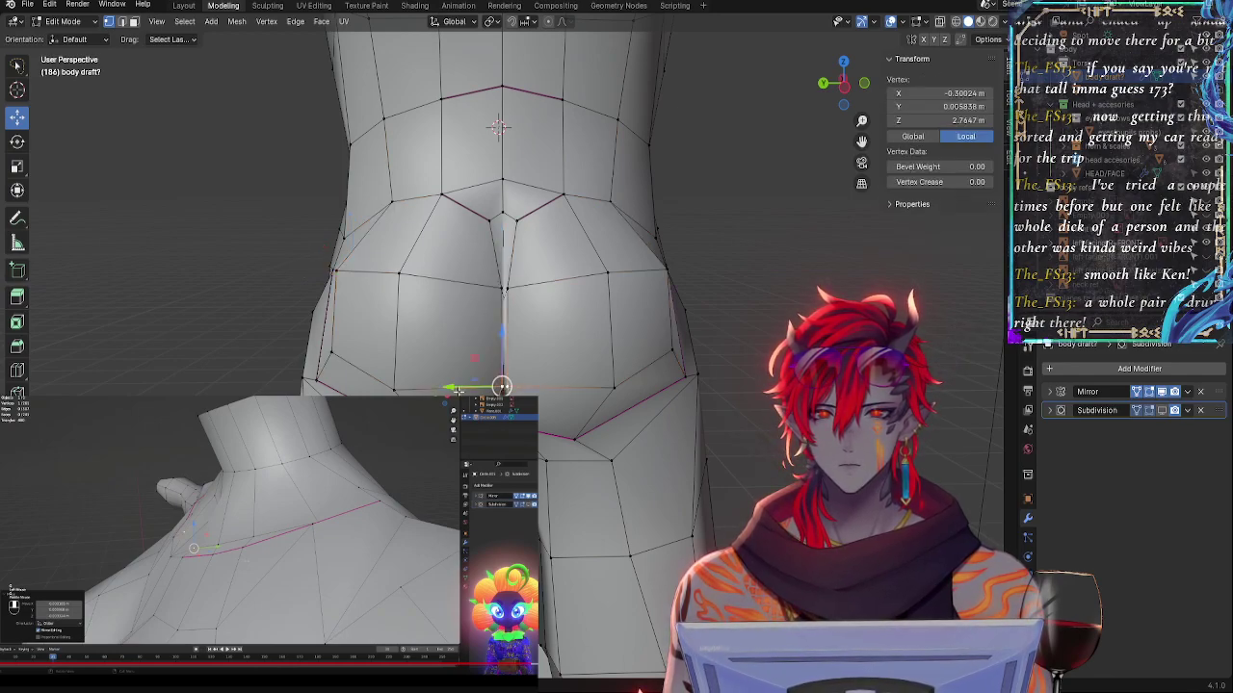
{"action": "left_click", "coordinate": [393, 387]}
{"action": "left_click_drag", "start_coordinate": [354, 392], "coordinate": [377, 390]}
{"action": "left_click", "coordinate": [612, 334]}
{"action": "left_click", "coordinate": [662, 279]}
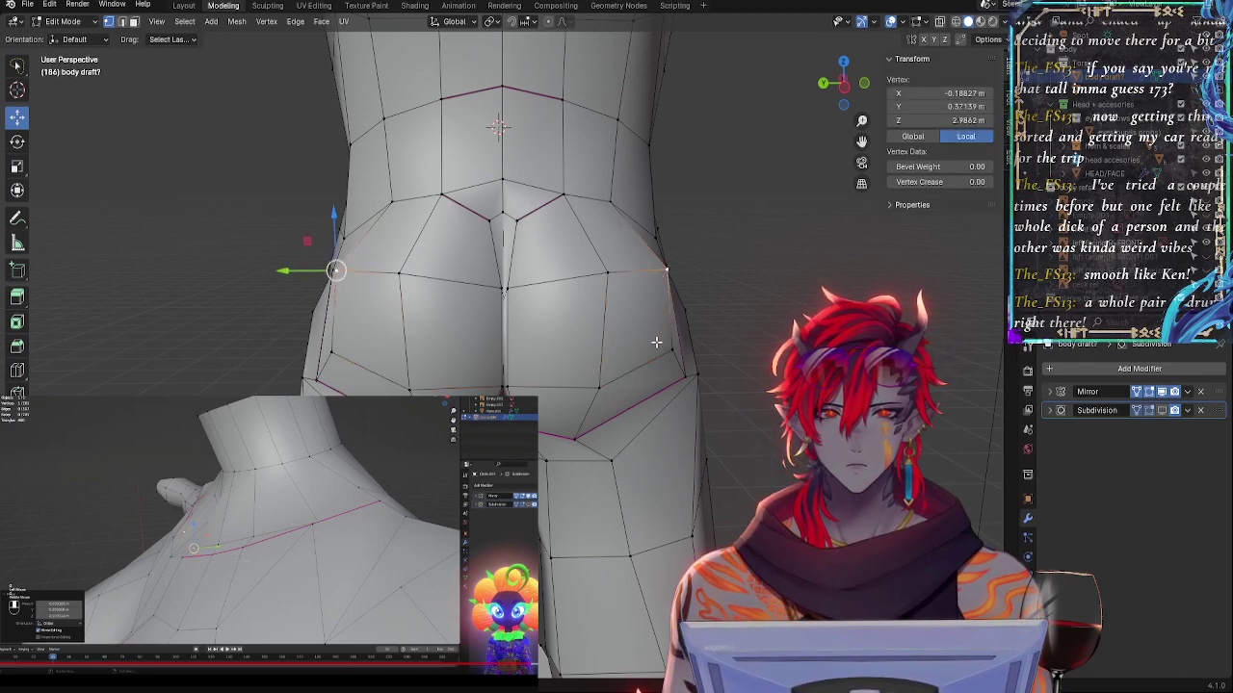
{"action": "left_click", "coordinate": [665, 342]}
{"action": "key", "text": "g"}
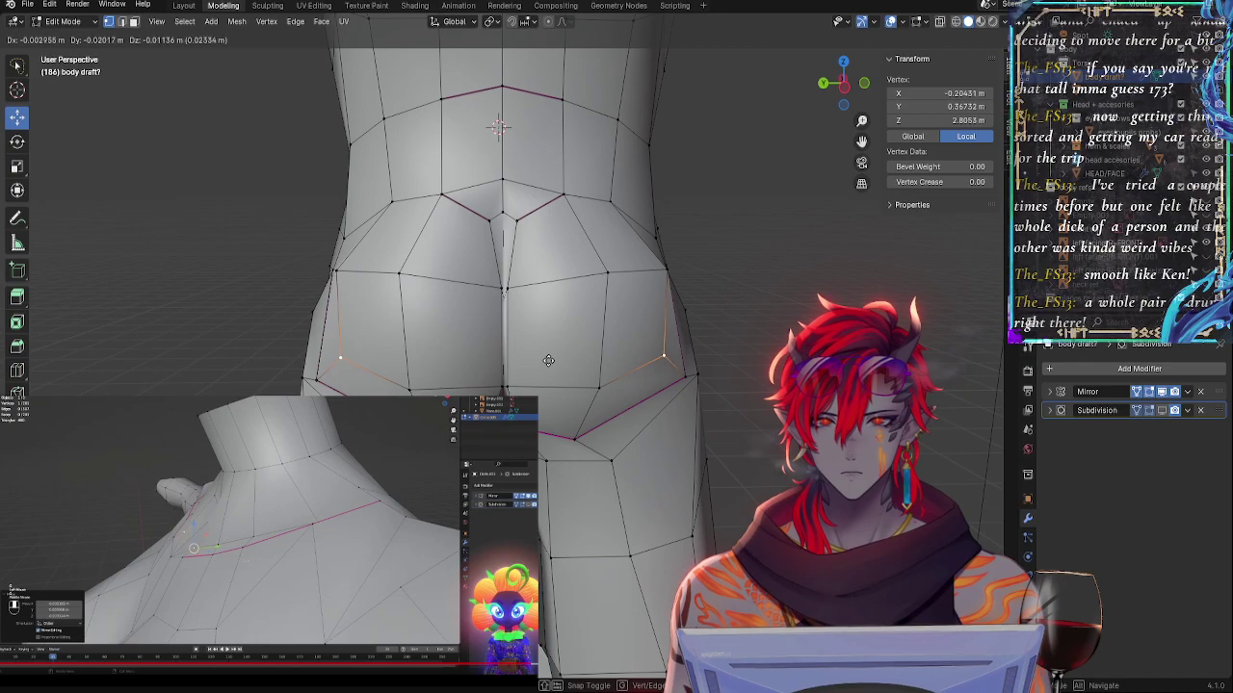
{"action": "left_click", "coordinate": [545, 364]}
- Slide the upper waist vertex along its edges to smooth the waist line
{"action": "left_click", "coordinate": [667, 278]}
{"action": "key", "text": "shift+v"}
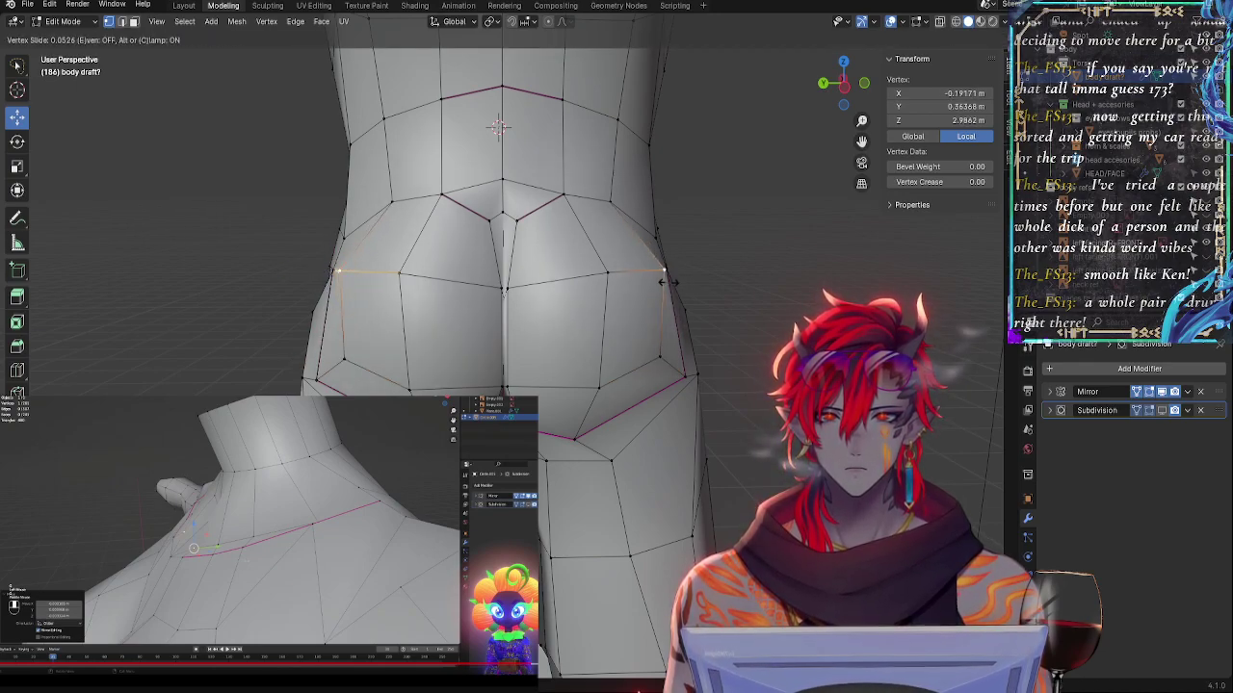
{"action": "left_click", "coordinate": [682, 281]}
{"action": "middle_click_drag", "start_coordinate": [782, 329], "coordinate": [672, 361]}
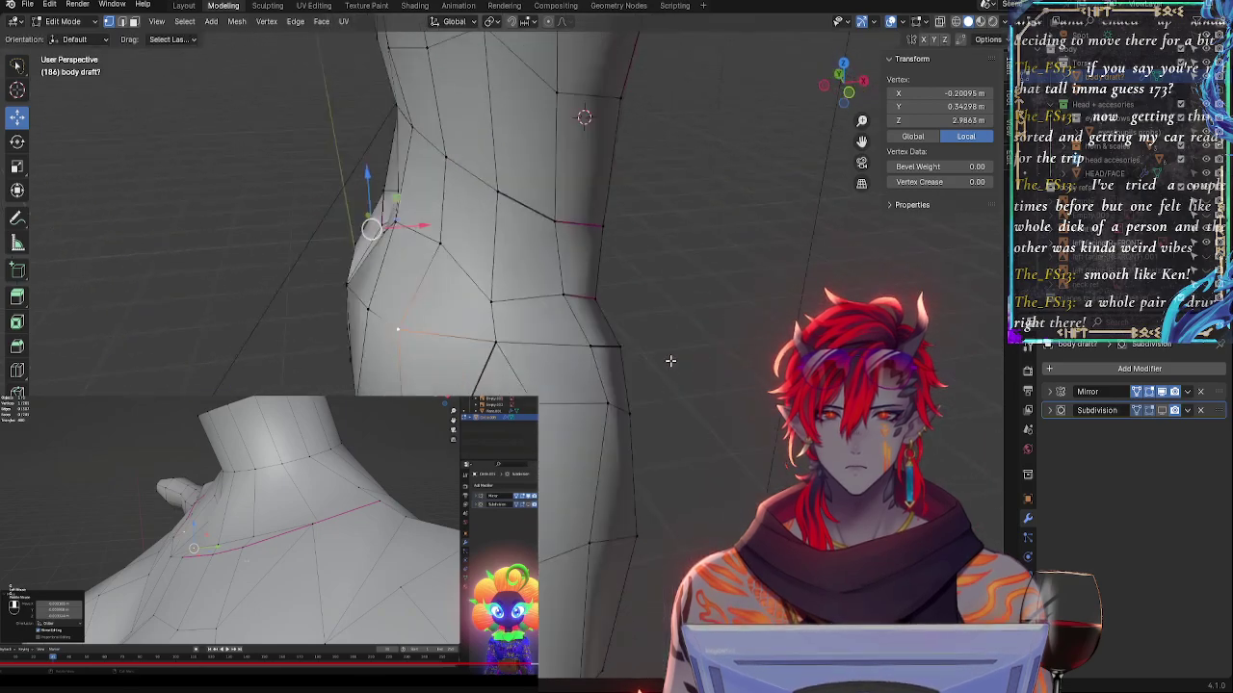
{"action": "key", "text": "g"}
{"action": "key", "text": "g"}
{"action": "left_click", "coordinate": [597, 353]}
{"action": "middle_click_drag", "start_coordinate": [597, 353], "coordinate": [675, 330]}
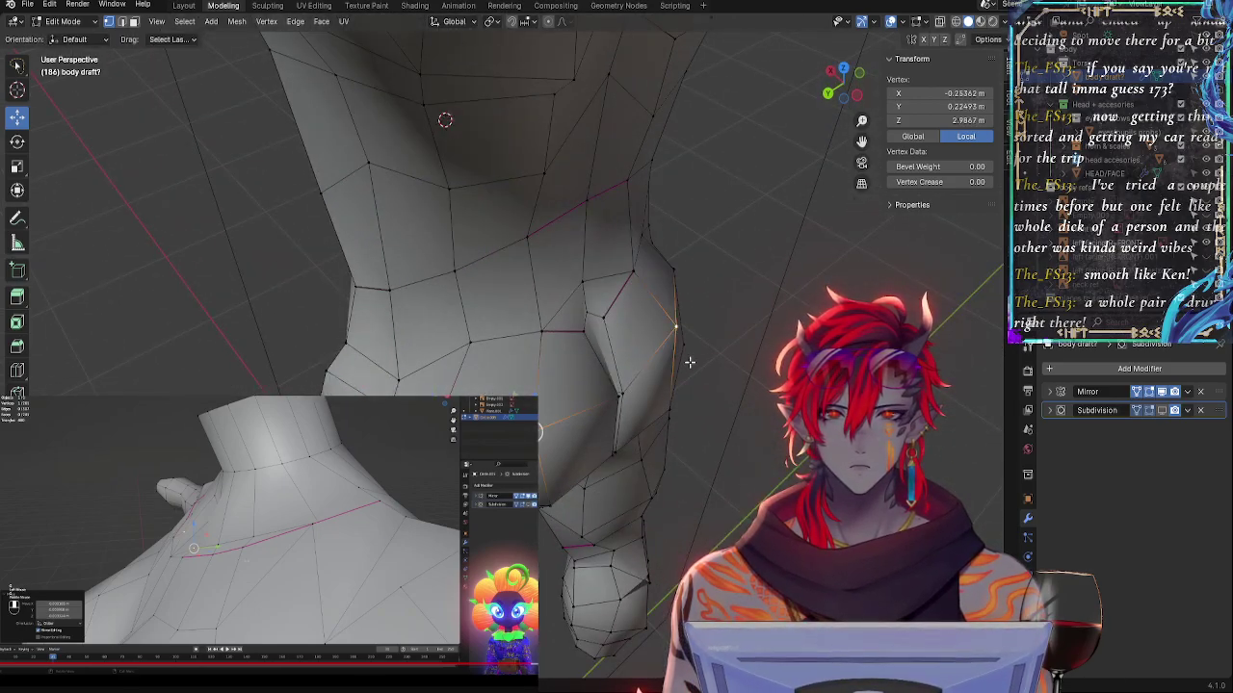
- Shift a hip vertex along X, then move the lower hip vertex along Y
{"action": "key", "text": "g"}
{"action": "key", "text": "x"}
{"action": "left_click_drag", "start_coordinate": [513, 414], "coordinate": [513, 415]}
{"action": "middle_click_drag", "start_coordinate": [597, 400], "coordinate": [446, 373]}
{"action": "middle_click_drag", "start_coordinate": [363, 328], "coordinate": [556, 329]}
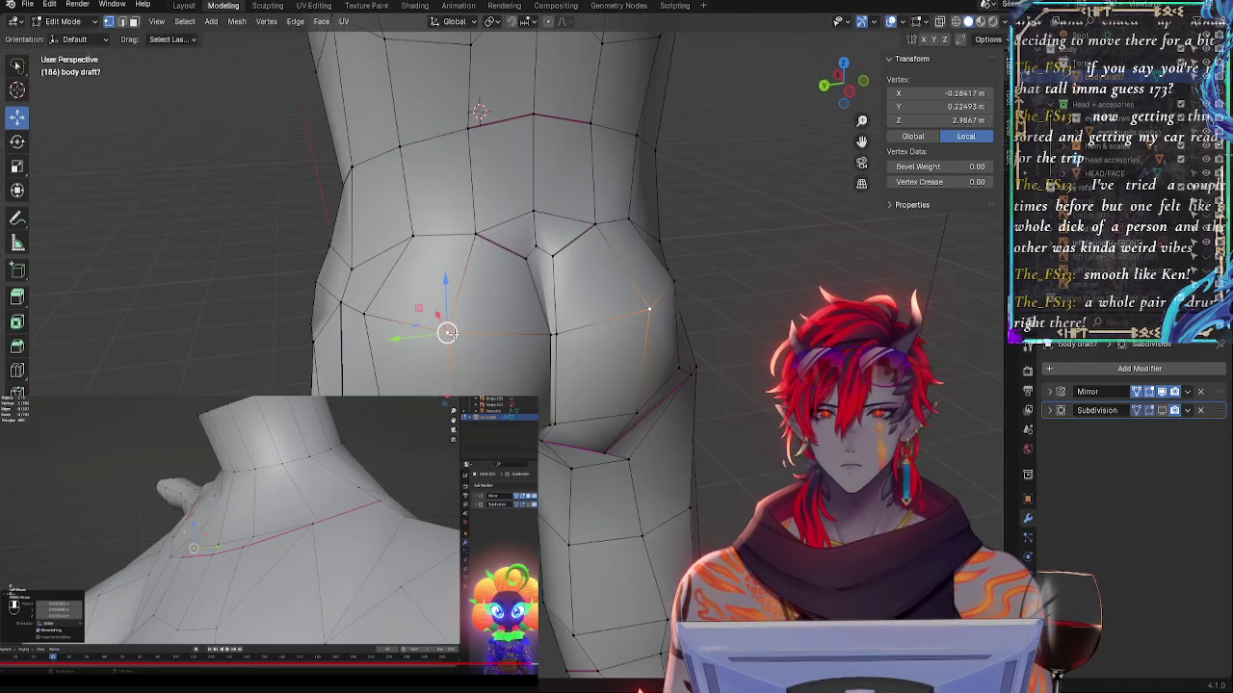
{"action": "left_click_drag", "start_coordinate": [403, 338], "coordinate": [374, 340]}
{"action": "middle_click_drag", "start_coordinate": [607, 340], "coordinate": [545, 311]}
{"action": "left_click", "coordinate": [589, 333]}
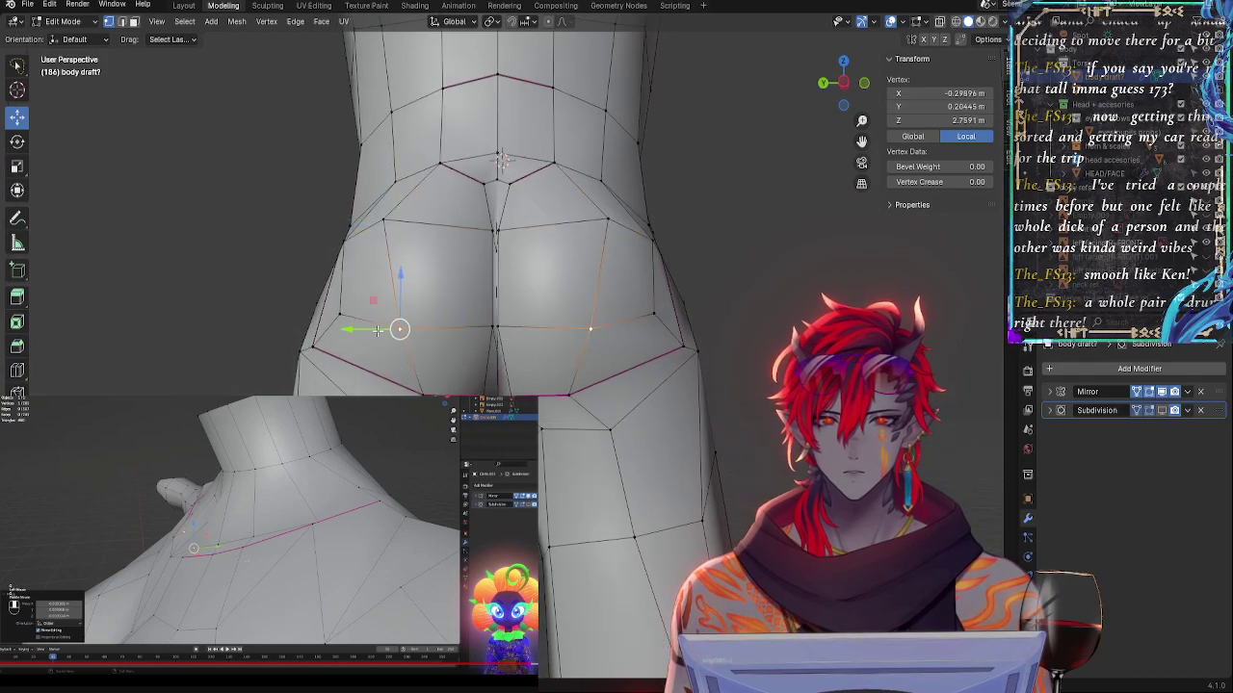
{"action": "key", "text": "g"}
{"action": "key", "text": "y"}
{"action": "left_click", "coordinate": [330, 330]}
- Move the side hip vertices along the global Y axis to round the hip
{"action": "middle_click_drag", "start_coordinate": [330, 330], "coordinate": [671, 333]}
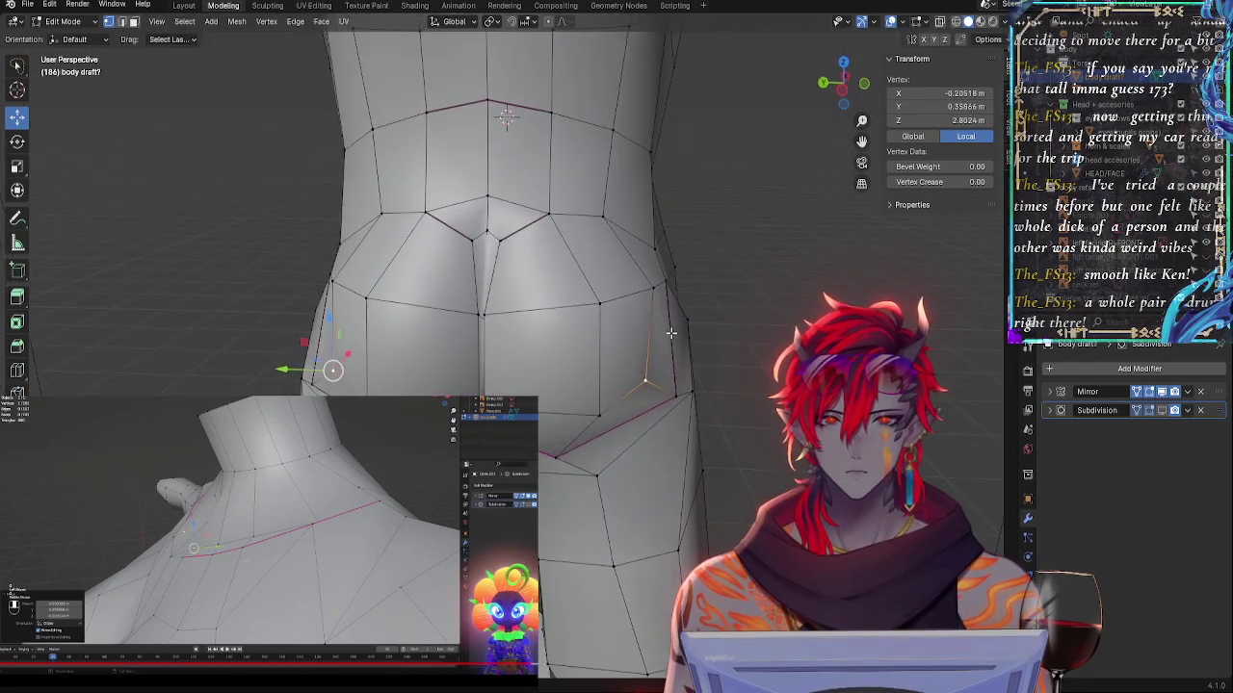
{"action": "key", "text": "g"}
{"action": "key", "text": "y"}
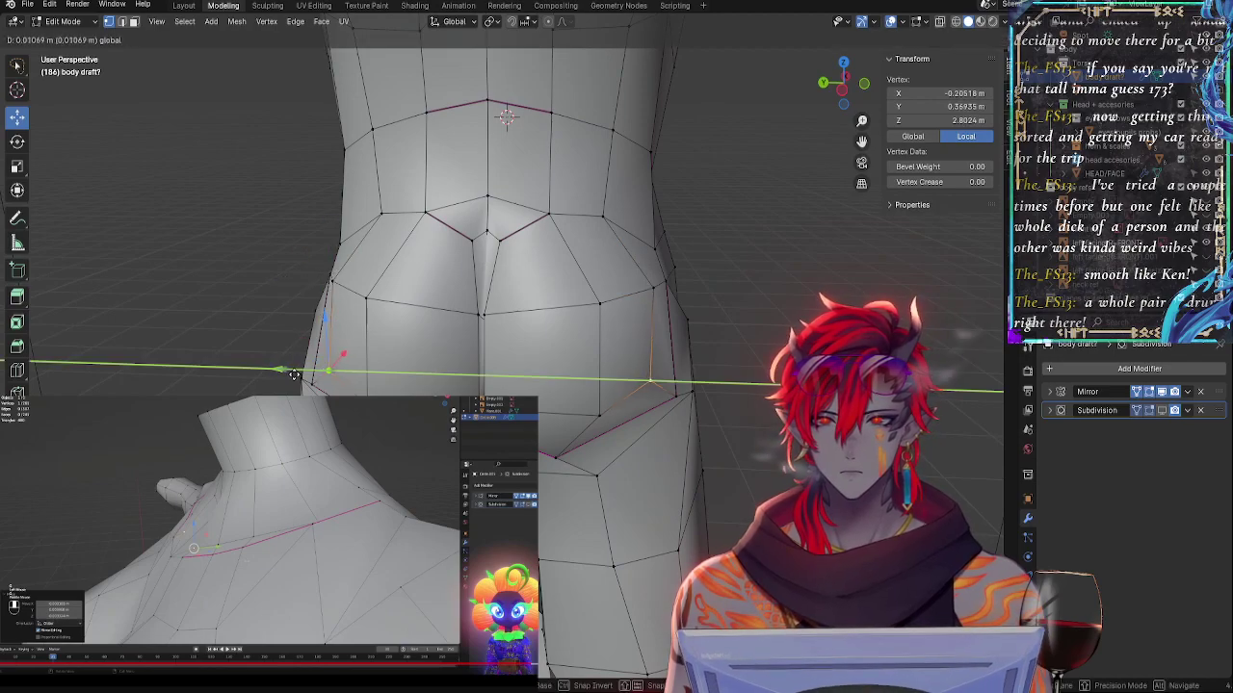
{"action": "left_click", "coordinate": [299, 376]}
{"action": "middle_click_drag", "start_coordinate": [299, 376], "coordinate": [633, 402]}
{"action": "left_click", "coordinate": [637, 396]}
{"action": "left_click", "coordinate": [672, 395]}
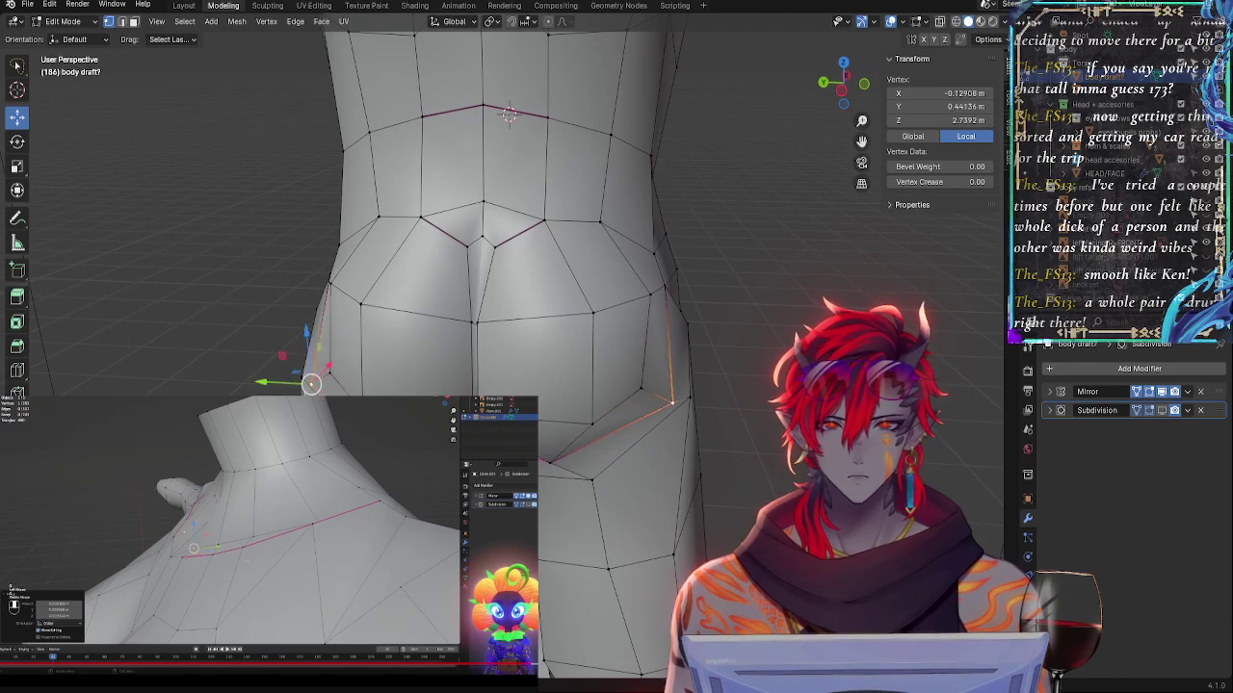
{"action": "left_click_drag", "start_coordinate": [276, 384], "coordinate": [289, 387]}
{"action": "left_click", "coordinate": [299, 383]}
- Slide the outer hip vertices along their edges and push one outward along Y
{"action": "middle_click_drag", "start_coordinate": [300, 384], "coordinate": [425, 391]}
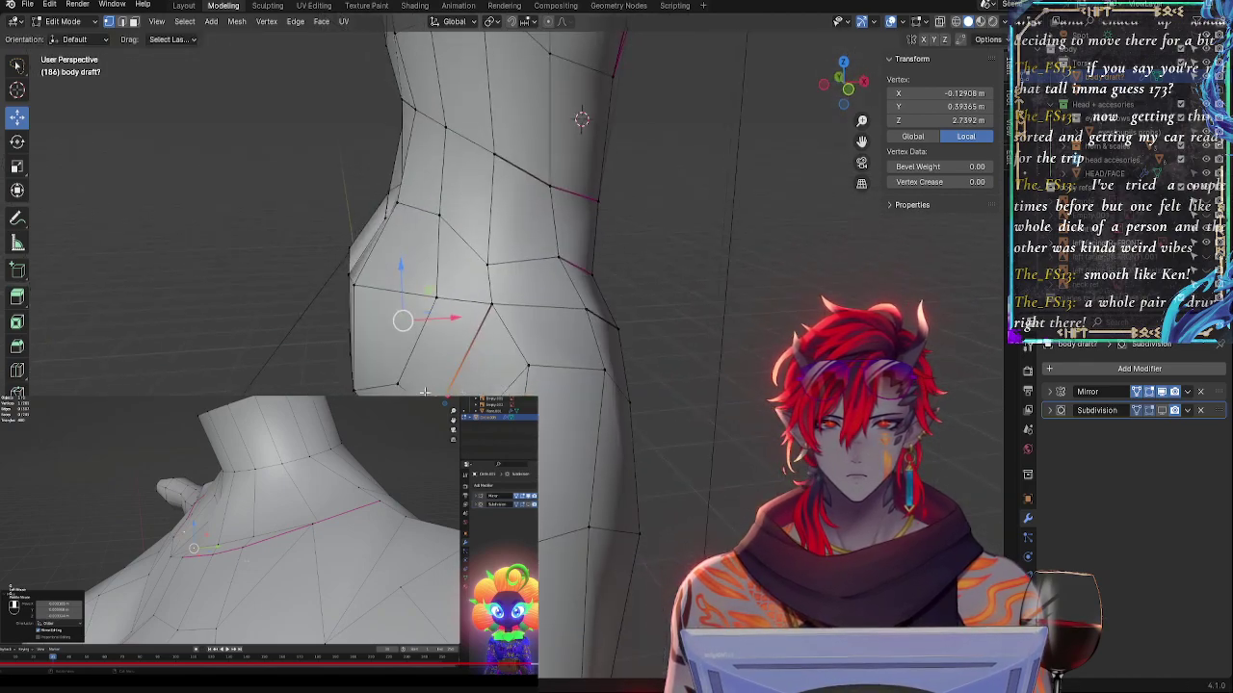
{"action": "key", "text": "shift+v"}
{"action": "left_click", "coordinate": [378, 306]}
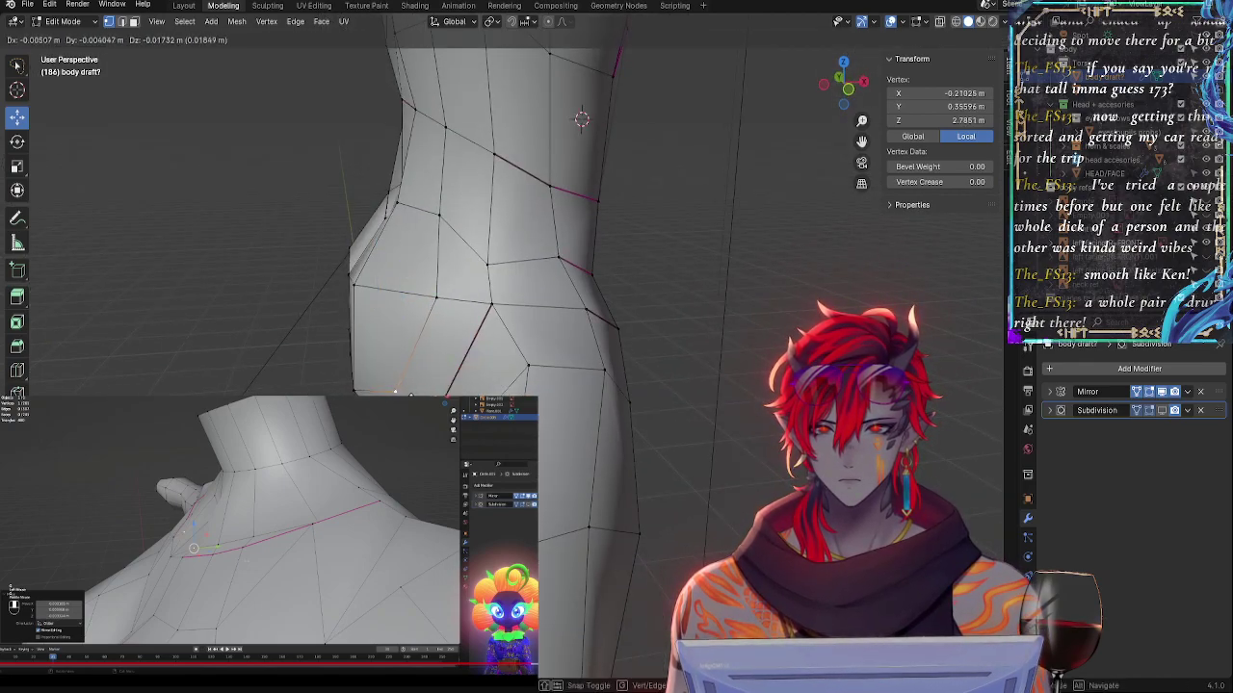
{"action": "middle_click_drag", "start_coordinate": [378, 306], "coordinate": [660, 353]}
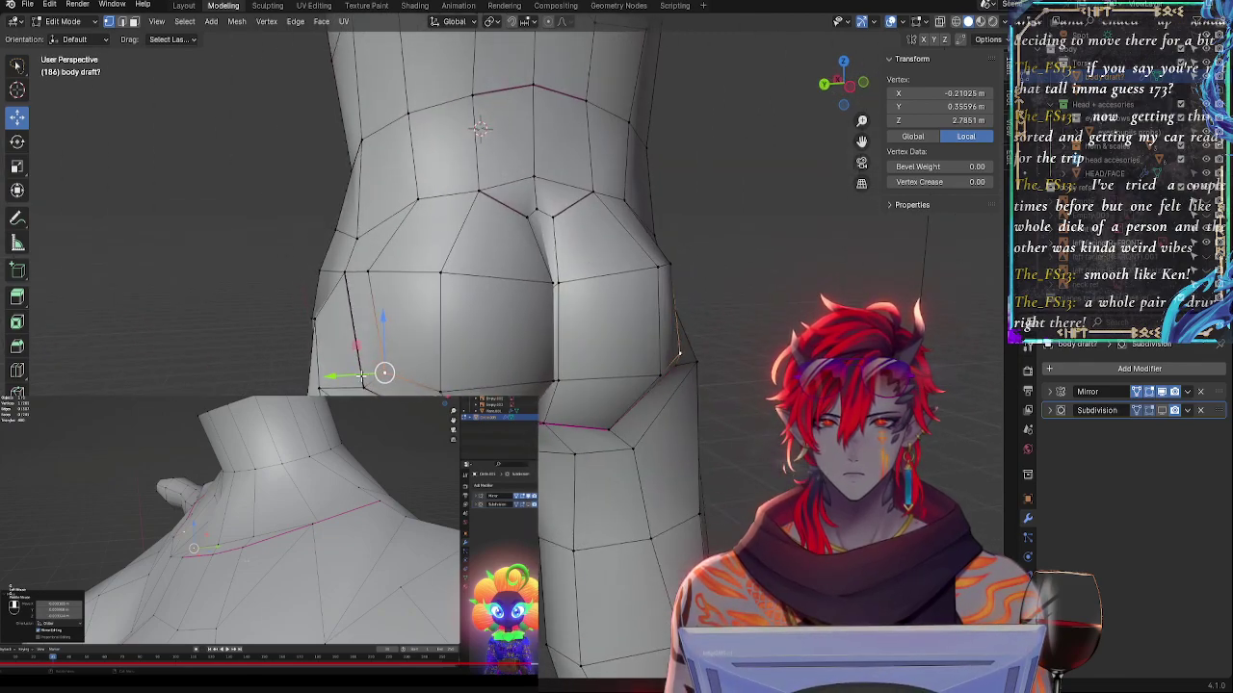
{"action": "left_click_drag", "start_coordinate": [361, 376], "coordinate": [345, 376]}
{"action": "middle_click_drag", "start_coordinate": [472, 368], "coordinate": [638, 319]}
{"action": "left_click", "coordinate": [683, 332]}
{"action": "middle_click_drag", "start_coordinate": [729, 364], "coordinate": [684, 347]}
{"action": "key", "text": "g"}
{"action": "key", "text": "g"}
{"action": "left_click", "coordinate": [669, 368]}
- Lower a hip vertex along Z, then select vertices up the hip toward the waist
{"action": "left_click", "coordinate": [635, 361]}
{"action": "left_click_drag", "start_coordinate": [660, 303], "coordinate": [657, 319]}
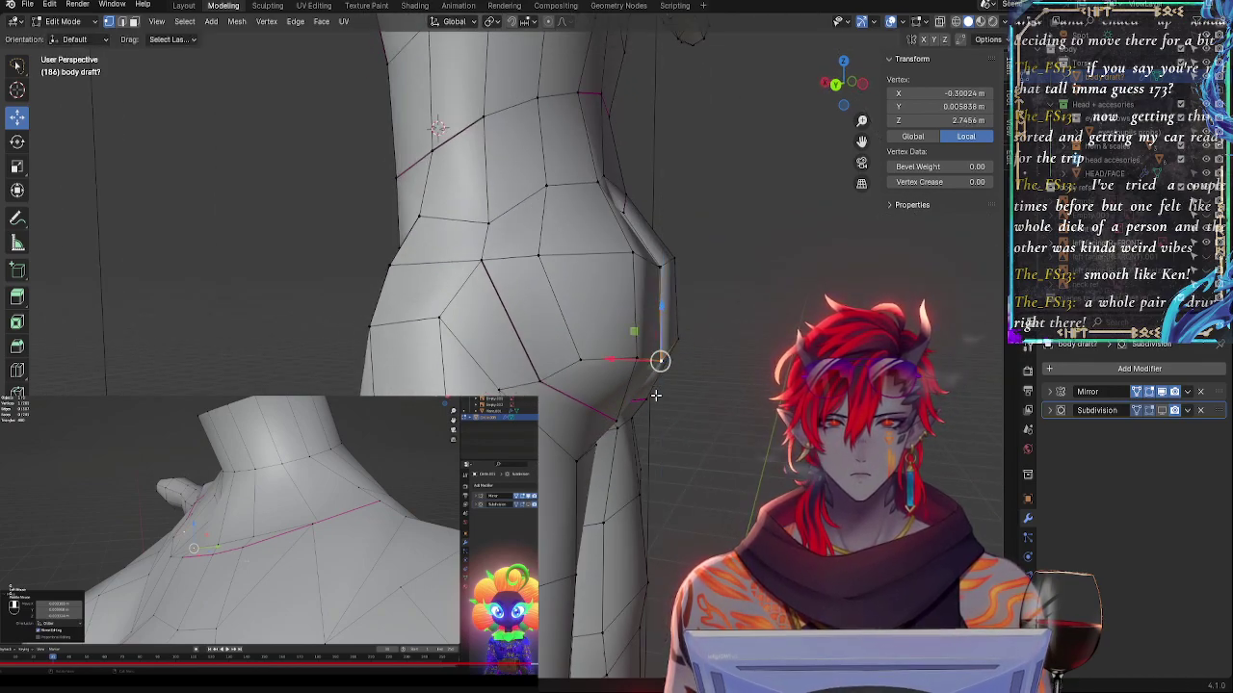
{"action": "key", "text": "g"}
{"action": "left_click", "coordinate": [638, 369]}
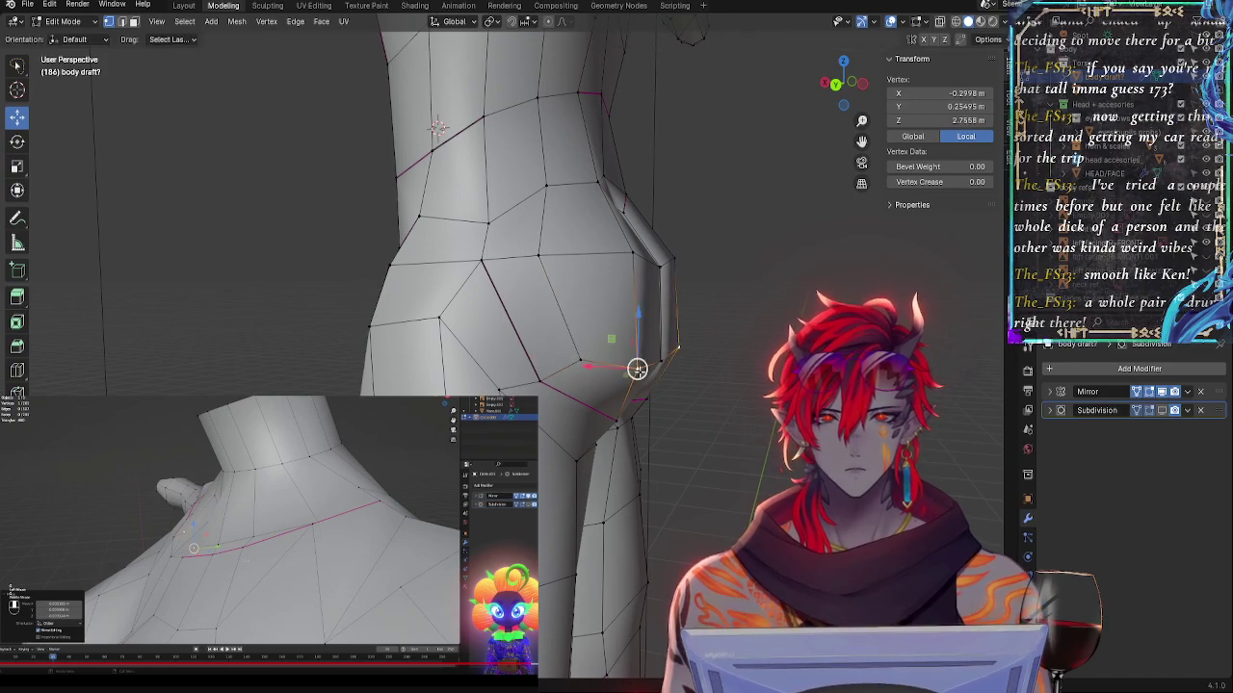
{"action": "middle_click_drag", "start_coordinate": [638, 369], "coordinate": [674, 360]}
{"action": "key", "text": "g"}
{"action": "left_click", "coordinate": [638, 357]}
{"action": "left_click", "coordinate": [597, 260]}
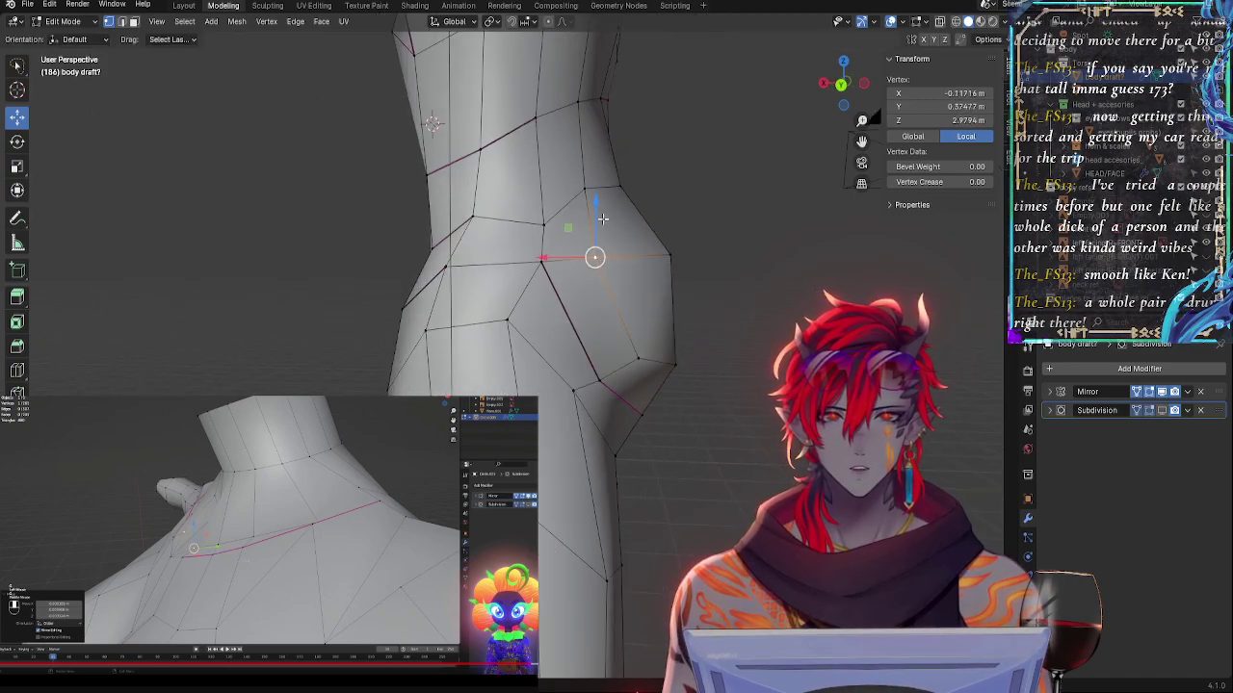
{"action": "left_click", "coordinate": [579, 210]}
{"action": "left_click", "coordinate": [539, 213]}
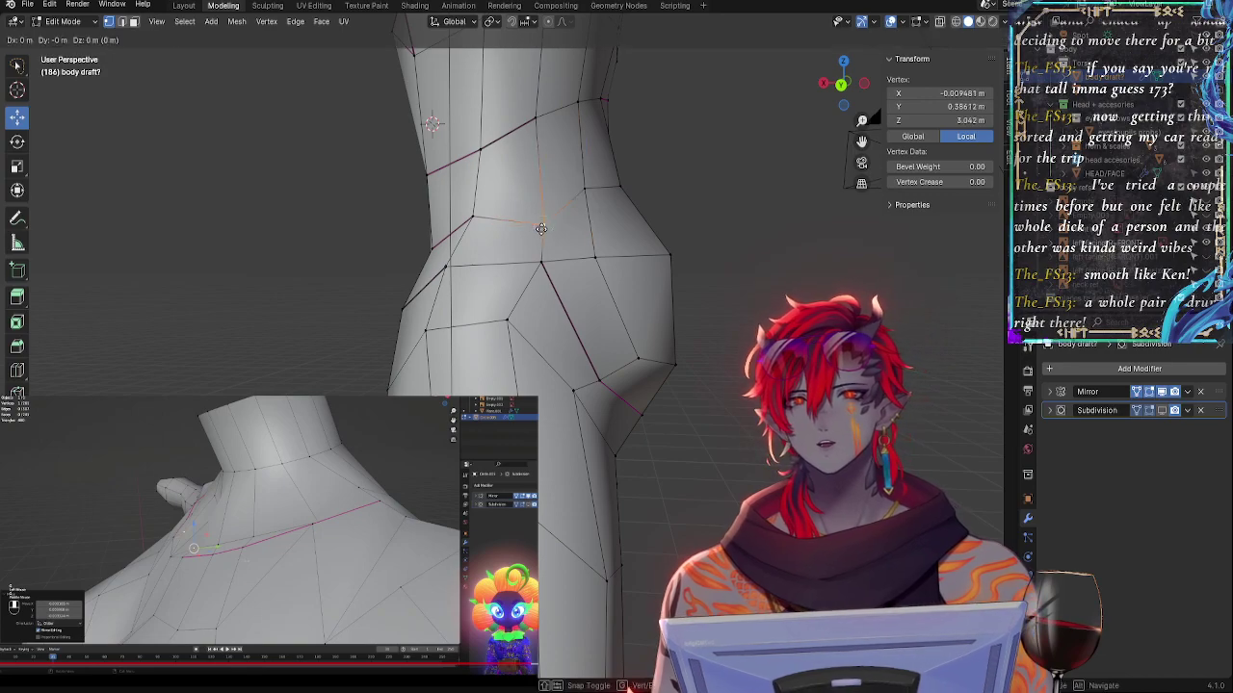
{"action": "left_click", "coordinate": [468, 219]}
- Pull the upper waist vertex downward and bring the outer hip-edge vertex inward
{"action": "left_click", "coordinate": [550, 209]}
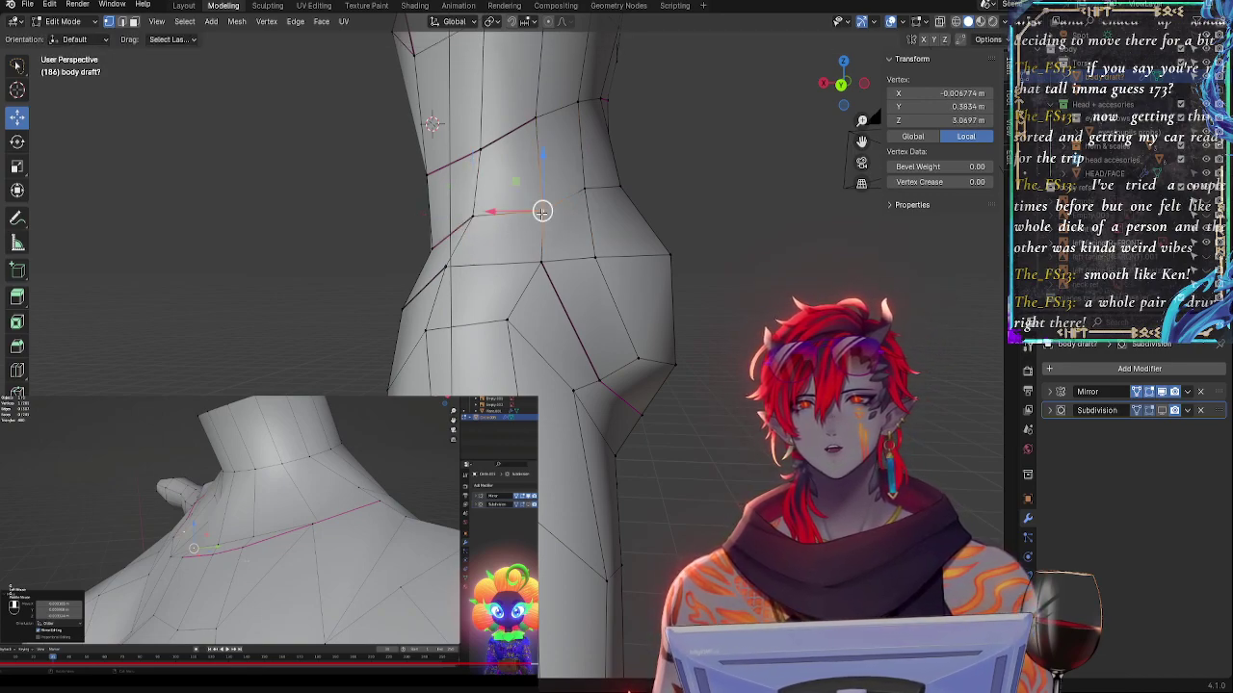
{"action": "key", "text": "g"}
{"action": "key", "text": "g"}
{"action": "left_click", "coordinate": [544, 221]}
{"action": "left_click", "coordinate": [587, 197]}
{"action": "key", "text": "g"}
{"action": "left_click_drag", "start_coordinate": [591, 198], "coordinate": [592, 223]}
{"action": "left_click", "coordinate": [619, 198]}
{"action": "key", "text": "g"}
{"action": "left_click", "coordinate": [625, 214]}
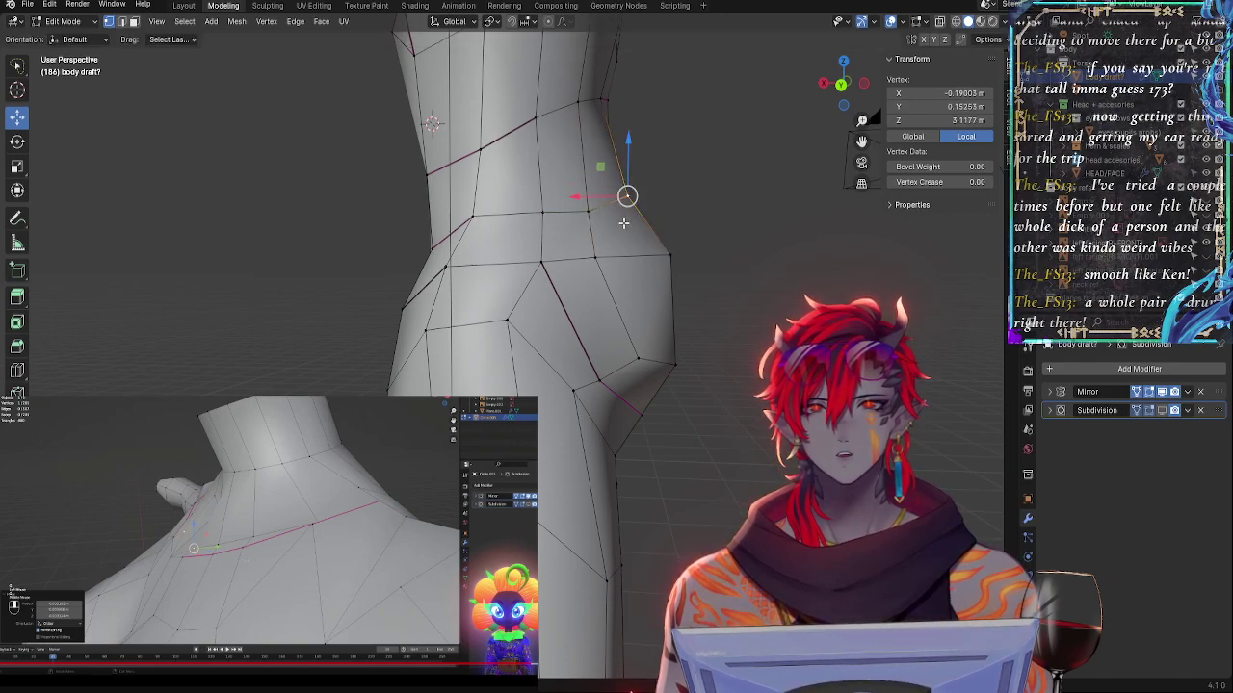
{"action": "key", "text": "g"}
{"action": "left_click", "coordinate": [605, 221]}
- Adjust the neighbouring waist vertex and re-nudge the hip-edge vertex
{"action": "left_click", "coordinate": [582, 219]}
{"action": "key", "text": "g"}
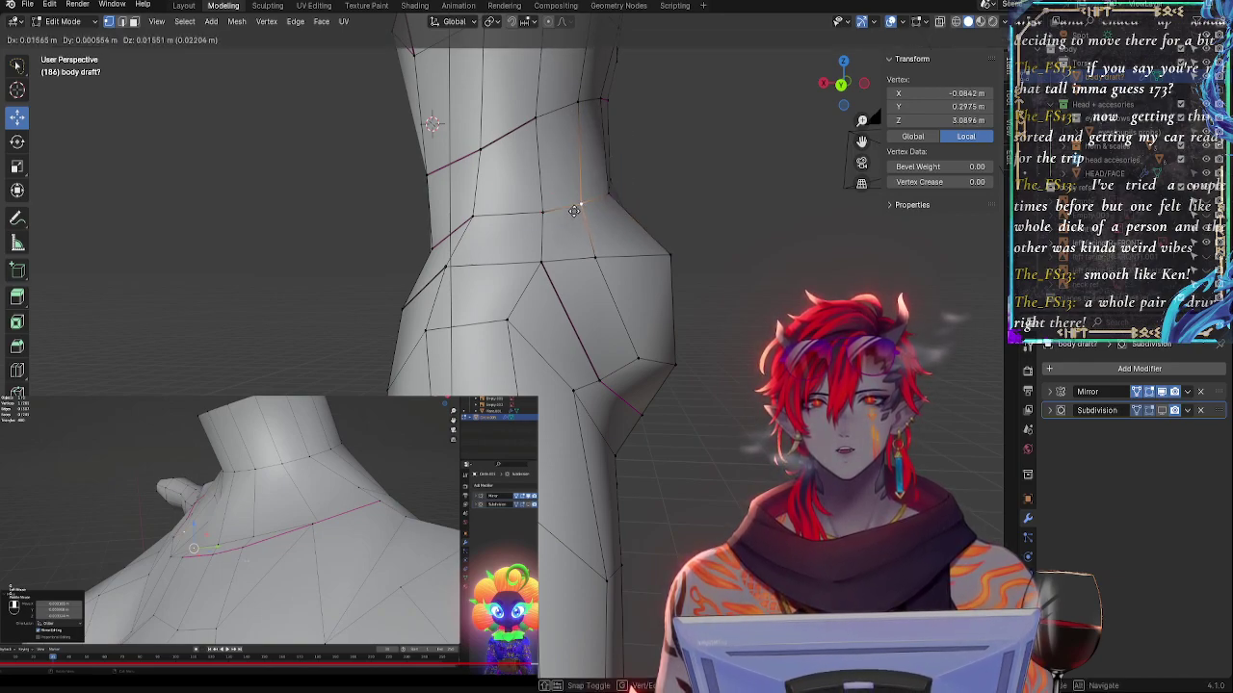
{"action": "left_click", "coordinate": [576, 209]}
{"action": "left_click", "coordinate": [608, 205]}
{"action": "key", "text": "g"}
{"action": "left_click_drag", "start_coordinate": [605, 210], "coordinate": [611, 202]}
{"action": "middle_click_drag", "start_coordinate": [611, 202], "coordinate": [434, 220]}
{"action": "left_click_drag", "start_coordinate": [475, 218], "coordinate": [424, 233]}
{"action": "left_click", "coordinate": [466, 237]}
- From the rear, move another hip vertex and lift the inner hip vertex
{"action": "left_click", "coordinate": [406, 220]}
{"action": "key", "text": "g"}
{"action": "middle_click_drag", "start_coordinate": [398, 247], "coordinate": [616, 238]}
{"action": "key", "text": "g"}
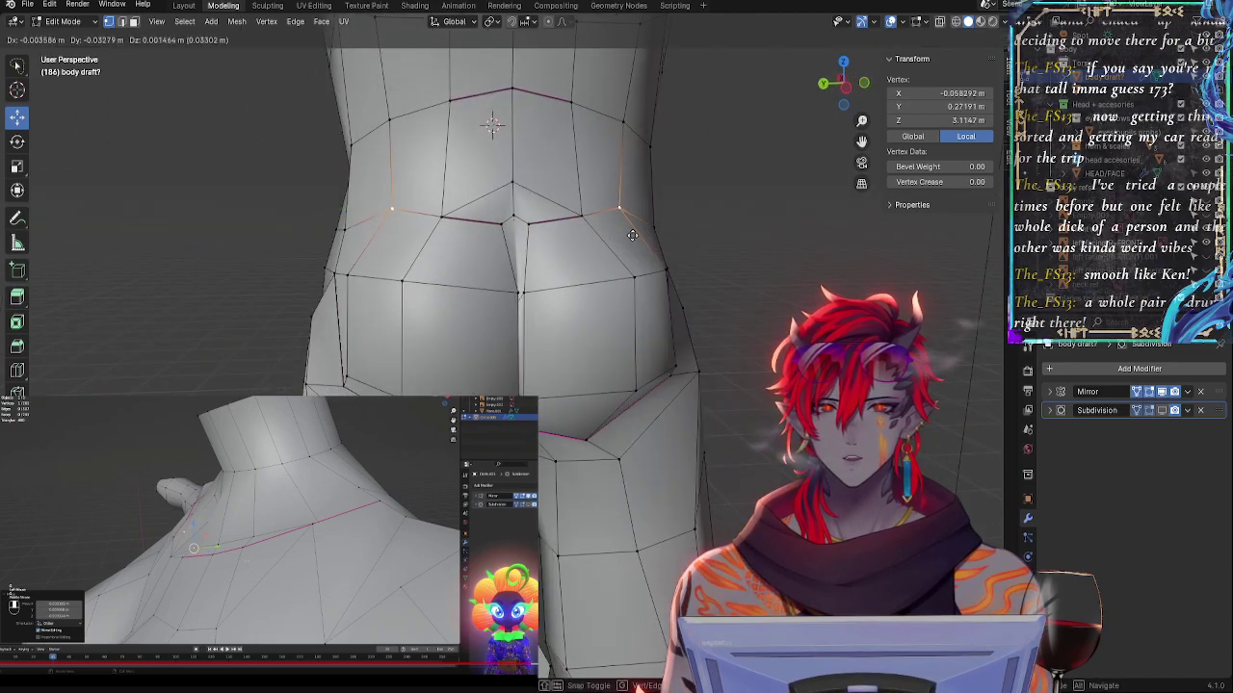
{"action": "left_click", "coordinate": [634, 236]}
{"action": "left_click", "coordinate": [578, 218]}
{"action": "key", "text": "g"}
{"action": "left_click", "coordinate": [576, 204]}
{"action": "middle_click_drag", "start_coordinate": [576, 204], "coordinate": [507, 231]}
- Move a waist vertex down and back, then slide the vertices below the waist along their edges
{"action": "left_click", "coordinate": [451, 218]}
{"action": "left_click_drag", "start_coordinate": [487, 205], "coordinate": [483, 206]}
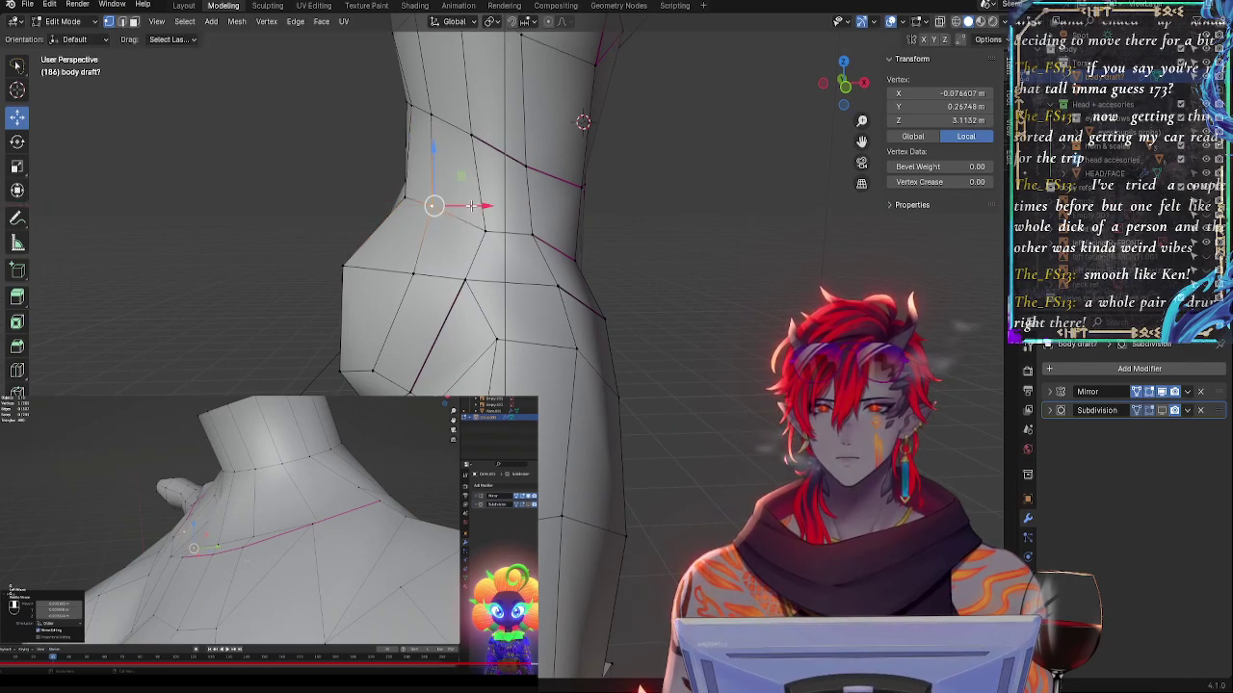
{"action": "key", "text": "g"}
{"action": "left_click", "coordinate": [469, 211]}
{"action": "left_click", "coordinate": [480, 233]}
{"action": "key", "text": "g"}
{"action": "key", "text": "g"}
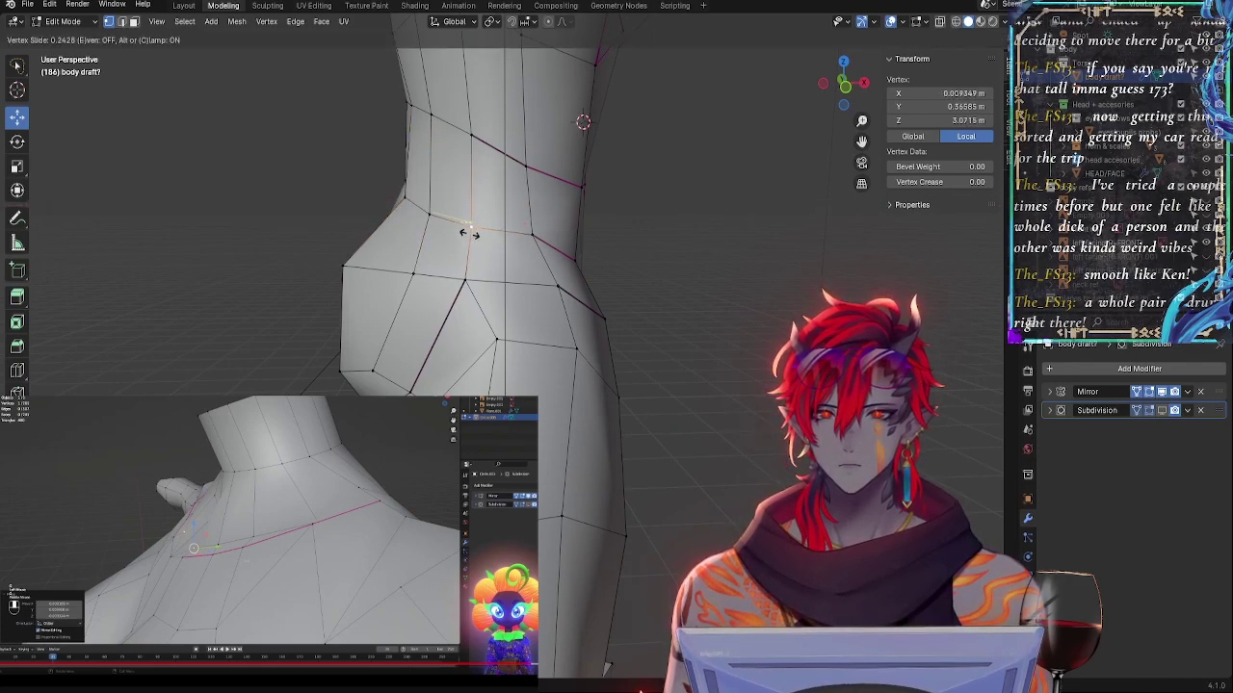
{"action": "left_click", "coordinate": [470, 234]}
{"action": "left_click", "coordinate": [467, 280]}
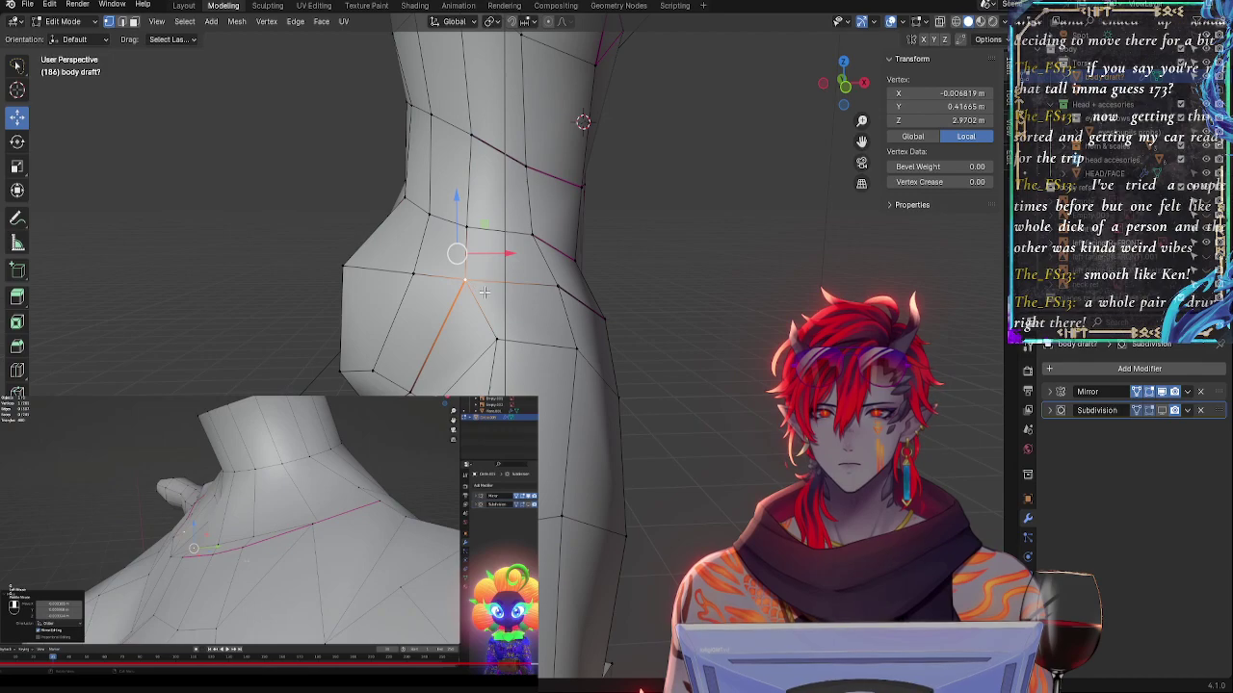
{"action": "key", "text": "g"}
{"action": "key", "text": "g"}
{"action": "left_click", "coordinate": [496, 297]}
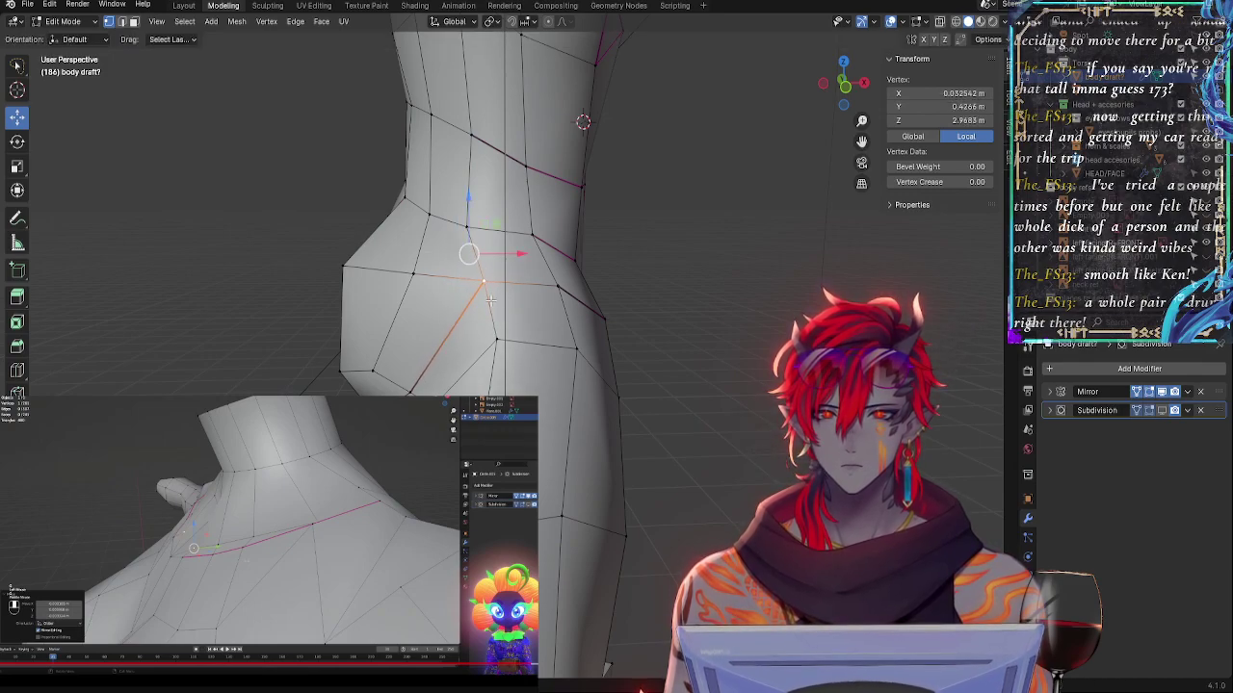
{"action": "key", "text": "g"}
{"action": "key", "text": "g"}
{"action": "left_click", "coordinate": [488, 303]}
- Slide the last hip vertex along its edge and view the body straight from the front
{"action": "left_click", "coordinate": [471, 239]}
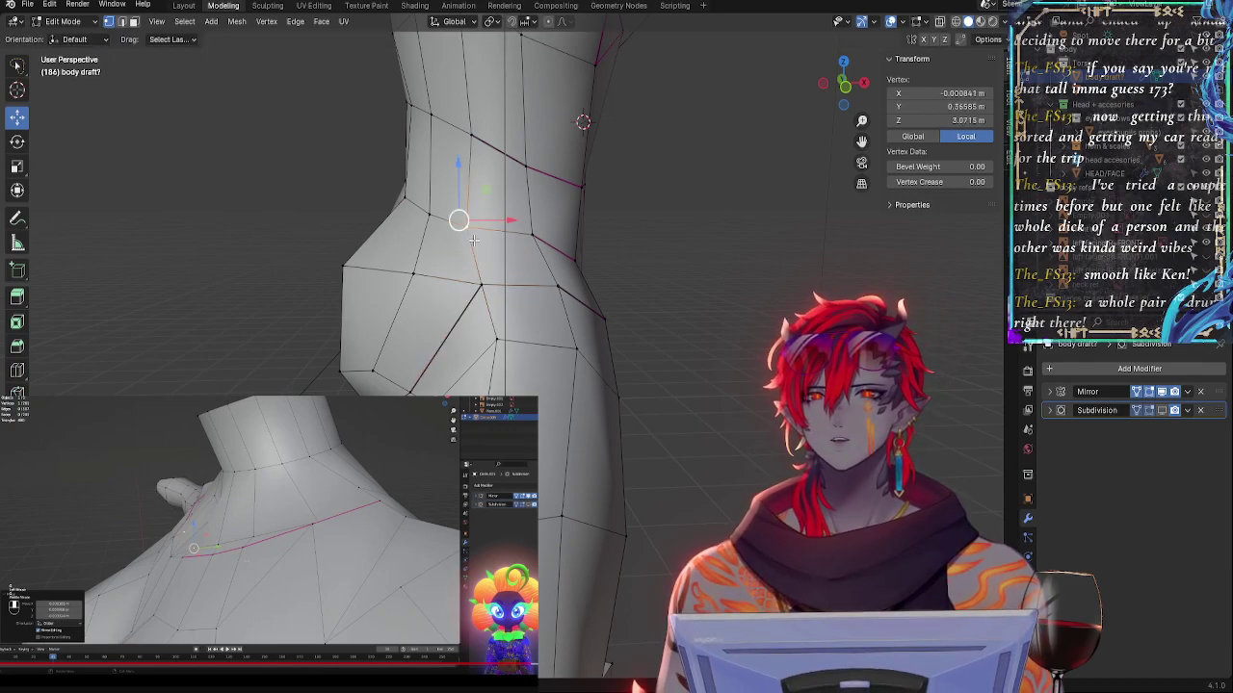
{"action": "key", "text": "g"}
{"action": "key", "text": "g"}
{"action": "left_click", "coordinate": [483, 237]}
{"action": "middle_click_drag", "start_coordinate": [479, 233], "coordinate": [491, 276]}
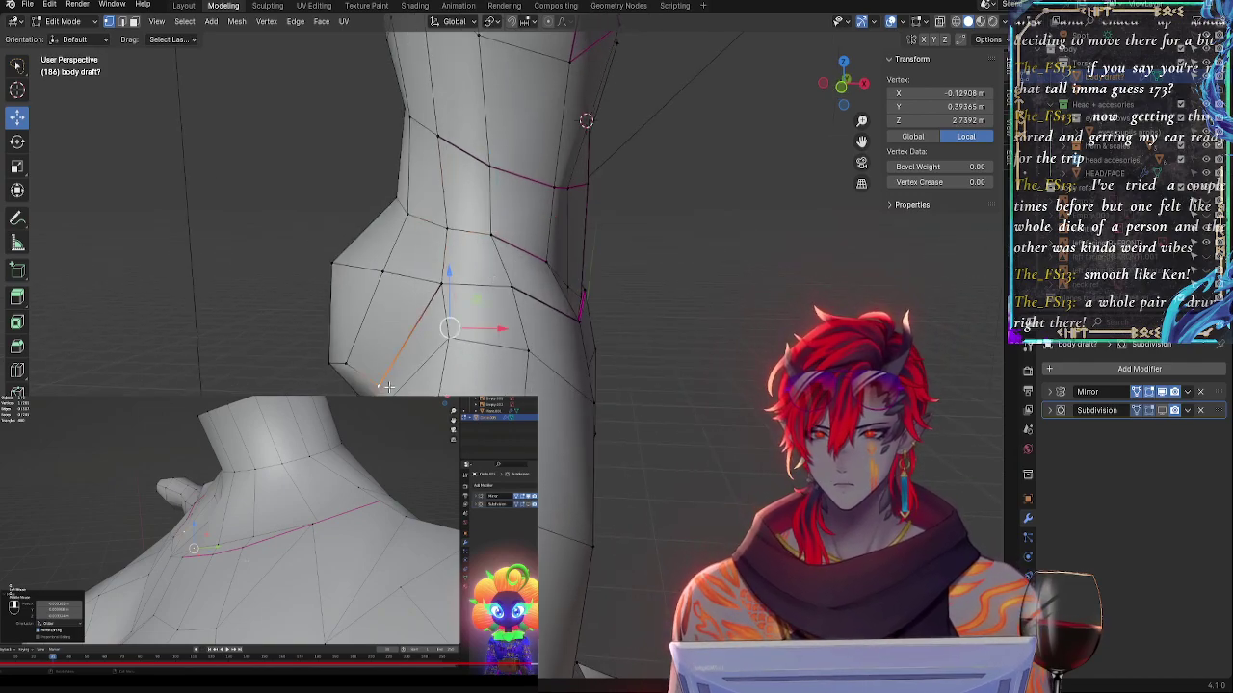
{"action": "left_click", "coordinate": [844, 83]}
{"action": "left_click", "coordinate": [845, 85]}
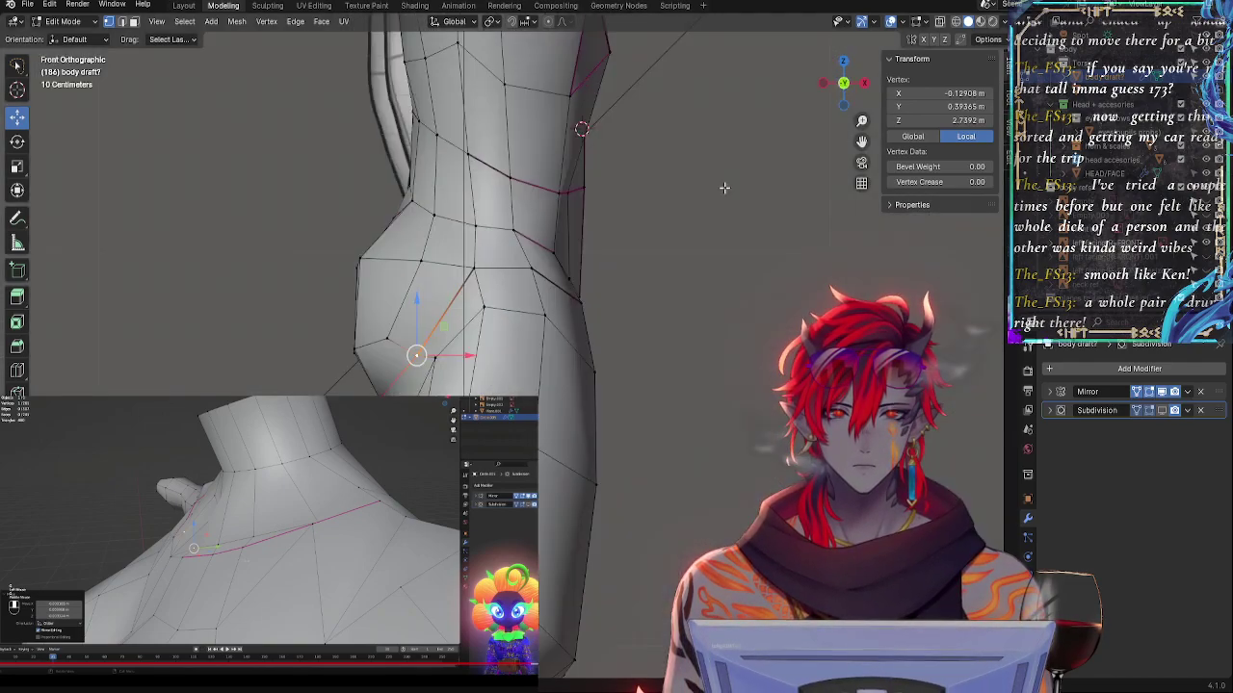
- In X-ray side view, shift three lower hip vertices sideways, then reposition a single hip vertex freely
{"action": "key", "text": "alt+z"}
{"action": "left_click", "coordinate": [403, 422]}
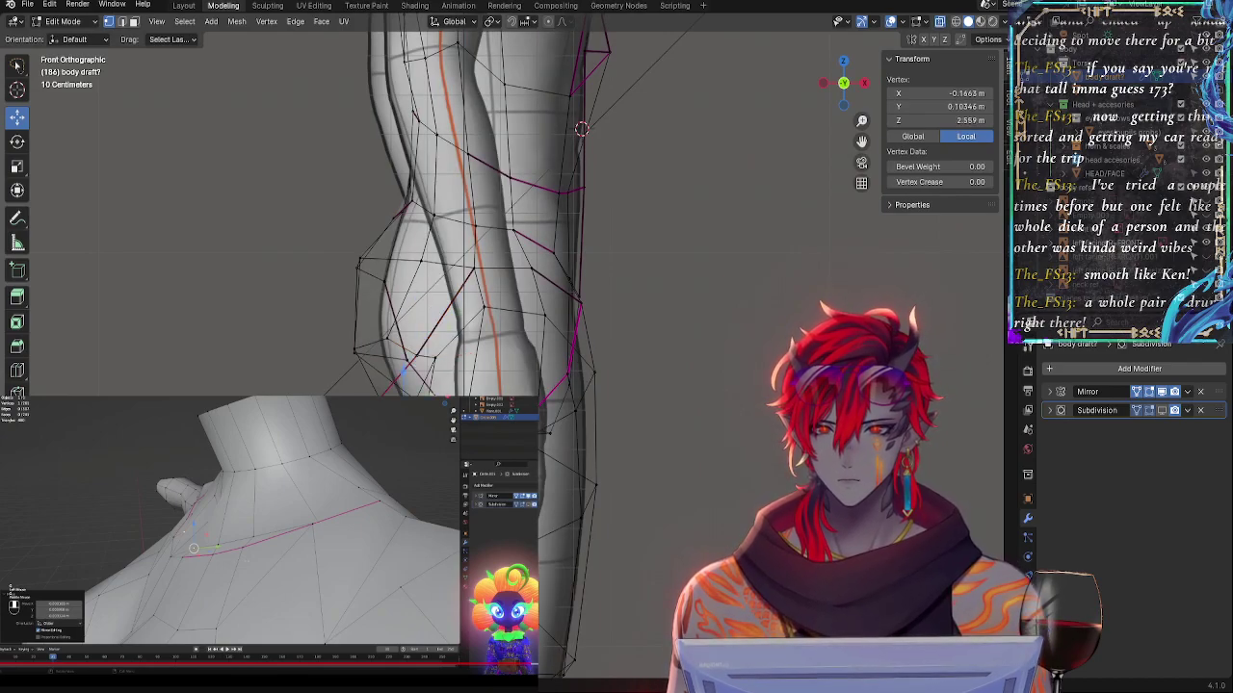
{"action": "key", "text": "g"}
{"action": "left_click", "coordinate": [402, 422]}
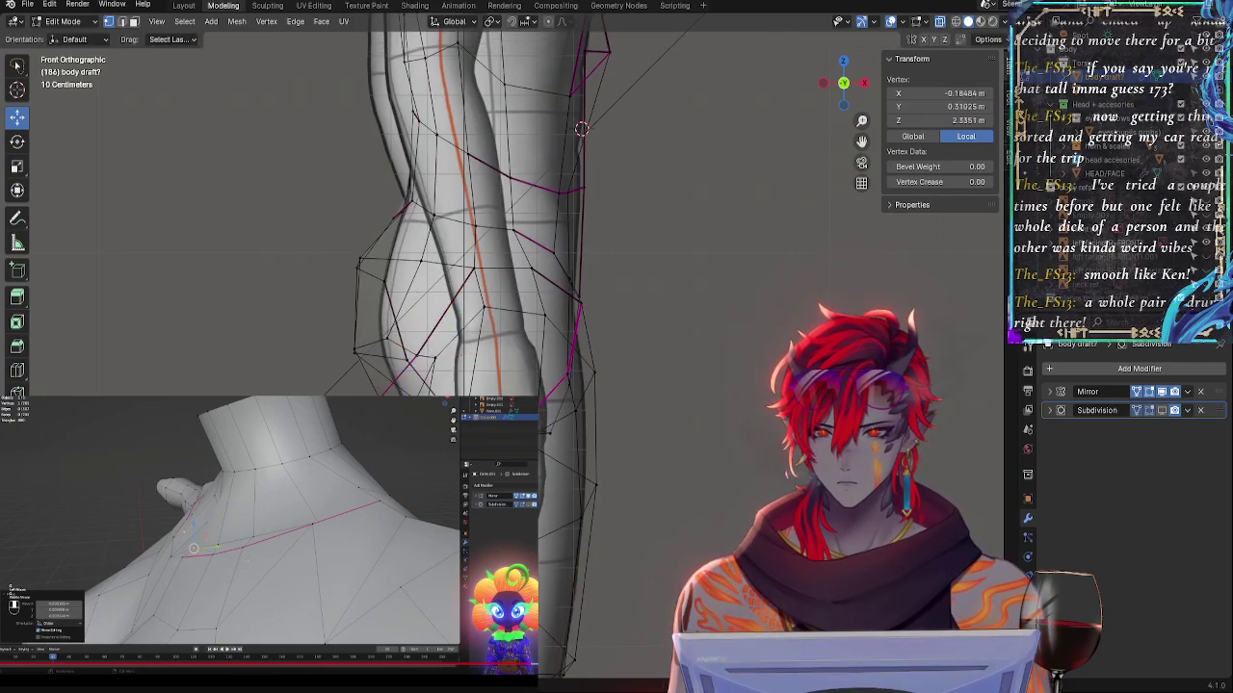
{"action": "left_click", "coordinate": [428, 424], "text": "shift"}
{"action": "left_click", "coordinate": [462, 424], "text": "shift"}
{"action": "key", "text": "g"}
{"action": "left_click_drag", "start_coordinate": [462, 515], "coordinate": [466, 515]}
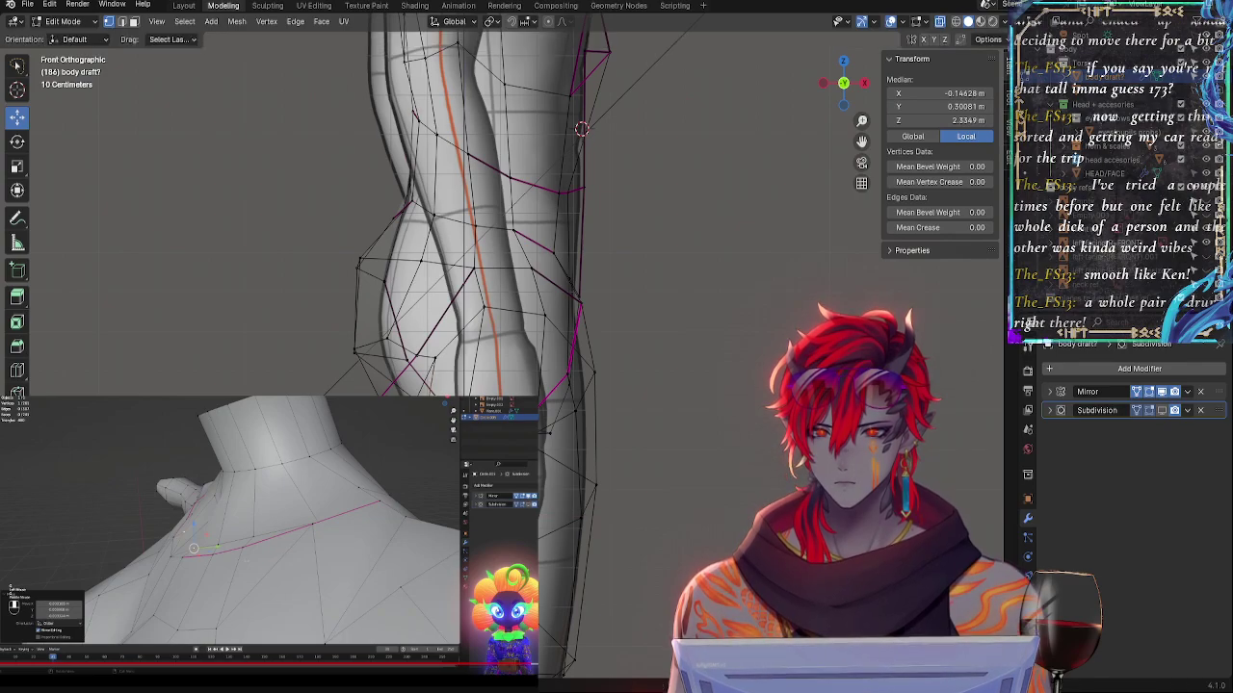
{"action": "left_click", "coordinate": [405, 427]}
{"action": "left_click_drag", "start_coordinate": [459, 428], "coordinate": [462, 428]}
{"action": "key", "text": "x"}
{"action": "key", "text": "x"}
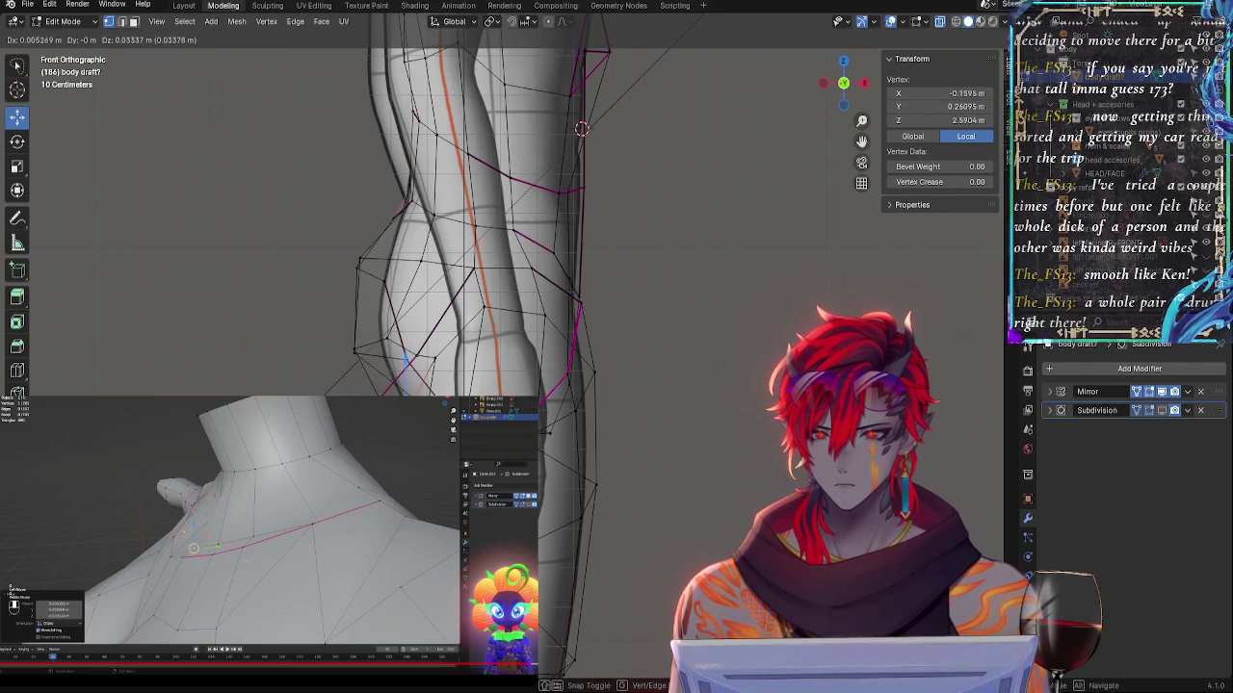
{"action": "left_click", "coordinate": [384, 392]}
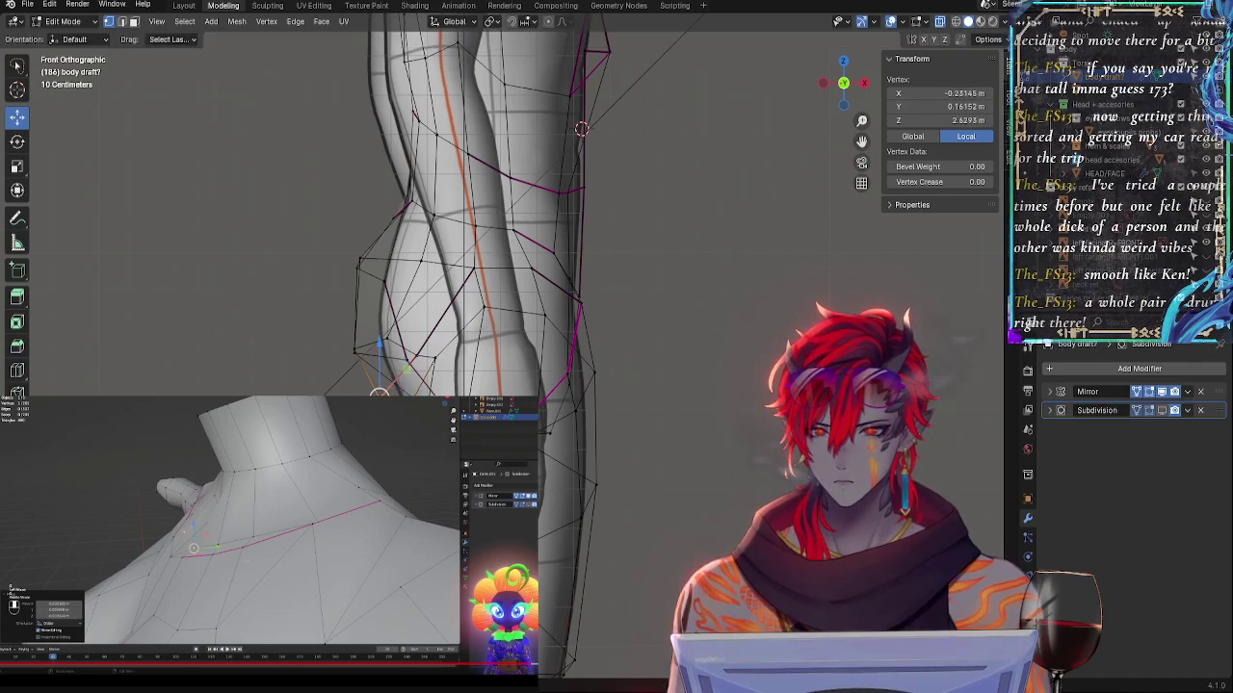
- Select a buttock vertex and move it along Z in the orthographic side view
{"action": "key", "text": "alt+z"}
{"action": "middle_click_drag", "start_coordinate": [385, 392], "coordinate": [487, 386]}
{"action": "key", "text": "alt+a"}
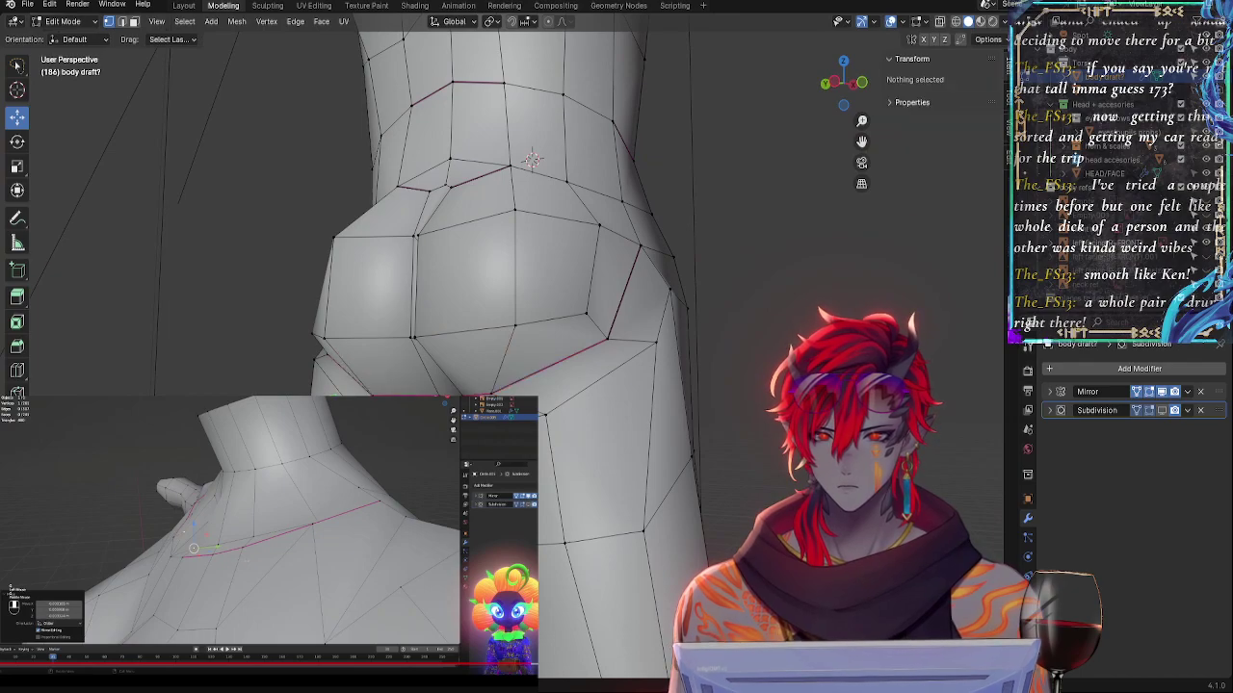
{"action": "left_click", "coordinate": [409, 414]}
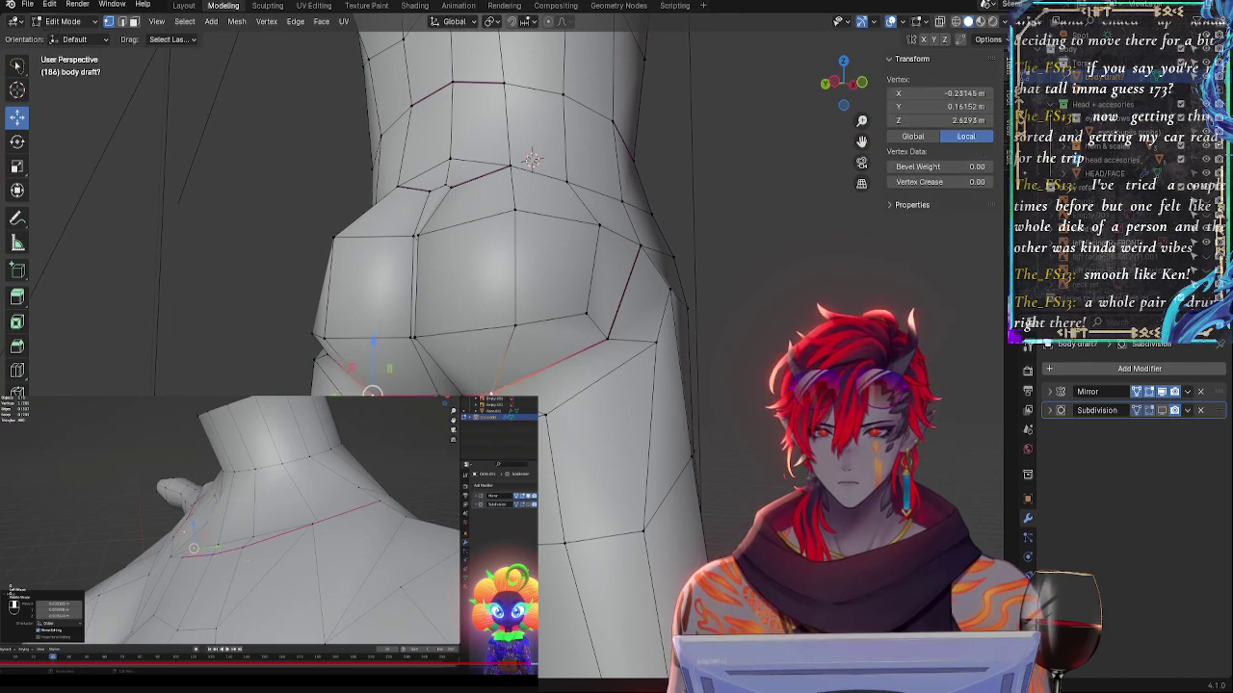
{"action": "left_click", "coordinate": [861, 84]}
{"action": "key", "text": "alt+z"}
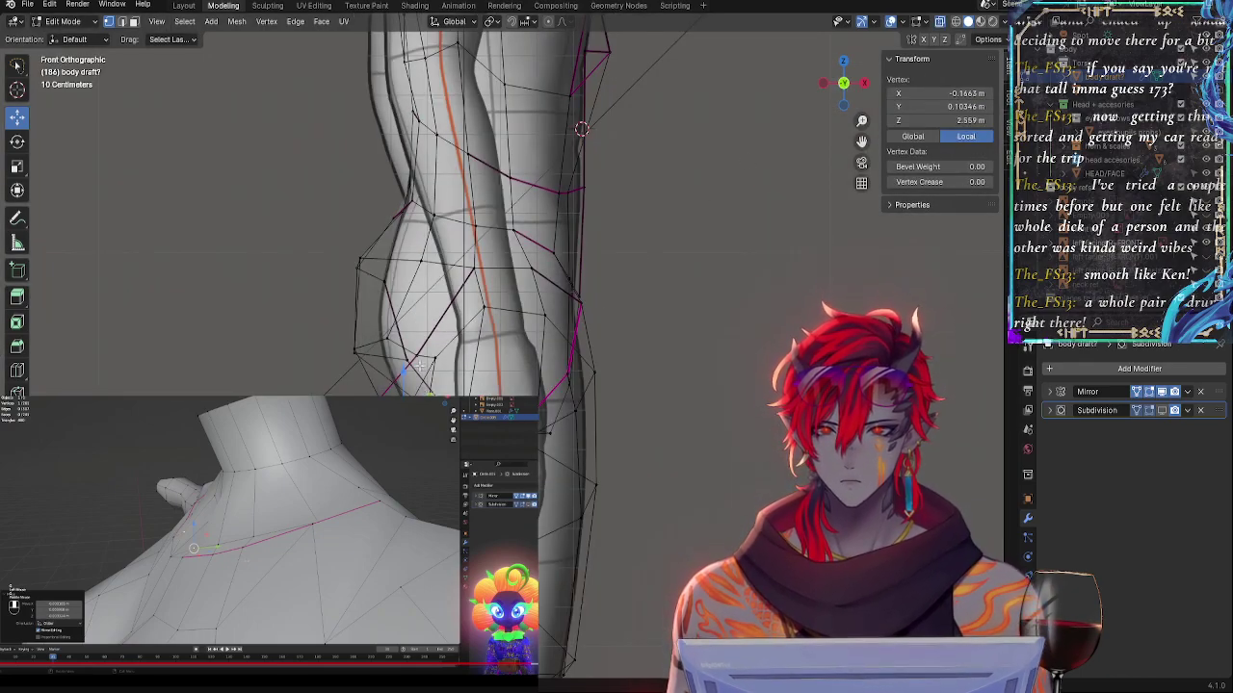
{"action": "key", "text": "g"}
{"action": "key", "text": "z"}
{"action": "left_click_drag", "start_coordinate": [410, 348], "coordinate": [410, 348]}
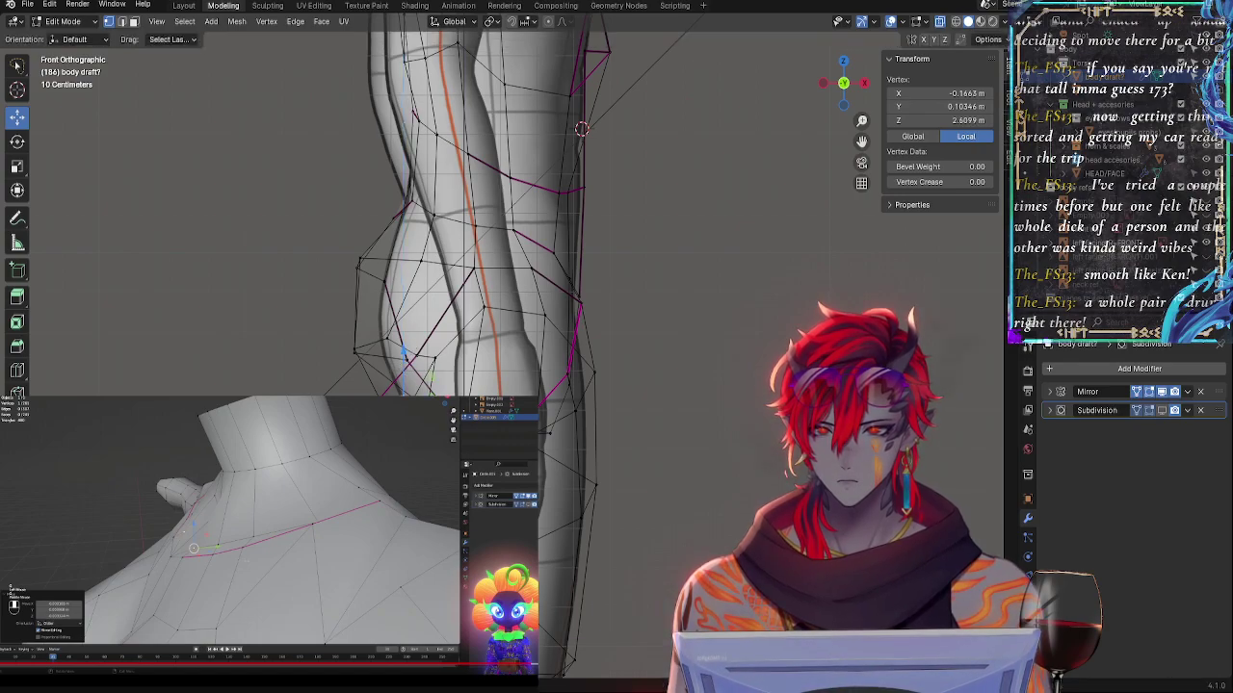
{"action": "left_click_drag", "start_coordinate": [457, 404], "coordinate": [470, 404]}
- From behind and below, pull the buttock vertex inward and nudge it into place
{"action": "key", "text": "alt+z"}
{"action": "middle_click_drag", "start_coordinate": [470, 405], "coordinate": [626, 390]}
{"action": "middle_click_drag", "start_coordinate": [510, 390], "coordinate": [486, 327]}
{"action": "left_click_drag", "start_coordinate": [476, 324], "coordinate": [507, 324]}
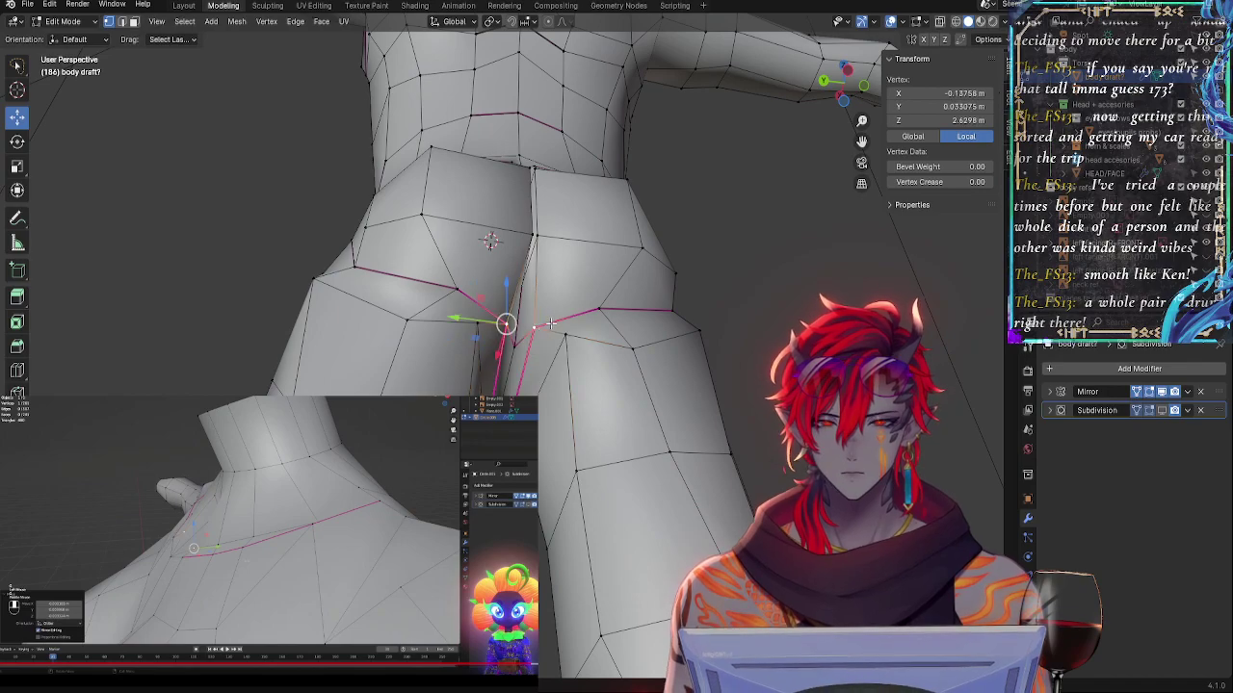
{"action": "key", "text": "g"}
{"action": "left_click", "coordinate": [556, 314]}
- Move the buttock vertex along the X axis, checking from behind and front
{"action": "middle_click_drag", "start_coordinate": [555, 315], "coordinate": [496, 399]}
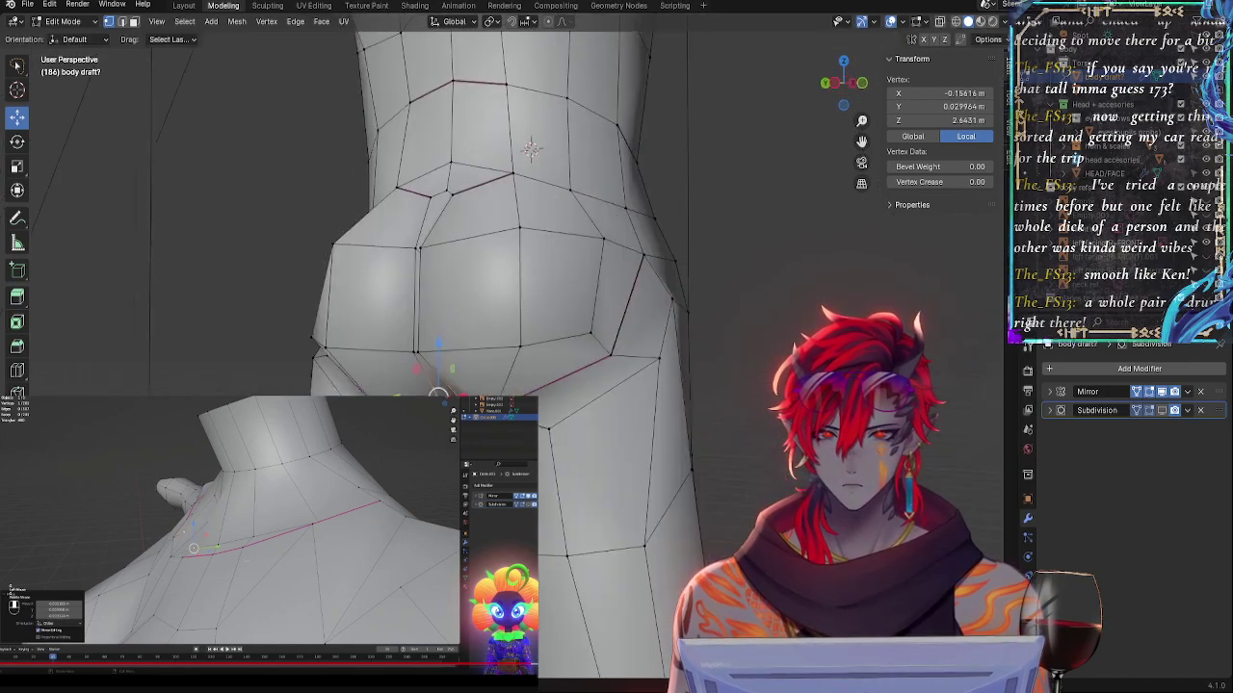
{"action": "middle_click_drag", "start_coordinate": [544, 289], "coordinate": [532, 281]}
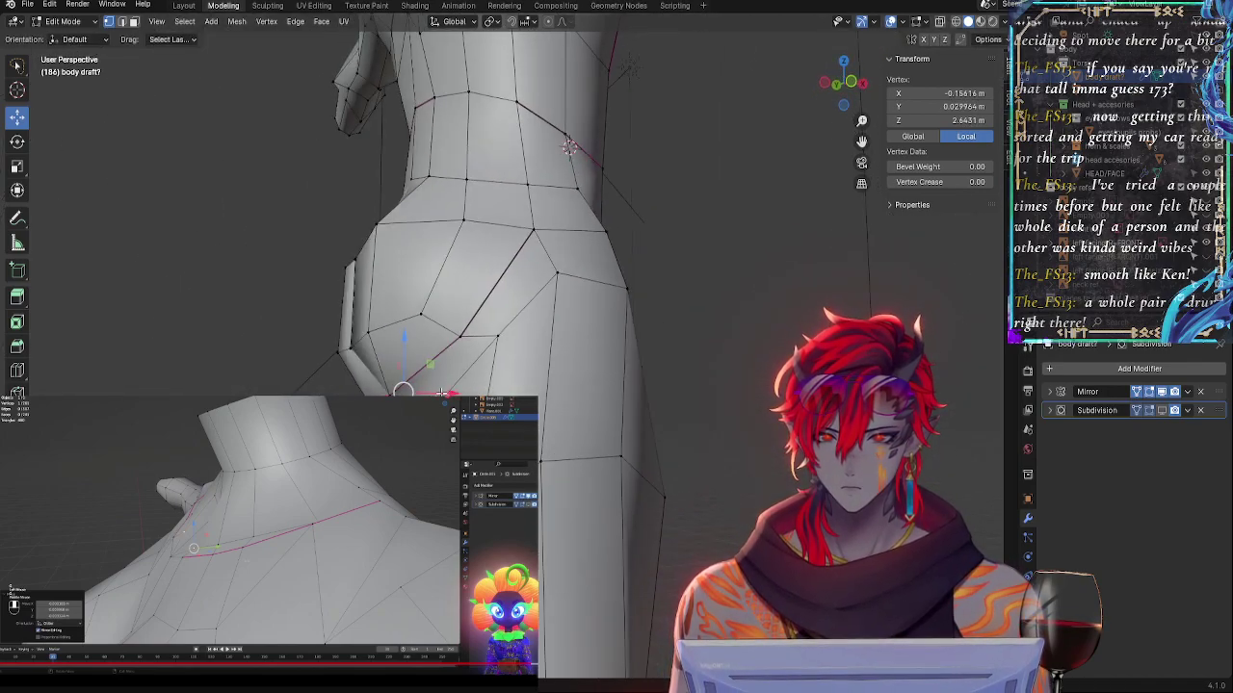
{"action": "key", "text": "g"}
{"action": "key", "text": "x"}
{"action": "left_click_drag", "start_coordinate": [435, 391], "coordinate": [435, 391]}
{"action": "middle_click_drag", "start_coordinate": [435, 391], "coordinate": [570, 427]}
{"action": "left_click", "coordinate": [865, 87]}
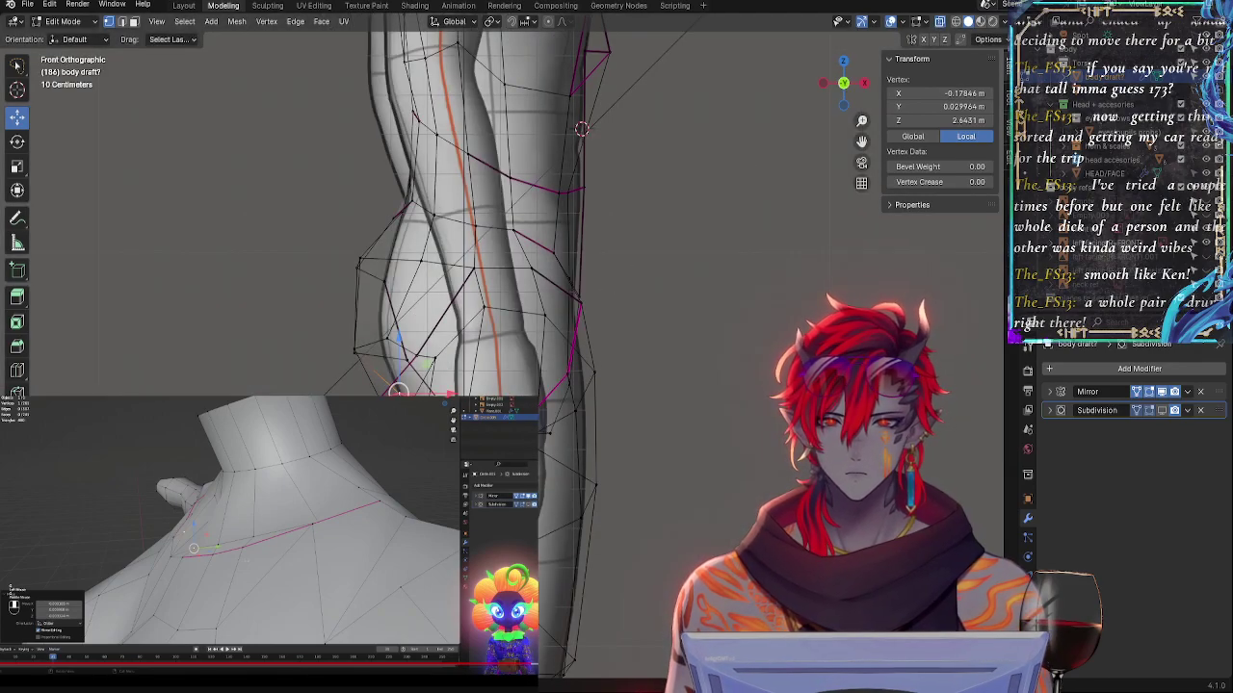
- Select the upper-leg edge loop, try rotating it, then slide an outline vertex along its edge
{"action": "key", "text": "alt+z"}
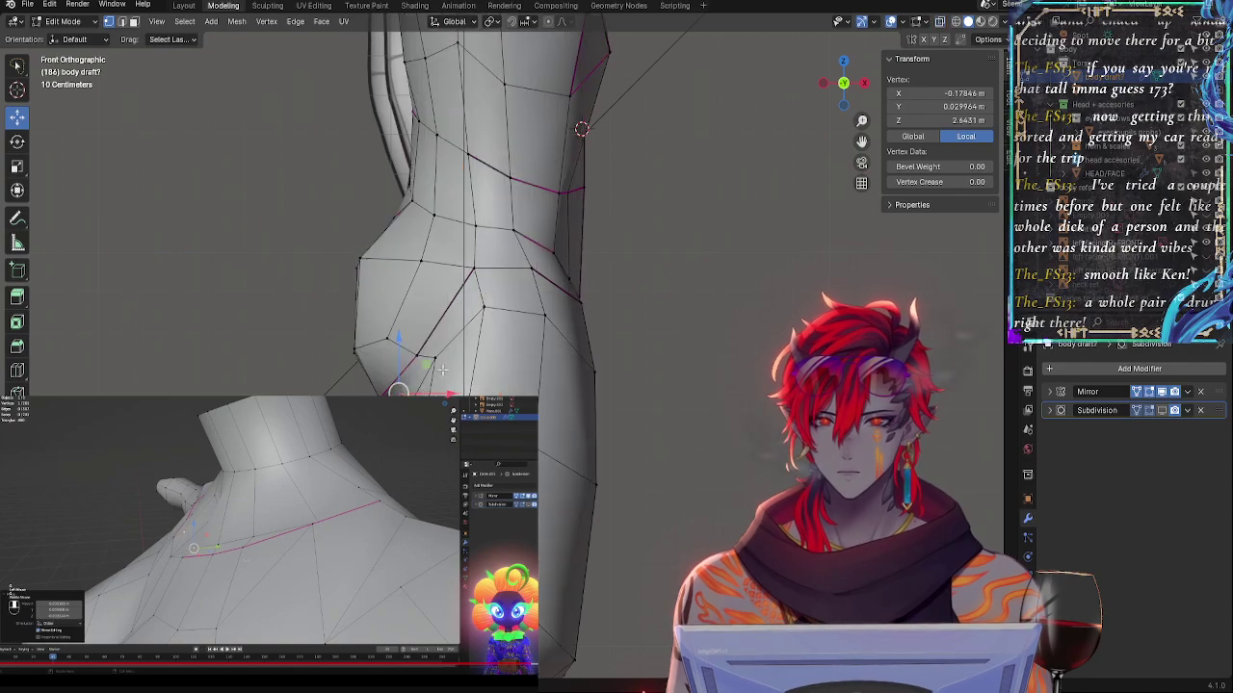
{"action": "left_click", "coordinate": [432, 362]}
{"action": "left_click", "coordinate": [506, 318], "text": "alt"}
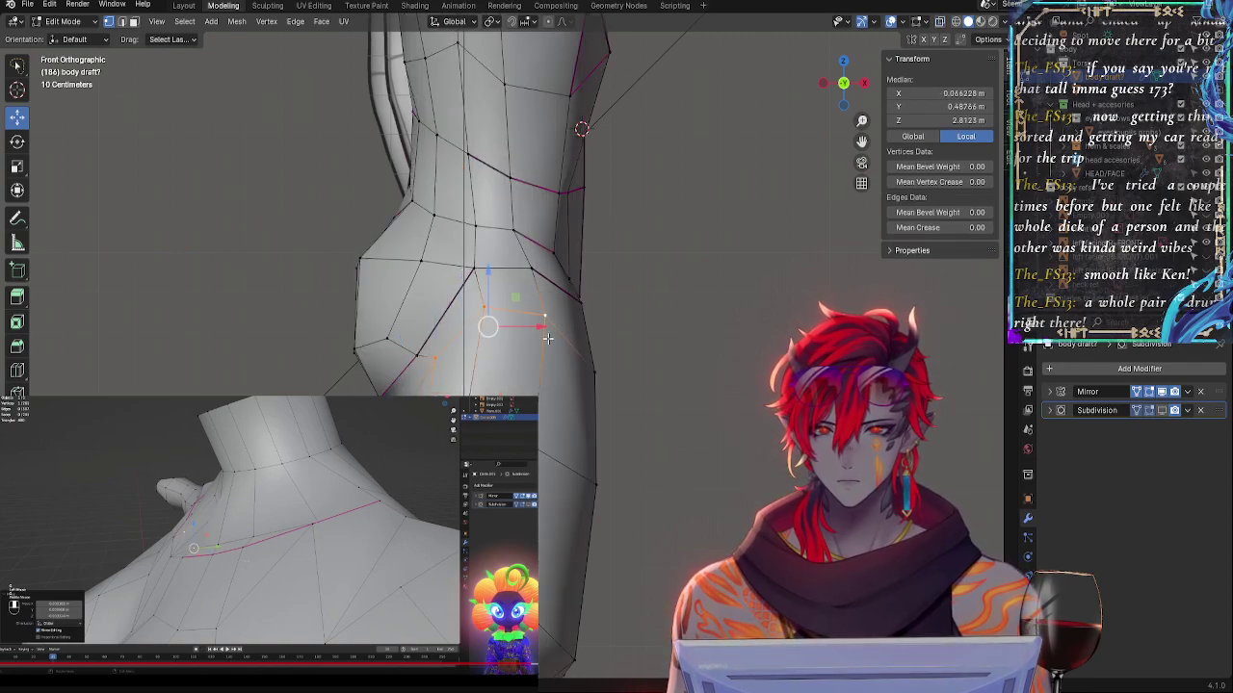
{"action": "key", "text": "alt+z"}
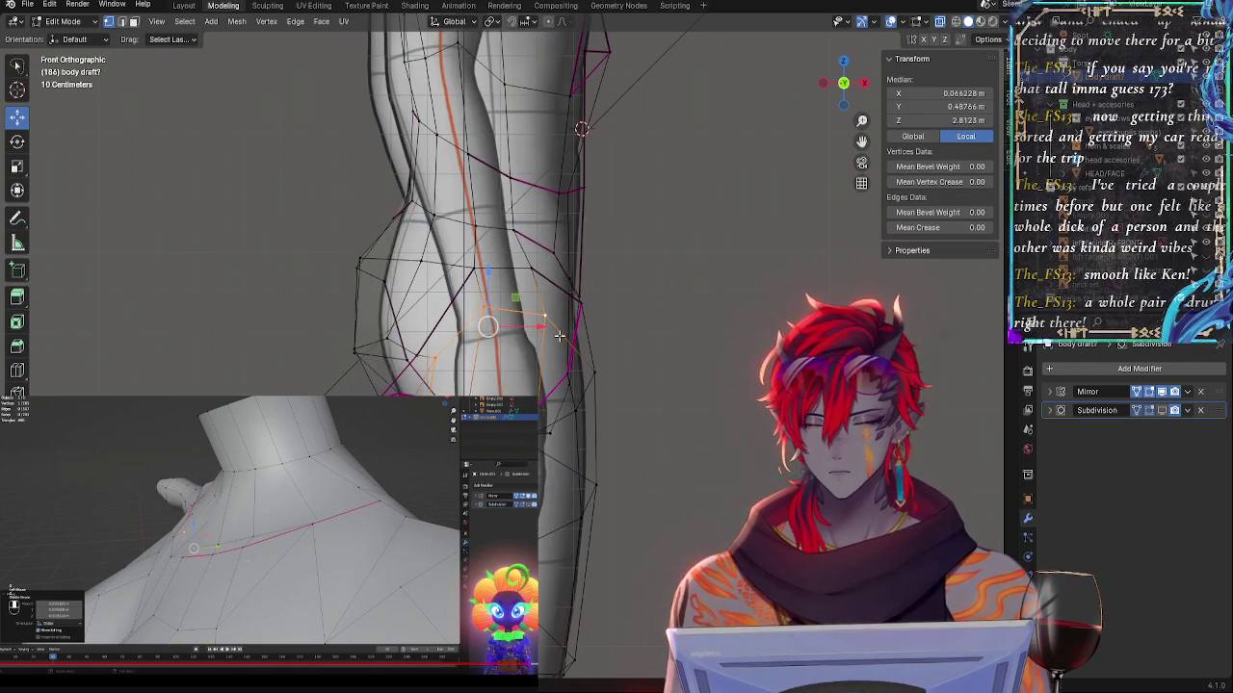
{"action": "key", "text": "r"}
{"action": "key", "text": "Escape"}
{"action": "left_click", "coordinate": [486, 312]}
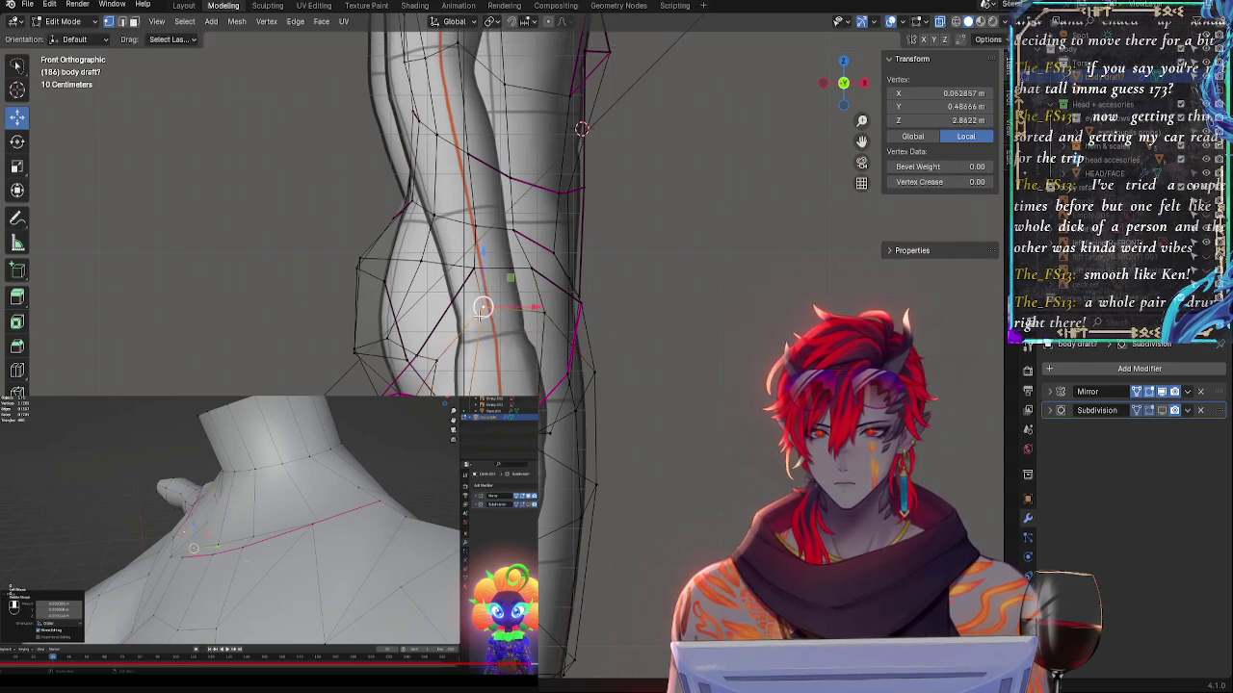
{"action": "key", "text": "shift+v"}
{"action": "left_click", "coordinate": [492, 322]}
- Move two neighbouring outline vertices together, then pick other hip and back-outline vertices
{"action": "left_click", "coordinate": [537, 321]}
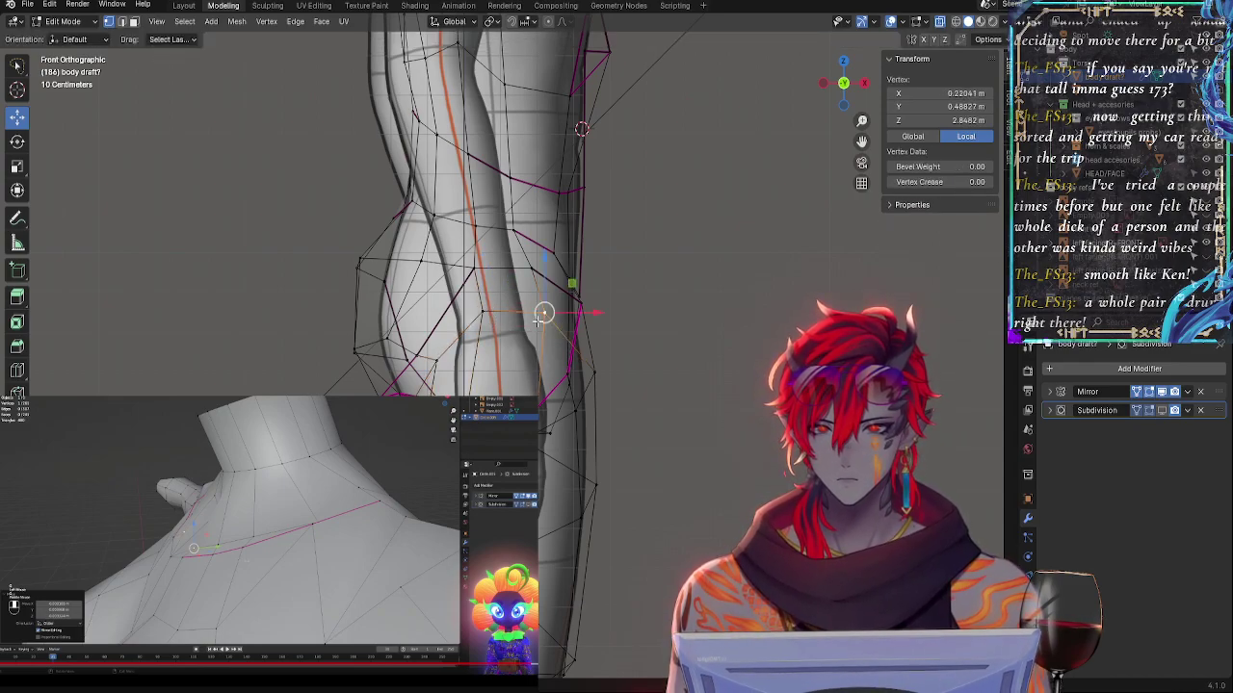
{"action": "left_click", "coordinate": [496, 318], "text": "shift"}
{"action": "key", "text": "g"}
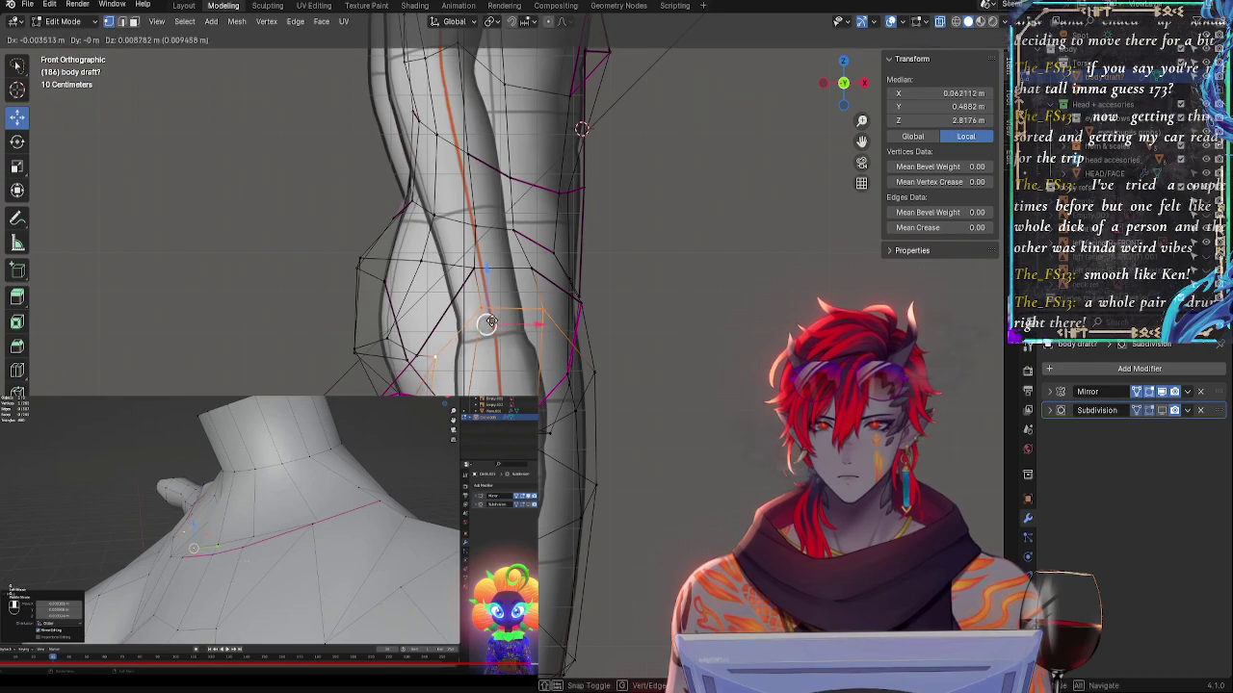
{"action": "left_click", "coordinate": [488, 319]}
{"action": "left_click", "coordinate": [426, 341]}
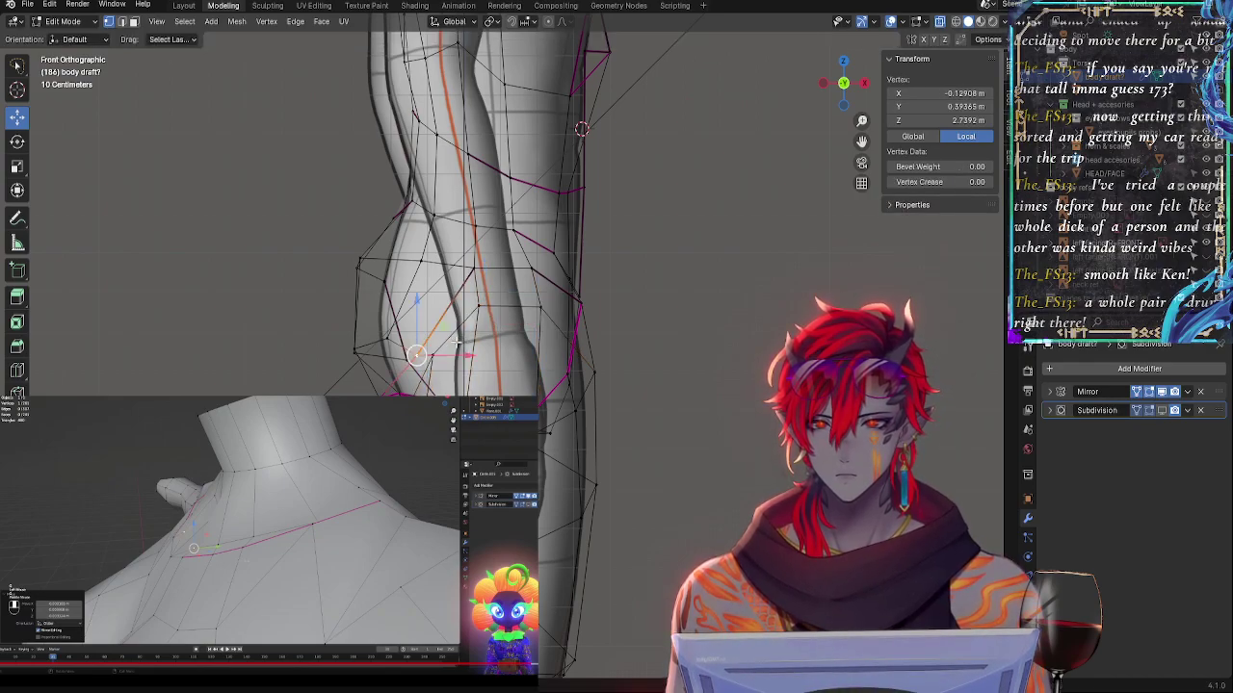
{"action": "left_click", "coordinate": [471, 278]}
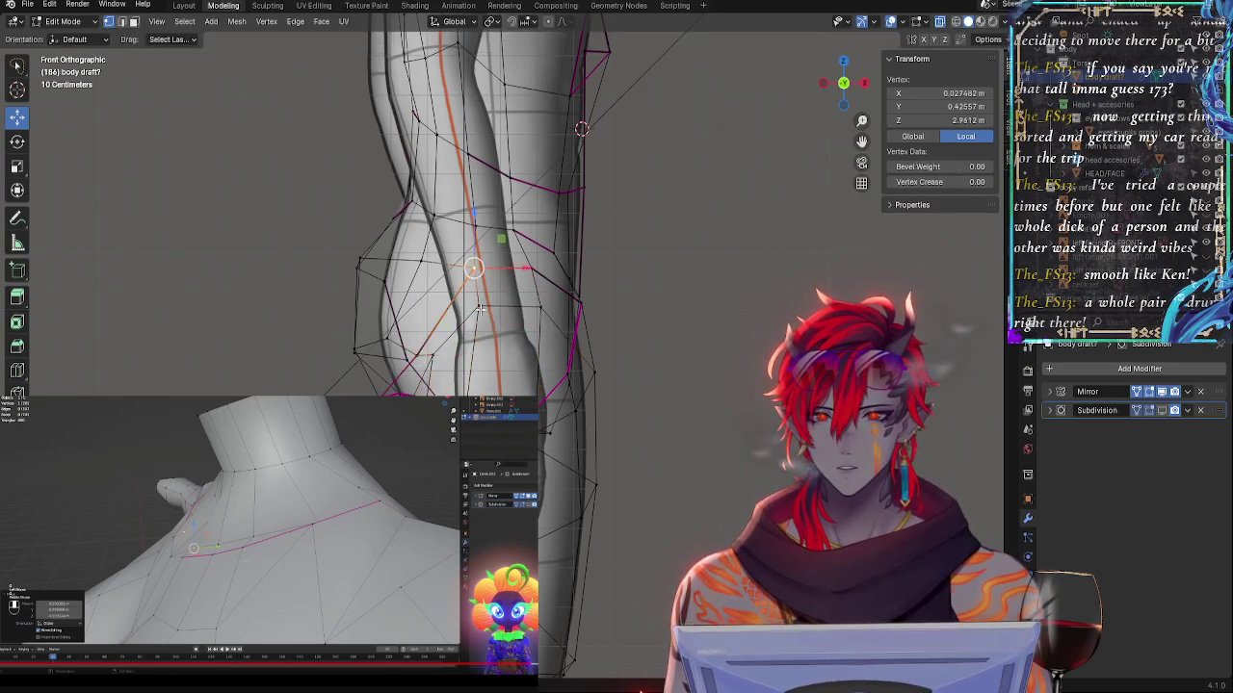
{"action": "left_click", "coordinate": [480, 307]}
- Select the horizontal hip loop, then shift three back-of-leg outline vertices along X
{"action": "key", "text": "alt+z"}
{"action": "left_click", "coordinate": [488, 276]}
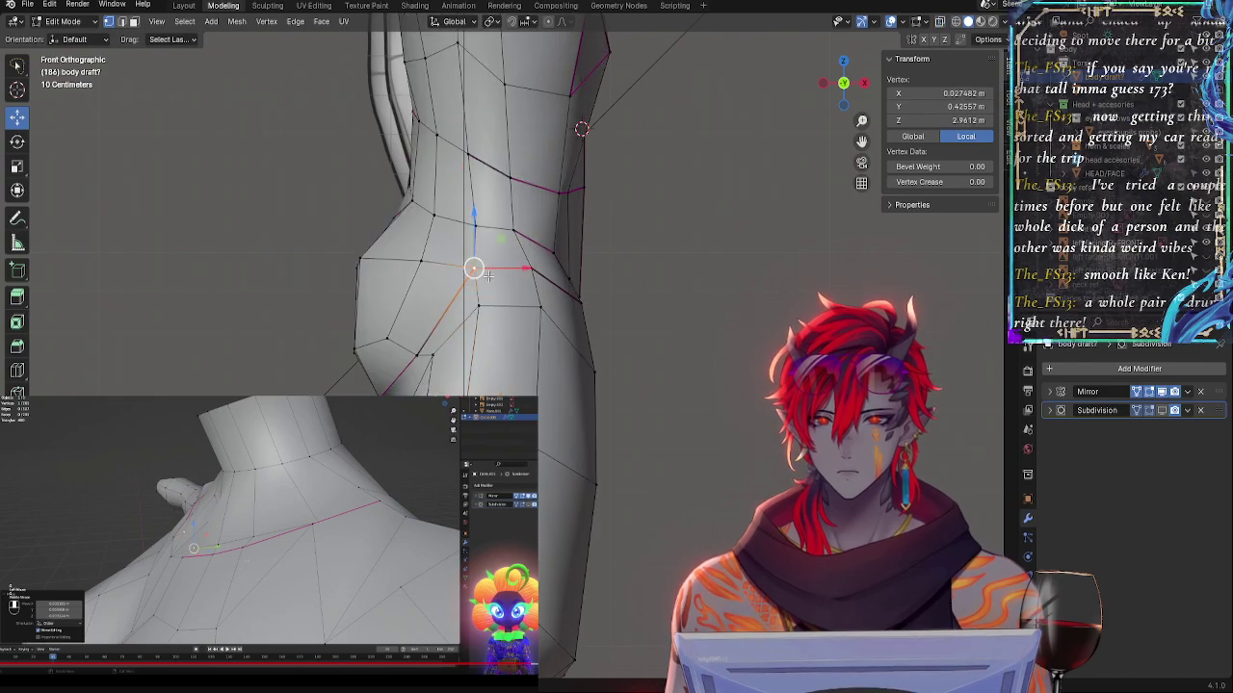
{"action": "left_click", "coordinate": [529, 272], "text": "alt"}
{"action": "key", "text": "alt+z"}
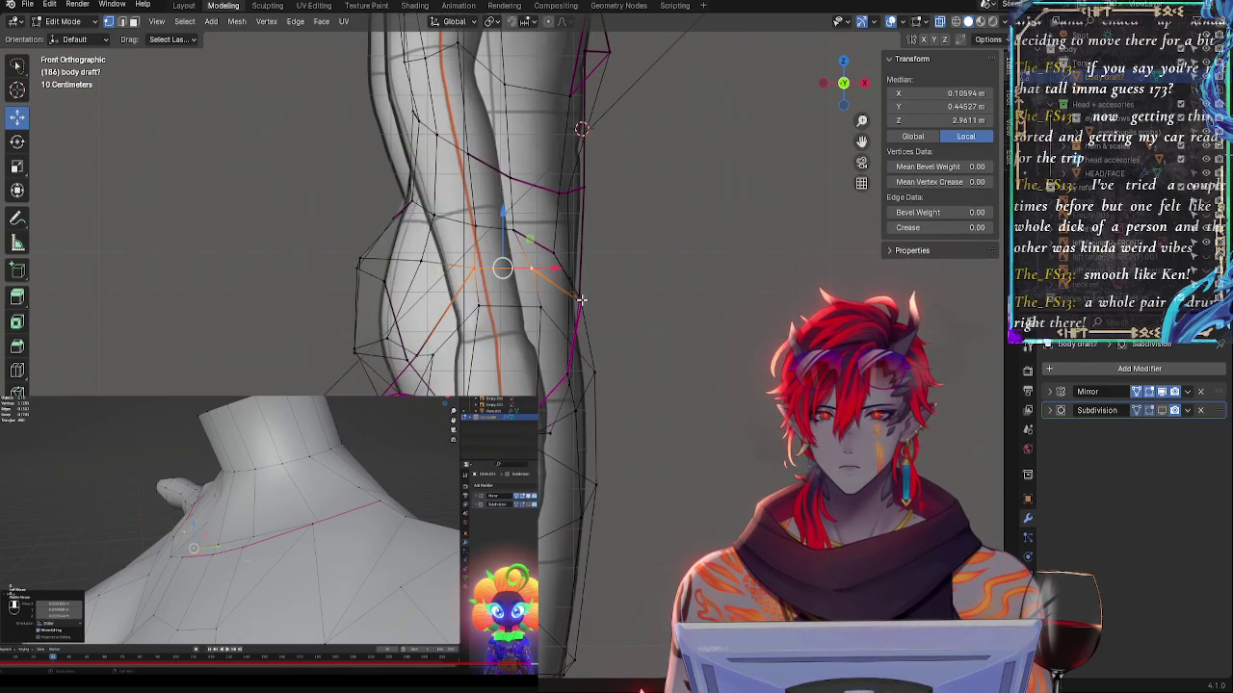
{"action": "left_click", "coordinate": [582, 300]}
{"action": "left_click", "coordinate": [592, 373], "text": "shift"}
{"action": "left_click", "coordinate": [595, 484], "text": "shift"}
{"action": "left_click_drag", "start_coordinate": [627, 386], "coordinate": [622, 386]}
- Slide and nudge two thigh outline vertices inward, then show the Subdivision modifier in Edit Mode
{"action": "left_click", "coordinate": [542, 319]}
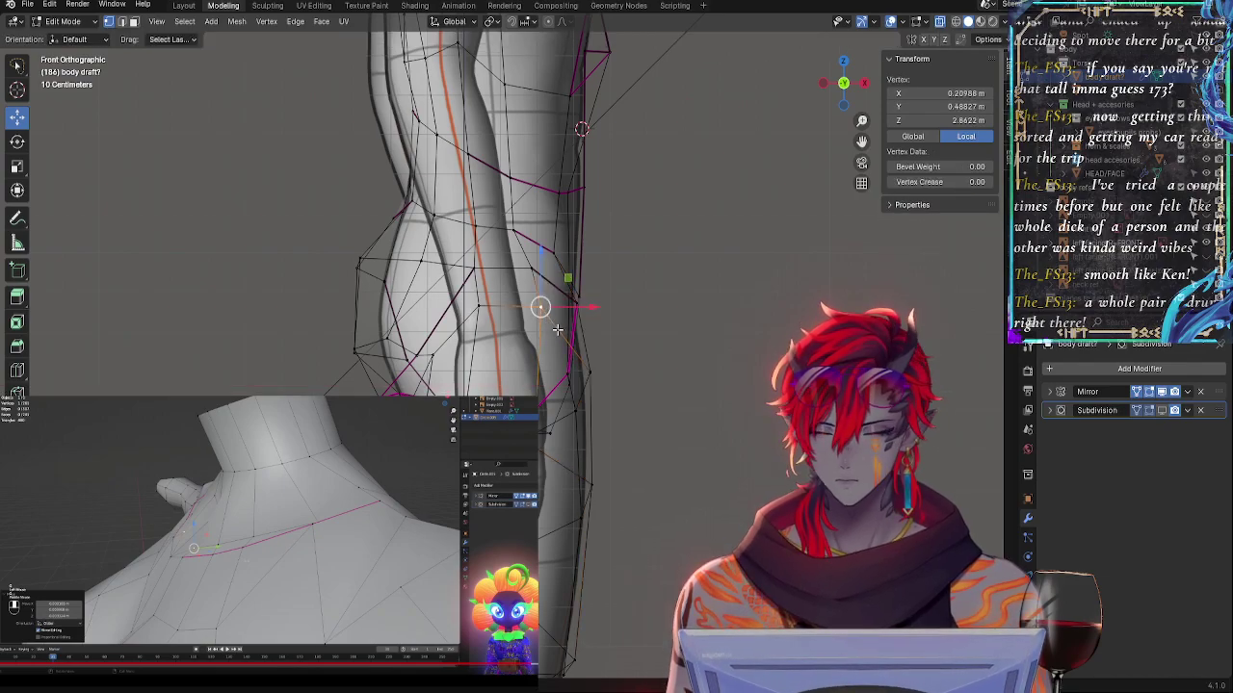
{"action": "key", "text": "g"}
{"action": "key", "text": "g"}
{"action": "left_click", "coordinate": [563, 333]}
{"action": "key", "text": "g"}
{"action": "left_click", "coordinate": [569, 331]}
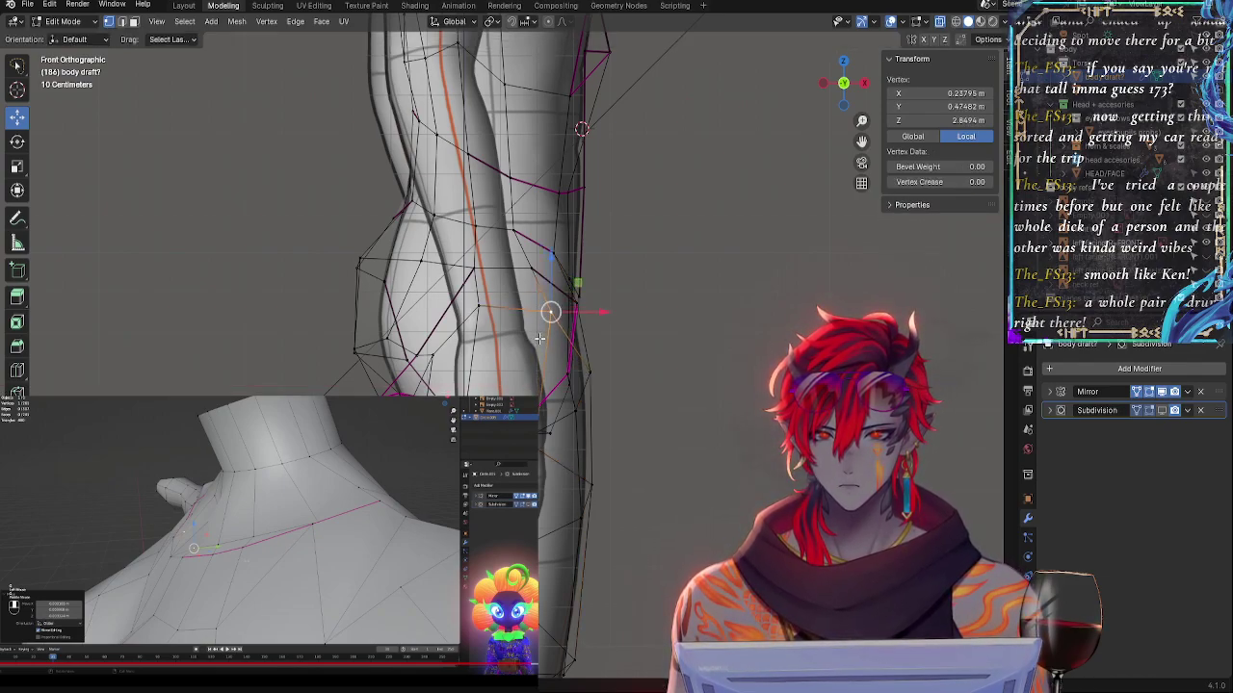
{"action": "left_click", "coordinate": [541, 451]}
{"action": "key", "text": "g"}
{"action": "key", "text": "g"}
{"action": "left_click", "coordinate": [542, 448]}
{"action": "key", "text": "g"}
{"action": "left_click", "coordinate": [542, 444]}
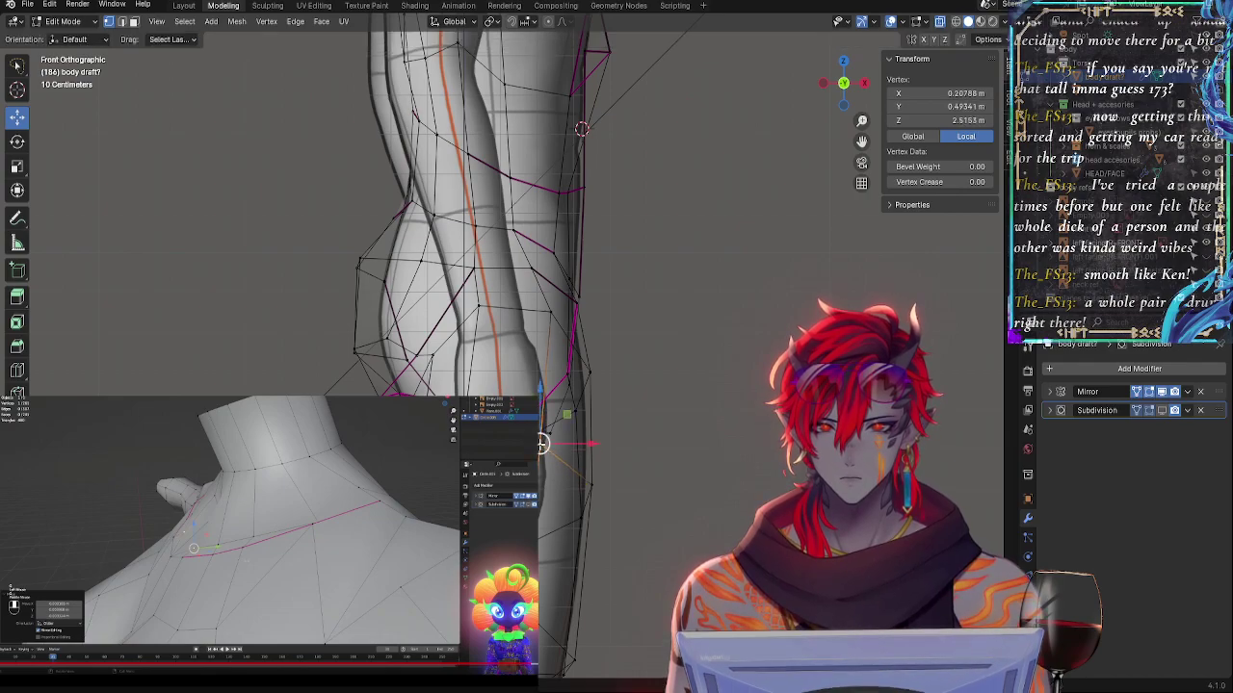
{"action": "left_click", "coordinate": [1162, 410]}
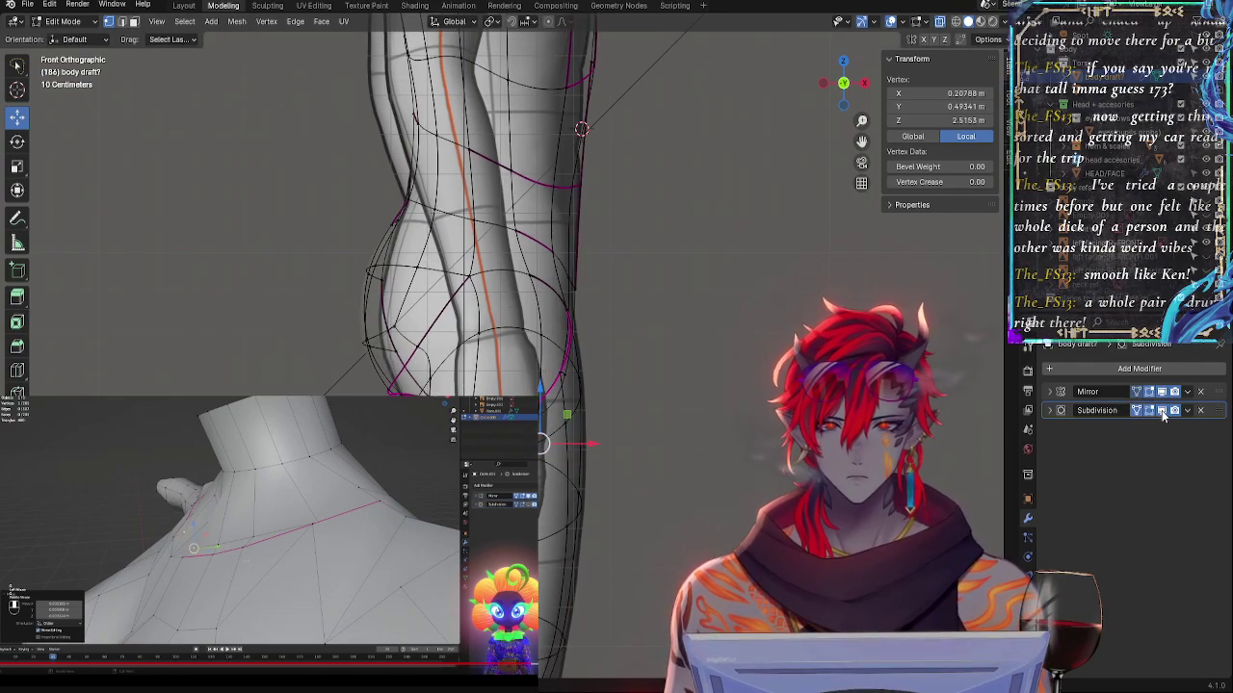
- Select buttock loop and outer hip vertices from behind, then return to a front view
{"action": "middle_click_drag", "start_coordinate": [542, 443], "coordinate": [542, 429]}
{"action": "left_click", "coordinate": [569, 422], "text": "shift"}
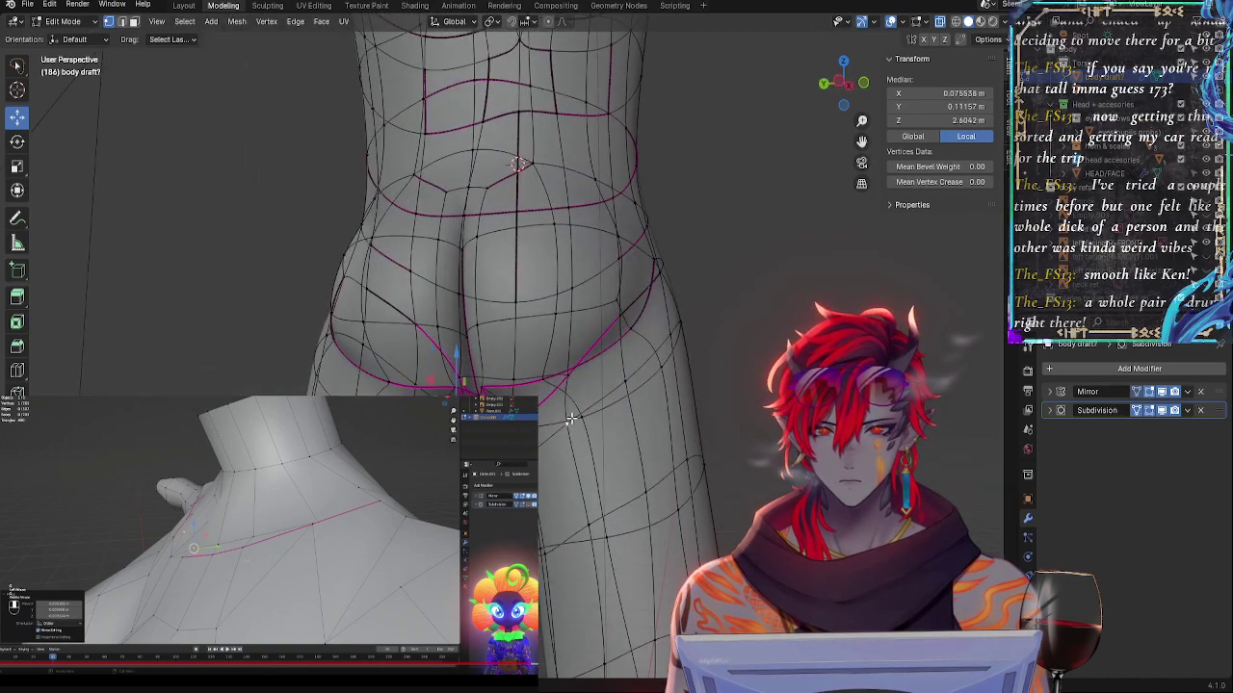
{"action": "key", "text": "alt+a"}
{"action": "left_click", "coordinate": [580, 422]}
{"action": "key", "text": "alt+z"}
{"action": "left_click", "coordinate": [525, 425], "text": "shift"}
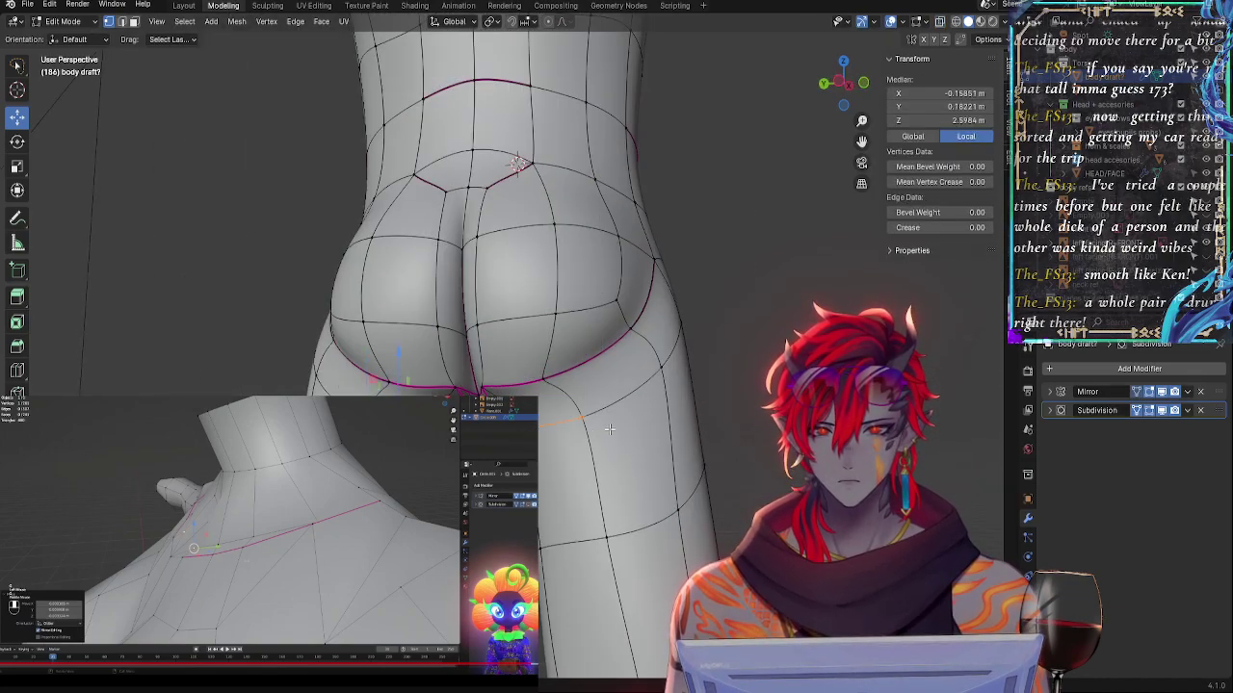
{"action": "middle_click_drag", "start_coordinate": [610, 429], "coordinate": [618, 428]}
{"action": "left_click", "coordinate": [664, 378], "text": "shift"}
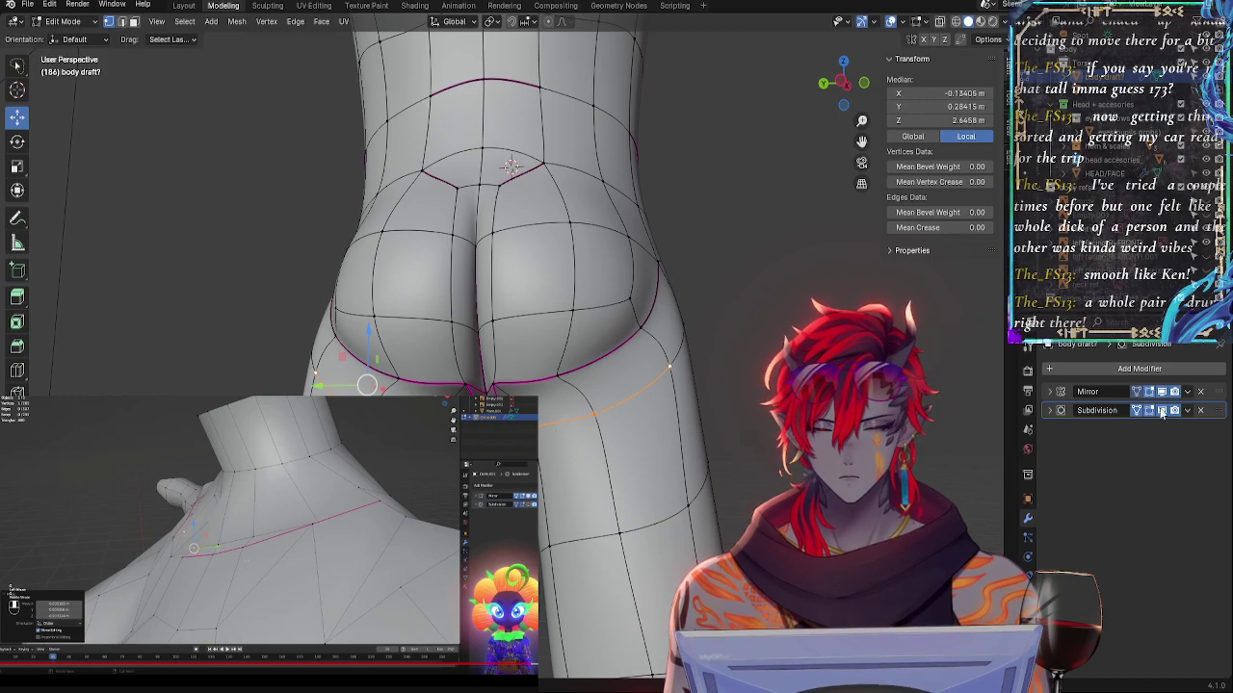
{"action": "left_click", "coordinate": [865, 84]}
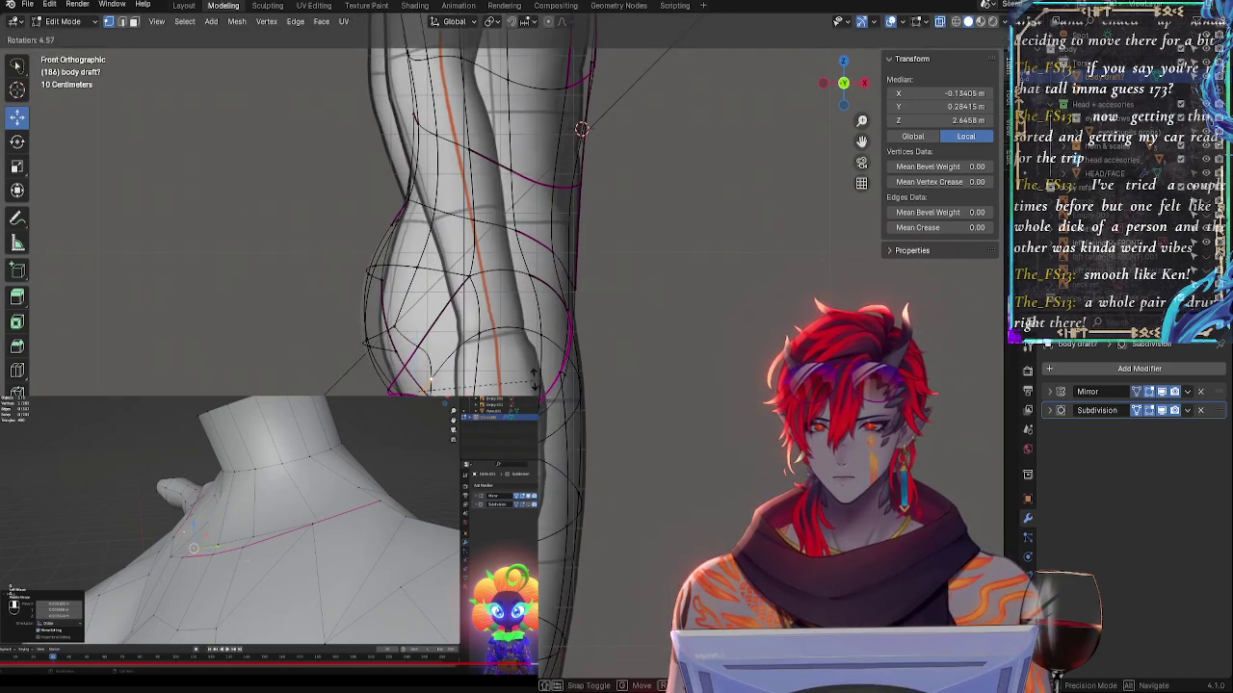
{"action": "middle_click_drag", "start_coordinate": [525, 382], "coordinate": [631, 419]}
- Lower a thigh vertex and push a hip-line vertex in depth along Y
{"action": "left_click", "coordinate": [565, 416]}
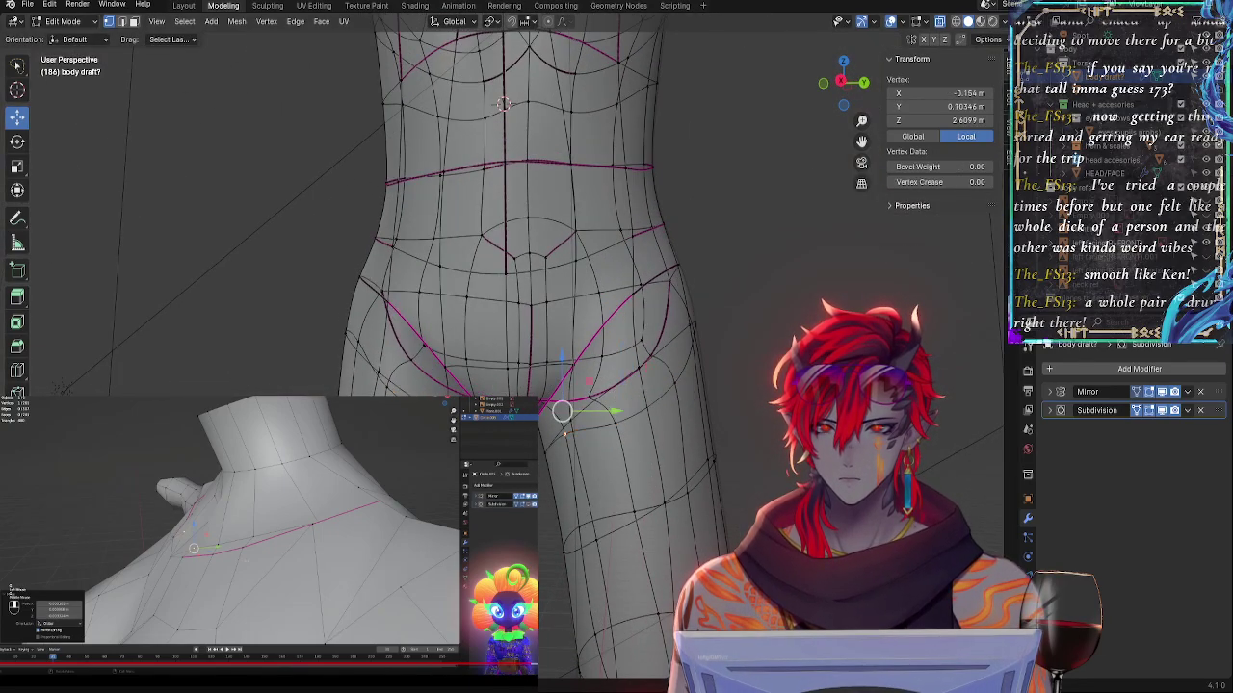
{"action": "left_click_drag", "start_coordinate": [563, 361], "coordinate": [537, 384]}
{"action": "left_click", "coordinate": [544, 451]}
{"action": "left_click", "coordinate": [614, 422]}
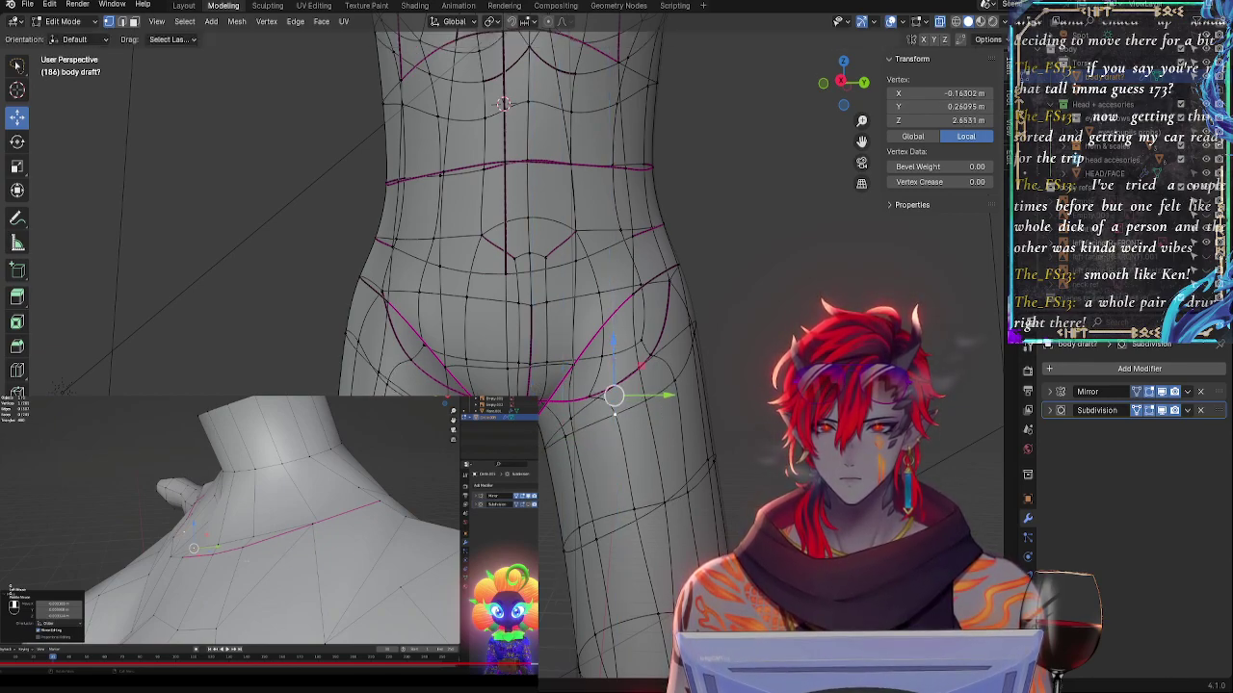
{"action": "left_click", "coordinate": [565, 420]}
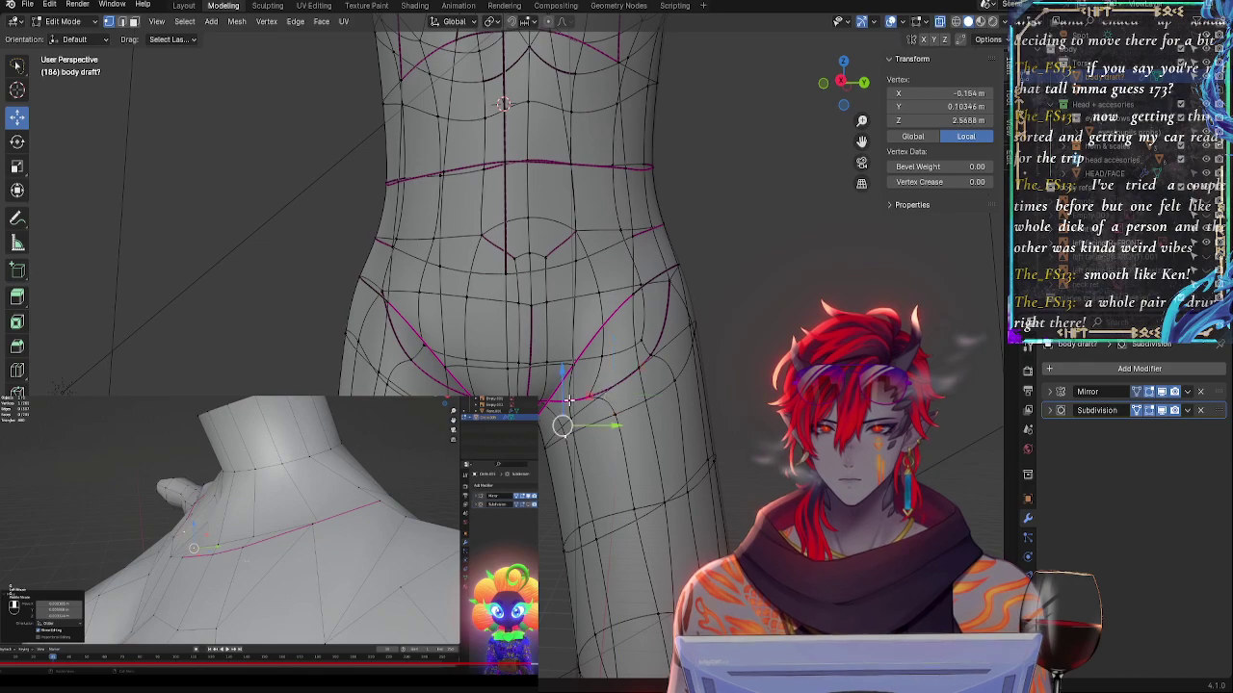
{"action": "key", "text": "g"}
{"action": "key", "text": "y"}
{"action": "left_click", "coordinate": [609, 430]}
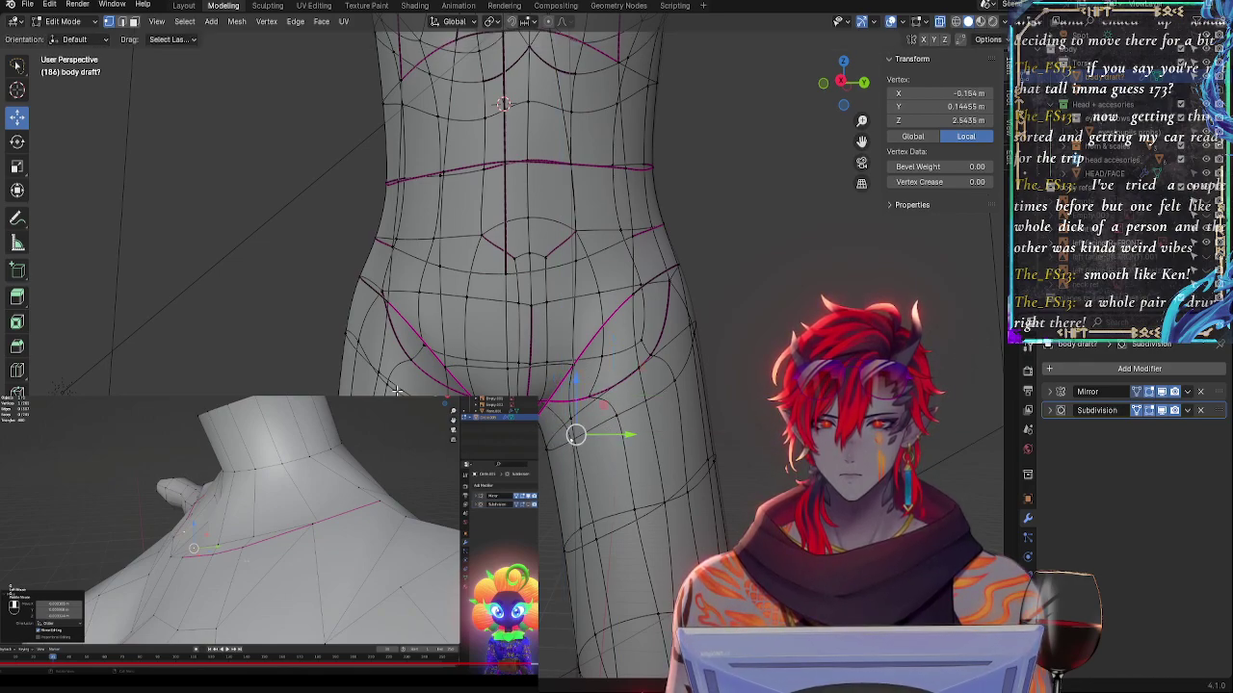
- Raise a thigh-edge vertex slightly and lower two neighbouring hip vertices
{"action": "left_click", "coordinate": [392, 387]}
{"action": "left_click_drag", "start_coordinate": [691, 306], "coordinate": [691, 300]}
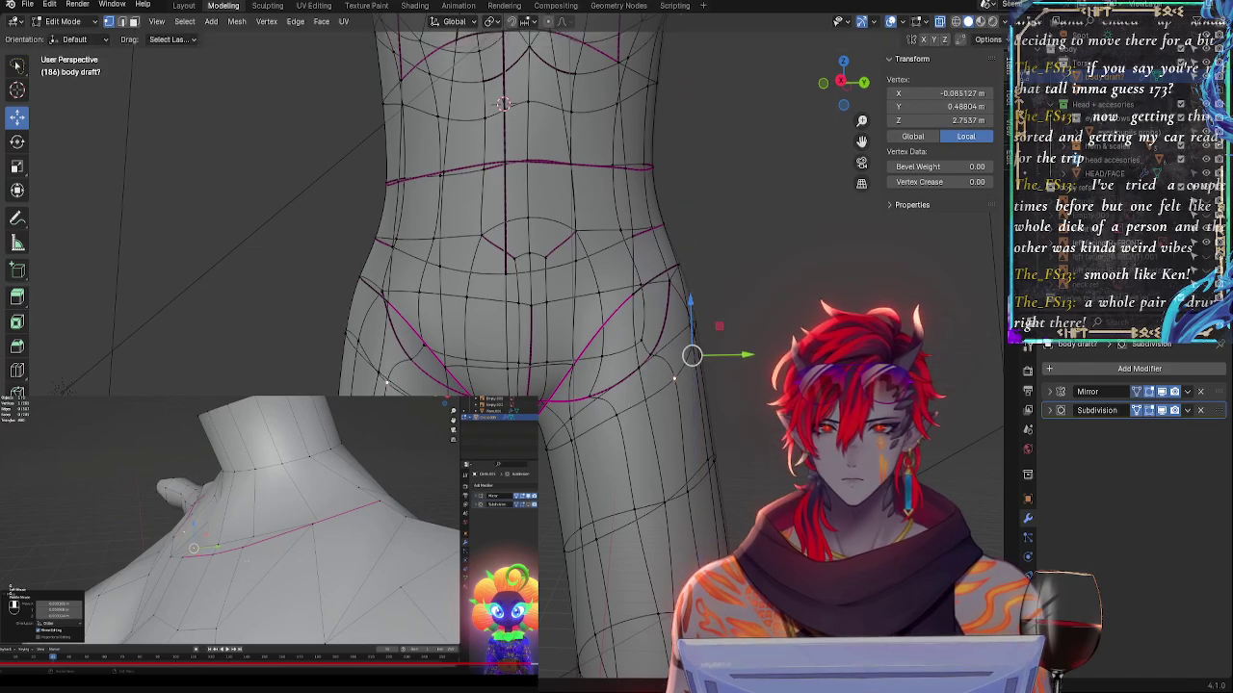
{"action": "left_click", "coordinate": [592, 399]}
{"action": "left_click", "coordinate": [550, 447]}
{"action": "middle_click_drag", "start_coordinate": [550, 447], "coordinate": [511, 488]}
{"action": "left_click", "coordinate": [391, 387], "text": "shift"}
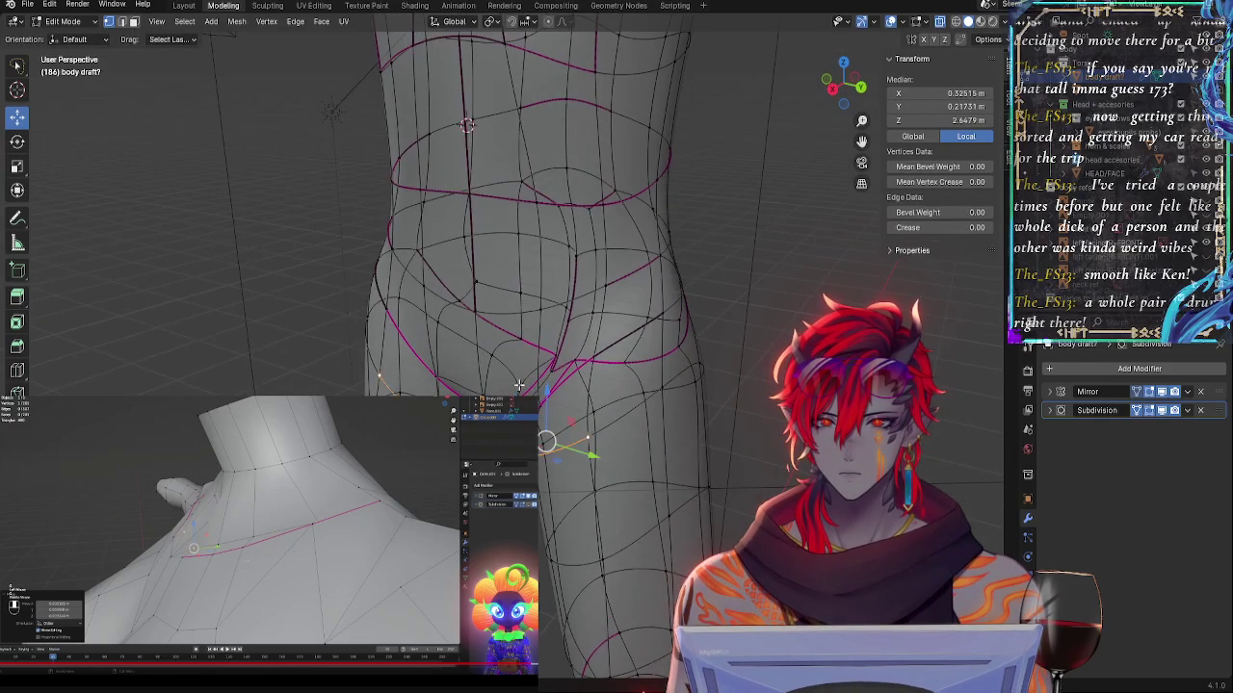
{"action": "left_click_drag", "start_coordinate": [549, 395], "coordinate": [546, 418]}
{"action": "middle_click_drag", "start_coordinate": [626, 399], "coordinate": [695, 359]}
- Slide a hip-edge vertex and shift an upper-thigh vertex down and outward
{"action": "left_click", "coordinate": [684, 345]}
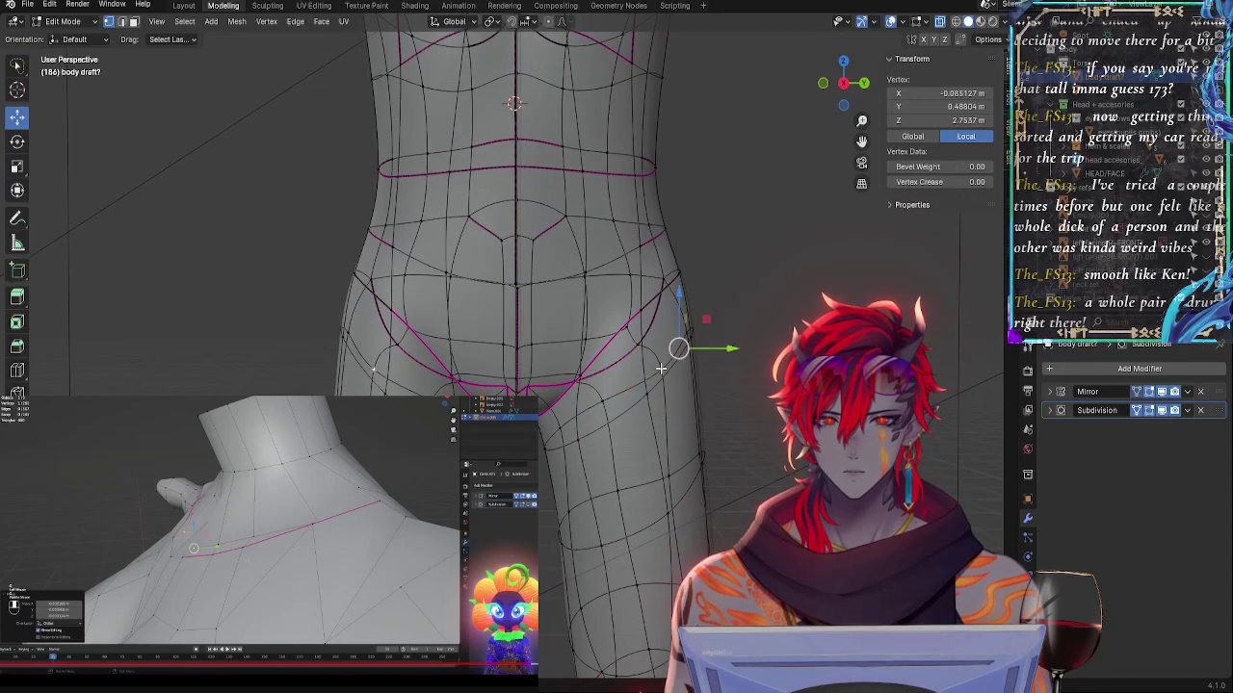
{"action": "key", "text": "g"}
{"action": "key", "text": "g"}
{"action": "key", "text": "g"}
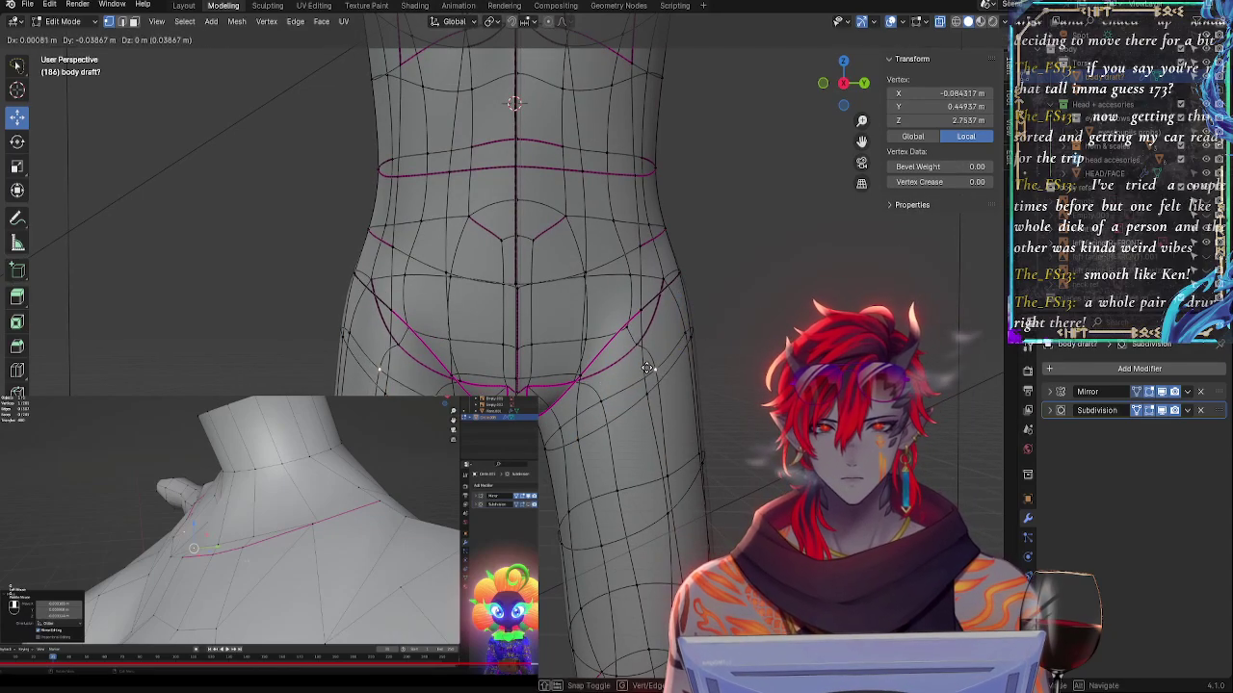
{"action": "left_click", "coordinate": [649, 371]}
{"action": "left_click", "coordinate": [692, 338]}
{"action": "key", "text": "g"}
{"action": "key", "text": "g"}
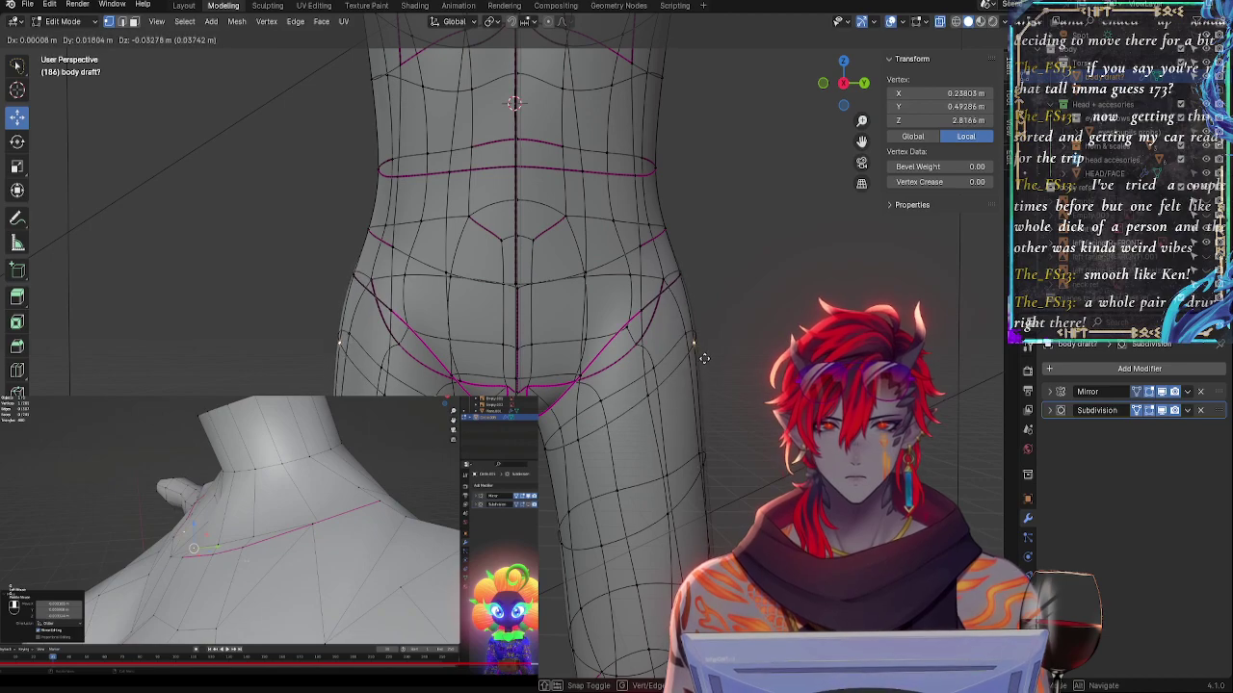
{"action": "left_click", "coordinate": [701, 352]}
{"action": "left_click", "coordinate": [678, 271]}
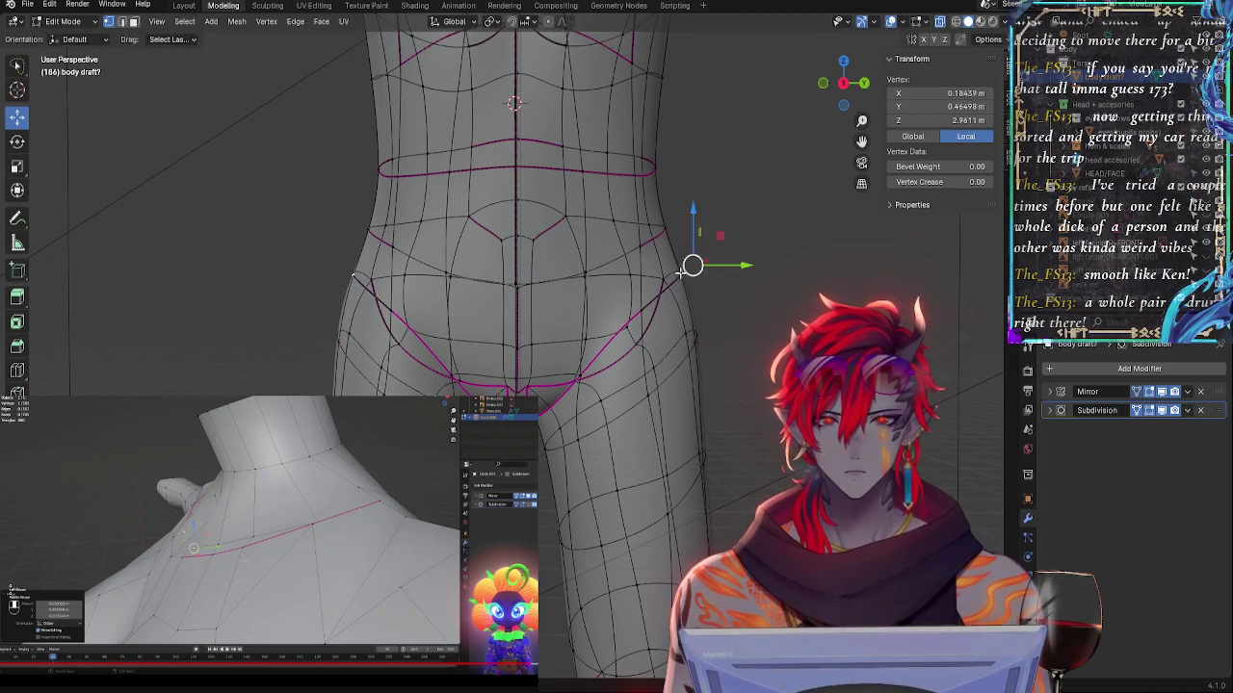
{"action": "left_click", "coordinate": [672, 280]}
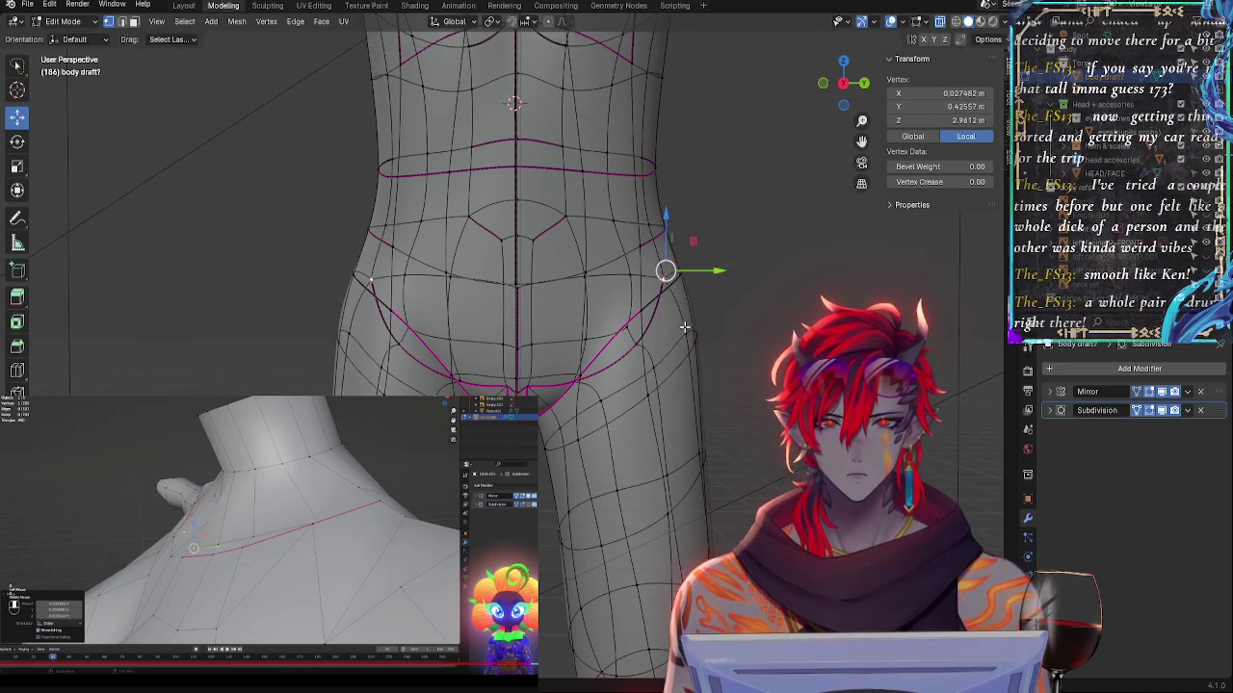
- From behind, lower the buttock crease vertex and shift it sideways
{"action": "middle_click_drag", "start_coordinate": [684, 328], "coordinate": [370, 322]}
{"action": "left_click", "coordinate": [422, 382]}
{"action": "mouse_move", "coordinate": [422, 381]}
{"action": "middle_mouse_down"}
{"action": "mouse_move", "coordinate": [408, 370]}
{"action": "mouse_move", "coordinate": [441, 379]}
{"action": "middle_mouse_up"}
{"action": "left_click_drag", "start_coordinate": [420, 320], "coordinate": [421, 341]}
{"action": "middle_click_drag", "start_coordinate": [421, 347], "coordinate": [472, 344]}
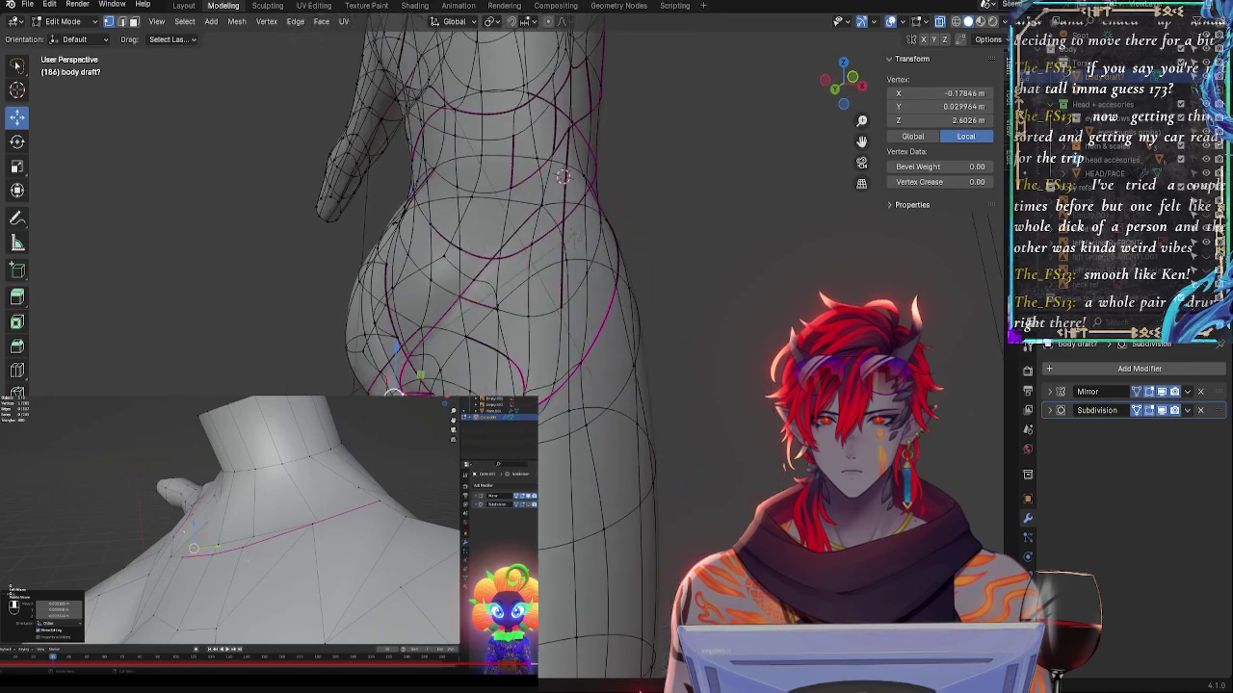
{"action": "middle_click_drag", "start_coordinate": [460, 403], "coordinate": [466, 402]}
{"action": "left_click_drag", "start_coordinate": [445, 401], "coordinate": [455, 402]}
{"action": "mouse_move", "coordinate": [456, 402]}
{"action": "middle_mouse_down"}
{"action": "mouse_move", "coordinate": [387, 403]}
{"action": "mouse_move", "coordinate": [472, 386]}
{"action": "middle_mouse_up"}
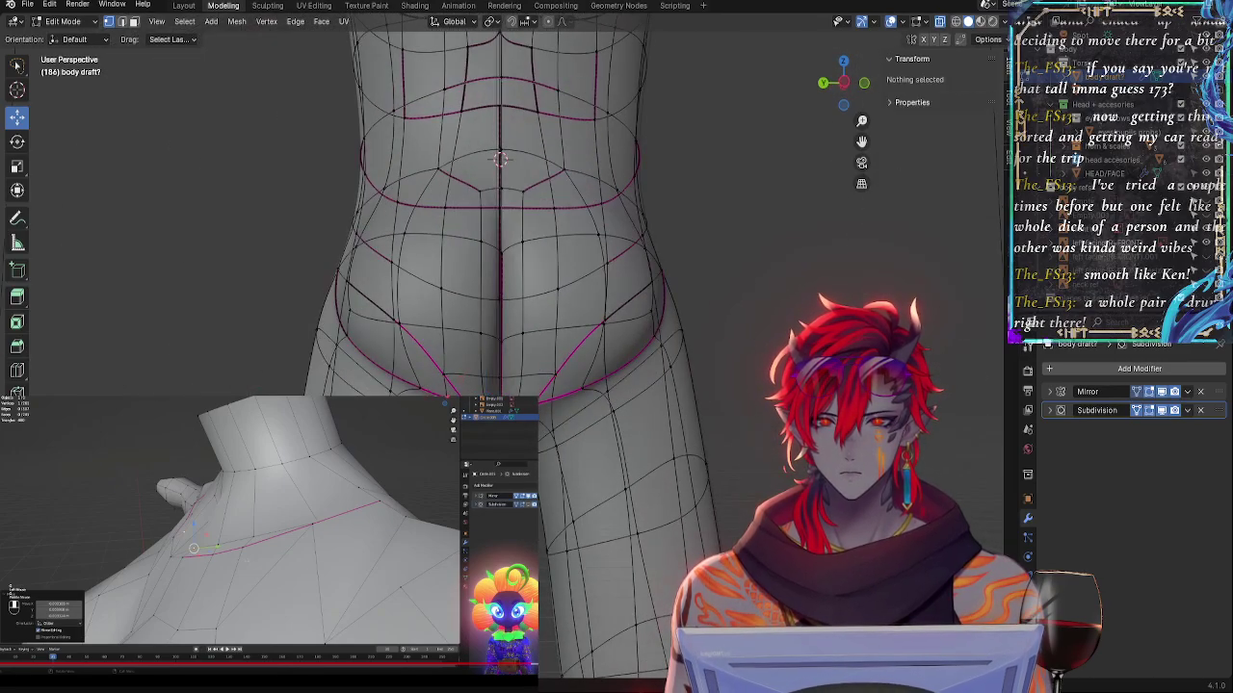
- Move the crease vertex in depth along Y and slide it up its edge
{"action": "key", "text": "g"}
{"action": "key", "text": "y"}
{"action": "left_click", "coordinate": [462, 404]}
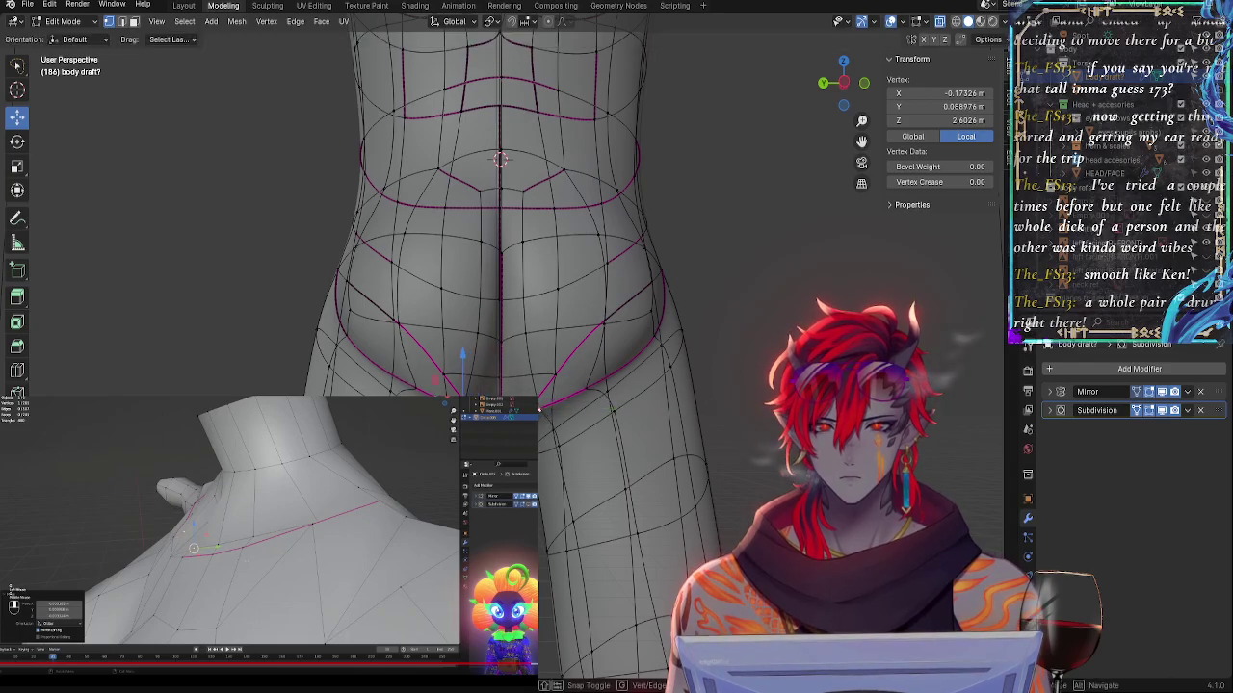
{"action": "key", "text": "g"}
{"action": "key", "text": "g"}
{"action": "left_click", "coordinate": [477, 384]}
- Inspect the hips from oblique, side and orthographic views, then select outer hip vertices
{"action": "middle_click_drag", "start_coordinate": [477, 383], "coordinate": [337, 410]}
{"action": "middle_click_drag", "start_coordinate": [613, 415], "coordinate": [395, 413]}
{"action": "middle_click_drag", "start_coordinate": [511, 389], "coordinate": [590, 431]}
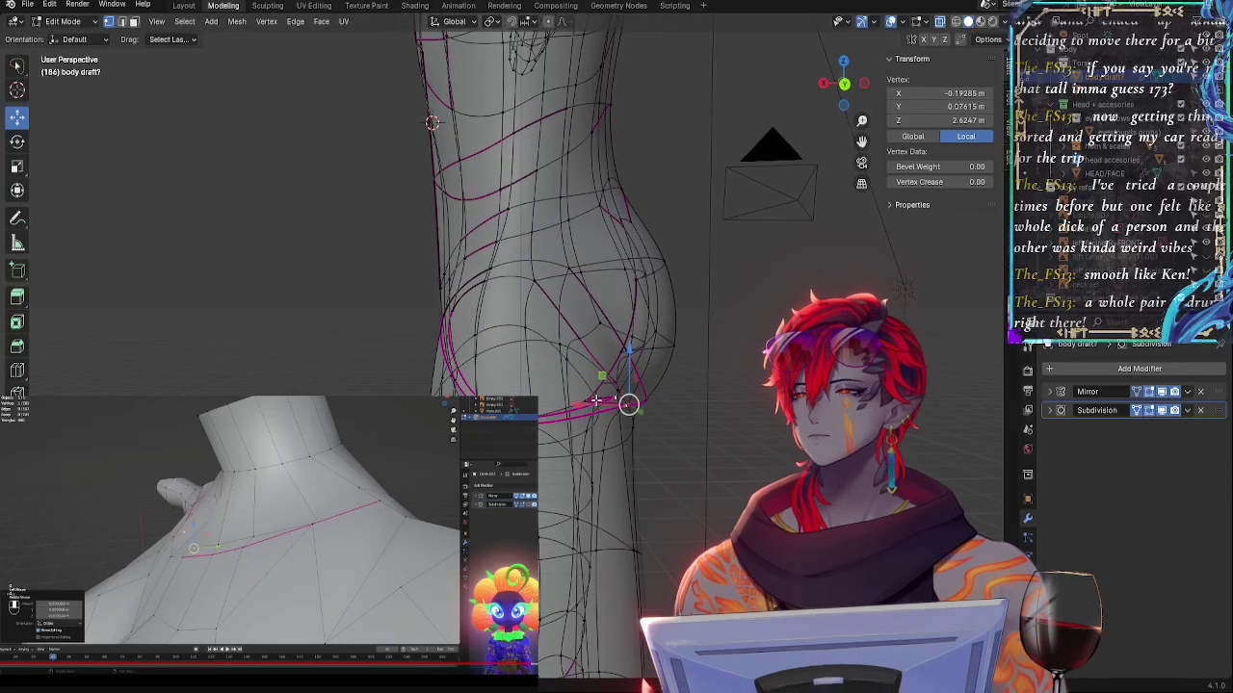
{"action": "left_click", "coordinate": [843, 85]}
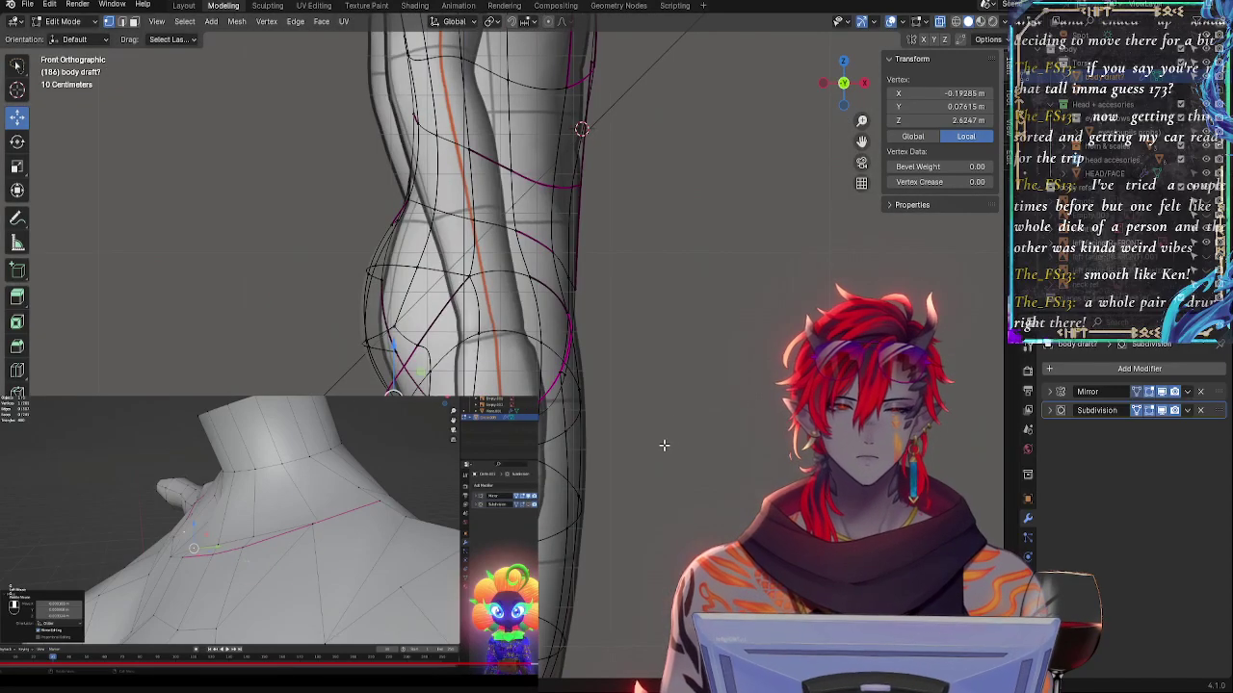
{"action": "middle_click_drag", "start_coordinate": [586, 397], "coordinate": [639, 422]}
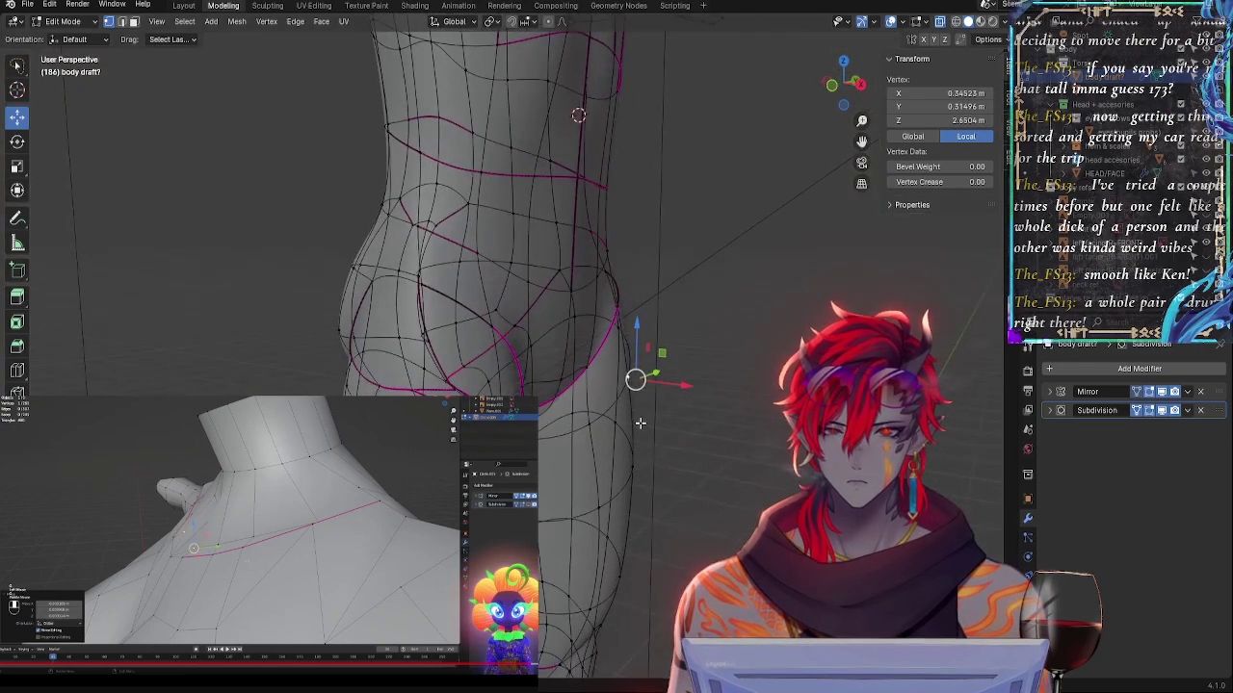
{"action": "left_click", "coordinate": [580, 403]}
{"action": "left_click", "coordinate": [624, 325]}
- In face mode, select four outer thigh faces and push them outward in front view
{"action": "middle_click_drag", "start_coordinate": [624, 333], "coordinate": [559, 332]}
{"action": "key", "text": "alt+z"}
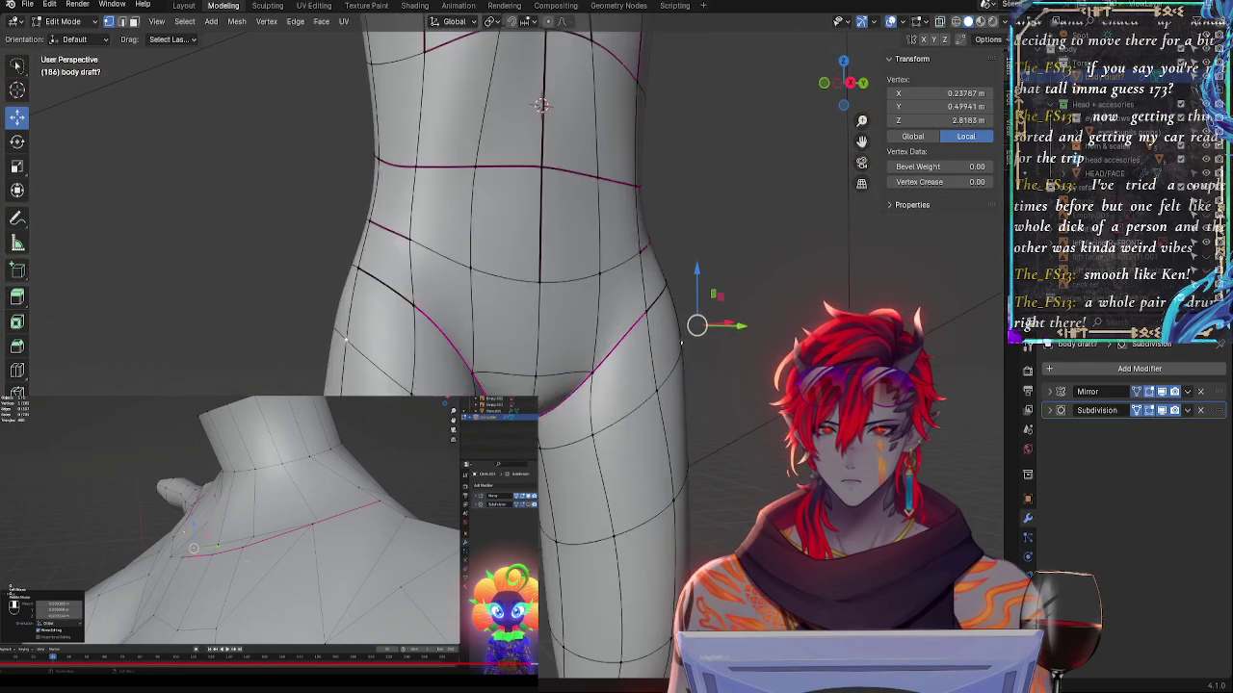
{"action": "left_click", "coordinate": [134, 25]}
{"action": "left_click", "coordinate": [676, 424]}
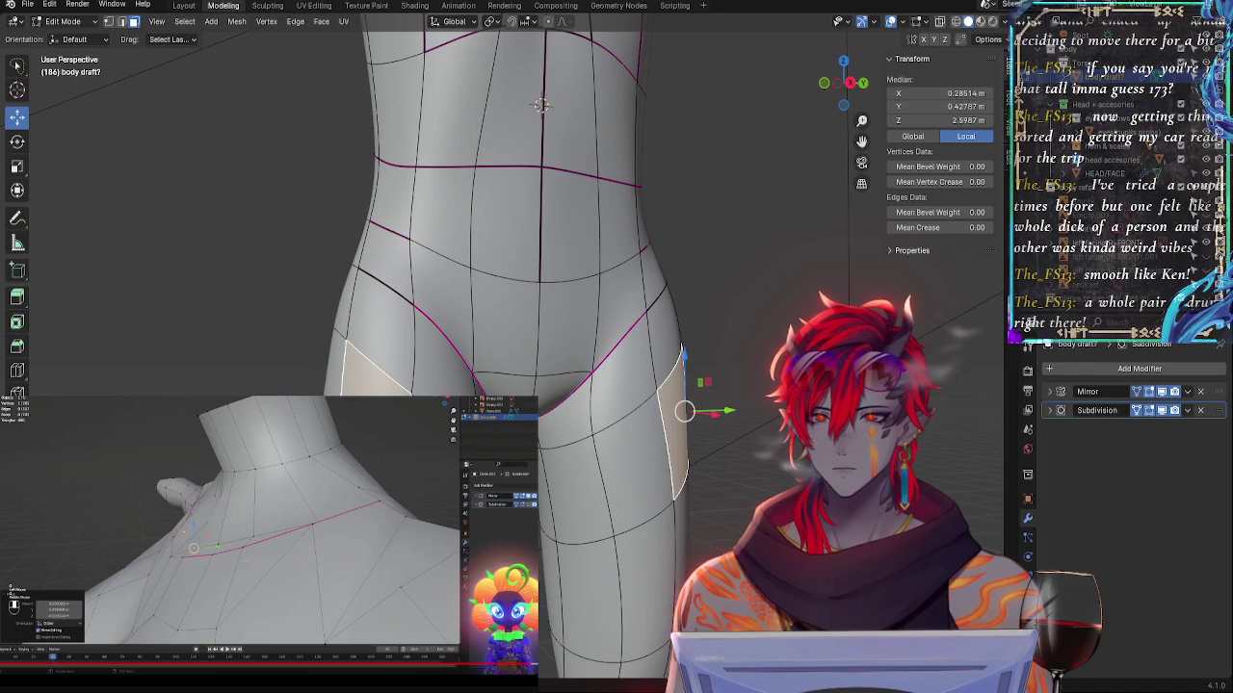
{"action": "left_click", "coordinate": [632, 464], "text": "shift"}
{"action": "left_click", "coordinate": [680, 539], "text": "shift"}
{"action": "left_click", "coordinate": [648, 578], "text": "shift"}
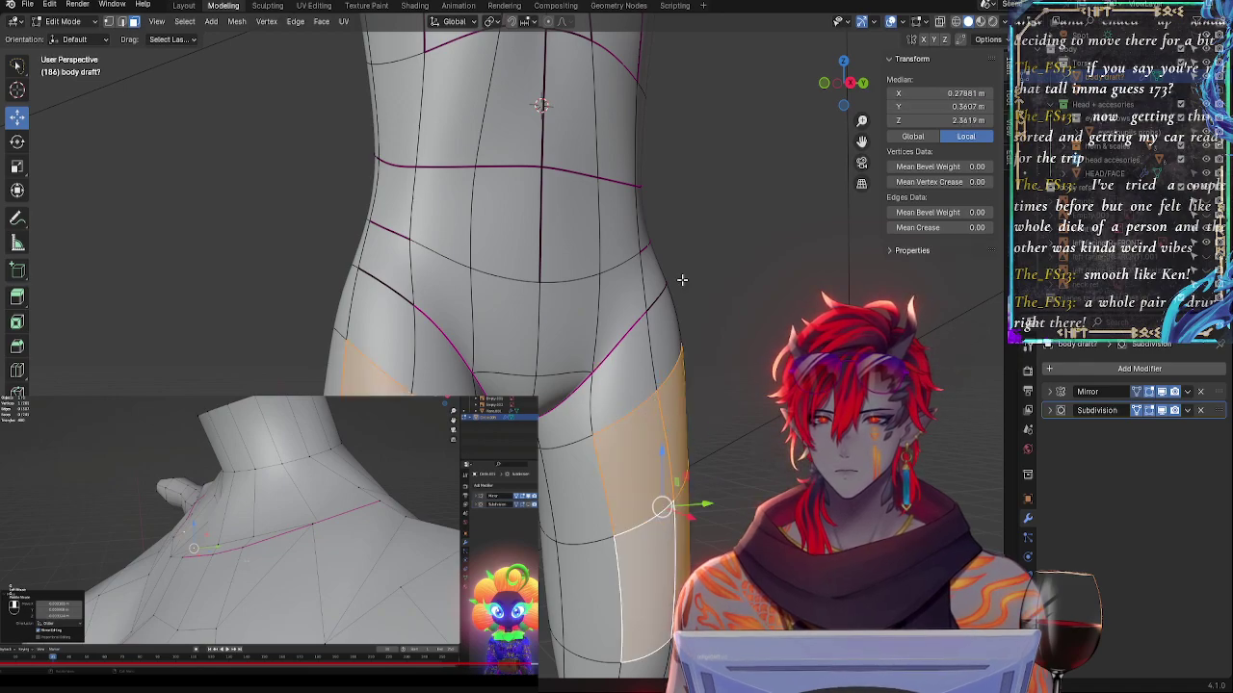
{"action": "left_click", "coordinate": [825, 85]}
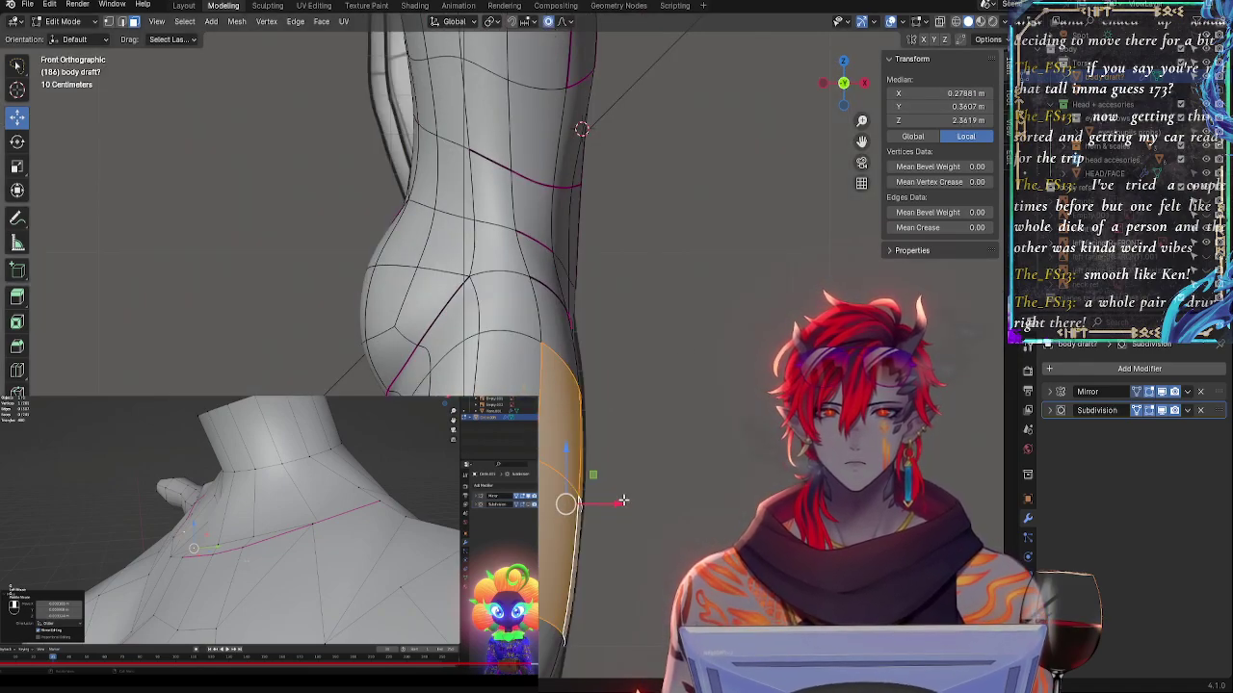
{"action": "left_click_drag", "start_coordinate": [622, 501], "coordinate": [553, 480]}
- Reselect the upper and lower outer thigh faces and nudge them sideways with soft falloff
{"action": "left_click", "coordinate": [579, 483]}
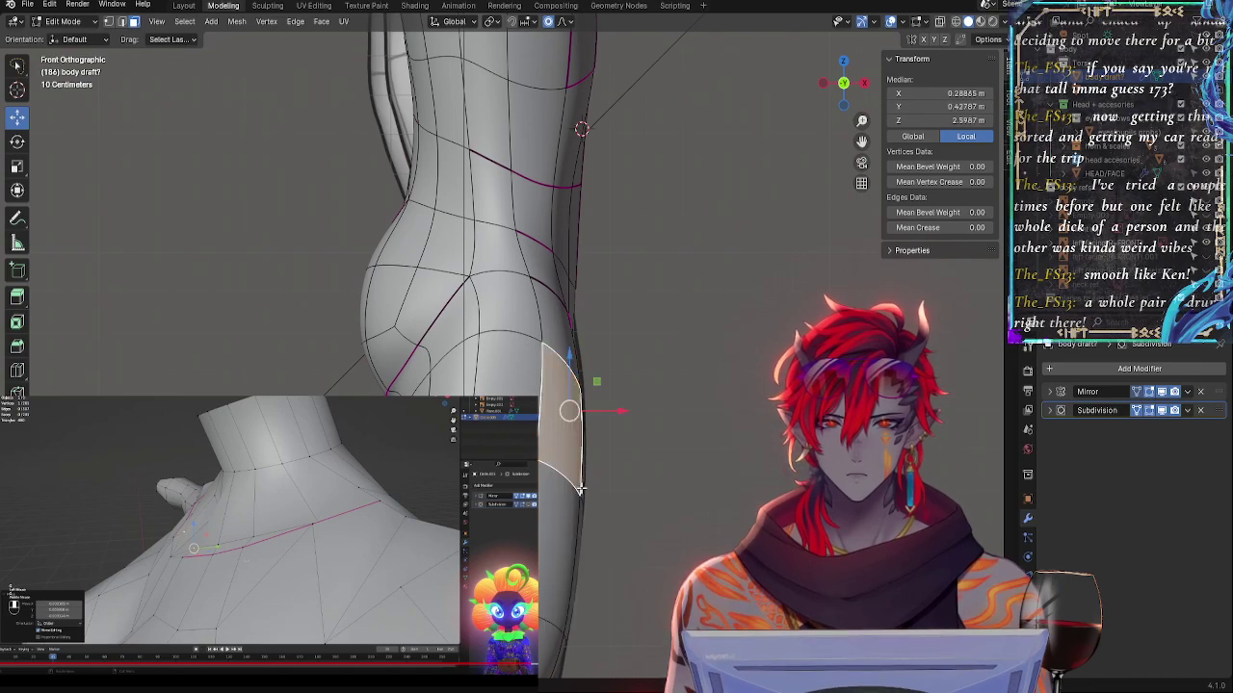
{"action": "left_click", "coordinate": [582, 492]}
{"action": "left_click", "coordinate": [581, 513], "text": "shift"}
{"action": "left_click", "coordinate": [569, 507], "text": "shift"}
{"action": "left_click", "coordinate": [568, 475], "text": "shift"}
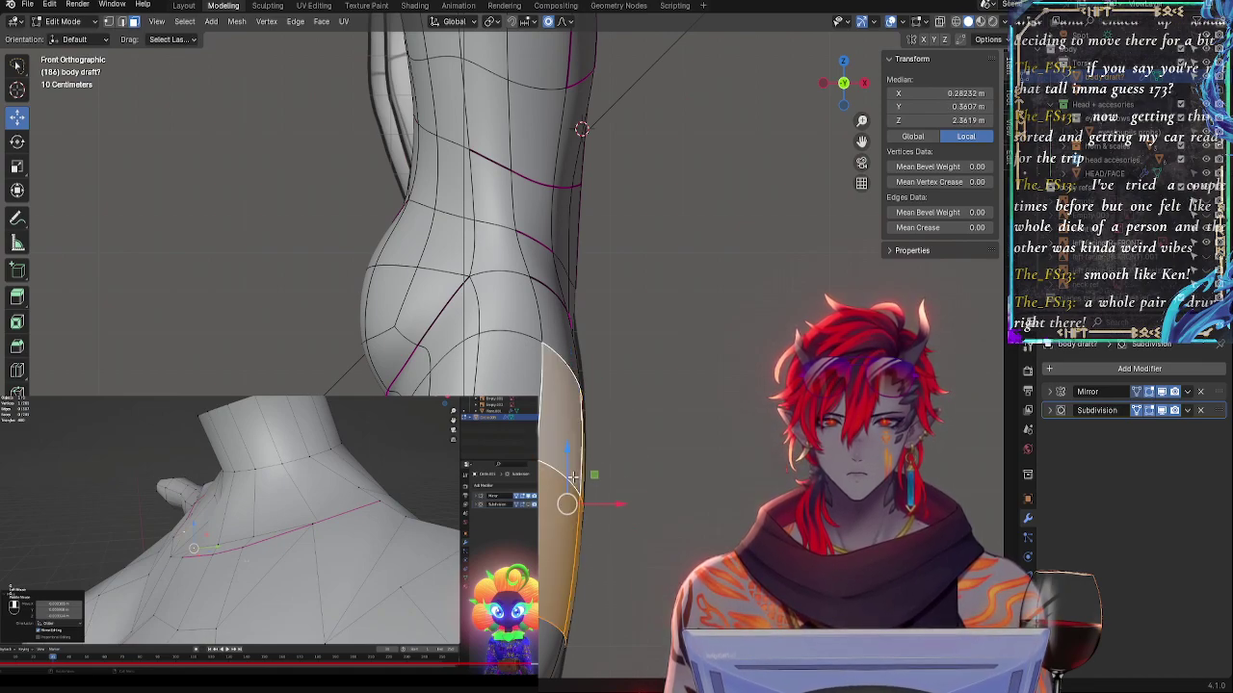
{"action": "left_click_drag", "start_coordinate": [614, 505], "coordinate": [607, 484]}
{"action": "key", "text": "alt+a"}
{"action": "left_click", "coordinate": [549, 479]}
{"action": "left_click", "coordinate": [564, 444], "text": "shift"}
{"action": "left_click", "coordinate": [609, 484]}
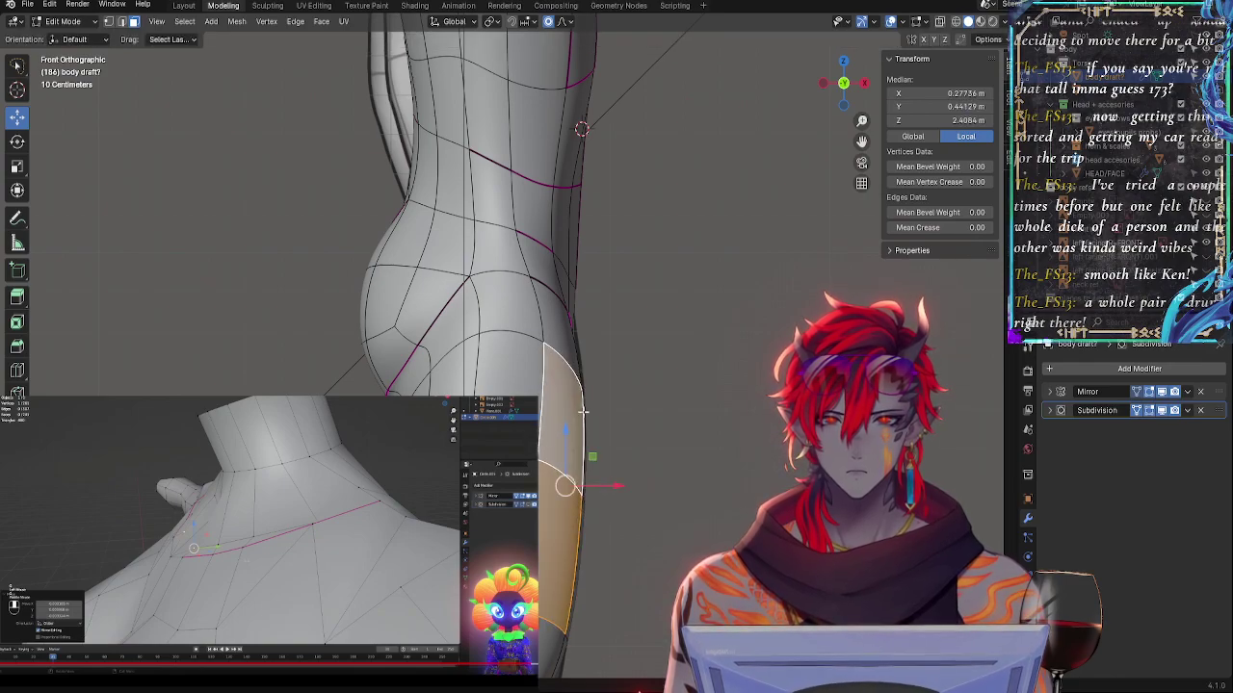
- Move another thigh face sideways along X with proportional falloff
{"action": "left_click", "coordinate": [588, 369]}
{"action": "middle_click_drag", "start_coordinate": [589, 383], "coordinate": [819, 193]}
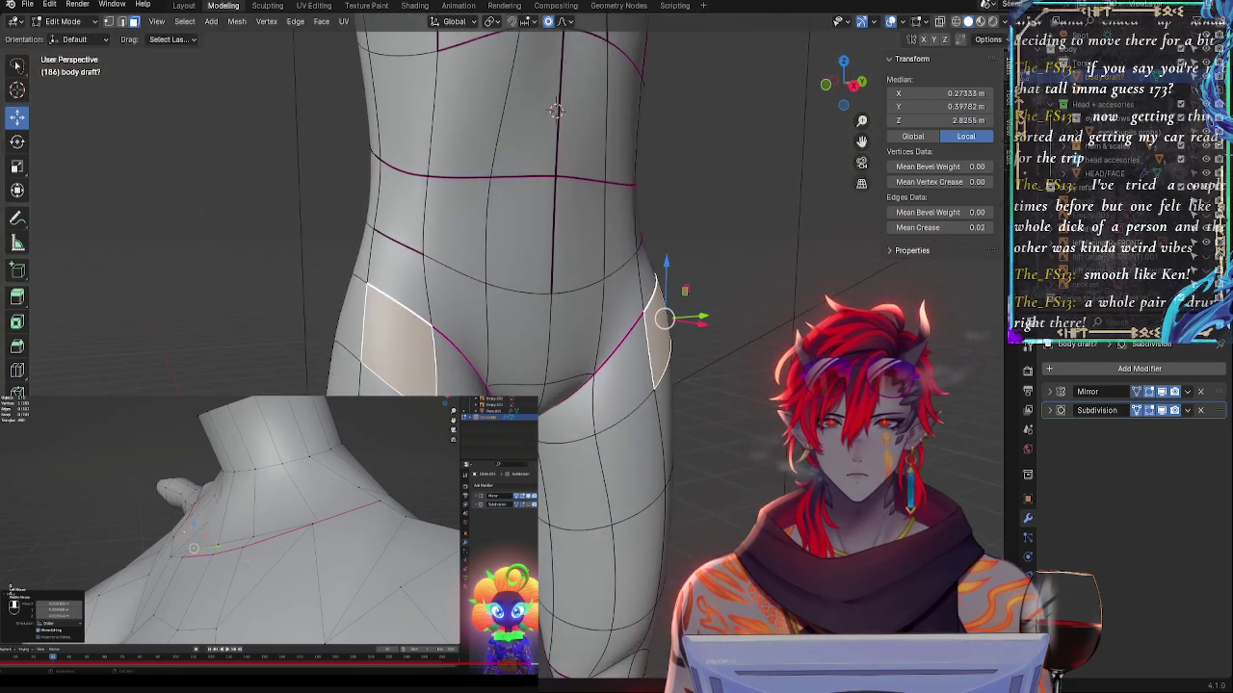
{"action": "left_click", "coordinate": [831, 88]}
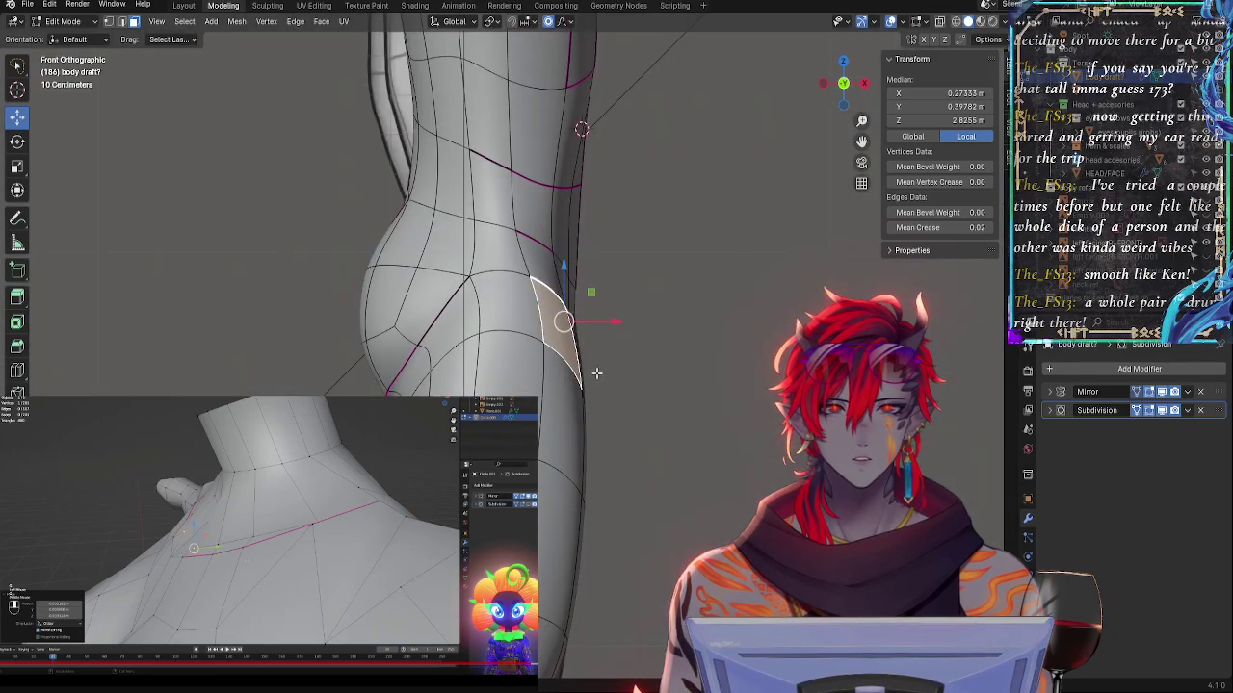
{"action": "key", "text": "g"}
{"action": "key", "text": "x"}
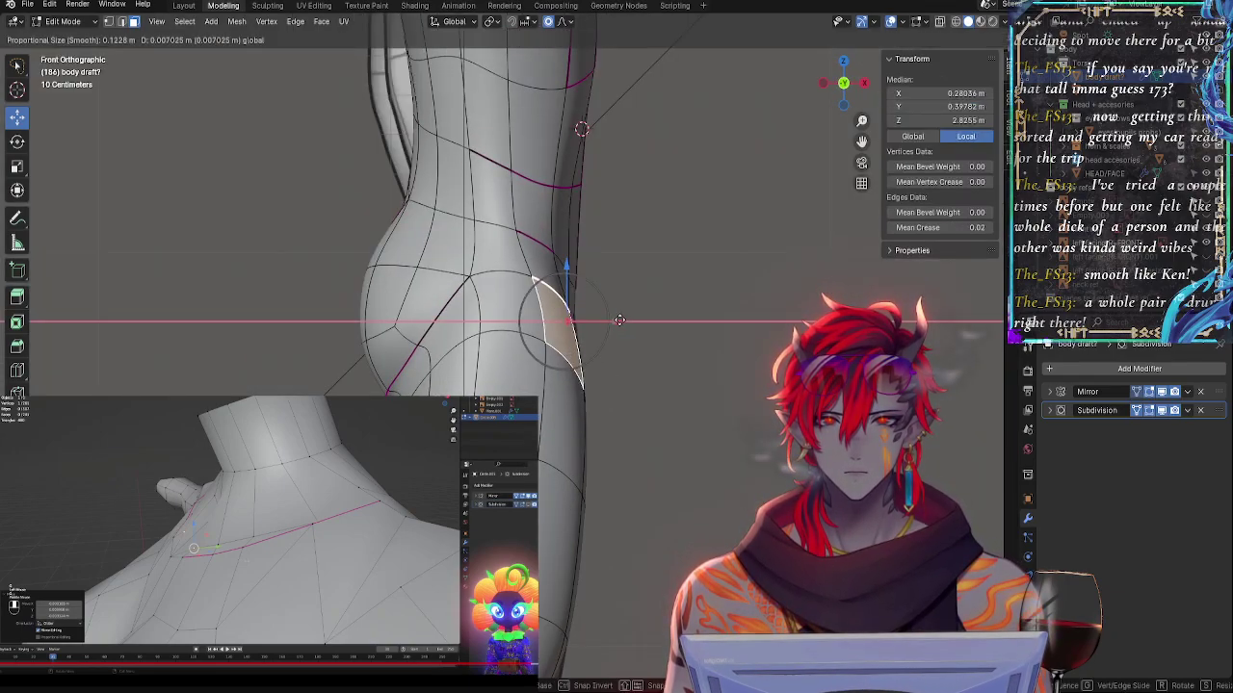
{"action": "left_click", "coordinate": [618, 321]}
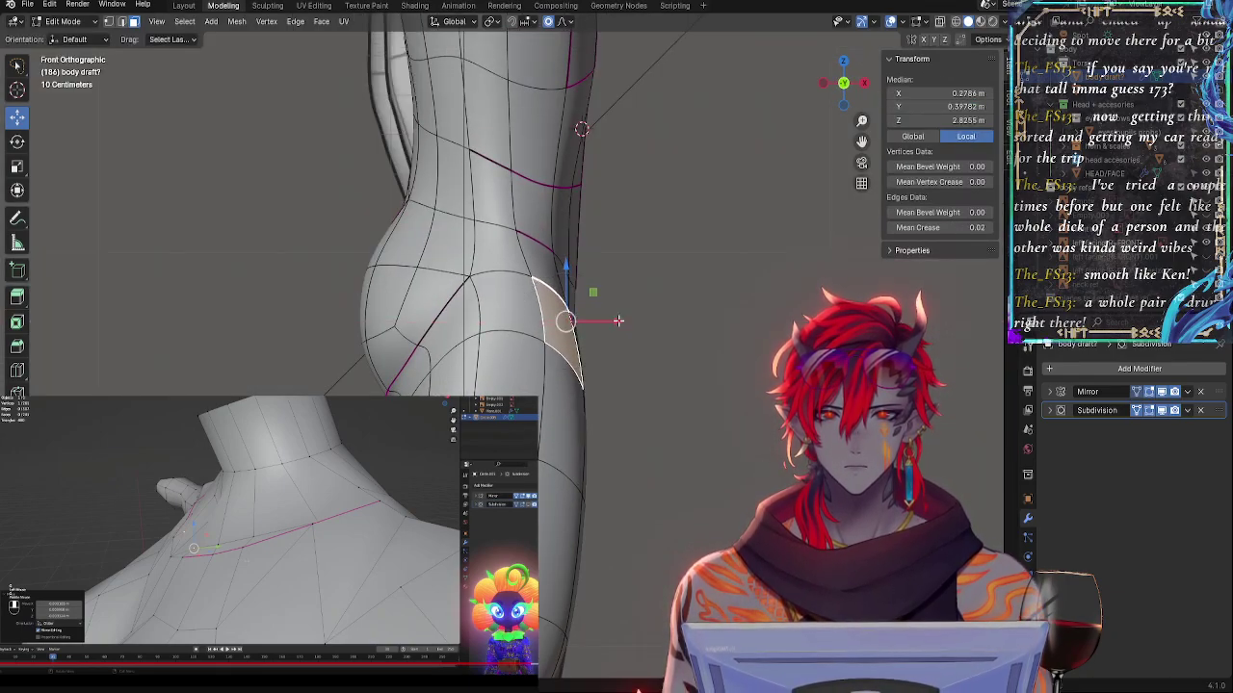
- Shift the hip face above the thigh sideways along X with soft falloff
{"action": "left_click", "coordinate": [547, 274]}
{"action": "key", "text": "alt+z"}
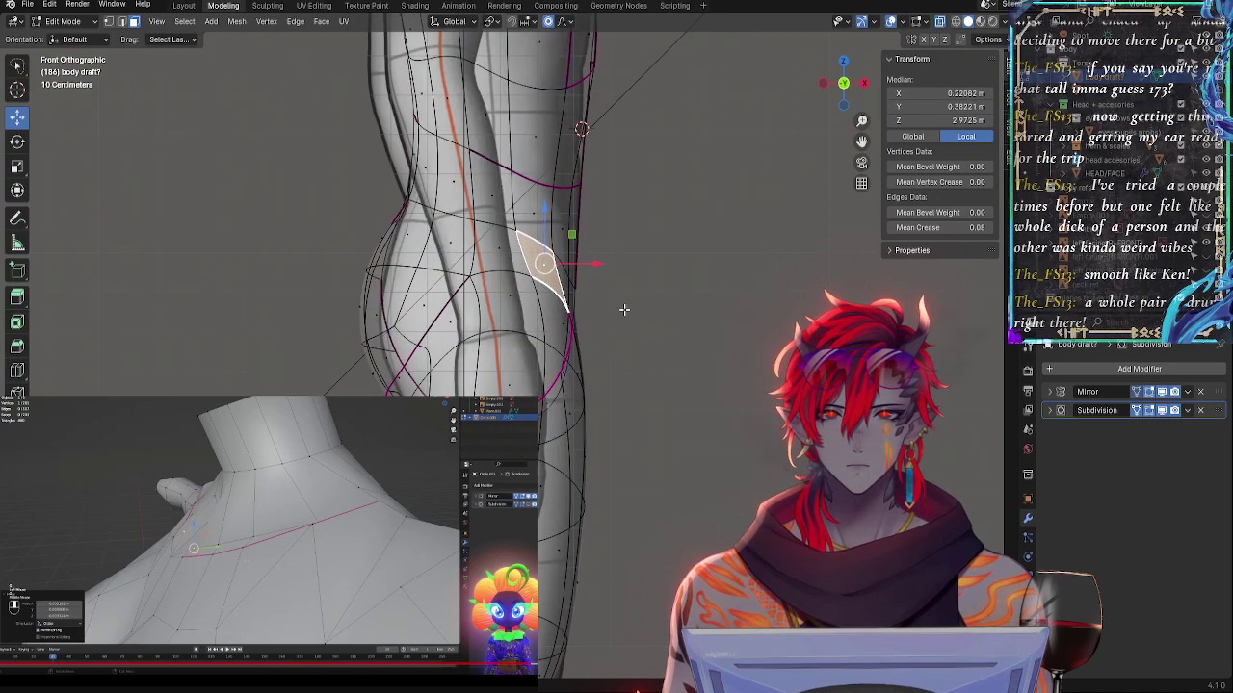
{"action": "key", "text": "alt+z"}
{"action": "key", "text": "g"}
{"action": "key", "text": "x"}
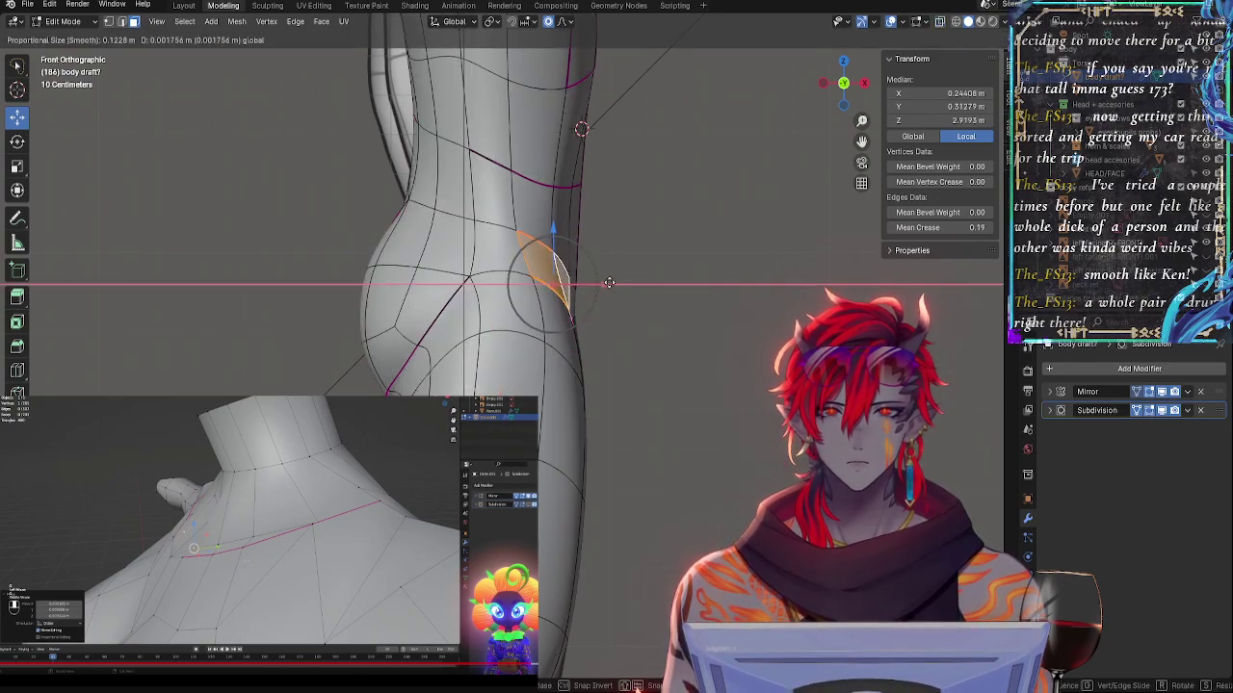
{"action": "left_click", "coordinate": [611, 282]}
{"action": "key", "text": "alt+a"}
{"action": "key", "text": "alt+z"}
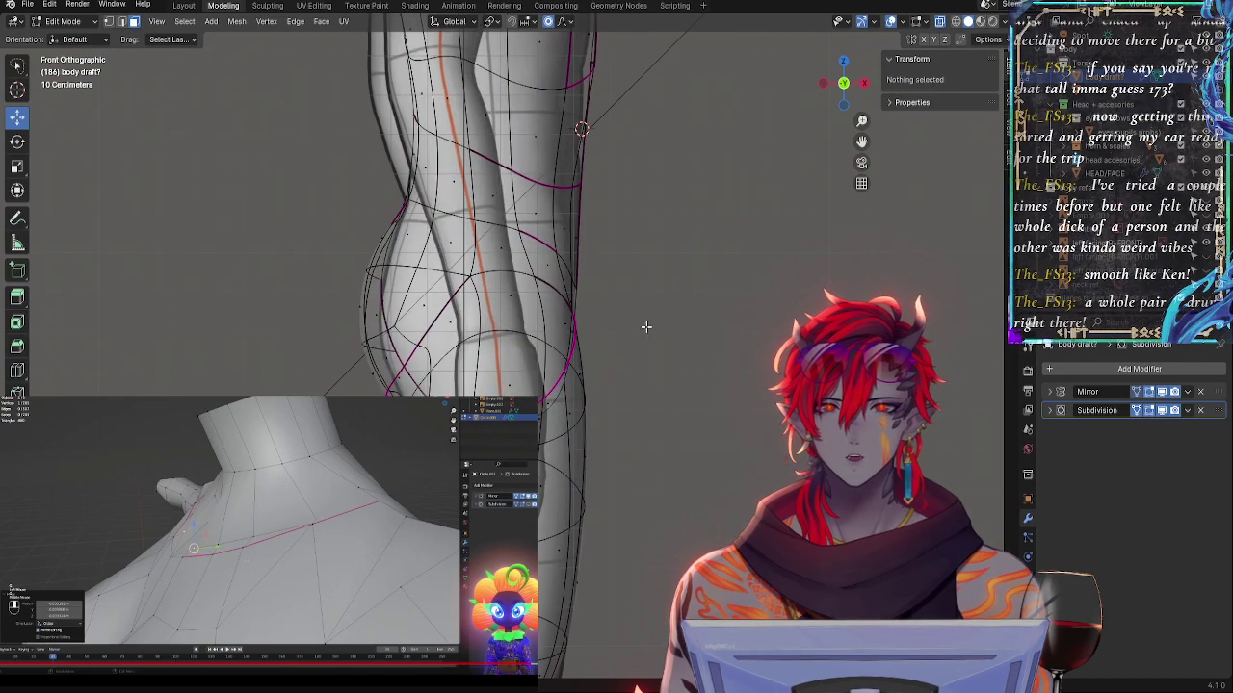
{"action": "key", "text": "alt+z"}
- Push a higher hip face outward along X, comparing solid and X-ray views
{"action": "left_click", "coordinate": [540, 233]}
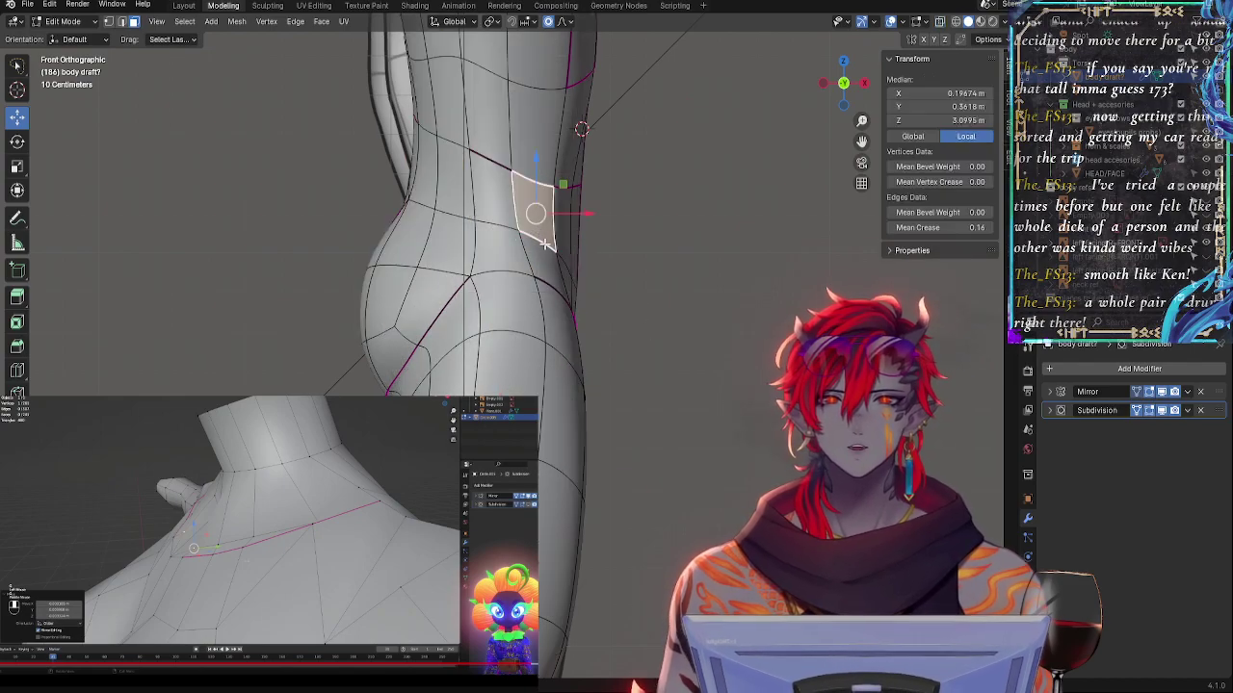
{"action": "key", "text": "g"}
{"action": "key", "text": "x"}
{"action": "left_click", "coordinate": [590, 214]}
{"action": "key", "text": "alt+z"}
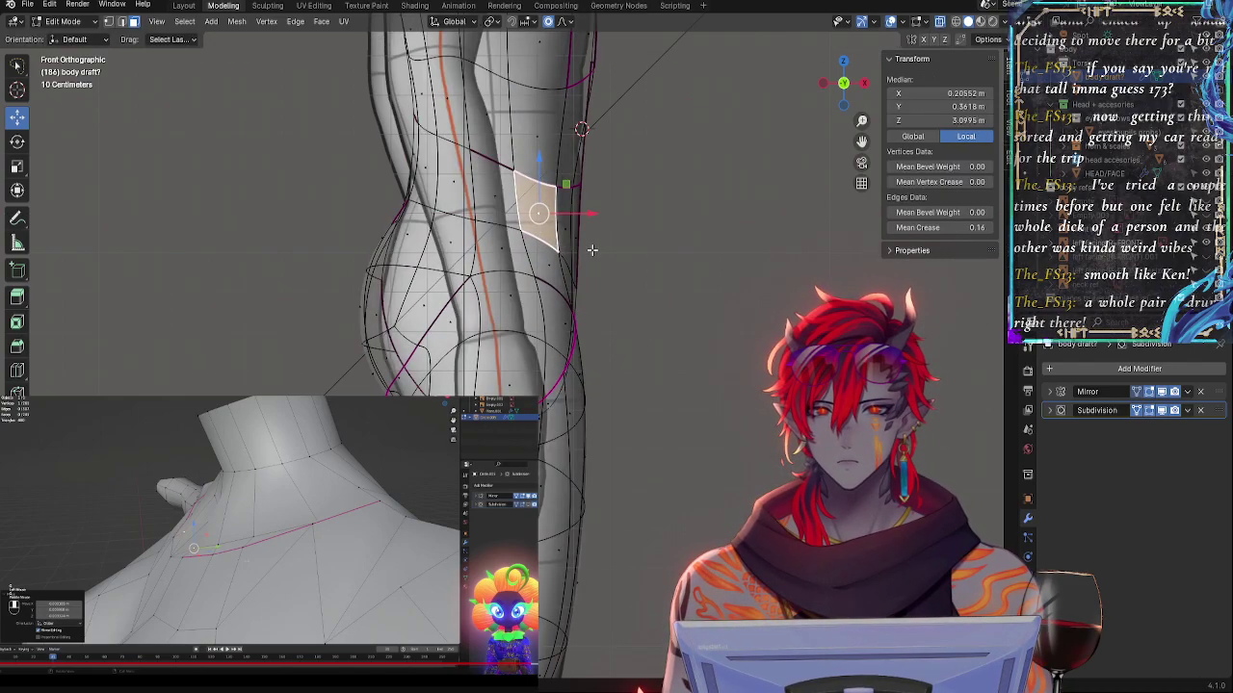
{"action": "key", "text": "alt+z"}
{"action": "key", "text": "alt+z"}
{"action": "key", "text": "alt+z"}
{"action": "key", "text": "alt+z"}
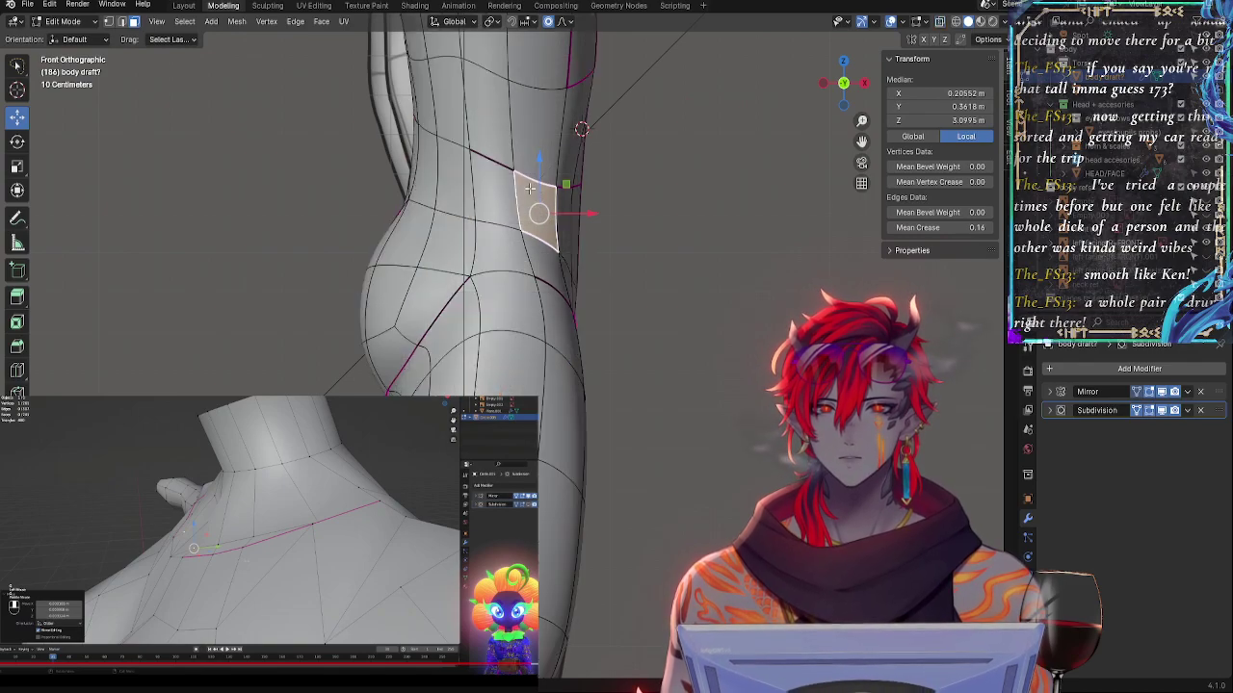
- Nudge a left-side hip face slightly down and rotate it with smooth falloff
{"action": "left_click", "coordinate": [506, 248]}
{"action": "left_click", "coordinate": [548, 268], "text": "shift"}
{"action": "key", "text": "alt+z"}
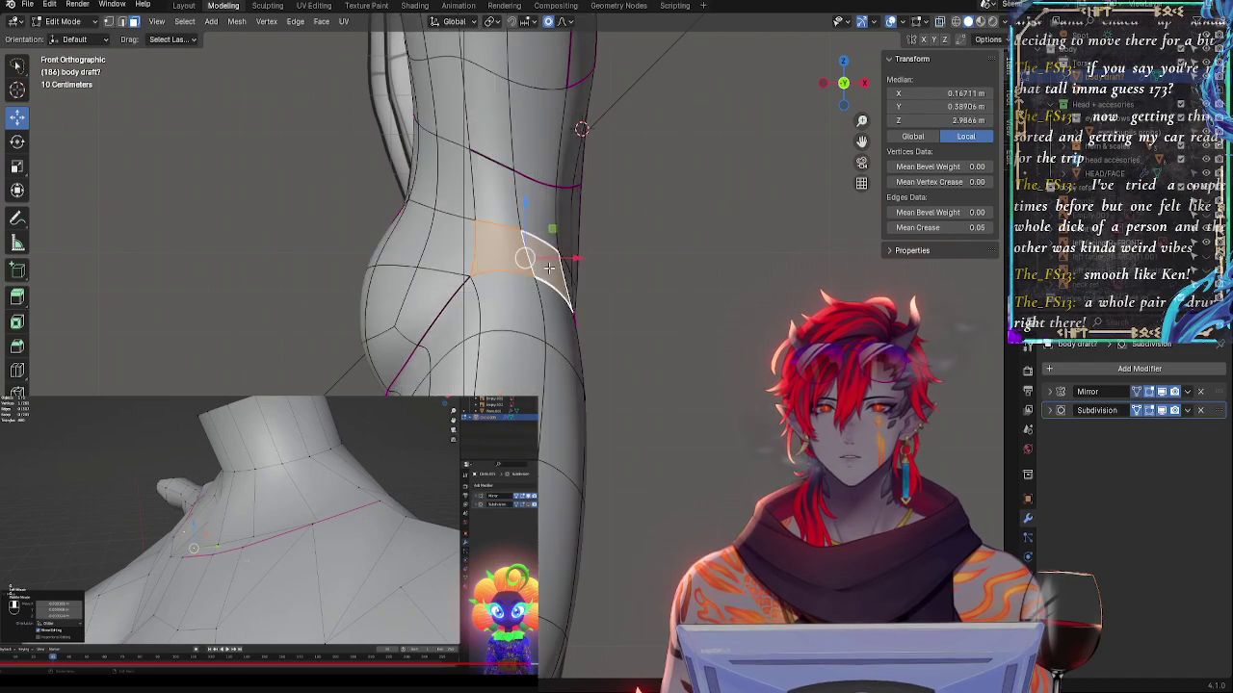
{"action": "key", "text": "alt+z"}
{"action": "left_click", "coordinate": [461, 233]}
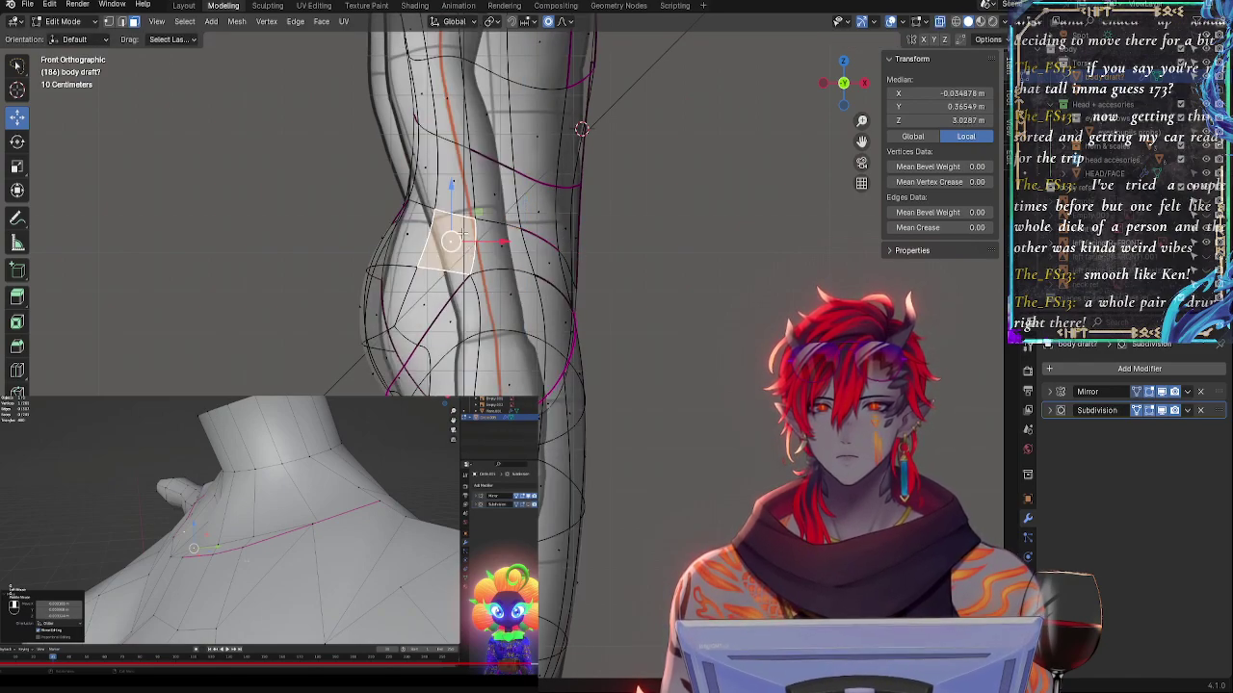
{"action": "left_click", "coordinate": [408, 227]}
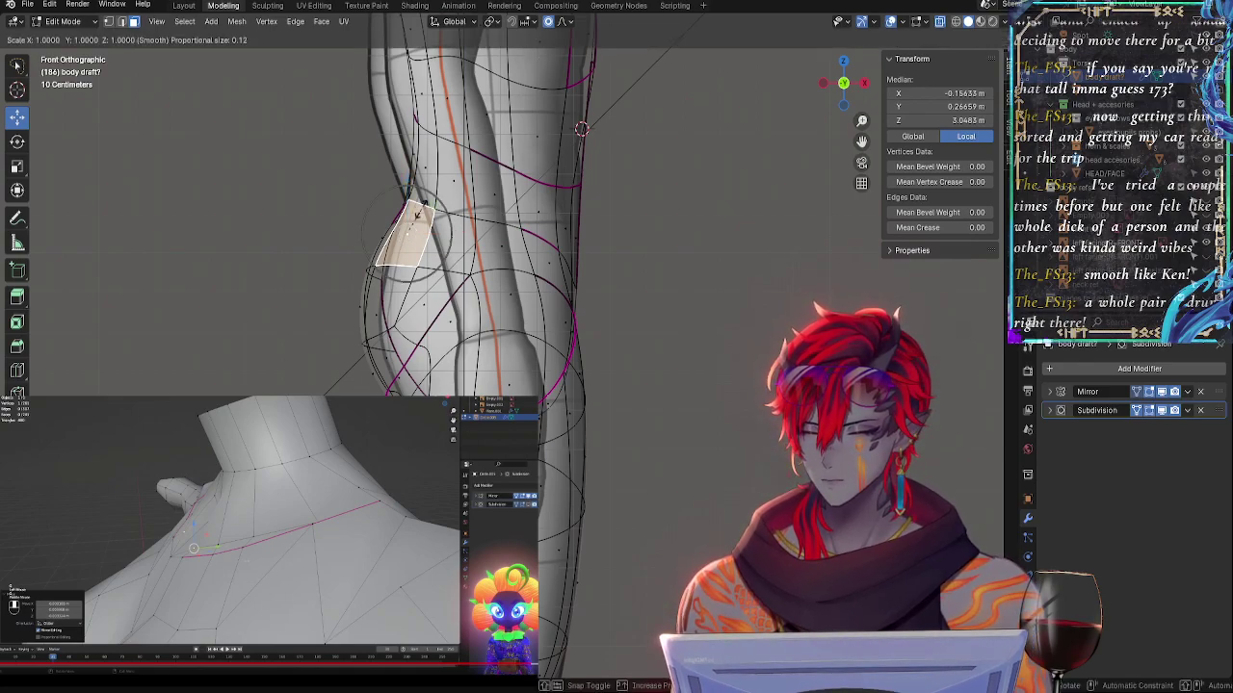
{"action": "left_click_drag", "start_coordinate": [407, 231], "coordinate": [408, 238]}
{"action": "key", "text": "r"}
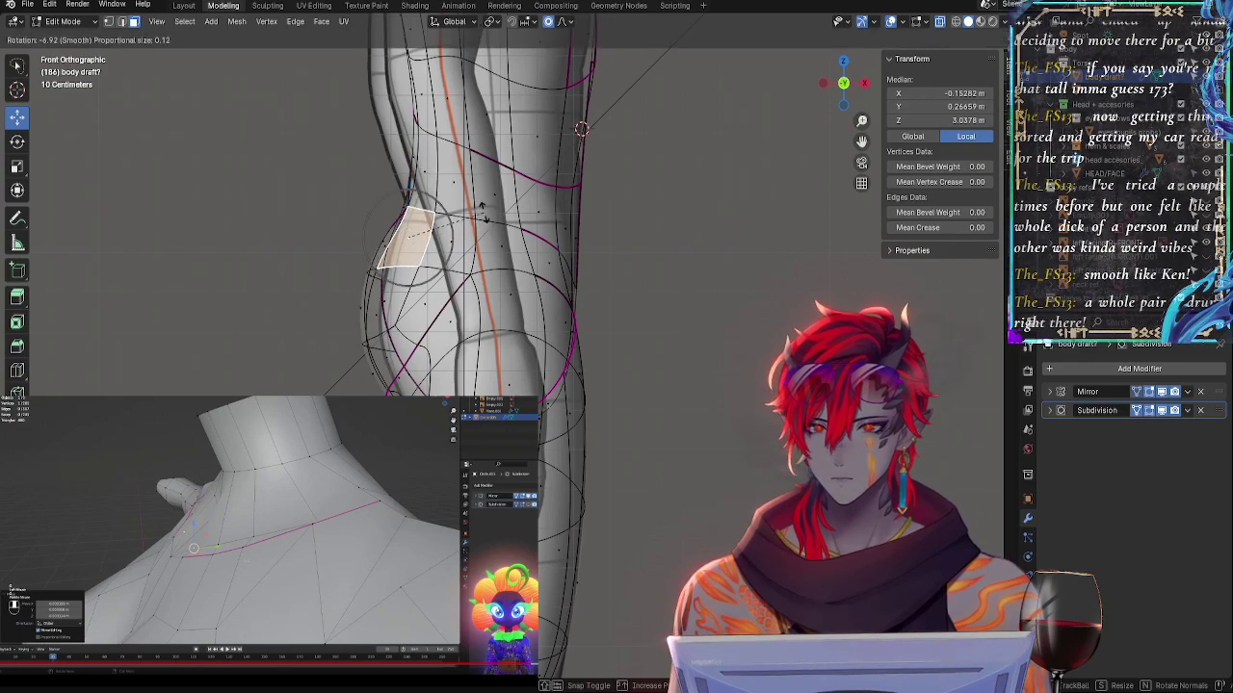
{"action": "left_click", "coordinate": [478, 220]}
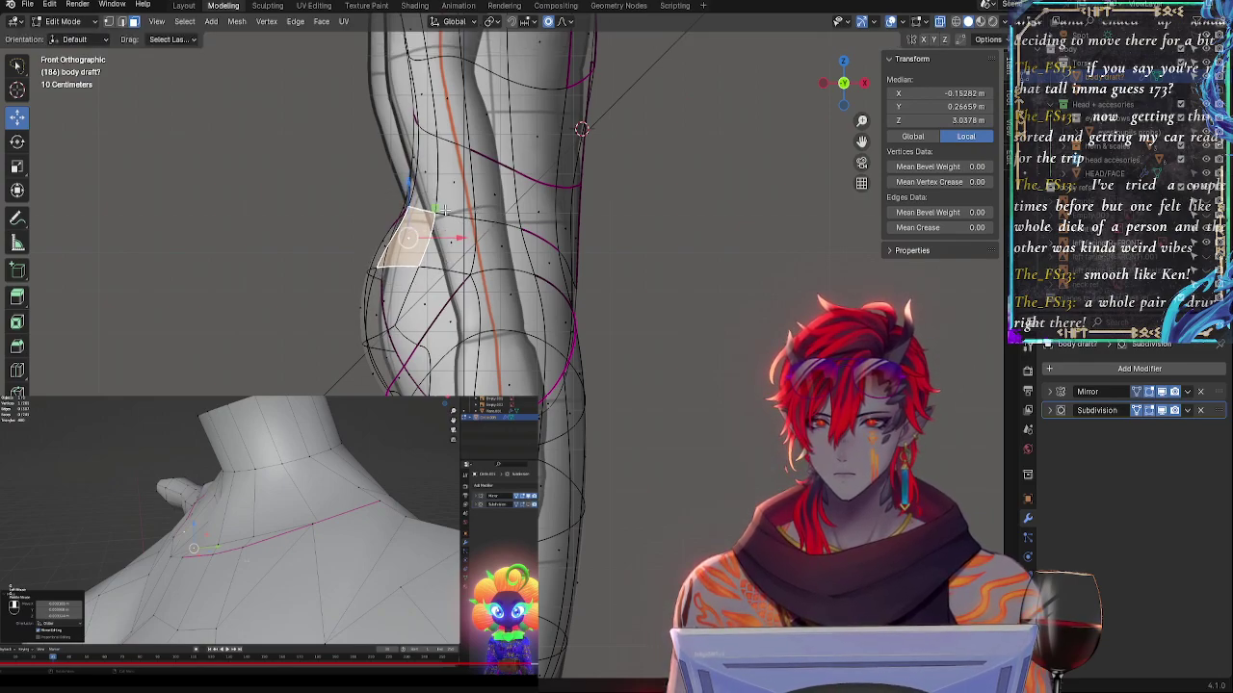
{"action": "key", "text": "alt+z"}
{"action": "key", "text": "alt+z"}
- Select the faces at the top of the buttocks and above, orbiting around the hips
{"action": "left_click", "coordinate": [405, 208]}
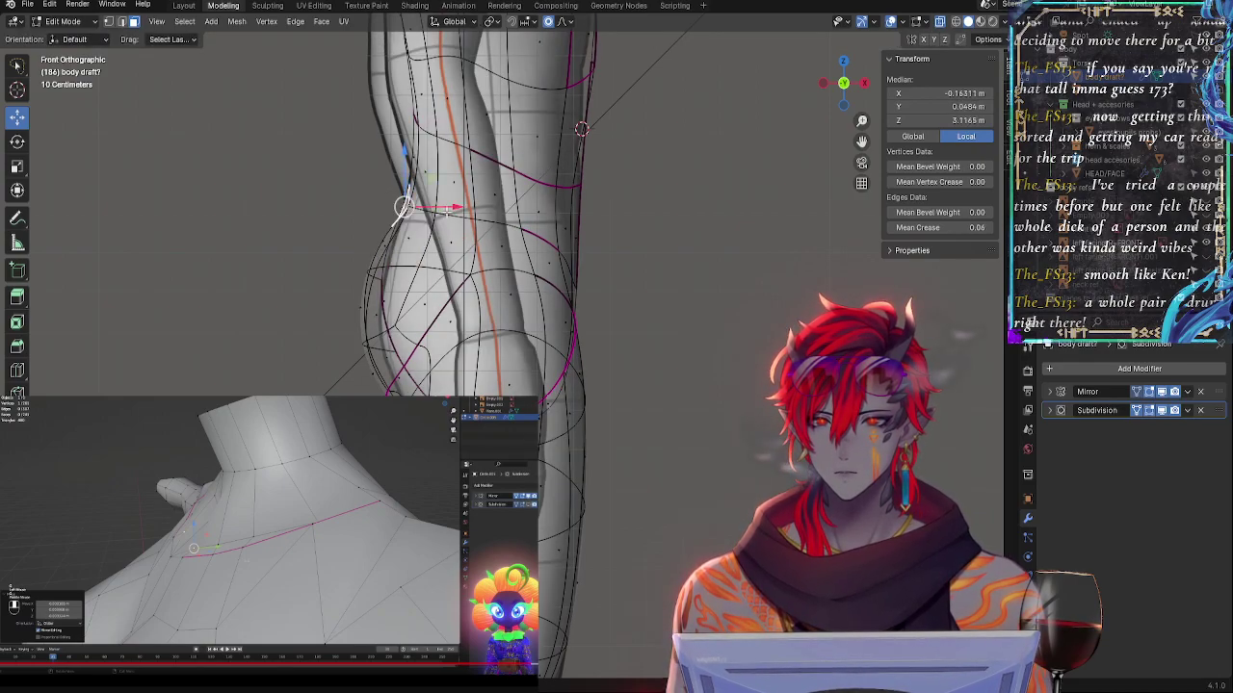
{"action": "middle_click_drag", "start_coordinate": [418, 249], "coordinate": [537, 294]}
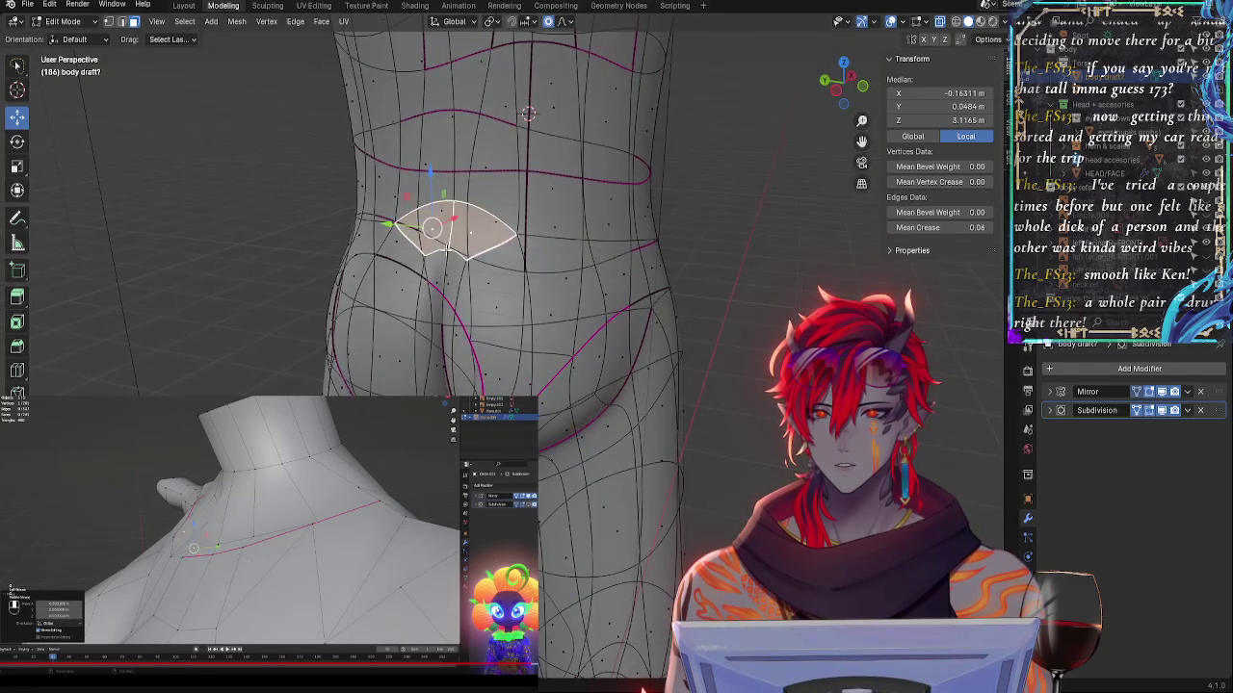
{"action": "left_click", "coordinate": [446, 250], "text": "shift"}
{"action": "middle_click_drag", "start_coordinate": [591, 240], "coordinate": [671, 271]}
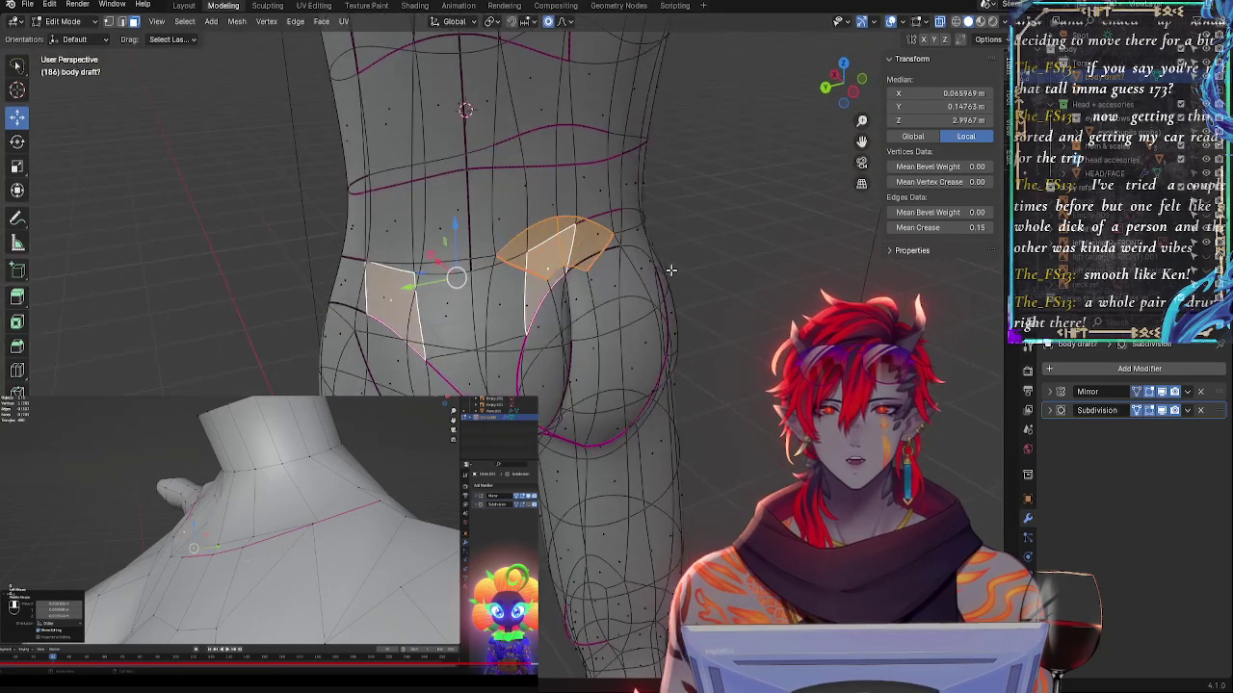
{"action": "left_click", "coordinate": [573, 281], "text": "shift"}
{"action": "left_click", "coordinate": [525, 302], "text": "shift"}
{"action": "left_click", "coordinate": [539, 291], "text": "shift"}
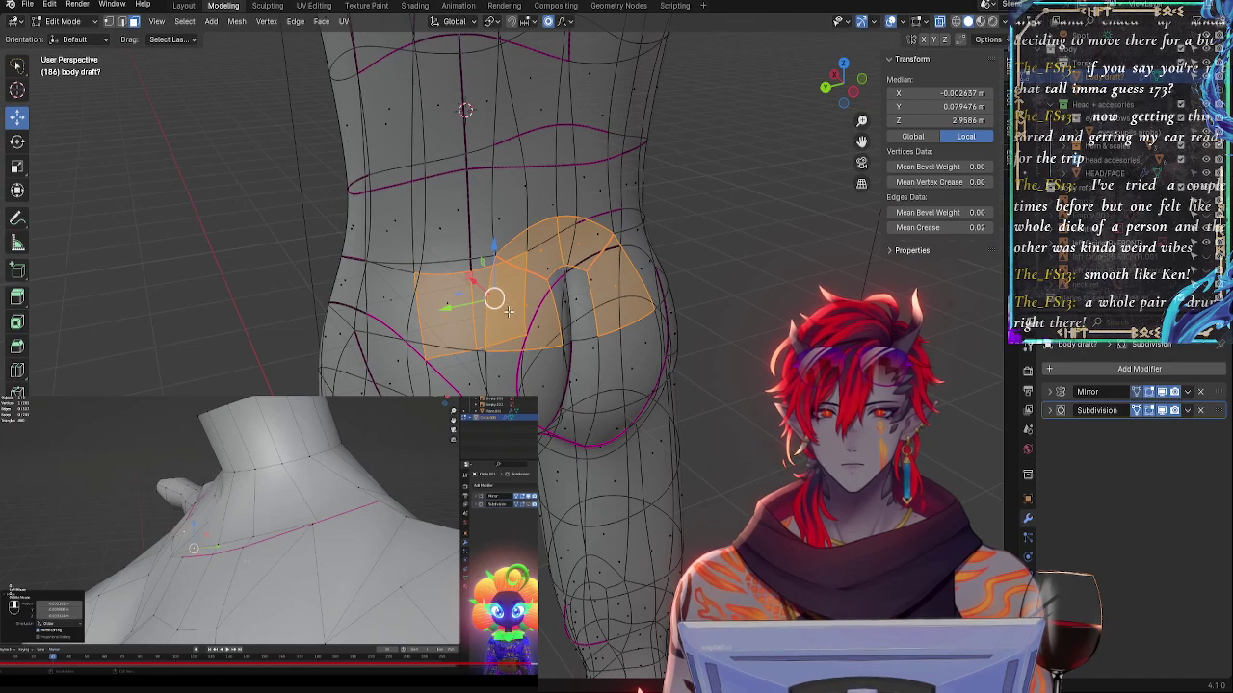
{"action": "left_click", "coordinate": [531, 307], "text": "shift"}
{"action": "key", "text": "alt+a"}
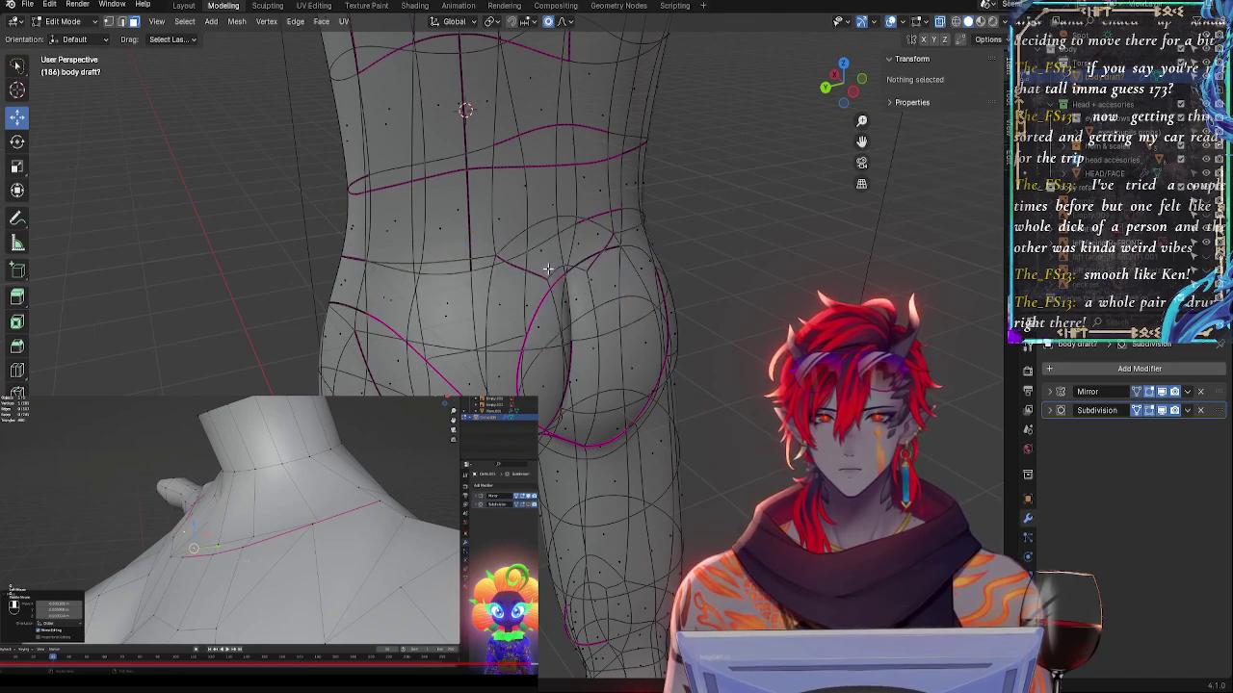
{"action": "left_click", "coordinate": [575, 301]}
{"action": "left_click", "coordinate": [584, 246], "text": "shift"}
- Move and rotate the upper buttock area with proportional falloff in front orthographic view
{"action": "middle_click_drag", "start_coordinate": [583, 246], "coordinate": [521, 244]}
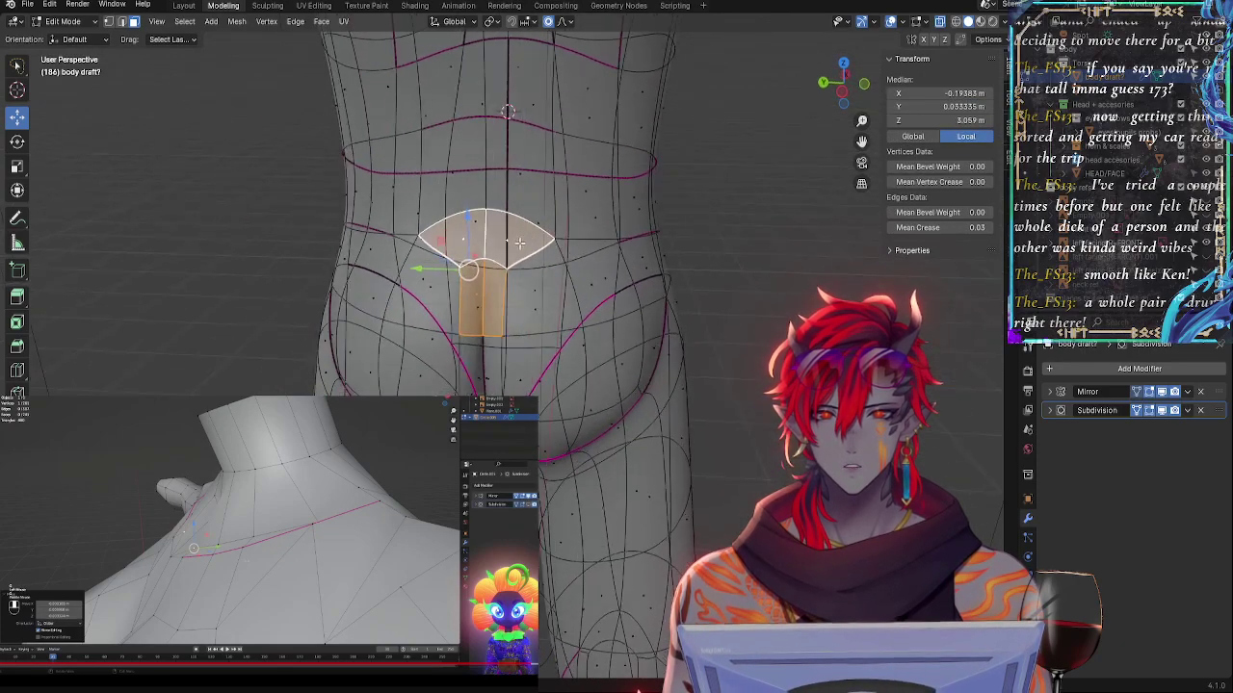
{"action": "left_click", "coordinate": [864, 82]}
{"action": "key", "text": "alt+z"}
{"action": "key", "text": "alt+z"}
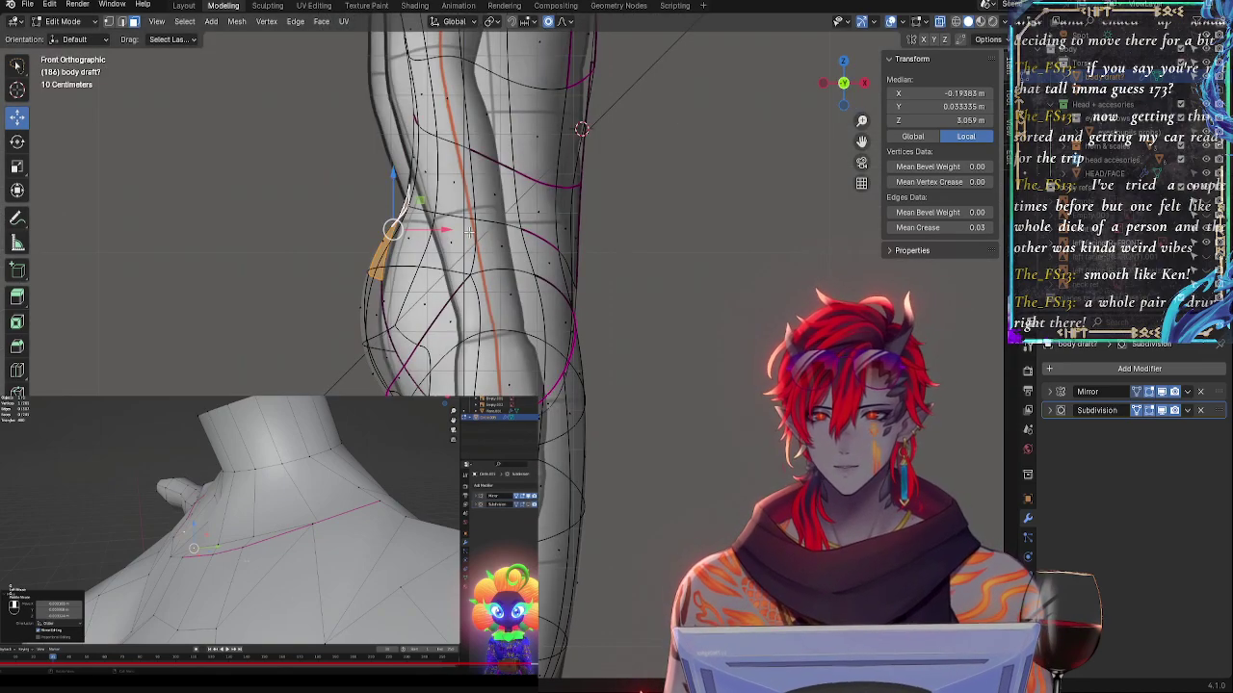
{"action": "key", "text": "g"}
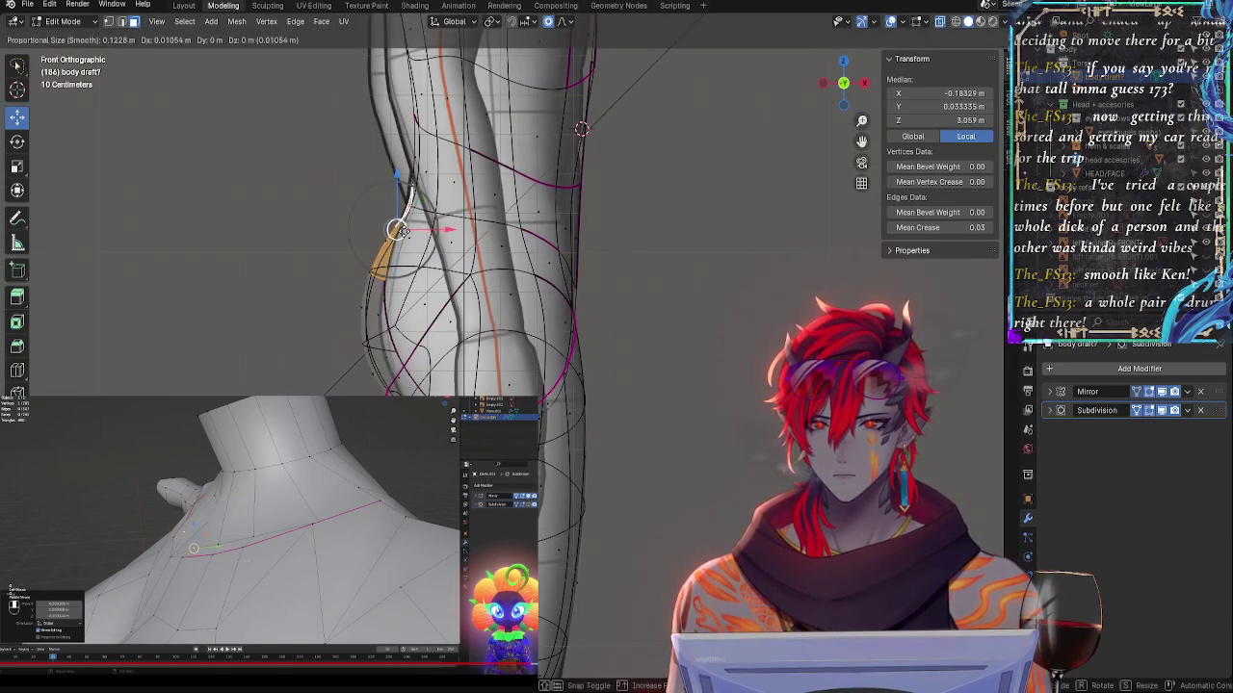
{"action": "key", "text": "r"}
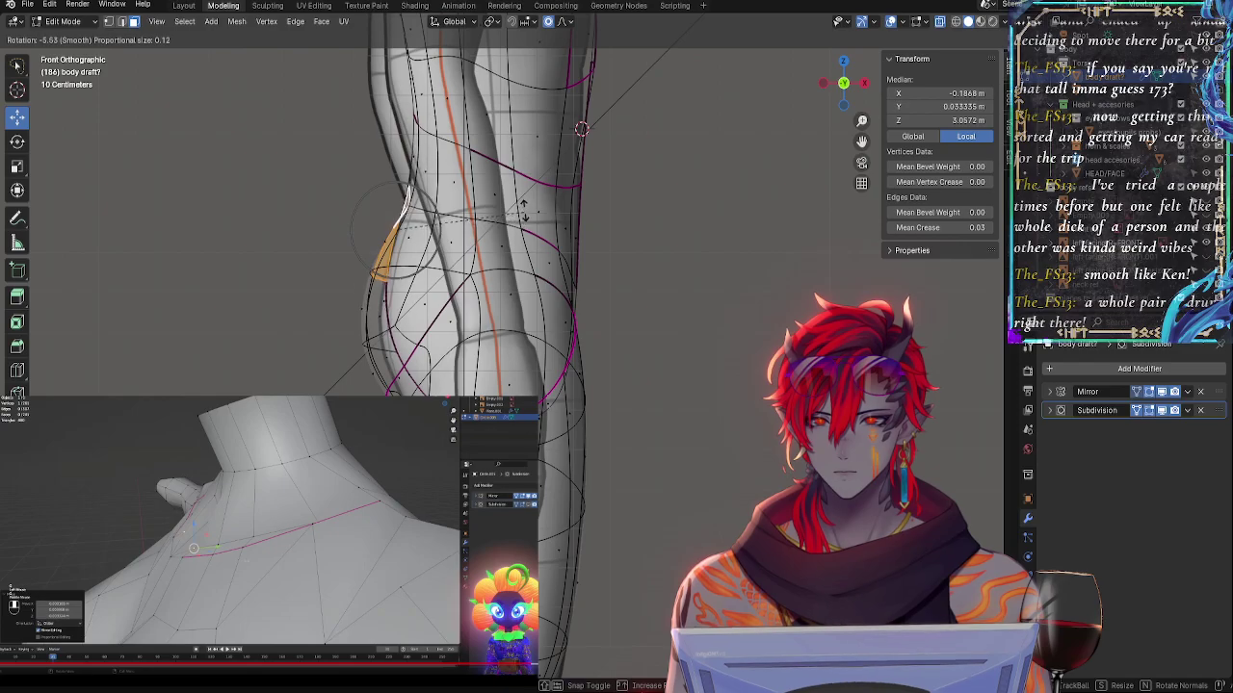
{"action": "left_click", "coordinate": [512, 214]}
- Rotate the lower central back face and shift it slightly left along X
{"action": "middle_click_drag", "start_coordinate": [404, 237], "coordinate": [428, 253]}
{"action": "left_click", "coordinate": [503, 210]}
{"action": "left_click", "coordinate": [437, 305]}
{"action": "left_click", "coordinate": [450, 288]}
{"action": "left_click", "coordinate": [848, 96]}
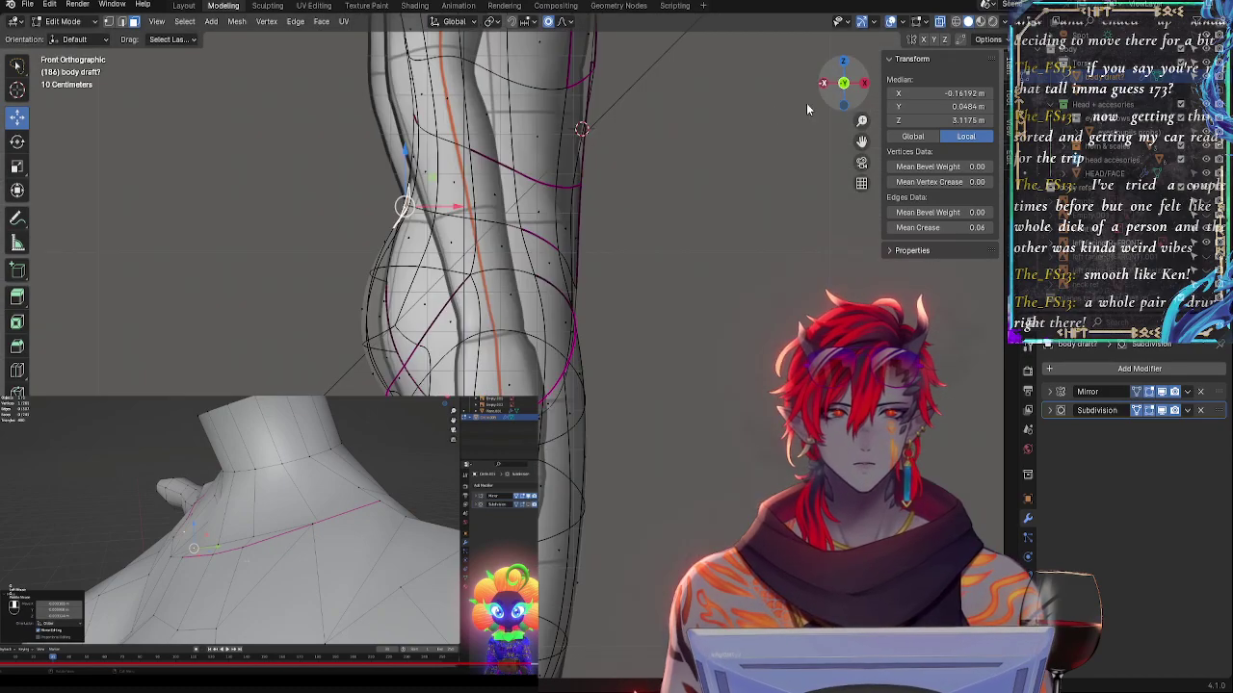
{"action": "key", "text": "r"}
{"action": "left_click", "coordinate": [520, 194]}
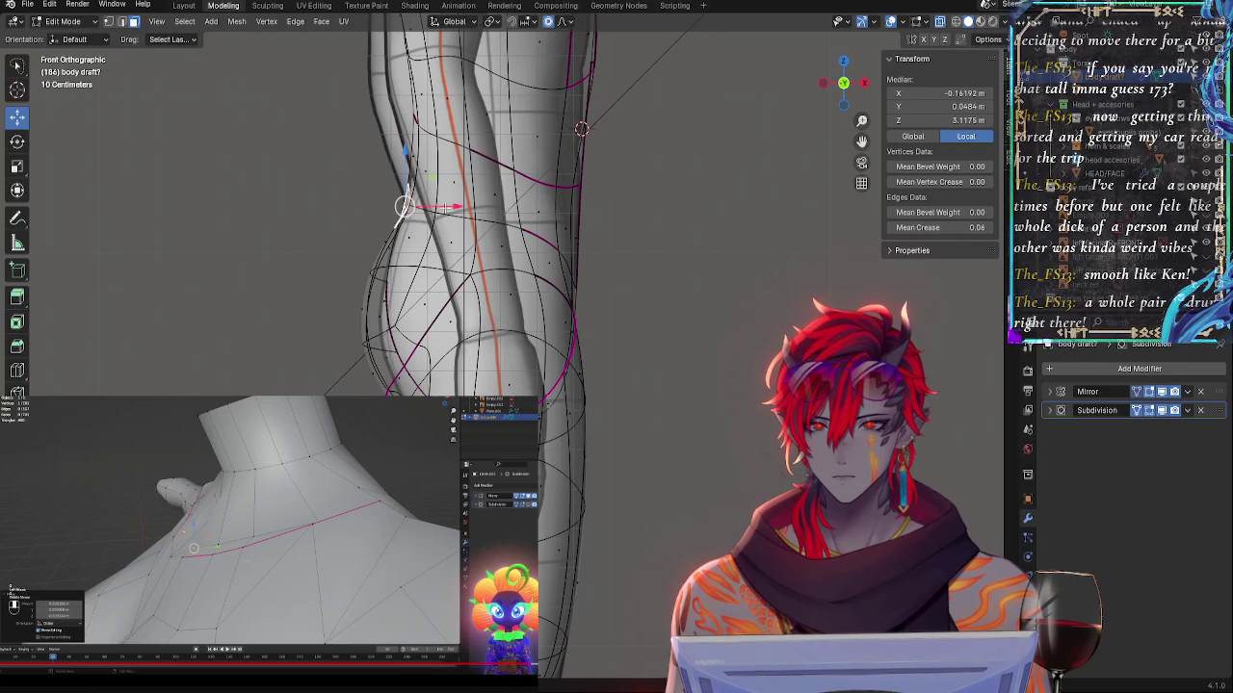
{"action": "left_click_drag", "start_coordinate": [450, 206], "coordinate": [446, 206]}
{"action": "left_click", "coordinate": [448, 206]}
- In edge mode, select a buttock crease edge and rotate it with smooth falloff
{"action": "middle_click_drag", "start_coordinate": [448, 206], "coordinate": [522, 258]}
{"action": "left_click", "coordinate": [532, 277]}
{"action": "left_click", "coordinate": [520, 247]}
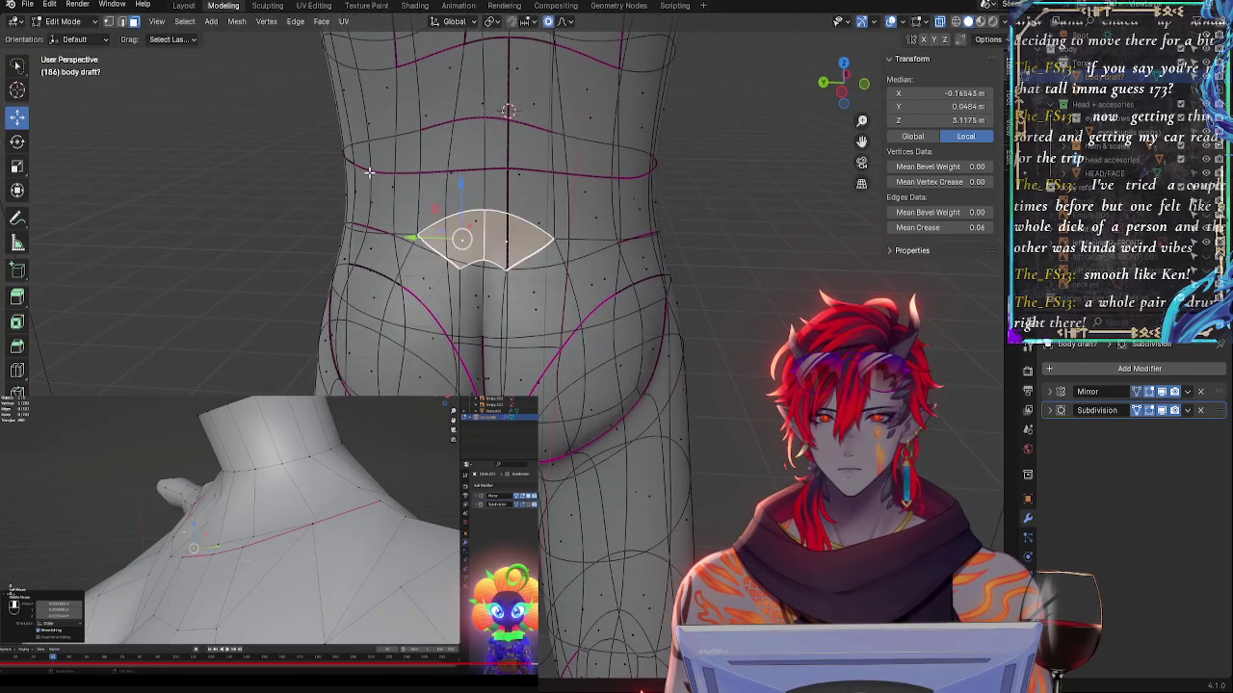
{"action": "left_click", "coordinate": [122, 21]}
{"action": "left_click", "coordinate": [501, 268]}
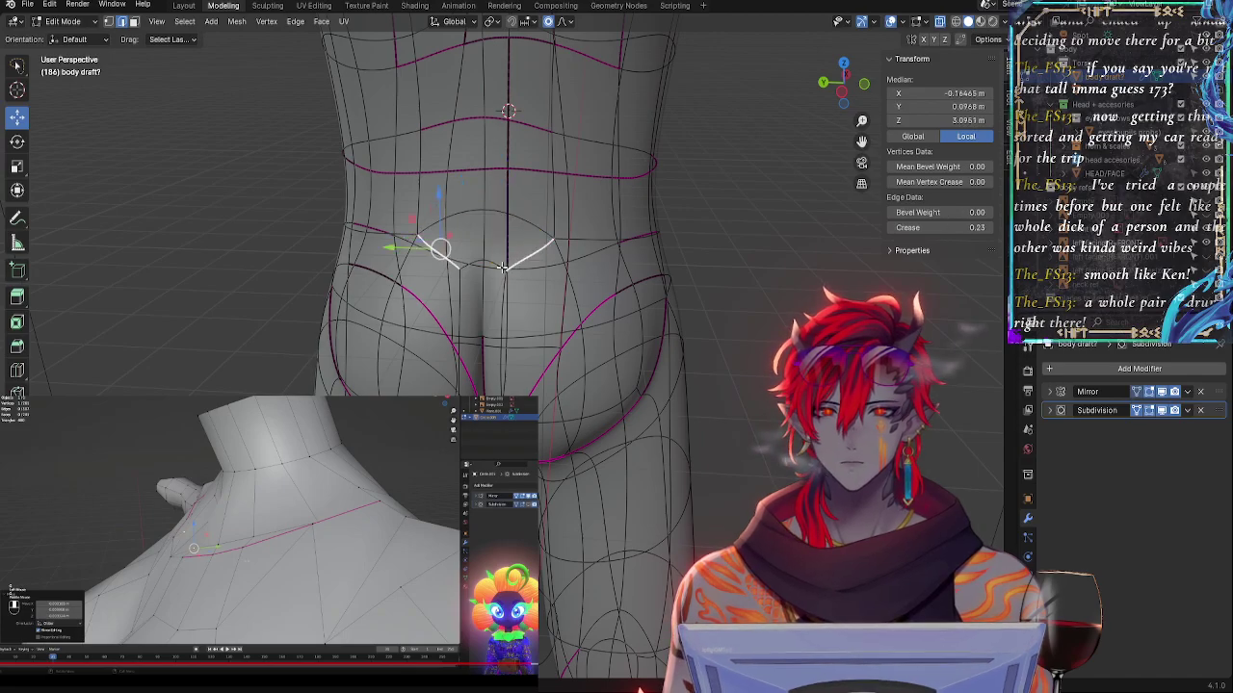
{"action": "left_click", "coordinate": [864, 85]}
{"action": "key", "text": "alt+z"}
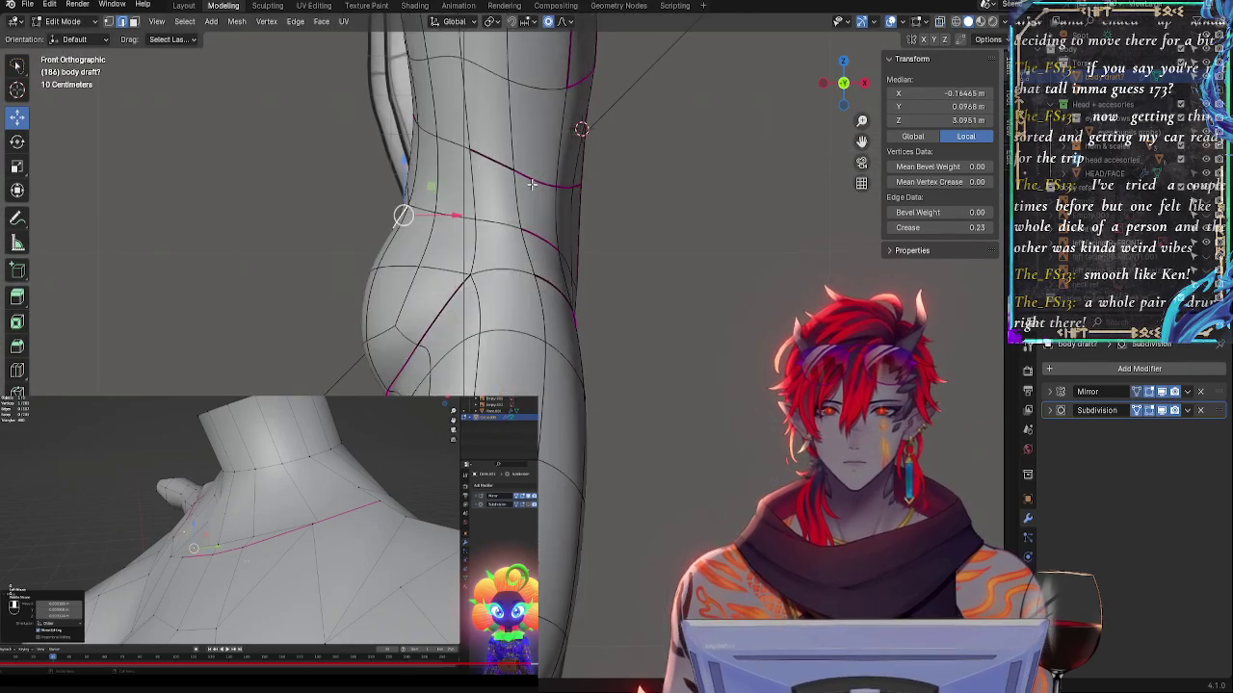
{"action": "key", "text": "alt+z"}
{"action": "middle_click_drag", "start_coordinate": [449, 216], "coordinate": [693, 260]}
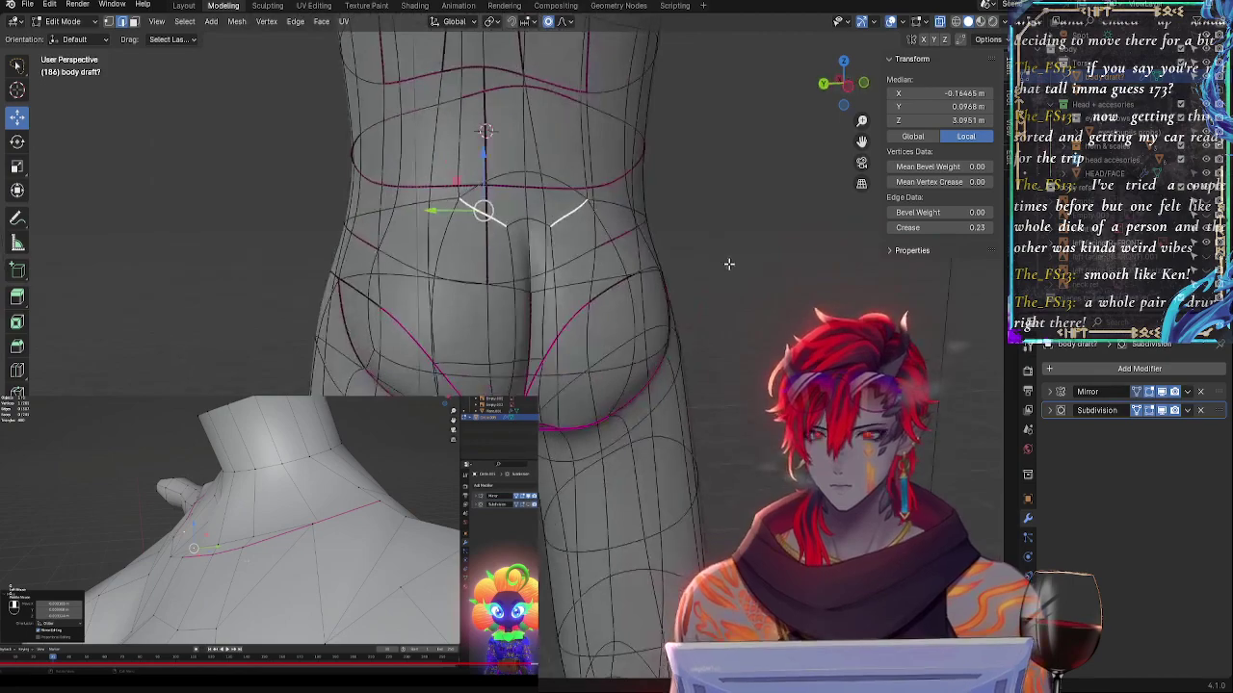
{"action": "key", "text": "r"}
{"action": "left_click", "coordinate": [724, 273]}
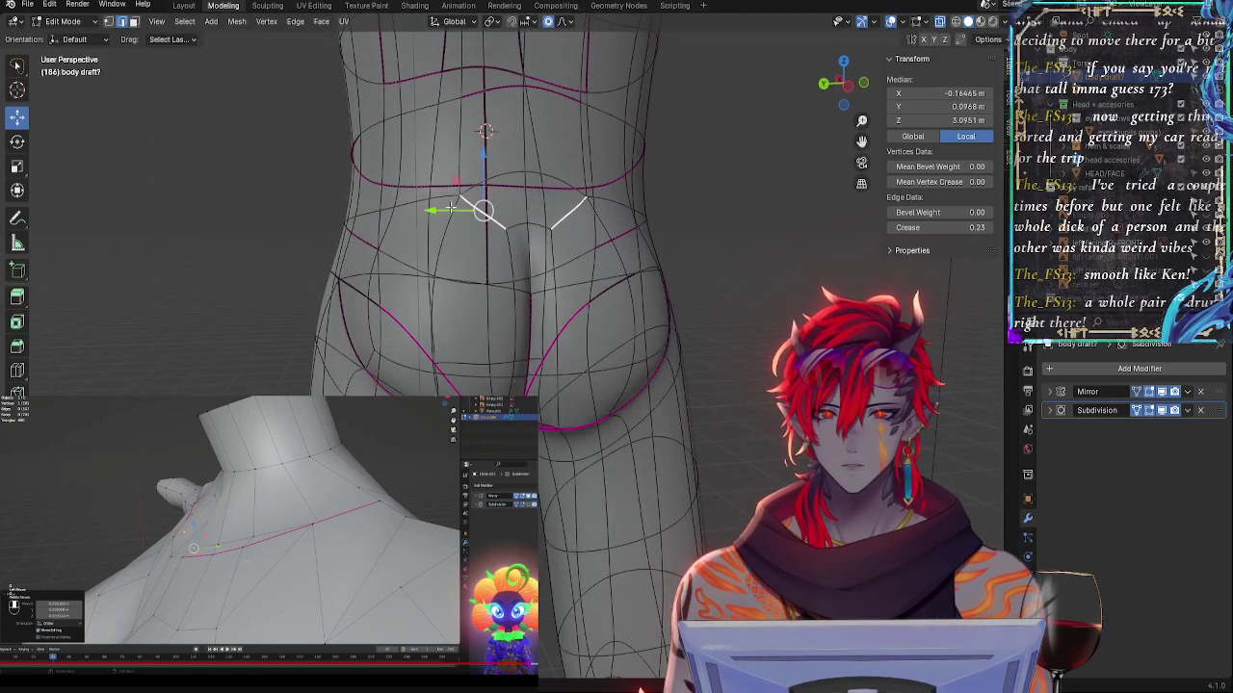
- Pull the crease edges back along Y, rotate them again, and shift them along X
{"action": "left_click_drag", "start_coordinate": [442, 210], "coordinate": [449, 210]}
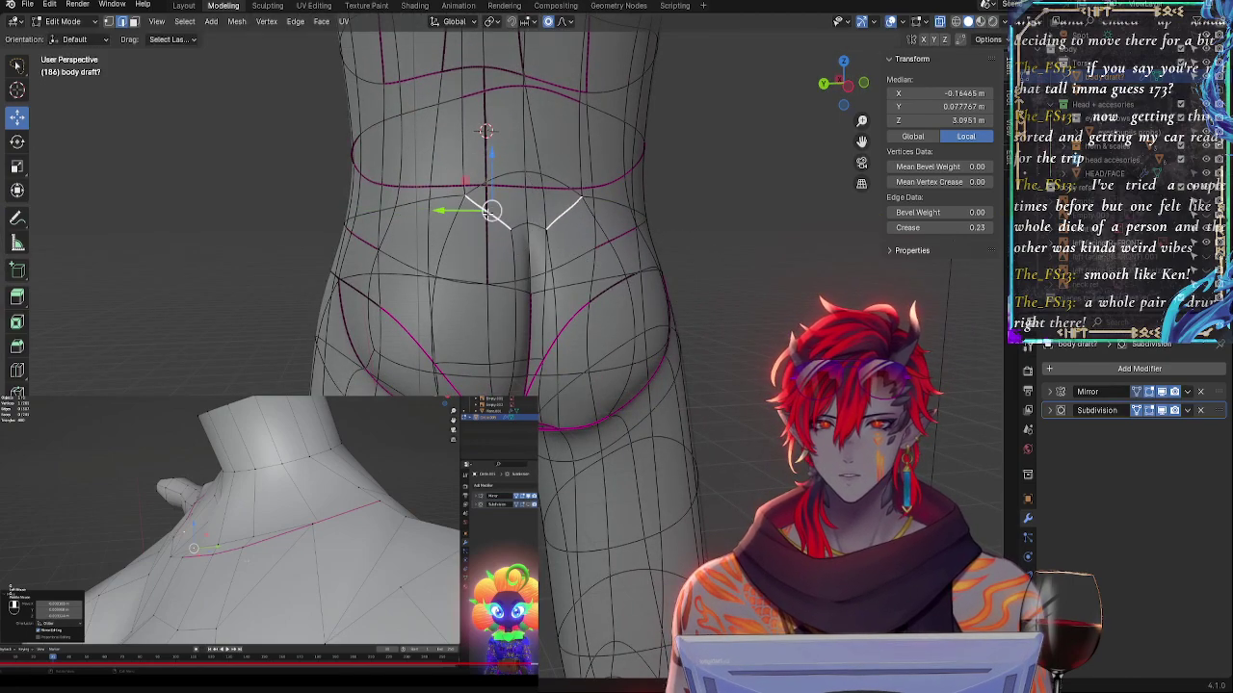
{"action": "middle_click_drag", "start_coordinate": [674, 231], "coordinate": [540, 253]}
{"action": "key", "text": "r"}
{"action": "key", "text": "r"}
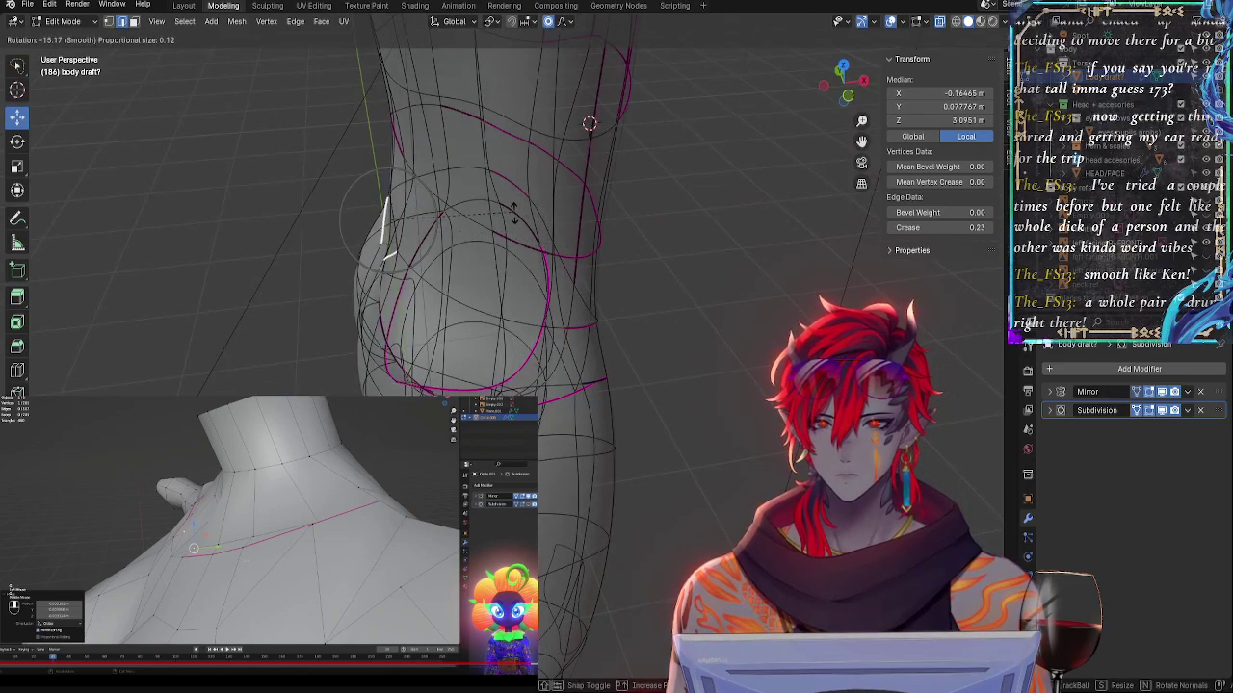
{"action": "left_click", "coordinate": [386, 231]}
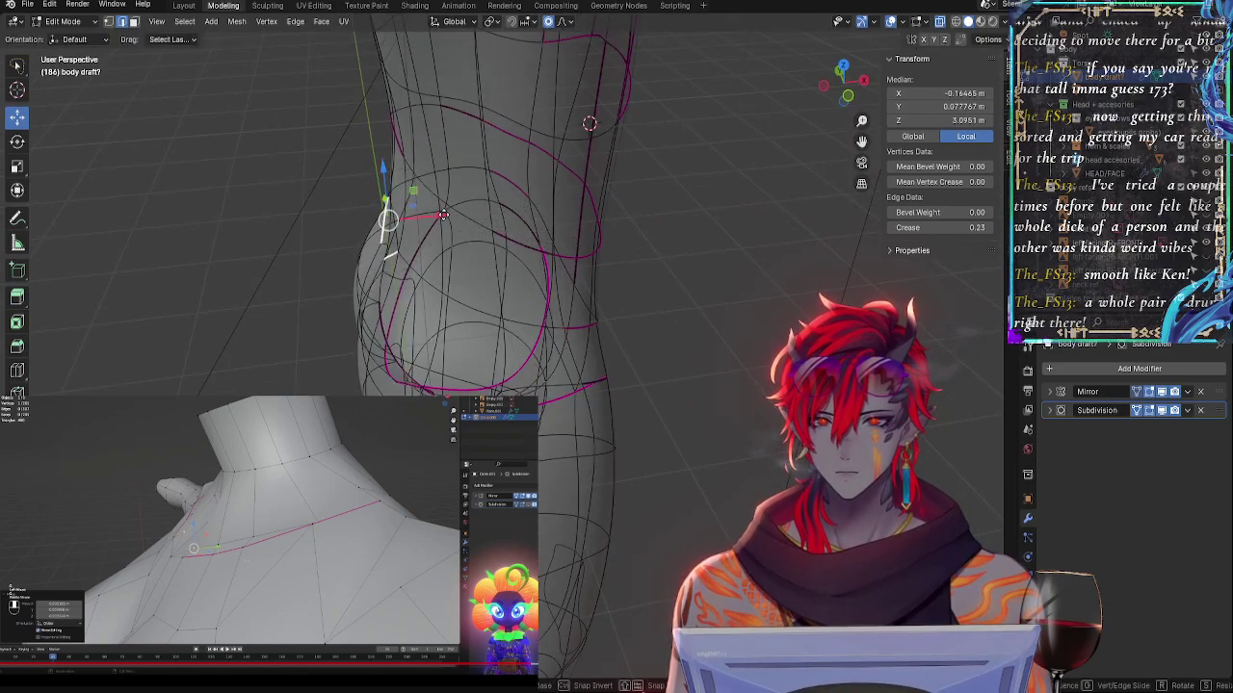
{"action": "key", "text": "g"}
{"action": "key", "text": "x"}
{"action": "left_click_drag", "start_coordinate": [443, 215], "coordinate": [441, 215]}
{"action": "middle_click_drag", "start_coordinate": [442, 216], "coordinate": [581, 219]}
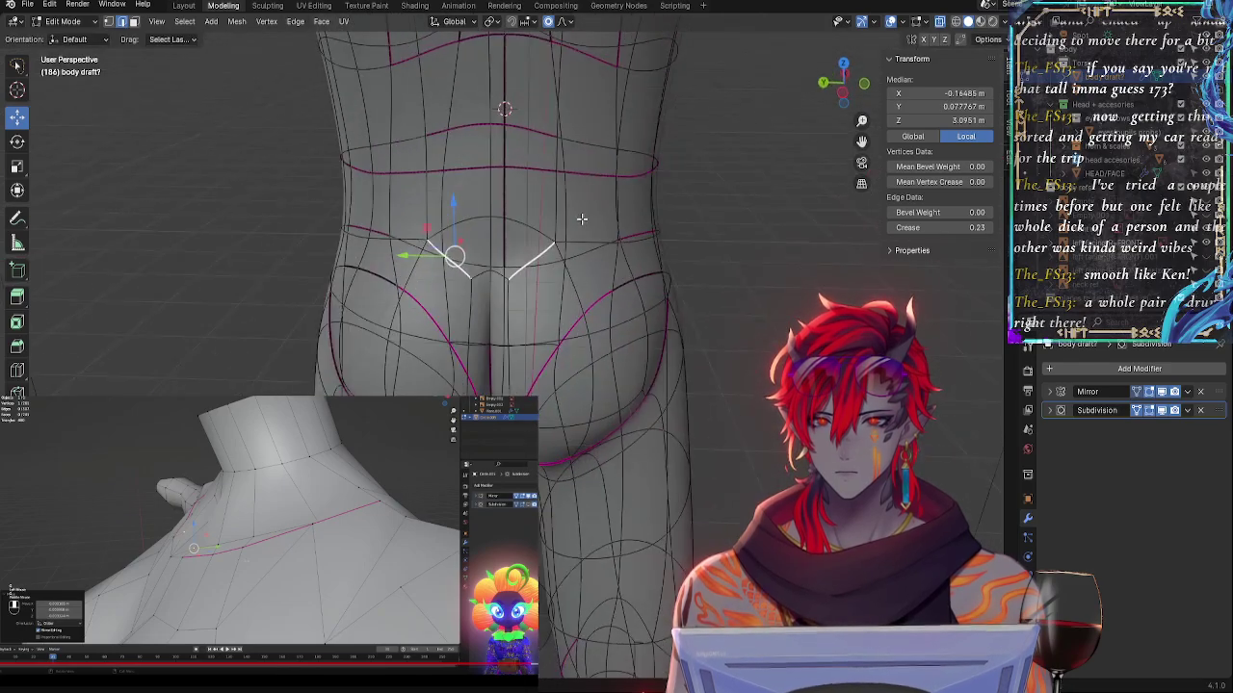
{"action": "left_click", "coordinate": [490, 250]}
- Hide the subdivision smoothing and rotate the edge at the top of the thigh
{"action": "left_click", "coordinate": [1161, 413]}
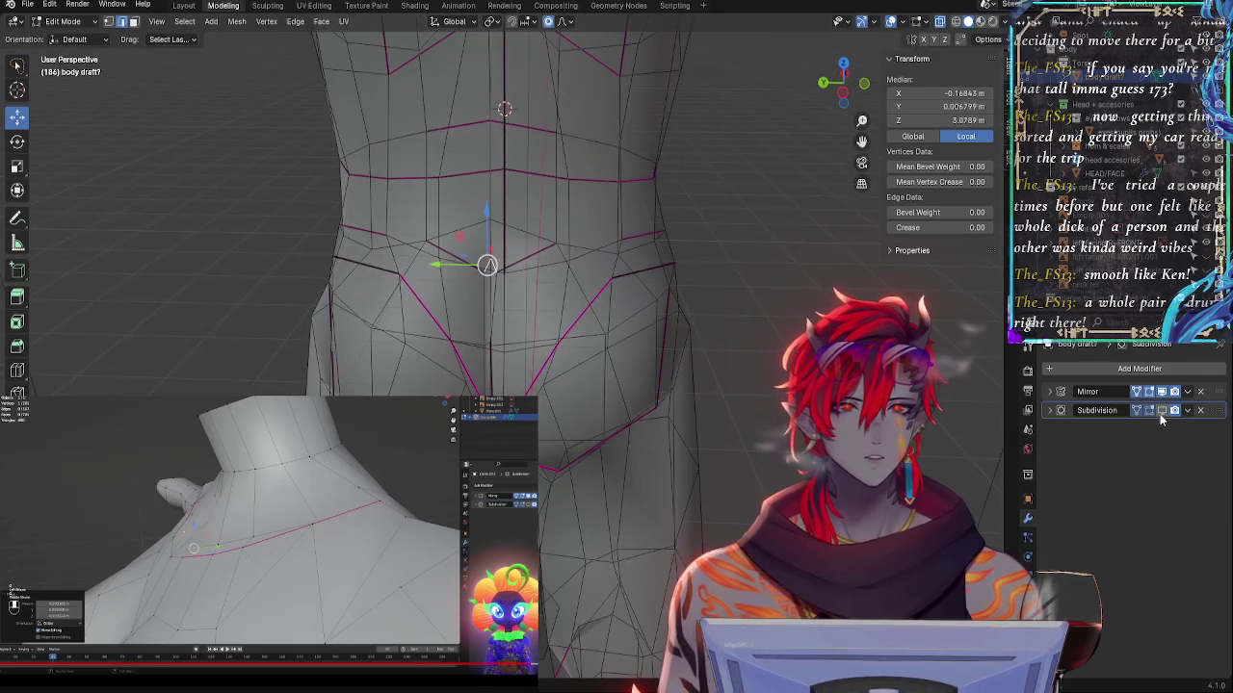
{"action": "middle_click_drag", "start_coordinate": [588, 260], "coordinate": [556, 247]}
{"action": "middle_click_drag", "start_coordinate": [519, 120], "coordinate": [707, 218]}
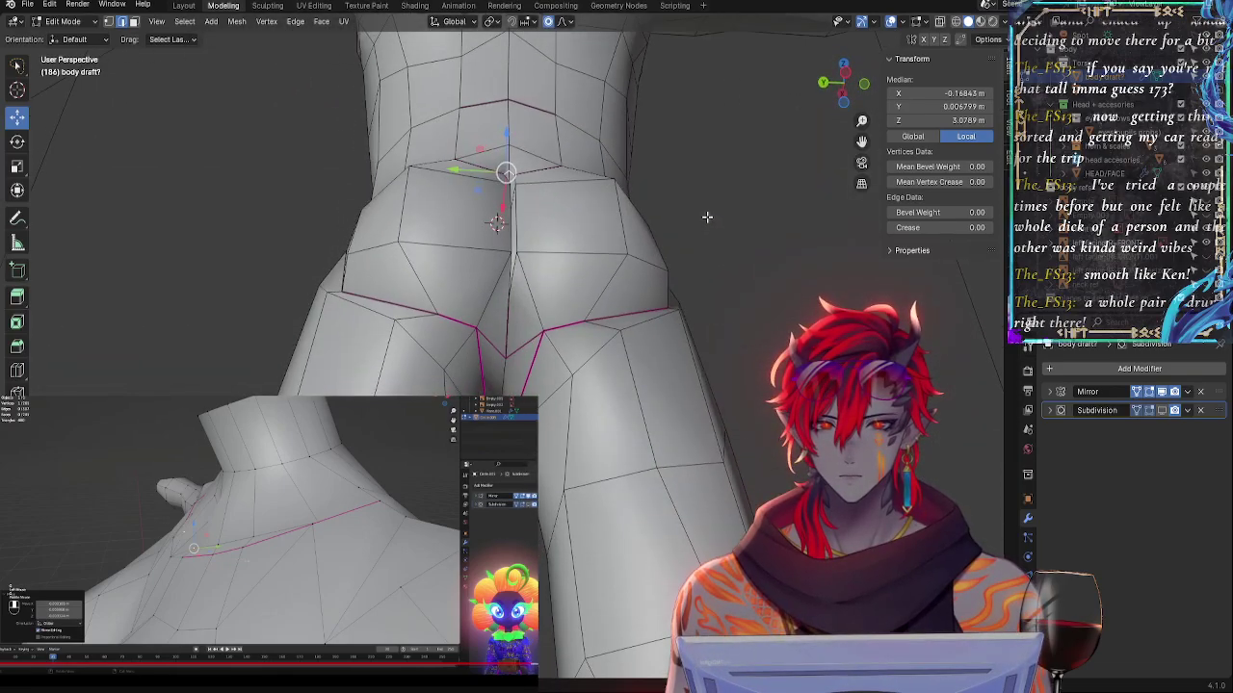
{"action": "key", "text": "alt+a"}
{"action": "left_click", "coordinate": [620, 342]}
{"action": "middle_click_drag", "start_coordinate": [629, 343], "coordinate": [634, 406]}
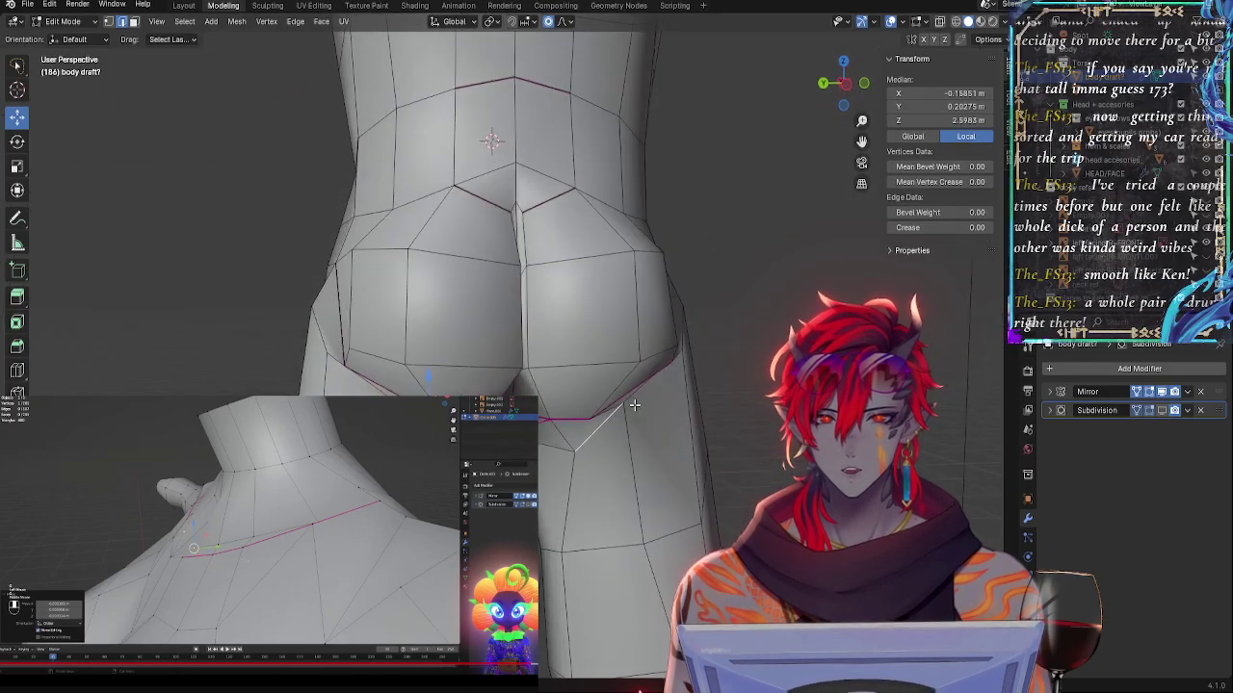
{"action": "key", "text": "r"}
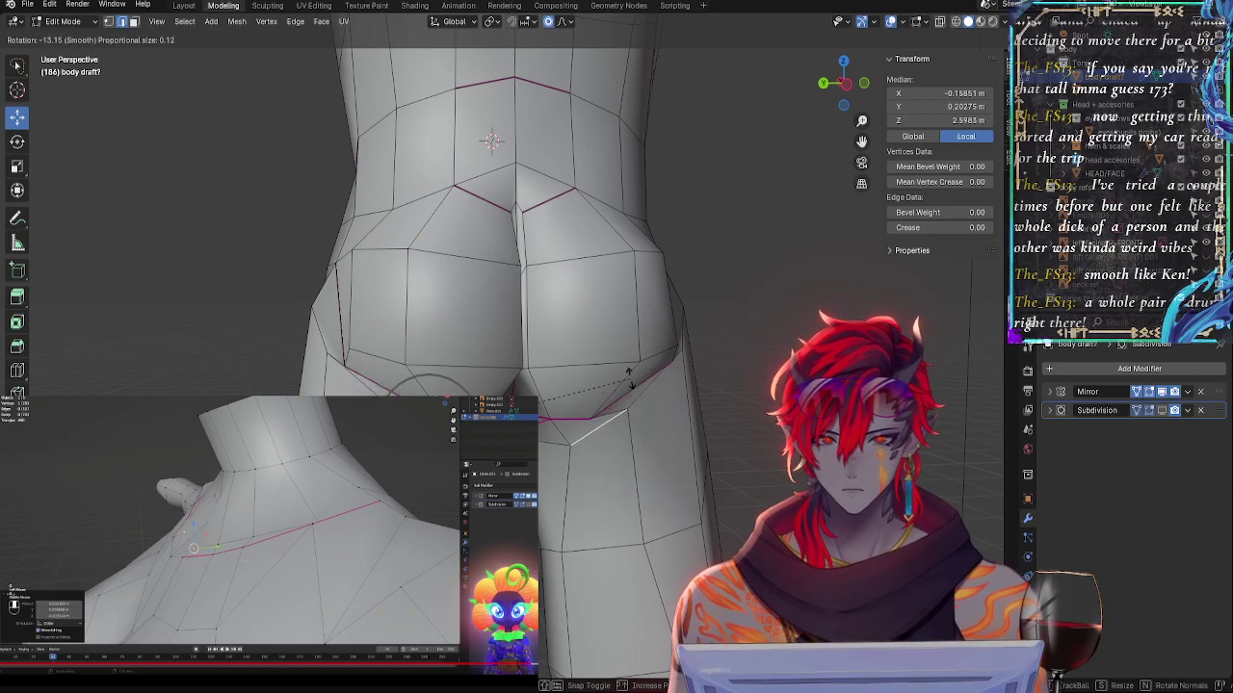
{"action": "left_click", "coordinate": [630, 375]}
- Move the outer thigh edge slightly down and outward
{"action": "middle_click_drag", "start_coordinate": [646, 447], "coordinate": [635, 457]}
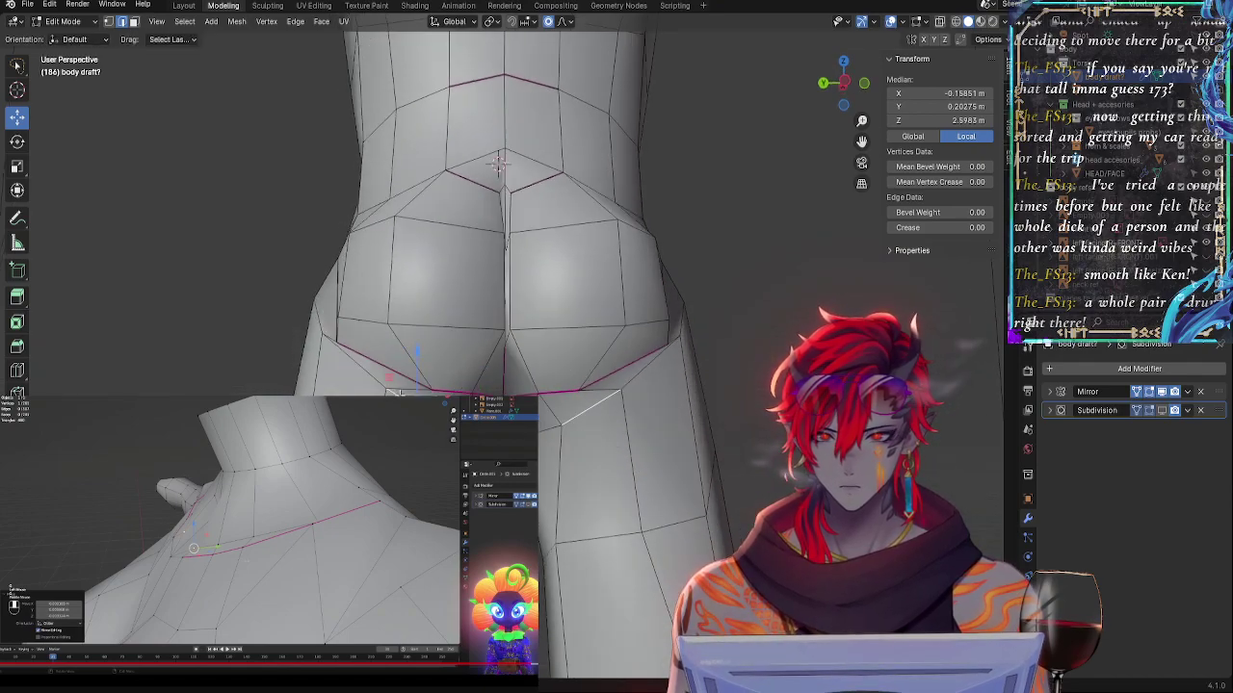
{"action": "left_click", "coordinate": [376, 392]}
{"action": "left_click_drag", "start_coordinate": [356, 366], "coordinate": [353, 378]}
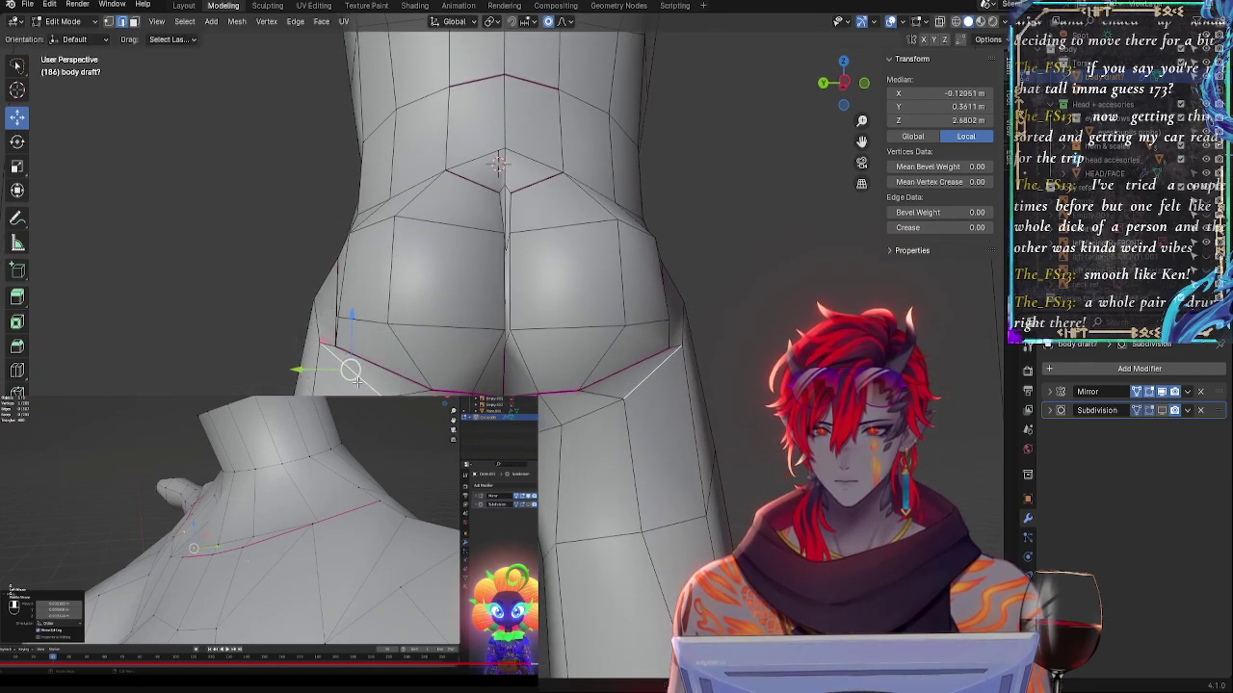
{"action": "mouse_move", "coordinate": [352, 377]}
{"action": "middle_mouse_down"}
{"action": "mouse_move", "coordinate": [443, 381]}
{"action": "mouse_move", "coordinate": [371, 385]}
{"action": "middle_mouse_up"}
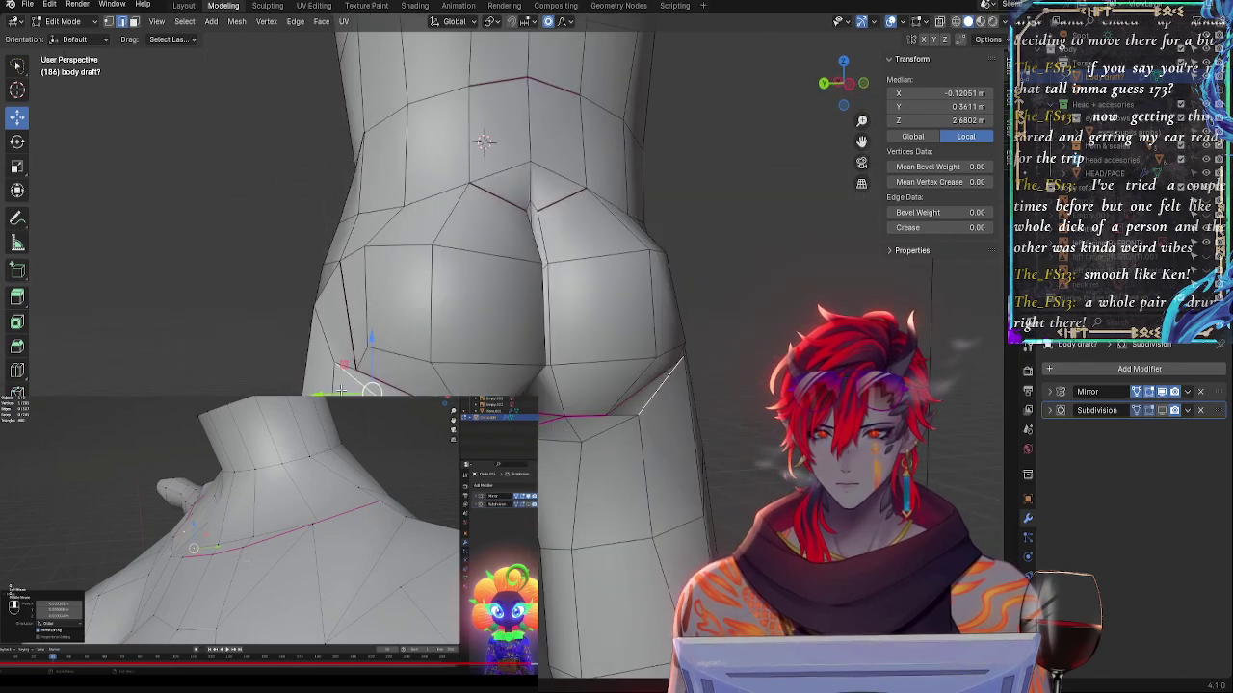
- Switch to vertex selection and push a hip-curve vertex outward along X
{"action": "left_click", "coordinate": [109, 22]}
{"action": "left_click", "coordinate": [257, 382]}
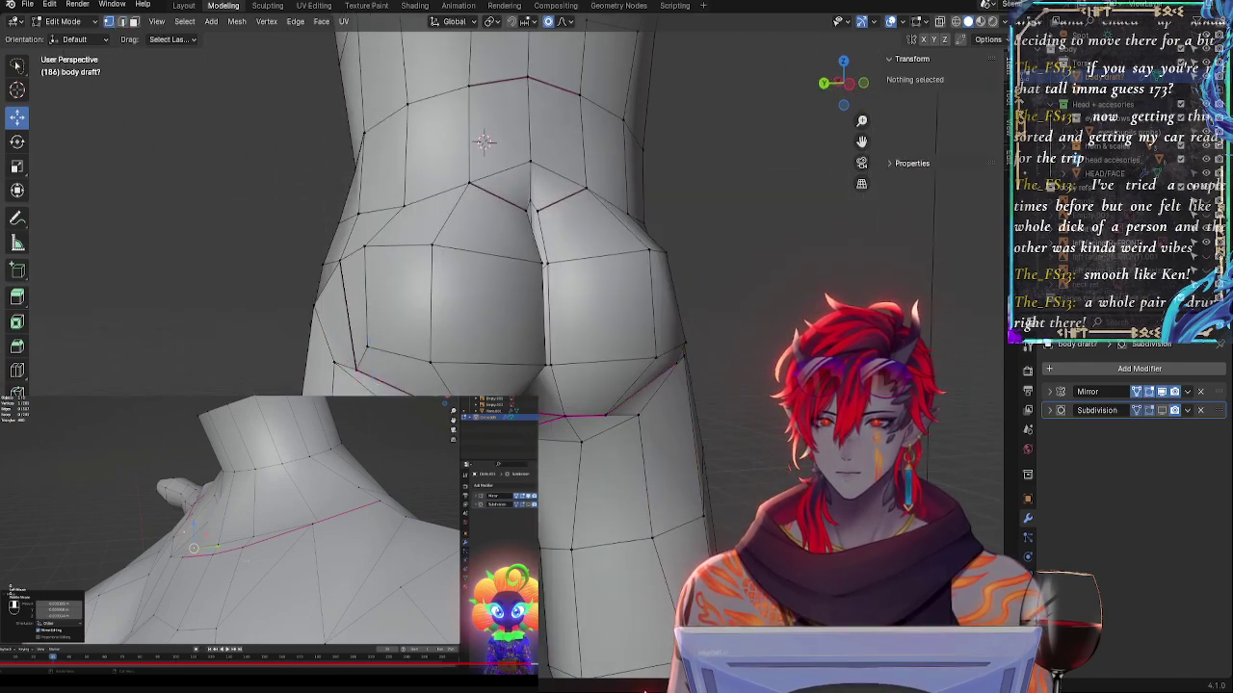
{"action": "middle_click_drag", "start_coordinate": [257, 383], "coordinate": [291, 385]}
{"action": "middle_click_drag", "start_coordinate": [500, 439], "coordinate": [541, 435]}
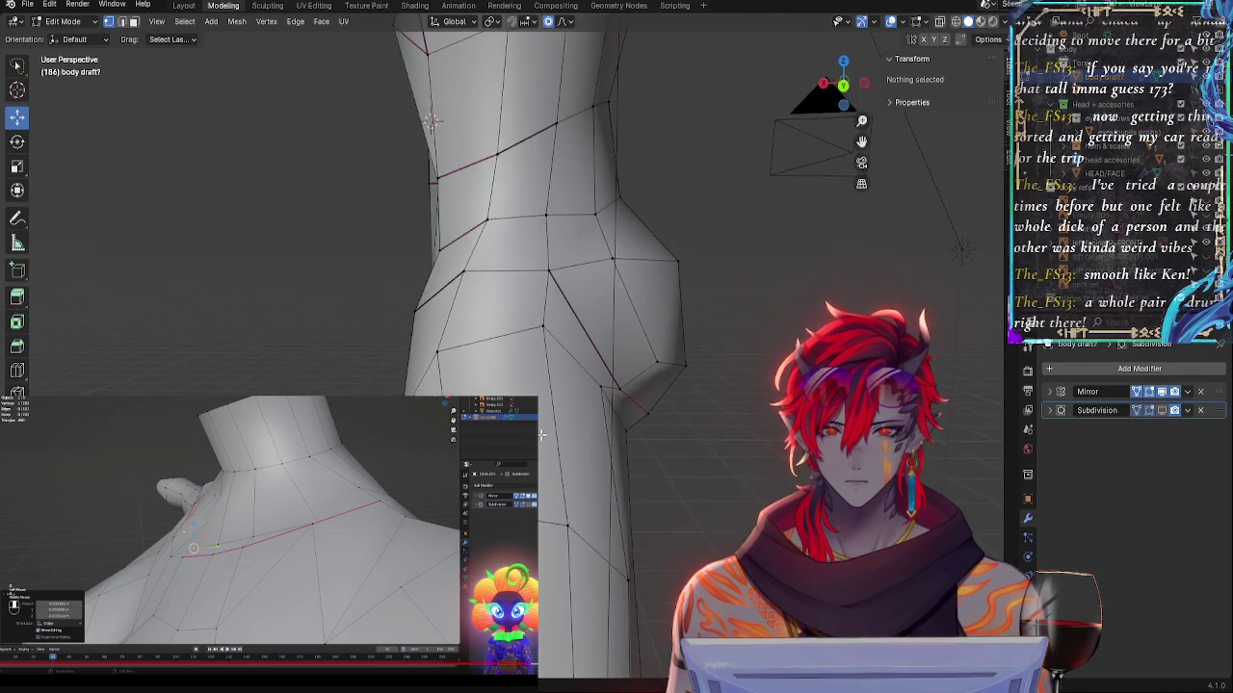
{"action": "left_click", "coordinate": [599, 389]}
{"action": "left_click_drag", "start_coordinate": [555, 391], "coordinate": [578, 394]}
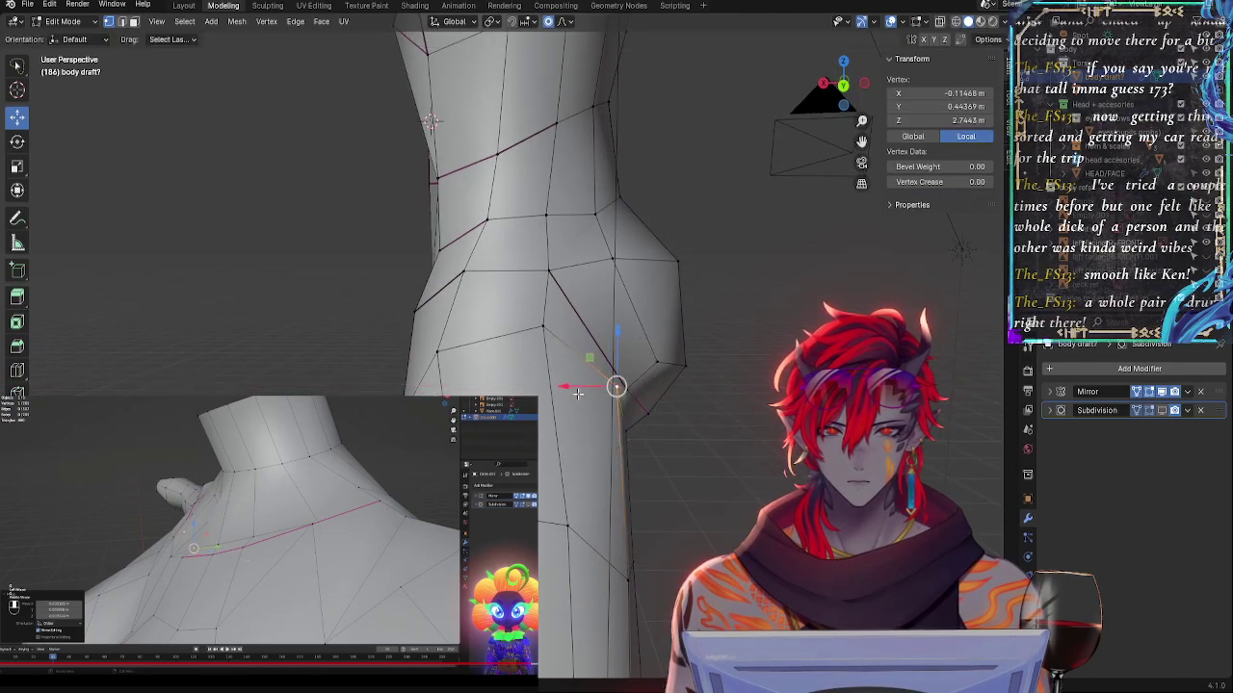
- Lower the back-of-thigh vertex and push a buttock vertex outward and up
{"action": "left_click", "coordinate": [526, 332]}
{"action": "mouse_move", "coordinate": [543, 282]}
{"action": "left_mouse_down"}
{"action": "mouse_move", "coordinate": [546, 293]}
{"action": "mouse_move", "coordinate": [531, 263]}
{"action": "left_mouse_up"}
{"action": "left_click", "coordinate": [566, 262]}
{"action": "left_click_drag", "start_coordinate": [570, 213], "coordinate": [572, 209]}
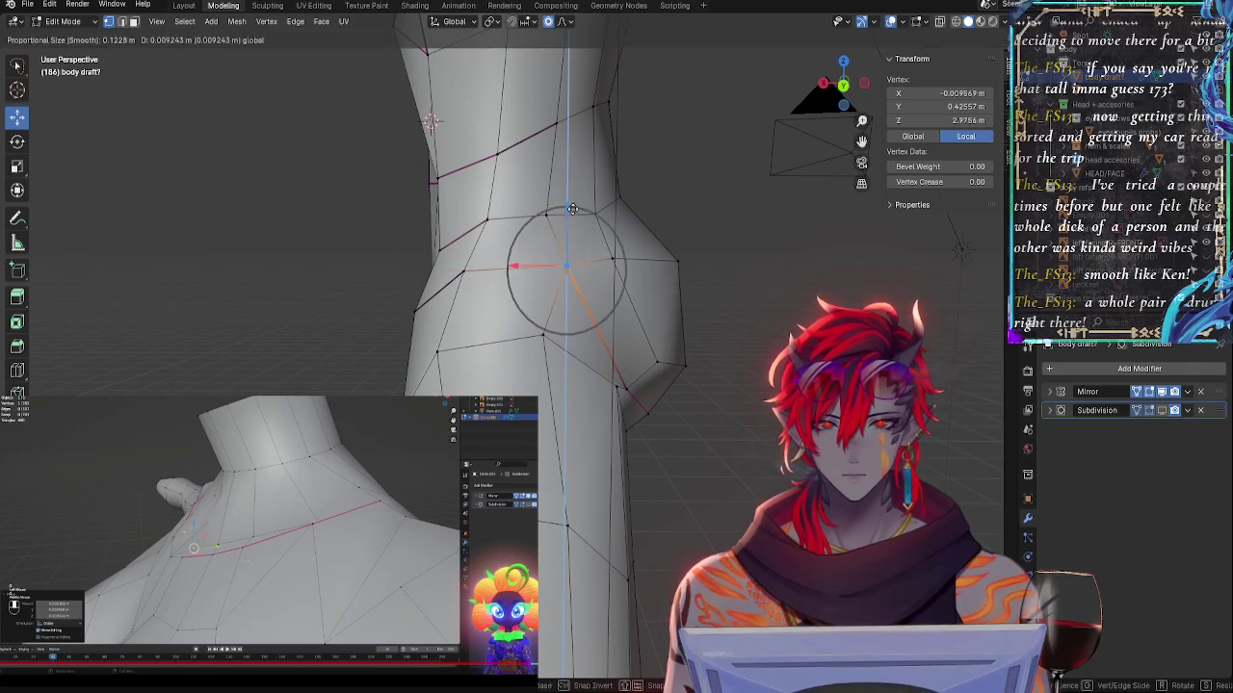
{"action": "left_click", "coordinate": [572, 209]}
- From a rear view, move a side hip vertex along the Y depth axis
{"action": "middle_click_drag", "start_coordinate": [572, 209], "coordinate": [457, 348]}
{"action": "left_click", "coordinate": [331, 302]}
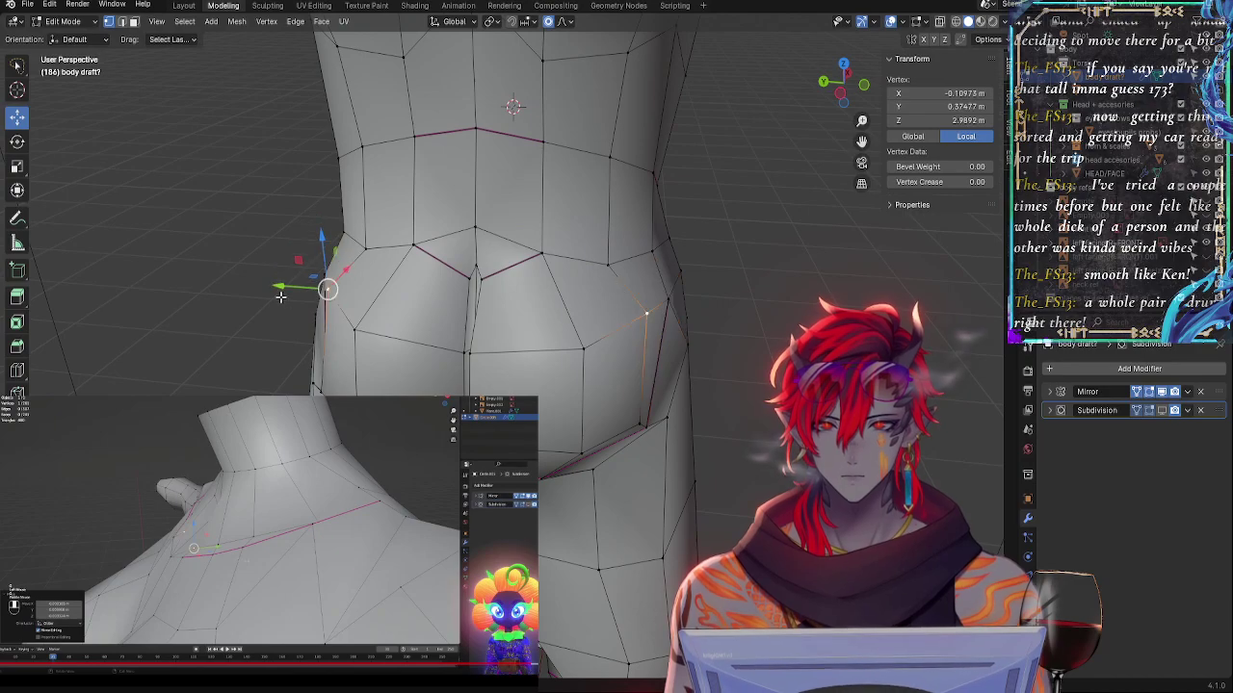
{"action": "key", "text": "g"}
{"action": "key", "text": "y"}
{"action": "left_click", "coordinate": [332, 277]}
- Adjust two lower buttock vertices in depth, then raise one along Z
{"action": "middle_click_drag", "start_coordinate": [332, 277], "coordinate": [397, 392]}
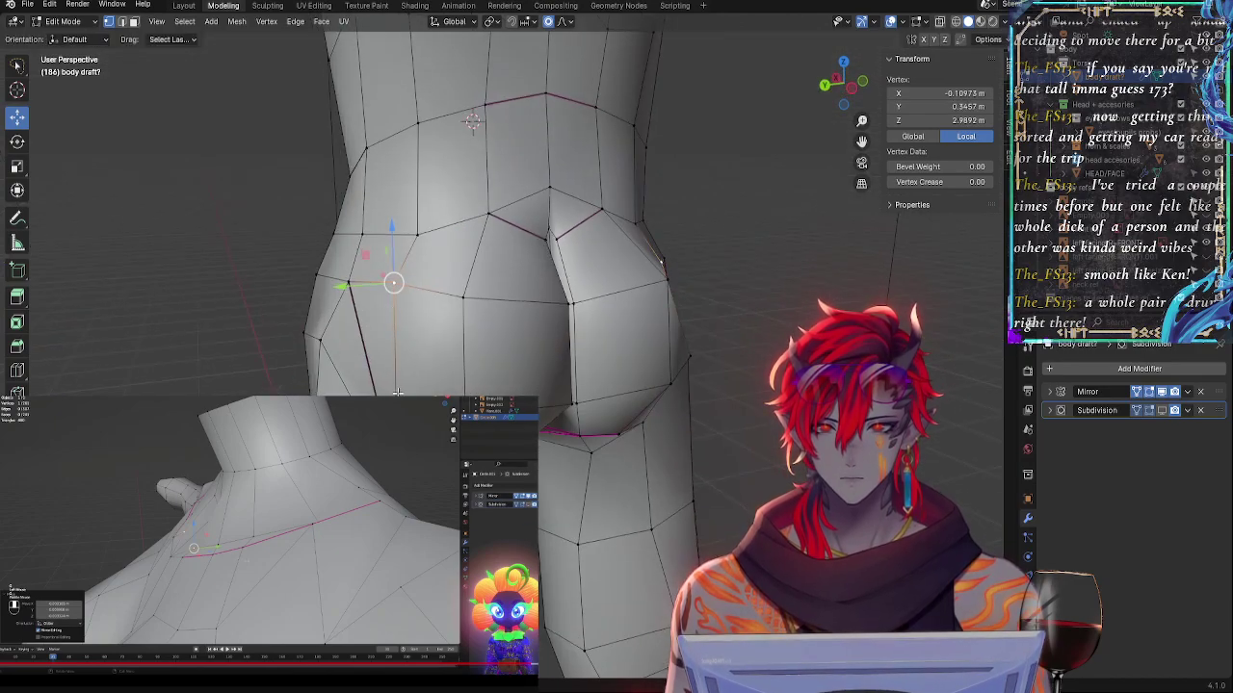
{"action": "left_click", "coordinate": [397, 399]}
{"action": "left_click_drag", "start_coordinate": [343, 420], "coordinate": [354, 418]}
{"action": "left_click", "coordinate": [380, 413]}
{"action": "middle_click_drag", "start_coordinate": [353, 418], "coordinate": [481, 400]}
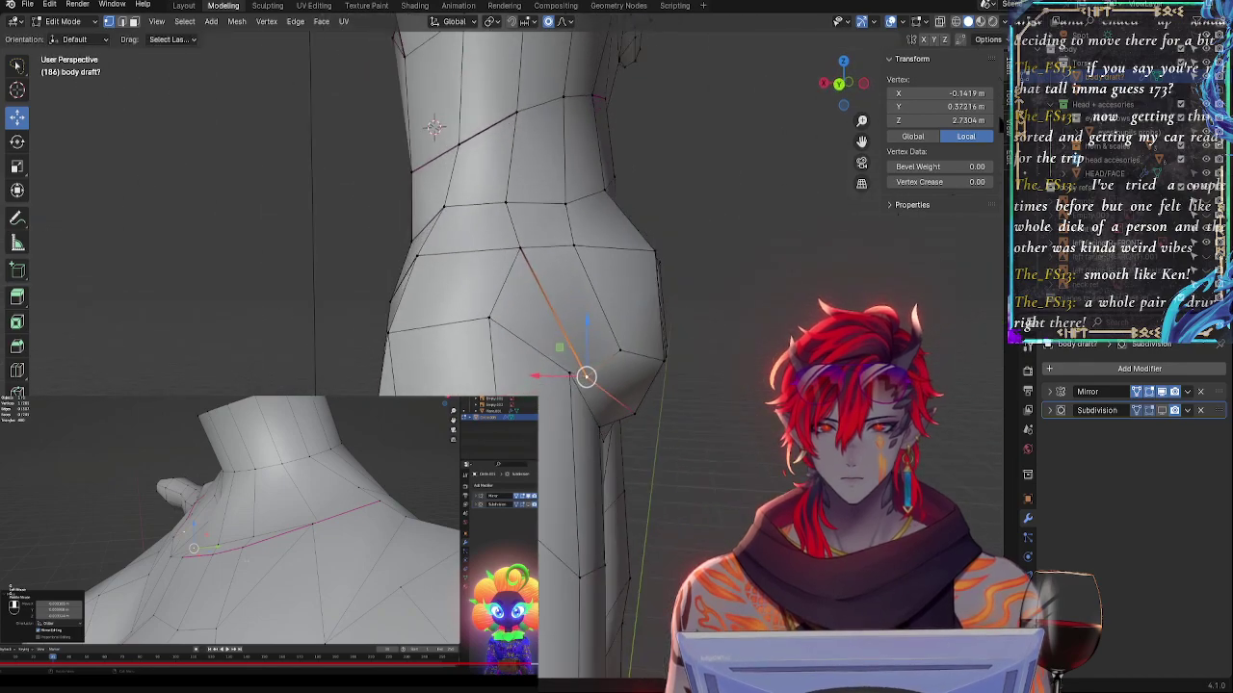
{"action": "key", "text": "g"}
{"action": "key", "text": "z"}
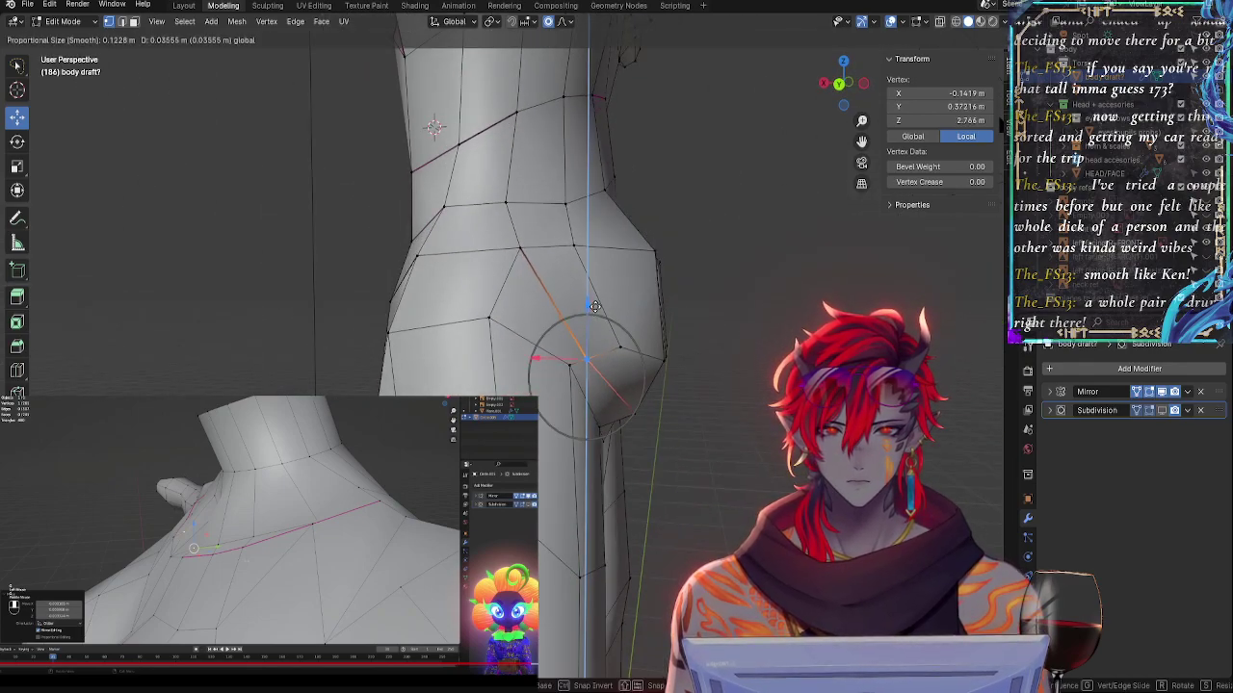
{"action": "left_click", "coordinate": [593, 358]}
- Select two buttock vertices and shift them slightly in depth
{"action": "middle_click_drag", "start_coordinate": [593, 358], "coordinate": [469, 391]}
{"action": "left_click", "coordinate": [418, 372]}
{"action": "left_click", "coordinate": [413, 431]}
{"action": "left_click", "coordinate": [412, 321], "text": "shift"}
{"action": "left_click_drag", "start_coordinate": [398, 376], "coordinate": [408, 375]}
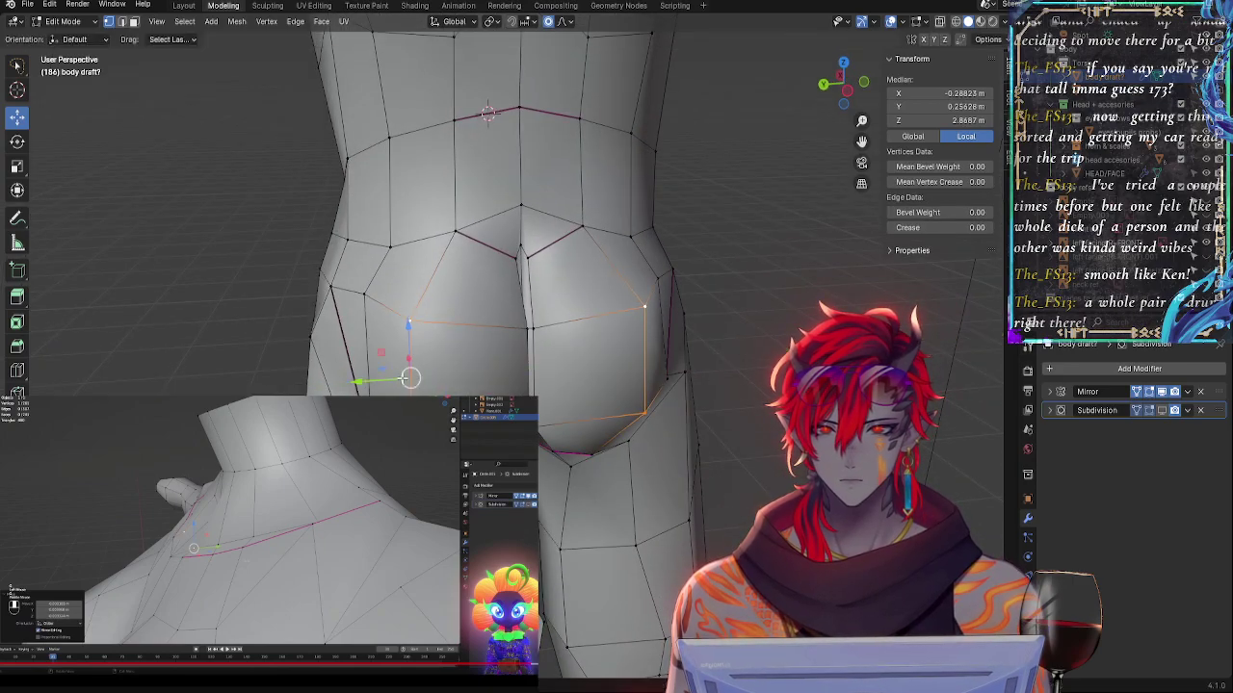
{"action": "left_click", "coordinate": [472, 378]}
- Push a side hip vertex outward along X and raise it slightly
{"action": "middle_click_drag", "start_coordinate": [472, 378], "coordinate": [639, 344]}
{"action": "left_click", "coordinate": [581, 337]}
{"action": "key", "text": "g"}
{"action": "key", "text": "x"}
{"action": "left_click", "coordinate": [643, 287]}
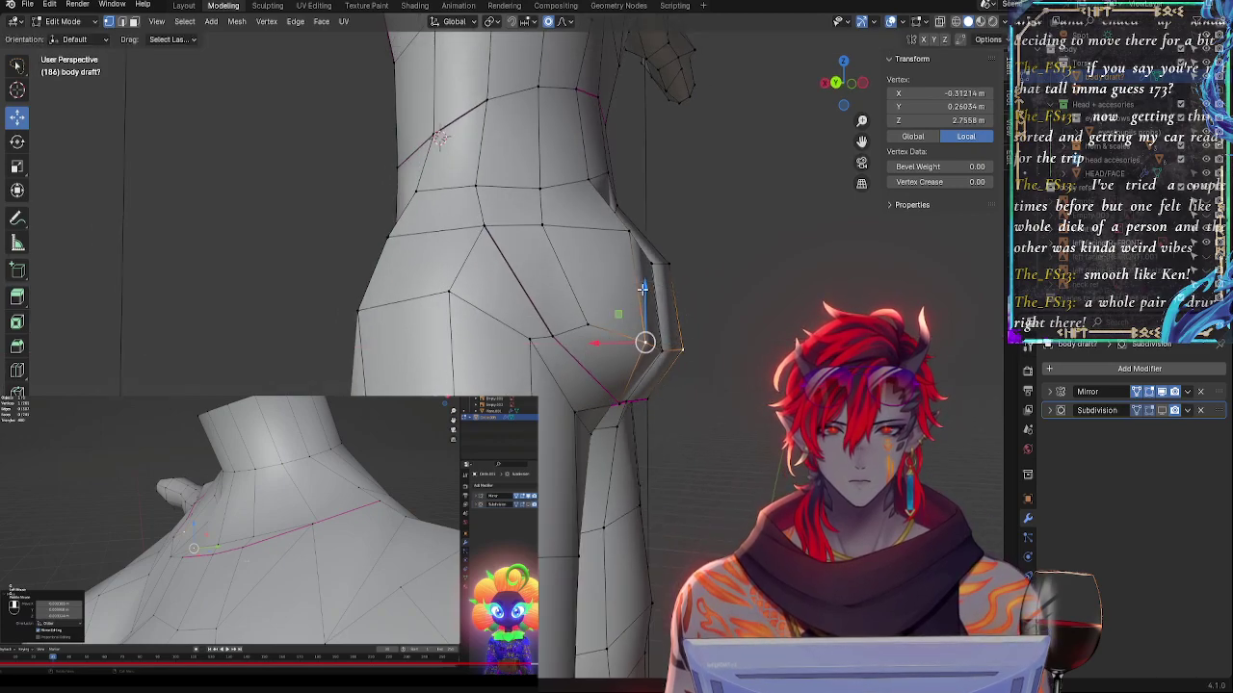
{"action": "left_click_drag", "start_coordinate": [653, 290], "coordinate": [650, 283]}
{"action": "middle_click_drag", "start_coordinate": [617, 380], "coordinate": [790, 183]}
{"action": "left_click", "coordinate": [482, 327]}
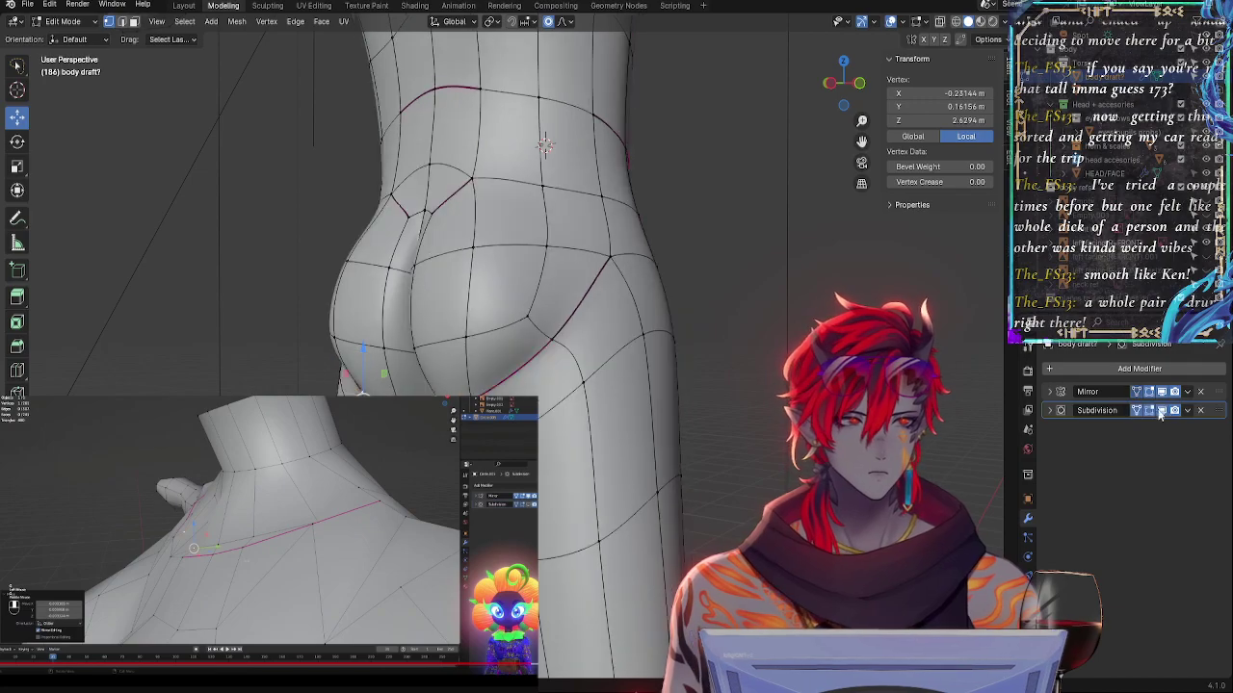
- In front orthographic X-ray view, shift two thigh-outline vertices toward the reference
{"action": "left_click", "coordinate": [857, 84]}
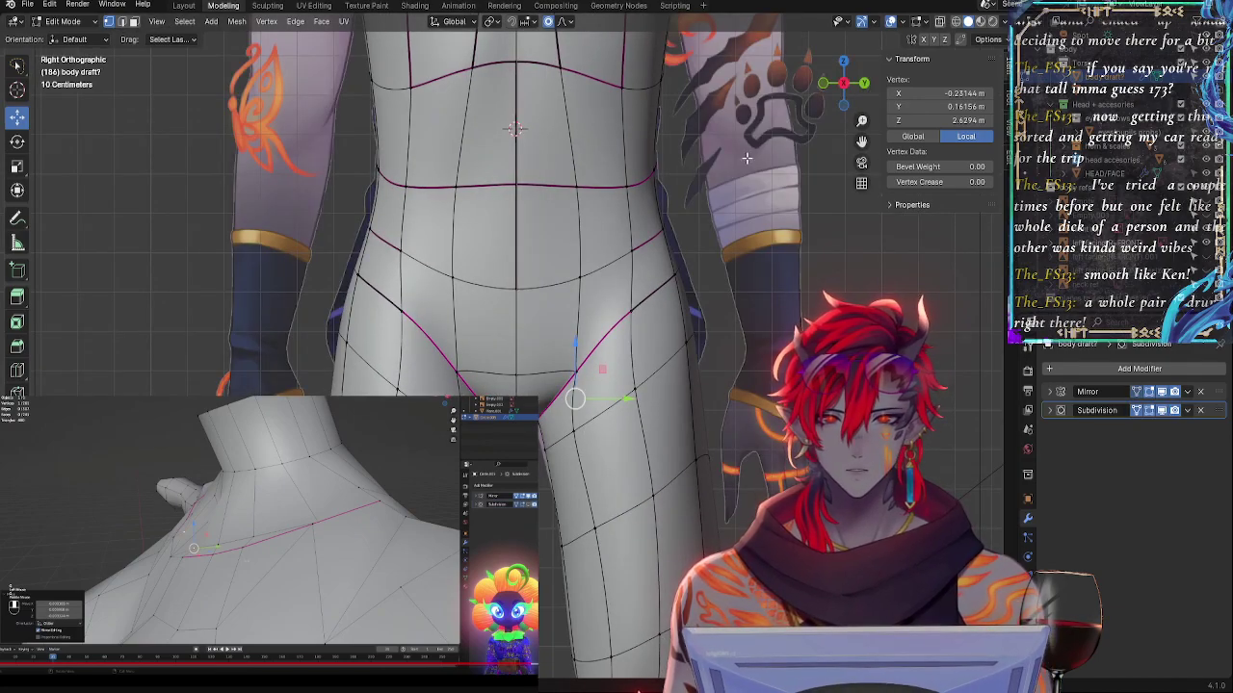
{"action": "left_click", "coordinate": [821, 84]}
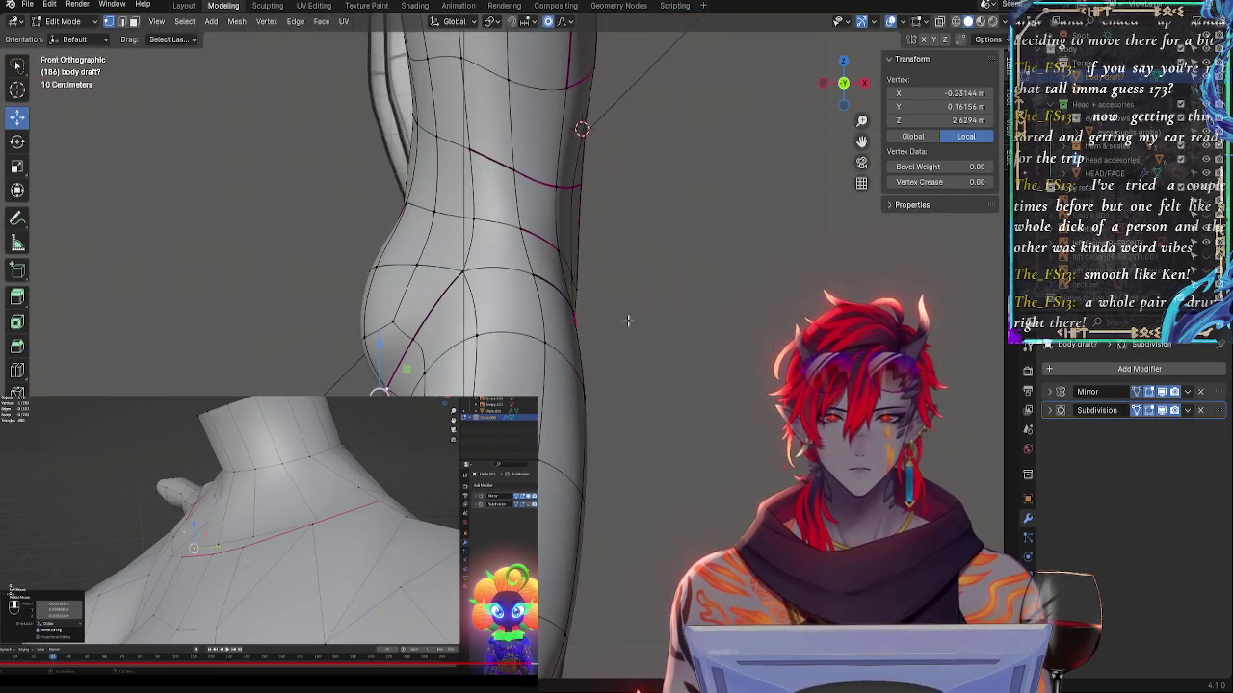
{"action": "key", "text": "alt+z"}
{"action": "left_click", "coordinate": [427, 651]}
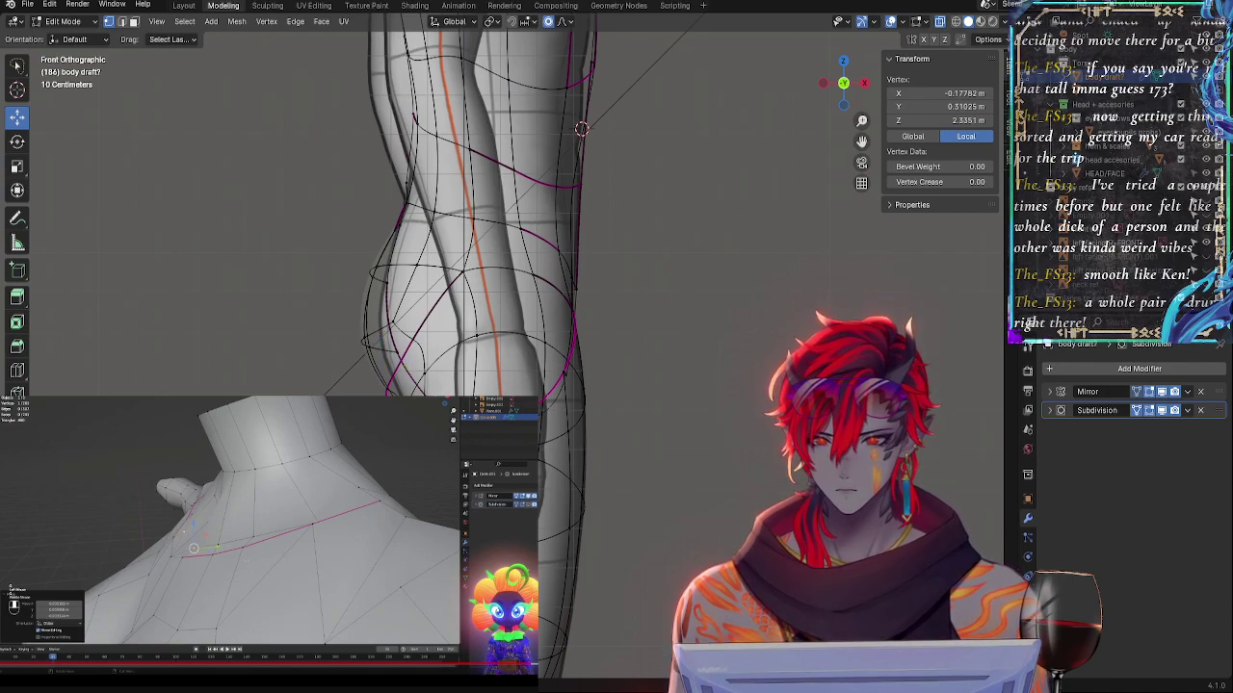
{"action": "left_click", "coordinate": [505, 627], "text": "shift"}
{"action": "left_click_drag", "start_coordinate": [525, 637], "coordinate": [519, 636]}
- Move two hip-outline vertices outward along X to match the reference outline
{"action": "left_click", "coordinate": [498, 578]}
{"action": "left_click", "coordinate": [406, 400]}
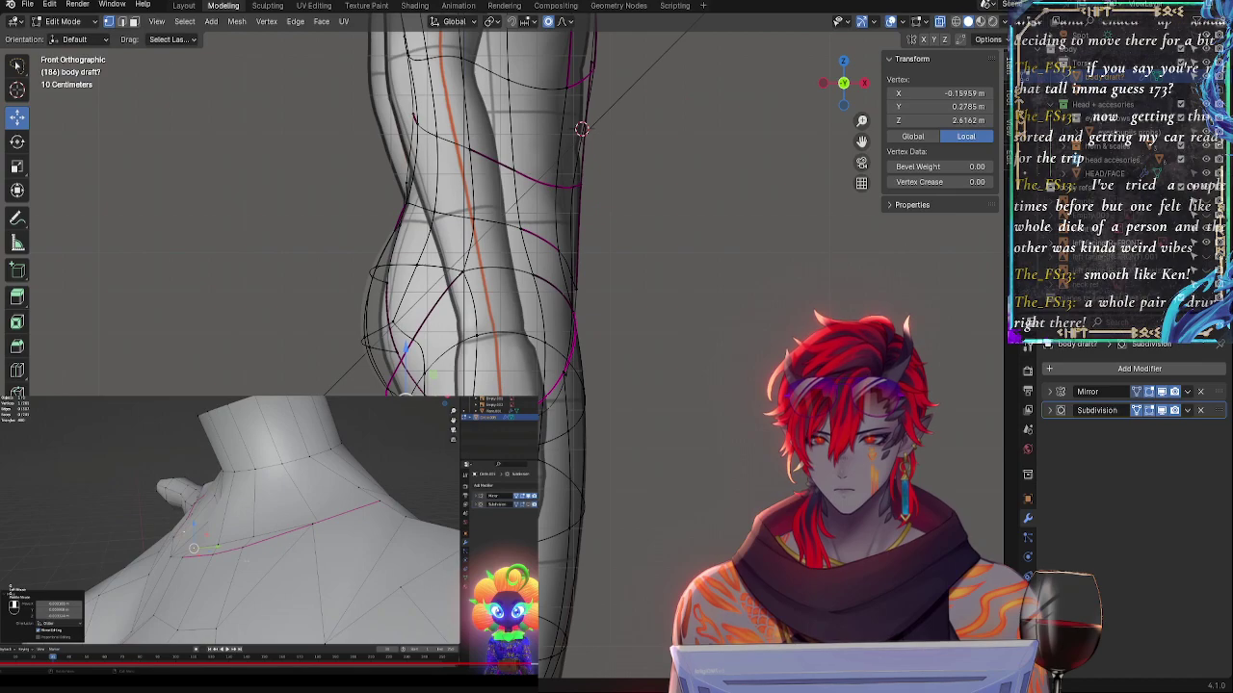
{"action": "left_click_drag", "start_coordinate": [459, 403], "coordinate": [454, 402]}
{"action": "left_click", "coordinate": [396, 493]}
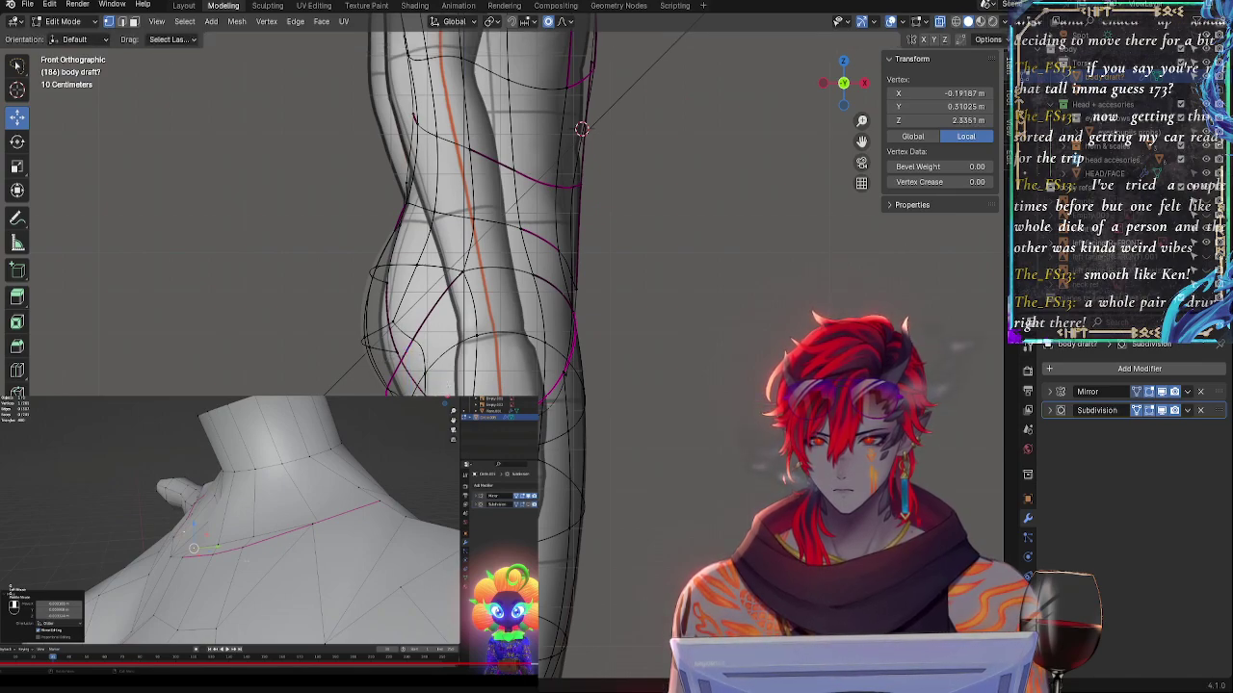
{"action": "left_click_drag", "start_coordinate": [455, 514], "coordinate": [445, 514]}
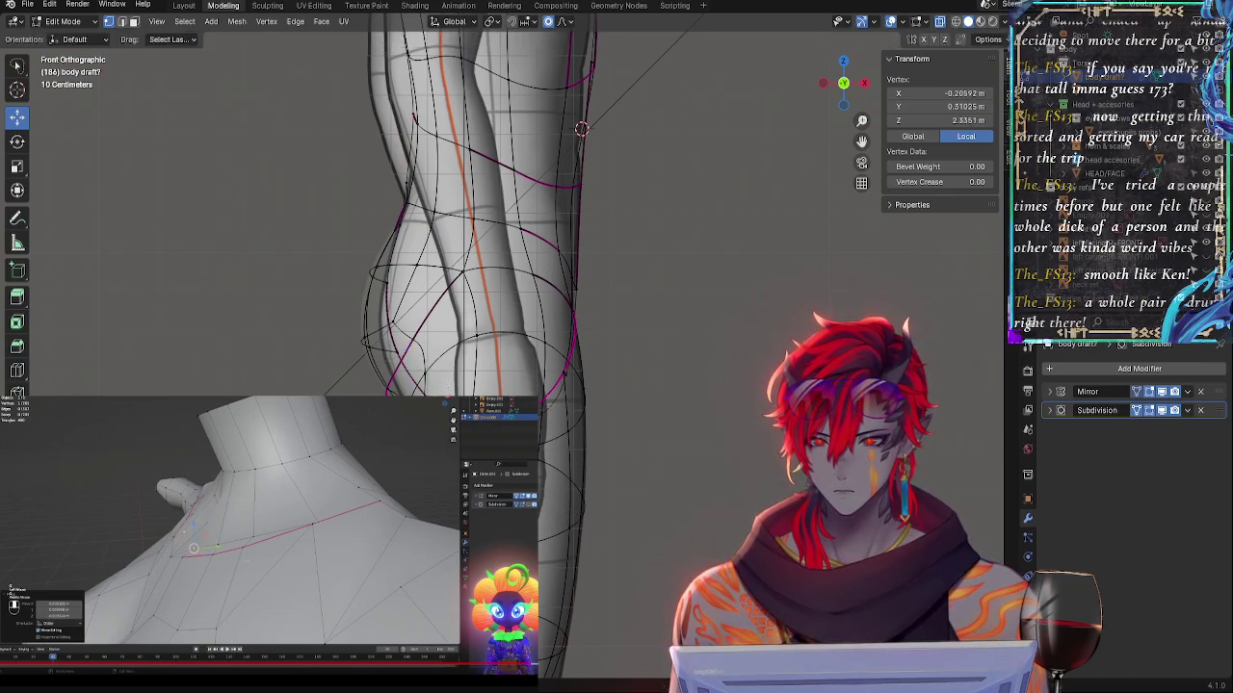
{"action": "left_click", "coordinate": [638, 478]}
{"action": "middle_click_drag", "start_coordinate": [676, 568], "coordinate": [651, 171], "text": "shift"}
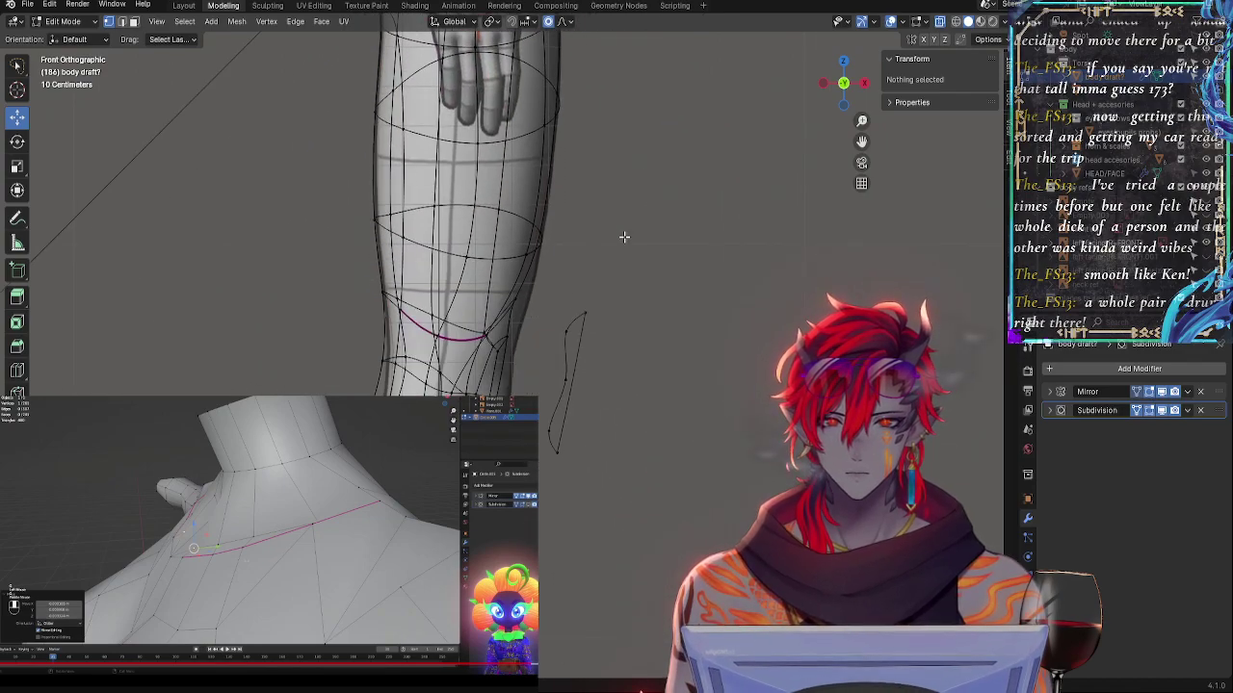
{"action": "middle_click_drag", "start_coordinate": [571, 252], "coordinate": [667, 368], "text": "shift"}
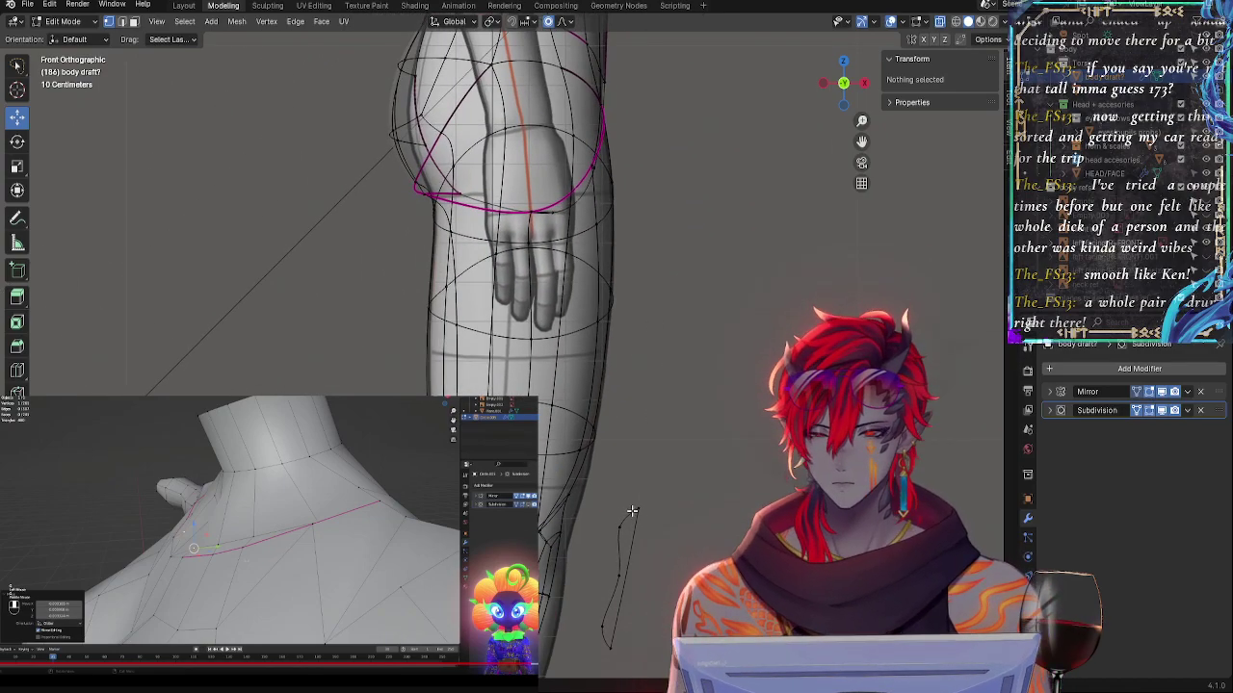
{"action": "middle_click_drag", "start_coordinate": [674, 516], "coordinate": [598, 262], "text": "shift"}
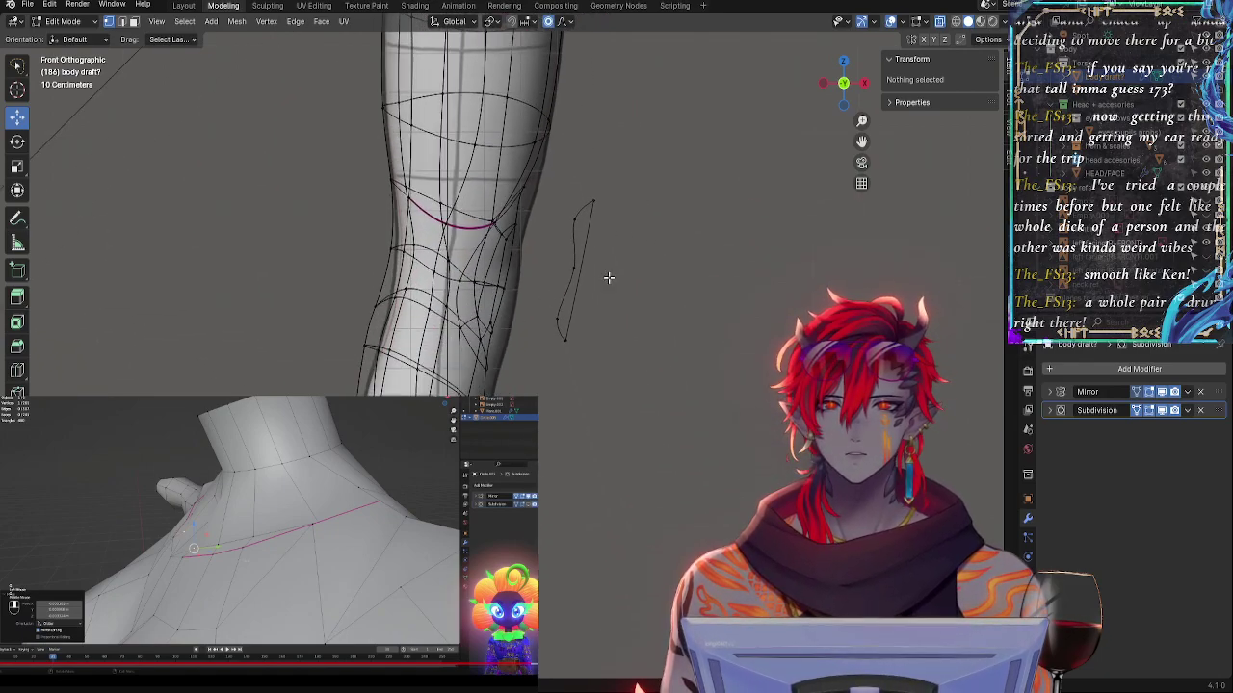
{"action": "middle_click_drag", "start_coordinate": [640, 148], "coordinate": [718, 458], "text": "shift"}
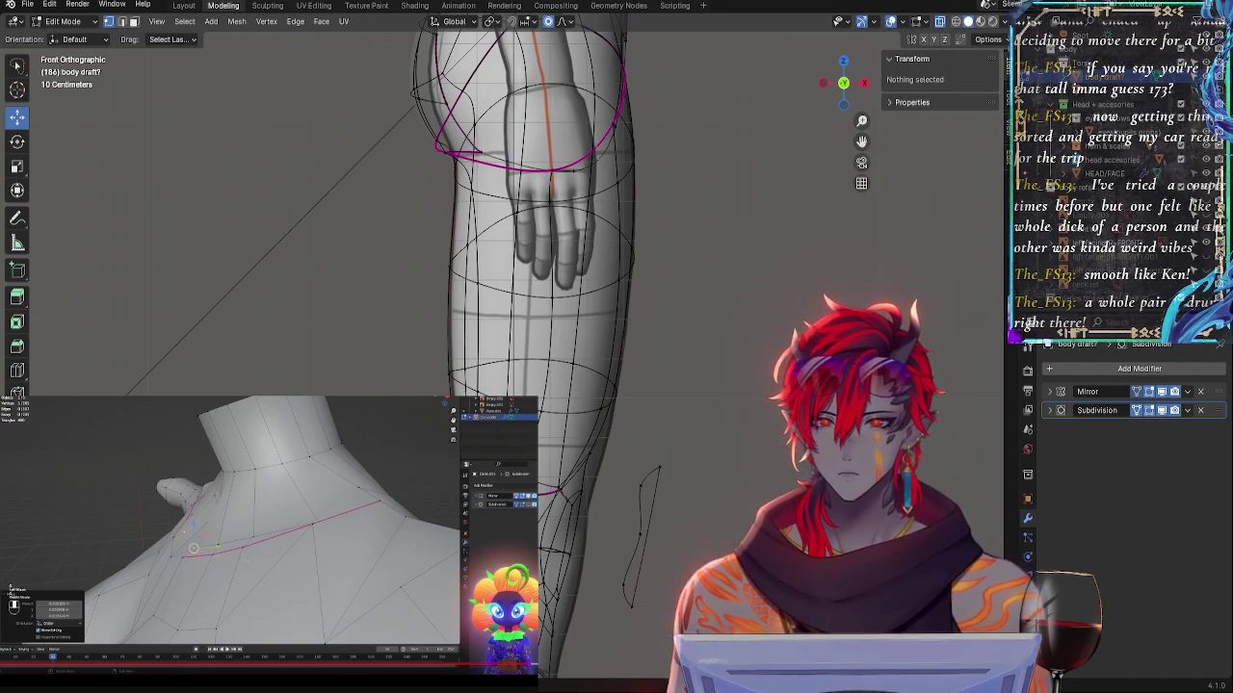
{"action": "middle_click_drag", "start_coordinate": [638, 443], "coordinate": [674, 418], "text": "shift"}
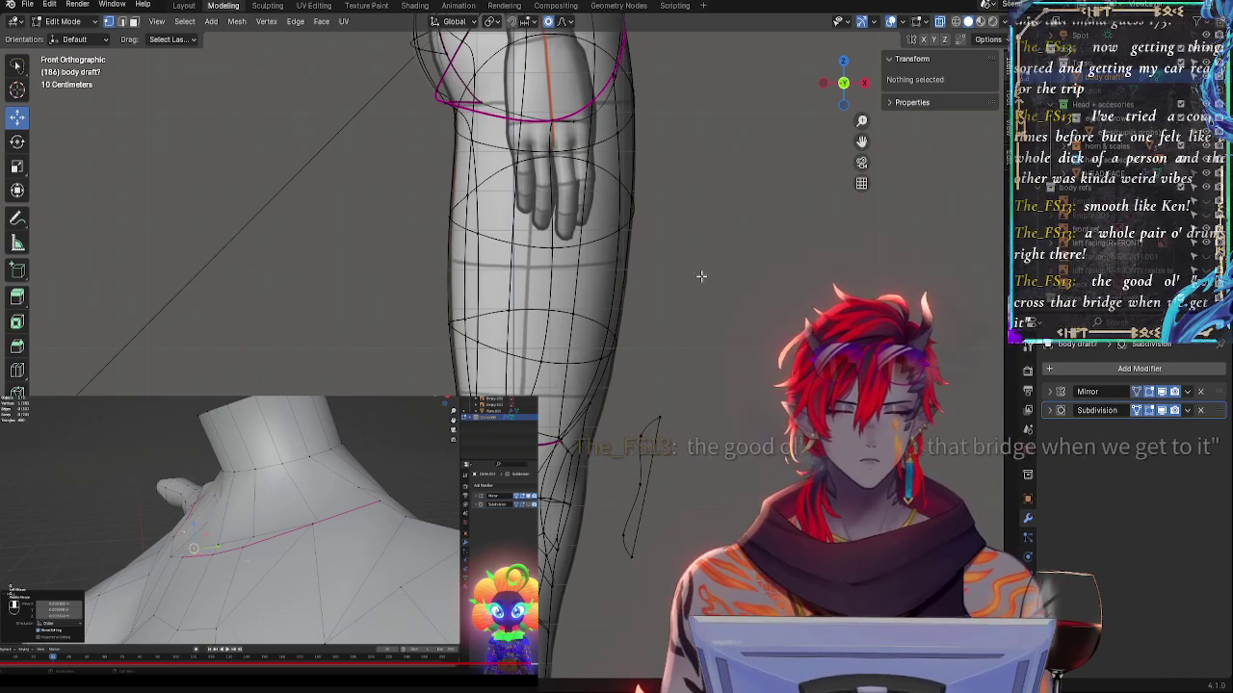
{"action": "middle_click_drag", "start_coordinate": [694, 333], "coordinate": [676, 470], "text": "shift"}
{"action": "middle_click_drag", "start_coordinate": [693, 395], "coordinate": [655, 544], "text": "ctrl"}
{"action": "scroll", "coordinate": [653, 414], "scroll_direction": "down", "scroll_amount": 1}
{"action": "scroll", "coordinate": [647, 370], "scroll_direction": "up", "scroll_amount": 1}
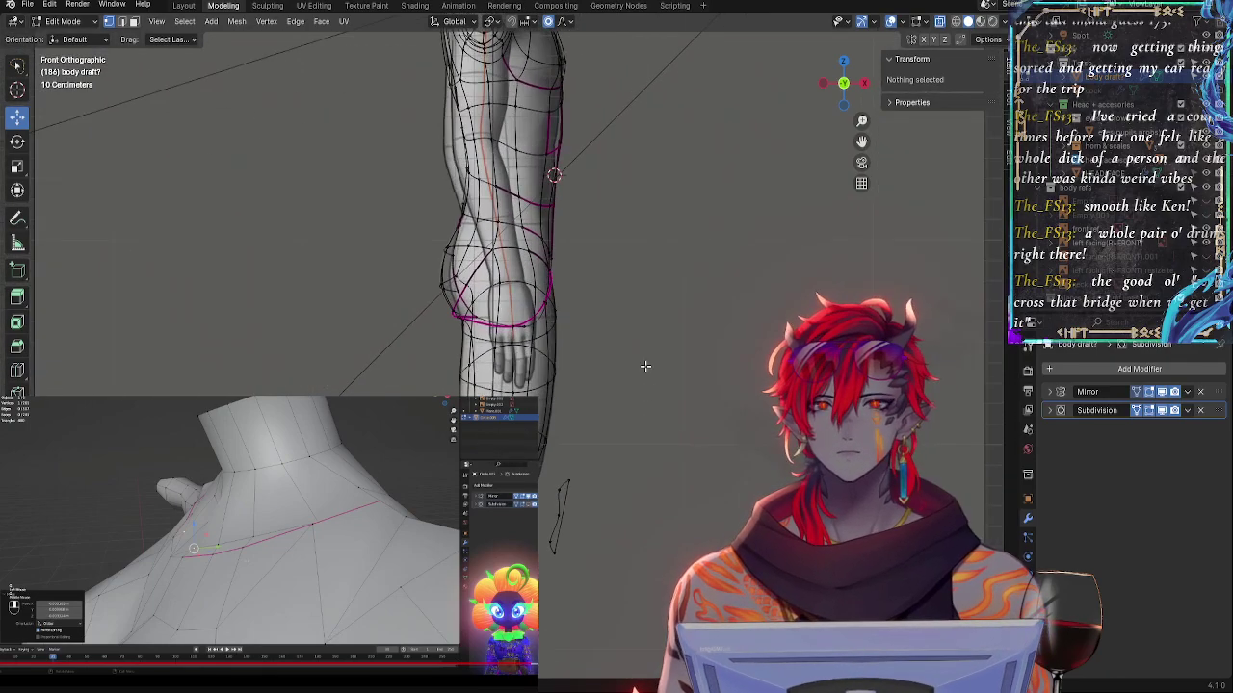
{"action": "middle_click_drag", "start_coordinate": [650, 305], "coordinate": [678, 242], "text": "shift"}
{"action": "scroll", "coordinate": [668, 327], "scroll_direction": "up", "scroll_amount": 2}
{"action": "middle_click_drag", "start_coordinate": [662, 390], "coordinate": [702, 287], "text": "shift"}
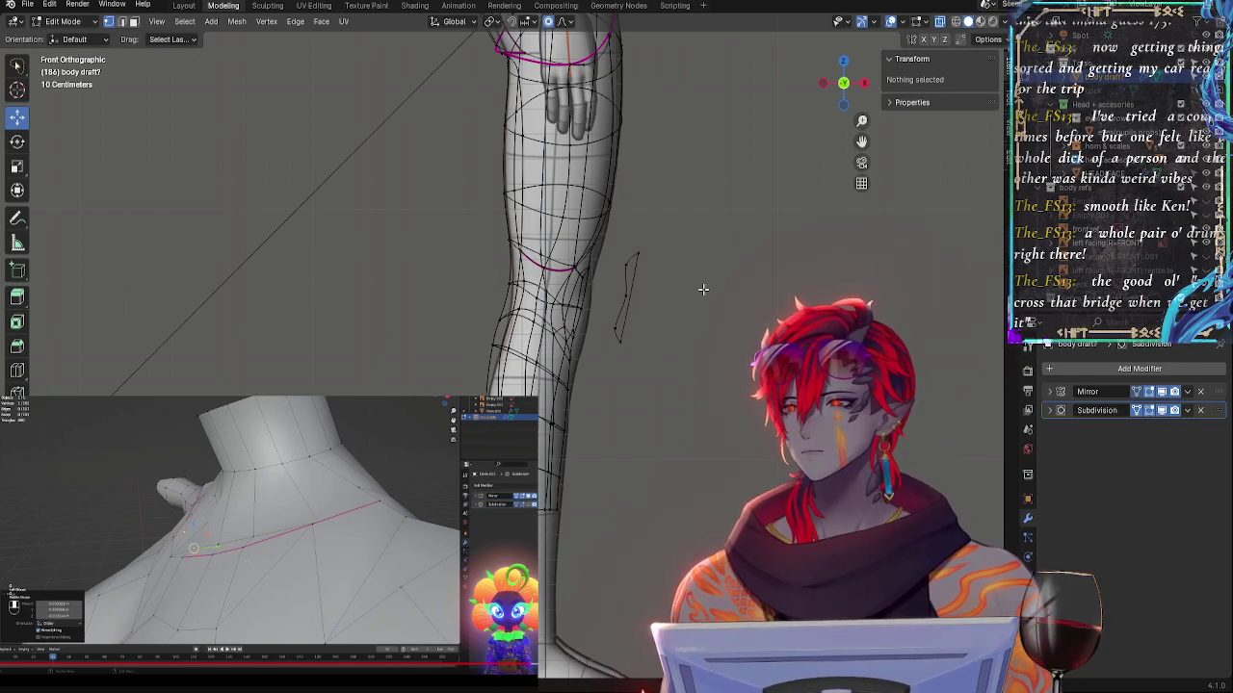
{"action": "middle_click_drag", "start_coordinate": [712, 299], "coordinate": [575, 256], "text": "shift"}
{"action": "scroll", "coordinate": [691, 372], "scroll_direction": "up", "scroll_amount": 3}
{"action": "key", "text": "alt+z"}
{"action": "left_click", "coordinate": [837, 86]}
{"action": "middle_click_drag", "start_coordinate": [618, 461], "coordinate": [601, 385], "text": "shift"}
{"action": "scroll", "coordinate": [600, 384], "scroll_direction": "down", "scroll_amount": 4}
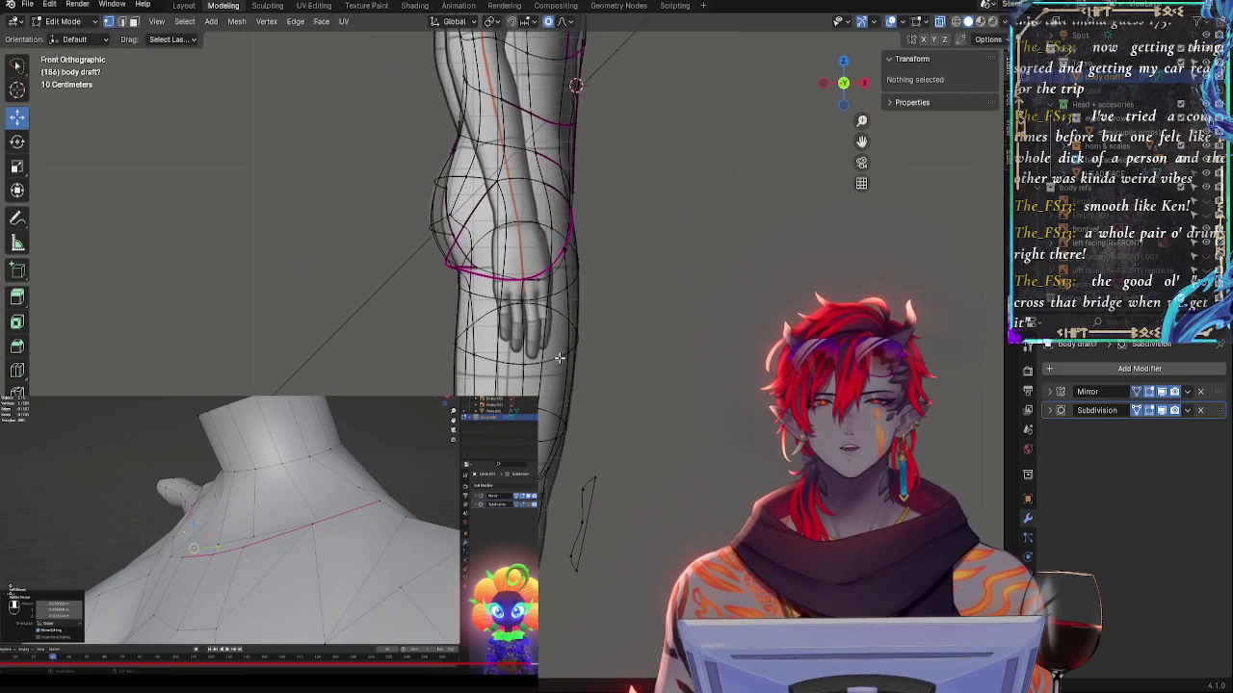
{"action": "middle_click_drag", "start_coordinate": [661, 401], "coordinate": [693, 61], "text": "shift"}
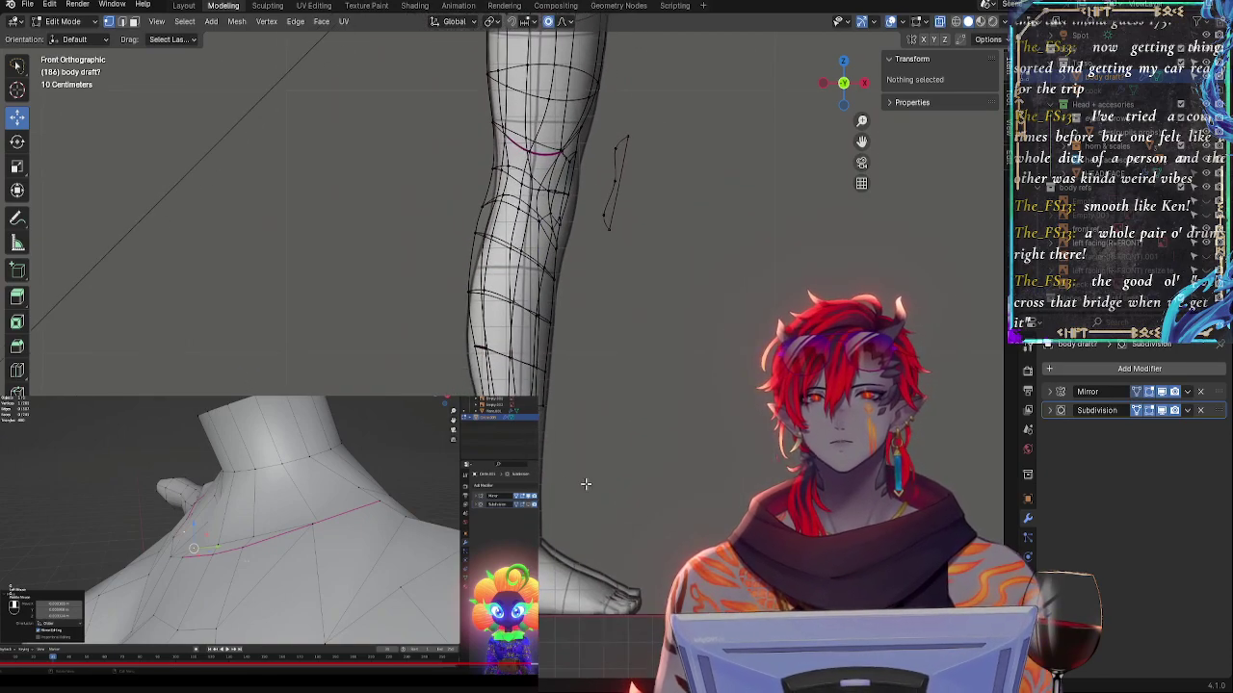
{"action": "middle_click_drag", "start_coordinate": [651, 247], "coordinate": [657, 439], "text": "shift"}
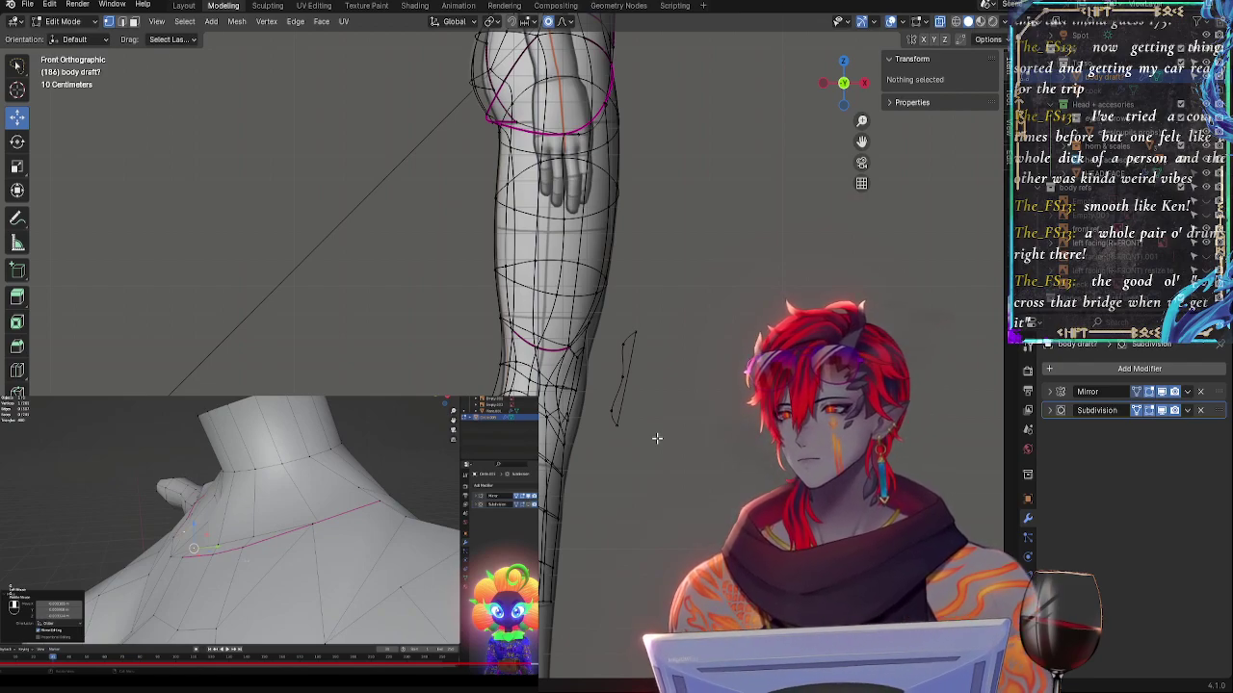
{"action": "middle_click_drag", "start_coordinate": [709, 317], "coordinate": [735, 333]}
{"action": "left_click", "coordinate": [842, 101]}
{"action": "middle_click_drag", "start_coordinate": [753, 399], "coordinate": [708, 326], "text": "shift"}
{"action": "middle_click_drag", "start_coordinate": [708, 326], "coordinate": [624, 315]}
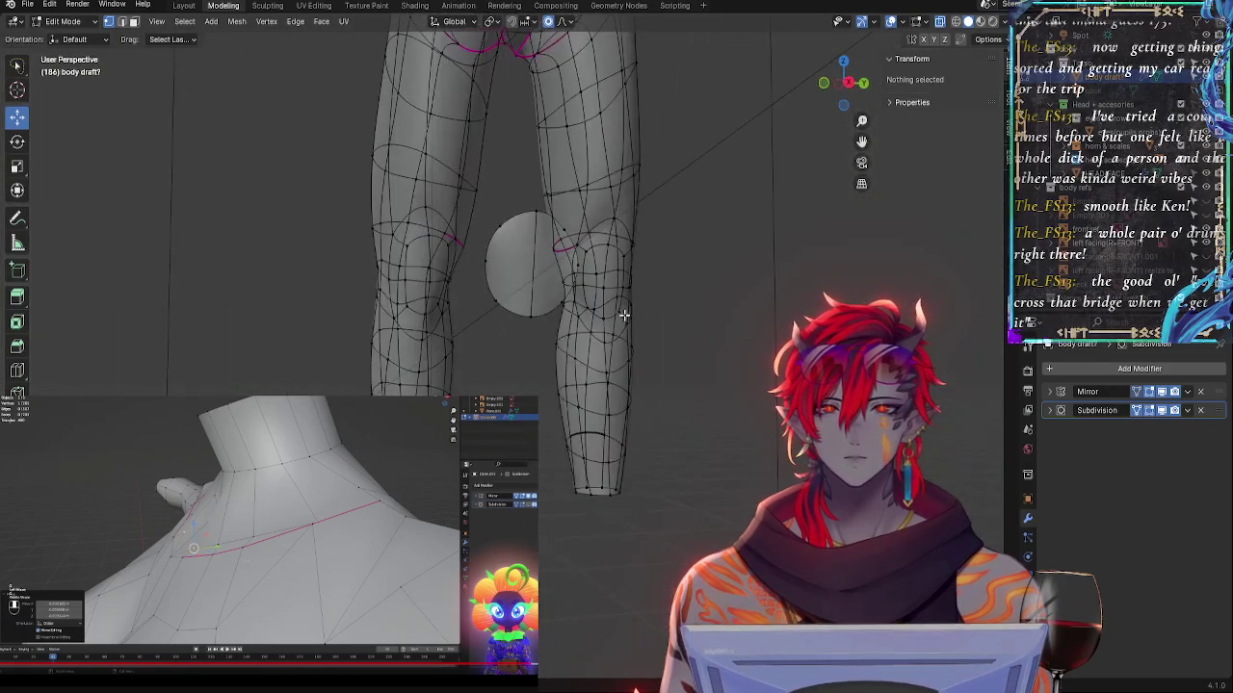
{"action": "left_click", "coordinate": [853, 91]}
{"action": "scroll", "coordinate": [765, 289], "scroll_direction": "up", "scroll_amount": 5}
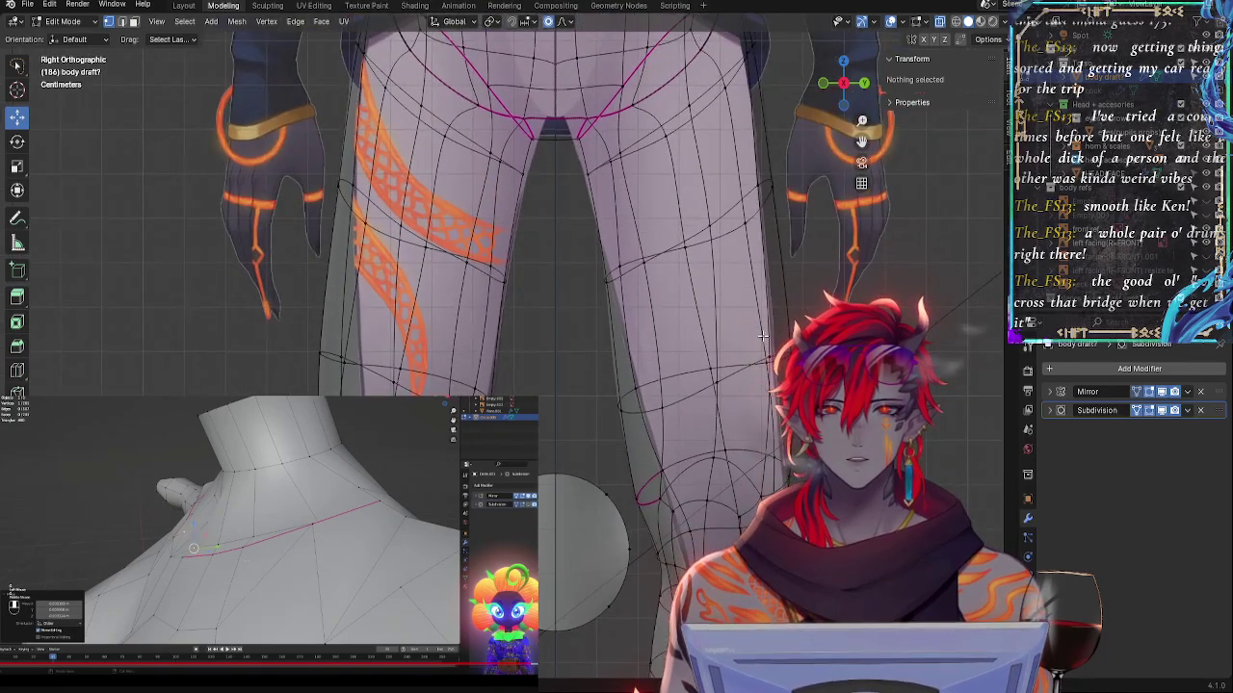
{"action": "mouse_move", "coordinate": [762, 337]}
{"action": "middle_mouse_down", "text": "ctrl"}
{"action": "mouse_move", "coordinate": [751, 478]}
{"action": "mouse_move", "coordinate": [766, 313]}
{"action": "middle_mouse_up", "text": "ctrl"}
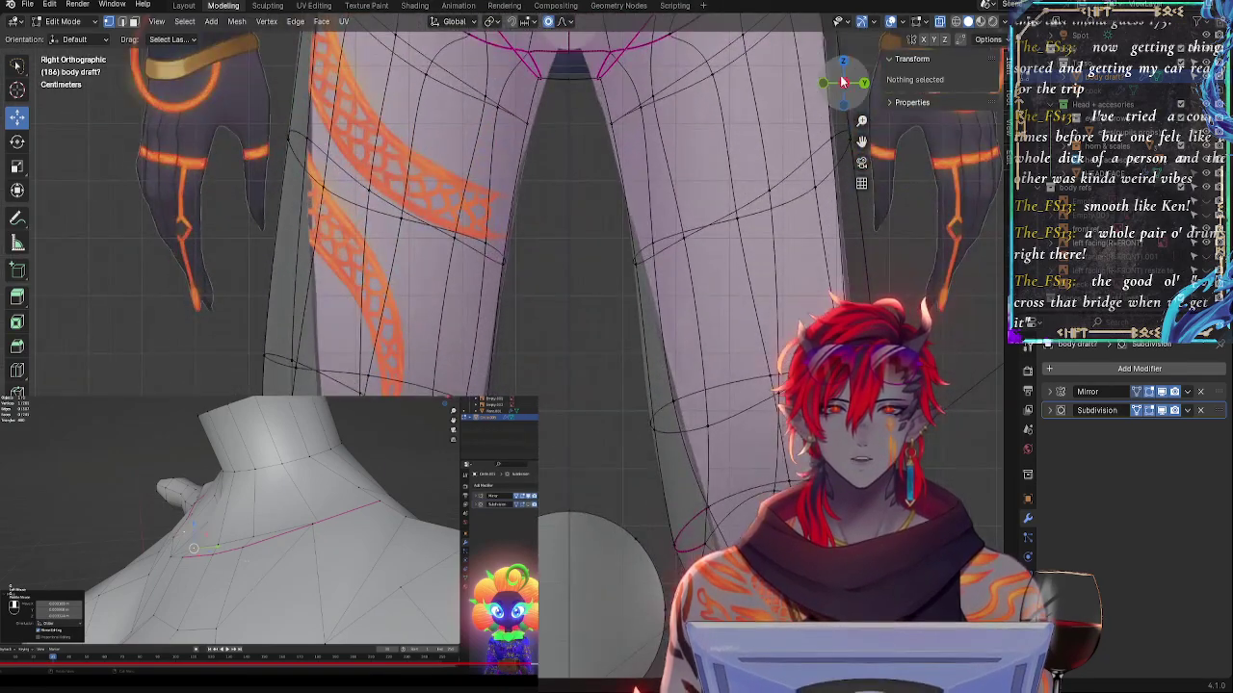
{"action": "left_click", "coordinate": [828, 85]}
{"action": "middle_click_drag", "start_coordinate": [656, 380], "coordinate": [671, 289], "text": "shift"}
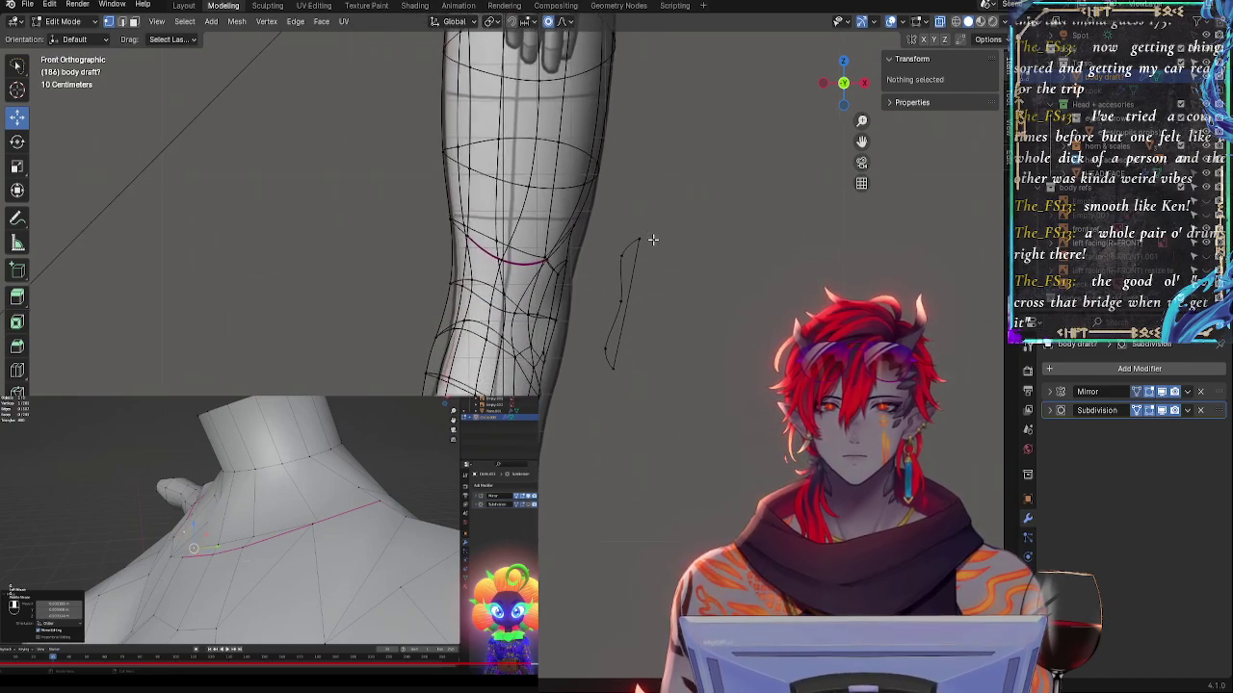
{"action": "left_click", "coordinate": [579, 225]}
{"action": "left_click", "coordinate": [709, 277]}
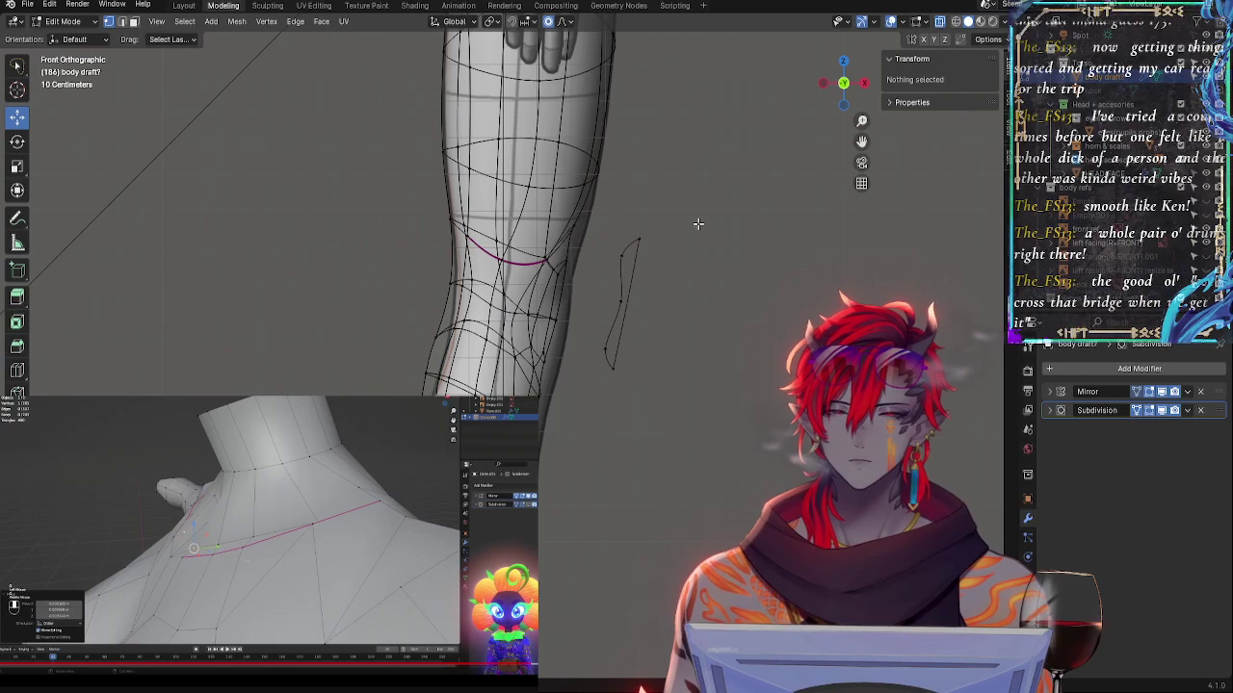
{"action": "middle_click_drag", "start_coordinate": [699, 224], "coordinate": [706, 266], "text": "shift"}
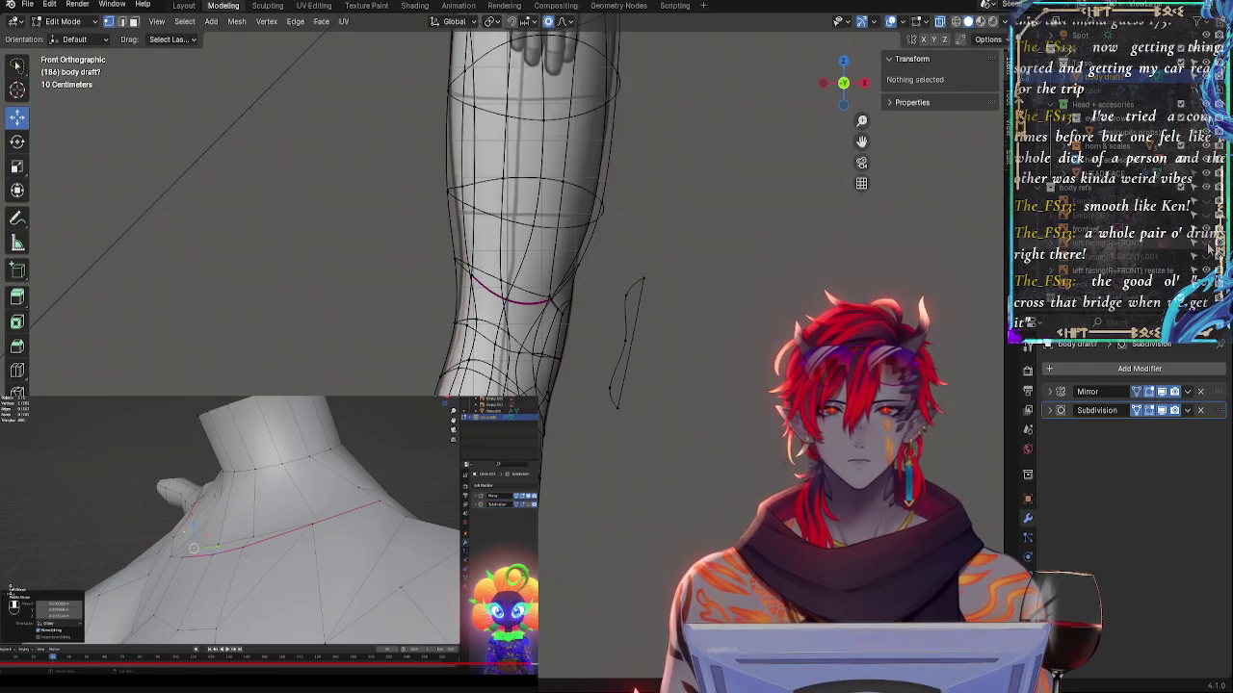
{"action": "middle_click_drag", "start_coordinate": [677, 257], "coordinate": [658, 527], "text": "shift"}
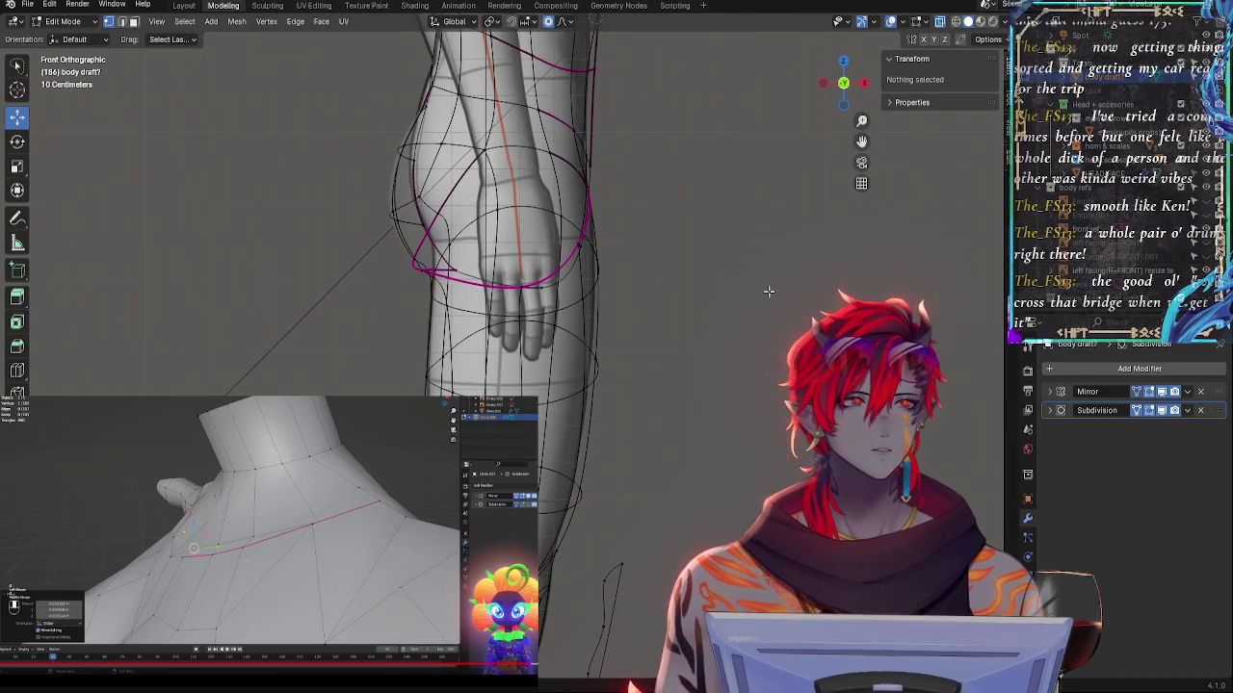
{"action": "mouse_move", "coordinate": [711, 266]}
{"action": "middle_mouse_down", "text": "ctrl"}
{"action": "mouse_move", "coordinate": [661, 404]}
{"action": "mouse_move", "coordinate": [666, 488]}
{"action": "mouse_move", "coordinate": [679, 340]}
{"action": "middle_mouse_up", "text": "ctrl"}
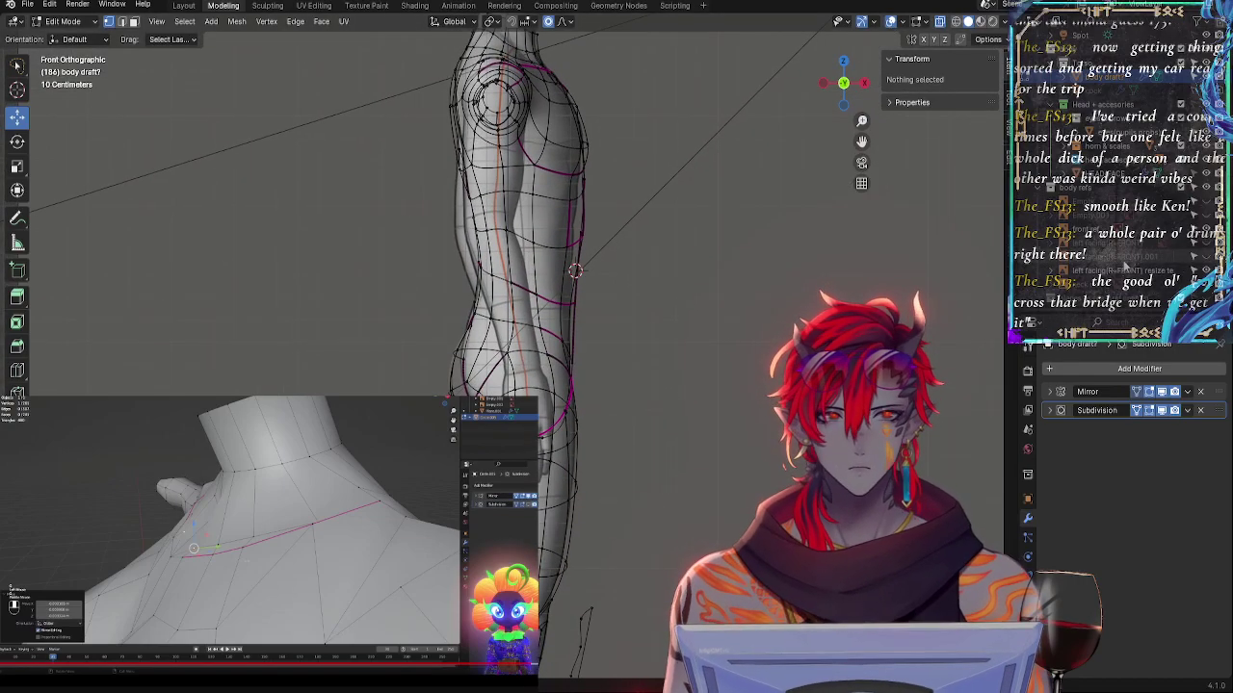
- In Object Mode, select the left facing(R=FRONT) resize test object and frame the feet
{"action": "key", "text": "Tab"}
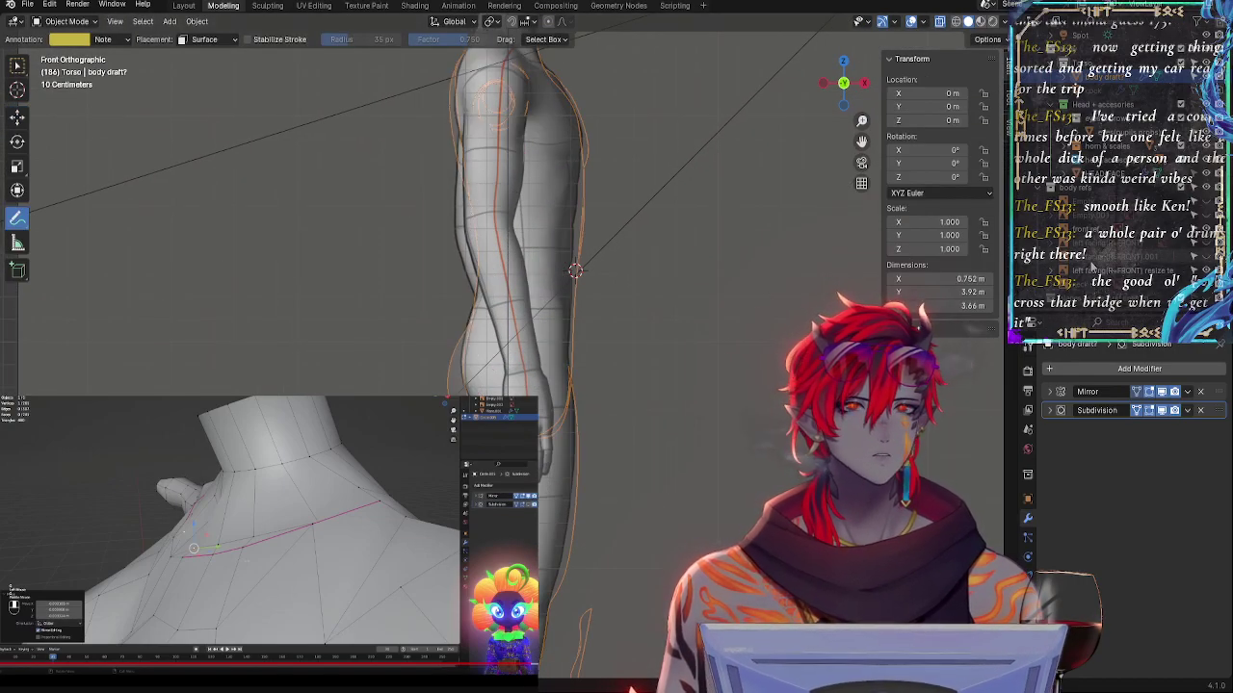
{"action": "left_click", "coordinate": [1112, 272]}
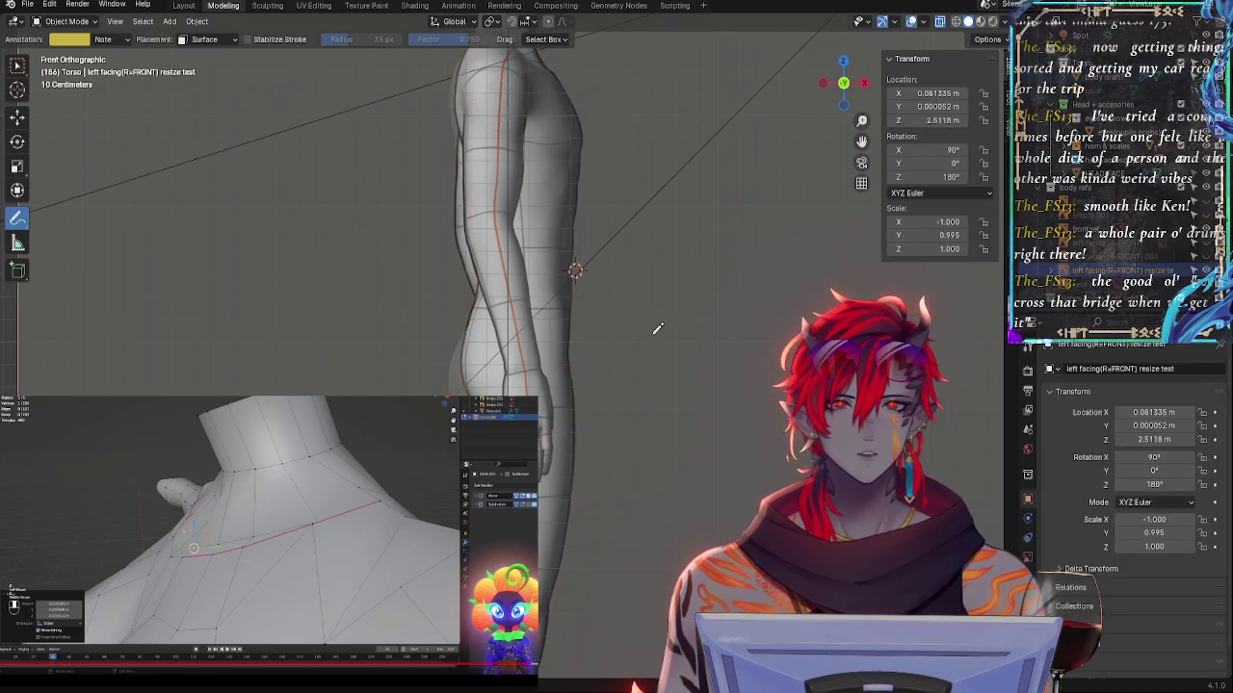
{"action": "key", "text": "g"}
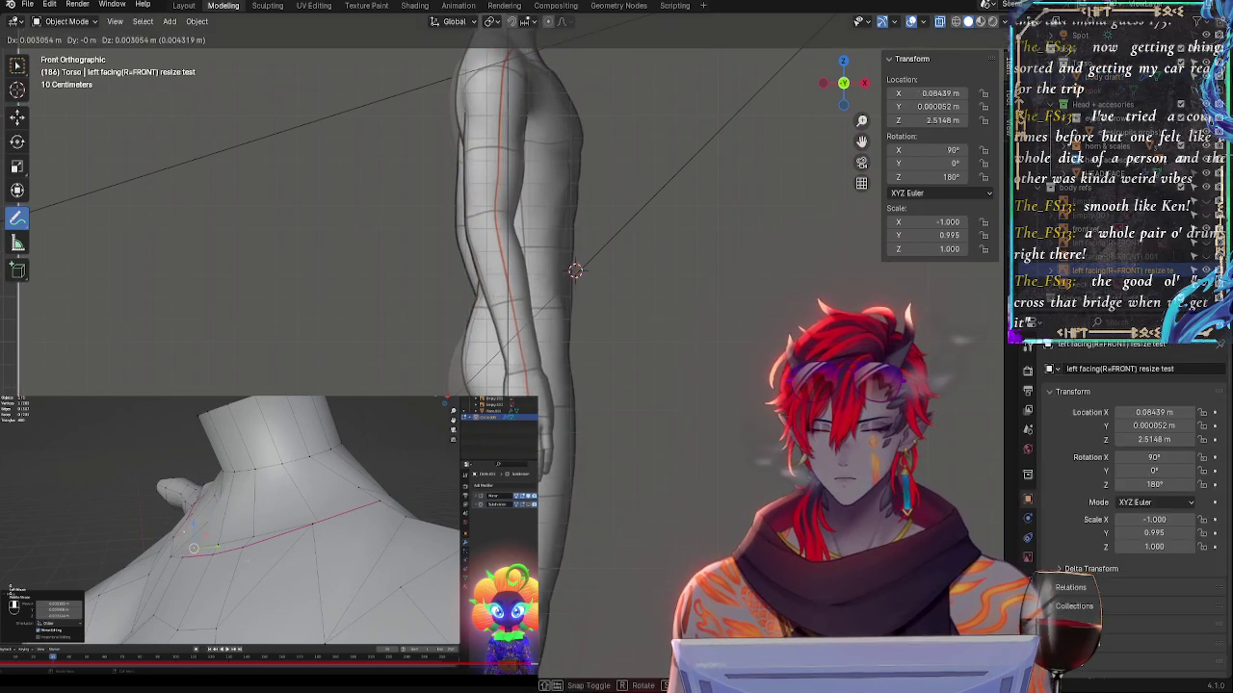
{"action": "key", "text": "z"}
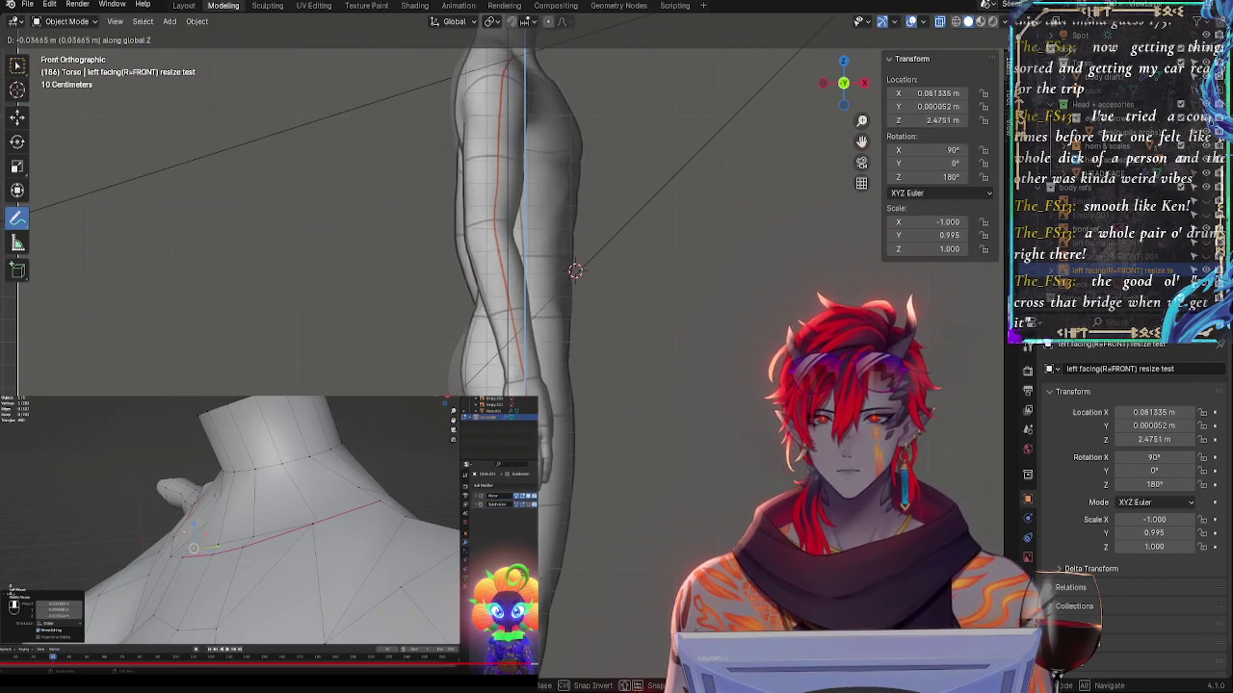
{"action": "key", "text": "Escape"}
{"action": "middle_click_drag", "start_coordinate": [739, 365], "coordinate": [737, 342], "text": "shift"}
{"action": "middle_click_drag", "start_coordinate": [738, 342], "coordinate": [738, 360], "text": "ctrl"}
{"action": "middle_click_drag", "start_coordinate": [734, 424], "coordinate": [734, 367], "text": "ctrl"}
{"action": "middle_click_drag", "start_coordinate": [710, 482], "coordinate": [715, 290], "text": "shift"}
- Try a vertical move and vertical scale on the resize test, leaving both unchanged
{"action": "key", "text": "g"}
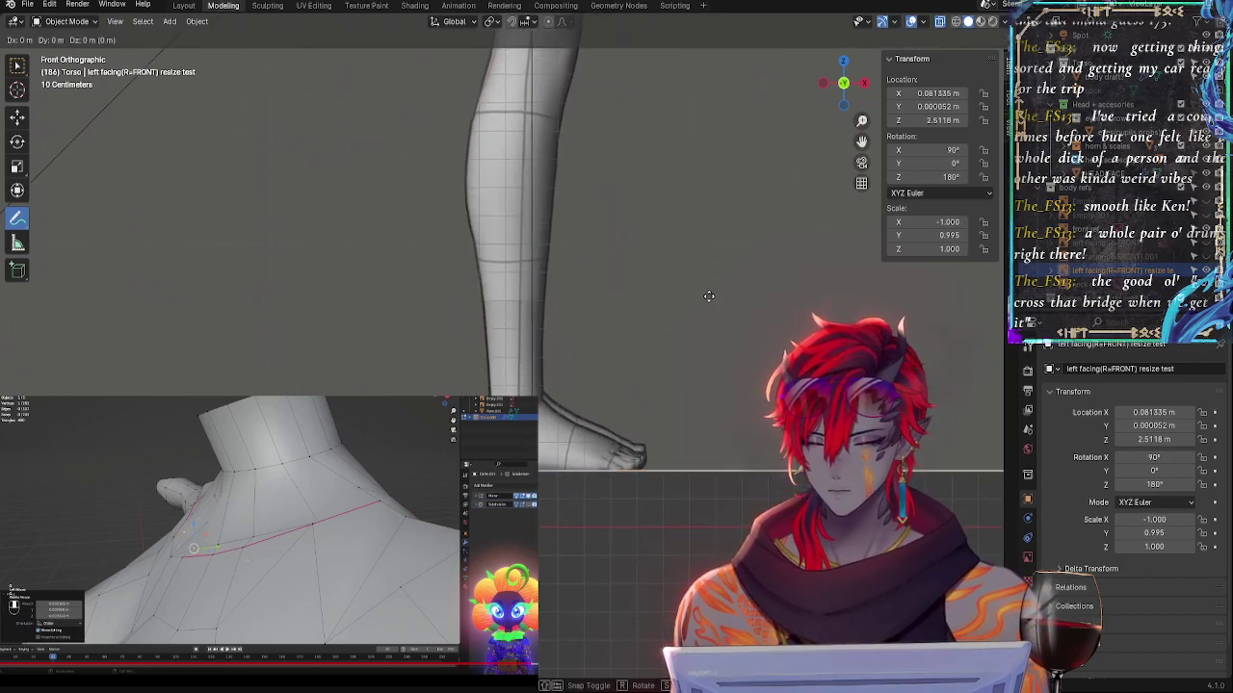
{"action": "key", "text": "z"}
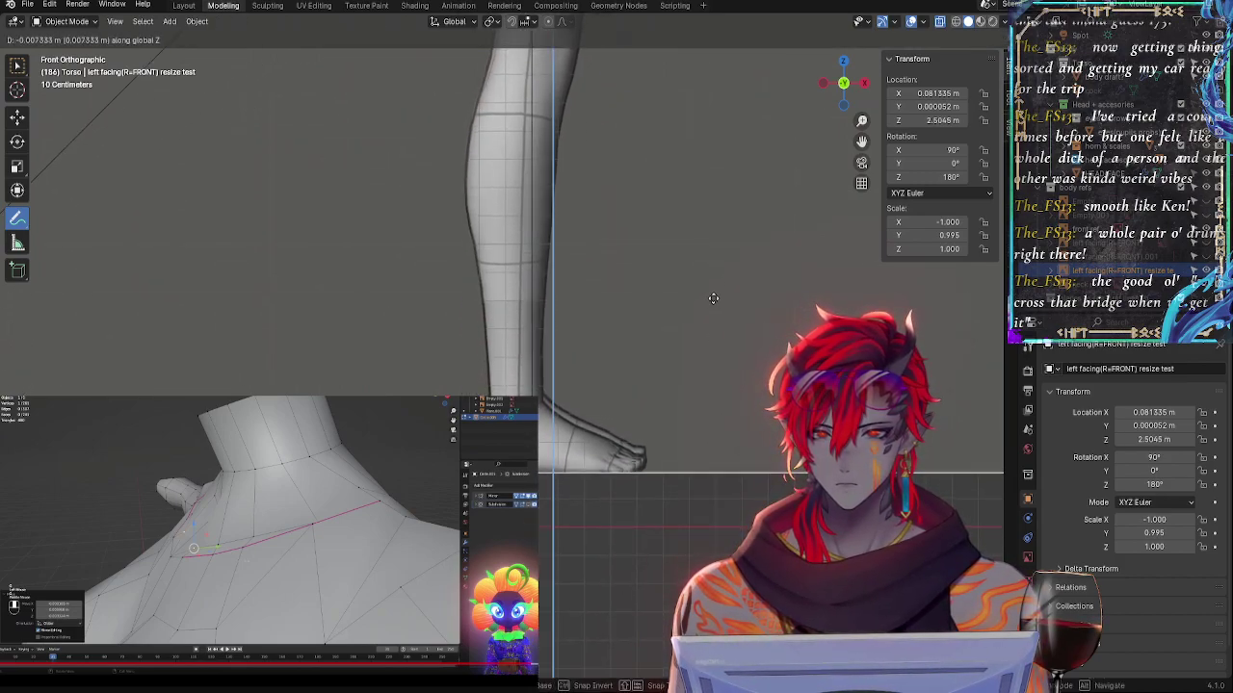
{"action": "left_click", "coordinate": [719, 289]}
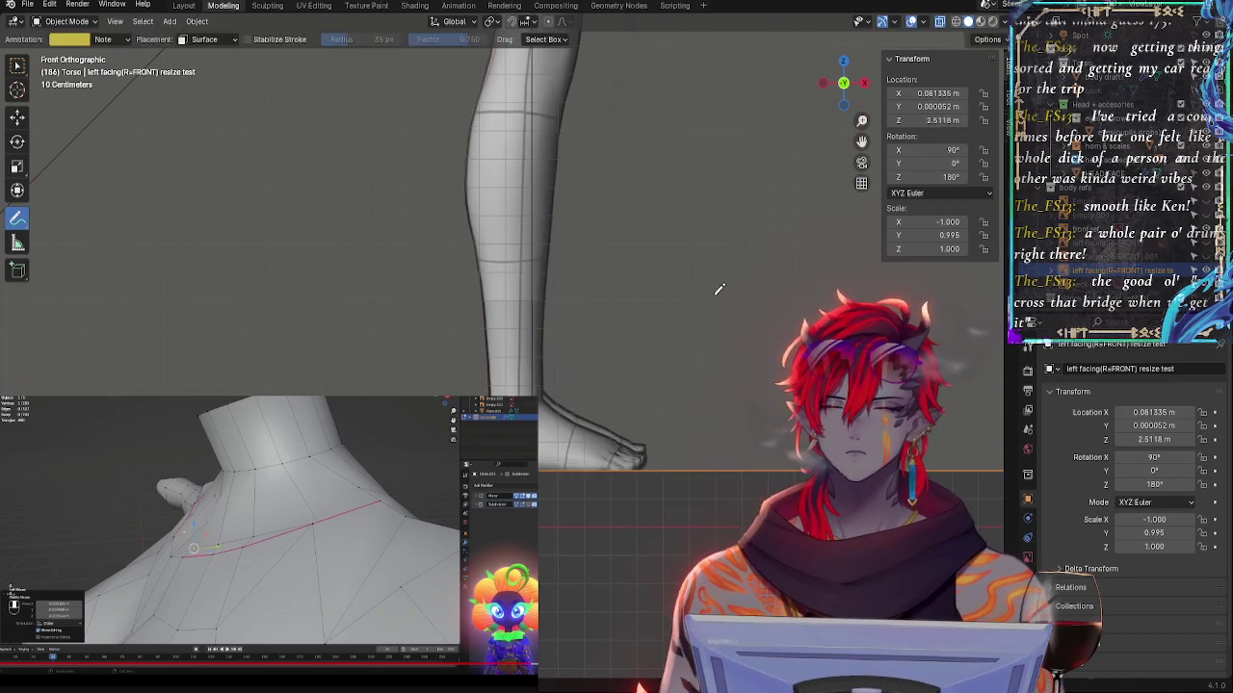
{"action": "key", "text": "s"}
{"action": "key", "text": "z"}
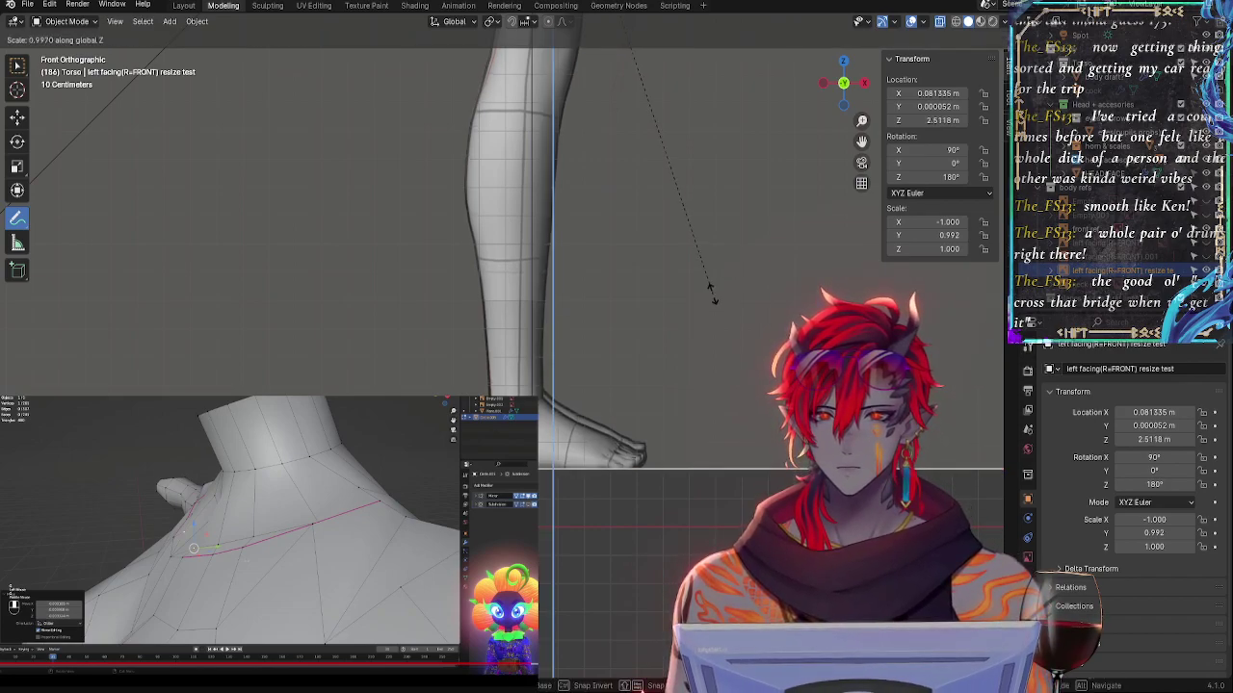
{"action": "left_click", "coordinate": [716, 294]}
- Lower the resize test object to a height of 2.4738 m
{"action": "middle_click_drag", "start_coordinate": [686, 200], "coordinate": [672, 482], "text": "shift"}
{"action": "middle_click_drag", "start_coordinate": [649, 184], "coordinate": [616, 517], "text": "shift"}
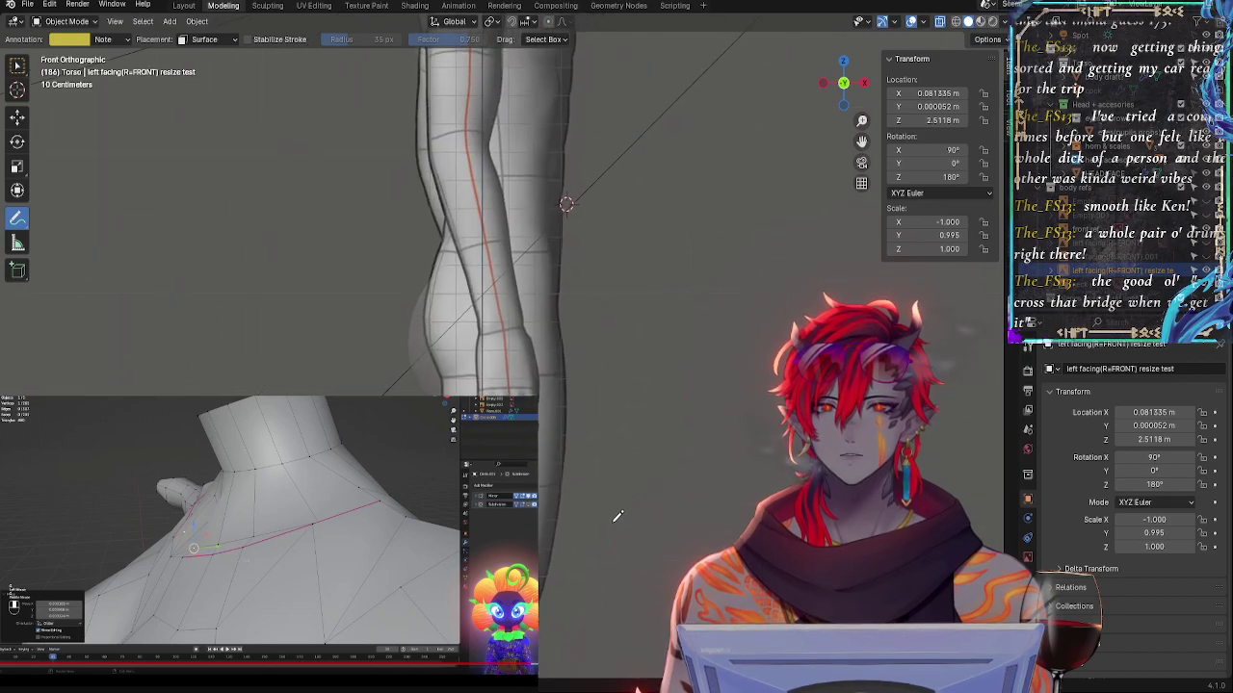
{"action": "middle_click_drag", "start_coordinate": [622, 278], "coordinate": [652, 225], "text": "shift"}
{"action": "middle_click_drag", "start_coordinate": [652, 352], "coordinate": [652, 311], "text": "ctrl"}
{"action": "middle_click_drag", "start_coordinate": [668, 387], "coordinate": [671, 280], "text": "shift"}
{"action": "key", "text": "g"}
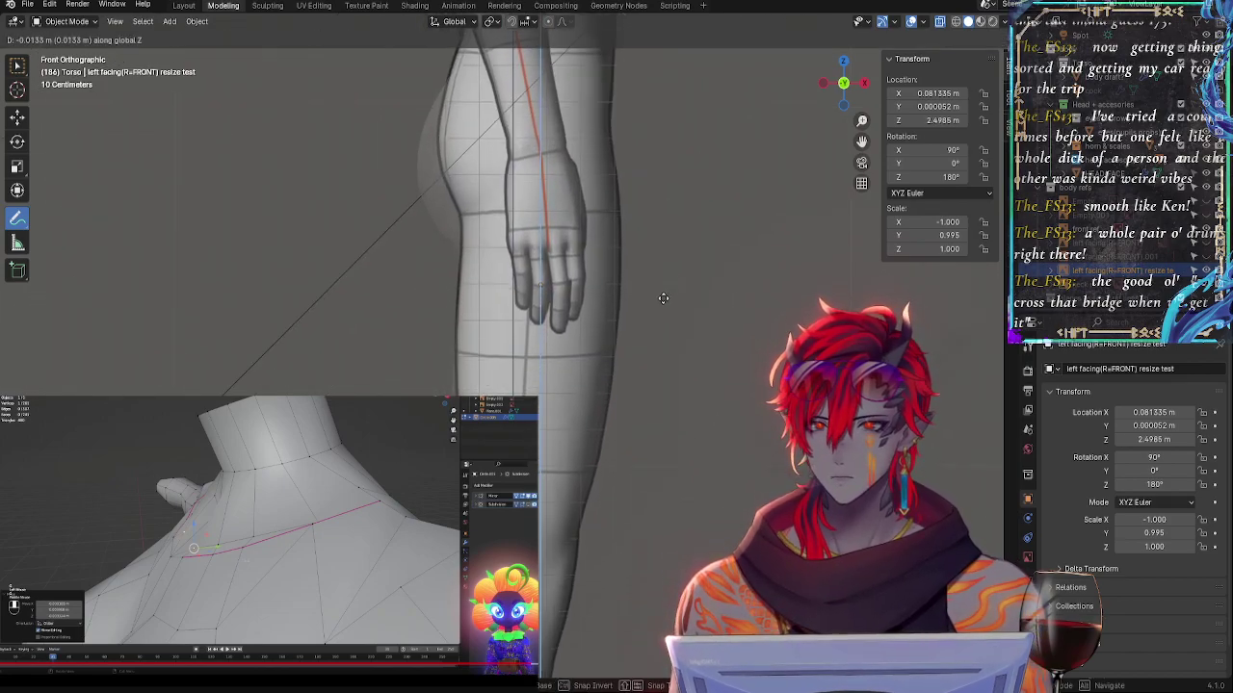
{"action": "left_click", "coordinate": [669, 301]}
- Narrow the resize test object's X scale to -0.986
{"action": "key", "text": "s"}
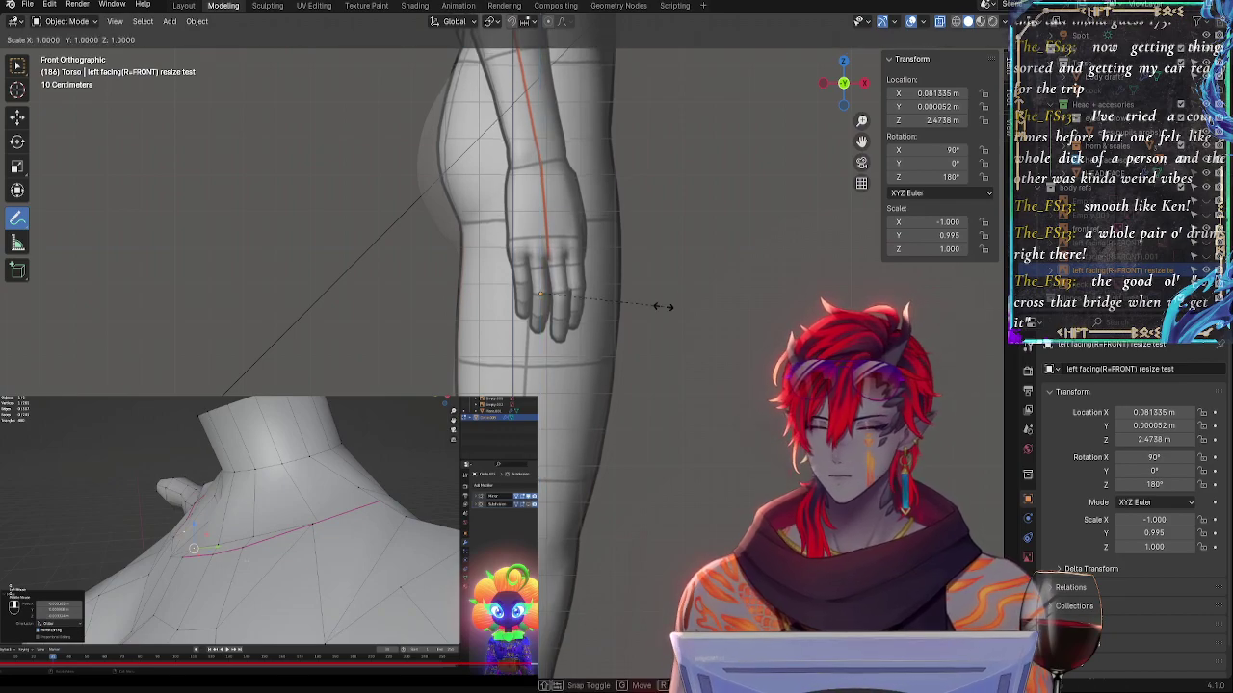
{"action": "key", "text": "y"}
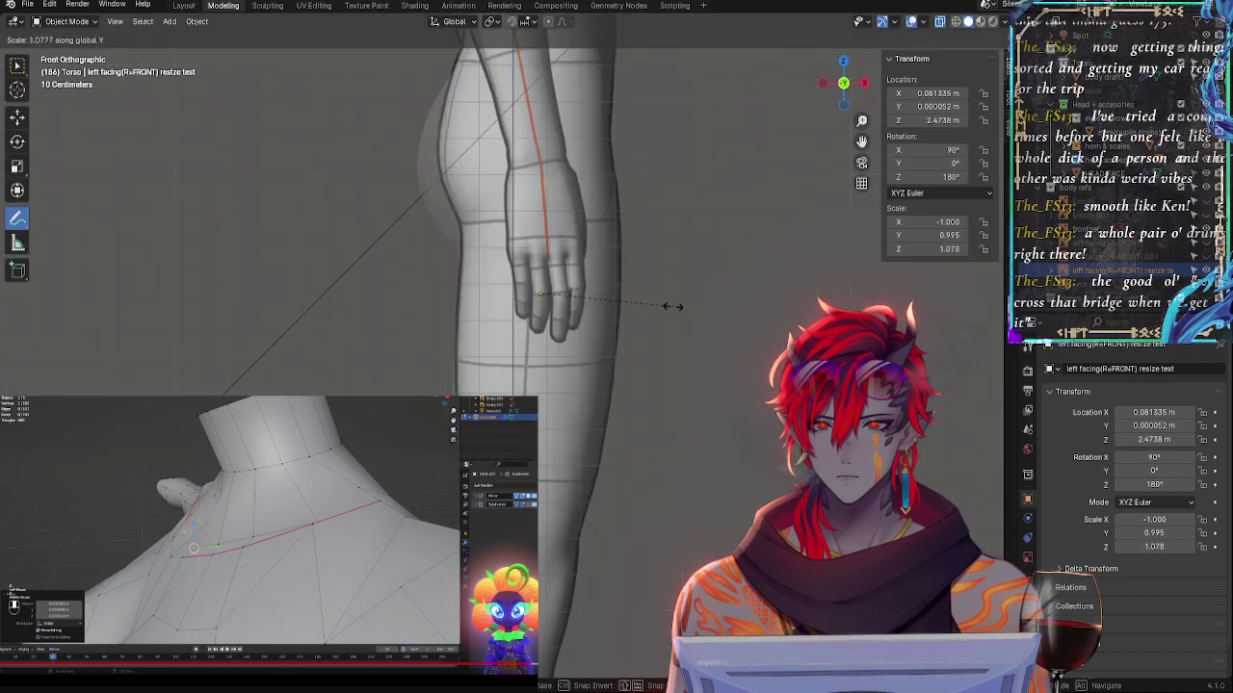
{"action": "right_click", "coordinate": [678, 304]}
{"action": "scroll", "coordinate": [678, 318], "scroll_direction": "down", "scroll_amount": 4}
{"action": "key", "text": "s"}
{"action": "key", "text": "s"}
{"action": "key", "text": "x"}
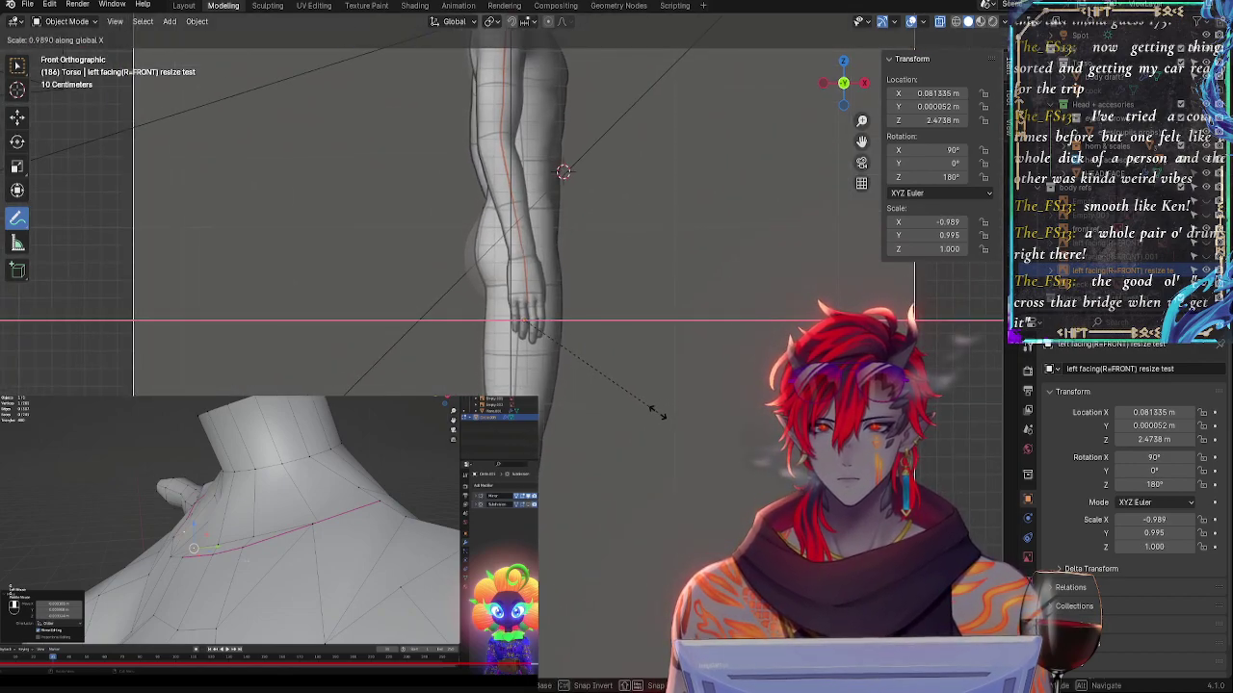
{"action": "left_click", "coordinate": [656, 410]}
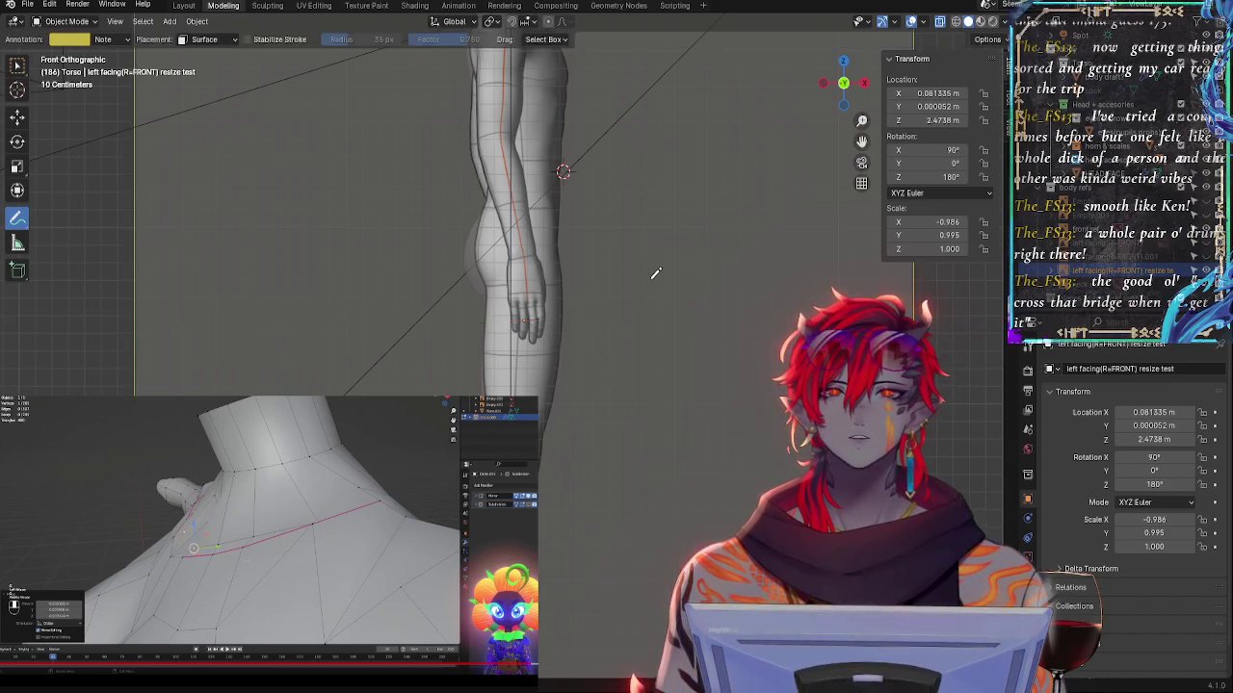
- Turn off X-ray and look over the legs, hips and torso
{"action": "middle_click_drag", "start_coordinate": [655, 272], "coordinate": [680, 293], "text": "shift"}
{"action": "key", "text": "alt+z"}
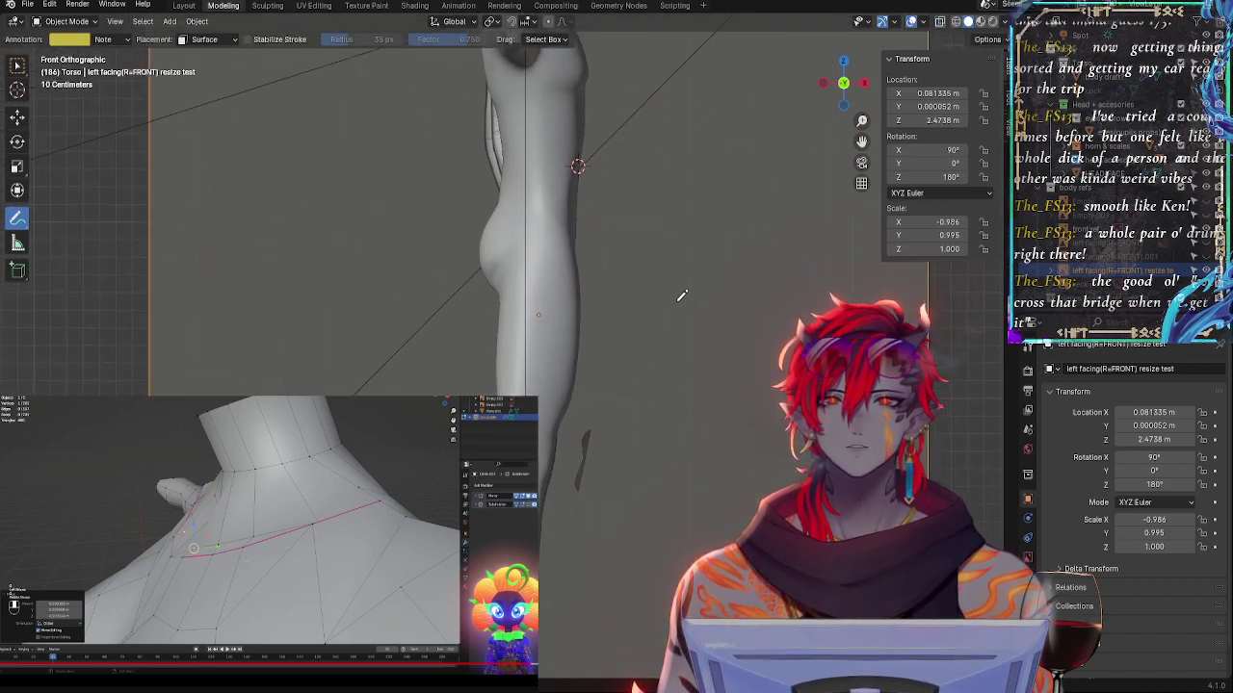
{"action": "middle_click_drag", "start_coordinate": [677, 503], "coordinate": [690, 348], "text": "shift"}
{"action": "middle_click_drag", "start_coordinate": [680, 430], "coordinate": [677, 372], "text": "ctrl"}
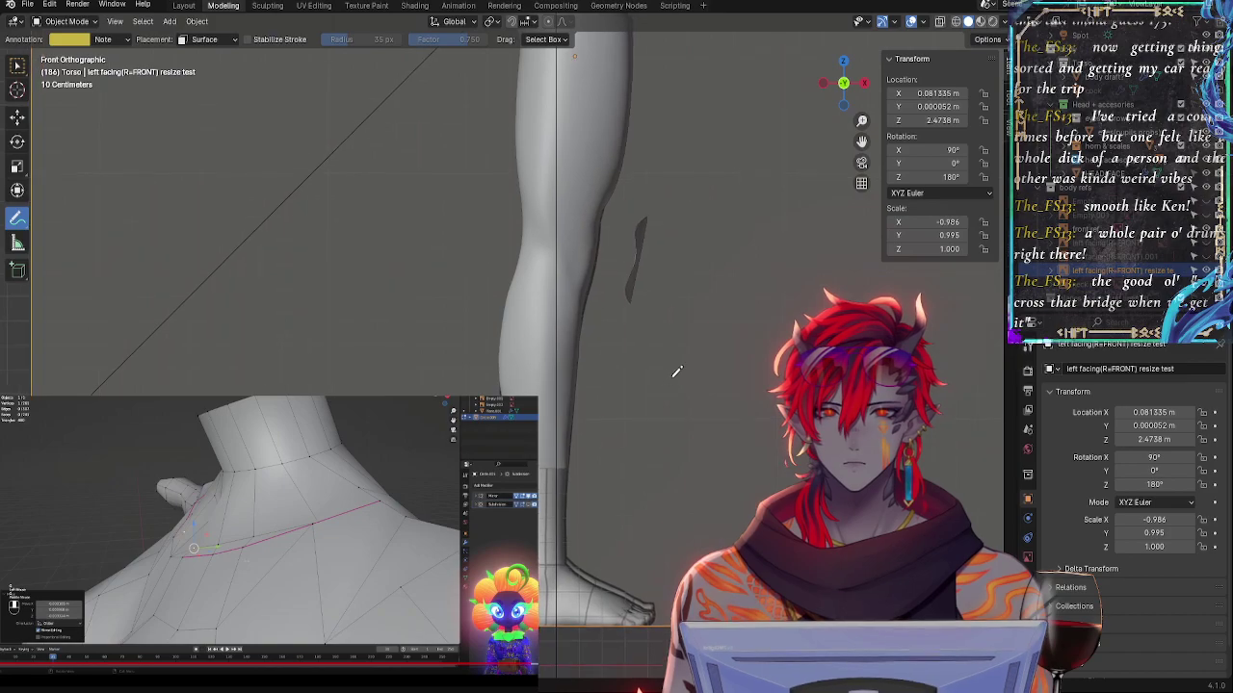
{"action": "middle_click_drag", "start_coordinate": [718, 204], "coordinate": [632, 526], "text": "shift"}
{"action": "scroll", "coordinate": [632, 526], "scroll_direction": "up", "scroll_amount": 5, "text": "shift"}
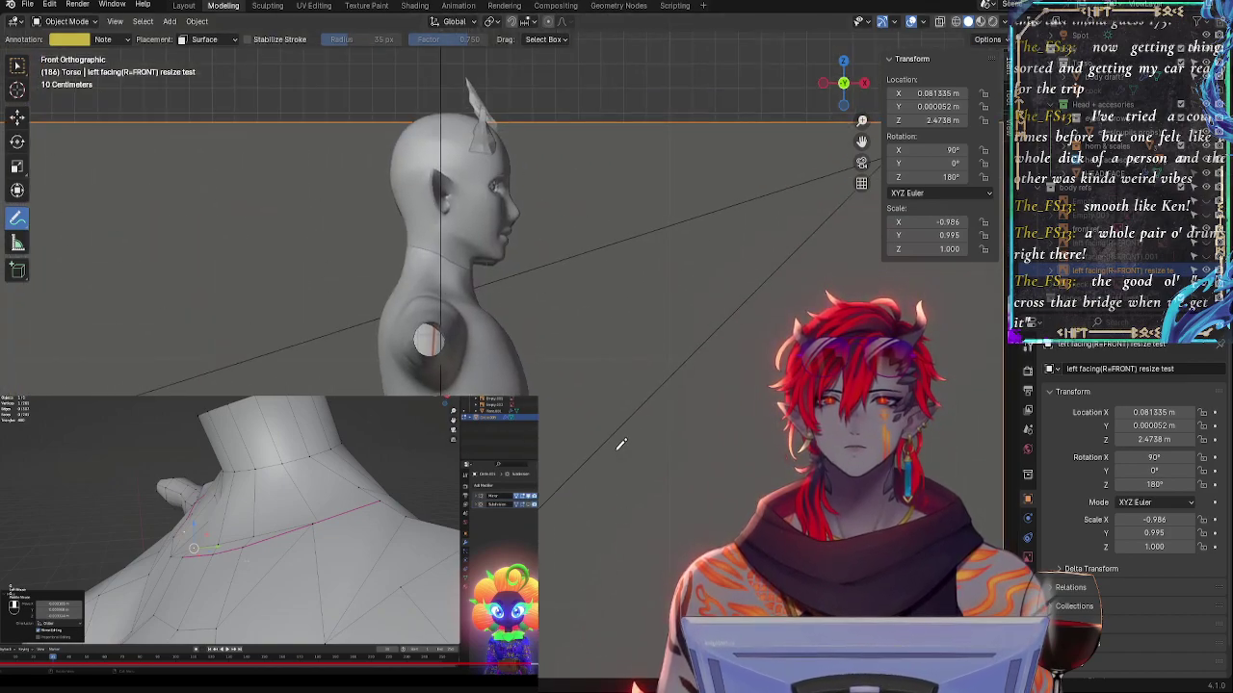
- Move the resize-test reference vertically to about Z 2.5143 m
{"action": "key", "text": "alt+z"}
{"action": "key", "text": "alt+z"}
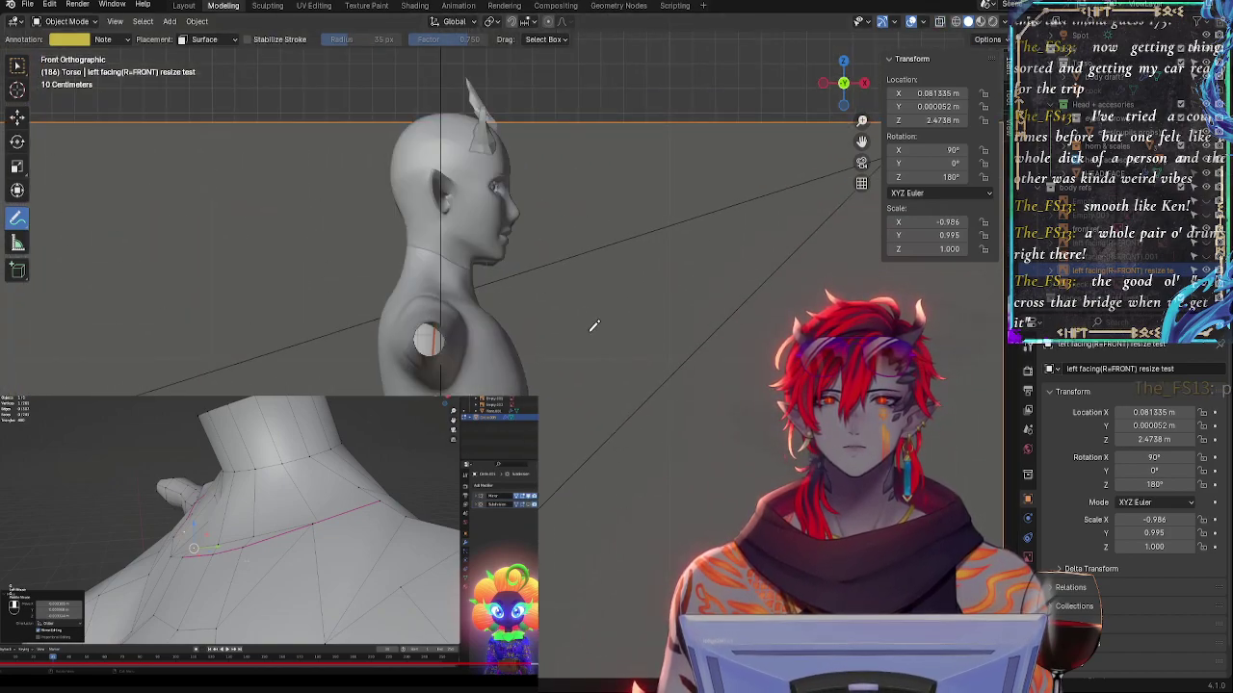
{"action": "scroll", "coordinate": [664, 204], "scroll_direction": "down", "scroll_amount": 5, "text": "shift"}
{"action": "scroll", "coordinate": [642, 253], "scroll_direction": "down", "scroll_amount": 10, "text": "shift"}
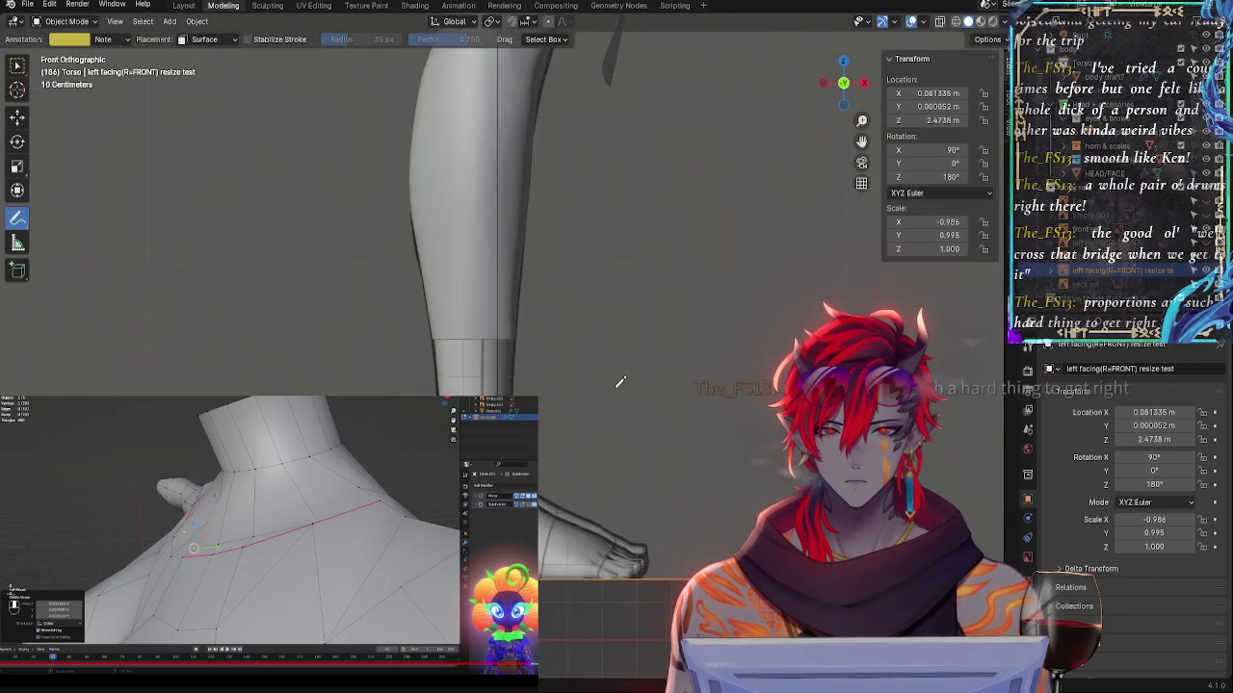
{"action": "key", "text": "g"}
{"action": "key", "text": "z"}
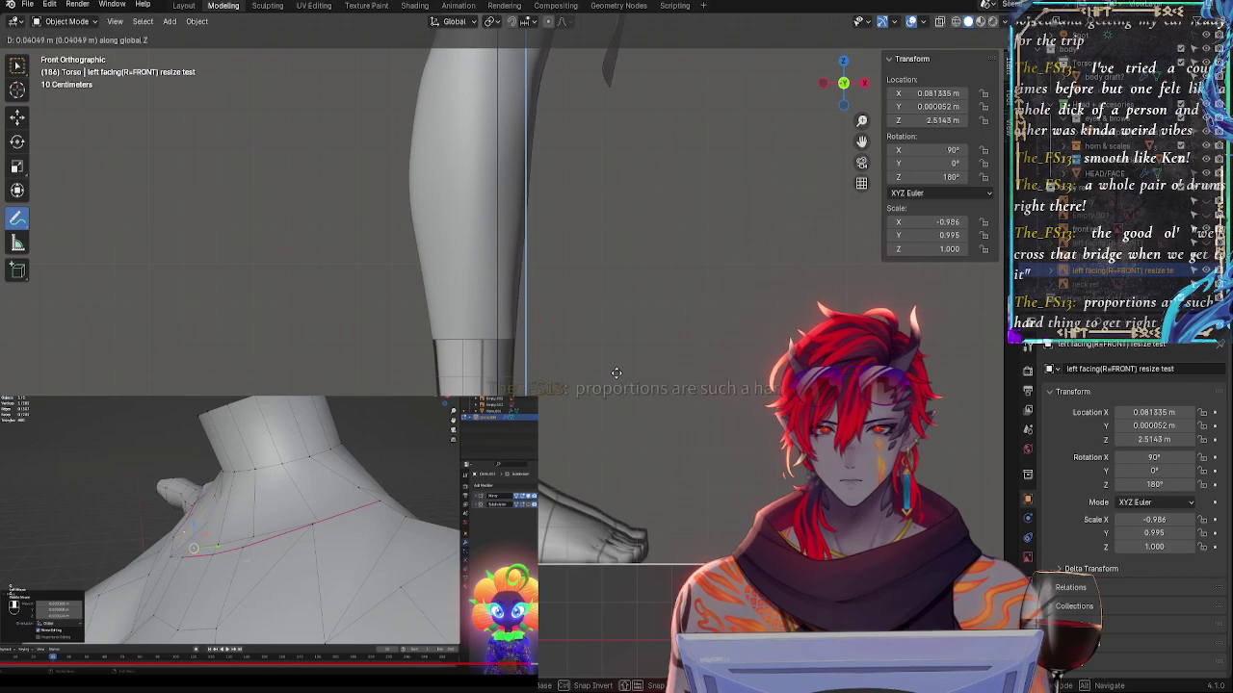
{"action": "left_click", "coordinate": [620, 370]}
- Compare the reference against the body outline from head to leg, toggling X-ray
{"action": "middle_click_drag", "start_coordinate": [647, 298], "coordinate": [662, 560], "text": "shift"}
{"action": "middle_click_drag", "start_coordinate": [693, 183], "coordinate": [622, 546], "text": "shift"}
{"action": "middle_click_drag", "start_coordinate": [664, 101], "coordinate": [643, 563], "text": "shift"}
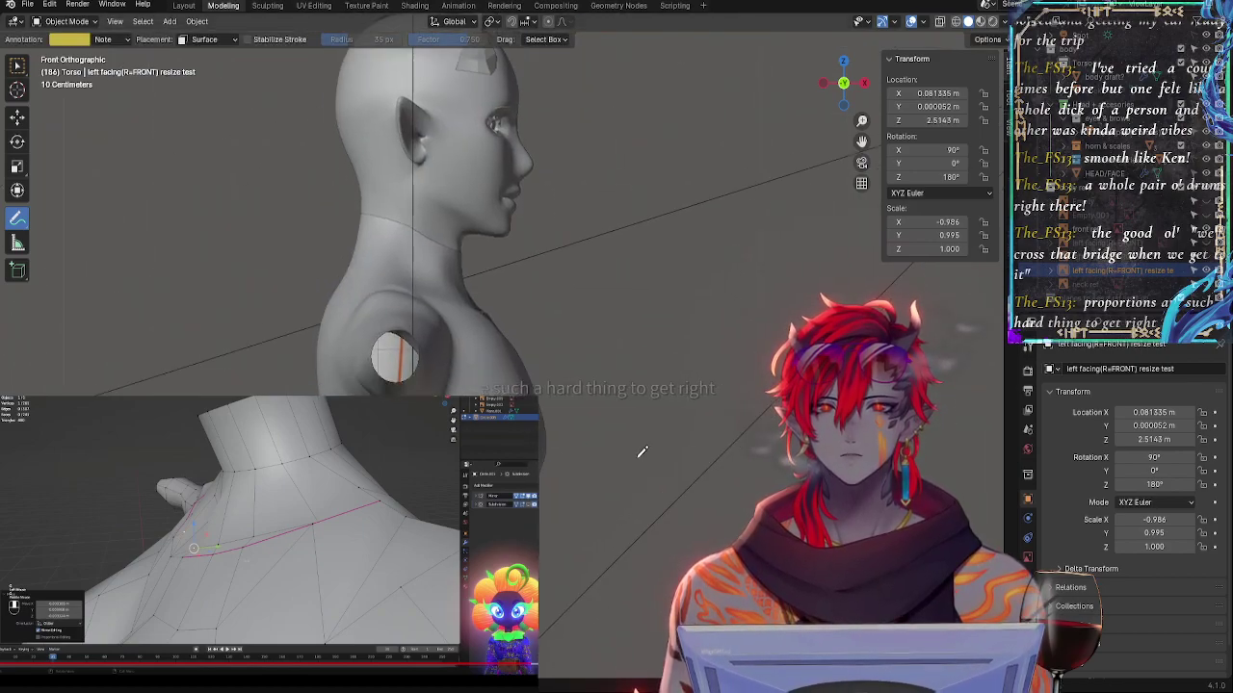
{"action": "key", "text": "alt+z"}
{"action": "key", "text": "alt+z"}
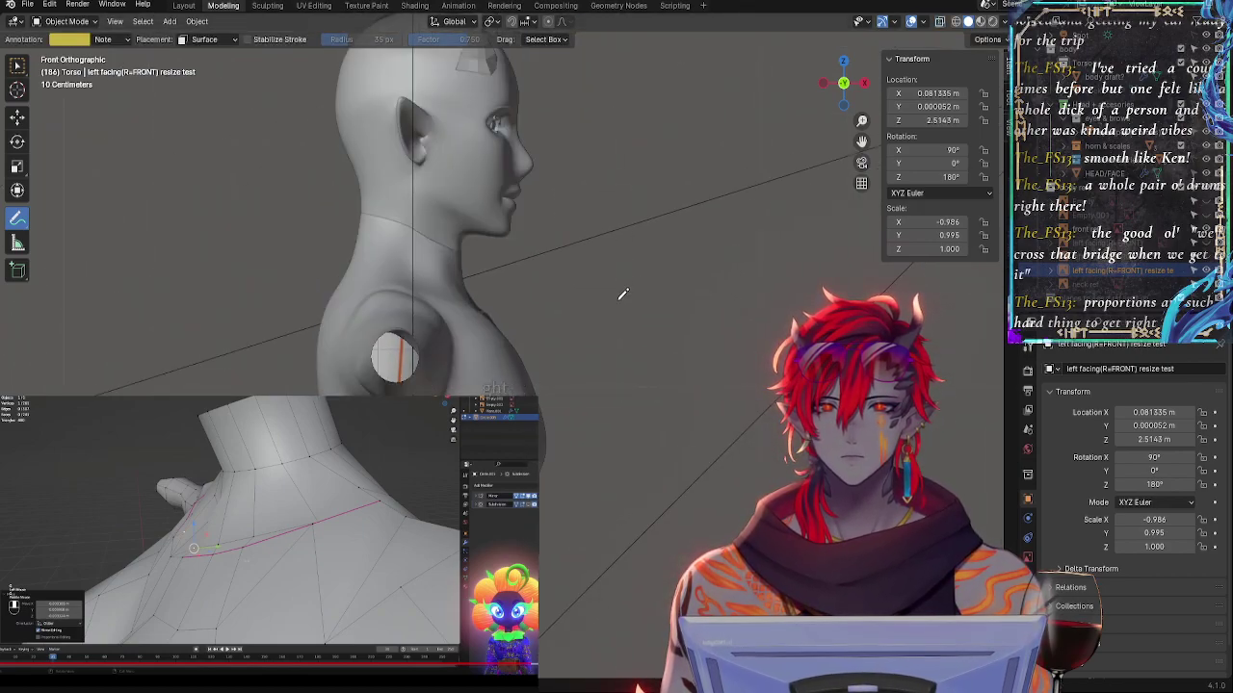
{"action": "key", "text": "alt+z"}
{"action": "key", "text": "alt+z"}
{"action": "key", "text": "alt+z"}
{"action": "key", "text": "alt+z"}
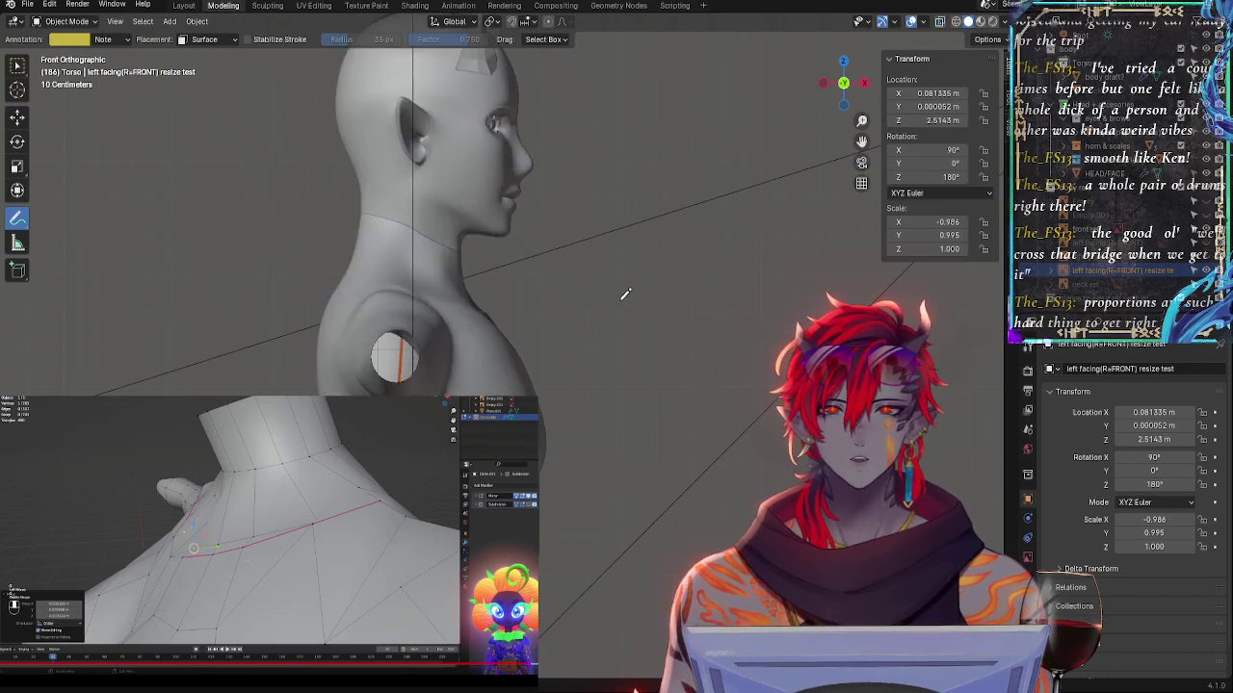
{"action": "key", "text": "alt+z"}
{"action": "key", "text": "alt+z"}
{"action": "key", "text": "alt+z"}
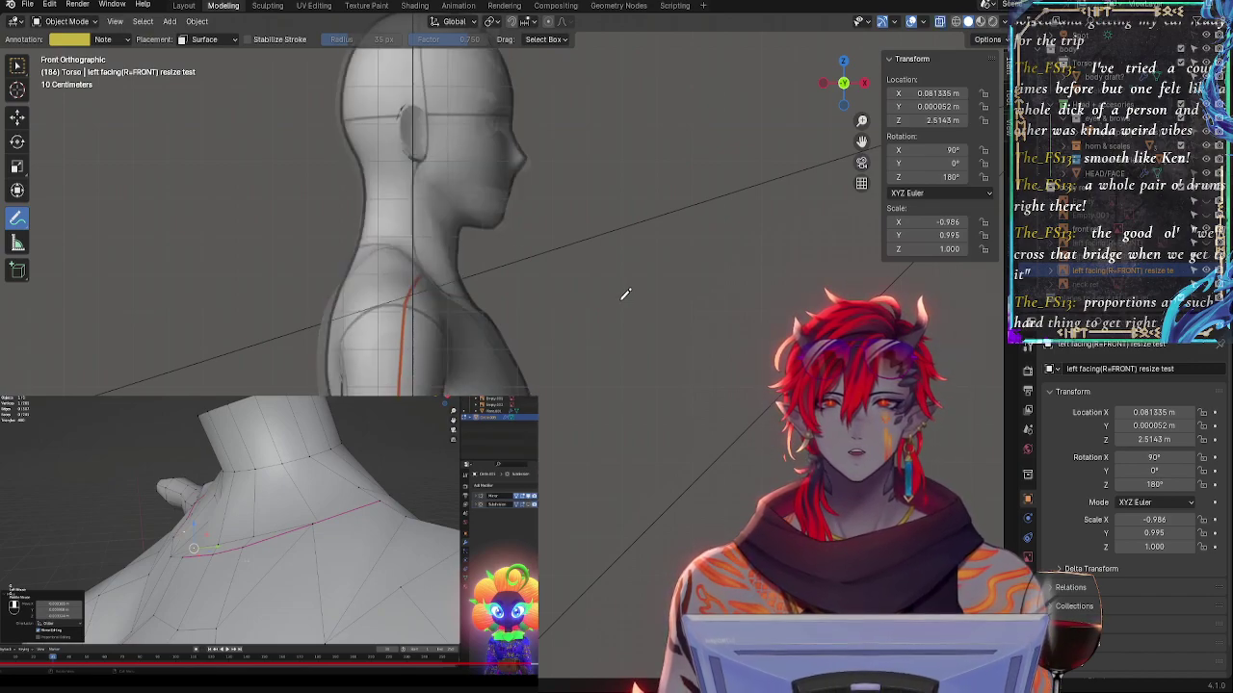
{"action": "middle_click_drag", "start_coordinate": [622, 278], "coordinate": [638, 434], "text": "shift"}
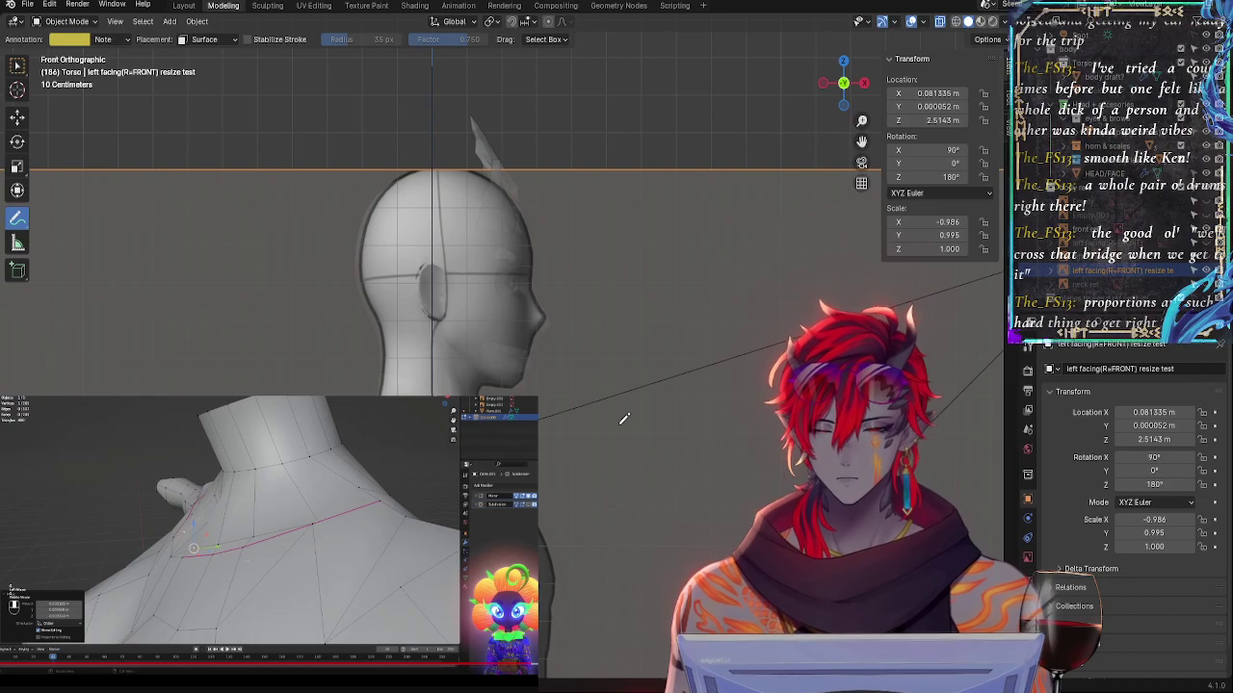
- Lower and slightly rescale the reference along Z, settling it at Z 2.494 m
{"action": "key", "text": "g"}
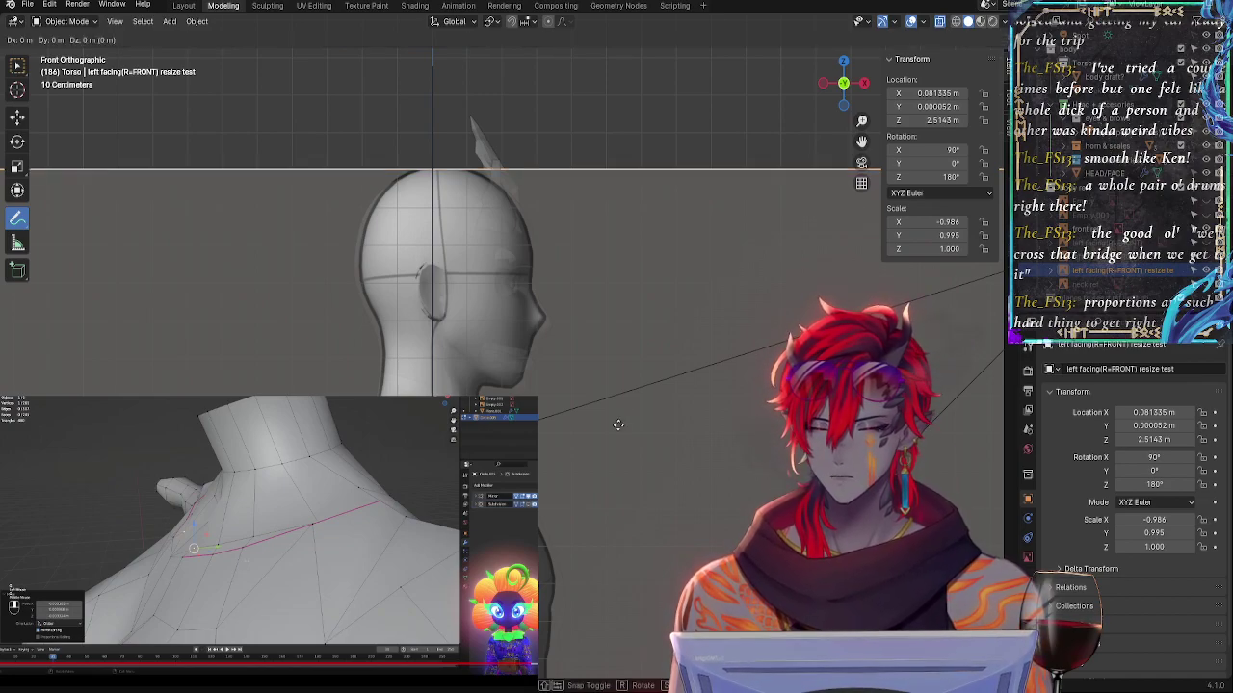
{"action": "key", "text": "s"}
{"action": "key", "text": "x"}
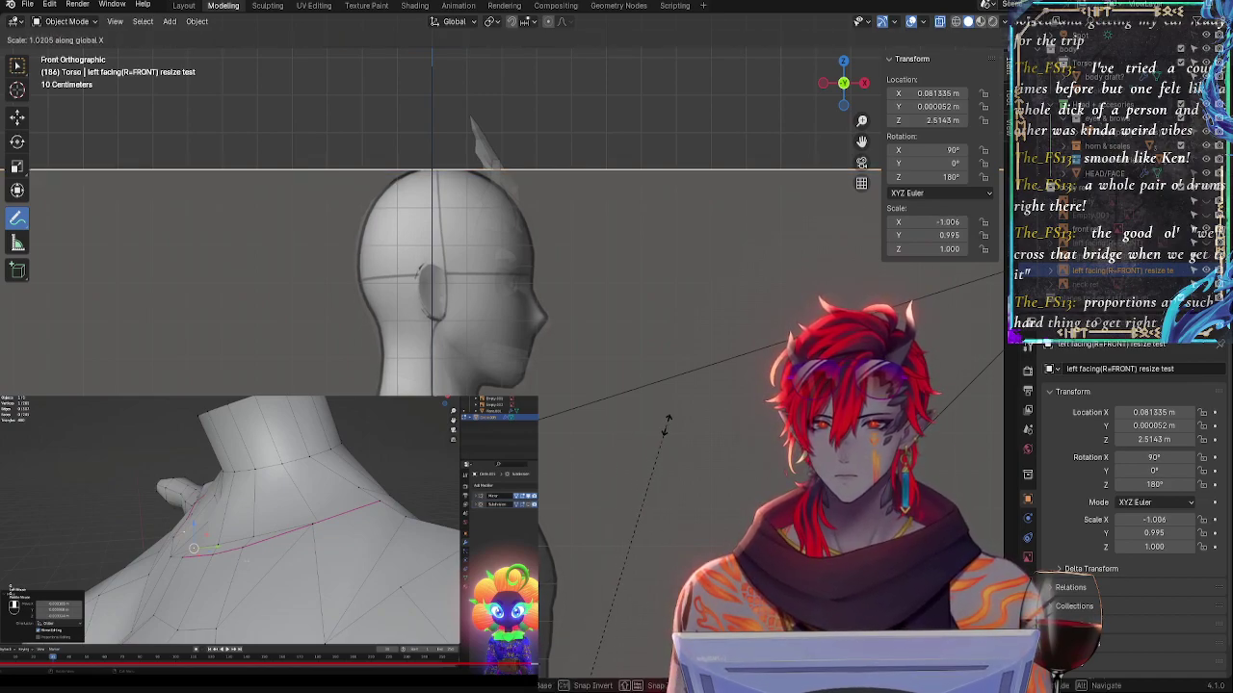
{"action": "key", "text": "Escape"}
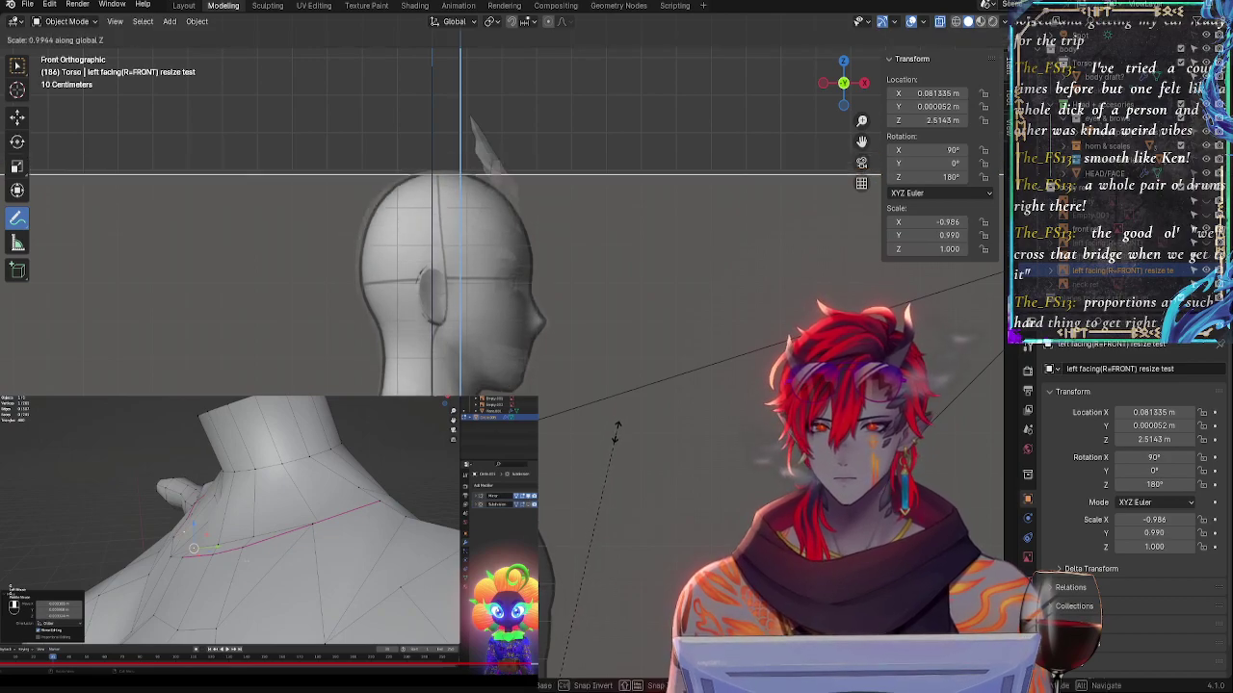
{"action": "key", "text": "g"}
{"action": "key", "text": "z"}
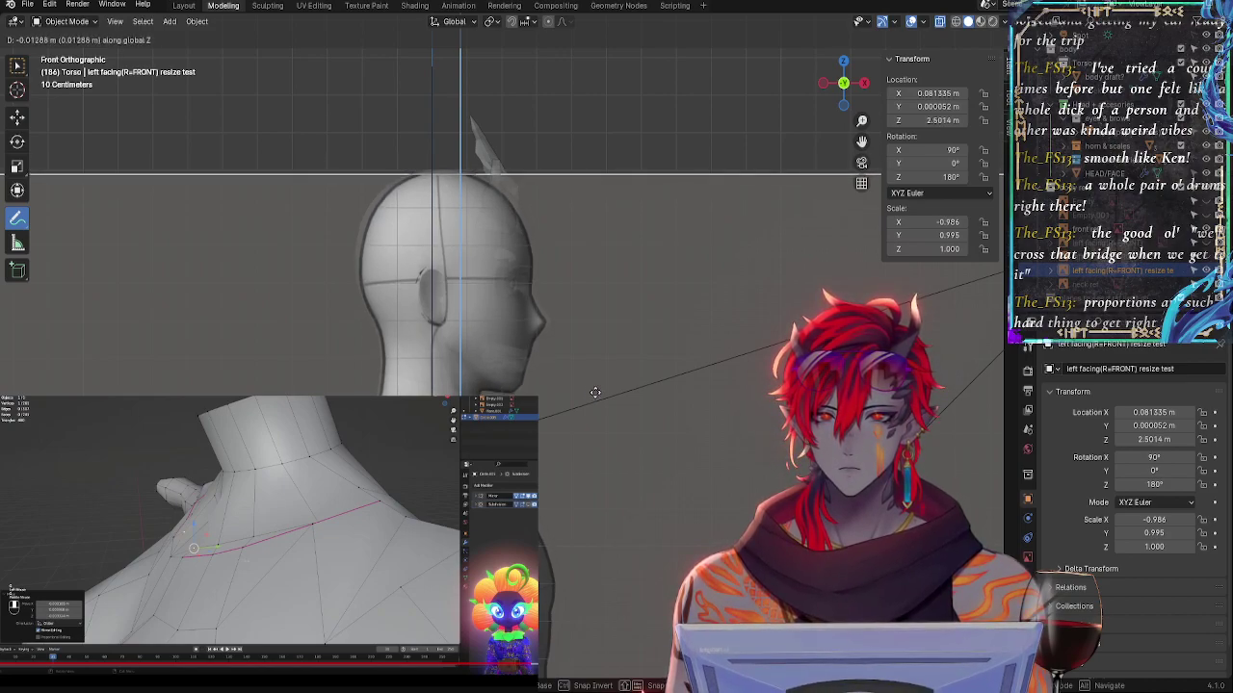
{"action": "left_click", "coordinate": [601, 388]}
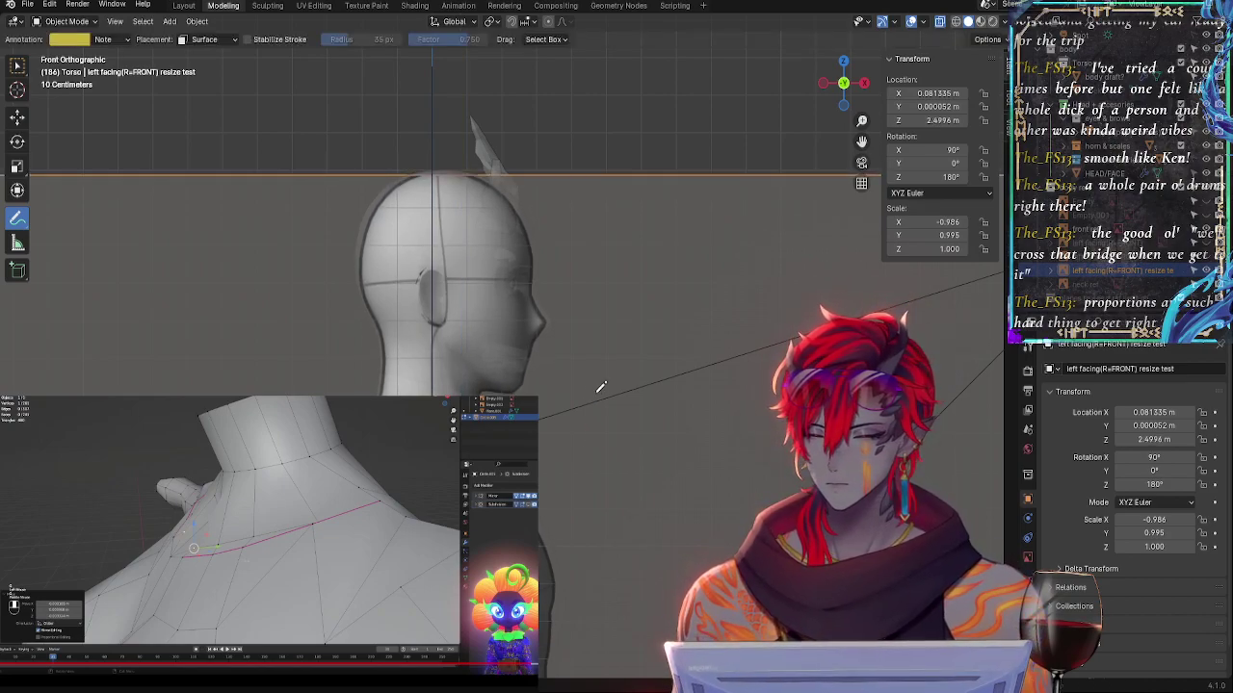
{"action": "key", "text": "s"}
{"action": "key", "text": "z"}
{"action": "left_click", "coordinate": [602, 384]}
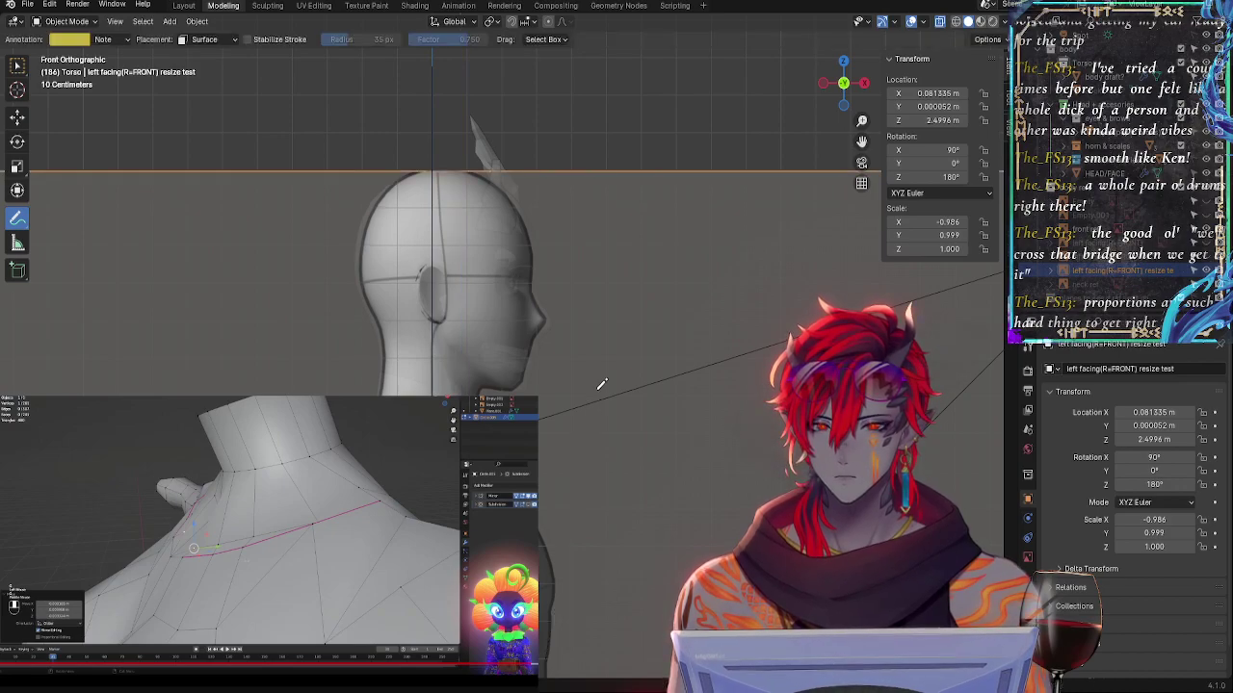
{"action": "key", "text": "g"}
{"action": "key", "text": "z"}
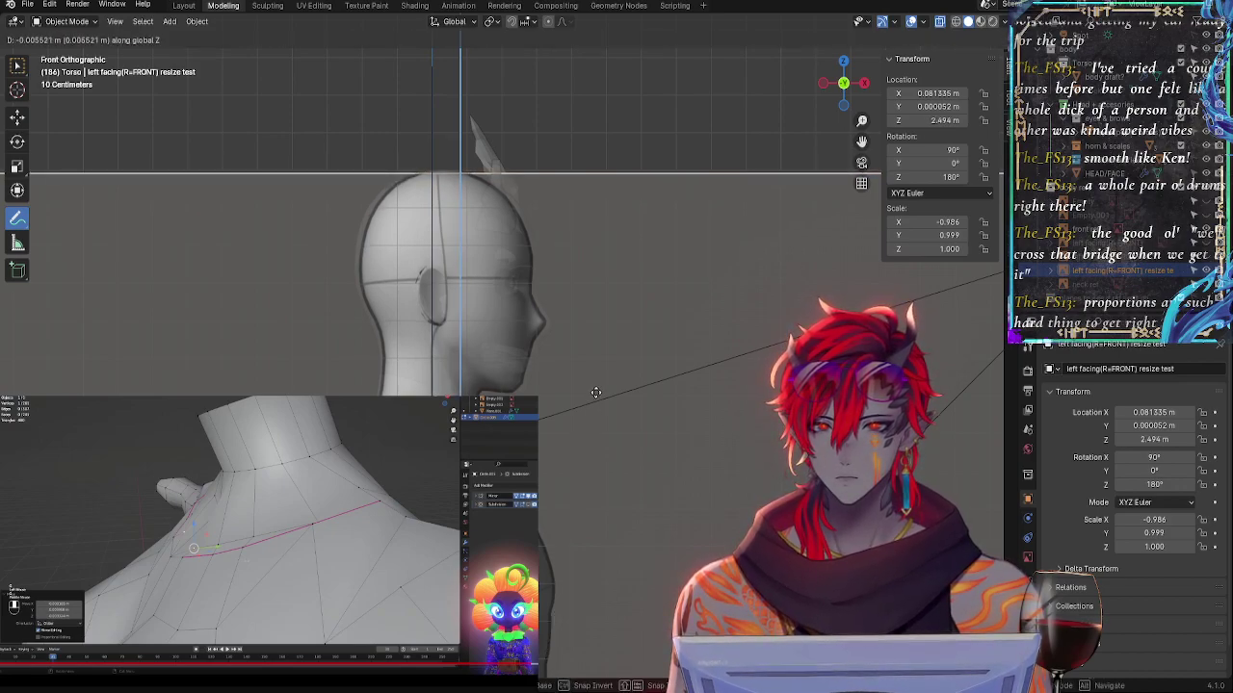
{"action": "left_click", "coordinate": [597, 393]}
- Check the torso, arm, lower leg and foot alignment against the lowered reference
{"action": "middle_click_drag", "start_coordinate": [599, 421], "coordinate": [602, 316], "text": "shift"}
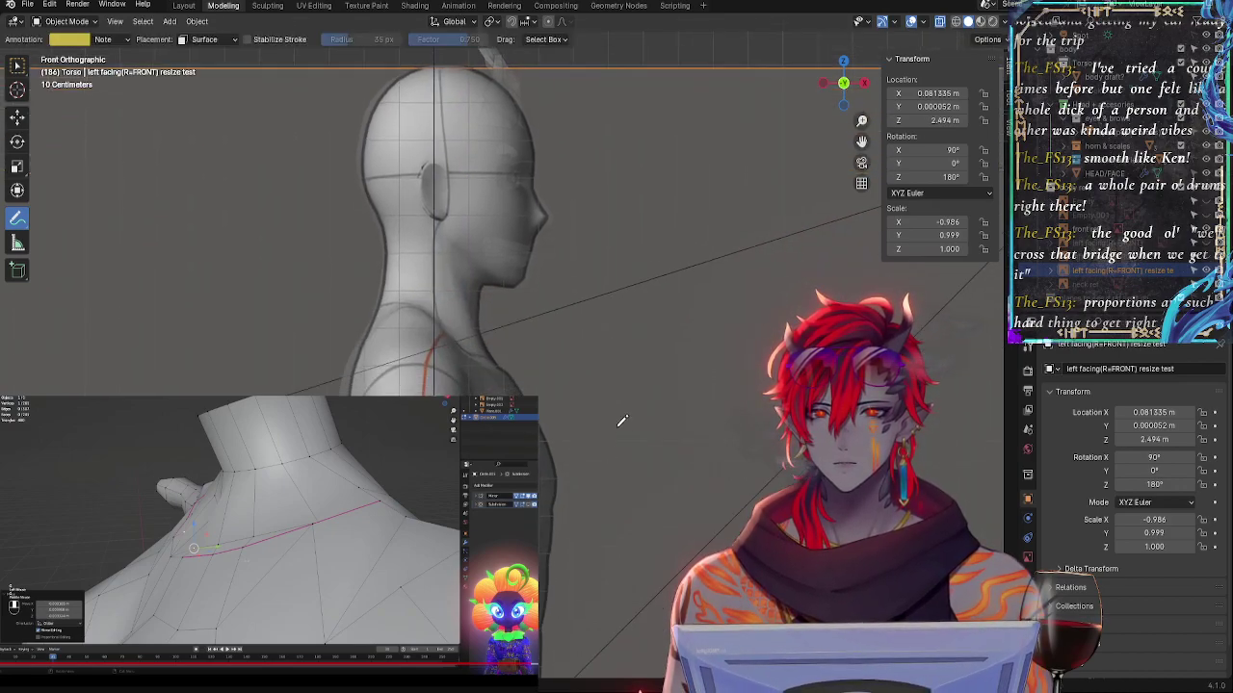
{"action": "scroll", "coordinate": [622, 421], "scroll_direction": "down", "scroll_amount": 4, "text": "shift"}
{"action": "middle_click_drag", "start_coordinate": [620, 375], "coordinate": [628, 216], "text": "shift"}
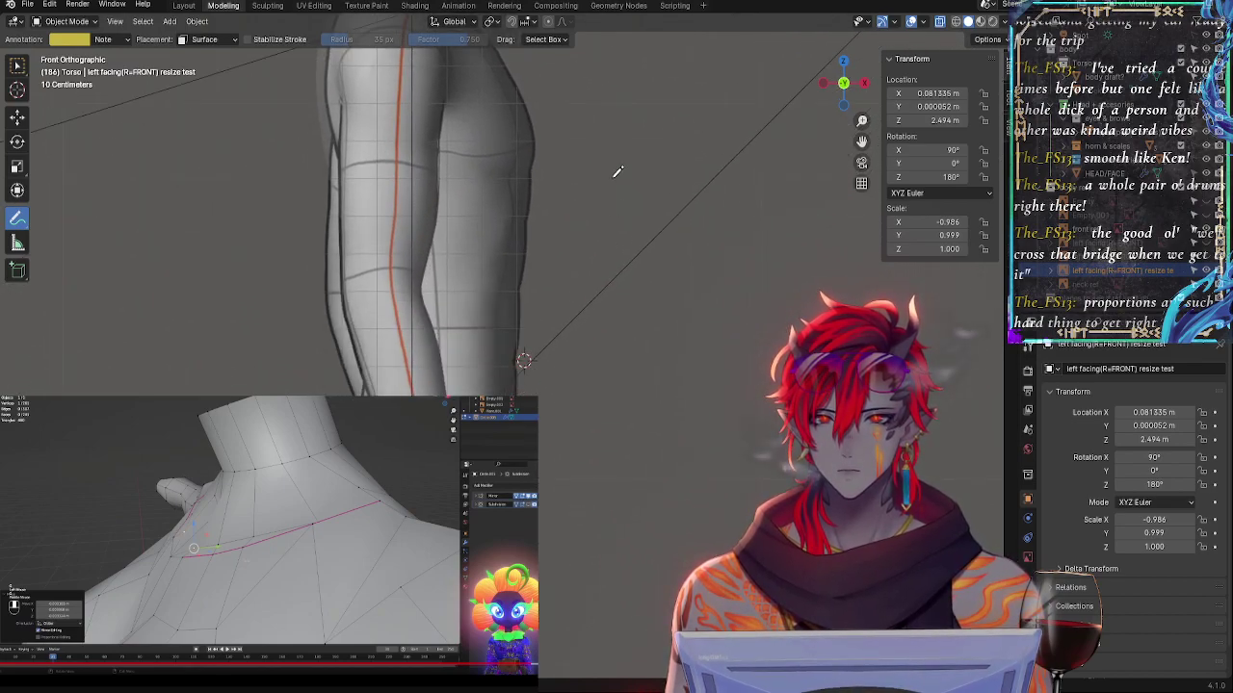
{"action": "scroll", "coordinate": [607, 144], "scroll_direction": "down", "scroll_amount": 5}
{"action": "scroll", "coordinate": [540, 159], "scroll_direction": "up", "scroll_amount": 5}
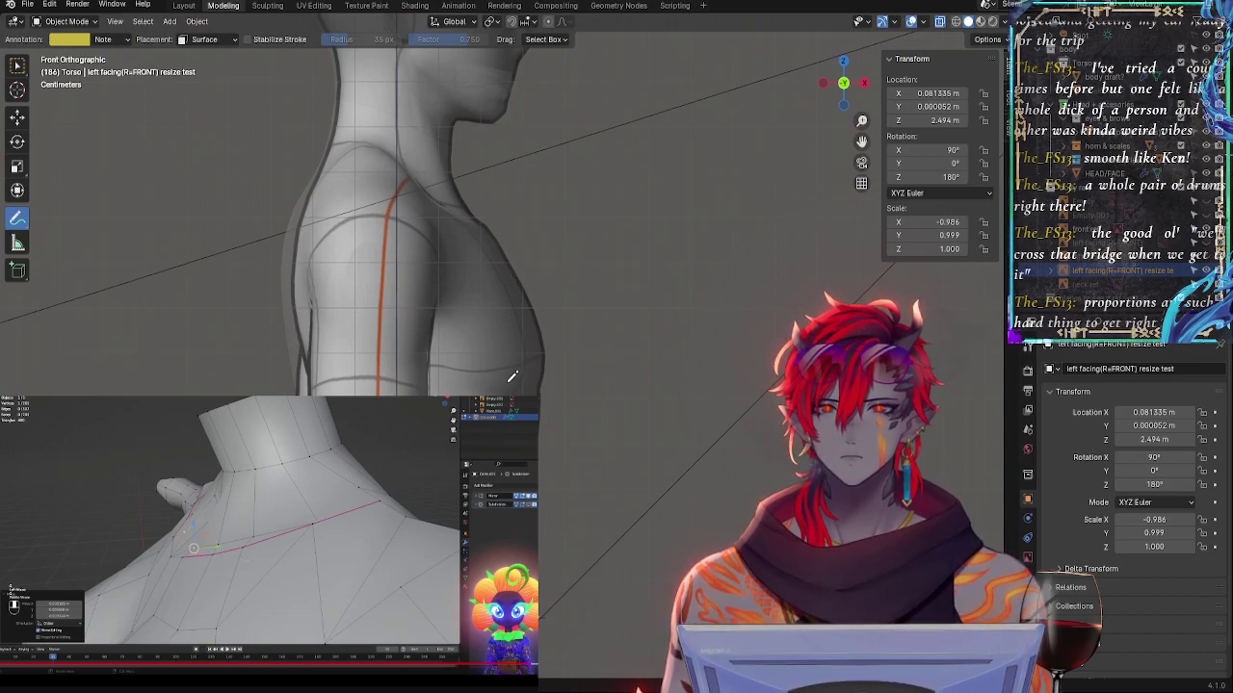
{"action": "middle_click_drag", "start_coordinate": [566, 402], "coordinate": [553, 175], "text": "shift"}
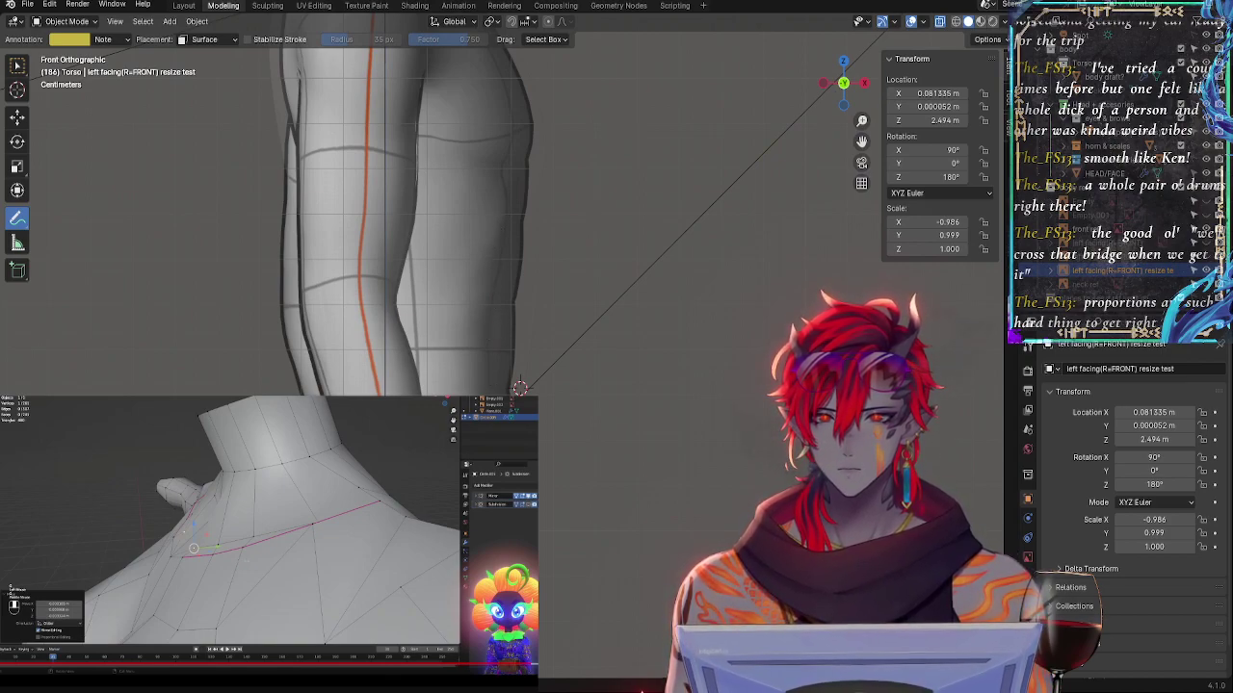
{"action": "scroll", "coordinate": [534, 350], "scroll_direction": "down", "scroll_amount": 1}
{"action": "middle_click_drag", "start_coordinate": [552, 435], "coordinate": [596, 175], "text": "shift"}
{"action": "middle_click_drag", "start_coordinate": [576, 410], "coordinate": [600, 179], "text": "shift"}
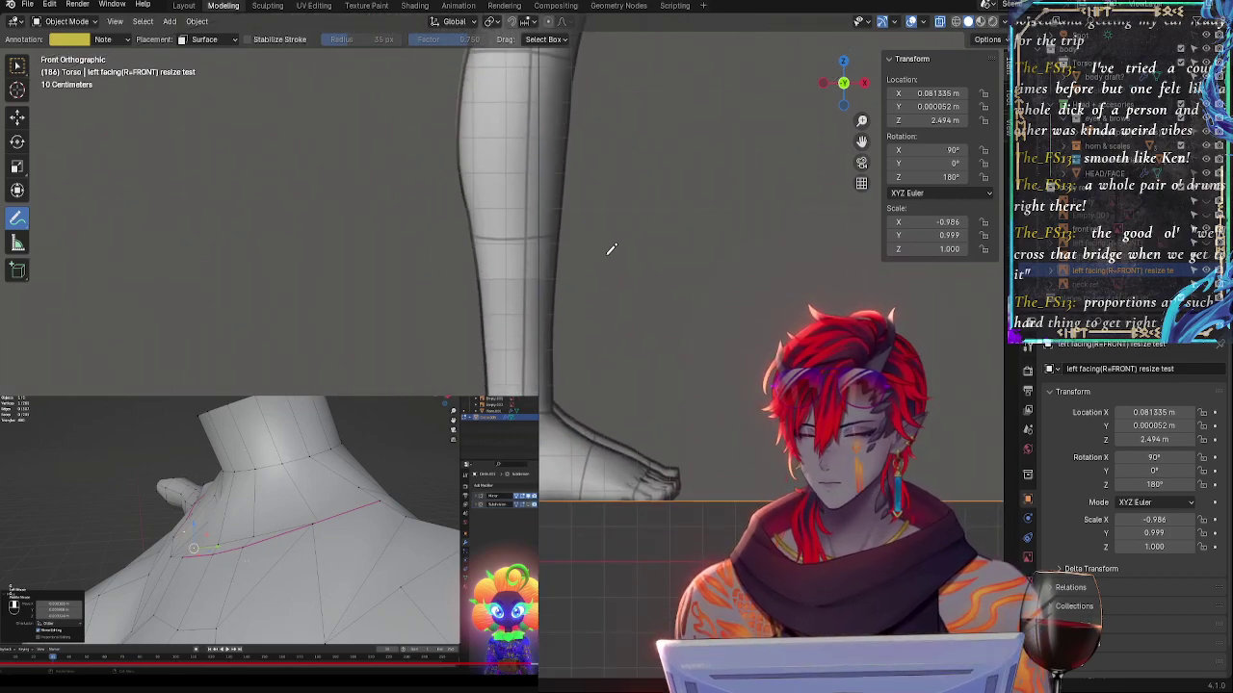
- Orbit around the leg and elbow, returning to front orthographic view on the head and shoulder
{"action": "middle_click_drag", "start_coordinate": [621, 245], "coordinate": [653, 311]}
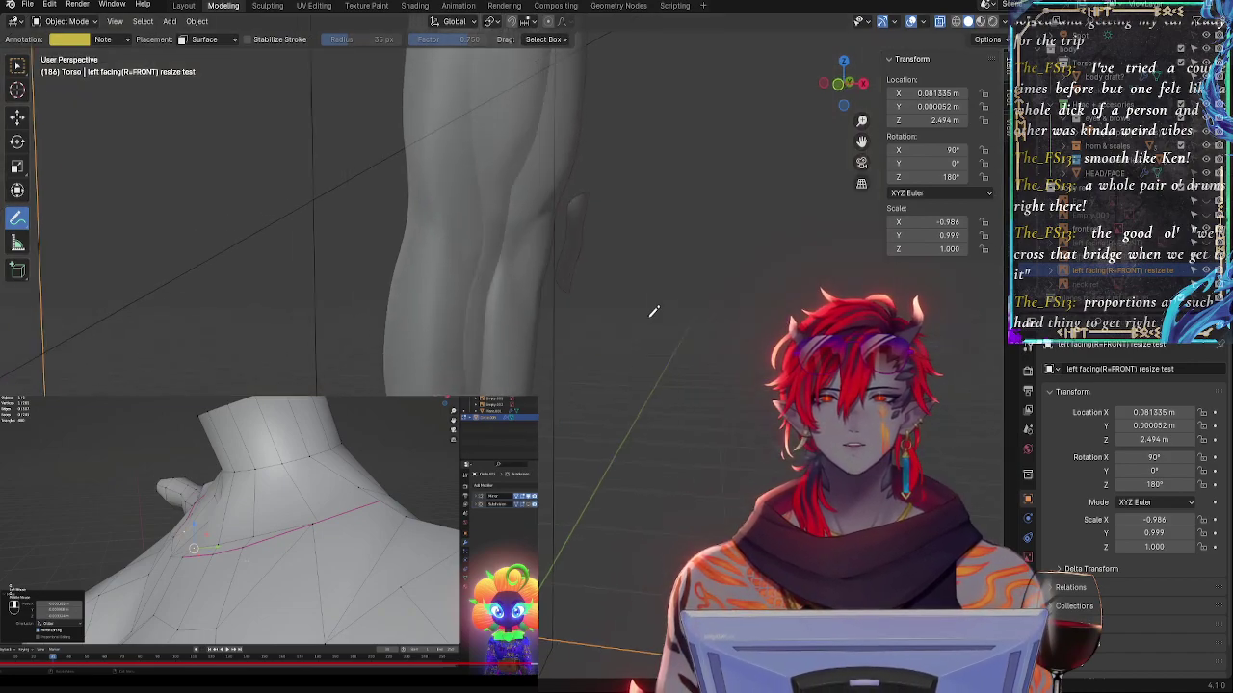
{"action": "left_click", "coordinate": [840, 89]}
{"action": "middle_click_drag", "start_coordinate": [578, 262], "coordinate": [605, 350], "text": "shift"}
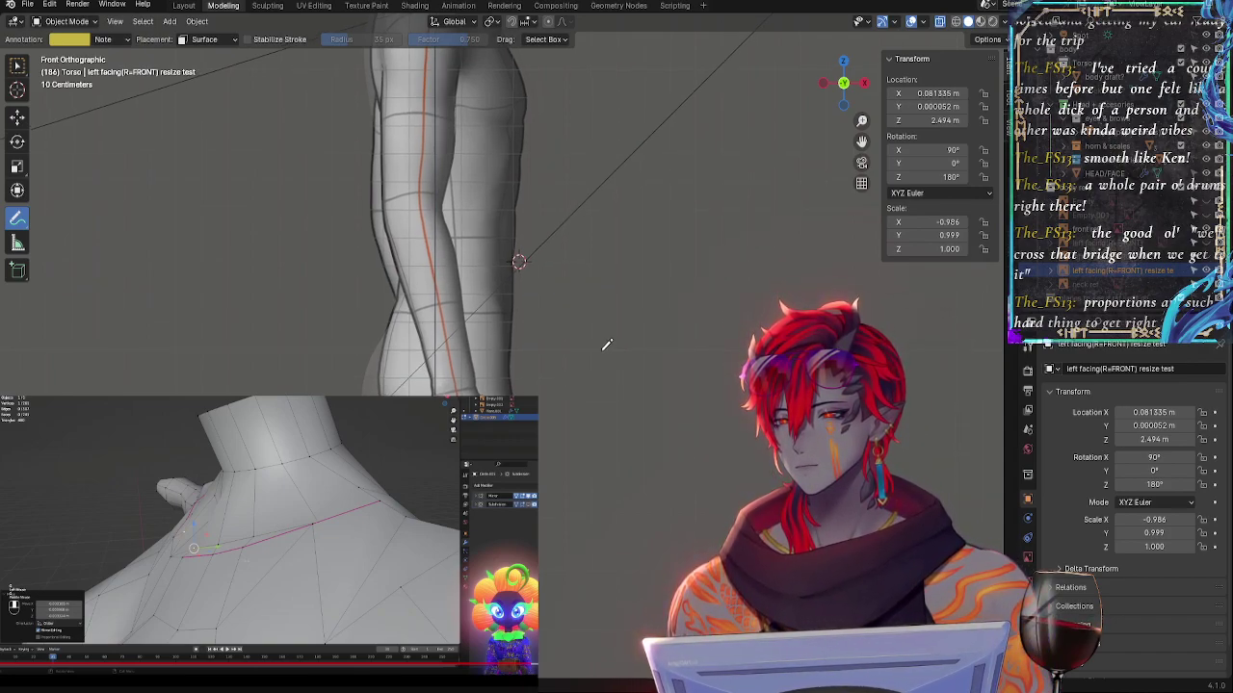
{"action": "middle_click_drag", "start_coordinate": [619, 263], "coordinate": [609, 299]}
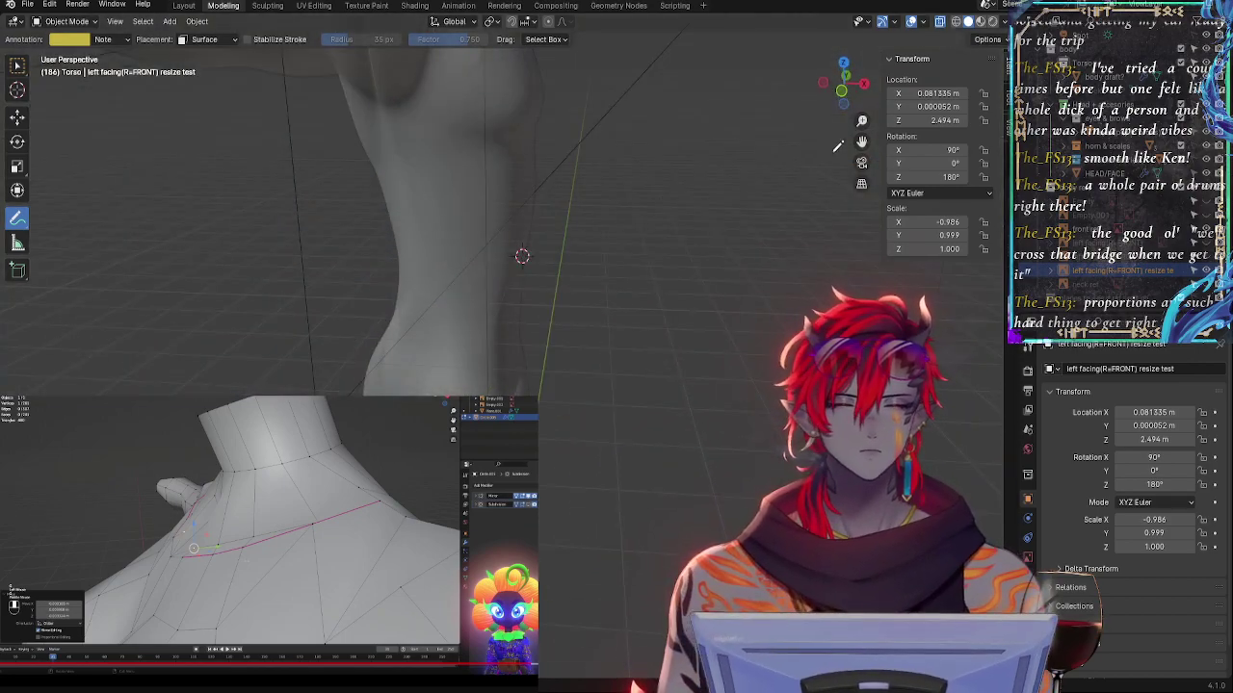
{"action": "left_click", "coordinate": [817, 85]}
{"action": "middle_click_drag", "start_coordinate": [631, 98], "coordinate": [628, 306], "text": "shift"}
- Inspect the shoulder socket in X-ray by temporarily hiding the arm part
{"action": "key", "text": "alt+z"}
{"action": "key", "text": "alt+z"}
{"action": "key", "text": "alt+z"}
{"action": "key", "text": "alt+z"}
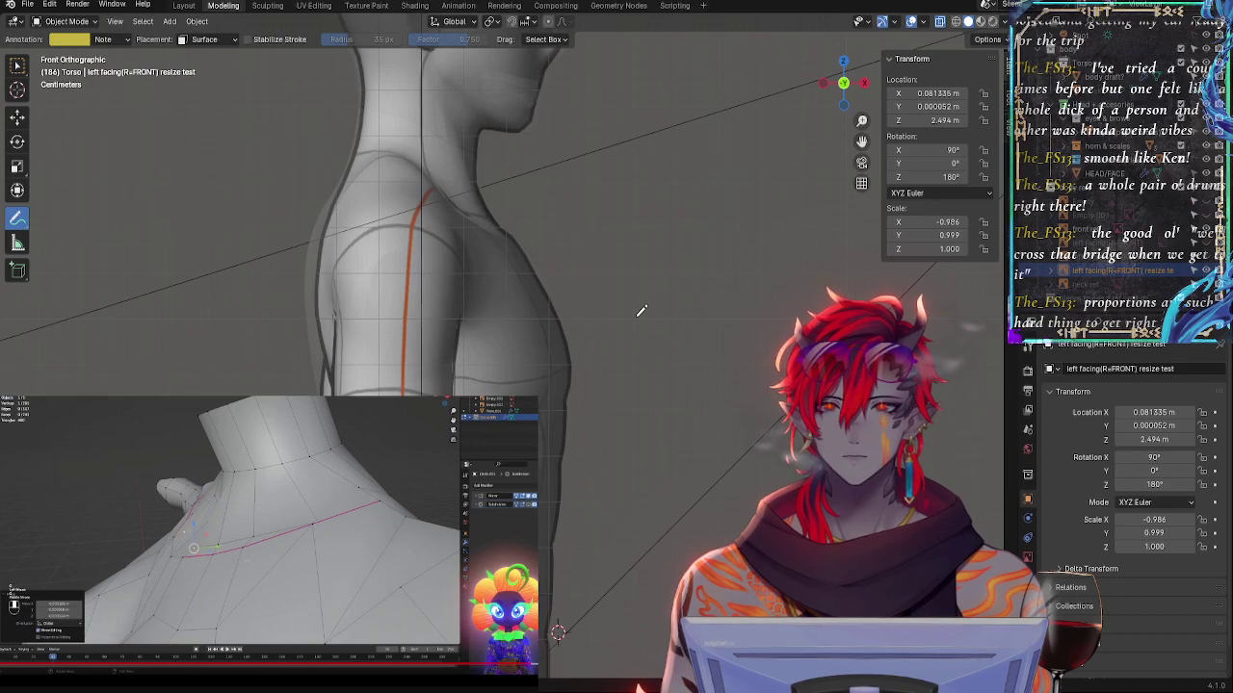
{"action": "key", "text": "h"}
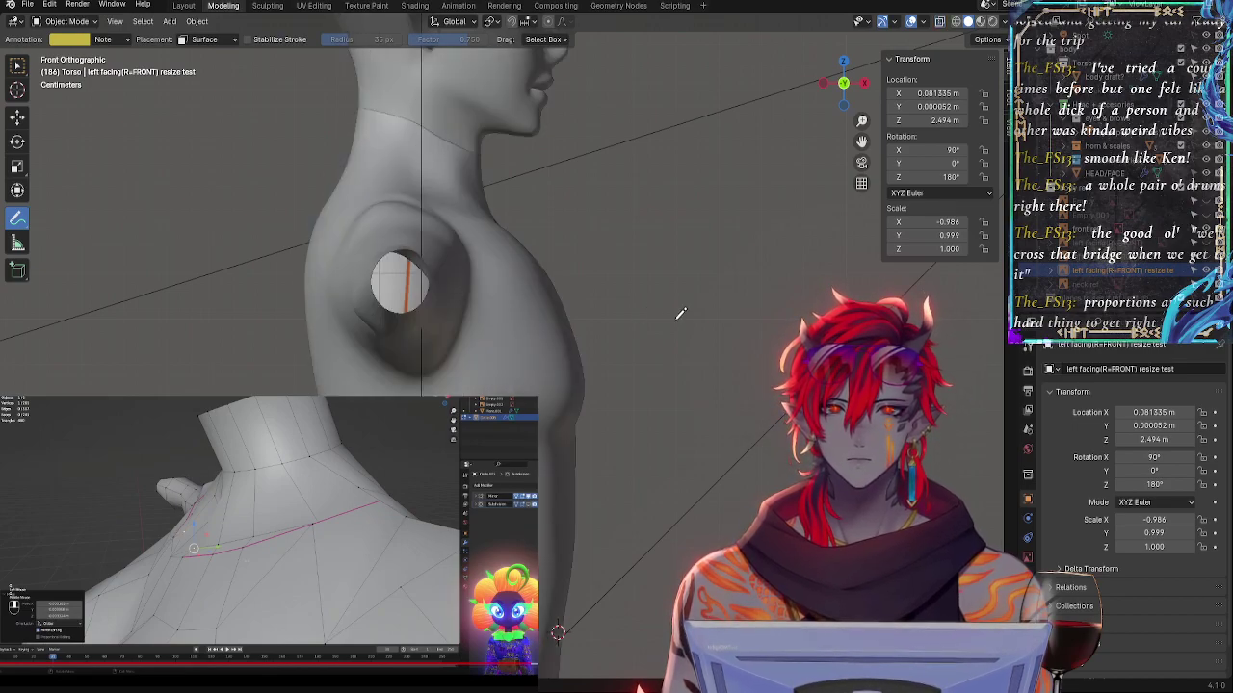
{"action": "key", "text": "alt+h"}
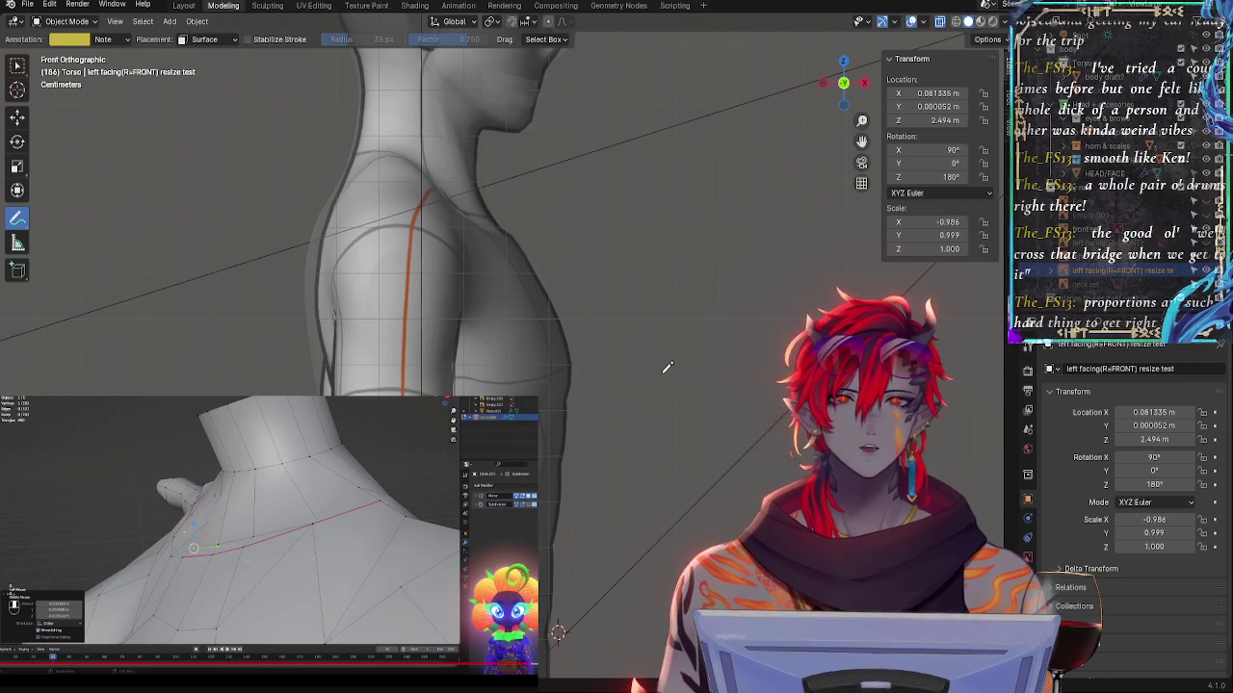
{"action": "key", "text": "alt+z"}
- Check the leg and buttock, briefly hiding and showing the side reference image
{"action": "middle_click_drag", "start_coordinate": [678, 647], "coordinate": [699, 372], "text": "shift"}
{"action": "scroll", "coordinate": [680, 475], "scroll_direction": "down", "scroll_amount": 2}
{"action": "middle_click_drag", "start_coordinate": [655, 486], "coordinate": [656, 352], "text": "shift"}
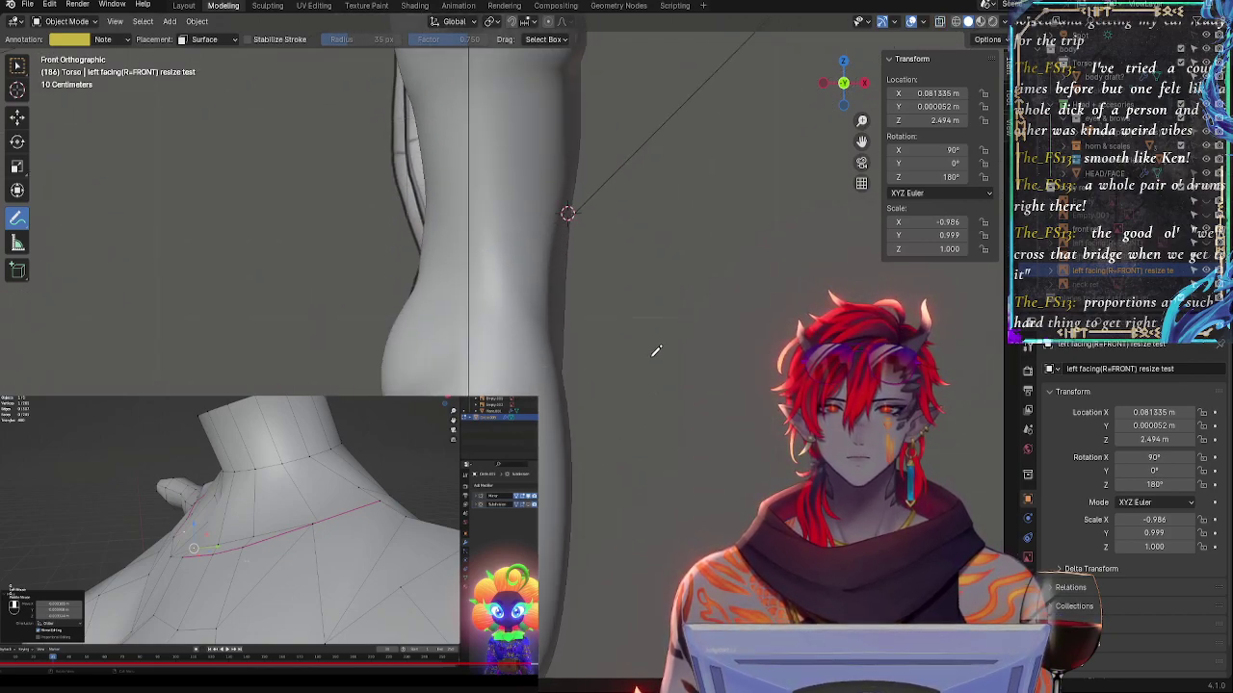
{"action": "scroll", "coordinate": [656, 351], "scroll_direction": "down", "scroll_amount": 8, "text": "shift"}
{"action": "middle_click_drag", "start_coordinate": [643, 257], "coordinate": [636, 480], "text": "shift"}
{"action": "left_click", "coordinate": [1207, 272]}
{"action": "left_click", "coordinate": [1207, 243]}
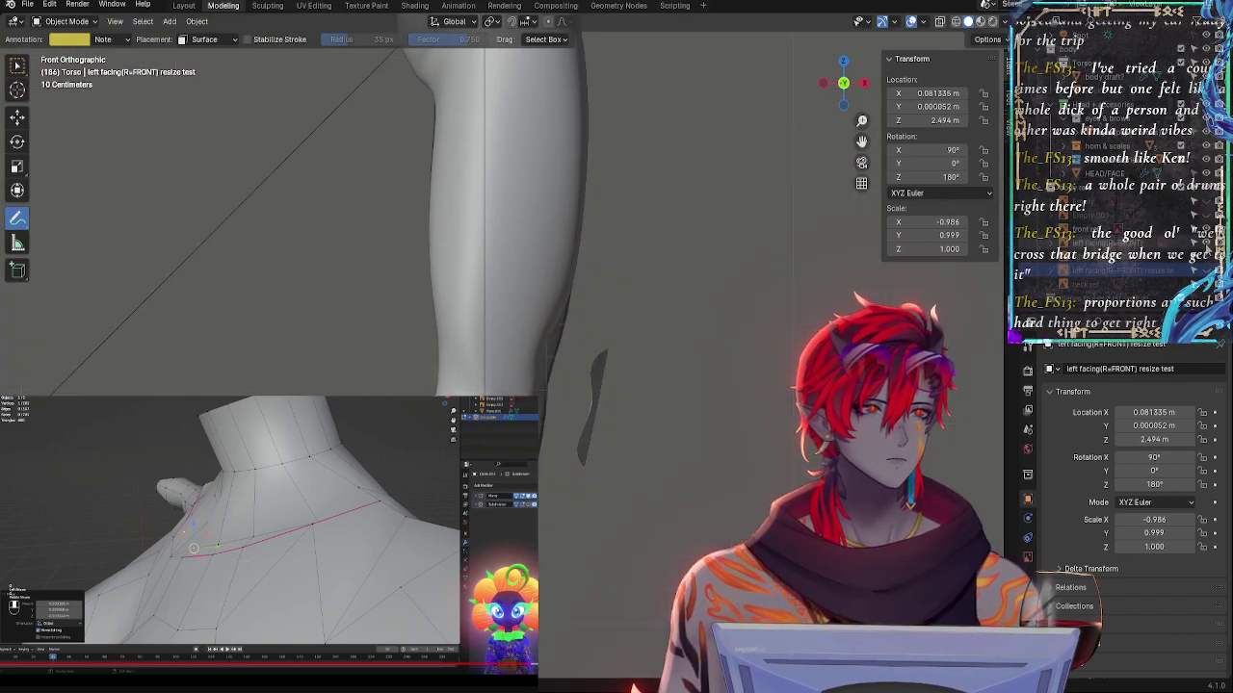
{"action": "middle_click_drag", "start_coordinate": [726, 376], "coordinate": [626, 433], "text": "shift"}
{"action": "left_click", "coordinate": [841, 92]}
{"action": "scroll", "coordinate": [655, 242], "scroll_direction": "up", "scroll_amount": 4, "text": "shift"}
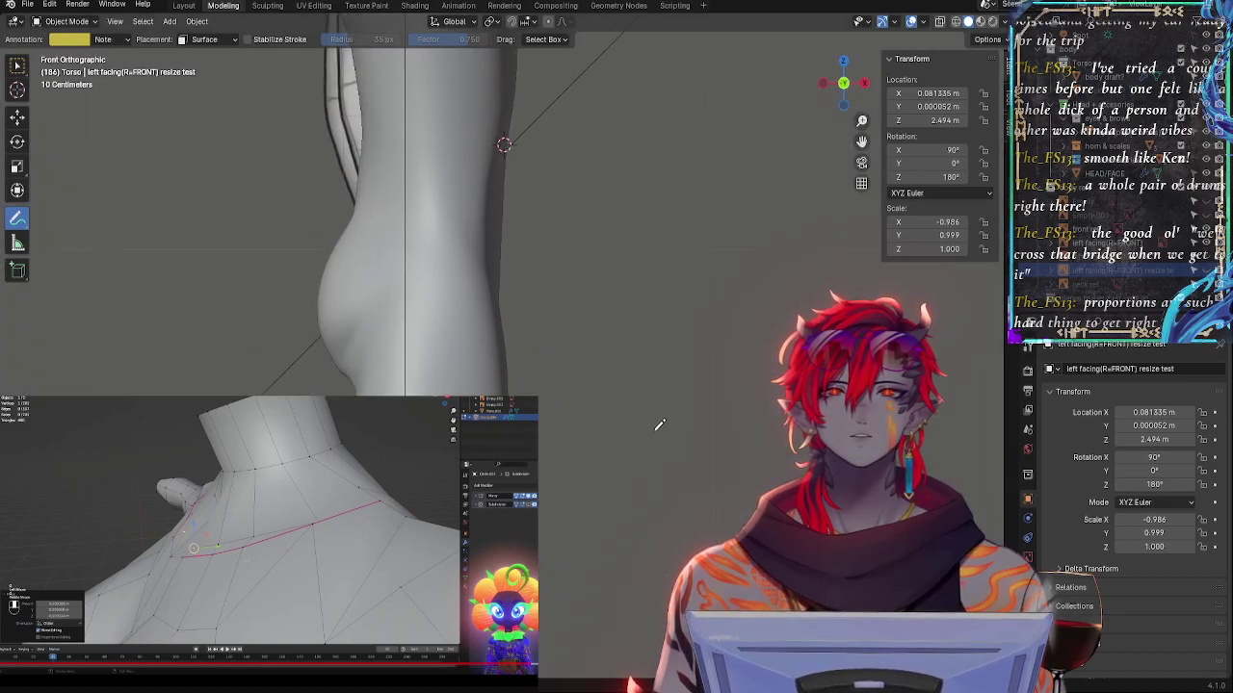
{"action": "middle_click_drag", "start_coordinate": [638, 208], "coordinate": [655, 407], "text": "shift"}
{"action": "mouse_move", "coordinate": [649, 305]}
{"action": "middle_mouse_down", "text": "shift"}
{"action": "mouse_move", "coordinate": [655, 408]}
{"action": "mouse_move", "coordinate": [655, 336]}
{"action": "middle_mouse_up", "text": "shift"}
- Flip X-ray on and off to compare the torso and knee outlines with the reference
{"action": "key", "text": "alt+z"}
{"action": "scroll", "coordinate": [655, 333], "scroll_direction": "up", "scroll_amount": 6, "text": "shift"}
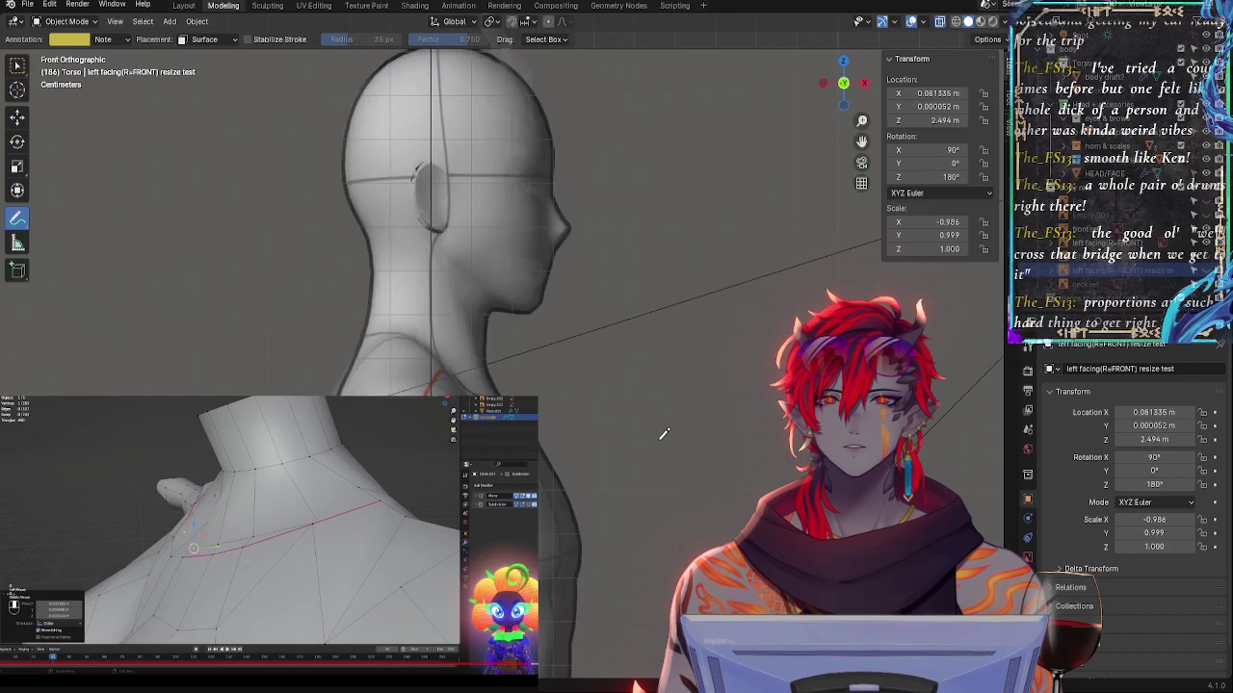
{"action": "scroll", "coordinate": [680, 405], "scroll_direction": "up", "scroll_amount": 1, "text": "shift"}
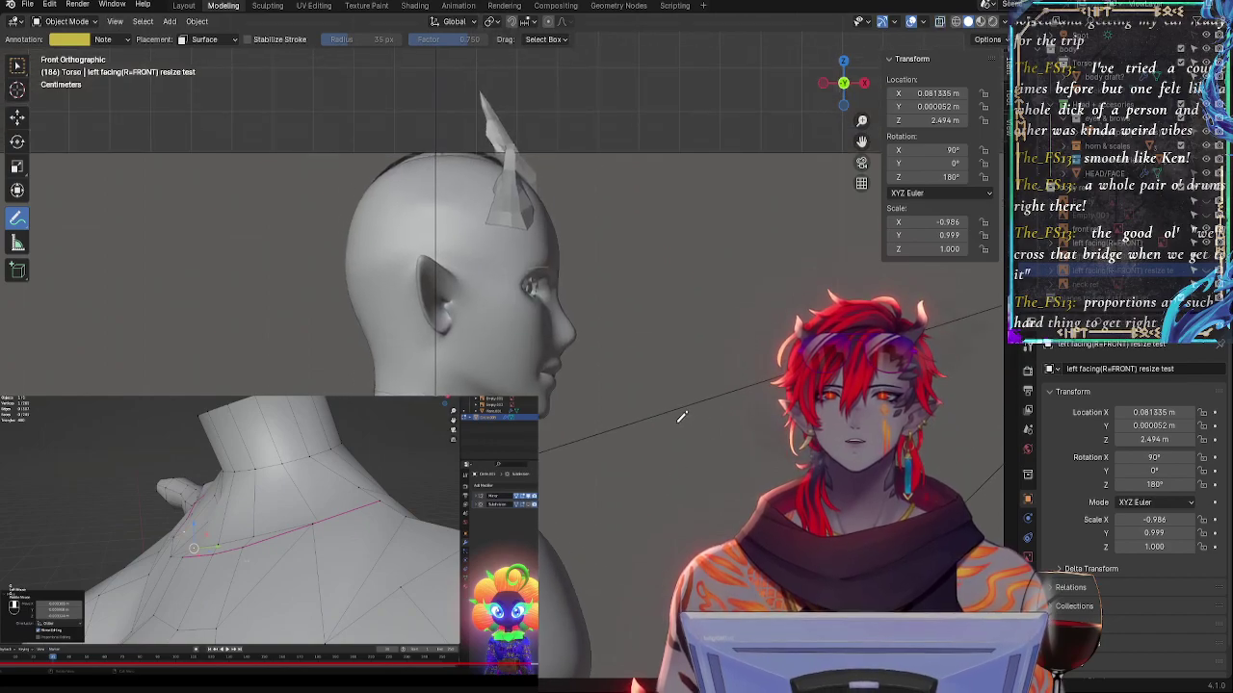
{"action": "scroll", "coordinate": [691, 435], "scroll_direction": "down", "scroll_amount": 10, "text": "shift"}
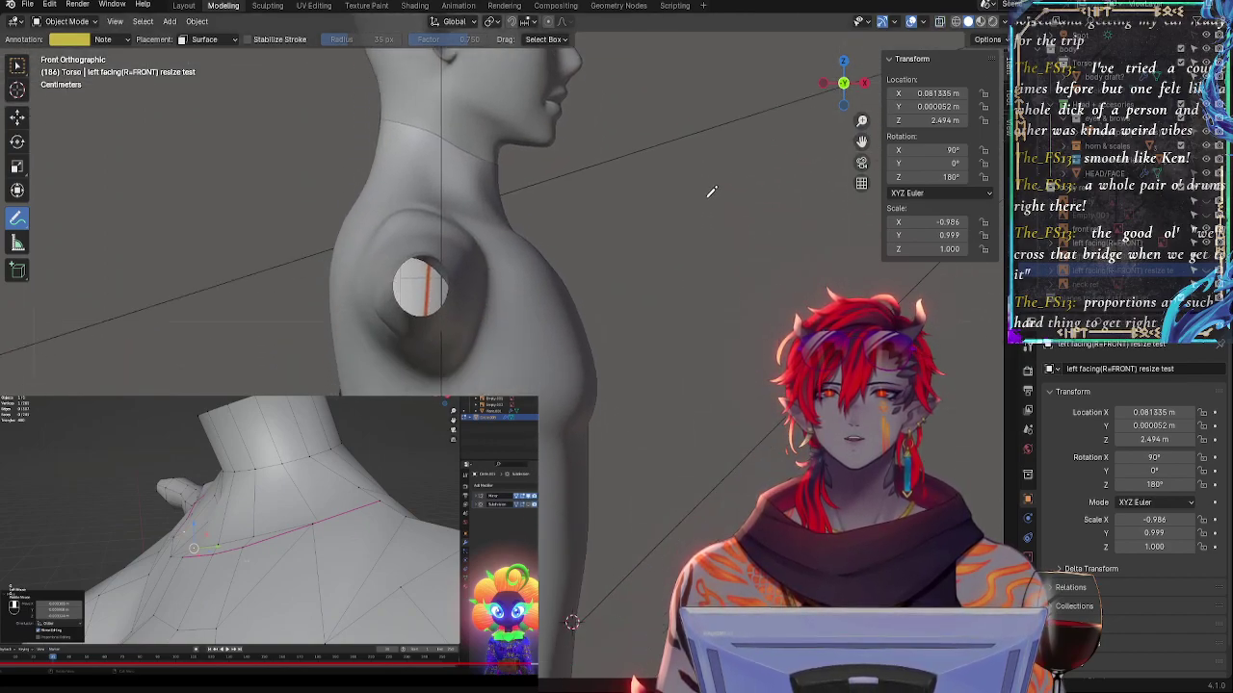
{"action": "key", "text": "alt+z"}
{"action": "key", "text": "alt+z"}
{"action": "key", "text": "alt+z"}
{"action": "key", "text": "alt+z"}
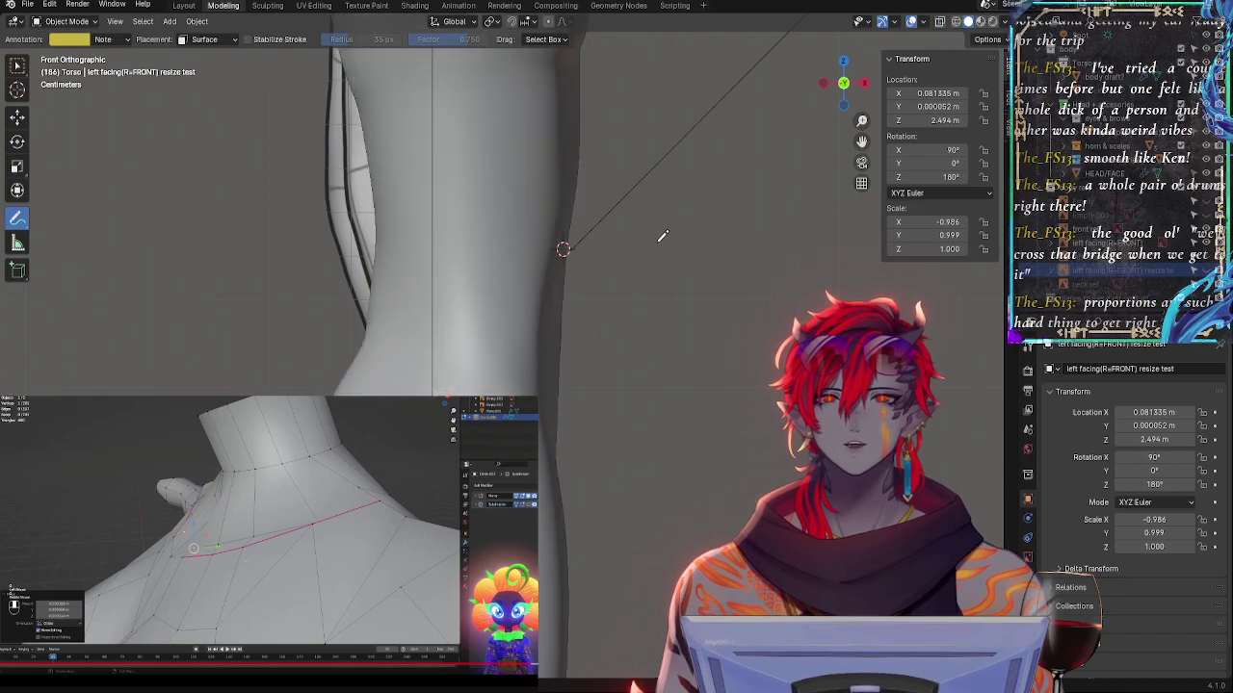
{"action": "scroll", "coordinate": [670, 297], "scroll_direction": "down", "scroll_amount": 8, "text": "shift"}
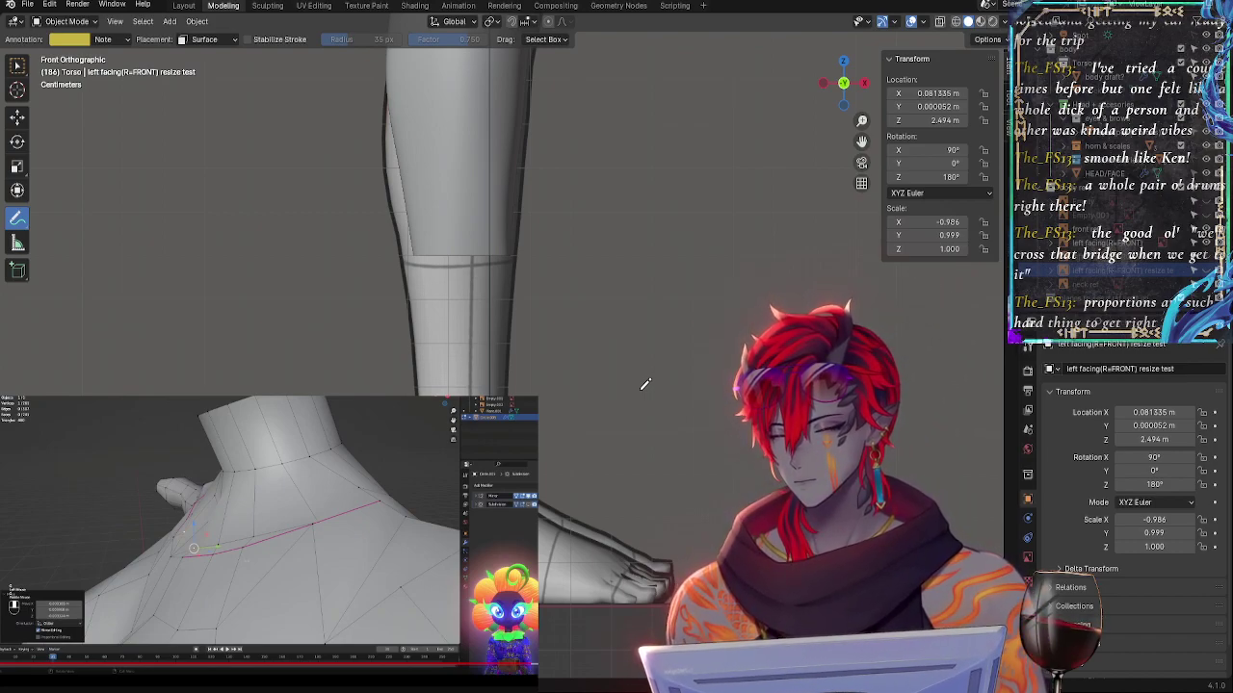
{"action": "middle_click_drag", "start_coordinate": [581, 230], "coordinate": [648, 612], "text": "shift"}
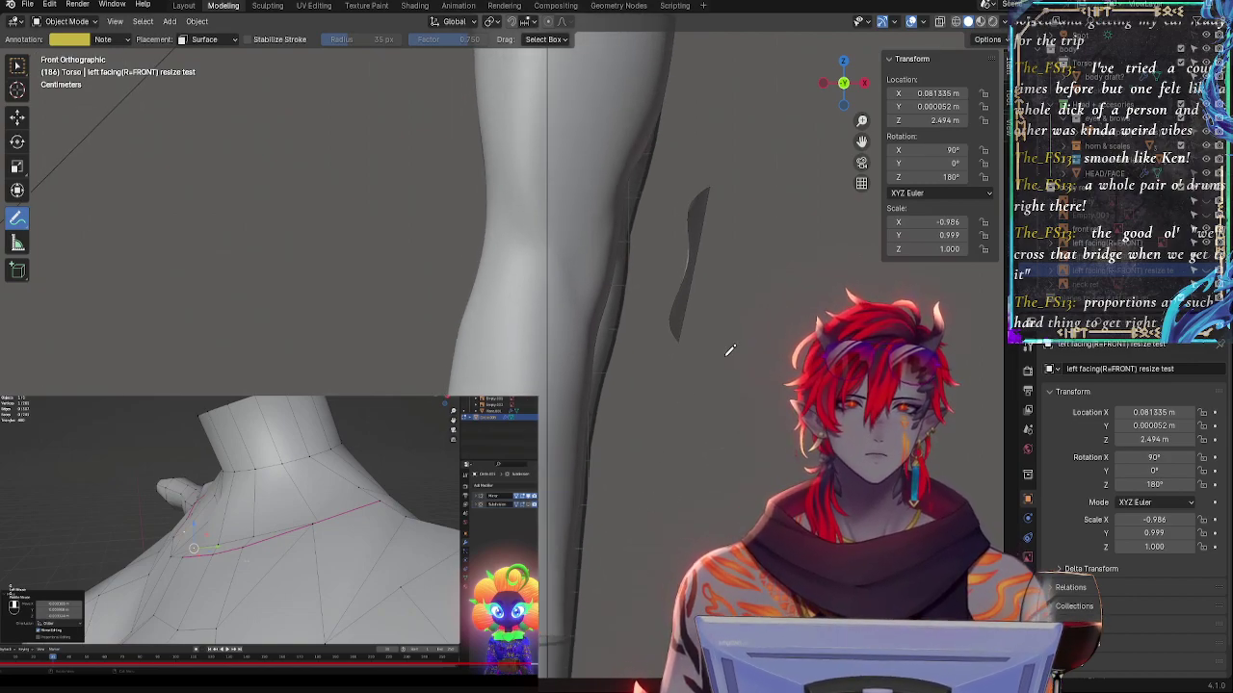
- Select the original side reference image, then select the body draft mesh in front view
{"action": "left_click", "coordinate": [1117, 244]}
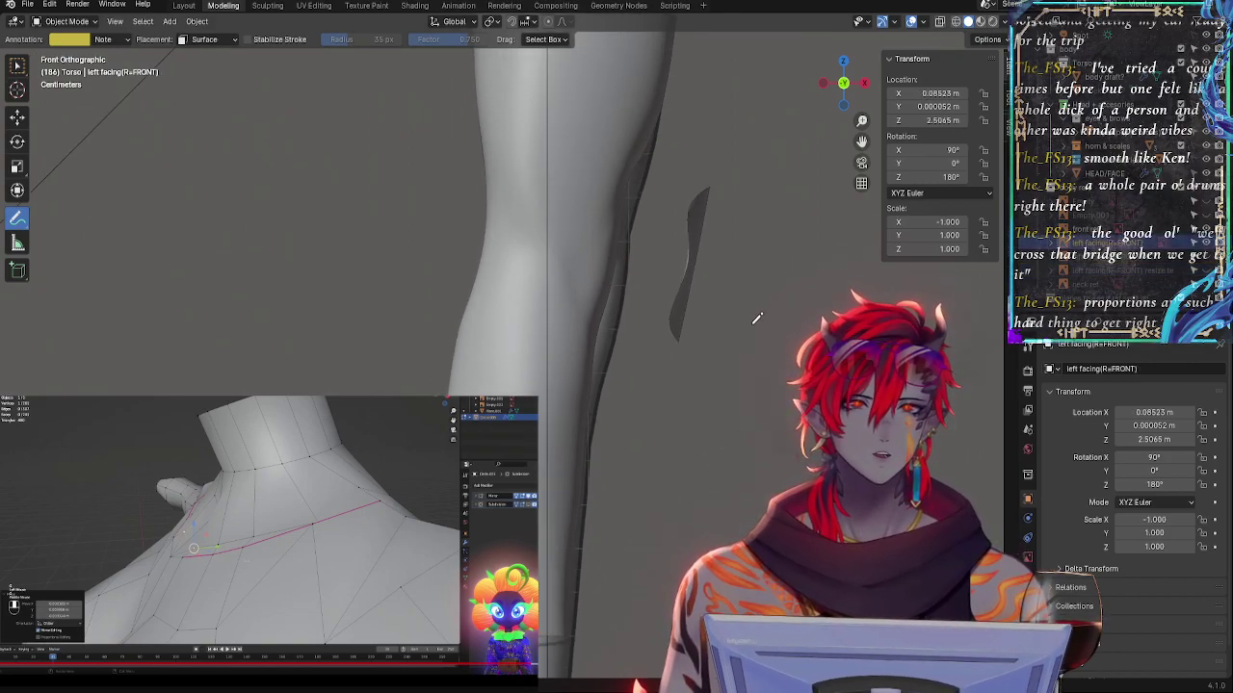
{"action": "middle_click_drag", "start_coordinate": [757, 318], "coordinate": [793, 314]}
{"action": "scroll", "coordinate": [793, 314], "scroll_direction": "down", "scroll_amount": 2}
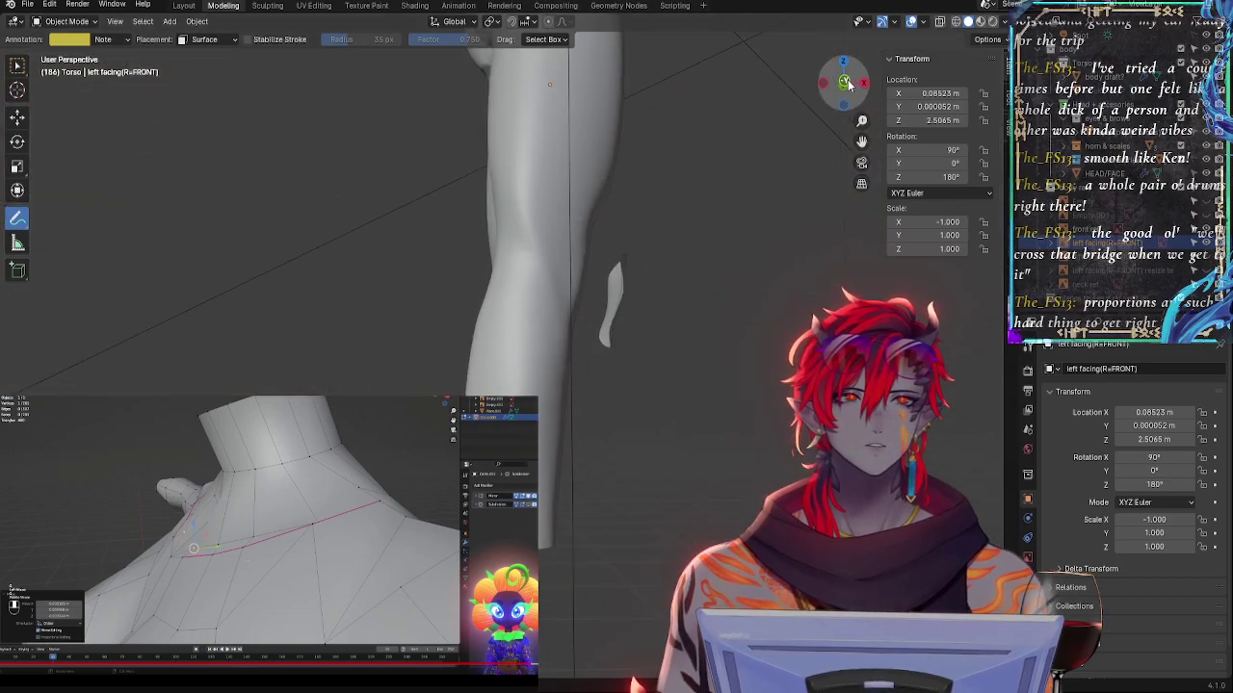
{"action": "left_click", "coordinate": [846, 84]}
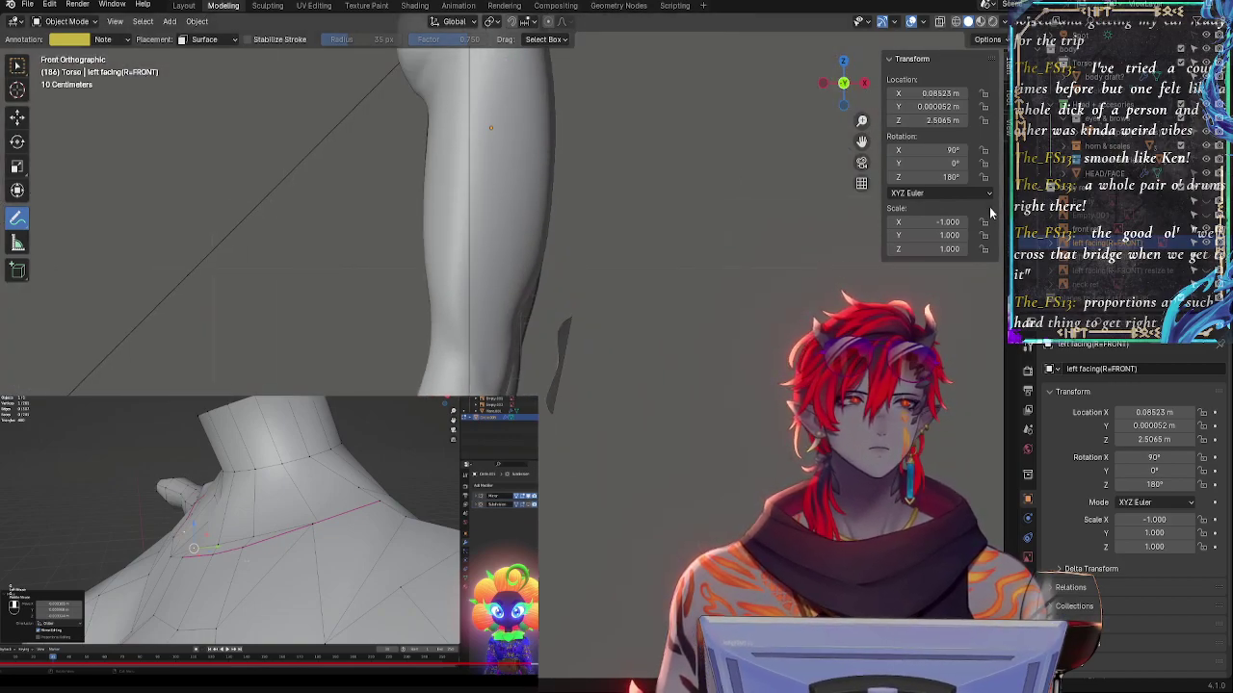
{"action": "left_click", "coordinate": [1093, 78]}
- Enter Edit Mode on the body draft and inspect the hips and legs from front view
{"action": "key", "text": "Tab"}
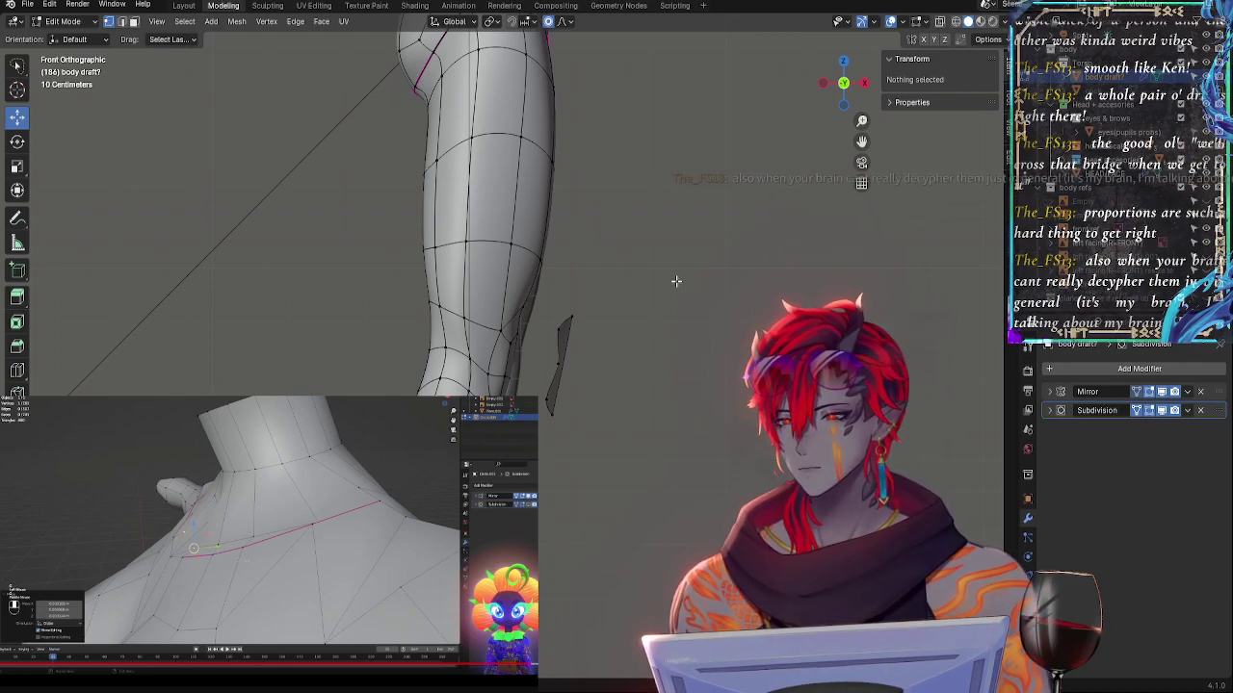
{"action": "scroll", "coordinate": [690, 259], "scroll_direction": "up", "scroll_amount": 5}
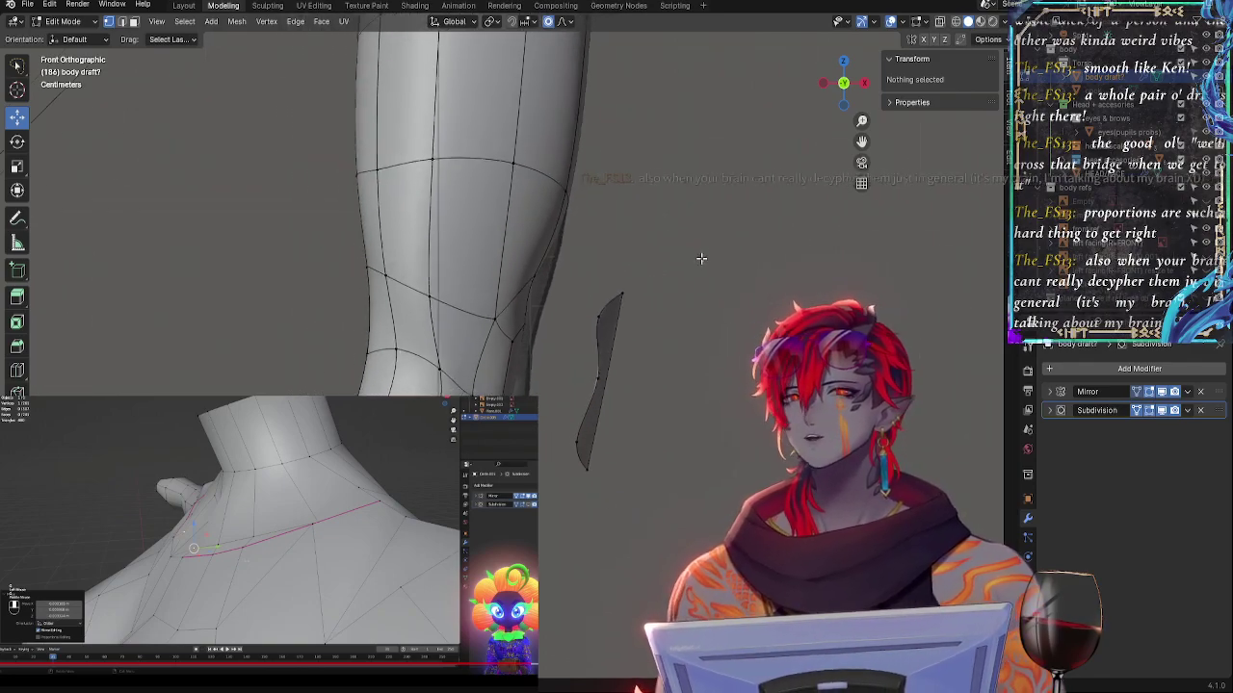
{"action": "scroll", "coordinate": [699, 265], "scroll_direction": "down", "scroll_amount": 5}
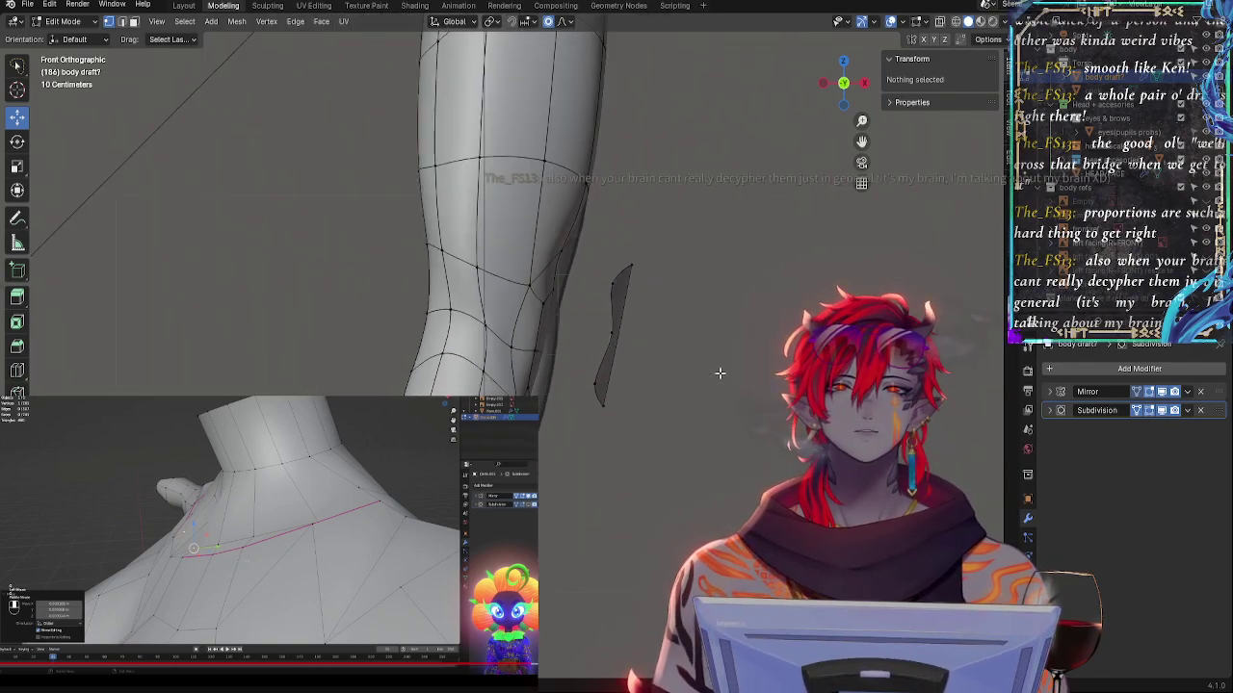
{"action": "scroll", "coordinate": [689, 390], "scroll_direction": "down", "scroll_amount": 2}
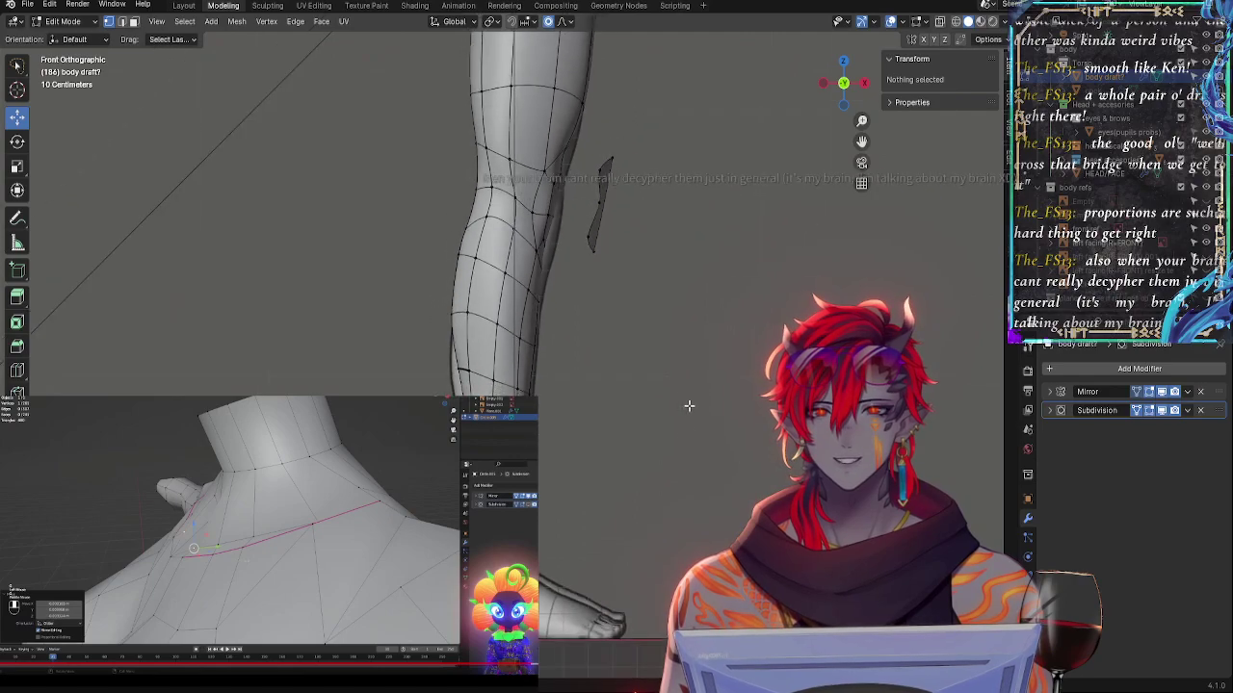
{"action": "middle_click_drag", "start_coordinate": [687, 193], "coordinate": [689, 255], "text": "shift"}
{"action": "scroll", "coordinate": [679, 358], "scroll_direction": "up", "scroll_amount": 2}
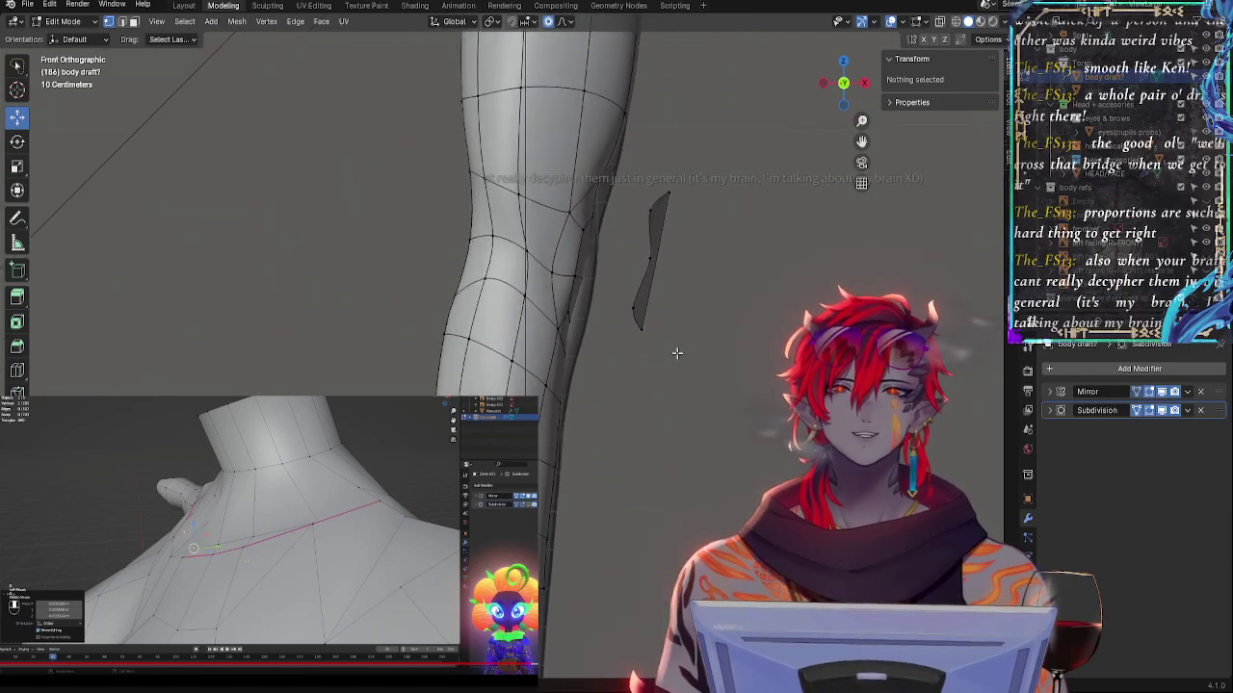
{"action": "scroll", "coordinate": [679, 366], "scroll_direction": "down", "scroll_amount": 4}
{"action": "scroll", "coordinate": [674, 390], "scroll_direction": "up", "scroll_amount": 2}
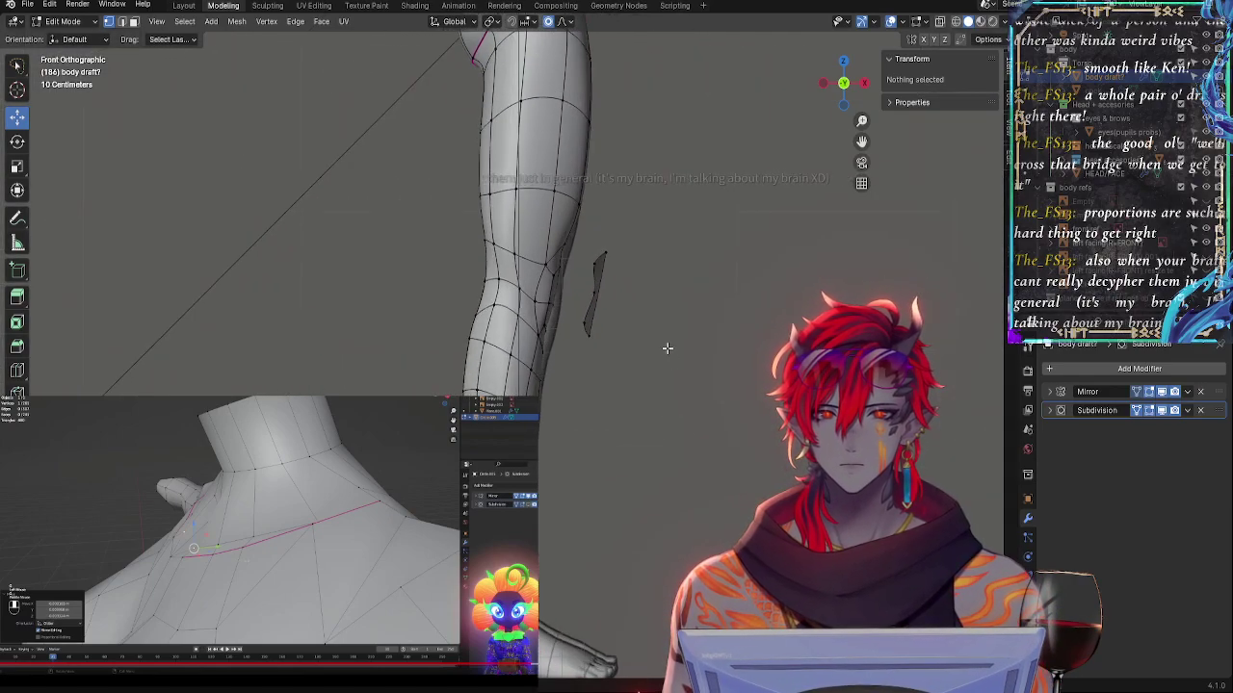
{"action": "mouse_move", "coordinate": [719, 336]}
{"action": "middle_mouse_down"}
{"action": "mouse_move", "coordinate": [652, 341]}
{"action": "mouse_move", "coordinate": [712, 313]}
{"action": "middle_mouse_up"}
{"action": "left_click", "coordinate": [846, 102]}
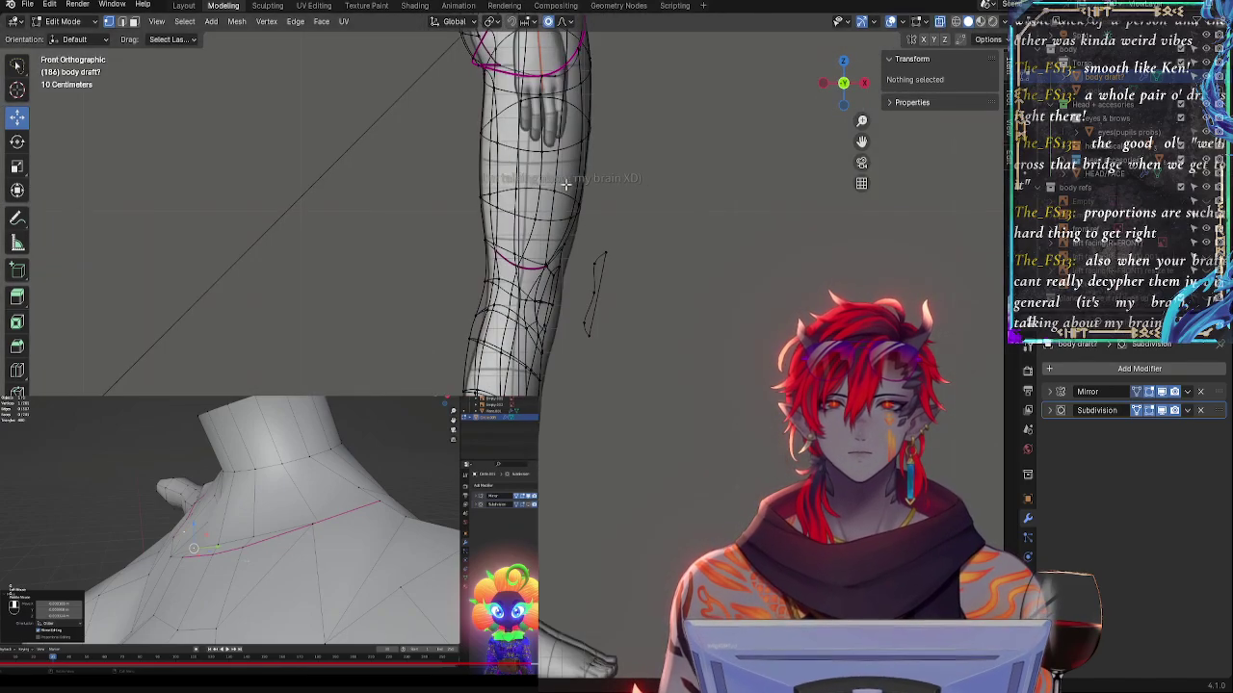
{"action": "middle_click_drag", "start_coordinate": [617, 160], "coordinate": [552, 458], "text": "shift"}
- Turn off X-ray and review the legs and torso solidly from the front
{"action": "key", "text": "alt+z"}
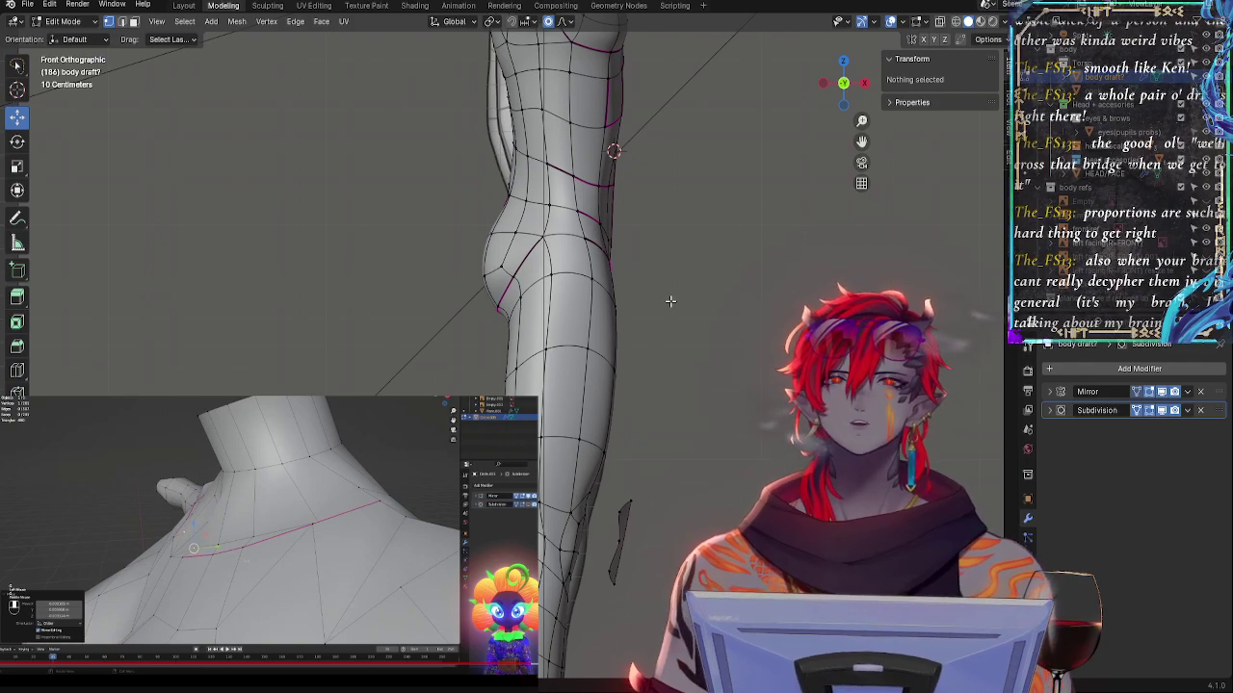
{"action": "middle_click_drag", "start_coordinate": [738, 451], "coordinate": [707, 245], "text": "shift"}
{"action": "mouse_move", "coordinate": [719, 313]}
{"action": "middle_mouse_down"}
{"action": "mouse_move", "coordinate": [666, 314]}
{"action": "mouse_move", "coordinate": [700, 311]}
{"action": "middle_mouse_up"}
{"action": "left_click", "coordinate": [840, 84]}
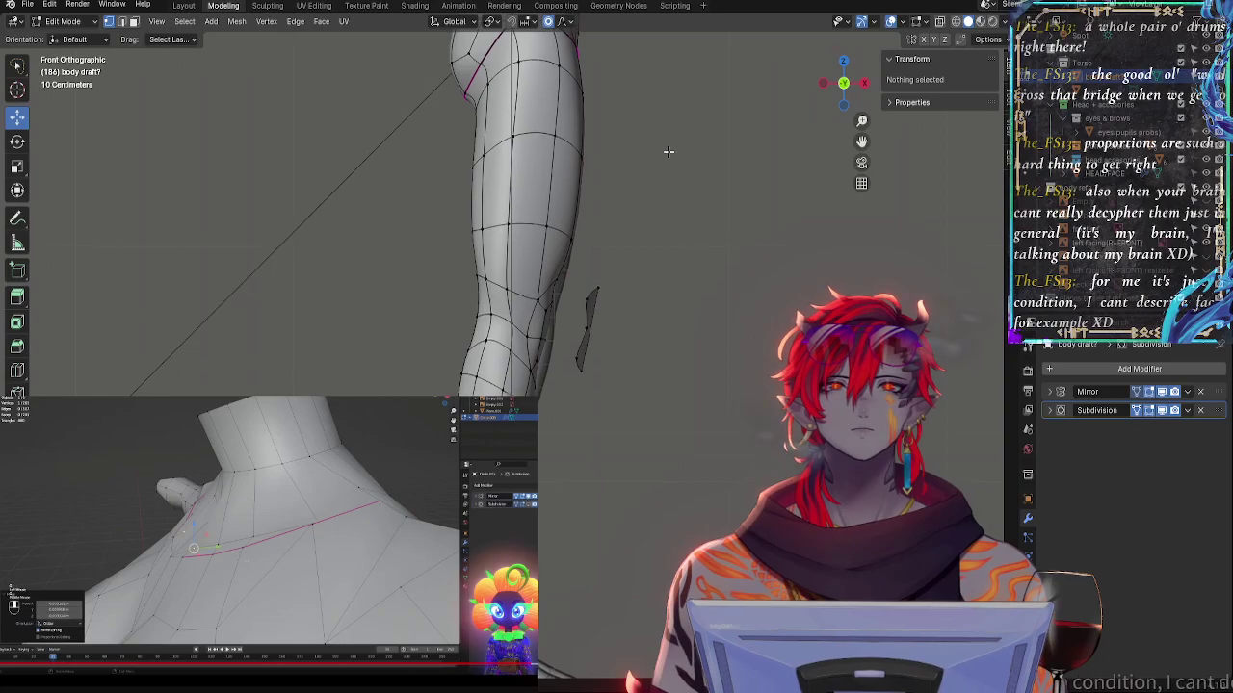
{"action": "middle_click_drag", "start_coordinate": [666, 151], "coordinate": [616, 433], "text": "shift"}
{"action": "scroll", "coordinate": [607, 478], "scroll_direction": "down", "scroll_amount": 1}
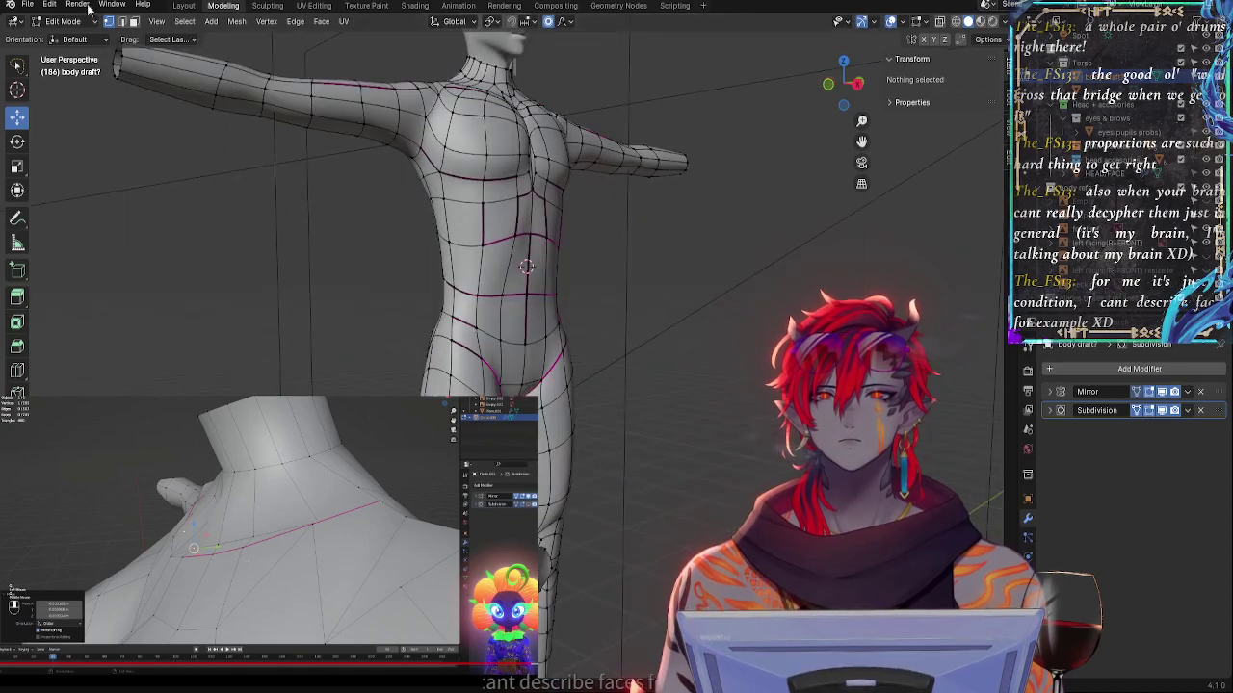
{"action": "left_click", "coordinate": [28, 5]}
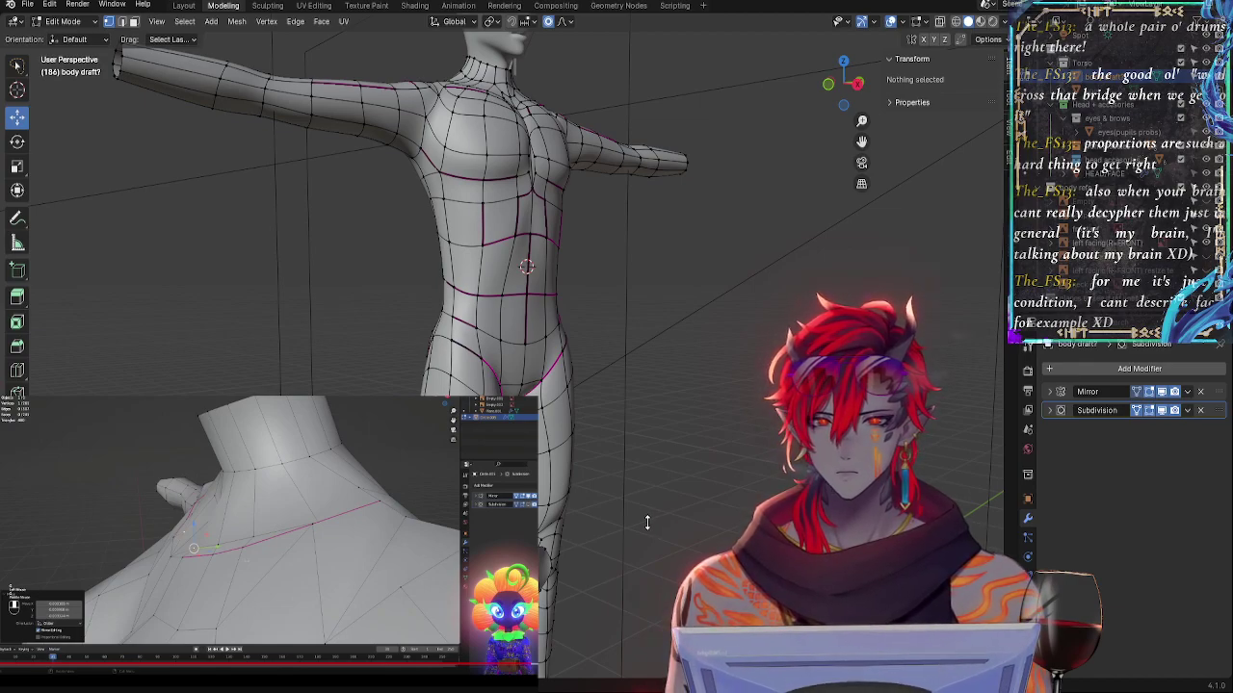
- Save the variant file and return the body draft to Object Mode in side view
{"action": "key", "text": "ctrl+s"}
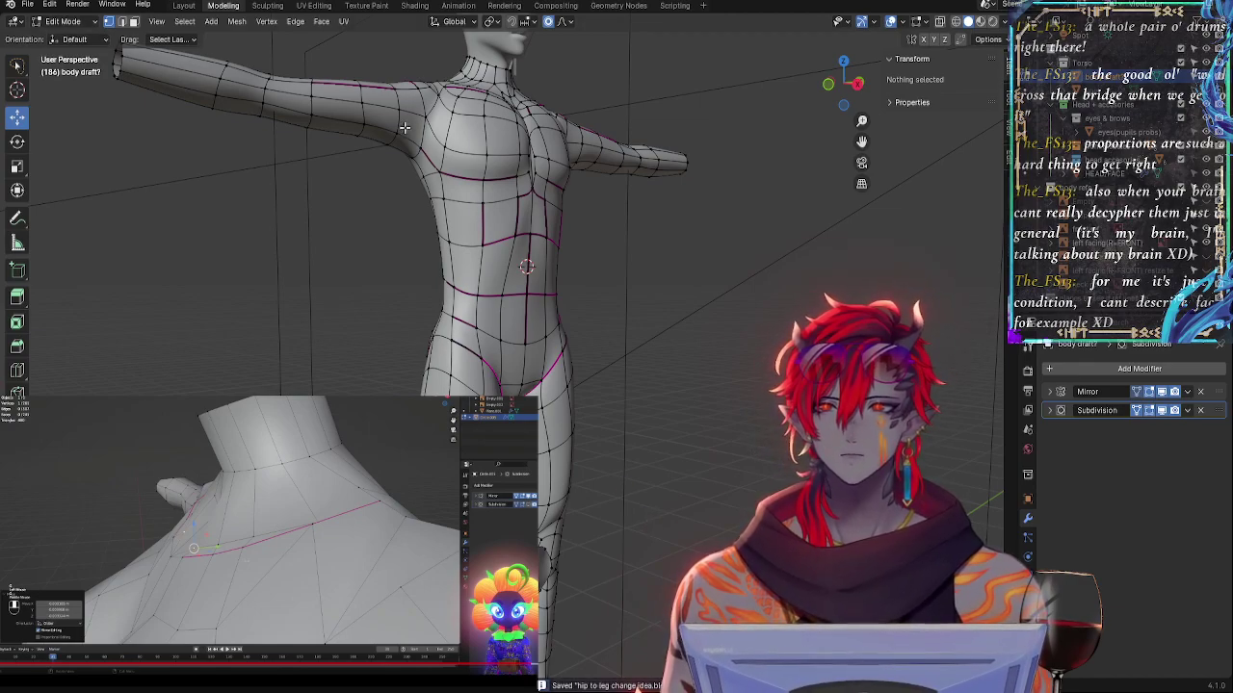
{"action": "left_click", "coordinate": [857, 84]}
{"action": "key", "text": "Tab"}
{"action": "scroll", "coordinate": [721, 320], "scroll_direction": "down", "scroll_amount": 1}
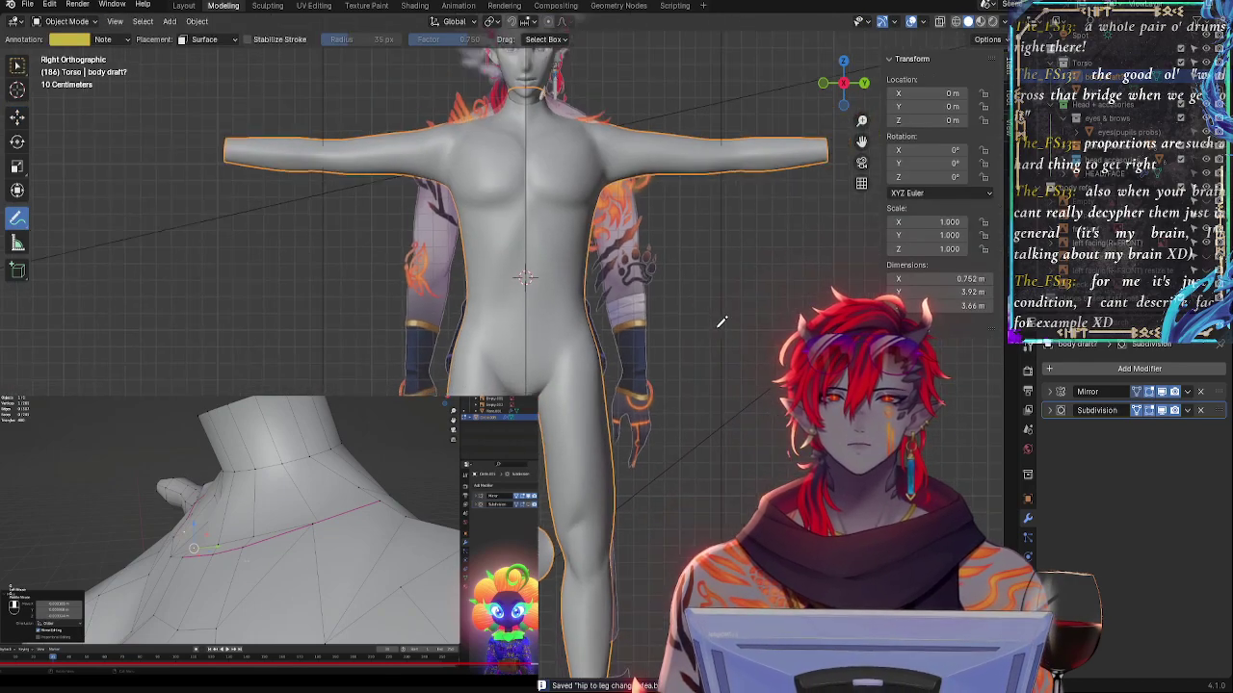
{"action": "middle_click_drag", "start_coordinate": [722, 320], "coordinate": [700, 308], "text": "ctrl"}
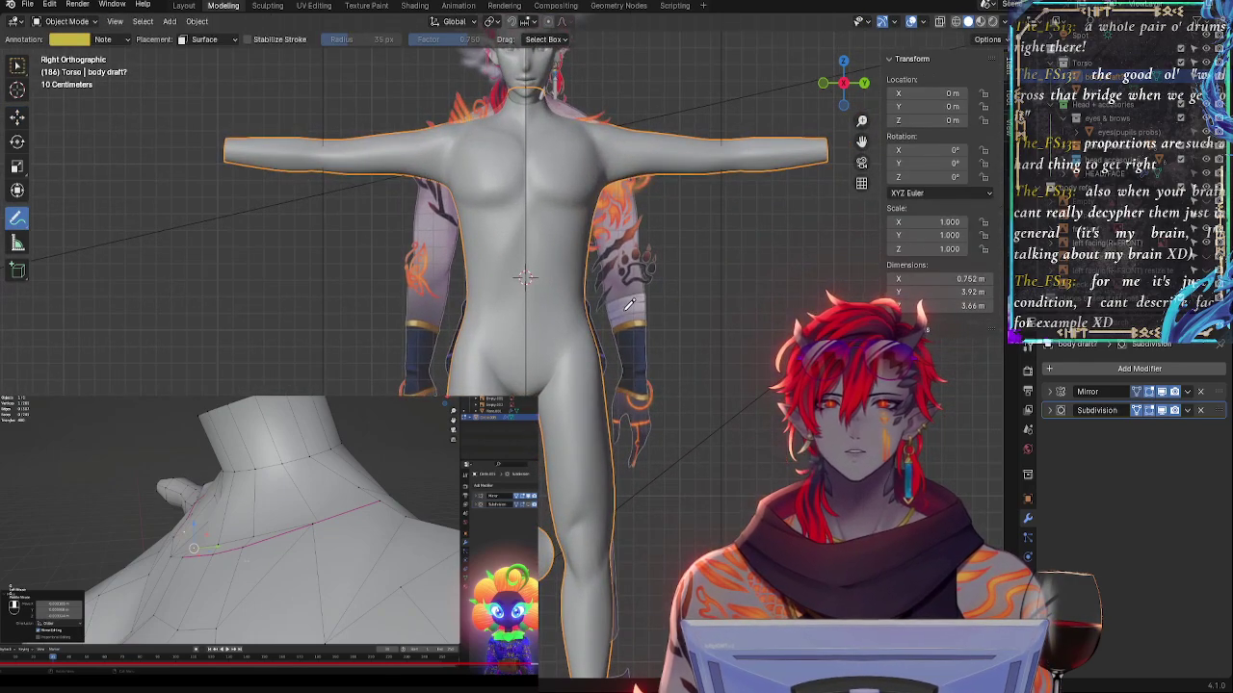
{"action": "scroll", "coordinate": [677, 297], "scroll_direction": "down", "scroll_amount": 1}
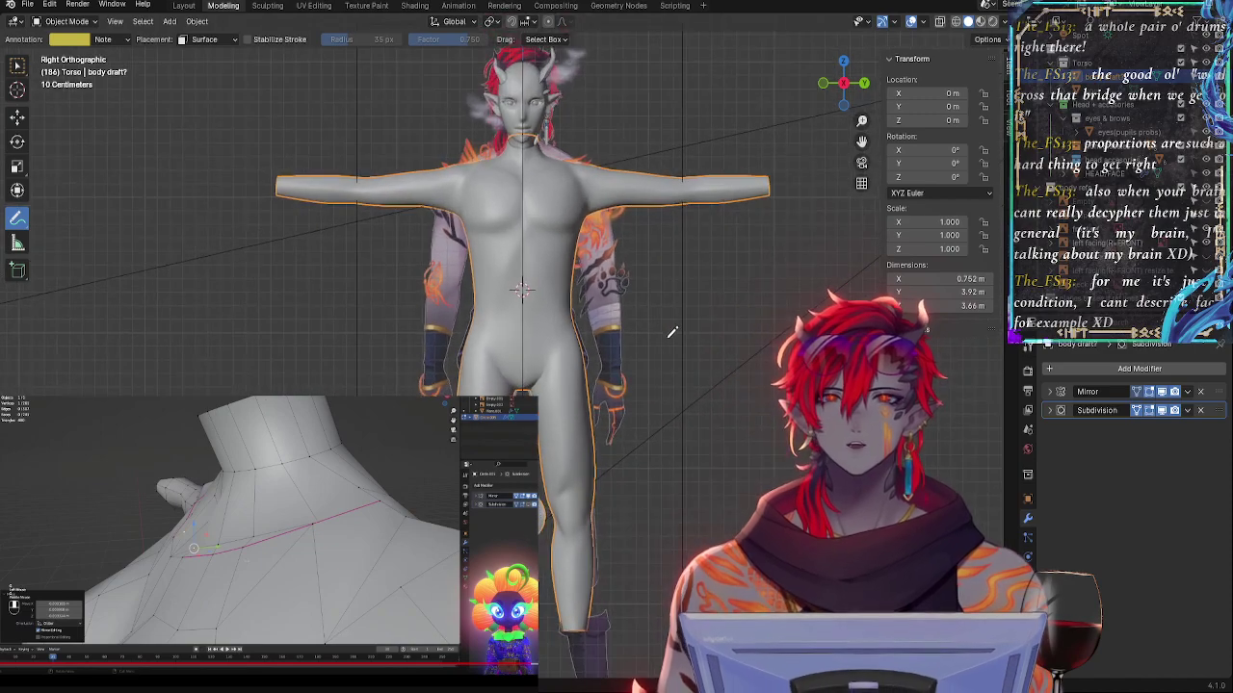
- Hide the hair, horns and tattoos so only the body shows, viewed from the side
{"action": "key", "text": "shift+h"}
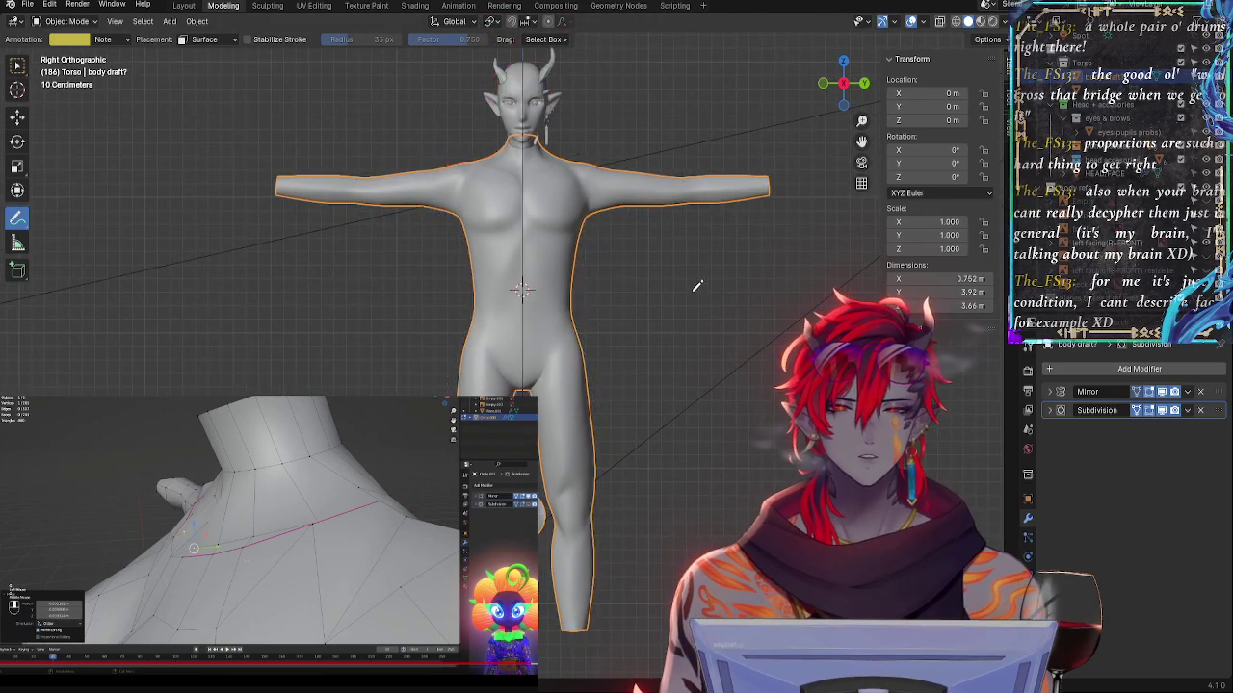
{"action": "key", "text": "Tab"}
{"action": "key", "text": "Tab"}
{"action": "middle_click_drag", "start_coordinate": [696, 289], "coordinate": [853, 69]}
{"action": "left_click", "coordinate": [847, 89]}
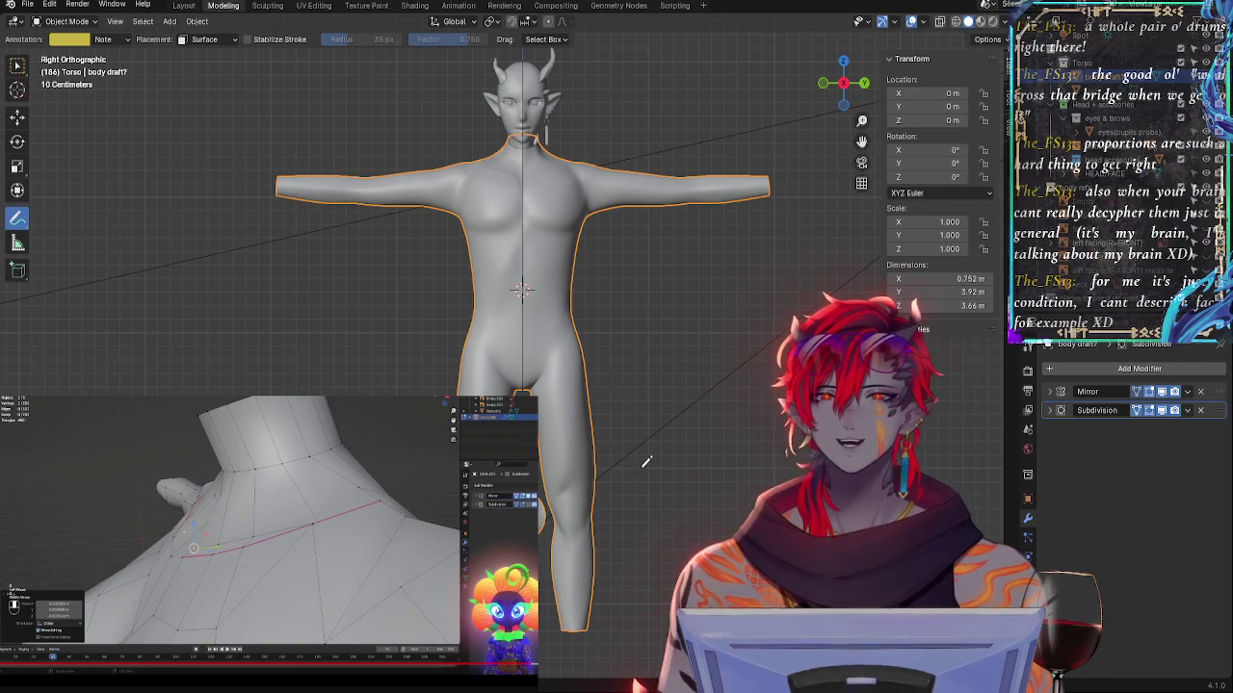
- Open the other saved body-draft version with Don't Save, and view it from the side
{"action": "left_click", "coordinate": [29, 4]}
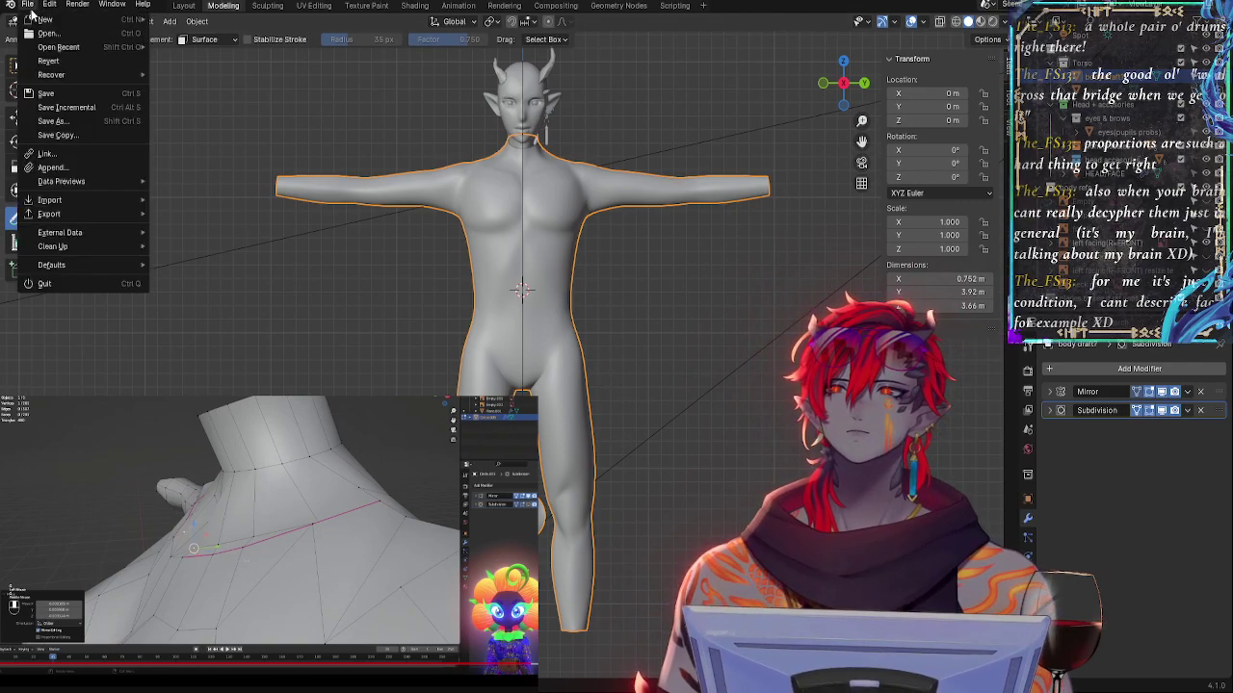
{"action": "left_click", "coordinate": [53, 34]}
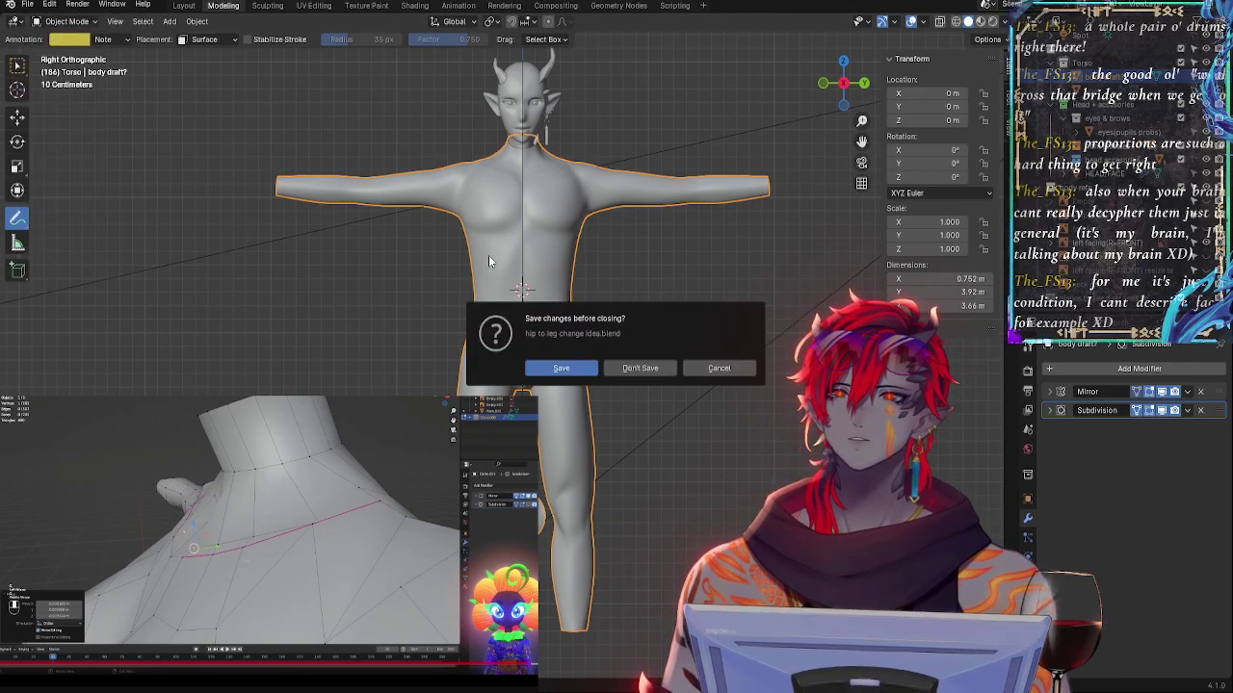
{"action": "left_click", "coordinate": [635, 372]}
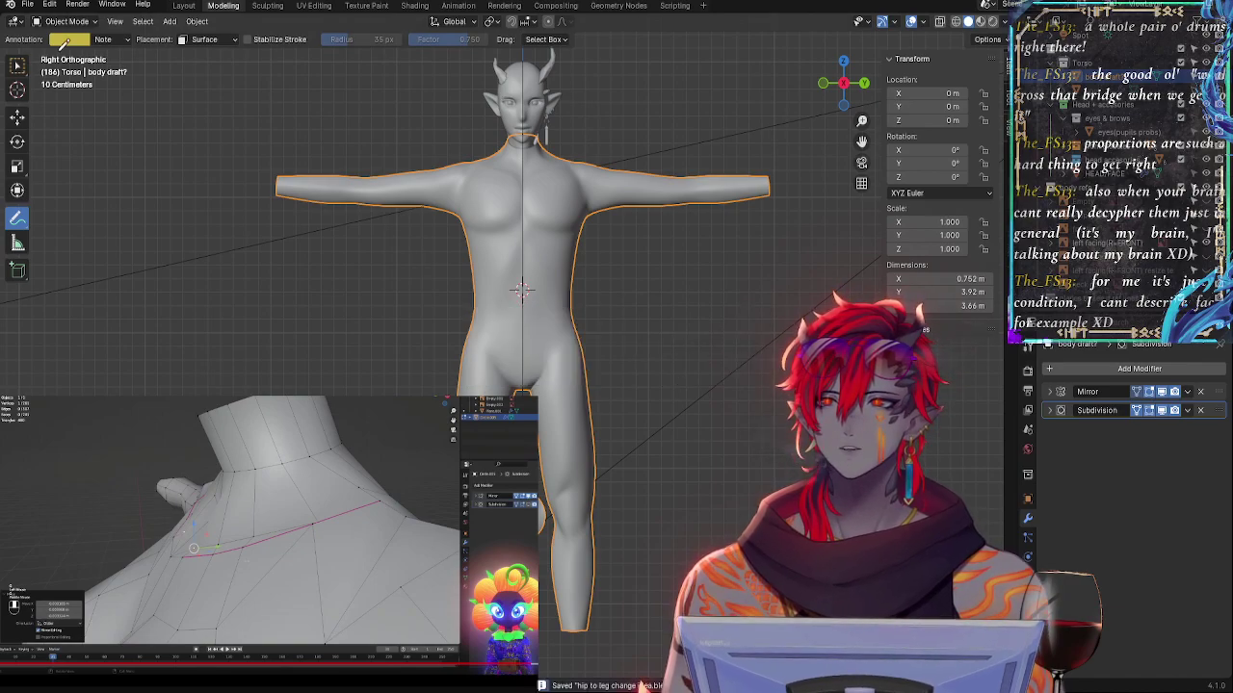
{"action": "left_click", "coordinate": [28, 5]}
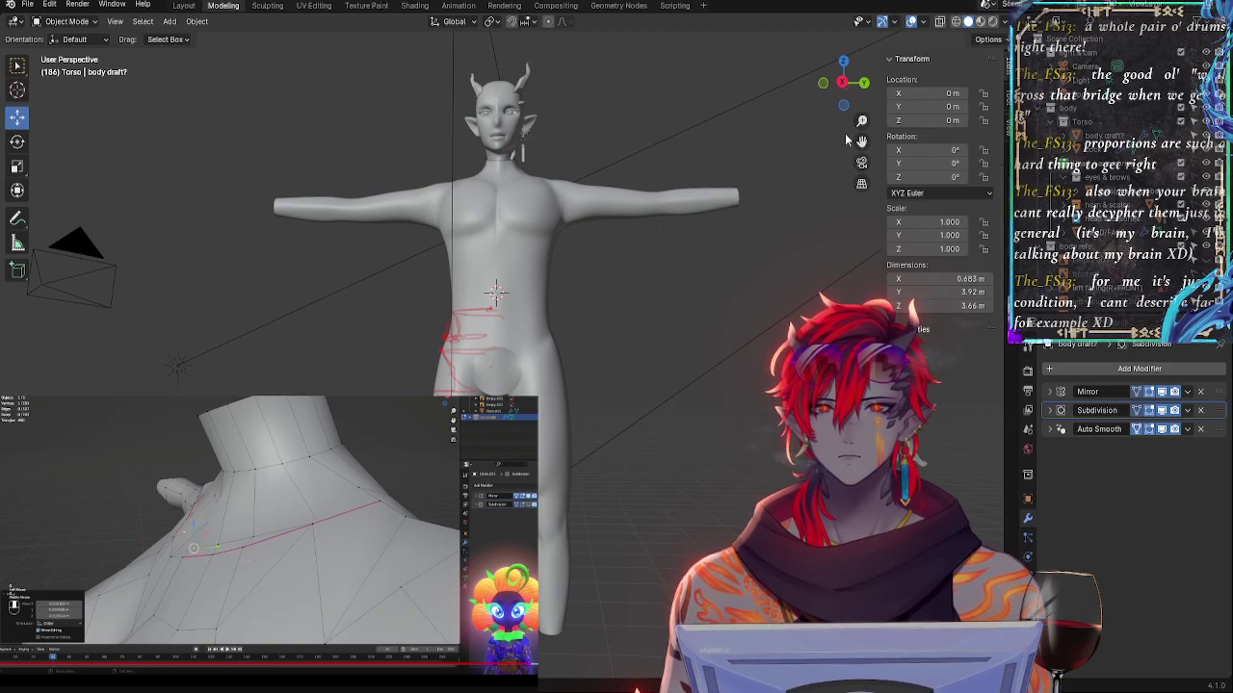
{"action": "left_click", "coordinate": [842, 82]}
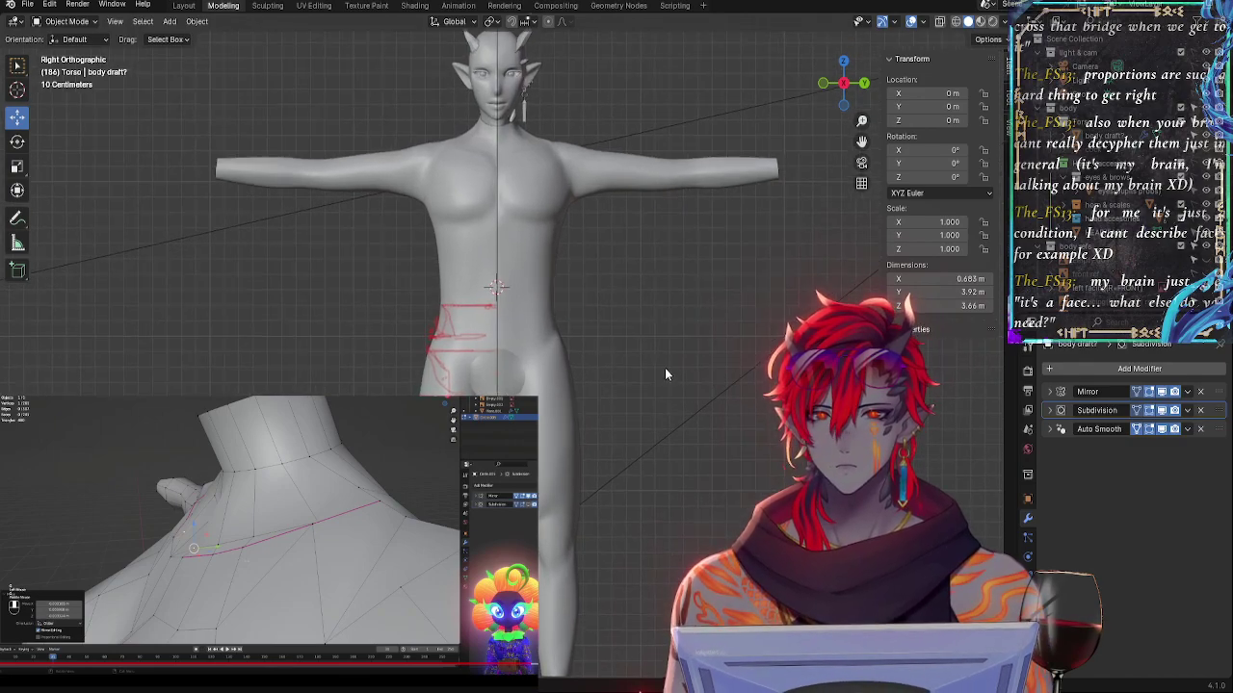
{"action": "middle_click_drag", "start_coordinate": [617, 371], "coordinate": [842, 187]}
{"action": "left_click", "coordinate": [843, 87]}
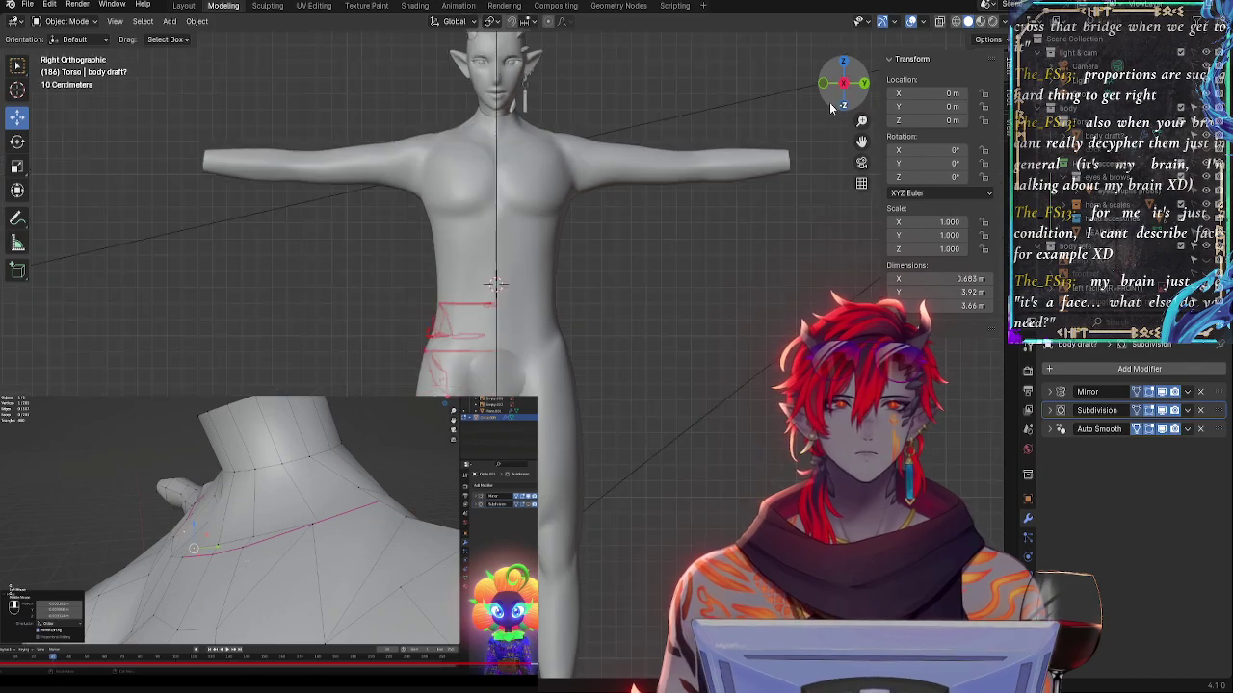
{"action": "middle_click_drag", "start_coordinate": [590, 288], "coordinate": [621, 239]}
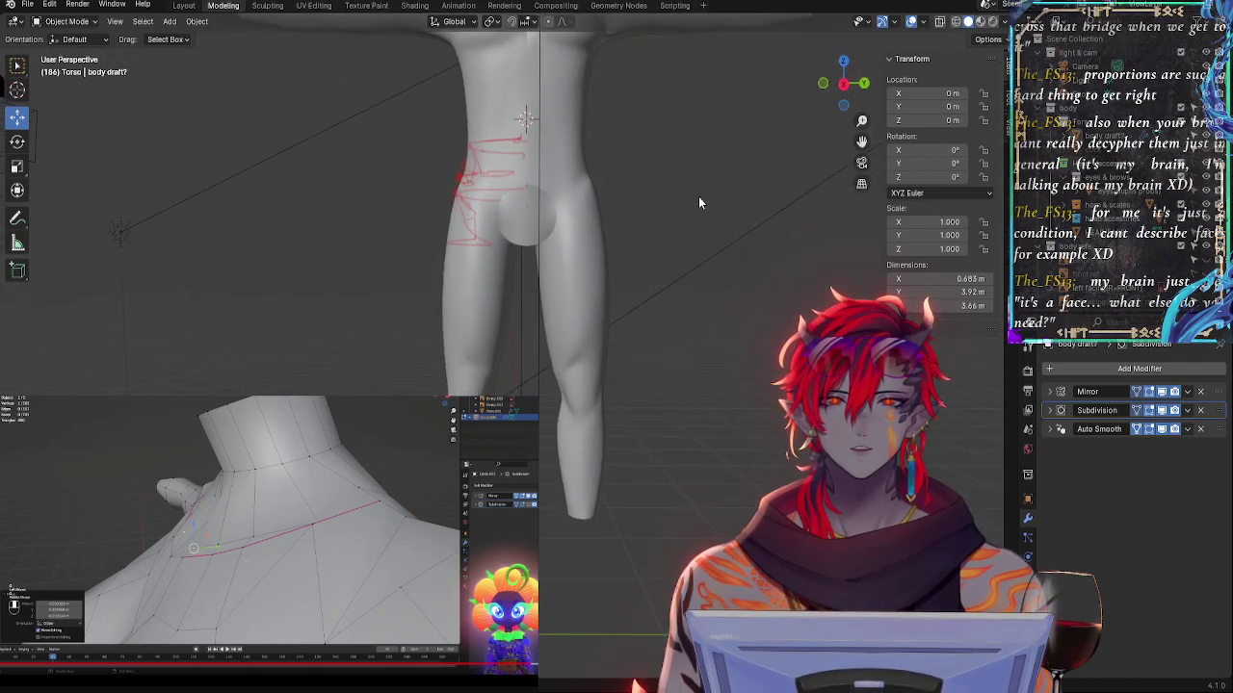
{"action": "left_click", "coordinate": [843, 84]}
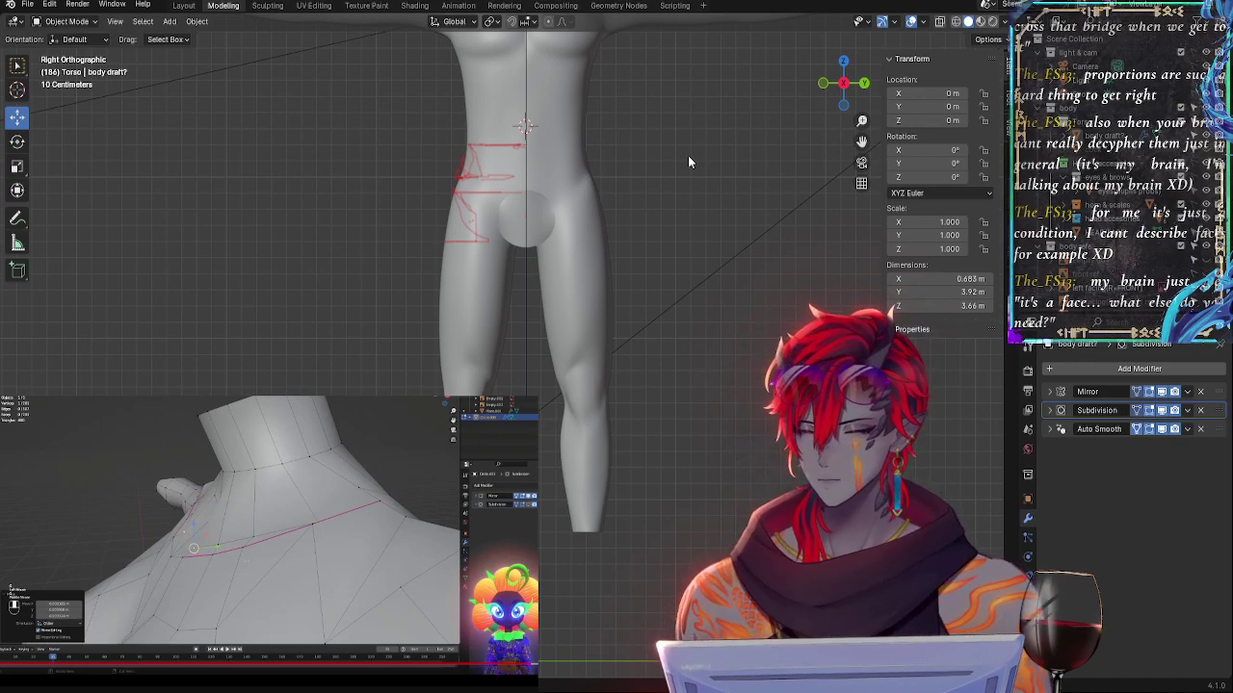
{"action": "left_click", "coordinate": [822, 85]}
{"action": "scroll", "coordinate": [726, 438], "scroll_direction": "up", "scroll_amount": 2}
{"action": "scroll", "coordinate": [714, 404], "scroll_direction": "down", "scroll_amount": 1}
{"action": "mouse_move", "coordinate": [674, 296]}
{"action": "middle_mouse_down", "text": "shift"}
{"action": "mouse_move", "coordinate": [677, 373]}
{"action": "mouse_move", "coordinate": [719, 499]}
{"action": "middle_mouse_up", "text": "shift"}
{"action": "key", "text": "alt+z"}
{"action": "key", "text": "alt+z"}
{"action": "key", "text": "alt+z"}
{"action": "key", "text": "alt+z"}
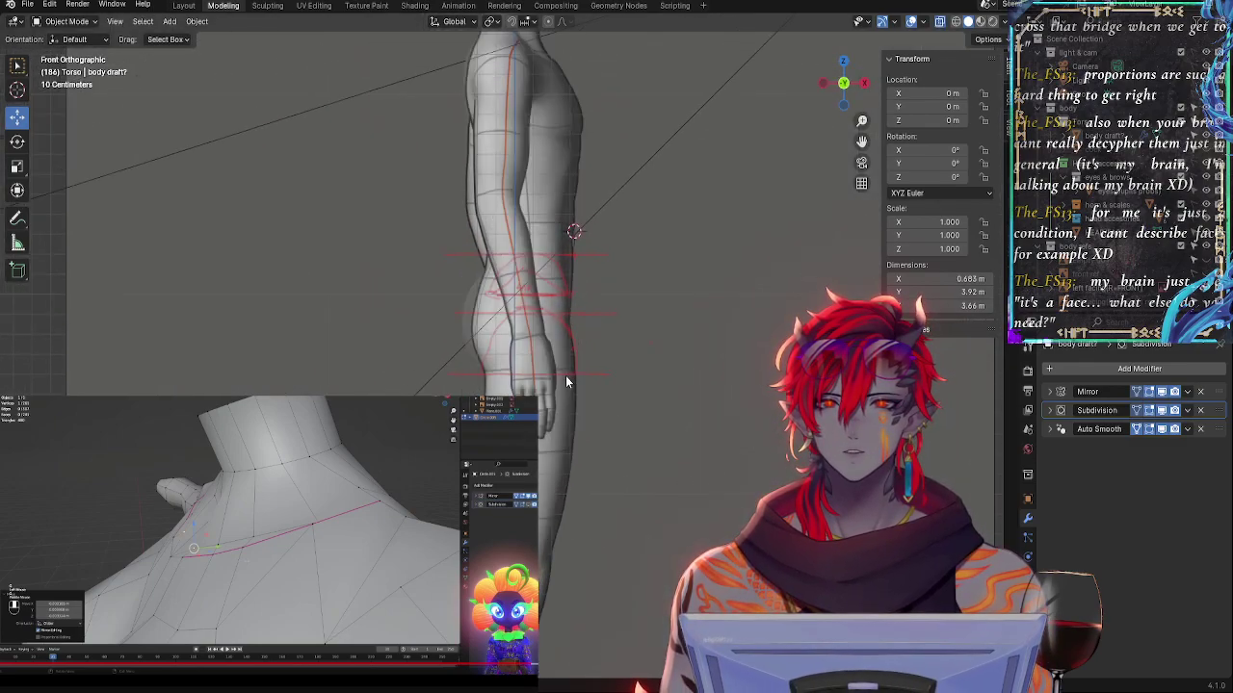
{"action": "middle_click_drag", "start_coordinate": [630, 421], "coordinate": [643, 309], "text": "shift"}
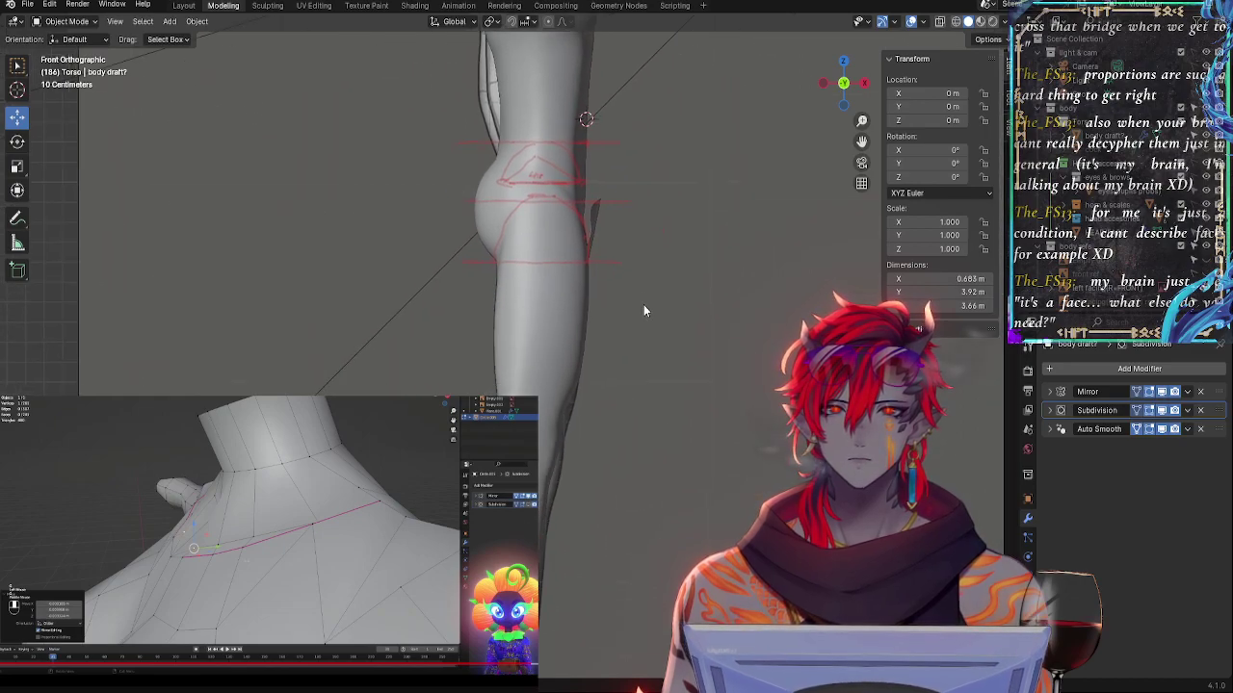
{"action": "middle_click_drag", "start_coordinate": [715, 439], "coordinate": [654, 314], "text": "shift"}
{"action": "scroll", "coordinate": [680, 371], "scroll_direction": "up", "scroll_amount": 3}
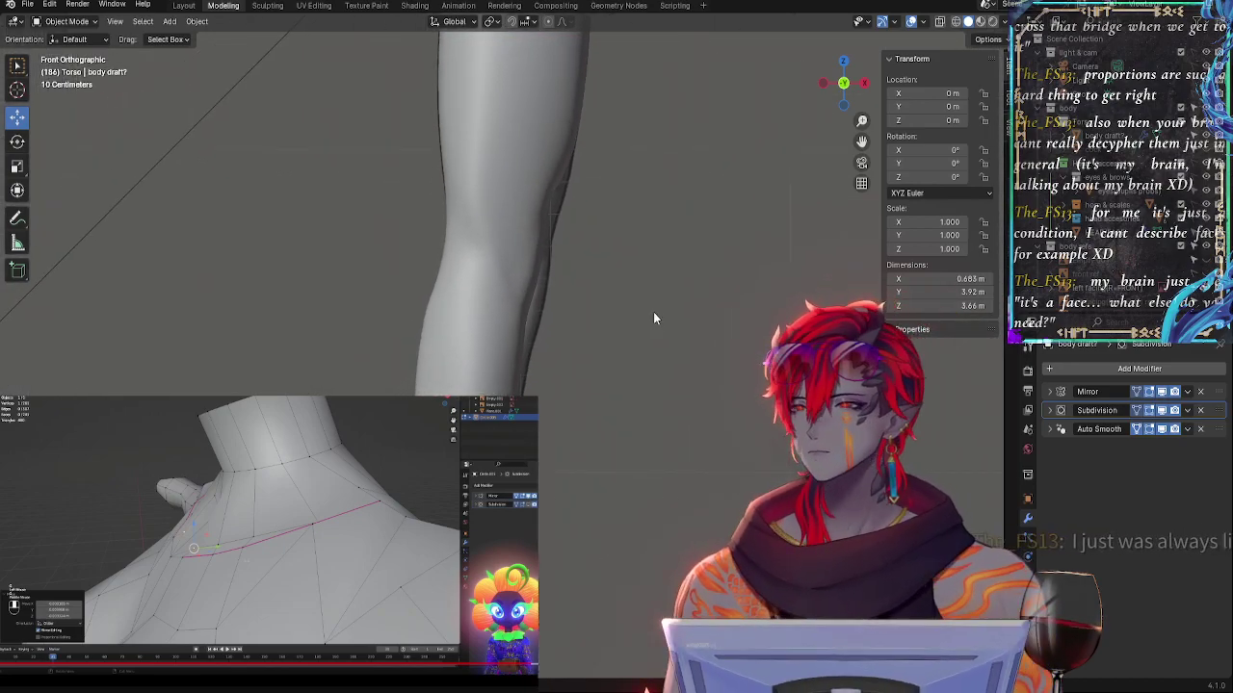
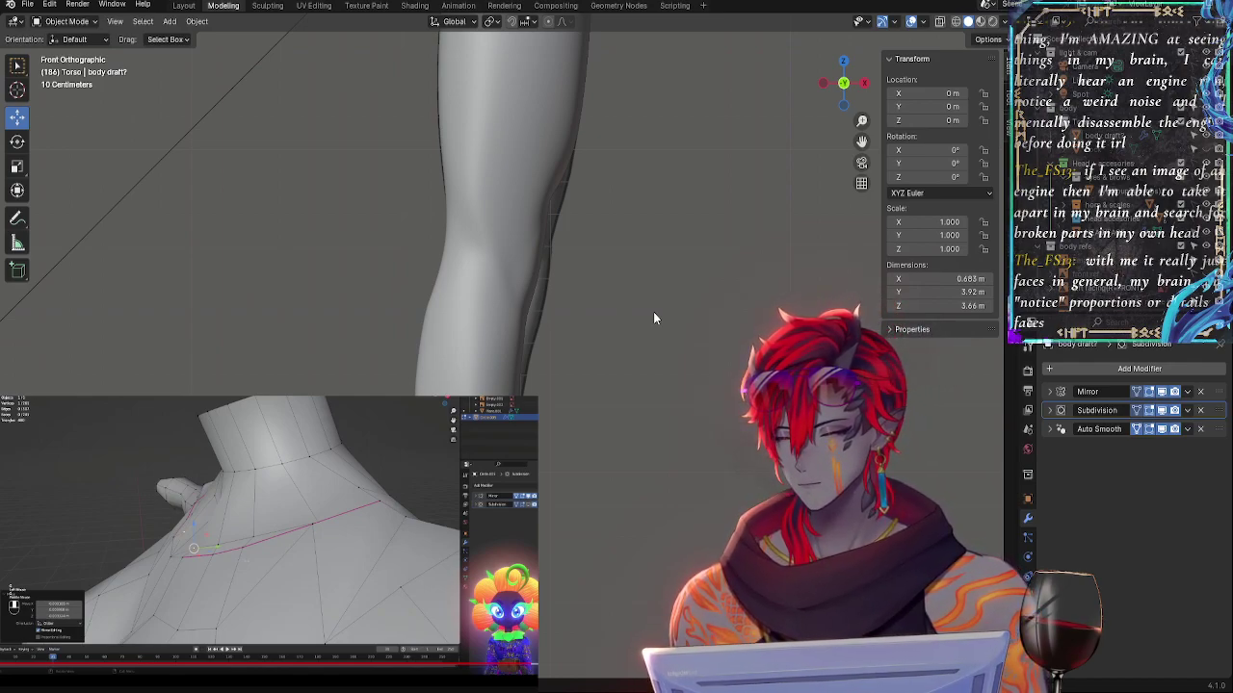
- Snap to straight front view and enter Edit Mode with the thigh and hip framed
{"action": "middle_click_drag", "start_coordinate": [653, 313], "coordinate": [699, 327]}
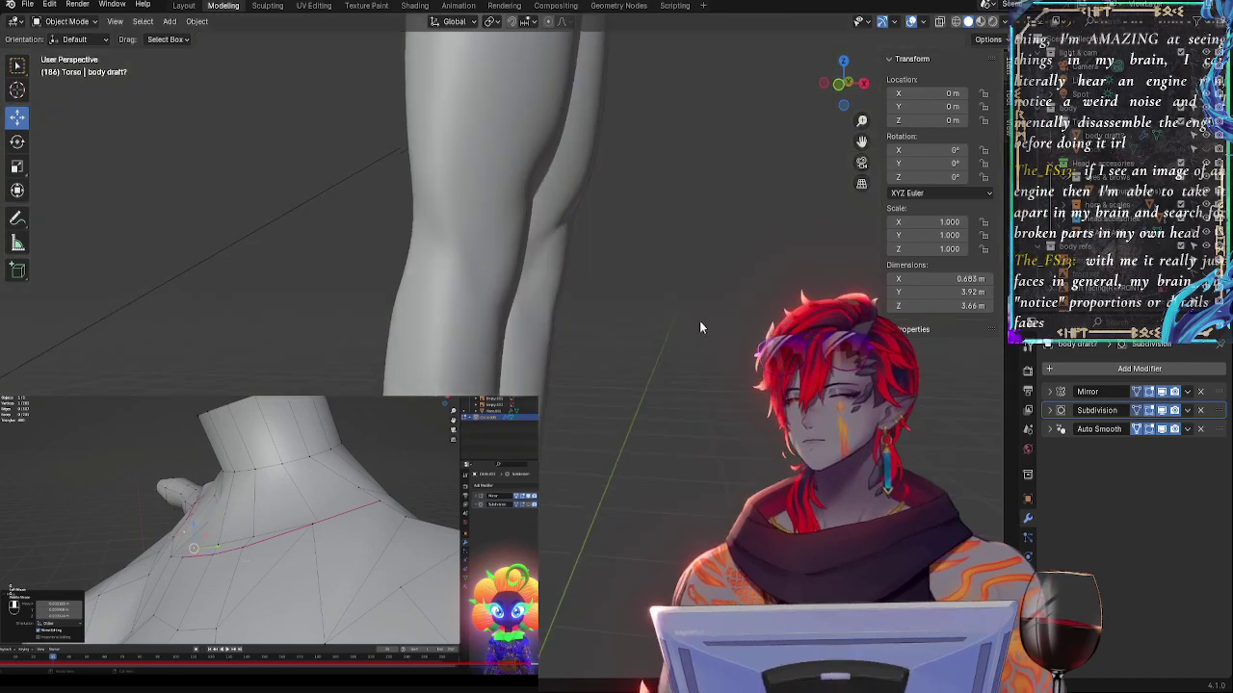
{"action": "key", "text": "KP_1"}
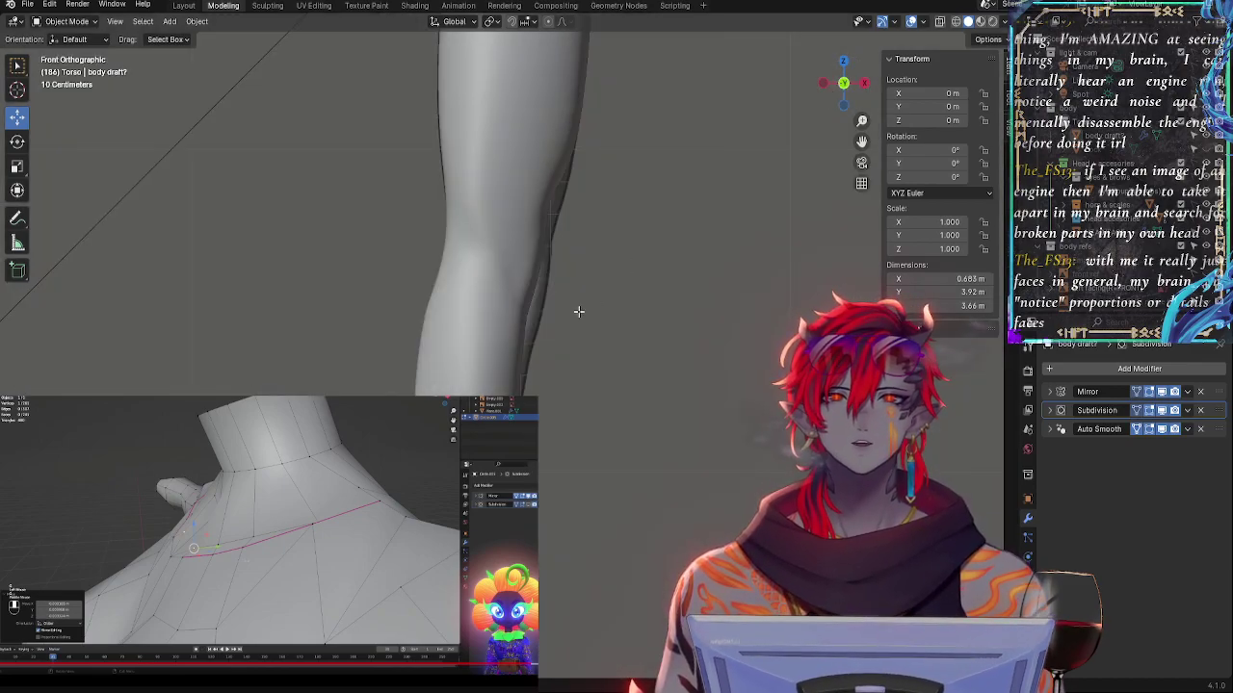
{"action": "key", "text": "Tab"}
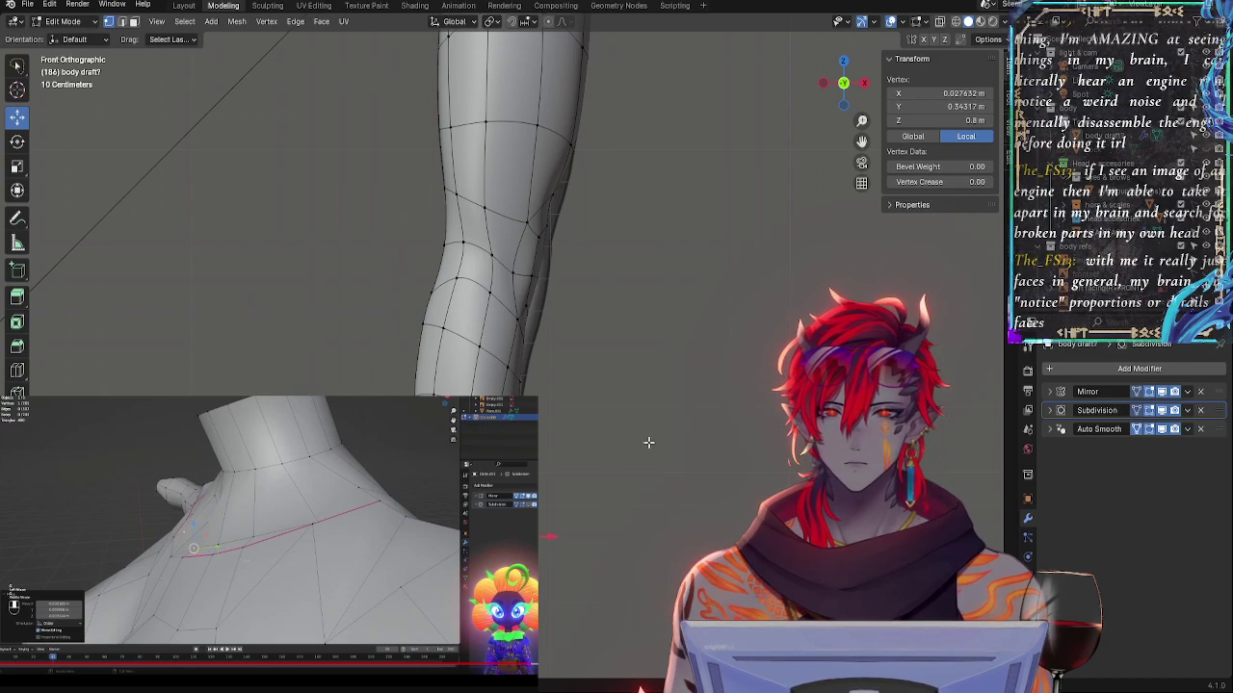
{"action": "scroll", "coordinate": [644, 462], "scroll_direction": "down", "scroll_amount": 2}
{"action": "middle_click_drag", "start_coordinate": [680, 498], "coordinate": [612, 562], "text": "shift"}
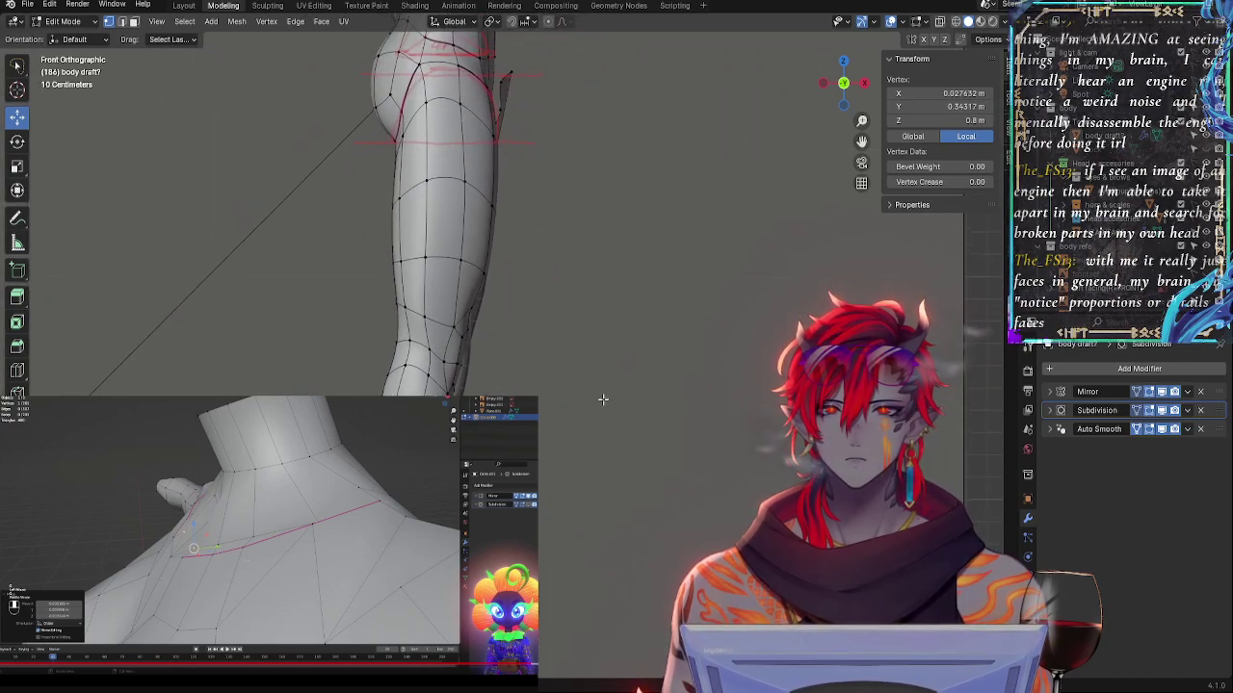
- With the Annotate tool, show the blue Note layer and keep Note.001 hidden
{"action": "left_click", "coordinate": [17, 220]}
{"action": "left_click", "coordinate": [109, 39]}
{"action": "left_click", "coordinate": [173, 115]}
{"action": "left_click", "coordinate": [172, 100]}
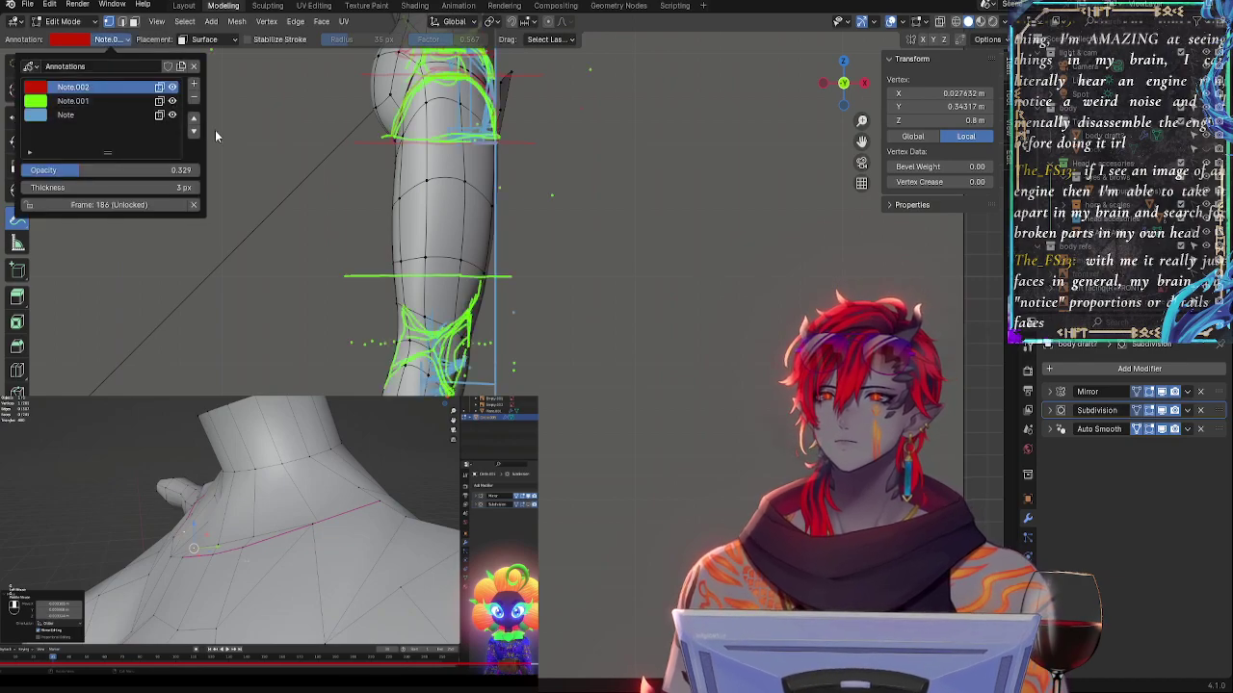
{"action": "left_click", "coordinate": [109, 39]}
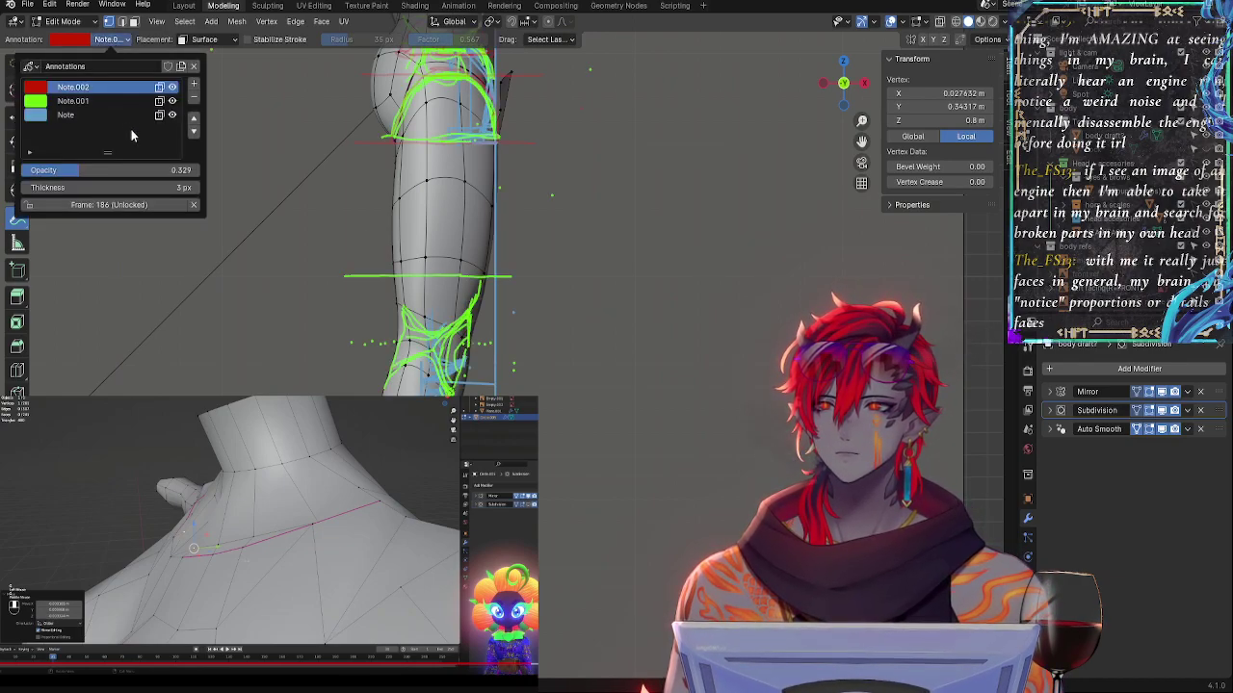
{"action": "left_click", "coordinate": [173, 102]}
{"action": "mouse_move", "coordinate": [590, 293]}
{"action": "middle_mouse_down", "text": "shift"}
{"action": "mouse_move", "coordinate": [654, 285]}
{"action": "mouse_move", "coordinate": [637, 290]}
{"action": "middle_mouse_up", "text": "shift"}
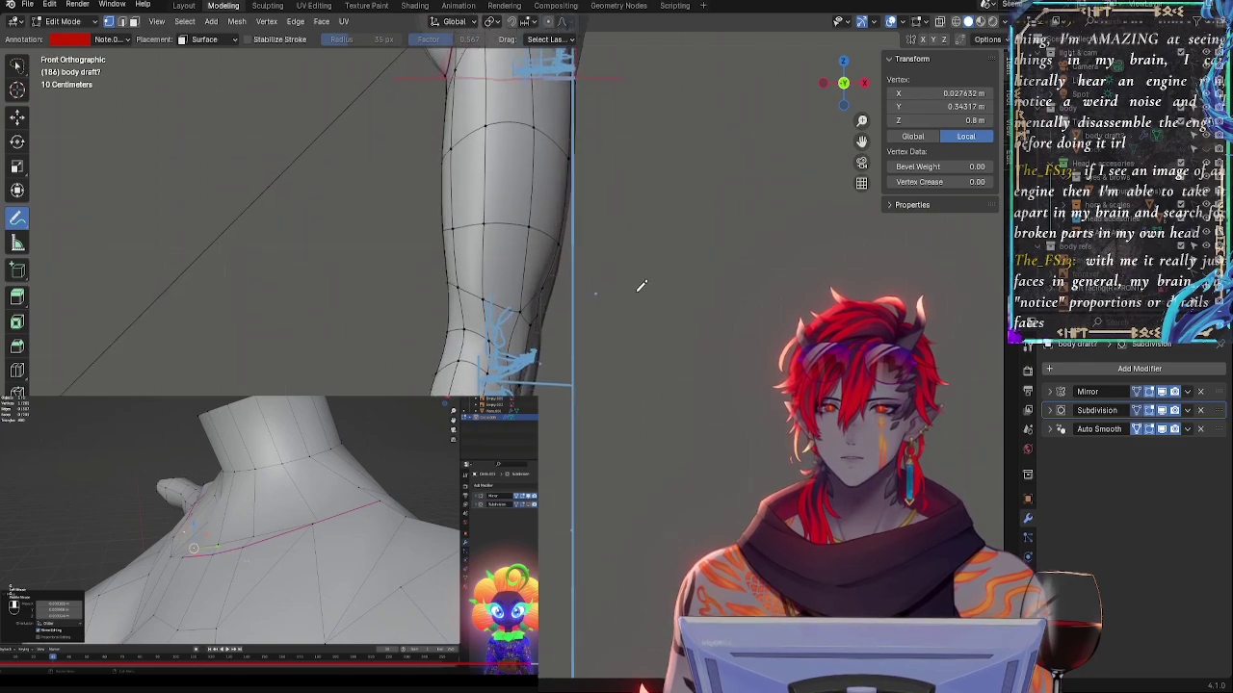
{"action": "scroll", "coordinate": [641, 286], "scroll_direction": "up", "scroll_amount": 2}
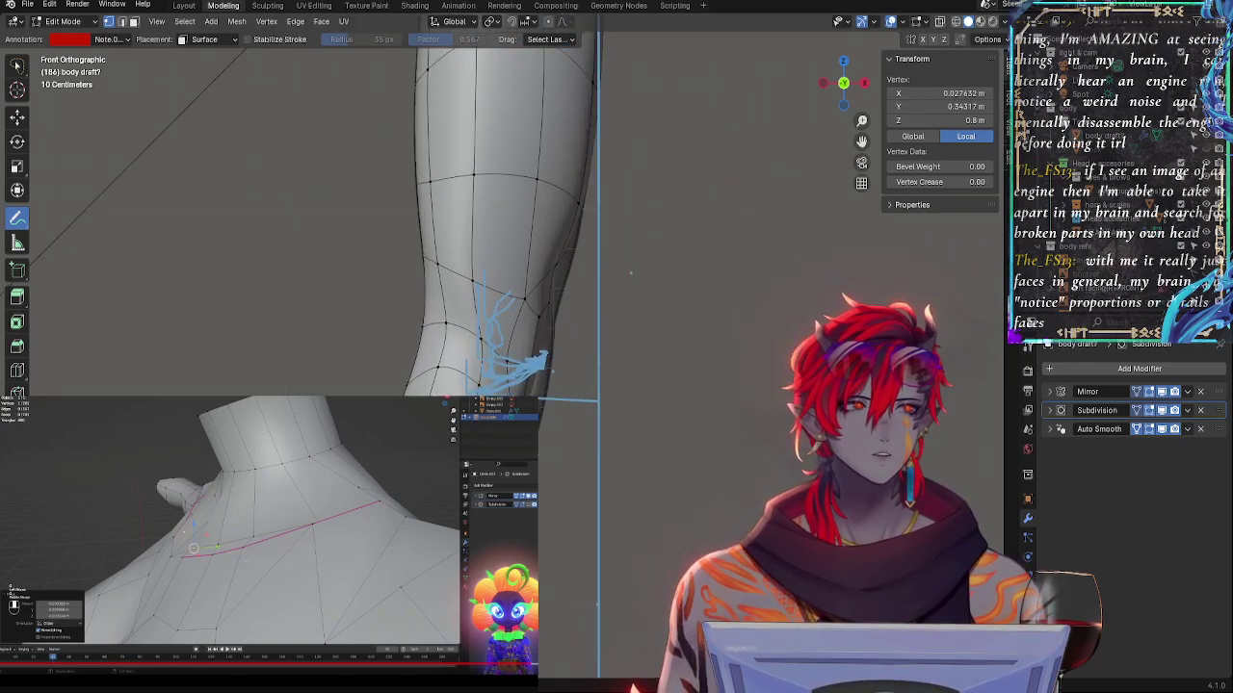
{"action": "middle_click_drag", "start_coordinate": [685, 332], "coordinate": [677, 310], "text": "shift"}
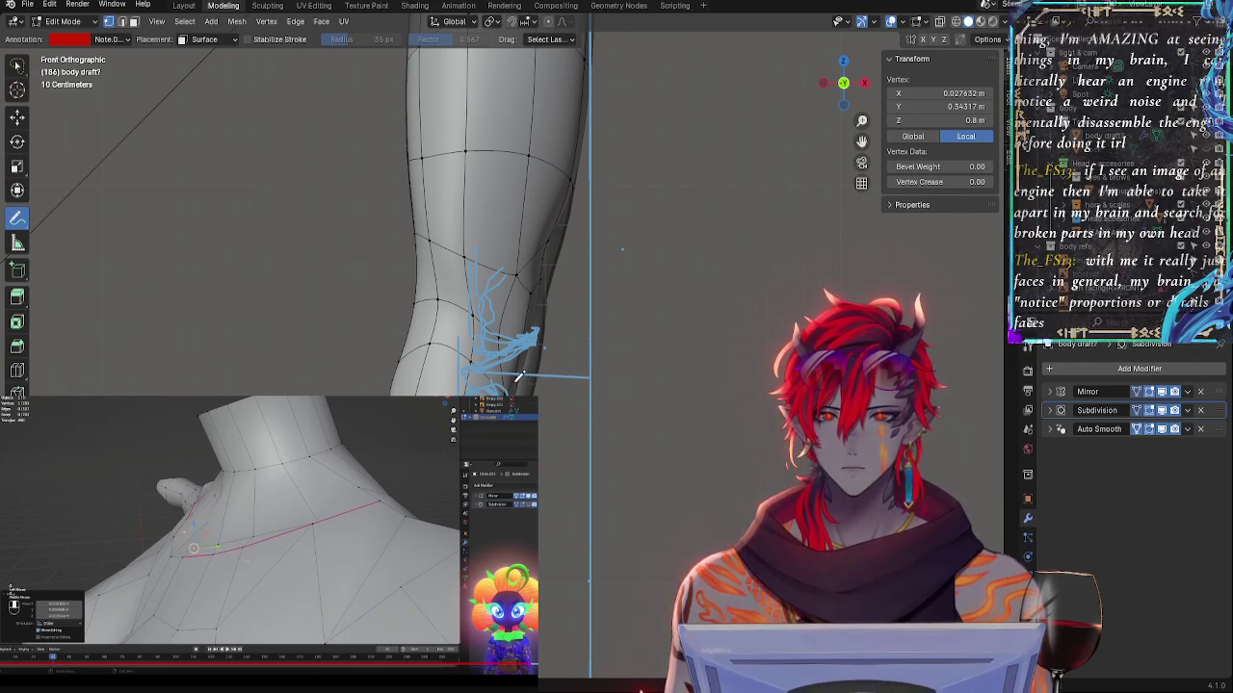
{"action": "middle_click_drag", "start_coordinate": [601, 416], "coordinate": [574, 219], "text": "shift"}
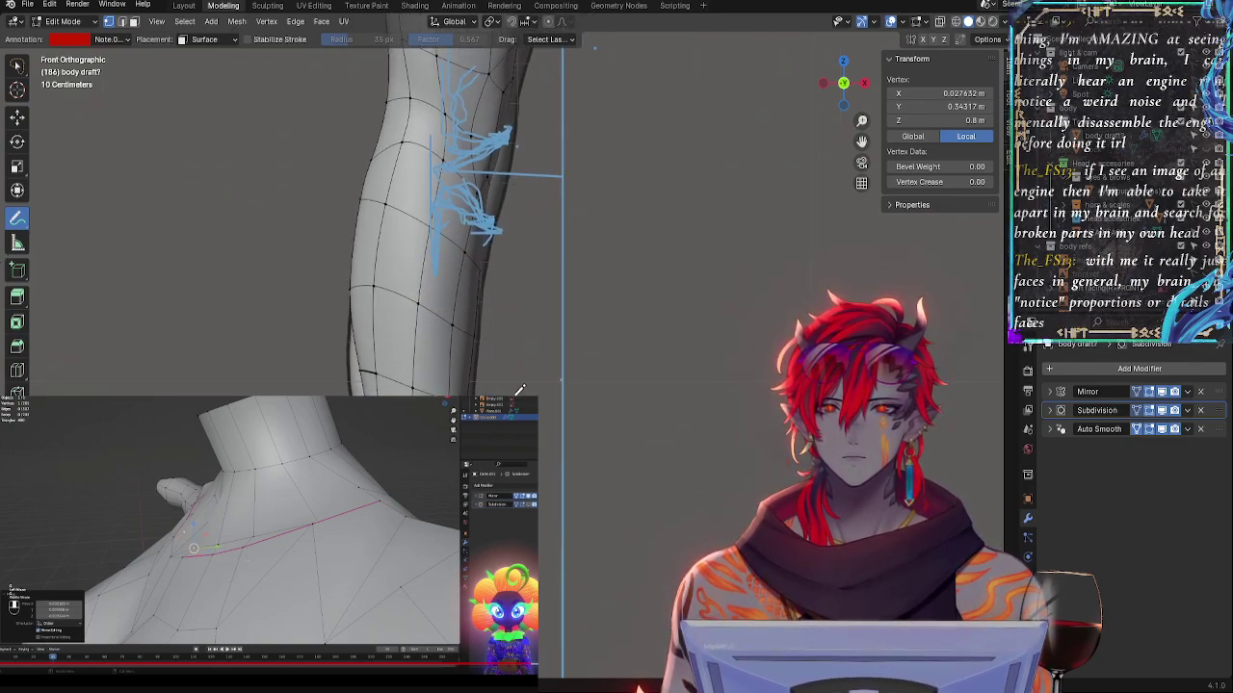
{"action": "middle_click_drag", "start_coordinate": [515, 396], "coordinate": [509, 416], "text": "ctrl"}
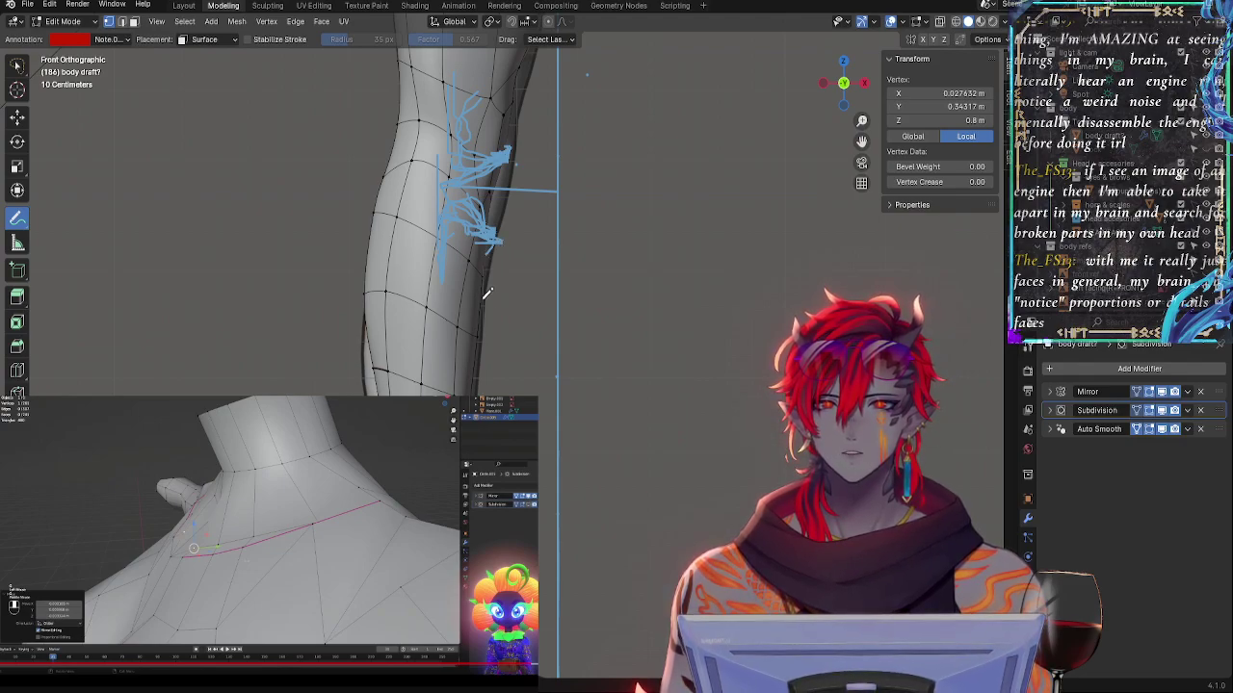
{"action": "mouse_move", "coordinate": [629, 326]}
{"action": "middle_mouse_down", "text": "shift"}
{"action": "mouse_move", "coordinate": [636, 514]}
{"action": "mouse_move", "coordinate": [621, 286]}
{"action": "mouse_move", "coordinate": [633, 134]}
{"action": "middle_mouse_up", "text": "shift"}
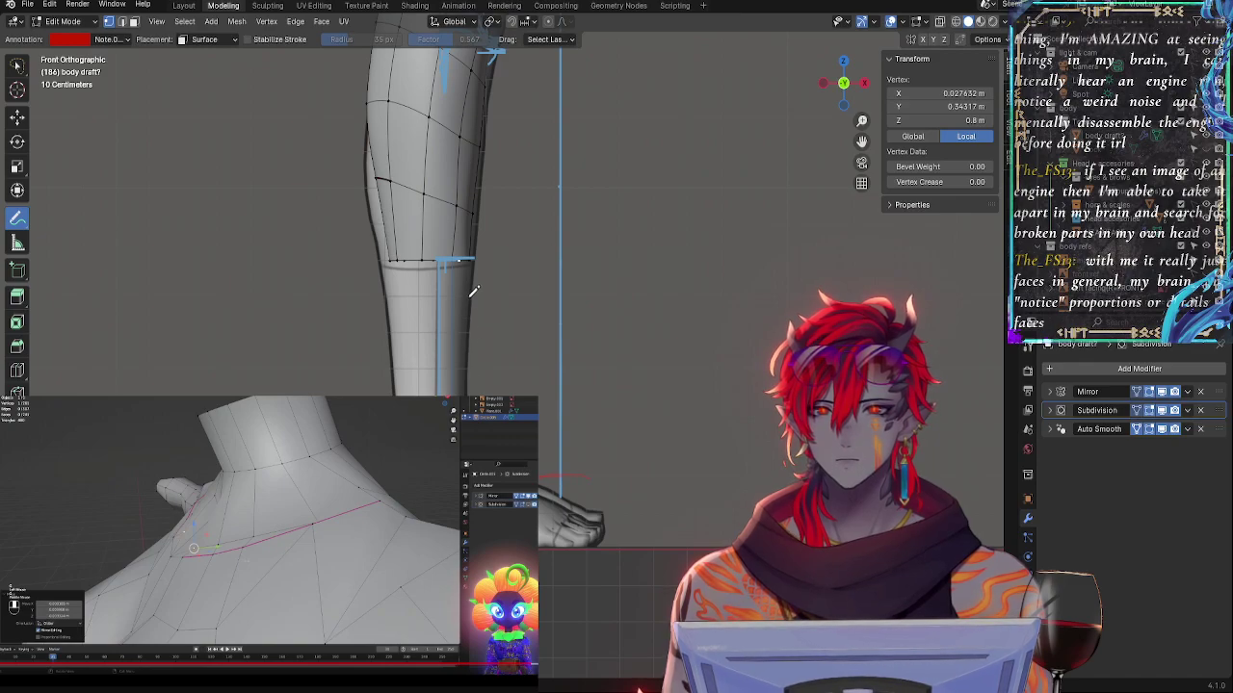
{"action": "middle_click_drag", "start_coordinate": [515, 253], "coordinate": [543, 417], "text": "shift"}
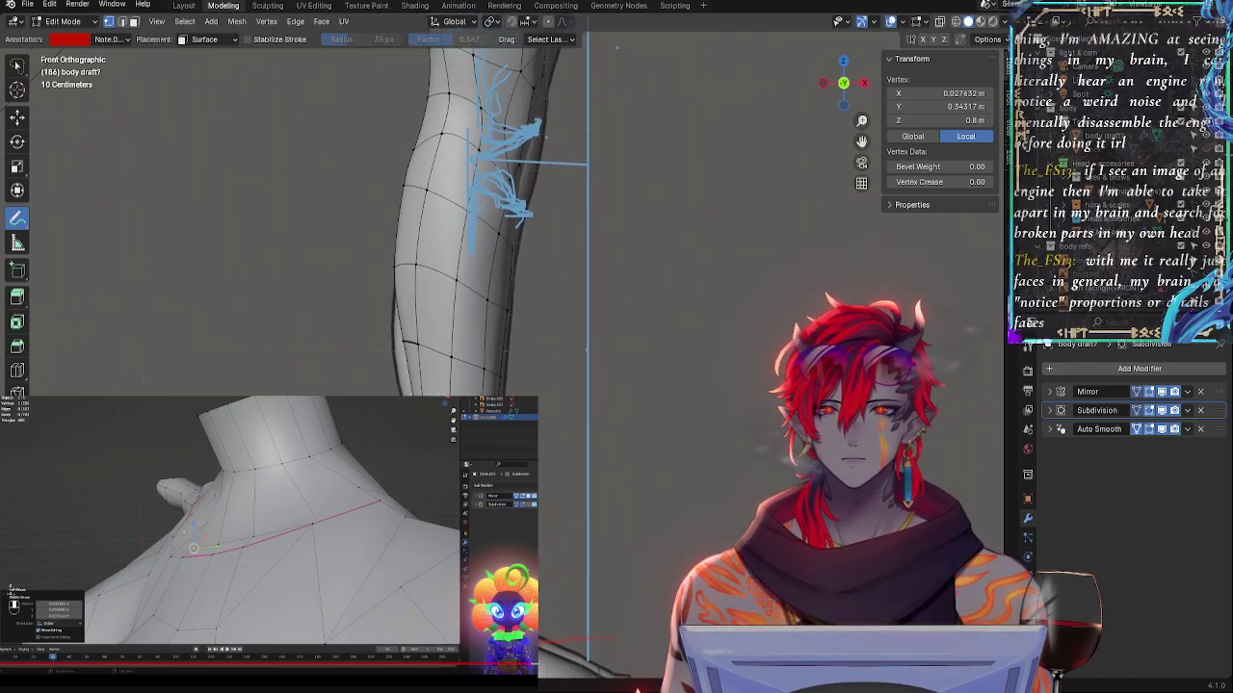
{"action": "middle_click_drag", "start_coordinate": [536, 367], "coordinate": [515, 448], "text": "shift"}
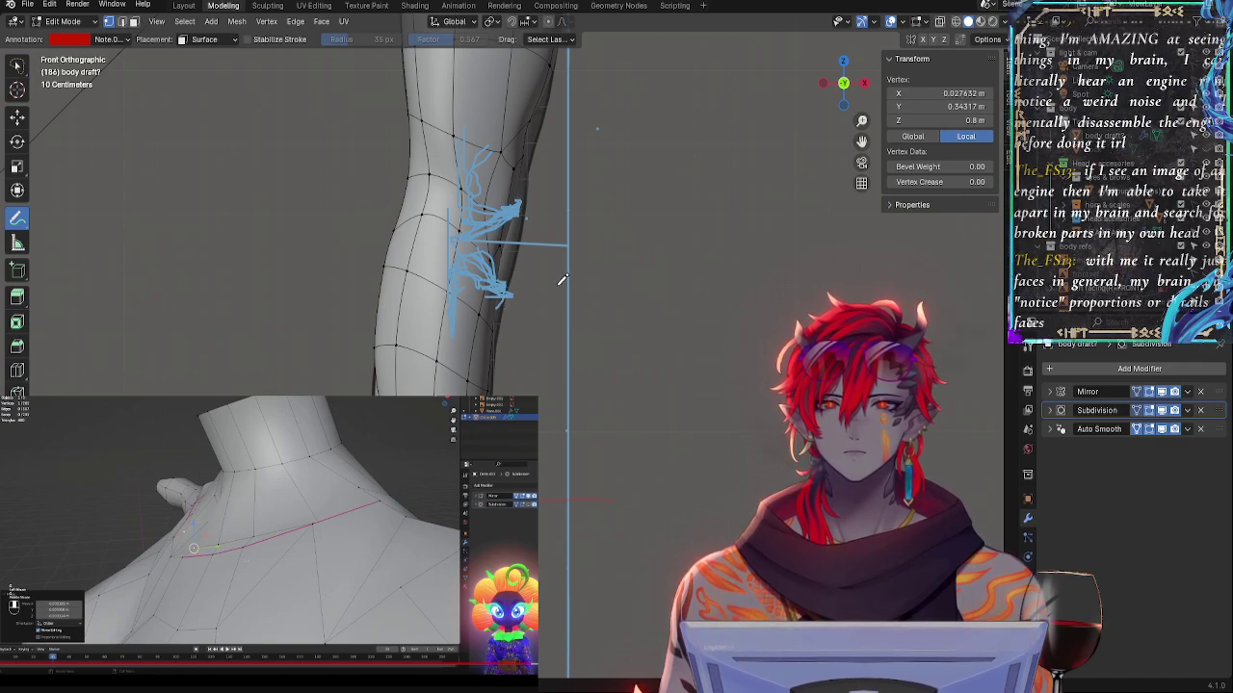
{"action": "scroll", "coordinate": [597, 289], "scroll_direction": "up", "scroll_amount": 3}
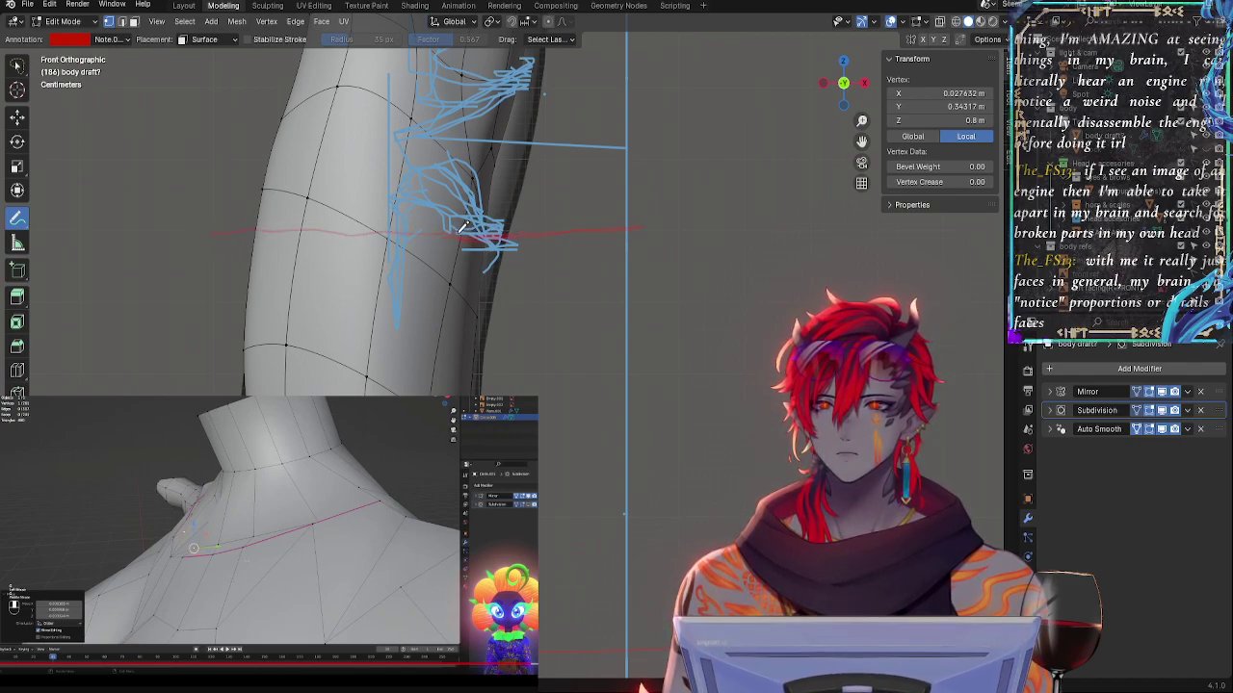
{"action": "scroll", "coordinate": [575, 330], "scroll_direction": "down", "scroll_amount": 3}
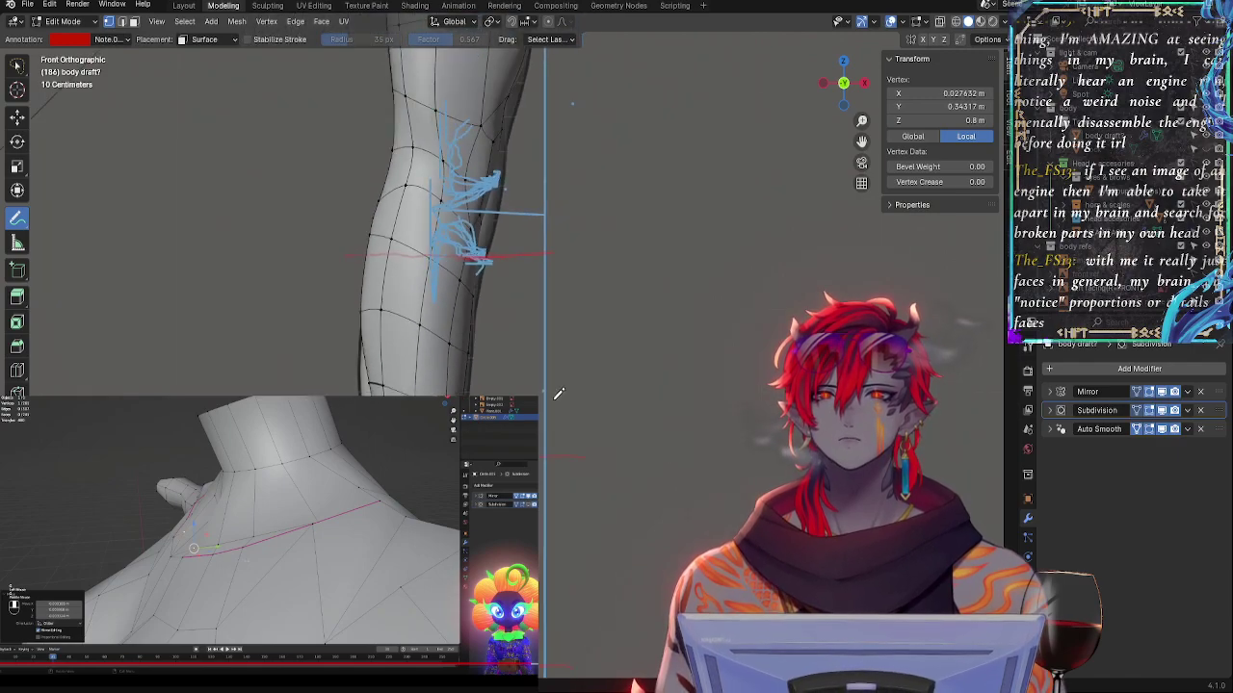
{"action": "scroll", "coordinate": [530, 316], "scroll_direction": "up", "scroll_amount": 2}
- Pan and zoom around the knee to study its annotation strokes
{"action": "middle_click_drag", "start_coordinate": [529, 315], "coordinate": [517, 92], "text": "shift"}
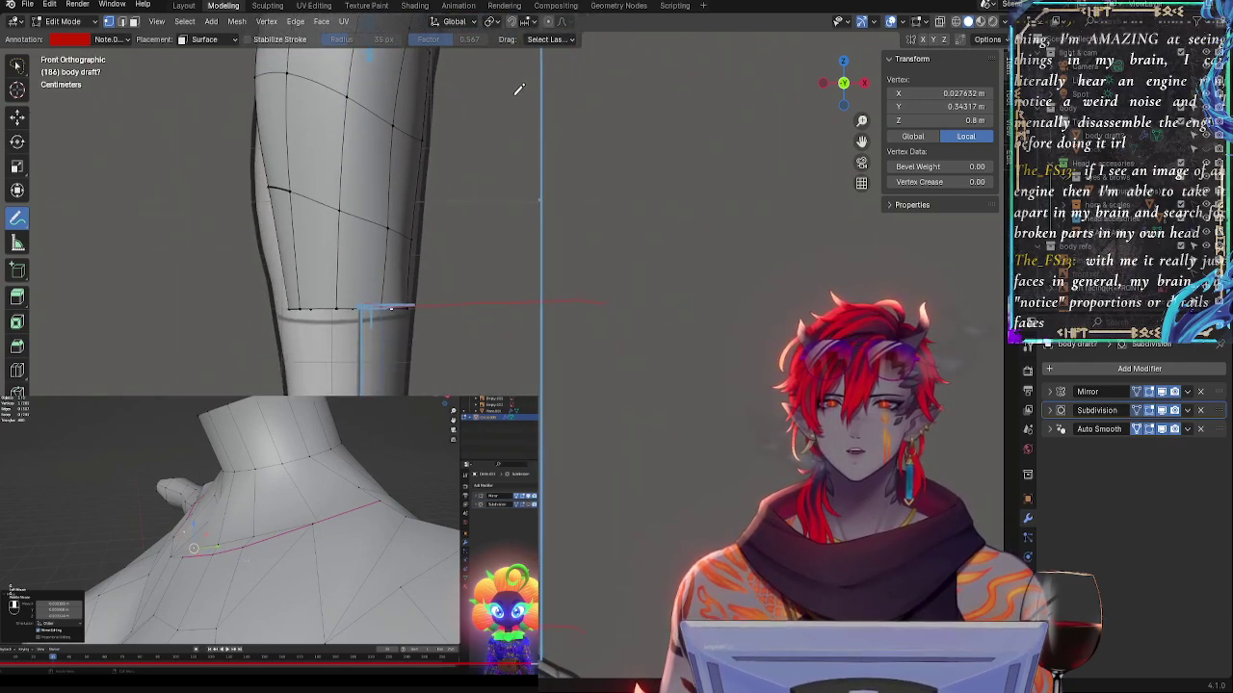
{"action": "middle_click_drag", "start_coordinate": [538, 364], "coordinate": [541, 257], "text": "shift"}
{"action": "scroll", "coordinate": [557, 373], "scroll_direction": "down", "scroll_amount": 4}
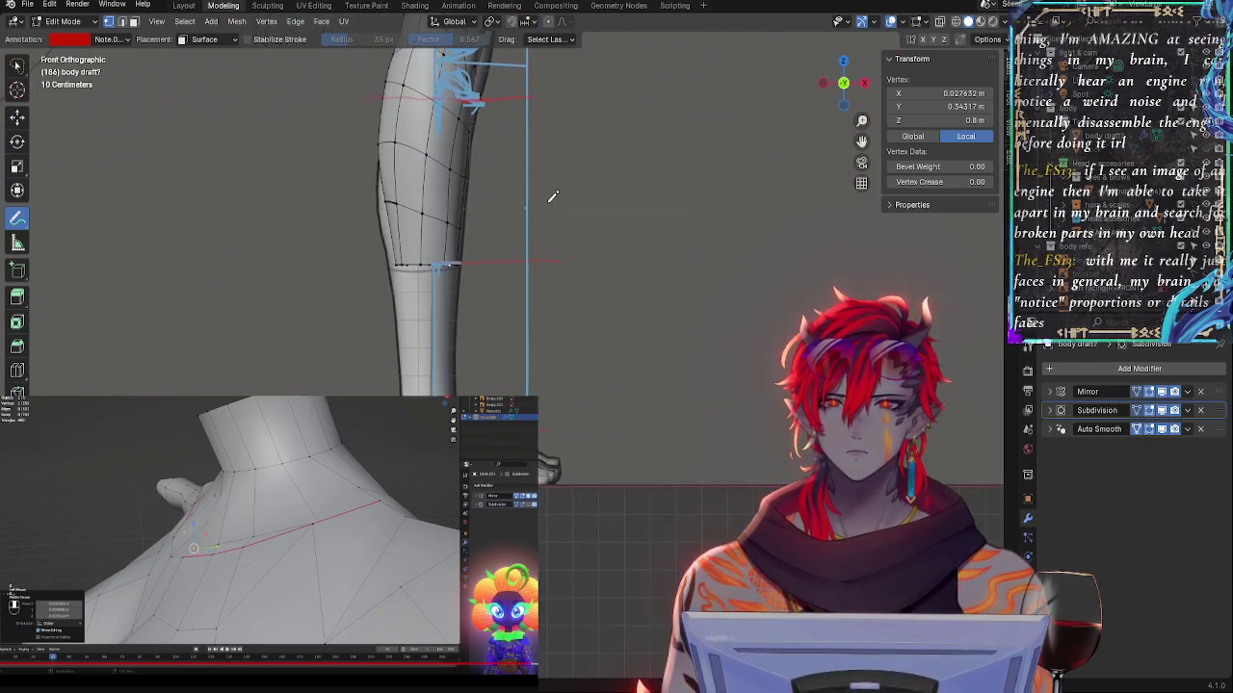
{"action": "middle_click_drag", "start_coordinate": [548, 202], "coordinate": [567, 478], "text": "shift"}
{"action": "scroll", "coordinate": [552, 416], "scroll_direction": "up", "scroll_amount": 1}
{"action": "scroll", "coordinate": [554, 411], "scroll_direction": "up", "scroll_amount": 3}
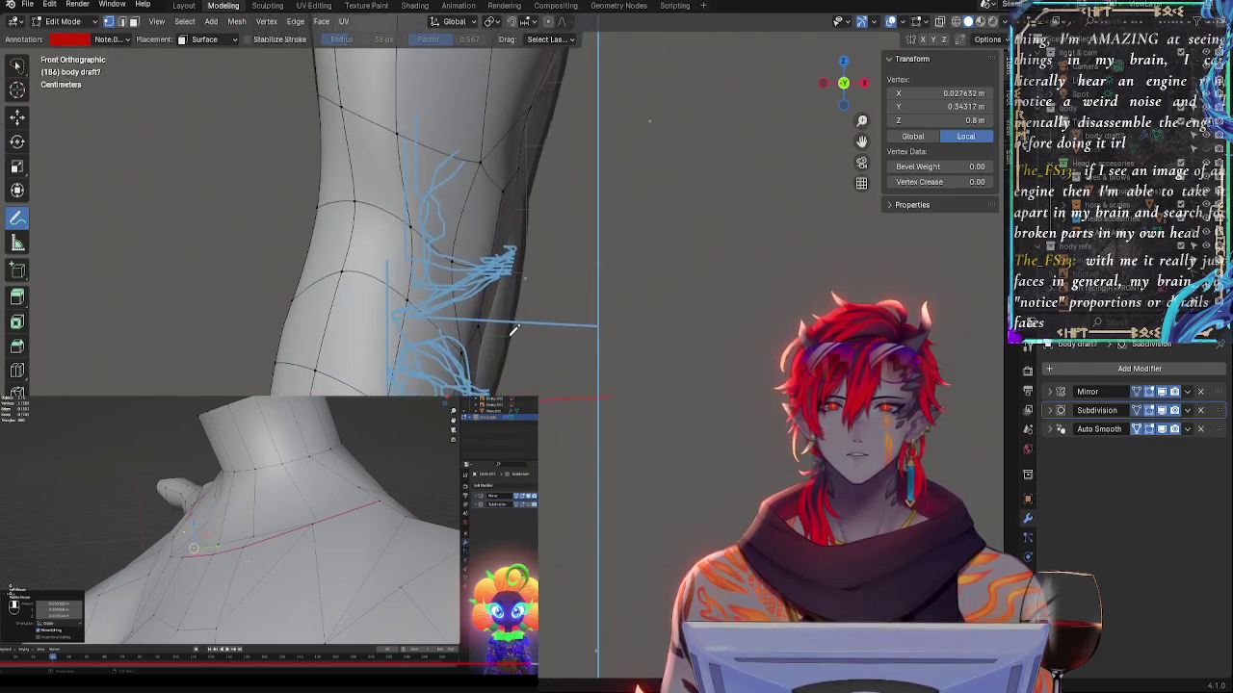
{"action": "middle_click_drag", "start_coordinate": [545, 349], "coordinate": [503, 383], "text": "shift"}
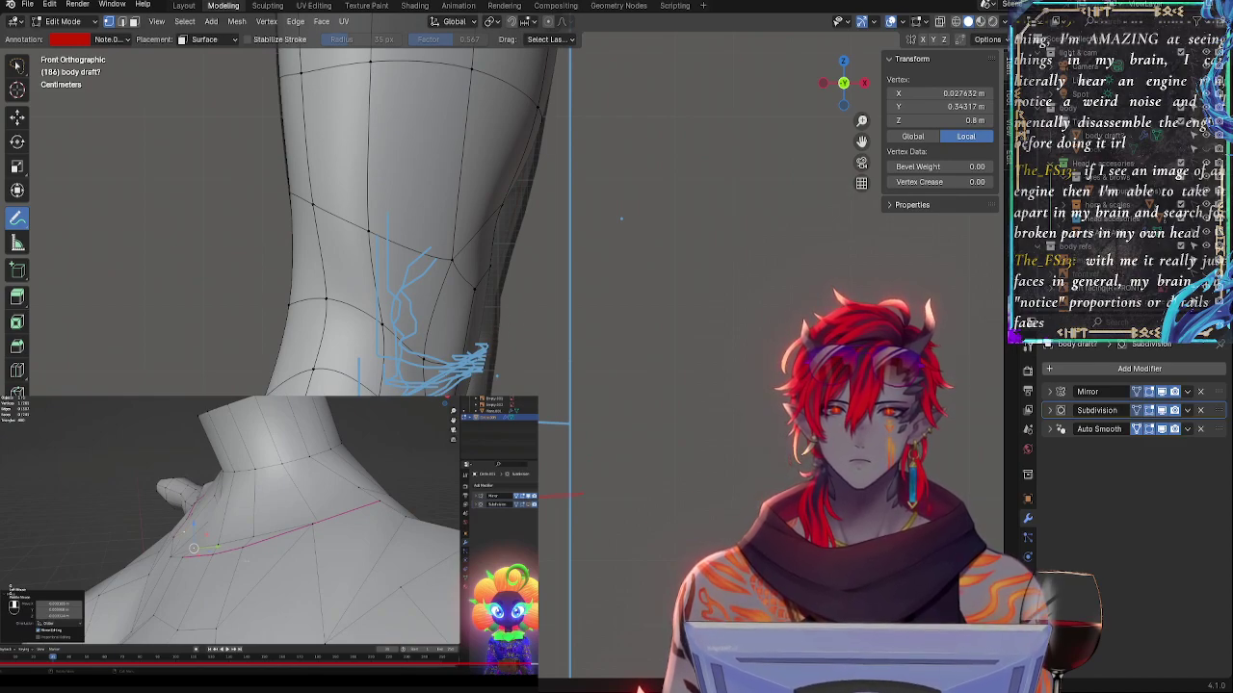
{"action": "mouse_move", "coordinate": [605, 470]}
{"action": "middle_mouse_down", "text": "ctrl"}
{"action": "mouse_move", "coordinate": [552, 322]}
{"action": "mouse_move", "coordinate": [553, 367]}
{"action": "middle_mouse_up", "text": "ctrl"}
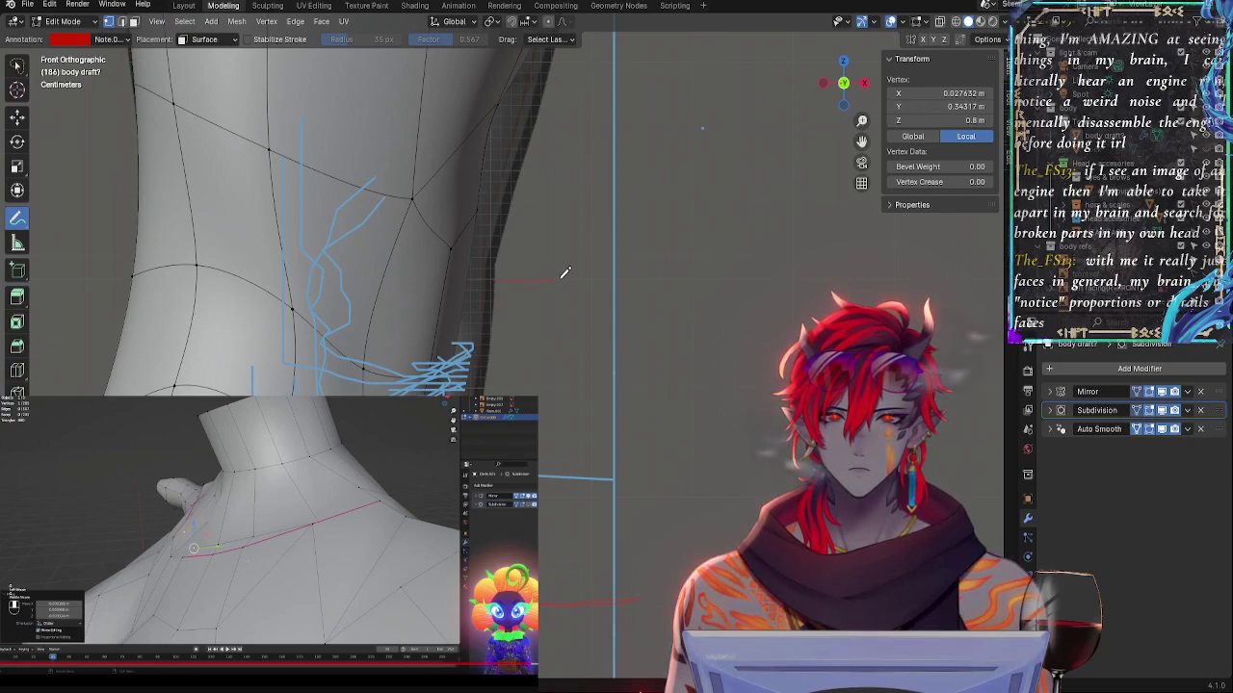
{"action": "scroll", "coordinate": [556, 367], "scroll_direction": "down", "scroll_amount": 2}
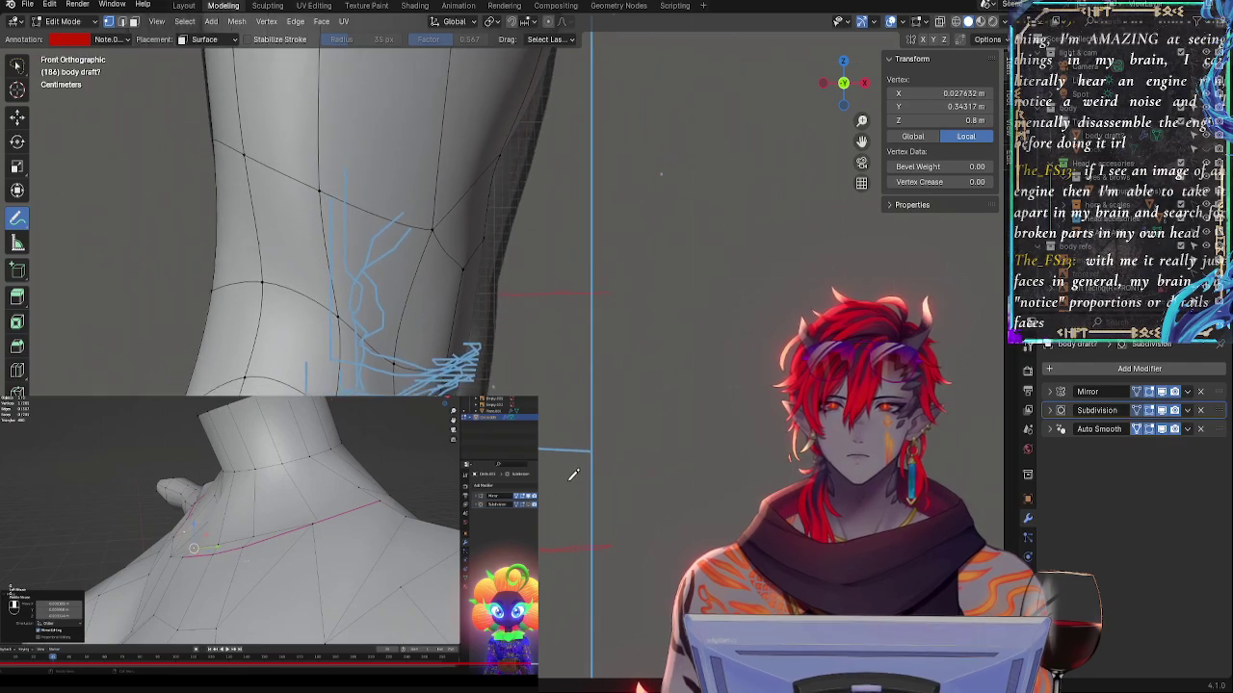
{"action": "middle_click_drag", "start_coordinate": [547, 321], "coordinate": [475, 298], "text": "shift"}
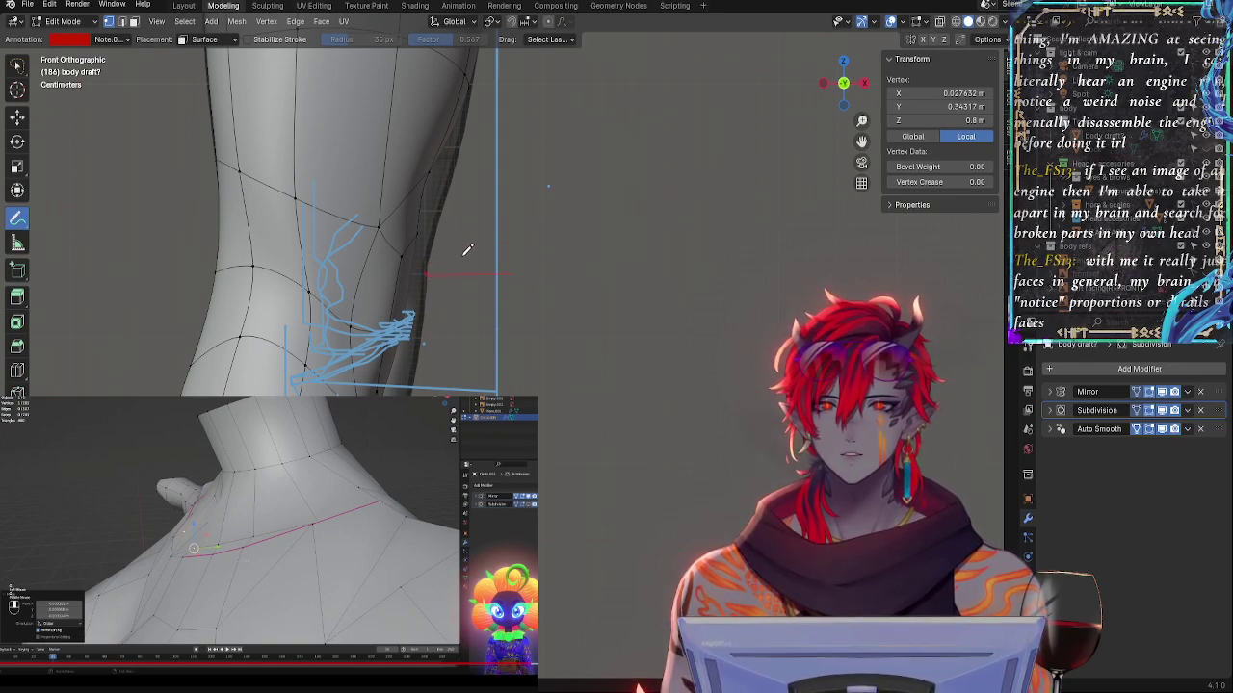
{"action": "scroll", "coordinate": [475, 313], "scroll_direction": "down", "scroll_amount": 5}
{"action": "scroll", "coordinate": [471, 317], "scroll_direction": "up", "scroll_amount": 3}
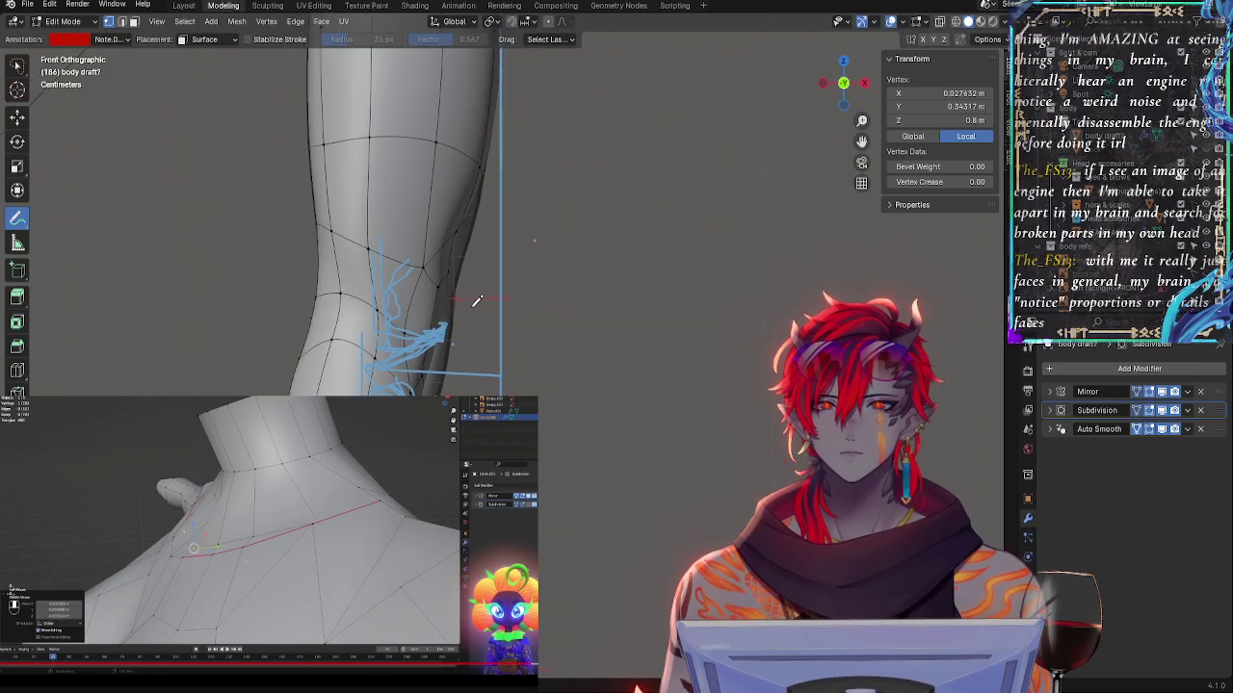
{"action": "middle_click_drag", "start_coordinate": [473, 306], "coordinate": [486, 449], "text": "shift"}
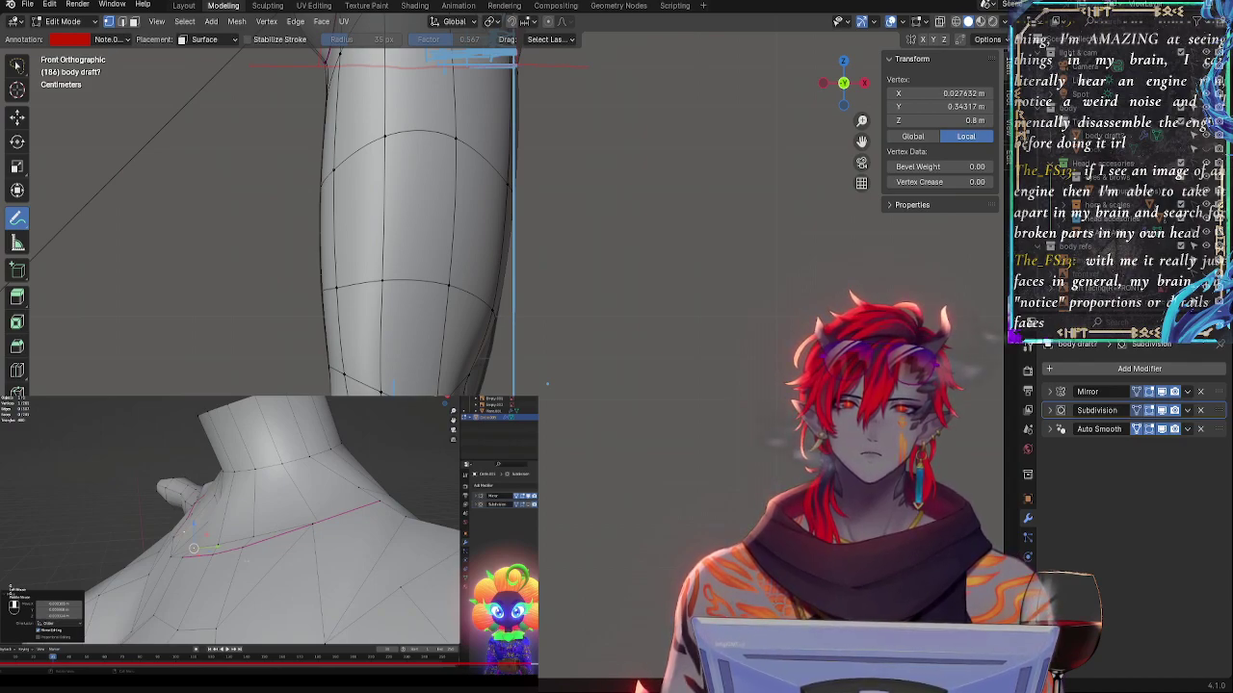
{"action": "scroll", "coordinate": [527, 361], "scroll_direction": "up", "scroll_amount": 1}
{"action": "scroll", "coordinate": [527, 362], "scroll_direction": "down", "scroll_amount": 4}
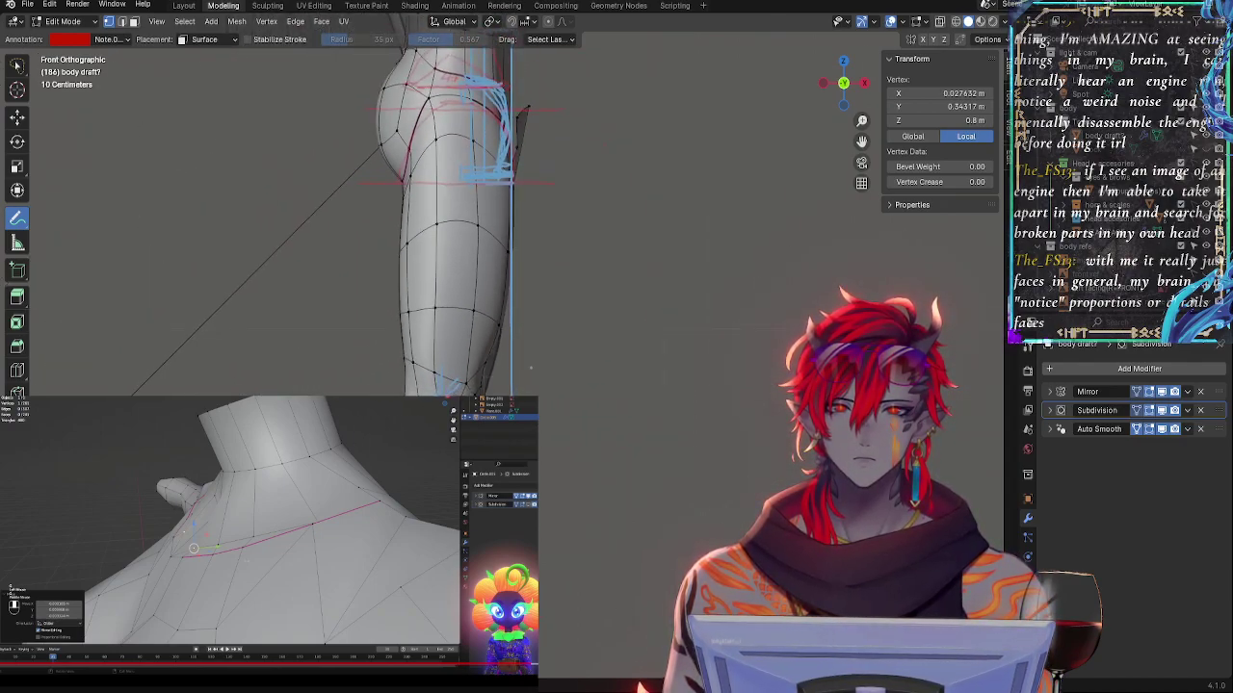
{"action": "scroll", "coordinate": [530, 367], "scroll_direction": "up", "scroll_amount": 5}
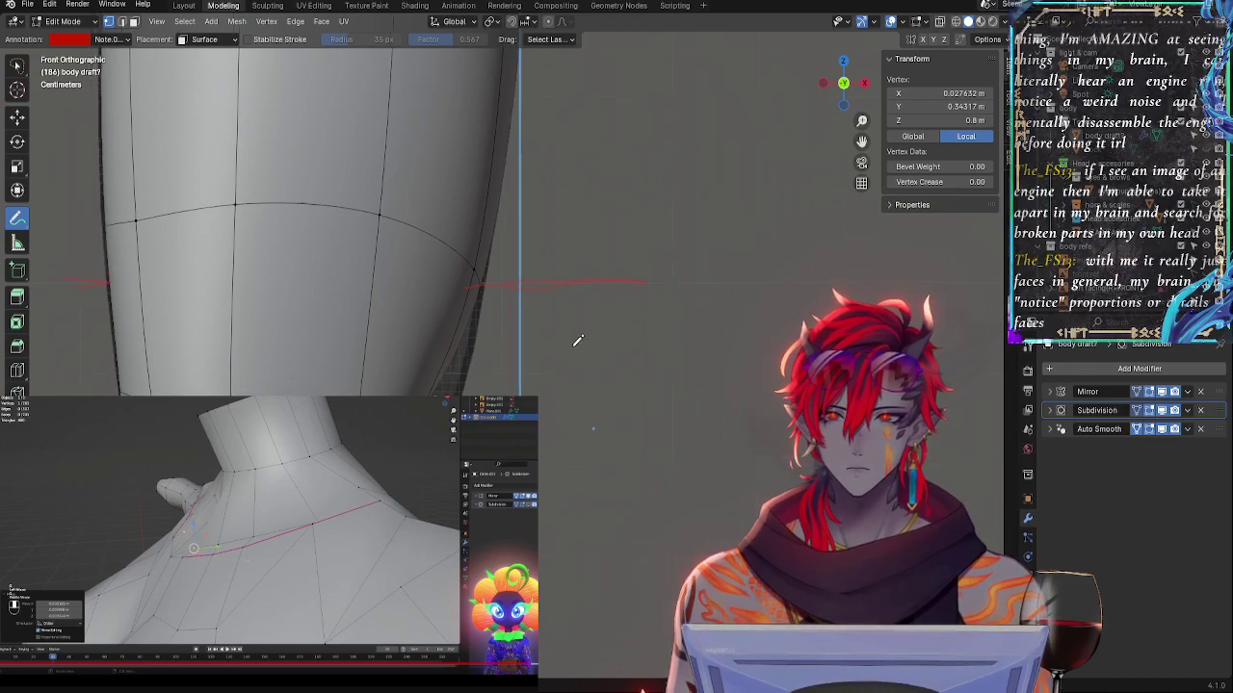
{"action": "scroll", "coordinate": [575, 345], "scroll_direction": "down", "scroll_amount": 4}
{"action": "scroll", "coordinate": [580, 502], "scroll_direction": "up", "scroll_amount": 1}
- Check the upper and lower leg annotations, then return to Front Orthographic view
{"action": "middle_click_drag", "start_coordinate": [577, 252], "coordinate": [551, 447], "text": "shift"}
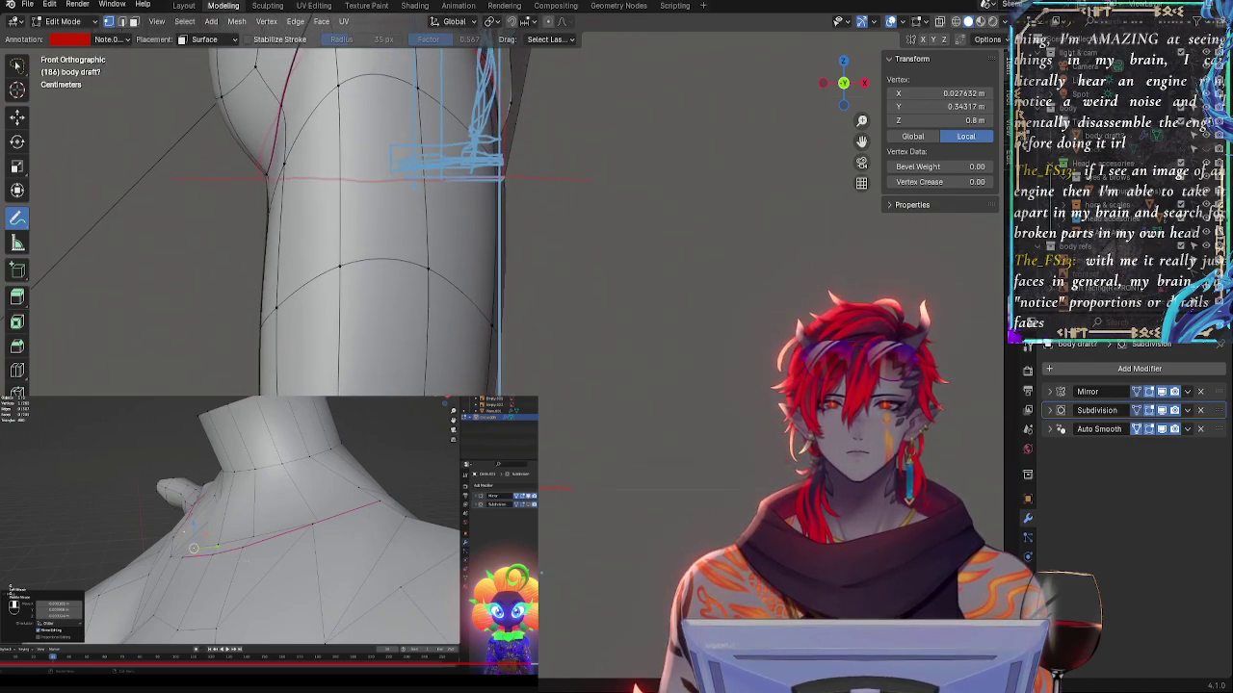
{"action": "scroll", "coordinate": [500, 348], "scroll_direction": "up", "scroll_amount": 4}
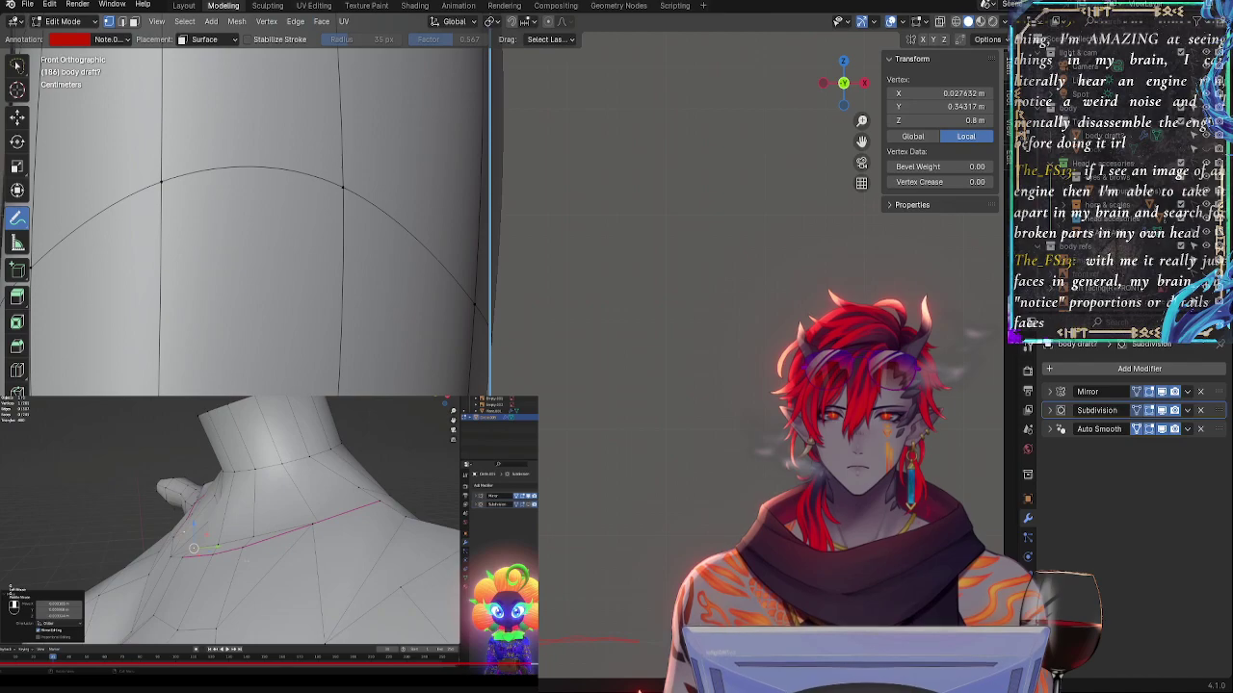
{"action": "scroll", "coordinate": [552, 137], "scroll_direction": "down", "scroll_amount": 4}
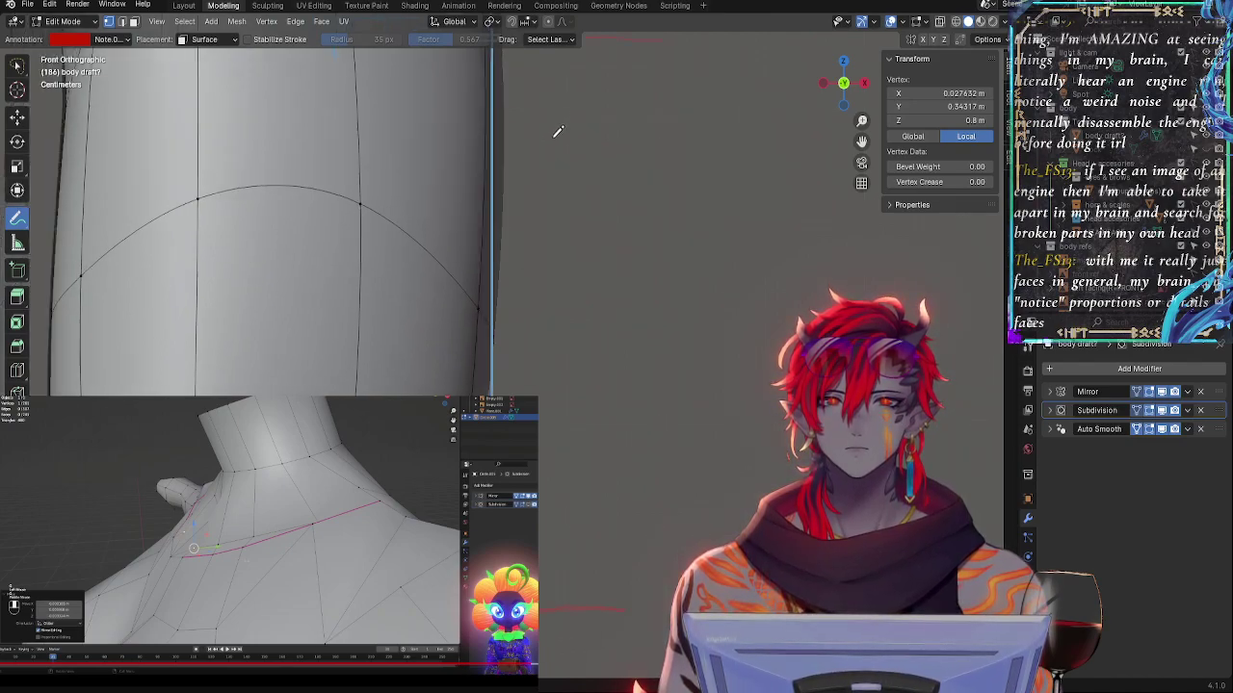
{"action": "middle_click_drag", "start_coordinate": [553, 230], "coordinate": [565, 293], "text": "shift"}
{"action": "middle_click_drag", "start_coordinate": [576, 368], "coordinate": [558, 360], "text": "ctrl"}
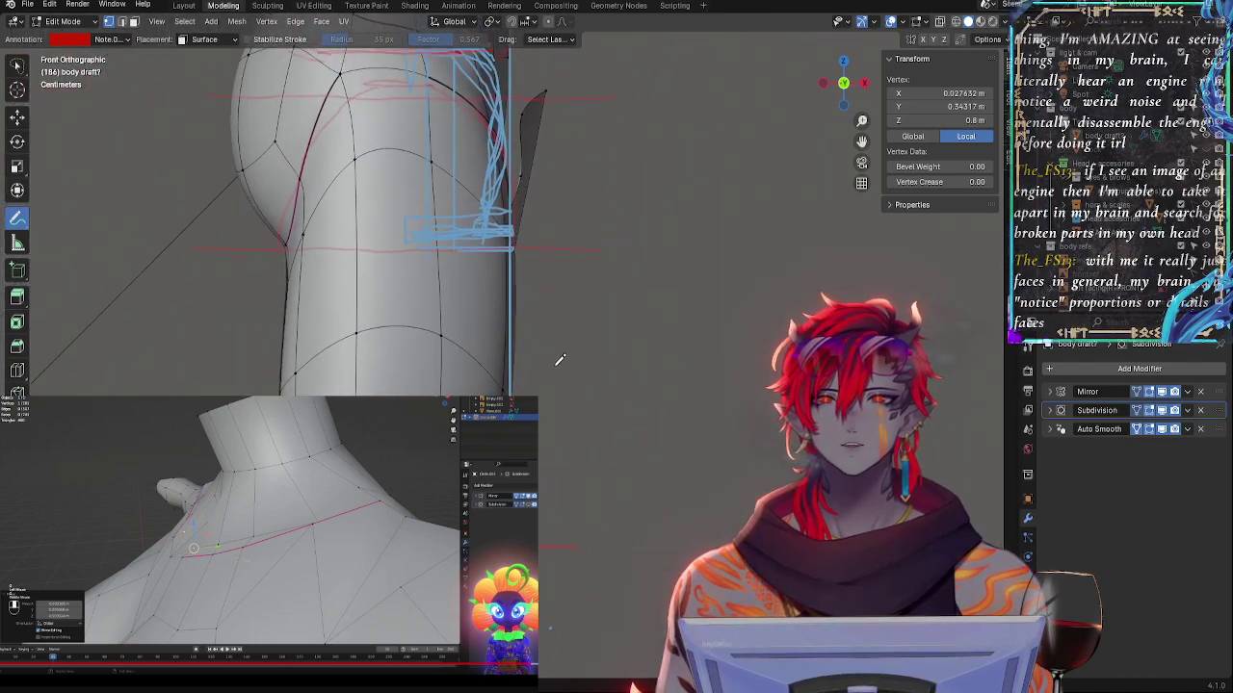
{"action": "middle_click_drag", "start_coordinate": [586, 473], "coordinate": [589, 279], "text": "shift"}
{"action": "left_click", "coordinate": [844, 101]}
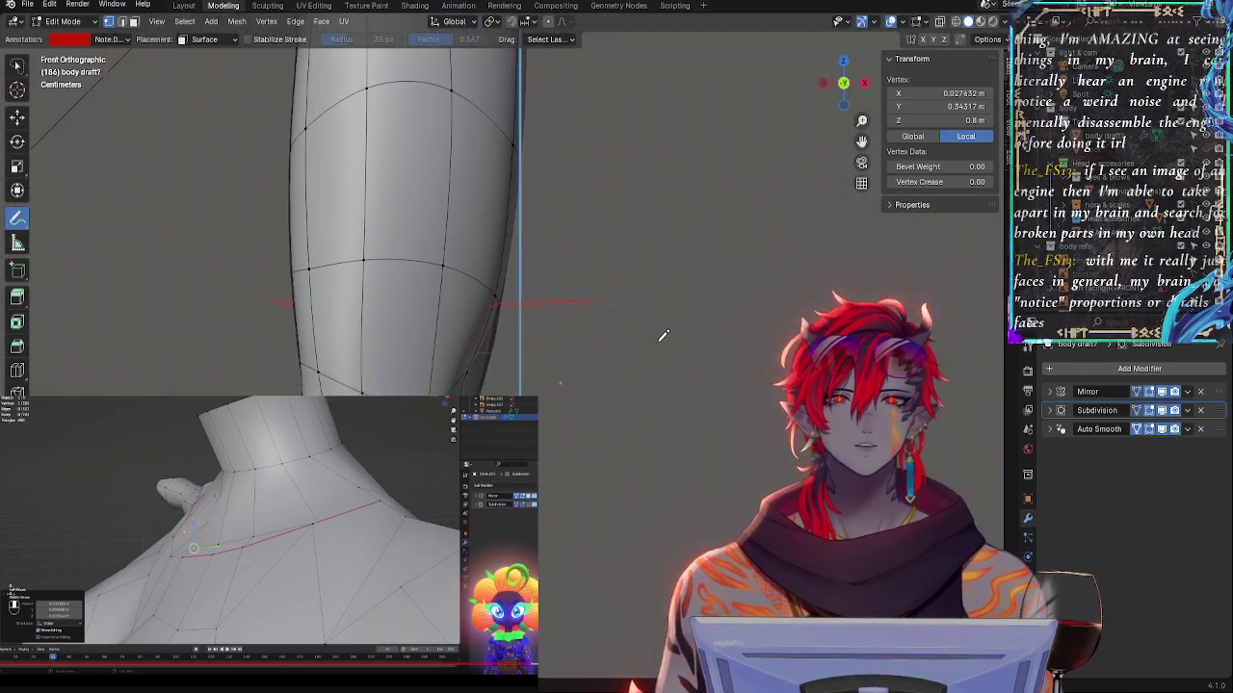
{"action": "middle_click_drag", "start_coordinate": [662, 335], "coordinate": [655, 290], "text": "shift"}
{"action": "left_click", "coordinate": [125, 40]}
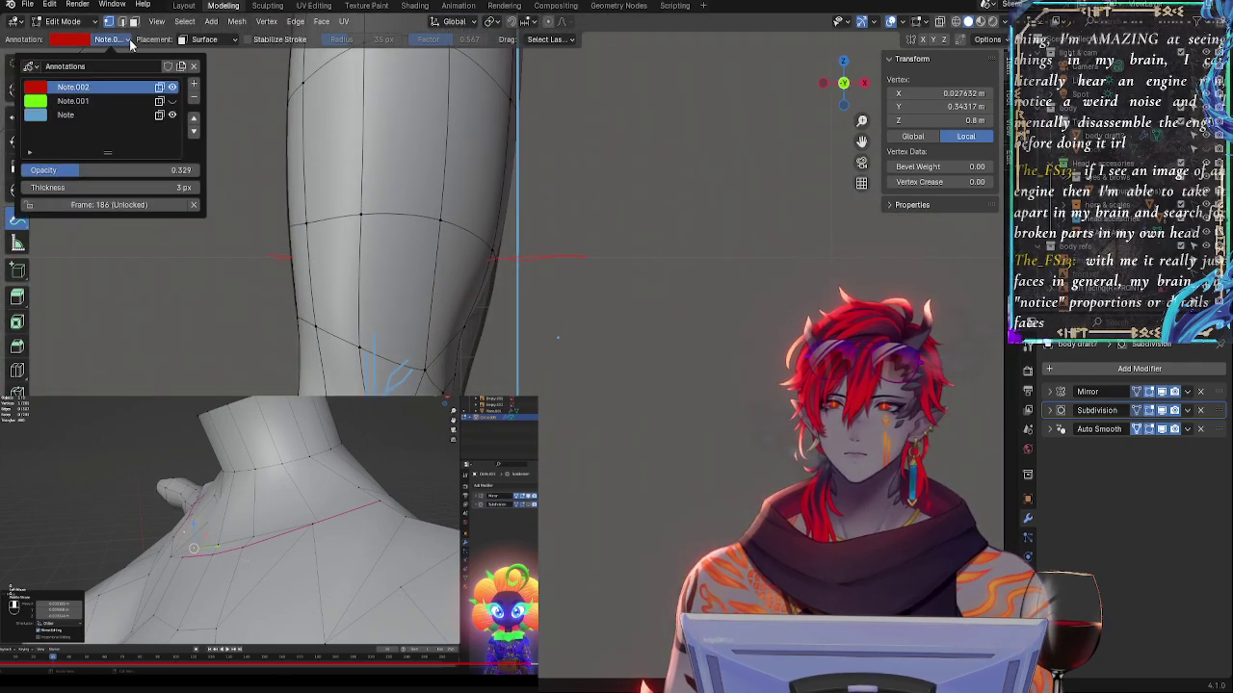
- Hide the blue Note layer, box-select the knee vertices and set their Median Z to 0.8
{"action": "left_click", "coordinate": [173, 114]}
{"action": "middle_click_drag", "start_coordinate": [639, 460], "coordinate": [695, 223], "text": "shift"}
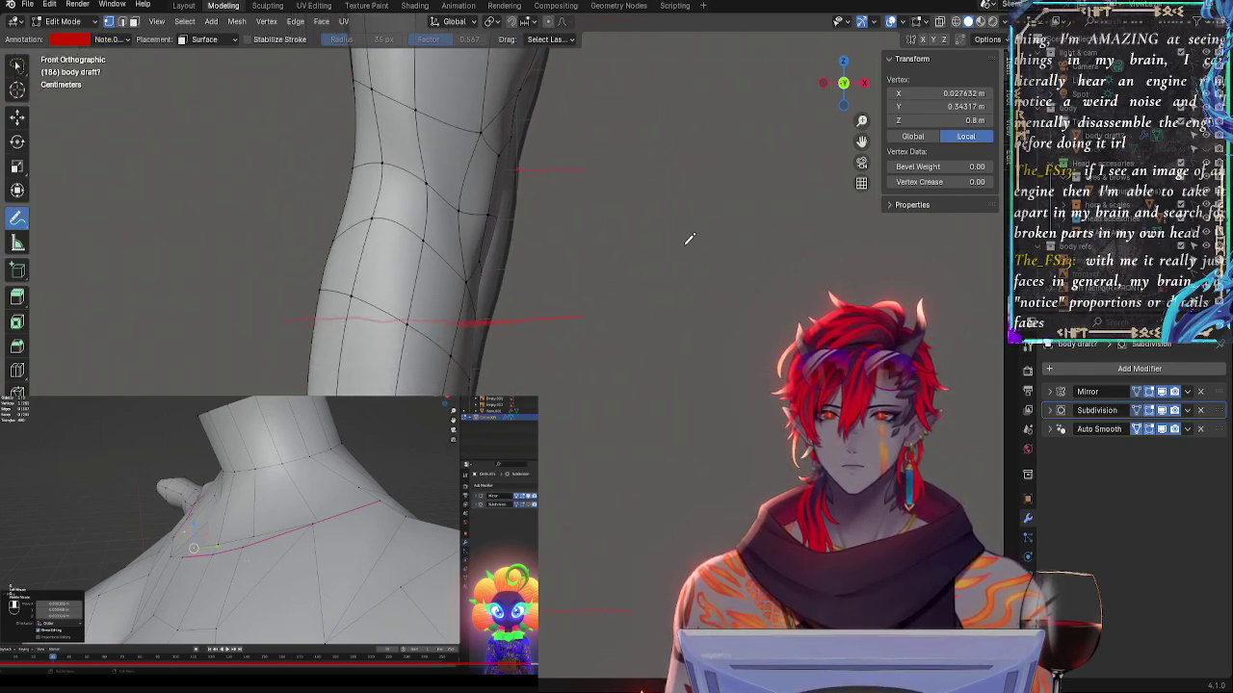
{"action": "left_click", "coordinate": [17, 117]}
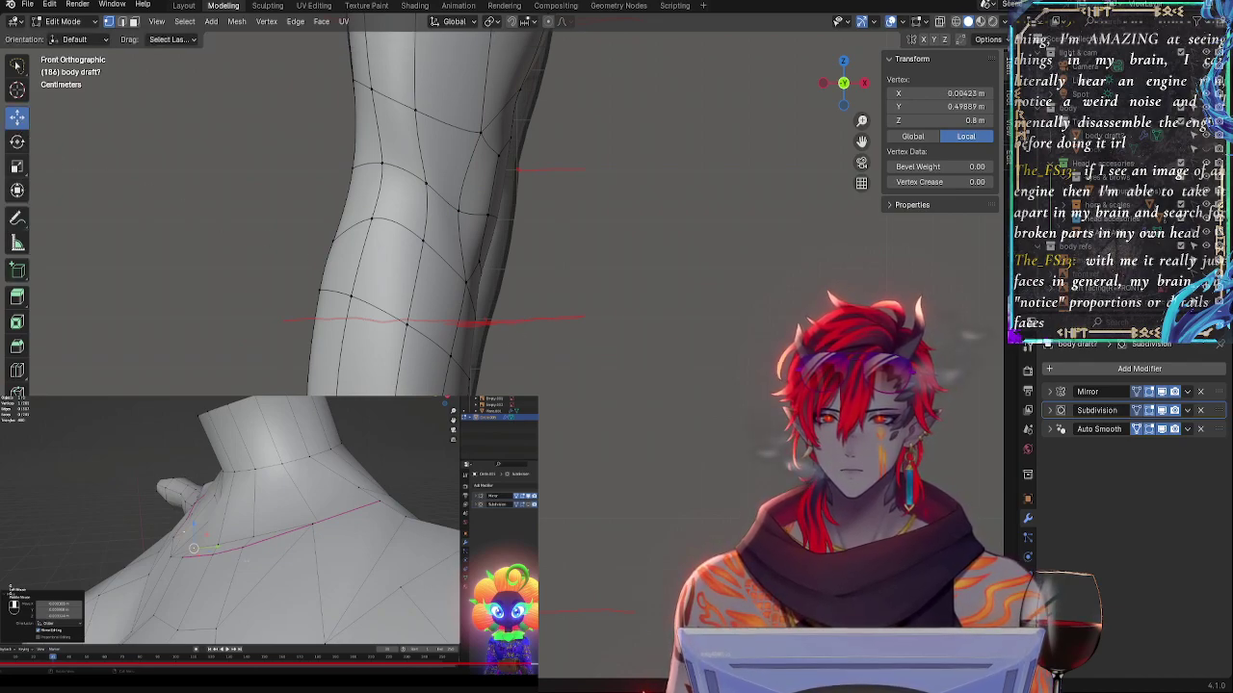
{"action": "left_click", "coordinate": [443, 511], "text": "alt"}
{"action": "scroll", "coordinate": [588, 498], "scroll_direction": "down", "scroll_amount": 2}
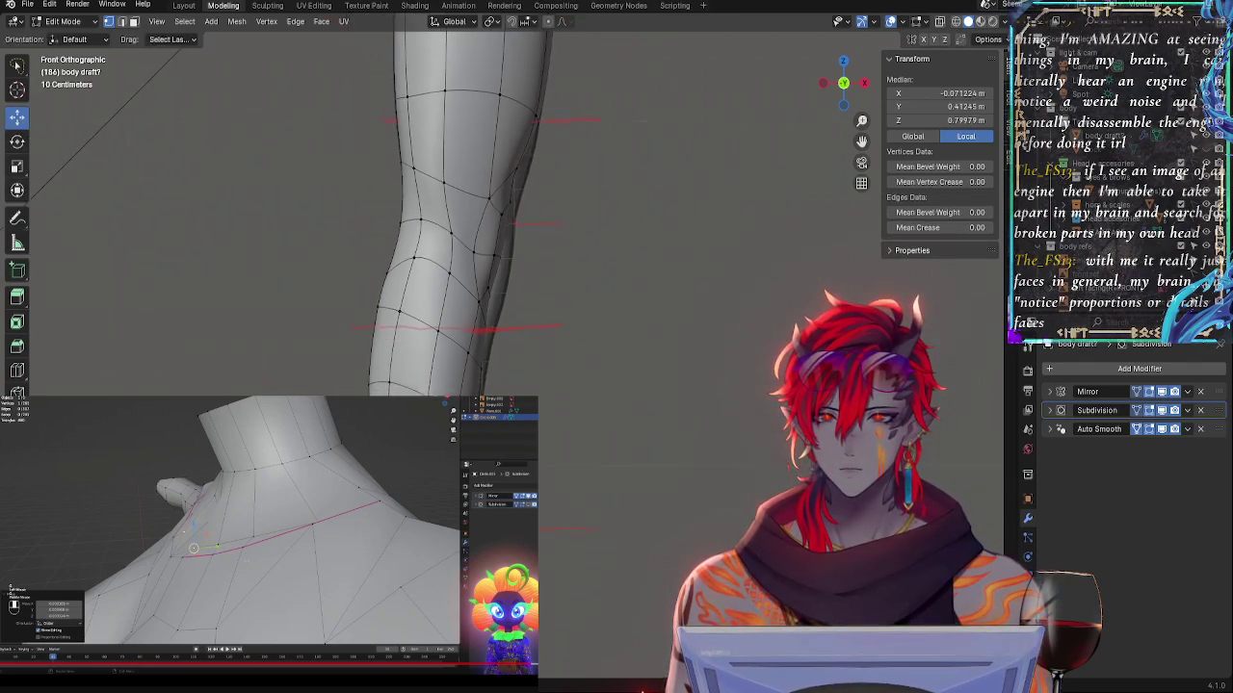
{"action": "left_click", "coordinate": [564, 483]}
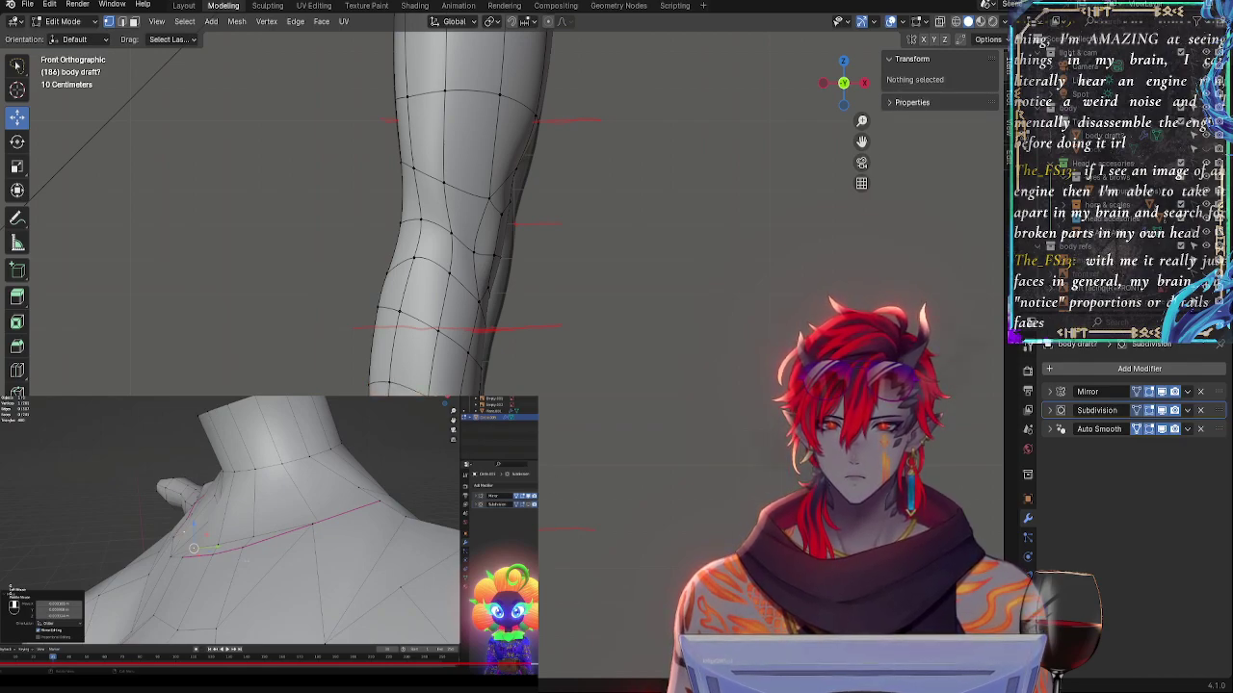
{"action": "left_click_drag", "start_coordinate": [565, 482], "coordinate": [405, 568]}
{"action": "scroll", "coordinate": [815, 310], "scroll_direction": "up", "scroll_amount": 2}
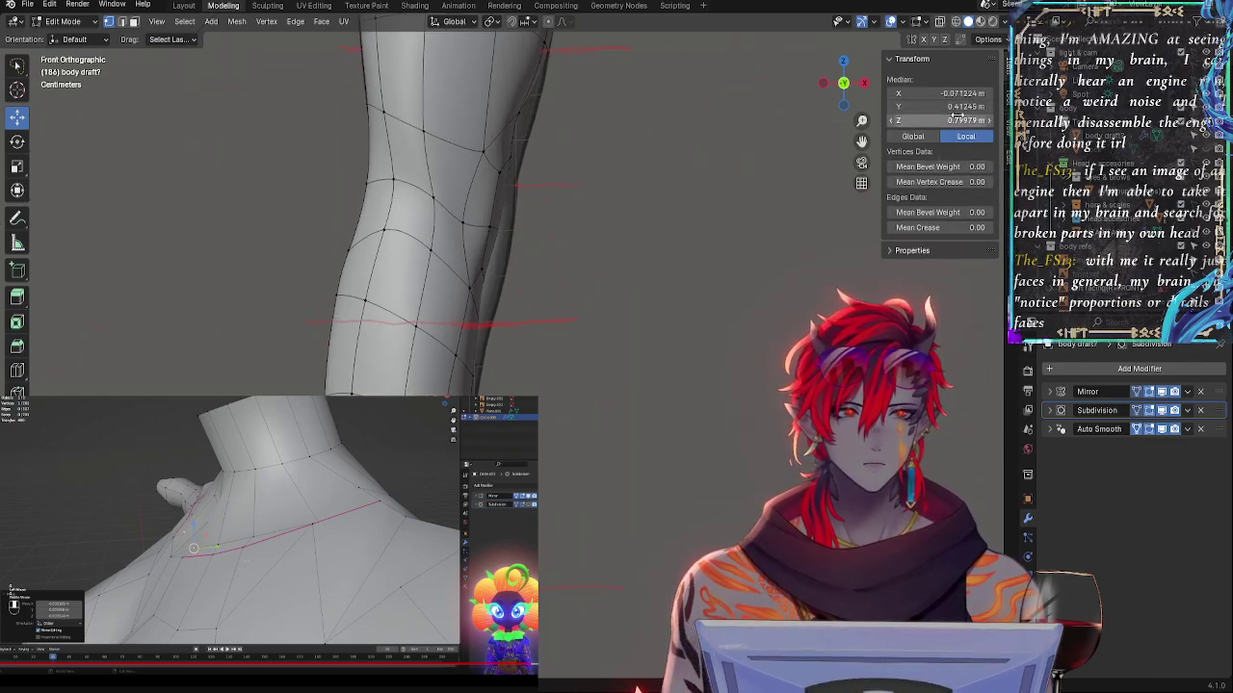
{"action": "left_click", "coordinate": [958, 120]}
{"action": "type", "text": "0."}
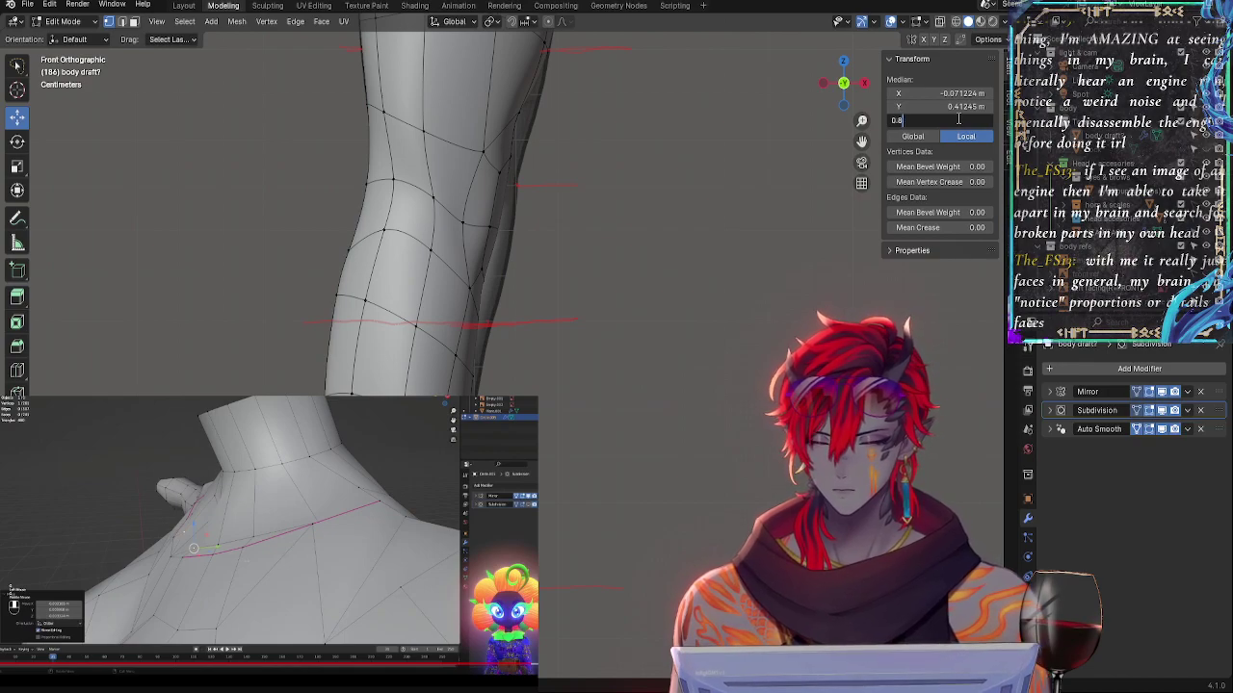
{"action": "type", "text": "8"}
{"action": "key", "text": "Return"}
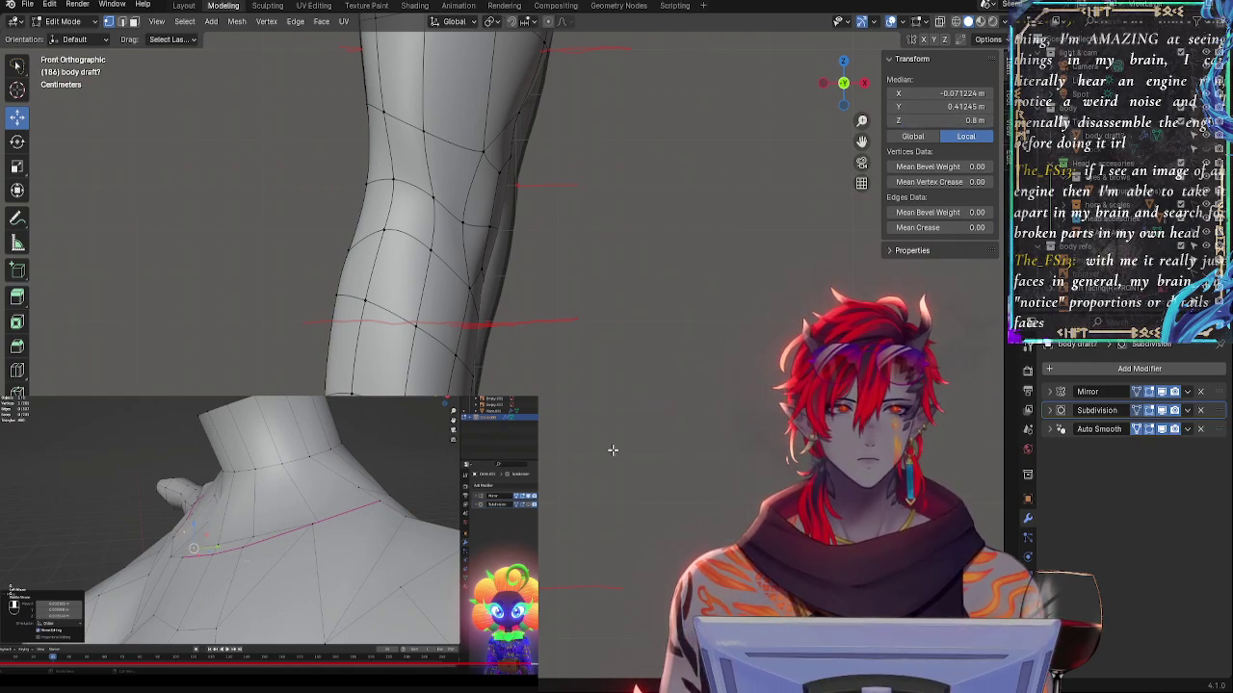
- Move the knee vertices with G Z 0.8, then cancel a further move and deselect
{"action": "key", "text": "g"}
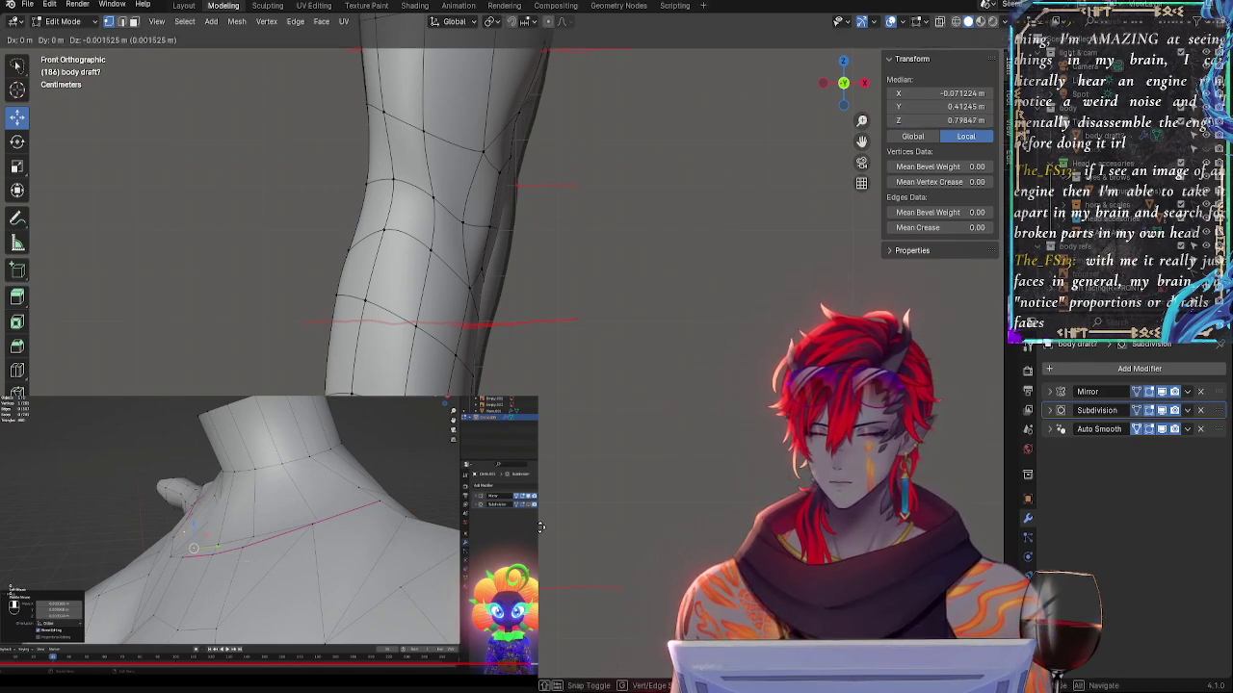
{"action": "type", "text": "z"}
{"action": "type", "text": "0.8"}
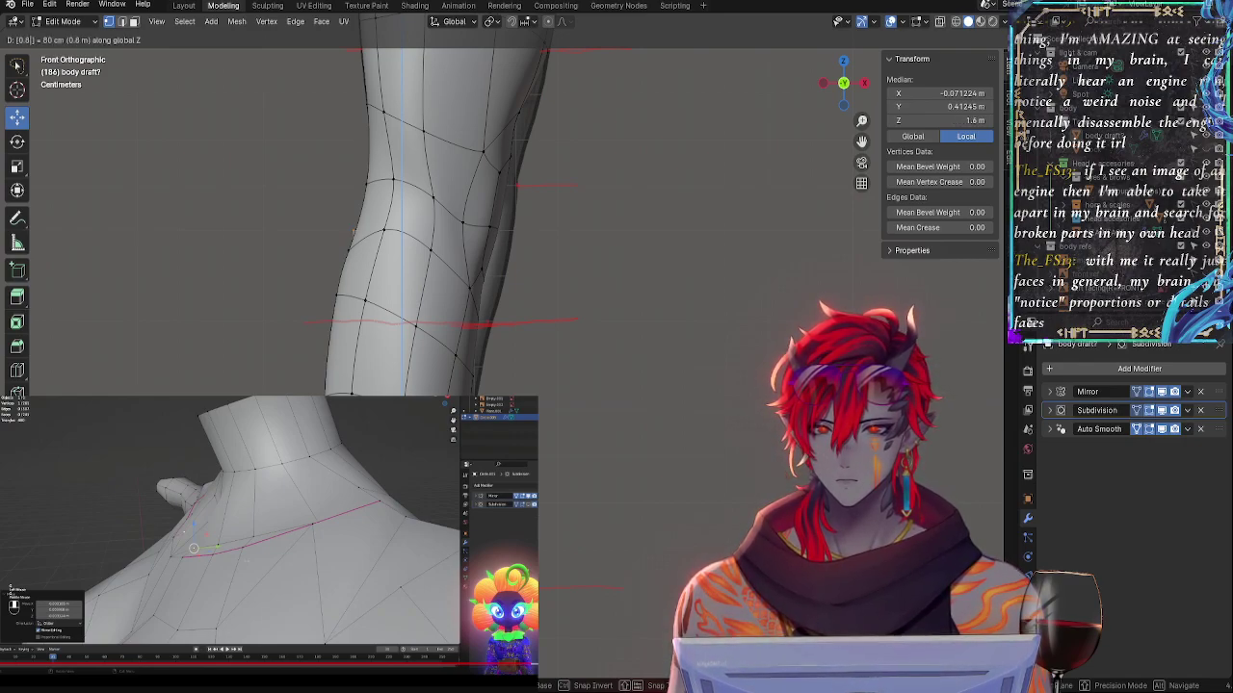
{"action": "key", "text": "Return"}
{"action": "scroll", "coordinate": [592, 538], "scroll_direction": "down", "scroll_amount": 2}
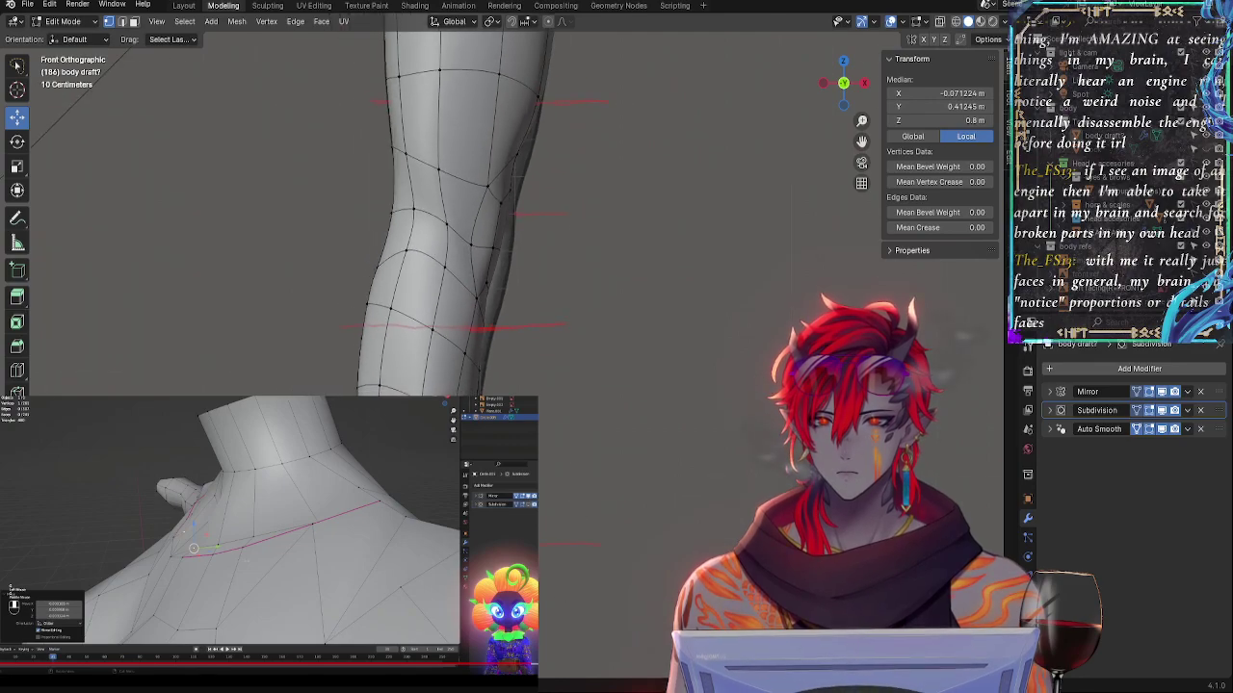
{"action": "key", "text": "g"}
{"action": "key", "text": "z"}
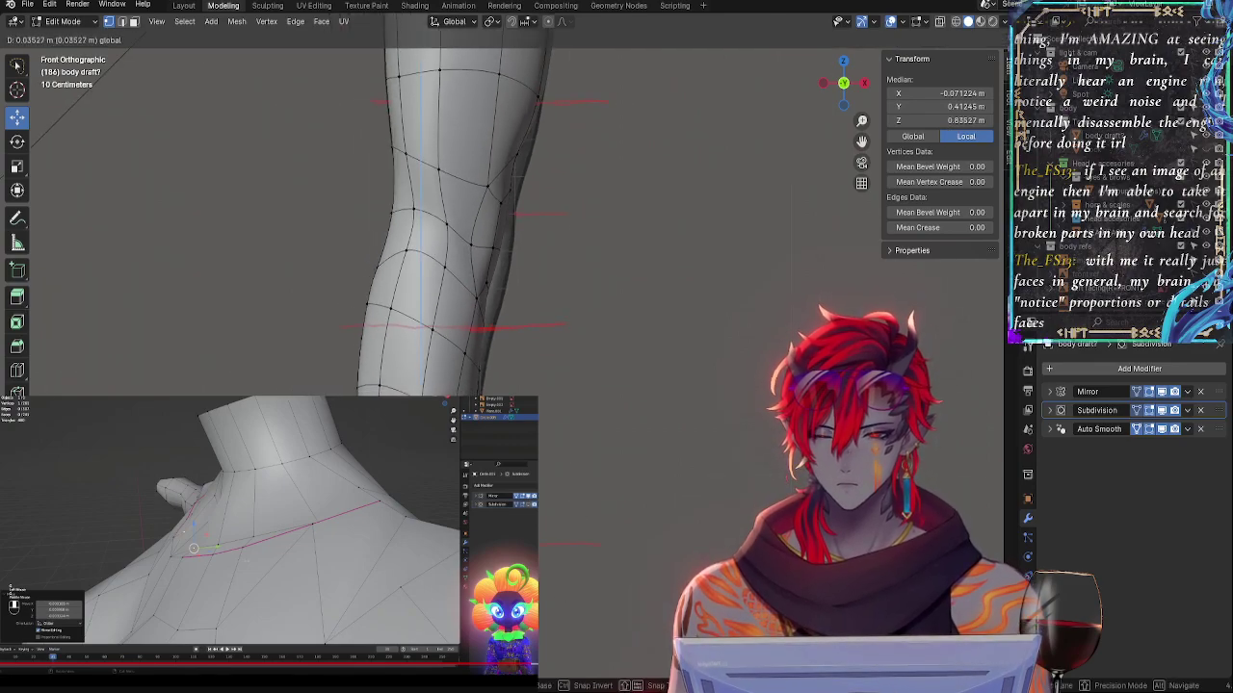
{"action": "key", "text": "Escape"}
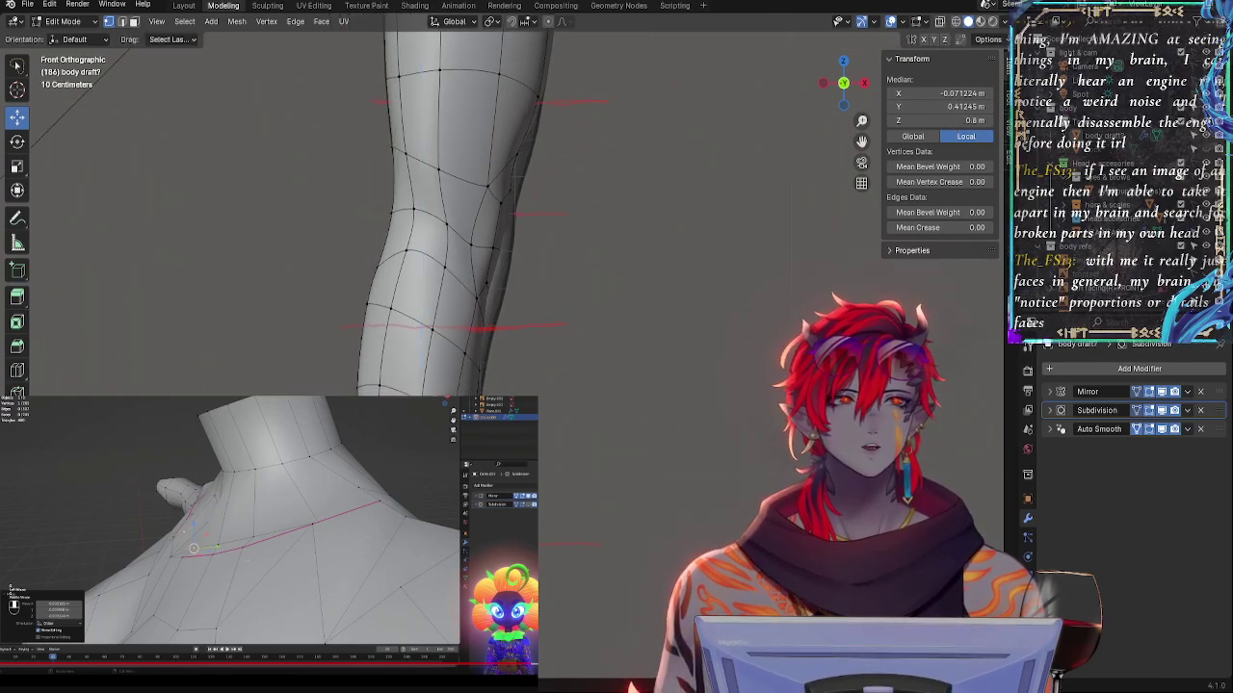
{"action": "key", "text": "alt+a"}
- Select leg edge loops, try a vertical move on one, then clear the selection
{"action": "left_click", "coordinate": [468, 339], "text": "alt"}
{"action": "left_click", "coordinate": [435, 490]}
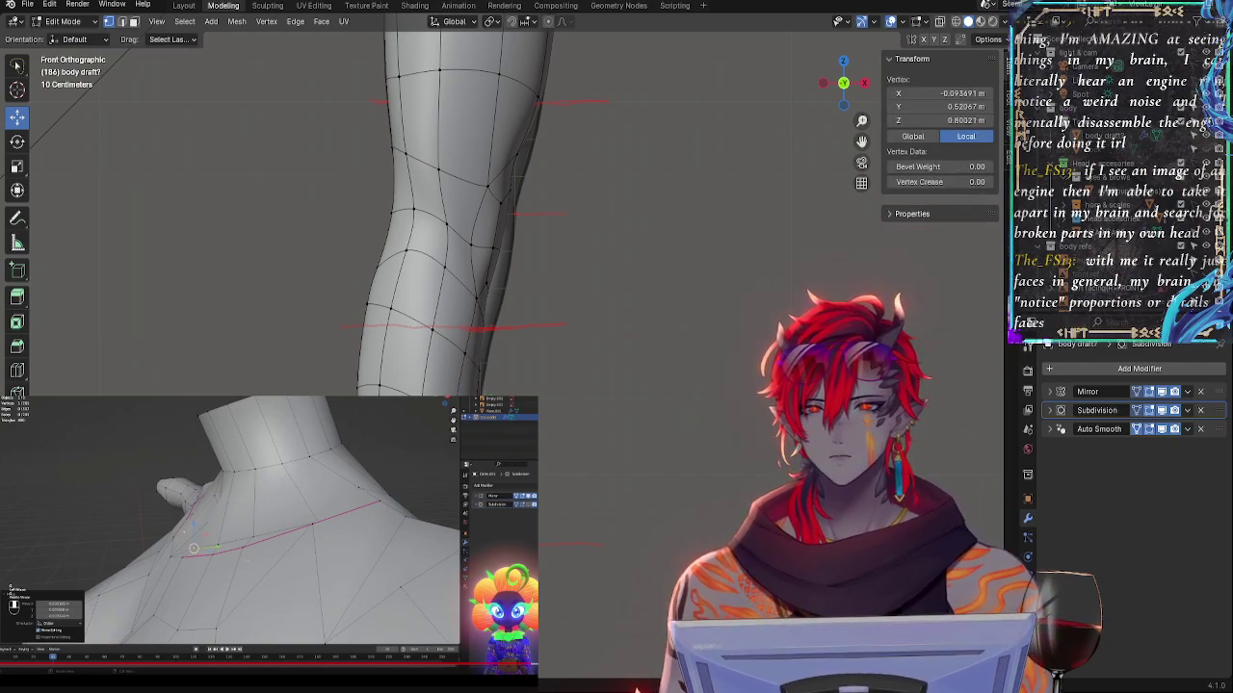
{"action": "left_click", "coordinate": [436, 491], "text": "alt"}
{"action": "key", "text": "g"}
{"action": "key", "text": "z"}
{"action": "left_click", "coordinate": [436, 495]}
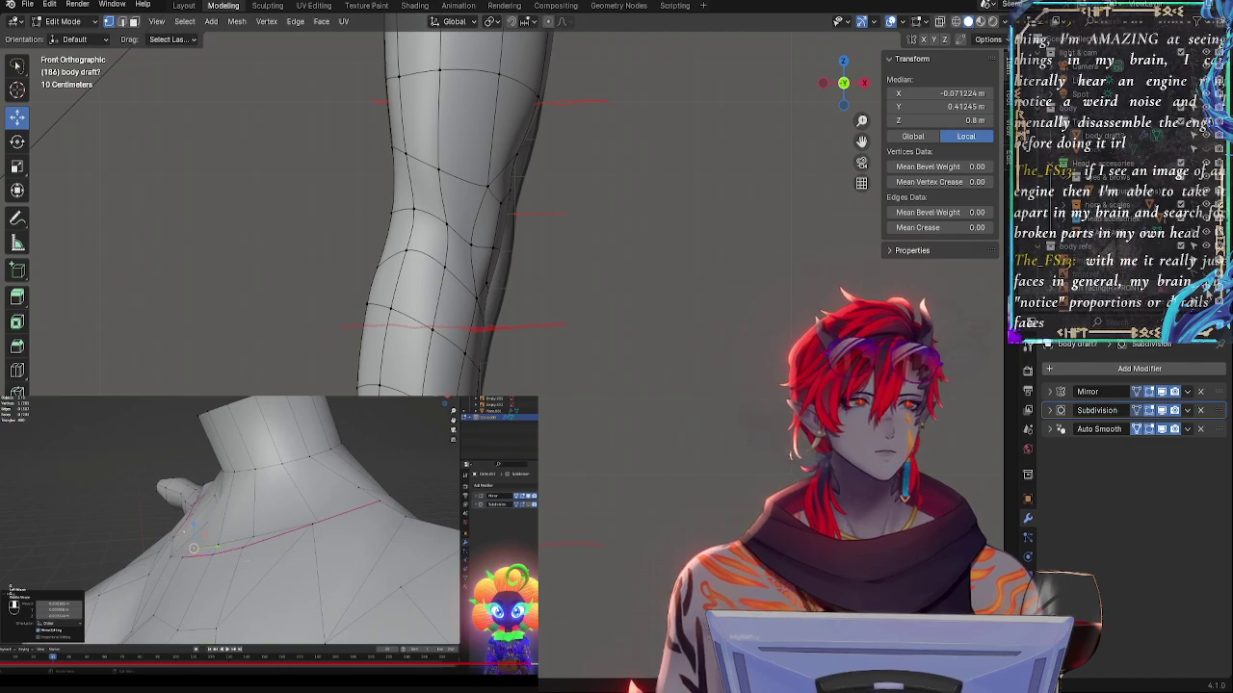
{"action": "scroll", "coordinate": [598, 582], "scroll_direction": "down", "scroll_amount": 2}
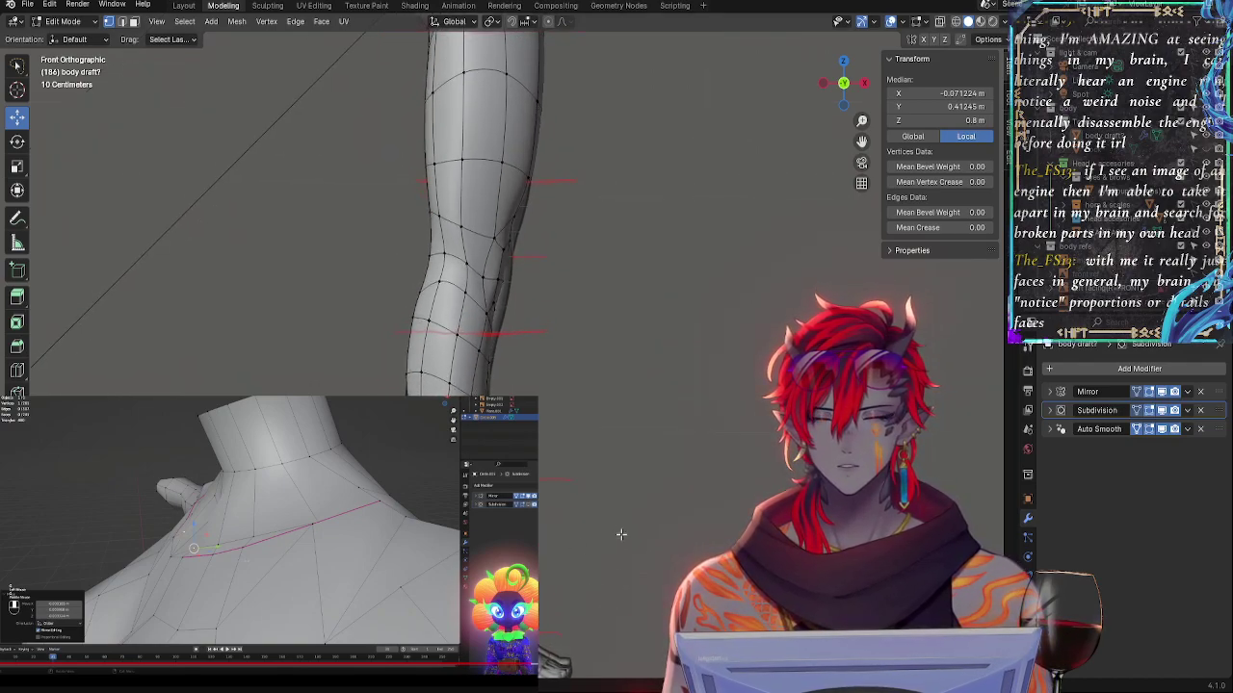
{"action": "scroll", "coordinate": [735, 496], "scroll_direction": "down", "scroll_amount": 2}
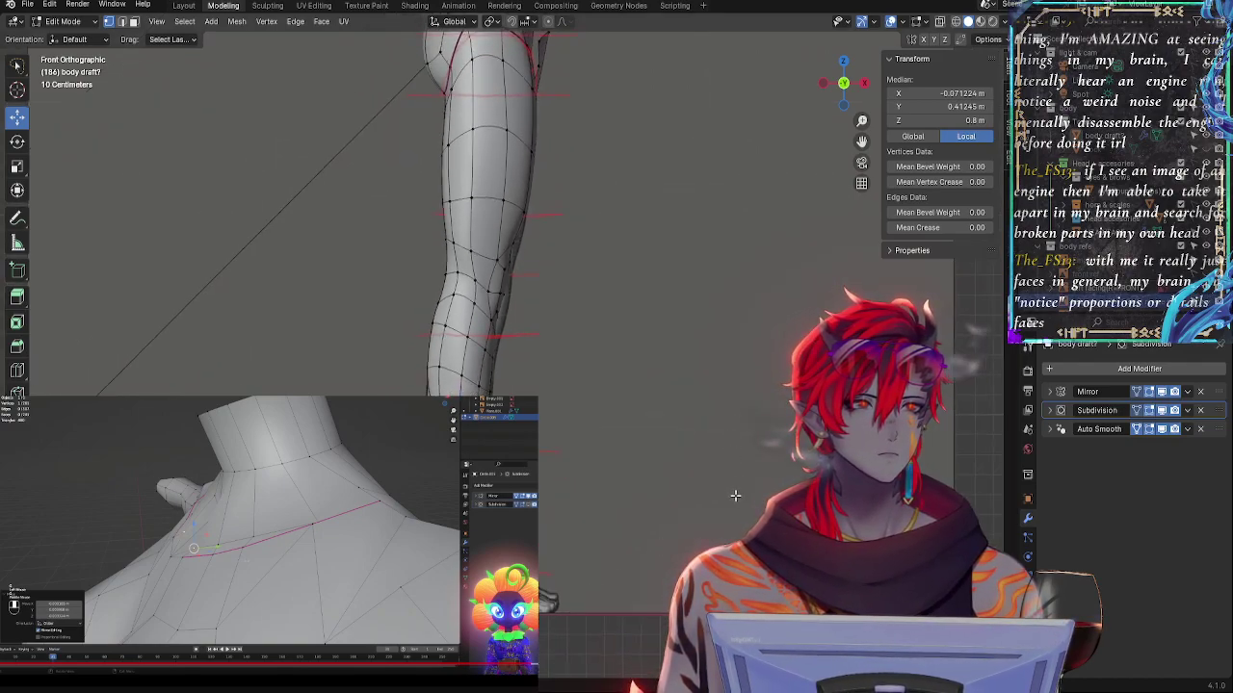
{"action": "scroll", "coordinate": [735, 496], "scroll_direction": "down", "scroll_amount": 1}
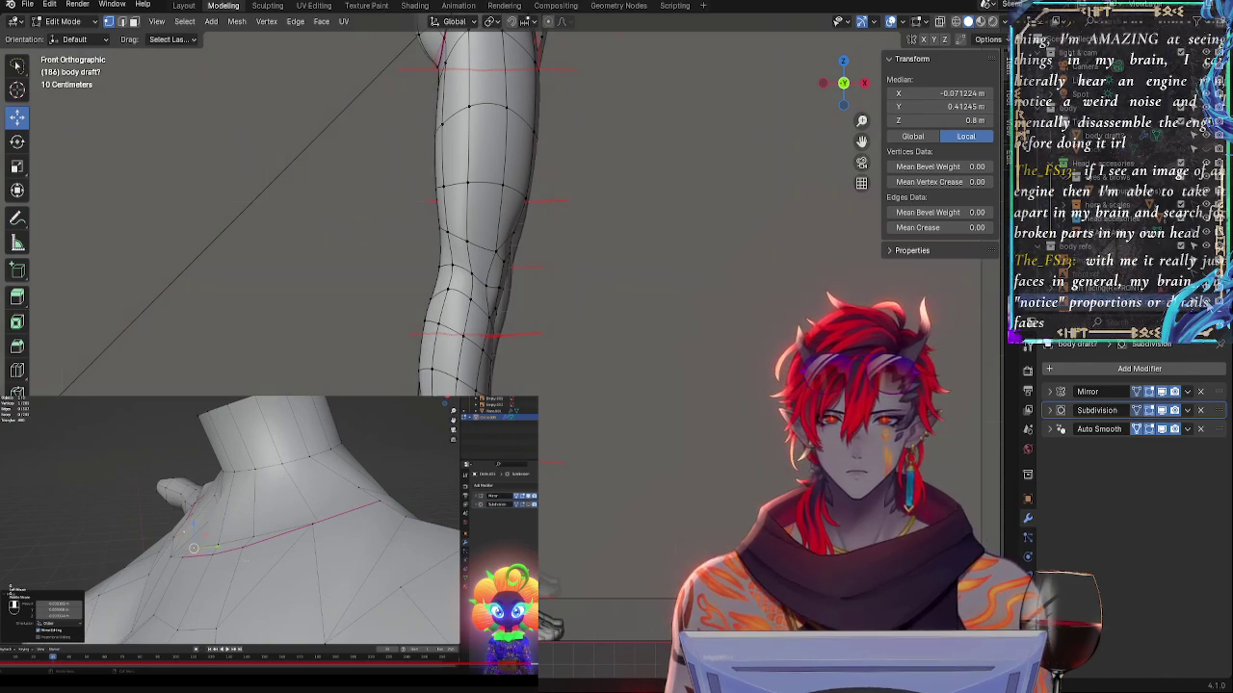
{"action": "left_click", "coordinate": [687, 424]}
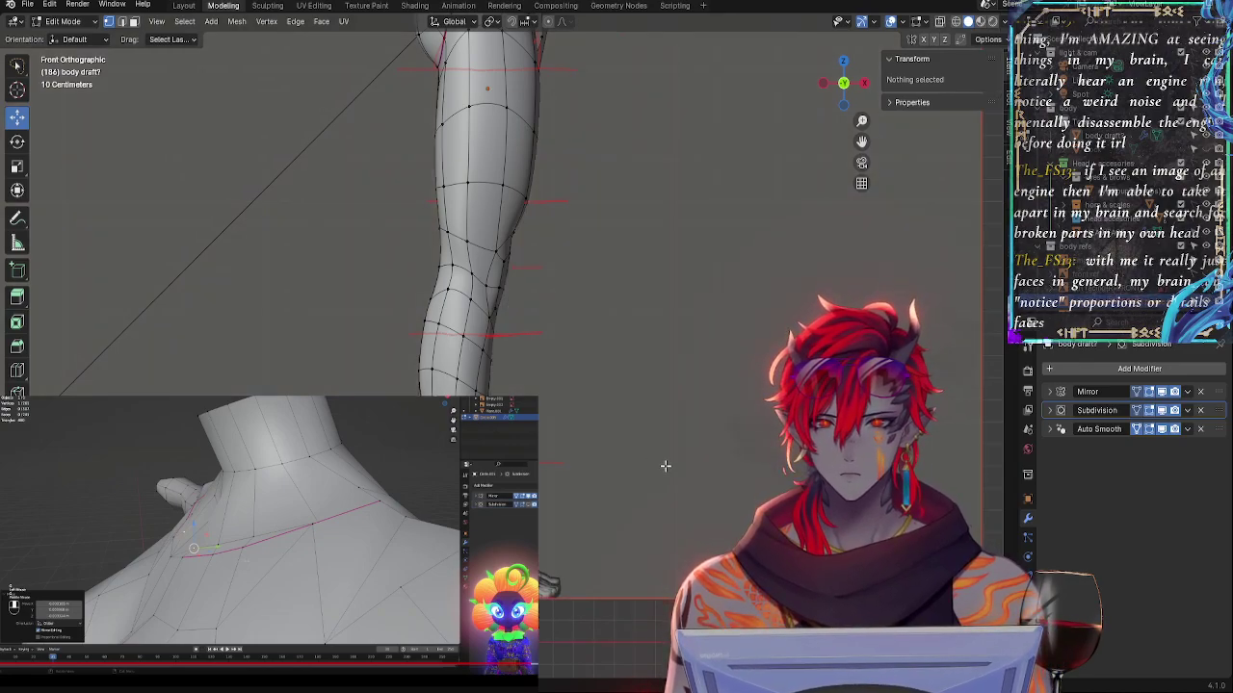
- In Object Mode, move the left-facing reference image vertically to a new height
{"action": "key", "text": "Tab"}
{"action": "left_click", "coordinate": [699, 453]}
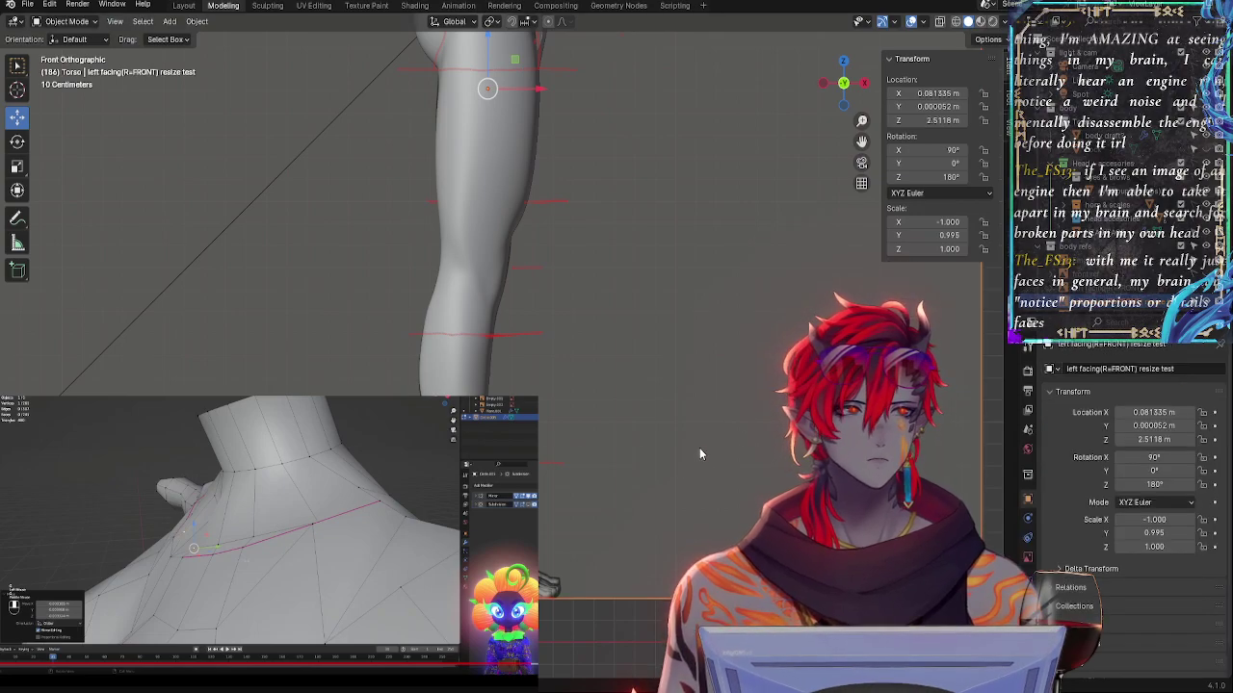
{"action": "key", "text": "g"}
{"action": "key", "text": "z"}
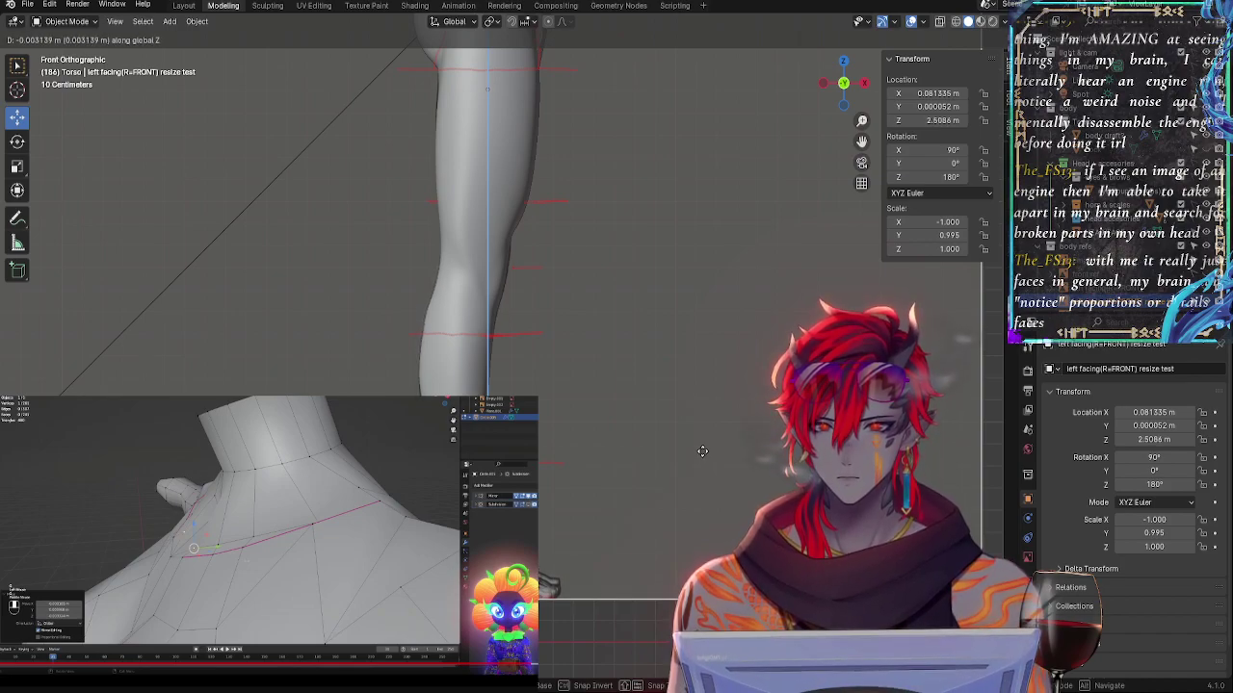
{"action": "left_click", "coordinate": [702, 451]}
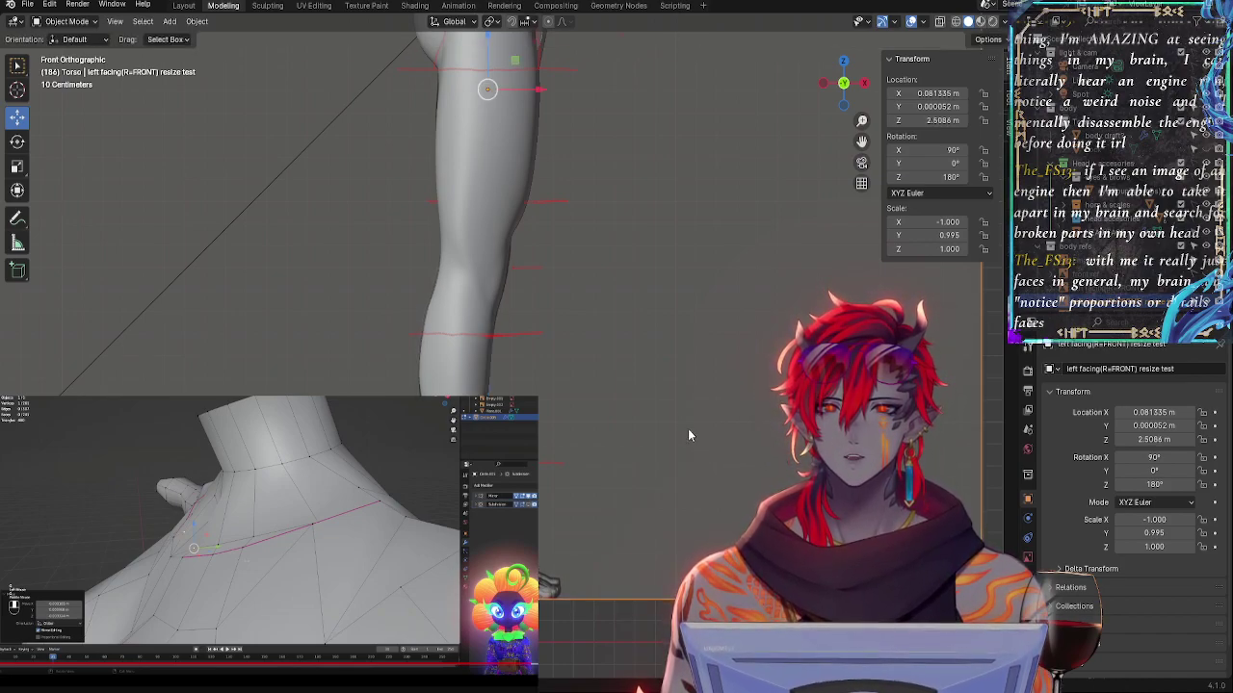
- Toggle X-ray to compare the hips, waist and leg against the reference
{"action": "middle_click_drag", "start_coordinate": [652, 359], "coordinate": [659, 607], "text": "shift"}
{"action": "key", "text": "alt+z"}
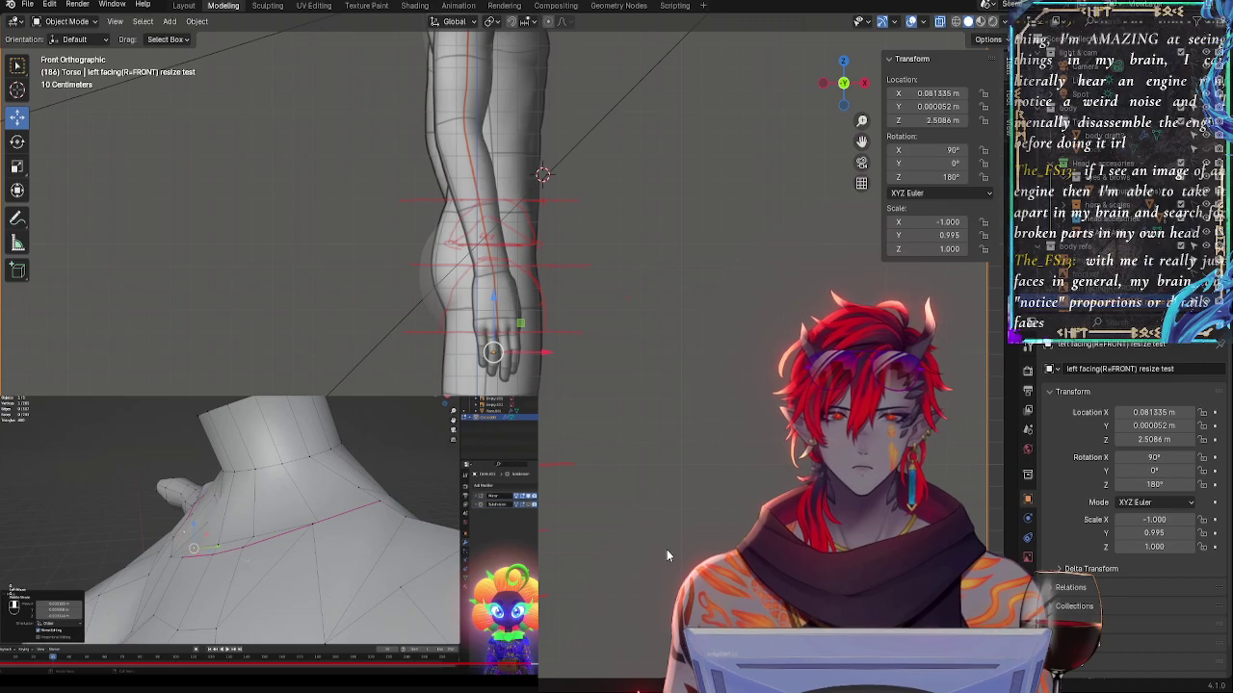
{"action": "middle_click_drag", "start_coordinate": [667, 550], "coordinate": [672, 521], "text": "shift"}
{"action": "scroll", "coordinate": [659, 462], "scroll_direction": "up", "scroll_amount": 3}
{"action": "key", "text": "alt+z"}
{"action": "key", "text": "alt+z"}
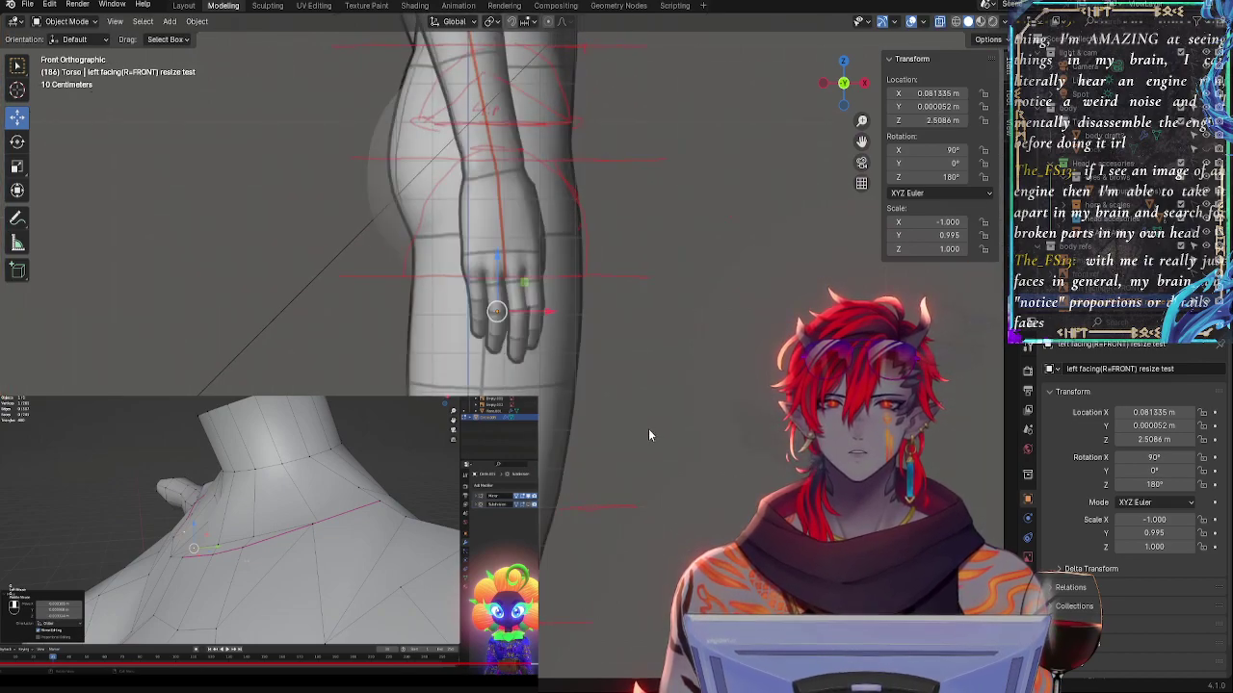
{"action": "key", "text": "alt+z"}
{"action": "key", "text": "alt+z"}
{"action": "key", "text": "alt+z"}
{"action": "key", "text": "alt+z"}
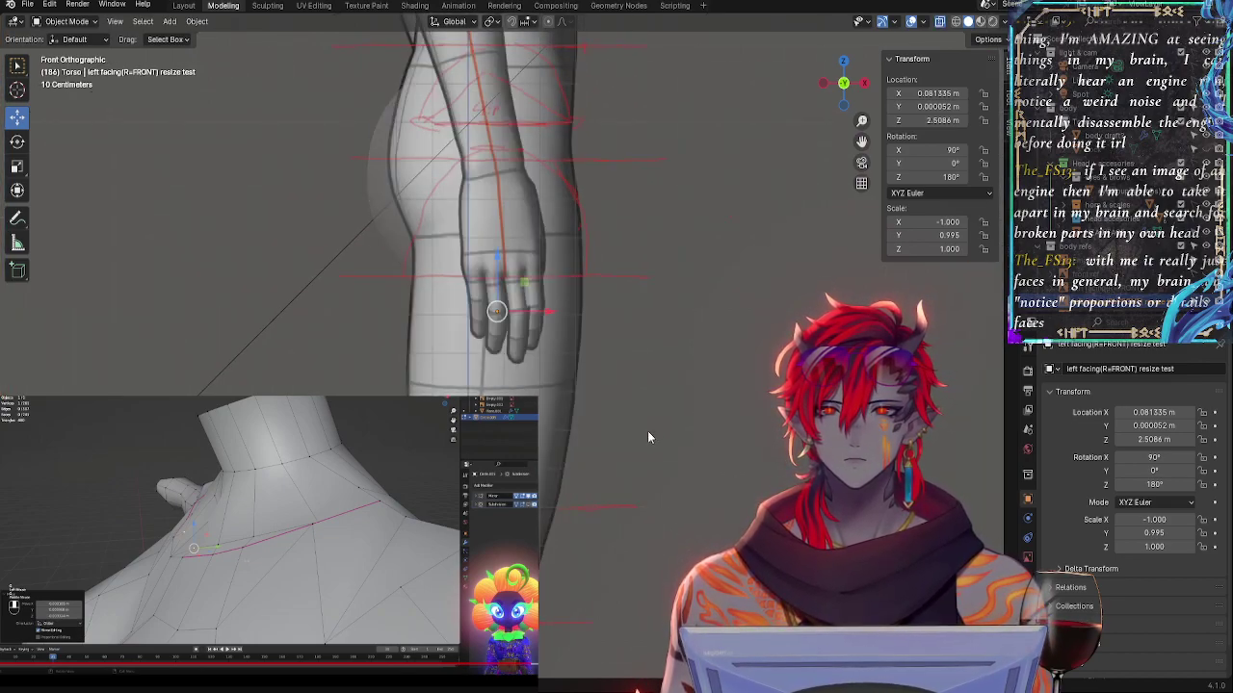
{"action": "key", "text": "alt+z"}
{"action": "key", "text": "alt+z"}
{"action": "middle_click_drag", "start_coordinate": [659, 548], "coordinate": [651, 180], "text": "shift"}
{"action": "scroll", "coordinate": [621, 465], "scroll_direction": "down", "scroll_amount": 3}
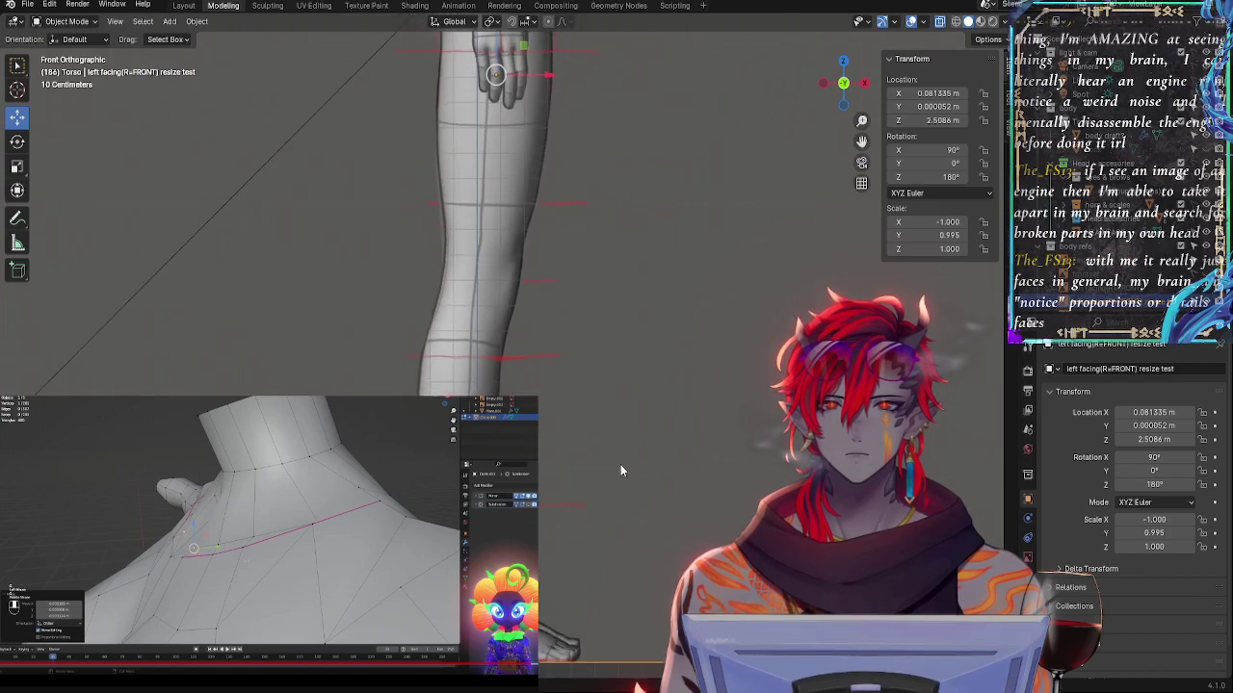
{"action": "key", "text": "alt+z"}
{"action": "middle_click_drag", "start_coordinate": [627, 311], "coordinate": [607, 449], "text": "shift"}
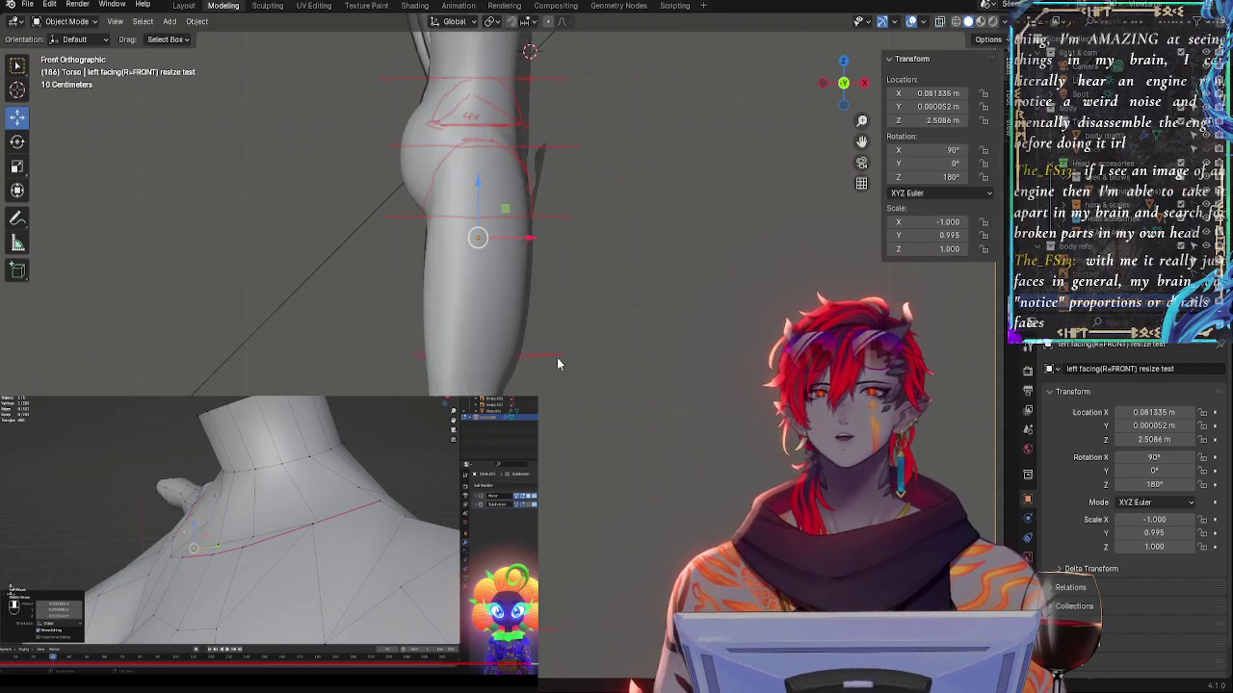
- Compare the hips in X-ray once more, then make the body draft mesh active
{"action": "key", "text": "alt+z"}
{"action": "key", "text": "alt+z"}
{"action": "key", "text": "alt+z"}
{"action": "key", "text": "alt+z"}
{"action": "key", "text": "alt+z"}
{"action": "key", "text": "alt+z"}
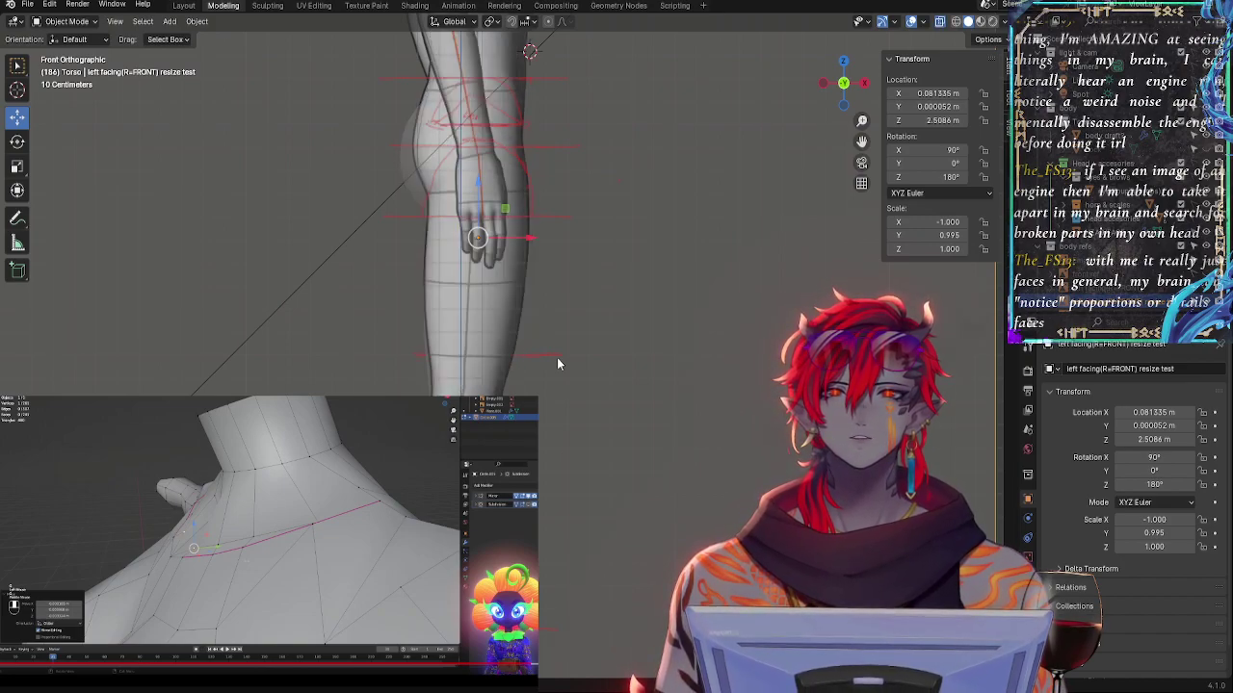
{"action": "key", "text": "alt+z"}
{"action": "key", "text": "alt+z"}
{"action": "key", "text": "alt+z"}
{"action": "key", "text": "alt+z"}
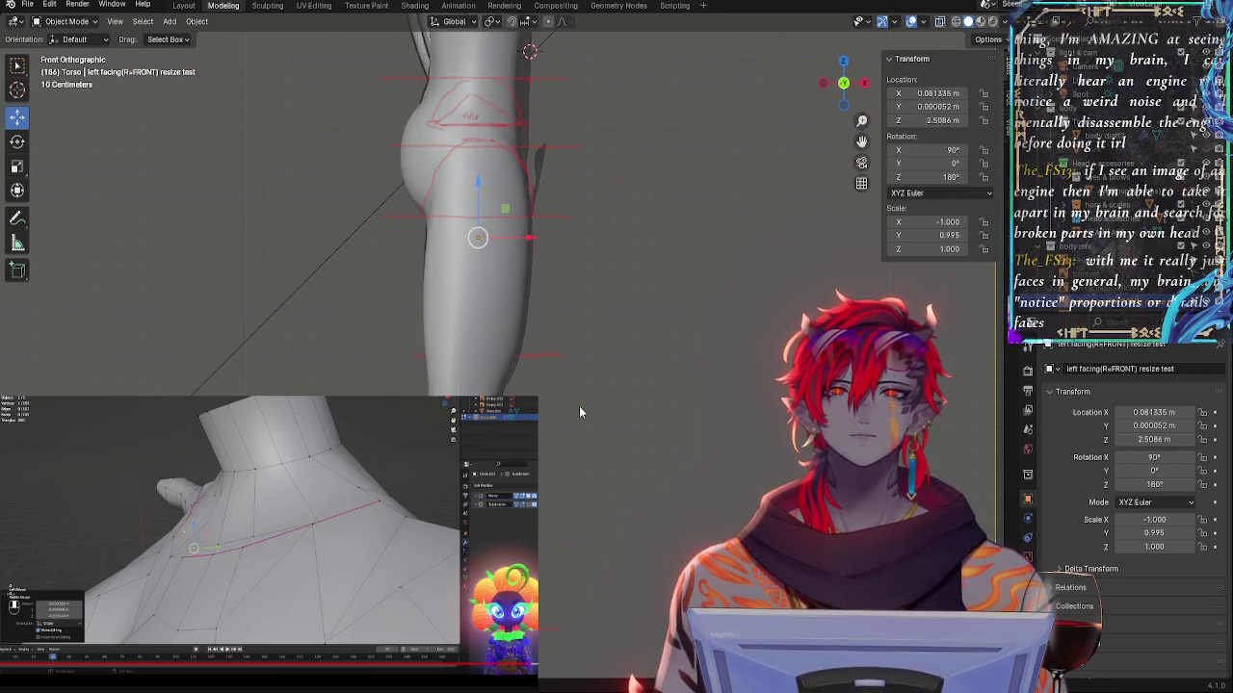
{"action": "middle_click_drag", "start_coordinate": [608, 530], "coordinate": [591, 605], "text": "shift"}
{"action": "key", "text": "alt+z"}
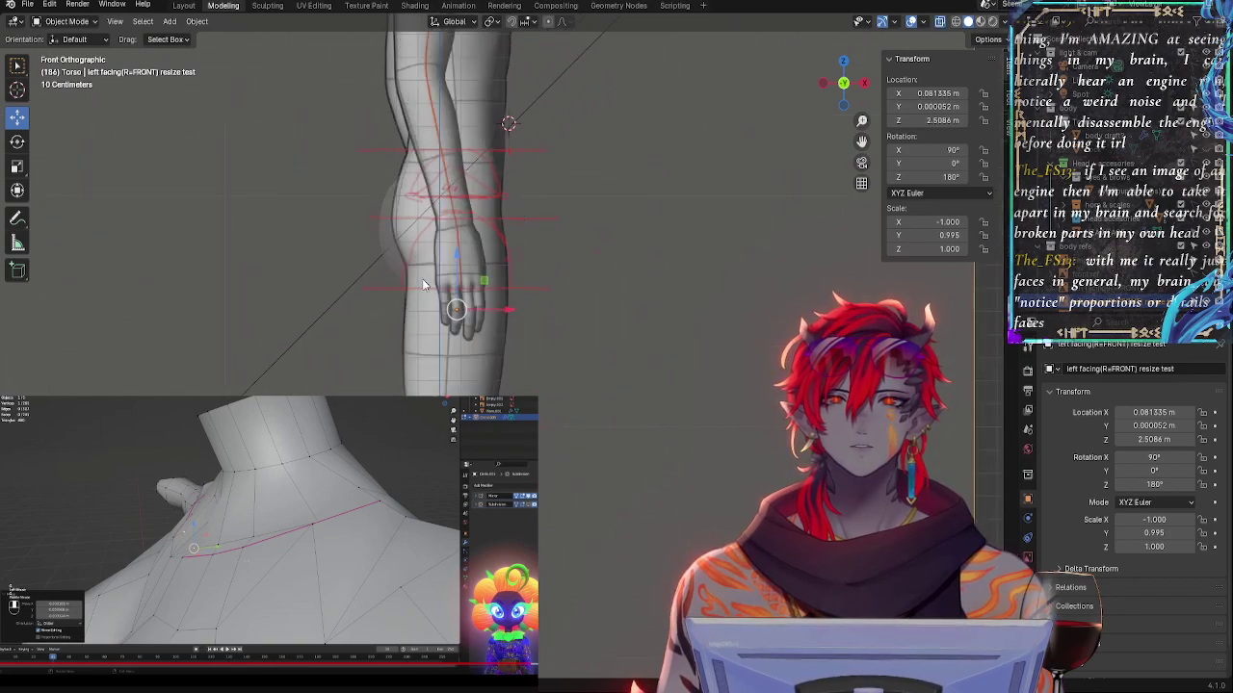
{"action": "key", "text": "alt+z"}
{"action": "key", "text": "alt+z"}
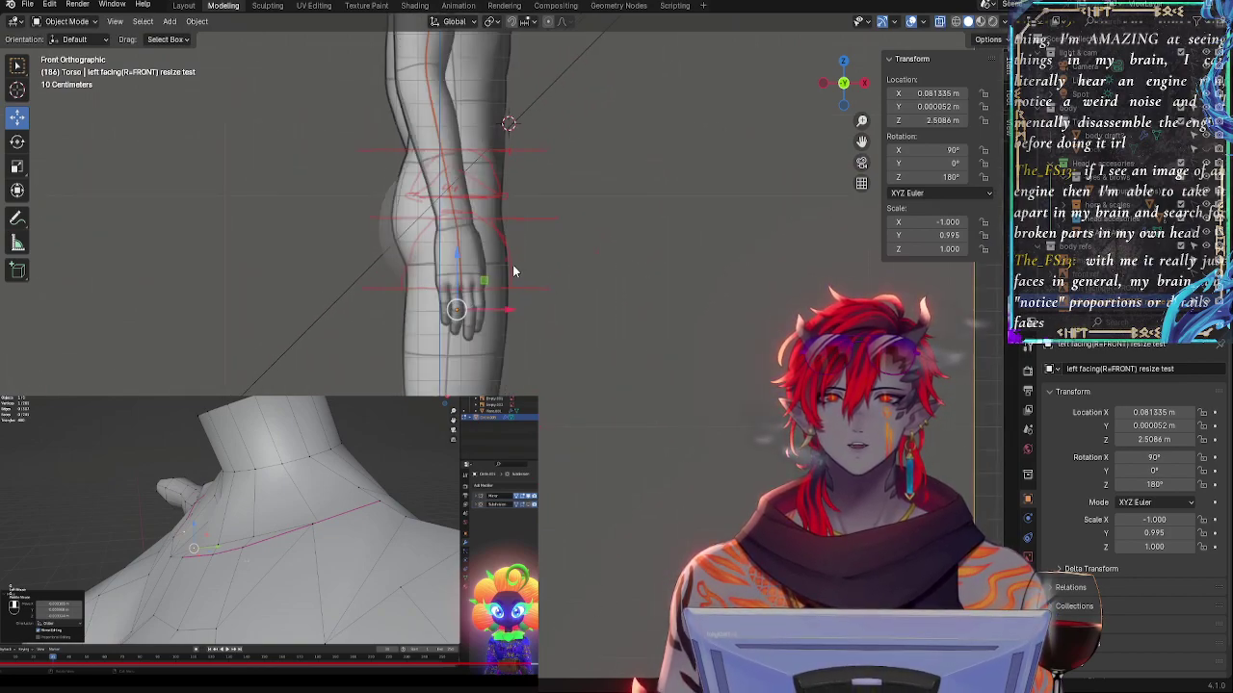
{"action": "key", "text": "alt+z"}
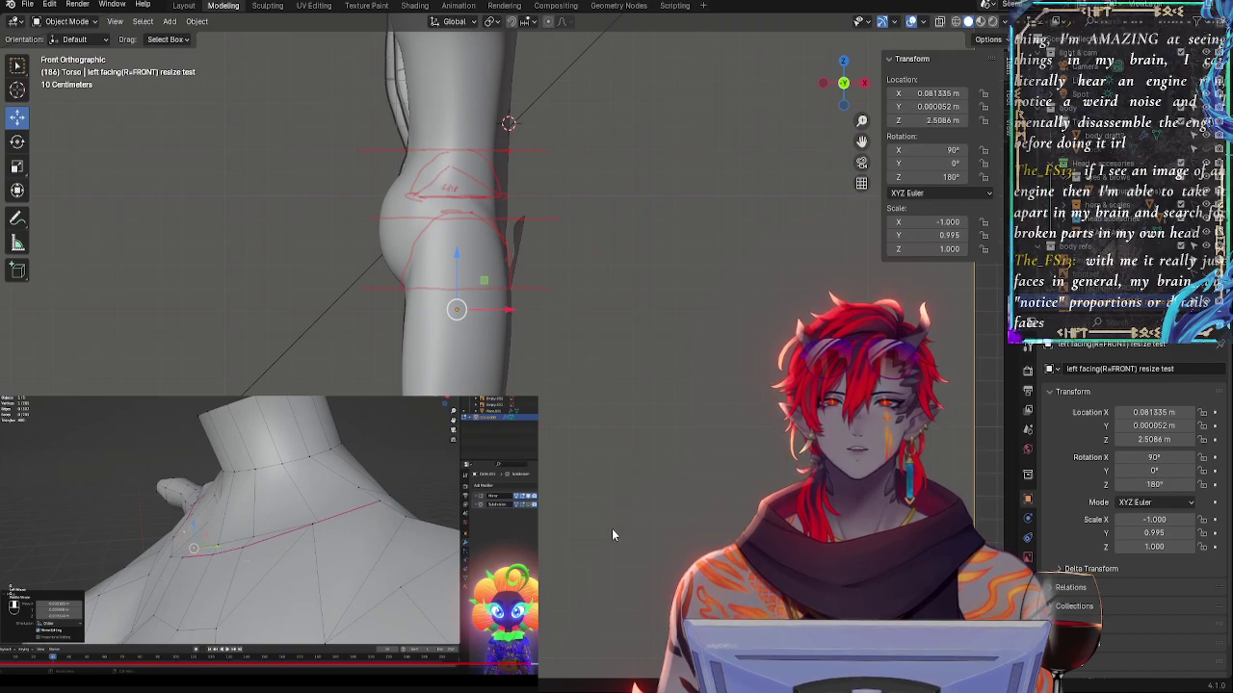
{"action": "scroll", "coordinate": [611, 527], "scroll_direction": "up", "scroll_amount": 4}
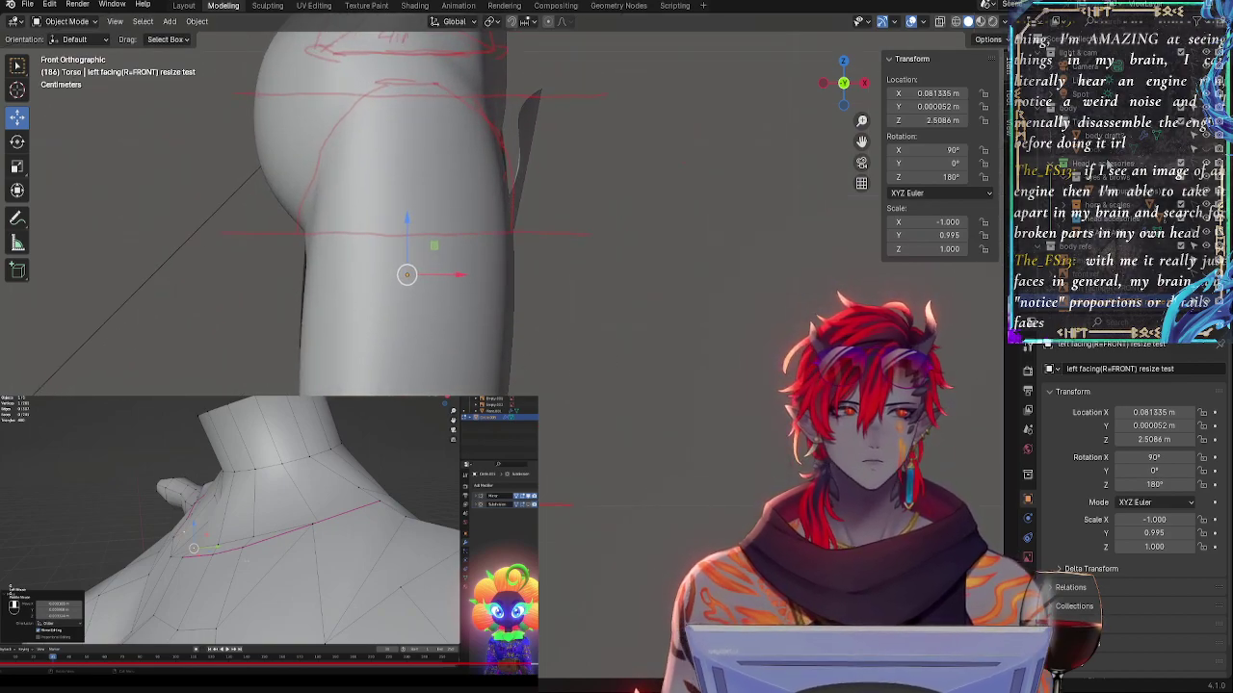
{"action": "left_click", "coordinate": [1106, 137]}
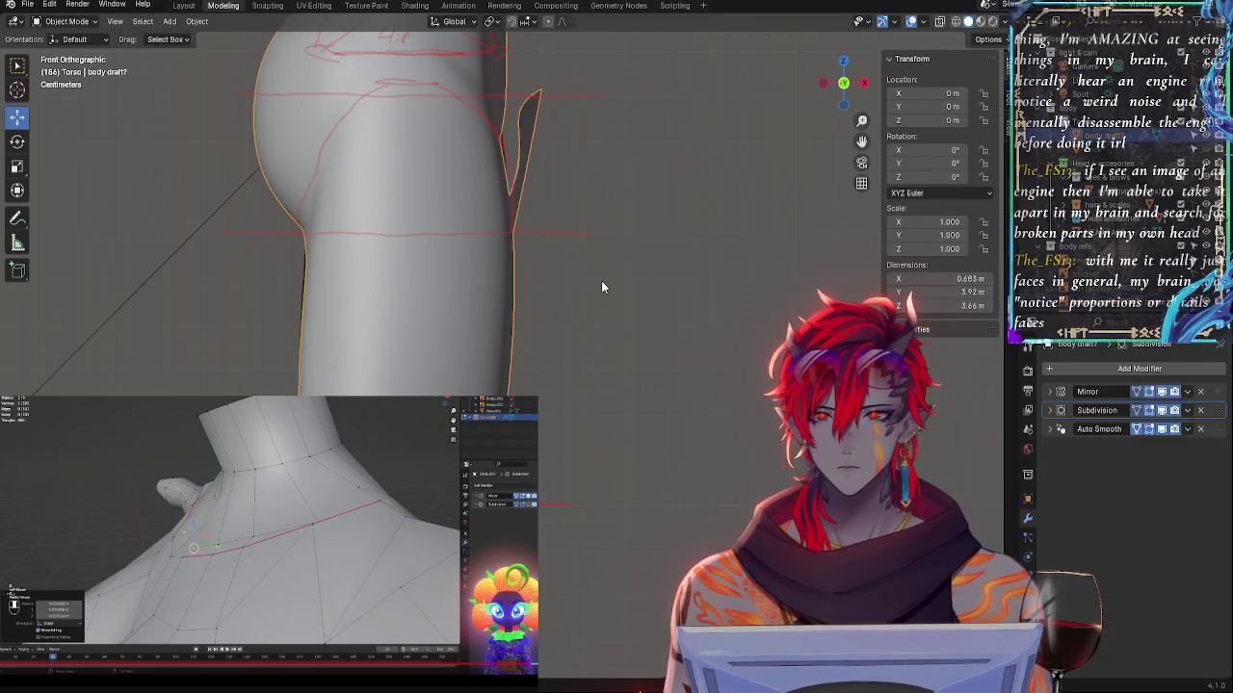
- Enter Edit Mode with X-ray on and select a horizontal edge loop around the leg
{"action": "key", "text": "Tab"}
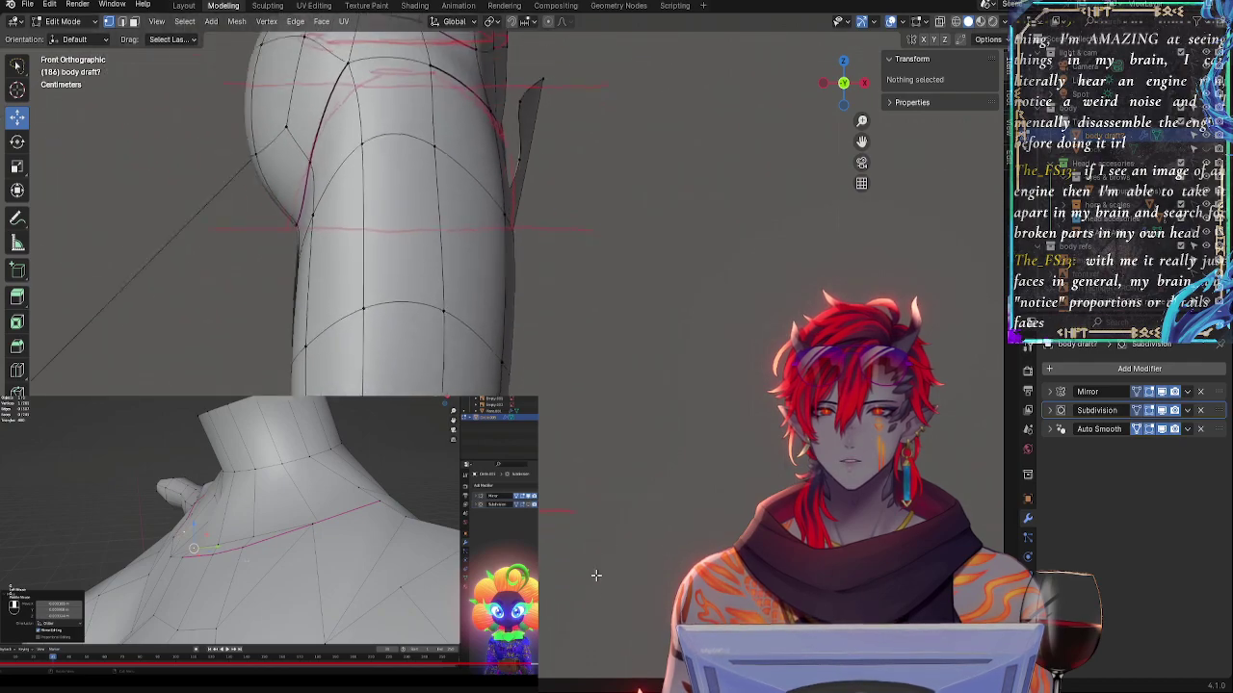
{"action": "key", "text": "alt+z"}
{"action": "middle_click_drag", "start_coordinate": [547, 549], "coordinate": [612, 371], "text": "shift"}
{"action": "left_click", "coordinate": [529, 381]}
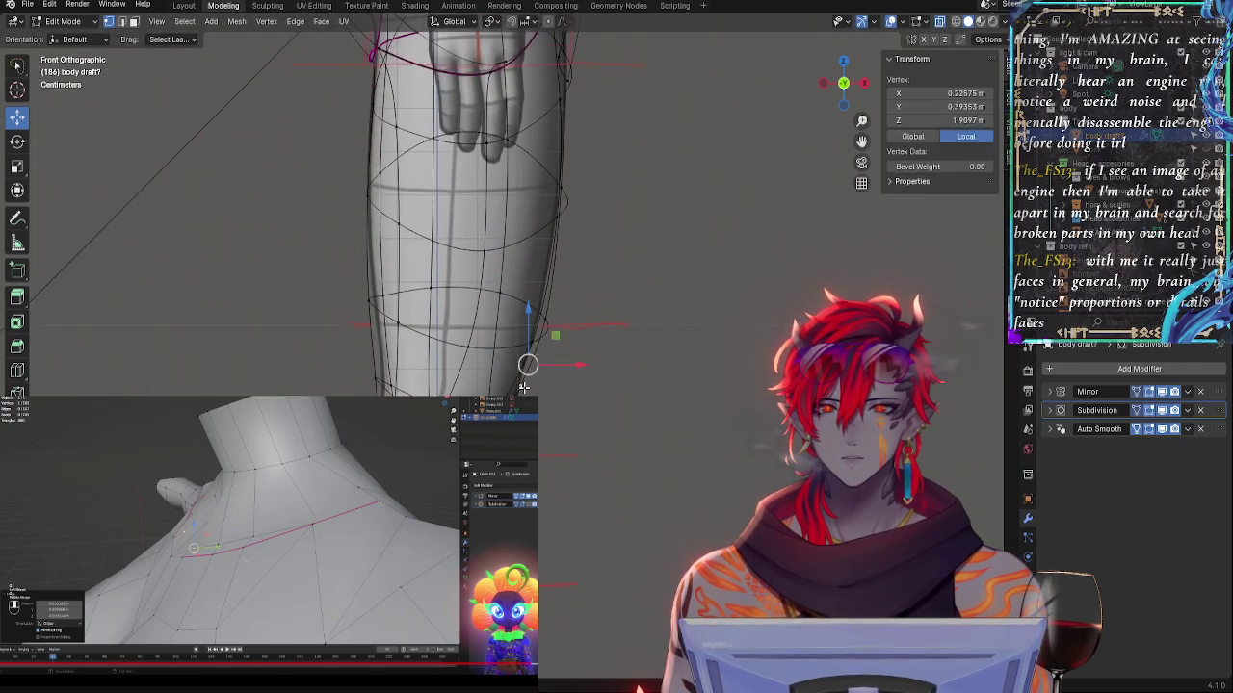
{"action": "left_click", "coordinate": [521, 388], "text": "alt"}
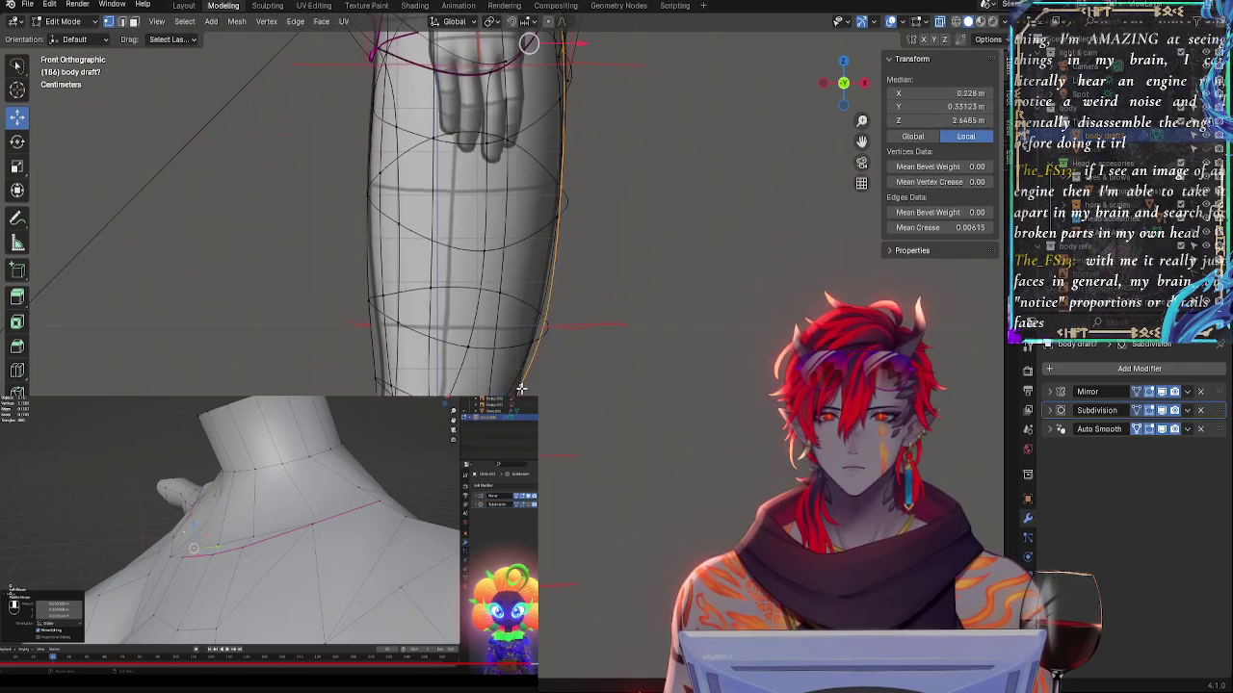
{"action": "left_click", "coordinate": [586, 386]}
{"action": "left_click", "coordinate": [526, 384]}
{"action": "left_click", "coordinate": [542, 329]}
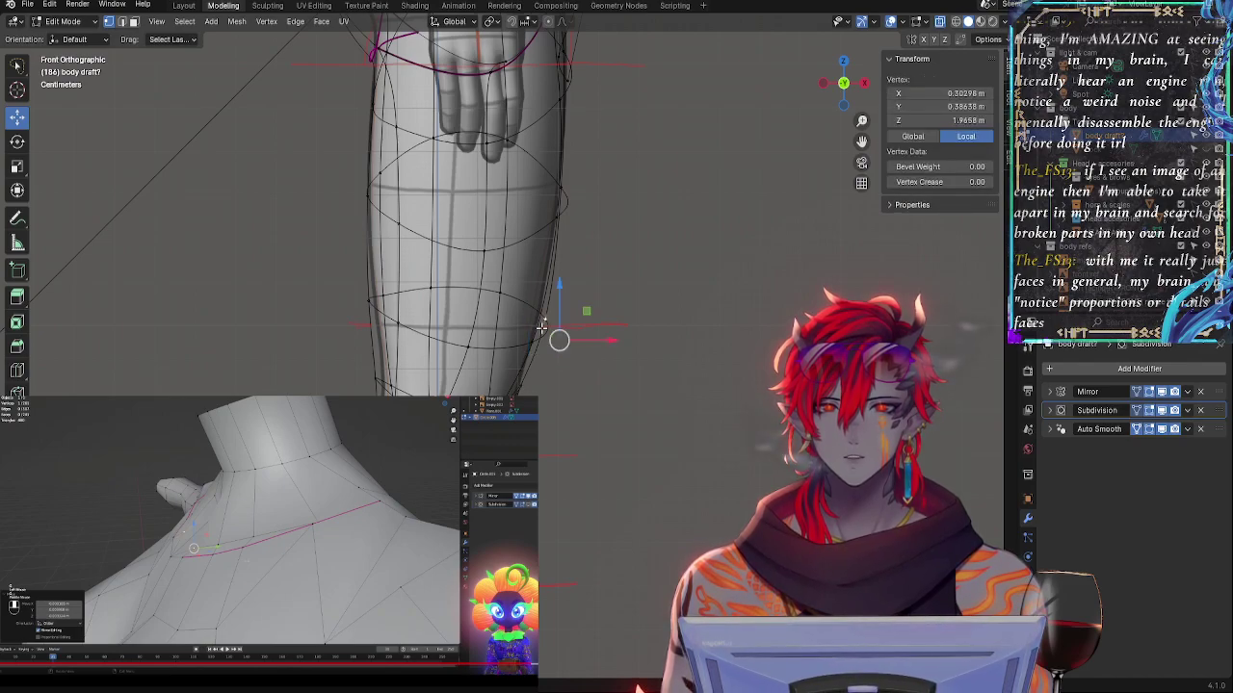
{"action": "double_click", "coordinate": [533, 339]}
{"action": "key", "text": "ctrl+z"}
{"action": "double_click", "coordinate": [482, 350]}
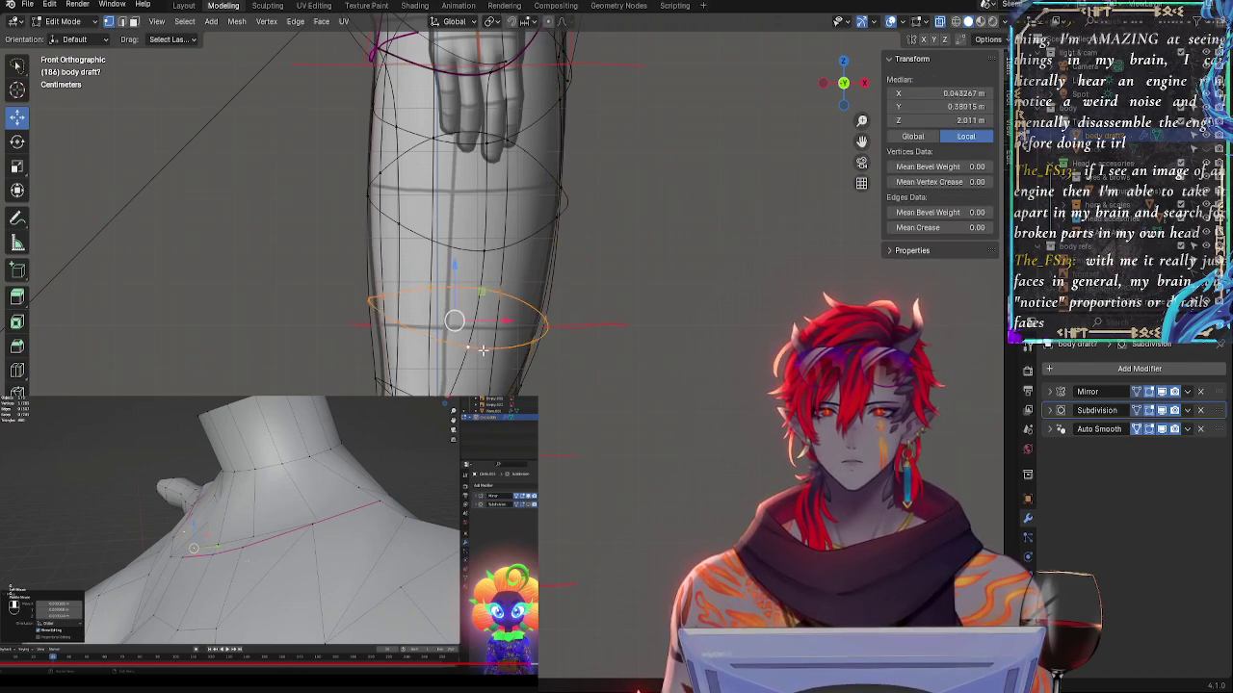
- Narrow the leg loop along X and nudge a few of its vertices slightly inward
{"action": "key", "text": "s"}
{"action": "key", "text": "x"}
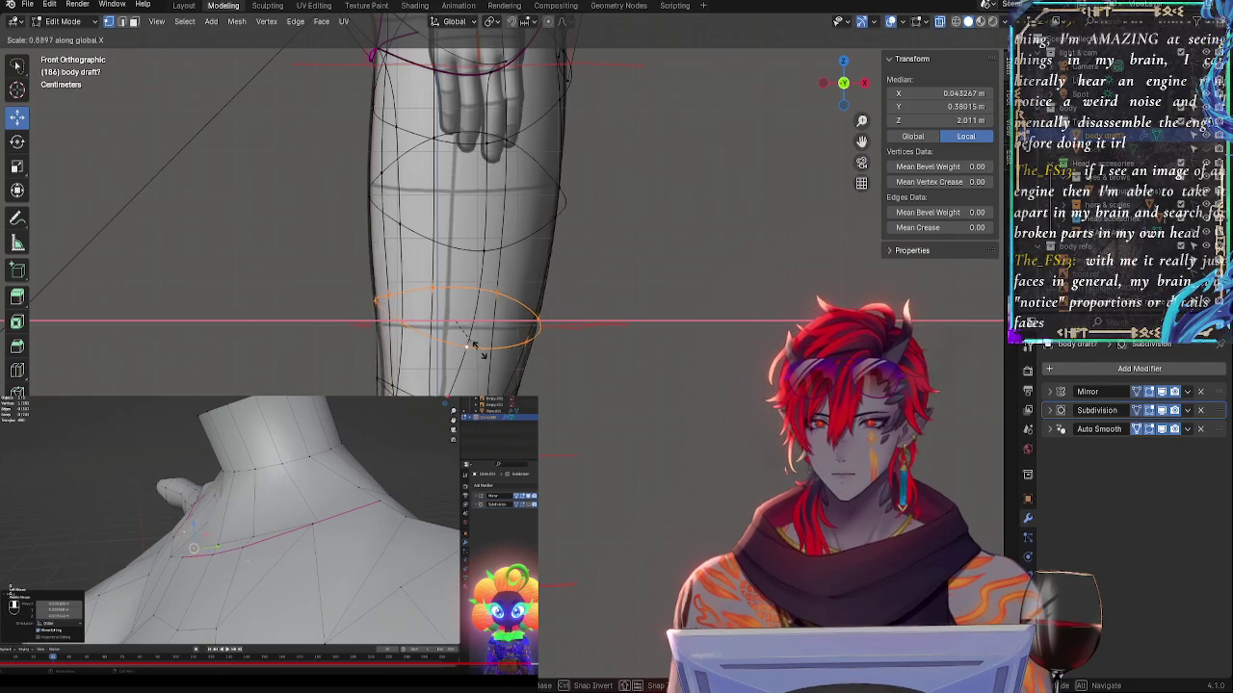
{"action": "left_click", "coordinate": [487, 350]}
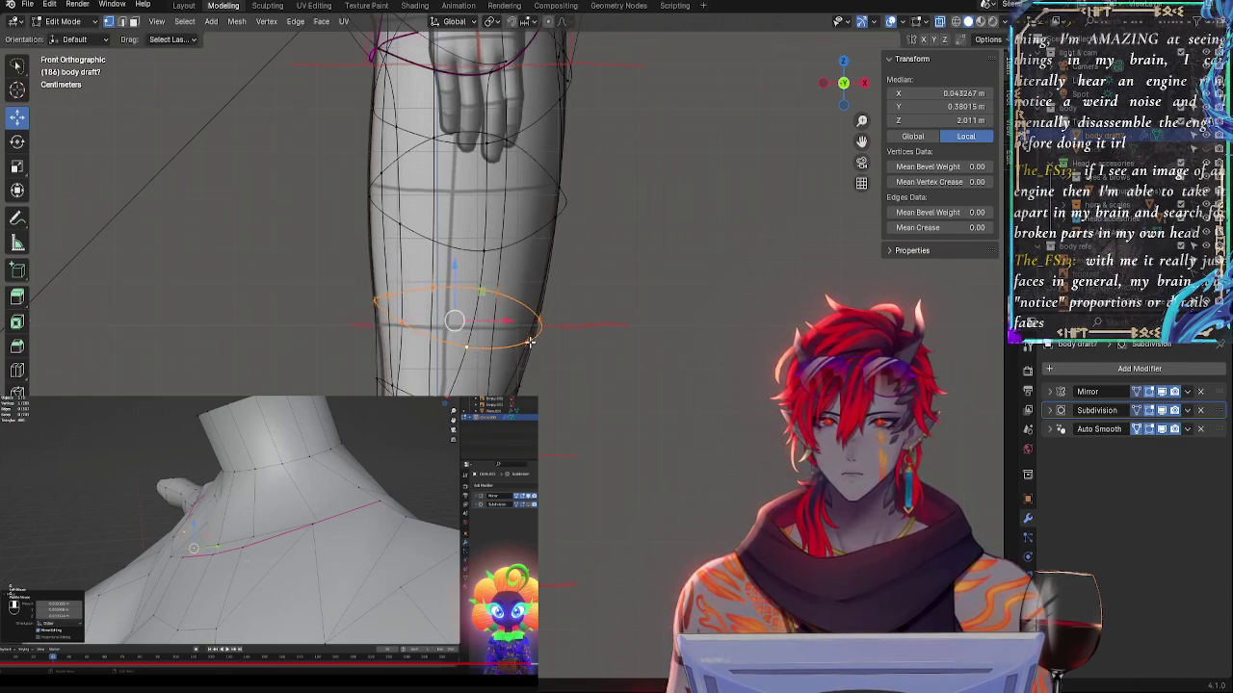
{"action": "left_click", "coordinate": [530, 343]}
{"action": "left_click", "coordinate": [540, 324]}
{"action": "left_click", "coordinate": [499, 293], "text": "shift"}
{"action": "left_click", "coordinate": [528, 342], "text": "shift"}
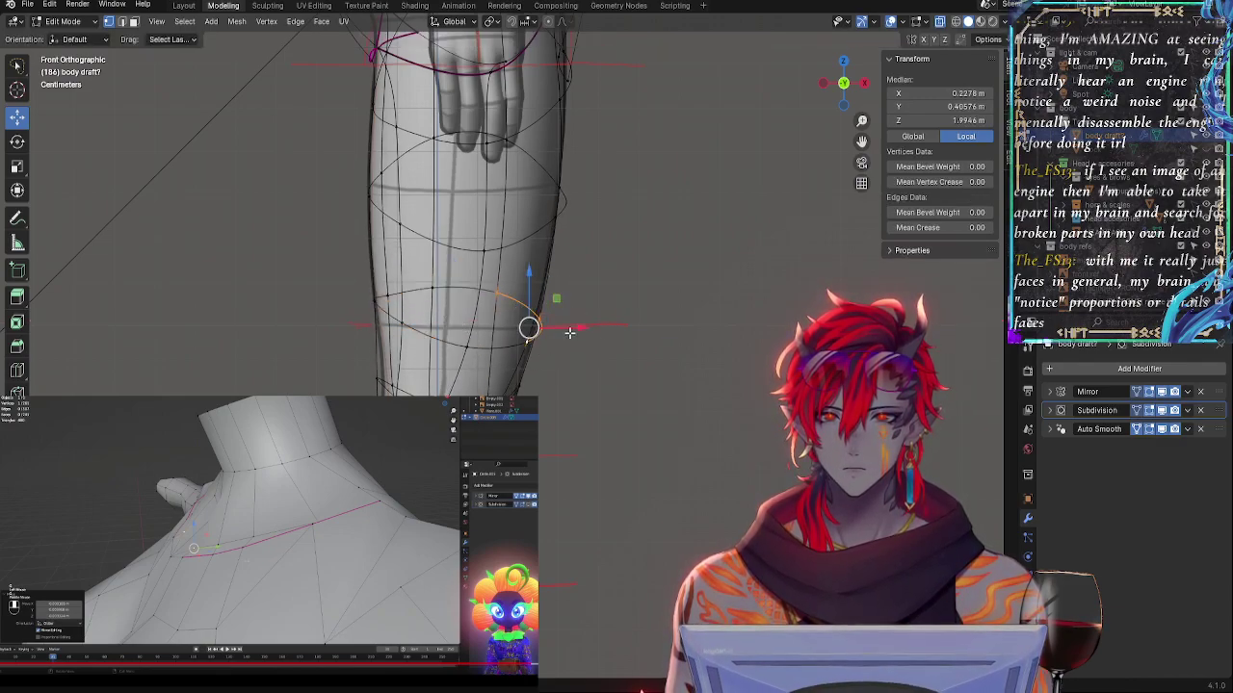
{"action": "left_click_drag", "start_coordinate": [569, 332], "coordinate": [561, 331]}
{"action": "left_click", "coordinate": [565, 365]}
- Select the loops running across the leg, checking their shape from the side
{"action": "left_click", "coordinate": [526, 370]}
{"action": "middle_click_drag", "start_coordinate": [602, 406], "coordinate": [549, 377], "text": "ctrl"}
{"action": "key", "text": "alt+z"}
{"action": "left_click", "coordinate": [550, 324]}
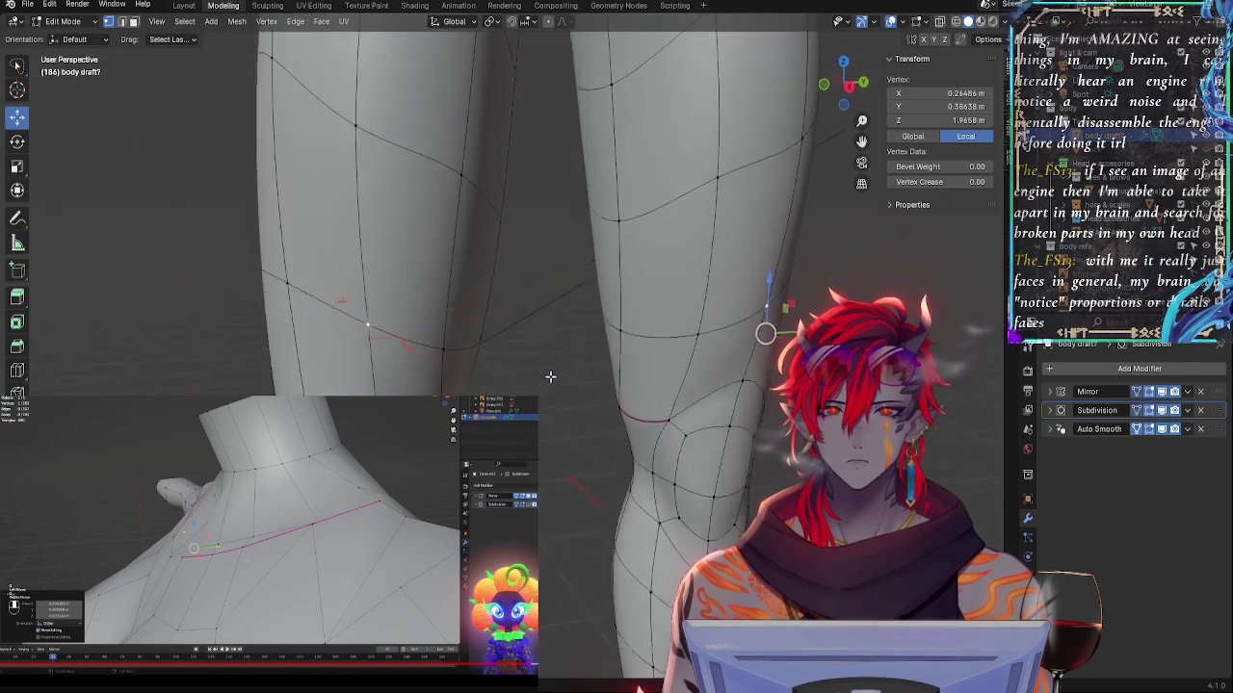
{"action": "left_click", "coordinate": [427, 345], "text": "alt"}
{"action": "middle_click_drag", "start_coordinate": [426, 345], "coordinate": [380, 337]}
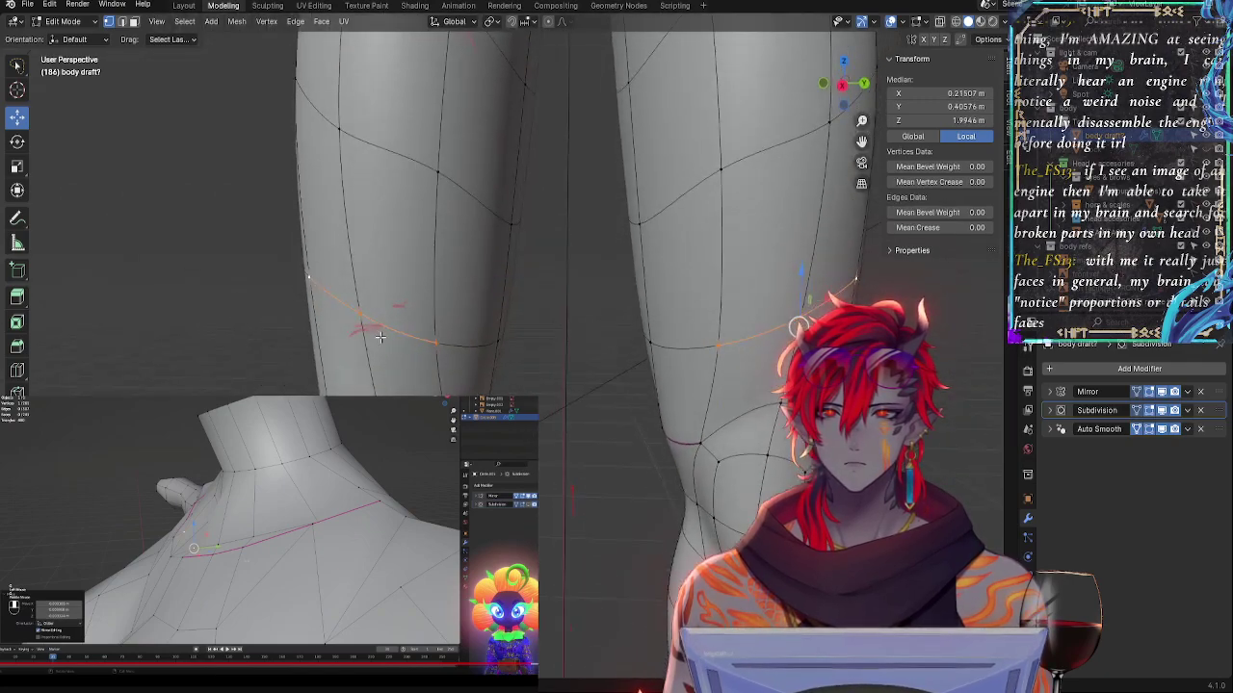
{"action": "left_click", "coordinate": [430, 343], "text": "alt+shift"}
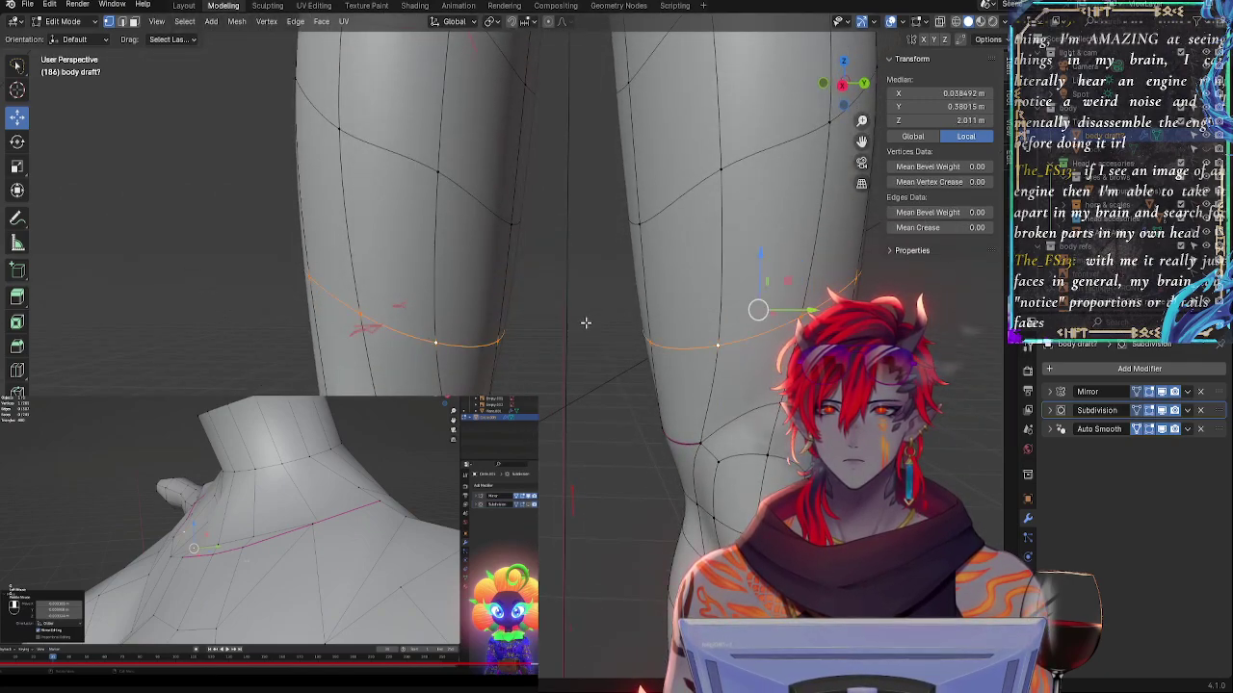
{"action": "key", "text": "alt+z"}
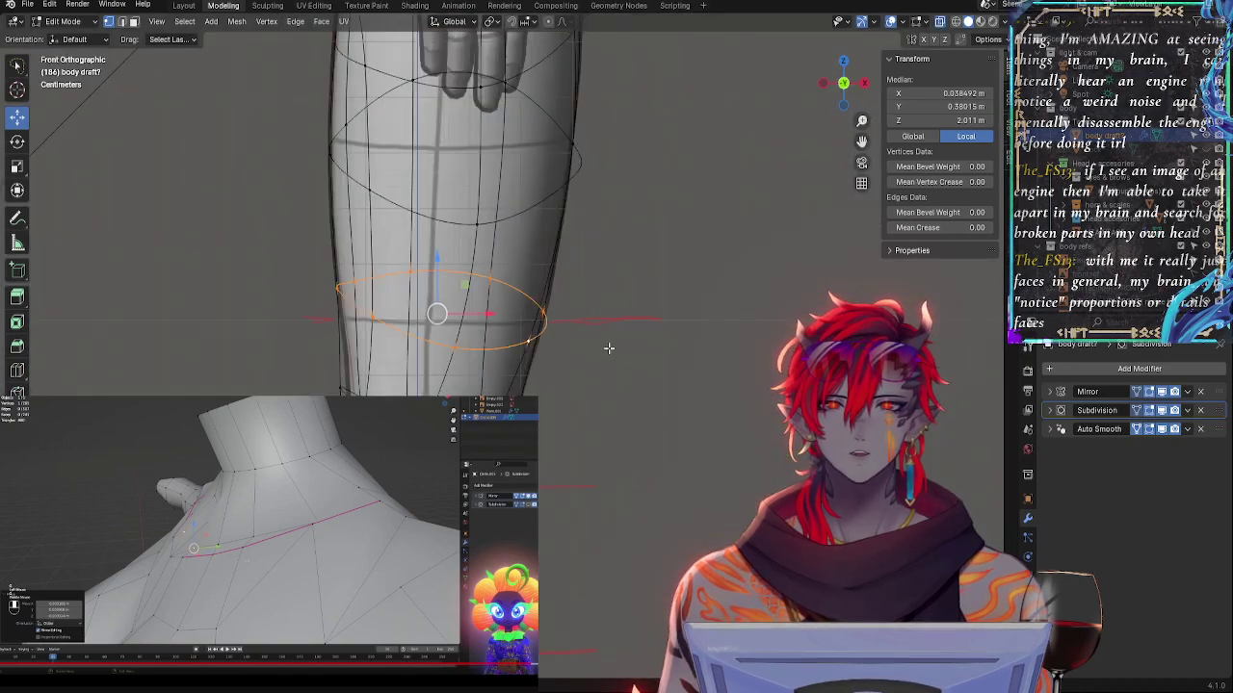
{"action": "key", "text": "alt+z"}
{"action": "key", "text": "ctrl+z"}
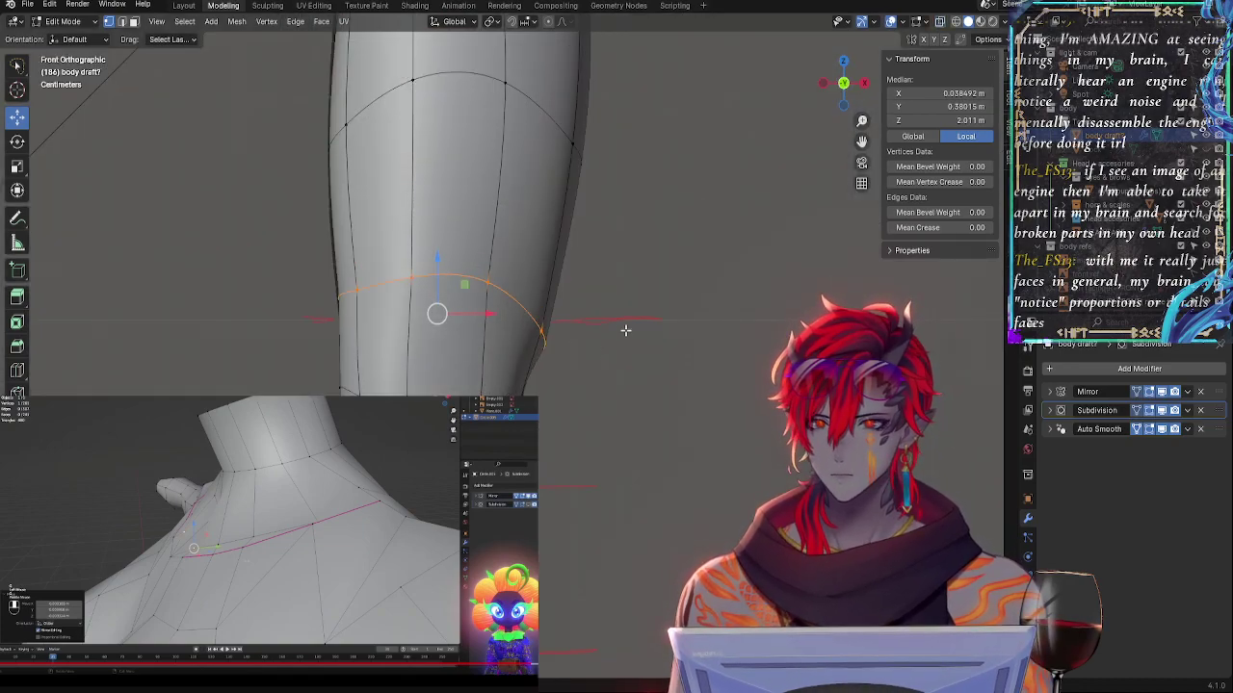
{"action": "key", "text": "ctrl+shift+z"}
- Shift the selected leg loop sideways along X and tilt it slightly
{"action": "key", "text": "g"}
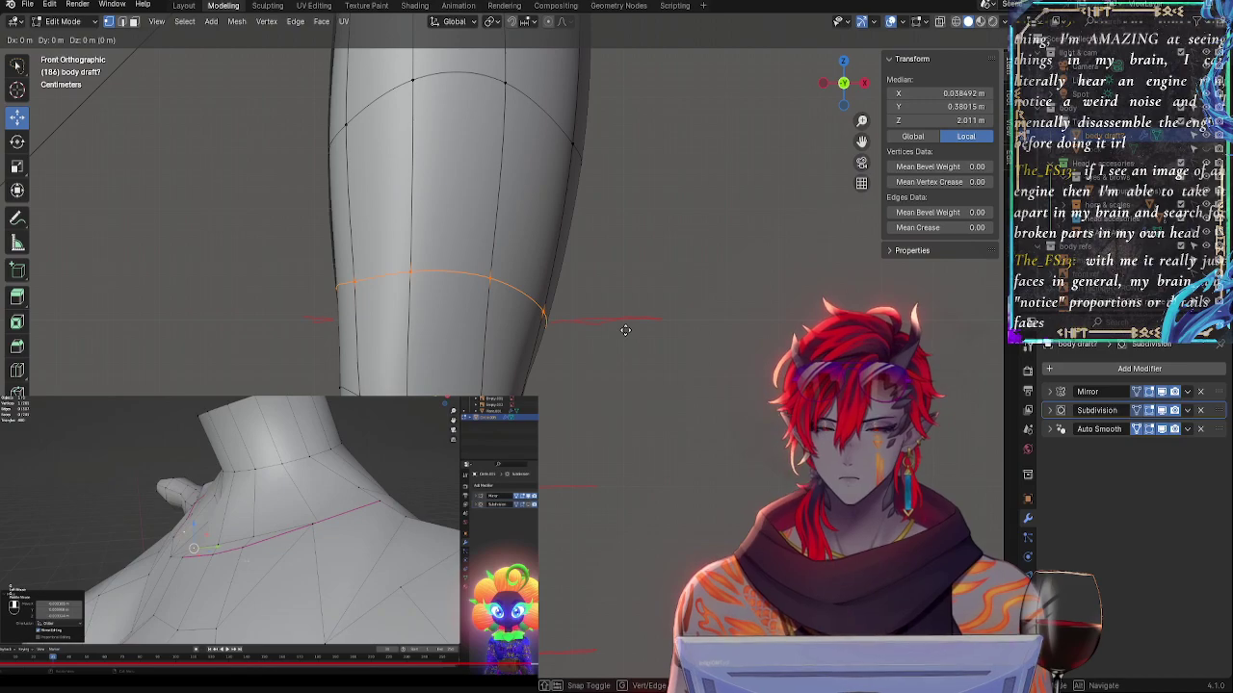
{"action": "right_click", "coordinate": [622, 331]}
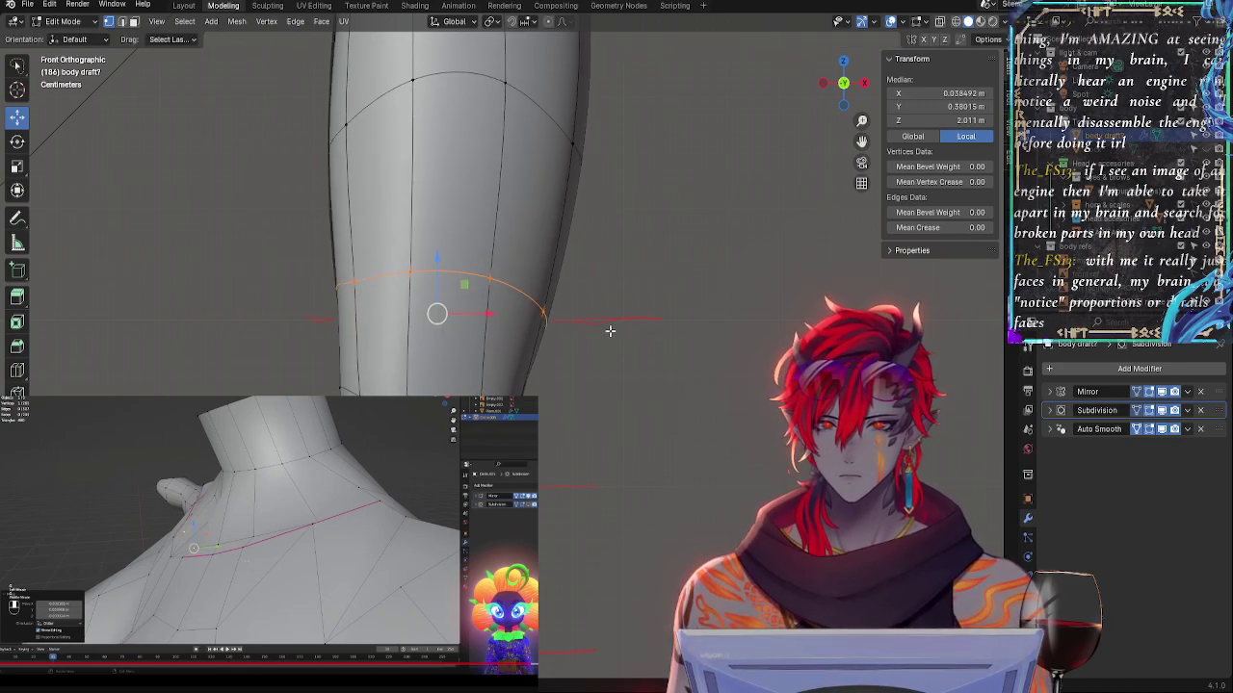
{"action": "key", "text": "g"}
{"action": "key", "text": "x"}
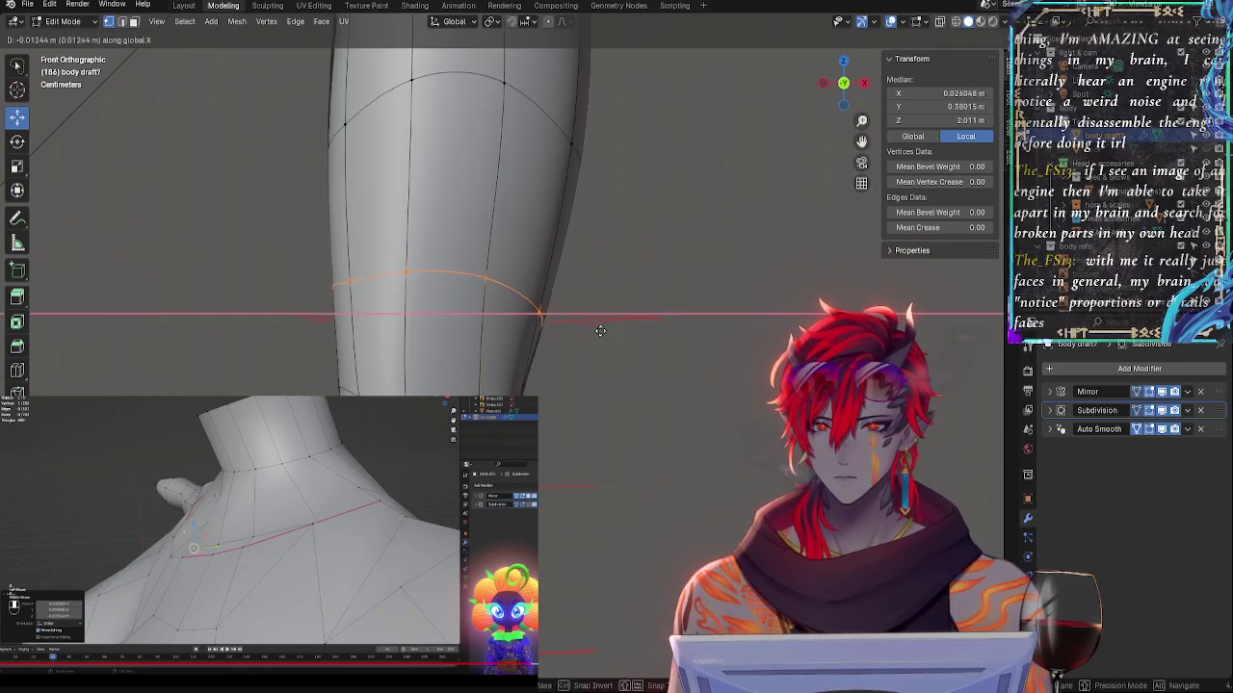
{"action": "left_click", "coordinate": [608, 331]}
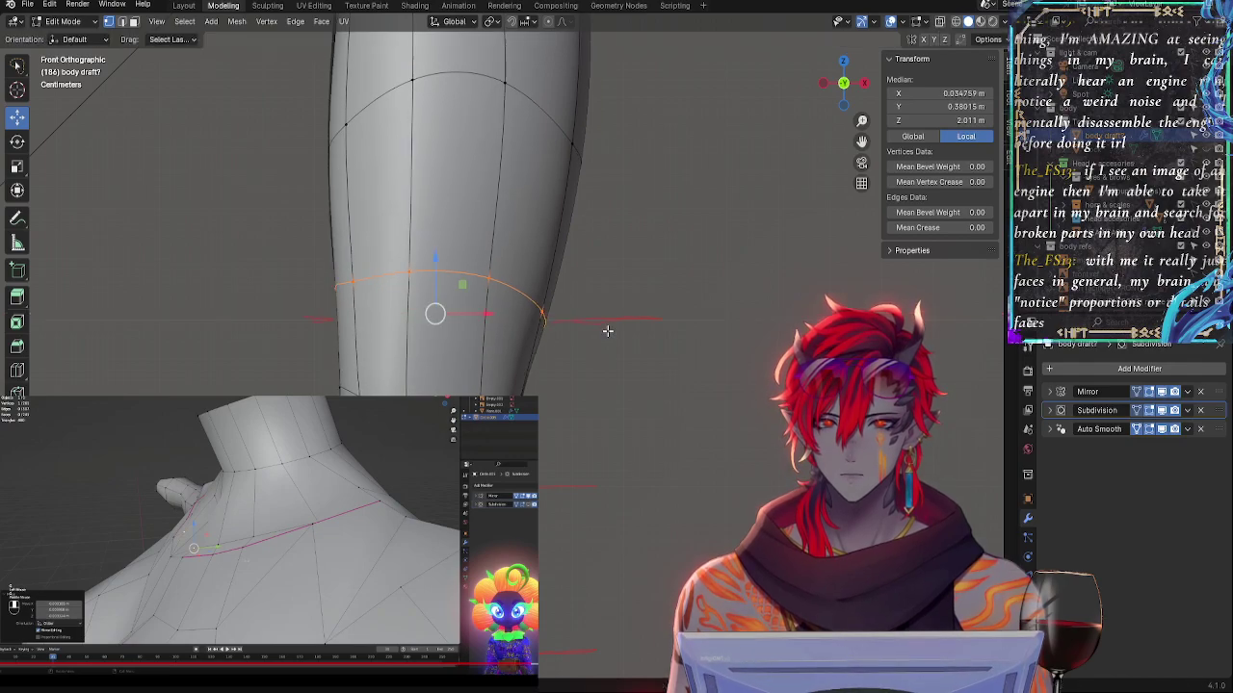
{"action": "key", "text": "r"}
{"action": "key", "text": "Escape"}
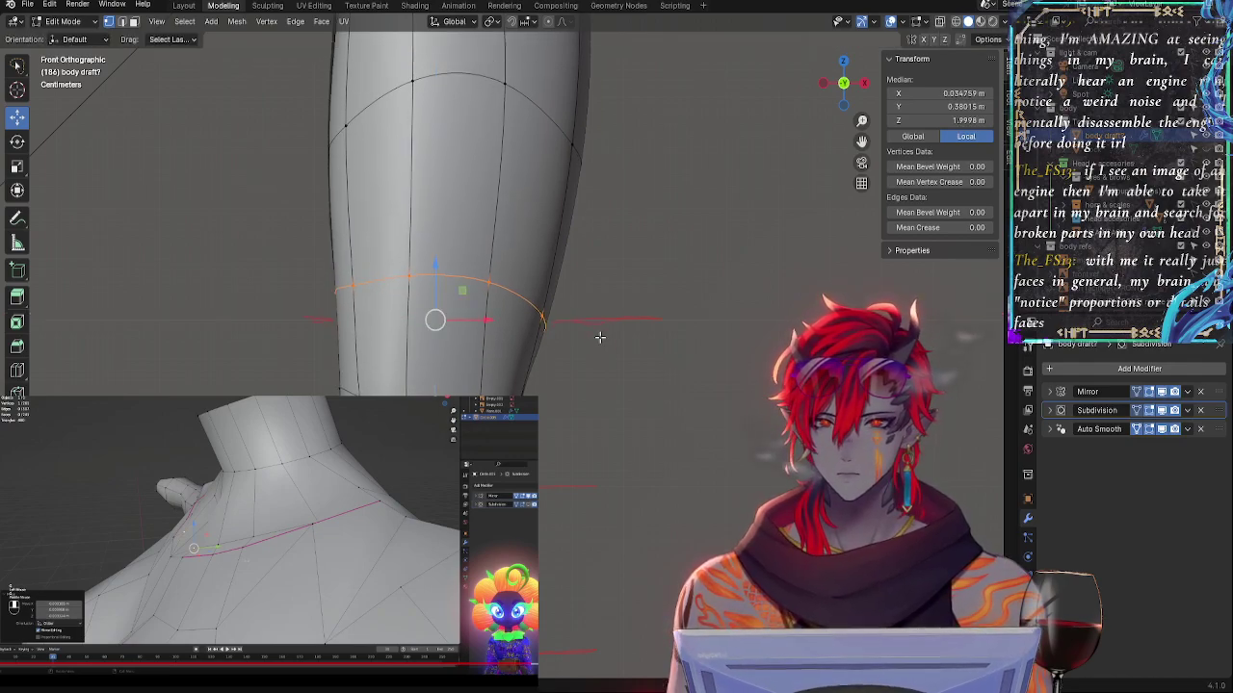
{"action": "key", "text": "r"}
{"action": "left_click", "coordinate": [607, 343]}
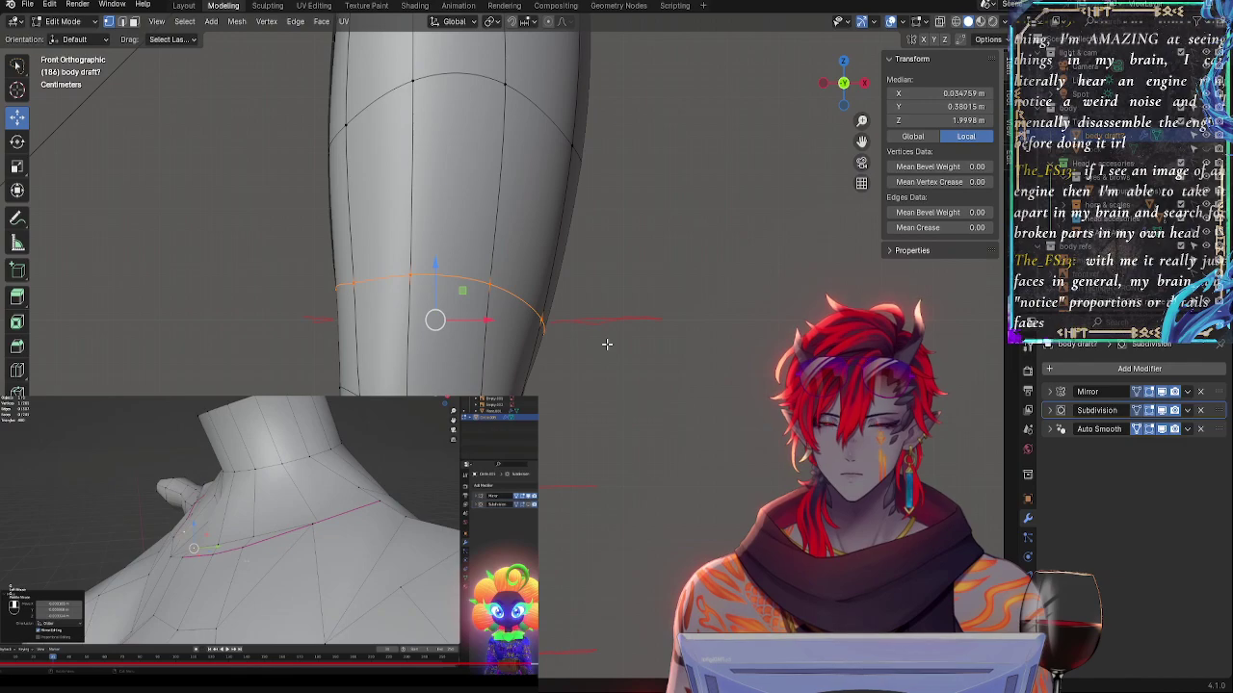
- Move the loop toward the leg's centre on X, narrow its width and re-tilt it
{"action": "key", "text": "g"}
{"action": "key", "text": "x"}
{"action": "left_click", "coordinate": [604, 345]}
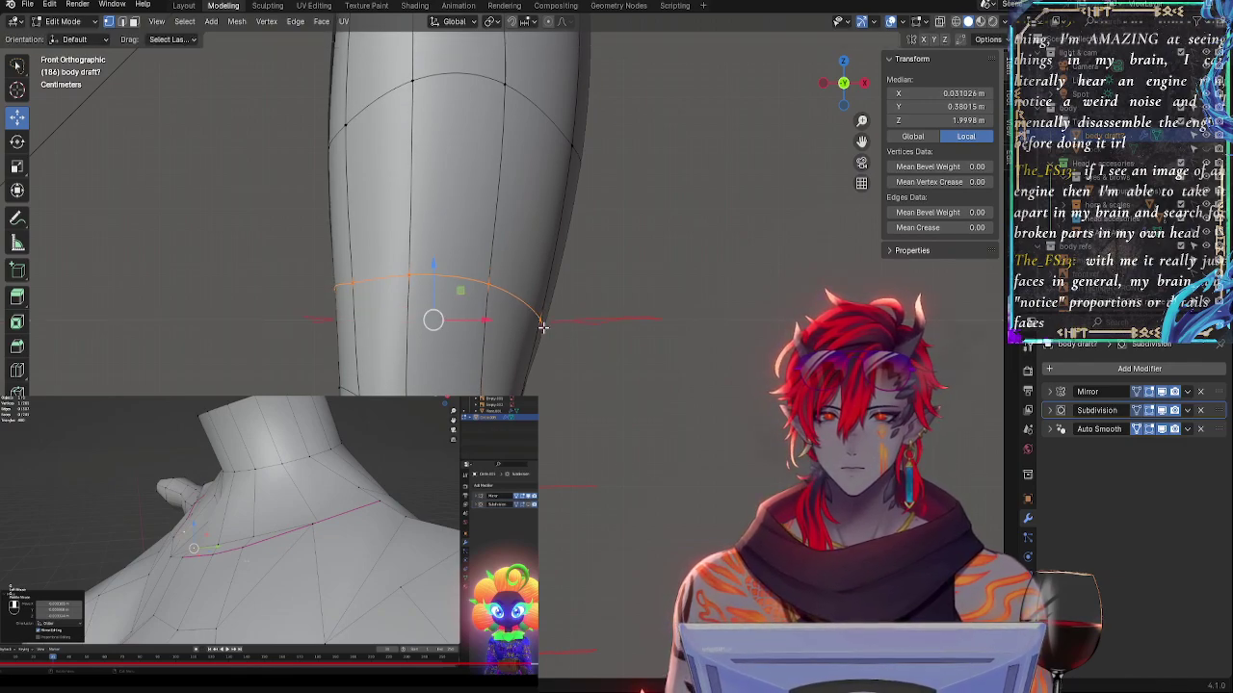
{"action": "key", "text": "s"}
{"action": "key", "text": "x"}
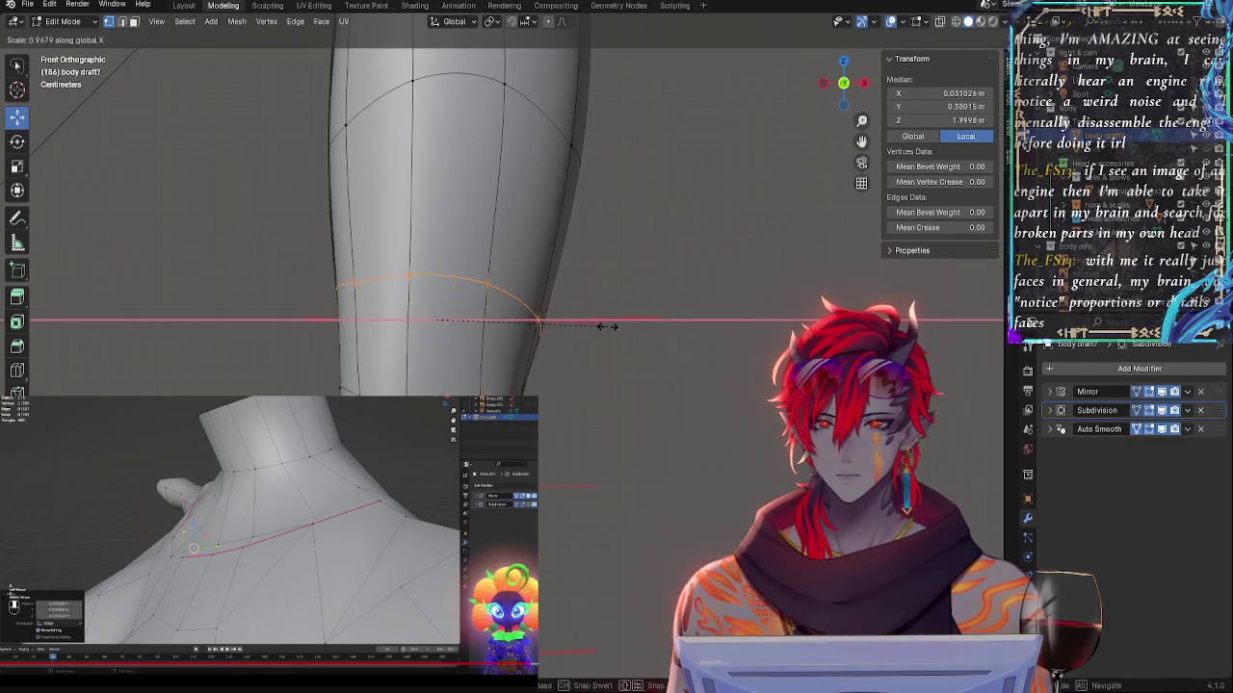
{"action": "left_click", "coordinate": [608, 327]}
{"action": "key", "text": "g"}
{"action": "key", "text": "x"}
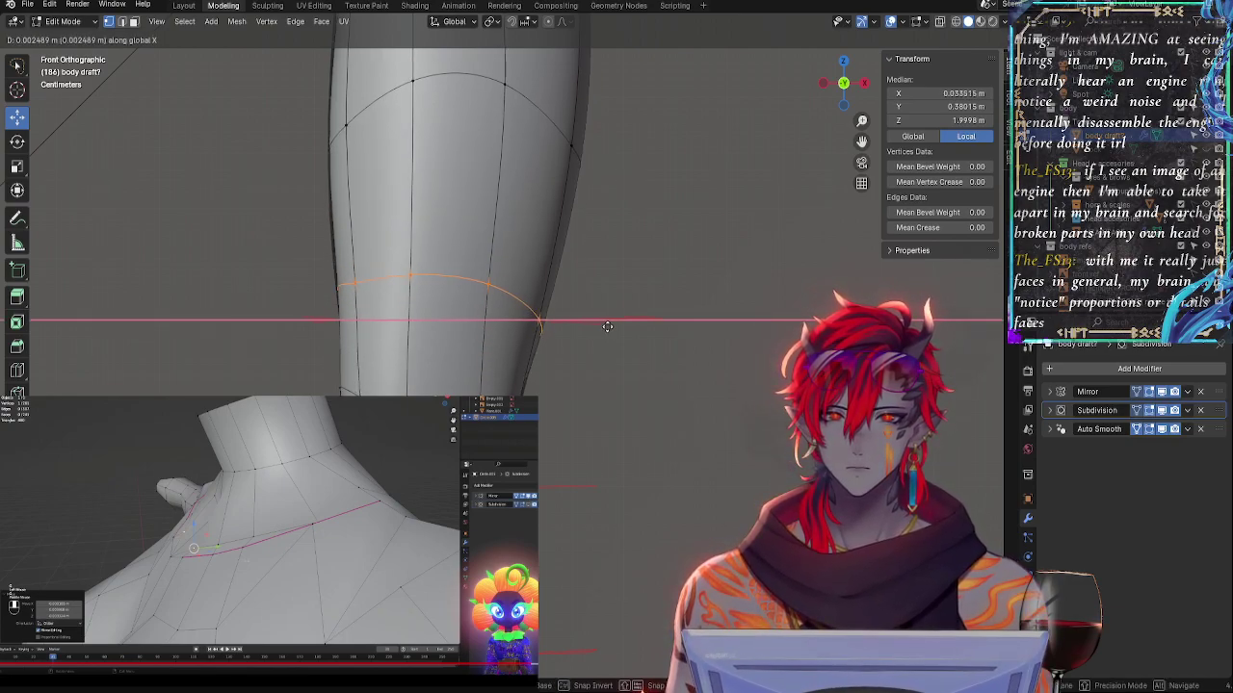
{"action": "key", "text": "s"}
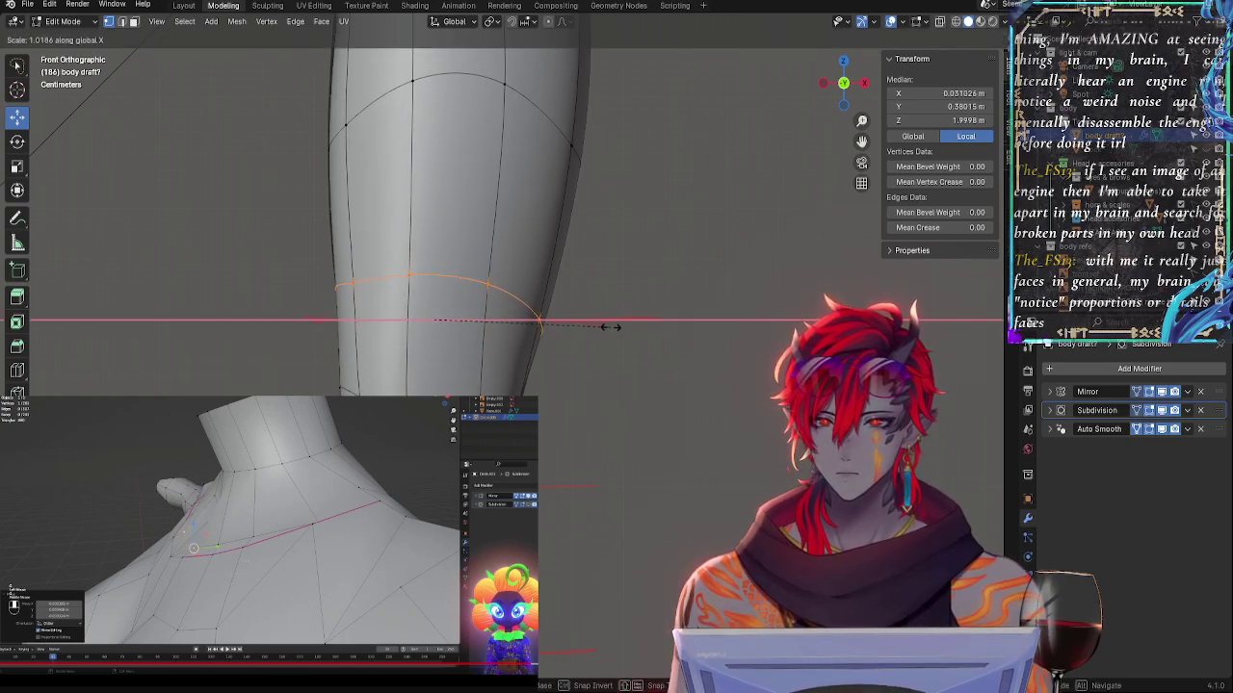
{"action": "left_click", "coordinate": [612, 331]}
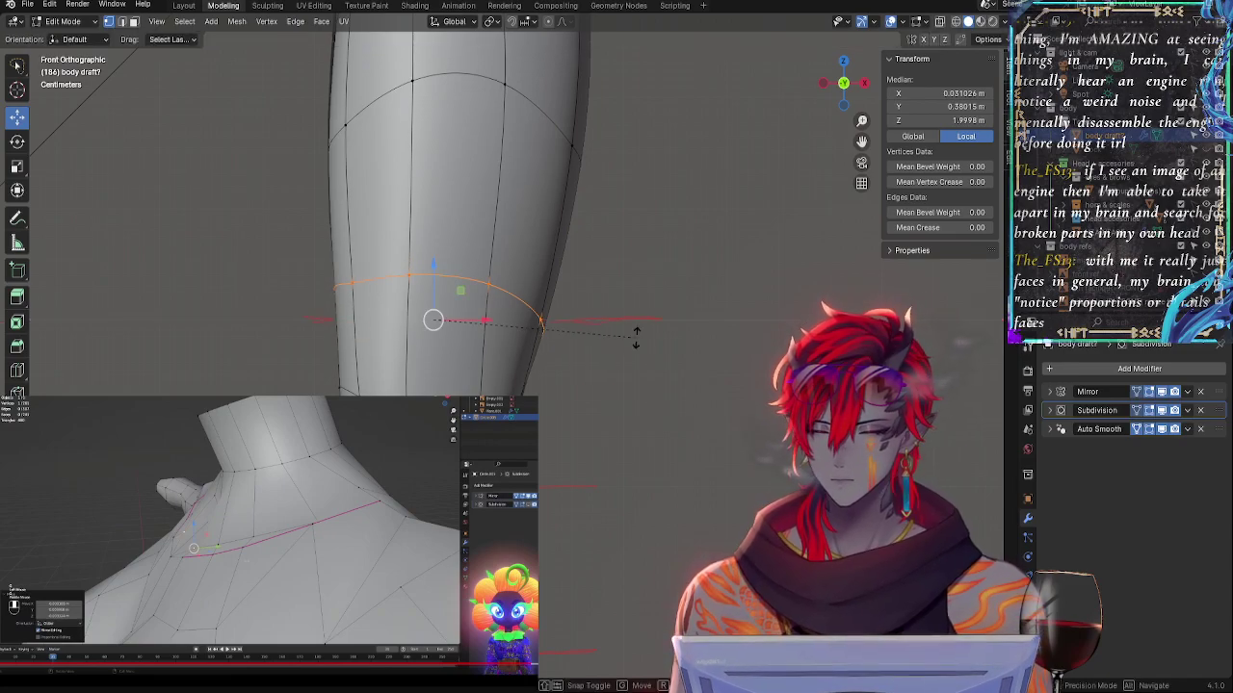
{"action": "key", "text": "r"}
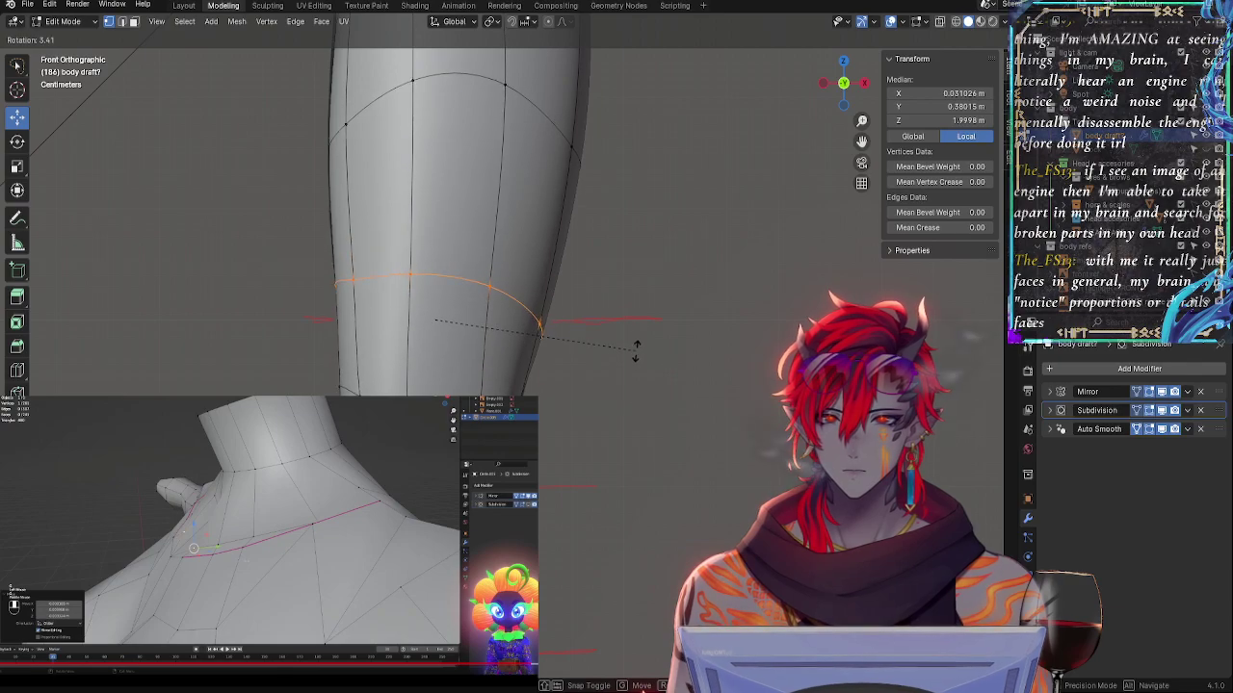
{"action": "left_click", "coordinate": [633, 330]}
- With X-ray on, select an arc of four leg vertices and shift it slightly sideways
{"action": "key", "text": "alt+z"}
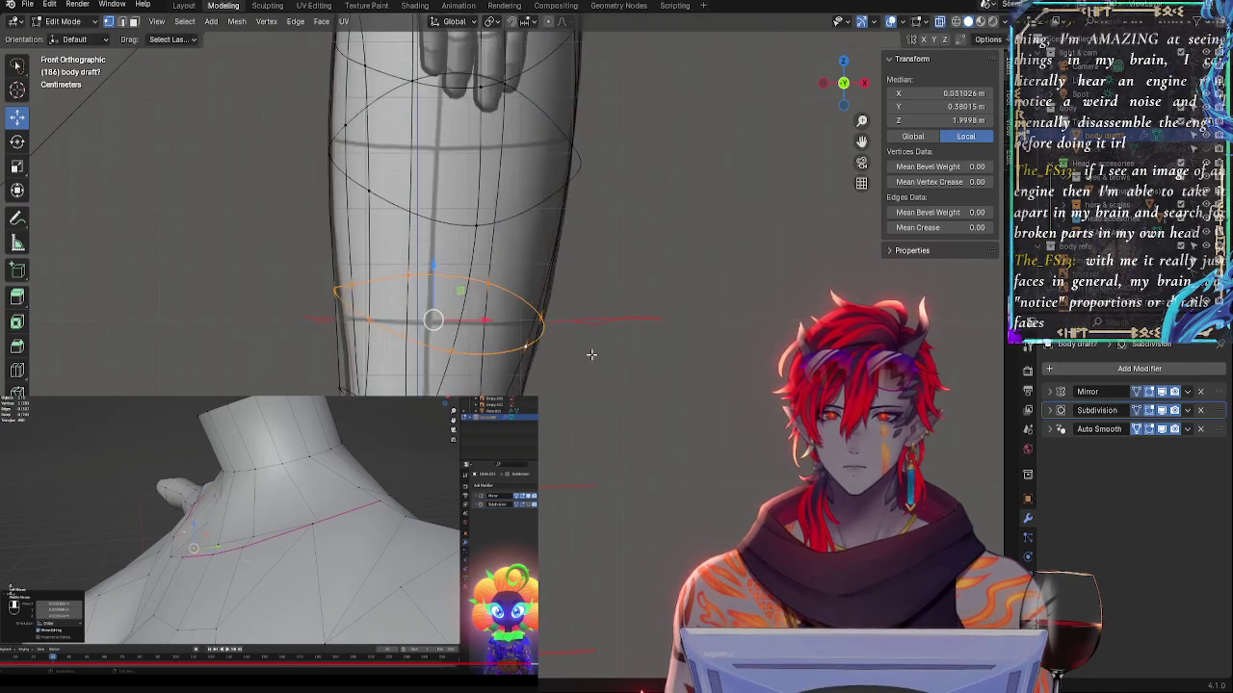
{"action": "left_click", "coordinate": [530, 344]}
{"action": "left_click", "coordinate": [542, 322], "text": "shift"}
{"action": "left_click", "coordinate": [455, 350], "text": "shift"}
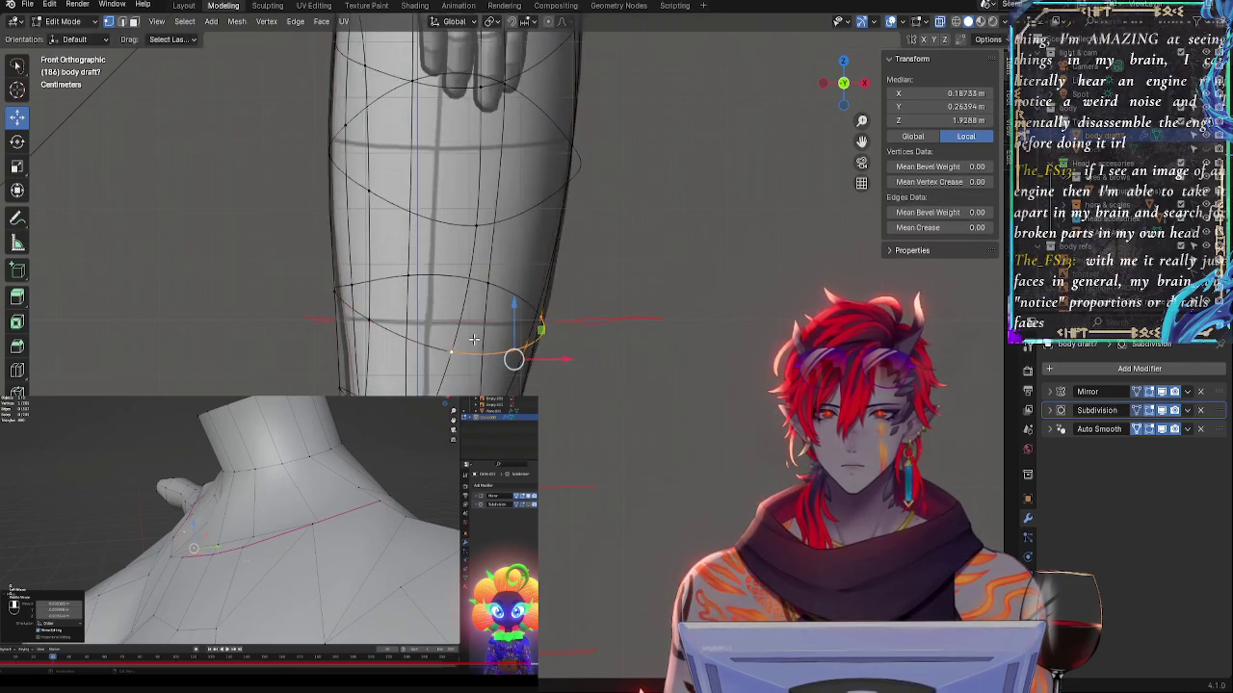
{"action": "left_click", "coordinate": [488, 290], "text": "shift"}
{"action": "left_click_drag", "start_coordinate": [553, 335], "coordinate": [574, 370]}
- Move vertices on the leg's inner edge sideways to match the reference outline
{"action": "left_click", "coordinate": [535, 369]}
{"action": "left_click", "coordinate": [343, 297]}
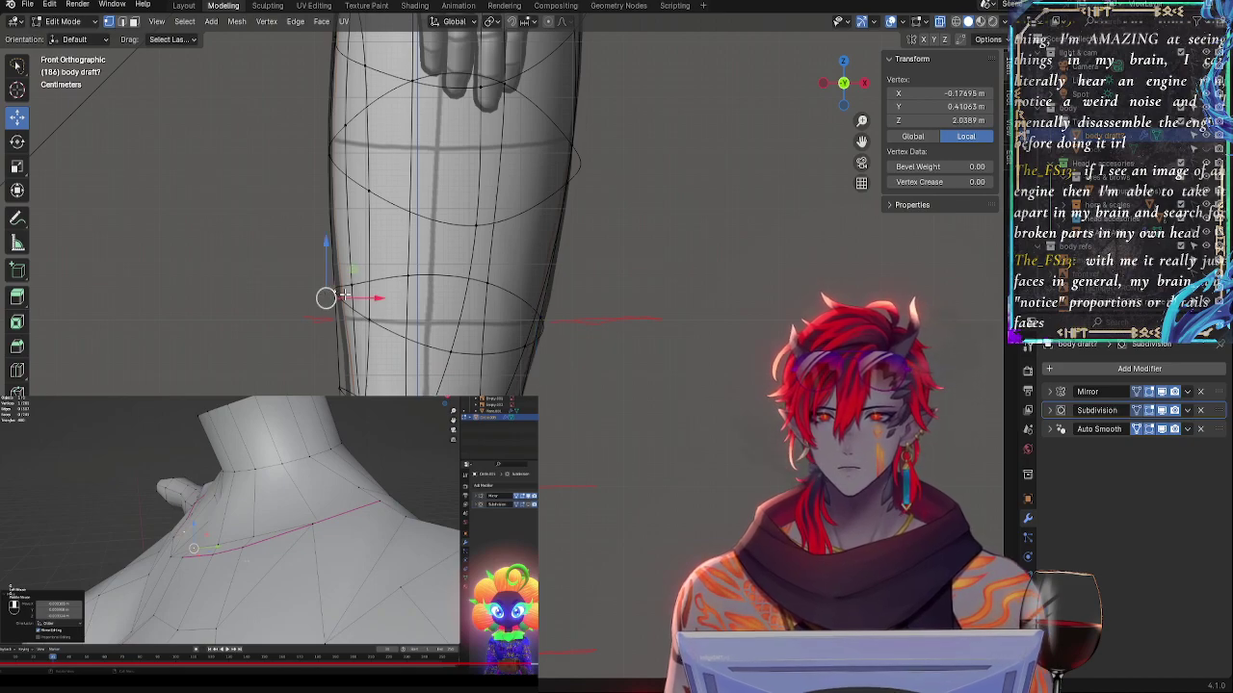
{"action": "left_click_drag", "start_coordinate": [372, 301], "coordinate": [375, 301]}
{"action": "left_click", "coordinate": [351, 384]}
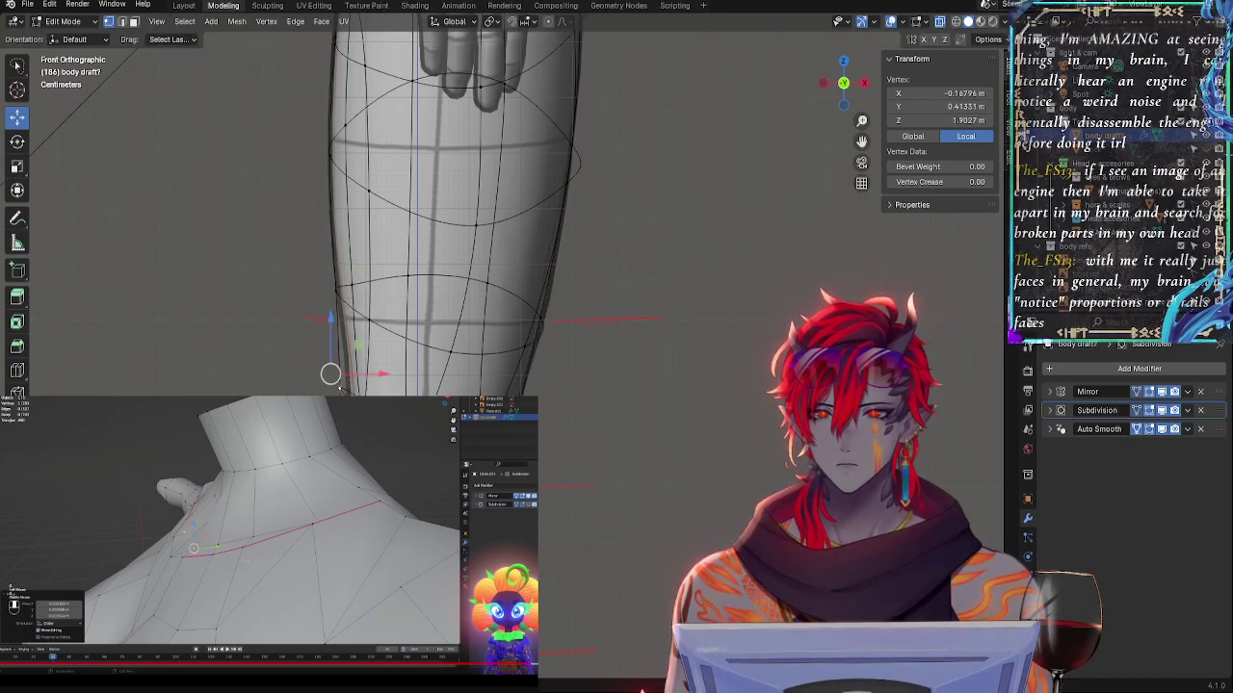
{"action": "left_click", "coordinate": [356, 398], "text": "shift"}
{"action": "mouse_move", "coordinate": [385, 389]}
{"action": "left_mouse_down"}
{"action": "mouse_move", "coordinate": [401, 395]}
{"action": "mouse_move", "coordinate": [371, 371]}
{"action": "left_mouse_up"}
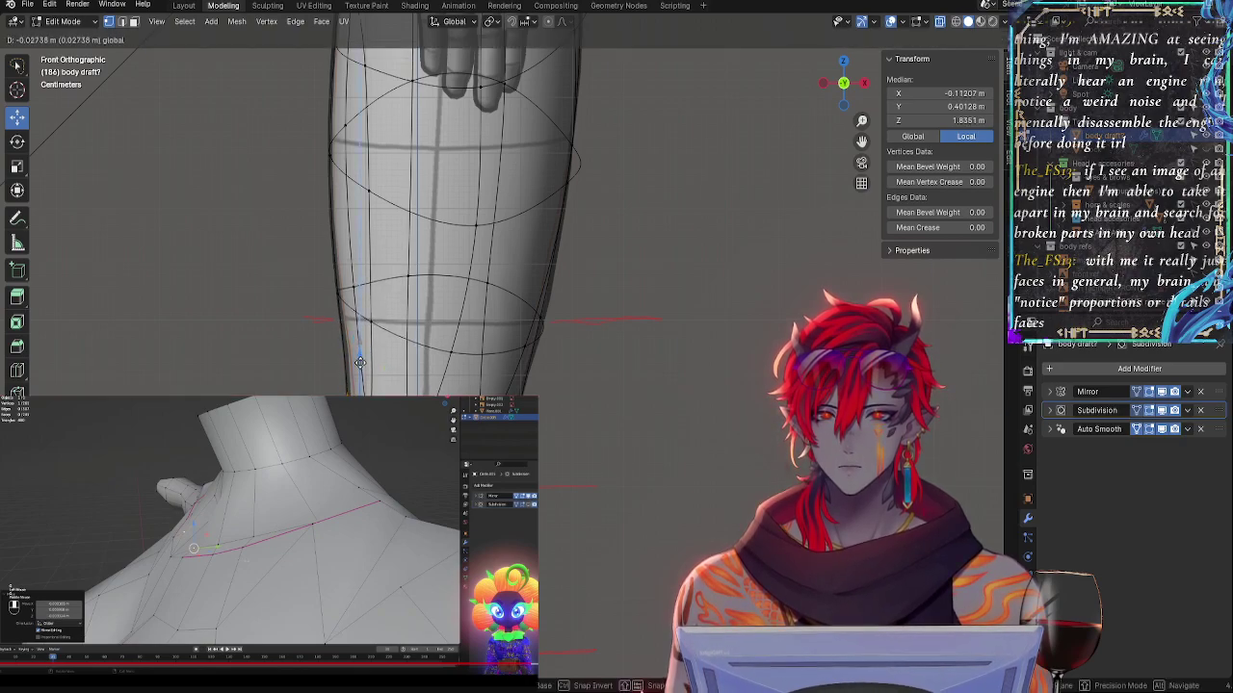
{"action": "key", "text": "g"}
{"action": "left_click", "coordinate": [402, 393]}
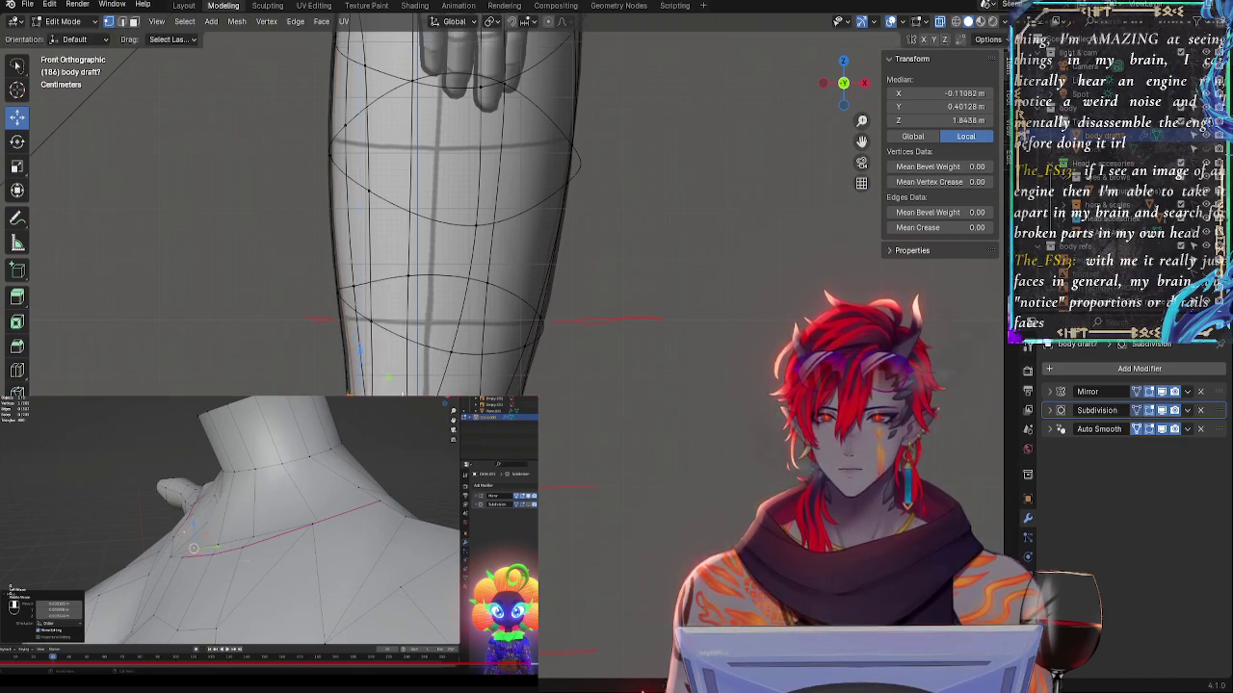
- Raise a lower leg vertex slightly and slide a thigh vertex along its edge
{"action": "left_click", "coordinate": [349, 476]}
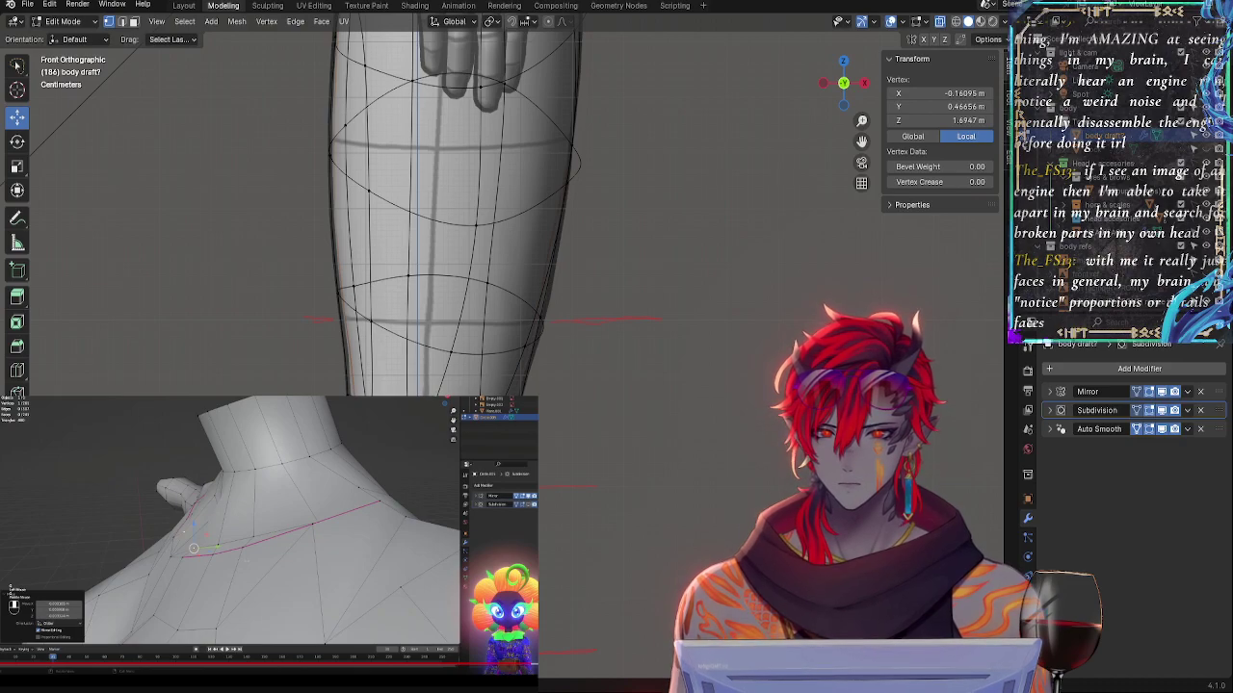
{"action": "left_click_drag", "start_coordinate": [335, 480], "coordinate": [338, 383]}
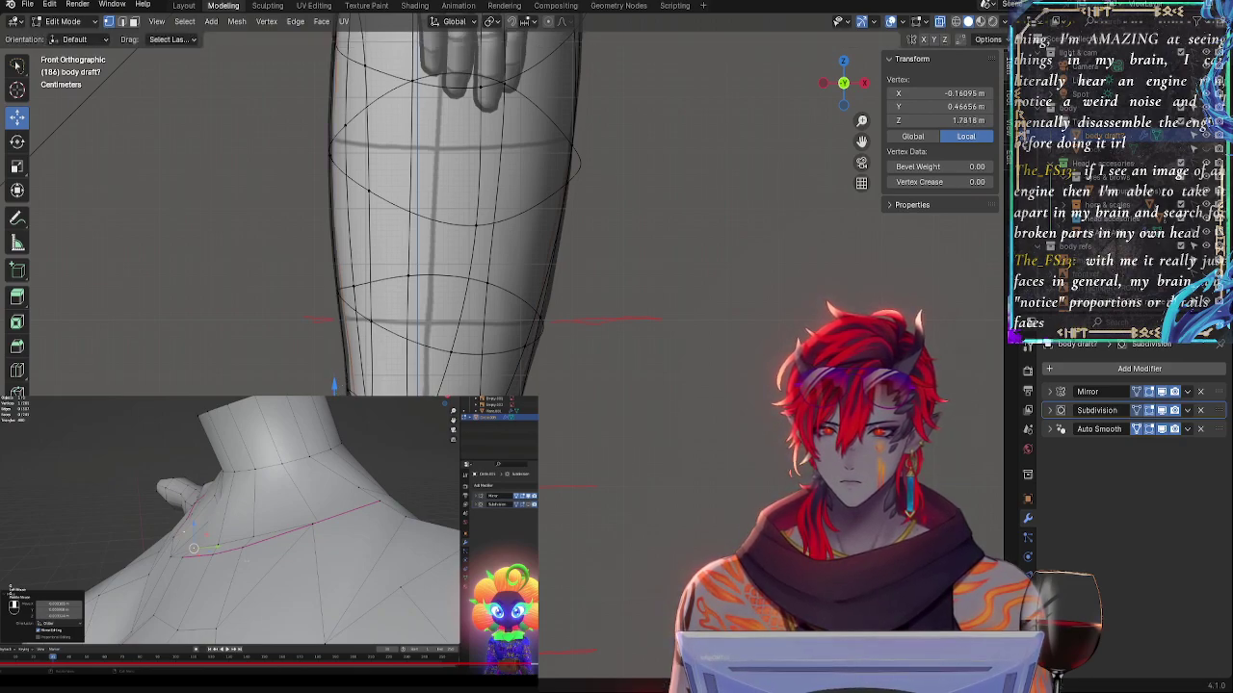
{"action": "left_click", "coordinate": [414, 540], "text": "alt"}
{"action": "left_click", "coordinate": [372, 503]}
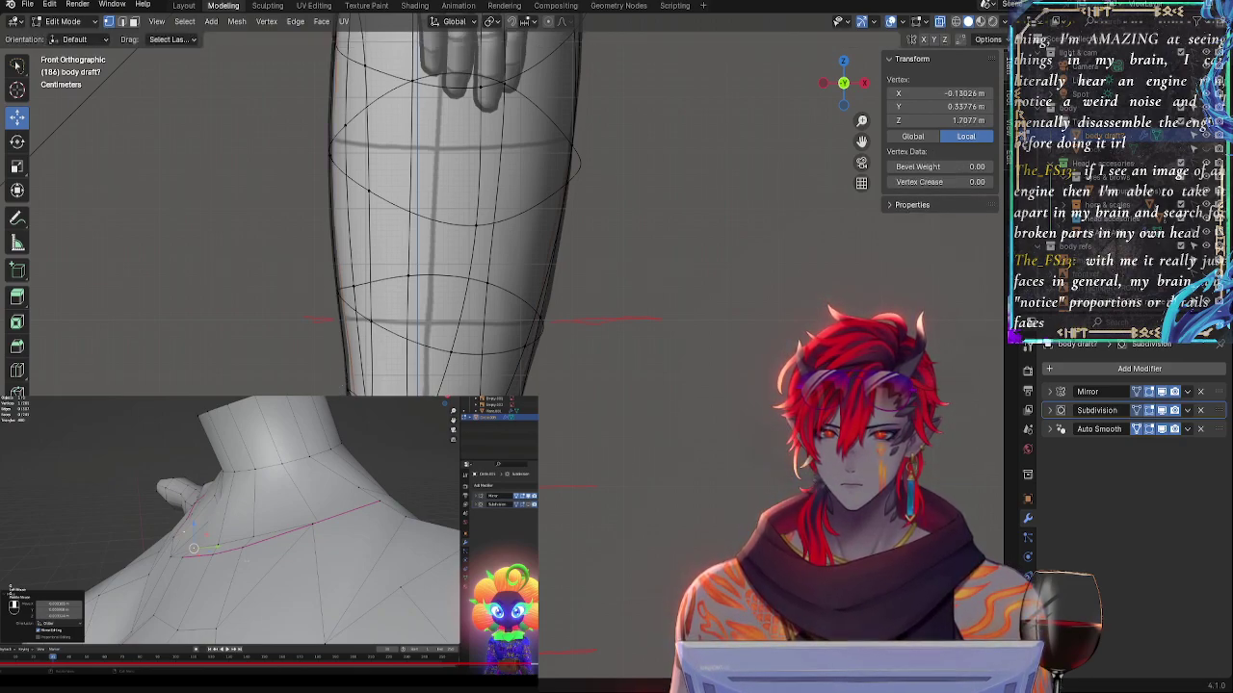
{"action": "key", "text": "g"}
{"action": "key", "text": "g"}
{"action": "left_click", "coordinate": [374, 495]}
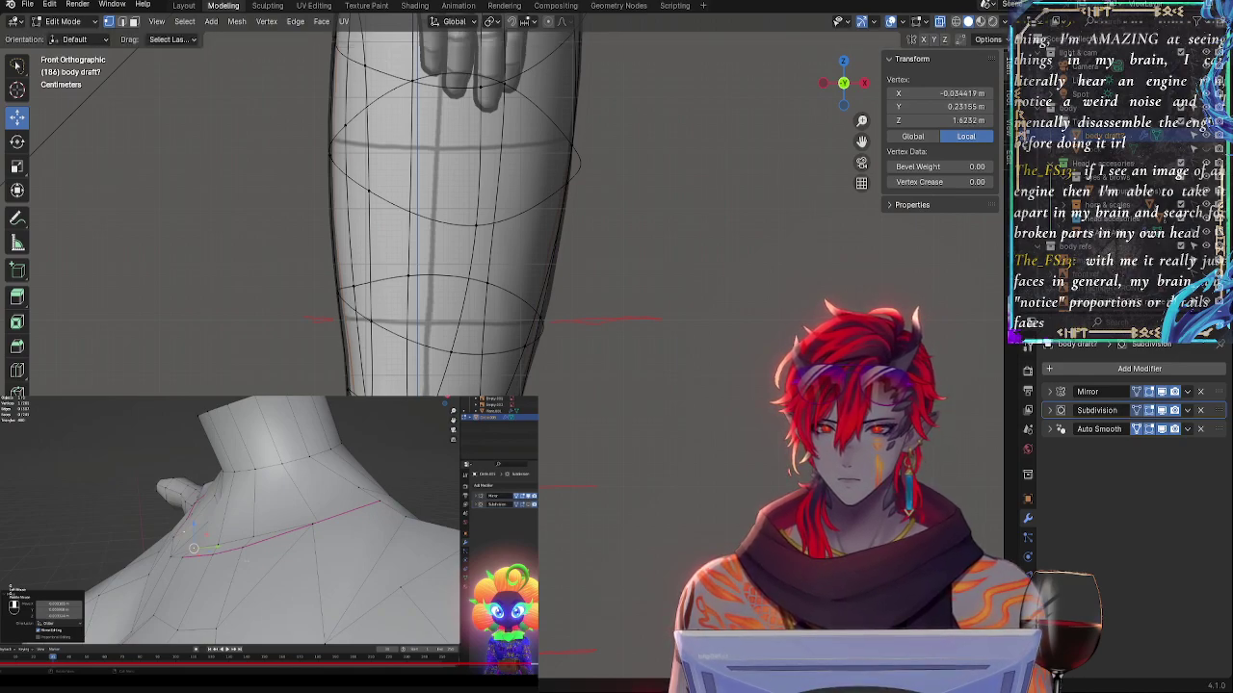
- Make a series of small position tweaks to the thigh vertex down toward the knee
{"action": "key", "text": "g"}
{"action": "key", "text": "Return"}
{"action": "key", "text": "g"}
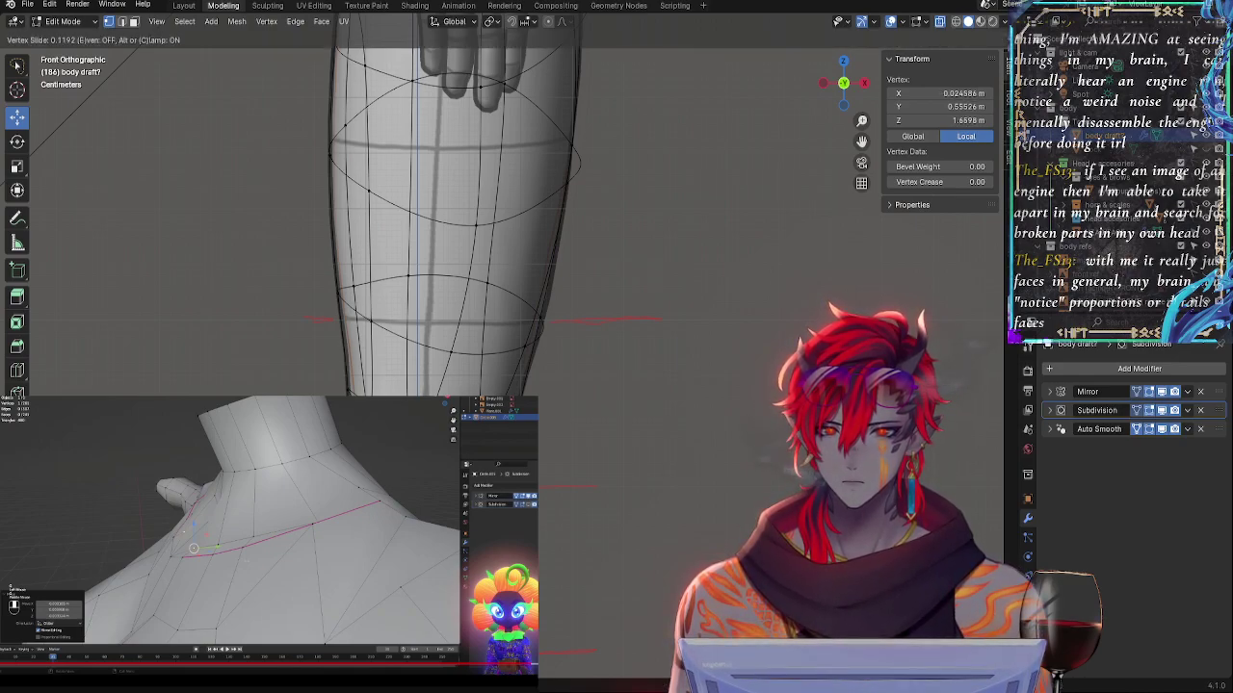
{"action": "key", "text": "Return"}
{"action": "key", "text": "g"}
{"action": "key", "text": "Return"}
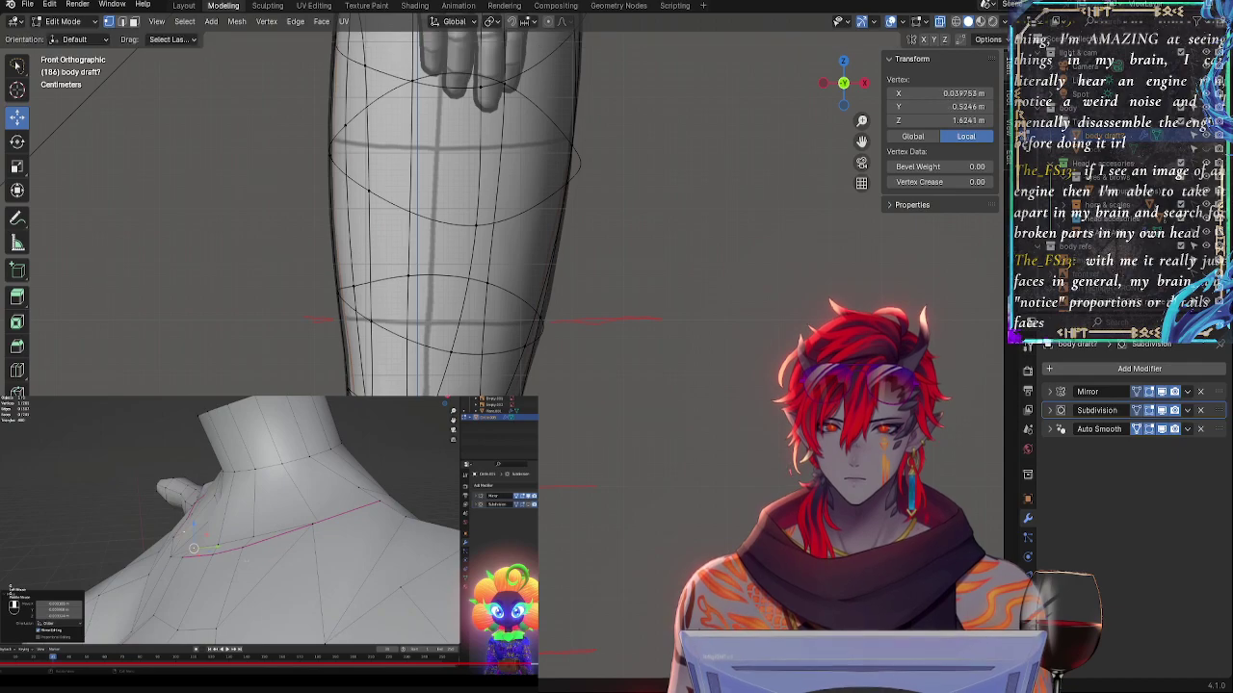
{"action": "key", "text": "g"}
{"action": "key", "text": "Return"}
{"action": "key", "text": "g"}
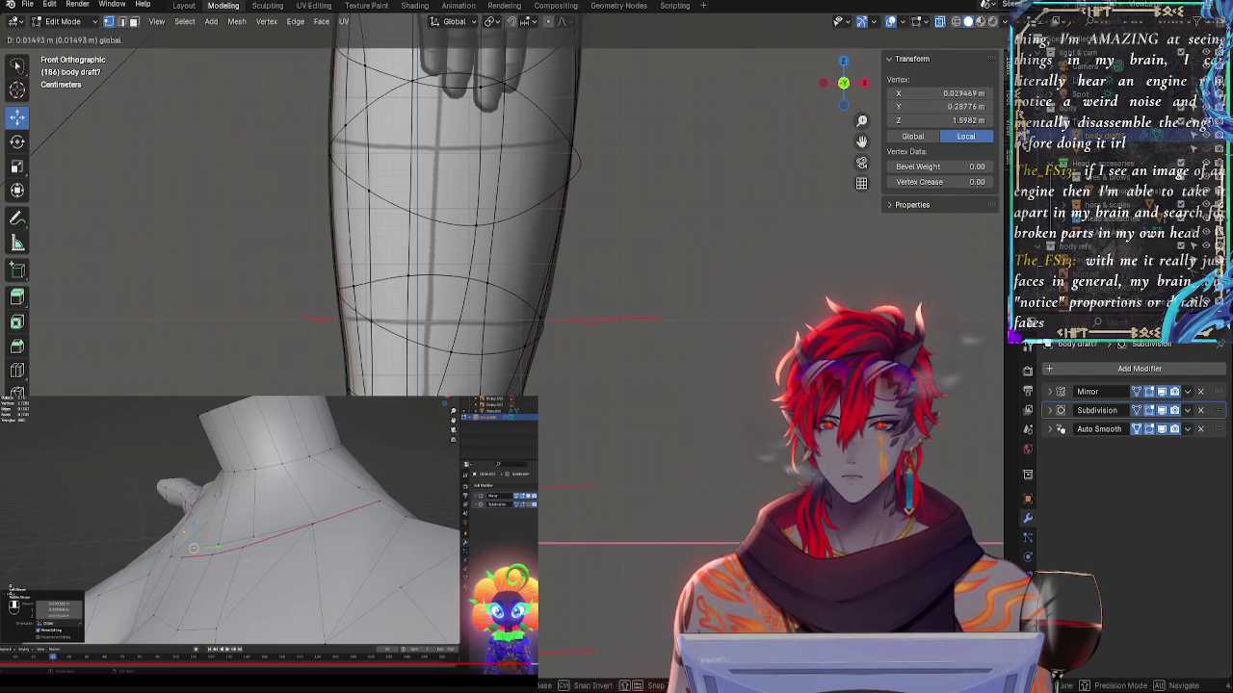
{"action": "key", "text": "Return"}
{"action": "middle_click_drag", "start_coordinate": [569, 516], "coordinate": [576, 402], "text": "shift"}
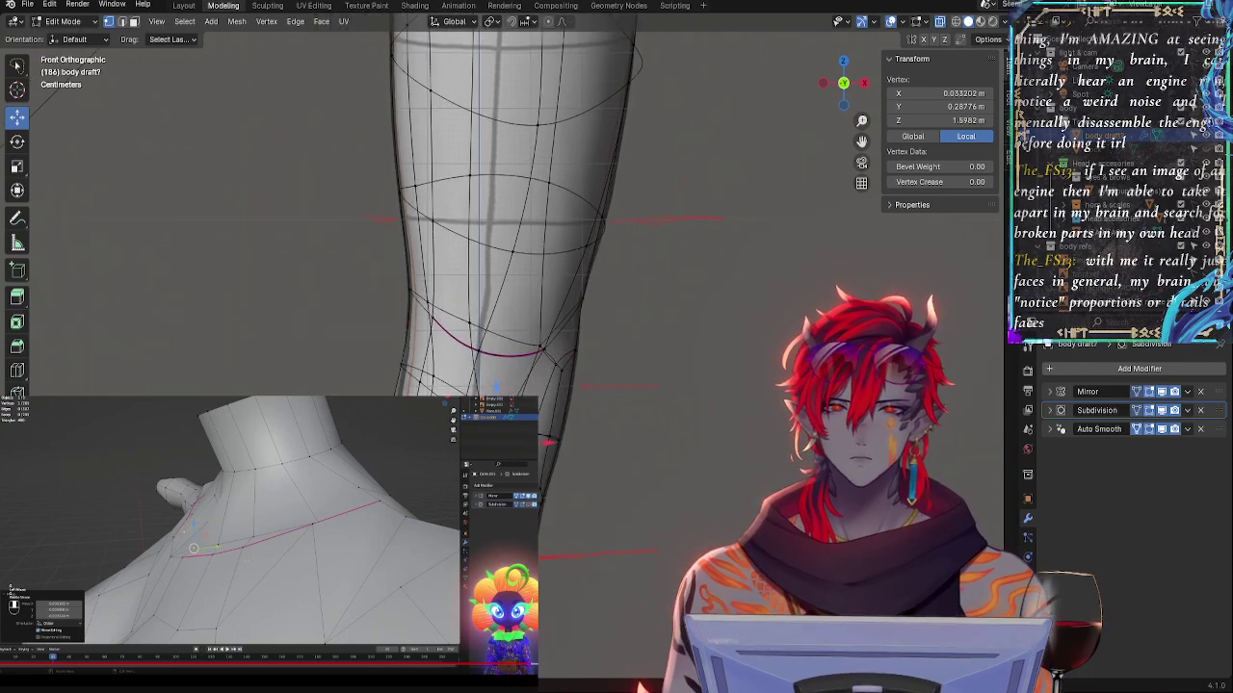
- Nudge the upper and lower knee outline vertices slightly sideways
{"action": "left_click", "coordinate": [395, 342]}
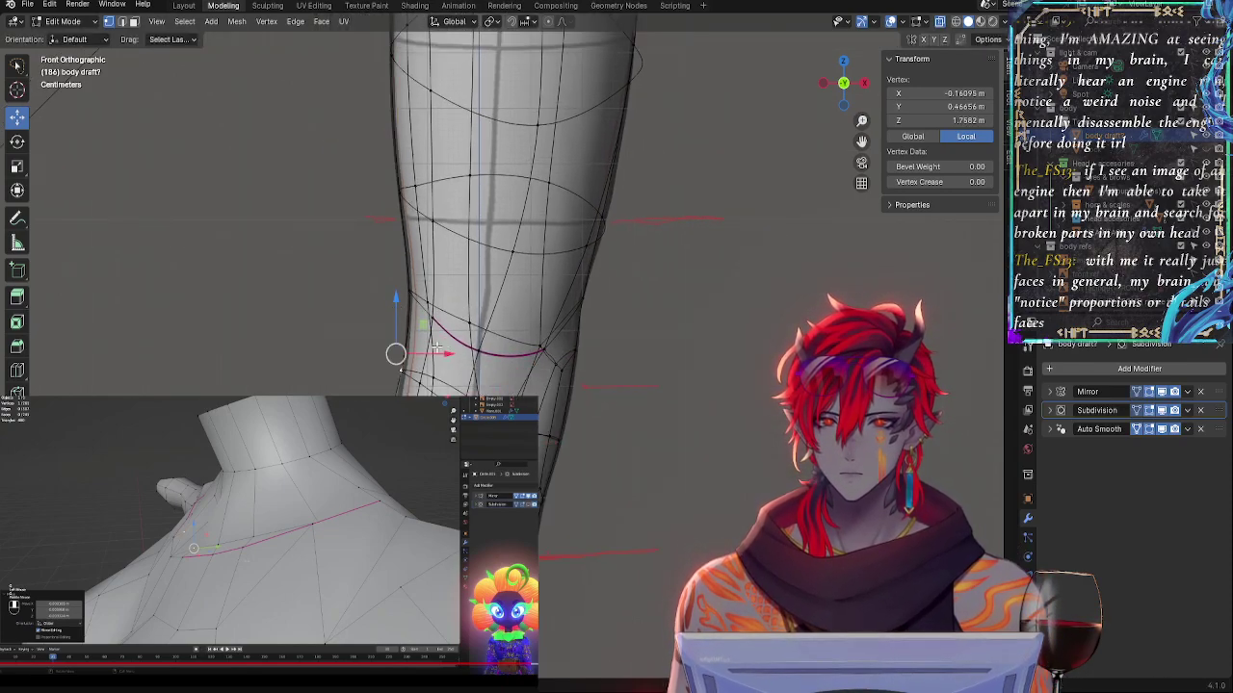
{"action": "left_click", "coordinate": [407, 288]}
{"action": "left_click_drag", "start_coordinate": [448, 278], "coordinate": [446, 279]}
{"action": "left_click", "coordinate": [407, 371]}
{"action": "left_click_drag", "start_coordinate": [446, 348], "coordinate": [448, 349]}
{"action": "left_click", "coordinate": [449, 348]}
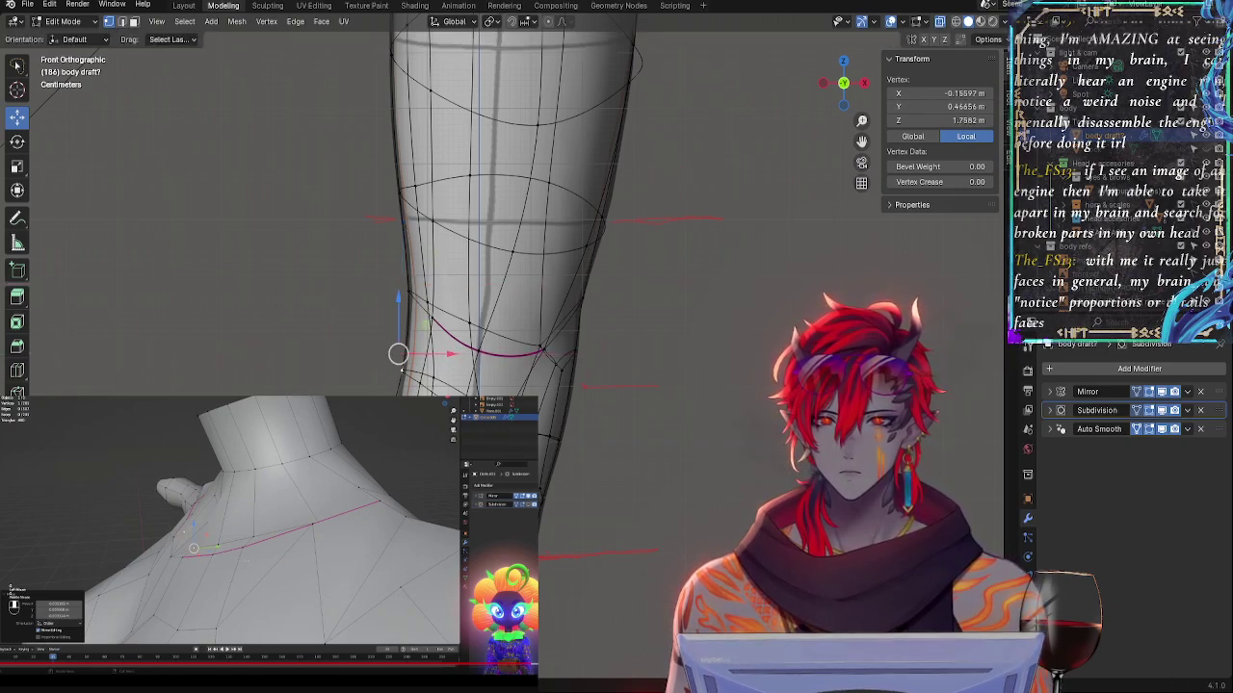
- Slide the knee vertex along its edge and shift the connected knee vertices sideways and up
{"action": "key", "text": "shift+v"}
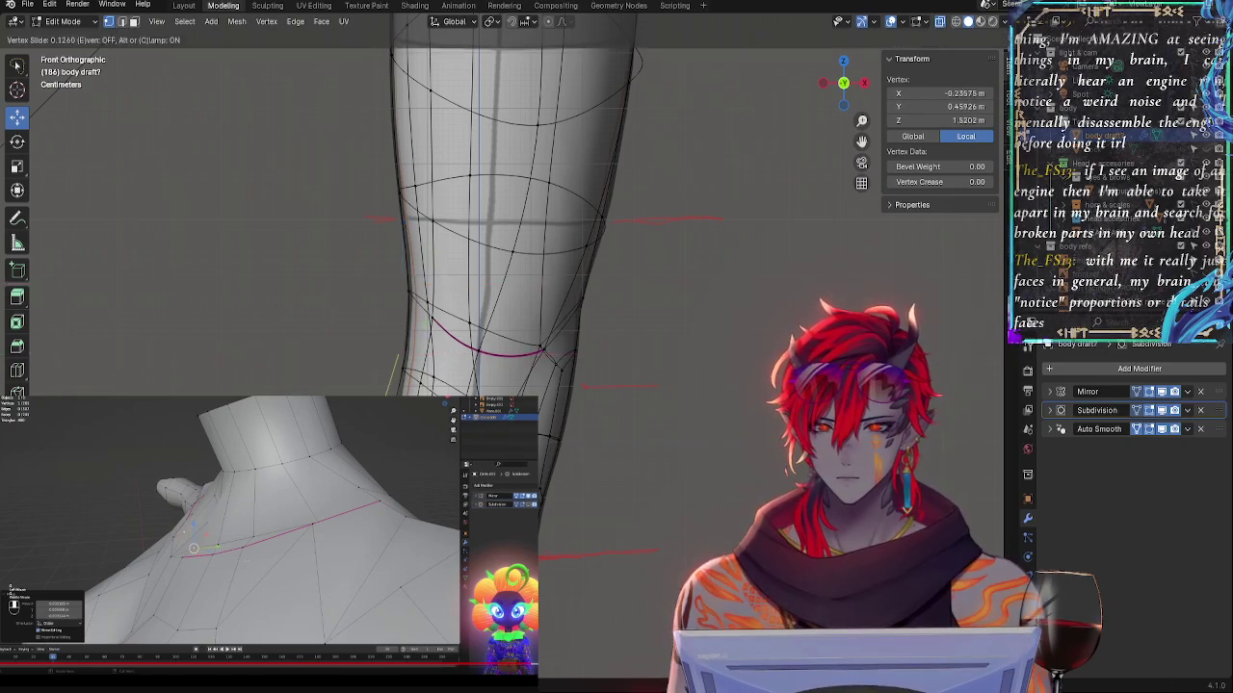
{"action": "left_click", "coordinate": [422, 373]}
{"action": "left_click_drag", "start_coordinate": [383, 432], "coordinate": [455, 446]}
{"action": "left_click_drag", "start_coordinate": [399, 391], "coordinate": [398, 388]}
{"action": "left_click_drag", "start_coordinate": [453, 443], "coordinate": [454, 443]}
{"action": "left_click", "coordinate": [410, 377]}
- Move a vertex on the leg's left edge sideways along X
{"action": "left_click", "coordinate": [399, 353]}
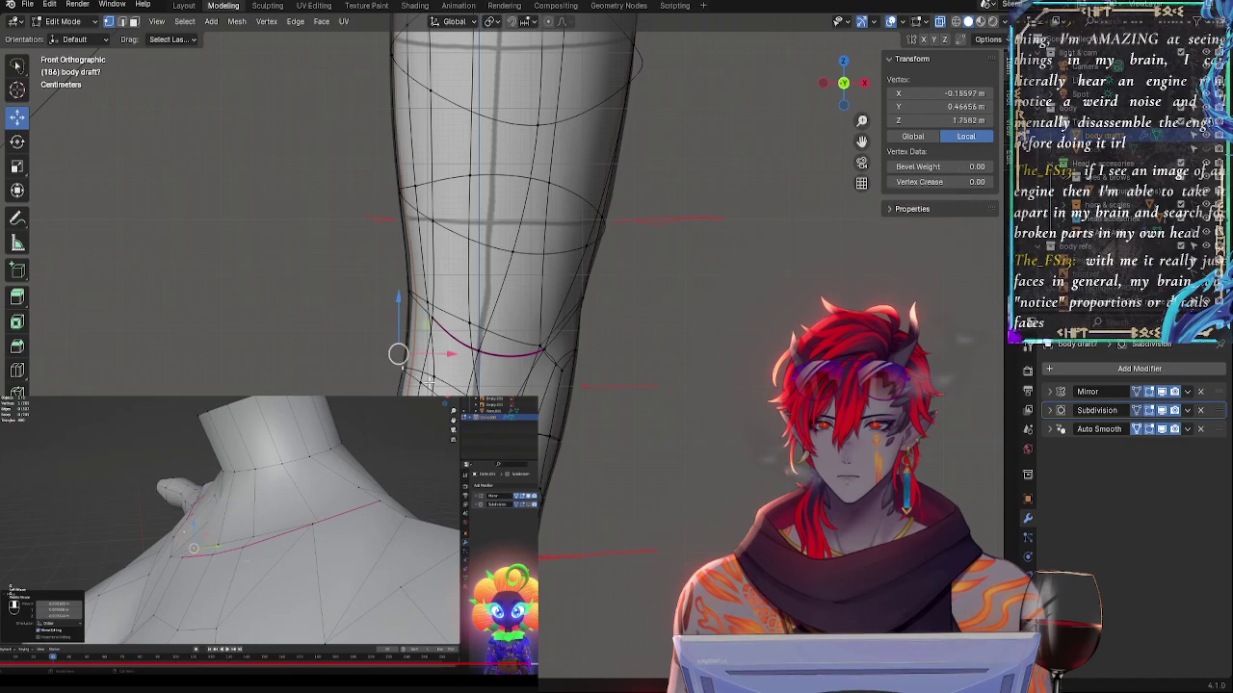
{"action": "key", "text": "g"}
{"action": "key", "text": "x"}
{"action": "left_click", "coordinate": [445, 353]}
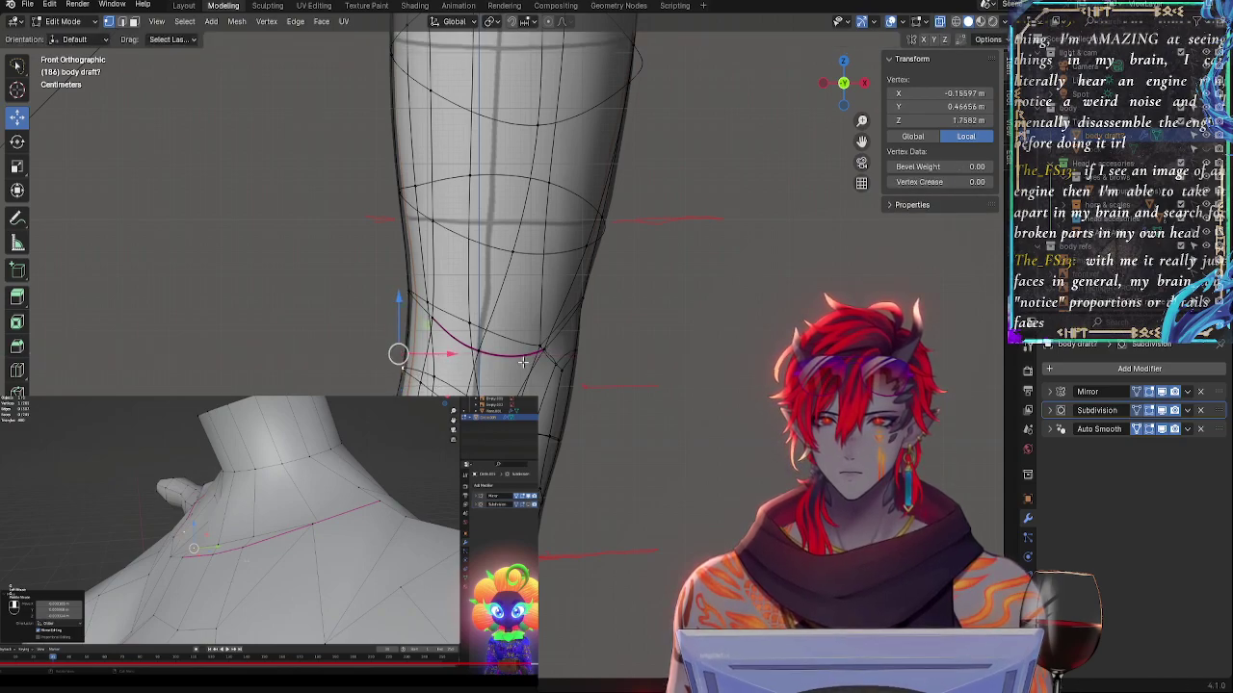
- Tilt the selected knee vertices slightly and shift them along X
{"action": "left_click", "coordinate": [413, 384], "text": "shift"}
{"action": "left_click", "coordinate": [430, 389], "text": "shift"}
{"action": "key", "text": "r"}
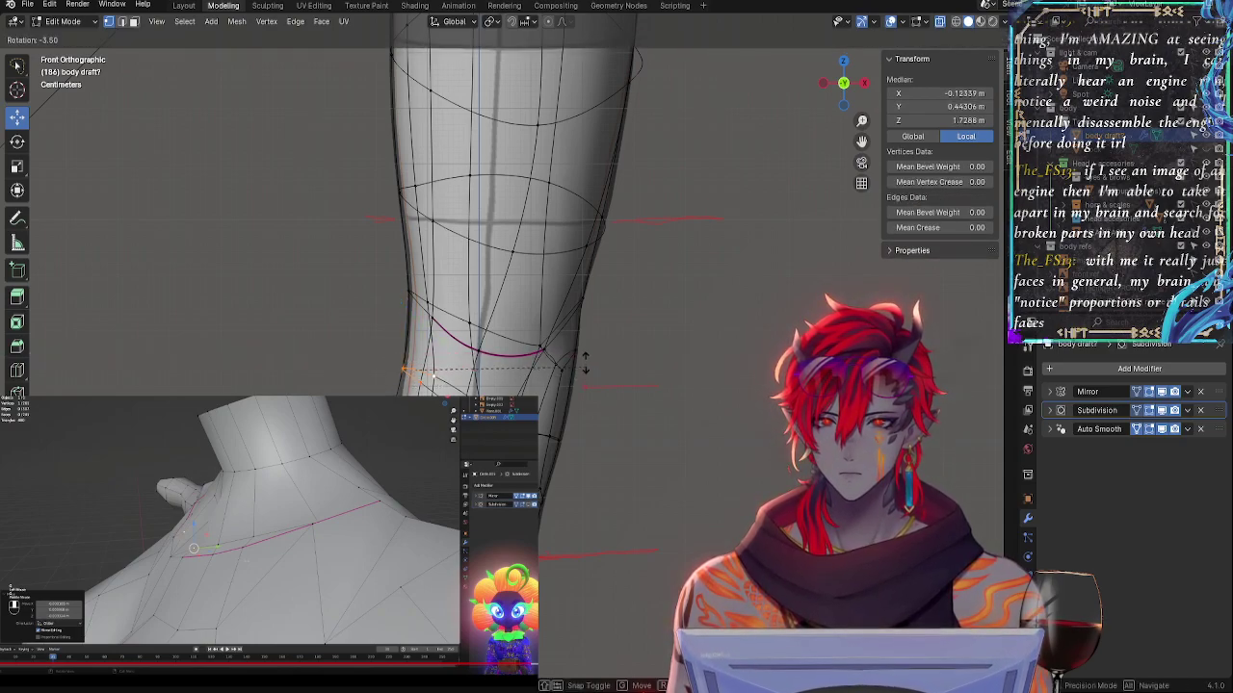
{"action": "left_click", "coordinate": [579, 349]}
{"action": "key", "text": "g"}
{"action": "key", "text": "x"}
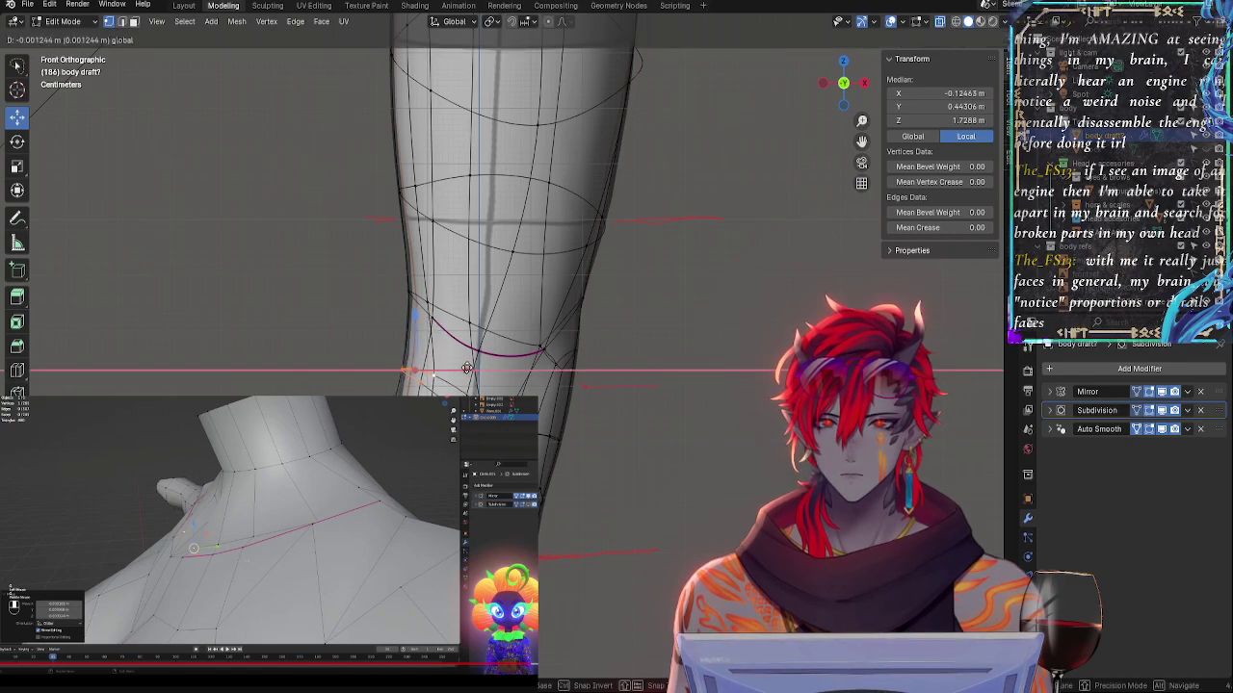
{"action": "left_click", "coordinate": [468, 368]}
- Tilt the two higher knee vertices slightly
{"action": "left_click", "coordinate": [410, 295]}
{"action": "left_click", "coordinate": [429, 308], "text": "shift"}
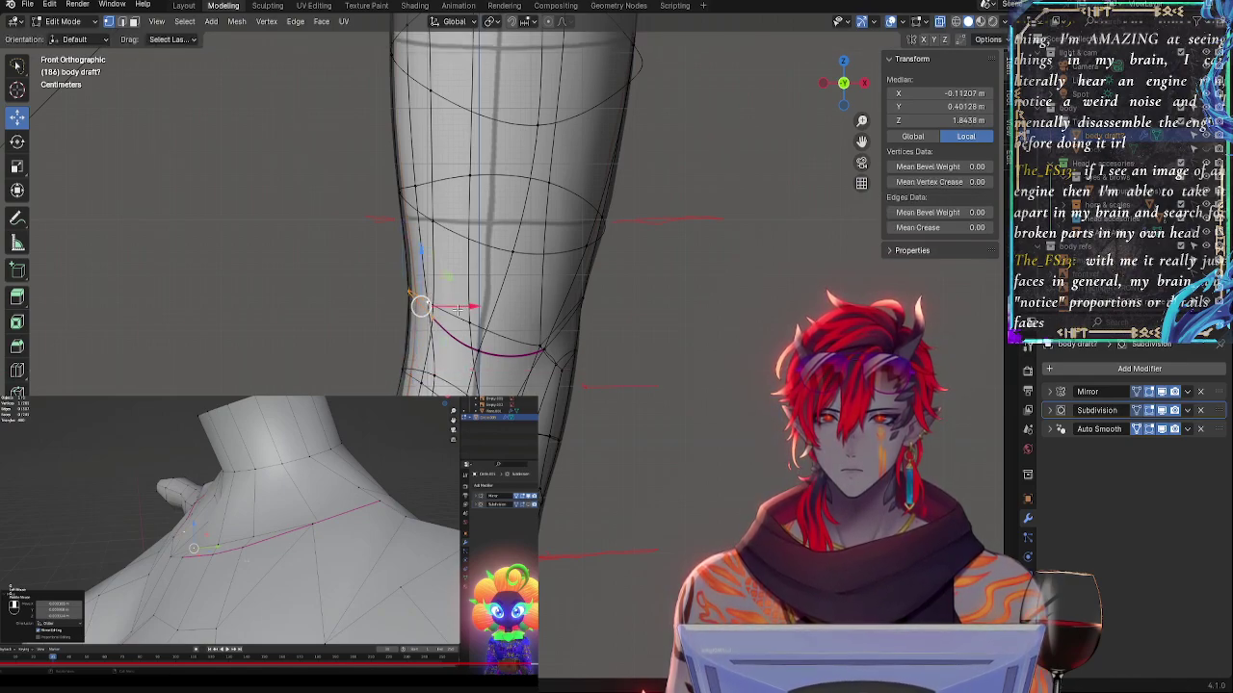
{"action": "key", "text": "r"}
{"action": "left_click", "coordinate": [550, 314]}
- Shift a lower-left leg vertex slightly sideways along X
{"action": "left_click", "coordinate": [584, 340]}
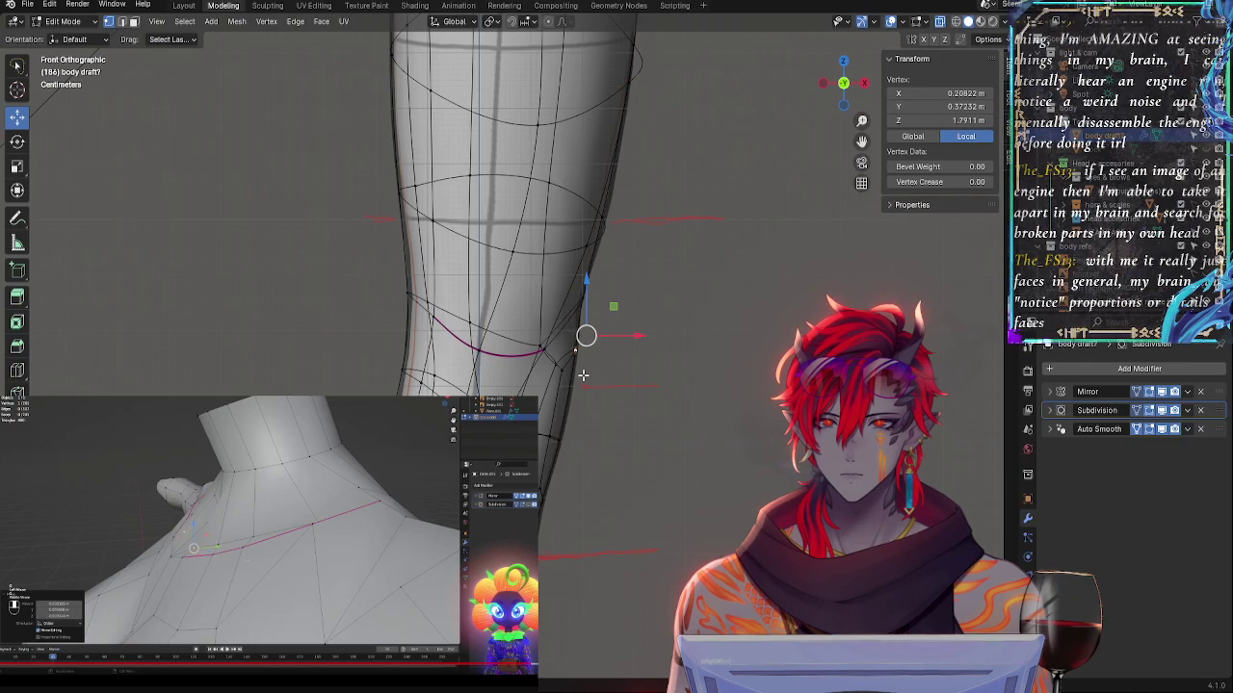
{"action": "middle_click_drag", "start_coordinate": [647, 513], "coordinate": [652, 426], "text": "shift"}
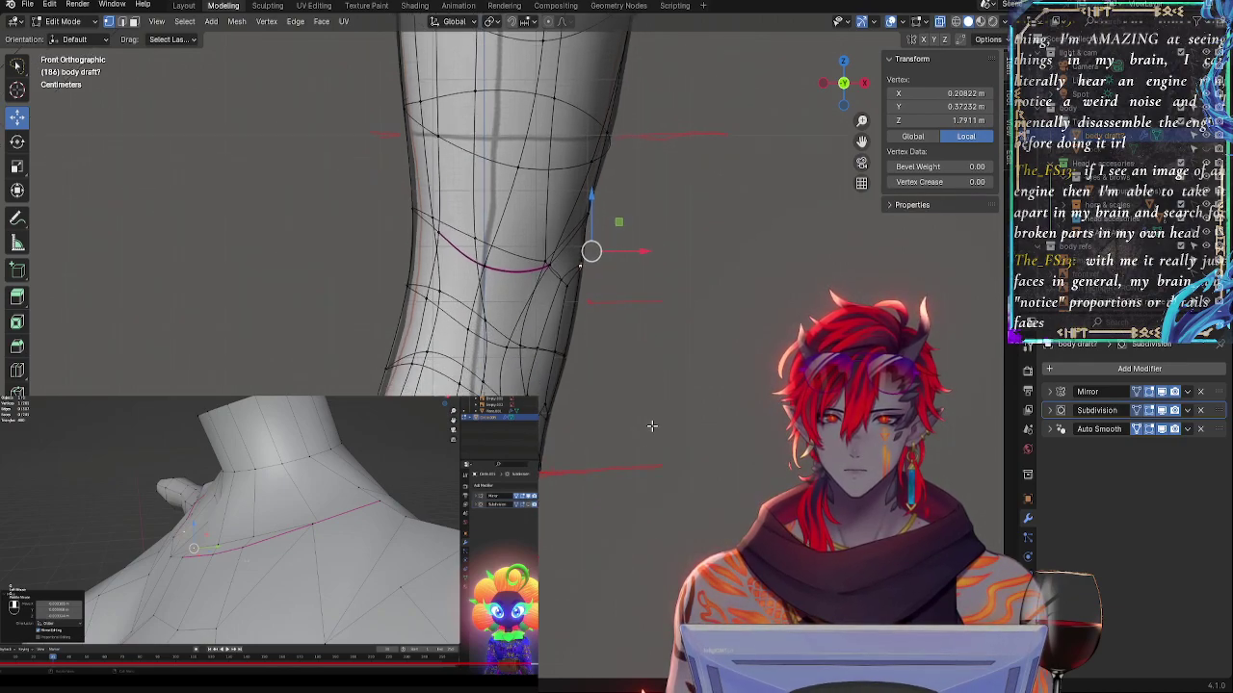
{"action": "left_click", "coordinate": [384, 371]}
{"action": "left_click_drag", "start_coordinate": [416, 400], "coordinate": [418, 396]}
- Push the shin vertex outward and raise it slightly
{"action": "middle_click_drag", "start_coordinate": [617, 510], "coordinate": [641, 345], "text": "shift"}
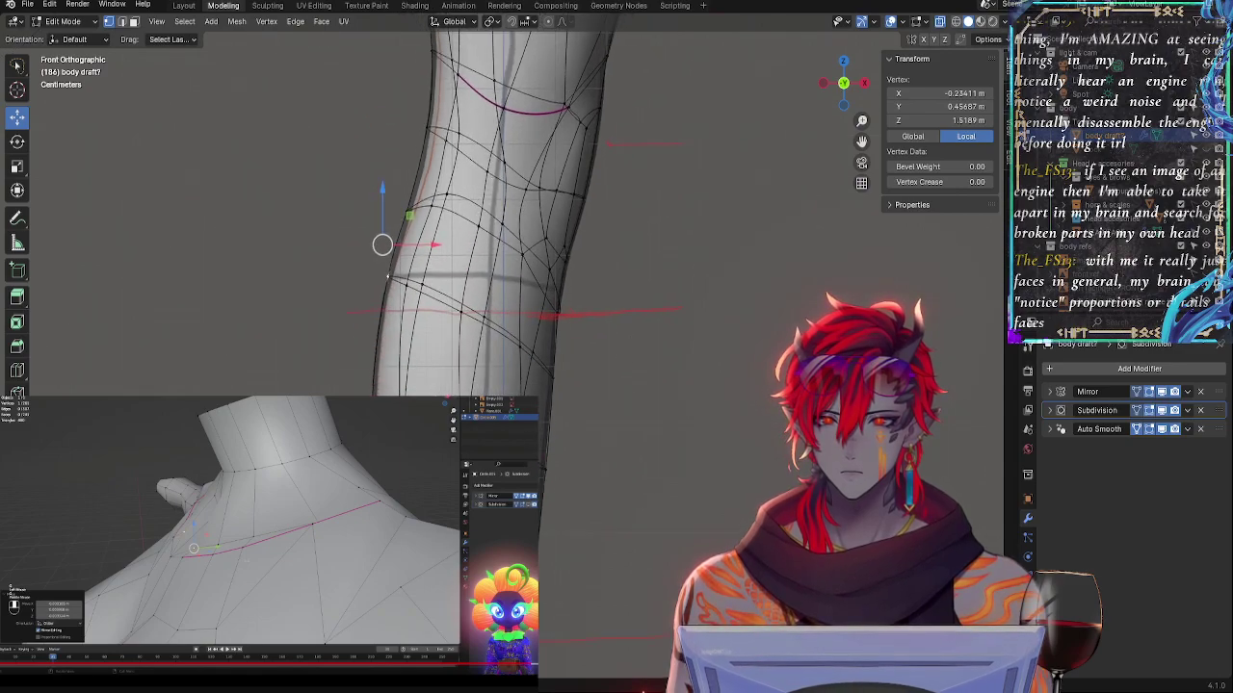
{"action": "left_click", "coordinate": [421, 508]}
{"action": "key", "text": "ctrl+z"}
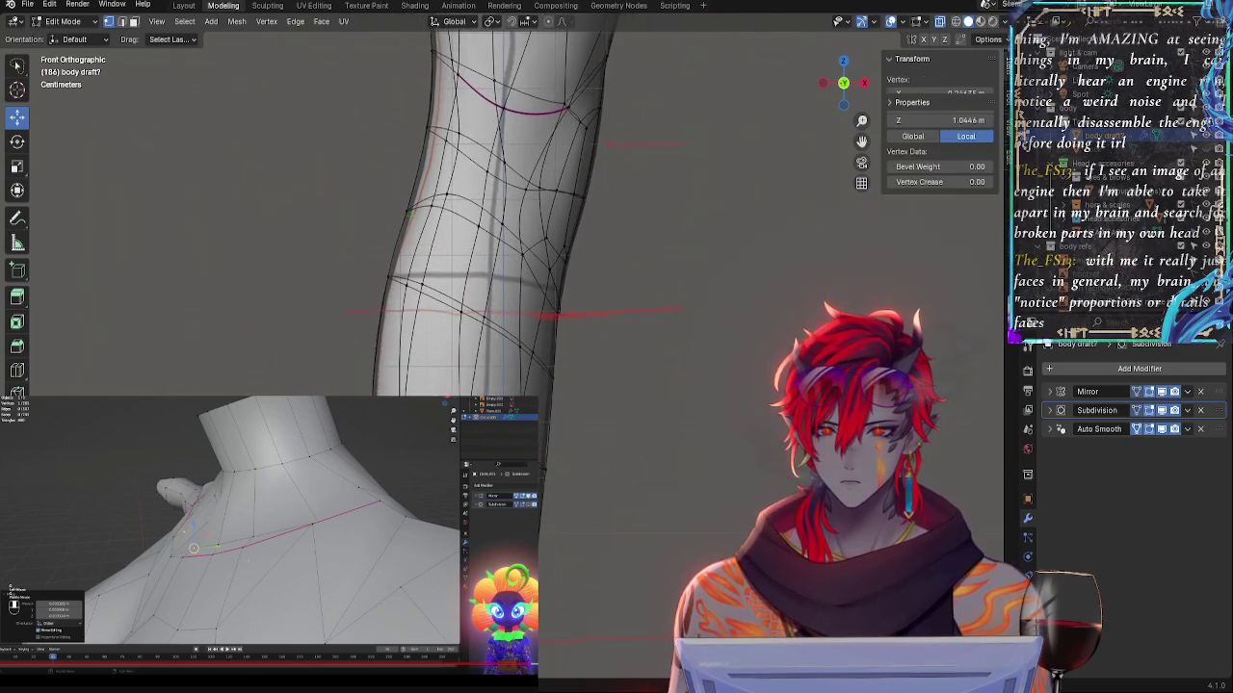
{"action": "left_click_drag", "start_coordinate": [421, 509], "coordinate": [412, 509]}
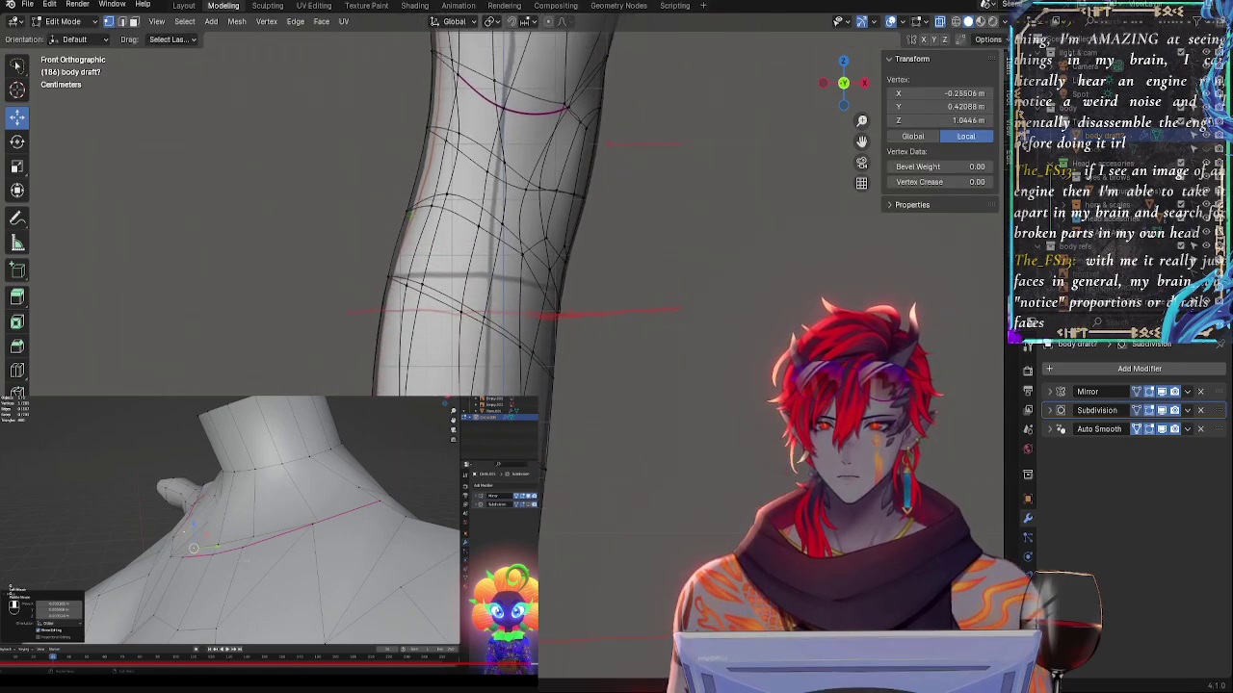
{"action": "left_click_drag", "start_coordinate": [373, 467], "coordinate": [373, 460]}
{"action": "left_click_drag", "start_coordinate": [411, 503], "coordinate": [406, 503]}
{"action": "left_click_drag", "start_coordinate": [366, 465], "coordinate": [367, 460]}
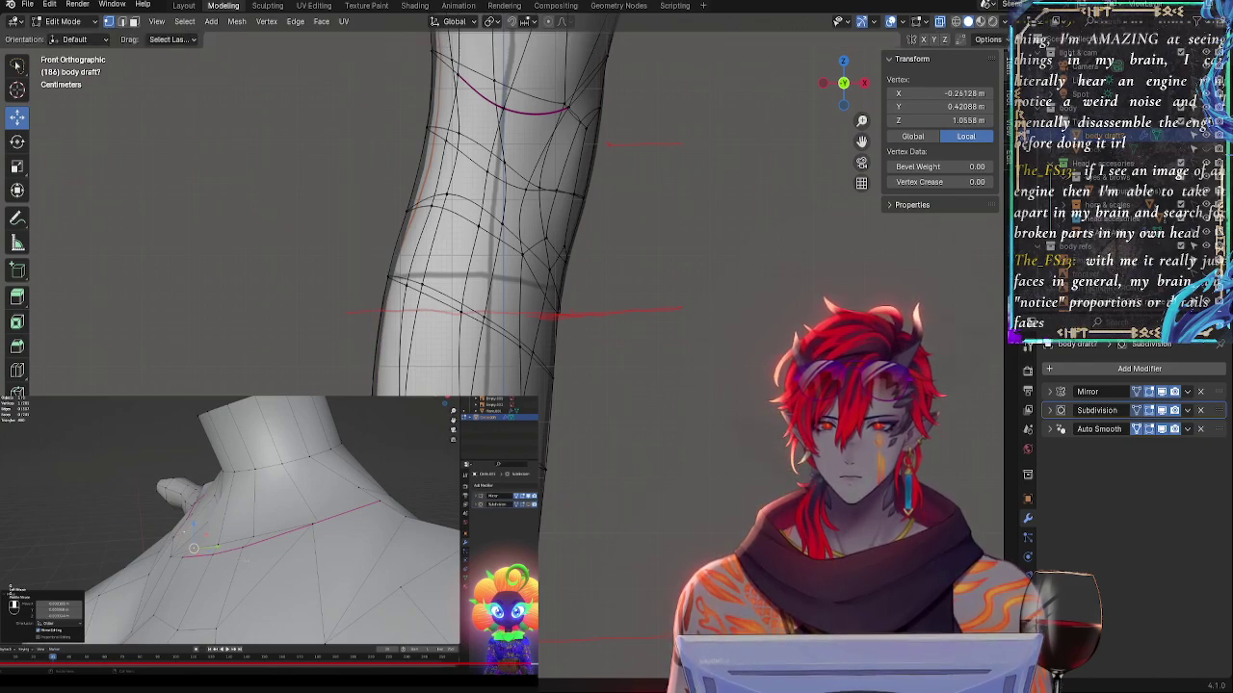
- Try a vertical move on the vertex, undo it, and move it along X instead
{"action": "key", "text": "g"}
{"action": "key", "text": "z"}
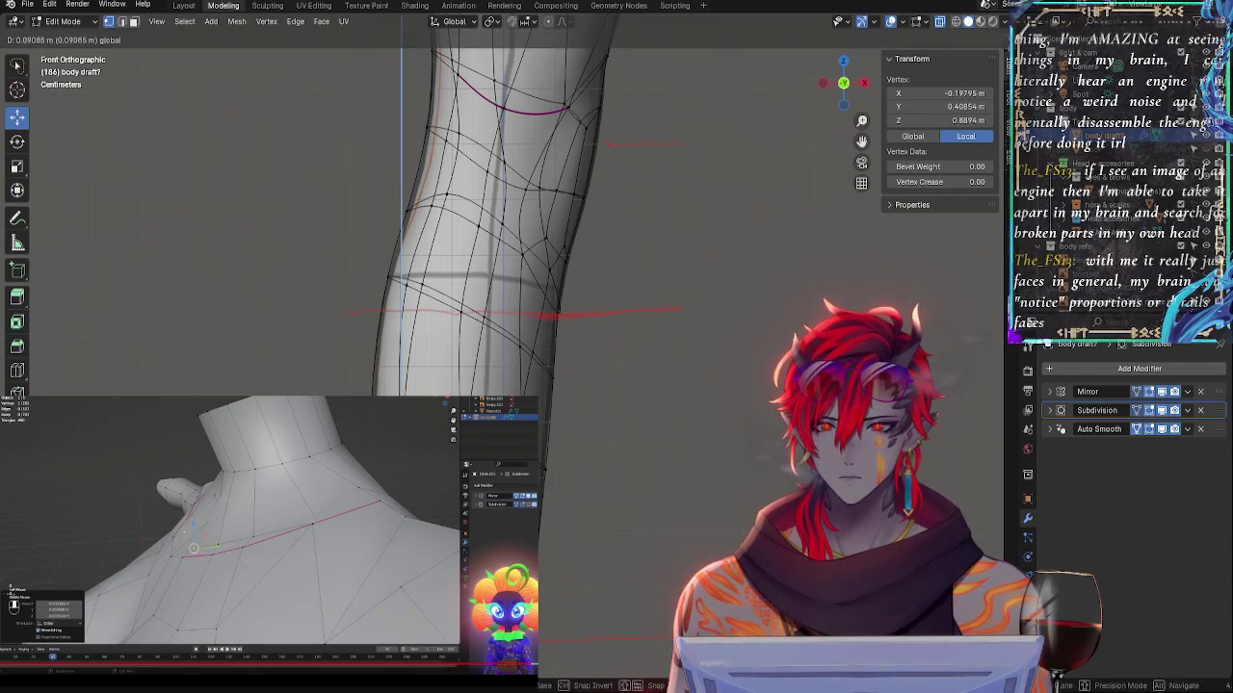
{"action": "key", "text": "Return"}
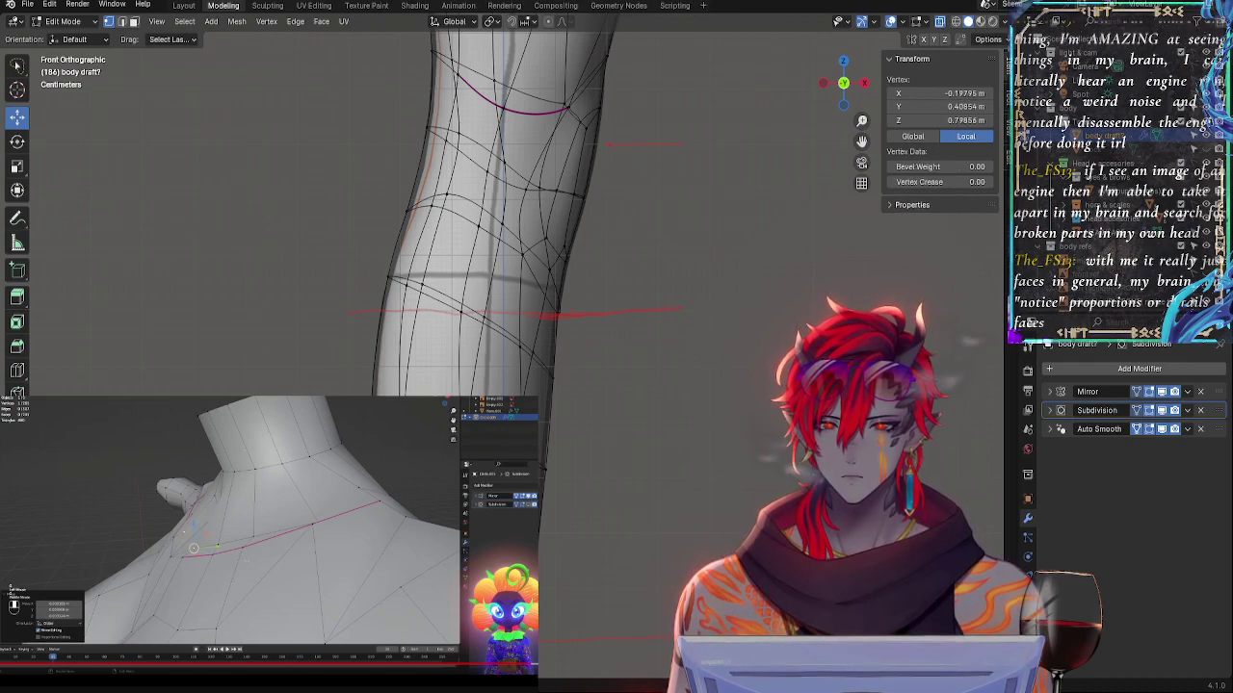
{"action": "key", "text": "ctrl+z"}
{"action": "key", "text": "ctrl+z"}
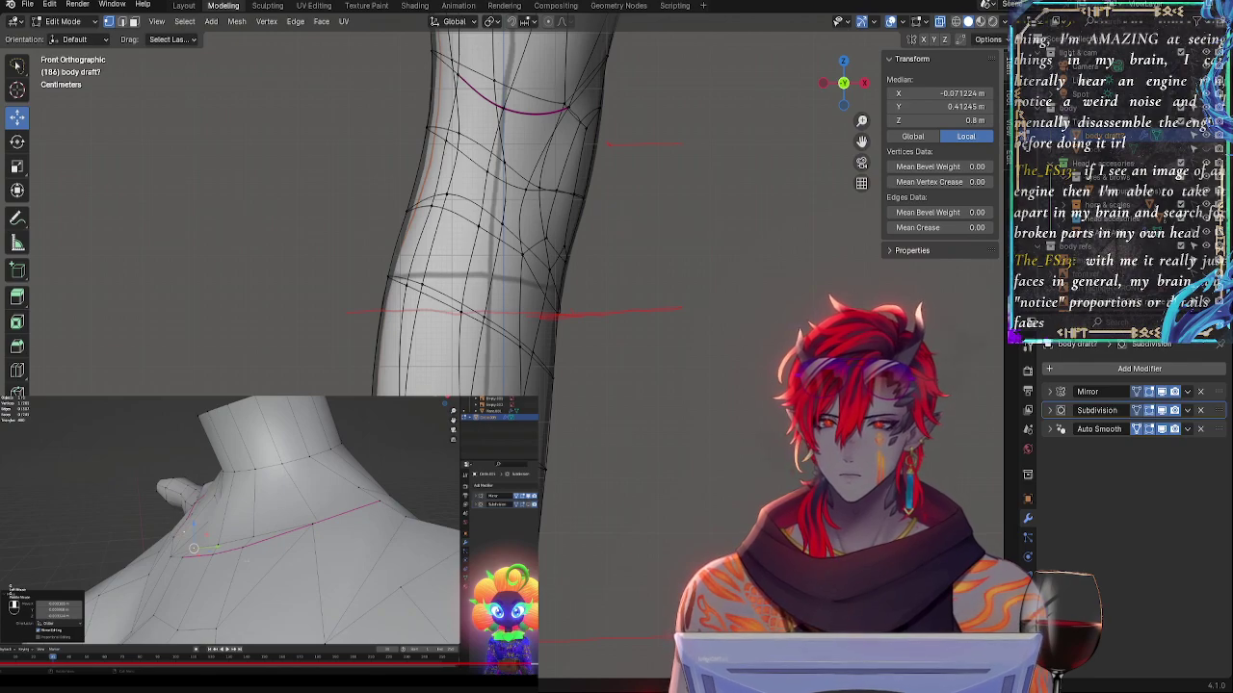
{"action": "key", "text": "ctrl+z"}
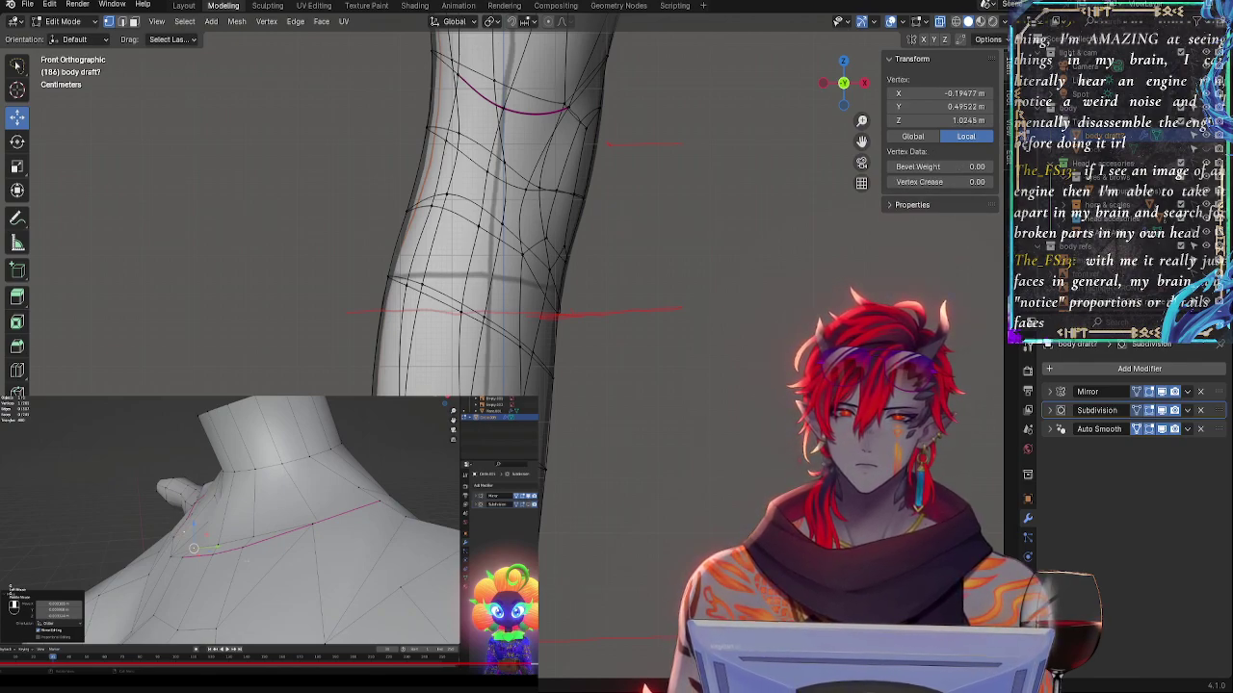
{"action": "key", "text": "g"}
{"action": "key", "text": "x"}
{"action": "key", "text": "Return"}
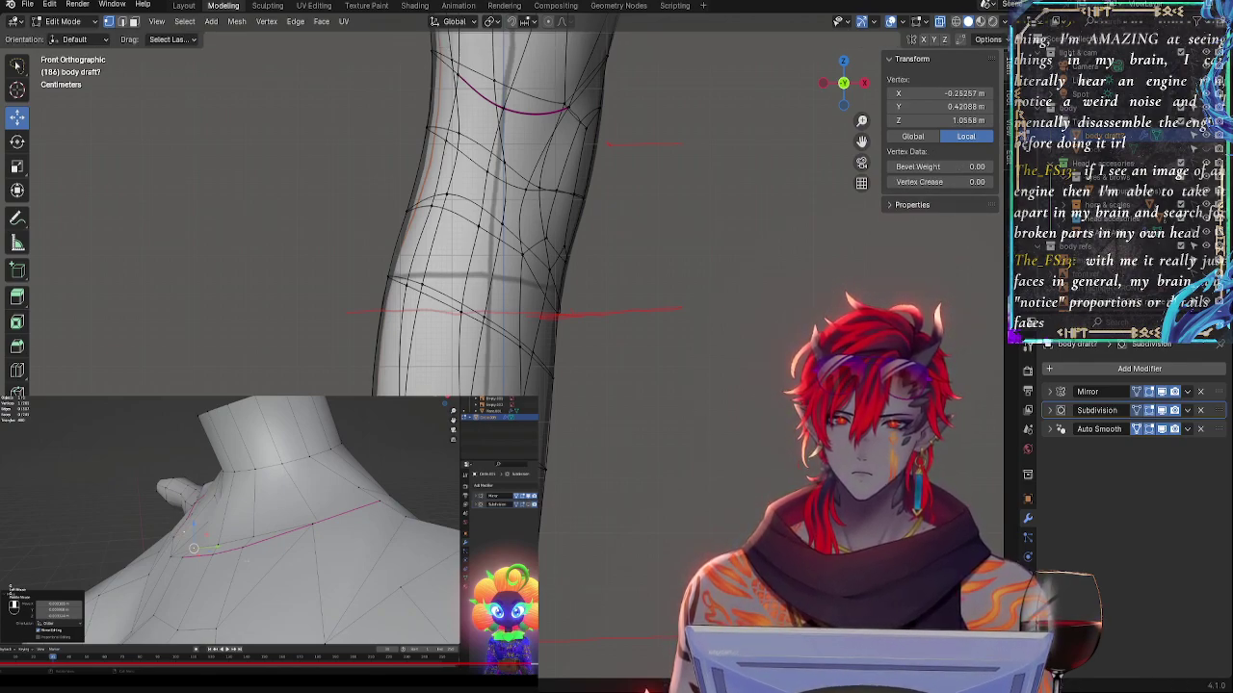
- Lower and shift the shin vertices, then reposition a lower-leg vertex
{"action": "left_click", "coordinate": [396, 424], "text": "alt"}
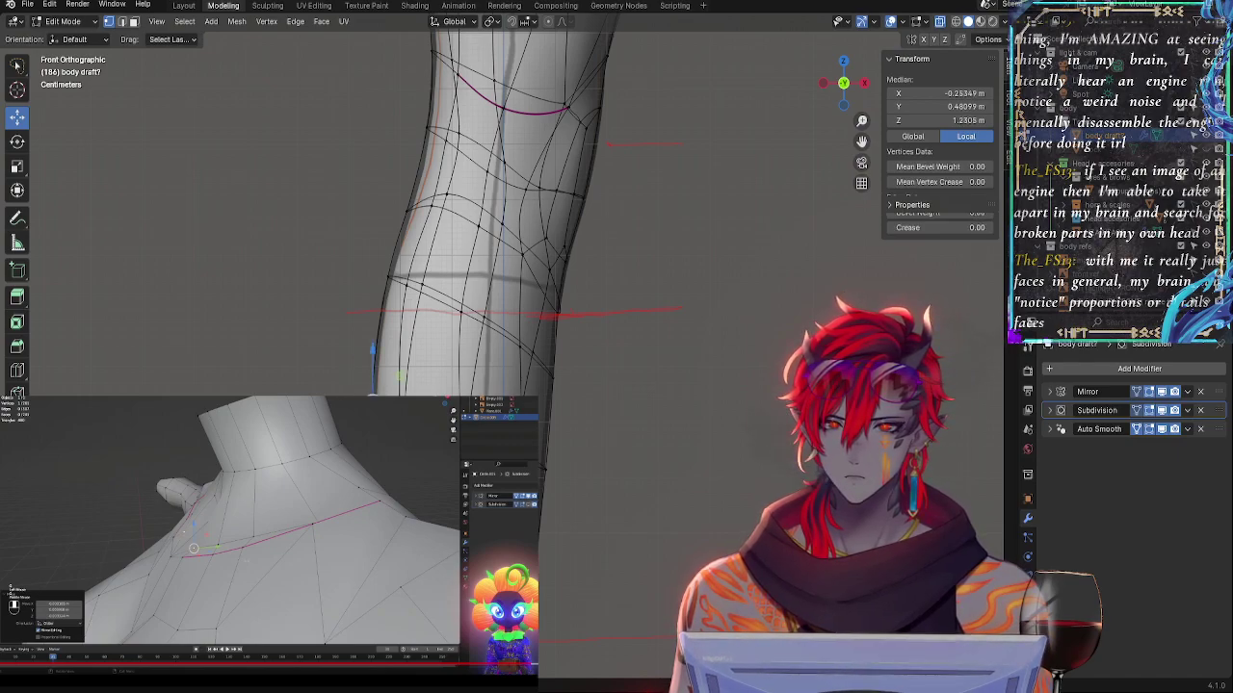
{"action": "left_click_drag", "start_coordinate": [379, 362], "coordinate": [380, 374]}
{"action": "left_click_drag", "start_coordinate": [434, 418], "coordinate": [430, 418]}
{"action": "left_click", "coordinate": [374, 509]}
{"action": "left_click", "coordinate": [541, 586]}
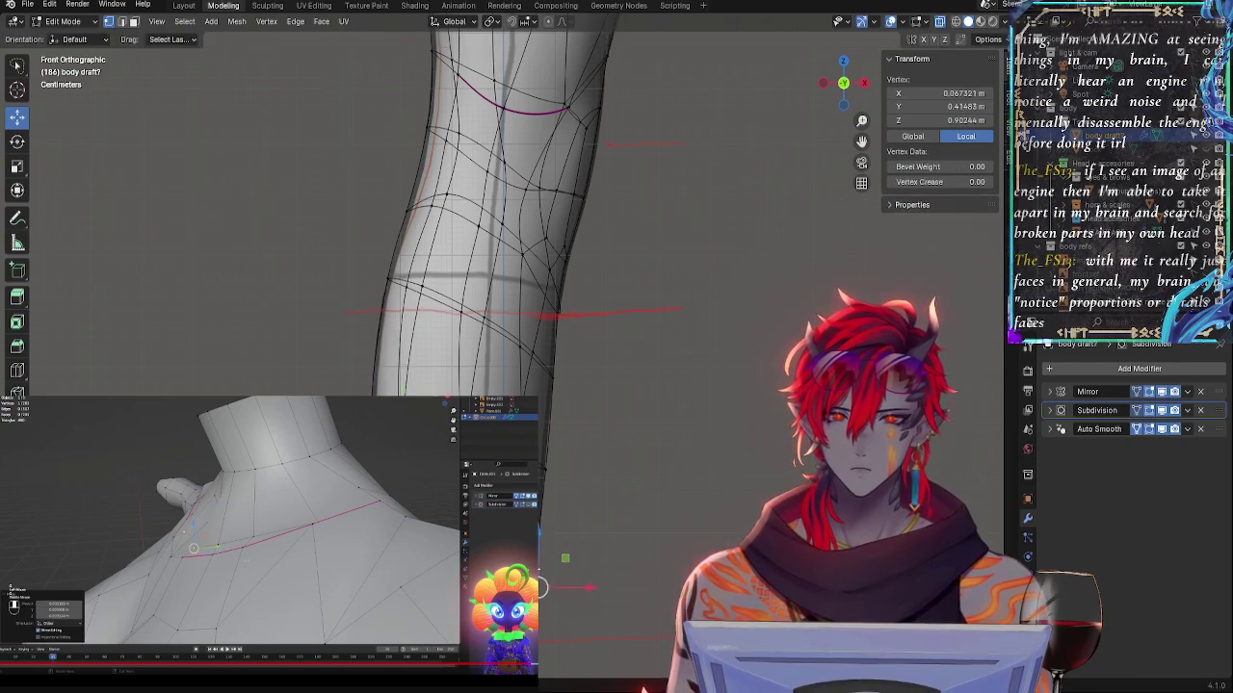
{"action": "left_click_drag", "start_coordinate": [544, 532], "coordinate": [553, 528]}
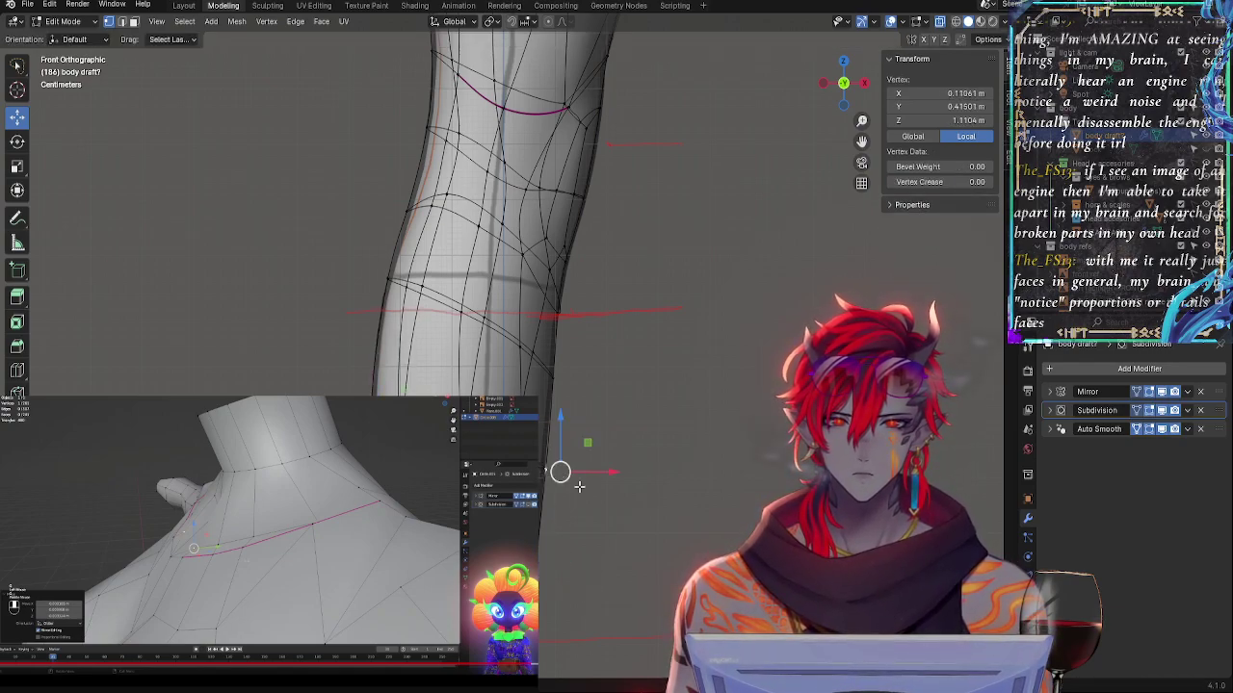
- Select a vertex on the outer leg edge with the upper leg framed in view
{"action": "left_click", "coordinate": [588, 474]}
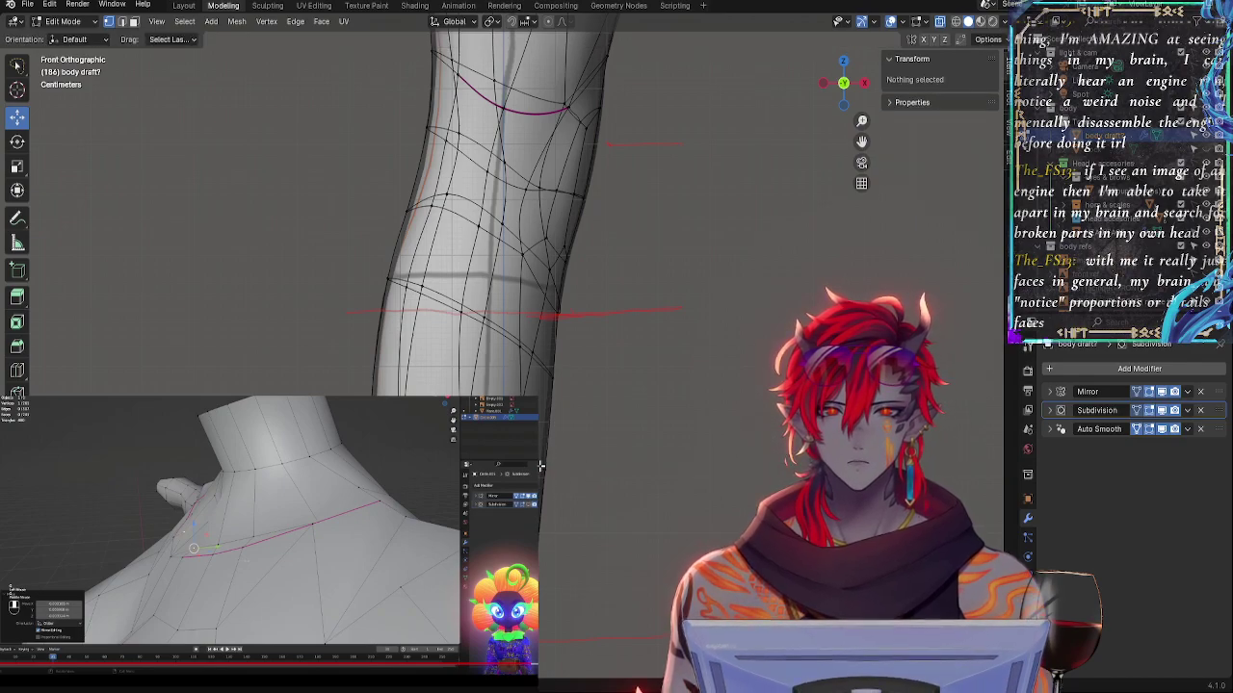
{"action": "left_click", "coordinate": [578, 464]}
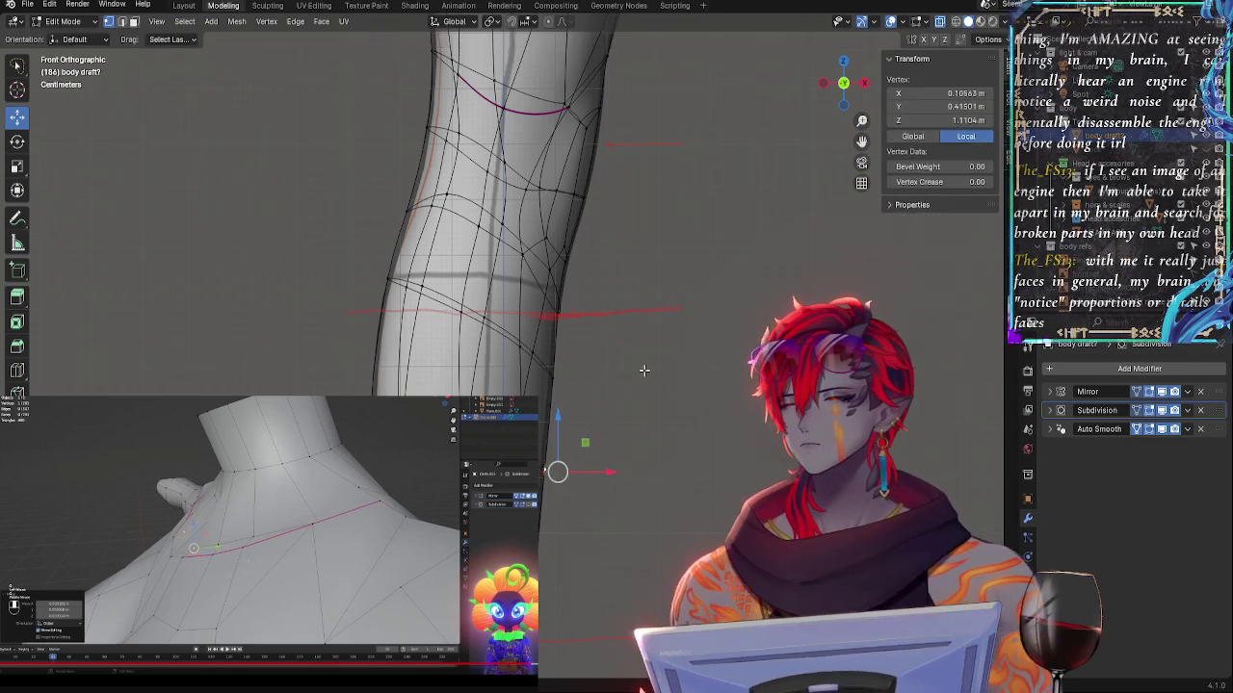
{"action": "middle_click_drag", "start_coordinate": [644, 370], "coordinate": [632, 411], "text": "shift"}
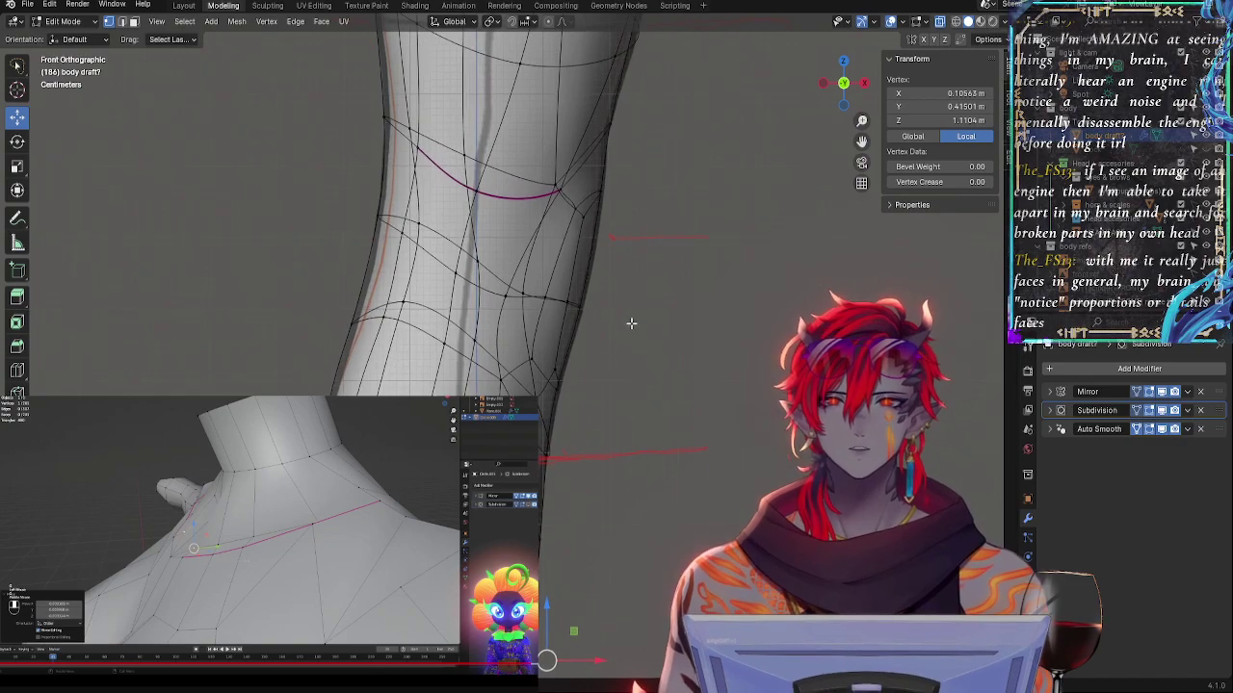
{"action": "middle_click_drag", "start_coordinate": [662, 226], "coordinate": [611, 582], "text": "shift"}
{"action": "left_click", "coordinate": [581, 388]}
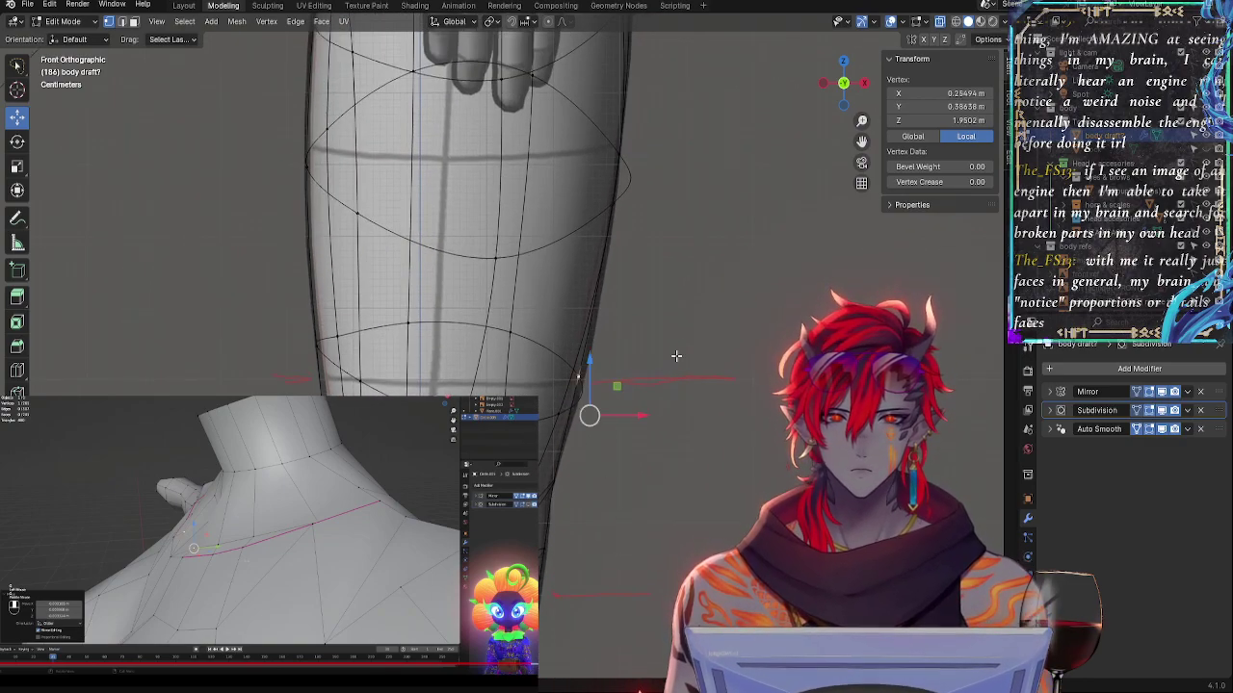
{"action": "middle_click_drag", "start_coordinate": [674, 353], "coordinate": [688, 393], "text": "shift"}
{"action": "scroll", "coordinate": [688, 393], "scroll_direction": "up", "scroll_amount": 1}
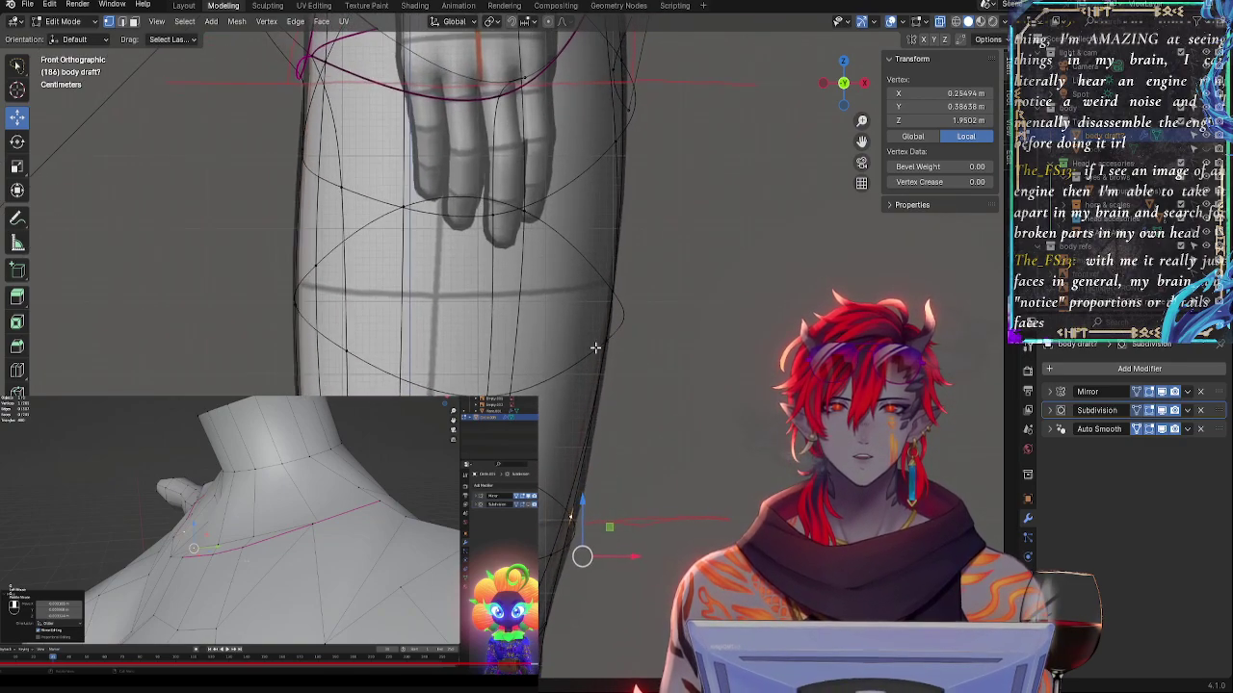
- Snap the 3D cursor to a higher vertex on the leg outline
{"action": "left_click", "coordinate": [641, 311]}
{"action": "key", "text": "g"}
{"action": "key", "text": "x"}
{"action": "right_click", "coordinate": [672, 311]}
{"action": "key", "text": "shift+s"}
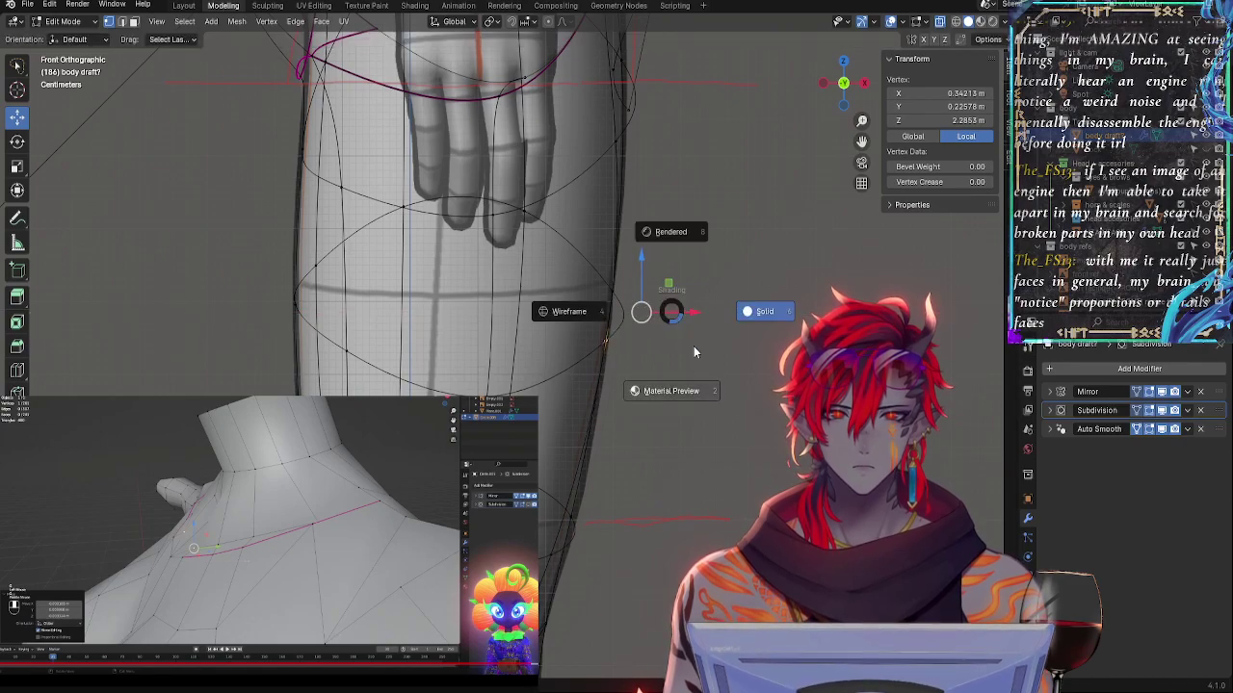
{"action": "left_click", "coordinate": [748, 415]}
- Clear the selection and return to front orthographic view with X-ray on
{"action": "key", "text": "alt+a"}
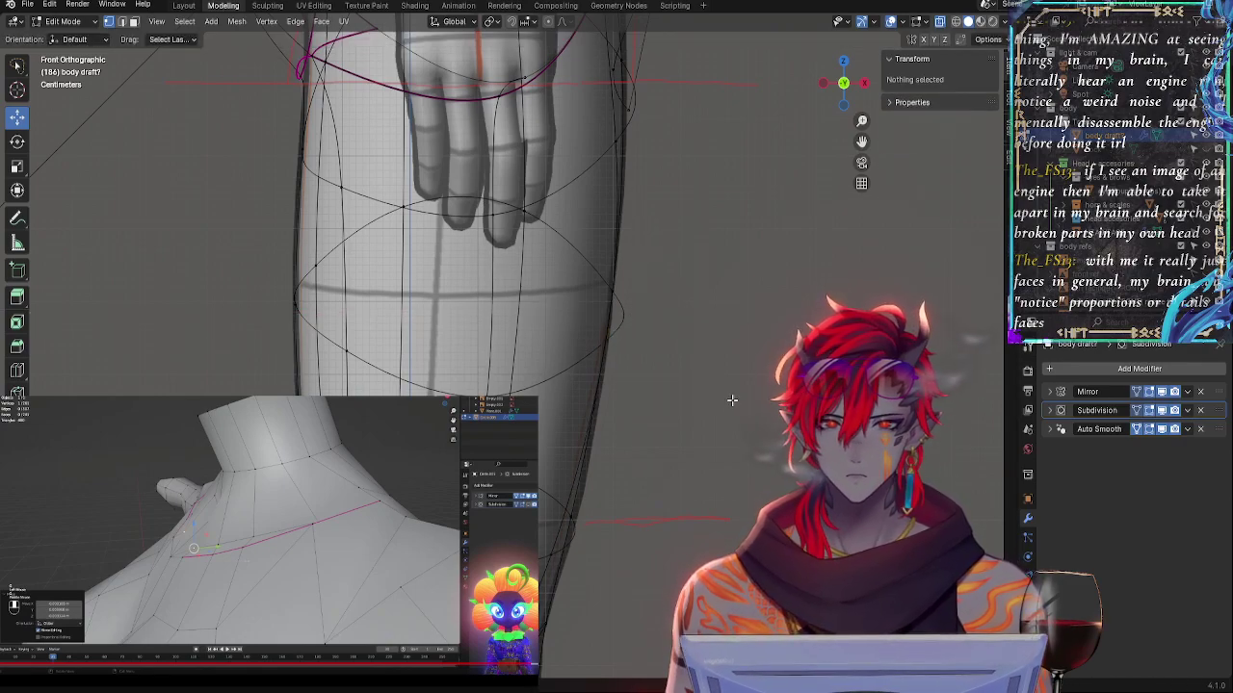
{"action": "key", "text": "alt+z"}
{"action": "key", "text": "alt+z"}
{"action": "key", "text": "alt+z"}
{"action": "key", "text": "alt+z"}
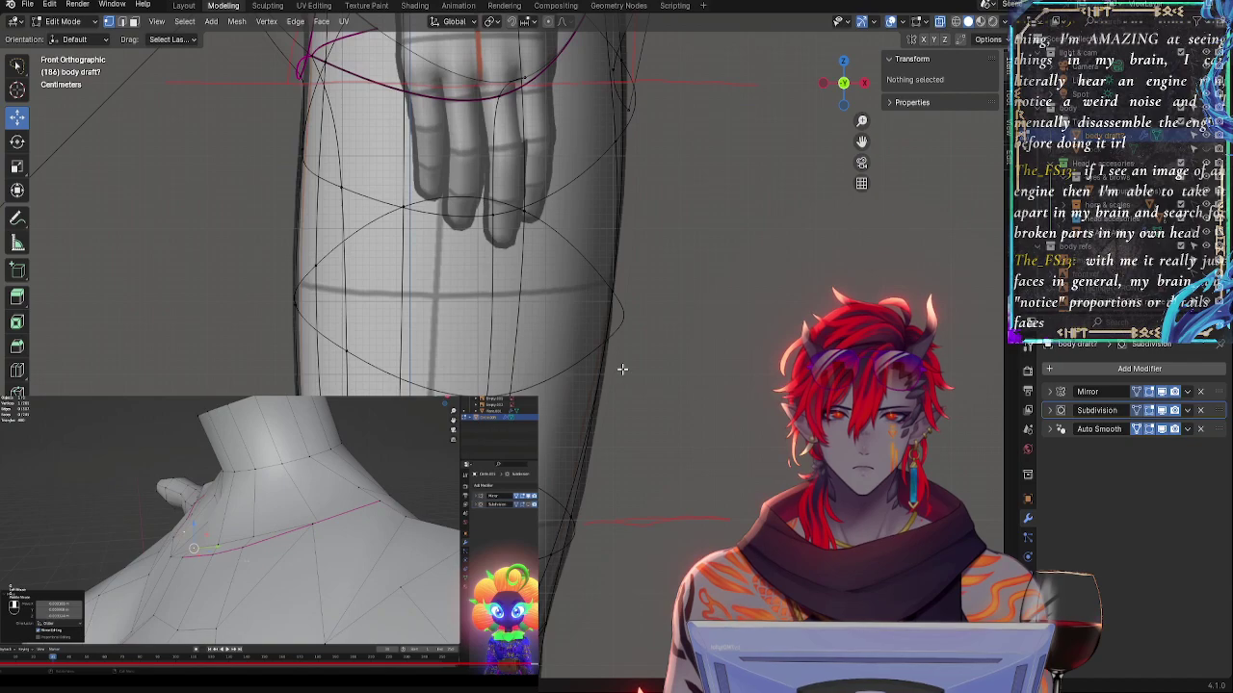
{"action": "left_click", "coordinate": [596, 341]}
{"action": "key", "text": "KP_5"}
{"action": "key", "text": "alt+z"}
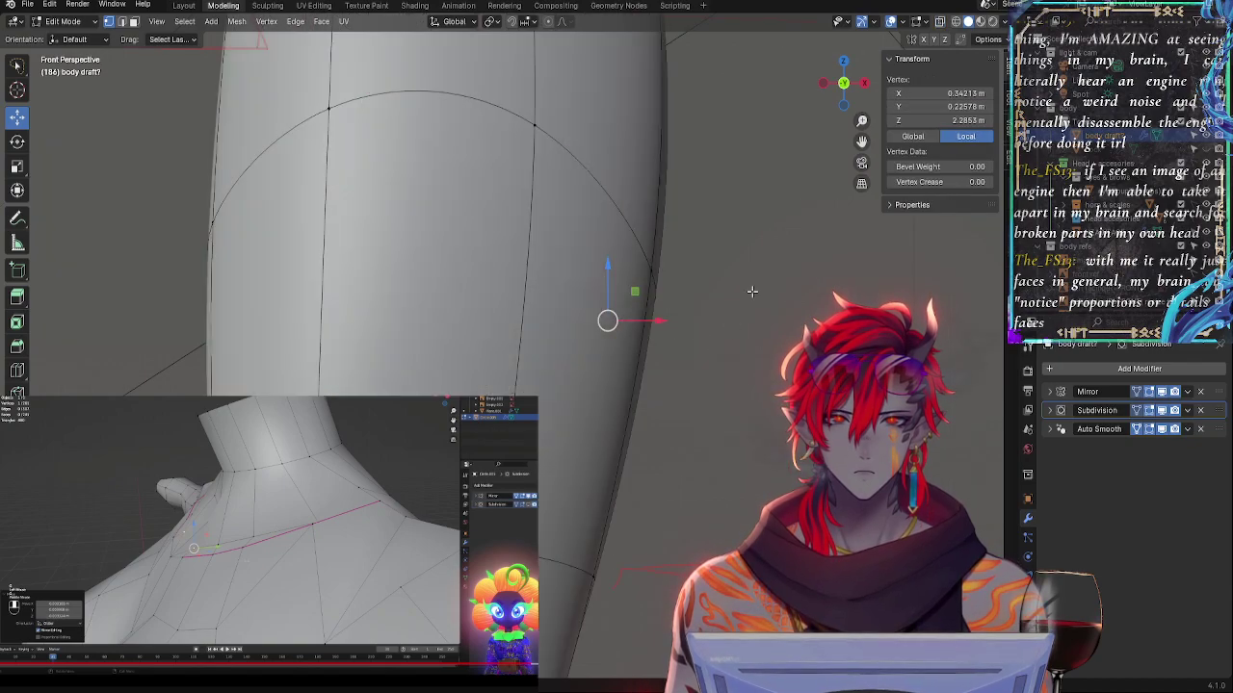
{"action": "left_click", "coordinate": [842, 87]}
{"action": "left_click", "coordinate": [841, 88]}
{"action": "key", "text": "KP_1"}
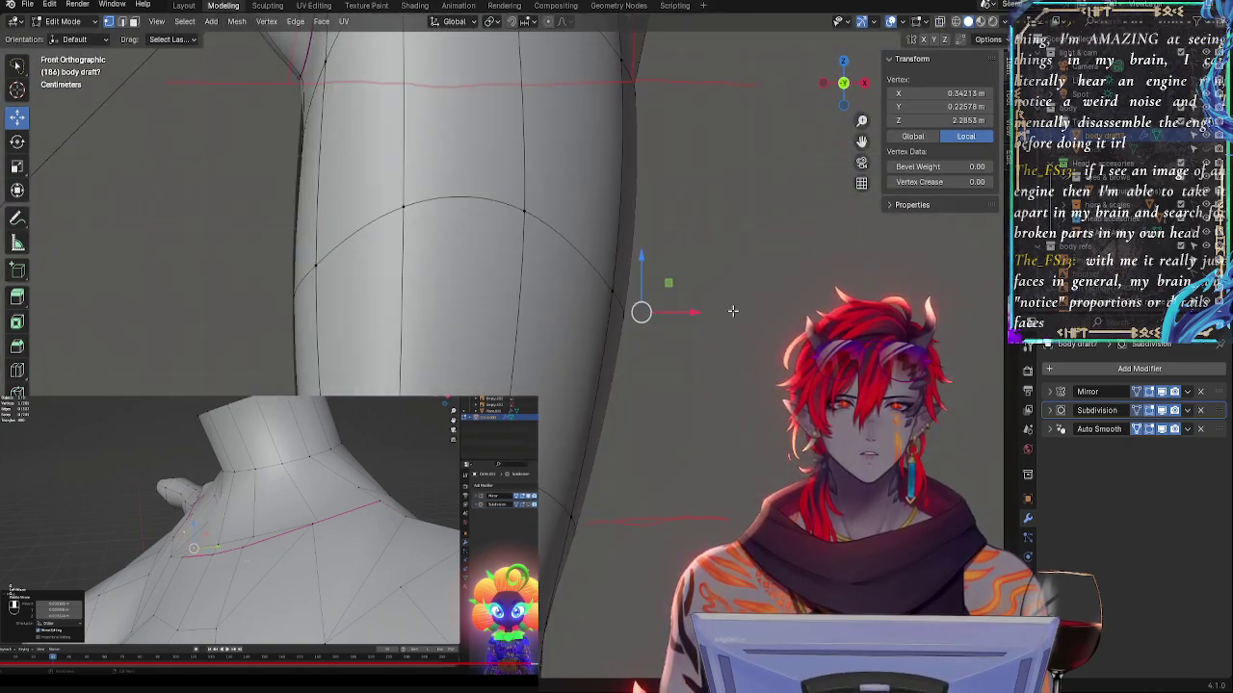
{"action": "key", "text": "alt+z"}
{"action": "key", "text": "alt+z"}
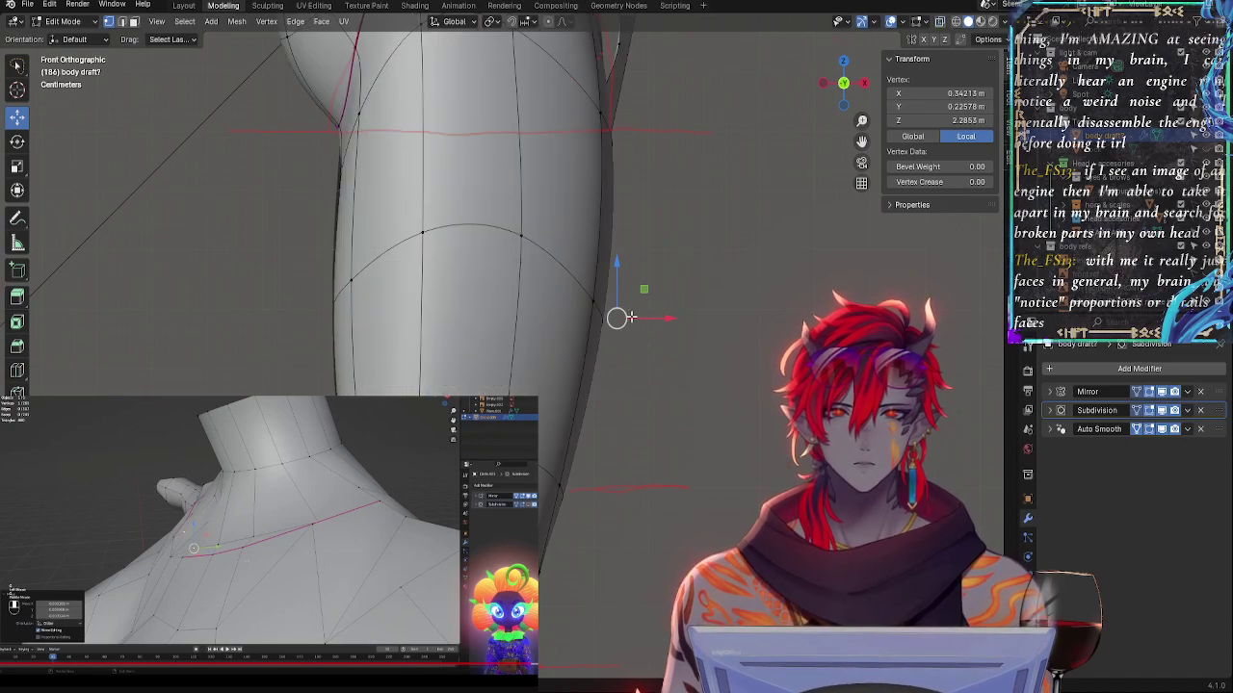
- Apply Smooth Vertices to two outer-thigh vertices and recheck in opaque front view
{"action": "left_click", "coordinate": [590, 302]}
{"action": "middle_click_drag", "start_coordinate": [695, 347], "coordinate": [491, 366]}
{"action": "left_click", "coordinate": [415, 355], "text": "shift"}
{"action": "right_click", "coordinate": [387, 353]}
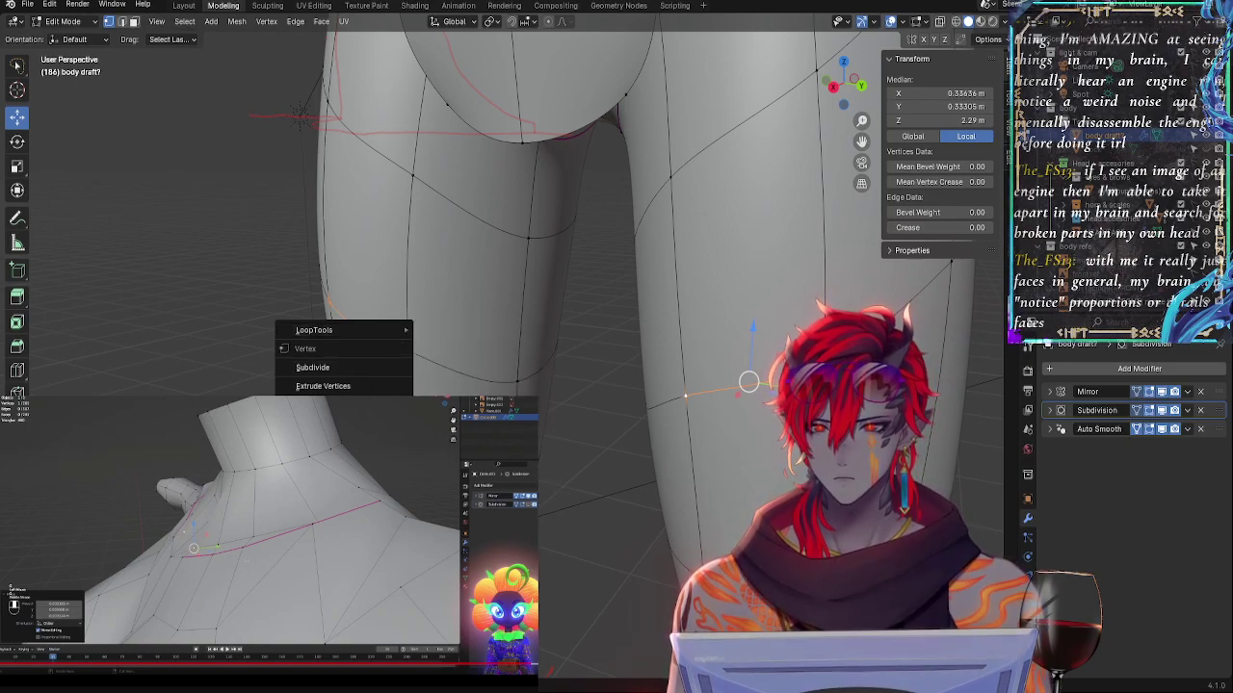
{"action": "left_click", "coordinate": [347, 530]}
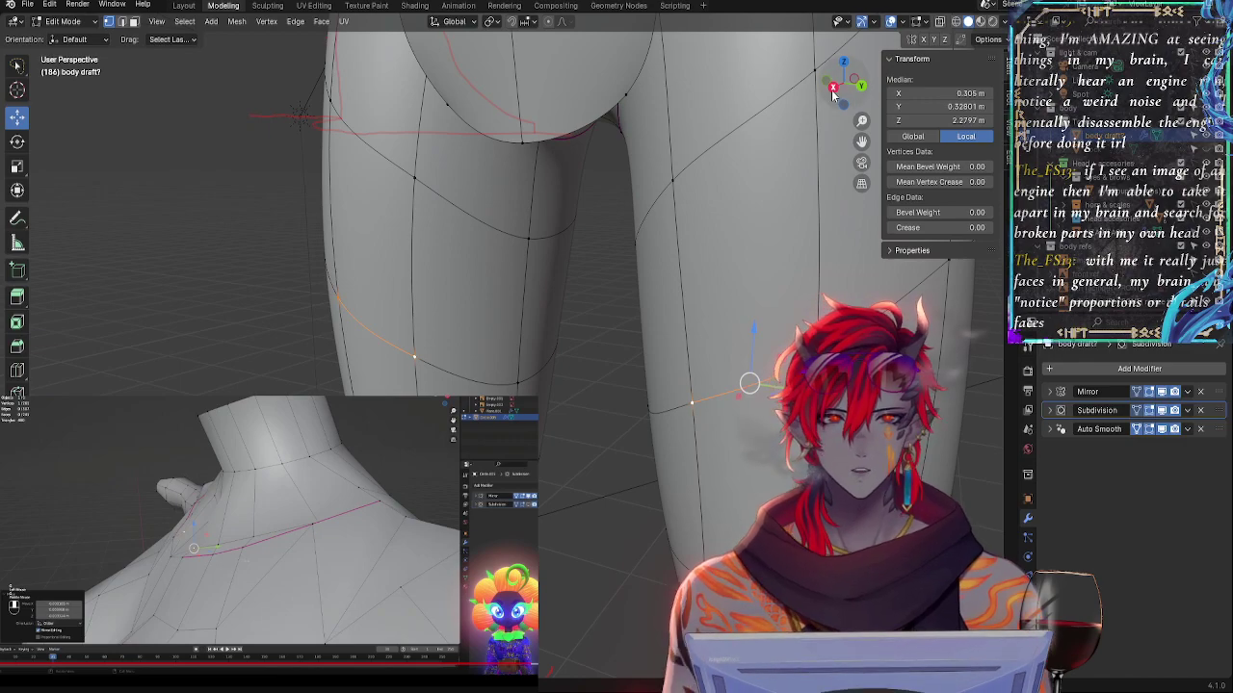
{"action": "key", "text": "KP_1"}
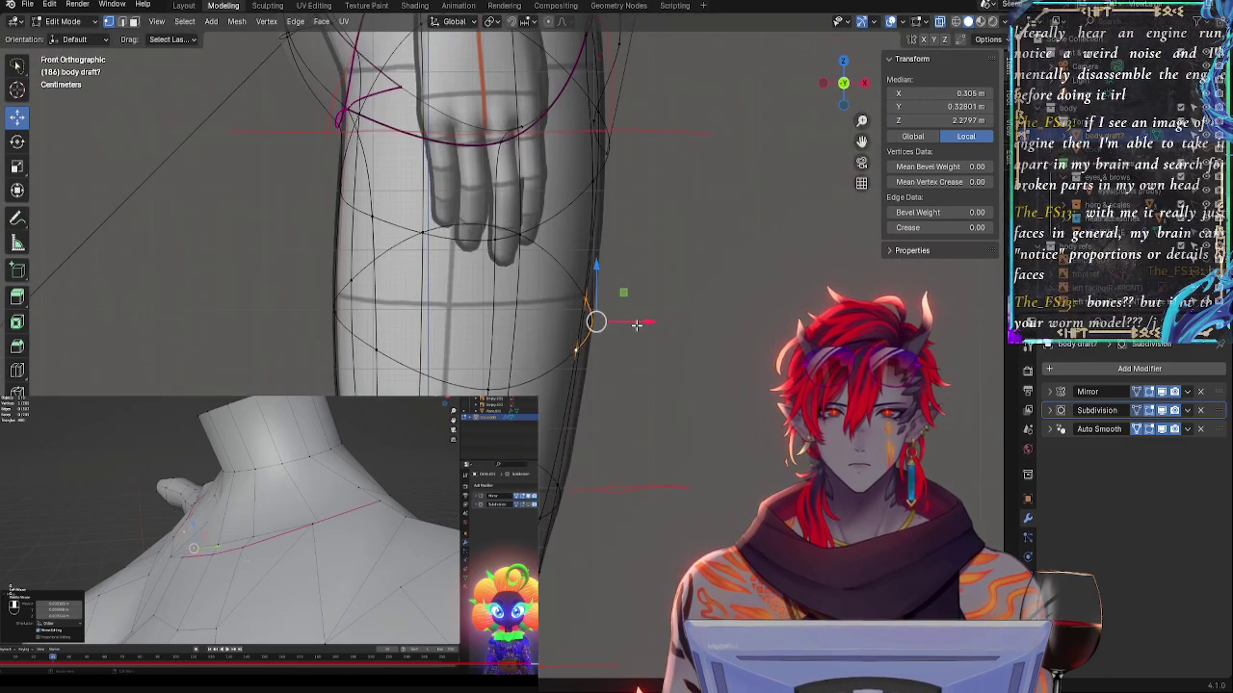
{"action": "key", "text": "alt+z"}
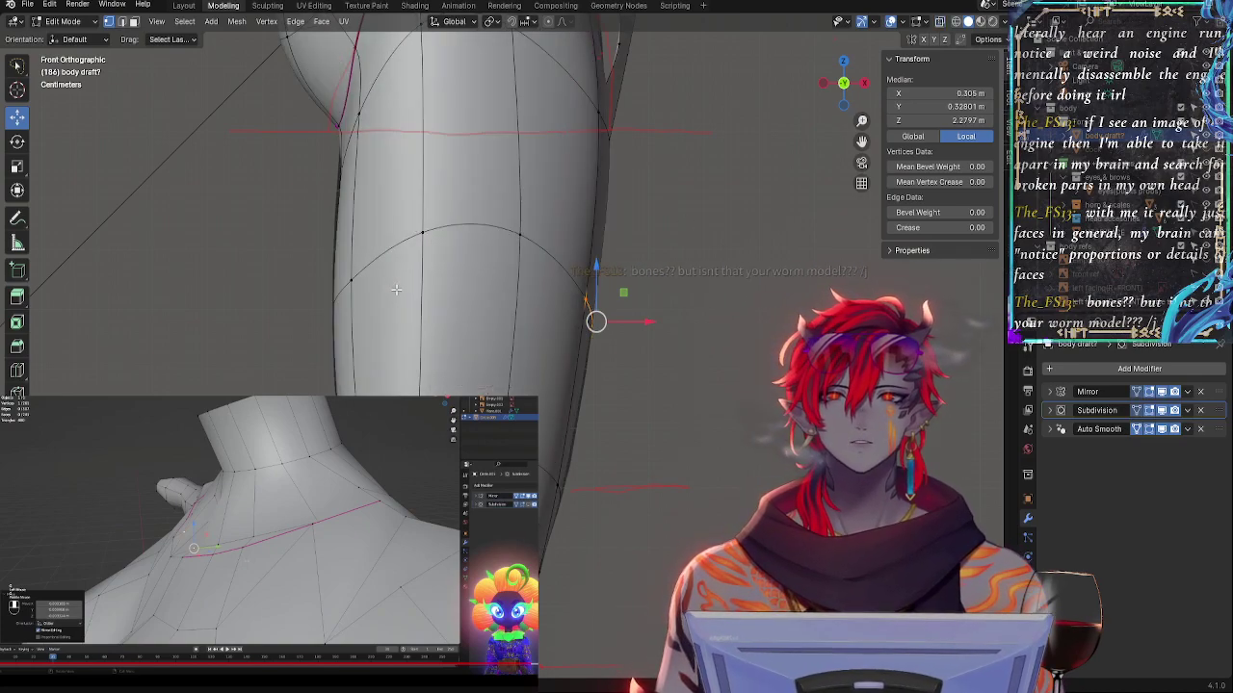
- Move a hip outline vertex slightly left along X, comparing with X-ray
{"action": "left_click", "coordinate": [336, 179]}
{"action": "key", "text": "alt+z"}
{"action": "key", "text": "alt+z"}
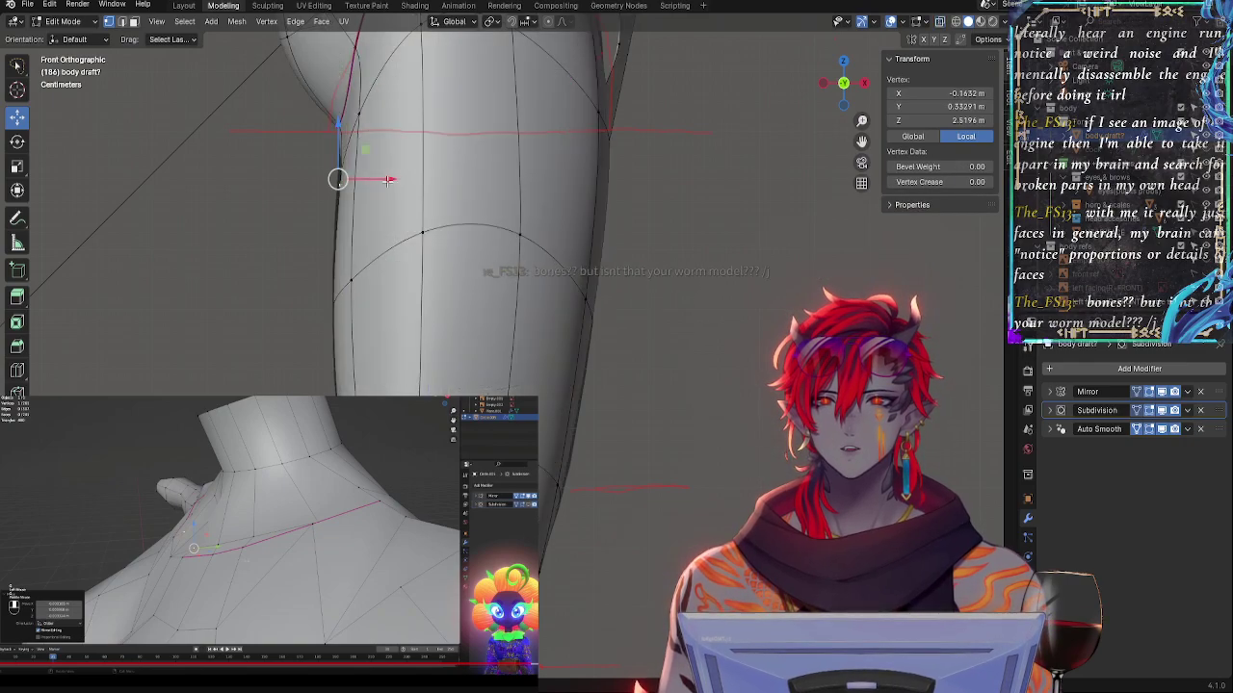
{"action": "key", "text": "g"}
{"action": "key", "text": "x"}
{"action": "left_click_drag", "start_coordinate": [379, 182], "coordinate": [374, 182]}
{"action": "key", "text": "alt+z"}
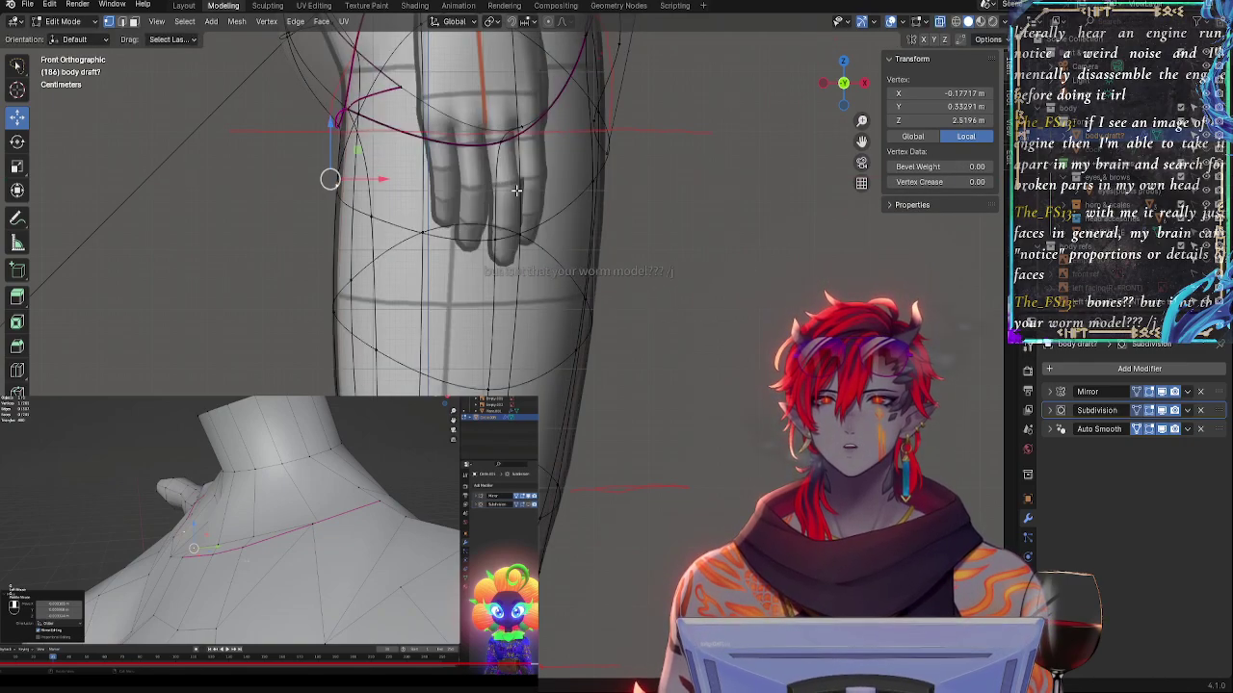
{"action": "middle_click_drag", "start_coordinate": [541, 167], "coordinate": [563, 387], "text": "shift"}
{"action": "key", "text": "alt+z"}
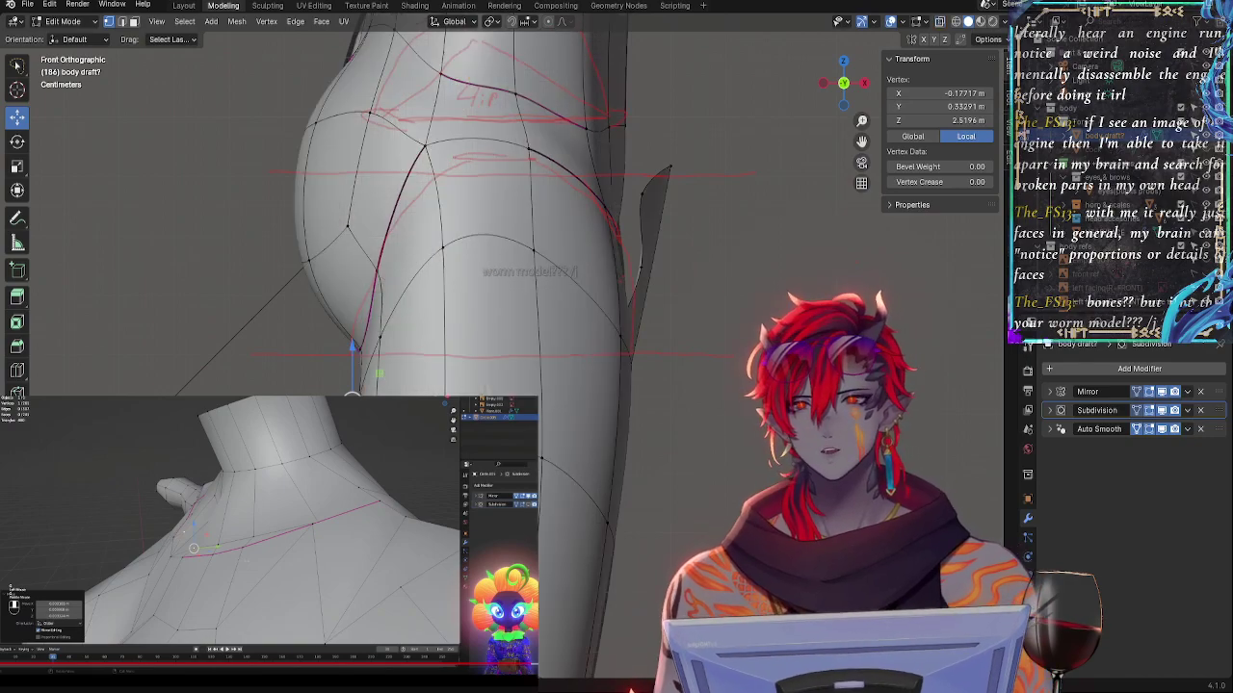
{"action": "key", "text": "alt+z"}
- Select the hip edge loops and raise and nudge them slightly in front view
{"action": "left_click", "coordinate": [358, 349]}
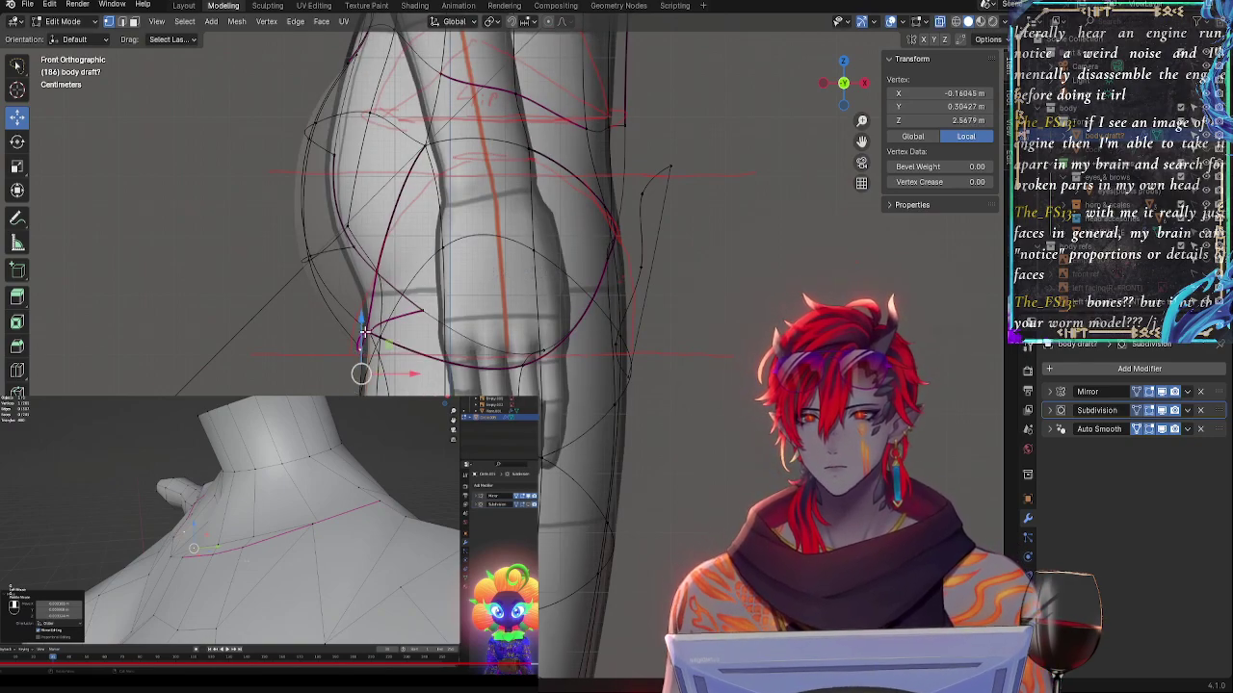
{"action": "key", "text": "alt+z"}
{"action": "middle_click_drag", "start_coordinate": [362, 332], "coordinate": [435, 331]}
{"action": "left_click", "coordinate": [435, 331], "text": "alt"}
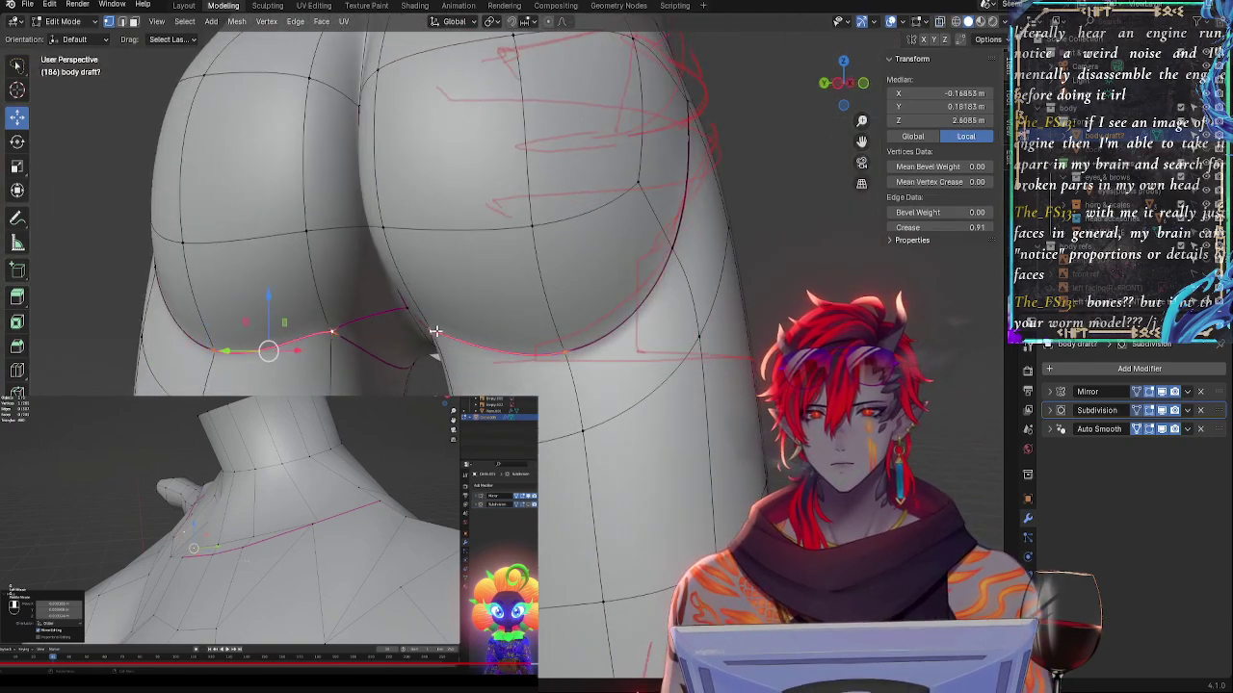
{"action": "left_click", "coordinate": [665, 289], "text": "shift"}
{"action": "left_click", "coordinate": [866, 85]}
{"action": "key", "text": "alt+z"}
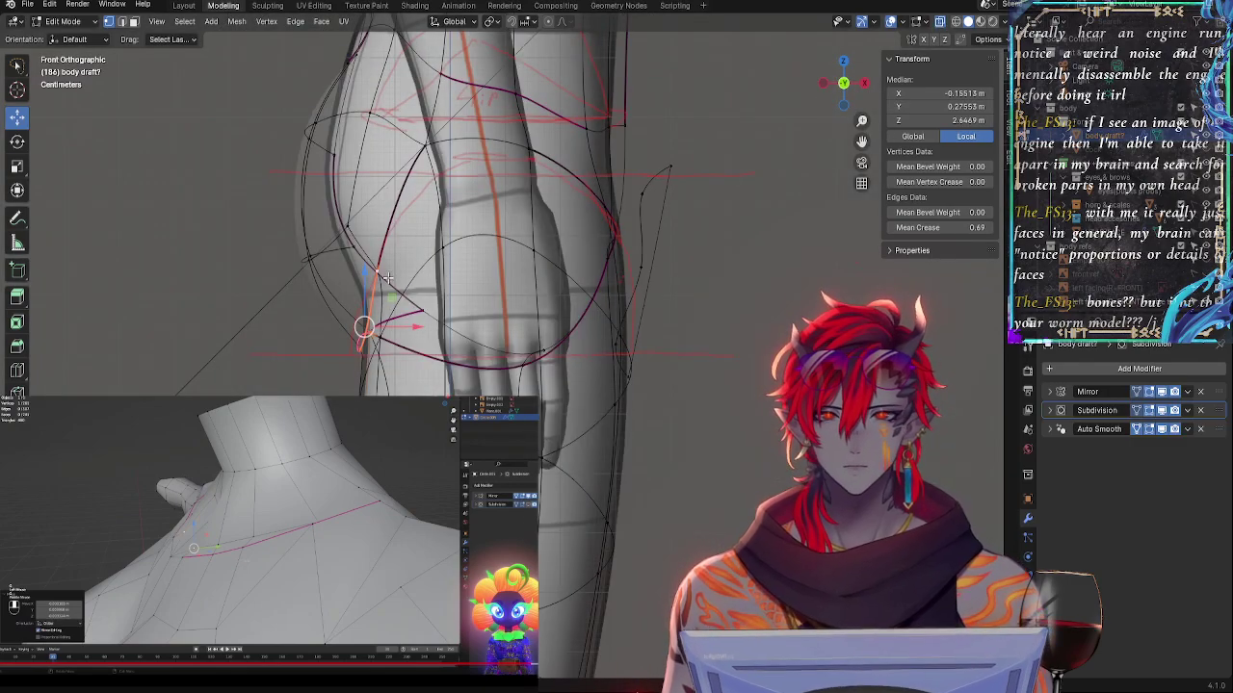
{"action": "left_click_drag", "start_coordinate": [366, 277], "coordinate": [373, 244]}
{"action": "left_click_drag", "start_coordinate": [393, 300], "coordinate": [396, 287]}
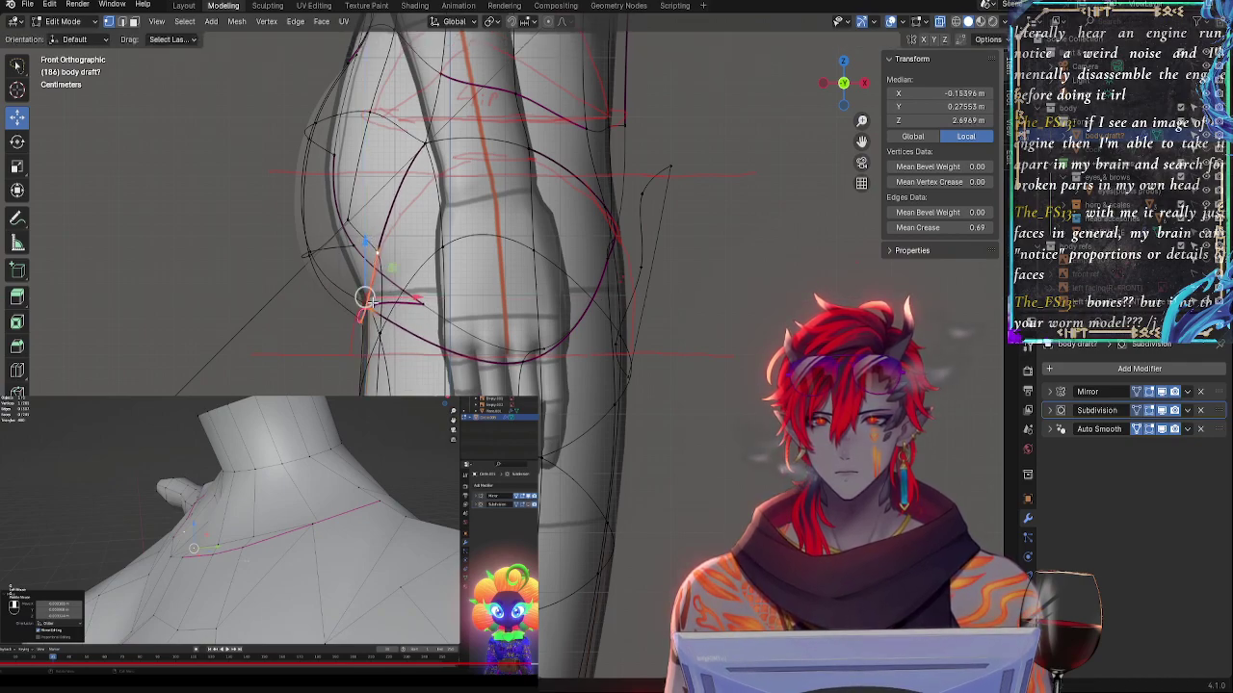
{"action": "key", "text": "alt+z"}
- From behind, lower the centre crease vertex and shift other crease vertices along Y and X
{"action": "middle_click_drag", "start_coordinate": [369, 248], "coordinate": [446, 364]}
{"action": "left_click", "coordinate": [431, 324]}
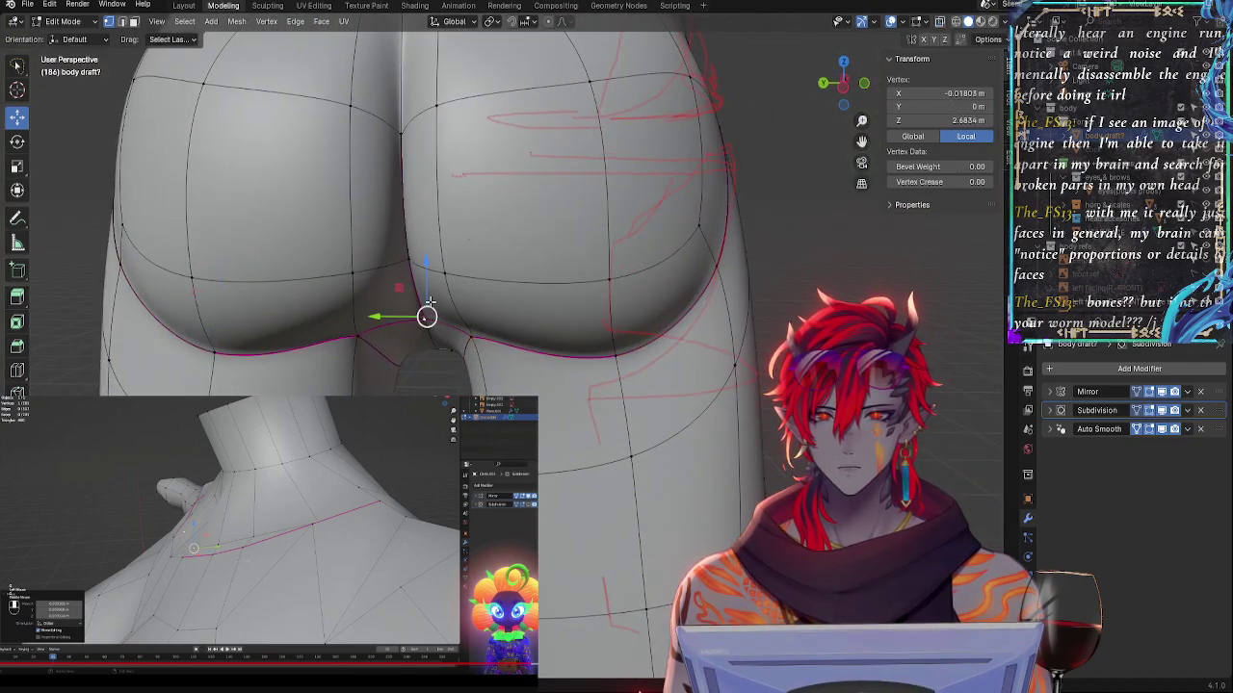
{"action": "left_click_drag", "start_coordinate": [431, 269], "coordinate": [428, 282]}
{"action": "left_click", "coordinate": [485, 338]}
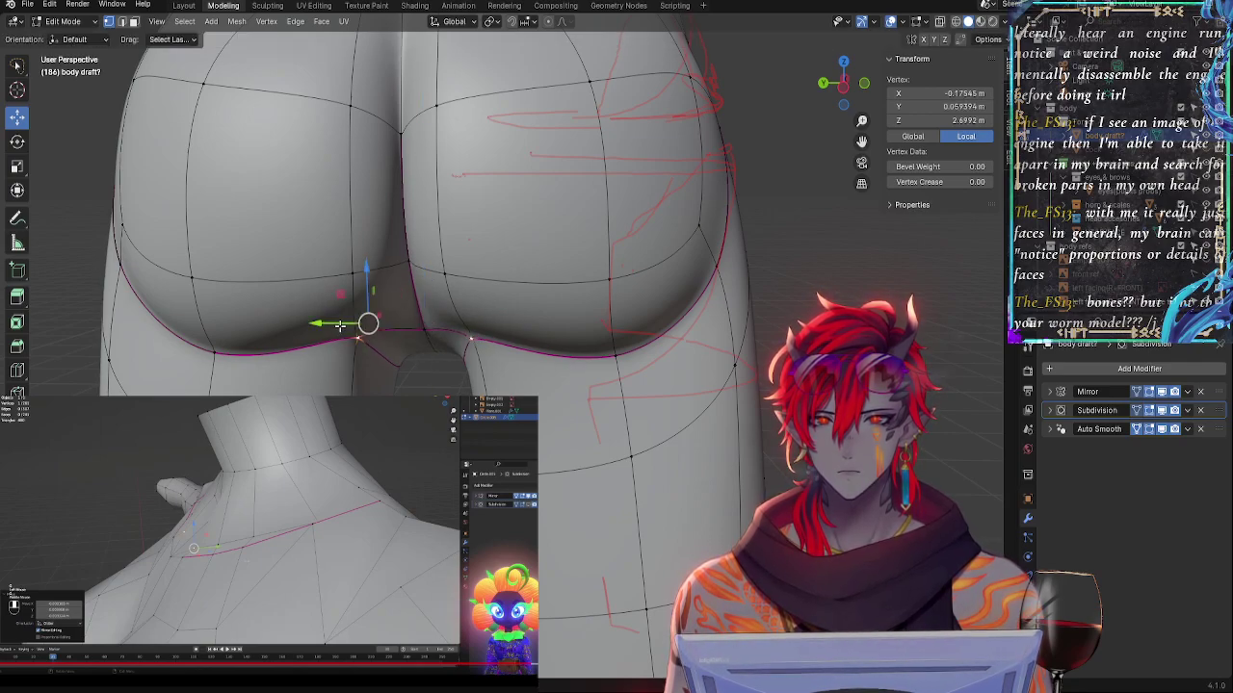
{"action": "left_click_drag", "start_coordinate": [339, 326], "coordinate": [362, 332]}
{"action": "left_click", "coordinate": [364, 496]}
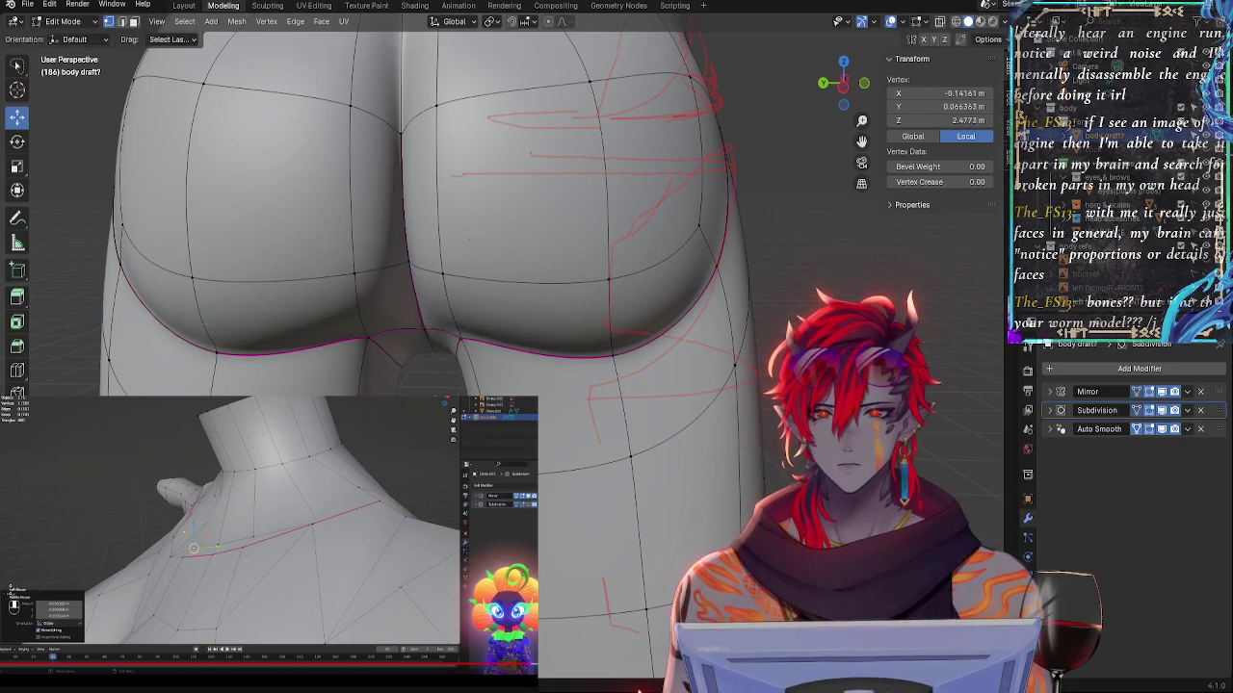
{"action": "left_click_drag", "start_coordinate": [308, 484], "coordinate": [325, 484]}
{"action": "middle_click_drag", "start_coordinate": [366, 481], "coordinate": [267, 481]}
{"action": "left_click_drag", "start_coordinate": [393, 414], "coordinate": [386, 414]}
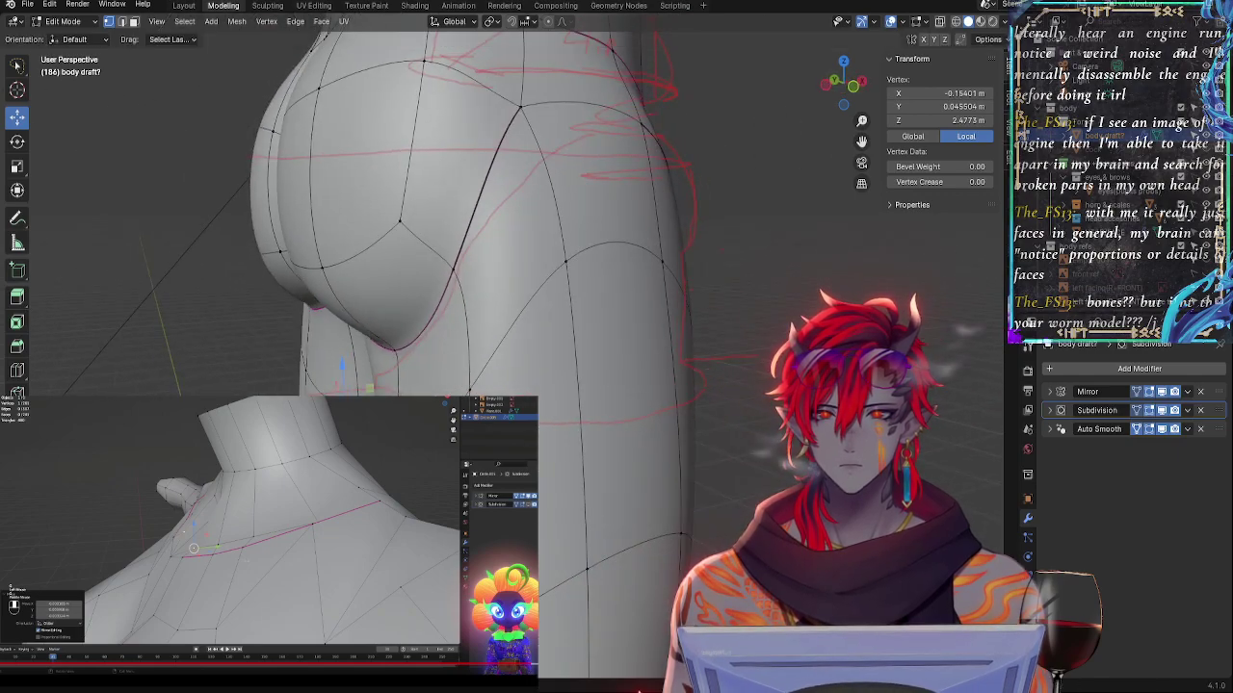
- In front view, move a hip vertex slightly right and up, then select more hip vertices
{"action": "left_click", "coordinate": [860, 96]}
{"action": "left_click", "coordinate": [353, 403]}
{"action": "left_click_drag", "start_coordinate": [391, 403], "coordinate": [396, 403]}
{"action": "left_click_drag", "start_coordinate": [357, 348], "coordinate": [397, 340]}
{"action": "left_click", "coordinate": [380, 337]}
{"action": "left_click", "coordinate": [374, 320]}
- Shift a vertex higher on the hip curve sideways along X
{"action": "key", "text": "alt+z"}
{"action": "left_click", "coordinate": [379, 251]}
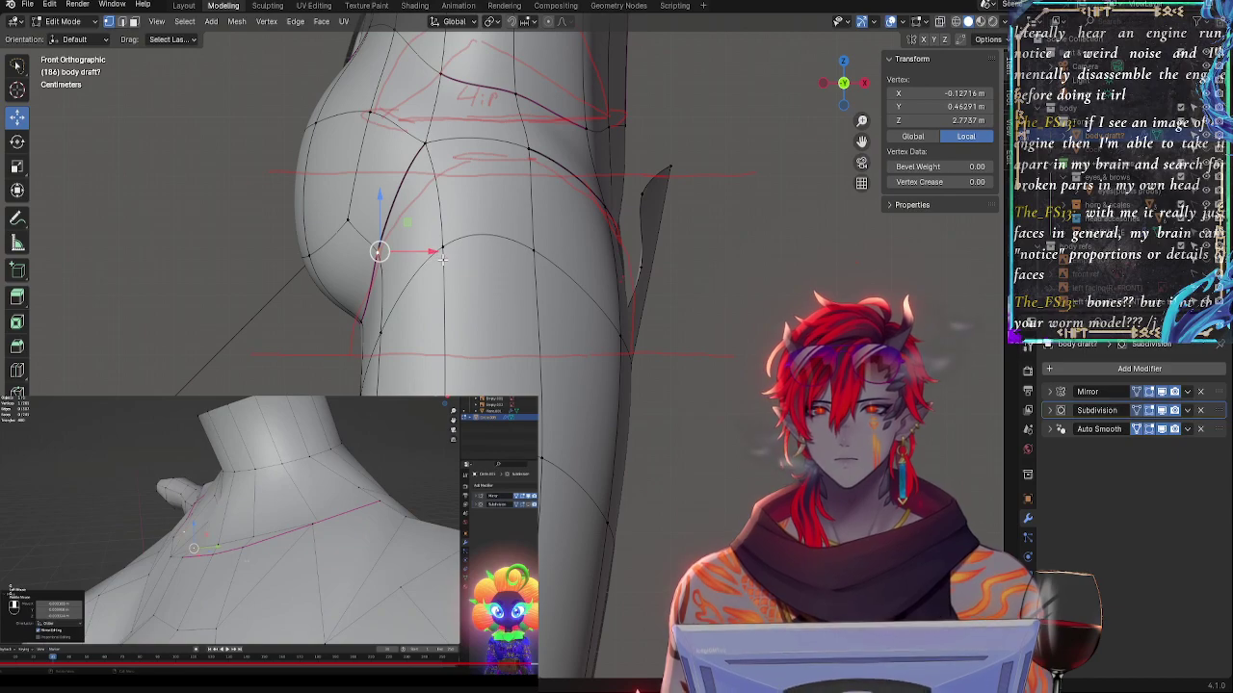
{"action": "left_click_drag", "start_coordinate": [443, 260], "coordinate": [426, 254]}
{"action": "key", "text": "ctrl+z"}
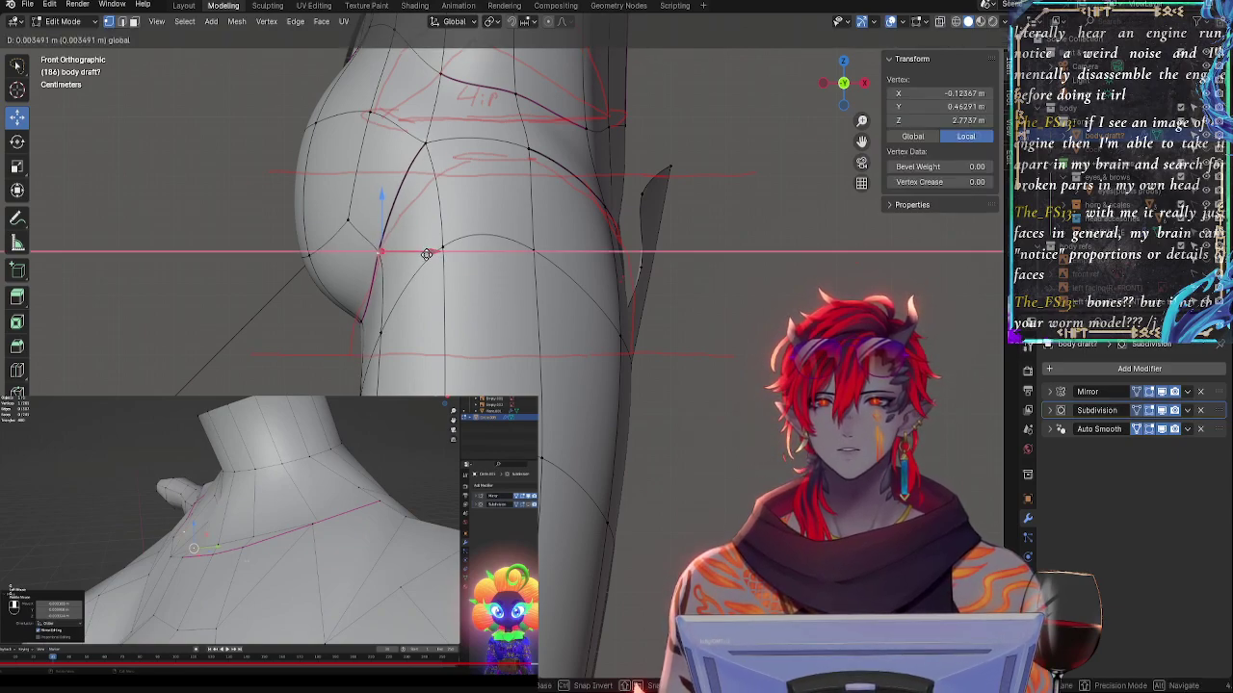
{"action": "left_click", "coordinate": [427, 254]}
{"action": "key", "text": "alt+z"}
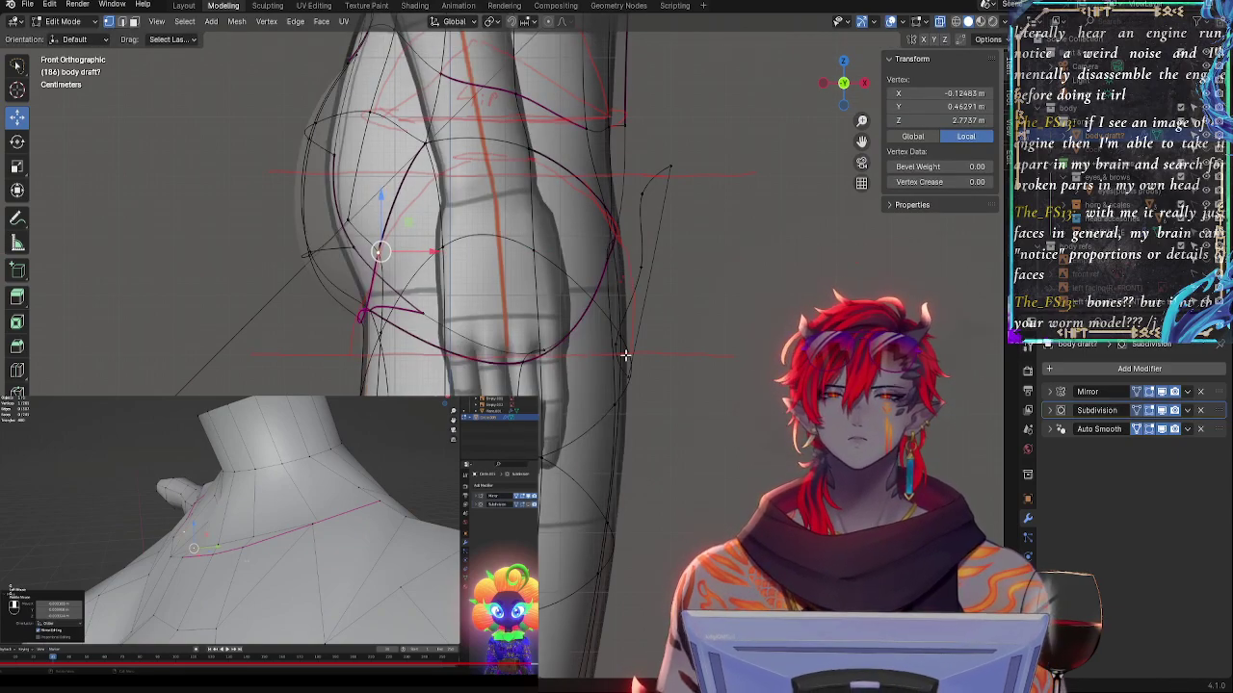
- Move the two lower outer-thigh edge vertices sideways along X to match the reference
{"action": "left_click", "coordinate": [626, 373]}
{"action": "key", "text": "g"}
{"action": "key", "text": "x"}
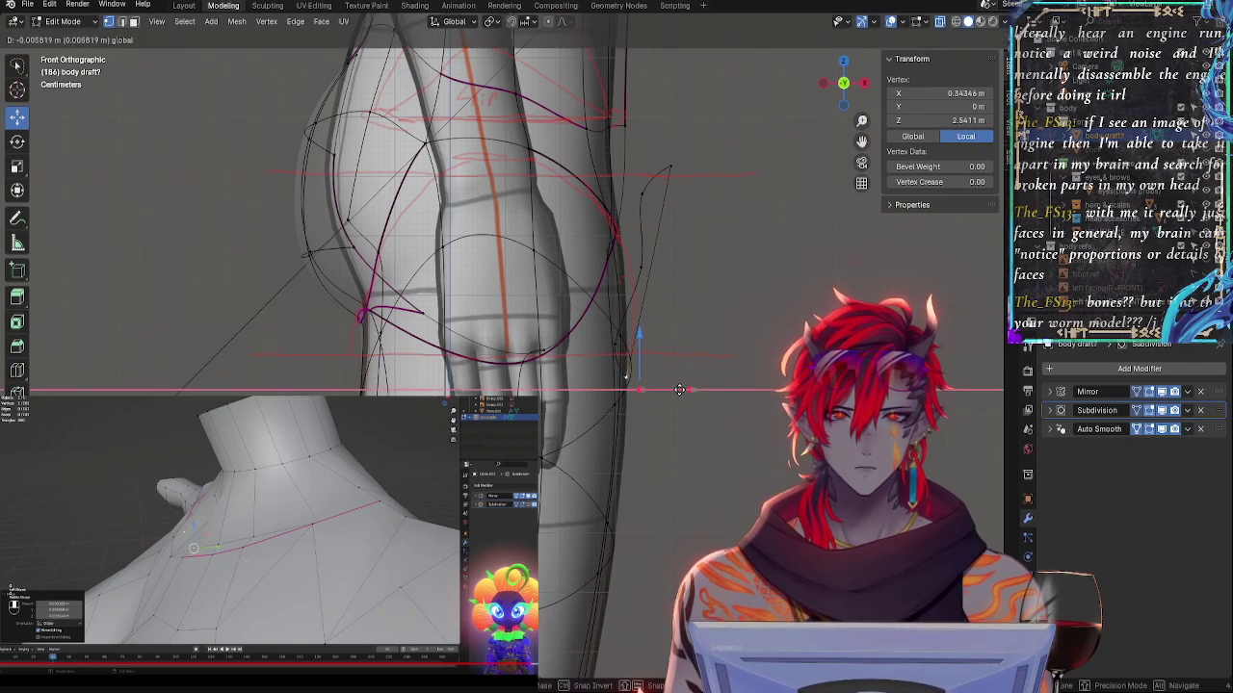
{"action": "left_click_drag", "start_coordinate": [733, 387], "coordinate": [710, 385]}
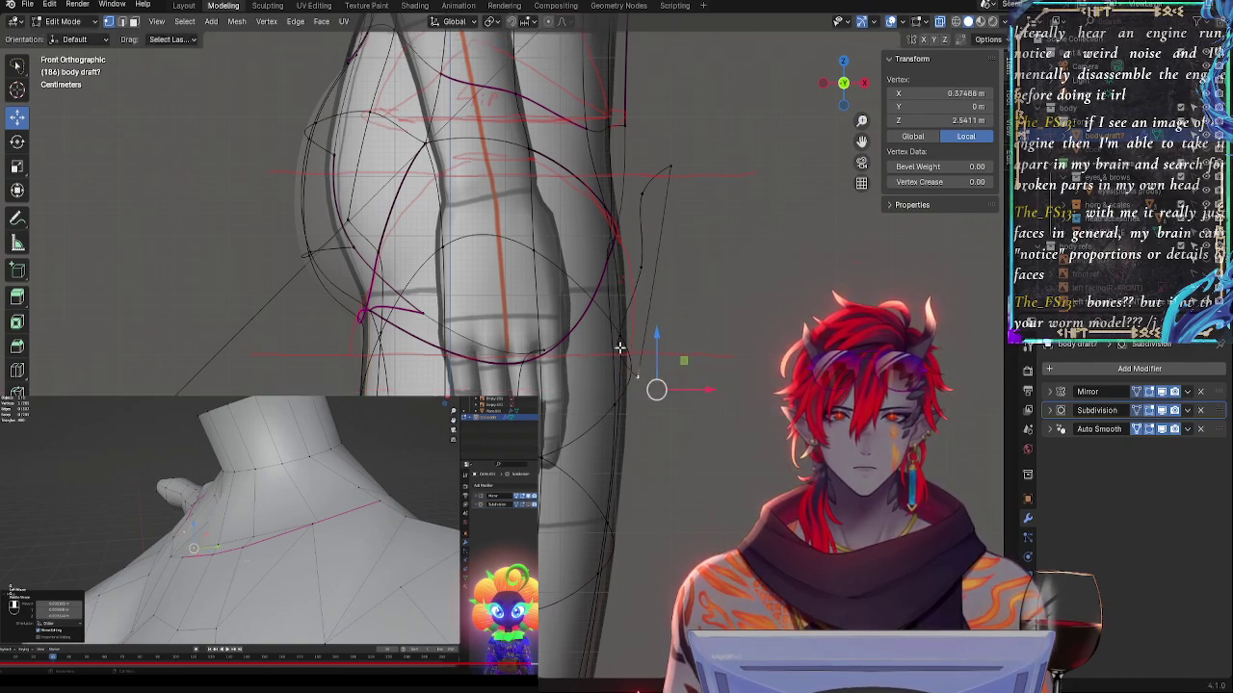
{"action": "left_click", "coordinate": [620, 348]}
{"action": "left_click_drag", "start_coordinate": [658, 351], "coordinate": [678, 353]}
{"action": "left_click", "coordinate": [678, 352]}
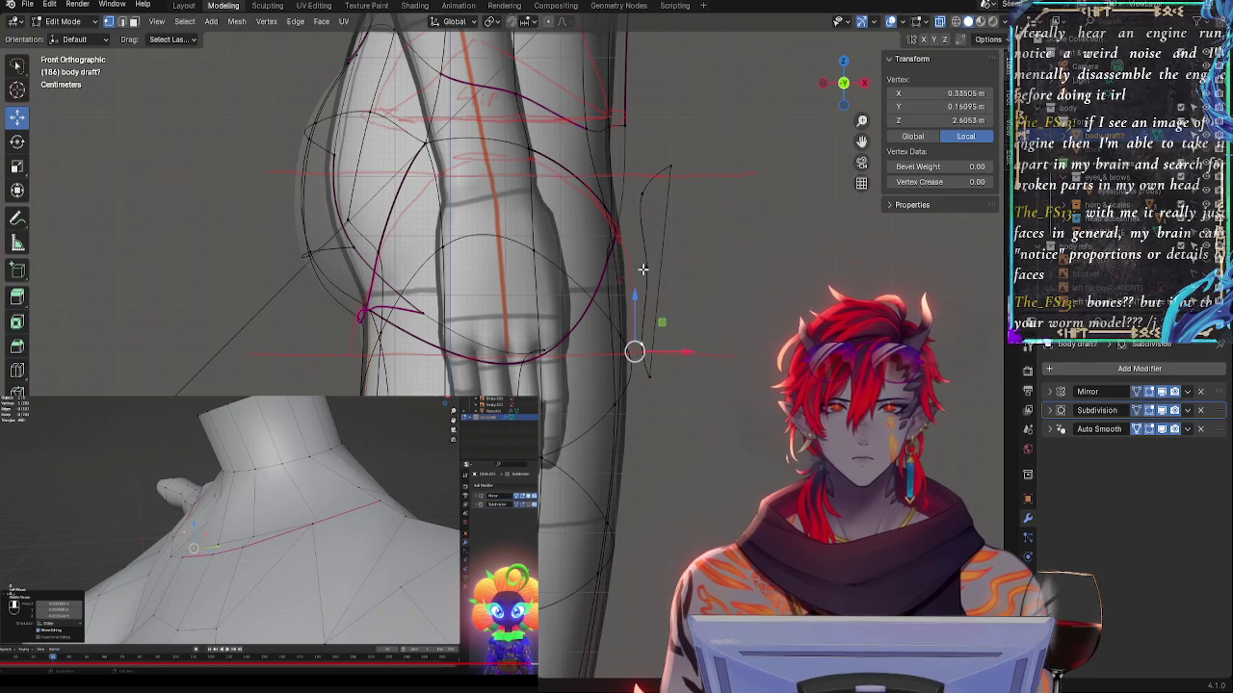
- Push the higher thigh-outline vertices outward along X to follow the reference
{"action": "left_click", "coordinate": [655, 267]}
{"action": "key", "text": "g"}
{"action": "key", "text": "x"}
{"action": "left_click", "coordinate": [716, 269]}
{"action": "left_click", "coordinate": [656, 199]}
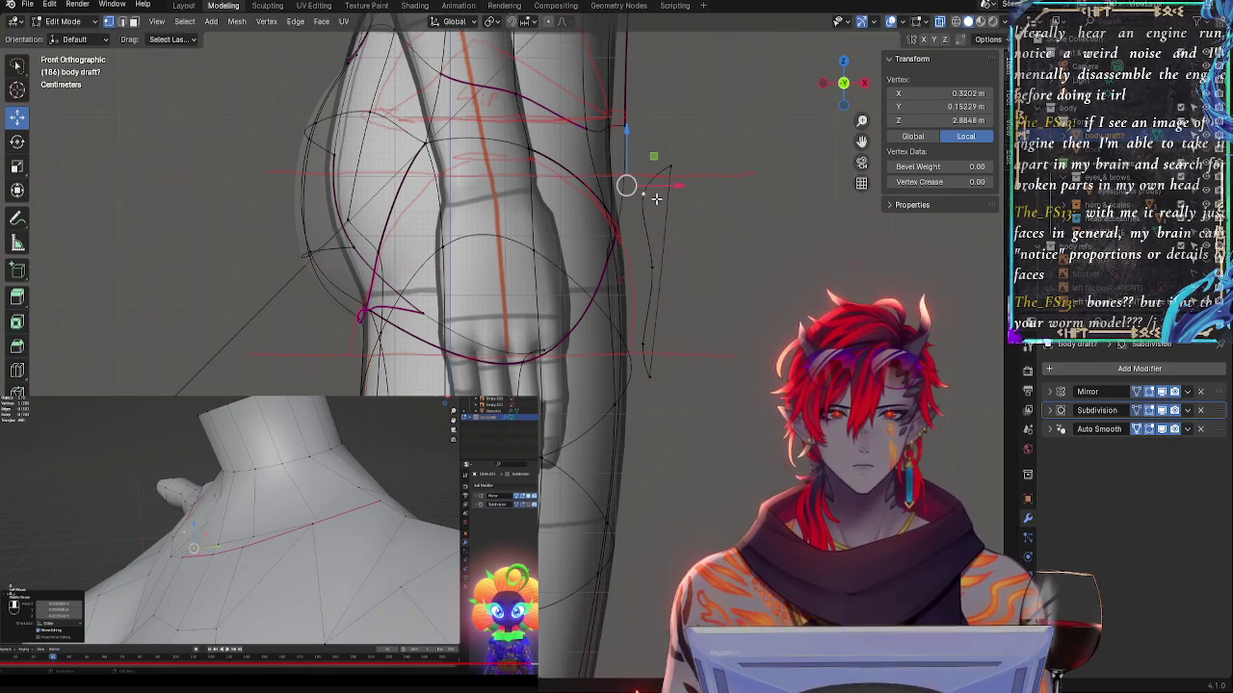
{"action": "key", "text": "g"}
{"action": "key", "text": "x"}
{"action": "left_click", "coordinate": [713, 184]}
{"action": "key", "text": "alt+z"}
{"action": "key", "text": "alt+z"}
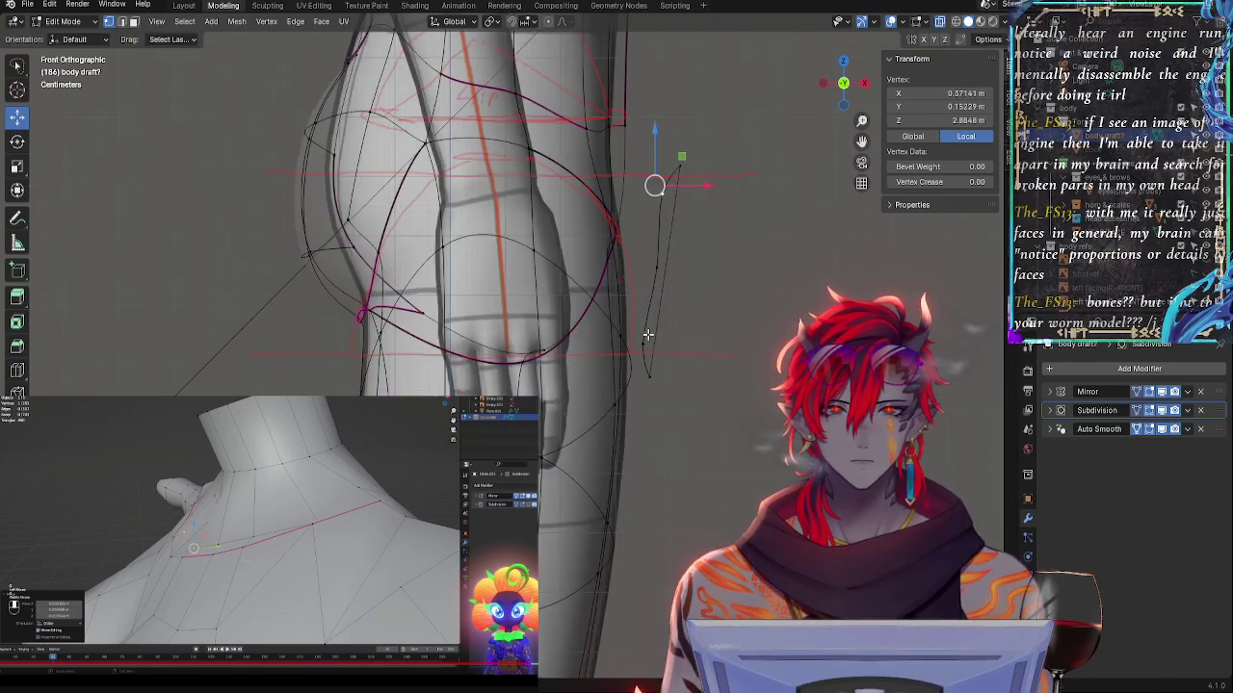
- Smooth two outer-leg vertices and push them outward along X
{"action": "left_click", "coordinate": [613, 407]}
{"action": "left_click", "coordinate": [618, 336], "text": "shift"}
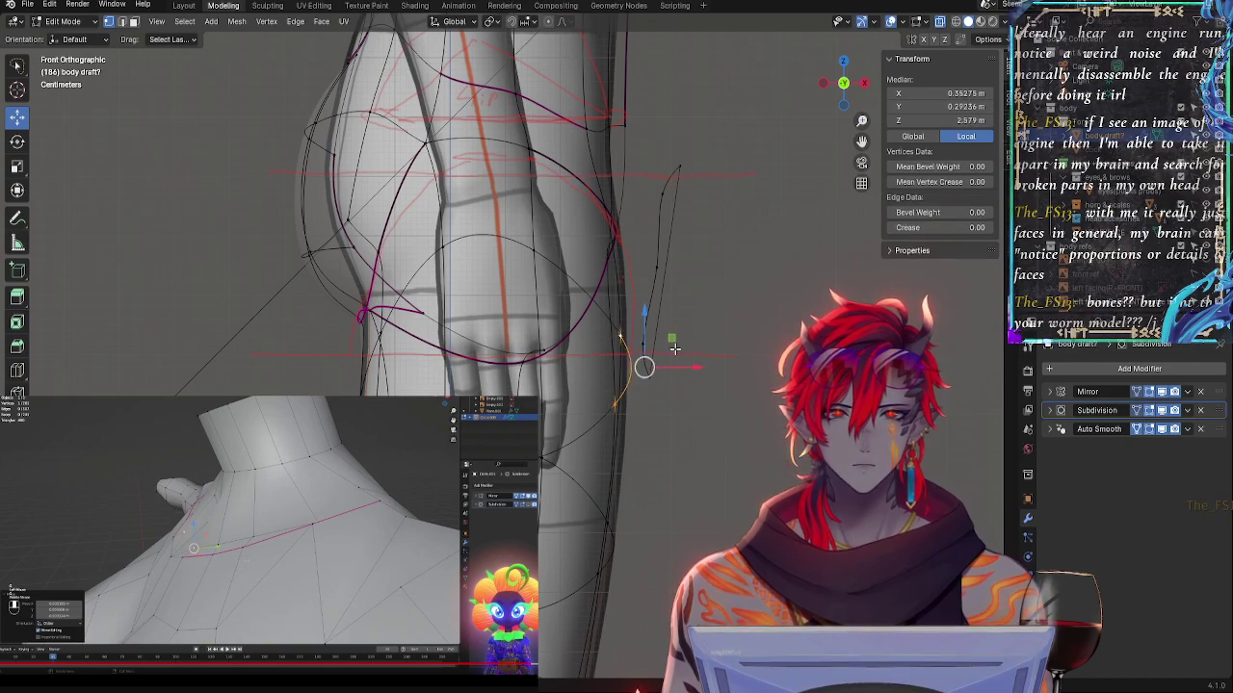
{"action": "key", "text": "alt+z"}
{"action": "key", "text": "alt+z"}
{"action": "right_click", "coordinate": [643, 368]}
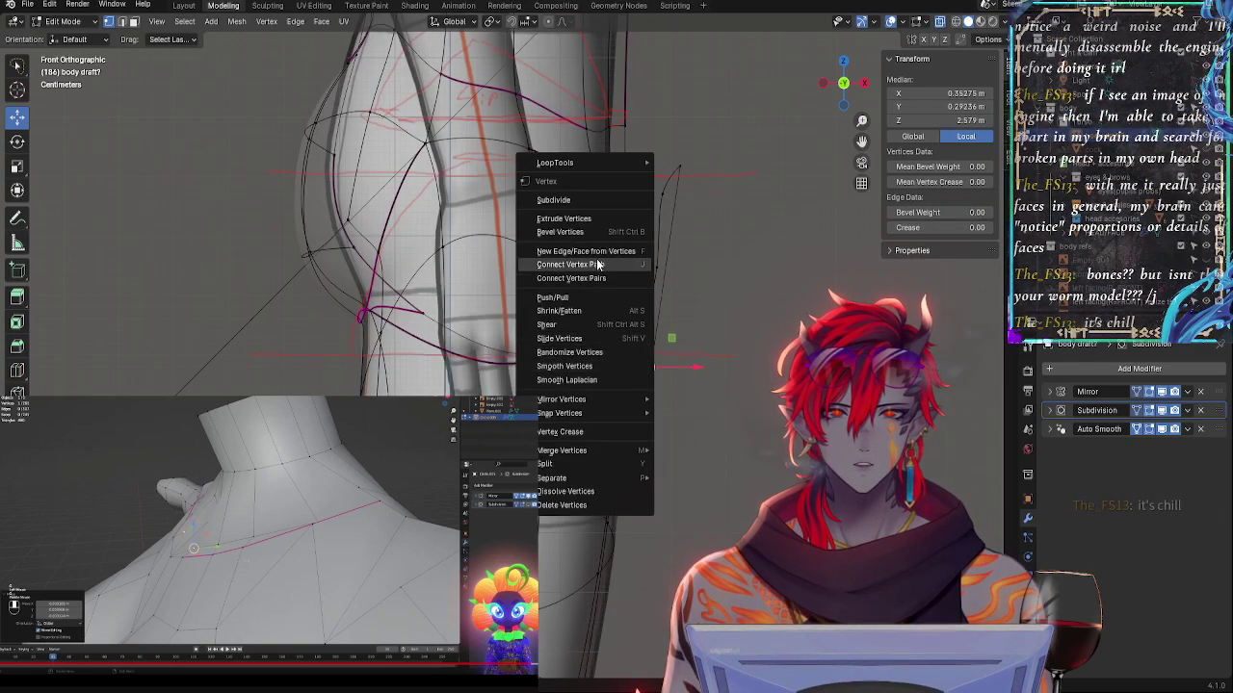
{"action": "left_click", "coordinate": [600, 366]}
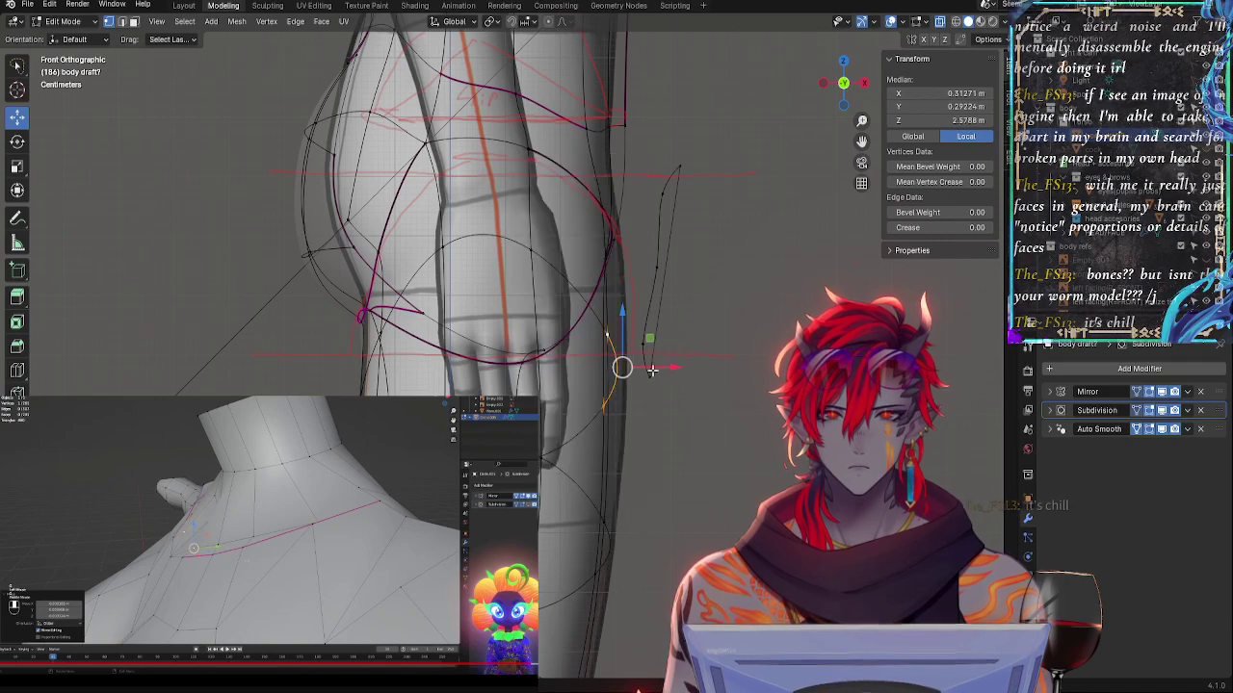
{"action": "left_click_drag", "start_coordinate": [665, 367], "coordinate": [682, 367]}
{"action": "key", "text": "alt+z"}
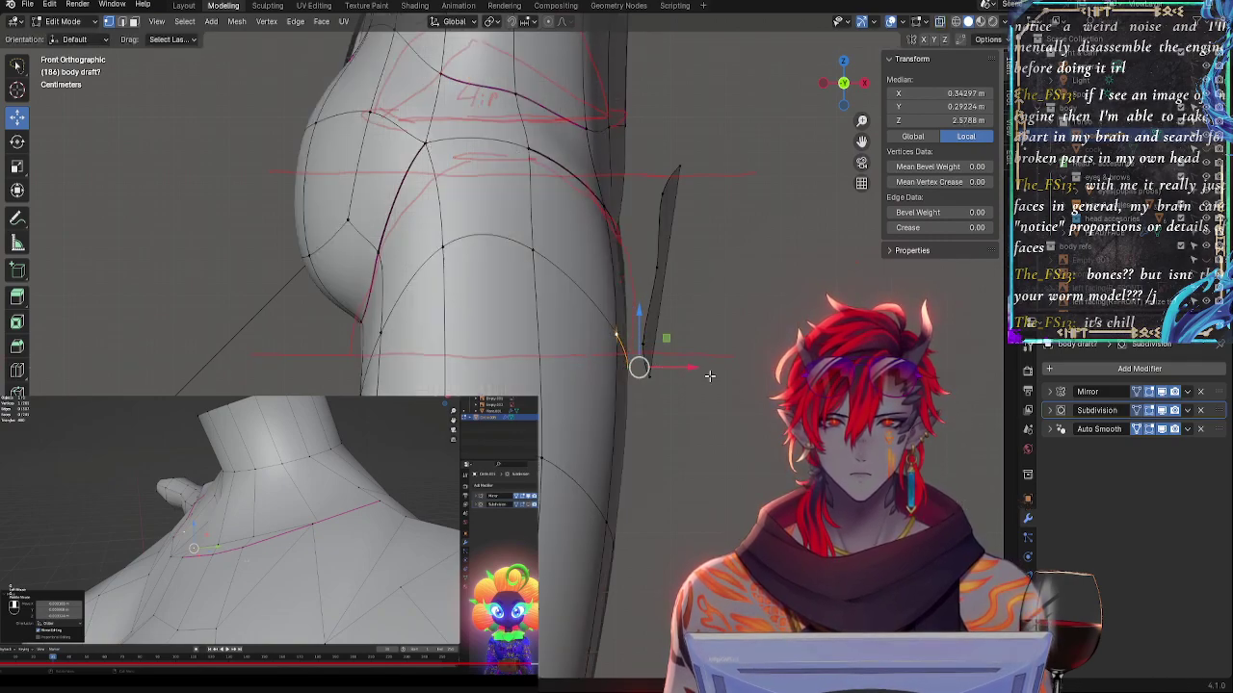
- Check the leg from an angle, then reposition the selected vertex in Front view
{"action": "middle_click_drag", "start_coordinate": [753, 400], "coordinate": [605, 419]}
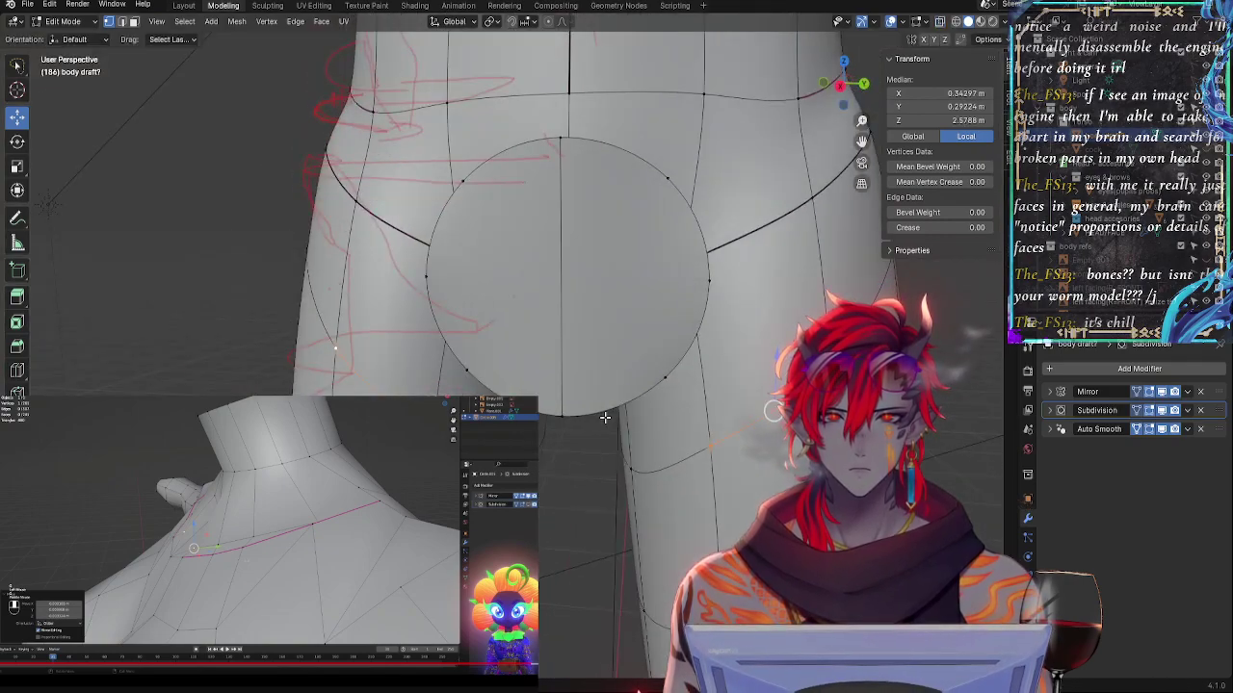
{"action": "left_click", "coordinate": [824, 81]}
{"action": "key", "text": "alt+z"}
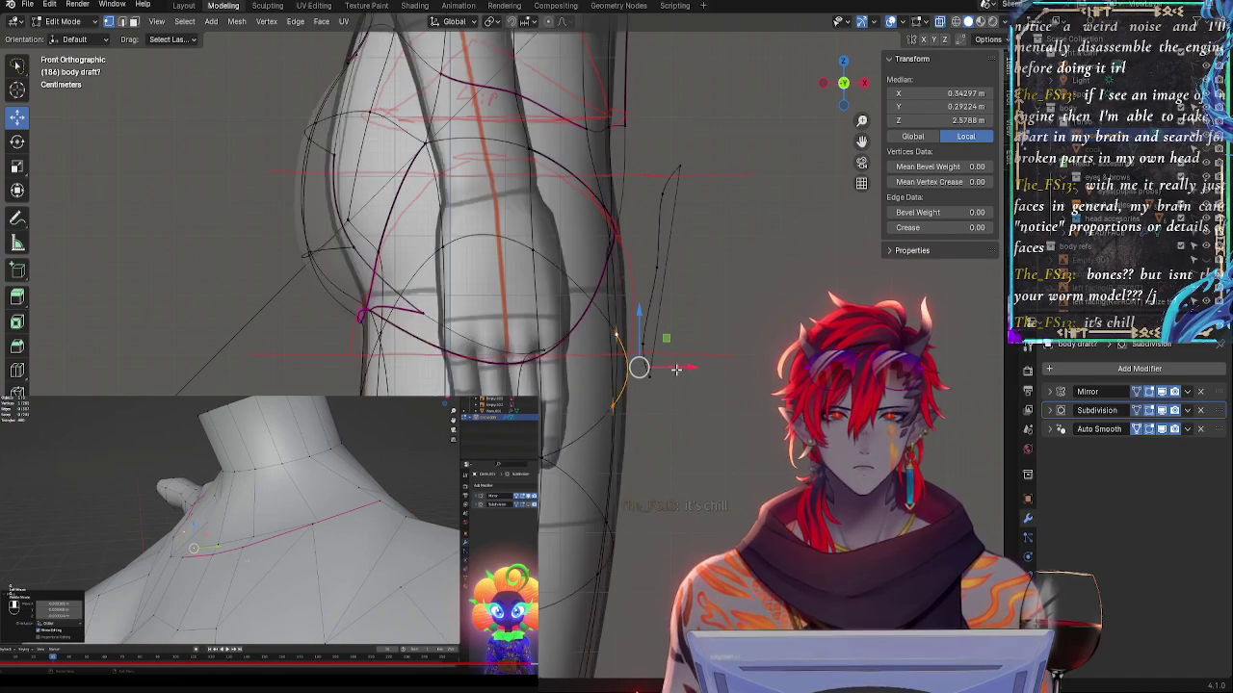
{"action": "key", "text": "g"}
{"action": "left_click", "coordinate": [679, 374]}
{"action": "key", "text": "alt+z"}
- Select the outer-thigh edges, rotate them twice and slide them along X
{"action": "middle_click_drag", "start_coordinate": [710, 427], "coordinate": [616, 457]}
{"action": "left_click", "coordinate": [640, 528], "text": "shift"}
{"action": "left_click", "coordinate": [757, 535], "text": "shift"}
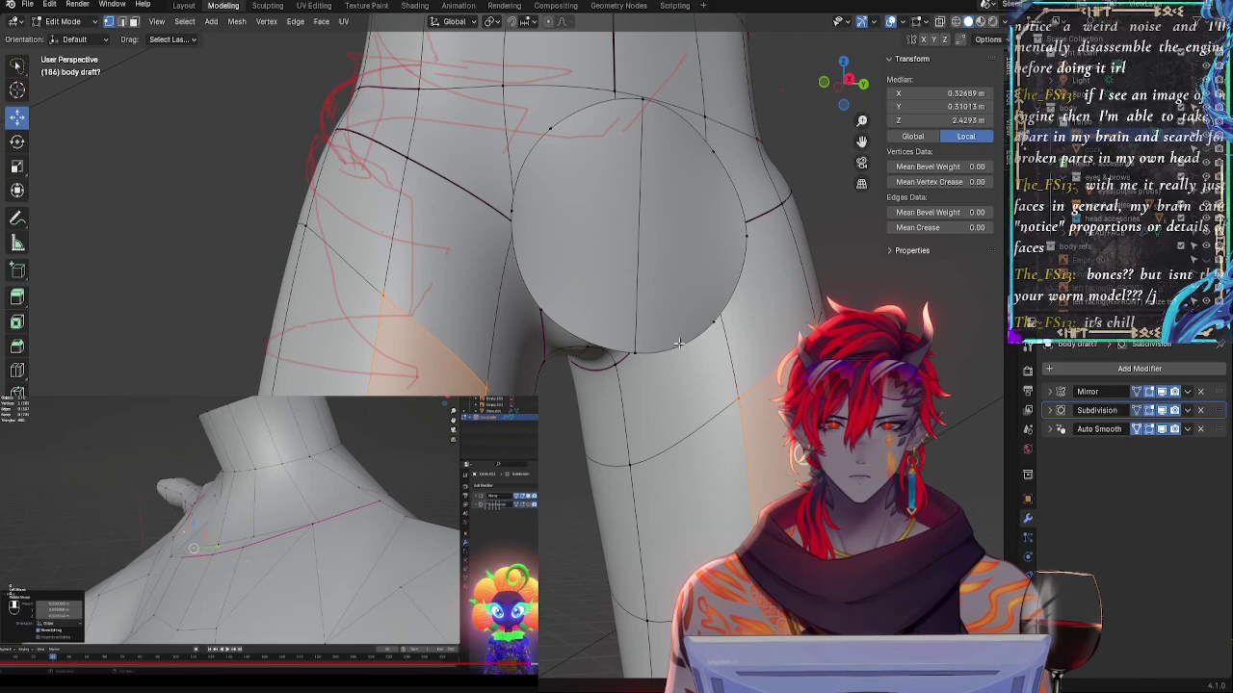
{"action": "left_click", "coordinate": [823, 81]}
{"action": "key", "text": "alt+z"}
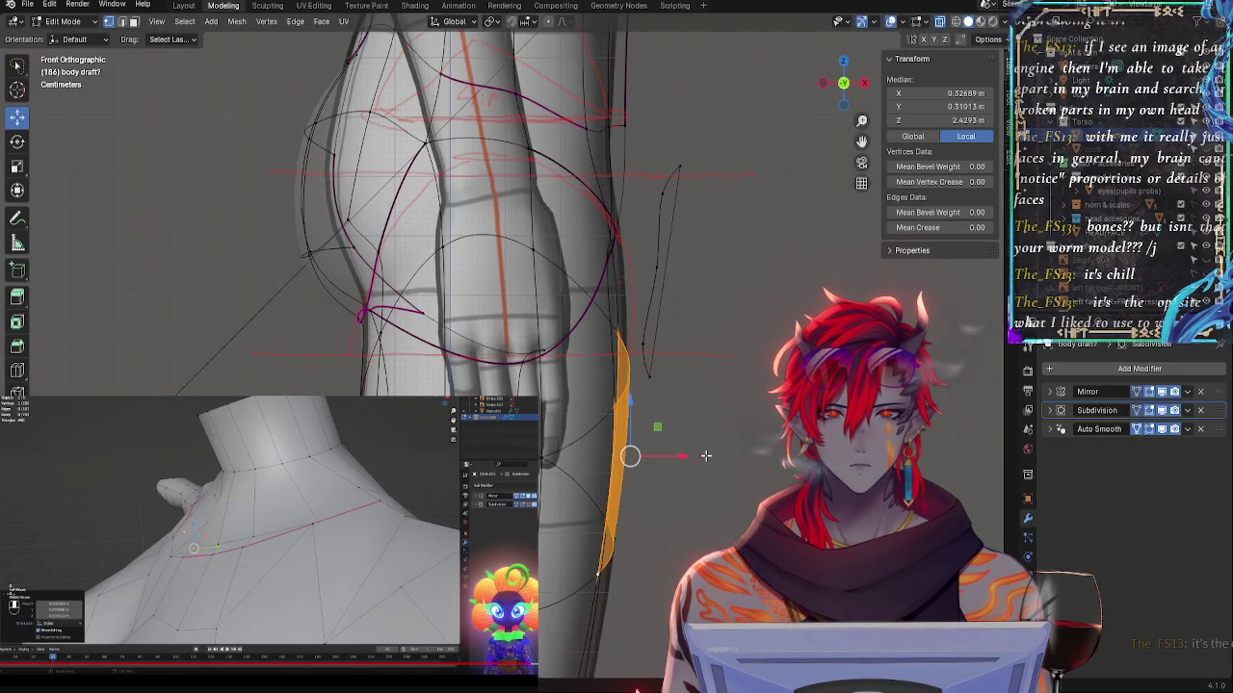
{"action": "key", "text": "r"}
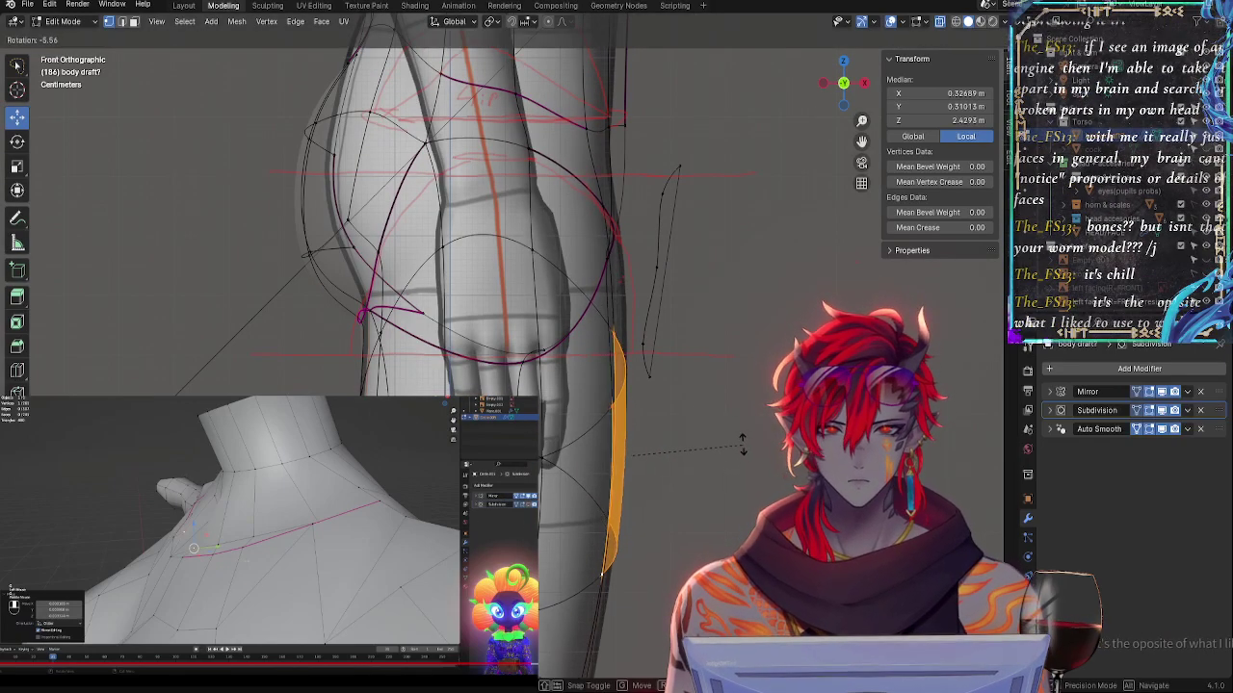
{"action": "left_click", "coordinate": [743, 445]}
{"action": "key", "text": "r"}
{"action": "left_click", "coordinate": [742, 452]}
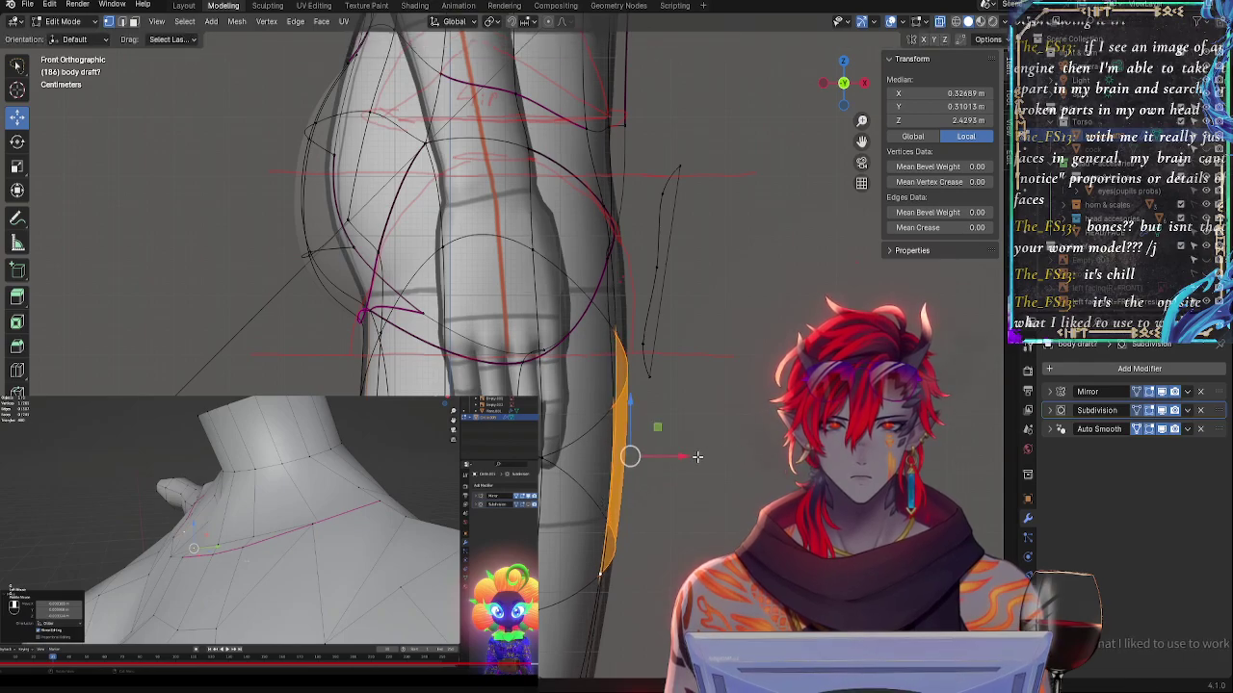
{"action": "left_click_drag", "start_coordinate": [698, 456], "coordinate": [683, 455]}
- Extend the selection down toward the knee and shift those edges slightly inward
{"action": "middle_click_drag", "start_coordinate": [599, 576], "coordinate": [627, 569]}
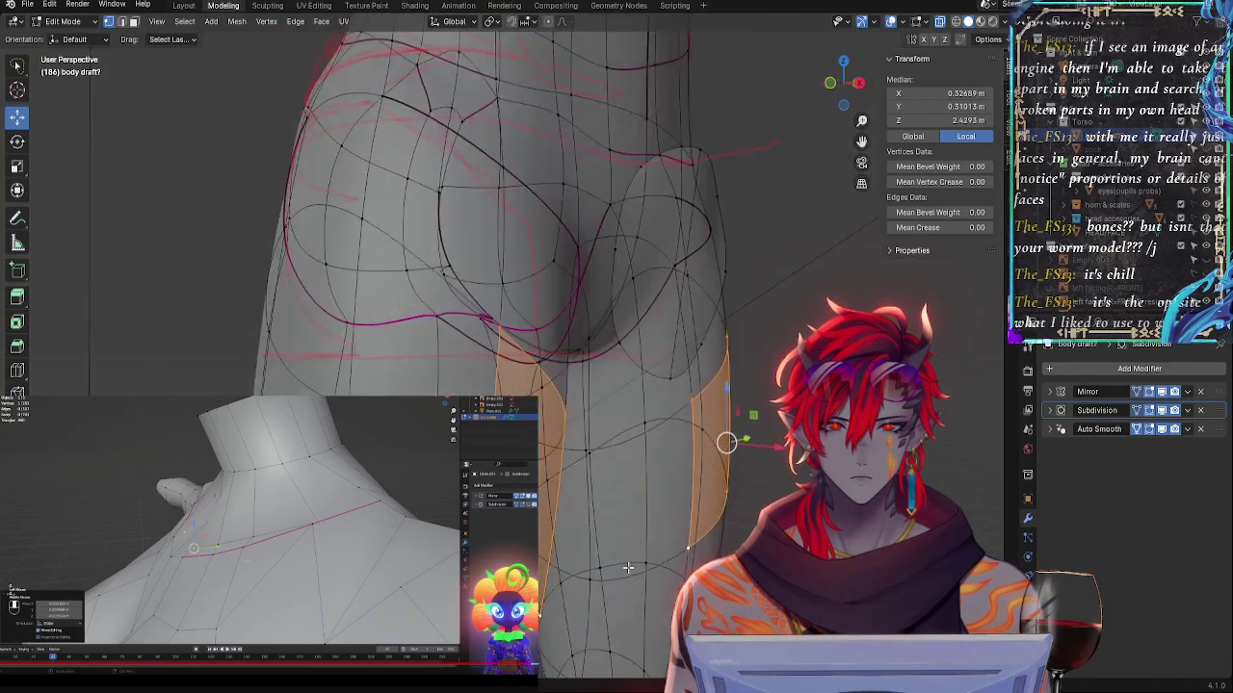
{"action": "left_click", "coordinate": [831, 84]}
{"action": "middle_click_drag", "start_coordinate": [725, 454], "coordinate": [709, 256], "text": "shift"}
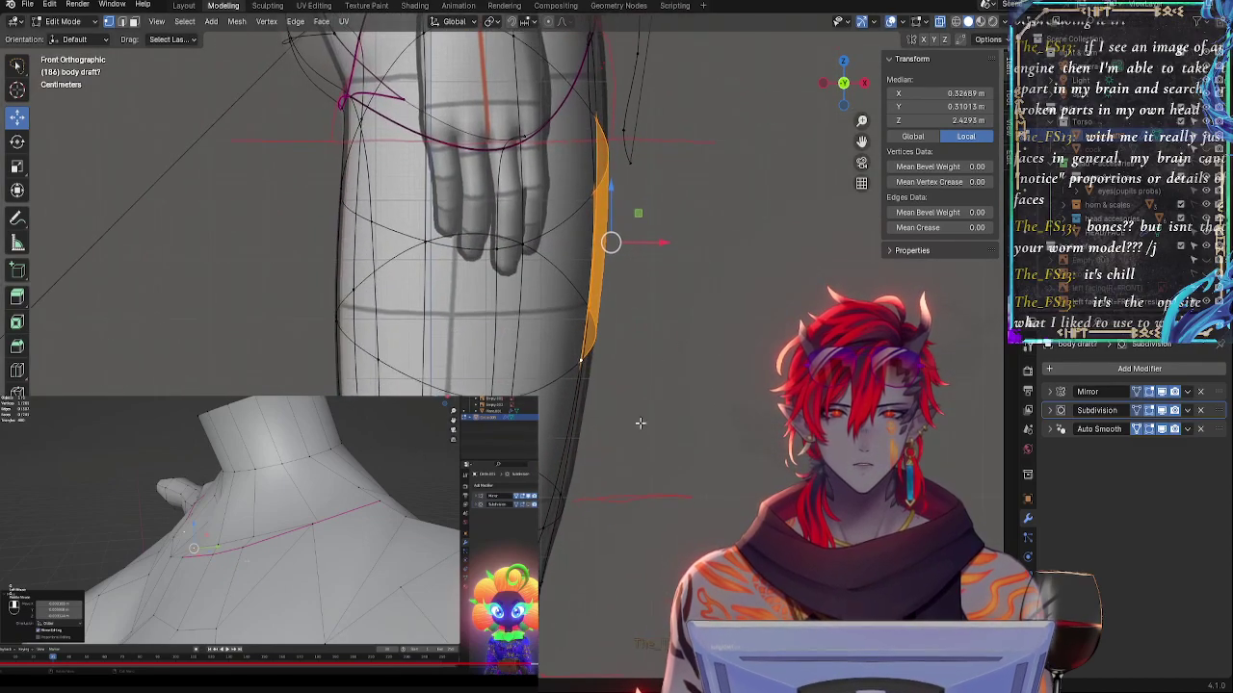
{"action": "left_click", "coordinate": [555, 521], "text": "ctrl"}
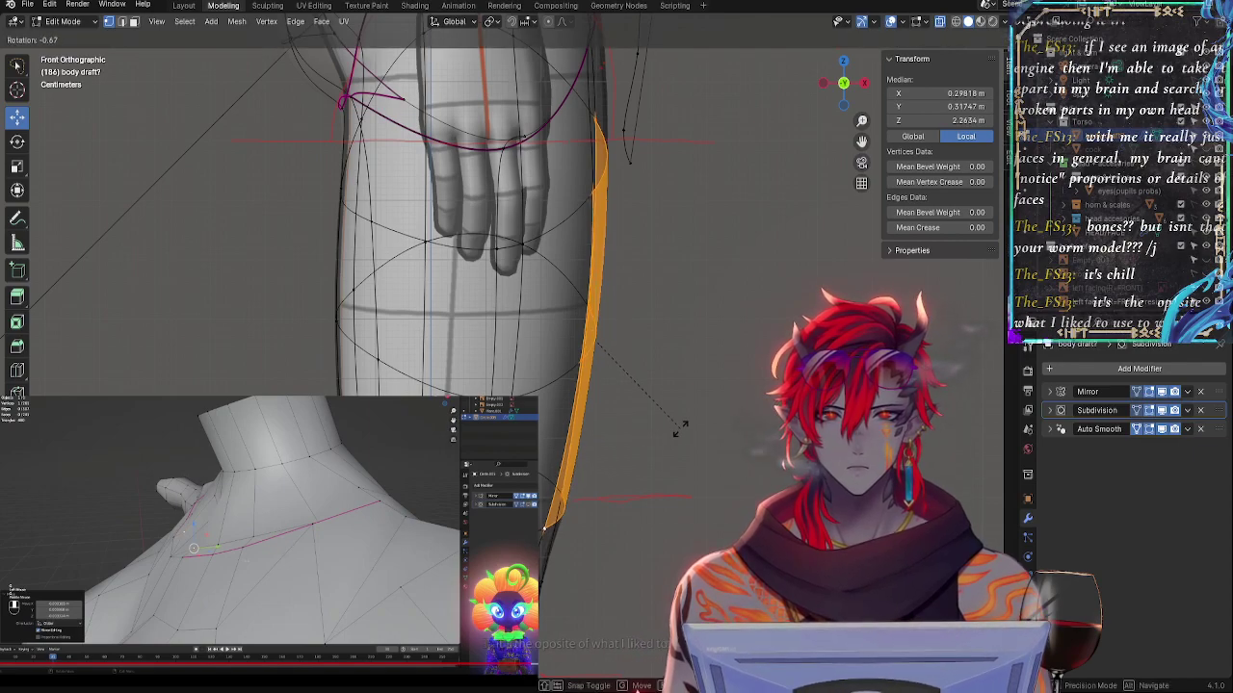
{"action": "left_click_drag", "start_coordinate": [639, 345], "coordinate": [628, 344]}
- Nudge a short outer-leg edge along X, then clear the selection
{"action": "left_click", "coordinate": [592, 119]}
{"action": "left_click", "coordinate": [595, 192], "text": "shift"}
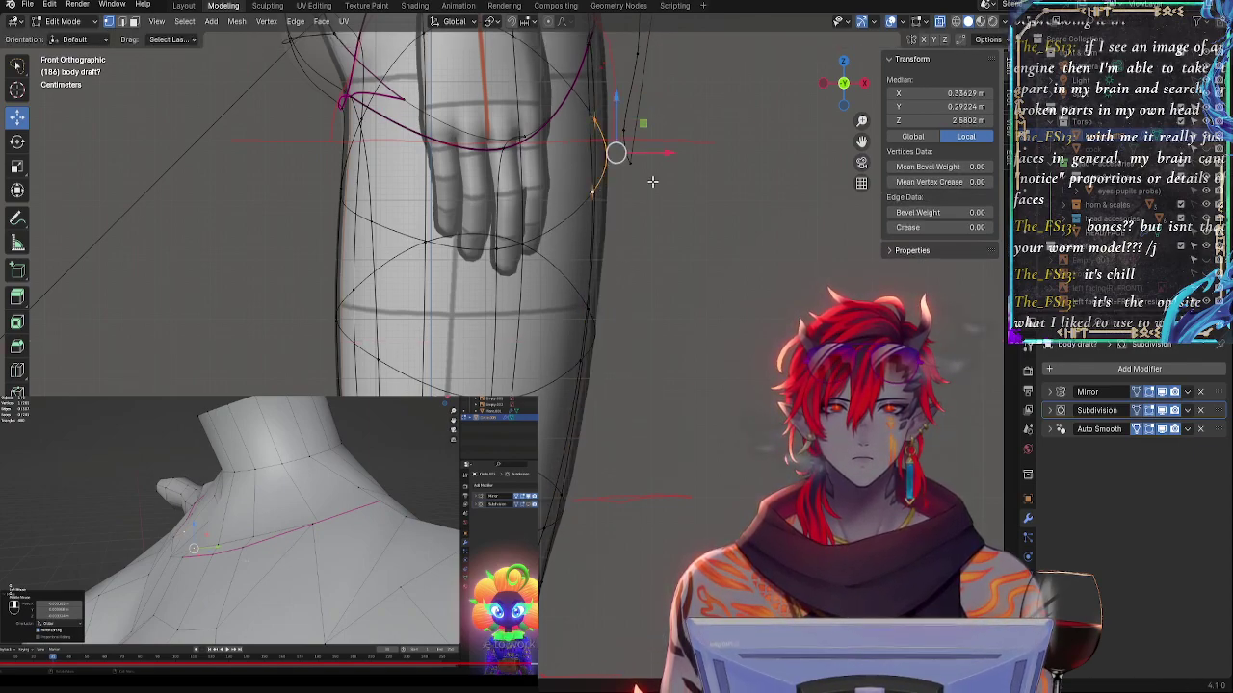
{"action": "left_click_drag", "start_coordinate": [661, 147], "coordinate": [665, 147]}
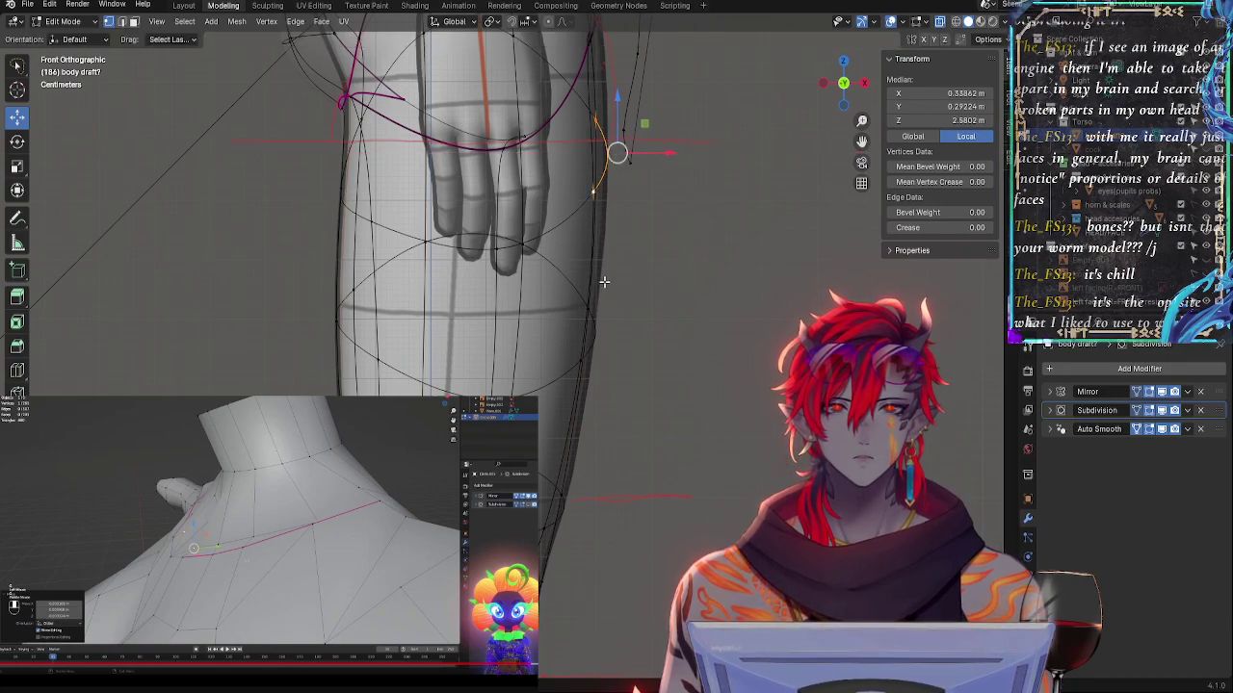
{"action": "left_click", "coordinate": [708, 385]}
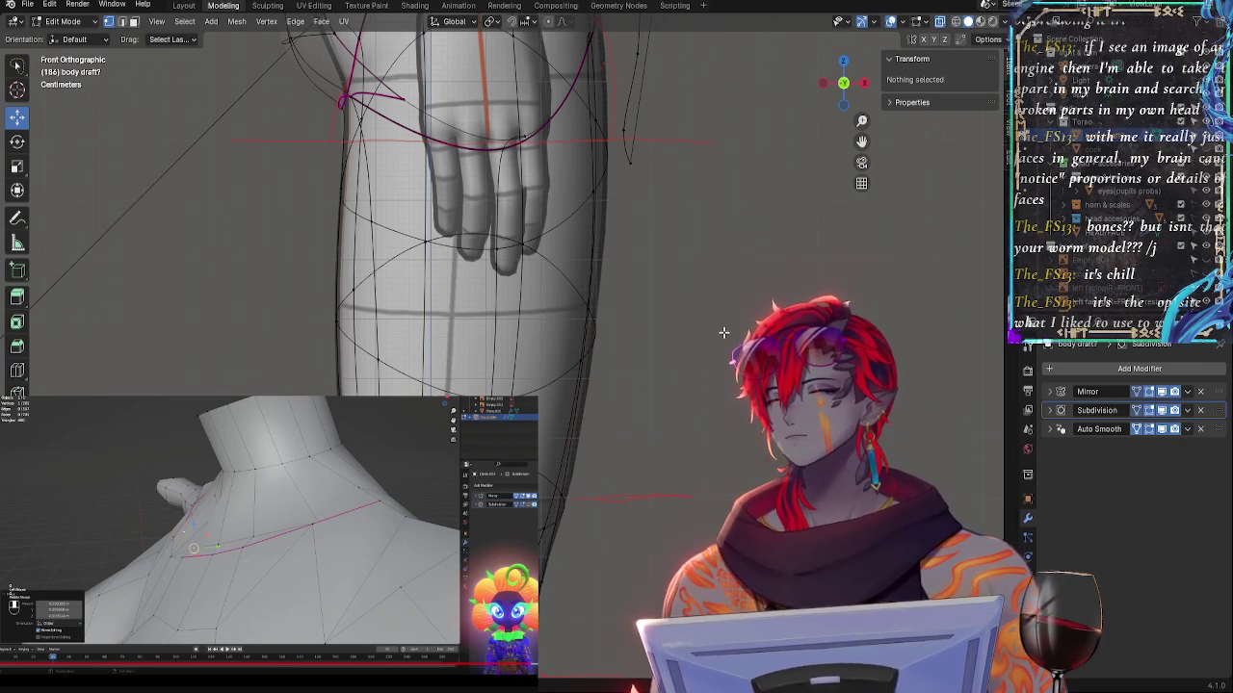
{"action": "middle_click_drag", "start_coordinate": [685, 302], "coordinate": [729, 311]}
- Move a hip-curve vertex inward along X in Front view
{"action": "left_click", "coordinate": [842, 88]}
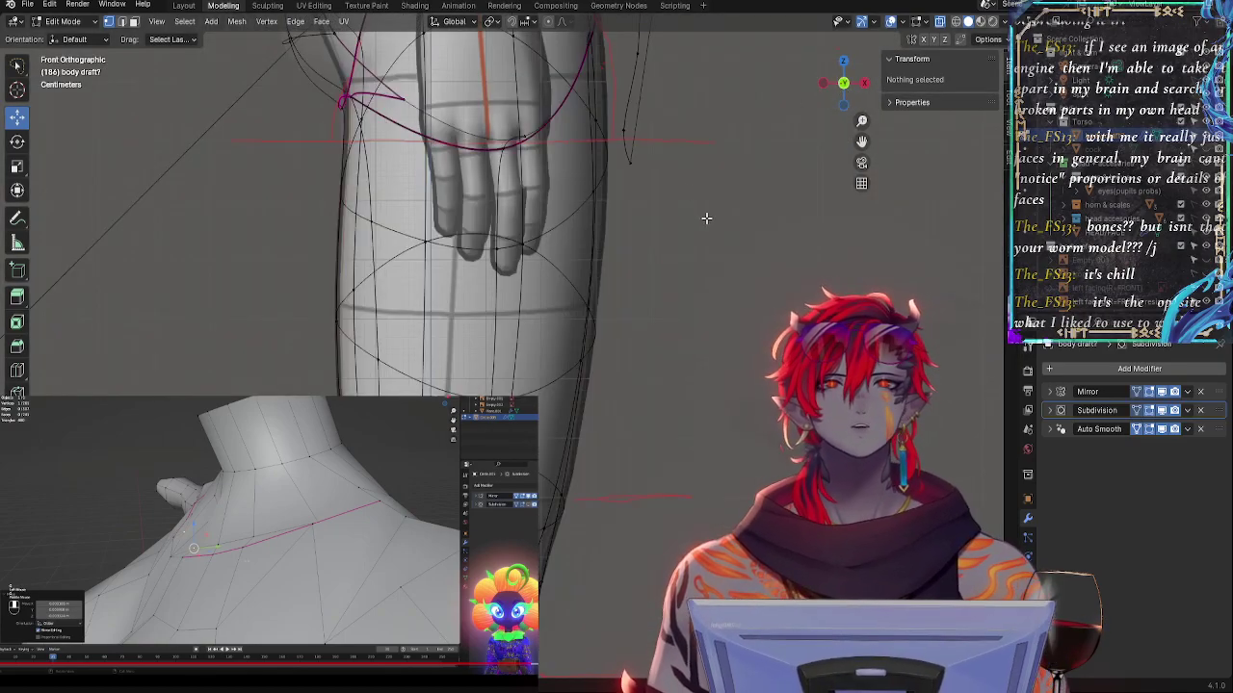
{"action": "key", "text": "alt+z"}
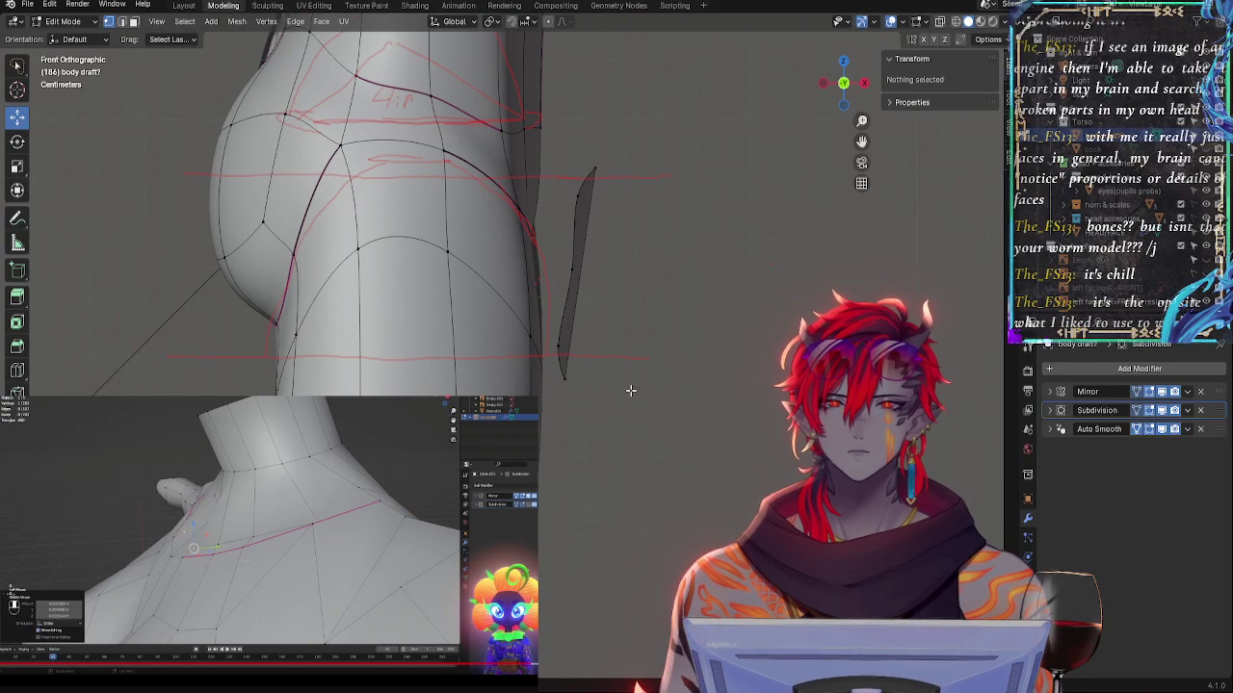
{"action": "key", "text": "alt+z"}
{"action": "middle_click_drag", "start_coordinate": [655, 265], "coordinate": [650, 350], "text": "shift"}
{"action": "key", "text": "alt+z"}
{"action": "left_click", "coordinate": [516, 302]}
{"action": "key", "text": "alt+z"}
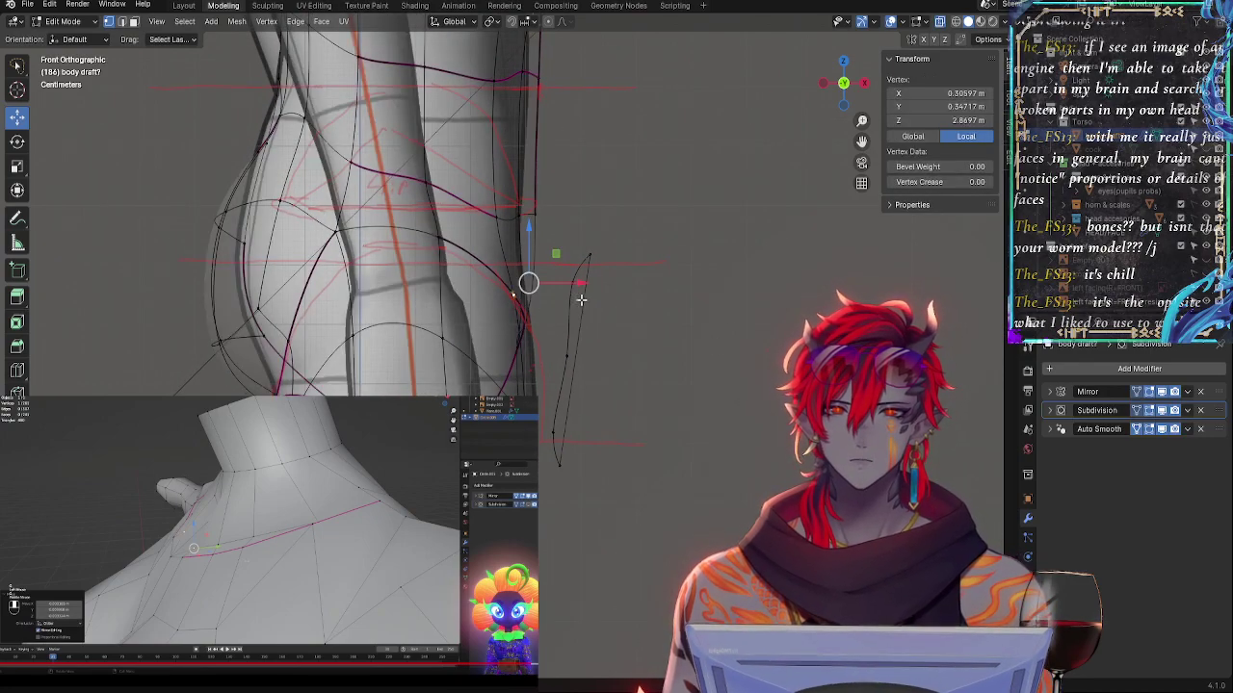
{"action": "left_click_drag", "start_coordinate": [578, 284], "coordinate": [573, 282]}
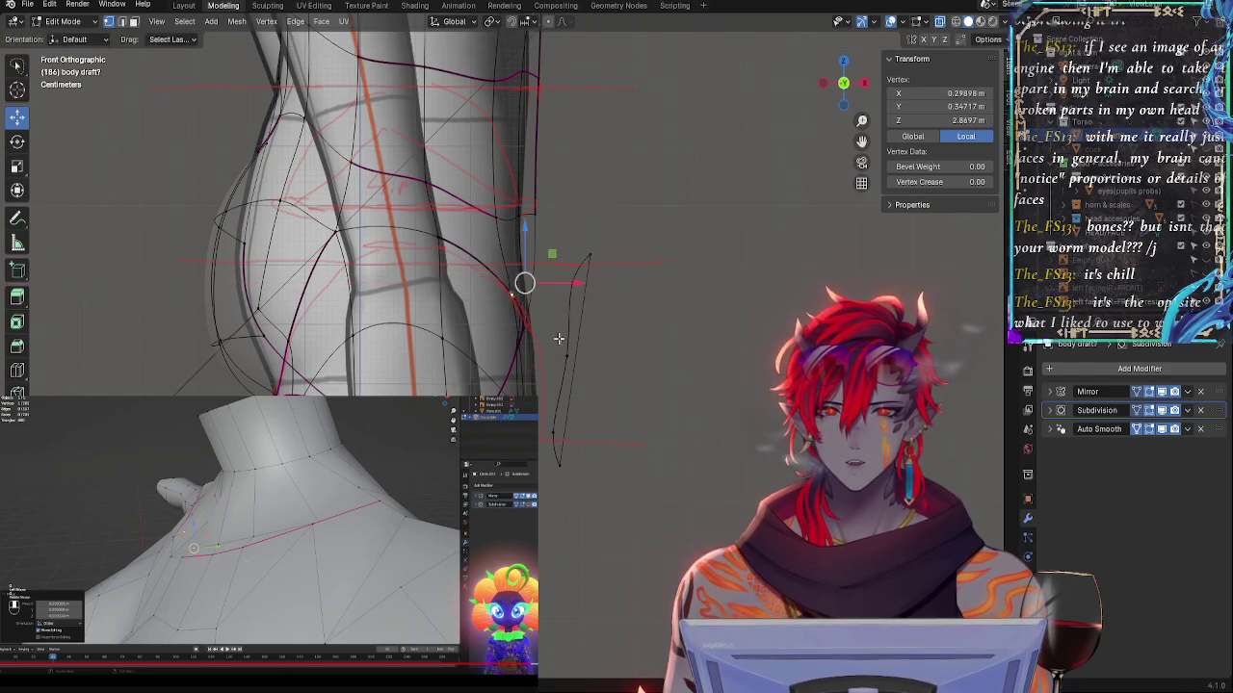
{"action": "left_click", "coordinate": [708, 338]}
- Slide two buttock-curve vertices along X, then pull one back inward
{"action": "middle_click_drag", "start_coordinate": [710, 338], "coordinate": [673, 352]}
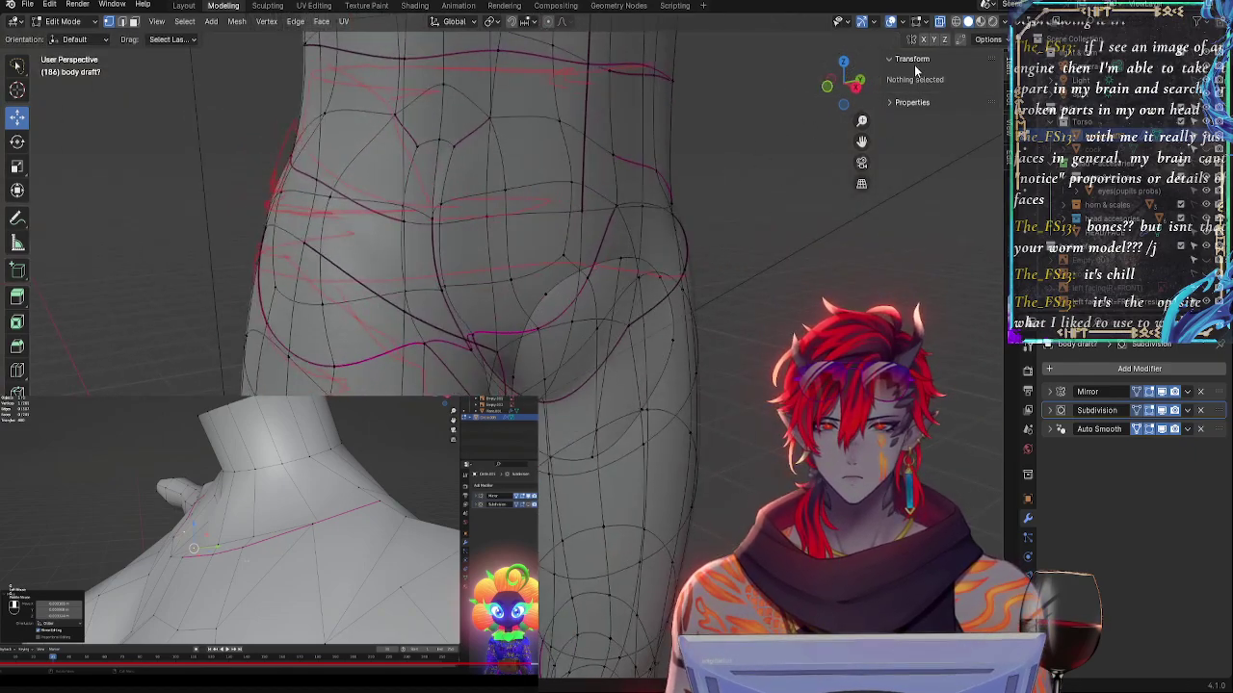
{"action": "left_click", "coordinate": [837, 96]}
{"action": "left_click", "coordinate": [515, 297]}
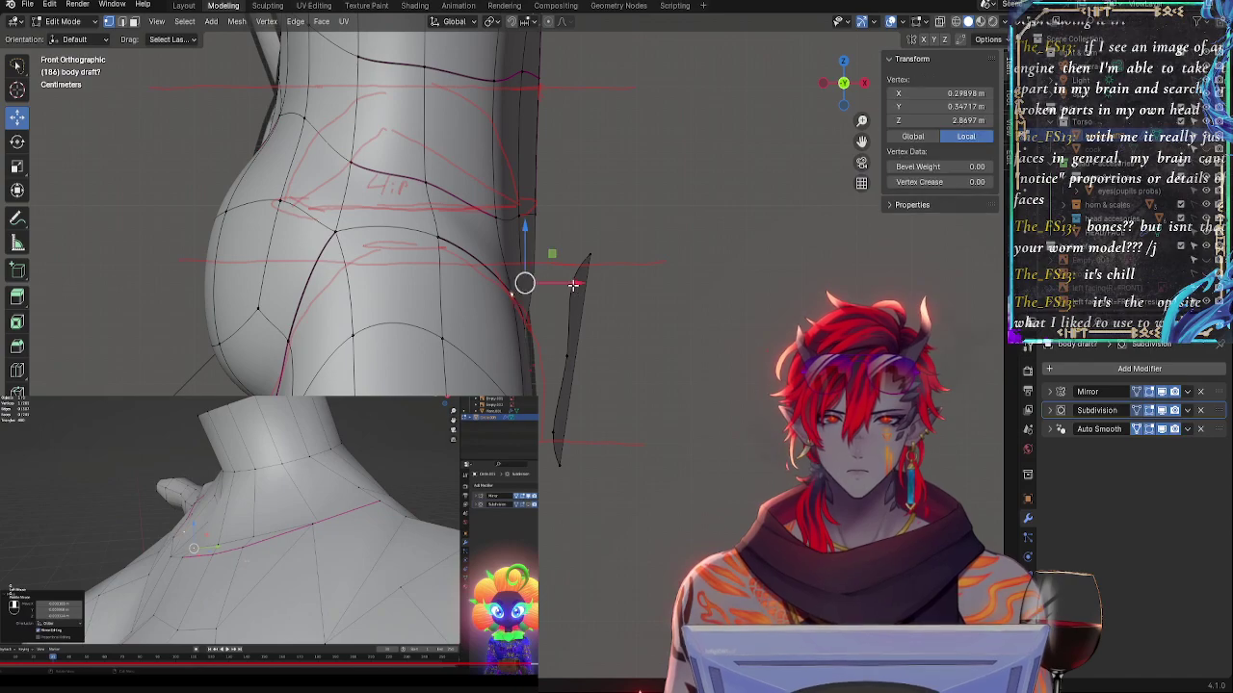
{"action": "left_click", "coordinate": [439, 239], "text": "shift"}
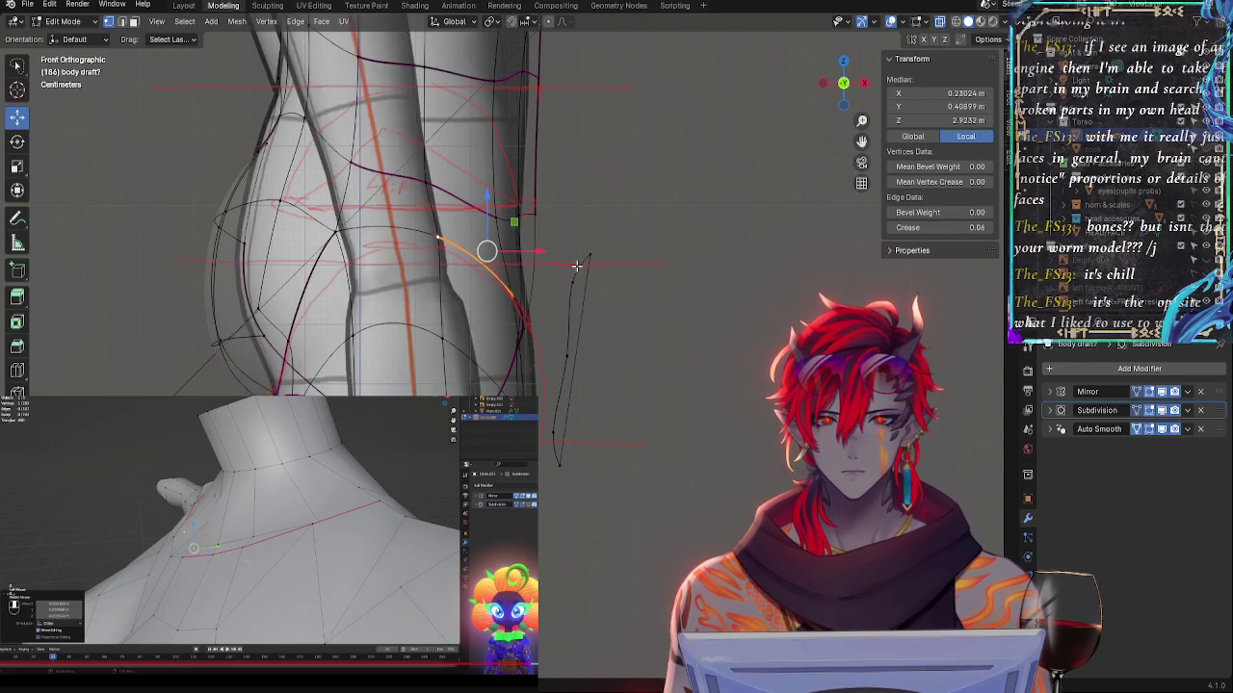
{"action": "left_click_drag", "start_coordinate": [543, 256], "coordinate": [563, 245]}
{"action": "left_click", "coordinate": [438, 236]}
{"action": "key", "text": "alt+z"}
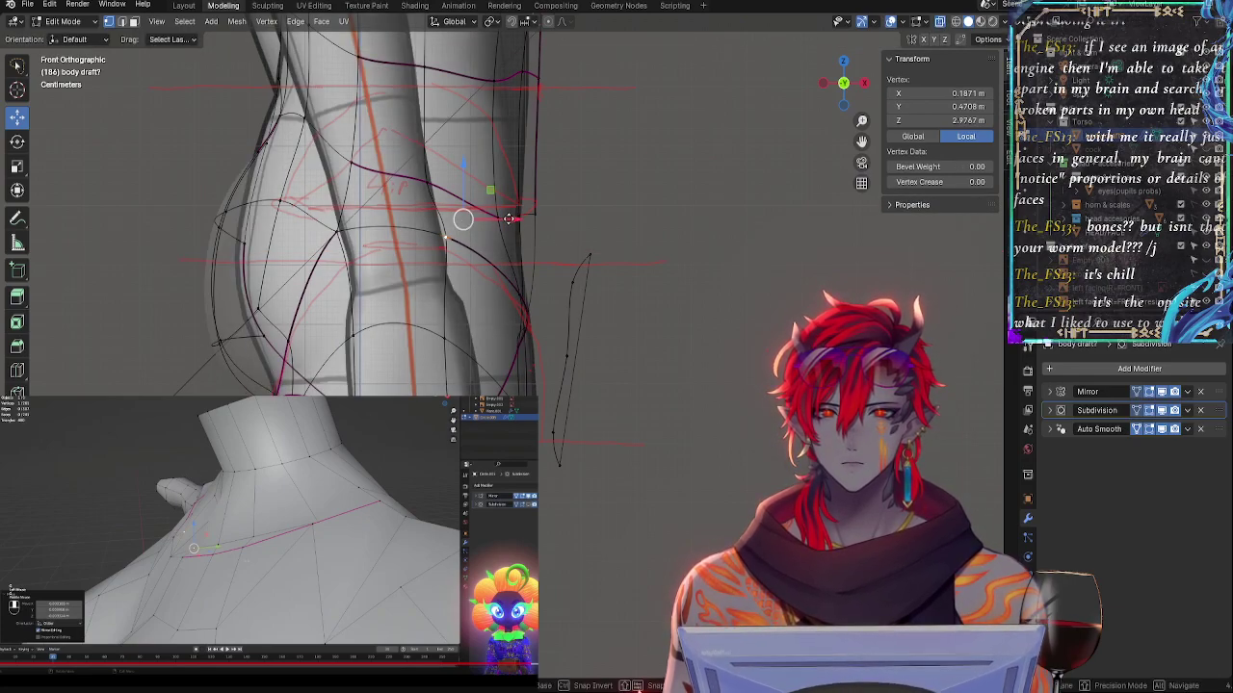
{"action": "left_click_drag", "start_coordinate": [493, 214], "coordinate": [474, 216]}
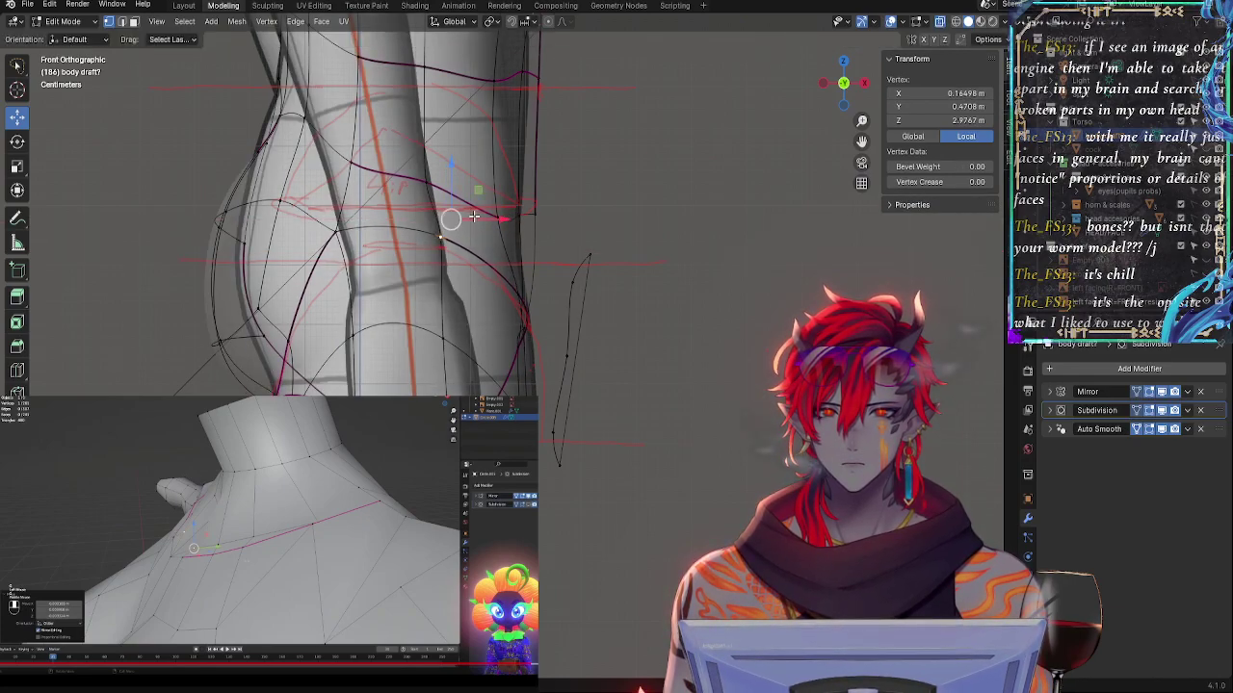
- Raise two more vertices along the curve to bend it above the buttock
{"action": "left_click", "coordinate": [342, 231]}
{"action": "left_click_drag", "start_coordinate": [378, 220], "coordinate": [379, 220]}
{"action": "left_click_drag", "start_coordinate": [333, 169], "coordinate": [333, 165]}
{"action": "left_click", "coordinate": [458, 246]}
{"action": "left_click_drag", "start_coordinate": [448, 179], "coordinate": [425, 135]}
- Lower two lower-back vertices slightly to refine the back curve
{"action": "left_click", "coordinate": [376, 174]}
{"action": "left_click", "coordinate": [448, 196]}
{"action": "key", "text": "ctrl+z"}
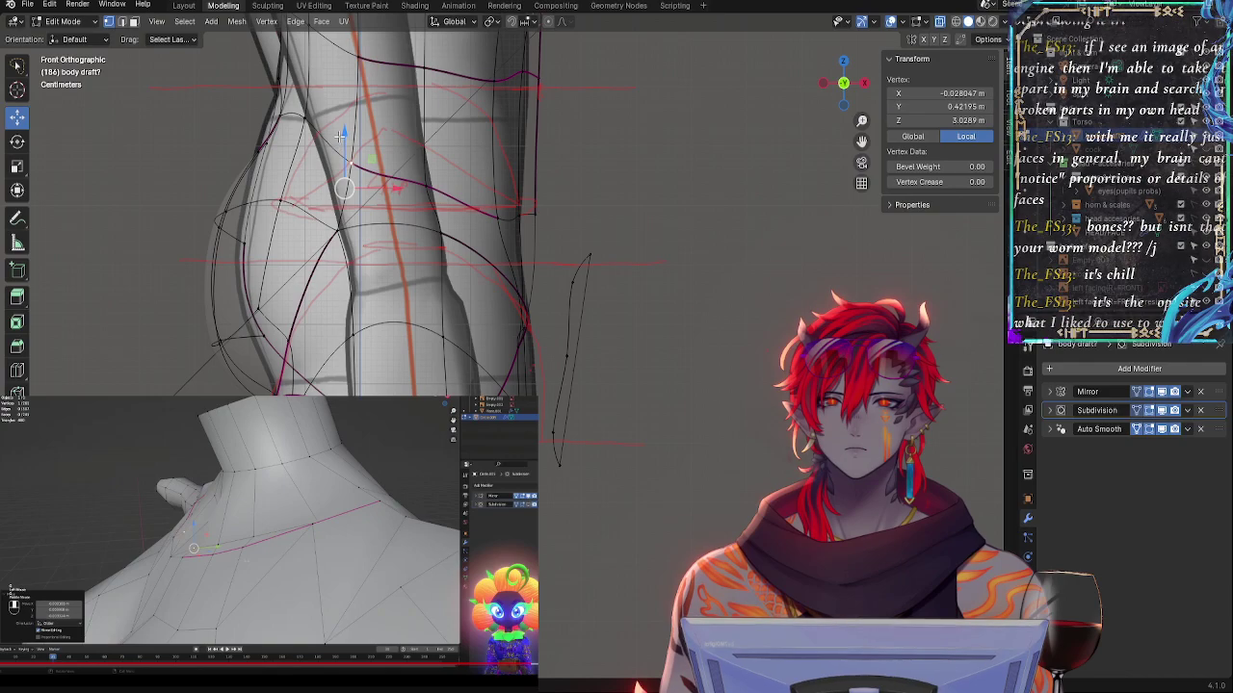
{"action": "left_click_drag", "start_coordinate": [347, 135], "coordinate": [347, 141]}
{"action": "left_click", "coordinate": [308, 110]}
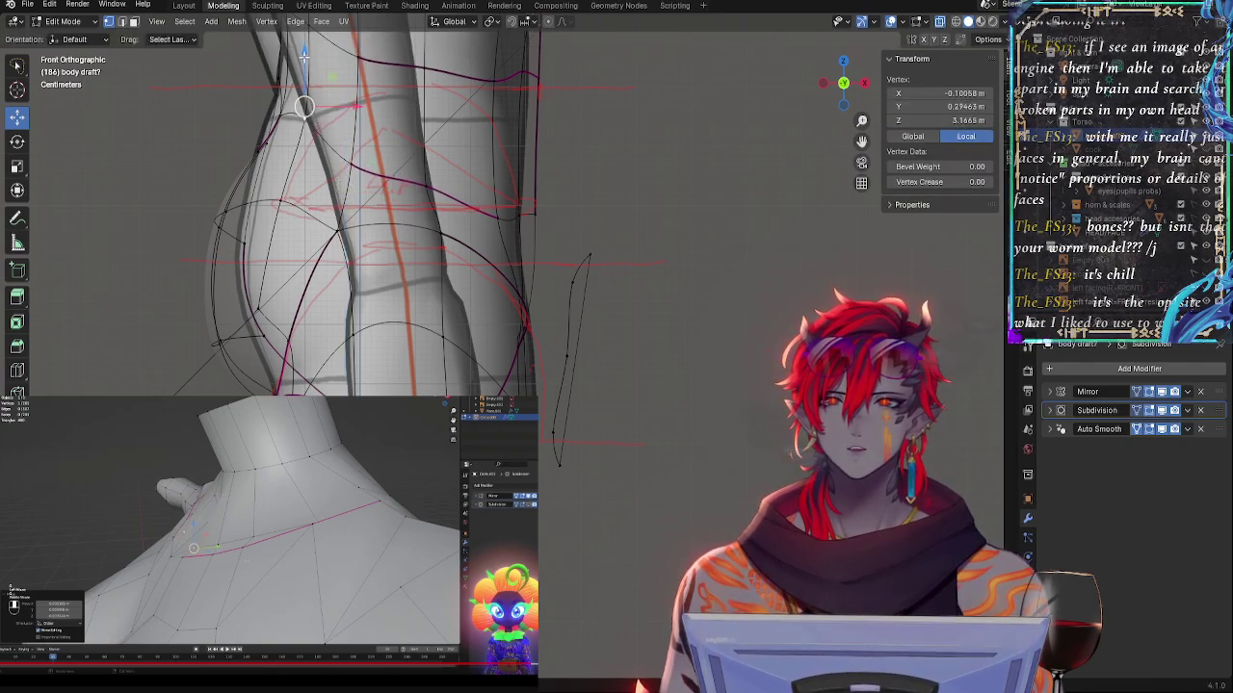
{"action": "left_click_drag", "start_coordinate": [304, 58], "coordinate": [304, 66]}
{"action": "key", "text": "alt+z"}
- Select the lower-back edge loop, try nudging it upward, then undo and deselect
{"action": "middle_click_drag", "start_coordinate": [264, 146], "coordinate": [383, 308], "text": "shift"}
{"action": "middle_click_drag", "start_coordinate": [383, 309], "coordinate": [444, 352]}
{"action": "left_click", "coordinate": [376, 323], "text": "alt"}
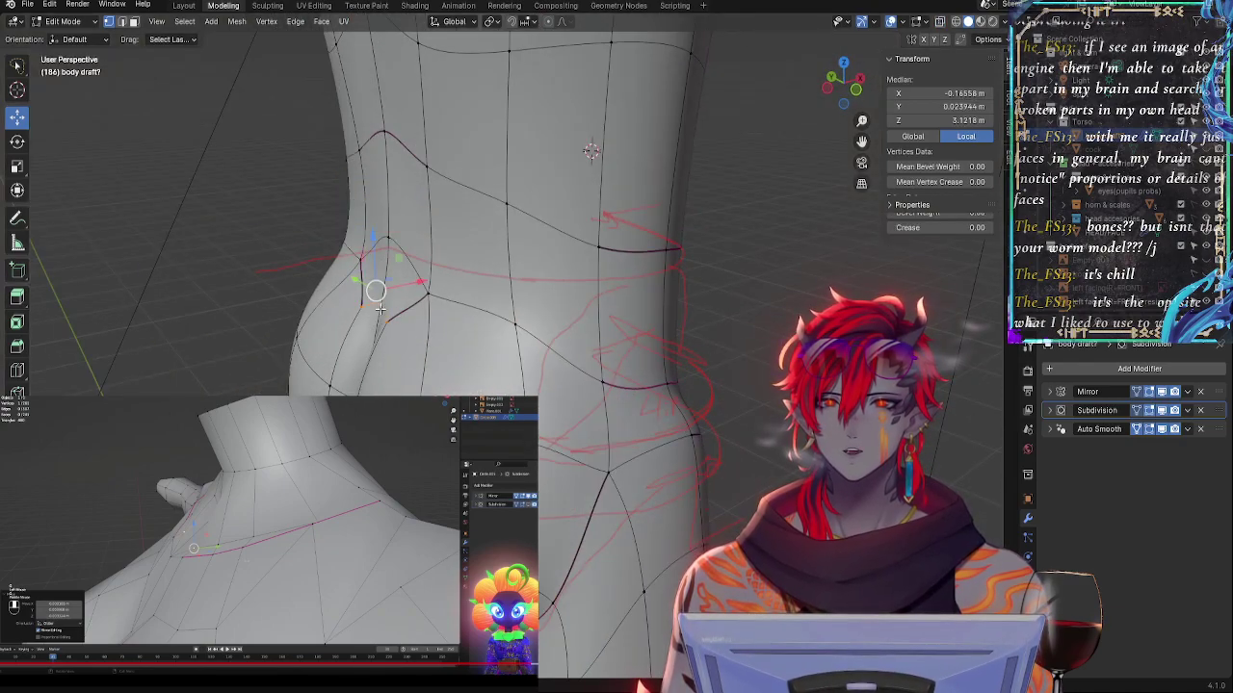
{"action": "left_click", "coordinate": [389, 243], "text": "shift"}
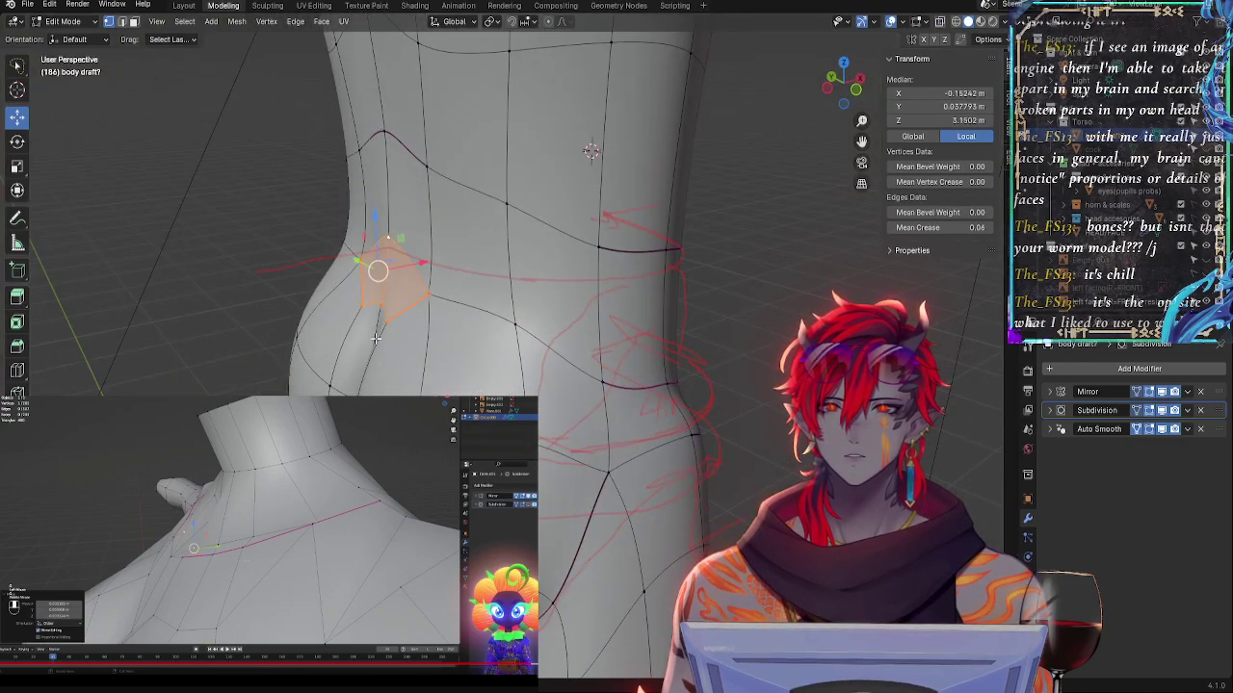
{"action": "left_click", "coordinate": [856, 90]}
{"action": "key", "text": "alt+z"}
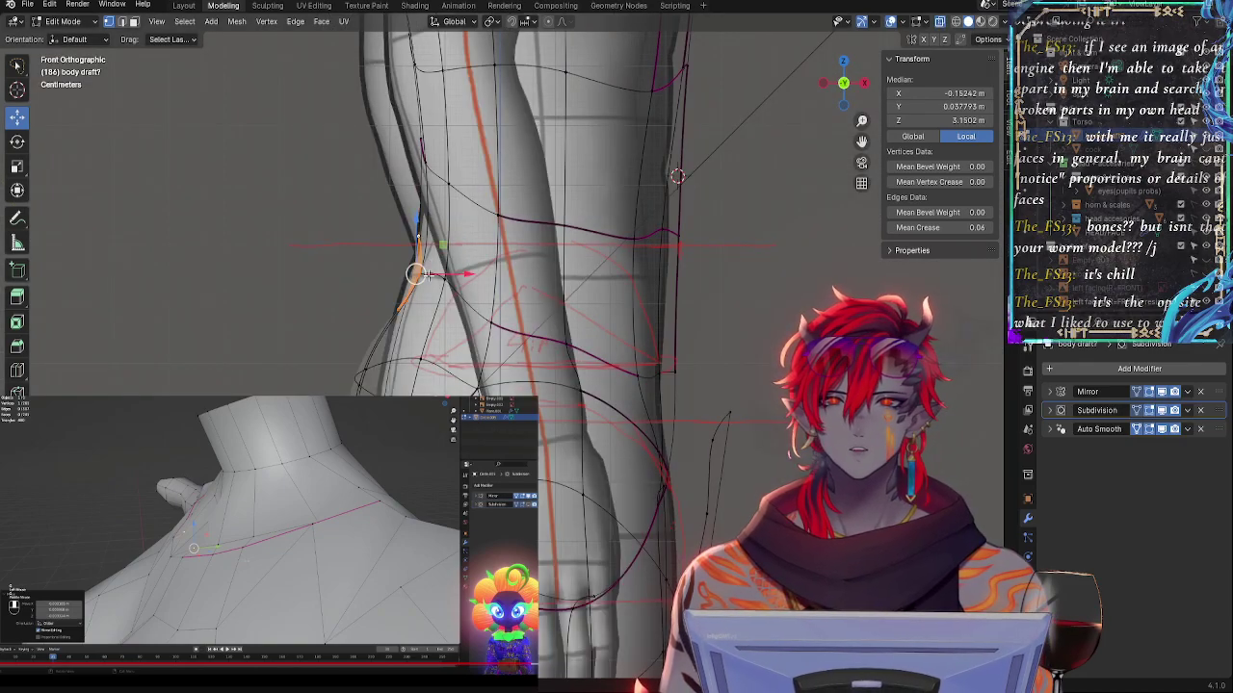
{"action": "left_click_drag", "start_coordinate": [416, 241], "coordinate": [416, 224]}
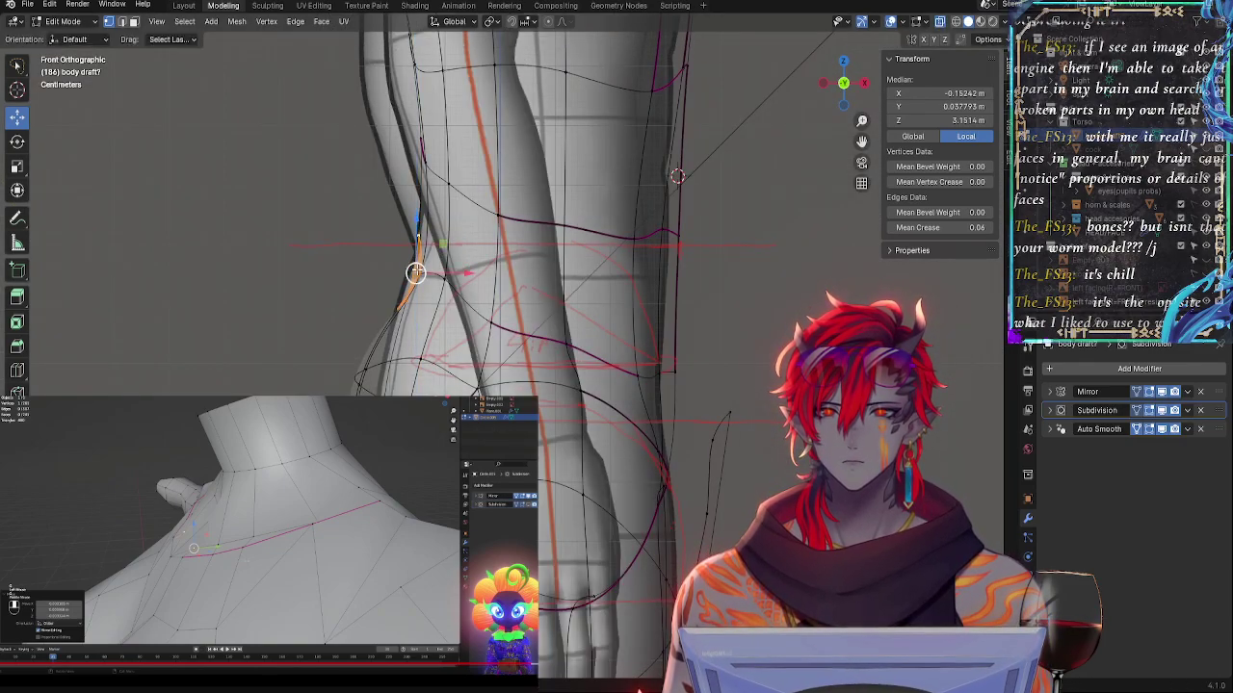
{"action": "key", "text": "ctrl+z"}
{"action": "key", "text": "alt+z"}
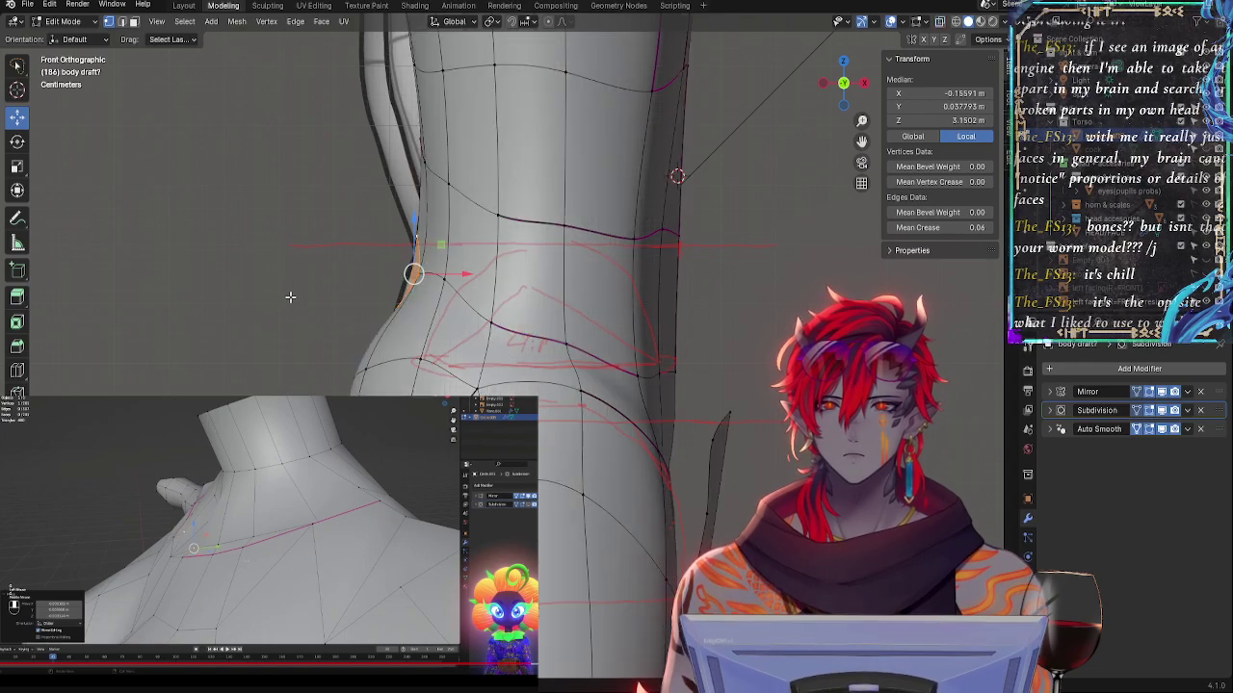
{"action": "left_click", "coordinate": [300, 293]}
- Select a set of waist vertices and reposition them from a side view
{"action": "middle_click_drag", "start_coordinate": [383, 286], "coordinate": [522, 300]}
{"action": "left_click", "coordinate": [383, 304]}
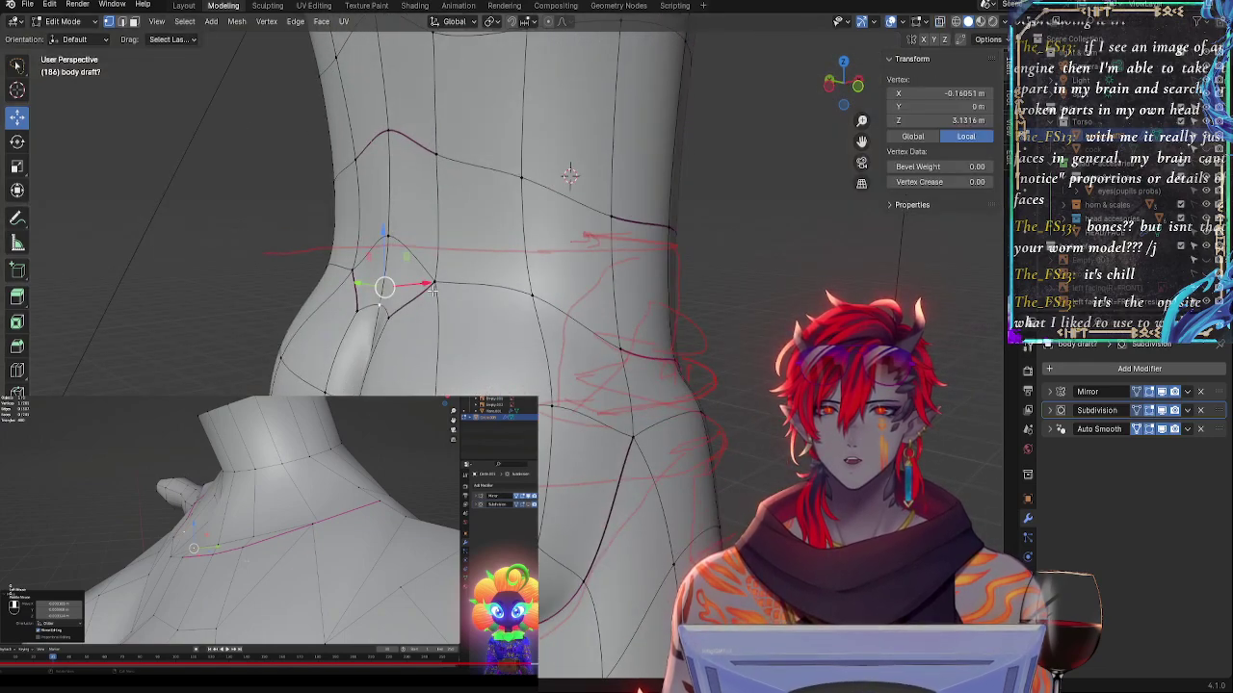
{"action": "left_click", "coordinate": [434, 289]}
{"action": "left_click", "coordinate": [392, 315], "text": "shift"}
{"action": "left_click", "coordinate": [386, 236], "text": "shift"}
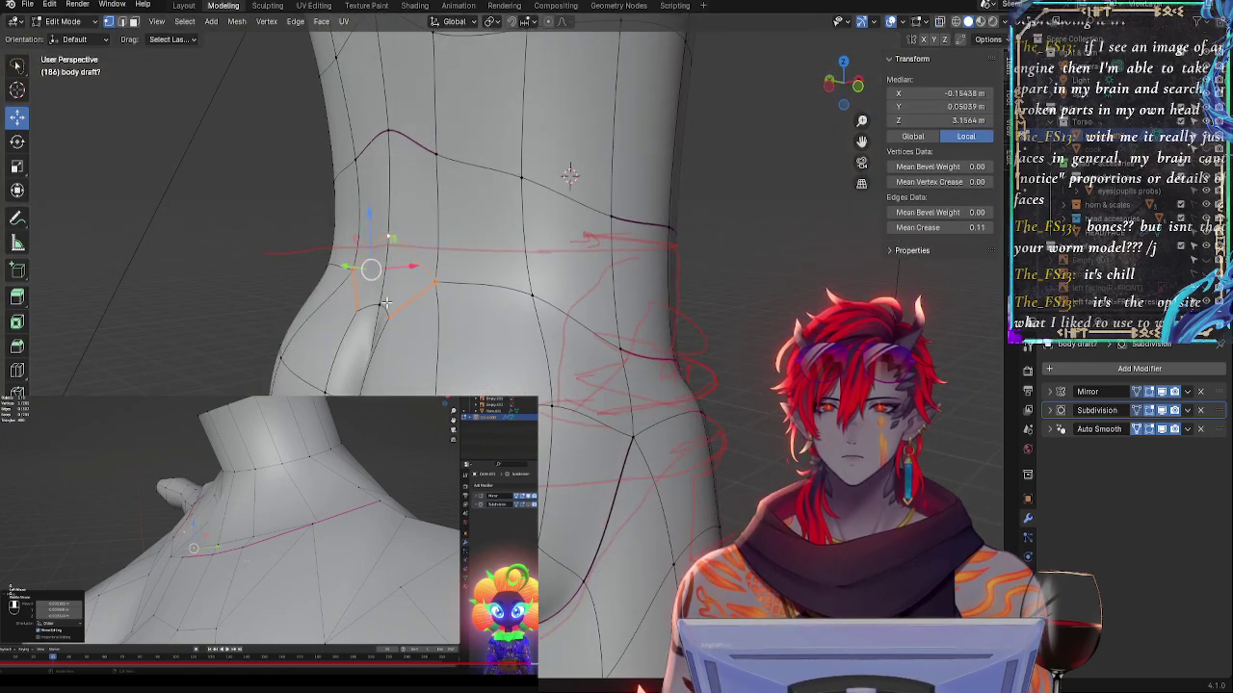
{"action": "left_click", "coordinate": [382, 304], "text": "shift"}
{"action": "middle_click_drag", "start_coordinate": [530, 278], "coordinate": [474, 294]}
{"action": "key", "text": "alt+s"}
{"action": "left_click", "coordinate": [490, 260]}
- Shift a lower-back vertex sideways along X, then adjust its depth and height
{"action": "left_click", "coordinate": [434, 287], "text": "shift"}
{"action": "key", "text": "g"}
{"action": "key", "text": "x"}
{"action": "left_click", "coordinate": [424, 306]}
{"action": "key", "text": "g"}
{"action": "key", "text": "g"}
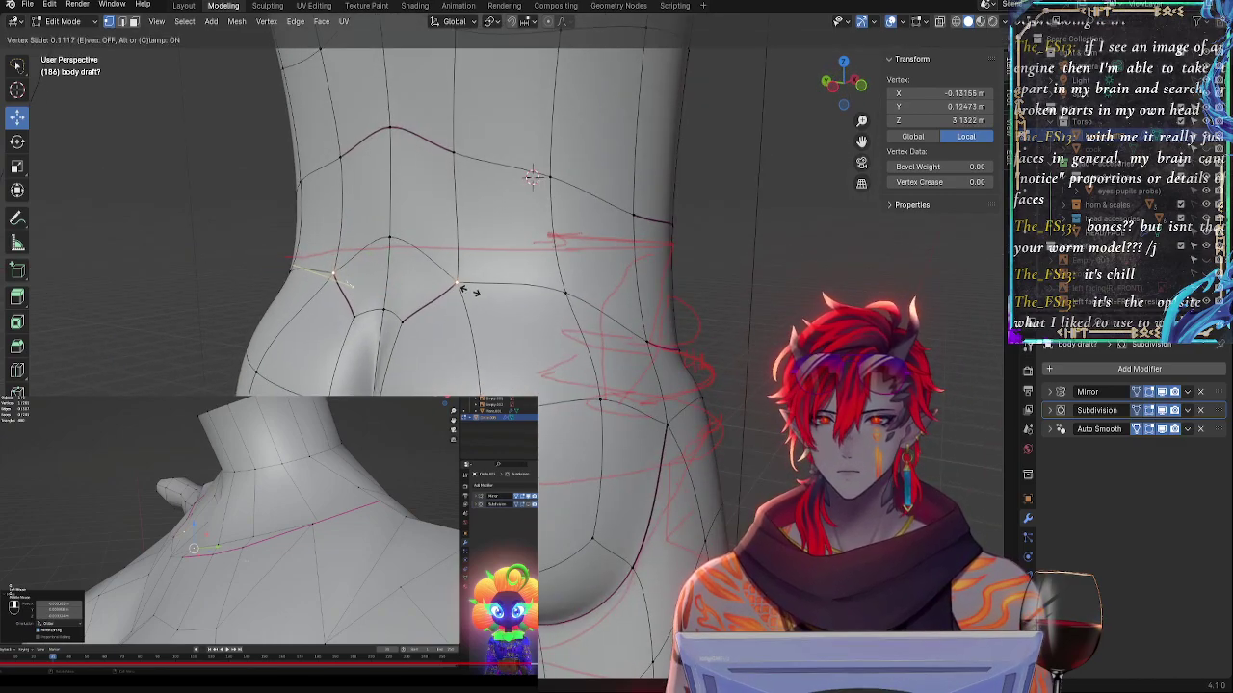
{"action": "right_click", "coordinate": [474, 292]}
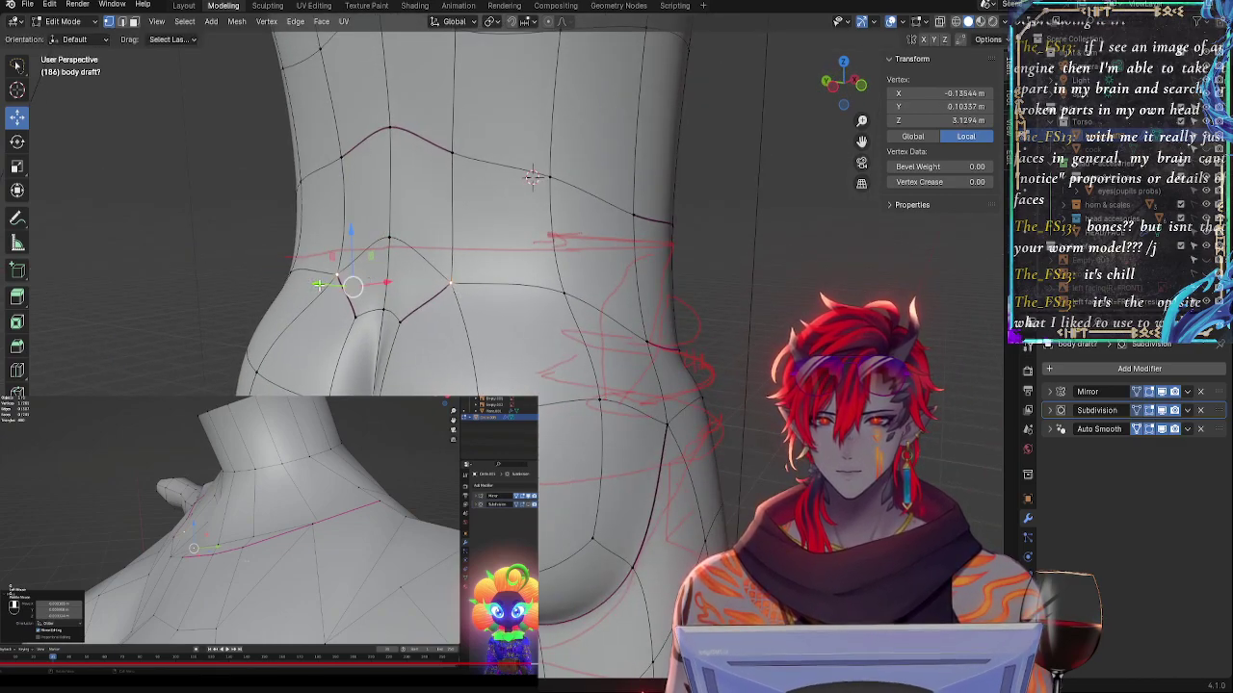
{"action": "left_click_drag", "start_coordinate": [319, 285], "coordinate": [330, 286]}
{"action": "middle_click_drag", "start_coordinate": [329, 286], "coordinate": [375, 296]}
{"action": "left_click_drag", "start_coordinate": [419, 228], "coordinate": [420, 218]}
{"action": "left_click", "coordinate": [845, 88]}
- Turn on X-ray and swap to the lower-placed leg reference drawing in the outliner
{"action": "middle_click_drag", "start_coordinate": [783, 367], "coordinate": [777, 206], "text": "shift"}
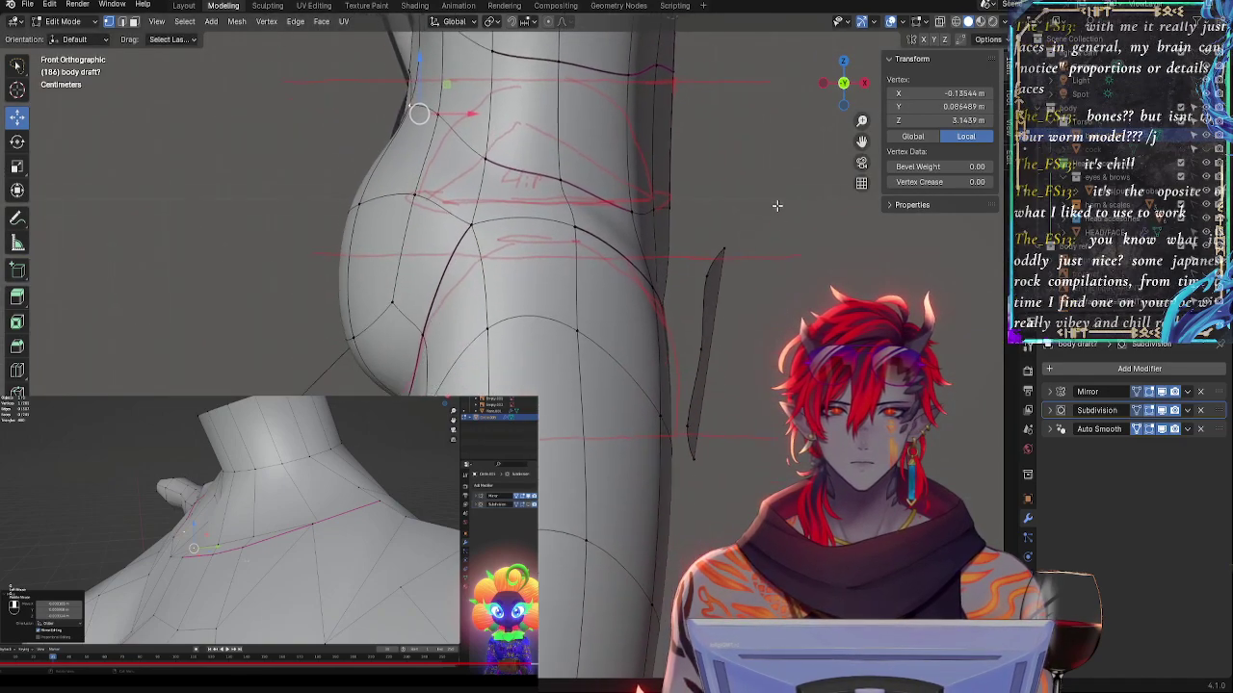
{"action": "key", "text": "alt+z"}
{"action": "middle_click_drag", "start_coordinate": [760, 349], "coordinate": [673, 349], "text": "shift"}
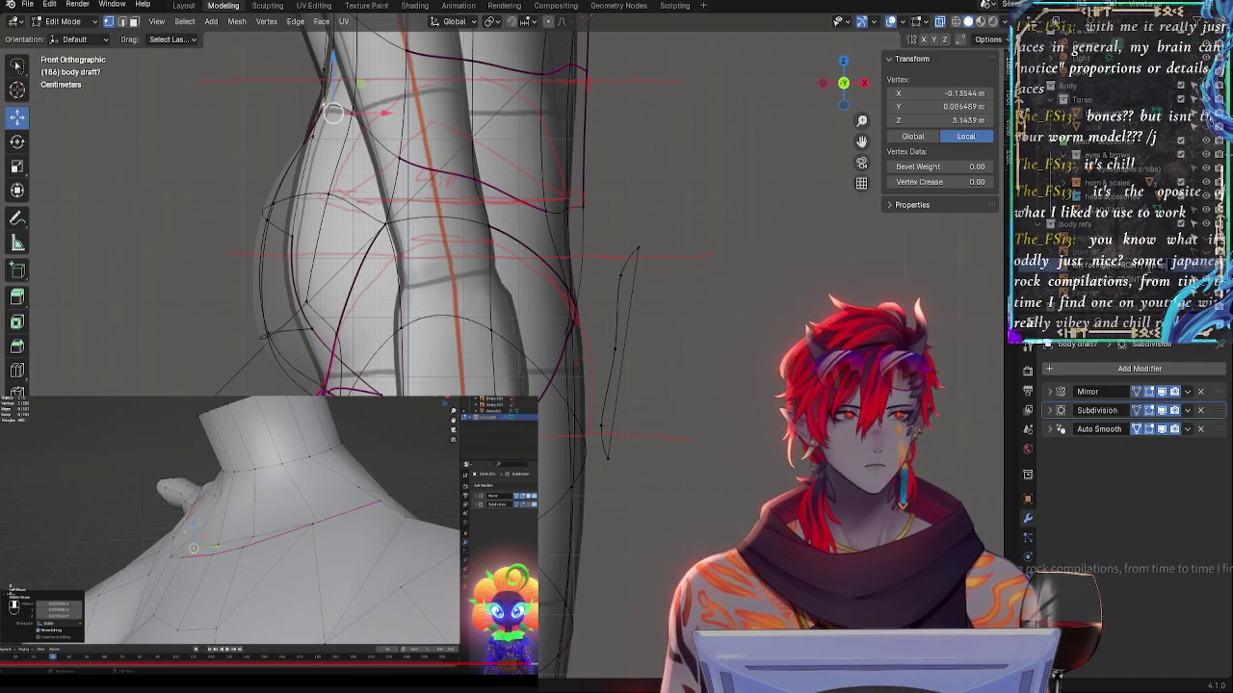
{"action": "left_click", "coordinate": [1206, 265]}
{"action": "left_click", "coordinate": [1206, 278]}
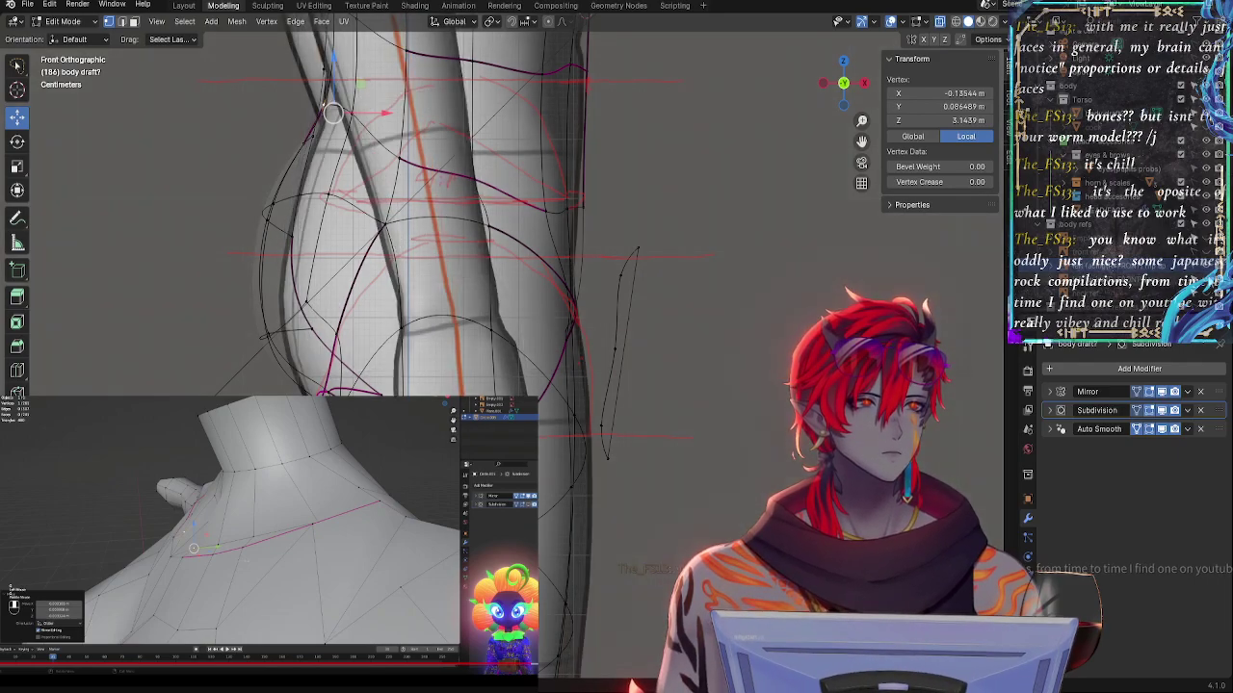
- Lower the buttock's underside vertex along Z and shift it slightly outward
{"action": "middle_click_drag", "start_coordinate": [579, 168], "coordinate": [689, 360], "text": "shift"}
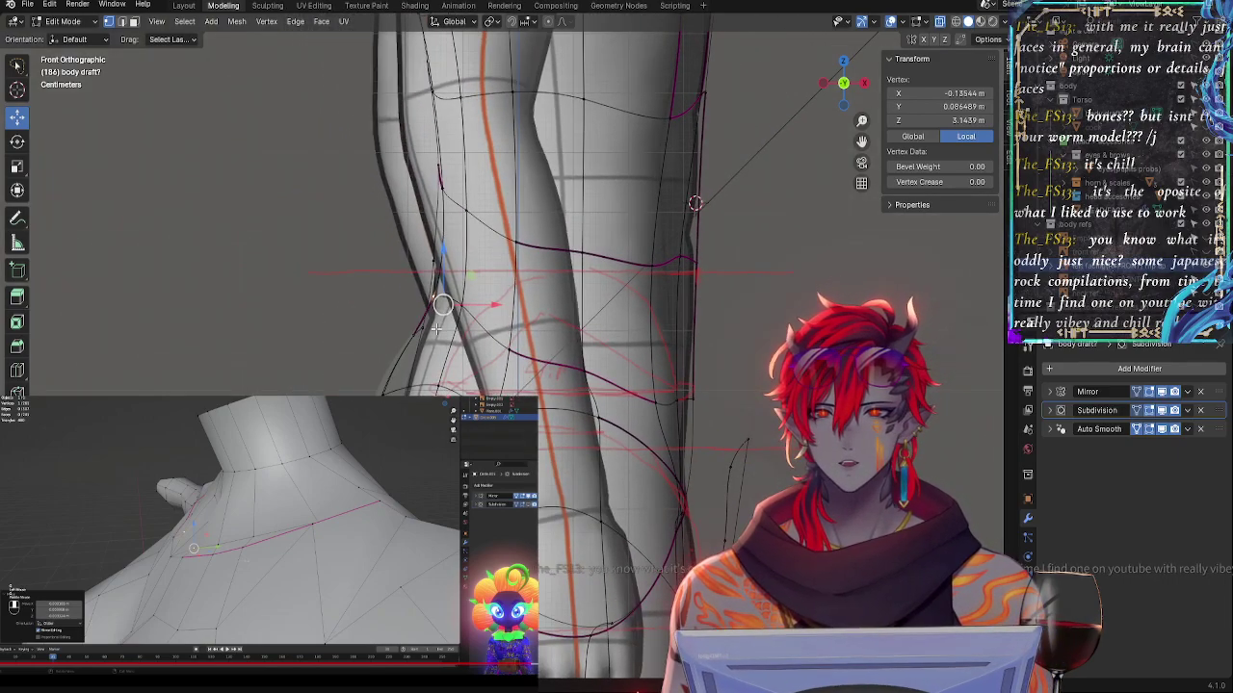
{"action": "middle_click_drag", "start_coordinate": [616, 385], "coordinate": [696, 186], "text": "shift"}
{"action": "key", "text": "alt+z"}
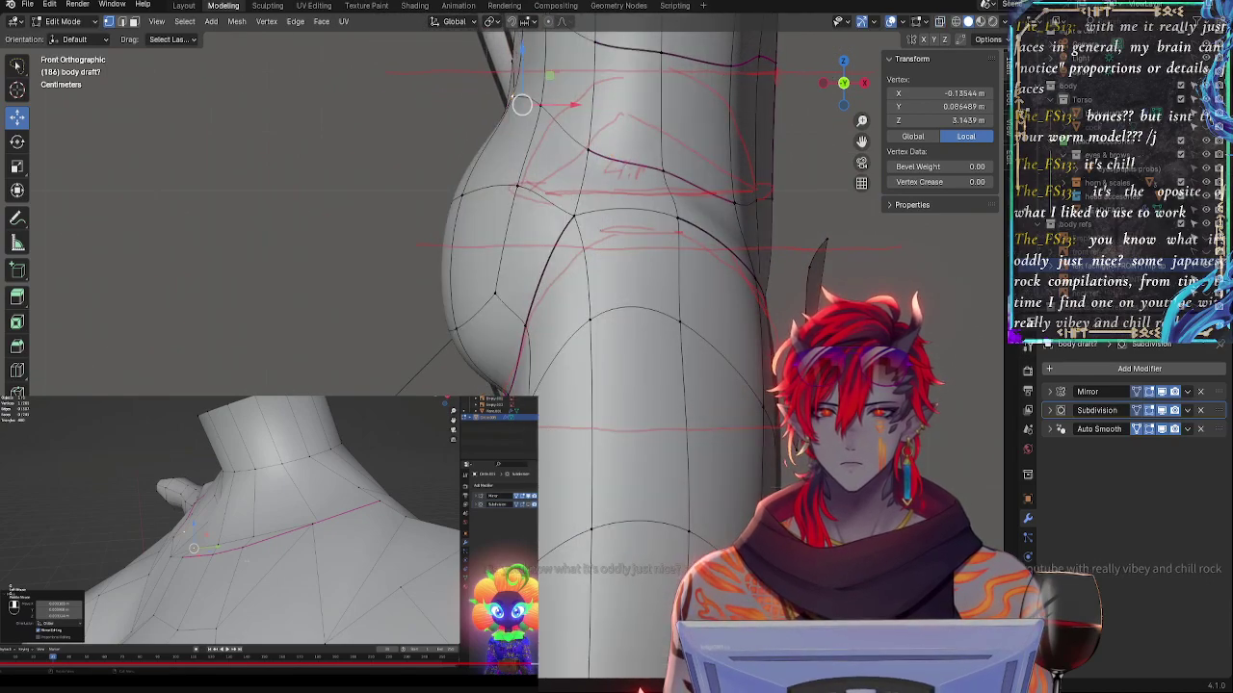
{"action": "key", "text": "alt+z"}
{"action": "left_click", "coordinate": [512, 415]}
{"action": "key", "text": "alt+z"}
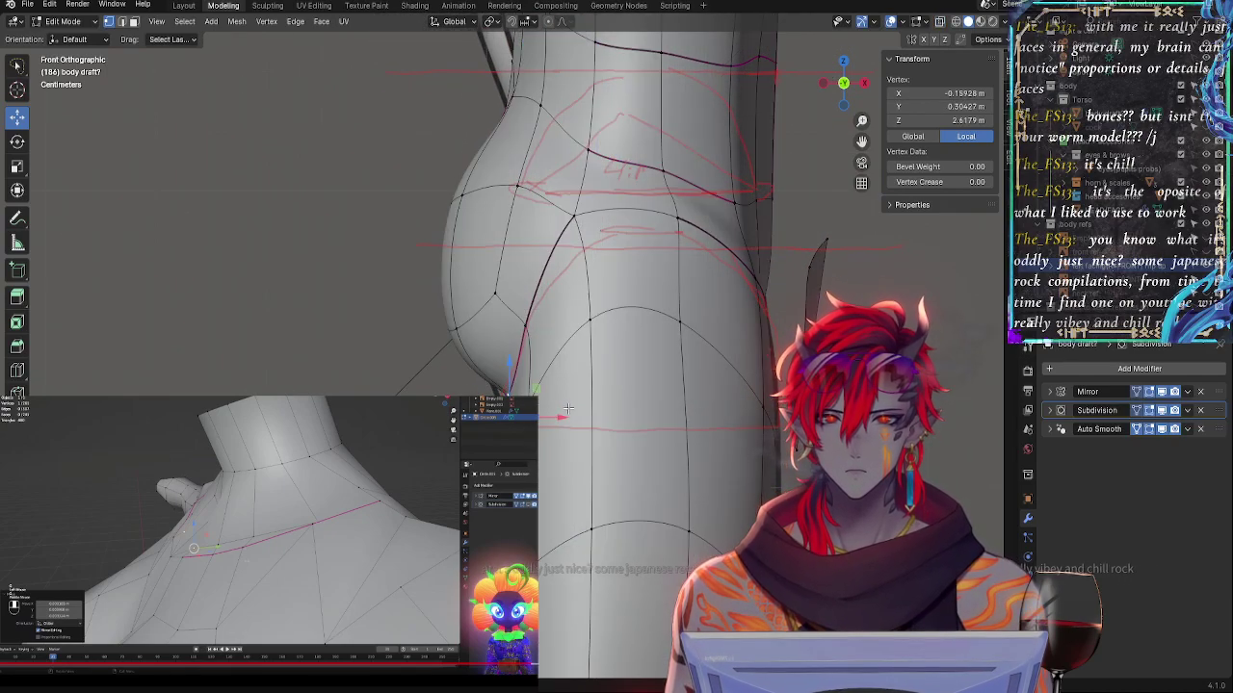
{"action": "key", "text": "alt+z"}
{"action": "key", "text": "g"}
{"action": "key", "text": "z"}
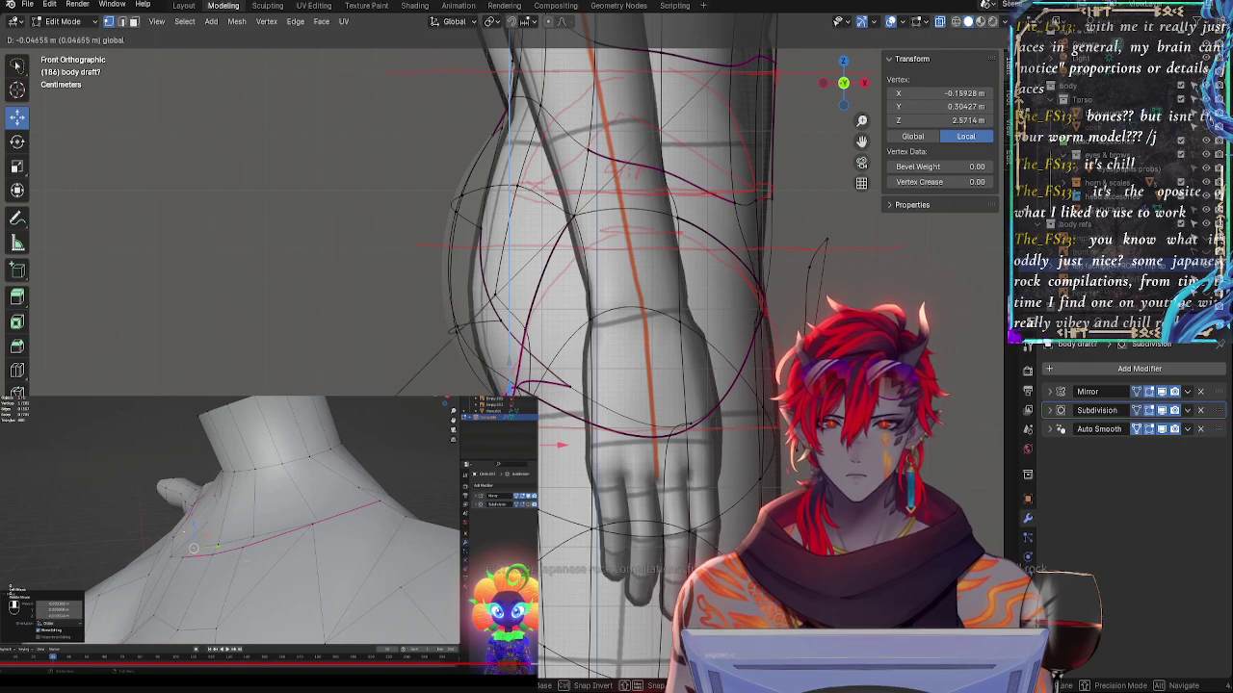
{"action": "left_click", "coordinate": [509, 391]}
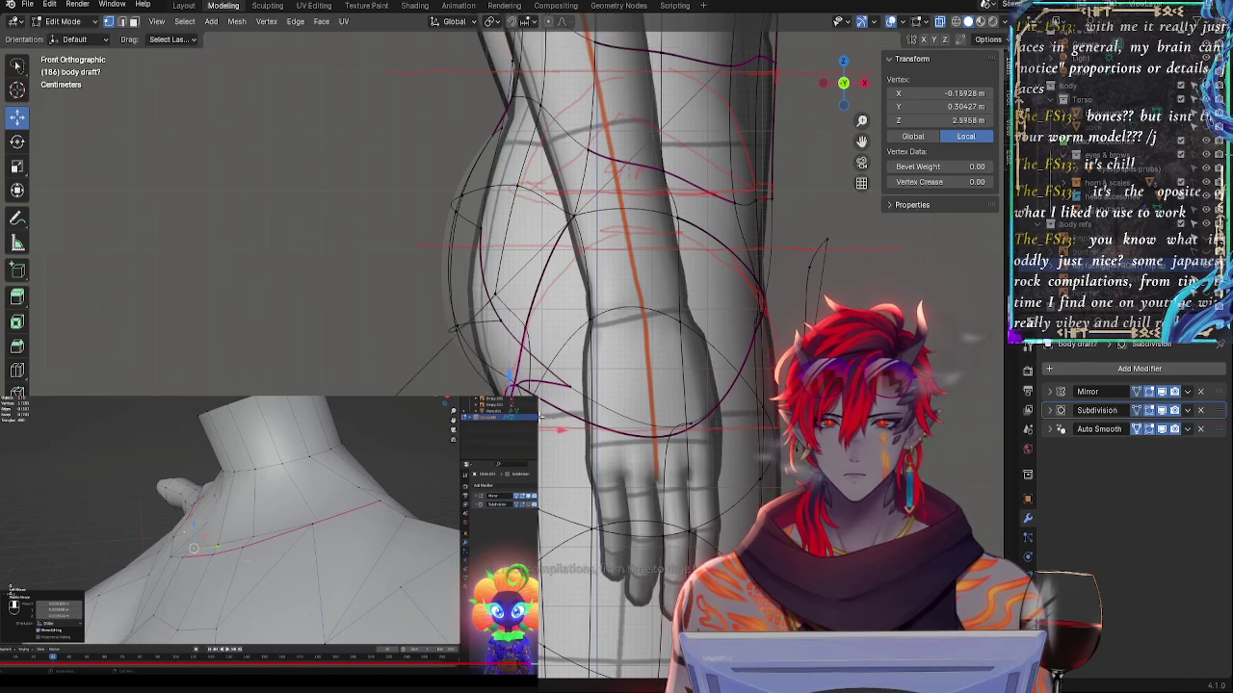
{"action": "key", "text": "alt+z"}
{"action": "key", "text": "alt+z"}
{"action": "left_click_drag", "start_coordinate": [559, 430], "coordinate": [550, 431]}
{"action": "left_click", "coordinate": [361, 327]}
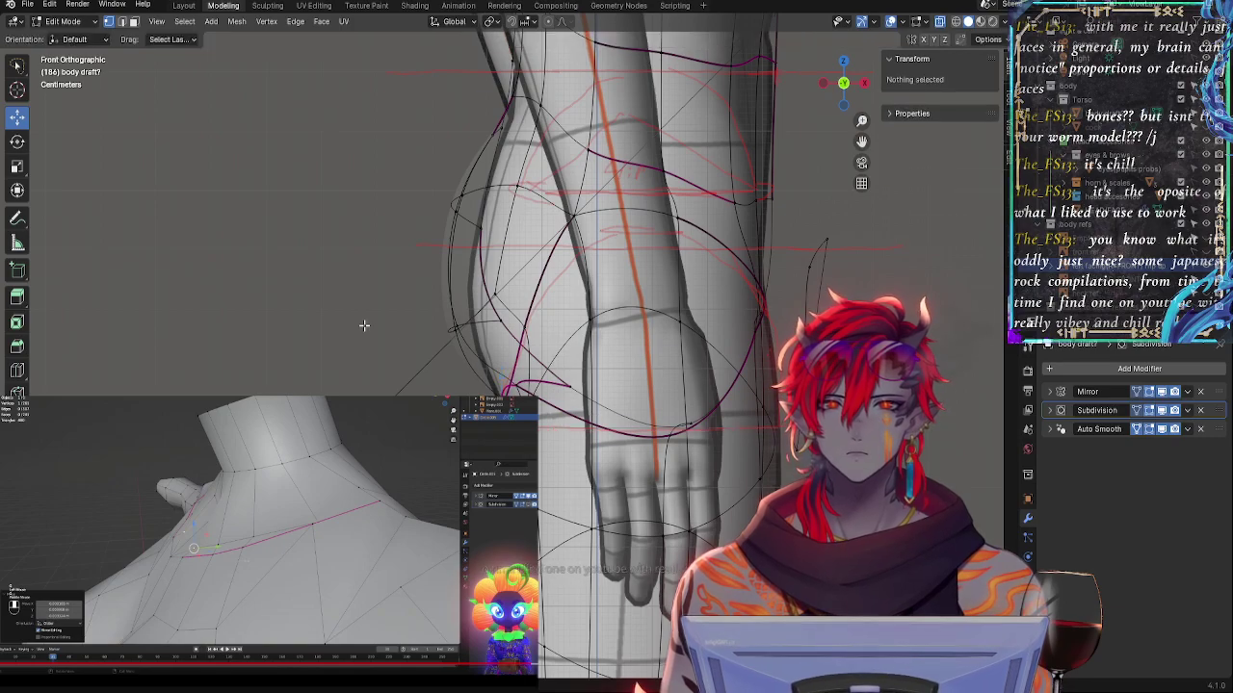
- Lower one hip vertex slightly and shift it sideways, undoing a stray neighbour move
{"action": "key", "text": "alt+z"}
{"action": "key", "text": "alt+z"}
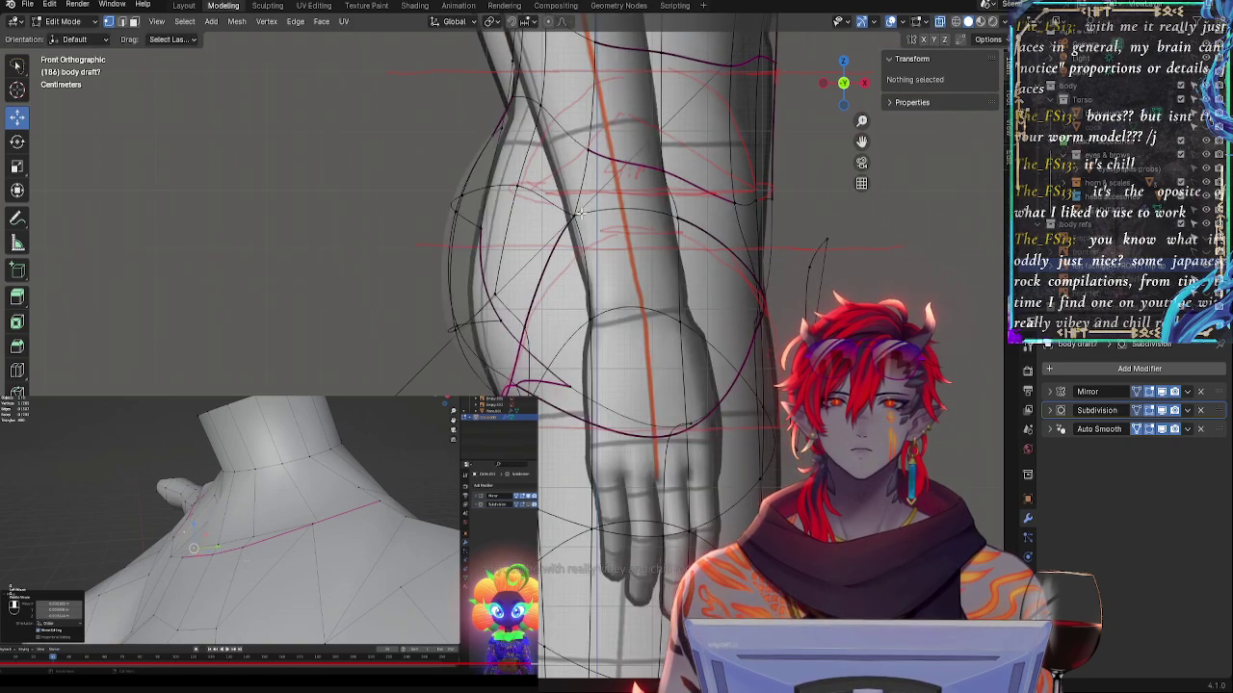
{"action": "left_click", "coordinate": [576, 210]}
{"action": "left_click_drag", "start_coordinate": [569, 164], "coordinate": [578, 191]}
{"action": "left_click", "coordinate": [678, 226]}
{"action": "left_click_drag", "start_coordinate": [686, 167], "coordinate": [686, 172]}
{"action": "key", "text": "ctrl+z"}
{"action": "key", "text": "ctrl+z"}
{"action": "left_click_drag", "start_coordinate": [608, 247], "coordinate": [622, 235]}
{"action": "left_click", "coordinate": [572, 232]}
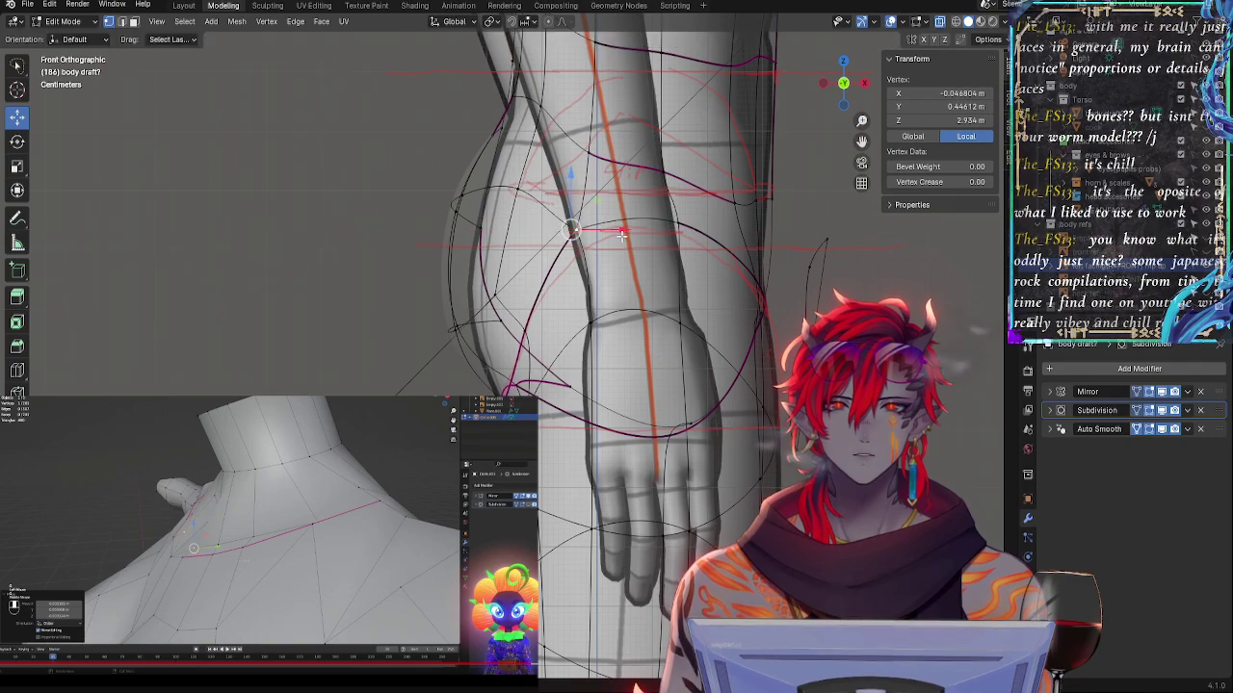
- Lower two upper hip vertices together along Z
{"action": "left_click", "coordinate": [539, 293]}
{"action": "middle_click_drag", "start_coordinate": [428, 190], "coordinate": [439, 281], "text": "shift"}
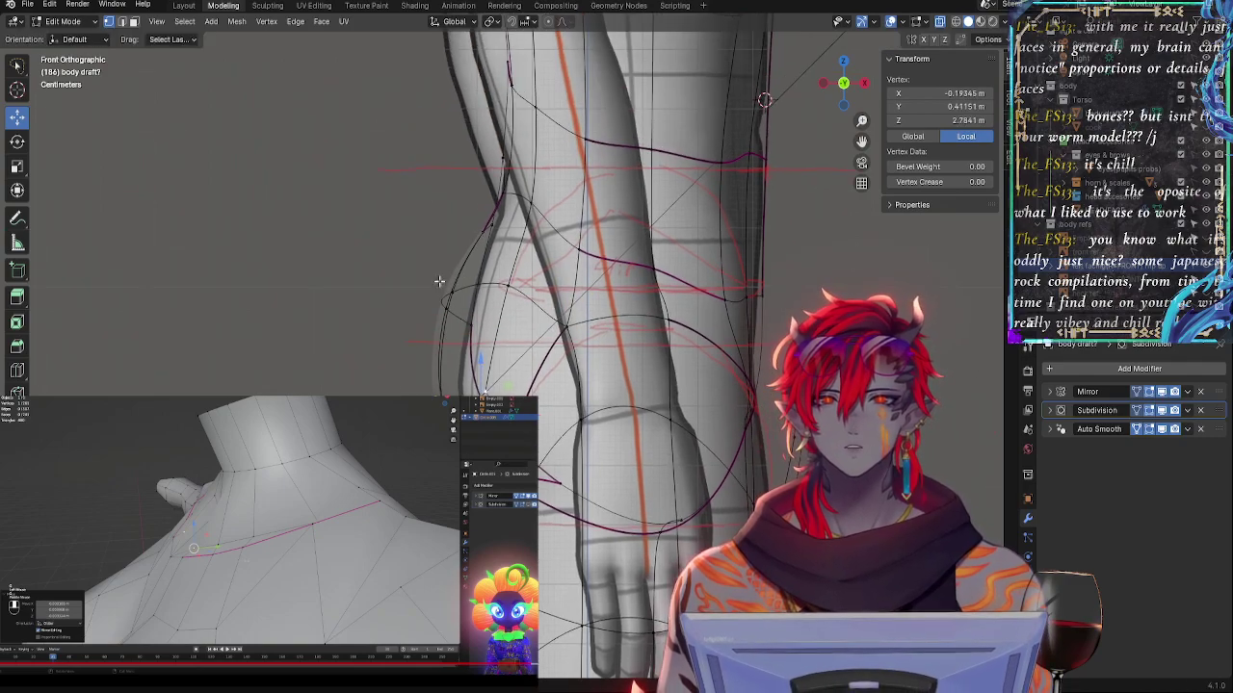
{"action": "left_click", "coordinate": [513, 198], "text": "shift"}
{"action": "key", "text": "g"}
{"action": "key", "text": "z"}
{"action": "left_click_drag", "start_coordinate": [527, 166], "coordinate": [527, 170]}
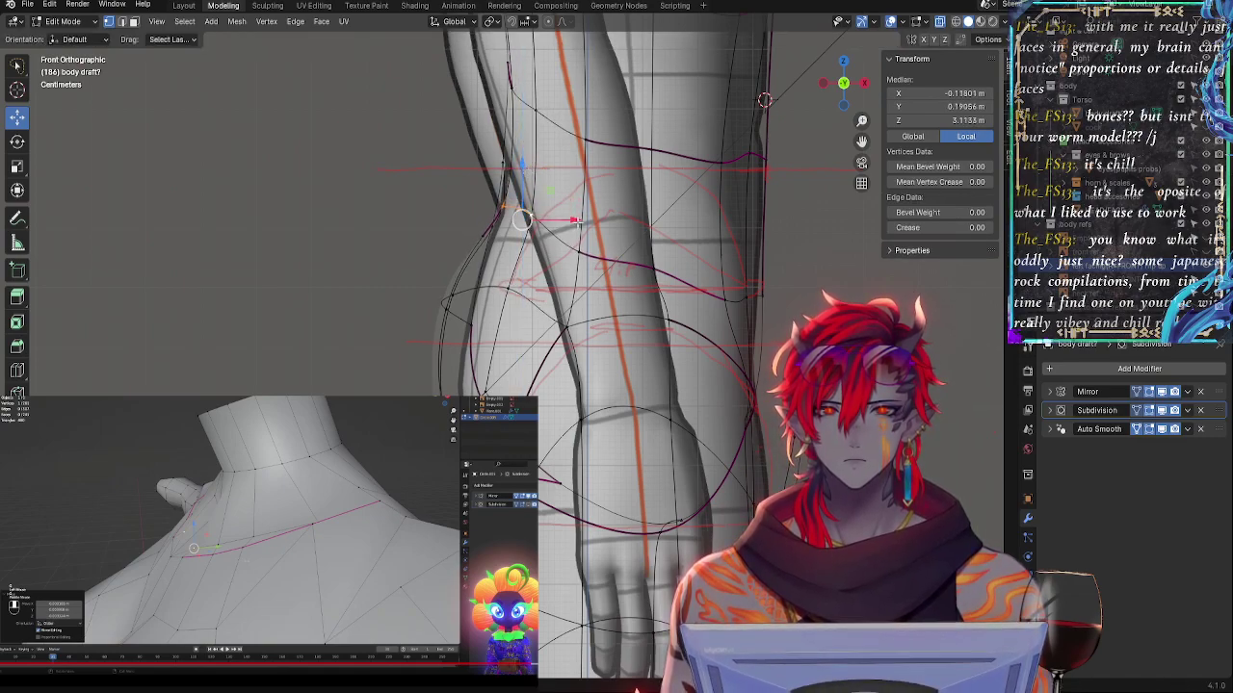
- Nudge several hip vertices sideways and raise the hip-side vertex
{"action": "left_click", "coordinate": [578, 254]}
{"action": "left_click_drag", "start_coordinate": [619, 268], "coordinate": [621, 266]}
{"action": "left_click", "coordinate": [650, 267]}
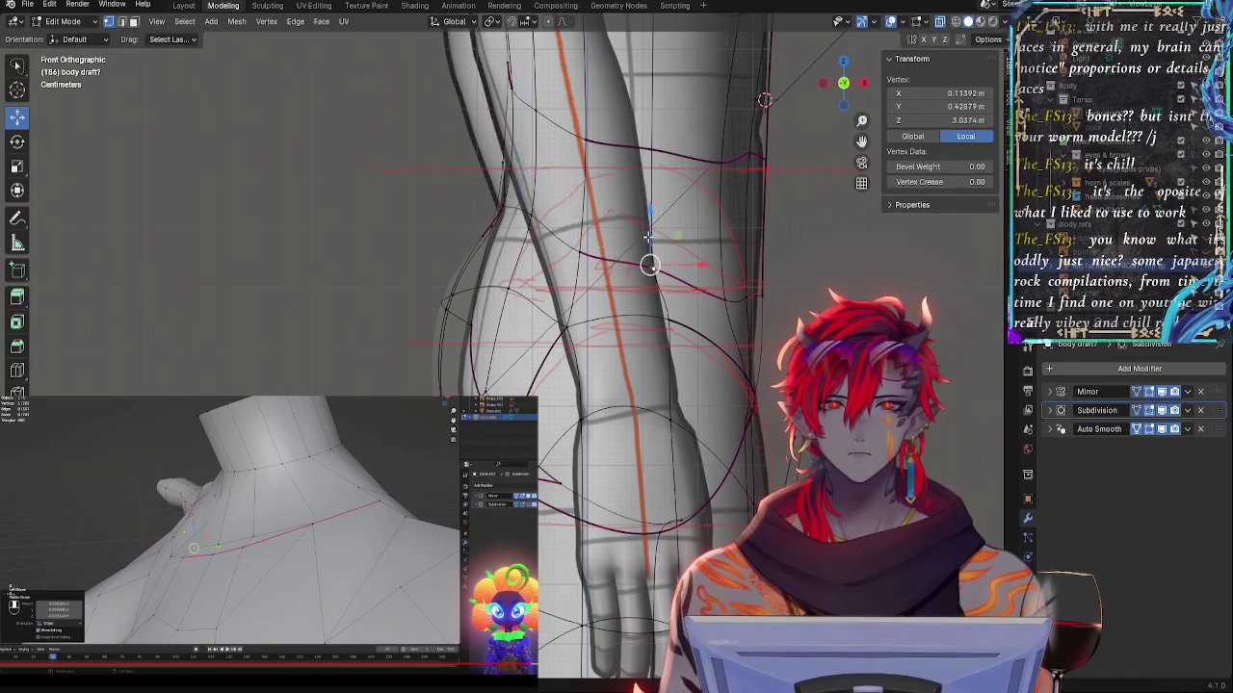
{"action": "left_click_drag", "start_coordinate": [649, 214], "coordinate": [653, 200]}
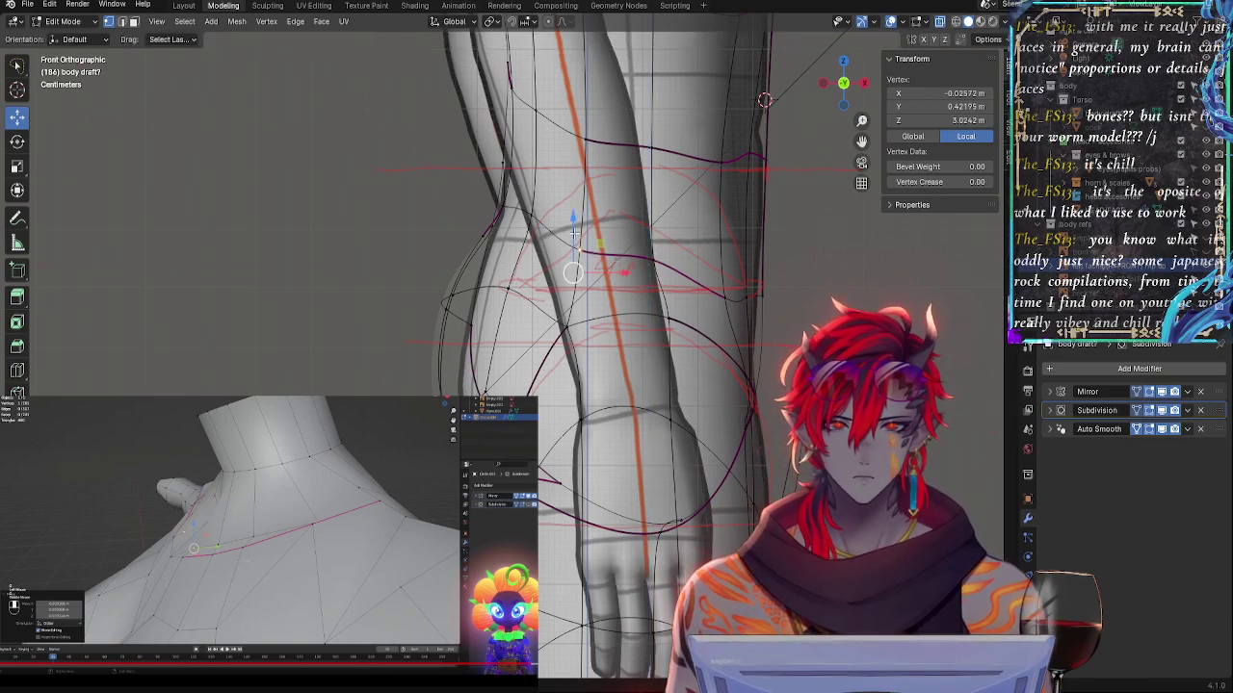
{"action": "left_click", "coordinate": [536, 216]}
{"action": "left_click_drag", "start_coordinate": [553, 216], "coordinate": [561, 217]}
{"action": "left_click", "coordinate": [502, 215]}
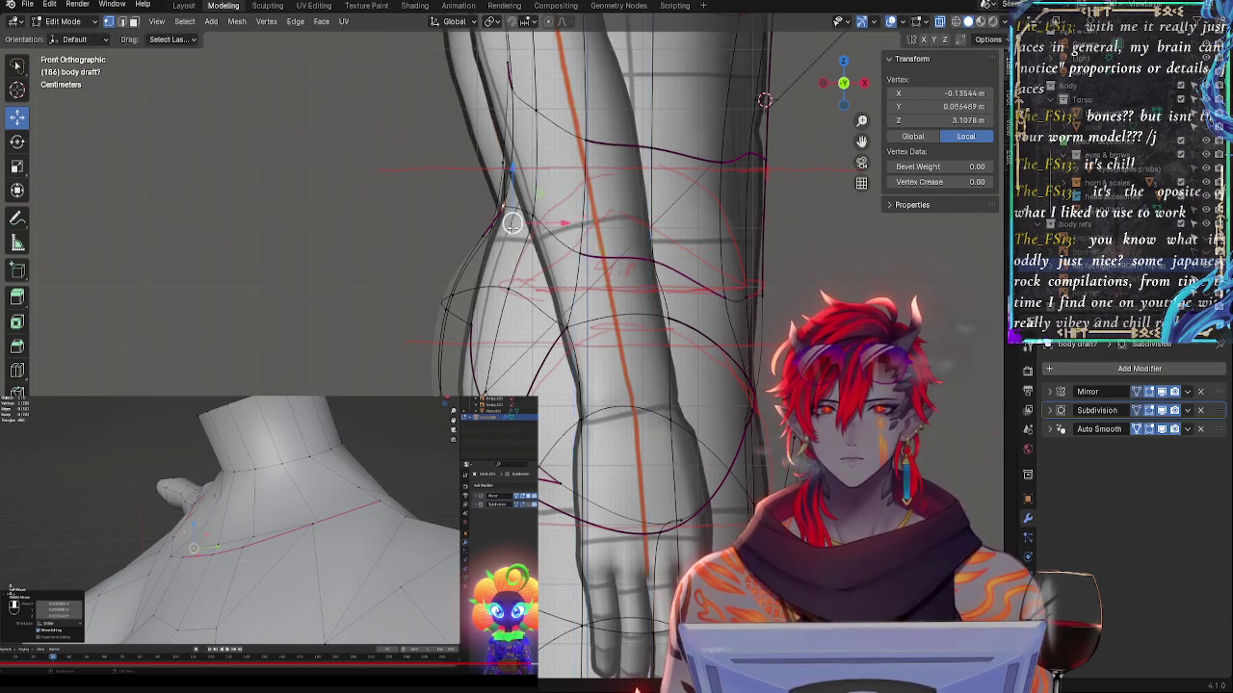
{"action": "left_click", "coordinate": [400, 296]}
- Select the hip-crease vertices in front view and apply Smooth Vertices
{"action": "middle_click_drag", "start_coordinate": [804, 326], "coordinate": [700, 328], "text": "shift"}
{"action": "left_click", "coordinate": [660, 298]}
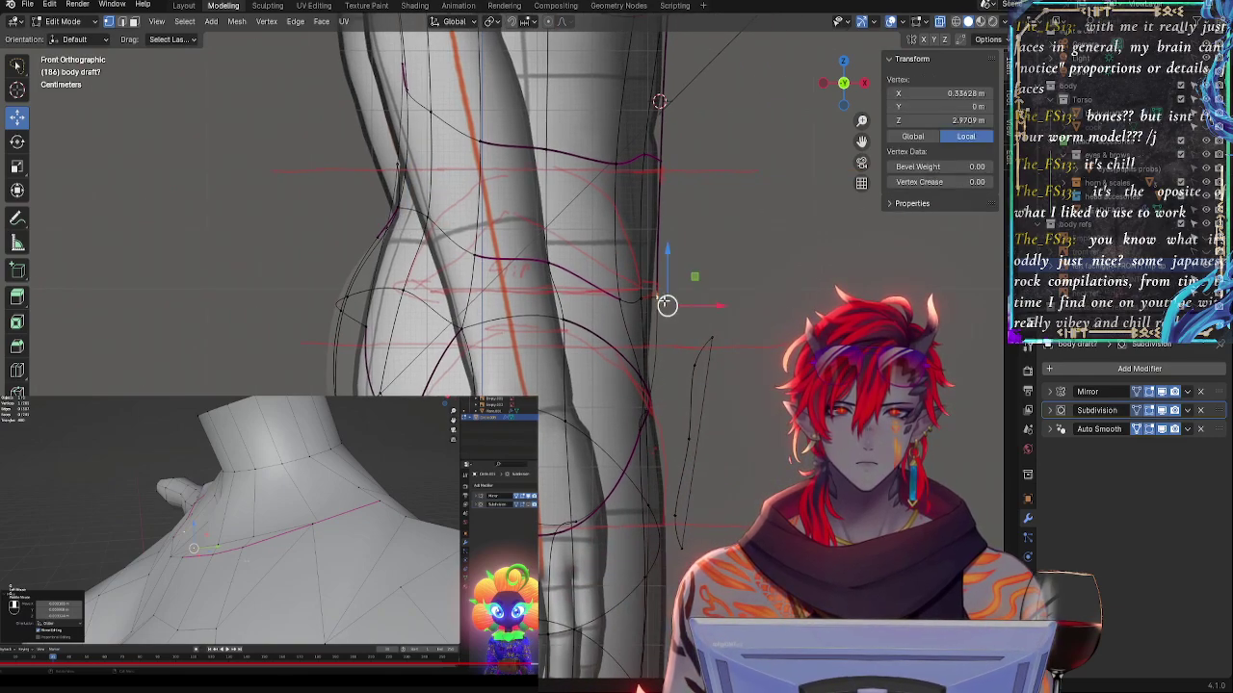
{"action": "left_click", "coordinate": [657, 381], "text": "shift"}
{"action": "middle_click_drag", "start_coordinate": [794, 357], "coordinate": [724, 365]}
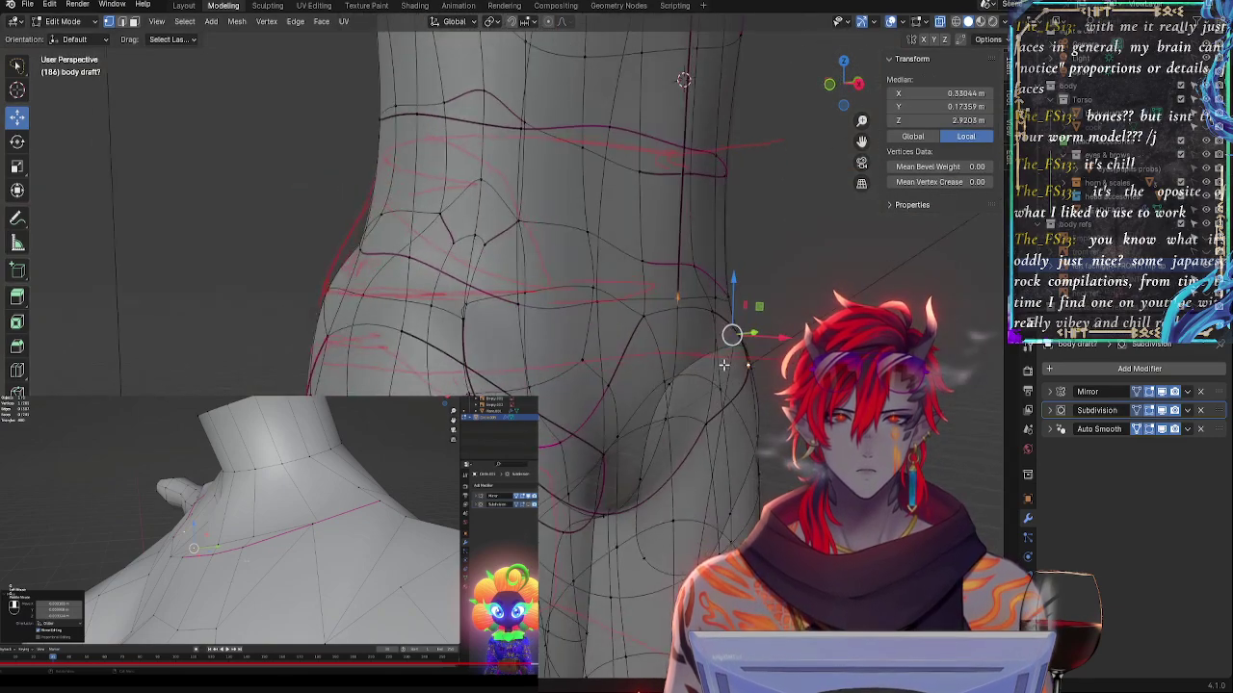
{"action": "left_click", "coordinate": [661, 396]}
{"action": "left_click", "coordinate": [662, 414]}
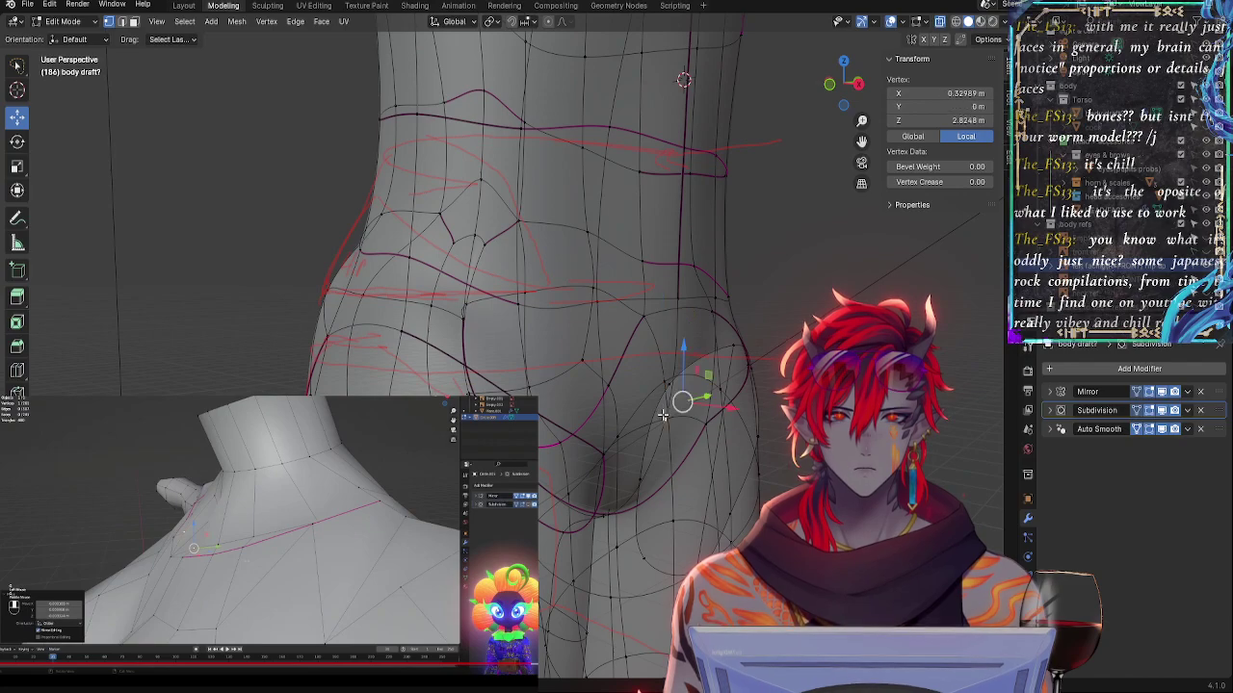
{"action": "left_click", "coordinate": [681, 315], "text": "shift"}
{"action": "left_click", "coordinate": [832, 86]}
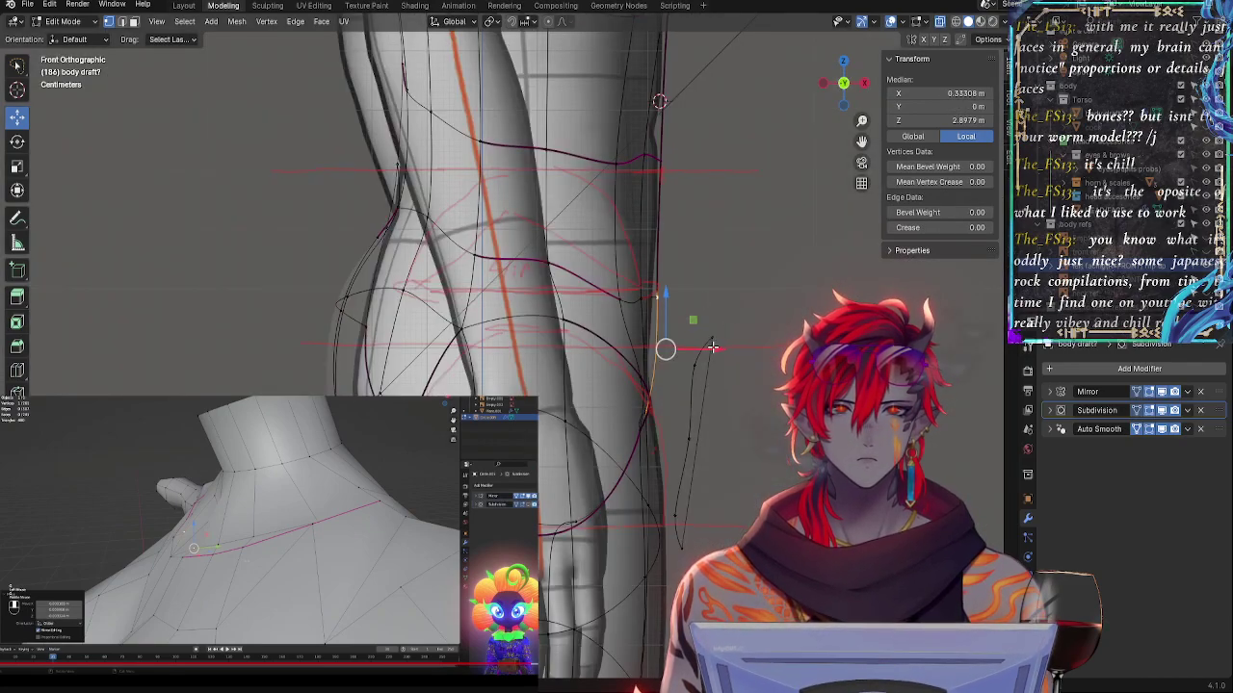
{"action": "right_click", "coordinate": [671, 357]}
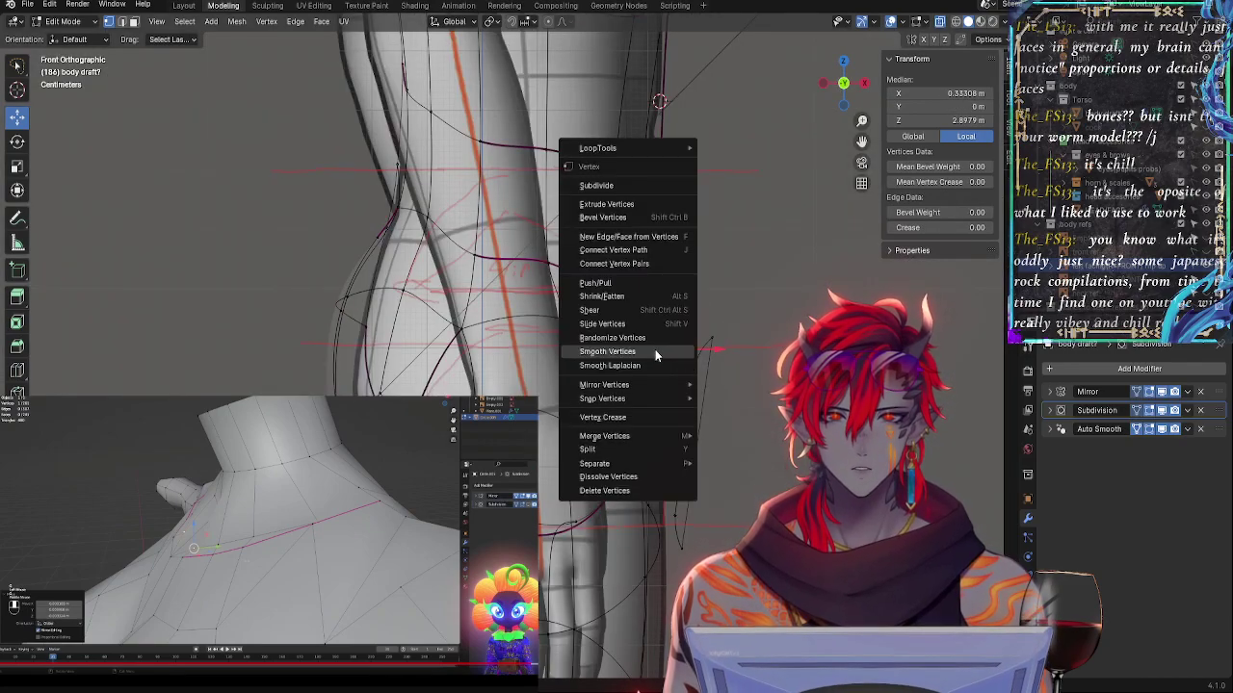
{"action": "left_click", "coordinate": [656, 350]}
- Rotate the crease vertices slightly, then check the crease and pan down to the lower legs
{"action": "key", "text": "r"}
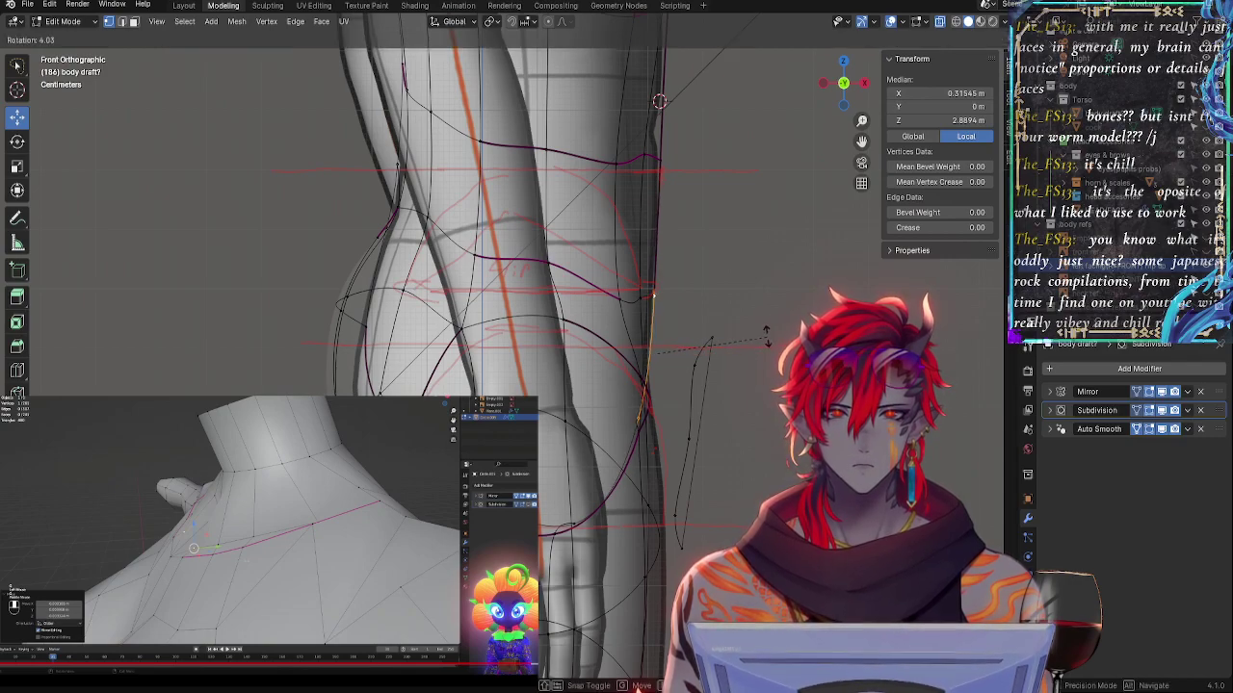
{"action": "middle_click_drag", "start_coordinate": [763, 330], "coordinate": [663, 426]}
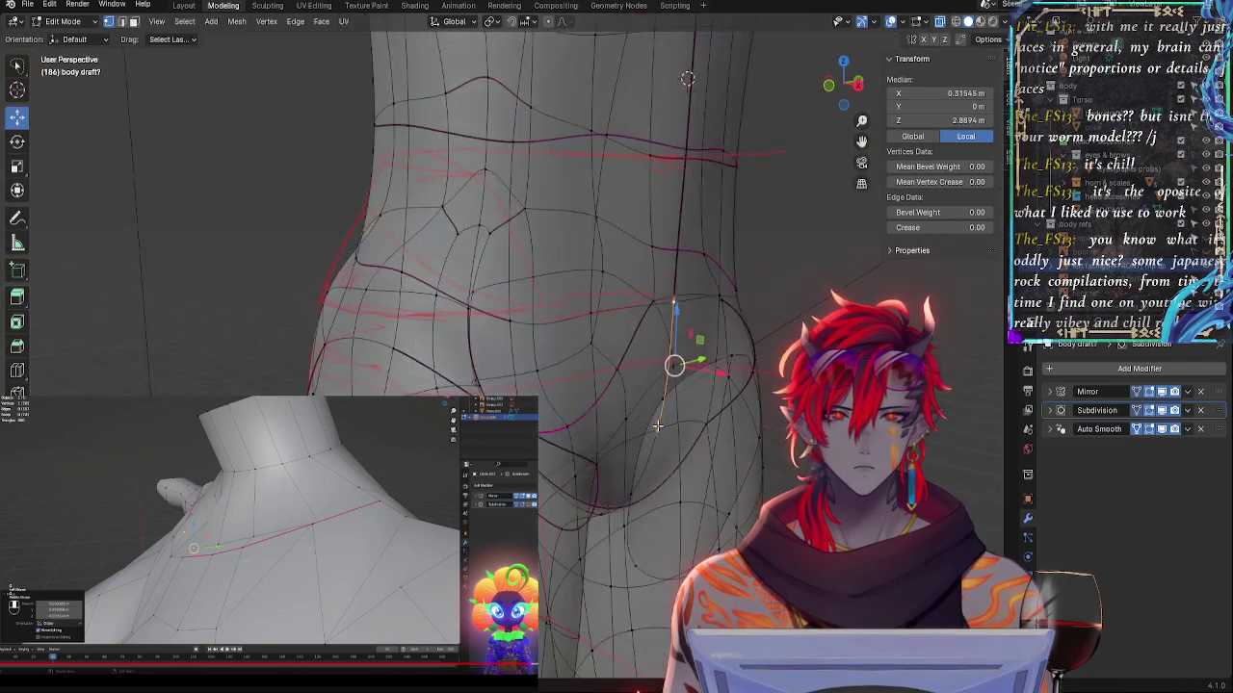
{"action": "left_click", "coordinate": [658, 428]}
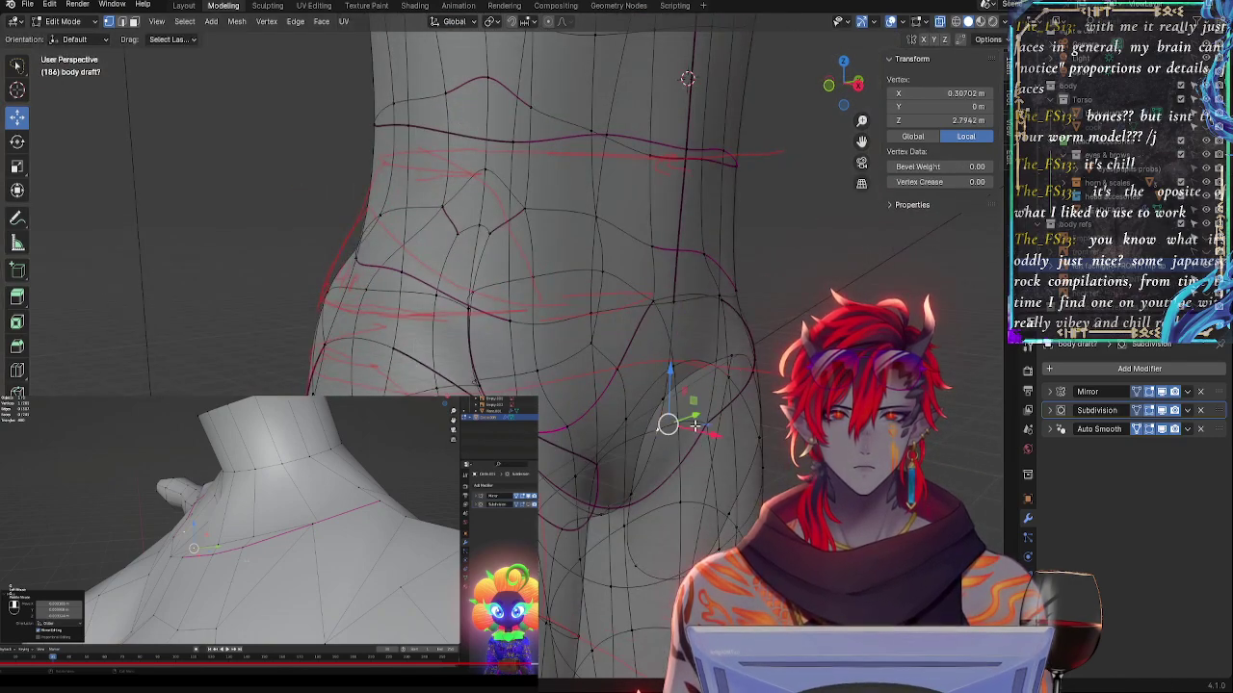
{"action": "left_click", "coordinate": [828, 90]}
{"action": "left_click", "coordinate": [771, 380]}
{"action": "middle_click_drag", "start_coordinate": [785, 463], "coordinate": [777, 190], "text": "shift"}
{"action": "middle_click_drag", "start_coordinate": [715, 368], "coordinate": [711, 166], "text": "shift"}
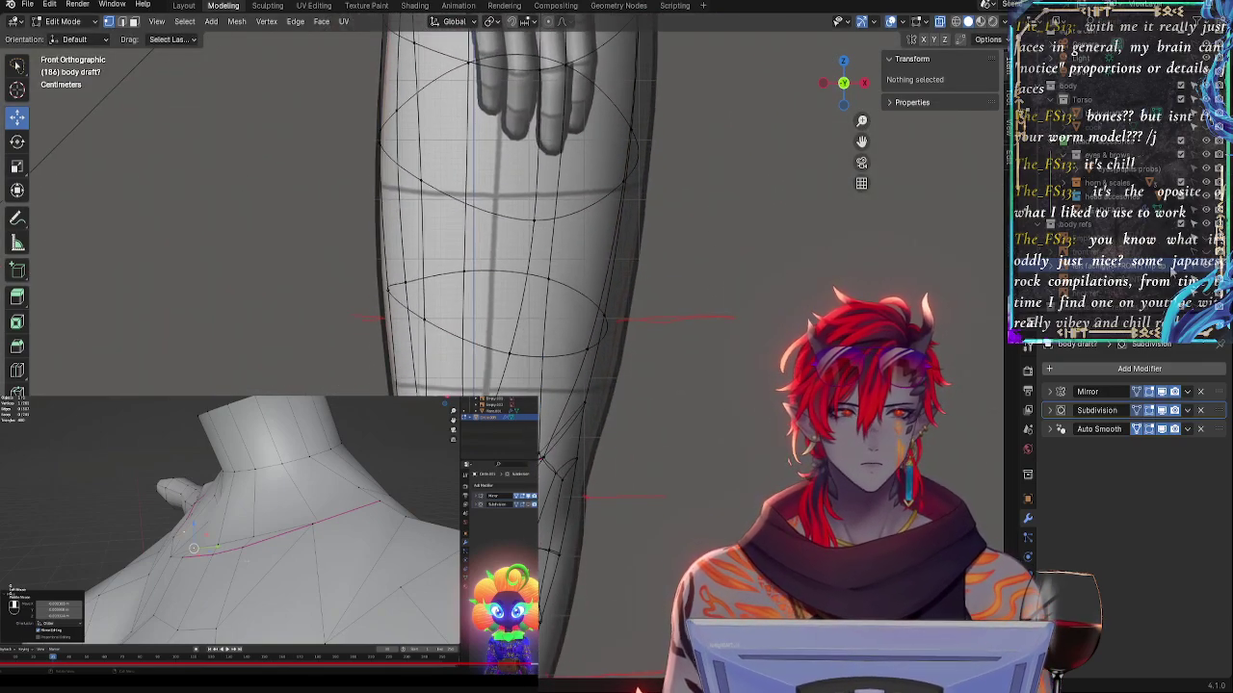
- Move a vertical leg edge loop and raise it slightly
{"action": "scroll", "coordinate": [810, 304], "scroll_direction": "down", "scroll_amount": 3, "text": "shift"}
{"action": "scroll", "coordinate": [810, 304], "scroll_direction": "down", "scroll_amount": 6, "text": "shift"}
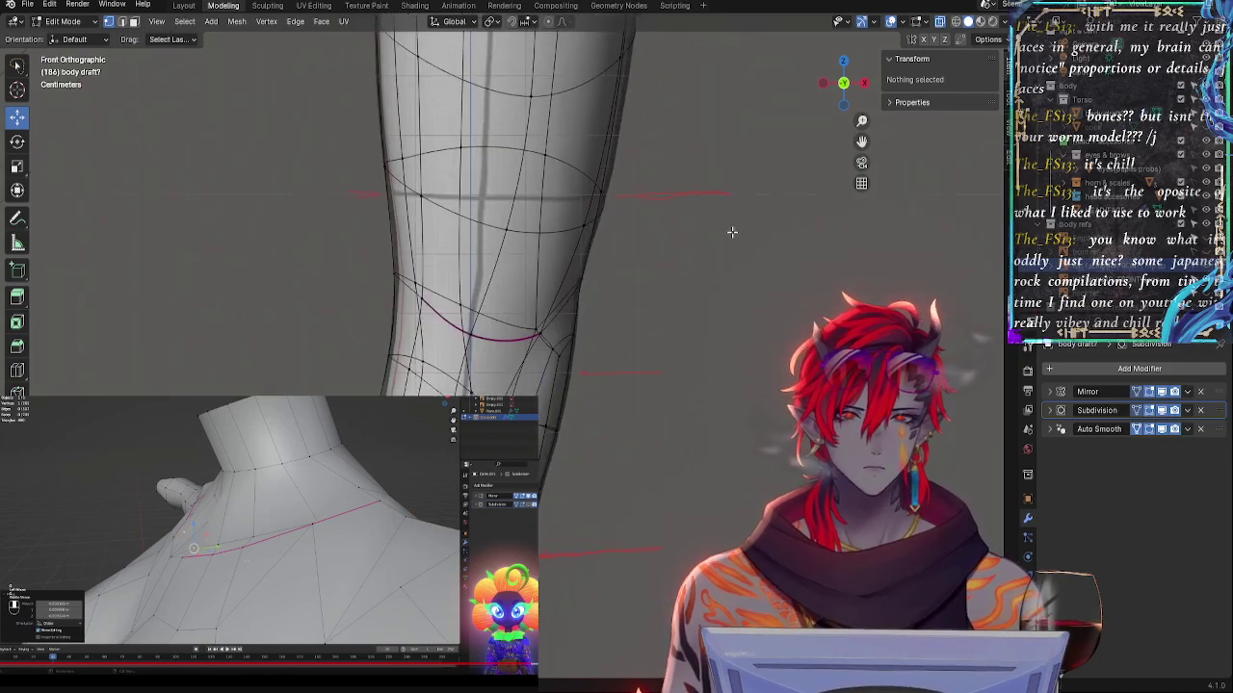
{"action": "scroll", "coordinate": [655, 308], "scroll_direction": "down", "scroll_amount": 5, "text": "shift"}
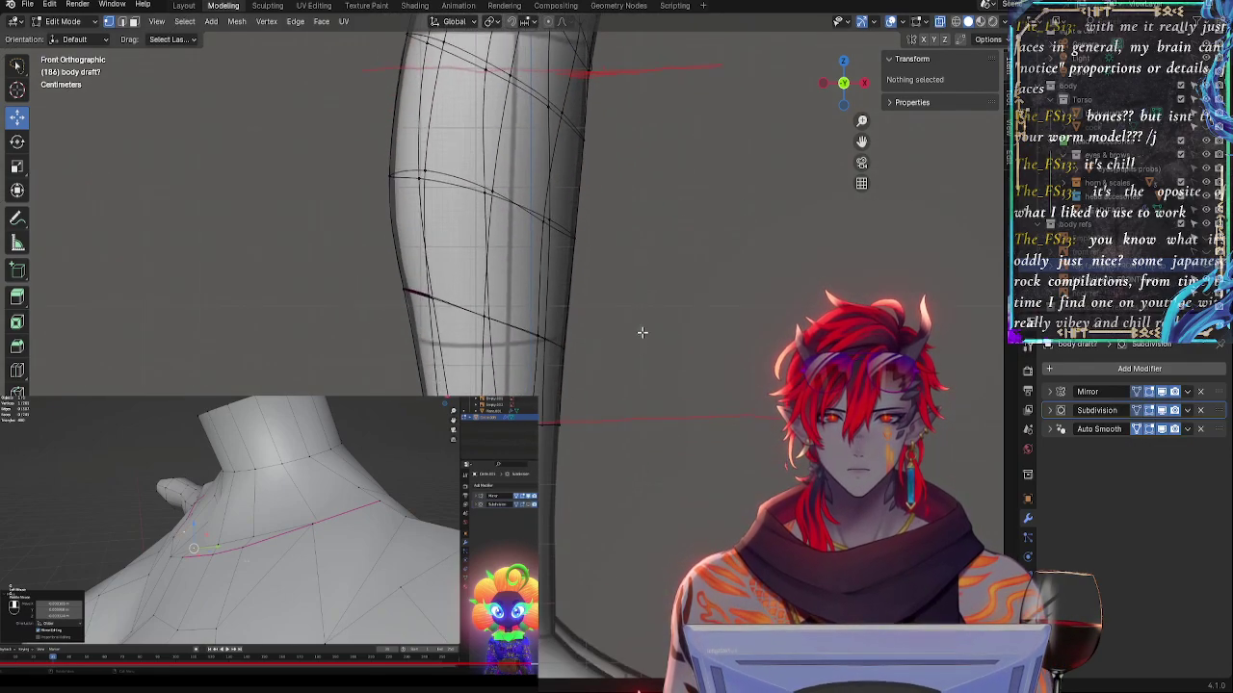
{"action": "scroll", "coordinate": [669, 346], "scroll_direction": "up", "scroll_amount": 2, "text": "shift"}
{"action": "left_click", "coordinate": [496, 375], "text": "alt"}
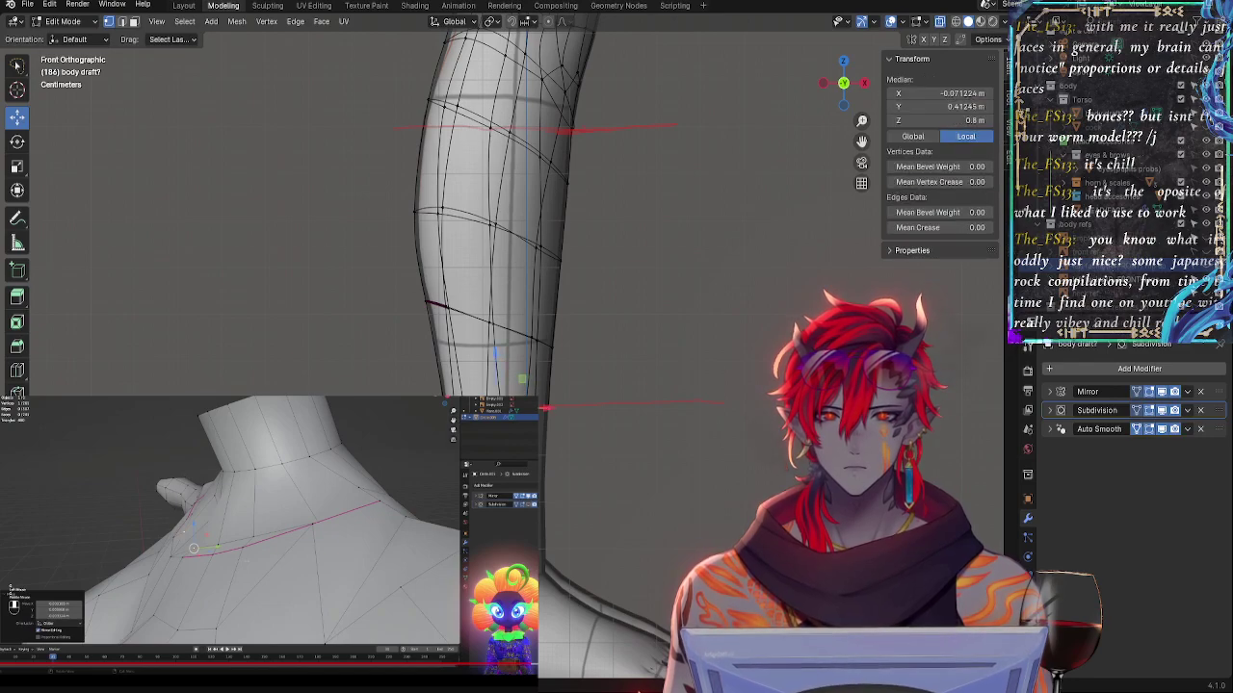
{"action": "key", "text": "g"}
{"action": "left_click", "coordinate": [492, 363]}
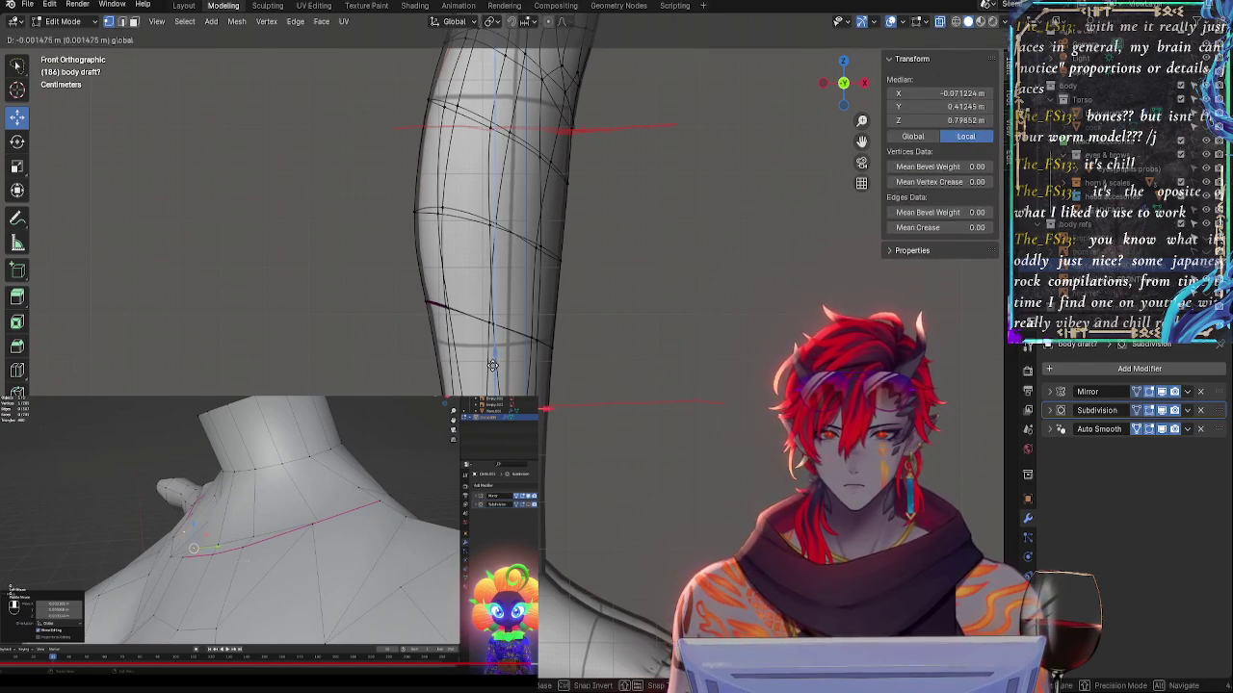
{"action": "scroll", "coordinate": [629, 366], "scroll_direction": "up", "scroll_amount": 5}
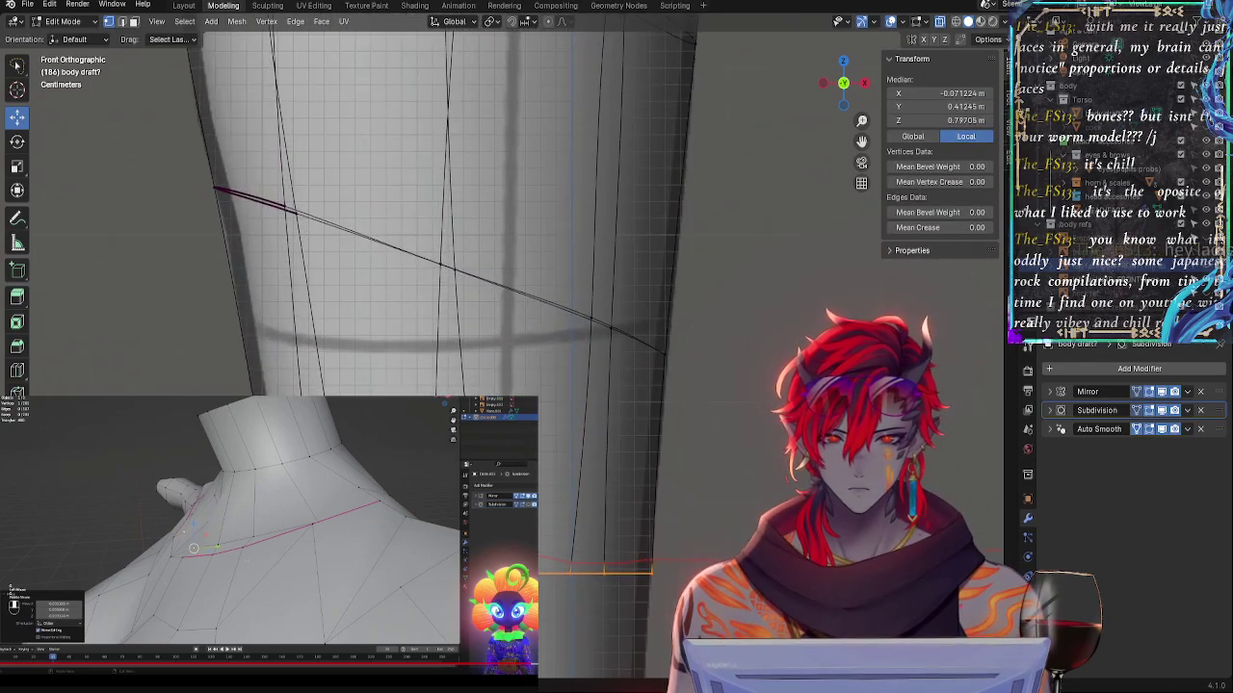
{"action": "left_click_drag", "start_coordinate": [462, 526], "coordinate": [463, 521]}
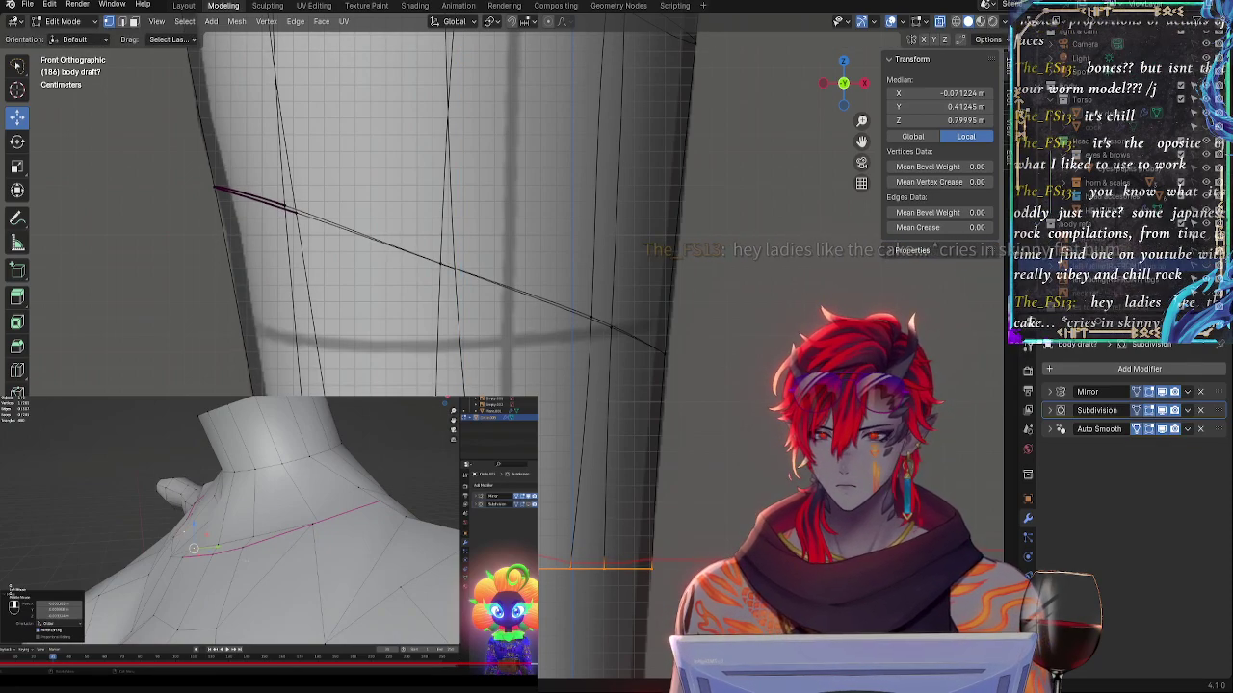
- Shift another leg edge sideways and nudge an outer-edge vertex sideways and down
{"action": "left_click", "coordinate": [289, 569]}
{"action": "left_click", "coordinate": [313, 568], "text": "shift"}
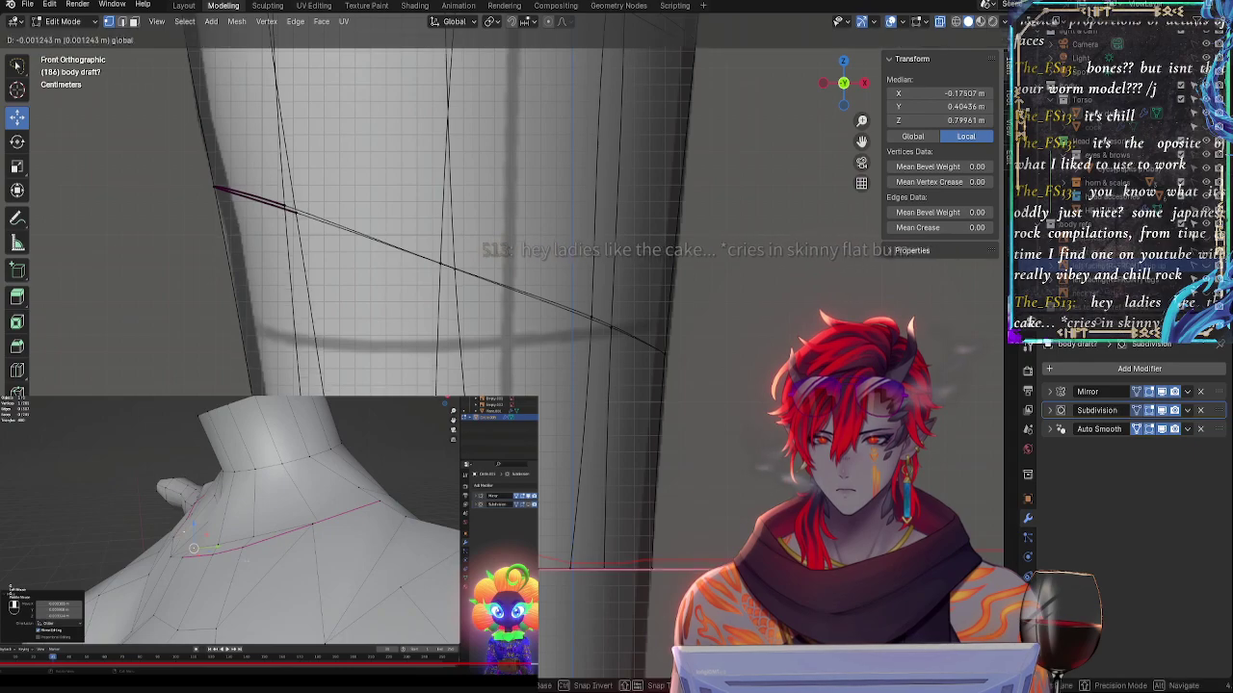
{"action": "key", "text": "g"}
{"action": "left_click", "coordinate": [296, 367]}
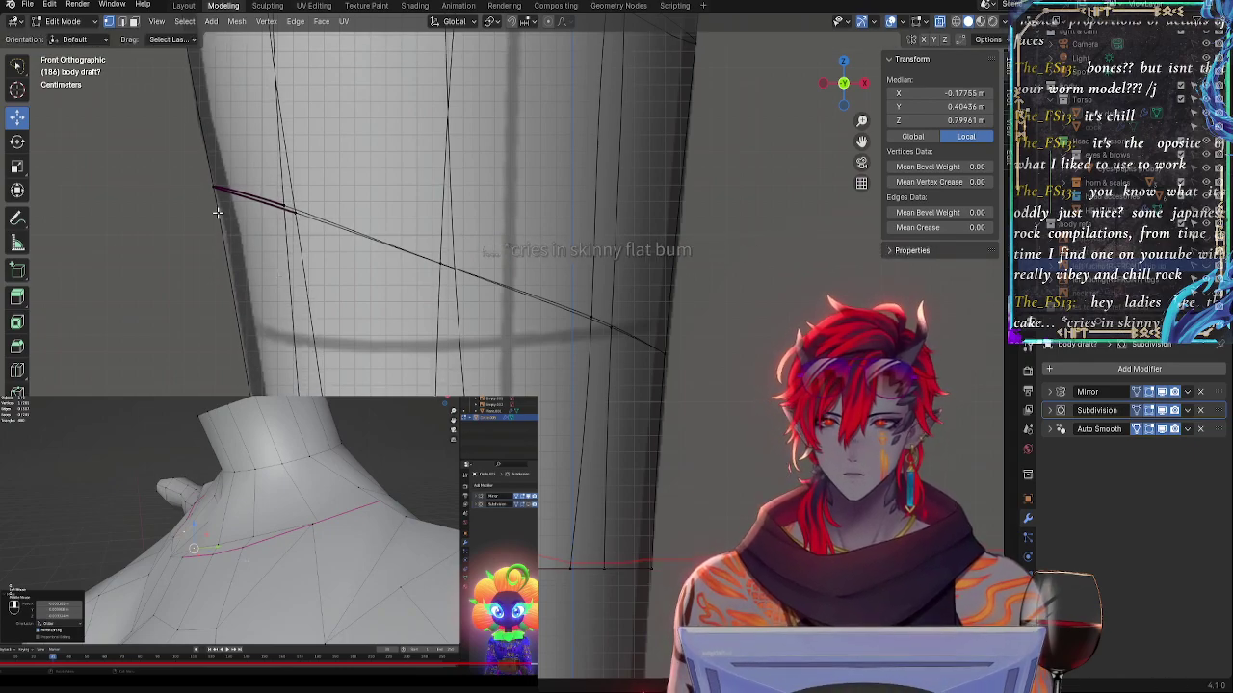
{"action": "left_click", "coordinate": [215, 191]}
{"action": "left_click_drag", "start_coordinate": [234, 143], "coordinate": [241, 143]}
{"action": "left_click_drag", "start_coordinate": [190, 95], "coordinate": [190, 102]}
{"action": "left_click_drag", "start_coordinate": [230, 147], "coordinate": [233, 147]}
{"action": "middle_click_drag", "start_coordinate": [298, 137], "coordinate": [470, 390], "text": "shift"}
- Lower three upper hip vertices, then raise a lower hip-edge vertex and shift it outward
{"action": "left_click", "coordinate": [342, 121]}
{"action": "left_click", "coordinate": [446, 107], "text": "shift"}
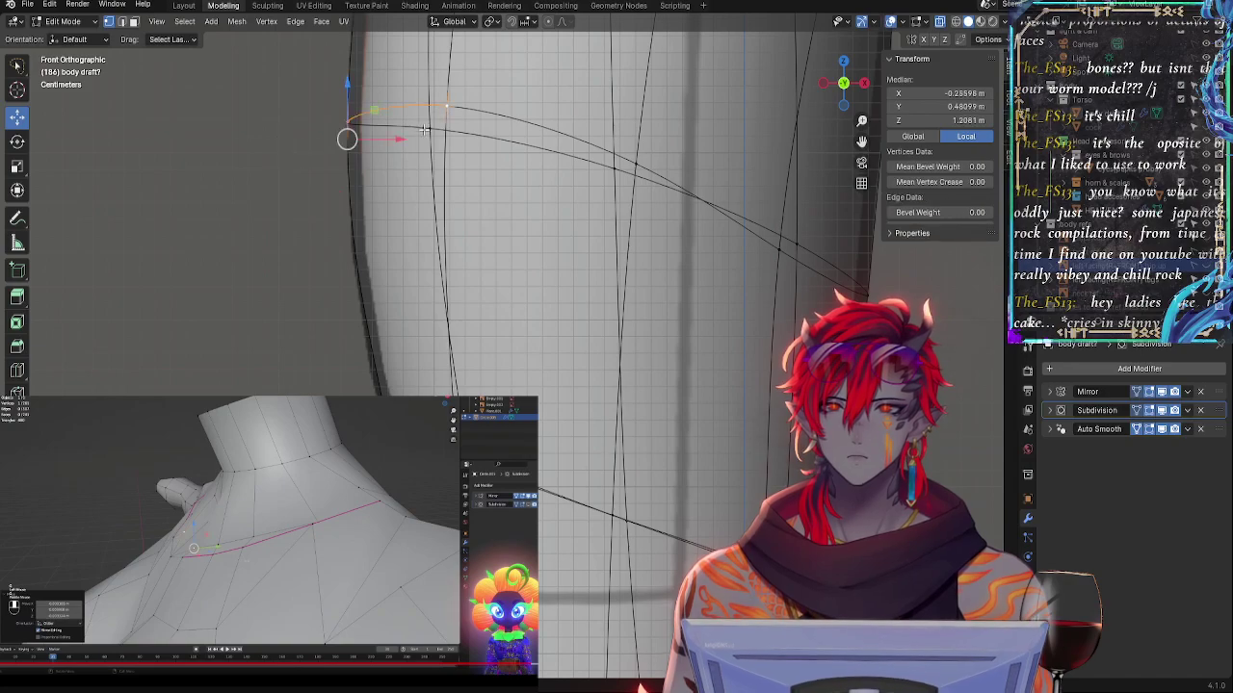
{"action": "left_click", "coordinate": [430, 129], "text": "shift"}
{"action": "left_click_drag", "start_coordinate": [360, 88], "coordinate": [361, 109]}
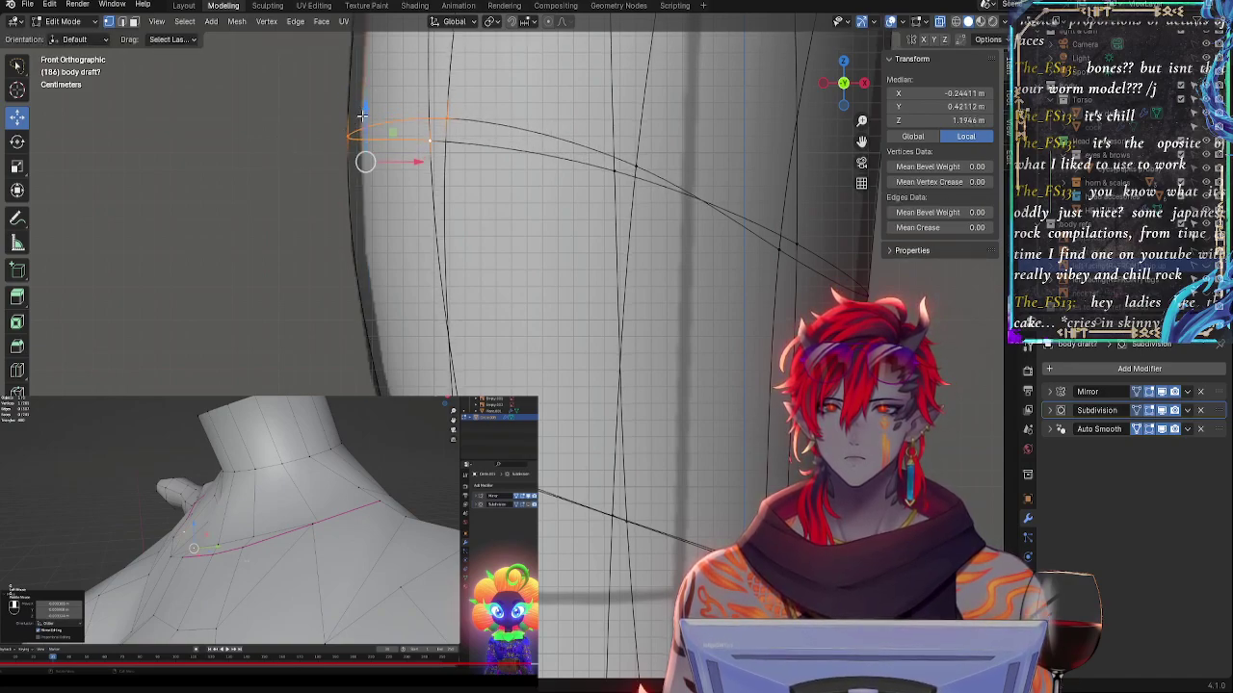
{"action": "left_click_drag", "start_coordinate": [405, 158], "coordinate": [405, 158]}
{"action": "left_click", "coordinate": [366, 380]}
{"action": "left_click_drag", "start_coordinate": [363, 334], "coordinate": [363, 327]}
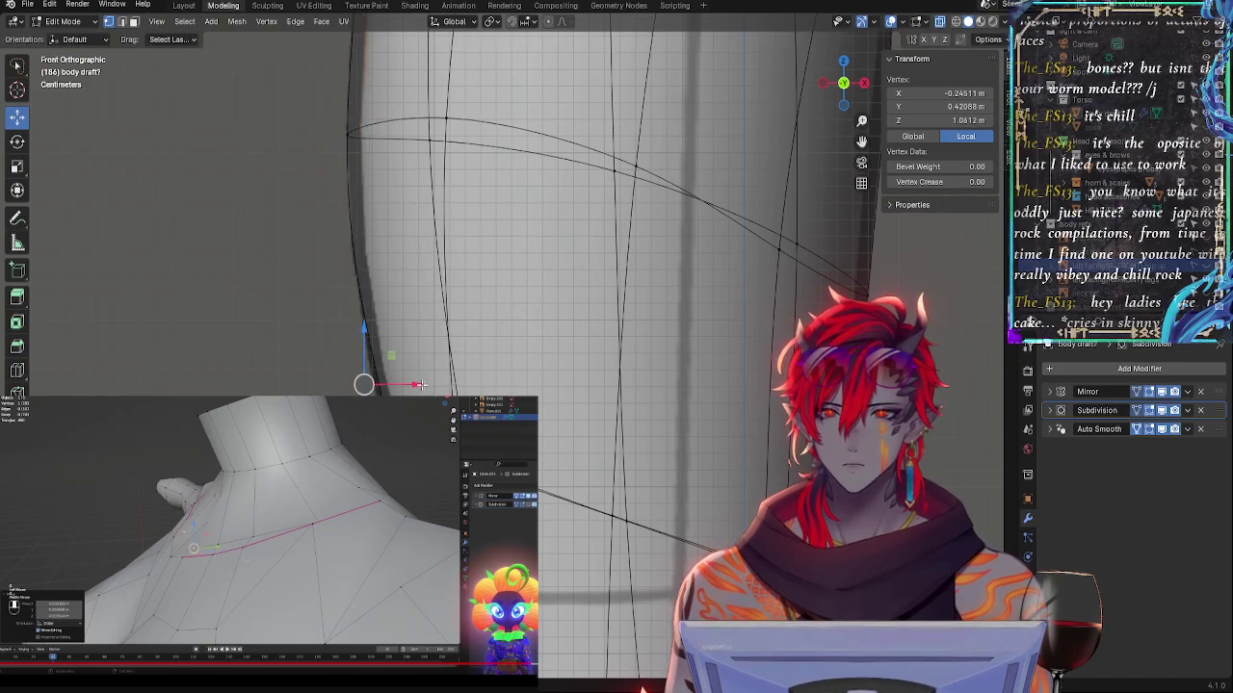
{"action": "left_click_drag", "start_coordinate": [410, 385], "coordinate": [403, 385]}
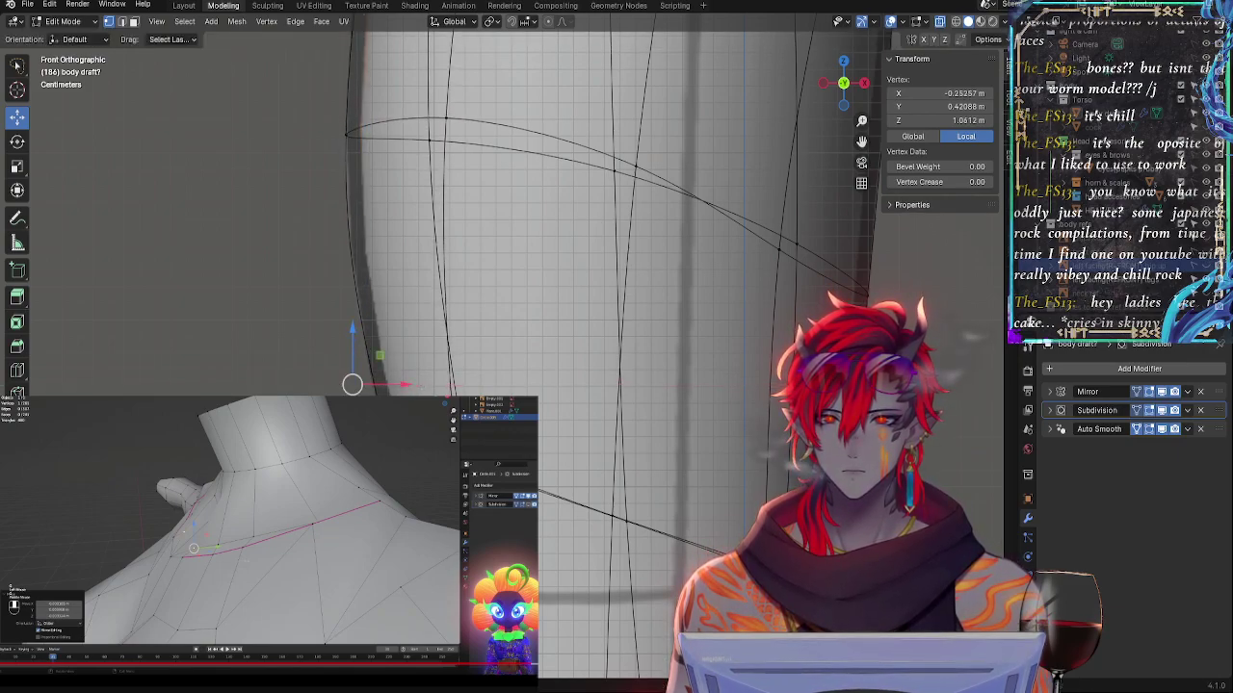
- Rotate a run of hip-curve vertices slightly and adjust their height
{"action": "left_click_drag", "start_coordinate": [424, 429], "coordinate": [468, 426], "text": "shift"}
{"action": "key", "text": "r"}
{"action": "left_click", "coordinate": [538, 436]}
{"action": "key", "text": "r"}
{"action": "left_click", "coordinate": [476, 430]}
{"action": "key", "text": "r"}
{"action": "left_click", "coordinate": [472, 429]}
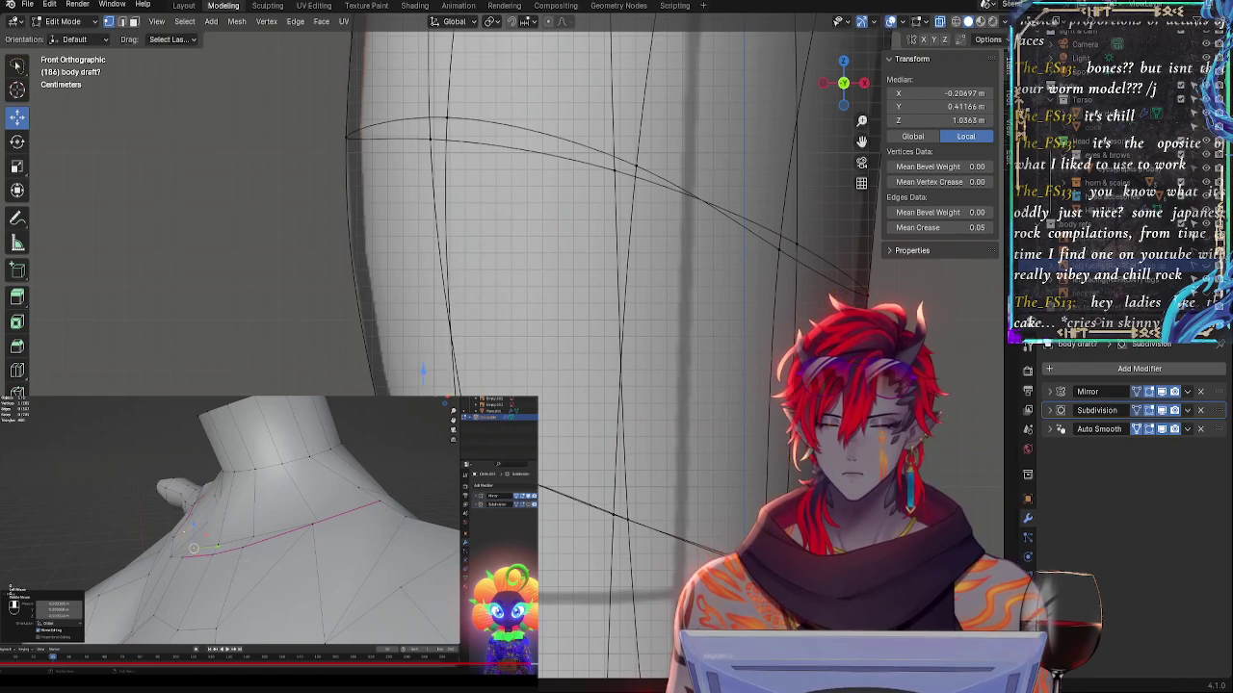
{"action": "left_click_drag", "start_coordinate": [424, 372], "coordinate": [423, 365]}
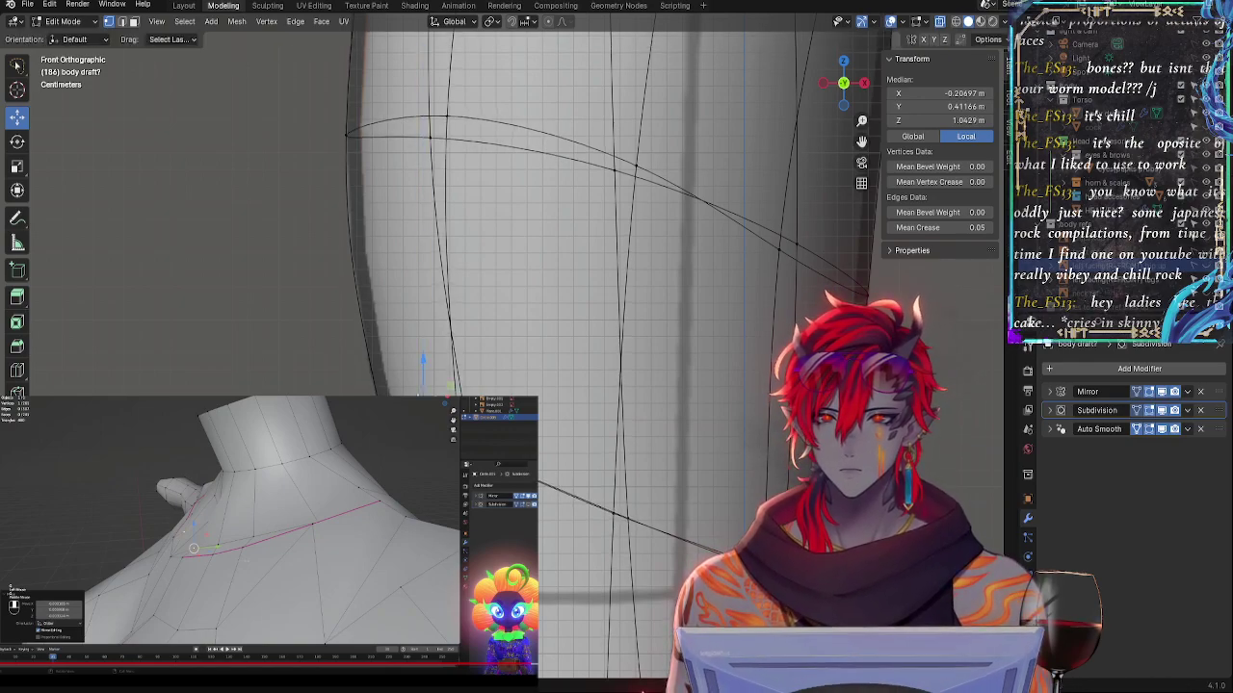
- Tilt two upper hip-curve vertices slightly clockwise and nudge them sideways
{"action": "left_click", "coordinate": [344, 137]}
{"action": "key", "text": "r"}
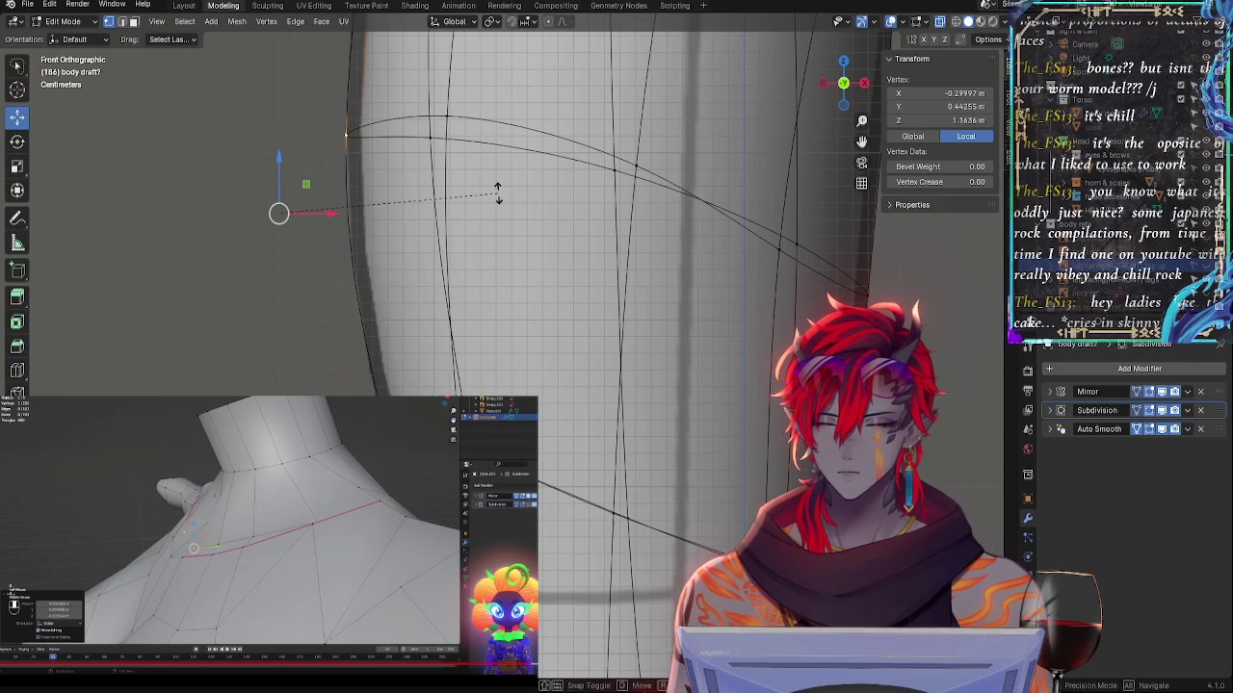
{"action": "key", "text": "Escape"}
{"action": "left_click", "coordinate": [431, 139], "text": "shift"}
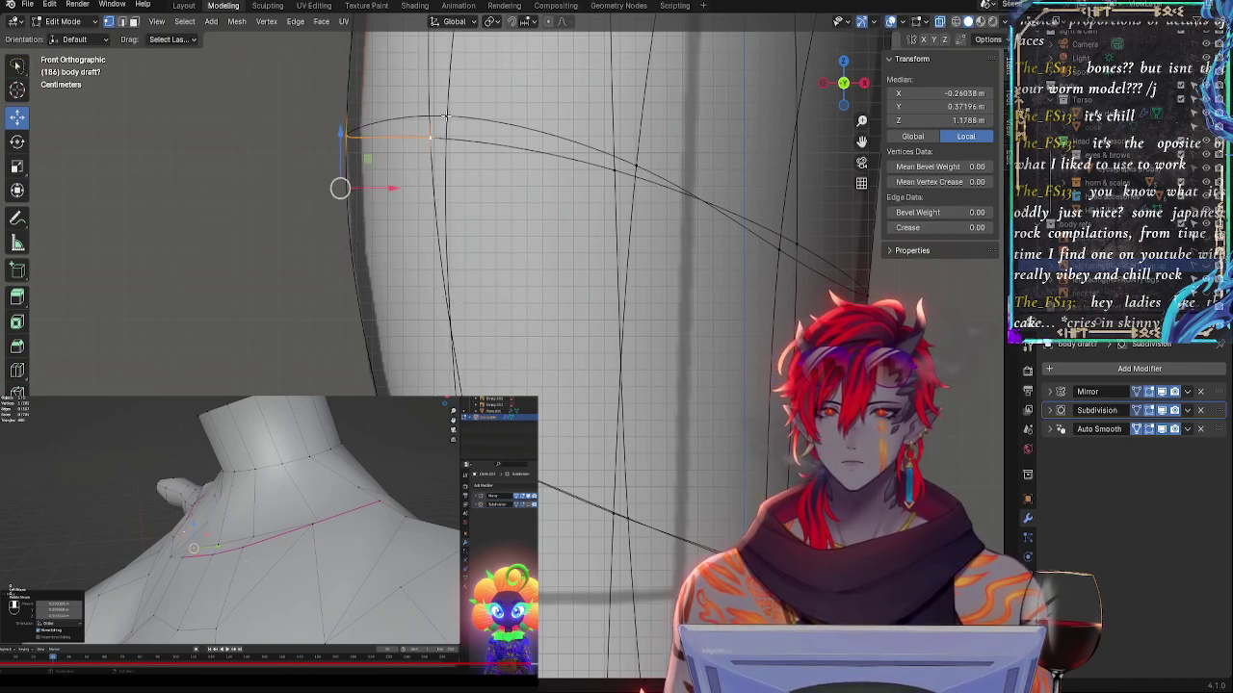
{"action": "left_click", "coordinate": [446, 115], "text": "shift"}
{"action": "key", "text": "r"}
{"action": "left_click", "coordinate": [501, 157]}
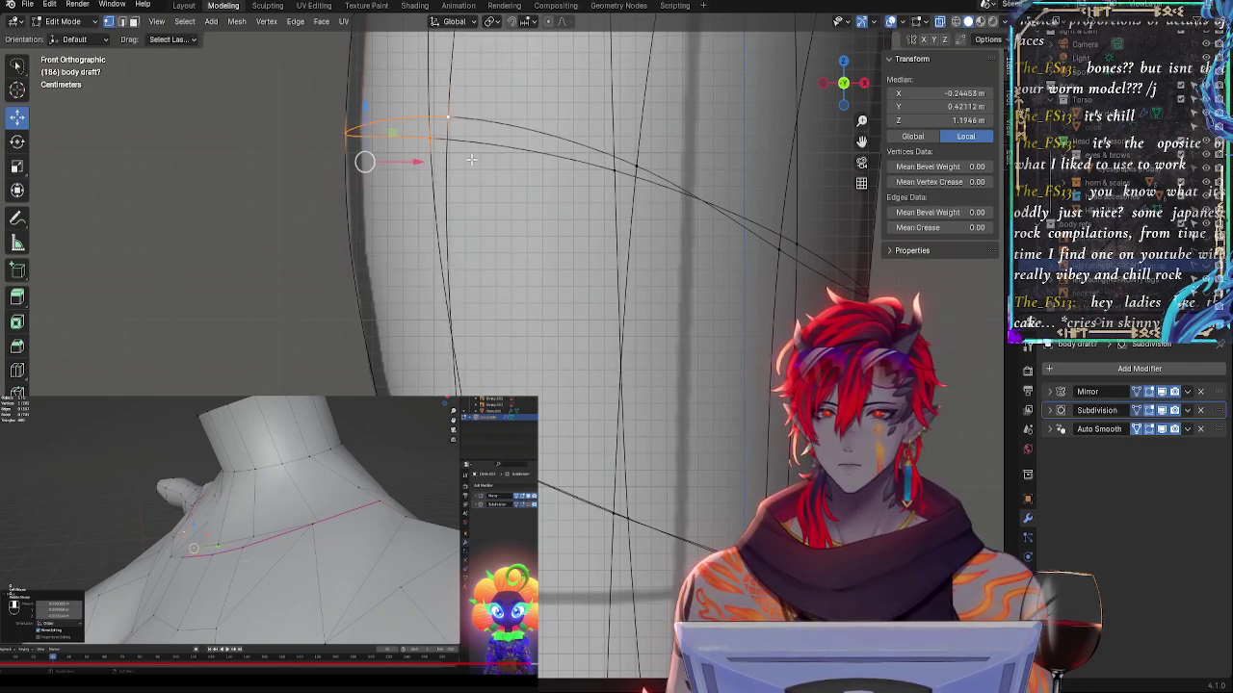
{"action": "left_click_drag", "start_coordinate": [418, 162], "coordinate": [422, 162]}
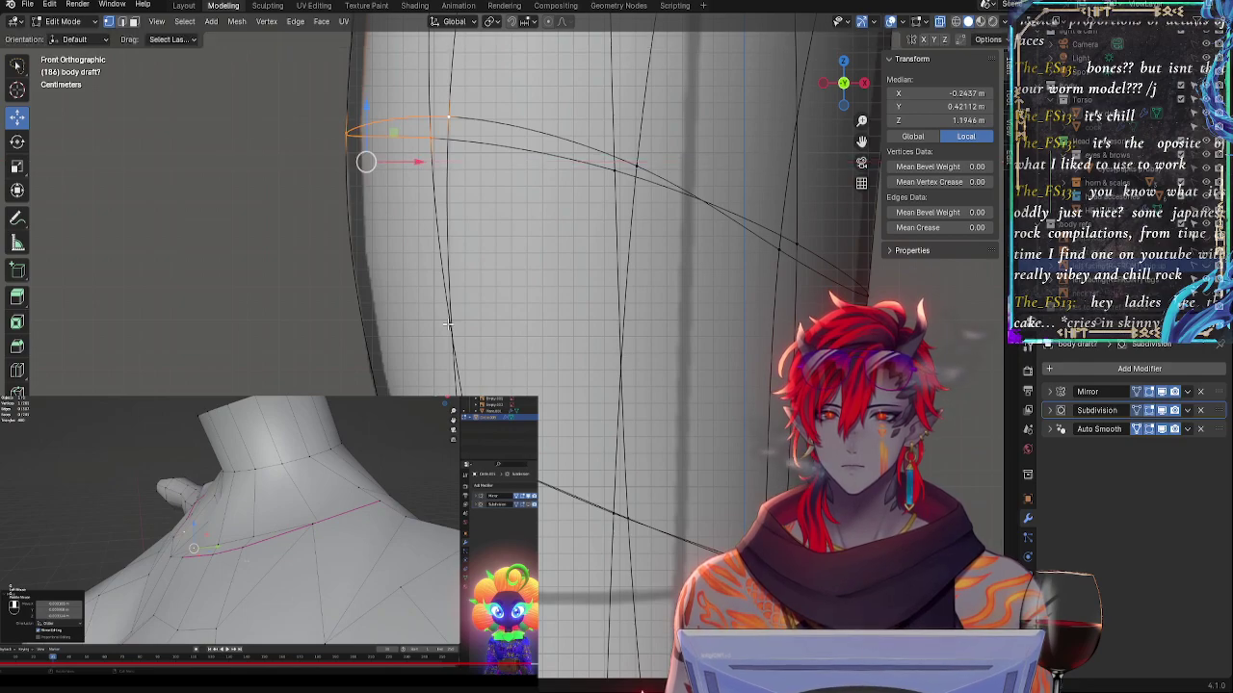
{"action": "middle_click_drag", "start_coordinate": [434, 616], "coordinate": [386, 272], "text": "shift"}
{"action": "left_click", "coordinate": [385, 431]}
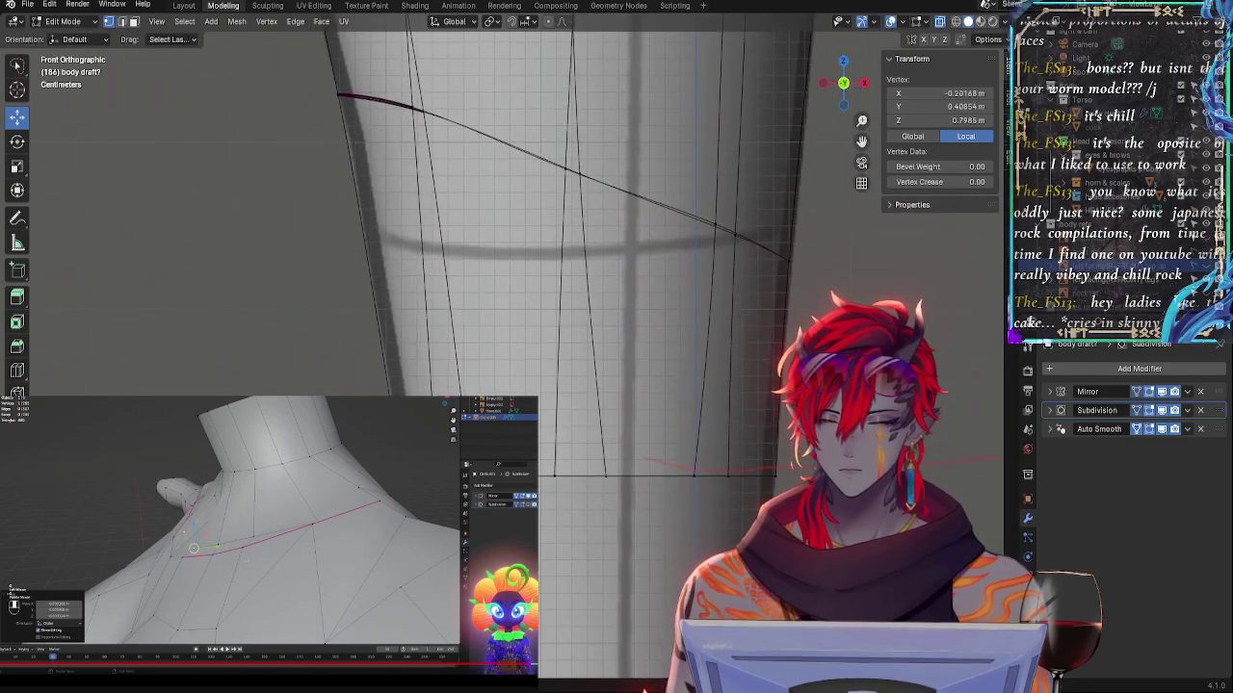
- Rotate a group of three leg vertices slightly and nudge them sideways
{"action": "left_click", "coordinate": [436, 475], "text": "shift"}
{"action": "left_click", "coordinate": [468, 476], "text": "shift"}
{"action": "key", "text": "r"}
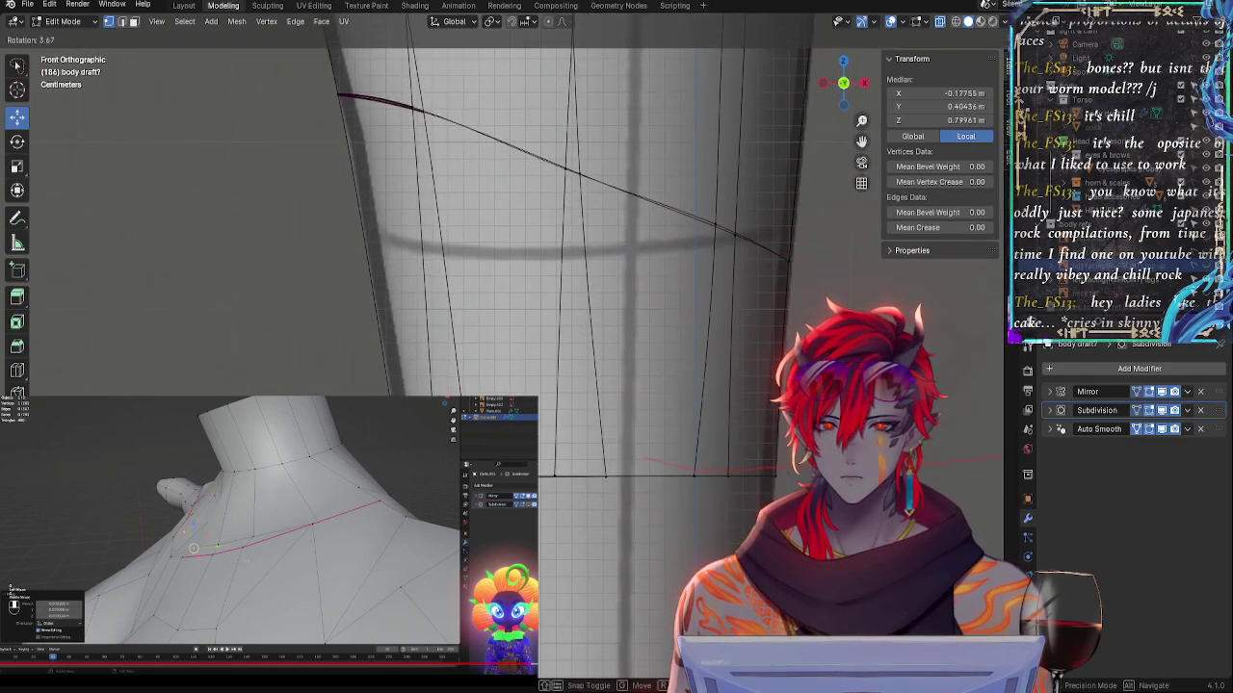
{"action": "left_click", "coordinate": [446, 476]}
{"action": "left_click_drag", "start_coordinate": [447, 475], "coordinate": [420, 445]}
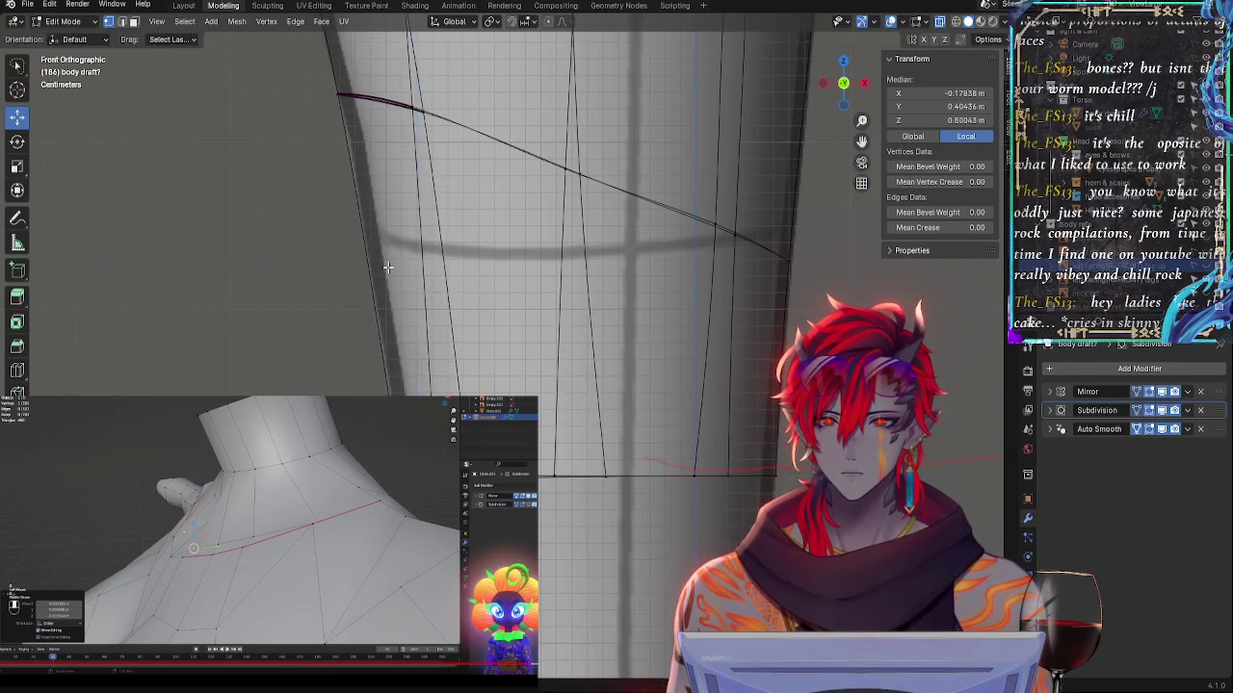
- Shift the leg's left edge slightly inward
{"action": "left_click", "coordinate": [337, 94]}
{"action": "left_click", "coordinate": [400, 476], "text": "shift"}
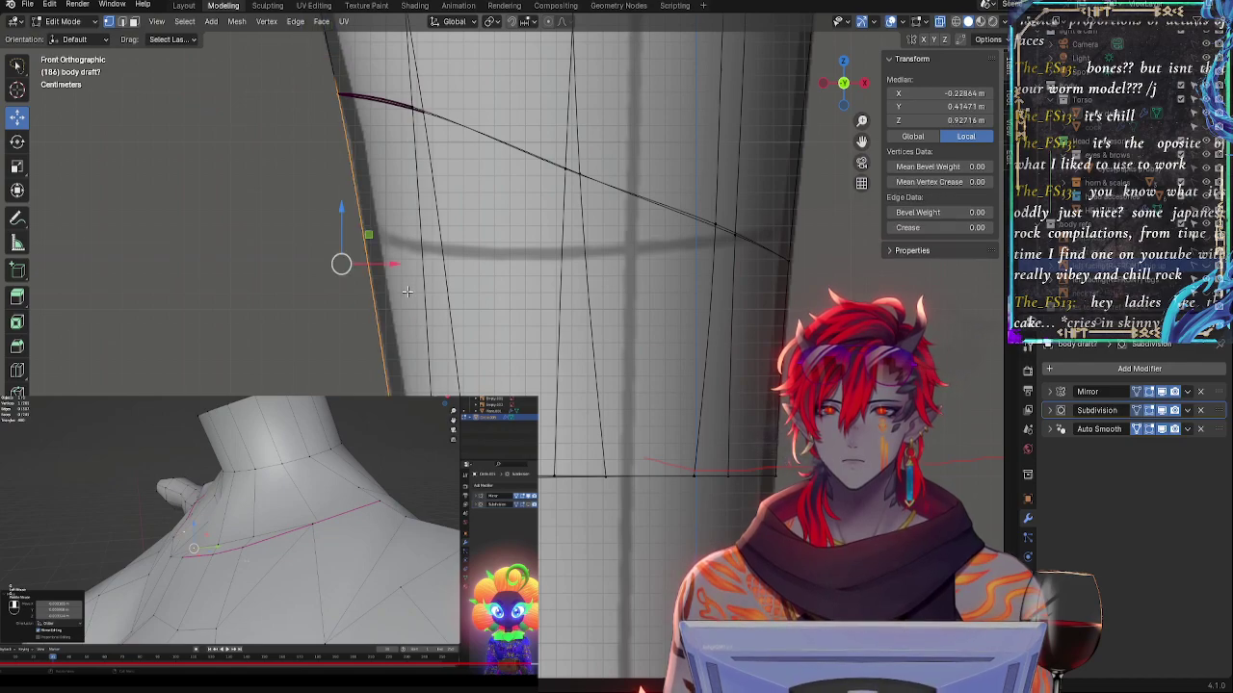
{"action": "left_click_drag", "start_coordinate": [394, 264], "coordinate": [397, 263]}
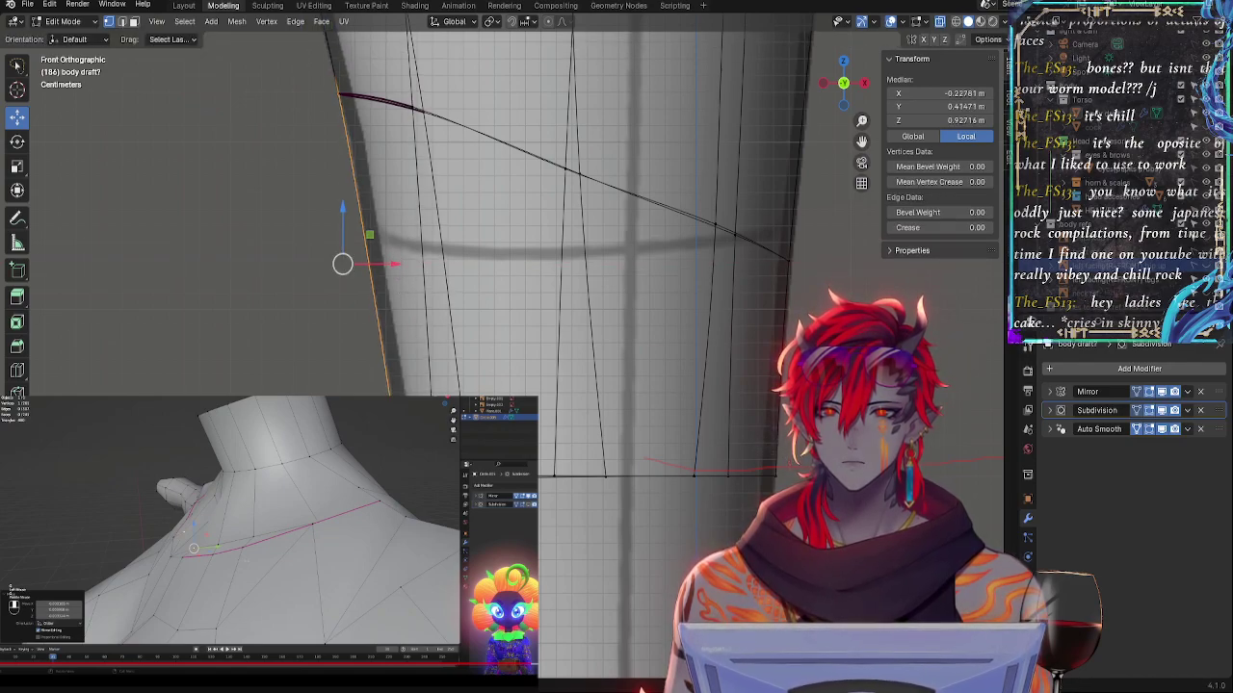
{"action": "left_click", "coordinate": [775, 474]}
- Push a right-edge leg vertex outward and shift the bottom-right vertex inward
{"action": "left_click", "coordinate": [815, 314]}
{"action": "left_click", "coordinate": [812, 271]}
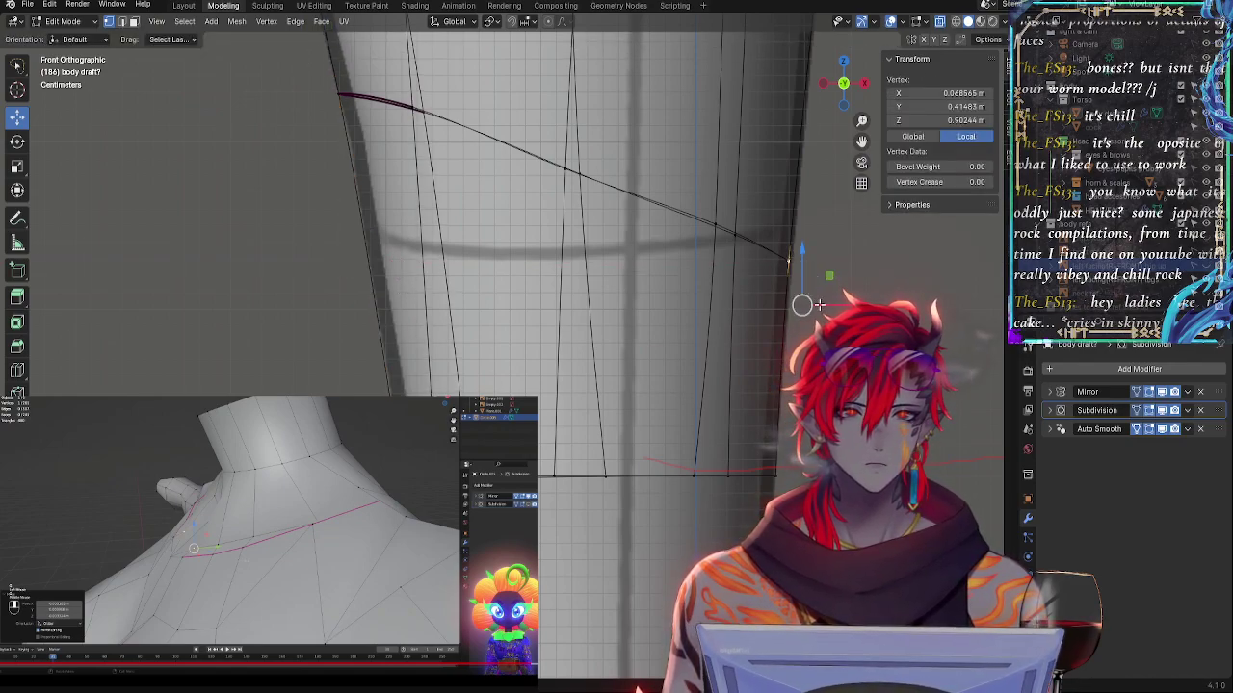
{"action": "left_click_drag", "start_coordinate": [852, 305], "coordinate": [855, 306]}
{"action": "left_click", "coordinate": [777, 473]}
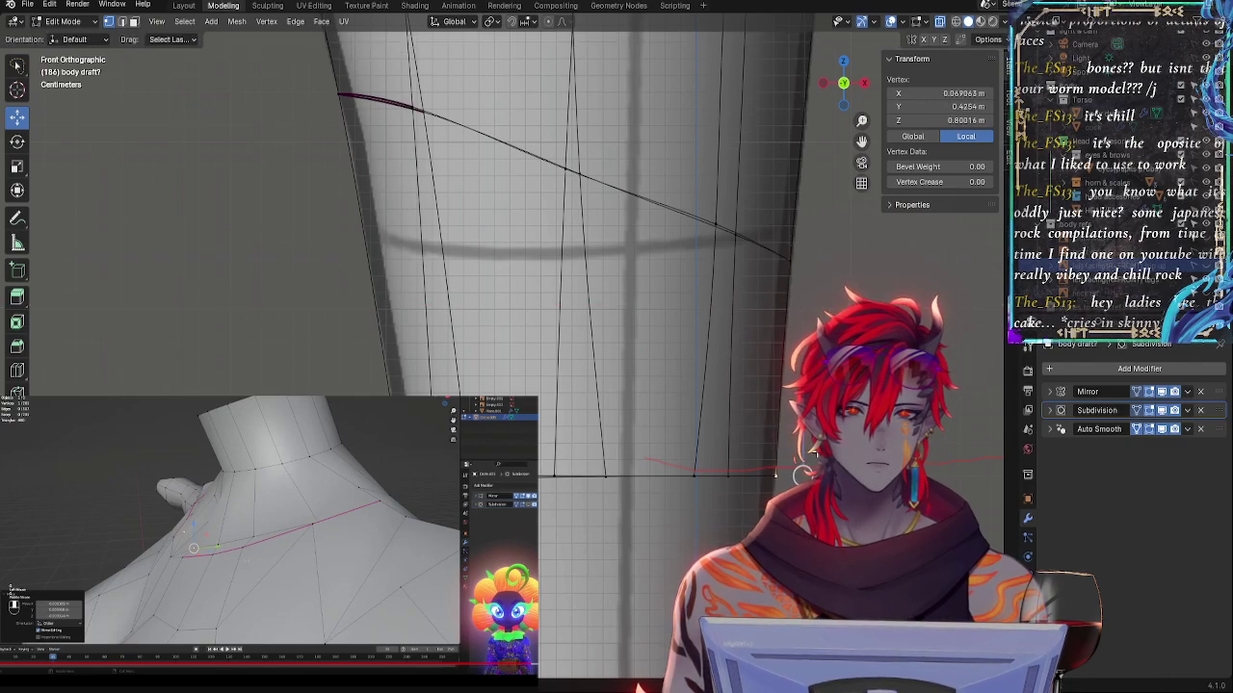
{"action": "left_click_drag", "start_coordinate": [850, 476], "coordinate": [846, 475]}
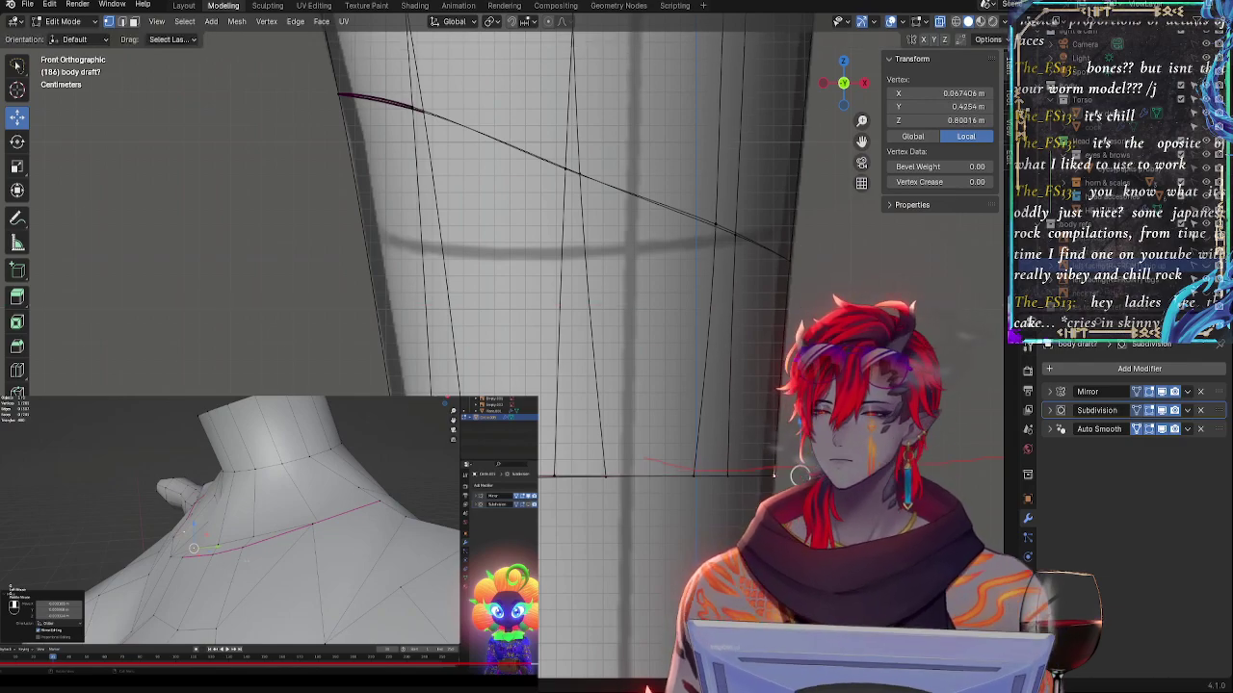
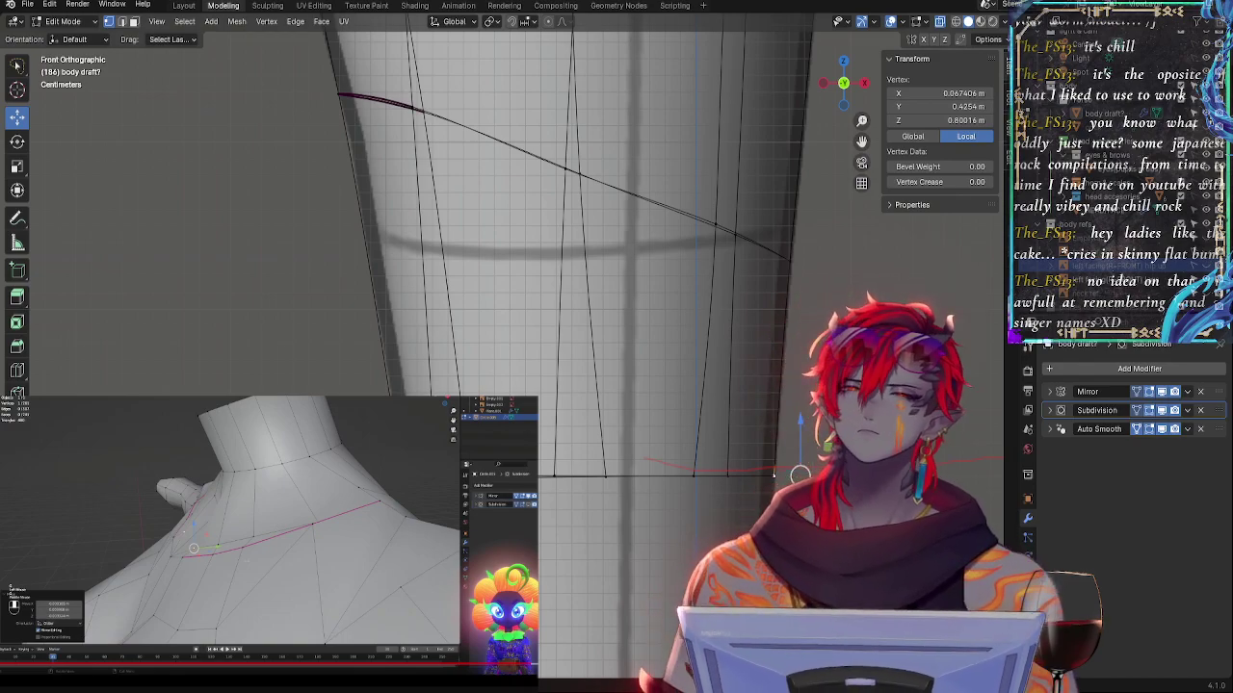
- Clear the selection, frame the upper leg, and pick two vertices on its outer edge
{"action": "left_click", "coordinate": [772, 348]}
{"action": "scroll", "coordinate": [771, 349], "scroll_direction": "down", "scroll_amount": 4}
{"action": "middle_click_drag", "start_coordinate": [771, 349], "coordinate": [662, 589], "text": "shift"}
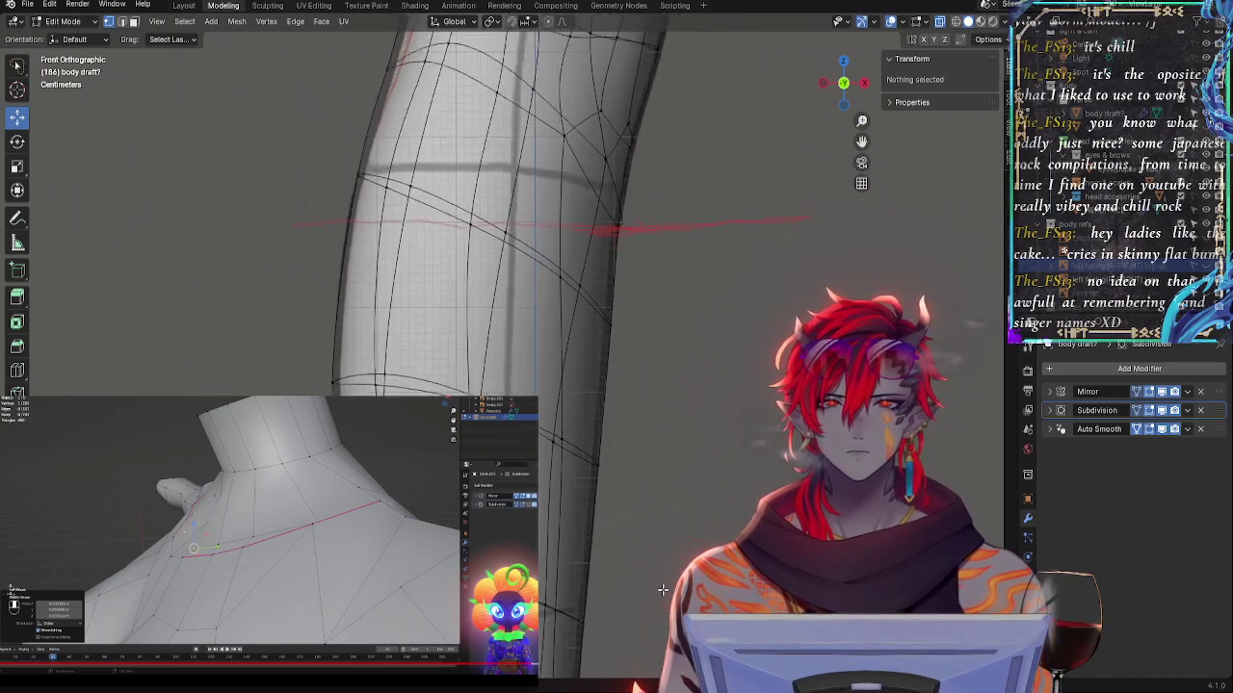
{"action": "middle_click_drag", "start_coordinate": [711, 173], "coordinate": [642, 429], "text": "shift"}
{"action": "scroll", "coordinate": [643, 431], "scroll_direction": "up", "scroll_amount": 2}
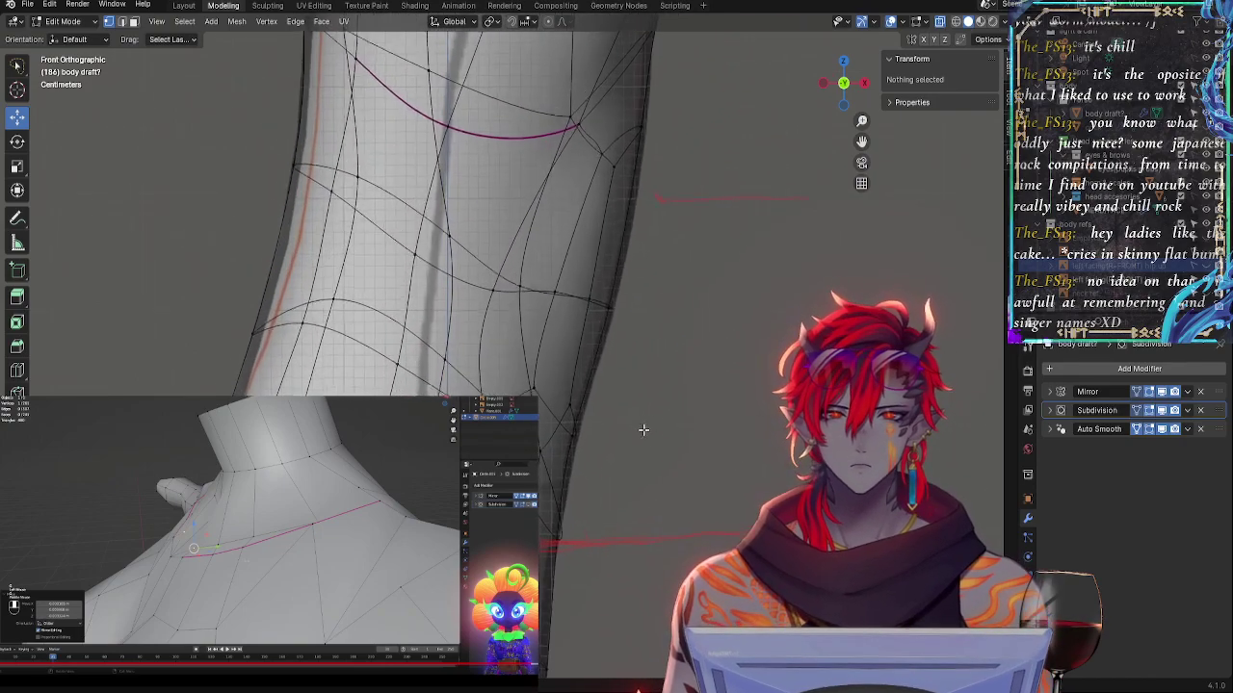
{"action": "key", "text": "alt+z"}
{"action": "key", "text": "alt+z"}
{"action": "left_click", "coordinate": [579, 440]}
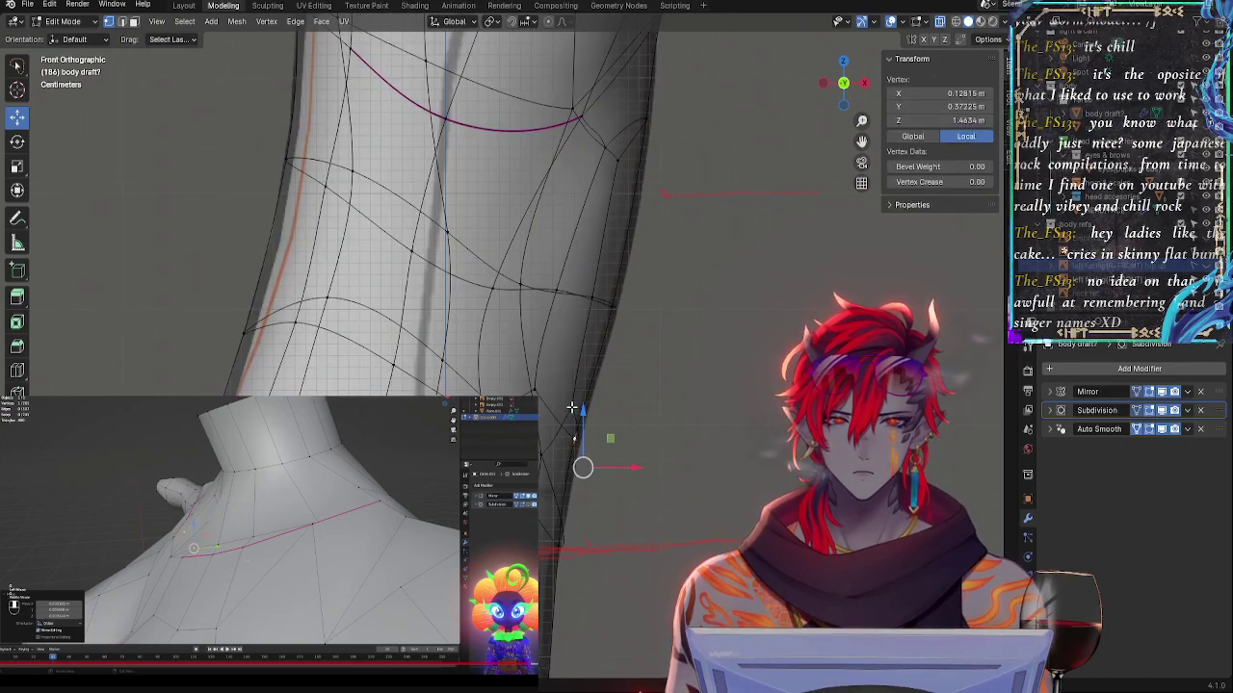
{"action": "left_click", "coordinate": [572, 408], "text": "shift"}
- Select an adjacent pair of outline vertices and pull them left toward the reference
{"action": "key", "text": "alt+z"}
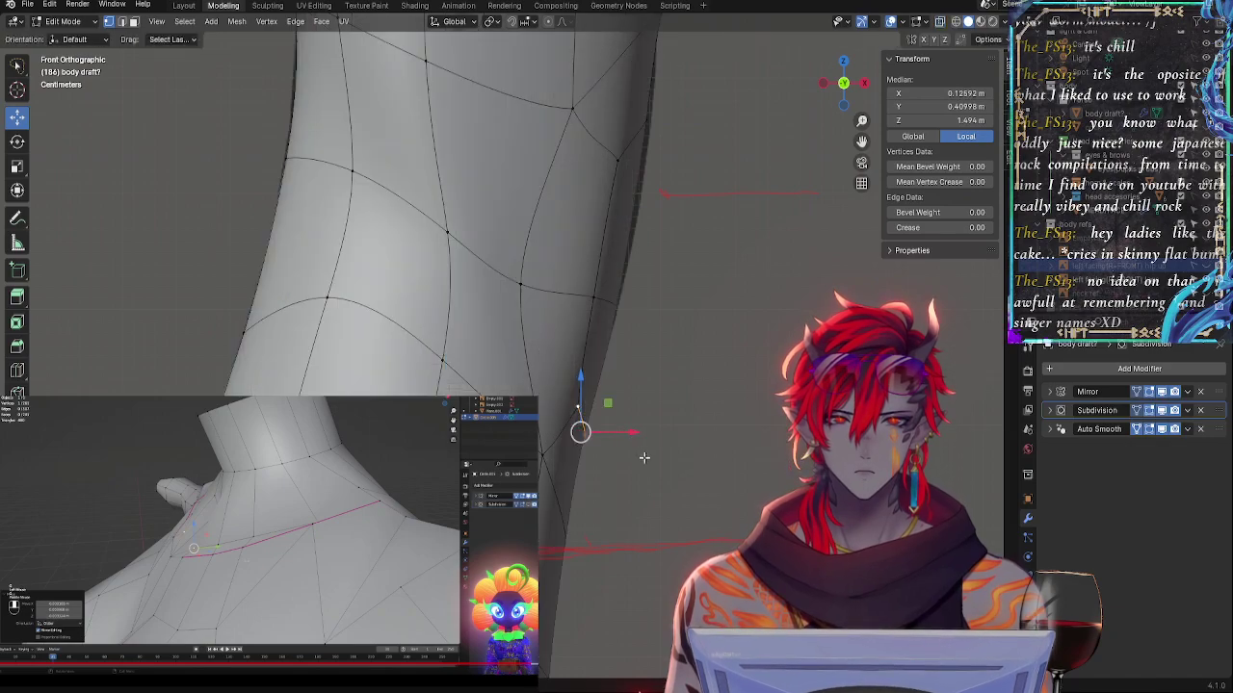
{"action": "key", "text": "alt+z"}
{"action": "left_click", "coordinate": [566, 541]}
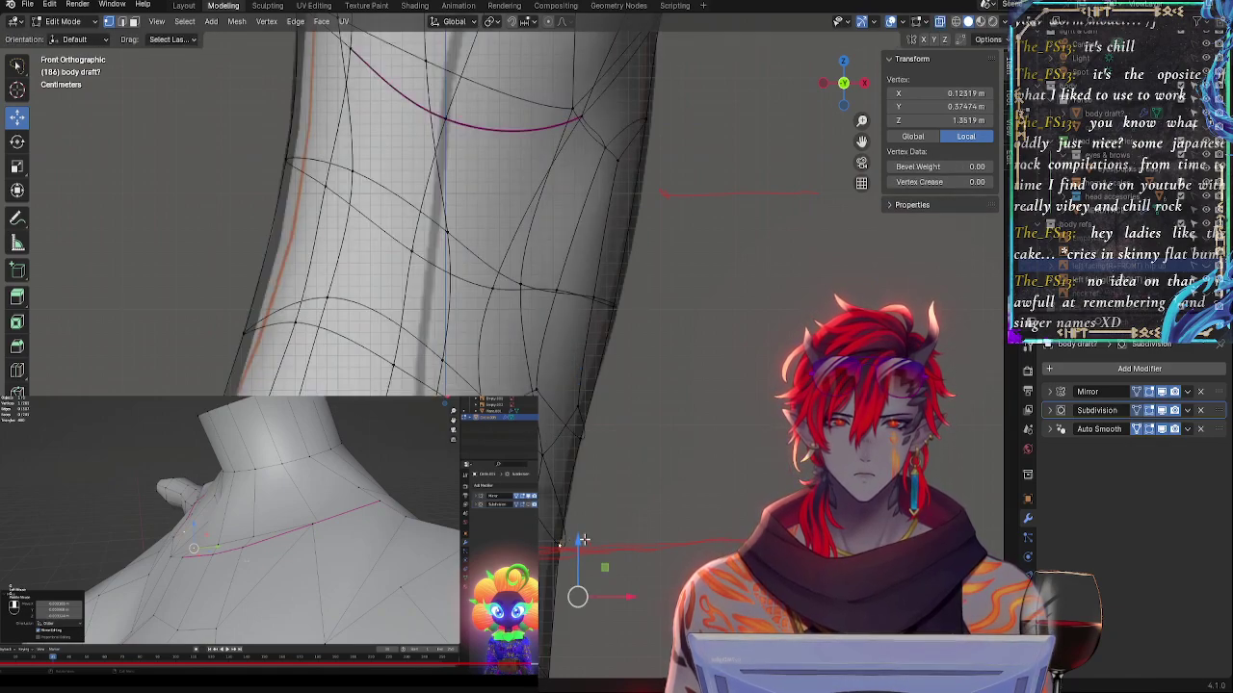
{"action": "left_click", "coordinate": [542, 454], "text": "shift"}
{"action": "key", "text": "alt+z"}
{"action": "key", "text": "alt+z"}
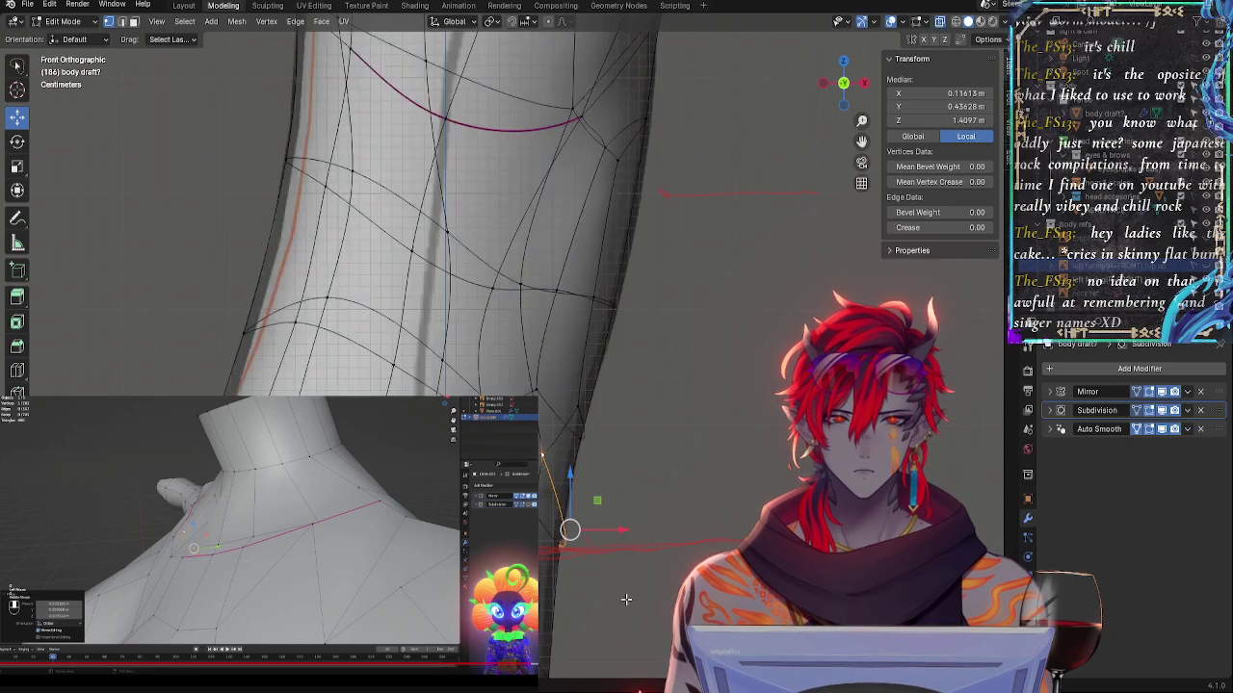
{"action": "middle_click_drag", "start_coordinate": [624, 589], "coordinate": [612, 520], "text": "shift"}
{"action": "left_click", "coordinate": [598, 451]}
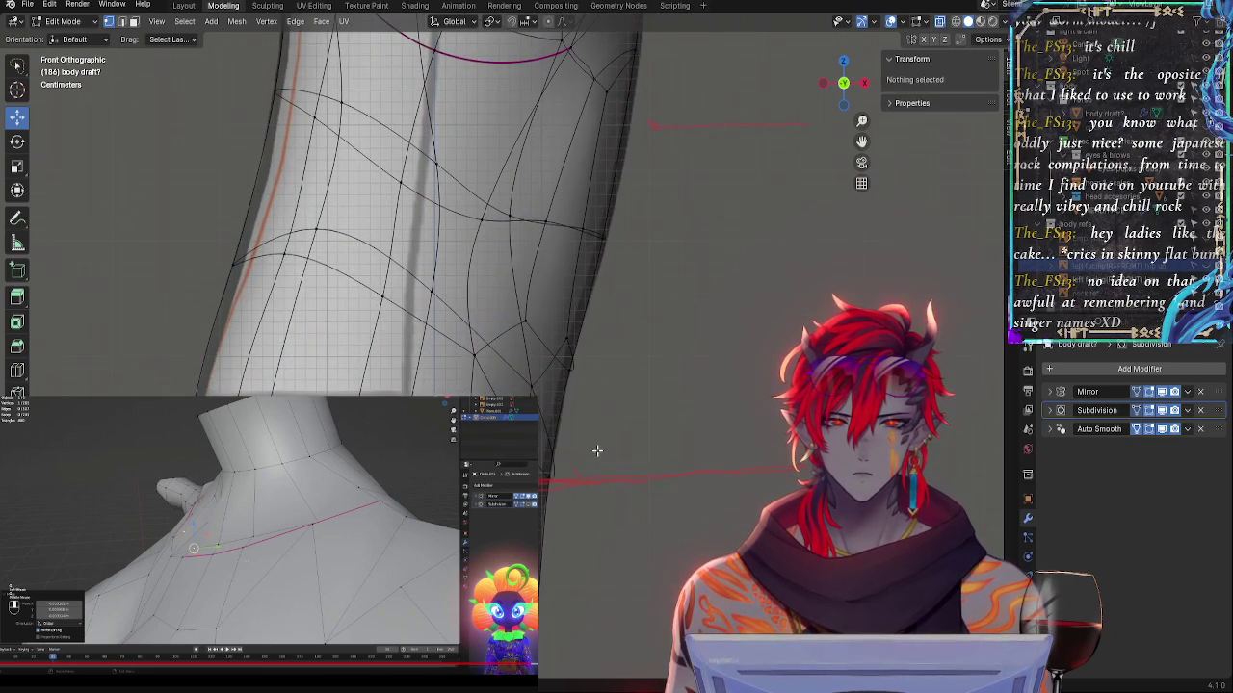
{"action": "left_click", "coordinate": [555, 473]}
{"action": "left_click", "coordinate": [533, 387], "text": "shift"}
{"action": "left_click_drag", "start_coordinate": [604, 458], "coordinate": [601, 459]}
- Smooth the lower outline vertices with Smooth Vertices and shift the smoothed edge into place
{"action": "left_click", "coordinate": [555, 483]}
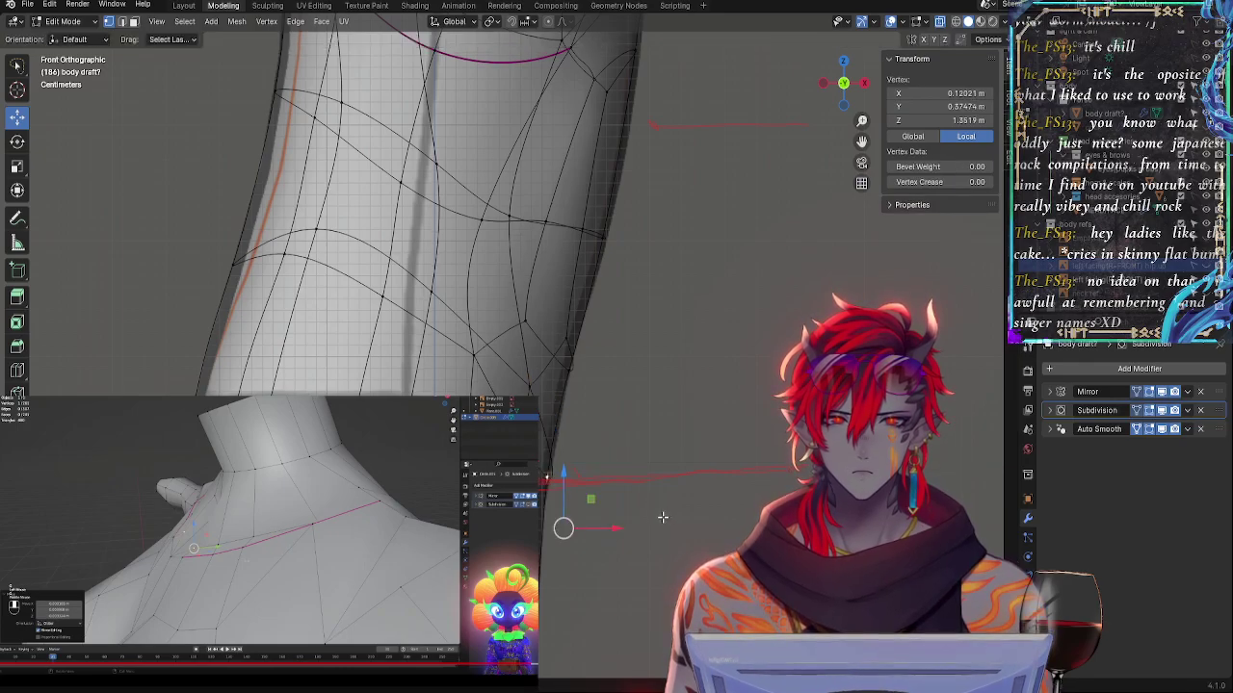
{"action": "middle_click_drag", "start_coordinate": [663, 517], "coordinate": [592, 523]}
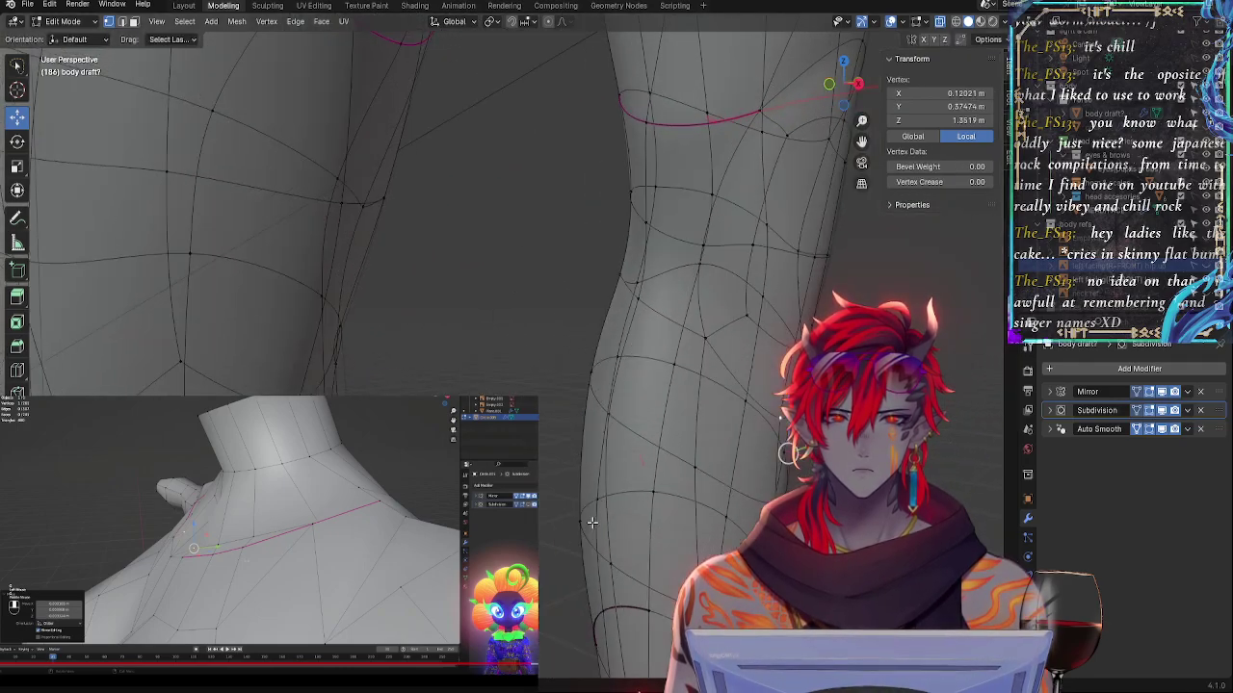
{"action": "left_click", "coordinate": [826, 93]}
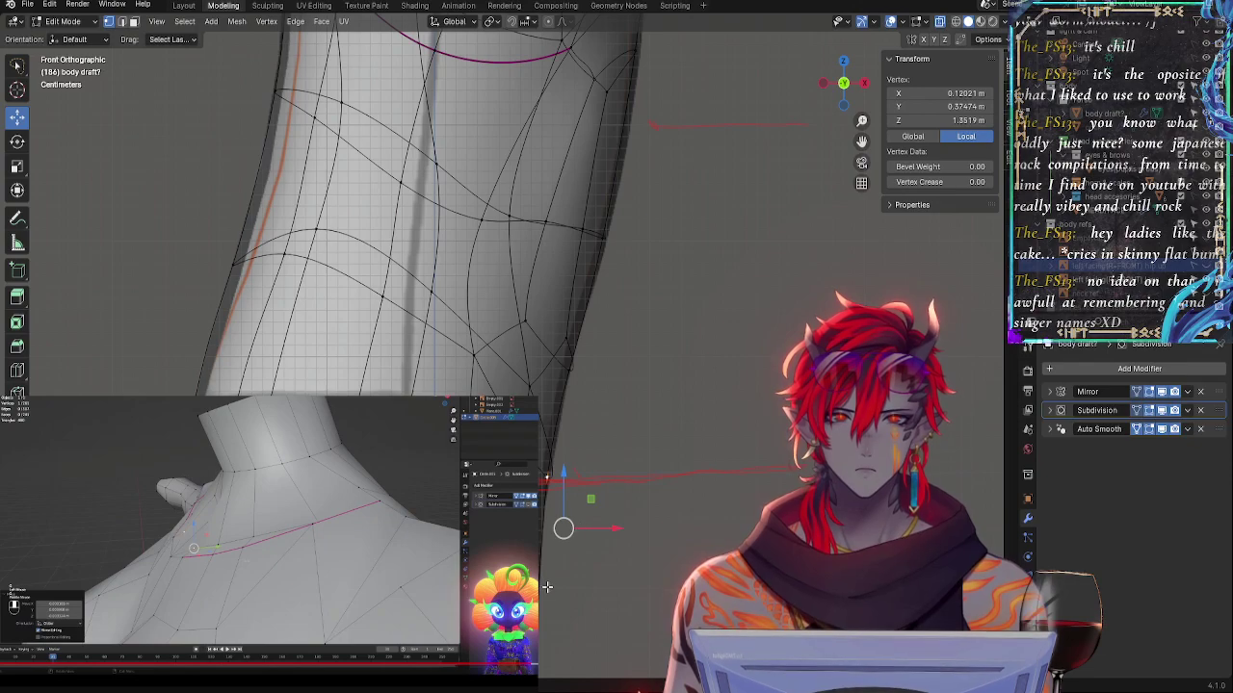
{"action": "left_click", "coordinate": [568, 590]}
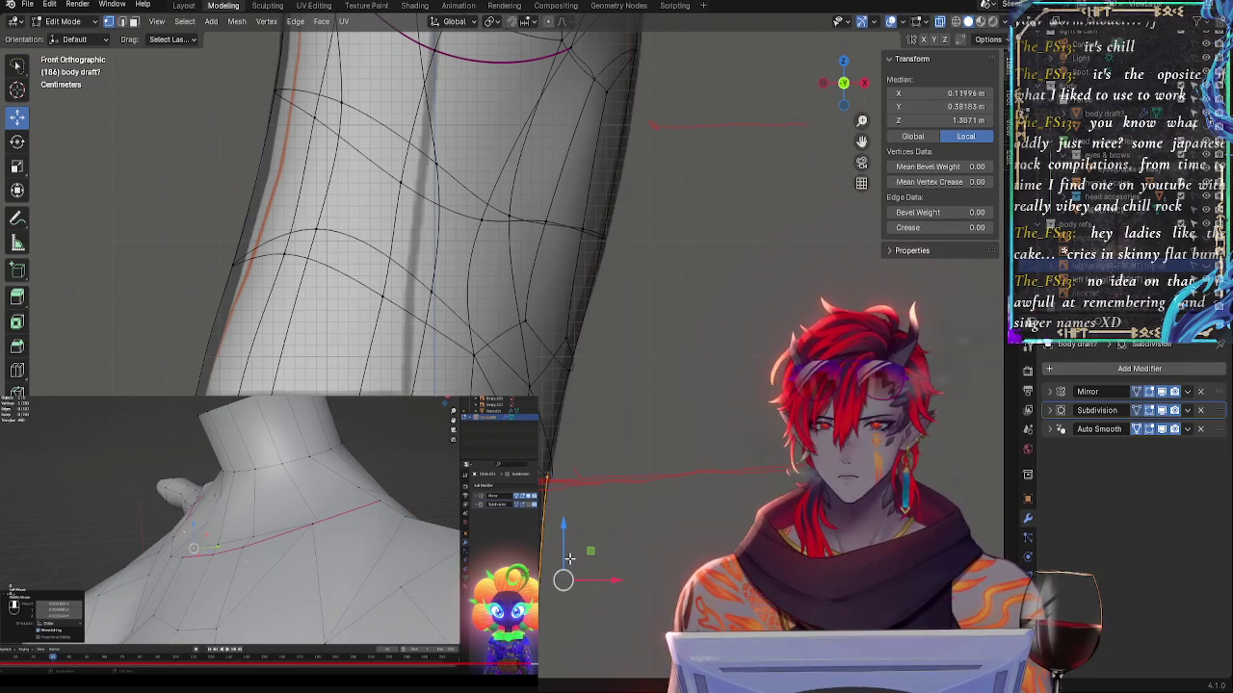
{"action": "right_click", "coordinate": [569, 559]}
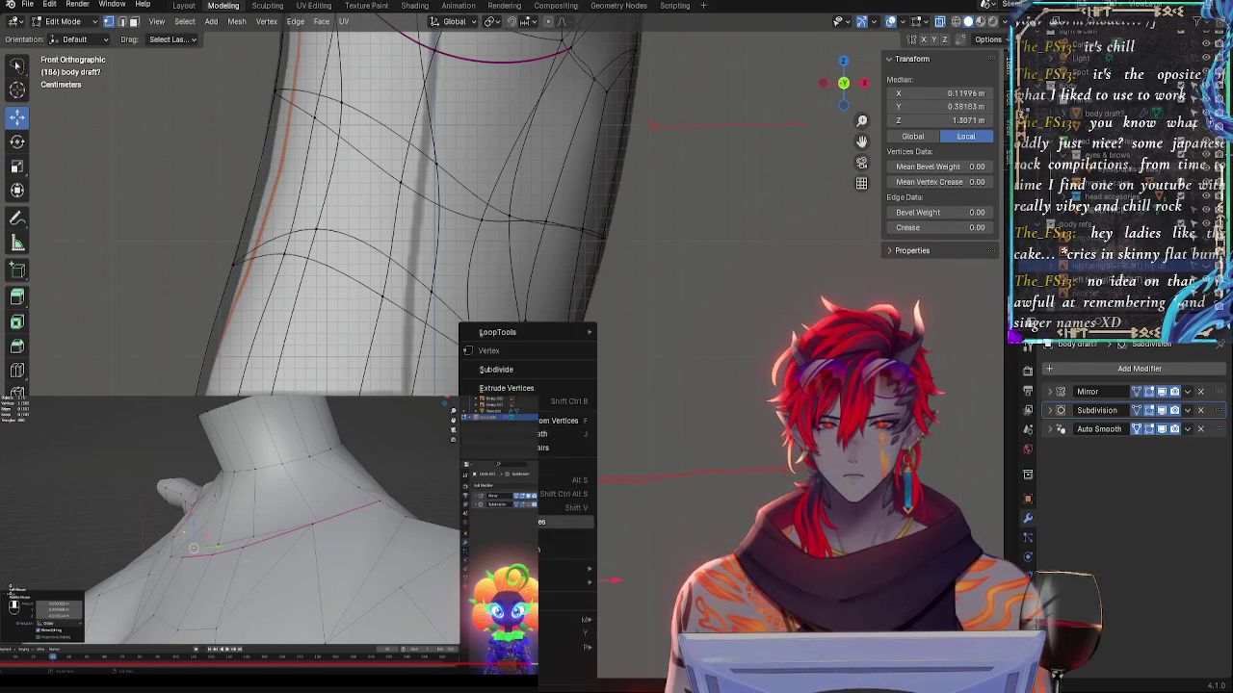
{"action": "left_click", "coordinate": [573, 536]}
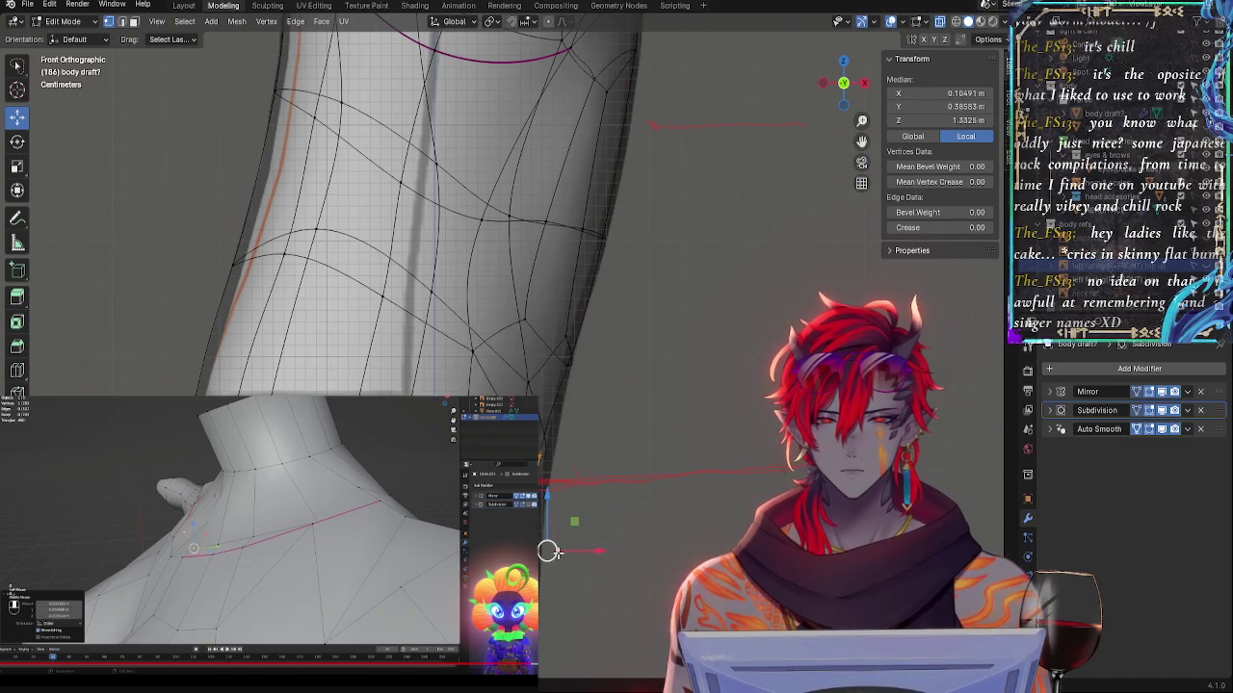
{"action": "key", "text": "alt+z"}
{"action": "key", "text": "alt+z"}
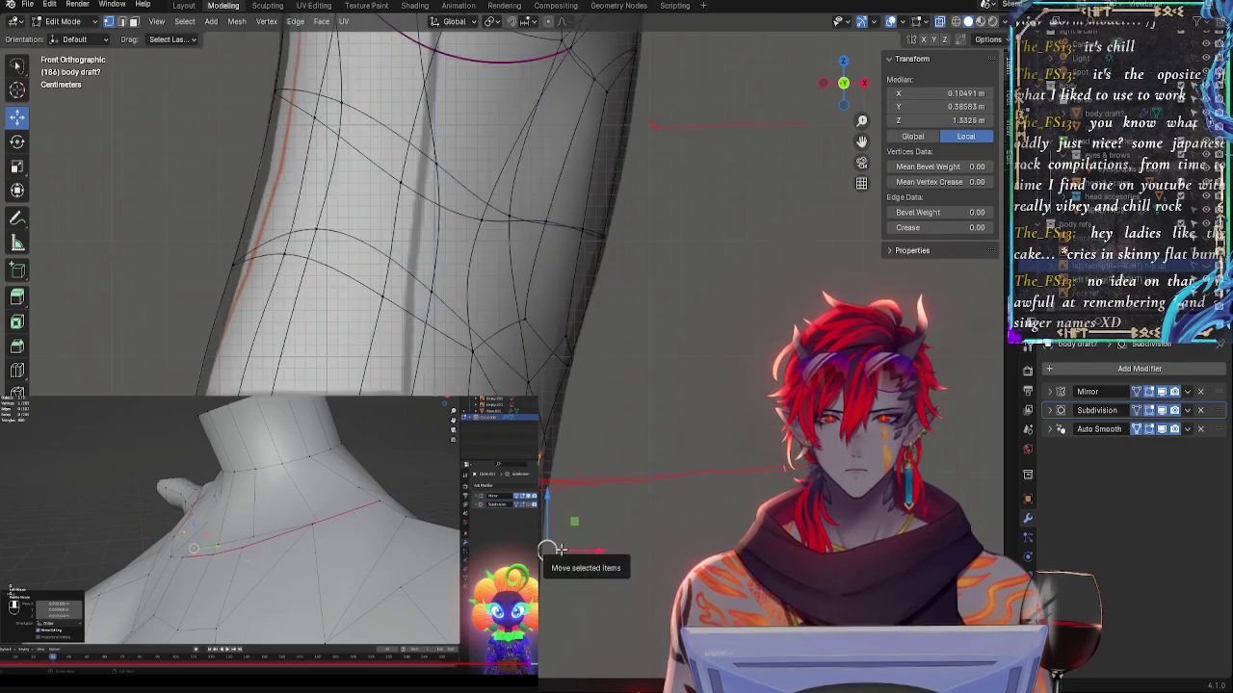
{"action": "left_click_drag", "start_coordinate": [547, 551], "coordinate": [565, 551]}
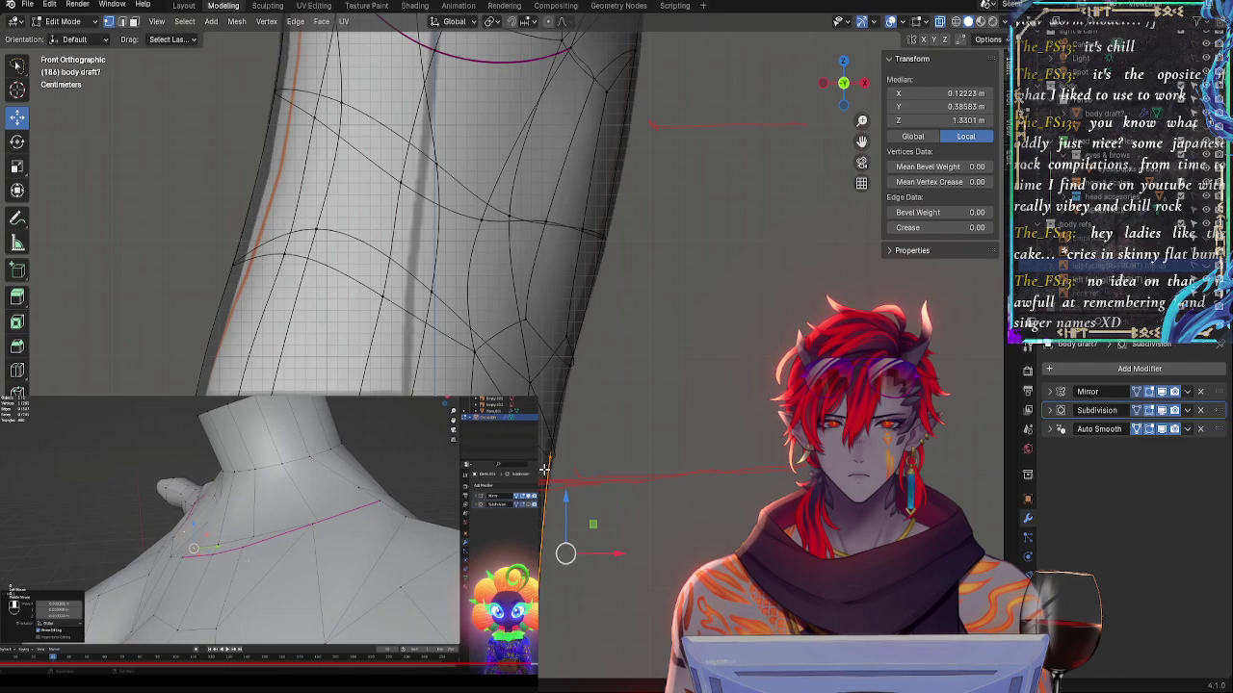
- Lower one outline vertex slightly and pull a higher one a little left
{"action": "left_click", "coordinate": [570, 486]}
{"action": "left_click_drag", "start_coordinate": [572, 433], "coordinate": [572, 464]}
{"action": "key", "text": "alt+z"}
{"action": "key", "text": "alt+z"}
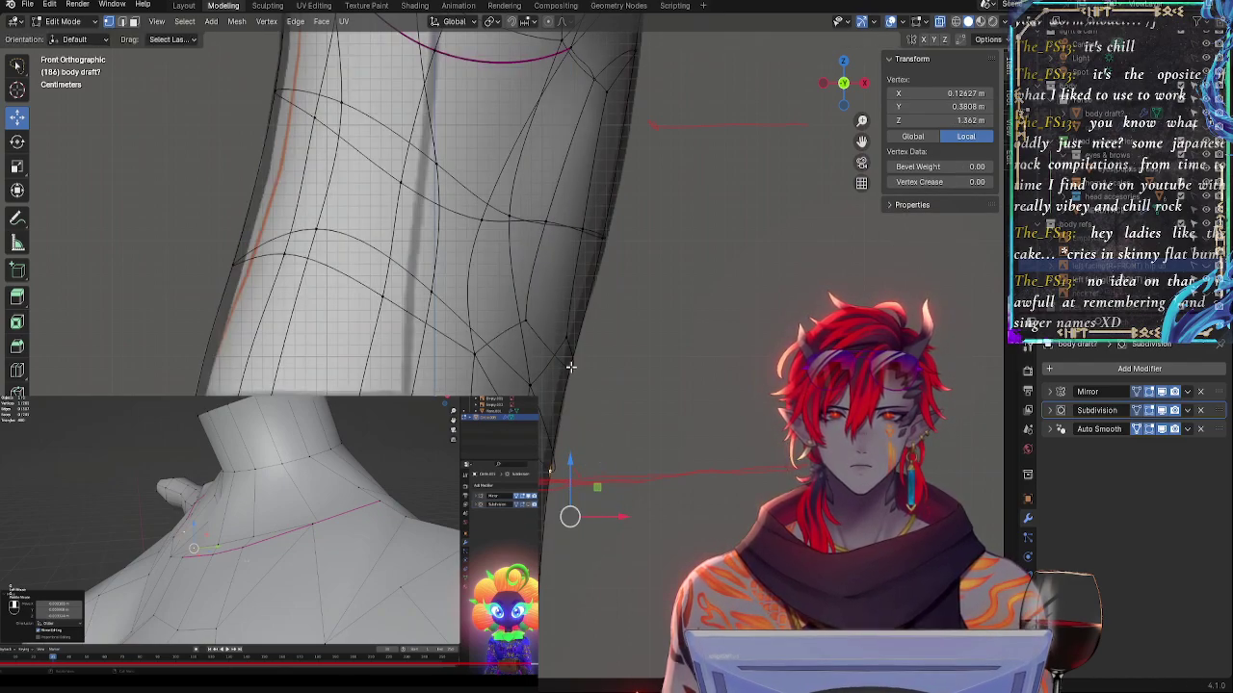
{"action": "left_click", "coordinate": [570, 367]}
{"action": "left_click_drag", "start_coordinate": [632, 402], "coordinate": [626, 403]}
{"action": "key", "text": "alt+z"}
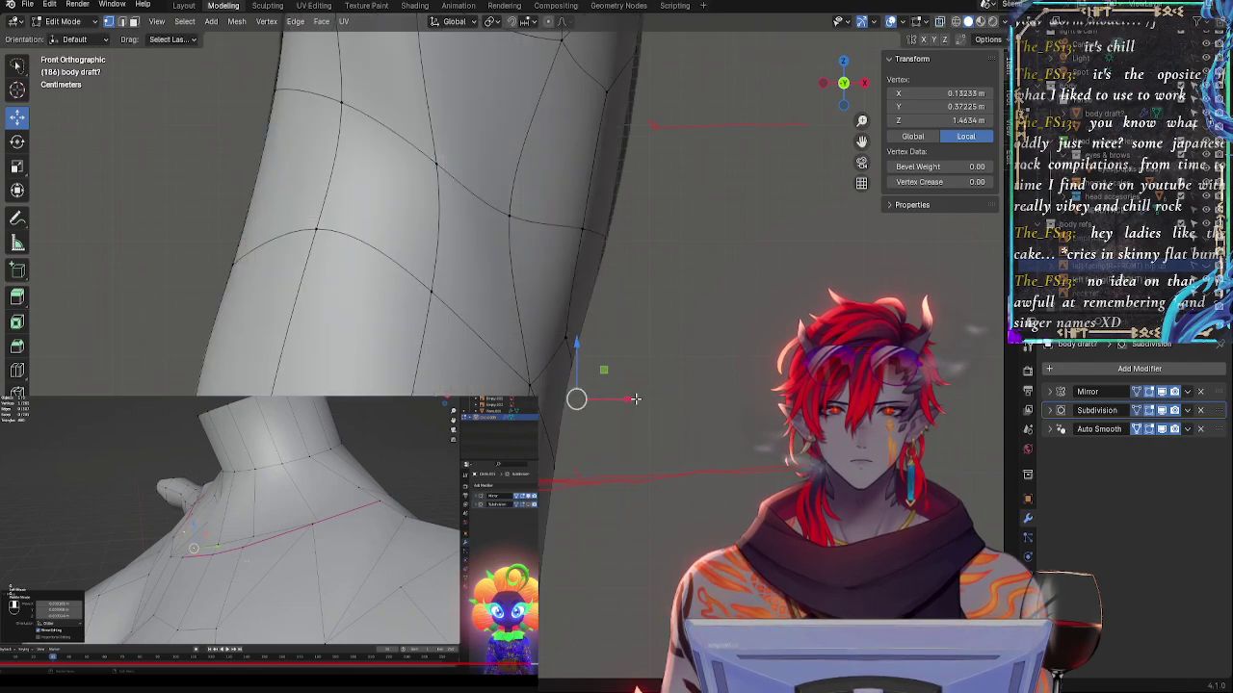
- Shift higher outline vertices sideways and push one outward to match the reference
{"action": "key", "text": "alt+z"}
{"action": "left_click", "coordinate": [575, 344]}
{"action": "left_click_drag", "start_coordinate": [604, 329], "coordinate": [590, 326]}
{"action": "key", "text": "alt+z"}
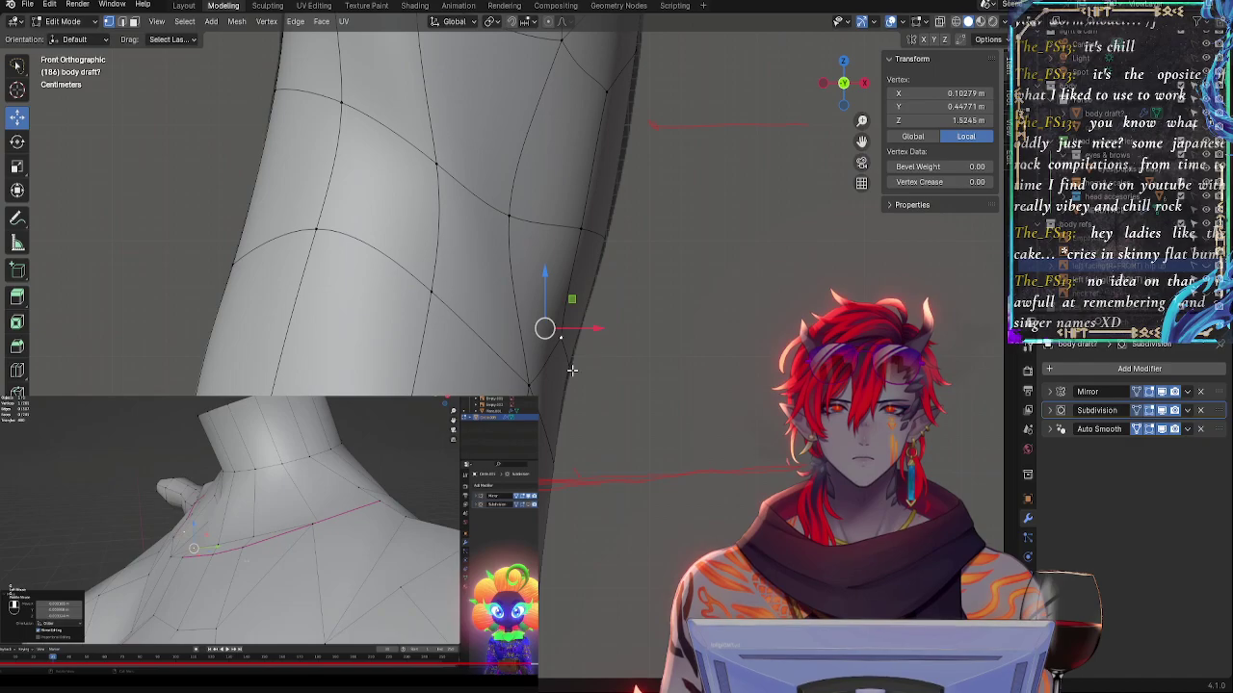
{"action": "key", "text": "alt+z"}
{"action": "middle_click_drag", "start_coordinate": [571, 373], "coordinate": [568, 372]}
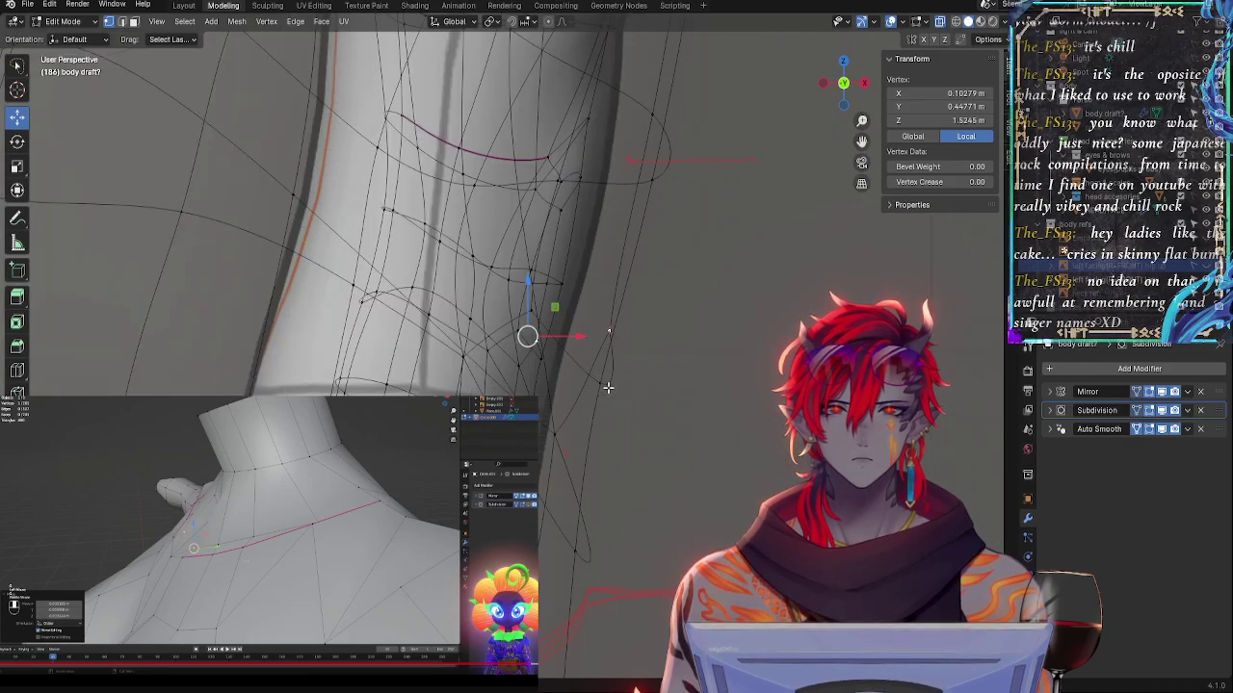
{"action": "left_click", "coordinate": [607, 387]}
{"action": "left_click", "coordinate": [840, 88]}
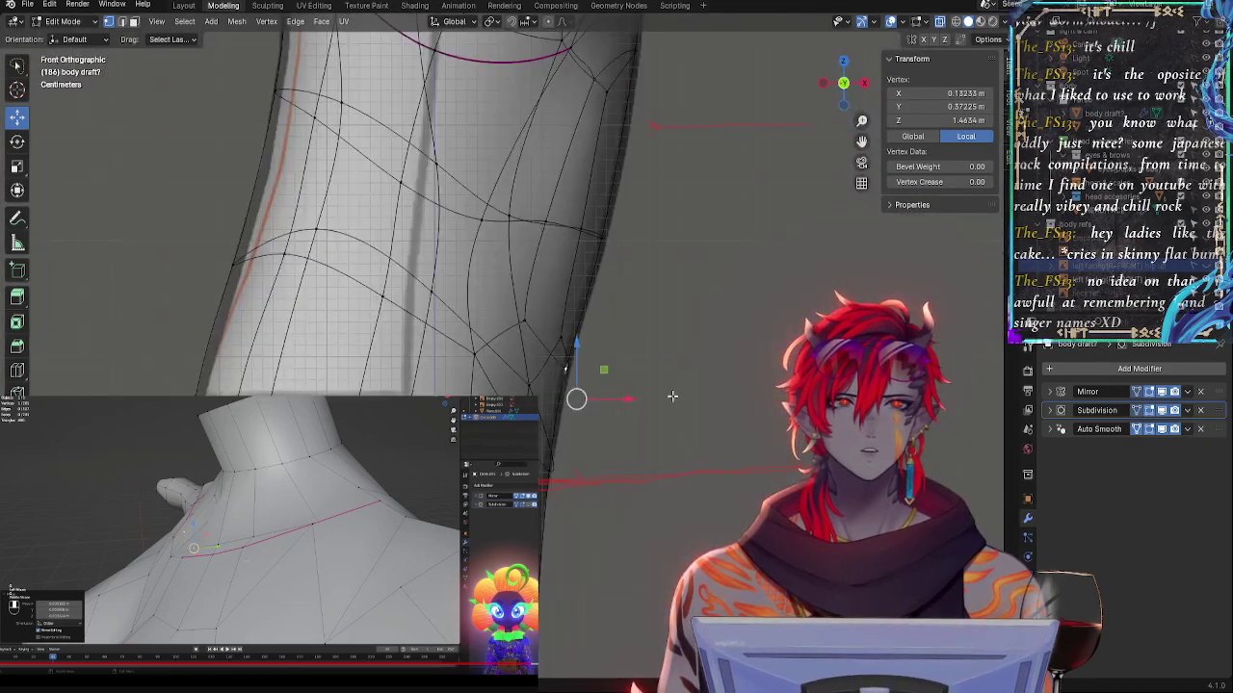
{"action": "key", "text": "alt+z"}
{"action": "left_click_drag", "start_coordinate": [620, 399], "coordinate": [625, 406]}
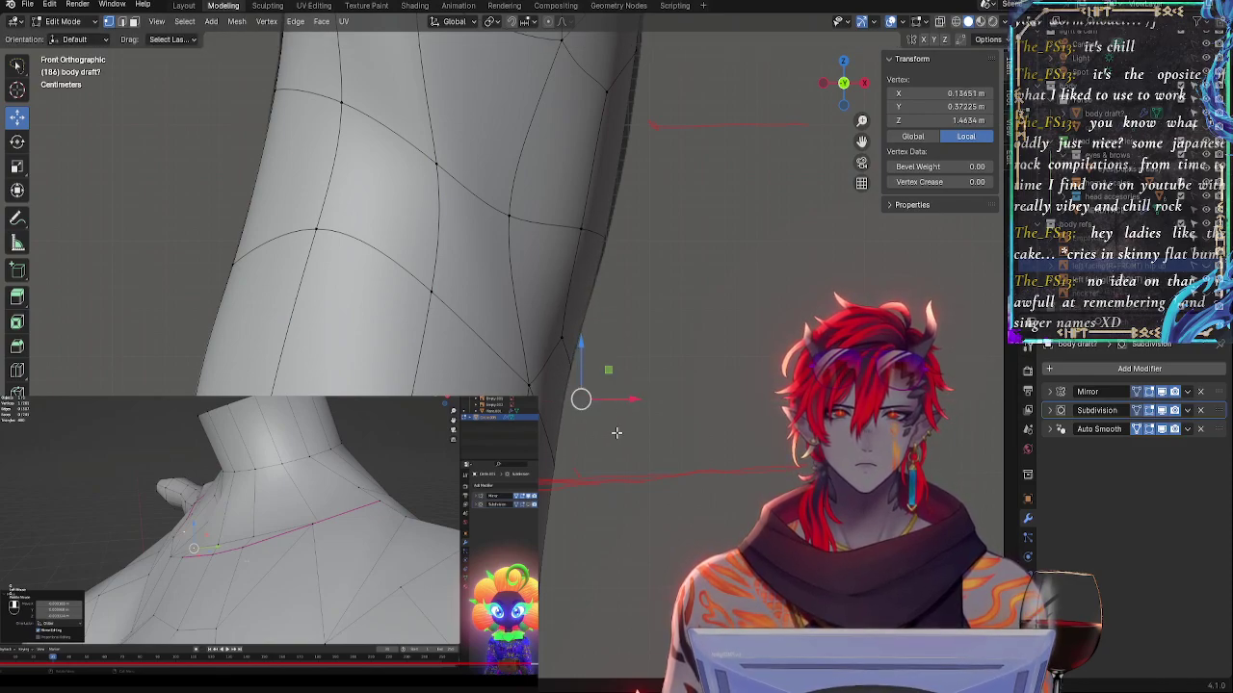
{"action": "middle_click_drag", "start_coordinate": [591, 520], "coordinate": [544, 382], "text": "shift"}
{"action": "key", "text": "alt+z"}
{"action": "key", "text": "alt+z"}
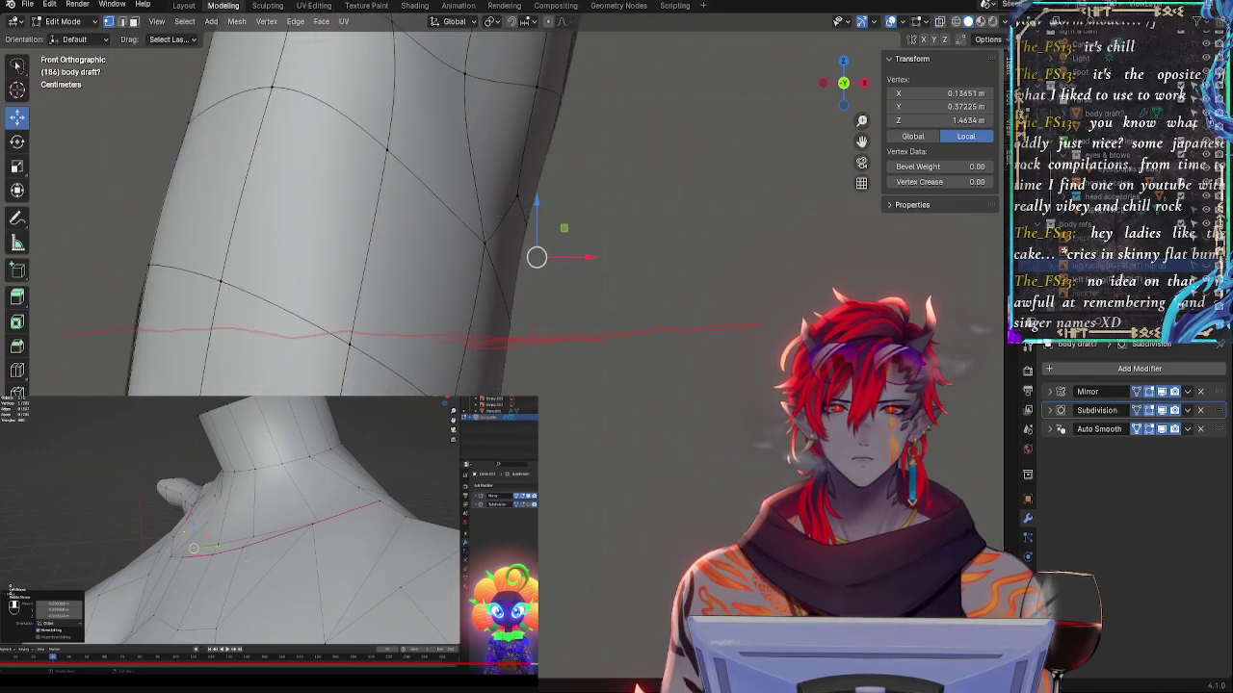
- Slide a lower-leg outline edge slightly down, then sideways along X
{"action": "left_click", "coordinate": [459, 427]}
{"action": "left_click", "coordinate": [498, 416], "text": "shift"}
{"action": "left_click_drag", "start_coordinate": [489, 389], "coordinate": [488, 406]}
{"action": "key", "text": "x"}
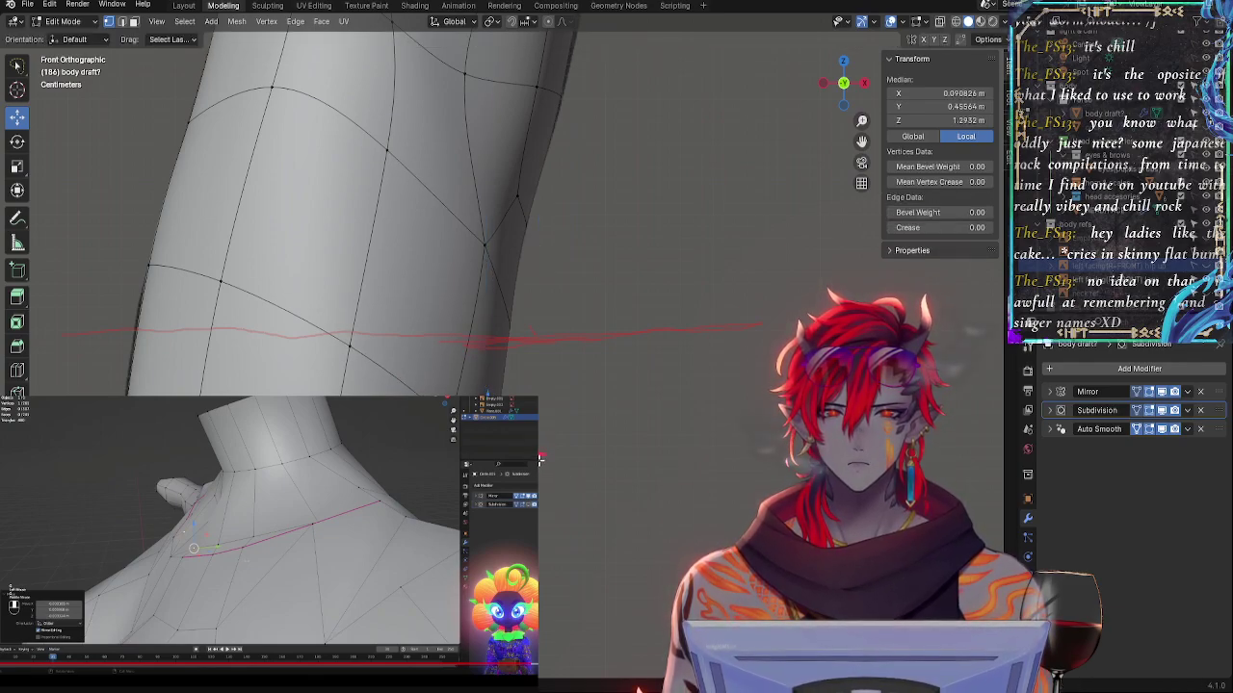
{"action": "left_click_drag", "start_coordinate": [543, 459], "coordinate": [542, 460]}
- Nudge three lower-leg outline vertices sideways to follow the reference
{"action": "left_click", "coordinate": [502, 665]}
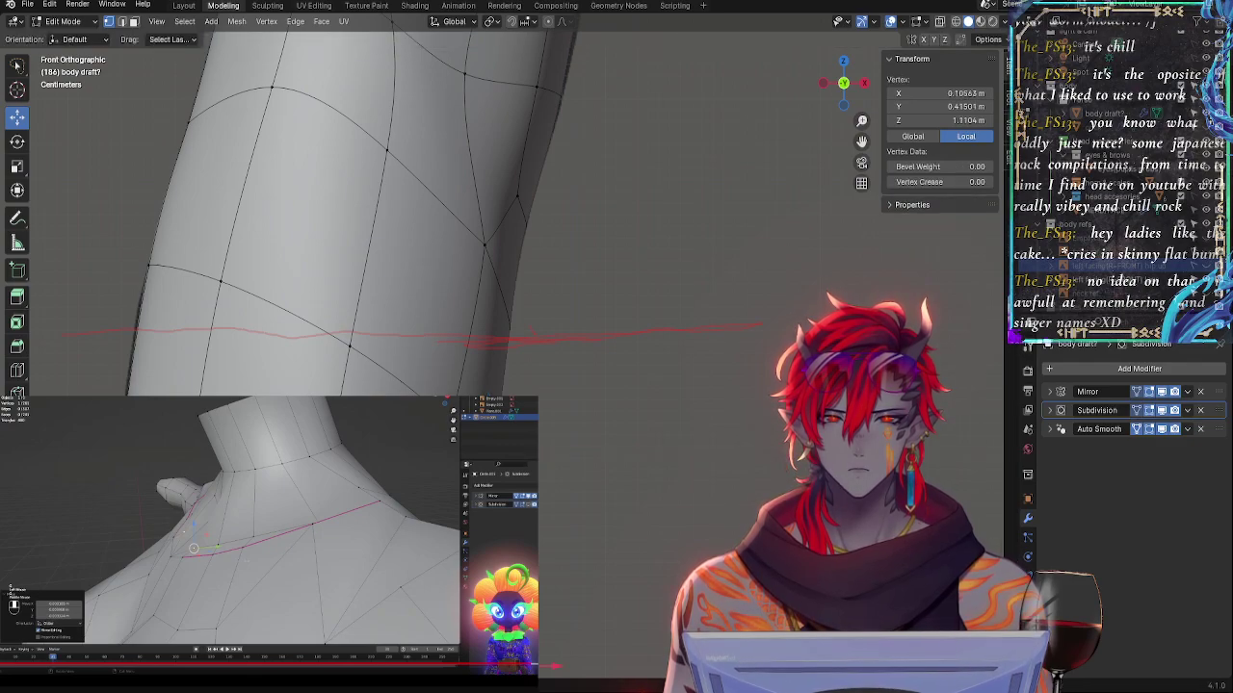
{"action": "left_click_drag", "start_coordinate": [535, 665], "coordinate": [502, 624]}
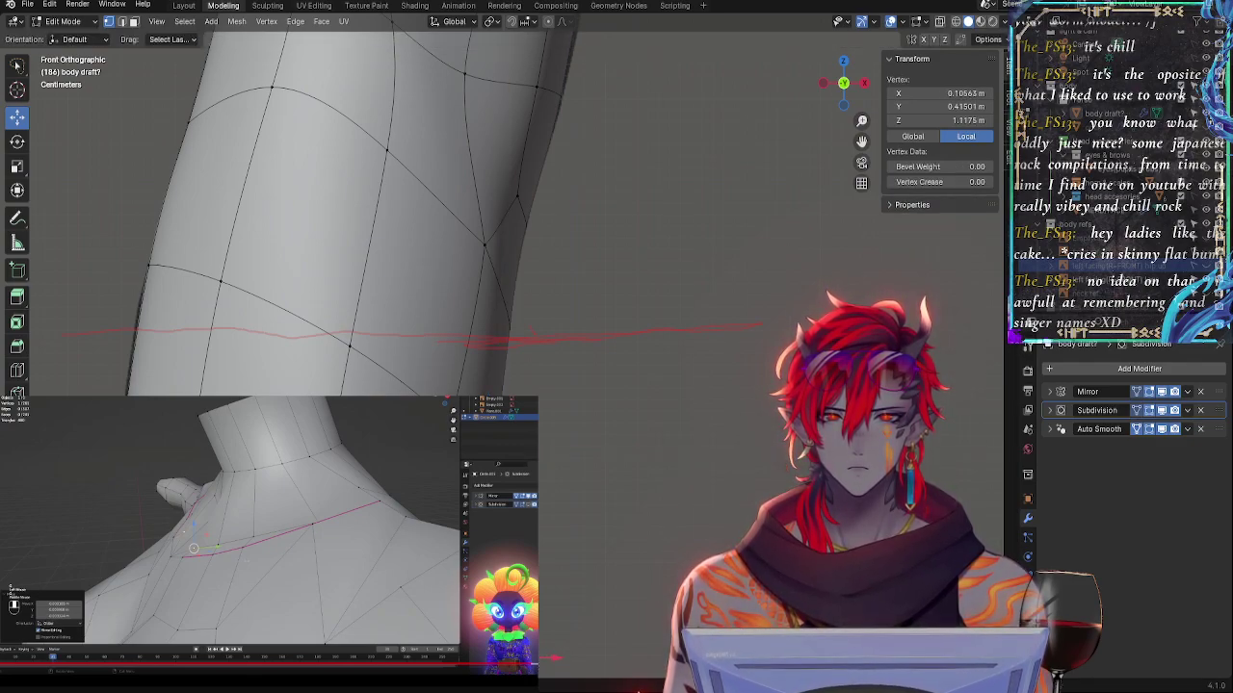
{"action": "left_click", "coordinate": [458, 415]}
{"action": "left_click_drag", "start_coordinate": [497, 415], "coordinate": [503, 416]}
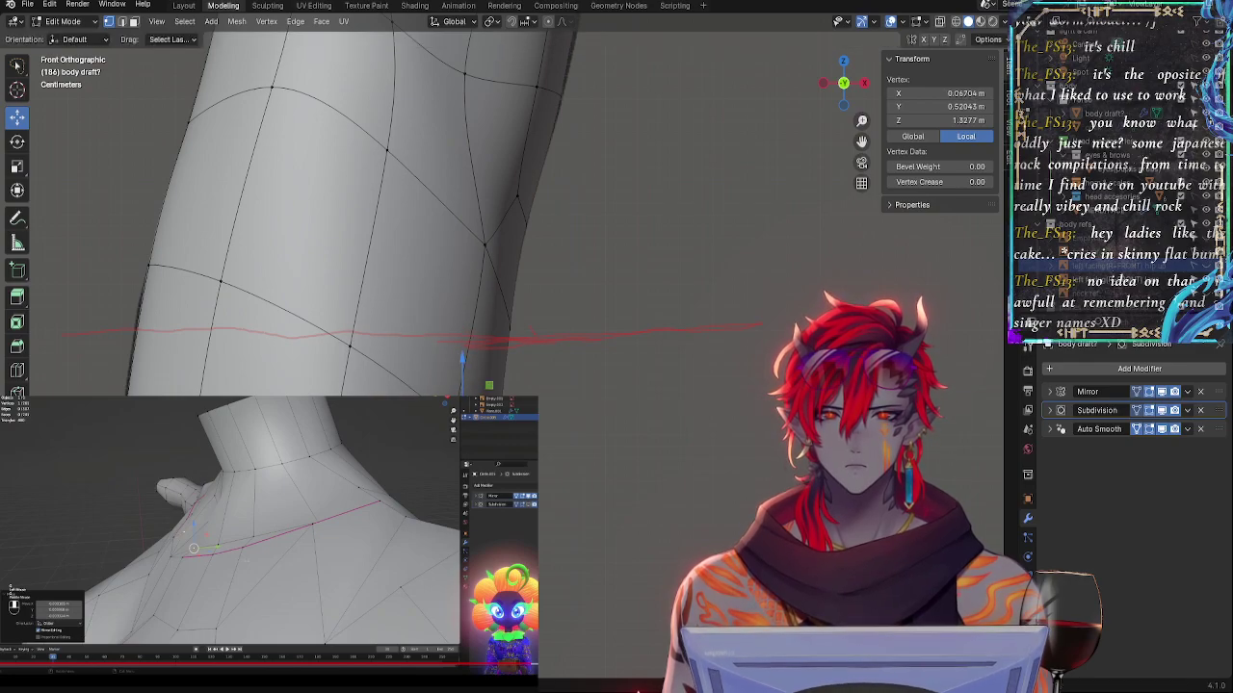
{"action": "left_click", "coordinate": [399, 636]}
{"action": "left_click_drag", "start_coordinate": [438, 636], "coordinate": [448, 635]}
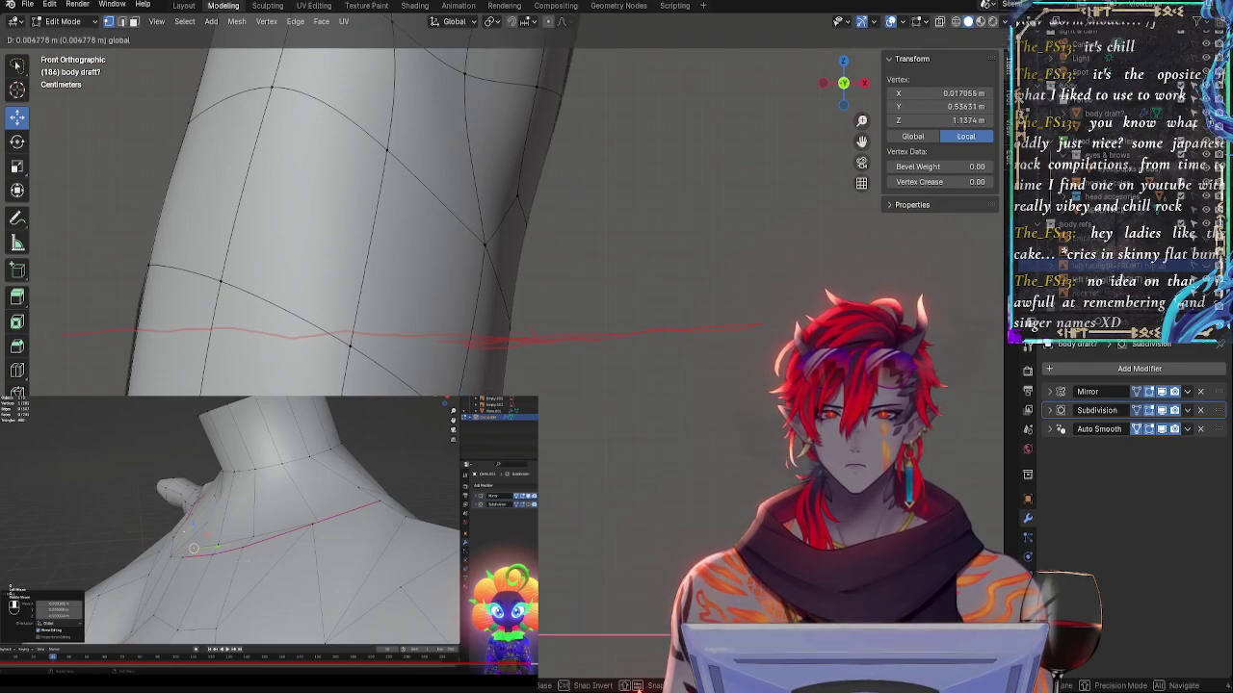
{"action": "key", "text": "Return"}
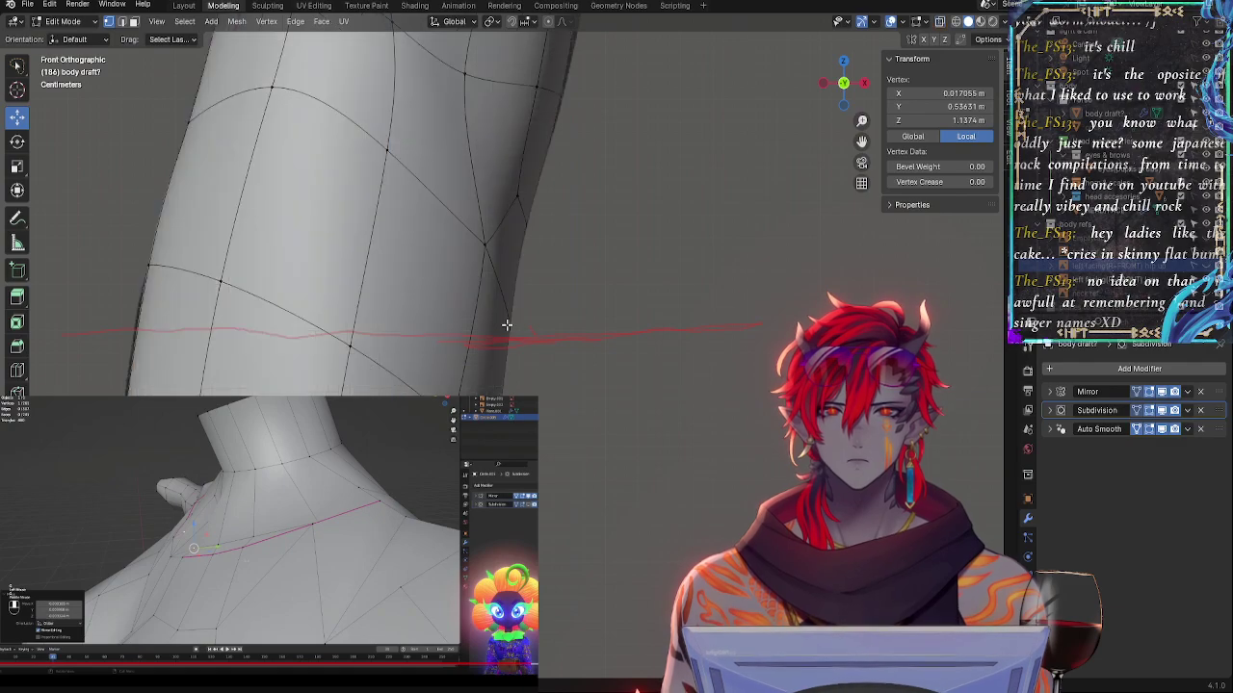
- Push a leg outline vertex back in depth along the Y axis
{"action": "key", "text": "alt+a"}
{"action": "key", "text": "alt+z"}
{"action": "left_click", "coordinate": [499, 333]}
{"action": "middle_click_drag", "start_coordinate": [499, 332], "coordinate": [385, 358]}
{"action": "key", "text": "g"}
{"action": "key", "text": "y"}
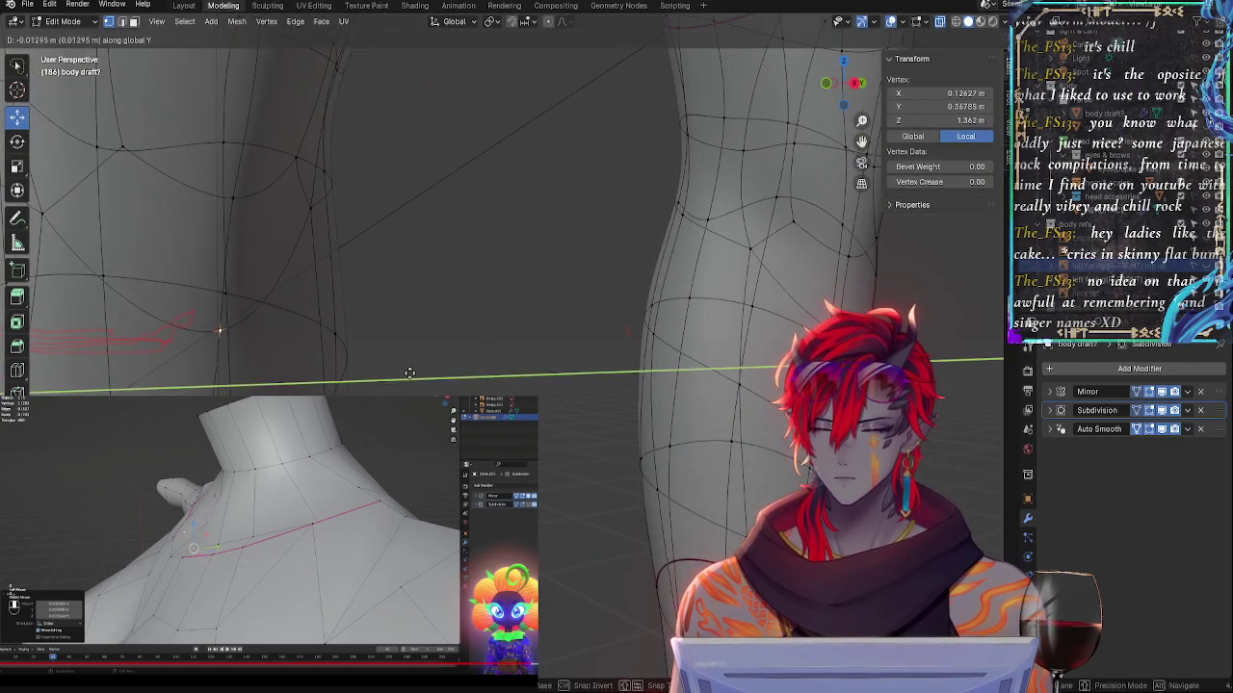
{"action": "key", "text": "Return"}
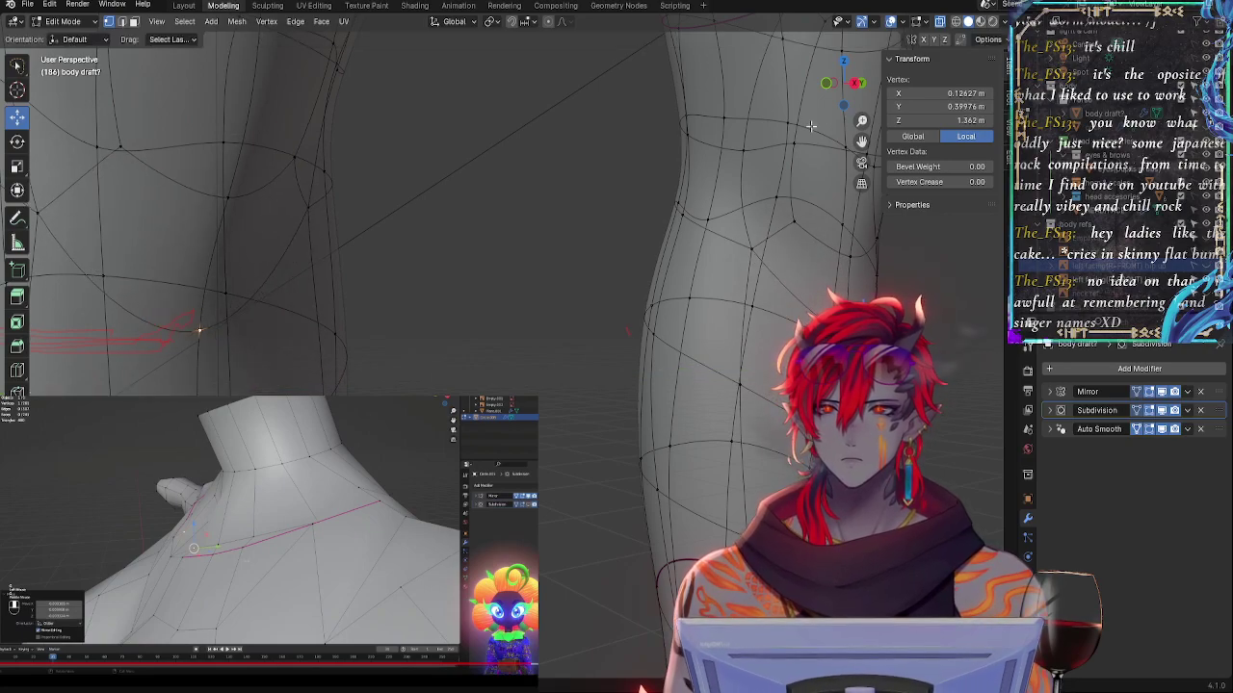
{"action": "left_click", "coordinate": [825, 89]}
- Select a higher outline vertex and pan the see-through front view of the lower leg
{"action": "scroll", "coordinate": [573, 365], "scroll_direction": "up", "scroll_amount": 4}
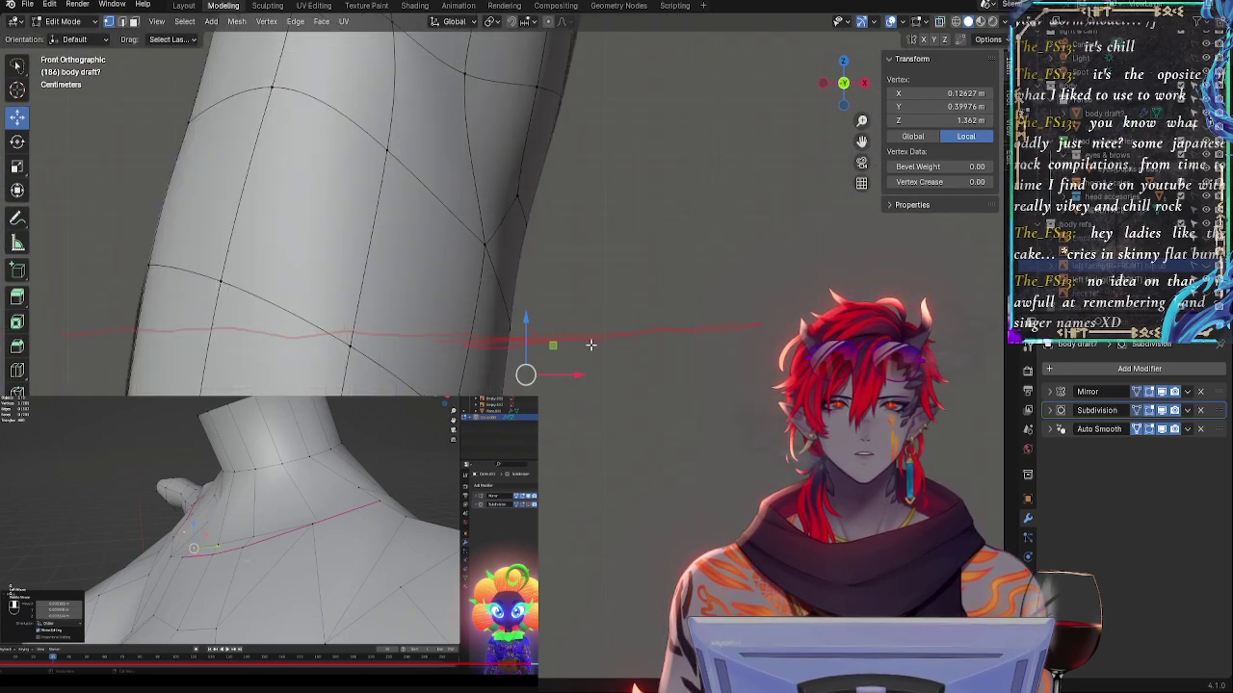
{"action": "left_click", "coordinate": [479, 241]}
{"action": "key", "text": "alt+z"}
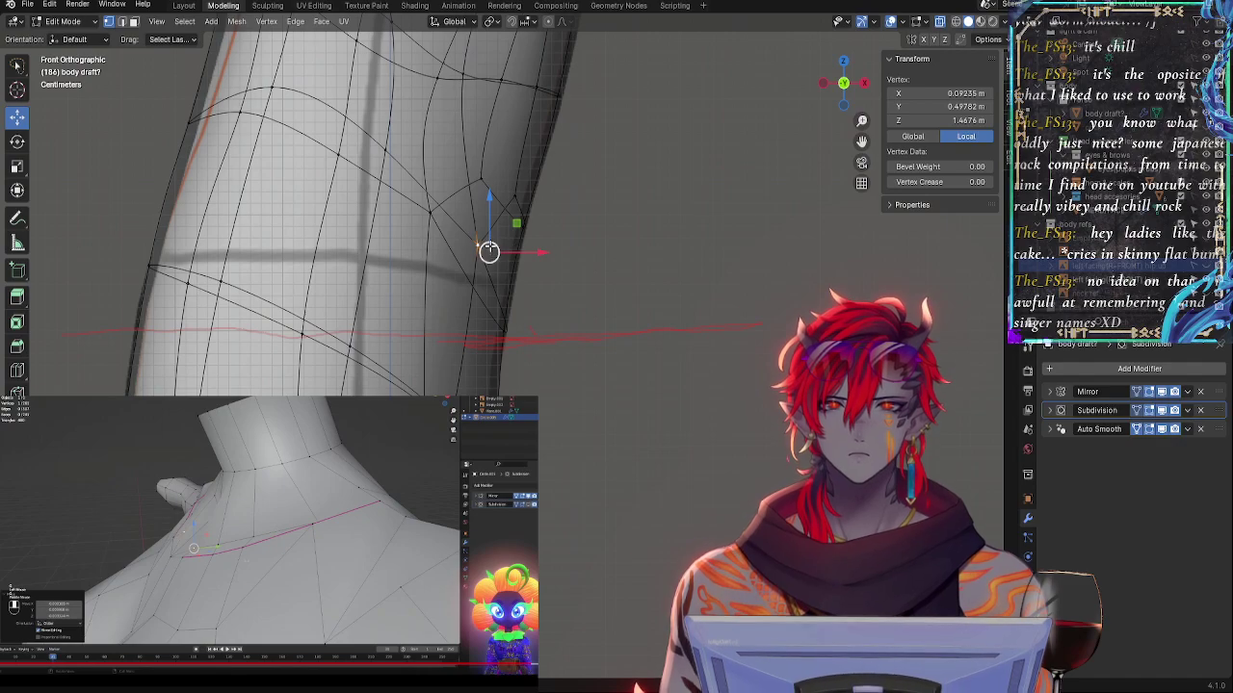
{"action": "middle_click_drag", "start_coordinate": [606, 229], "coordinate": [679, 366], "text": "shift"}
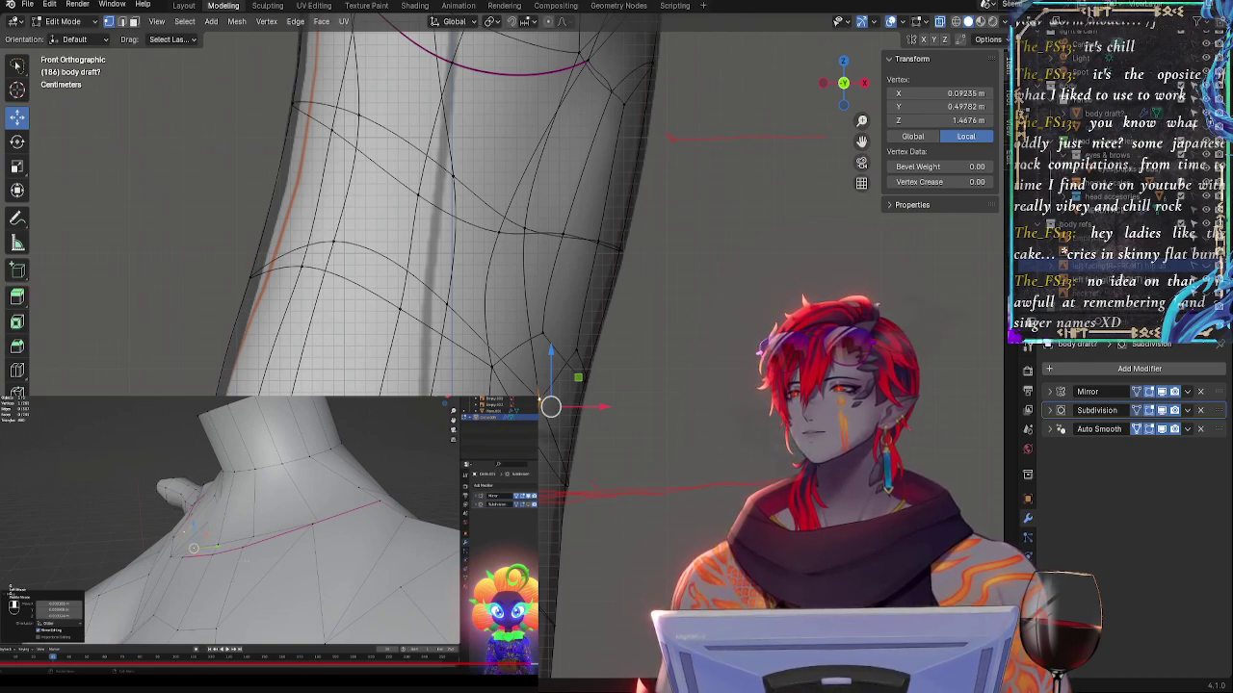
{"action": "left_click", "coordinate": [690, 356]}
{"action": "middle_click_drag", "start_coordinate": [730, 250], "coordinate": [698, 680], "text": "shift"}
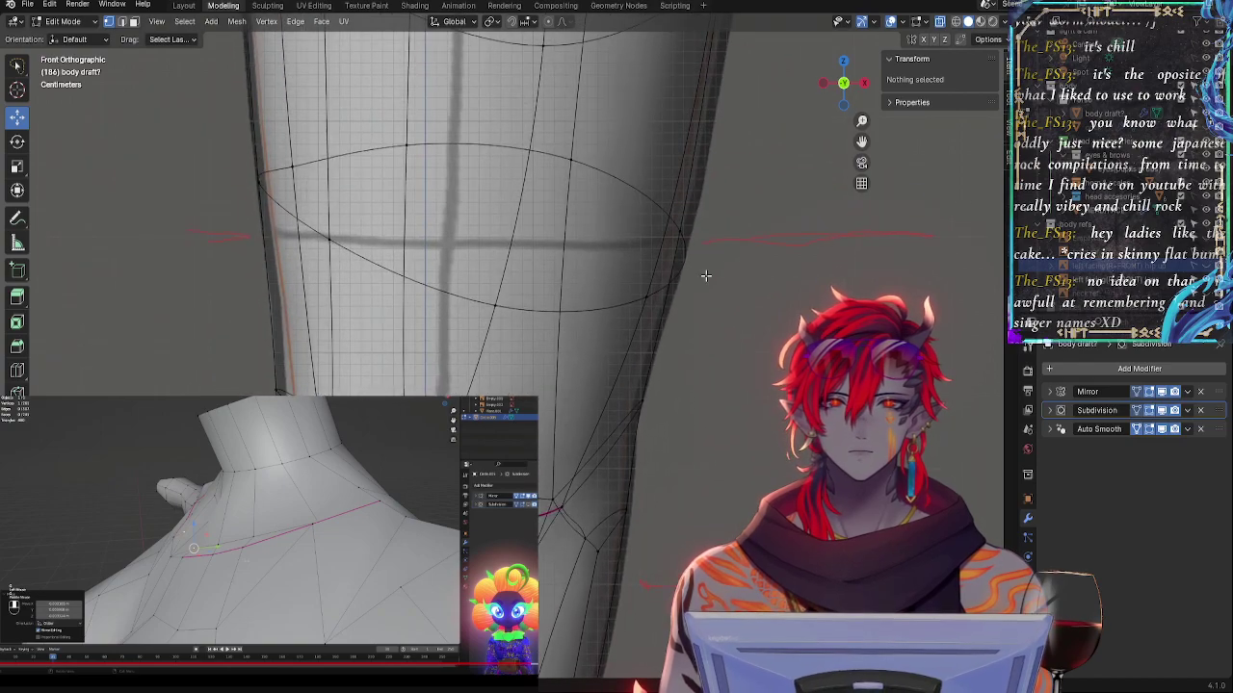
- Frame the side of the hip and nudge one hip outline vertex slightly outward along X
{"action": "middle_click_drag", "start_coordinate": [754, 226], "coordinate": [722, 438], "text": "shift"}
{"action": "middle_click_drag", "start_coordinate": [724, 77], "coordinate": [680, 281], "text": "shift"}
{"action": "key", "text": "alt+z"}
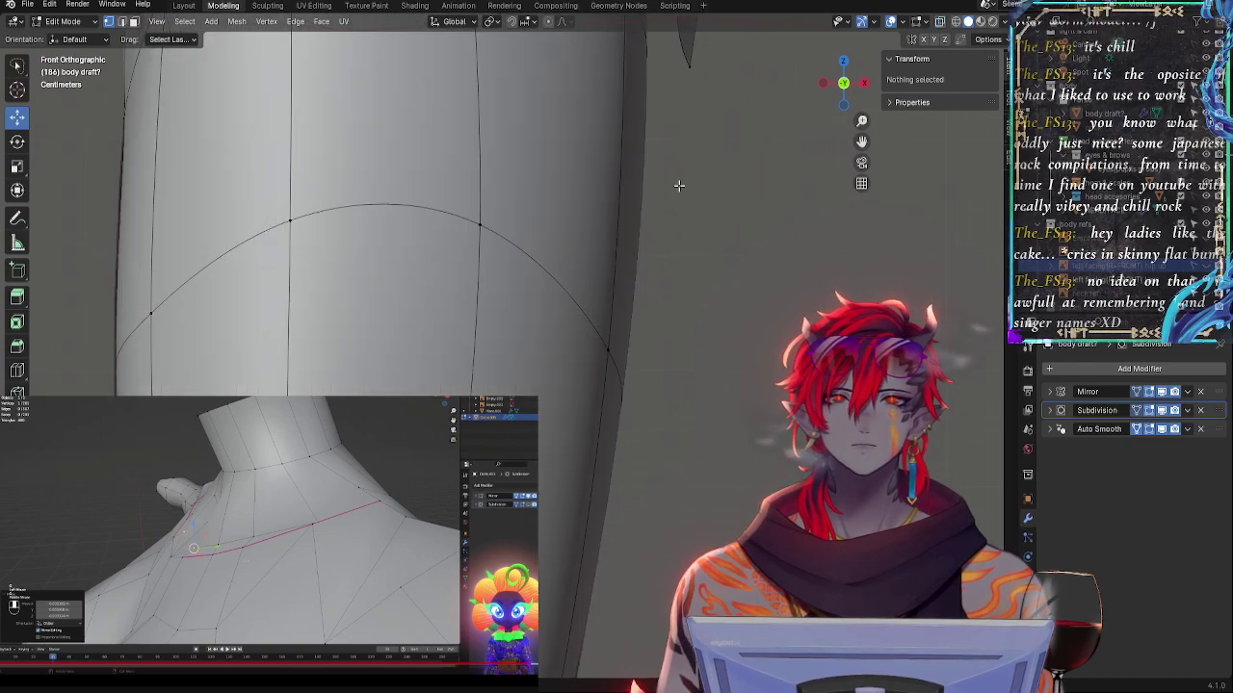
{"action": "key", "text": "alt+z"}
{"action": "middle_click_drag", "start_coordinate": [589, 217], "coordinate": [814, 347], "text": "shift"}
{"action": "left_click", "coordinate": [834, 471]}
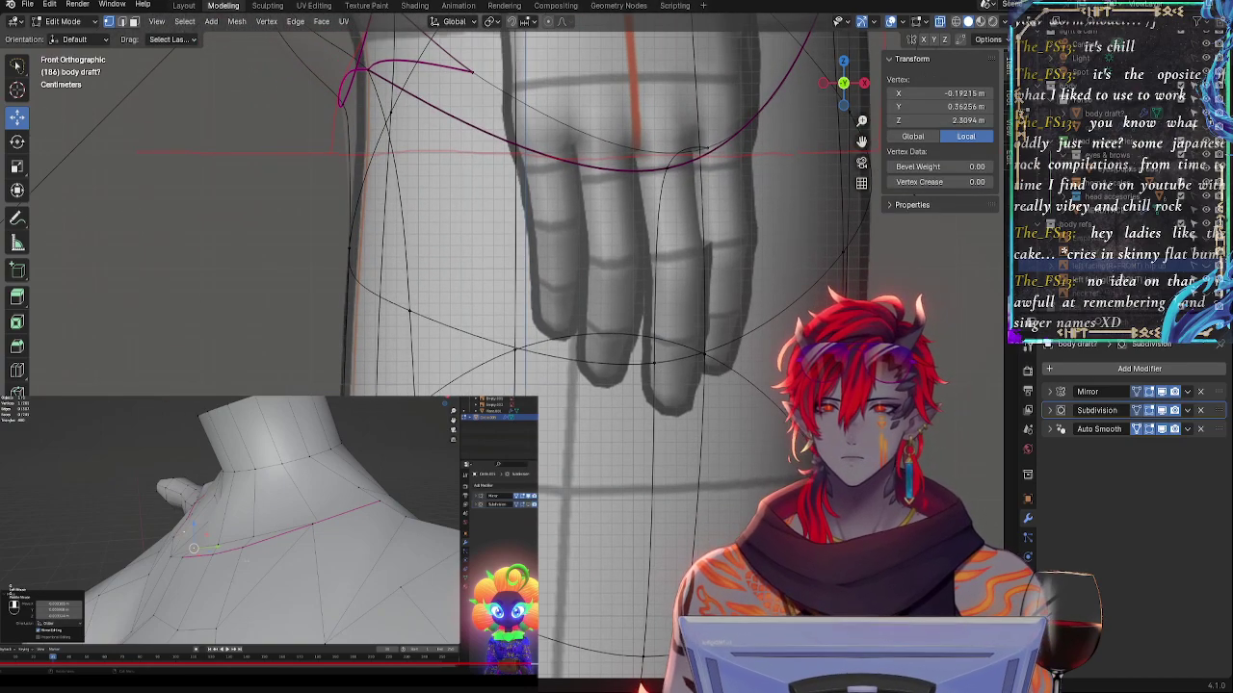
{"action": "left_click_drag", "start_coordinate": [395, 545], "coordinate": [387, 544]}
- Move a pair of outer hip-edge vertices slightly right along X
{"action": "middle_click_drag", "start_coordinate": [702, 270], "coordinate": [577, 564], "text": "shift"}
{"action": "key", "text": "alt+z"}
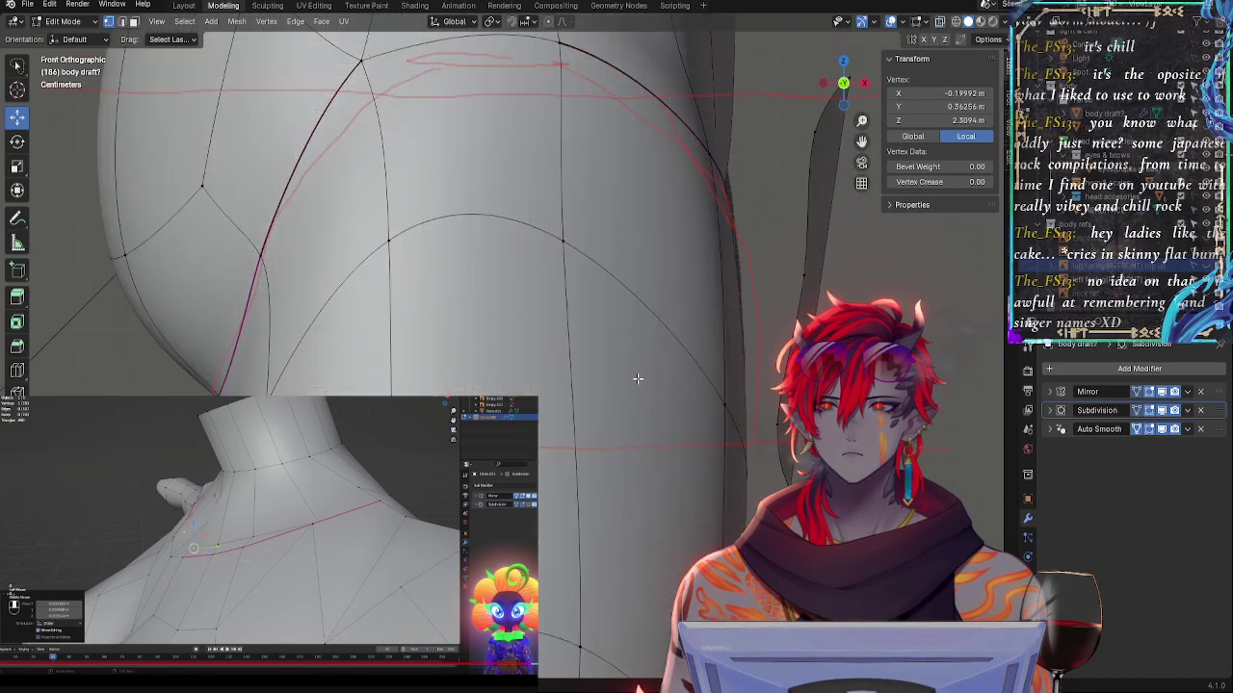
{"action": "scroll", "coordinate": [637, 379], "scroll_direction": "down", "scroll_amount": 3}
{"action": "scroll", "coordinate": [682, 334], "scroll_direction": "up", "scroll_amount": 3}
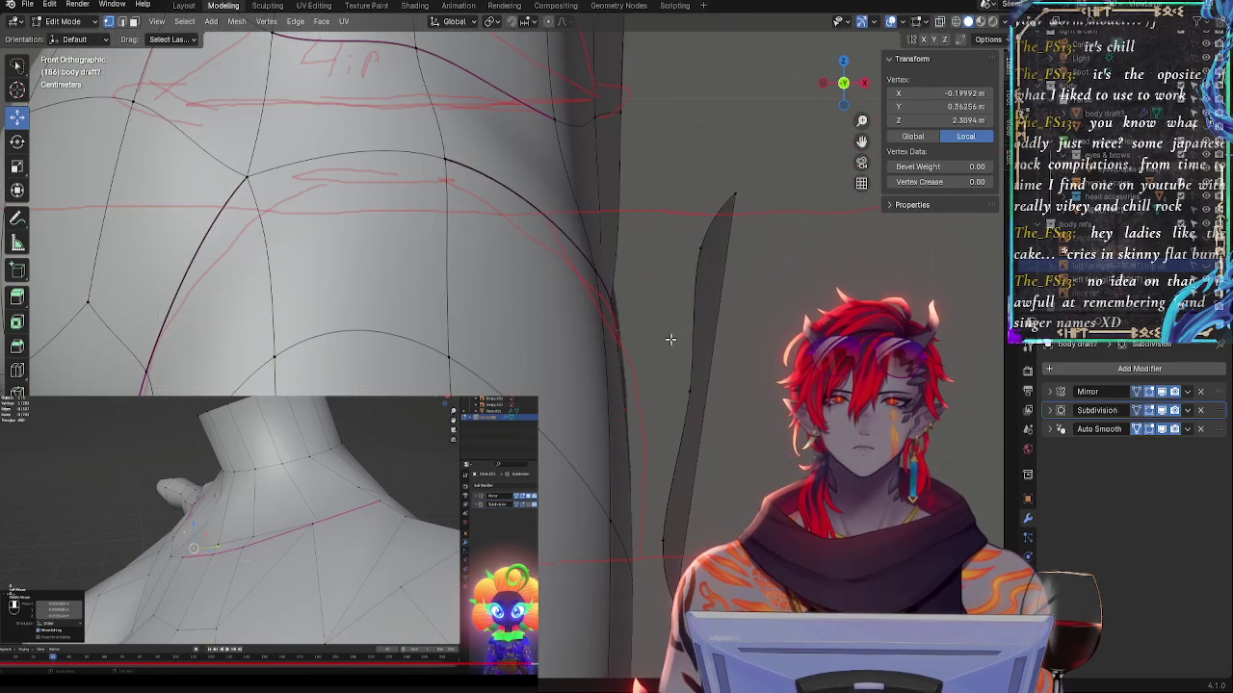
{"action": "key", "text": "alt+z"}
{"action": "left_click", "coordinate": [611, 305]}
{"action": "left_click", "coordinate": [587, 370], "text": "shift"}
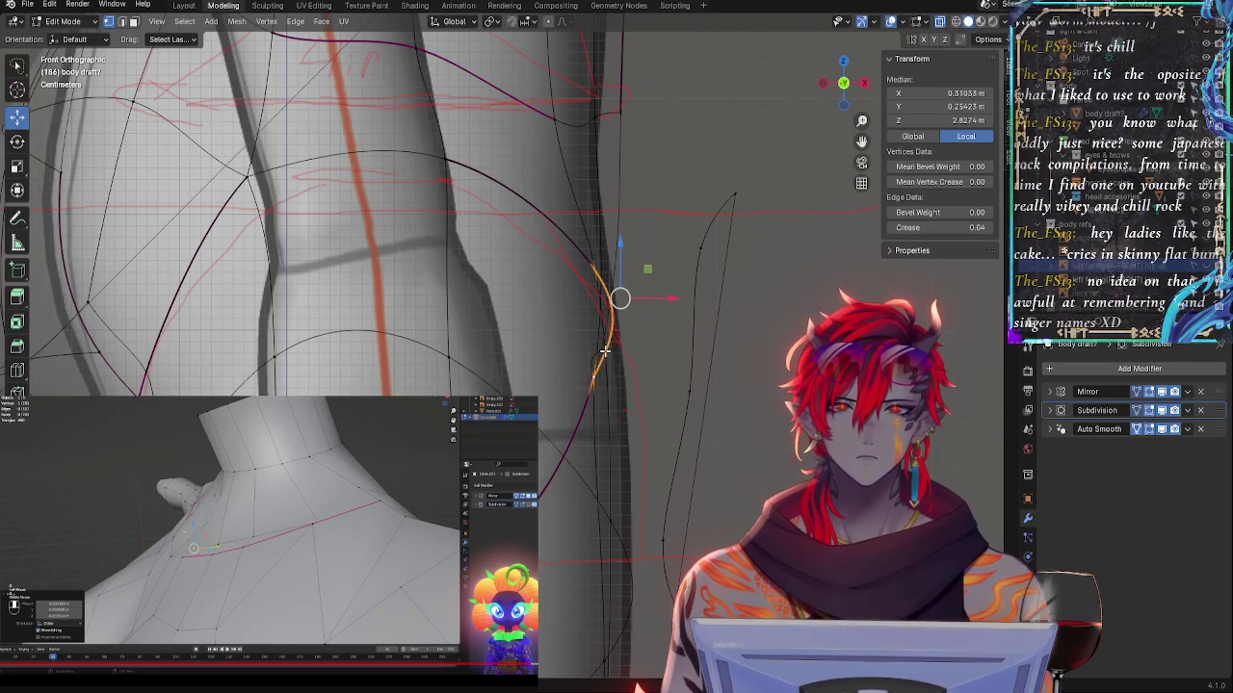
{"action": "middle_click_drag", "start_coordinate": [681, 368], "coordinate": [614, 384]}
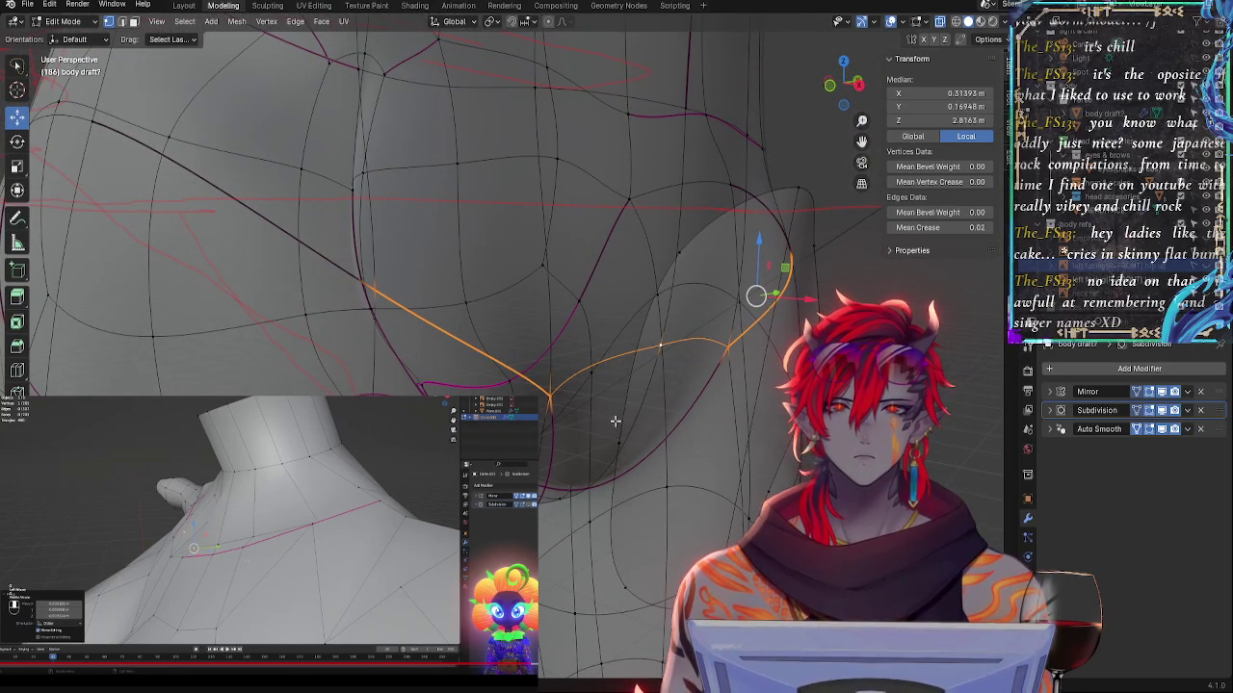
{"action": "left_click", "coordinate": [830, 87]}
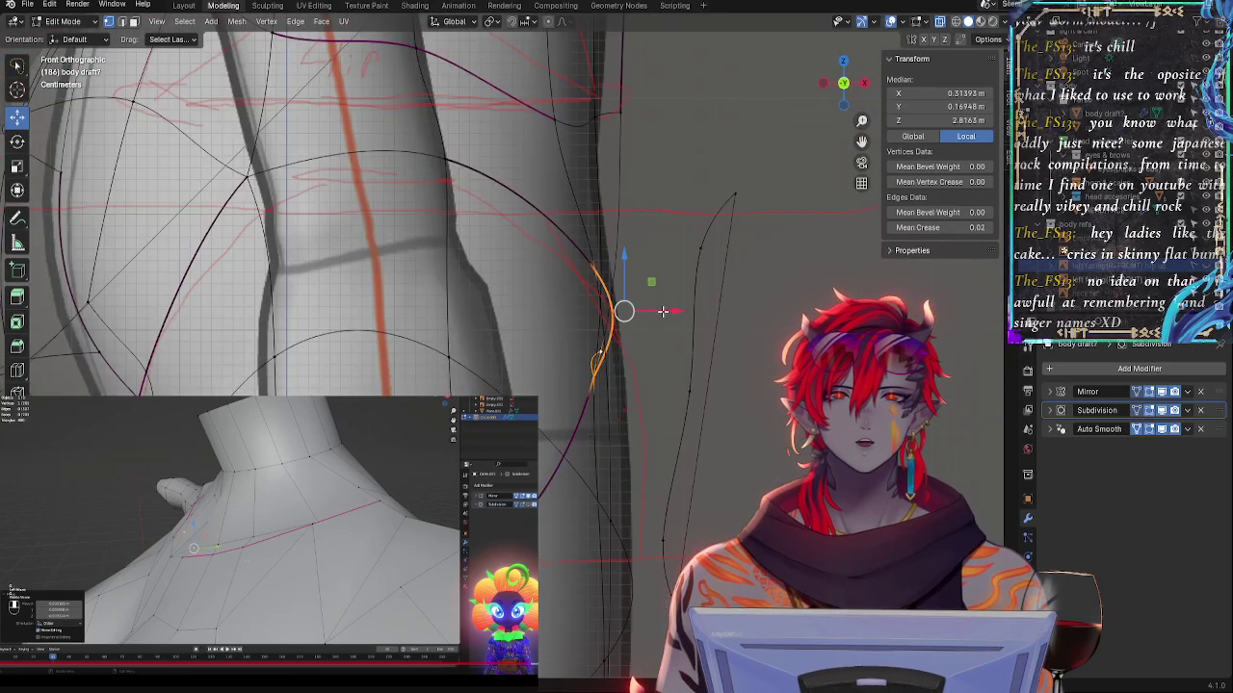
{"action": "left_click_drag", "start_coordinate": [662, 311], "coordinate": [672, 312]}
- Move a single hip-side vertex along X to match the sketch
{"action": "key", "text": "alt+z"}
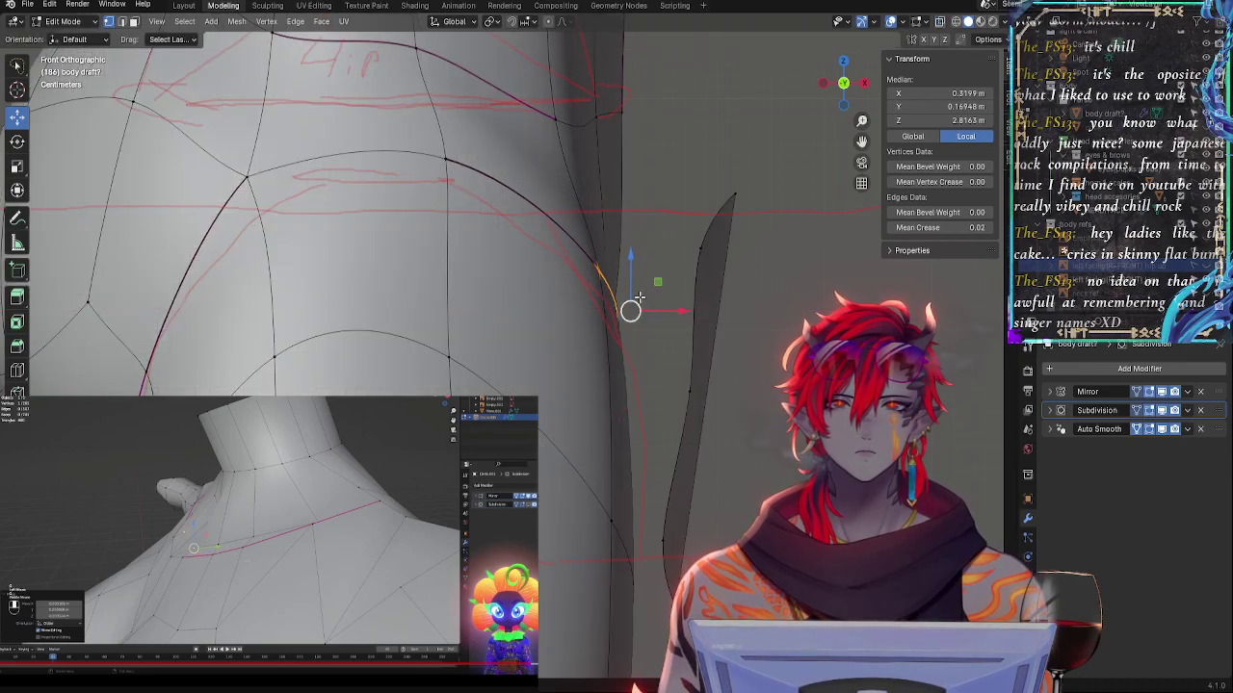
{"action": "middle_click_drag", "start_coordinate": [697, 301], "coordinate": [646, 347]}
{"action": "left_click", "coordinate": [580, 398]}
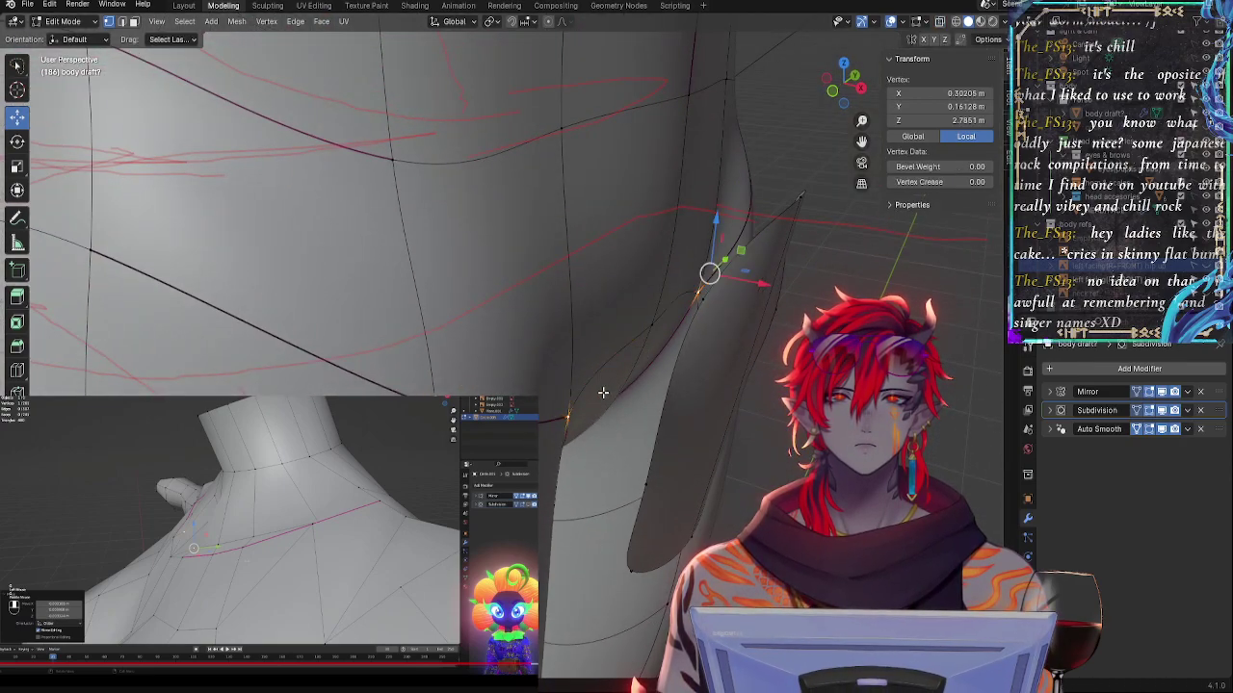
{"action": "left_click", "coordinate": [832, 93]}
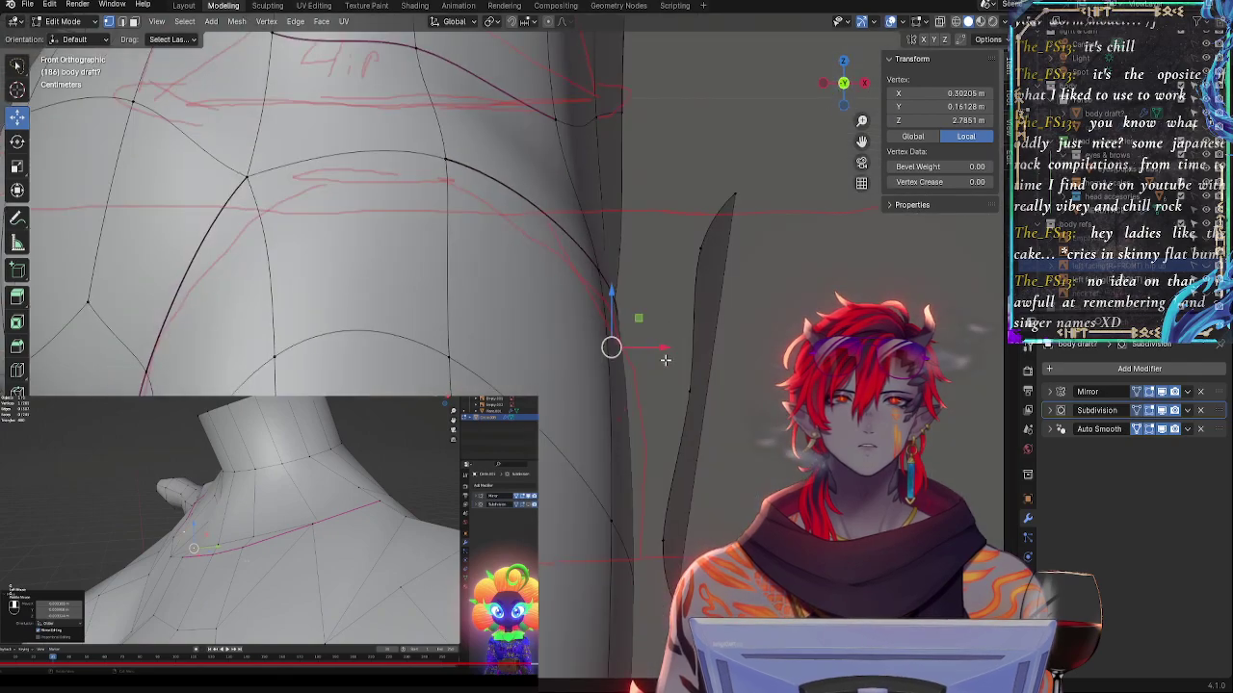
{"action": "key", "text": "alt+z"}
{"action": "key", "text": "alt+z"}
{"action": "key", "text": "g"}
{"action": "key", "text": "x"}
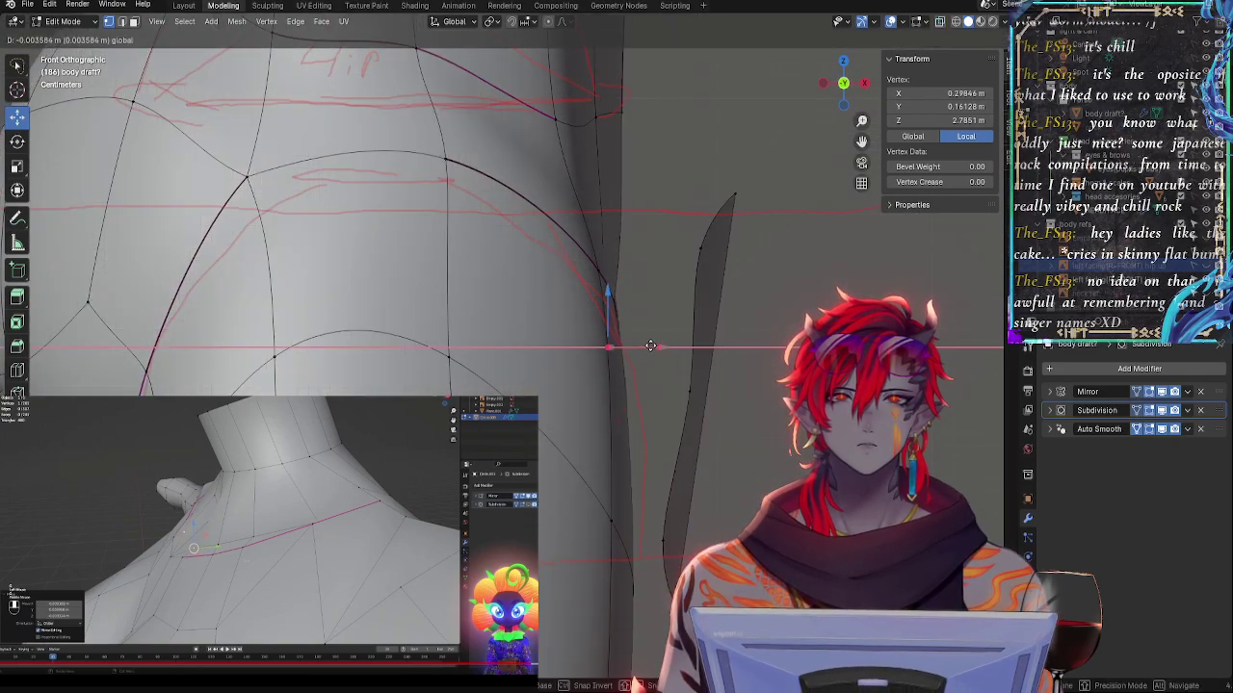
{"action": "left_click", "coordinate": [651, 346]}
{"action": "middle_click_drag", "start_coordinate": [677, 216], "coordinate": [546, 411], "text": "shift"}
{"action": "key", "text": "alt+z"}
- Move a hip-side vertex right onto the sketched hip outline
{"action": "scroll", "coordinate": [541, 385], "scroll_direction": "up", "scroll_amount": 1}
{"action": "left_click", "coordinate": [525, 266]}
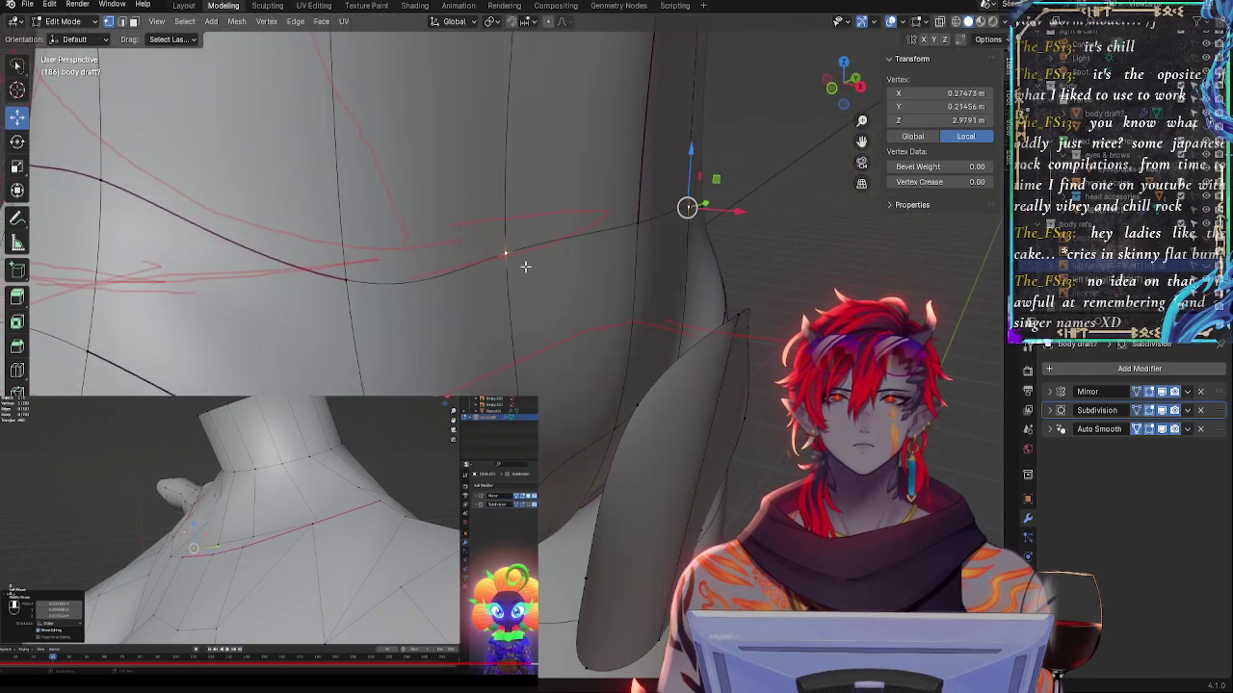
{"action": "left_click", "coordinate": [532, 485], "text": "shift"}
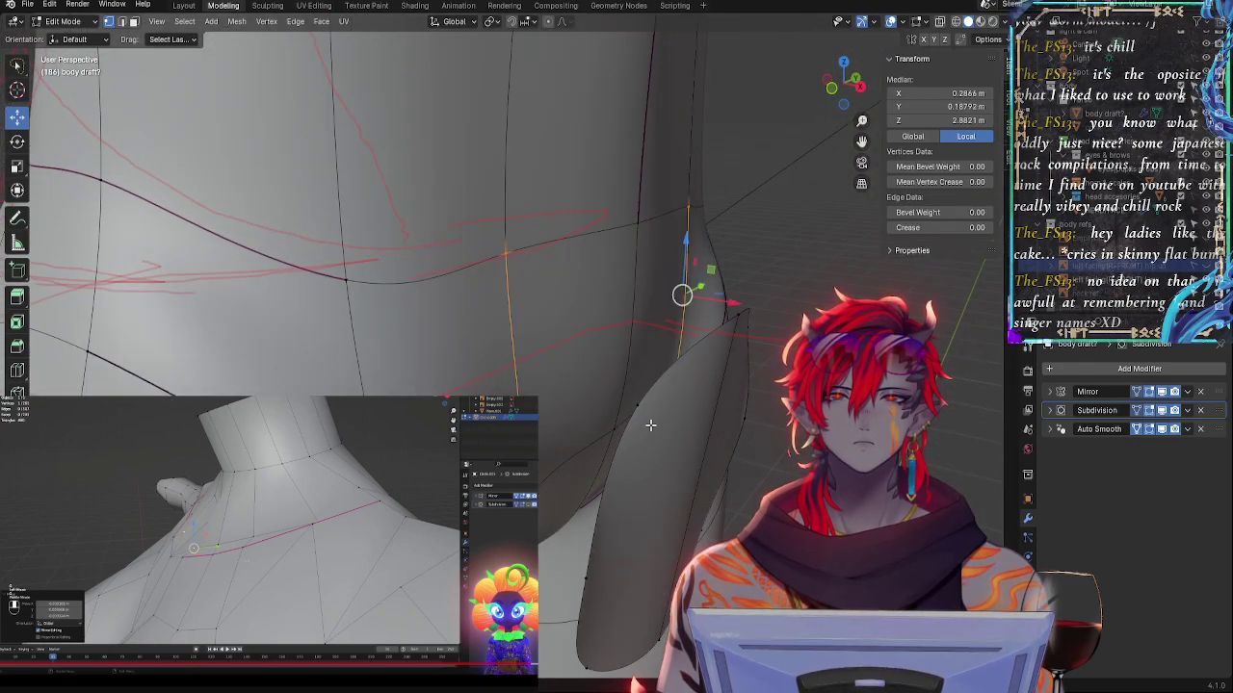
{"action": "left_click", "coordinate": [834, 92]}
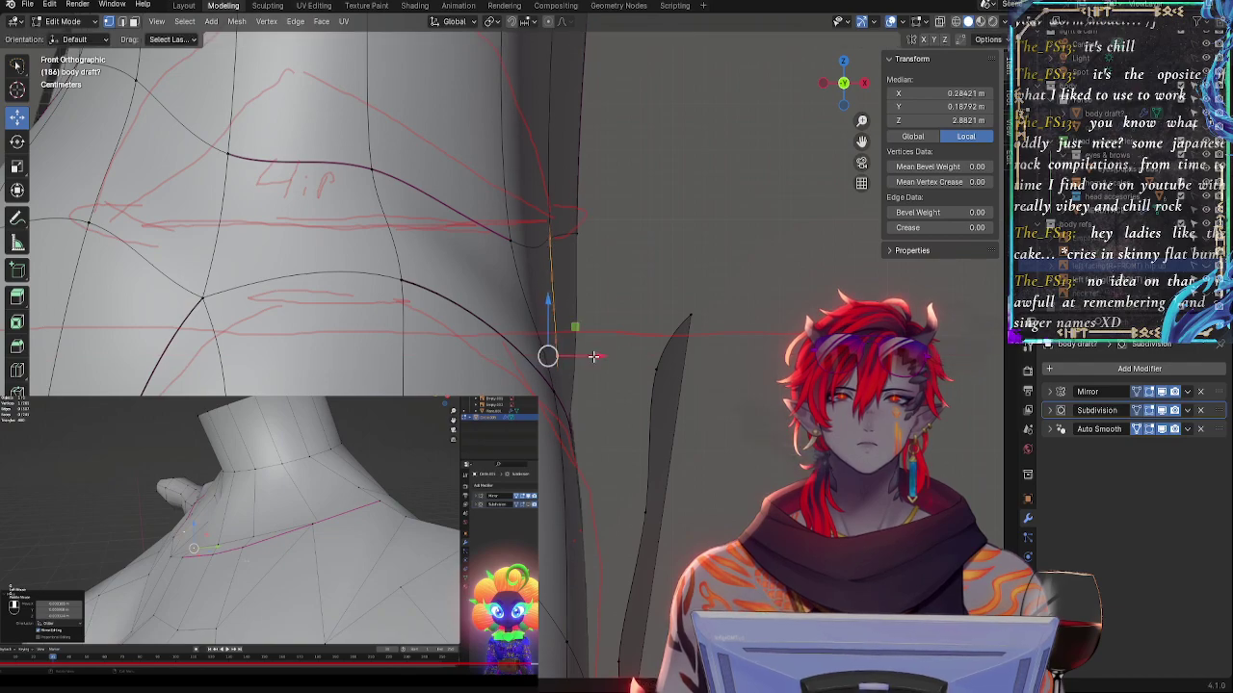
{"action": "key", "text": "alt+z"}
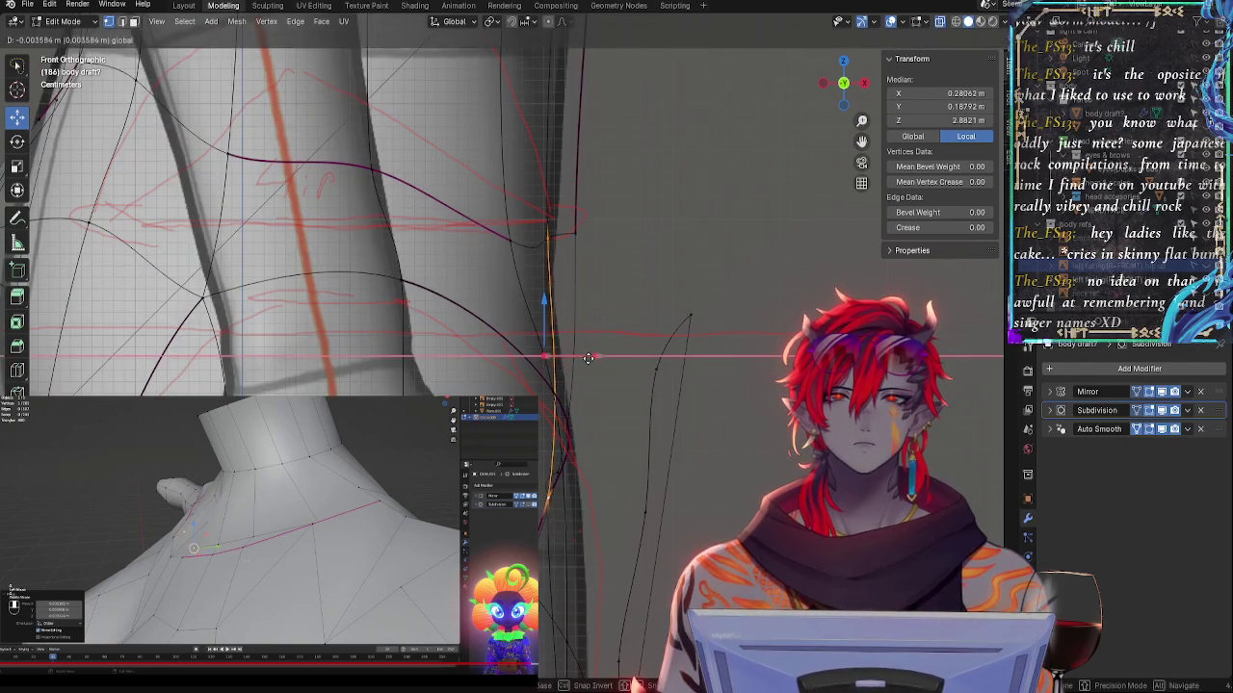
{"action": "key", "text": "r"}
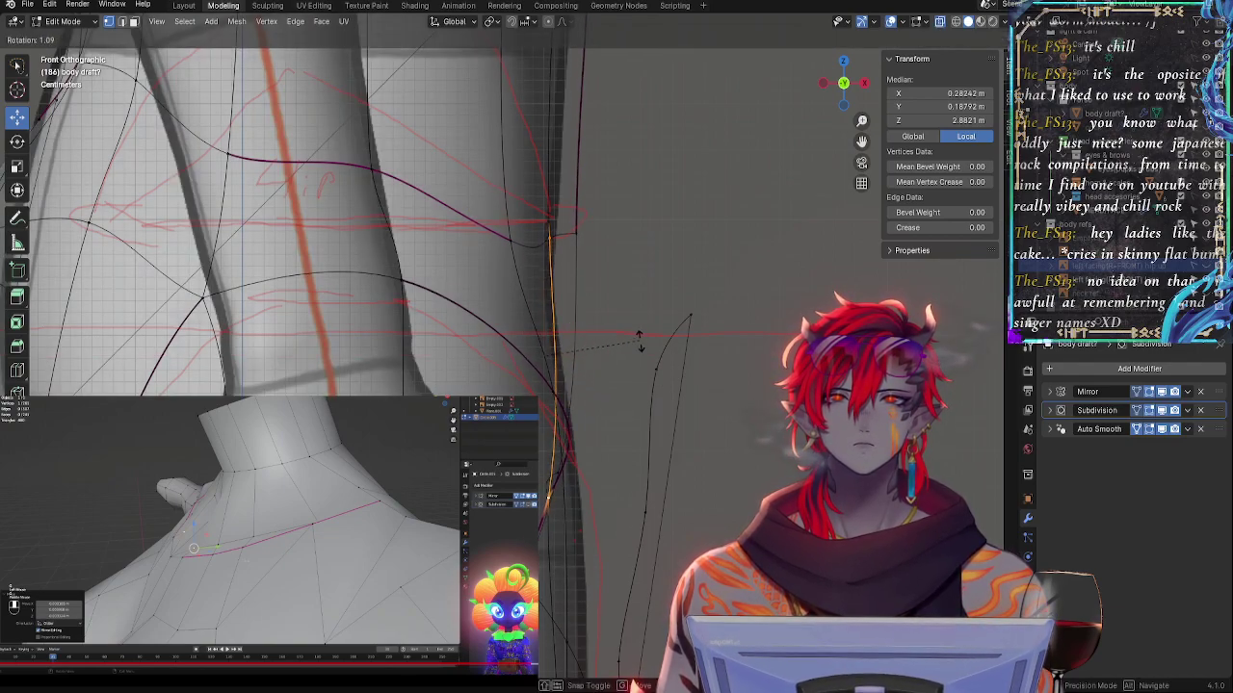
{"action": "key", "text": "Escape"}
{"action": "left_click", "coordinate": [539, 241]}
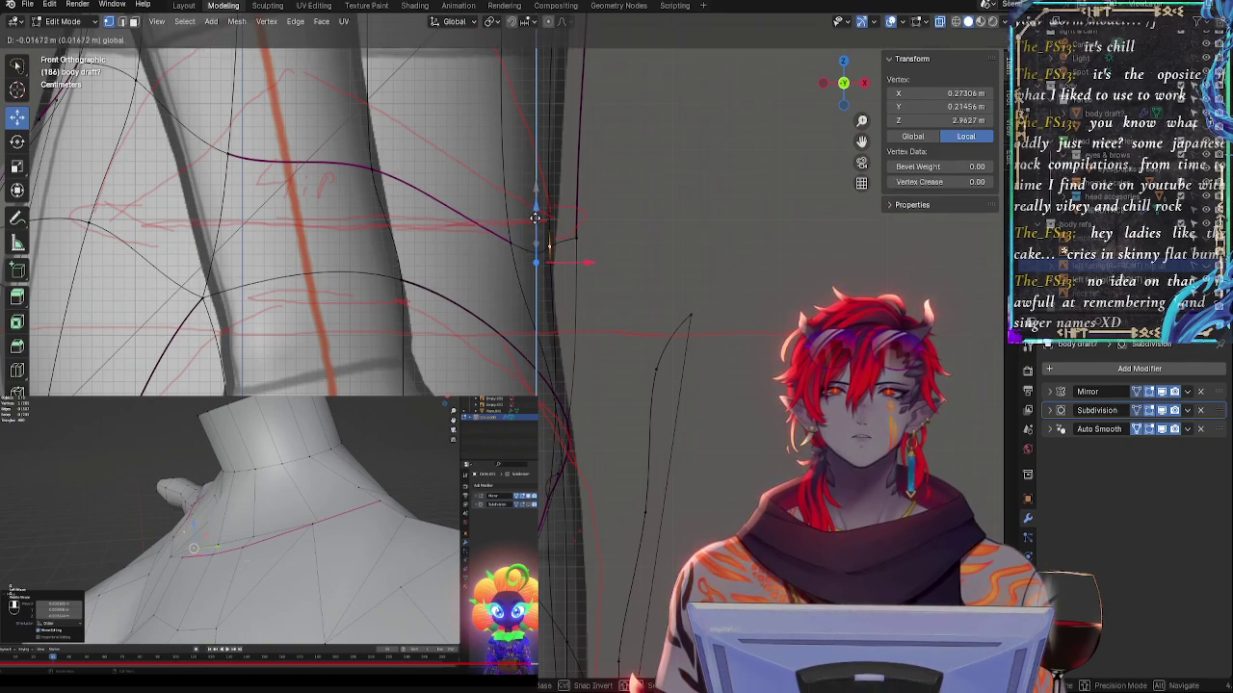
{"action": "mouse_move", "coordinate": [579, 245]}
{"action": "left_mouse_down"}
{"action": "mouse_move", "coordinate": [616, 235]}
{"action": "mouse_move", "coordinate": [584, 231]}
{"action": "left_mouse_up"}
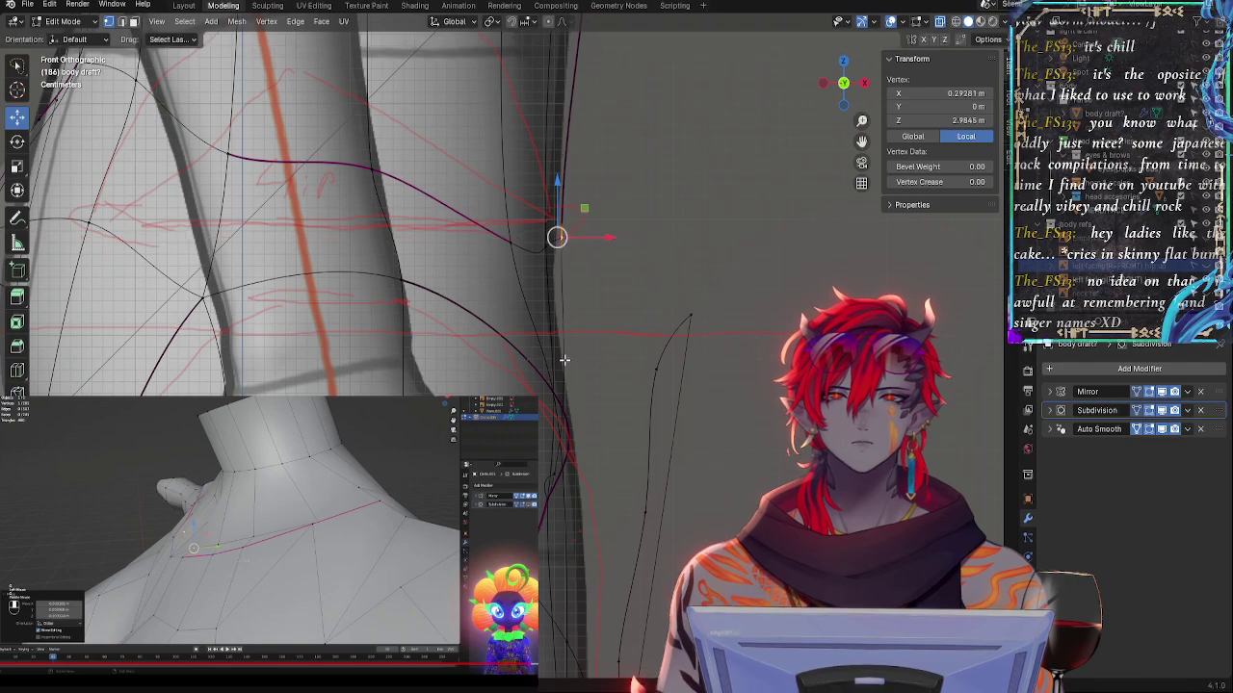
- Lower one hip-edge vertex along Z and shift another slightly left along X
{"action": "middle_click_drag", "start_coordinate": [565, 360], "coordinate": [572, 407]}
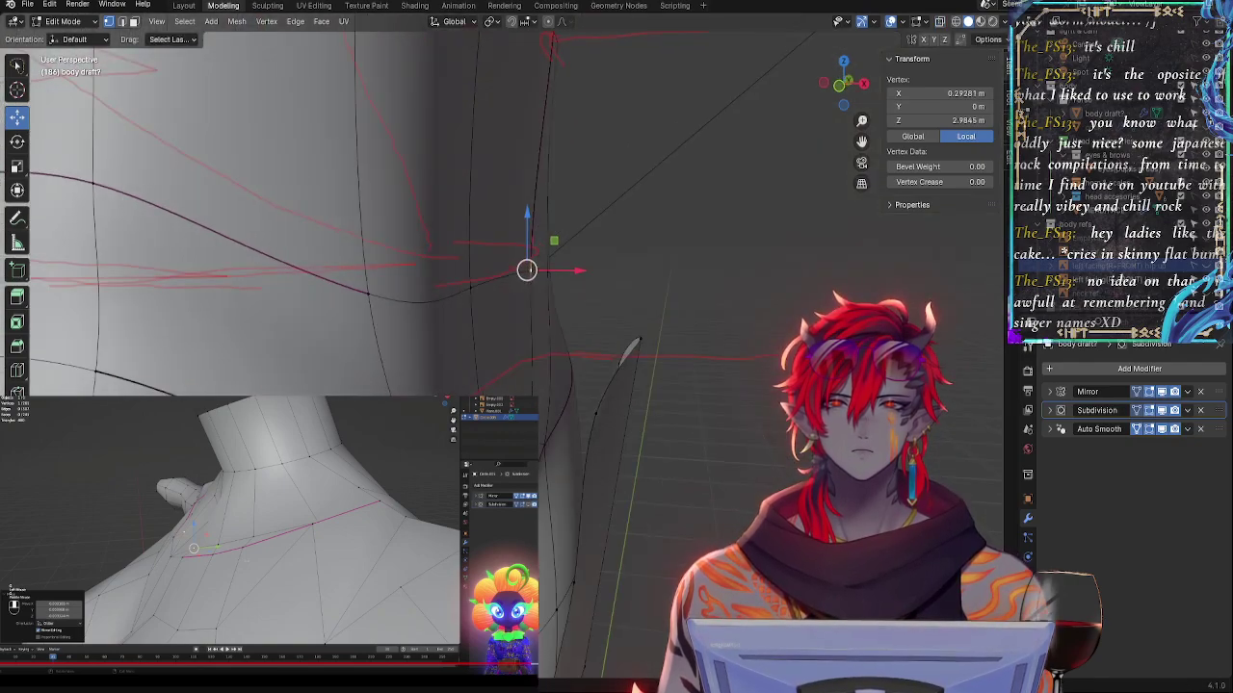
{"action": "left_click", "coordinate": [559, 451]}
{"action": "left_click", "coordinate": [839, 86]}
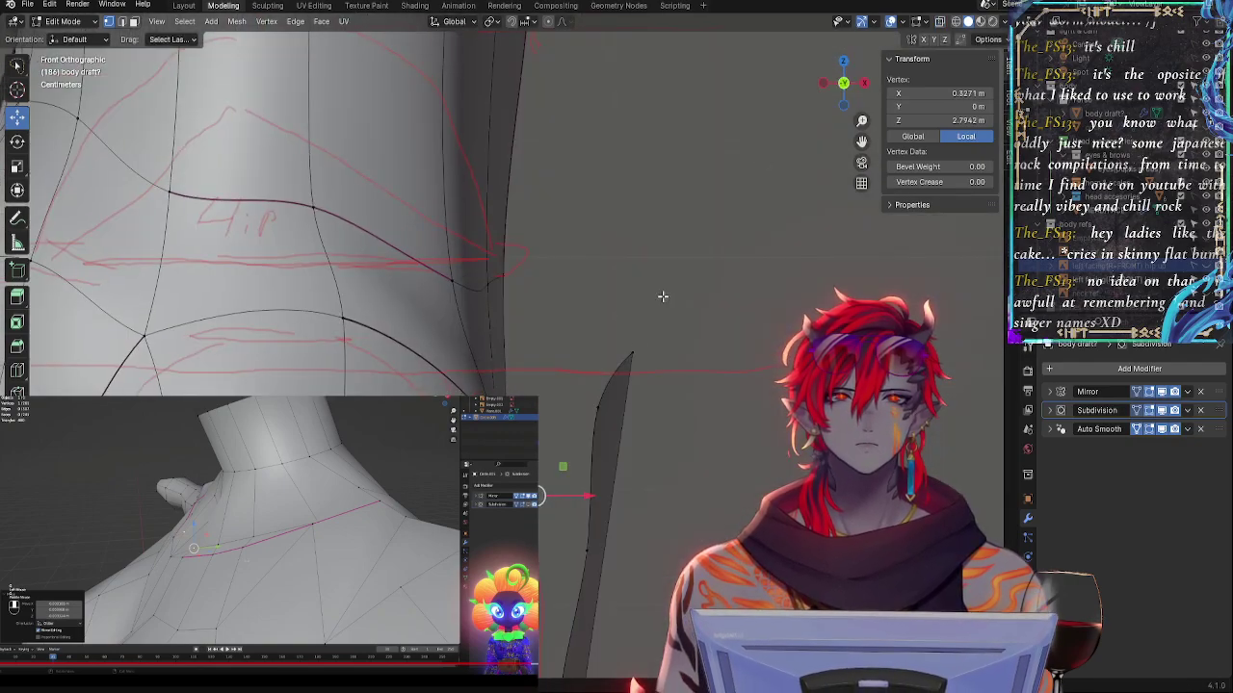
{"action": "key", "text": "alt+z"}
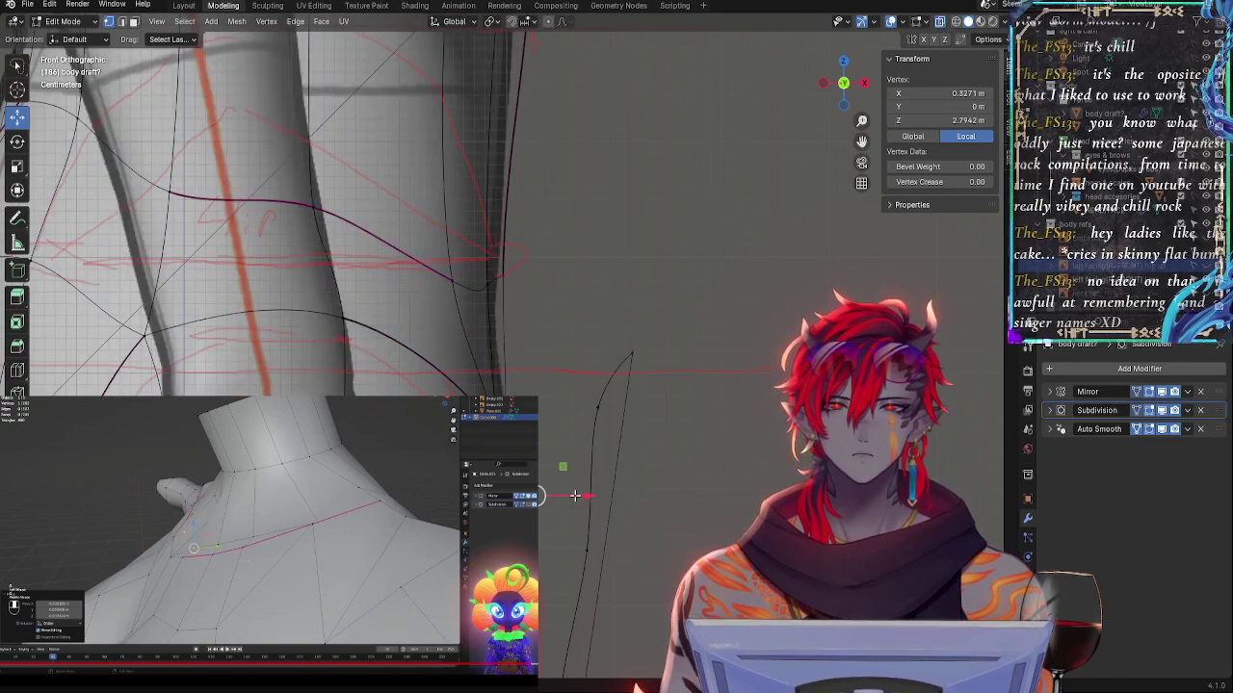
{"action": "key", "text": "g"}
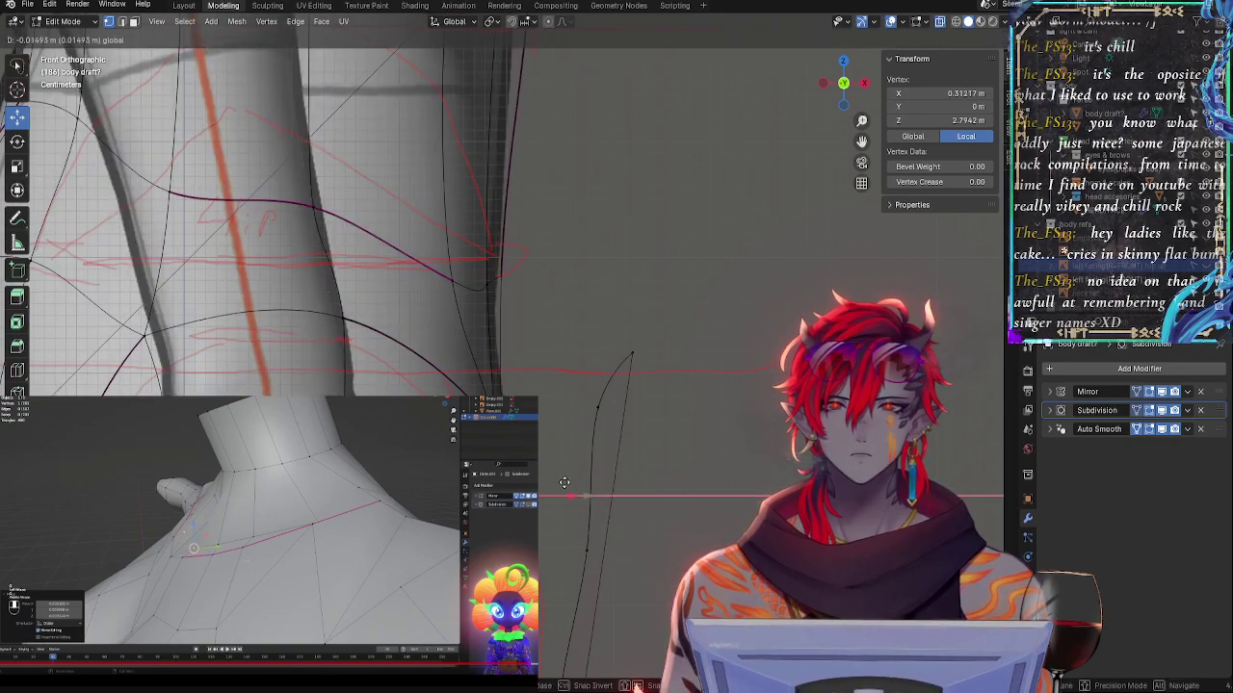
{"action": "key", "text": "z"}
{"action": "left_click_drag", "start_coordinate": [527, 440], "coordinate": [527, 441]}
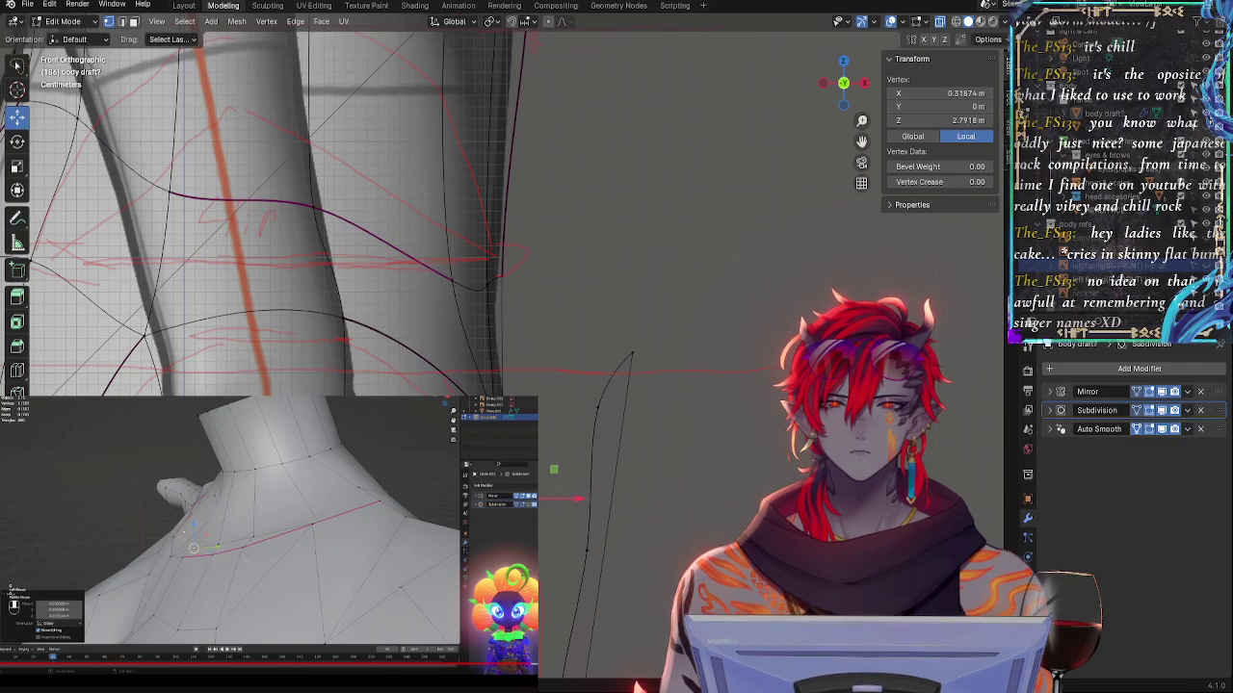
{"action": "left_click", "coordinate": [493, 509]}
{"action": "left_click_drag", "start_coordinate": [546, 508], "coordinate": [542, 507]}
{"action": "key", "text": "Return"}
- Raise a vertex near the top of the hip slightly along Z
{"action": "key", "text": "alt+z"}
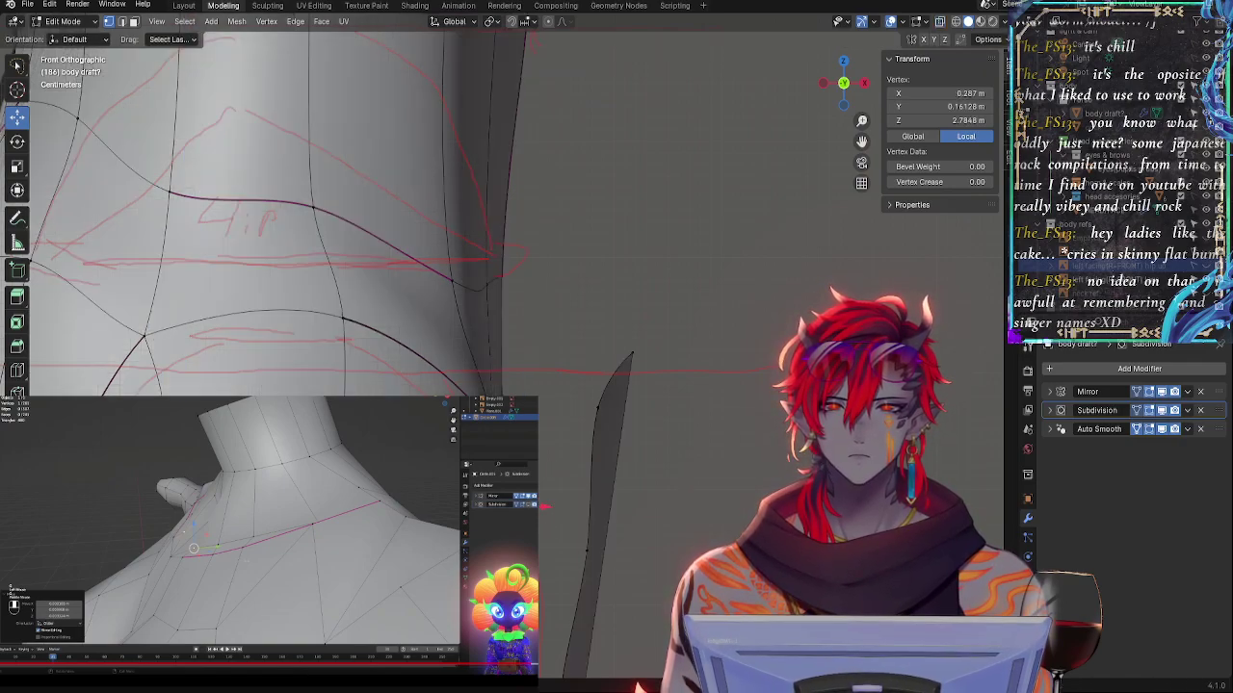
{"action": "left_click", "coordinate": [539, 408]}
{"action": "middle_click_drag", "start_coordinate": [580, 498], "coordinate": [587, 474], "text": "shift"}
{"action": "left_click_drag", "start_coordinate": [545, 321], "coordinate": [546, 312]}
- Hide the faint second reference image in the Outliner and clear the vertex selection
{"action": "right_click", "coordinate": [1105, 254]}
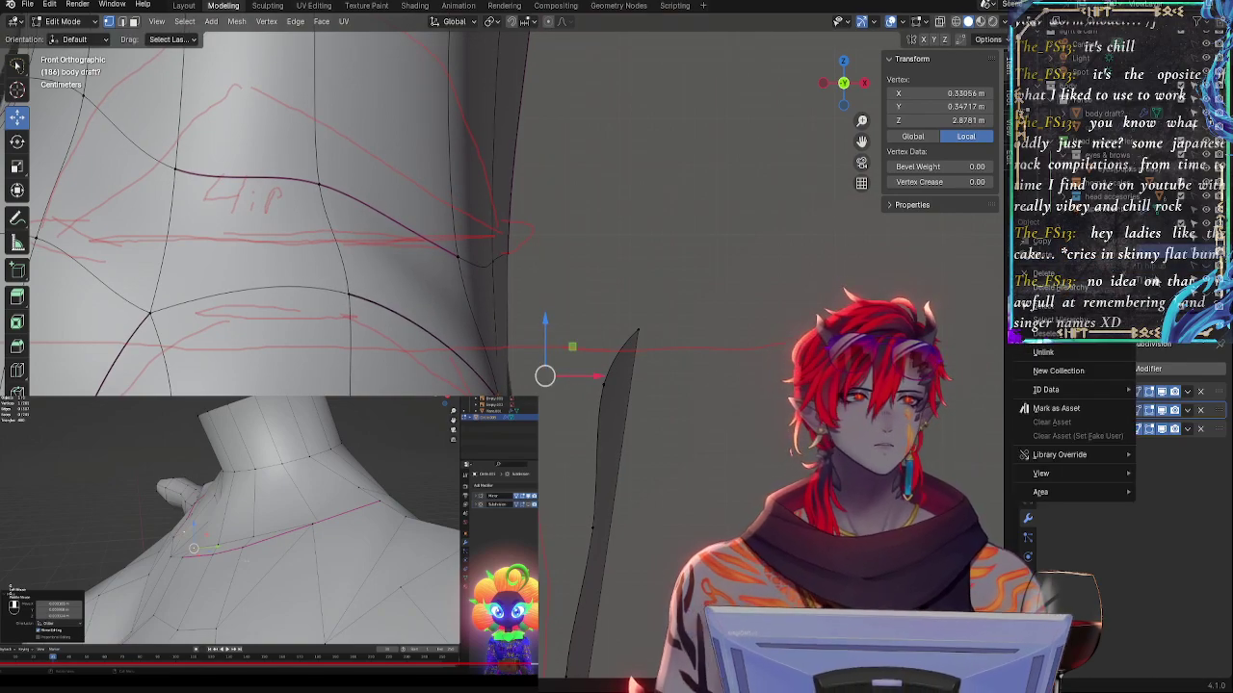
{"action": "key", "text": "Escape"}
{"action": "key", "text": "alt+z"}
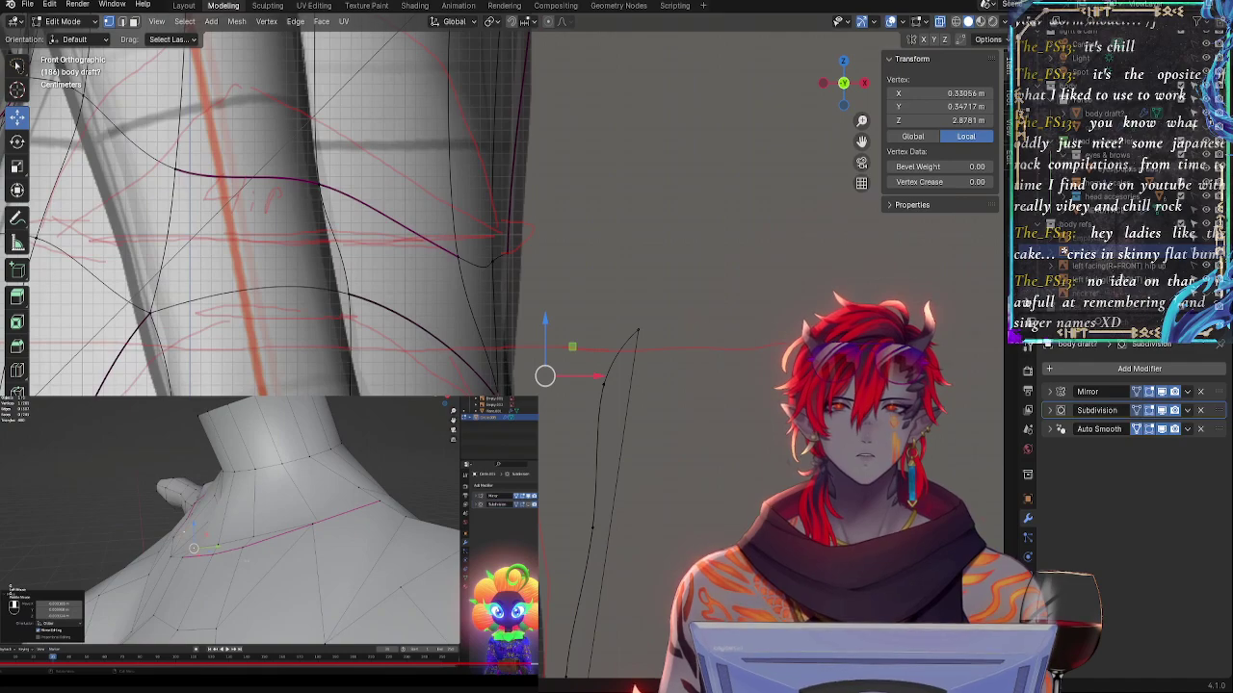
{"action": "left_click", "coordinate": [1203, 278]}
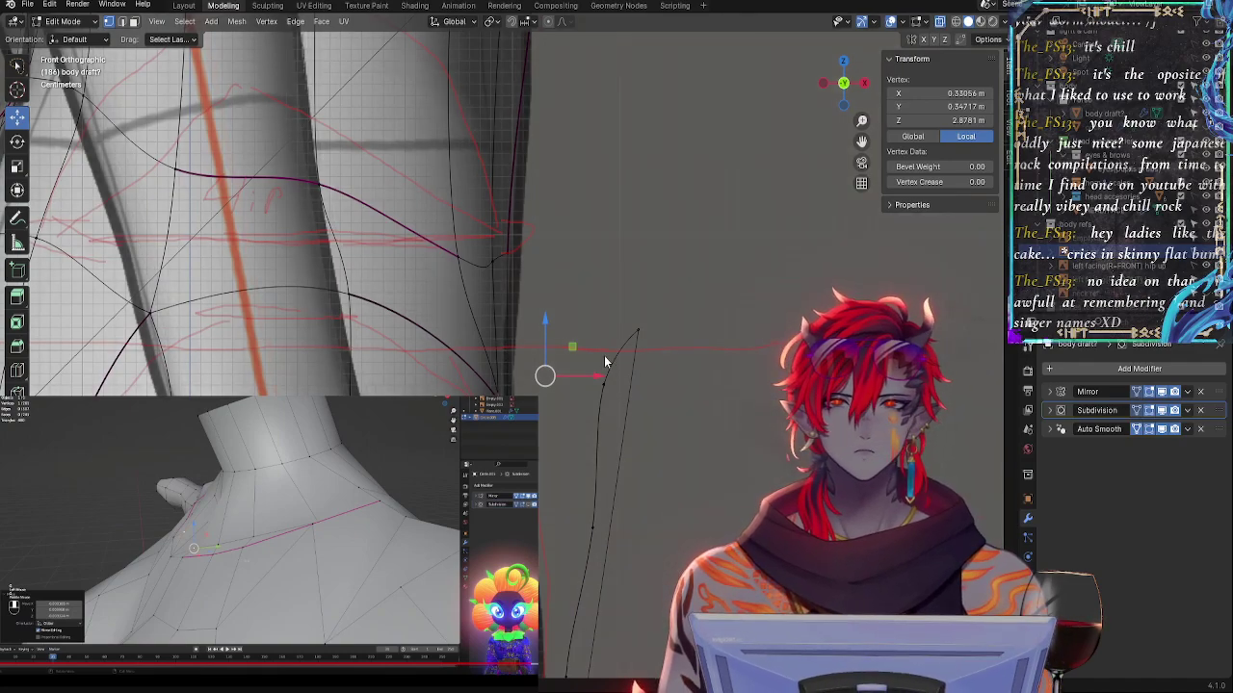
{"action": "key", "text": "alt+a"}
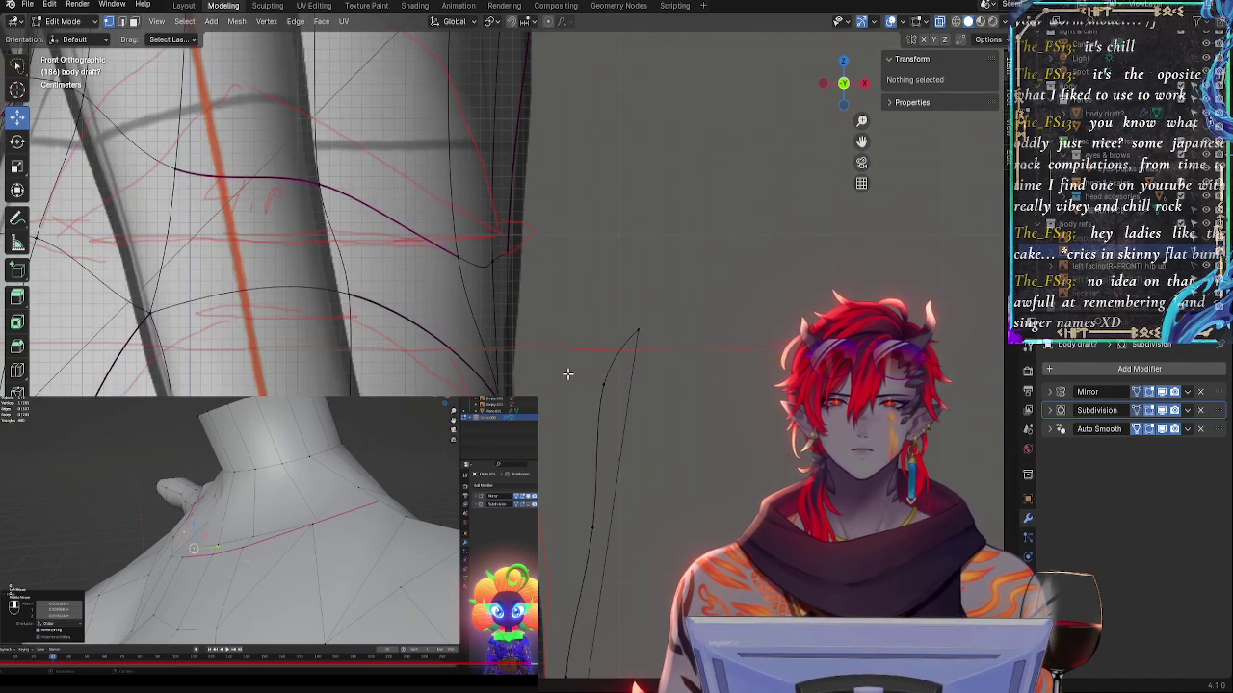
{"action": "key", "text": "alt+z"}
{"action": "left_click", "coordinate": [578, 360]}
- Undo the recent hip edge changes, turn on X-ray and pick a hip-side vertex
{"action": "key", "text": "z"}
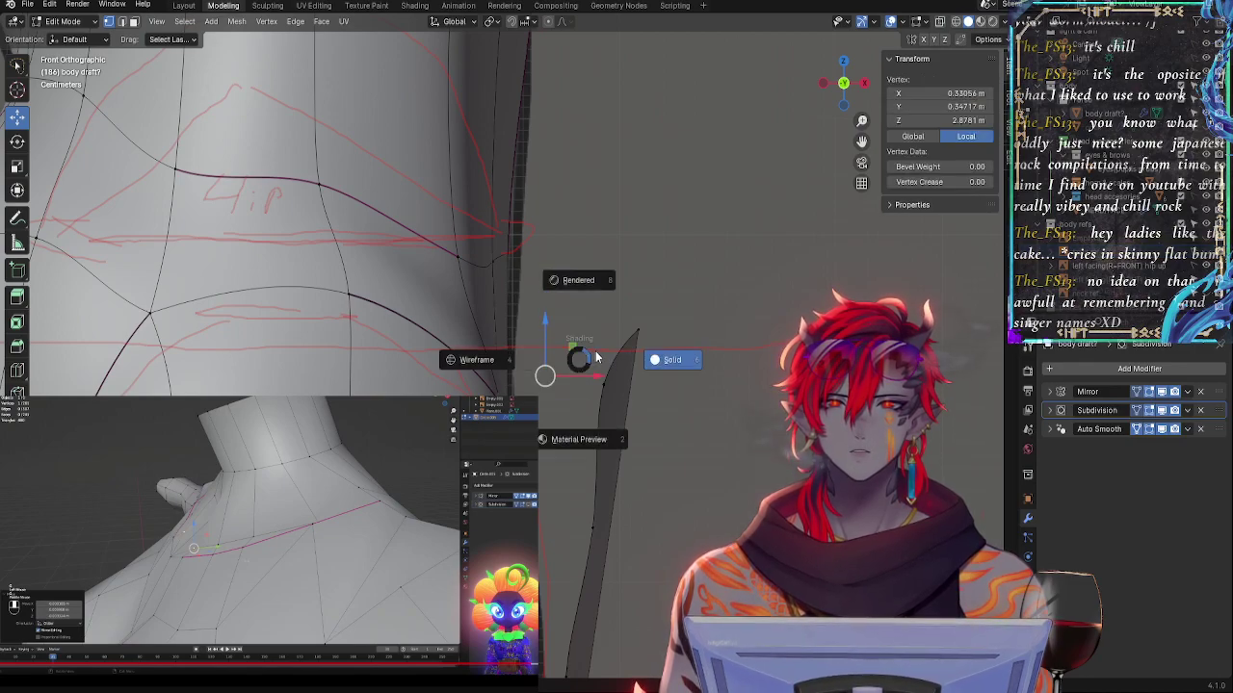
{"action": "left_click", "coordinate": [596, 351]}
{"action": "left_click", "coordinate": [598, 352]}
{"action": "left_click", "coordinate": [597, 352]}
{"action": "left_click", "coordinate": [597, 351]}
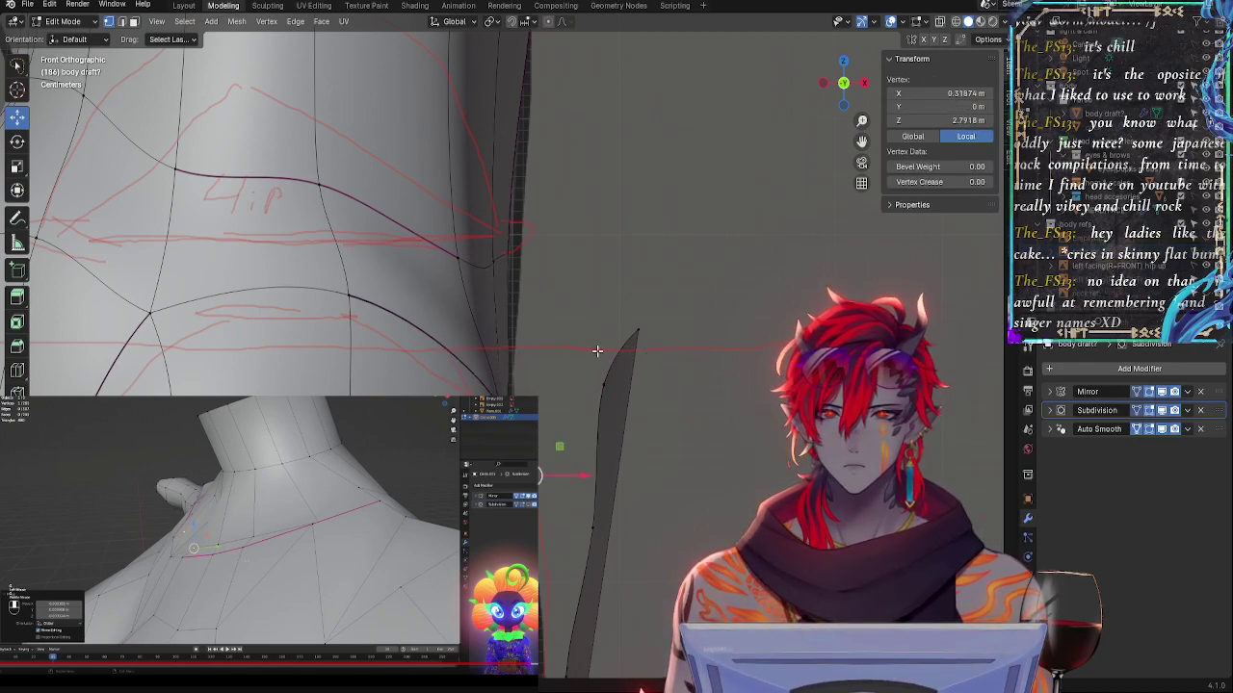
{"action": "key", "text": "ctrl+z"}
{"action": "key", "text": "ctrl+z"}
{"action": "key", "text": "ctrl+z"}
{"action": "key", "text": "ctrl+z"}
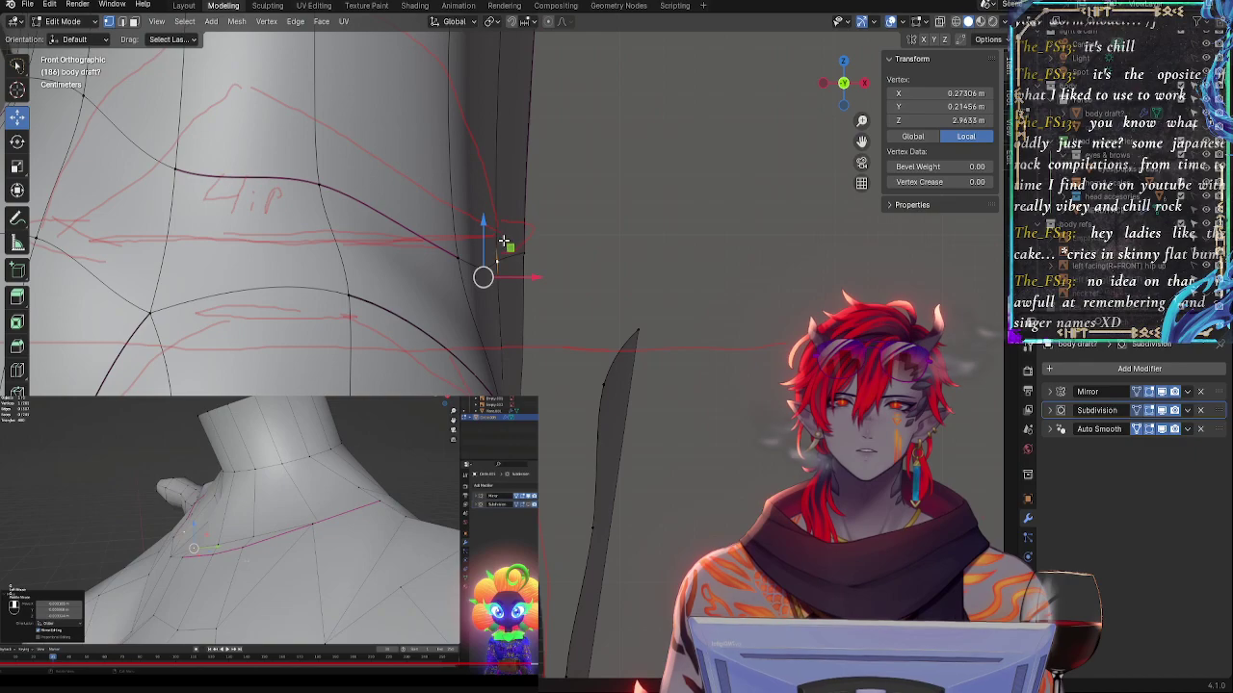
{"action": "left_click", "coordinate": [522, 260]}
{"action": "key", "text": "ctrl+z"}
{"action": "key", "text": "ctrl+z"}
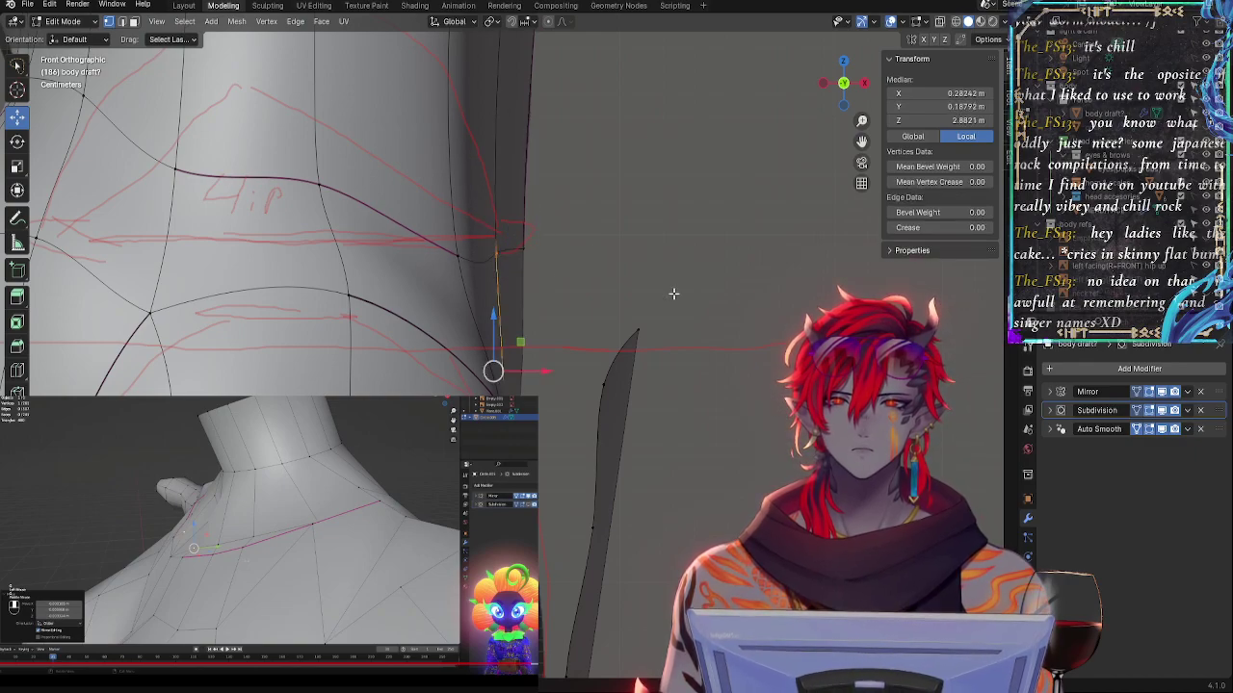
{"action": "key", "text": "alt+z"}
{"action": "left_click", "coordinate": [520, 256]}
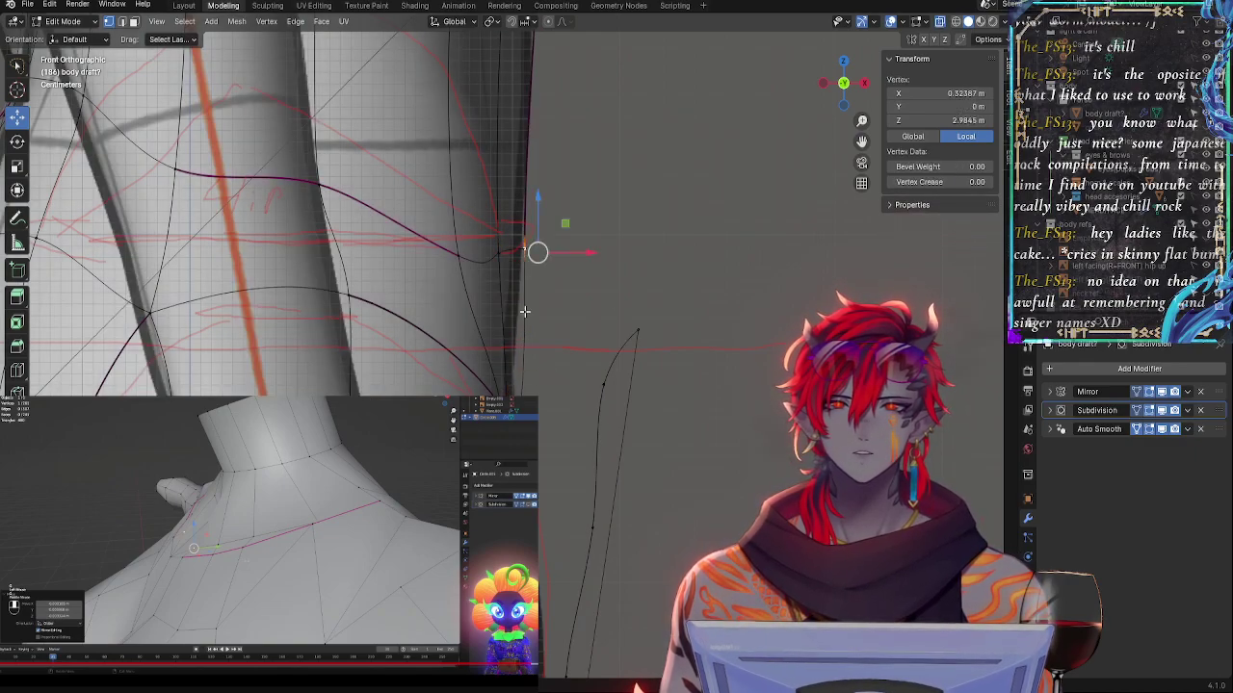
- In edge select mode, tilt the hip-side edge and slide it along X toward the reference
{"action": "middle_click_drag", "start_coordinate": [566, 303], "coordinate": [194, 4]}
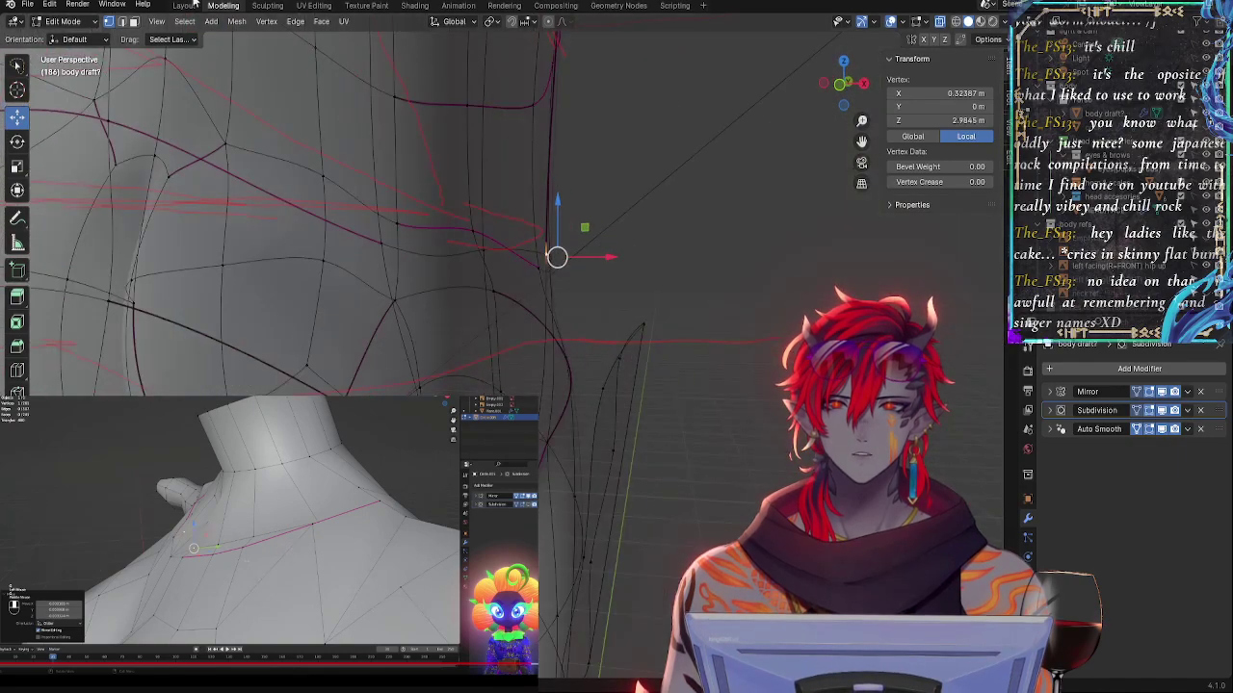
{"action": "left_click", "coordinate": [121, 23]}
{"action": "left_click", "coordinate": [543, 280]}
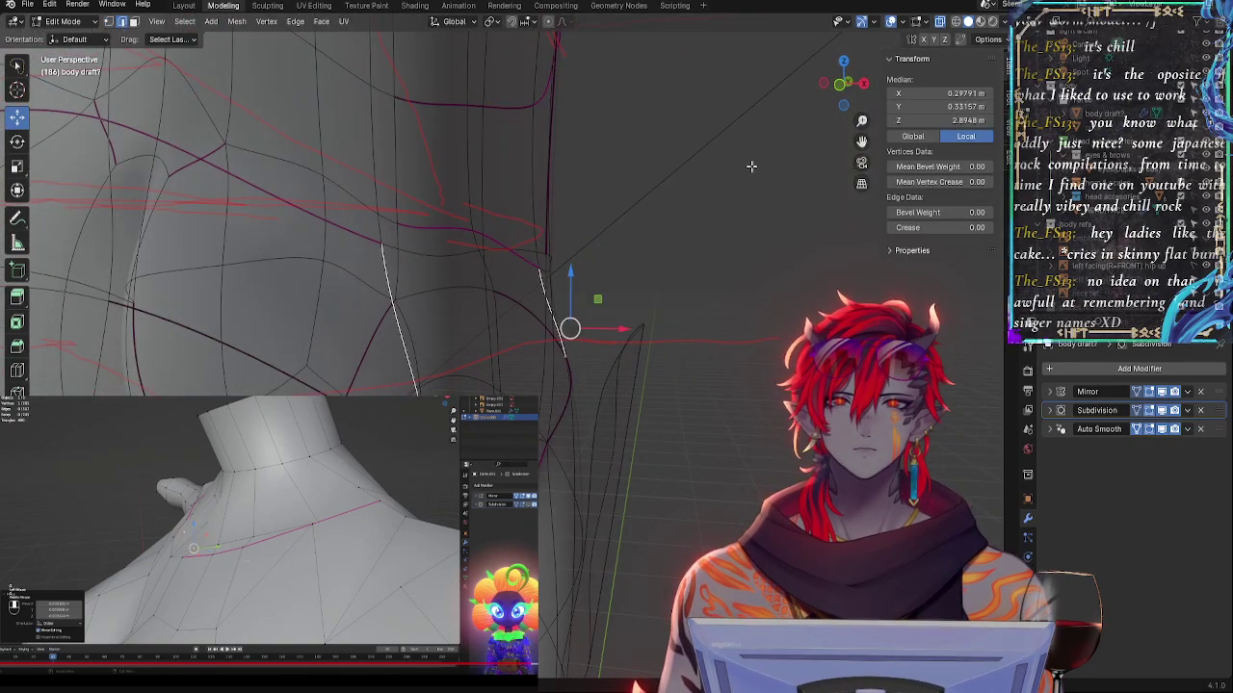
{"action": "left_click", "coordinate": [834, 93]}
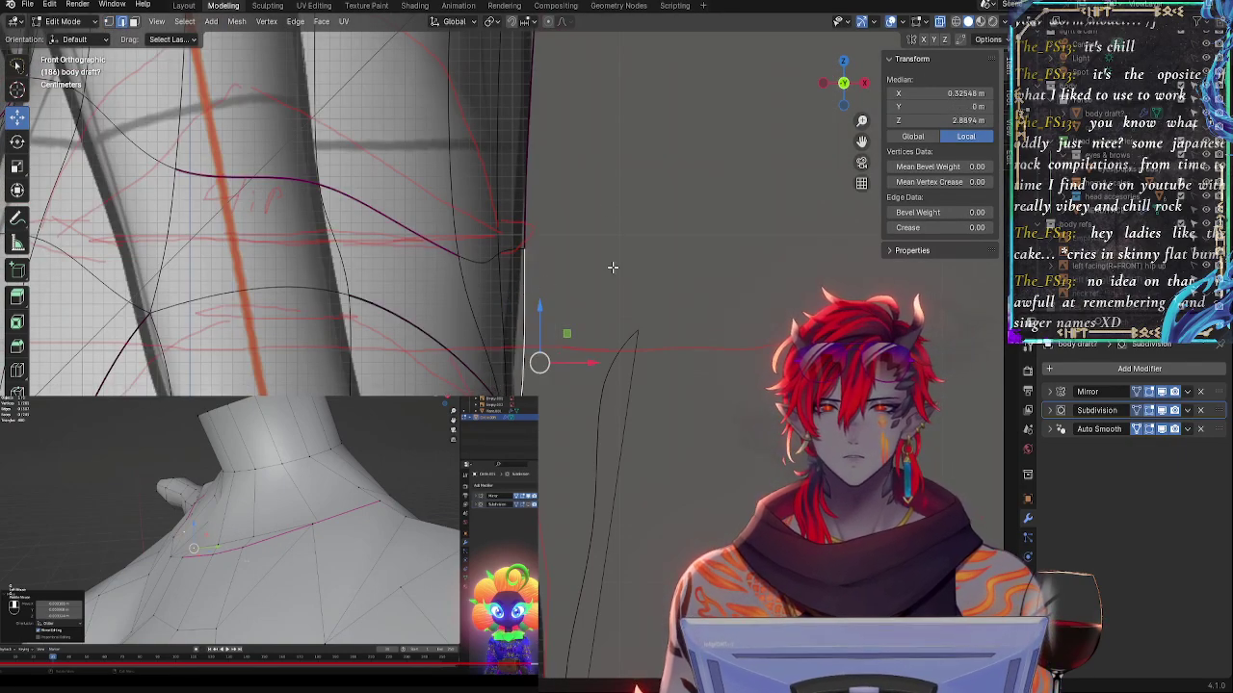
{"action": "key", "text": "r"}
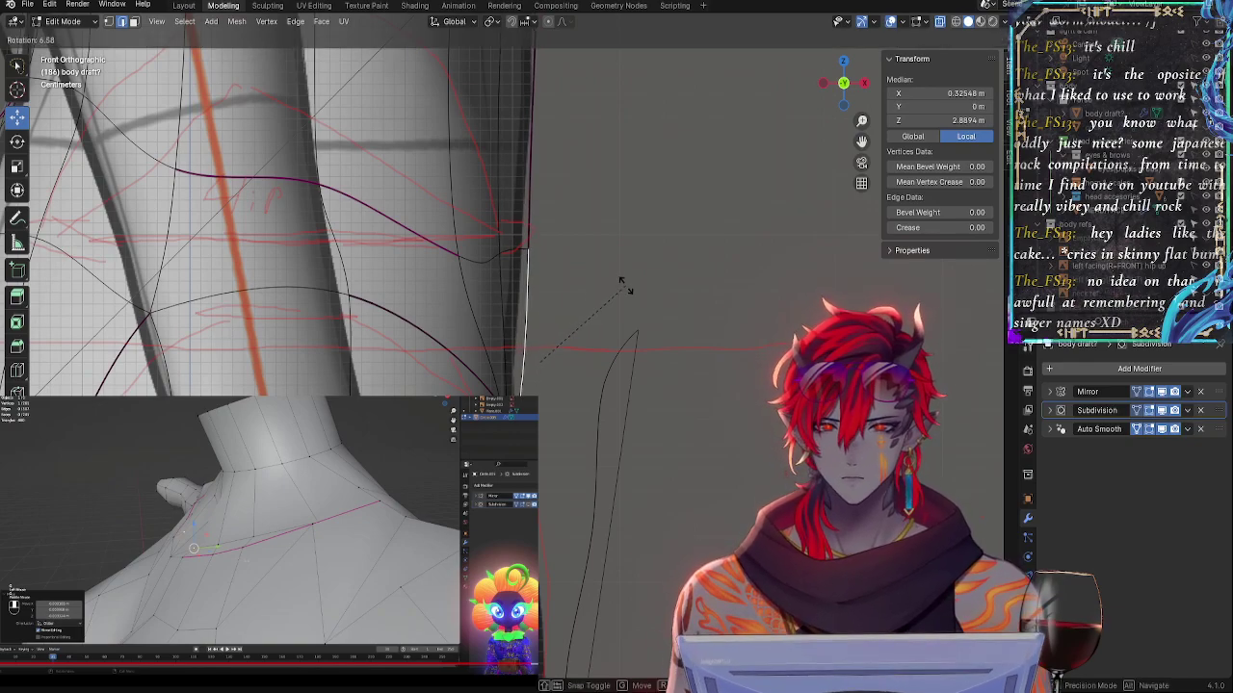
{"action": "left_click", "coordinate": [620, 279]}
{"action": "key", "text": "g"}
{"action": "key", "text": "x"}
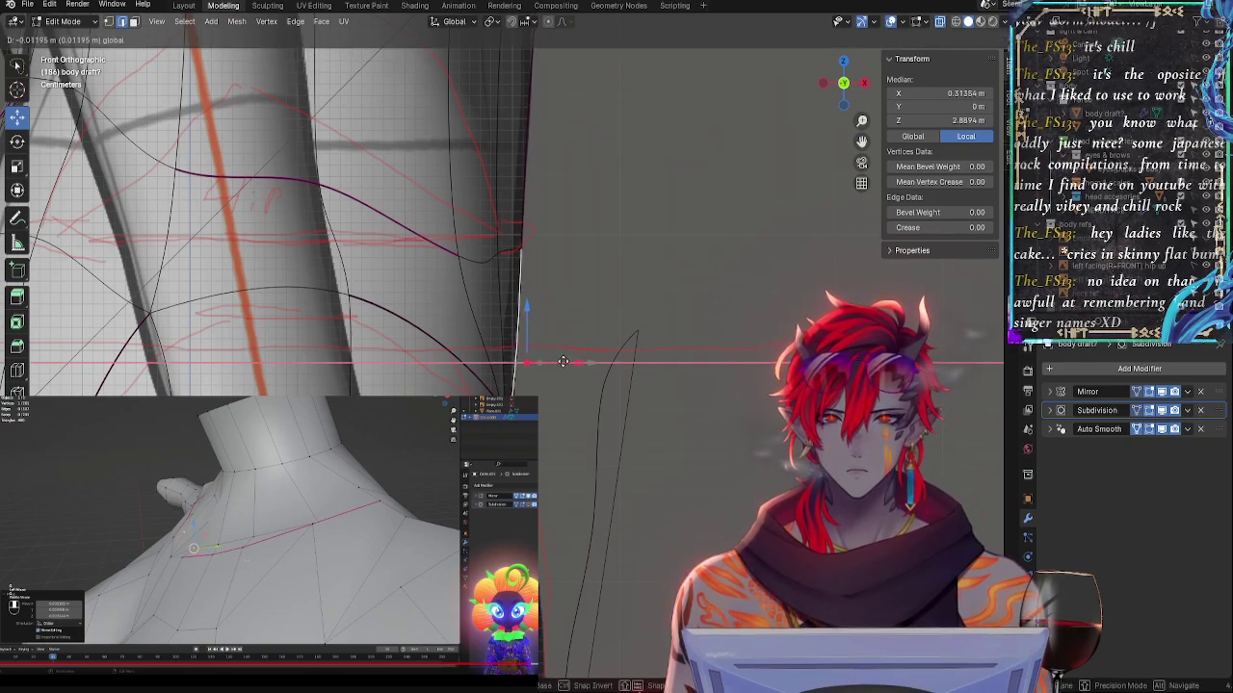
{"action": "left_click", "coordinate": [563, 362]}
- Slightly rotate the vertical hip-side edge, then select the curved edge below the hip
{"action": "key", "text": "alt+z"}
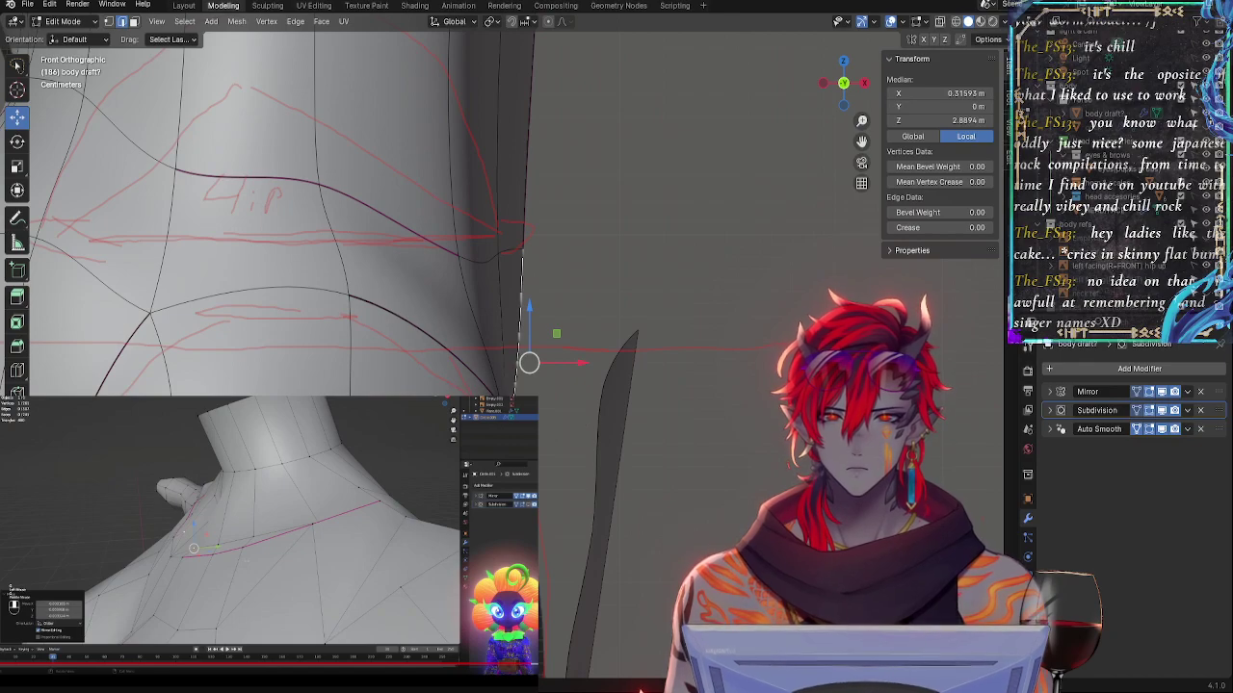
{"action": "left_click", "coordinate": [550, 521]}
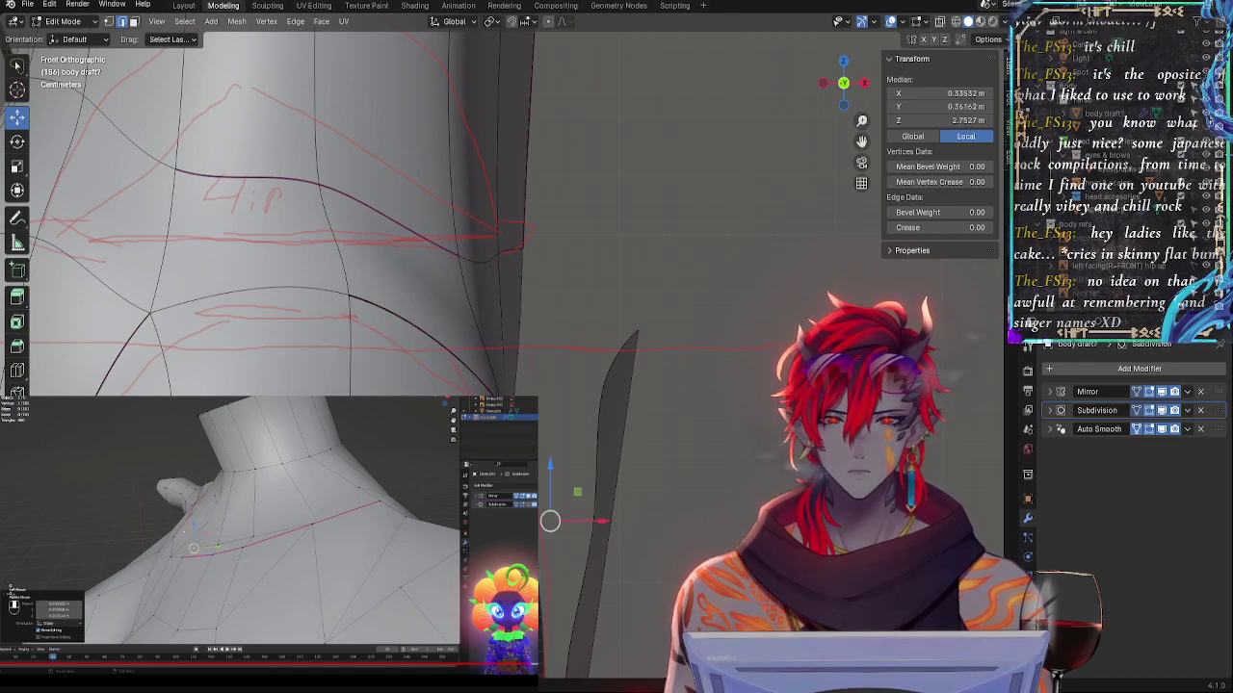
{"action": "key", "text": "alt+z"}
{"action": "left_click", "coordinate": [494, 372]}
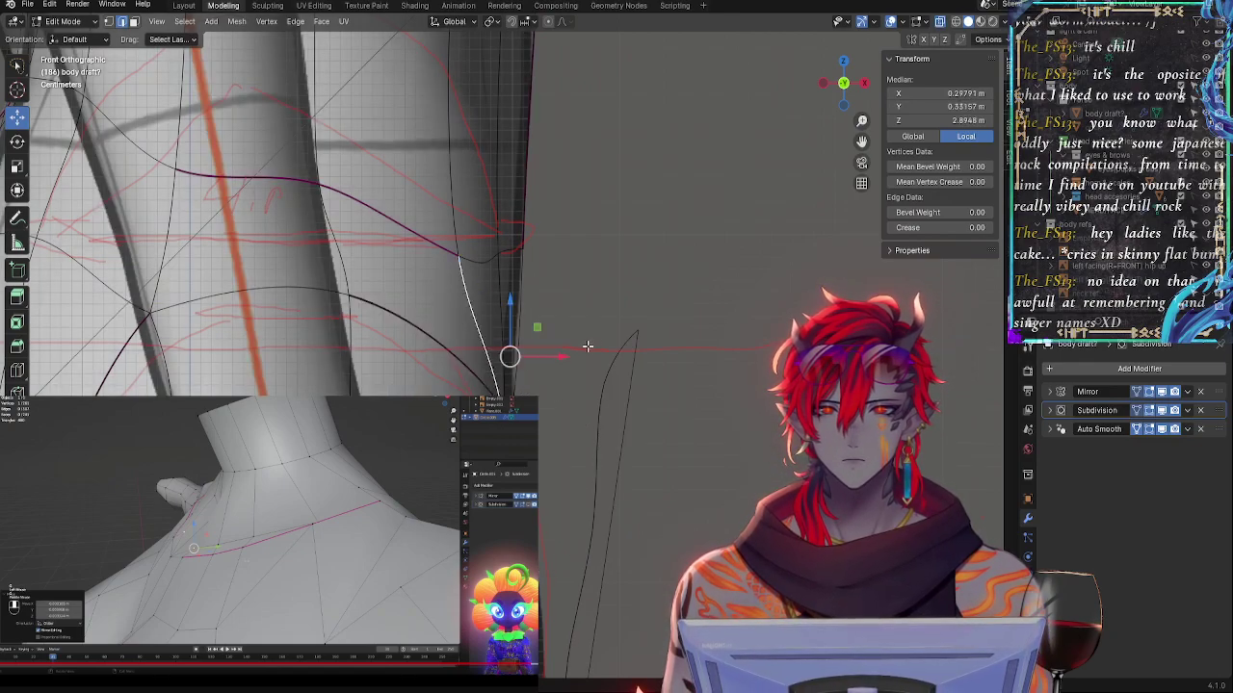
{"action": "key", "text": "r"}
{"action": "left_click", "coordinate": [597, 313]}
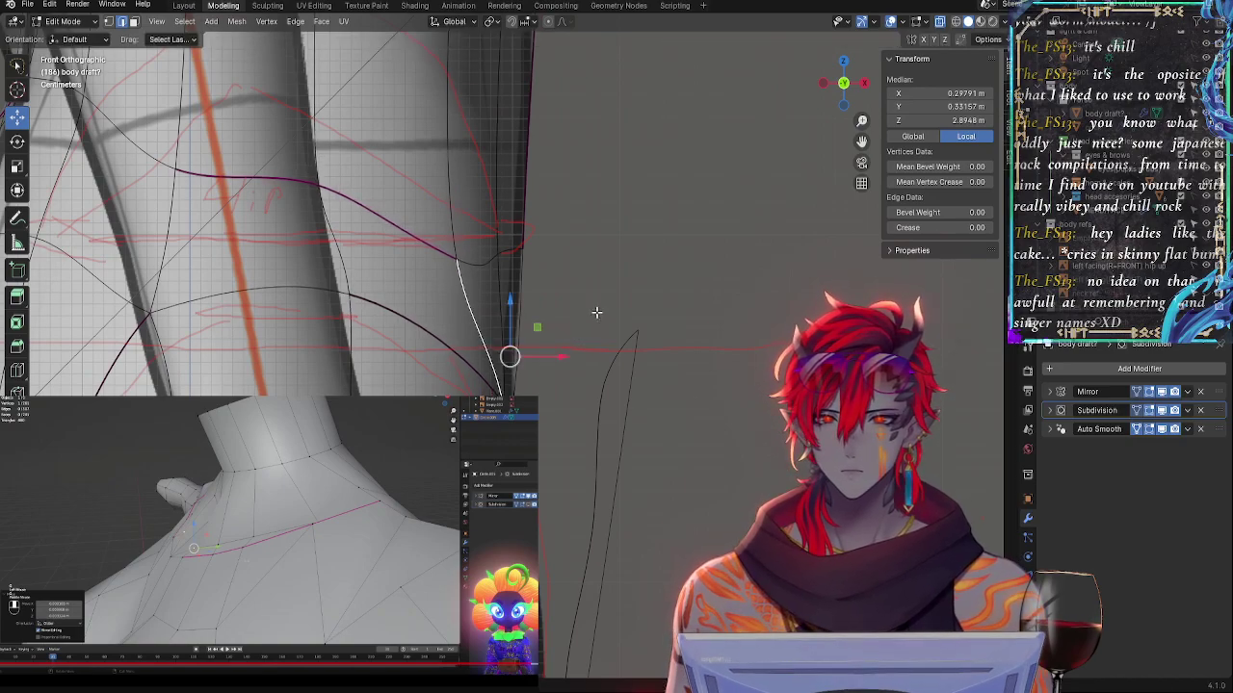
{"action": "left_click", "coordinate": [476, 384]}
{"action": "key", "text": "alt+z"}
{"action": "key", "text": "alt+z"}
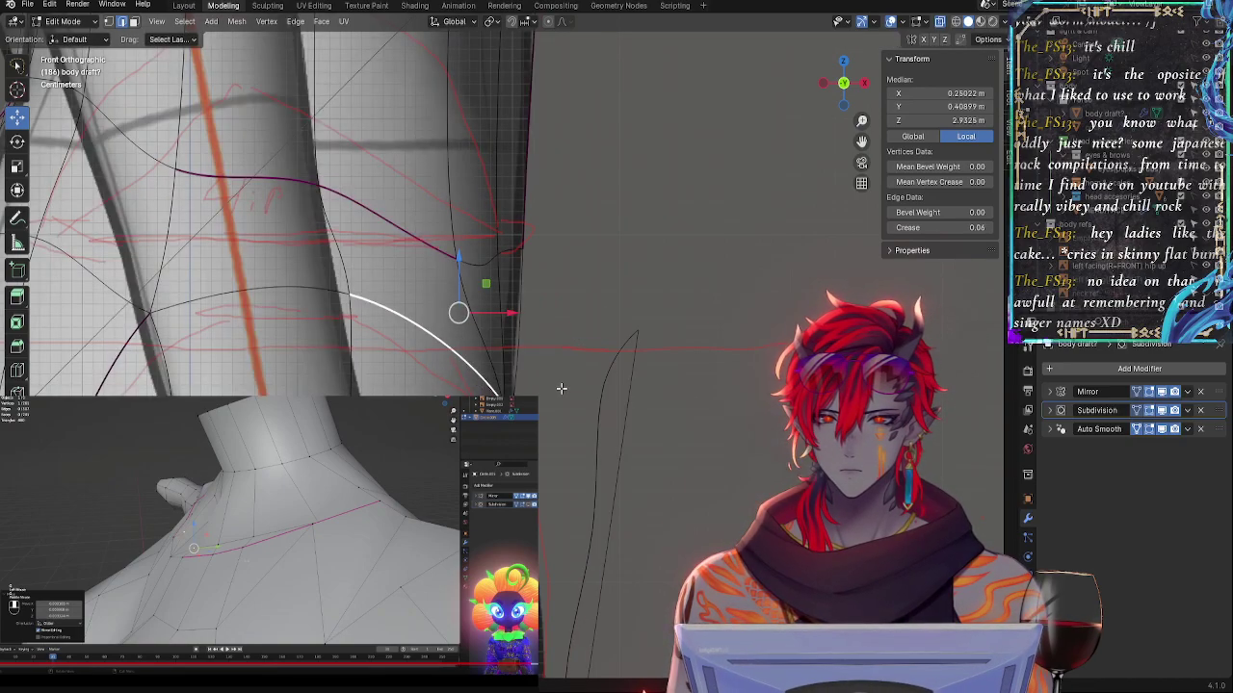
- Raise the curved edge below the hip slightly
{"action": "key", "text": "g"}
{"action": "right_click", "coordinate": [572, 401]}
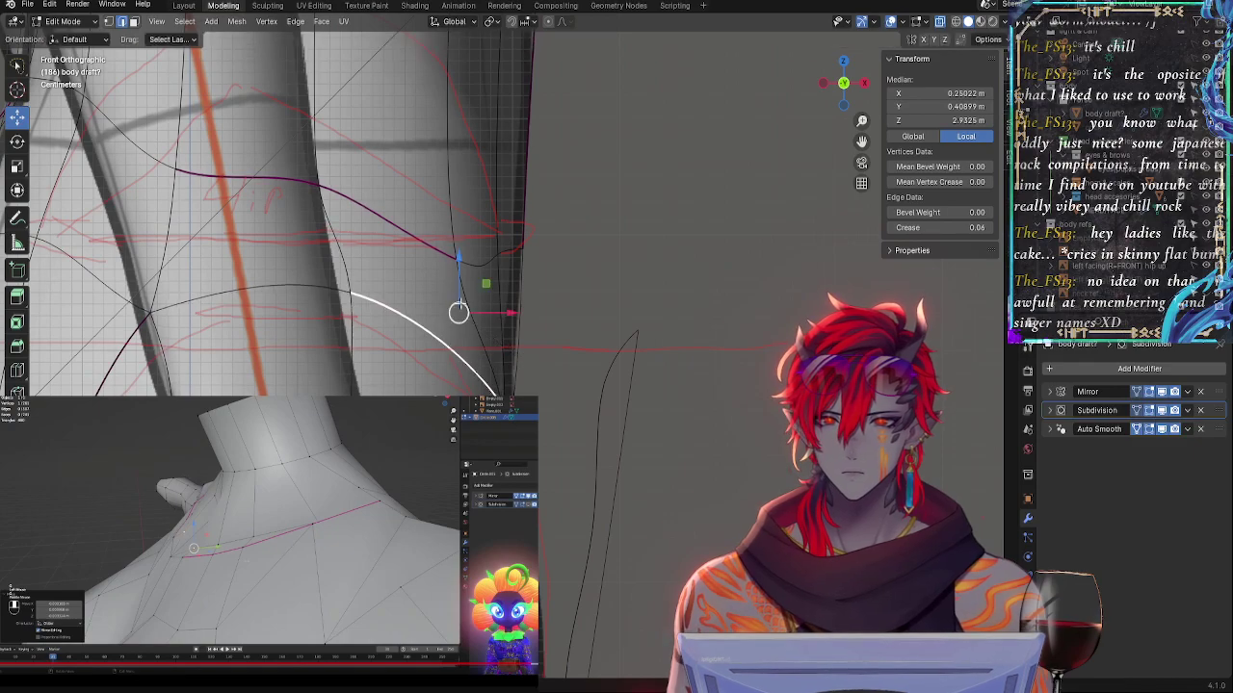
{"action": "key", "text": "g"}
{"action": "left_click_drag", "start_coordinate": [460, 259], "coordinate": [460, 250]}
- Rotate the lower leg edge twice so it lines up with the reference
{"action": "key", "text": "alt+z"}
{"action": "left_click", "coordinate": [529, 416]}
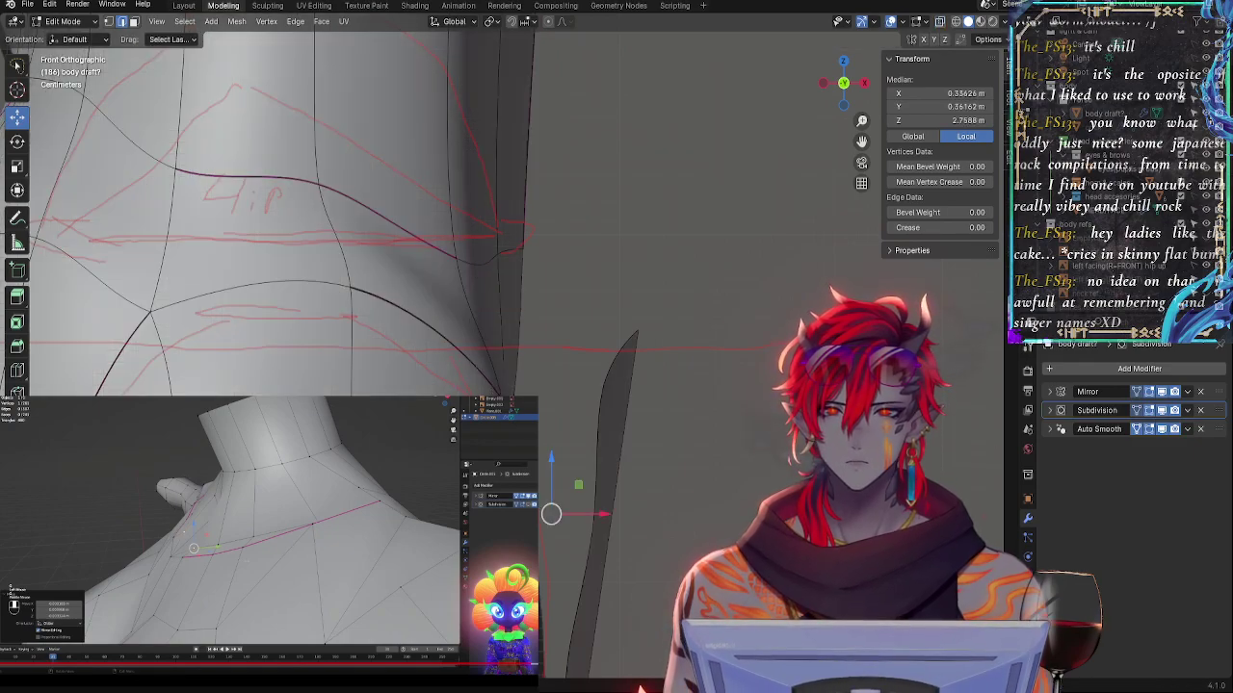
{"action": "key", "text": "alt+z"}
{"action": "key", "text": "r"}
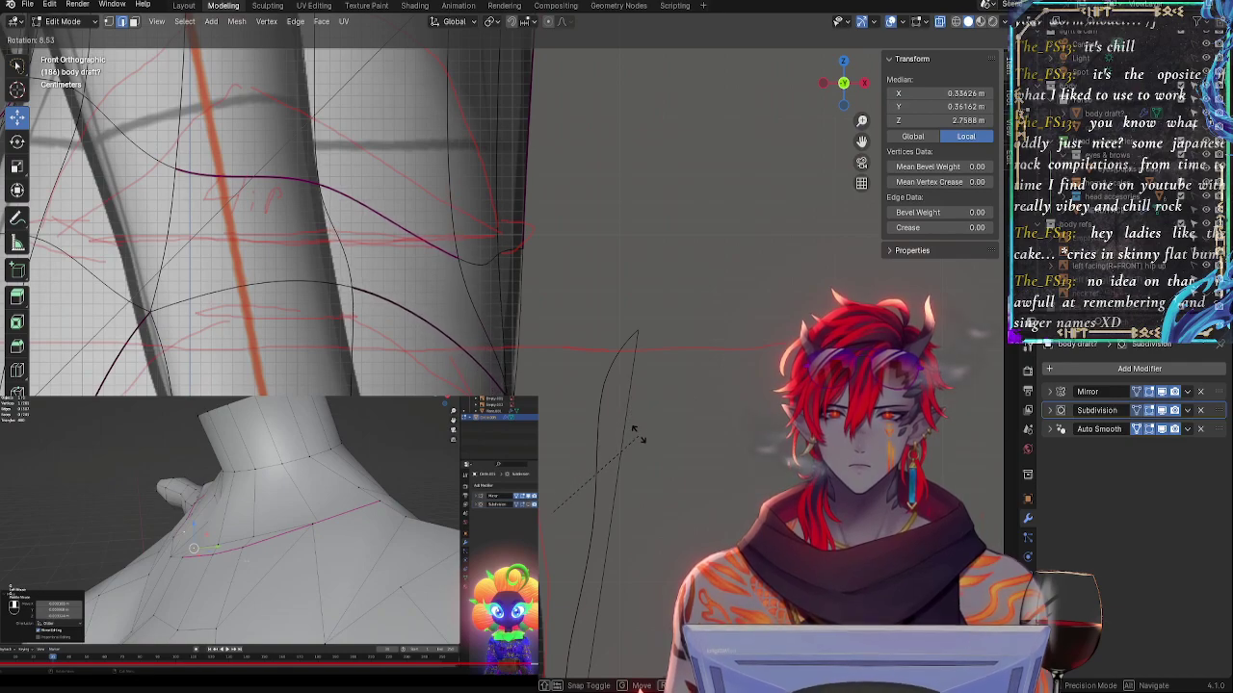
{"action": "left_click", "coordinate": [637, 430]}
{"action": "key", "text": "alt+z"}
{"action": "key", "text": "alt+z"}
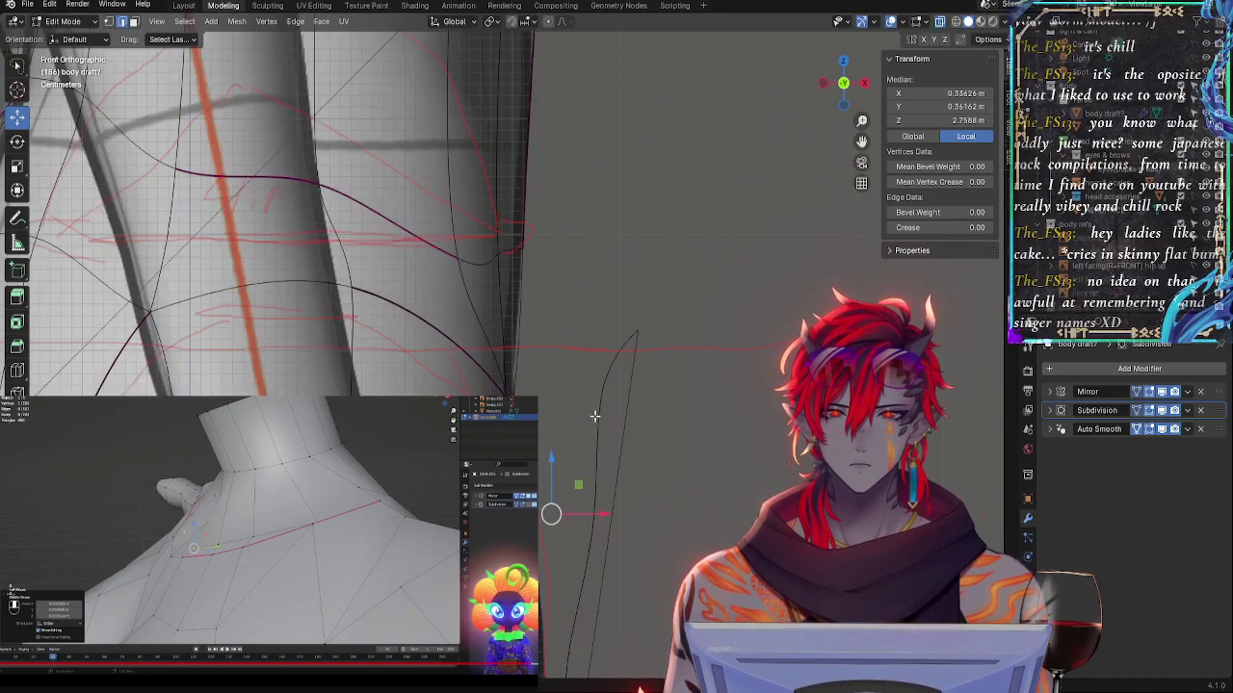
{"action": "key", "text": "r"}
{"action": "left_click", "coordinate": [599, 411]}
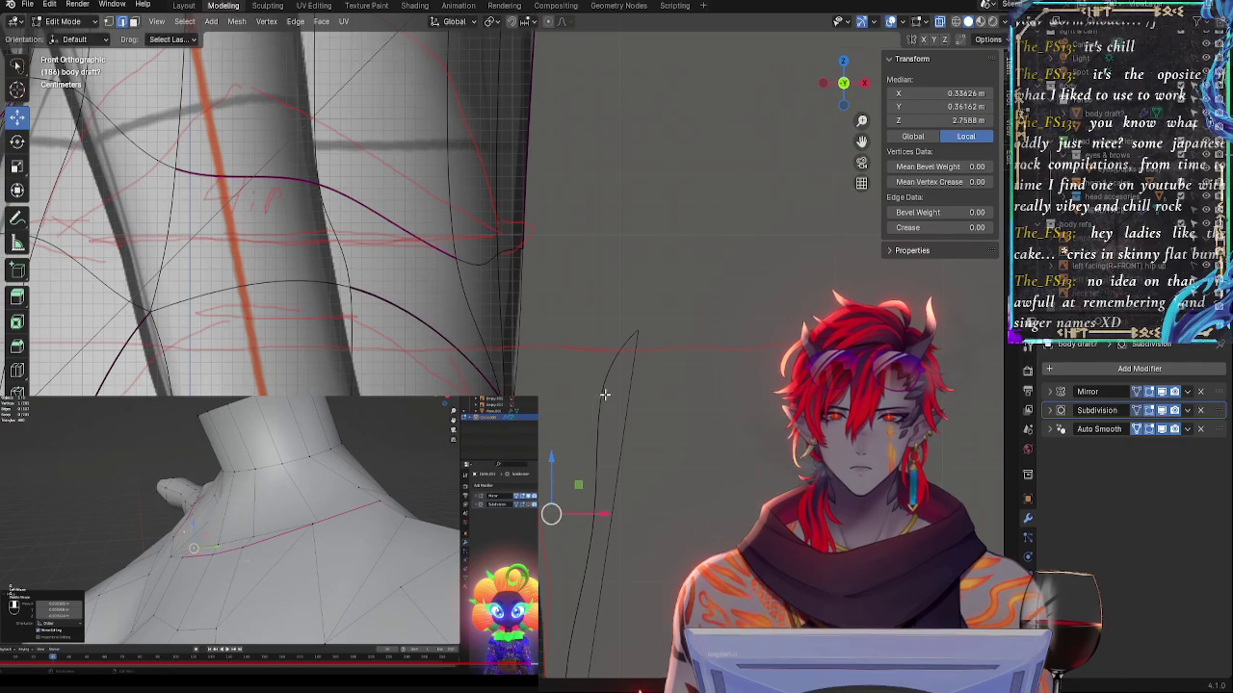
- Nudge two hip edge loops slightly upward and rotate another hip-side edge
{"action": "key", "text": "alt+z"}
{"action": "left_click", "coordinate": [528, 427], "text": "alt"}
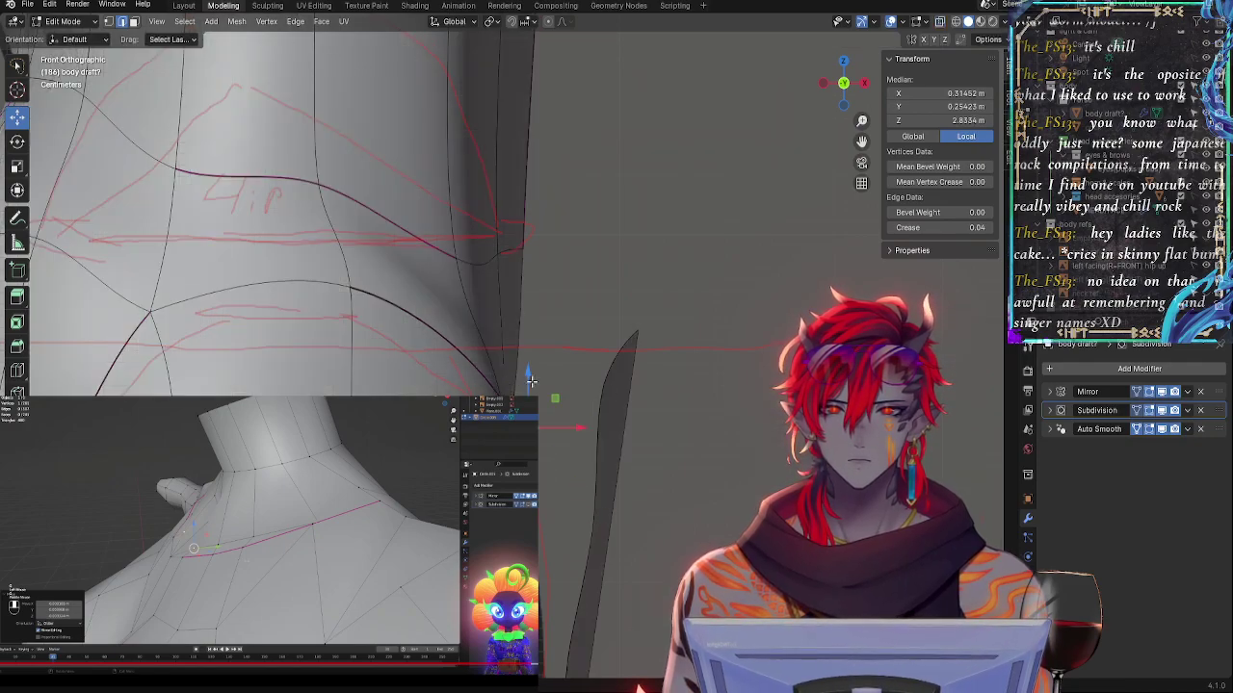
{"action": "left_click_drag", "start_coordinate": [531, 381], "coordinate": [531, 367]}
{"action": "left_click", "coordinate": [479, 373], "text": "alt"}
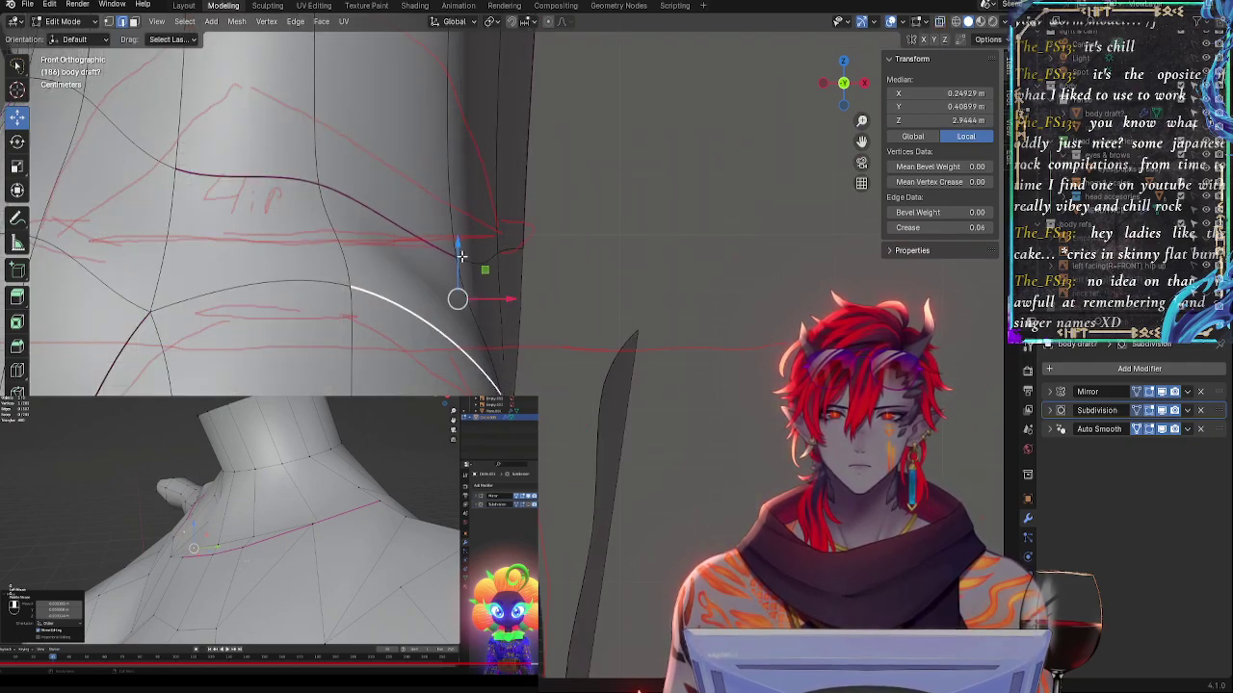
{"action": "left_click_drag", "start_coordinate": [461, 256], "coordinate": [462, 244]}
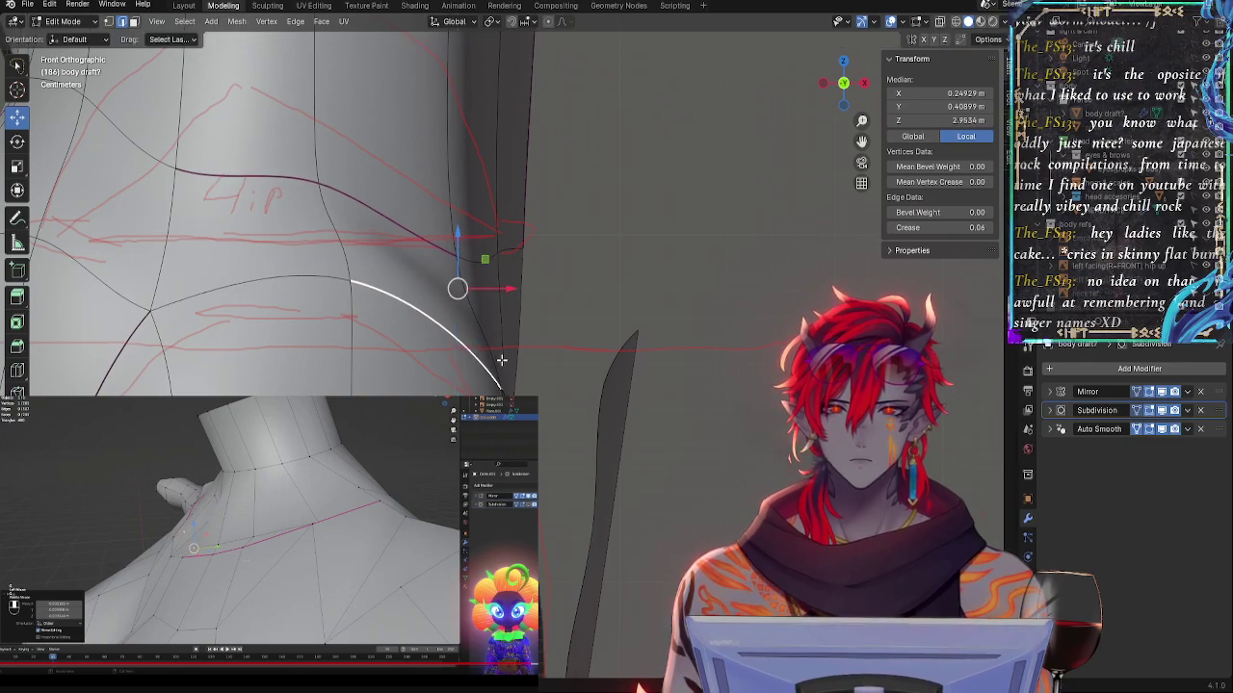
{"action": "left_click", "coordinate": [501, 360]}
{"action": "left_click", "coordinate": [521, 382]}
{"action": "key", "text": "r"}
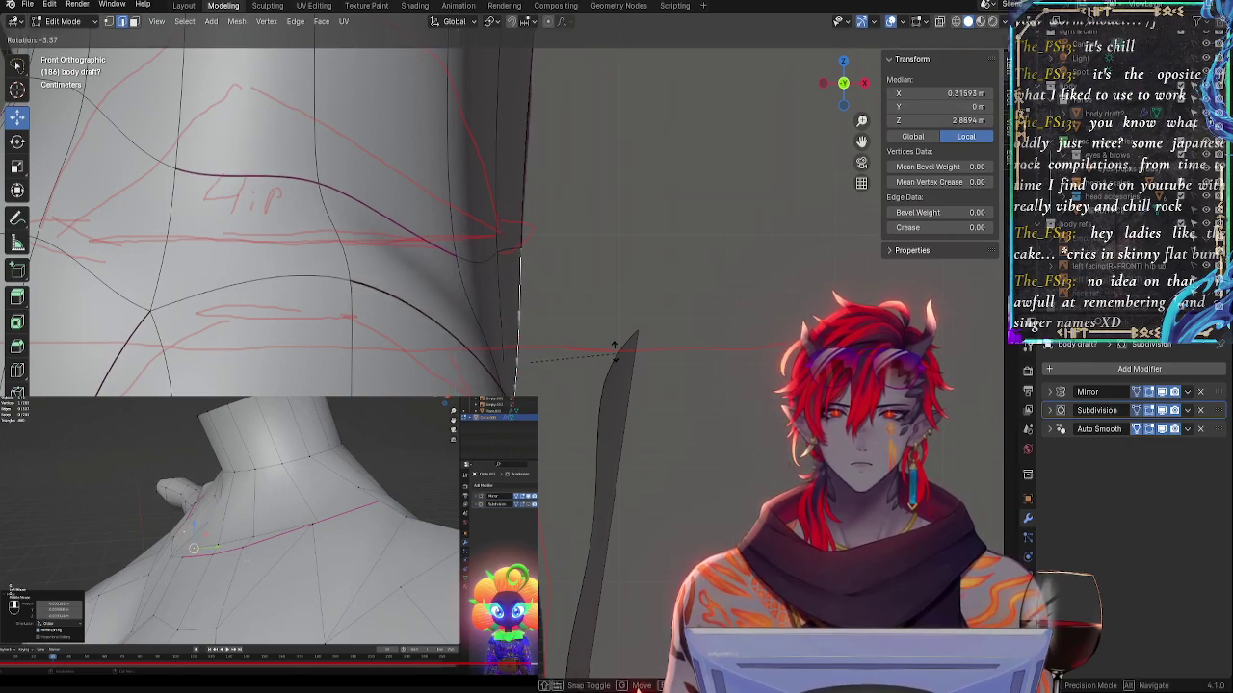
{"action": "left_click", "coordinate": [616, 353]}
- Rotate the upper hip vertices, then shift the vertical hip edge loop outward and tilt it
{"action": "middle_click_drag", "start_coordinate": [500, 296], "coordinate": [509, 369], "text": "shift"}
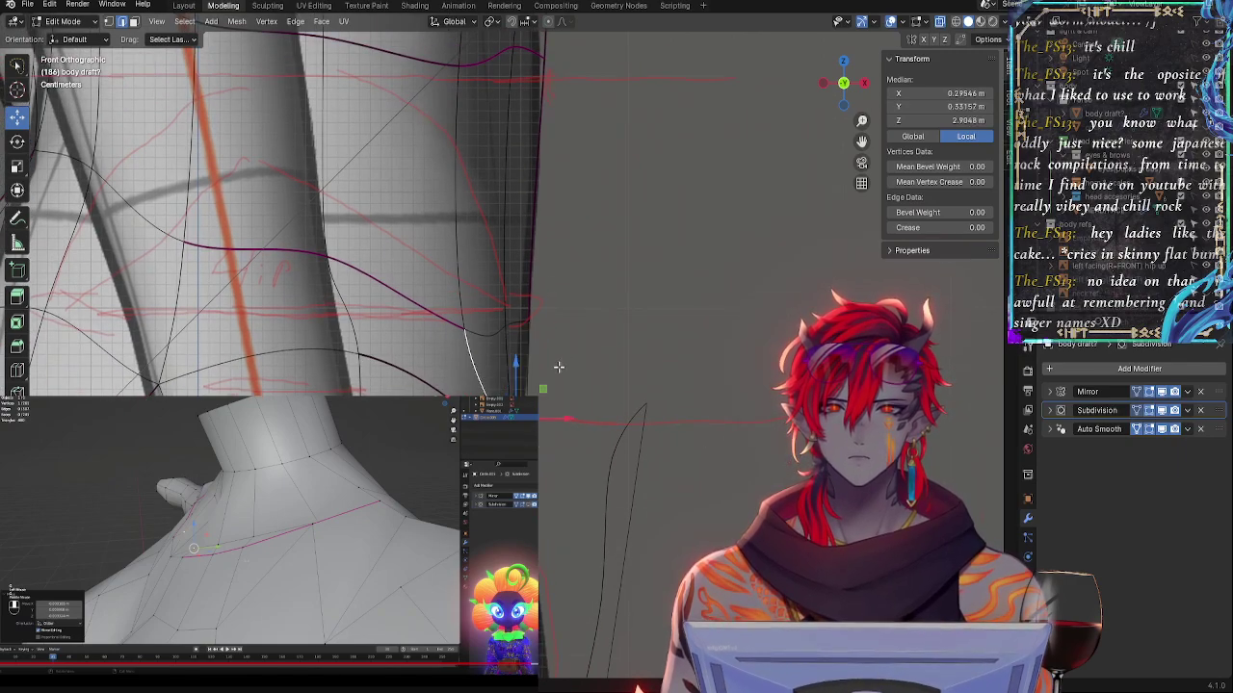
{"action": "key", "text": "alt+z"}
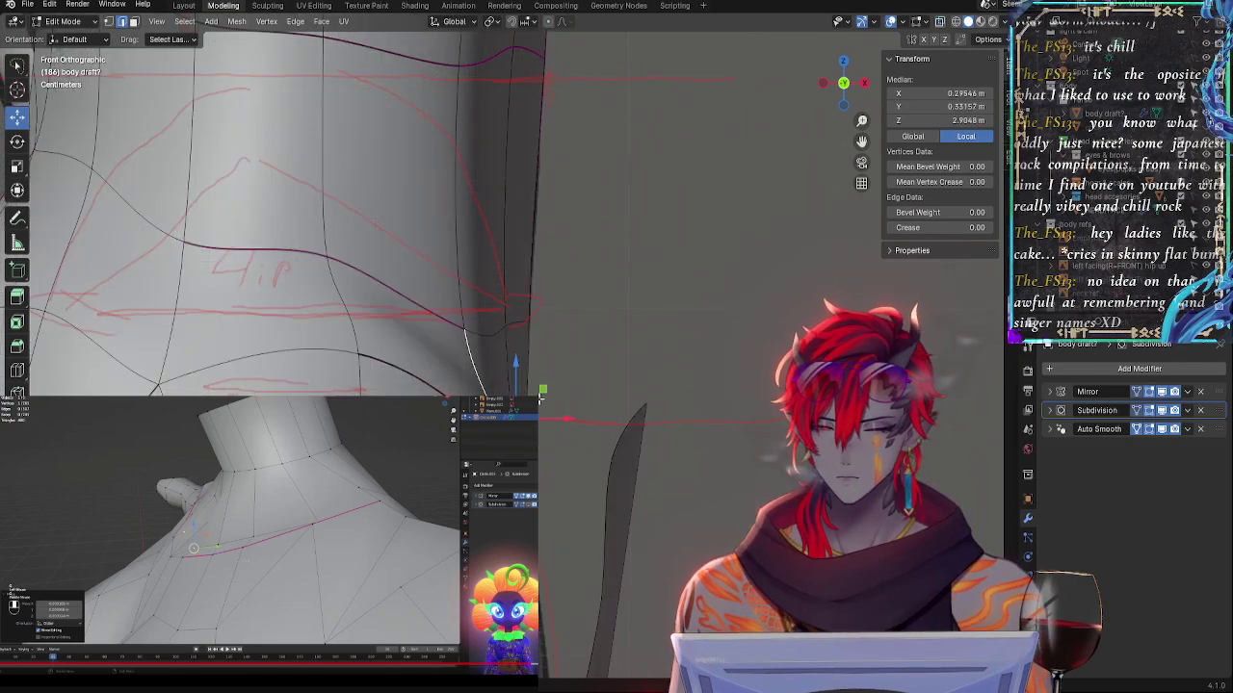
{"action": "key", "text": "r"}
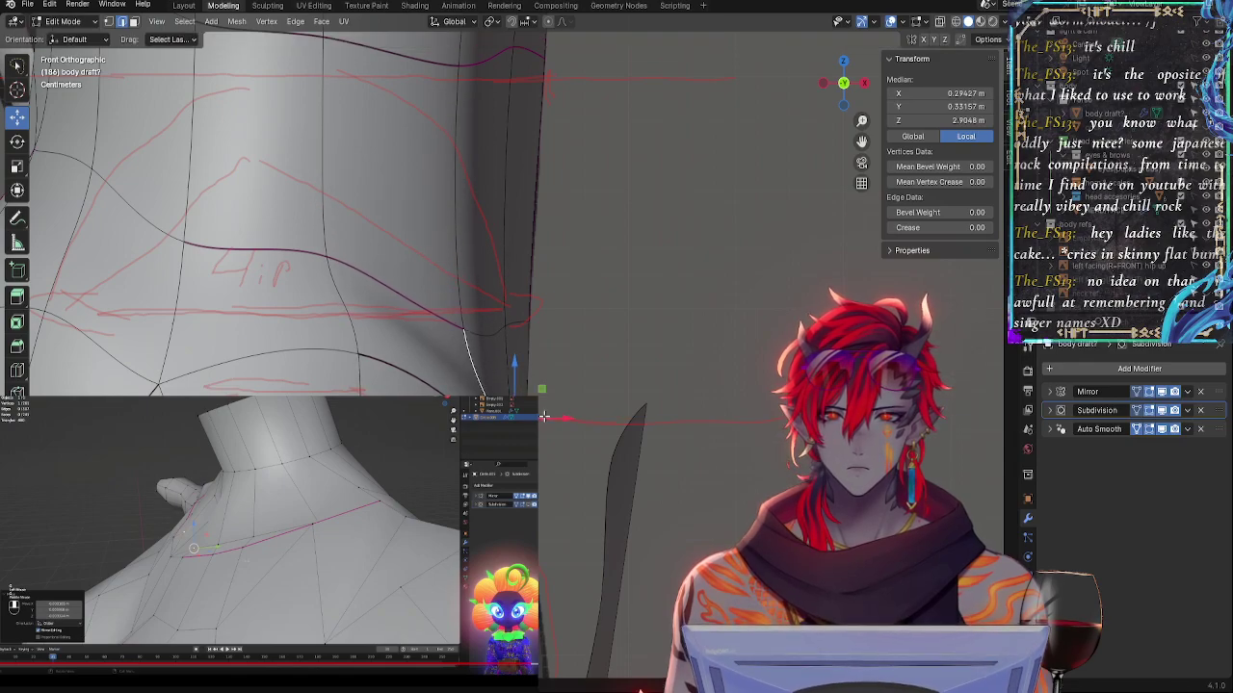
{"action": "left_click", "coordinate": [597, 400]}
{"action": "key", "text": "alt+z"}
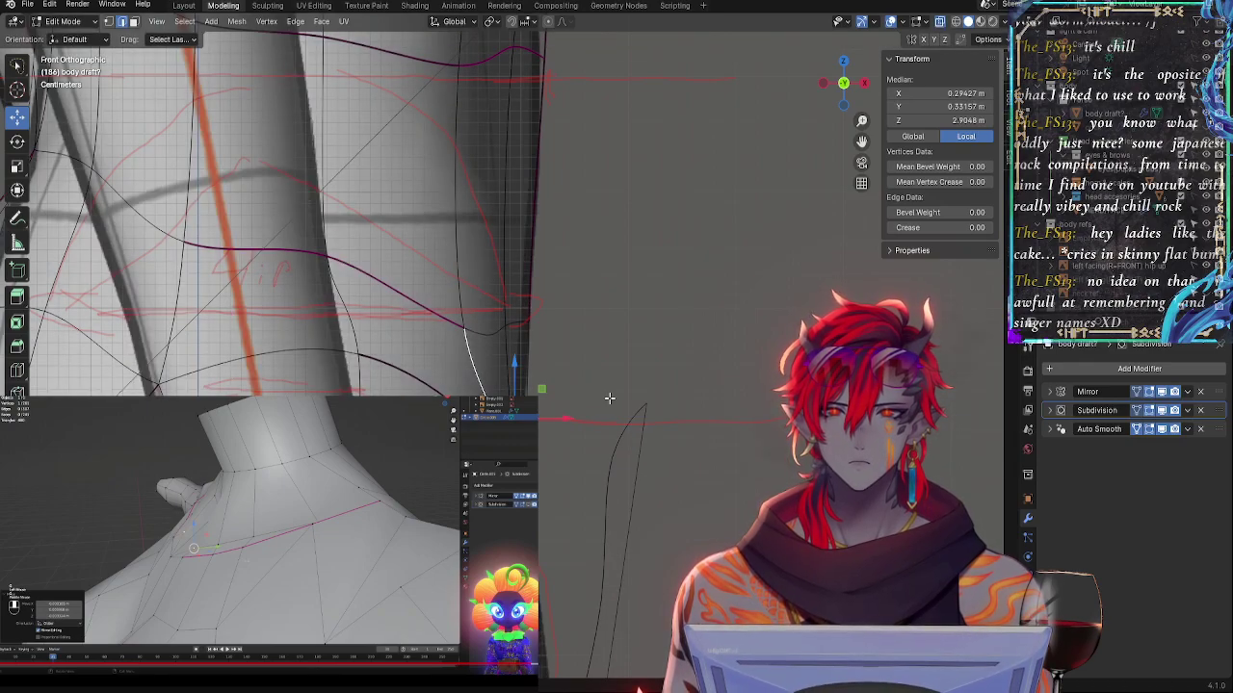
{"action": "key", "text": "alt+z"}
{"action": "left_click", "coordinate": [460, 286], "text": "alt"}
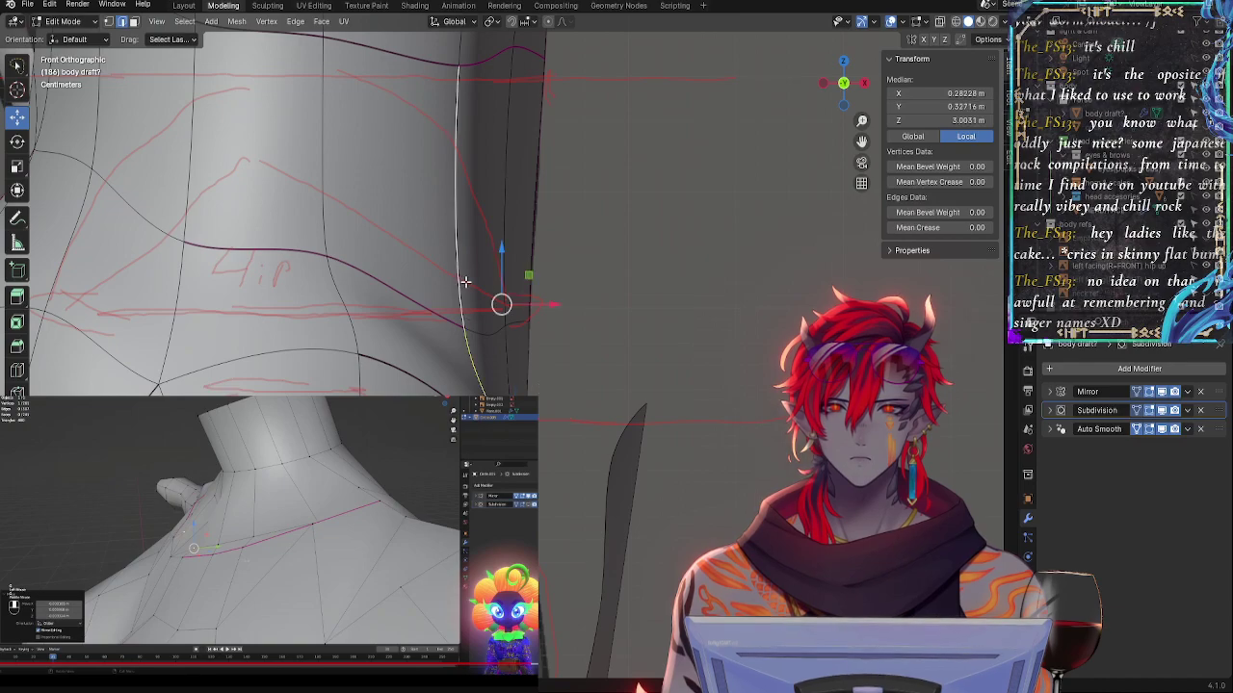
{"action": "key", "text": "alt+z"}
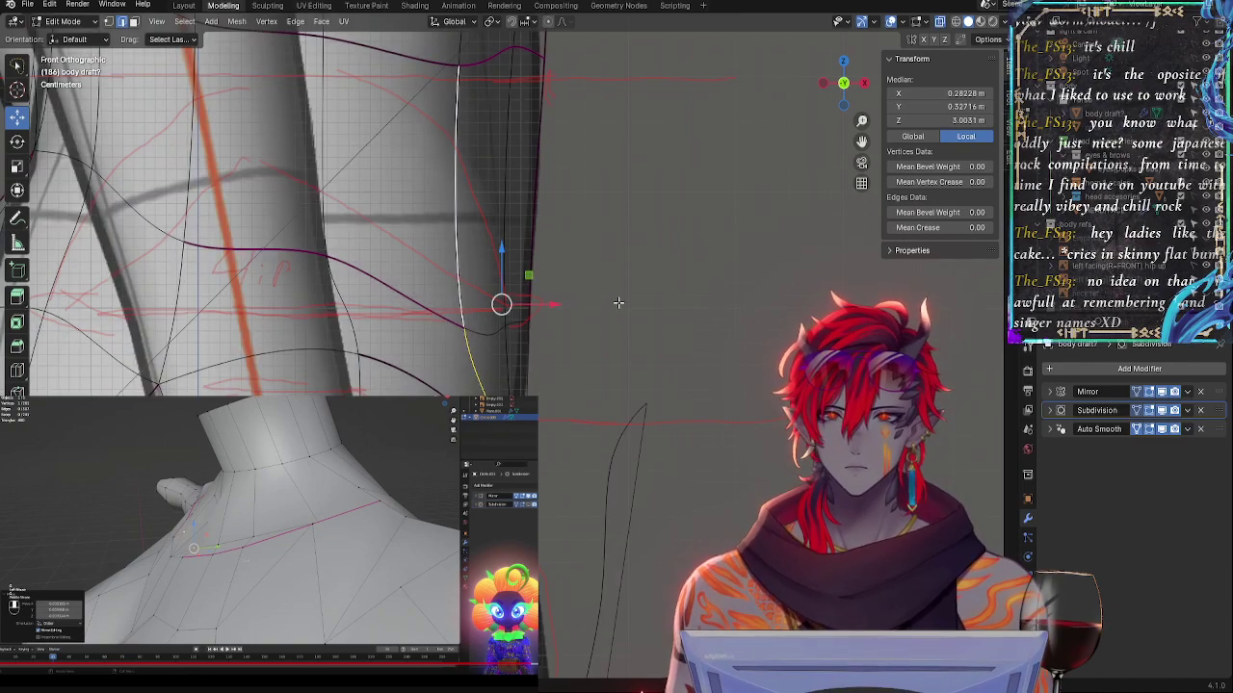
{"action": "left_click_drag", "start_coordinate": [547, 308], "coordinate": [551, 308]}
{"action": "key", "text": "r"}
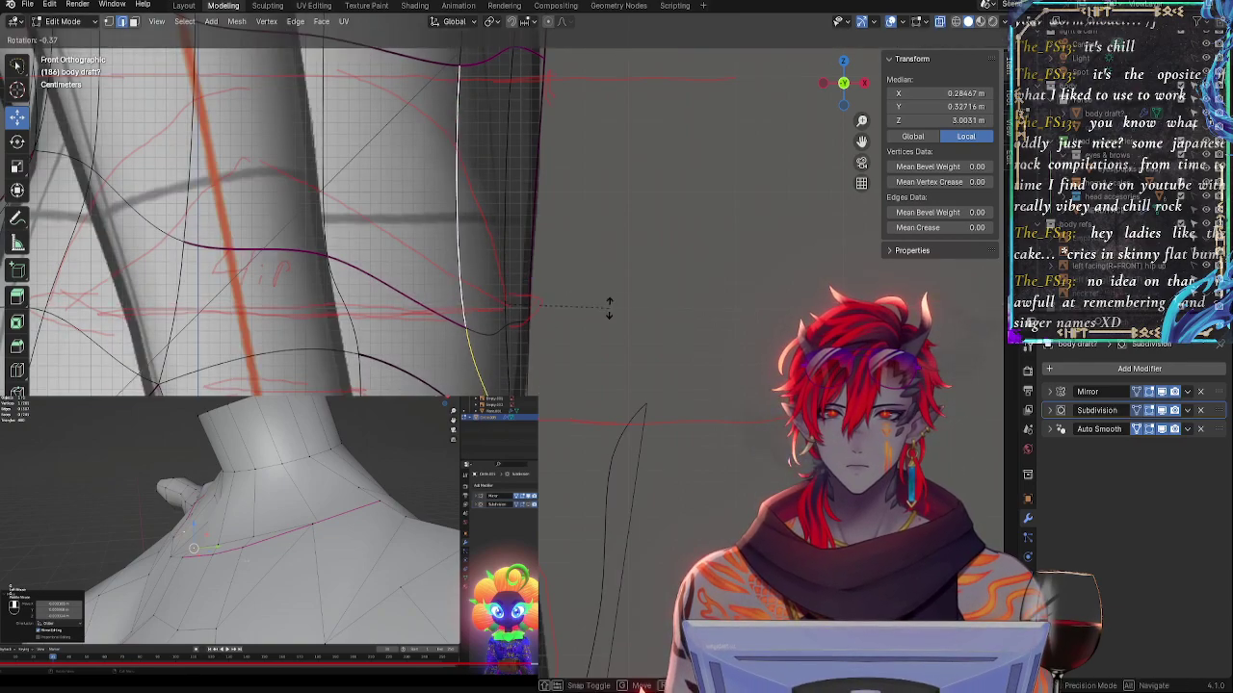
{"action": "left_click", "coordinate": [602, 318]}
- Raise a hip edge and nudge its vertex sideways toward the sketched hip line
{"action": "key", "text": "alt+a"}
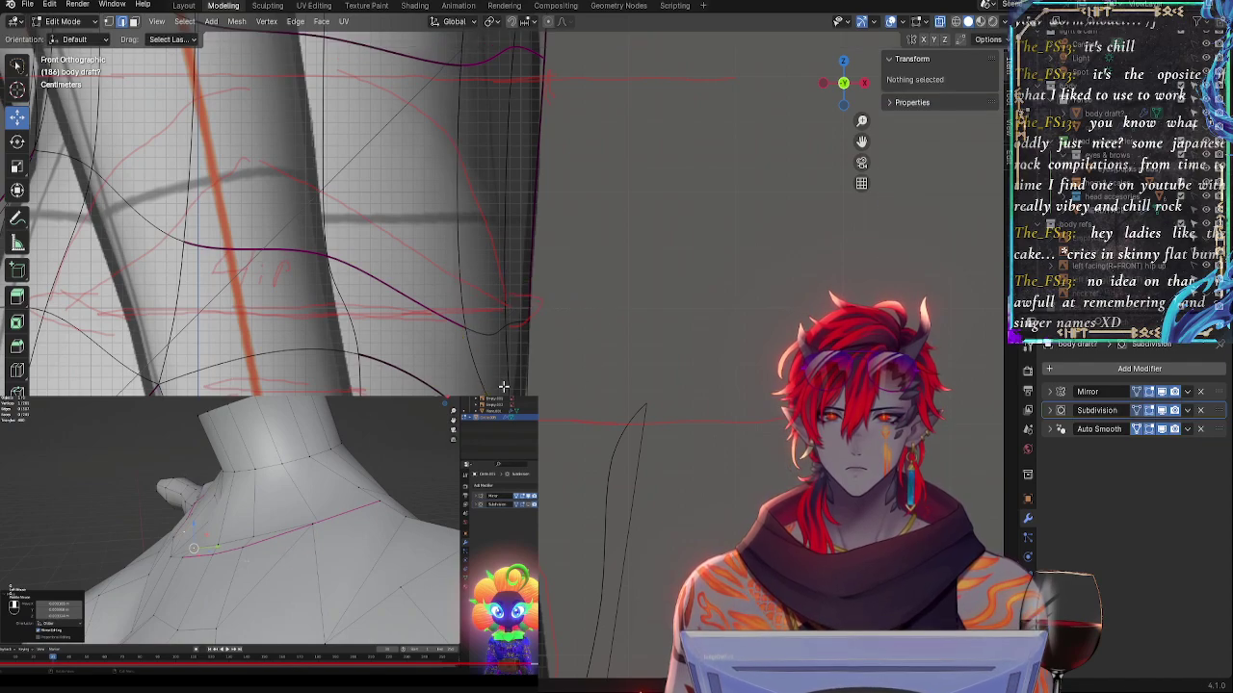
{"action": "left_click", "coordinate": [481, 329]}
{"action": "left_click_drag", "start_coordinate": [488, 324], "coordinate": [497, 313]}
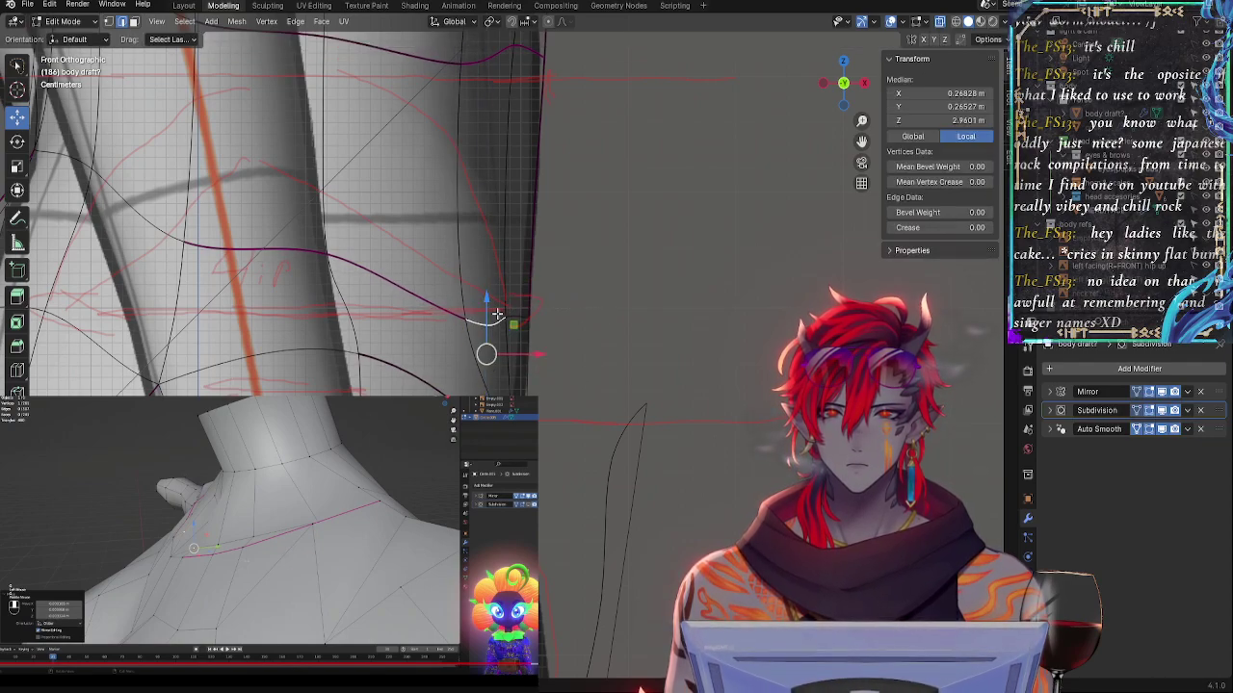
{"action": "key", "text": "alt+z"}
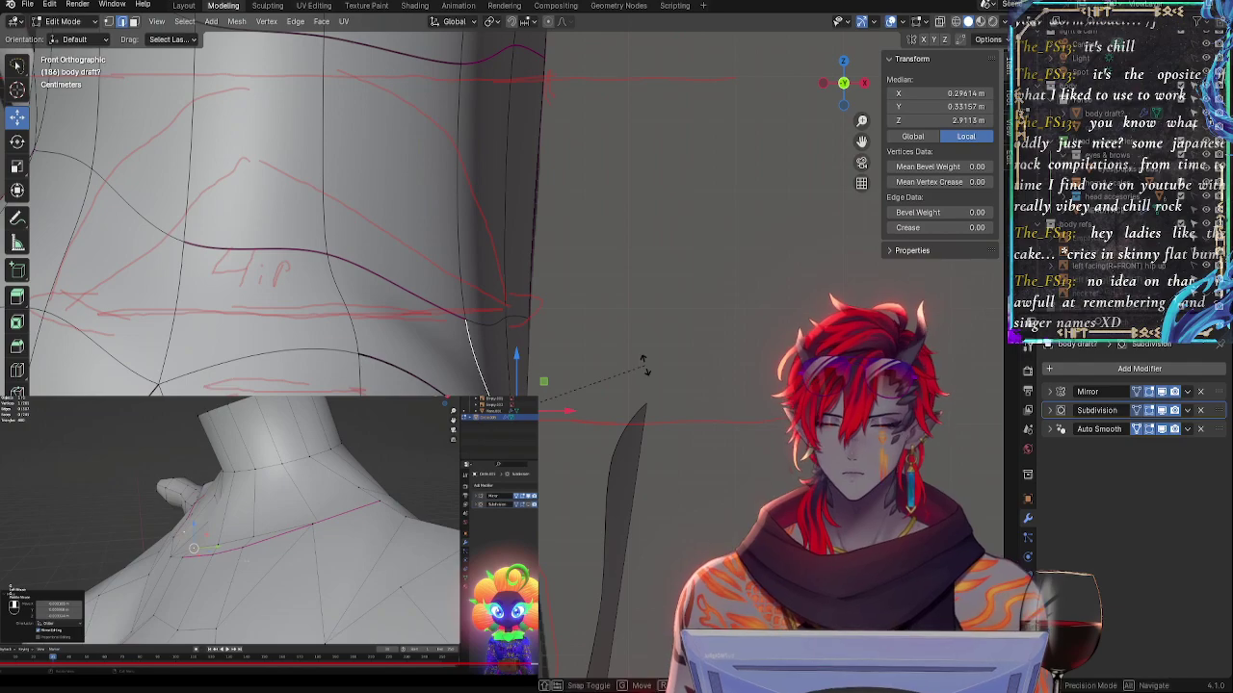
{"action": "left_click", "coordinate": [651, 372]}
{"action": "key", "text": "alt+z"}
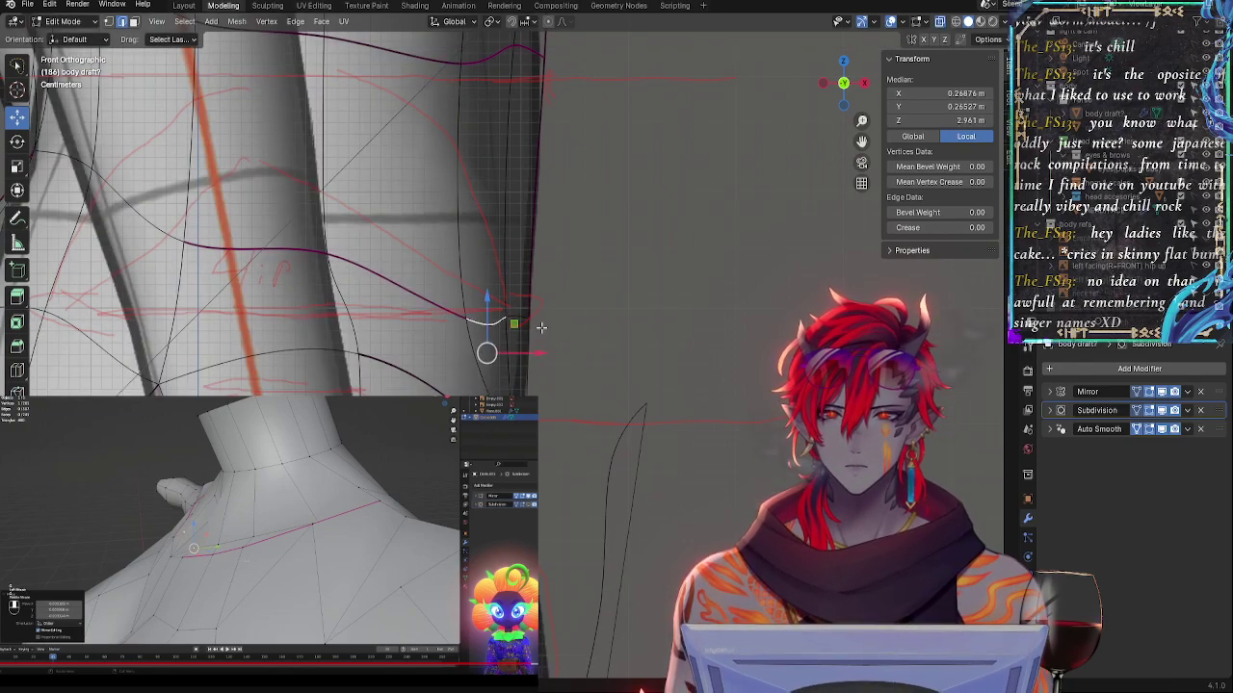
{"action": "left_click_drag", "start_coordinate": [532, 349], "coordinate": [536, 350]}
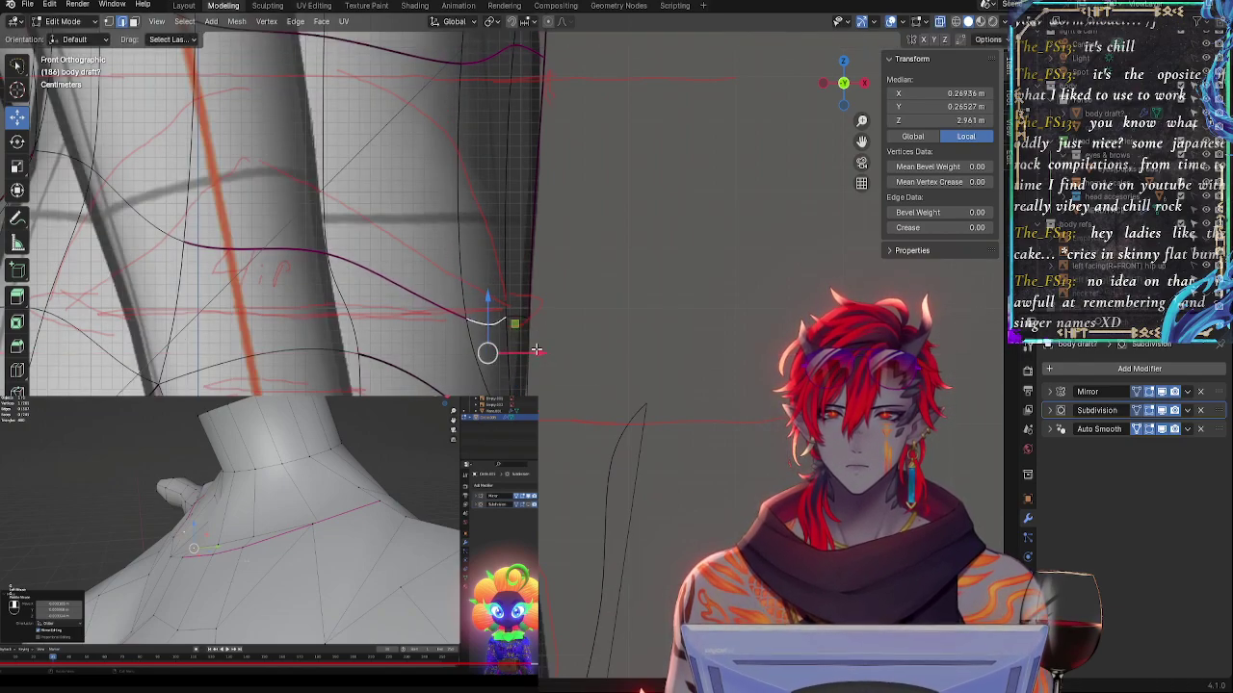
{"action": "left_click_drag", "start_coordinate": [543, 432], "coordinate": [543, 432]}
- Push the vertical hip edge outward with a slight tilt, and raise the diagonal and neighbouring edges
{"action": "left_click", "coordinate": [474, 215]}
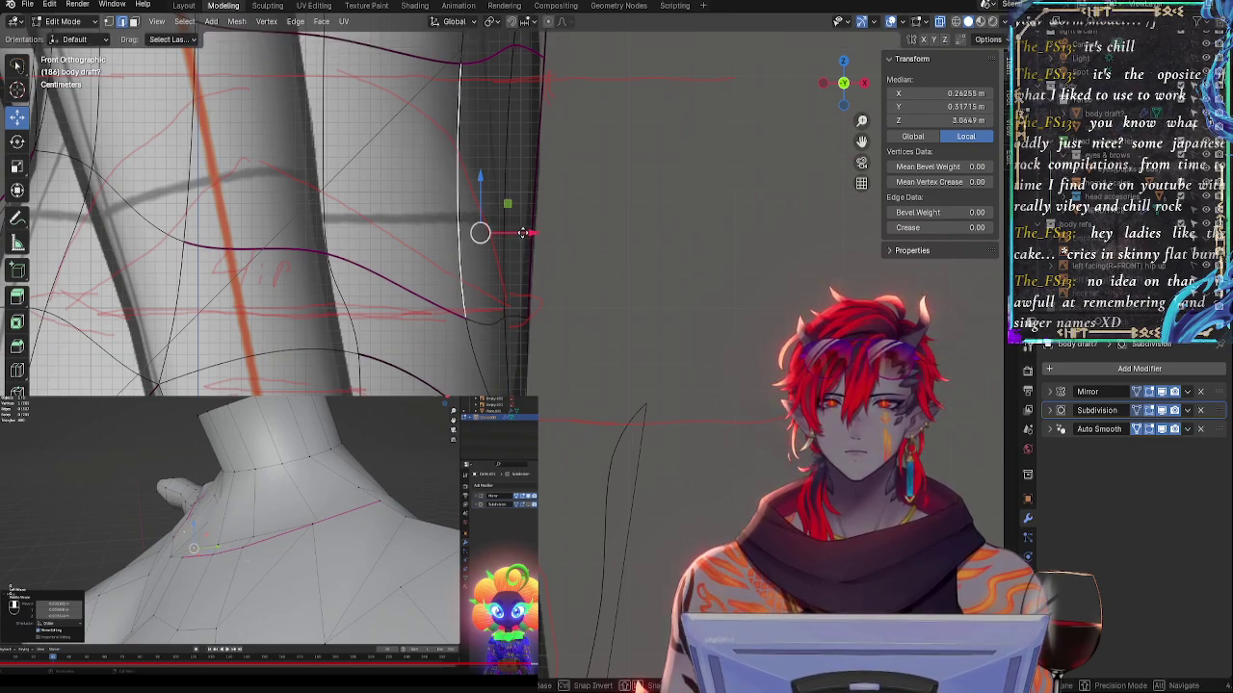
{"action": "left_click_drag", "start_coordinate": [522, 232], "coordinate": [526, 232]}
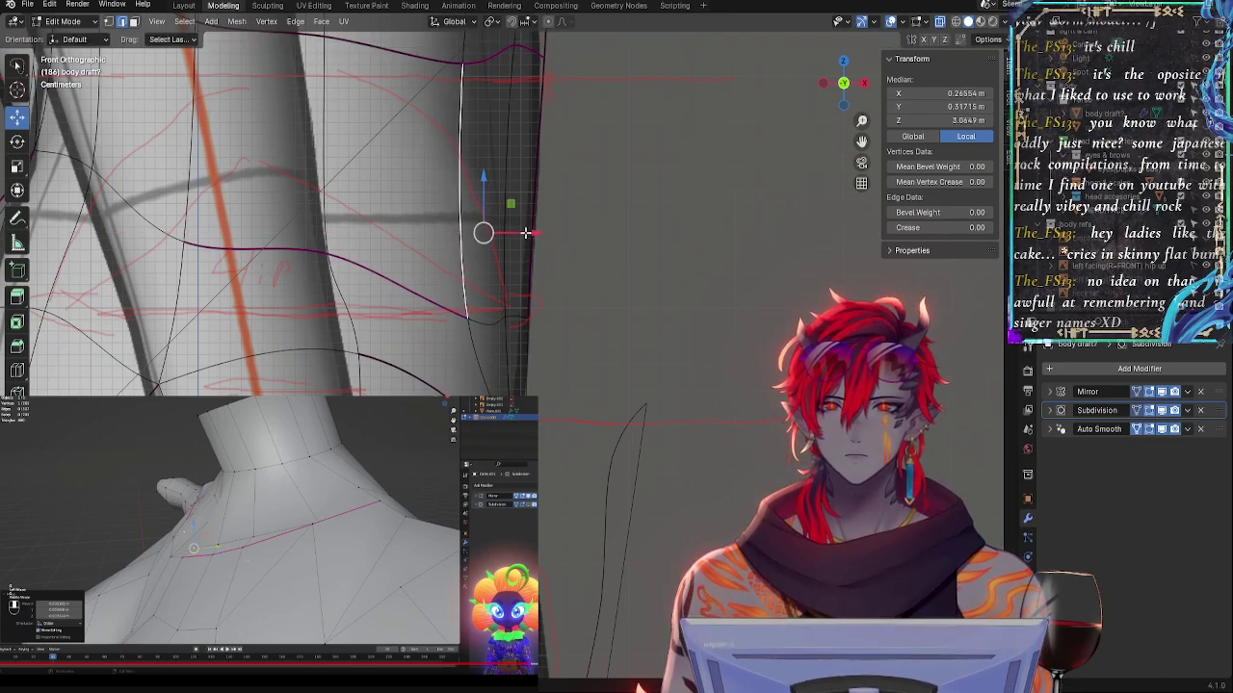
{"action": "left_click", "coordinate": [605, 239]}
{"action": "left_click", "coordinate": [448, 310]}
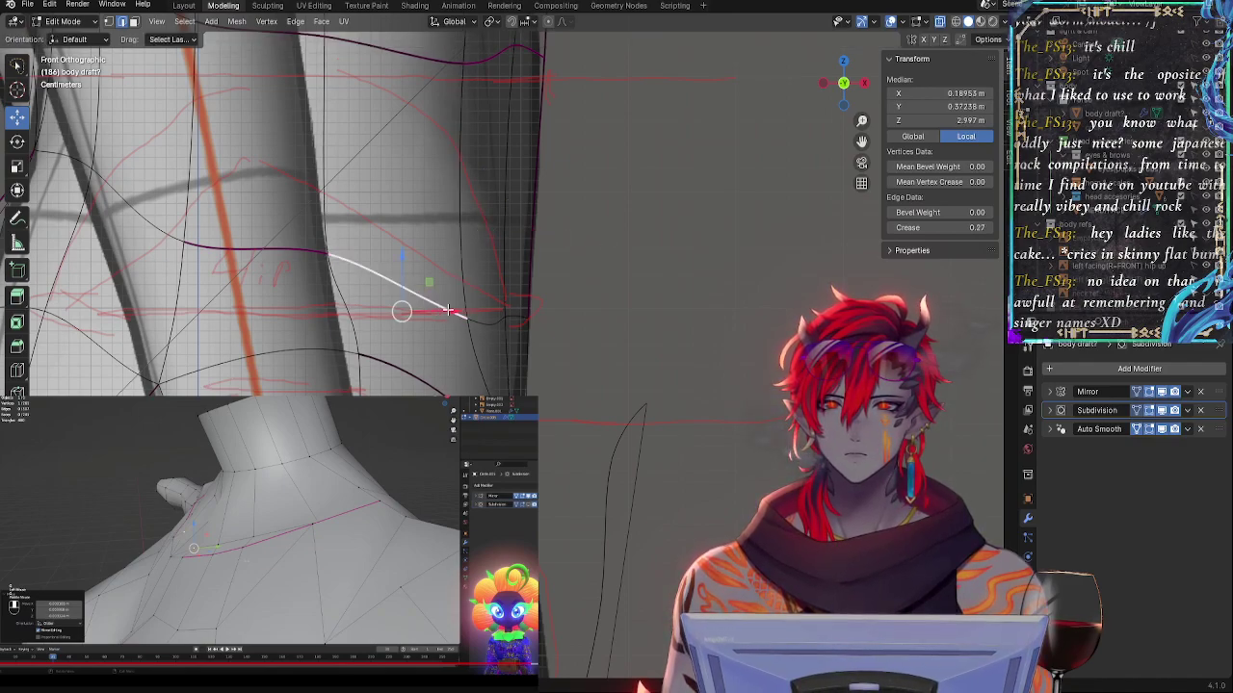
{"action": "key", "text": "g"}
{"action": "right_click", "coordinate": [433, 282]}
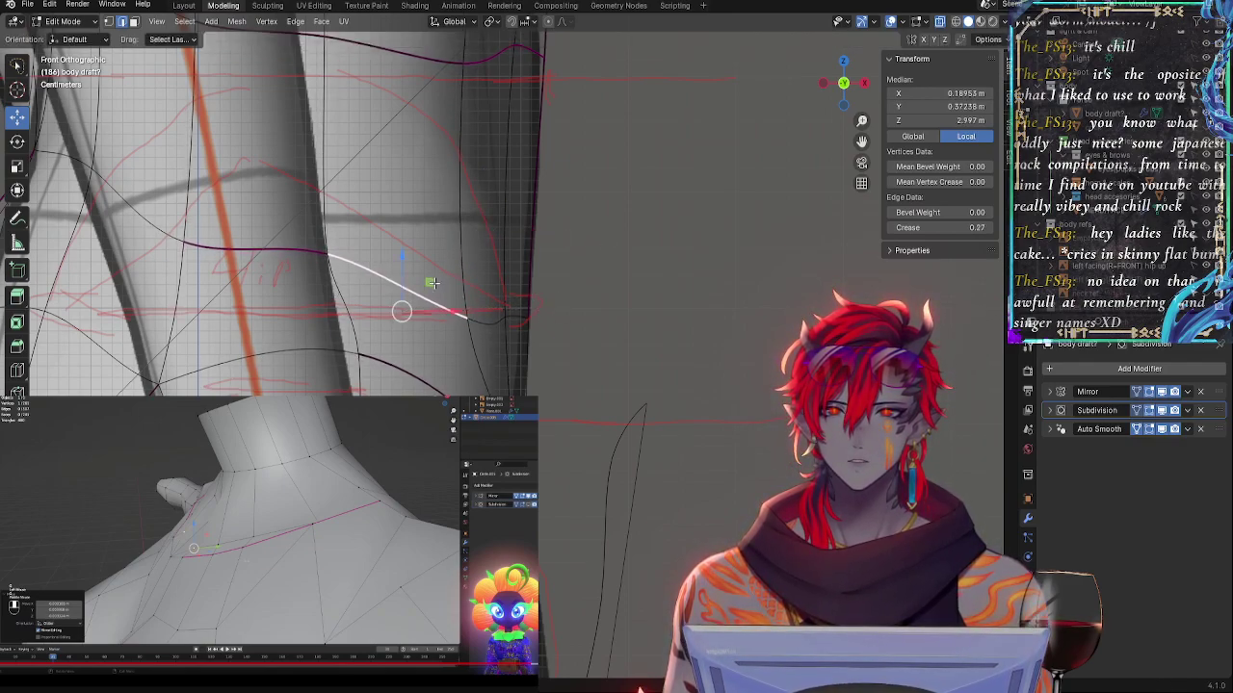
{"action": "left_click_drag", "start_coordinate": [406, 257], "coordinate": [406, 250]}
{"action": "left_click", "coordinate": [247, 250]}
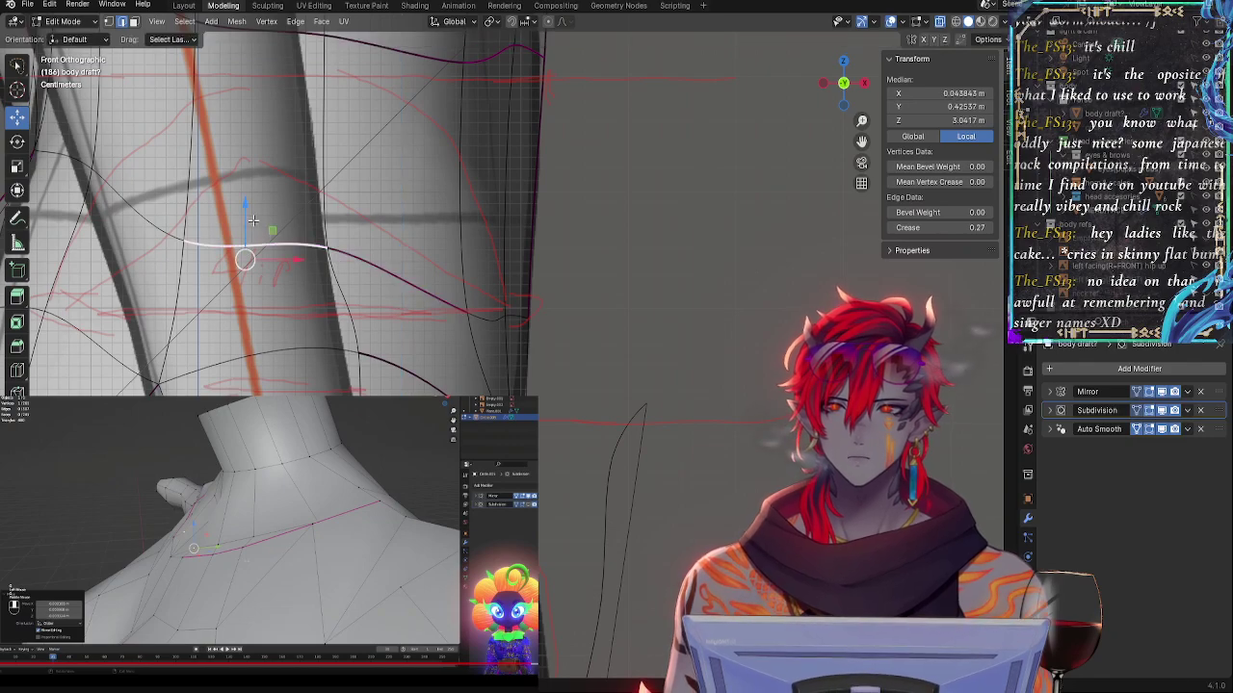
{"action": "left_click_drag", "start_coordinate": [246, 213], "coordinate": [246, 203]}
{"action": "middle_click_drag", "start_coordinate": [262, 280], "coordinate": [714, 339], "text": "shift"}
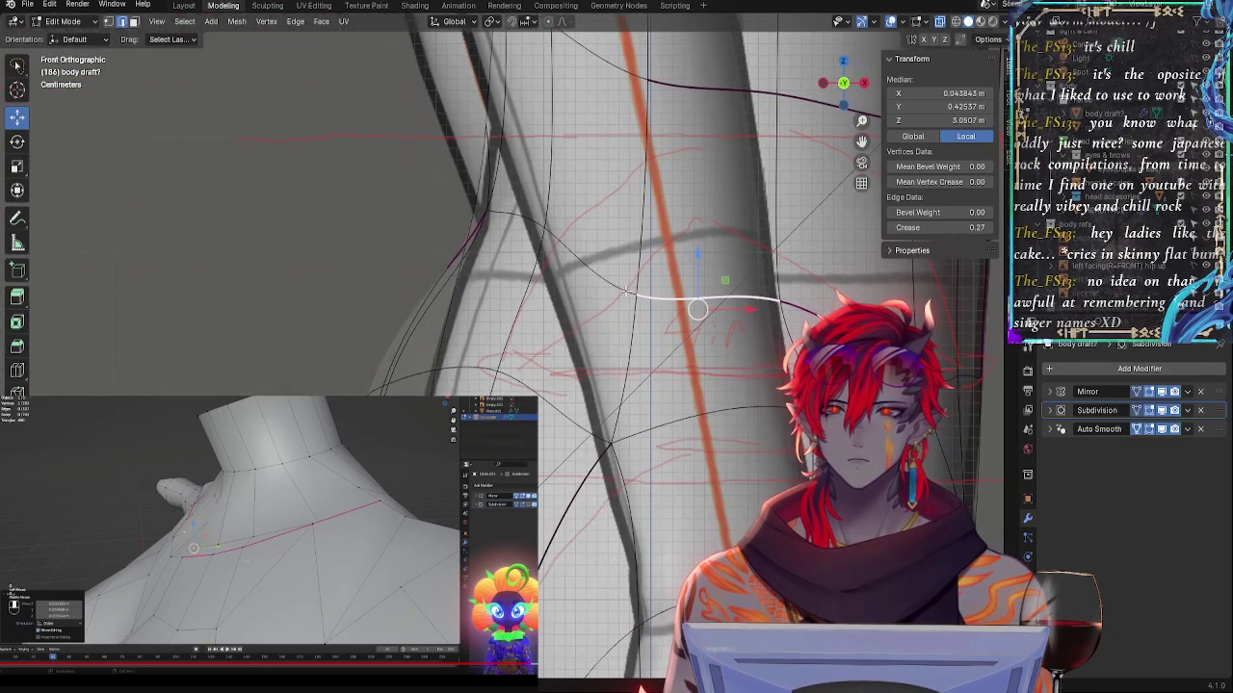
- Raise an upper edge and rotate the side edge, checking the hip shape in 3D
{"action": "key", "text": "g"}
{"action": "left_click", "coordinate": [511, 225]}
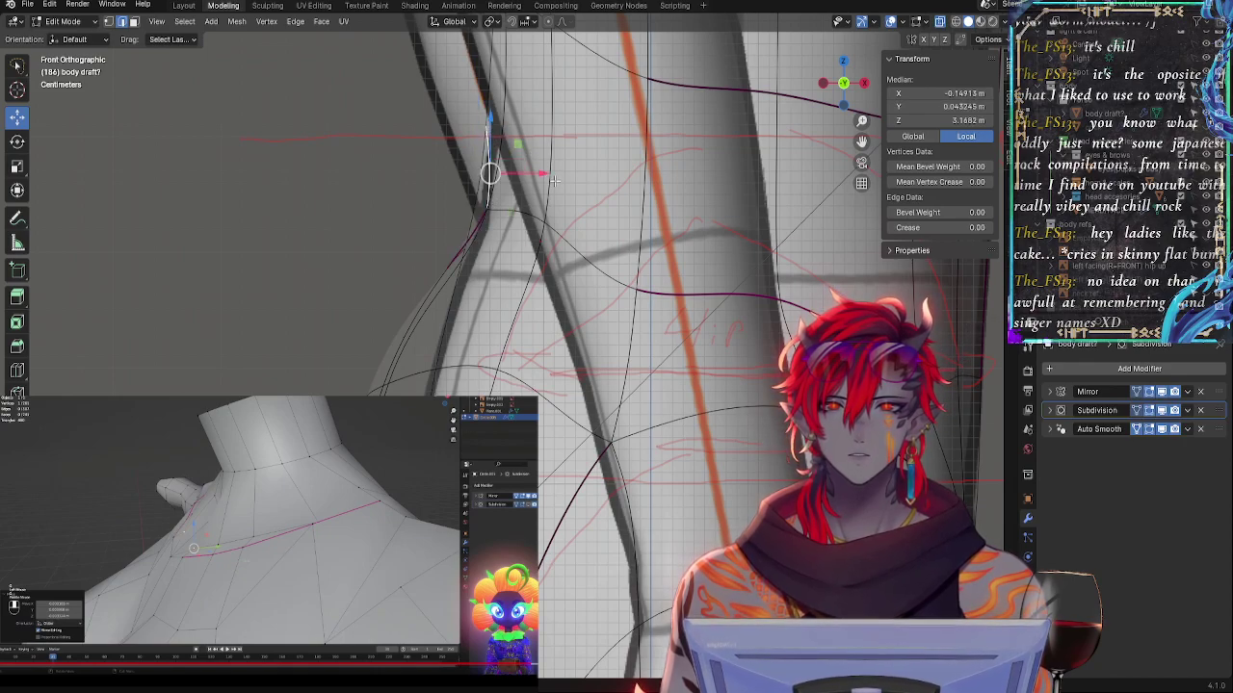
{"action": "key", "text": "r"}
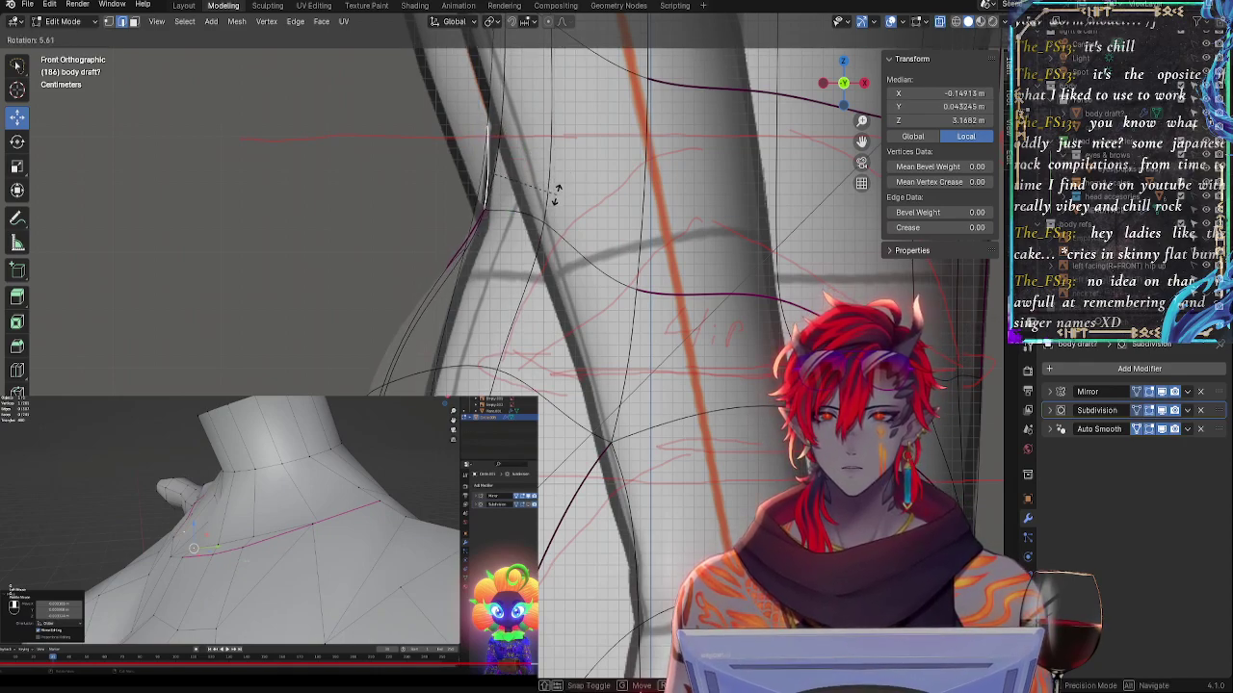
{"action": "left_click", "coordinate": [549, 195]}
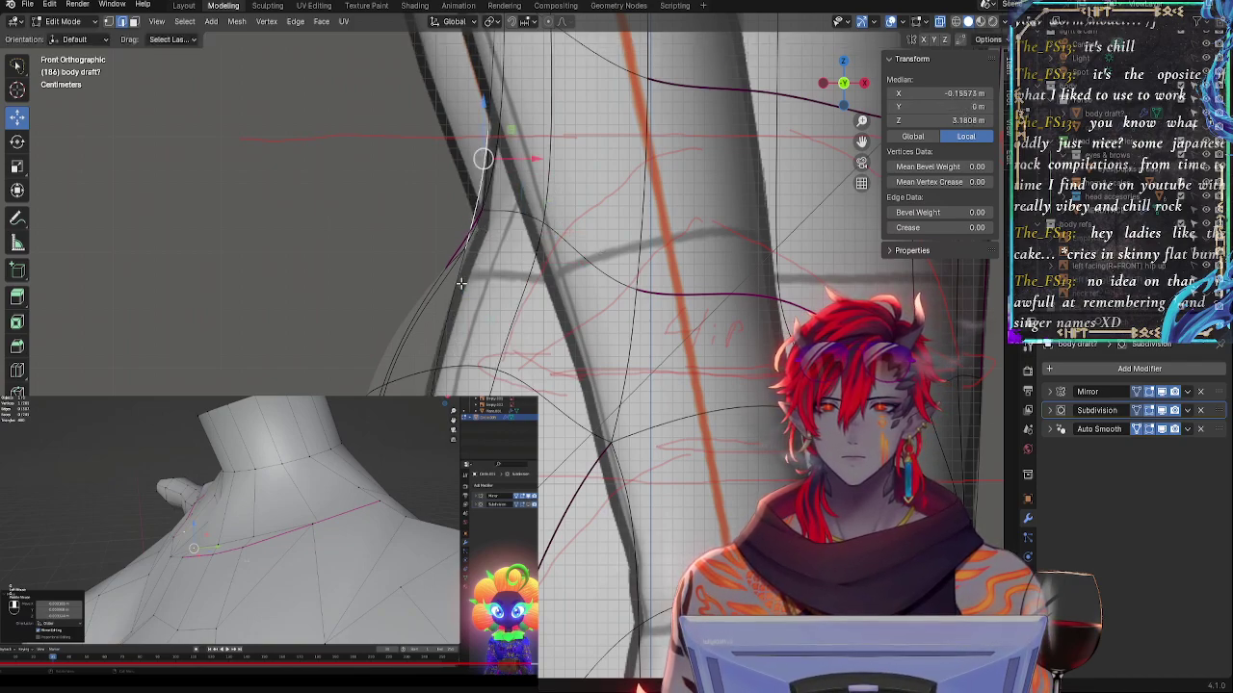
{"action": "middle_click_drag", "start_coordinate": [461, 282], "coordinate": [487, 386]}
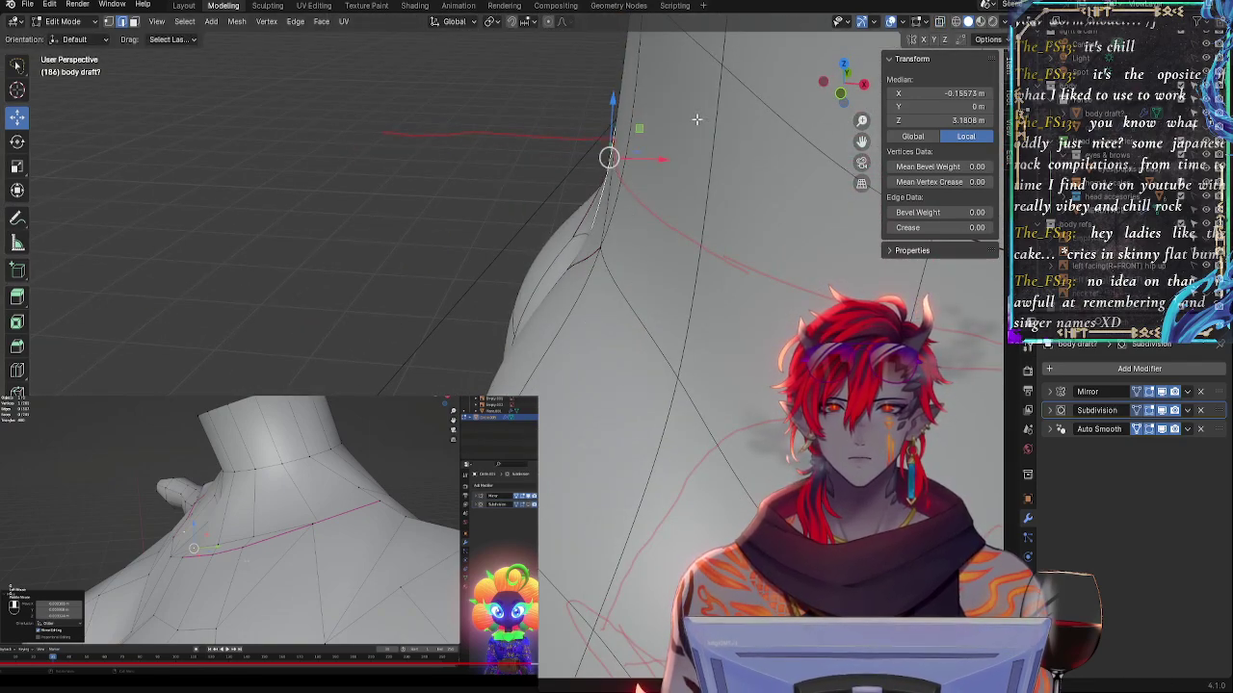
{"action": "left_click", "coordinate": [839, 96]}
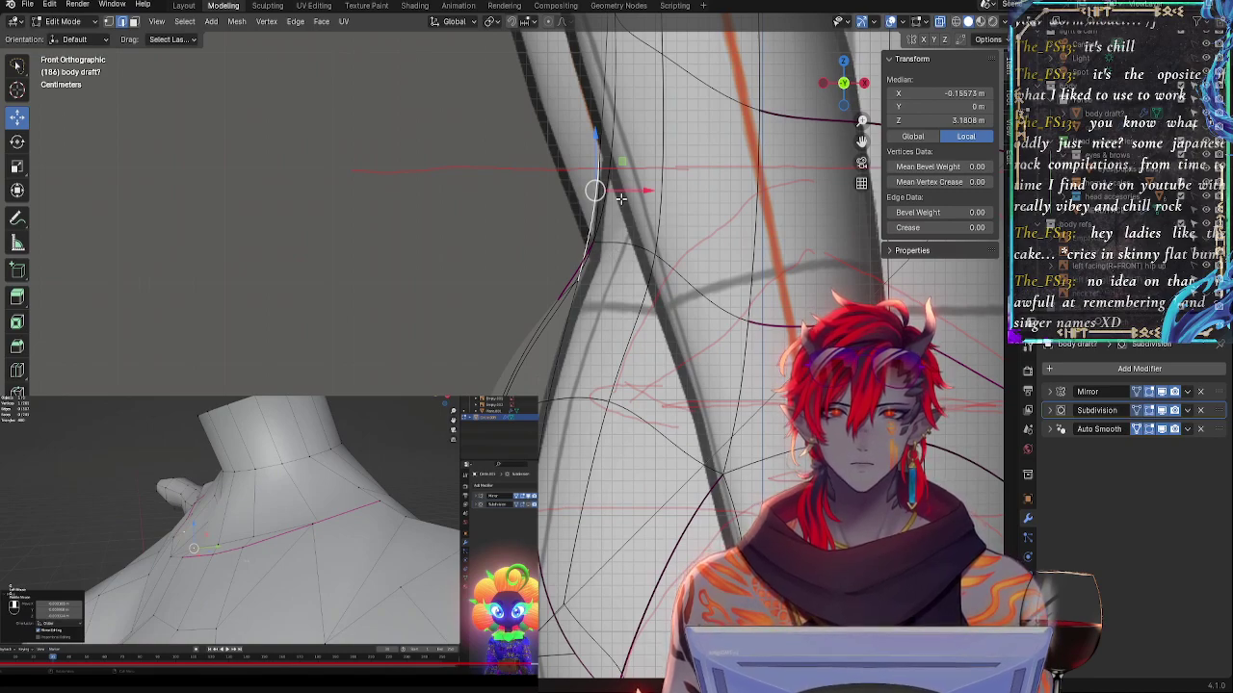
- In front view, nudge the waist vertices sideways and slightly down
{"action": "left_click_drag", "start_coordinate": [621, 198], "coordinate": [636, 194]}
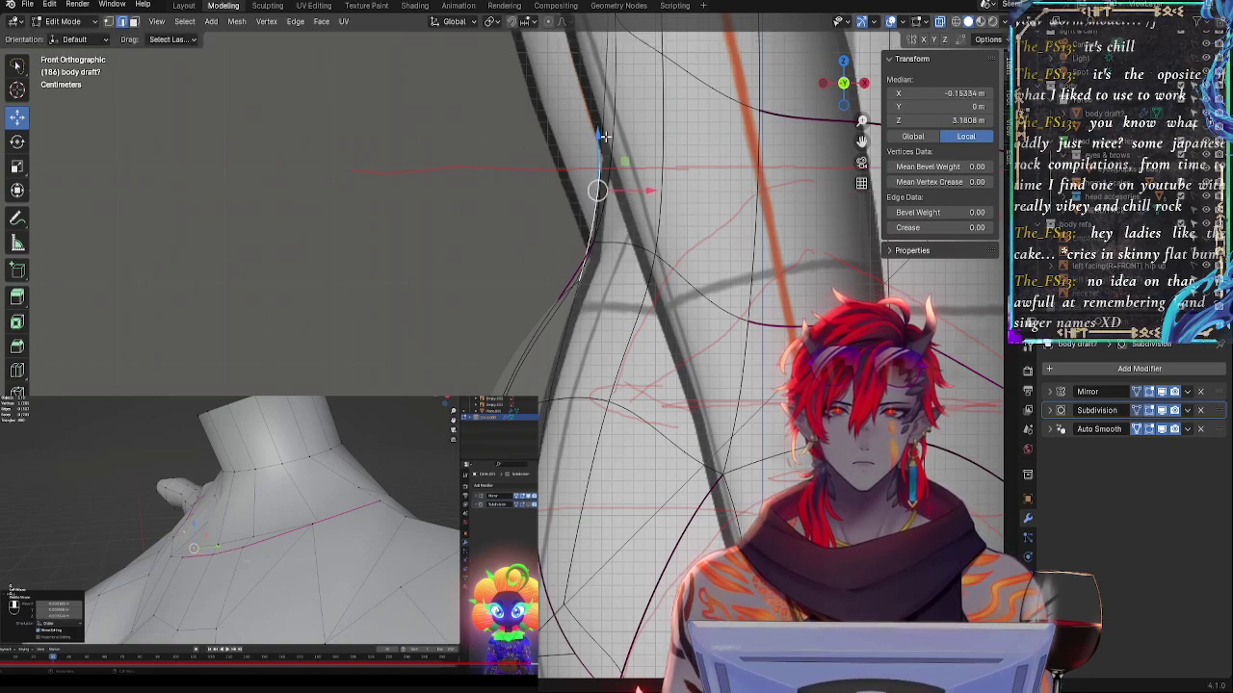
{"action": "left_click_drag", "start_coordinate": [666, 146], "coordinate": [668, 138]}
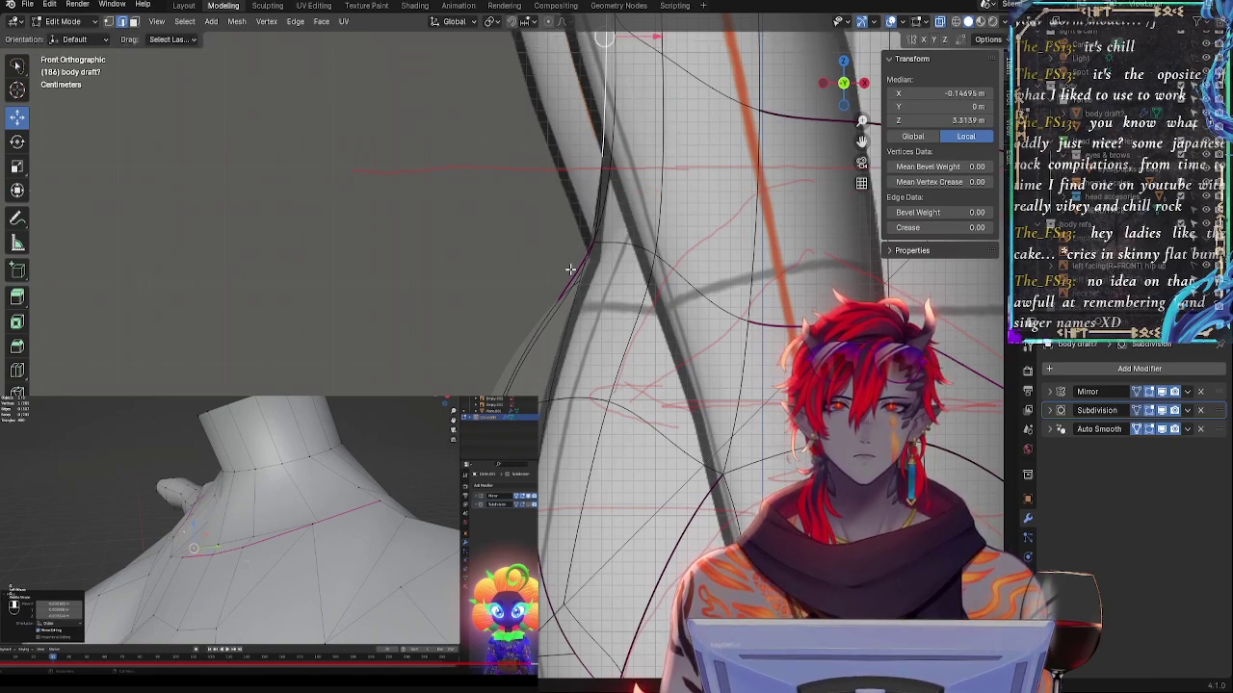
{"action": "middle_click_drag", "start_coordinate": [570, 270], "coordinate": [606, 286]}
{"action": "left_click", "coordinate": [446, 270]}
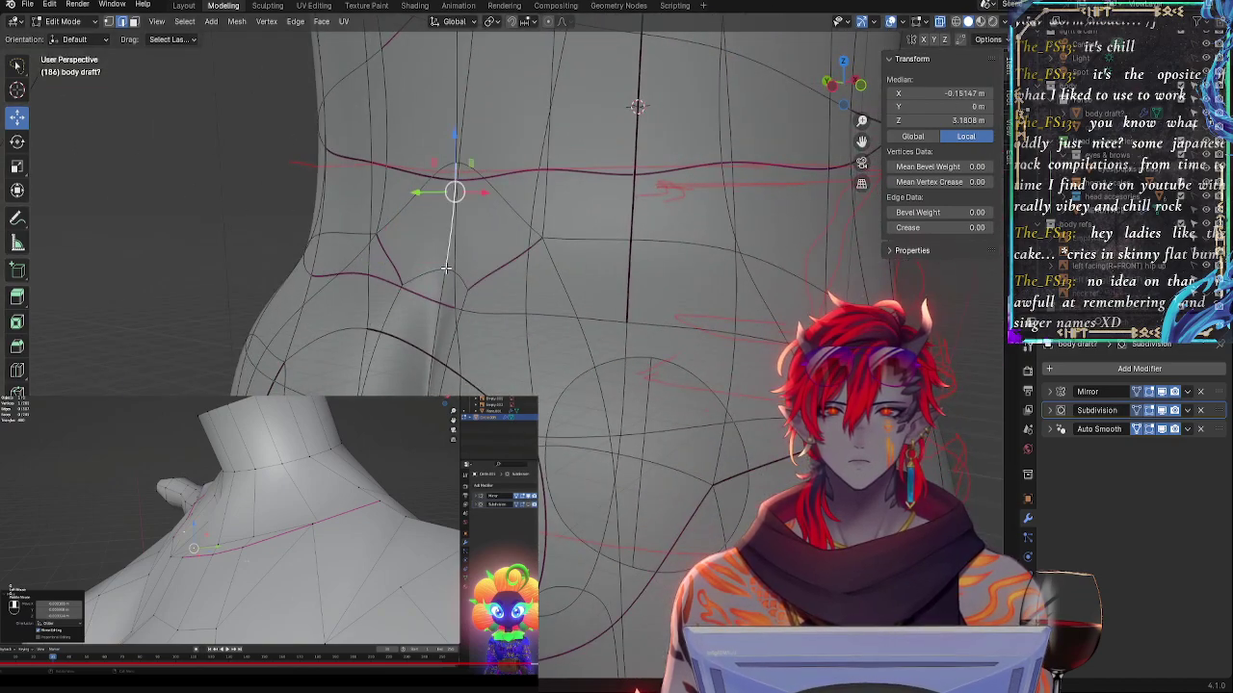
{"action": "left_click", "coordinate": [860, 86]}
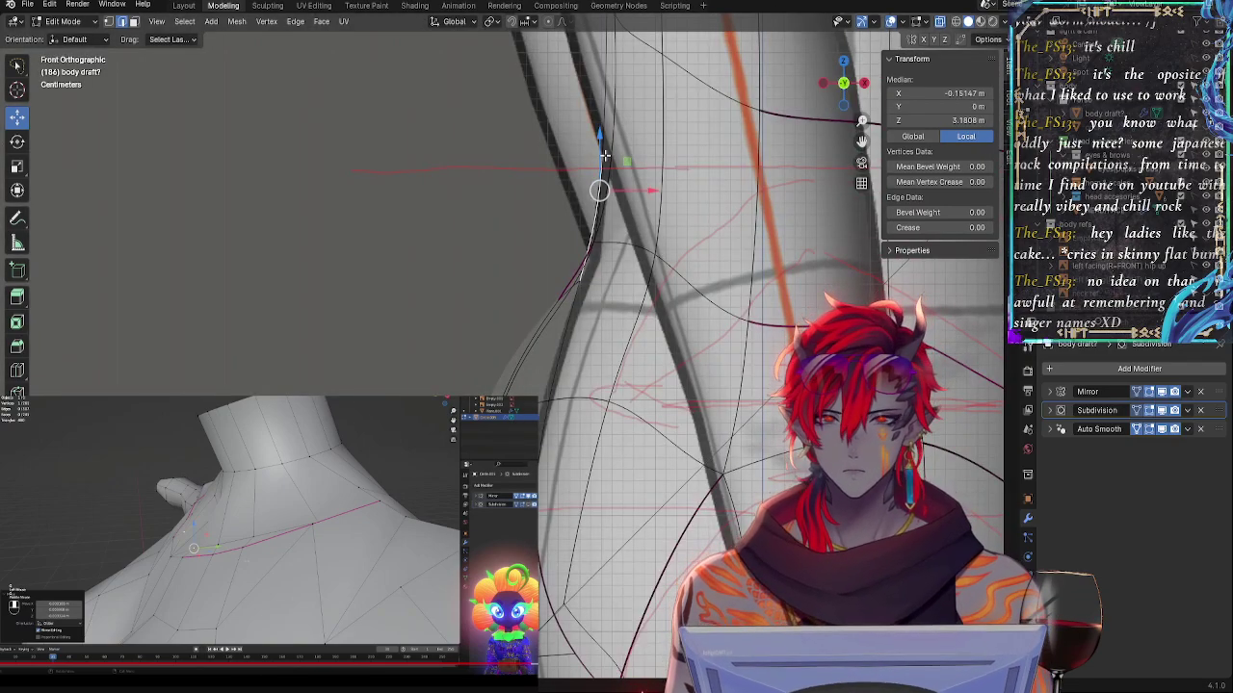
{"action": "left_click_drag", "start_coordinate": [603, 155], "coordinate": [604, 154]}
- Scale the waist edge to about 0.87, lower it, and reshape the lower hip edge's curve
{"action": "key", "text": "s"}
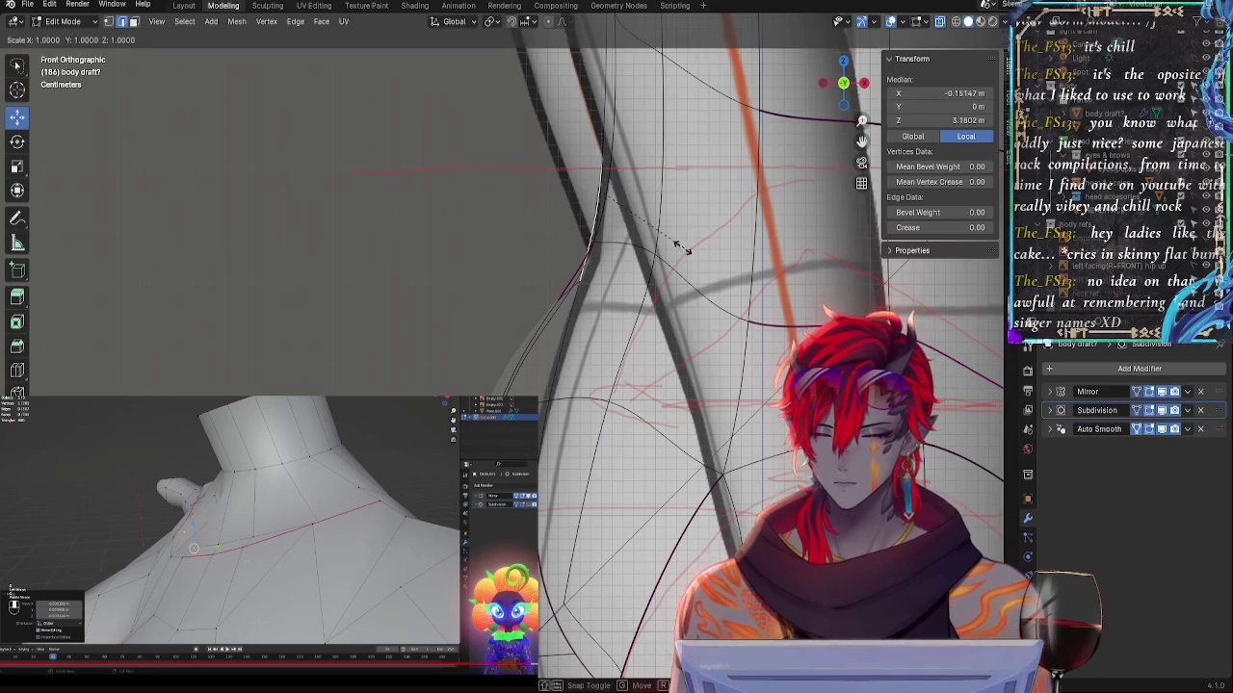
{"action": "left_click", "coordinate": [670, 247]}
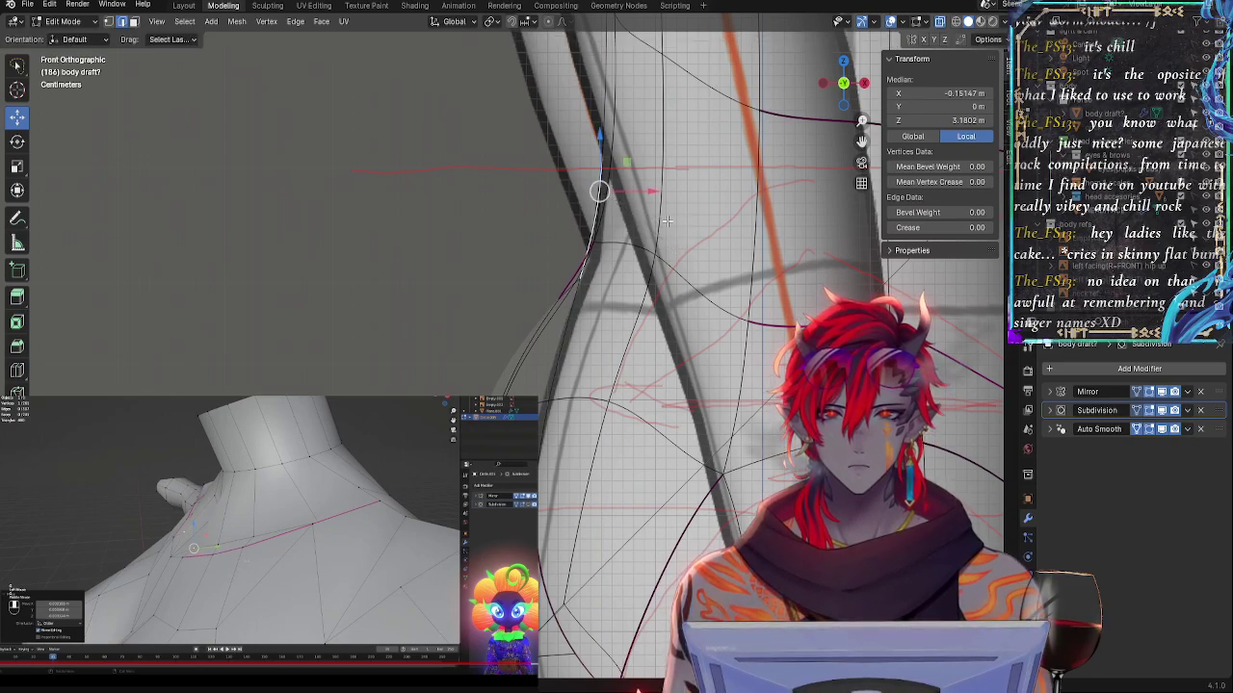
{"action": "key", "text": "s"}
{"action": "left_click", "coordinate": [664, 205]}
{"action": "left_click_drag", "start_coordinate": [600, 191], "coordinate": [599, 208]}
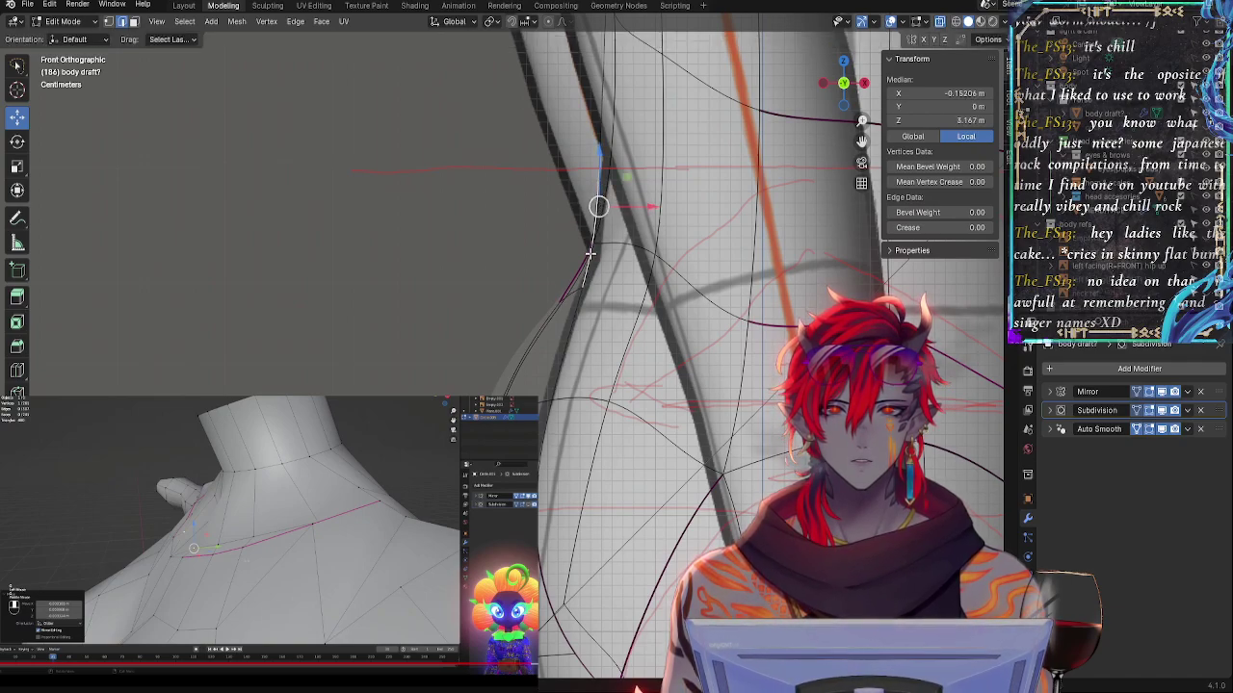
{"action": "left_click", "coordinate": [602, 251]}
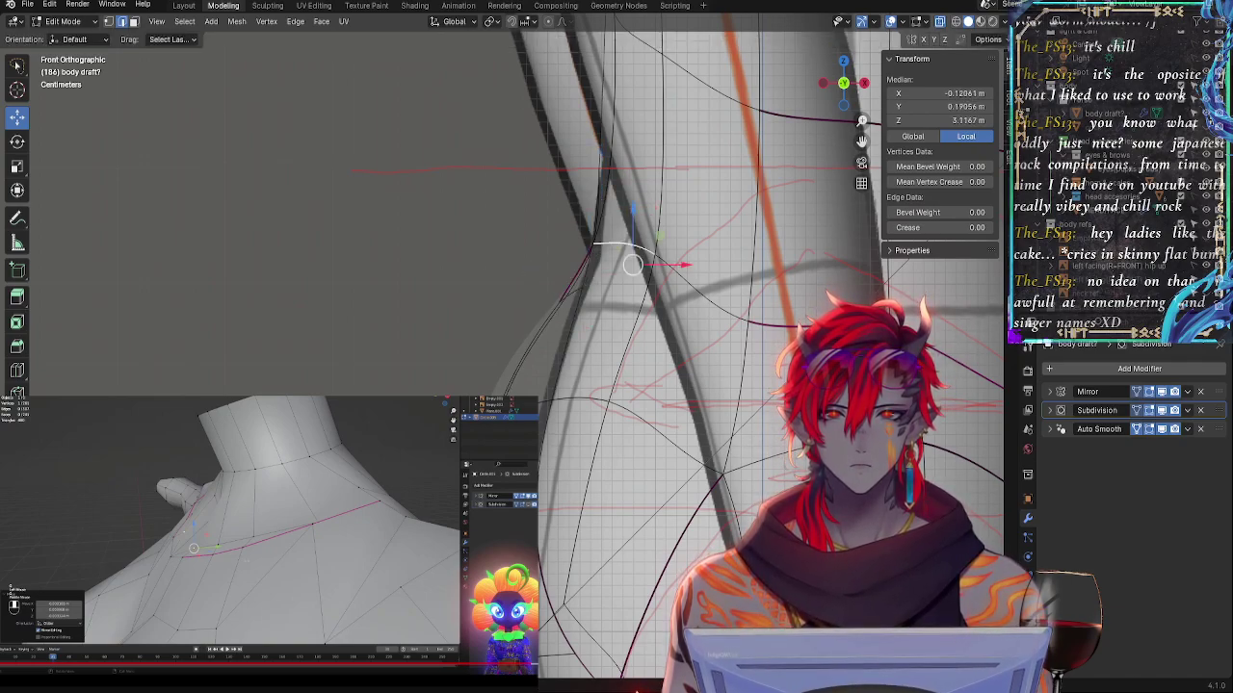
{"action": "key", "text": "s"}
{"action": "left_click", "coordinate": [687, 248]}
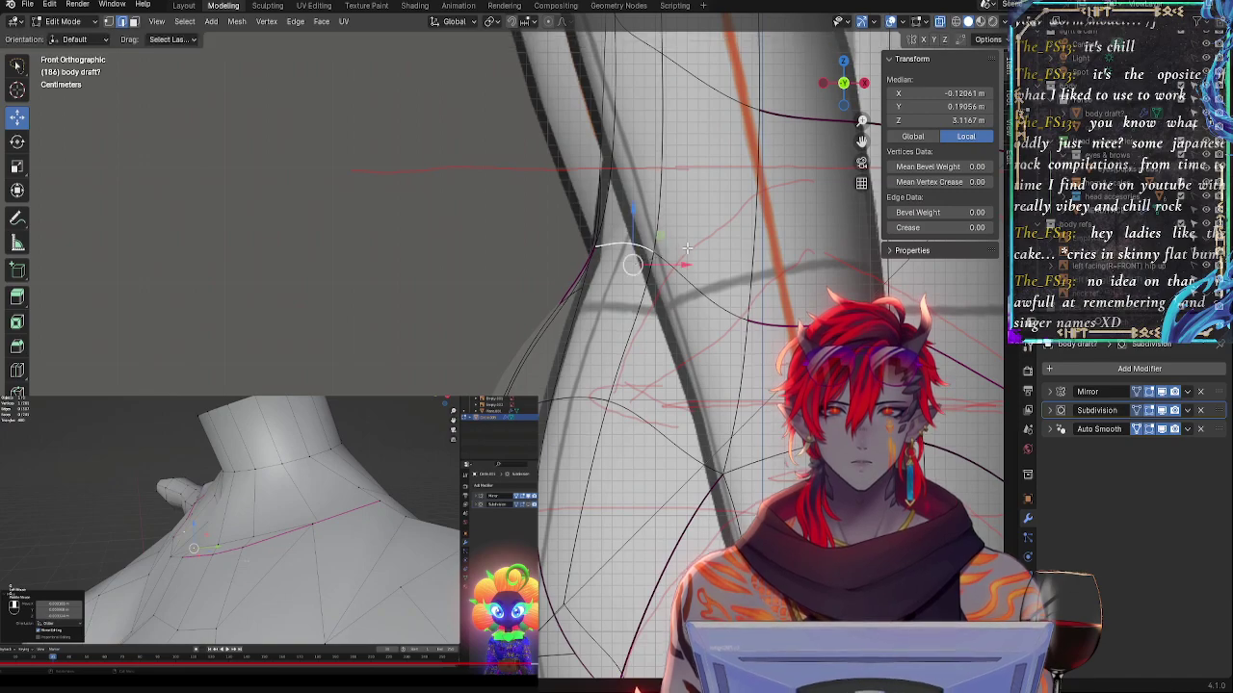
{"action": "left_click_drag", "start_coordinate": [627, 218], "coordinate": [627, 222]}
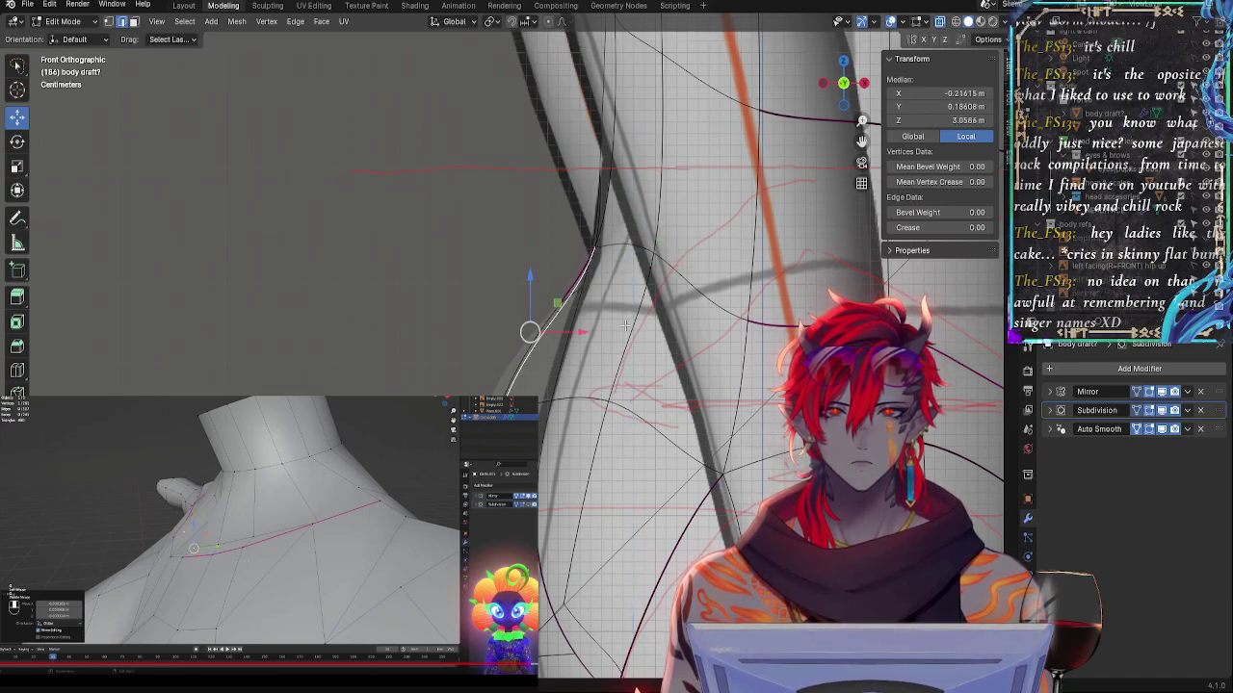
- Rotate the hip edge twice and turn the lower-left upper-thigh edge about −3.9°
{"action": "key", "text": "r"}
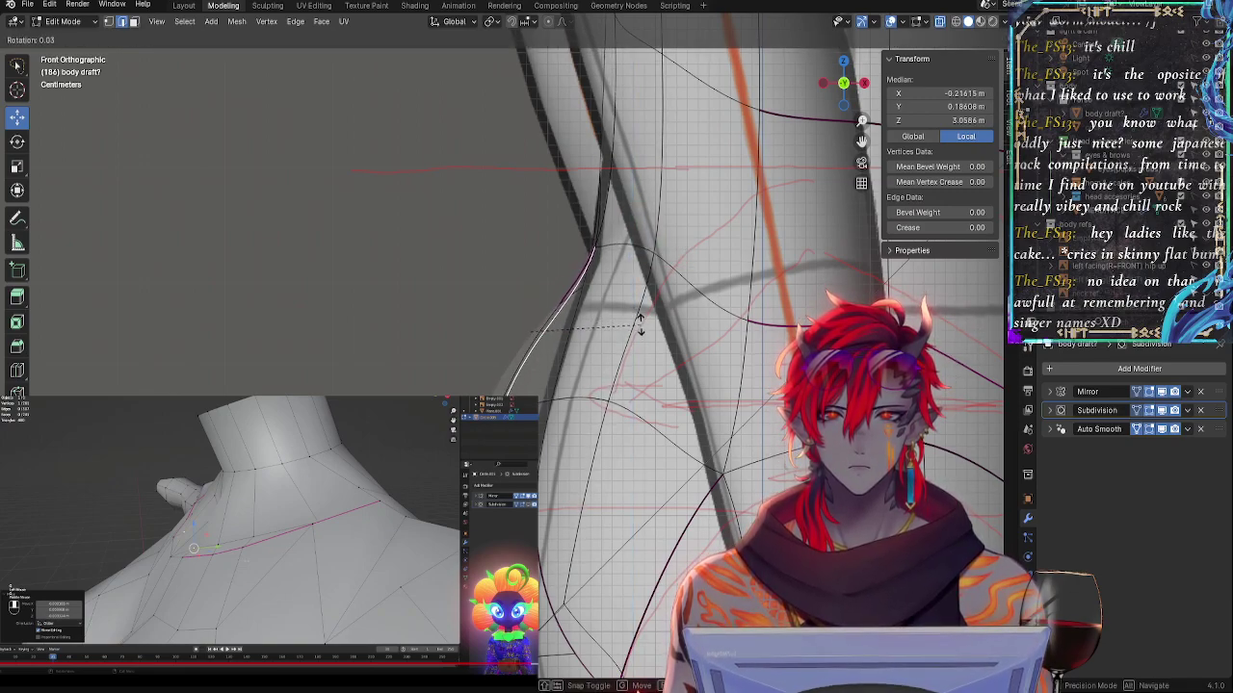
{"action": "left_click", "coordinate": [641, 326]}
{"action": "key", "text": "r"}
{"action": "left_click", "coordinate": [641, 332]}
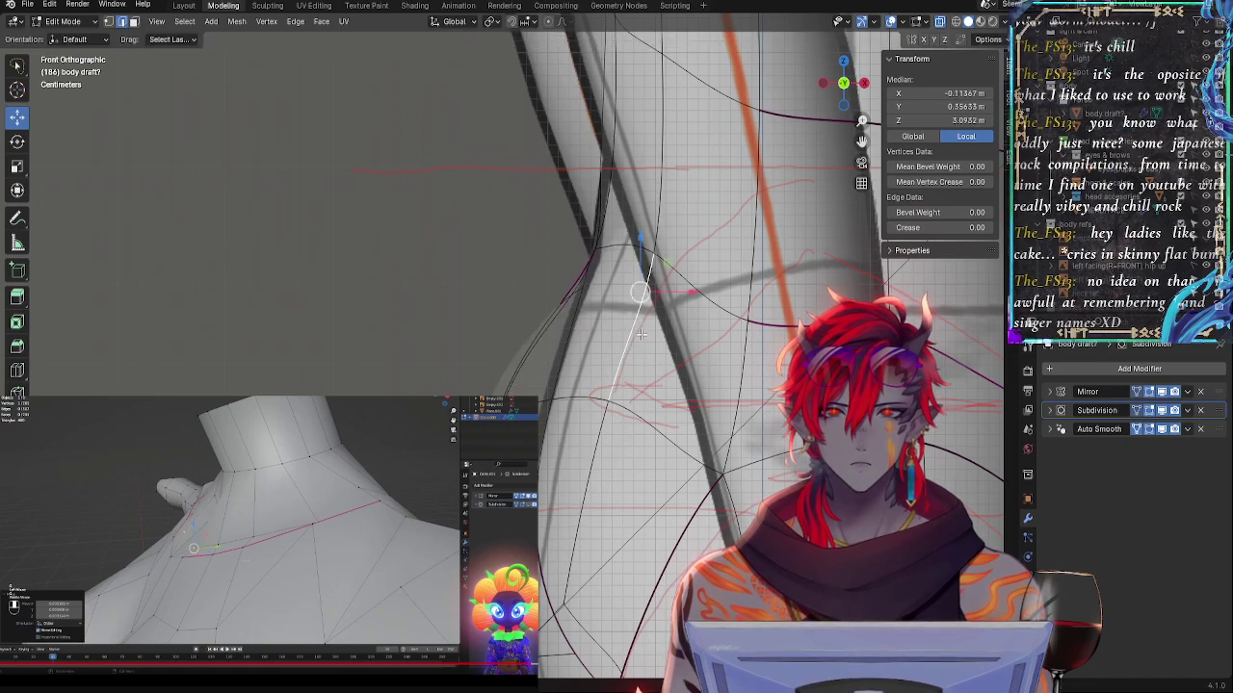
{"action": "middle_click_drag", "start_coordinate": [640, 335], "coordinate": [766, 242]}
{"action": "left_click", "coordinate": [544, 447]}
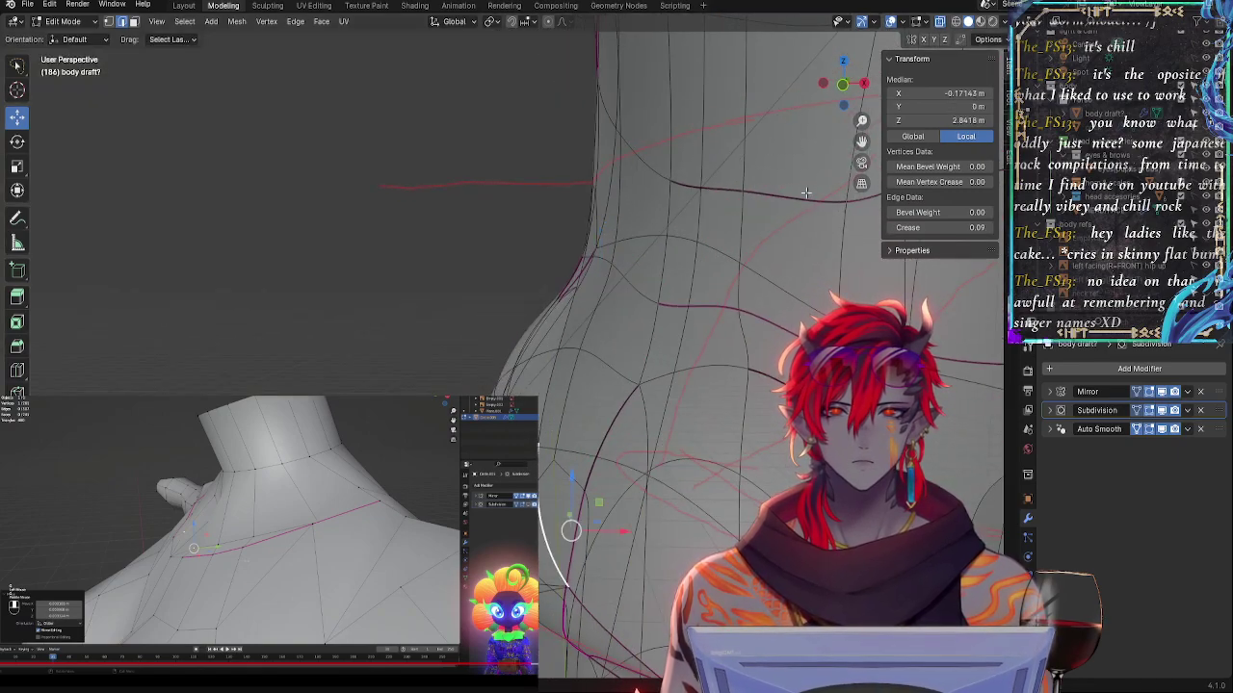
{"action": "left_click", "coordinate": [842, 86]}
{"action": "key", "text": "r"}
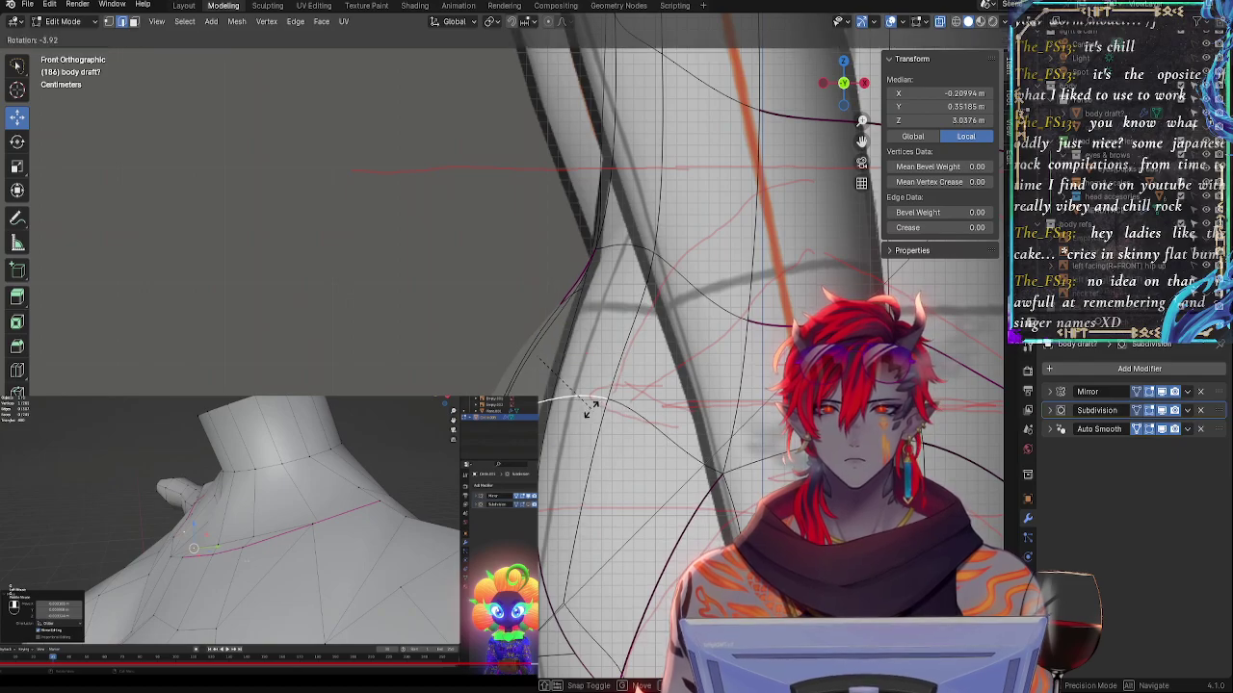
{"action": "left_click", "coordinate": [592, 422]}
{"action": "middle_click_drag", "start_coordinate": [396, 389], "coordinate": [656, 471]}
- Clear the selection, view the body from behind, and swap which front reference image is visible
{"action": "key", "text": "alt+a"}
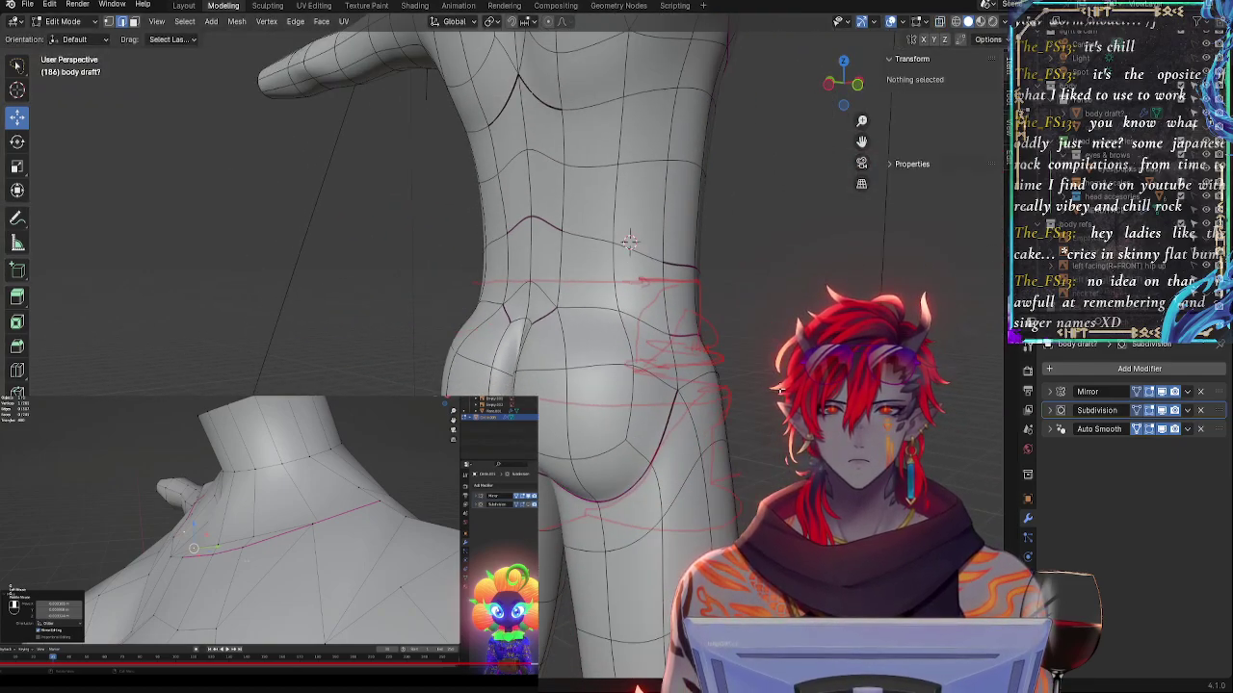
{"action": "middle_click_drag", "start_coordinate": [653, 397], "coordinate": [649, 172]}
{"action": "left_click", "coordinate": [829, 85]}
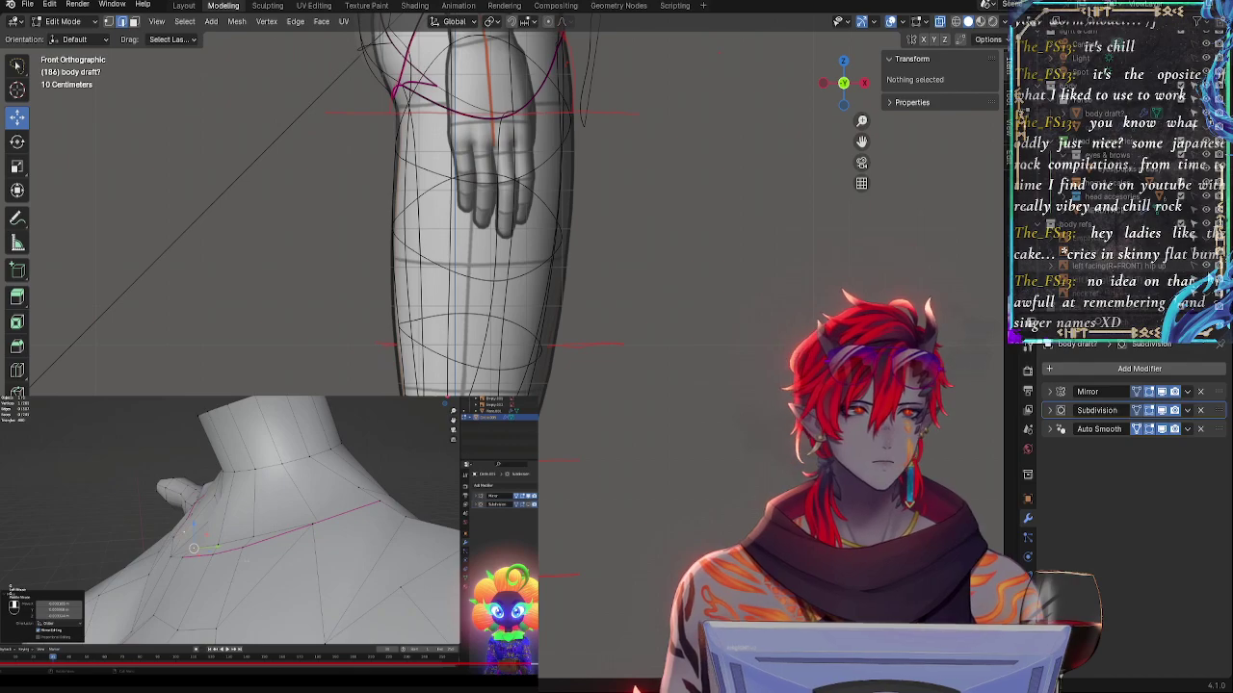
{"action": "left_click", "coordinate": [1207, 268]}
{"action": "left_click", "coordinate": [1206, 280]}
{"action": "middle_click_drag", "start_coordinate": [675, 397], "coordinate": [661, 368], "text": "shift"}
{"action": "key", "text": "alt+z"}
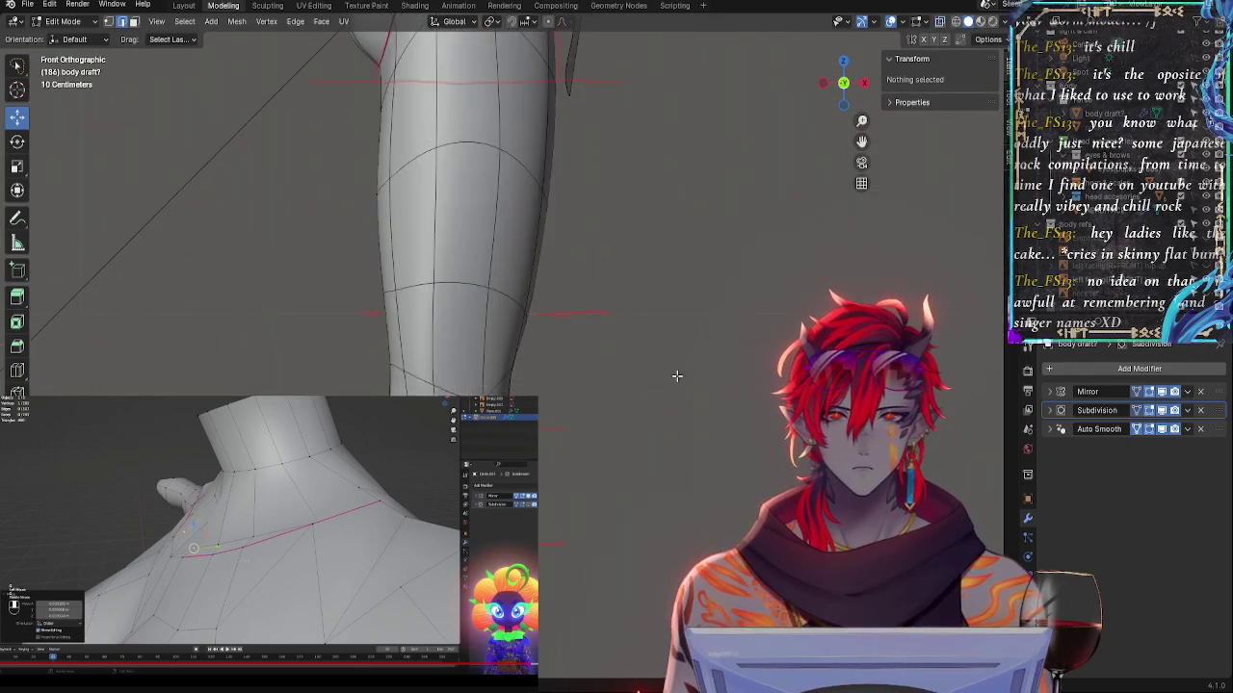
{"action": "middle_click_drag", "start_coordinate": [740, 379], "coordinate": [561, 377]}
{"action": "left_click", "coordinate": [819, 81]}
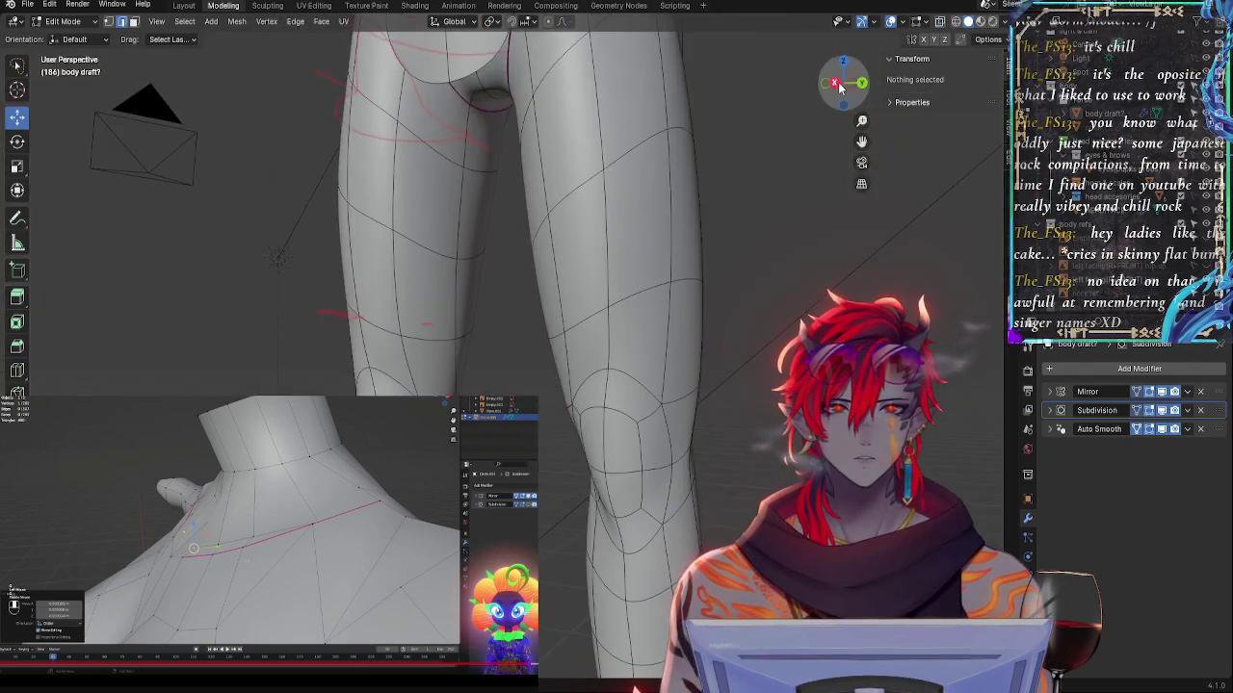
- Briefly show and re-hide the missing-image and arms reference images in the Outliner
{"action": "scroll", "coordinate": [732, 484], "scroll_direction": "down", "scroll_amount": 4}
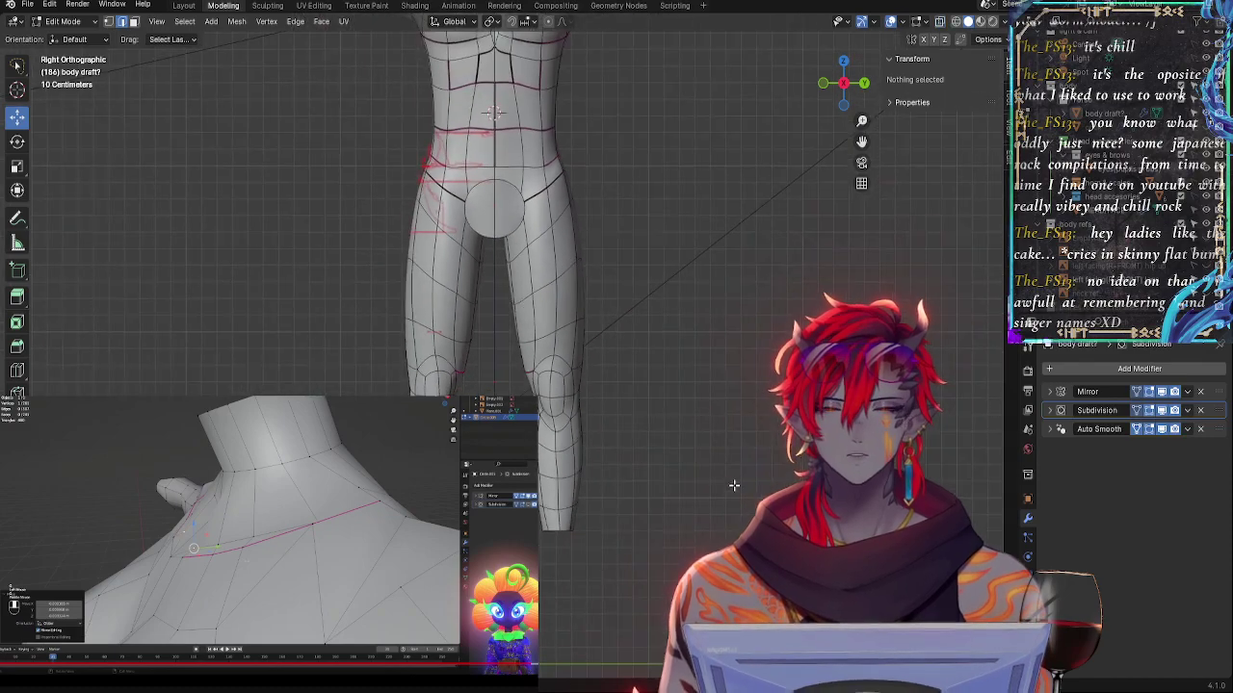
{"action": "scroll", "coordinate": [668, 322], "scroll_direction": "up", "scroll_amount": 4}
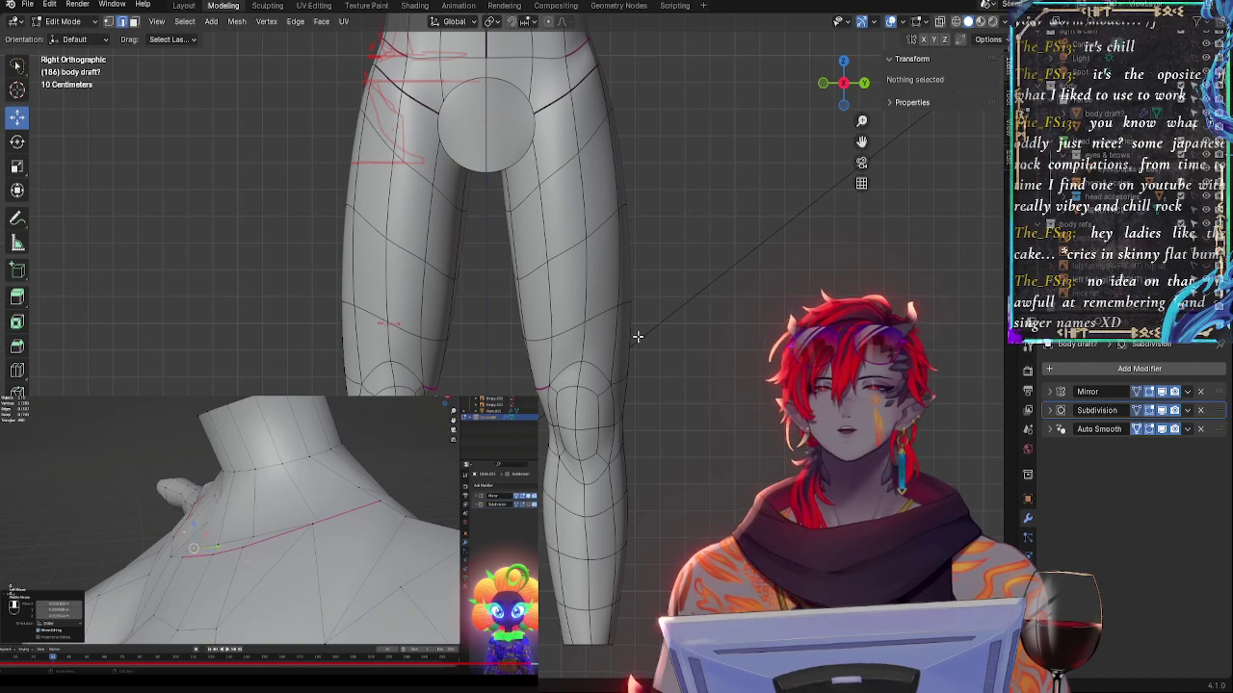
{"action": "scroll", "coordinate": [706, 364], "scroll_direction": "up", "scroll_amount": 2}
{"action": "scroll", "coordinate": [685, 298], "scroll_direction": "down", "scroll_amount": 2}
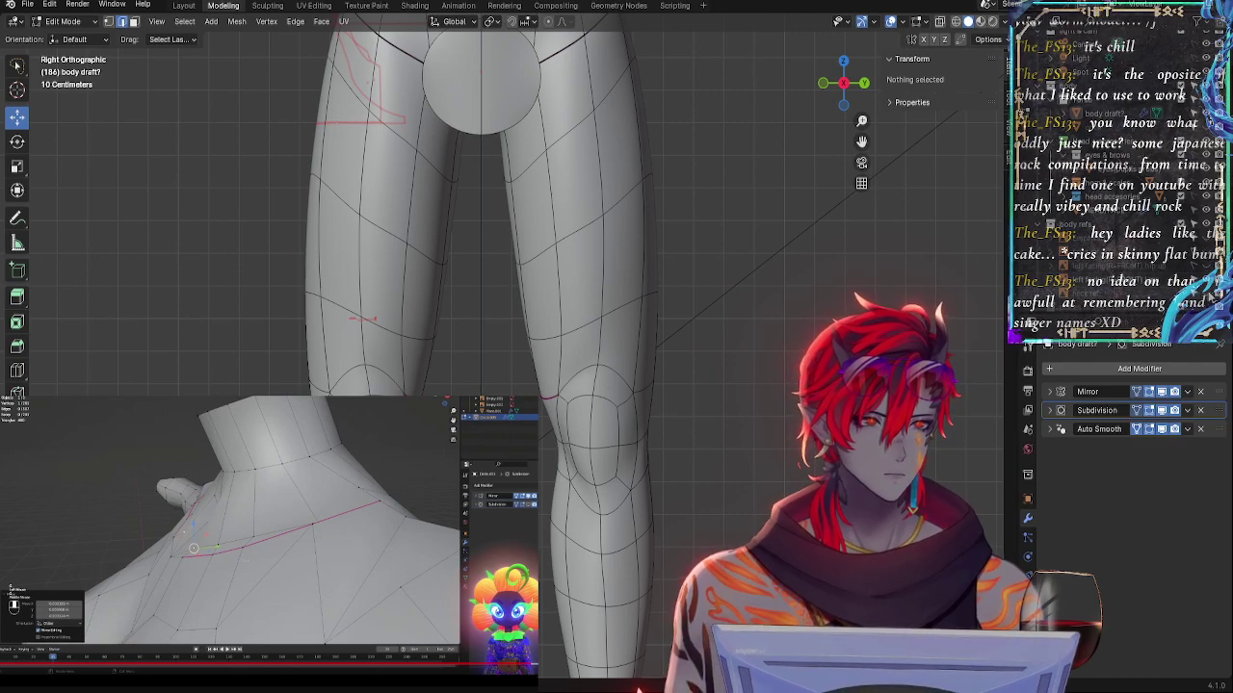
{"action": "left_click", "coordinate": [1208, 241]}
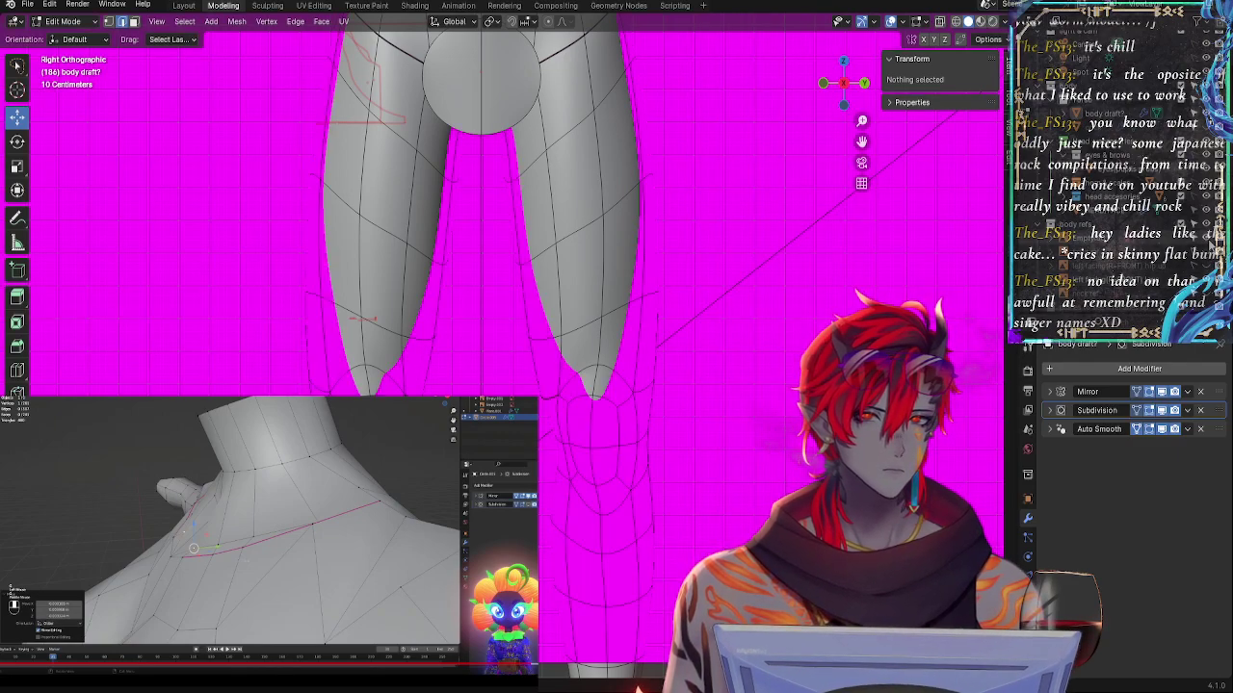
{"action": "left_click", "coordinate": [1208, 241]}
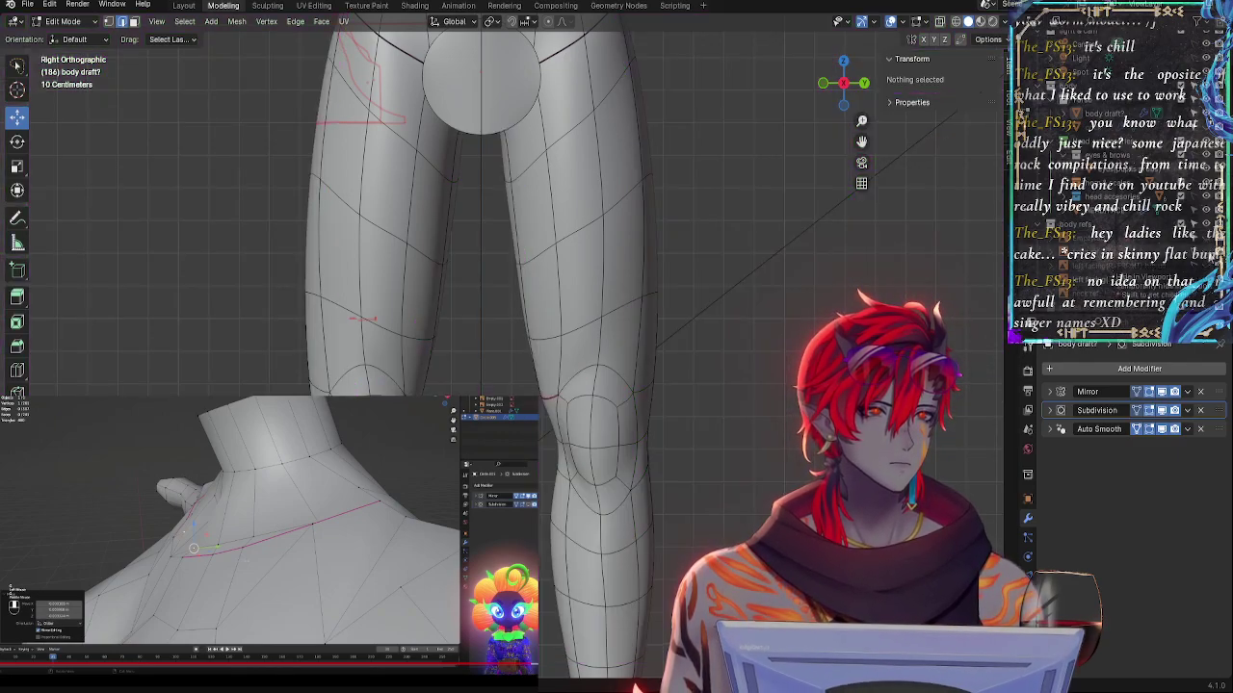
{"action": "left_click", "coordinate": [1208, 252]}
{"action": "left_click", "coordinate": [1208, 253]}
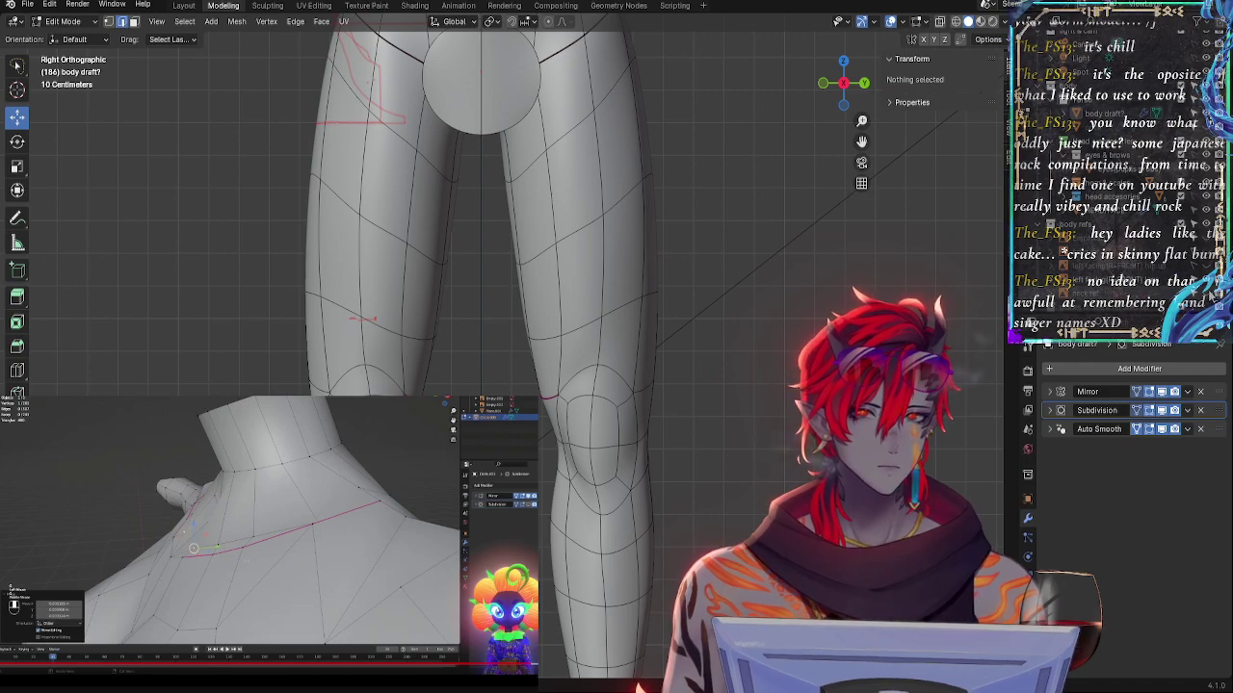
- Collapse the head accessories and body collections, and hide the front hands and 'left facing(R=FRONT) legs' references
{"action": "scroll", "coordinate": [1209, 268], "scroll_direction": "up", "scroll_amount": 2}
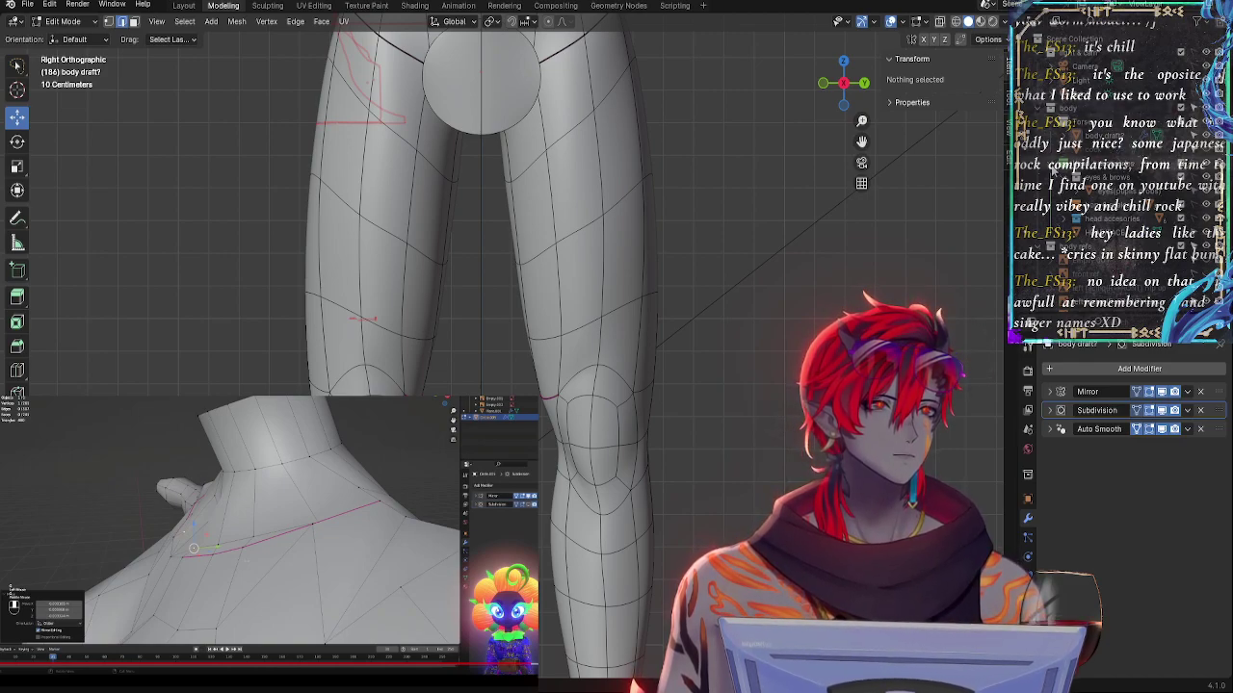
{"action": "left_click", "coordinate": [1051, 163]}
{"action": "left_click", "coordinate": [1050, 123]}
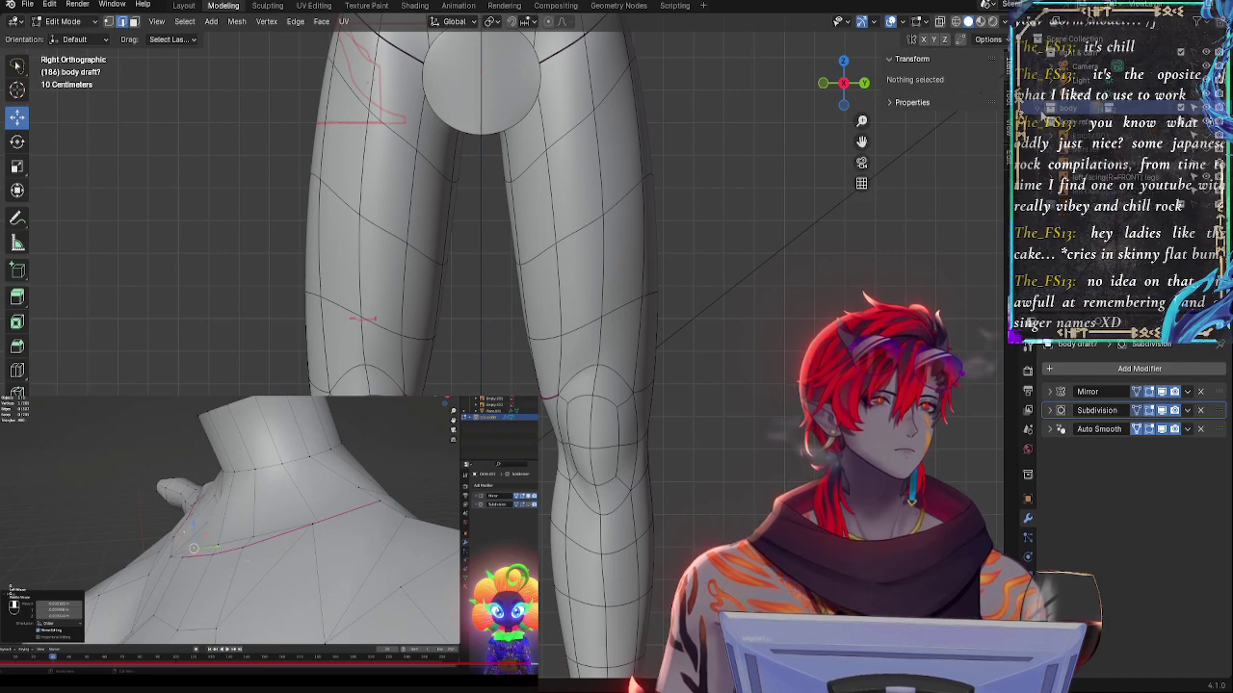
{"action": "left_click", "coordinate": [1206, 136]}
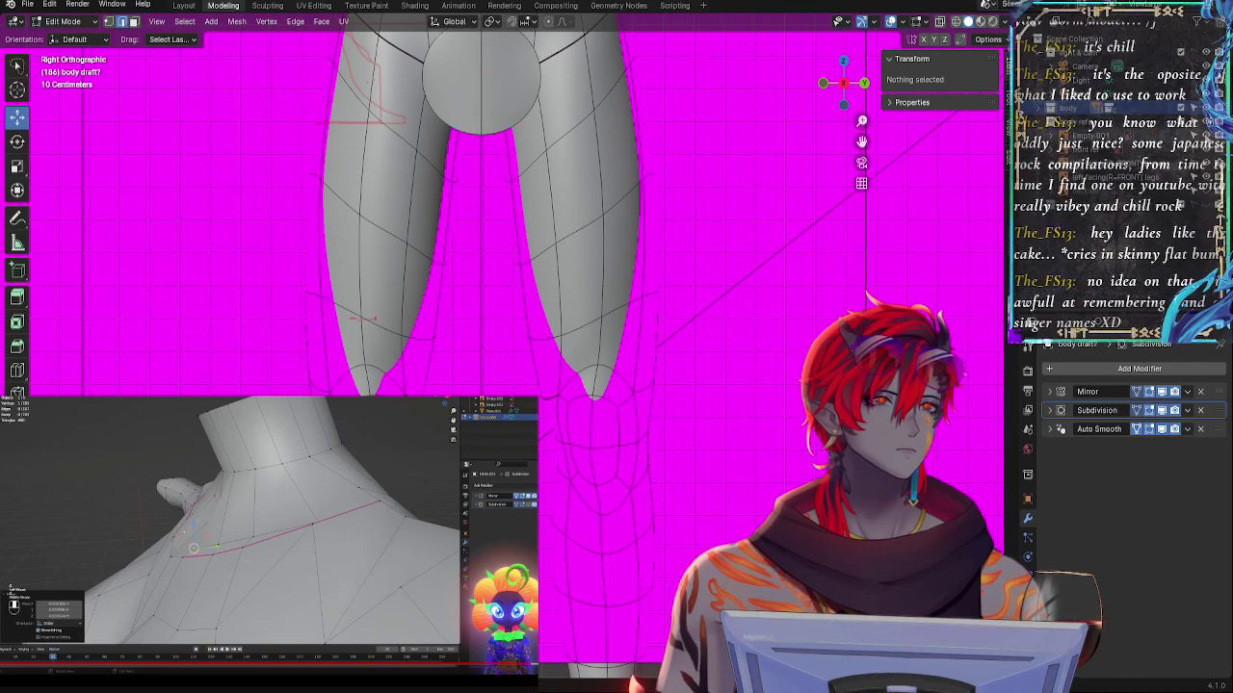
{"action": "left_click", "coordinate": [1206, 136]}
{"action": "left_click", "coordinate": [1206, 149]}
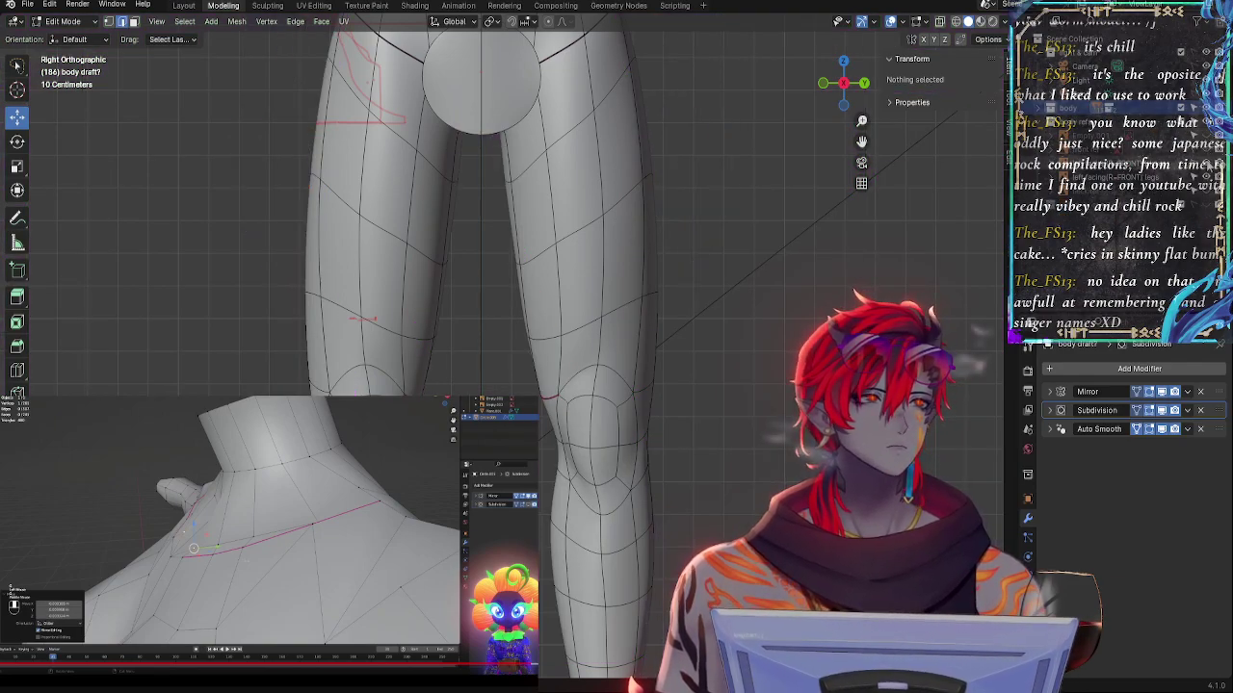
{"action": "left_click", "coordinate": [1208, 176]}
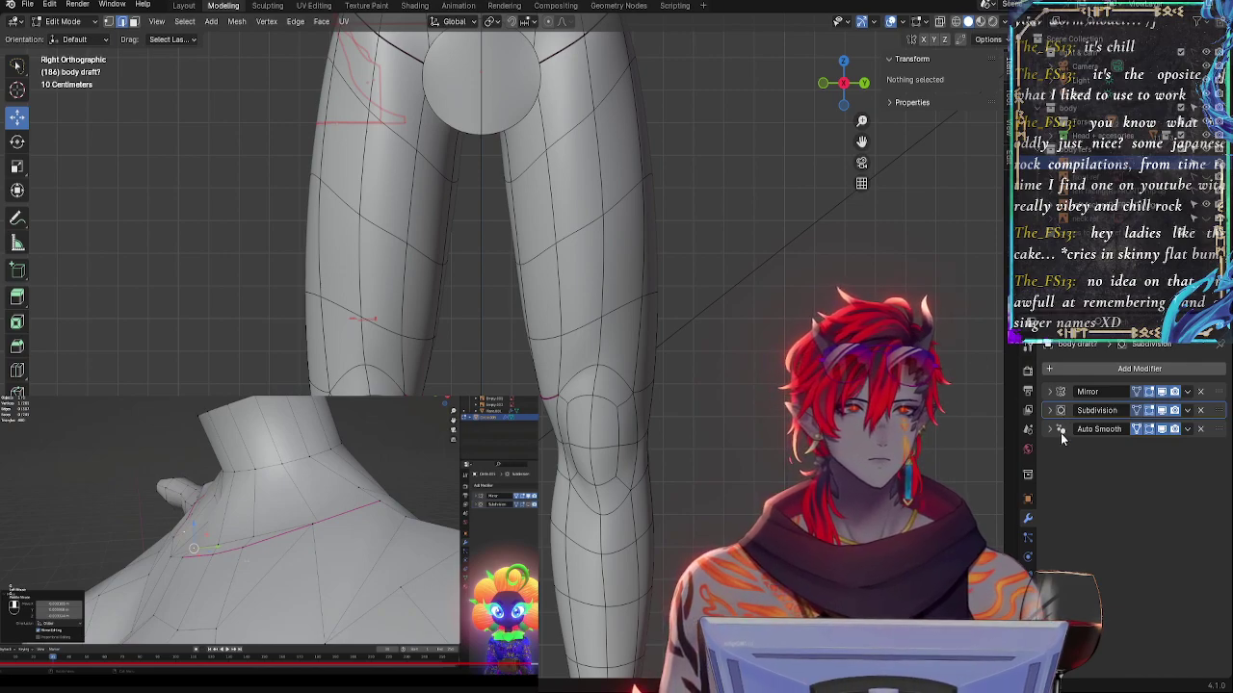
- Leave mesh editing and return the body to Object Mode
{"action": "key", "text": "ctrl+v"}
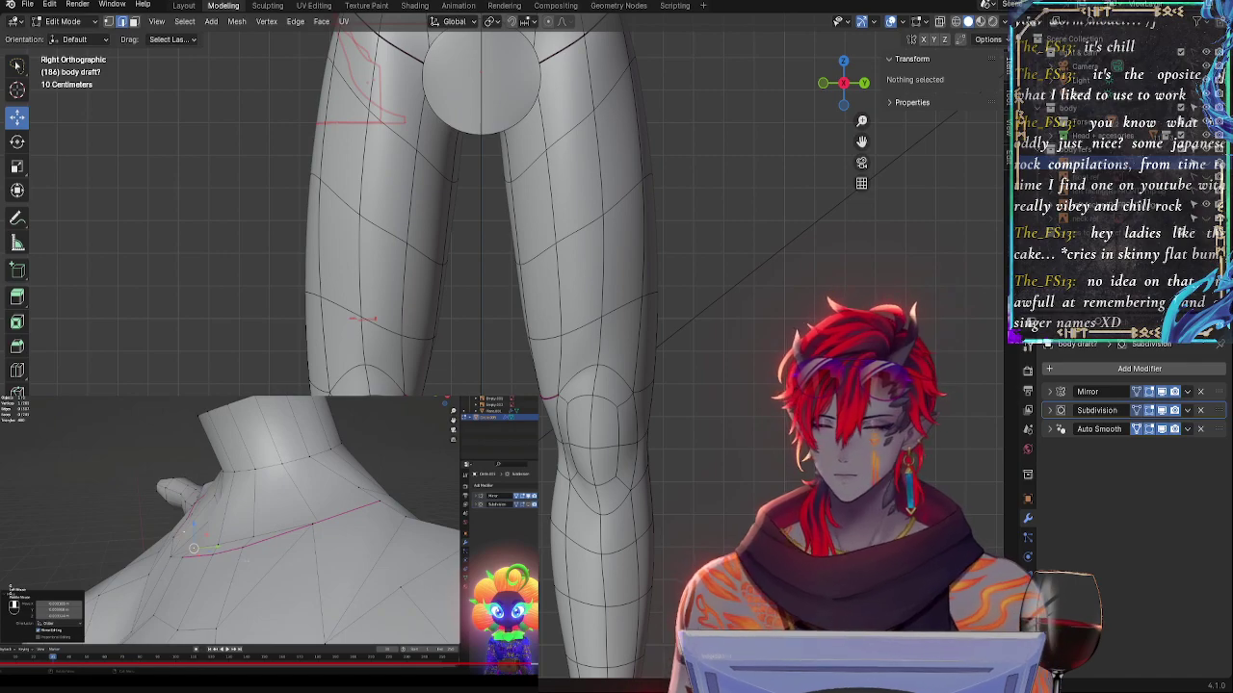
{"action": "key", "text": "shift+a"}
{"action": "key", "text": "Escape"}
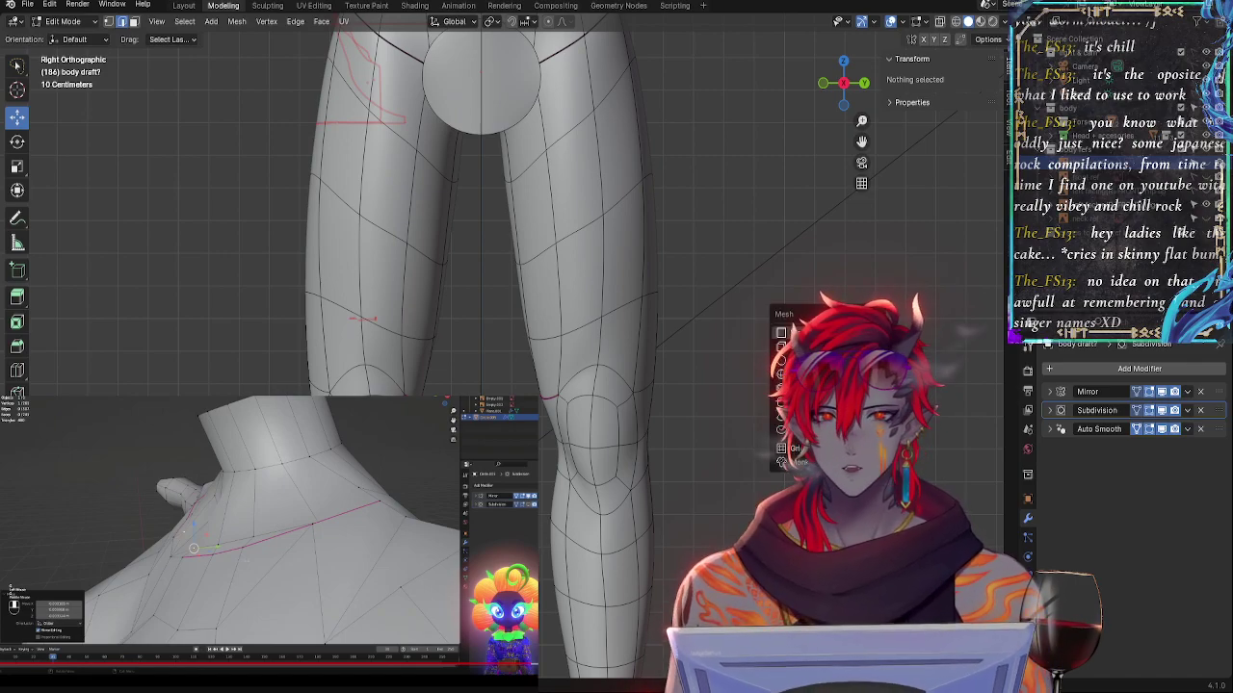
{"action": "key", "text": "Tab"}
- Add the muscular legs picture as a reference image and scale it down
{"action": "key", "text": "shift+a"}
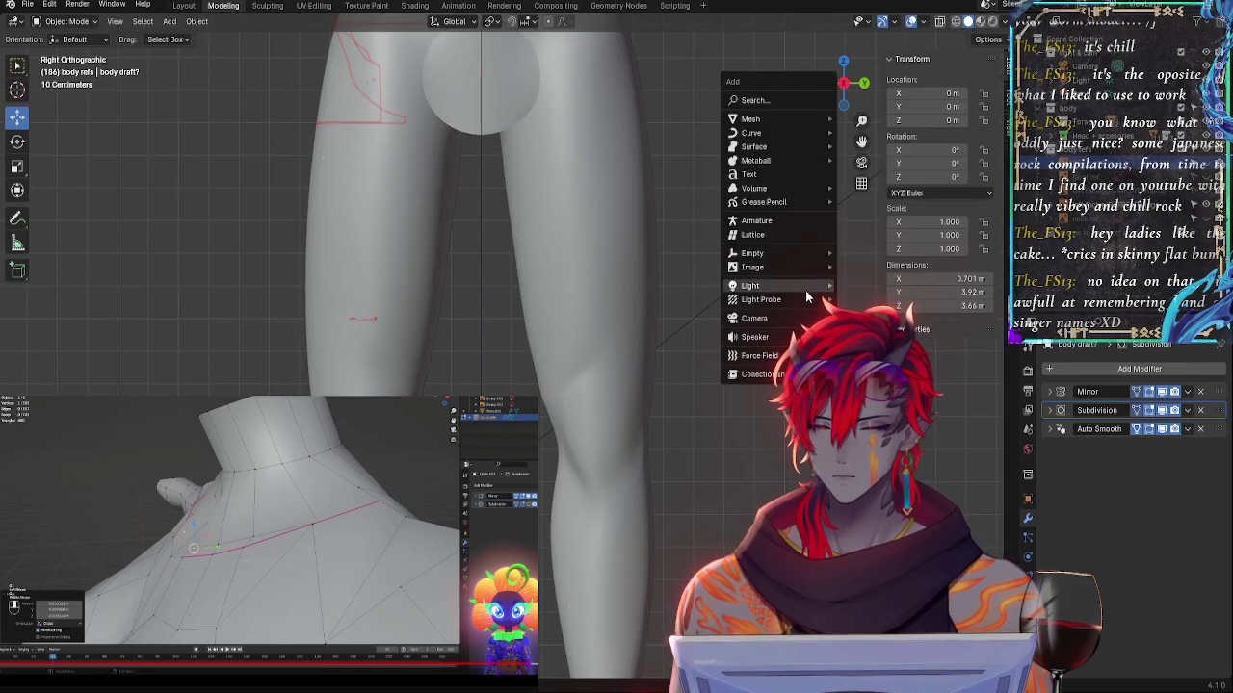
{"action": "mouse_move", "coordinate": [778, 267]}
{"action": "key", "text": "Escape"}
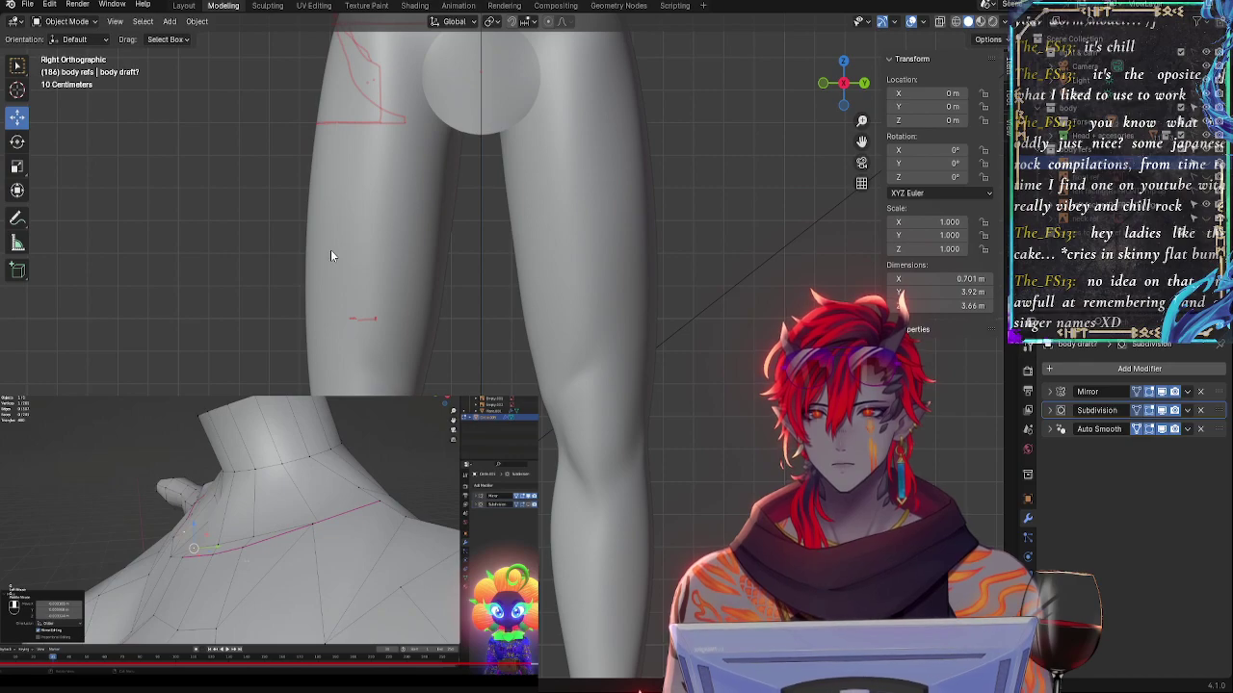
{"action": "left_click", "coordinate": [818, 491]}
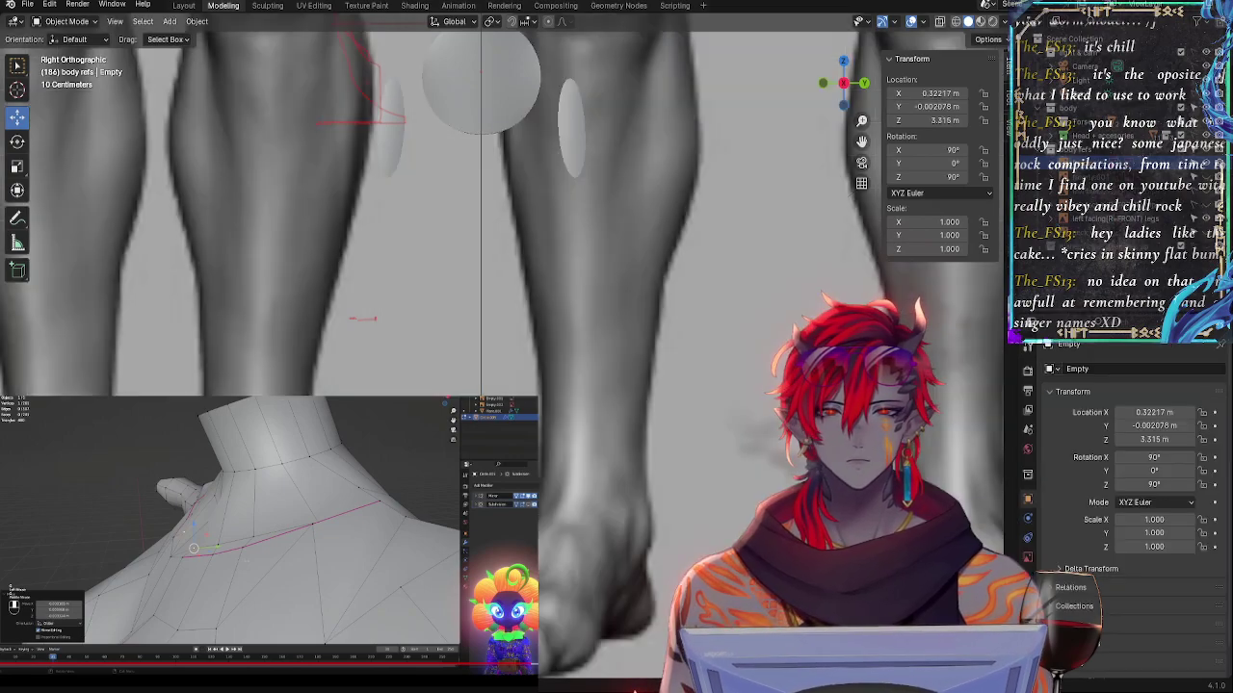
{"action": "scroll", "coordinate": [760, 289], "scroll_direction": "down", "scroll_amount": 10}
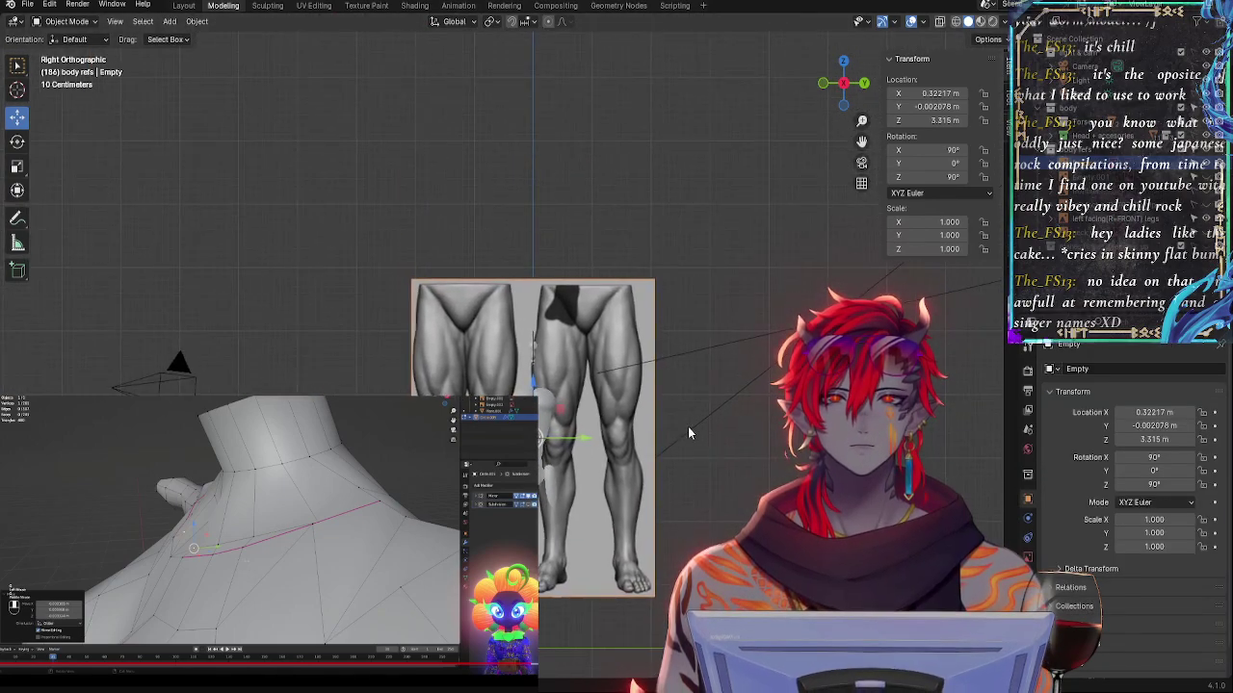
{"action": "scroll", "coordinate": [759, 397], "scroll_direction": "up", "scroll_amount": 5}
{"action": "scroll", "coordinate": [726, 299], "scroll_direction": "down", "scroll_amount": 1}
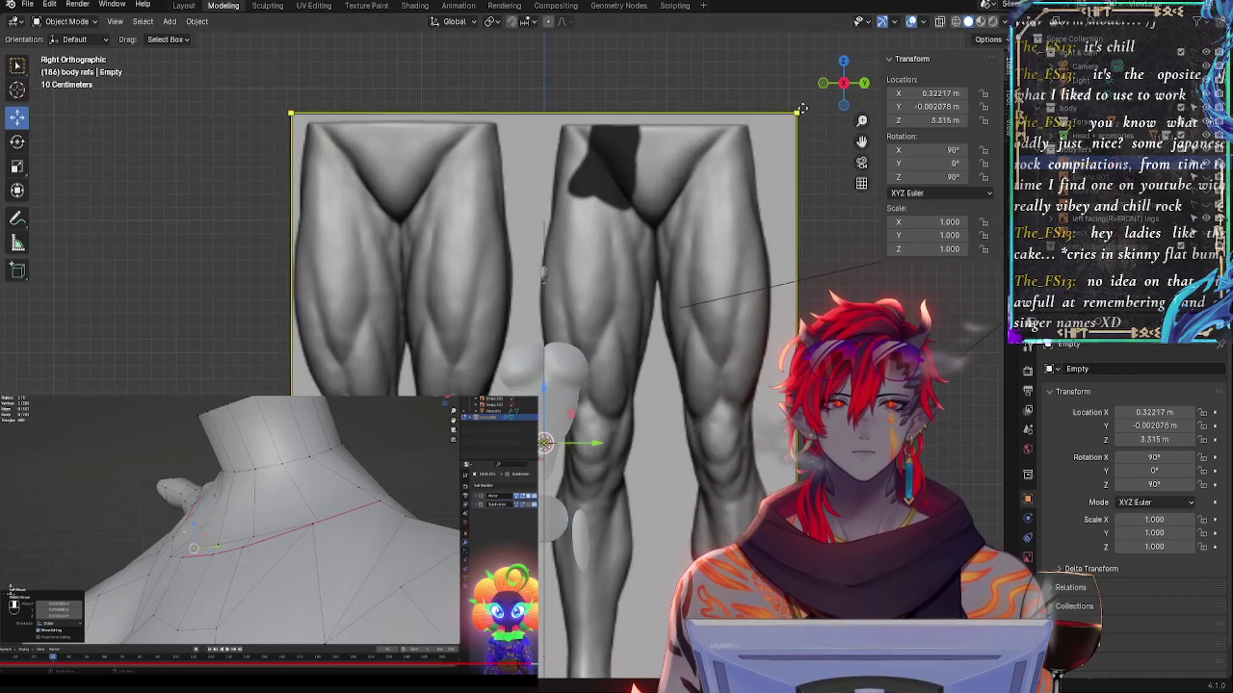
{"action": "left_click_drag", "start_coordinate": [797, 113], "coordinate": [596, 385]}
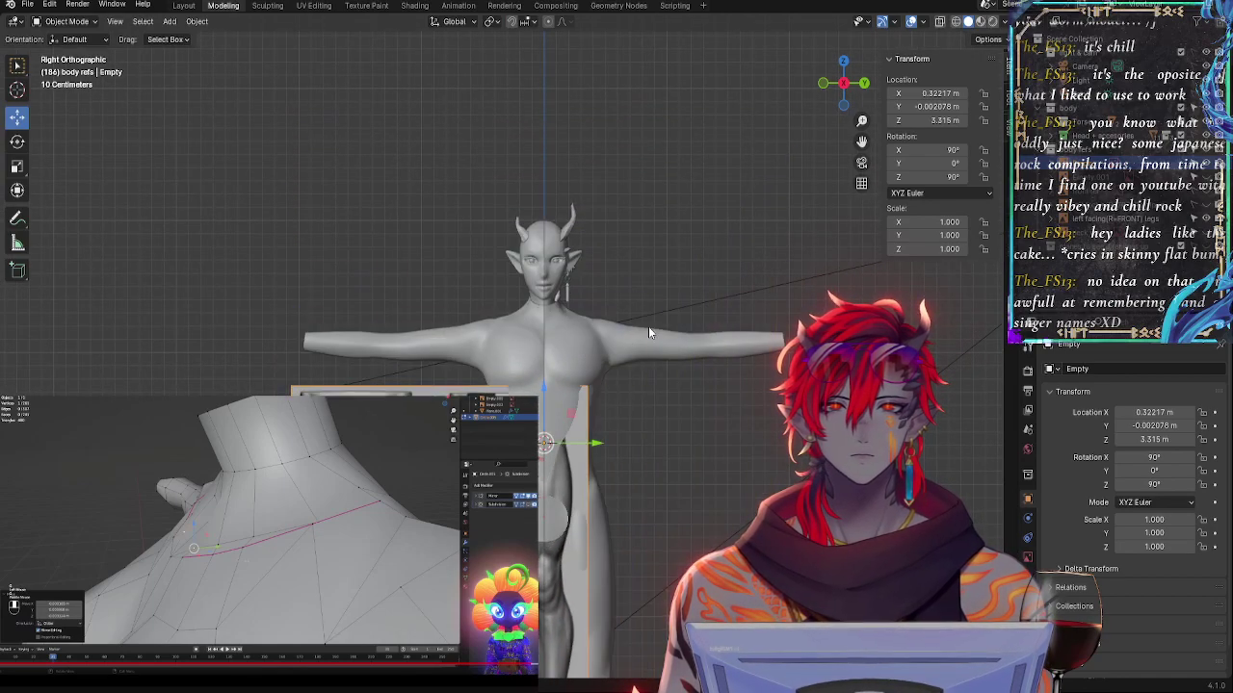
- Centre the leg reference under the T-pose body along X, then return to front orthographic view
{"action": "left_click", "coordinate": [843, 84]}
{"action": "left_click", "coordinate": [842, 86]}
{"action": "middle_click_drag", "start_coordinate": [756, 472], "coordinate": [725, 255], "text": "shift"}
{"action": "scroll", "coordinate": [675, 262], "scroll_direction": "up", "scroll_amount": 5}
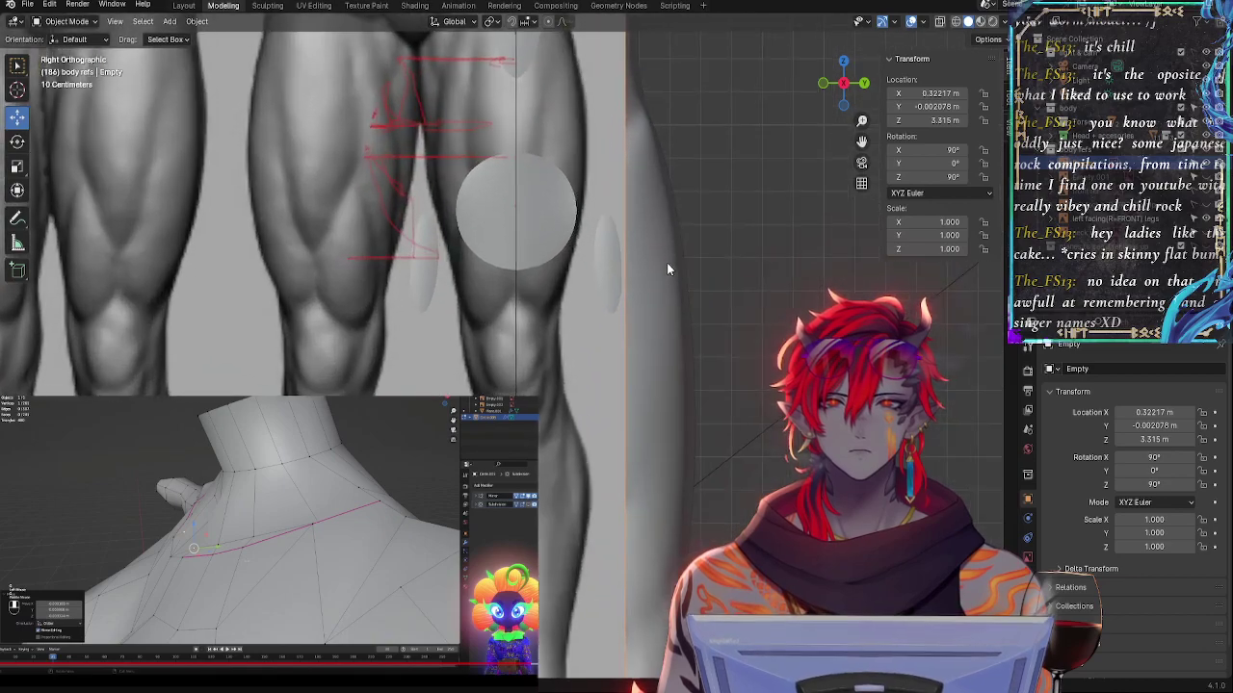
{"action": "scroll", "coordinate": [617, 294], "scroll_direction": "down", "scroll_amount": 4}
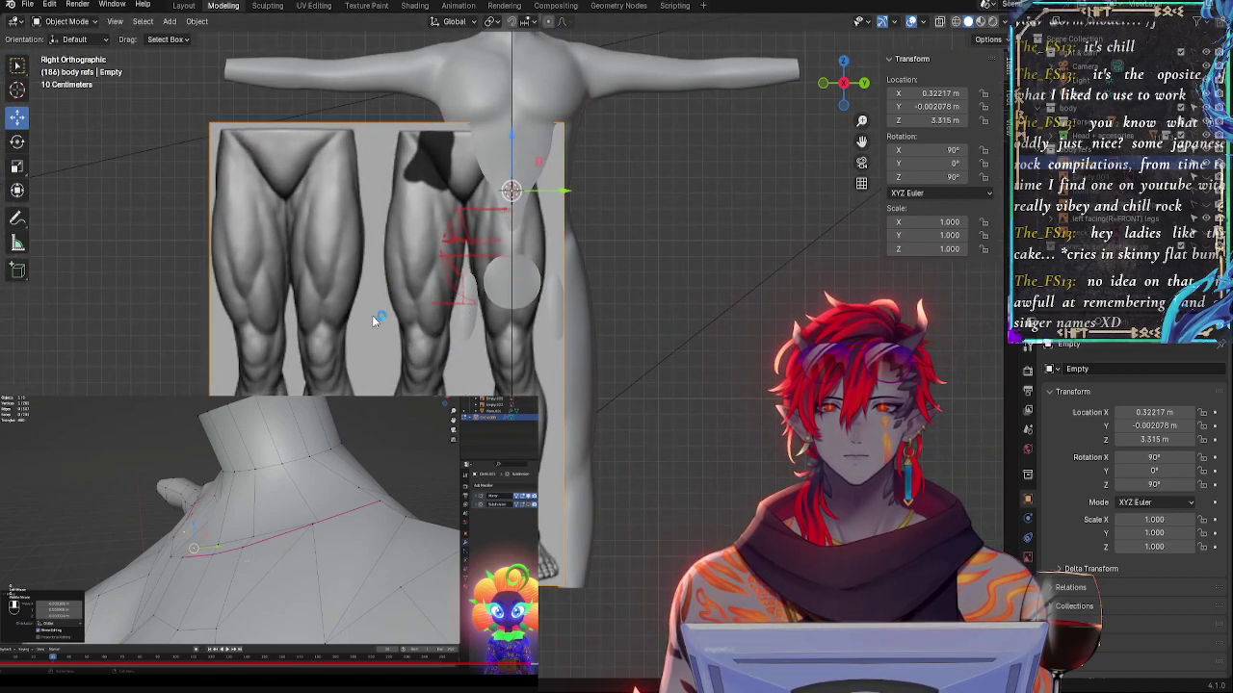
{"action": "left_click_drag", "start_coordinate": [388, 353], "coordinate": [435, 459]}
{"action": "middle_click_drag", "start_coordinate": [707, 443], "coordinate": [571, 469]}
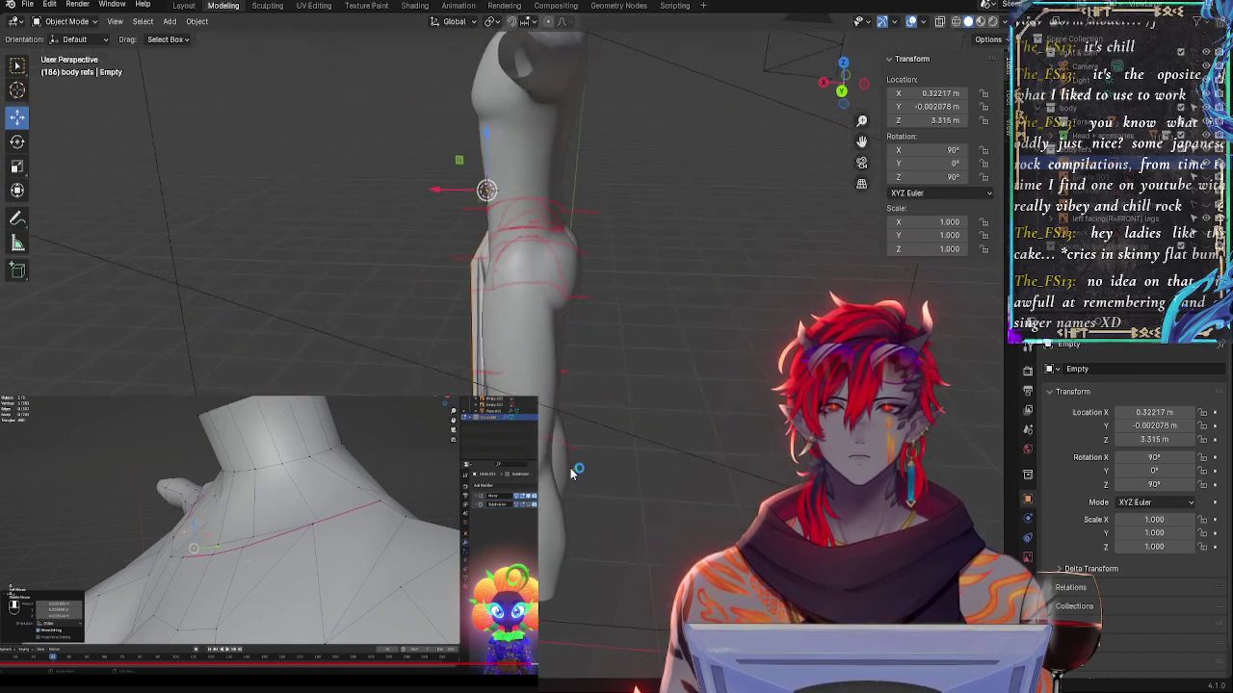
{"action": "key", "text": "g"}
{"action": "key", "text": "x"}
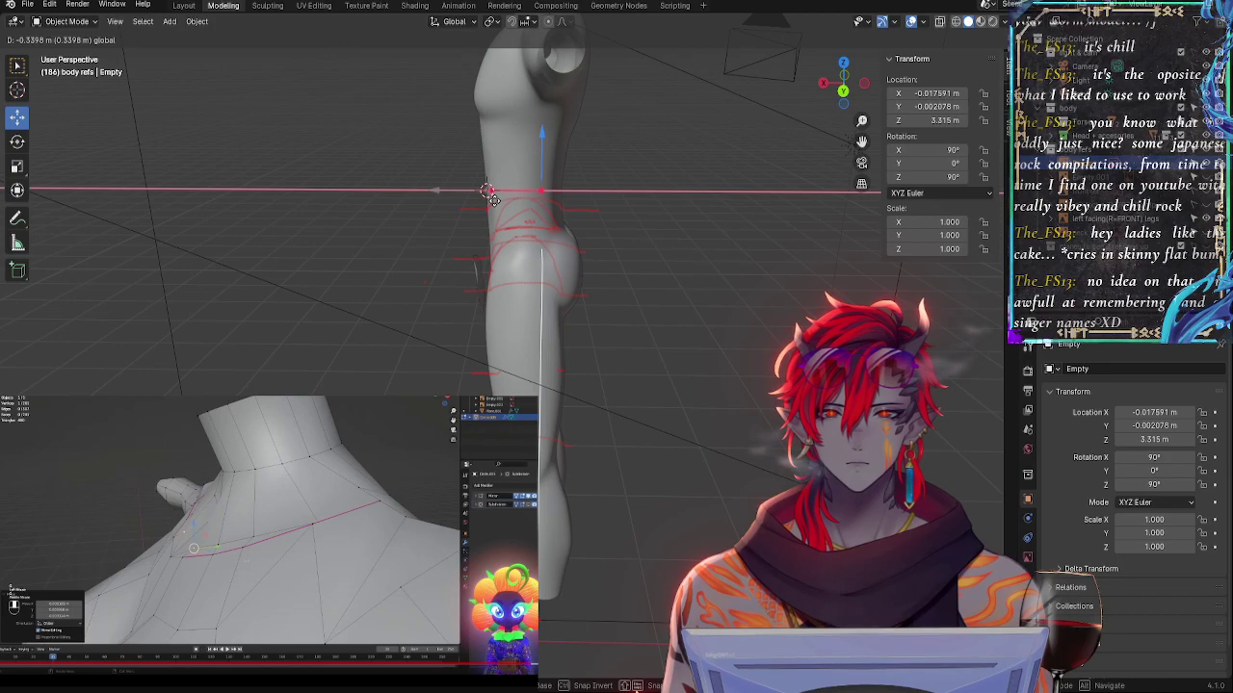
{"action": "left_click", "coordinate": [491, 195]}
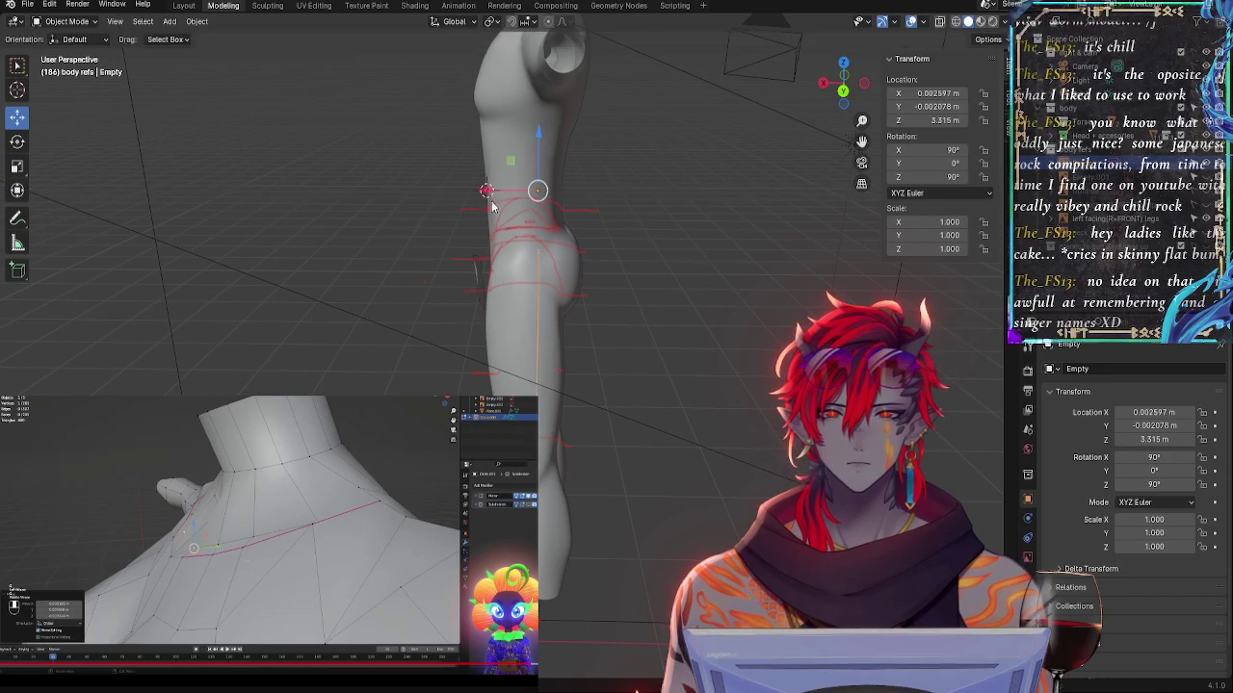
{"action": "left_click", "coordinate": [823, 85]}
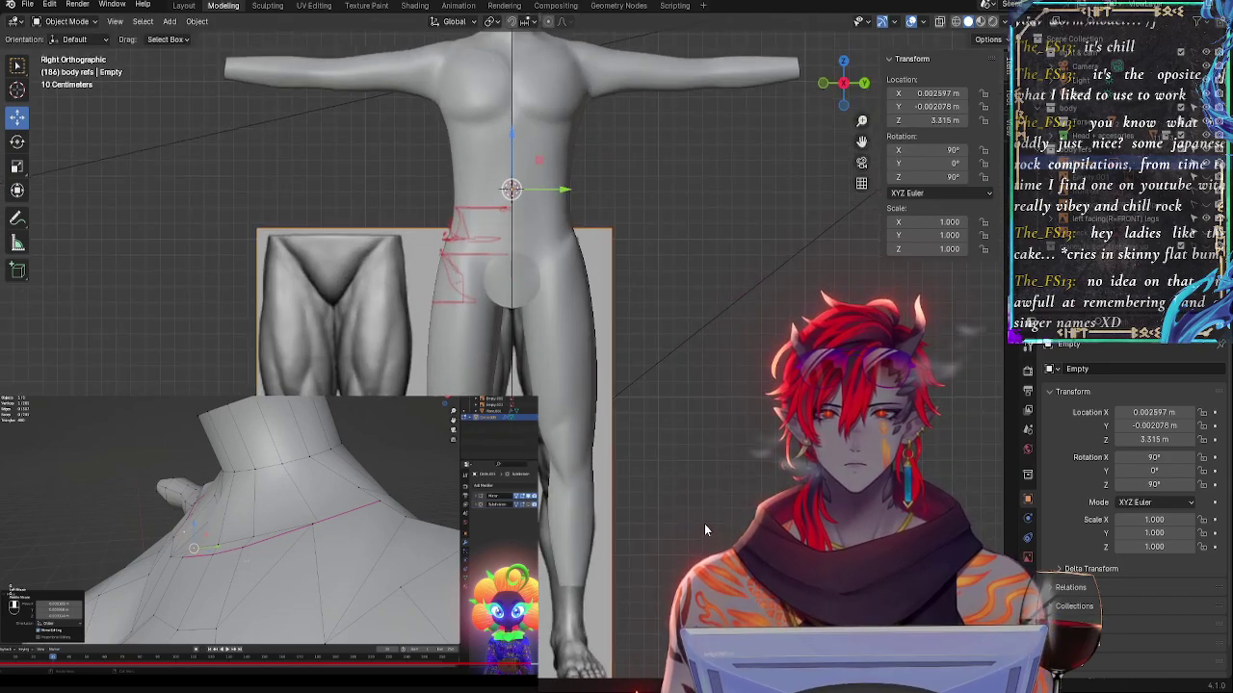
- Turn on X-ray and nudge the leg reference into place, cancelling a vertical move
{"action": "scroll", "coordinate": [713, 482], "scroll_direction": "up", "scroll_amount": 4}
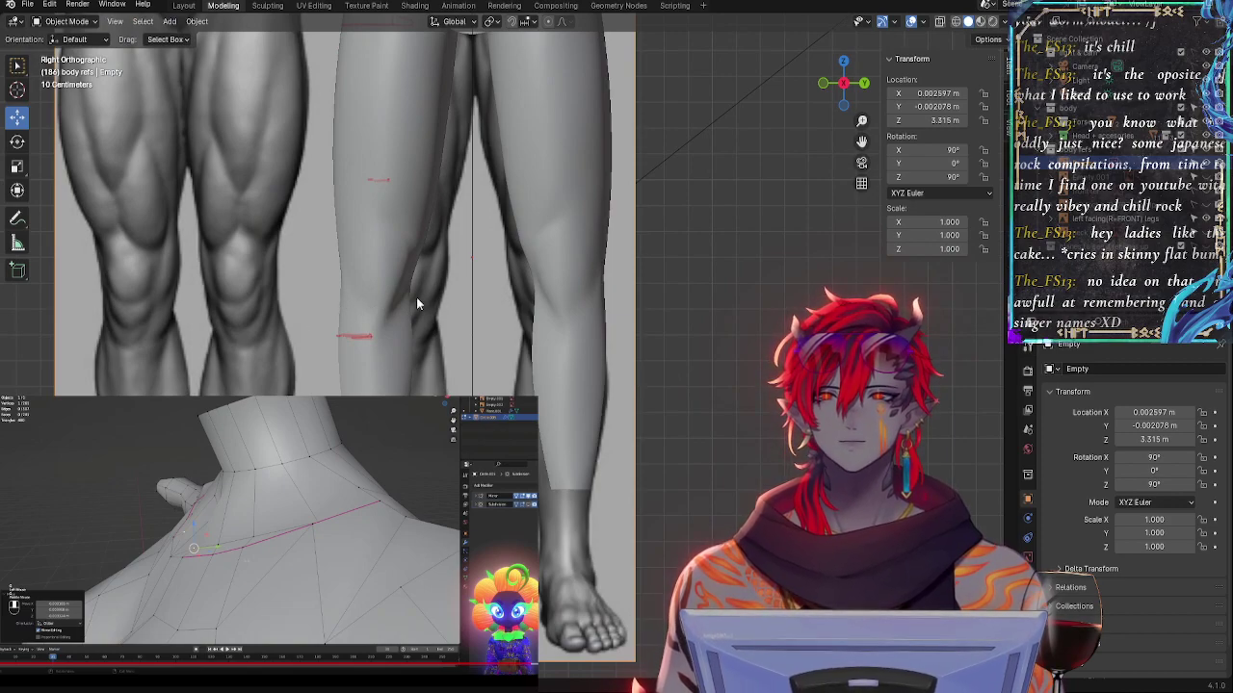
{"action": "left_click_drag", "start_coordinate": [346, 286], "coordinate": [342, 286]}
{"action": "middle_click_drag", "start_coordinate": [662, 217], "coordinate": [710, 466], "text": "shift"}
{"action": "key", "text": "alt+z"}
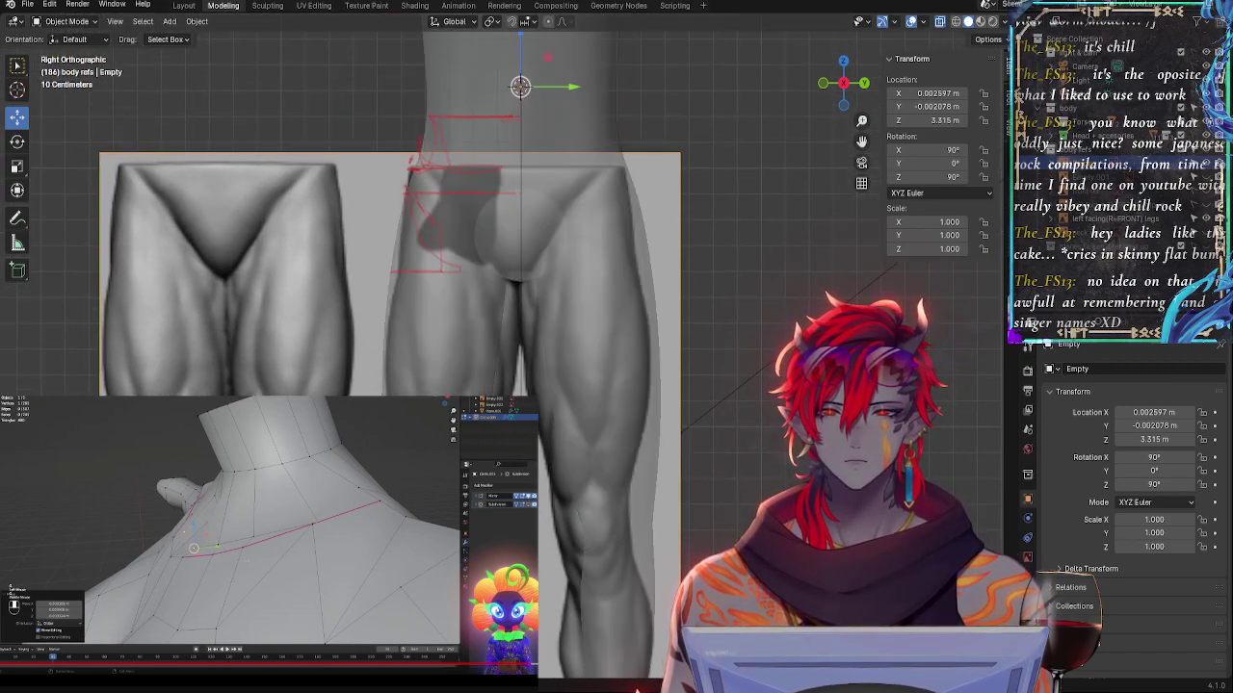
{"action": "middle_click_drag", "start_coordinate": [616, 385], "coordinate": [629, 284], "text": "shift"}
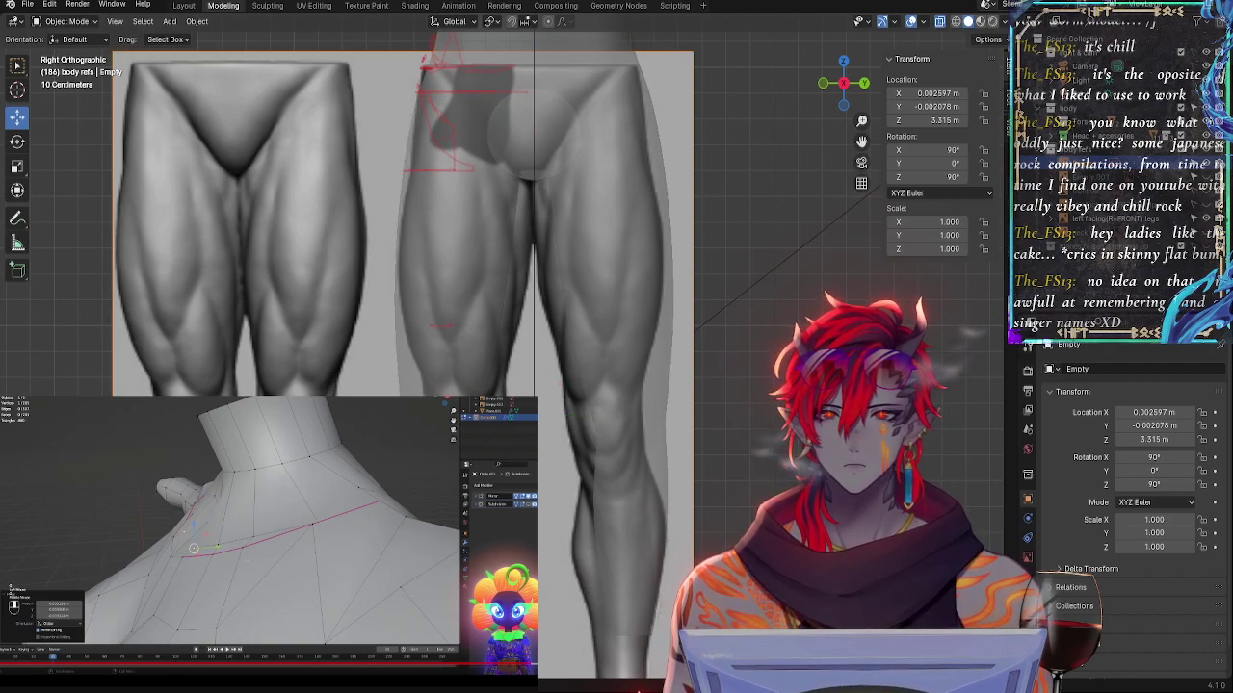
{"action": "middle_click_drag", "start_coordinate": [742, 517], "coordinate": [758, 385], "text": "shift"}
{"action": "scroll", "coordinate": [678, 461], "scroll_direction": "down", "scroll_amount": 2}
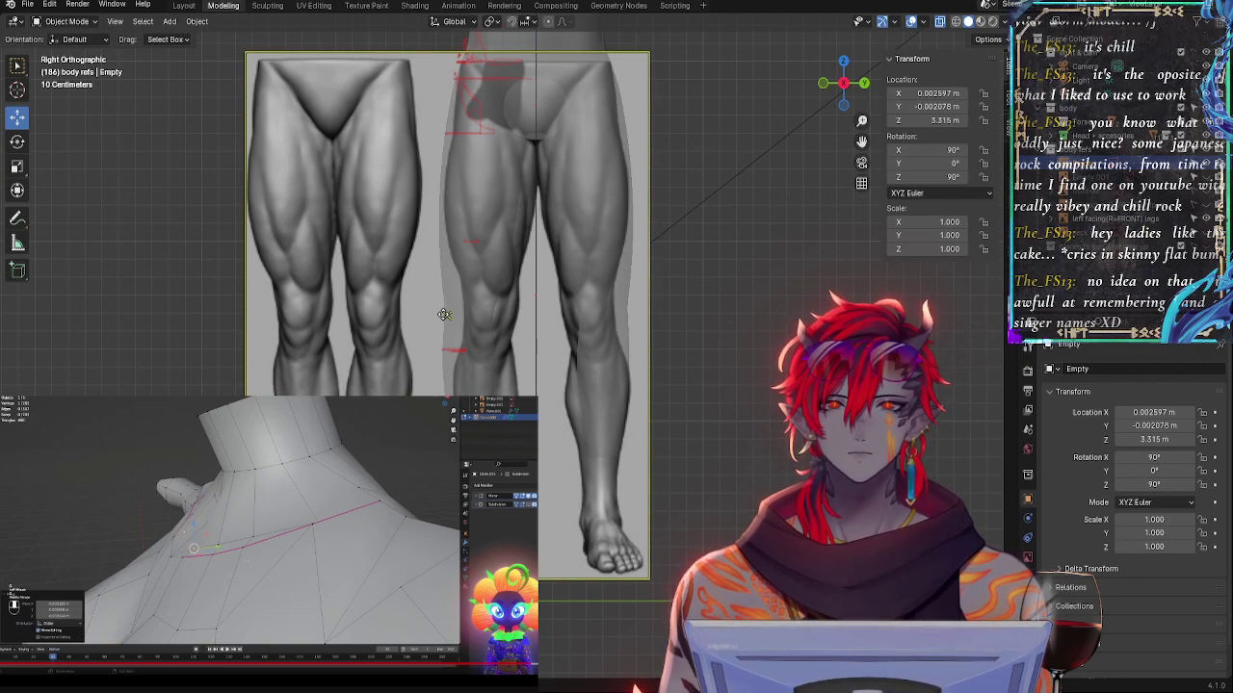
{"action": "scroll", "coordinate": [681, 292], "scroll_direction": "up", "scroll_amount": 5}
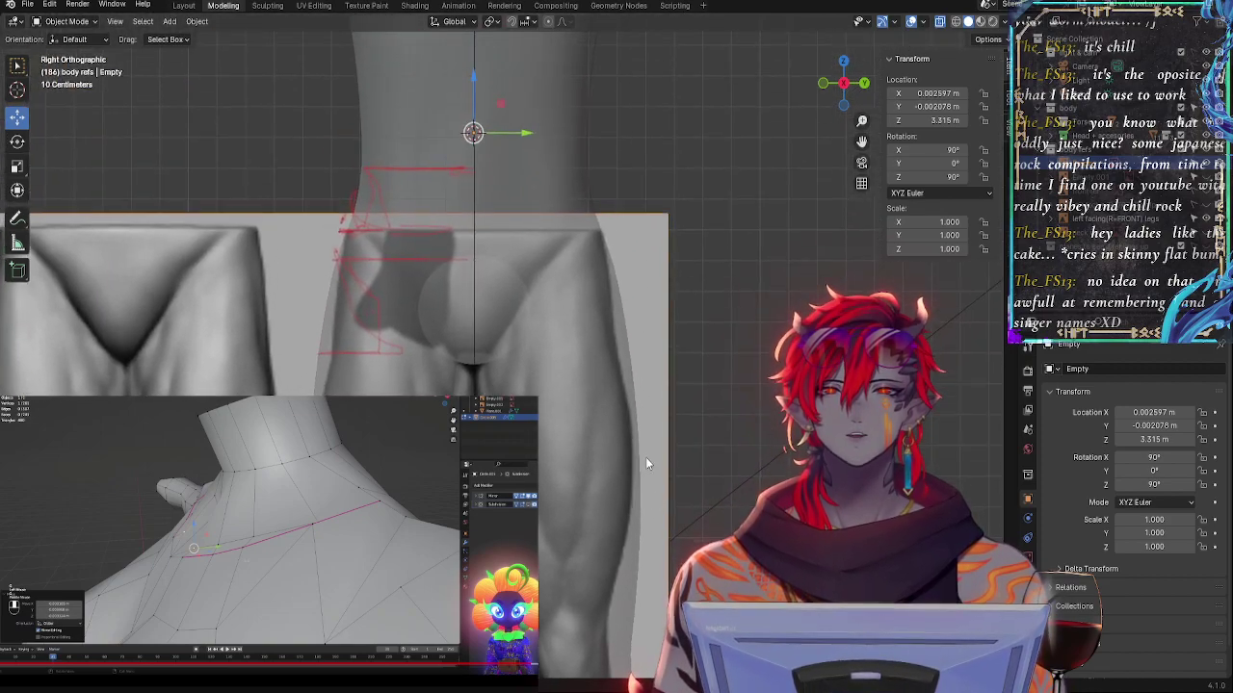
{"action": "key", "text": "g"}
{"action": "key", "text": "z"}
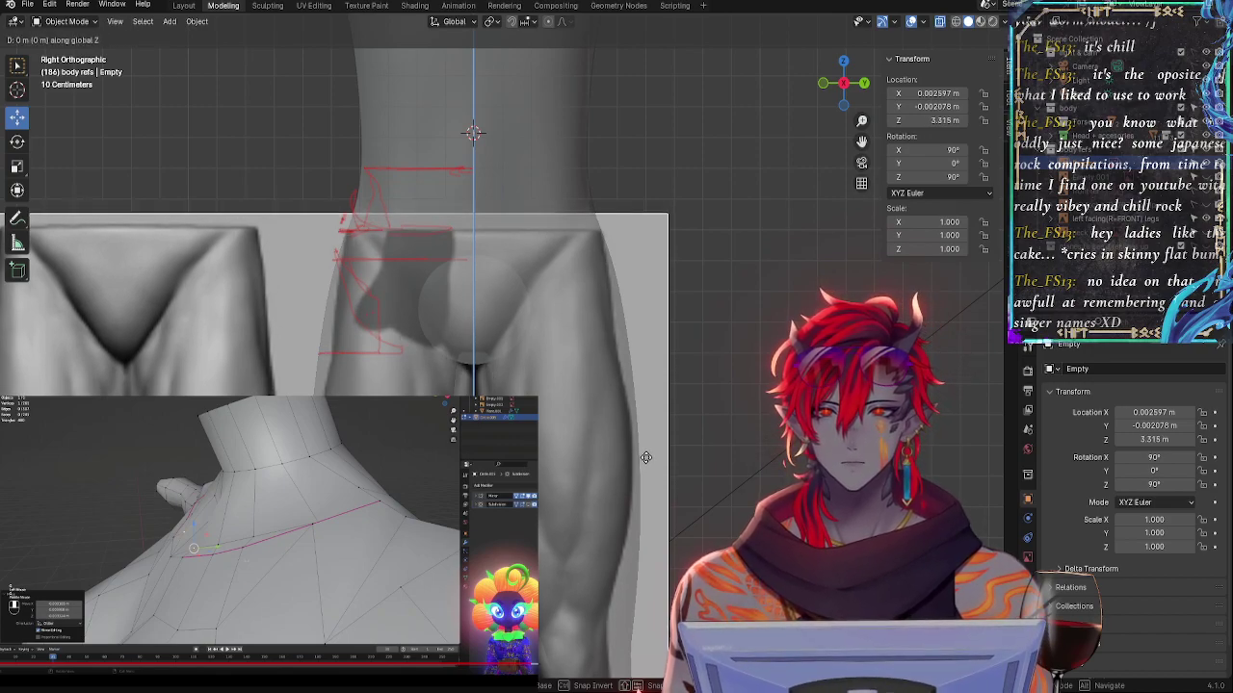
{"action": "left_click", "coordinate": [645, 457]}
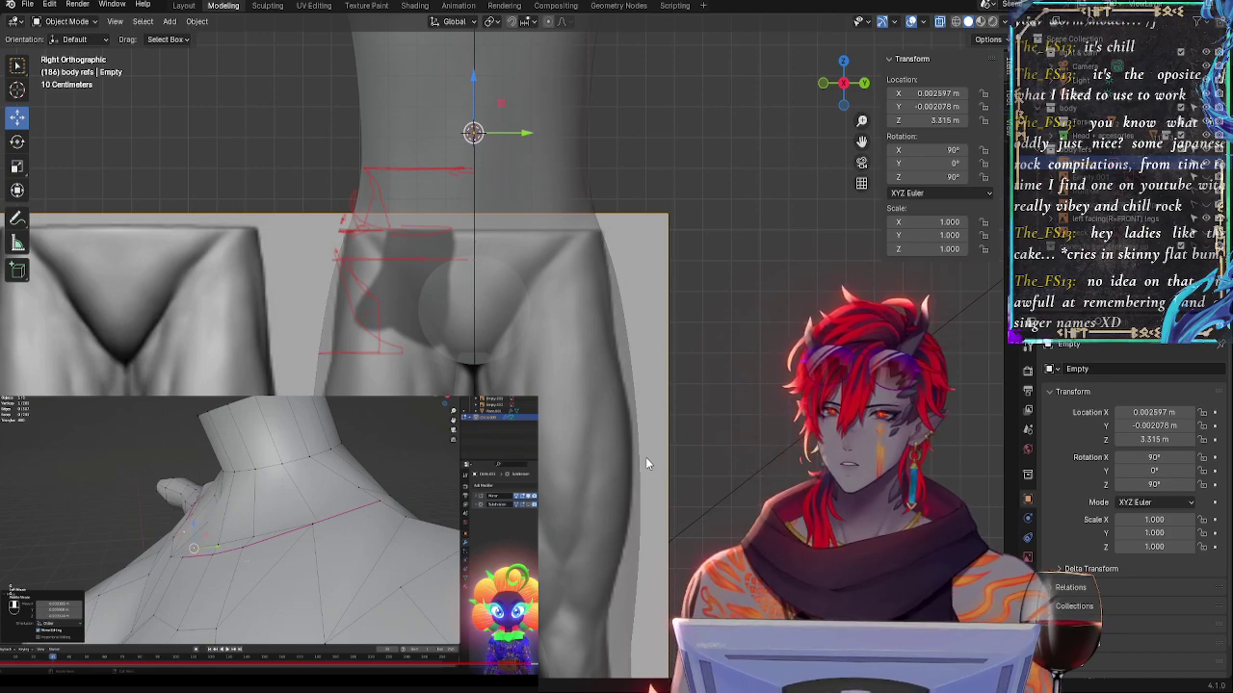
- Inspect the reference from crotch down to the feet and back up to the hips
{"action": "middle_click_drag", "start_coordinate": [743, 489], "coordinate": [763, 313], "text": "shift"}
{"action": "middle_click_drag", "start_coordinate": [708, 445], "coordinate": [693, 510], "text": "ctrl"}
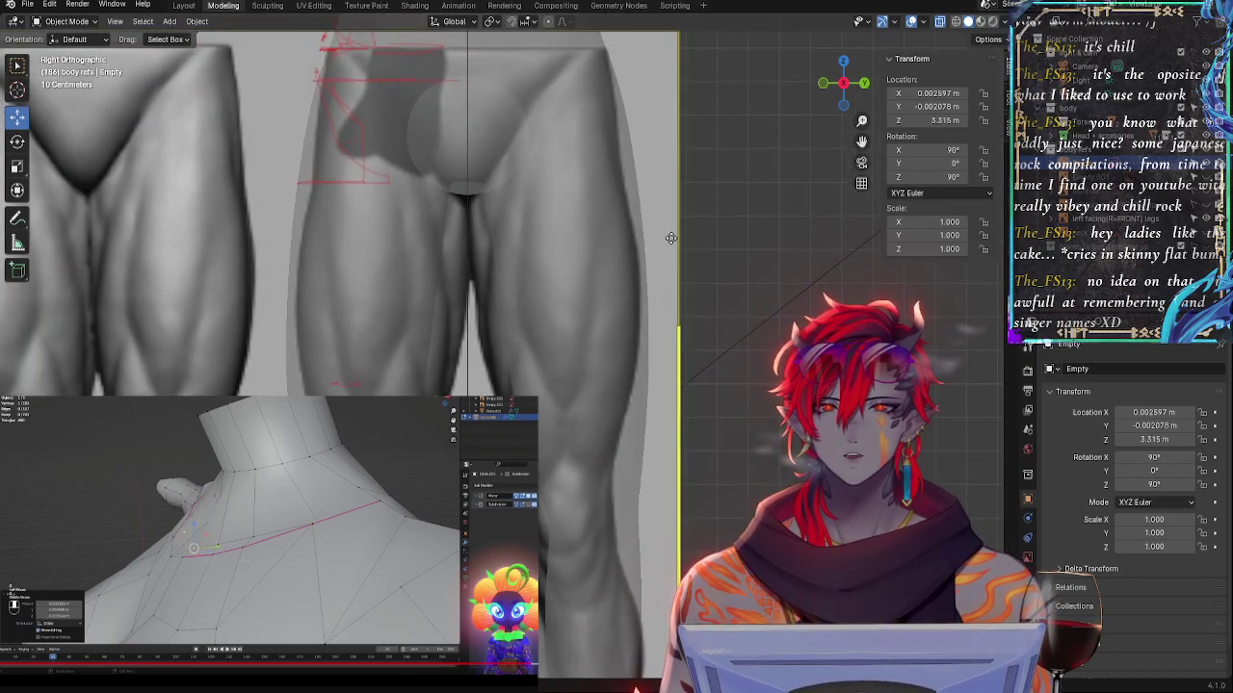
{"action": "middle_click_drag", "start_coordinate": [695, 393], "coordinate": [695, 48], "text": "shift"}
{"action": "mouse_move", "coordinate": [676, 334]}
{"action": "middle_mouse_down", "text": "ctrl"}
{"action": "mouse_move", "coordinate": [676, 313]}
{"action": "mouse_move", "coordinate": [668, 334]}
{"action": "middle_mouse_up", "text": "ctrl"}
{"action": "scroll", "coordinate": [668, 339], "scroll_direction": "up", "scroll_amount": 6, "text": "shift"}
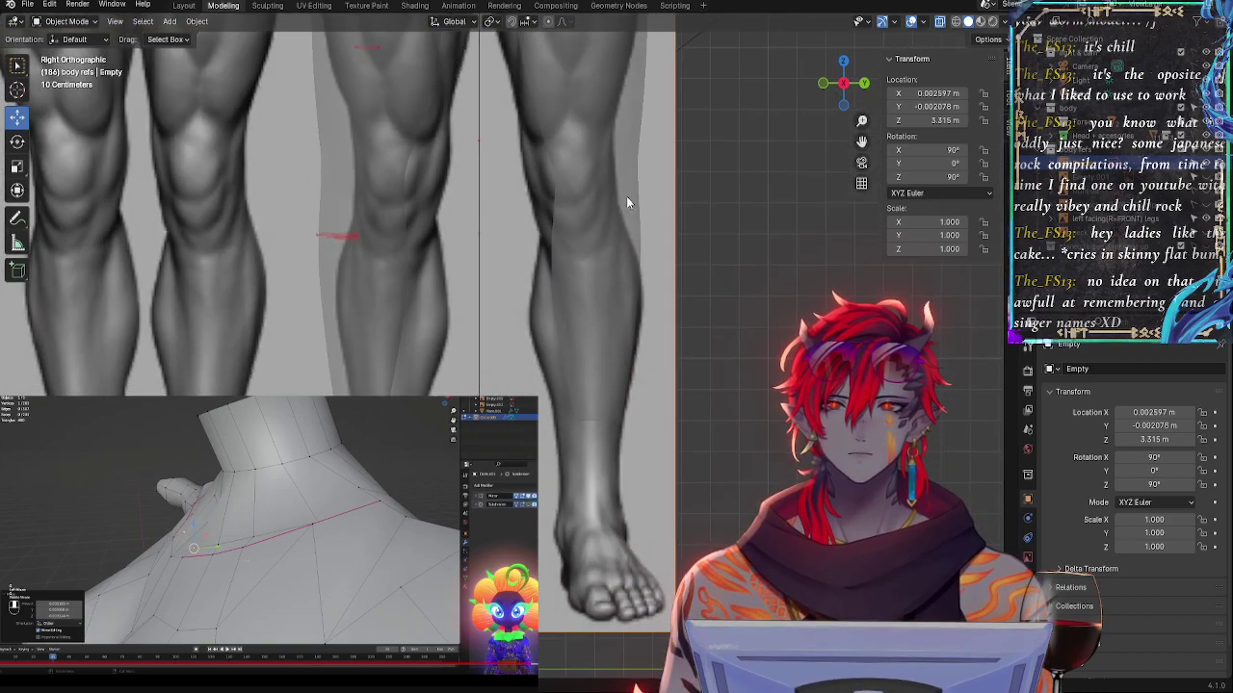
{"action": "middle_click_drag", "start_coordinate": [579, 161], "coordinate": [642, 309], "text": "shift"}
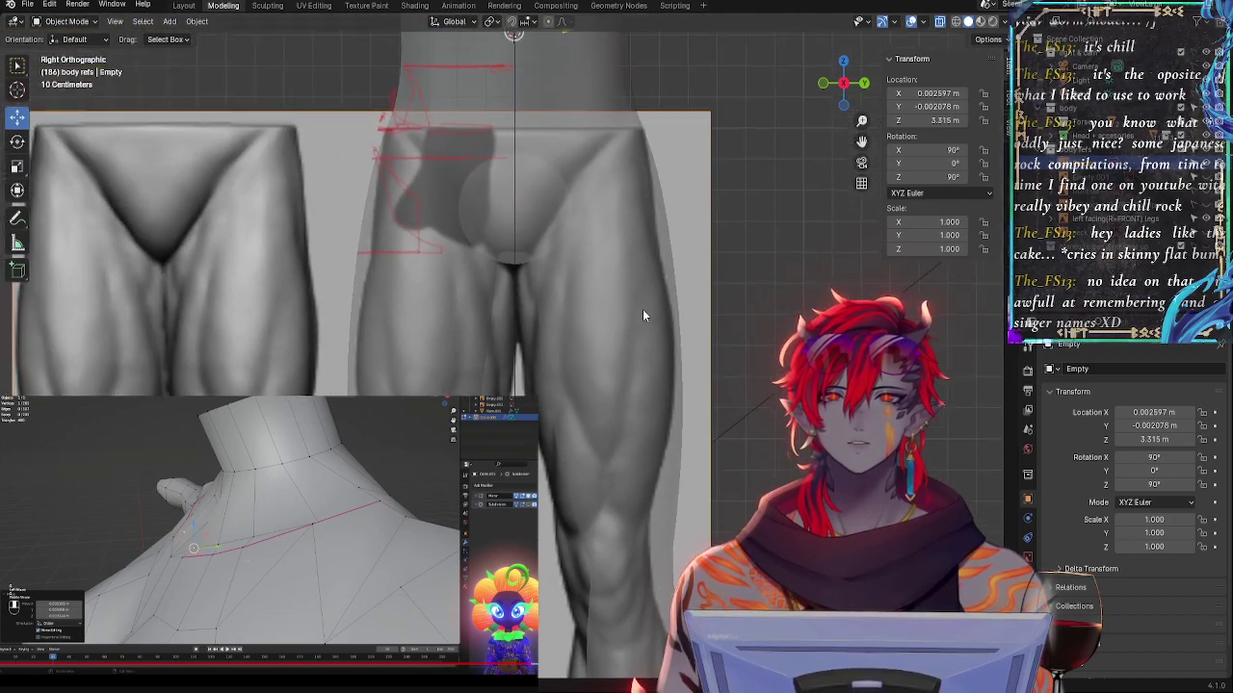
{"action": "key", "text": "alt+z"}
{"action": "key", "text": "alt+z"}
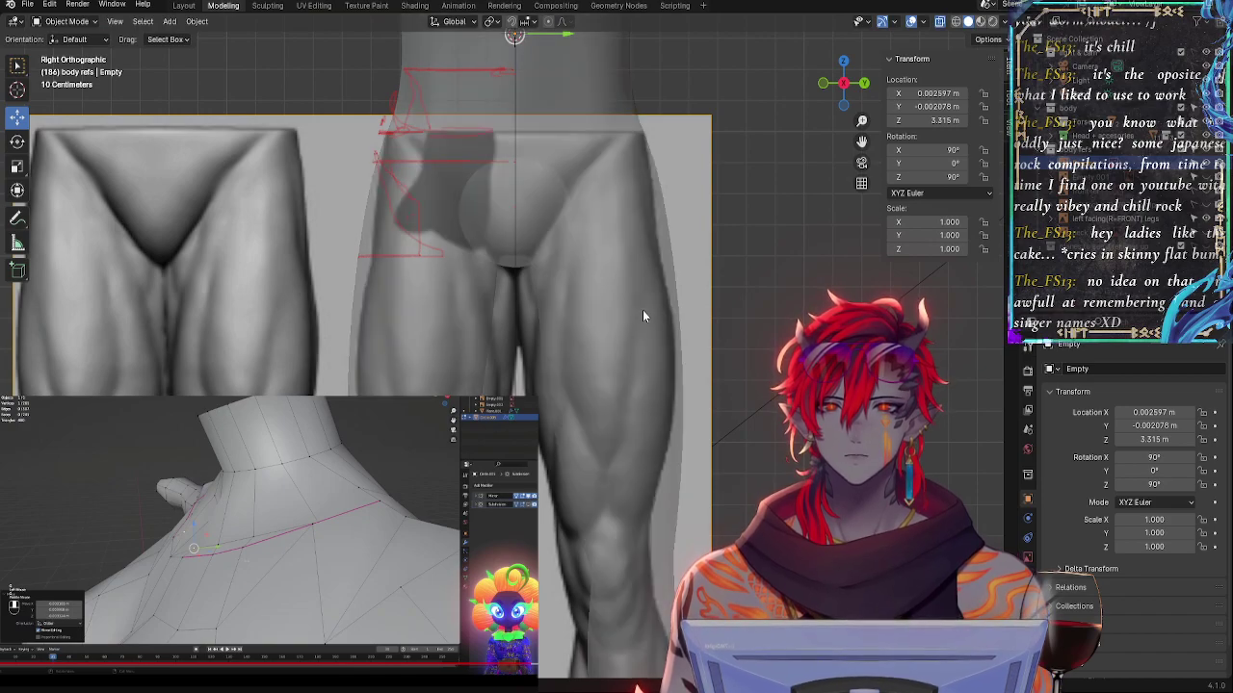
- Compare leg muscles through the see-through mesh, then select body draft under Torso in the Outliner
{"action": "key", "text": "alt+z"}
{"action": "key", "text": "alt+z"}
{"action": "middle_click_drag", "start_coordinate": [689, 412], "coordinate": [674, 75], "text": "shift"}
{"action": "scroll", "coordinate": [678, 280], "scroll_direction": "down", "scroll_amount": 3}
{"action": "key", "text": "alt+z"}
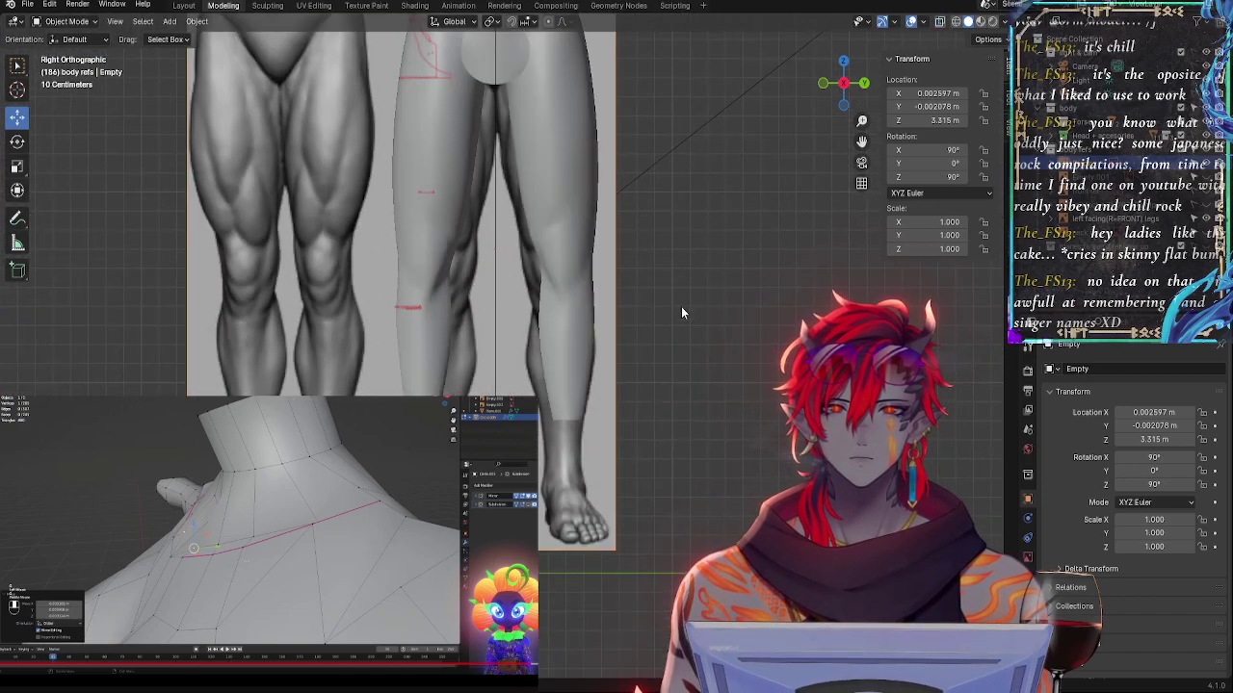
{"action": "middle_click_drag", "start_coordinate": [686, 372], "coordinate": [663, 434], "text": "shift"}
{"action": "scroll", "coordinate": [661, 405], "scroll_direction": "up", "scroll_amount": 1}
{"action": "scroll", "coordinate": [655, 385], "scroll_direction": "up", "scroll_amount": 2}
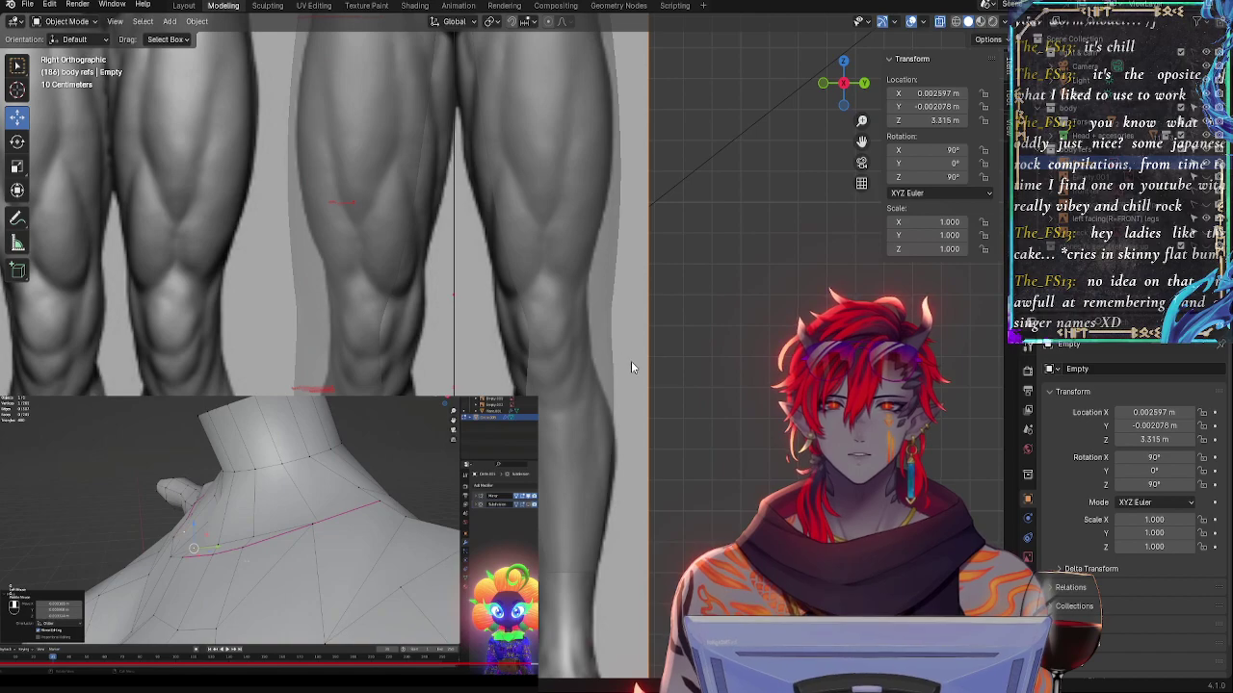
{"action": "key", "text": "alt+z"}
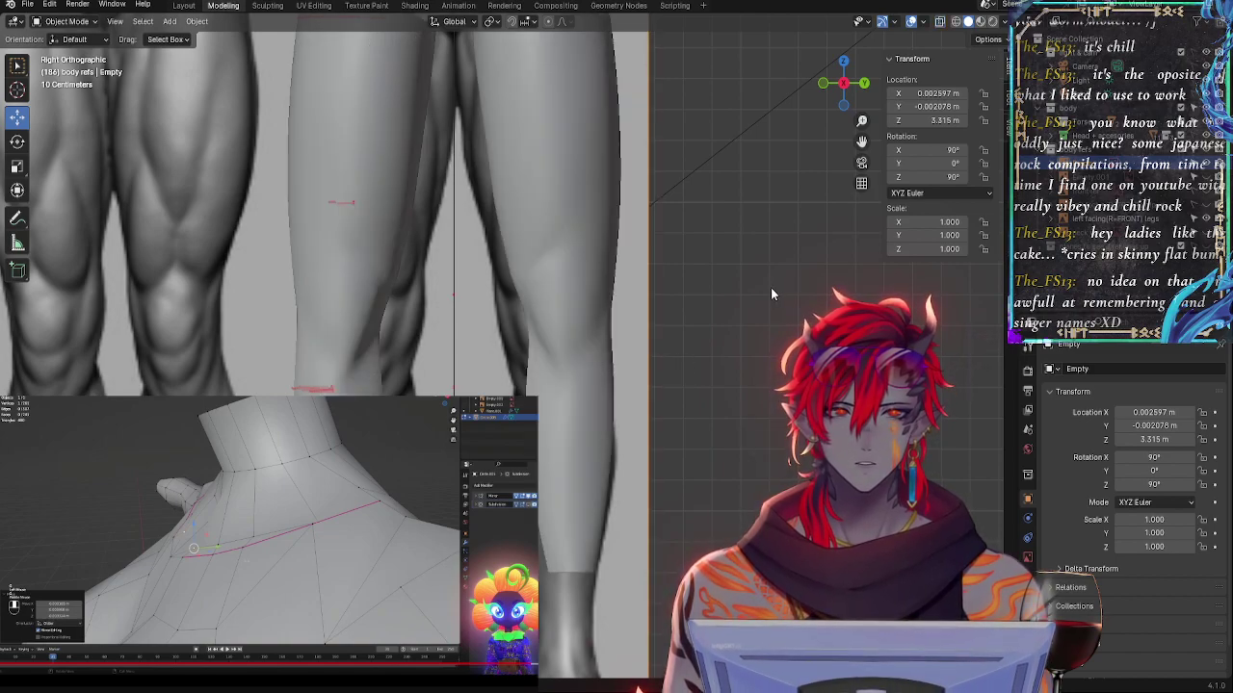
{"action": "key", "text": "alt+z"}
{"action": "key", "text": "alt+z"}
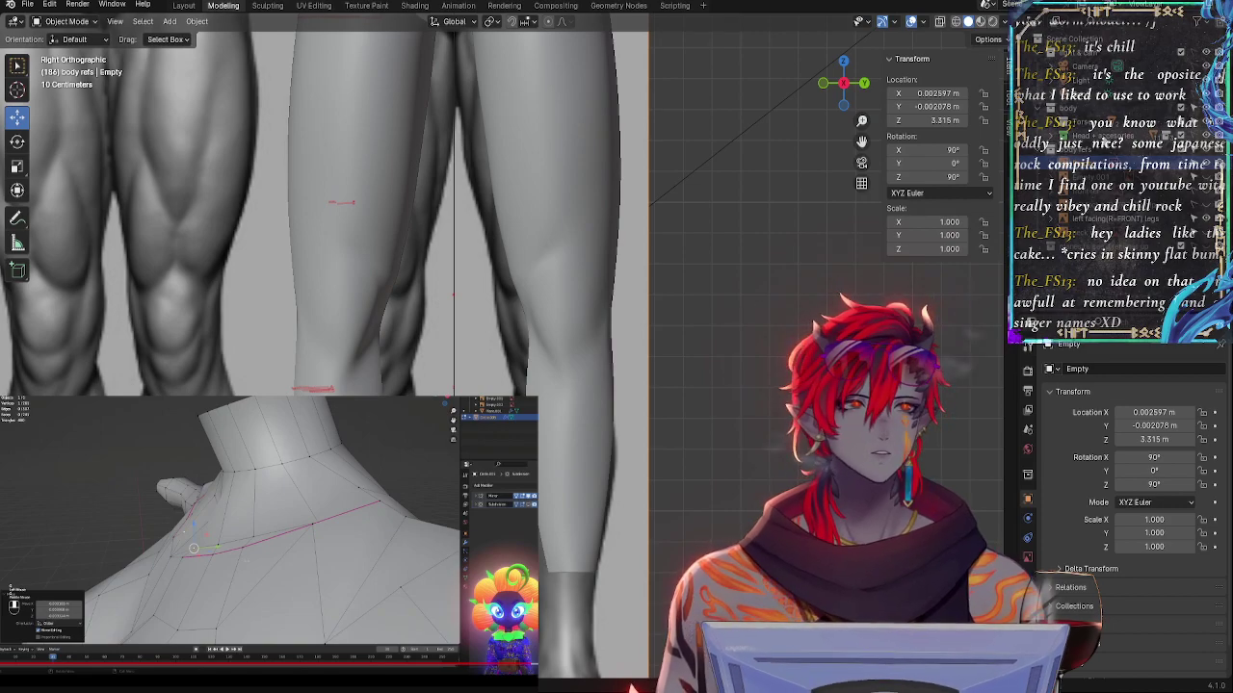
{"action": "left_click", "coordinate": [1108, 135]}
{"action": "left_click", "coordinate": [1049, 123]}
{"action": "left_click", "coordinate": [603, 369]}
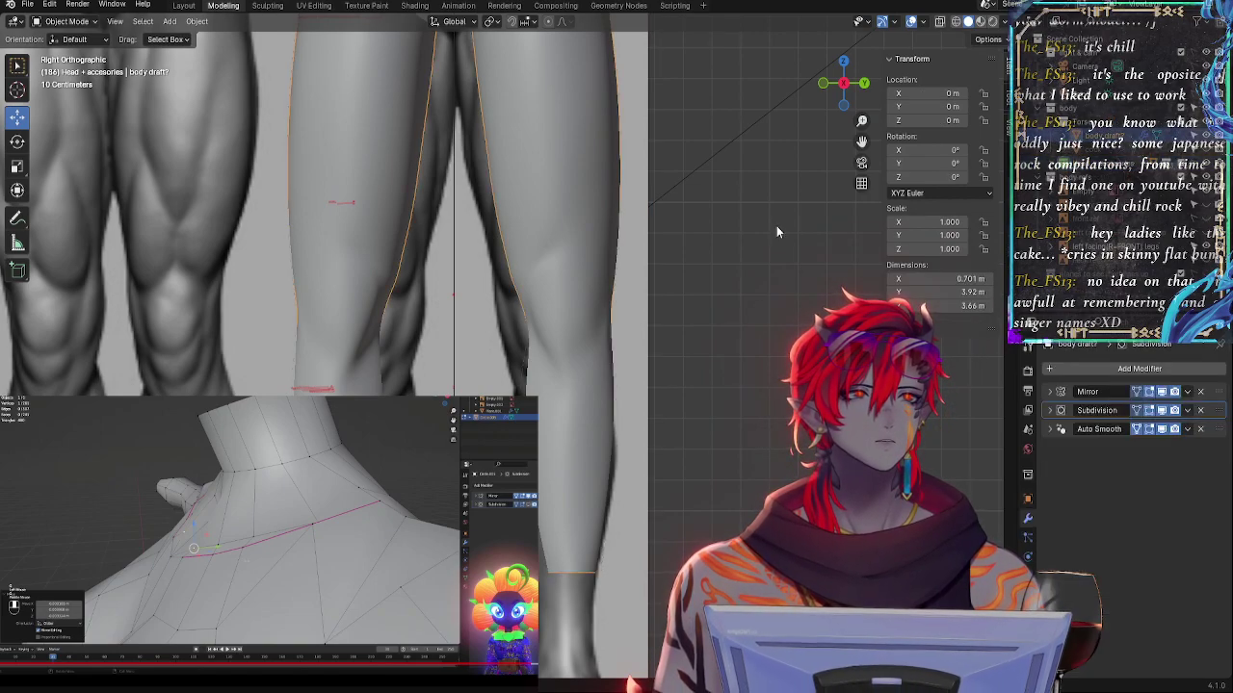
{"action": "key", "text": "Tab"}
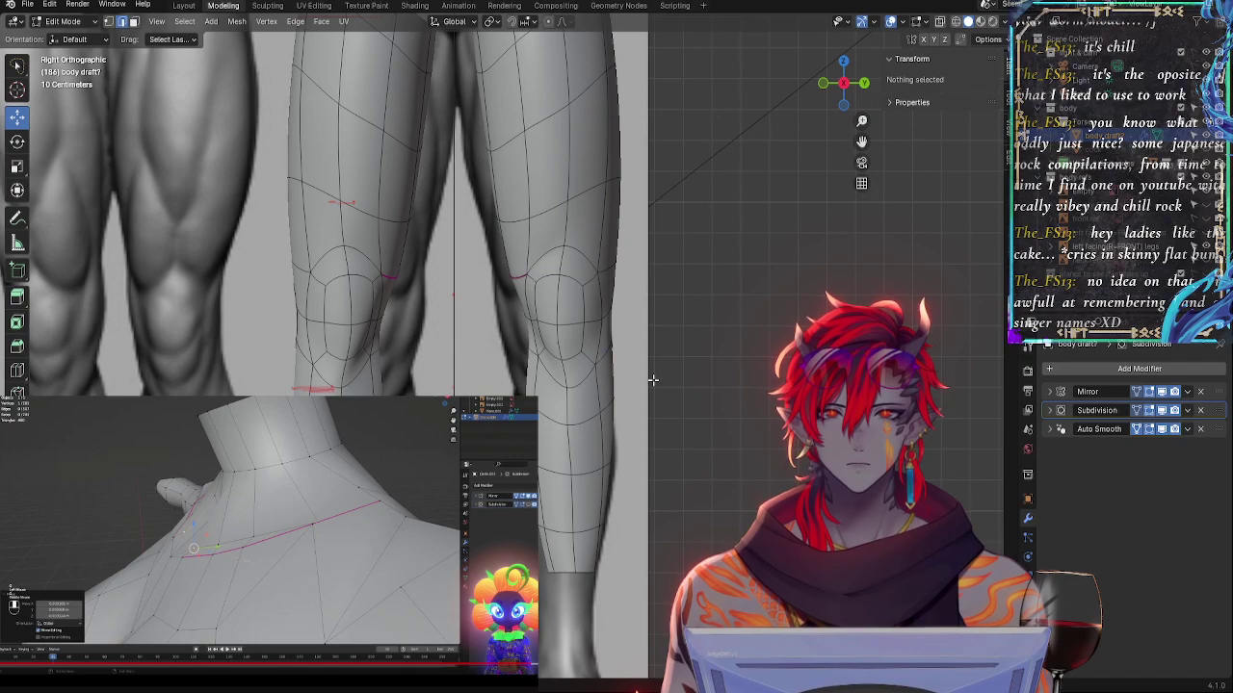
{"action": "left_click", "coordinate": [653, 380]}
{"action": "left_click", "coordinate": [672, 385]}
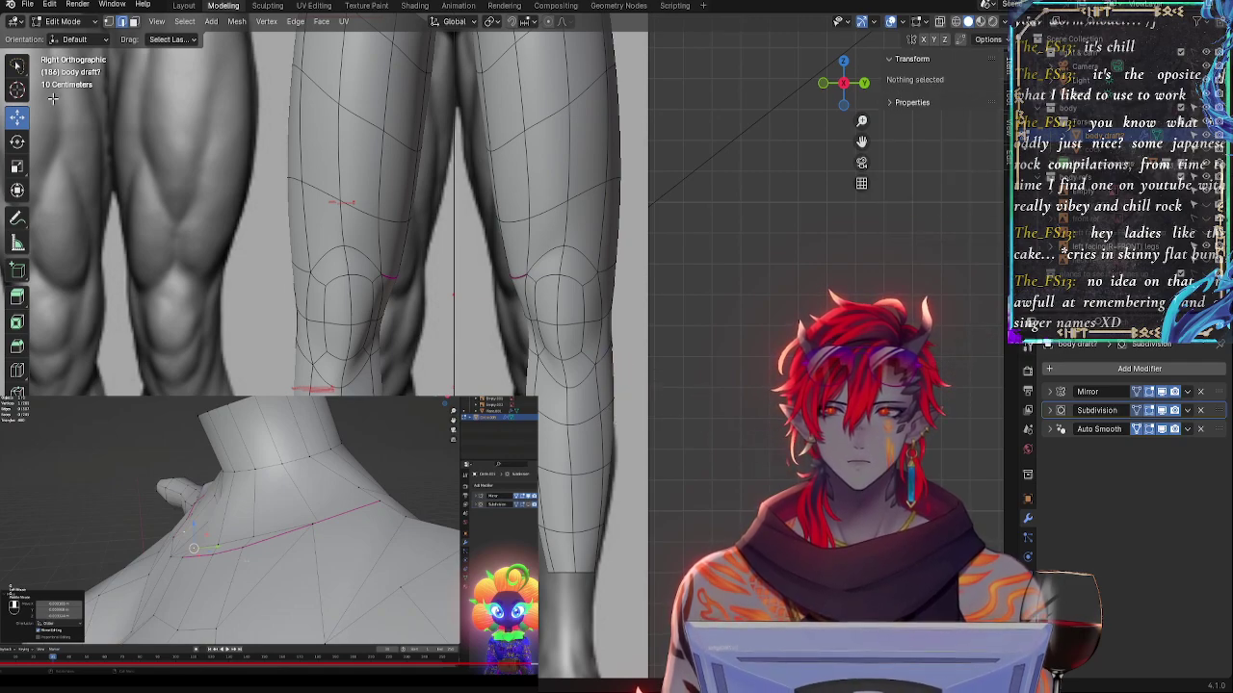
{"action": "left_click", "coordinate": [17, 221]}
{"action": "left_click", "coordinate": [112, 39]}
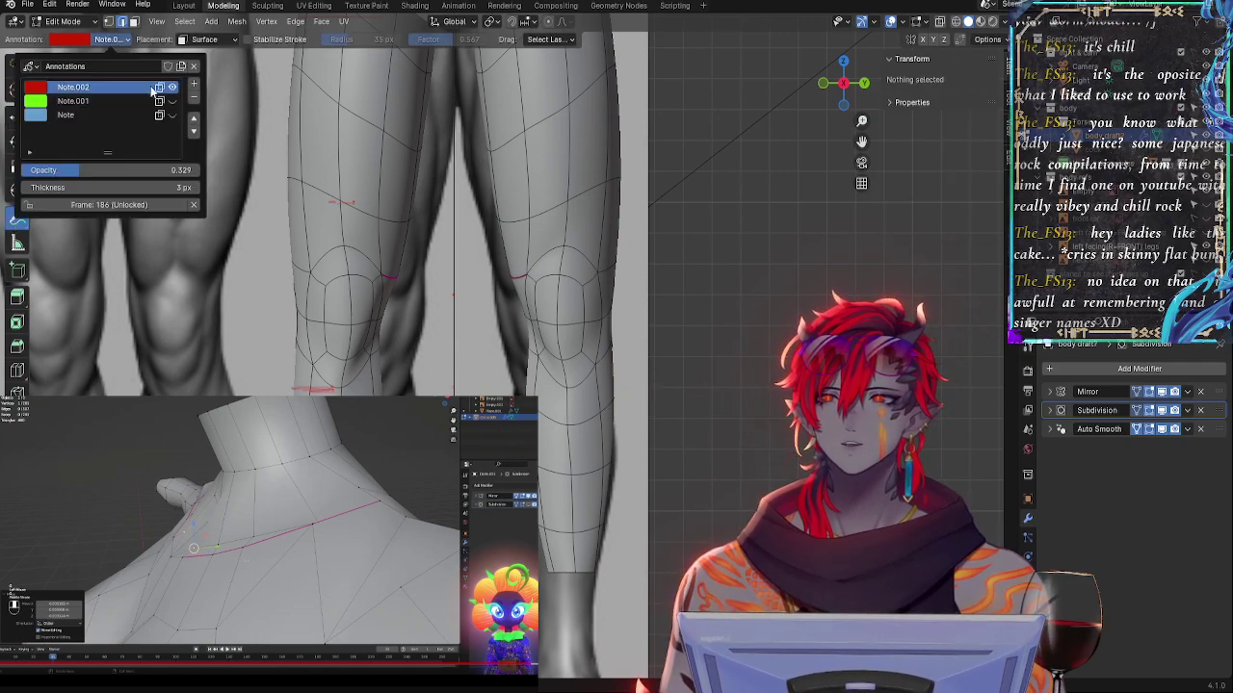
{"action": "left_click_drag", "start_coordinate": [842, 83], "coordinate": [844, 85]}
{"action": "left_click", "coordinate": [862, 84]}
{"action": "middle_click_drag", "start_coordinate": [578, 260], "coordinate": [741, 289], "text": "shift"}
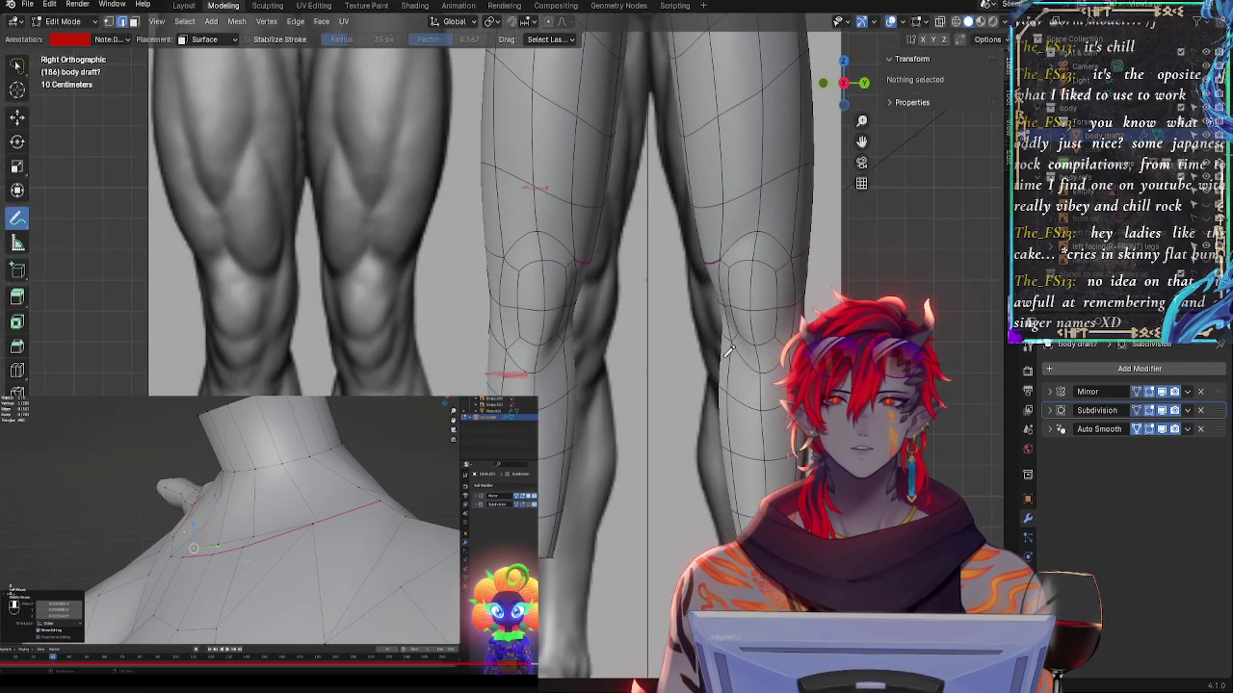
{"action": "scroll", "coordinate": [715, 319], "scroll_direction": "up", "scroll_amount": 3}
{"action": "mouse_move", "coordinate": [710, 365]}
{"action": "middle_mouse_down", "text": "shift"}
{"action": "mouse_move", "coordinate": [701, 349]}
{"action": "mouse_move", "coordinate": [431, 338]}
{"action": "mouse_move", "coordinate": [418, 326]}
{"action": "middle_mouse_up", "text": "shift"}
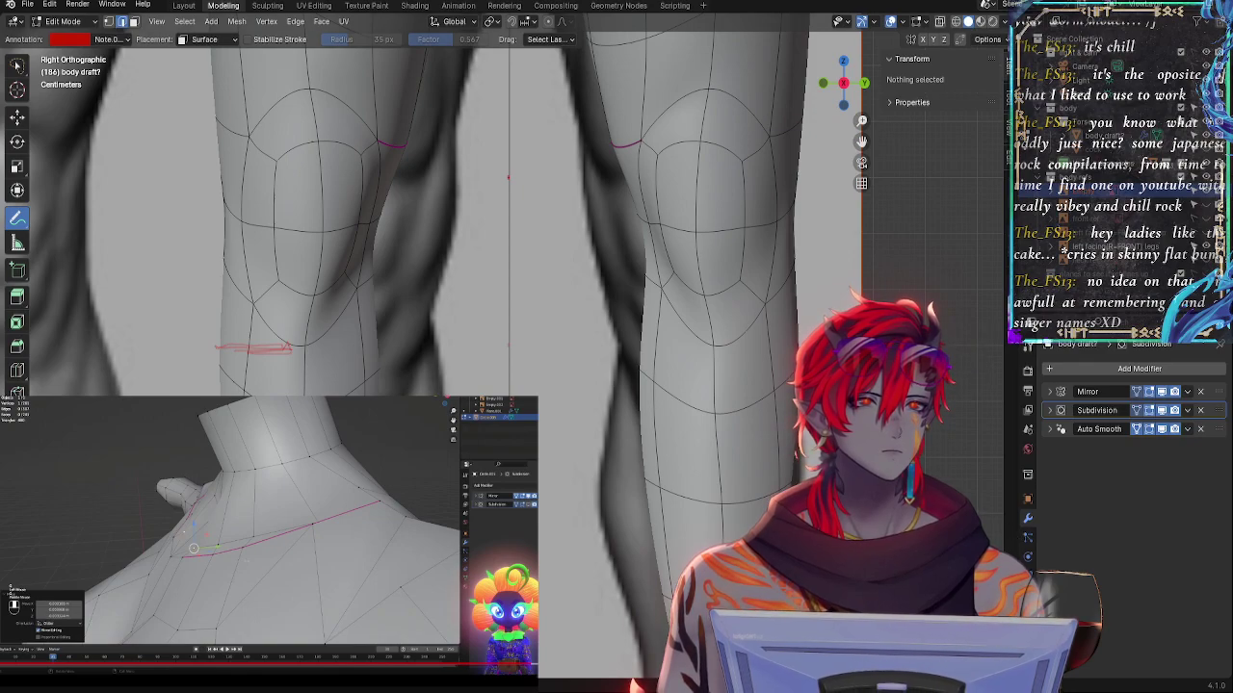
{"action": "key", "text": "Tab"}
{"action": "key", "text": "Tab"}
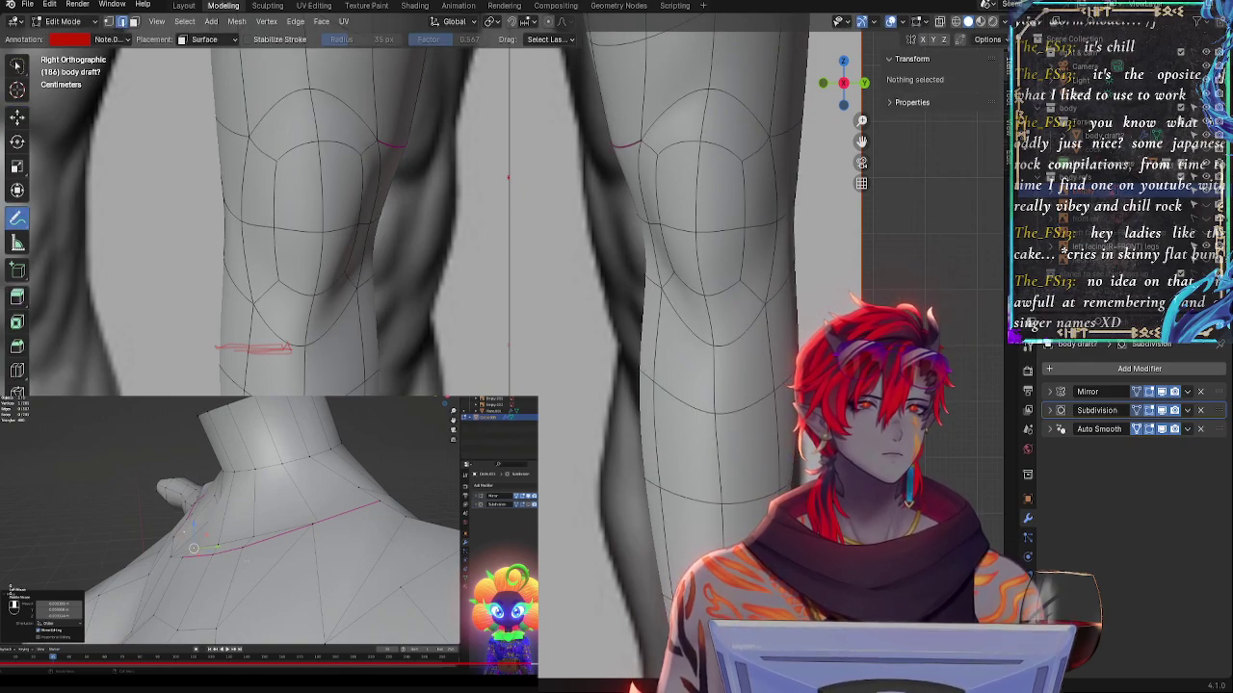
{"action": "key", "text": "Tab"}
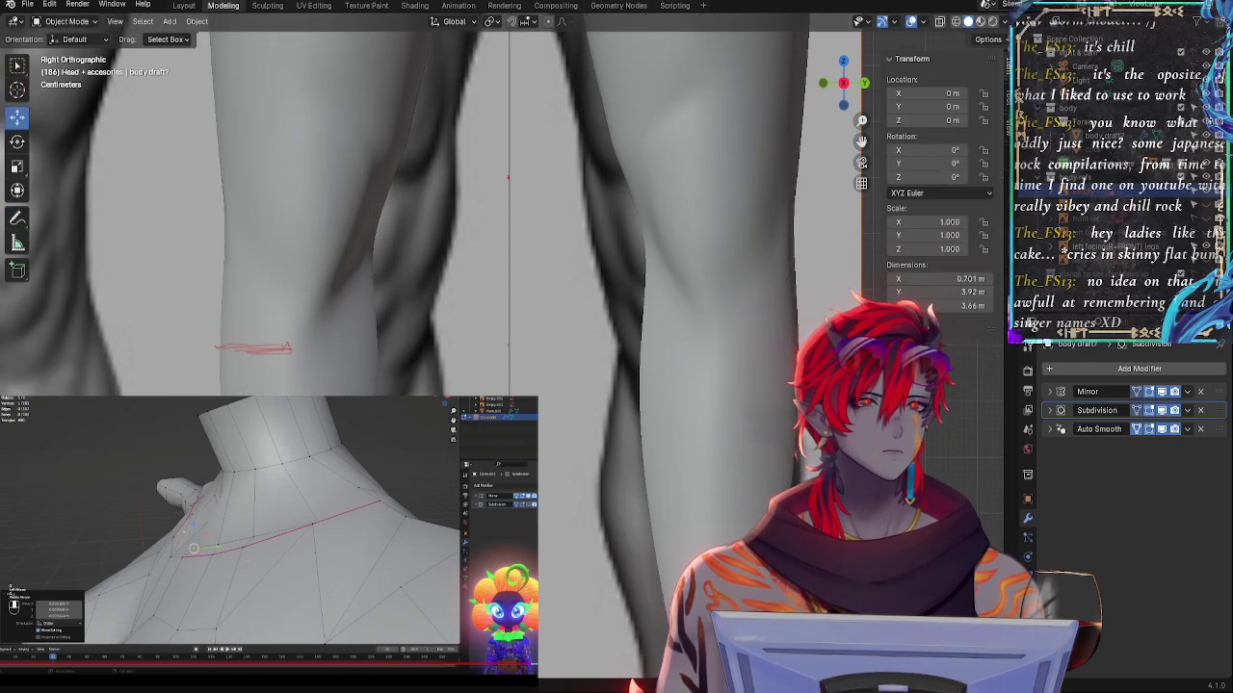
- Select the leg reference Empty and set its Opacity to 0.394 in Object Data properties
{"action": "left_click", "coordinate": [1090, 192]}
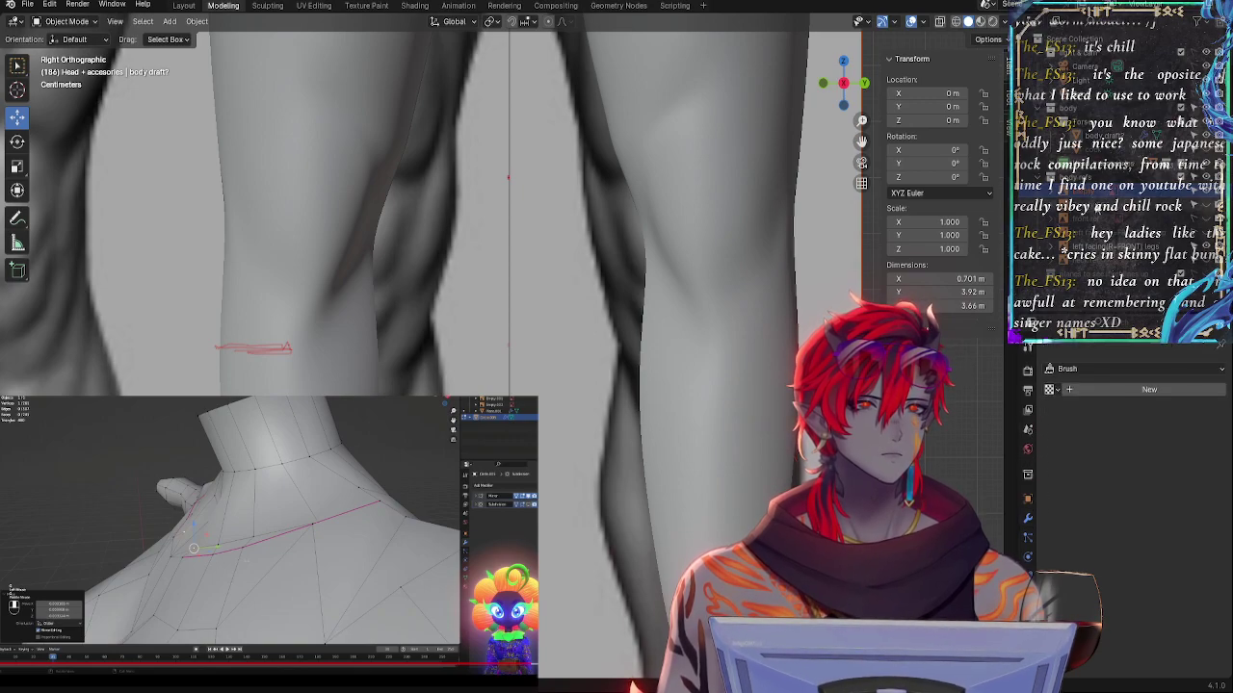
{"action": "left_click", "coordinate": [1027, 559]}
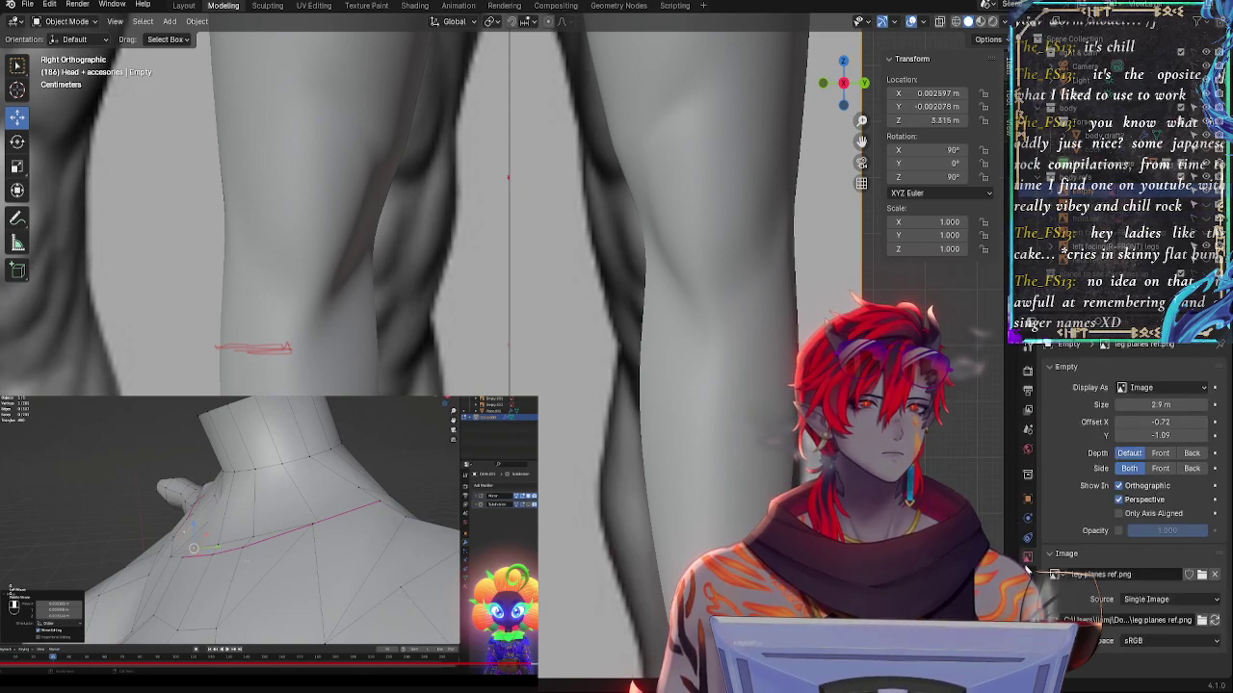
{"action": "left_click", "coordinate": [1120, 532]}
{"action": "left_click_drag", "start_coordinate": [1186, 532], "coordinate": [1138, 532]}
{"action": "middle_click_drag", "start_coordinate": [594, 242], "coordinate": [688, 414], "text": "shift"}
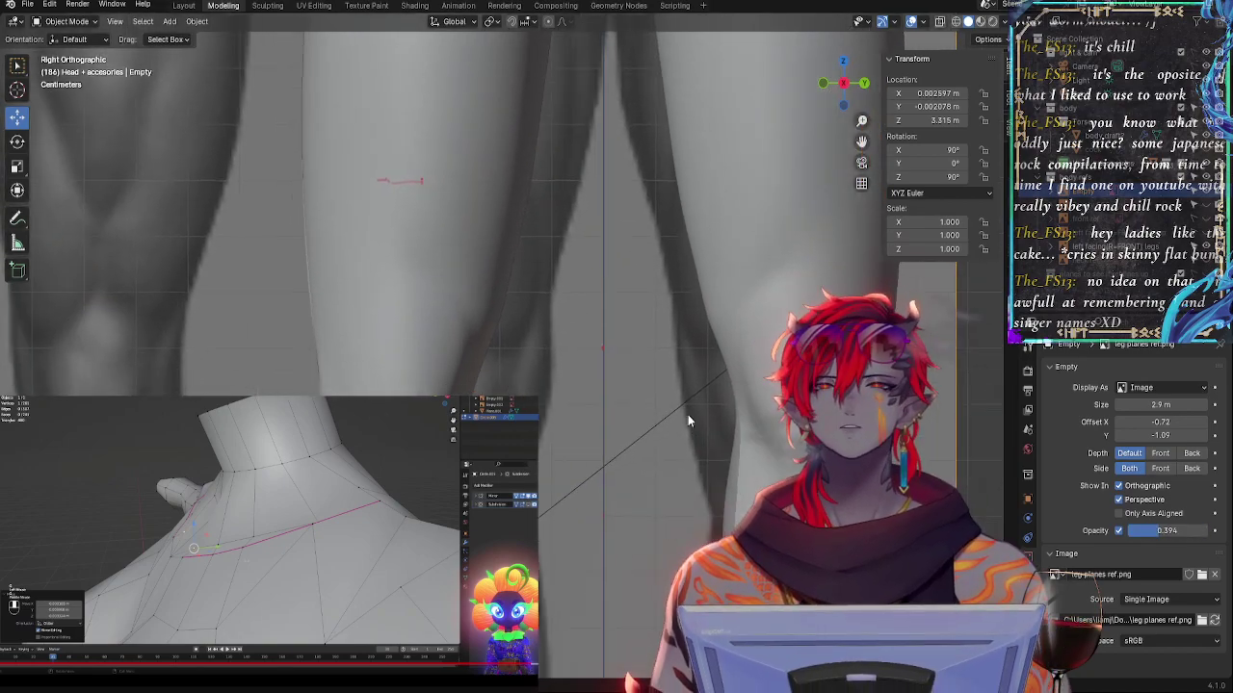
{"action": "scroll", "coordinate": [642, 370], "scroll_direction": "up", "scroll_amount": 1}
{"action": "scroll", "coordinate": [644, 373], "scroll_direction": "down", "scroll_amount": 5}
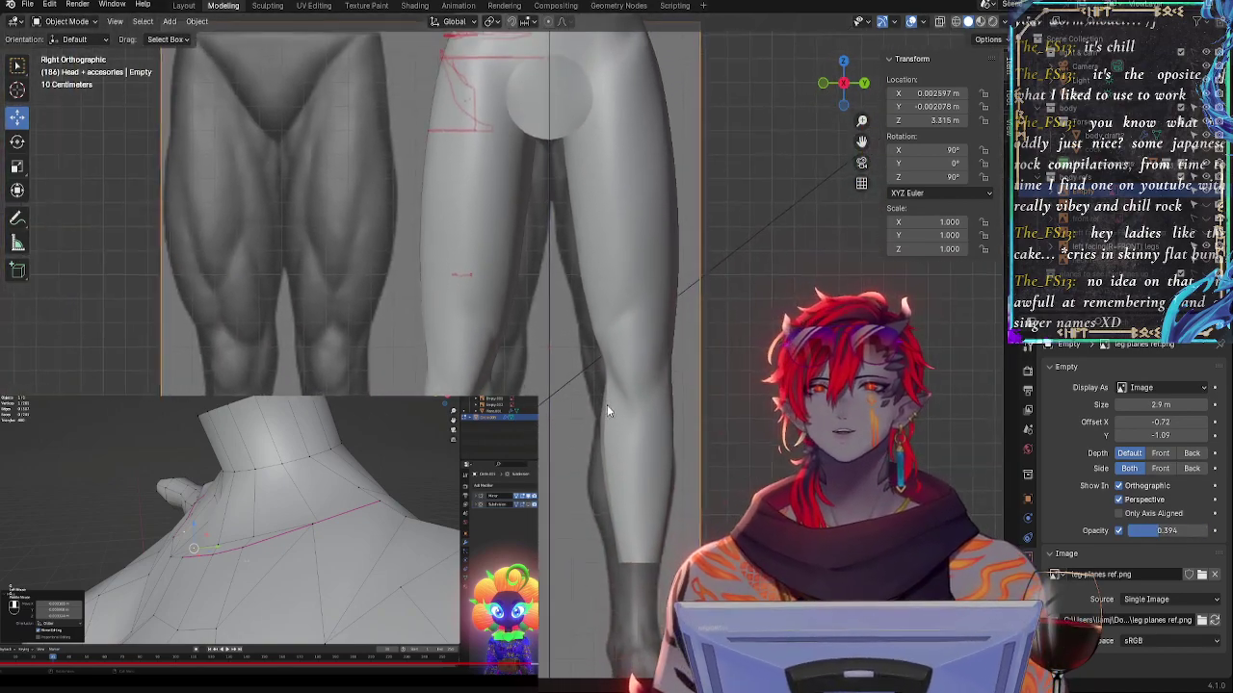
{"action": "middle_click_drag", "start_coordinate": [574, 312], "coordinate": [545, 486], "text": "shift"}
{"action": "middle_click_drag", "start_coordinate": [589, 437], "coordinate": [574, 389], "text": "ctrl"}
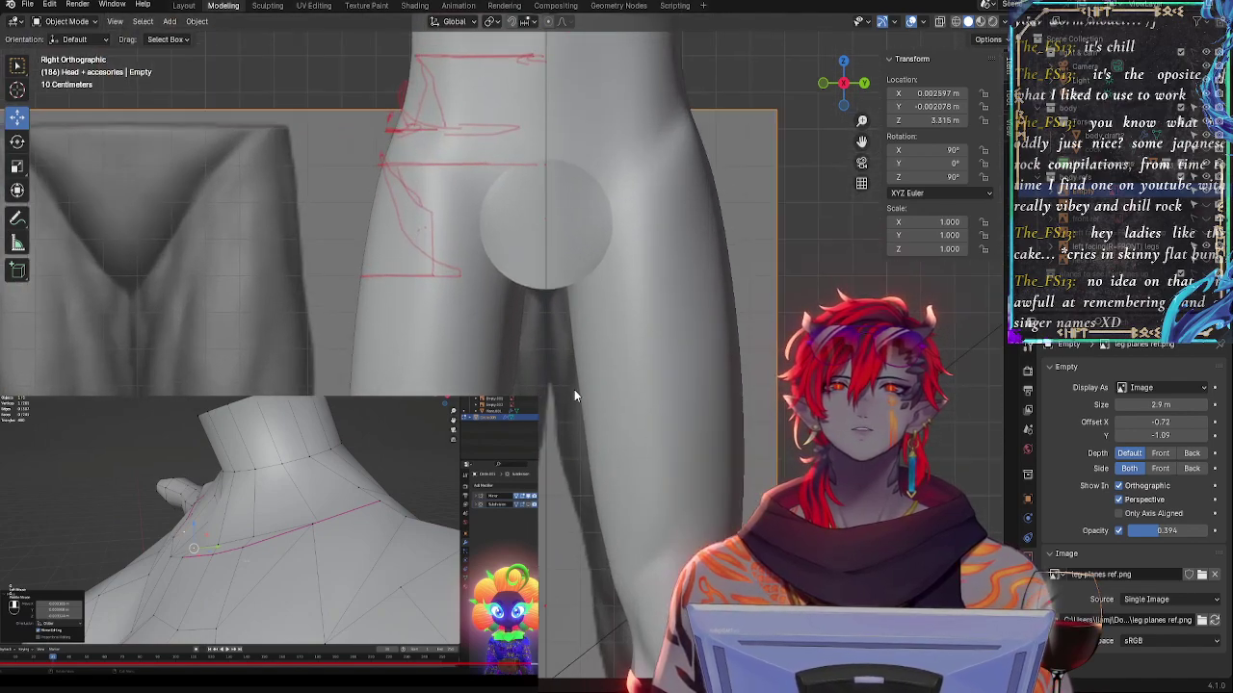
{"action": "middle_click_drag", "start_coordinate": [537, 440], "coordinate": [577, 520], "text": "shift"}
{"action": "scroll", "coordinate": [566, 455], "scroll_direction": "up", "scroll_amount": 3}
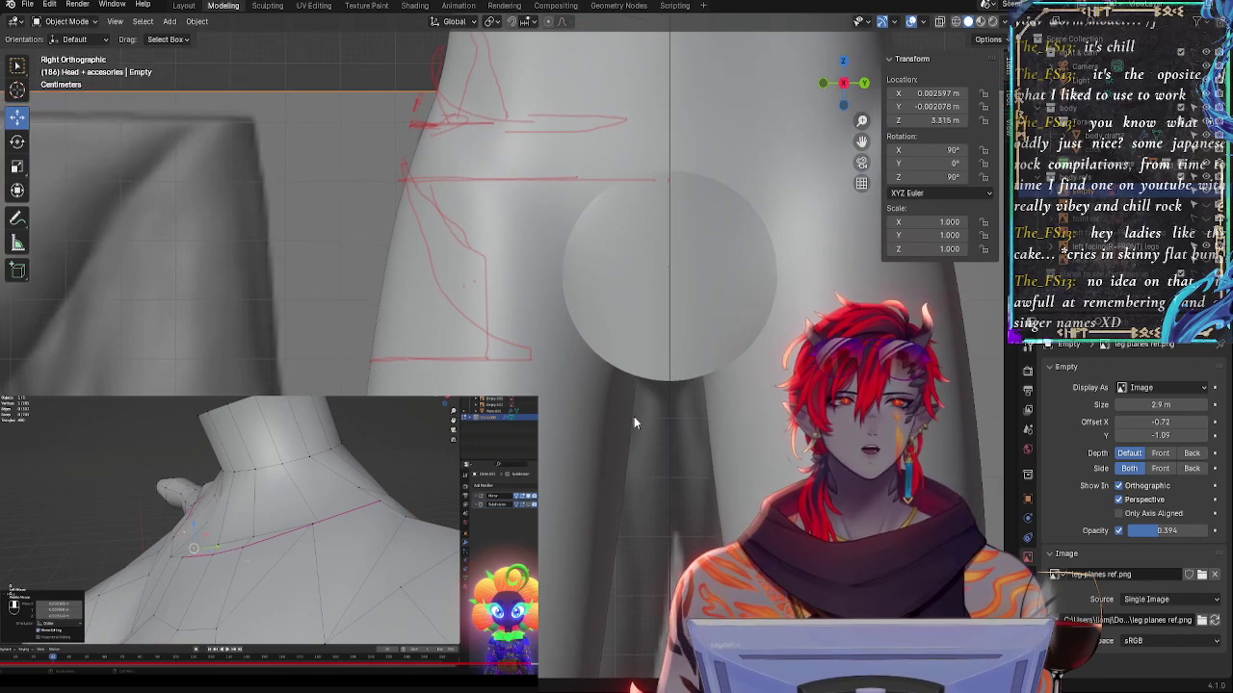
{"action": "mouse_move", "coordinate": [693, 405]}
{"action": "middle_mouse_down", "text": "ctrl"}
{"action": "mouse_move", "coordinate": [690, 507]}
{"action": "mouse_move", "coordinate": [691, 424]}
{"action": "middle_mouse_up", "text": "ctrl"}
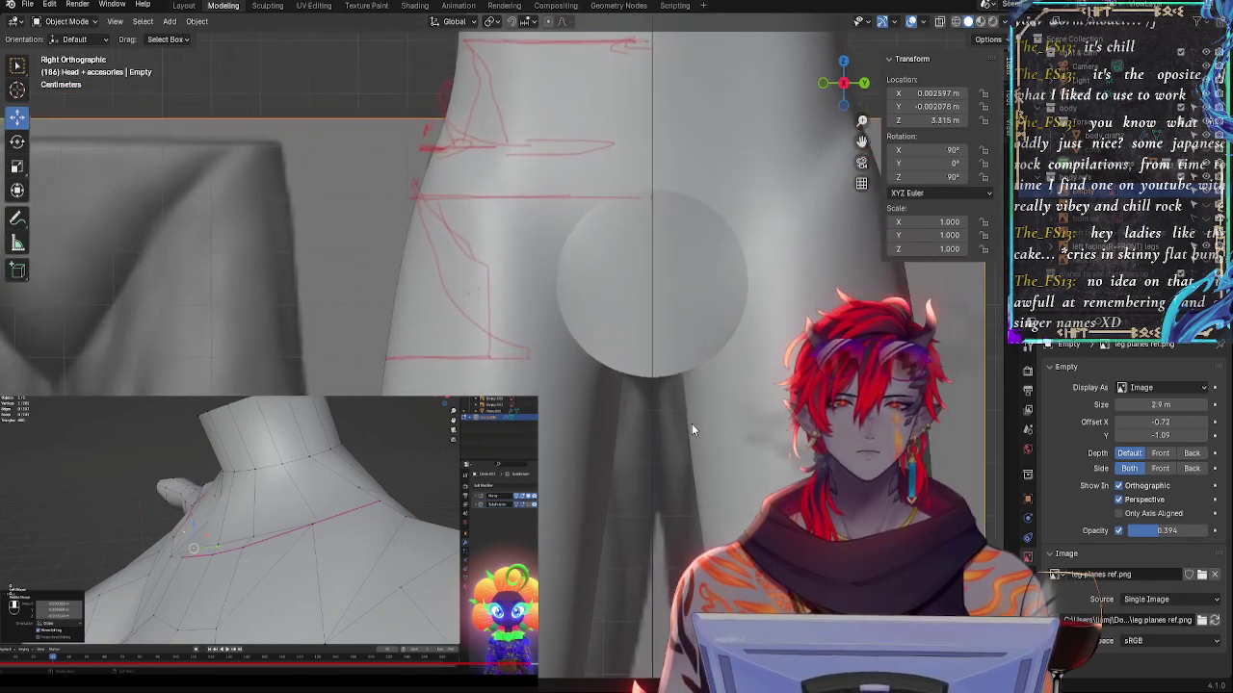
- Select body draft, enter Edit Mode and switch the viewport to wireframe display
{"action": "left_click", "coordinate": [761, 313]}
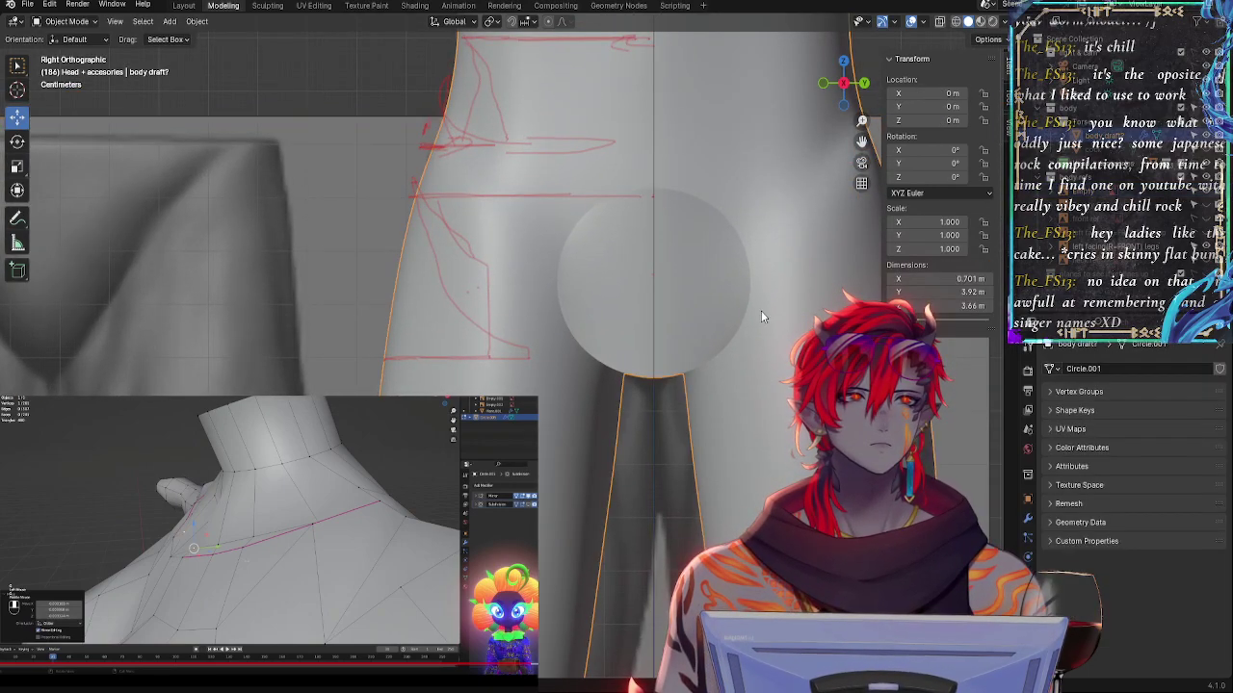
{"action": "key", "text": "alt+z"}
{"action": "key", "text": "alt+z"}
{"action": "key", "text": "alt+z"}
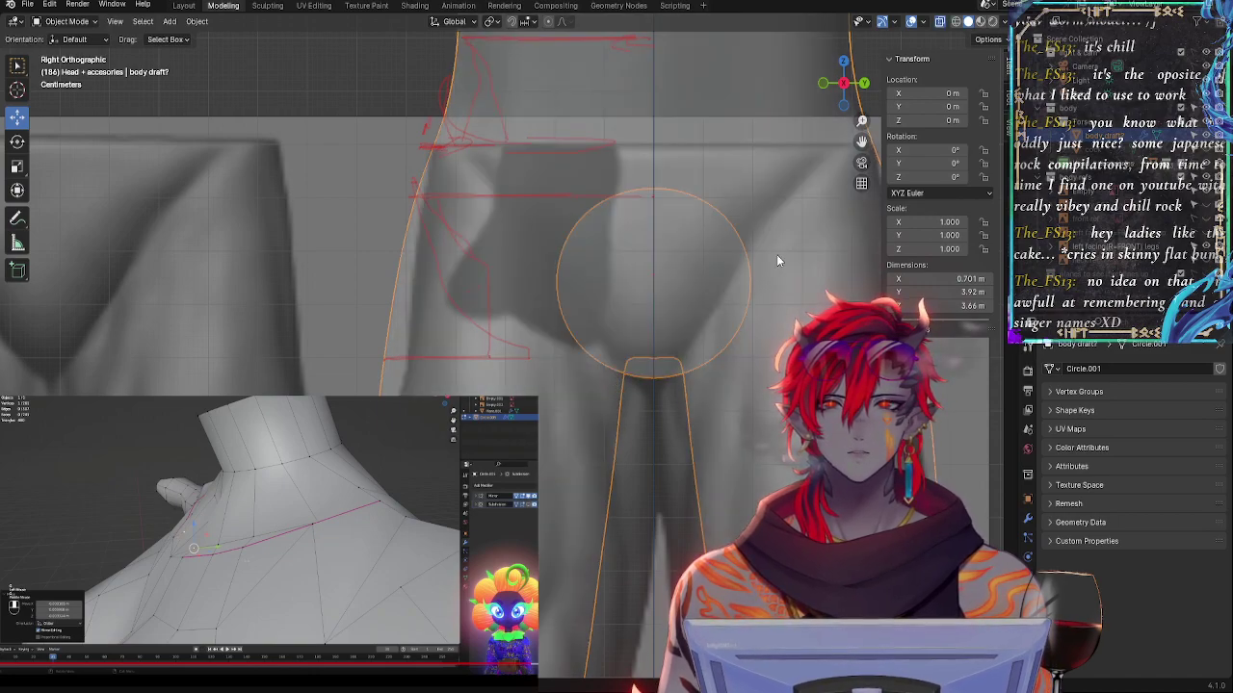
{"action": "key", "text": "Tab"}
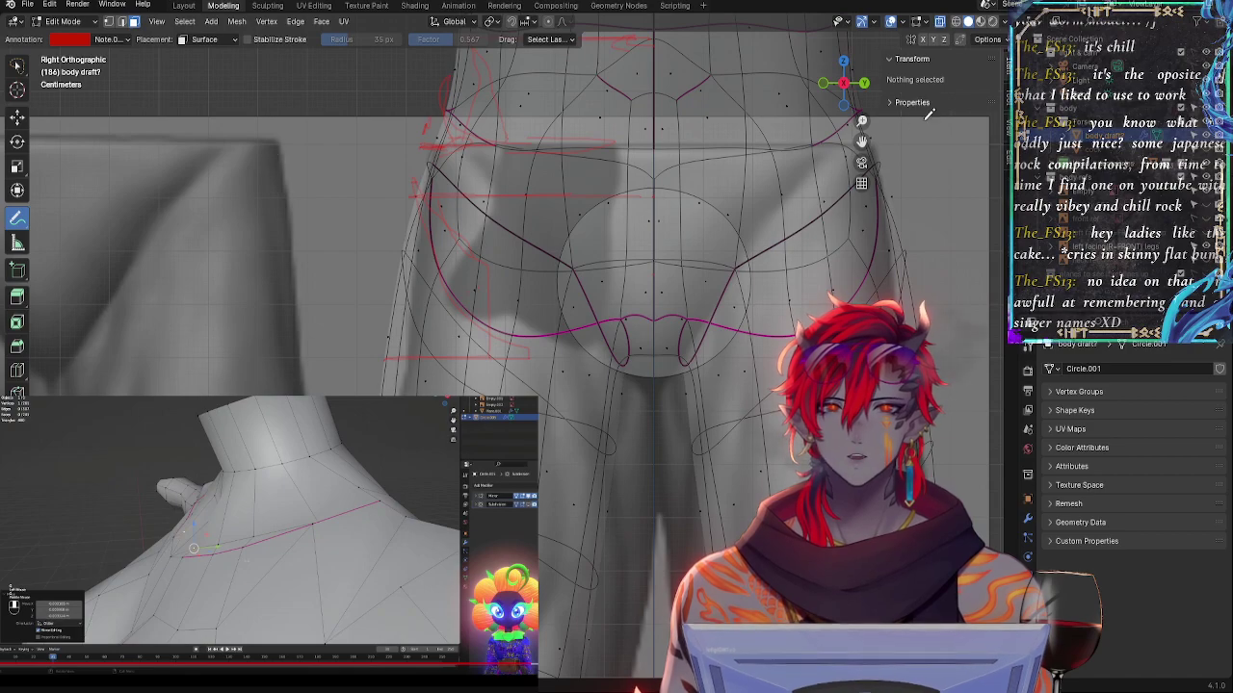
{"action": "key", "text": "z"}
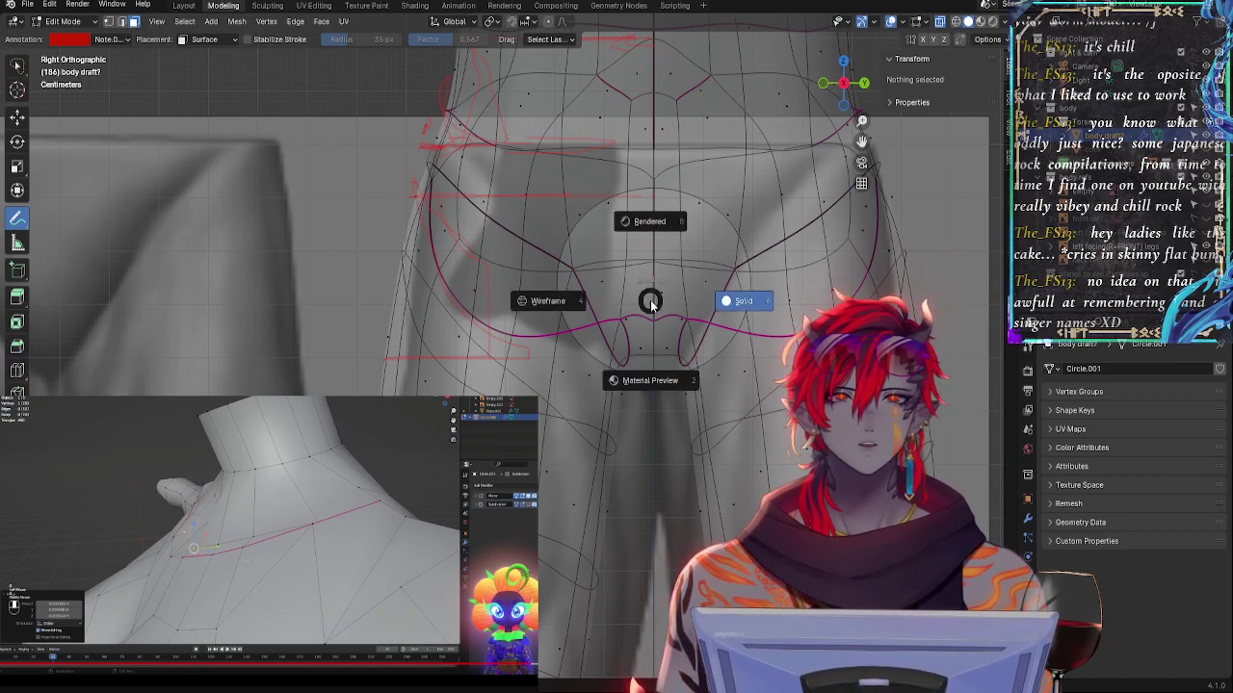
{"action": "left_click", "coordinate": [561, 299]}
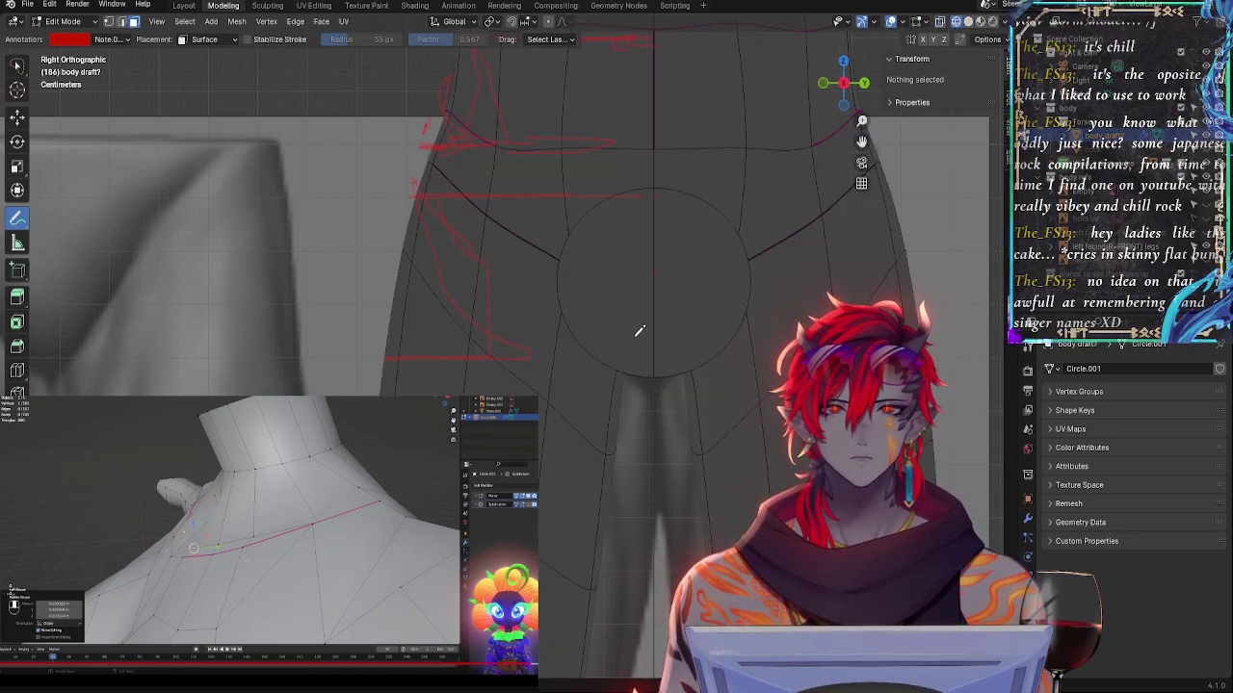
{"action": "key", "text": "alt+z"}
{"action": "key", "text": "alt+z"}
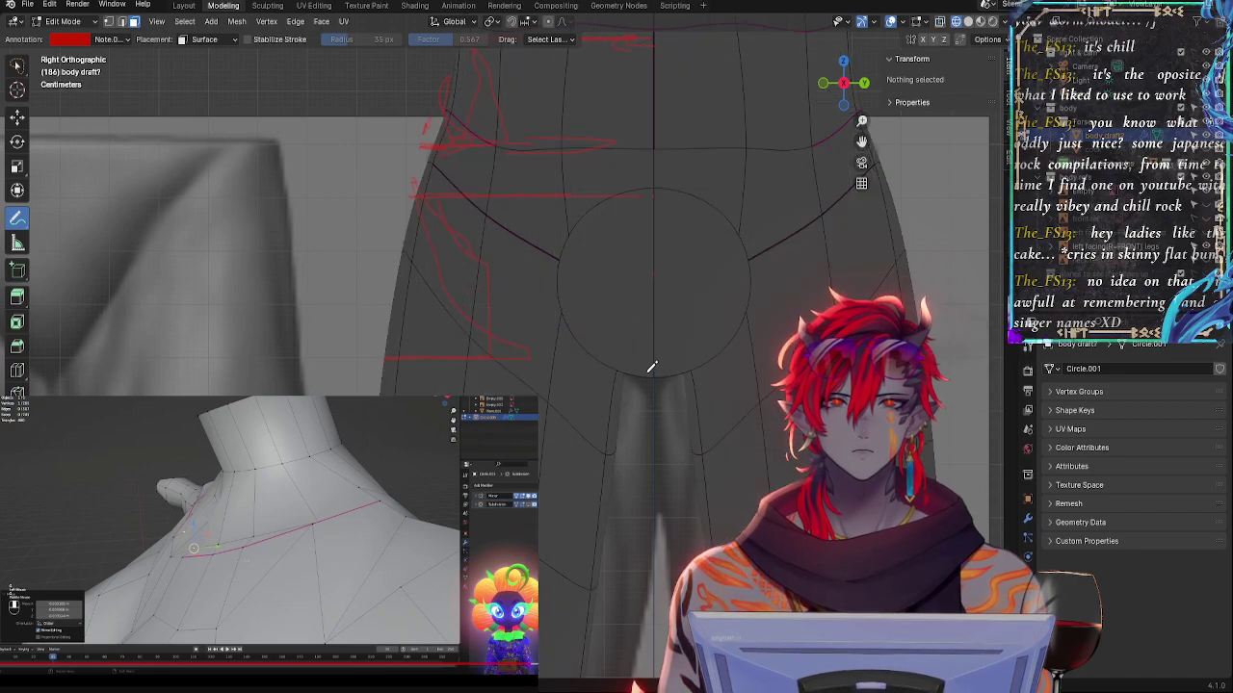
{"action": "key", "text": "alt+z"}
- Look over the hips and legs against the reference, then return to Object Mode
{"action": "middle_click_drag", "start_coordinate": [652, 413], "coordinate": [560, 426], "text": "shift"}
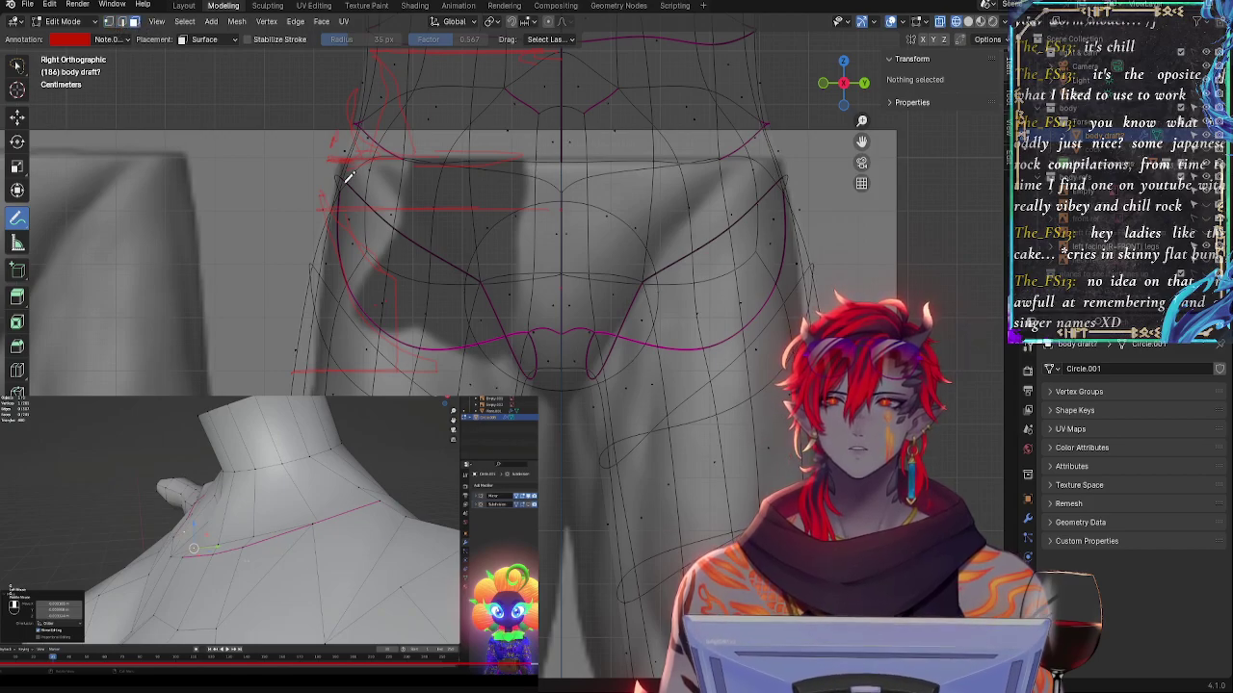
{"action": "scroll", "coordinate": [592, 394], "scroll_direction": "up", "scroll_amount": 4}
{"action": "scroll", "coordinate": [584, 414], "scroll_direction": "down", "scroll_amount": 3}
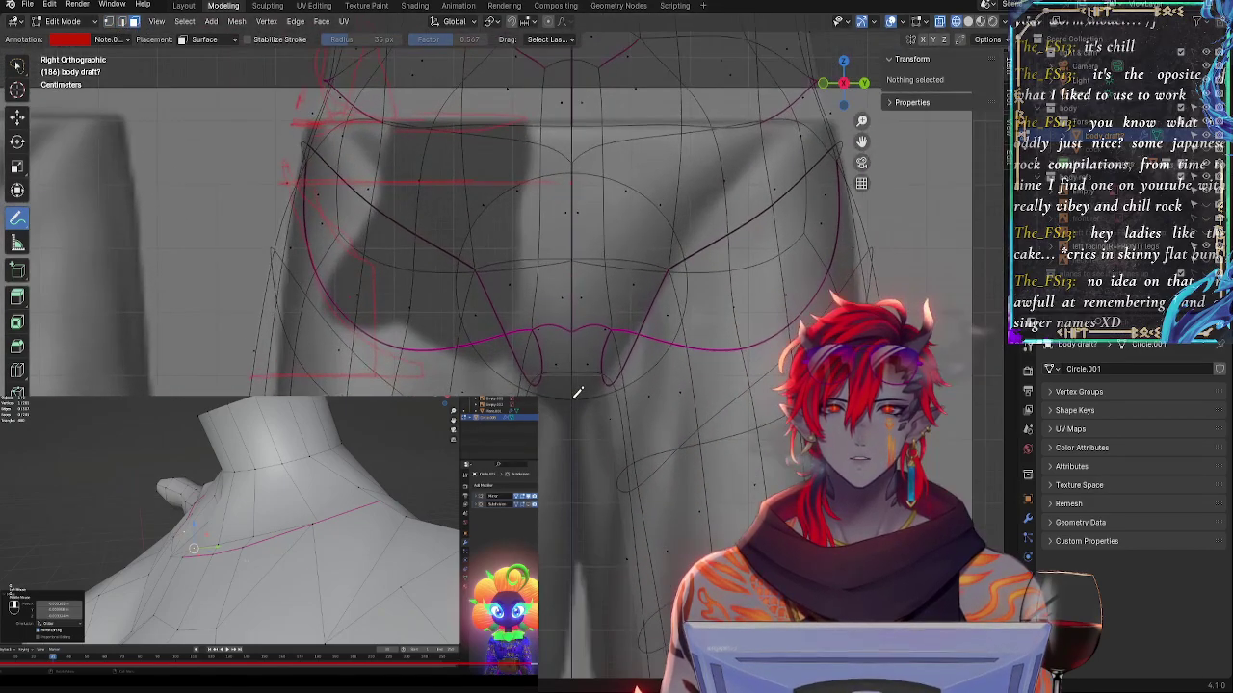
{"action": "scroll", "coordinate": [577, 393], "scroll_direction": "down", "scroll_amount": 1}
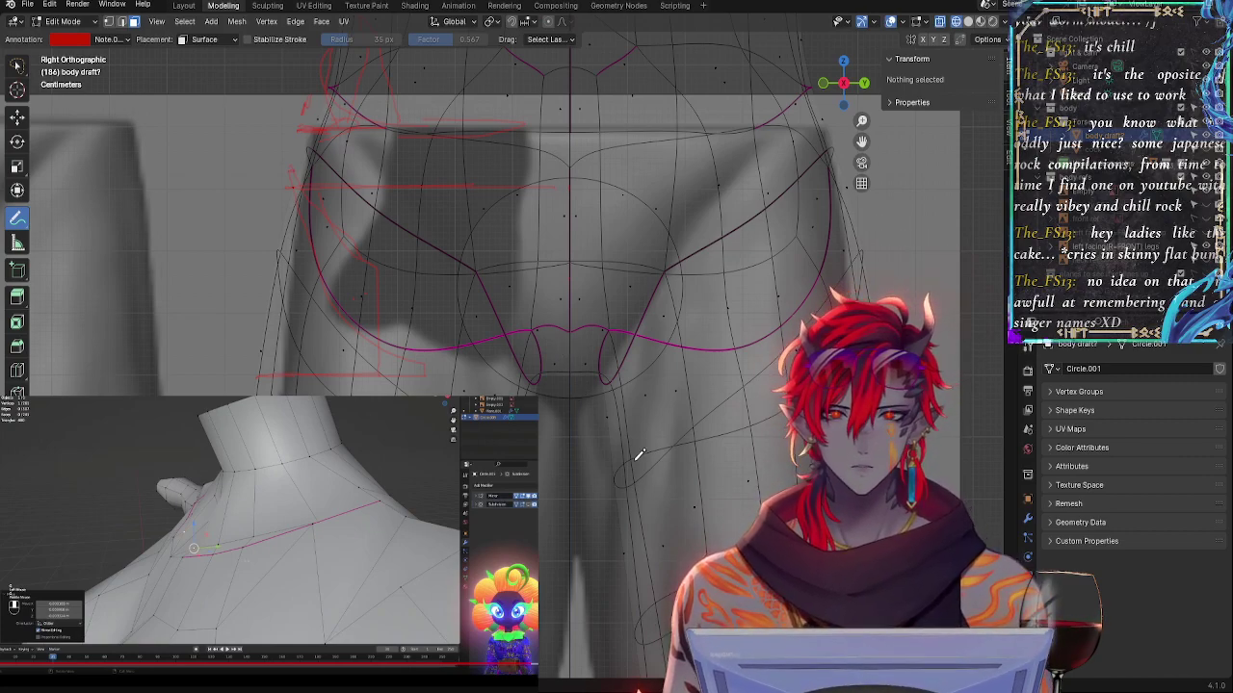
{"action": "scroll", "coordinate": [638, 454], "scroll_direction": "up", "scroll_amount": 4}
{"action": "scroll", "coordinate": [600, 446], "scroll_direction": "down", "scroll_amount": 4}
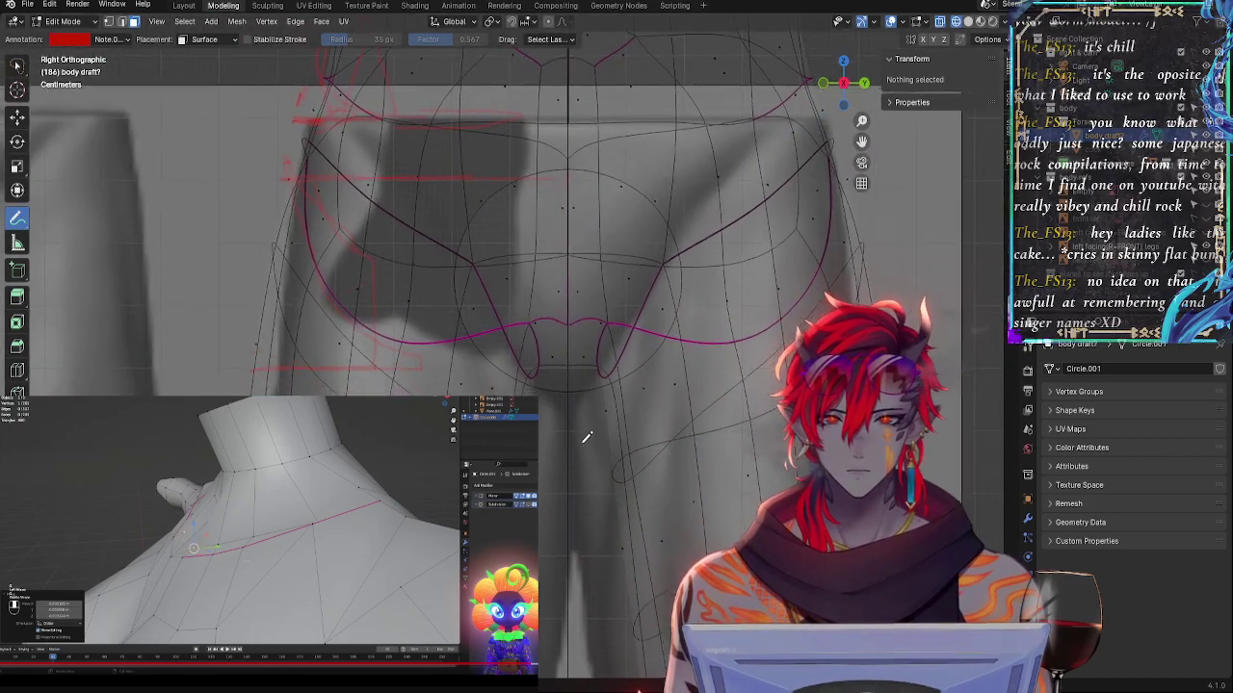
{"action": "scroll", "coordinate": [586, 437], "scroll_direction": "down", "scroll_amount": 3}
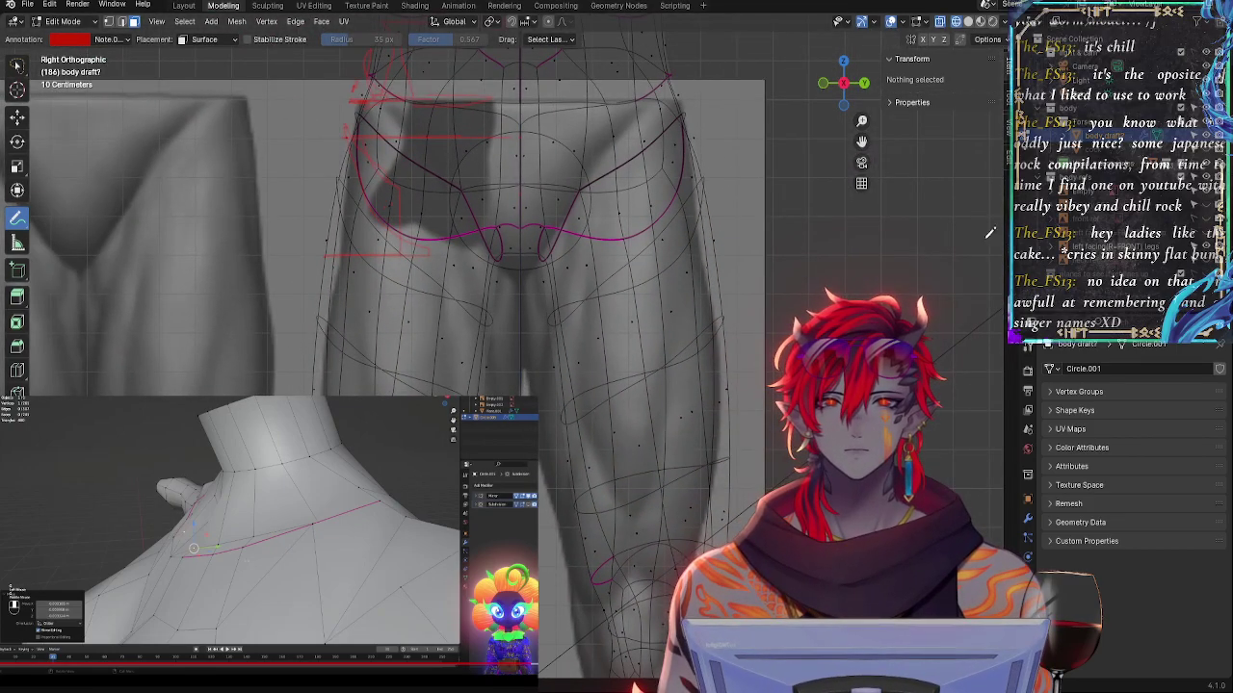
{"action": "scroll", "coordinate": [371, 341], "scroll_direction": "down", "scroll_amount": 2}
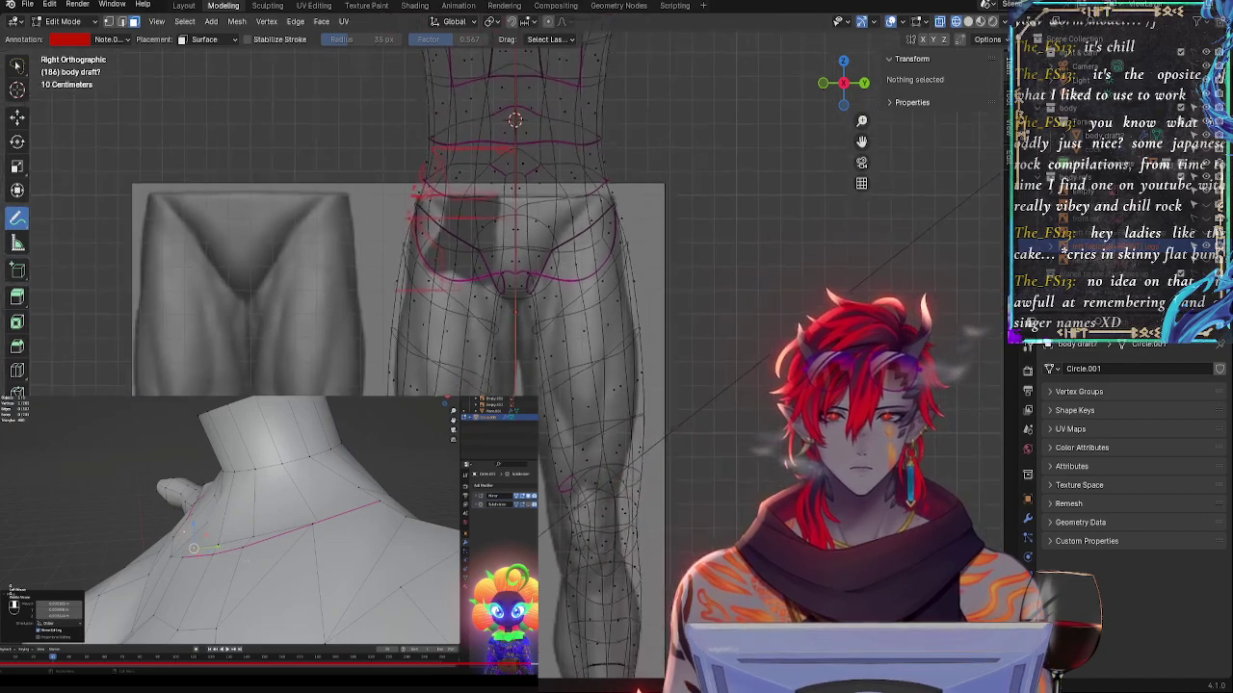
{"action": "mouse_move", "coordinate": [473, 544]}
{"action": "middle_mouse_down", "text": "ctrl"}
{"action": "mouse_move", "coordinate": [473, 389]}
{"action": "mouse_move", "coordinate": [473, 541]}
{"action": "middle_mouse_up", "text": "ctrl"}
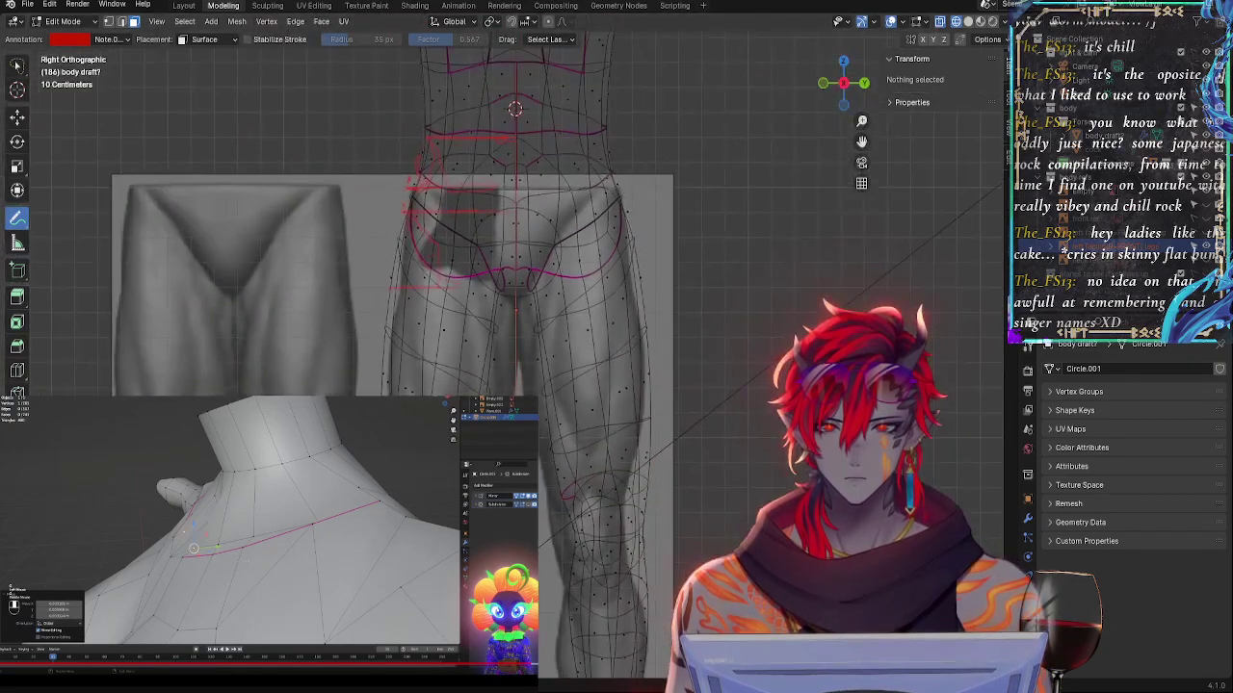
{"action": "key", "text": "Tab"}
- Select the leg reference Empty and raise it slightly along Z
{"action": "left_click", "coordinate": [597, 366]}
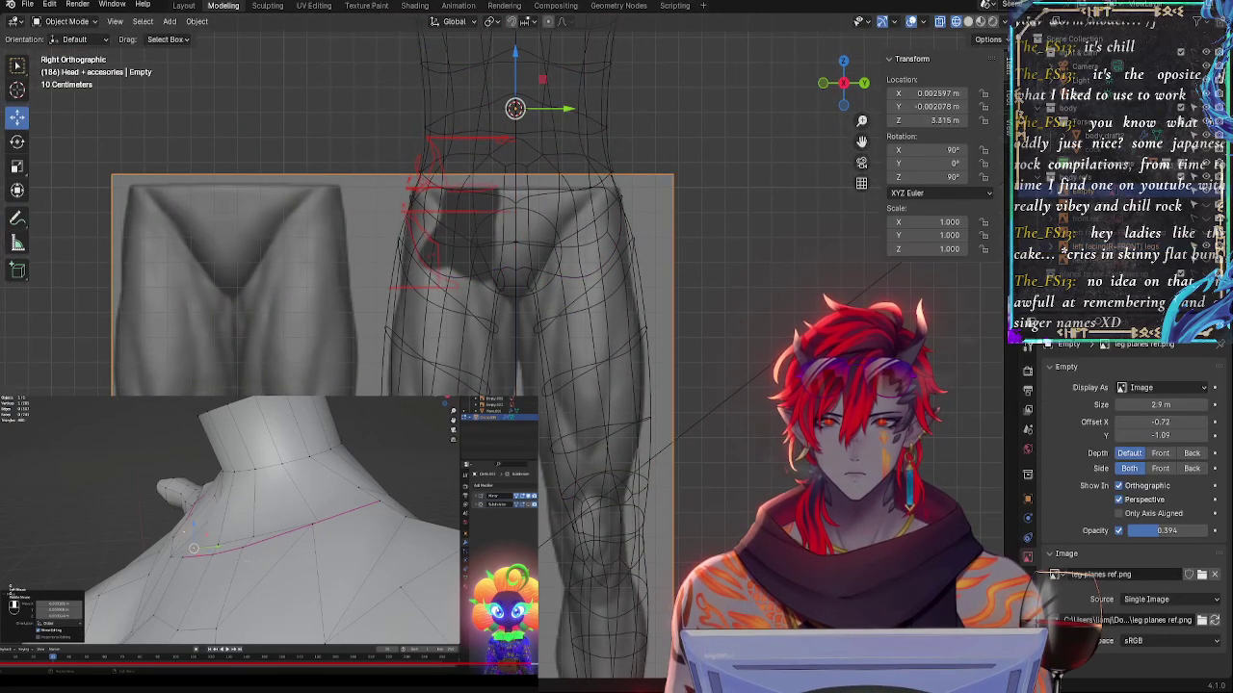
{"action": "scroll", "coordinate": [580, 378], "scroll_direction": "up", "scroll_amount": 4}
{"action": "scroll", "coordinate": [580, 484], "scroll_direction": "down", "scroll_amount": 2}
{"action": "scroll", "coordinate": [557, 444], "scroll_direction": "down", "scroll_amount": 2}
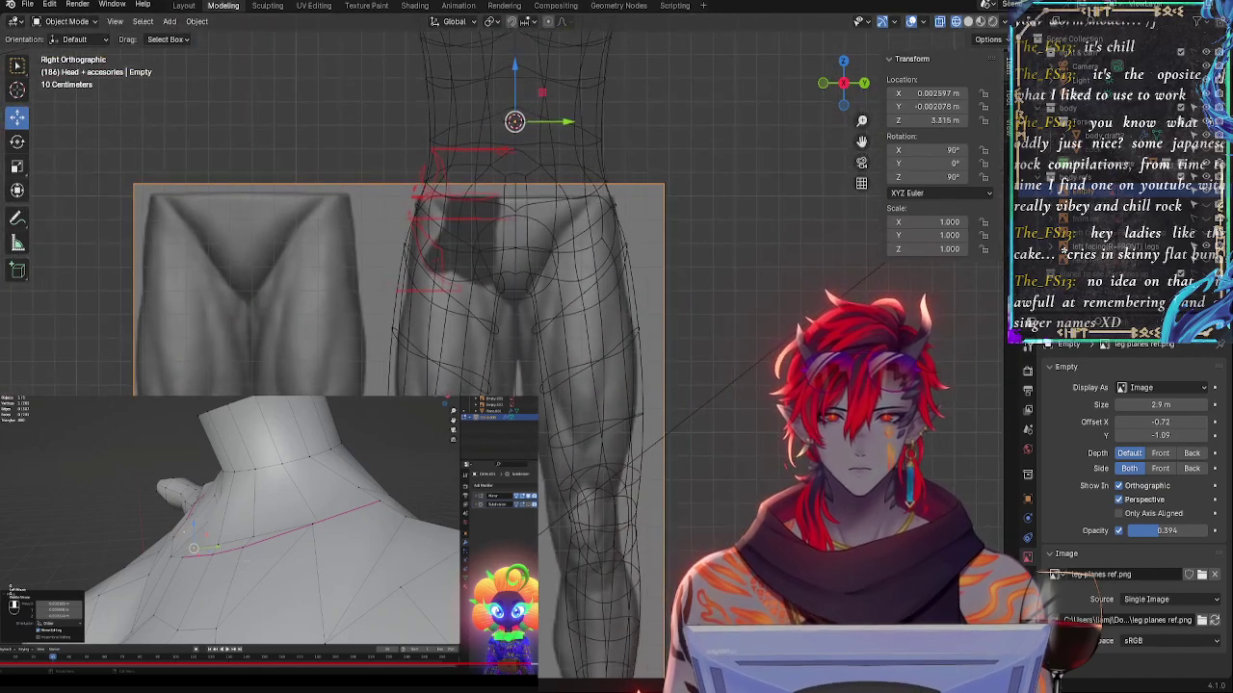
{"action": "scroll", "coordinate": [557, 444], "scroll_direction": "down", "scroll_amount": 1}
{"action": "scroll", "coordinate": [557, 444], "scroll_direction": "up", "scroll_amount": 3}
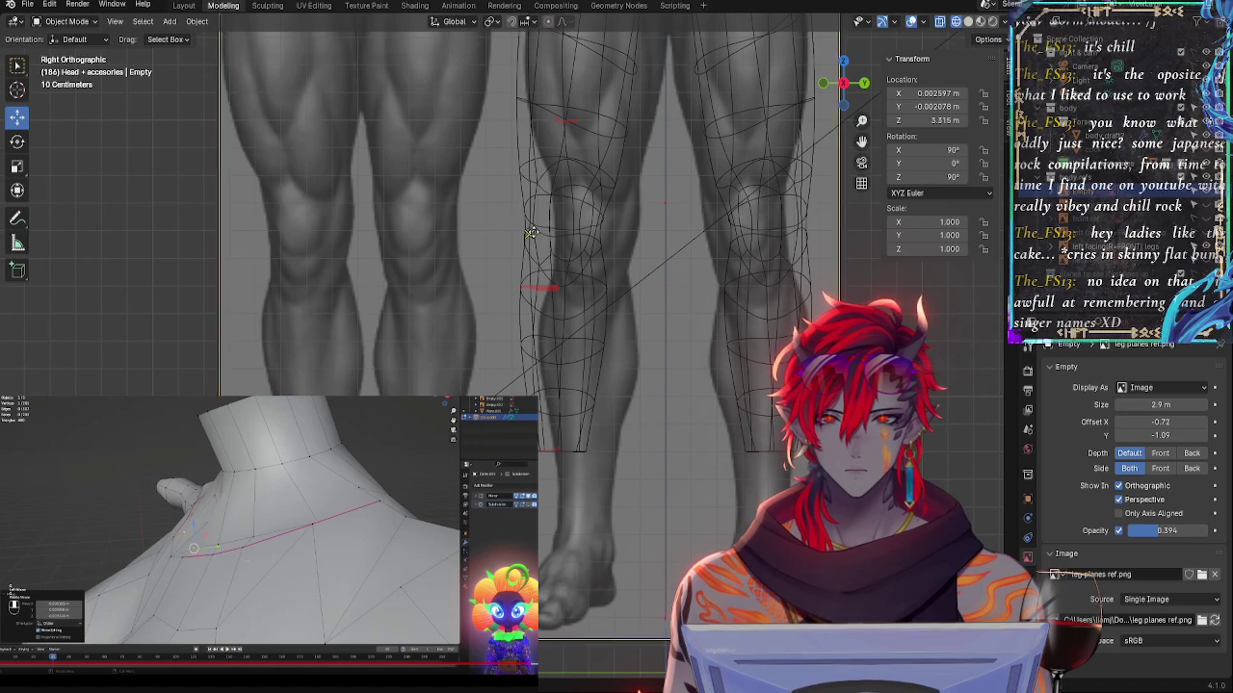
{"action": "left_click", "coordinate": [531, 232]}
{"action": "left_click", "coordinate": [481, 261]}
{"action": "key", "text": "g"}
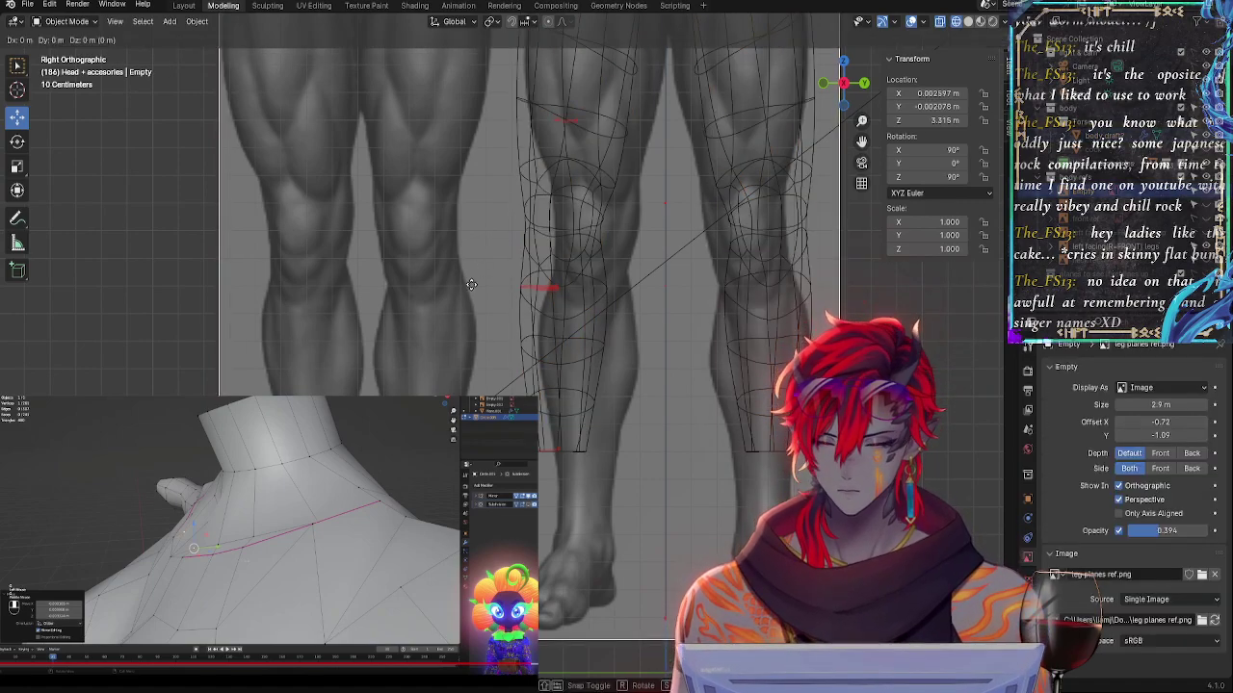
{"action": "key", "text": "z"}
{"action": "left_click", "coordinate": [473, 273]}
- Raise the leg reference a little more along Z, to 3.365 m
{"action": "middle_click_drag", "start_coordinate": [690, 162], "coordinate": [567, 458], "text": "shift"}
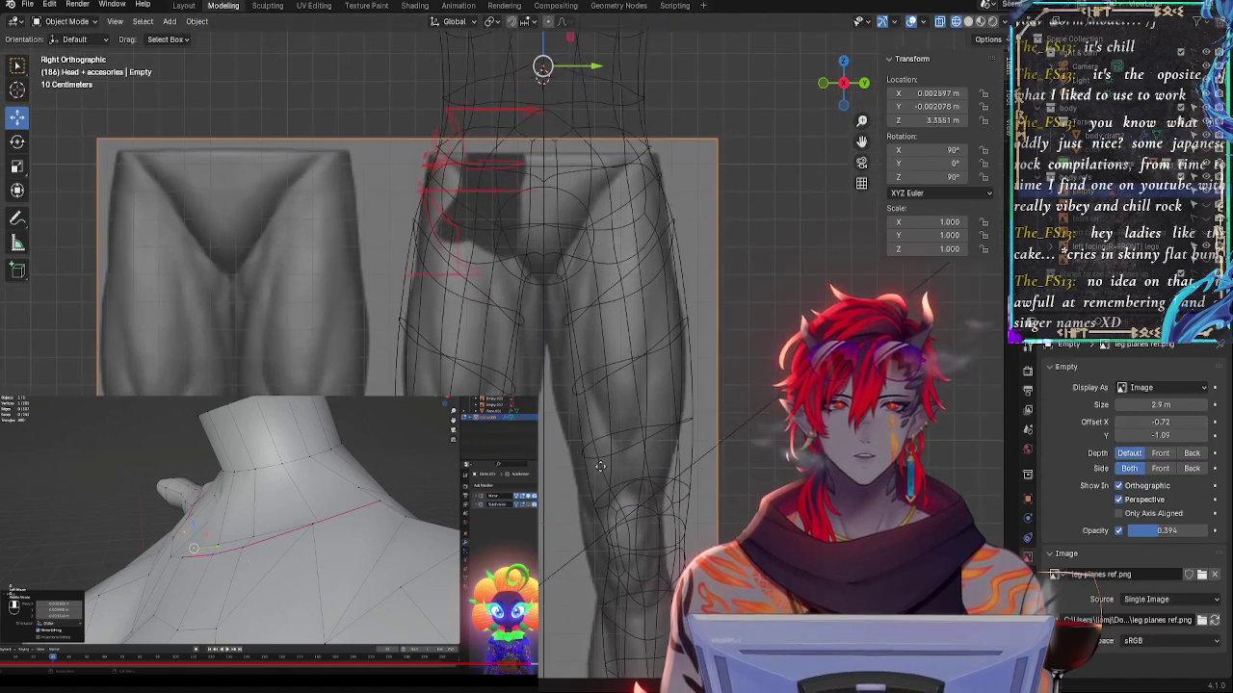
{"action": "scroll", "coordinate": [654, 269], "scroll_direction": "up", "scroll_amount": 5}
{"action": "key", "text": "g"}
{"action": "key", "text": "z"}
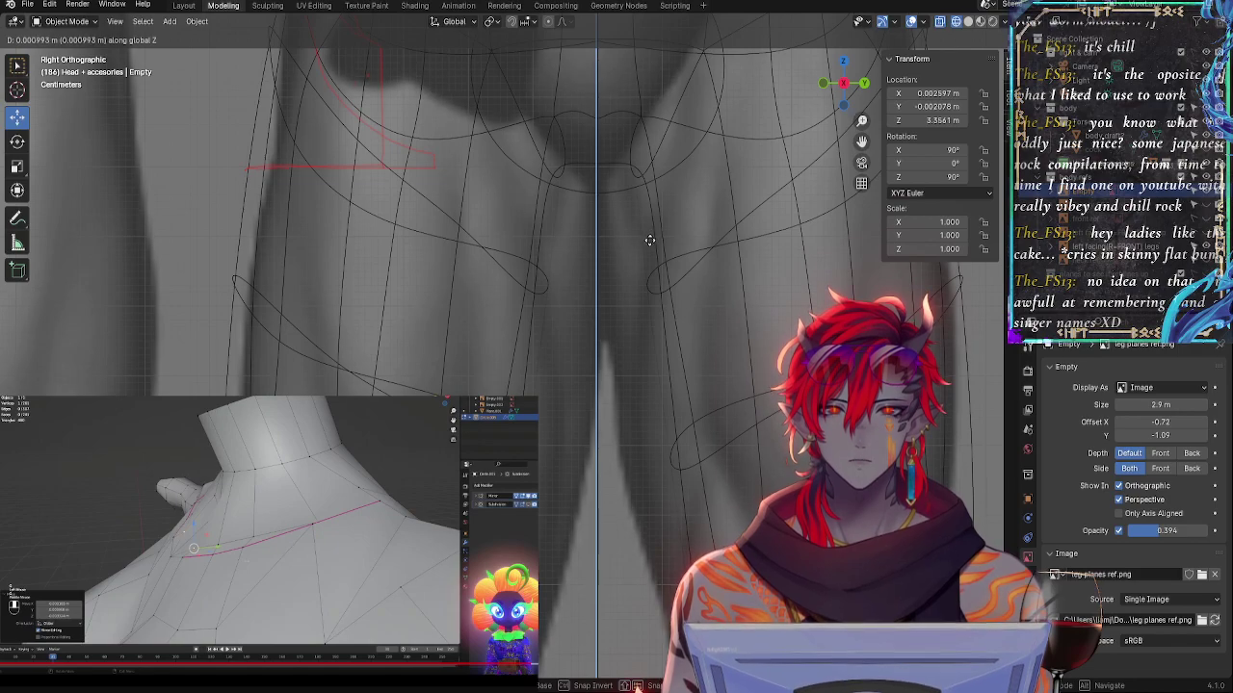
{"action": "left_click", "coordinate": [650, 234]}
{"action": "scroll", "coordinate": [558, 276], "scroll_direction": "down", "scroll_amount": 2}
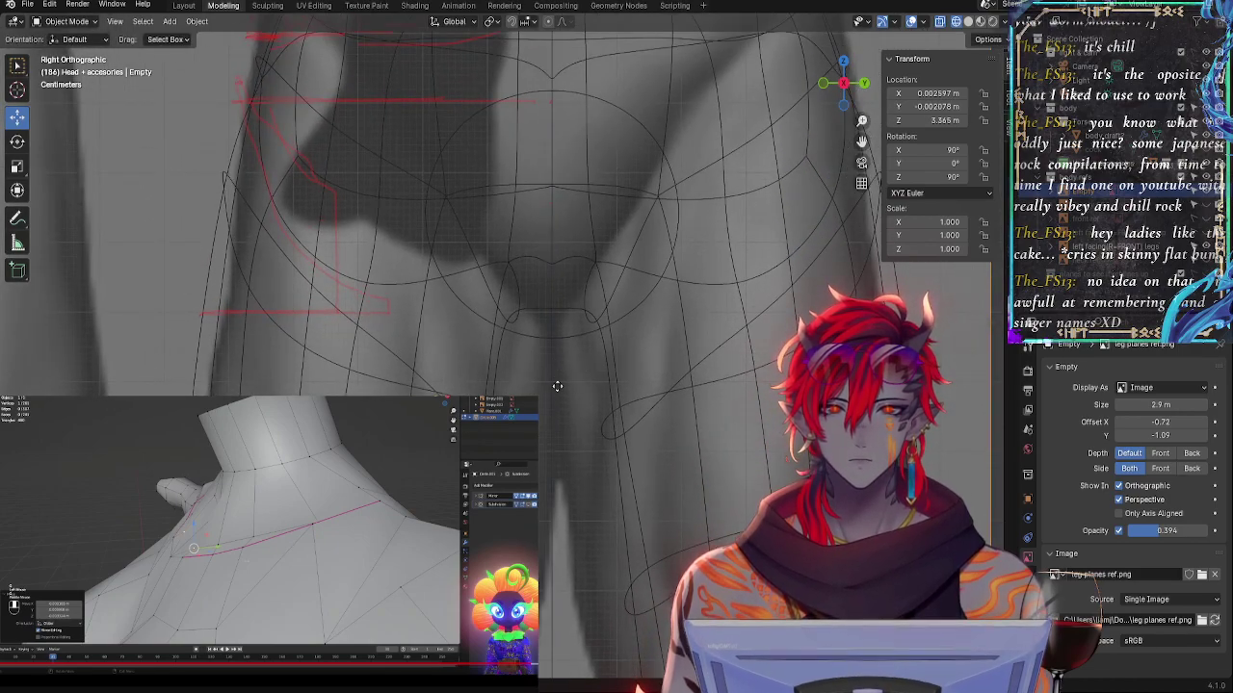
{"action": "scroll", "coordinate": [556, 385], "scroll_direction": "down", "scroll_amount": 2}
{"action": "scroll", "coordinate": [590, 365], "scroll_direction": "down", "scroll_amount": 2}
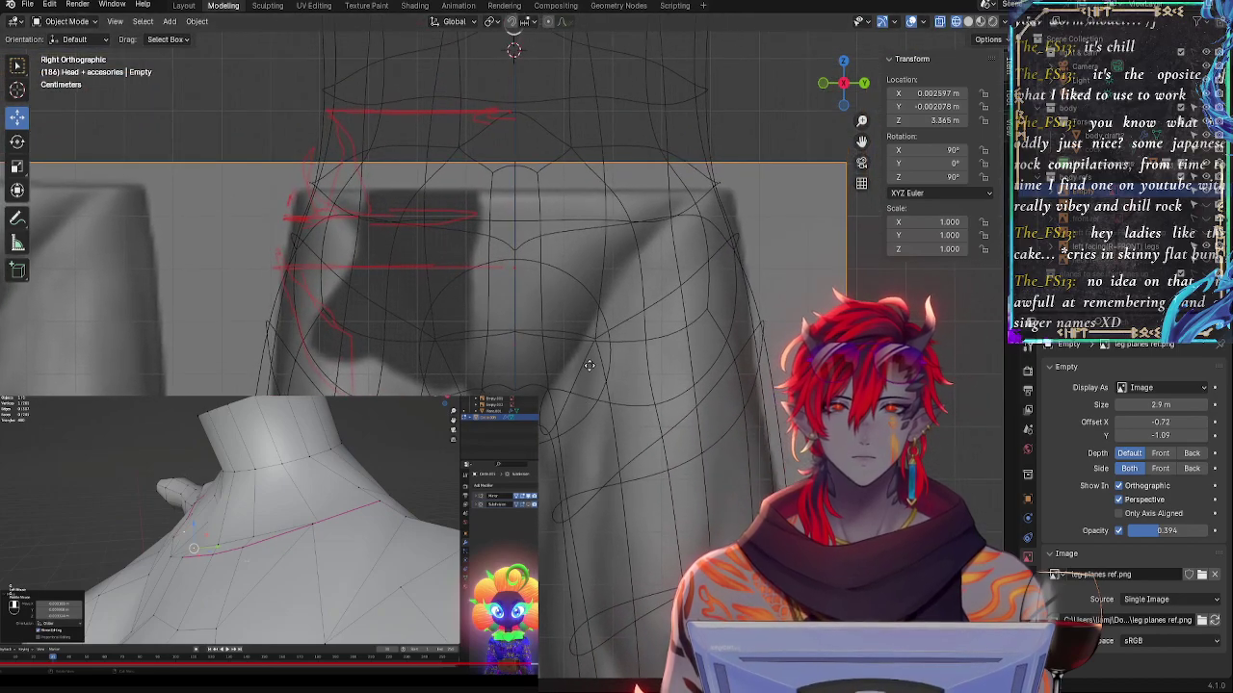
- Check the lower legs, ankles and feet against the raised reference
{"action": "middle_click_drag", "start_coordinate": [590, 451], "coordinate": [591, 164], "text": "shift"}
{"action": "mouse_move", "coordinate": [599, 424]}
{"action": "middle_mouse_down", "text": "shift"}
{"action": "mouse_move", "coordinate": [607, 203]}
{"action": "mouse_move", "coordinate": [588, 203]}
{"action": "middle_mouse_up", "text": "shift"}
{"action": "middle_click_drag", "start_coordinate": [559, 606], "coordinate": [563, 310], "text": "shift"}
{"action": "scroll", "coordinate": [564, 310], "scroll_direction": "down", "scroll_amount": 5, "text": "shift"}
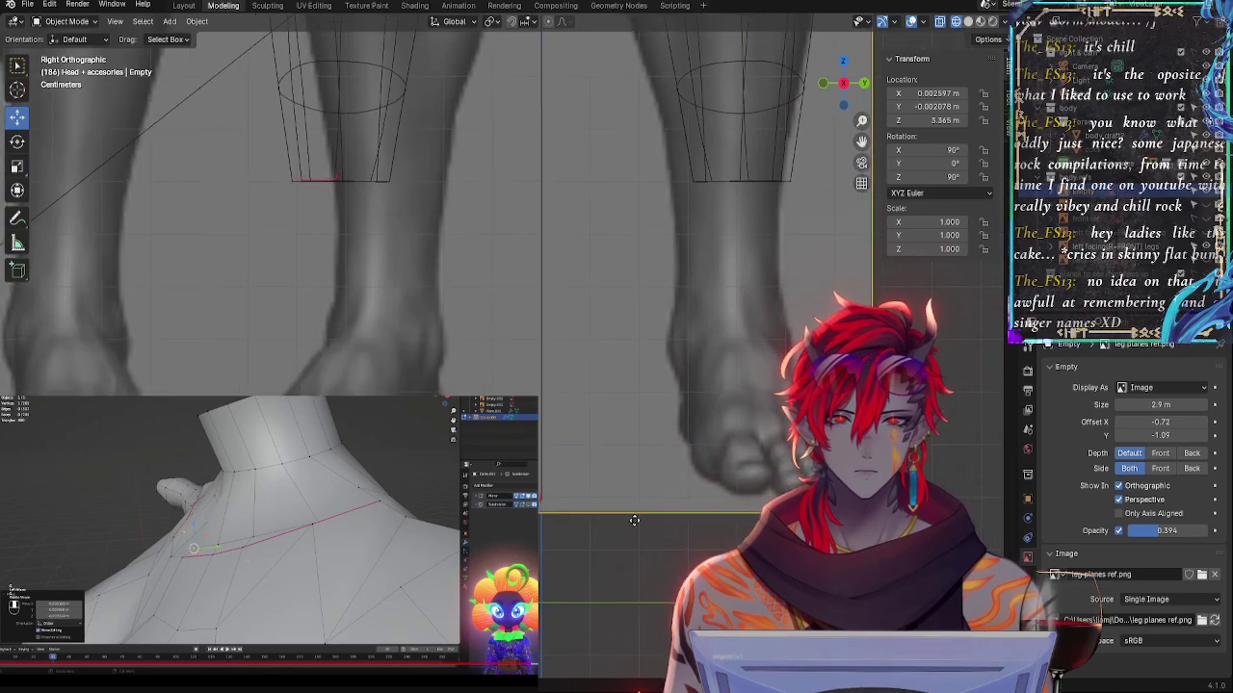
{"action": "scroll", "coordinate": [589, 485], "scroll_direction": "down", "scroll_amount": 3}
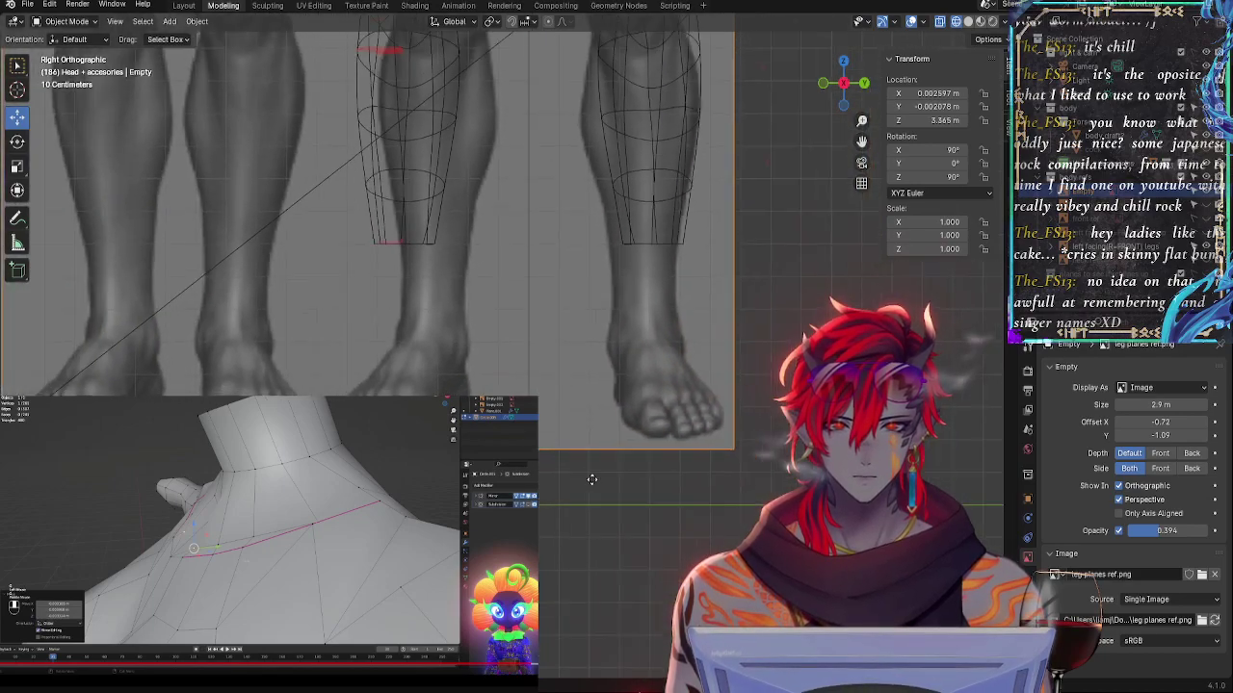
{"action": "scroll", "coordinate": [579, 316], "scroll_direction": "up", "scroll_amount": 2}
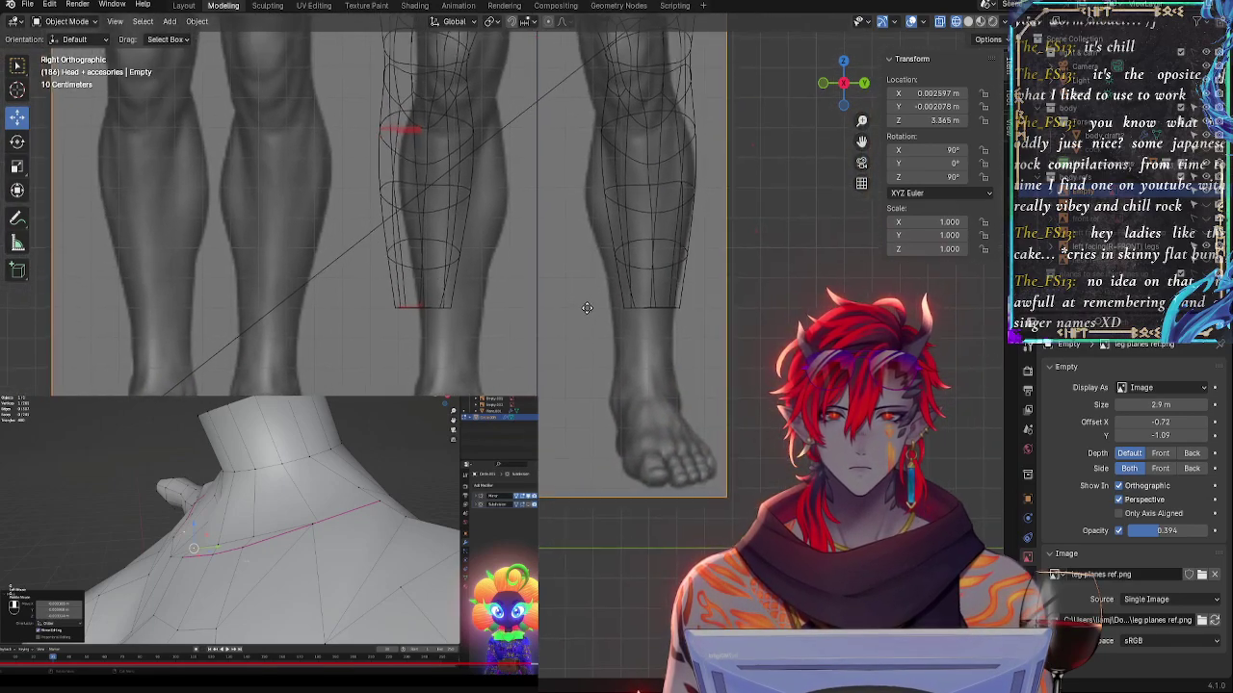
{"action": "scroll", "coordinate": [606, 202], "scroll_direction": "up", "scroll_amount": 4, "text": "shift"}
{"action": "scroll", "coordinate": [528, 336], "scroll_direction": "up", "scroll_amount": 3}
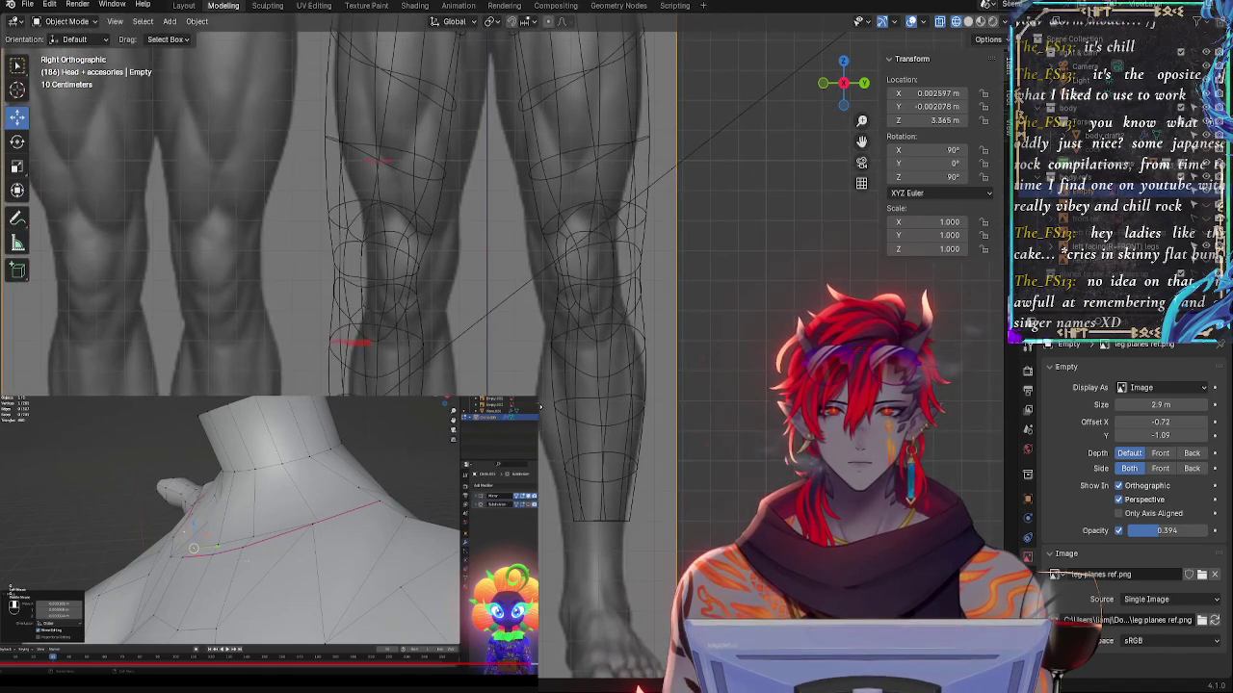
- Frame the whole legs and shrink the leg reference slightly by its corner handle
{"action": "middle_click_drag", "start_coordinate": [436, 342], "coordinate": [553, 367], "text": "shift"}
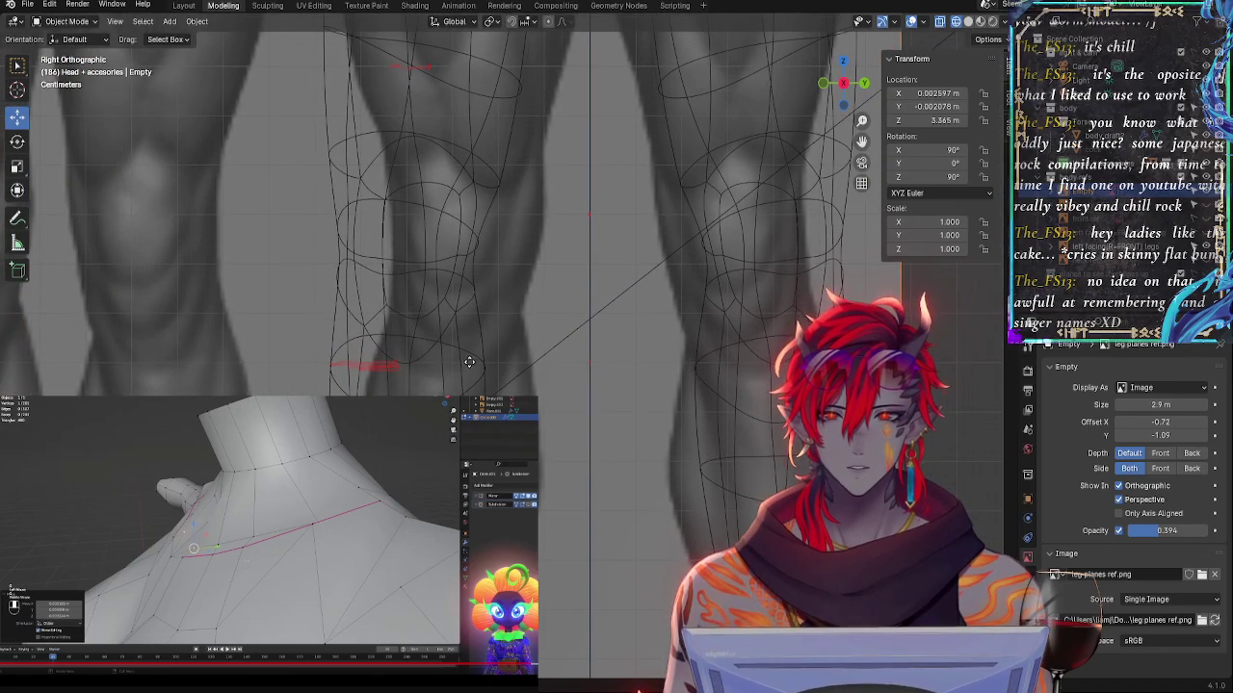
{"action": "scroll", "coordinate": [446, 357], "scroll_direction": "up", "scroll_amount": 4, "text": "ctrl"}
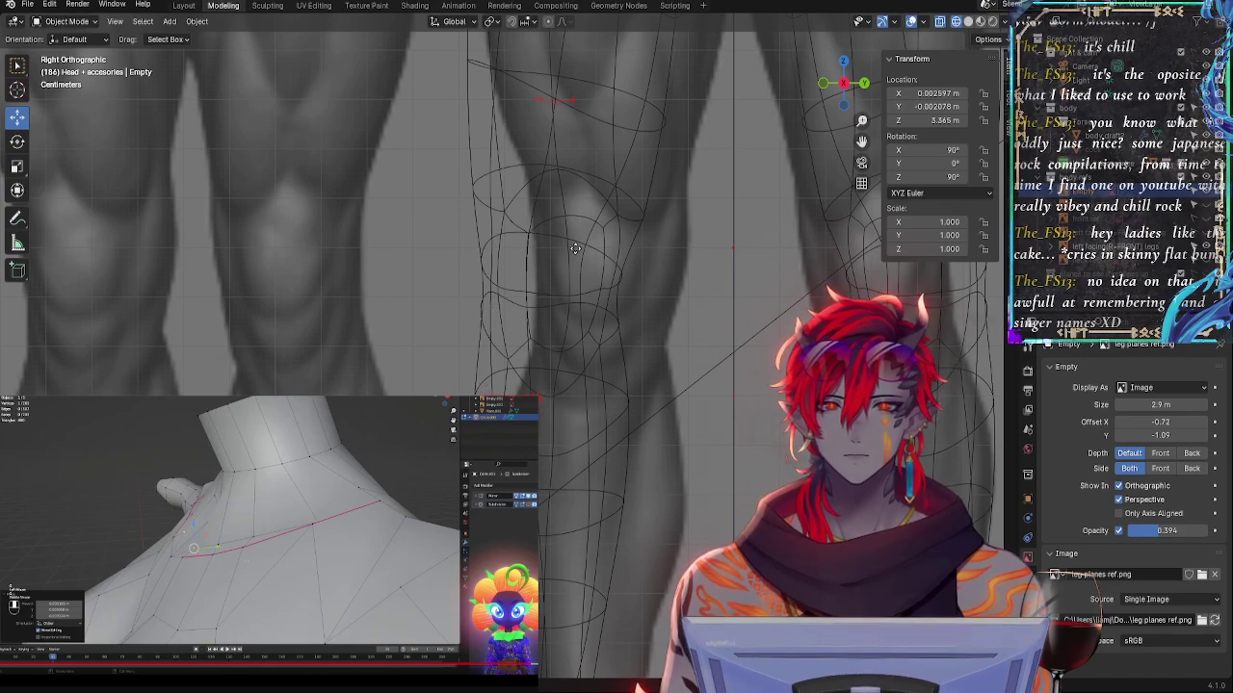
{"action": "scroll", "coordinate": [574, 248], "scroll_direction": "down", "scroll_amount": 6, "text": "ctrl"}
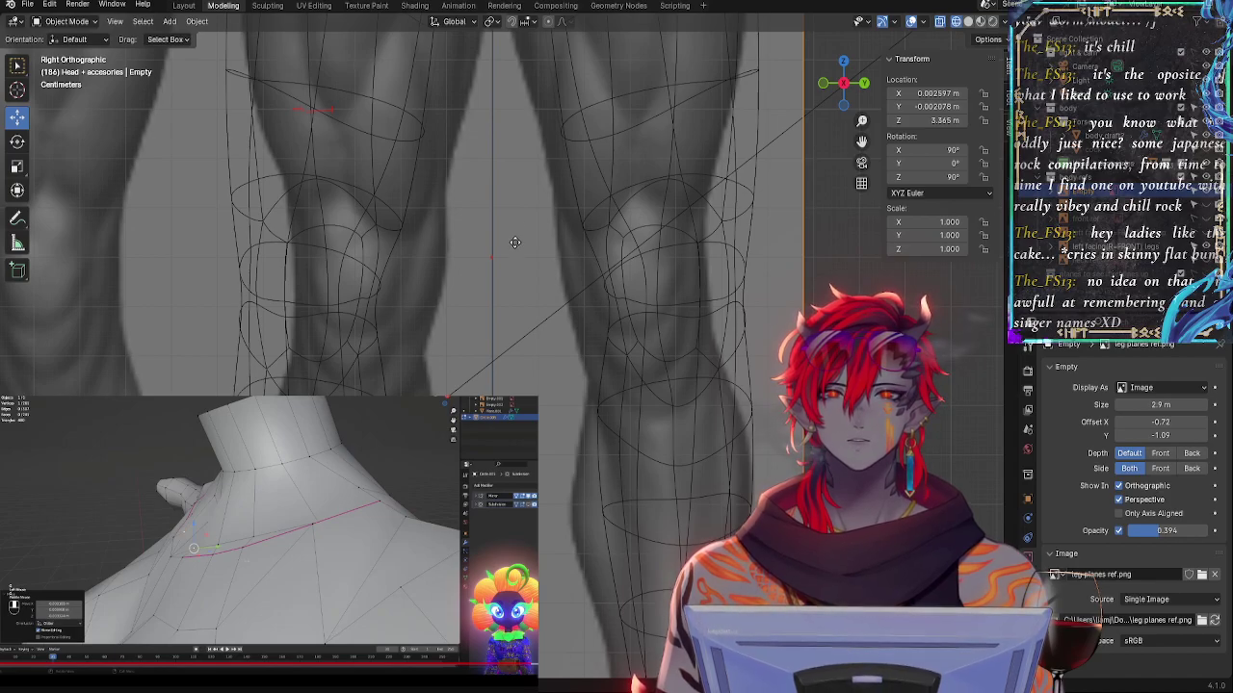
{"action": "middle_click_drag", "start_coordinate": [514, 243], "coordinate": [545, 586], "text": "shift"}
{"action": "middle_click_drag", "start_coordinate": [541, 265], "coordinate": [636, 184], "text": "shift"}
{"action": "scroll", "coordinate": [619, 341], "scroll_direction": "down", "scroll_amount": 4}
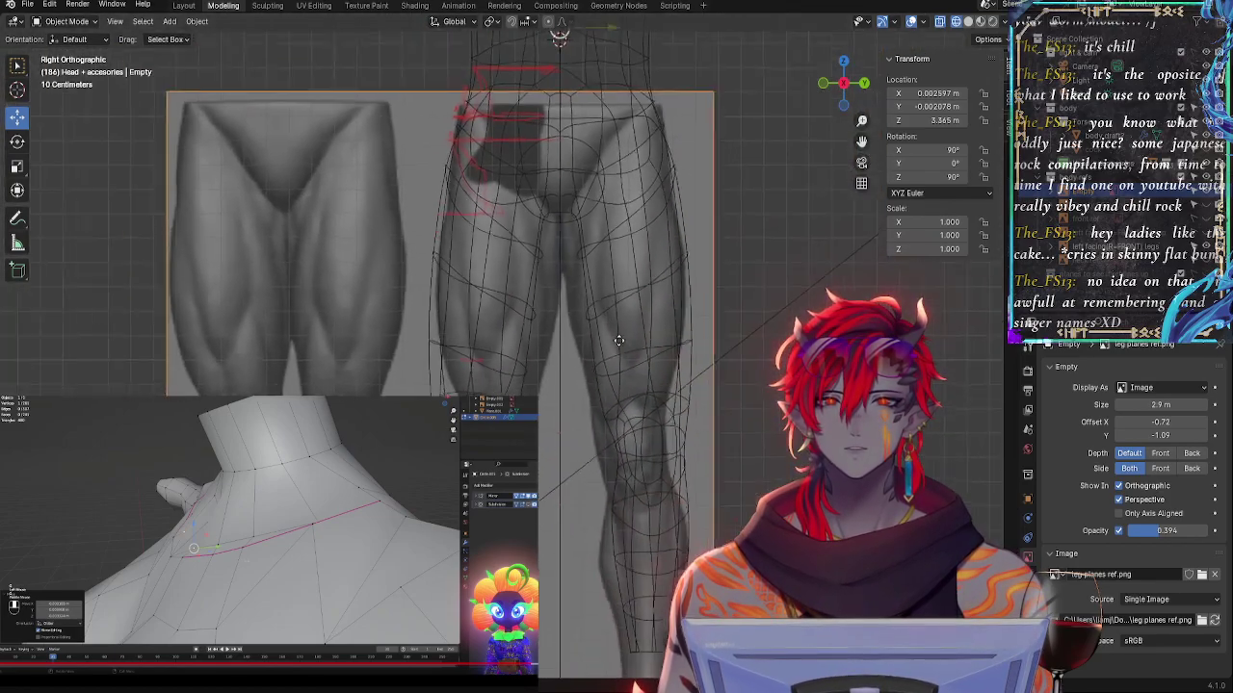
{"action": "middle_click_drag", "start_coordinate": [619, 341], "coordinate": [619, 348], "text": "ctrl"}
{"action": "left_click_drag", "start_coordinate": [701, 104], "coordinate": [691, 119]}
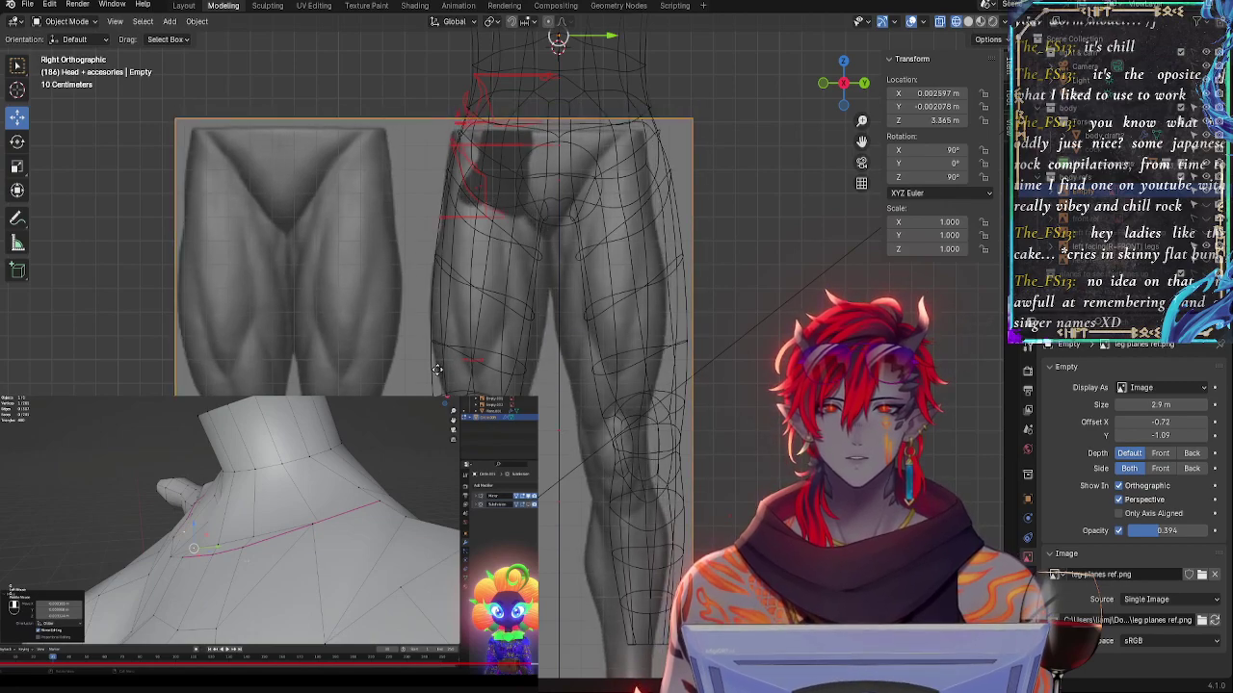
- Reposition the leg reference freely, then nudge it up vertically
{"action": "key", "text": "g"}
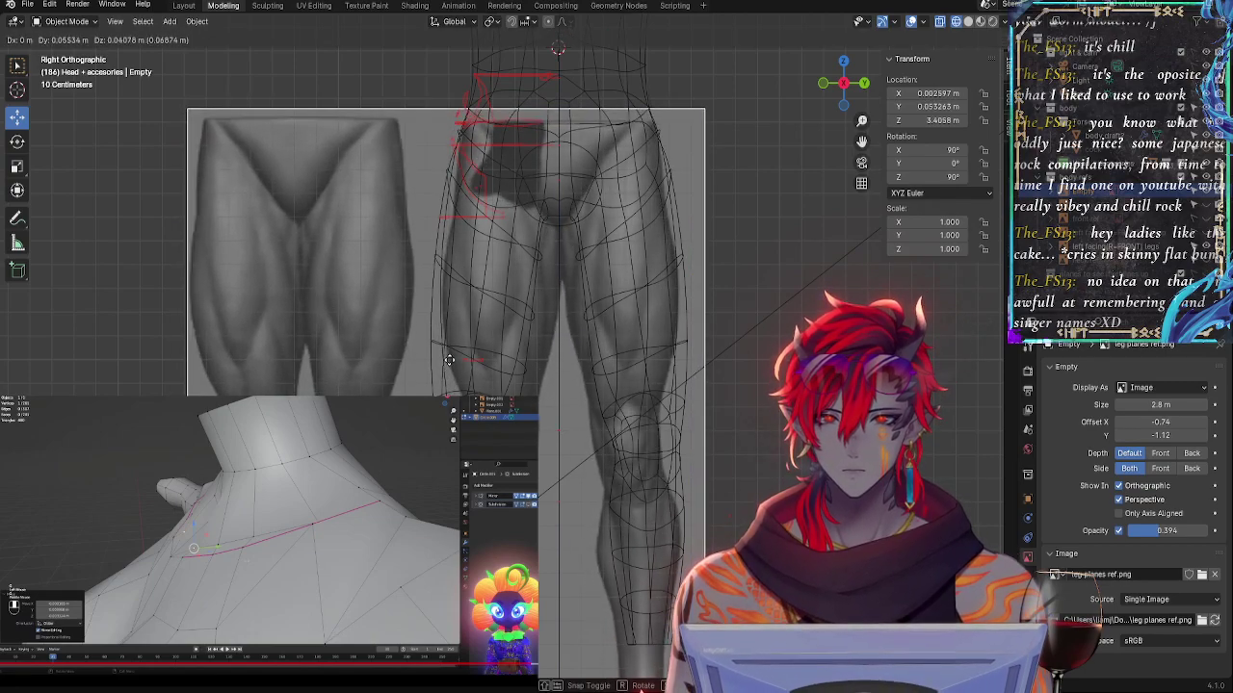
{"action": "left_click", "coordinate": [449, 359]}
{"action": "scroll", "coordinate": [510, 326], "scroll_direction": "up", "scroll_amount": 5}
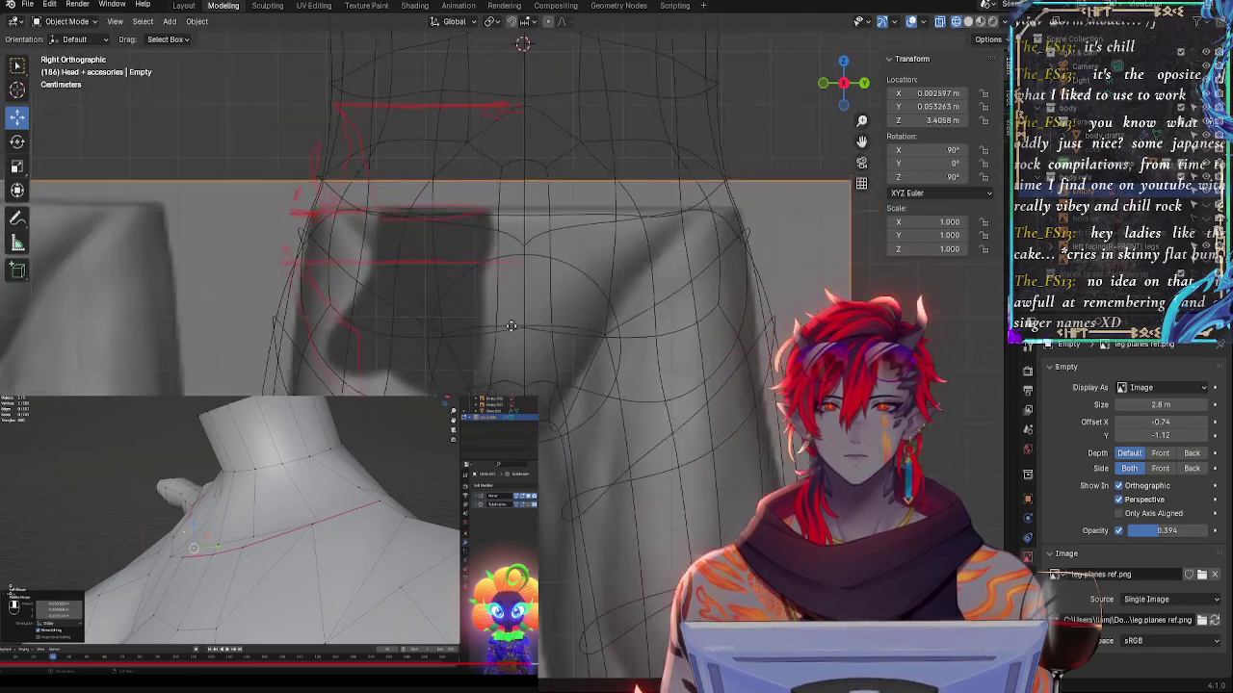
{"action": "scroll", "coordinate": [655, 187], "scroll_direction": "down", "scroll_amount": 2}
{"action": "scroll", "coordinate": [649, 164], "scroll_direction": "up", "scroll_amount": 3}
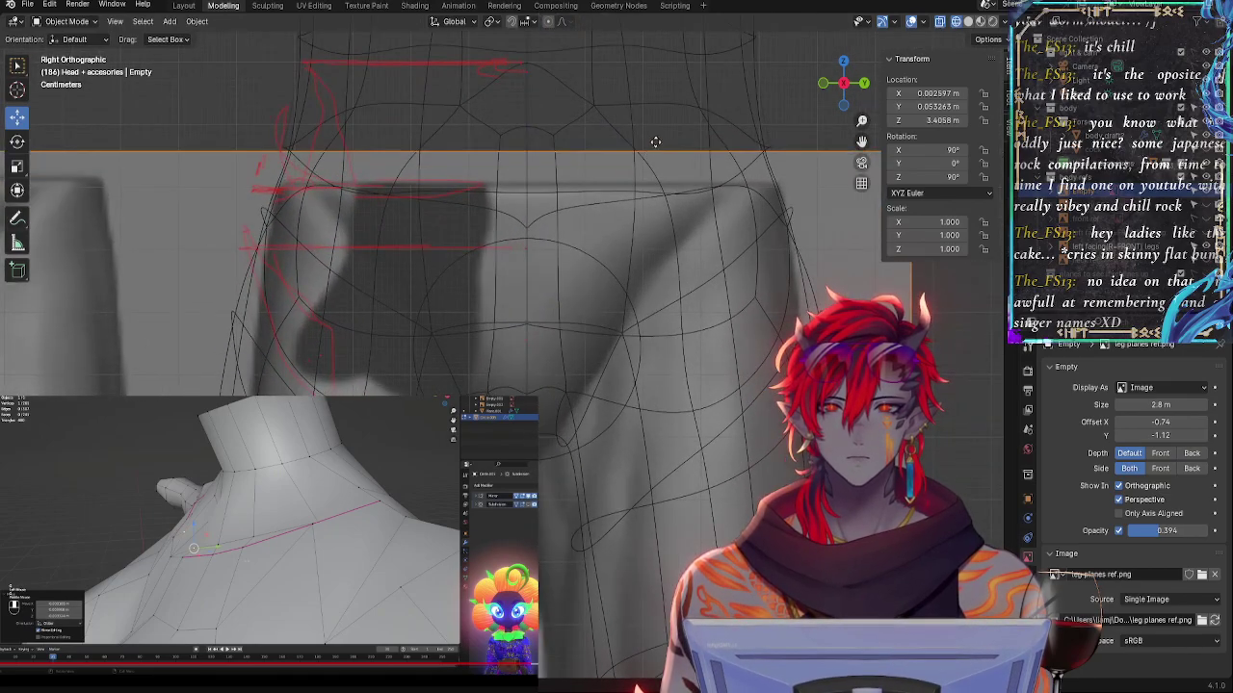
{"action": "middle_click_drag", "start_coordinate": [645, 60], "coordinate": [616, 249], "text": "shift"}
{"action": "left_click_drag", "start_coordinate": [533, 60], "coordinate": [531, 63]}
{"action": "scroll", "coordinate": [638, 250], "scroll_direction": "down", "scroll_amount": 5, "text": "shift"}
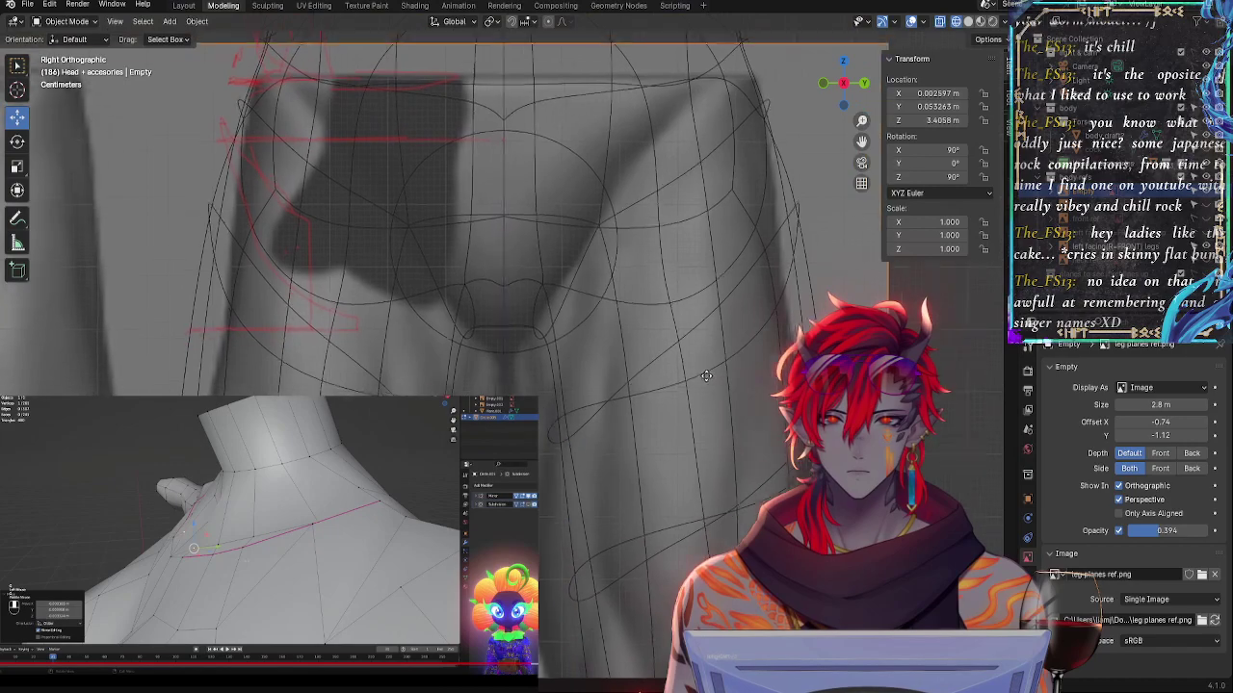
- Raise the reference further until its hips meet the mesh, at Z 3.4954 m
{"action": "middle_click_drag", "start_coordinate": [706, 375], "coordinate": [778, 424], "text": "shift"}
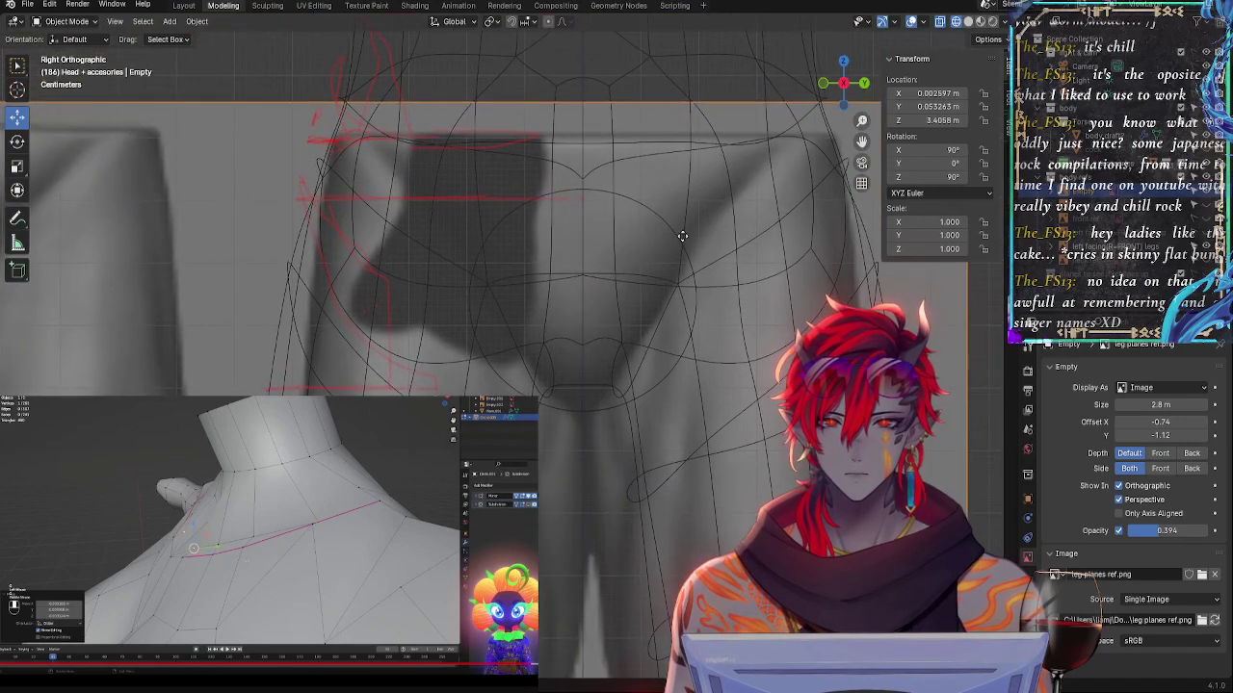
{"action": "middle_click_drag", "start_coordinate": [682, 236], "coordinate": [688, 480], "text": "shift"}
{"action": "left_click_drag", "start_coordinate": [621, 70], "coordinate": [627, 15]}
{"action": "scroll", "coordinate": [634, 167], "scroll_direction": "up", "scroll_amount": 4}
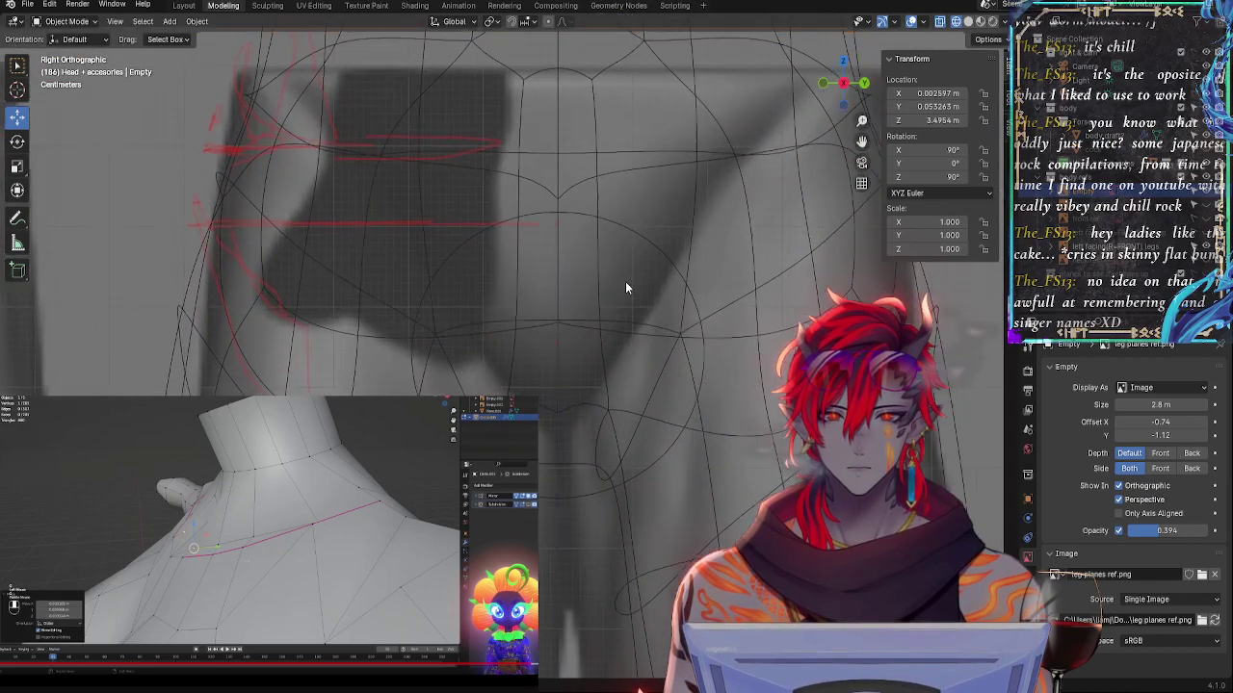
{"action": "scroll", "coordinate": [625, 282], "scroll_direction": "down", "scroll_amount": 3}
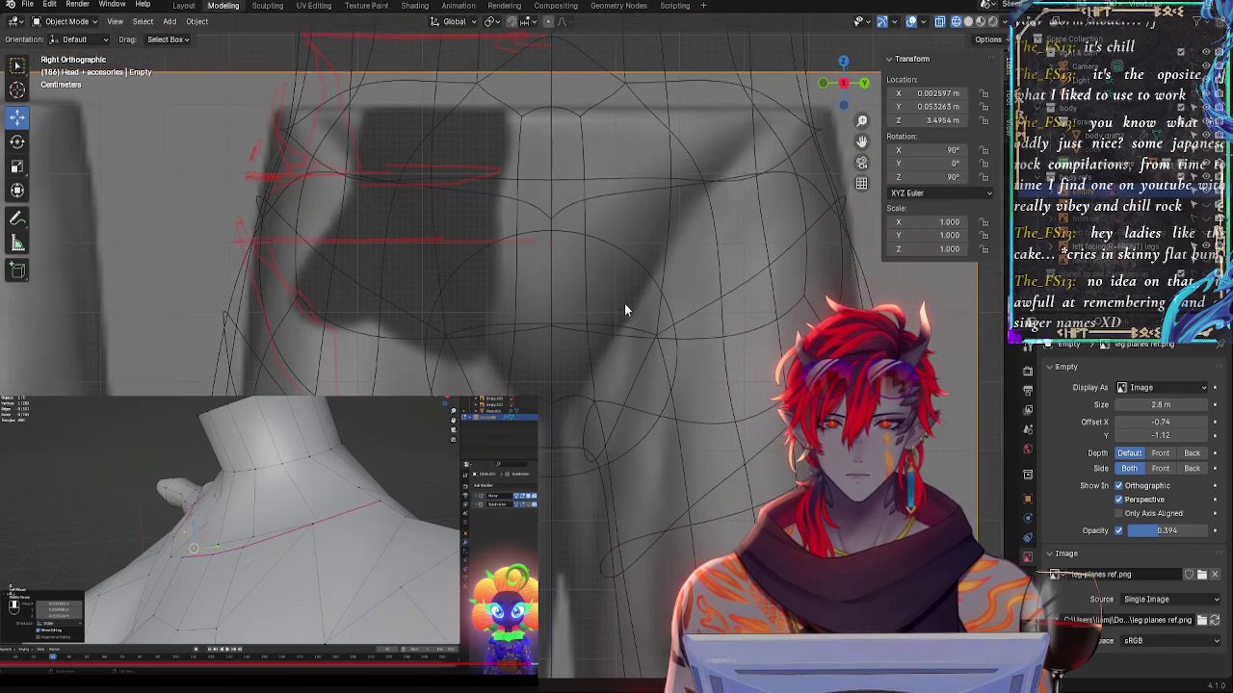
{"action": "scroll", "coordinate": [624, 303], "scroll_direction": "up", "scroll_amount": 2}
{"action": "scroll", "coordinate": [622, 362], "scroll_direction": "down", "scroll_amount": 3}
{"action": "scroll", "coordinate": [615, 121], "scroll_direction": "down", "scroll_amount": 1}
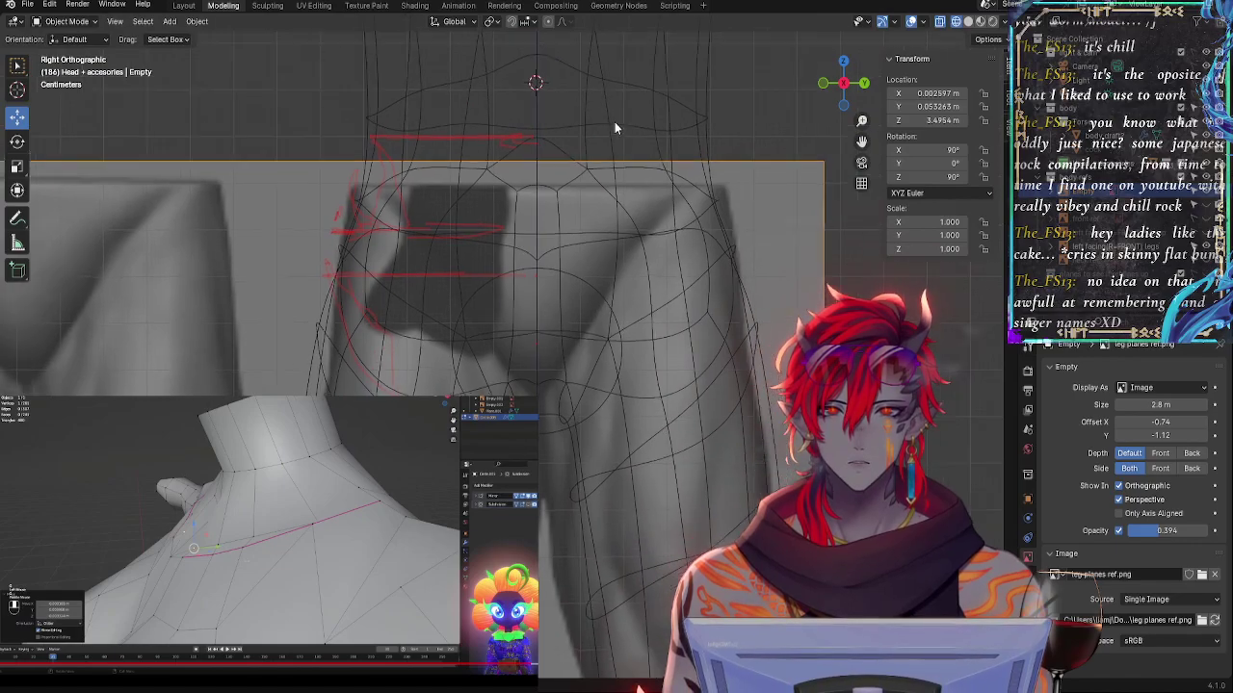
{"action": "scroll", "coordinate": [607, 189], "scroll_direction": "down", "scroll_amount": 3}
- Shift the leg reference image vertically with a Z-constrained move
{"action": "scroll", "coordinate": [533, 123], "scroll_direction": "up", "scroll_amount": 1}
{"action": "key", "text": "g"}
{"action": "key", "text": "z"}
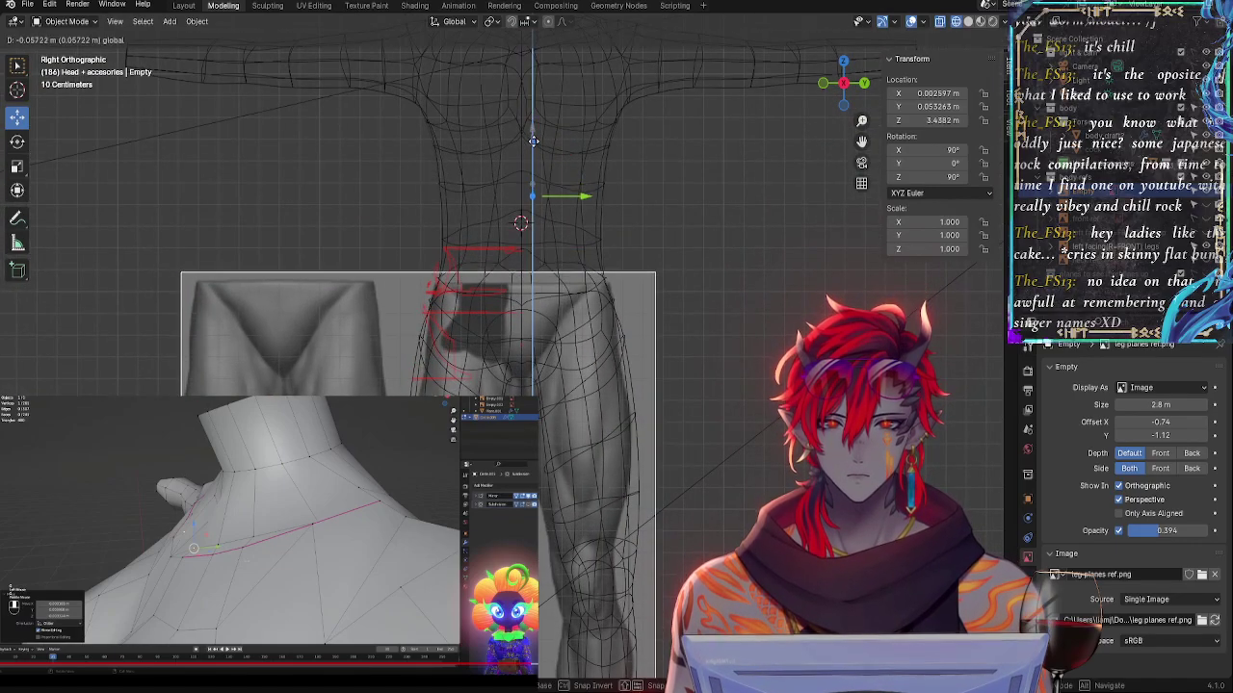
{"action": "left_click", "coordinate": [533, 141]}
- Fine-tune the reference image height with the Z gizmo to about 3.4466 m at the hips
{"action": "scroll", "coordinate": [570, 188], "scroll_direction": "up", "scroll_amount": 6}
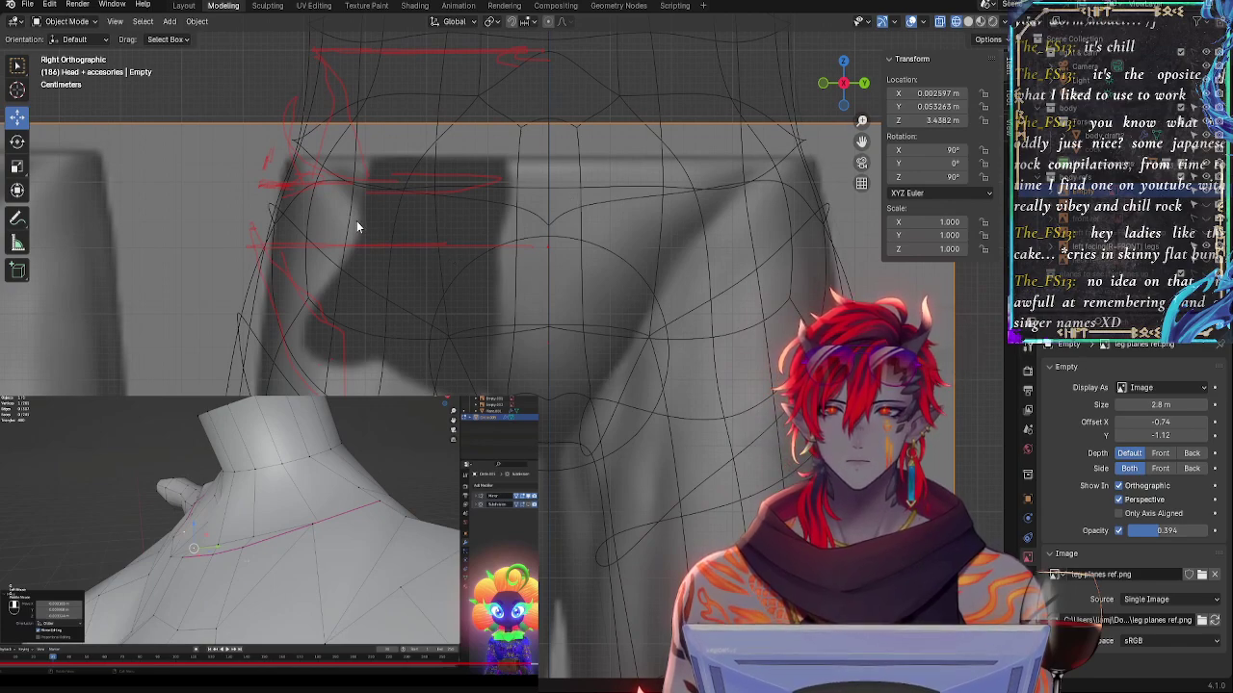
{"action": "mouse_move", "coordinate": [575, 362]}
{"action": "middle_mouse_down", "text": "shift"}
{"action": "mouse_move", "coordinate": [555, 339]}
{"action": "mouse_move", "coordinate": [420, 350]}
{"action": "mouse_move", "coordinate": [532, 273]}
{"action": "mouse_move", "coordinate": [524, 467]}
{"action": "middle_mouse_up", "text": "shift"}
{"action": "middle_click_drag", "start_coordinate": [540, 211], "coordinate": [573, 364], "text": "shift"}
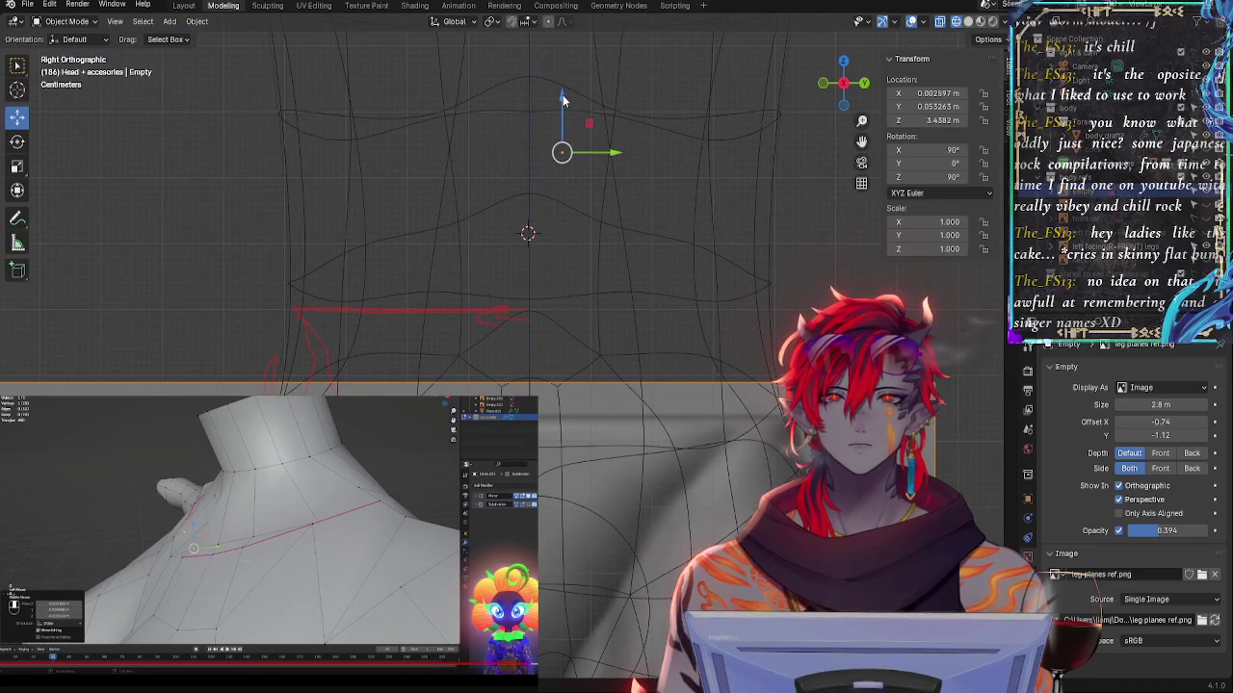
{"action": "left_click_drag", "start_coordinate": [562, 95], "coordinate": [565, 105]}
{"action": "middle_click_drag", "start_coordinate": [665, 339], "coordinate": [659, 298], "text": "shift"}
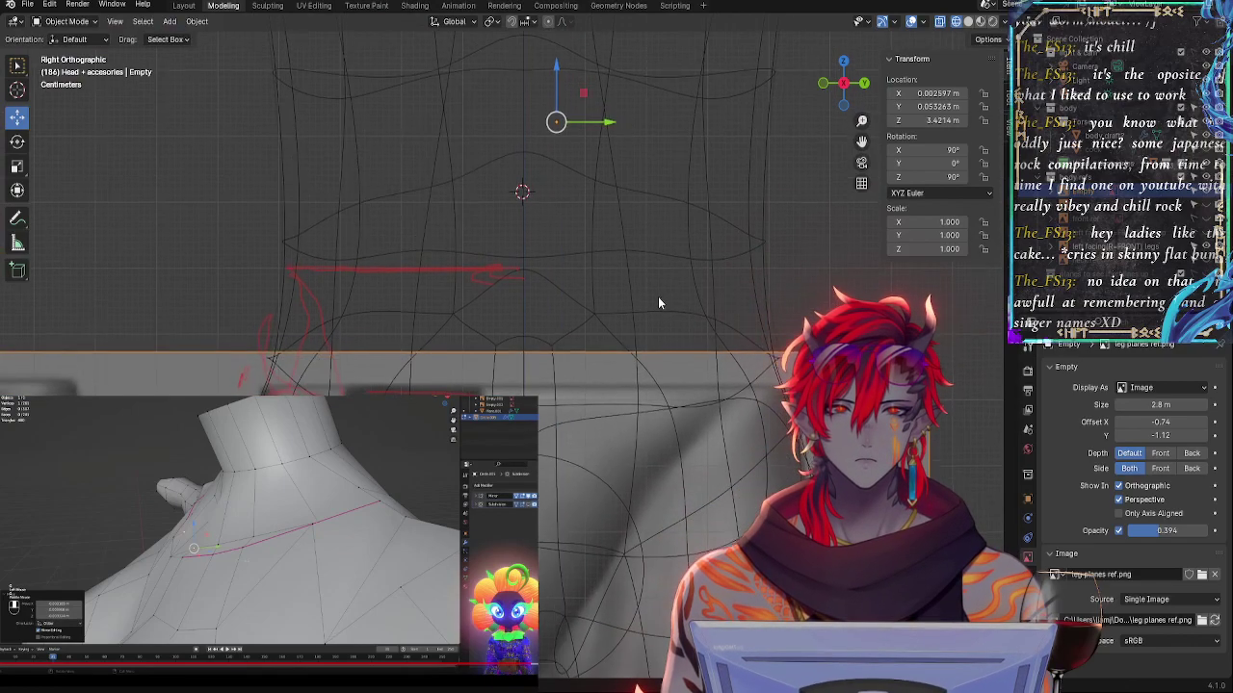
{"action": "left_click_drag", "start_coordinate": [566, 77], "coordinate": [559, 53]}
{"action": "middle_click_drag", "start_coordinate": [668, 265], "coordinate": [668, 36], "text": "shift"}
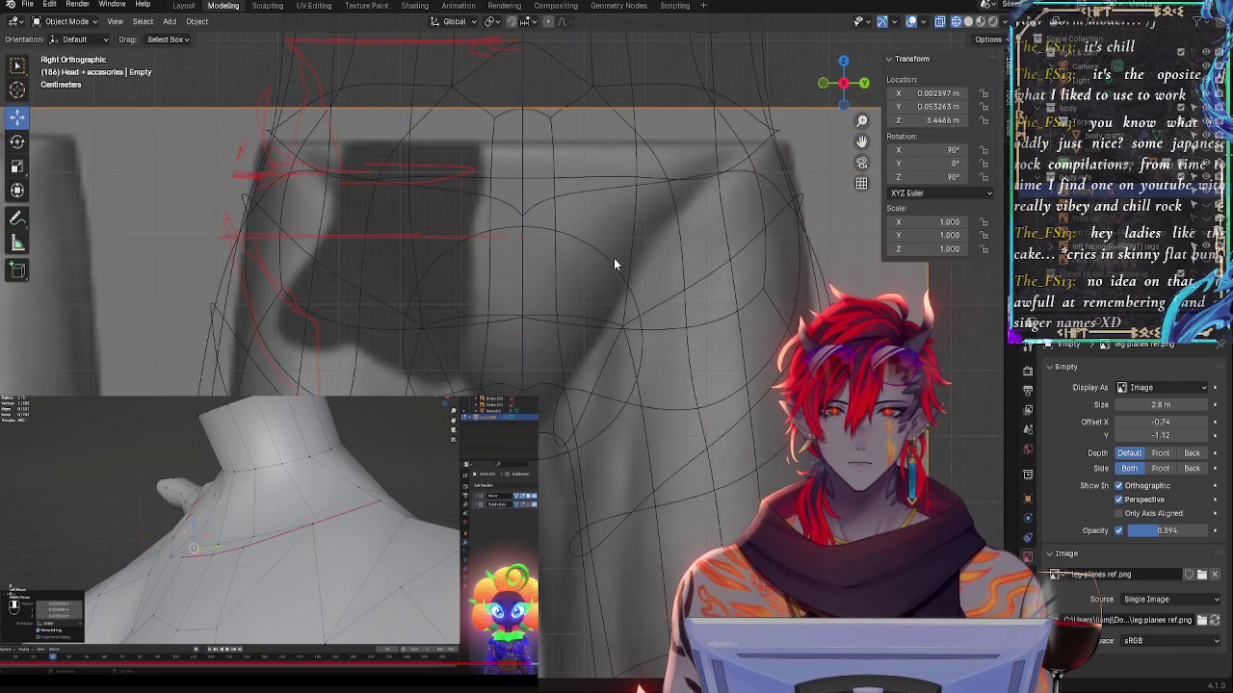
{"action": "middle_click_drag", "start_coordinate": [646, 400], "coordinate": [651, 353], "text": "shift"}
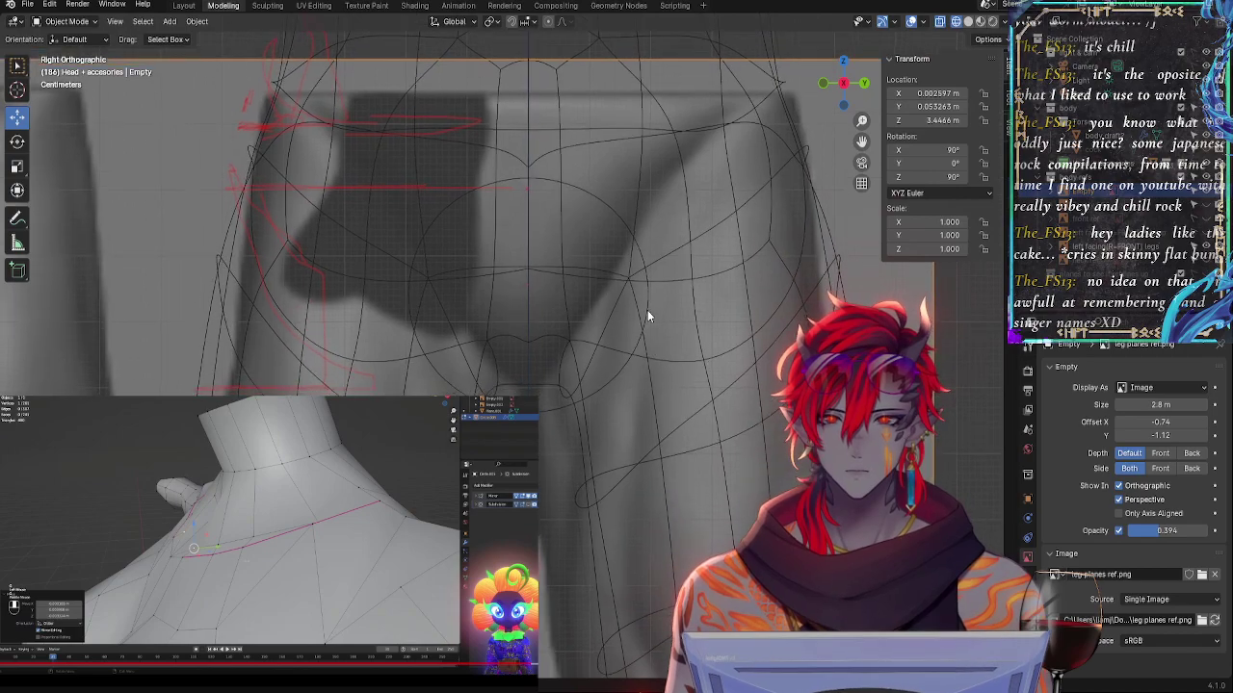
{"action": "scroll", "coordinate": [647, 318], "scroll_direction": "down", "scroll_amount": 3}
- Resize the leg reference image uniformly to about 0.993 scale
{"action": "key", "text": "s"}
{"action": "key", "text": "y"}
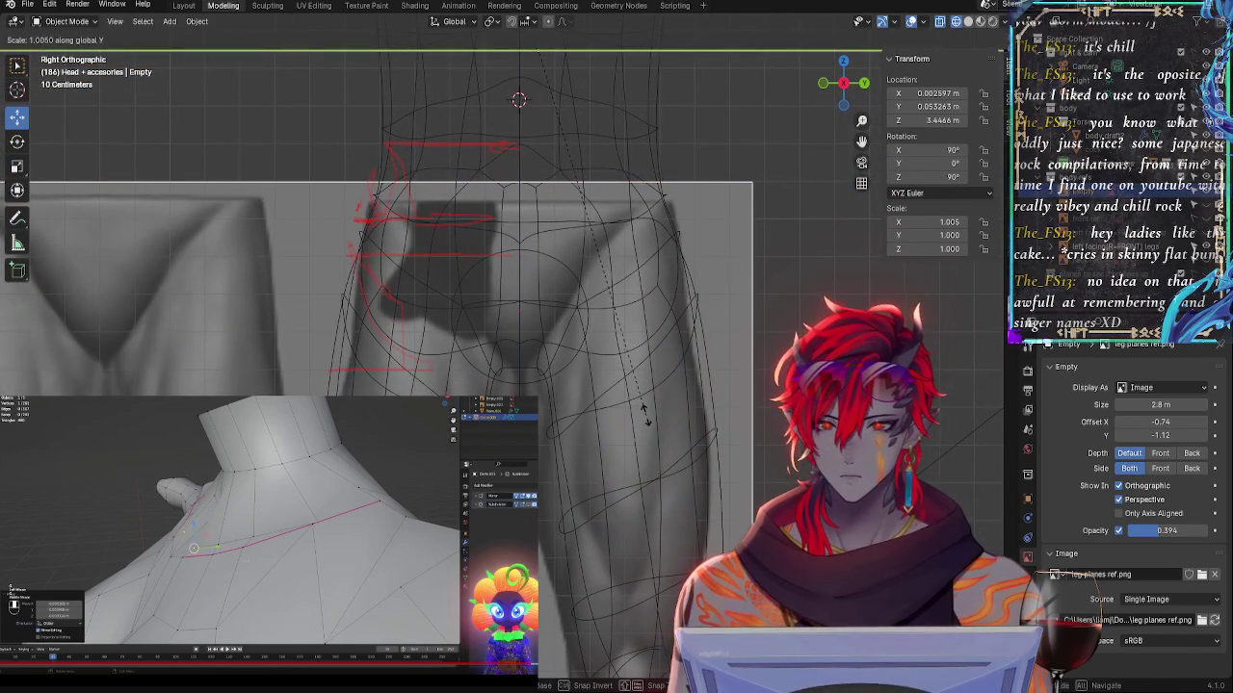
{"action": "mouse_move", "coordinate": [633, 410]}
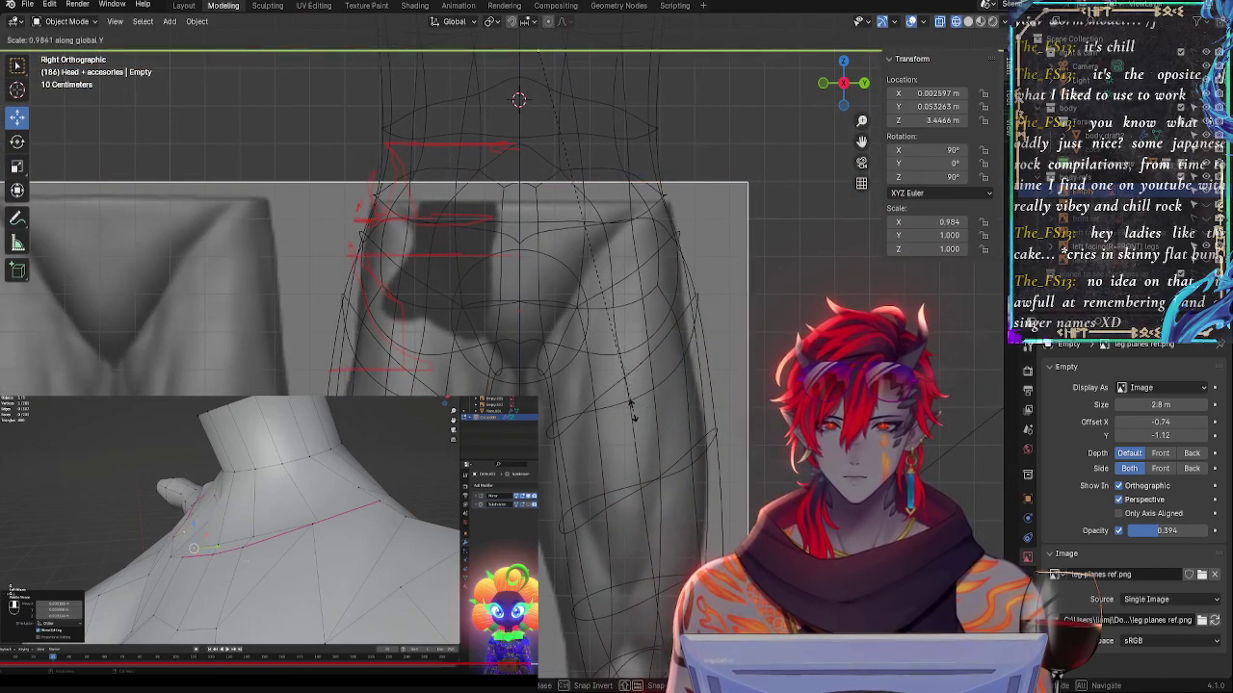
{"action": "key", "text": "Escape"}
{"action": "scroll", "coordinate": [647, 422], "scroll_direction": "up", "scroll_amount": 4}
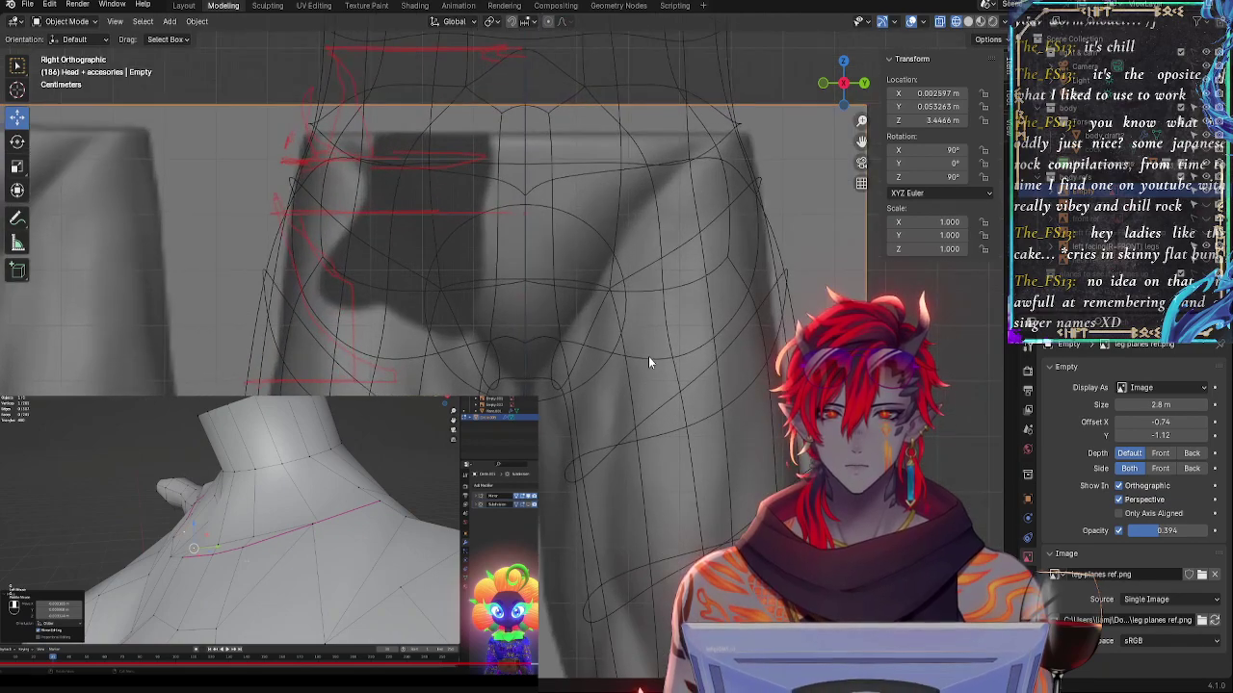
{"action": "key", "text": "s"}
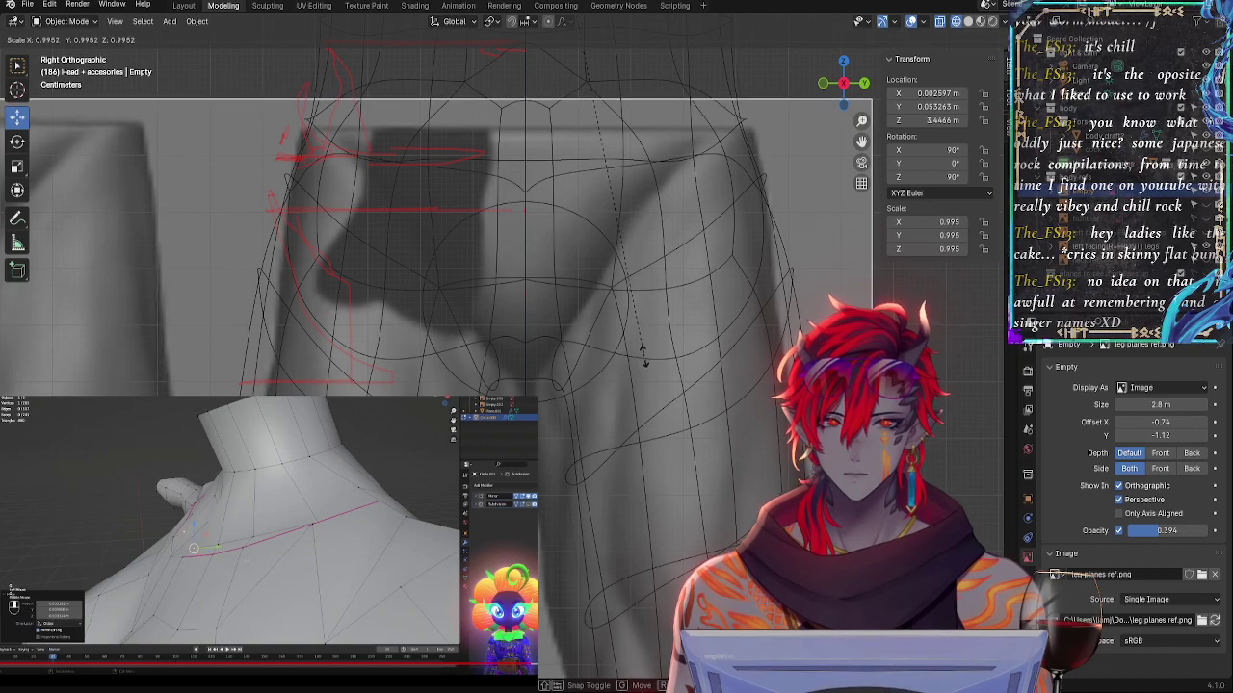
{"action": "left_click", "coordinate": [644, 355]}
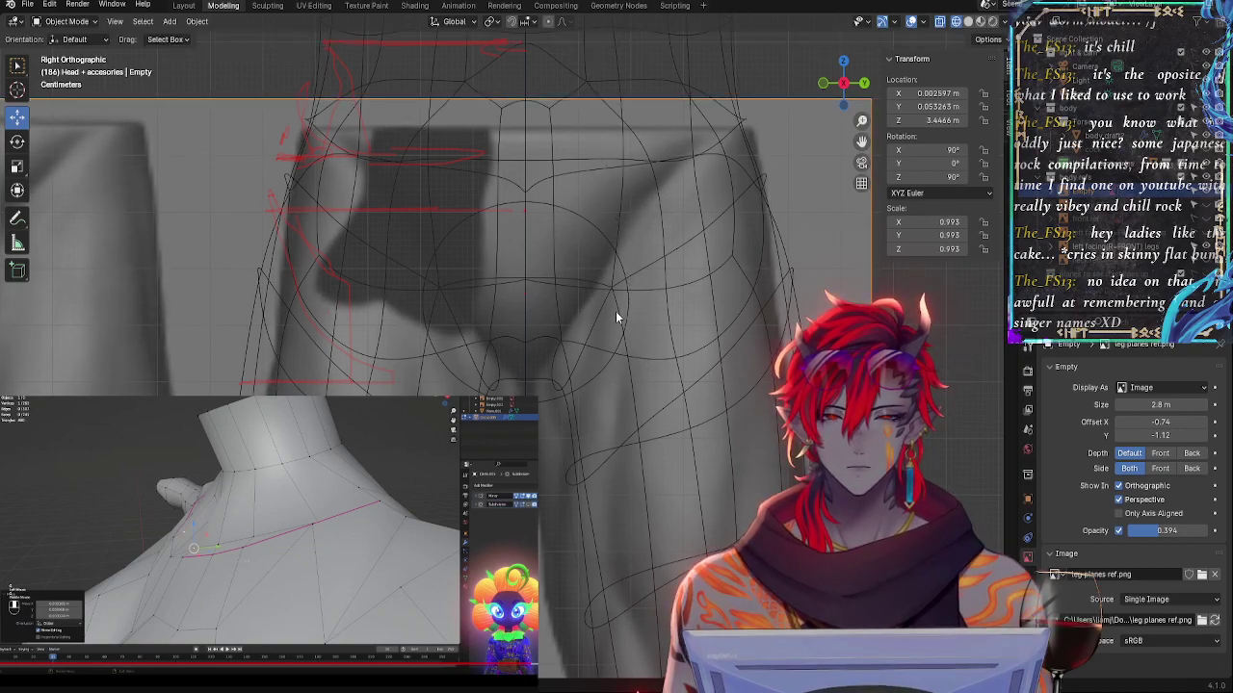
- Move the reference image vertically to a new height and frame the knees
{"action": "key", "text": "g"}
{"action": "key", "text": "z"}
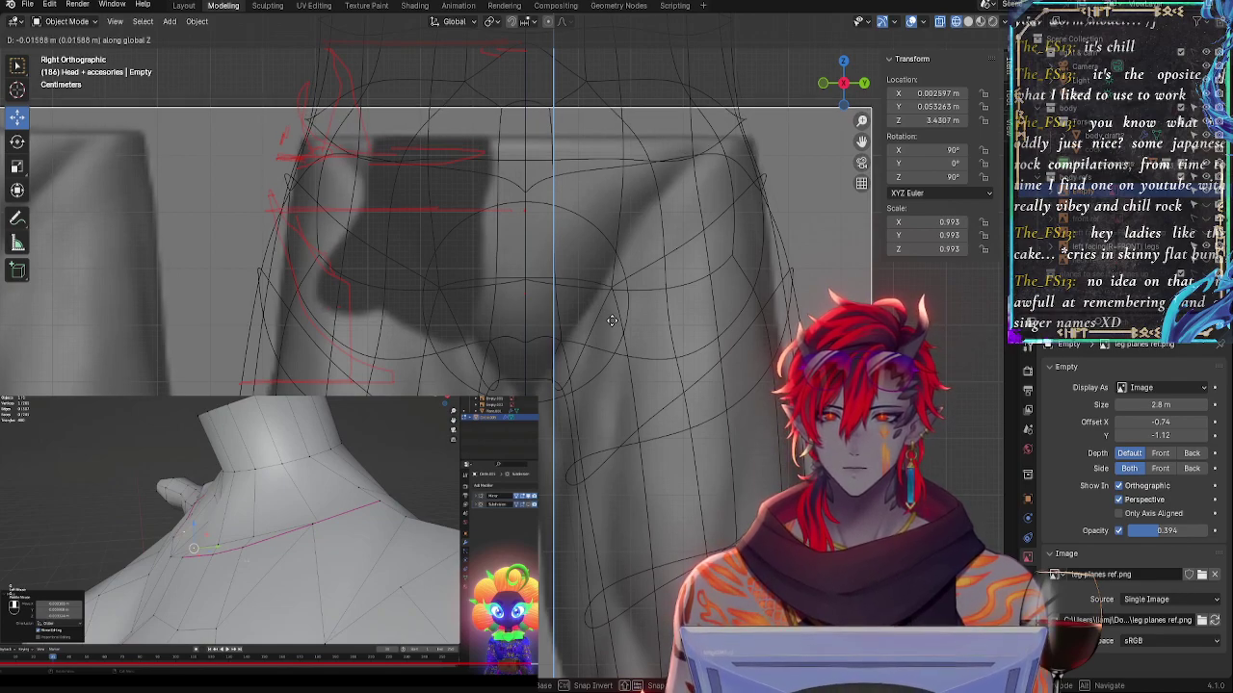
{"action": "left_click", "coordinate": [612, 321]}
{"action": "middle_click_drag", "start_coordinate": [576, 445], "coordinate": [570, 159], "text": "shift"}
{"action": "middle_click_drag", "start_coordinate": [581, 395], "coordinate": [580, 339], "text": "shift"}
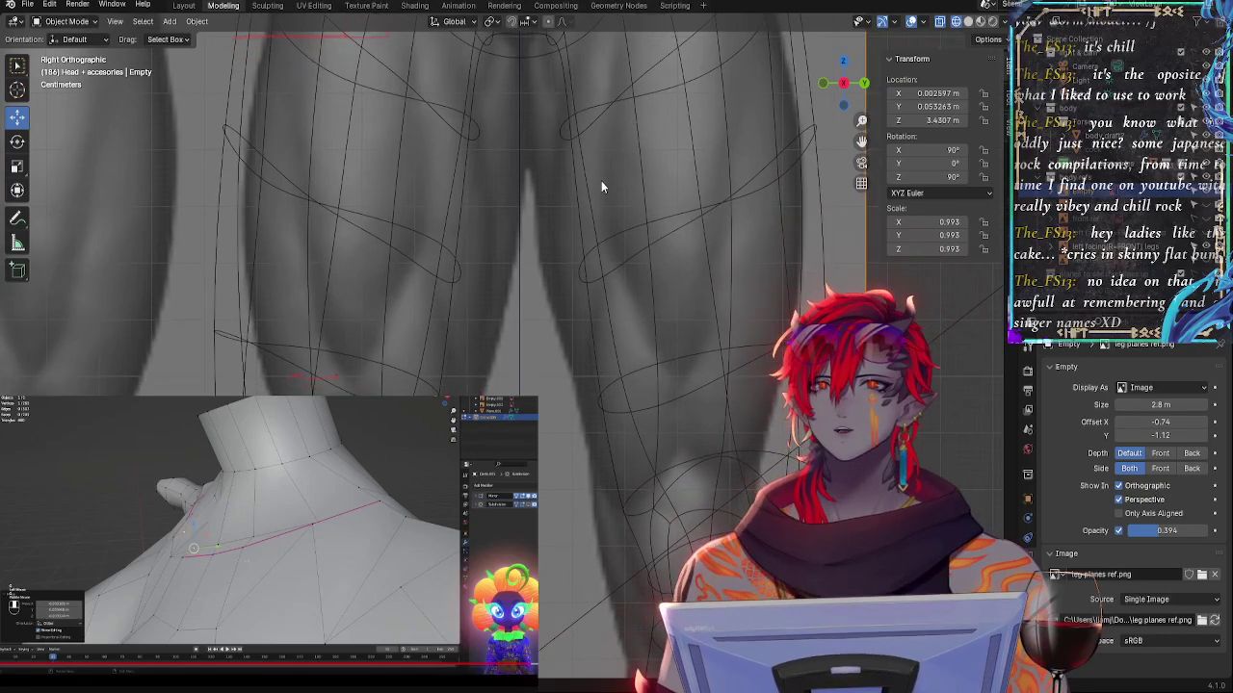
{"action": "middle_click_drag", "start_coordinate": [620, 406], "coordinate": [591, 173], "text": "shift"}
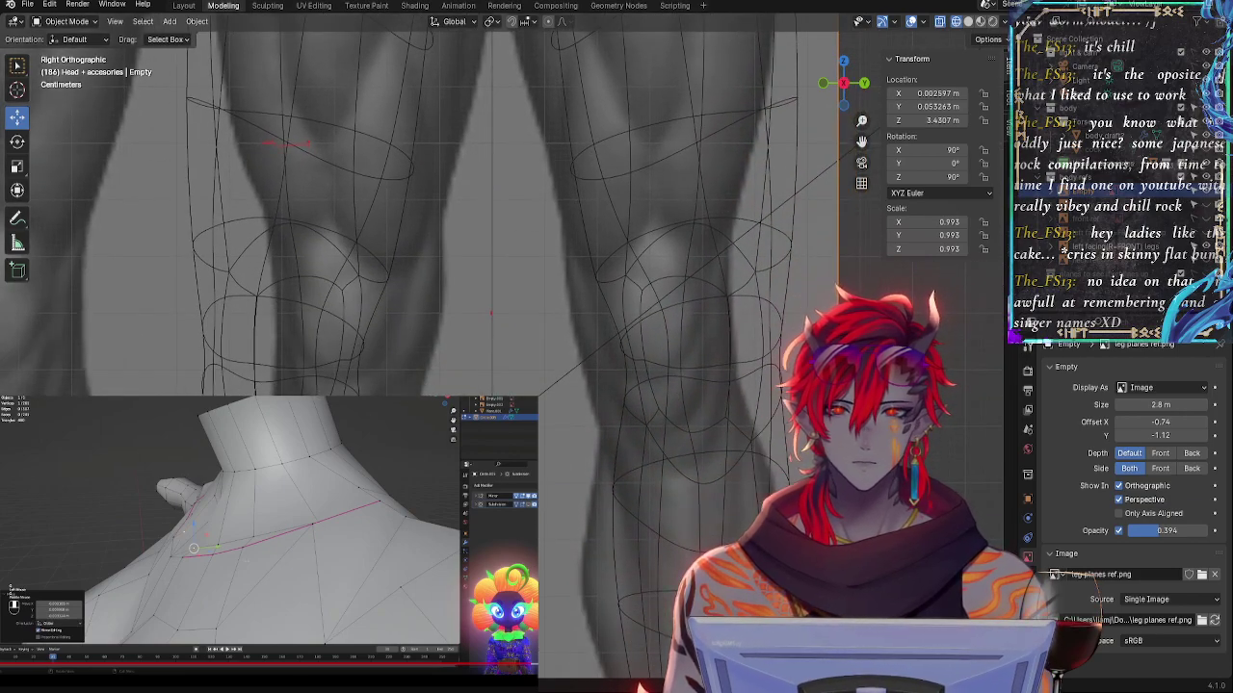
- Lower the reference image in several vertical moves to Z 3.3048
{"action": "key", "text": "g"}
{"action": "key", "text": "z"}
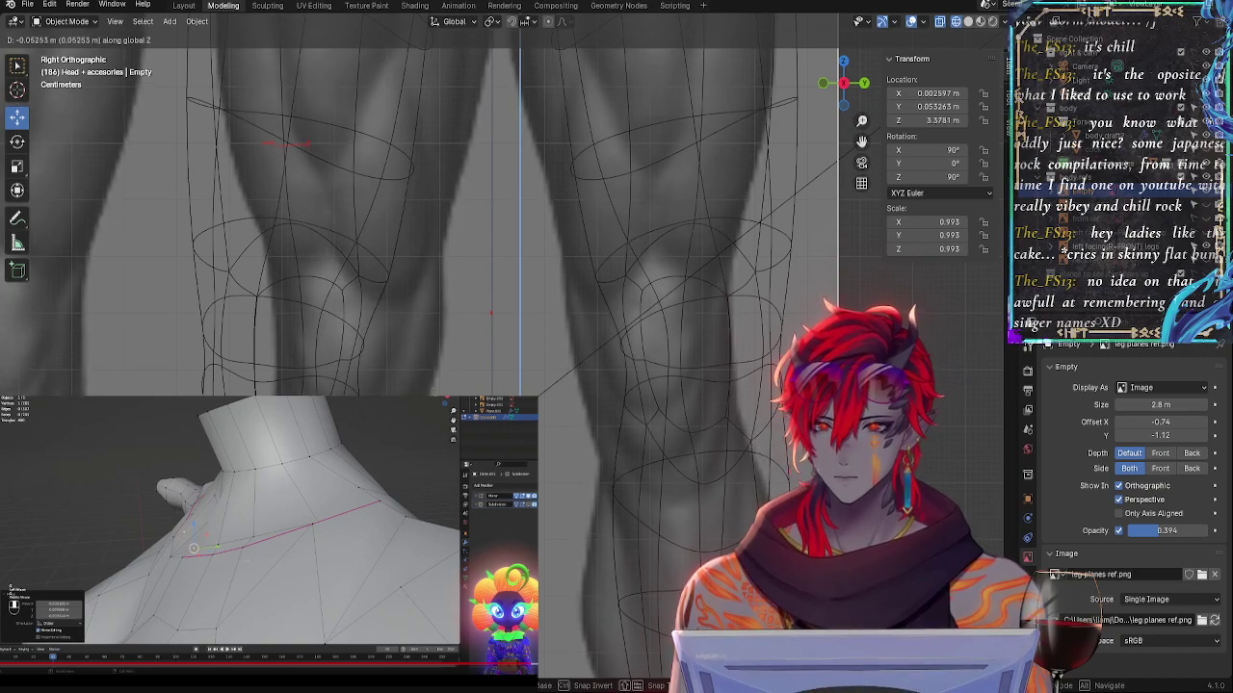
{"action": "key", "text": "Return"}
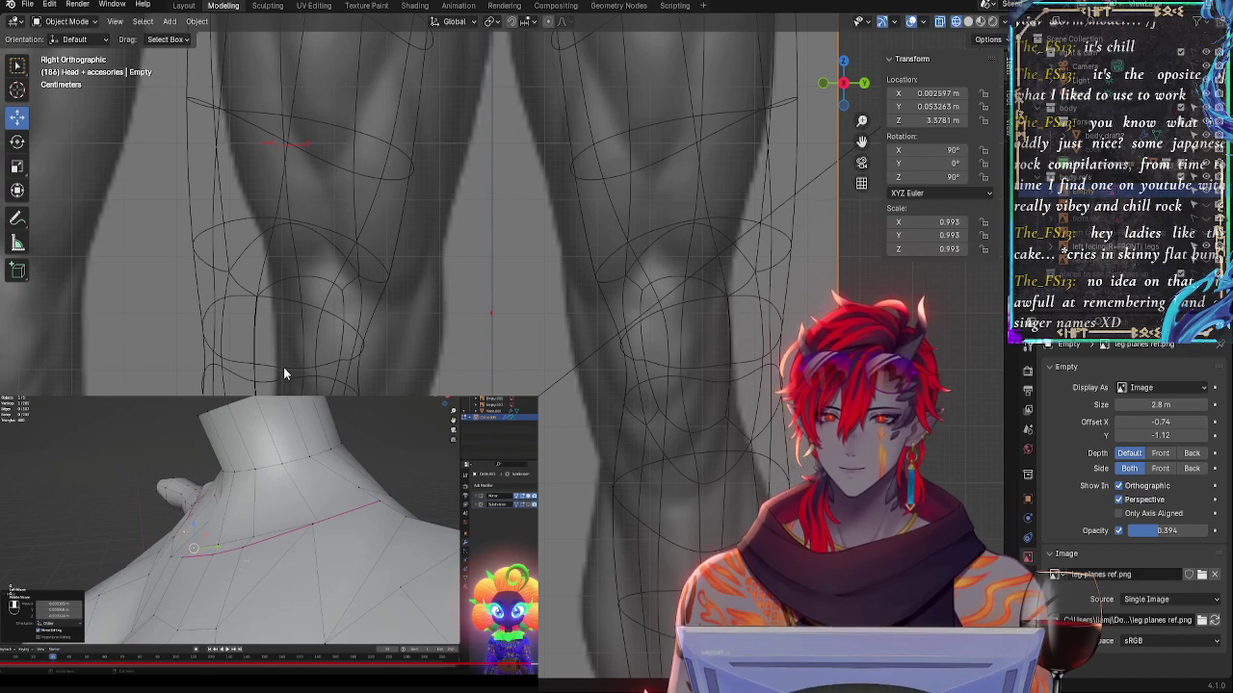
{"action": "key", "text": "g"}
{"action": "key", "text": "z"}
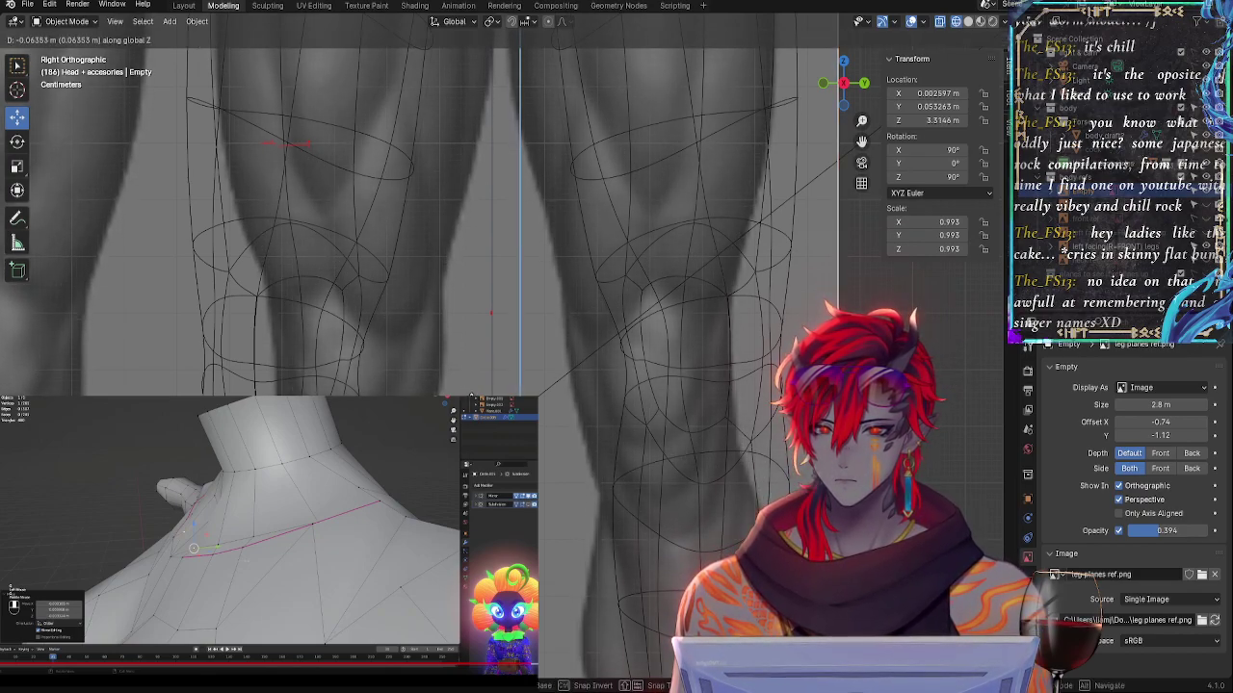
{"action": "left_click", "coordinate": [473, 386]}
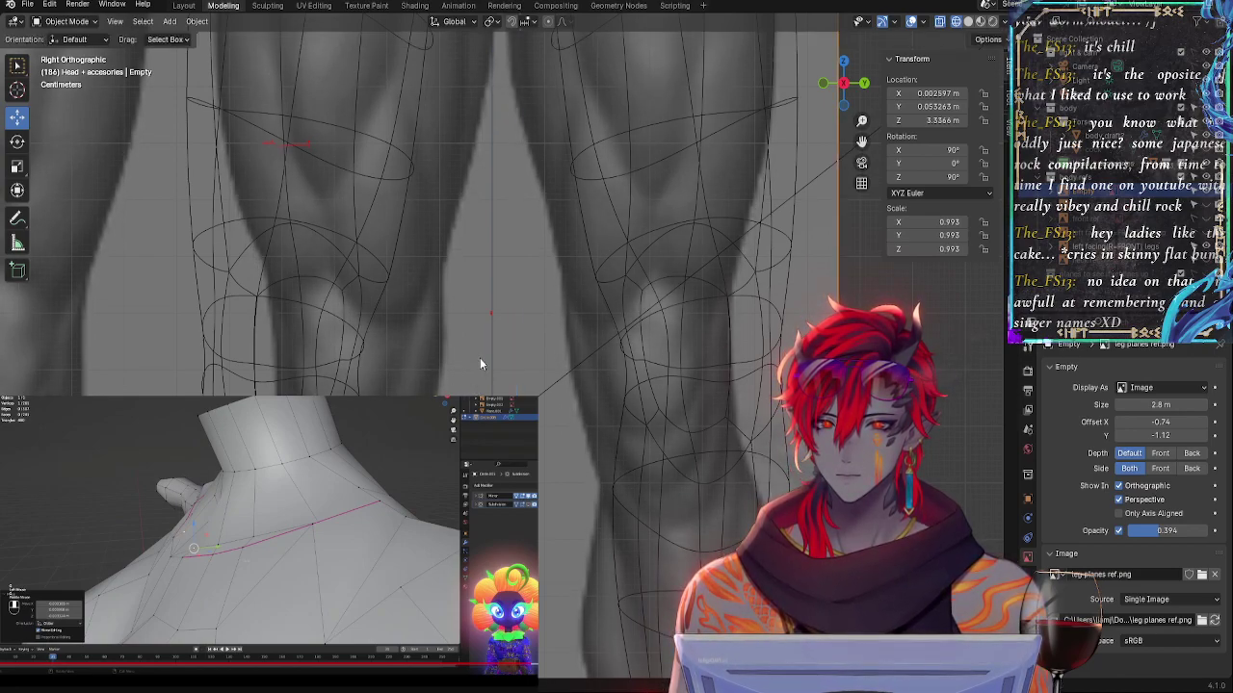
{"action": "key", "text": "g"}
{"action": "key", "text": "z"}
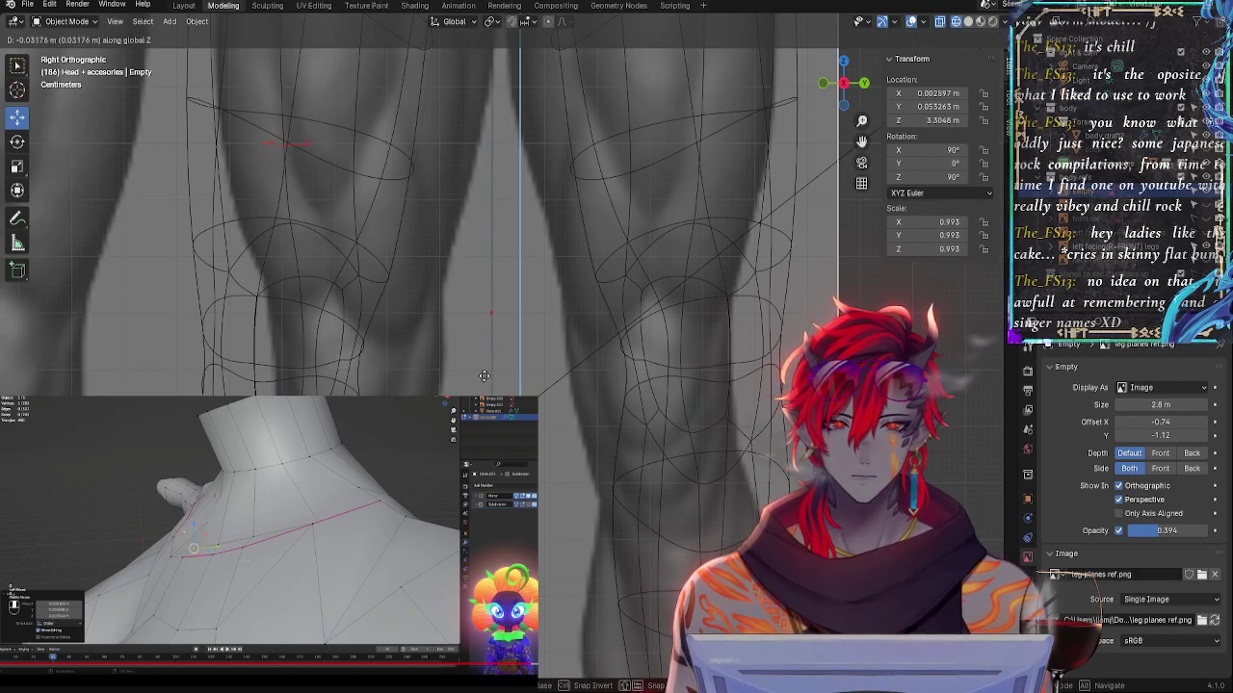
{"action": "left_click", "coordinate": [484, 376]}
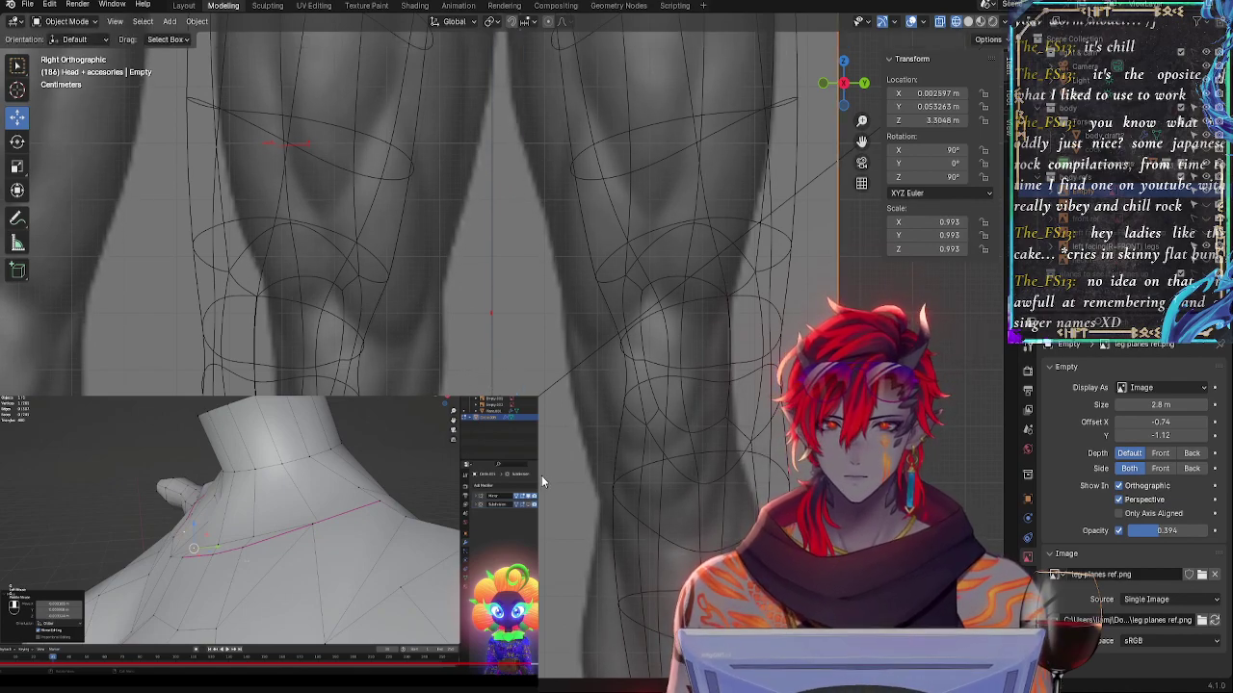
- Shrink the reference to 0.921 and reposition it so its knees match the mesh knees
{"action": "middle_click_drag", "start_coordinate": [541, 475], "coordinate": [513, 379], "text": "shift"}
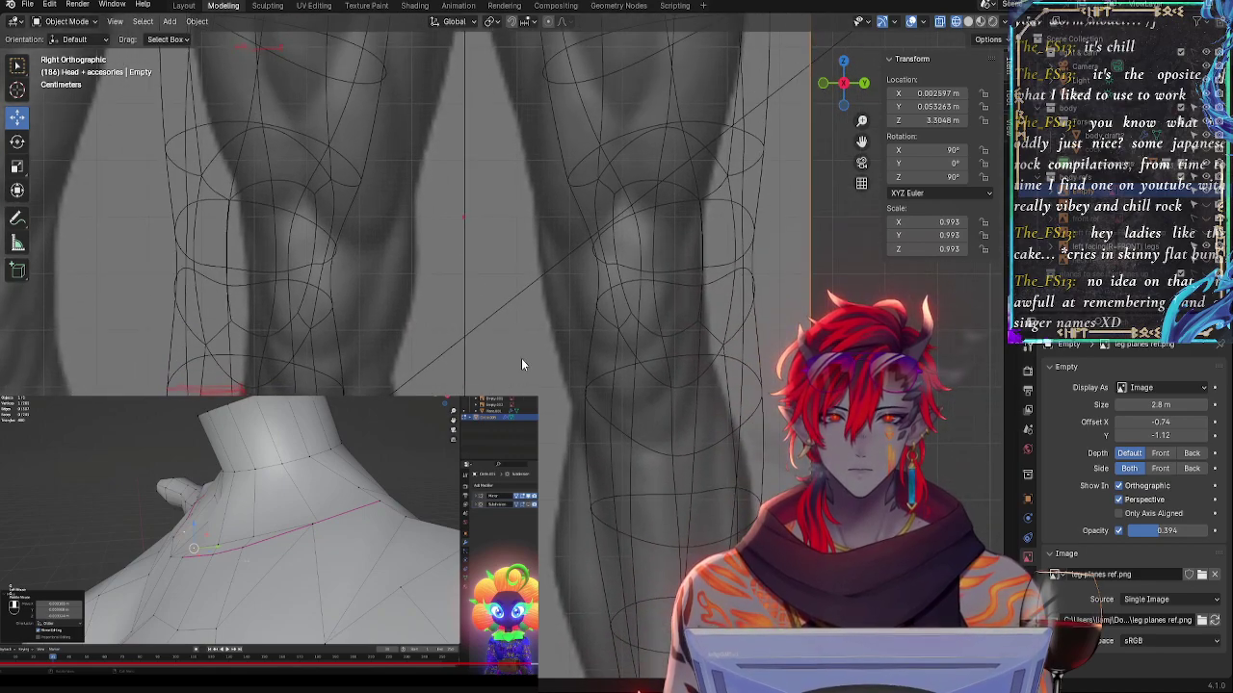
{"action": "key", "text": "s"}
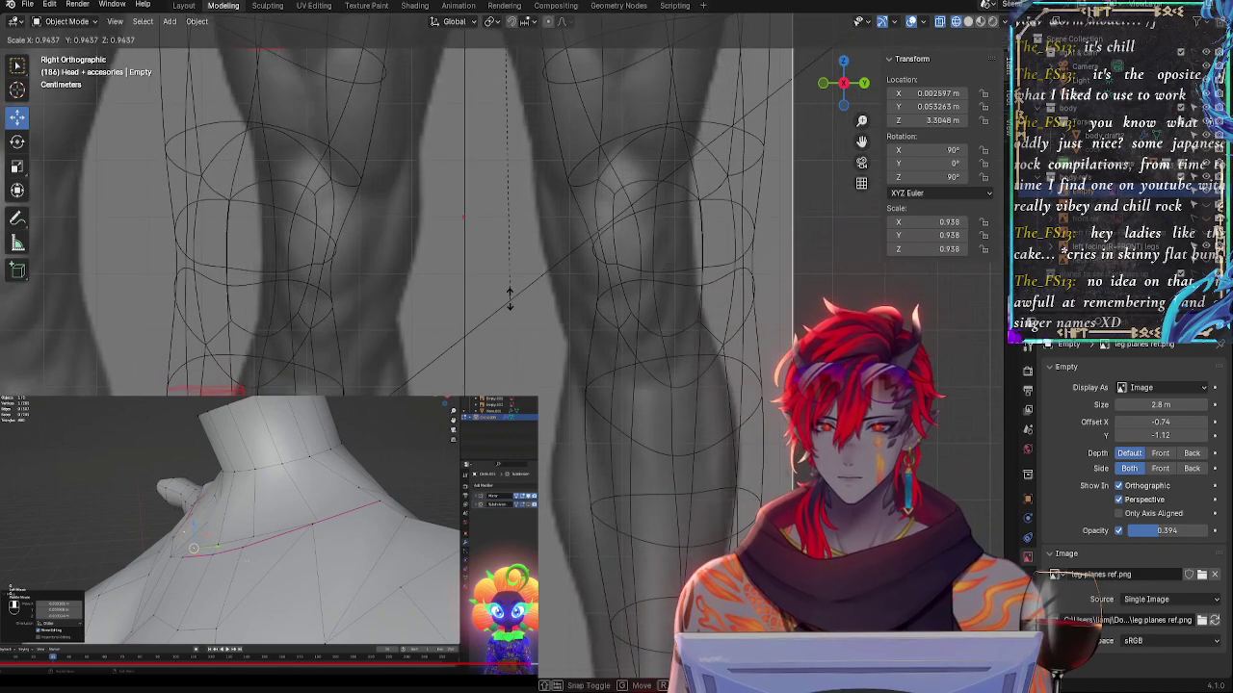
{"action": "left_click", "coordinate": [509, 281]}
{"action": "key", "text": "g"}
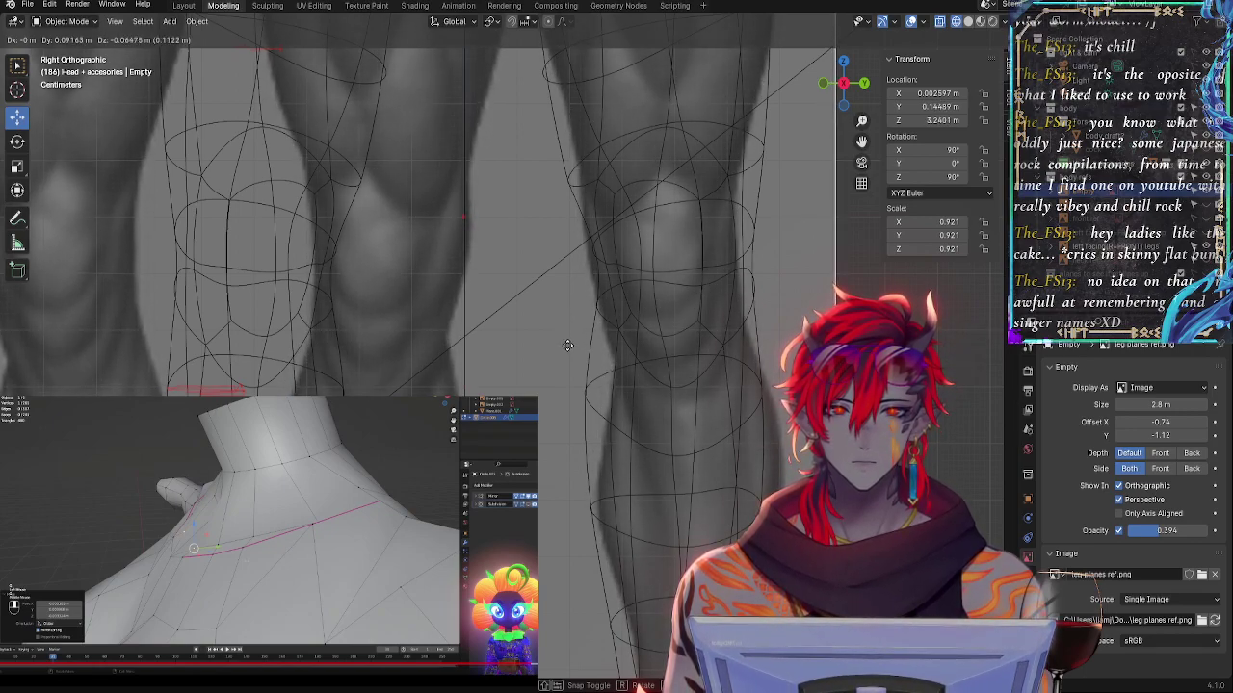
{"action": "left_click", "coordinate": [568, 351]}
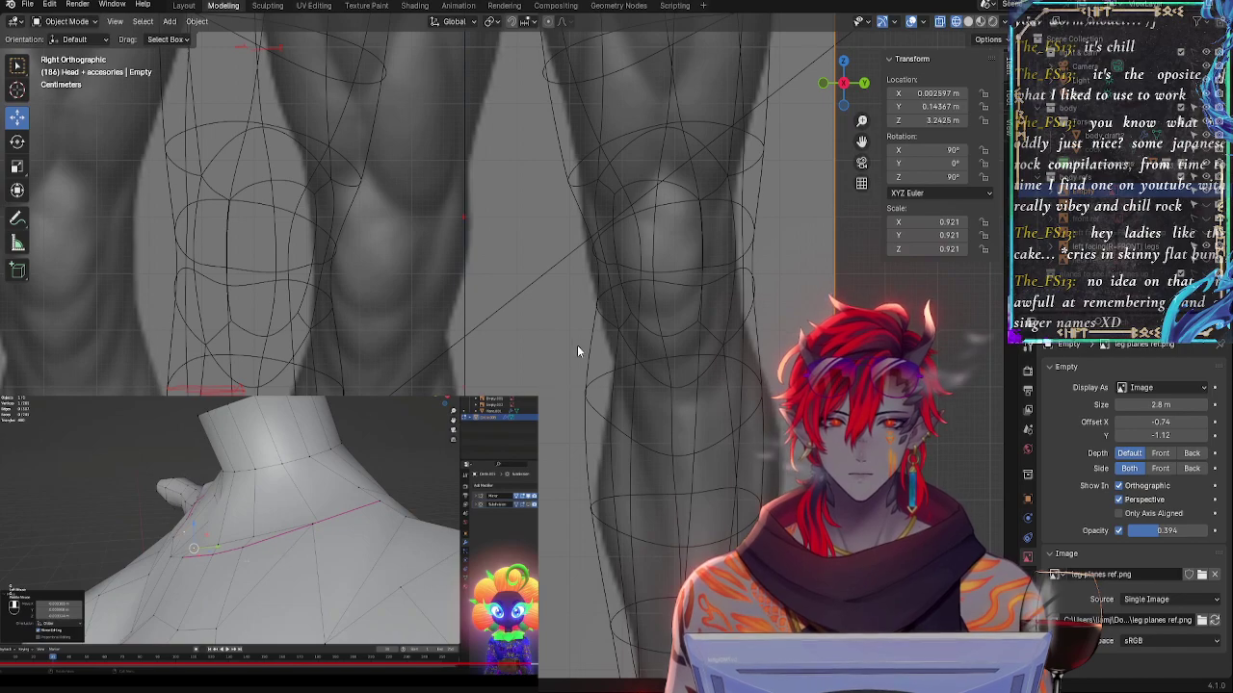
{"action": "key", "text": "g"}
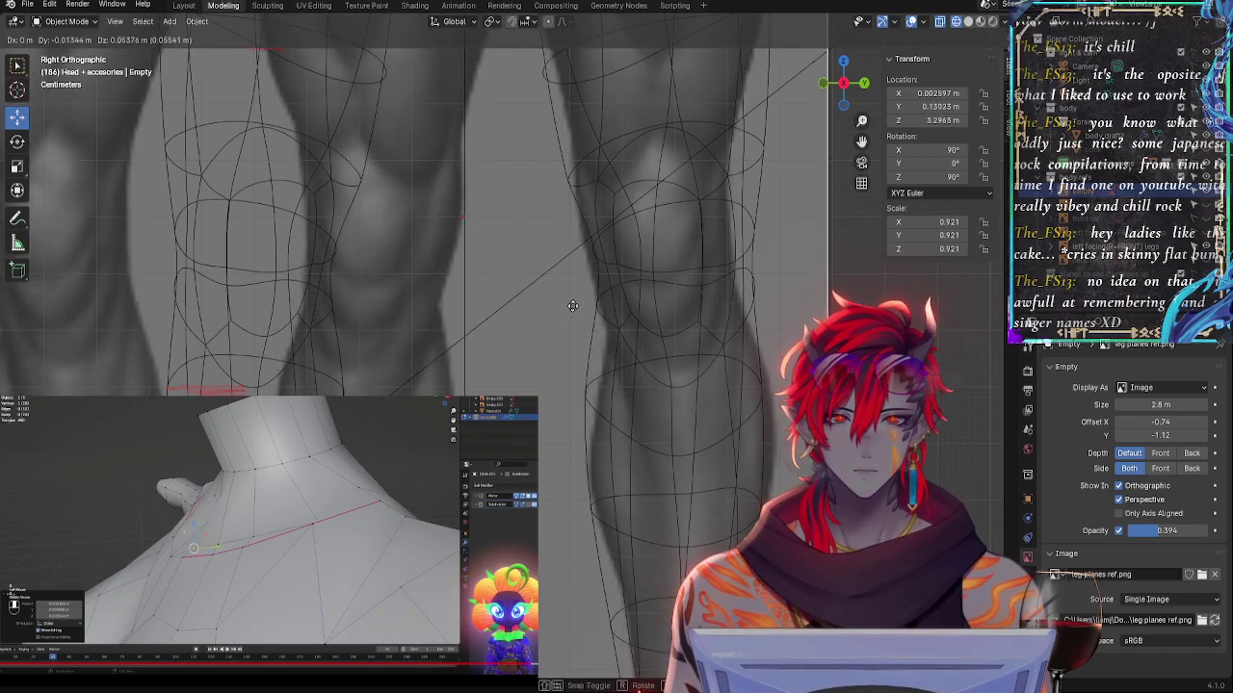
{"action": "left_click", "coordinate": [571, 317]}
{"action": "scroll", "coordinate": [539, 335], "scroll_direction": "down", "scroll_amount": 4}
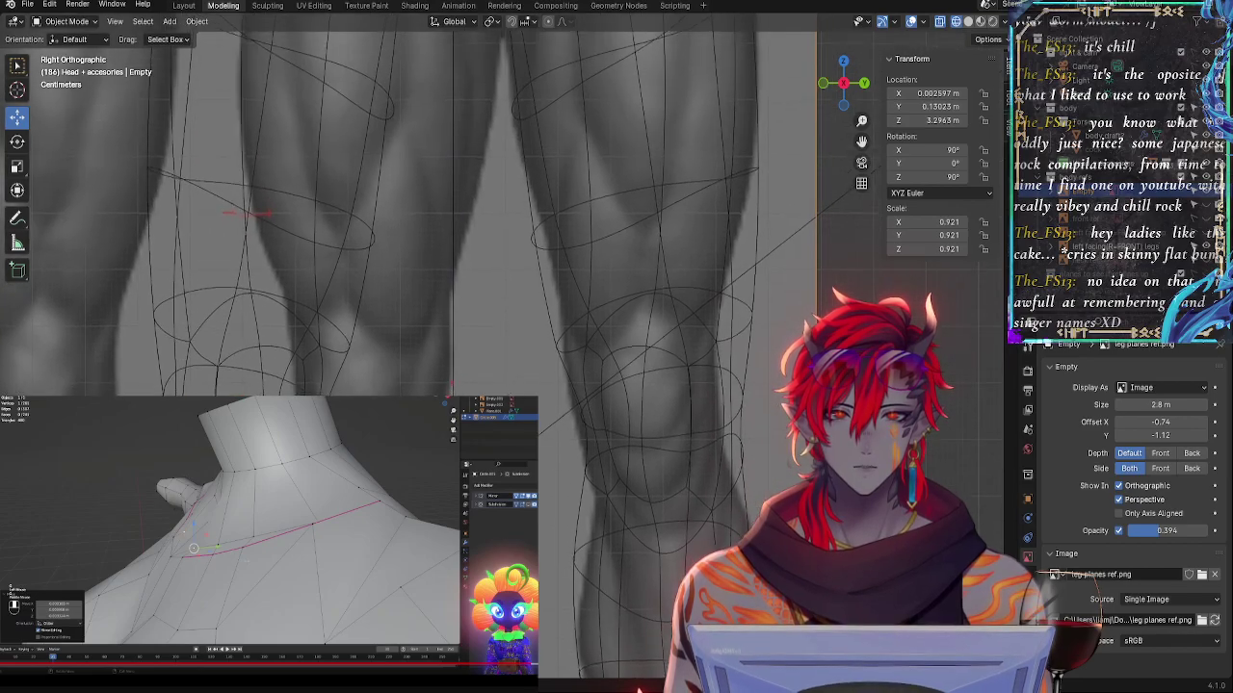
- Lower the leg reference image vertically to Z 3.1045 while viewing the feet
{"action": "scroll", "coordinate": [433, 284], "scroll_direction": "up", "scroll_amount": 5}
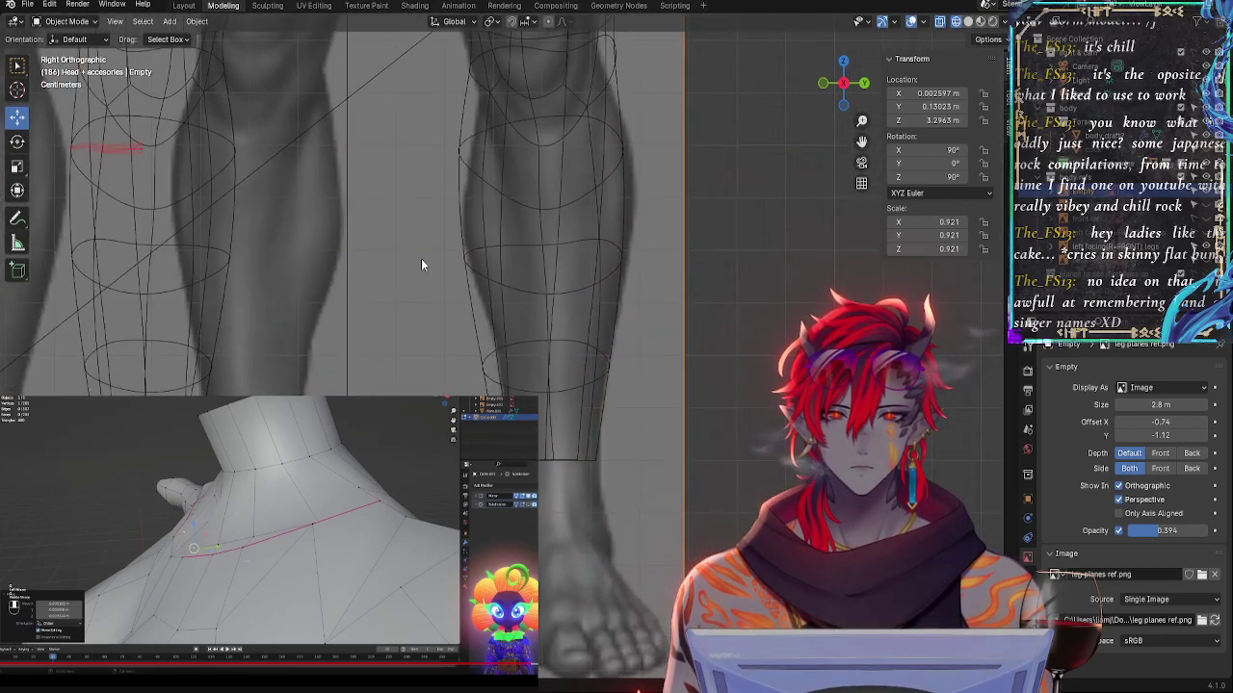
{"action": "middle_click_drag", "start_coordinate": [421, 258], "coordinate": [547, 234], "text": "shift"}
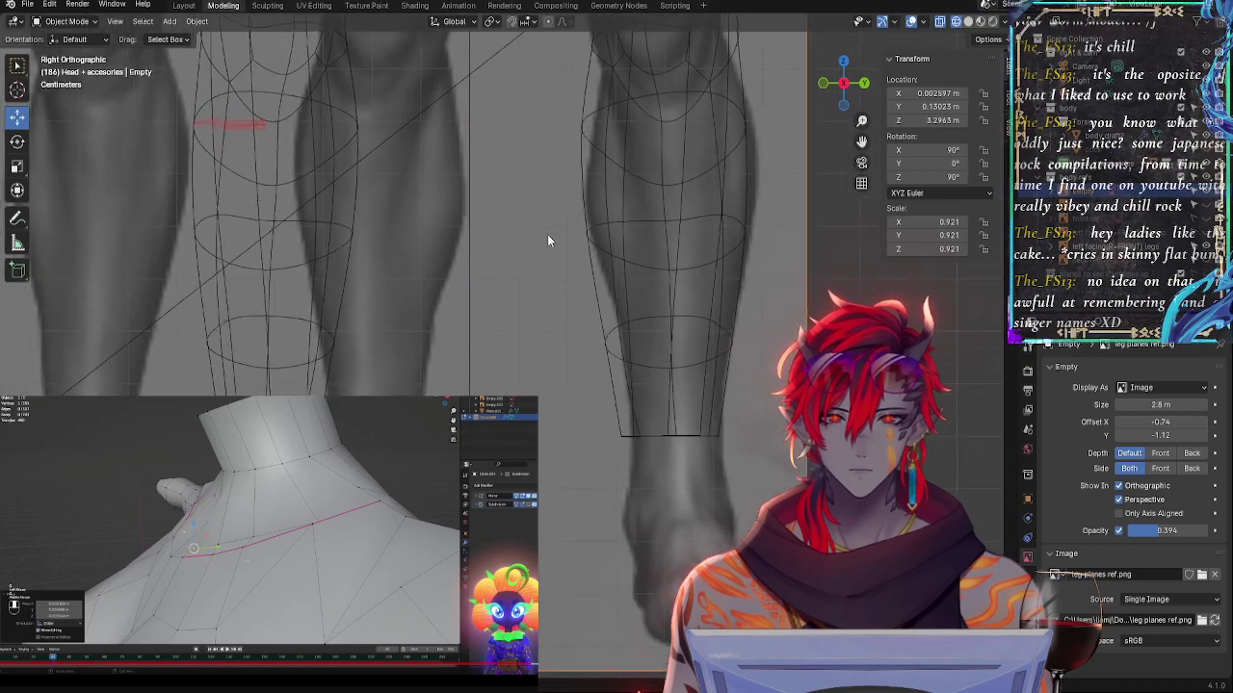
{"action": "middle_click_drag", "start_coordinate": [605, 380], "coordinate": [597, 346], "text": "shift"}
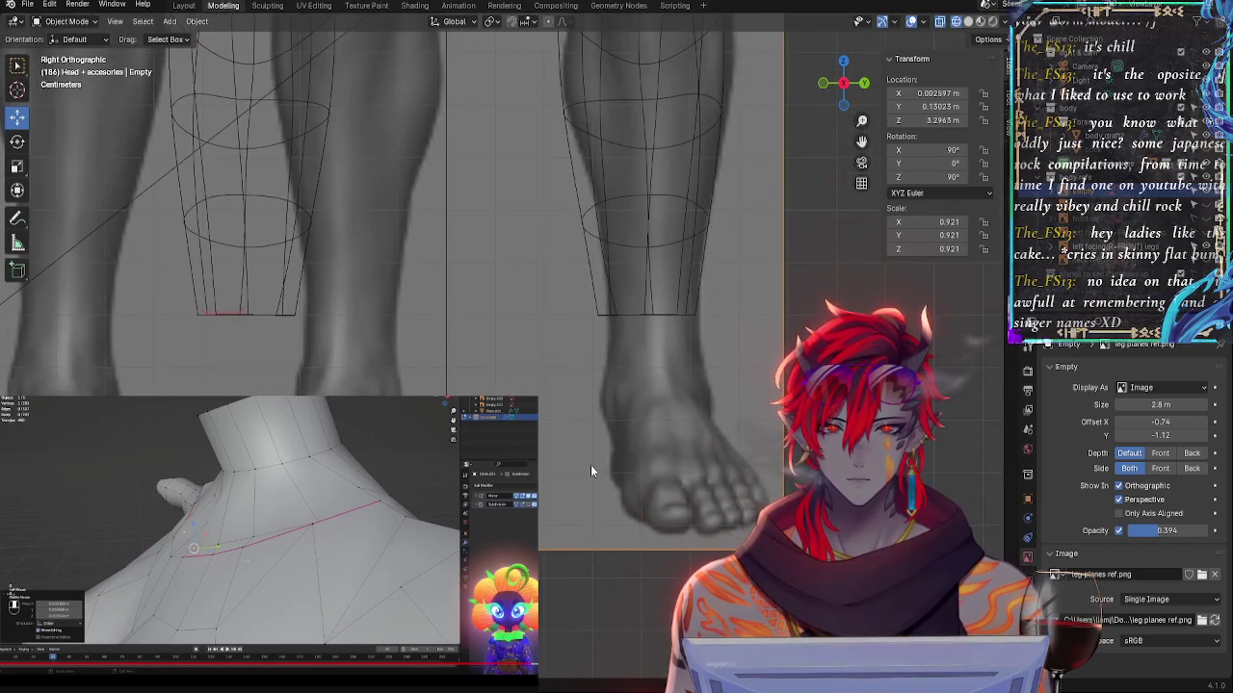
{"action": "scroll", "coordinate": [607, 491], "scroll_direction": "down", "scroll_amount": 2}
{"action": "middle_click_drag", "start_coordinate": [604, 525], "coordinate": [609, 485], "text": "shift"}
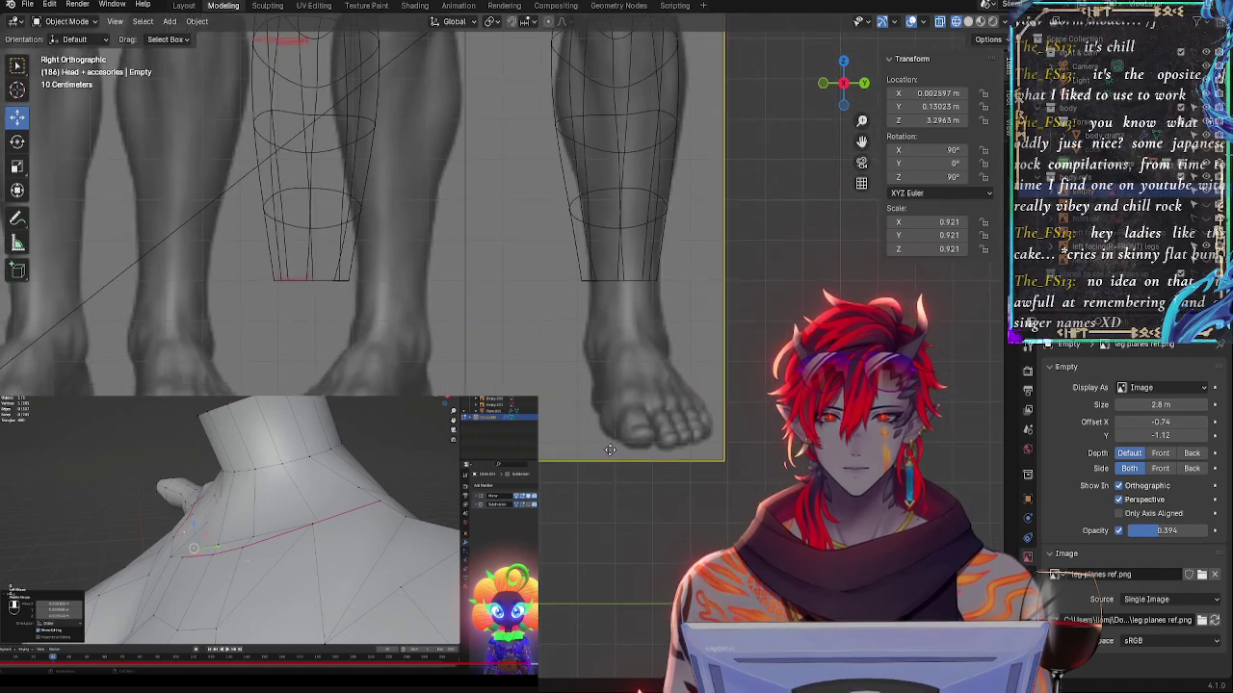
{"action": "key", "text": "g"}
{"action": "key", "text": "z"}
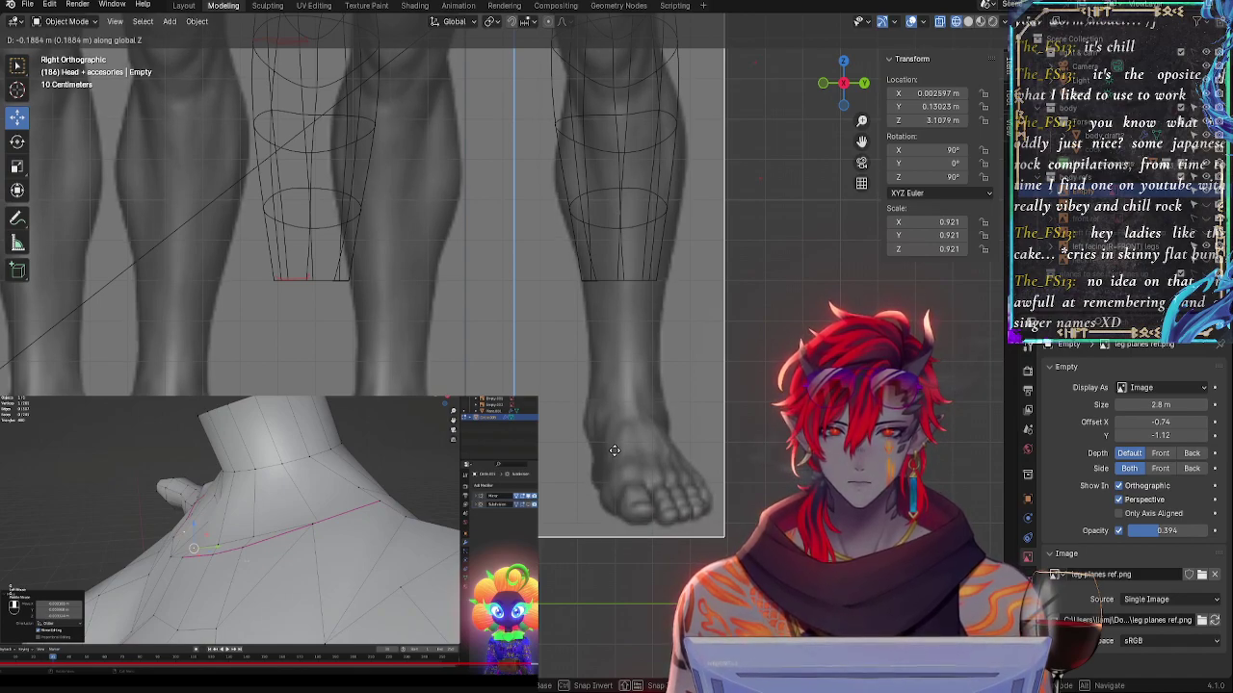
{"action": "left_click", "coordinate": [615, 451]}
- Toggle X-ray to see the leg meshes over the knee reference
{"action": "middle_click_drag", "start_coordinate": [522, 269], "coordinate": [523, 340], "text": "shift"}
{"action": "scroll", "coordinate": [523, 345], "scroll_direction": "up", "scroll_amount": 3, "text": "shift"}
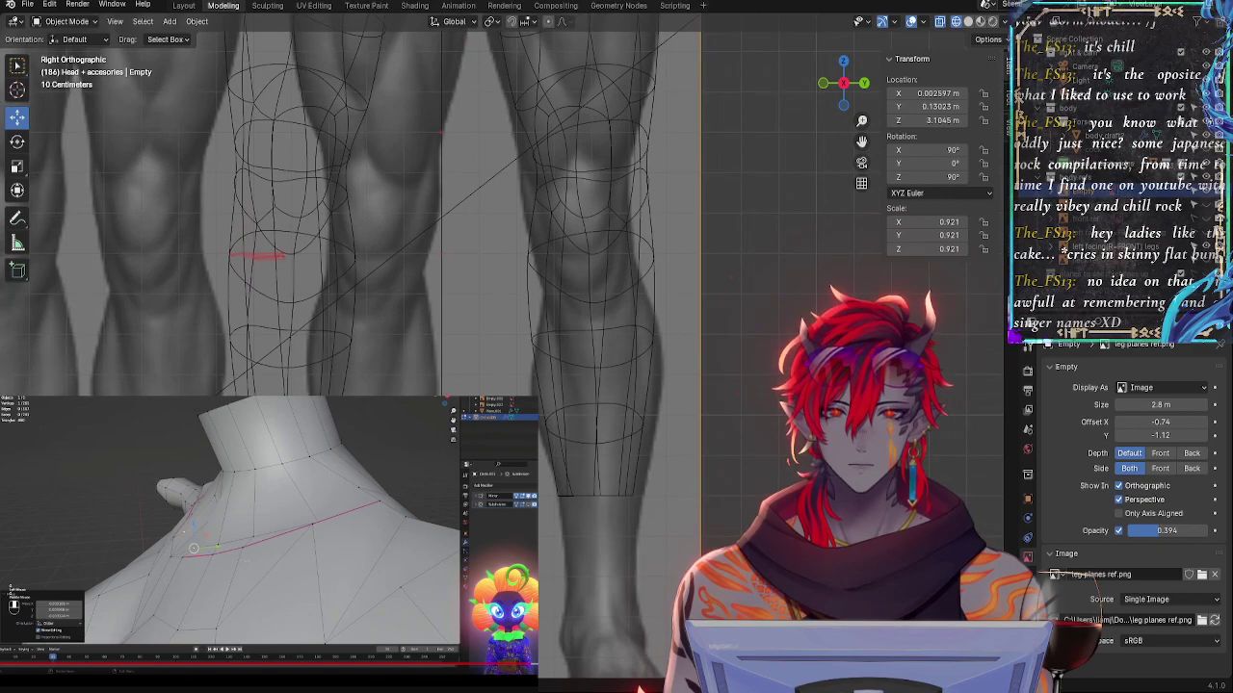
{"action": "scroll", "coordinate": [556, 381], "scroll_direction": "up", "scroll_amount": 5}
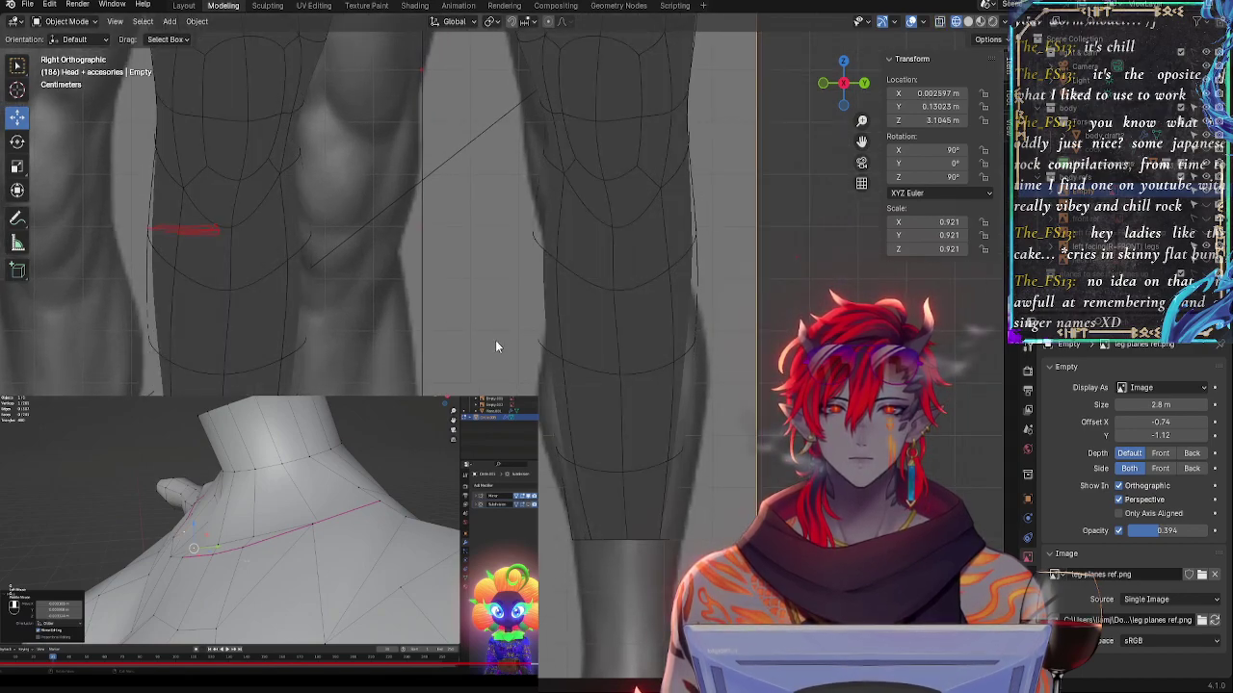
{"action": "key", "text": "alt+z"}
{"action": "key", "text": "alt+z"}
{"action": "key", "text": "alt+z"}
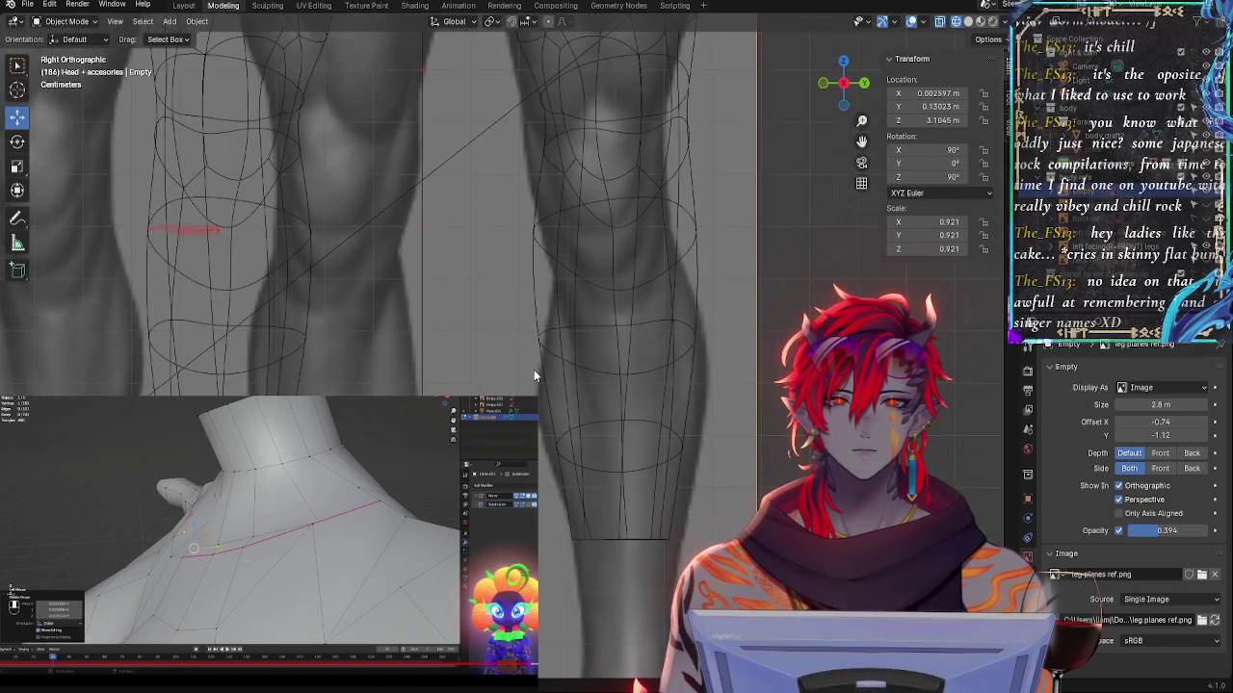
{"action": "middle_click_drag", "start_coordinate": [530, 328], "coordinate": [647, 414], "text": "shift"}
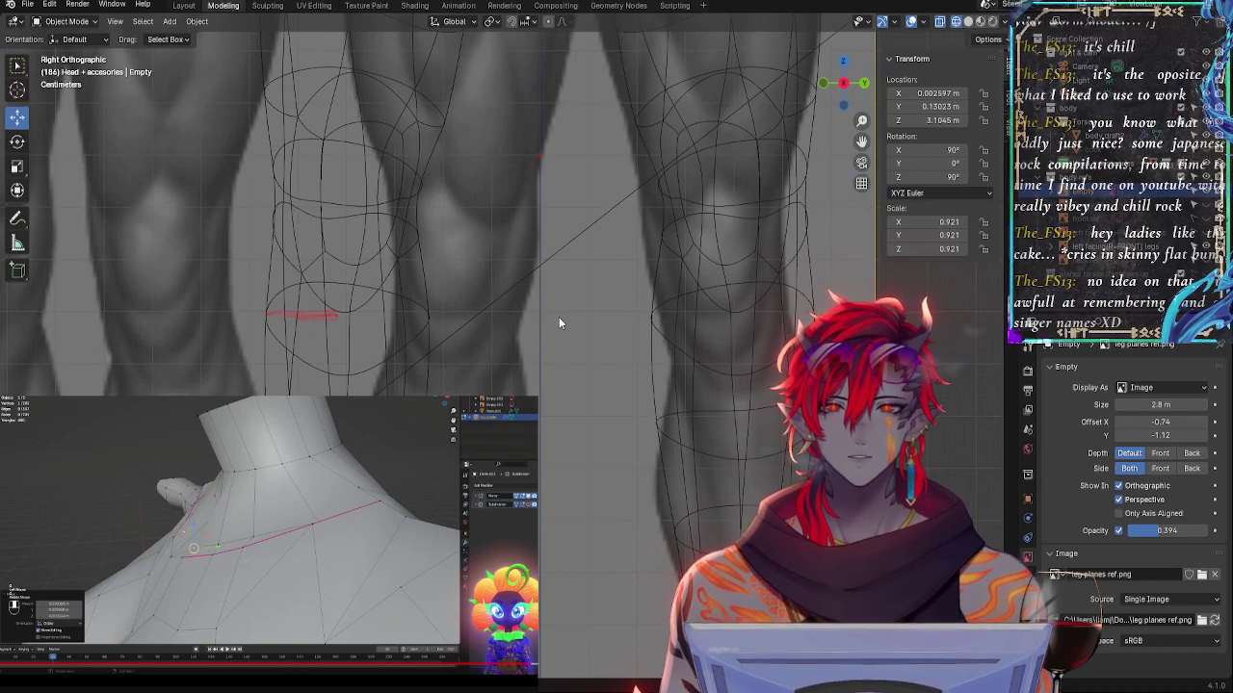
{"action": "key", "text": "alt+z"}
{"action": "key", "text": "alt+z"}
{"action": "key", "text": "alt+z"}
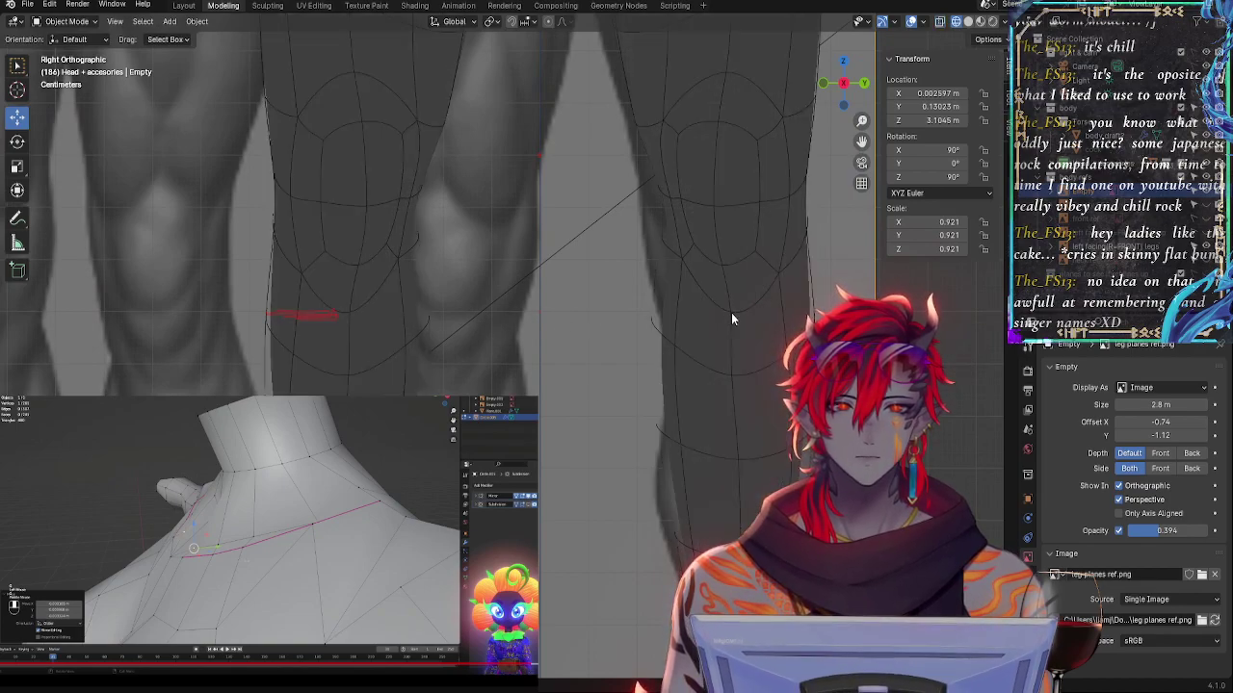
{"action": "key", "text": "alt+z"}
{"action": "key", "text": "alt+z"}
{"action": "key", "text": "alt+z"}
{"action": "key", "text": "alt+z"}
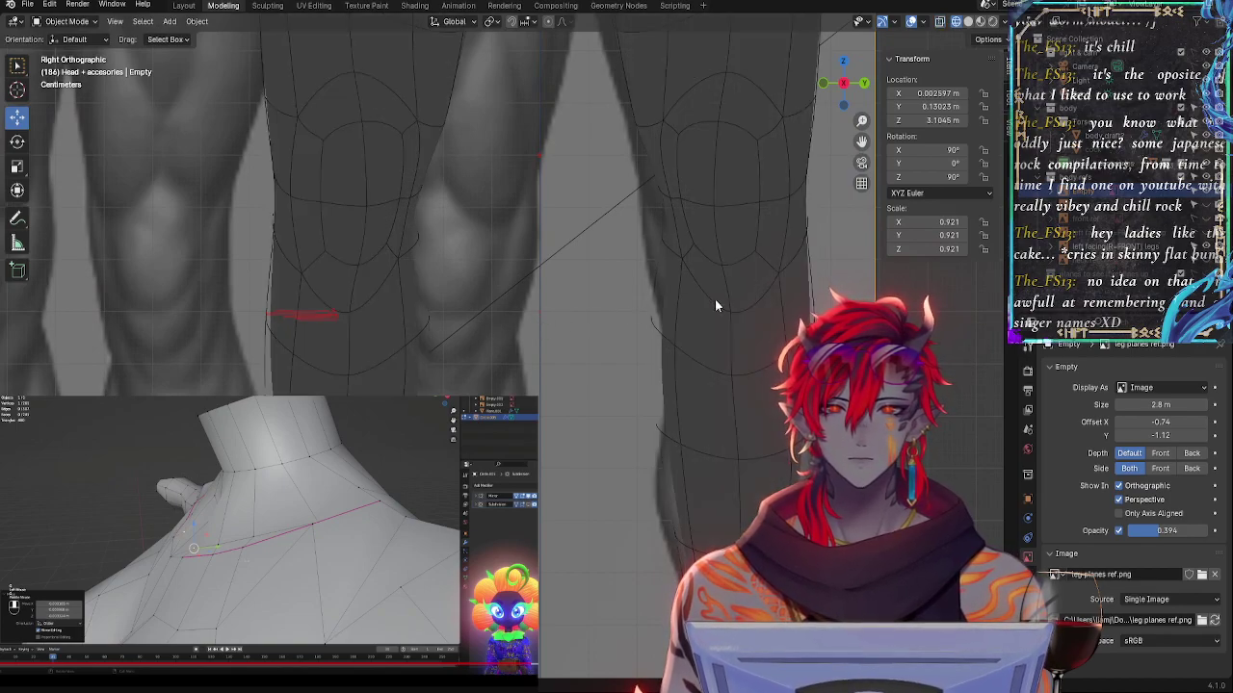
{"action": "key", "text": "alt+z"}
{"action": "key", "text": "alt+z"}
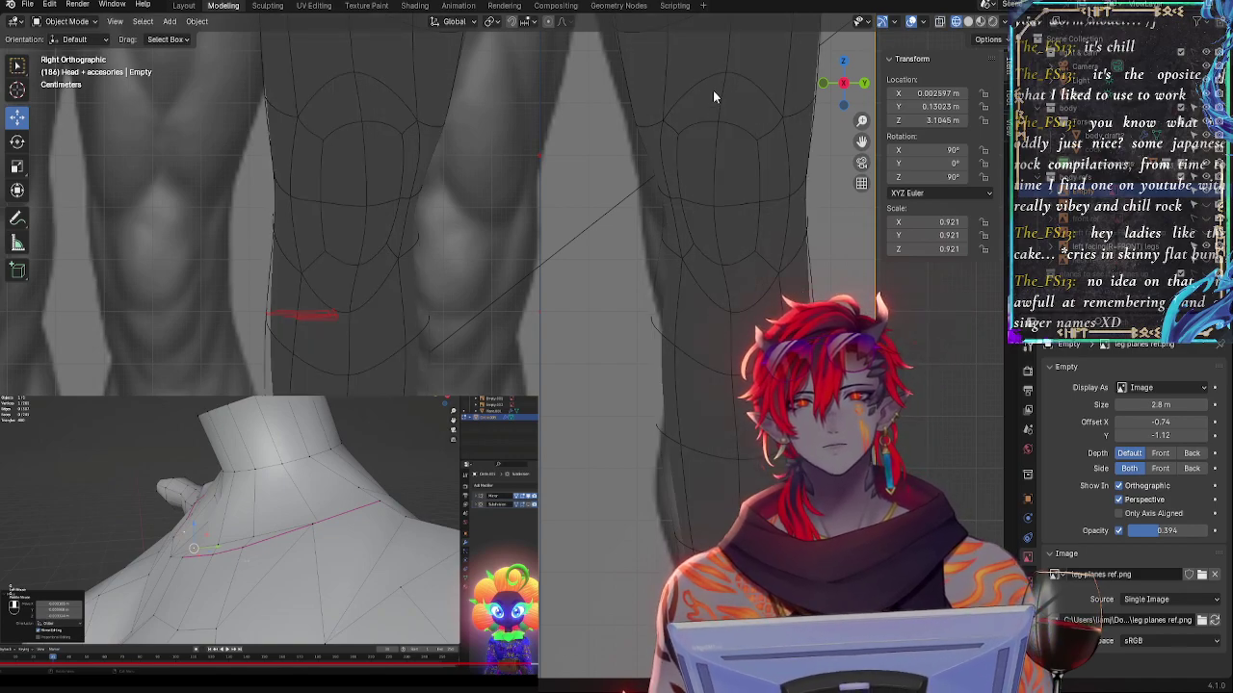
- Compare solid and X-ray display of the legs, leaving X-ray on
{"action": "key", "text": "z"}
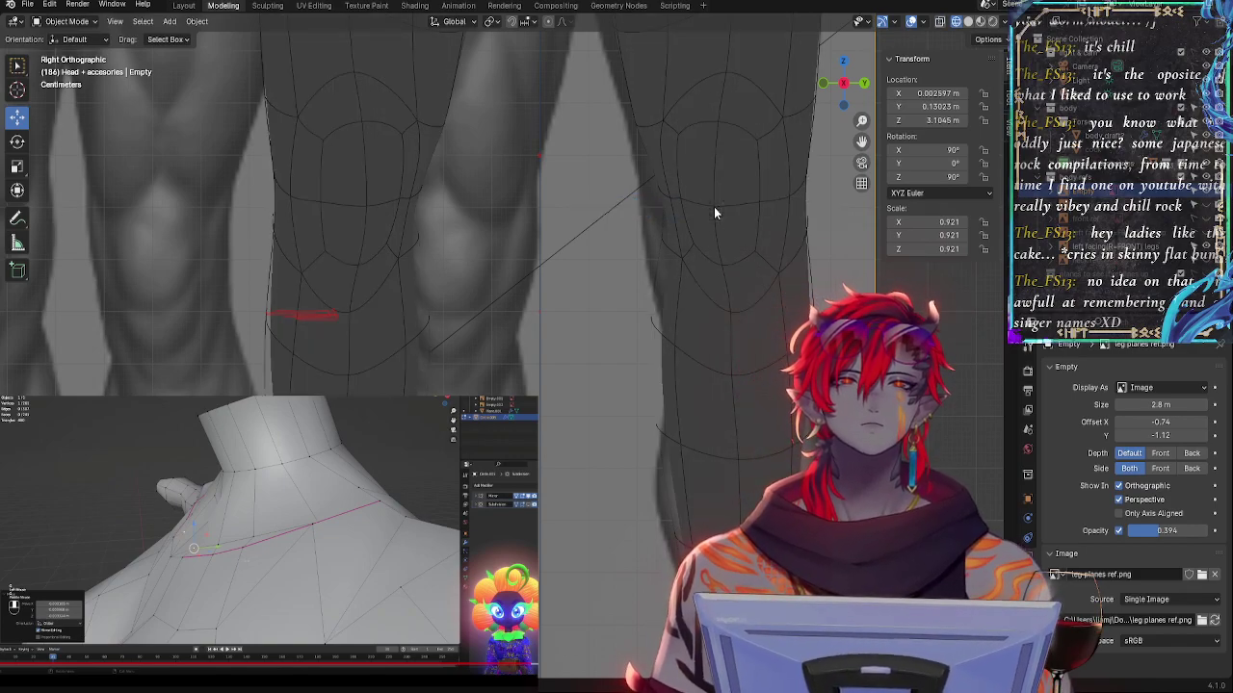
{"action": "key", "text": "alt+z"}
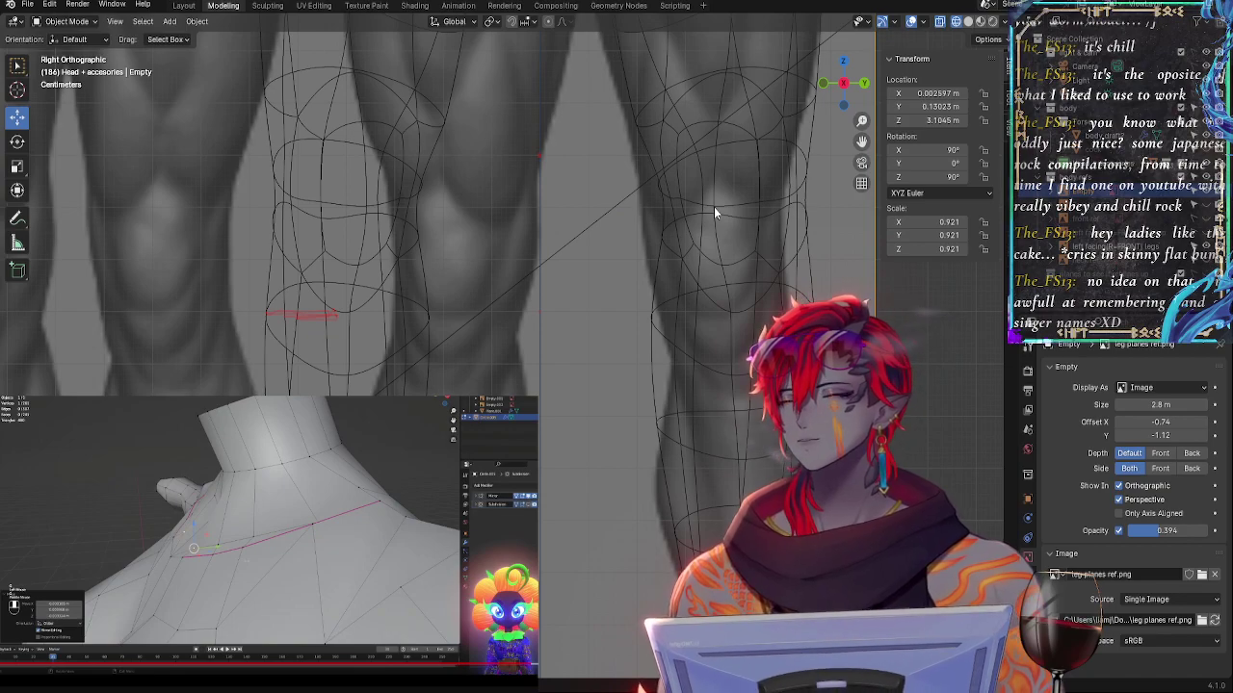
{"action": "key", "text": "alt+z"}
{"action": "key", "text": "alt+z"}
{"action": "key", "text": "alt+z"}
{"action": "key", "text": "alt+z"}
{"action": "key", "text": "alt+z"}
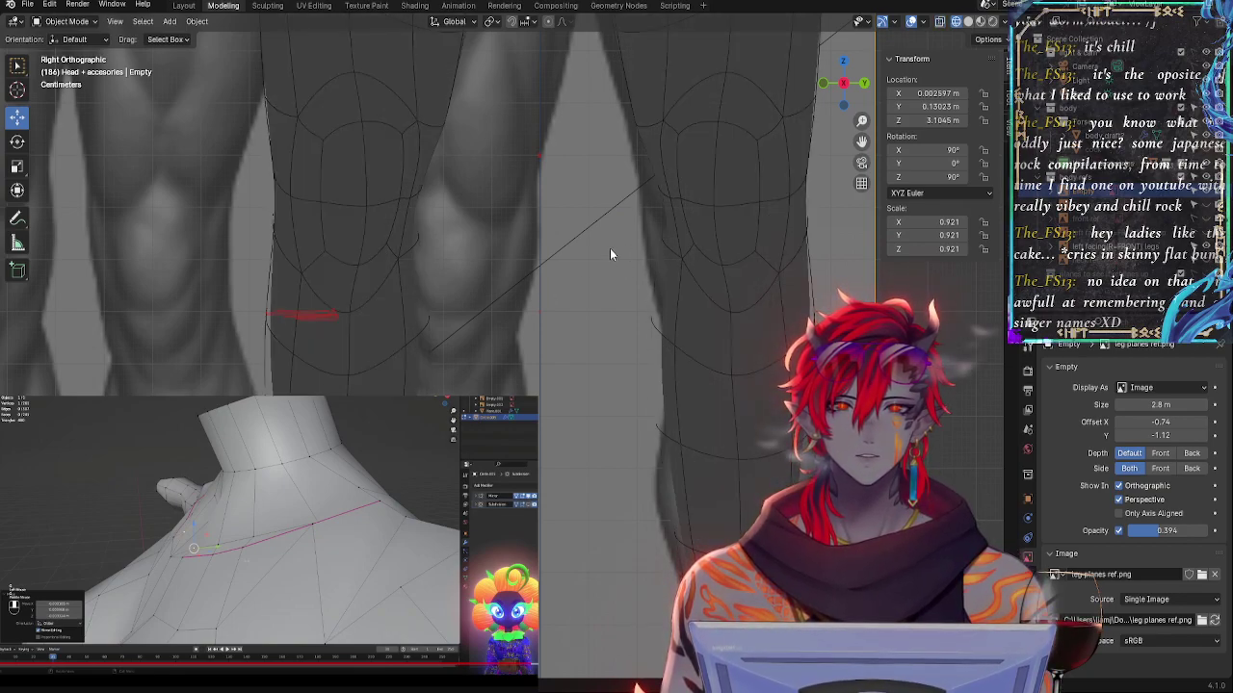
{"action": "key", "text": "alt+z"}
{"action": "key", "text": "alt+z"}
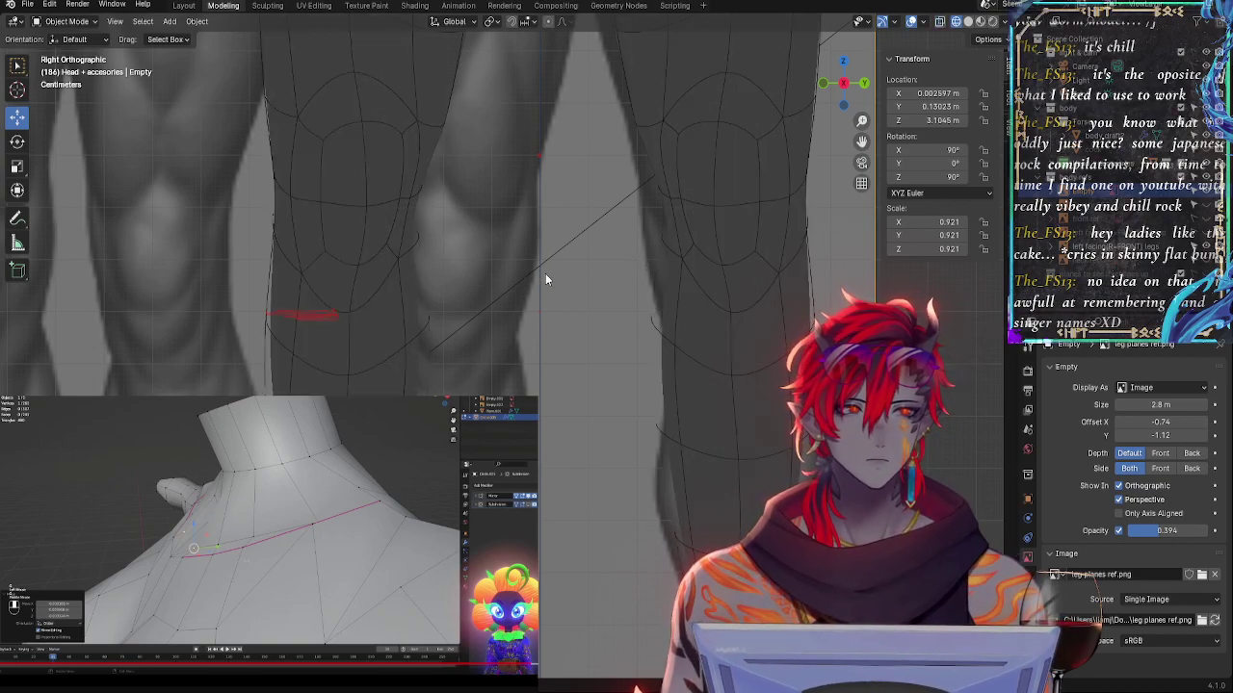
{"action": "middle_click_drag", "start_coordinate": [570, 242], "coordinate": [517, 304], "text": "shift"}
{"action": "key", "text": "alt+z"}
{"action": "key", "text": "alt+z"}
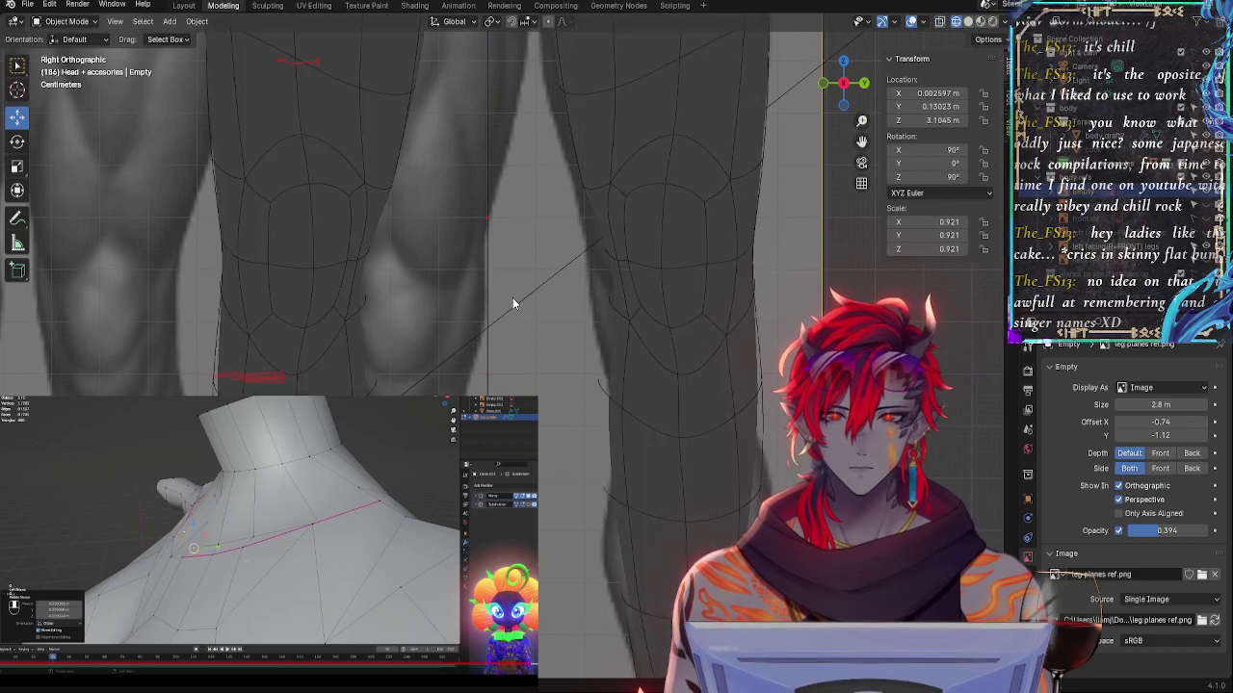
{"action": "key", "text": "alt+z"}
{"action": "middle_click_drag", "start_coordinate": [536, 256], "coordinate": [513, 324], "text": "shift"}
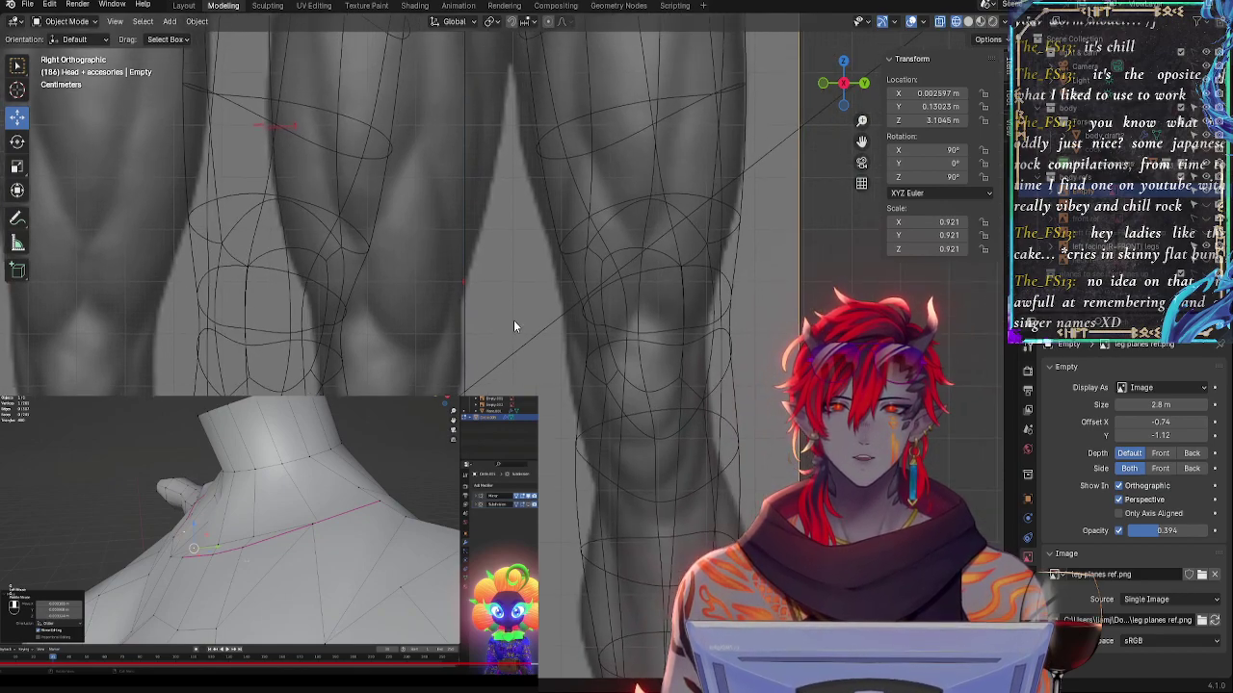
{"action": "key", "text": "alt+z"}
{"action": "key", "text": "alt+z"}
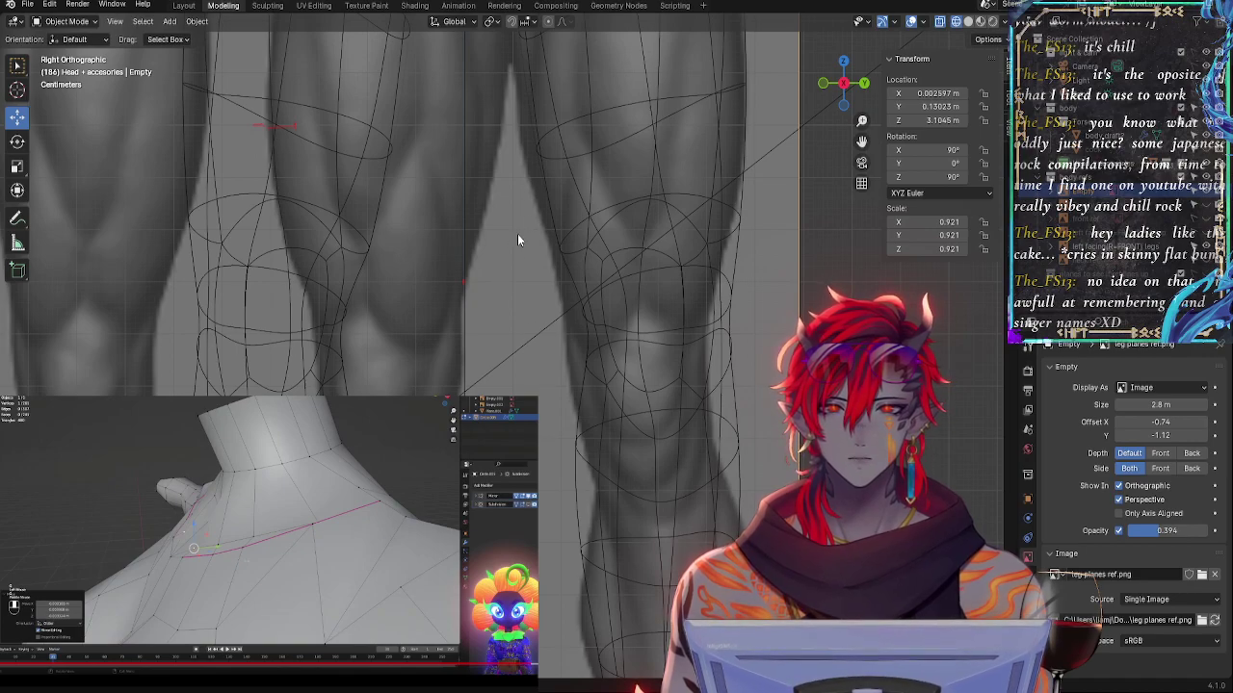
{"action": "middle_click_drag", "start_coordinate": [517, 245], "coordinate": [548, 408], "text": "shift"}
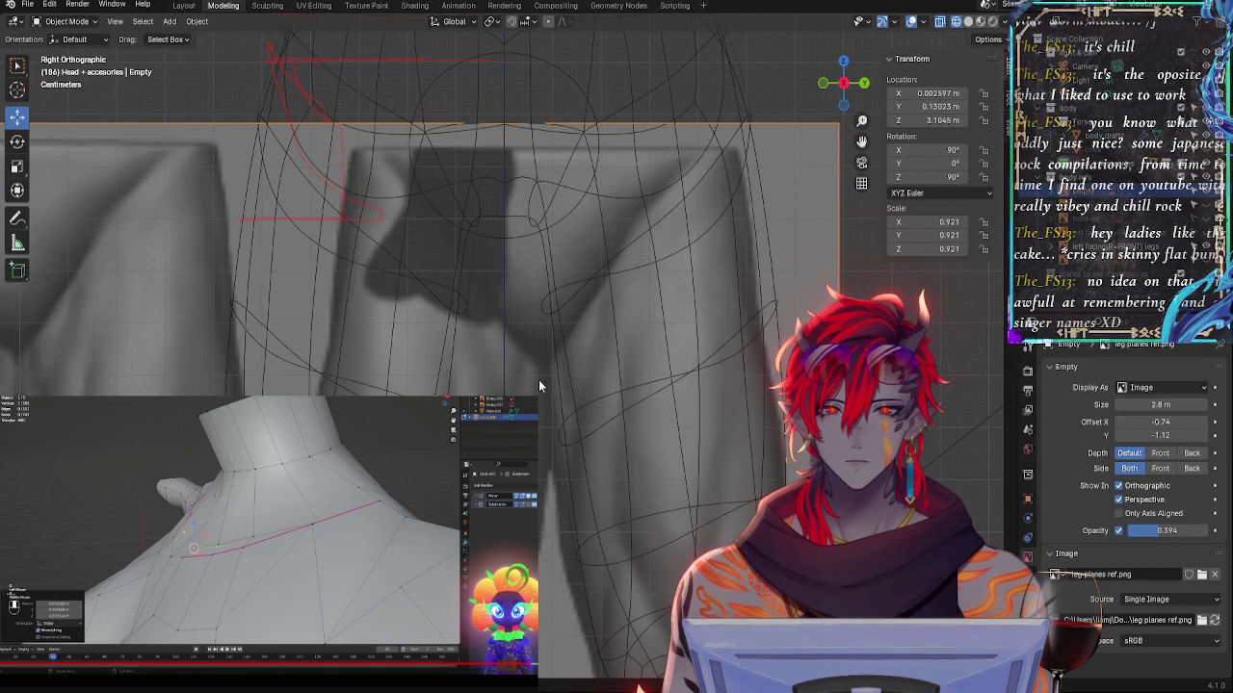
- Shift the leg reference image sideways along the global Y axis
{"action": "left_click_drag", "start_coordinate": [585, 380], "coordinate": [547, 384]}
{"action": "key", "text": "y"}
{"action": "left_click", "coordinate": [547, 385]}
{"action": "middle_click_drag", "start_coordinate": [540, 470], "coordinate": [562, 493], "text": "shift"}
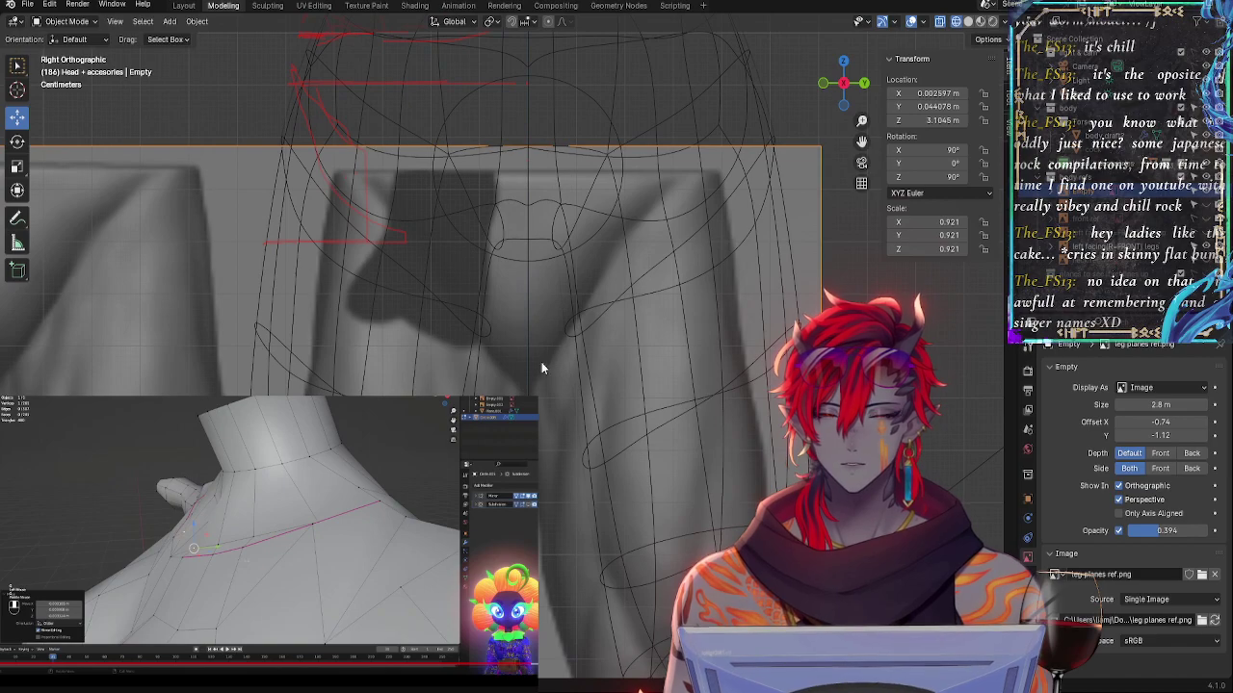
{"action": "scroll", "coordinate": [541, 368], "scroll_direction": "up", "scroll_amount": 2}
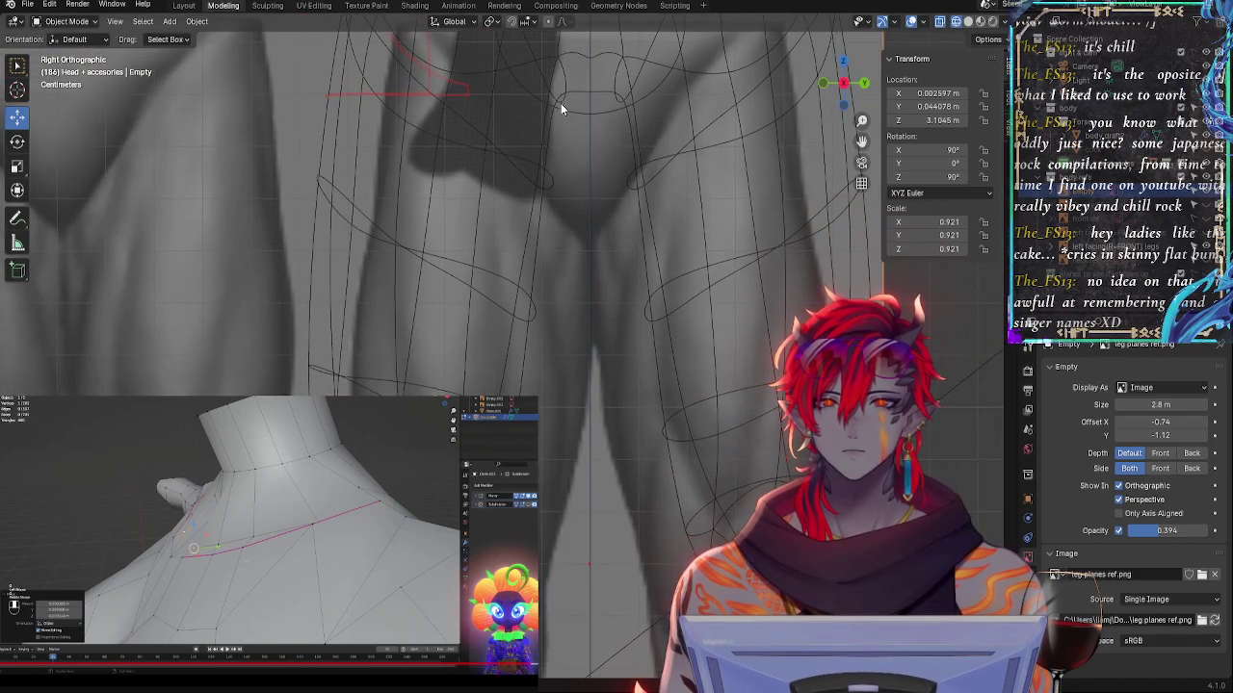
{"action": "scroll", "coordinate": [562, 144], "scroll_direction": "down", "scroll_amount": 2}
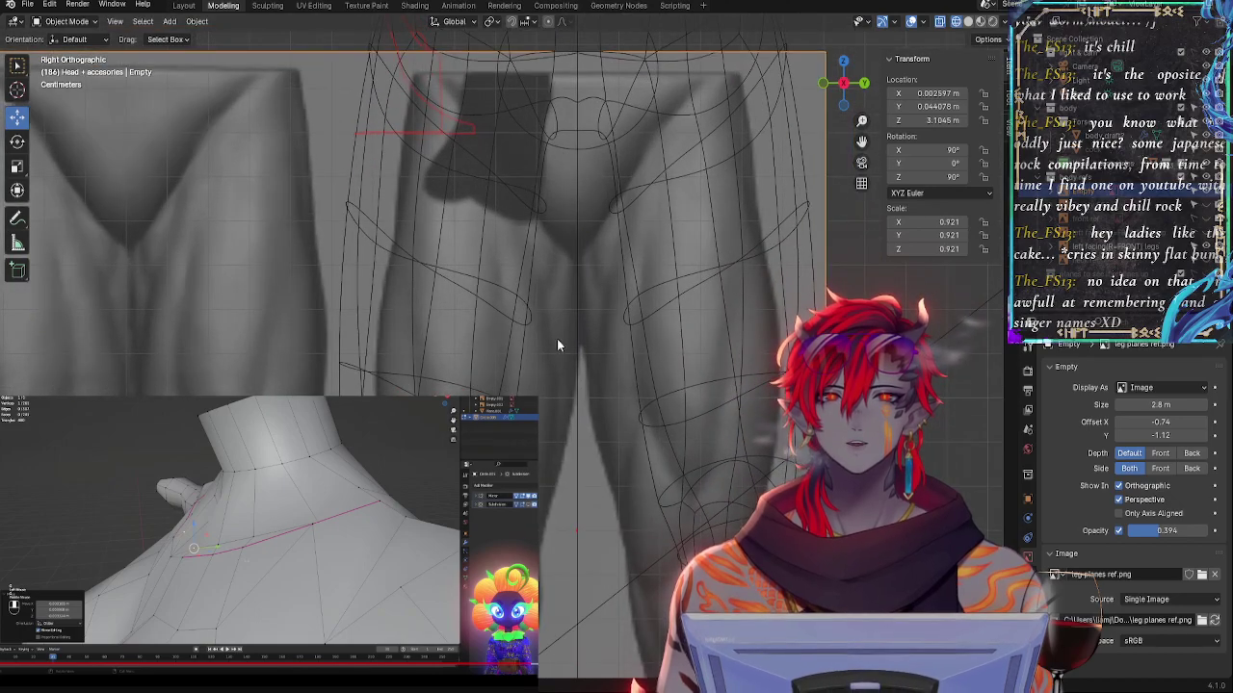
{"action": "scroll", "coordinate": [557, 345], "scroll_direction": "down", "scroll_amount": 3}
{"action": "scroll", "coordinate": [515, 362], "scroll_direction": "up", "scroll_amount": 3}
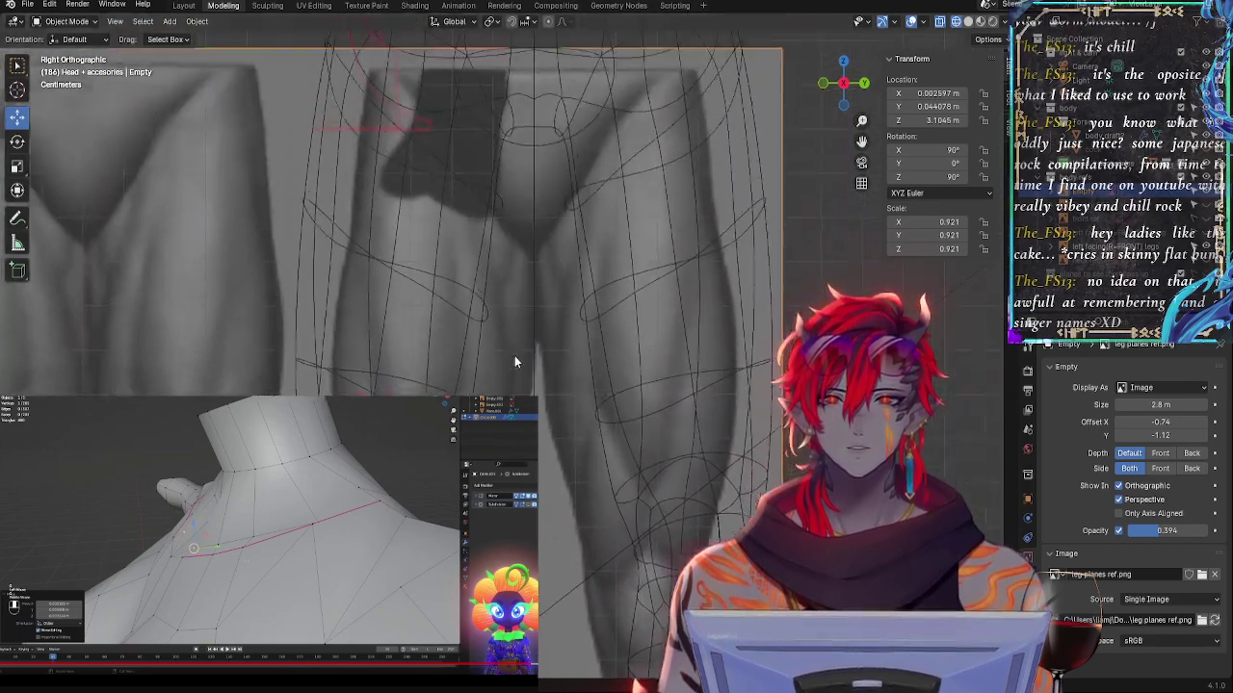
{"action": "scroll", "coordinate": [518, 364], "scroll_direction": "down", "scroll_amount": 2}
- Squash the reference vertically to 0.853 and raise it to about Z 3.235 m
{"action": "key", "text": "s"}
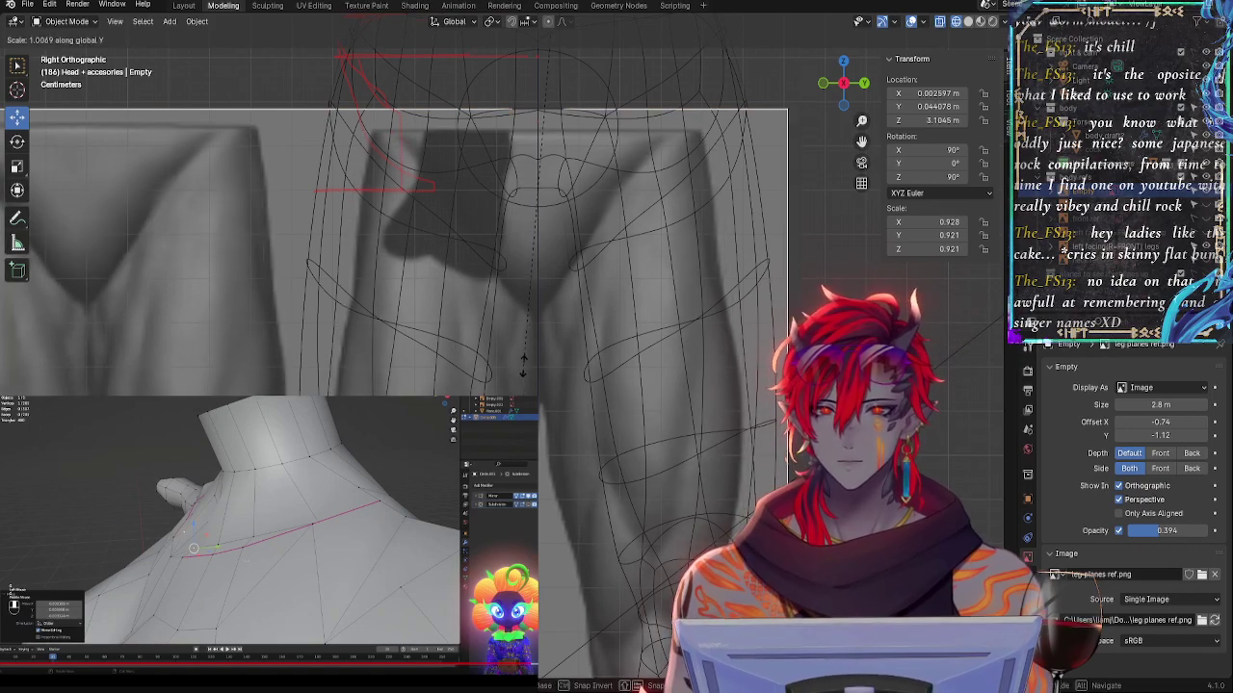
{"action": "key", "text": "z"}
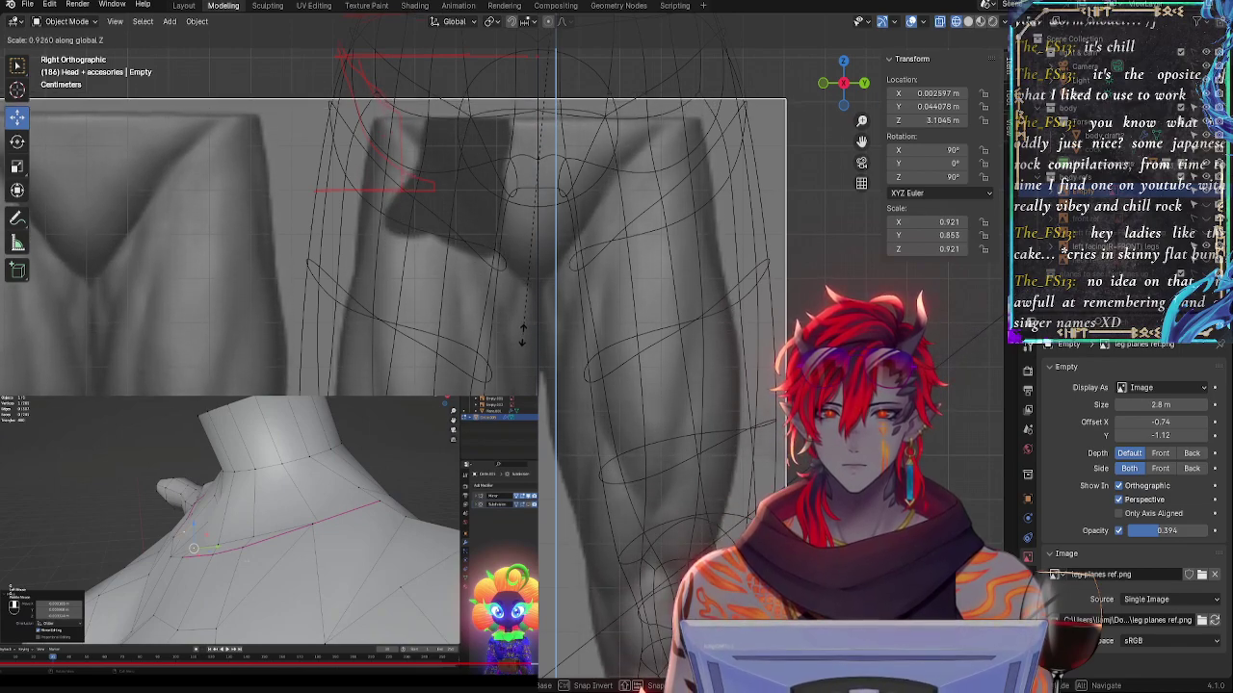
{"action": "left_click", "coordinate": [522, 337]}
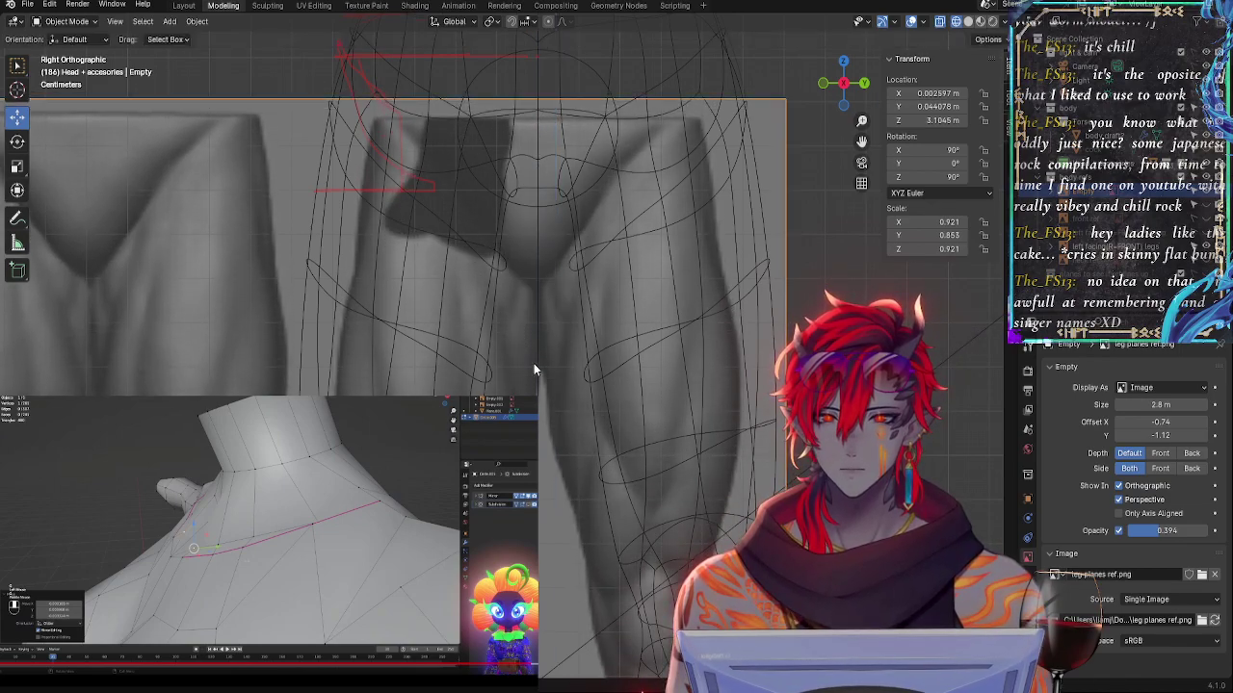
{"action": "key", "text": "g"}
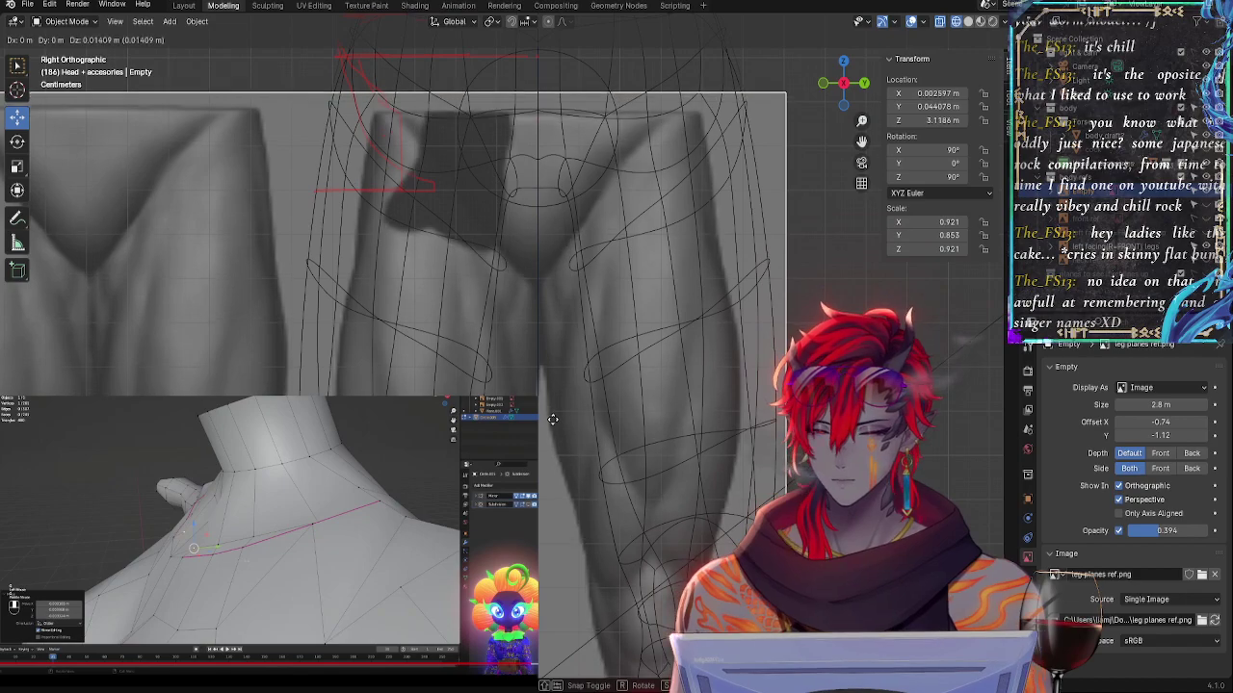
{"action": "left_click", "coordinate": [556, 359]}
{"action": "scroll", "coordinate": [556, 357], "scroll_direction": "down", "scroll_amount": 5, "text": "shift"}
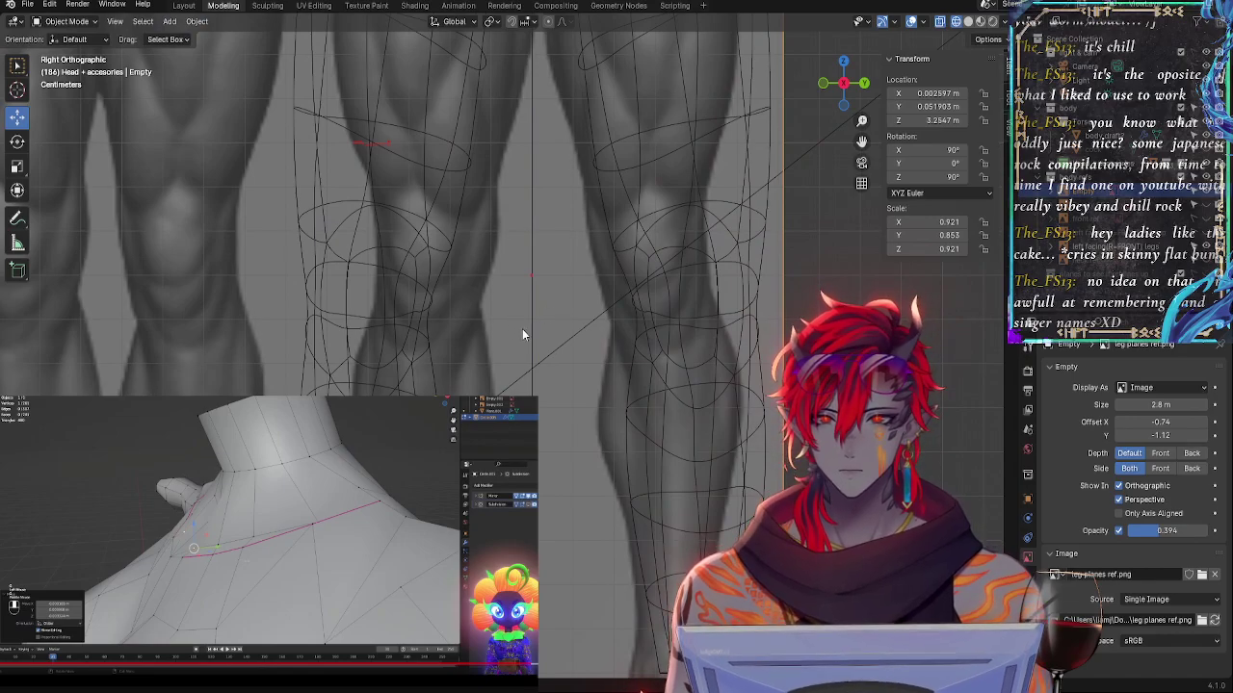
{"action": "scroll", "coordinate": [536, 339], "scroll_direction": "down", "scroll_amount": 4}
{"action": "scroll", "coordinate": [525, 337], "scroll_direction": "up", "scroll_amount": 2}
- Move the leg reference image beside the body at Y ≈ −1.404 m, Z ≈ 3.438 m
{"action": "scroll", "coordinate": [517, 358], "scroll_direction": "down", "scroll_amount": 2}
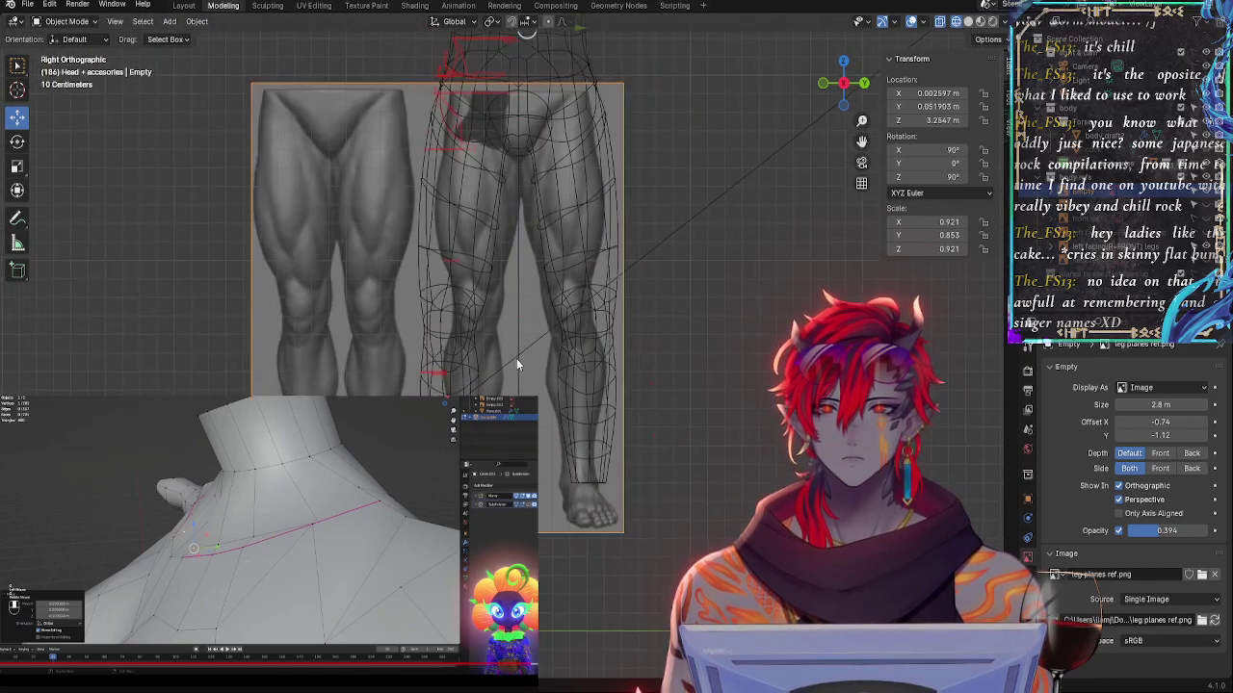
{"action": "middle_click_drag", "start_coordinate": [518, 338], "coordinate": [736, 406], "text": "shift"}
{"action": "key", "text": "g"}
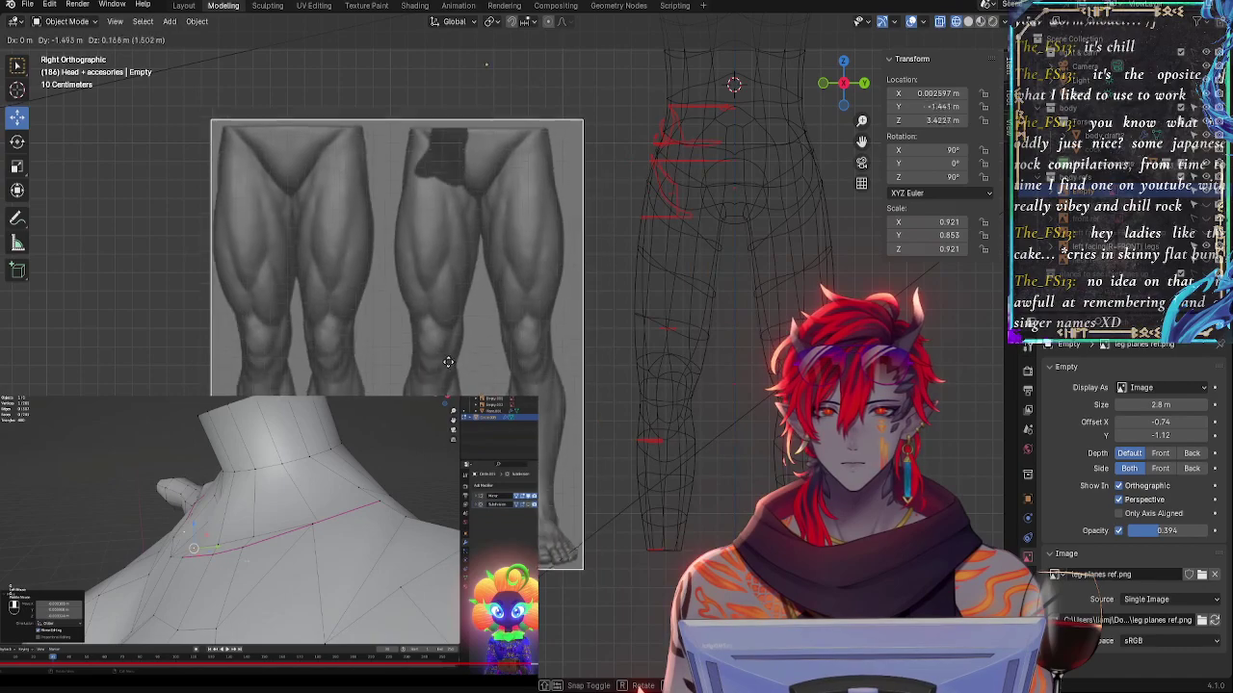
{"action": "left_click", "coordinate": [558, 390]}
- Hide the leg reference image using its eye icon in the Outliner
{"action": "scroll", "coordinate": [535, 355], "scroll_direction": "up", "scroll_amount": 2}
{"action": "scroll", "coordinate": [531, 354], "scroll_direction": "down", "scroll_amount": 1}
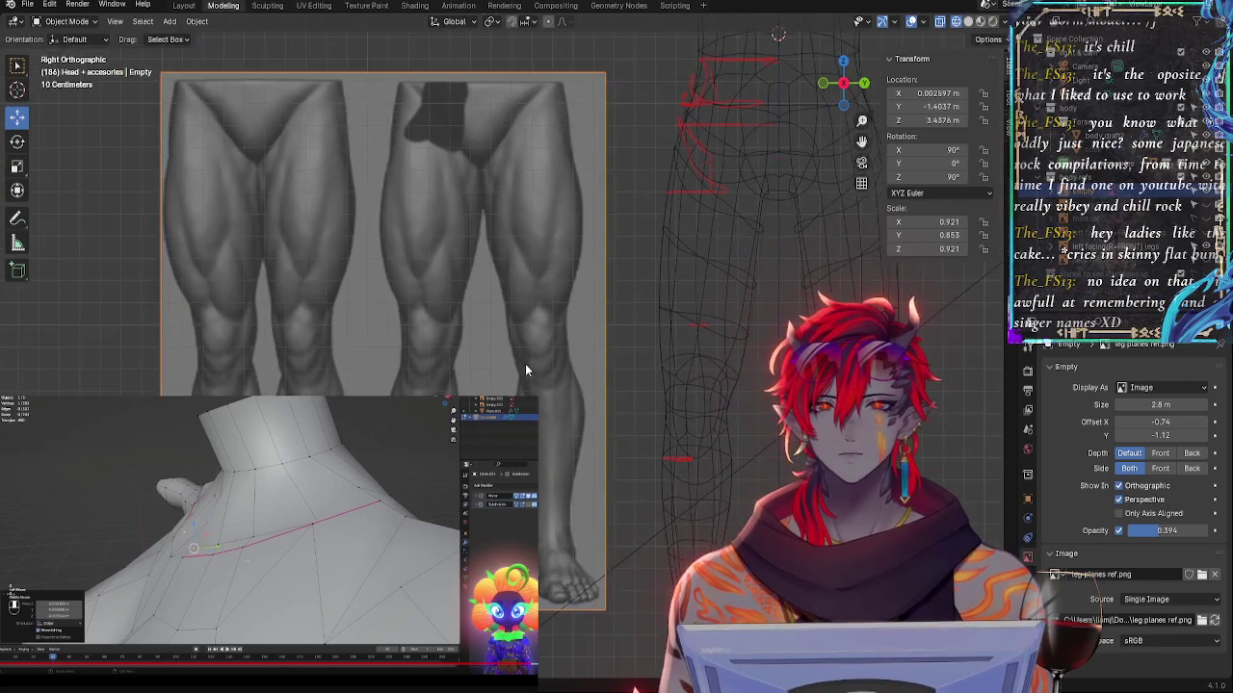
{"action": "scroll", "coordinate": [528, 360], "scroll_direction": "up", "scroll_amount": 1}
{"action": "middle_click_drag", "start_coordinate": [584, 325], "coordinate": [447, 343], "text": "shift"}
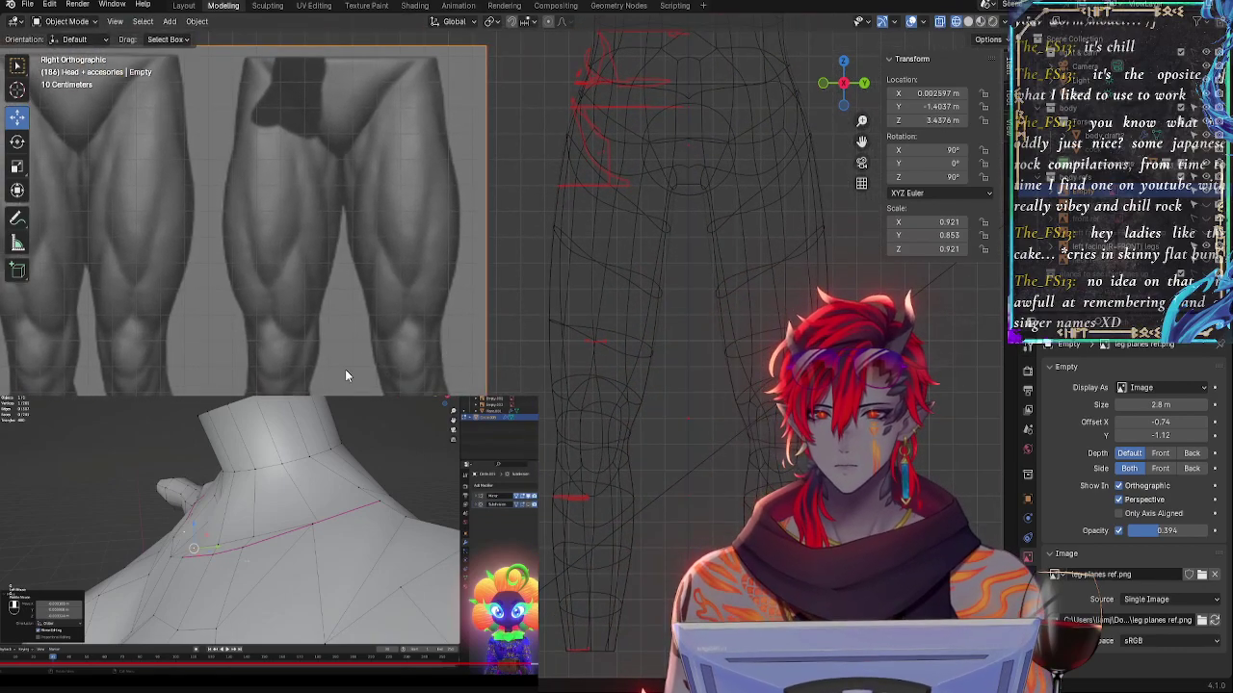
{"action": "left_click", "coordinate": [1206, 191]}
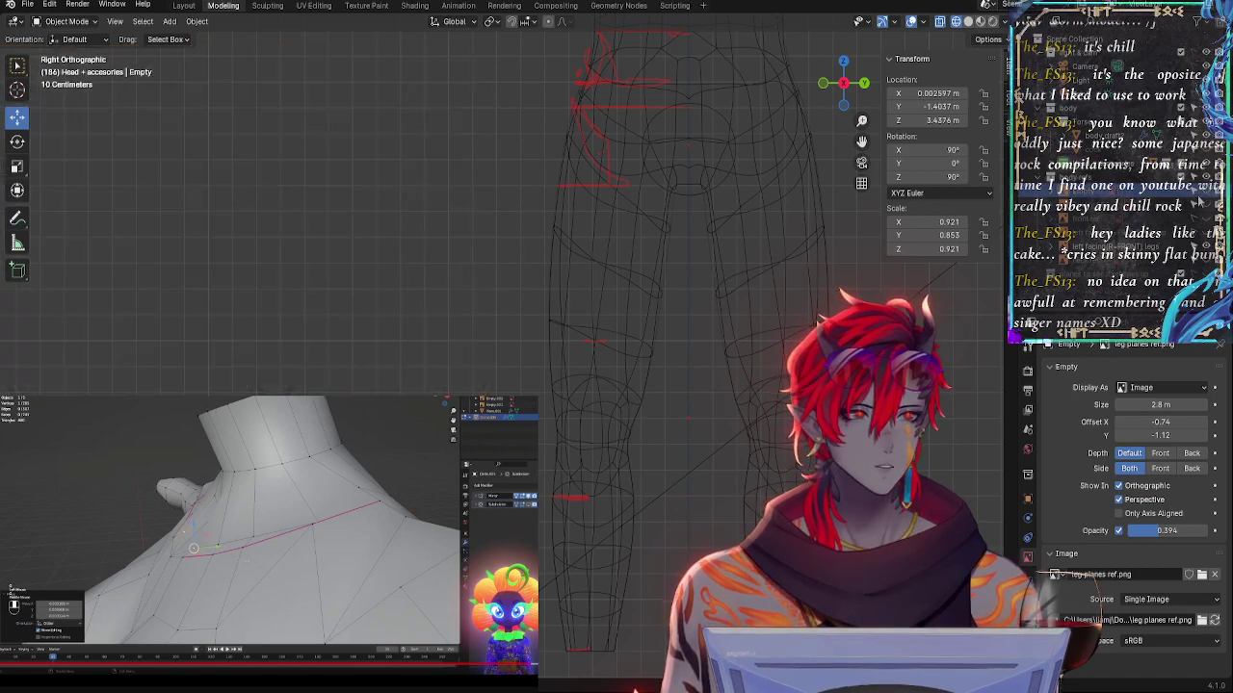
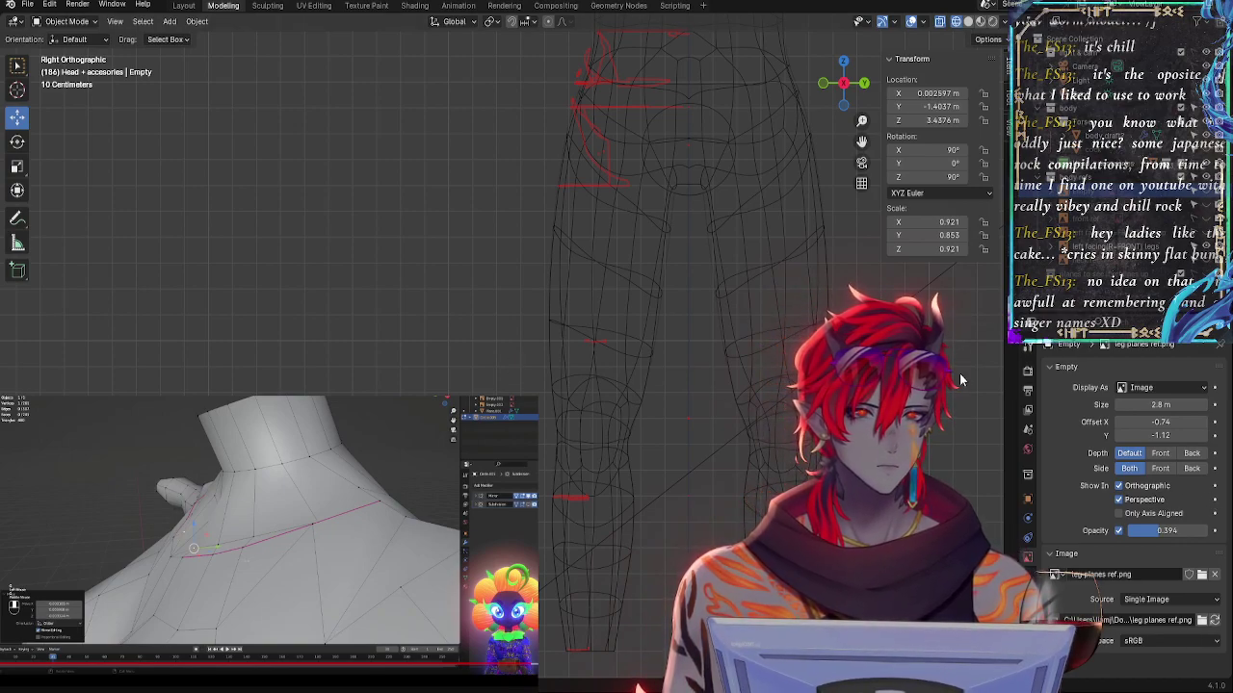
- Undo back to the planes ref 2.png image so the male front-view figure appears beside the legs
{"action": "middle_click_drag", "start_coordinate": [961, 380], "coordinate": [749, 368], "text": "shift"}
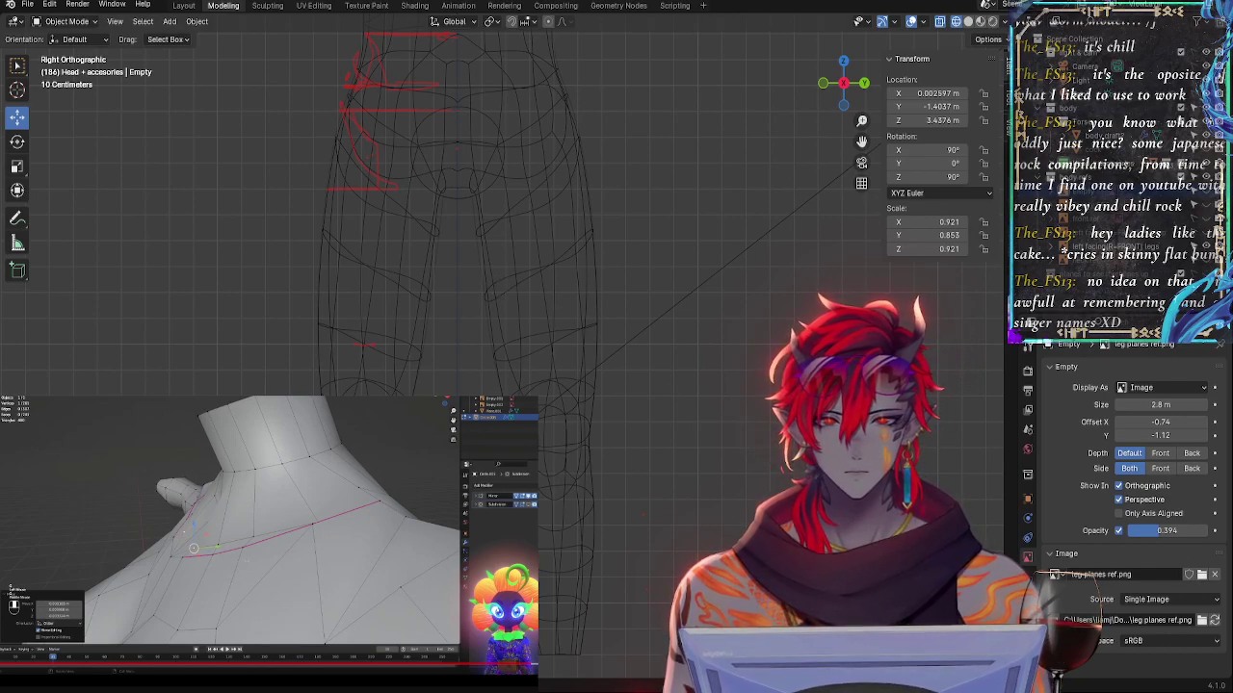
{"action": "key", "text": "ctrl+z"}
{"action": "middle_click_drag", "start_coordinate": [536, 318], "coordinate": [987, 314], "text": "shift"}
{"action": "scroll", "coordinate": [963, 357], "scroll_direction": "down", "scroll_amount": 1}
- Set the reference image's Offset X and Y both to 0
{"action": "middle_click_drag", "start_coordinate": [963, 385], "coordinate": [819, 386], "text": "shift"}
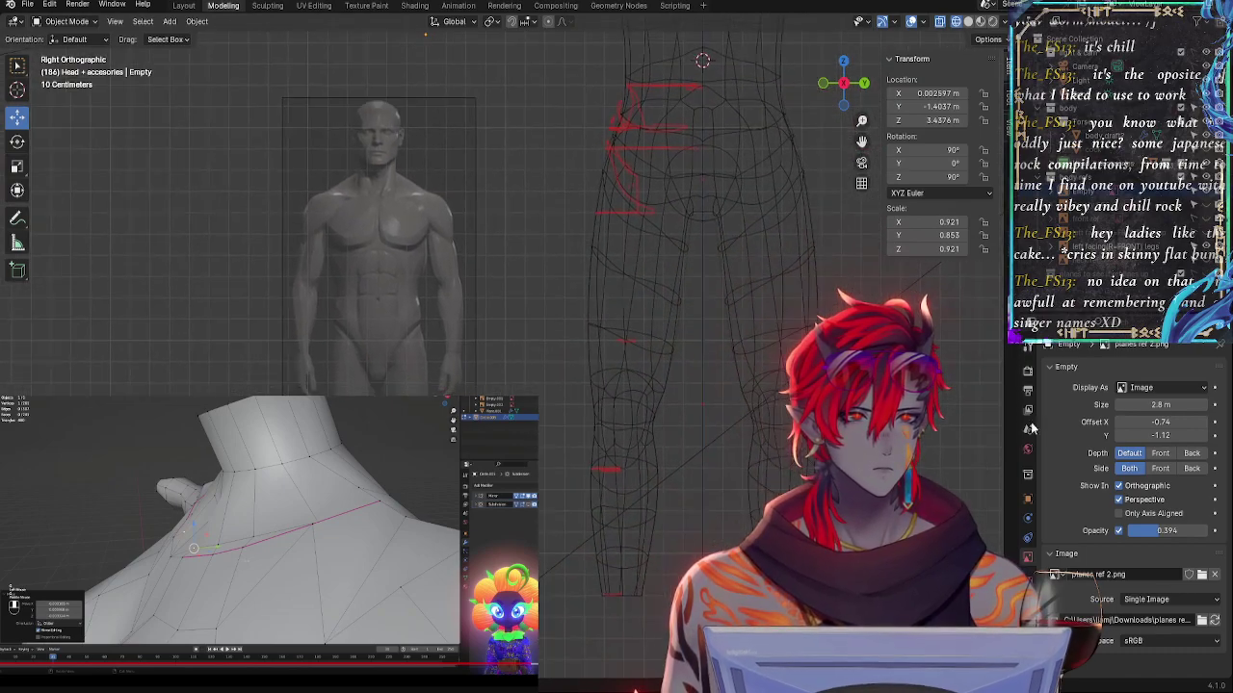
{"action": "double_click", "coordinate": [1160, 422]}
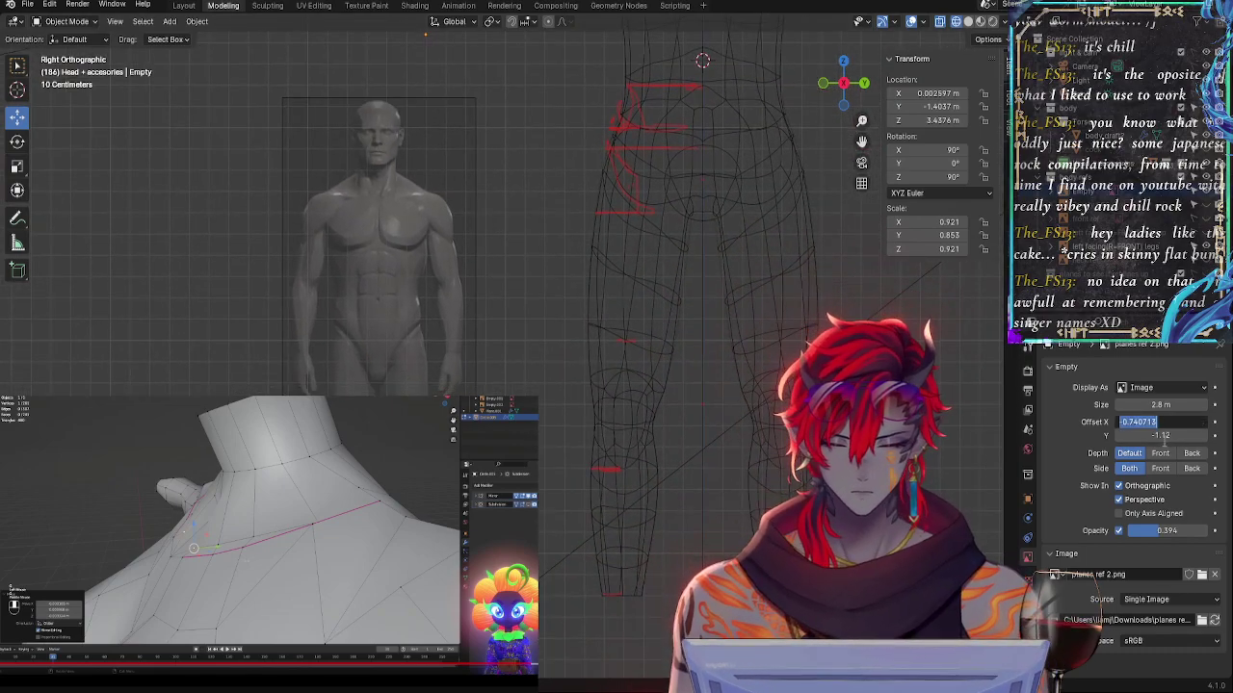
{"action": "type", "text": "0"}
{"action": "key", "text": "Return"}
{"action": "double_click", "coordinate": [1162, 436]}
{"action": "type", "text": "0"}
{"action": "key", "text": "Return"}
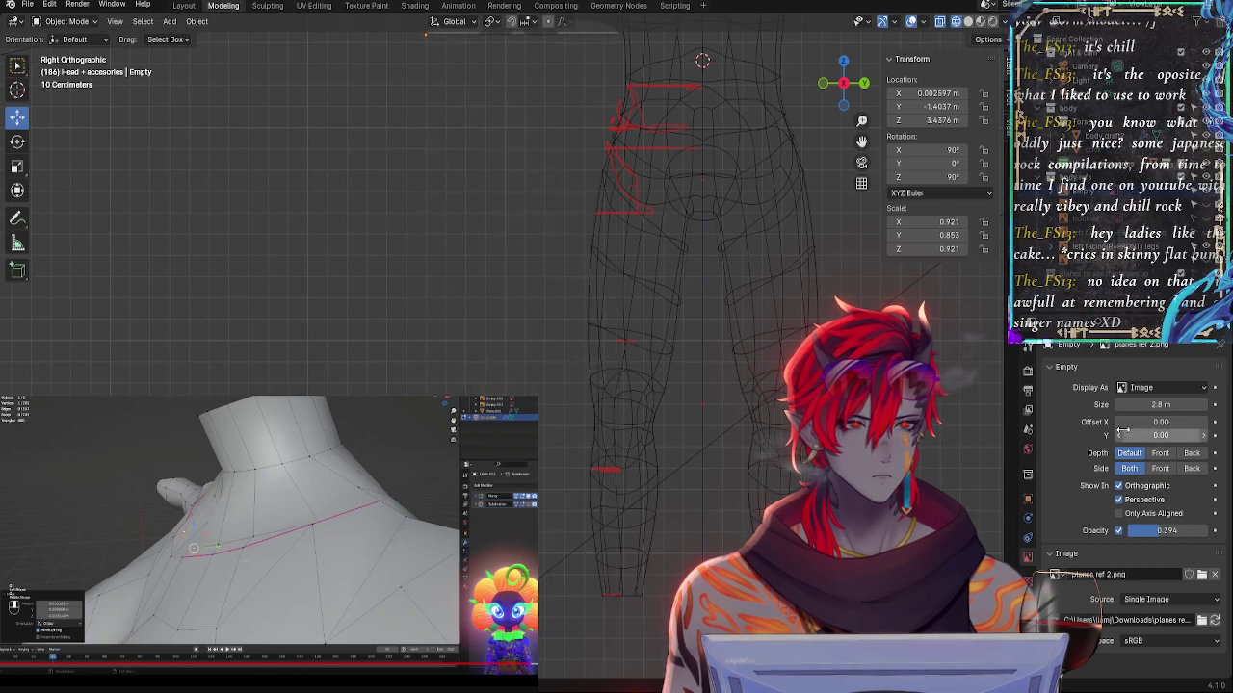
- Select the reference empty and drag it down beside the body wireframe
{"action": "key", "text": "space"}
{"action": "key", "text": "space"}
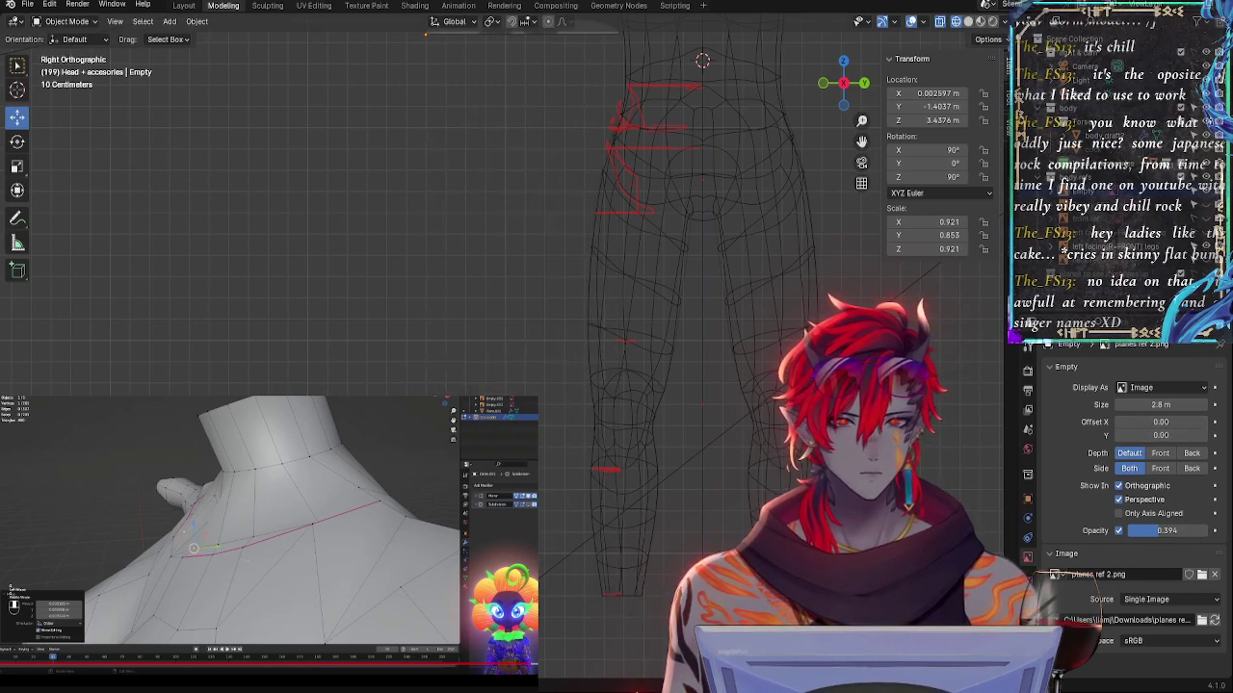
{"action": "scroll", "coordinate": [747, 376], "scroll_direction": "down", "scroll_amount": 5}
{"action": "middle_click_drag", "start_coordinate": [705, 314], "coordinate": [675, 506], "text": "shift"}
{"action": "scroll", "coordinate": [672, 393], "scroll_direction": "up", "scroll_amount": 2}
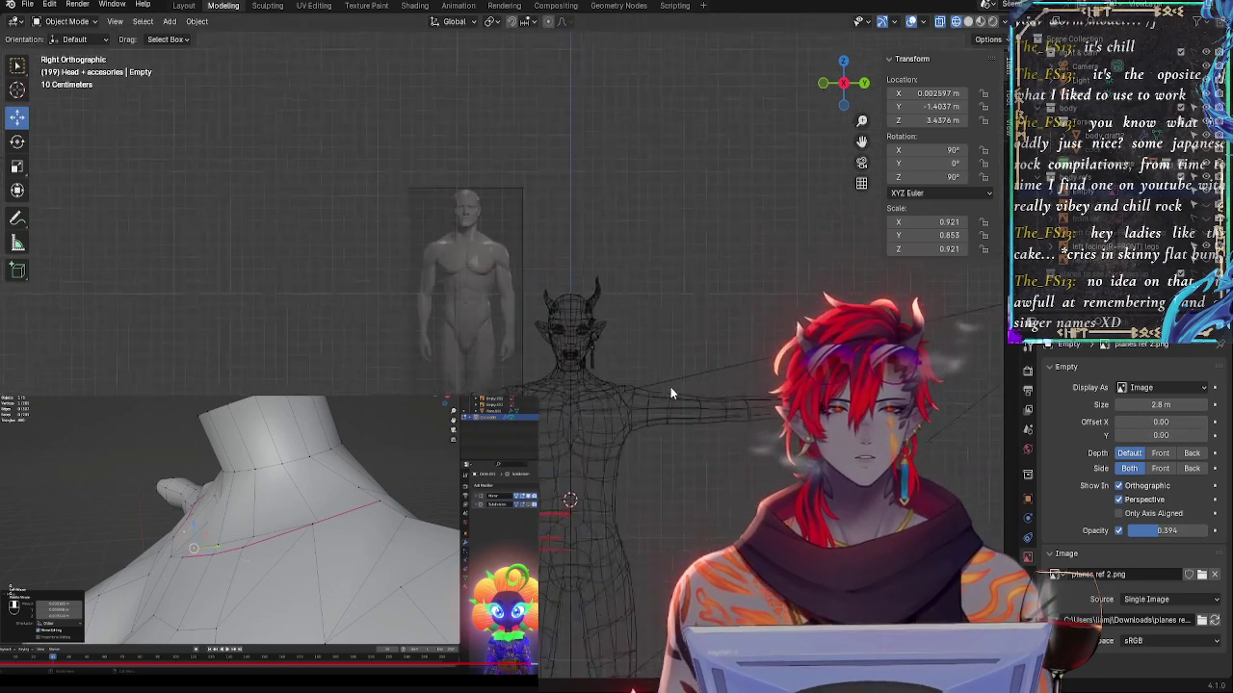
{"action": "scroll", "coordinate": [664, 361], "scroll_direction": "up", "scroll_amount": 2}
{"action": "left_click", "coordinate": [470, 300]}
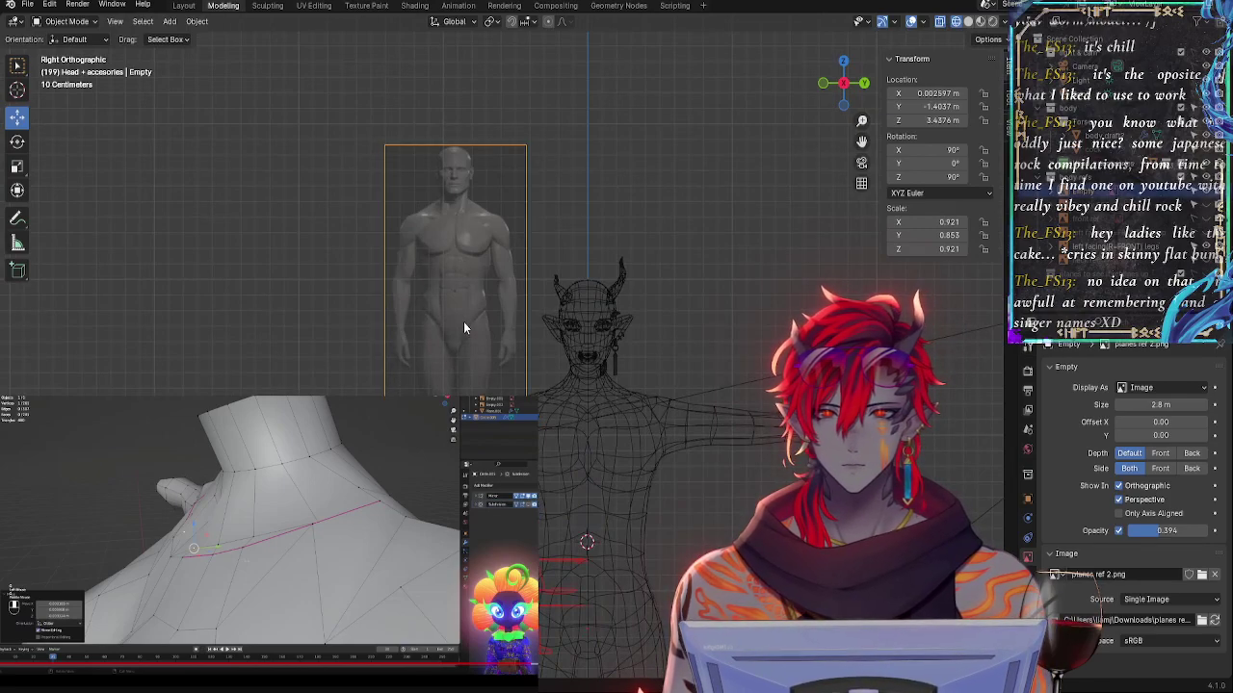
{"action": "left_click_drag", "start_coordinate": [469, 347], "coordinate": [481, 527]}
{"action": "scroll", "coordinate": [614, 497], "scroll_direction": "up", "scroll_amount": 2}
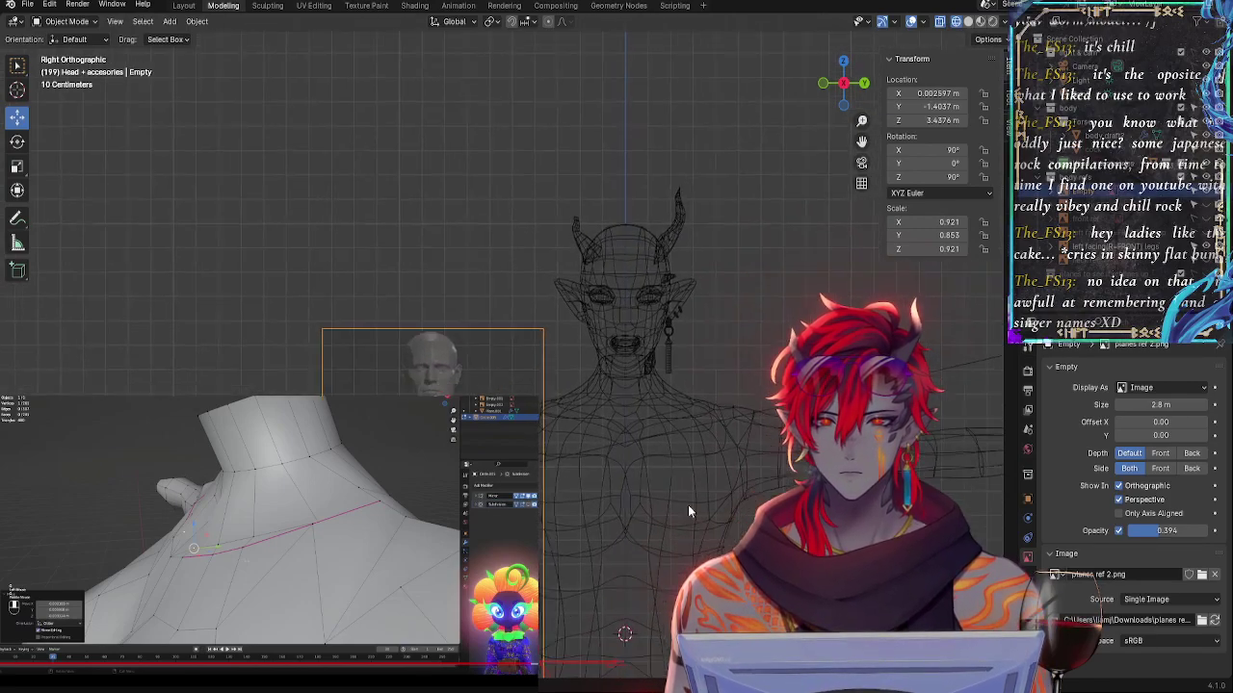
{"action": "middle_click_drag", "start_coordinate": [688, 512], "coordinate": [642, 86], "text": "shift"}
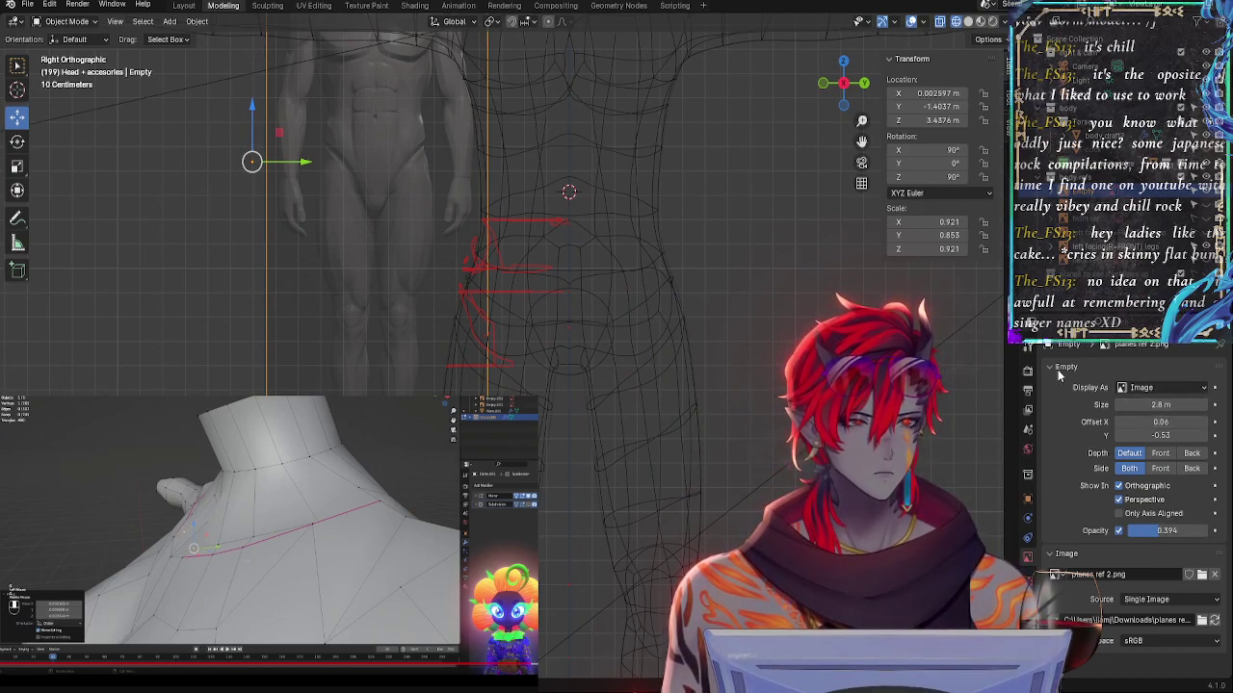
- Step through the Properties tabs to reach the empty's Object properties
{"action": "left_click", "coordinate": [1027, 351]}
{"action": "left_click", "coordinate": [1027, 372]}
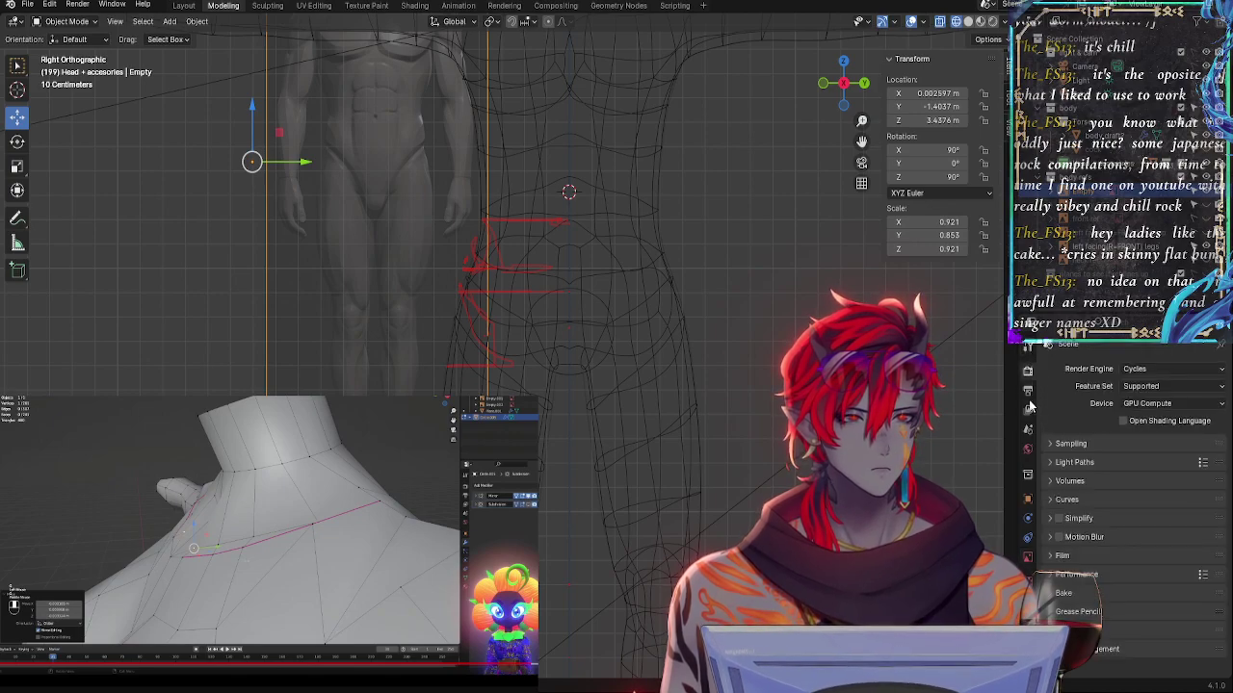
{"action": "left_click", "coordinate": [1029, 410]}
{"action": "left_click", "coordinate": [1028, 392]}
{"action": "left_click", "coordinate": [1028, 430]}
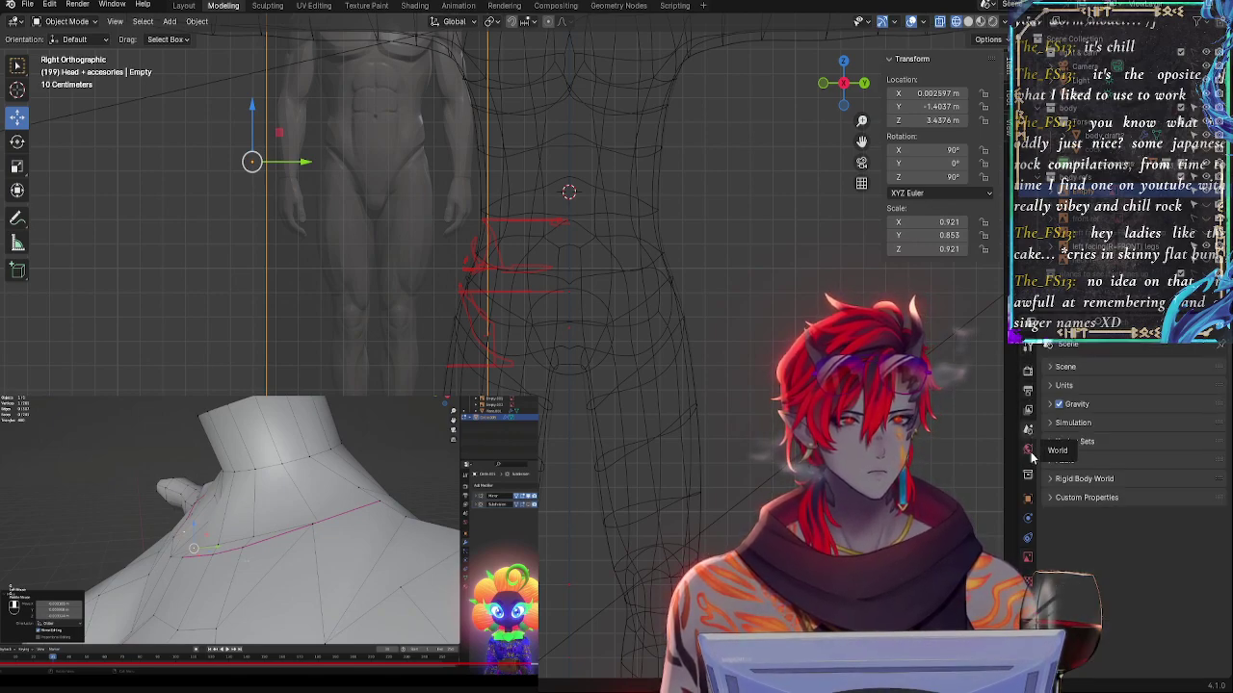
{"action": "left_click", "coordinate": [1026, 449]}
{"action": "left_click", "coordinate": [1027, 474]}
{"action": "left_click", "coordinate": [1028, 498]}
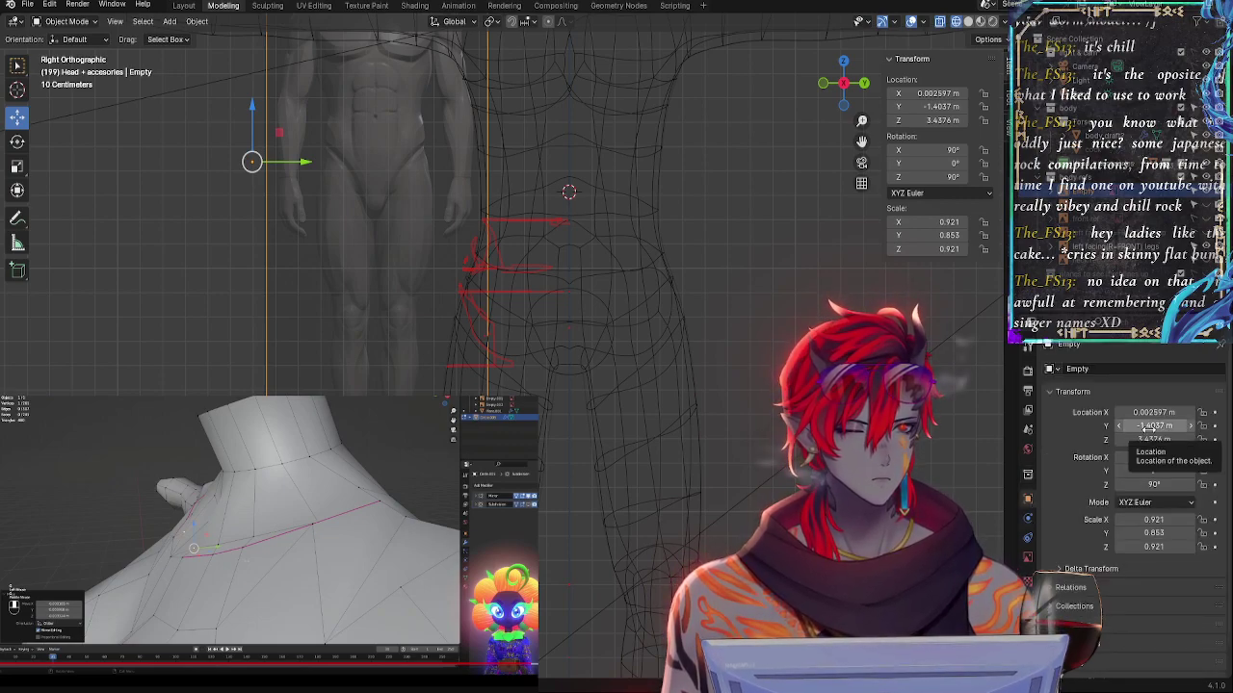
- Set the empty's Scale X, Y and Z each to 1
{"action": "left_click", "coordinate": [1154, 532]}
{"action": "type", "text": "1"}
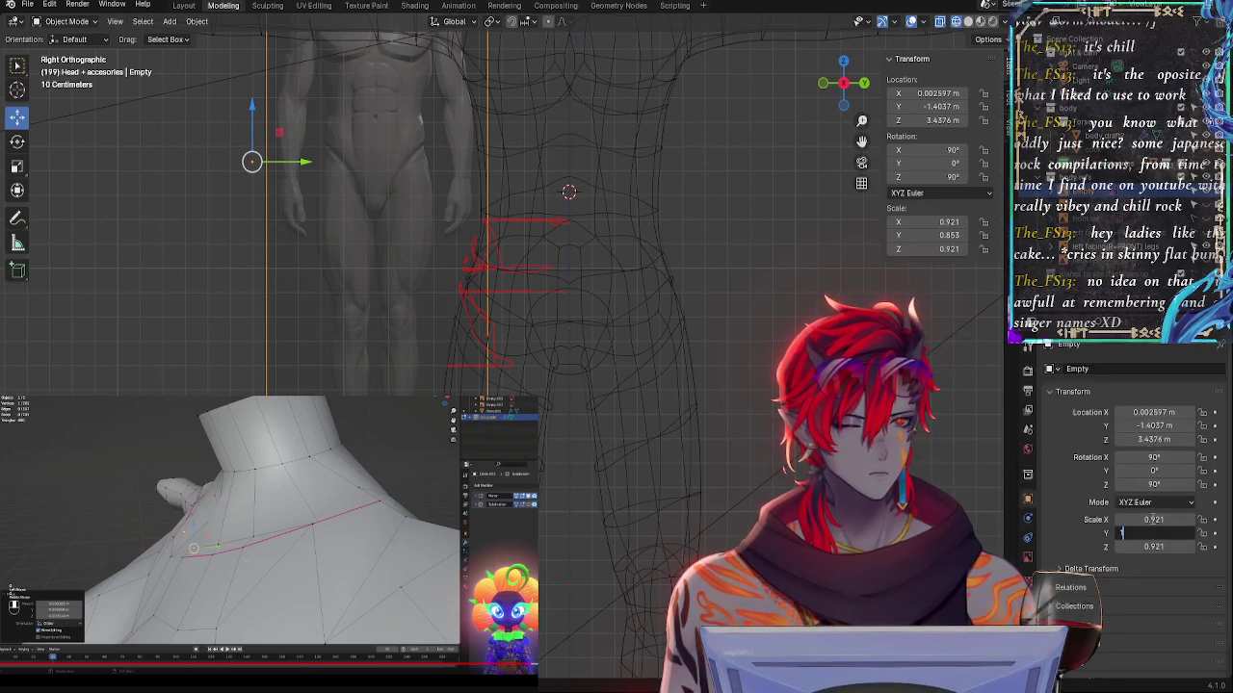
{"action": "key", "text": "Return"}
{"action": "double_click", "coordinate": [1154, 519]}
{"action": "type", "text": "1"}
{"action": "key", "text": "Return"}
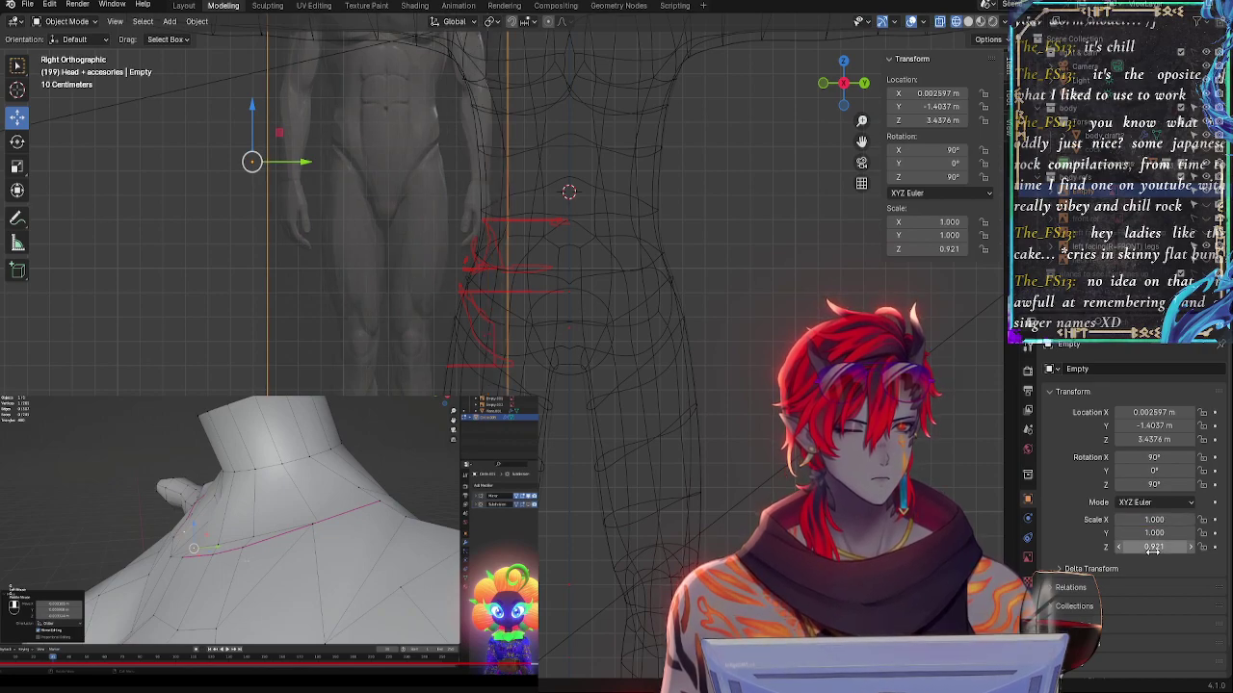
{"action": "type", "text": "1"}
{"action": "key", "text": "Return"}
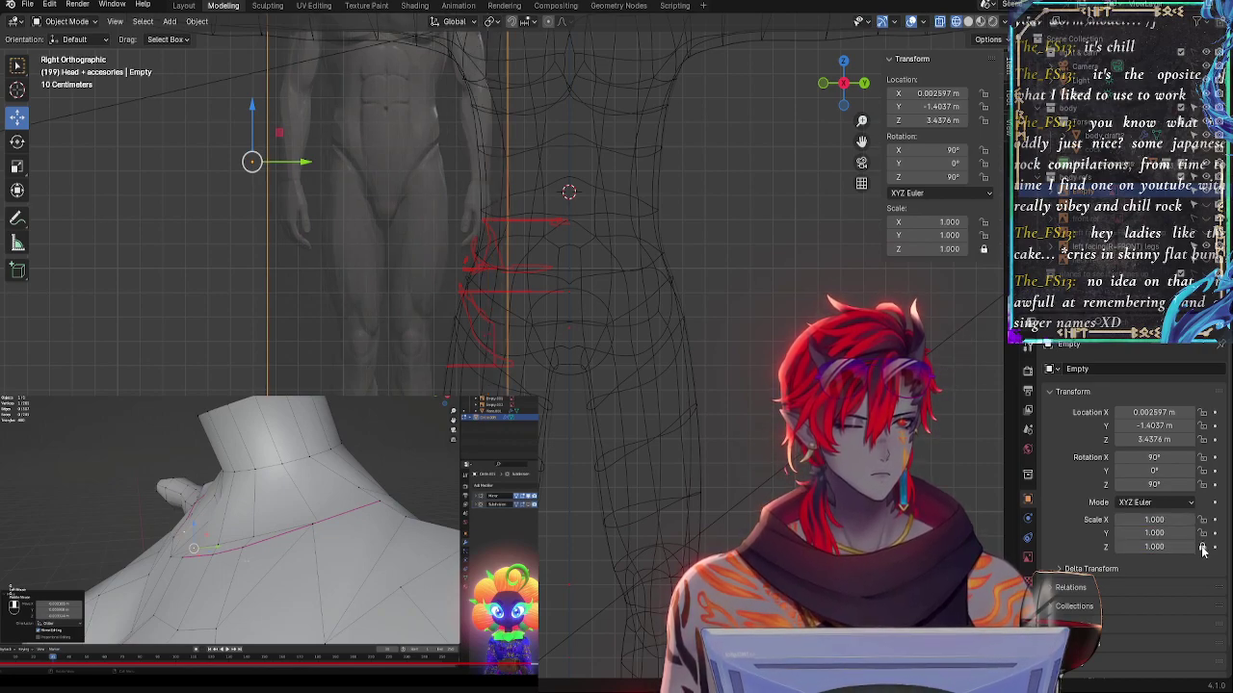
{"action": "scroll", "coordinate": [502, 343], "scroll_direction": "down", "scroll_amount": 3}
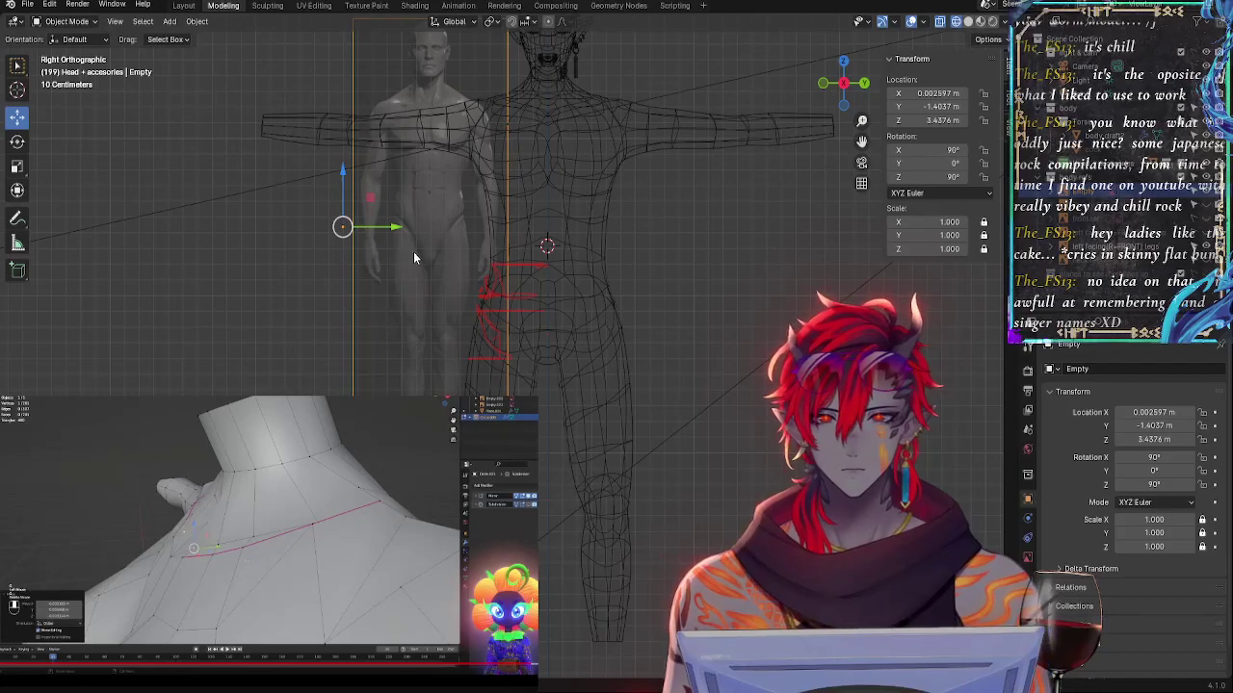
- Enlarge the reference image from its corner handle in the right orthographic view
{"action": "left_click_drag", "start_coordinate": [508, 466], "coordinate": [577, 667]}
{"action": "middle_click_drag", "start_coordinate": [692, 488], "coordinate": [734, 284]}
{"action": "key", "text": "KP_3"}
{"action": "scroll", "coordinate": [761, 188], "scroll_direction": "down", "scroll_amount": 2}
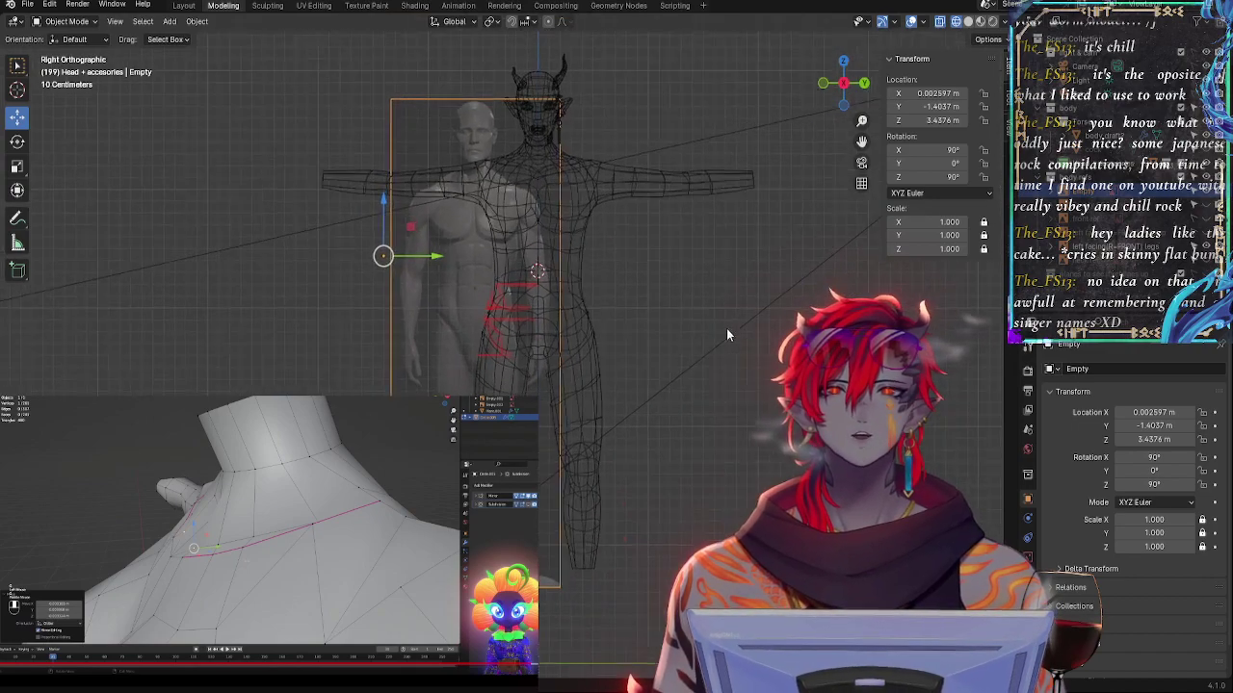
{"action": "middle_click_drag", "start_coordinate": [705, 178], "coordinate": [708, 332], "text": "shift"}
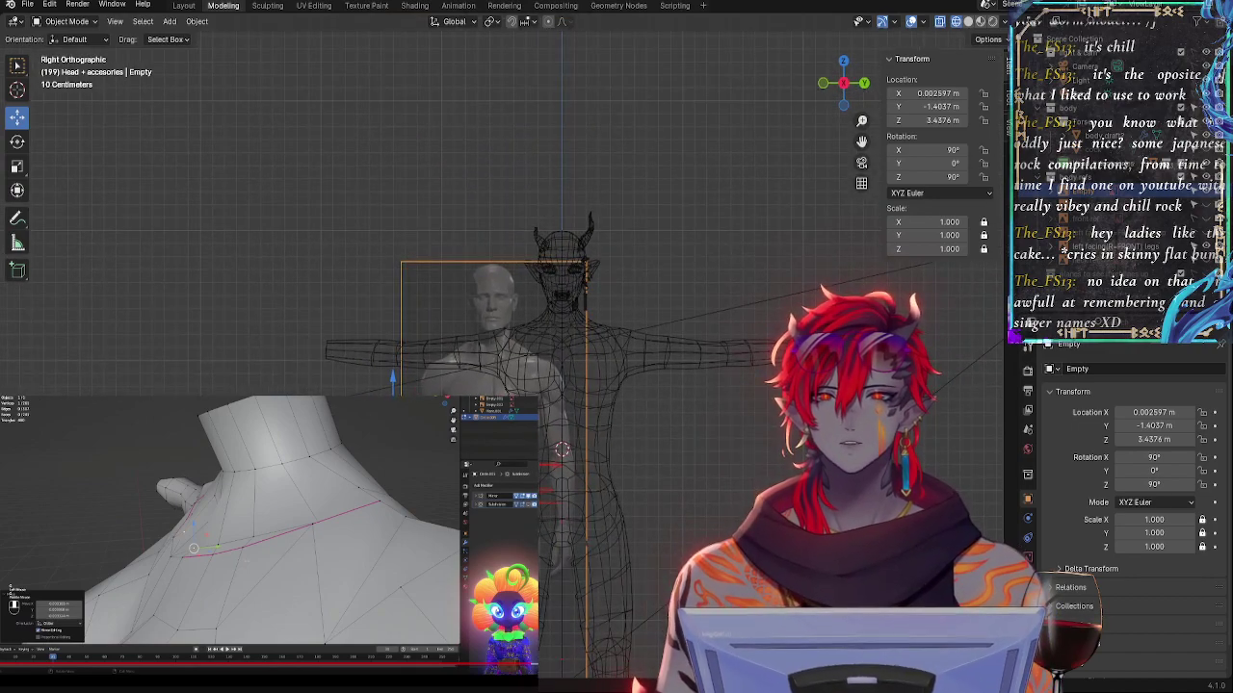
{"action": "left_click_drag", "start_coordinate": [585, 261], "coordinate": [596, 232]}
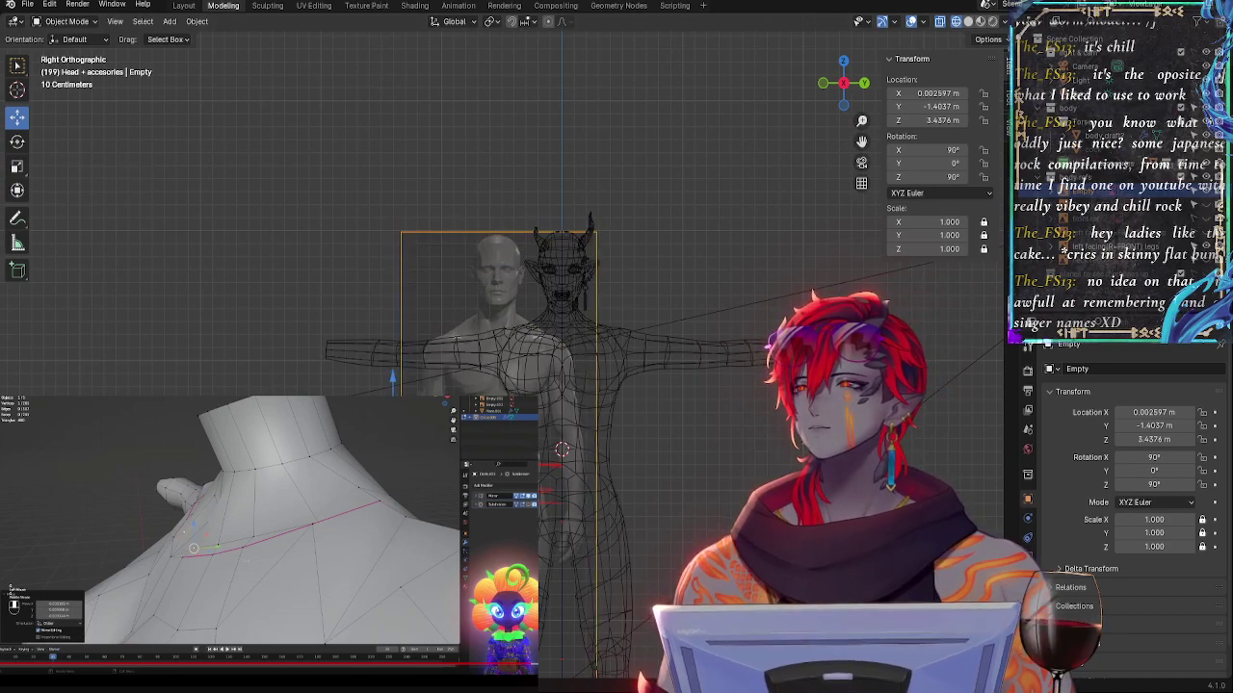
- Move the reference empty along Y to −0.86574 m, behind the body wireframe
{"action": "left_click", "coordinate": [511, 349]}
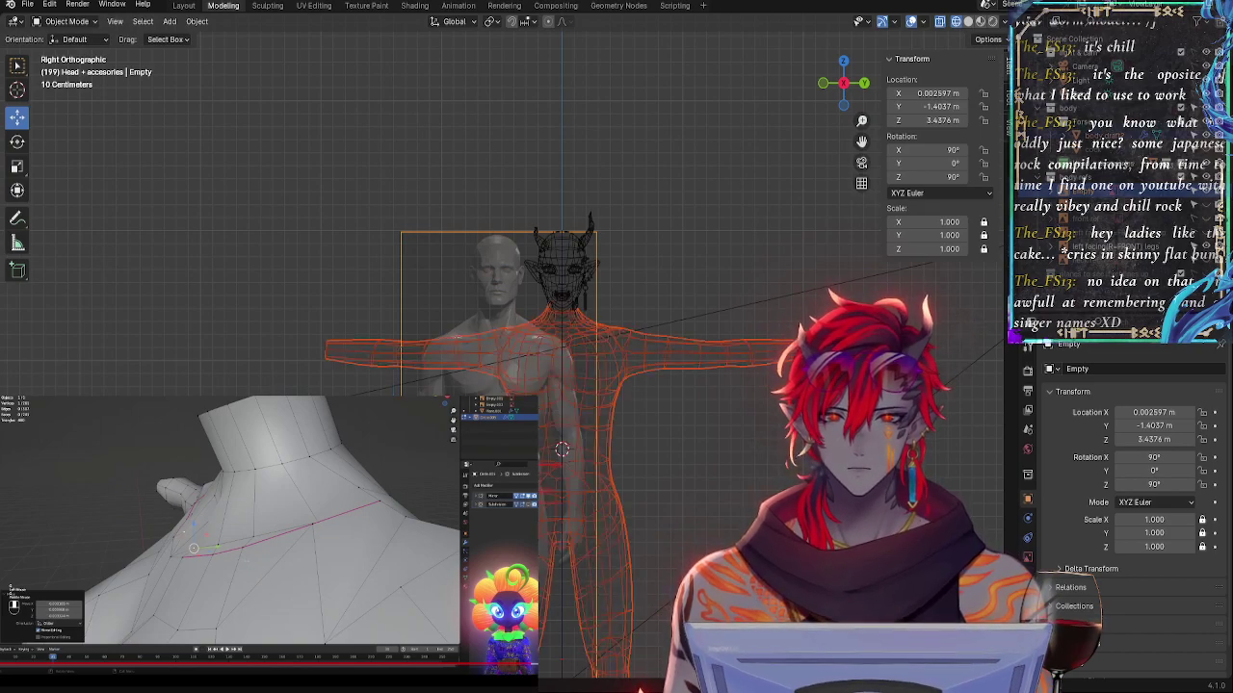
{"action": "key", "text": "ctrl+z"}
{"action": "mouse_move", "coordinate": [451, 433]}
{"action": "left_mouse_down"}
{"action": "mouse_move", "coordinate": [467, 432]}
{"action": "mouse_move", "coordinate": [454, 433]}
{"action": "left_mouse_up"}
{"action": "key", "text": "g"}
{"action": "key", "text": "y"}
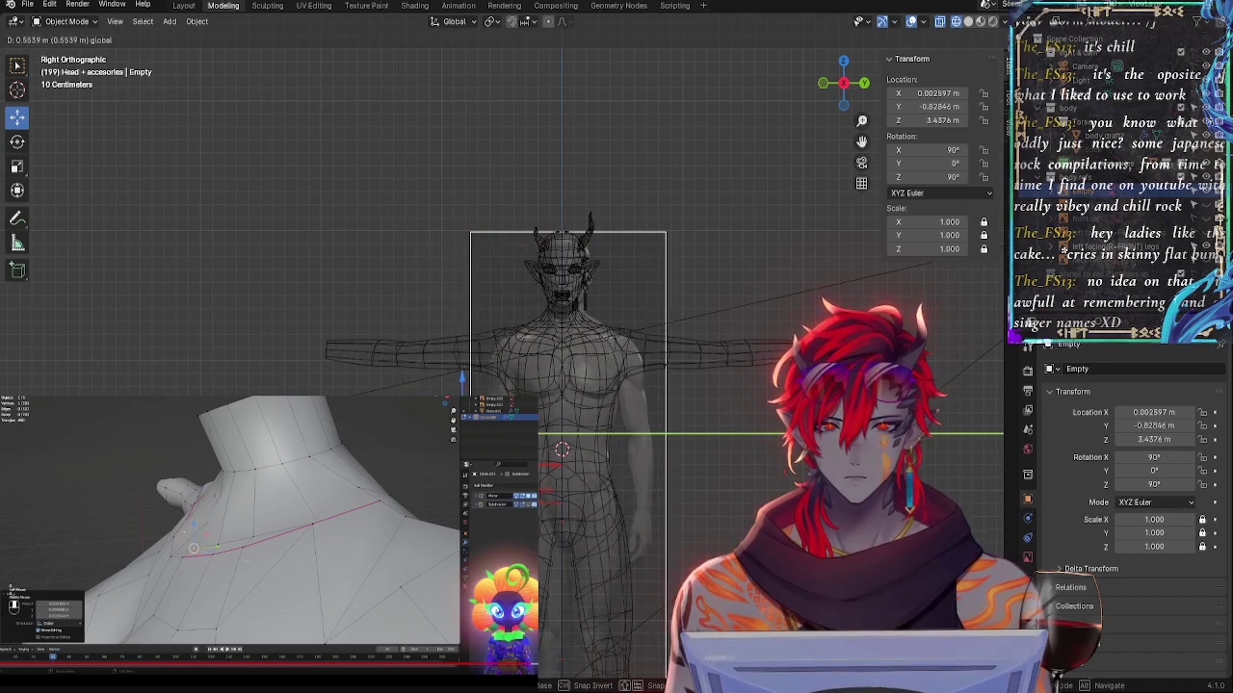
{"action": "left_click", "coordinate": [647, 392]}
{"action": "scroll", "coordinate": [647, 392], "scroll_direction": "up", "scroll_amount": 3}
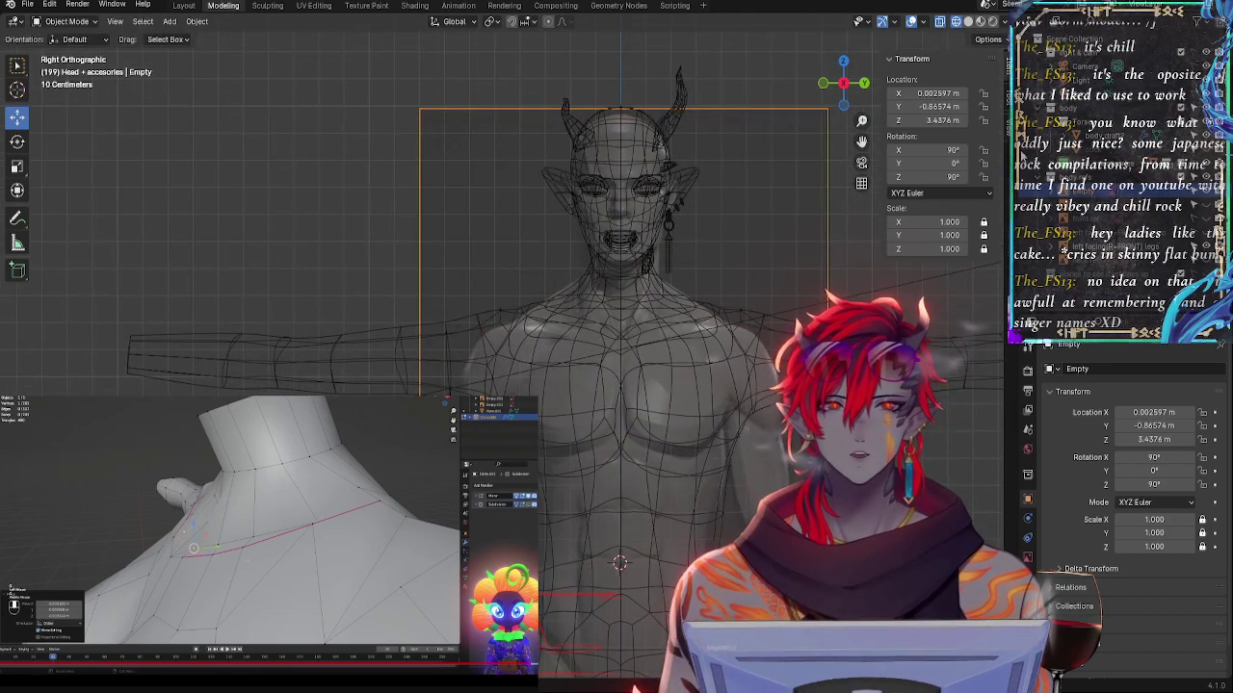
{"action": "left_click", "coordinate": [647, 392]}
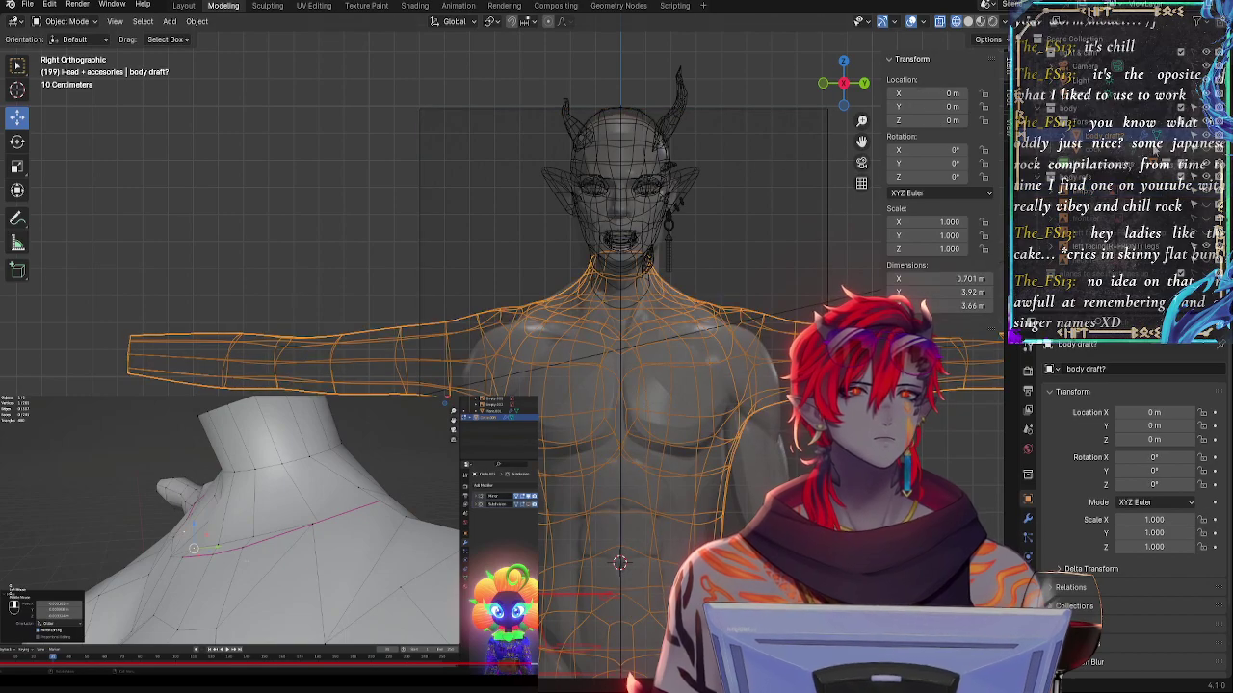
- Hide the body draft mesh and head collection, then select the reference empty
{"action": "key", "text": "h"}
{"action": "left_click", "coordinate": [1205, 136]}
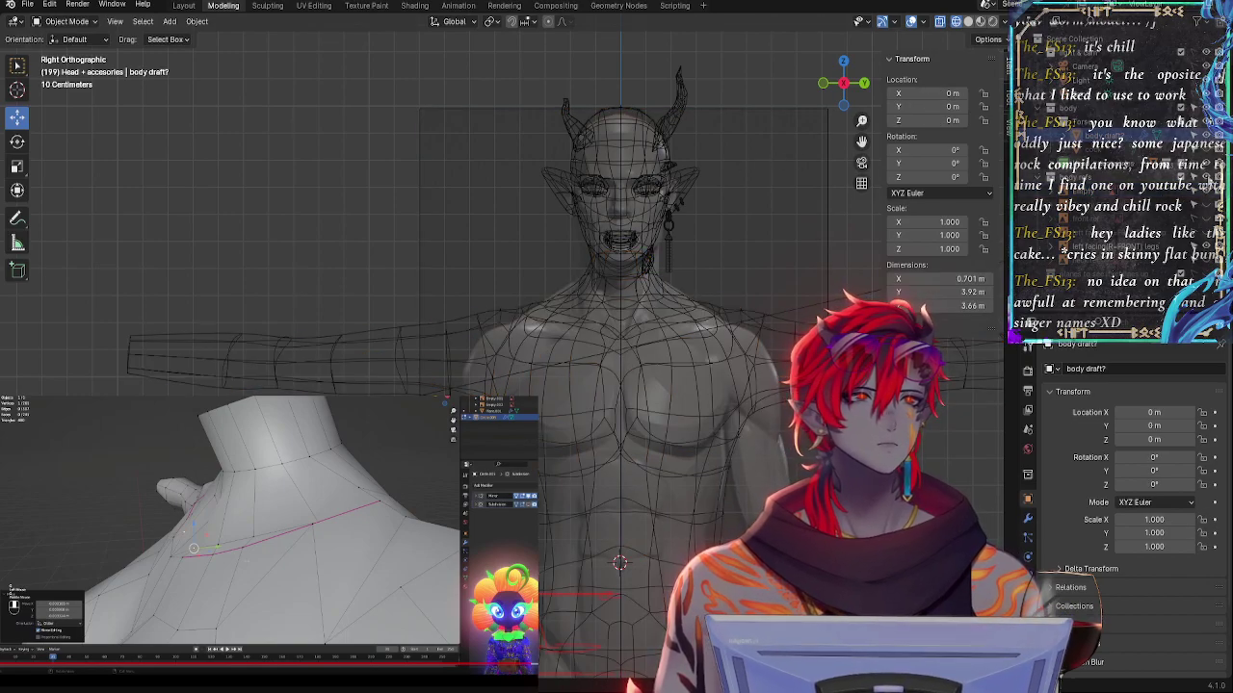
{"action": "left_click", "coordinate": [1206, 164]}
{"action": "left_click", "coordinate": [1104, 138]}
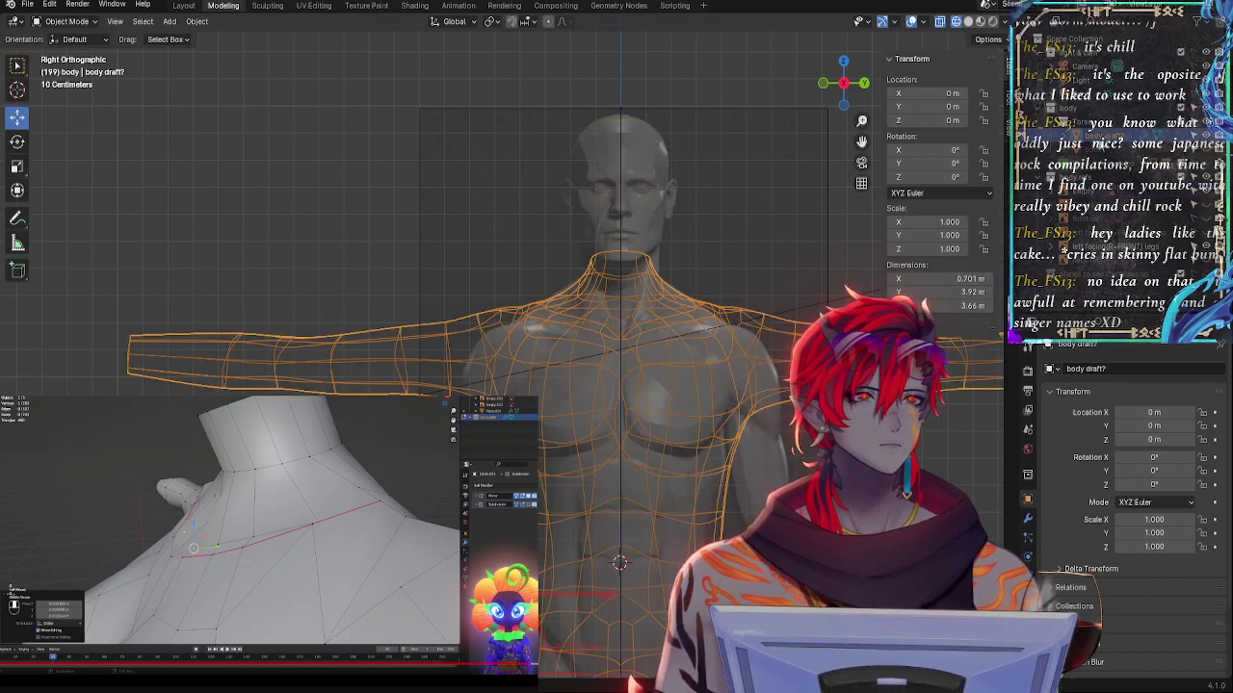
{"action": "key", "text": "h"}
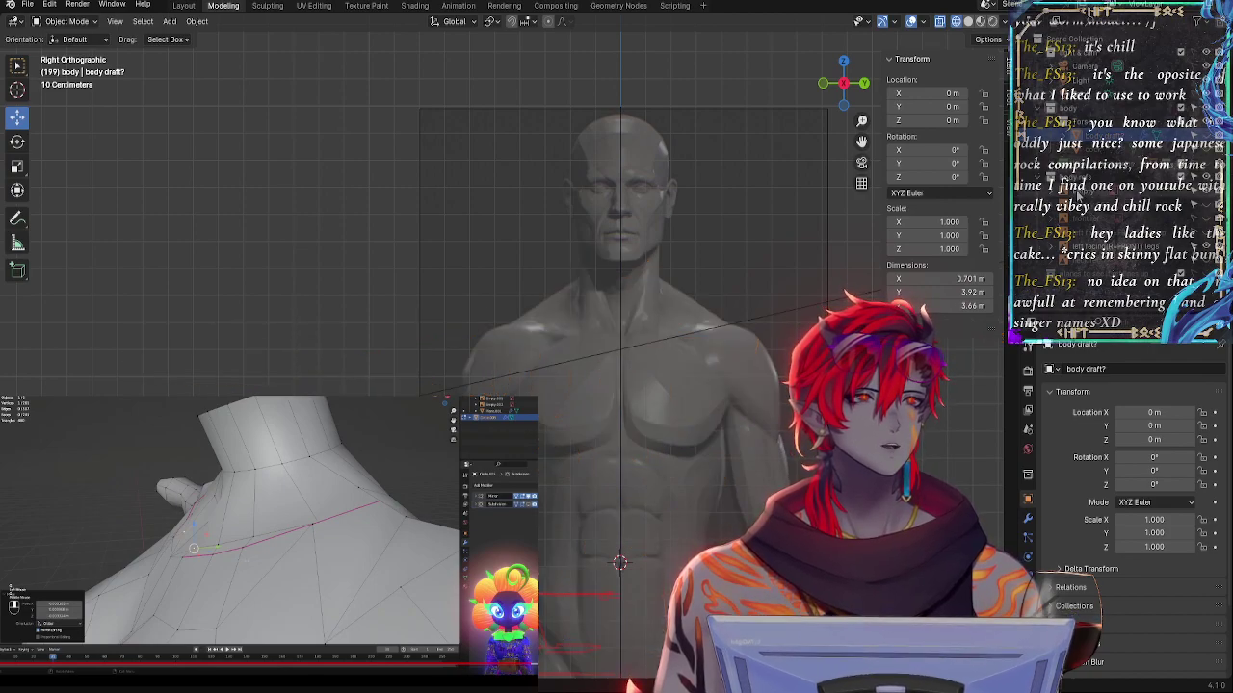
{"action": "left_click", "coordinate": [1079, 194]}
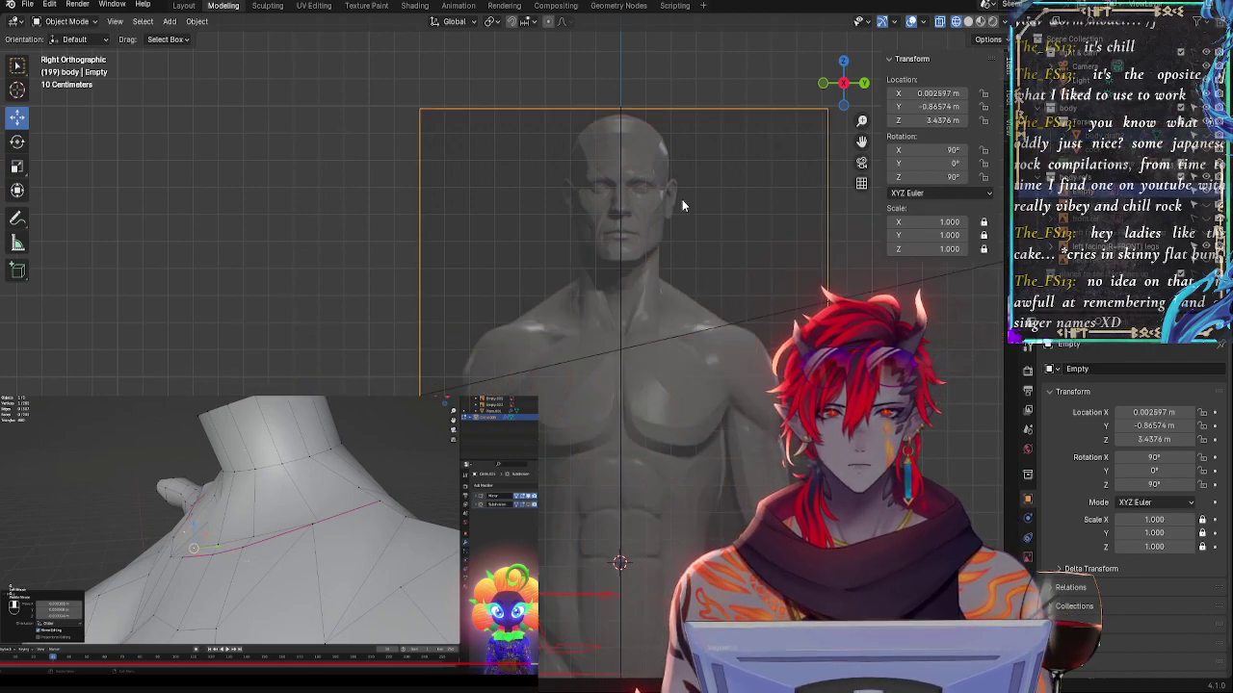
- Raise the reference image slightly along Z
{"action": "scroll", "coordinate": [682, 206], "scroll_direction": "down", "scroll_amount": 3}
{"action": "scroll", "coordinate": [732, 336], "scroll_direction": "up", "scroll_amount": 5}
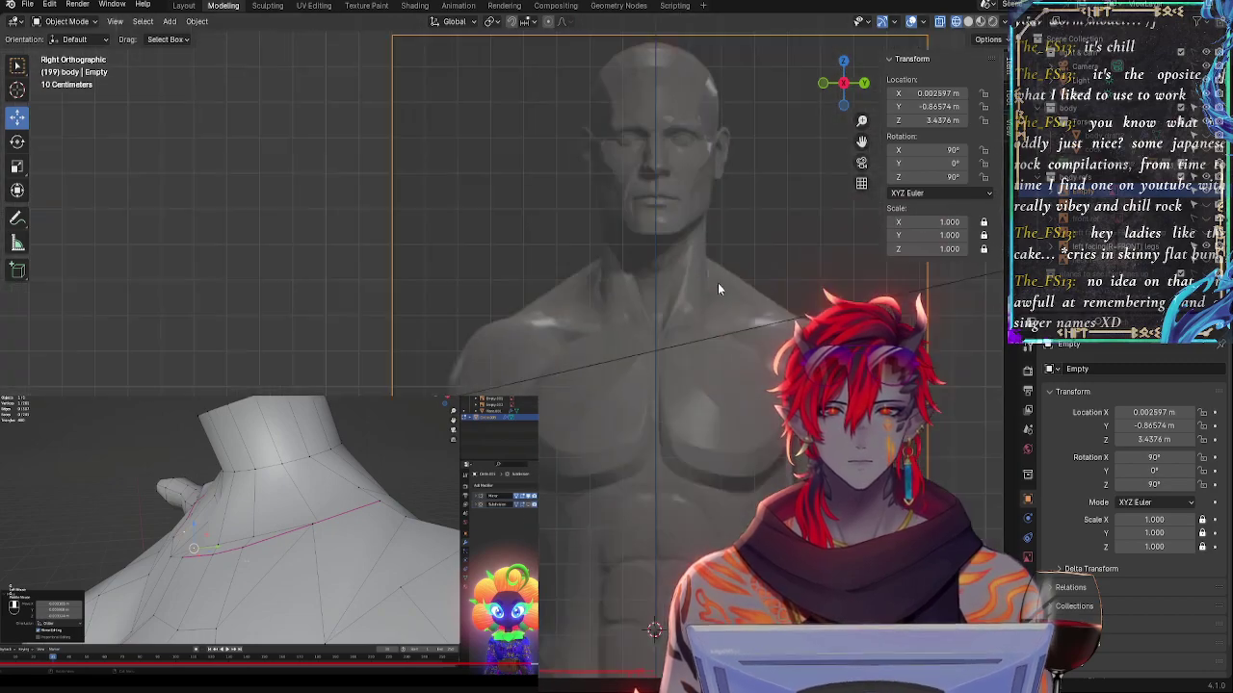
{"action": "middle_click_drag", "start_coordinate": [718, 284], "coordinate": [669, 98], "text": "ctrl"}
{"action": "middle_click_drag", "start_coordinate": [670, 404], "coordinate": [660, 326], "text": "ctrl"}
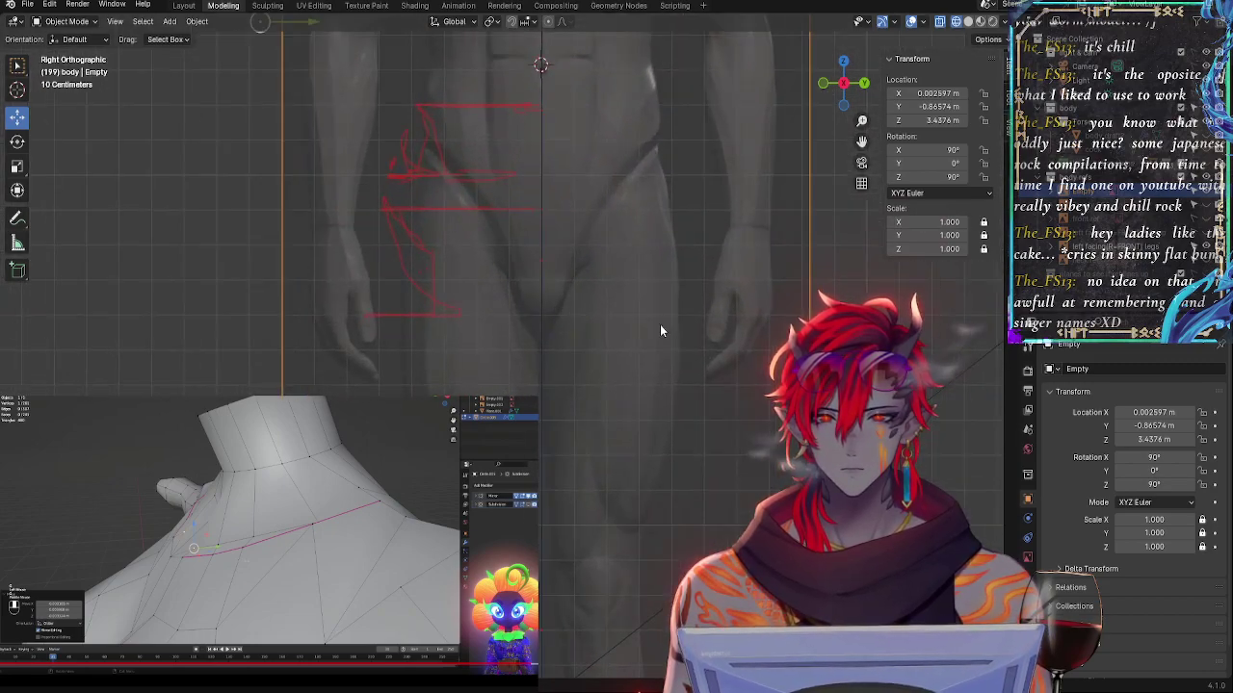
{"action": "scroll", "coordinate": [667, 385], "scroll_direction": "down", "scroll_amount": 4}
{"action": "scroll", "coordinate": [722, 410], "scroll_direction": "up", "scroll_amount": 3}
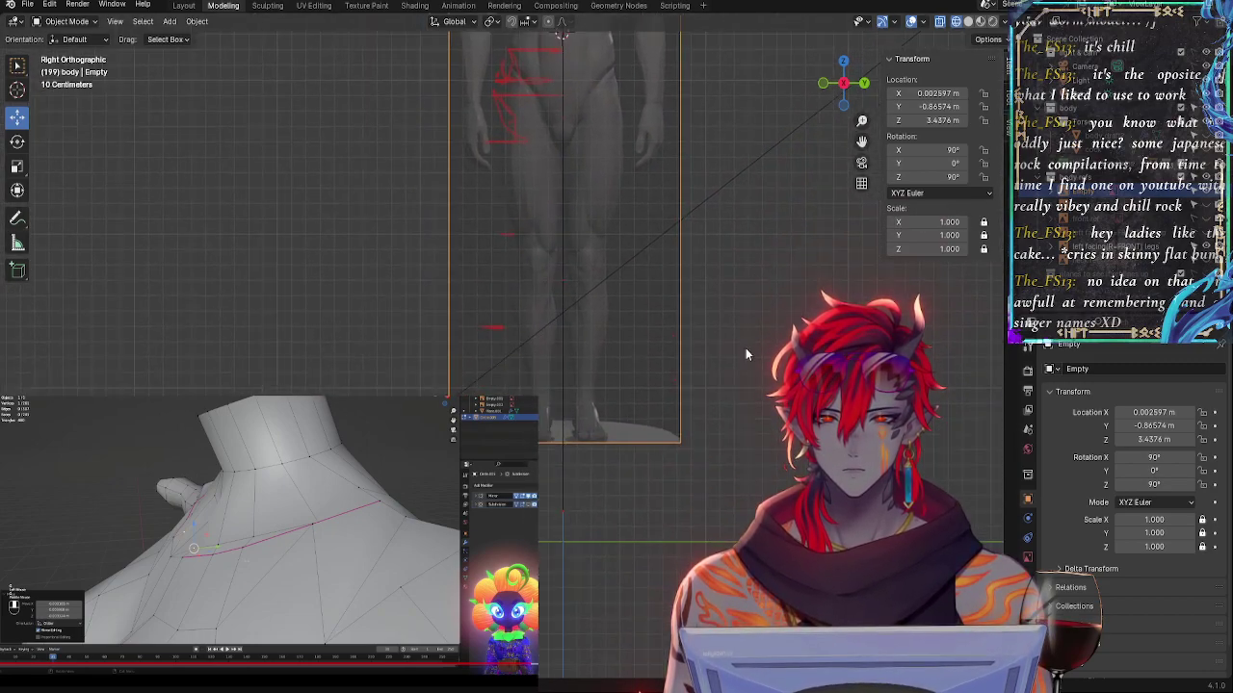
{"action": "scroll", "coordinate": [736, 318], "scroll_direction": "up", "scroll_amount": 2}
{"action": "middle_click_drag", "start_coordinate": [700, 201], "coordinate": [652, 567], "text": "shift"}
{"action": "scroll", "coordinate": [641, 539], "scroll_direction": "up", "scroll_amount": 3}
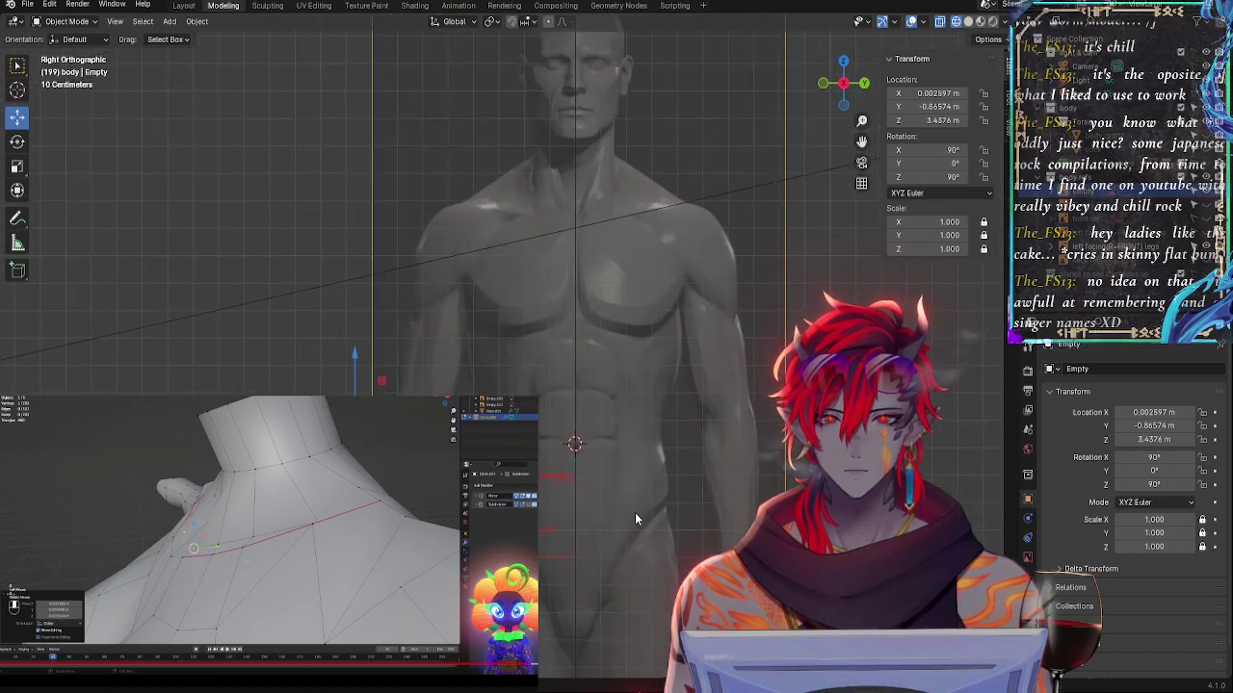
{"action": "middle_click_drag", "start_coordinate": [635, 512], "coordinate": [635, 617], "text": "shift"}
{"action": "middle_click_drag", "start_coordinate": [616, 311], "coordinate": [622, 415], "text": "shift"}
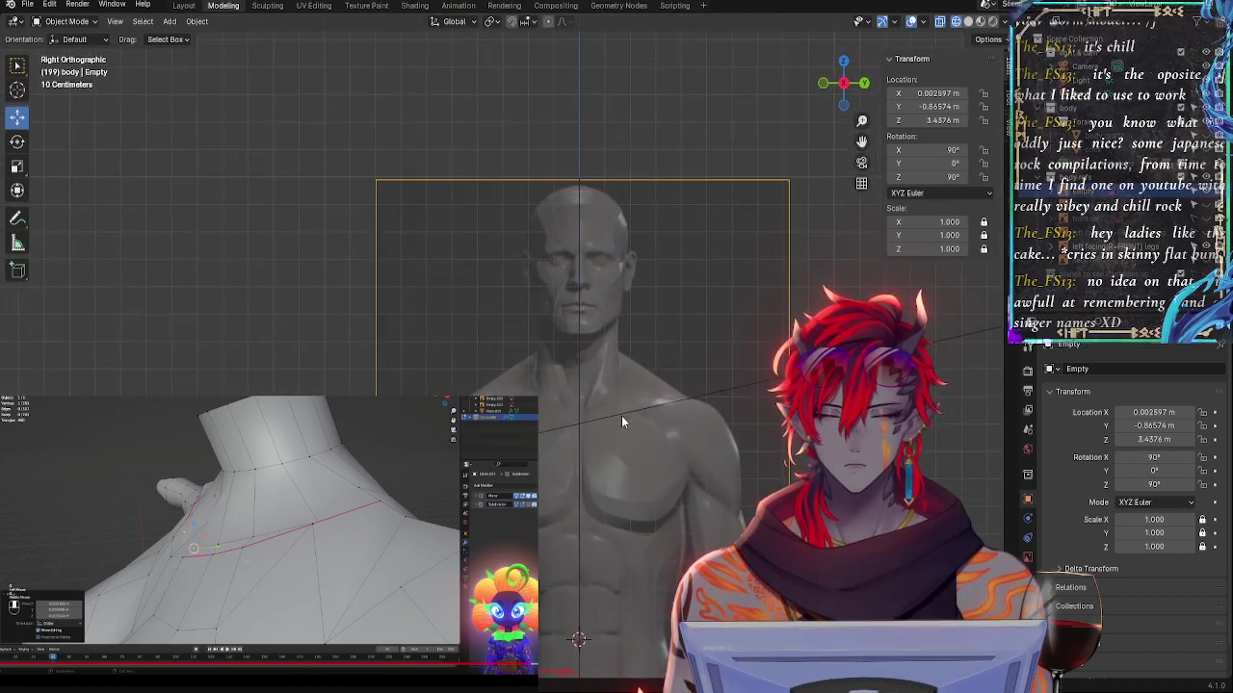
{"action": "key", "text": "g"}
{"action": "key", "text": "z"}
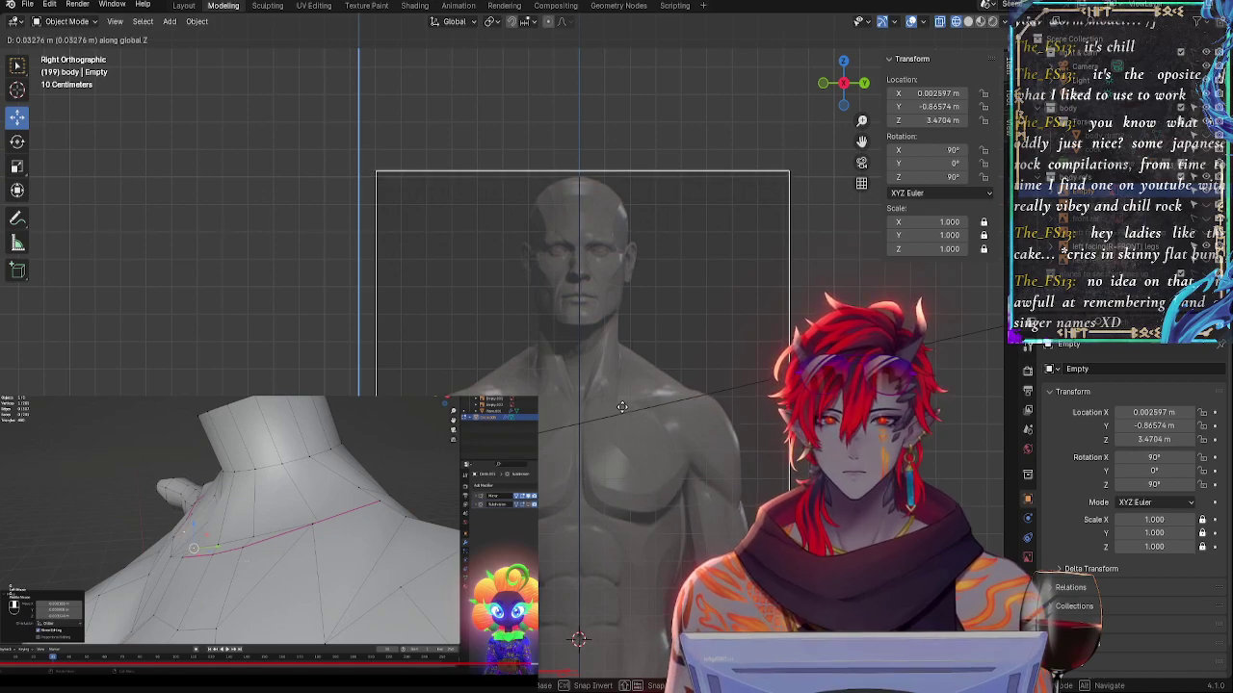
{"action": "left_click", "coordinate": [622, 407]}
{"action": "middle_click_drag", "start_coordinate": [625, 467], "coordinate": [627, 430], "text": "shift"}
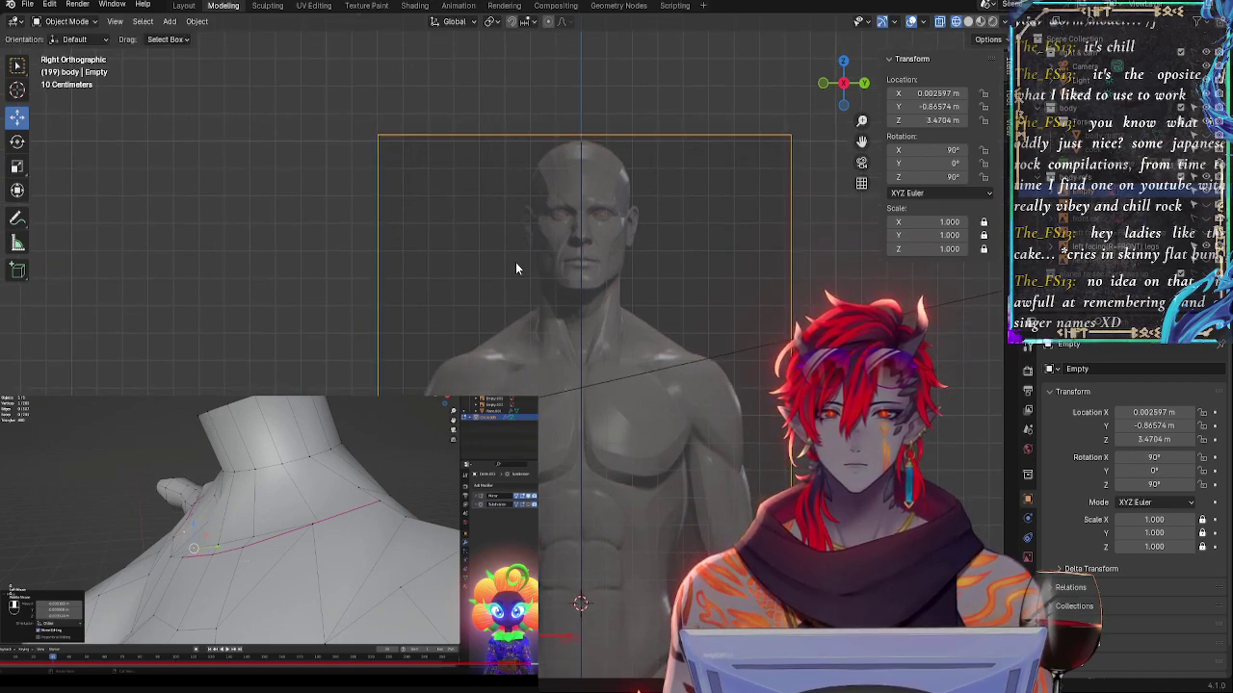
- Scale the reference image up to 1.048 and reposition it
{"action": "key", "text": "s"}
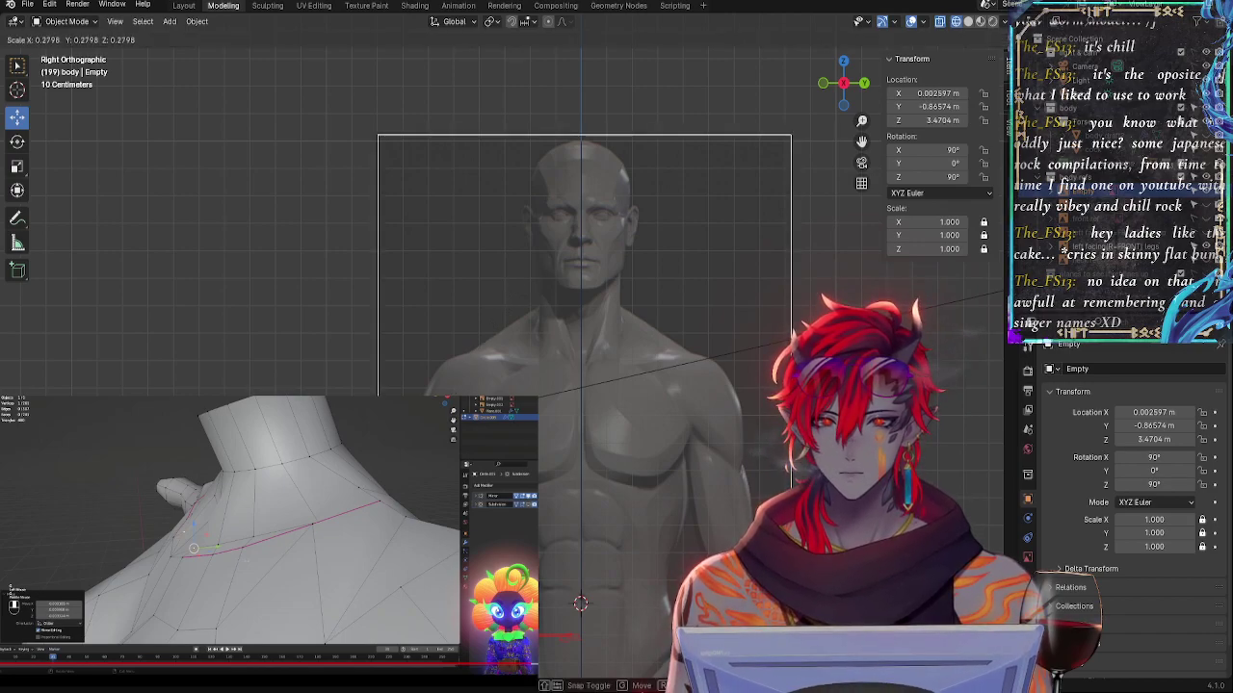
{"action": "key", "text": "Escape"}
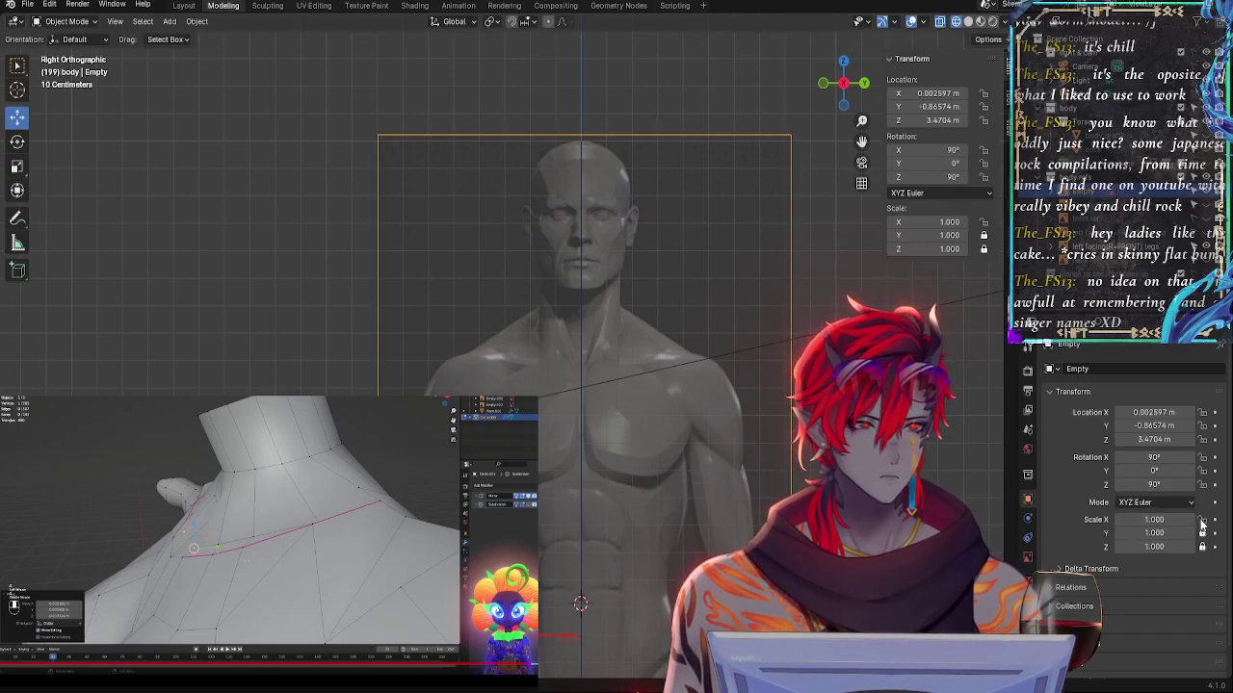
{"action": "key", "text": "s"}
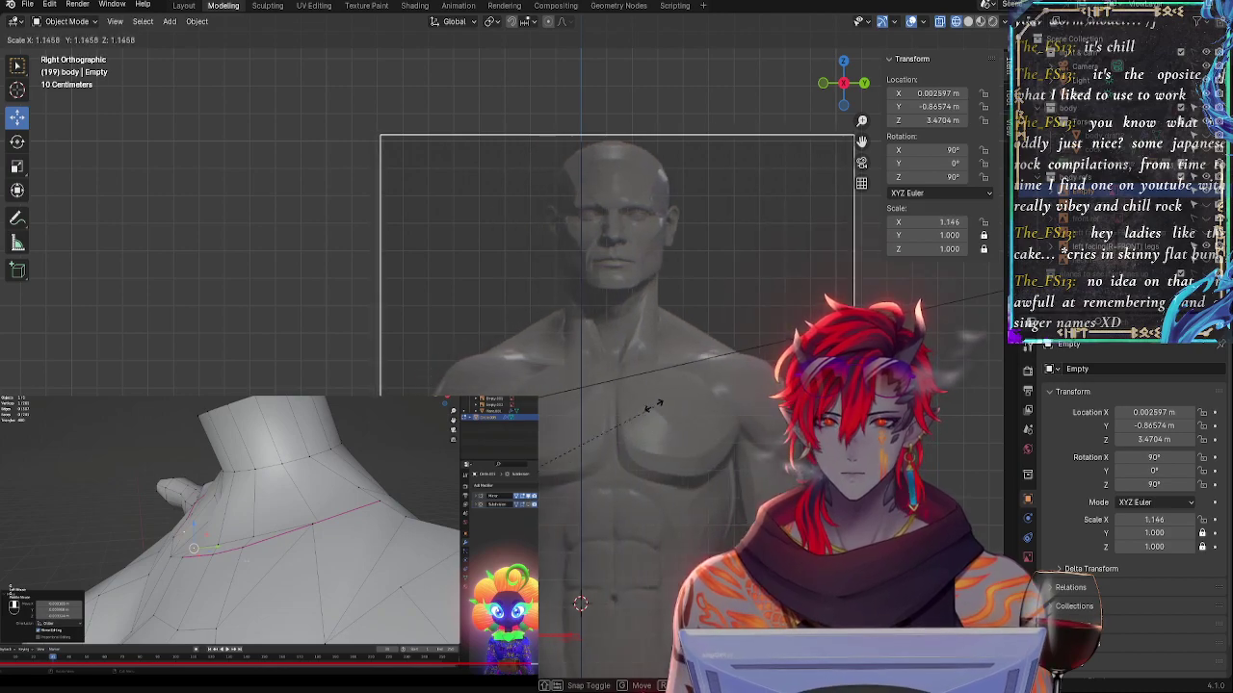
{"action": "key", "text": "Escape"}
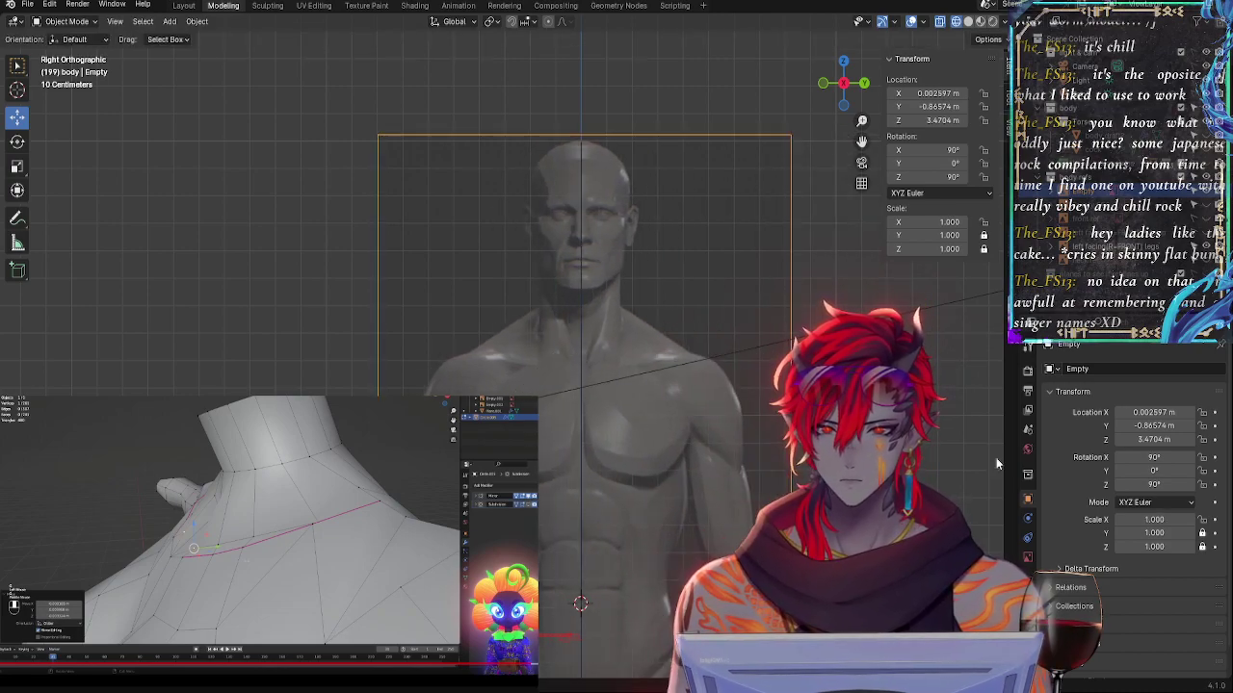
{"action": "key", "text": "s"}
{"action": "left_click", "coordinate": [630, 368]}
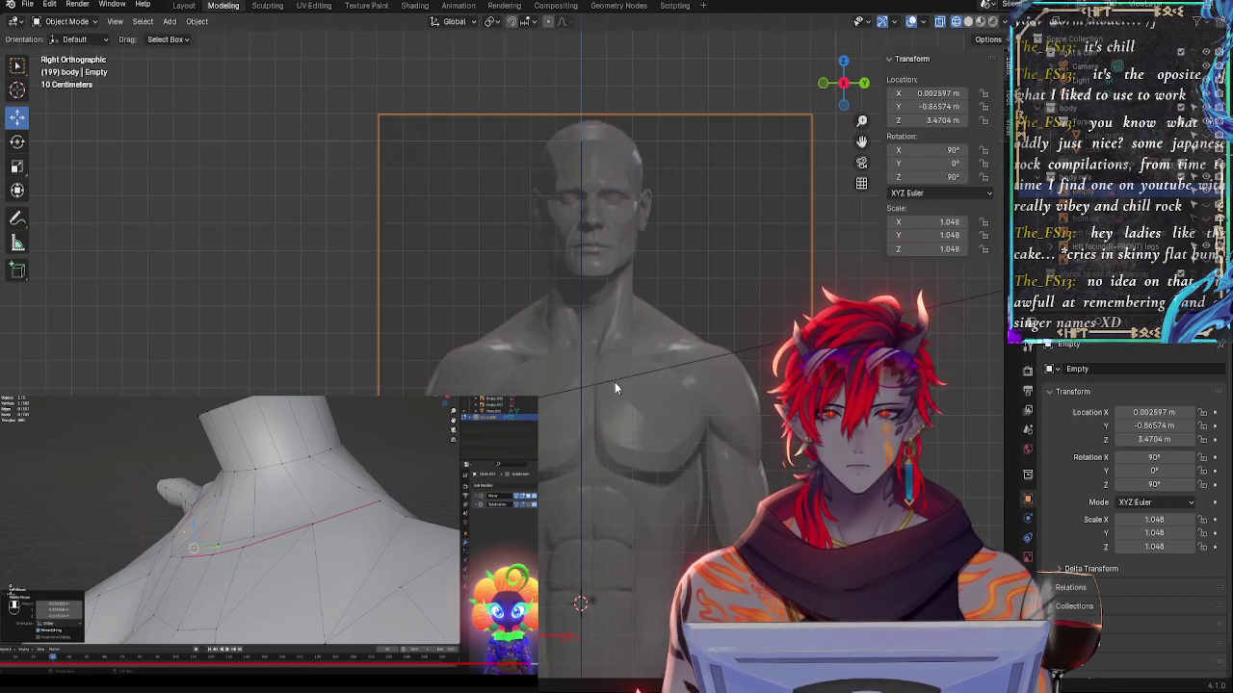
{"action": "key", "text": "g"}
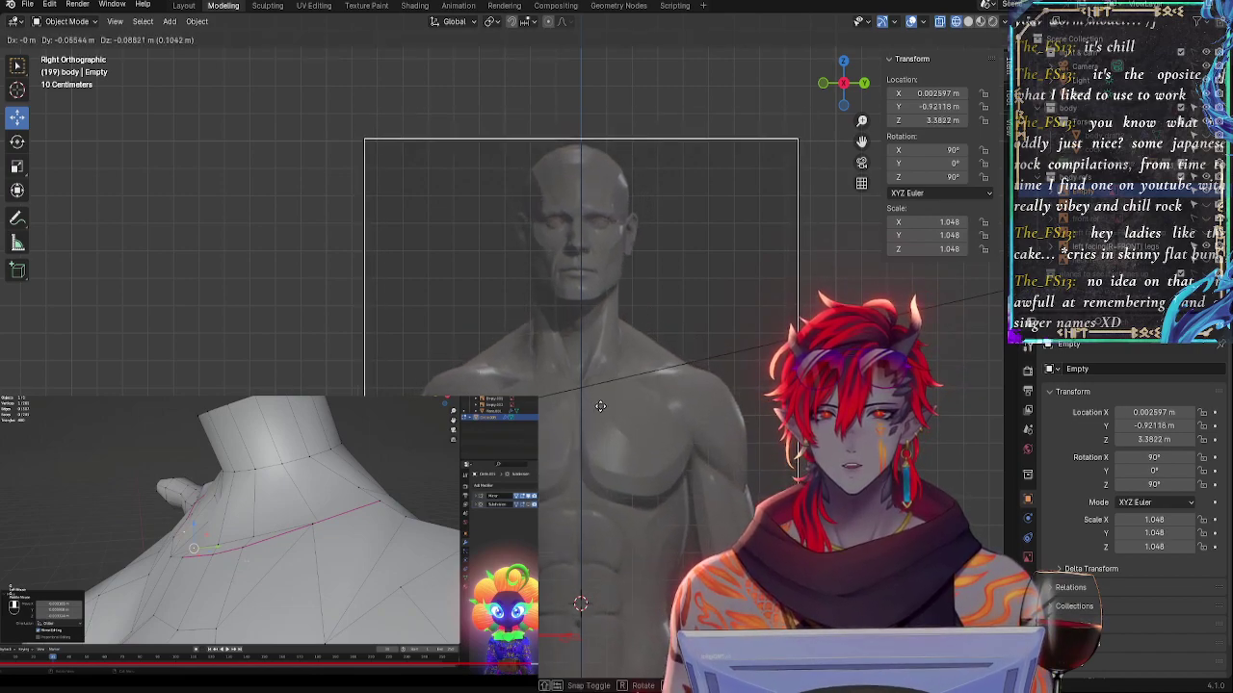
{"action": "left_click", "coordinate": [600, 405]}
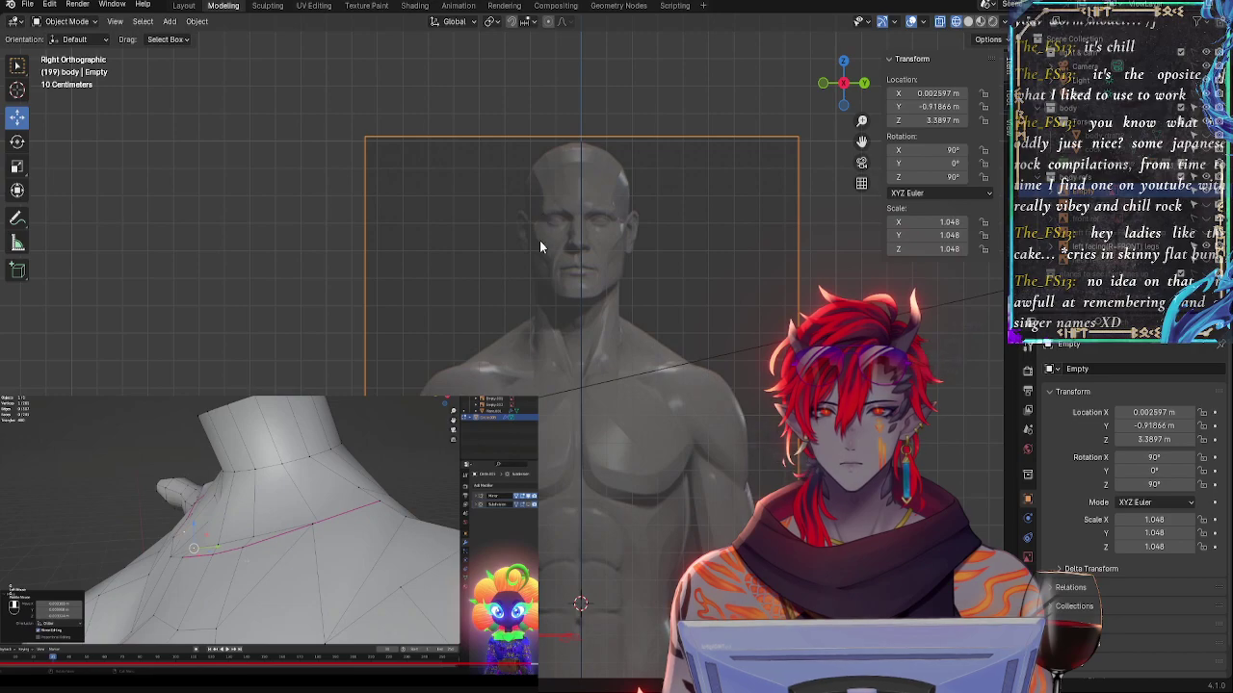
- Scale the image further to 1.087, then 1.090, shifting it into line each time
{"action": "key", "text": "s"}
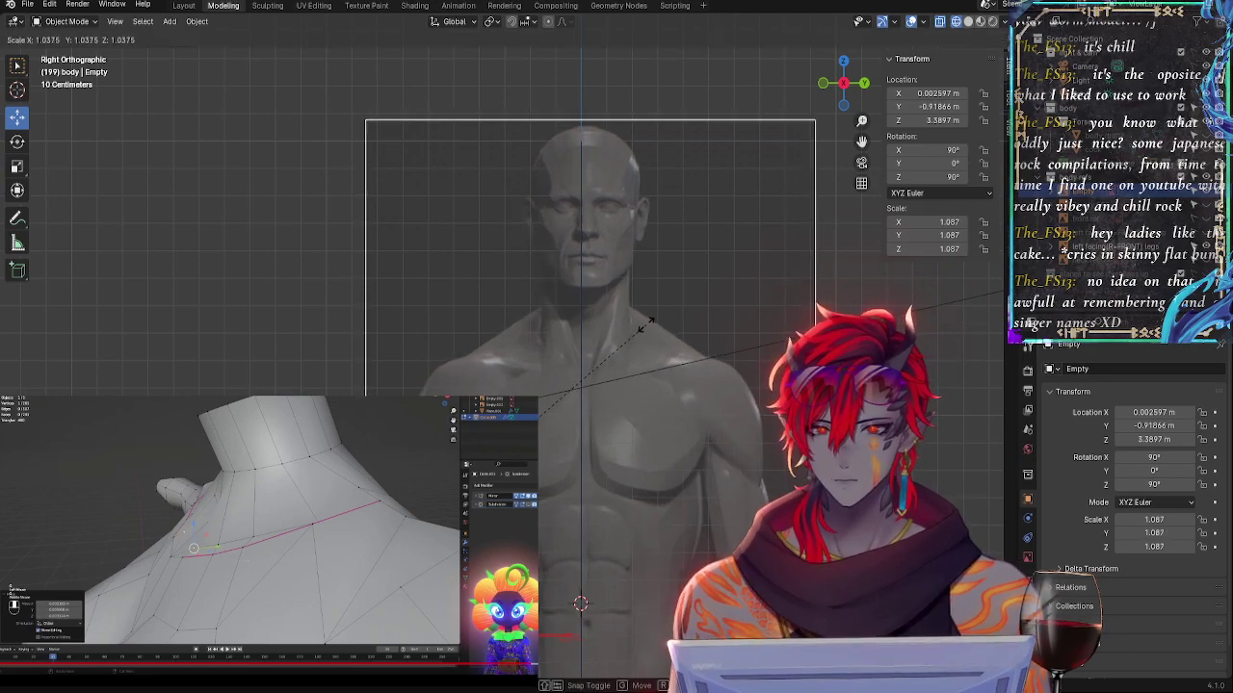
{"action": "left_click", "coordinate": [648, 327]}
{"action": "key", "text": "g"}
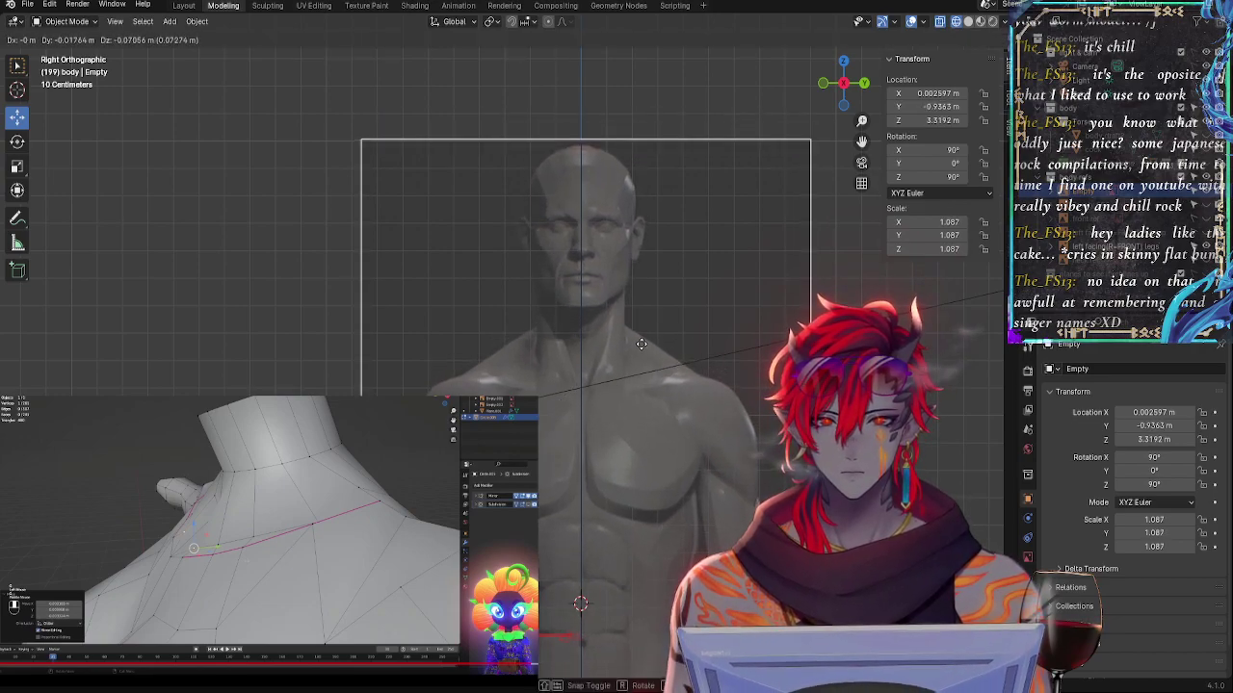
{"action": "left_click", "coordinate": [626, 337]}
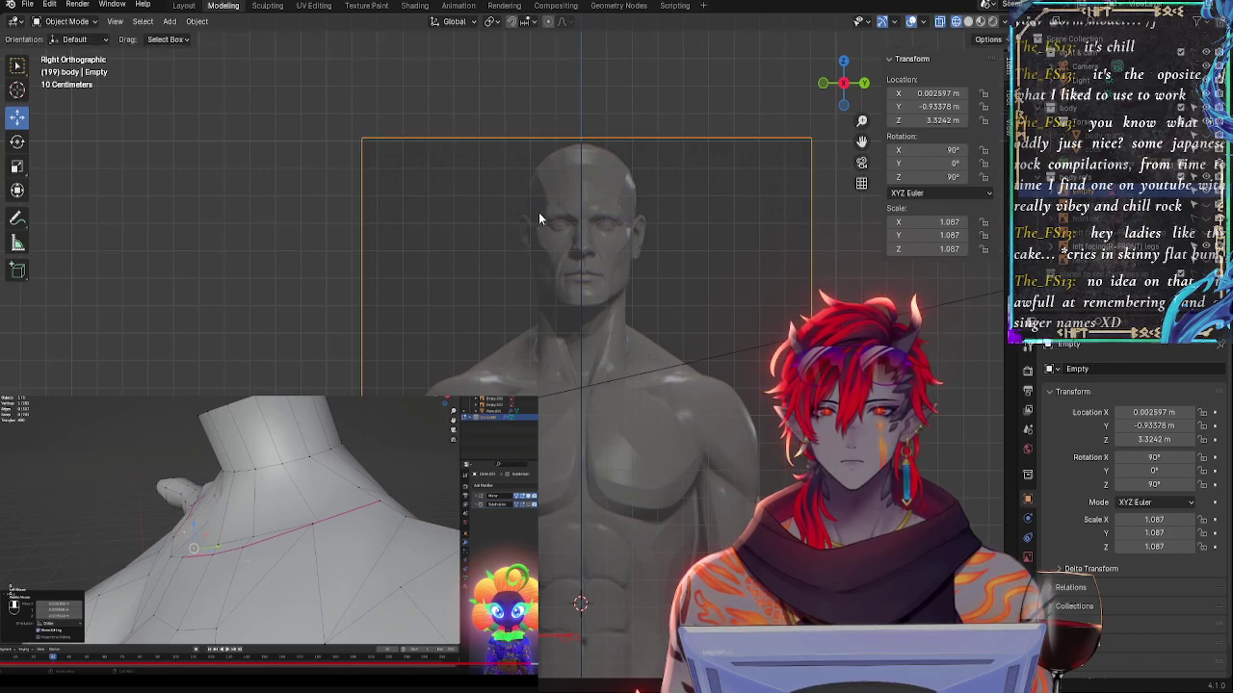
{"action": "key", "text": "s"}
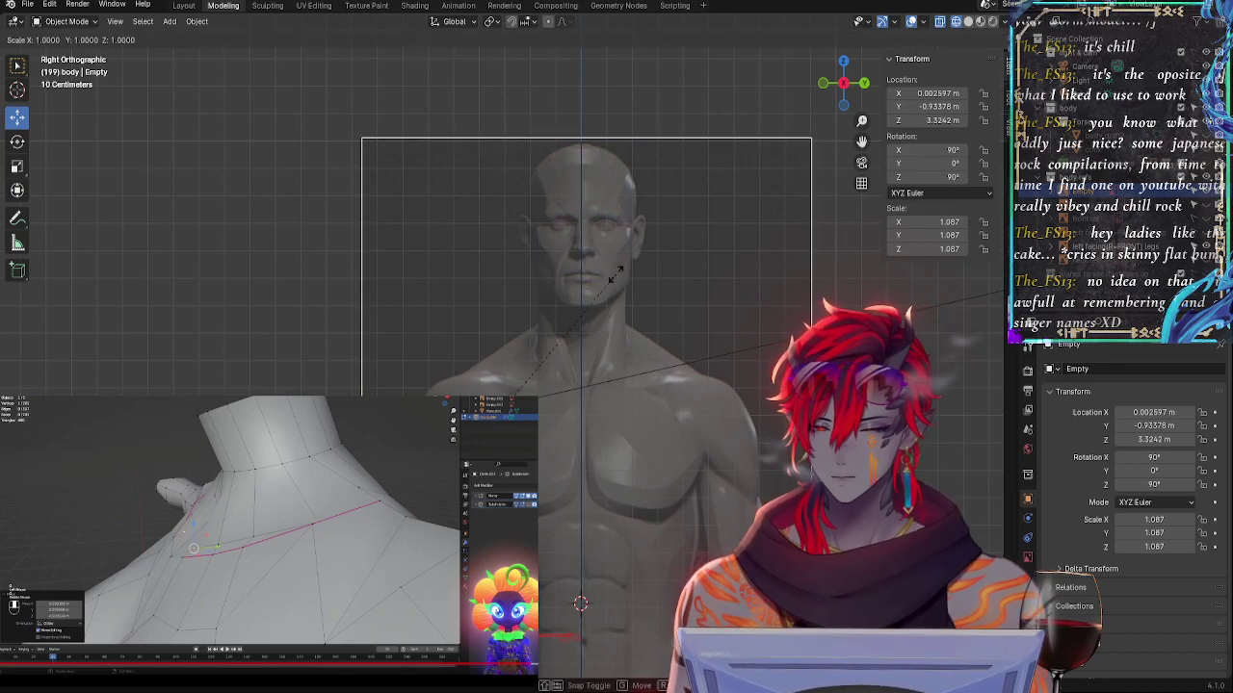
{"action": "left_click", "coordinate": [616, 277]}
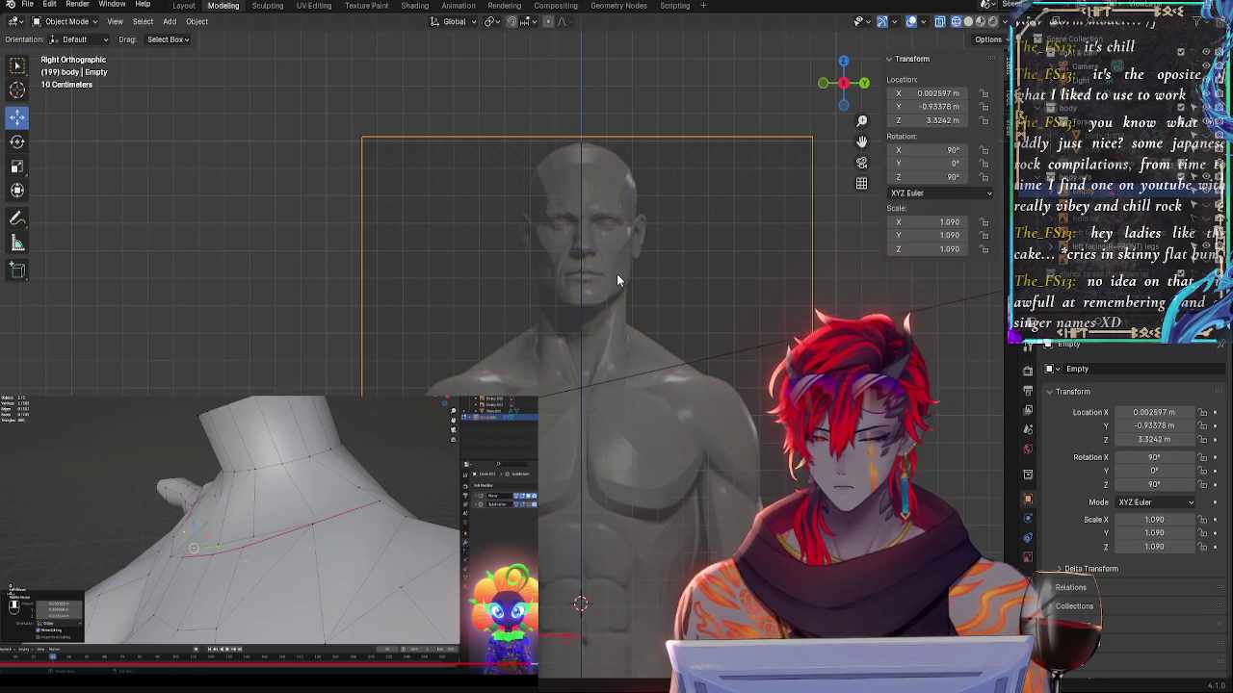
{"action": "key", "text": "g"}
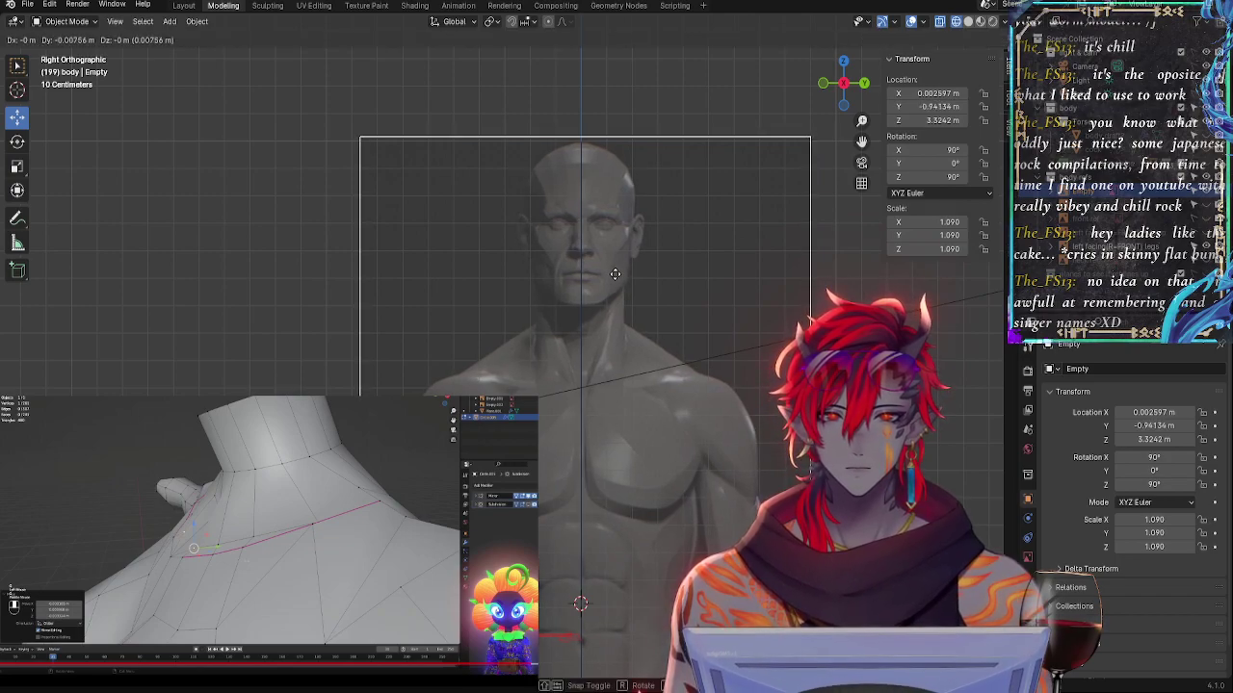
{"action": "left_click", "coordinate": [615, 274]}
- Pan from head to feet to check the image lines up with the body
{"action": "middle_click_drag", "start_coordinate": [696, 336], "coordinate": [690, 301], "text": "shift"}
{"action": "middle_click_drag", "start_coordinate": [608, 325], "coordinate": [594, 203], "text": "shift"}
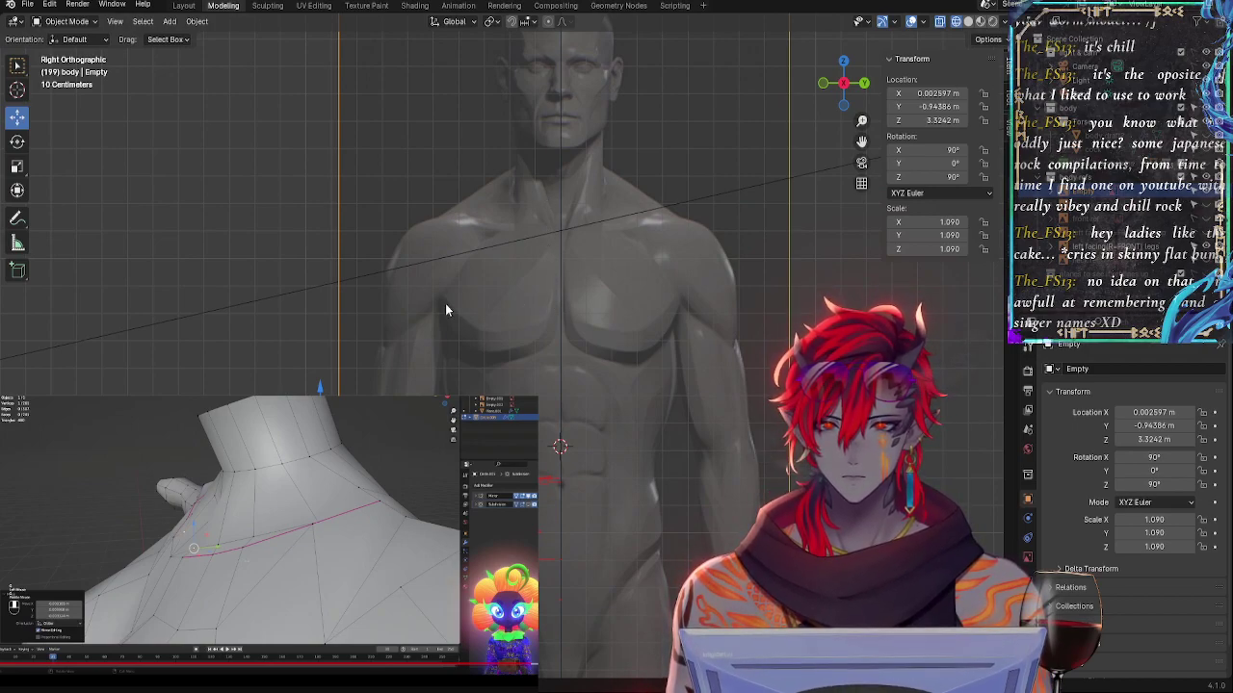
{"action": "middle_click_drag", "start_coordinate": [846, 424], "coordinate": [839, 263], "text": "shift"}
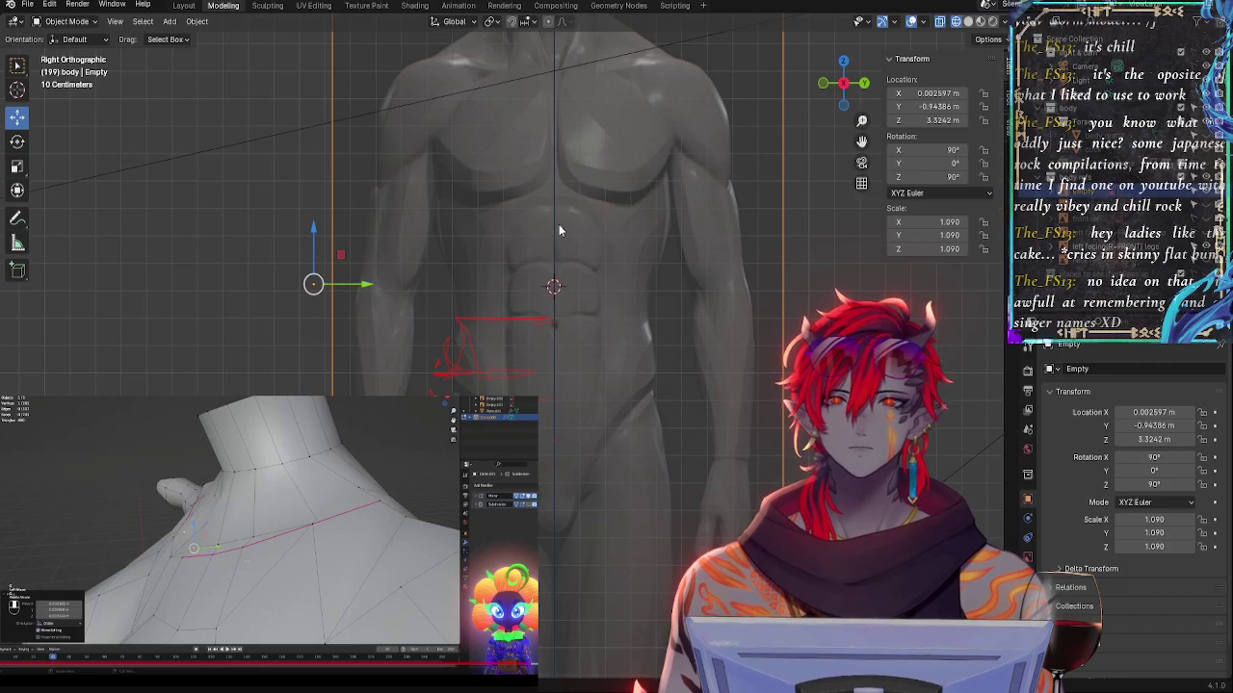
{"action": "middle_click_drag", "start_coordinate": [644, 255], "coordinate": [695, 408], "text": "shift"}
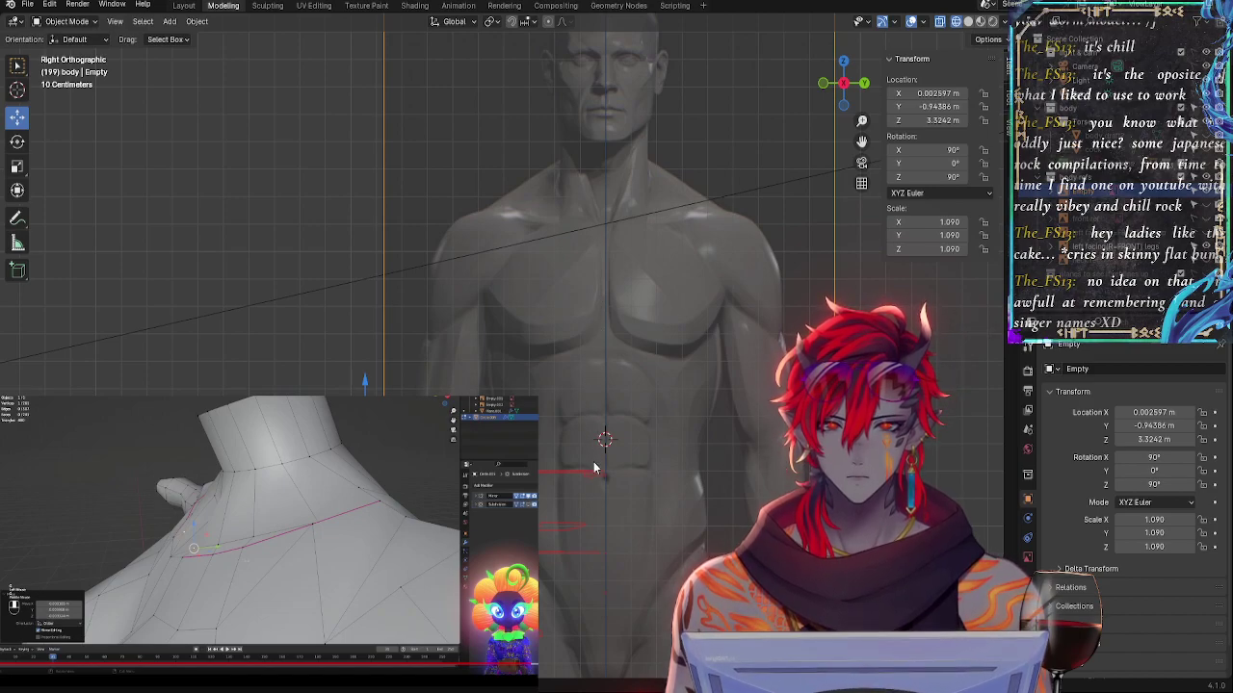
{"action": "middle_click_drag", "start_coordinate": [583, 467], "coordinate": [532, 235], "text": "shift"}
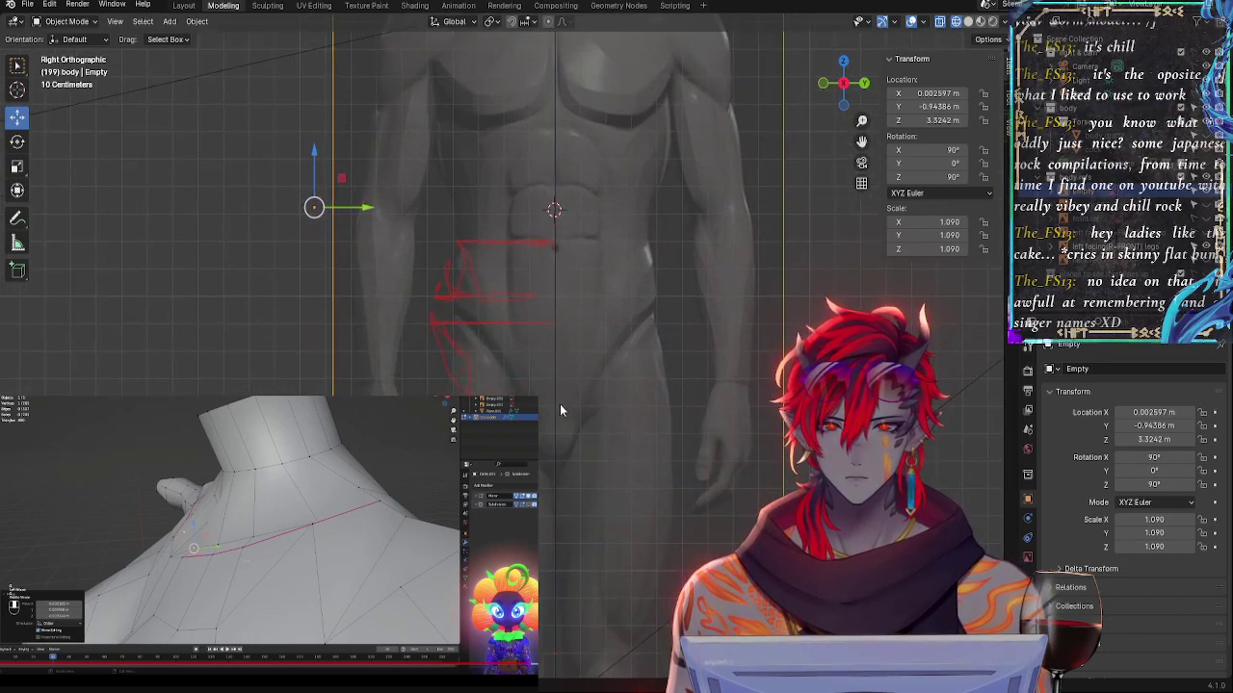
{"action": "middle_click_drag", "start_coordinate": [537, 443], "coordinate": [578, 299], "text": "shift"}
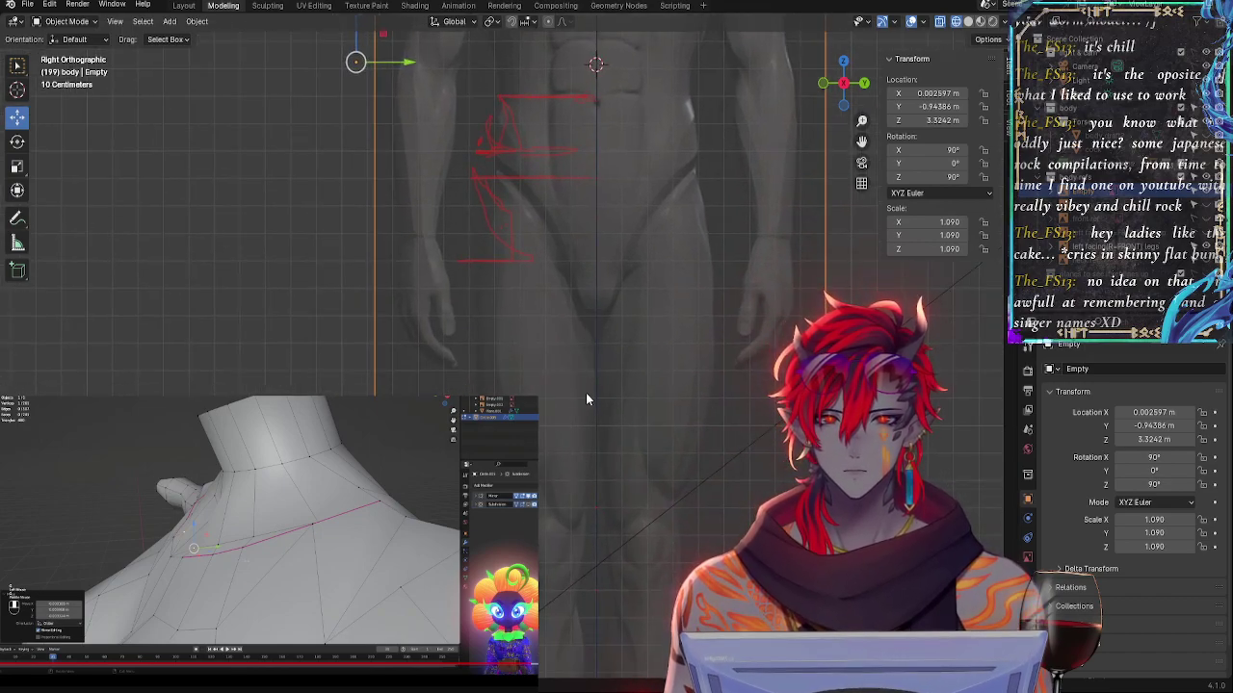
{"action": "middle_click_drag", "start_coordinate": [542, 440], "coordinate": [563, 303], "text": "shift"}
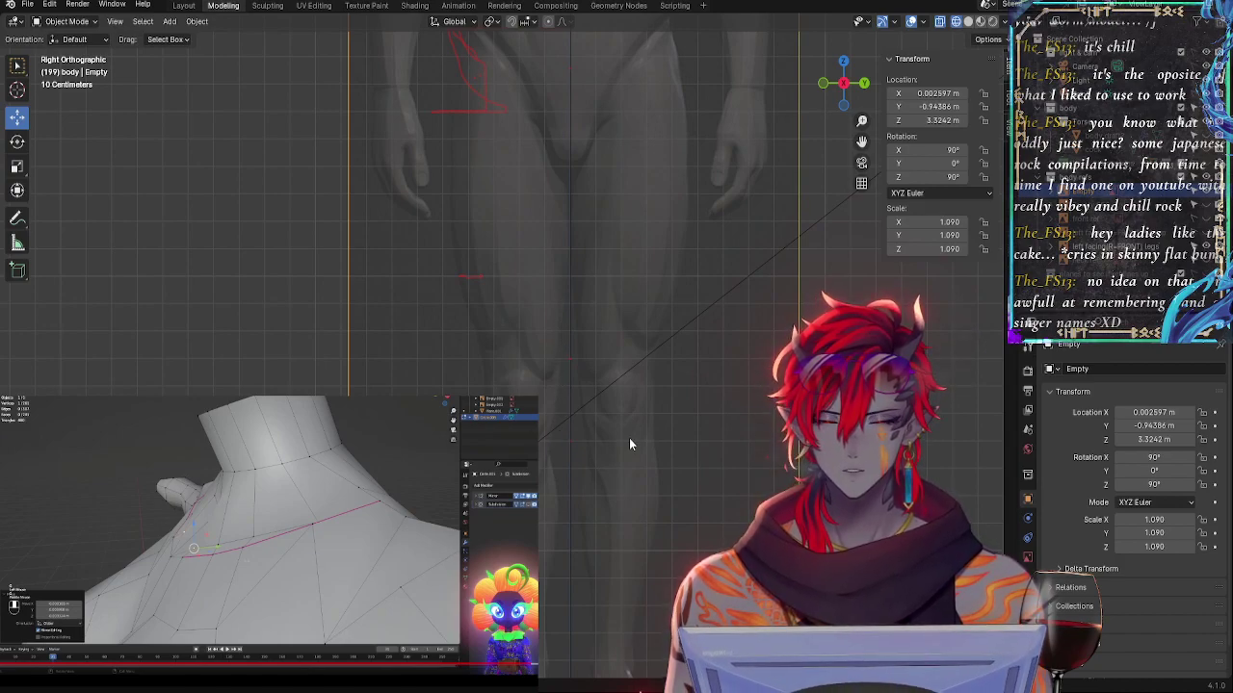
{"action": "middle_click_drag", "start_coordinate": [629, 437], "coordinate": [635, 409], "text": "shift"}
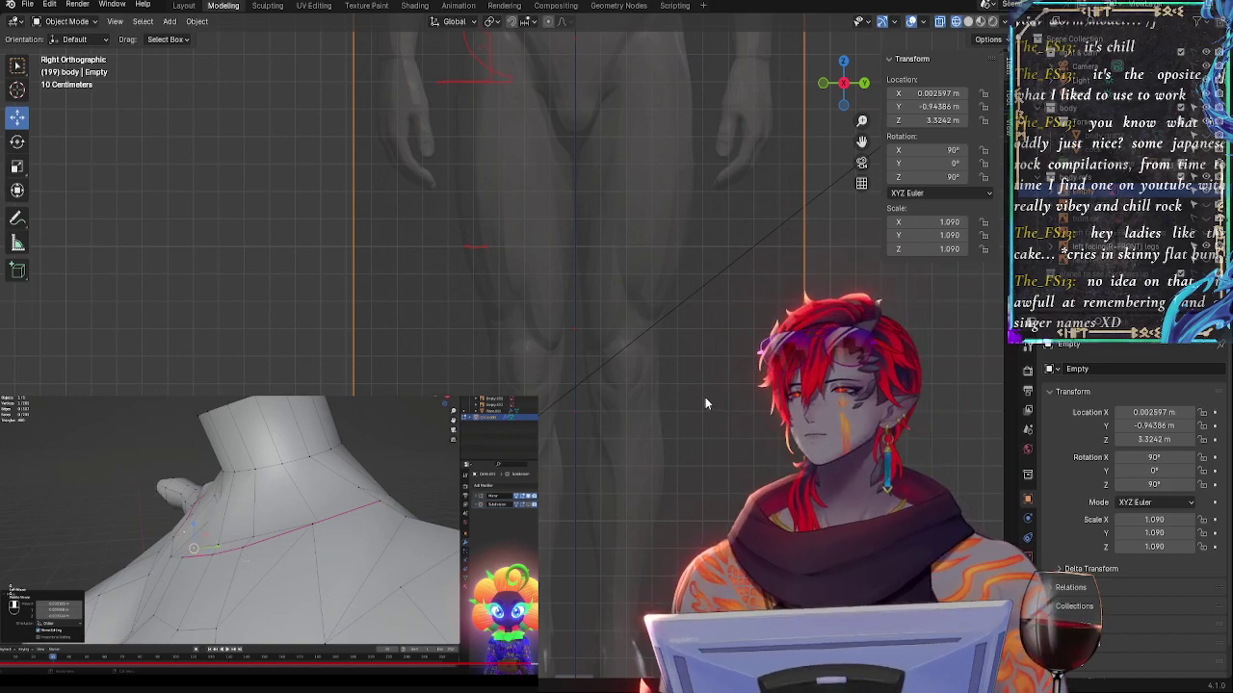
{"action": "middle_click_drag", "start_coordinate": [512, 468], "coordinate": [506, 334], "text": "shift"}
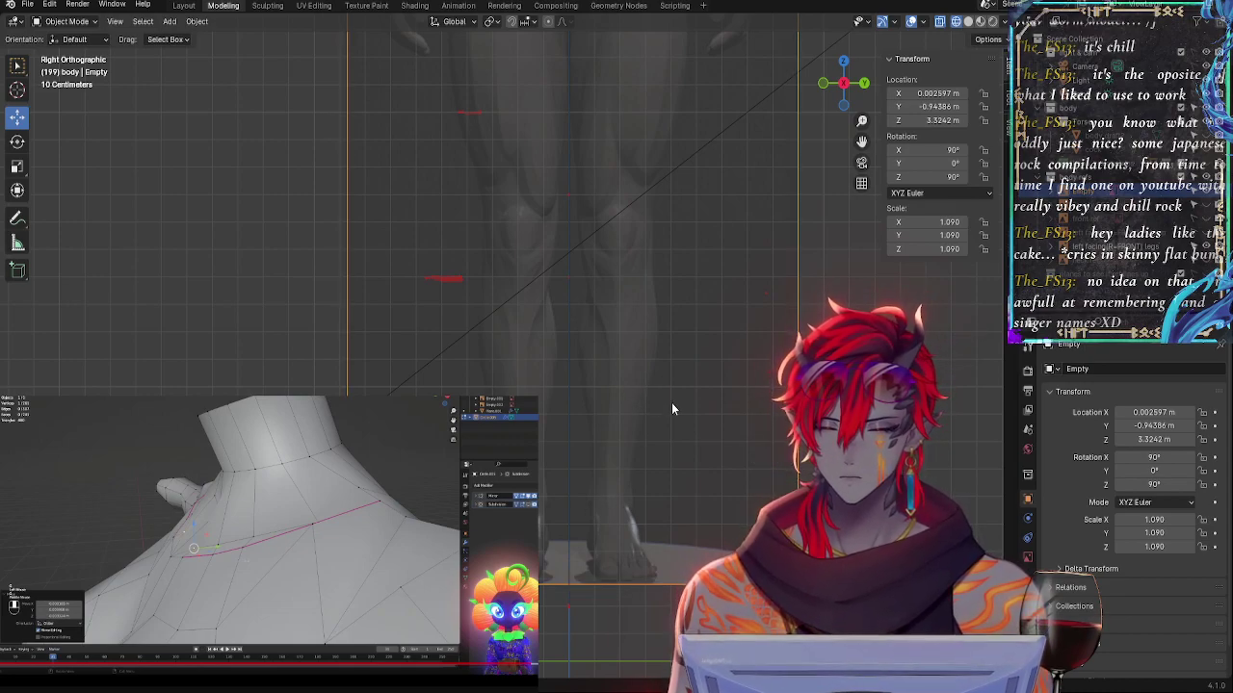
- Stretch the reference image vertically to 1.095 and reposition it
{"action": "key", "text": "s"}
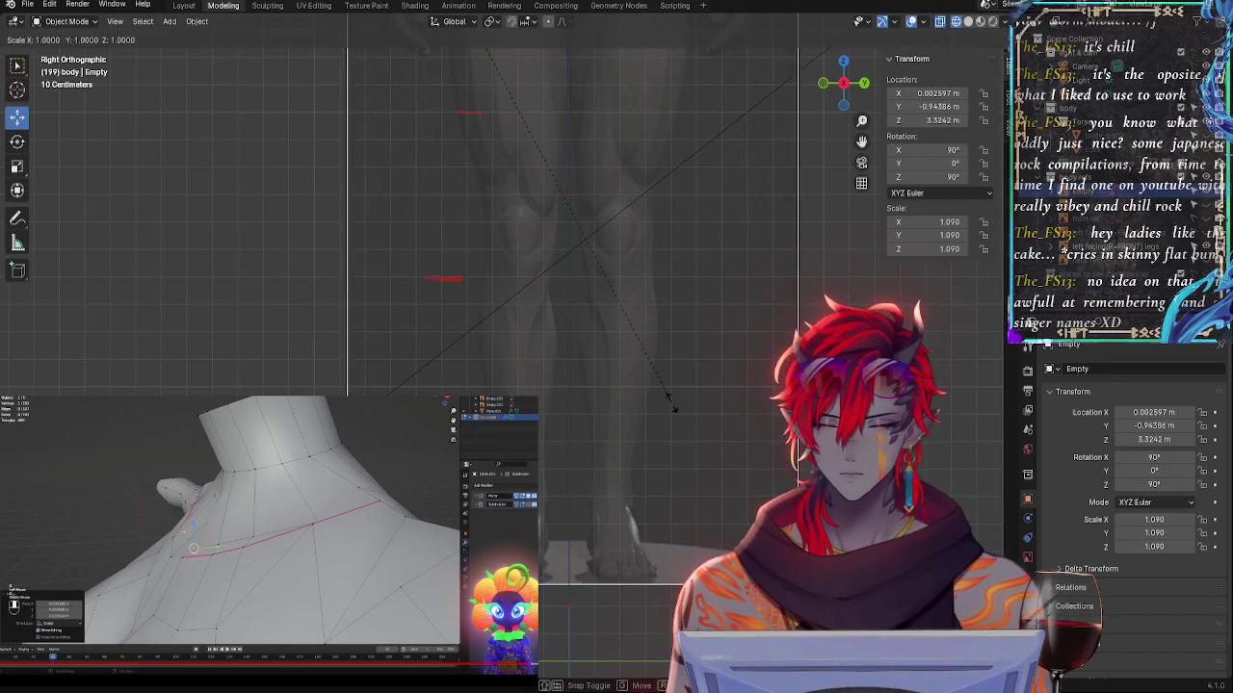
{"action": "key", "text": "z"}
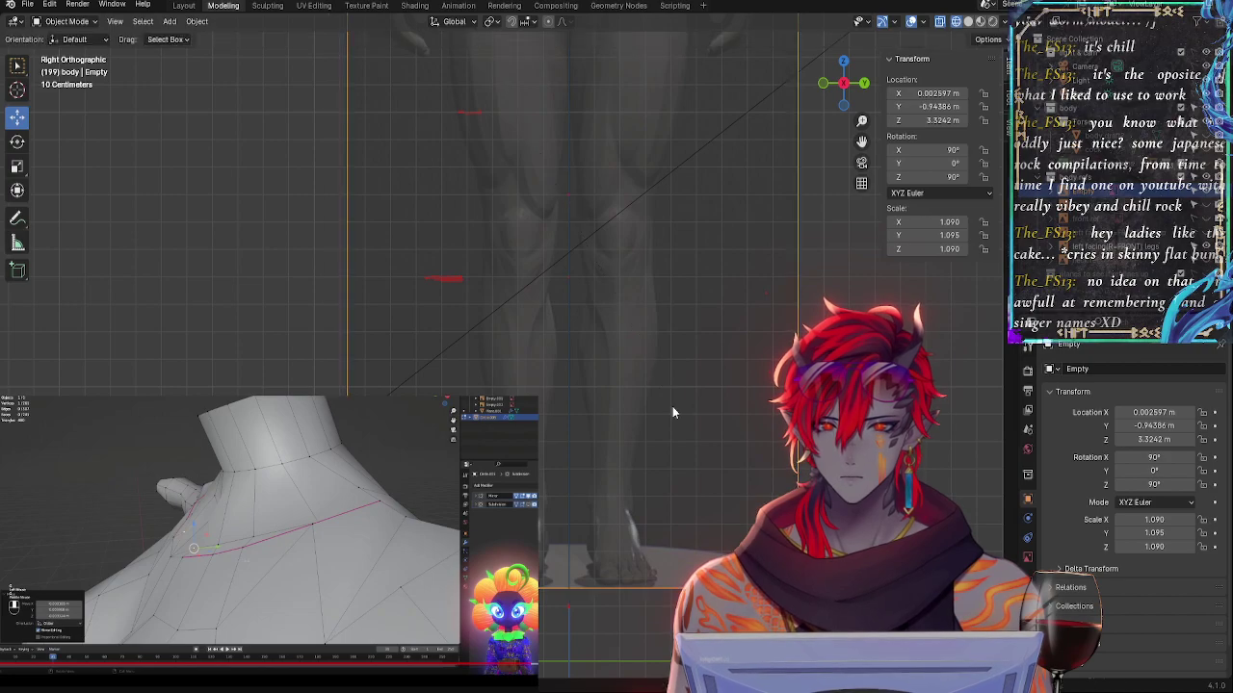
{"action": "key", "text": "g"}
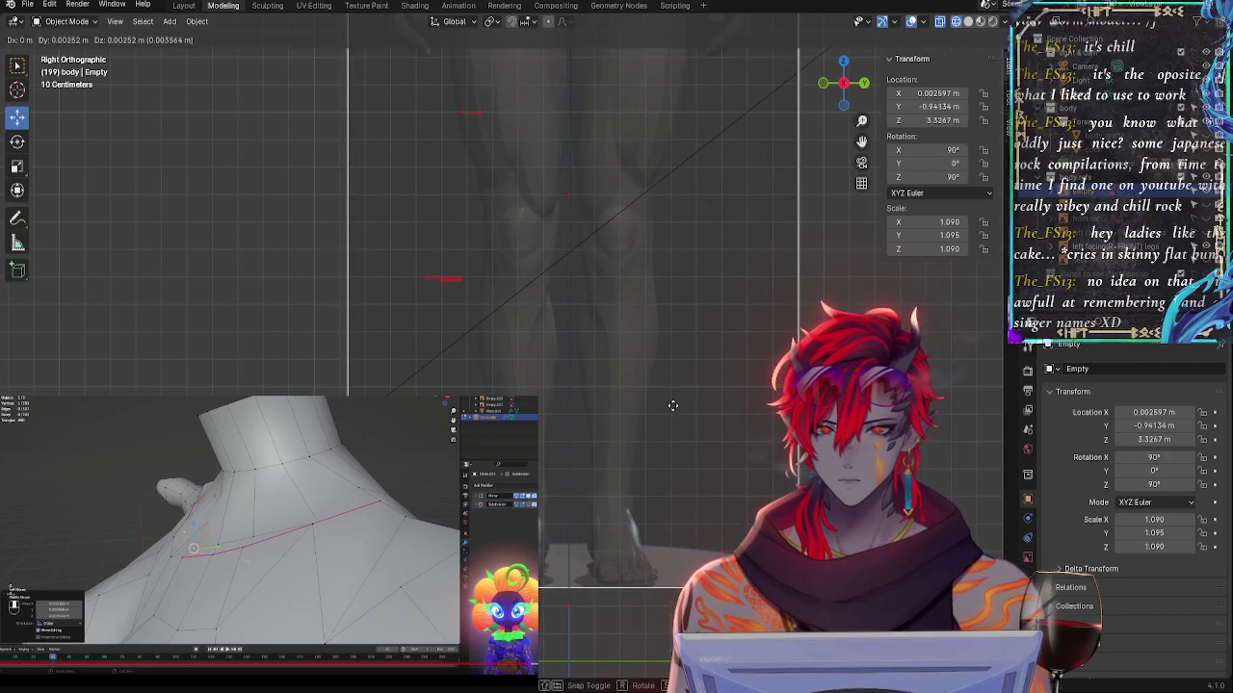
{"action": "left_click", "coordinate": [673, 405]}
- Lower the reference empty in two moves, ending at Z 3.2486
{"action": "middle_click_drag", "start_coordinate": [663, 188], "coordinate": [676, 577], "text": "shift"}
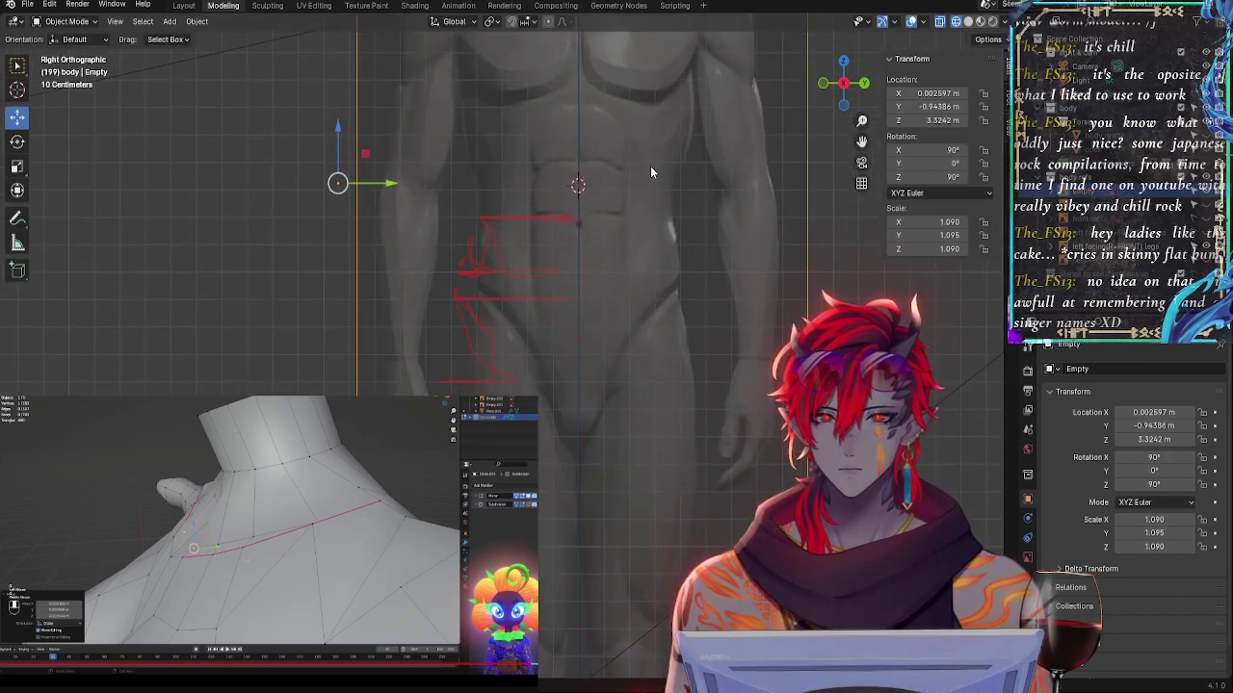
{"action": "middle_click_drag", "start_coordinate": [651, 166], "coordinate": [628, 475], "text": "shift"}
{"action": "key", "text": "g"}
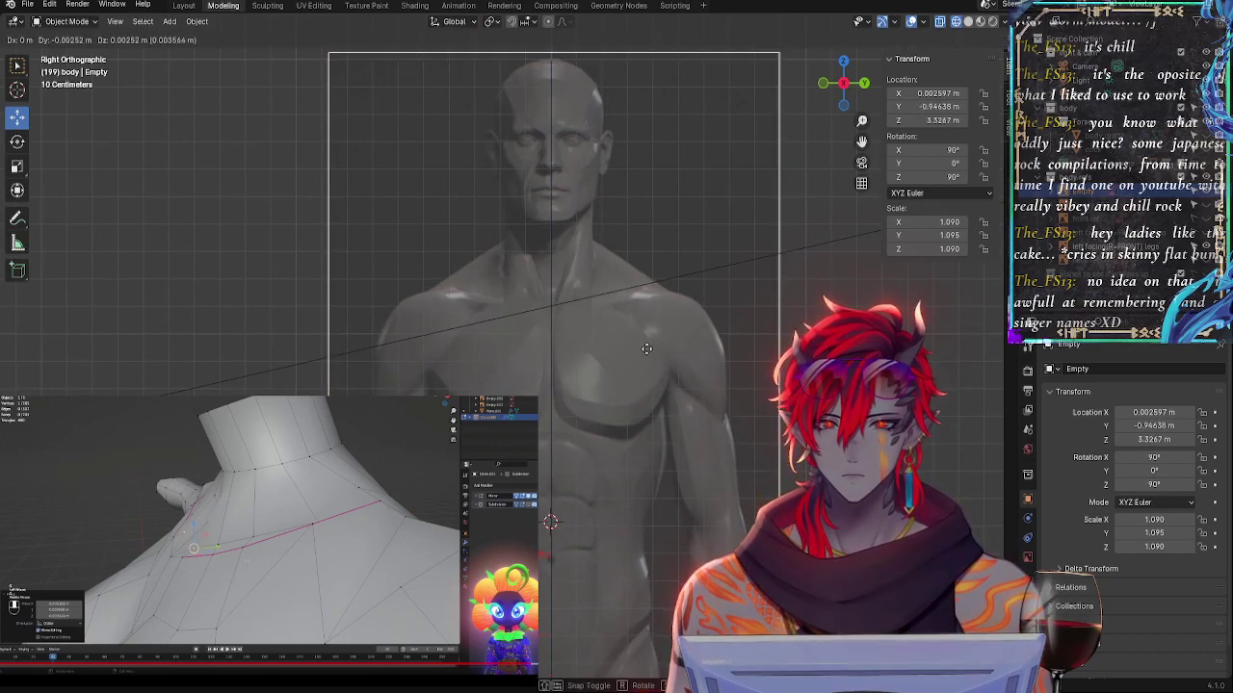
{"action": "left_click", "coordinate": [646, 344]}
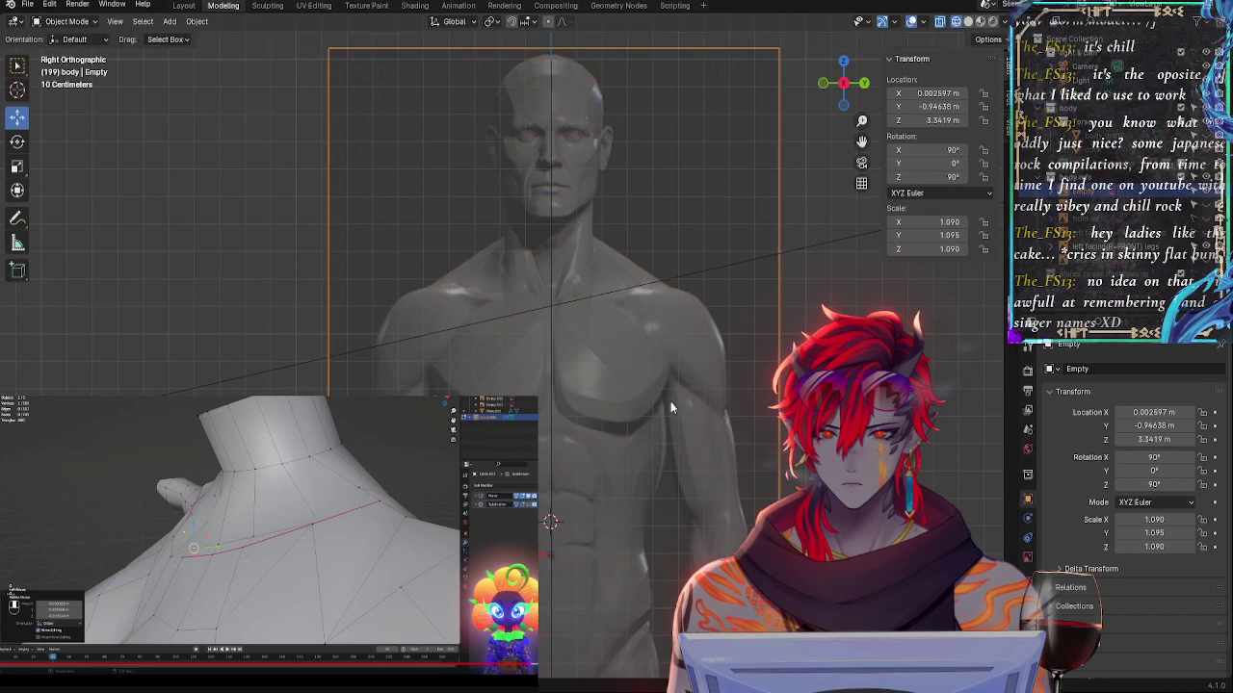
{"action": "middle_click_drag", "start_coordinate": [688, 418], "coordinate": [662, 127], "text": "shift"}
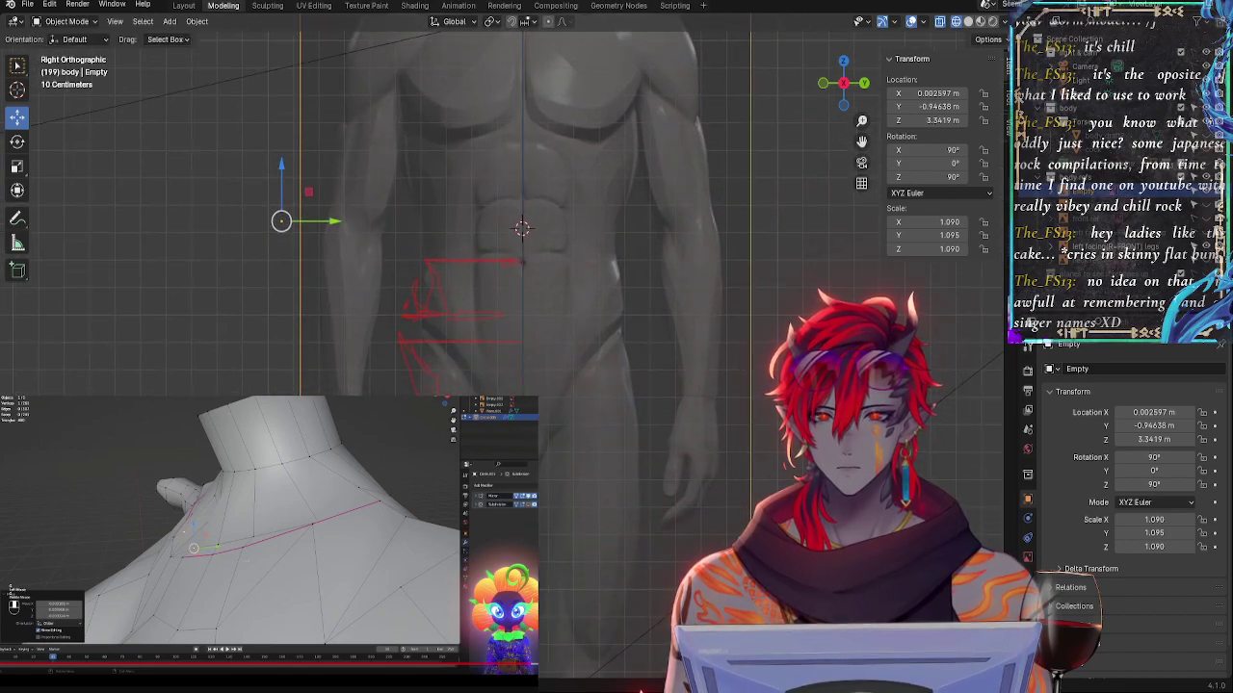
{"action": "middle_click_drag", "start_coordinate": [477, 475], "coordinate": [508, 357], "text": "shift"}
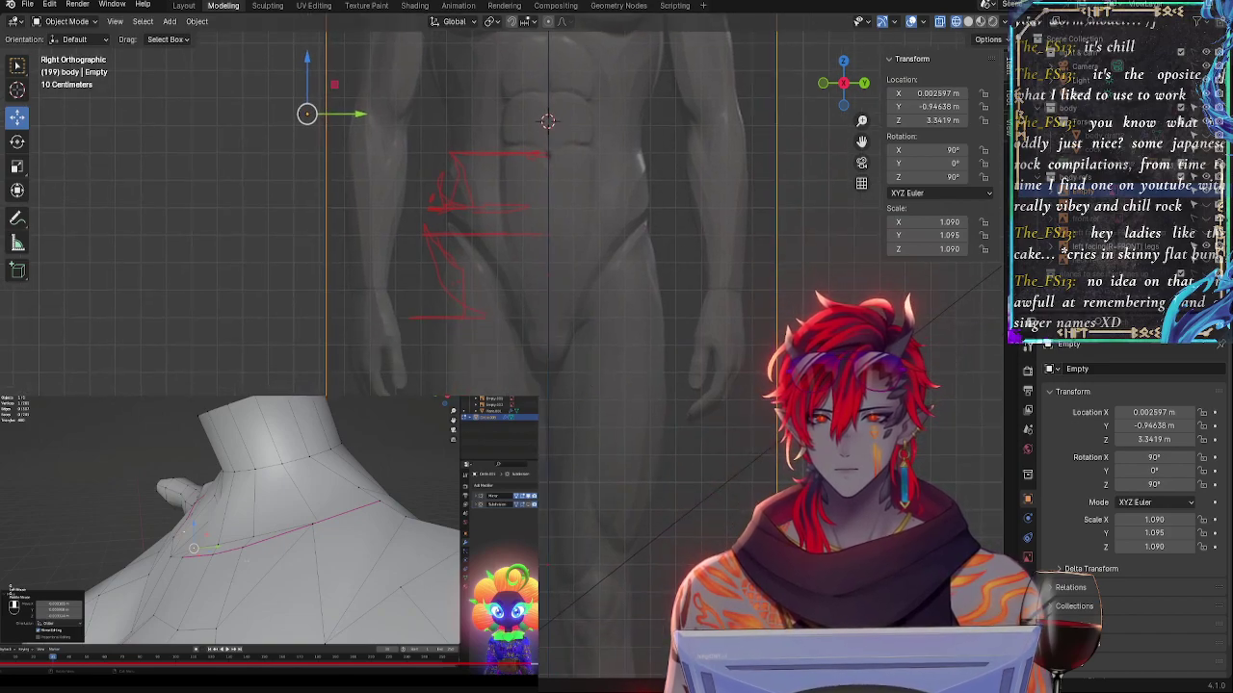
{"action": "middle_click_drag", "start_coordinate": [542, 504], "coordinate": [558, 361], "text": "shift"}
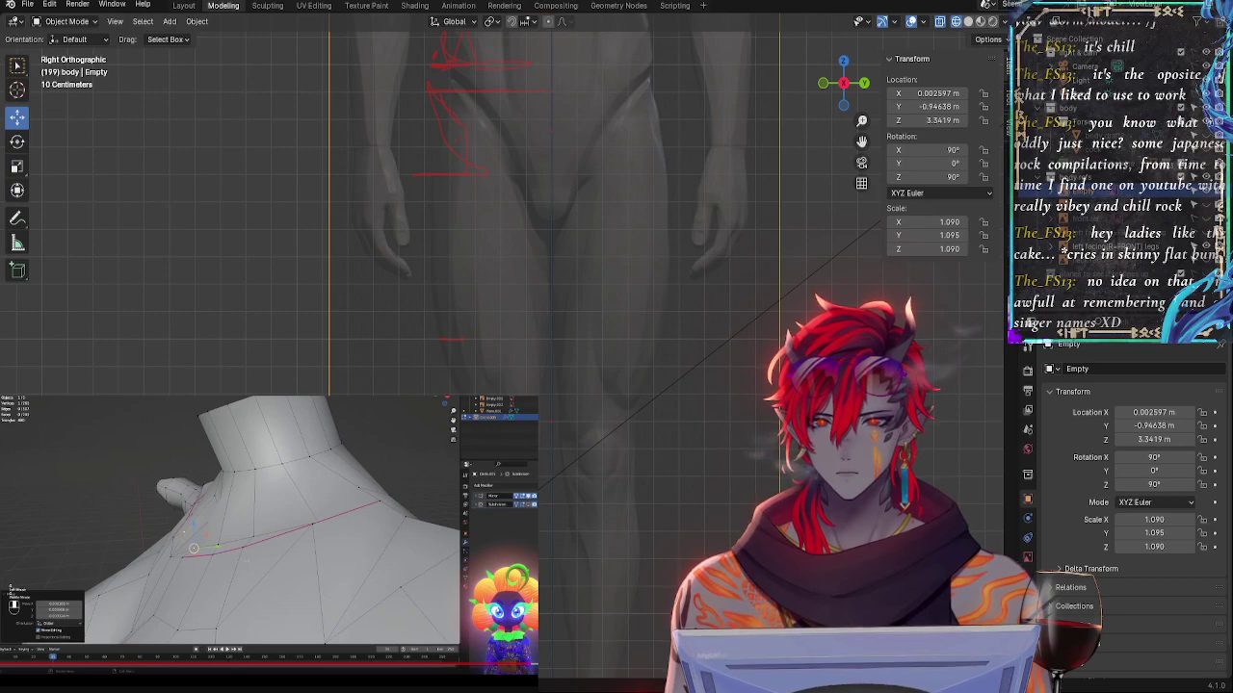
{"action": "middle_click_drag", "start_coordinate": [585, 533], "coordinate": [558, 320], "text": "shift"}
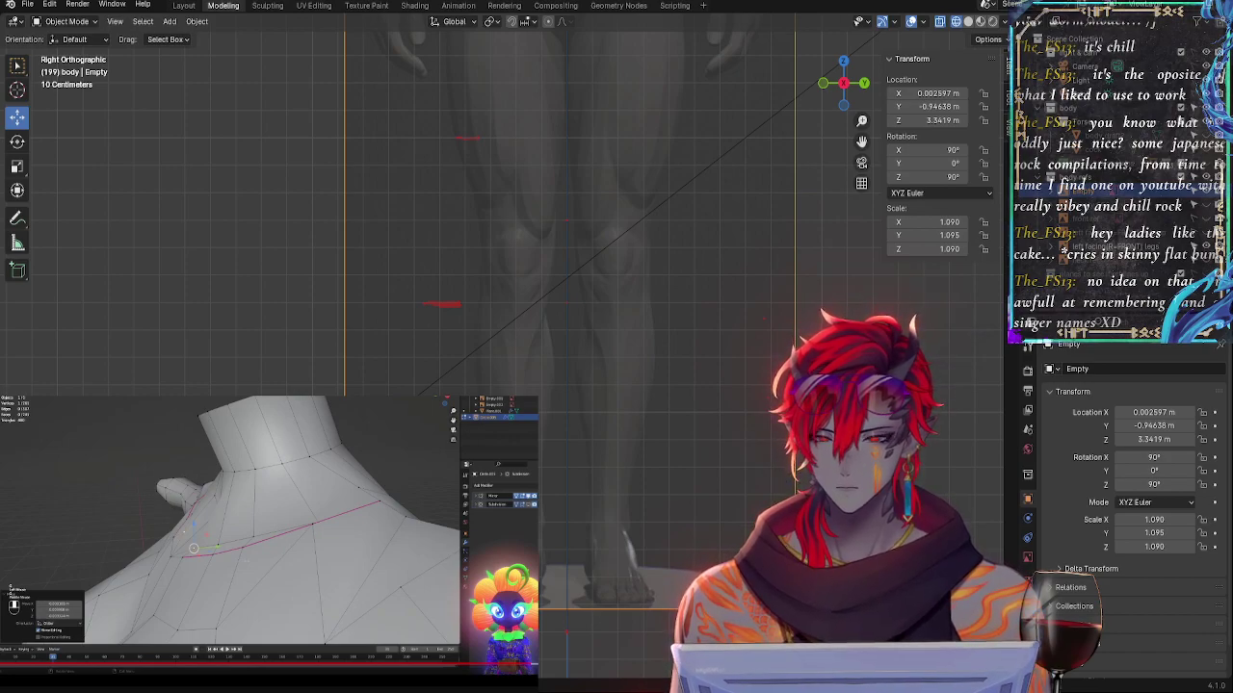
{"action": "key", "text": "g"}
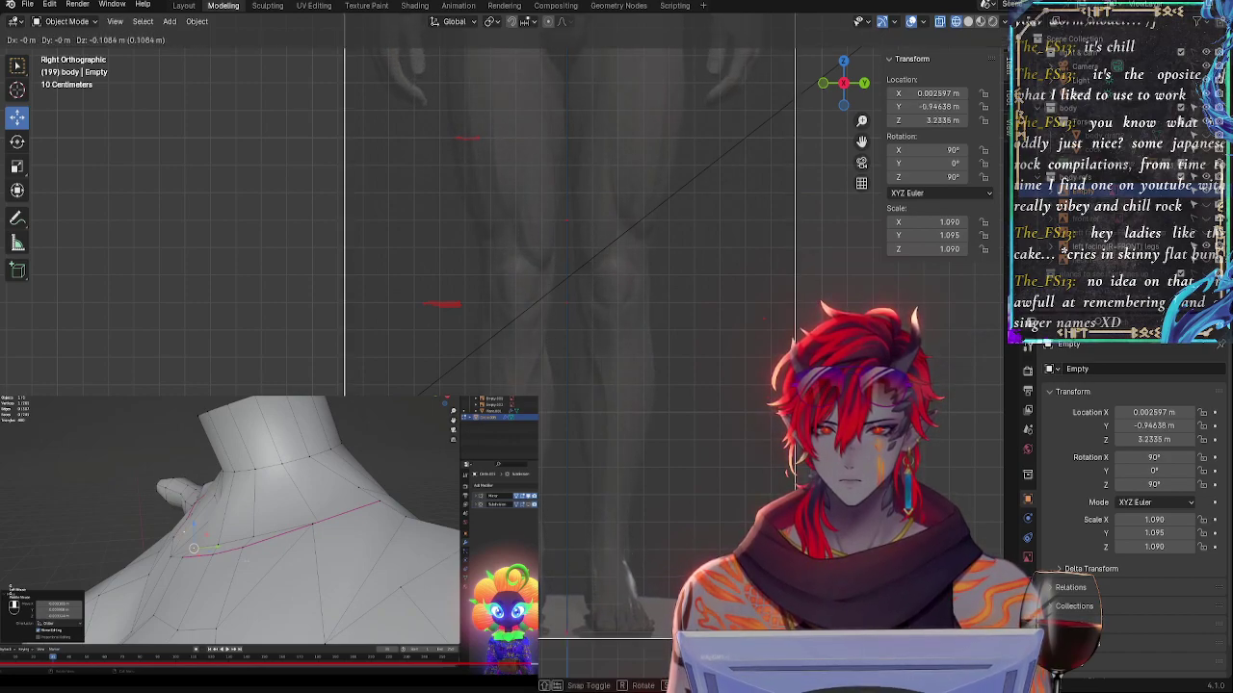
{"action": "key", "text": "Return"}
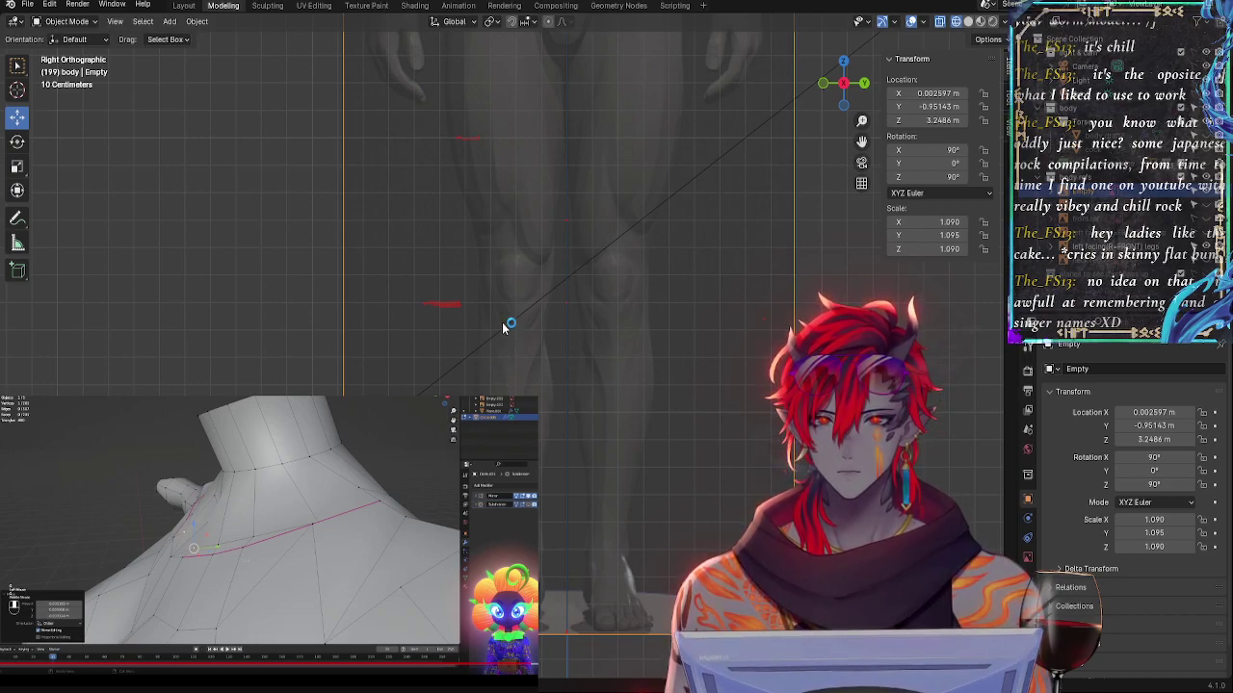
- Pan and zoom over the whole figure to check the image's alignment with the body
{"action": "middle_click_drag", "start_coordinate": [591, 258], "coordinate": [601, 451], "text": "shift"}
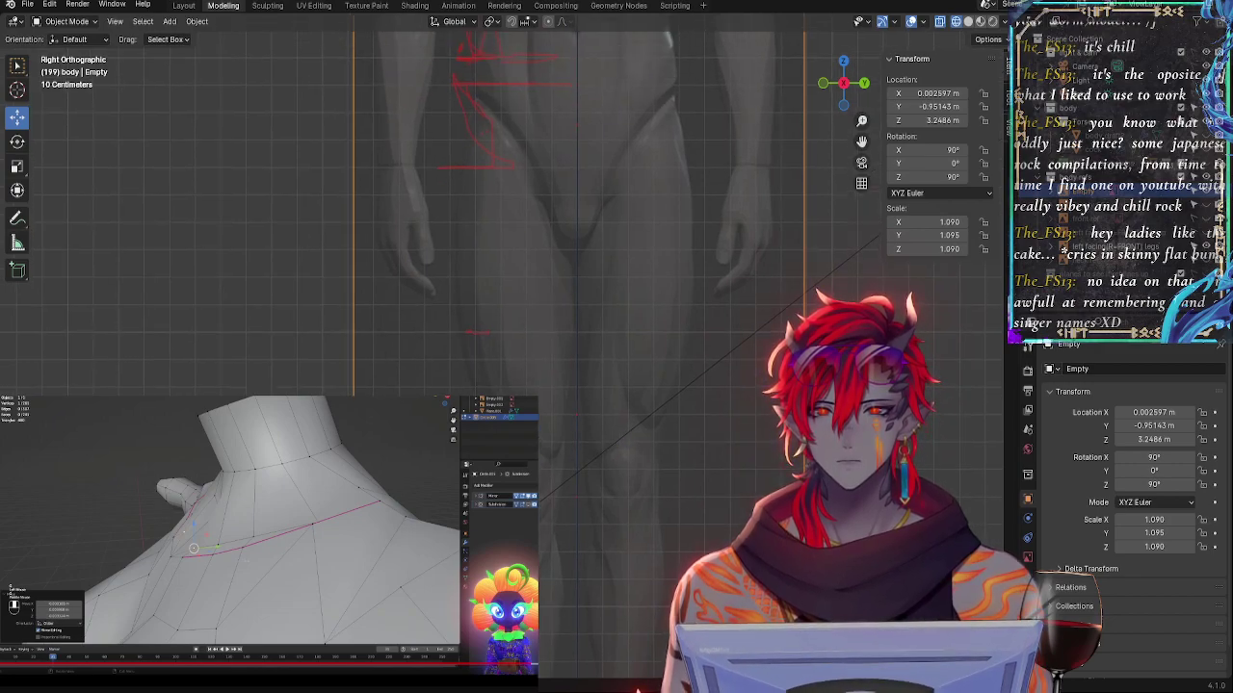
{"action": "middle_click_drag", "start_coordinate": [514, 344], "coordinate": [497, 460], "text": "shift"}
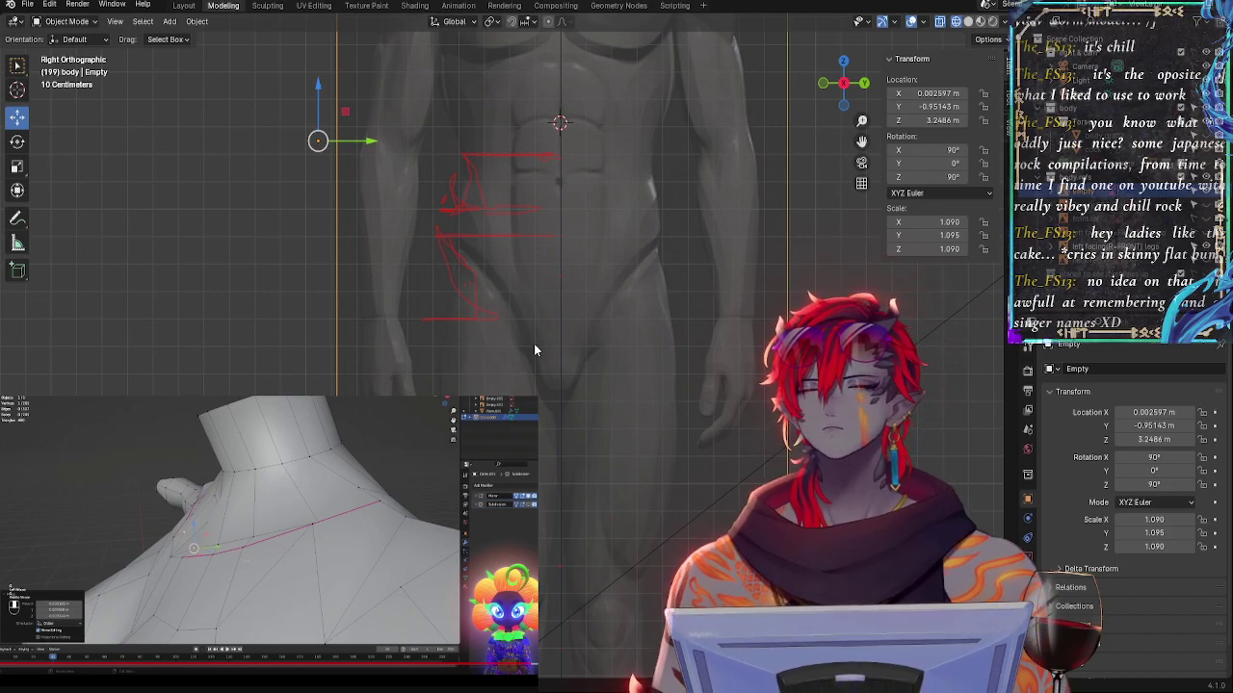
{"action": "scroll", "coordinate": [740, 277], "scroll_direction": "down", "scroll_amount": 2}
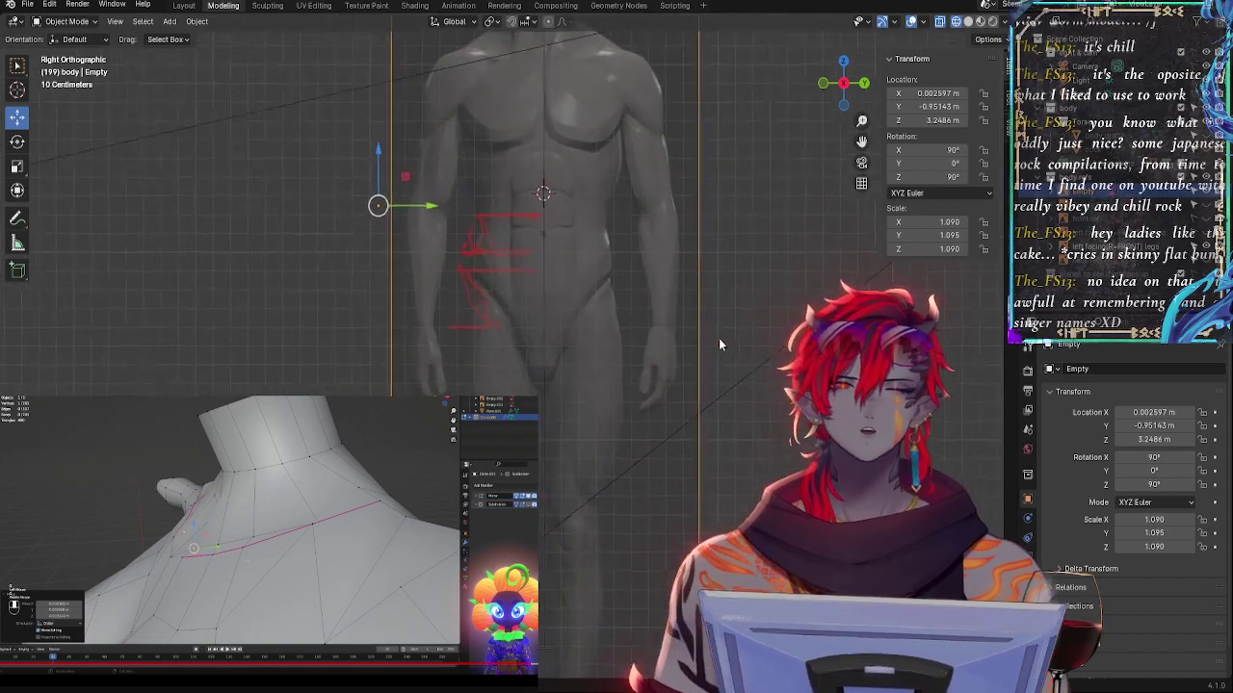
{"action": "middle_click_drag", "start_coordinate": [642, 271], "coordinate": [611, 413], "text": "shift"}
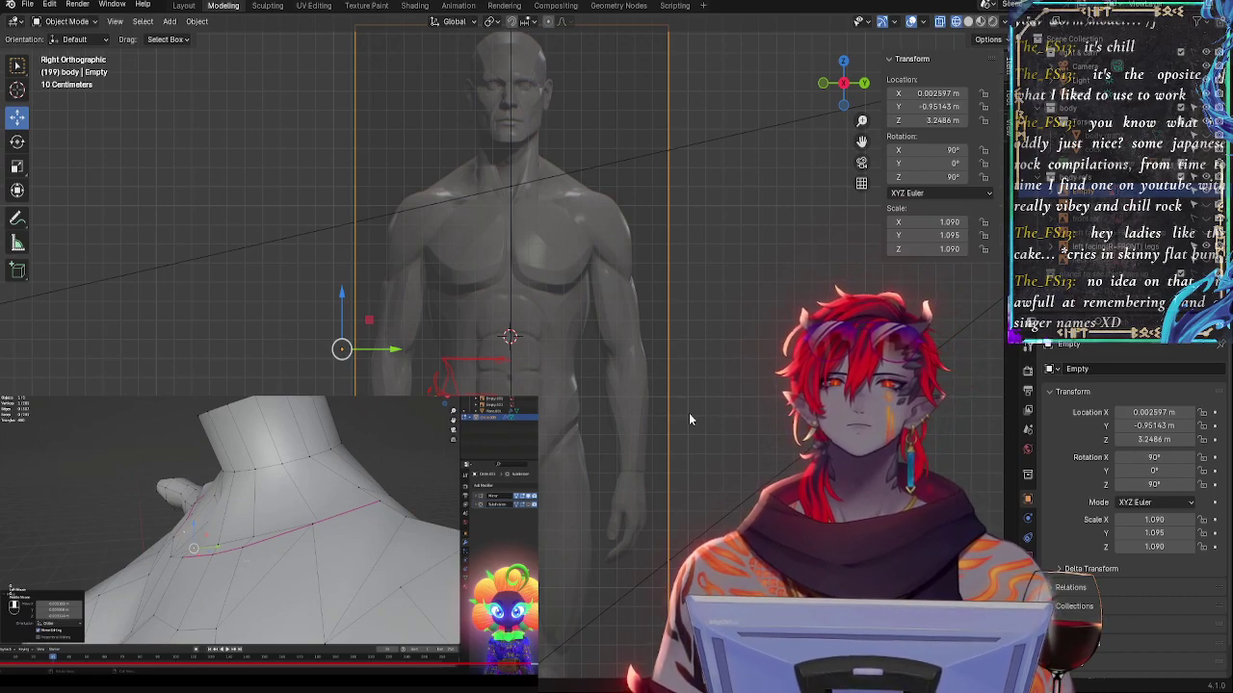
{"action": "middle_click_drag", "start_coordinate": [711, 154], "coordinate": [701, 333], "text": "shift"}
{"action": "scroll", "coordinate": [759, 361], "scroll_direction": "down", "scroll_amount": 2, "text": "shift"}
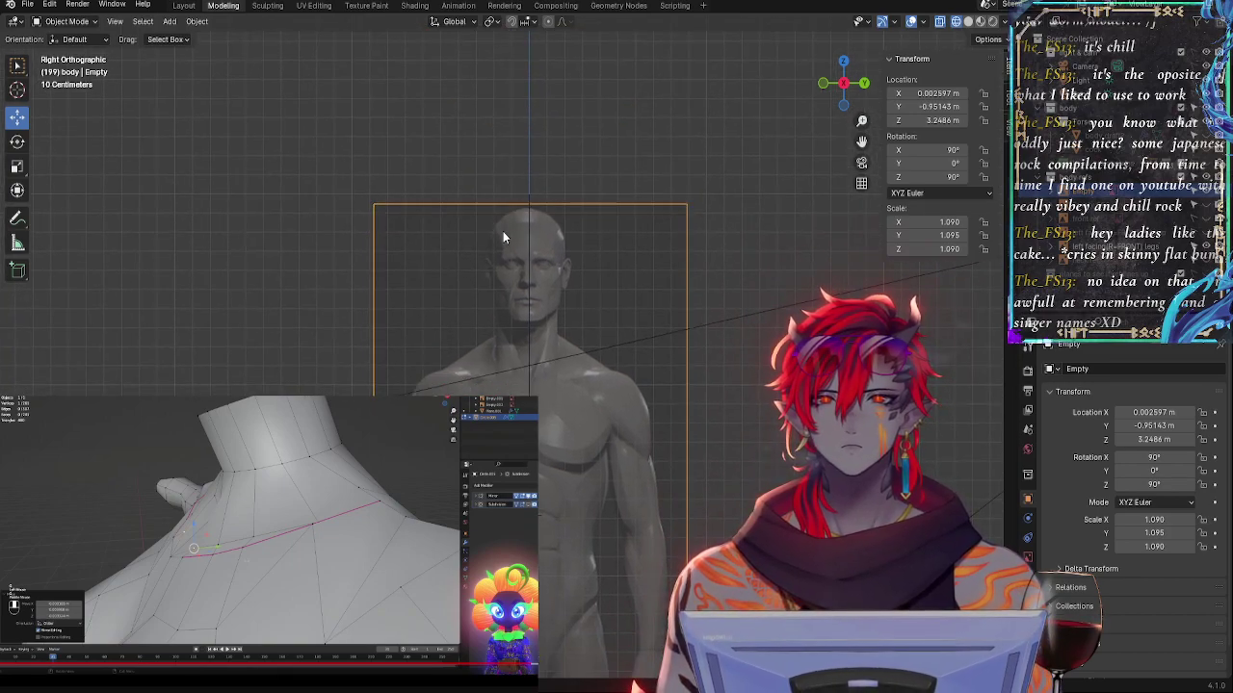
{"action": "middle_click_drag", "start_coordinate": [756, 470], "coordinate": [751, 194], "text": "shift"}
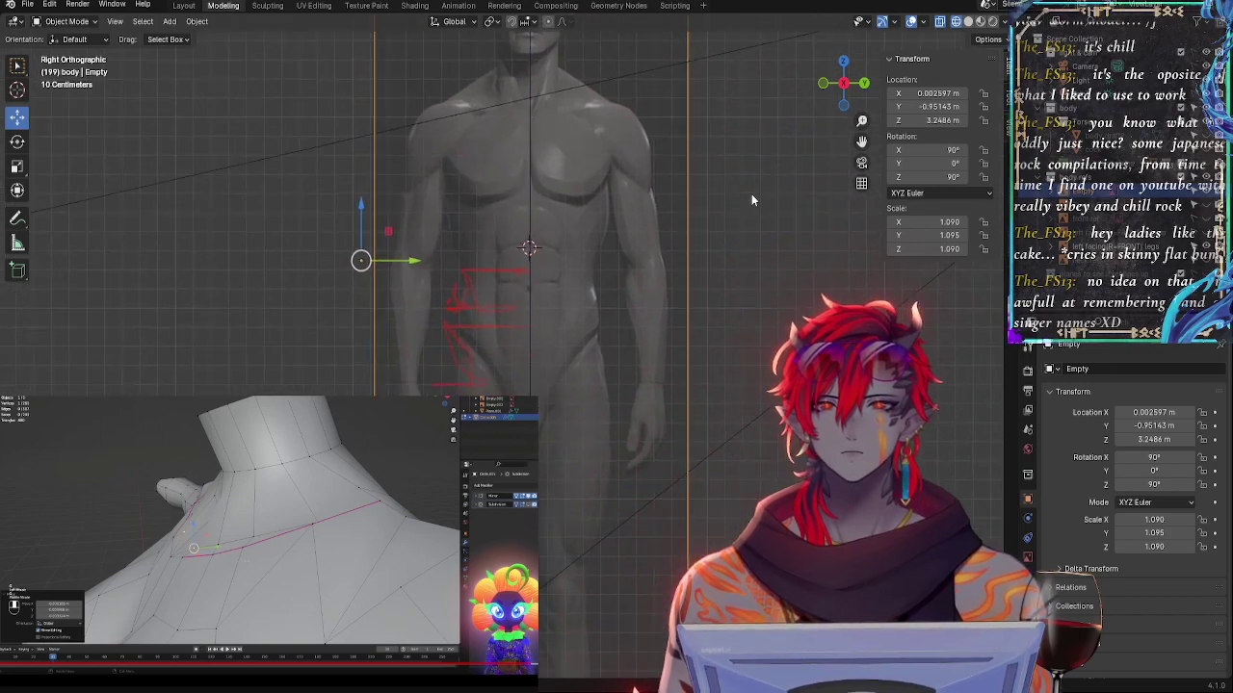
{"action": "scroll", "coordinate": [732, 289], "scroll_direction": "up", "scroll_amount": 3}
{"action": "middle_click_drag", "start_coordinate": [661, 385], "coordinate": [691, 142], "text": "shift"}
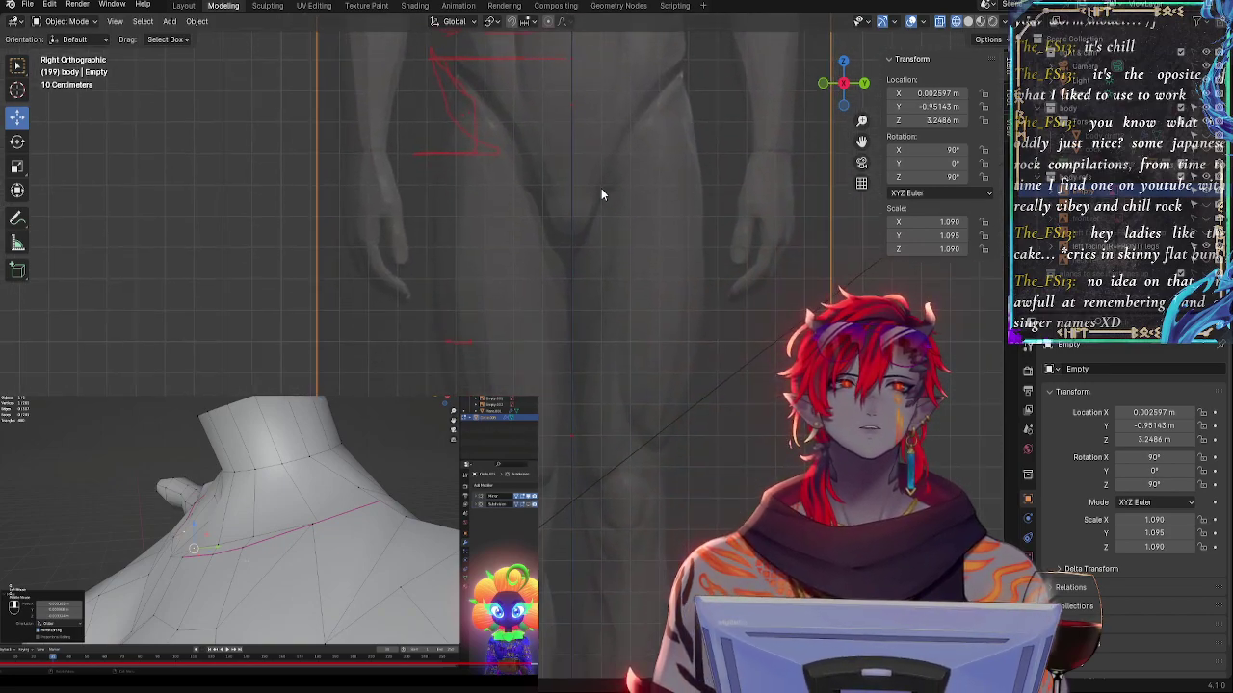
{"action": "scroll", "coordinate": [605, 222], "scroll_direction": "up", "scroll_amount": 3, "text": "shift"}
{"action": "scroll", "coordinate": [626, 318], "scroll_direction": "down", "scroll_amount": 2}
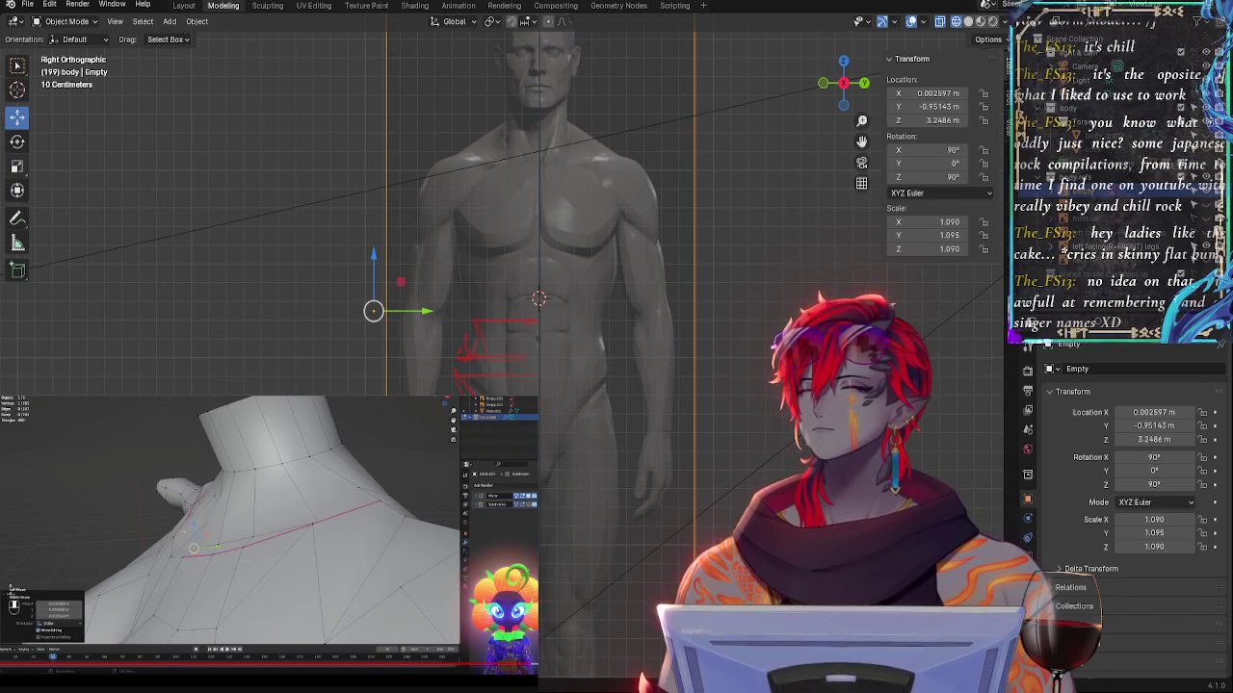
- Switch to the Geometry Nodes workspace and browse its node type list
{"action": "left_click", "coordinate": [618, 5]}
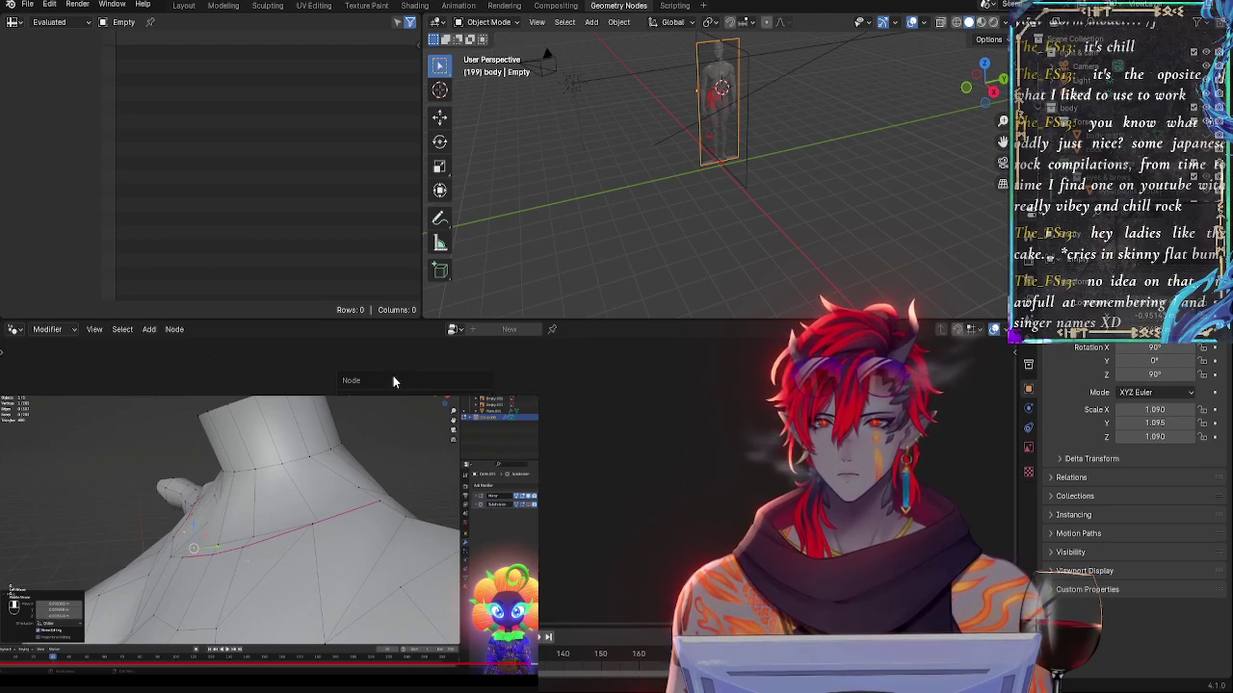
{"action": "mouse_move", "coordinate": [539, 449]}
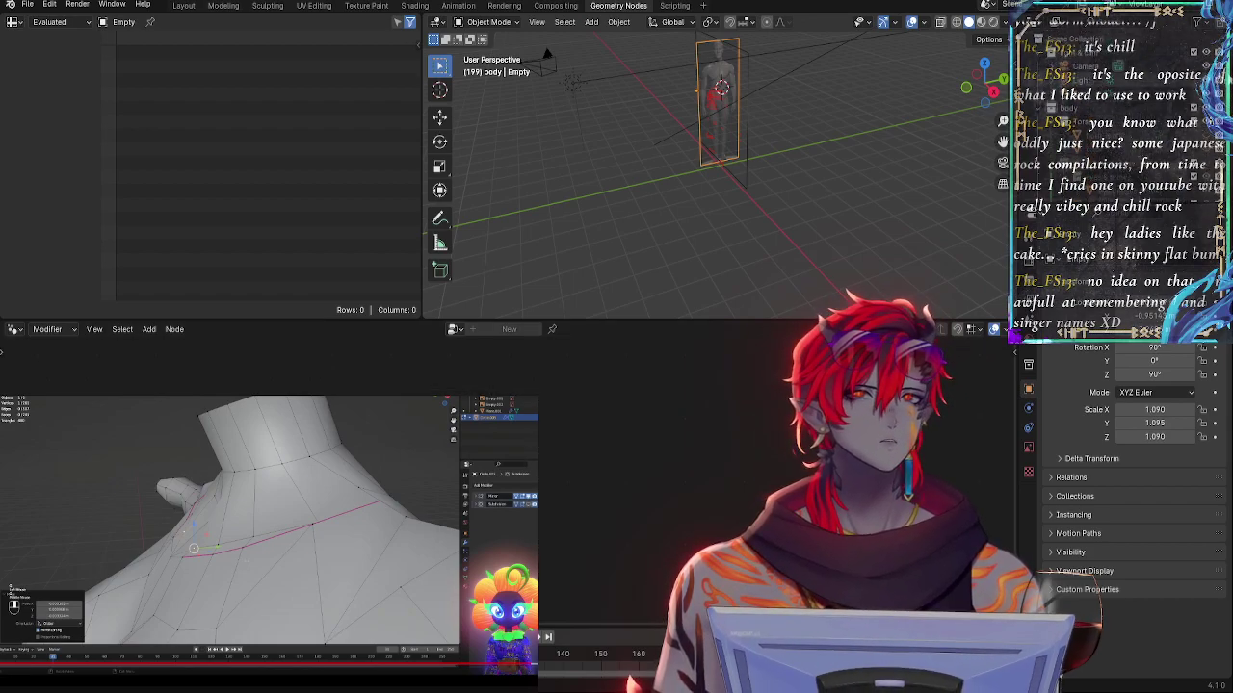
{"action": "left_click", "coordinate": [158, 330]}
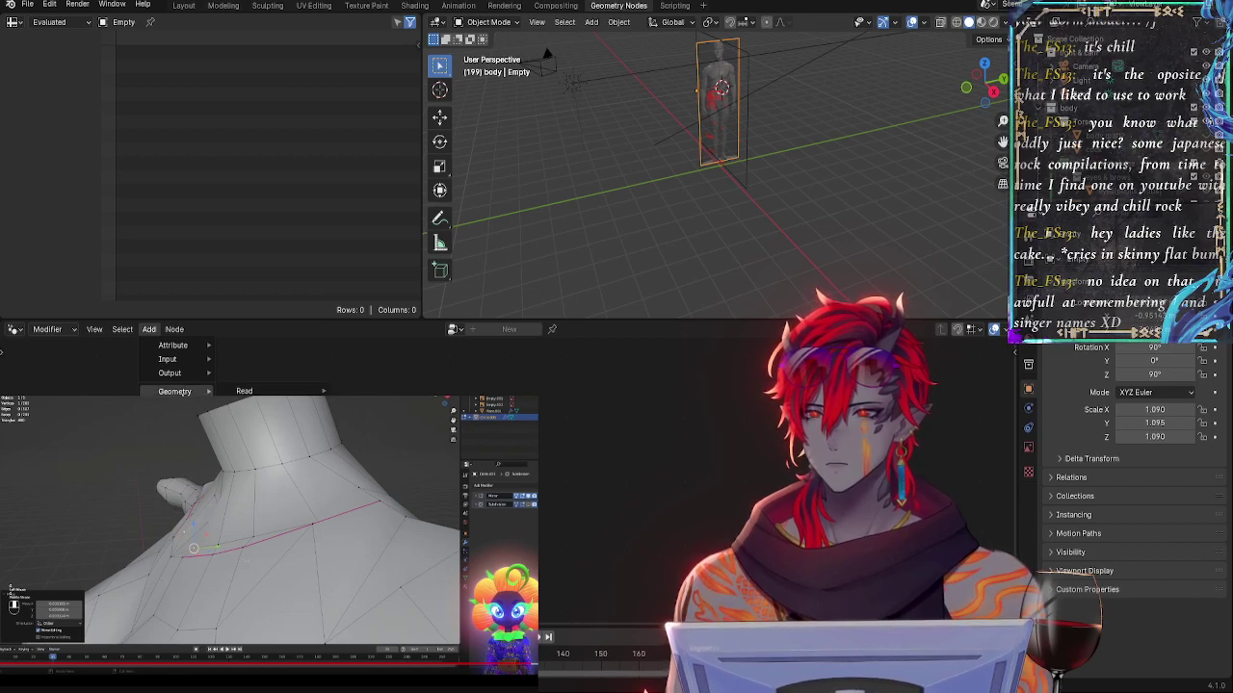
{"action": "mouse_move", "coordinate": [184, 378]}
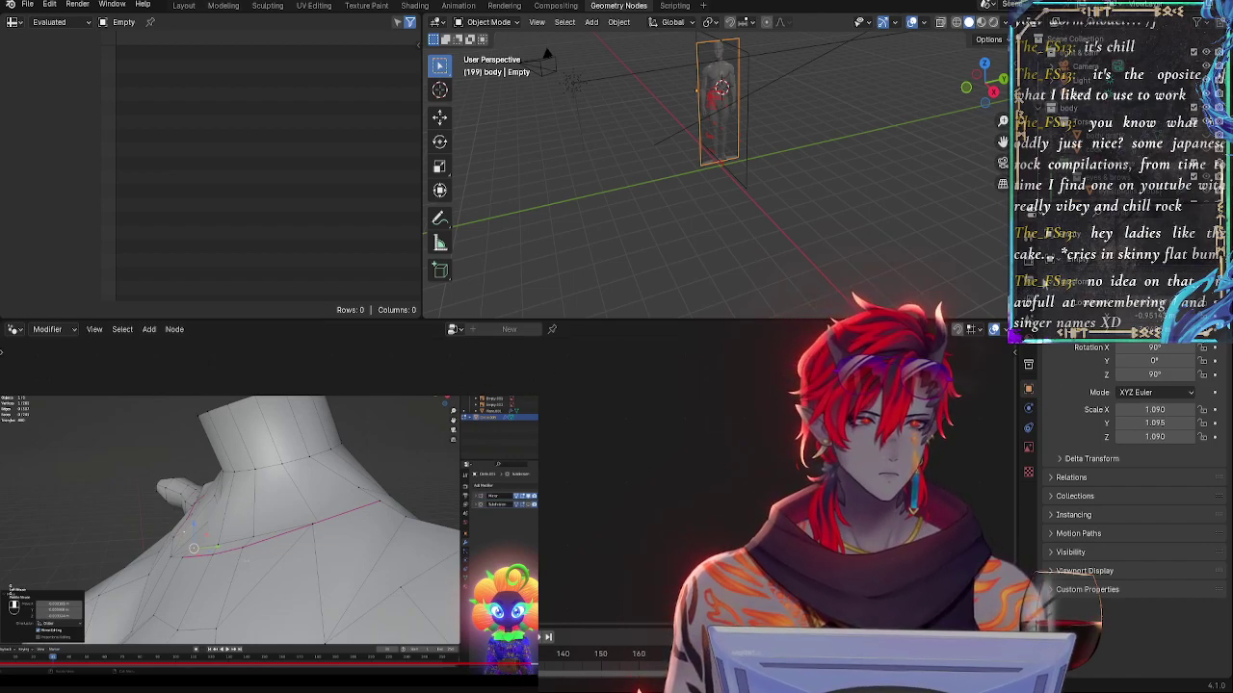
- Show the active tool's settings and browse the node editor's context menu
{"action": "left_click", "coordinate": [1031, 247]}
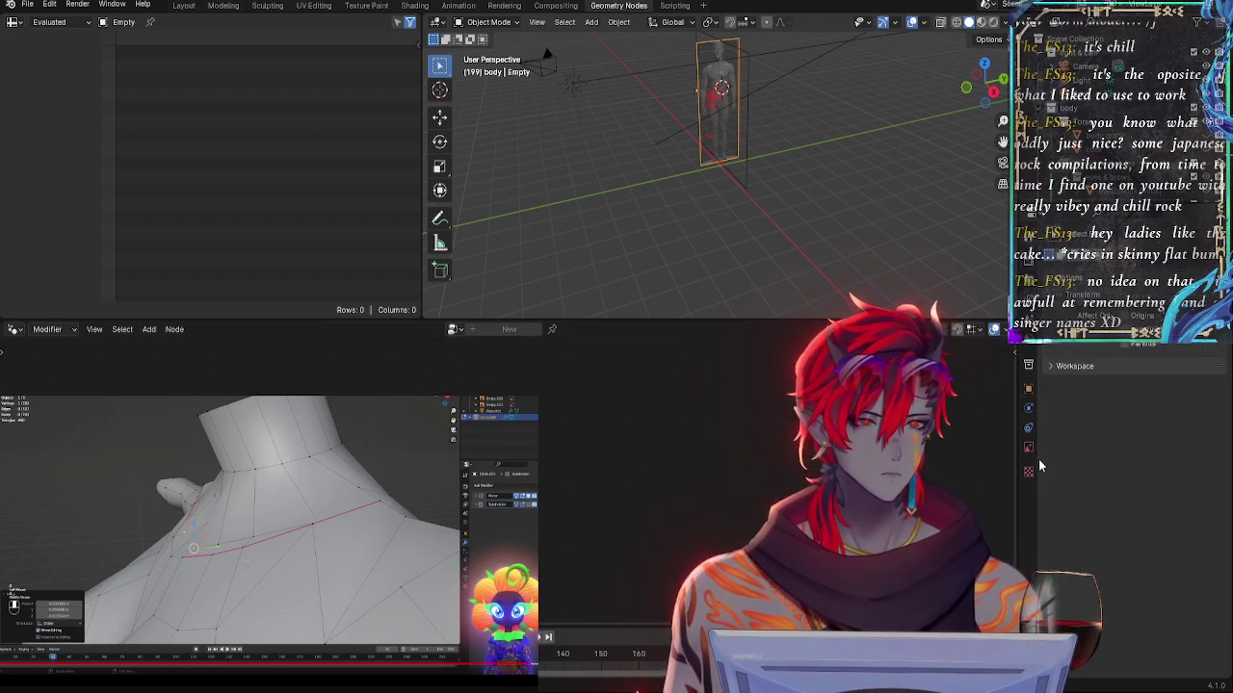
{"action": "right_click", "coordinate": [607, 431]}
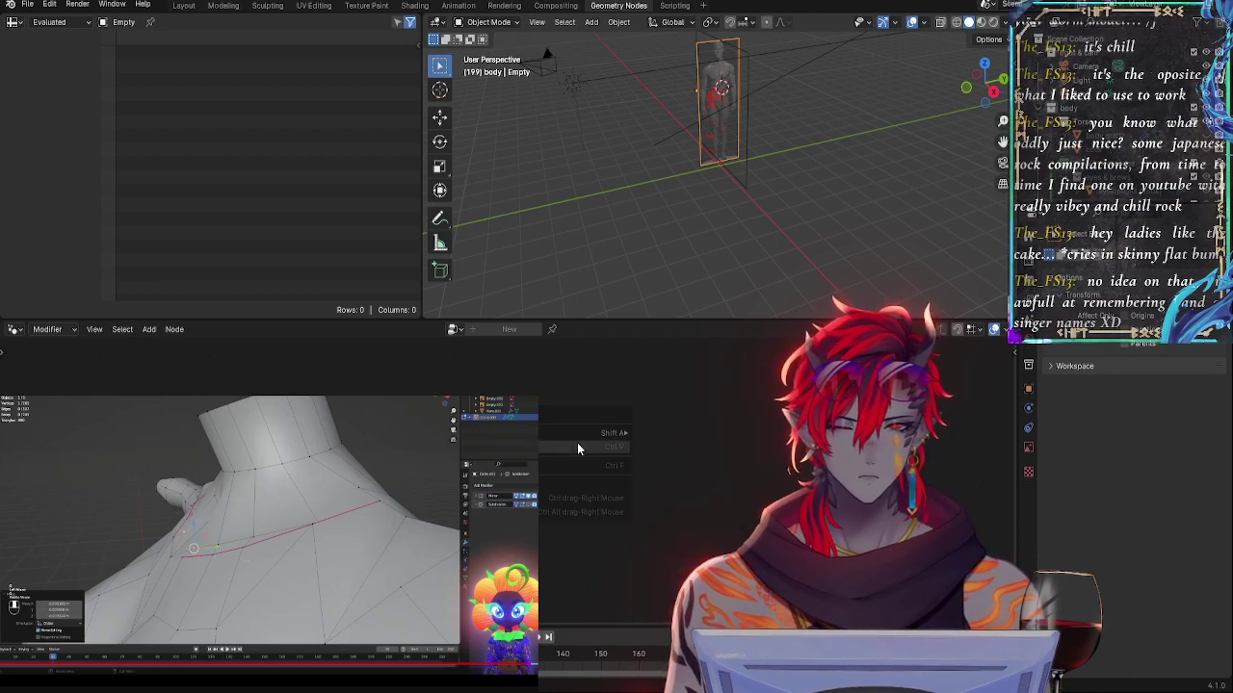
{"action": "mouse_move", "coordinate": [578, 432]}
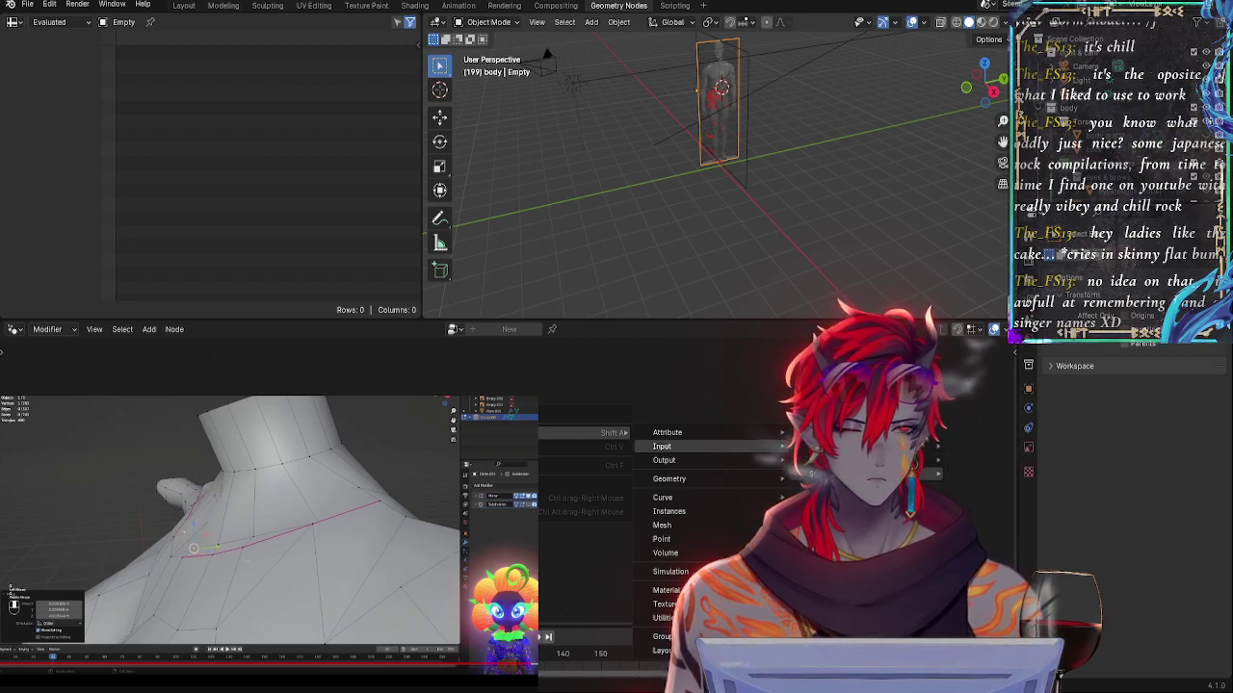
{"action": "mouse_move", "coordinate": [847, 474]}
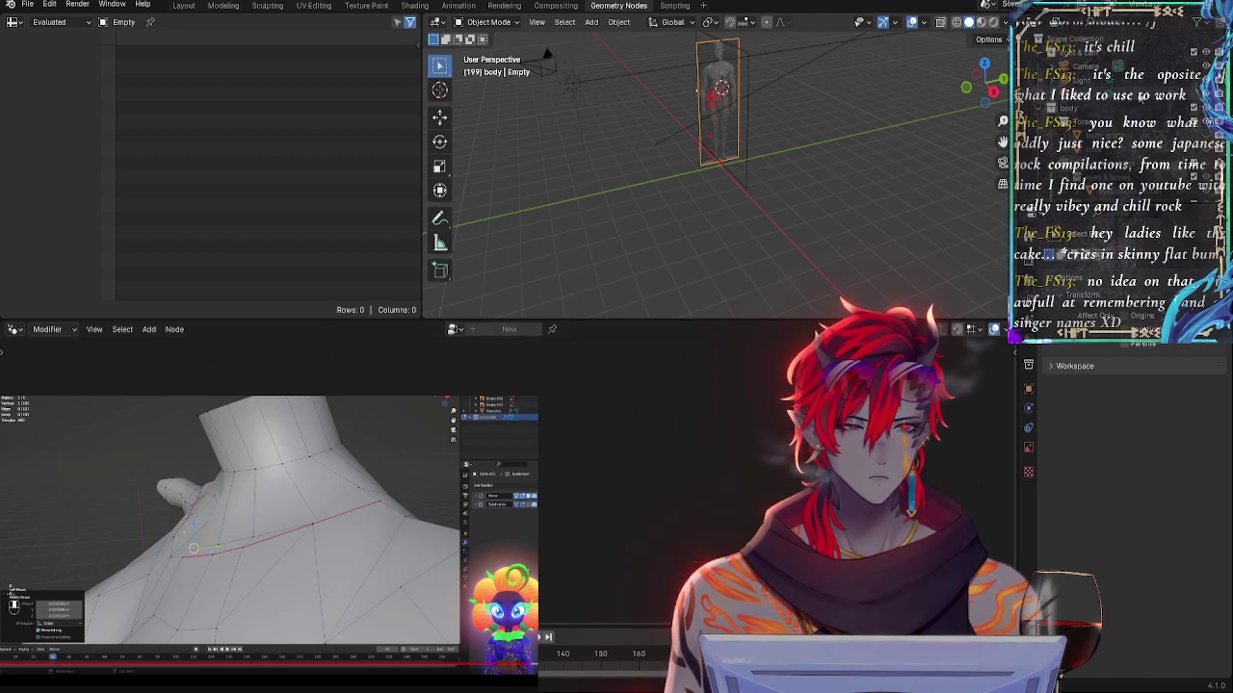
{"action": "scroll", "coordinate": [1122, 116], "scroll_direction": "down", "scroll_amount": 5}
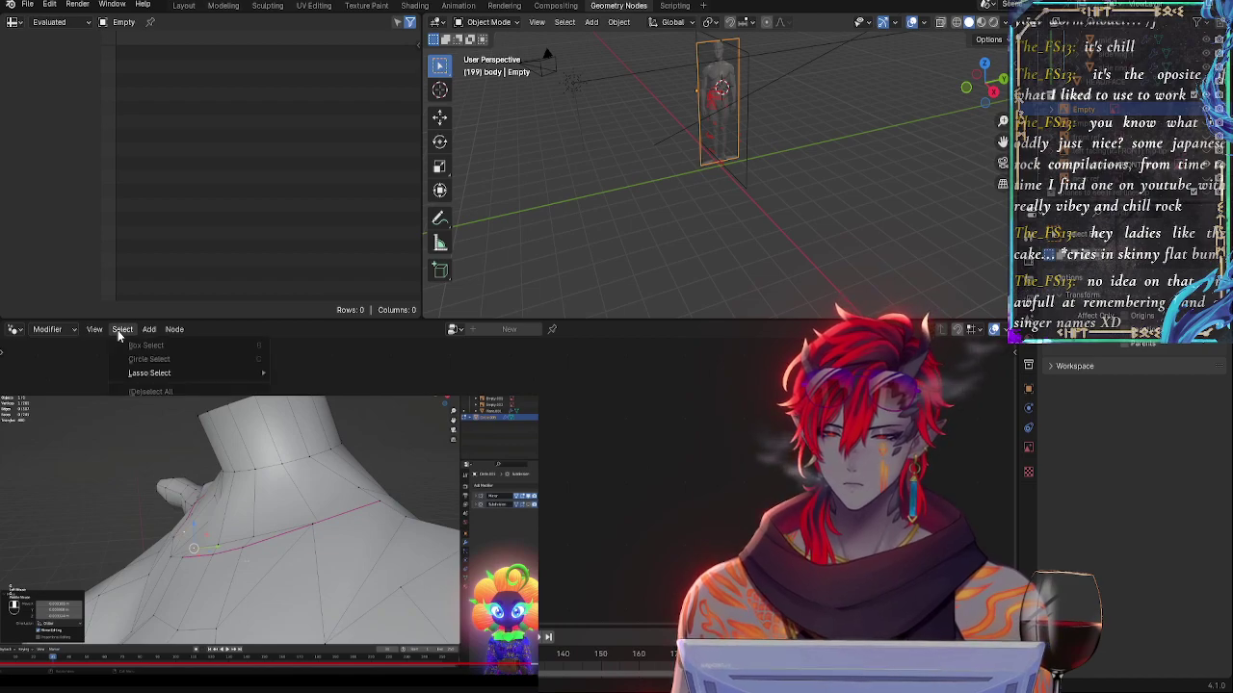
{"action": "mouse_move", "coordinate": [60, 335]}
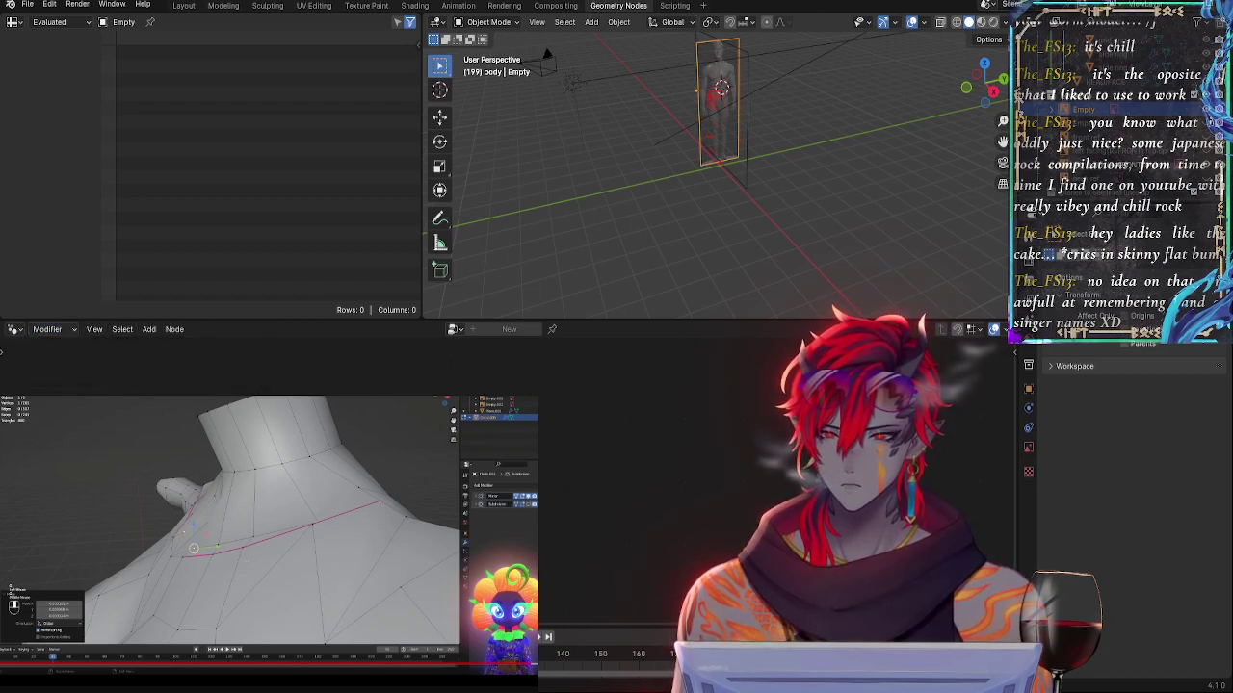
- Cycle through Rendering, Animation, Shading and Sculpting workspaces, then return to Geometry Nodes
{"action": "left_click", "coordinate": [505, 6]}
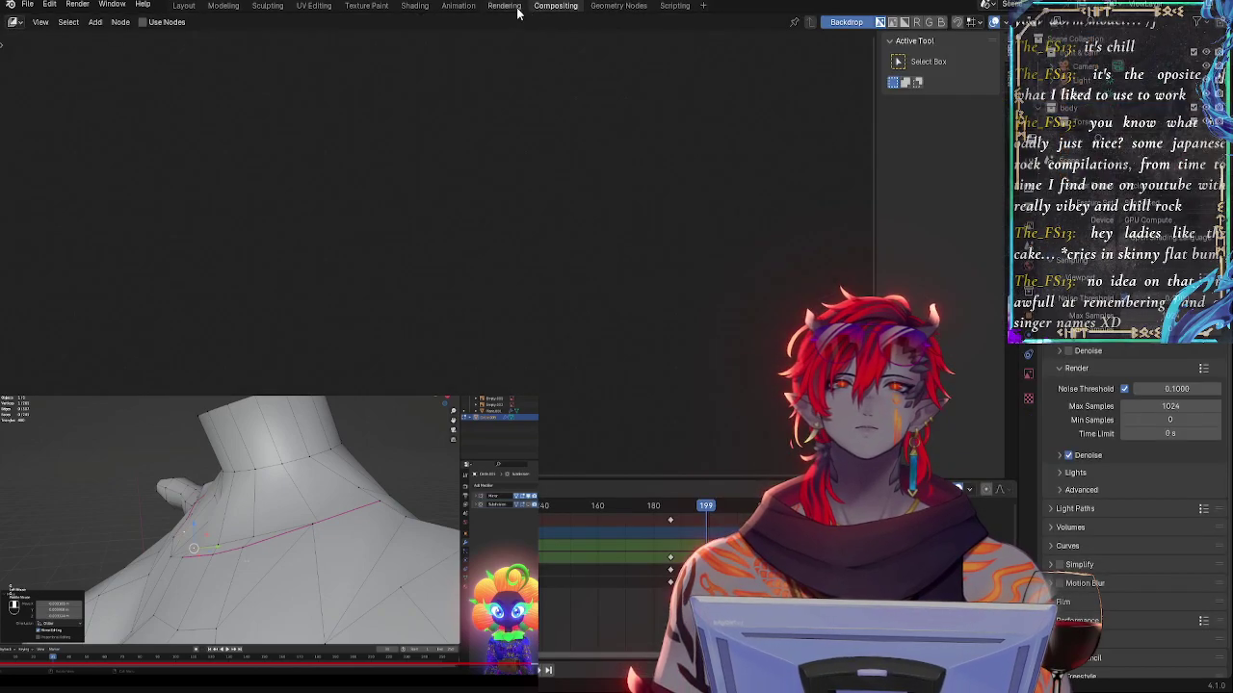
{"action": "left_click", "coordinate": [459, 5]}
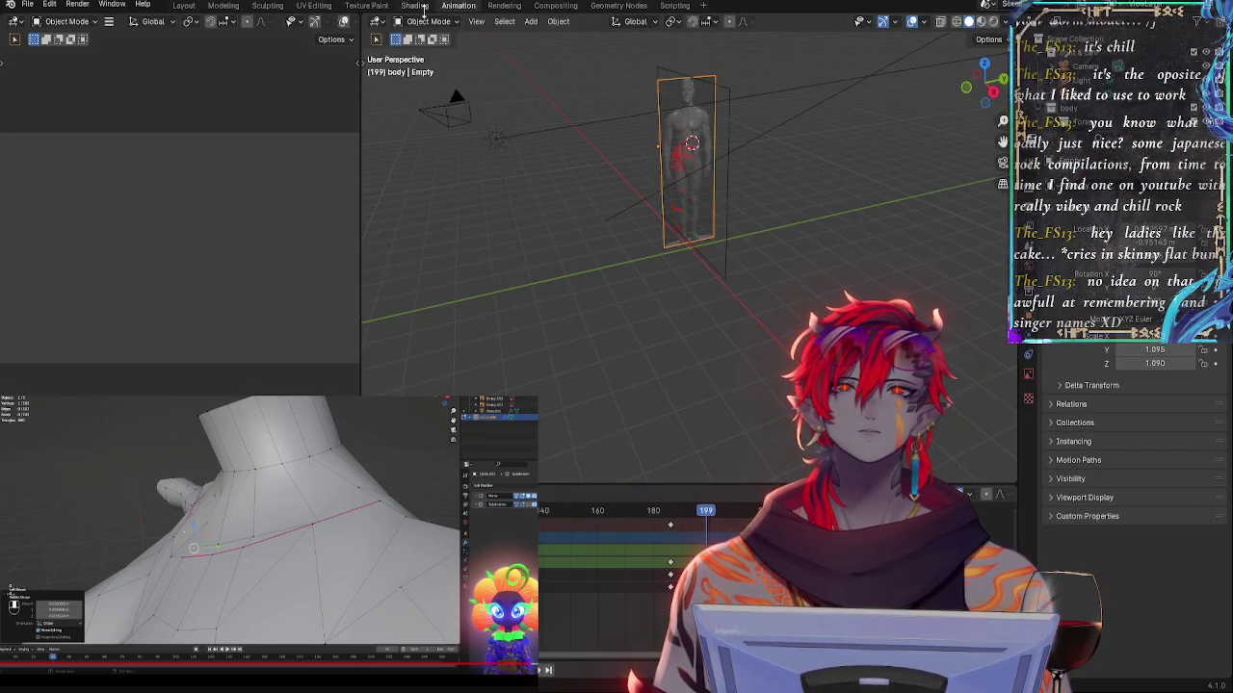
{"action": "left_click", "coordinate": [415, 6]}
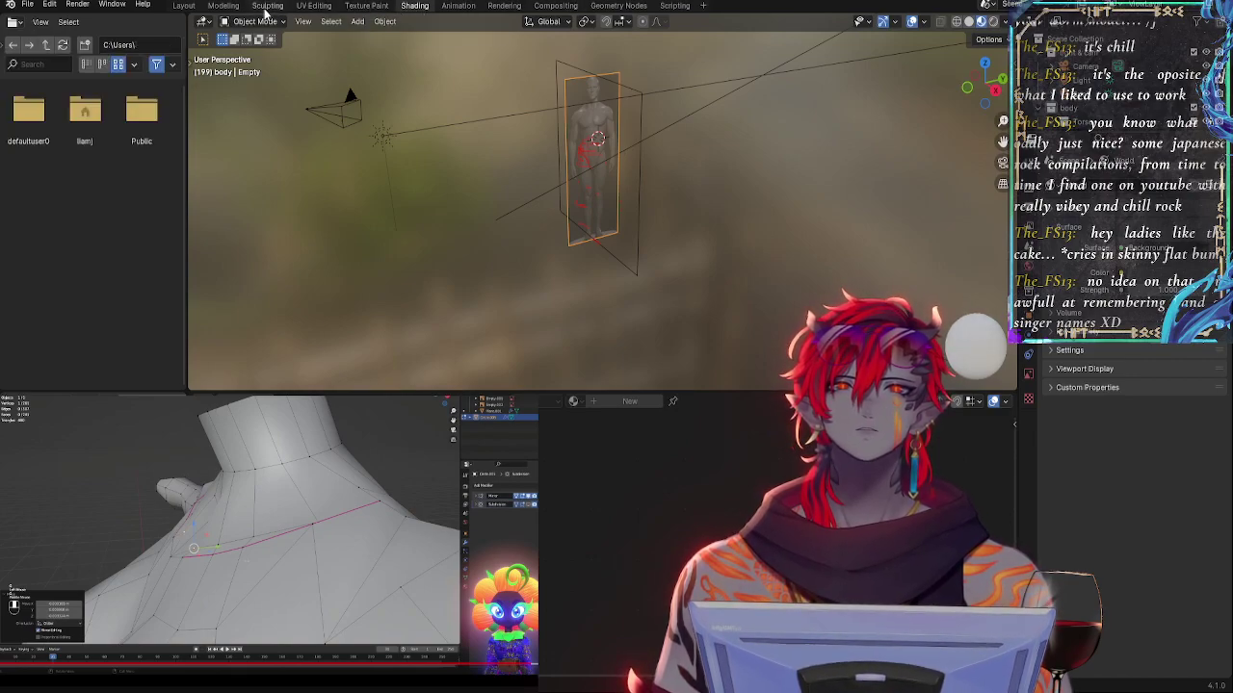
{"action": "left_click", "coordinate": [268, 7]}
{"action": "left_click", "coordinate": [622, 8]}
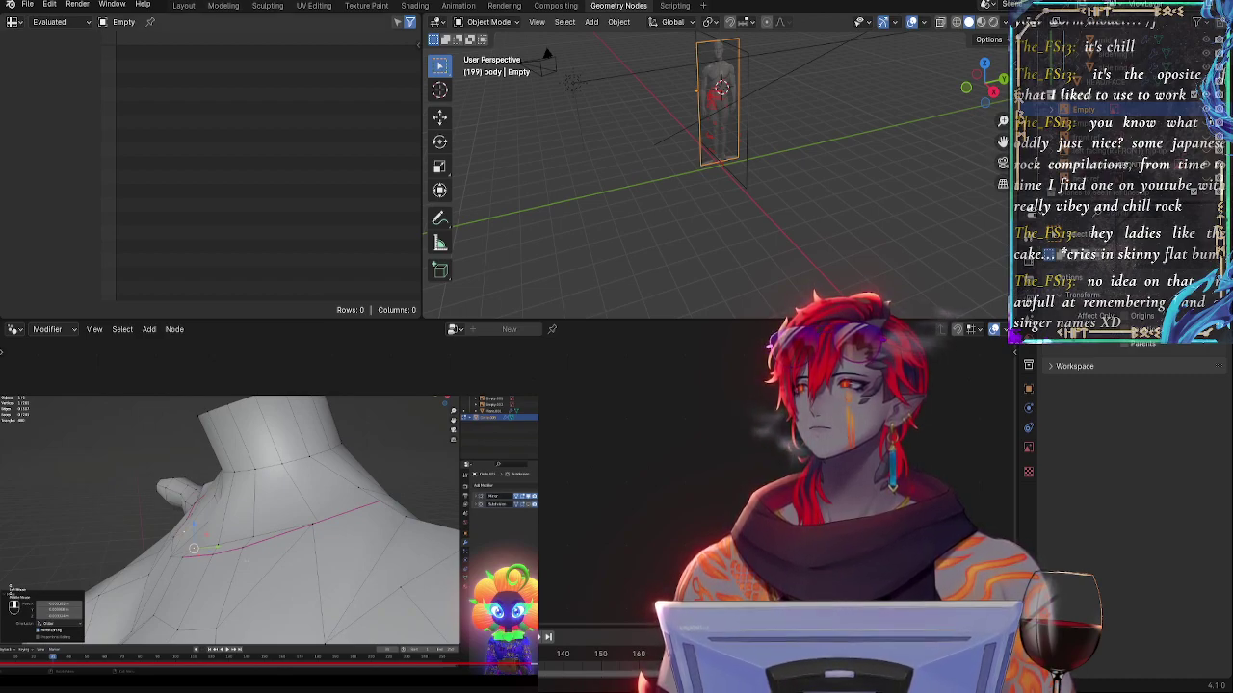
- In the Compositing workspace, select the keyframes and move the current frame back to 141
{"action": "key", "text": "ctrl+Page_Up"}
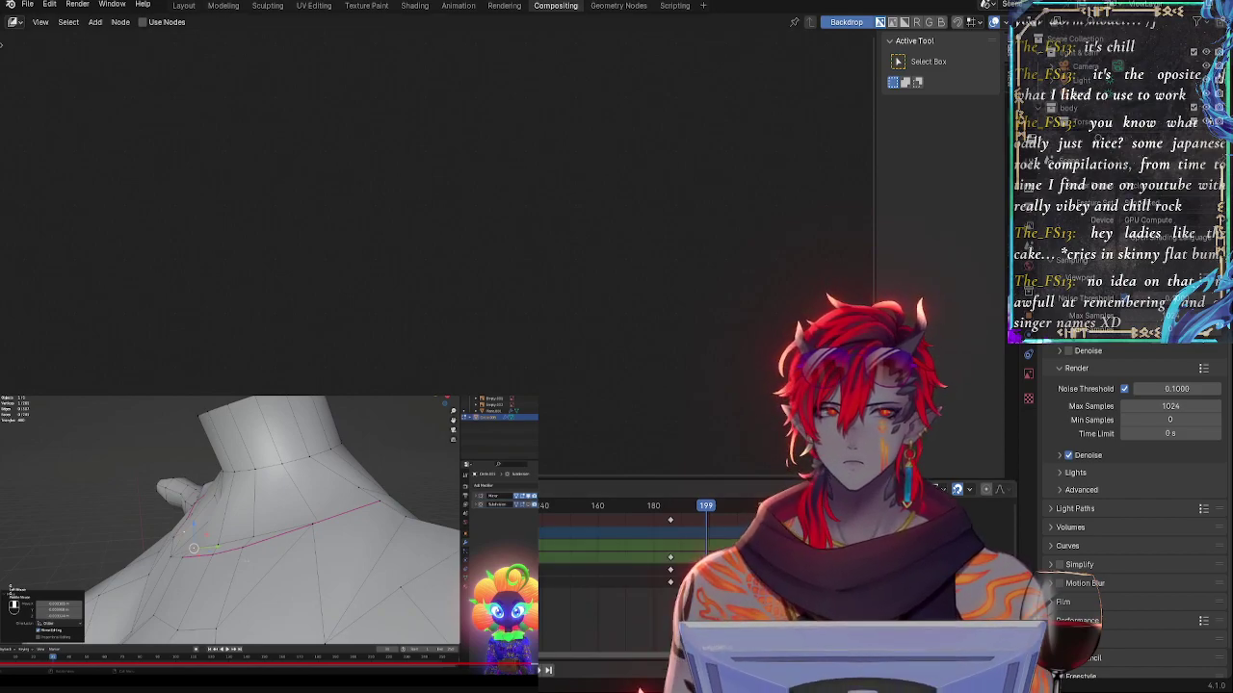
{"action": "left_click", "coordinate": [671, 570]}
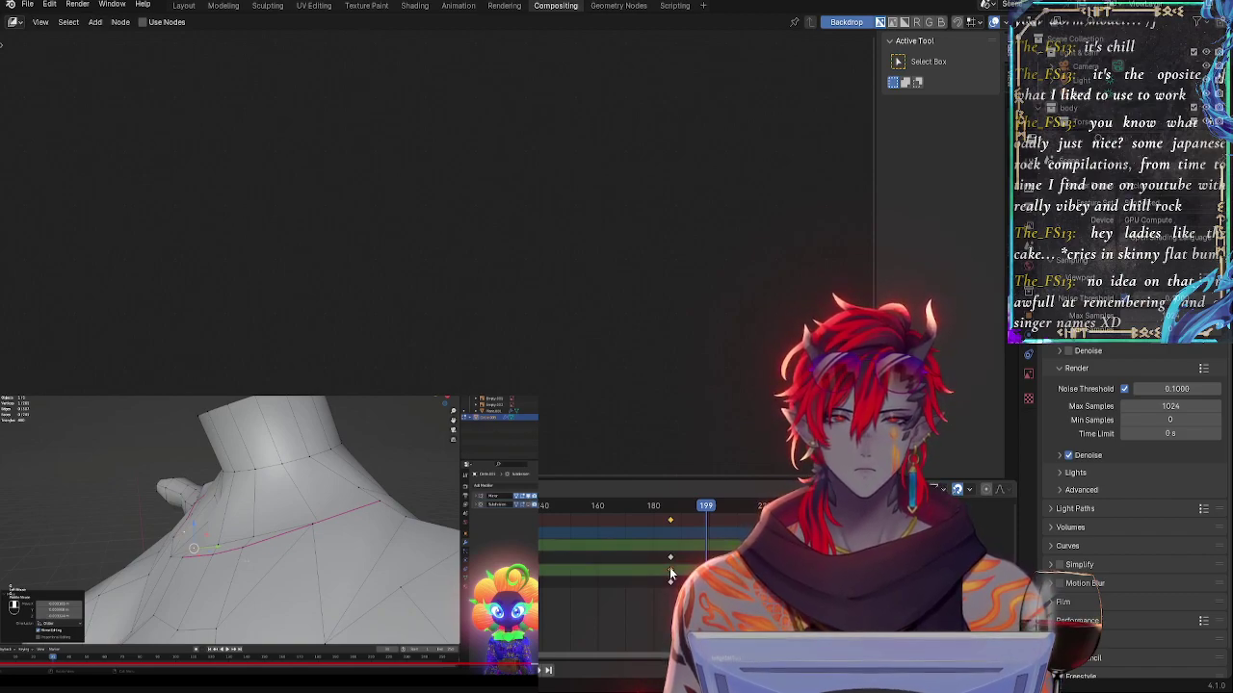
{"action": "left_click", "coordinate": [670, 581]}
{"action": "left_click", "coordinate": [658, 505]}
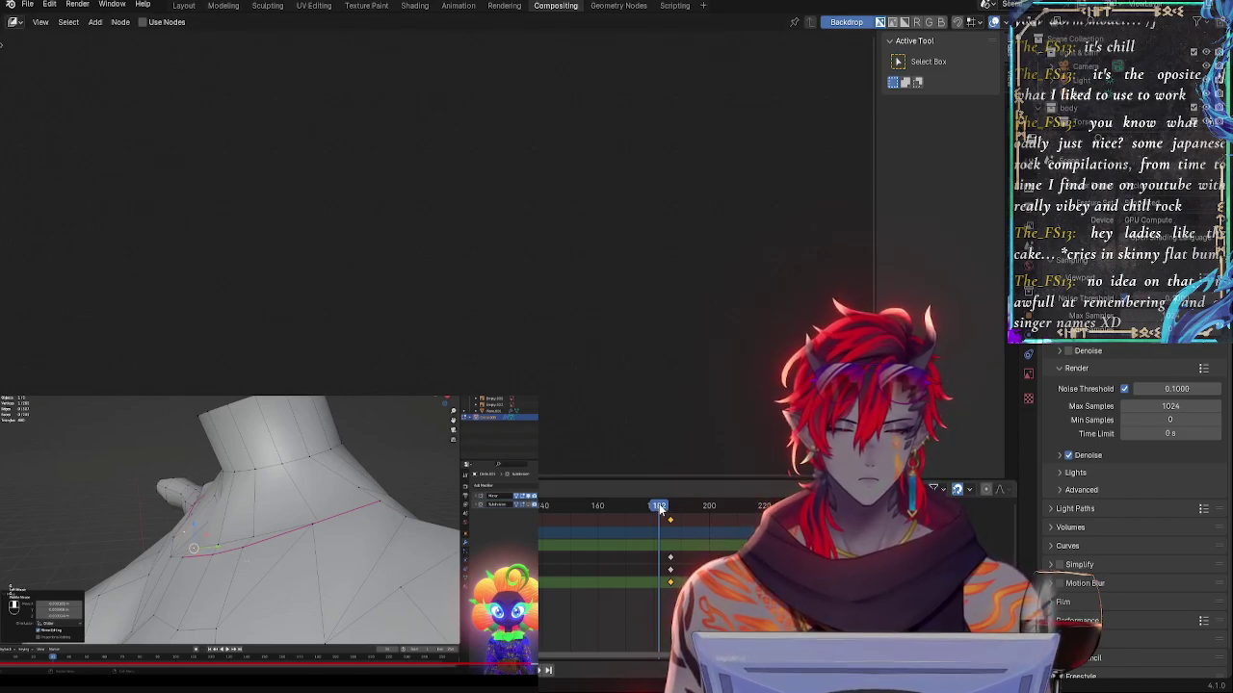
{"action": "left_click_drag", "start_coordinate": [660, 510], "coordinate": [520, 510]}
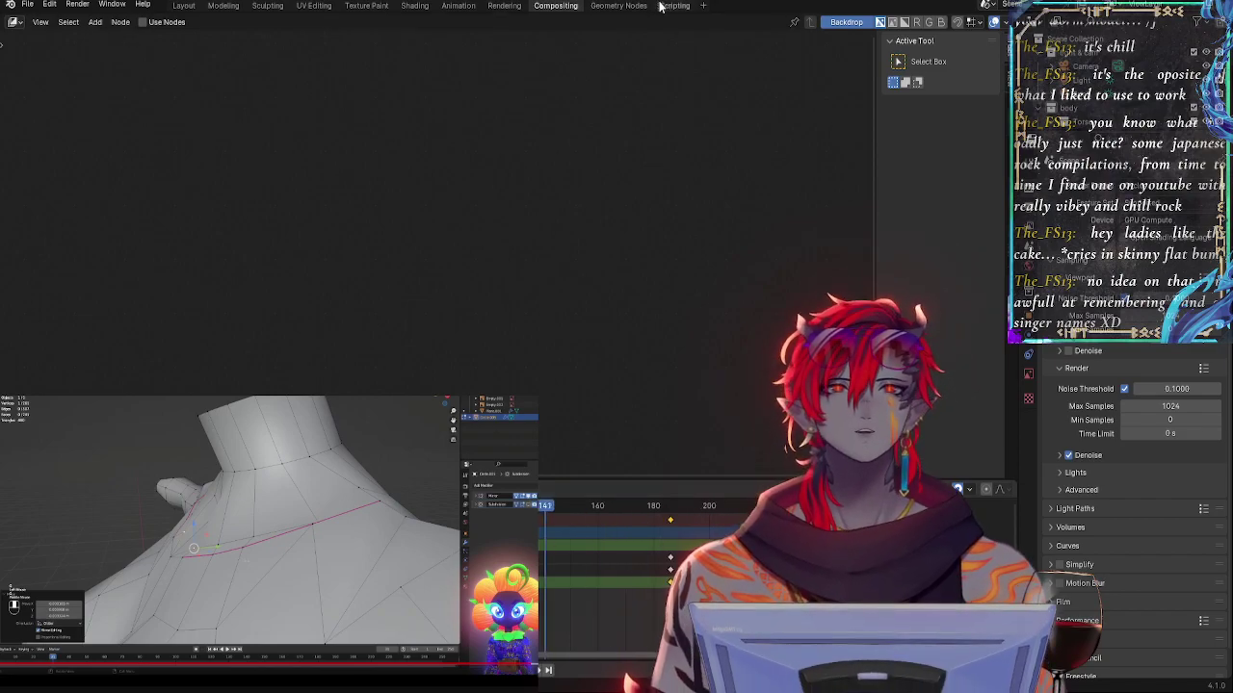
- Return from Geometry Nodes to the Compositing workspace and browse the compositing node Add menu
{"action": "left_click", "coordinate": [619, 6]}
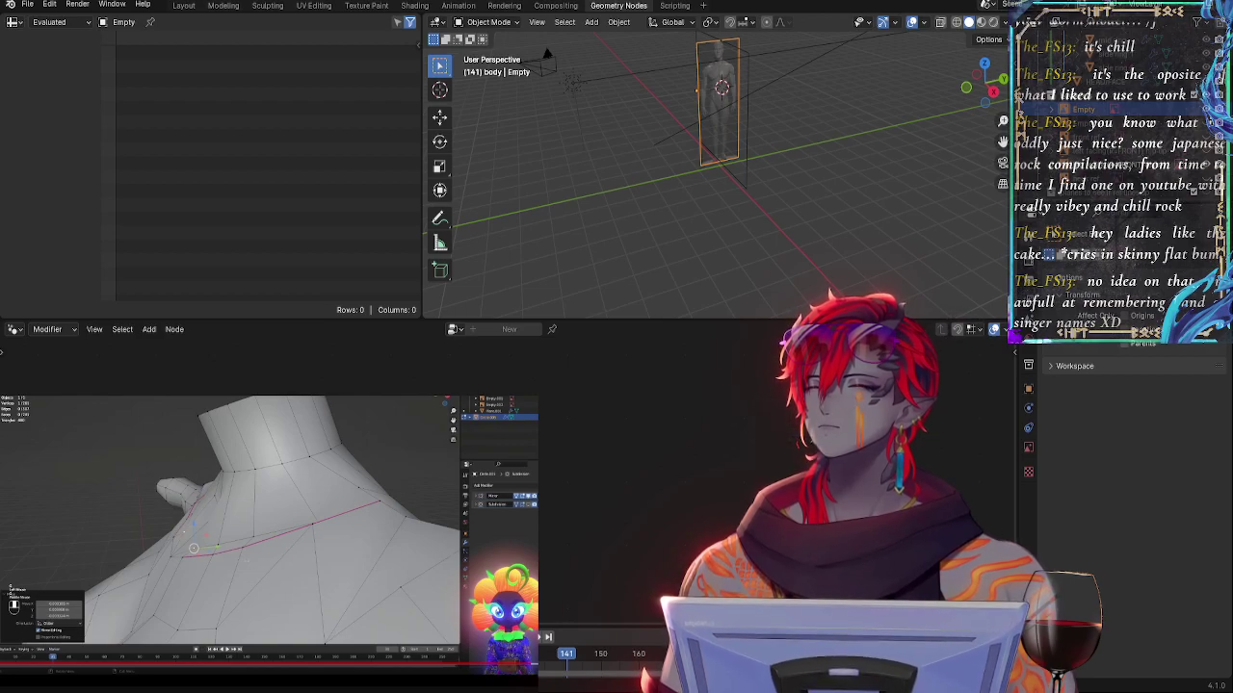
{"action": "left_click", "coordinate": [556, 5]}
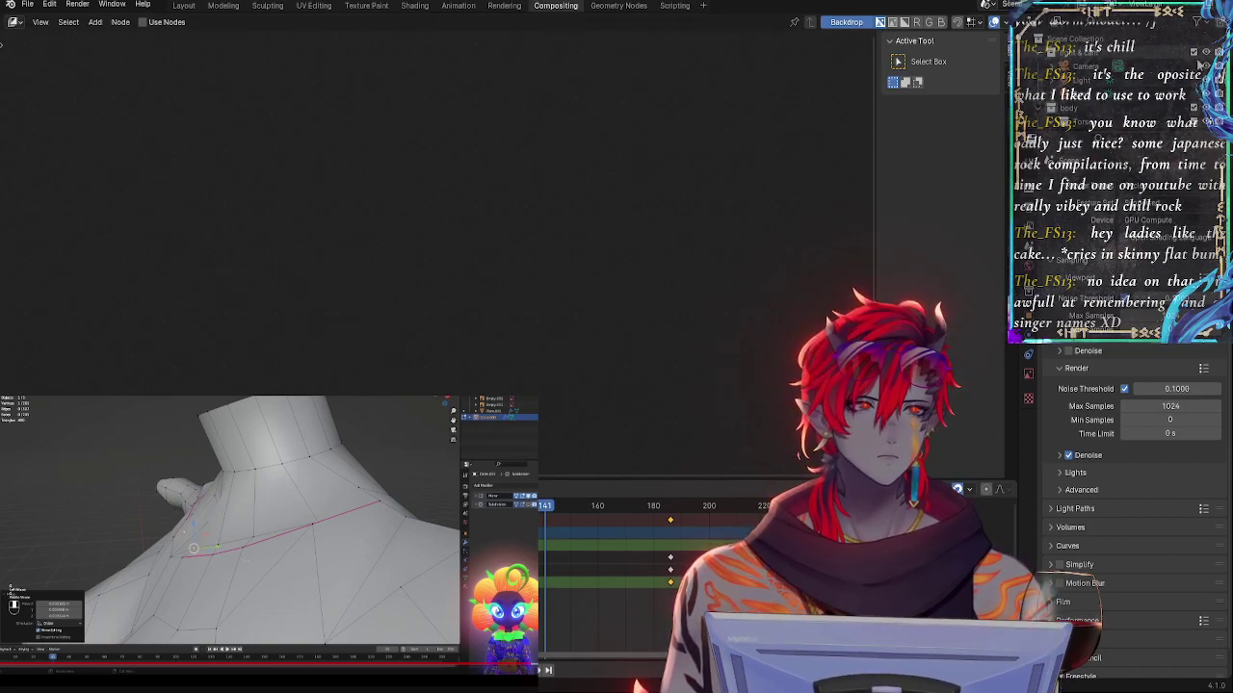
{"action": "scroll", "coordinate": [1084, 96], "scroll_direction": "down", "scroll_amount": 5}
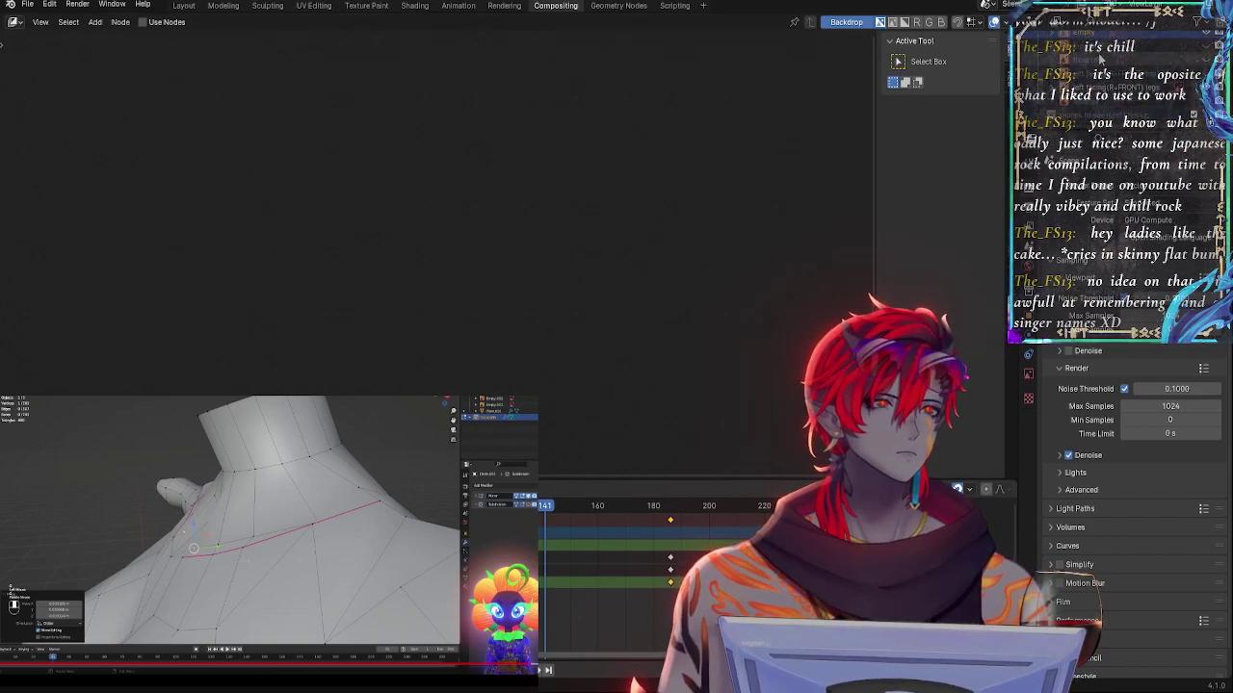
{"action": "right_click", "coordinate": [1091, 37]}
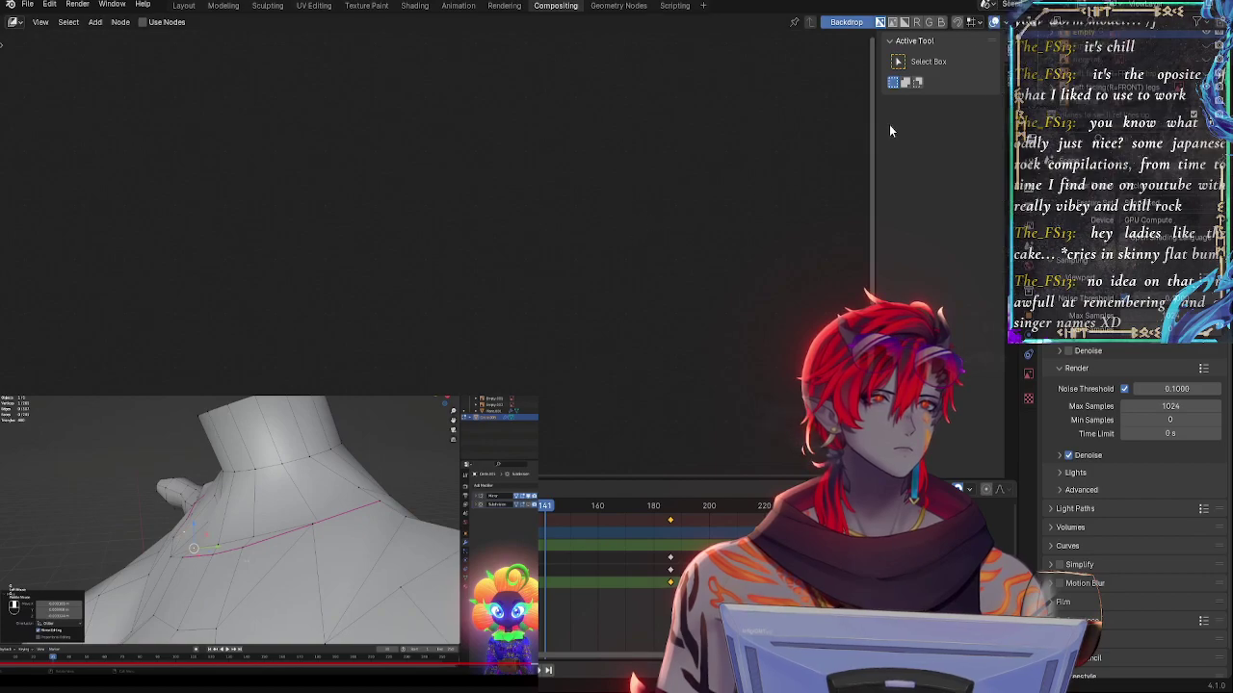
{"action": "left_click_drag", "start_coordinate": [1085, 35], "coordinate": [553, 509]}
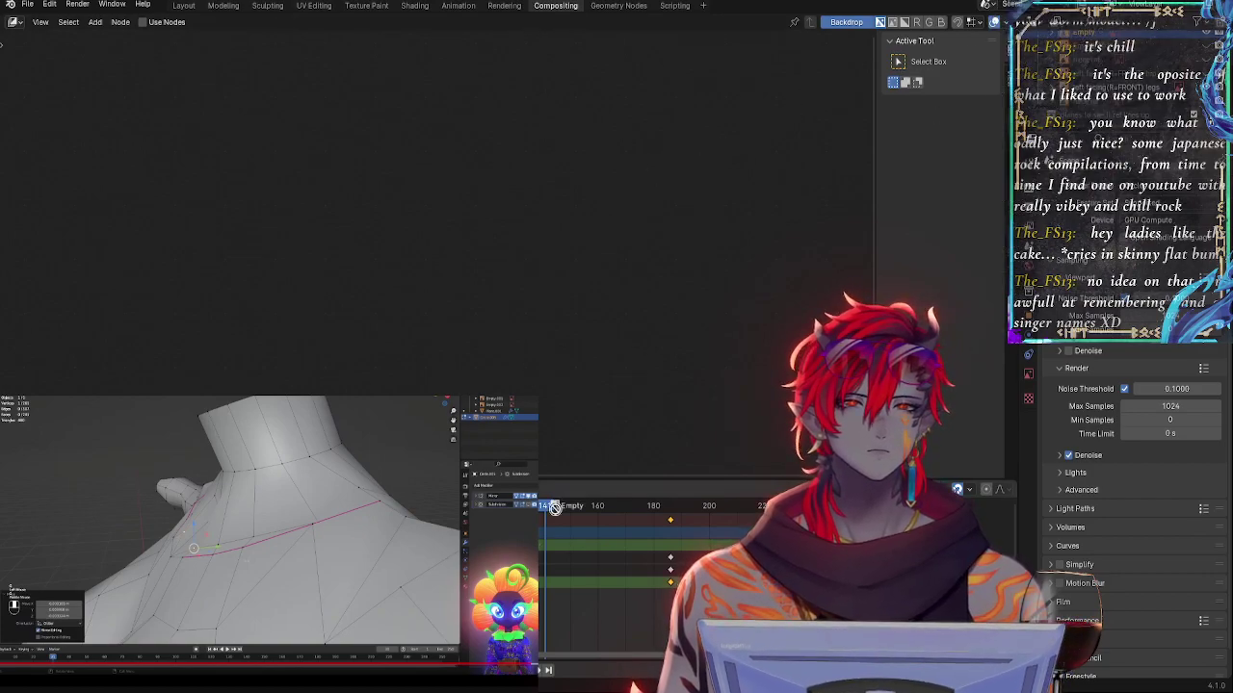
{"action": "right_click", "coordinate": [602, 241]}
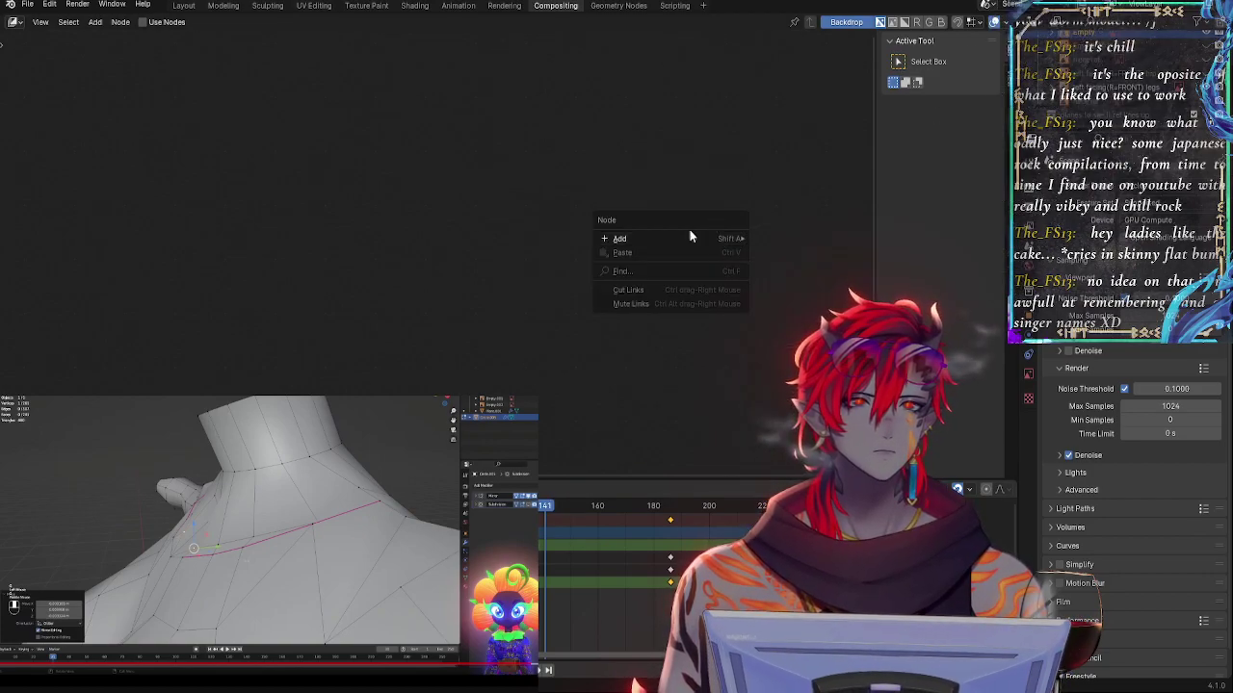
{"action": "mouse_move", "coordinate": [661, 234]}
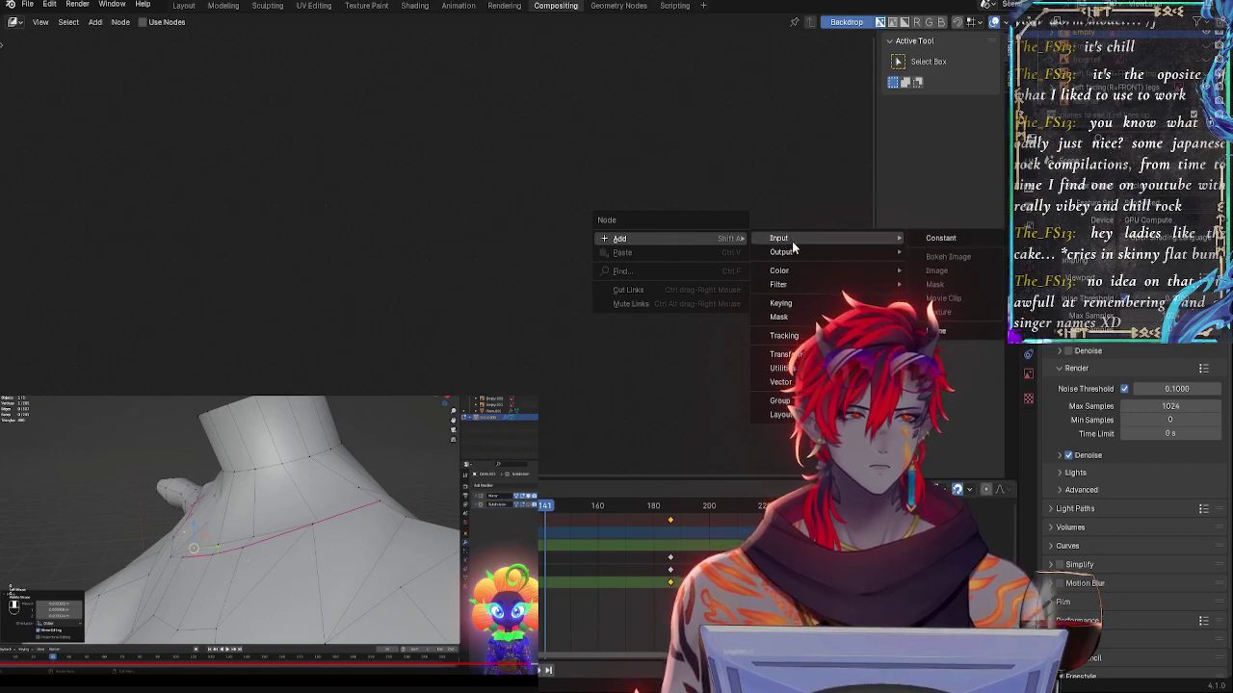
{"action": "mouse_move", "coordinate": [812, 236]}
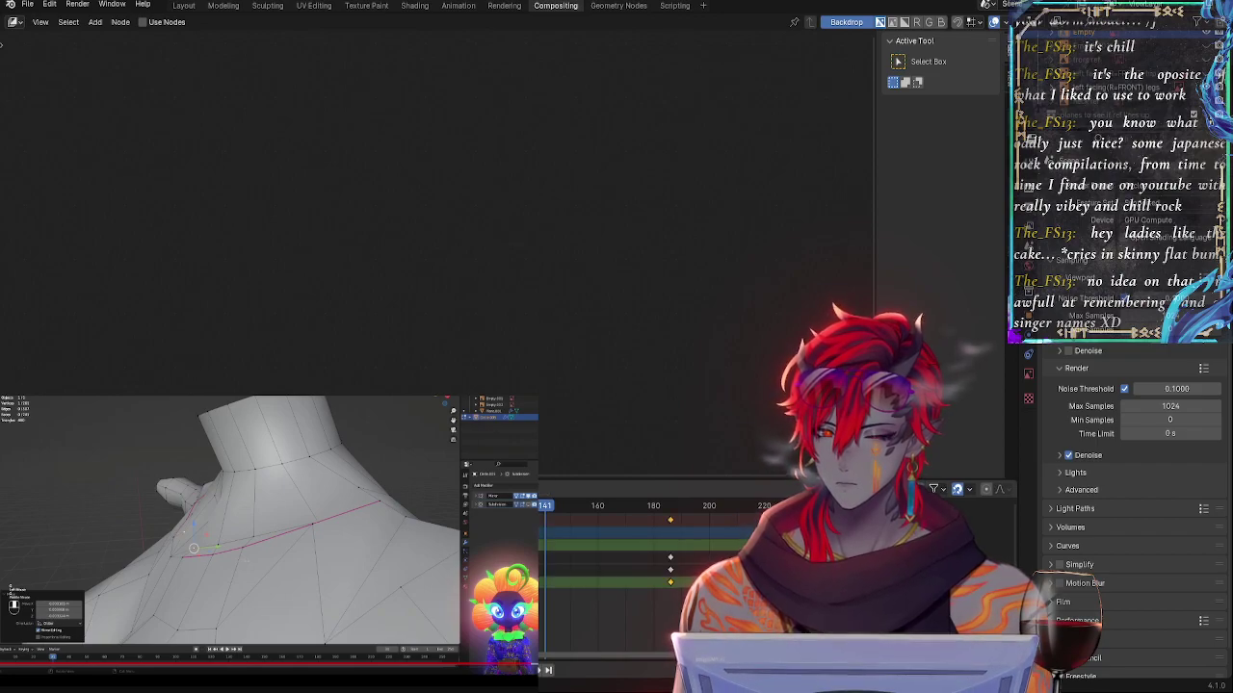
- Turn the lower area into an Image Editor (Shift+F10), browse the Add menu, then go to Geometry Nodes
{"action": "key", "text": "shift+F10"}
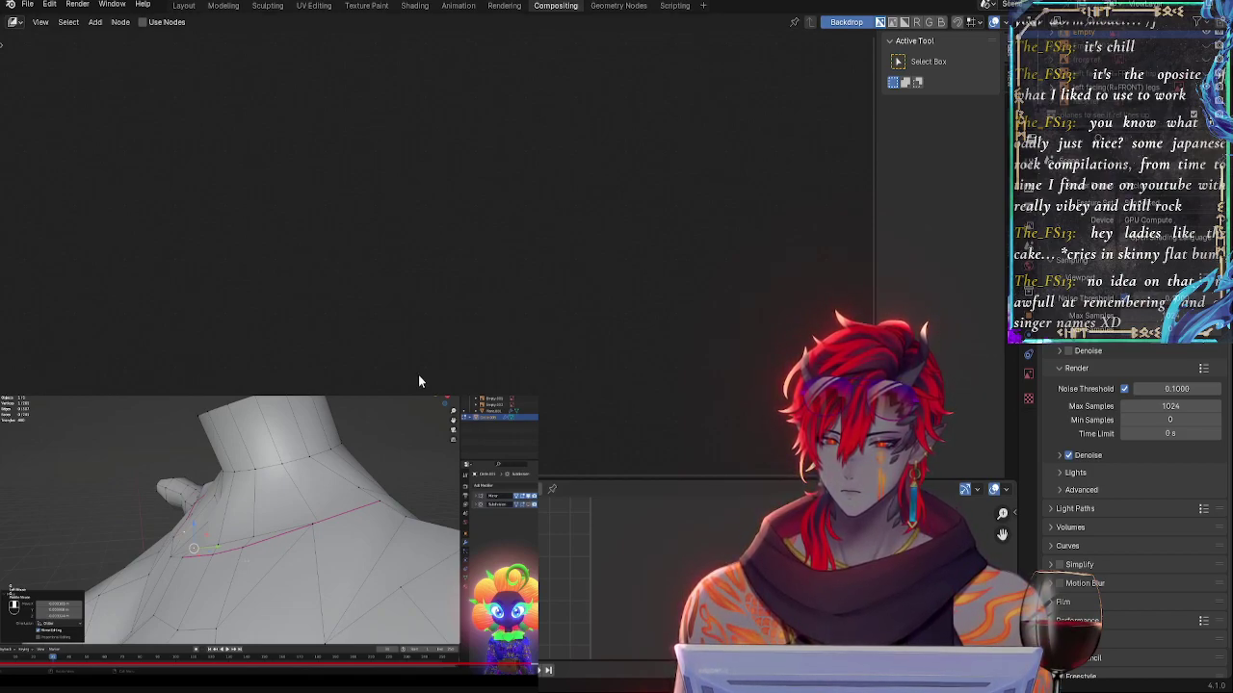
{"action": "right_click", "coordinate": [492, 368]}
{"action": "mouse_move", "coordinate": [472, 369]}
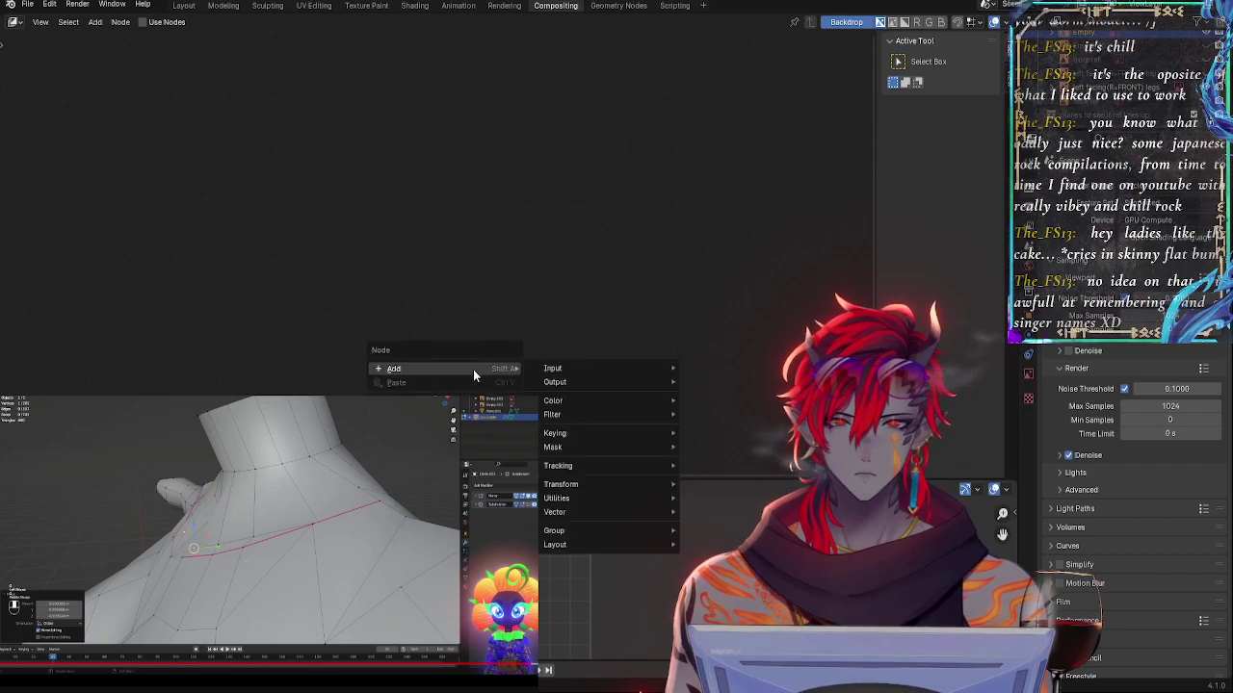
{"action": "mouse_move", "coordinate": [578, 447]}
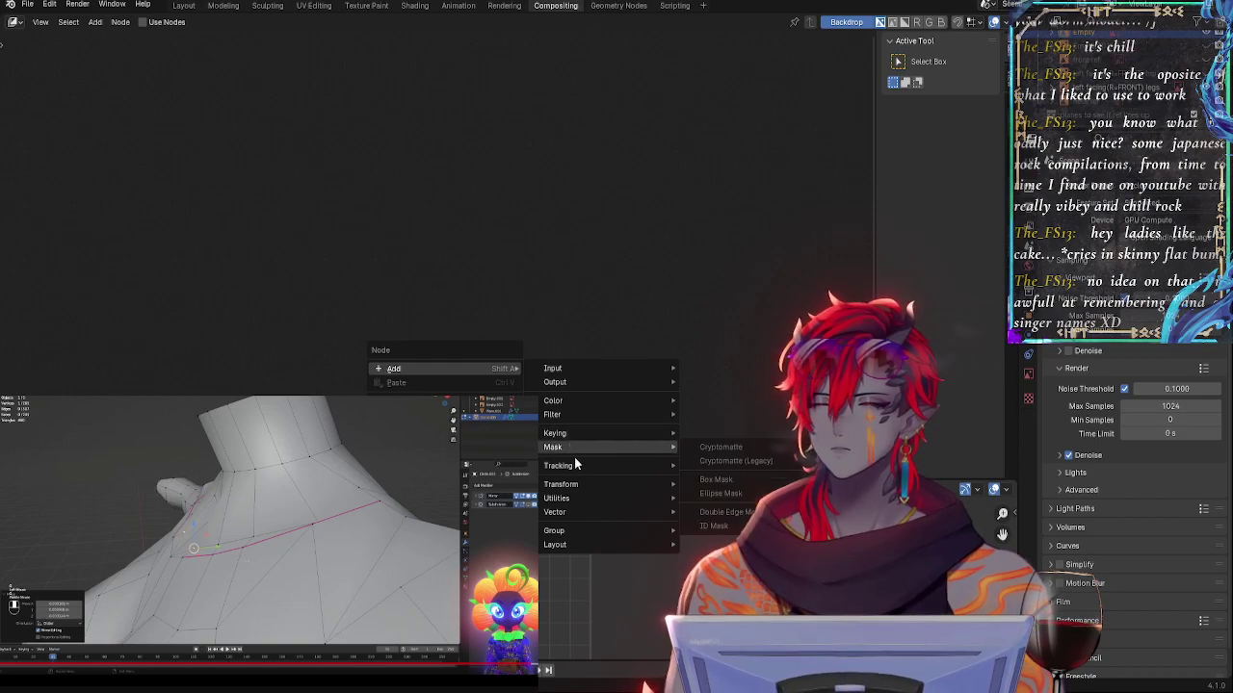
{"action": "mouse_move", "coordinate": [585, 484]}
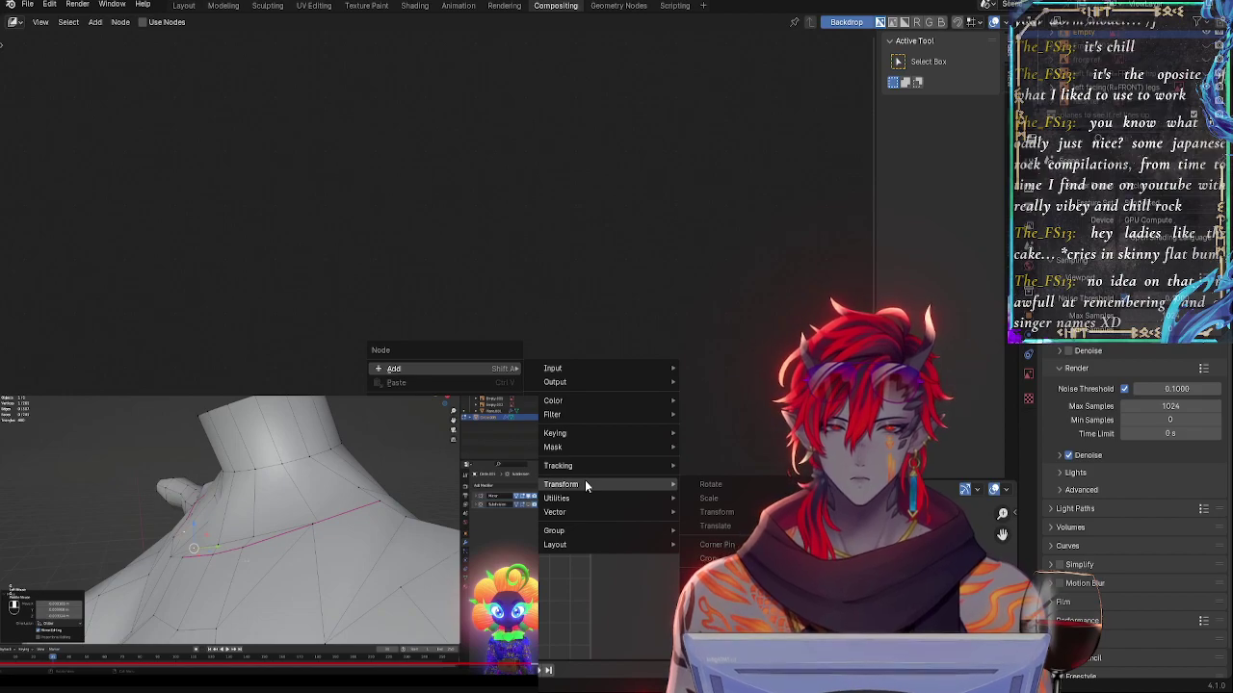
{"action": "left_click", "coordinate": [618, 5]}
- Browse the geometry node Add menu and close it without adding any node
{"action": "key", "text": "shift+a"}
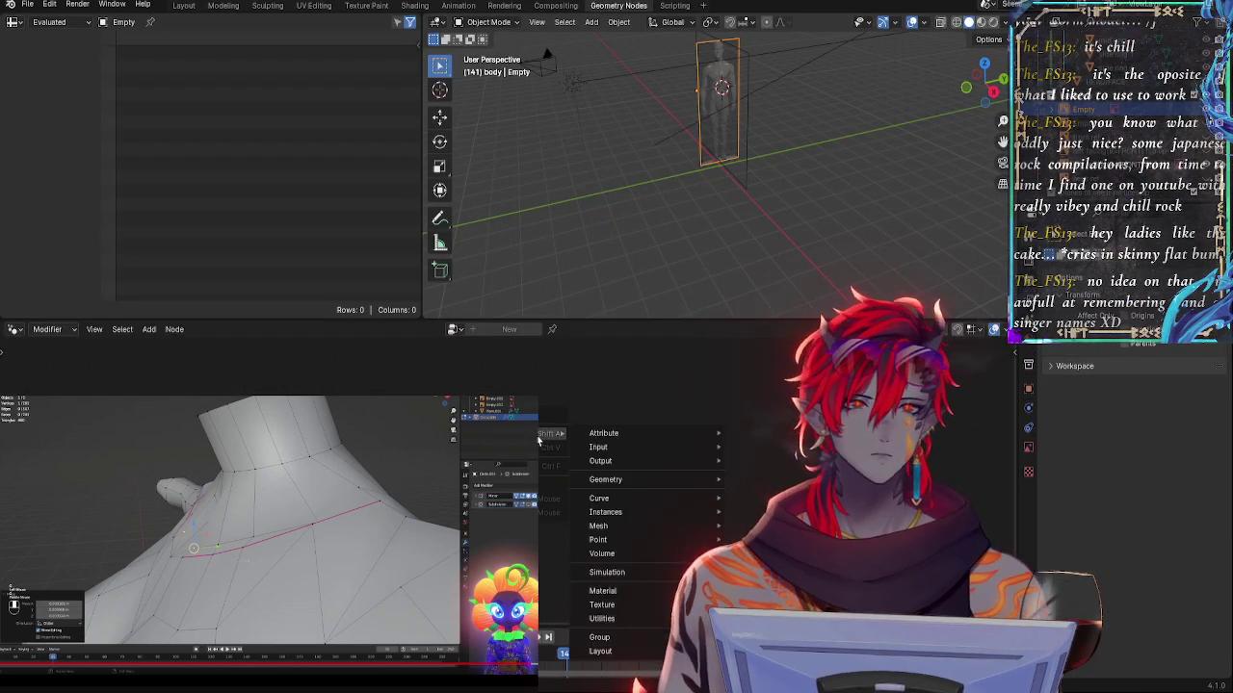
{"action": "mouse_move", "coordinate": [626, 606]}
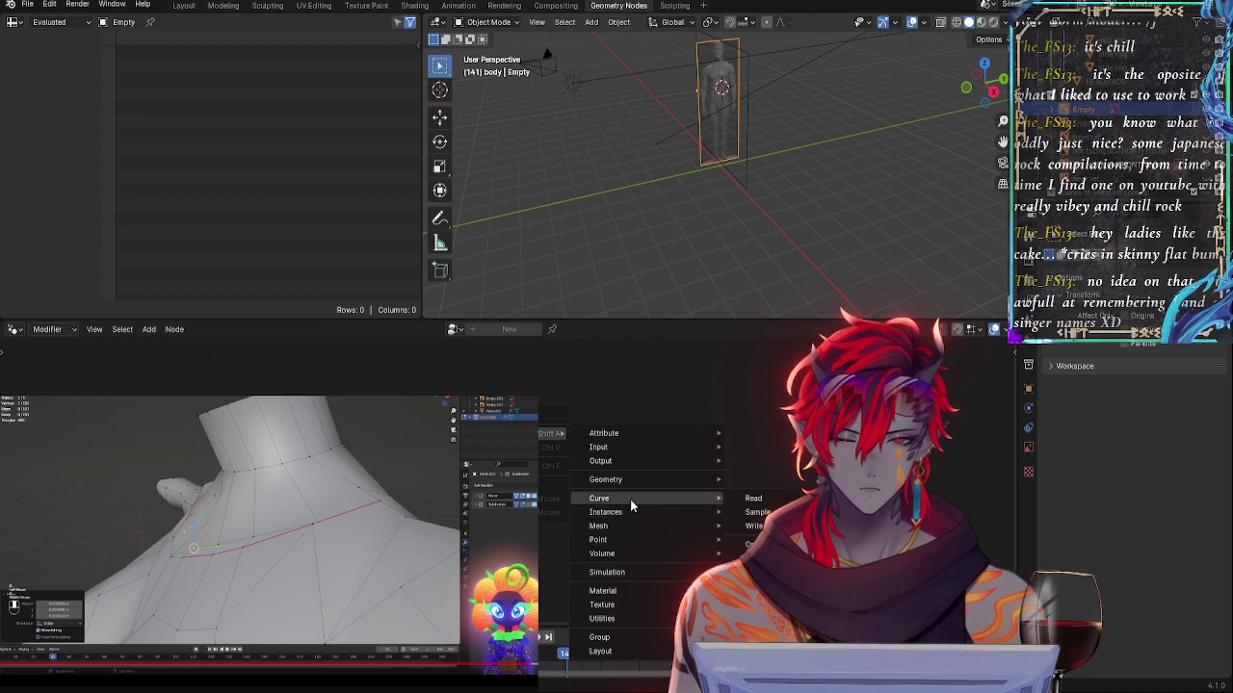
{"action": "mouse_move", "coordinate": [630, 479]}
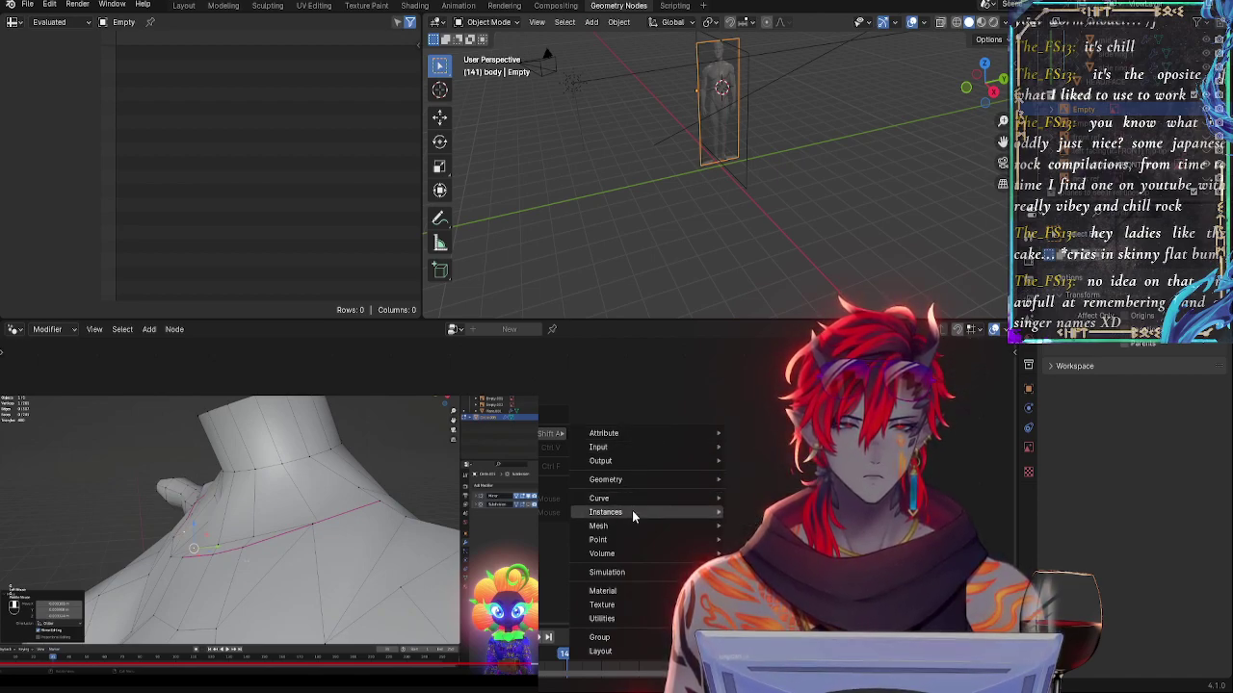
{"action": "mouse_move", "coordinate": [634, 539]}
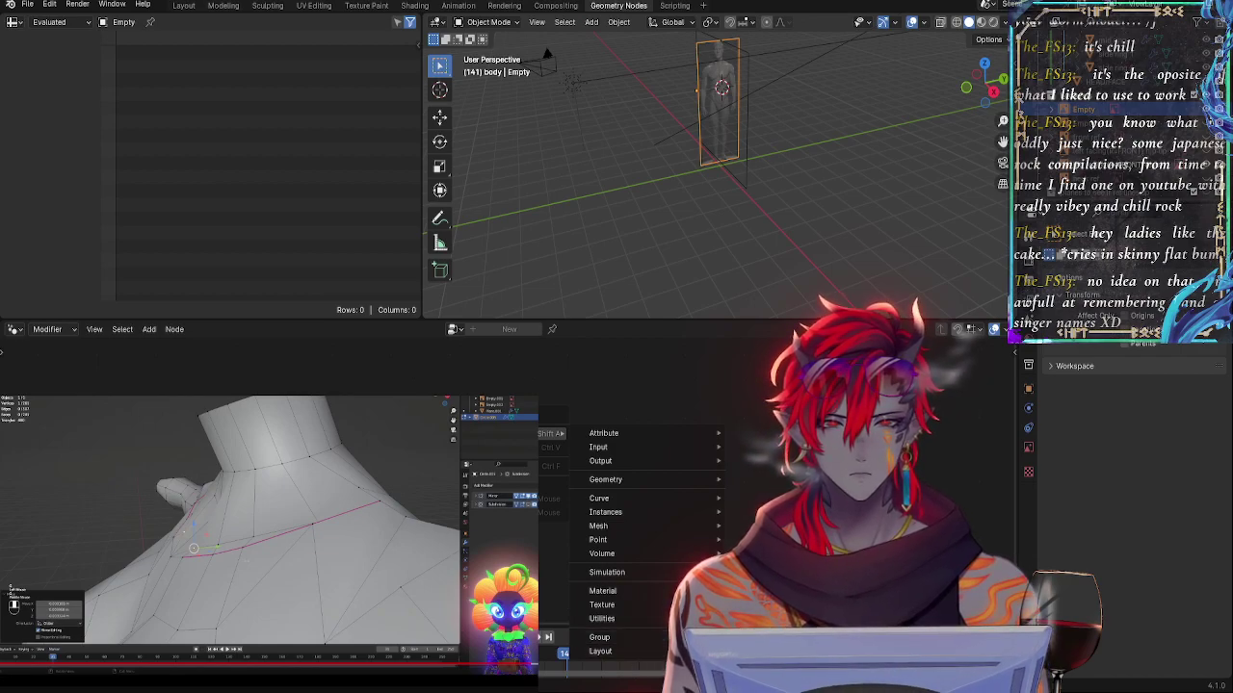
{"action": "key", "text": "Escape"}
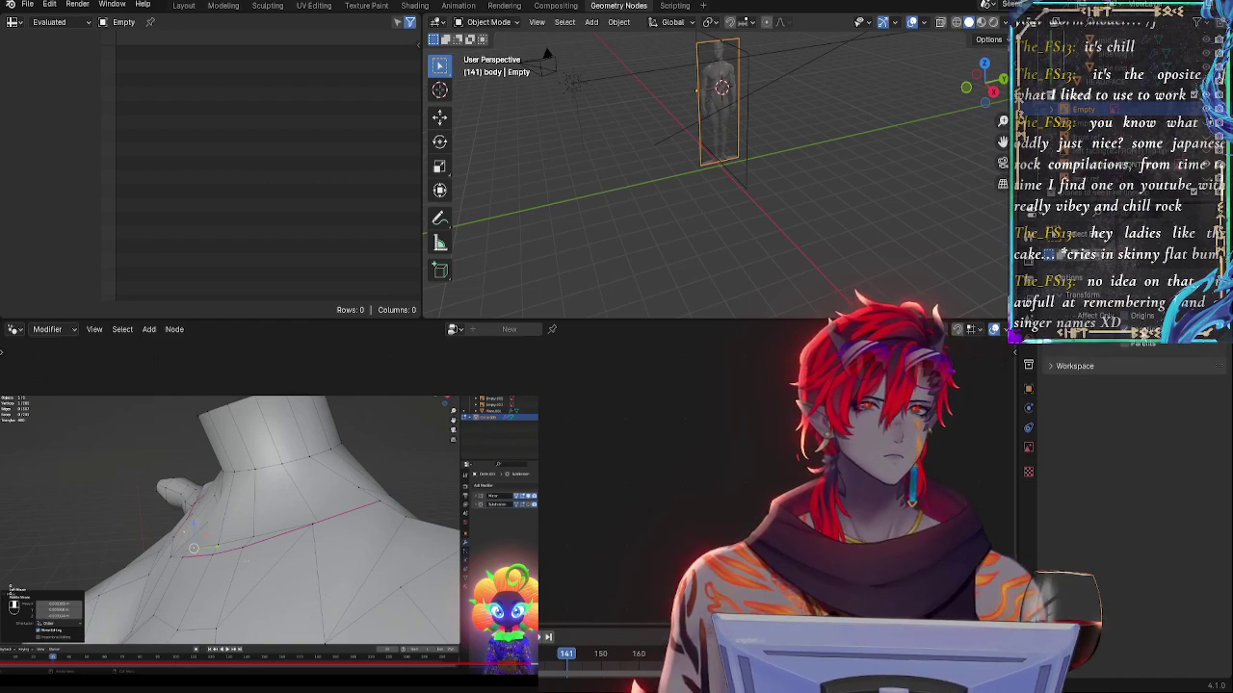
- Keep the workspace mode set to Object Mode in the workspace settings
{"action": "left_click", "coordinate": [1094, 368]}
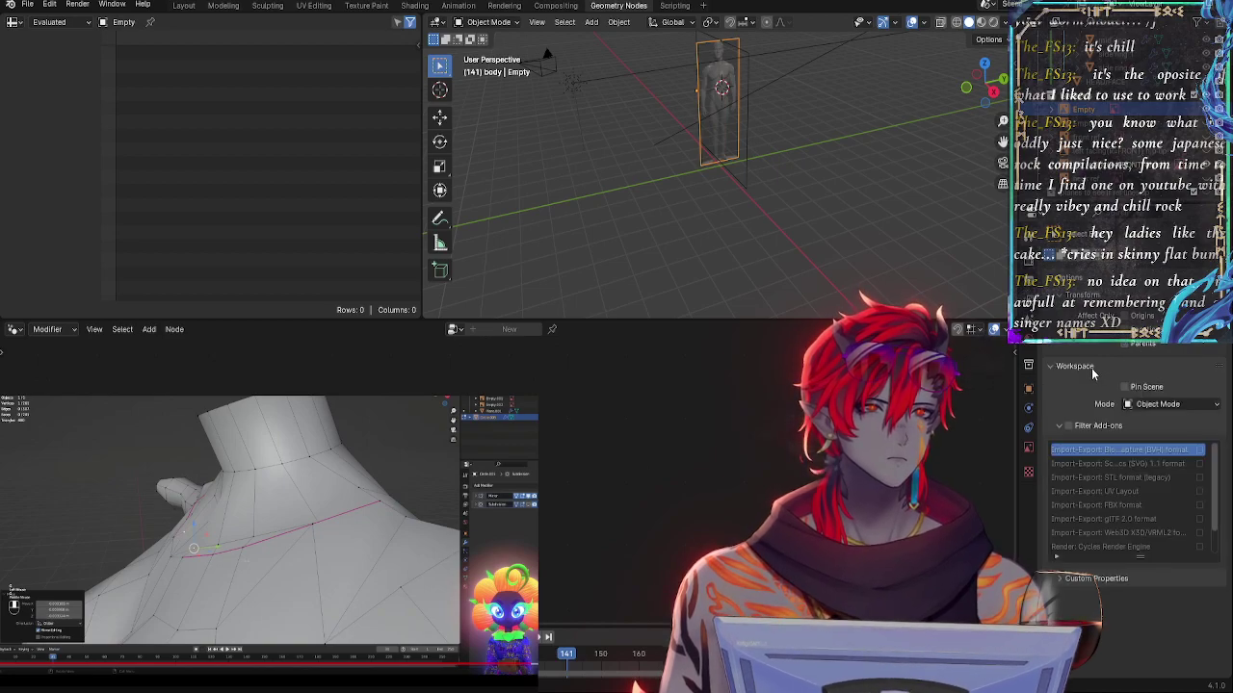
{"action": "left_click", "coordinate": [1153, 404]}
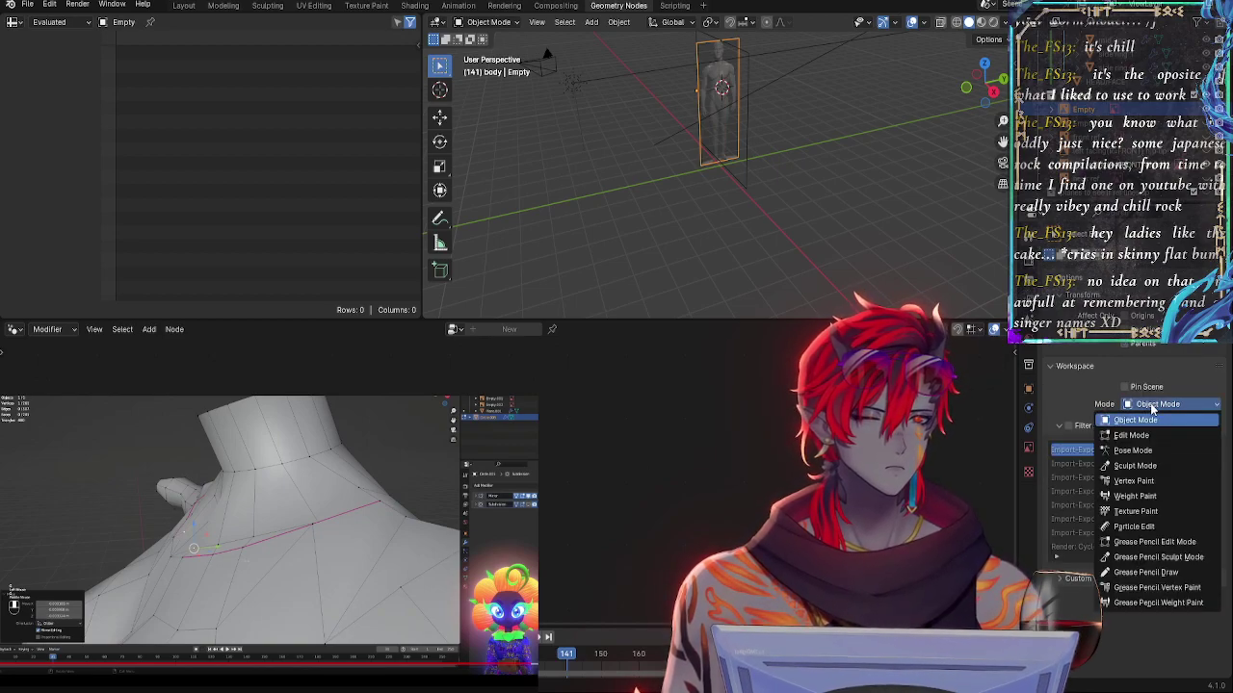
{"action": "left_click", "coordinate": [1153, 409]}
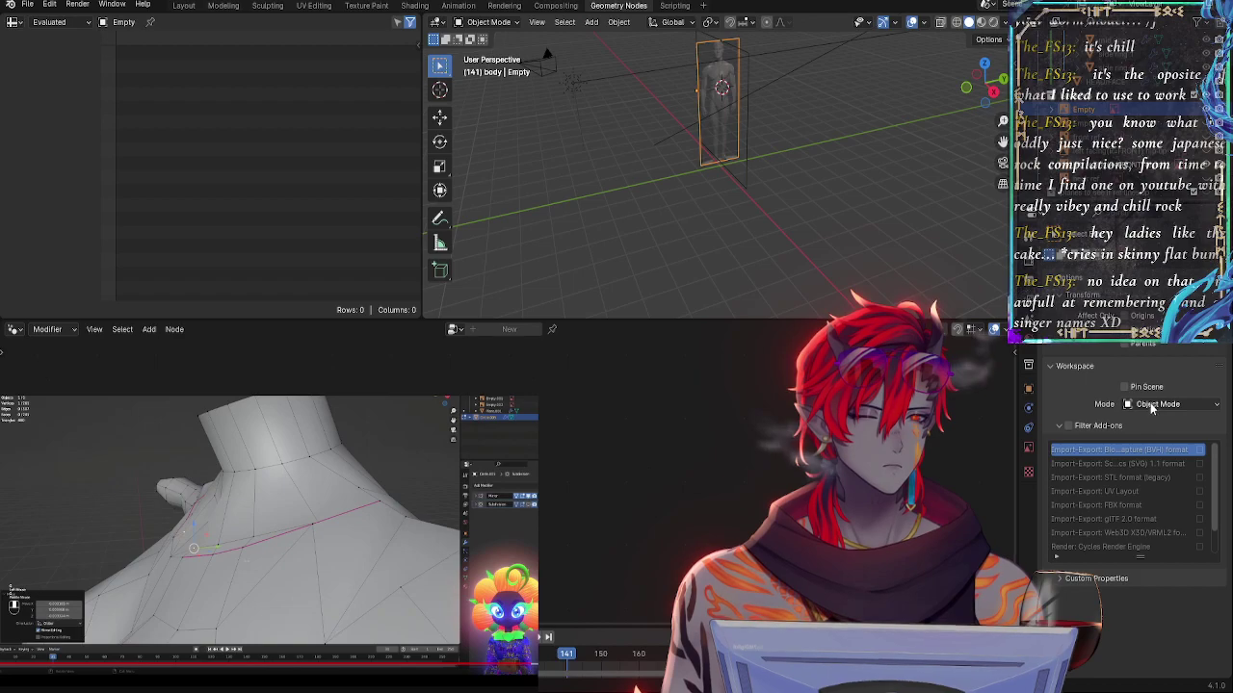
{"action": "scroll", "coordinate": [1153, 409], "scroll_direction": "down", "scroll_amount": 2}
{"action": "scroll", "coordinate": [1057, 285], "scroll_direction": "up", "scroll_amount": 2}
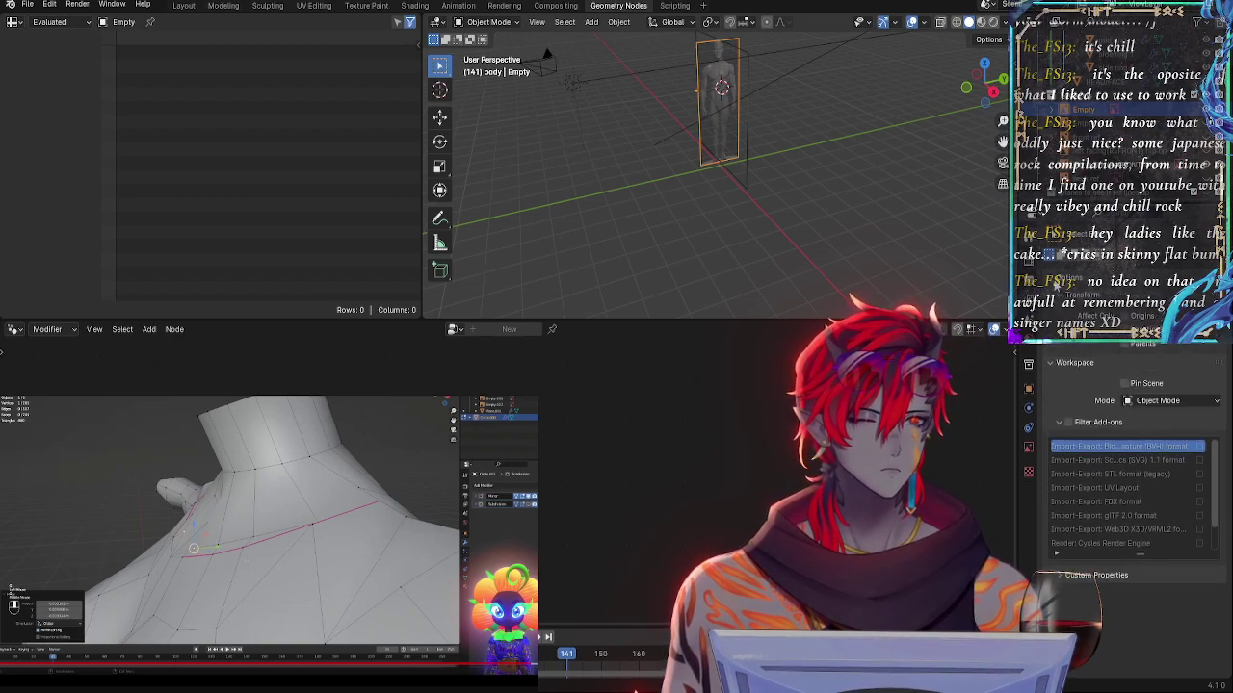
- Browse the Render, Output and View Layer properties tabs
{"action": "left_click", "coordinate": [1029, 264]}
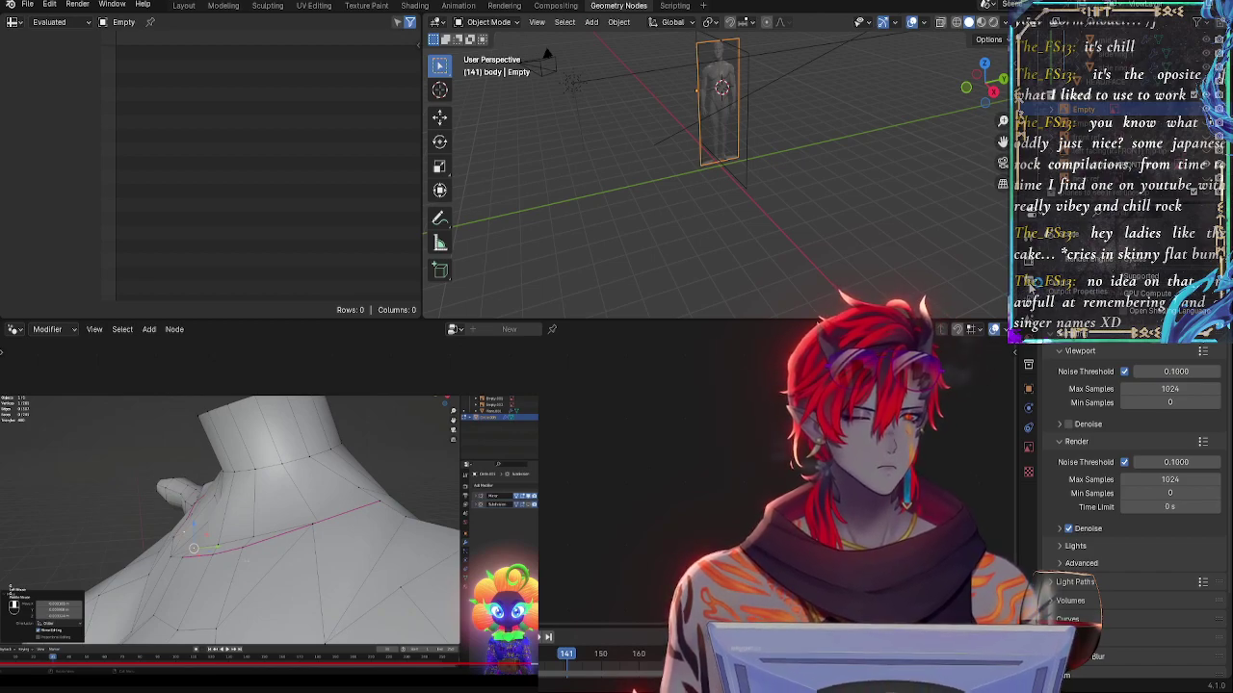
{"action": "left_click", "coordinate": [1029, 281]}
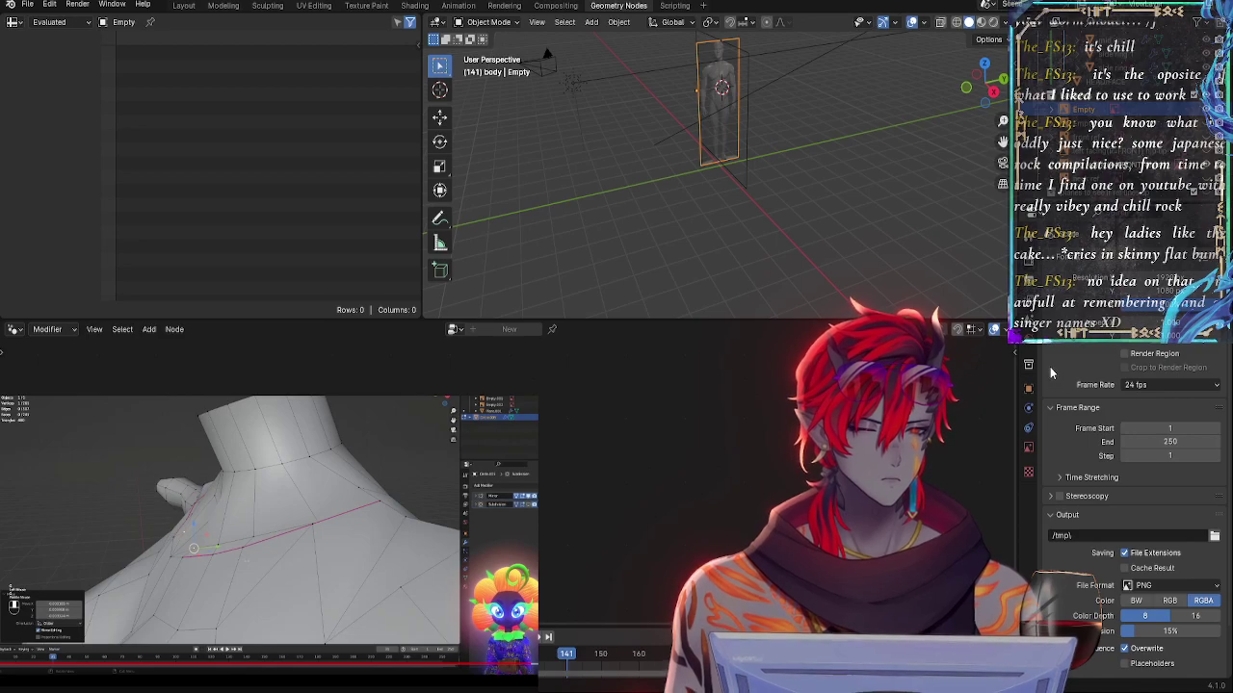
{"action": "left_click", "coordinate": [1031, 299]}
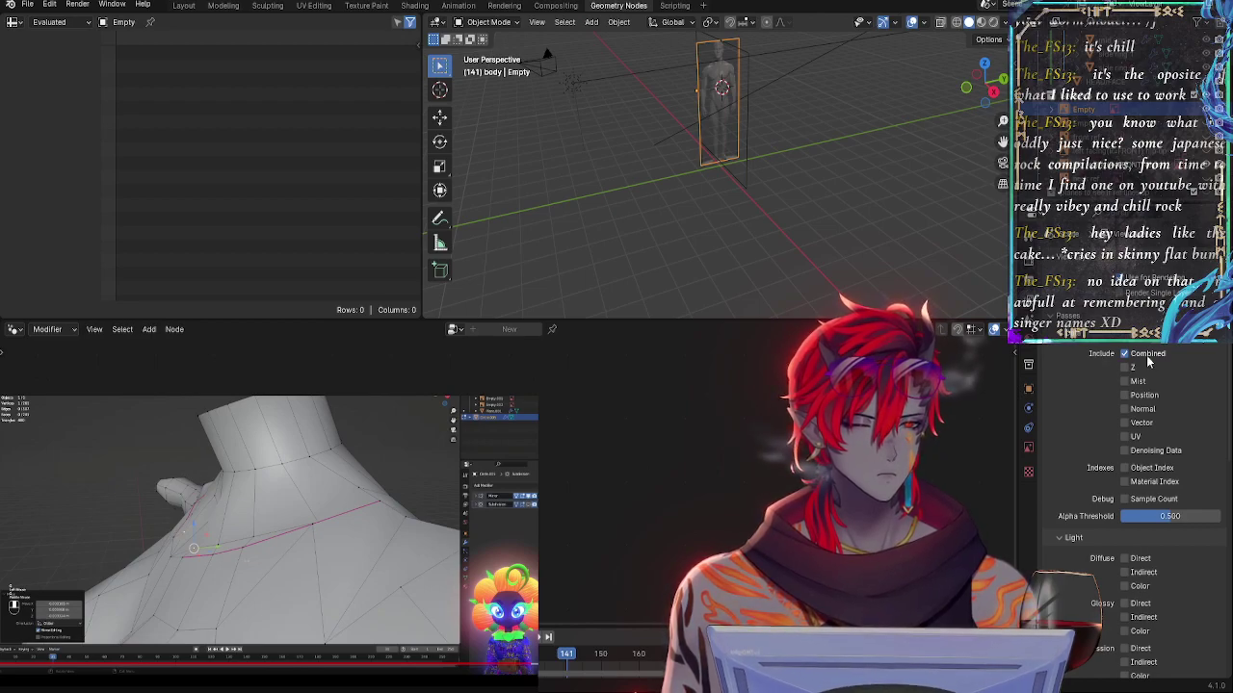
{"action": "scroll", "coordinate": [1060, 333], "scroll_direction": "down", "scroll_amount": 15}
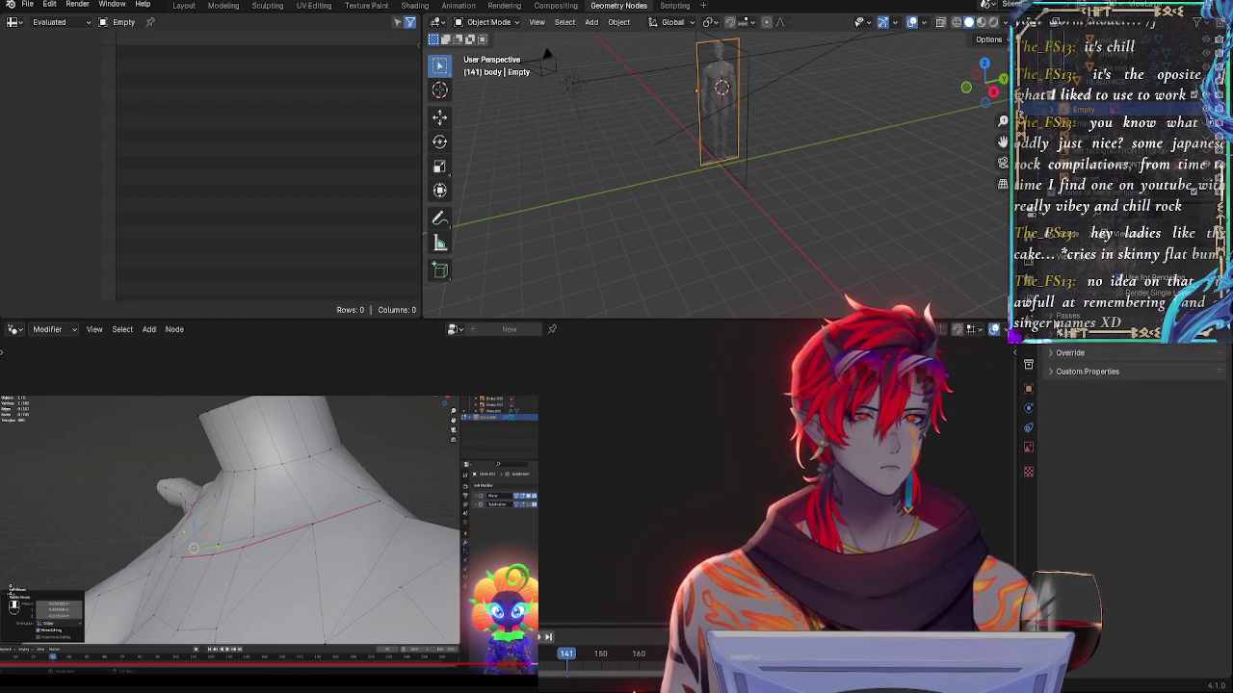
- Add and then delete a custom property on the empty, then show the Scene tab
{"action": "left_click", "coordinate": [1081, 373]}
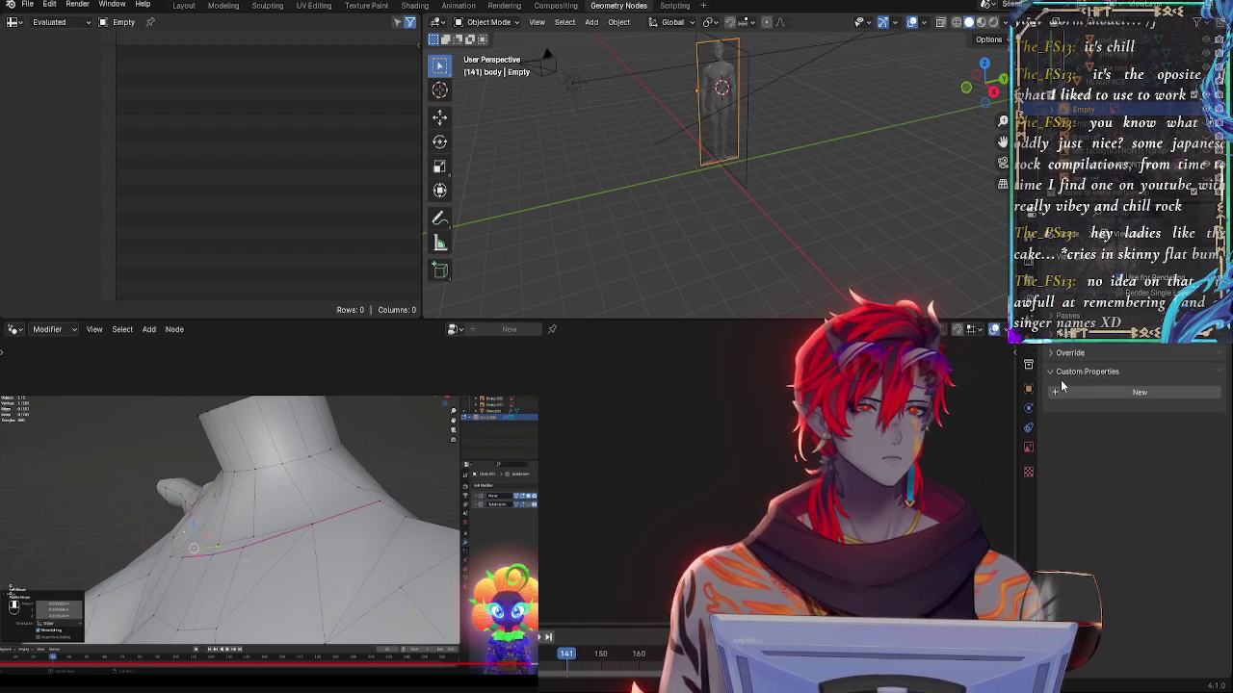
{"action": "left_click", "coordinate": [1139, 392]}
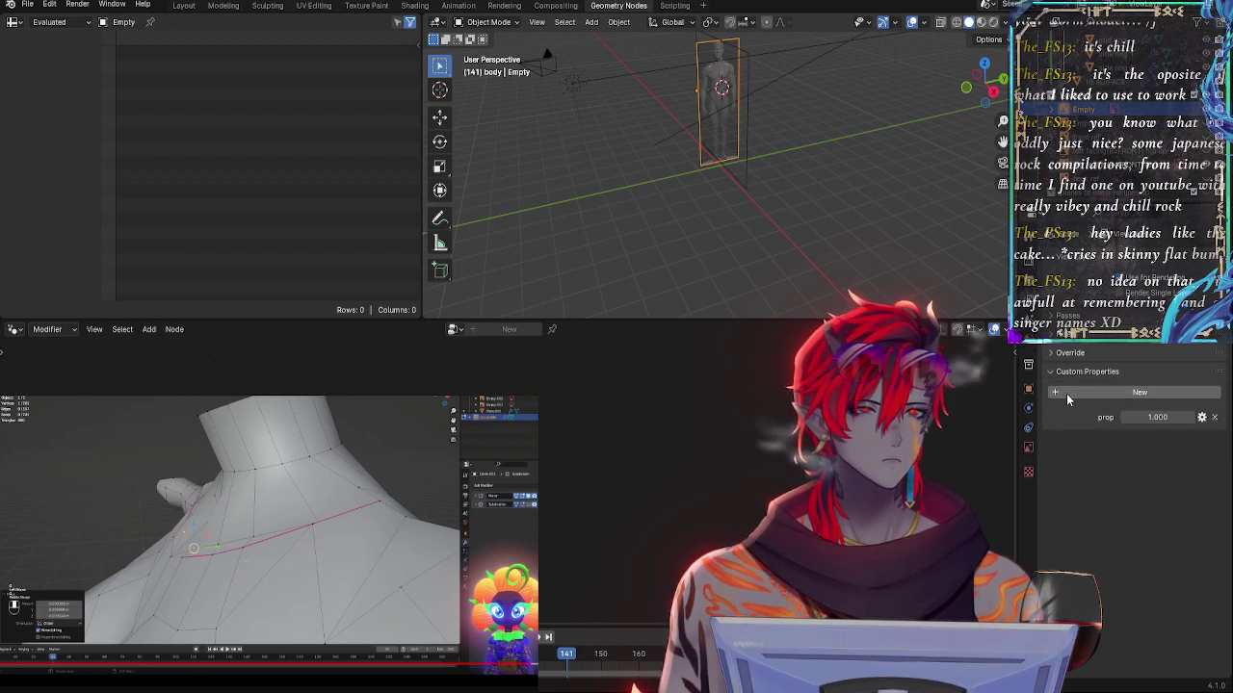
{"action": "left_click", "coordinate": [1203, 414]}
{"action": "left_click", "coordinate": [1028, 343]}
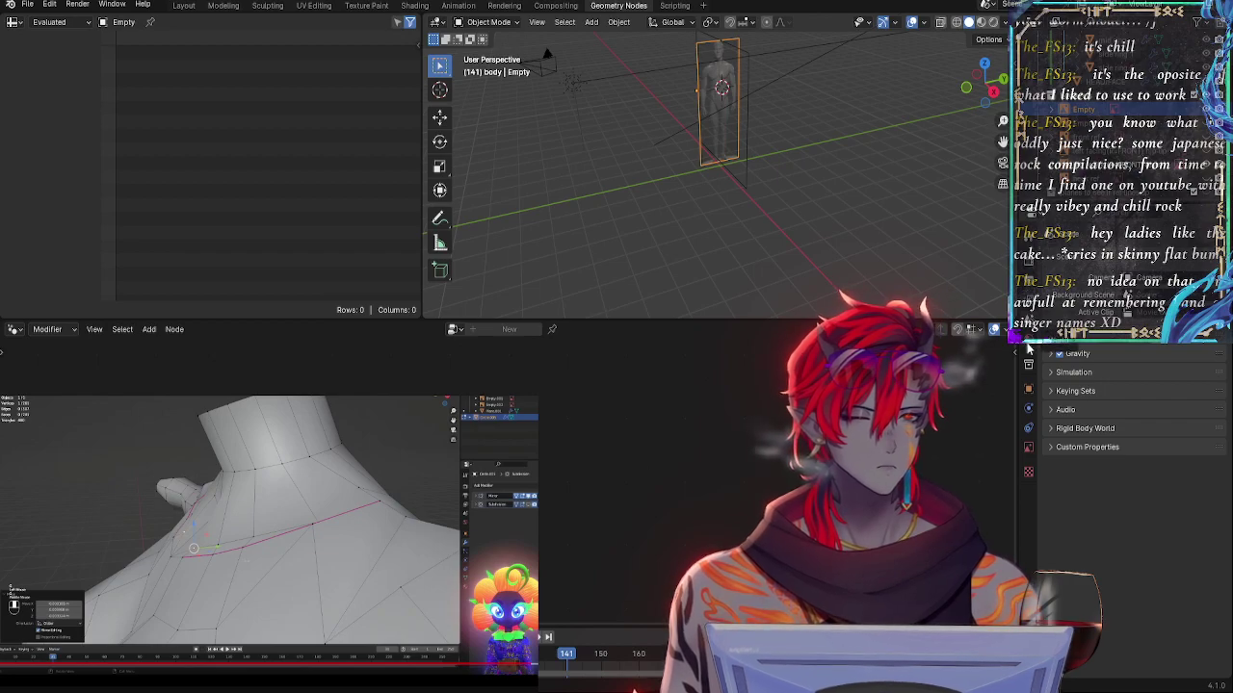
- Toggle the scene's custom properties and view the World and Collection tabs
{"action": "left_click", "coordinate": [1101, 448]}
{"action": "left_click", "coordinate": [1100, 447]}
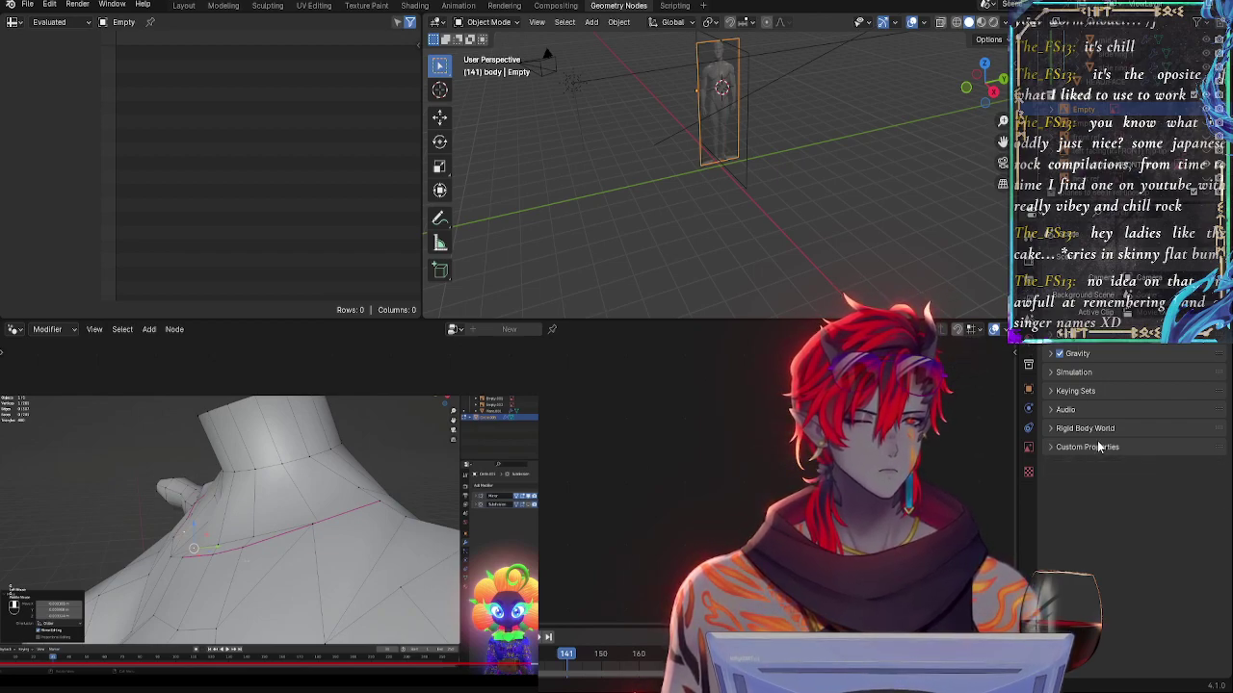
{"action": "left_click", "coordinate": [1032, 347]}
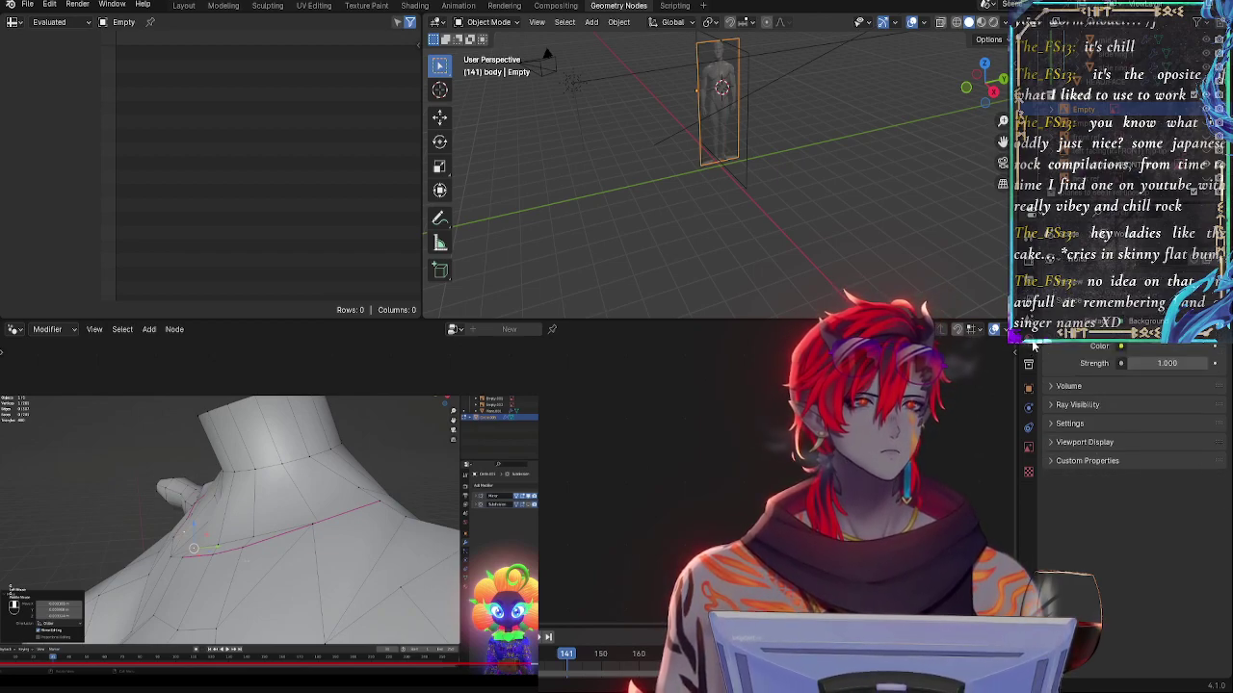
{"action": "left_click", "coordinate": [1029, 365]}
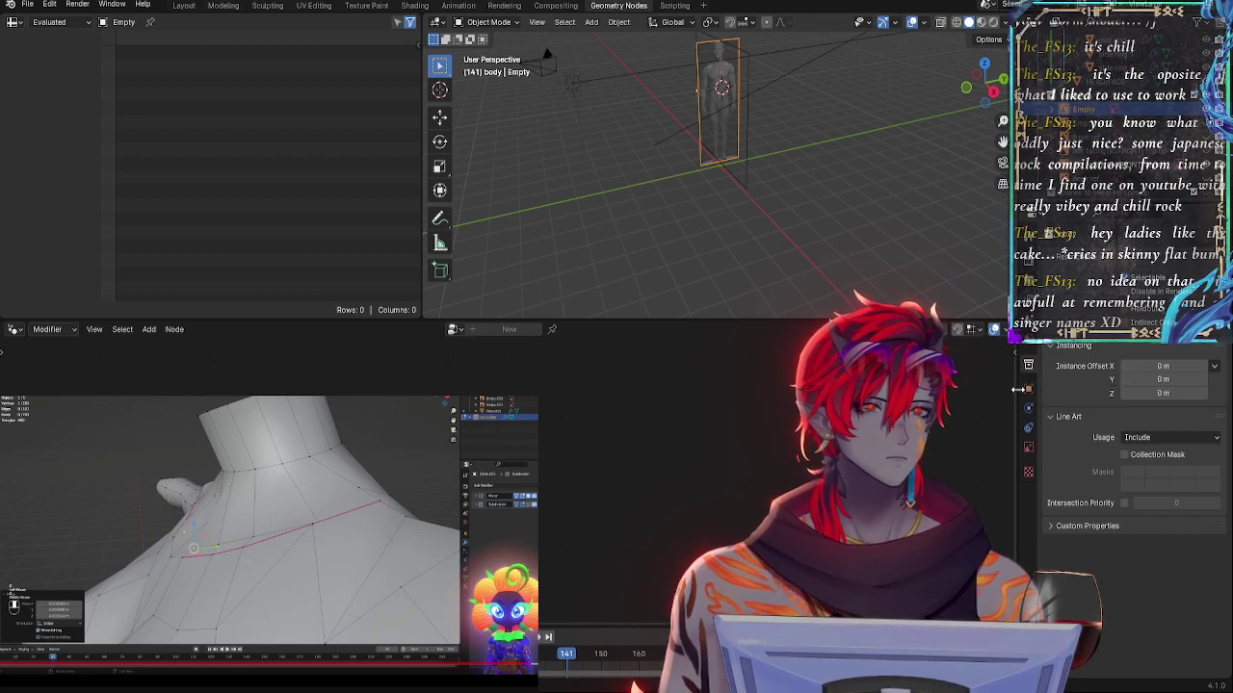
- Inspect the empty's object settings, keeping XYZ Euler as the rotation mode
{"action": "left_click", "coordinate": [1029, 388]}
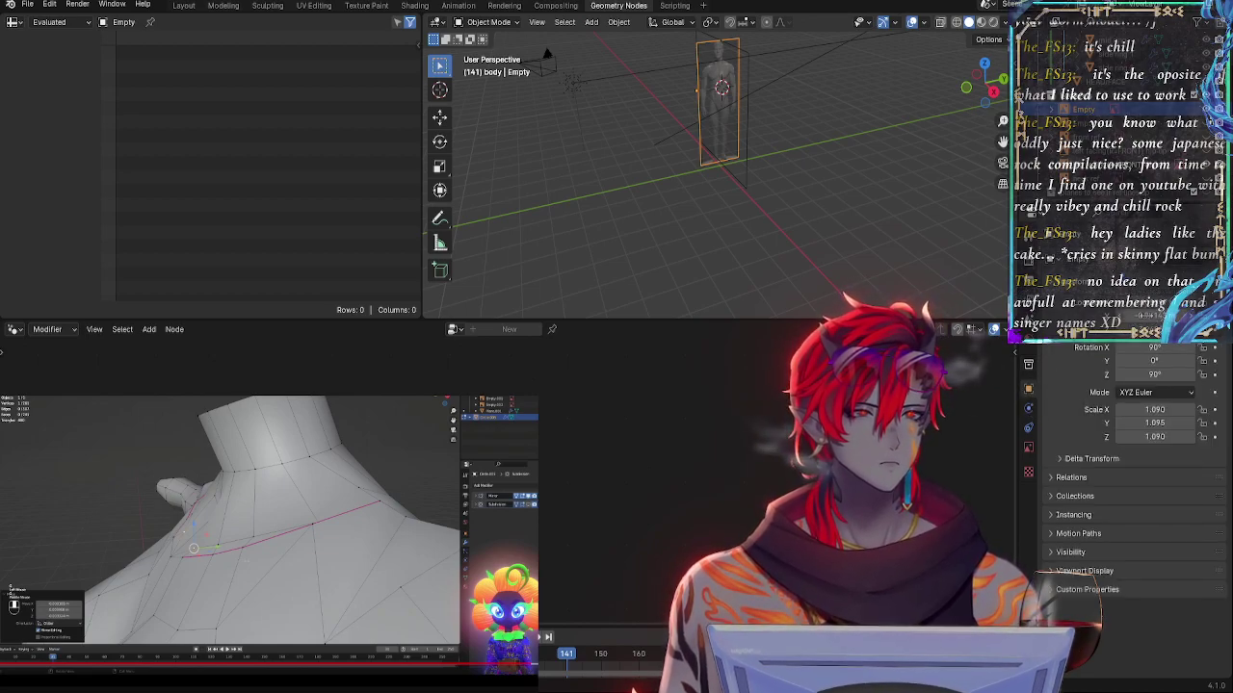
{"action": "left_click", "coordinate": [1135, 393]}
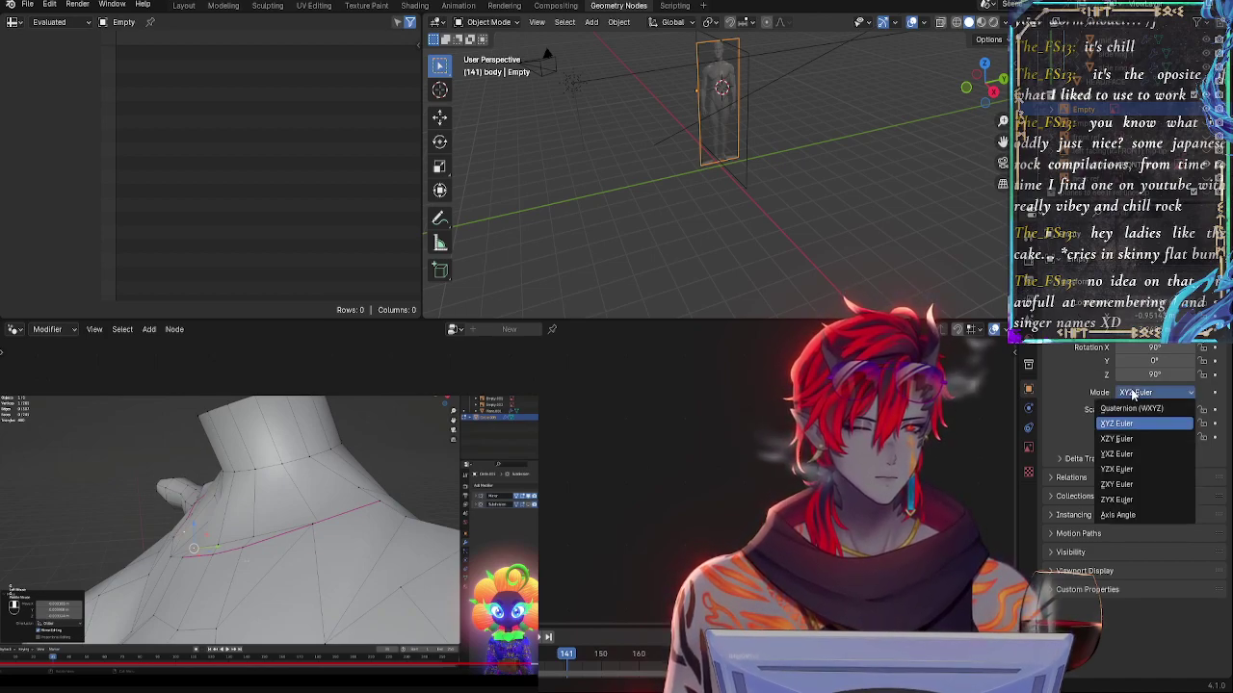
{"action": "left_click", "coordinate": [1071, 460]}
{"action": "left_click", "coordinate": [1070, 460]}
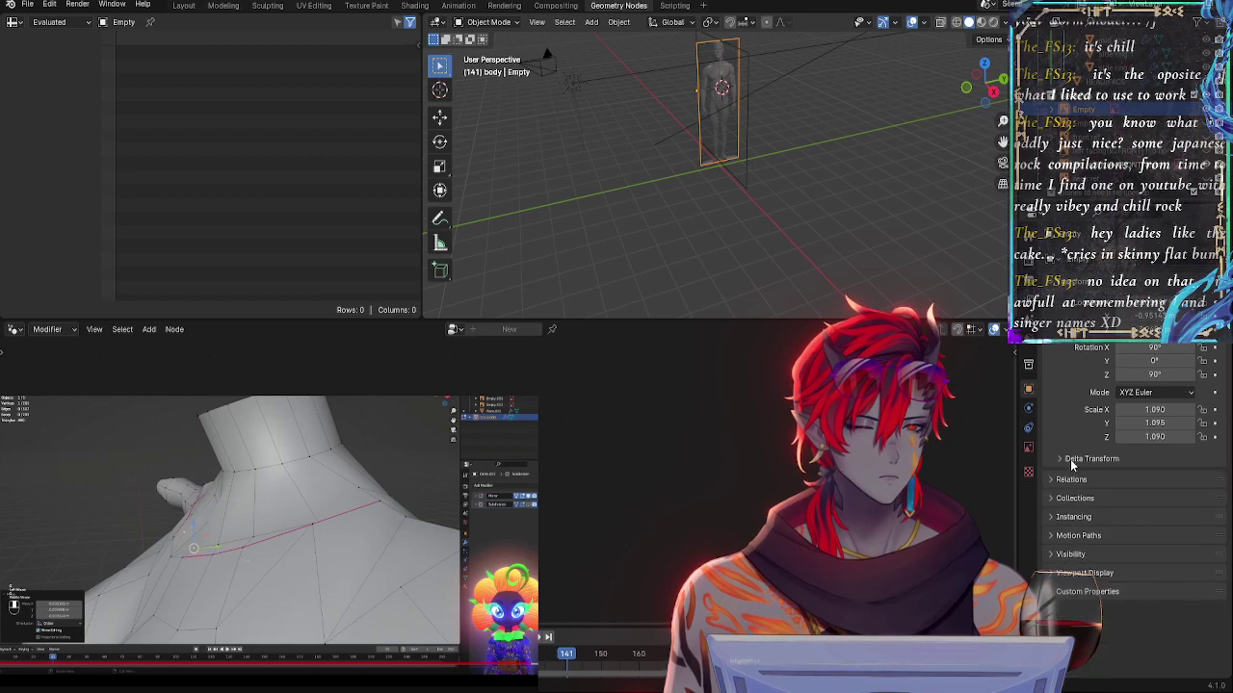
{"action": "left_click", "coordinate": [1079, 497]}
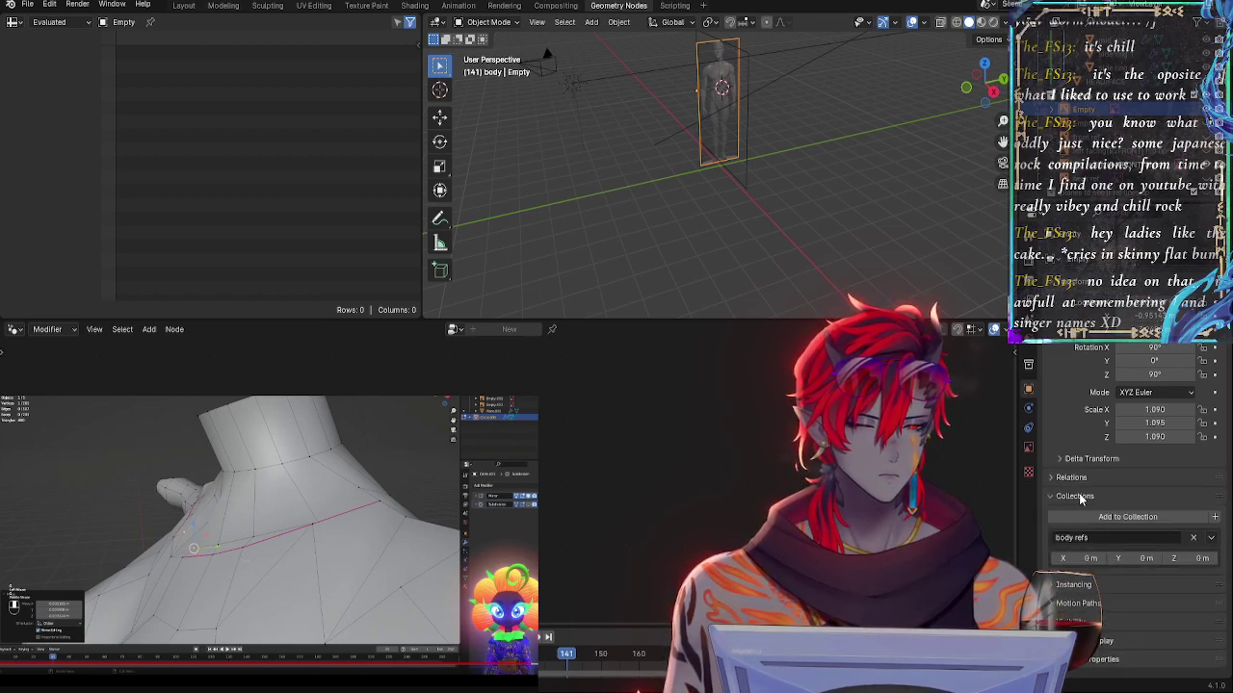
{"action": "left_click", "coordinate": [1080, 498]}
{"action": "left_click", "coordinate": [1080, 498]}
{"action": "left_click", "coordinate": [1080, 498]}
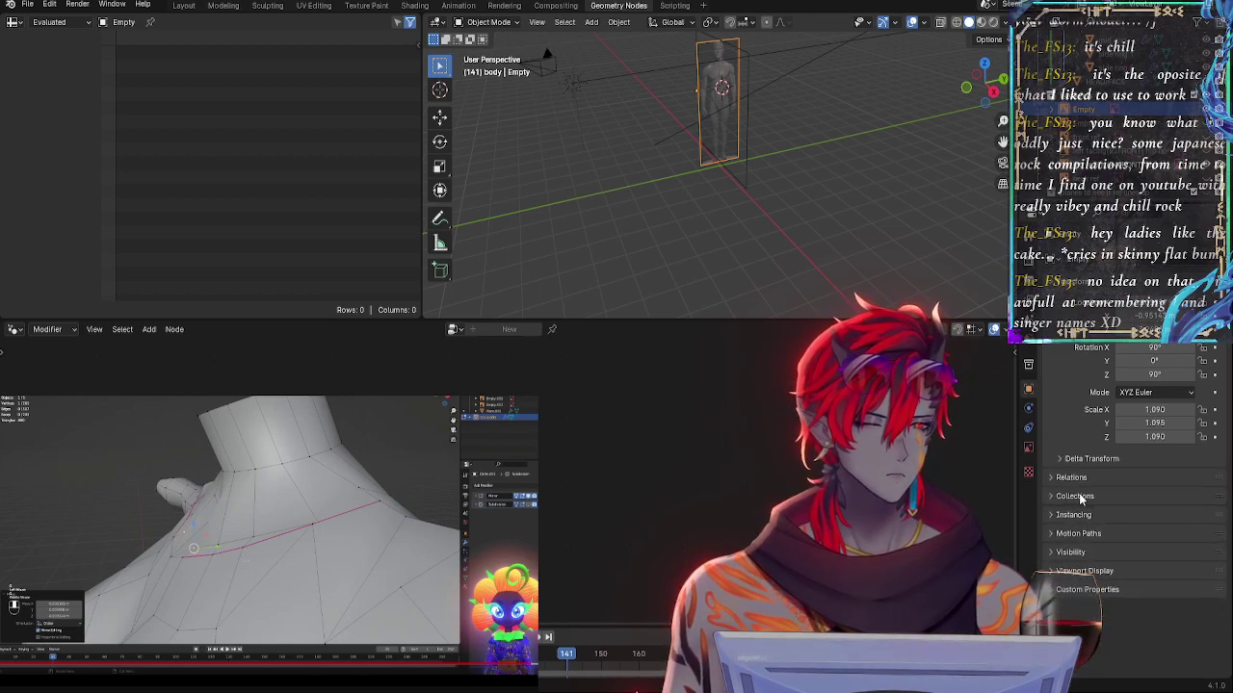
{"action": "left_click", "coordinate": [1061, 576]}
{"action": "left_click", "coordinate": [1065, 575]}
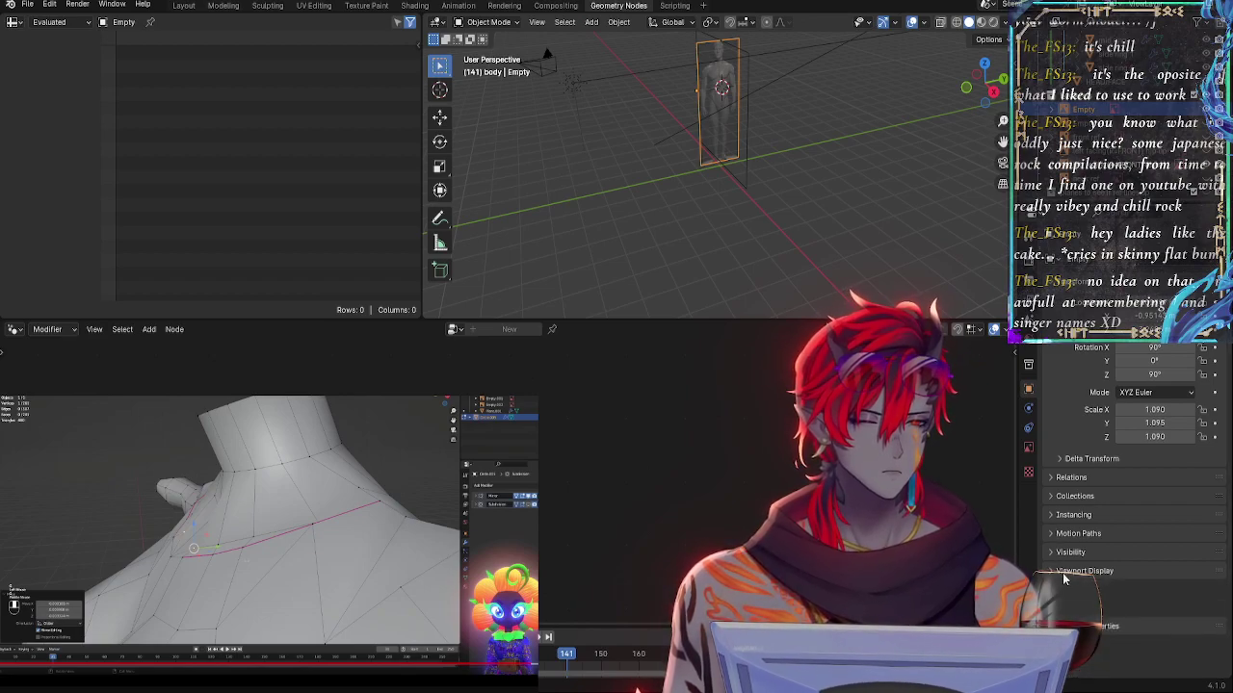
{"action": "left_click", "coordinate": [1067, 590]}
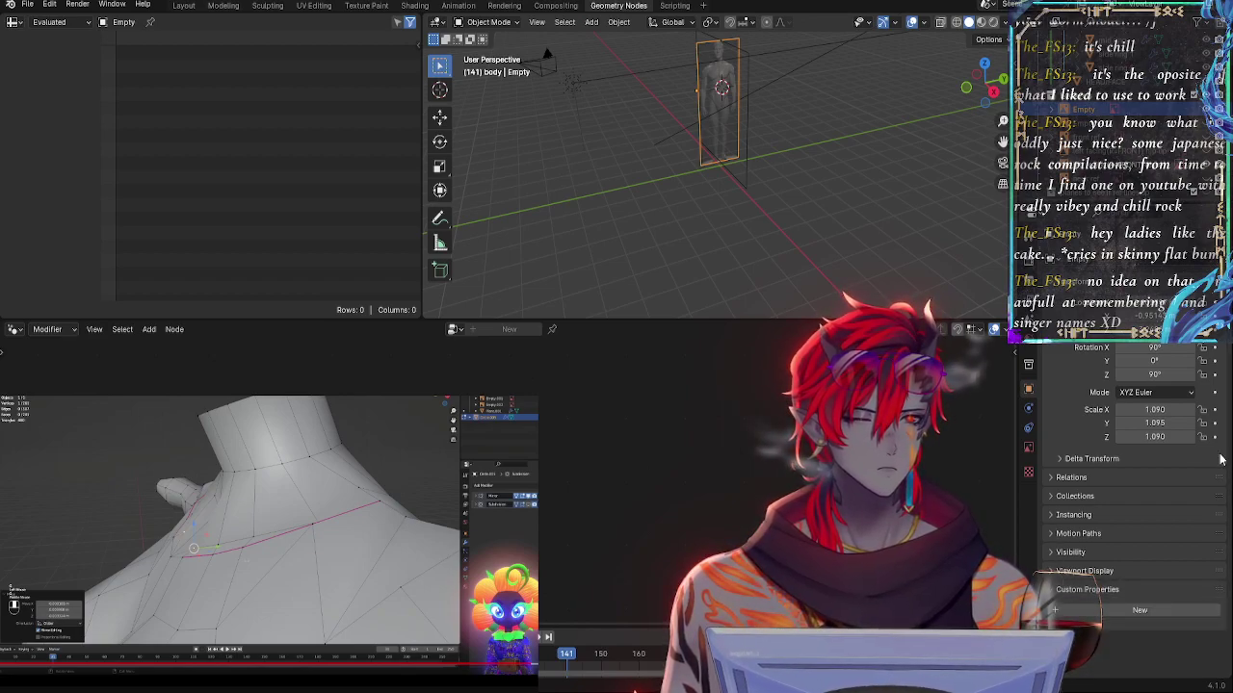
- View the Physics, Constraints and reference image data tabs, then switch to Compositing
{"action": "left_click", "coordinate": [1029, 410]}
{"action": "left_click", "coordinate": [1028, 432]}
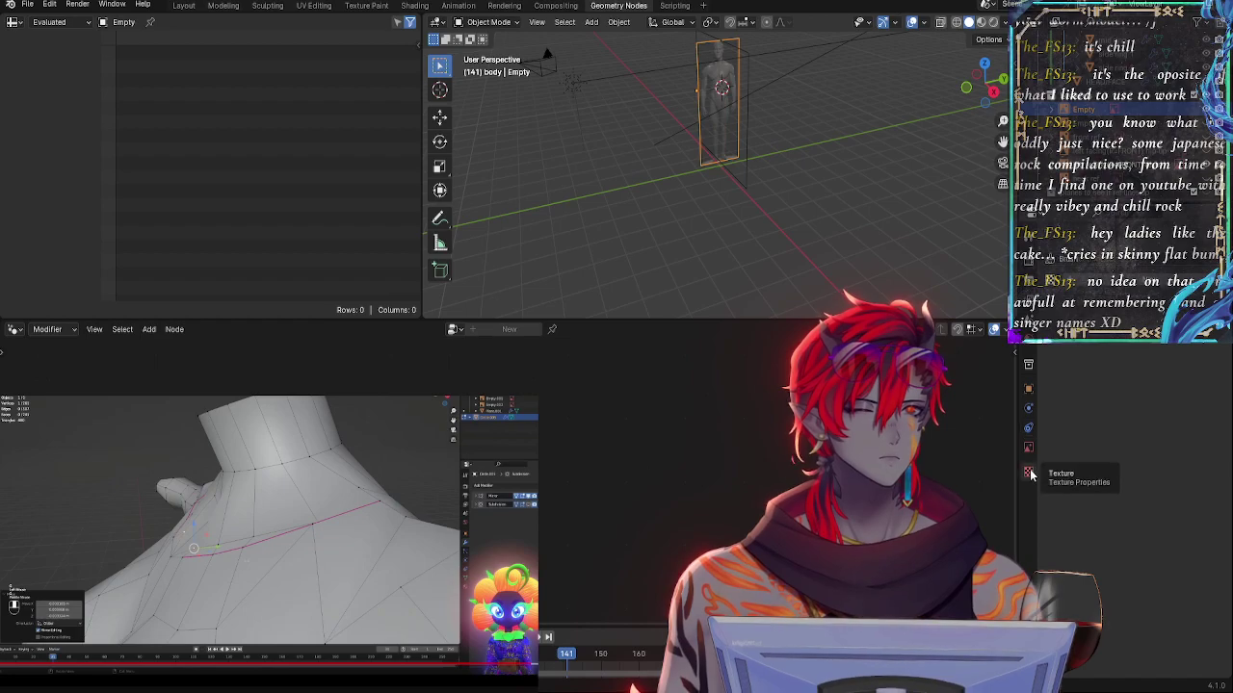
{"action": "left_click", "coordinate": [1030, 450]}
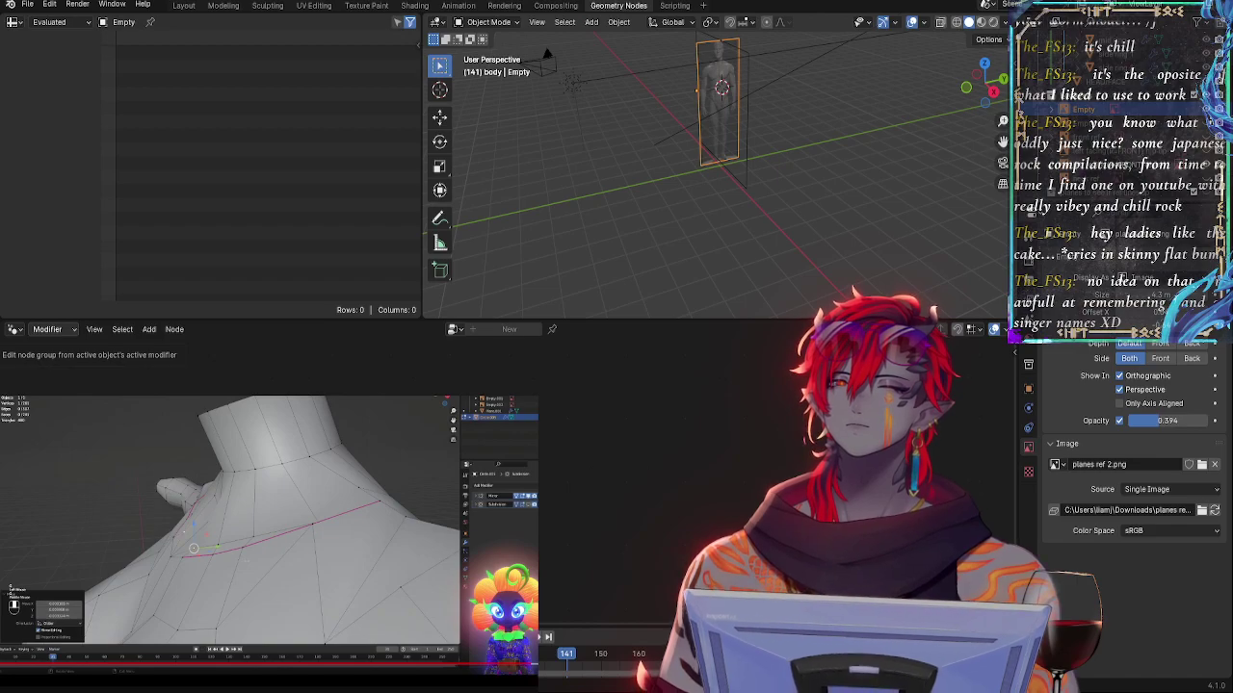
{"action": "left_click", "coordinate": [556, 5]}
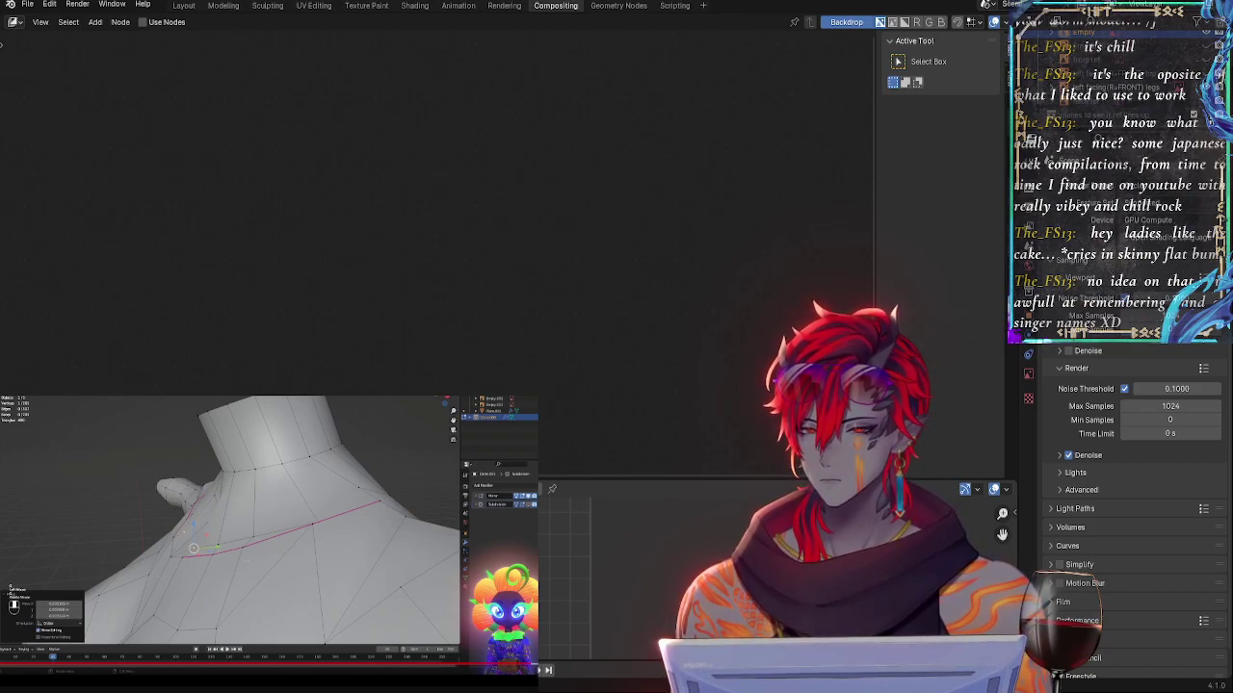
- Turn the lower area into a timeline and enable Use Nodes for compositing
{"action": "key", "text": "shift+F12"}
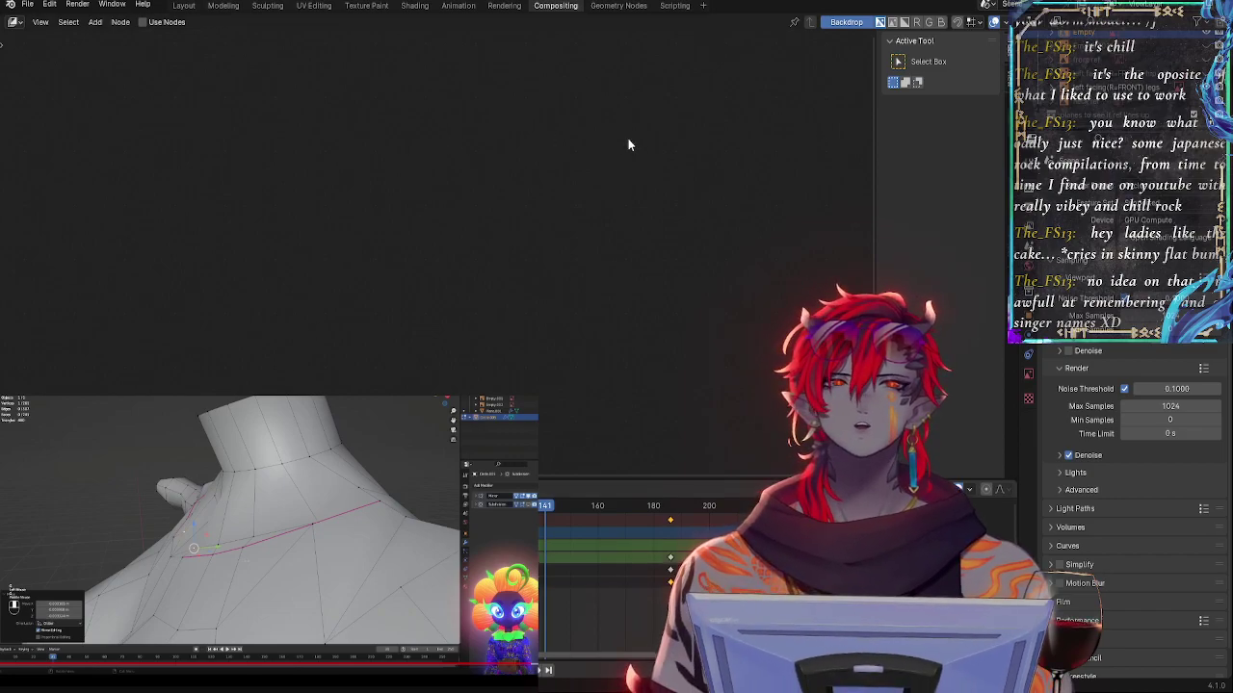
{"action": "left_click", "coordinate": [144, 22]}
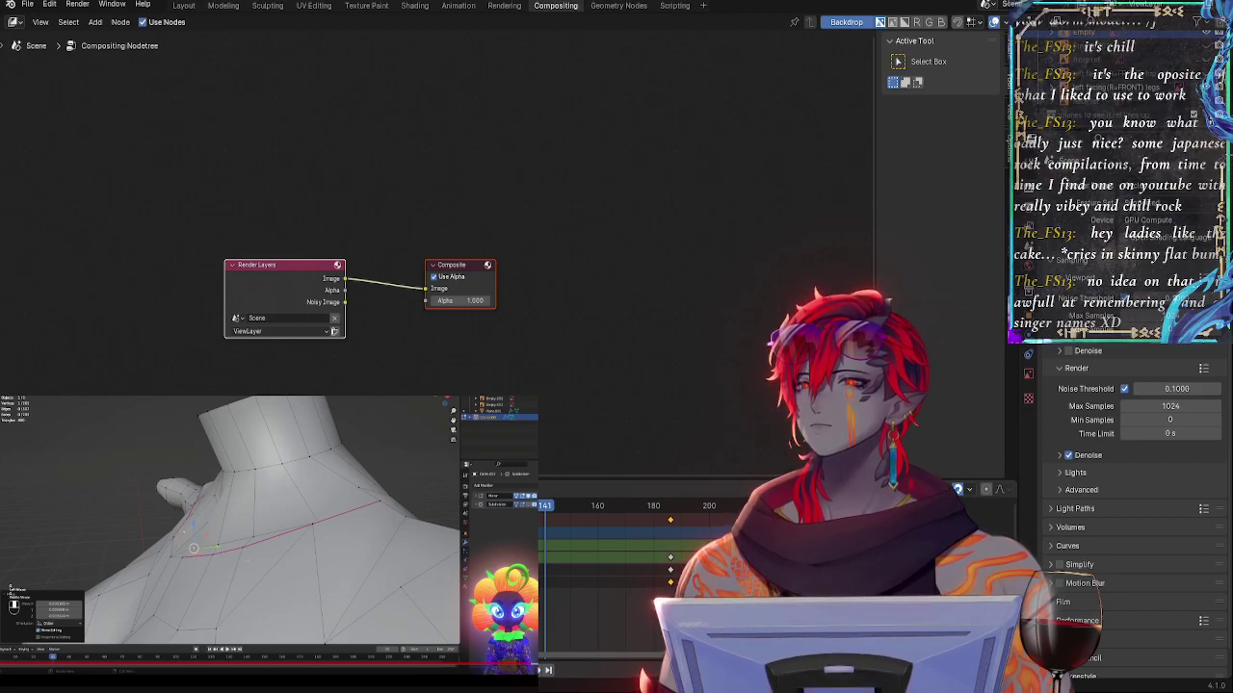
{"action": "left_click", "coordinate": [514, 304]}
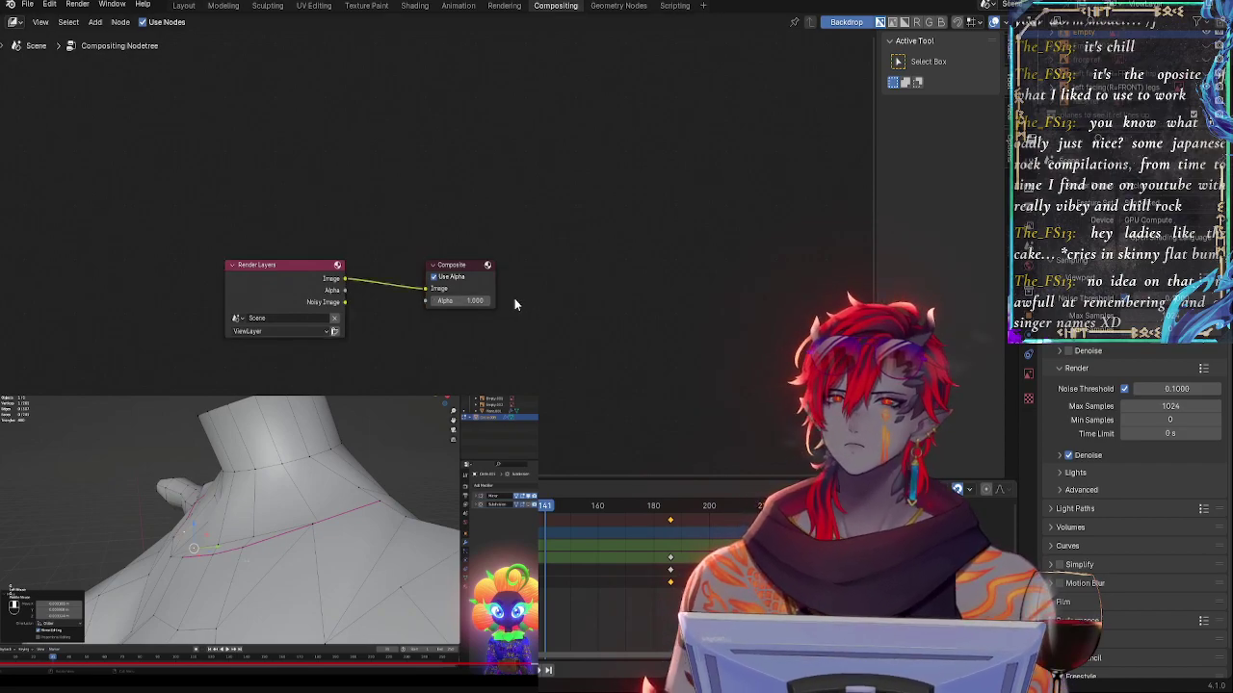
{"action": "left_click", "coordinate": [292, 319]}
{"action": "left_click", "coordinate": [280, 335]}
{"action": "left_click", "coordinate": [280, 334]}
{"action": "left_click", "coordinate": [280, 334]}
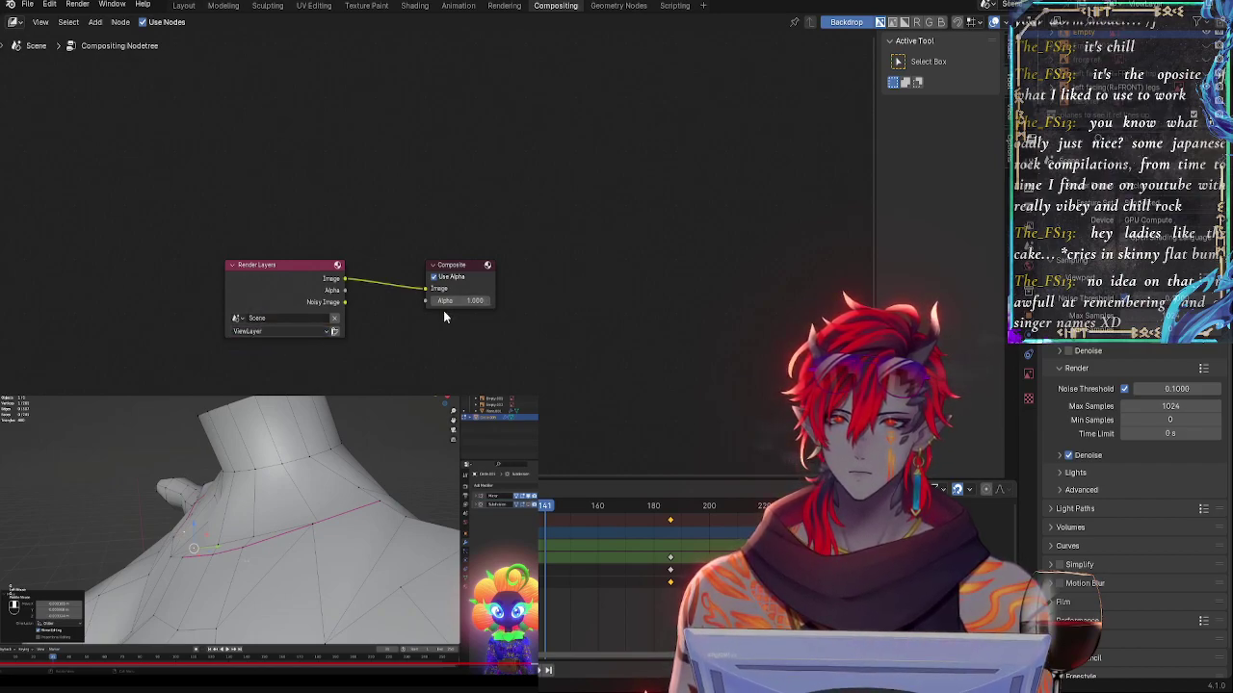
- Add a Crop node and place it to the right of the Composite node
{"action": "right_click", "coordinate": [537, 282]}
{"action": "mouse_move", "coordinate": [536, 282]}
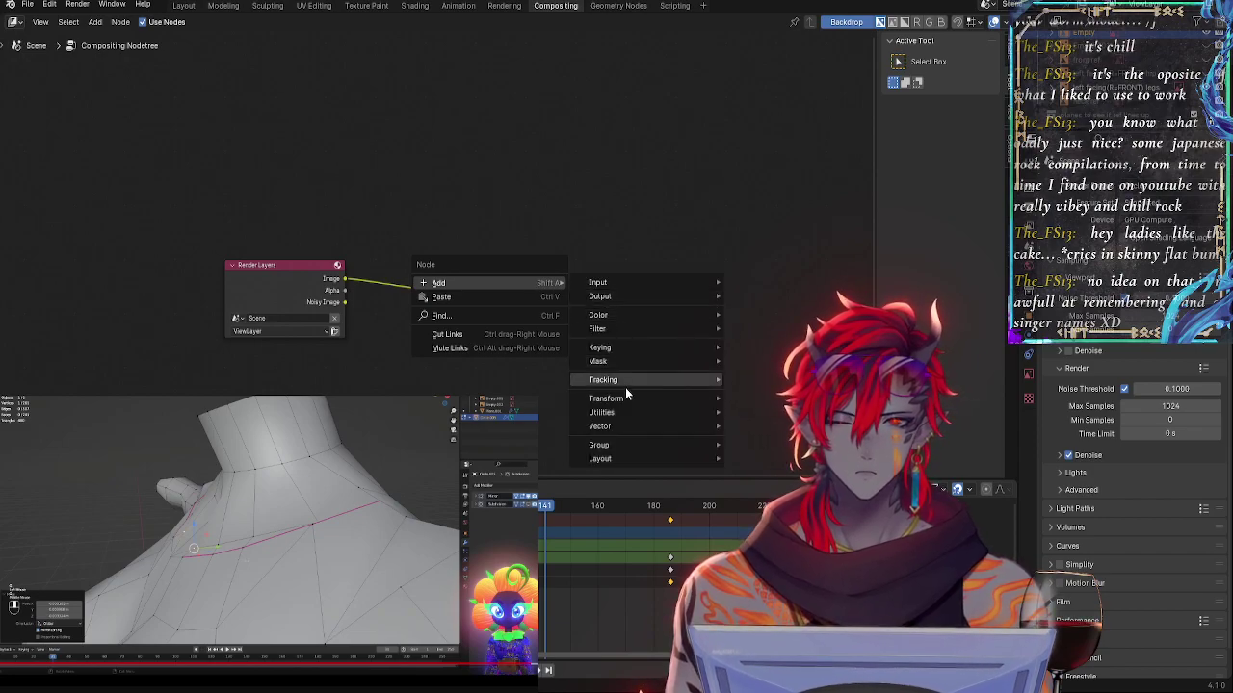
{"action": "mouse_move", "coordinate": [624, 398]}
{"action": "left_click", "coordinate": [770, 476]}
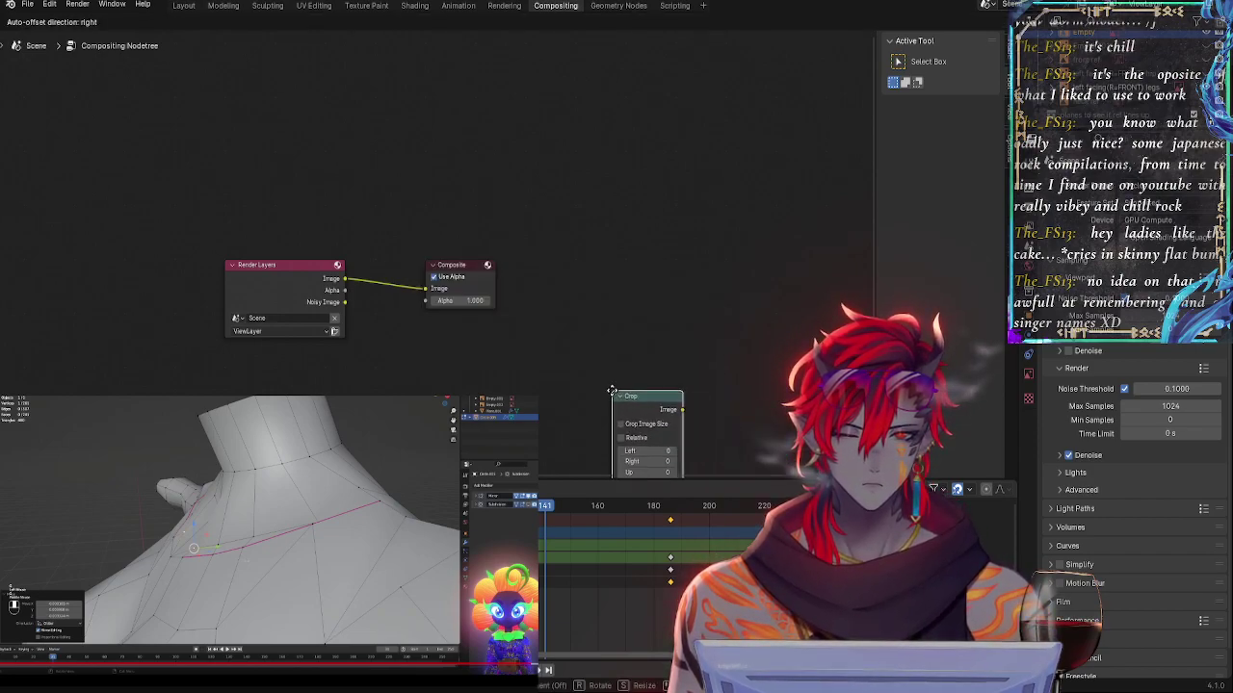
{"action": "left_click", "coordinate": [550, 250]}
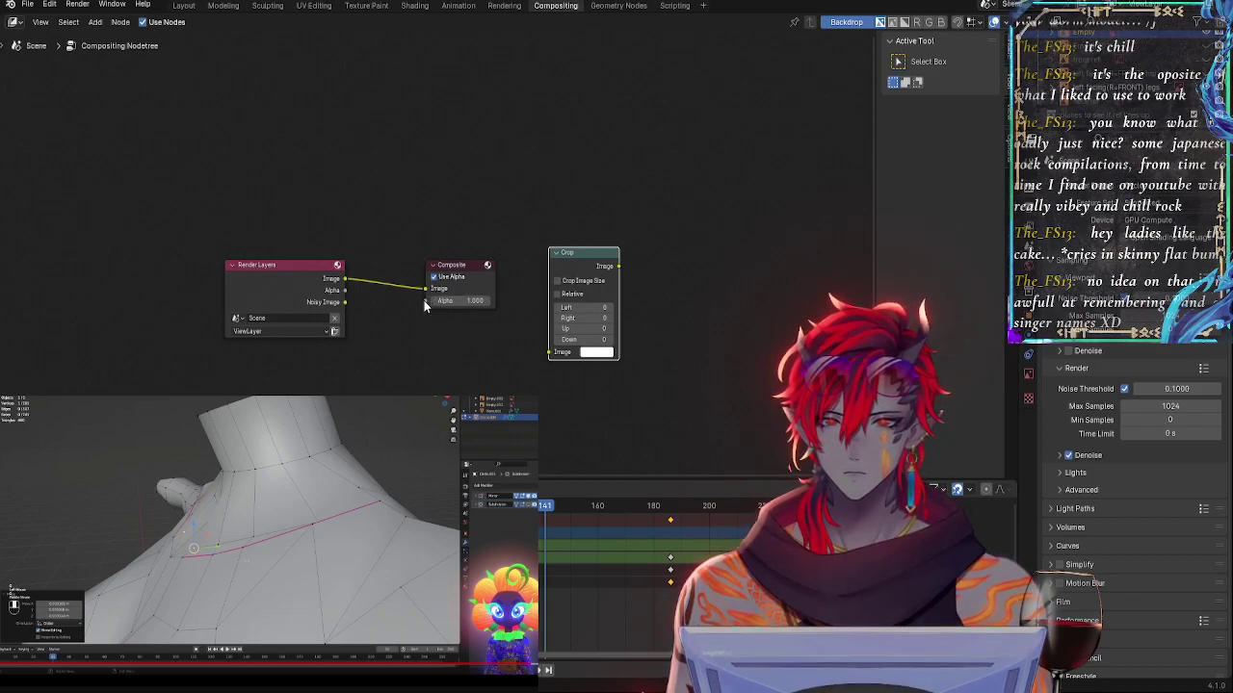
{"action": "left_click_drag", "start_coordinate": [424, 304], "coordinate": [553, 361]}
{"action": "left_click", "coordinate": [523, 336]}
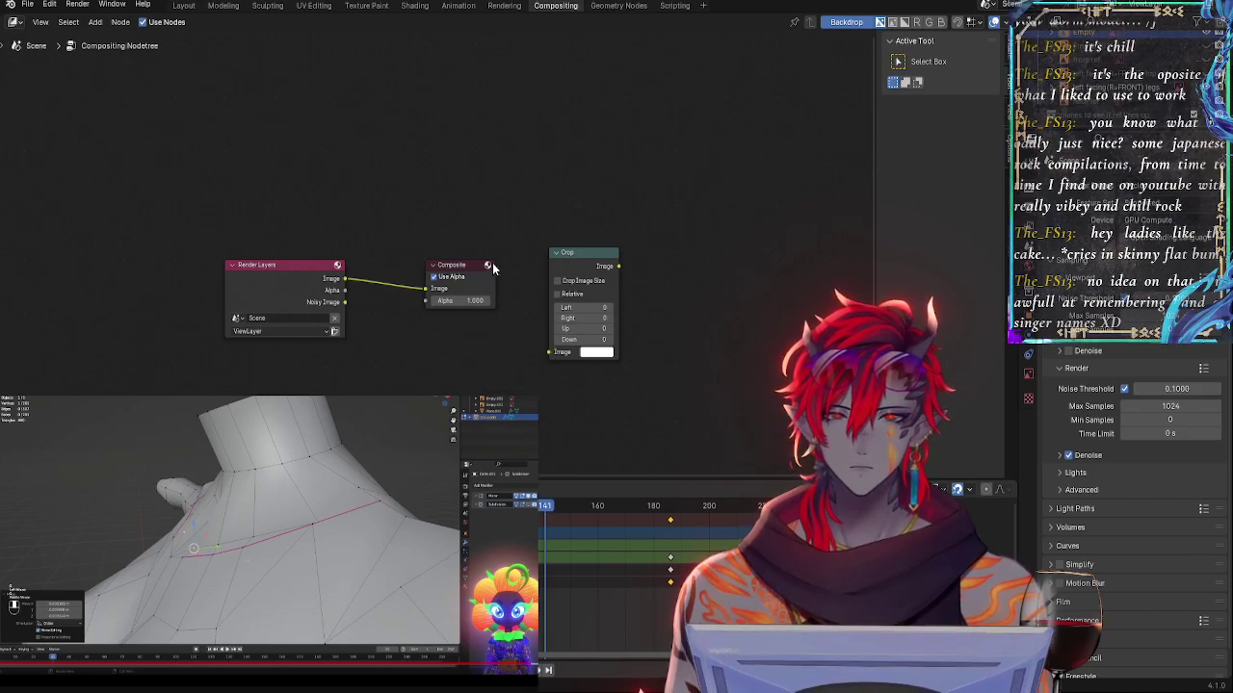
- Render the scene from the Render Layers node
{"action": "left_click", "coordinate": [268, 269]}
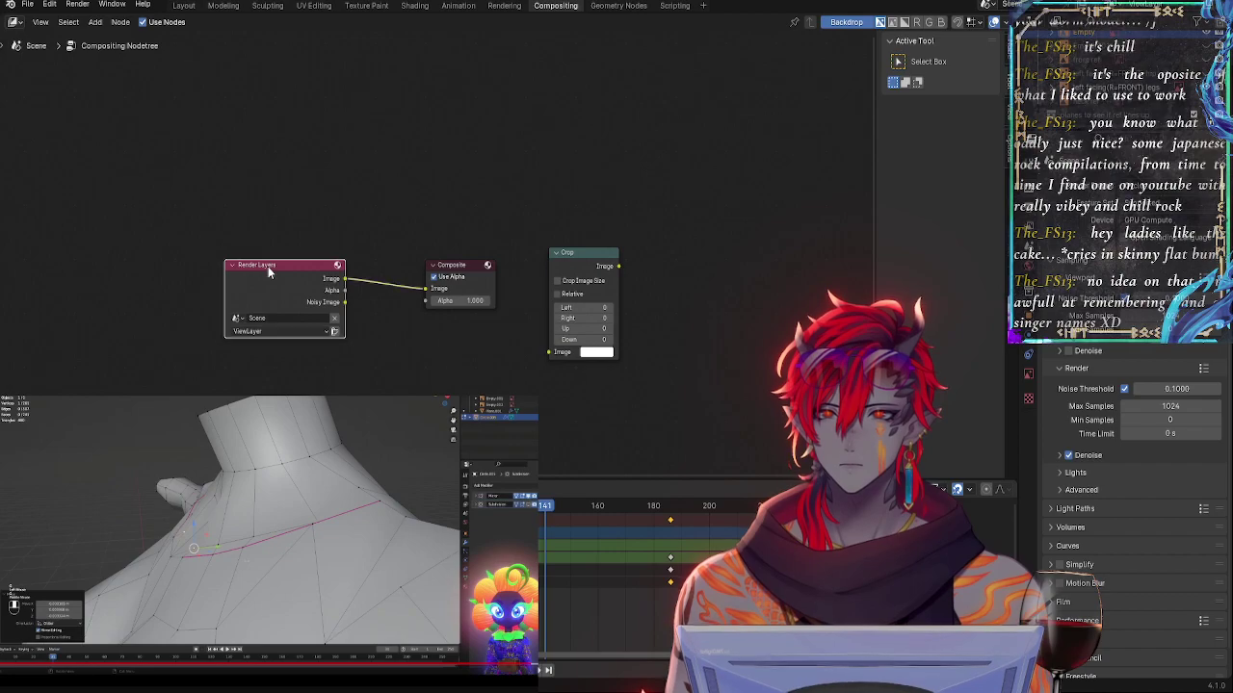
{"action": "left_click", "coordinate": [318, 331]}
{"action": "left_click", "coordinate": [336, 335]}
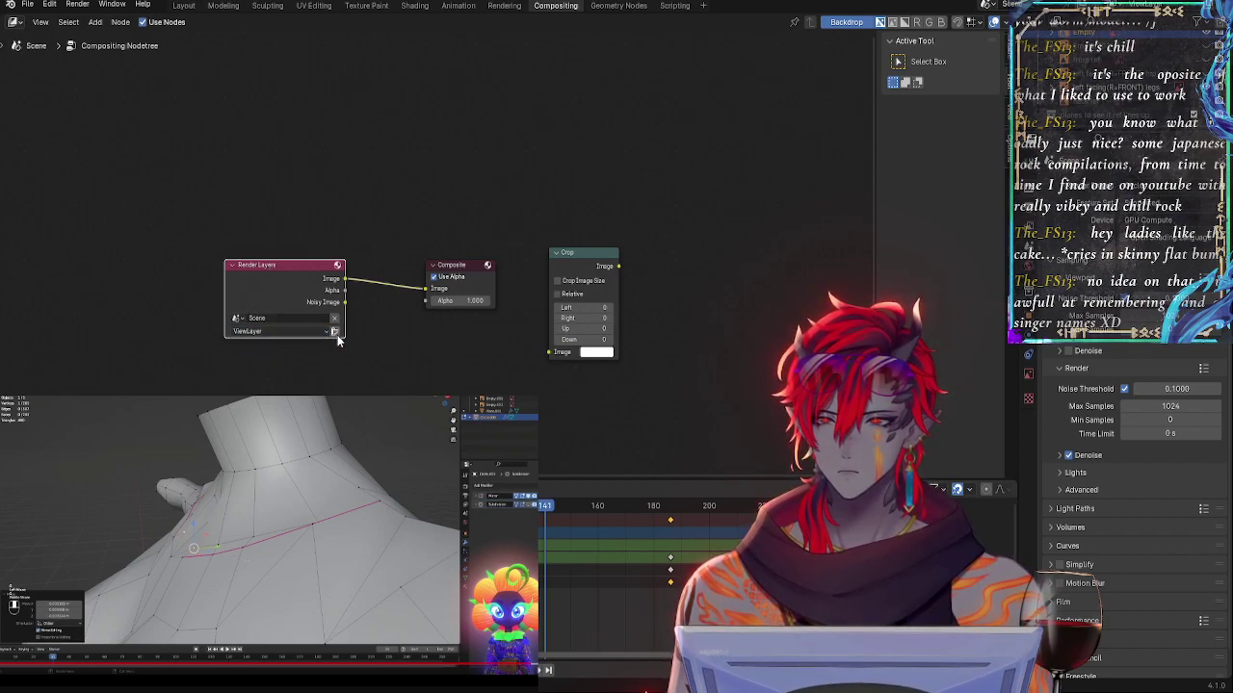
{"action": "left_click", "coordinate": [335, 333]}
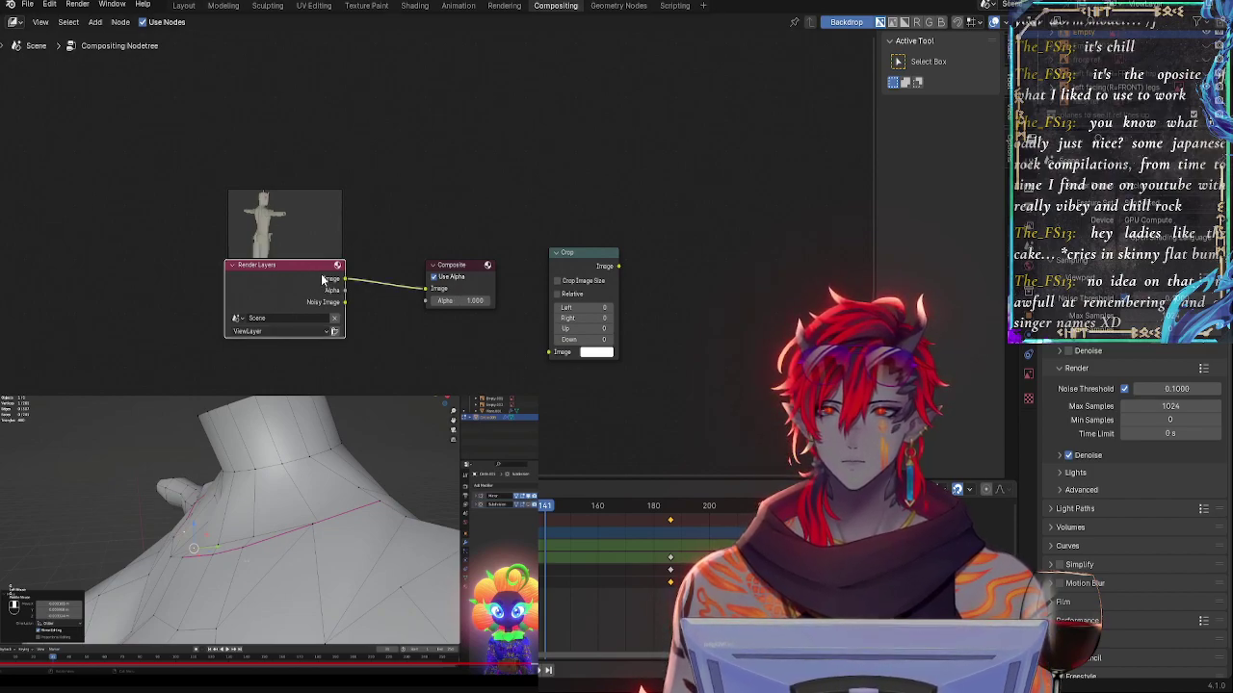
- Check the Render Layers view layer and scene lists, then show the planes ref 2.png empty's data
{"action": "left_click", "coordinate": [270, 332]}
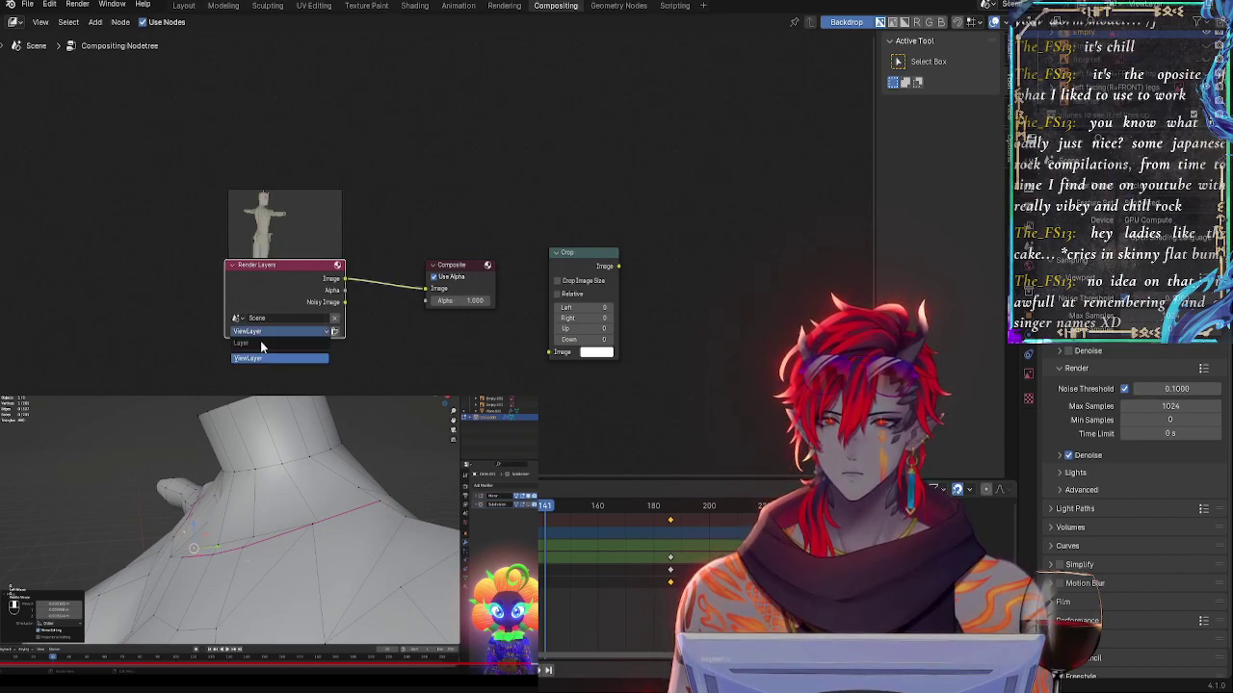
{"action": "left_click", "coordinate": [405, 373]}
{"action": "left_click", "coordinate": [286, 317]}
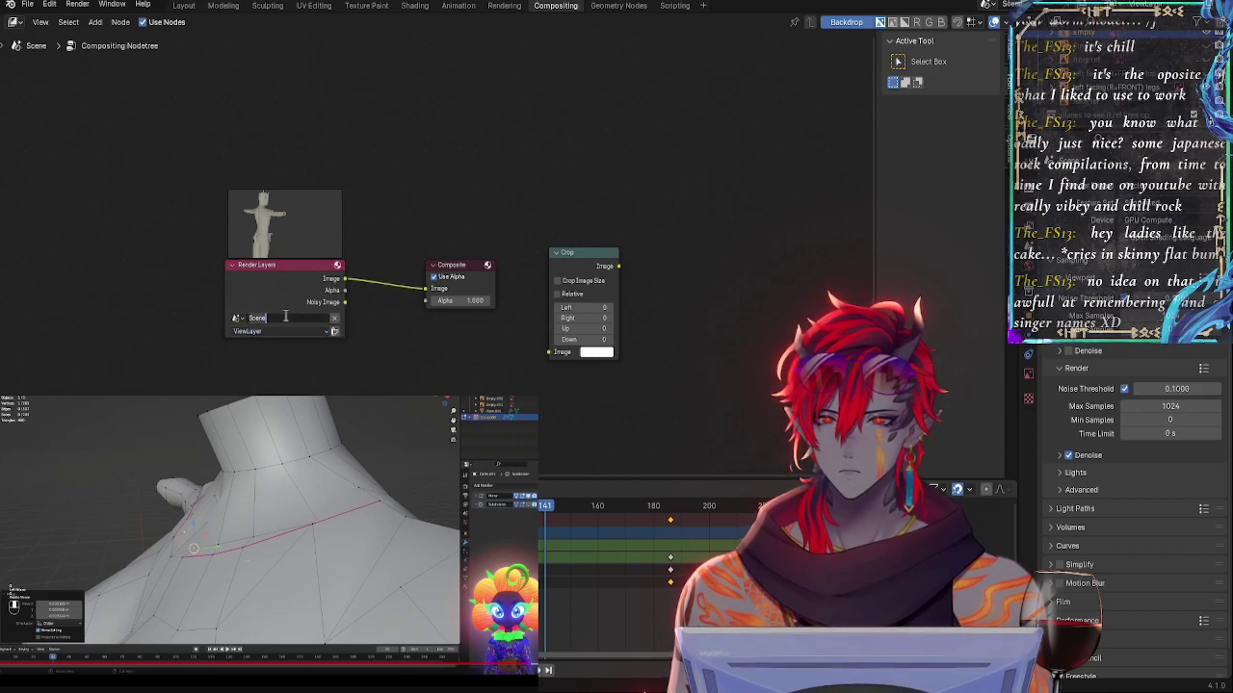
{"action": "left_click", "coordinate": [239, 318]}
{"action": "left_click", "coordinate": [238, 318]}
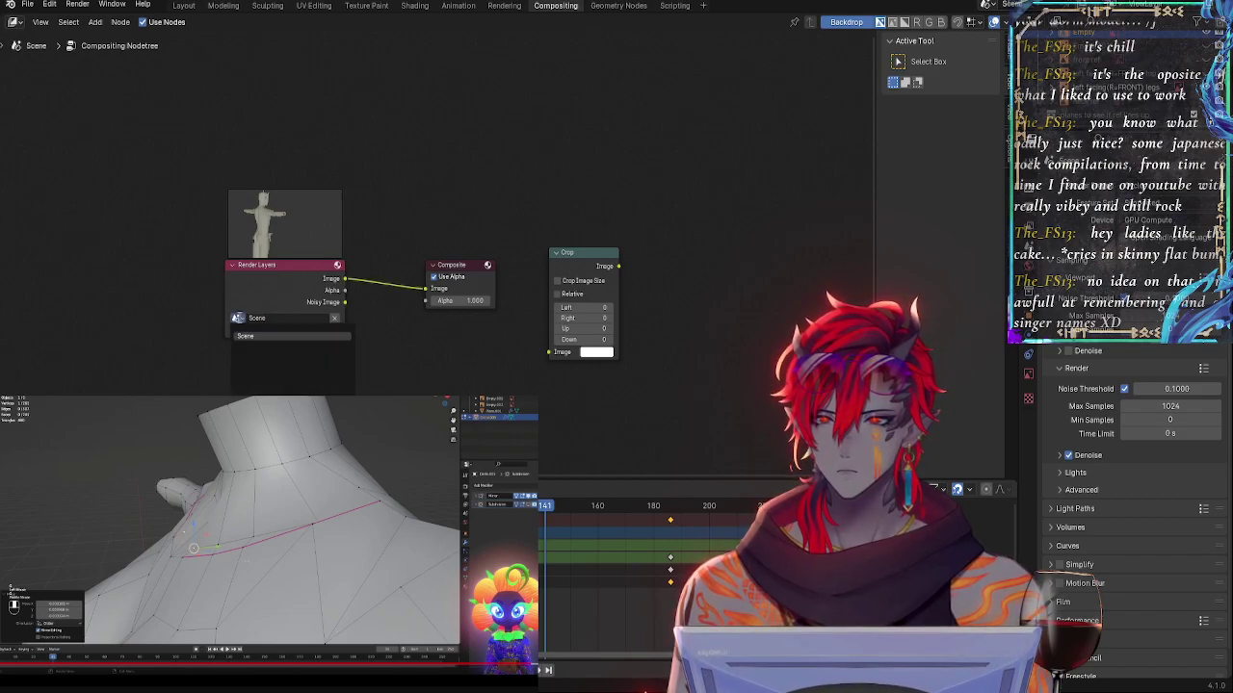
{"action": "left_click", "coordinate": [264, 341]}
{"action": "left_click", "coordinate": [238, 320]}
{"action": "left_click", "coordinate": [271, 294]}
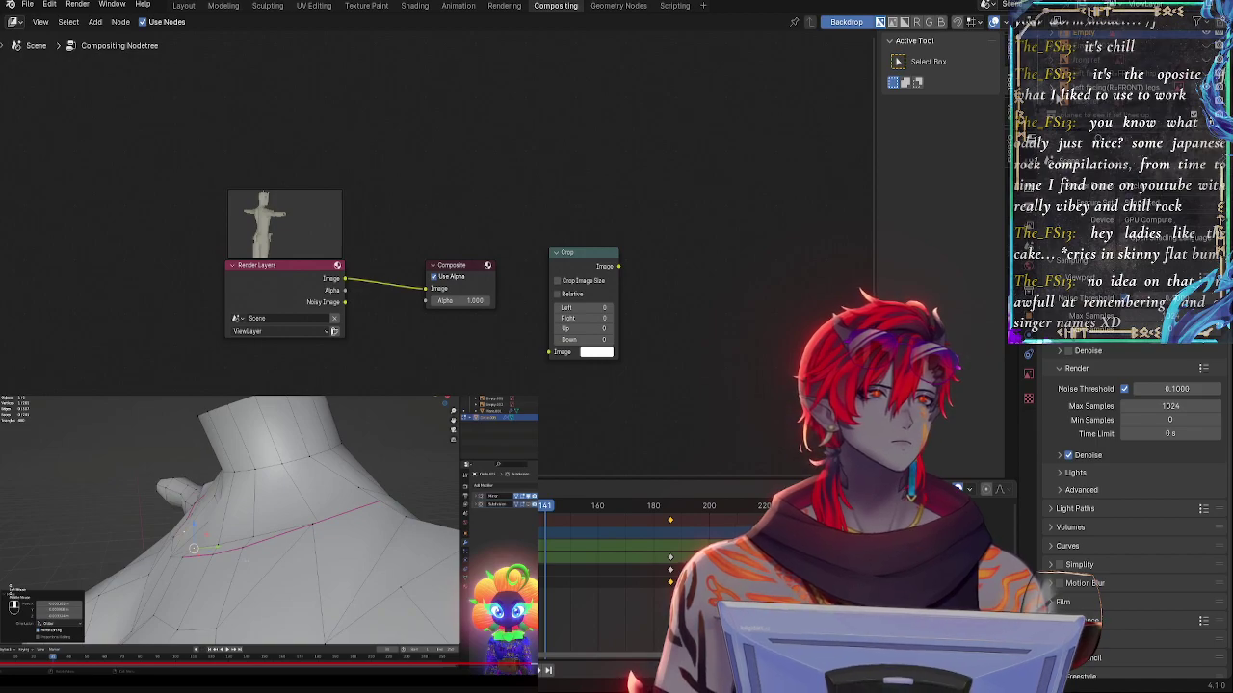
{"action": "left_click", "coordinate": [1028, 366]}
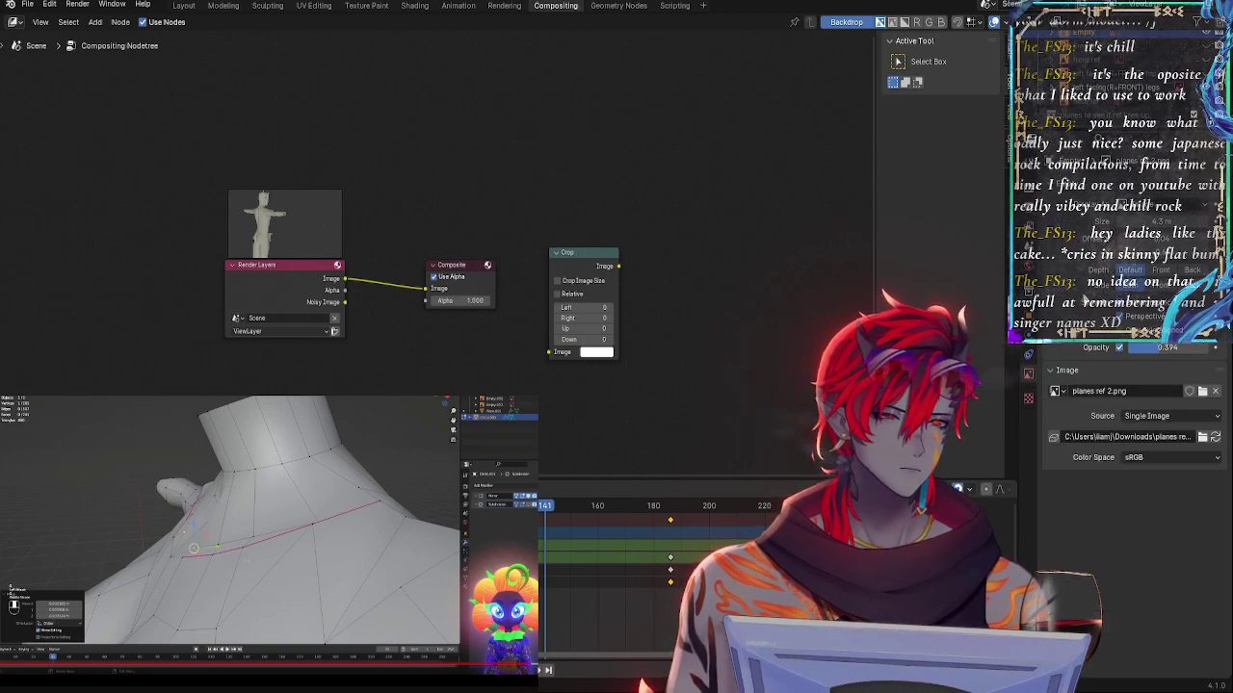
- View the Render and Tool properties tabs and the editor type list
{"action": "left_click", "coordinate": [1029, 189]}
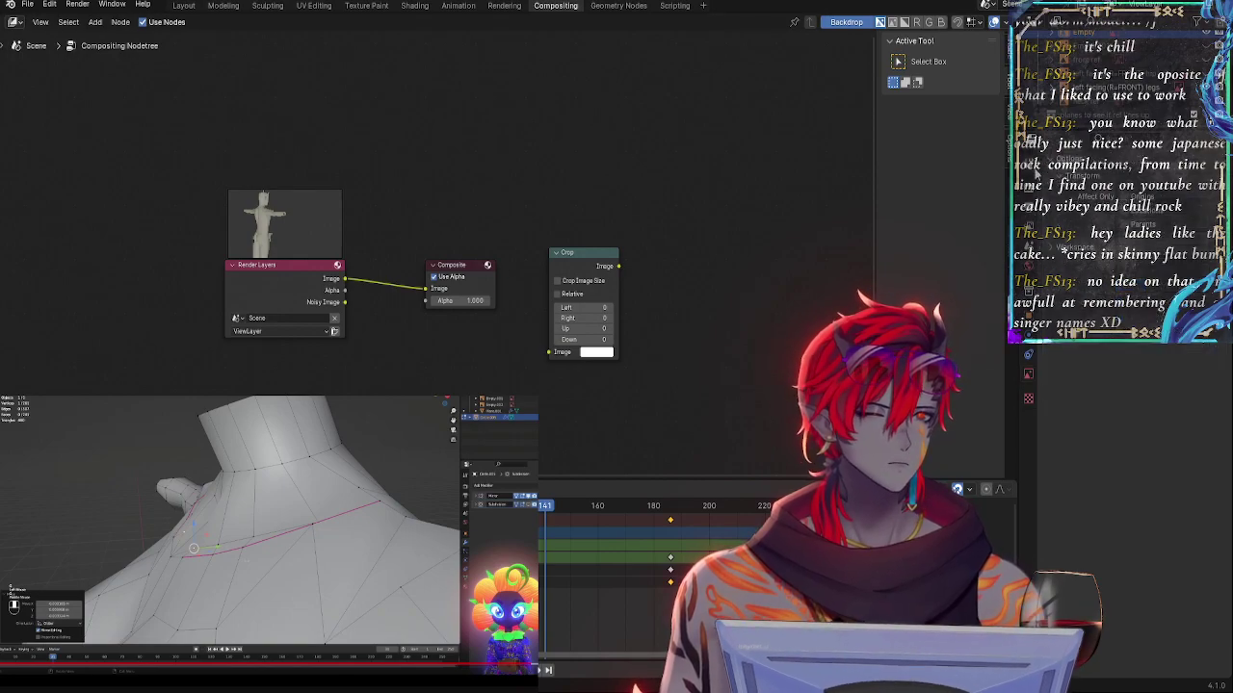
{"action": "left_click", "coordinate": [1030, 165]}
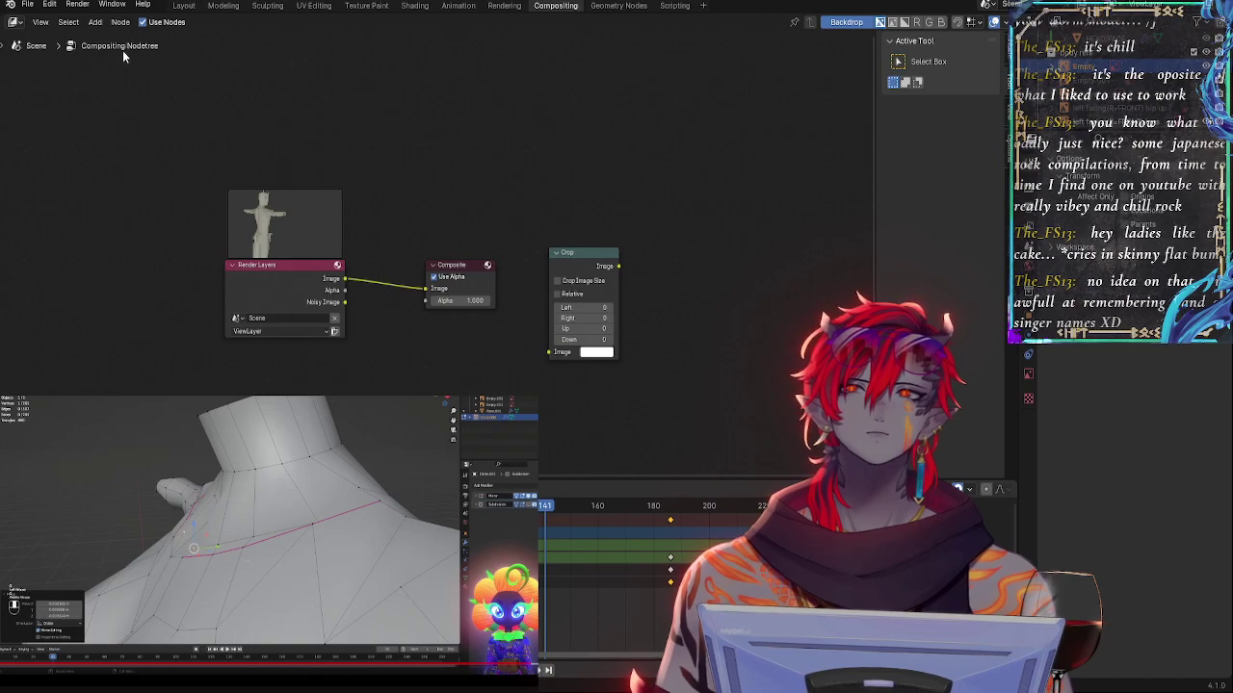
{"action": "left_click", "coordinate": [18, 22]}
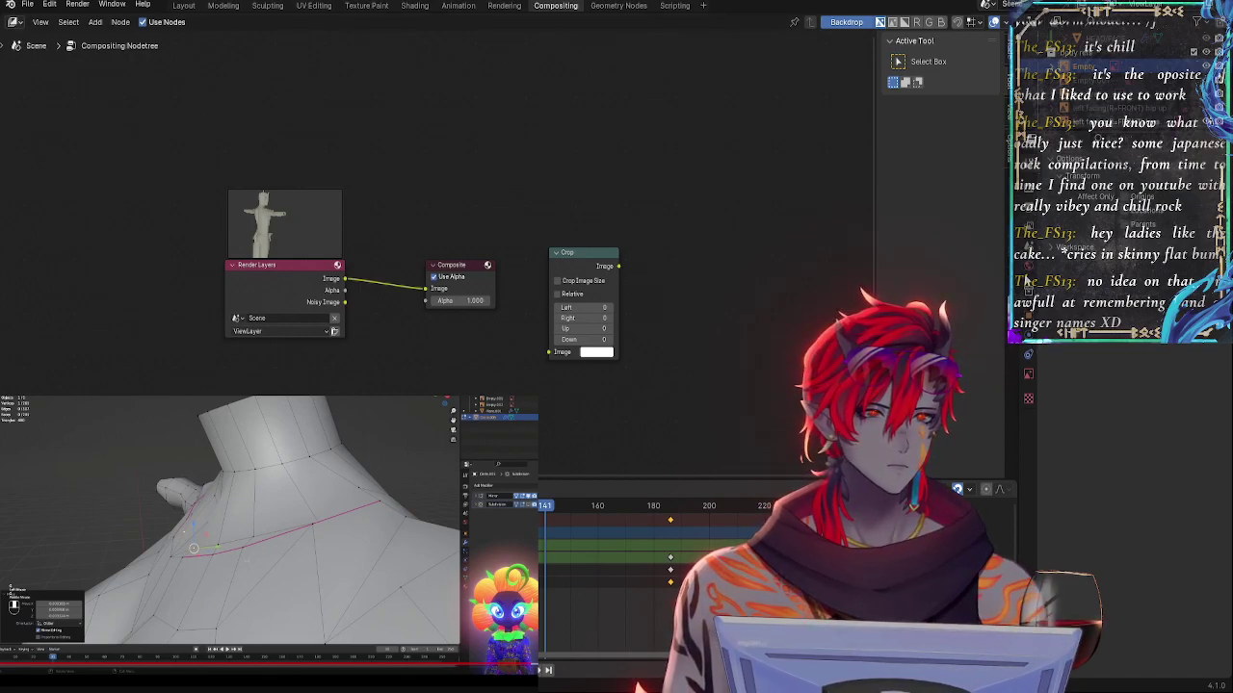
- Show scene properties, toggling Units and Custom Properties, and reveal the node editor toolbar
{"action": "left_click", "coordinate": [1034, 256]}
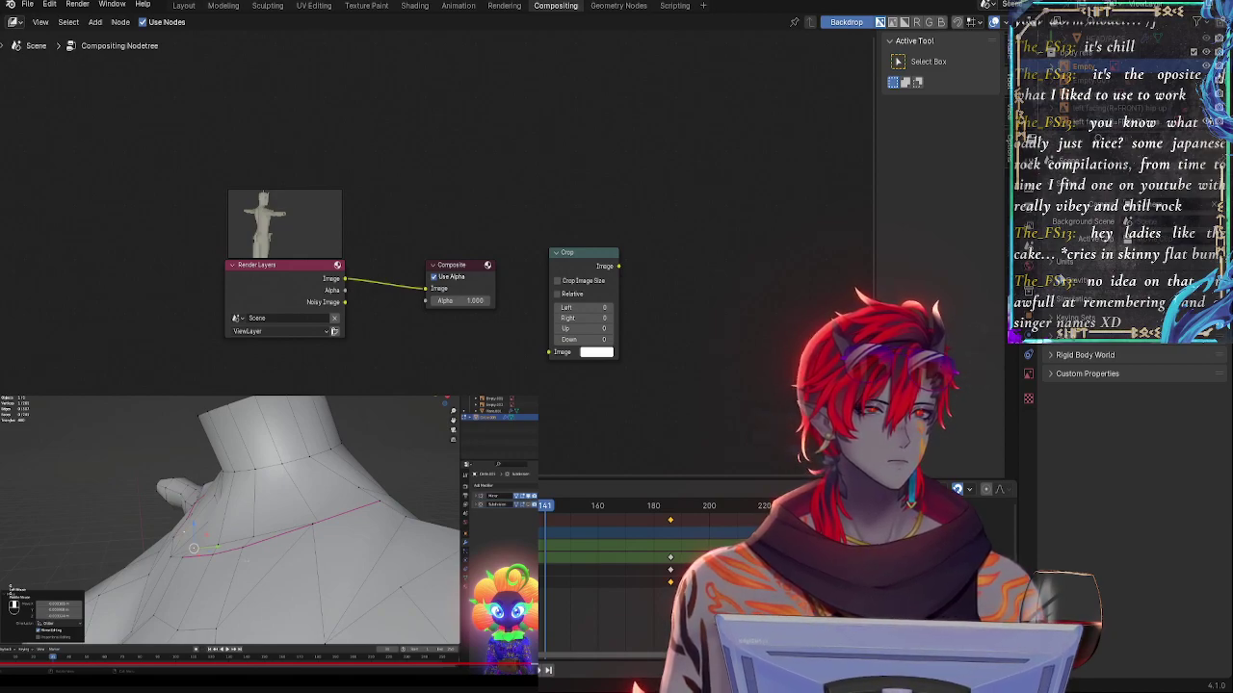
{"action": "left_click", "coordinate": [1051, 265]}
{"action": "left_click", "coordinate": [1051, 265]}
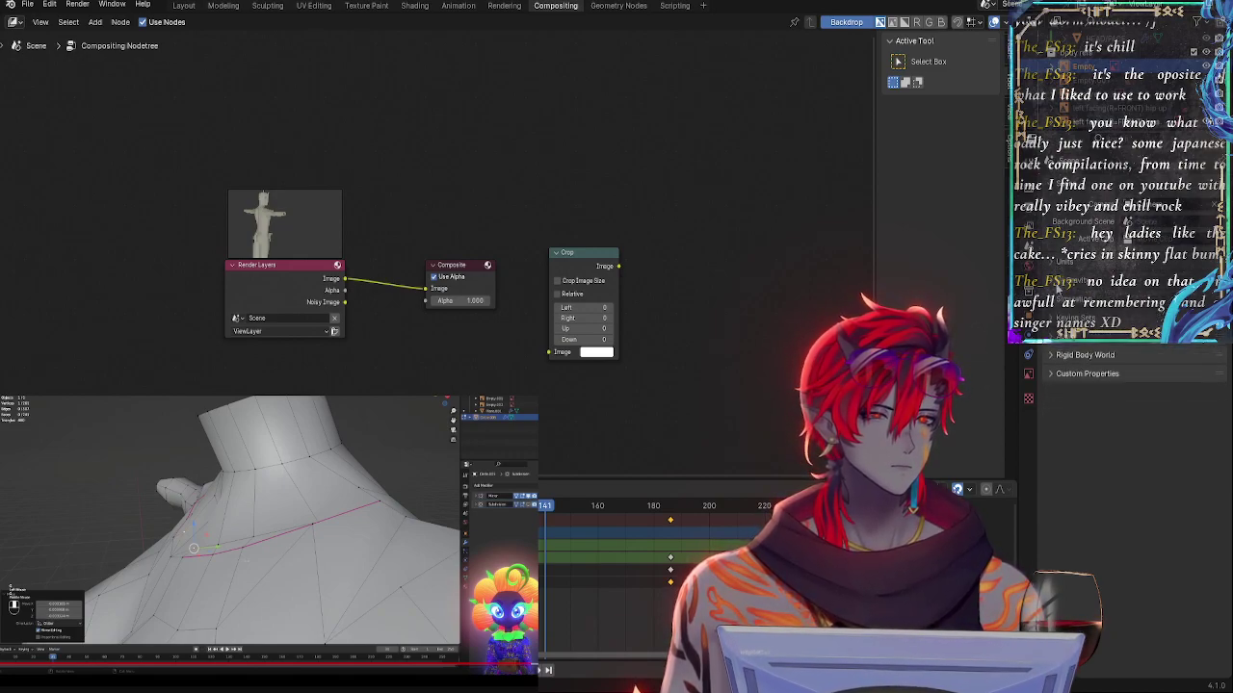
{"action": "left_click", "coordinate": [1054, 374]}
{"action": "left_click", "coordinate": [1054, 374]}
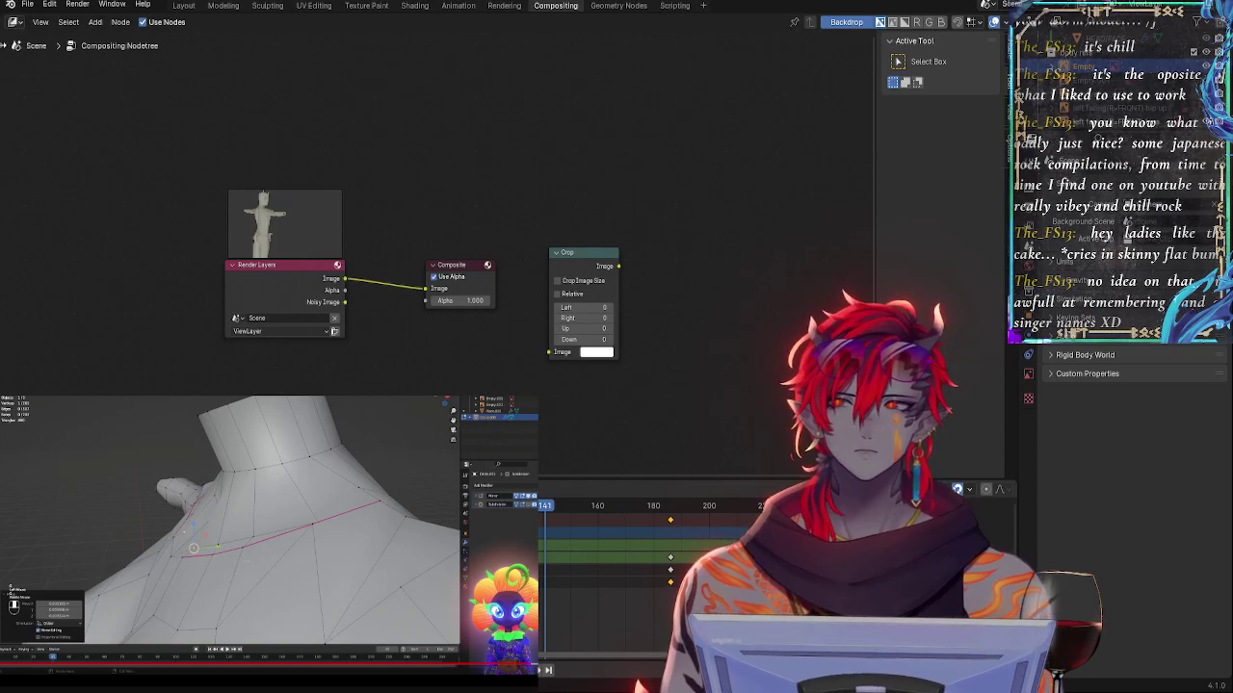
{"action": "left_click", "coordinate": [3, 52]}
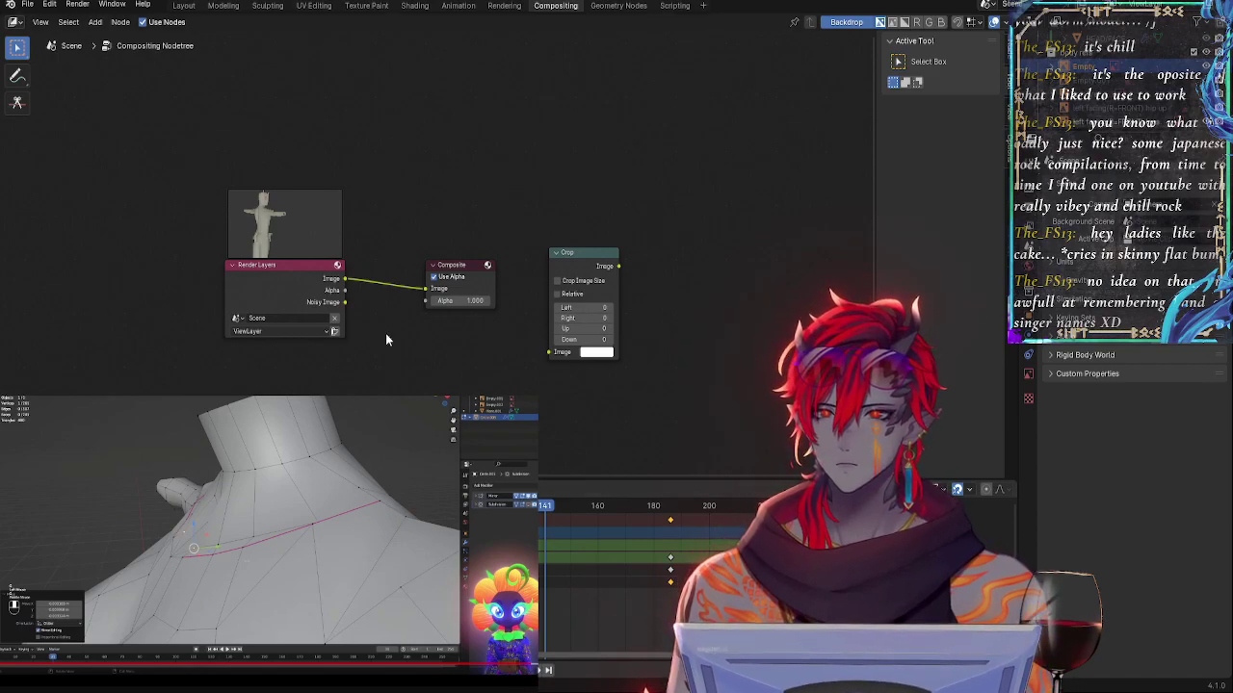
{"action": "left_click", "coordinate": [326, 283]}
{"action": "left_click", "coordinate": [232, 265]}
{"action": "left_click", "coordinate": [232, 266]}
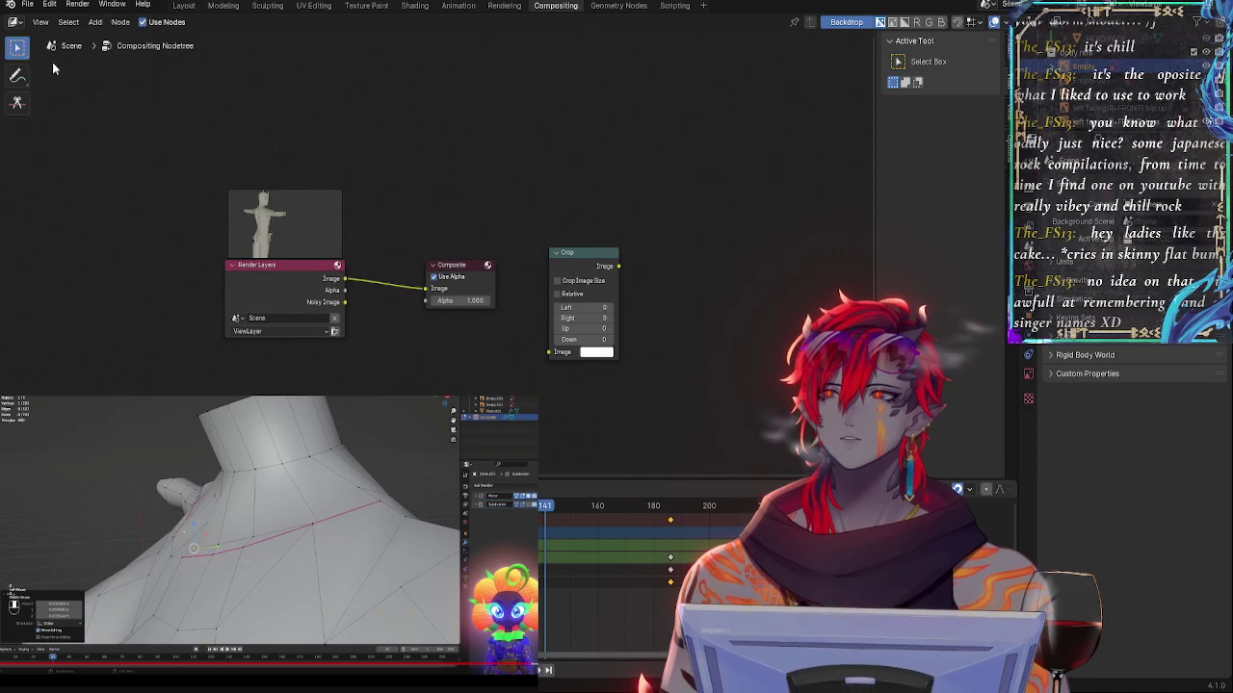
{"action": "left_click", "coordinate": [15, 21]}
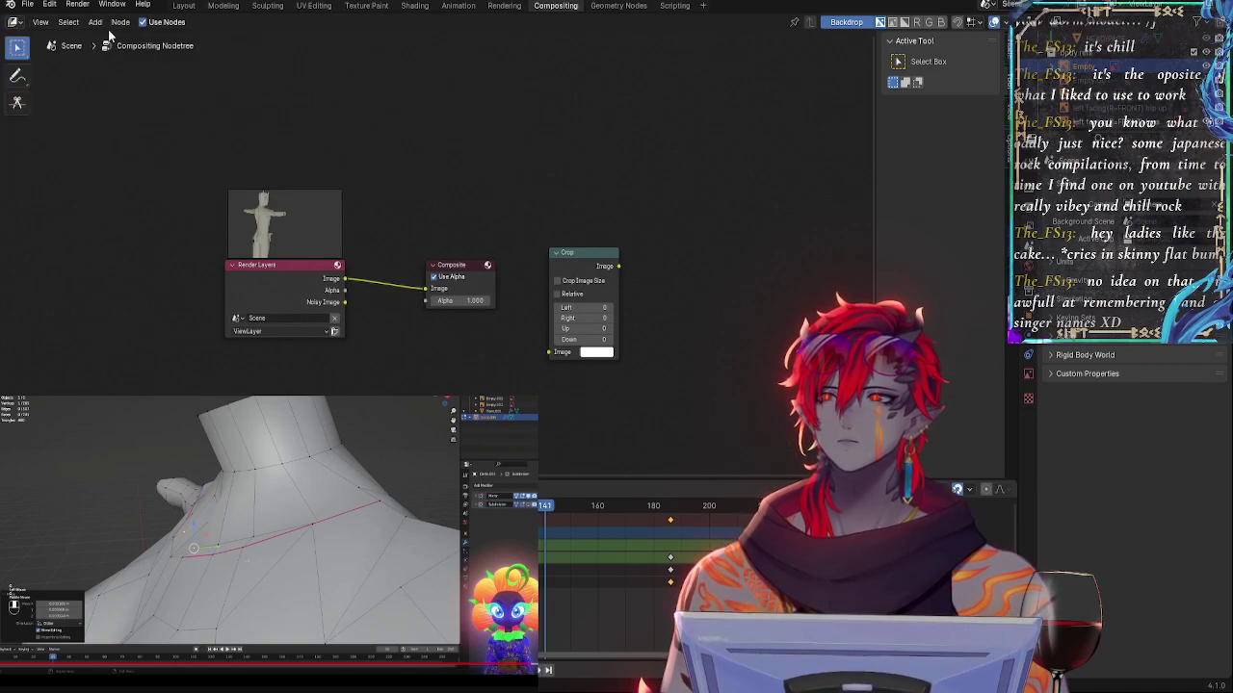
{"action": "left_click", "coordinate": [121, 24]}
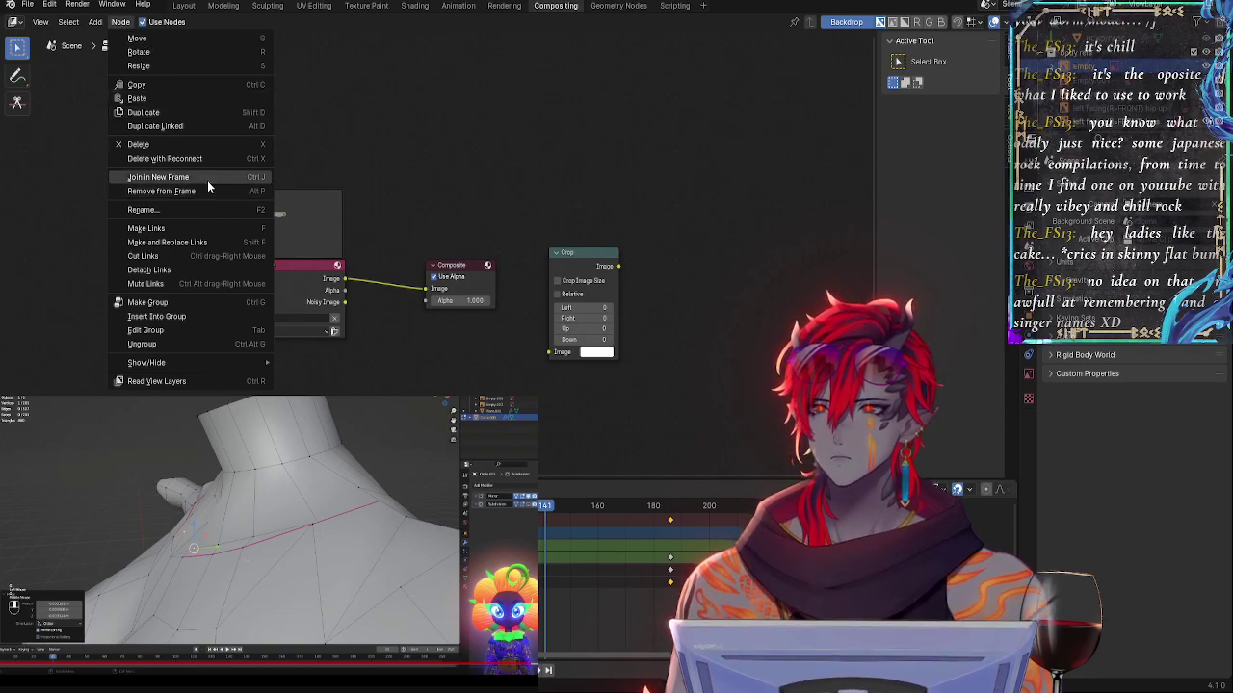
{"action": "left_click", "coordinate": [578, 282]}
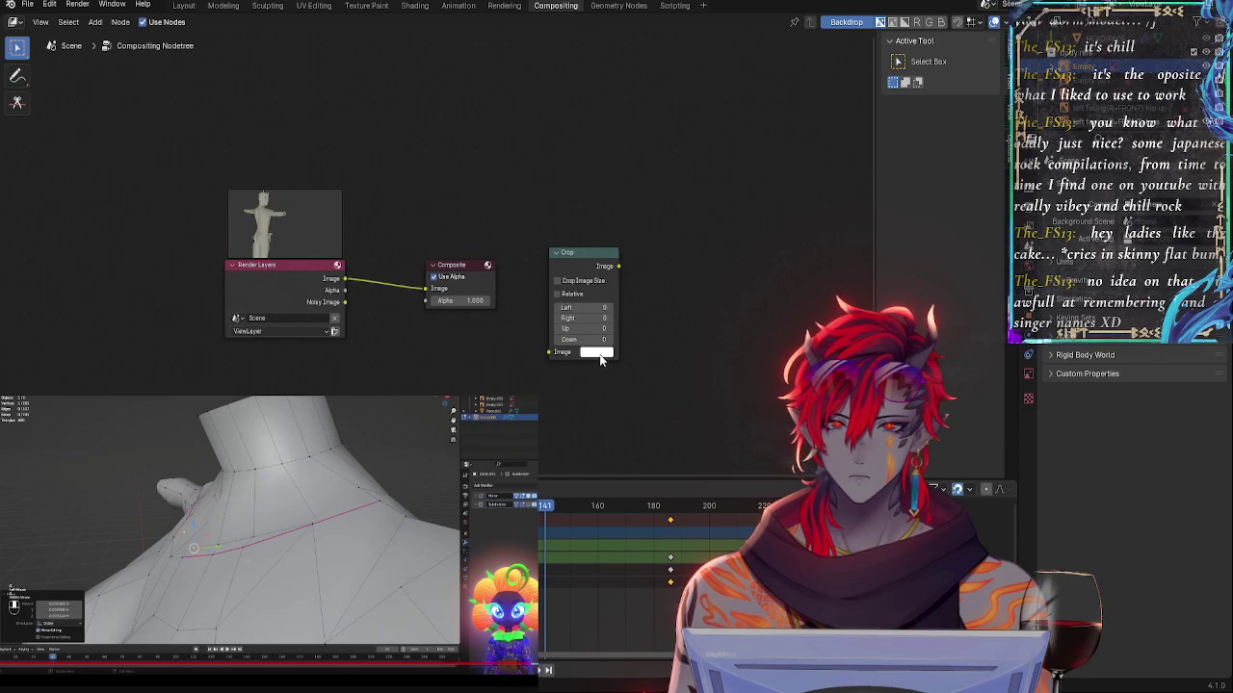
{"action": "left_click", "coordinate": [601, 352]}
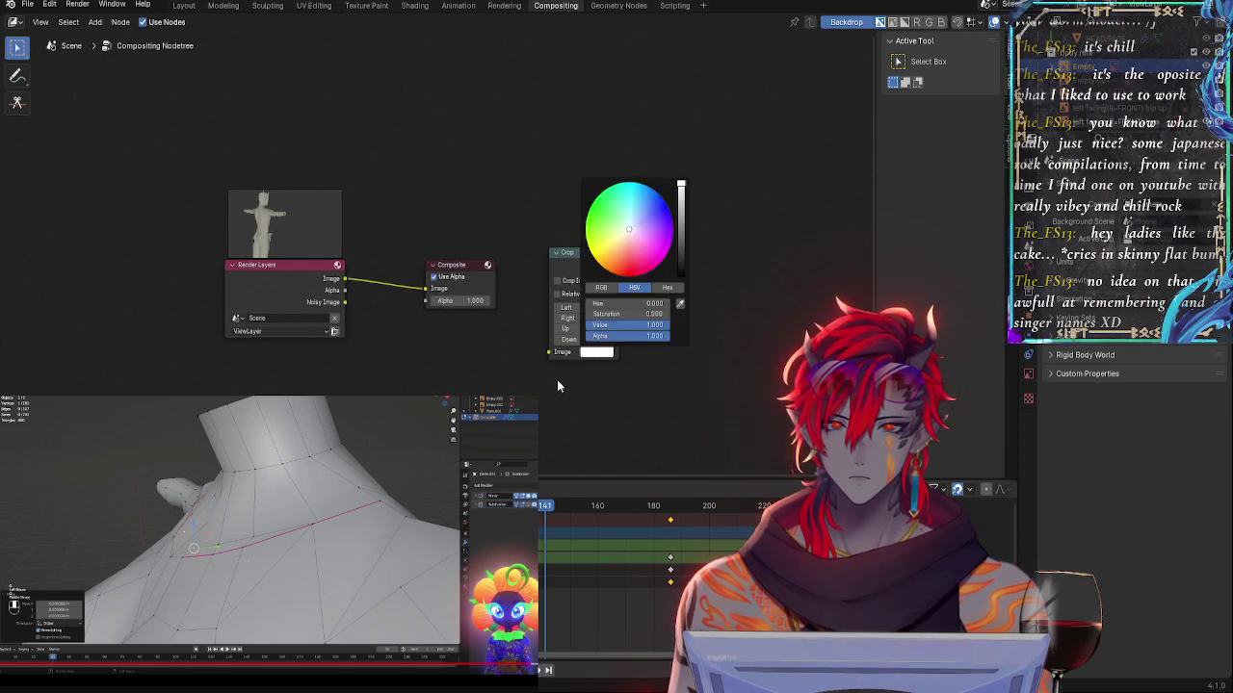
- Add an Image input node and load planes ref 2.png into it
{"action": "right_click", "coordinate": [478, 382]}
{"action": "mouse_move", "coordinate": [476, 385]}
{"action": "mouse_move", "coordinate": [551, 387]}
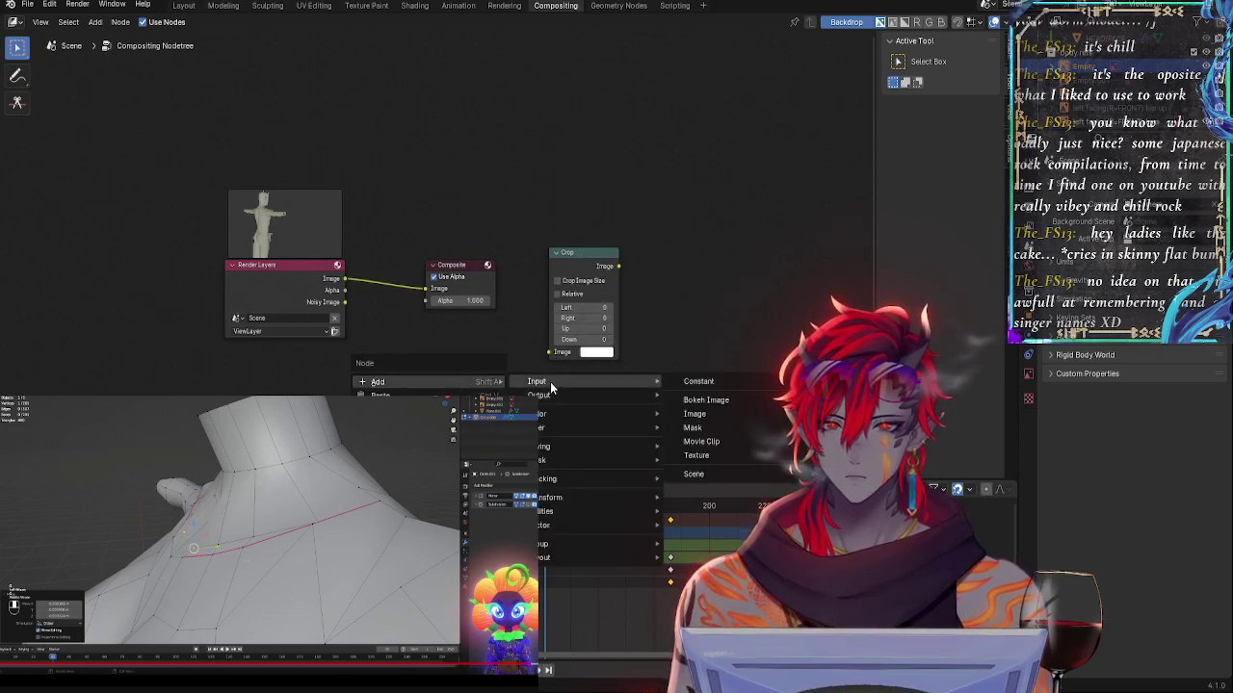
{"action": "left_click", "coordinate": [694, 413]}
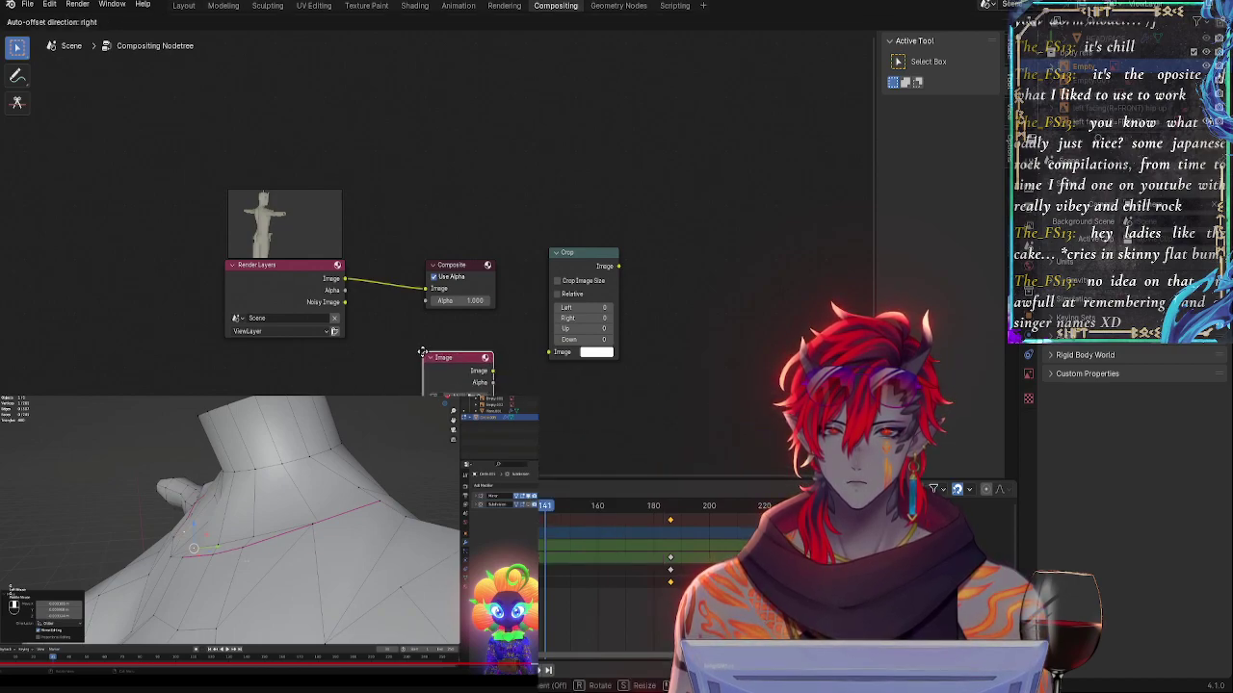
{"action": "left_click", "coordinate": [453, 375]}
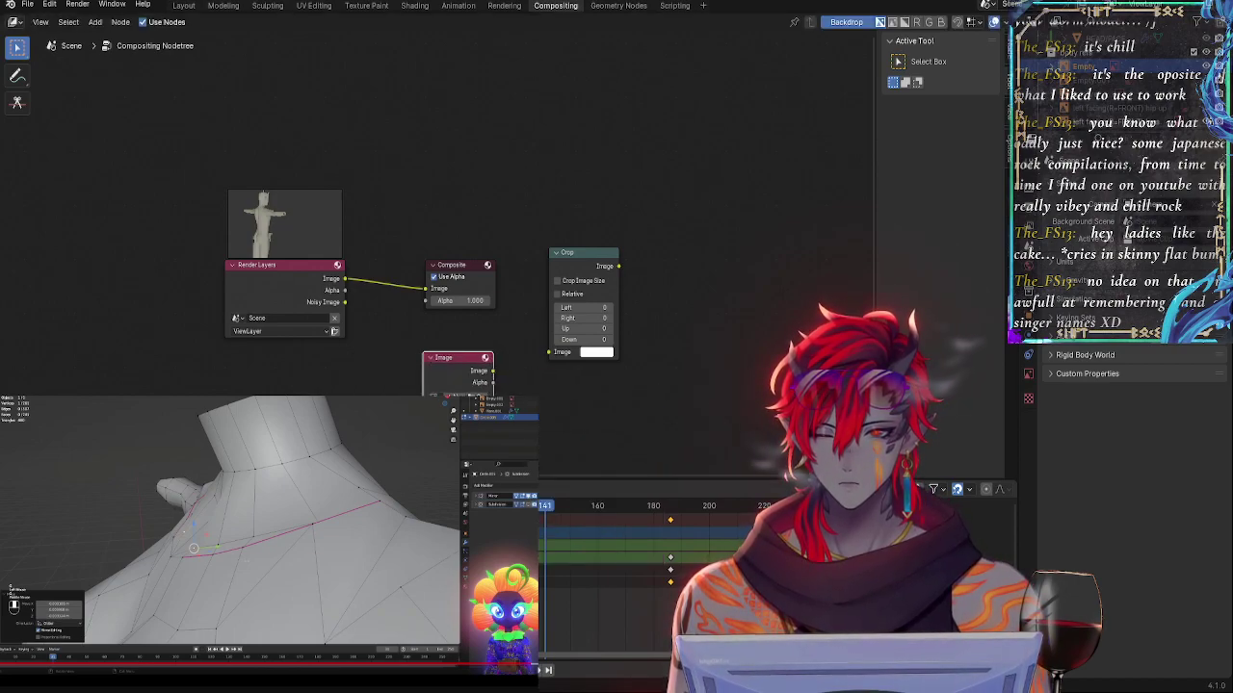
{"action": "left_click_drag", "start_coordinate": [493, 390], "coordinate": [556, 439]}
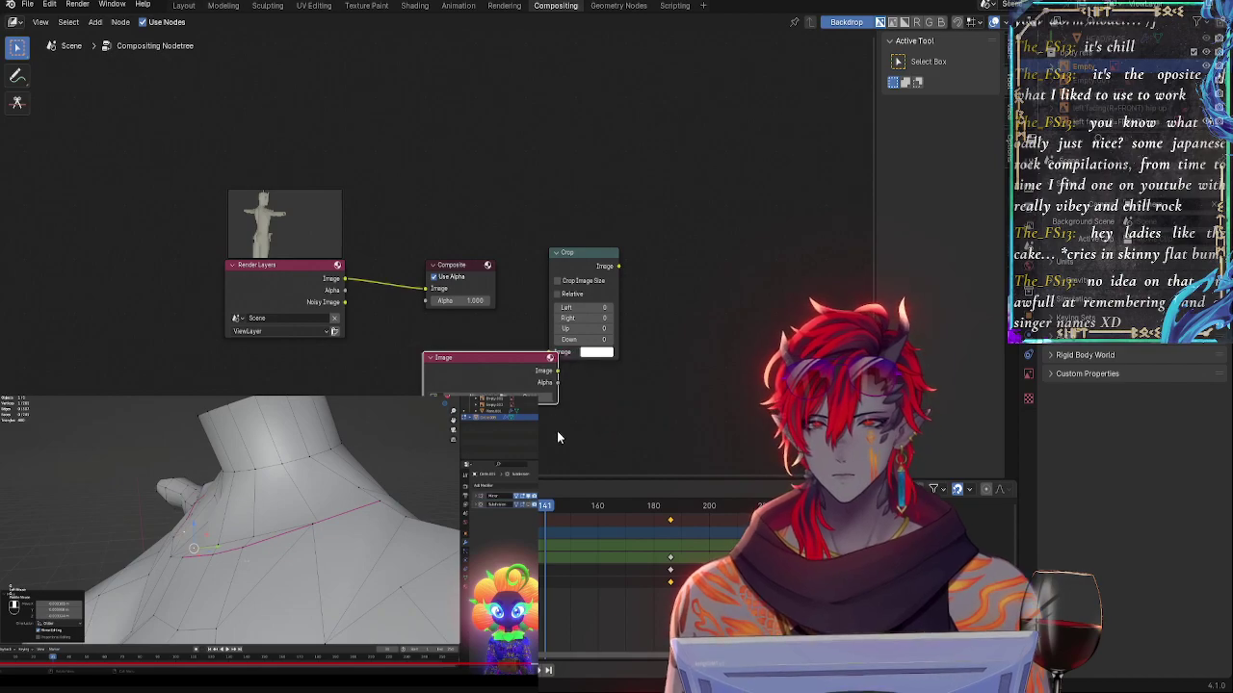
{"action": "left_click_drag", "start_coordinate": [491, 358], "coordinate": [542, 108]}
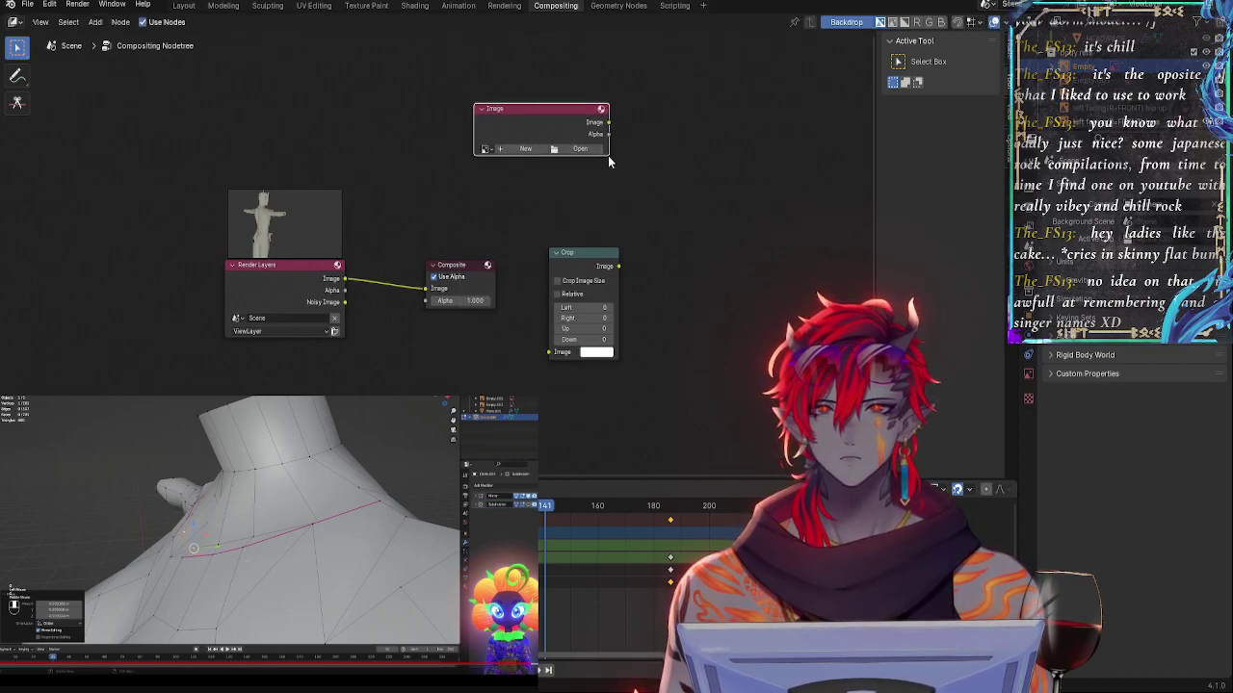
{"action": "left_click", "coordinate": [485, 148]}
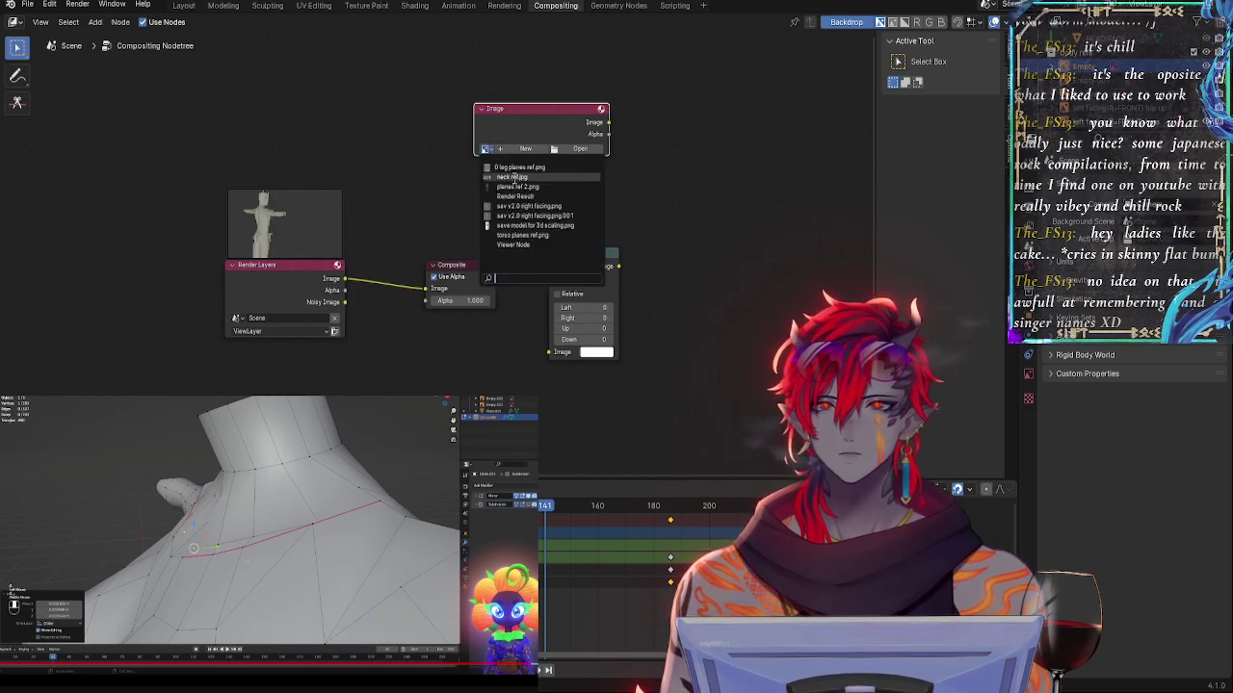
{"action": "left_click", "coordinate": [519, 187]}
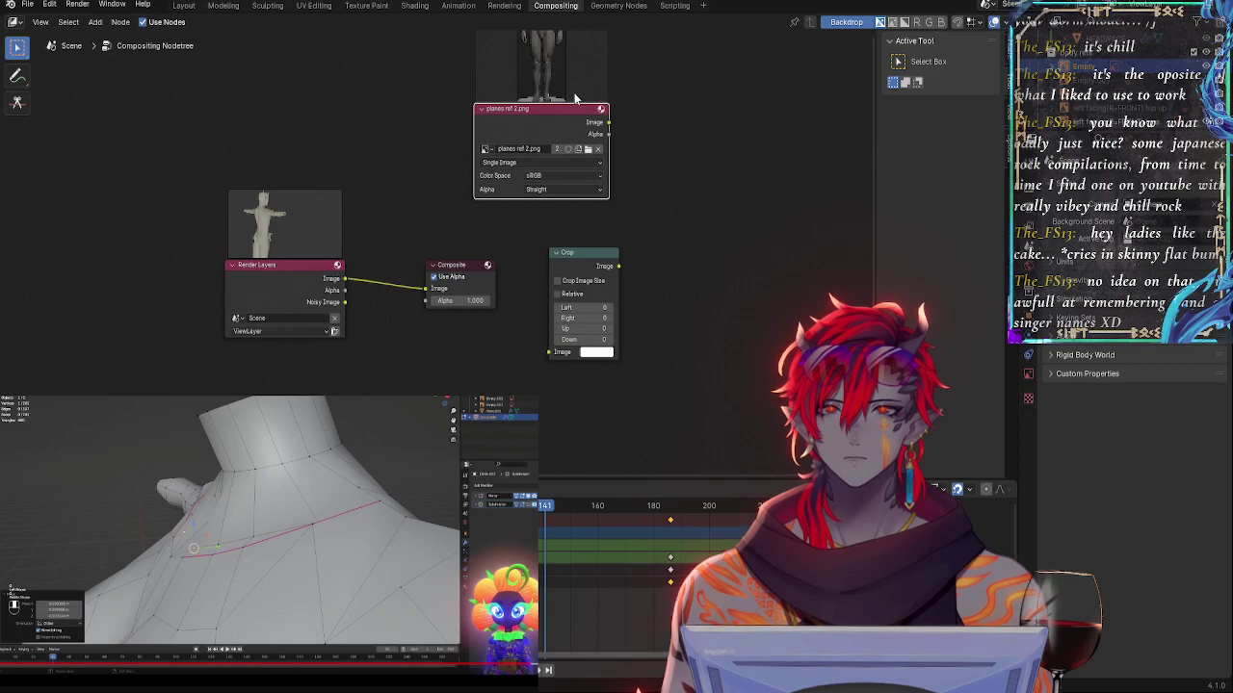
- Rearrange Render Layers, Composite and image nodes, keeping Single Image source and Straight alpha
{"action": "left_click_drag", "start_coordinate": [555, 115], "coordinate": [539, 145]}
{"action": "left_click_drag", "start_coordinate": [298, 270], "coordinate": [131, 220]}
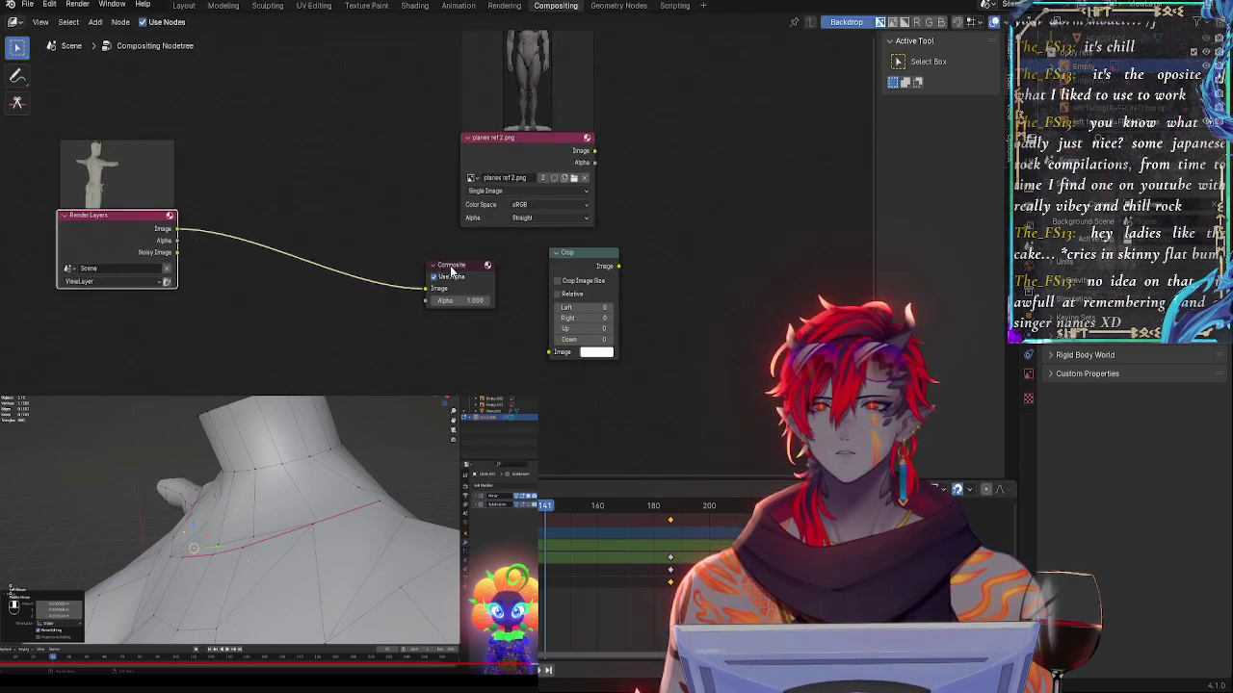
{"action": "left_click_drag", "start_coordinate": [450, 270], "coordinate": [152, 346]}
{"action": "left_click_drag", "start_coordinate": [525, 138], "coordinate": [417, 239]}
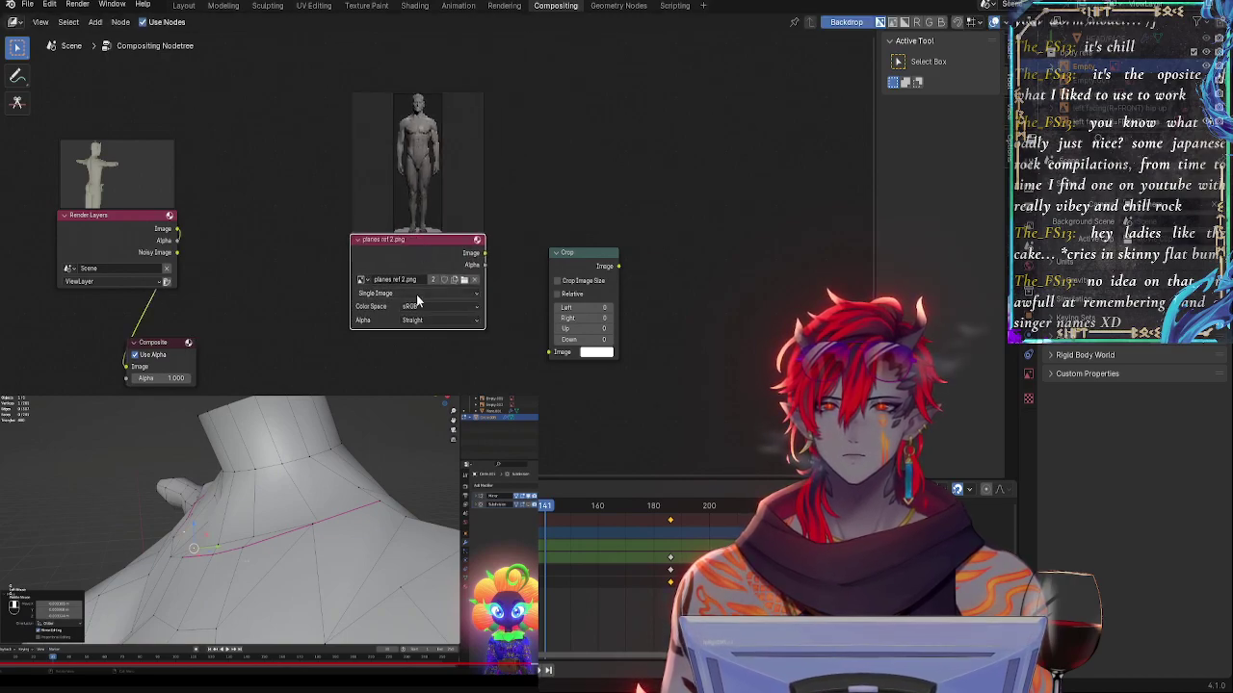
{"action": "left_click", "coordinate": [417, 294]}
{"action": "left_click", "coordinate": [417, 319]}
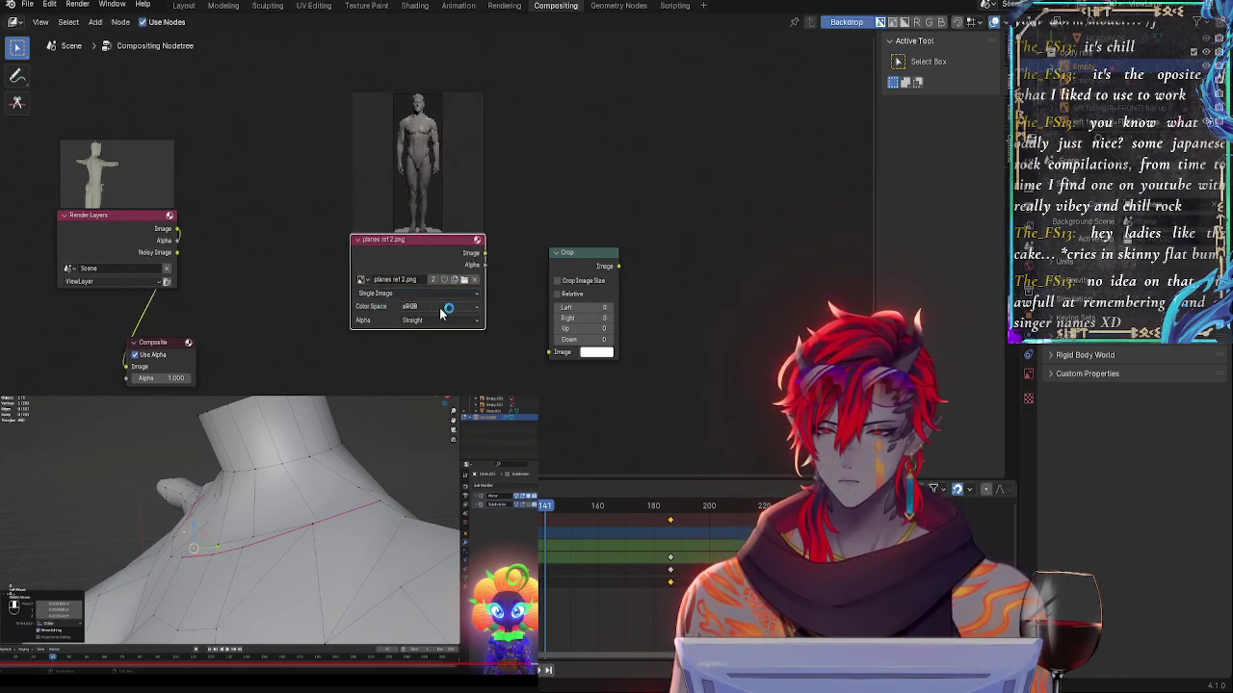
{"action": "left_click", "coordinate": [453, 321]}
{"action": "left_click", "coordinate": [453, 329]}
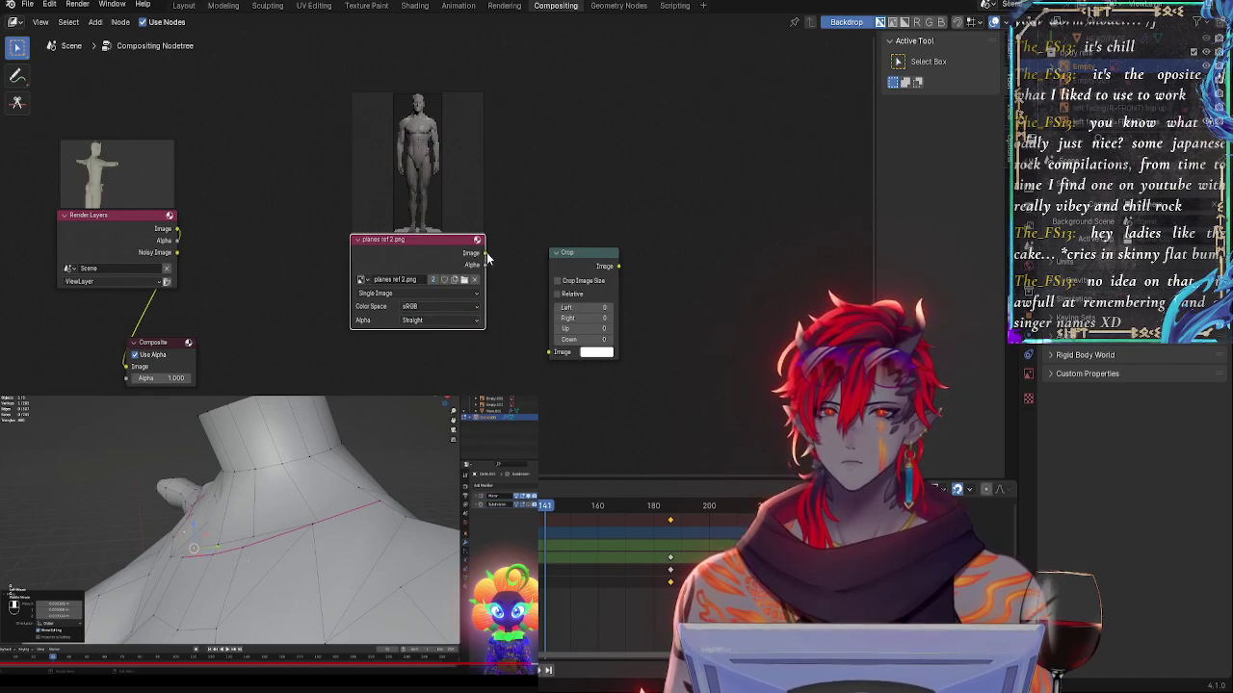
- Feed the image into Crop, enable Crop Image Size, and set the Up value to 500
{"action": "left_click_drag", "start_coordinate": [486, 252], "coordinate": [548, 354]}
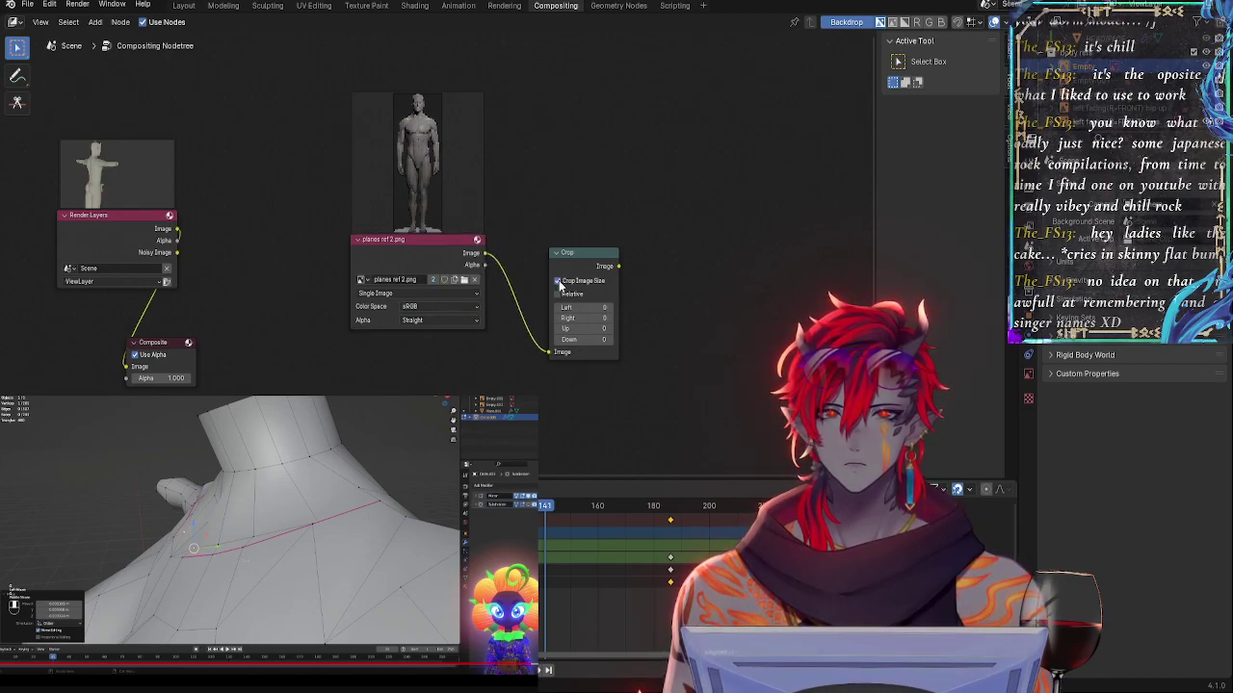
{"action": "left_click", "coordinate": [559, 282]}
{"action": "left_click", "coordinate": [580, 340]}
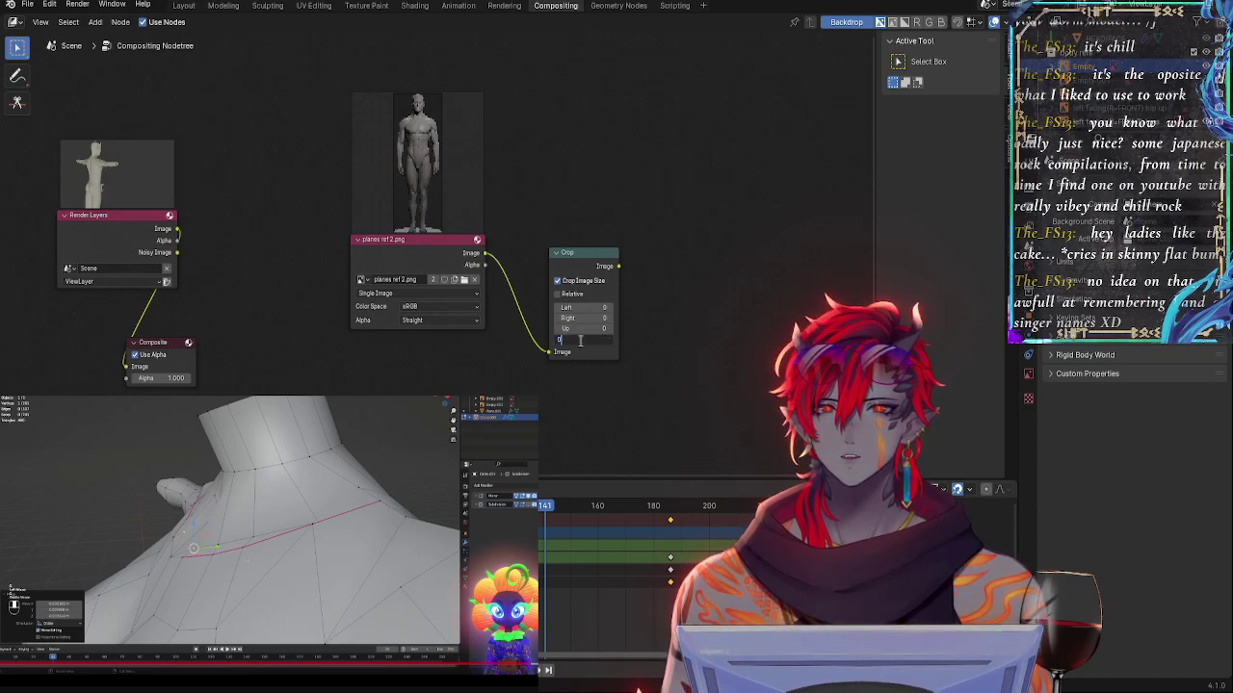
{"action": "left_click", "coordinate": [578, 328]}
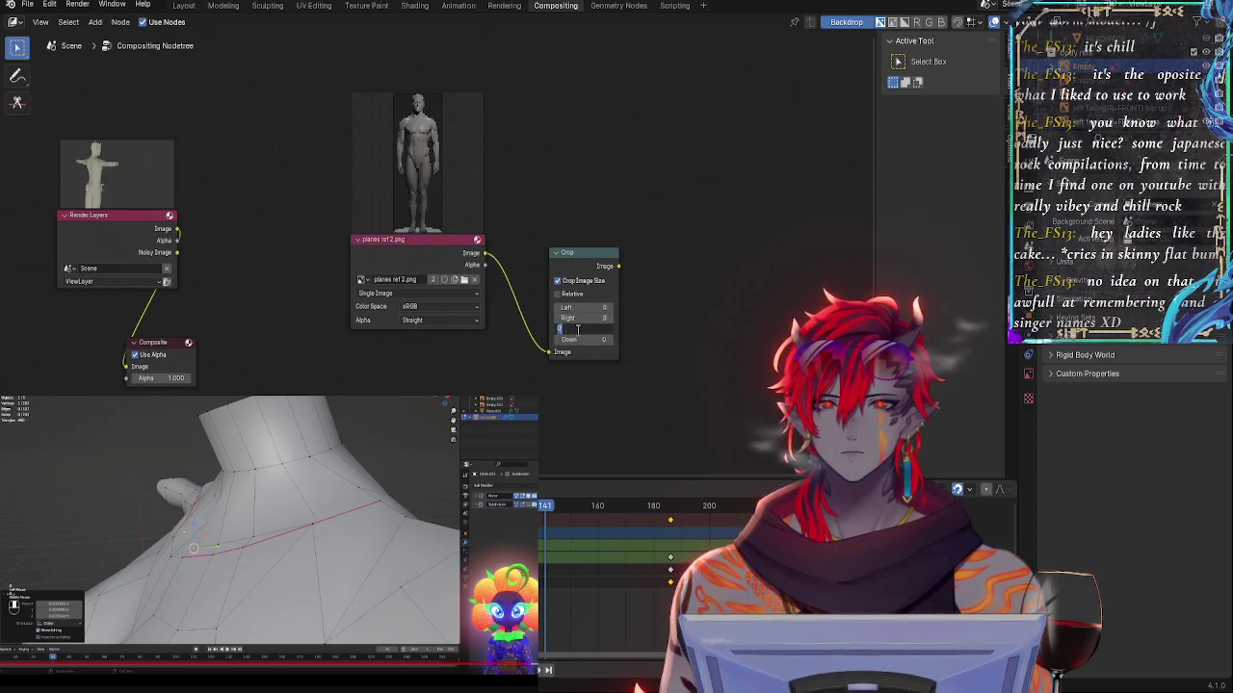
{"action": "type", "text": "20"}
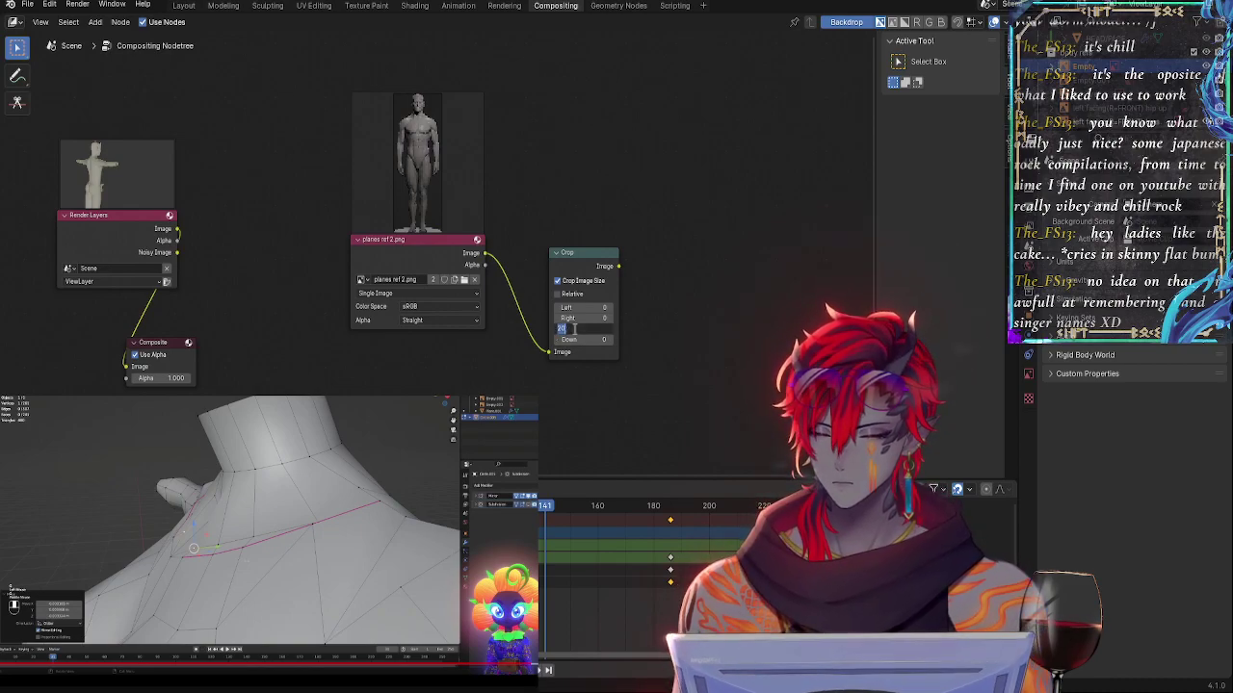
{"action": "type", "text": "500"}
{"action": "left_click", "coordinate": [691, 334]}
{"action": "left_click", "coordinate": [579, 330]}
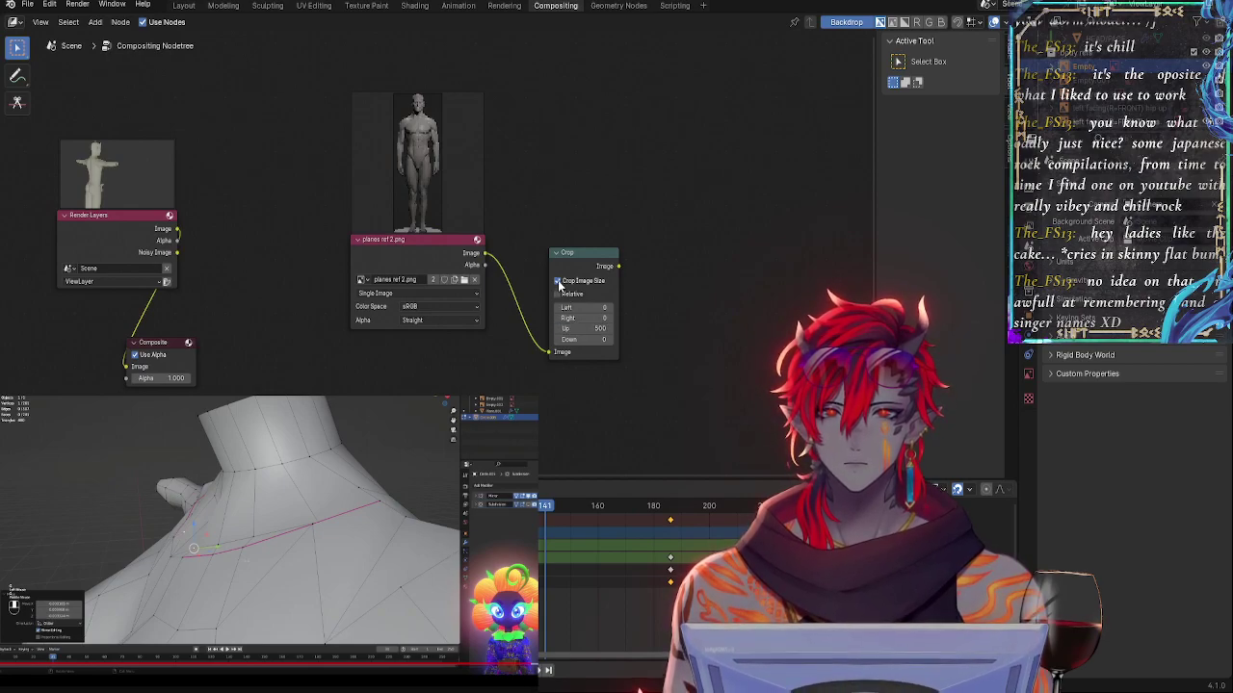
- Redo the wiring, moving Crop up-right and linking the image output to Crop's Image input
{"action": "left_click_drag", "start_coordinate": [618, 267], "coordinate": [676, 259]}
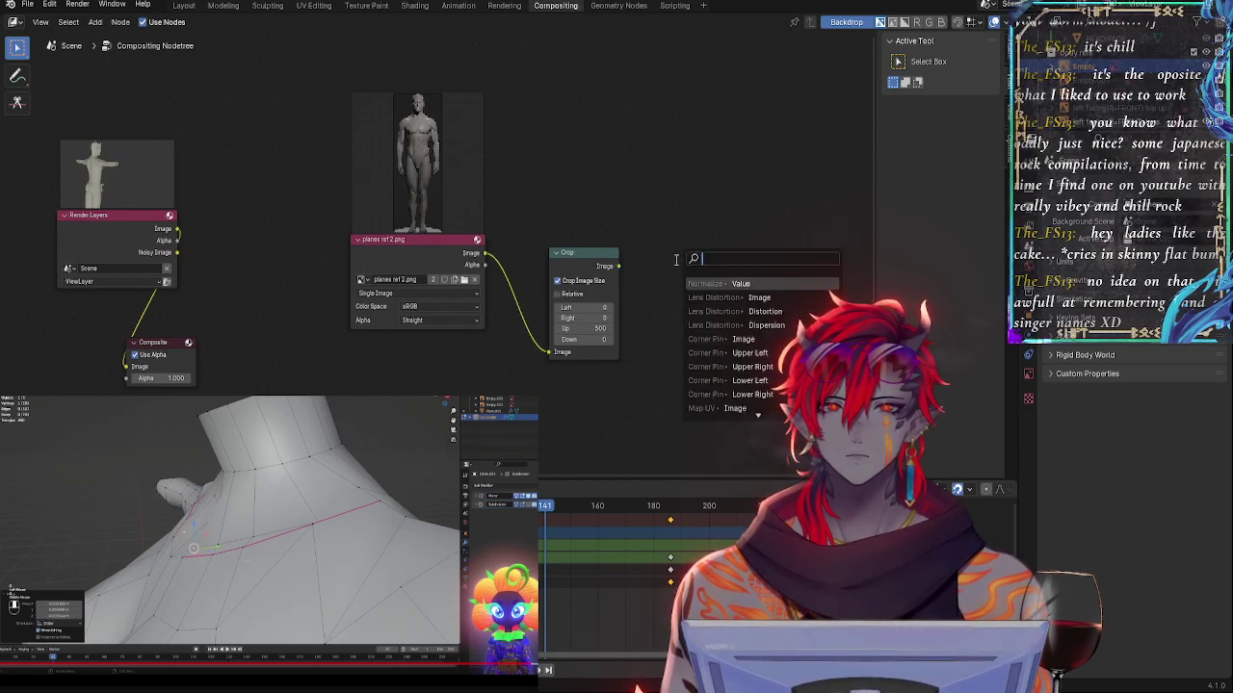
{"action": "left_click", "coordinate": [621, 207]}
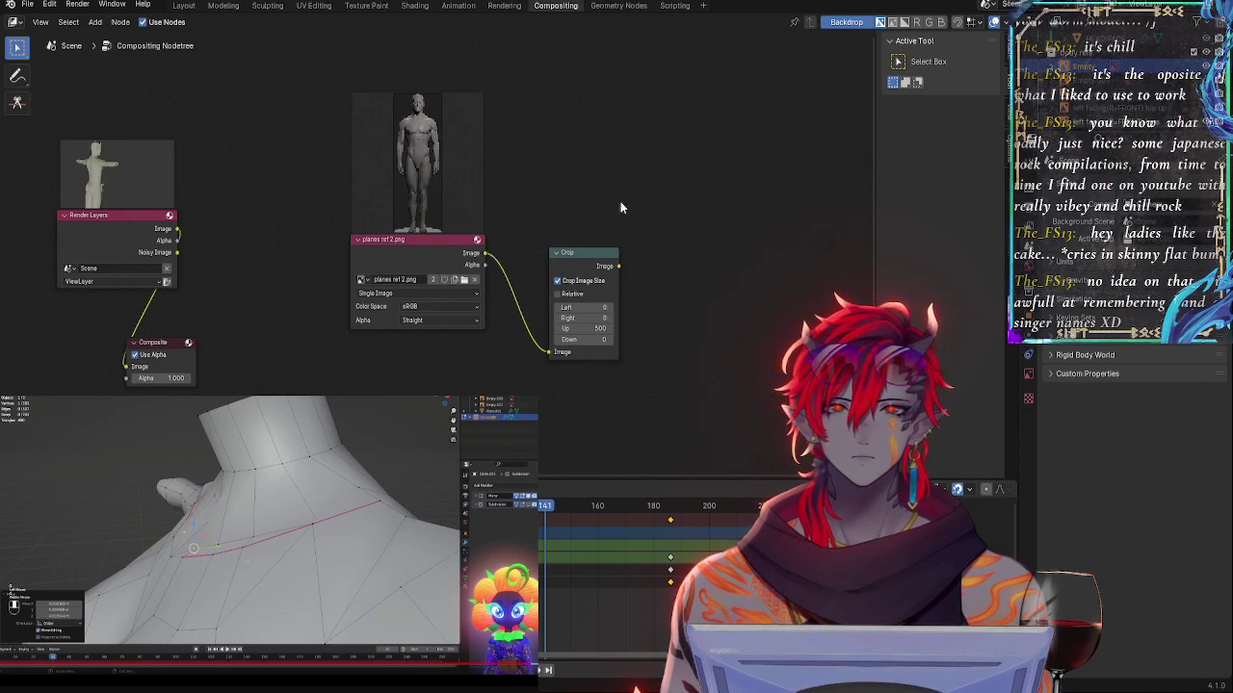
{"action": "left_click", "coordinate": [416, 240]}
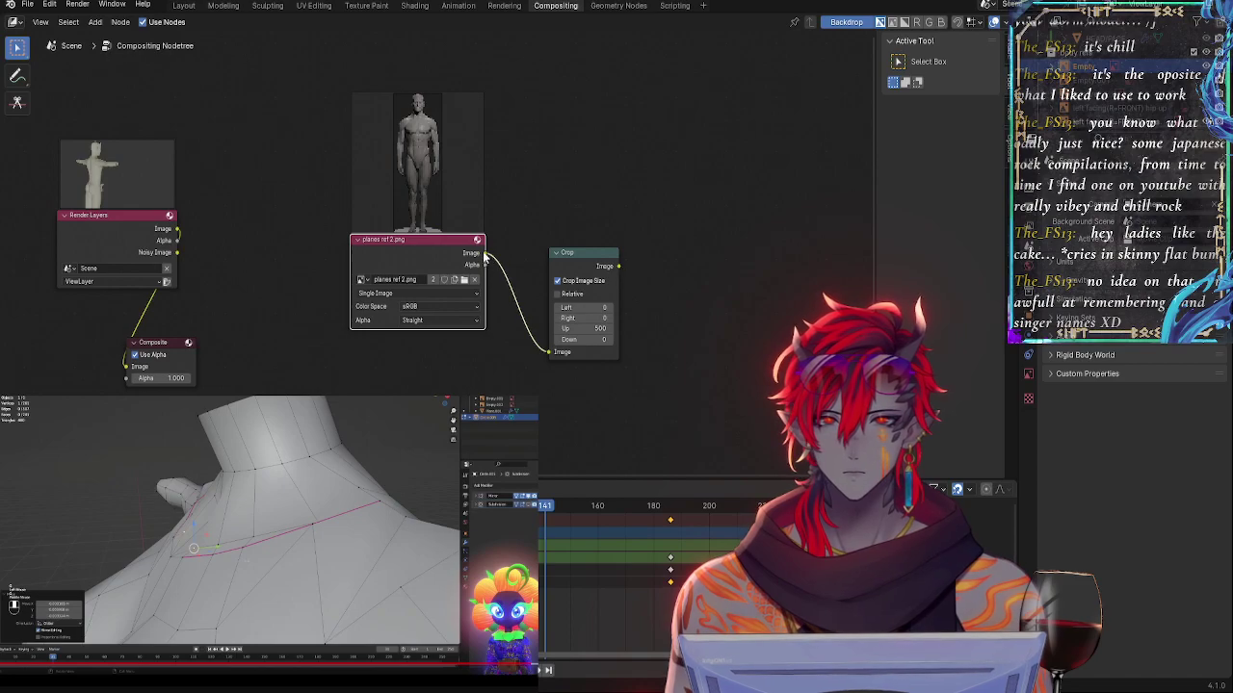
{"action": "left_click_drag", "start_coordinate": [485, 255], "coordinate": [507, 287]}
{"action": "left_click", "coordinate": [525, 222]}
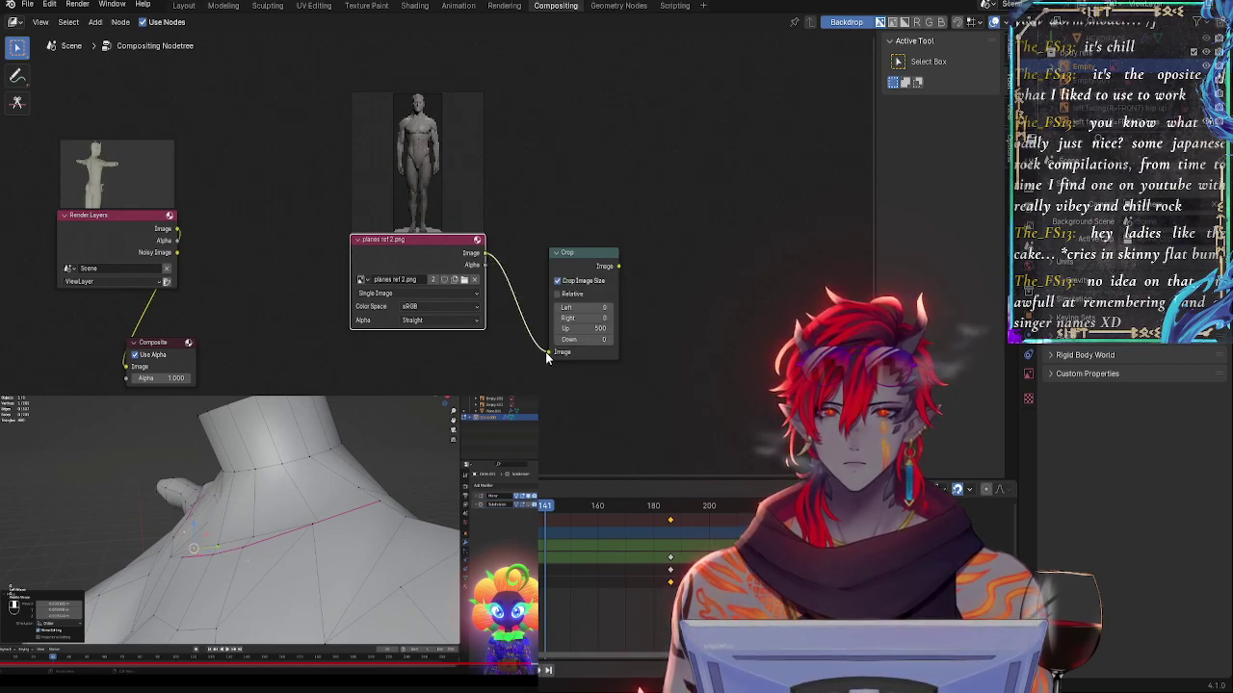
{"action": "left_click_drag", "start_coordinate": [548, 351], "coordinate": [621, 212]}
{"action": "left_click", "coordinate": [601, 211]}
{"action": "left_click_drag", "start_coordinate": [486, 254], "coordinate": [502, 268]}
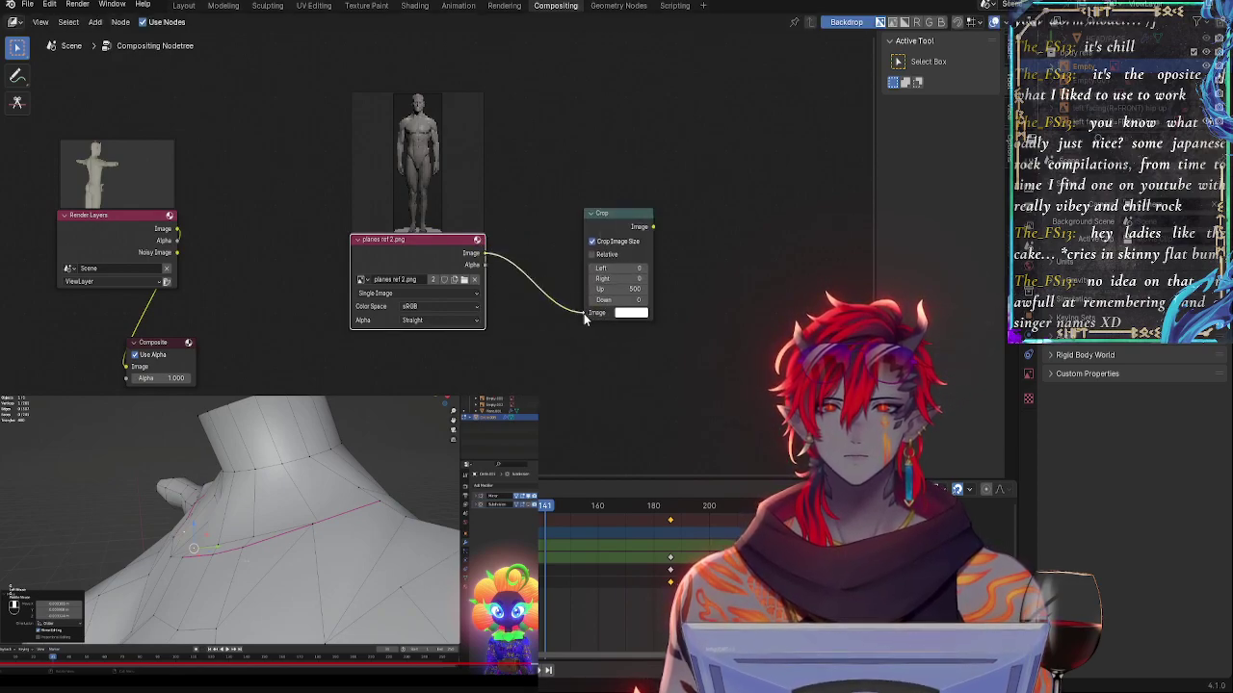
{"action": "left_click_drag", "start_coordinate": [584, 318], "coordinate": [584, 314]}
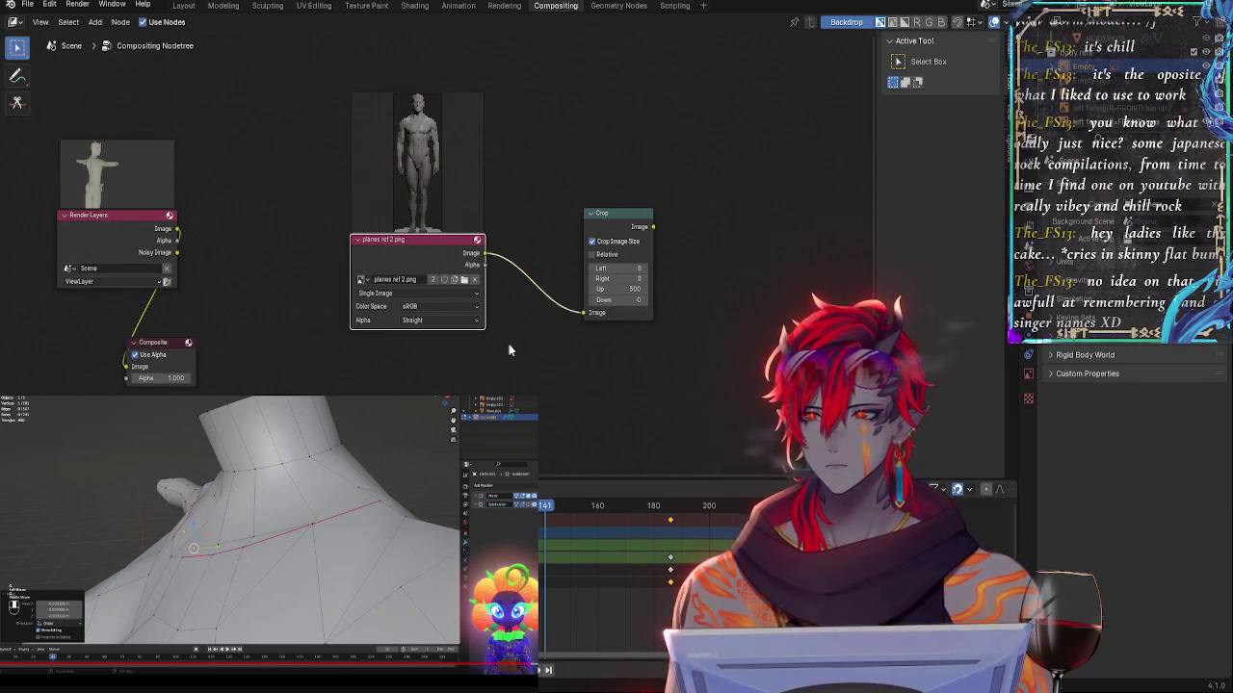
- Add a Viewer node beside Crop and link Crop's Image output to it
{"action": "right_click", "coordinate": [377, 368]}
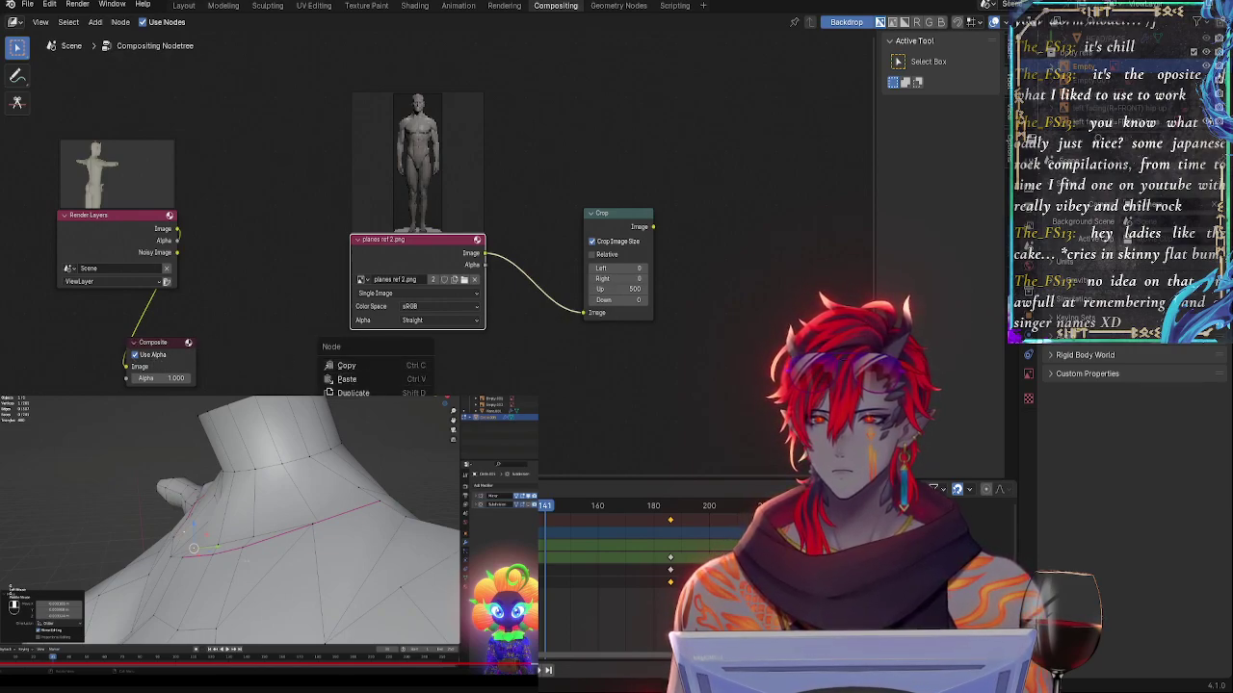
{"action": "right_click", "coordinate": [488, 422]}
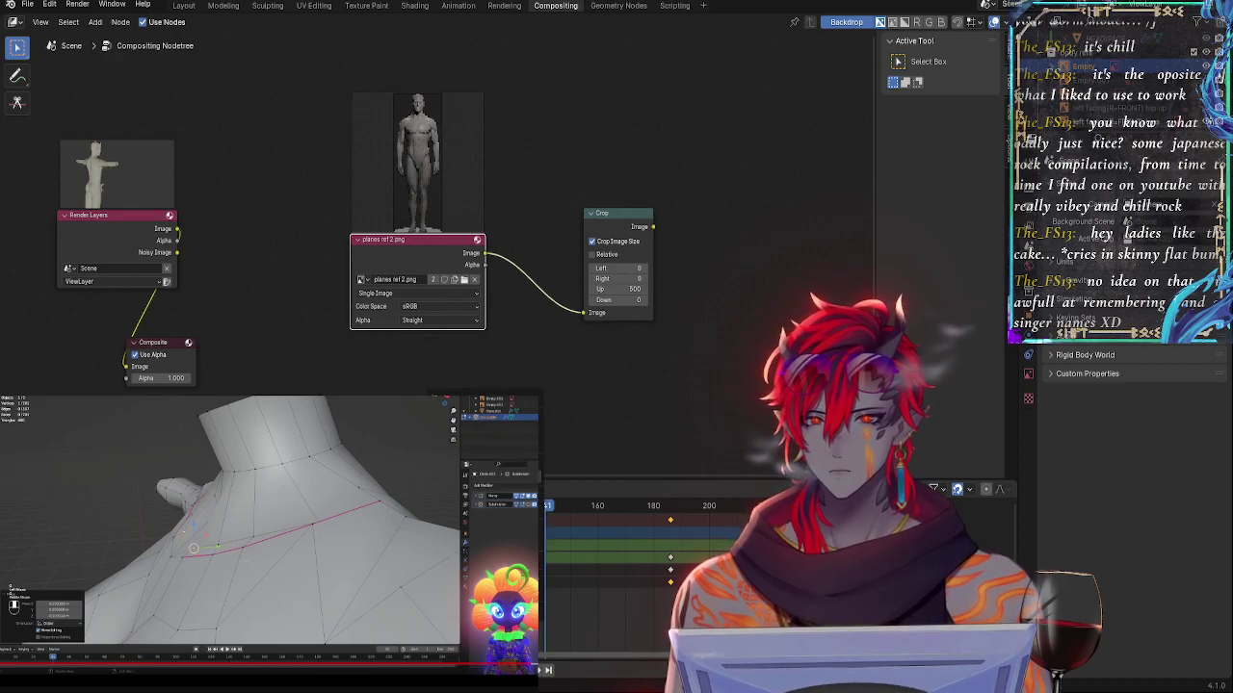
{"action": "left_click", "coordinate": [663, 405]}
{"action": "right_click", "coordinate": [497, 360]}
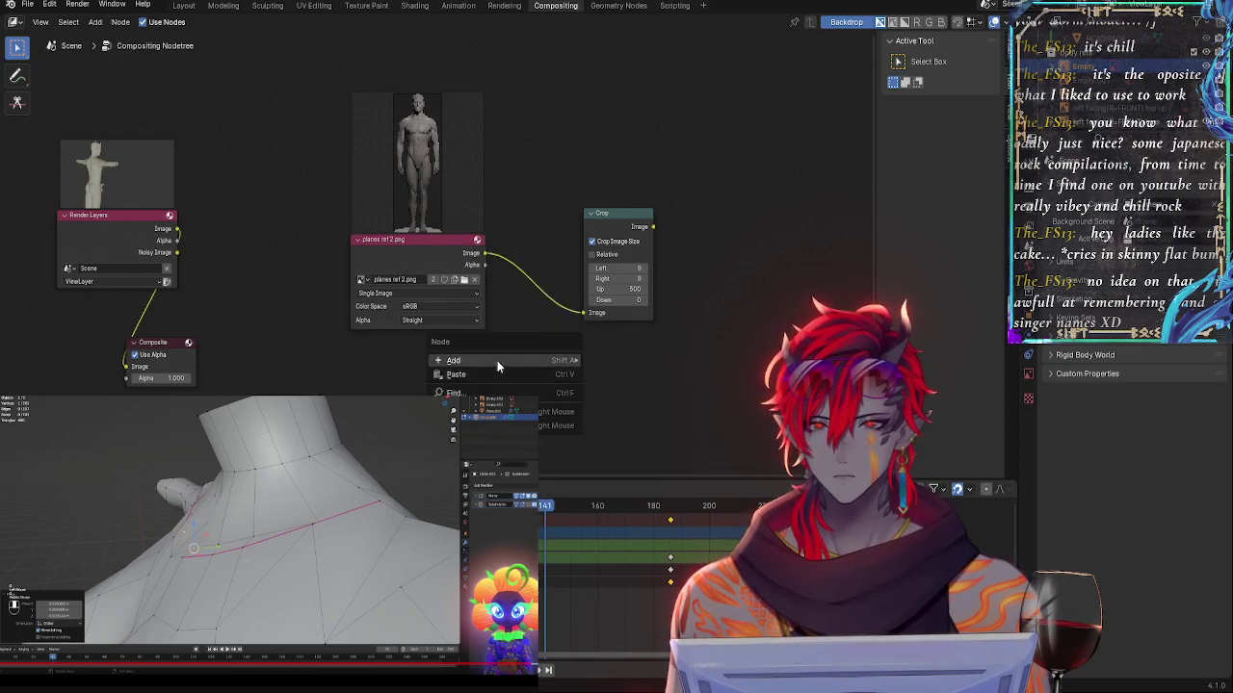
{"action": "mouse_move", "coordinate": [557, 364]}
{"action": "mouse_move", "coordinate": [624, 379]}
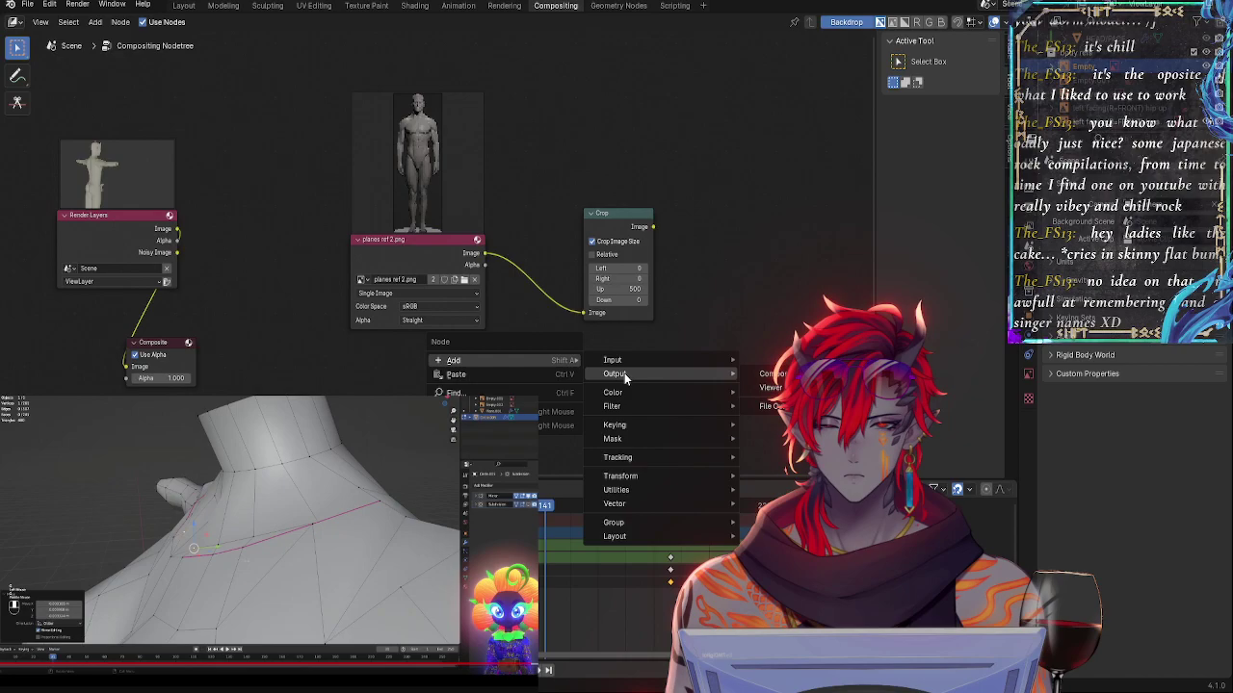
{"action": "left_click", "coordinate": [776, 393]}
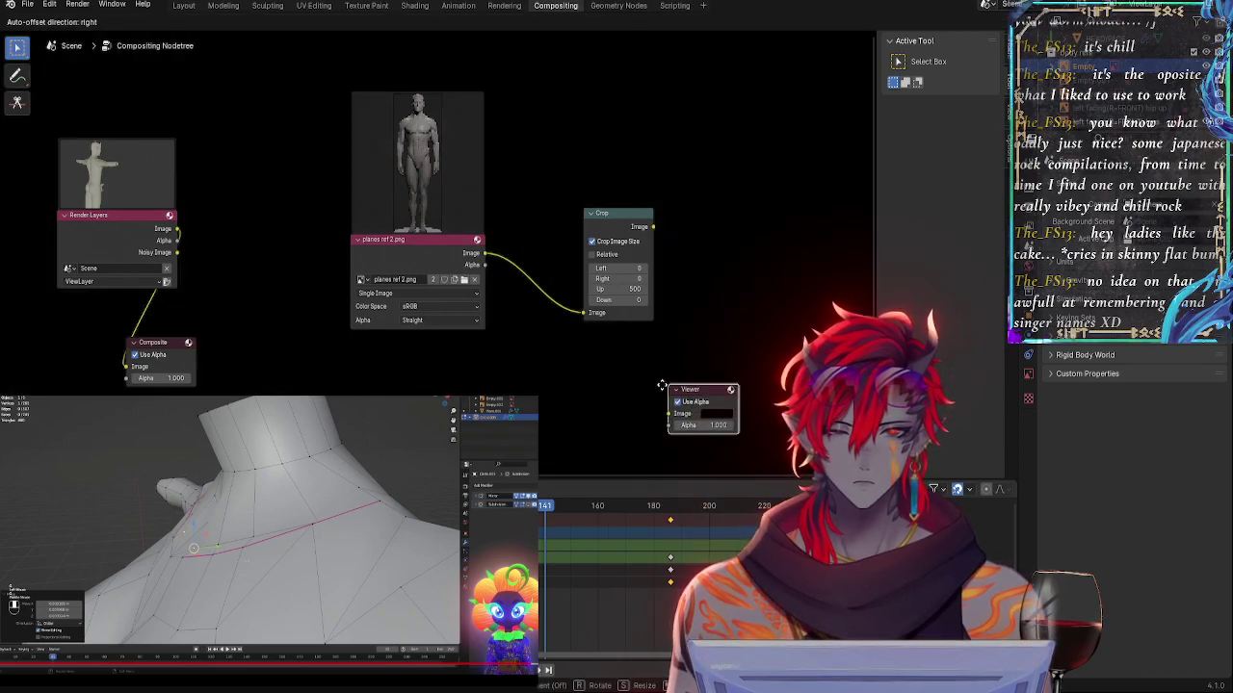
{"action": "left_click", "coordinate": [695, 235]}
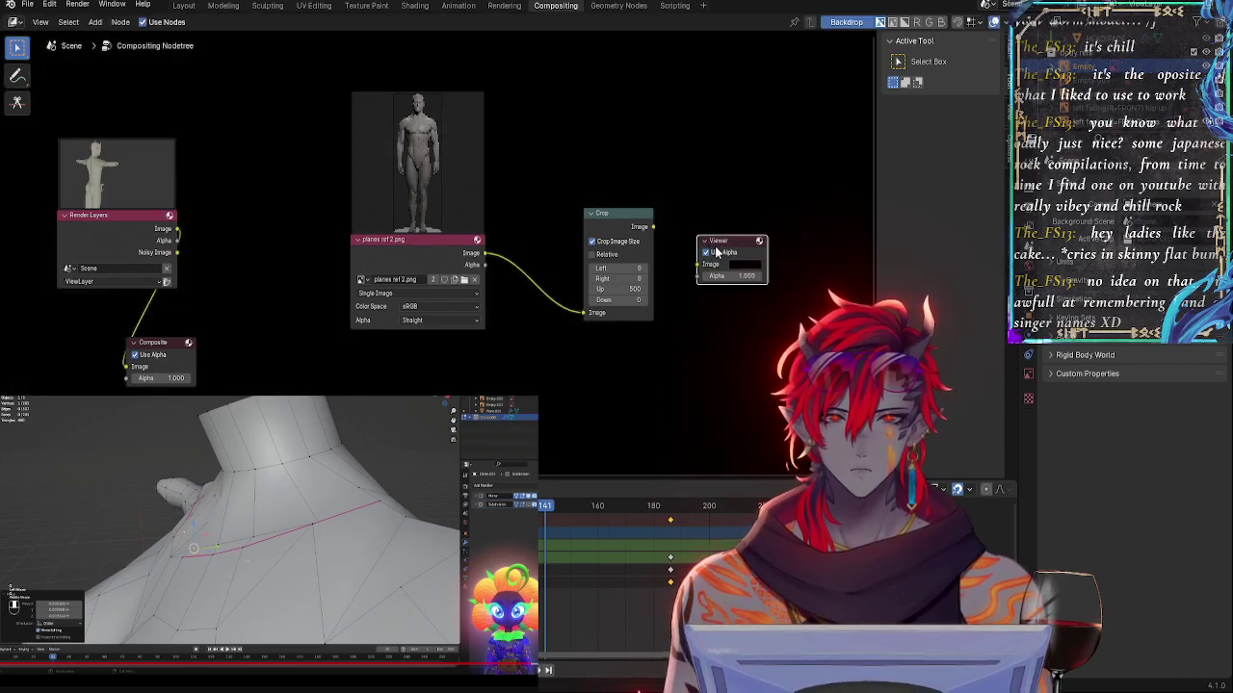
{"action": "left_click_drag", "start_coordinate": [654, 228], "coordinate": [692, 277]}
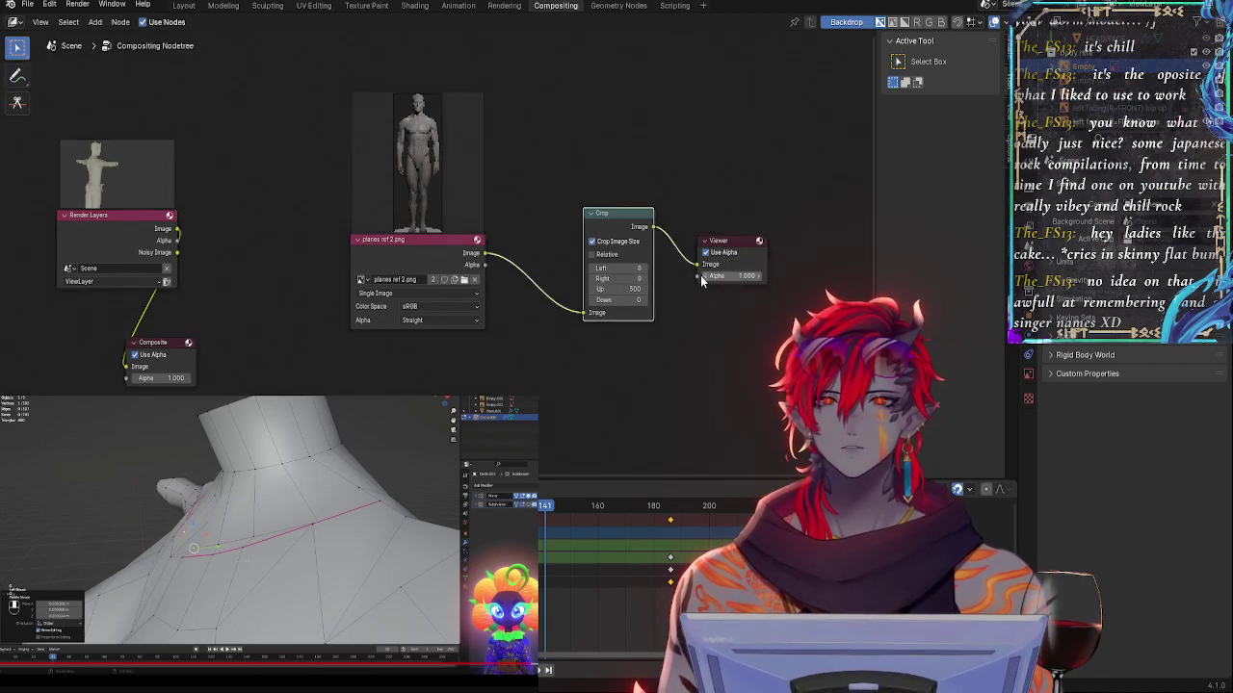
- Drag a link from the image's Alpha output, nudge Crop, and keep pixel crop values
{"action": "left_click_drag", "start_coordinate": [485, 265], "coordinate": [578, 377]}
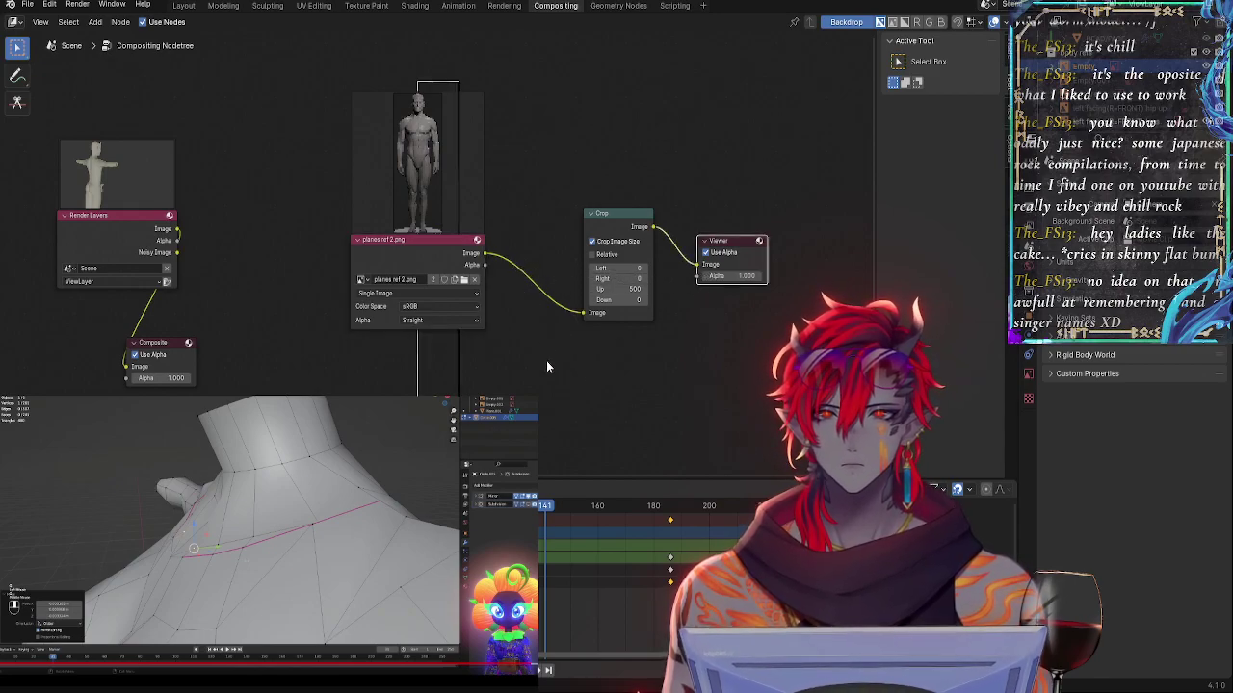
{"action": "left_click_drag", "start_coordinate": [617, 212], "coordinate": [597, 218]}
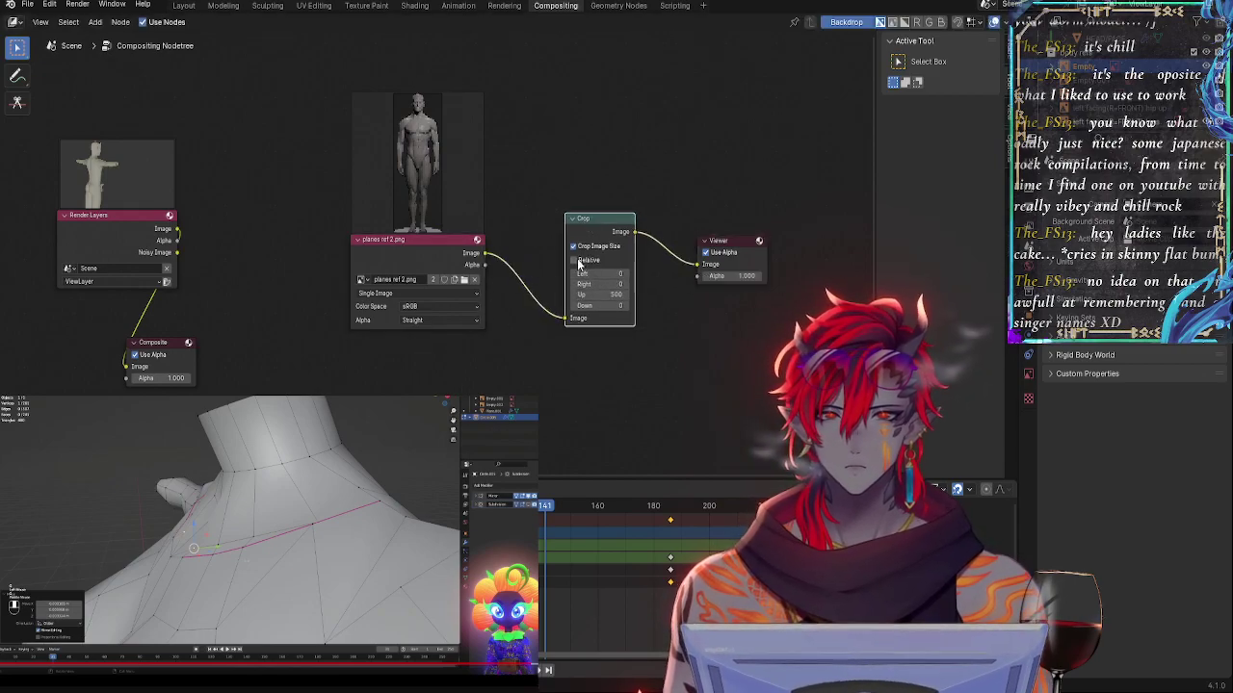
{"action": "left_click", "coordinate": [577, 262]}
{"action": "left_click", "coordinate": [577, 262]}
- Delete the Viewer node and add a Composite node fed by Crop's Image output
{"action": "left_click", "coordinate": [713, 248]}
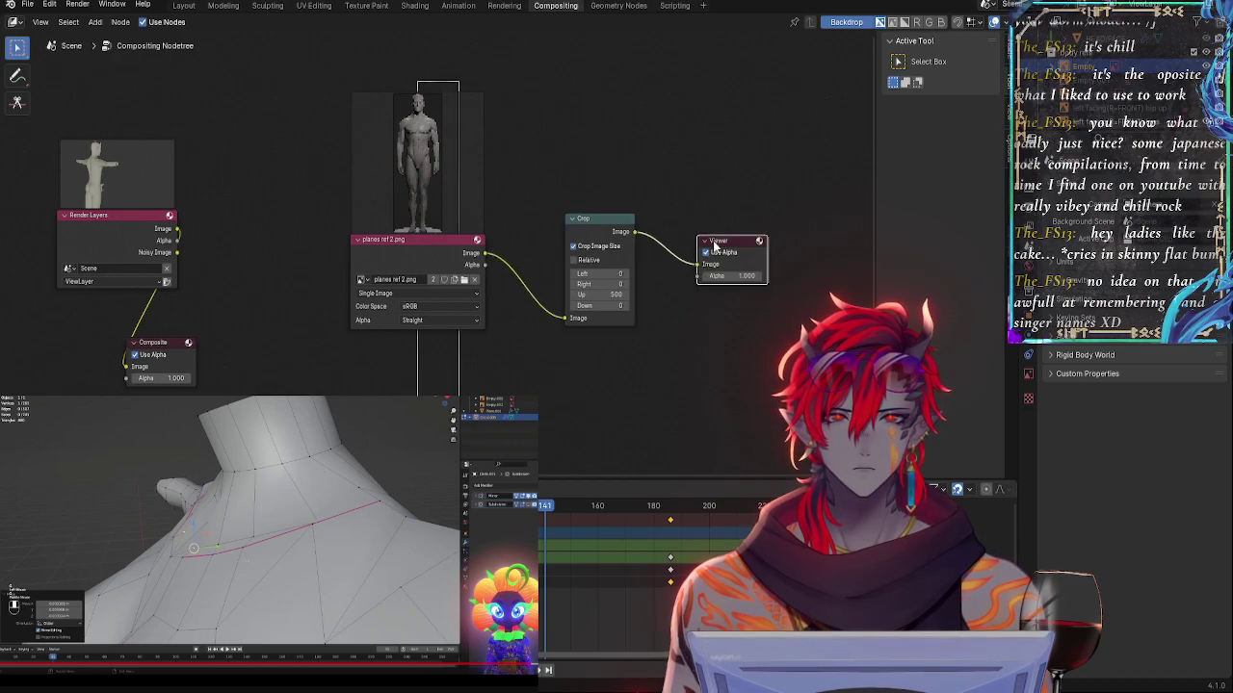
{"action": "right_click", "coordinate": [714, 248]}
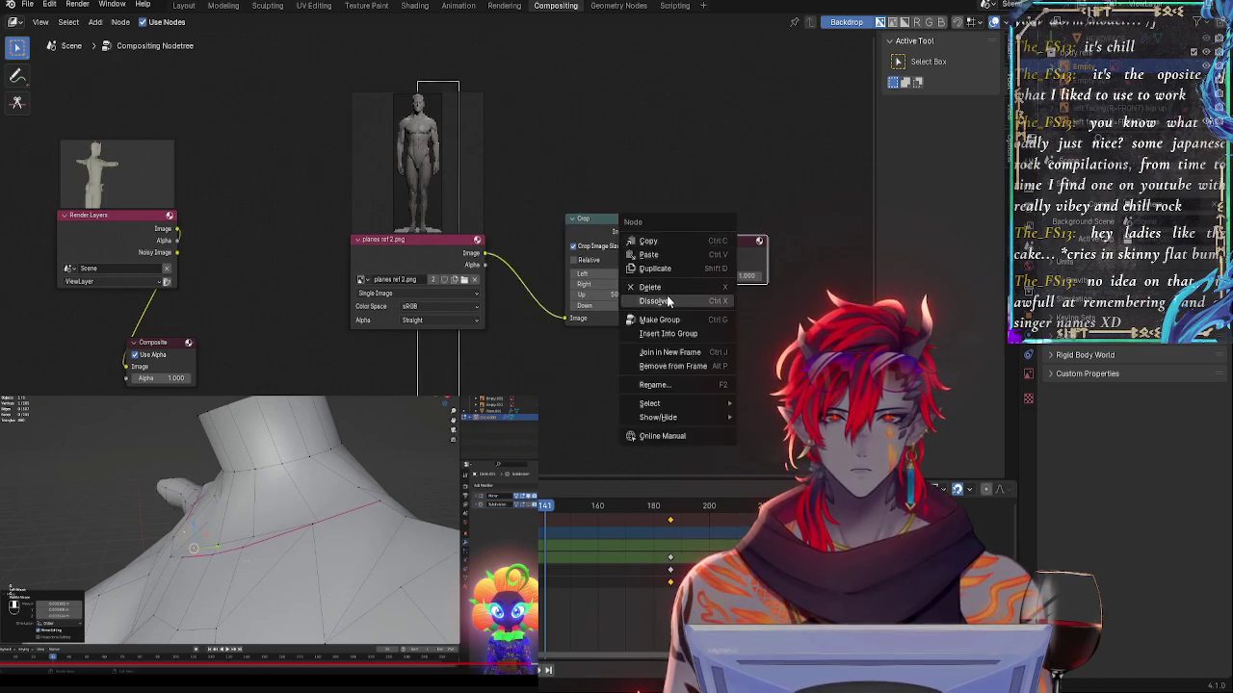
{"action": "left_click", "coordinate": [664, 288]}
{"action": "right_click", "coordinate": [687, 248]}
{"action": "mouse_move", "coordinate": [674, 242]}
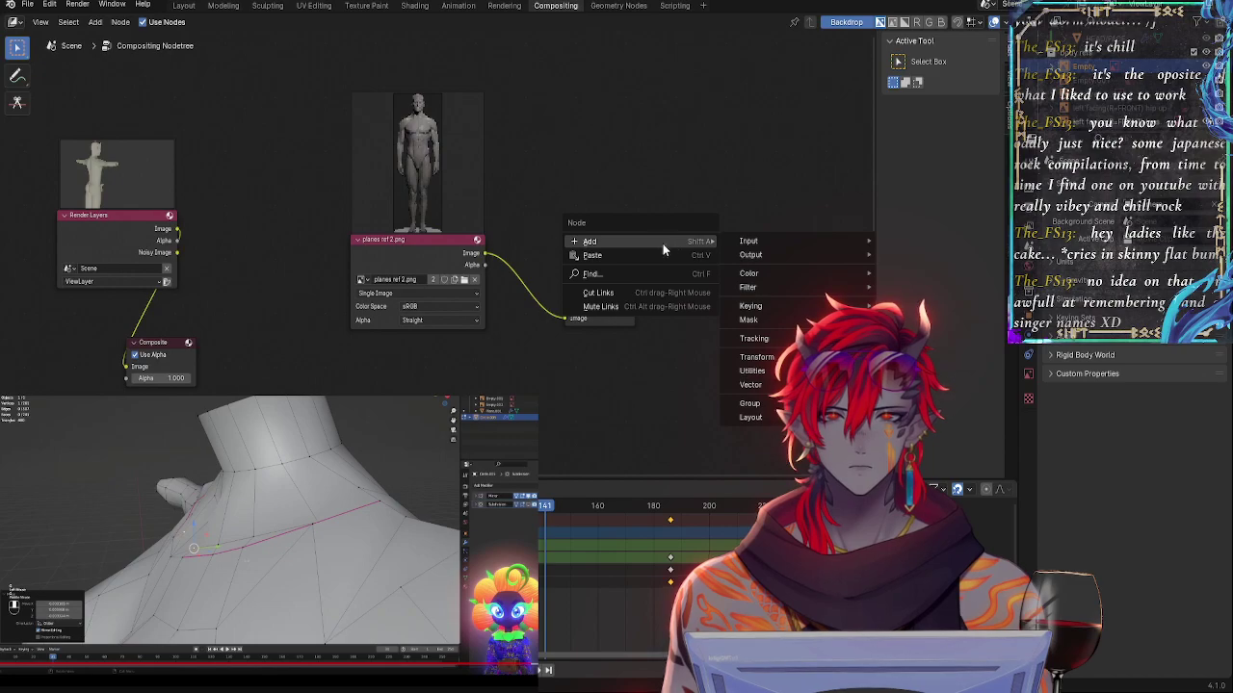
{"action": "mouse_move", "coordinate": [770, 255]}
{"action": "left_click", "coordinate": [899, 256]}
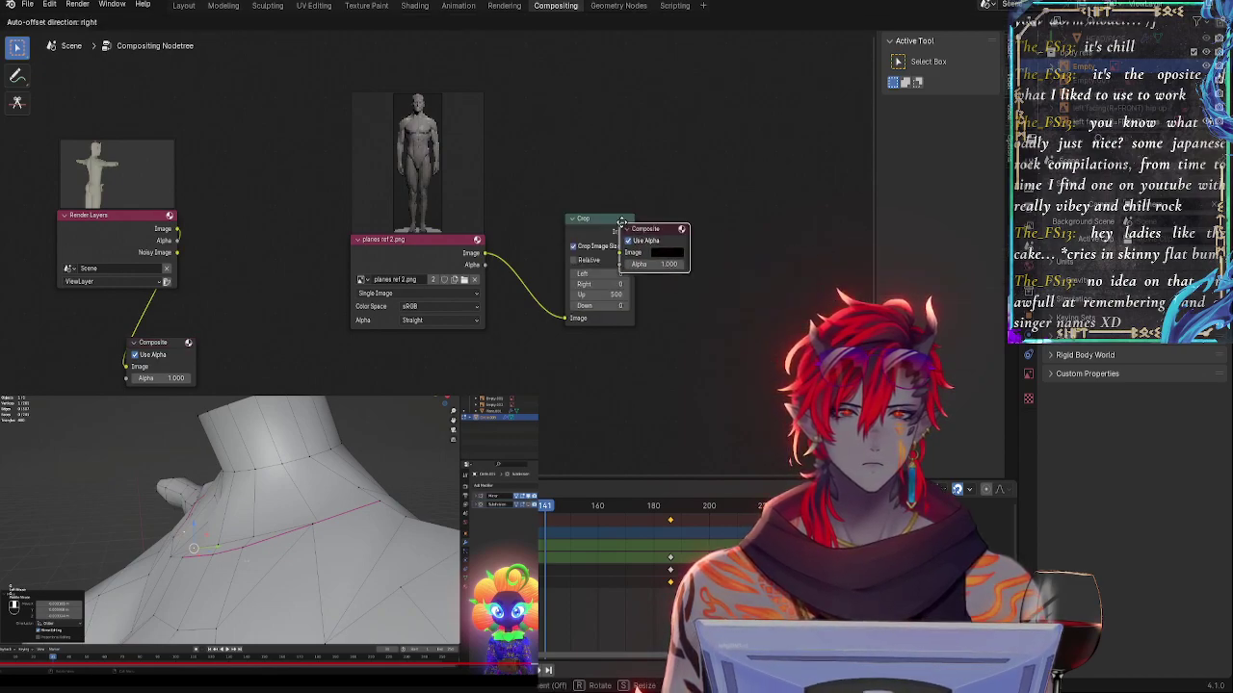
{"action": "left_click", "coordinate": [694, 219]}
{"action": "left_click_drag", "start_coordinate": [635, 232], "coordinate": [729, 252]}
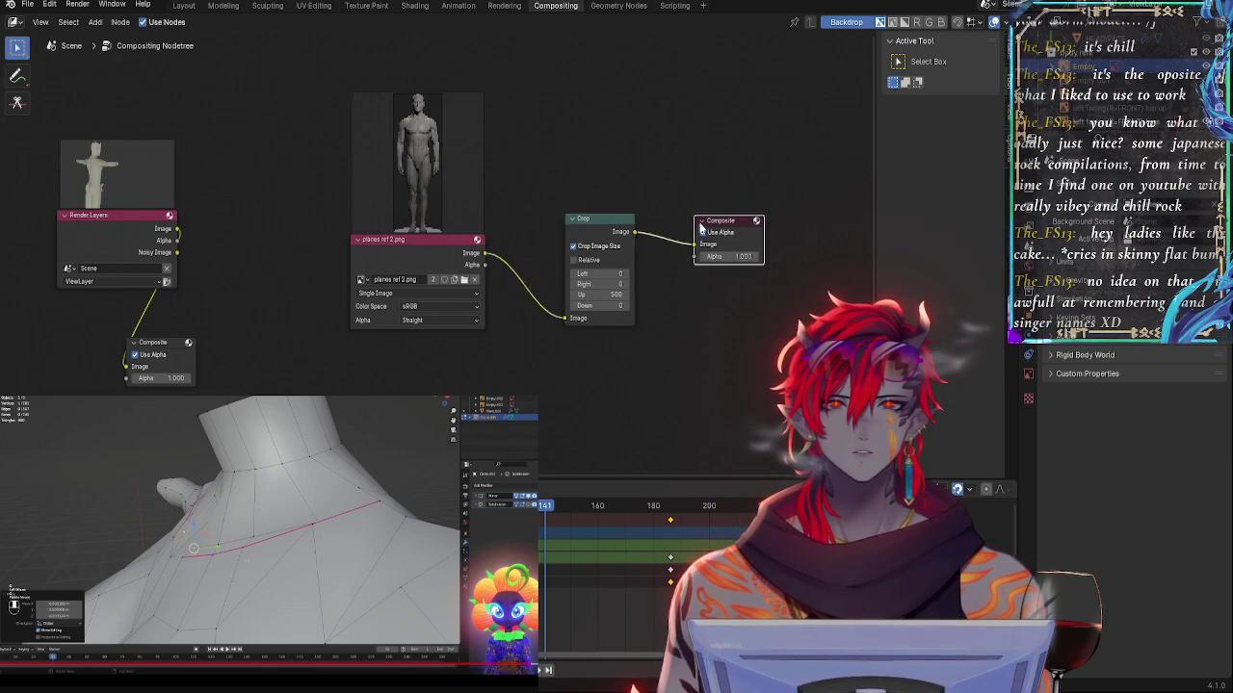
- Toggle the Composite node's collapse and the Crop's relative option, leaving both unchanged
{"action": "left_click", "coordinate": [701, 221]}
{"action": "left_click", "coordinate": [700, 222]}
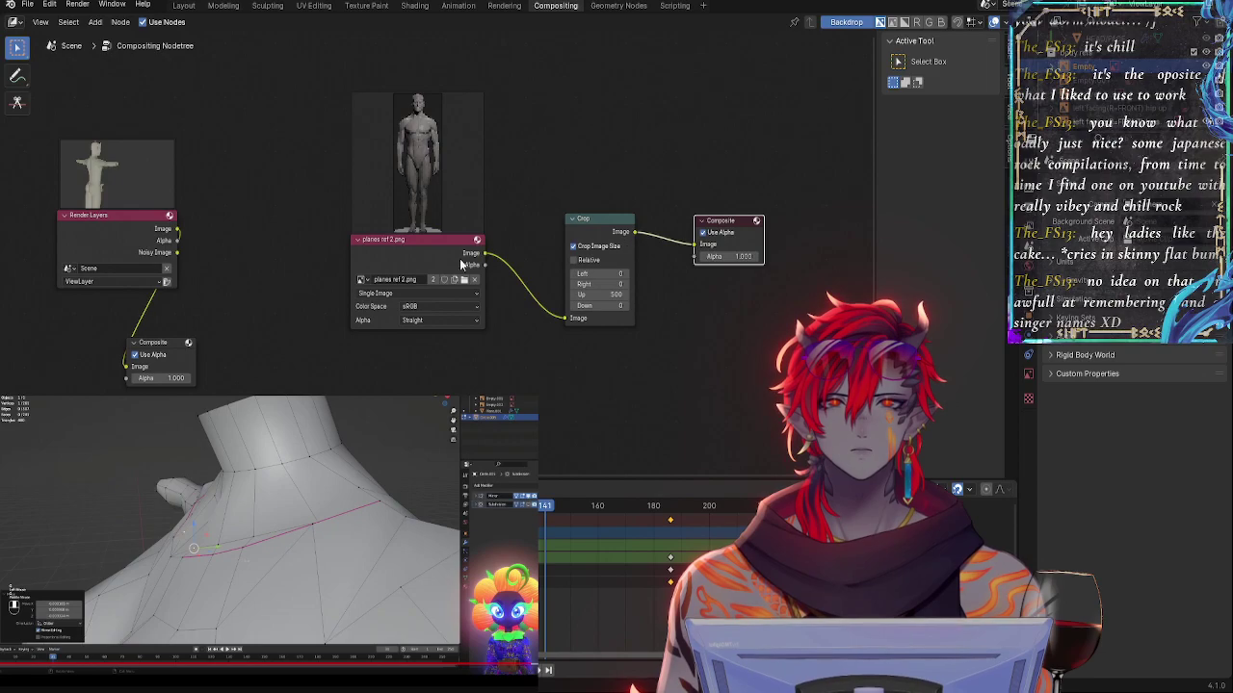
{"action": "left_click", "coordinate": [575, 261]}
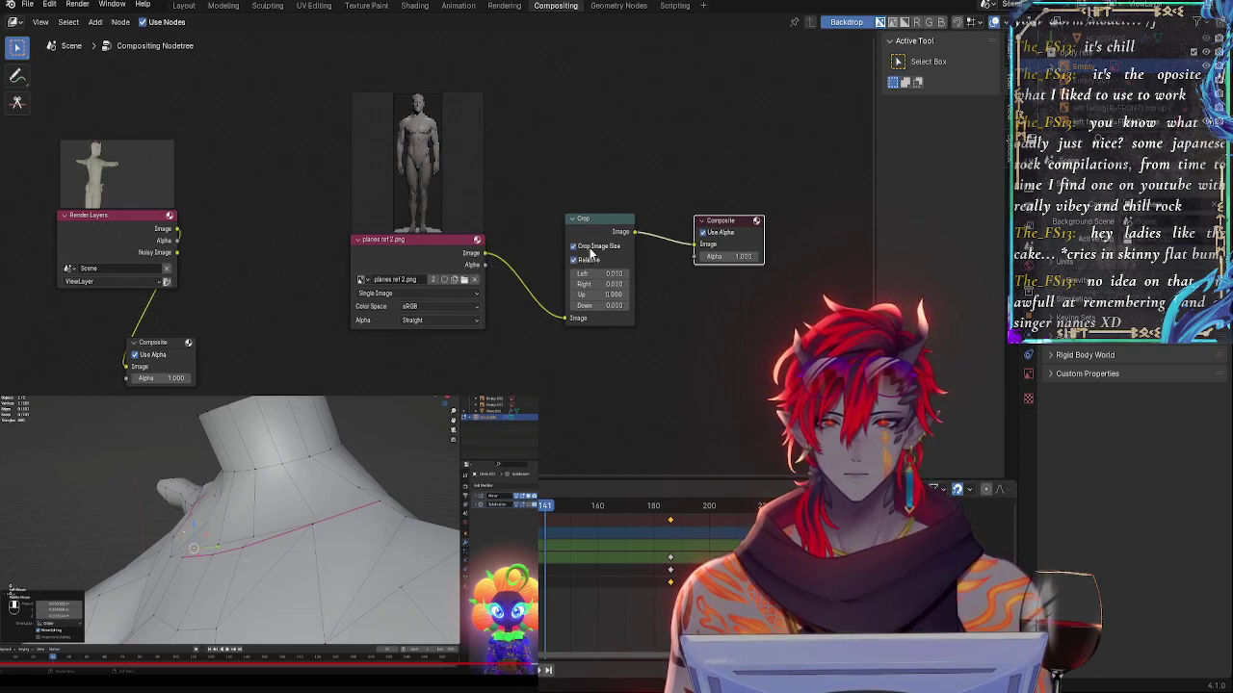
{"action": "left_click", "coordinate": [575, 260]}
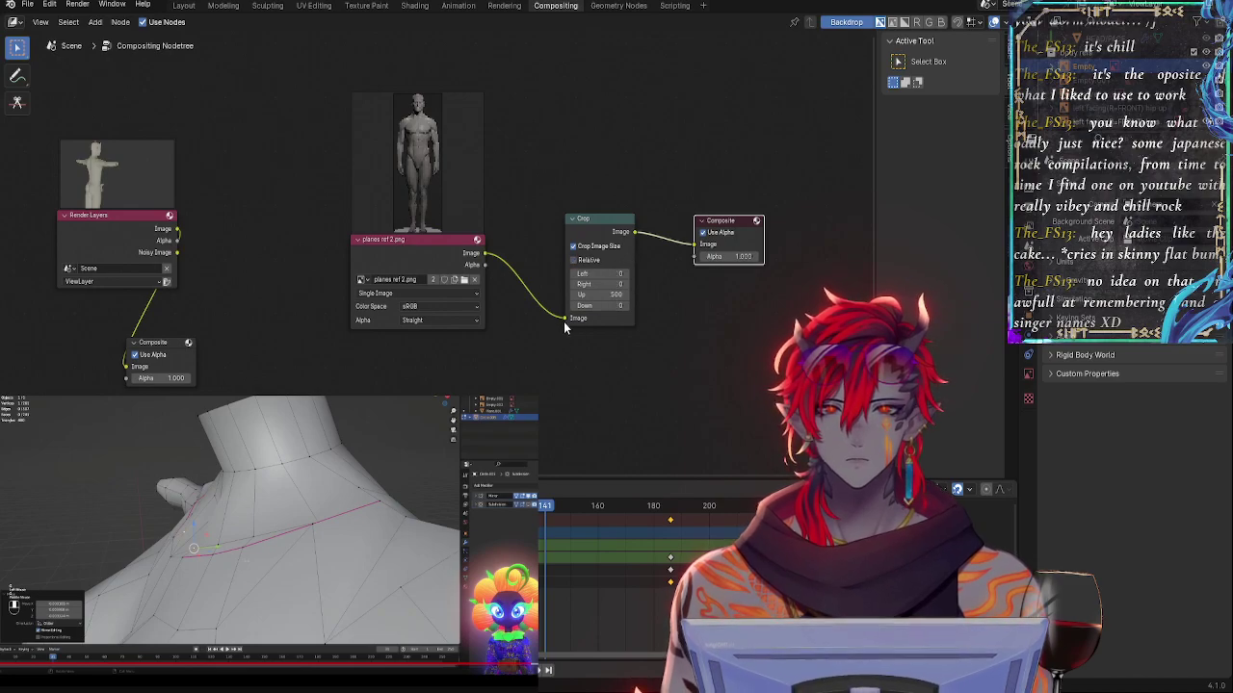
{"action": "left_click", "coordinate": [439, 159]}
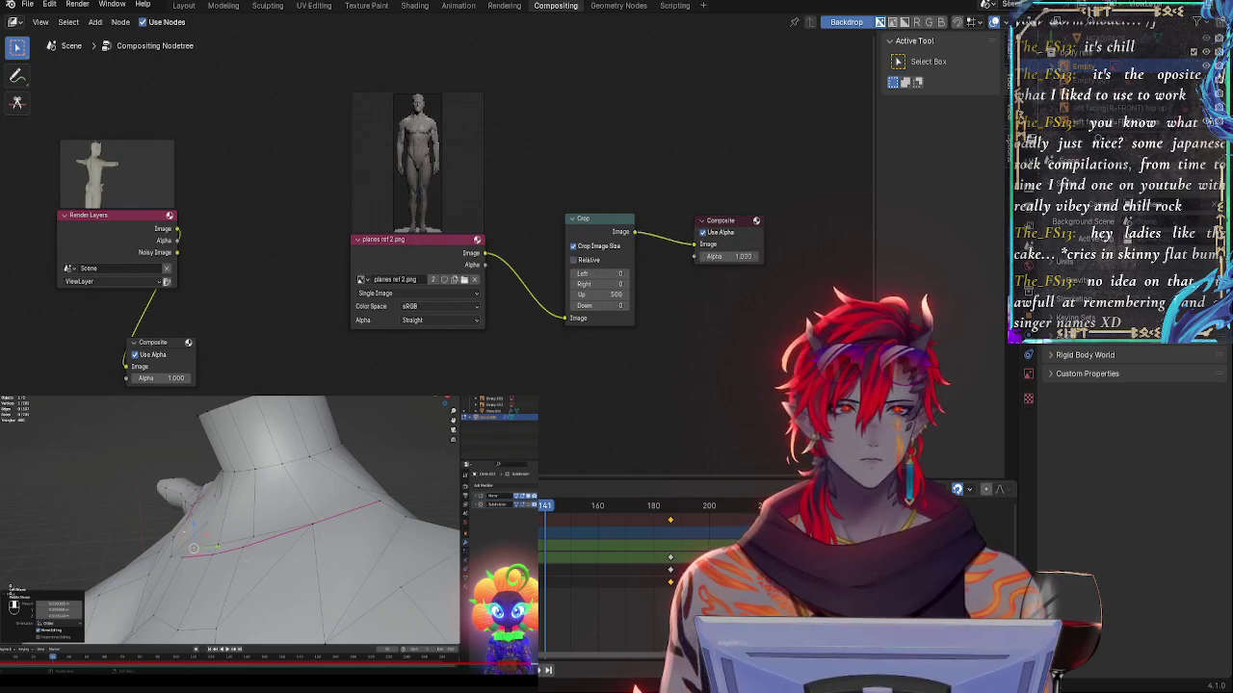
- Zoom out in the Layout 3D view to check the reference figure, then return to Compositing
{"action": "left_click", "coordinate": [186, 6]}
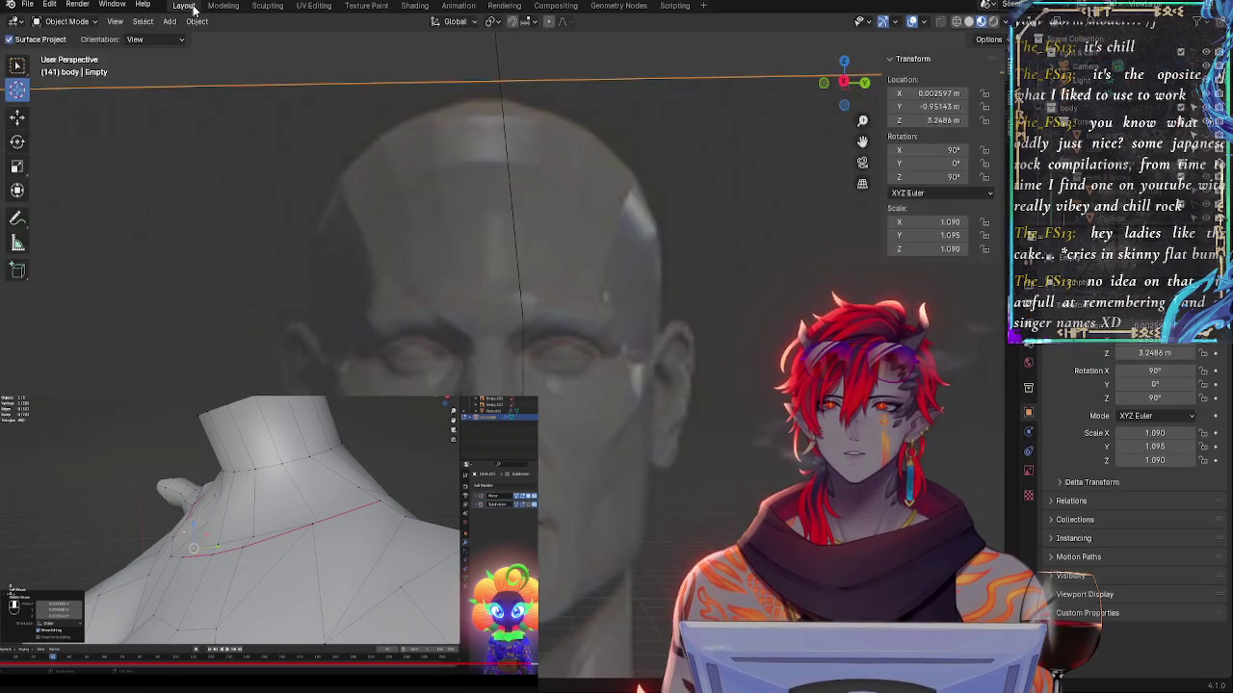
{"action": "middle_click_drag", "start_coordinate": [605, 223], "coordinate": [629, 586], "text": "ctrl"}
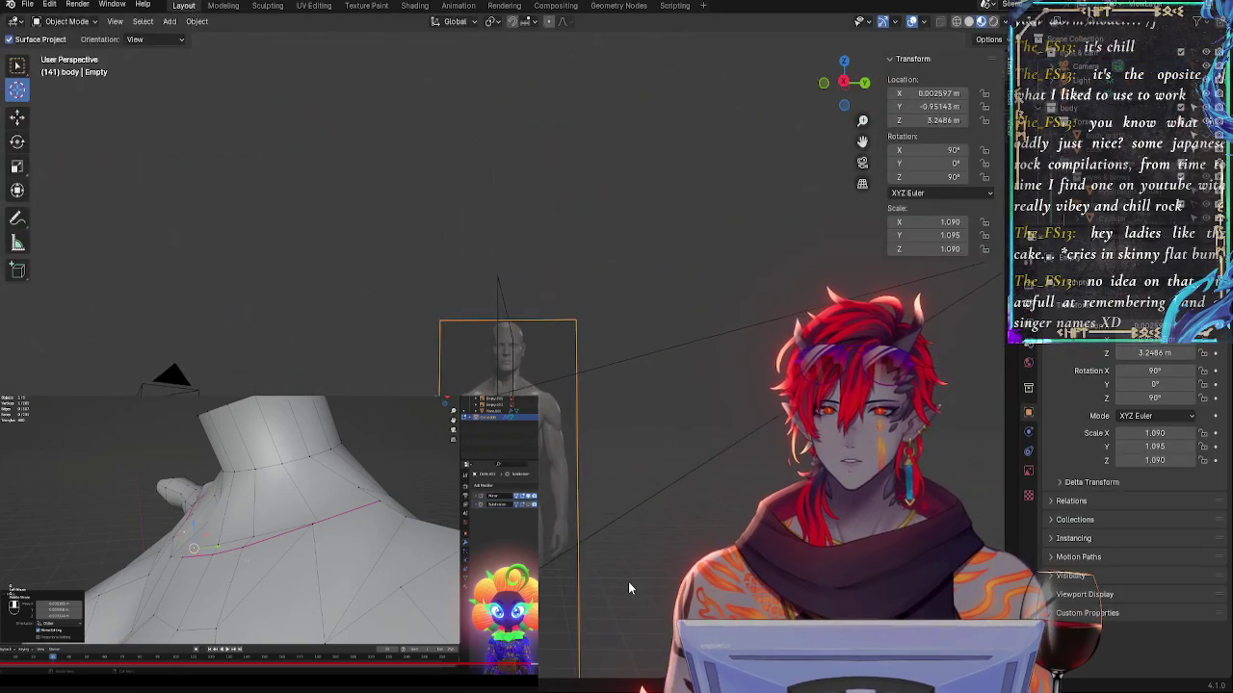
{"action": "scroll", "coordinate": [696, 309], "scroll_direction": "up", "scroll_amount": 5}
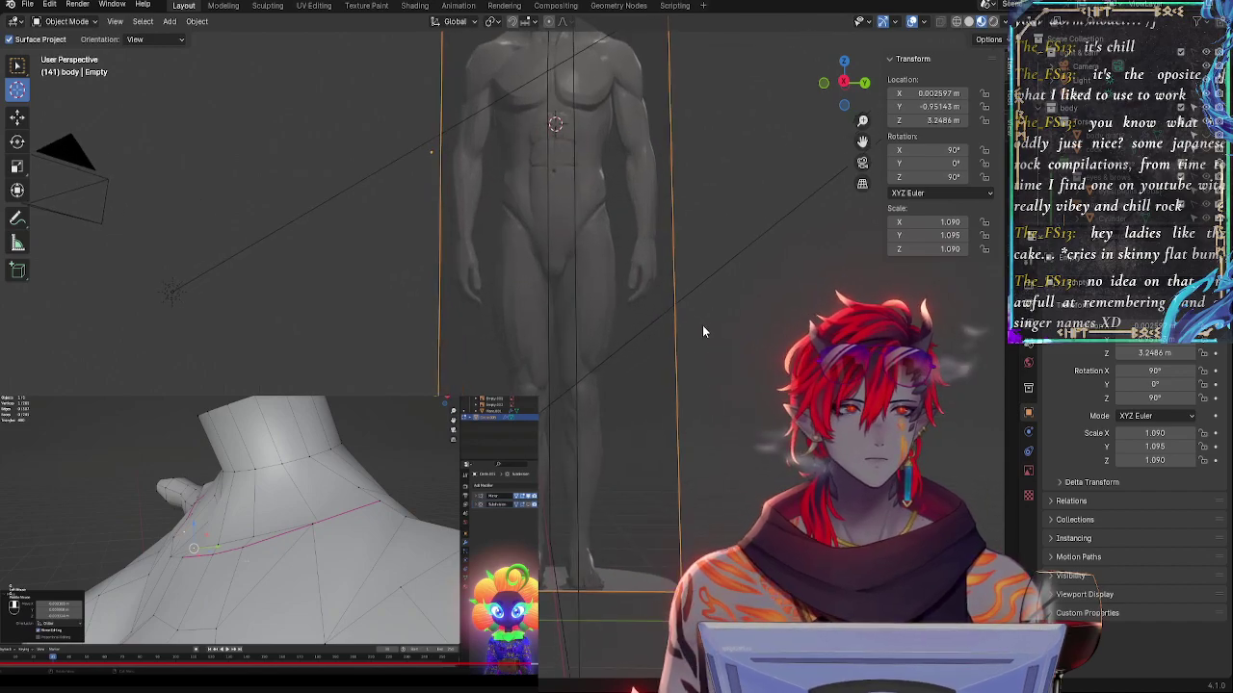
{"action": "scroll", "coordinate": [702, 332], "scroll_direction": "down", "scroll_amount": 1}
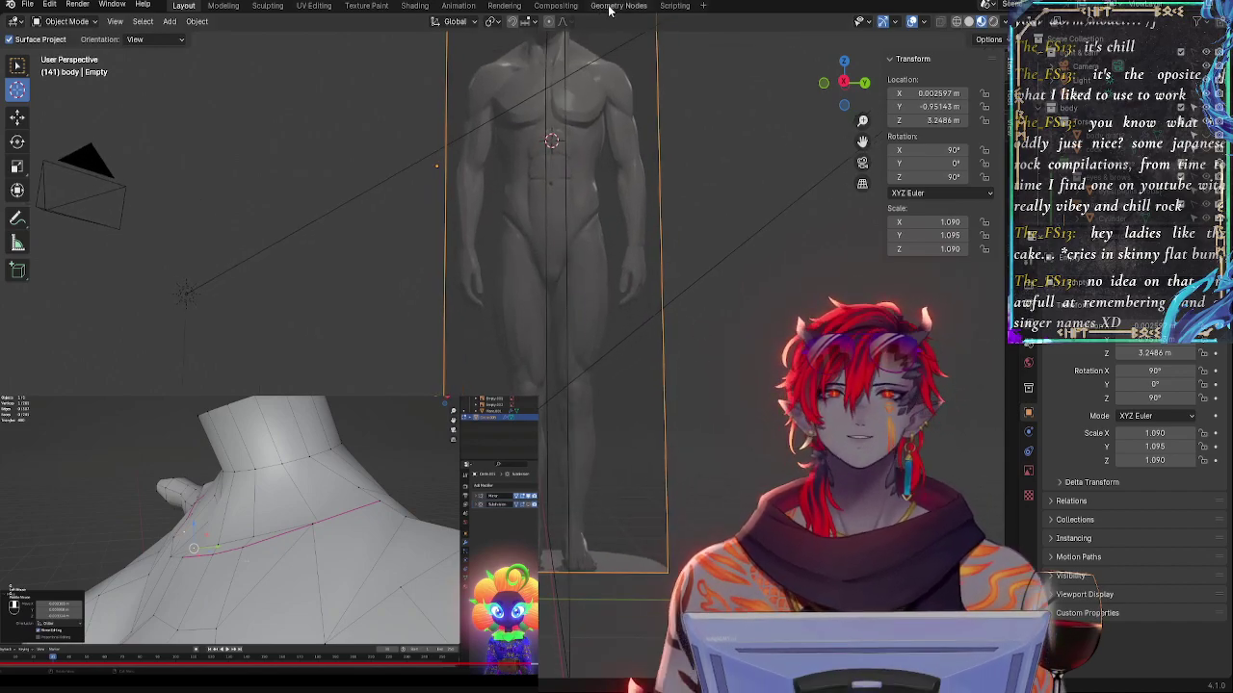
{"action": "left_click", "coordinate": [555, 6]}
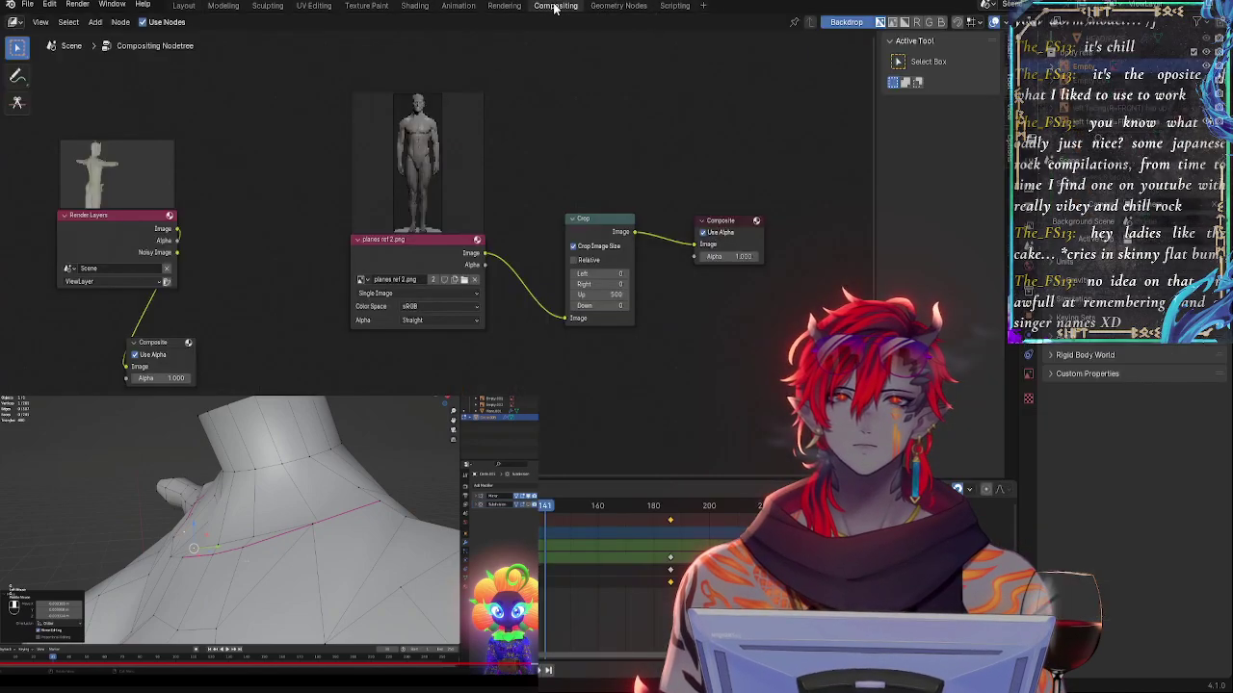
- Enter 999 as the Crop node's Up value and switch off Crop Image Size
{"action": "left_click", "coordinate": [600, 293]}
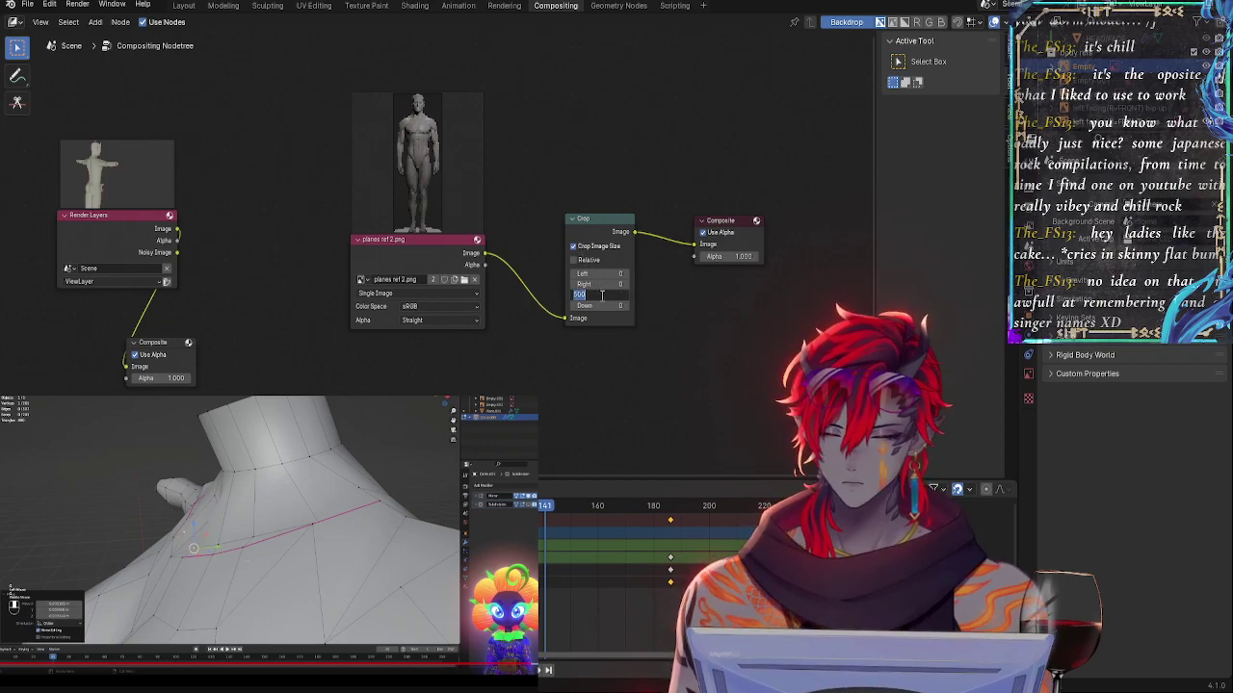
{"action": "type", "text": "999"}
{"action": "key", "text": "Return"}
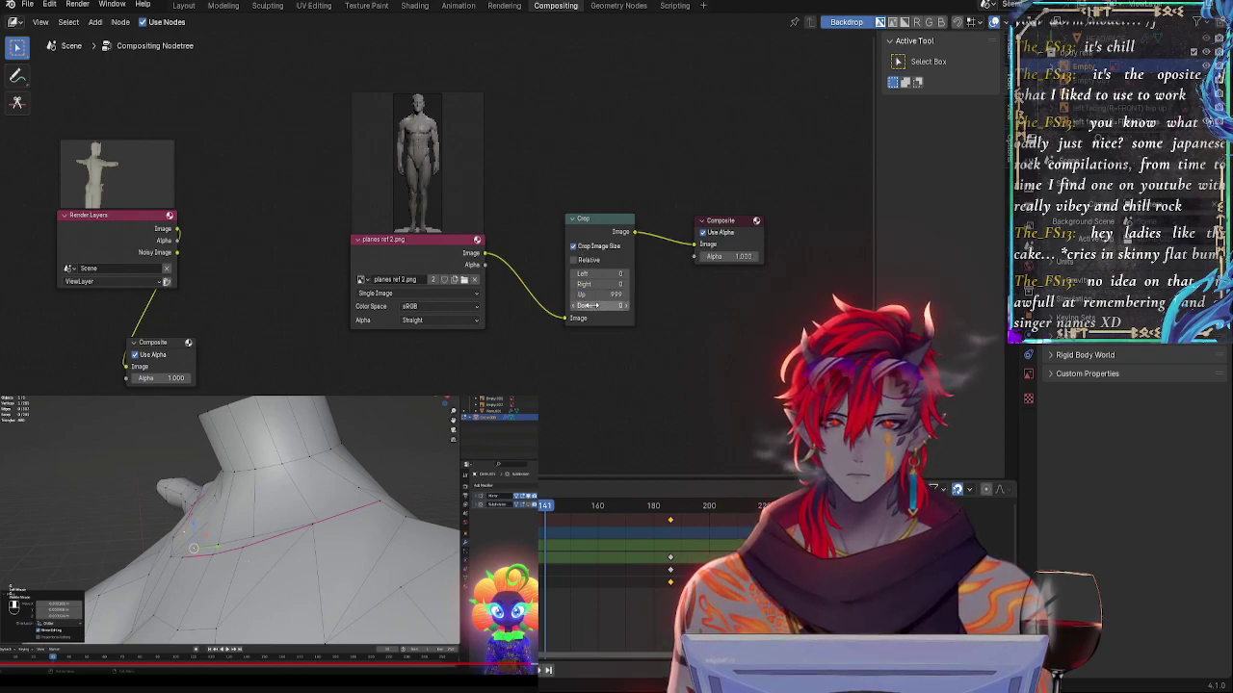
{"action": "left_click", "coordinate": [598, 294]}
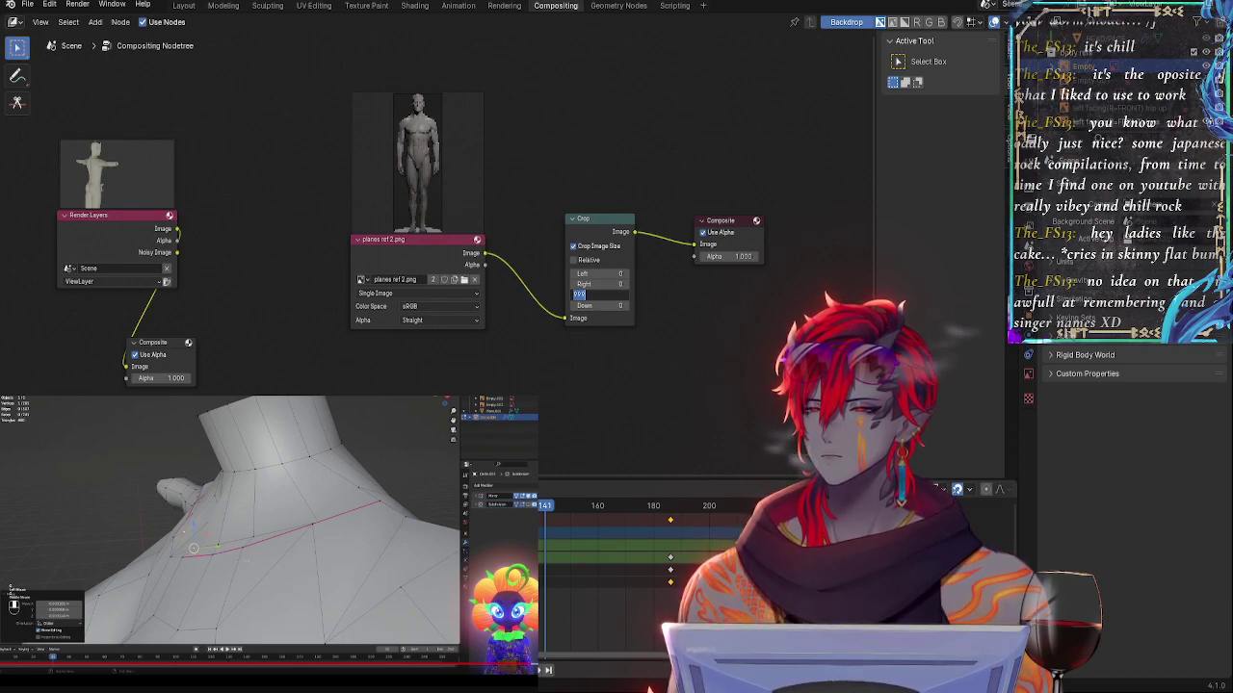
{"action": "left_click", "coordinate": [575, 248]}
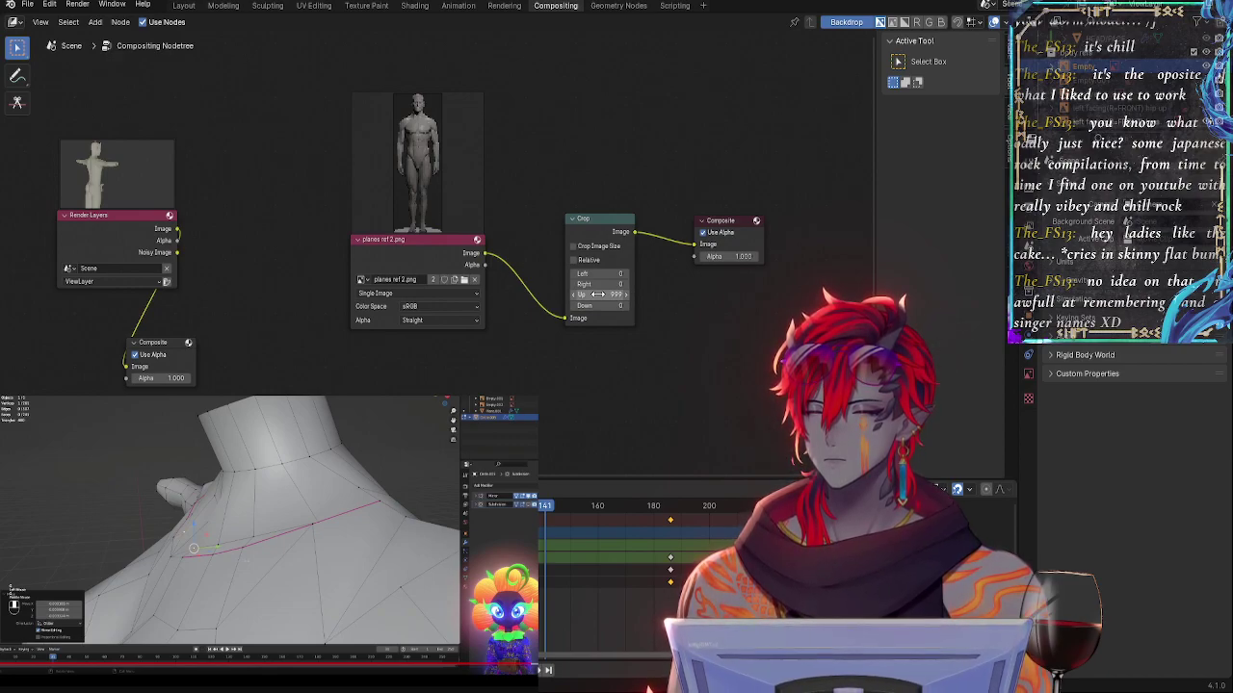
- Set the Crop node to Up 1, Right 1 and Left 23
{"action": "left_click", "coordinate": [598, 294]}
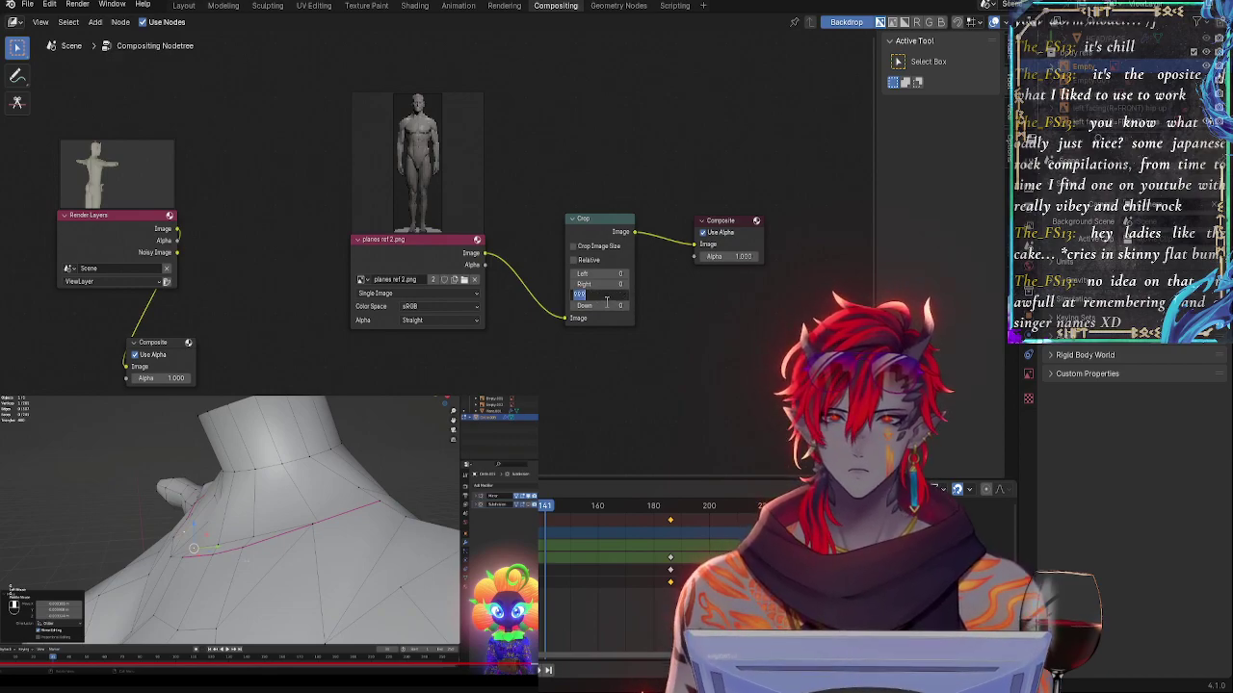
{"action": "type", "text": "1"}
{"action": "left_click", "coordinate": [607, 289]}
{"action": "left_click", "coordinate": [608, 286]}
{"action": "type", "text": "1"}
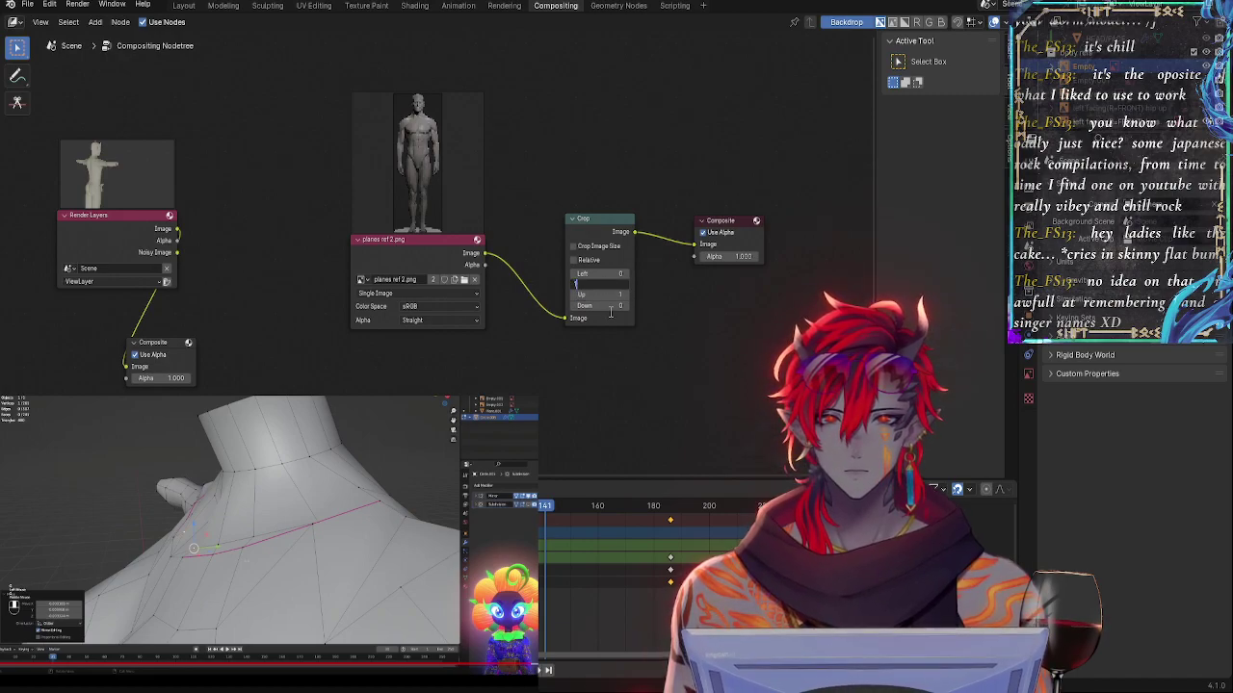
{"action": "type", "text": "1"}
{"action": "key", "text": "shift+Tab"}
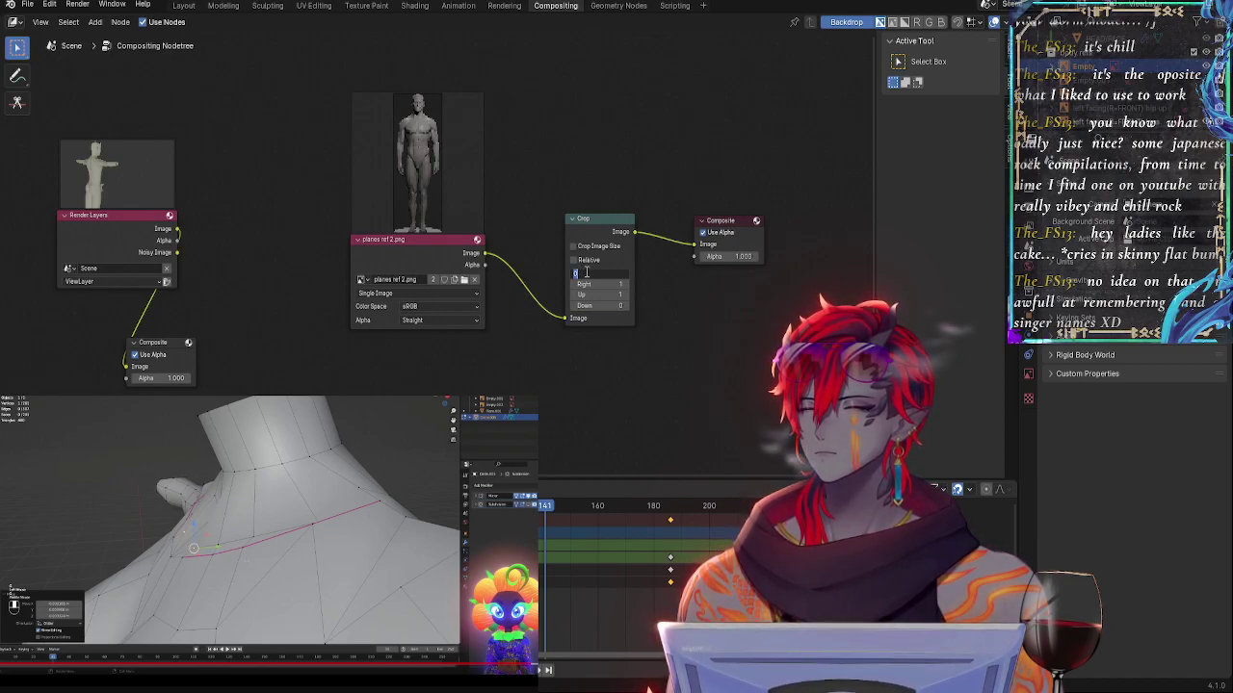
{"action": "type", "text": "23"}
{"action": "key", "text": "Return"}
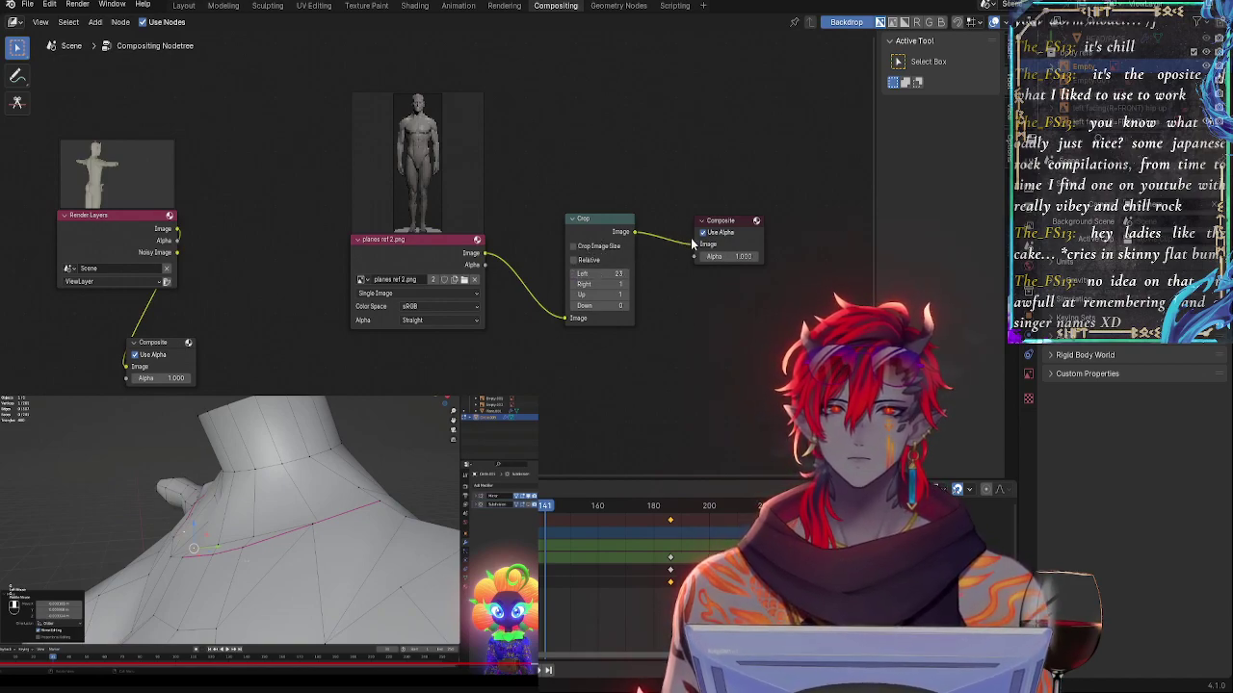
{"action": "mouse_move", "coordinate": [692, 245]}
{"action": "left_mouse_down"}
{"action": "mouse_move", "coordinate": [647, 195]}
{"action": "mouse_move", "coordinate": [677, 260]}
{"action": "mouse_move", "coordinate": [692, 245]}
{"action": "left_mouse_up"}
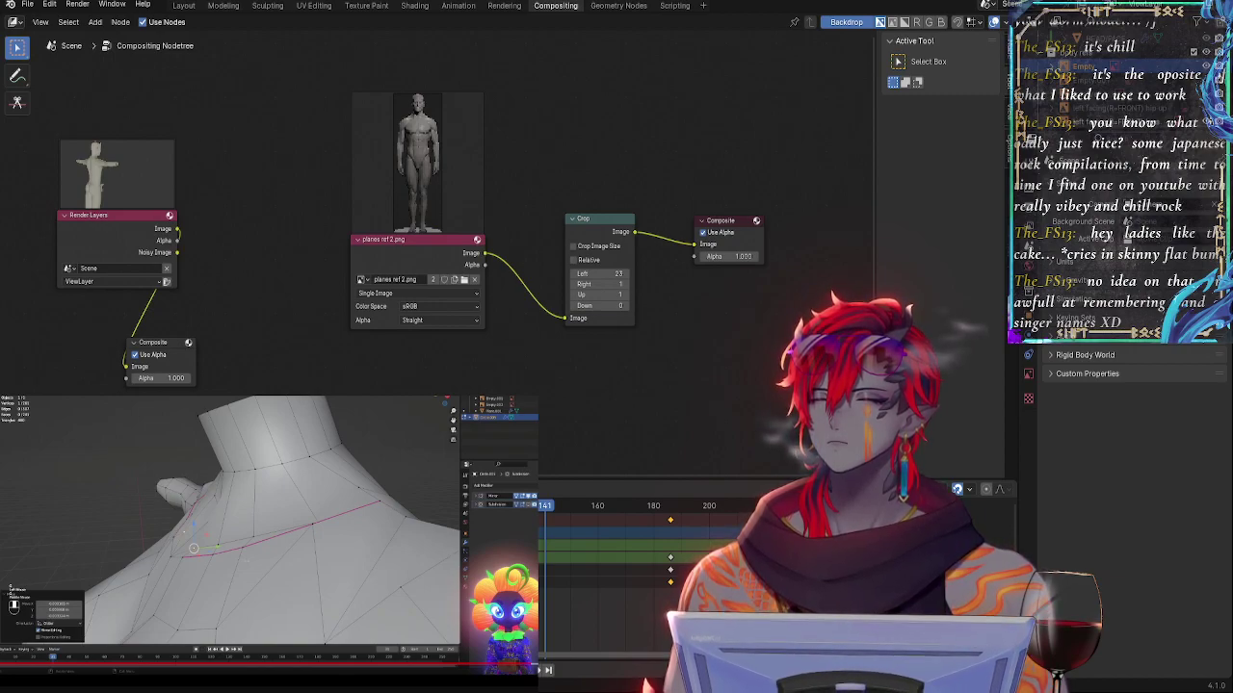
- Turn Crop Image Size back on, unplug Crop from Composite, and set Left to 0
{"action": "left_click", "coordinate": [592, 246]}
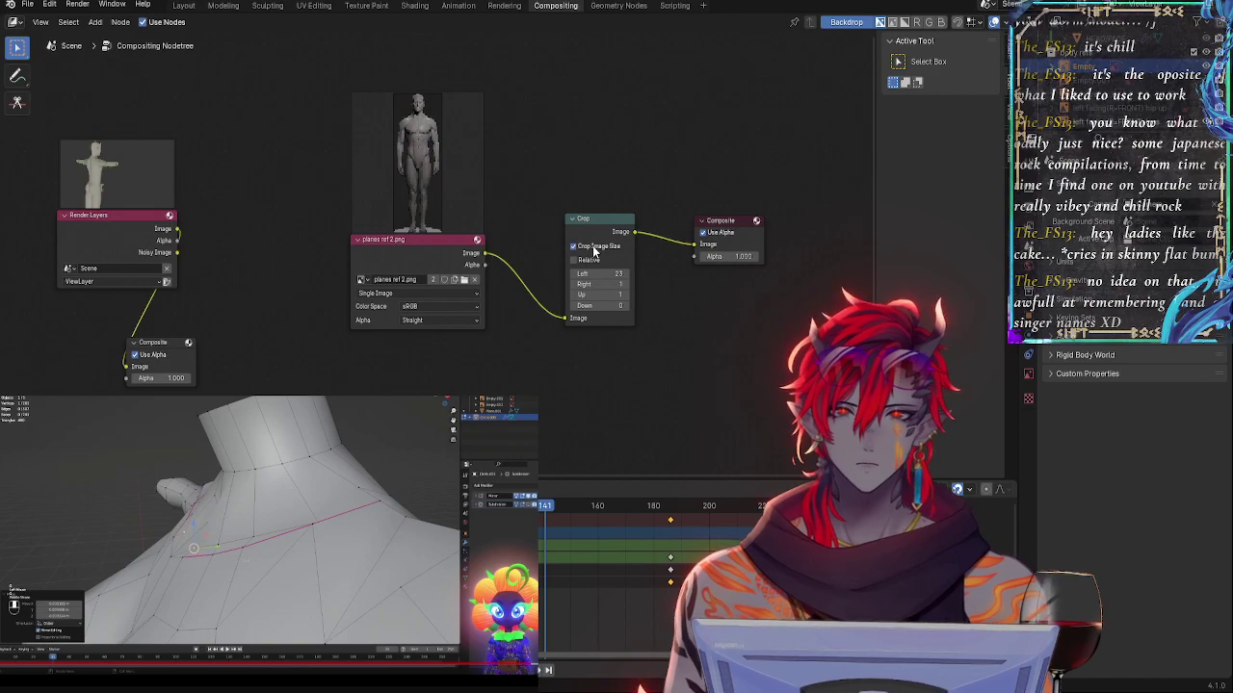
{"action": "left_click_drag", "start_coordinate": [691, 245], "coordinate": [675, 275]}
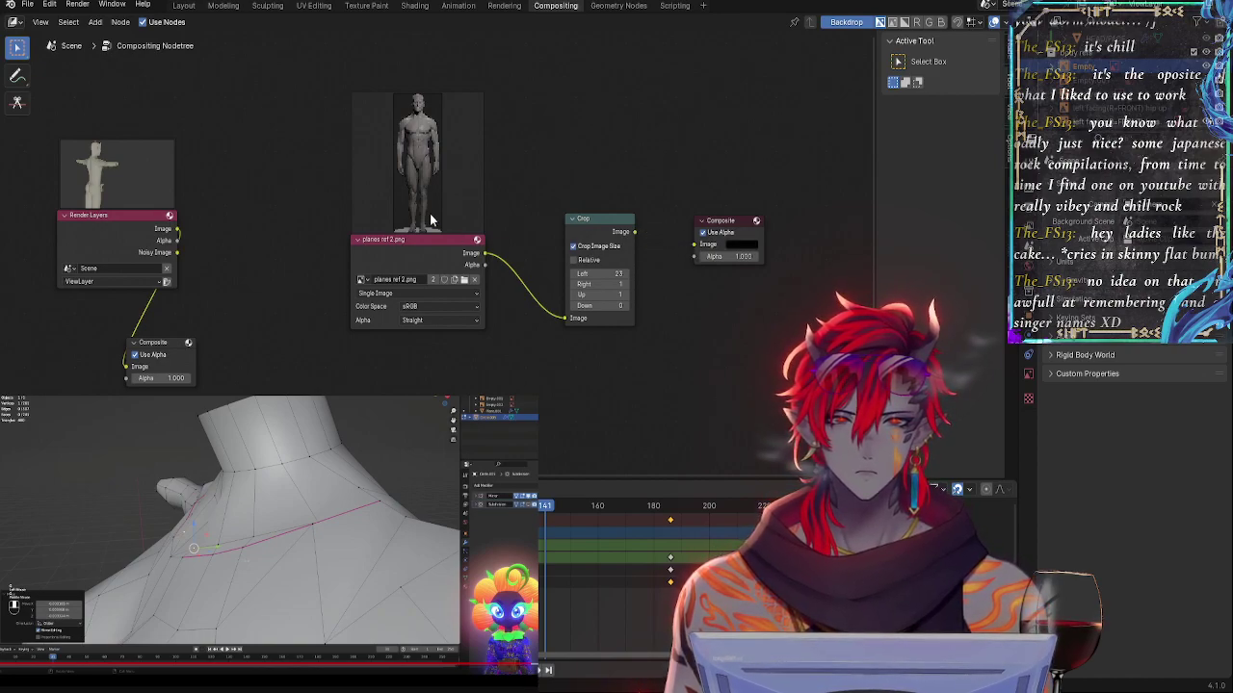
{"action": "left_click", "coordinate": [606, 274]}
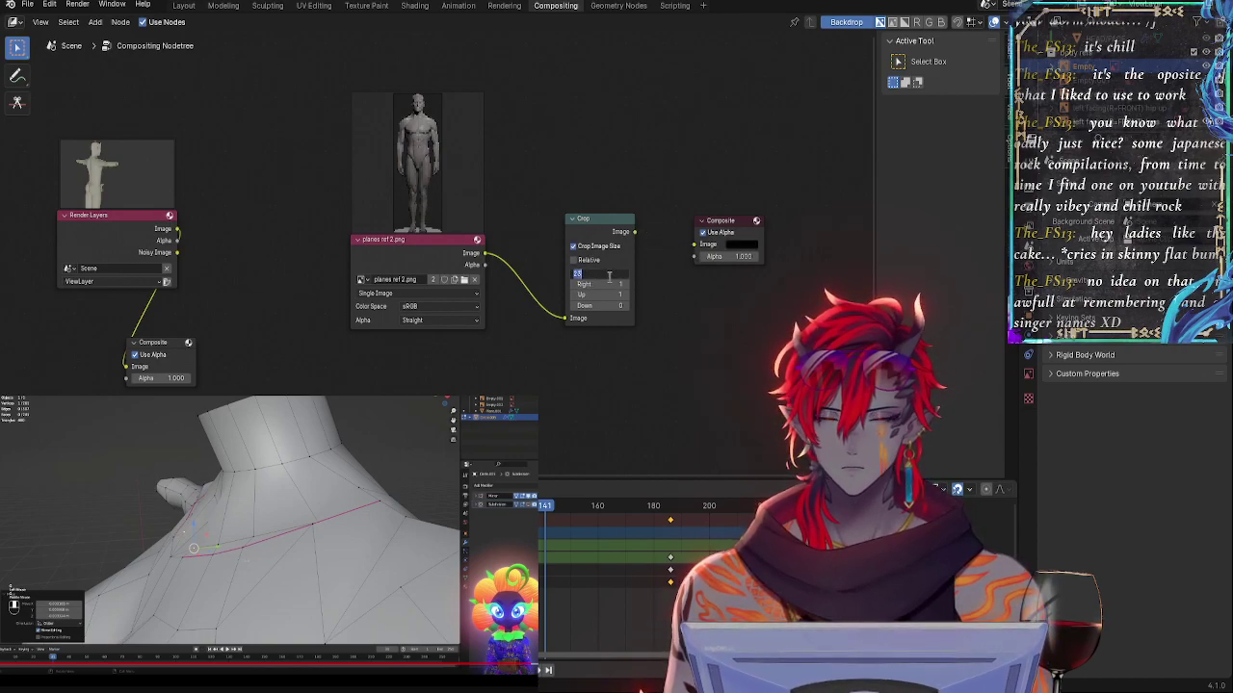
{"action": "type", "text": "60"}
{"action": "left_click", "coordinate": [701, 315]}
{"action": "left_click", "coordinate": [597, 274]}
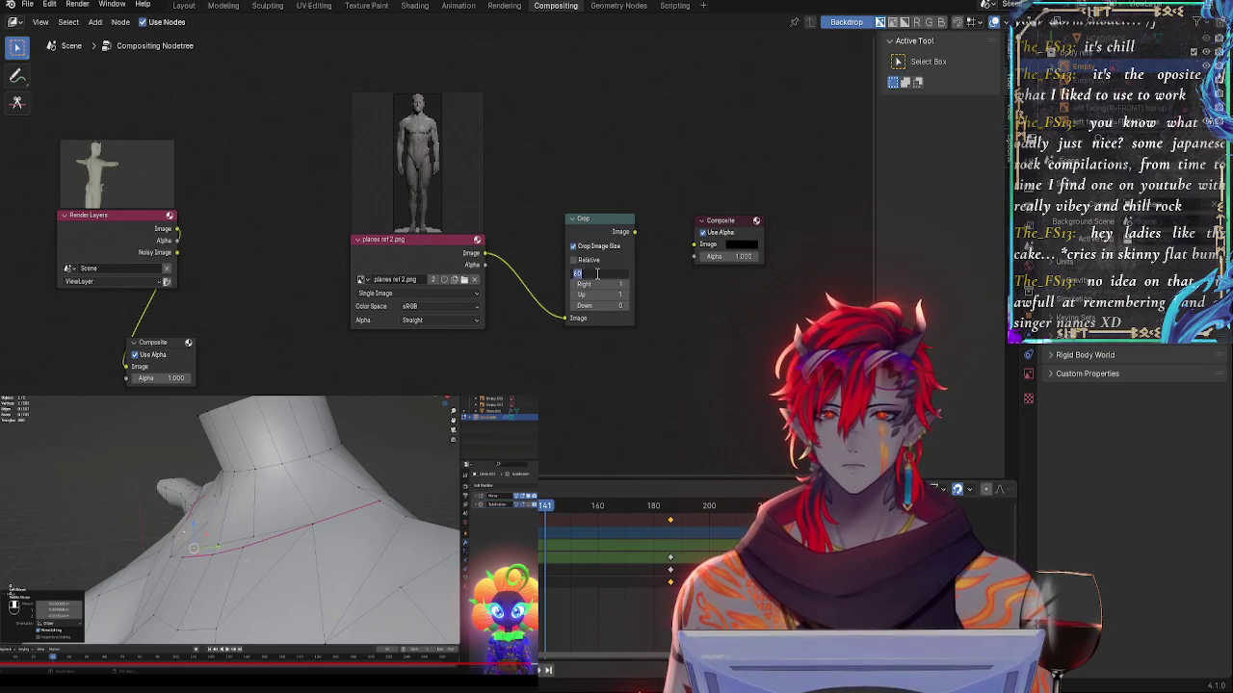
{"action": "type", "text": "0"}
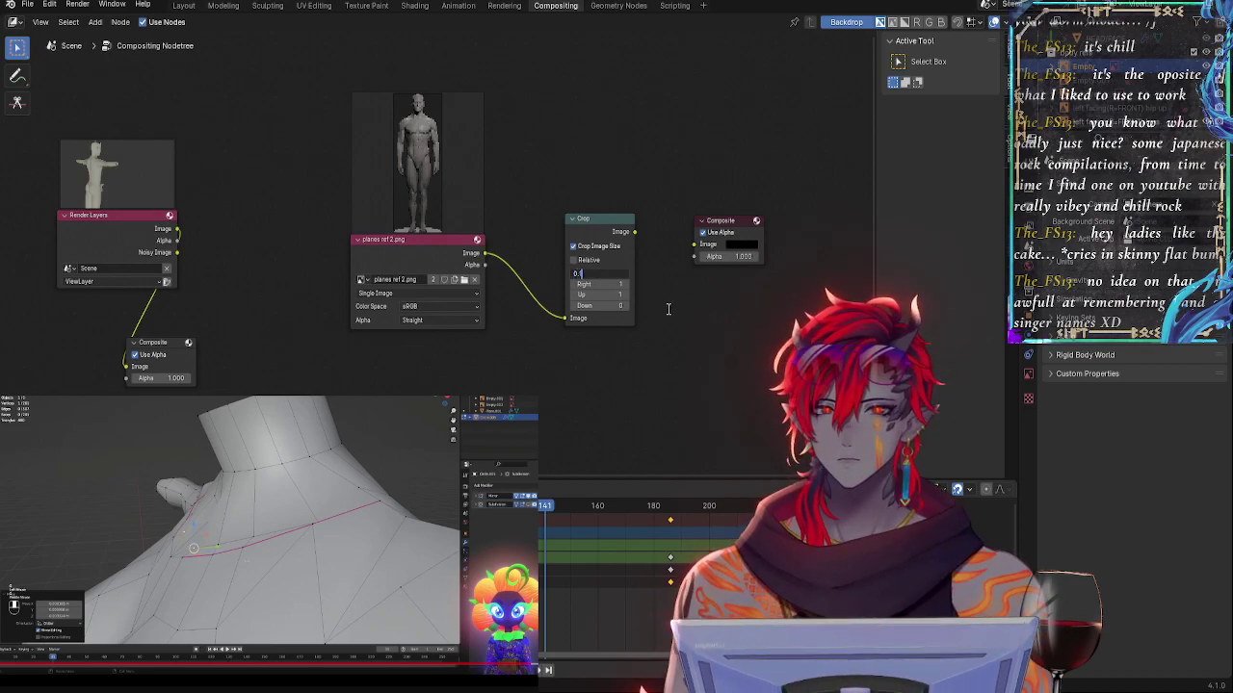
{"action": "key", "text": "Return"}
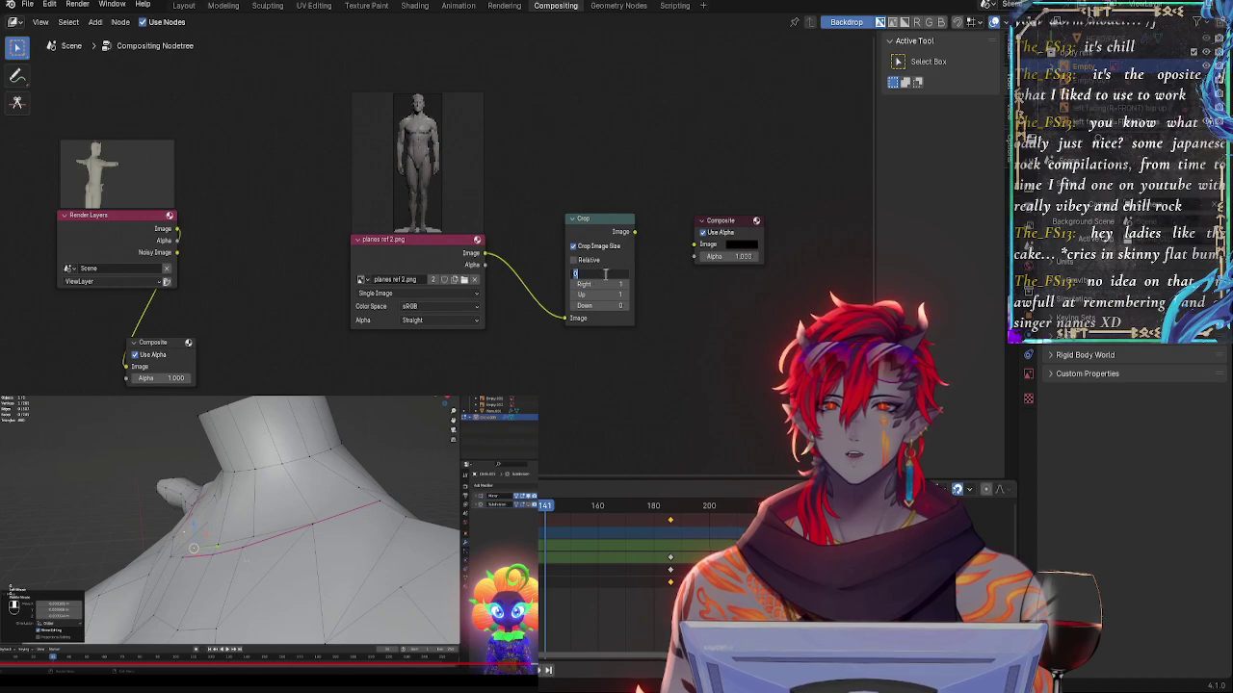
- Set the crop's Down value to 45, keeping Up at 1
{"action": "left_click", "coordinate": [611, 294]}
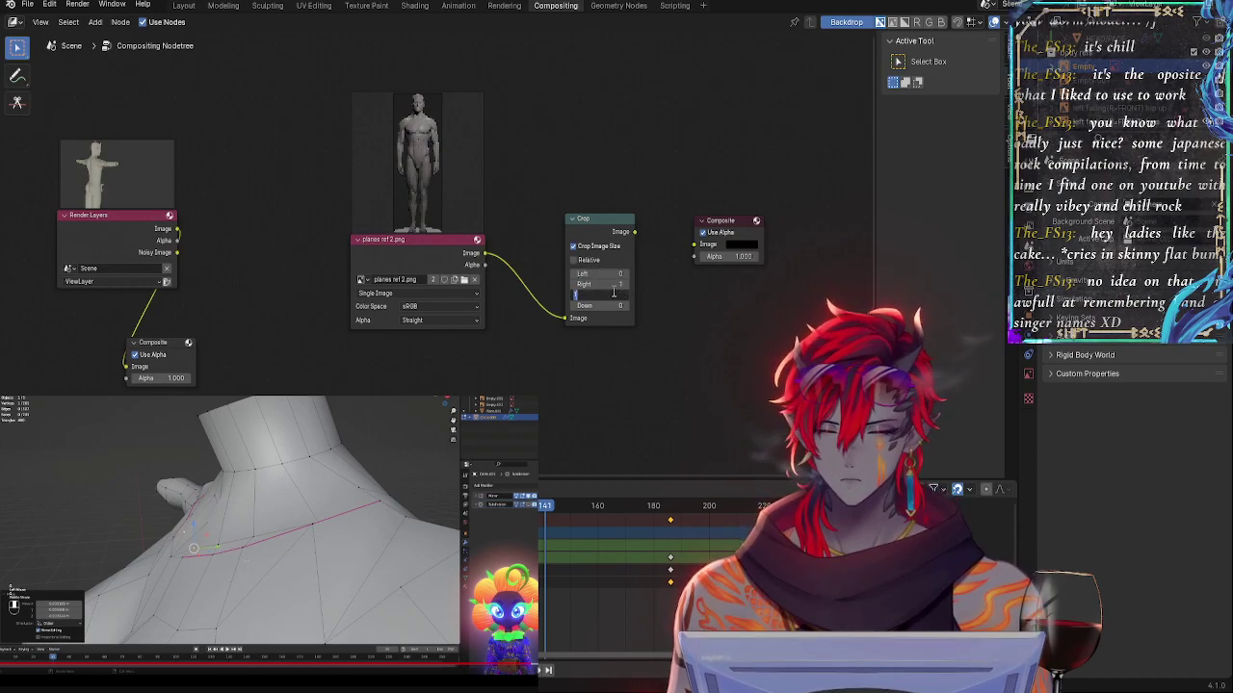
{"action": "left_click", "coordinate": [615, 311]}
{"action": "left_click", "coordinate": [609, 296]}
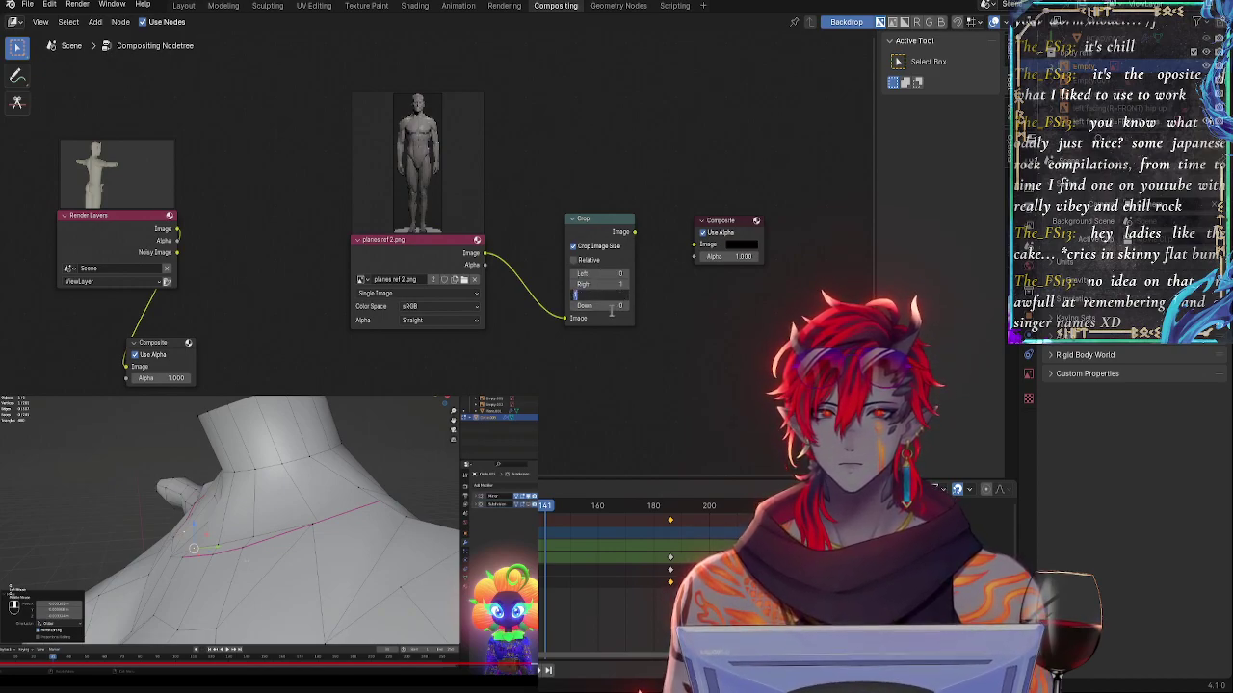
{"action": "left_click", "coordinate": [610, 307]}
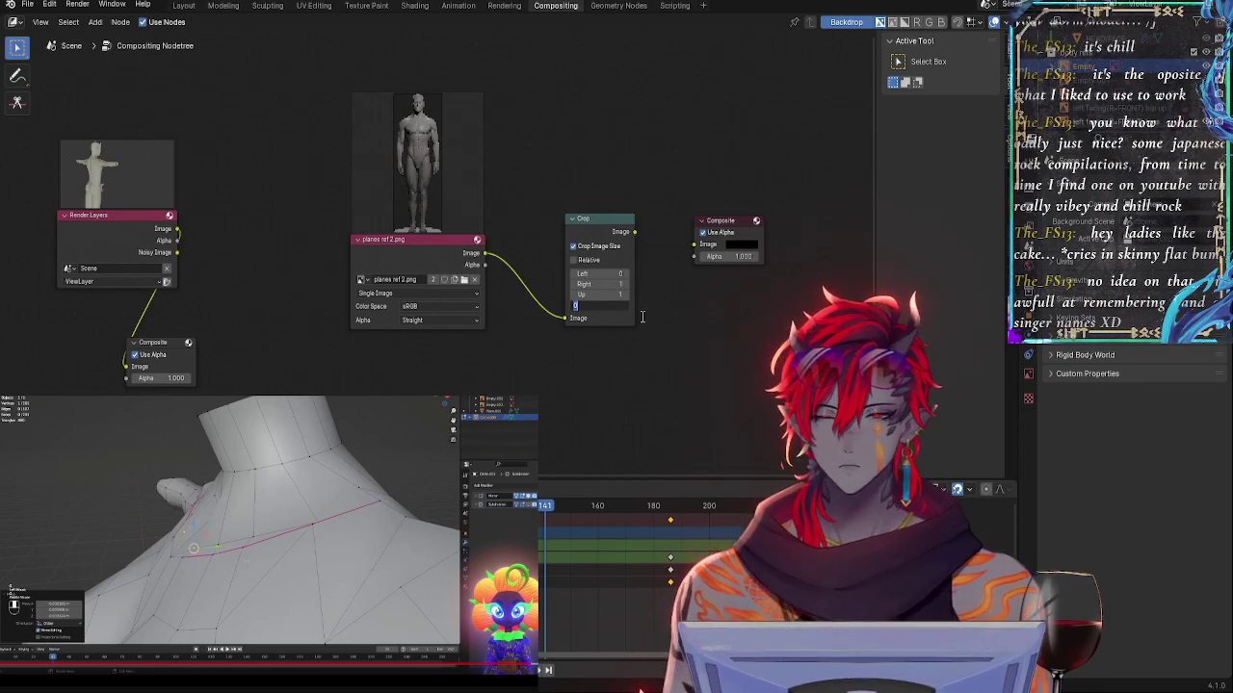
{"action": "type", "text": "0."}
{"action": "type", "text": ".04"}
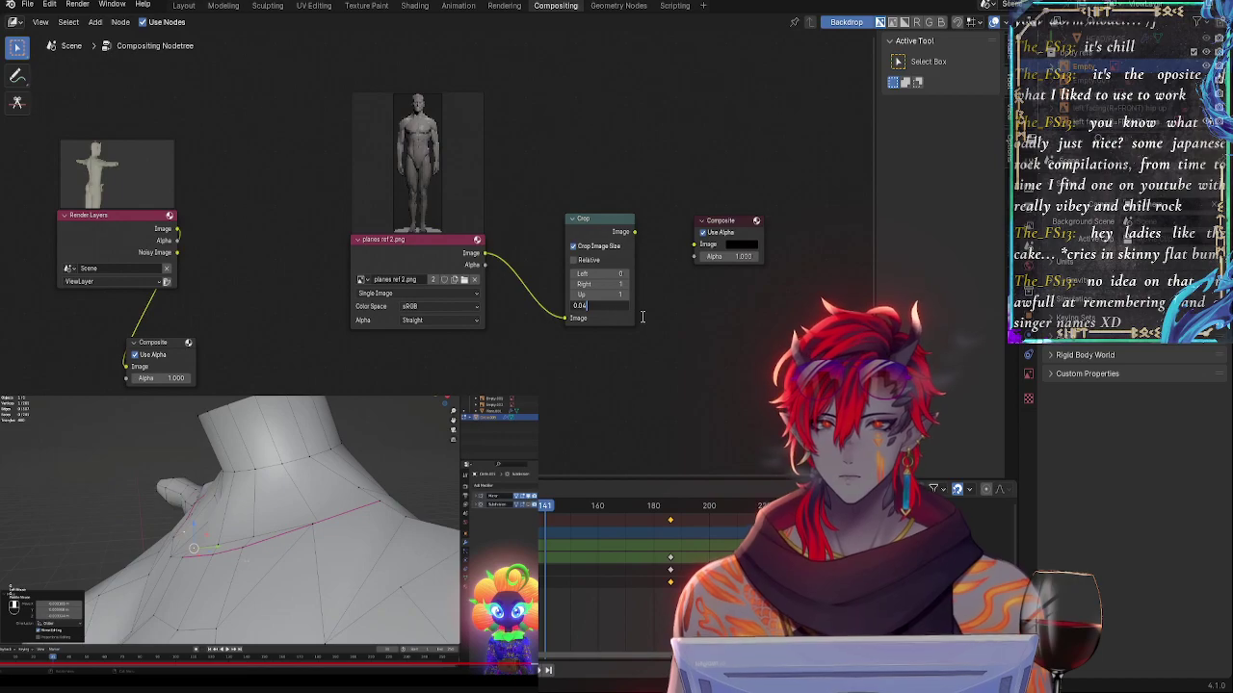
{"action": "key", "text": "Return"}
{"action": "left_click", "coordinate": [602, 306]}
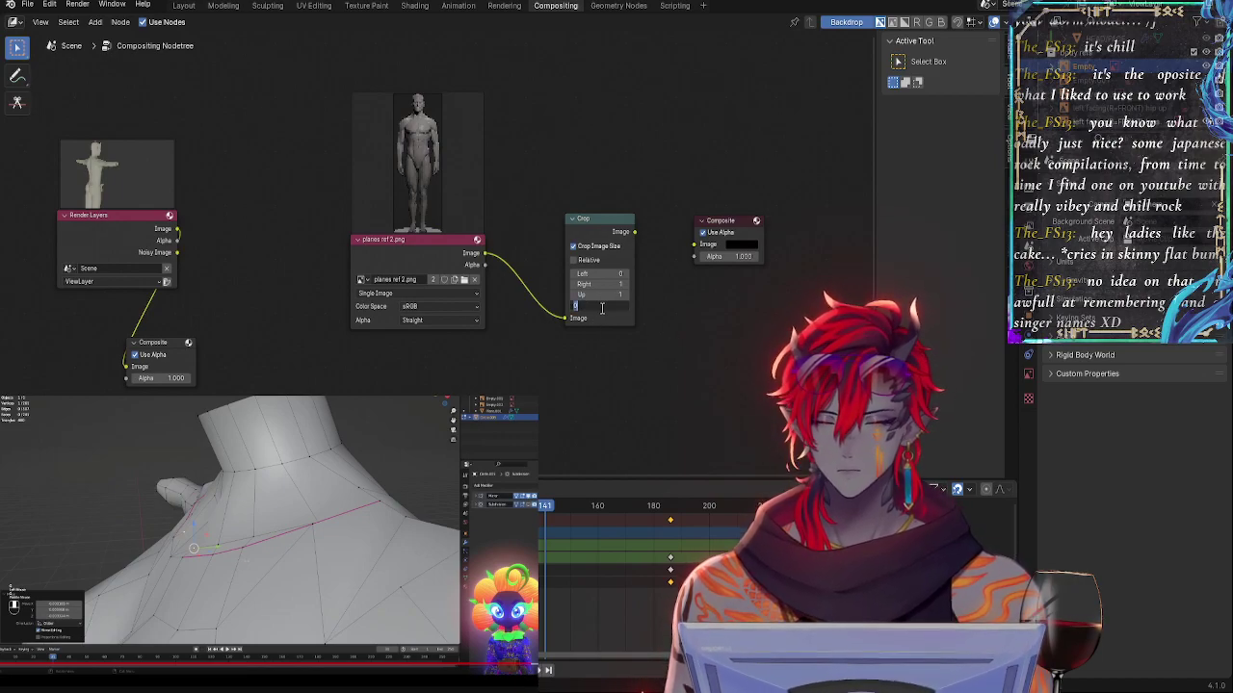
{"action": "type", "text": "45"}
{"action": "key", "text": "Return"}
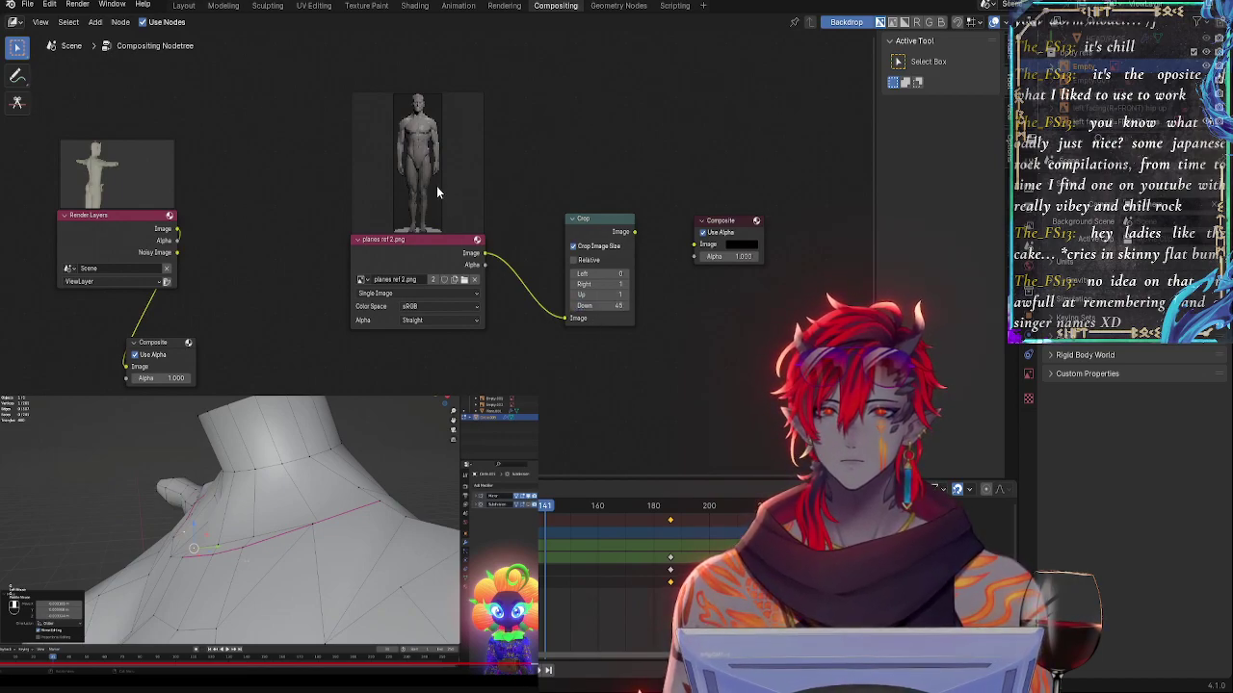
{"action": "left_click", "coordinate": [434, 293]}
- Review the image node's options, keeping Single Image, sRGB color space and Straight alpha
{"action": "left_click", "coordinate": [432, 296]}
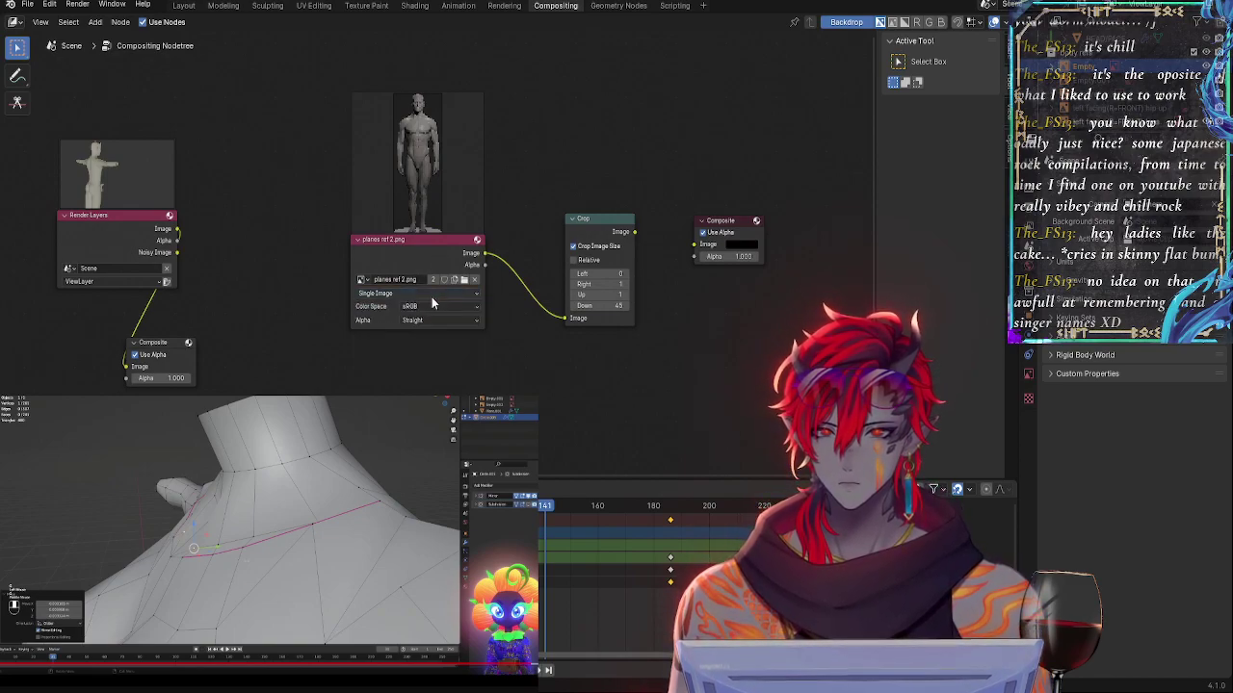
{"action": "left_click", "coordinate": [427, 303]}
{"action": "left_click", "coordinate": [428, 304]}
{"action": "left_click", "coordinate": [431, 322]}
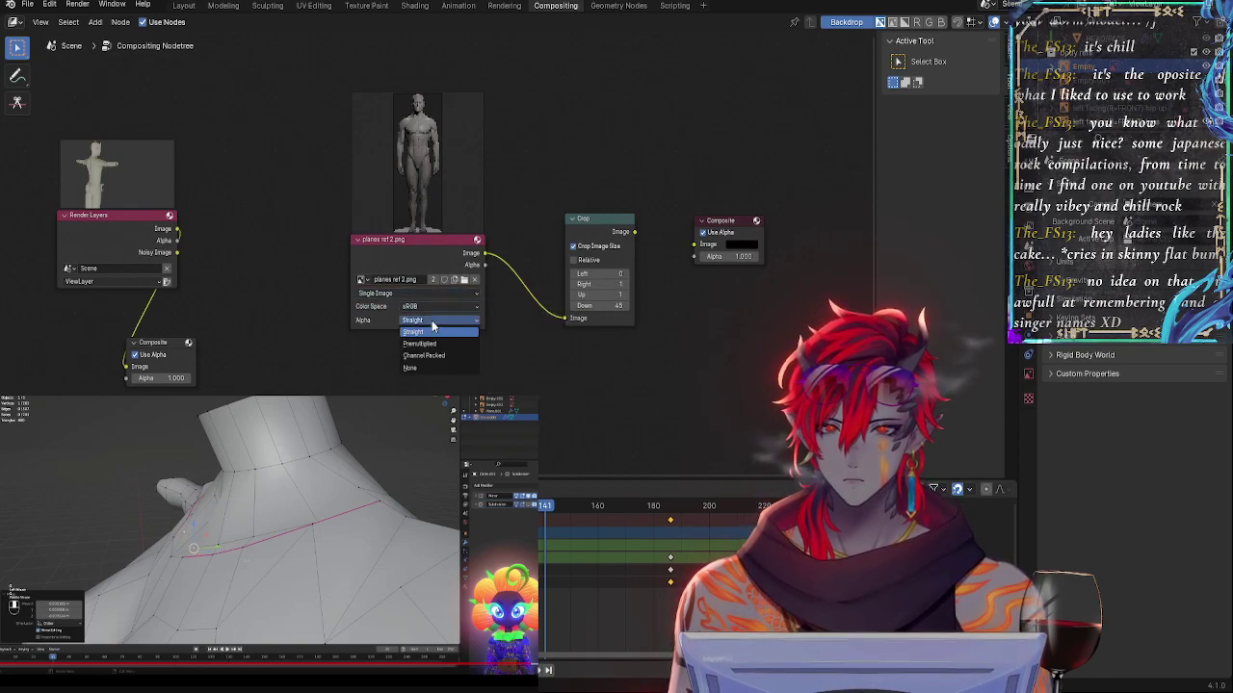
{"action": "left_click", "coordinate": [432, 331]}
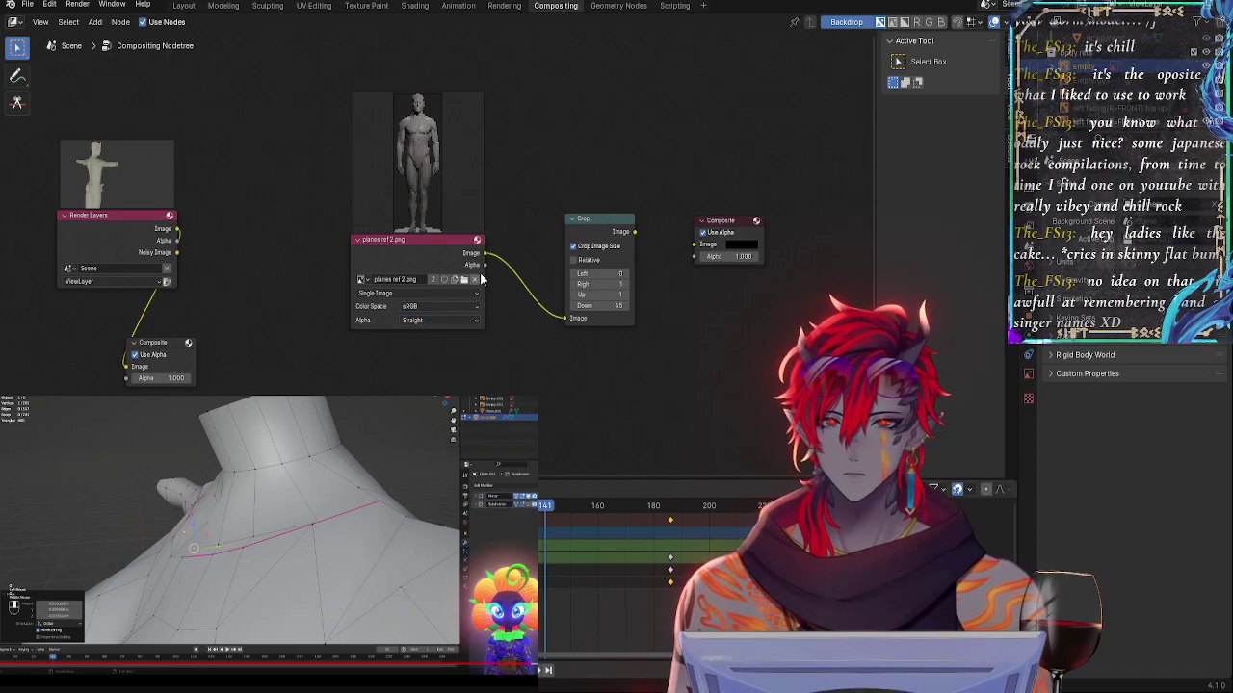
- After a quick Layout check, wire Crop's Image output back into the Composite node
{"action": "left_click", "coordinate": [183, 5]}
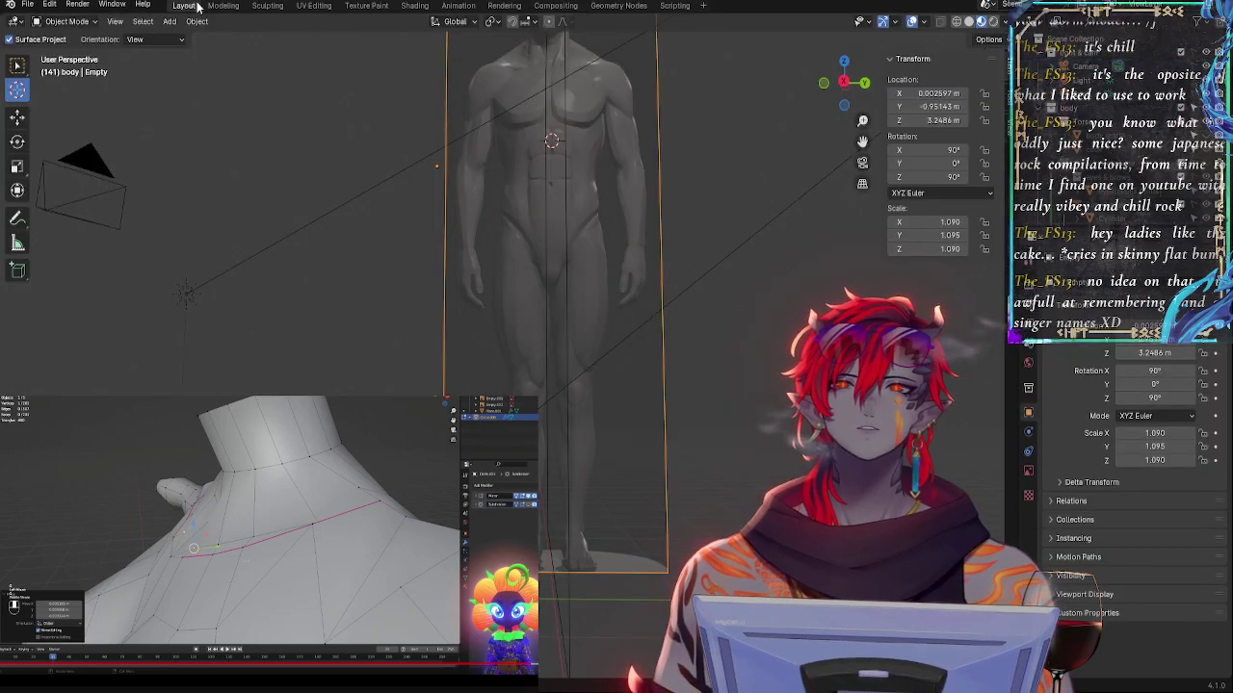
{"action": "left_click", "coordinate": [555, 5]}
{"action": "left_click_drag", "start_coordinate": [635, 233], "coordinate": [694, 249]}
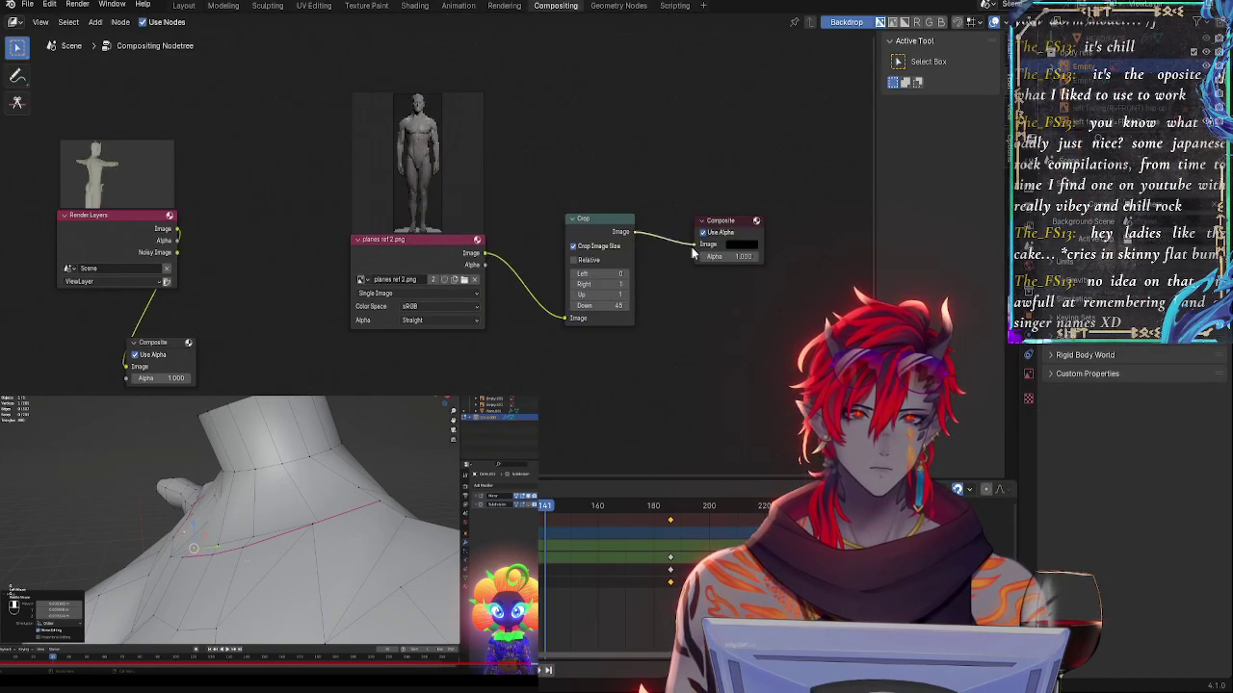
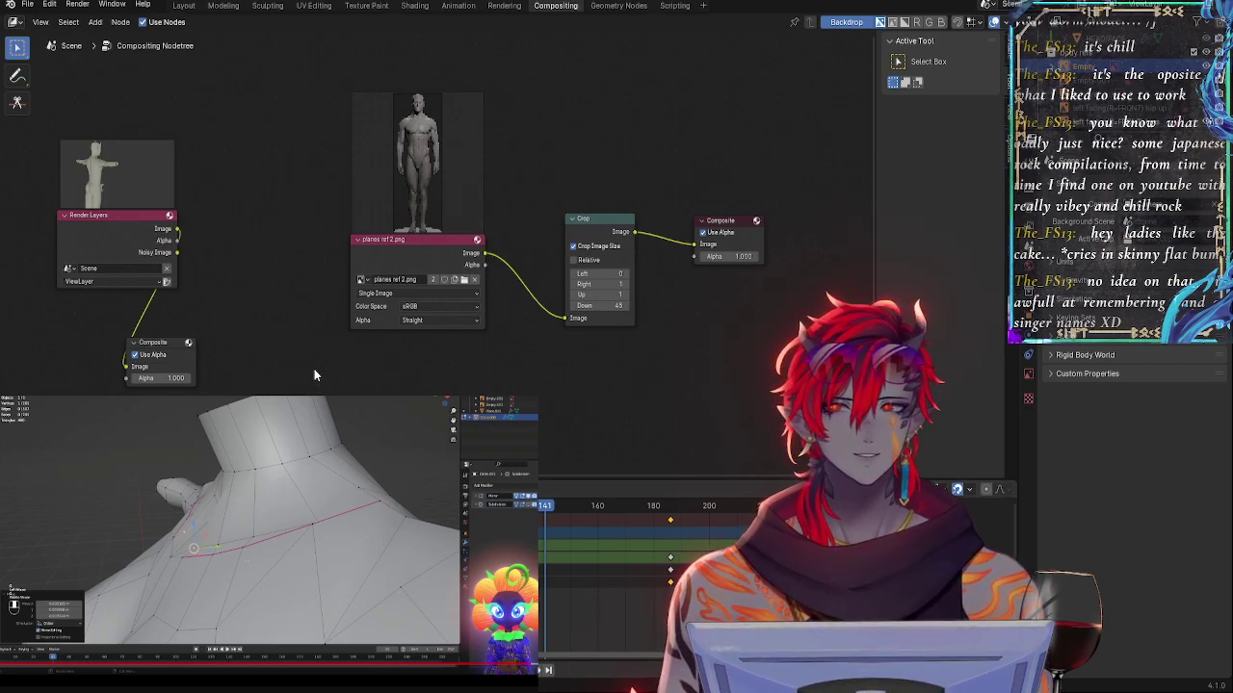
- Add a File Output node to the compositor, then delete it
{"action": "right_click", "coordinate": [607, 353]}
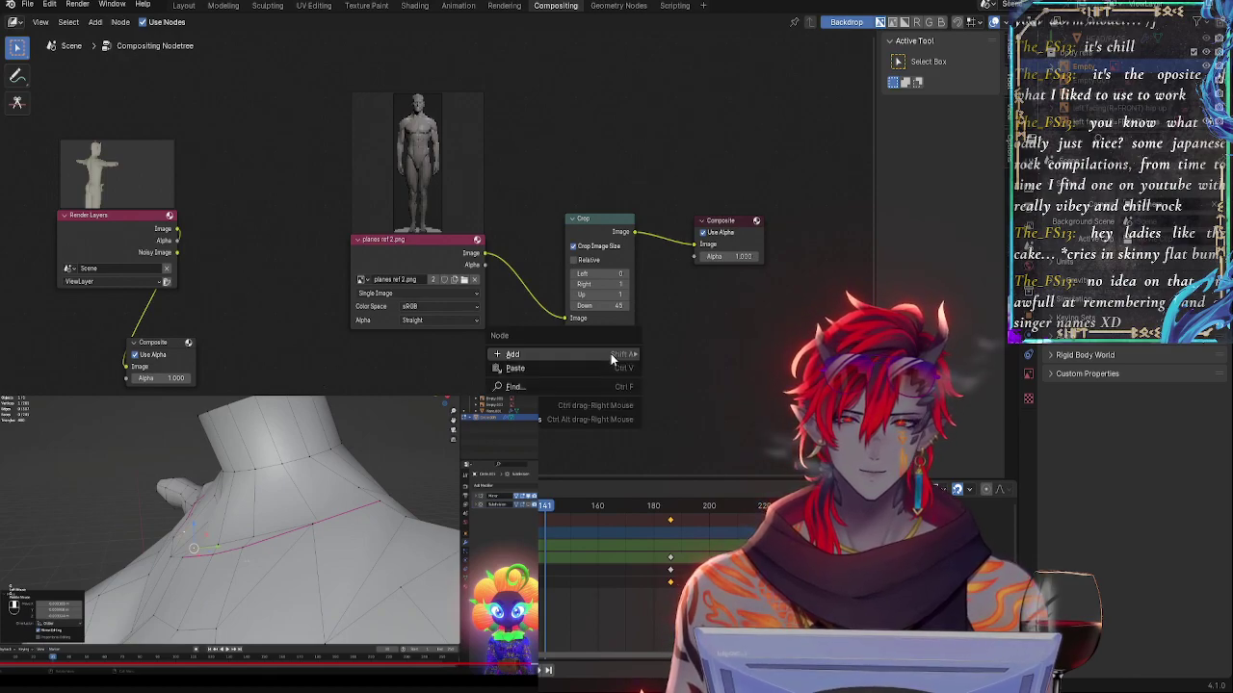
{"action": "mouse_move", "coordinate": [610, 354]}
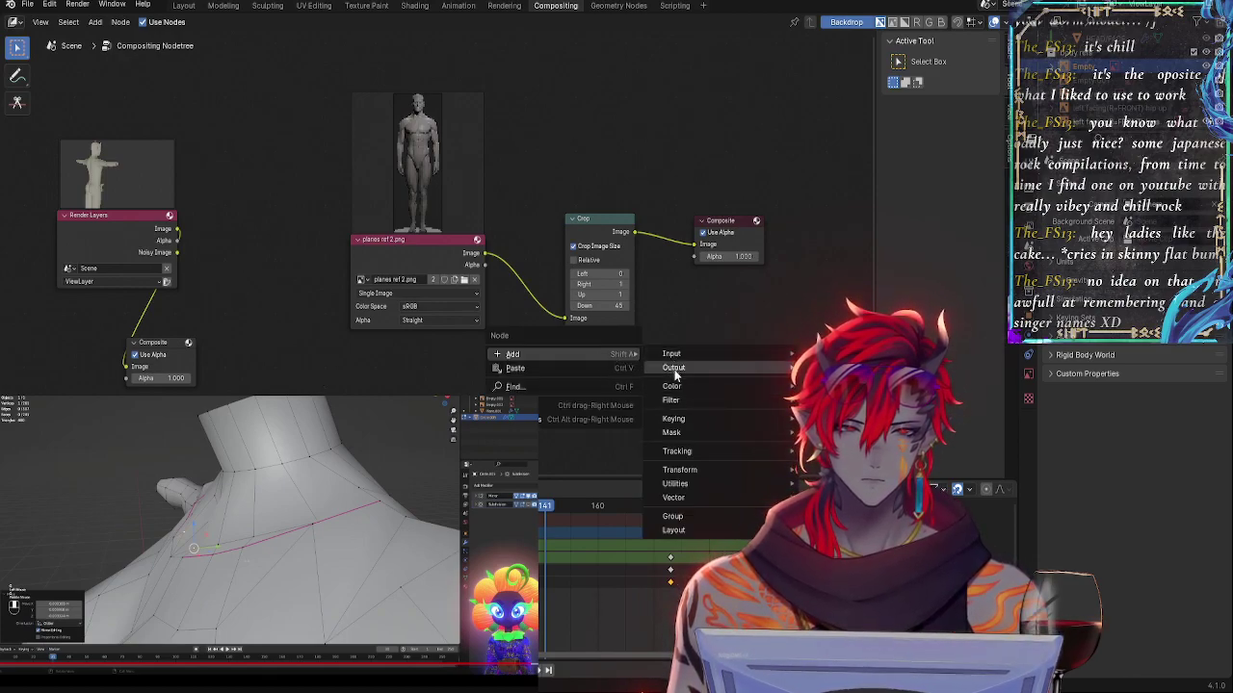
{"action": "mouse_move", "coordinate": [722, 367]}
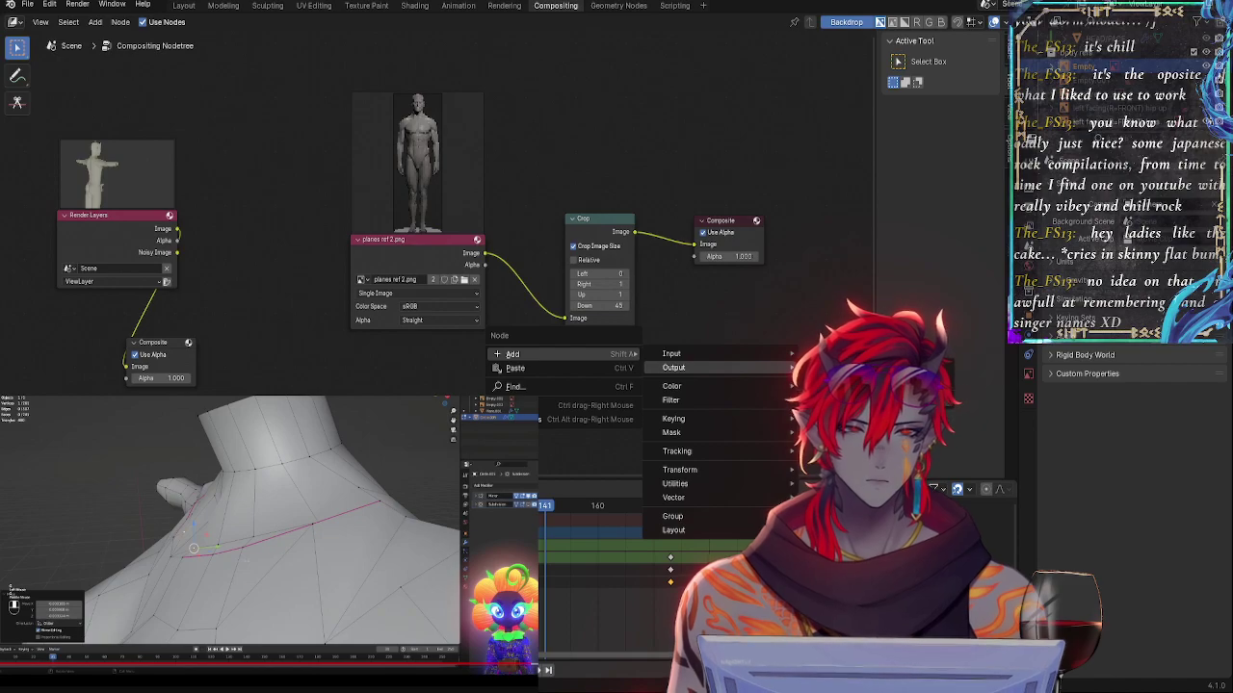
{"action": "left_click", "coordinate": [829, 379]}
{"action": "left_click", "coordinate": [687, 320]}
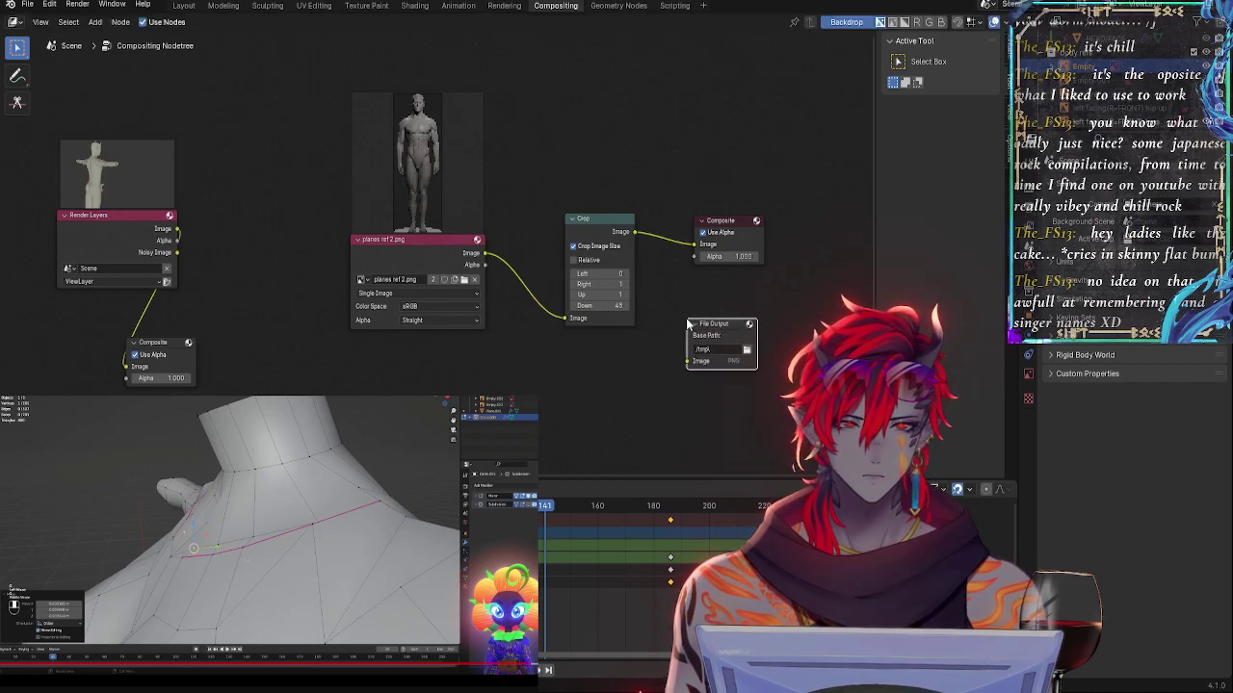
{"action": "right_click", "coordinate": [730, 337]}
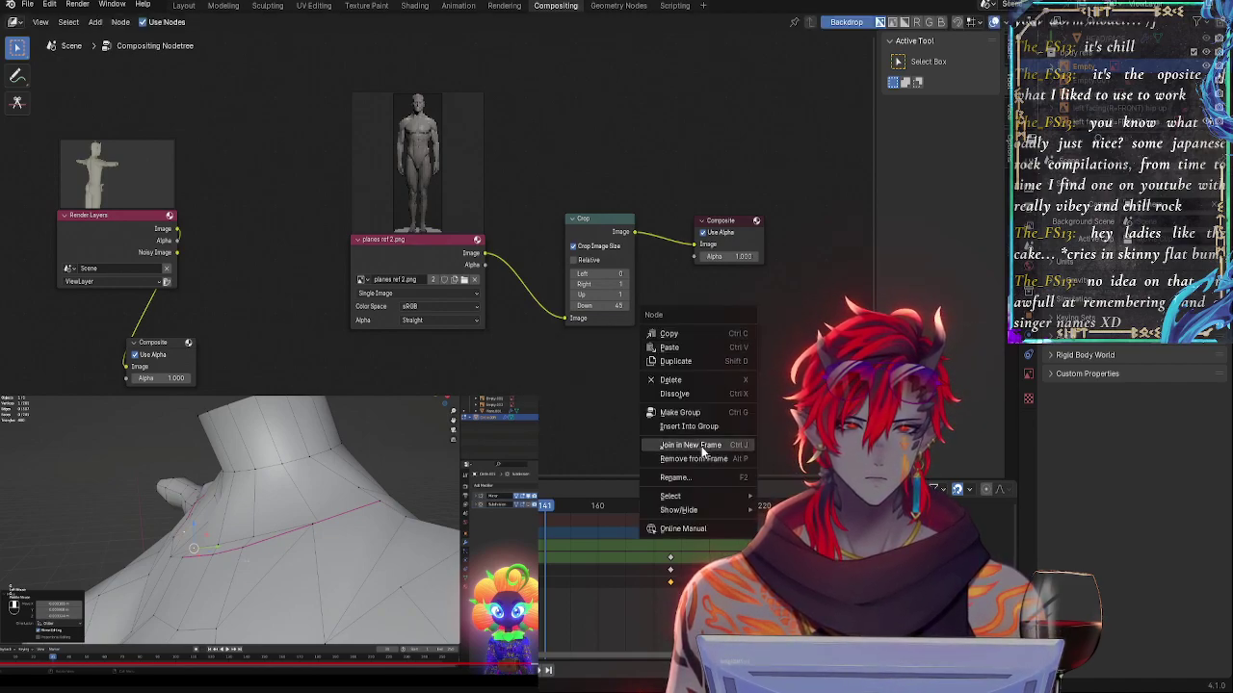
{"action": "left_click", "coordinate": [682, 380]}
- Add a Viewer node and link the Crop node's Image output to it
{"action": "right_click", "coordinate": [686, 366]}
{"action": "mouse_move", "coordinate": [687, 365]}
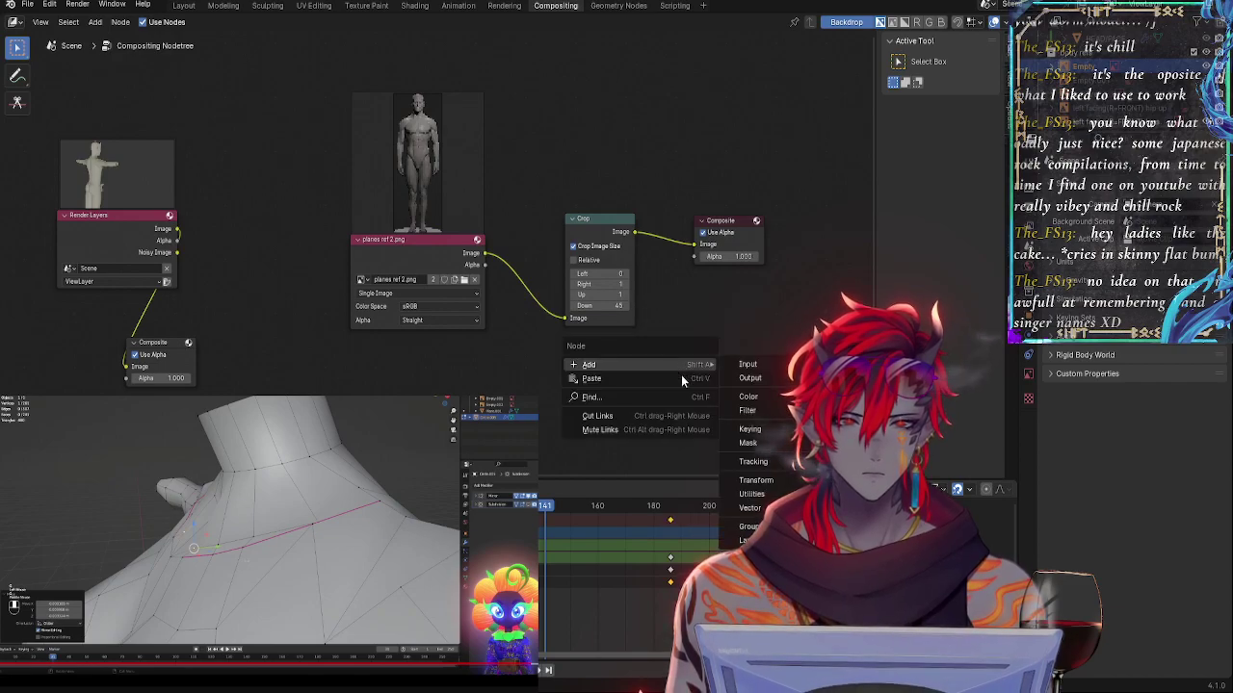
{"action": "mouse_move", "coordinate": [751, 379]}
{"action": "left_click", "coordinate": [891, 392]}
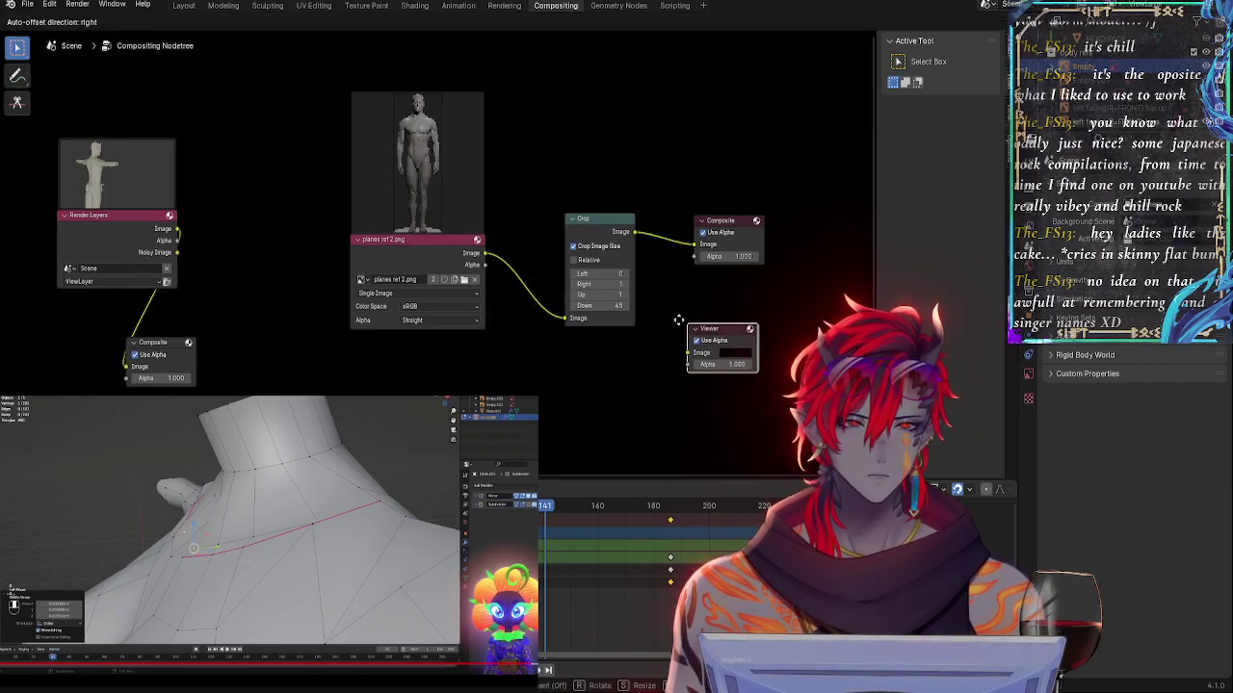
{"action": "left_click", "coordinate": [687, 297]}
{"action": "left_click_drag", "start_coordinate": [693, 244], "coordinate": [668, 336]}
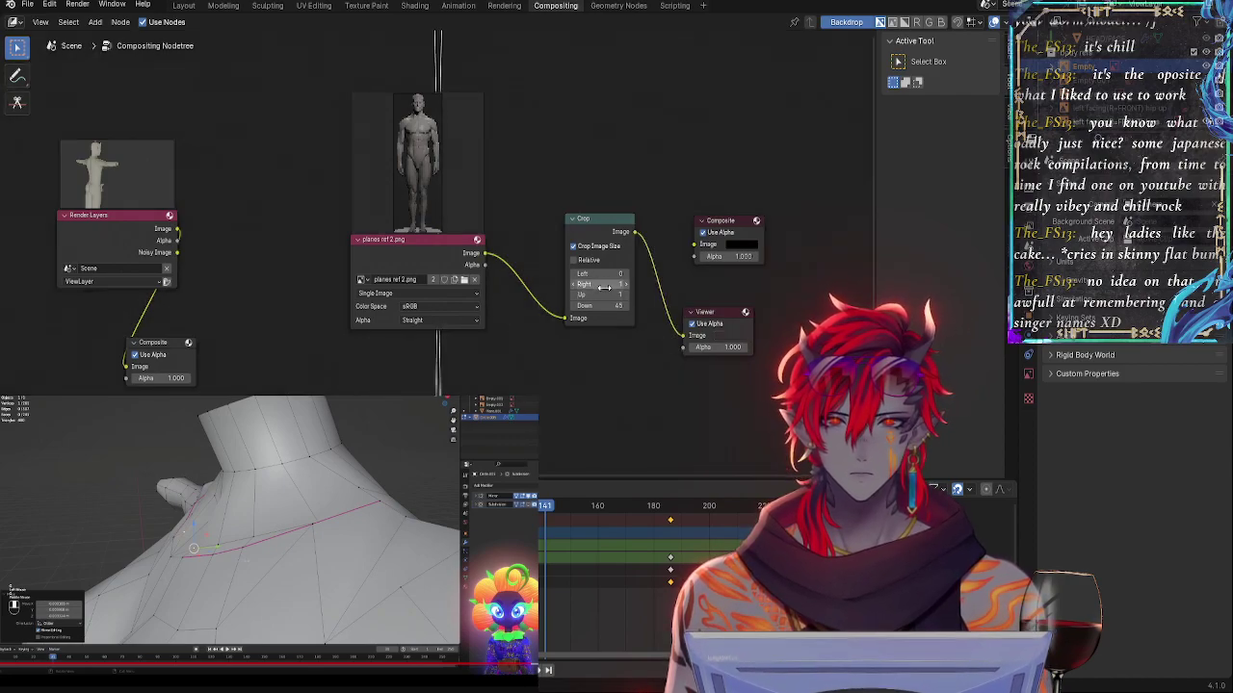
- Set the crop's Down value to 1, after briefly trying Down 0 and Right 1
{"action": "left_click", "coordinate": [607, 305]}
{"action": "type", "text": "0"}
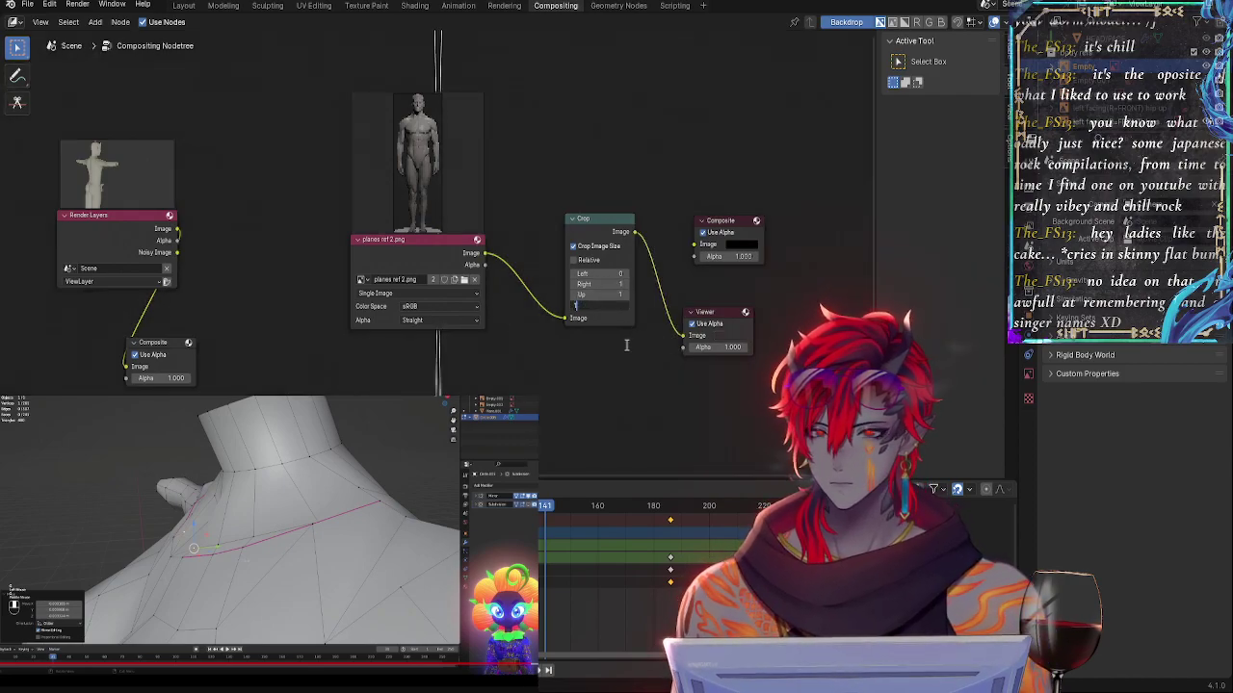
{"action": "key", "text": "Return"}
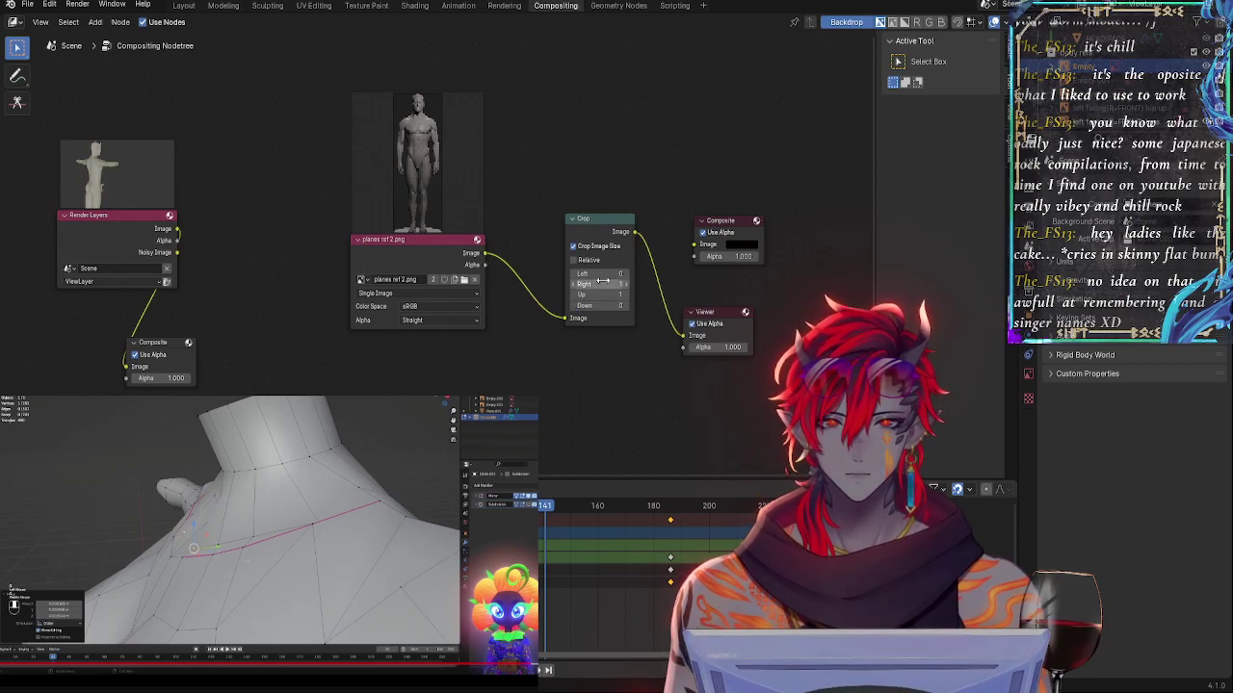
{"action": "left_click", "coordinate": [607, 285]}
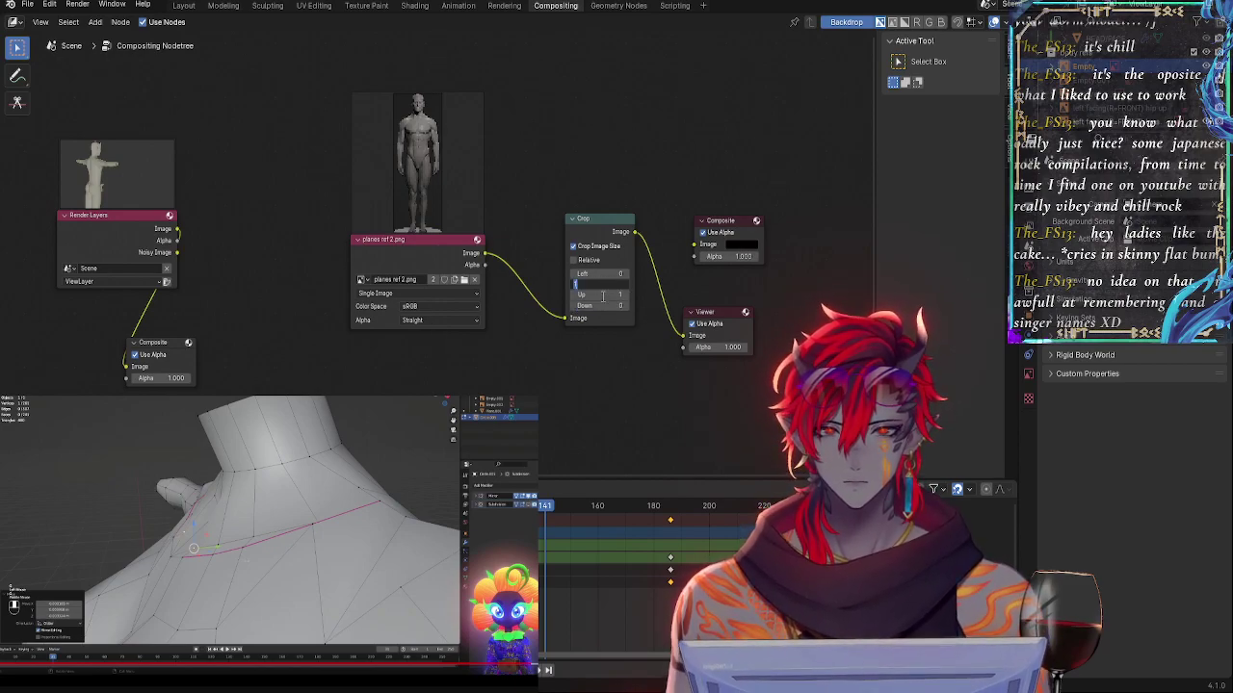
{"action": "type", "text": "1"}
{"action": "key", "text": "Return"}
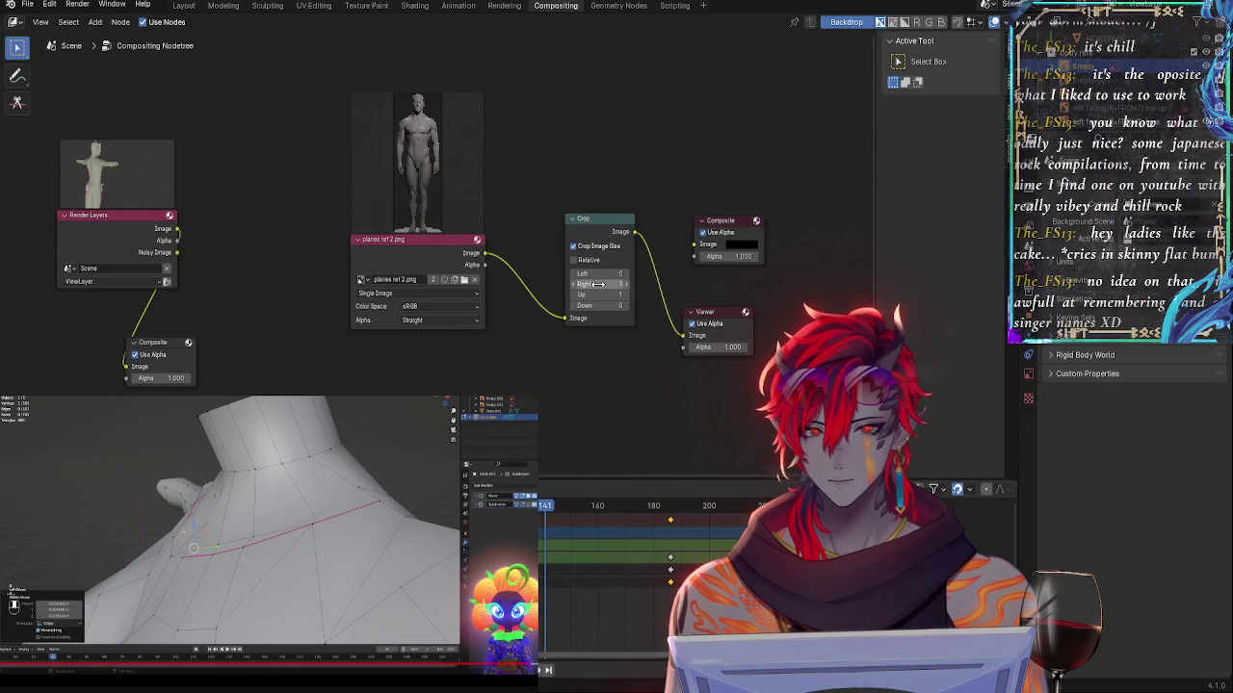
{"action": "left_click", "coordinate": [606, 306]}
{"action": "type", "text": "1"}
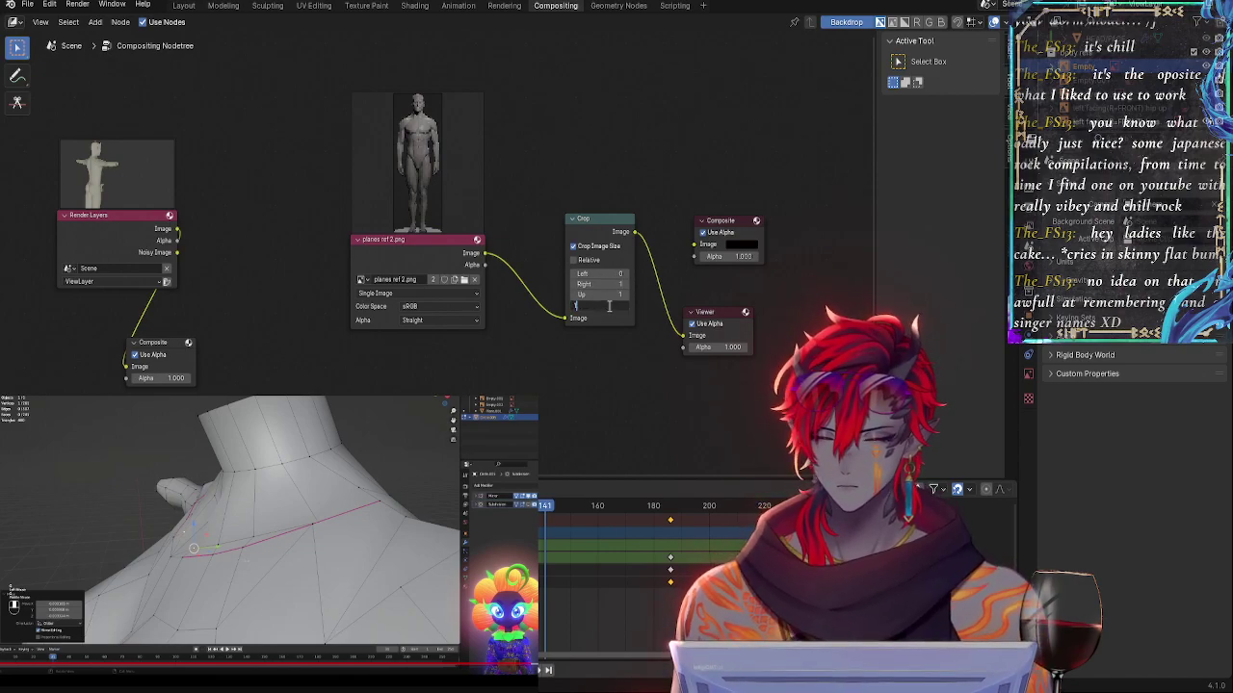
{"action": "key", "text": "Return"}
- Set the crop's Left to 0, Right to 400 and Up to 400
{"action": "left_click", "coordinate": [605, 276]}
{"action": "type", "text": "1"}
{"action": "key", "text": "Return"}
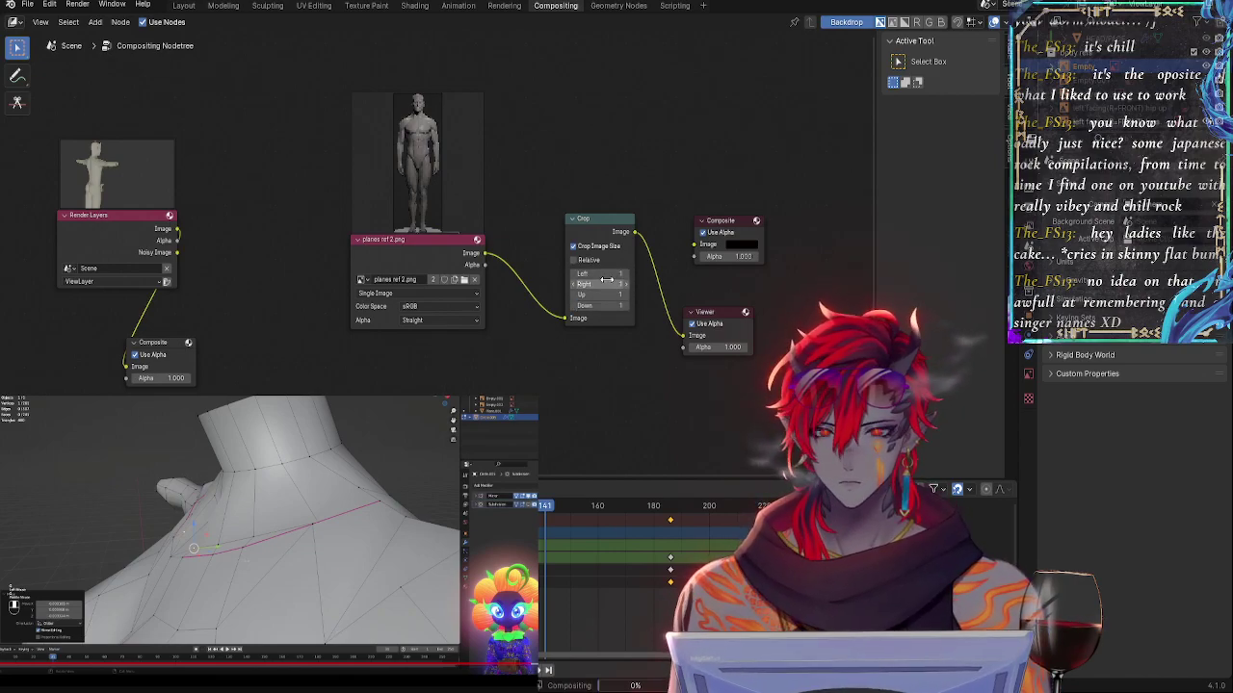
{"action": "left_click", "coordinate": [608, 278]}
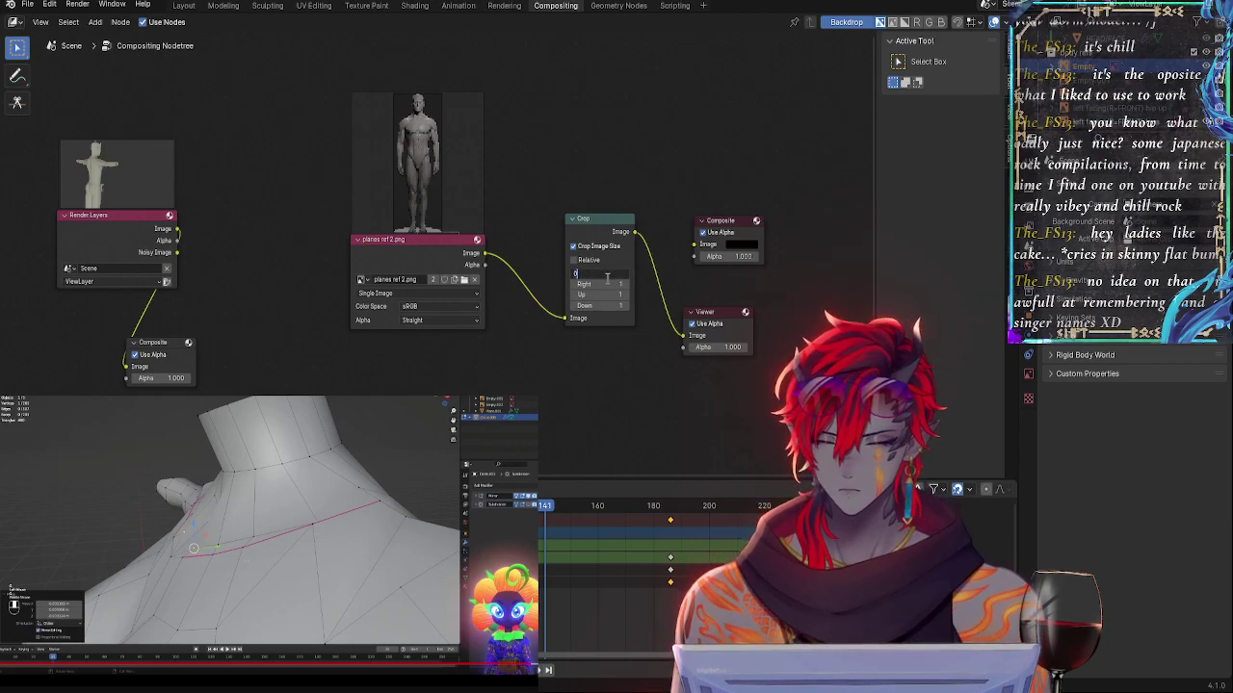
{"action": "type", "text": "00"}
{"action": "key", "text": "Return"}
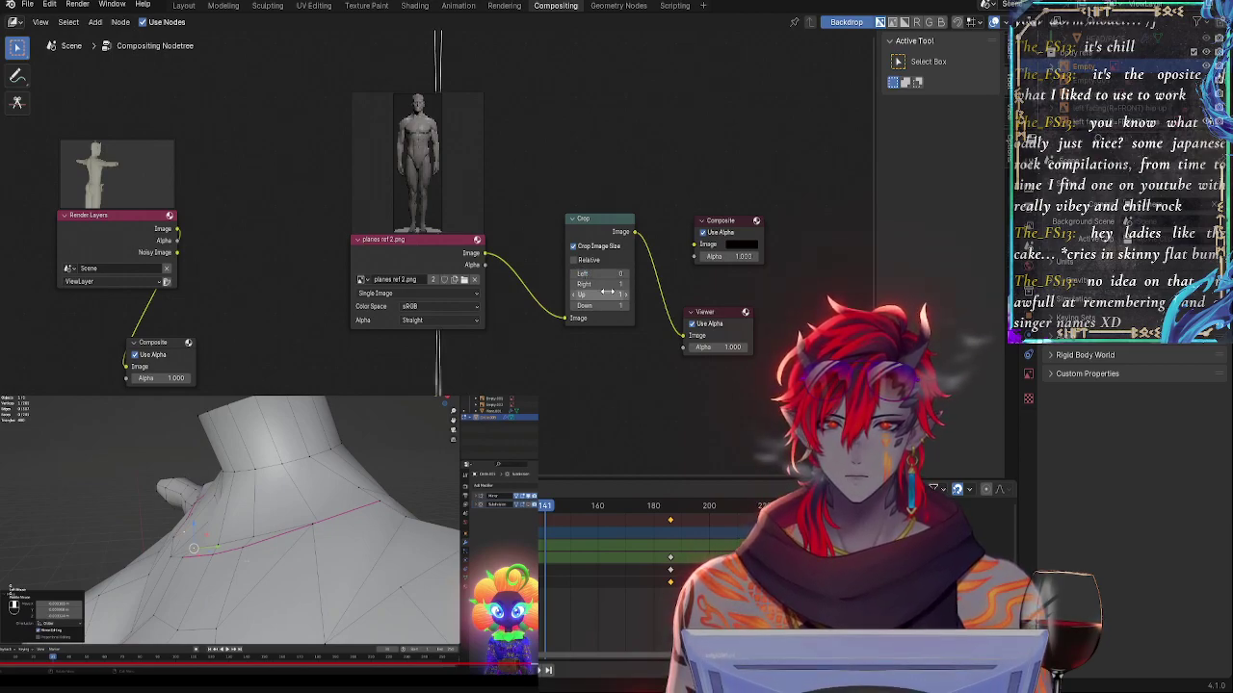
{"action": "left_click", "coordinate": [604, 283]}
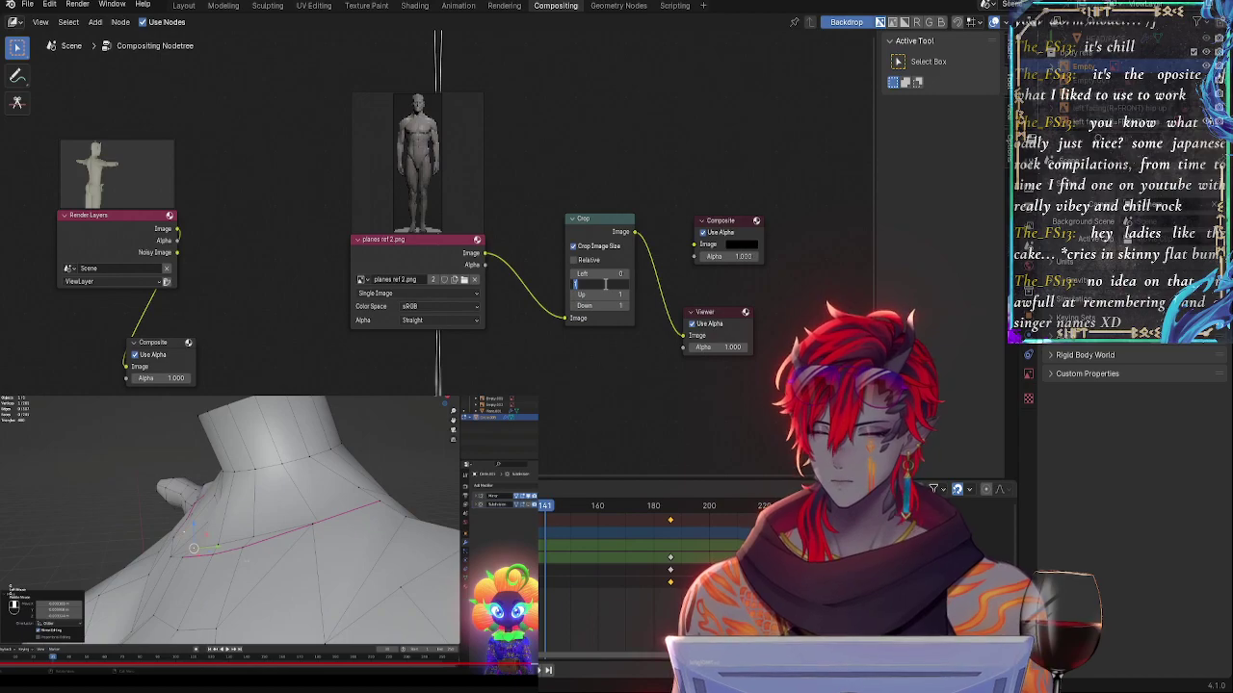
{"action": "type", "text": "400"}
{"action": "key", "text": "Return"}
{"action": "left_click", "coordinate": [605, 295]}
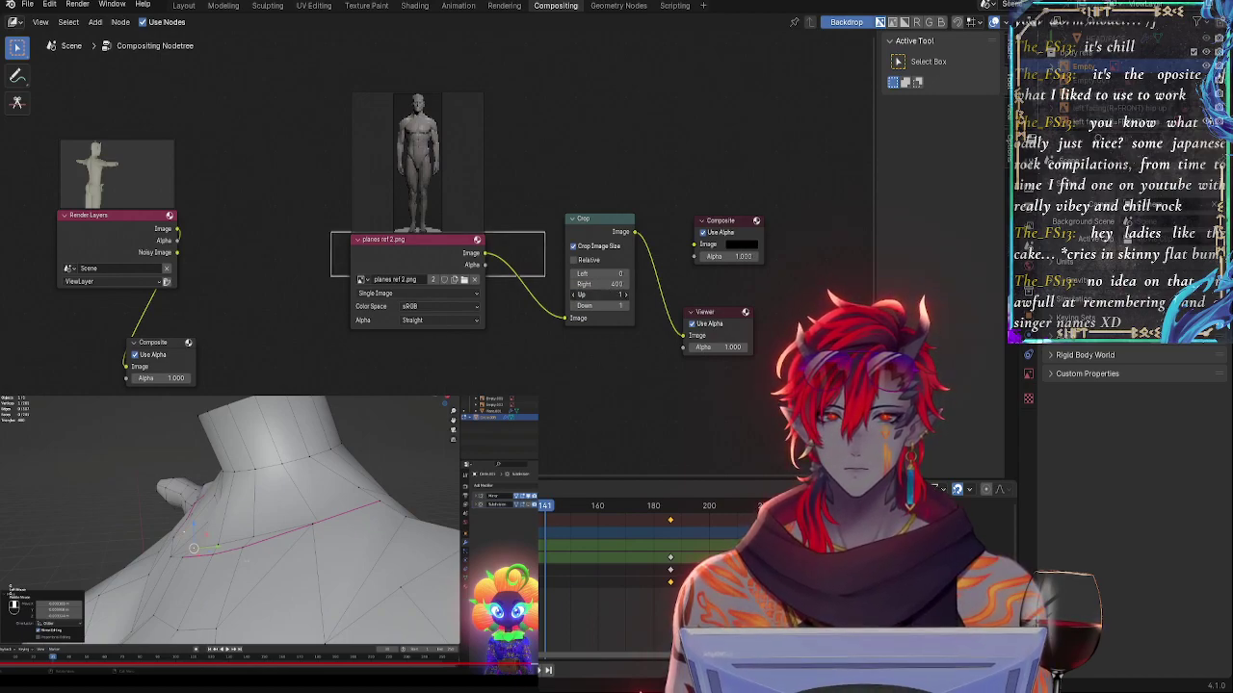
{"action": "type", "text": "400"}
{"action": "key", "text": "Return"}
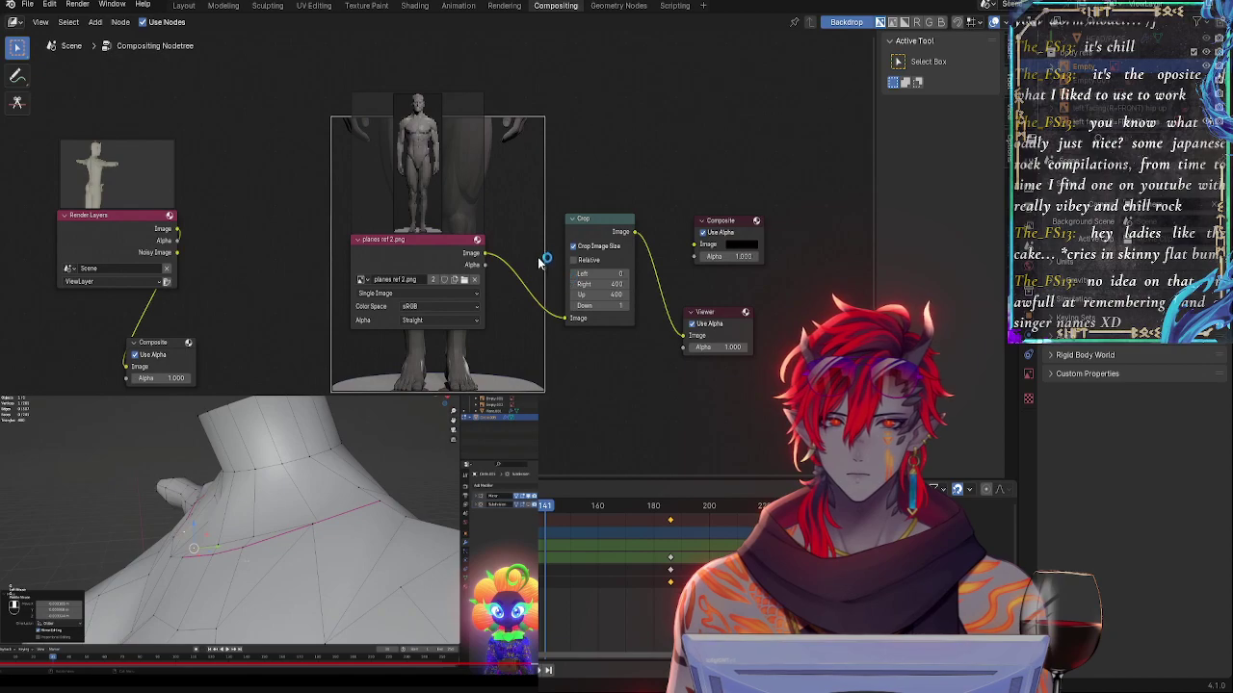
- Try crop Up values of 600, 500 and 450, settling on 490
{"action": "left_click", "coordinate": [601, 294]}
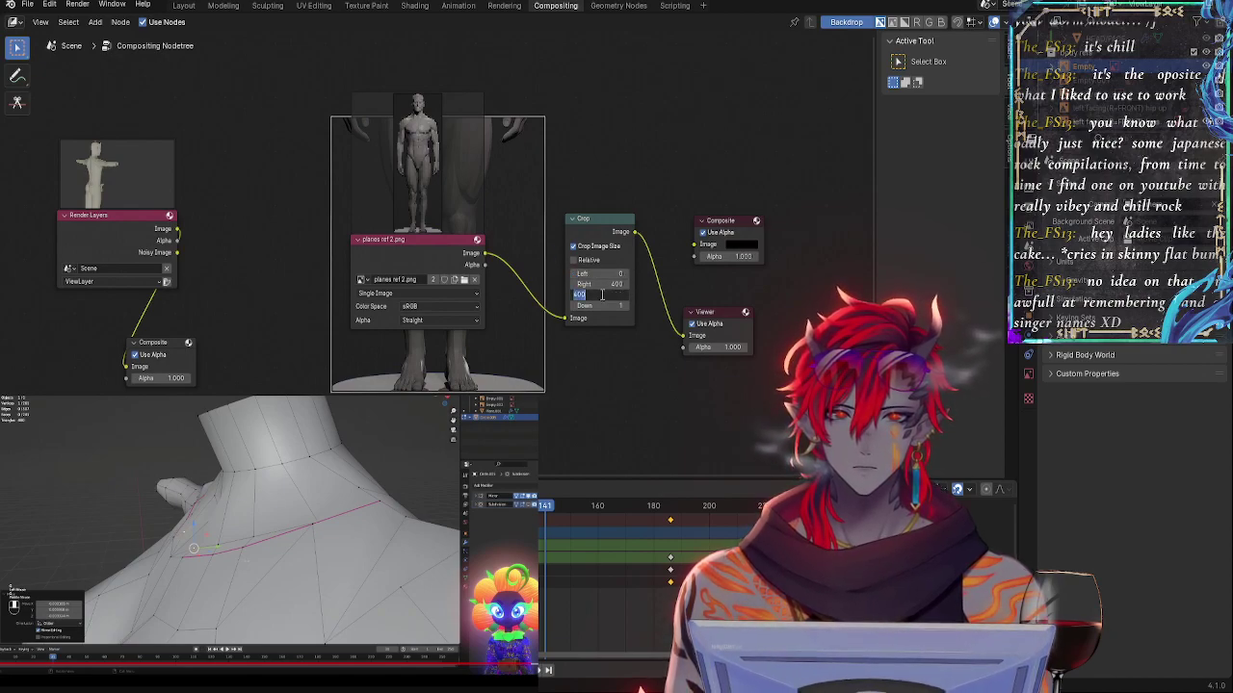
{"action": "key", "text": "Left"}
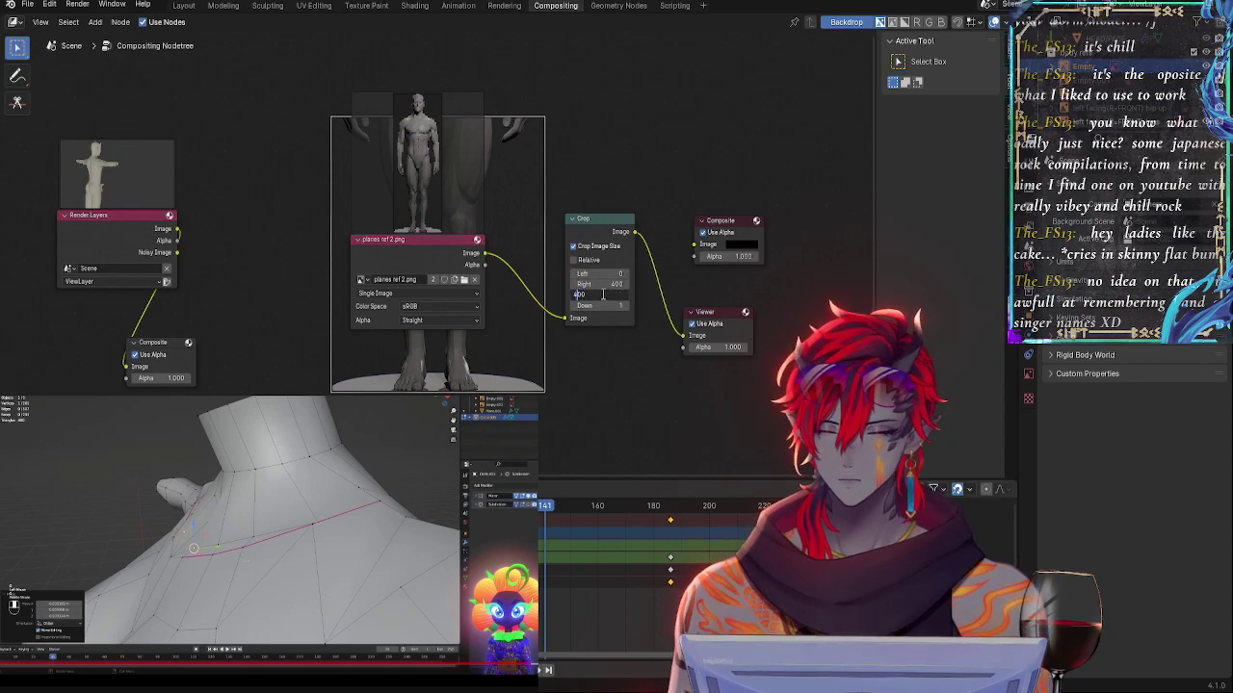
{"action": "key", "text": "BackSpace"}
{"action": "key", "text": "BackSpace"}
{"action": "key", "text": "BackSpace"}
{"action": "type", "text": "600"}
{"action": "key", "text": "Return"}
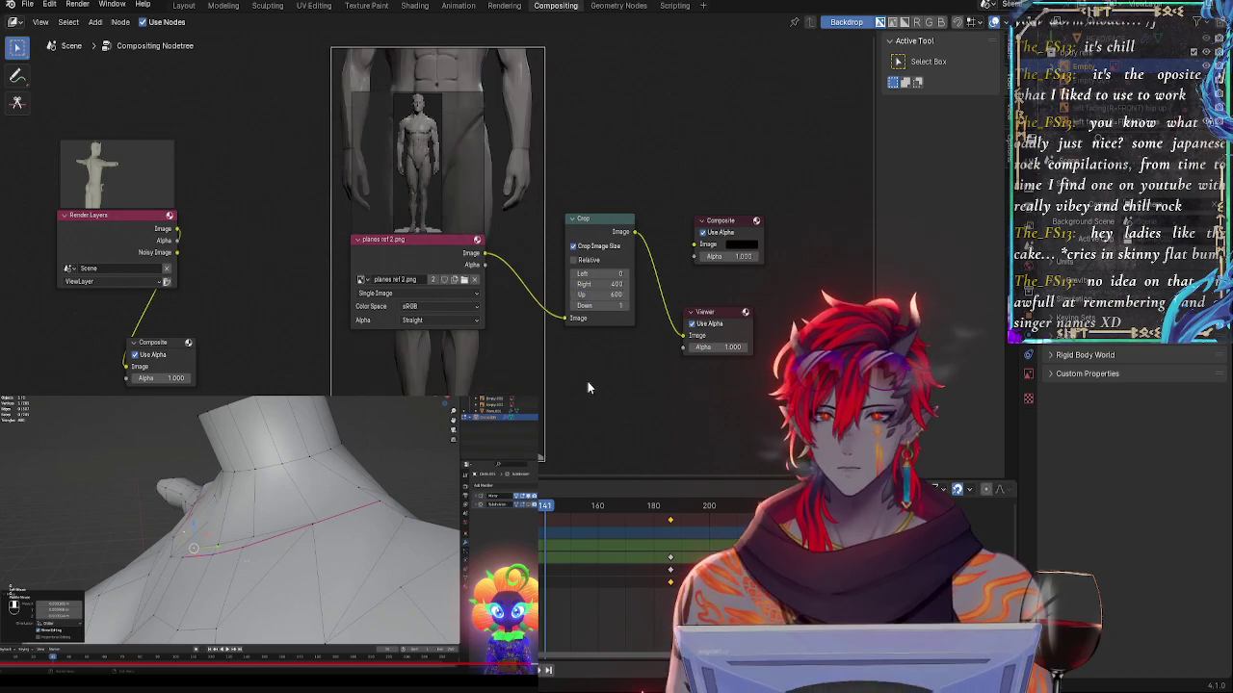
{"action": "left_click", "coordinate": [594, 294]}
{"action": "type", "text": "500"}
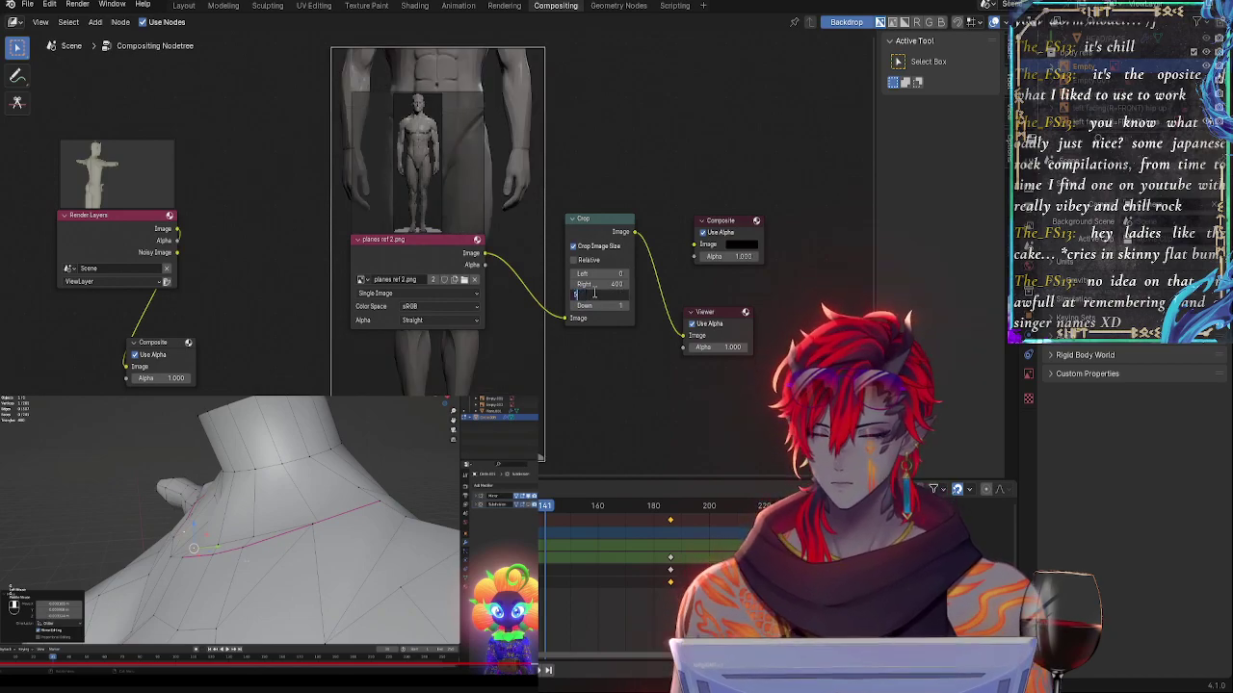
{"action": "key", "text": "Return"}
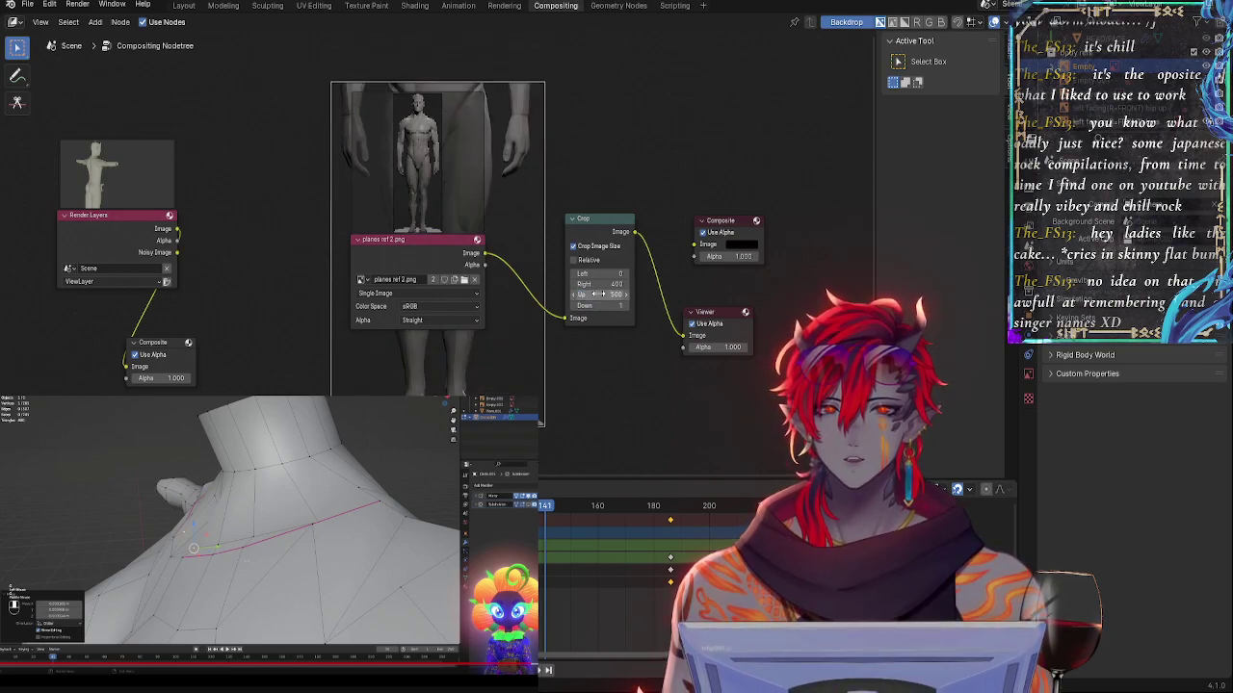
{"action": "left_click", "coordinate": [597, 294]}
{"action": "type", "text": "450"}
{"action": "key", "text": "Return"}
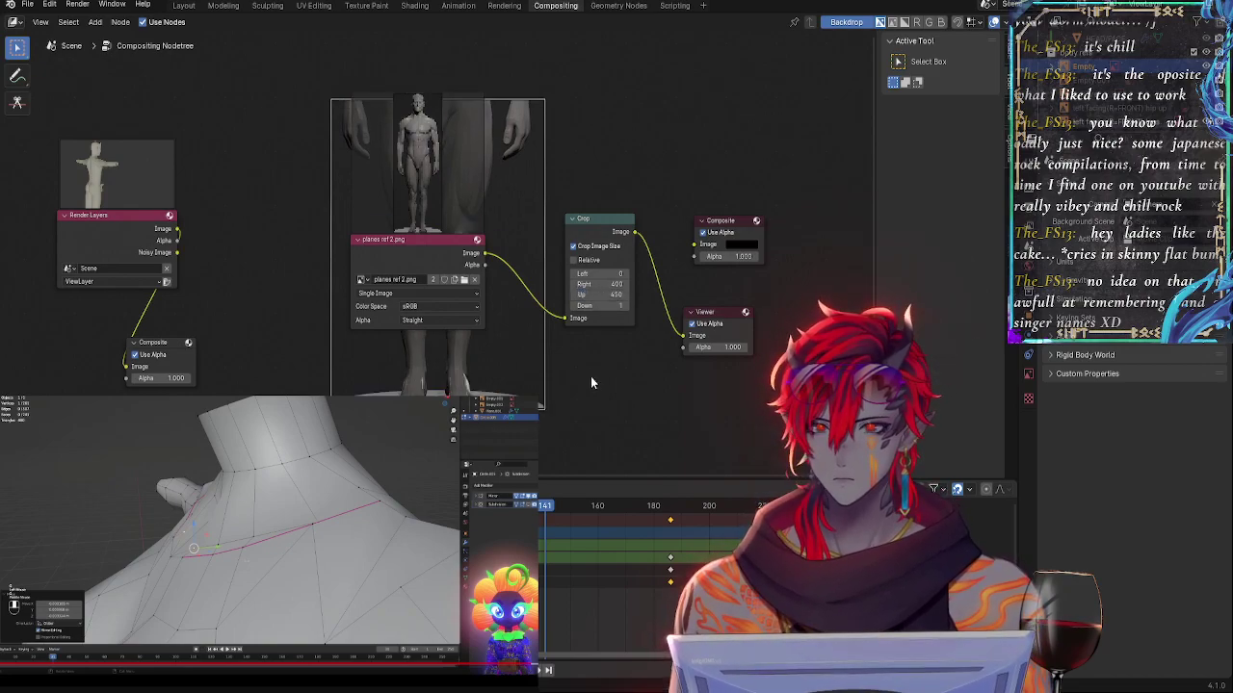
{"action": "left_click", "coordinate": [595, 294]}
{"action": "type", "text": "490"}
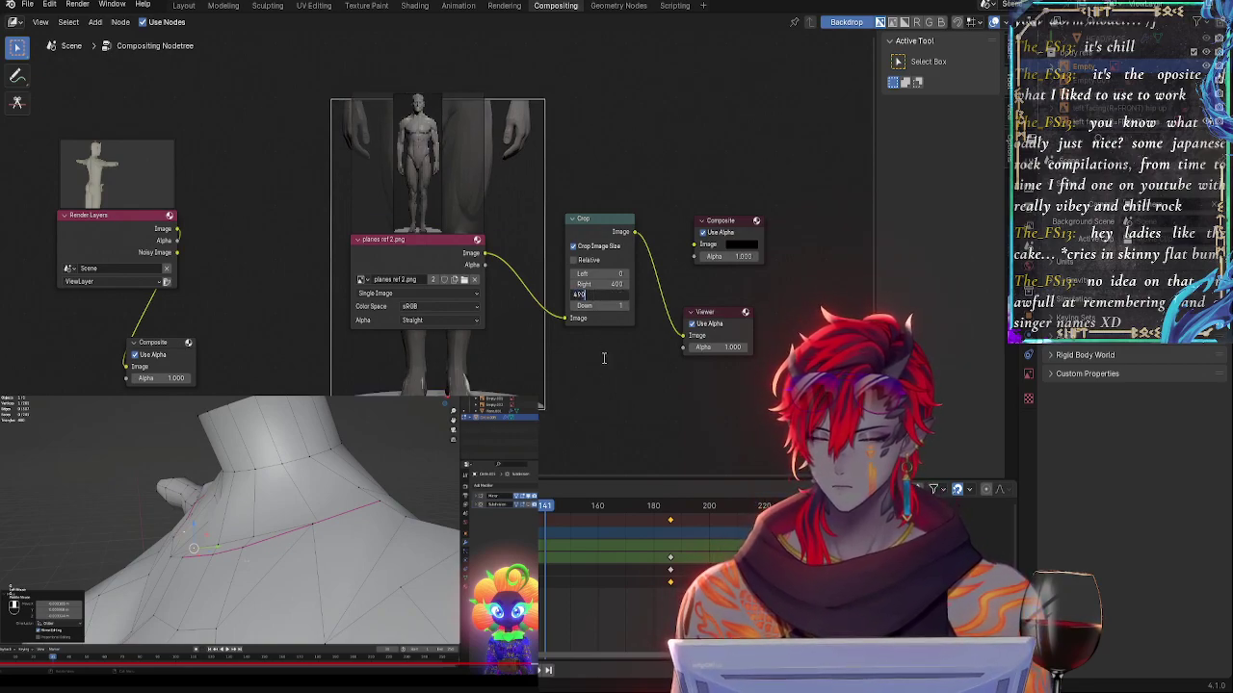
{"action": "key", "text": "Return"}
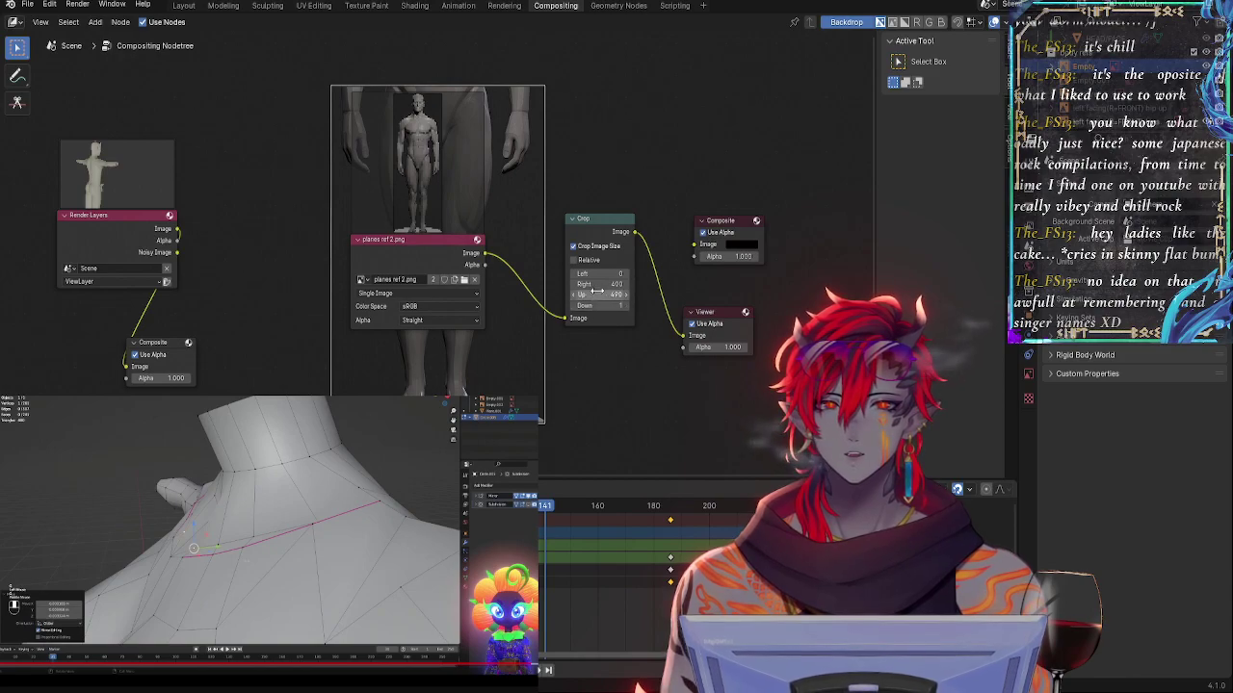
{"action": "left_click", "coordinate": [598, 295]}
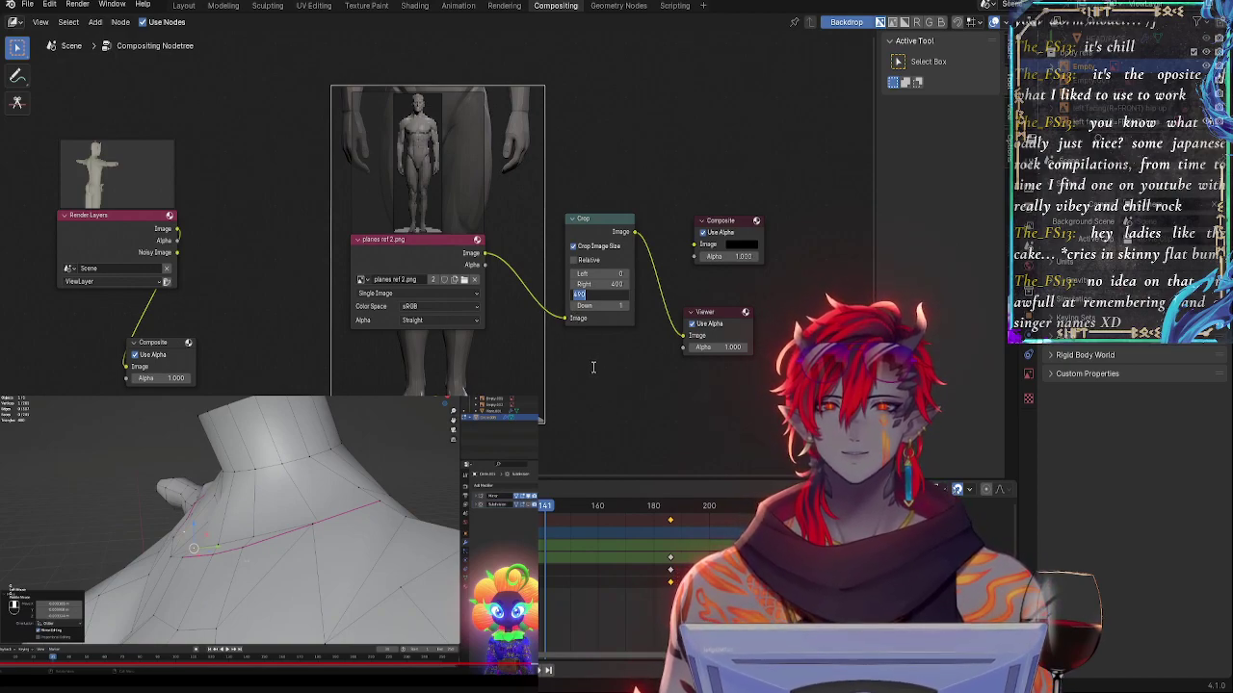
- Set the crop's Right value to 500
{"action": "left_click", "coordinate": [595, 275]}
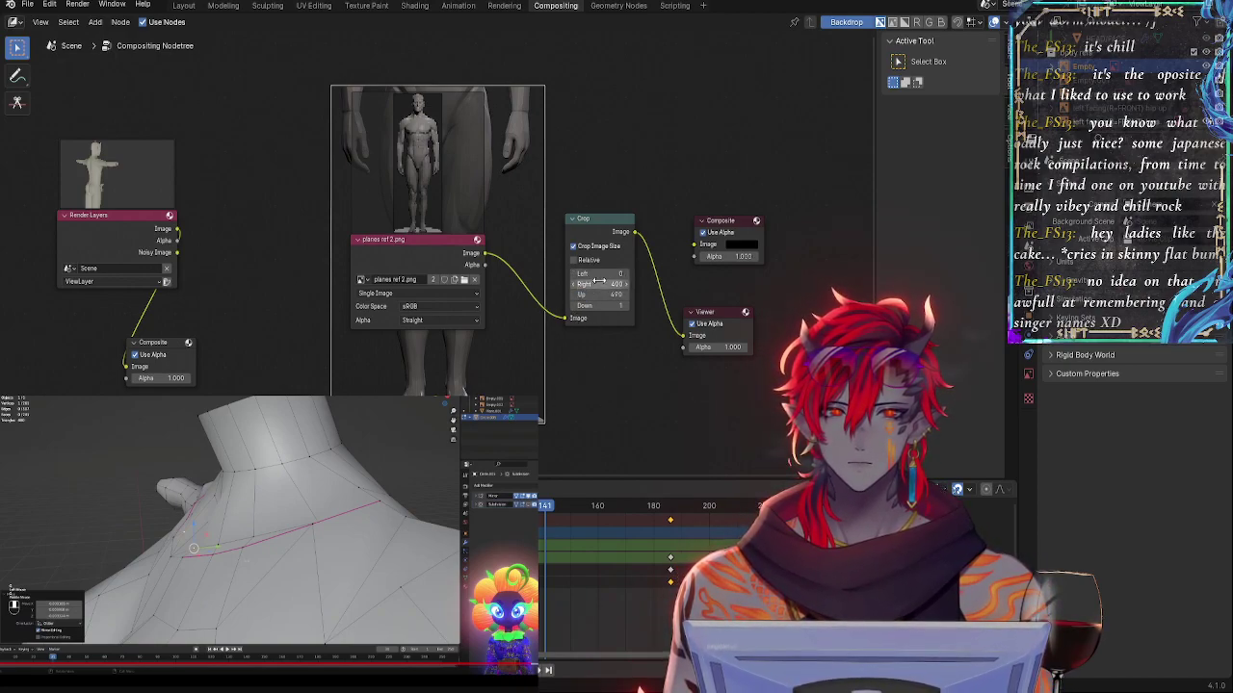
{"action": "left_click", "coordinate": [600, 285]}
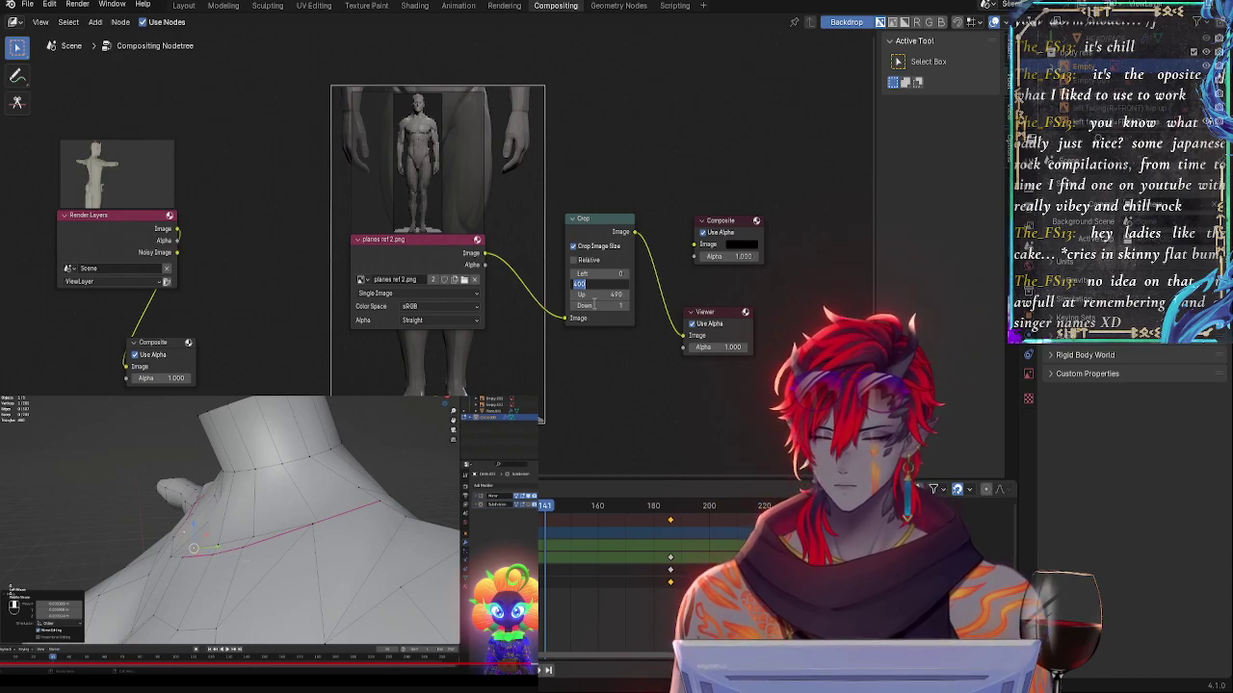
{"action": "type", "text": "500"}
{"action": "key", "text": "Return"}
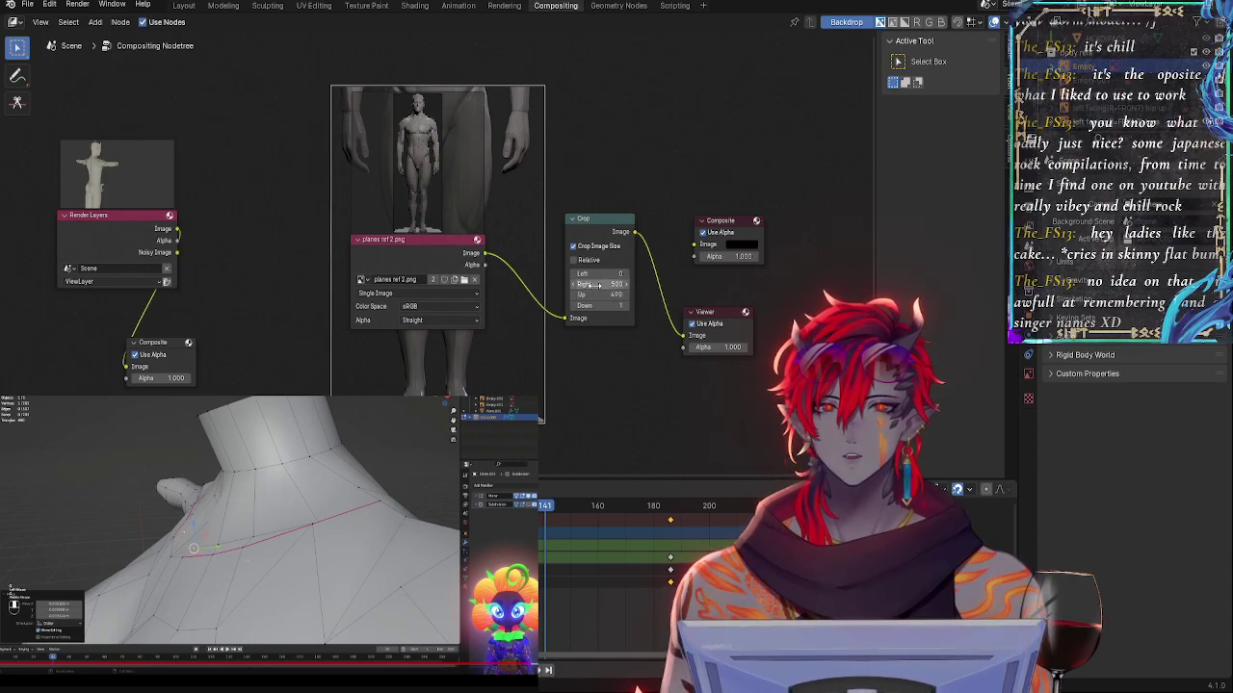
{"action": "left_click", "coordinate": [597, 285]}
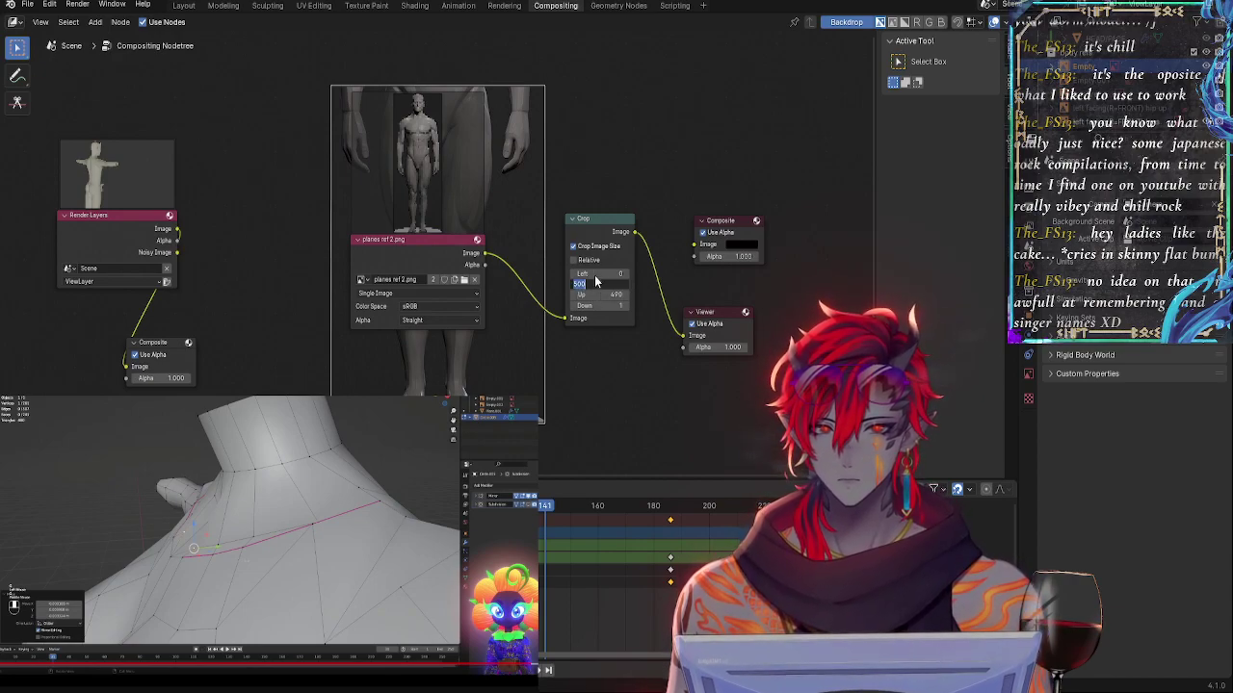
- Experiment with the crop's Left value (500, 20, 15, 10, 30, 40, 50), ending at 70
{"action": "left_click", "coordinate": [595, 274]}
{"action": "type", "text": "500"}
{"action": "key", "text": "Return"}
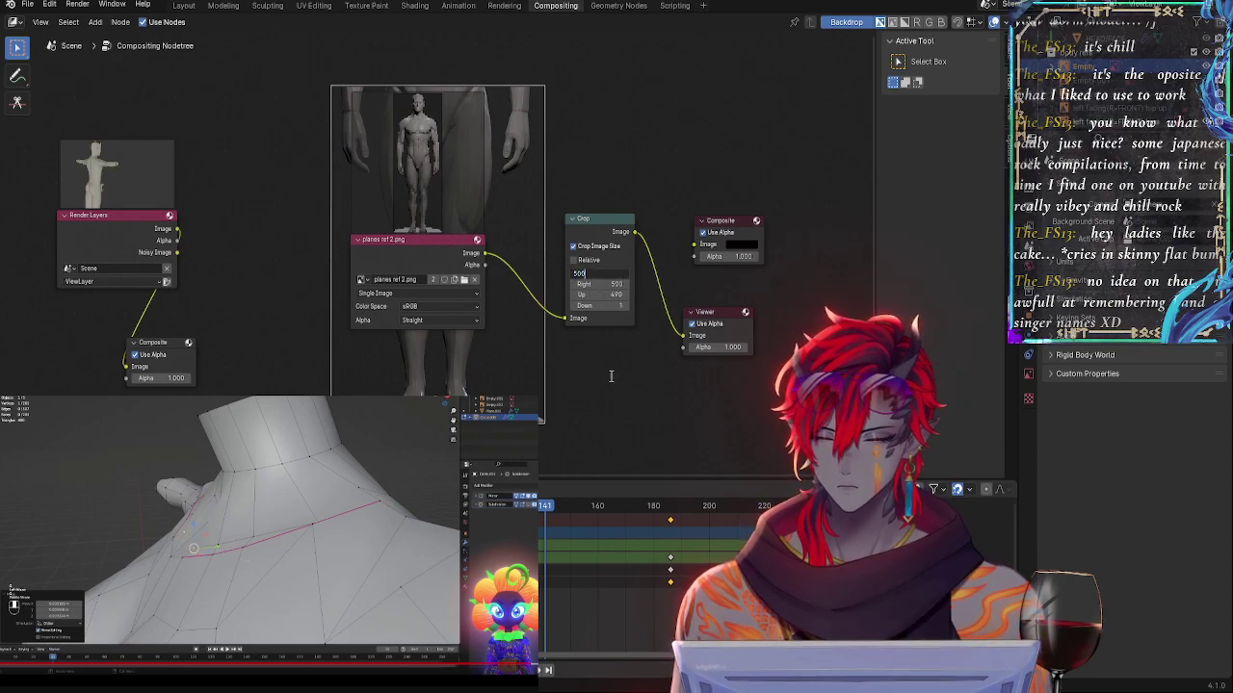
{"action": "left_click", "coordinate": [599, 274]}
{"action": "type", "text": "20"}
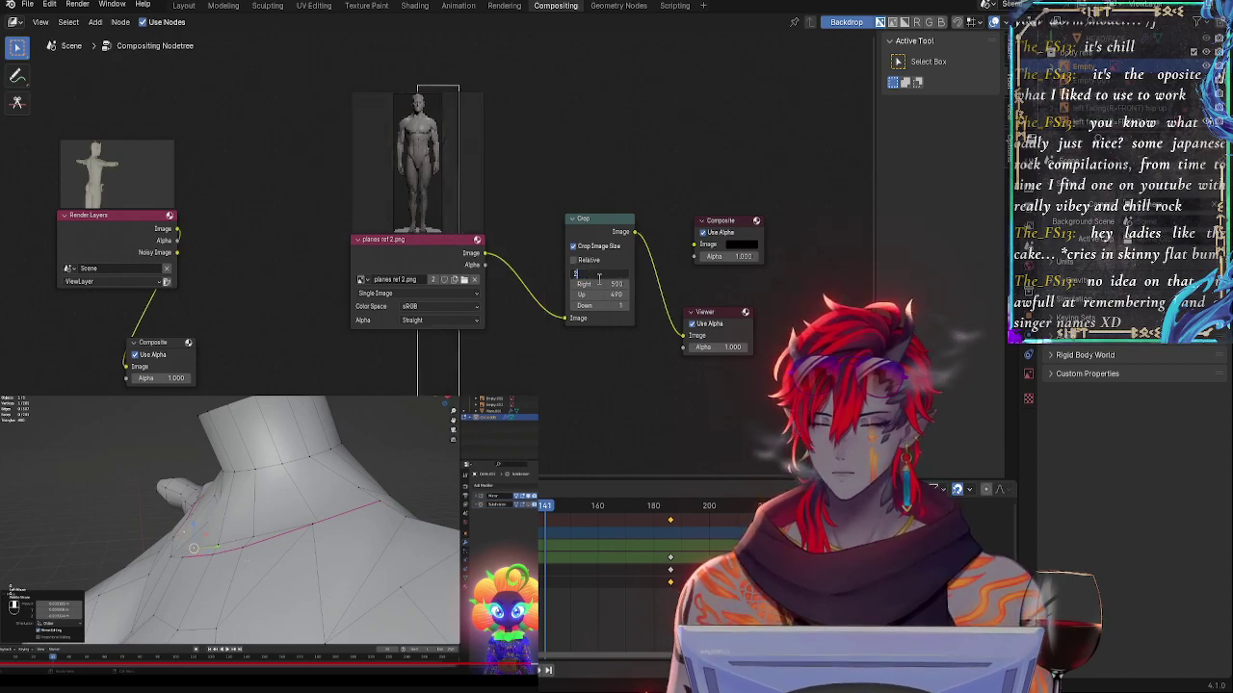
{"action": "key", "text": "Return"}
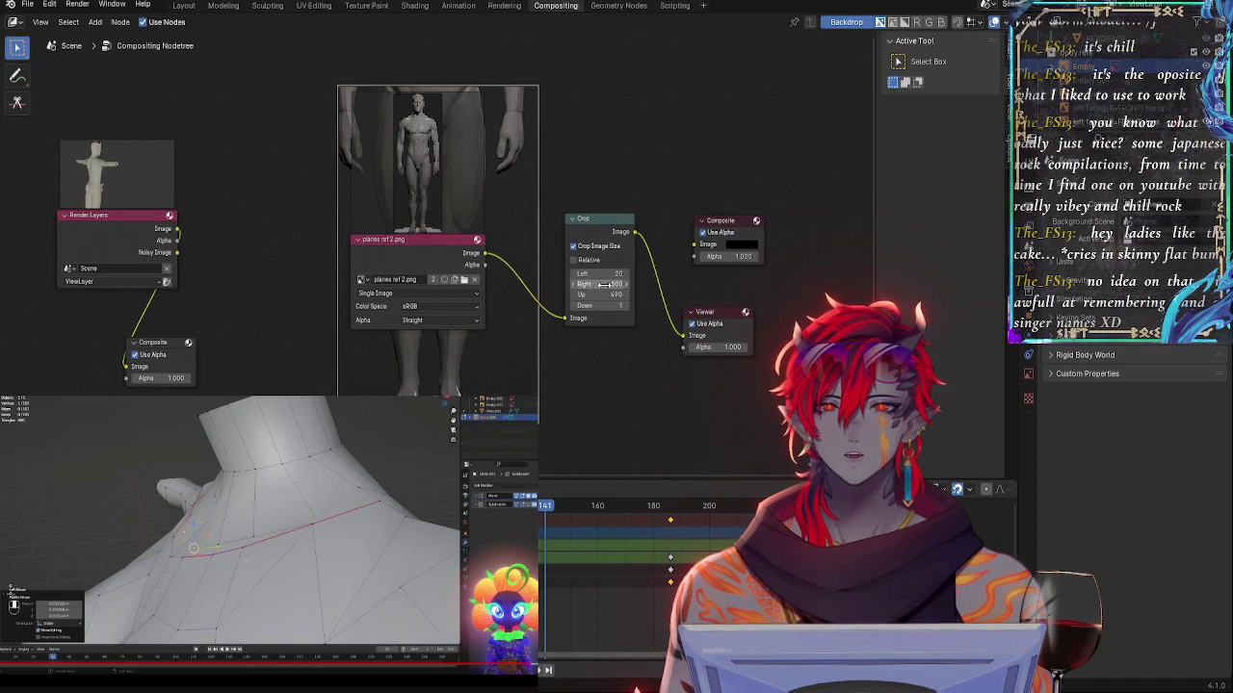
{"action": "left_click", "coordinate": [602, 275]}
{"action": "type", "text": "15"}
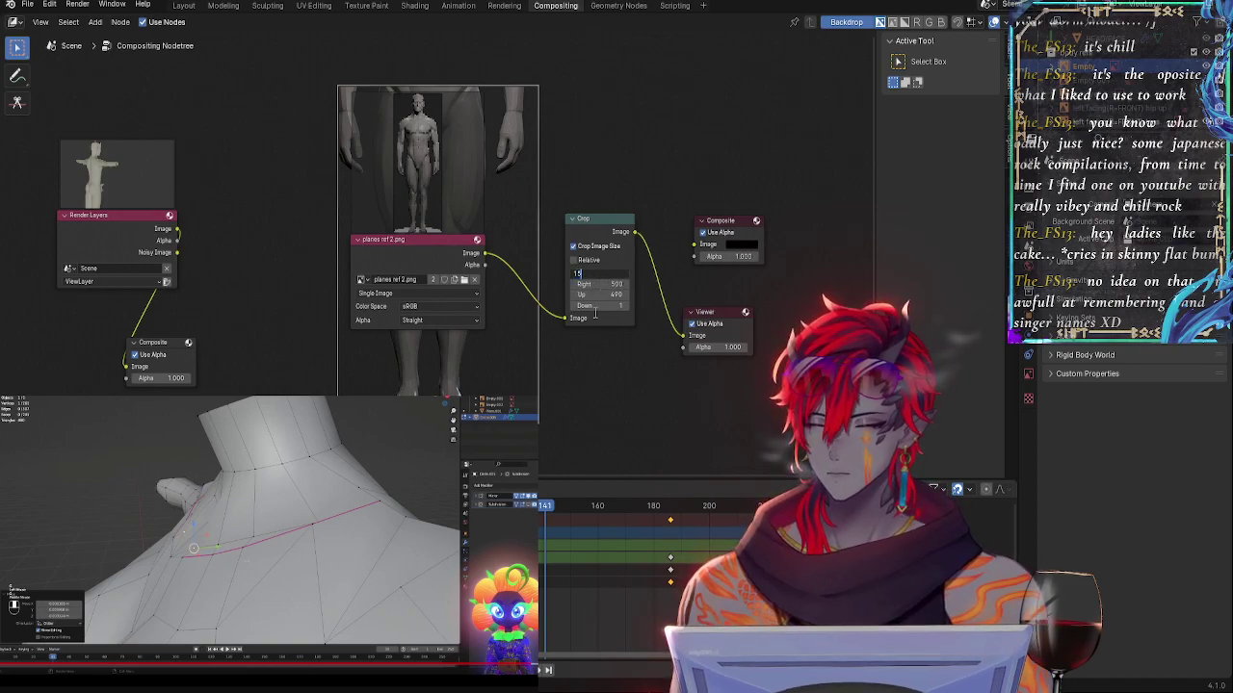
{"action": "key", "text": "Return"}
{"action": "left_click", "coordinate": [601, 274]}
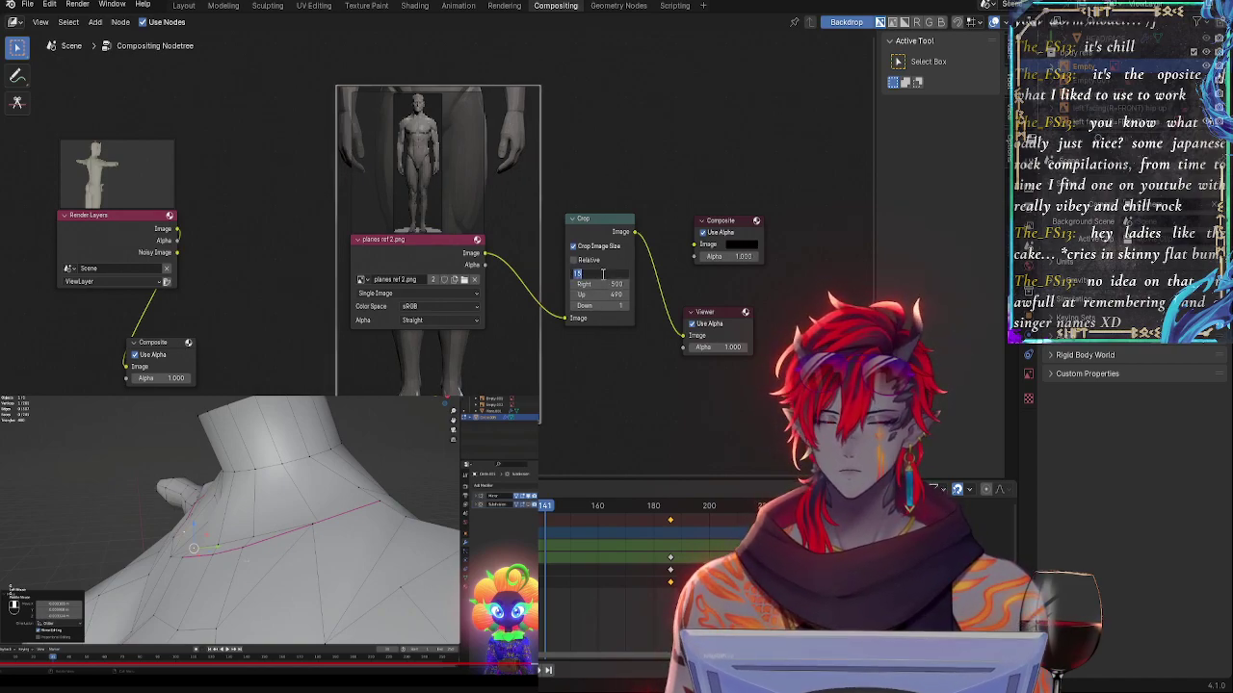
{"action": "type", "text": "10"}
{"action": "key", "text": "Return"}
{"action": "left_click", "coordinate": [598, 274]}
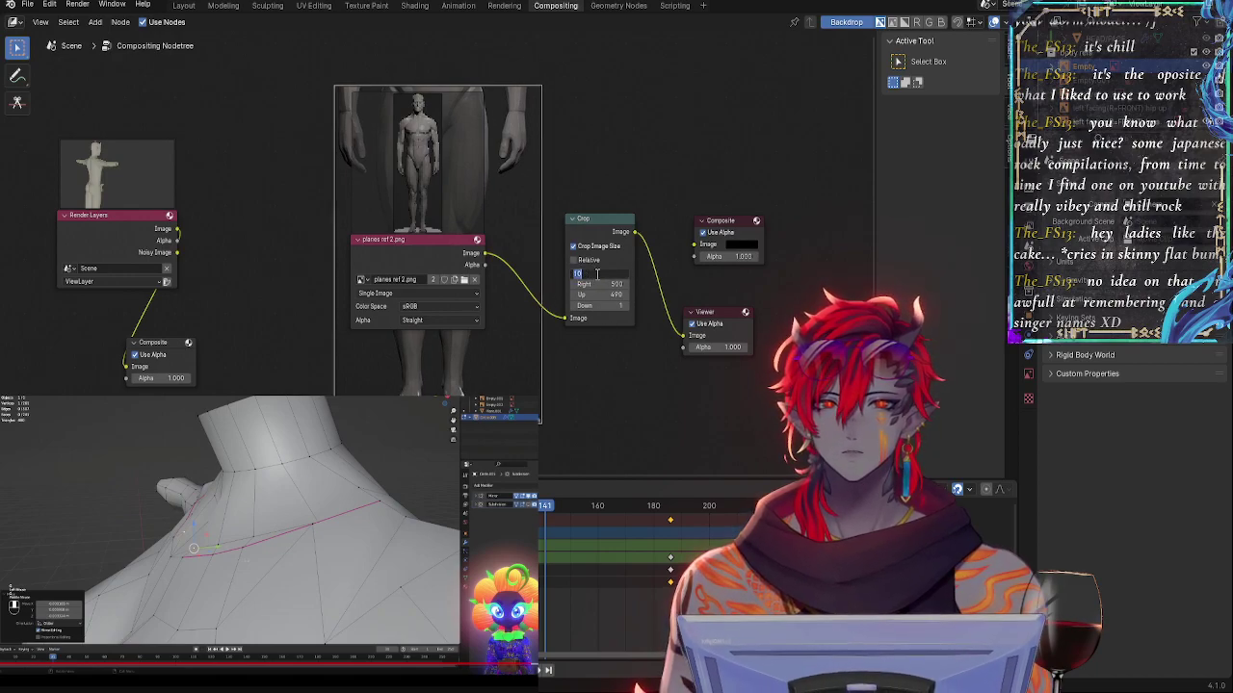
{"action": "type", "text": "30"}
{"action": "key", "text": "Return"}
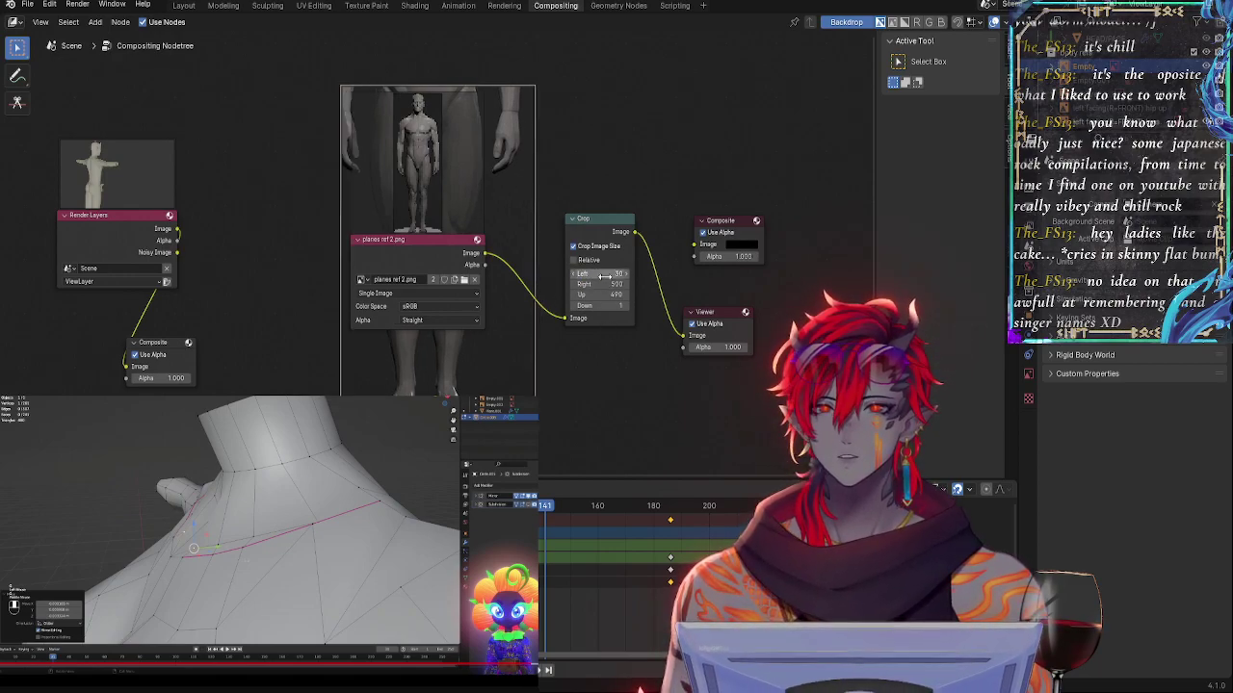
{"action": "left_click", "coordinate": [605, 275]}
{"action": "type", "text": "40"}
{"action": "key", "text": "Return"}
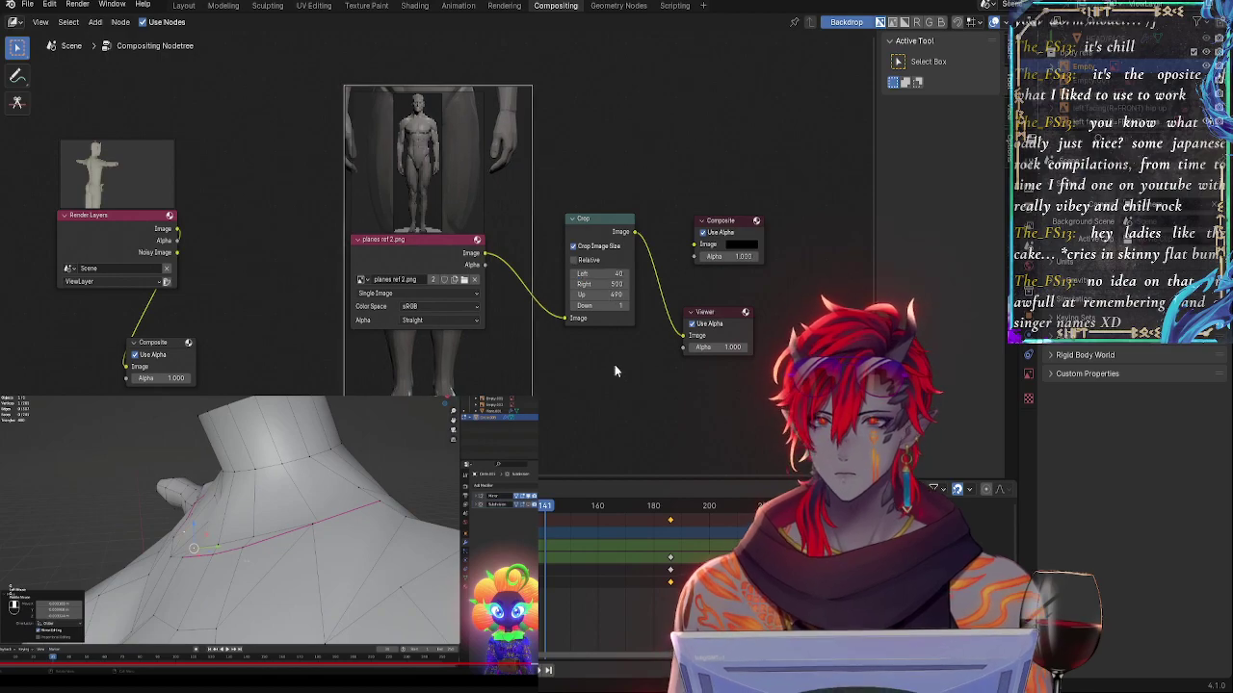
{"action": "left_click", "coordinate": [607, 276]}
{"action": "type", "text": "50"}
{"action": "key", "text": "Return"}
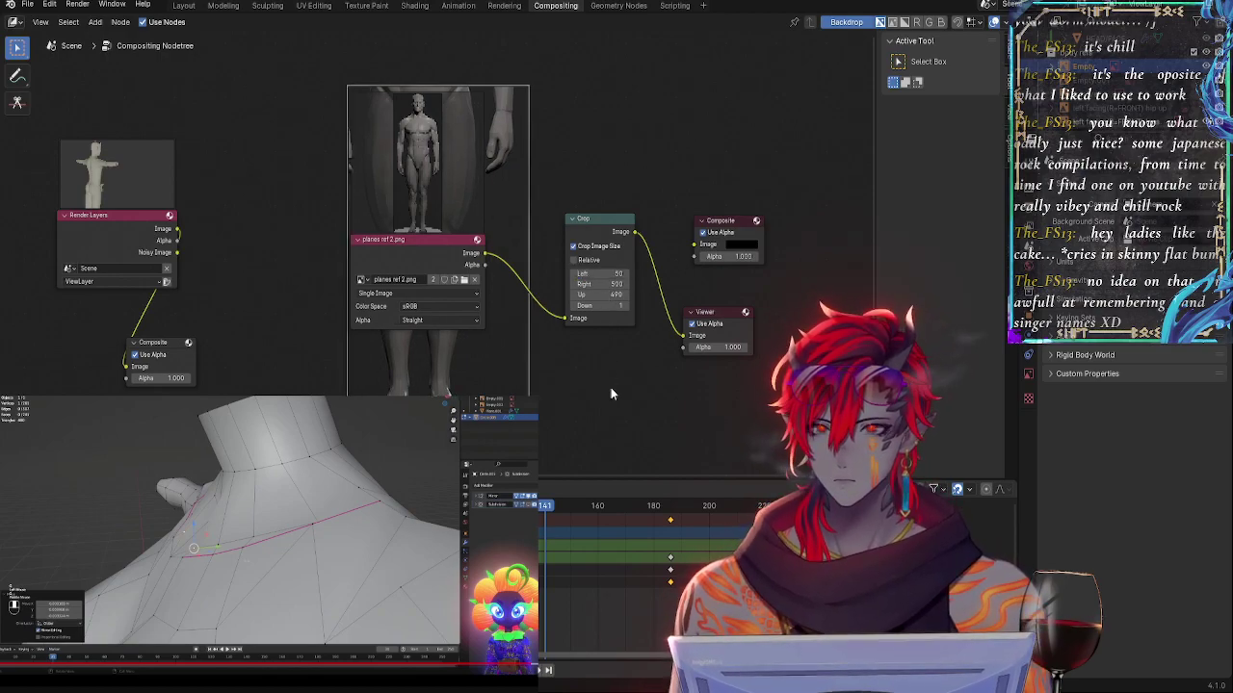
{"action": "left_click", "coordinate": [599, 276]}
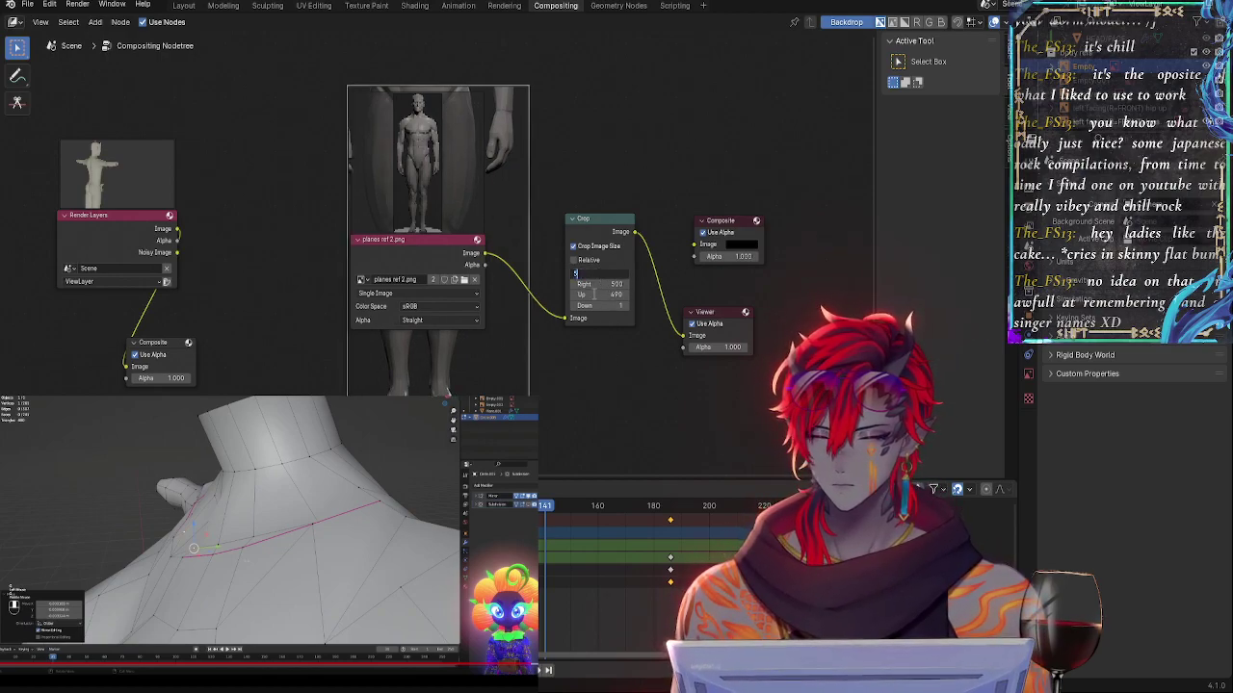
{"action": "type", "text": "70"}
{"action": "key", "text": "Return"}
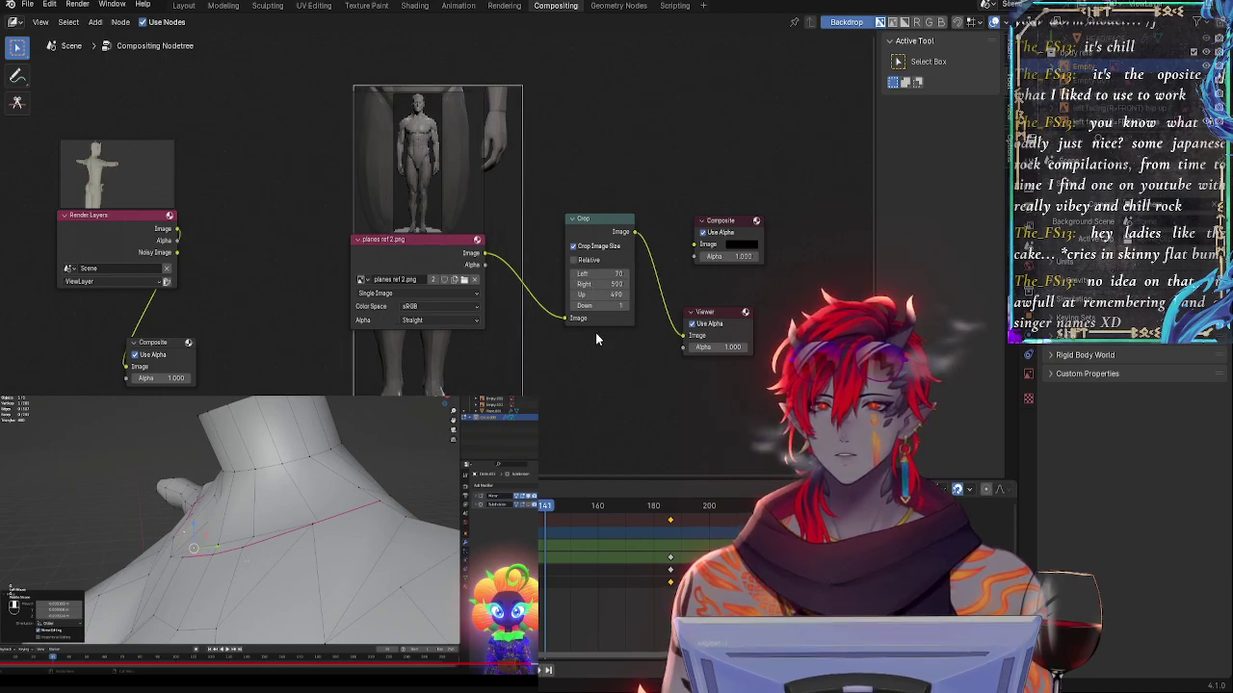
- Experiment with the crop's Right value (600, 300, 210, 90, 150, 300, 310), ending at 270
{"action": "left_click", "coordinate": [611, 284]}
{"action": "type", "text": "600"}
{"action": "key", "text": "Return"}
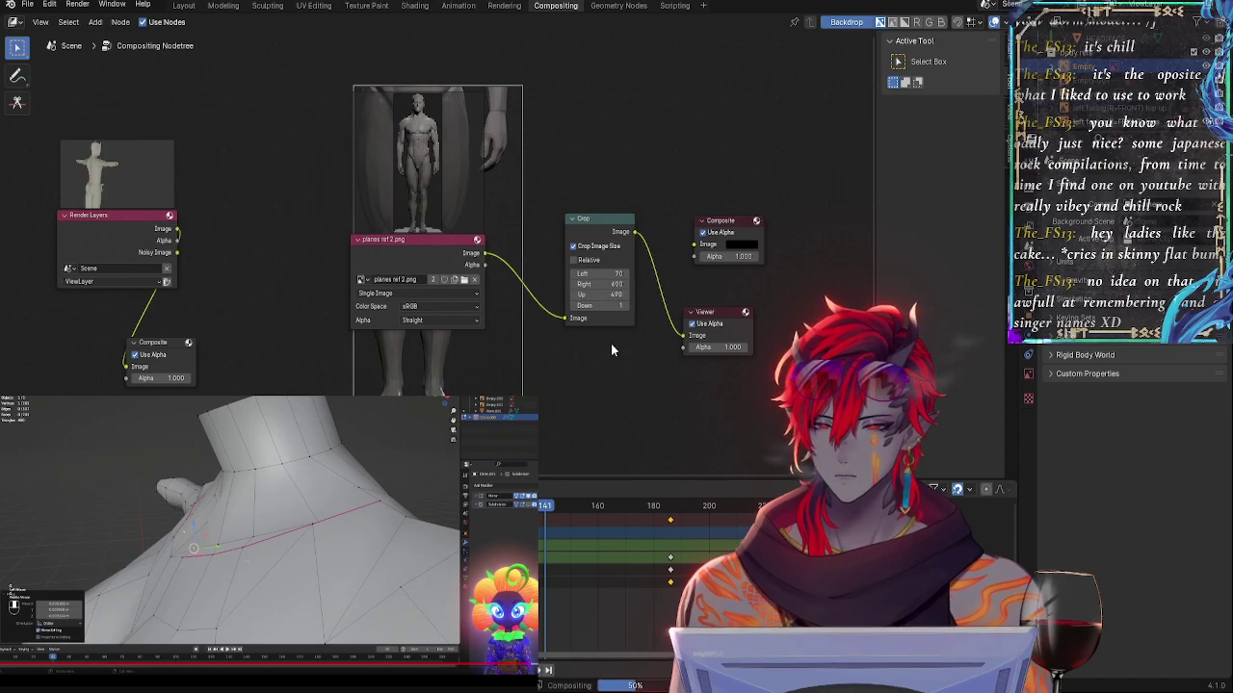
{"action": "left_click", "coordinate": [602, 285]}
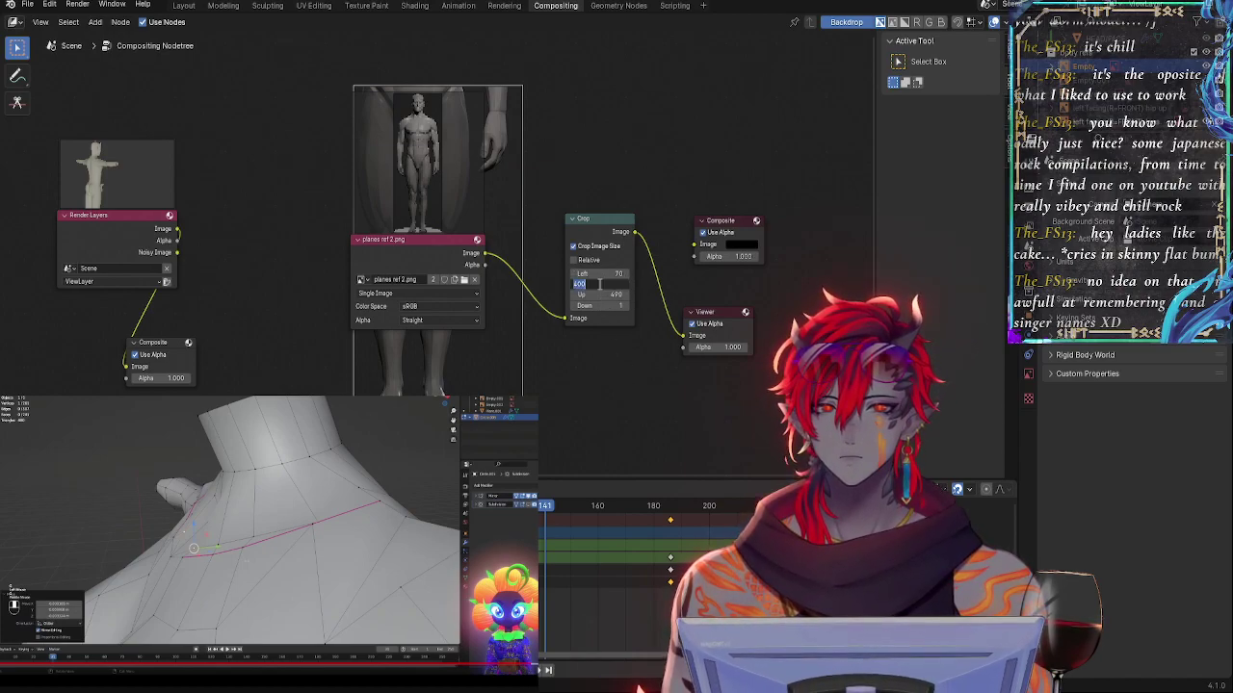
{"action": "type", "text": "300"}
{"action": "key", "text": "Return"}
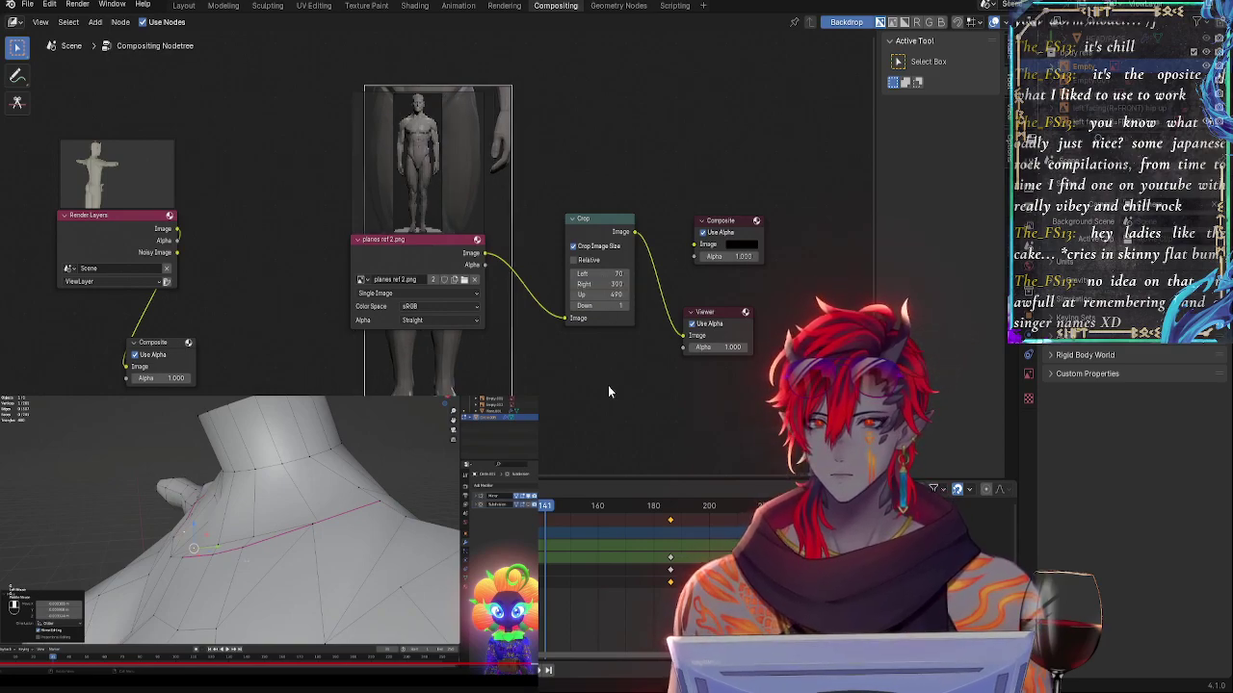
{"action": "left_click", "coordinate": [599, 283]}
{"action": "type", "text": "2"}
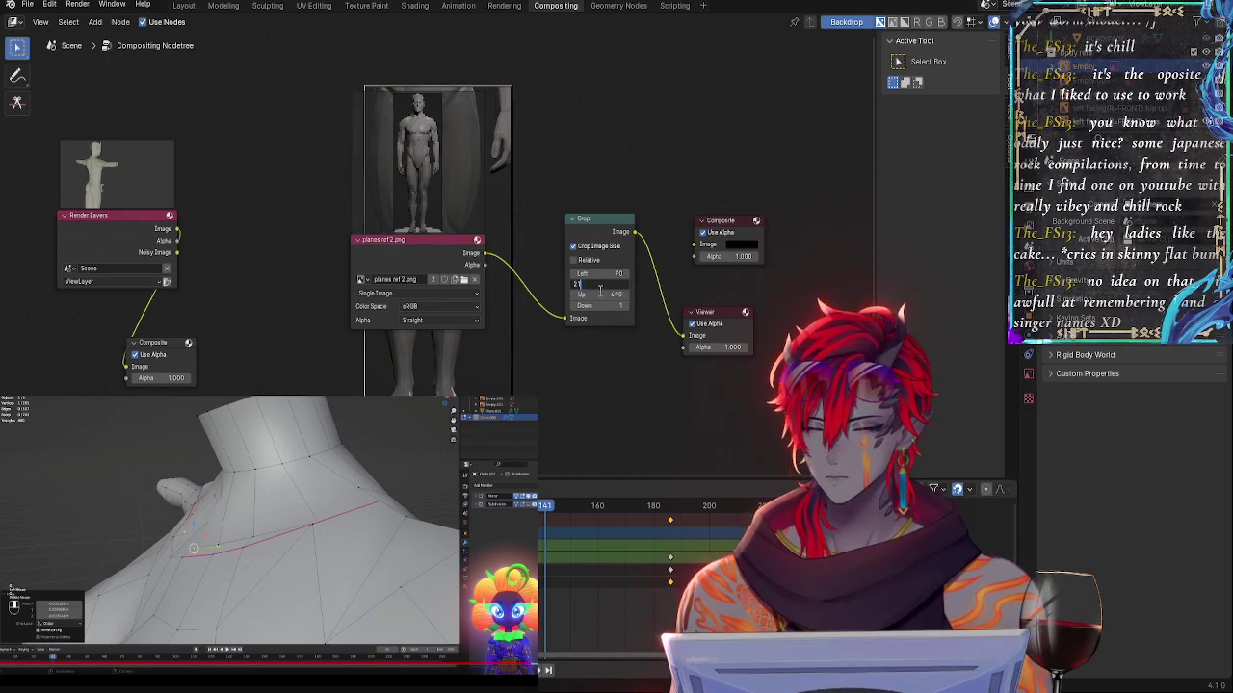
{"action": "type", "text": "10"}
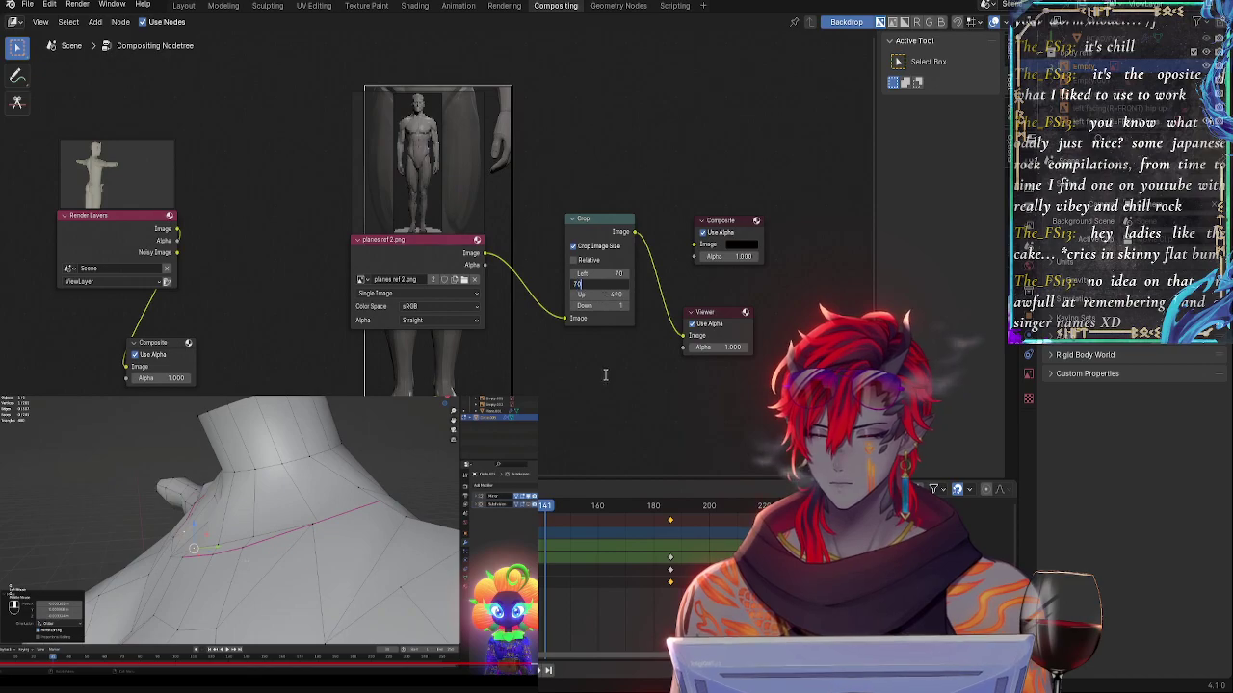
{"action": "key", "text": "Return"}
{"action": "left_click", "coordinate": [610, 285]}
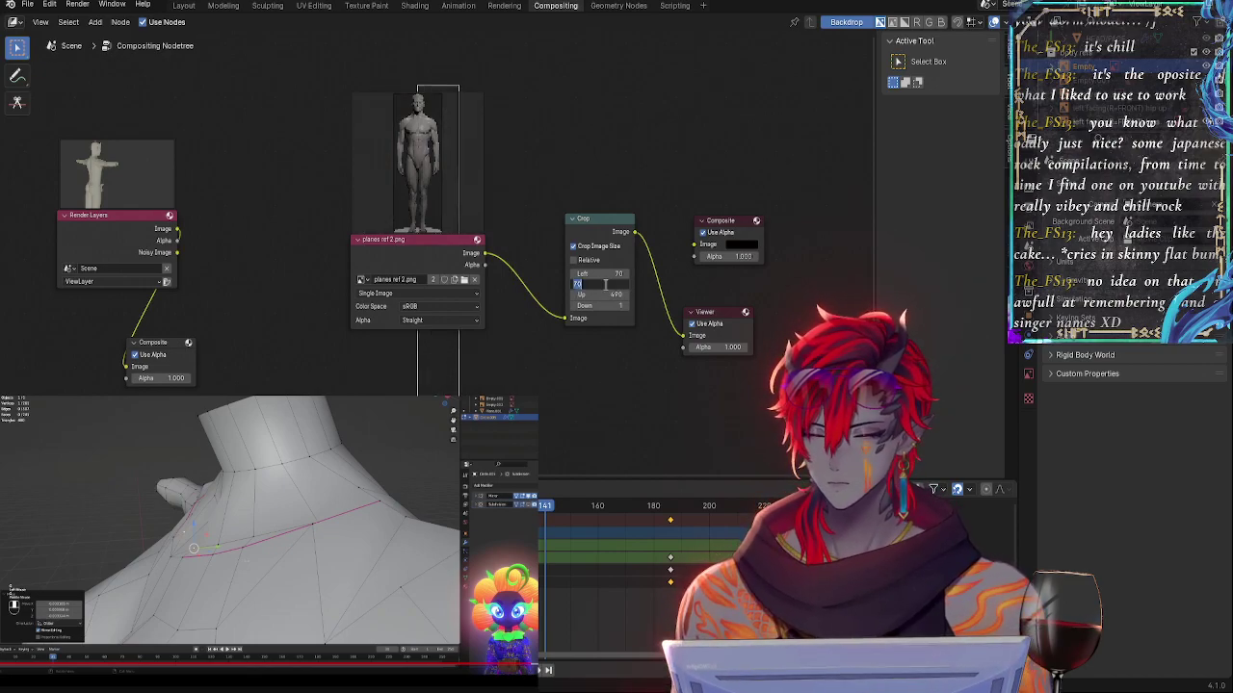
{"action": "type", "text": "90"}
{"action": "key", "text": "Return"}
{"action": "left_click", "coordinate": [614, 287]}
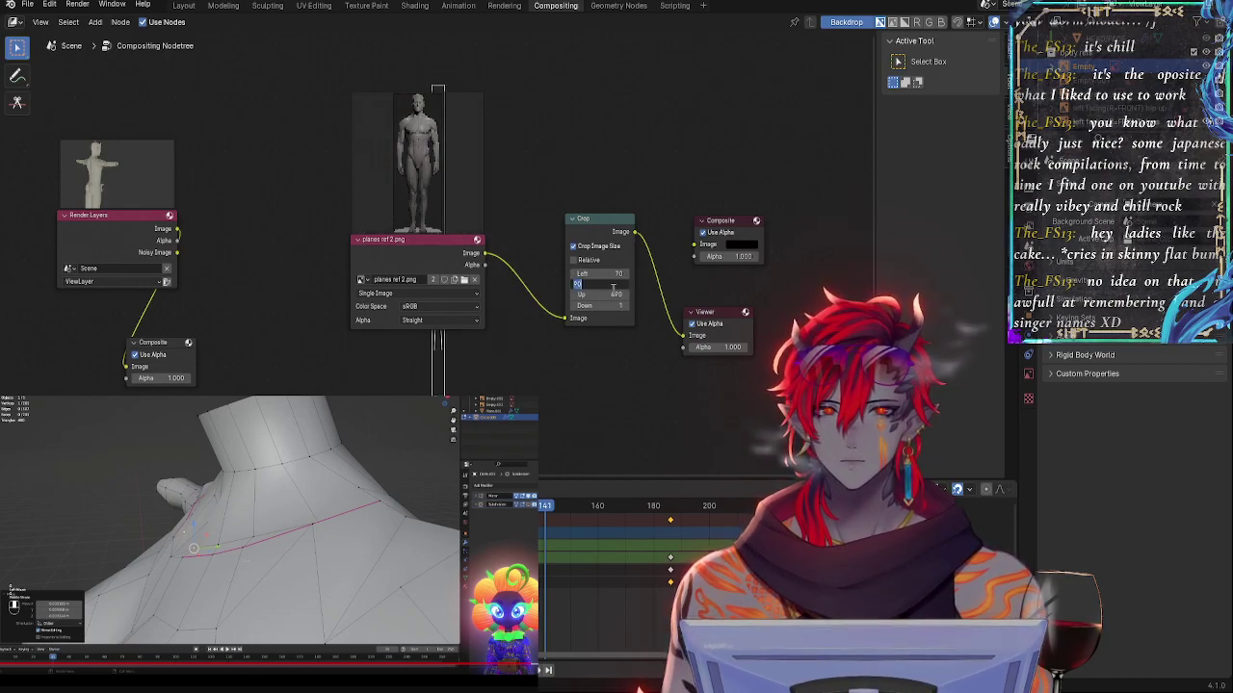
{"action": "type", "text": "150"}
{"action": "key", "text": "Return"}
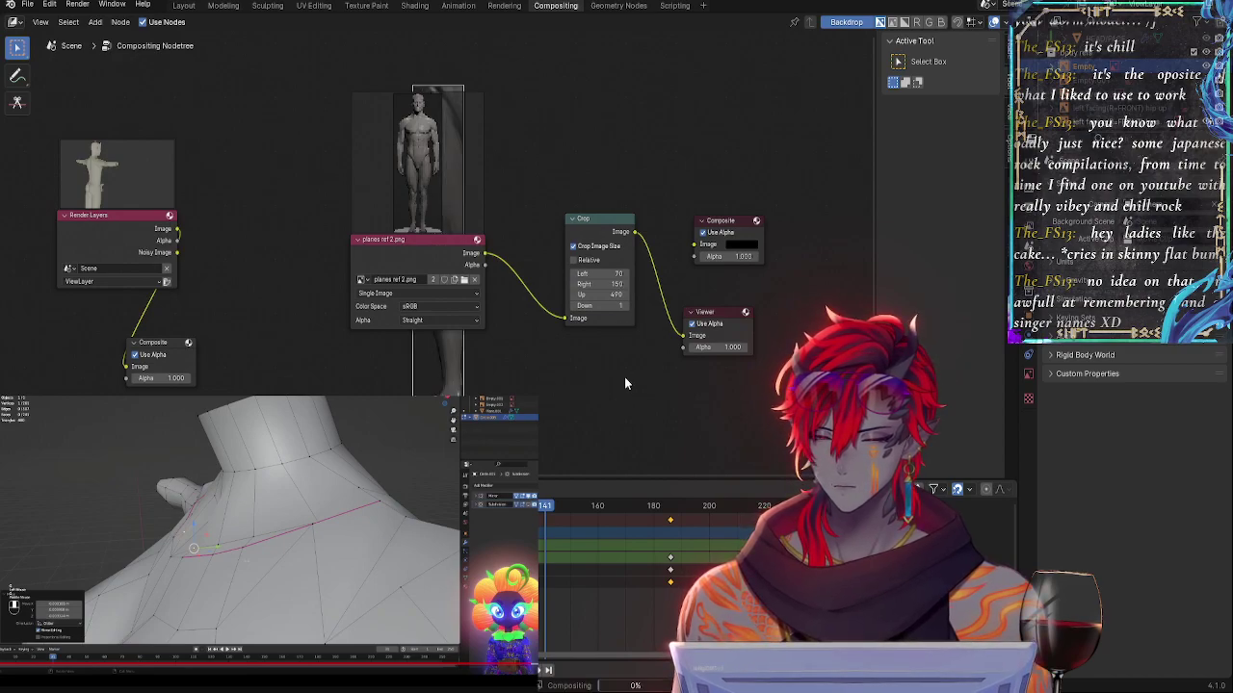
{"action": "left_click", "coordinate": [610, 286]}
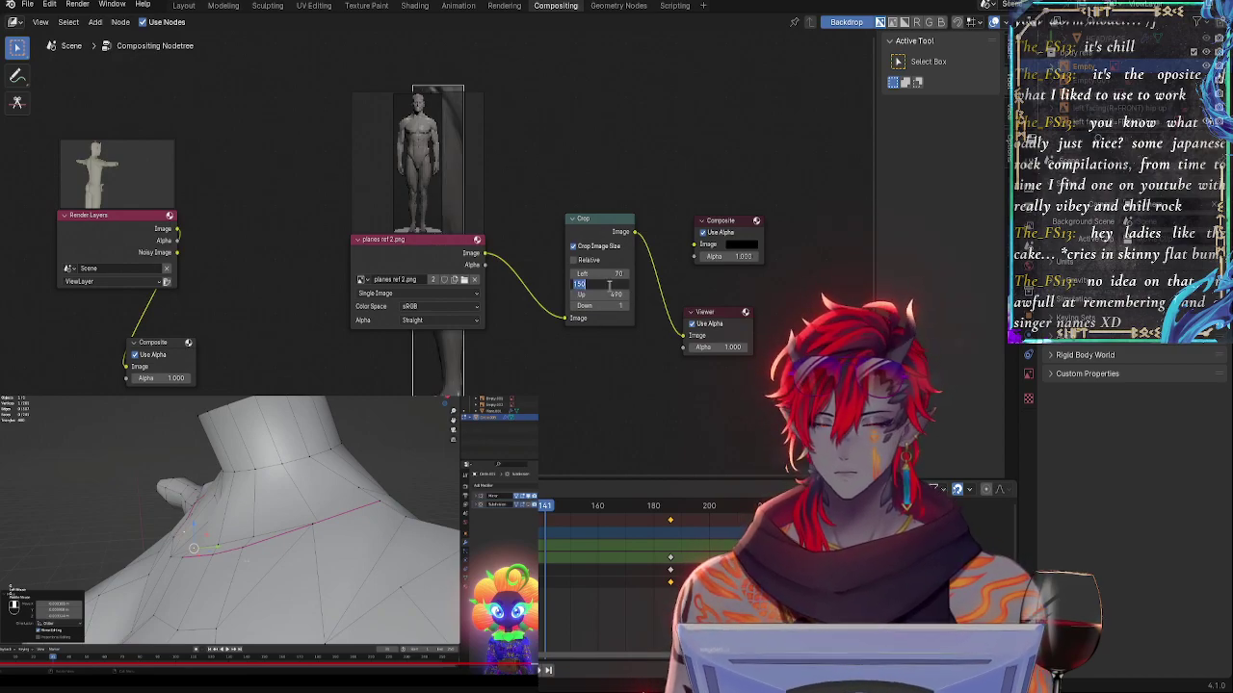
{"action": "type", "text": "300"}
{"action": "key", "text": "Return"}
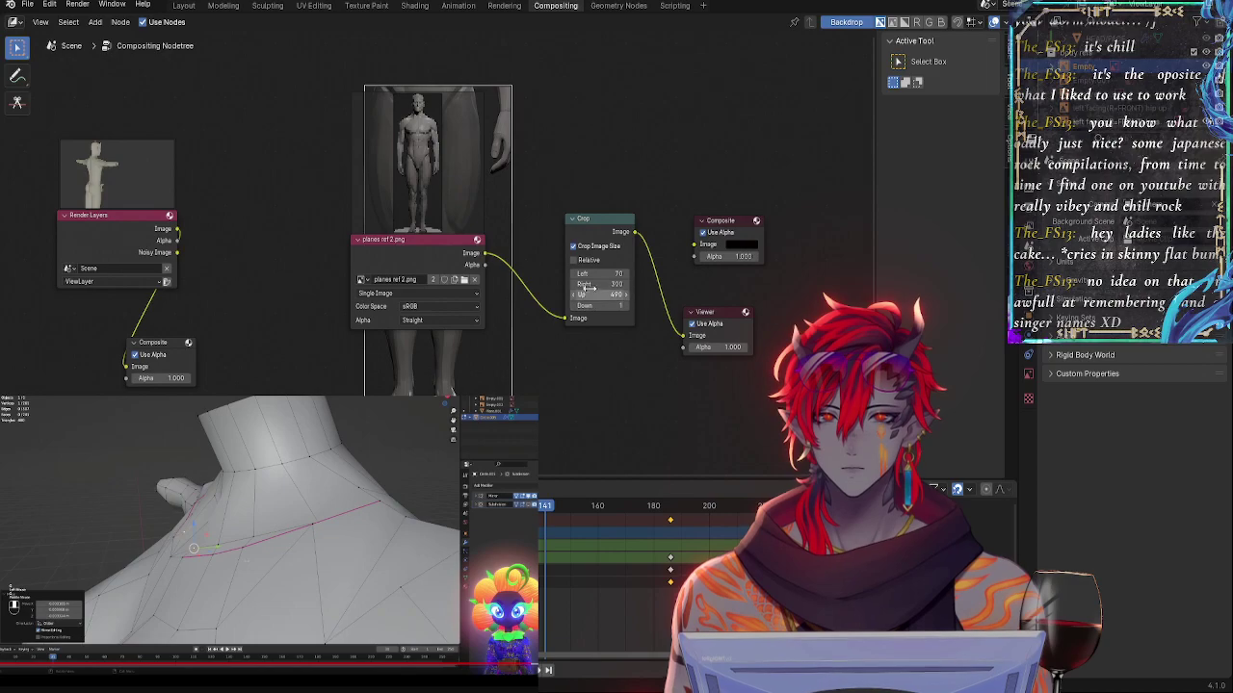
{"action": "left_click", "coordinate": [598, 286]}
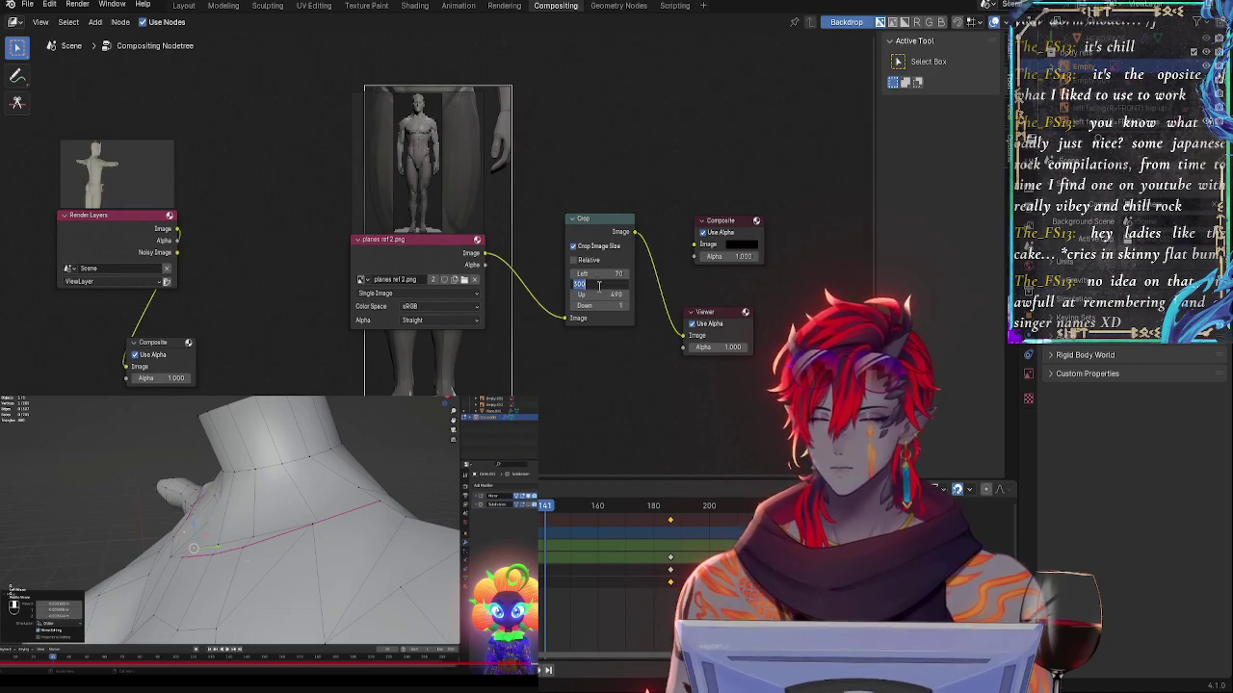
{"action": "type", "text": "310"}
{"action": "key", "text": "Return"}
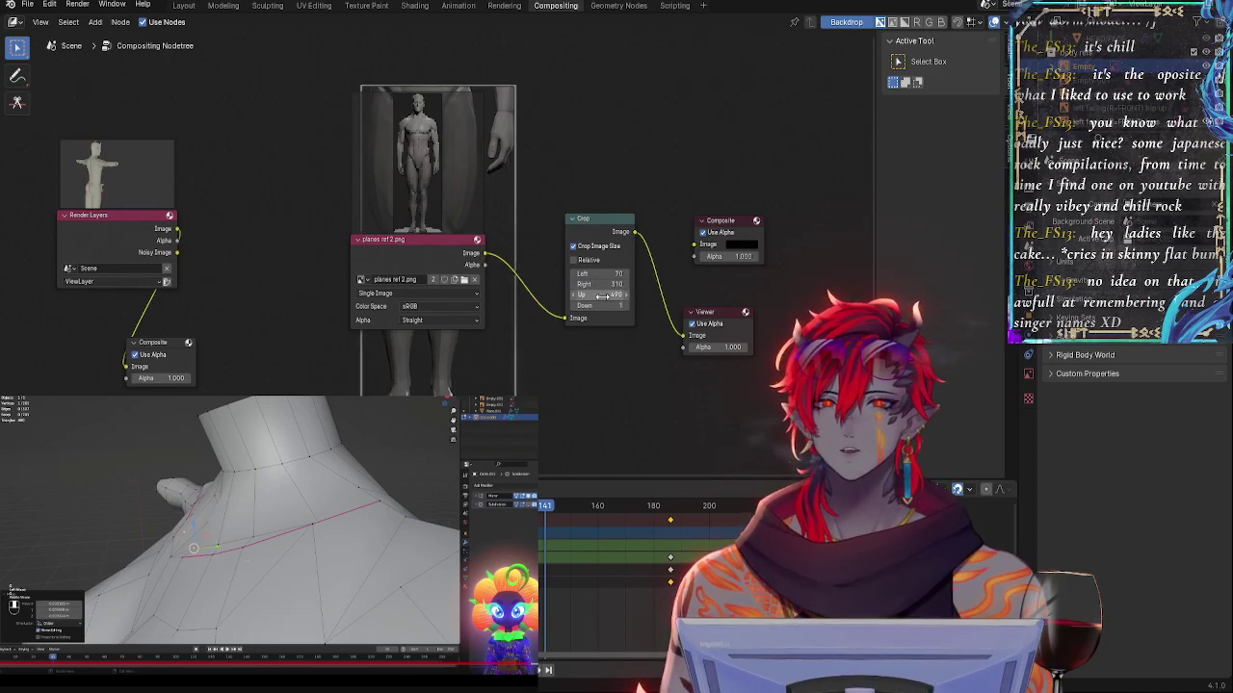
{"action": "left_click", "coordinate": [603, 286]}
{"action": "type", "text": "270"}
{"action": "key", "text": "Return"}
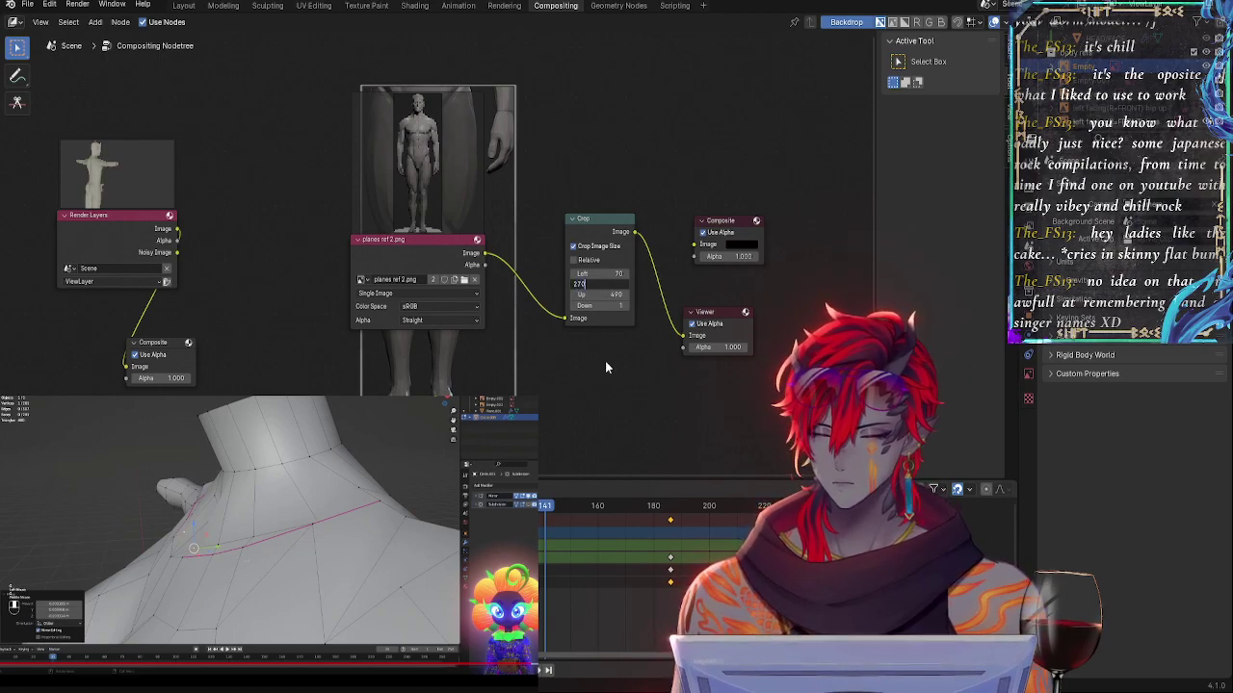
- Refine the crop to Left 60 (after trying 80) and Right 260
{"action": "left_click", "coordinate": [611, 273]}
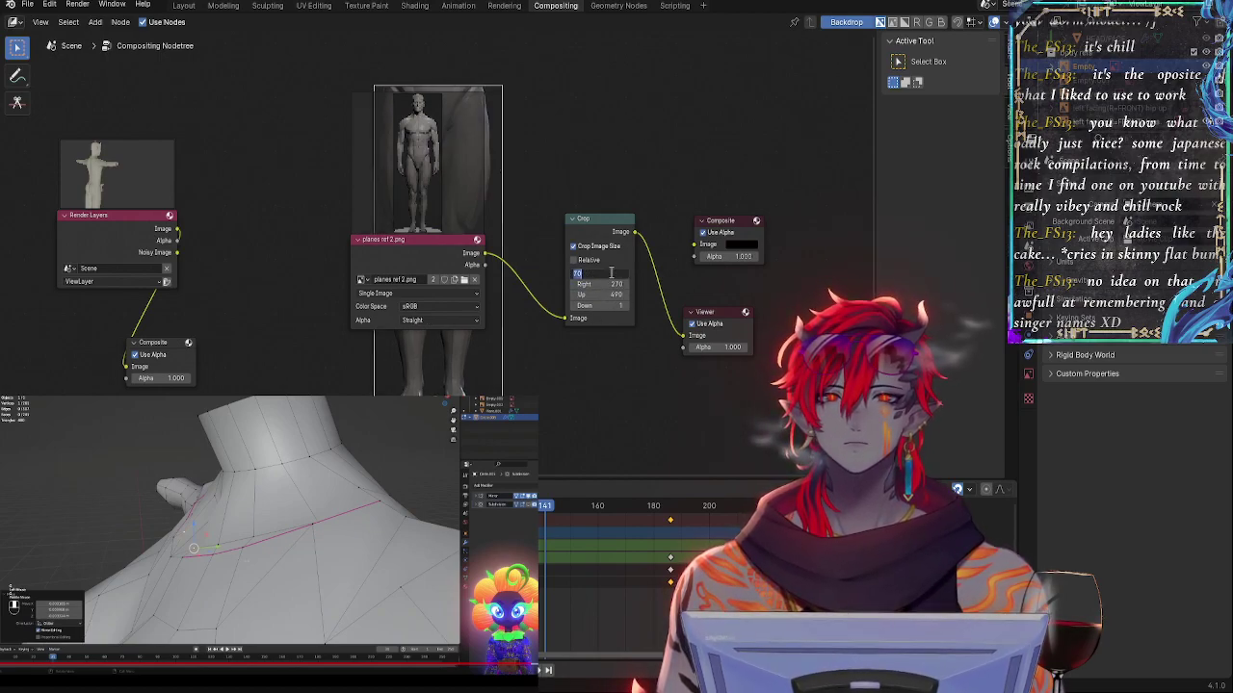
{"action": "type", "text": "80"}
{"action": "key", "text": "Return"}
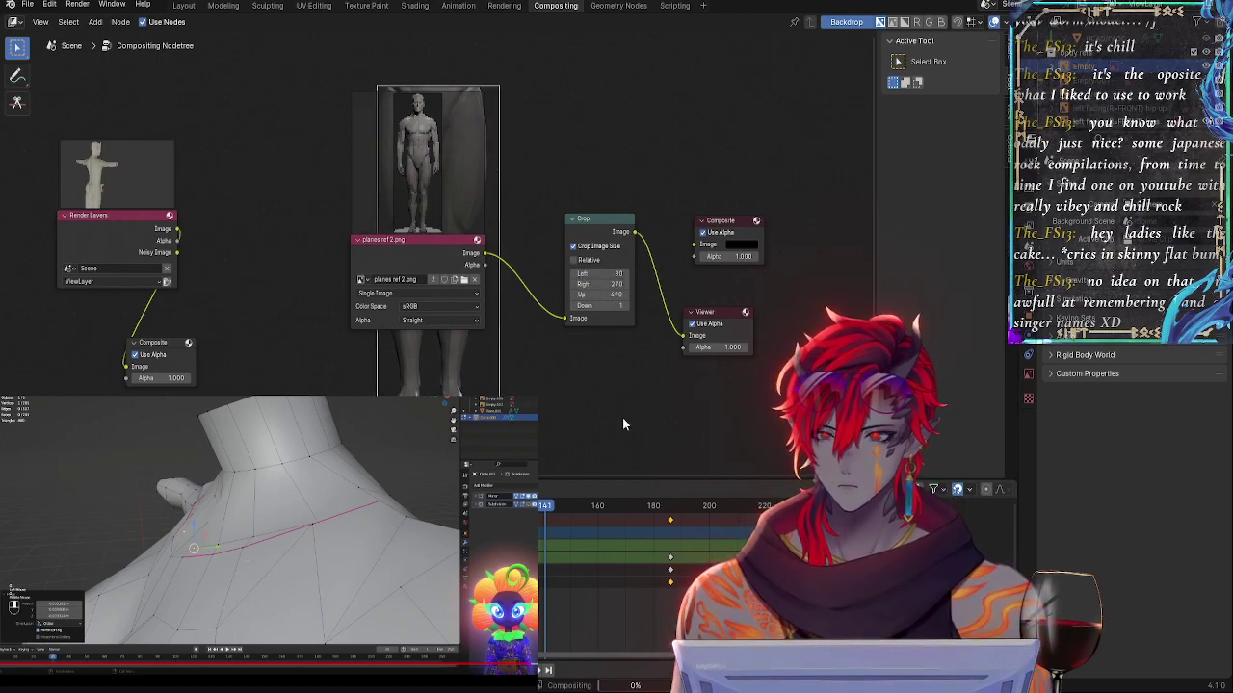
{"action": "left_click", "coordinate": [607, 273]}
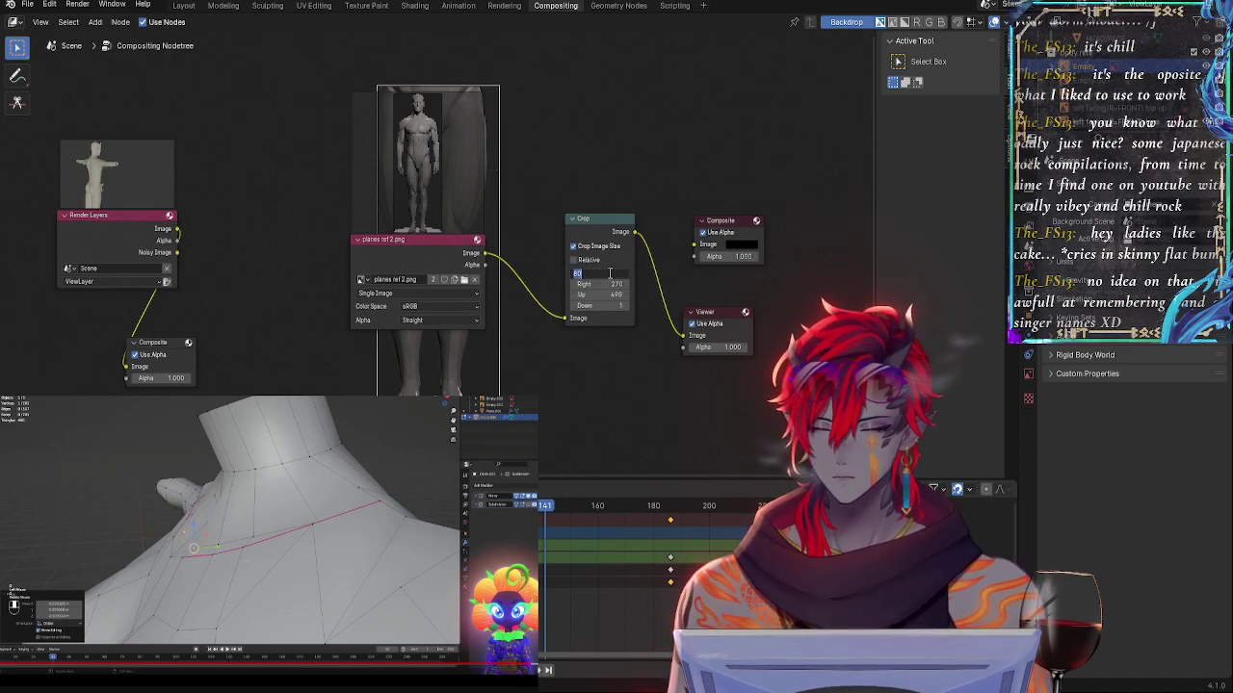
{"action": "type", "text": "60"}
{"action": "key", "text": "Return"}
{"action": "left_click", "coordinate": [609, 286]}
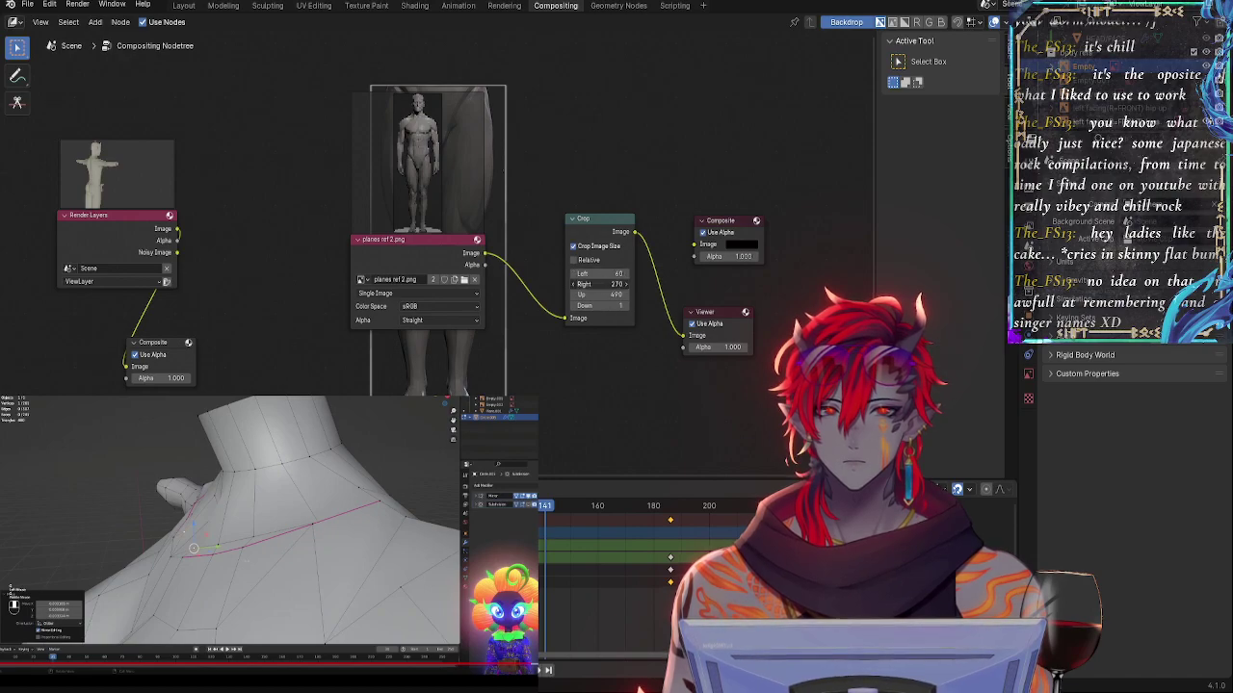
{"action": "type", "text": "260"}
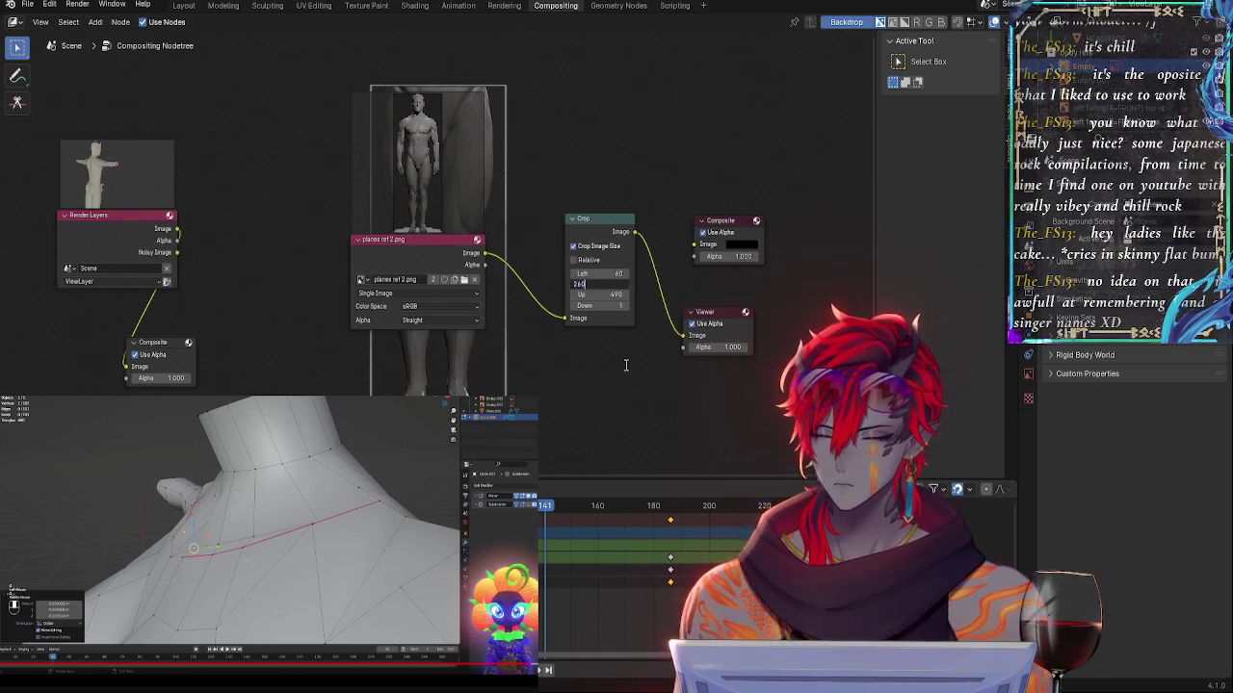
{"action": "key", "text": "Return"}
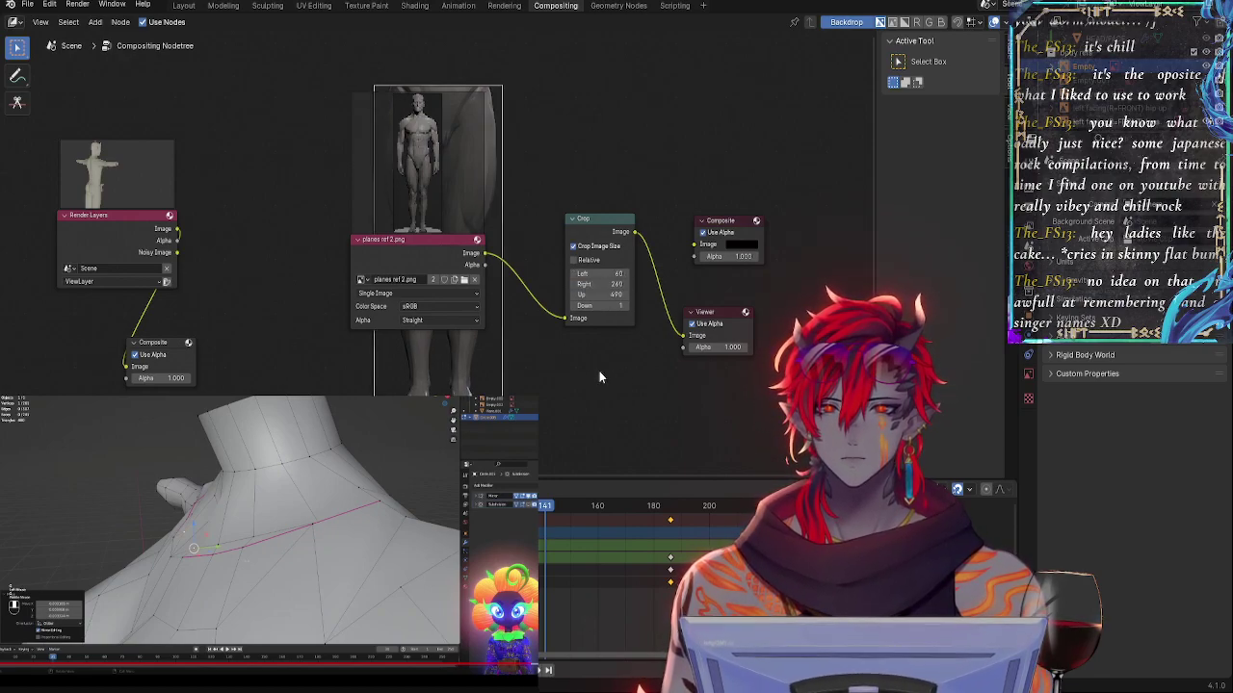
- Adjust the crop's Up value, trying 470 and settling on 500
{"action": "left_click", "coordinate": [603, 293]}
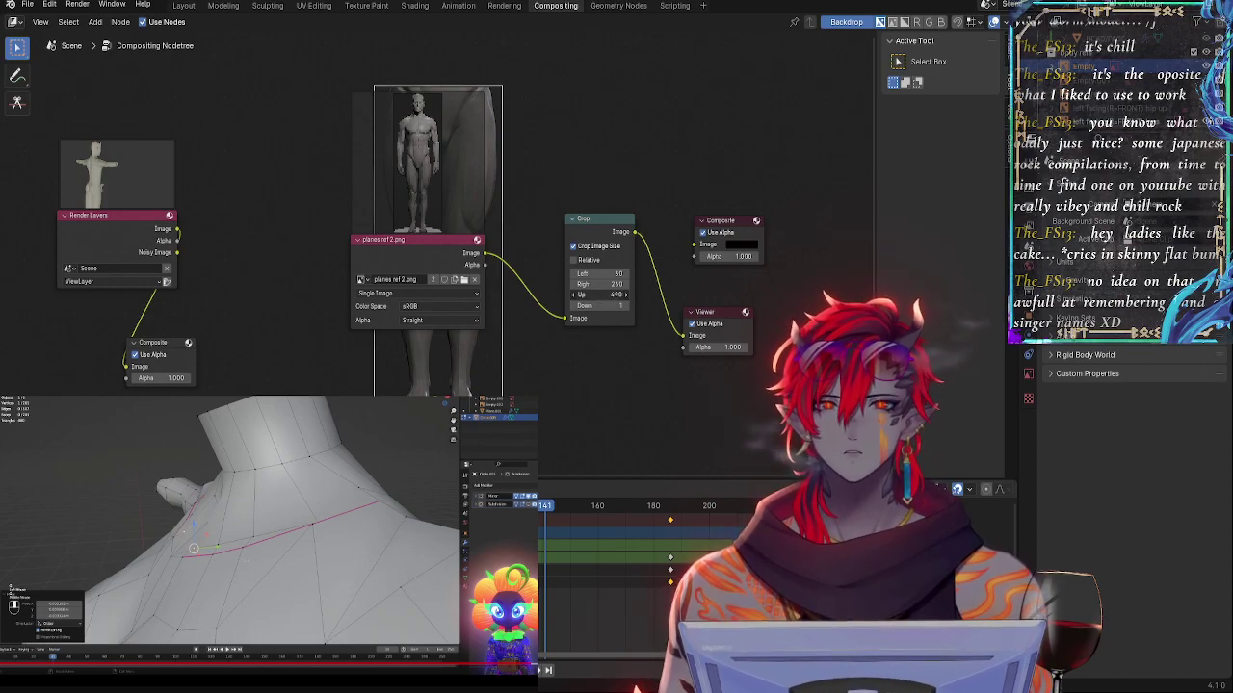
{"action": "type", "text": "470"}
{"action": "key", "text": "Return"}
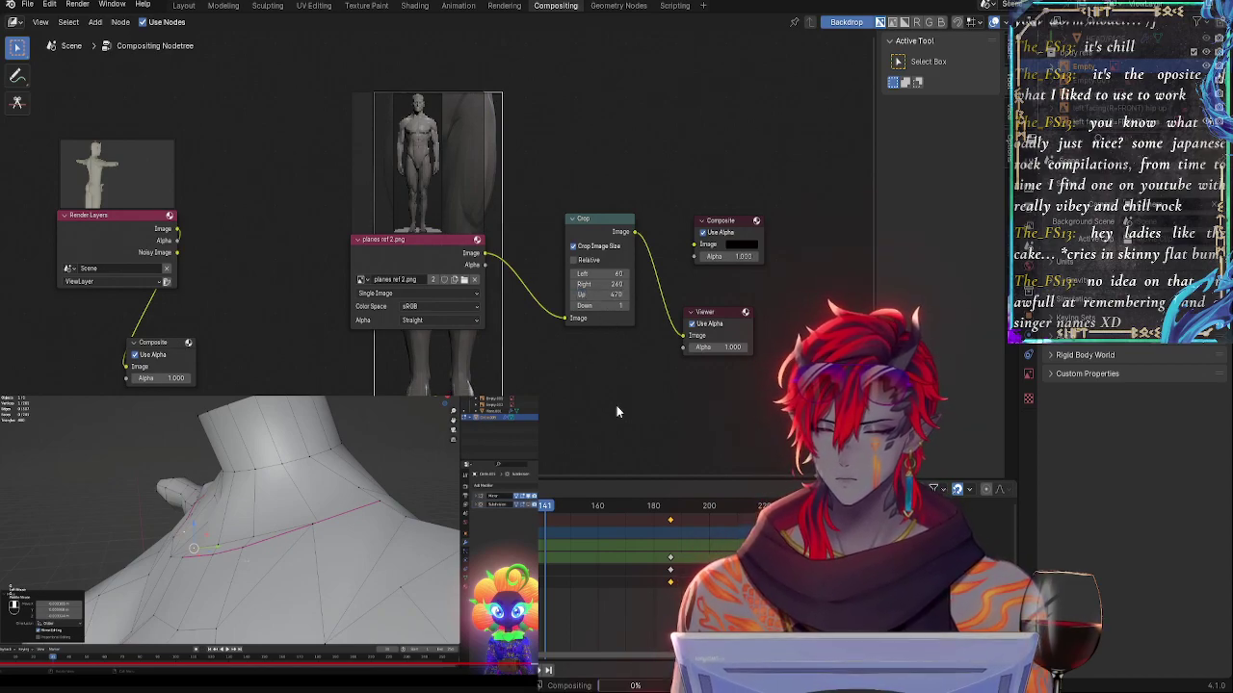
{"action": "left_click", "coordinate": [611, 297]}
{"action": "type", "text": "4"}
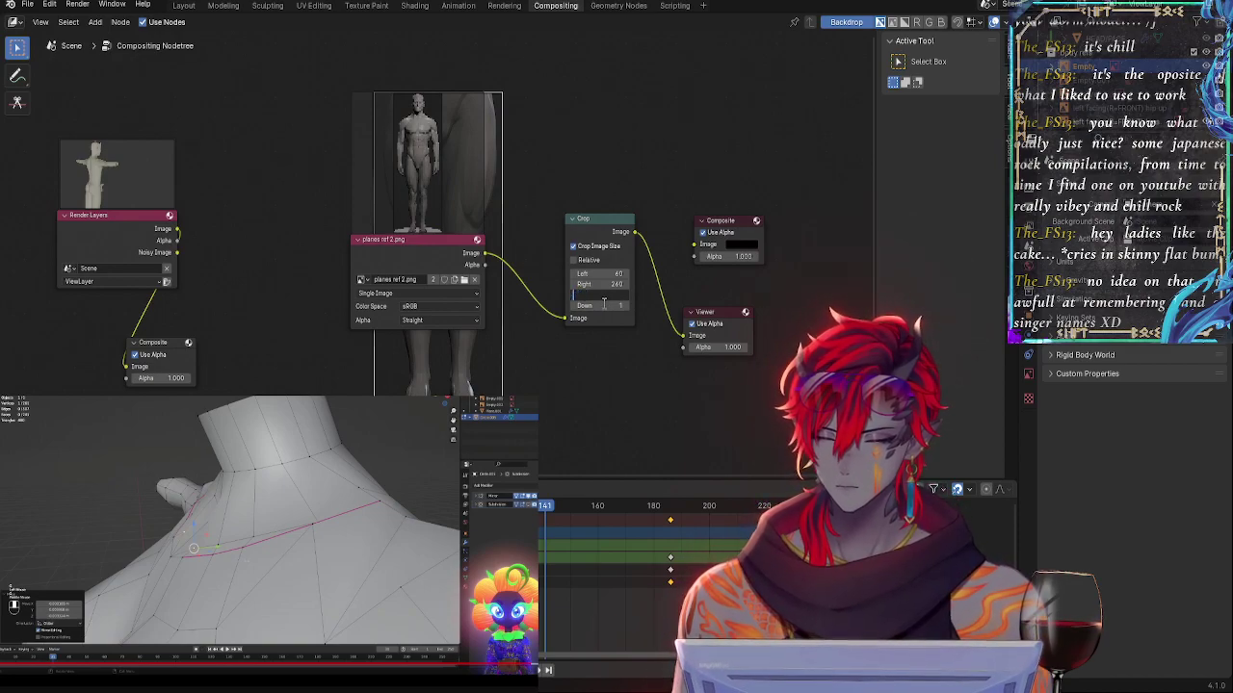
{"action": "type", "text": "00"}
{"action": "key", "text": "Return"}
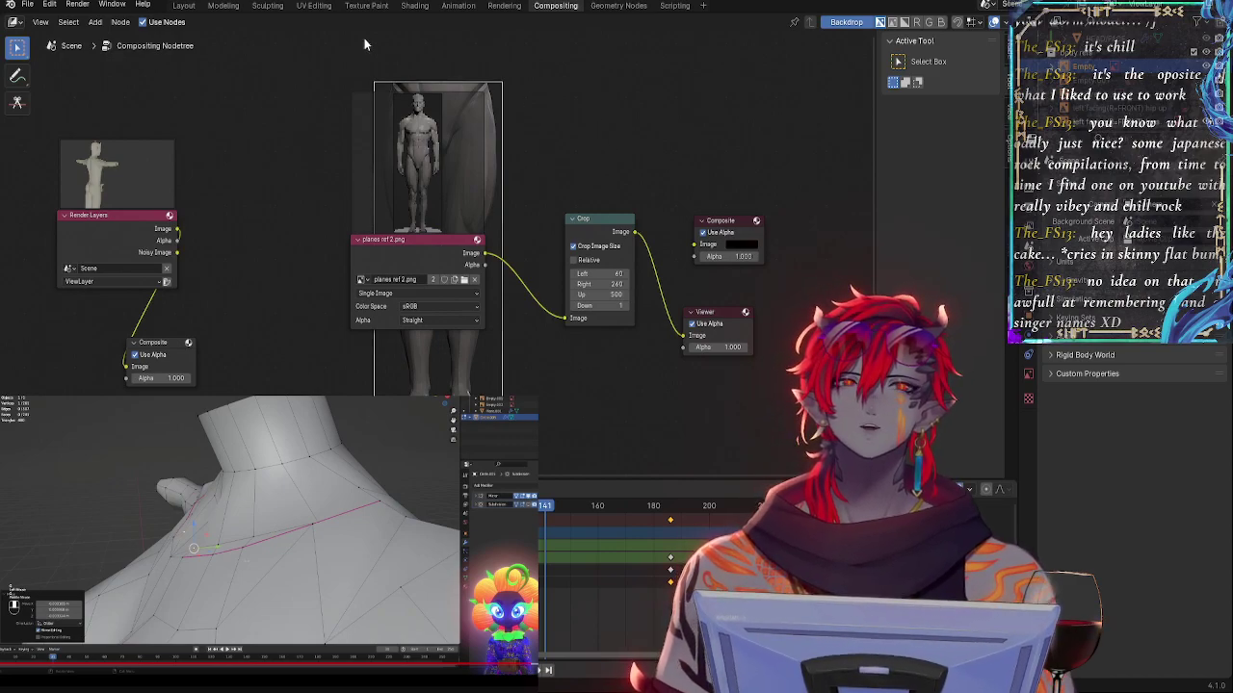
- In Layout, orbit around the body model and review the reference empty's image, constraint, physics and transform properties
{"action": "left_click", "coordinate": [184, 6]}
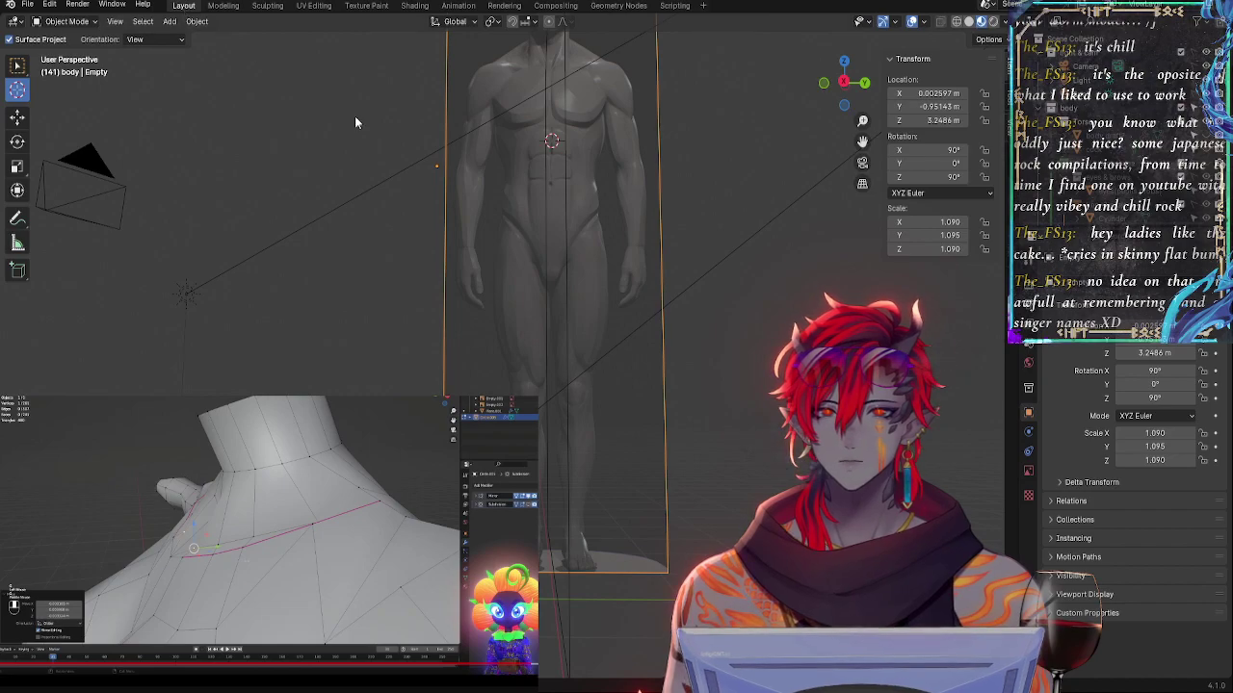
{"action": "middle_click_drag", "start_coordinate": [684, 188], "coordinate": [713, 210]}
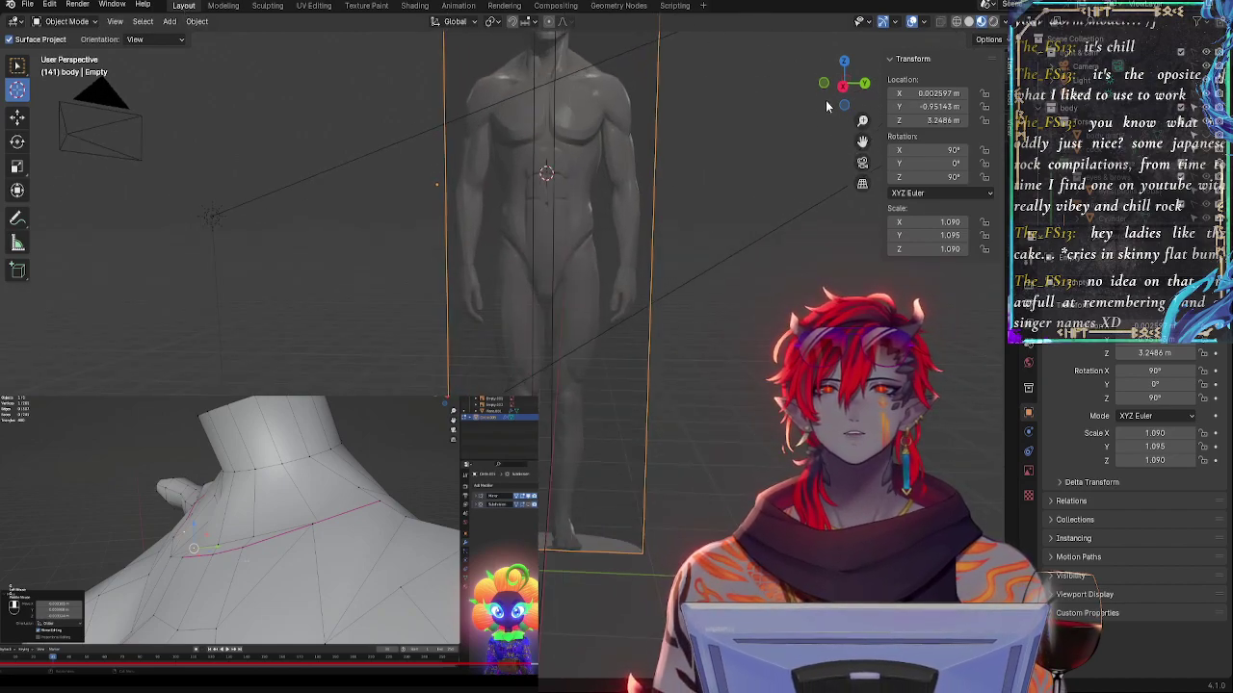
{"action": "left_click", "coordinate": [1029, 469]}
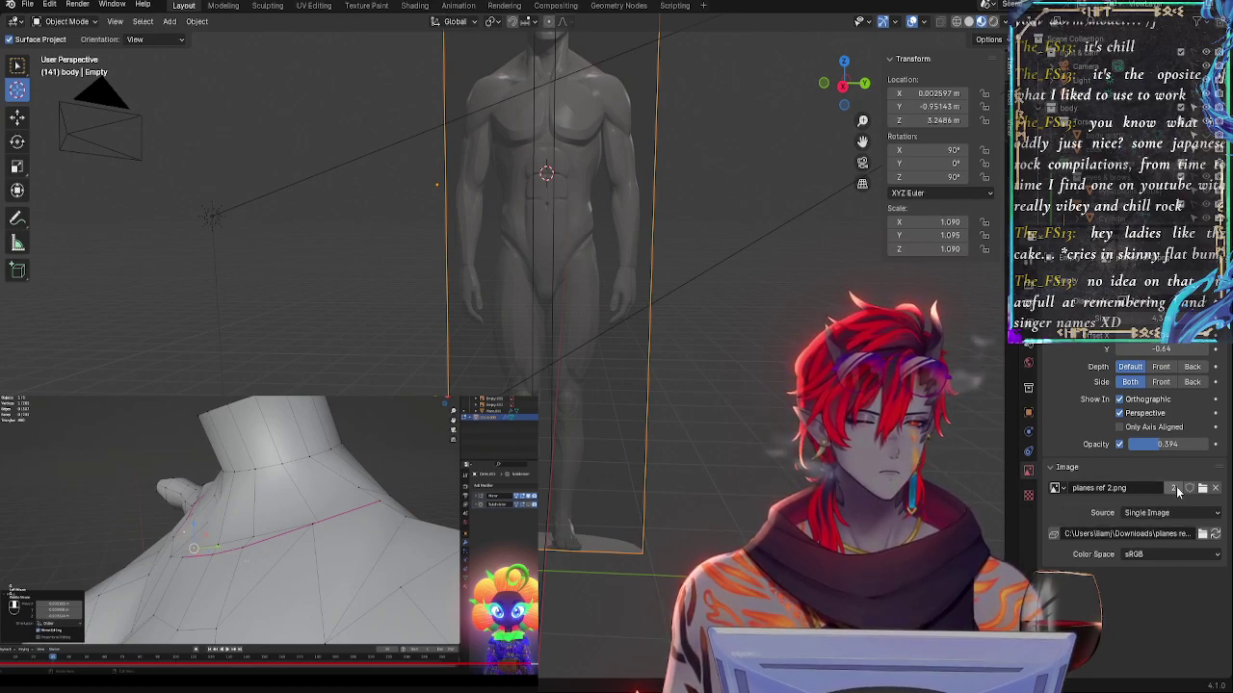
{"action": "left_click", "coordinate": [1146, 556]}
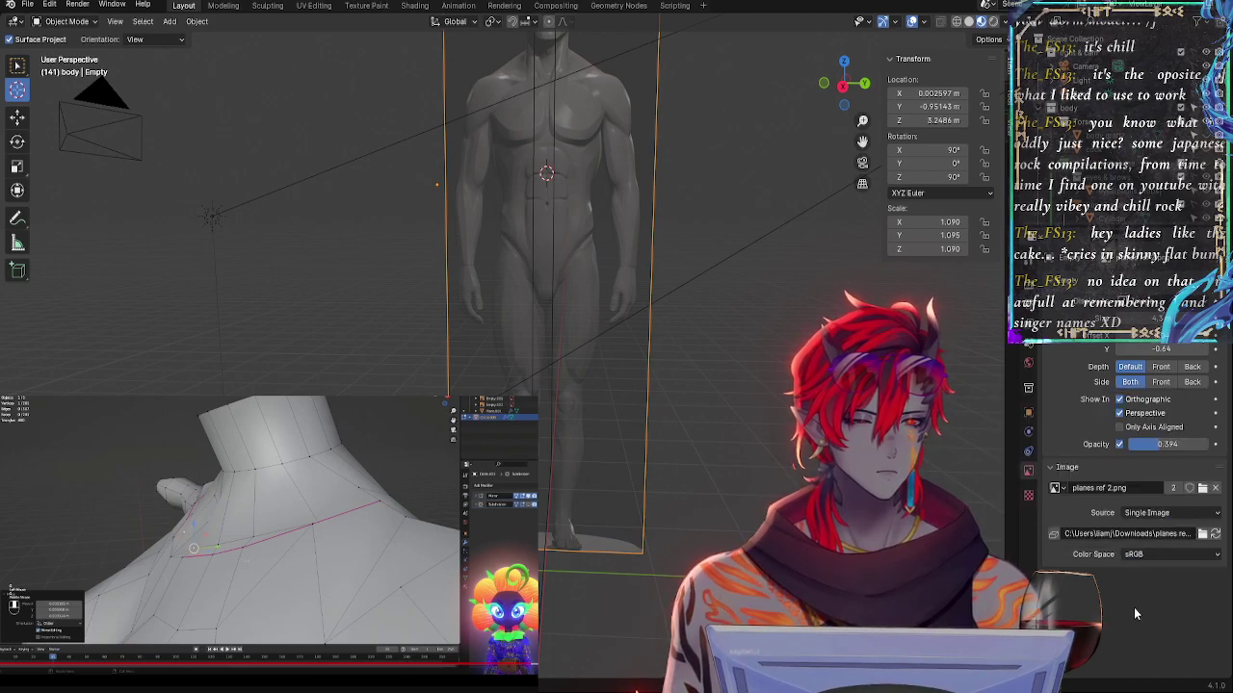
{"action": "left_click_drag", "start_coordinate": [1018, 446], "coordinate": [1017, 446]}
{"action": "left_click", "coordinate": [1029, 452]}
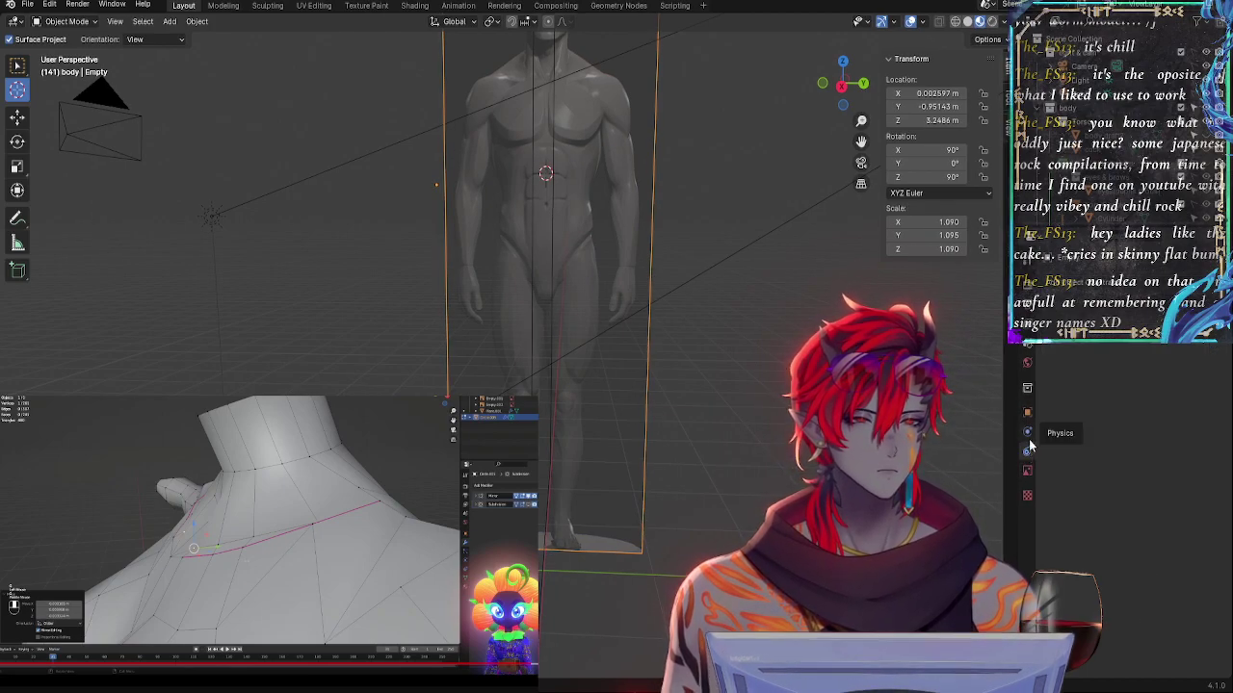
{"action": "left_click", "coordinate": [1029, 440]}
{"action": "left_click", "coordinate": [1028, 415]}
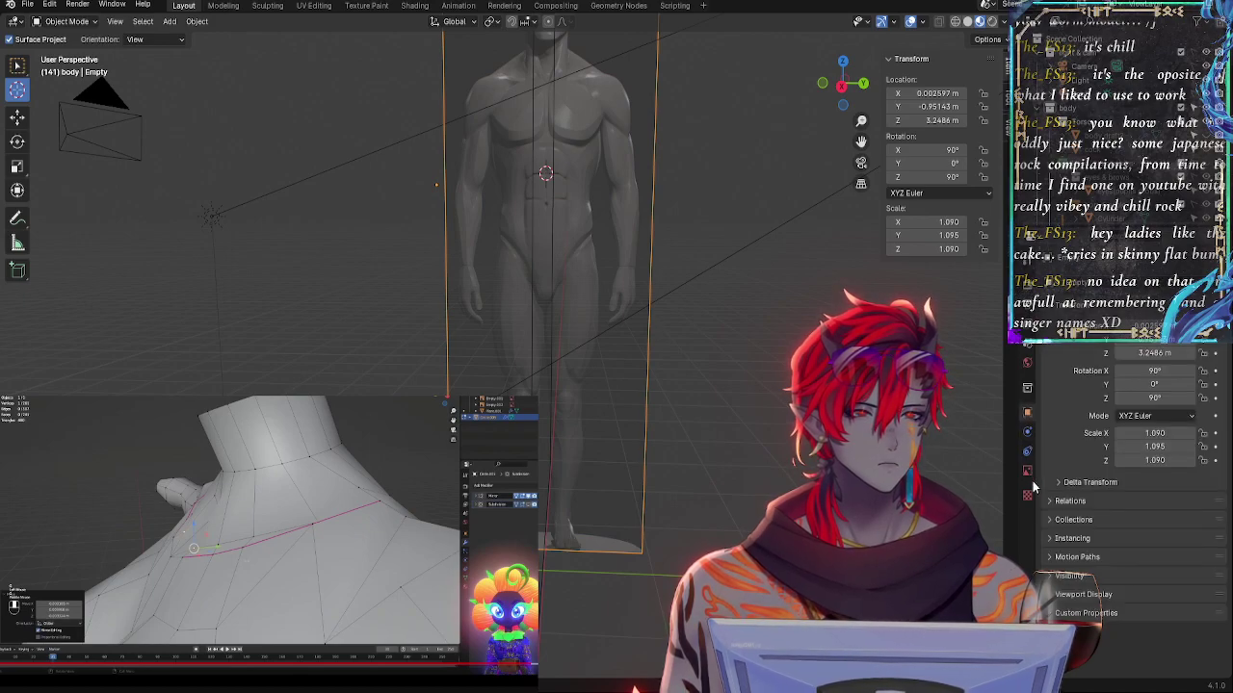
{"action": "left_click", "coordinate": [1031, 499]}
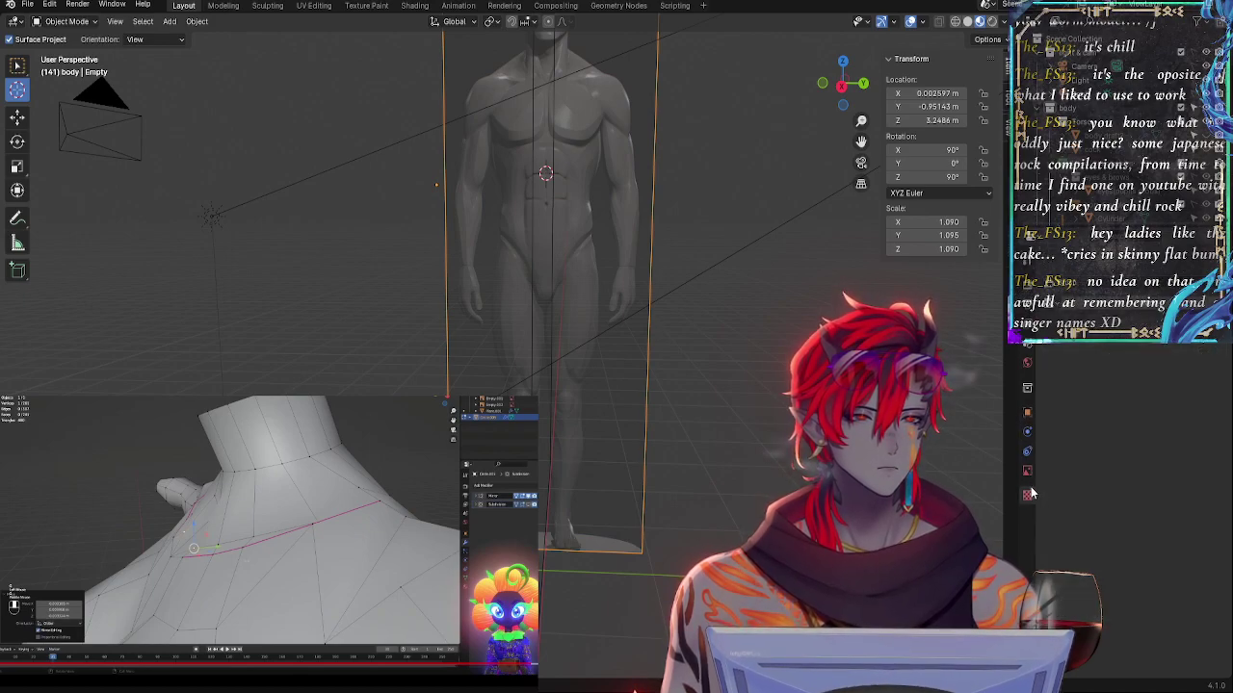
- Look through the World, Scene, View Layer and Output properties, ending on Render sampling
{"action": "left_click", "coordinate": [1028, 365]}
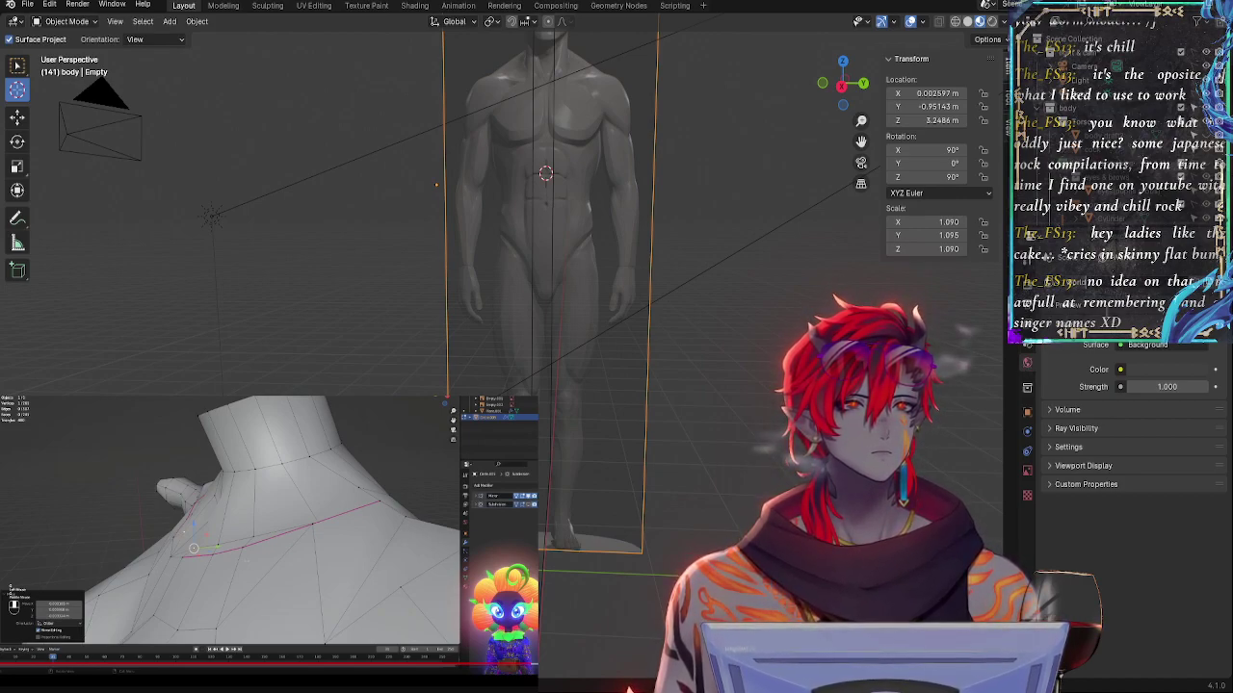
{"action": "left_click", "coordinate": [1053, 448]}
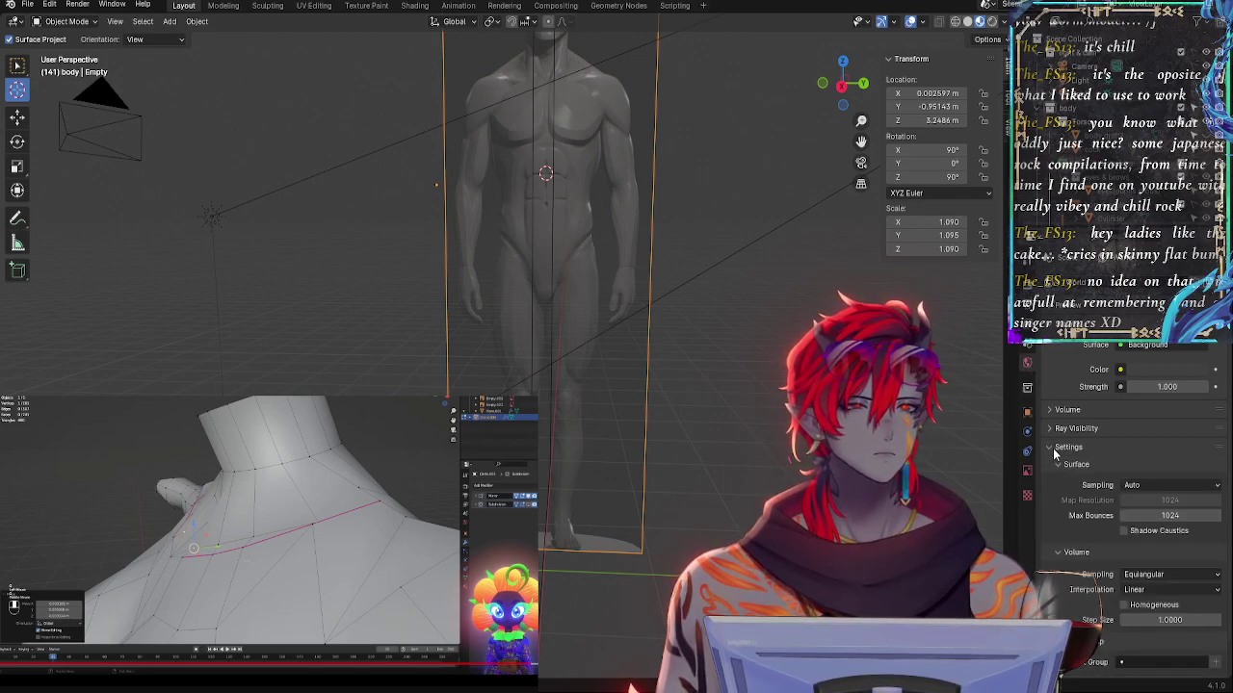
{"action": "left_click", "coordinate": [1053, 448]}
{"action": "left_click", "coordinate": [1028, 343]}
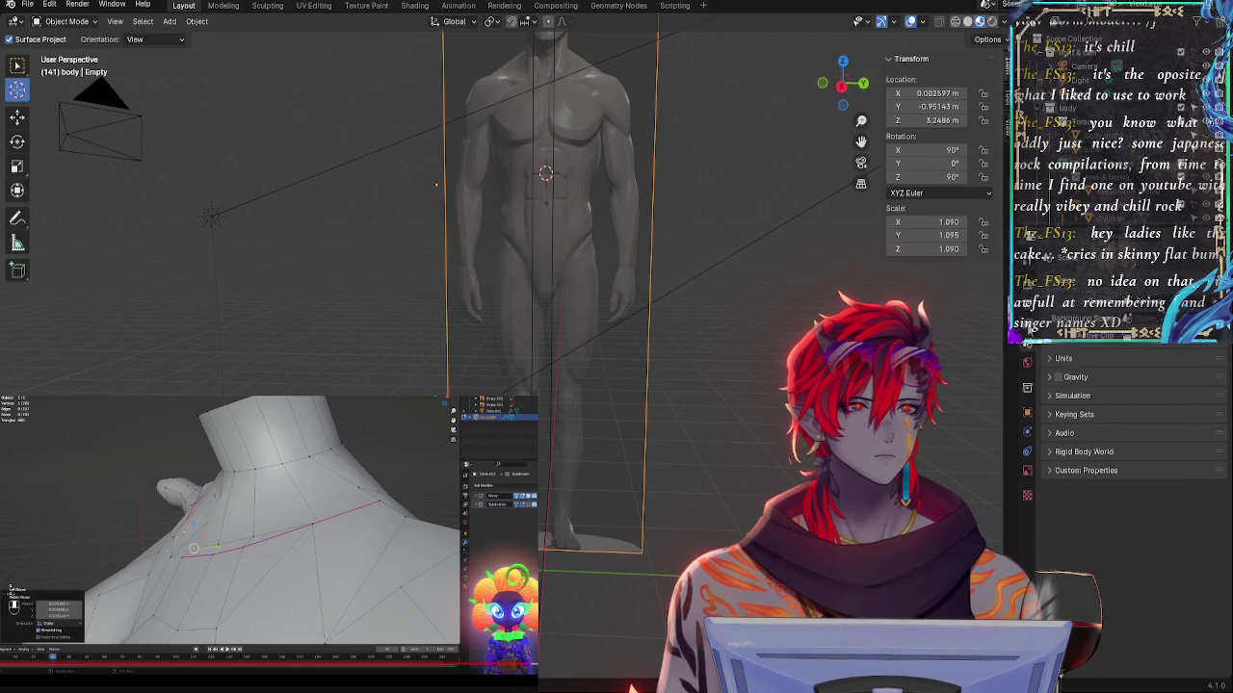
{"action": "left_click", "coordinate": [1028, 325]}
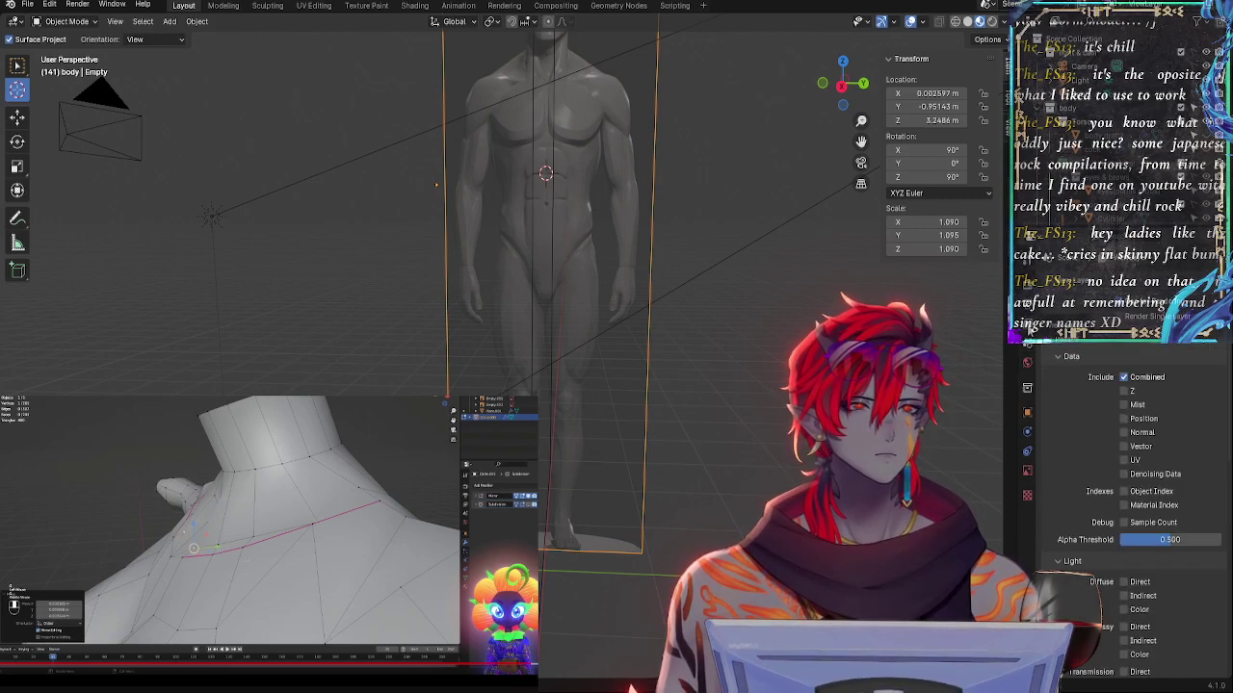
{"action": "left_click", "coordinate": [1028, 304]}
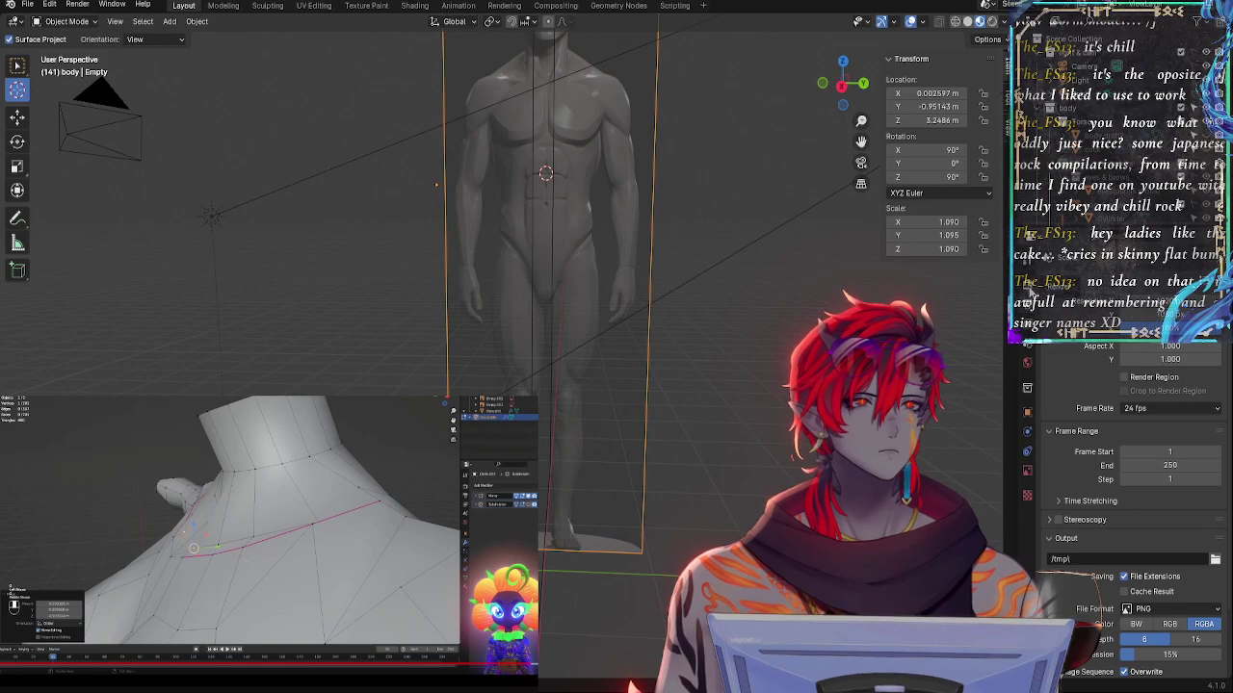
{"action": "left_click", "coordinate": [1027, 286]}
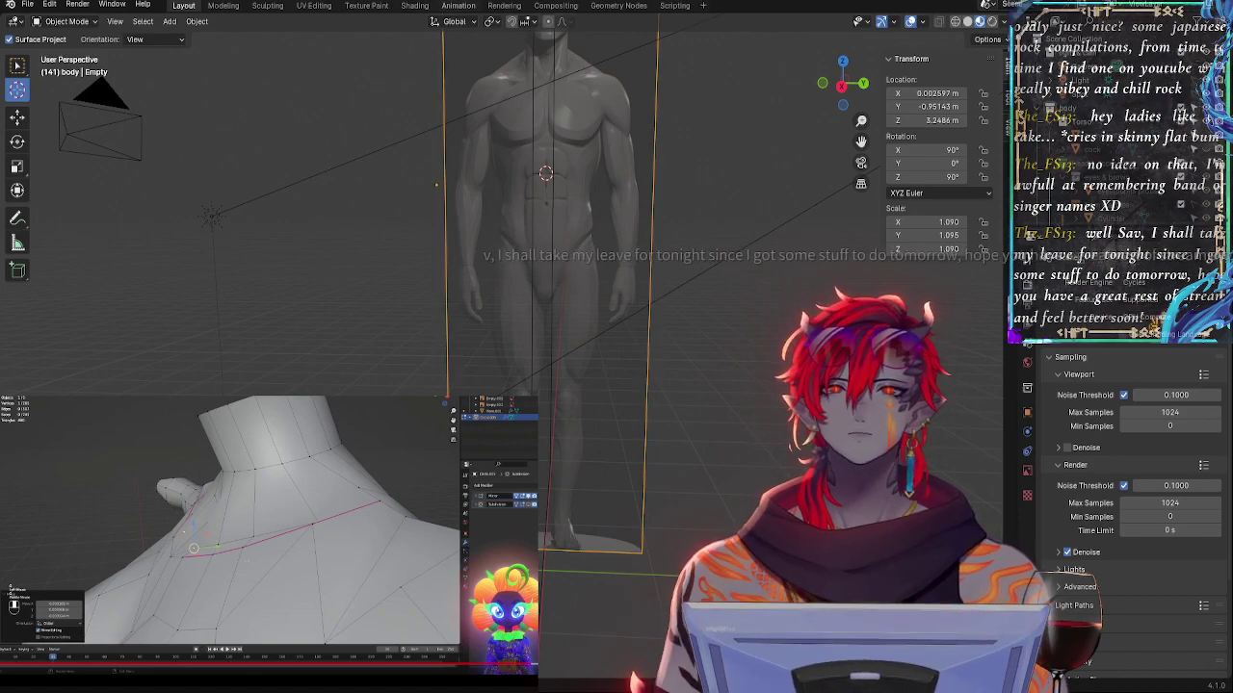
- Return to the Compositing workspace to view the Crop-to-Viewer node setup
{"action": "left_click", "coordinate": [556, 5]}
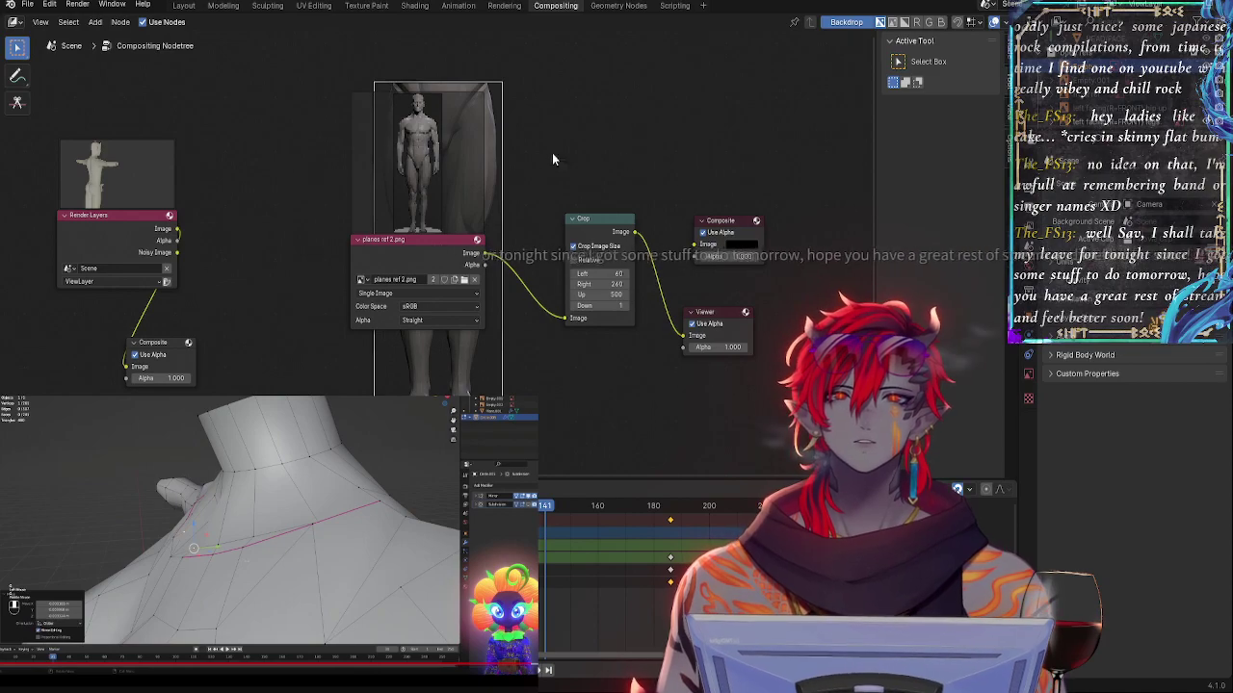
- Shift the planes ref 2.png and Crop nodes aside, wire Crop into Composite, and return to Layout
{"action": "left_click_drag", "start_coordinate": [428, 239], "coordinate": [312, 162]}
{"action": "left_click_drag", "start_coordinate": [609, 218], "coordinate": [581, 225]}
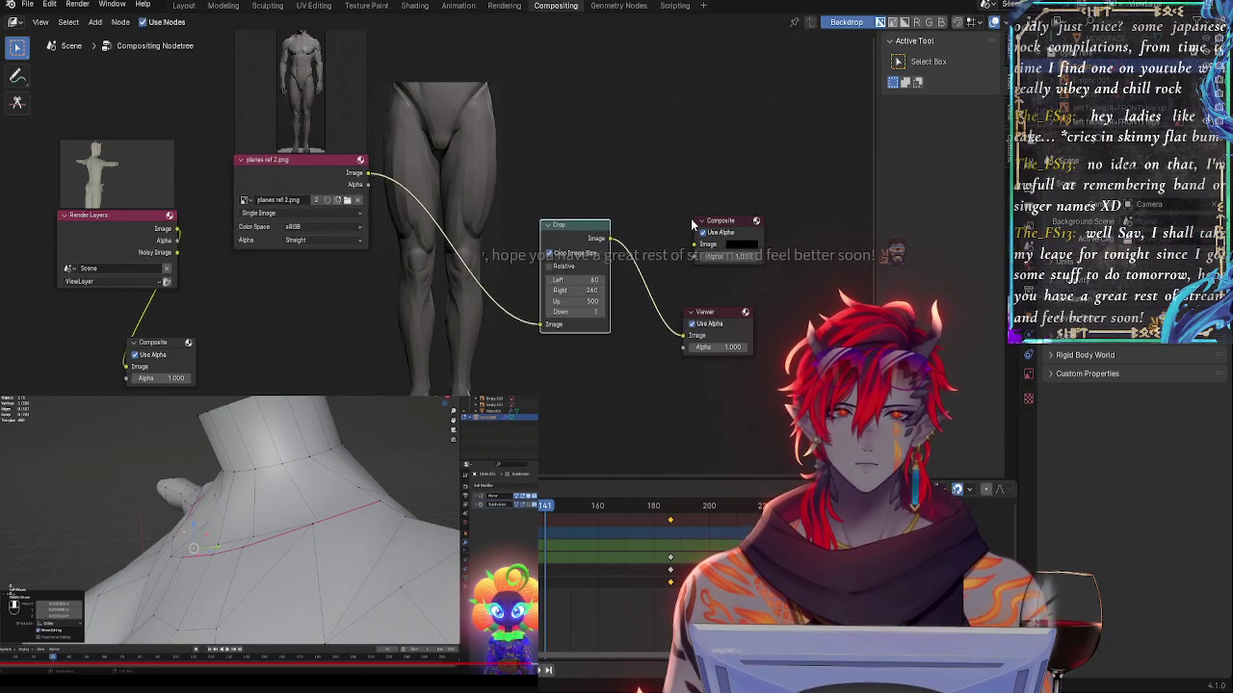
{"action": "left_click", "coordinate": [698, 221]}
{"action": "left_click_drag", "start_coordinate": [688, 273], "coordinate": [695, 244]}
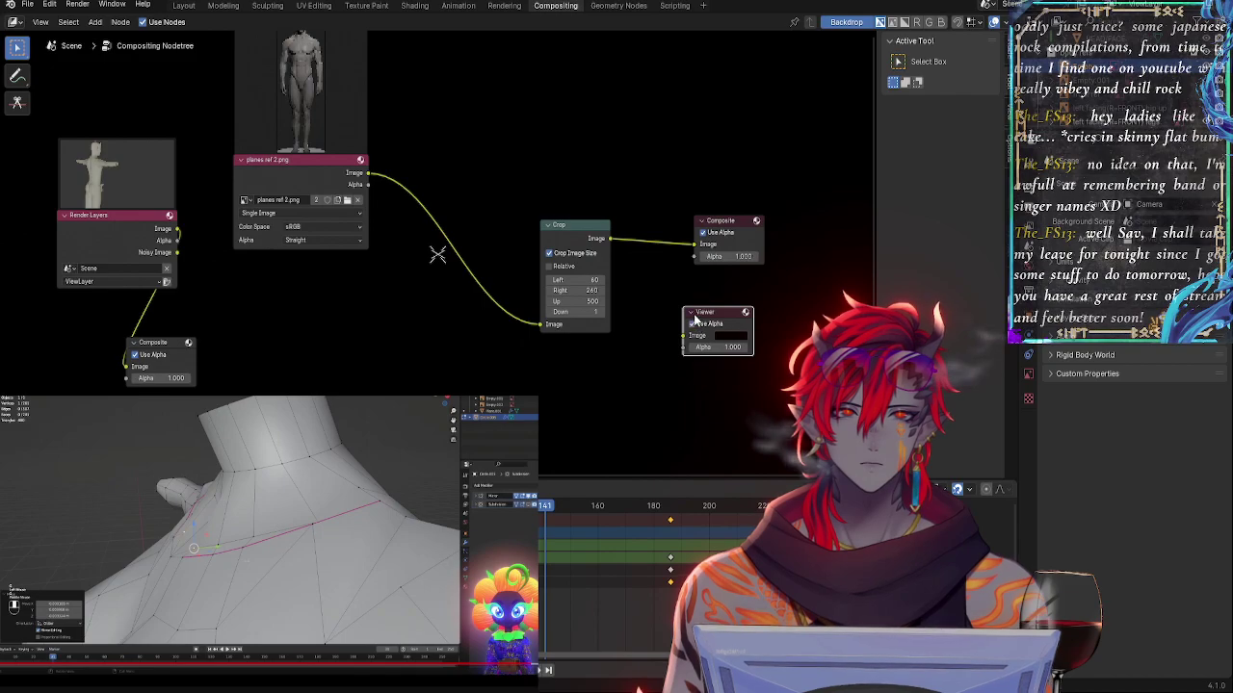
{"action": "left_click", "coordinate": [184, 7]}
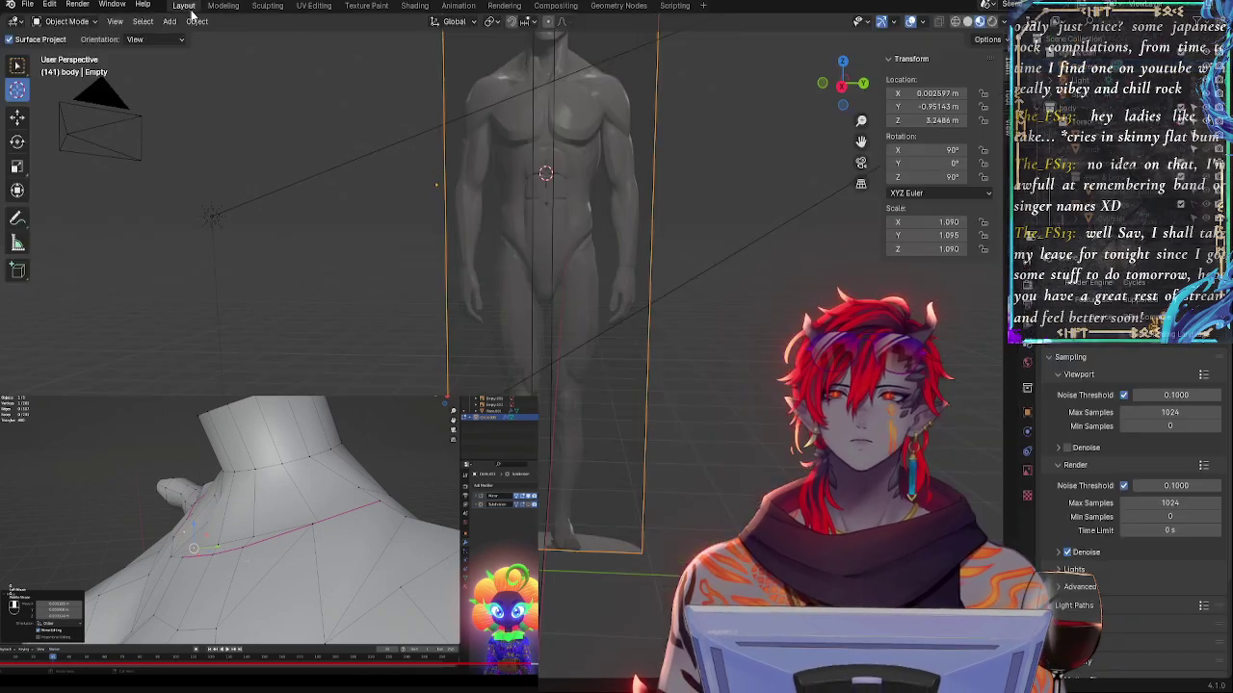
- Return to the Compositing workspace, where the Crop node feeds the Viewer
{"action": "left_click", "coordinate": [556, 7]}
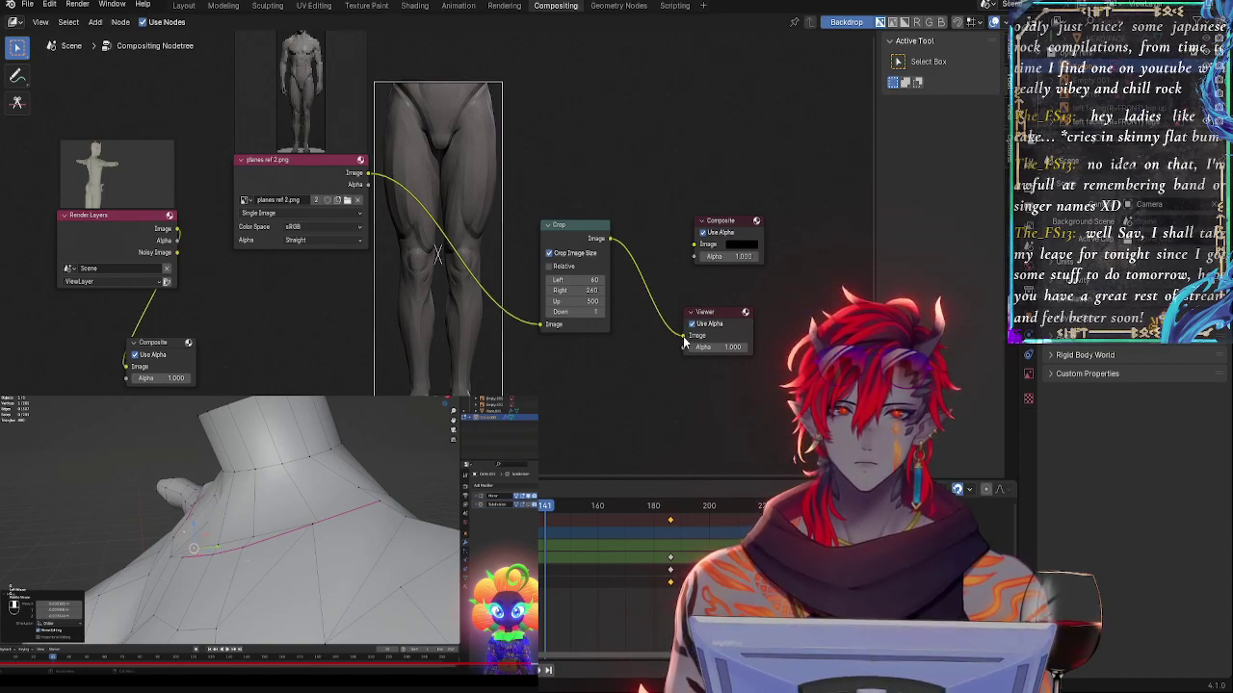
- Add a File Output node below the Viewer and connect the Crop node's Image output to it
{"action": "right_click", "coordinate": [628, 339]}
{"action": "mouse_move", "coordinate": [601, 340]}
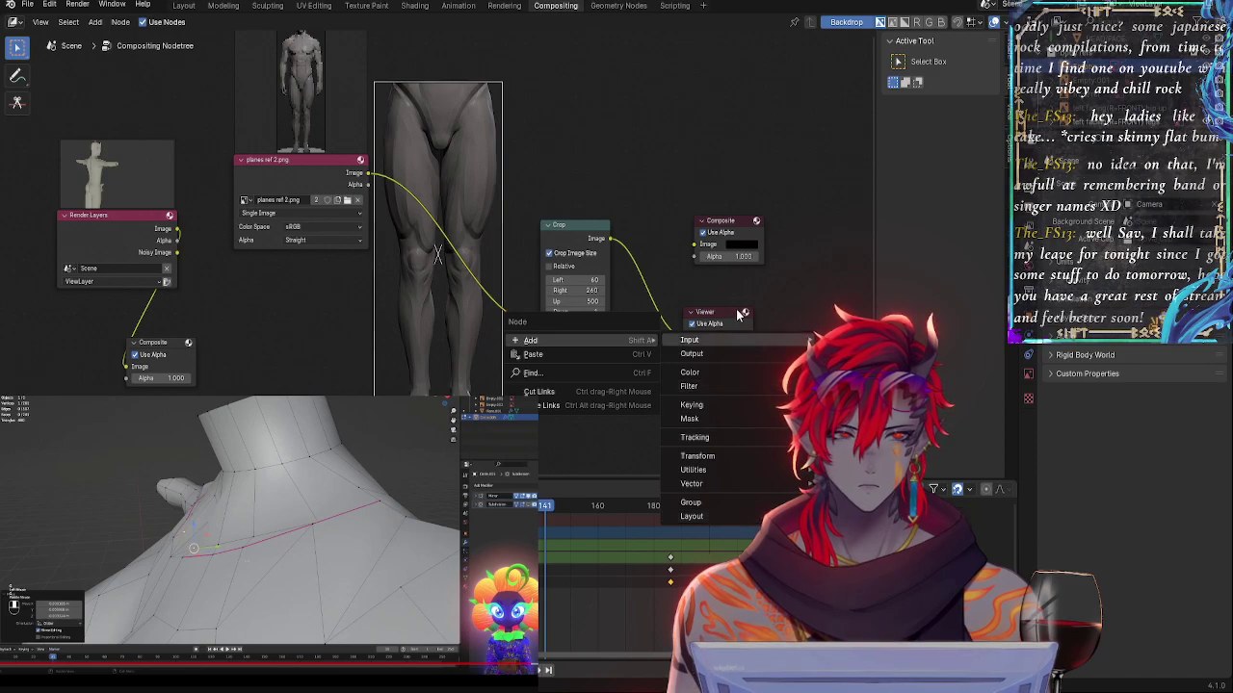
{"action": "mouse_move", "coordinate": [732, 345]}
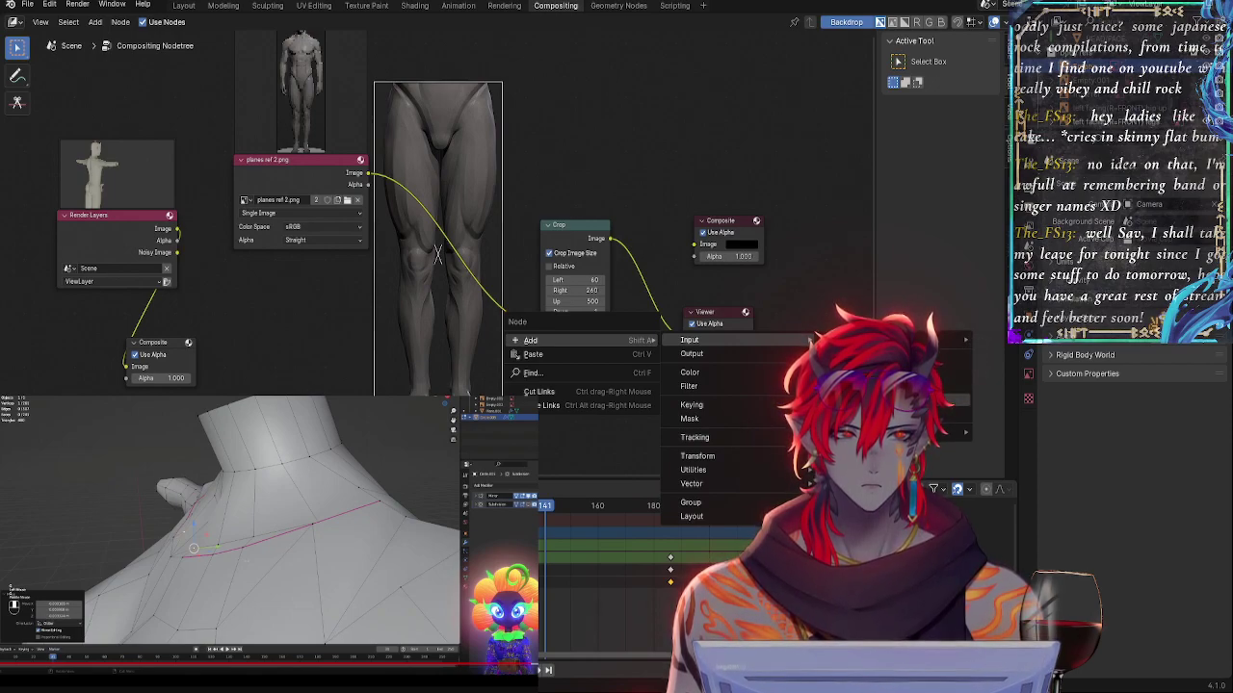
{"action": "mouse_move", "coordinate": [925, 432]}
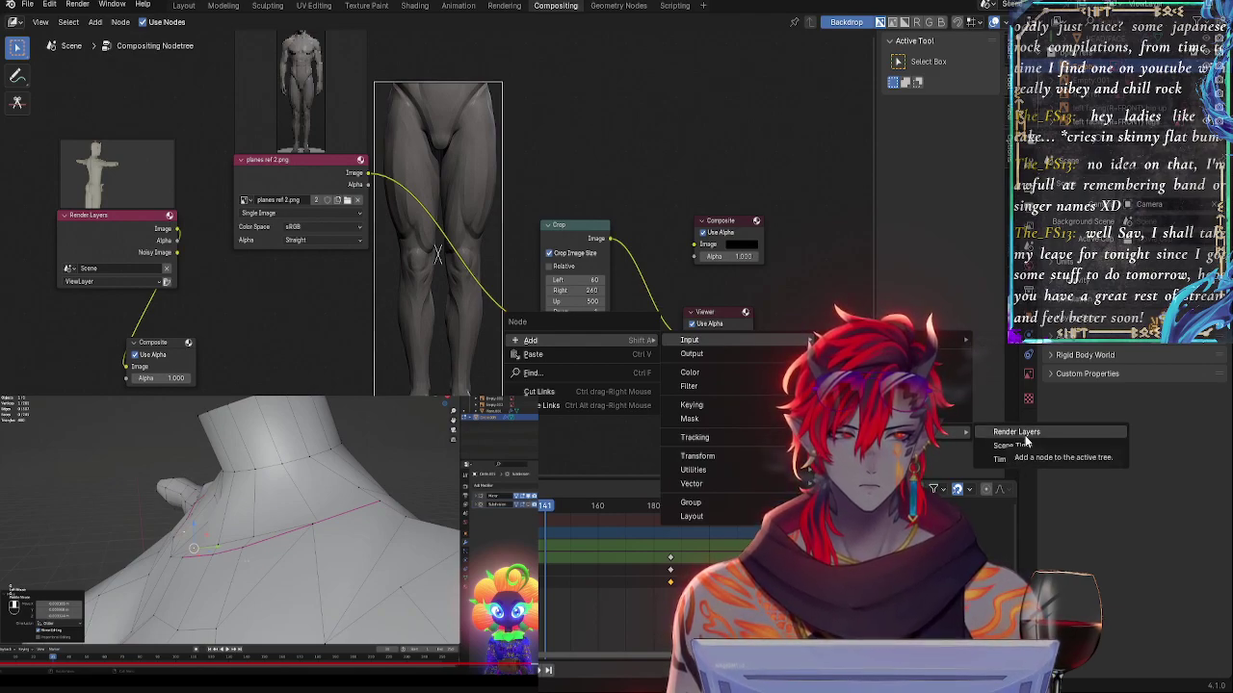
{"action": "mouse_move", "coordinate": [911, 340]}
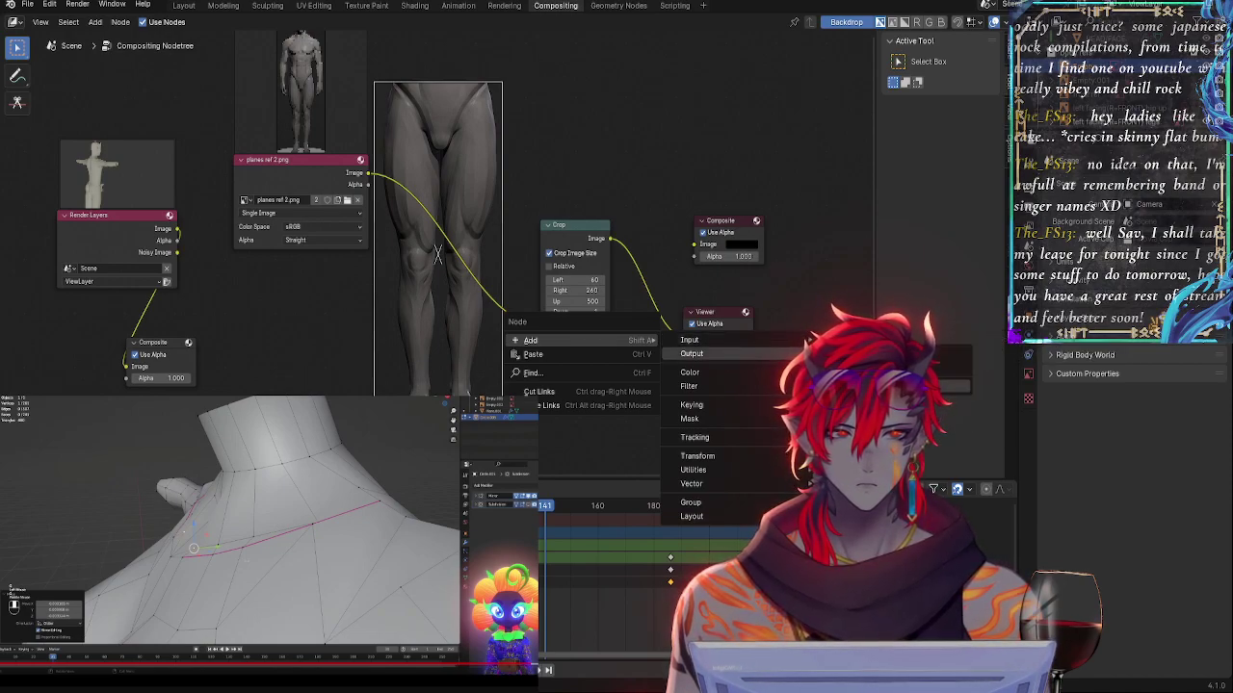
{"action": "left_click", "coordinate": [799, 374]}
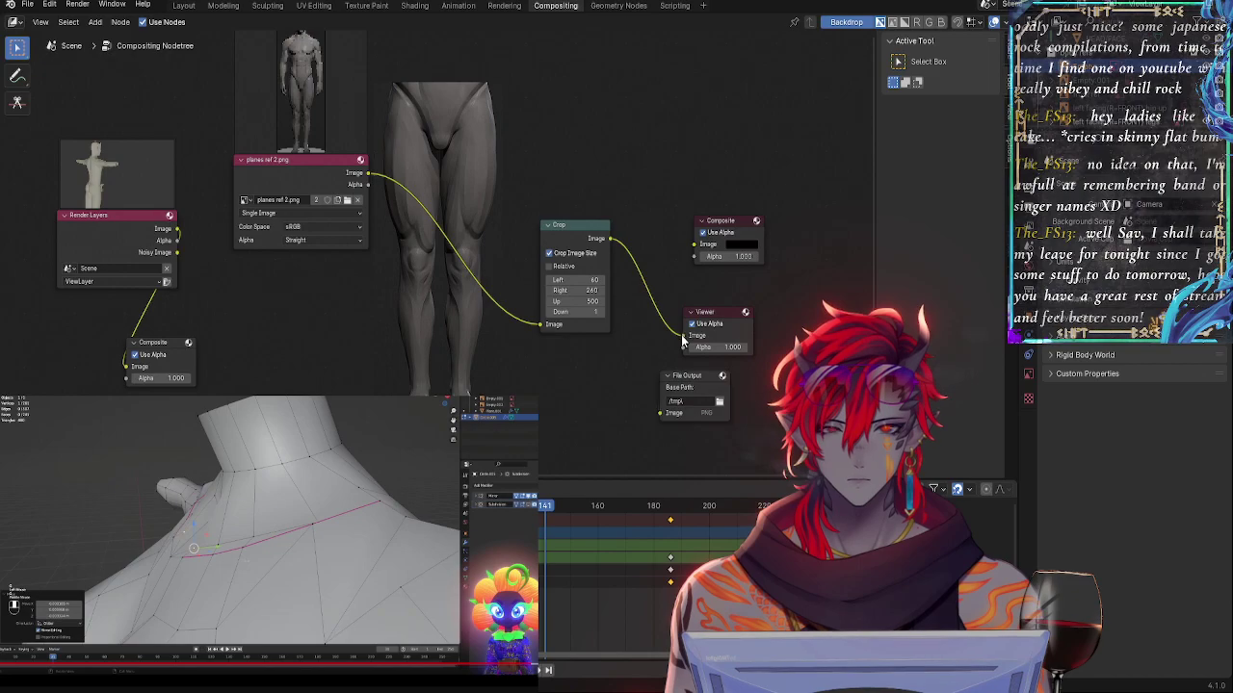
{"action": "left_click_drag", "start_coordinate": [683, 336], "coordinate": [665, 413]}
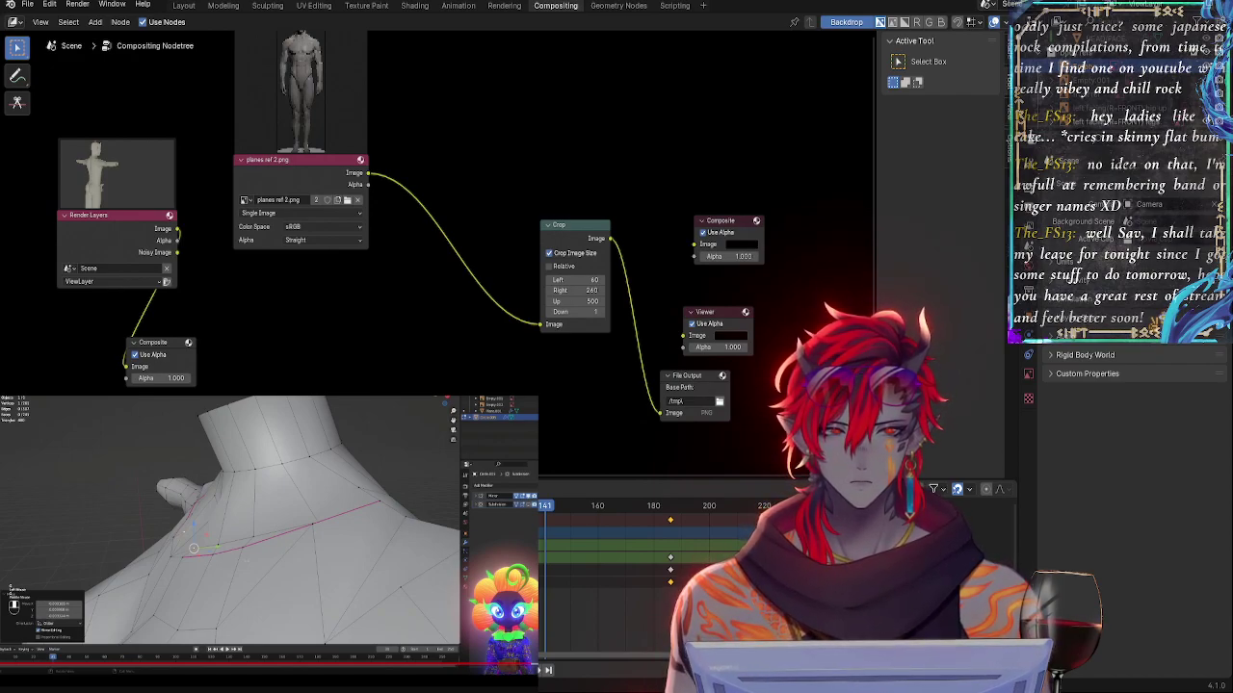
- Replace the File Output base path /tmp with the copied local user folder path
{"action": "left_click", "coordinate": [700, 409]}
{"action": "key", "text": "ctrl+v"}
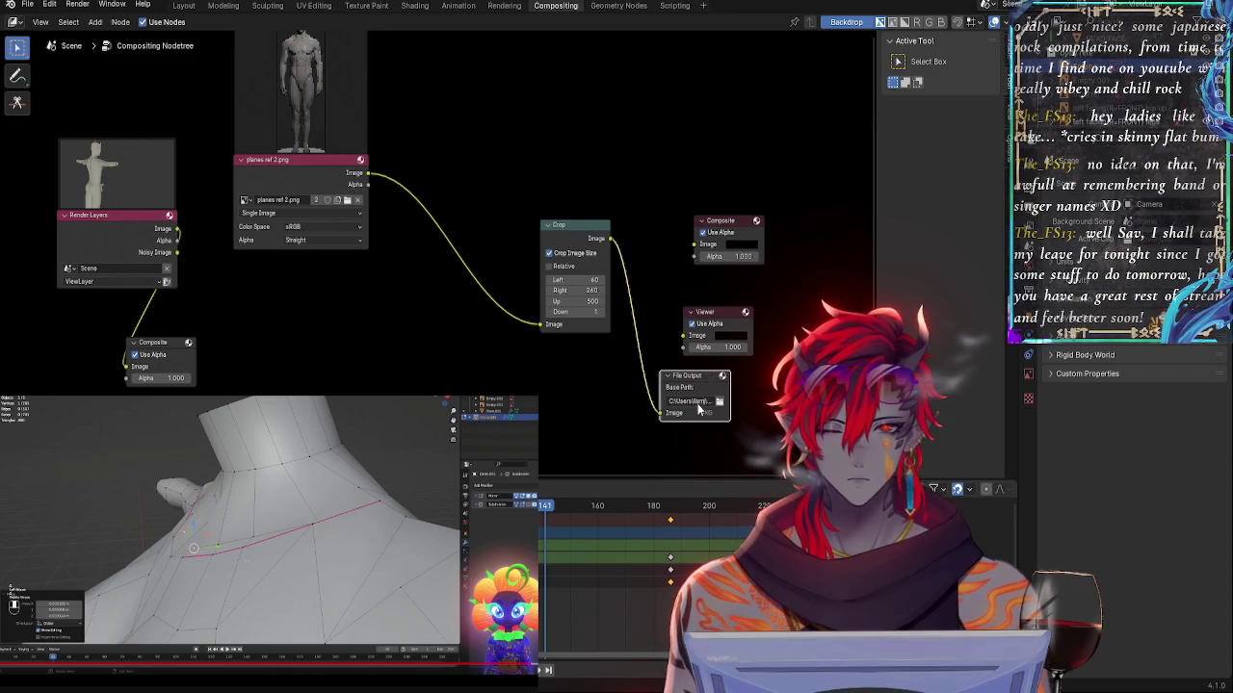
{"action": "right_click", "coordinate": [779, 382]}
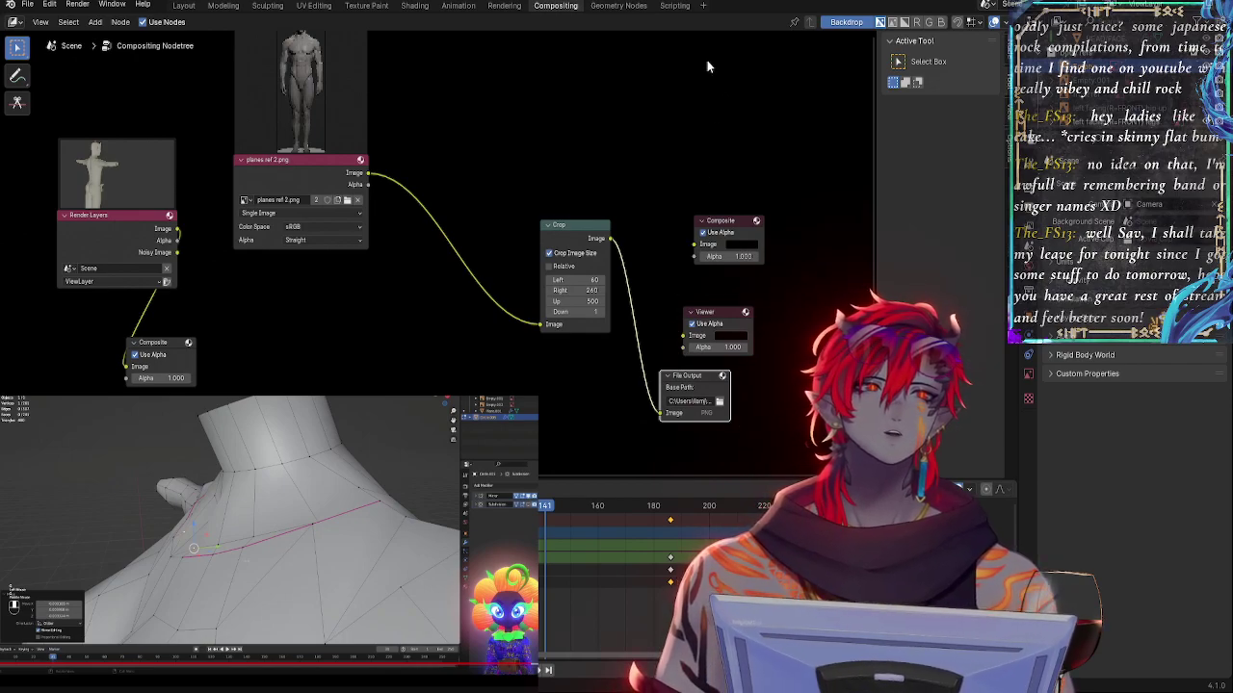
- Render the image from the Render menu, then return to the Layout workspace
{"action": "left_click", "coordinate": [31, 5]}
{"action": "mouse_move", "coordinate": [77, 5]}
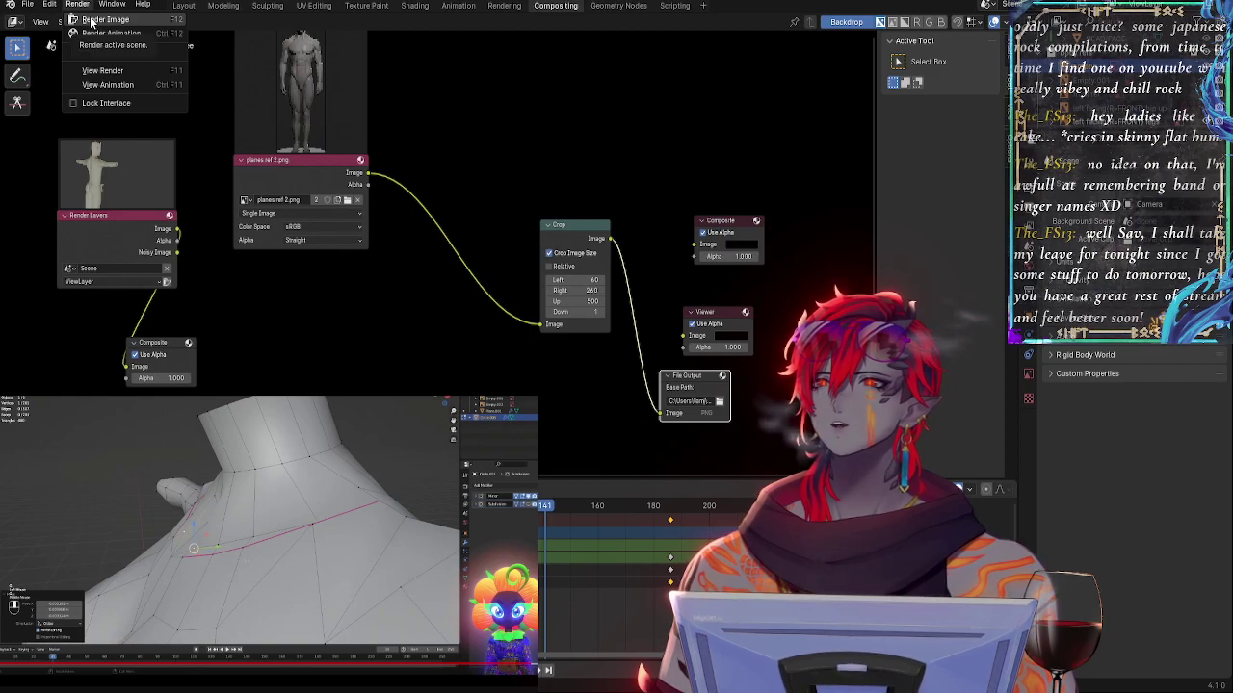
{"action": "left_click", "coordinate": [92, 20]}
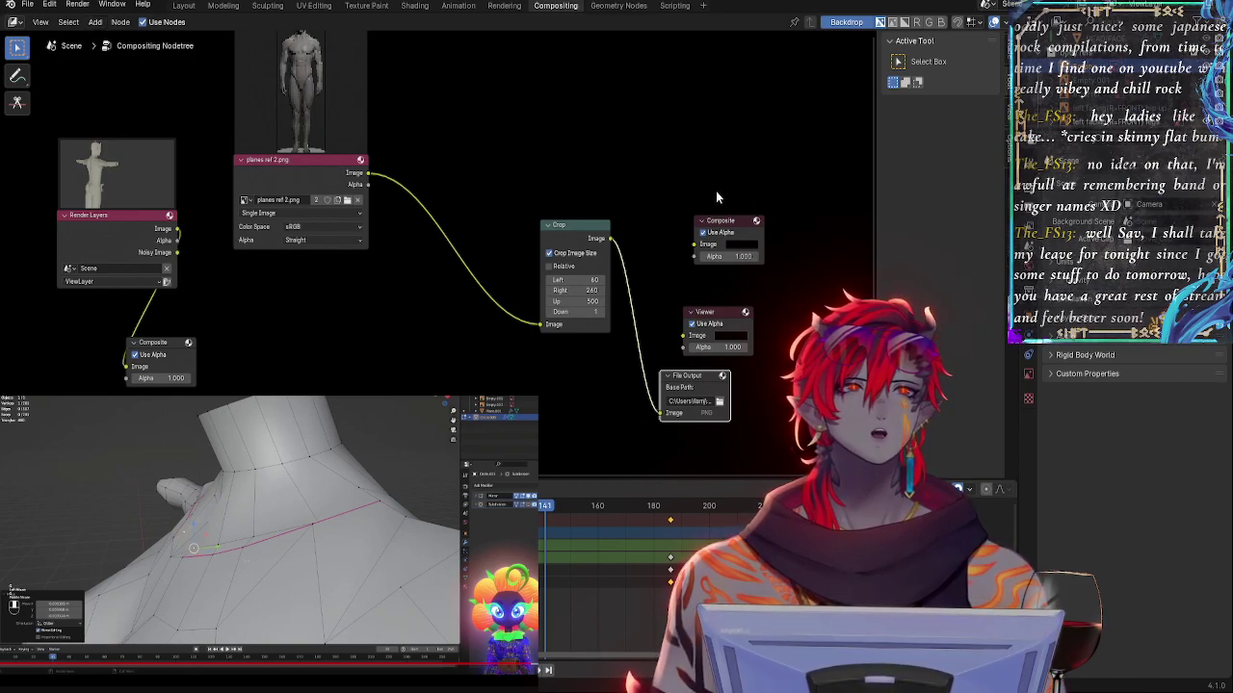
{"action": "left_click", "coordinate": [185, 7]}
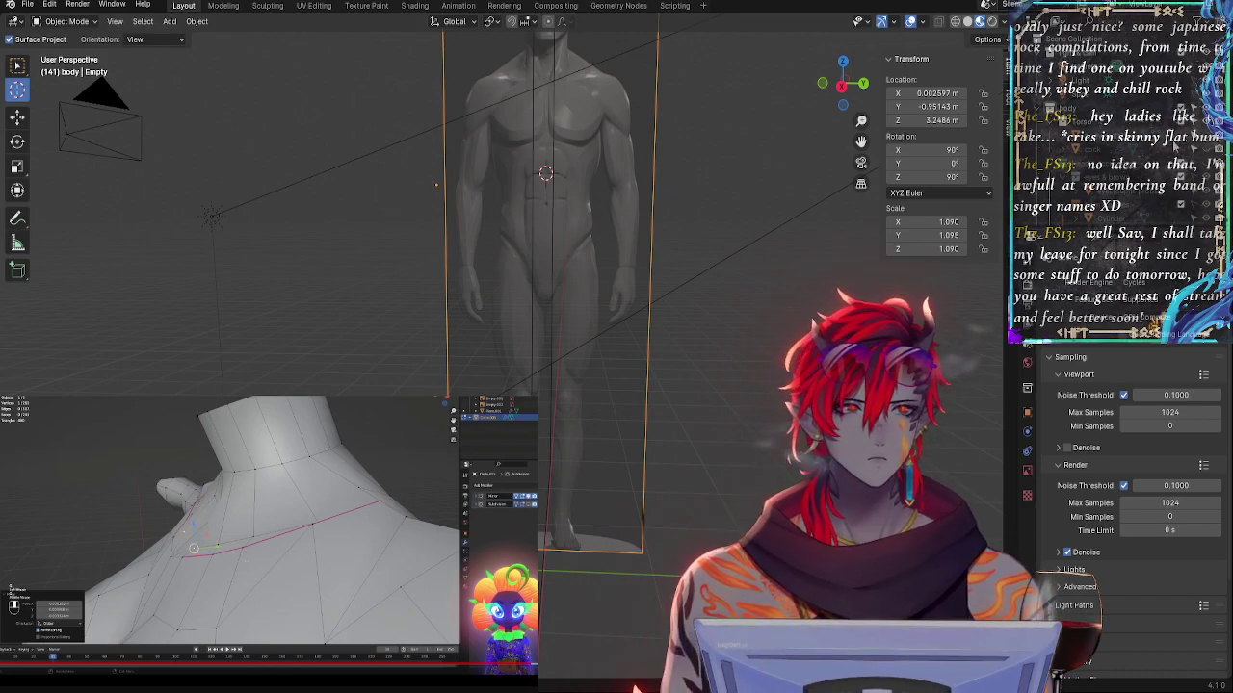
- Snap the view to Right Orthographic and show the empty's planes ref 2.png image settings
{"action": "left_click", "coordinate": [1038, 107]}
{"action": "middle_click_drag", "start_coordinate": [787, 312], "coordinate": [740, 383], "text": "shift"}
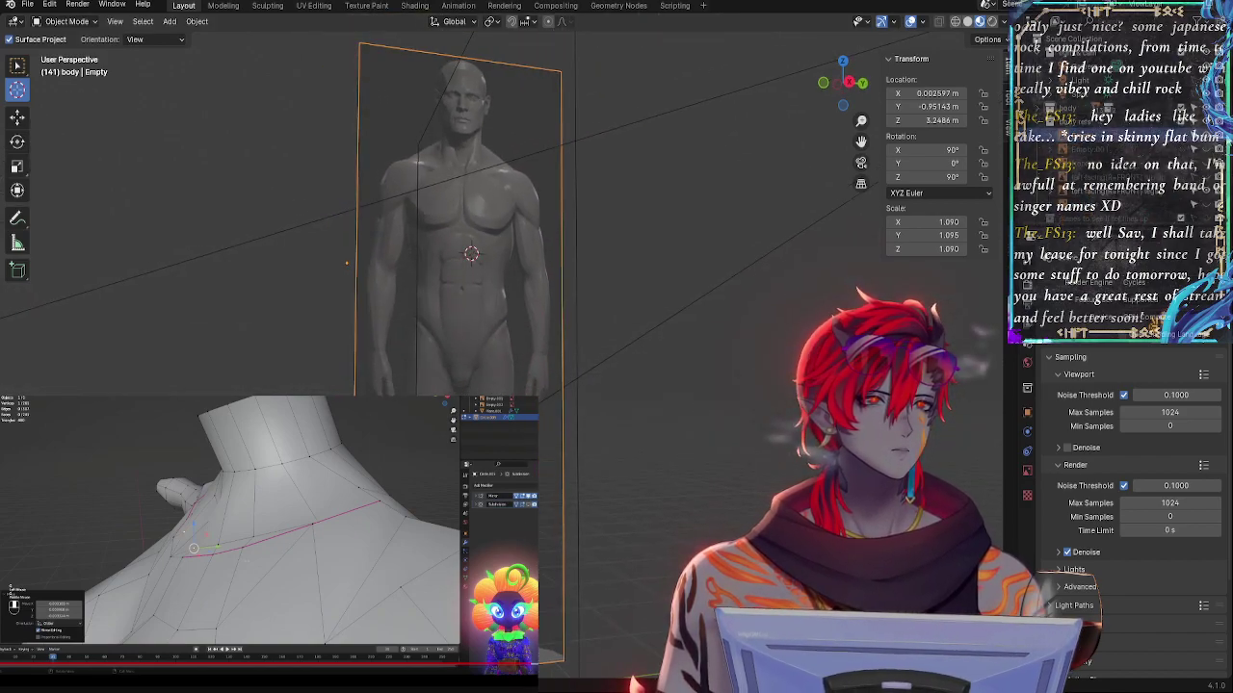
{"action": "middle_click_drag", "start_coordinate": [788, 280], "coordinate": [725, 292]}
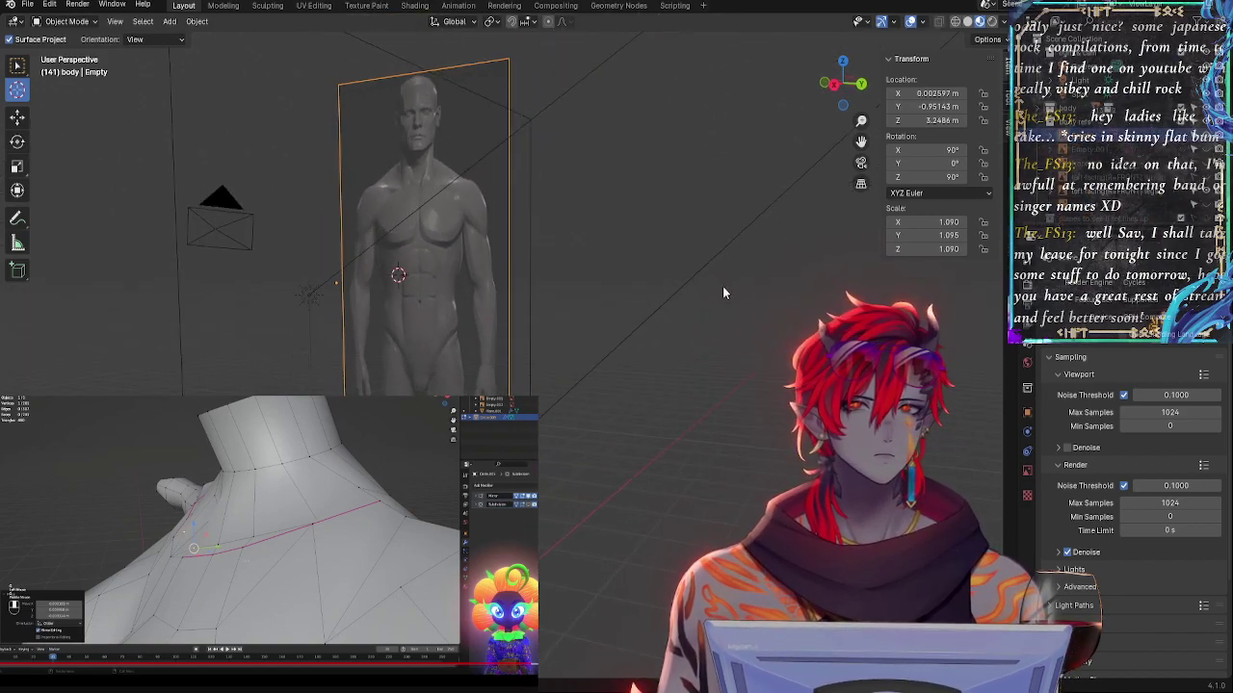
{"action": "left_click", "coordinate": [836, 86]}
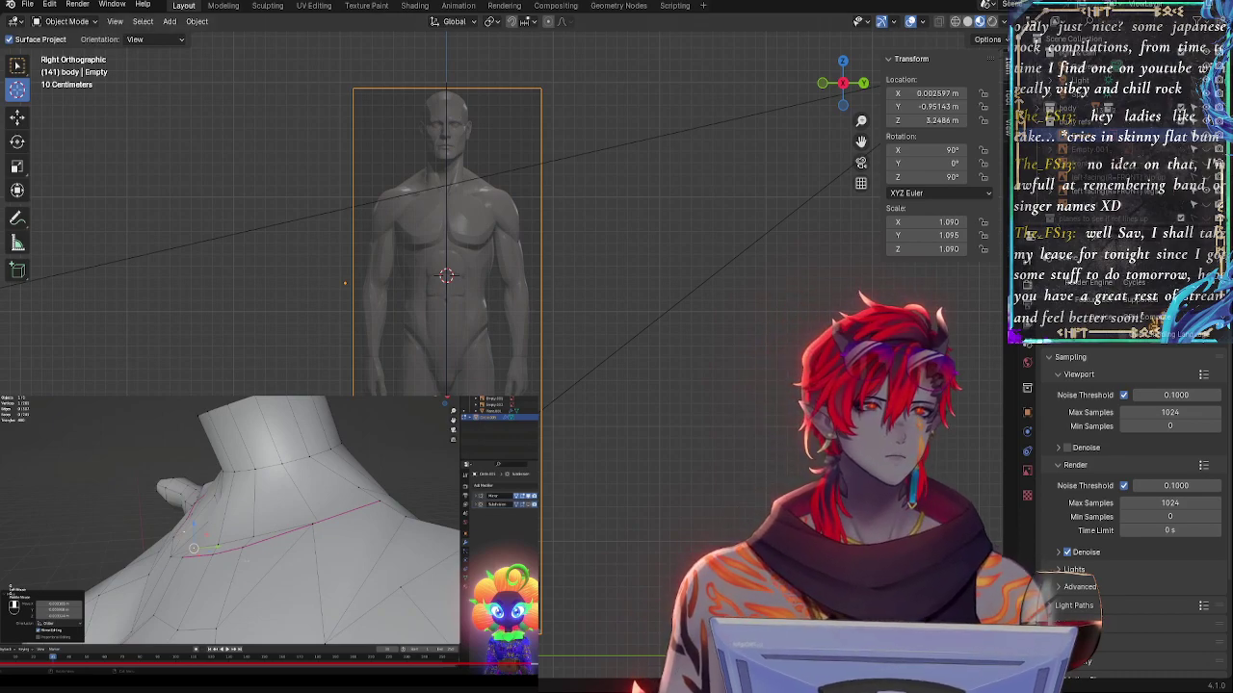
{"action": "left_click", "coordinate": [1029, 326]}
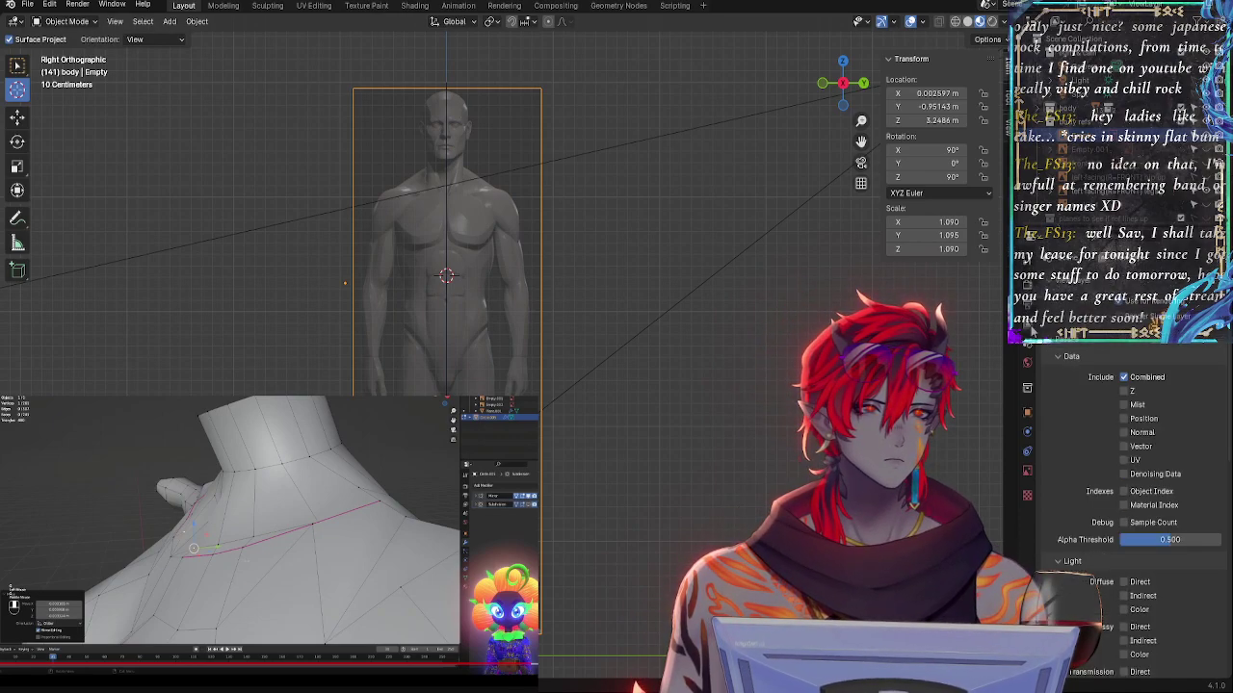
{"action": "left_click", "coordinate": [1026, 476]}
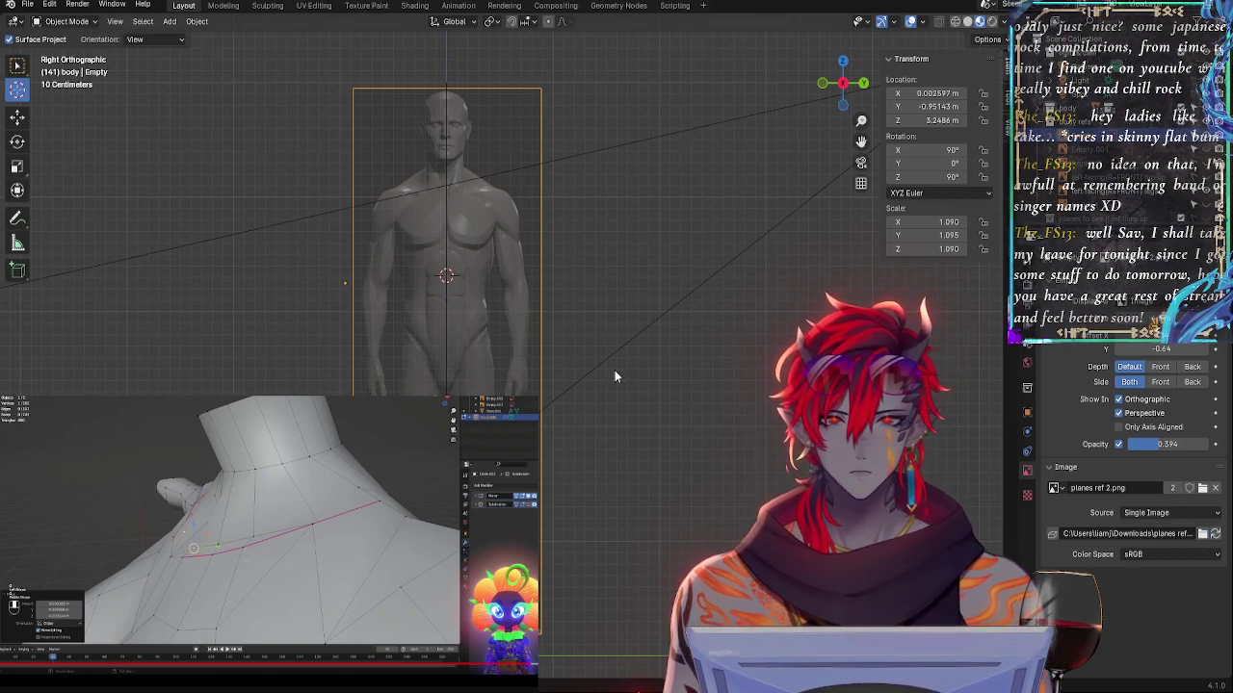
- Undo back to the legs image, unhide the torso and horned head, and use solid shading
{"action": "key", "text": "ctrl+z"}
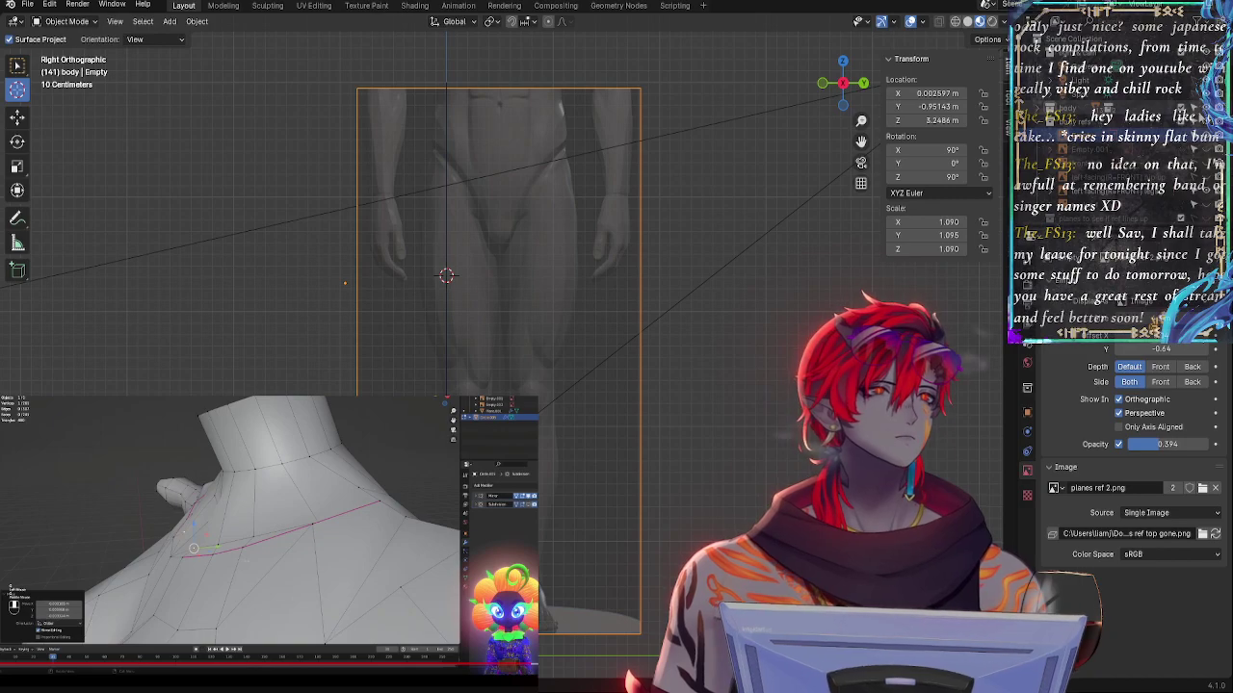
{"action": "left_click", "coordinate": [1068, 108]}
{"action": "left_click", "coordinate": [1040, 108]}
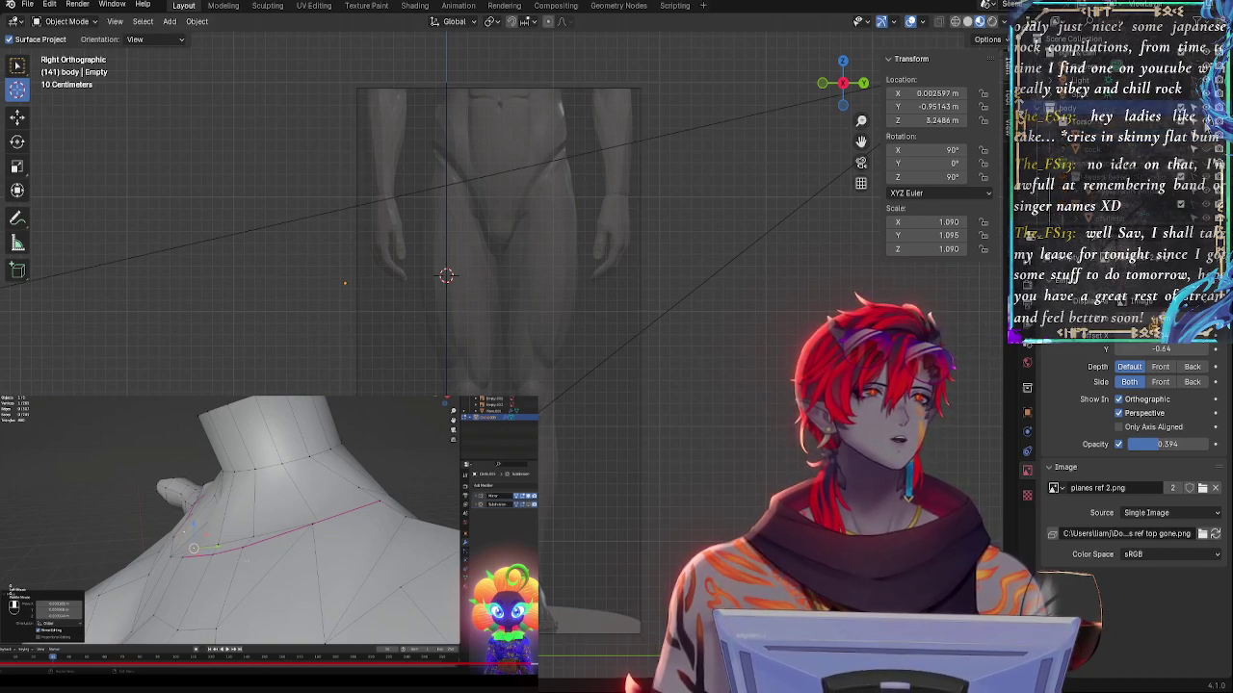
{"action": "left_click", "coordinate": [1206, 137]}
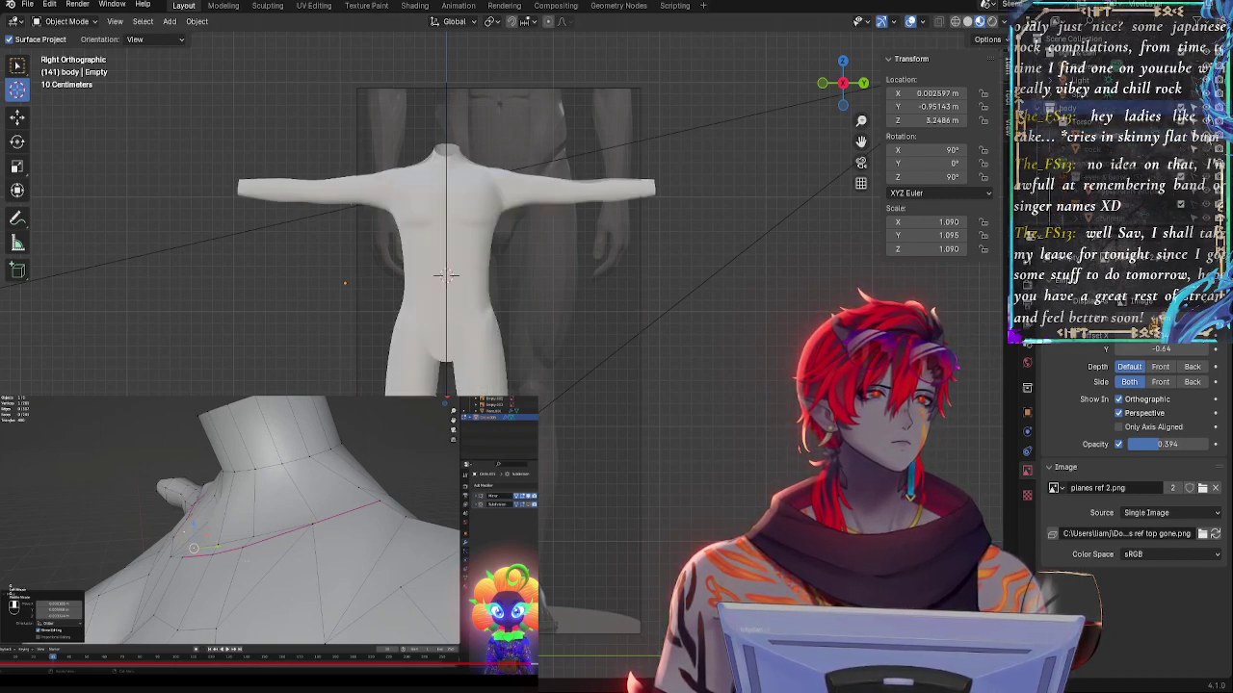
{"action": "left_click", "coordinate": [1206, 137]}
{"action": "left_click", "coordinate": [1206, 137]}
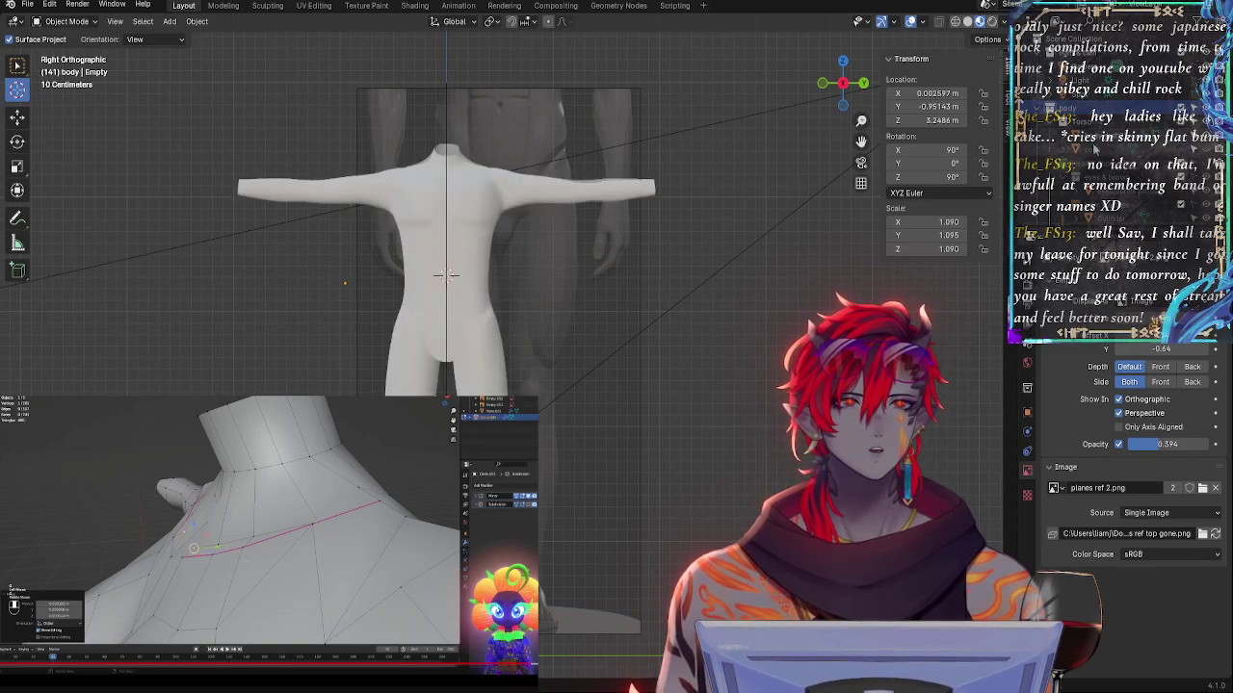
{"action": "key", "text": "z"}
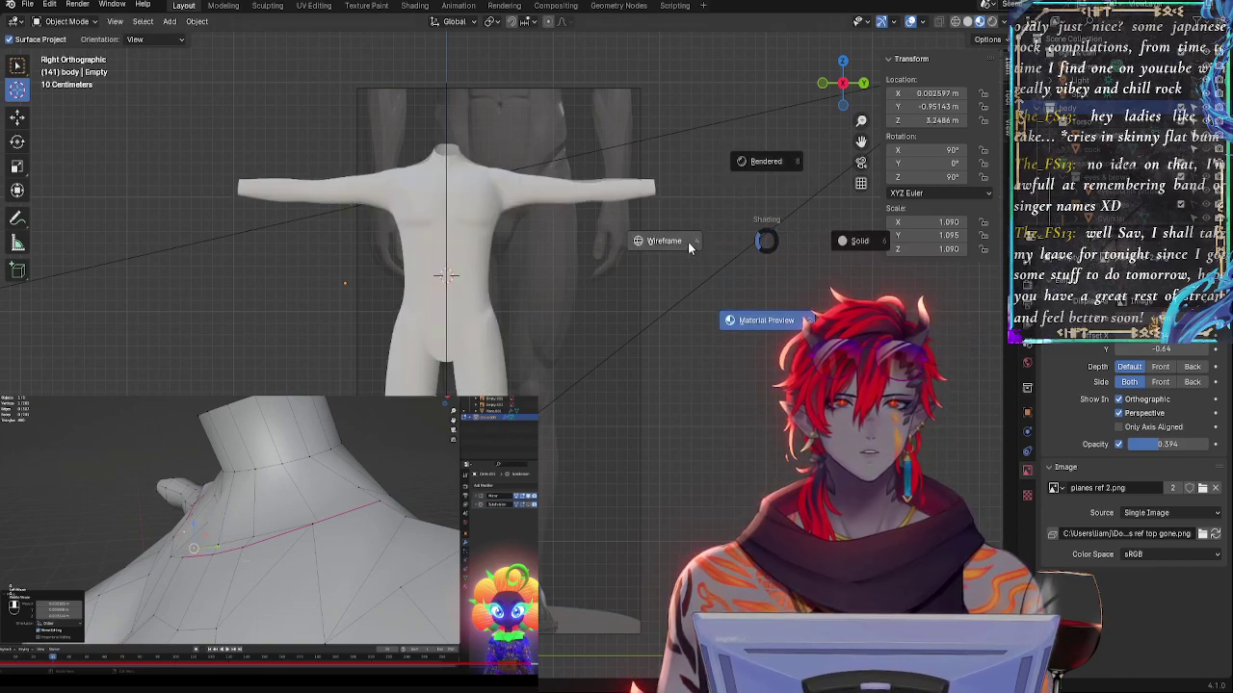
{"action": "left_click", "coordinate": [857, 242]}
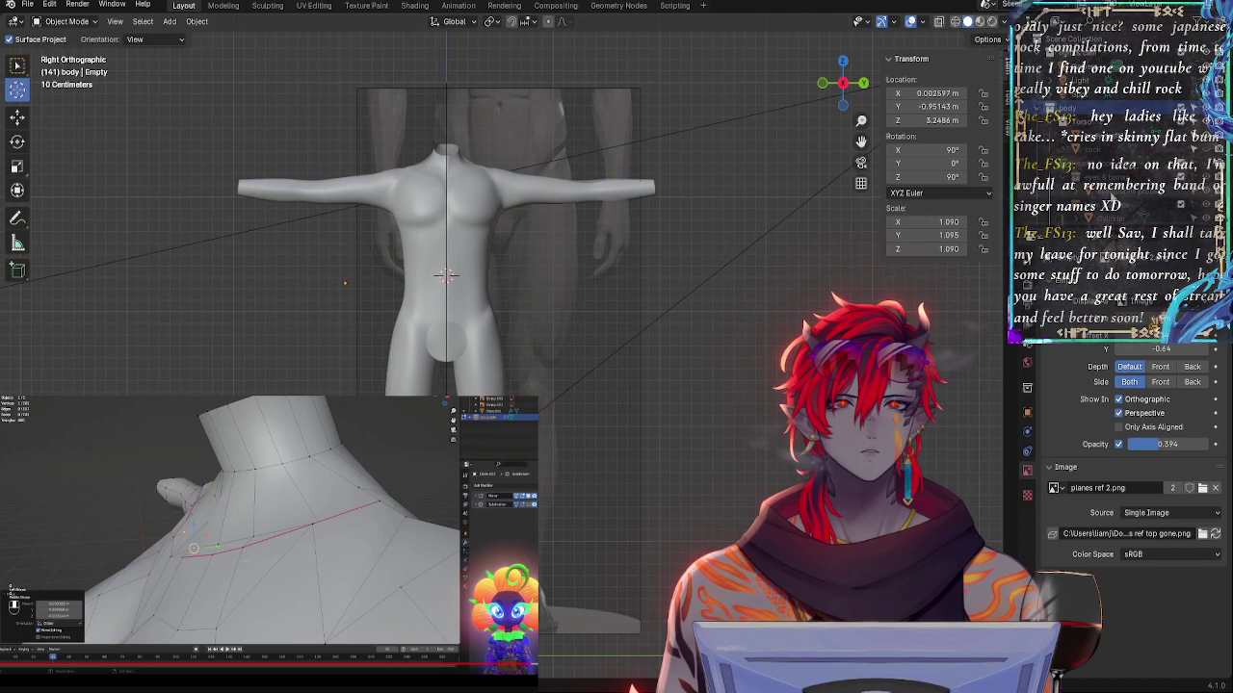
{"action": "left_click", "coordinate": [1206, 164]}
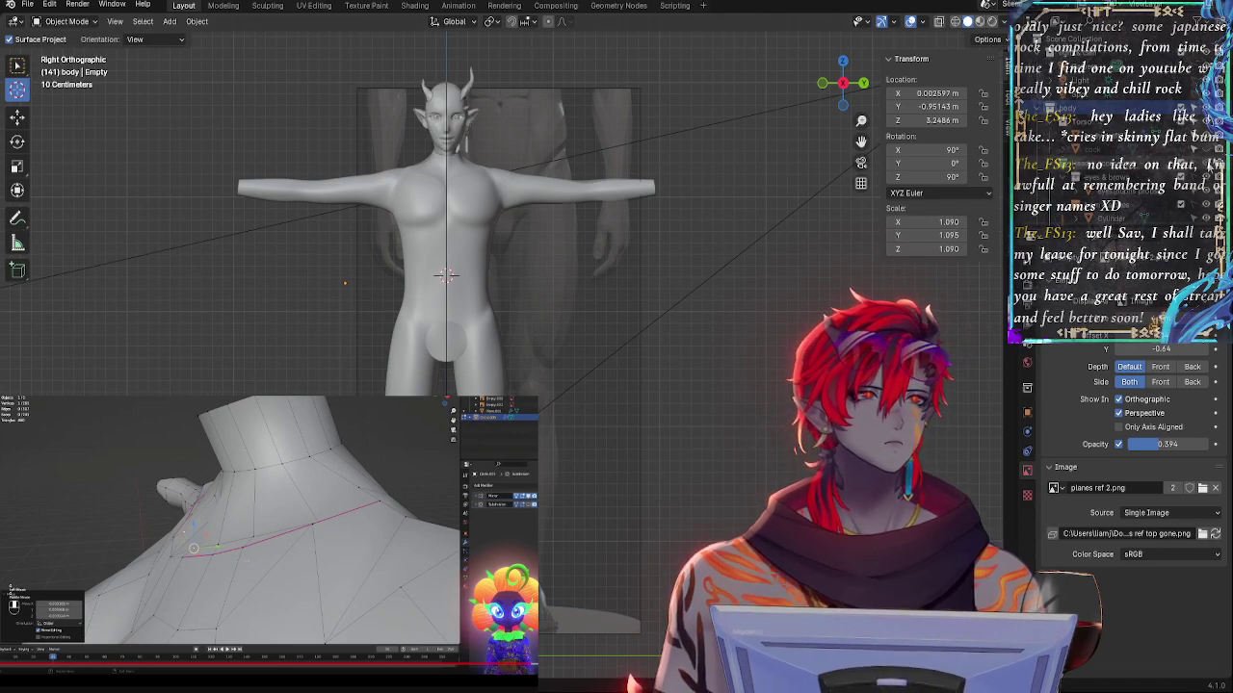
- Frame the legs in the view and switch to the Annotate tool with its layer settings shown
{"action": "middle_click_drag", "start_coordinate": [555, 337], "coordinate": [737, 419], "text": "shift"}
{"action": "scroll", "coordinate": [737, 419], "scroll_direction": "up", "scroll_amount": 2}
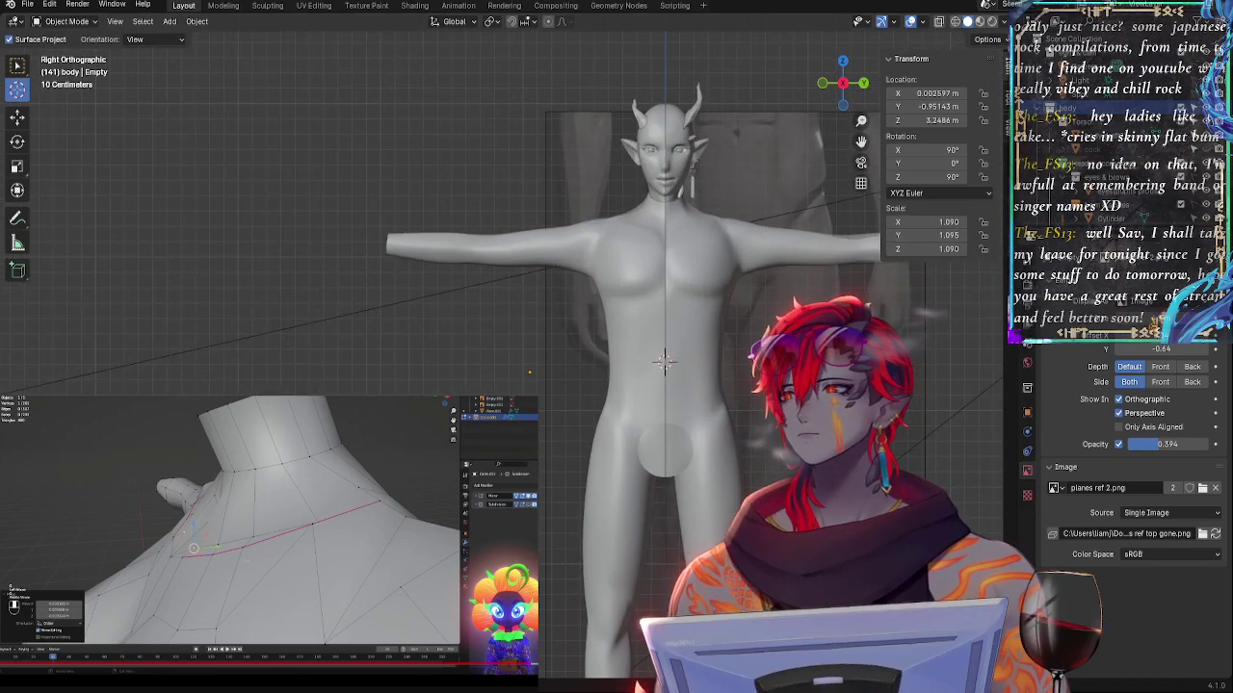
{"action": "middle_click_drag", "start_coordinate": [754, 464], "coordinate": [664, 435], "text": "shift"}
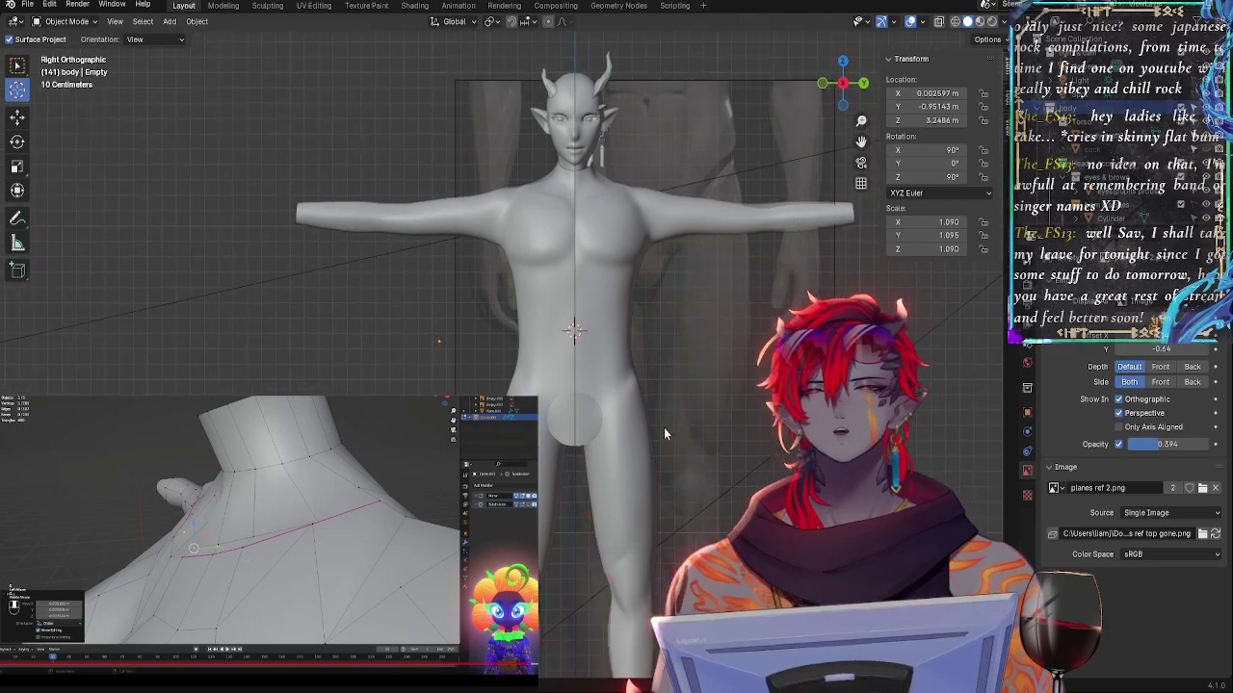
{"action": "scroll", "coordinate": [664, 435], "scroll_direction": "up", "scroll_amount": 2}
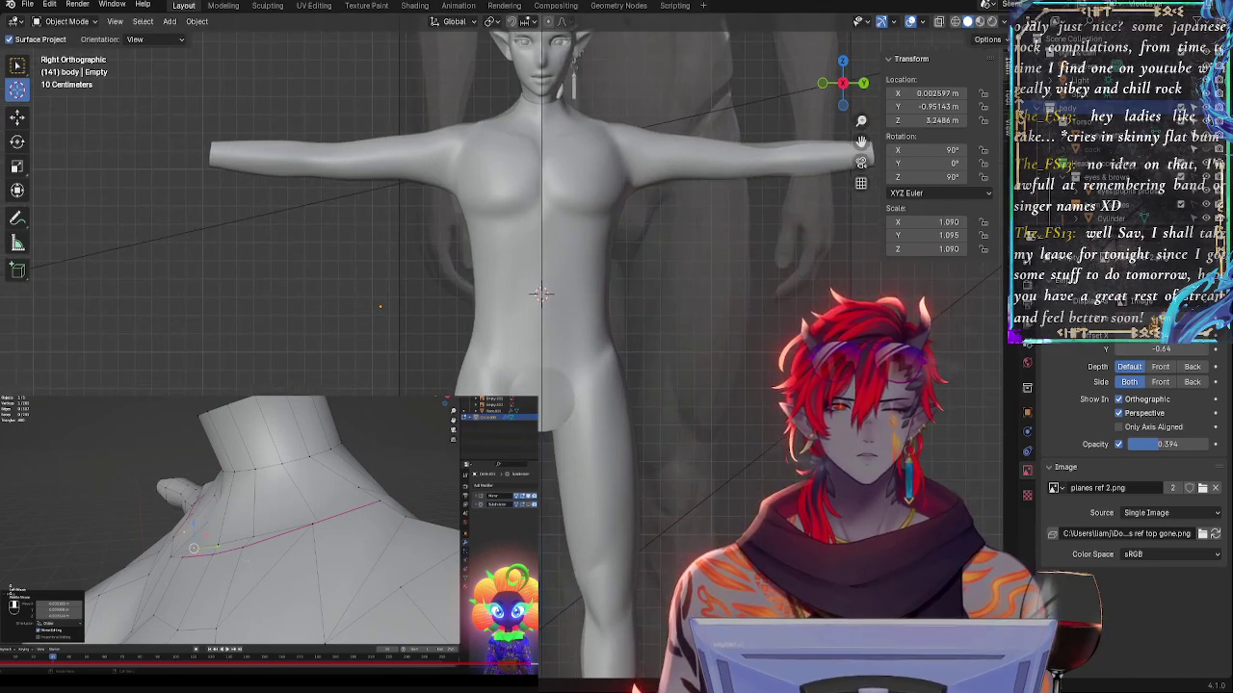
{"action": "middle_click_drag", "start_coordinate": [845, 442], "coordinate": [682, 350], "text": "shift"}
{"action": "scroll", "coordinate": [683, 346], "scroll_direction": "down", "scroll_amount": 1}
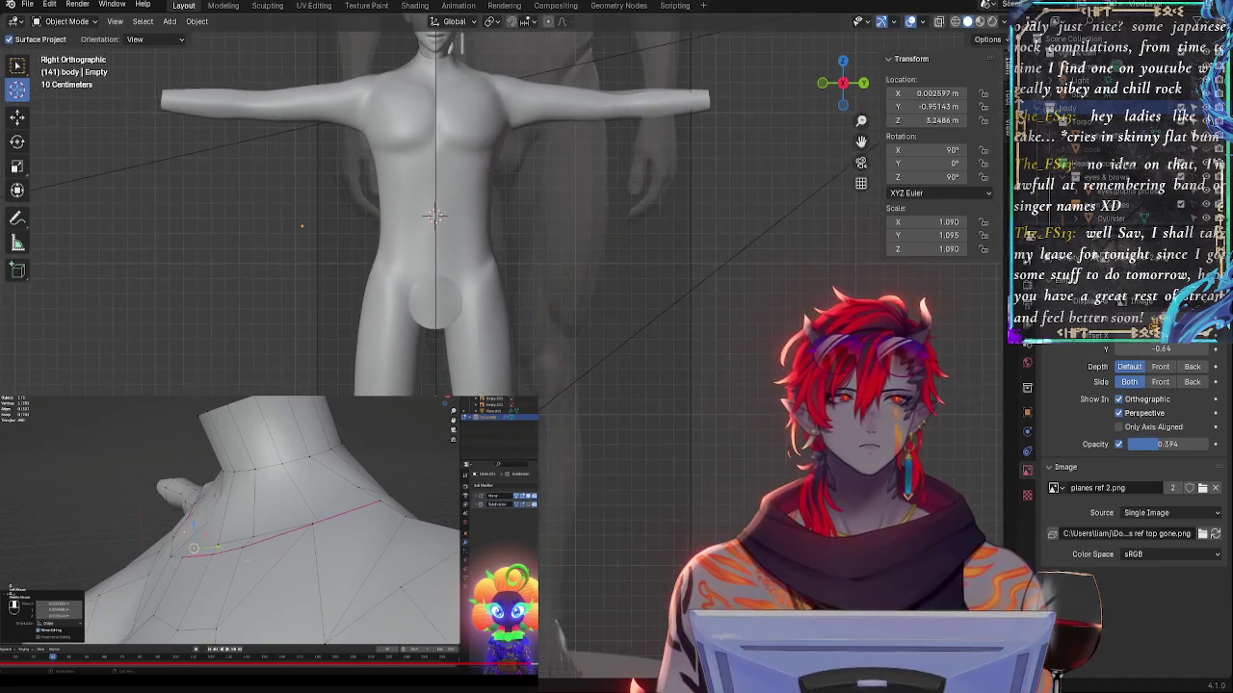
{"action": "scroll", "coordinate": [576, 348], "scroll_direction": "down", "scroll_amount": 2}
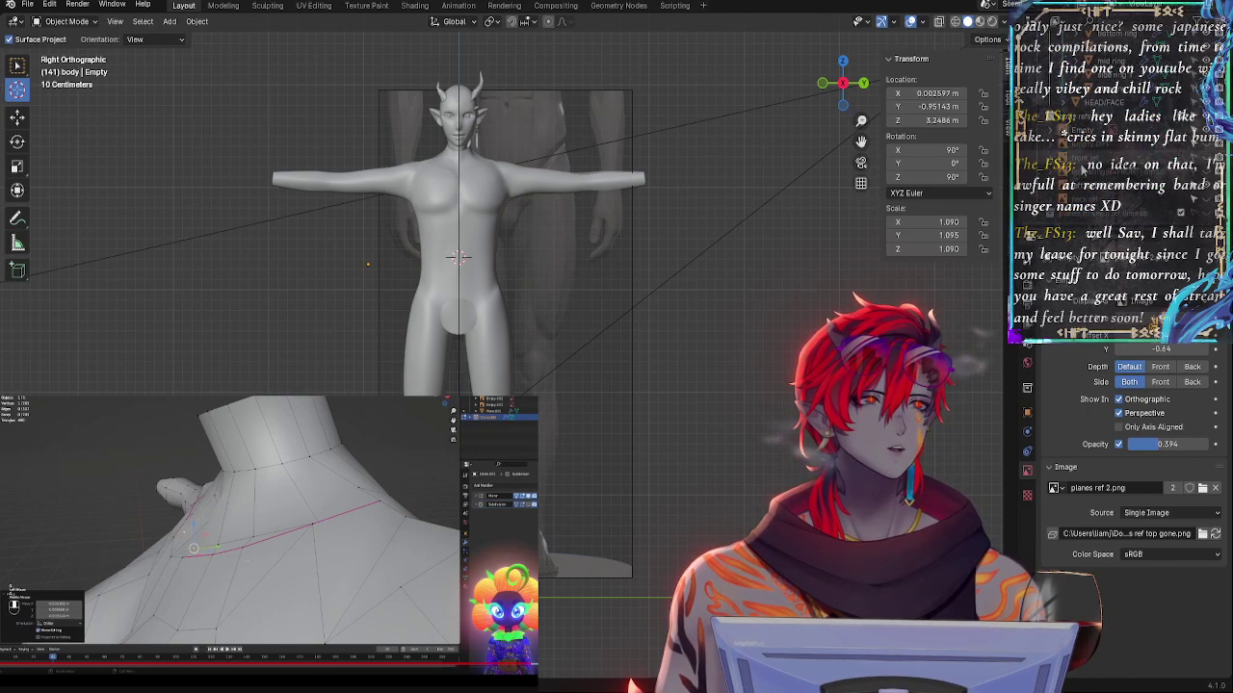
{"action": "scroll", "coordinate": [731, 212], "scroll_direction": "up", "scroll_amount": 3}
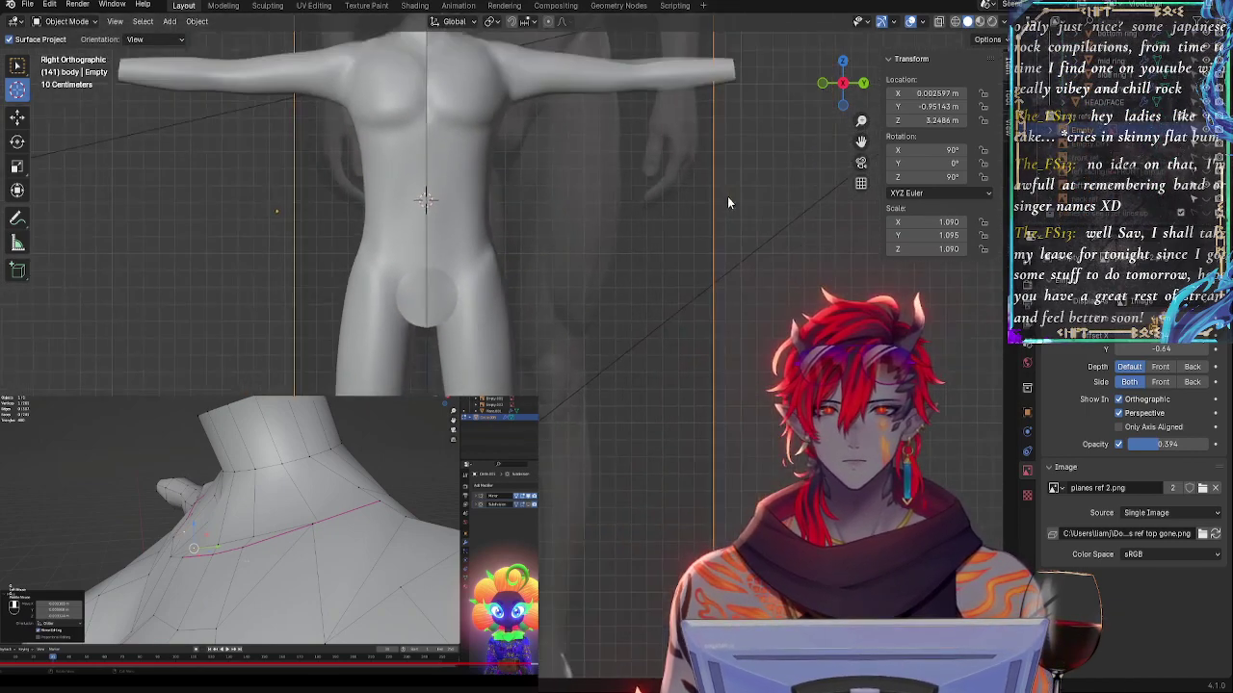
{"action": "scroll", "coordinate": [727, 197], "scroll_direction": "down", "scroll_amount": 2}
{"action": "scroll", "coordinate": [480, 324], "scroll_direction": "down", "scroll_amount": 2}
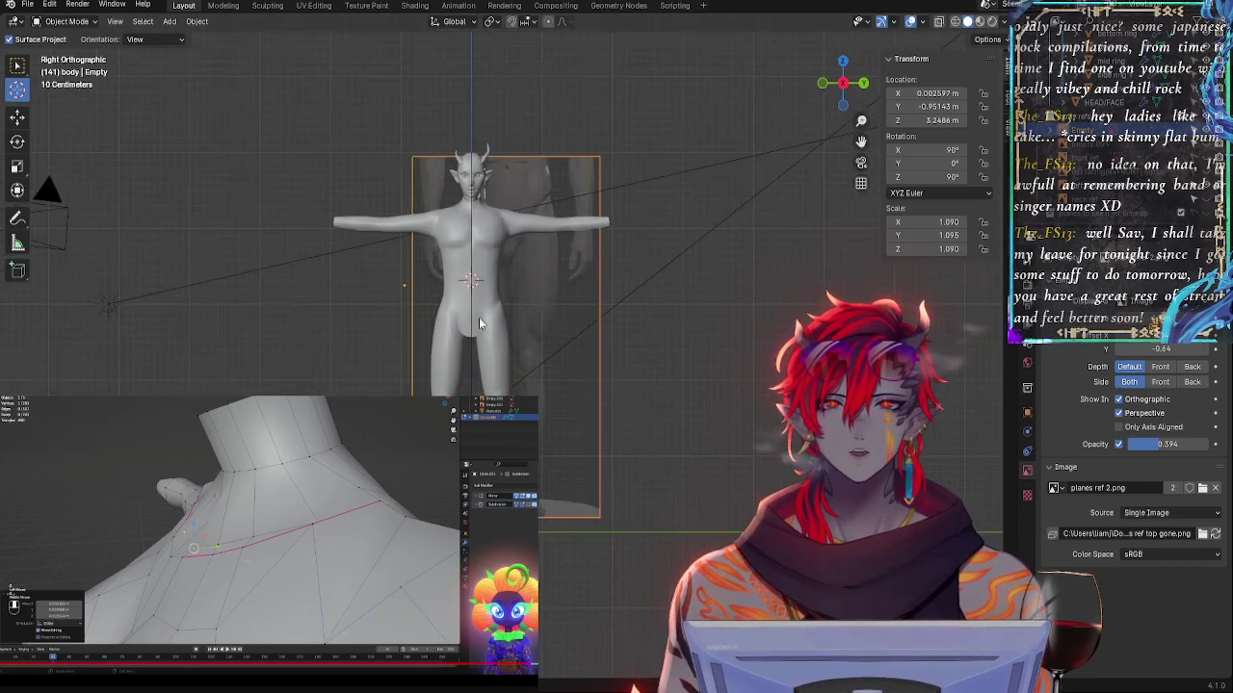
{"action": "scroll", "coordinate": [575, 279], "scroll_direction": "up", "scroll_amount": 4}
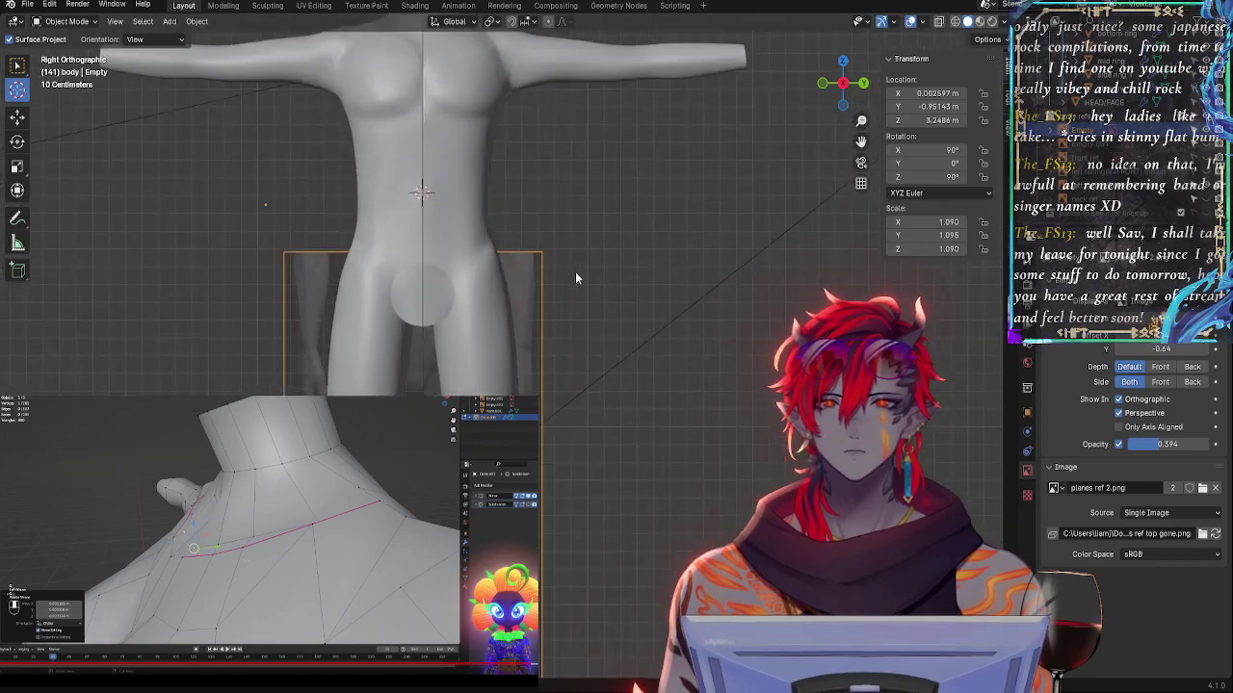
{"action": "middle_click_drag", "start_coordinate": [575, 278], "coordinate": [765, 318], "text": "shift"}
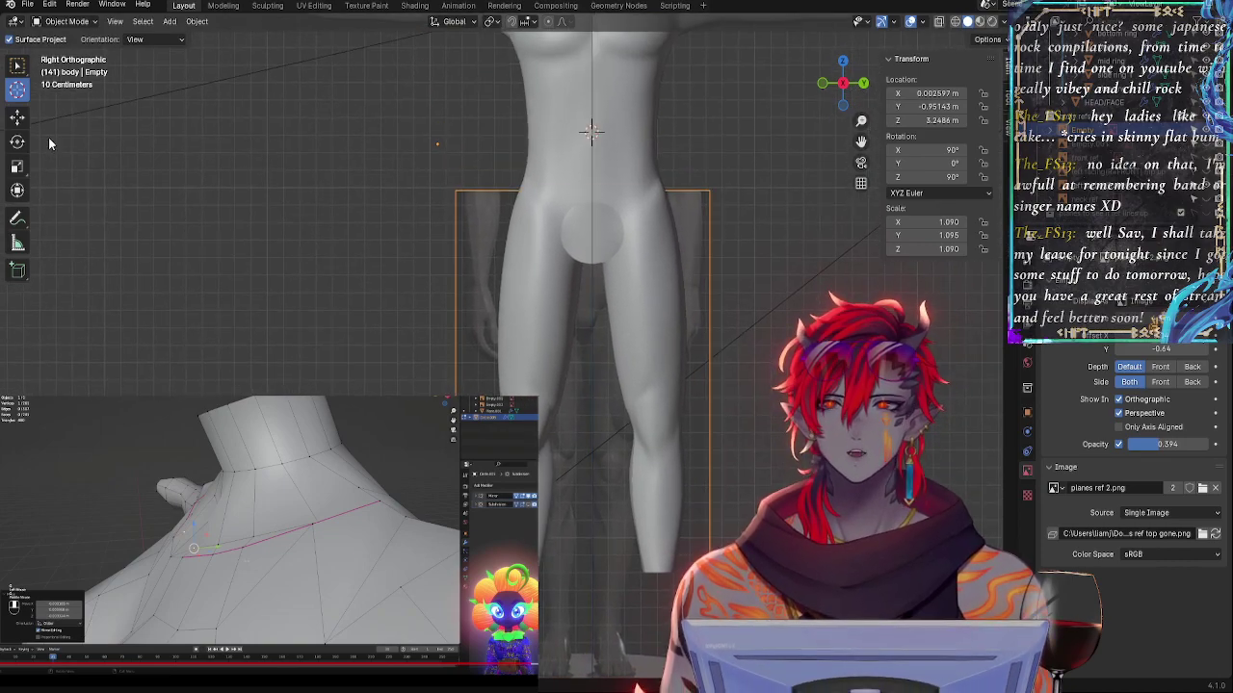
{"action": "left_click", "coordinate": [17, 218]}
{"action": "left_click", "coordinate": [111, 38]}
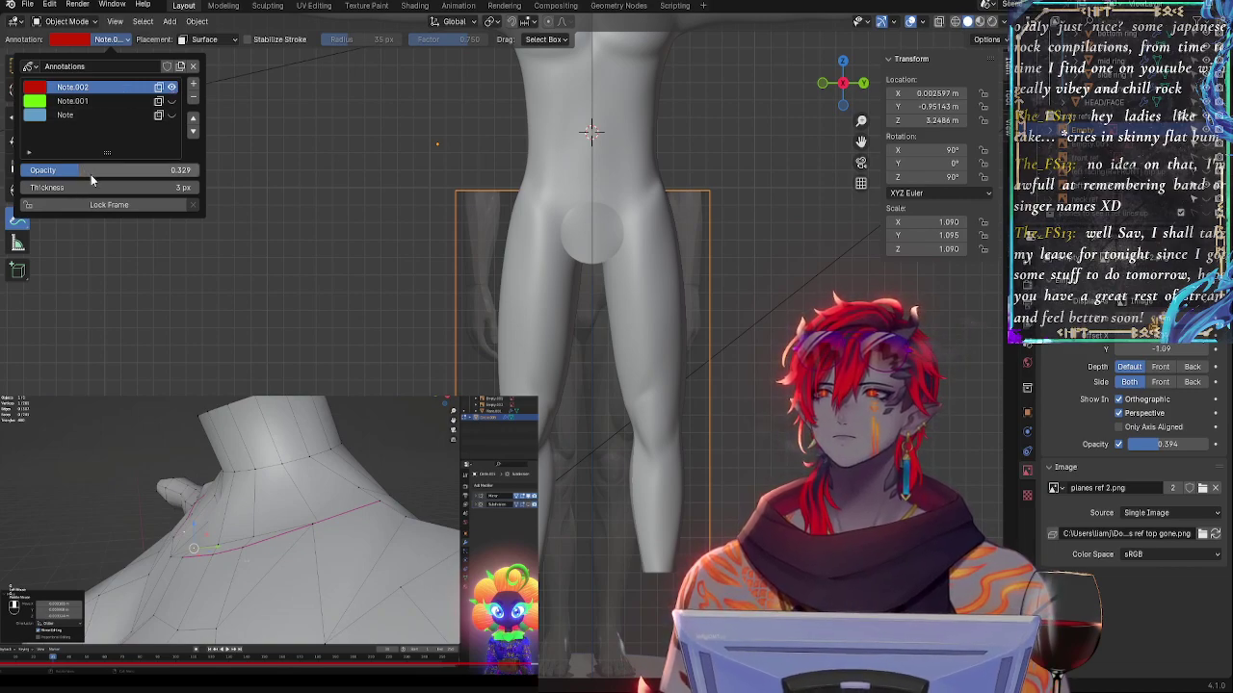
- Raise the annotation layer opacity and briefly play the animation
{"action": "left_click_drag", "start_coordinate": [90, 174], "coordinate": [147, 173]}
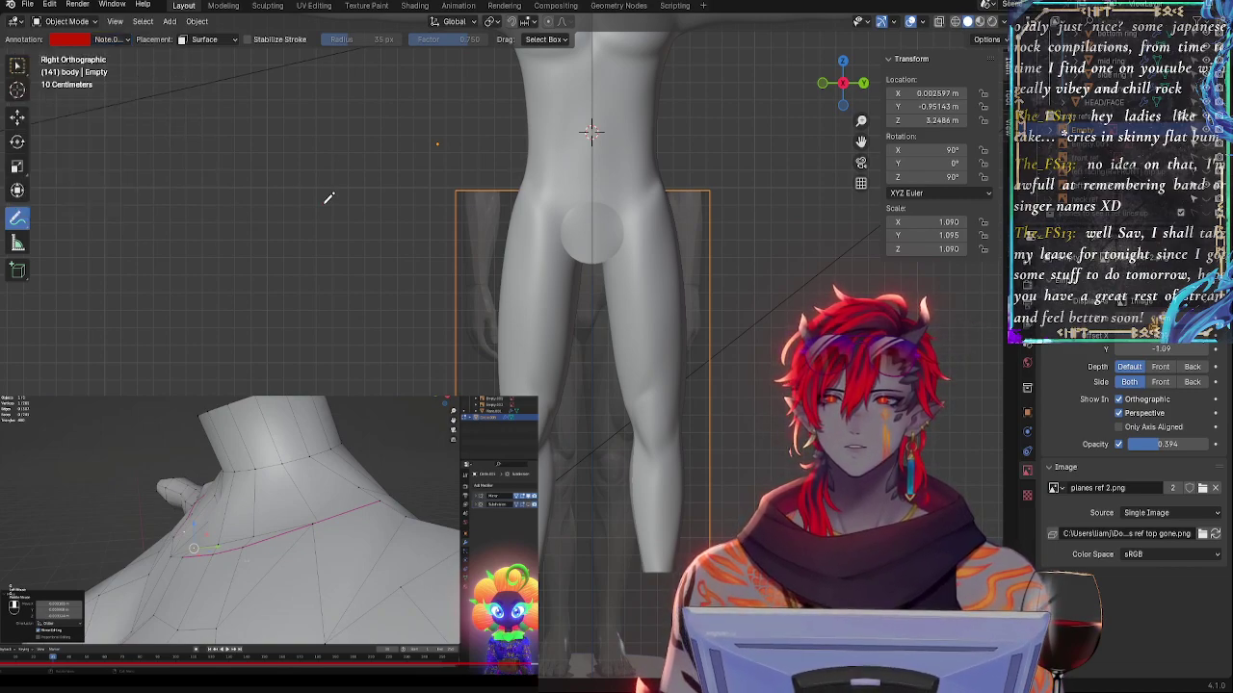
{"action": "key", "text": "space"}
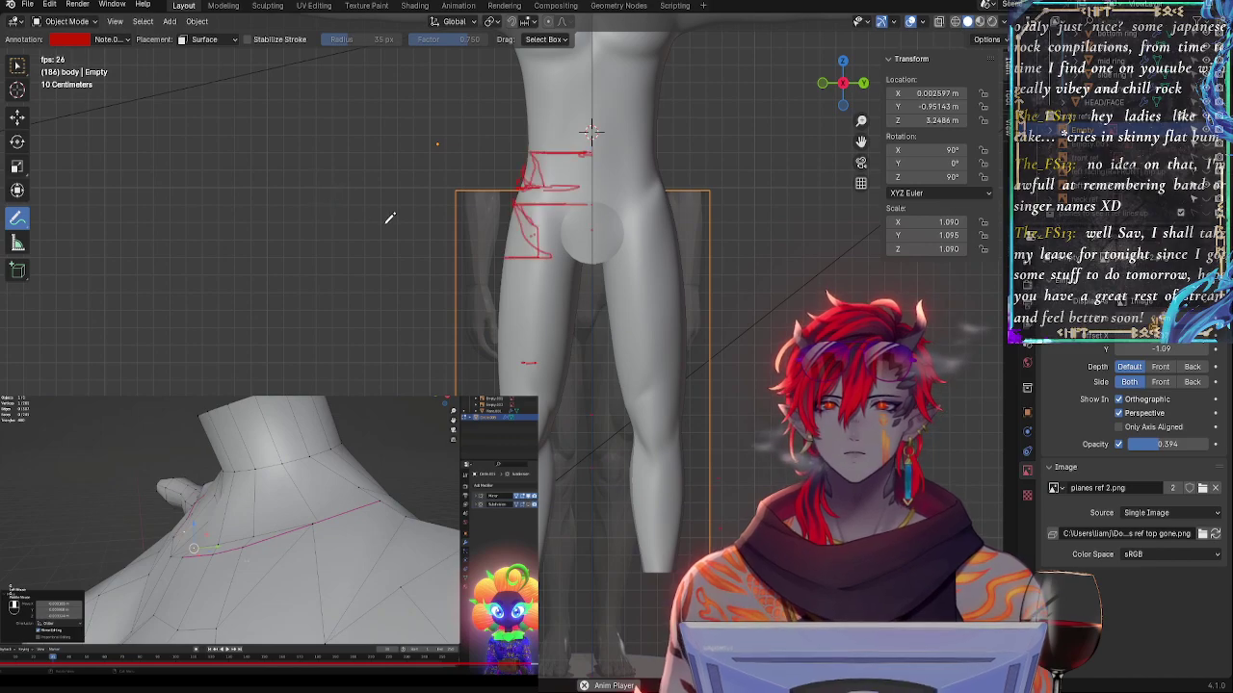
{"action": "key", "text": "space"}
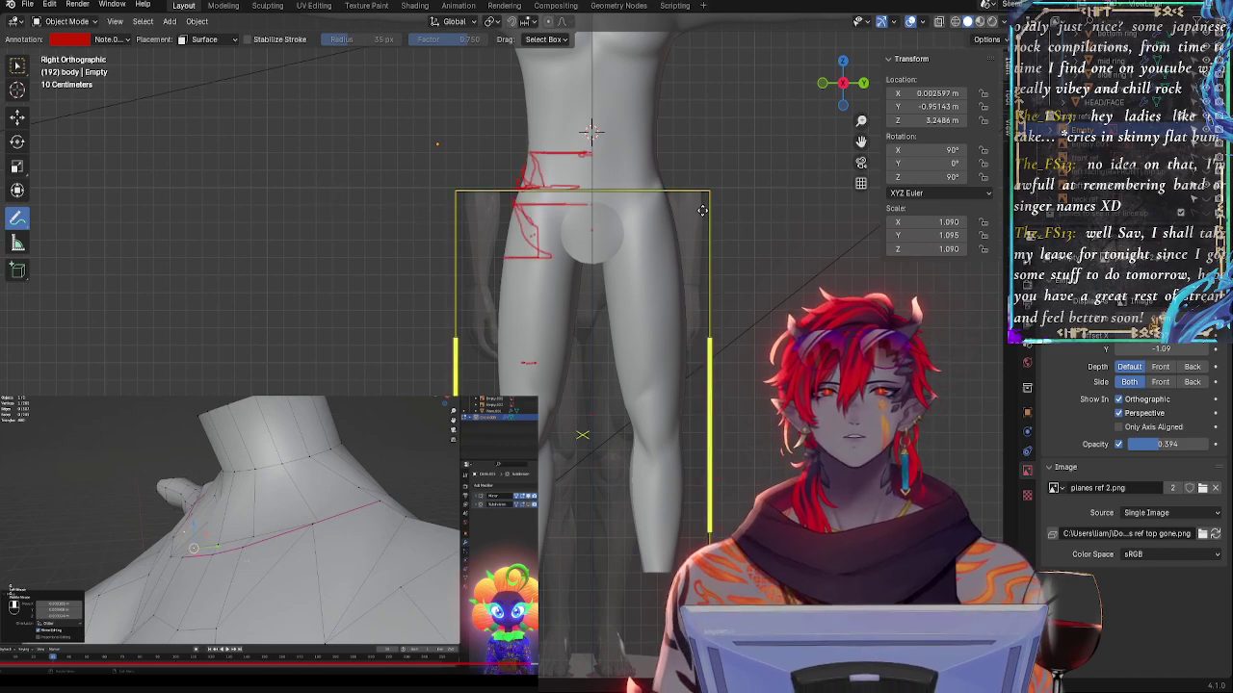
{"action": "scroll", "coordinate": [722, 434], "scroll_direction": "down", "scroll_amount": 2}
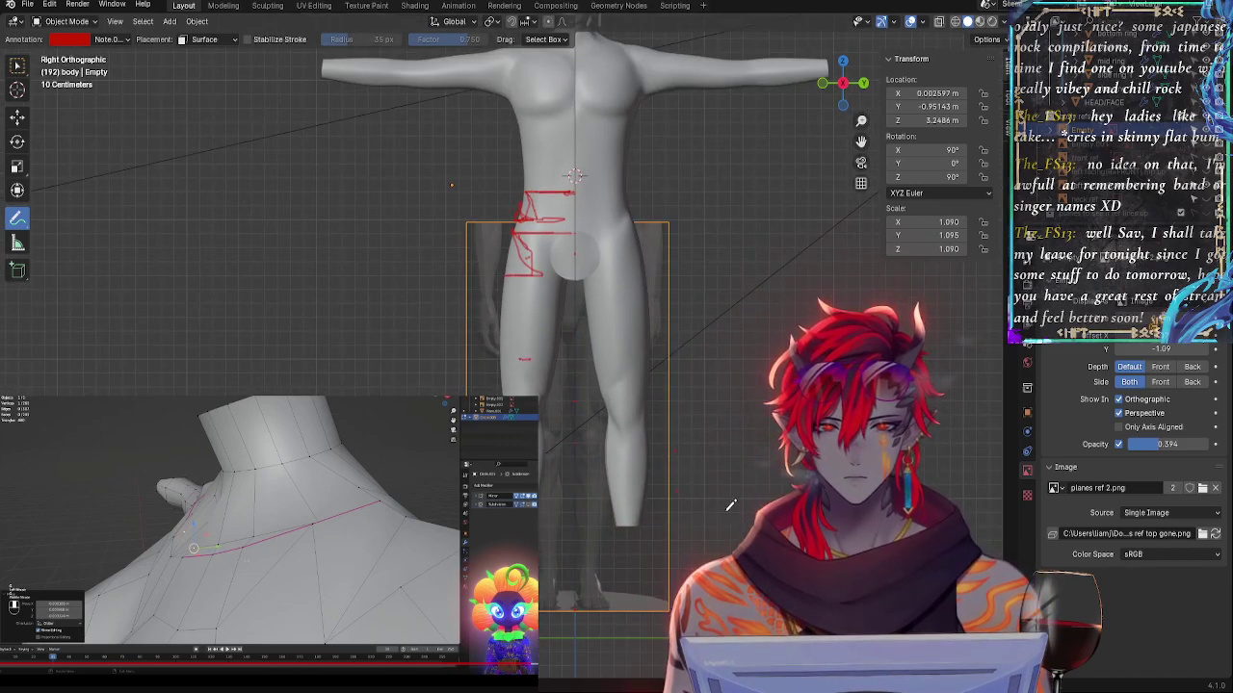
{"action": "scroll", "coordinate": [730, 512], "scroll_direction": "up", "scroll_amount": 3}
{"action": "middle_click_drag", "start_coordinate": [741, 549], "coordinate": [662, 314], "text": "shift"}
{"action": "key", "text": "ctrl+z"}
{"action": "key", "text": "ctrl+z"}
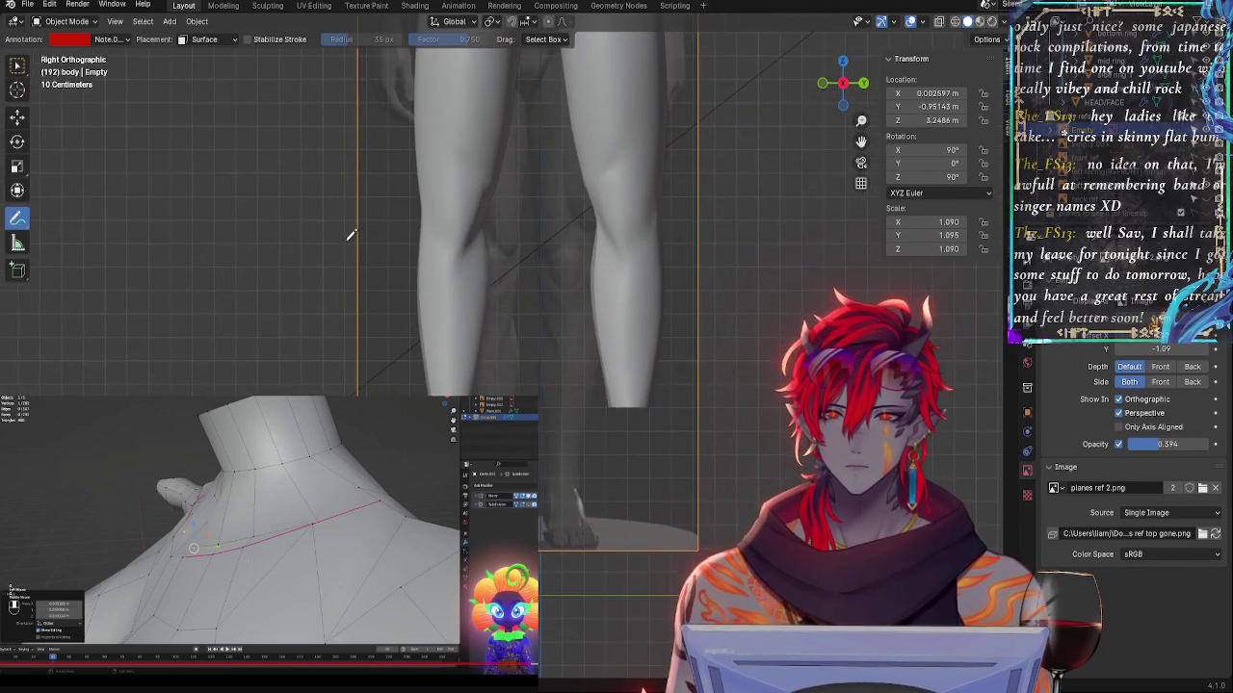
- Preview playback with the full body centred in side view, then open Animation at frame 168
{"action": "key", "text": "space"}
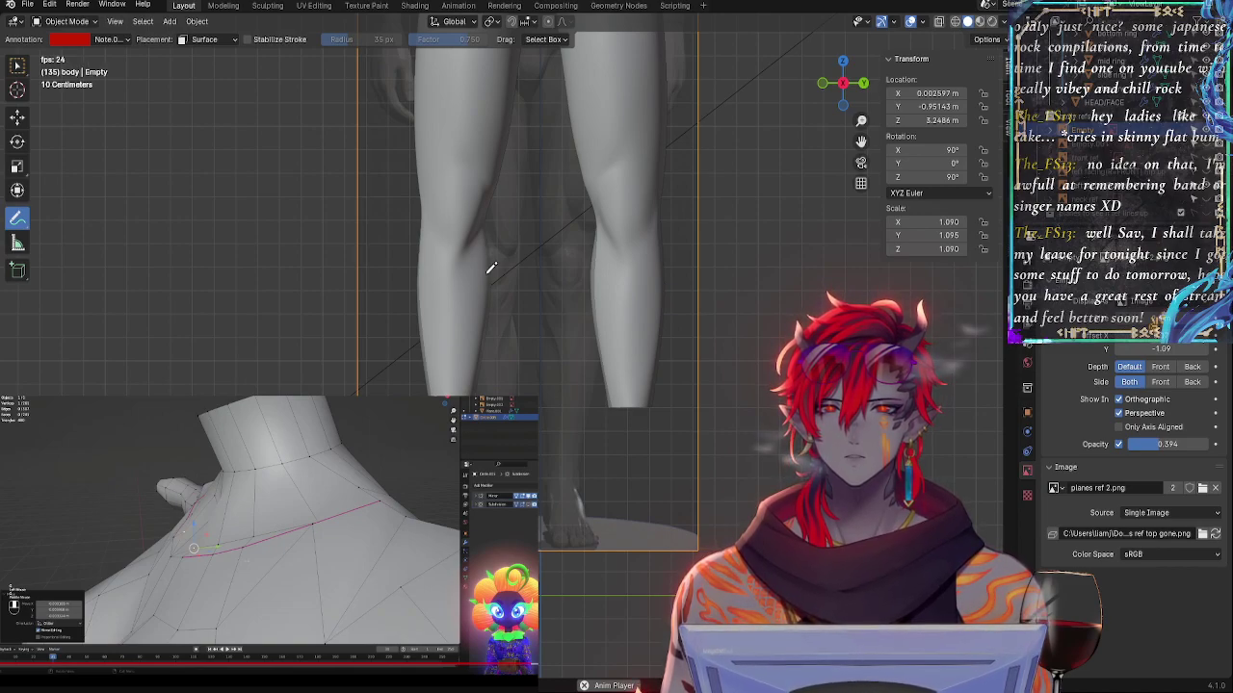
{"action": "middle_click_drag", "start_coordinate": [696, 252], "coordinate": [722, 231]}
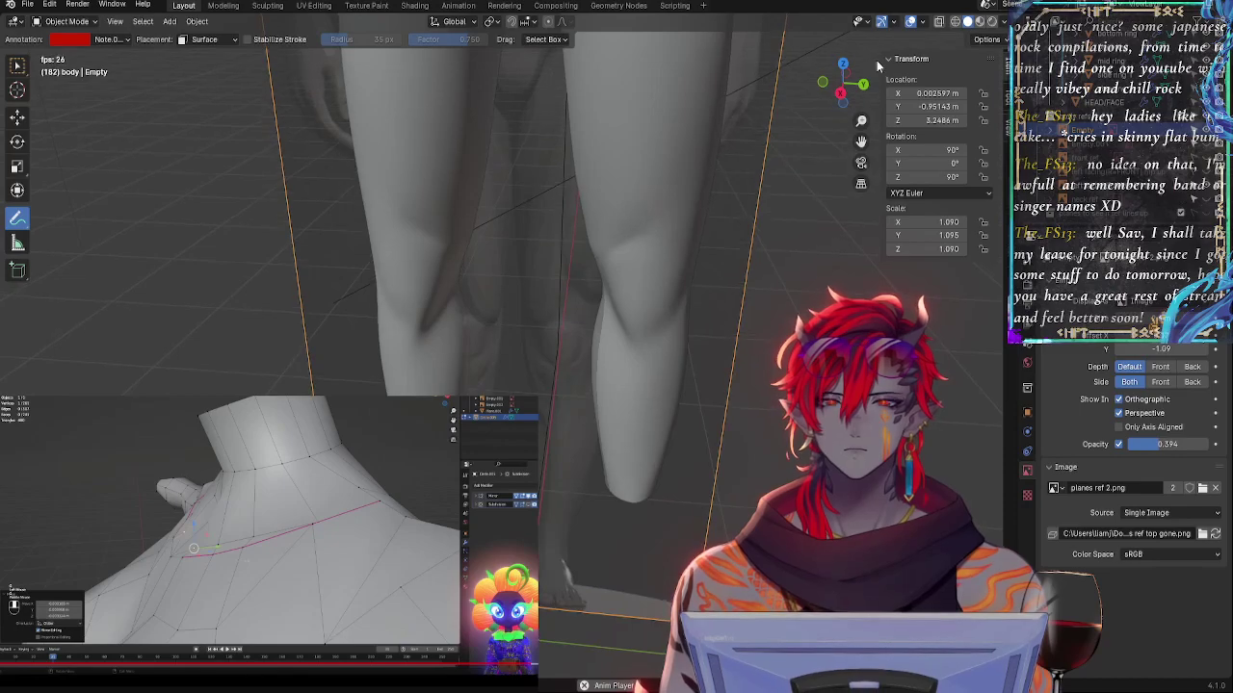
{"action": "left_click", "coordinate": [842, 95]}
{"action": "scroll", "coordinate": [693, 183], "scroll_direction": "down", "scroll_amount": 5}
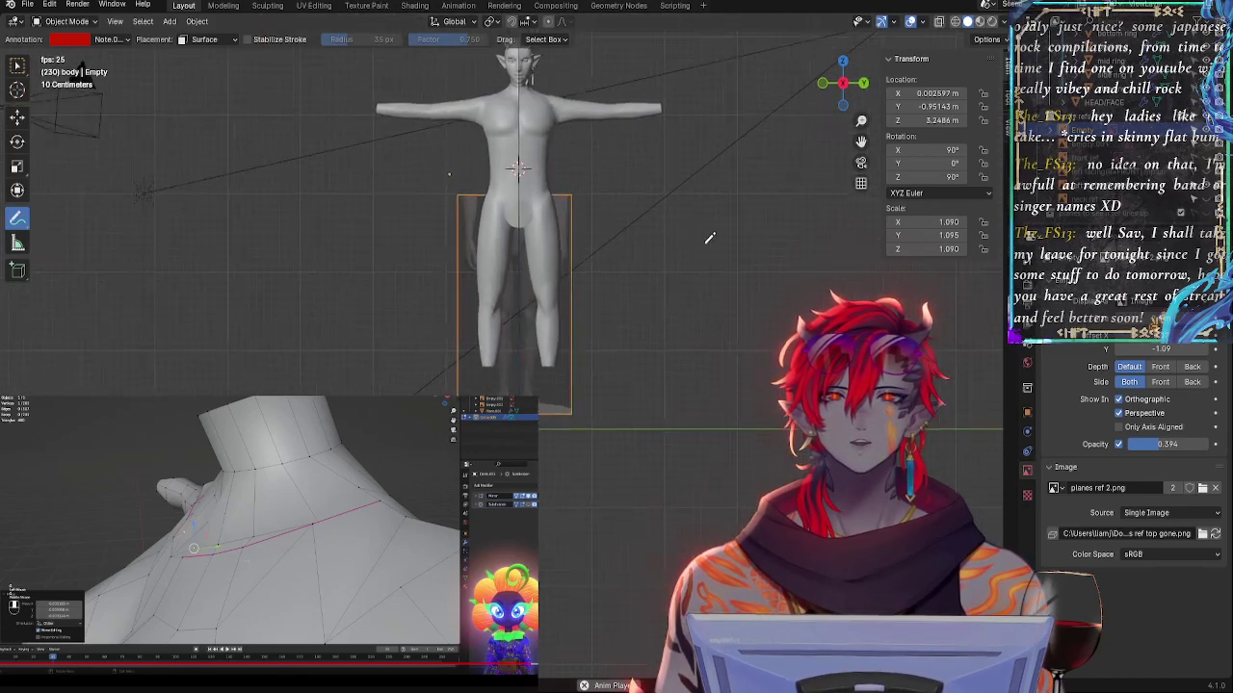
{"action": "scroll", "coordinate": [706, 231], "scroll_direction": "up", "scroll_amount": 2}
{"action": "middle_click_drag", "start_coordinate": [693, 141], "coordinate": [768, 277], "text": "shift"}
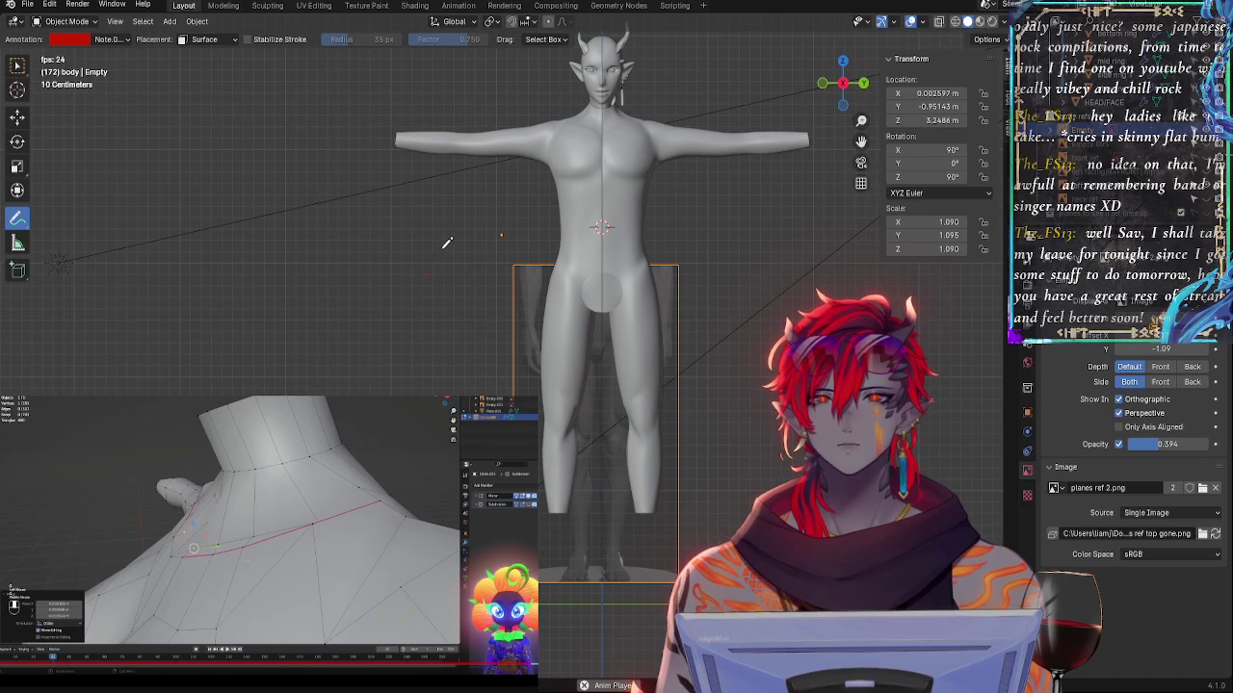
{"action": "key", "text": "space"}
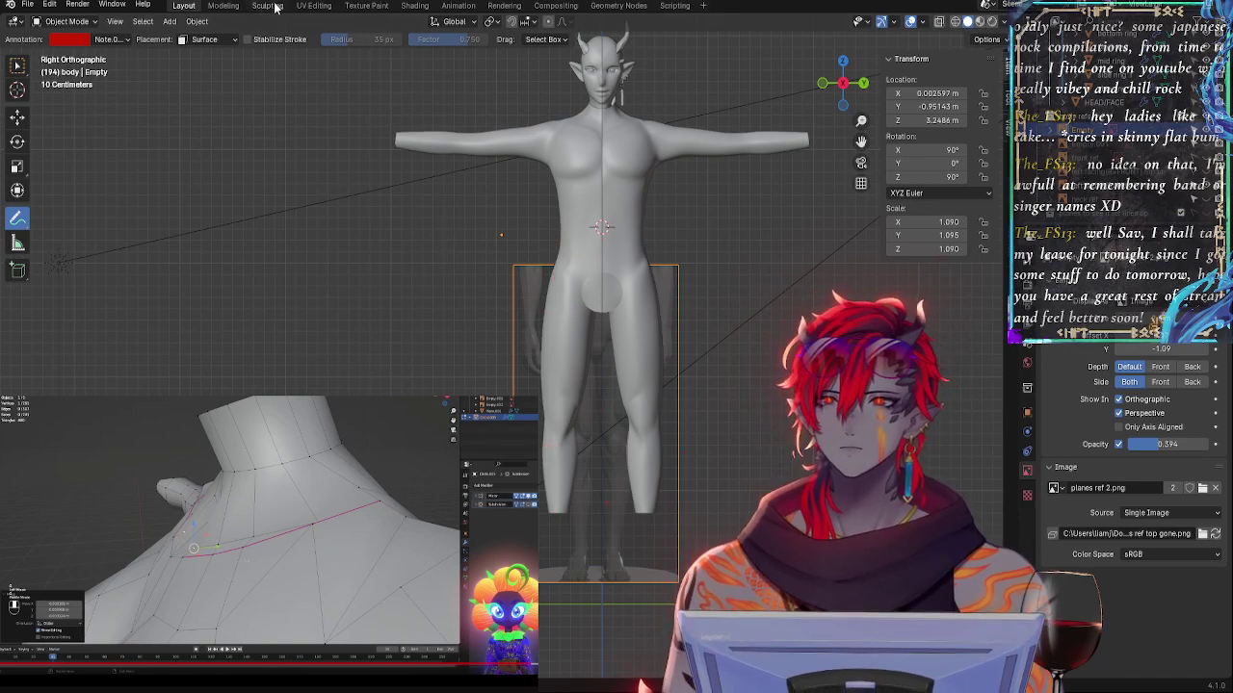
{"action": "left_click", "coordinate": [462, 6]}
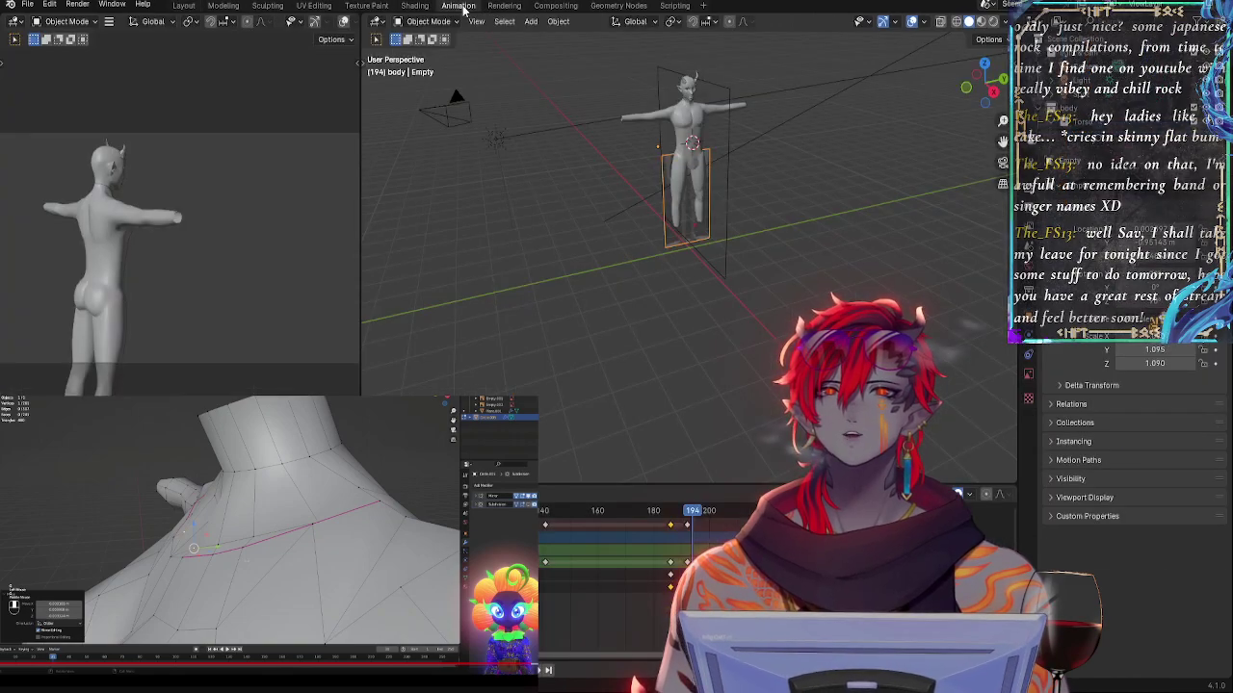
{"action": "left_click_drag", "start_coordinate": [691, 517], "coordinate": [621, 520]}
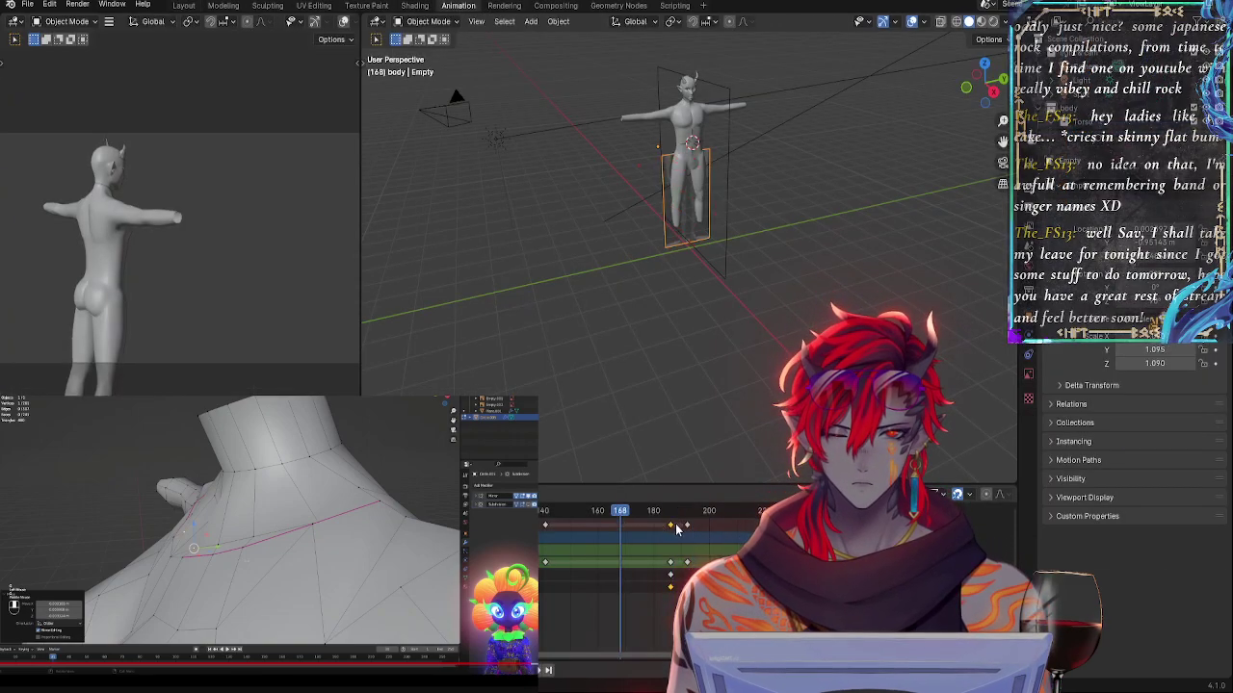
- Move the dope sheet keyframes so the frame-190 and frame-141 keys sit around frames 180-186
{"action": "key", "text": "g"}
{"action": "left_click", "coordinate": [658, 529]}
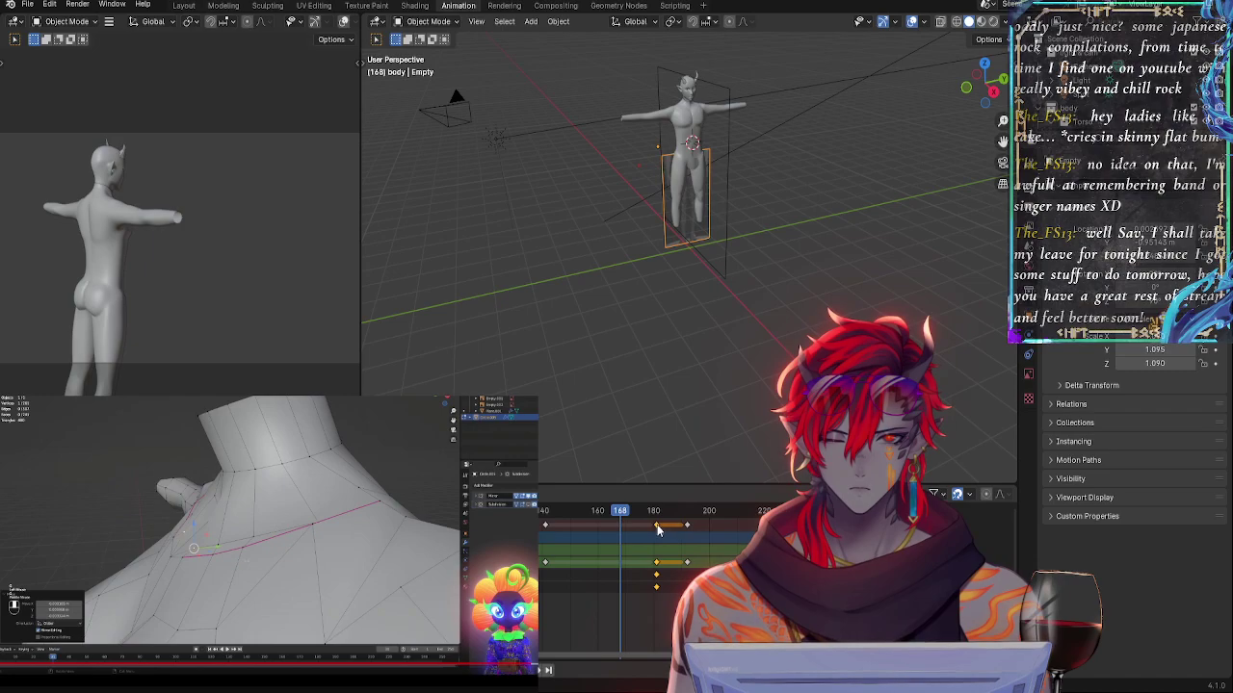
{"action": "left_click_drag", "start_coordinate": [681, 529], "coordinate": [657, 526]}
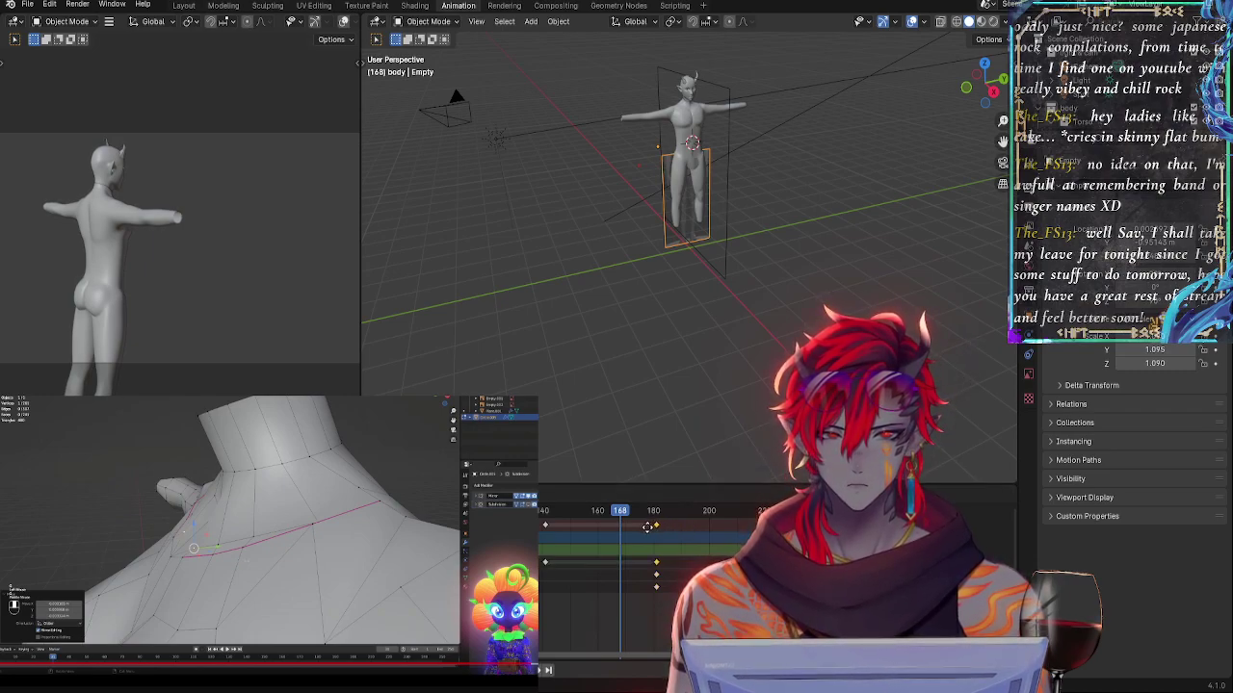
{"action": "left_click_drag", "start_coordinate": [546, 527], "coordinate": [658, 527]}
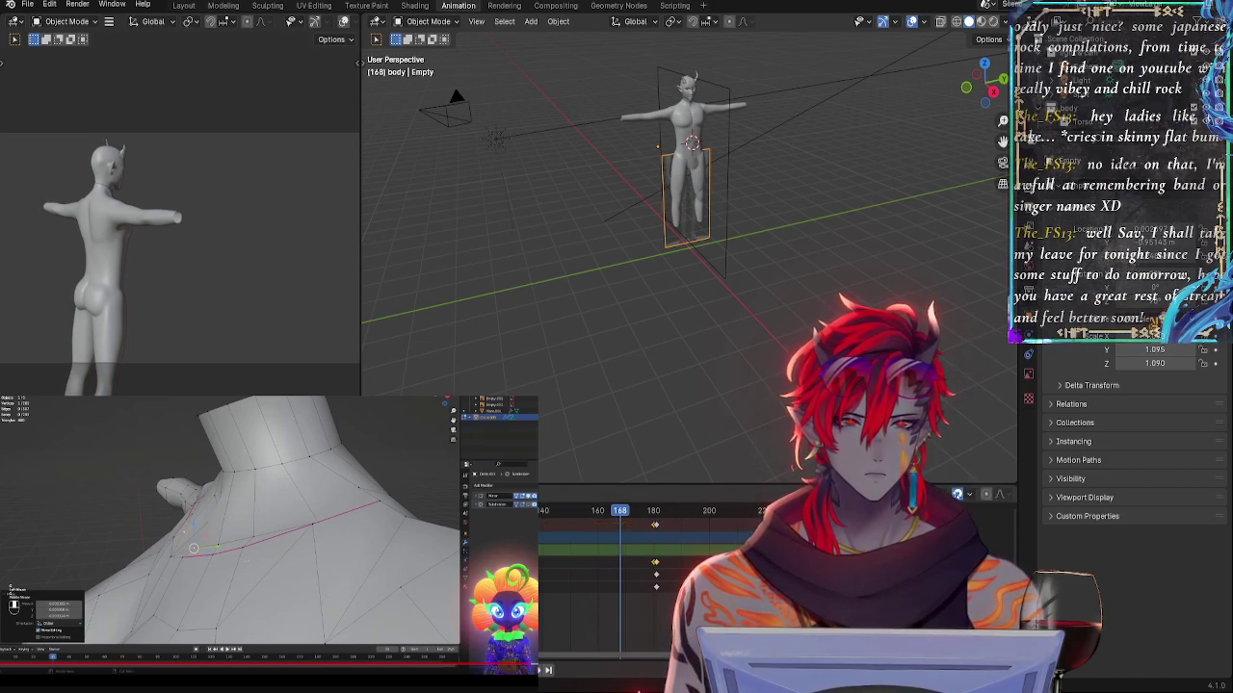
{"action": "left_click_drag", "start_coordinate": [1015, 578], "coordinate": [525, 578]}
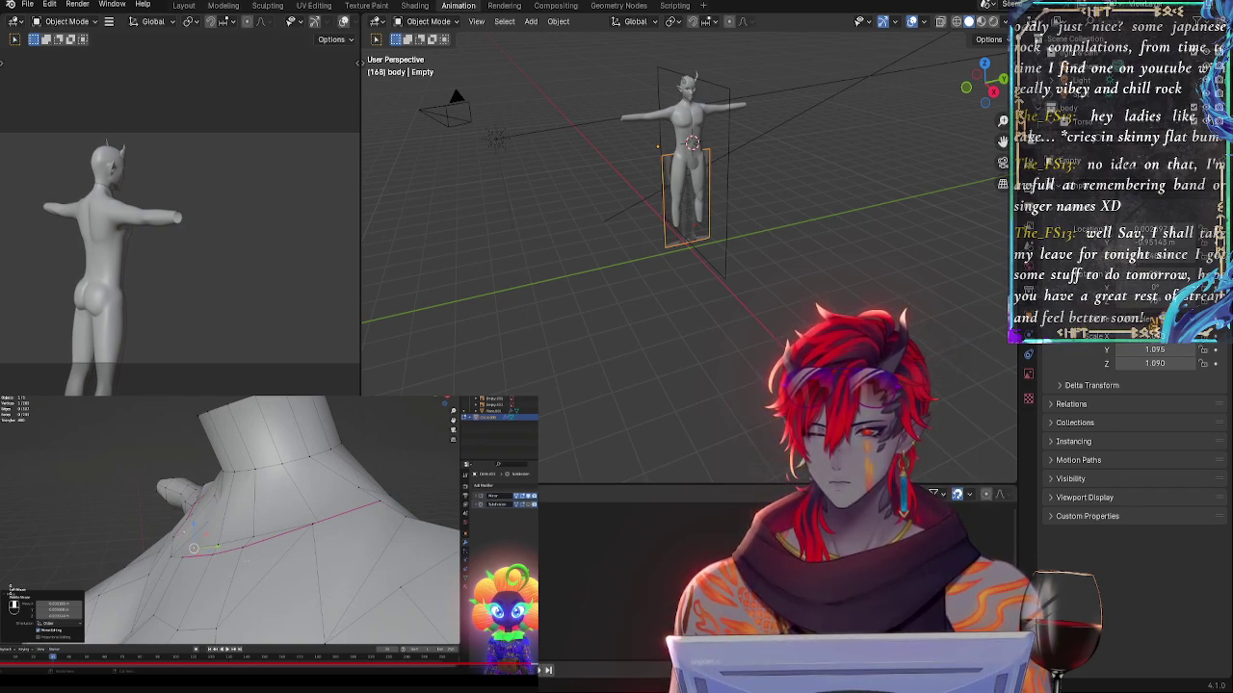
{"action": "left_click", "coordinate": [154, 494]}
{"action": "key", "text": "Escape"}
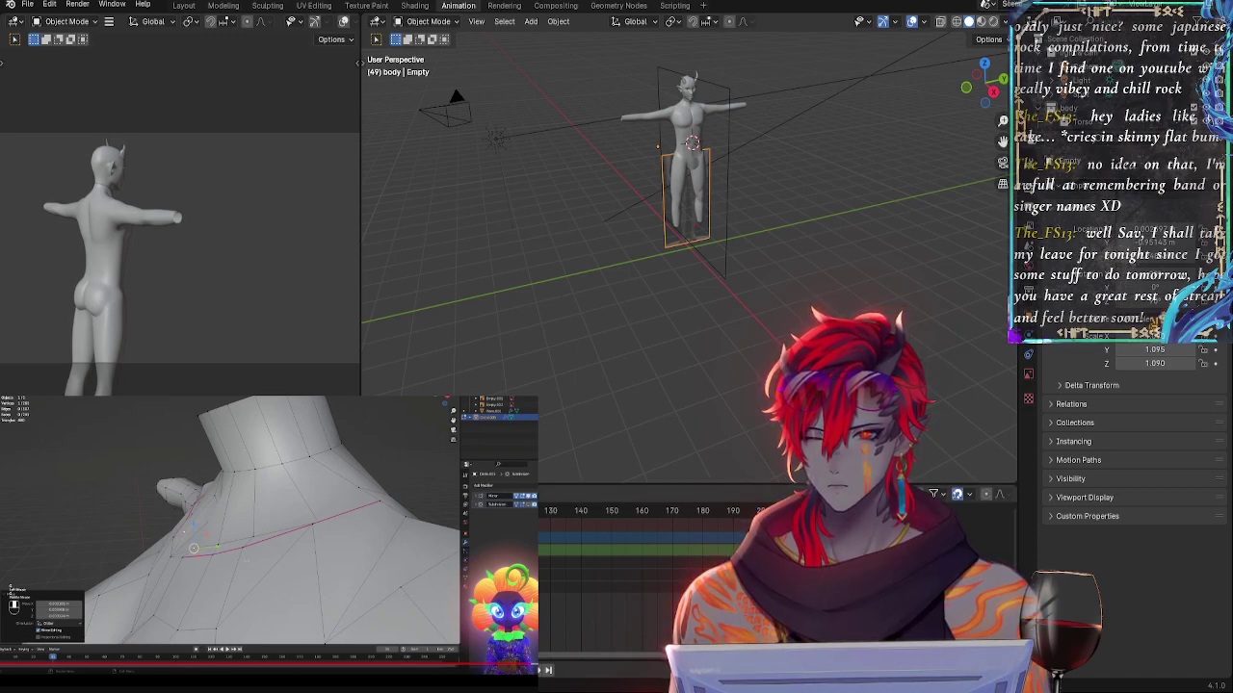
- Scrub and play the animation, stop at frame 50, and view the model in Right Orthographic
{"action": "key", "text": "Left"}
{"action": "key", "text": "Left"}
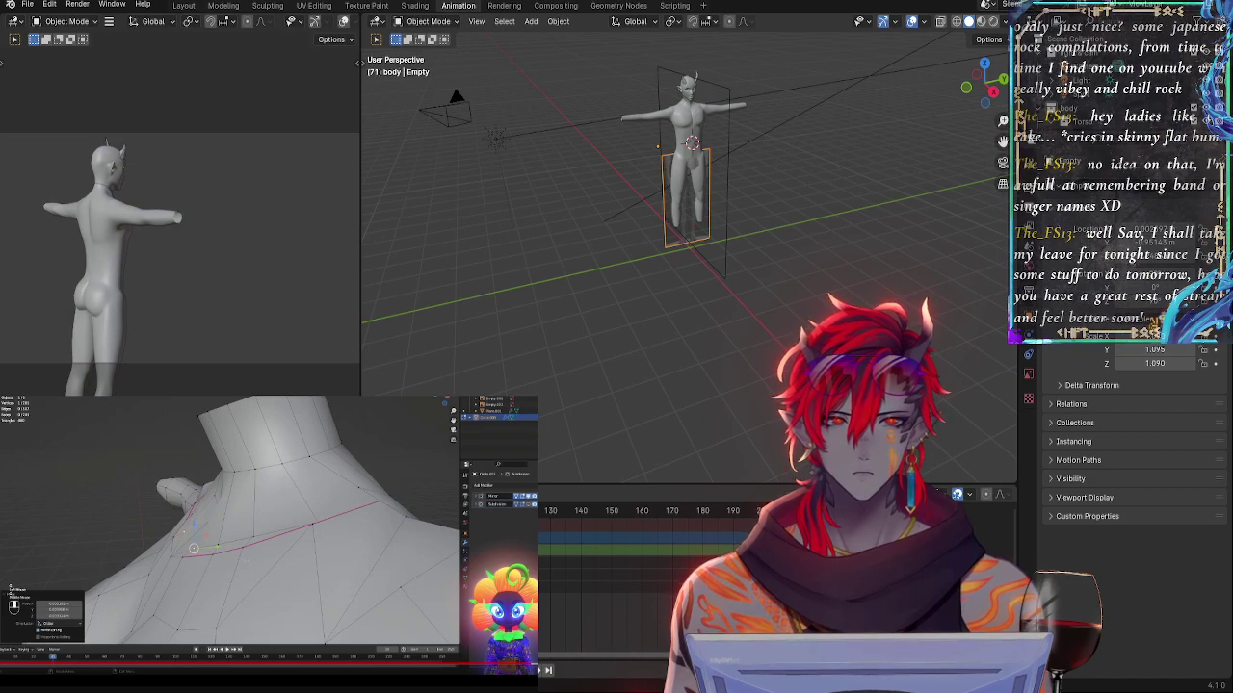
{"action": "left_click_drag", "start_coordinate": [298, 512], "coordinate": [202, 511]}
{"action": "key", "text": "Up"}
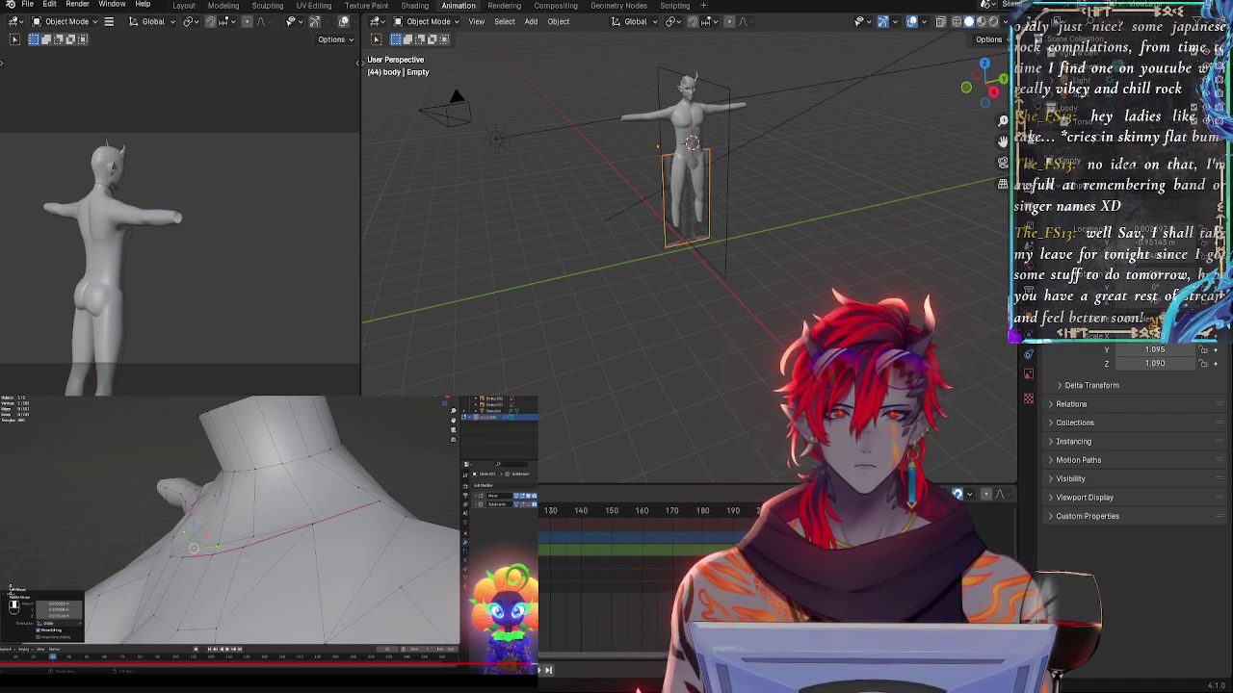
{"action": "key", "text": "space"}
{"action": "key", "text": "space"}
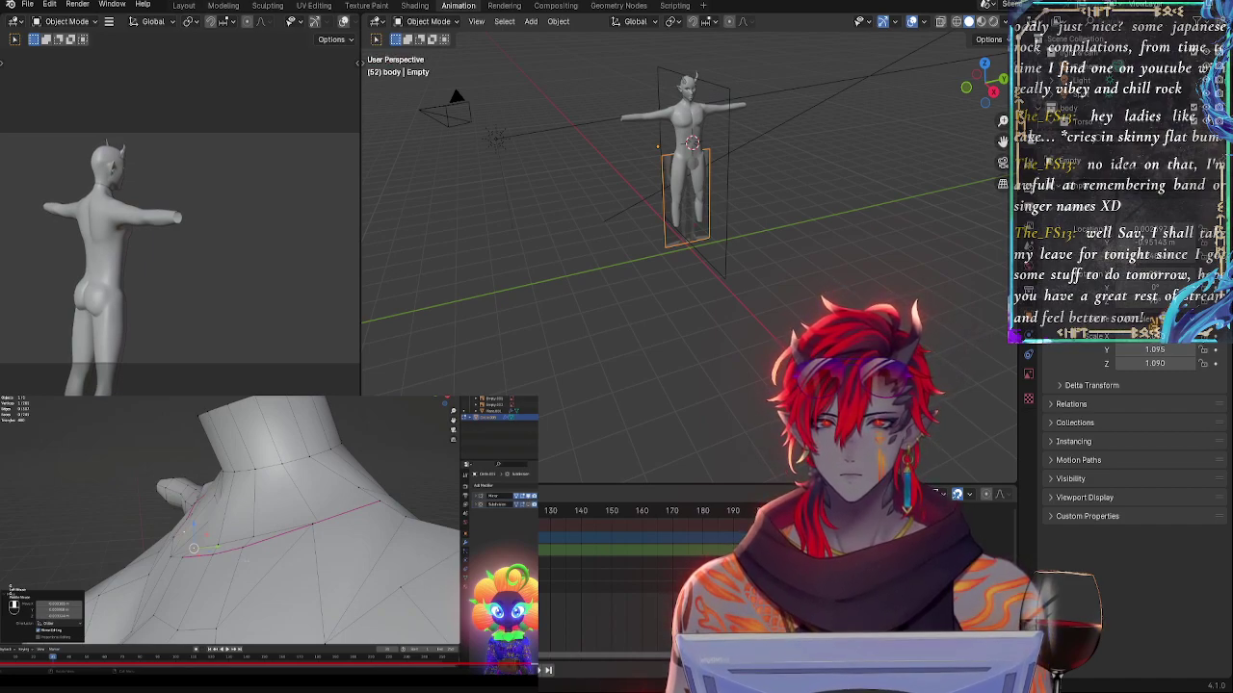
{"action": "left_click_drag", "start_coordinate": [314, 512], "coordinate": [309, 511]}
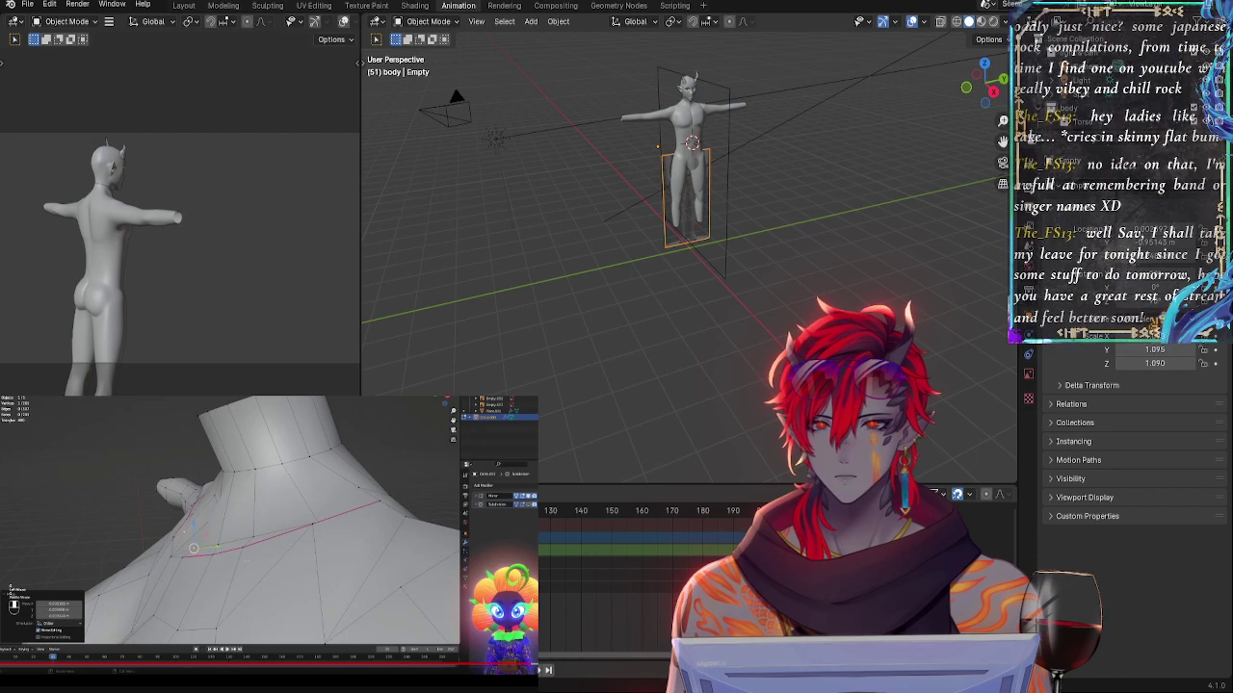
{"action": "left_click", "coordinate": [995, 91]}
- Frame the legs in side view and nudge the lower-row keyframe slightly earlier
{"action": "scroll", "coordinate": [803, 179], "scroll_direction": "up", "scroll_amount": 5}
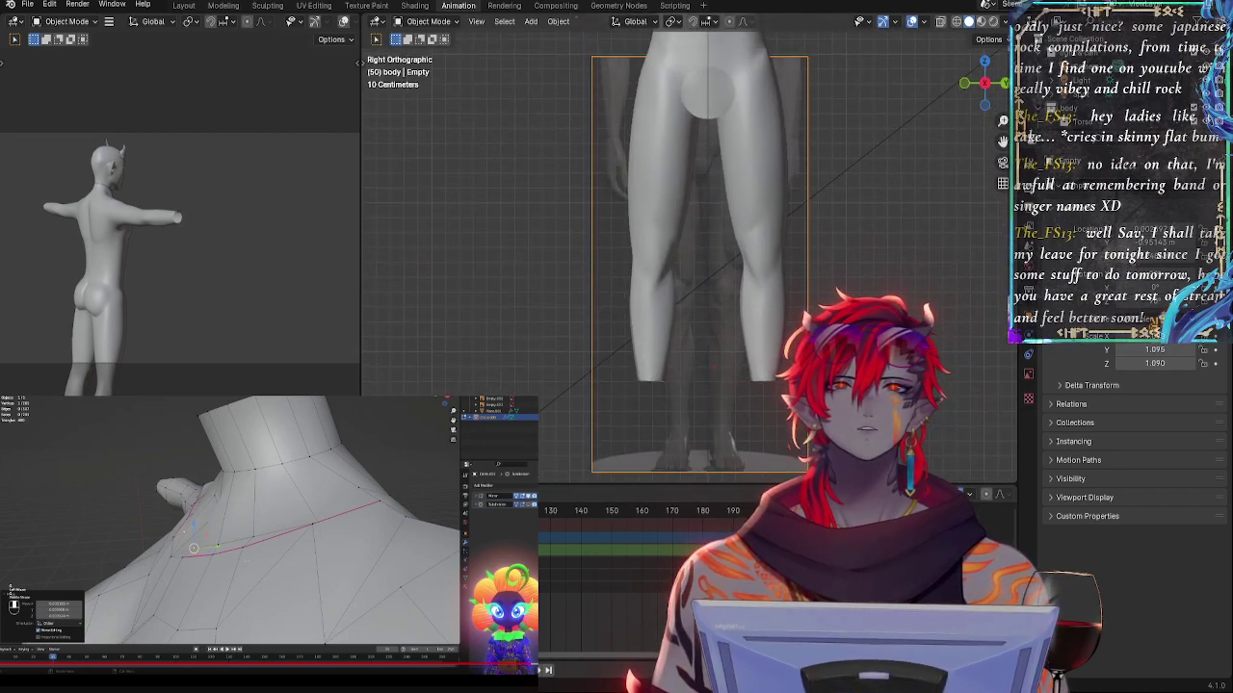
{"action": "middle_click_drag", "start_coordinate": [803, 178], "coordinate": [779, 215], "text": "shift"}
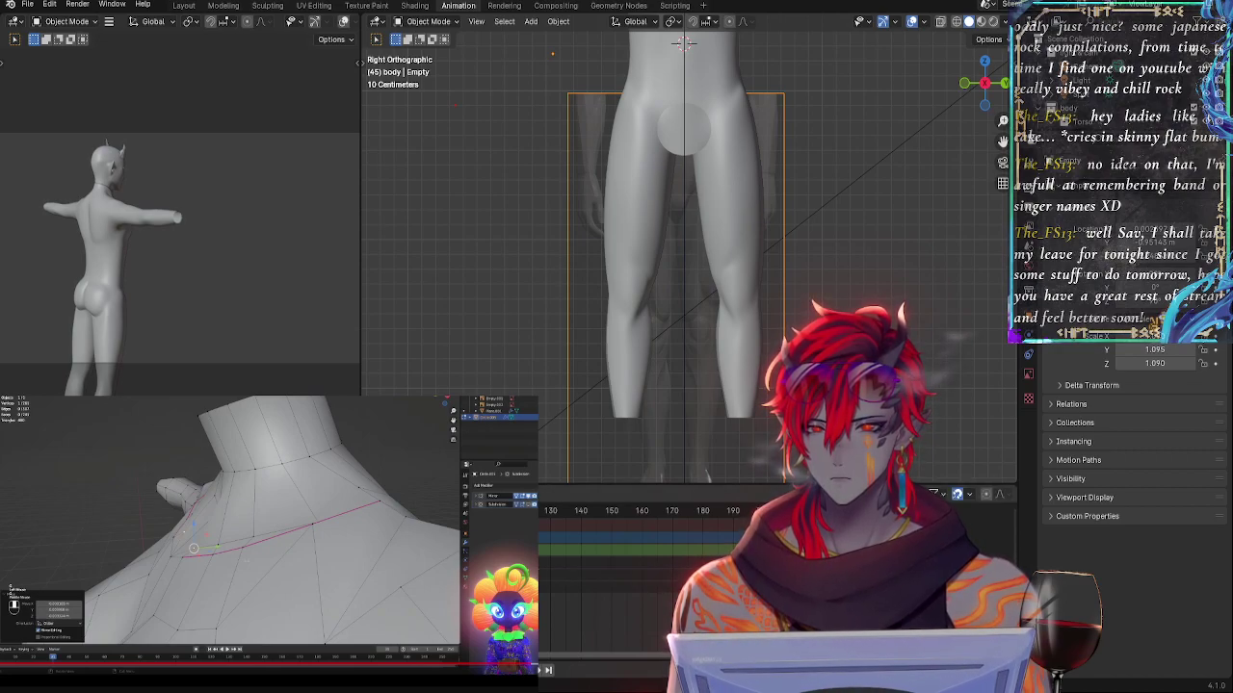
{"action": "left_click_drag", "start_coordinate": [531, 588], "coordinate": [595, 589]}
{"action": "left_click", "coordinate": [631, 587]}
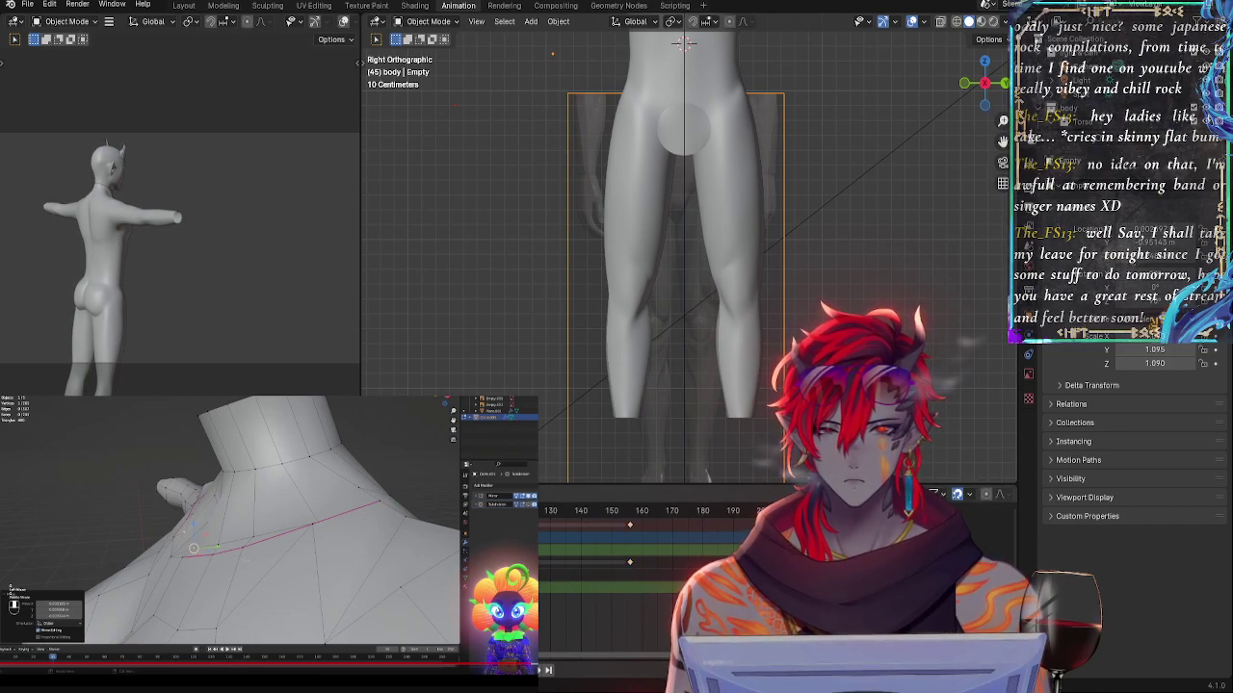
{"action": "key", "text": "t"}
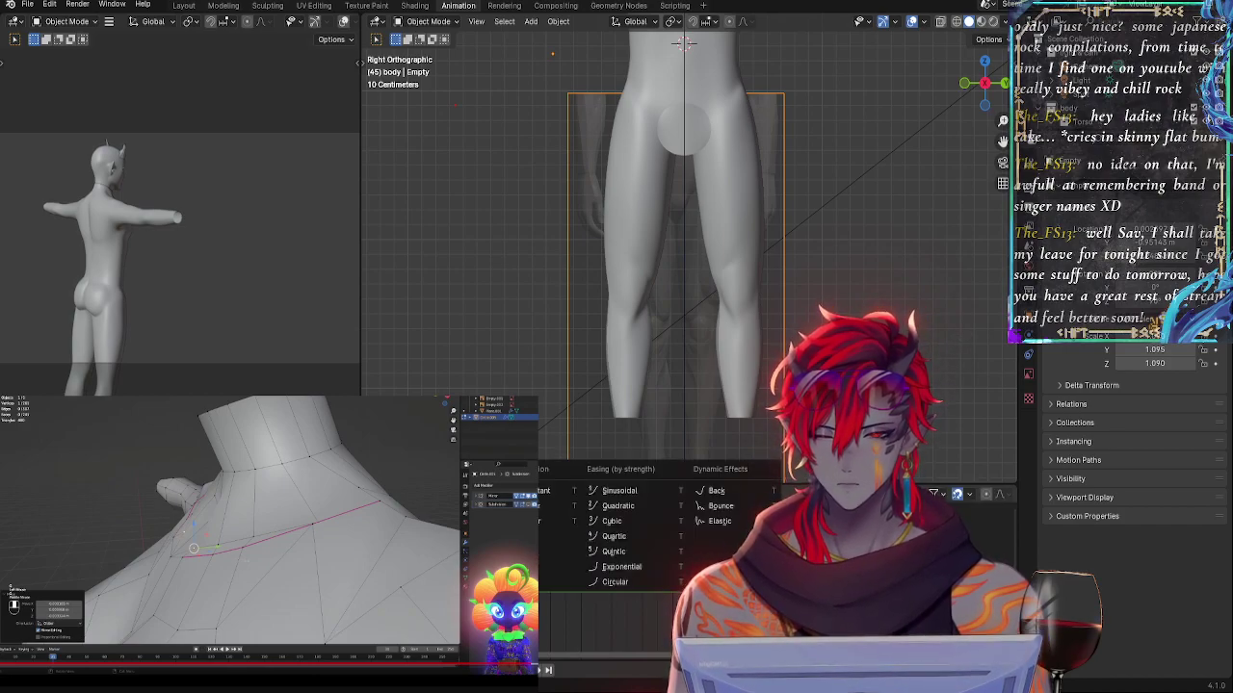
{"action": "key", "text": "Escape"}
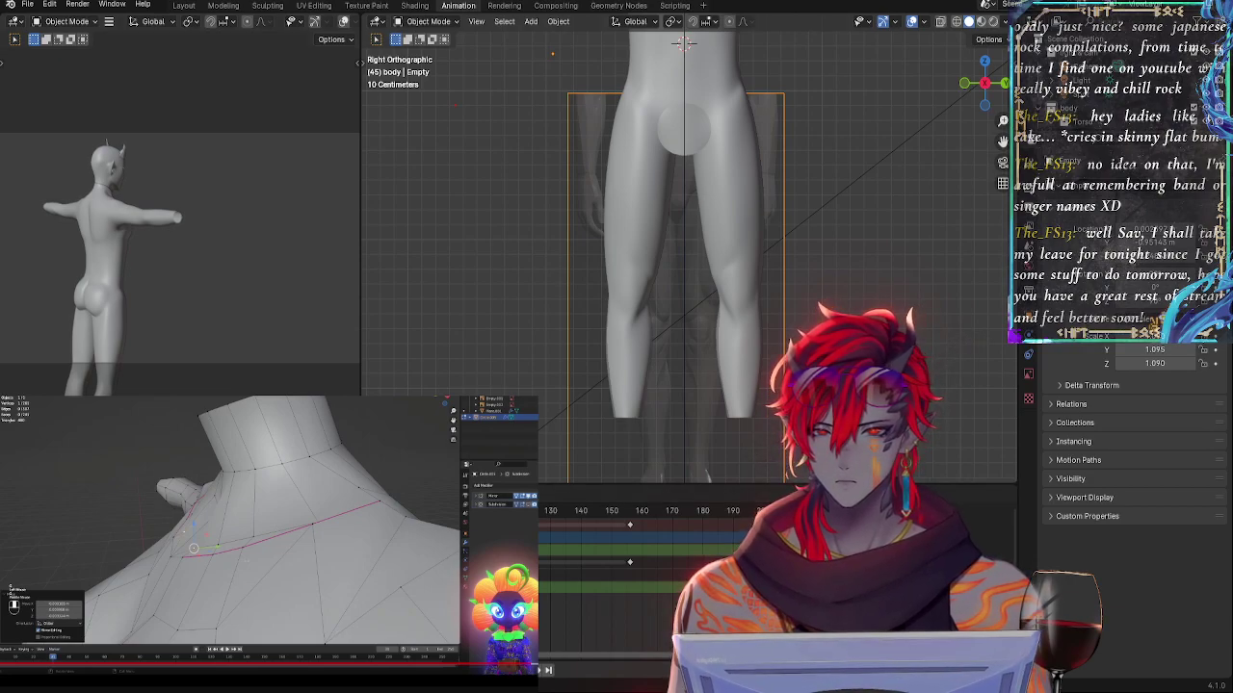
- Adjust the channel row selection, deselect the body, and play the animation to check the legs
{"action": "left_click", "coordinate": [520, 563]}
{"action": "left_click", "coordinate": [520, 575]}
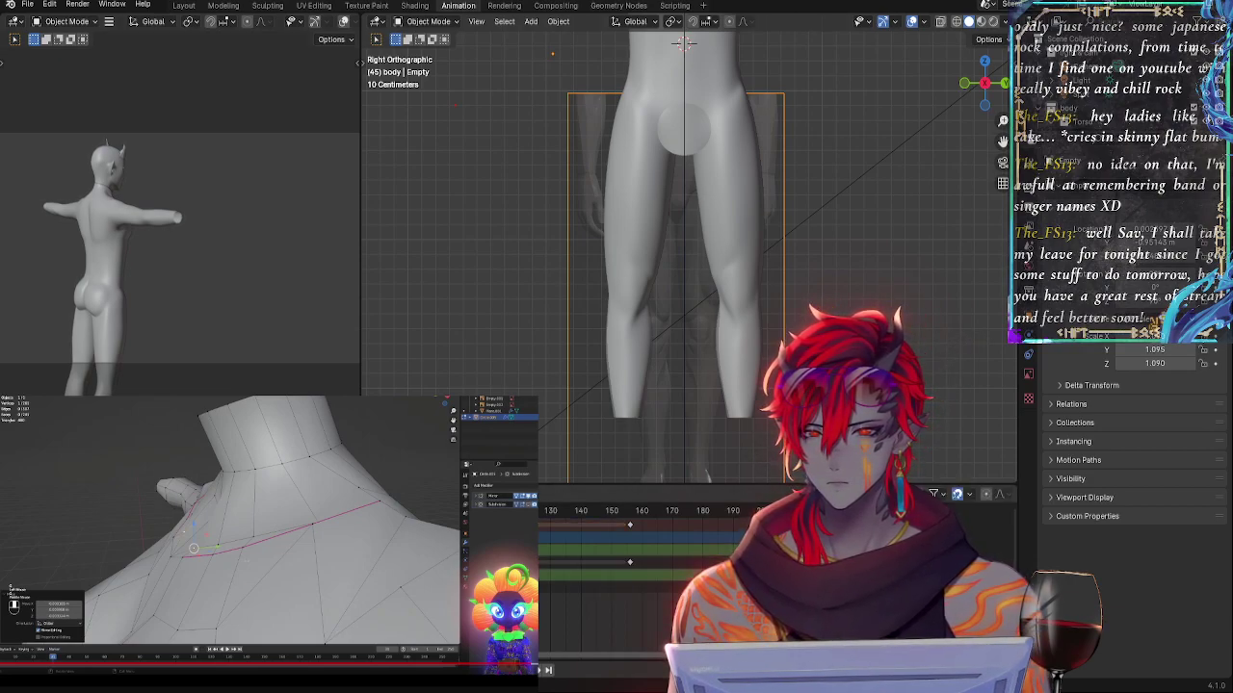
{"action": "left_click", "coordinate": [520, 587]}
{"action": "key", "text": "alt+a"}
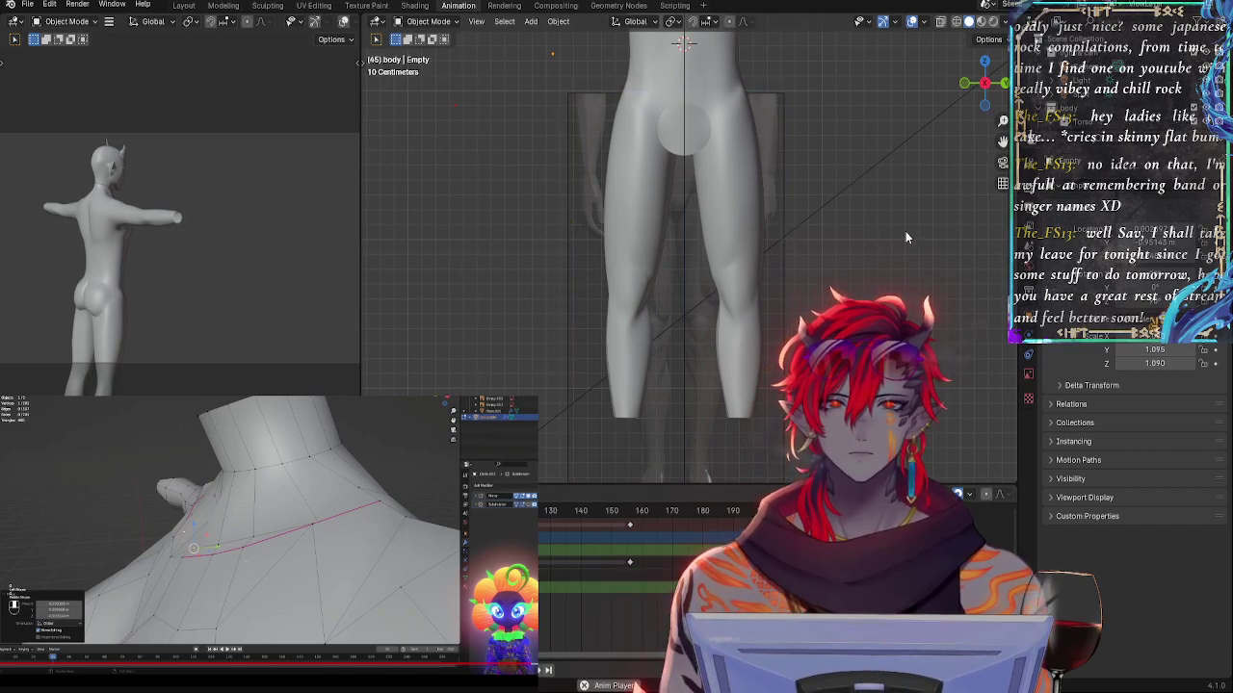
{"action": "key", "text": "space"}
{"action": "key", "text": "space"}
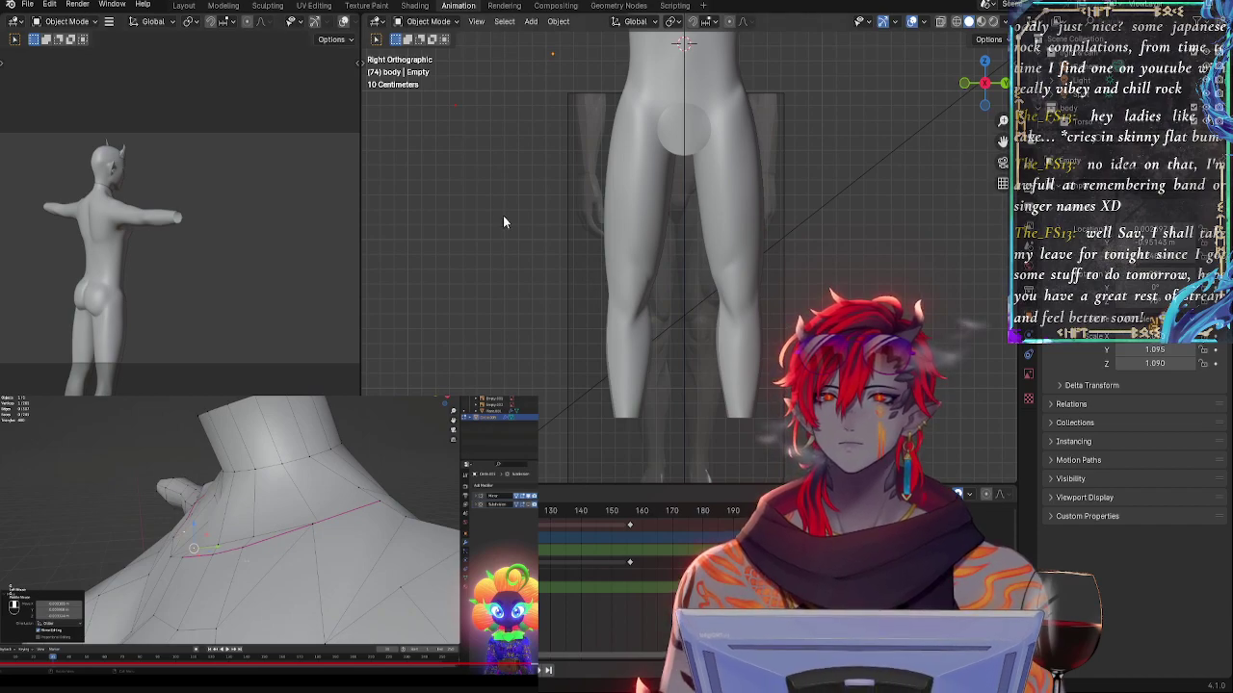
- In Layout, delete the Note.002 annotation layer while keeping Note and Note.001 hidden
{"action": "left_click", "coordinate": [183, 5]}
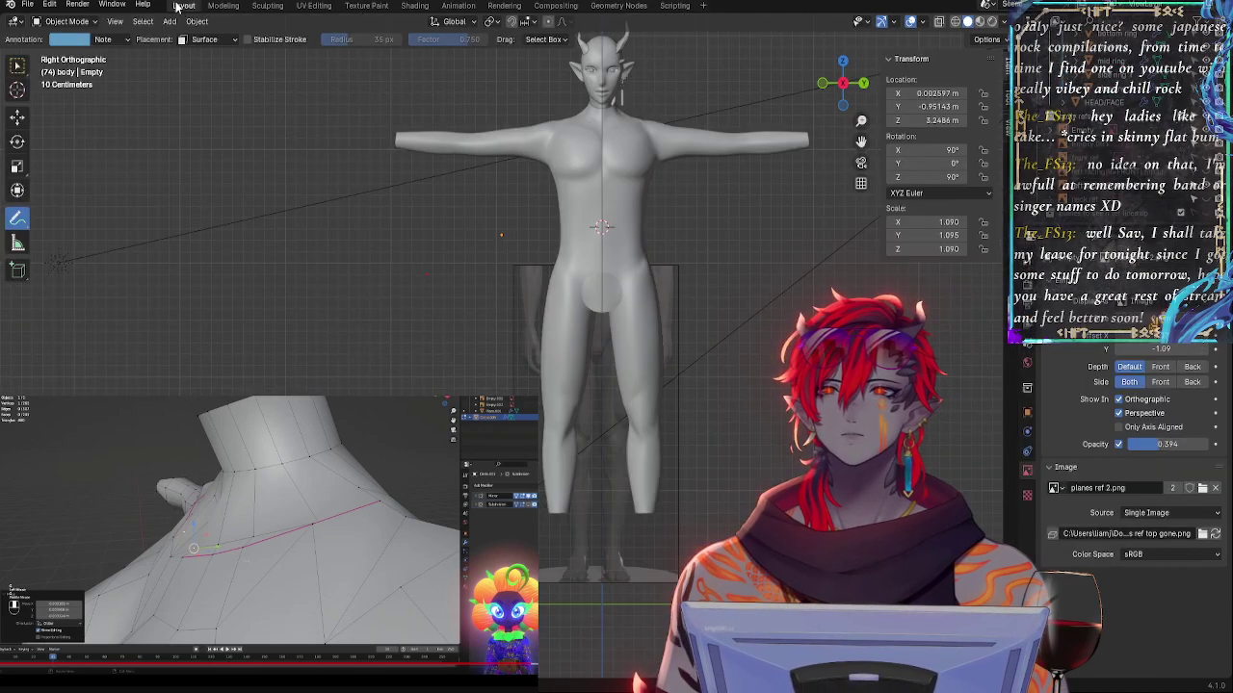
{"action": "left_click", "coordinate": [106, 40]}
{"action": "left_click", "coordinate": [171, 100]}
{"action": "left_click", "coordinate": [173, 115]}
{"action": "left_click", "coordinate": [172, 115]}
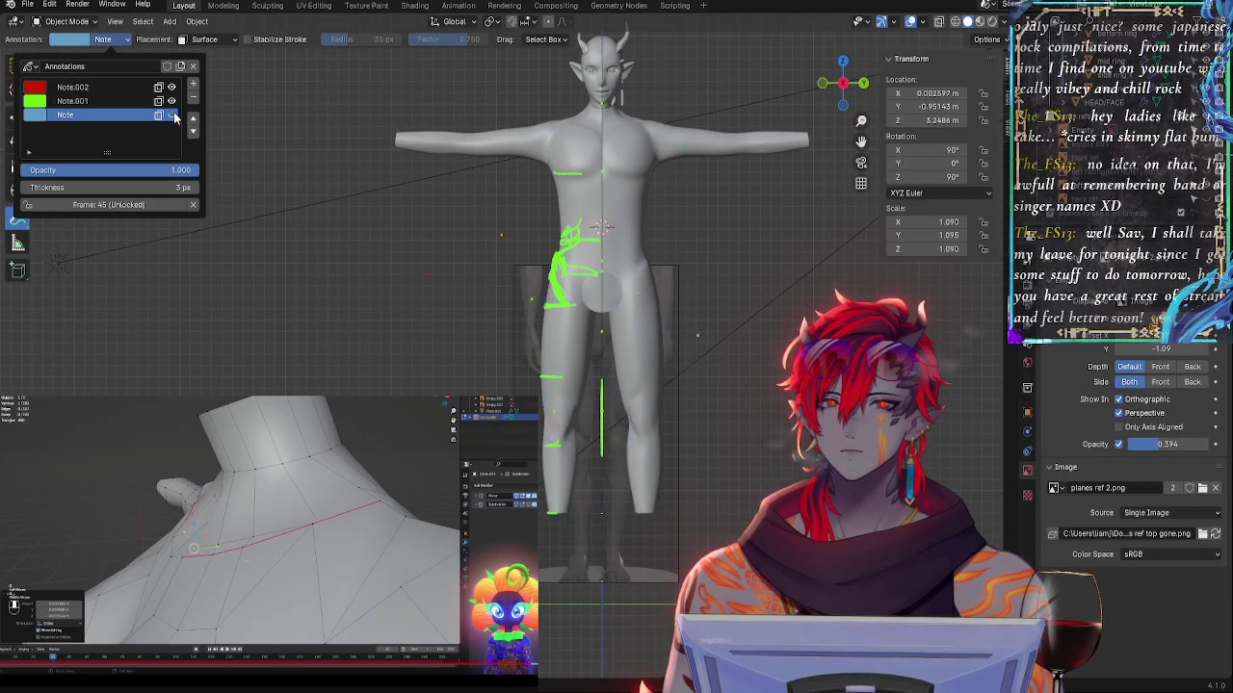
{"action": "left_click", "coordinate": [172, 100]}
{"action": "left_click", "coordinate": [108, 90]}
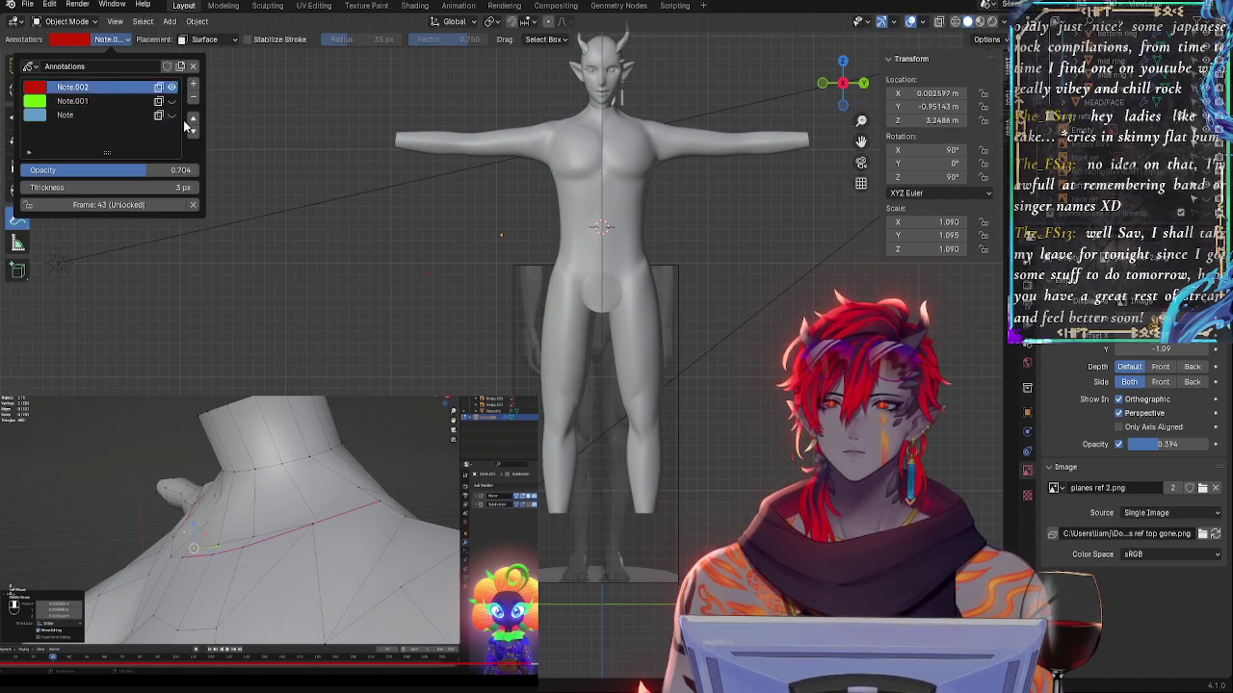
{"action": "left_click", "coordinate": [192, 97]}
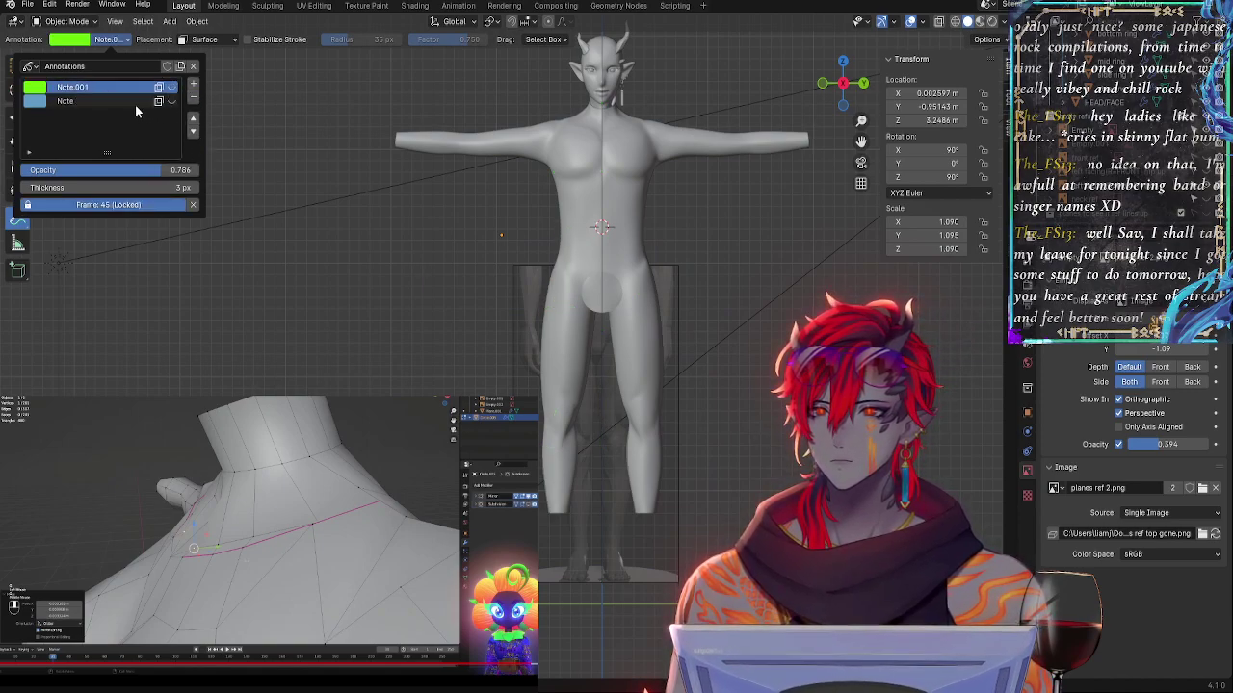
{"action": "left_click", "coordinate": [172, 88]}
{"action": "left_click", "coordinate": [171, 91]}
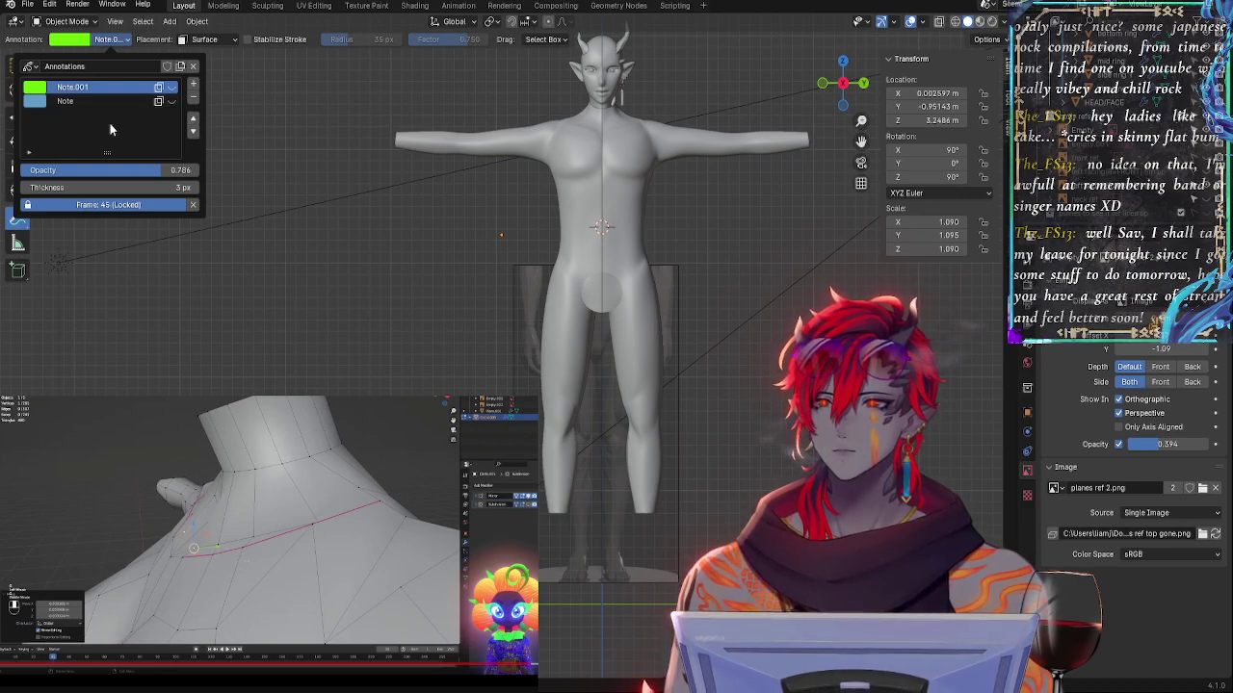
- Add a new Note.002 annotation layer and set its colour to a bright yellow
{"action": "left_click", "coordinate": [193, 84]}
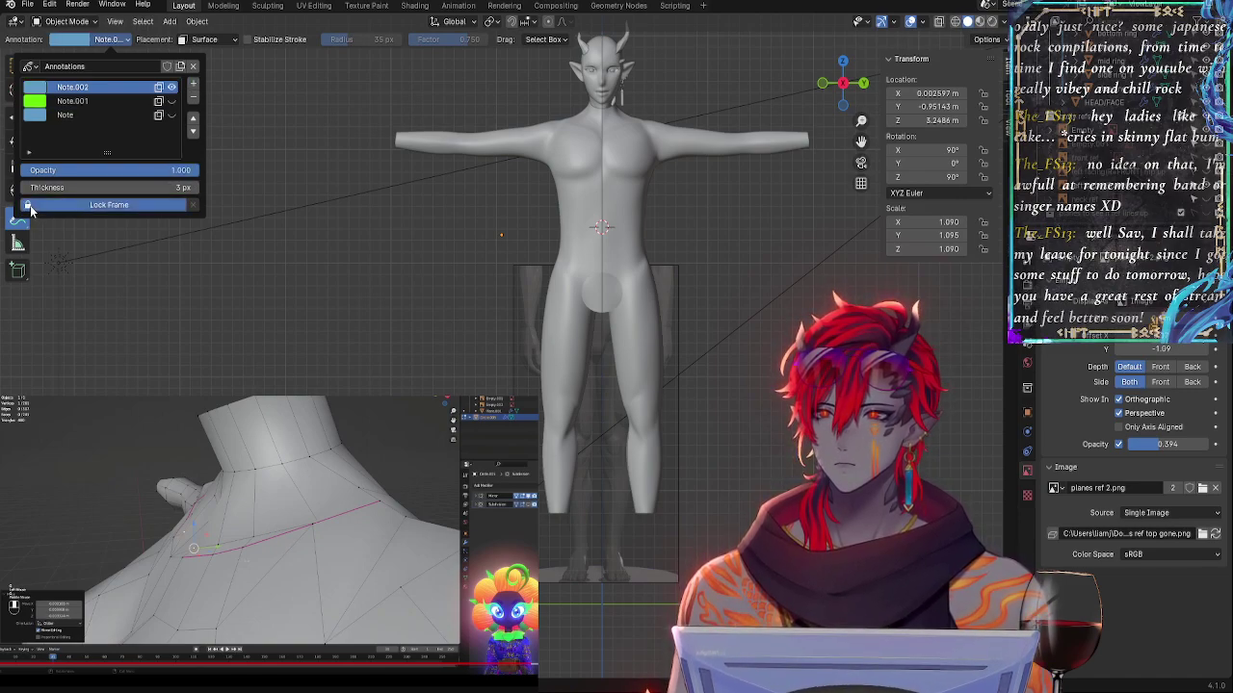
{"action": "left_click", "coordinate": [35, 87]}
{"action": "left_click", "coordinate": [45, 195]}
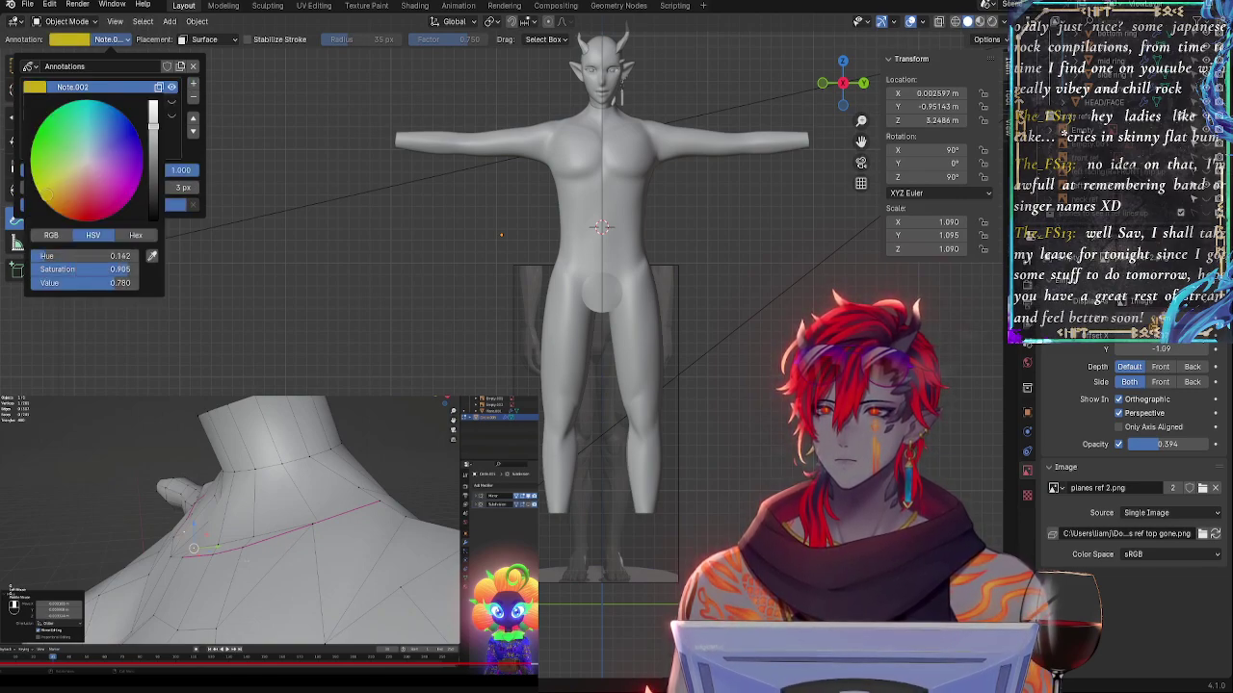
{"action": "left_click", "coordinate": [154, 116]}
{"action": "middle_click_drag", "start_coordinate": [698, 192], "coordinate": [608, 320], "text": "shift"}
- Turn on annotation stroke stabilisation and frame the lower legs and feet
{"action": "scroll", "coordinate": [659, 325], "scroll_direction": "up", "scroll_amount": 2}
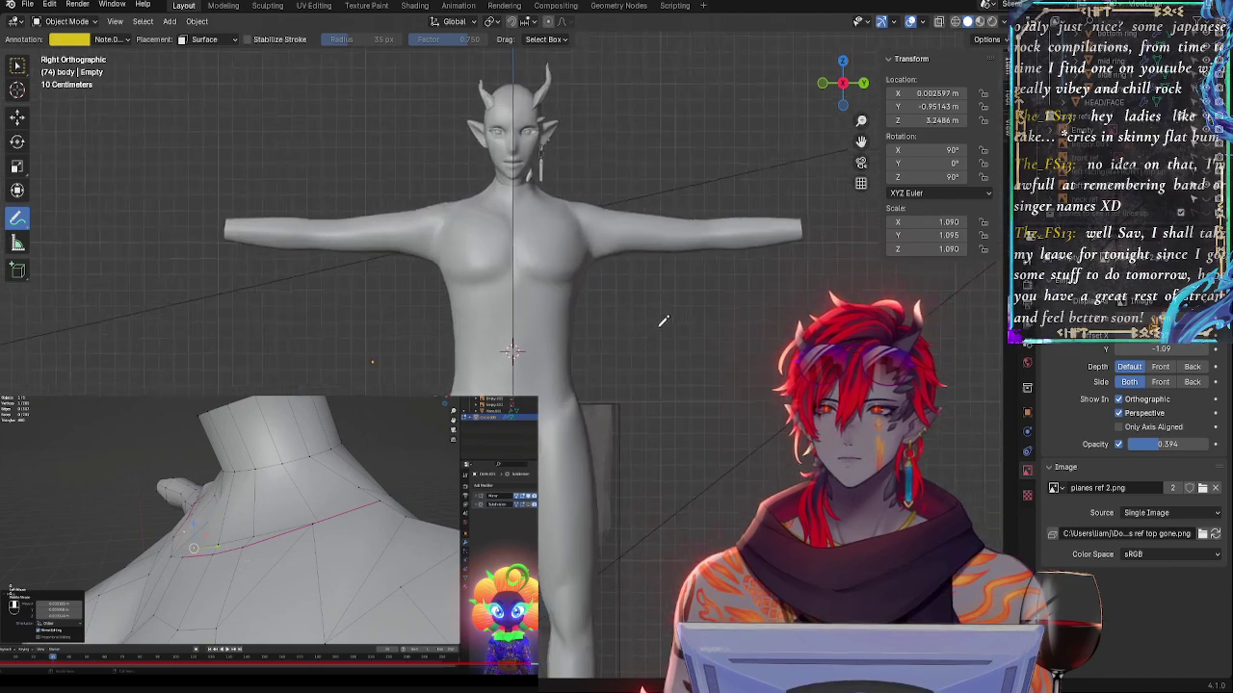
{"action": "scroll", "coordinate": [659, 323], "scroll_direction": "up", "scroll_amount": 1}
{"action": "middle_click_drag", "start_coordinate": [695, 392], "coordinate": [701, 231], "text": "shift"}
{"action": "left_click", "coordinate": [204, 42]}
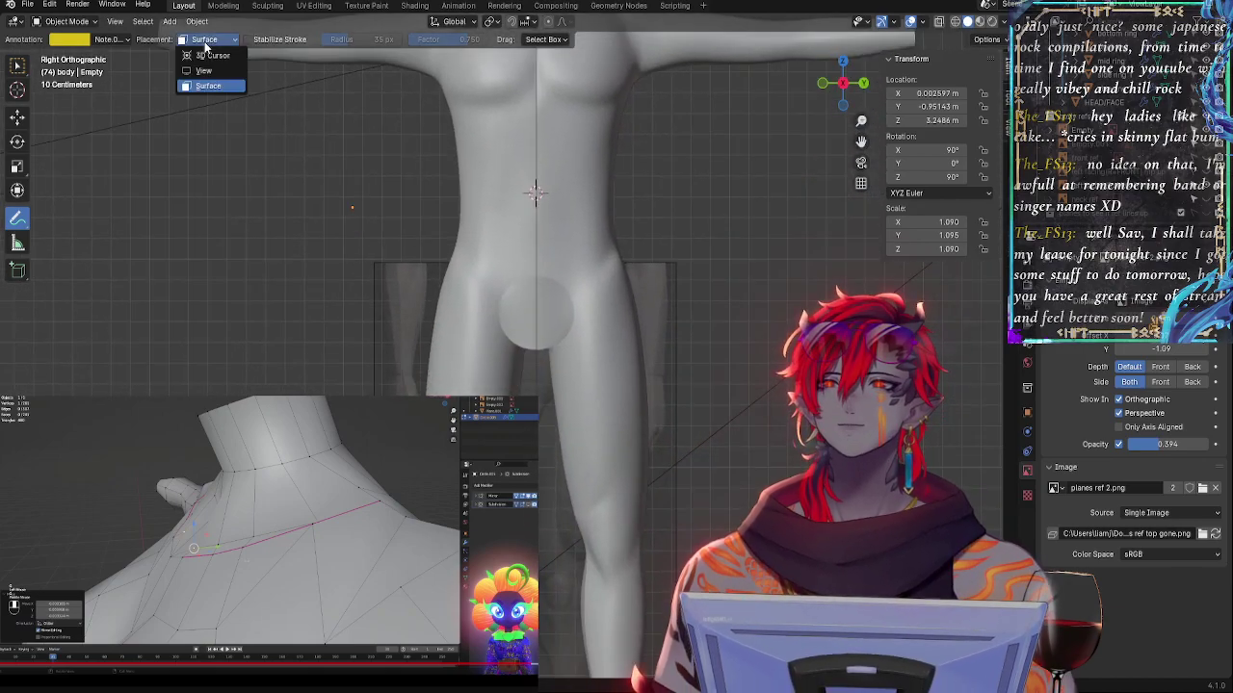
{"action": "middle_click_drag", "start_coordinate": [753, 124], "coordinate": [707, 182], "text": "shift"}
{"action": "left_click", "coordinate": [249, 39]}
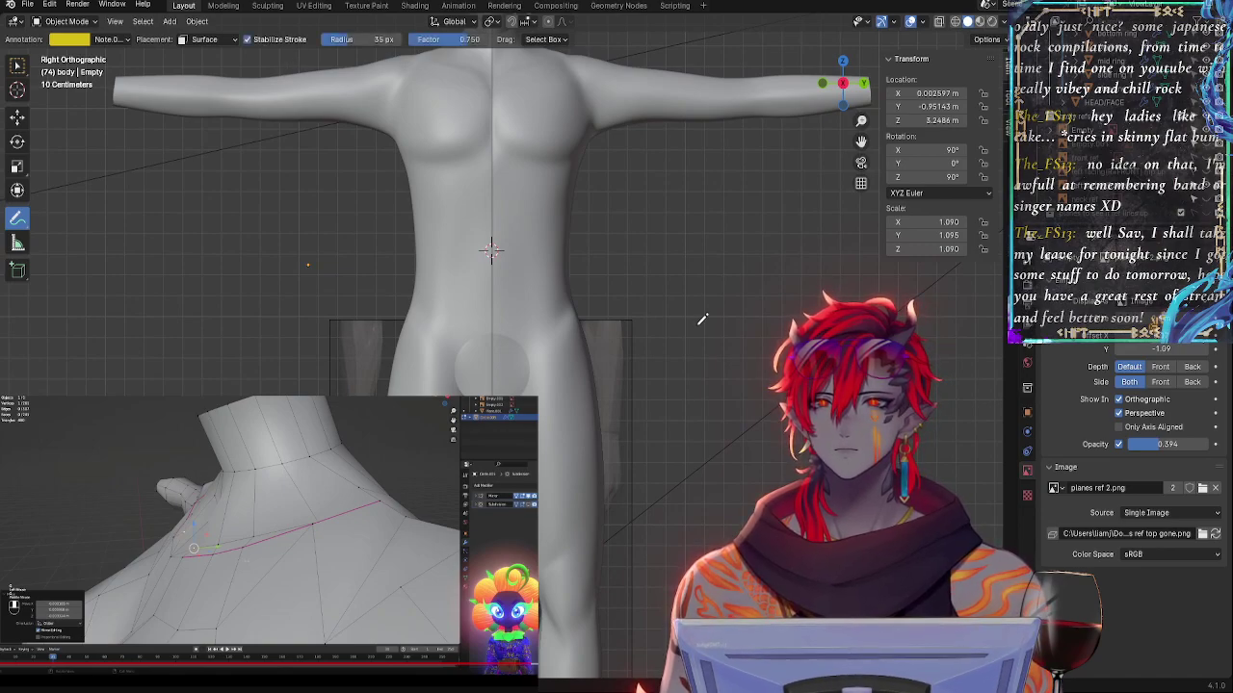
{"action": "middle_click_drag", "start_coordinate": [699, 324], "coordinate": [663, 108], "text": "shift"}
{"action": "scroll", "coordinate": [684, 337], "scroll_direction": "down", "scroll_amount": 3, "text": "shift"}
{"action": "scroll", "coordinate": [665, 330], "scroll_direction": "right", "scroll_amount": 2, "text": "ctrl"}
{"action": "middle_click_drag", "start_coordinate": [665, 398], "coordinate": [671, 367], "text": "ctrl"}
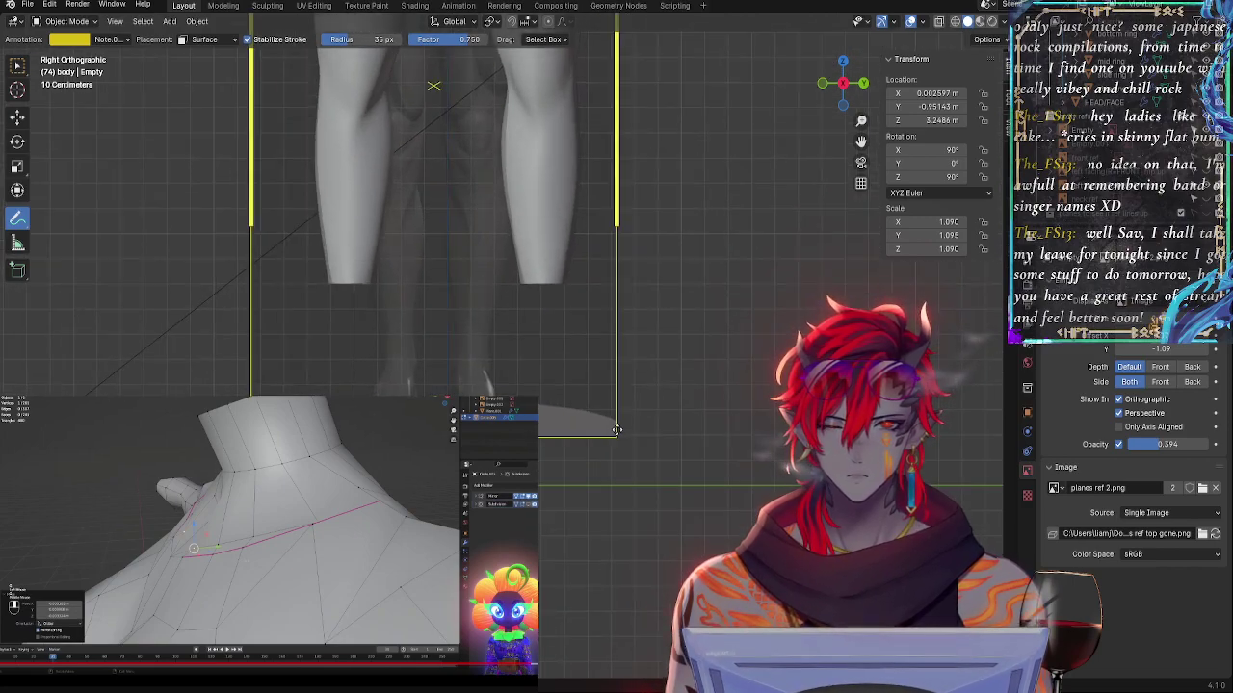
- Draw horizontal yellow guide lines at the feet, legs, knees, thighs and across the body
{"action": "left_click_drag", "start_coordinate": [628, 430], "coordinate": [538, 436]}
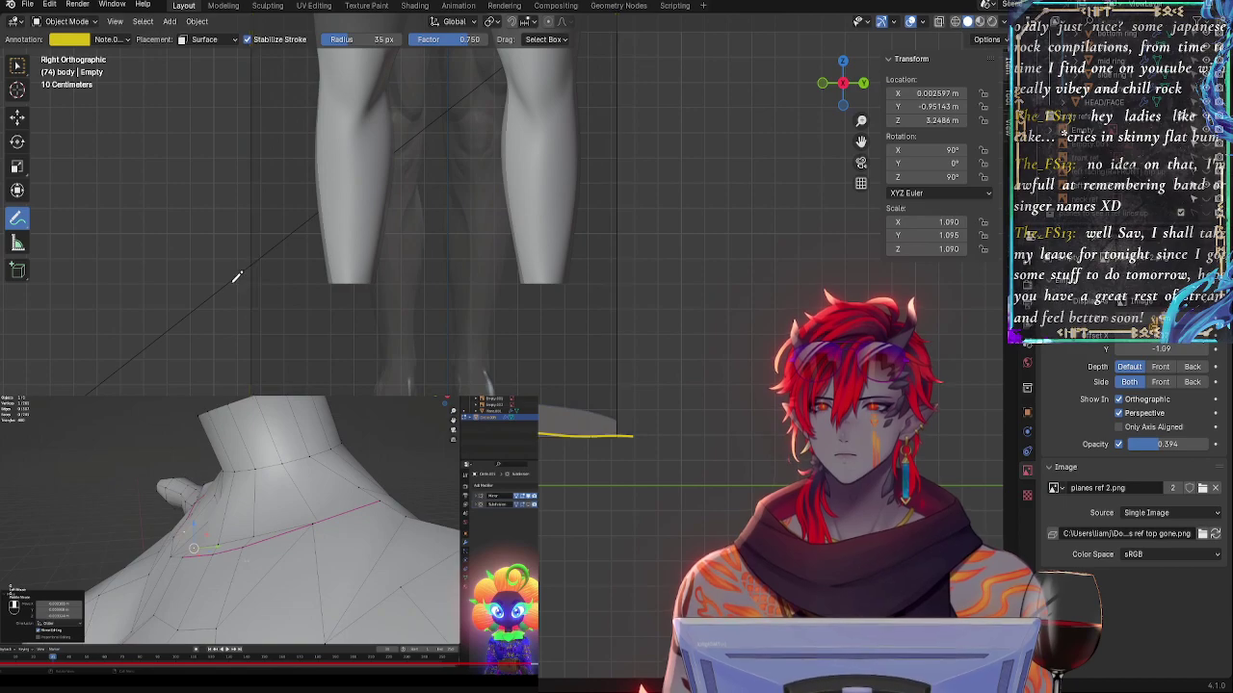
{"action": "left_click_drag", "start_coordinate": [238, 278], "coordinate": [679, 280]}
{"action": "middle_click_drag", "start_coordinate": [661, 197], "coordinate": [627, 517], "text": "shift"}
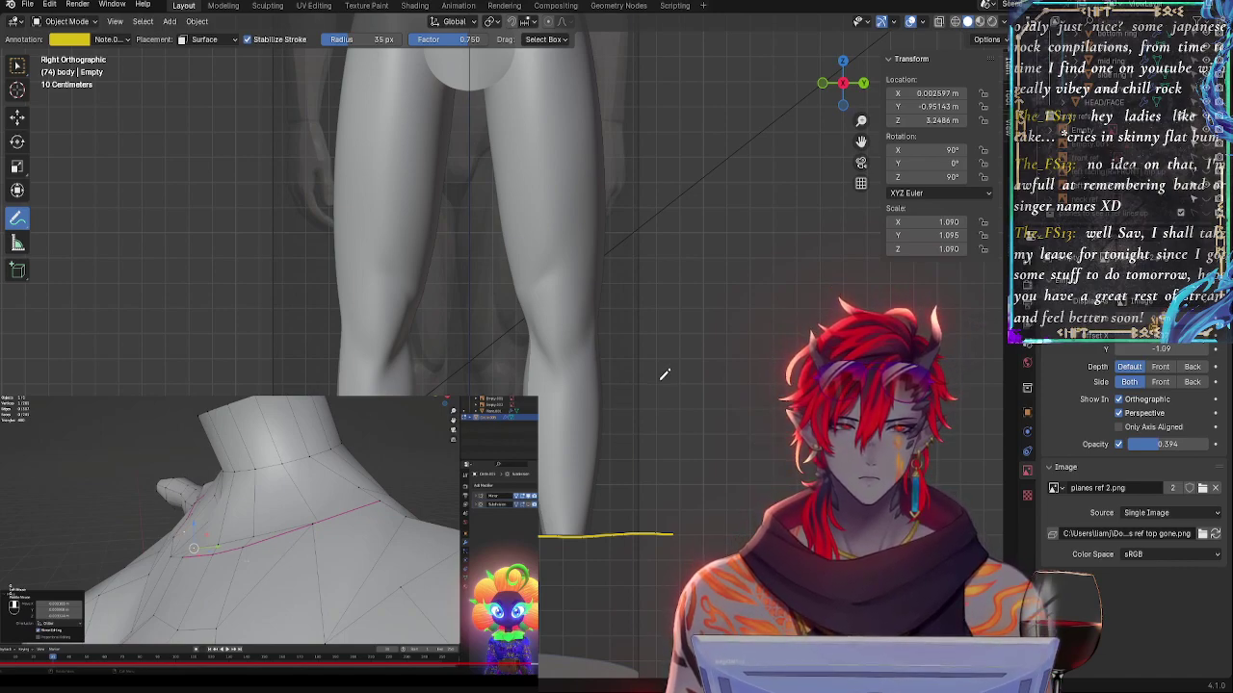
{"action": "left_click_drag", "start_coordinate": [685, 378], "coordinate": [239, 379]}
{"action": "middle_click_drag", "start_coordinate": [665, 280], "coordinate": [644, 430], "text": "shift"}
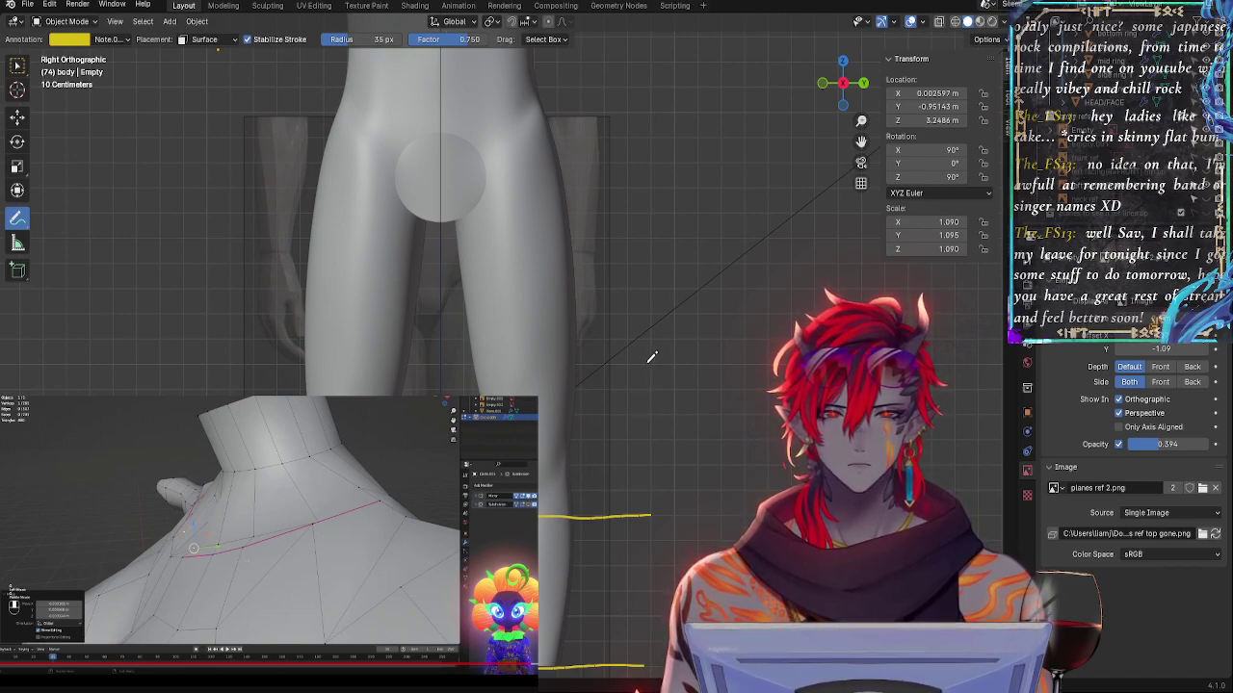
{"action": "left_click_drag", "start_coordinate": [654, 358], "coordinate": [202, 358]}
{"action": "middle_click_drag", "start_coordinate": [613, 177], "coordinate": [603, 366], "text": "shift"}
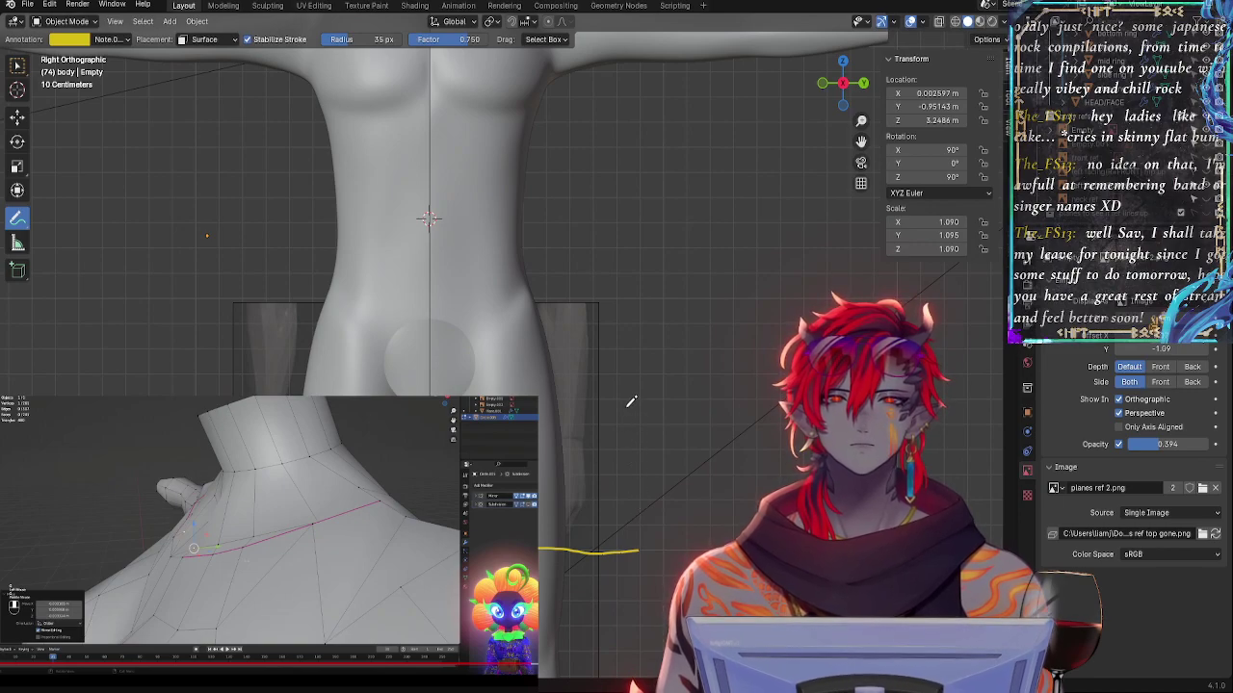
{"action": "left_click_drag", "start_coordinate": [641, 397], "coordinate": [306, 389]}
- Finish the hip-level guide line and draw a yellow guide line across the chest
{"action": "left_click_drag", "start_coordinate": [187, 395], "coordinate": [177, 394]}
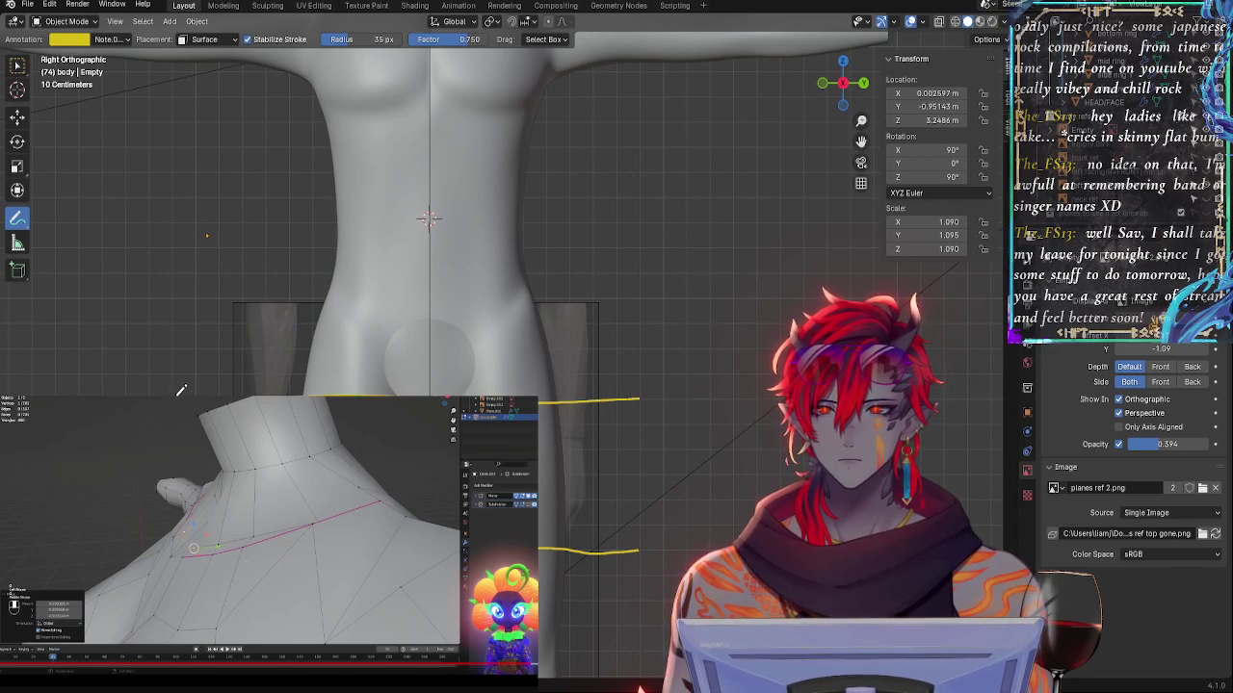
{"action": "middle_click_drag", "start_coordinate": [585, 246], "coordinate": [732, 396], "text": "shift"}
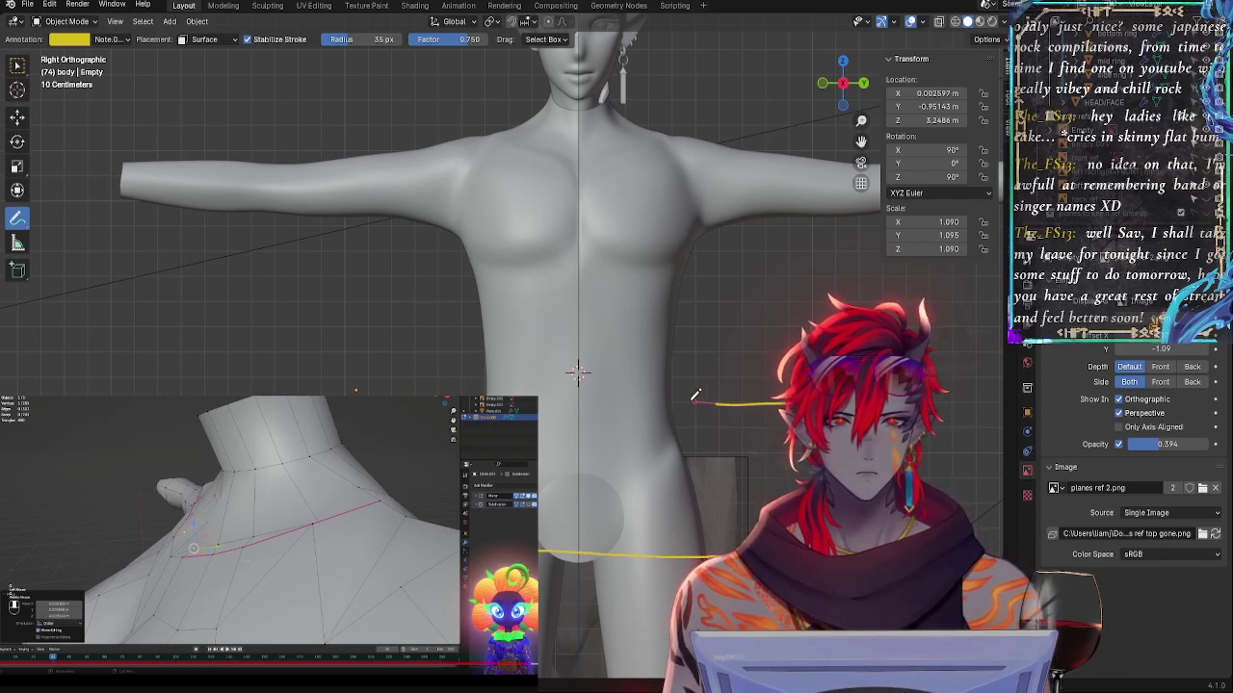
{"action": "left_click_drag", "start_coordinate": [696, 395], "coordinate": [482, 393]}
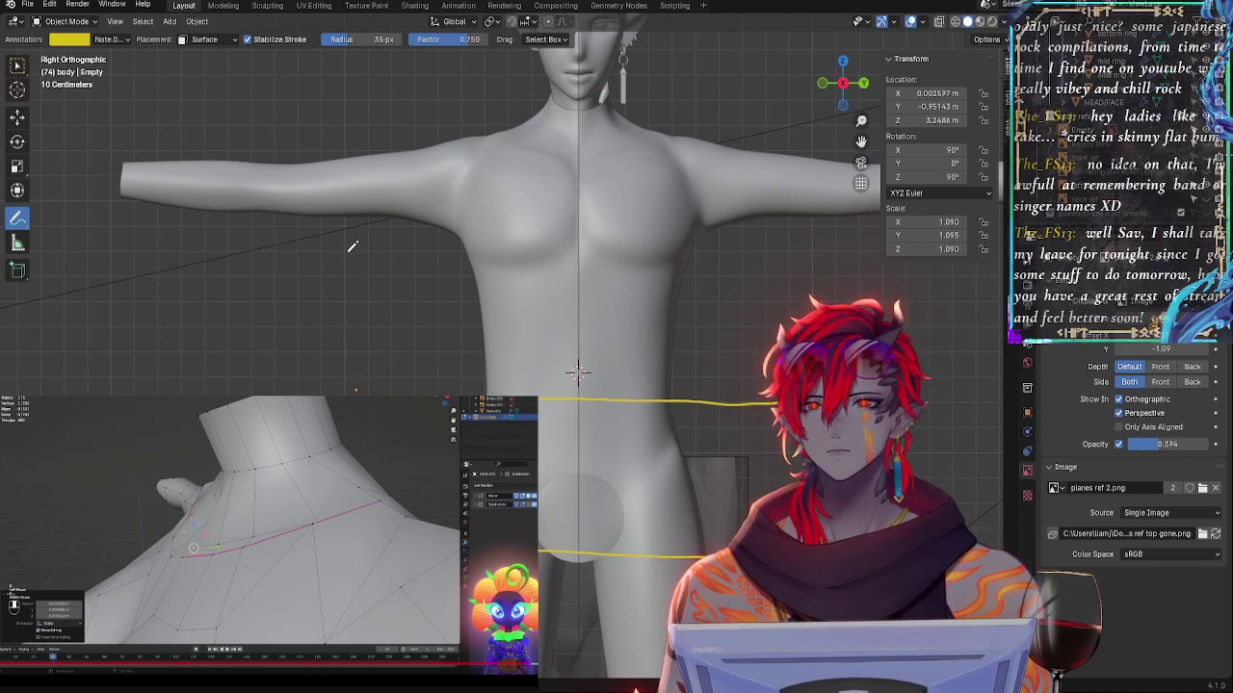
{"action": "left_click_drag", "start_coordinate": [352, 247], "coordinate": [798, 250]}
{"action": "middle_click_drag", "start_coordinate": [797, 450], "coordinate": [733, 255], "text": "shift"}
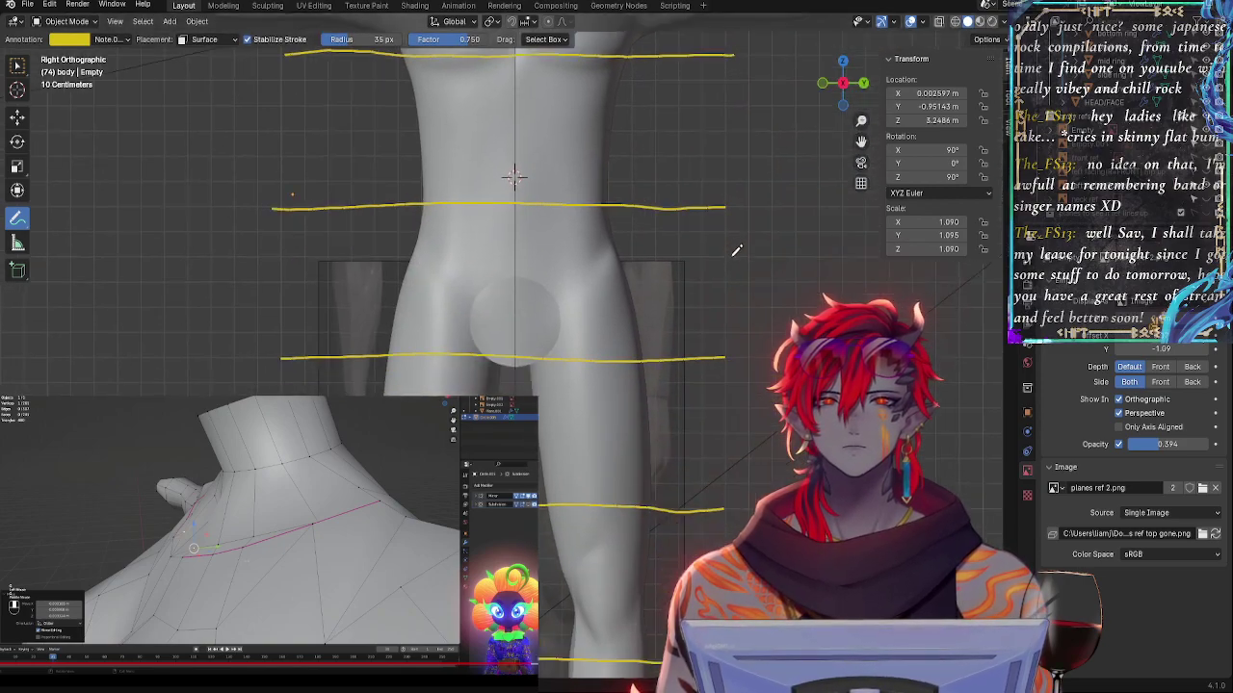
{"action": "scroll", "coordinate": [736, 250], "scroll_direction": "down", "scroll_amount": 2, "text": "shift"}
{"action": "scroll", "coordinate": [738, 404], "scroll_direction": "down", "scroll_amount": 3}
{"action": "scroll", "coordinate": [697, 311], "scroll_direction": "up", "scroll_amount": 3}
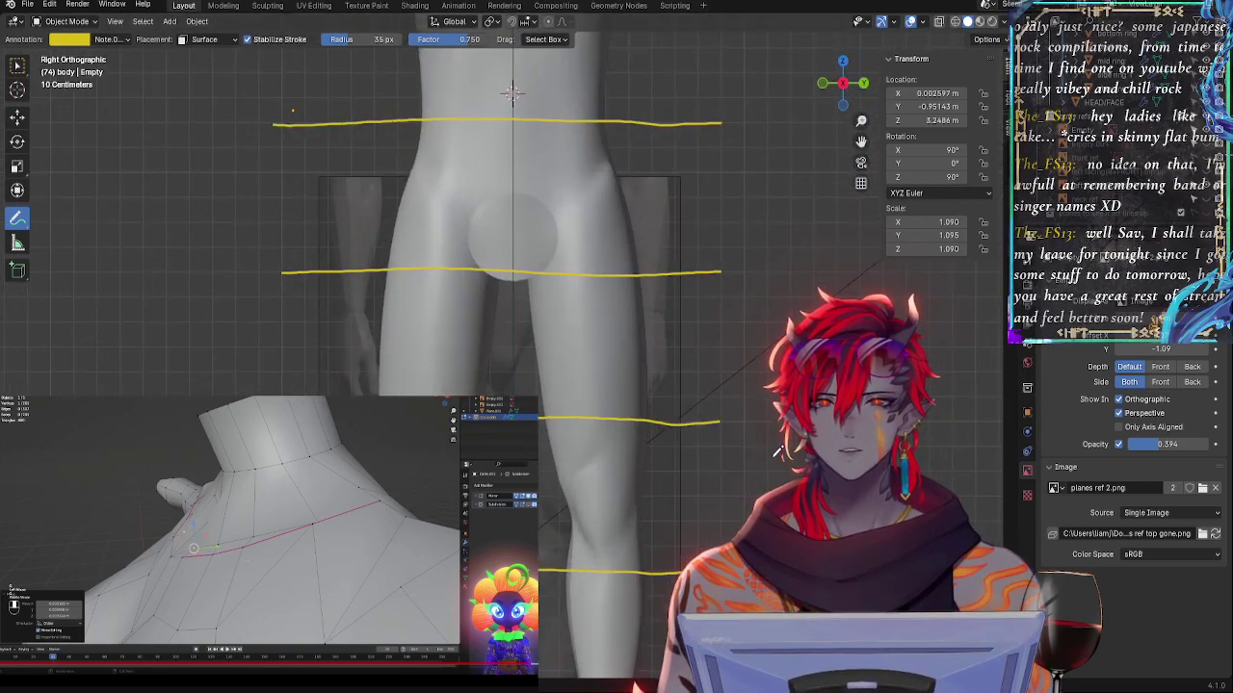
- Draw bracket marks beside the knees and shins joining the horizontal guide lines
{"action": "middle_click_drag", "start_coordinate": [776, 451], "coordinate": [704, 277], "text": "shift"}
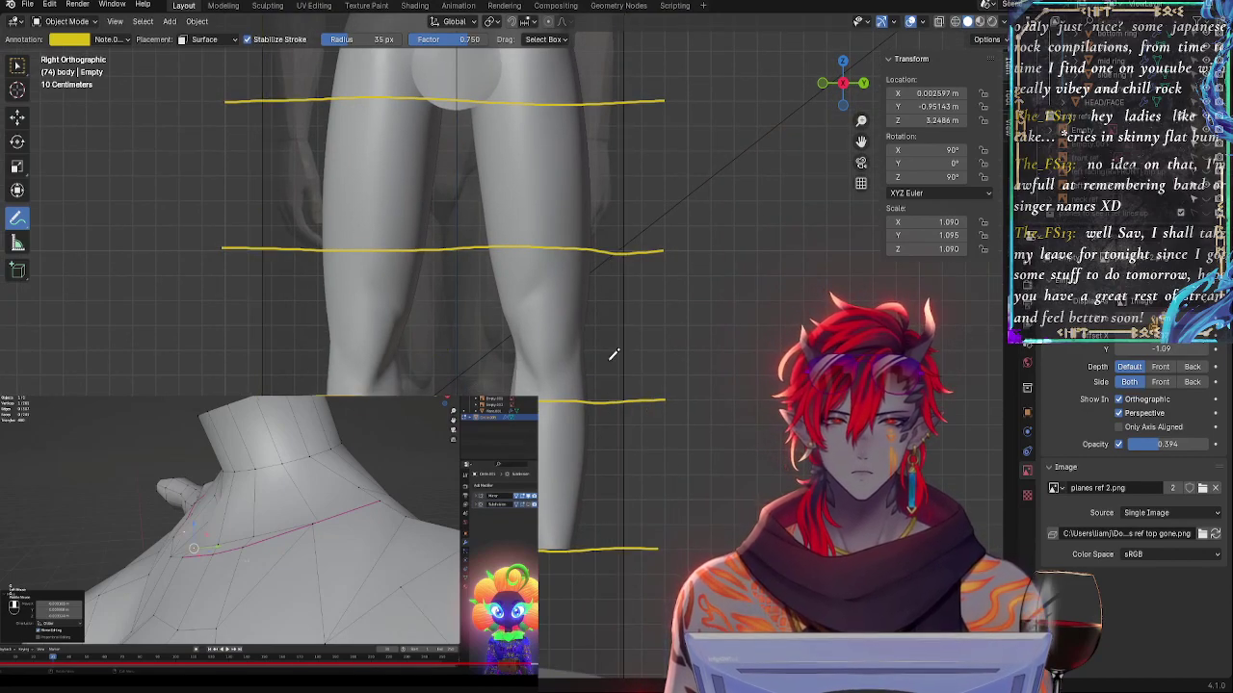
{"action": "left_click_drag", "start_coordinate": [597, 324], "coordinate": [662, 321]}
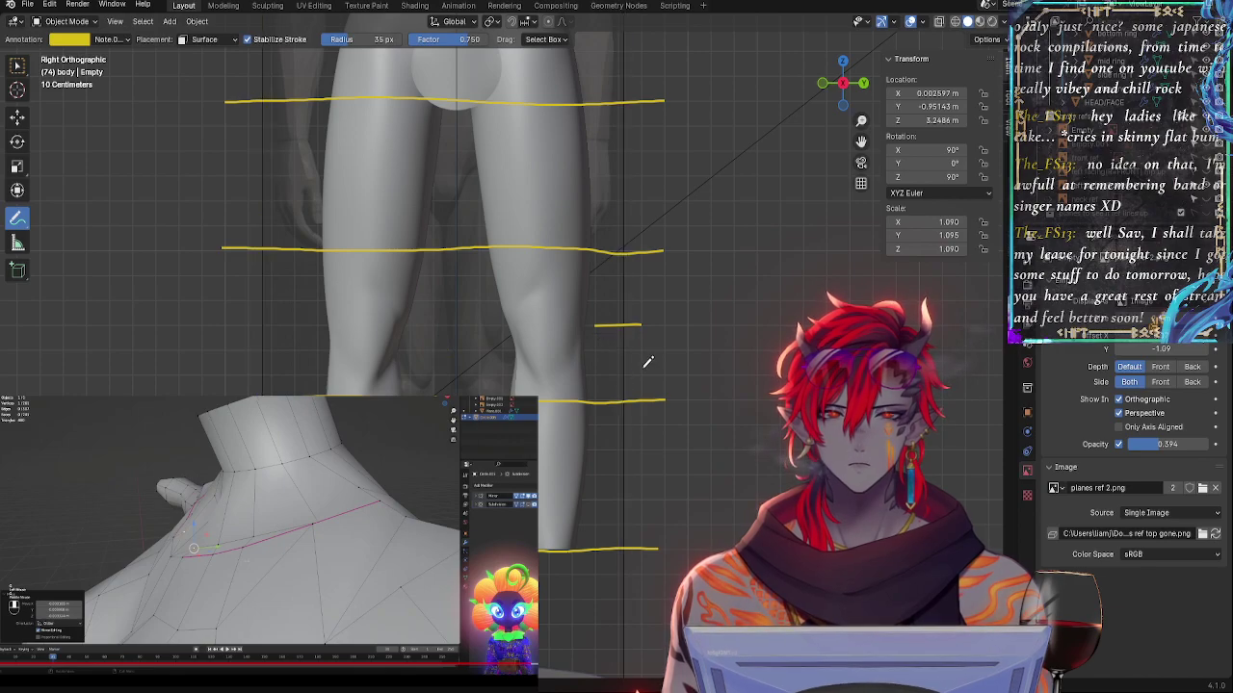
{"action": "mouse_move", "coordinate": [597, 402]}
{"action": "left_mouse_down"}
{"action": "mouse_move", "coordinate": [597, 324]}
{"action": "mouse_move", "coordinate": [555, 326]}
{"action": "left_mouse_up"}
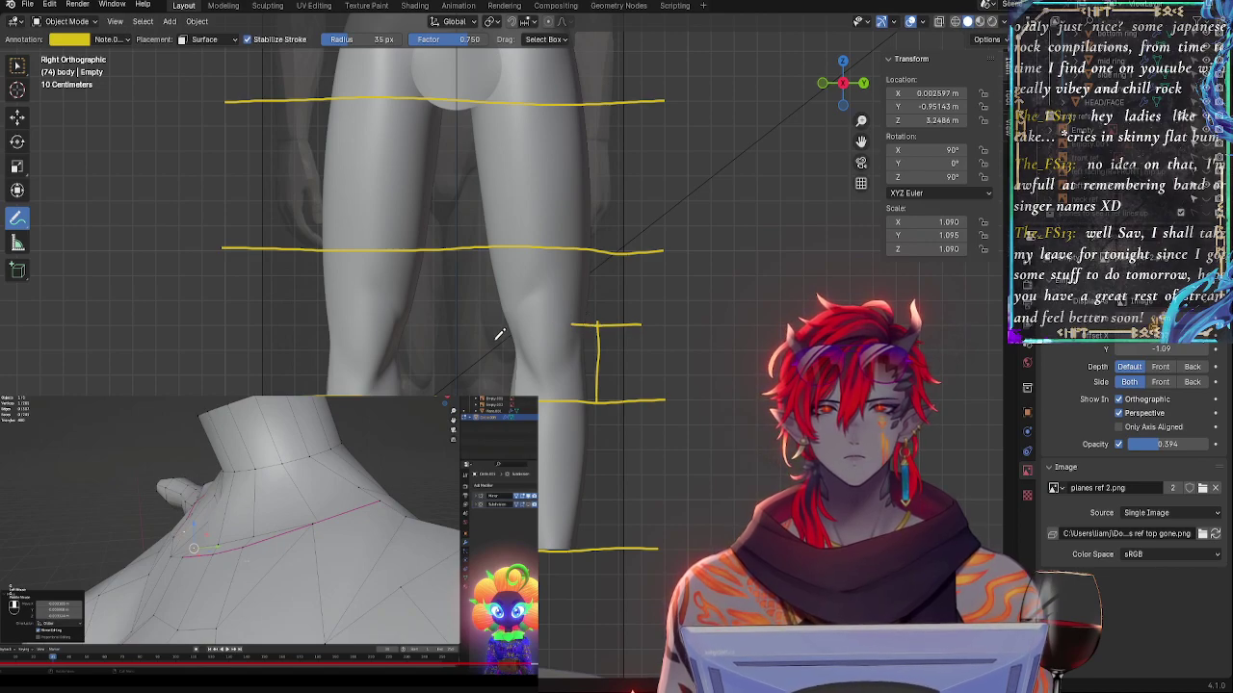
{"action": "middle_click_drag", "start_coordinate": [683, 427], "coordinate": [712, 279], "text": "shift"}
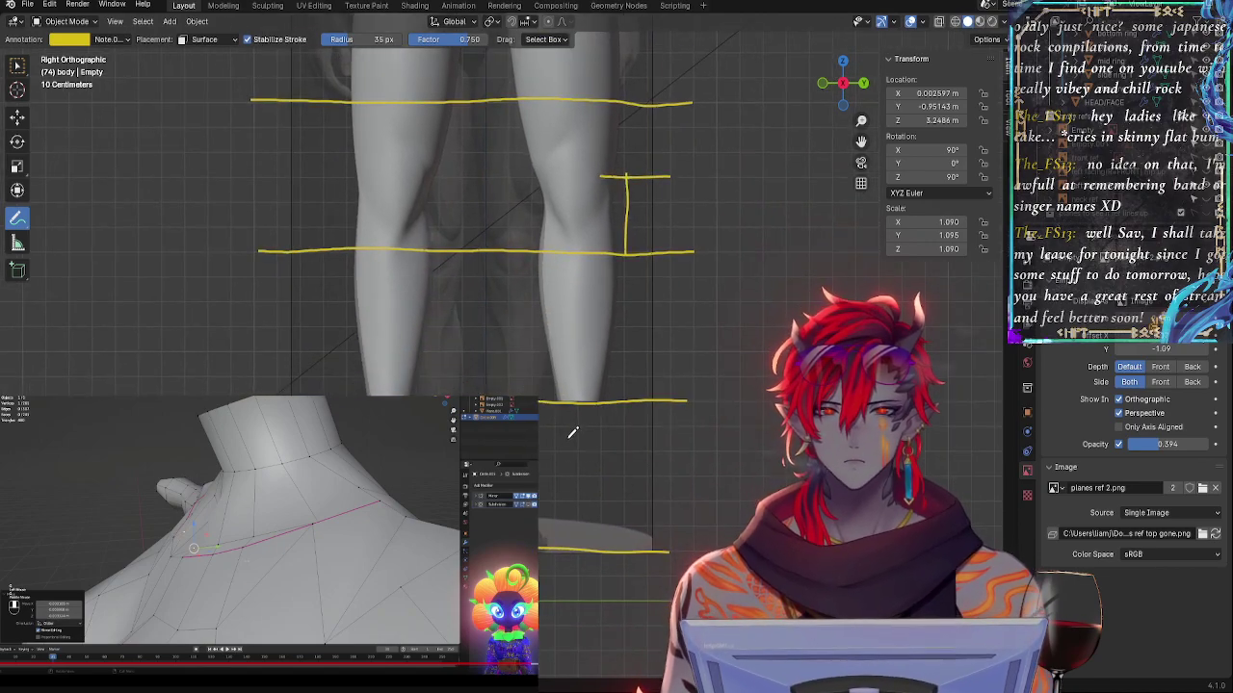
{"action": "left_click_drag", "start_coordinate": [604, 398], "coordinate": [609, 478]}
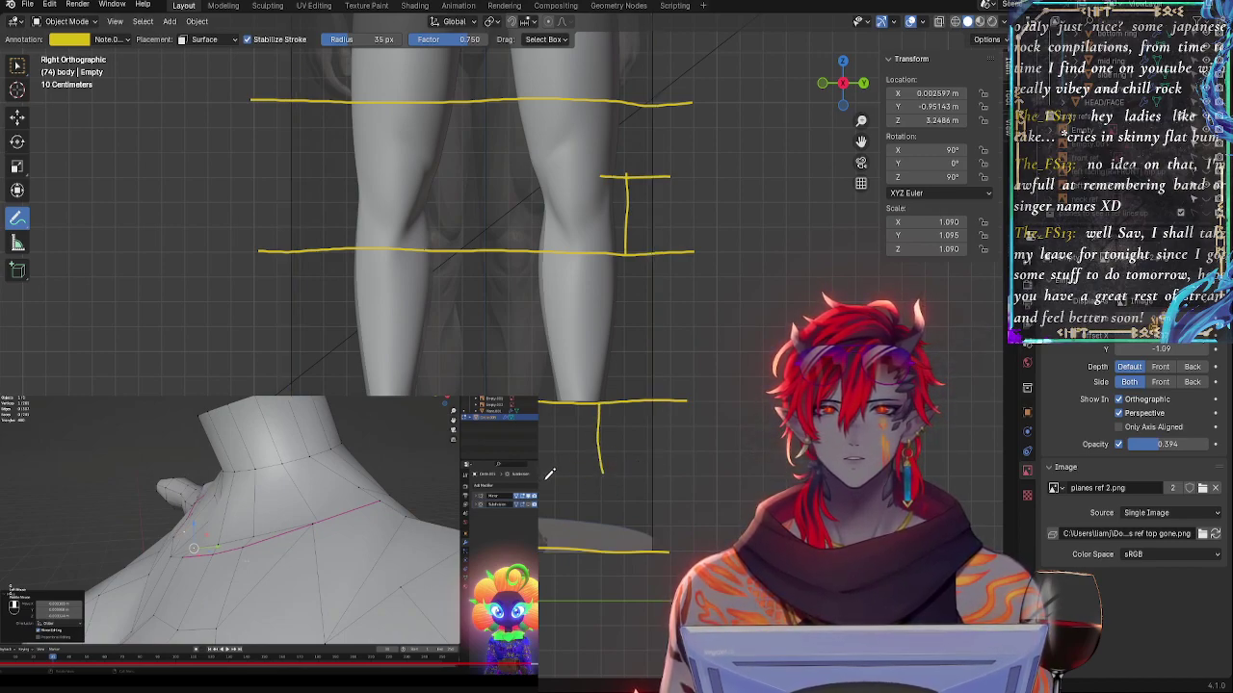
{"action": "mouse_move", "coordinate": [539, 472]}
{"action": "left_mouse_down"}
{"action": "mouse_move", "coordinate": [647, 475]}
{"action": "mouse_move", "coordinate": [662, 470]}
{"action": "mouse_move", "coordinate": [657, 455]}
{"action": "left_mouse_up"}
{"action": "middle_click_drag", "start_coordinate": [657, 455], "coordinate": [709, 550], "text": "shift"}
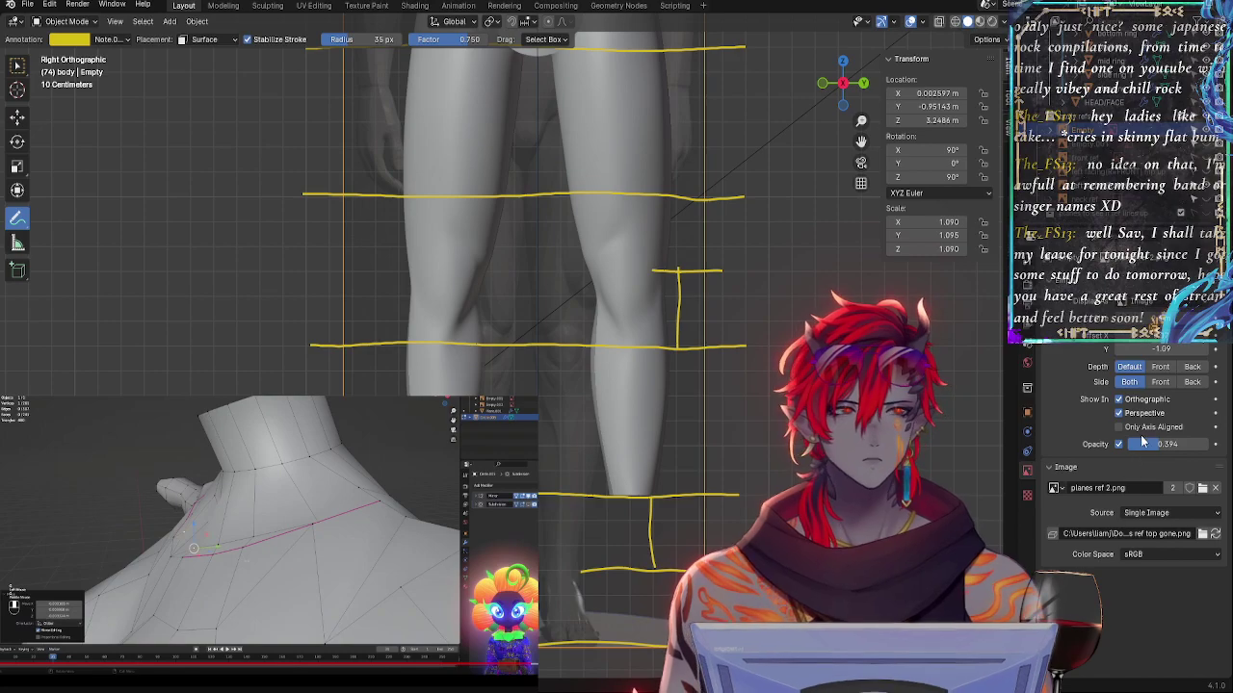
- Raise the reference image's opacity to 0.792
{"action": "left_click_drag", "start_coordinate": [1142, 441], "coordinate": [1174, 444]}
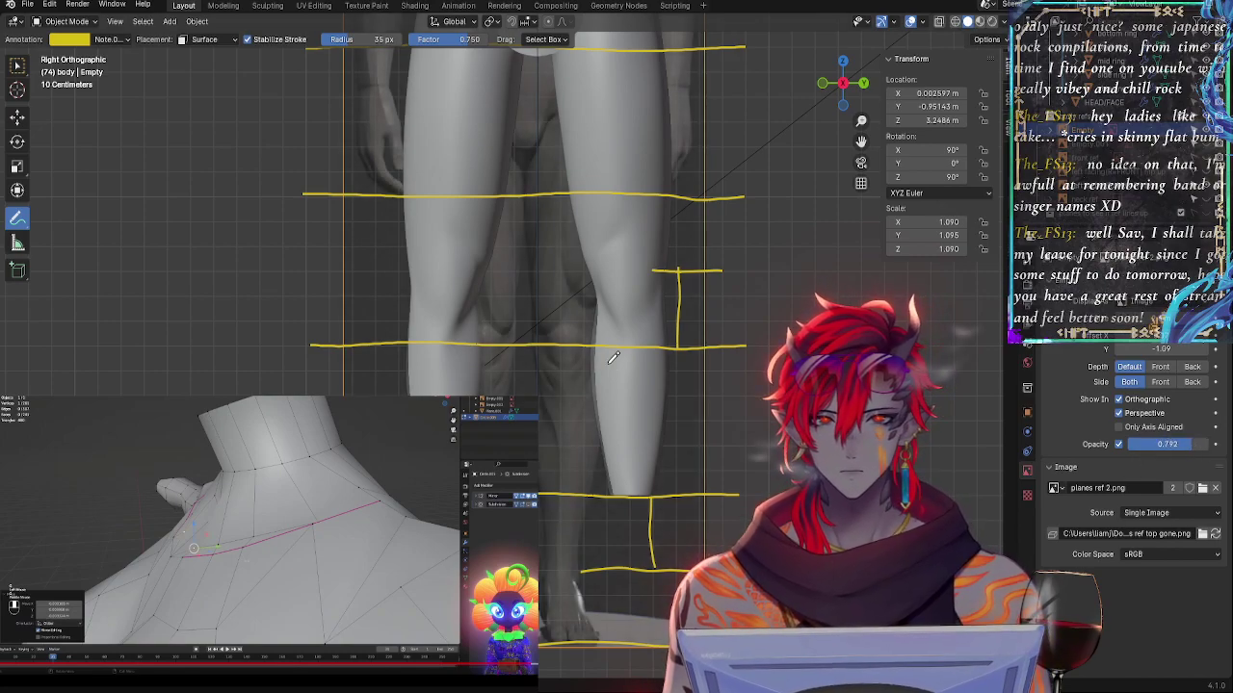
{"action": "middle_click_drag", "start_coordinate": [698, 342], "coordinate": [694, 455], "text": "shift"}
{"action": "middle_click_drag", "start_coordinate": [790, 405], "coordinate": [777, 439], "text": "ctrl"}
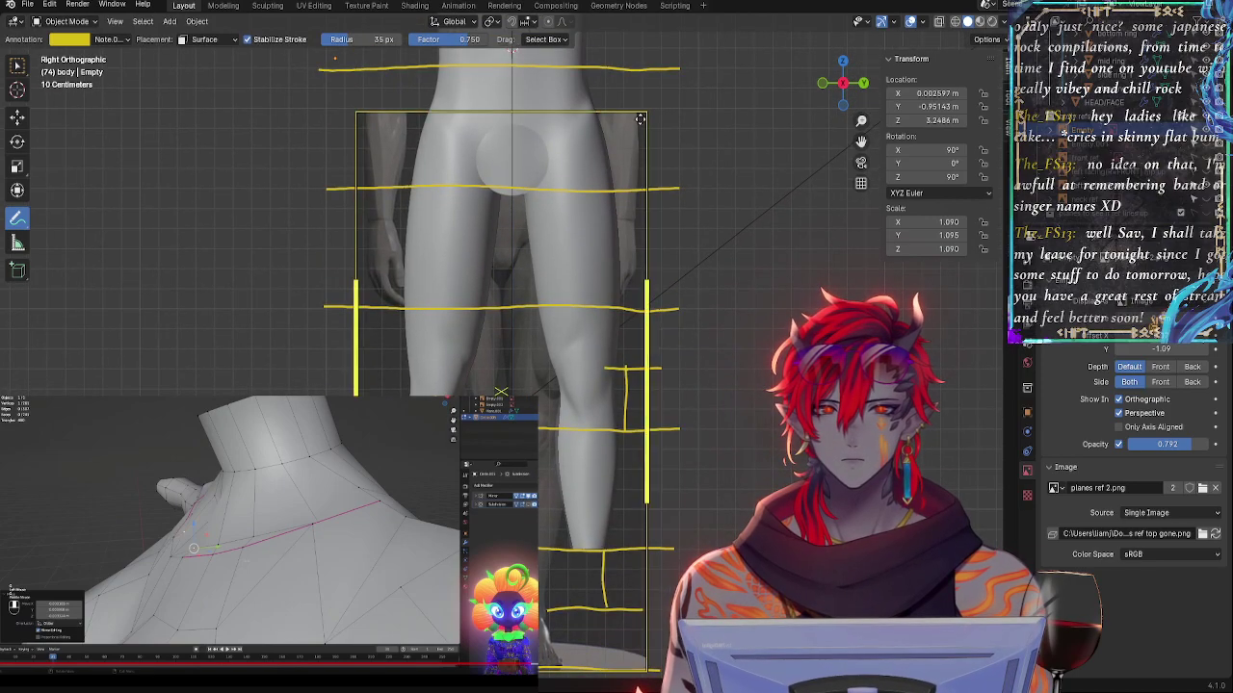
- Enlarge the reference image and move it to line up with the yellow guides
{"action": "left_click_drag", "start_coordinate": [648, 110], "coordinate": [724, 37]}
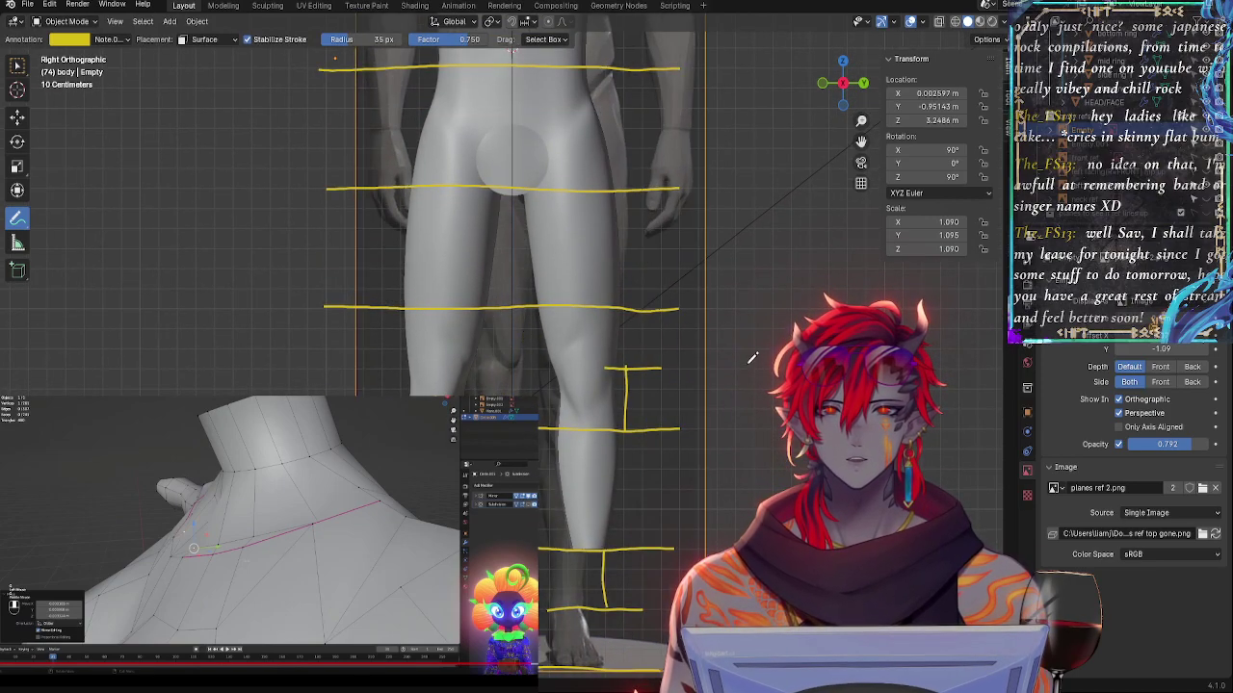
{"action": "middle_click_drag", "start_coordinate": [674, 437], "coordinate": [686, 270], "text": "shift"}
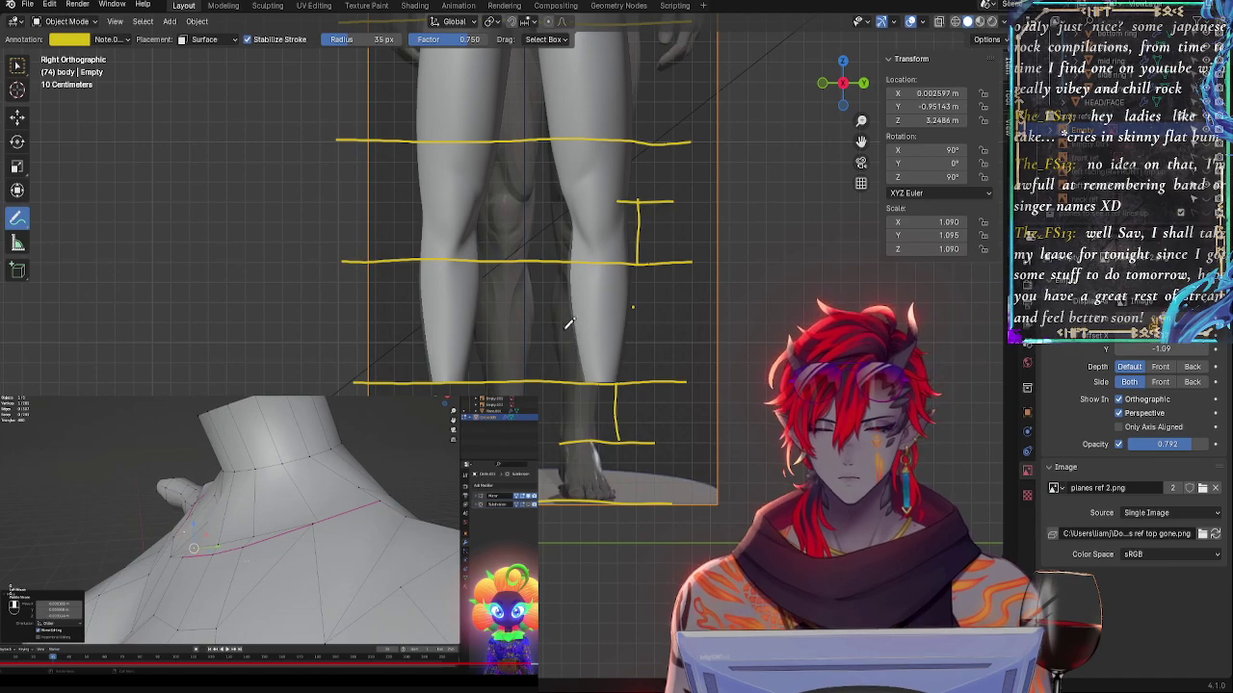
{"action": "key", "text": "g"}
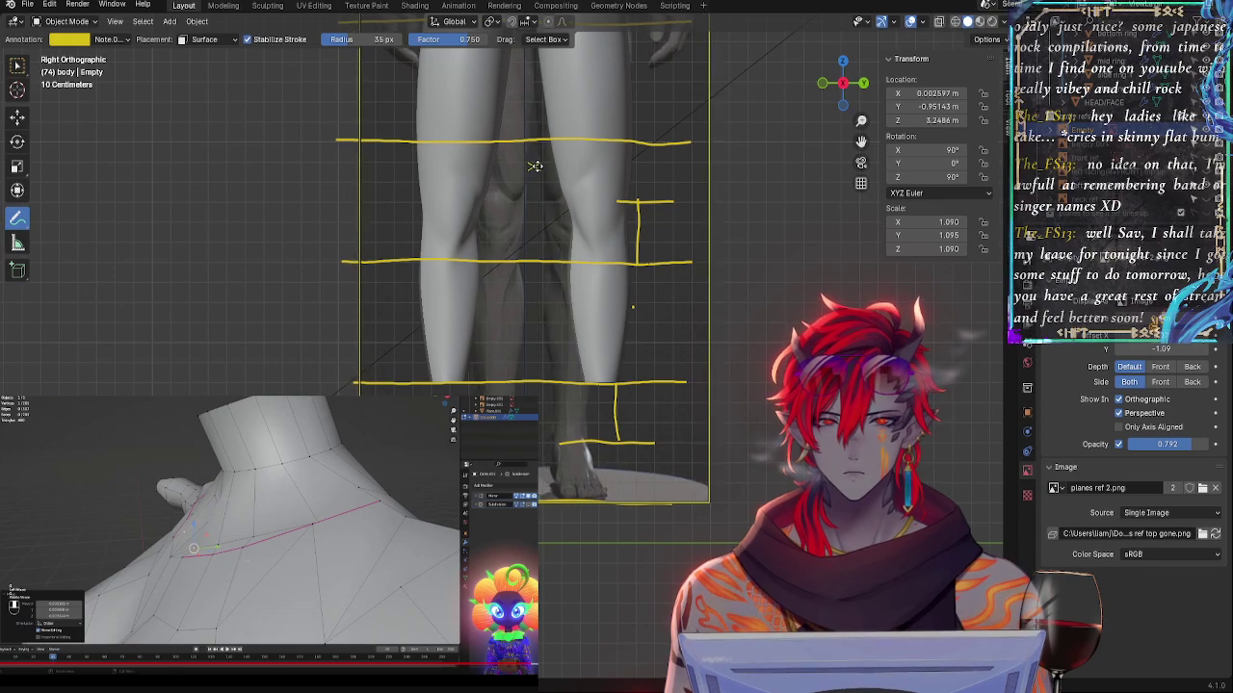
{"action": "left_click", "coordinate": [537, 164]}
{"action": "middle_click_drag", "start_coordinate": [792, 162], "coordinate": [787, 507], "text": "shift"}
{"action": "middle_click_drag", "start_coordinate": [778, 335], "coordinate": [774, 301], "text": "ctrl"}
{"action": "scroll", "coordinate": [773, 301], "scroll_direction": "up", "scroll_amount": 1}
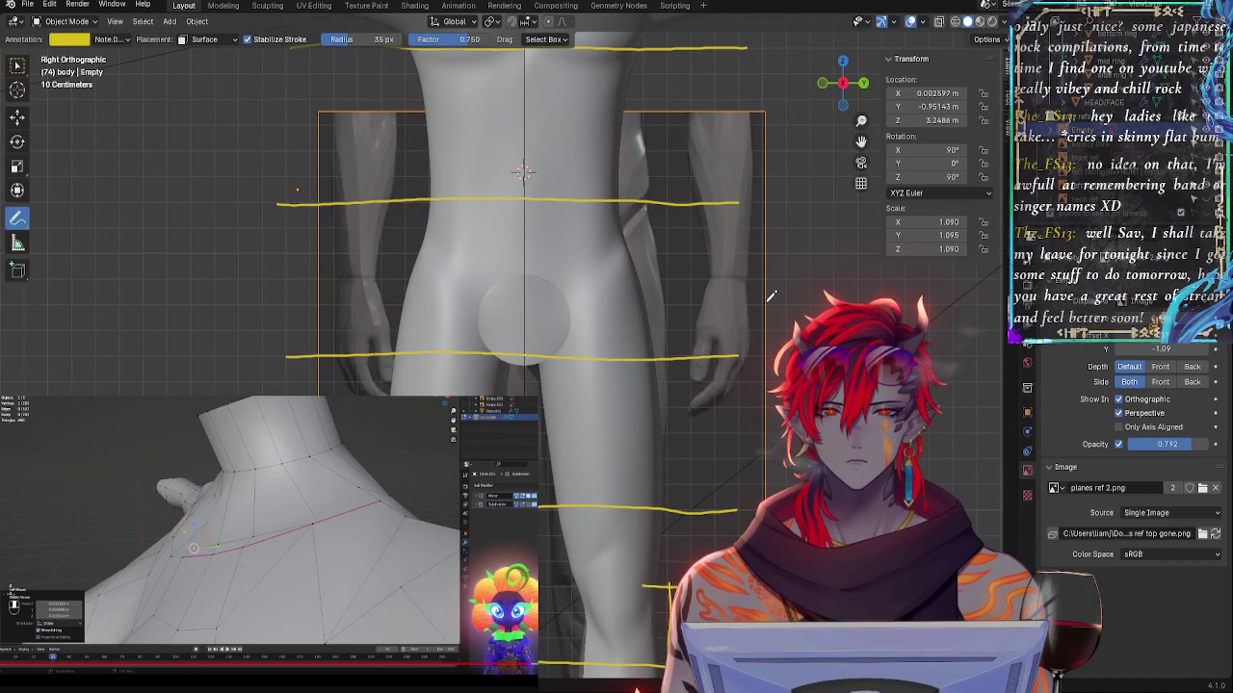
{"action": "scroll", "coordinate": [771, 297], "scroll_direction": "up", "scroll_amount": 2}
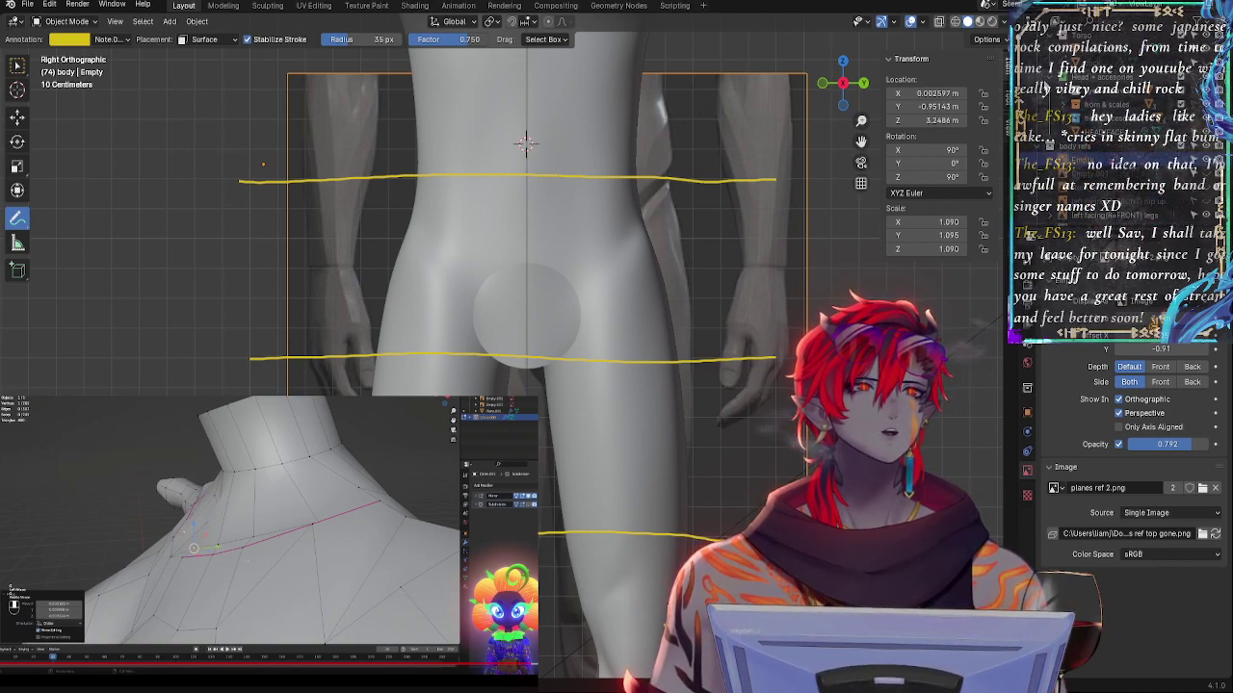
- Hide the body mesh and shift the reference image along global Y onto the guides
{"action": "left_click", "coordinate": [1208, 51]}
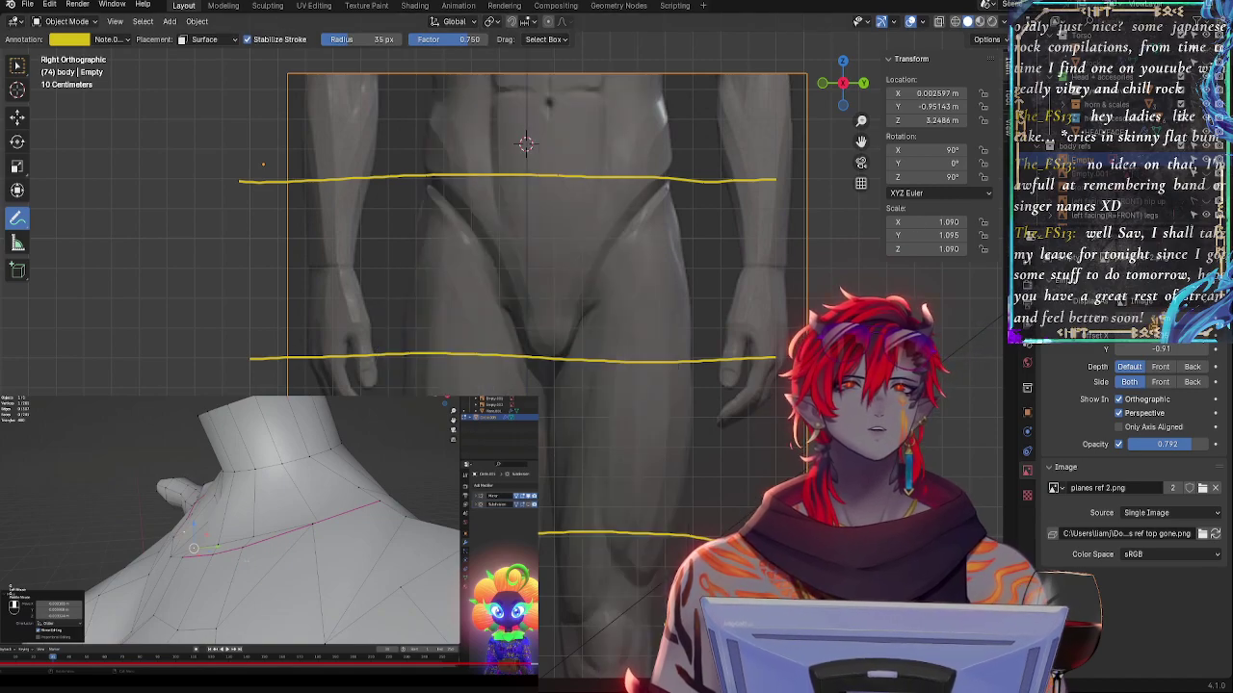
{"action": "middle_click_drag", "start_coordinate": [770, 232], "coordinate": [703, 221], "text": "shift"}
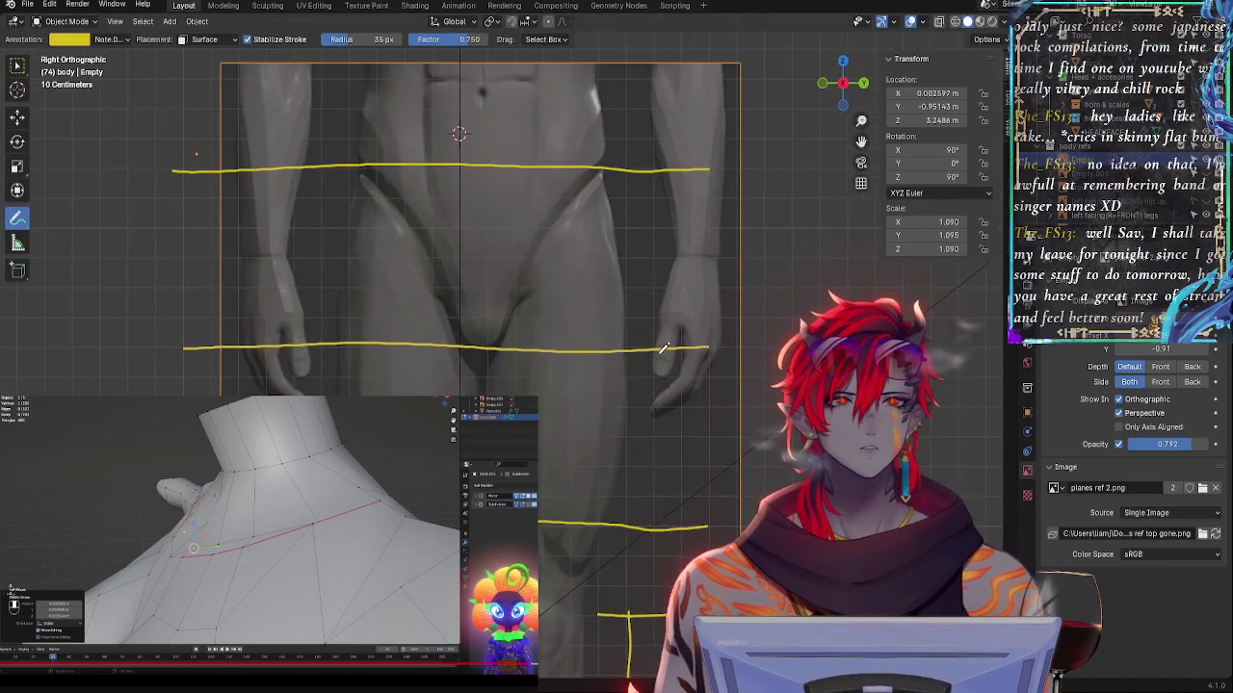
{"action": "key", "text": "g"}
{"action": "key", "text": "y"}
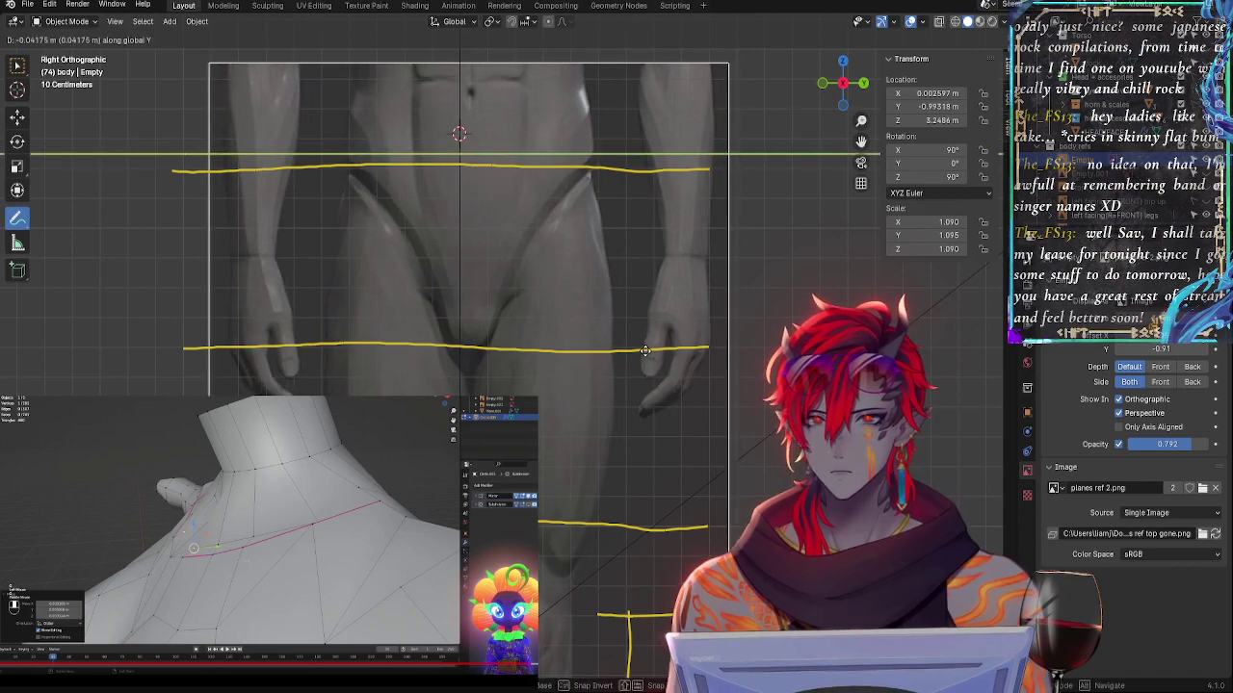
{"action": "left_click", "coordinate": [637, 350]}
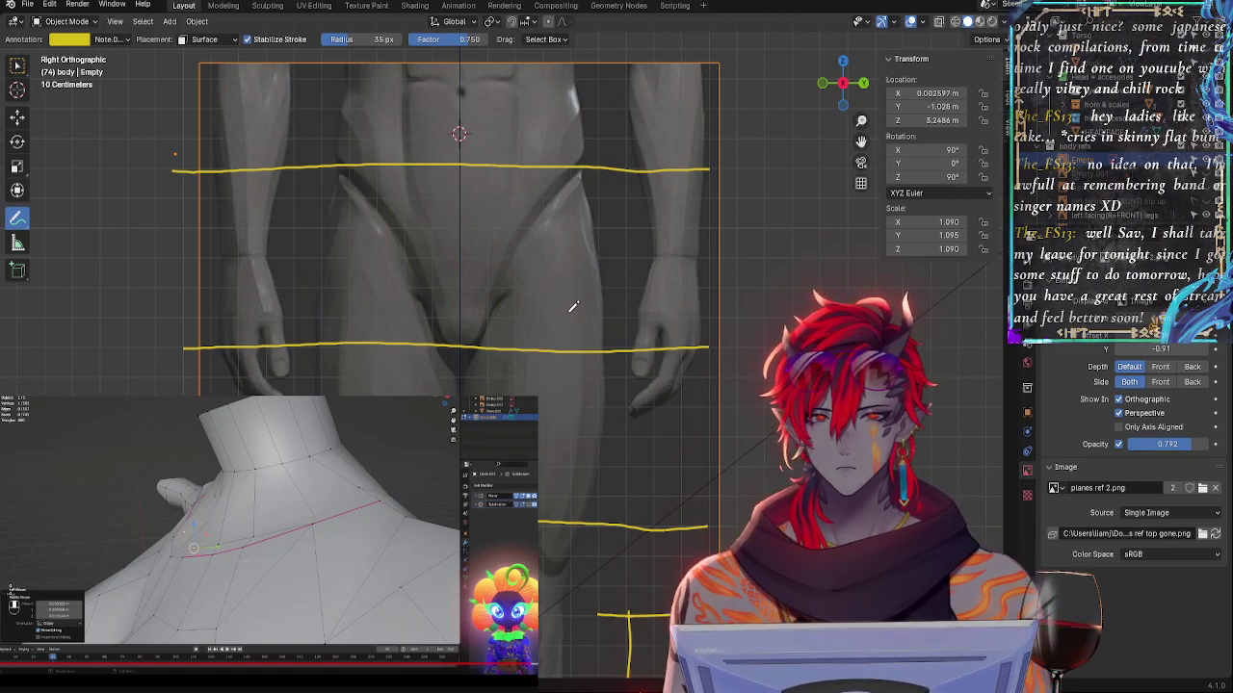
- Zoom out and pan over the legs, torso and head to check the reference alignment
{"action": "middle_click_drag", "start_coordinate": [591, 299], "coordinate": [609, 349], "text": "ctrl"}
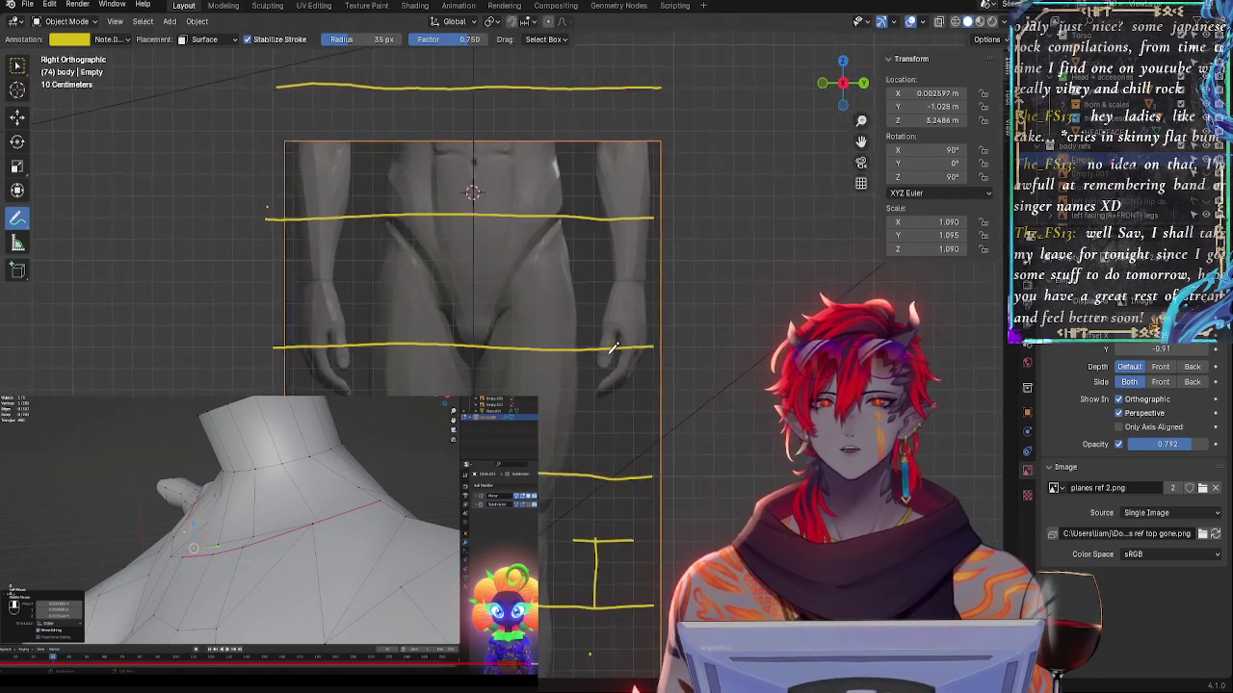
{"action": "middle_click_drag", "start_coordinate": [636, 139], "coordinate": [686, 105], "text": "shift"}
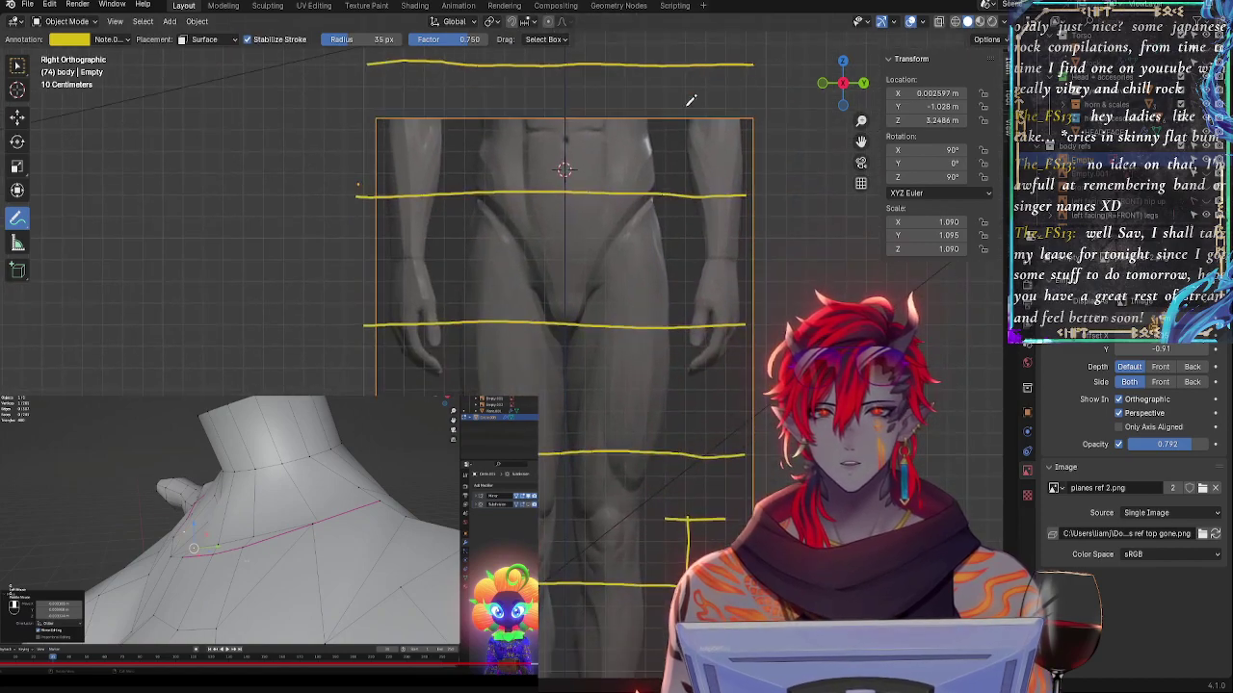
{"action": "middle_click_drag", "start_coordinate": [666, 353], "coordinate": [640, 199], "text": "shift"}
{"action": "middle_click_drag", "start_coordinate": [646, 334], "coordinate": [646, 366], "text": "ctrl"}
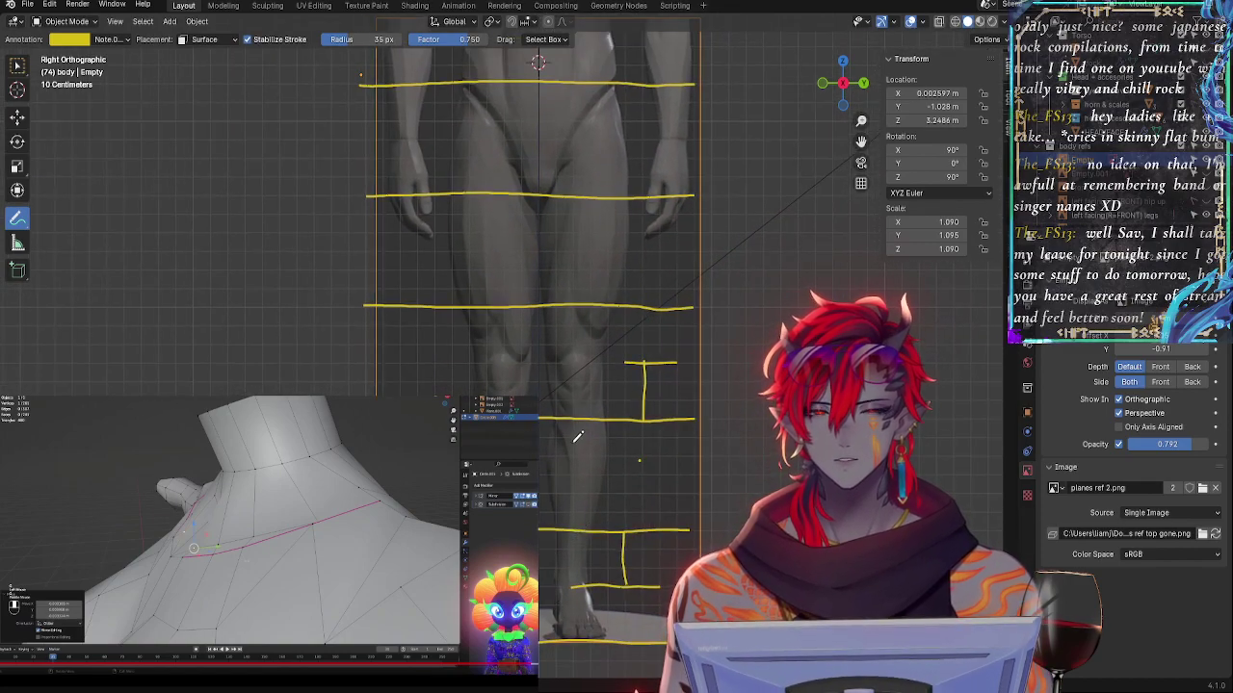
{"action": "middle_click_drag", "start_coordinate": [576, 428], "coordinate": [564, 496], "text": "shift"}
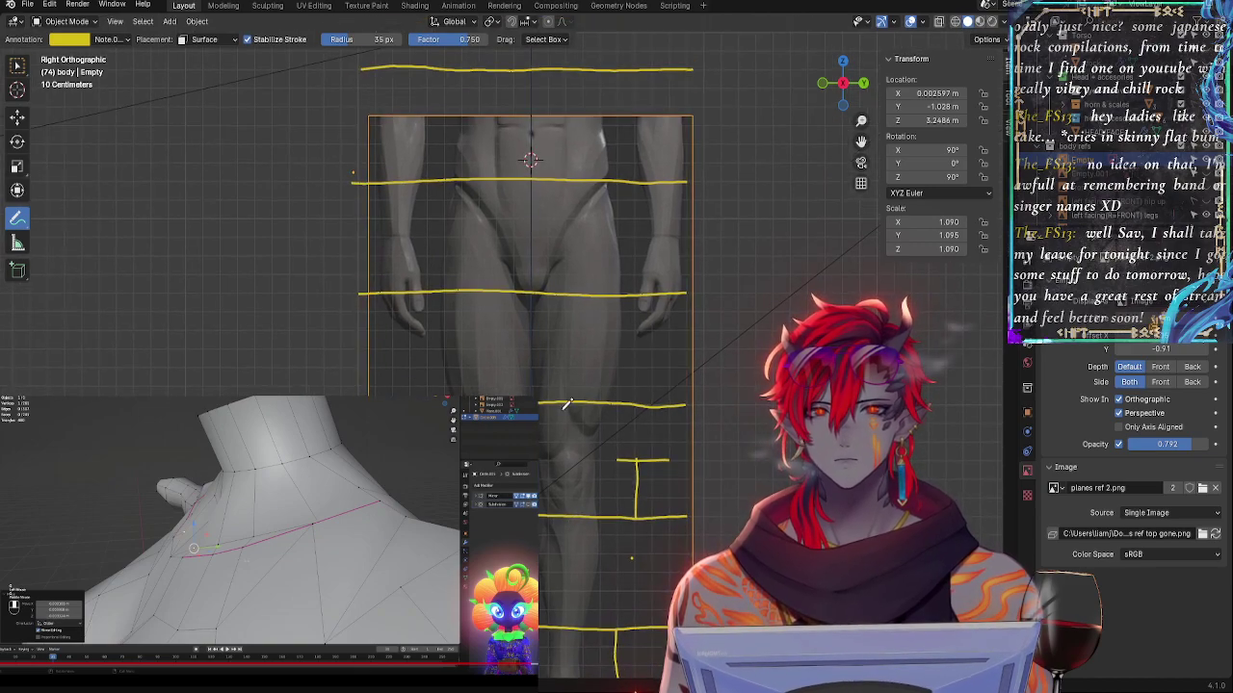
{"action": "middle_click_drag", "start_coordinate": [566, 405], "coordinate": [576, 508], "text": "shift"}
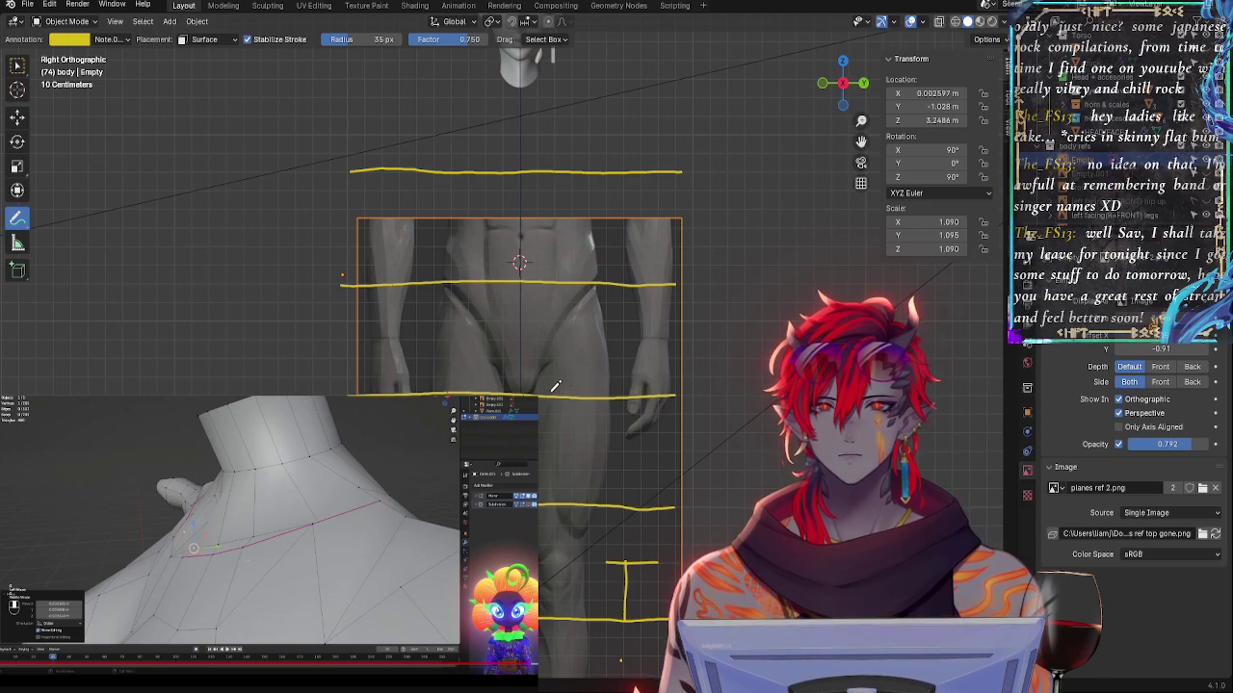
{"action": "mouse_move", "coordinate": [558, 298]}
{"action": "middle_mouse_down", "text": "shift"}
{"action": "mouse_move", "coordinate": [542, 339]}
{"action": "mouse_move", "coordinate": [543, 310]}
{"action": "middle_mouse_up", "text": "shift"}
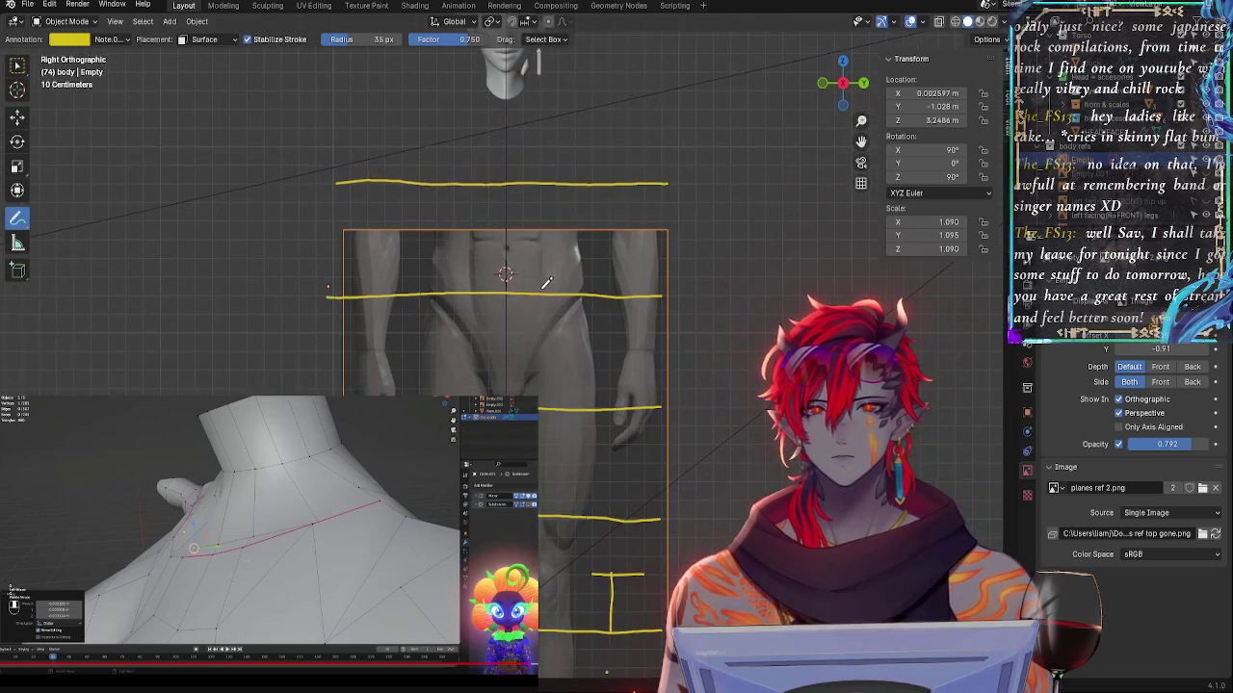
- Shrink the reference image slightly and move it toward the yellow guides
{"action": "key", "text": "g"}
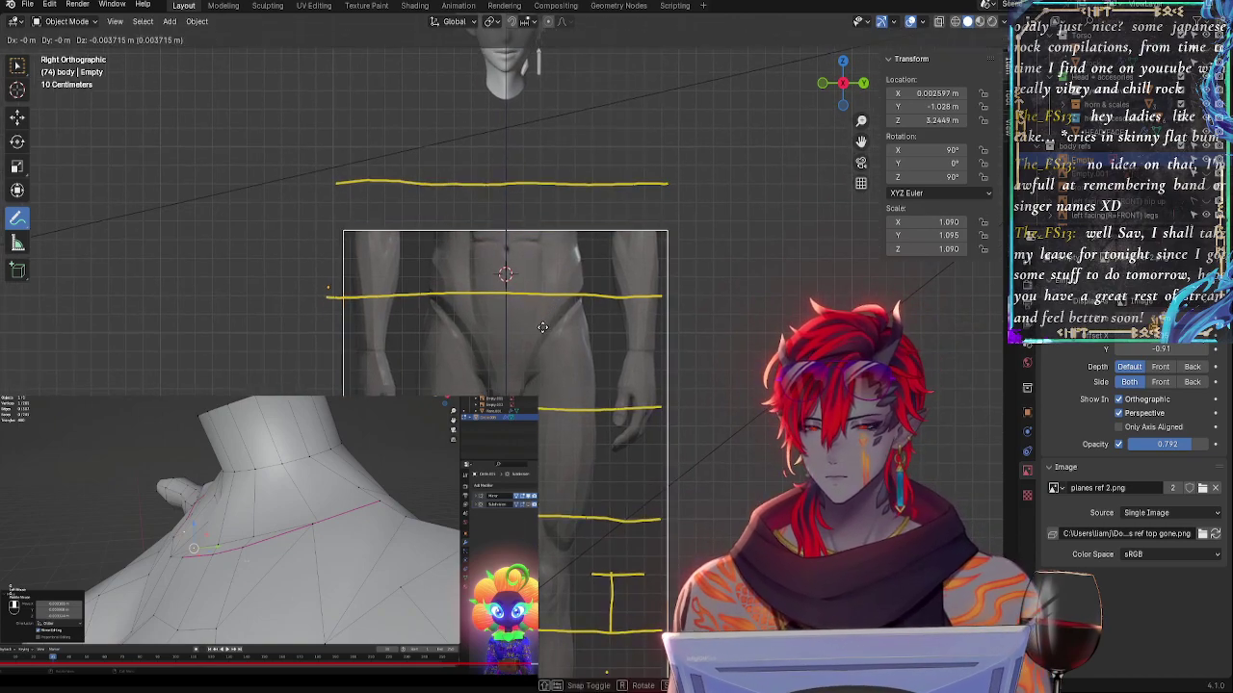
{"action": "right_click", "coordinate": [542, 325]}
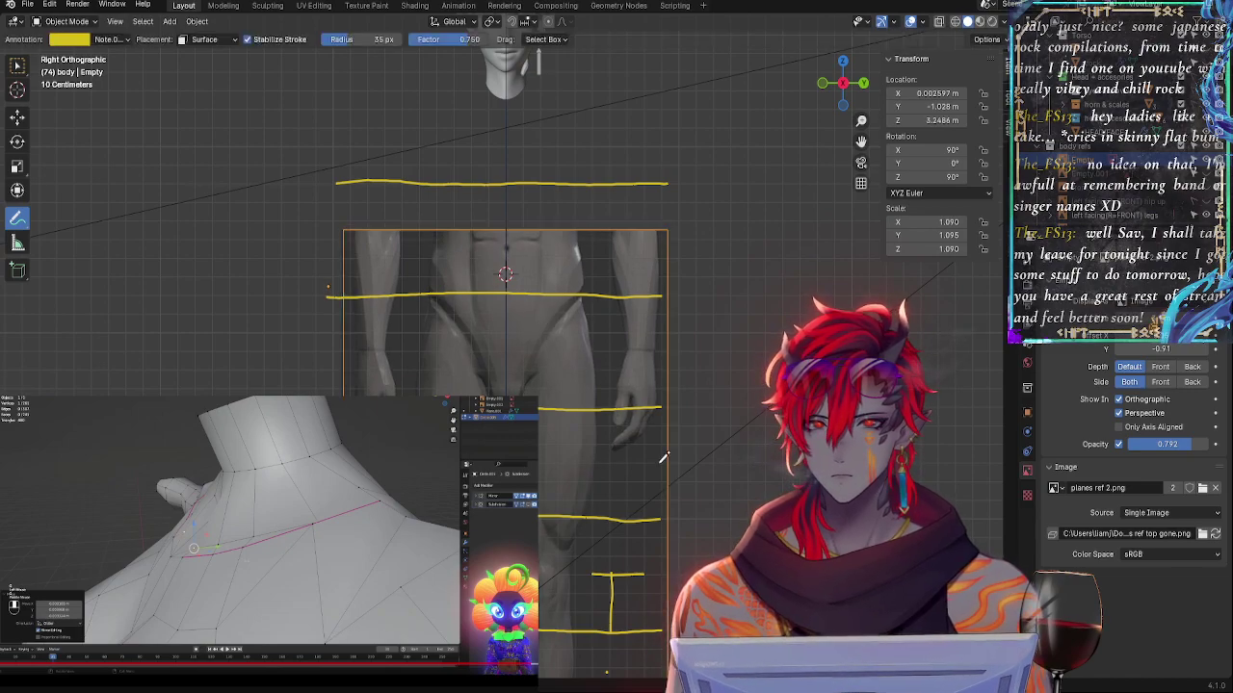
{"action": "middle_click_drag", "start_coordinate": [661, 458], "coordinate": [668, 252], "text": "shift"}
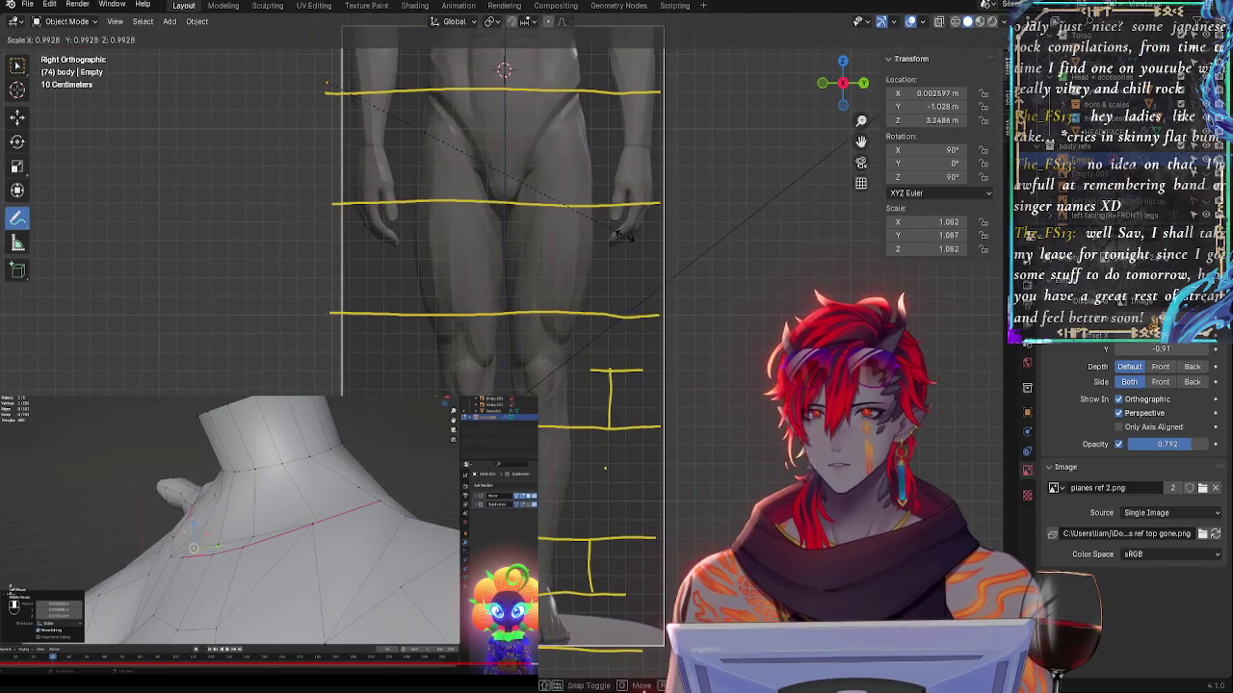
{"action": "key", "text": "s"}
{"action": "left_click", "coordinate": [602, 209]}
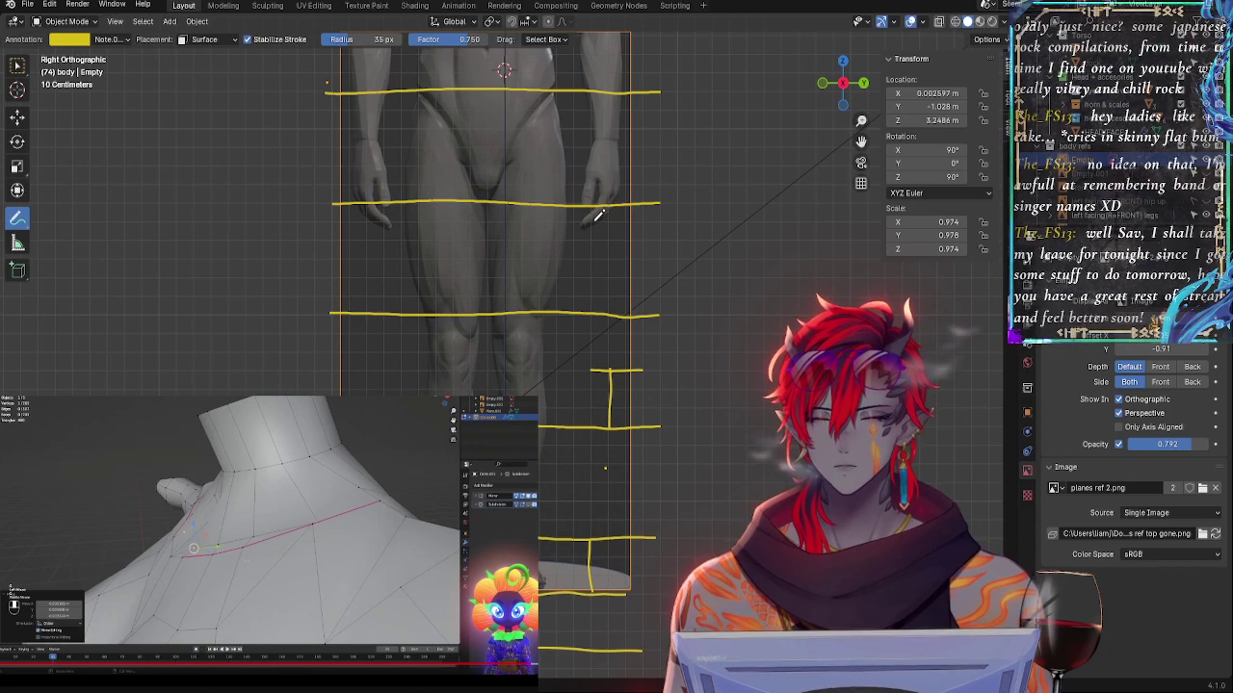
{"action": "key", "text": "g"}
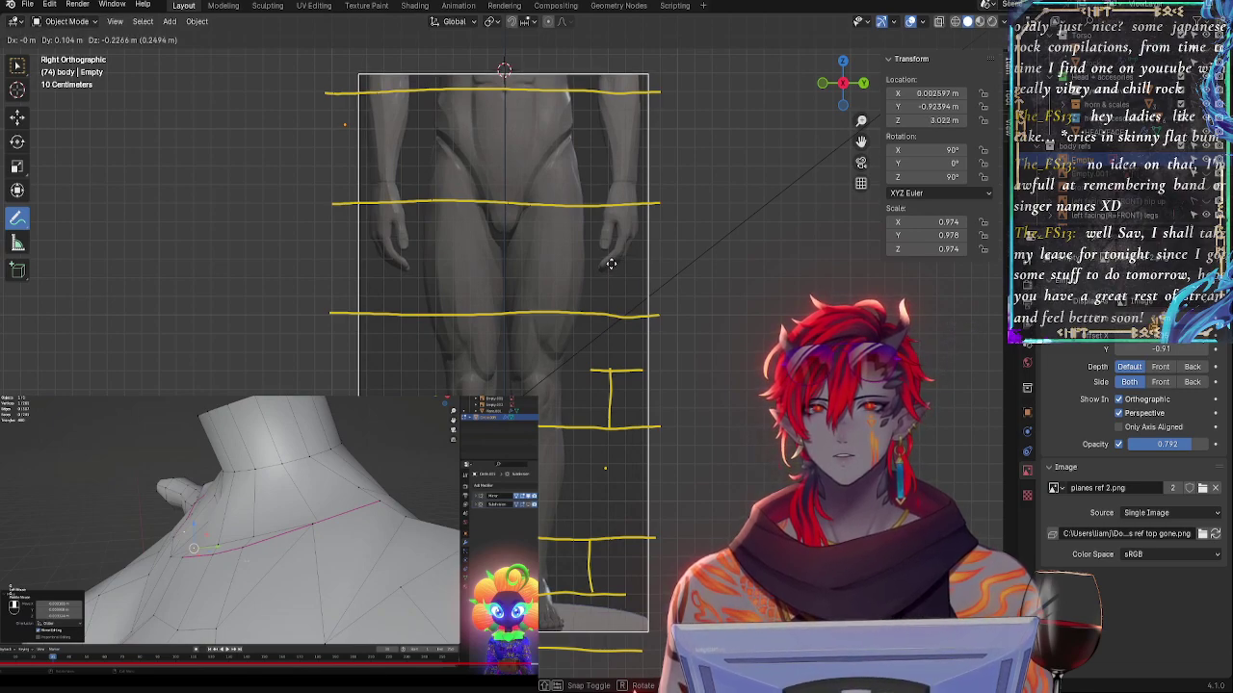
{"action": "left_click", "coordinate": [611, 263]}
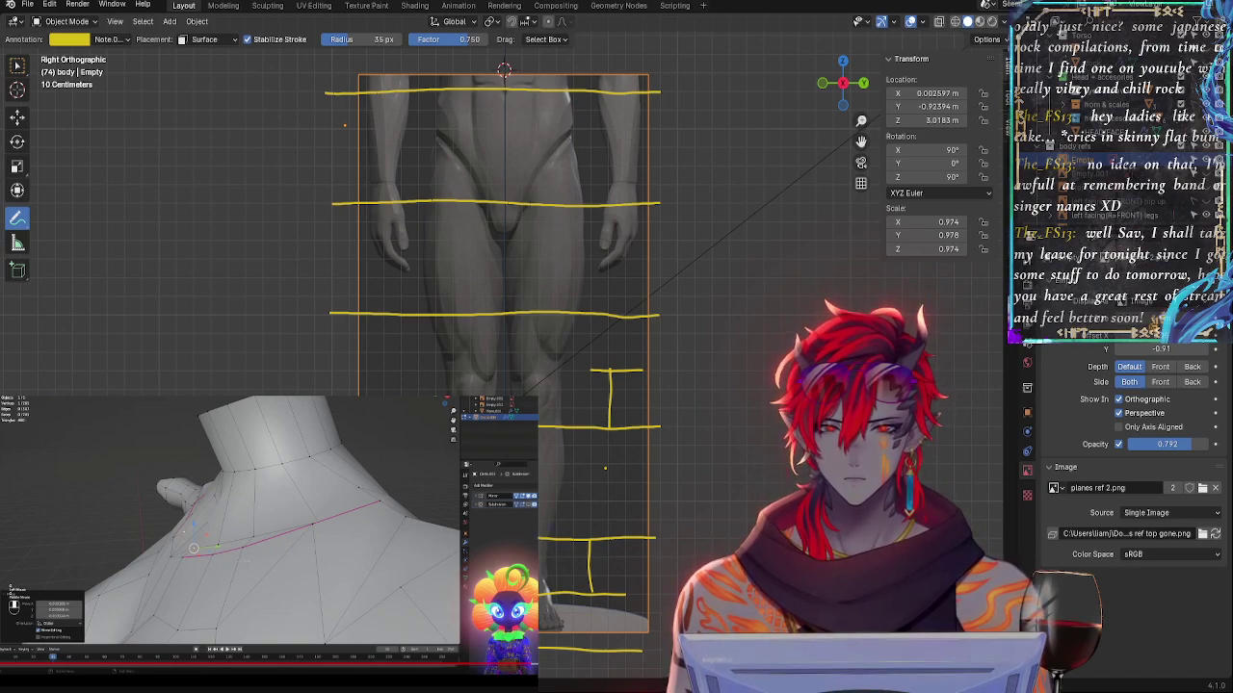
- Enlarge the reference image a little and reposition it
{"action": "key", "text": "s"}
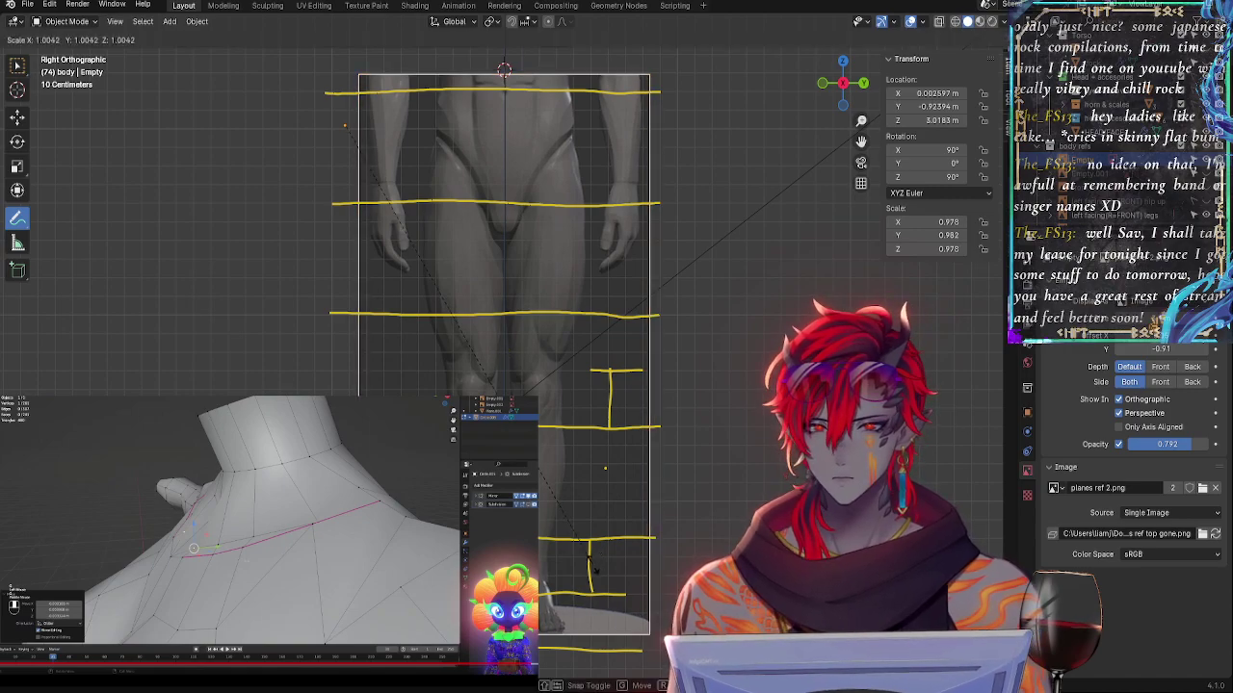
{"action": "left_click", "coordinate": [599, 560]}
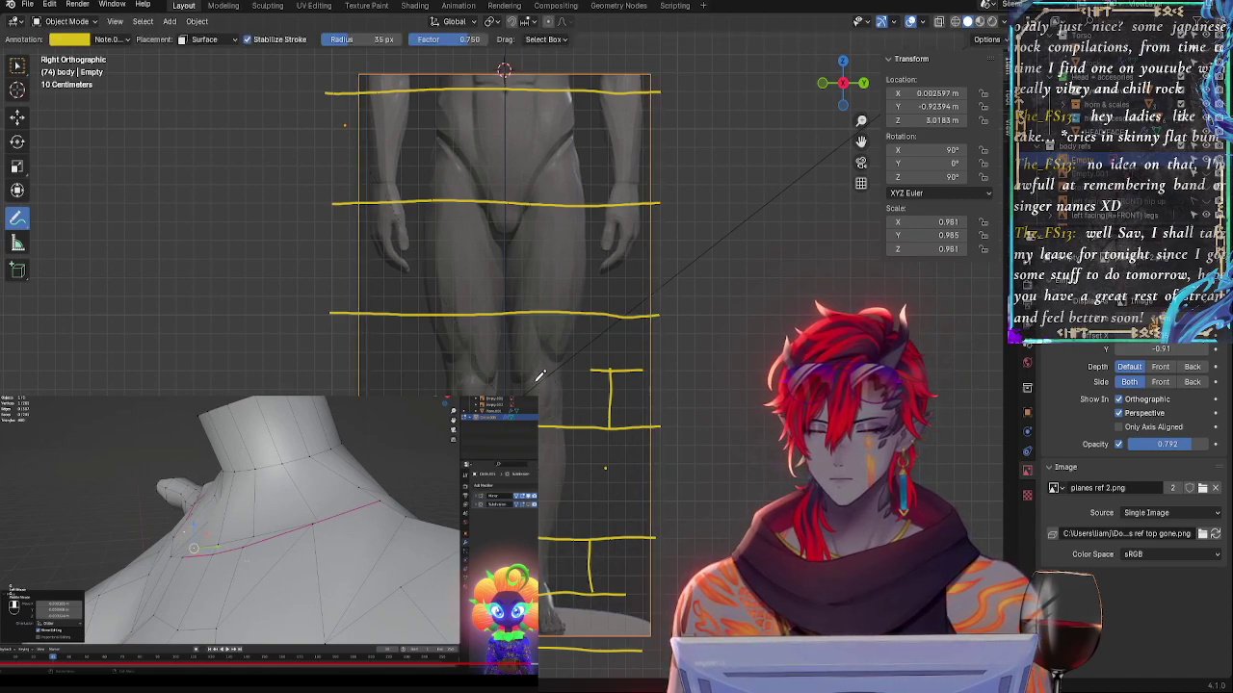
{"action": "key", "text": "g"}
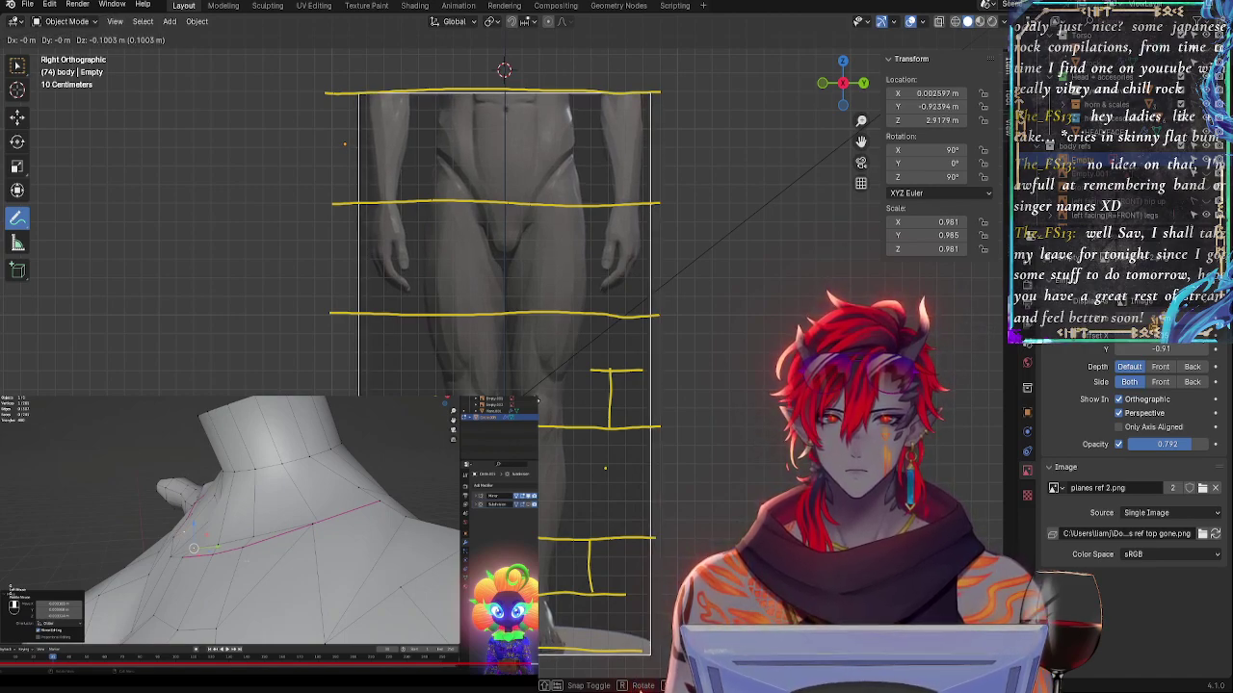
{"action": "left_click", "coordinate": [538, 398]}
- Fine-tune the reference to scale 0.979 and height Z 2.9365 m with small nudges
{"action": "key", "text": "s"}
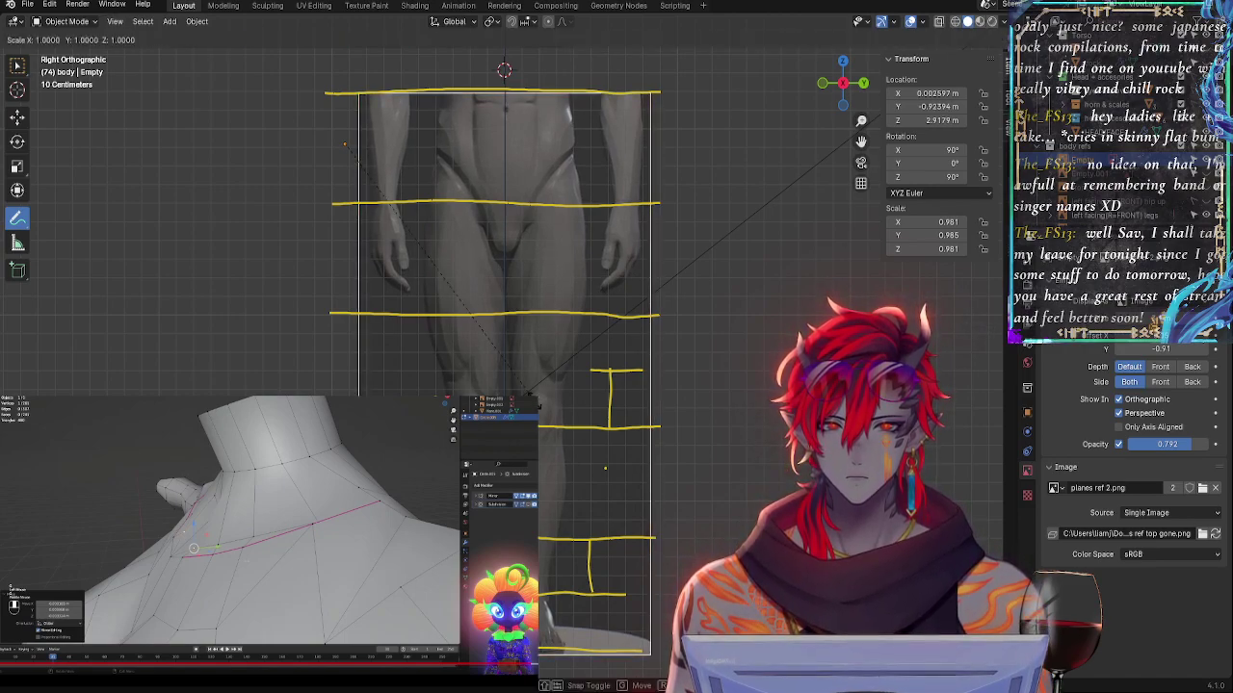
{"action": "left_click", "coordinate": [540, 392]}
{"action": "key", "text": "g"}
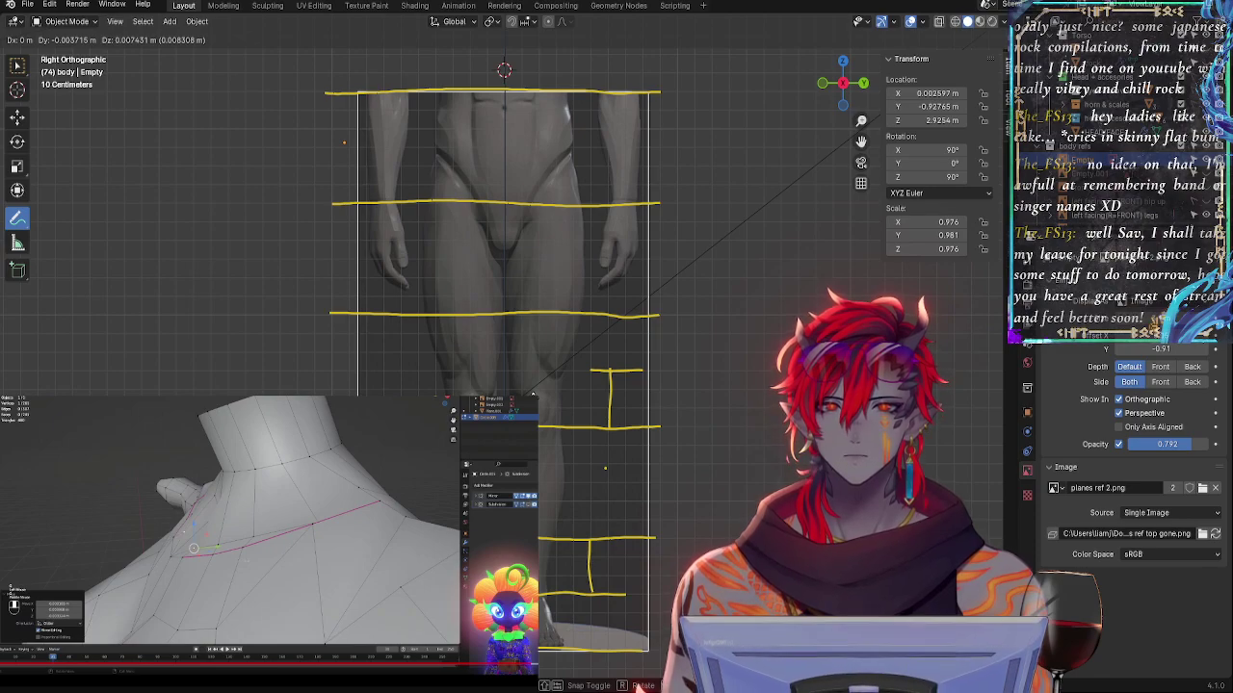
{"action": "left_click", "coordinate": [532, 395]}
{"action": "key", "text": "s"}
{"action": "left_click", "coordinate": [536, 396]}
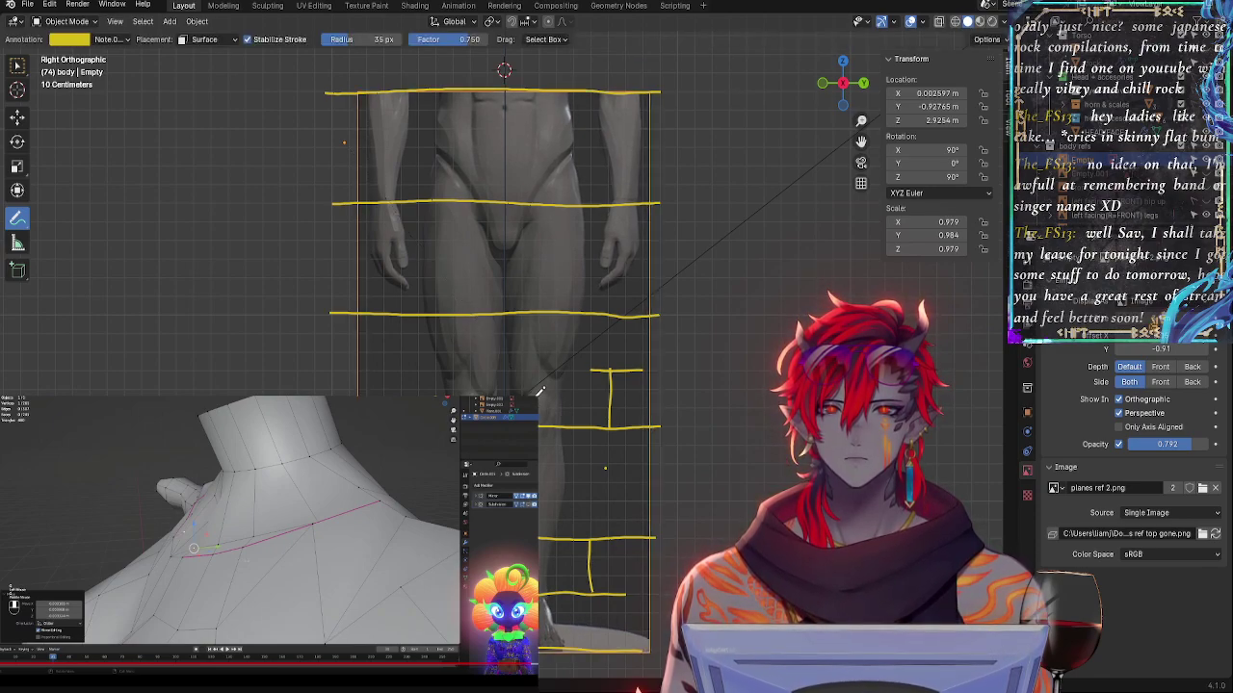
{"action": "key", "text": "g"}
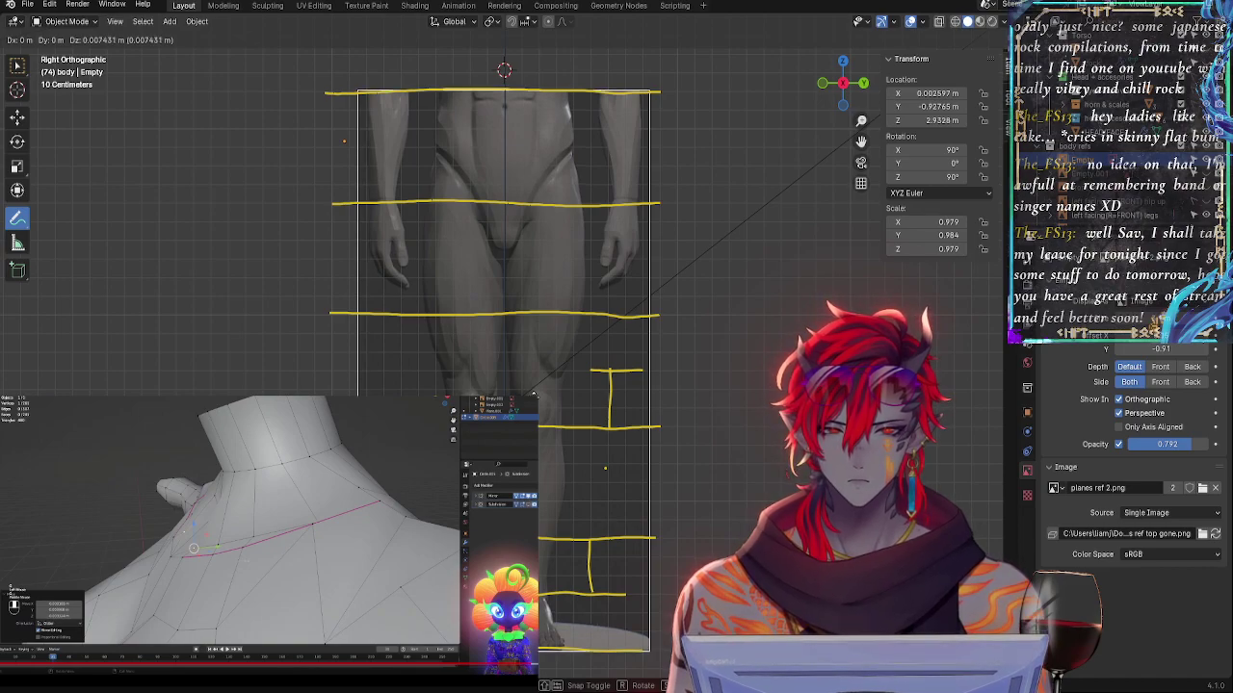
{"action": "left_click", "coordinate": [538, 392]}
- Dim the yellow annotation guide lines in the annotation layer settings
{"action": "scroll", "coordinate": [598, 436], "scroll_direction": "up", "scroll_amount": 1}
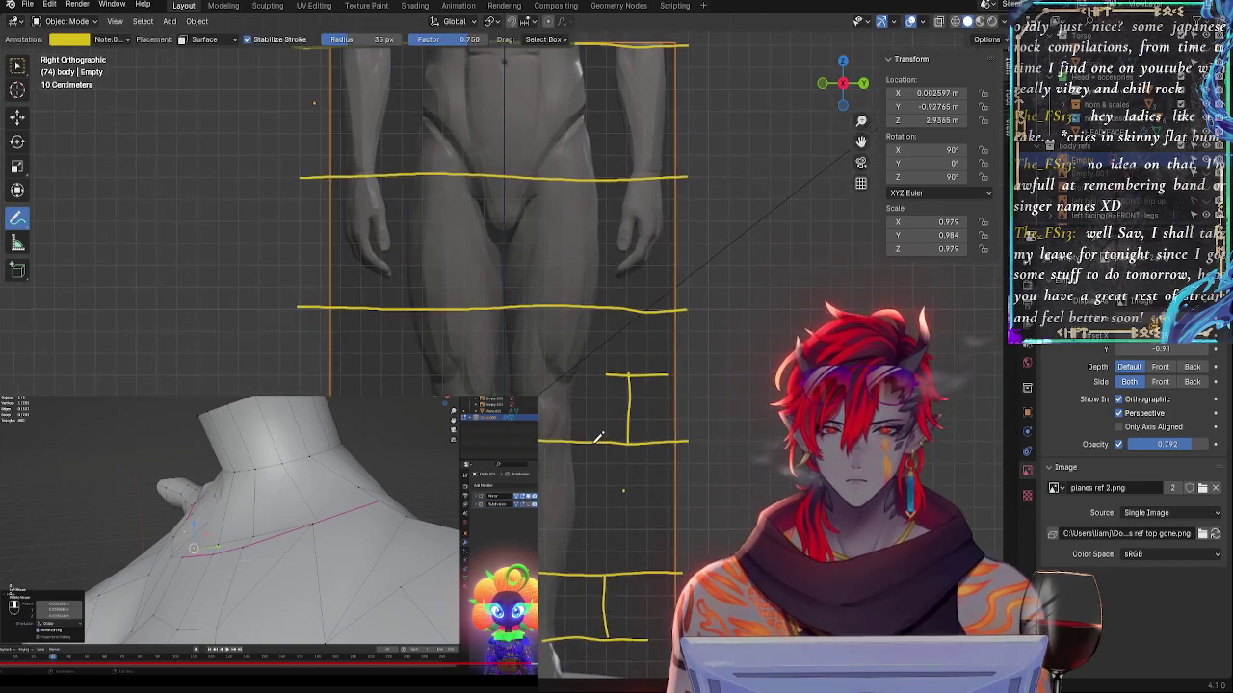
{"action": "scroll", "coordinate": [591, 447], "scroll_direction": "up", "scroll_amount": 2}
{"action": "middle_click_drag", "start_coordinate": [583, 459], "coordinate": [621, 135], "text": "shift"}
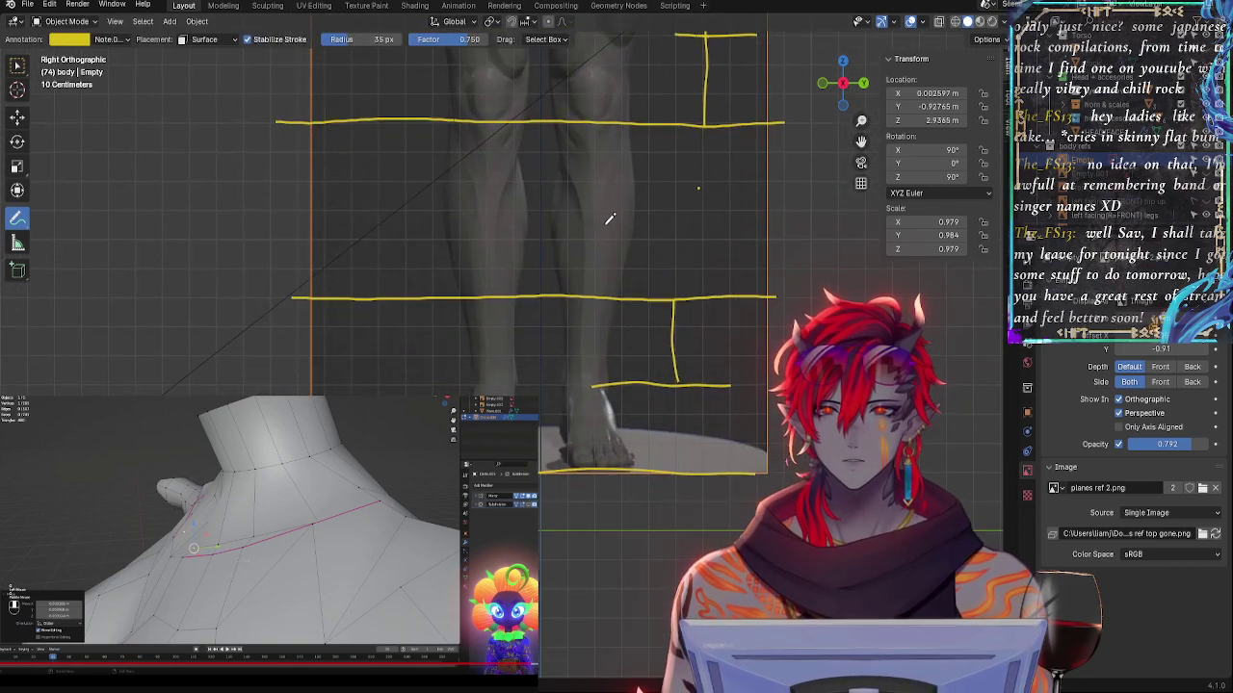
{"action": "left_click", "coordinate": [111, 40]}
{"action": "mouse_move", "coordinate": [144, 170]}
{"action": "left_mouse_down"}
{"action": "mouse_move", "coordinate": [113, 170]}
{"action": "mouse_move", "coordinate": [199, 171]}
{"action": "mouse_move", "coordinate": [154, 187]}
{"action": "left_mouse_up"}
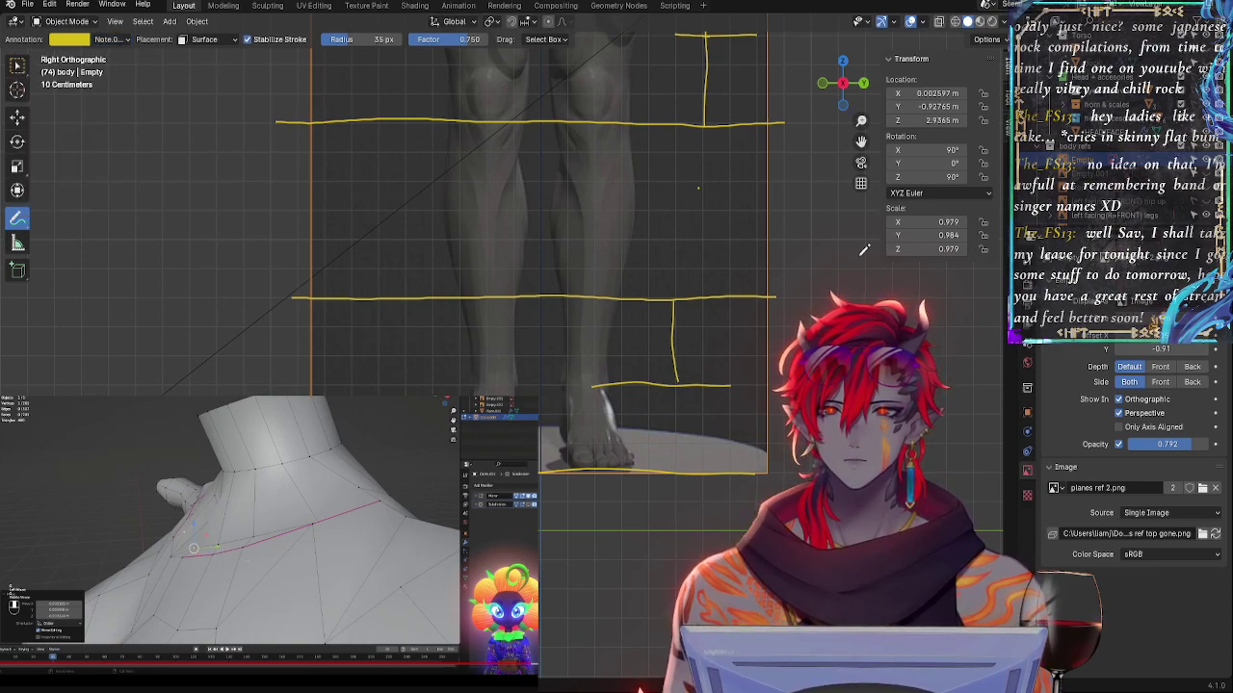
- Move the reference image vertically along Z and check it over legs, hips and head
{"action": "key", "text": "g"}
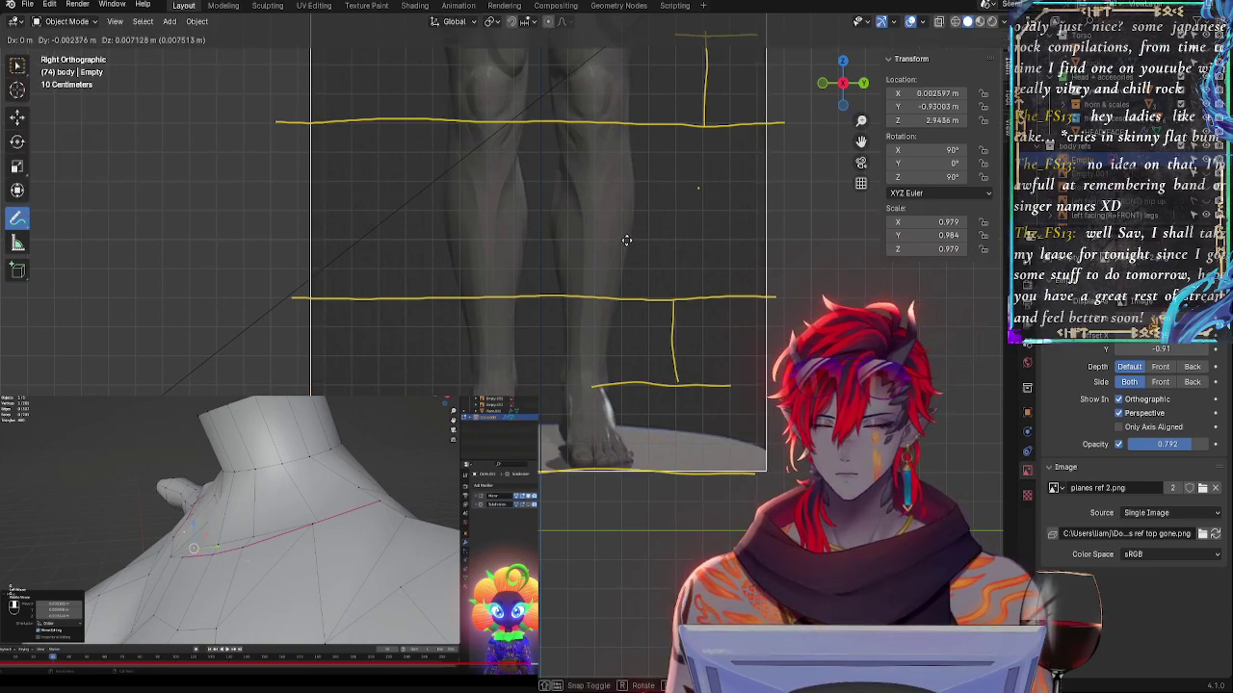
{"action": "key", "text": "z"}
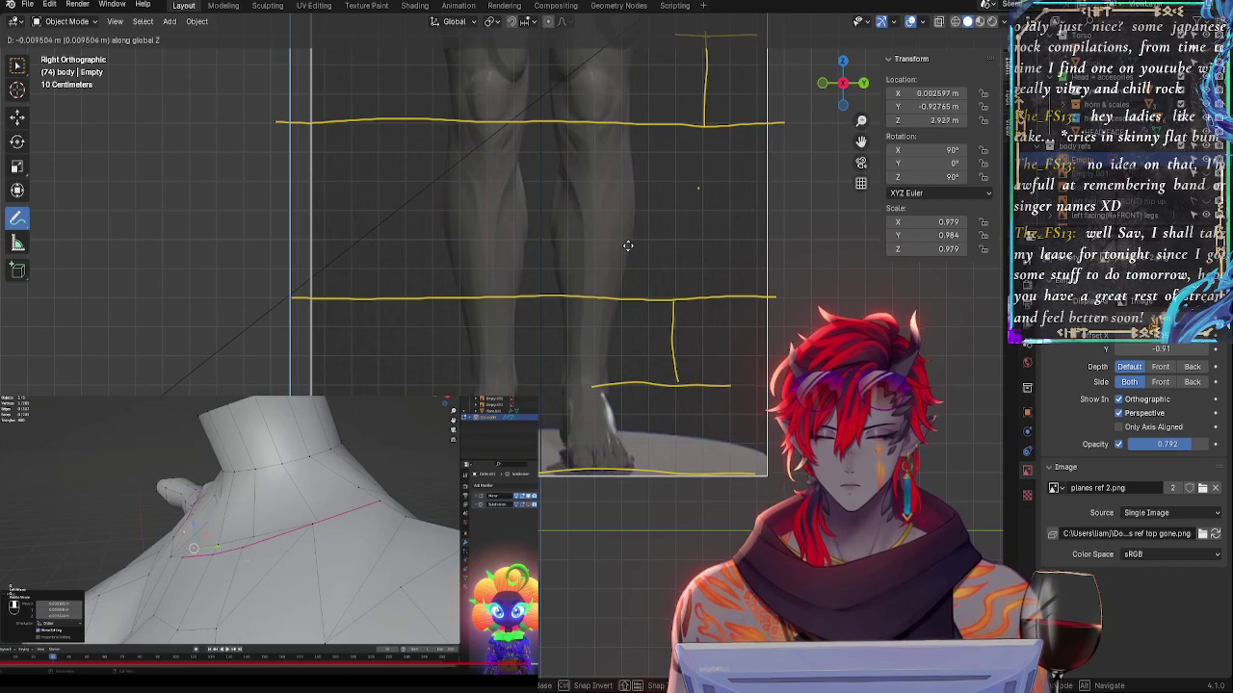
{"action": "left_click", "coordinate": [628, 245]}
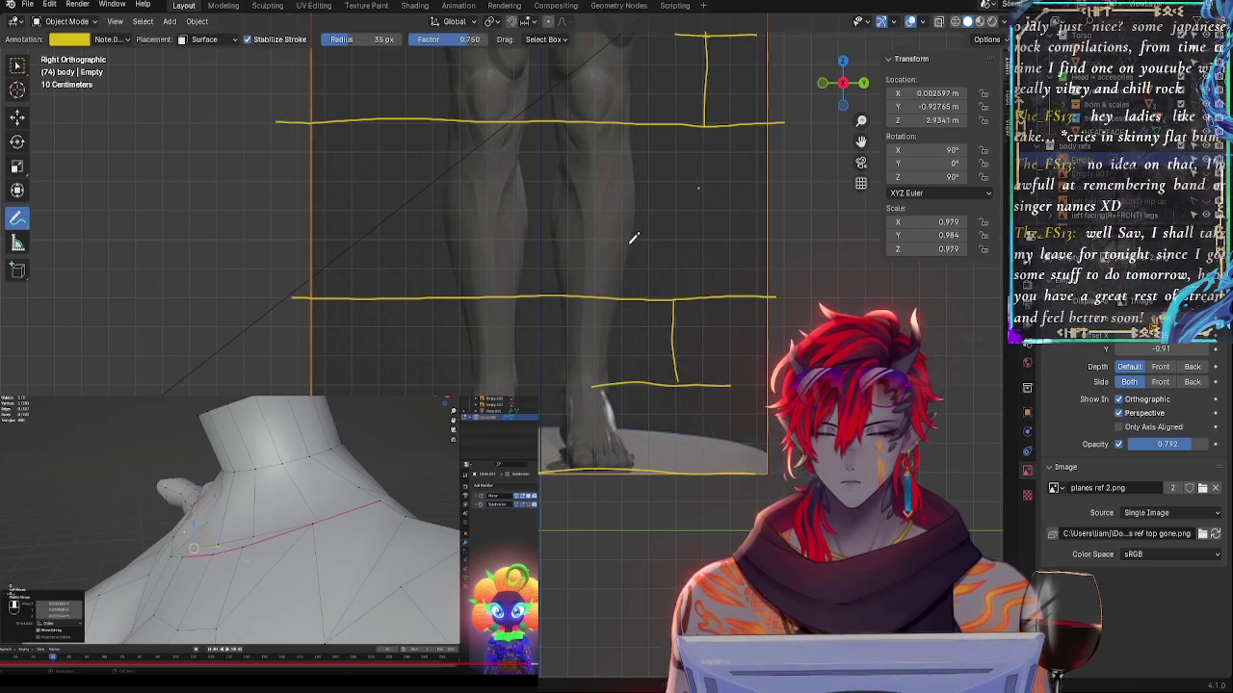
{"action": "middle_click_drag", "start_coordinate": [676, 199], "coordinate": [670, 440], "text": "shift"}
{"action": "scroll", "coordinate": [614, 287], "scroll_direction": "up", "scroll_amount": 4, "text": "shift"}
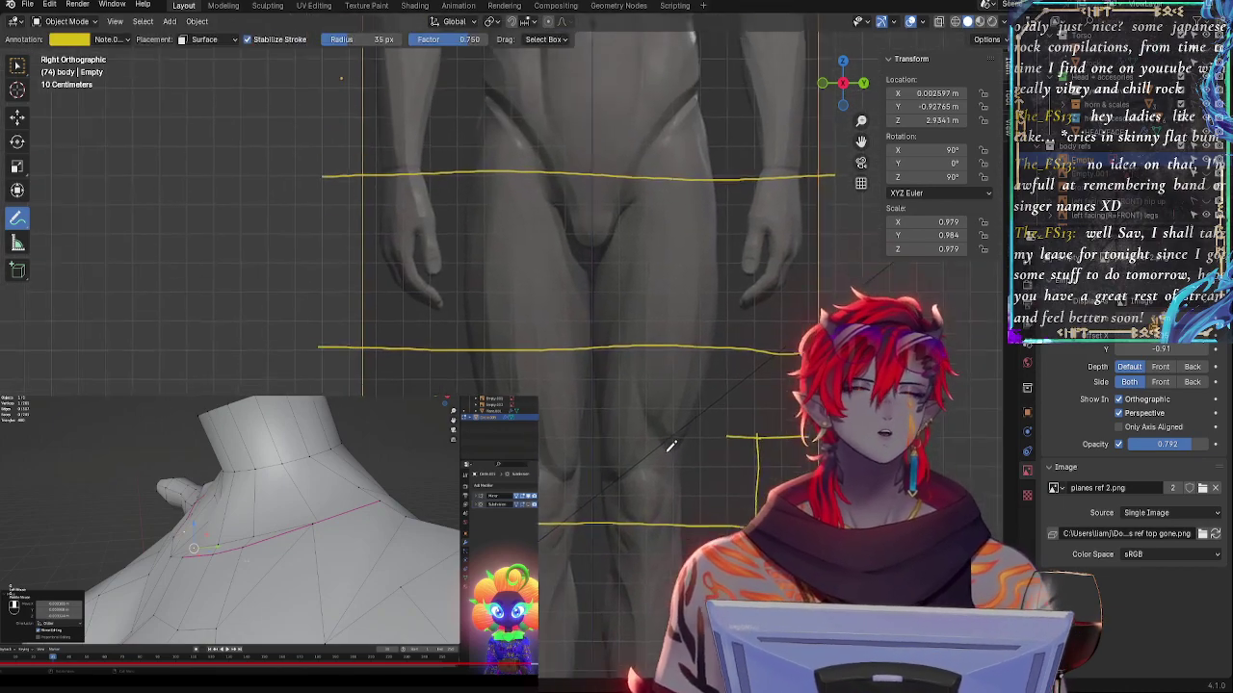
{"action": "scroll", "coordinate": [639, 284], "scroll_direction": "up", "scroll_amount": 3, "text": "shift"}
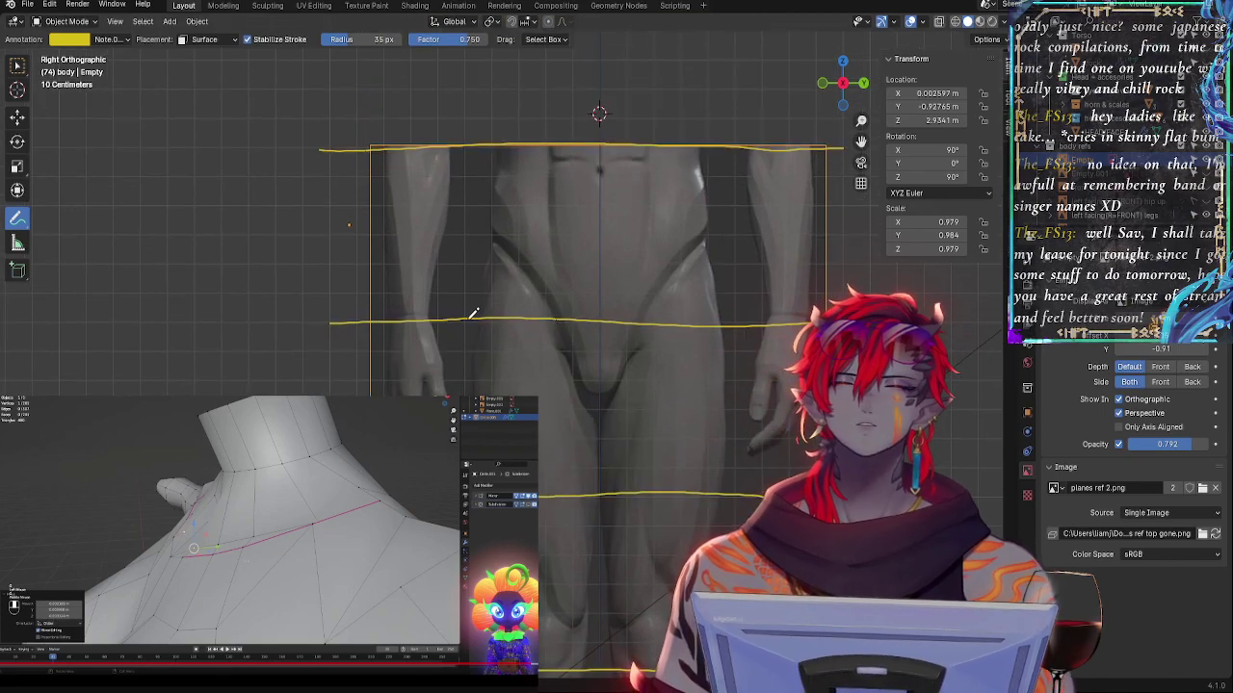
{"action": "scroll", "coordinate": [660, 317], "scroll_direction": "up", "scroll_amount": 3, "text": "shift"}
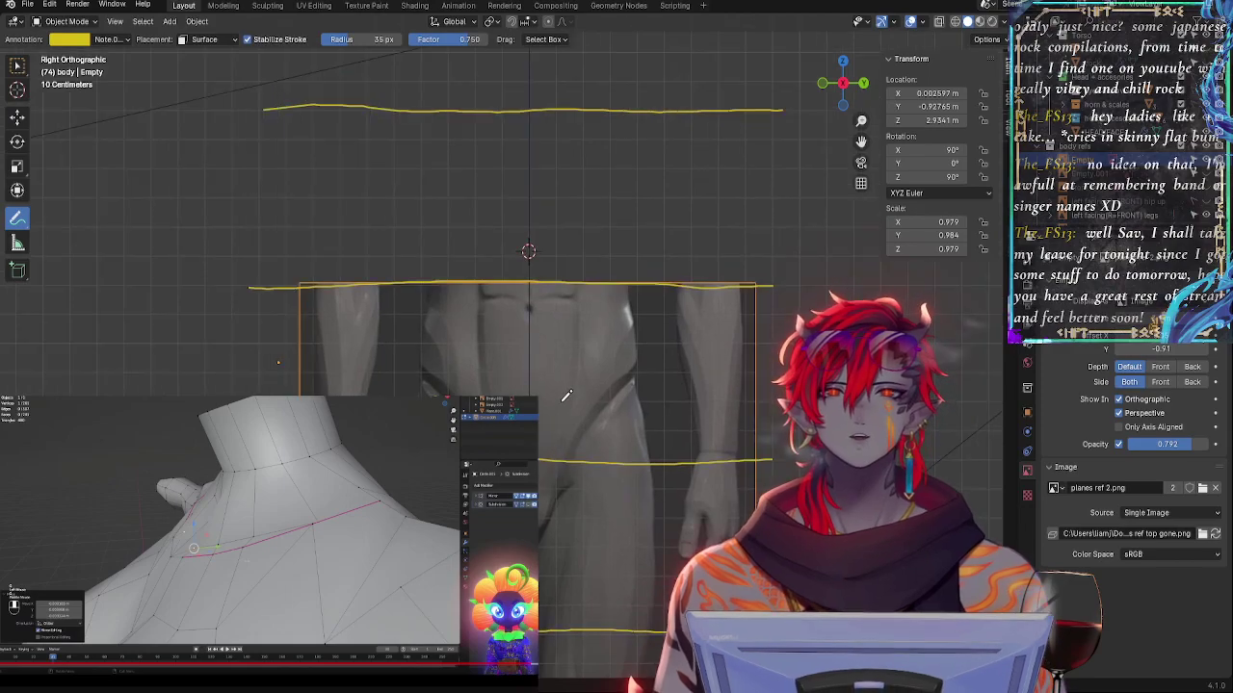
{"action": "mouse_move", "coordinate": [570, 323]}
{"action": "middle_mouse_down", "text": "shift"}
{"action": "mouse_move", "coordinate": [564, 338]}
{"action": "mouse_move", "coordinate": [578, 311]}
{"action": "middle_mouse_up", "text": "shift"}
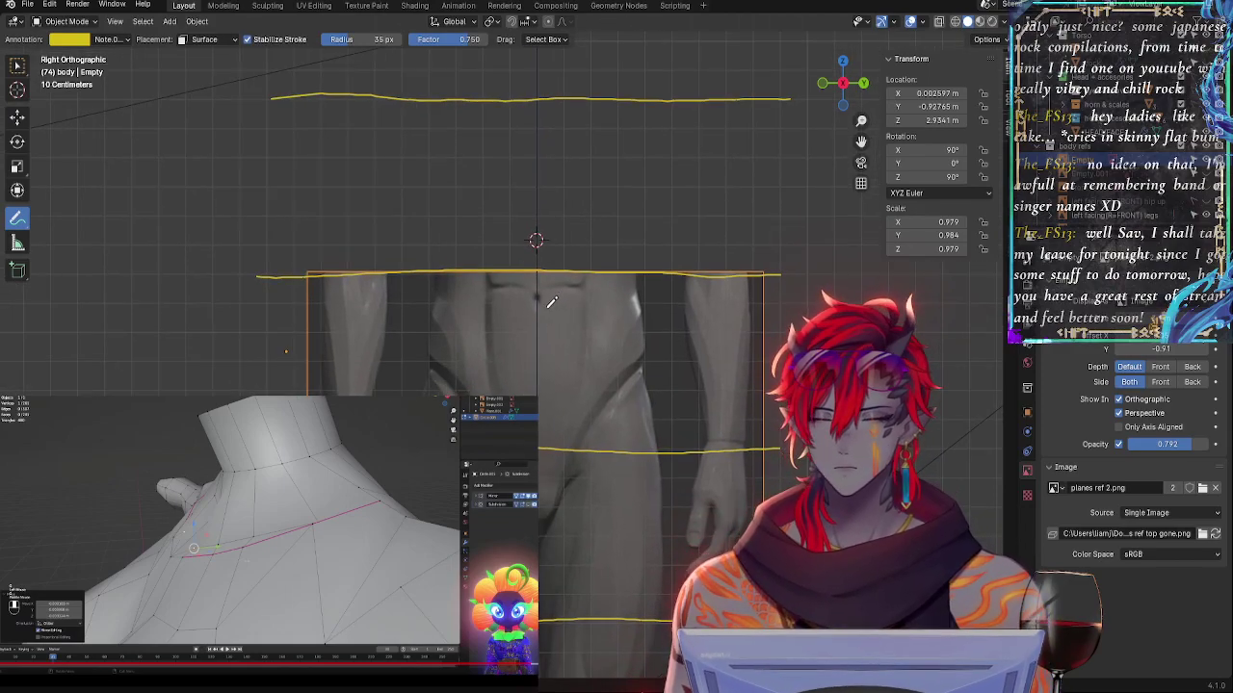
{"action": "scroll", "coordinate": [591, 363], "scroll_direction": "down", "scroll_amount": 2}
{"action": "scroll", "coordinate": [607, 500], "scroll_direction": "up", "scroll_amount": 1}
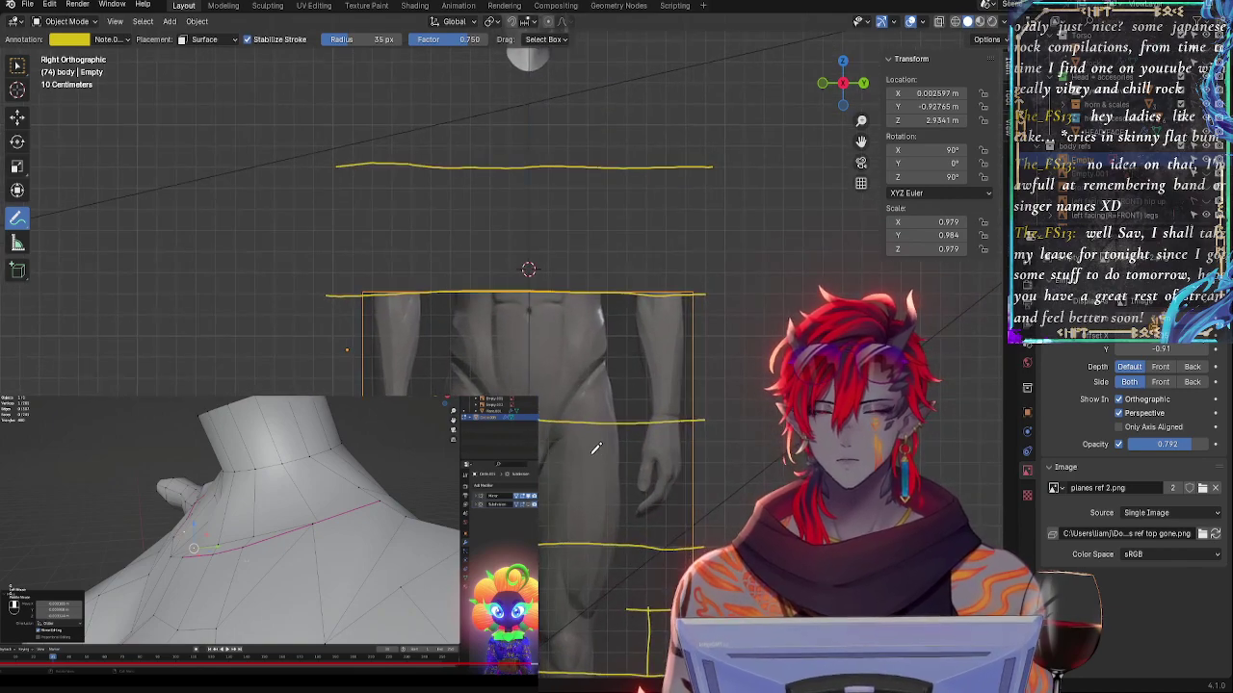
{"action": "middle_click_drag", "start_coordinate": [621, 461], "coordinate": [590, 317], "text": "shift"}
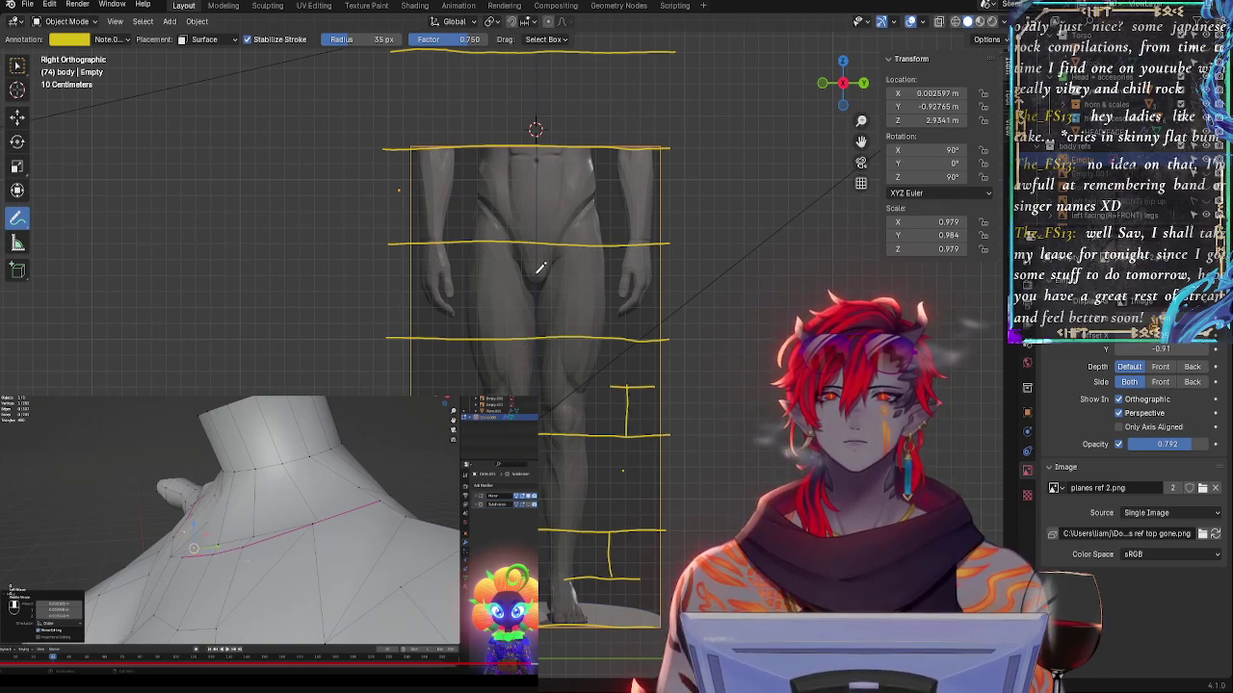
{"action": "middle_click_drag", "start_coordinate": [570, 202], "coordinate": [582, 347], "text": "shift"}
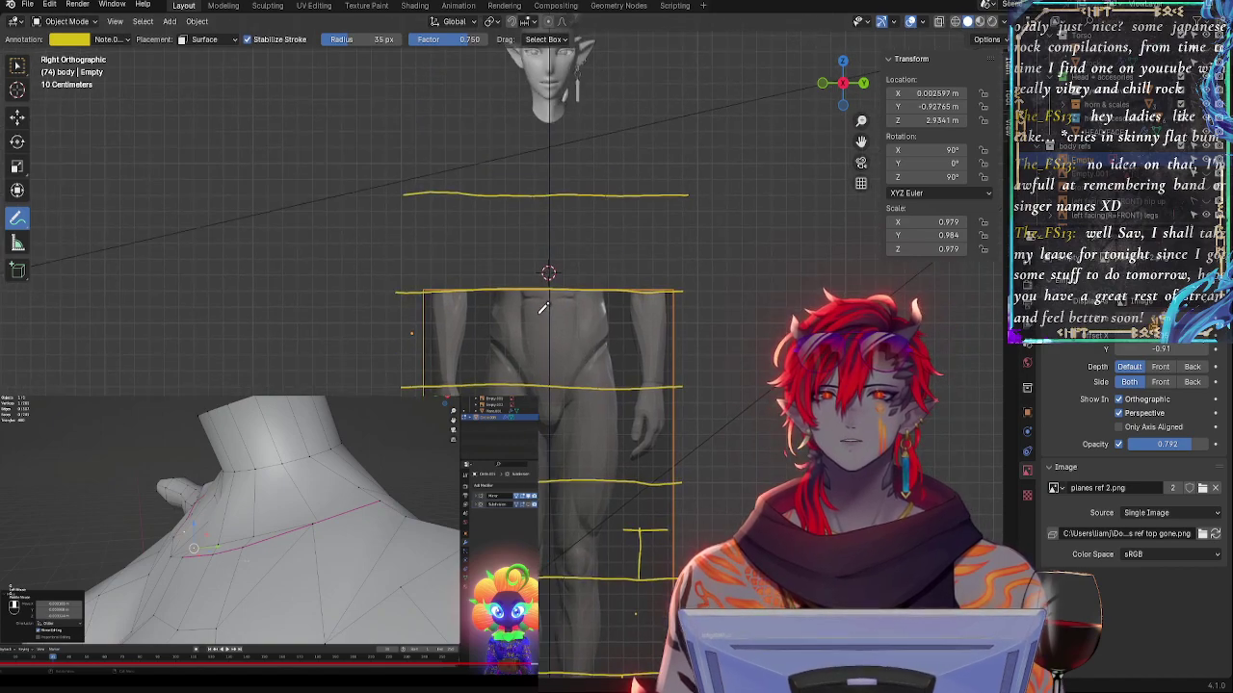
- Enlarge the reference image and lower it against the leg guides
{"action": "key", "text": "s"}
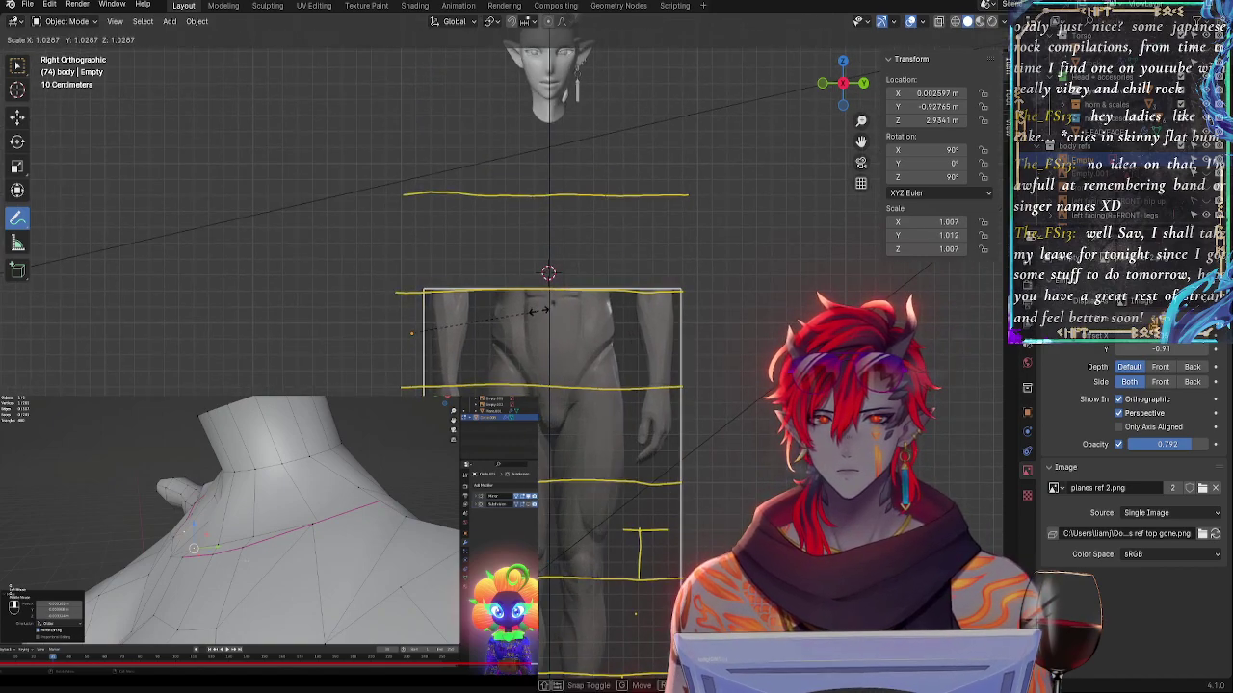
{"action": "left_click", "coordinate": [567, 316]}
{"action": "key", "text": "g"}
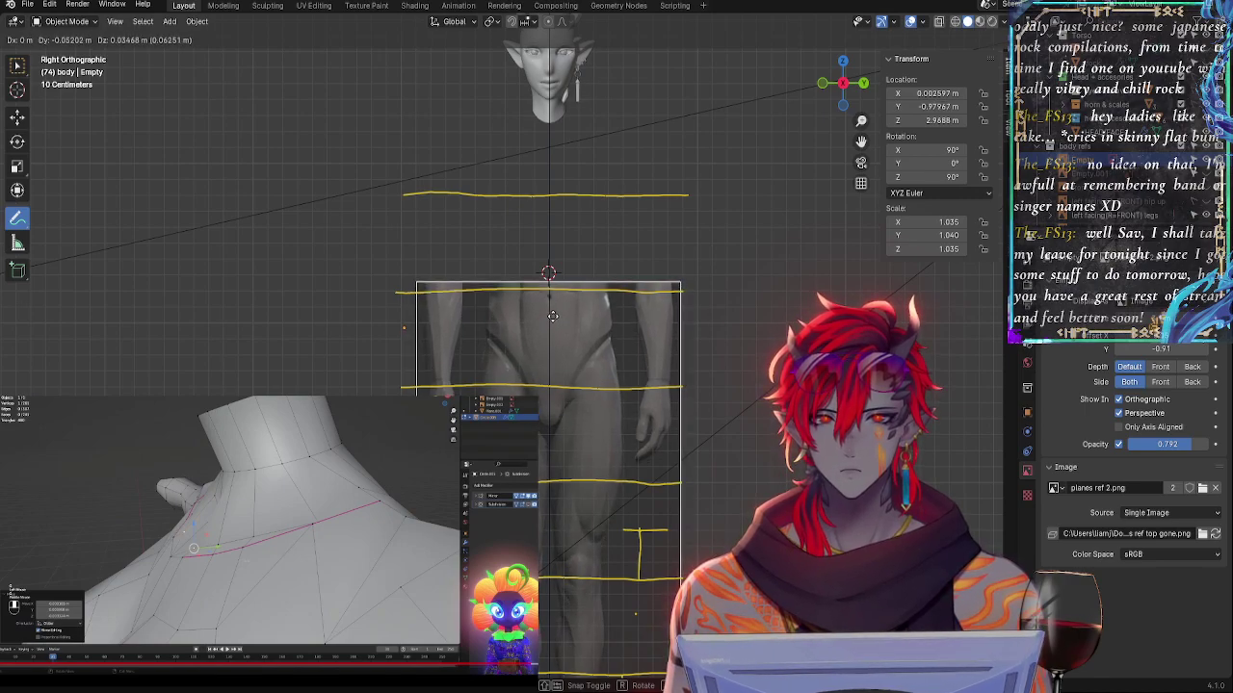
{"action": "left_click", "coordinate": [553, 316]}
{"action": "middle_click_drag", "start_coordinate": [655, 371], "coordinate": [643, 251], "text": "shift"}
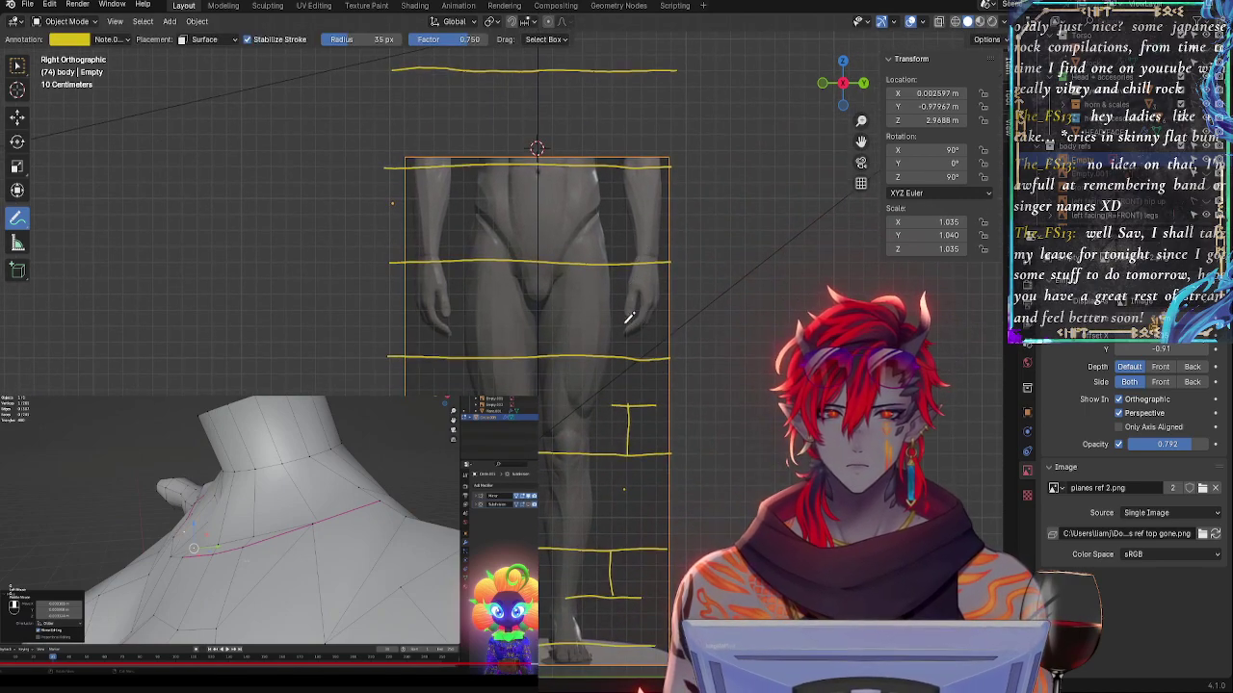
{"action": "key", "text": "g"}
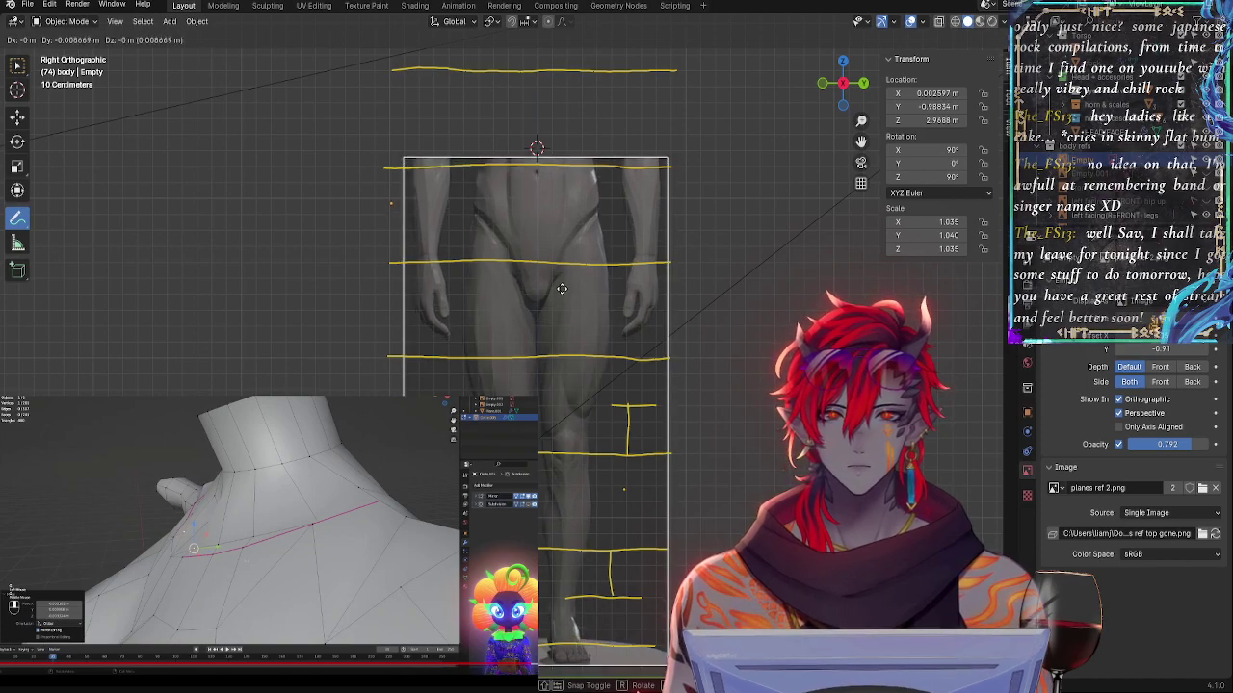
{"action": "left_click", "coordinate": [573, 300]}
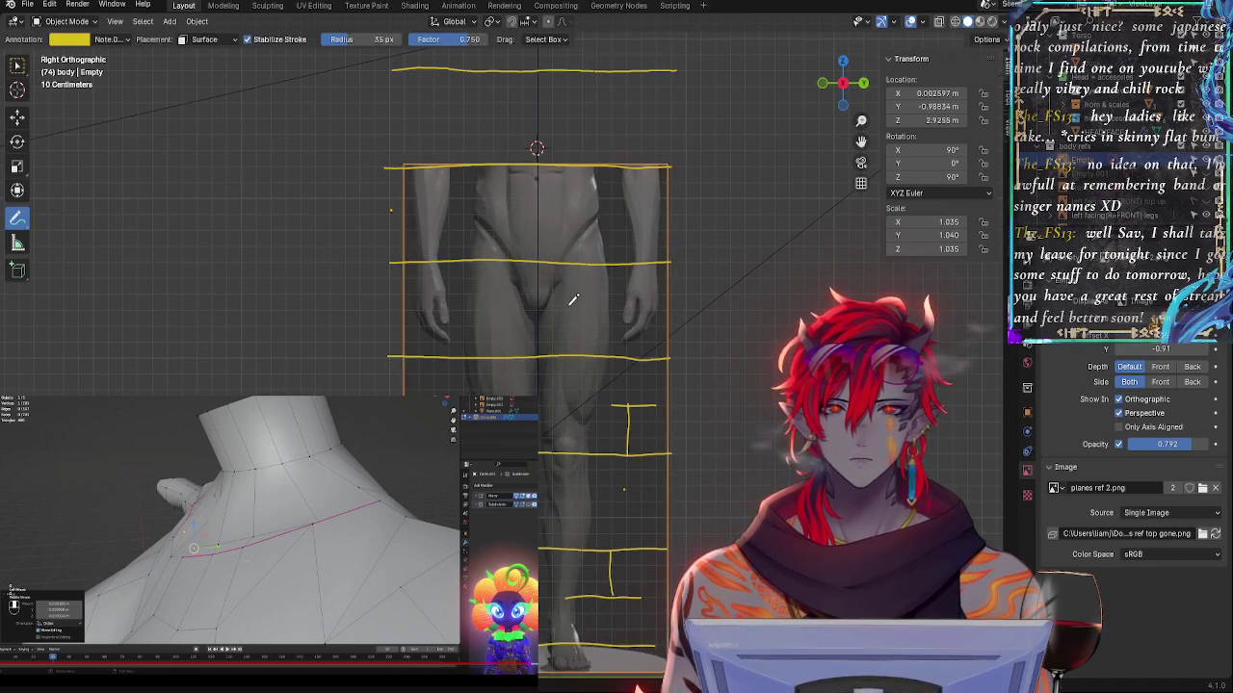
{"action": "middle_click_drag", "start_coordinate": [727, 334], "coordinate": [731, 254], "text": "shift"}
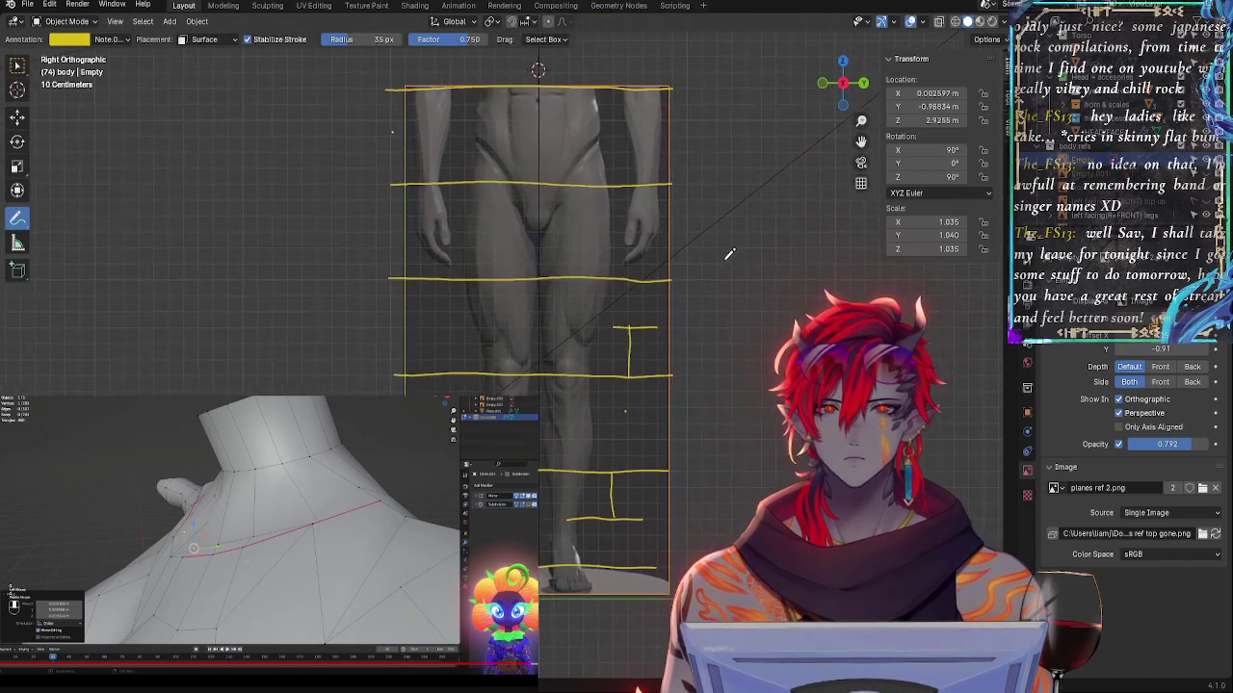
{"action": "middle_click_drag", "start_coordinate": [722, 299], "coordinate": [718, 283], "text": "ctrl"}
{"action": "scroll", "coordinate": [717, 283], "scroll_direction": "up", "scroll_amount": 1}
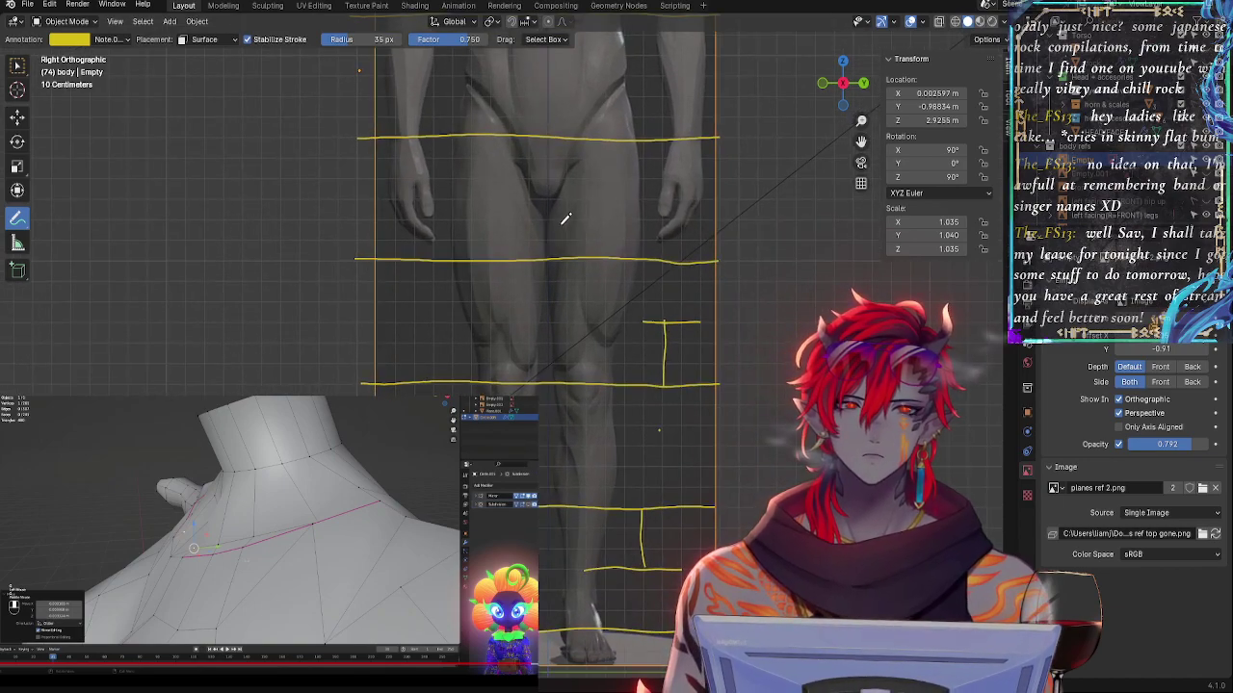
- Set the reference scale to 1.029 and adjust its height to Z 3.0634 m
{"action": "key", "text": "g"}
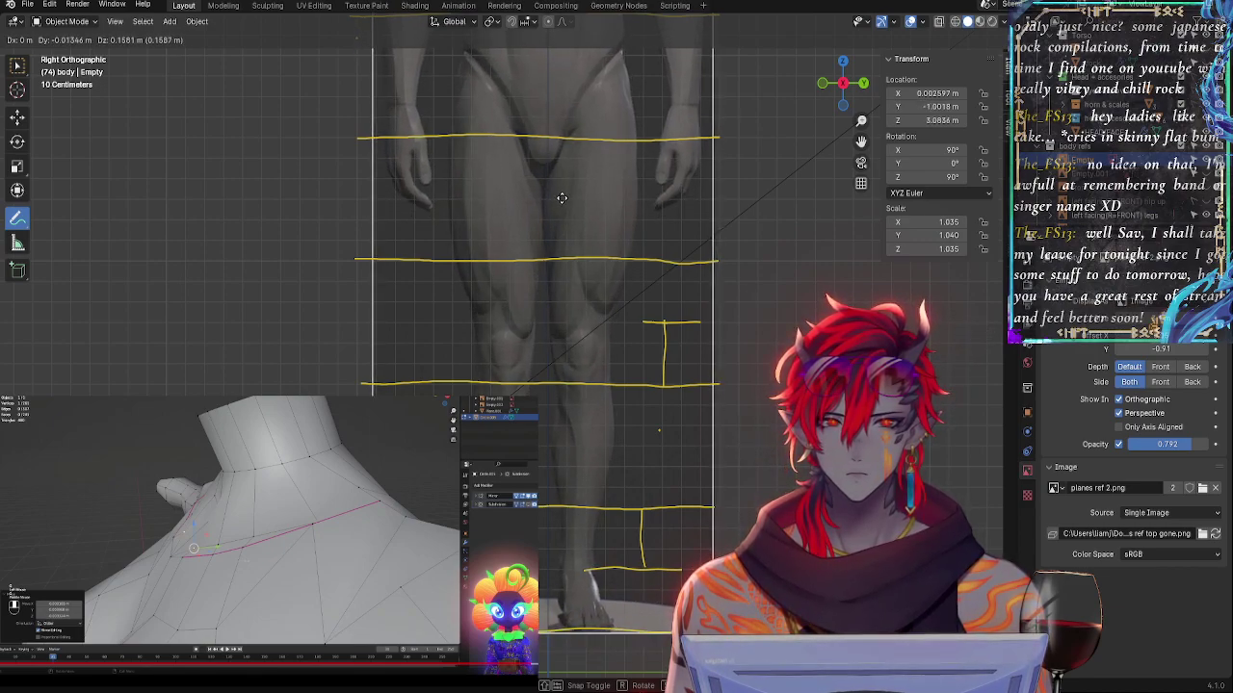
{"action": "left_click", "coordinate": [563, 200]}
{"action": "key", "text": "s"}
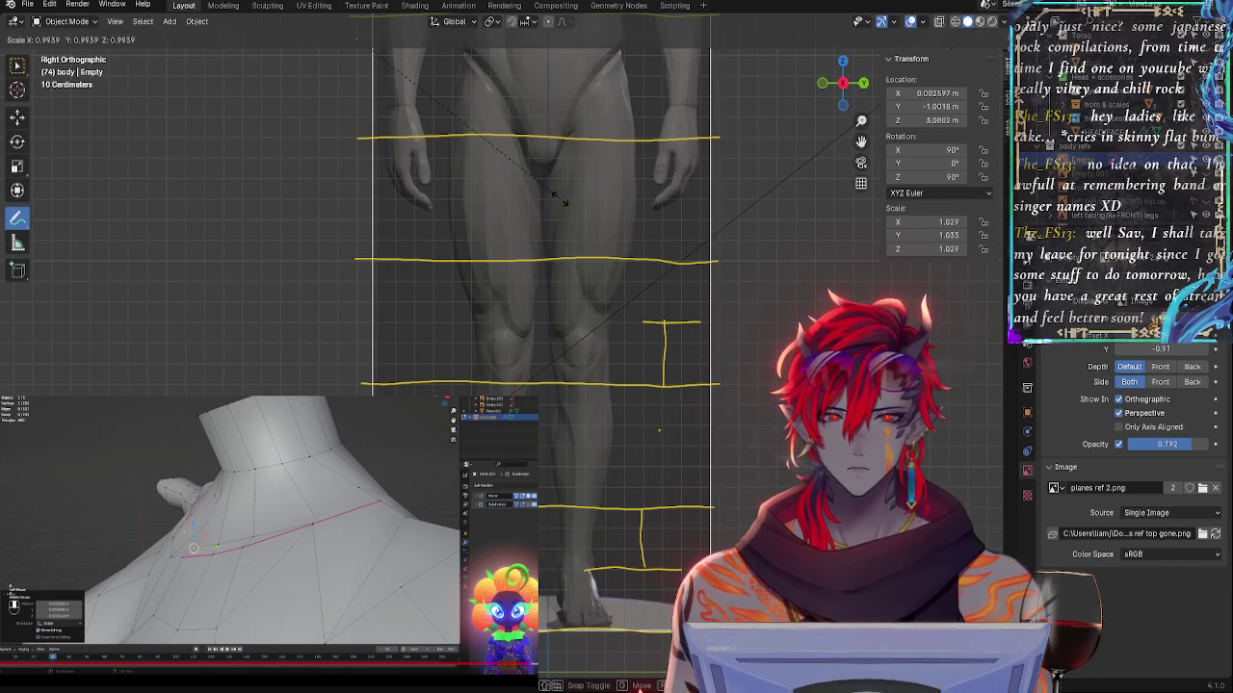
{"action": "left_click", "coordinate": [561, 199]}
{"action": "key", "text": "g"}
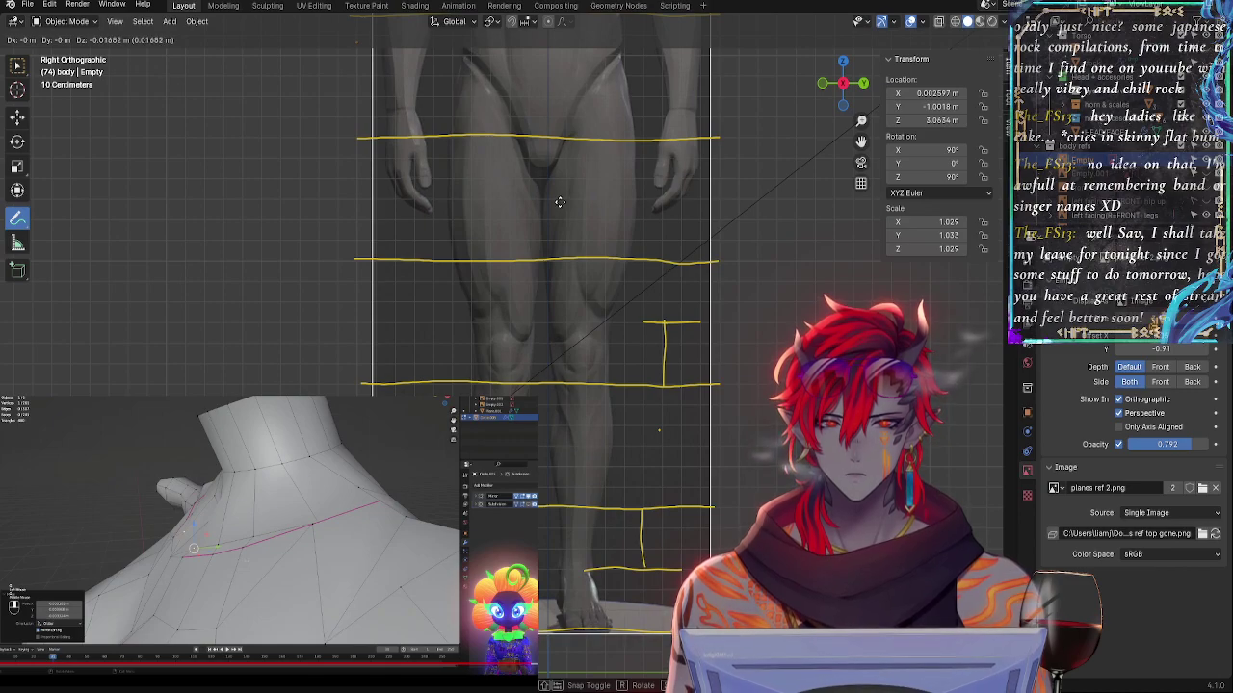
{"action": "left_click", "coordinate": [560, 201]}
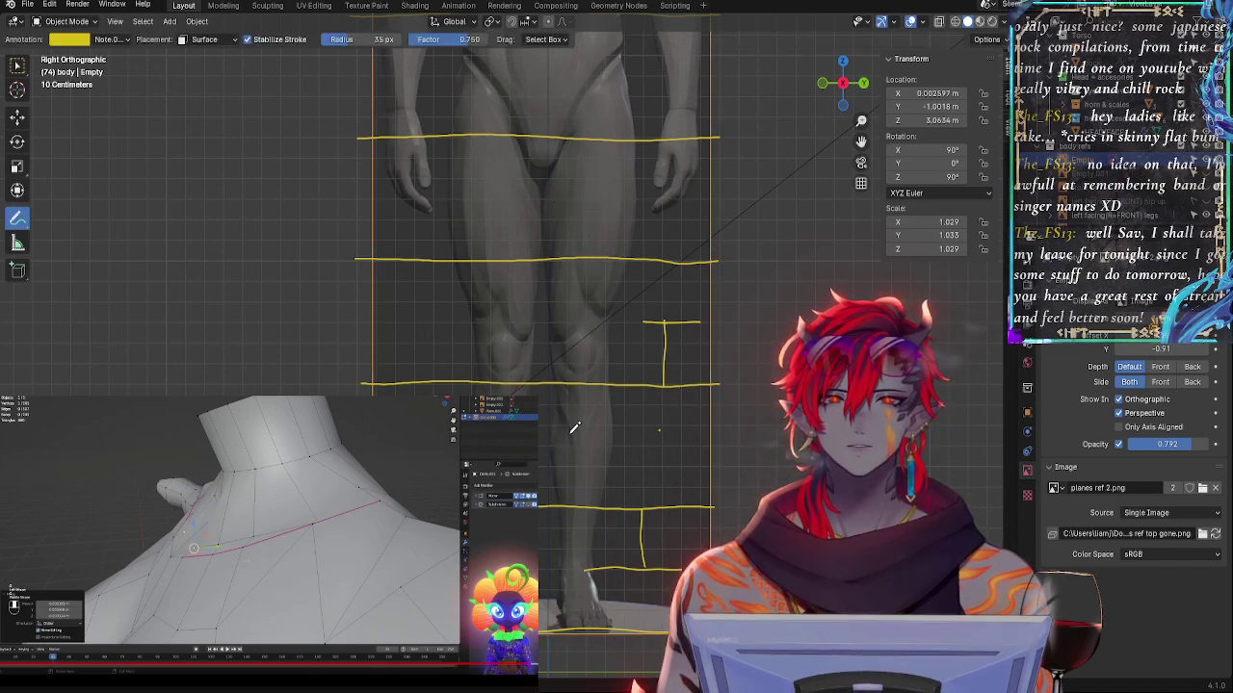
{"action": "scroll", "coordinate": [574, 428], "scroll_direction": "up", "scroll_amount": 5, "text": "shift"}
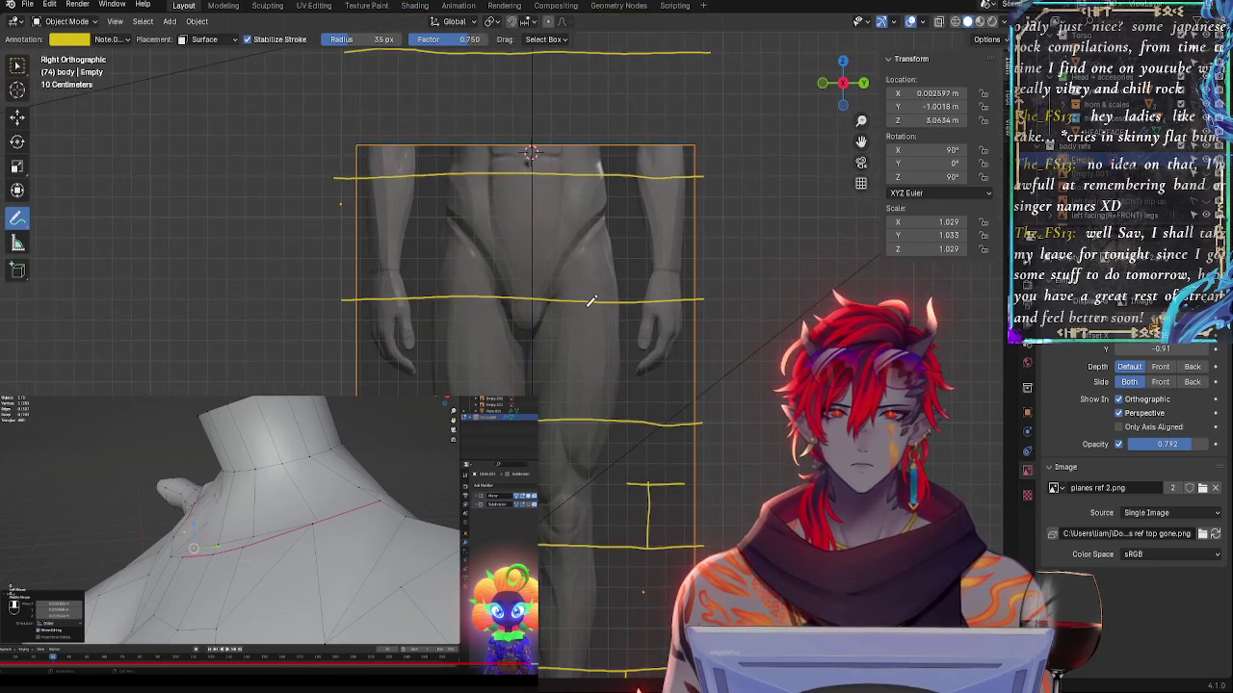
{"action": "middle_click_drag", "start_coordinate": [602, 267], "coordinate": [627, 353], "text": "shift"}
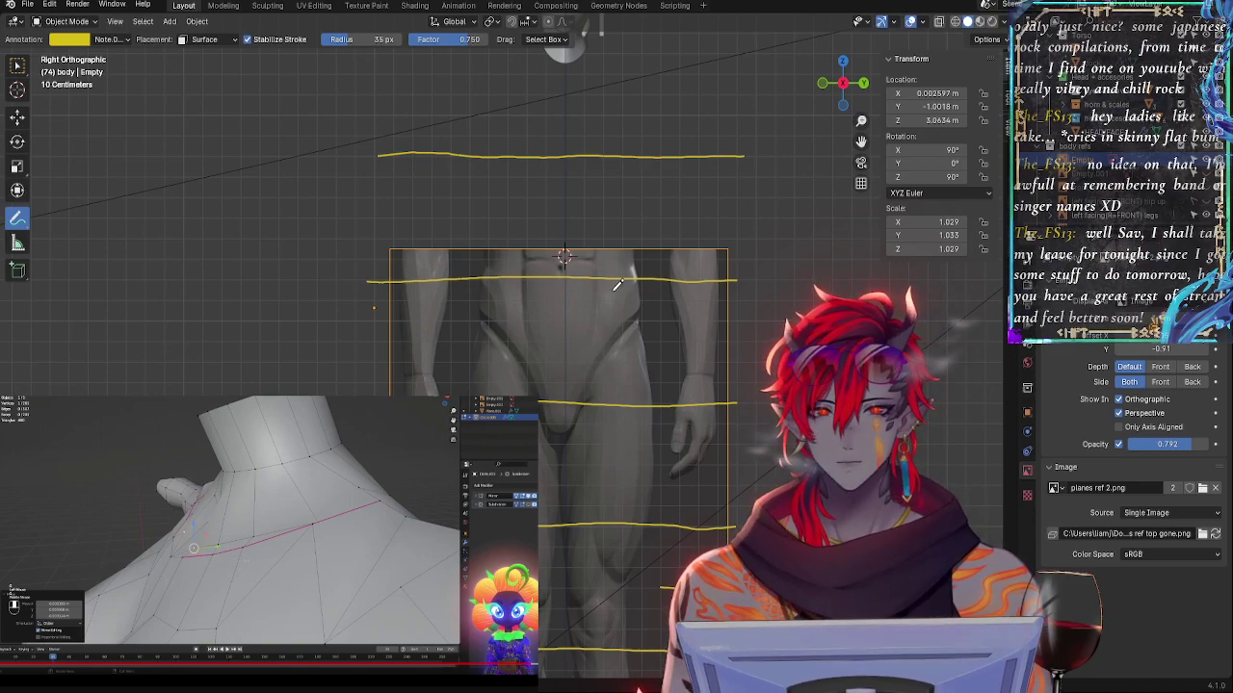
- Shrink the reference image to 1.022 and reposition it
{"action": "middle_click_drag", "start_coordinate": [608, 384], "coordinate": [611, 275], "text": "shift"}
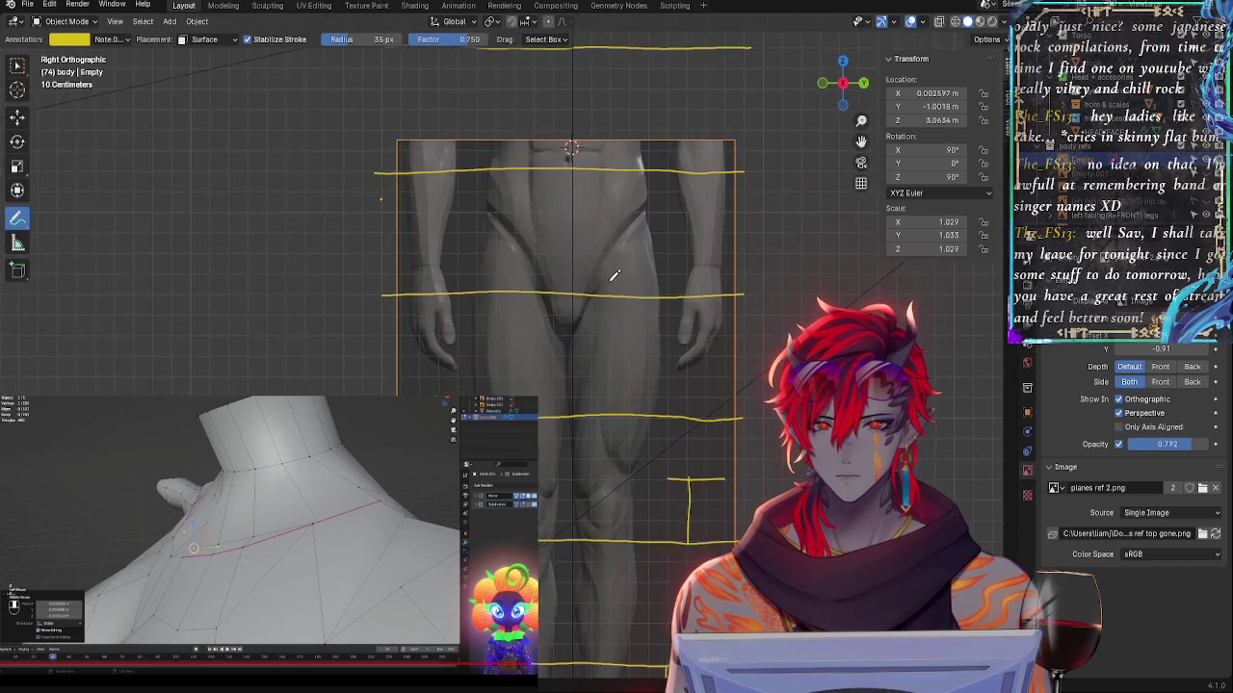
{"action": "key", "text": "s"}
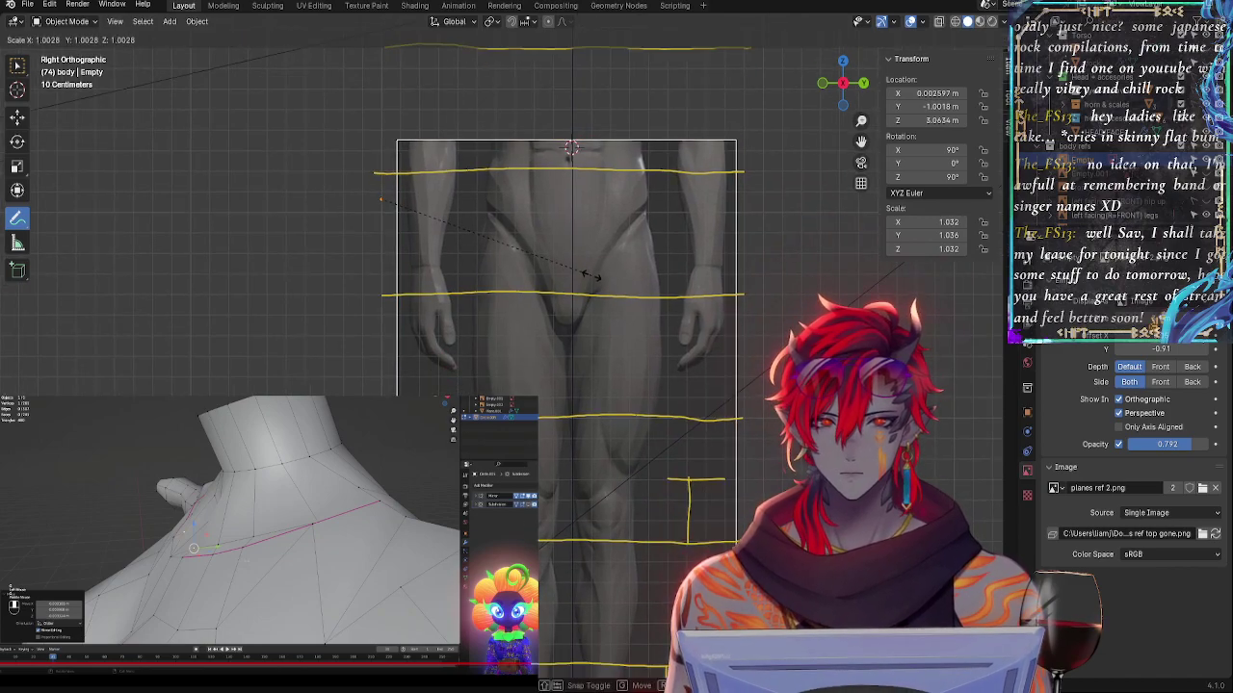
{"action": "key", "text": "Escape"}
{"action": "middle_click_drag", "start_coordinate": [619, 321], "coordinate": [623, 134], "text": "shift"}
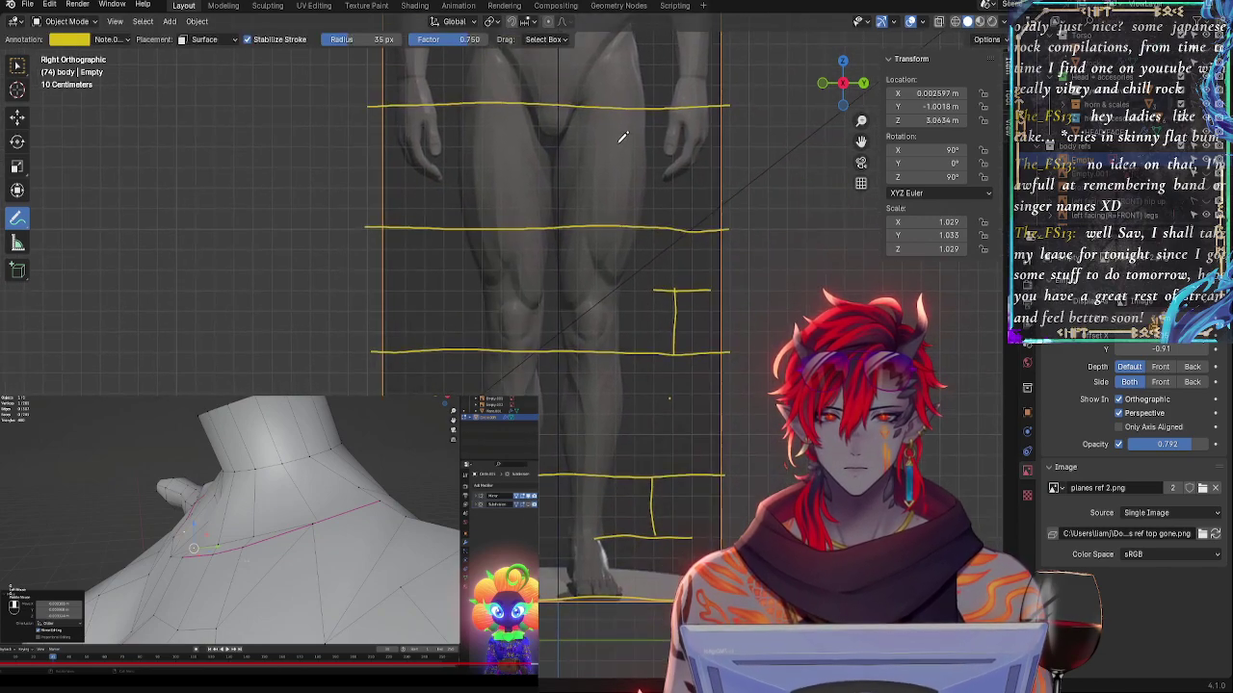
{"action": "middle_click_drag", "start_coordinate": [615, 176], "coordinate": [611, 314], "text": "shift"}
{"action": "key", "text": "s"}
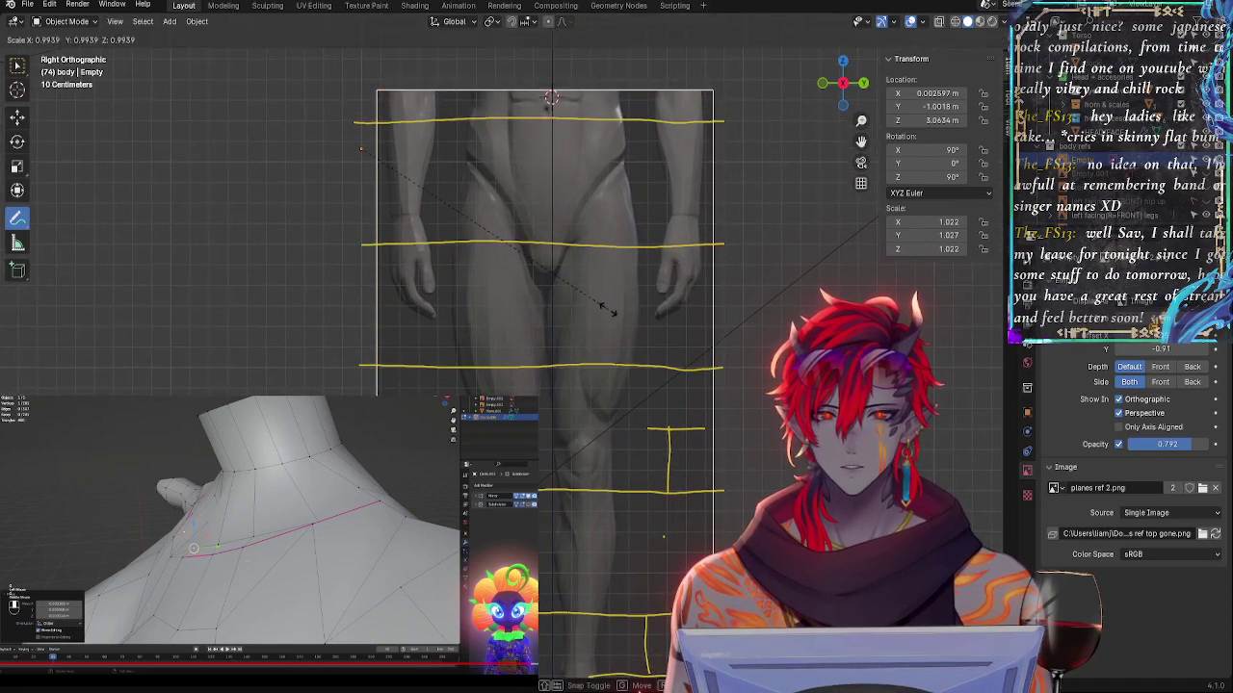
{"action": "left_click", "coordinate": [609, 308]}
{"action": "key", "text": "g"}
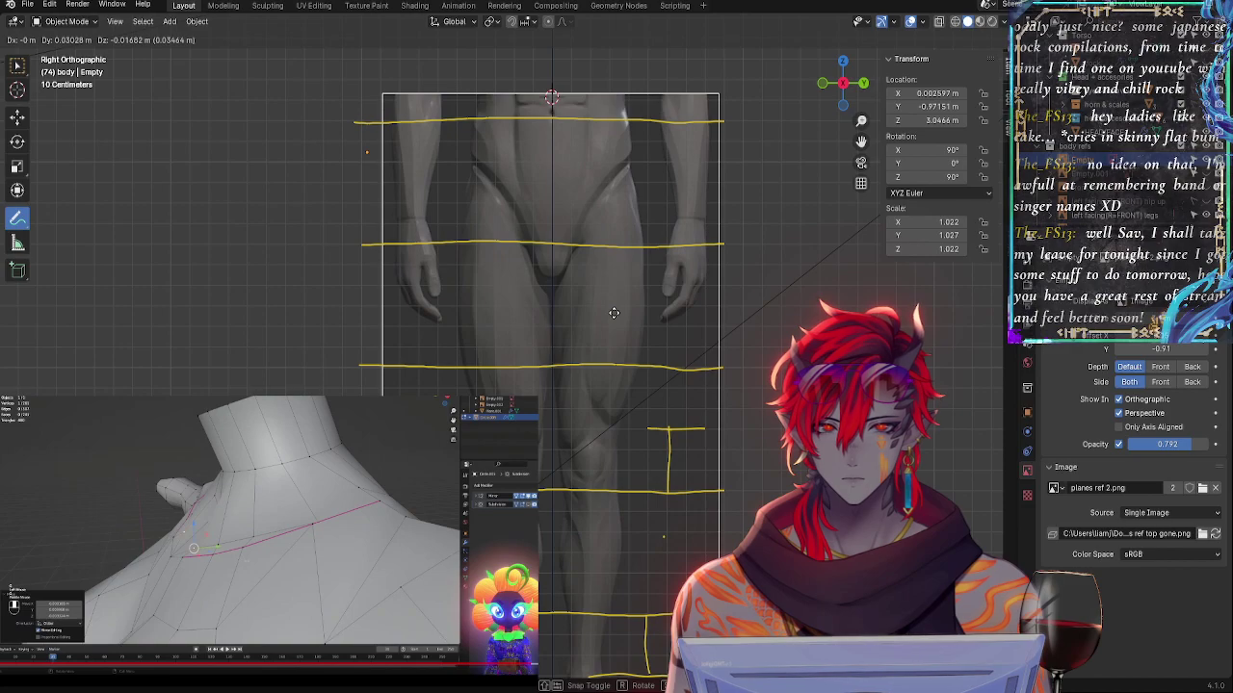
{"action": "left_click", "coordinate": [613, 313]}
- Nudge the reference image up and down to match the knee and torso guides
{"action": "middle_click_drag", "start_coordinate": [643, 343], "coordinate": [641, 202], "text": "shift"}
{"action": "key", "text": "g"}
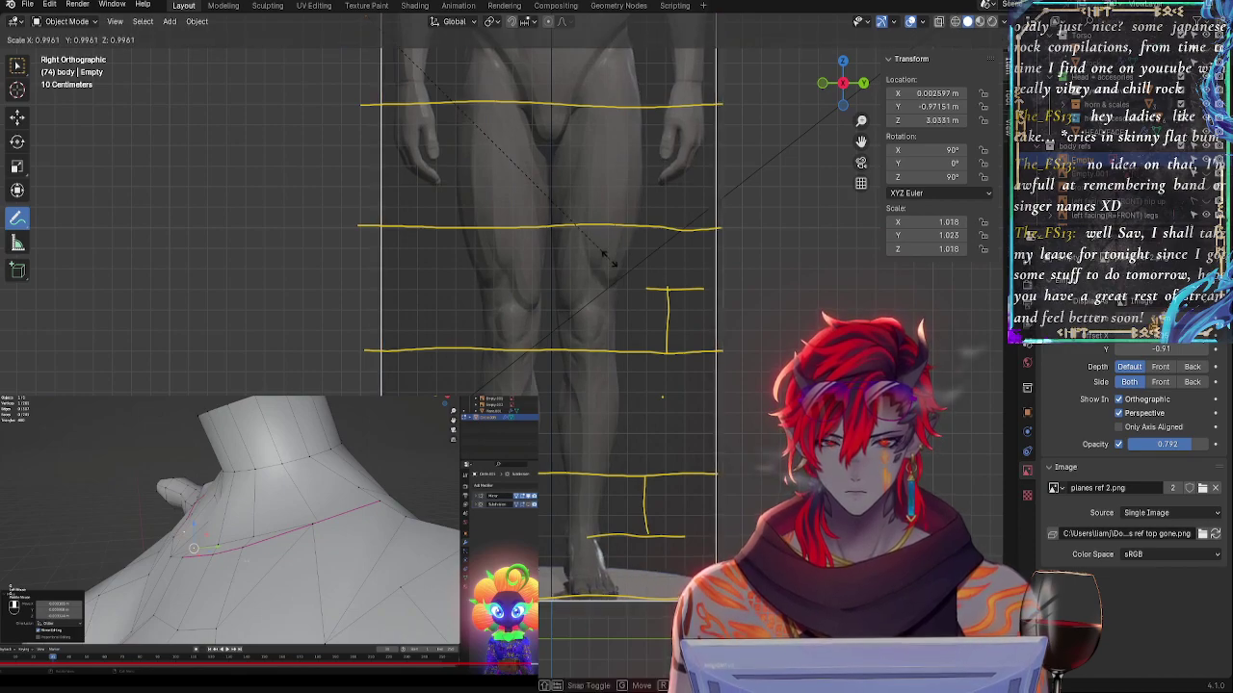
{"action": "key", "text": "g"}
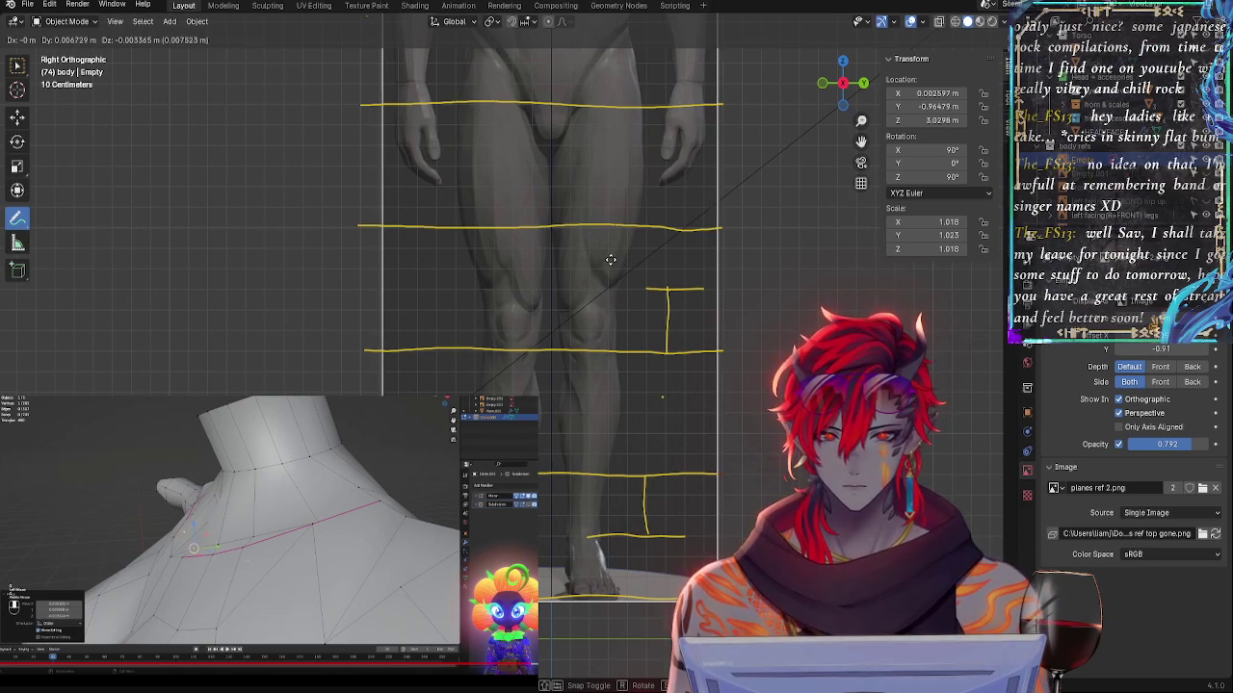
{"action": "left_click", "coordinate": [611, 260]}
{"action": "key", "text": "g"}
{"action": "left_click", "coordinate": [612, 258]}
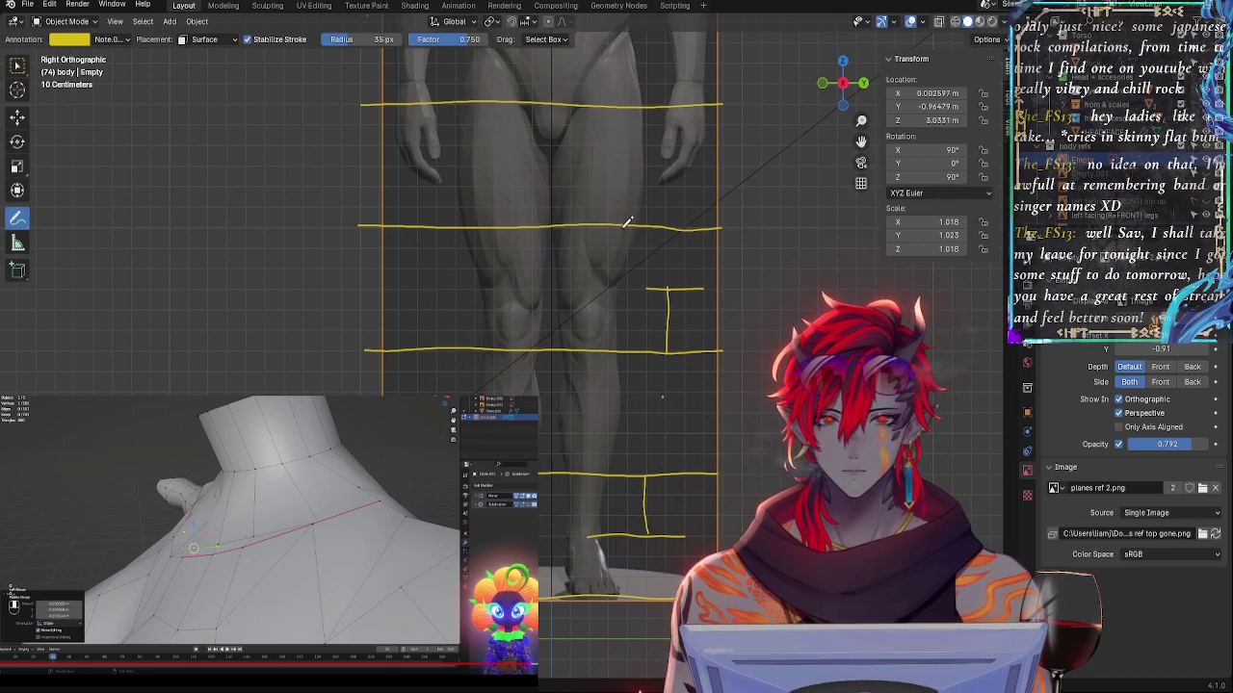
{"action": "middle_click_drag", "start_coordinate": [624, 254], "coordinate": [623, 385], "text": "shift"}
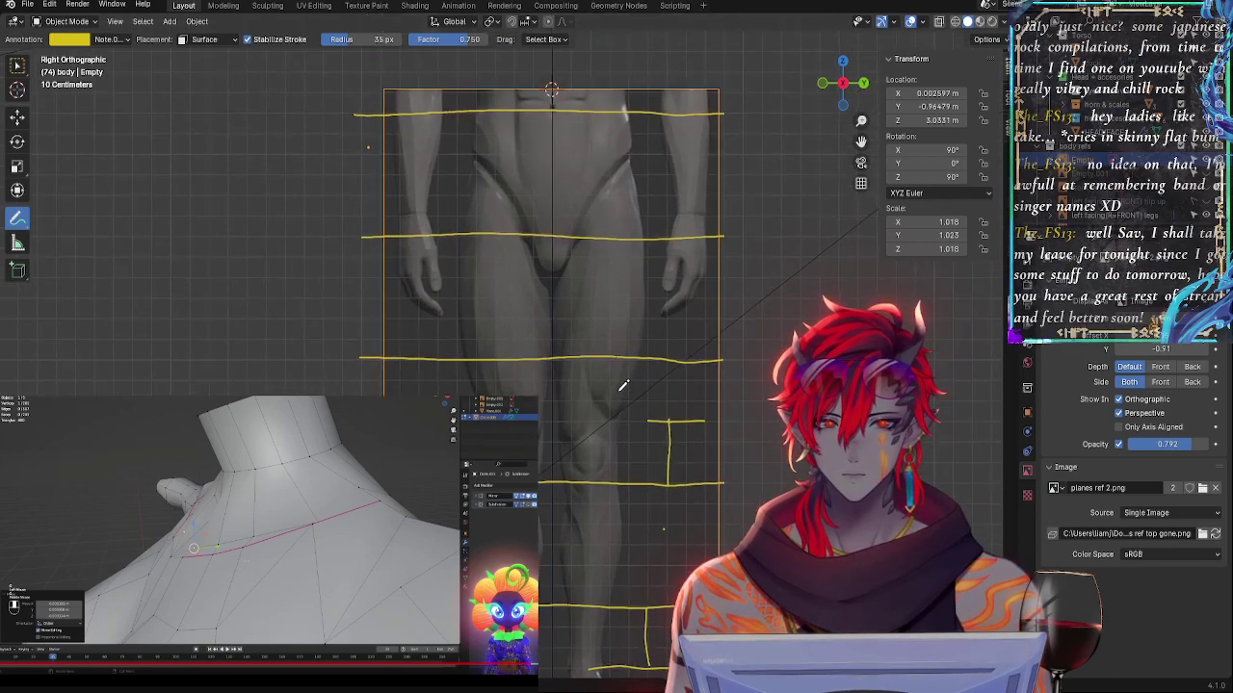
{"action": "key", "text": "g"}
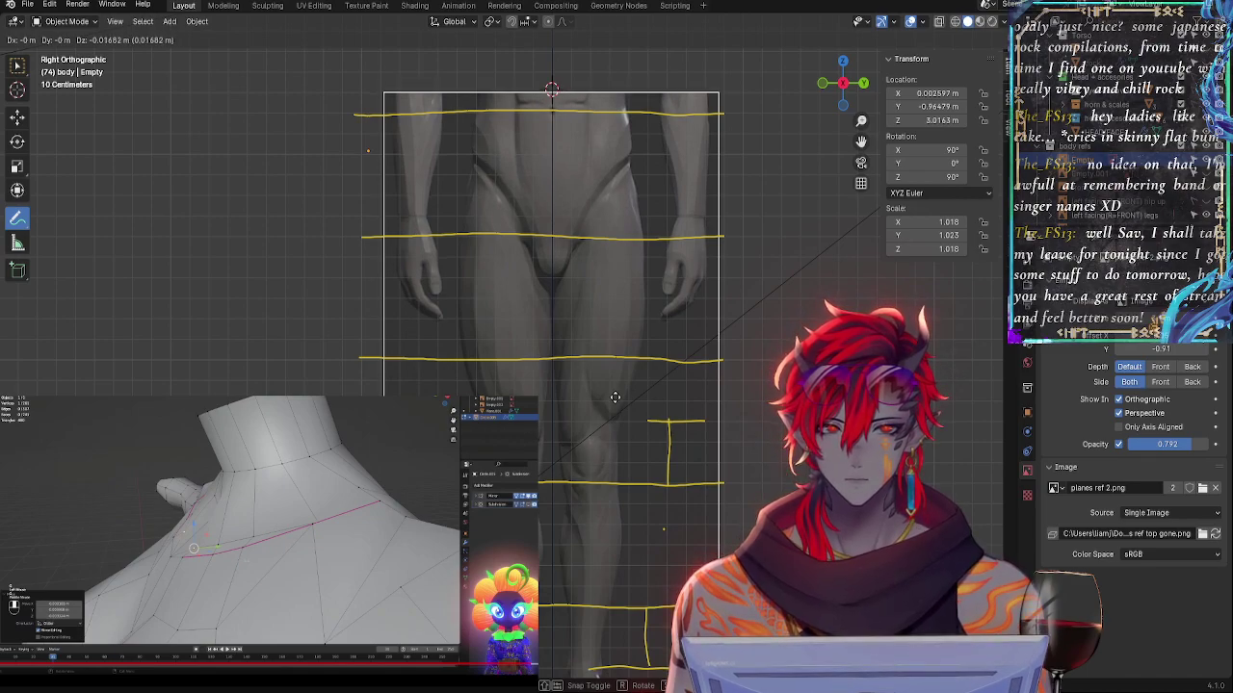
{"action": "left_click", "coordinate": [617, 398]}
{"action": "middle_click_drag", "start_coordinate": [621, 404], "coordinate": [646, 304], "text": "shift"}
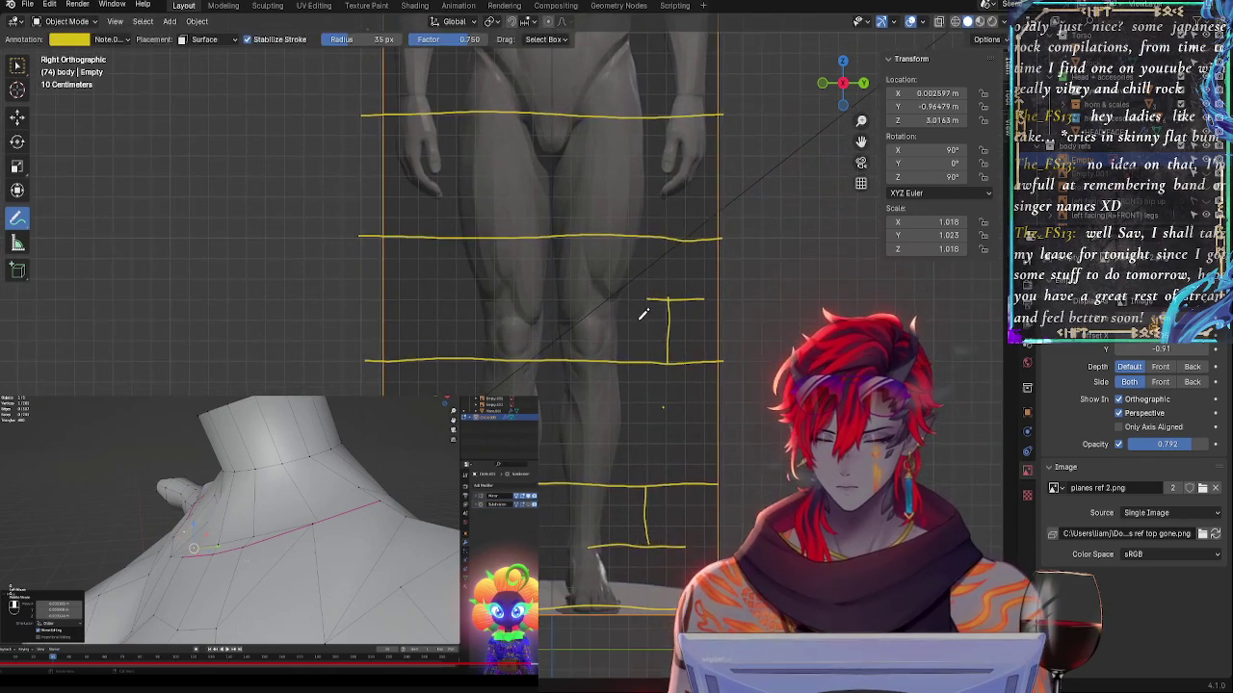
- Lower the reference image vertically to Z 3.0062 m
{"action": "key", "text": "g"}
{"action": "key", "text": "z"}
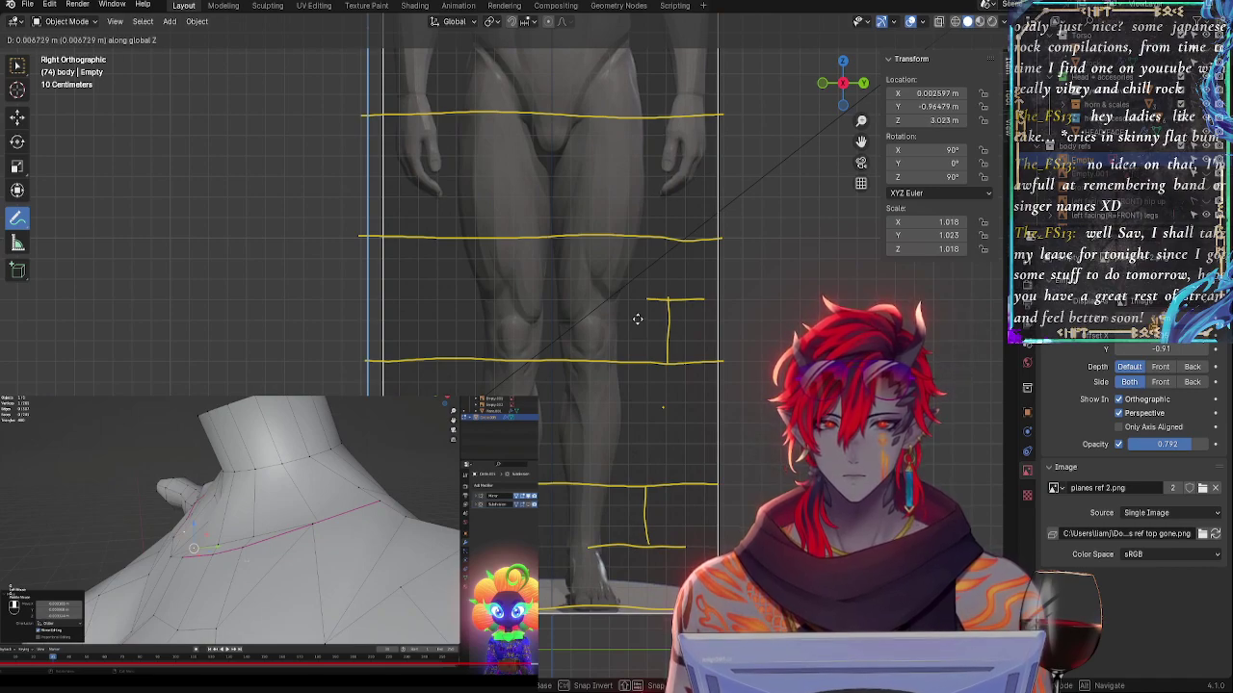
{"action": "left_click", "coordinate": [638, 318]}
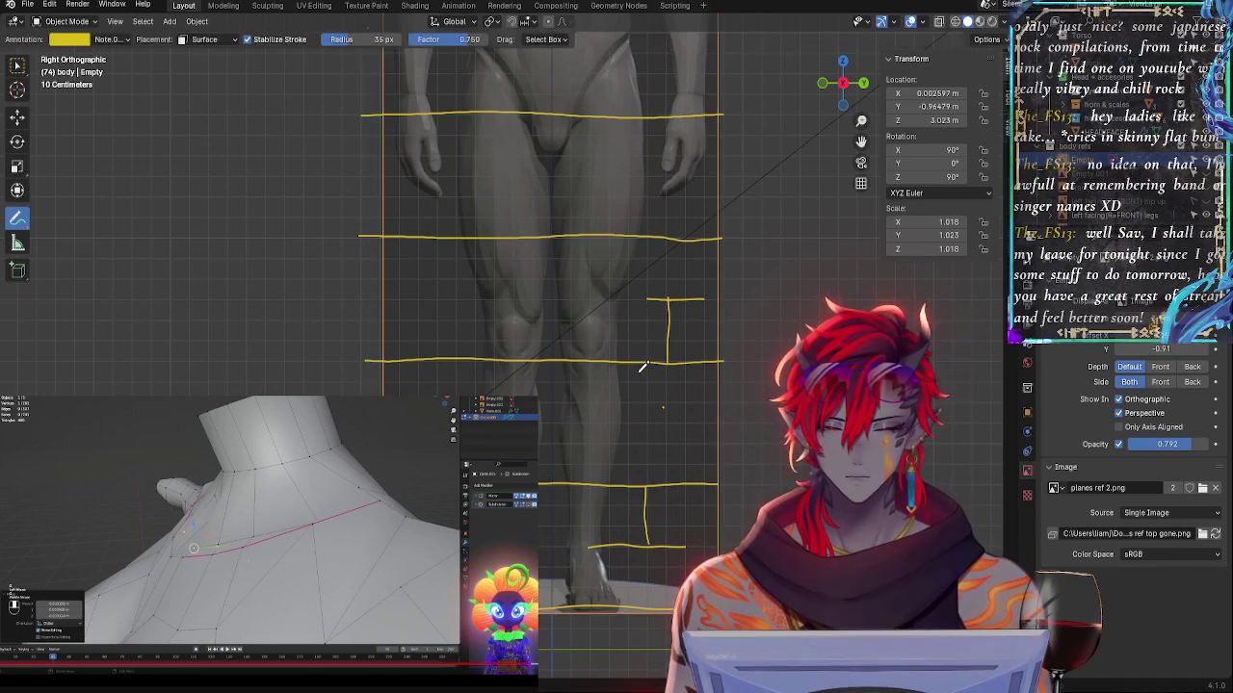
{"action": "key", "text": "g"}
{"action": "key", "text": "z"}
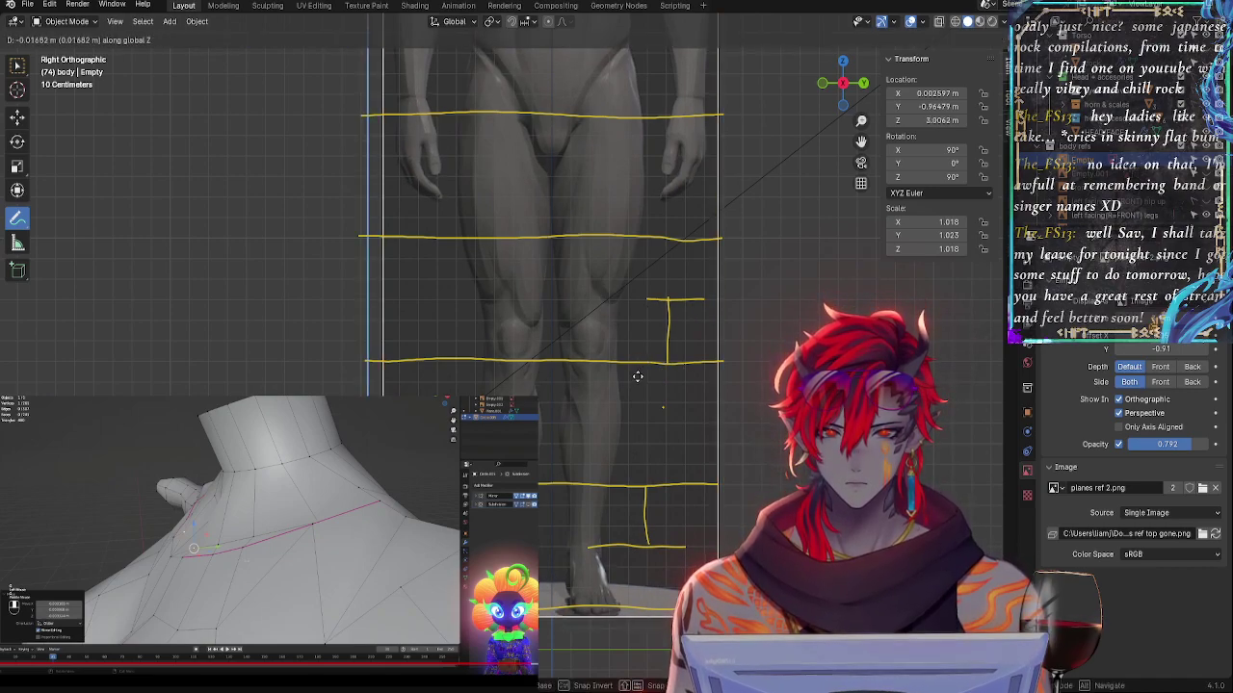
{"action": "left_click", "coordinate": [638, 377]}
- Shrink the reference image to 1.015 and inspect it edge-on
{"action": "key", "text": "s"}
{"action": "left_click", "coordinate": [638, 375]}
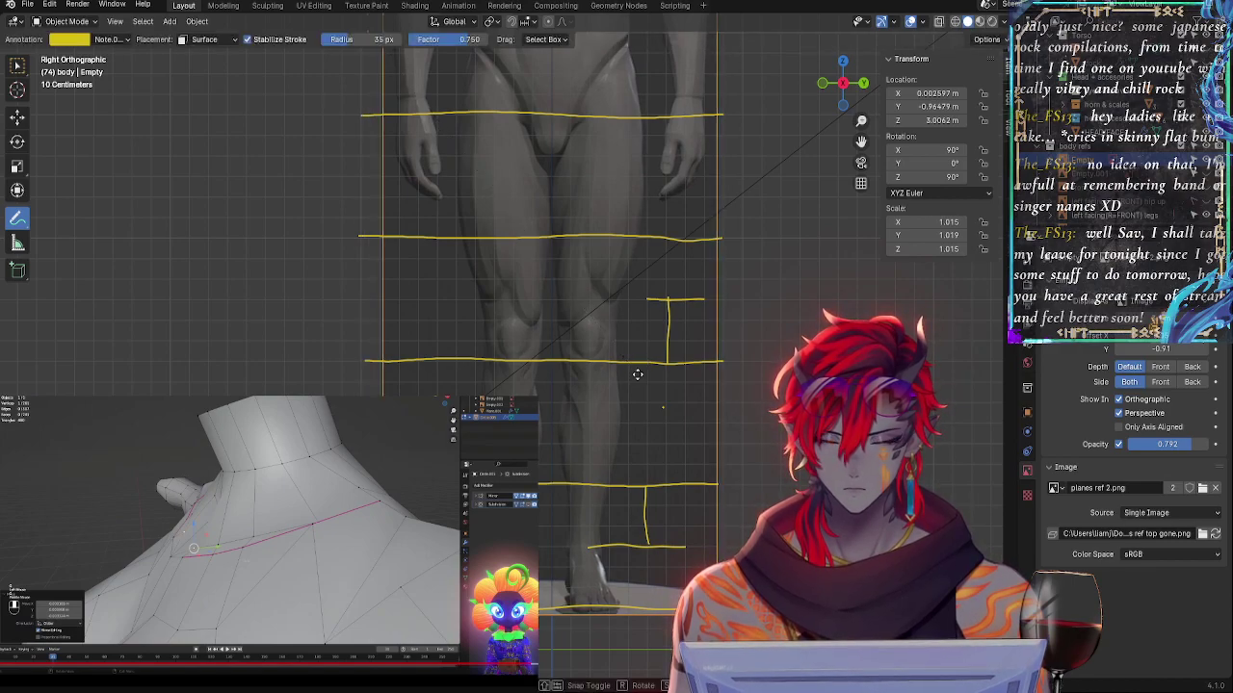
{"action": "key", "text": "g"}
{"action": "key", "text": "z"}
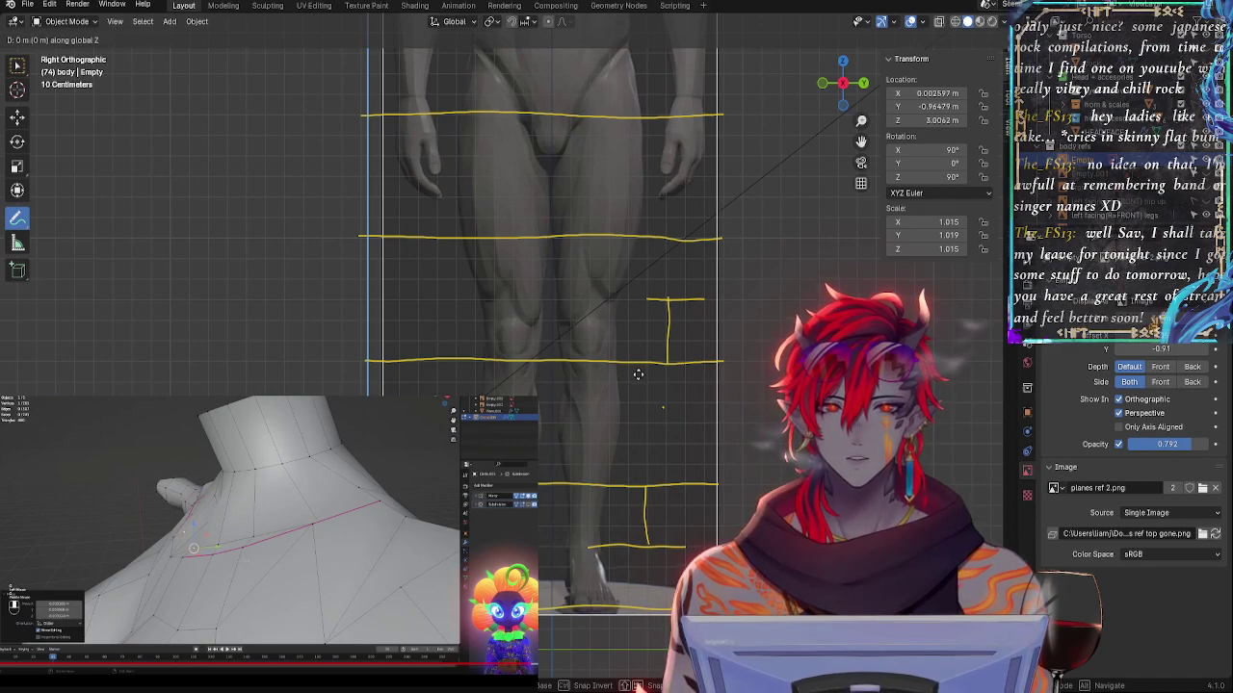
{"action": "left_click", "coordinate": [639, 374]}
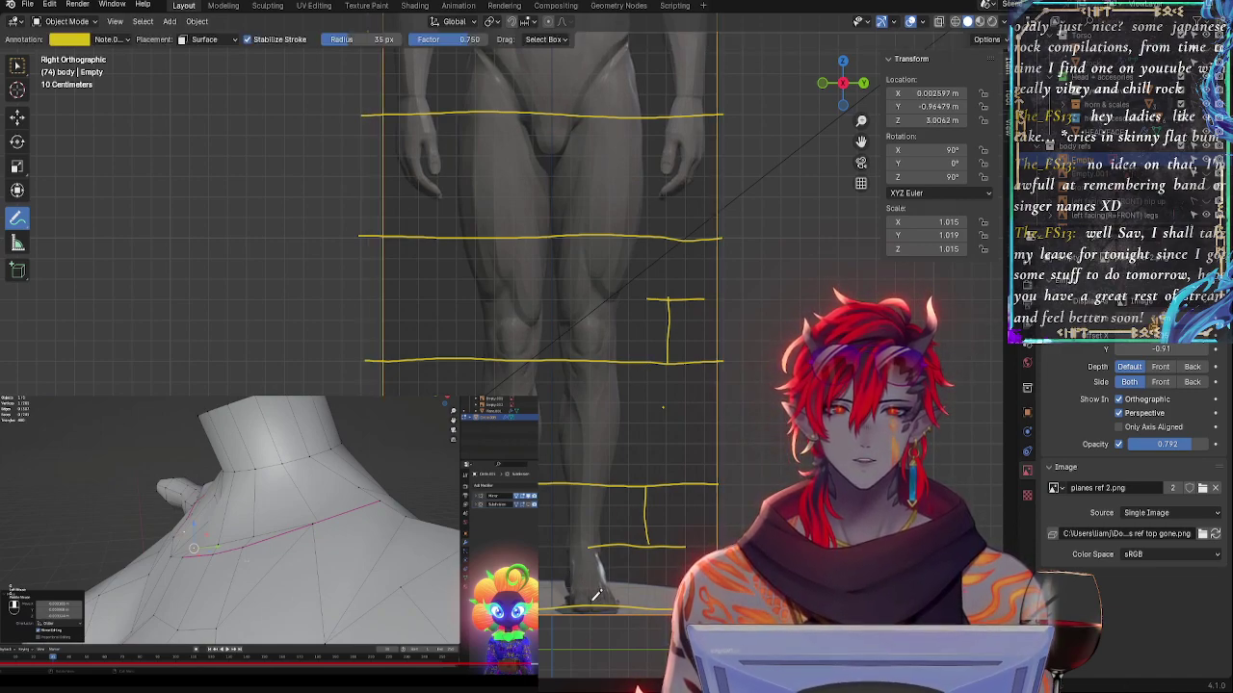
{"action": "middle_click_drag", "start_coordinate": [629, 378], "coordinate": [652, 535], "text": "shift"}
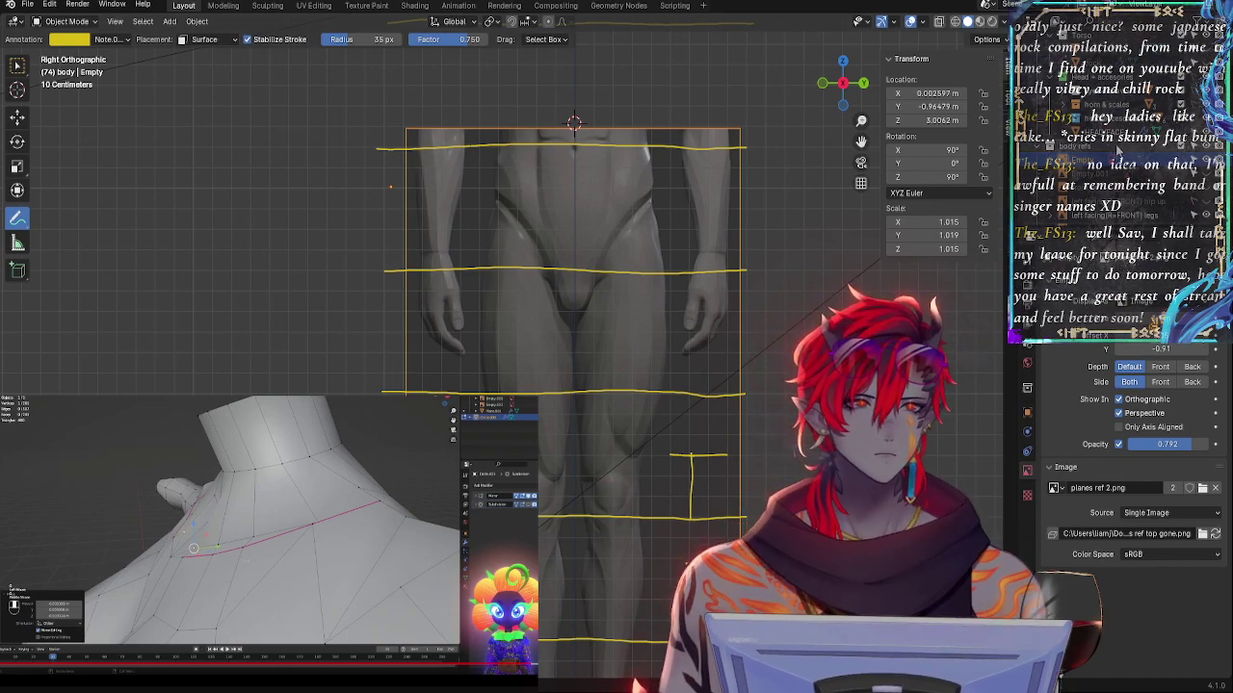
{"action": "middle_click_drag", "start_coordinate": [801, 266], "coordinate": [679, 394]}
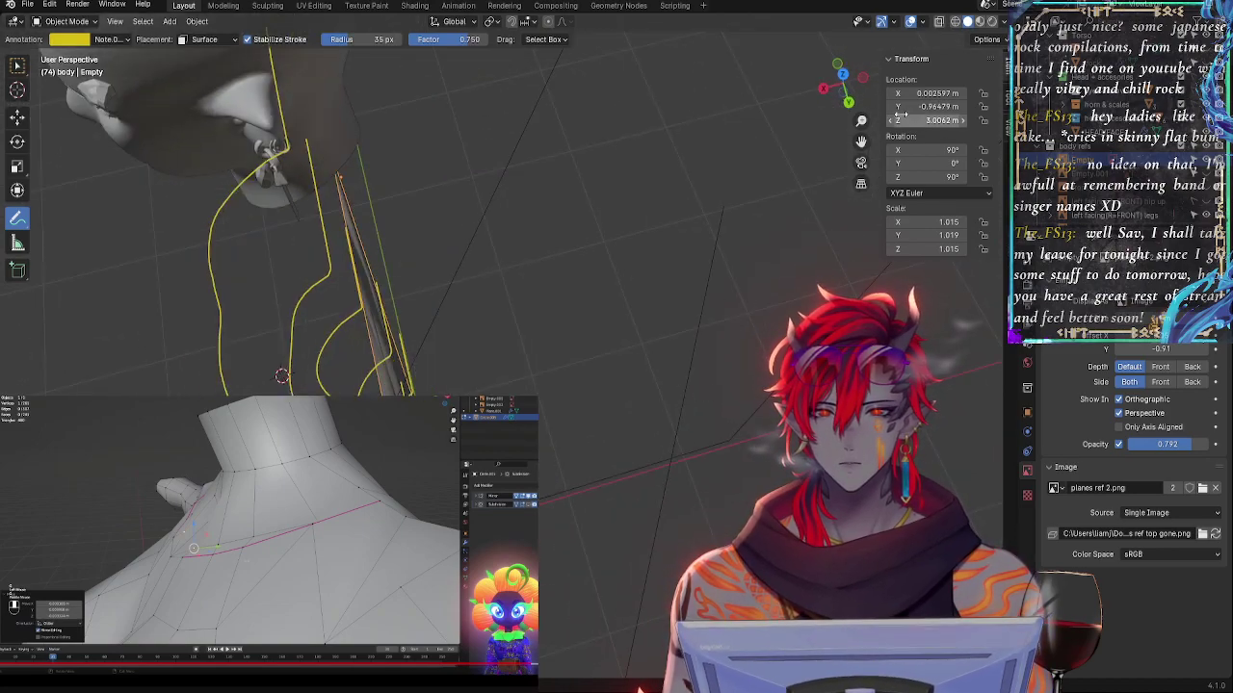
- Return to the right orthographic view and show the body mesh over the reference
{"action": "left_click", "coordinate": [825, 89]}
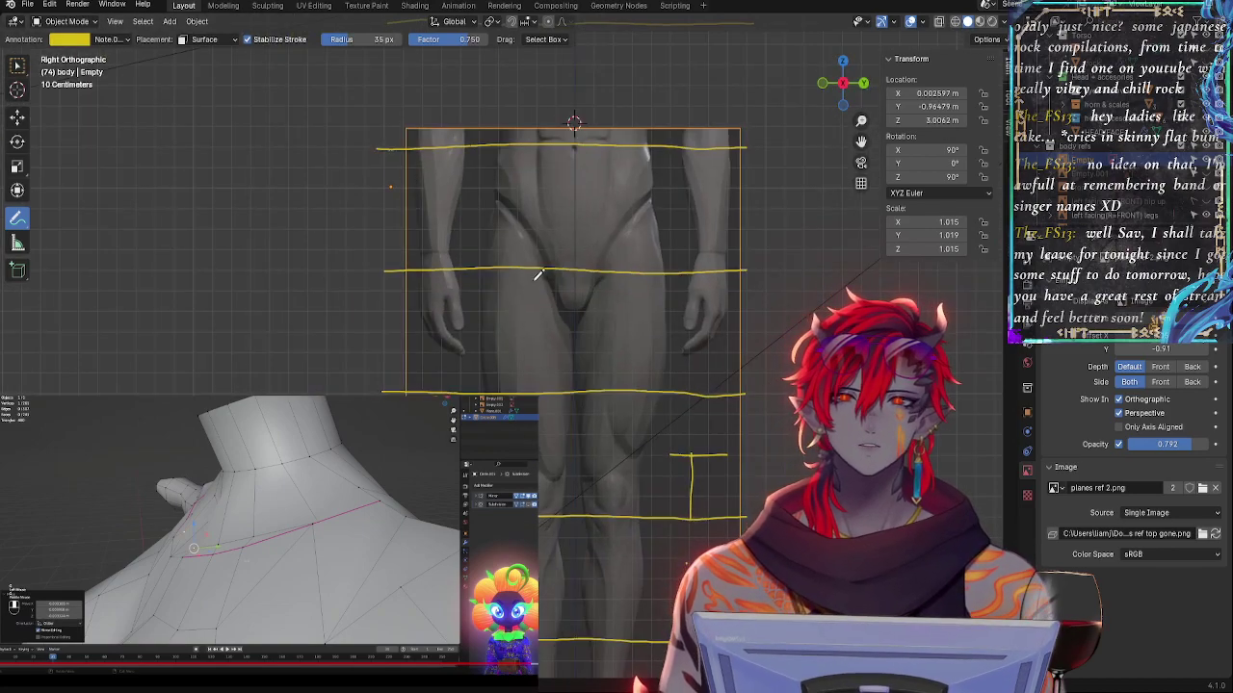
{"action": "left_click", "coordinate": [1205, 50]}
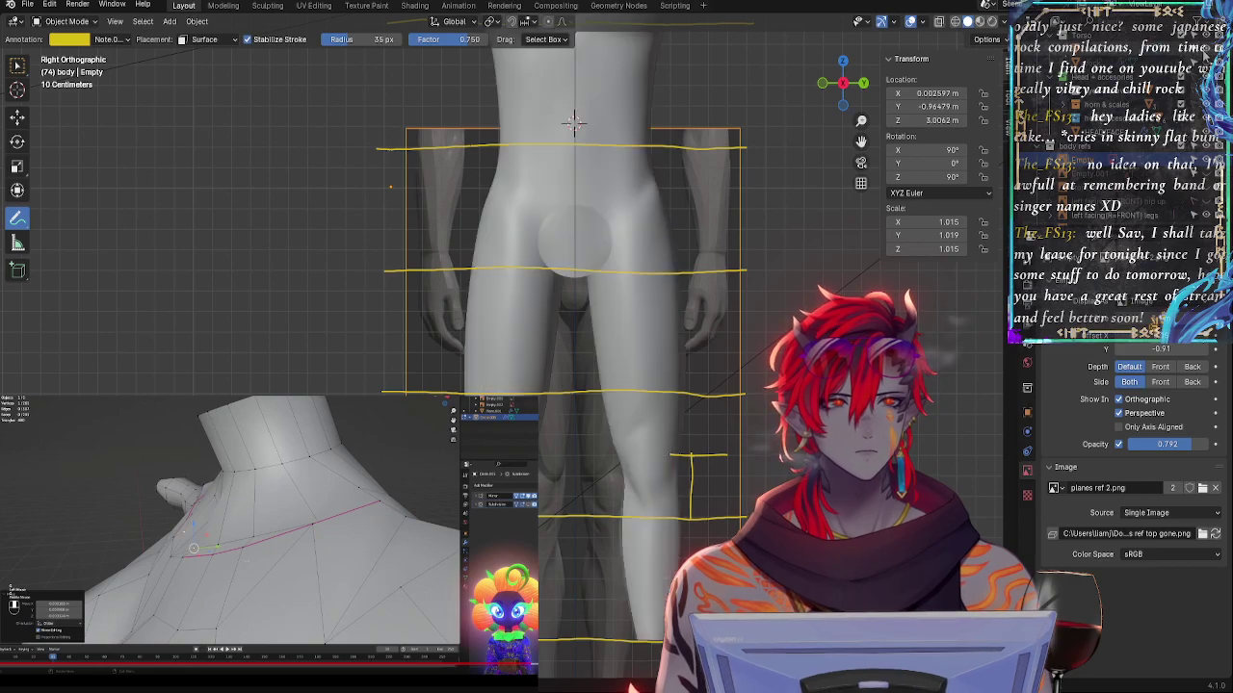
{"action": "scroll", "coordinate": [771, 225], "scroll_direction": "down", "scroll_amount": 5}
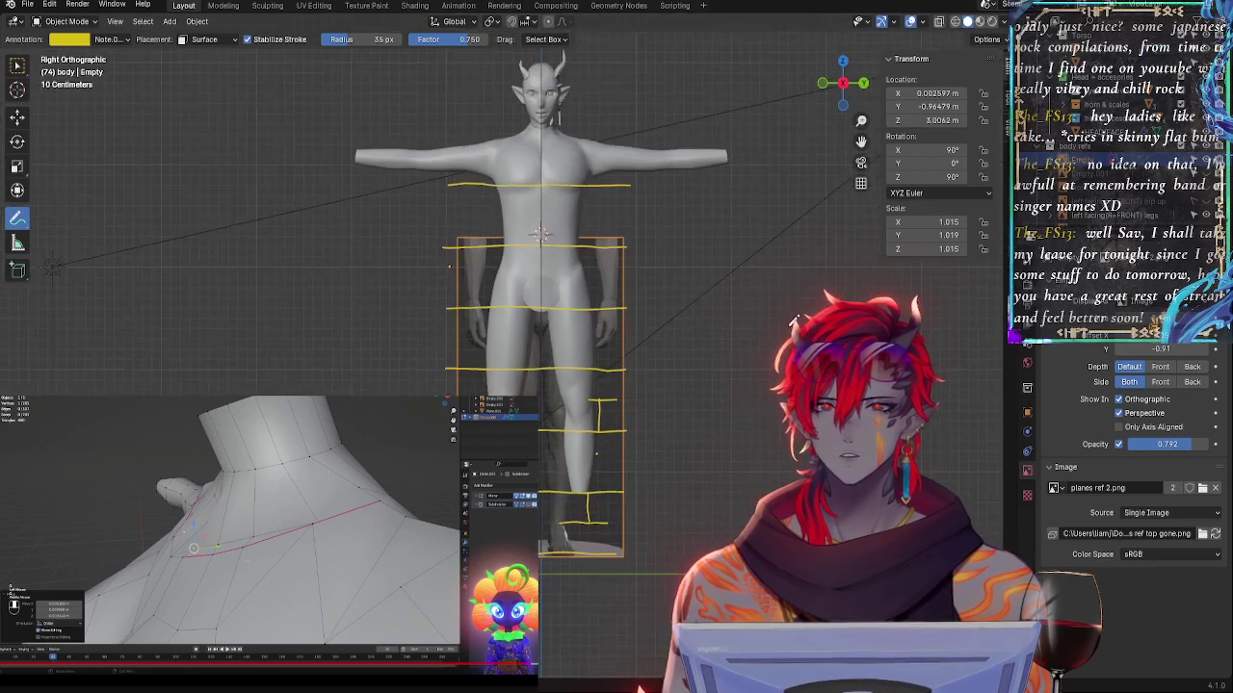
{"action": "scroll", "coordinate": [785, 265], "scroll_direction": "up", "scroll_amount": 4}
- Raise the reference image along global Z, currently at 3.1646 m
{"action": "middle_click_drag", "start_coordinate": [800, 304], "coordinate": [745, 331], "text": "ctrl"}
{"action": "scroll", "coordinate": [746, 376], "scroll_direction": "up", "scroll_amount": 3}
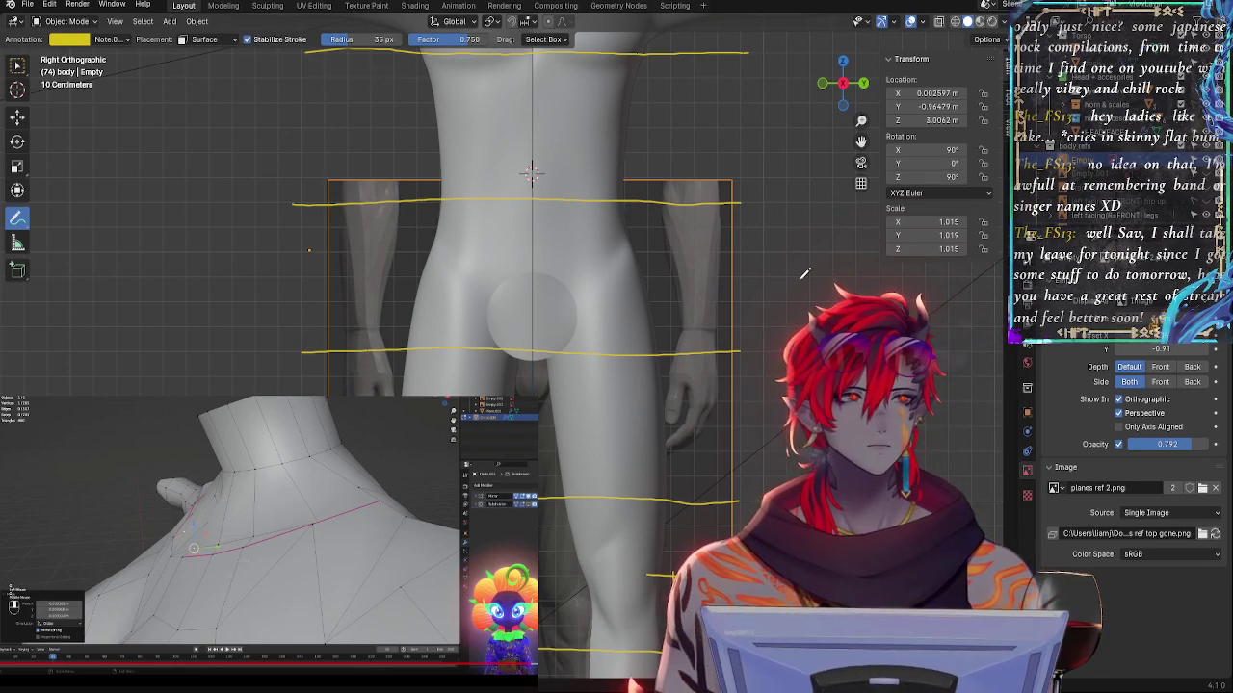
{"action": "key", "text": "g"}
{"action": "key", "text": "z"}
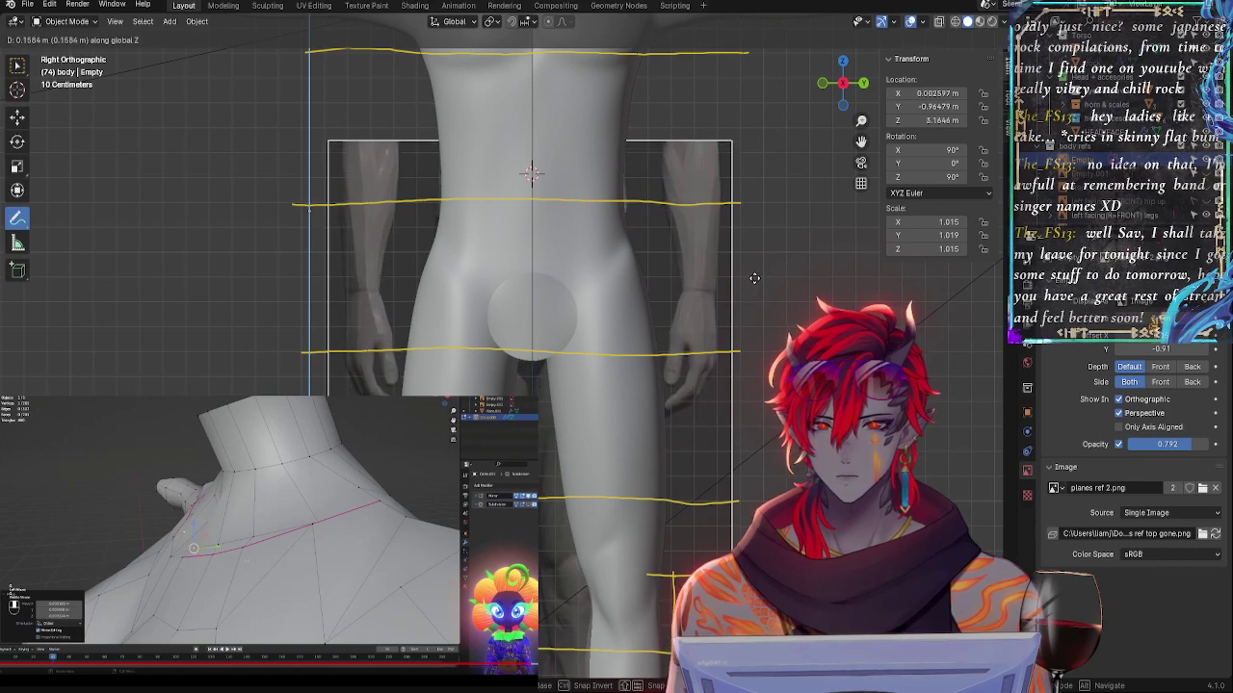
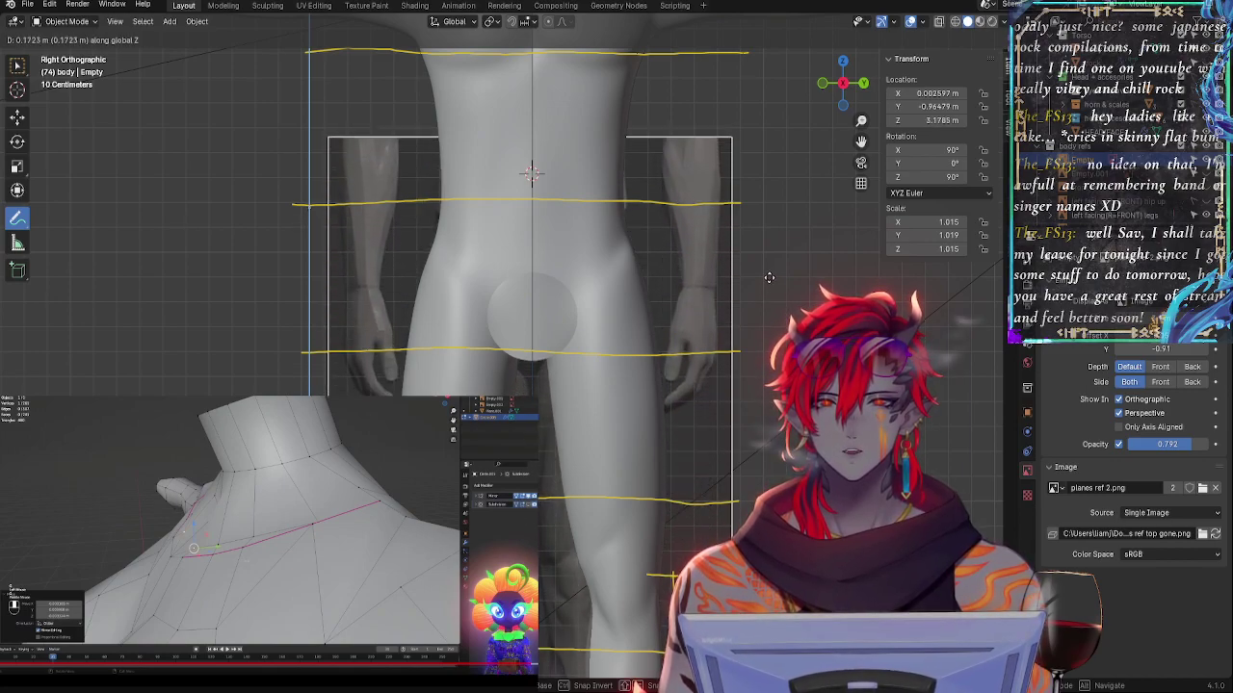
- Lock in the reference image's raised position and pan over the legs, knees and hips
{"action": "left_click", "coordinate": [772, 339]}
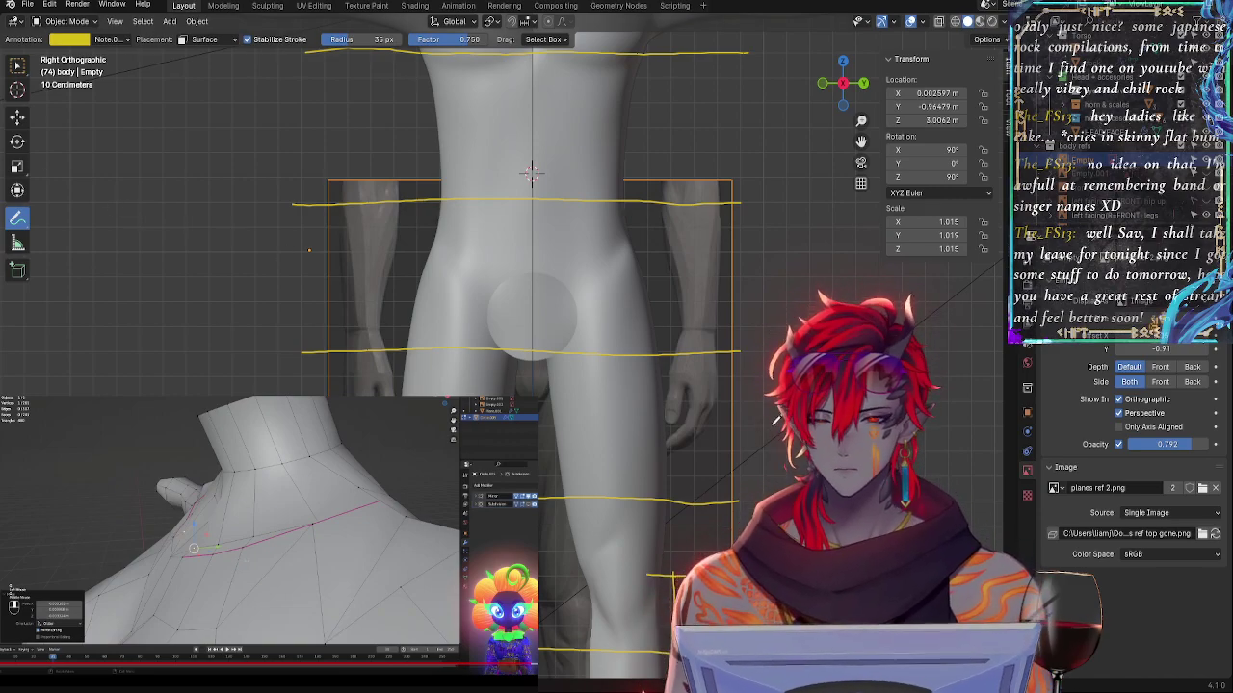
{"action": "middle_click_drag", "start_coordinate": [775, 421], "coordinate": [782, 166], "text": "shift"}
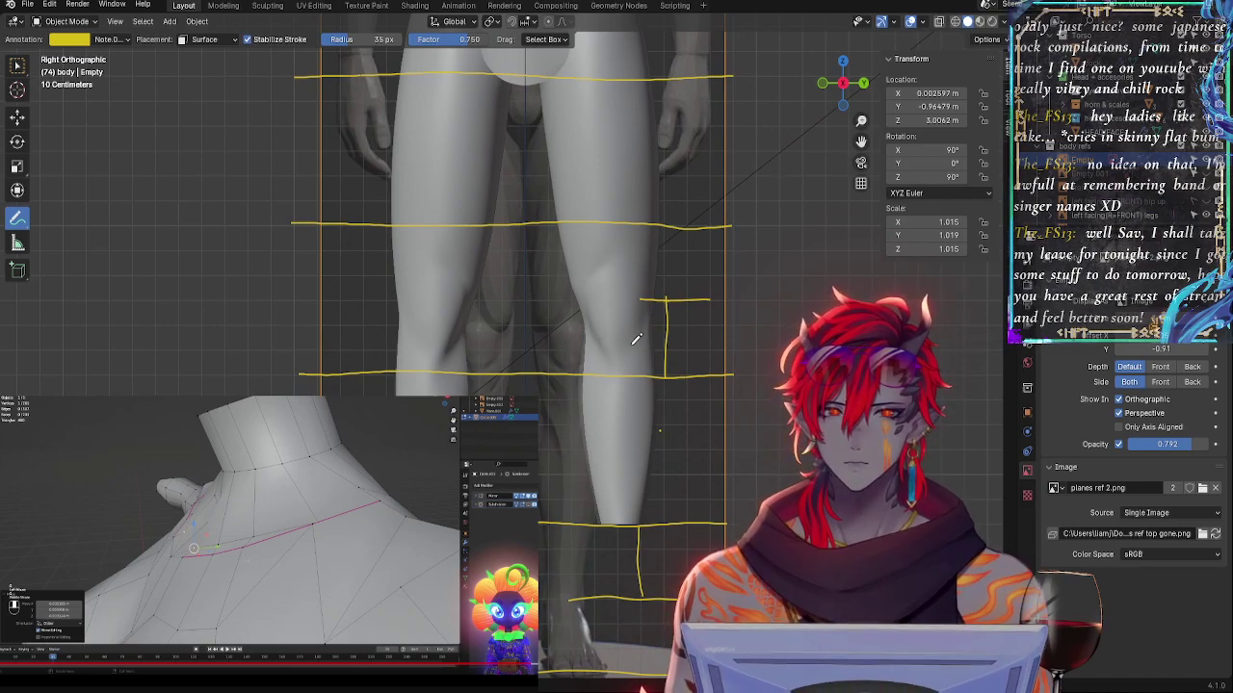
{"action": "mouse_move", "coordinate": [738, 458]}
{"action": "middle_mouse_down", "text": "shift"}
{"action": "mouse_move", "coordinate": [746, 332]}
{"action": "mouse_move", "coordinate": [744, 390]}
{"action": "middle_mouse_up", "text": "shift"}
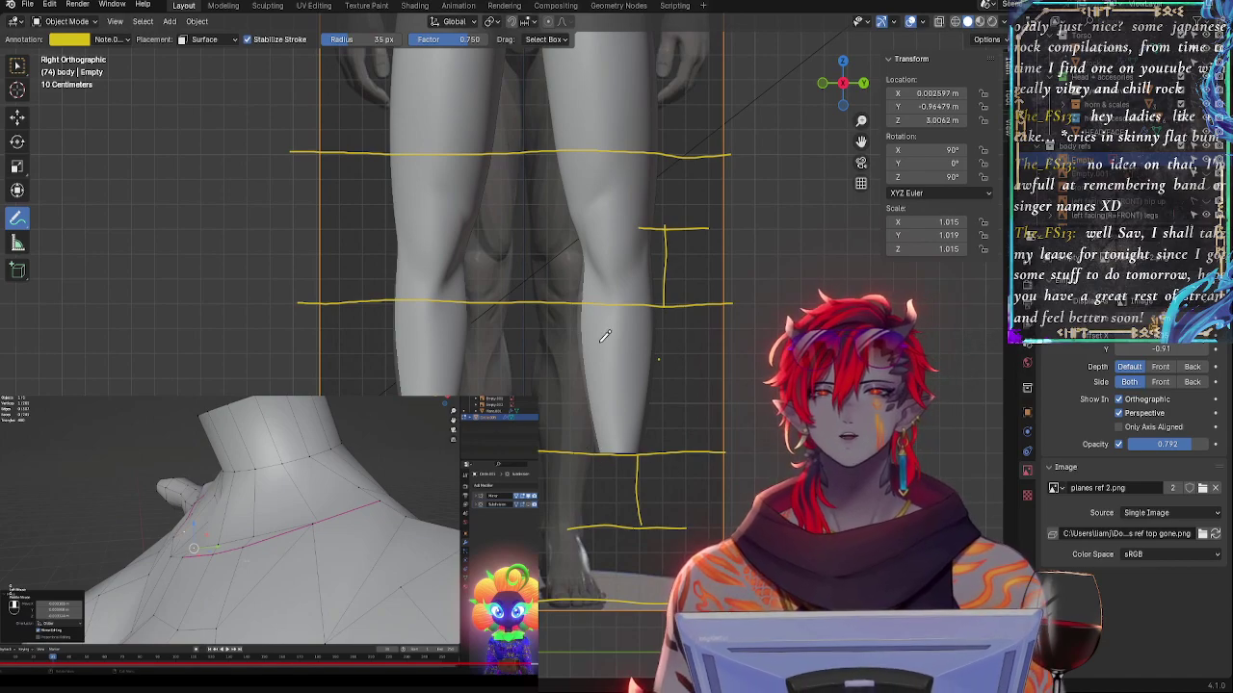
{"action": "middle_click_drag", "start_coordinate": [724, 162], "coordinate": [554, 280], "text": "shift"}
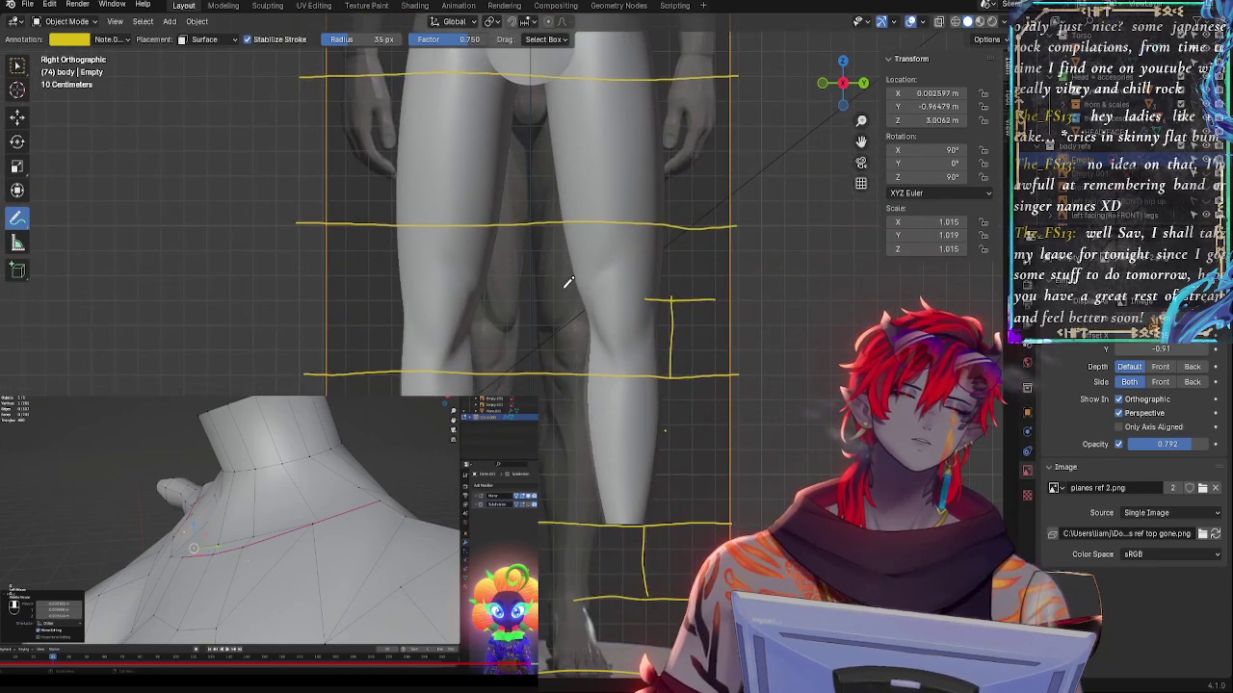
{"action": "middle_click_drag", "start_coordinate": [665, 247], "coordinate": [662, 410], "text": "shift"}
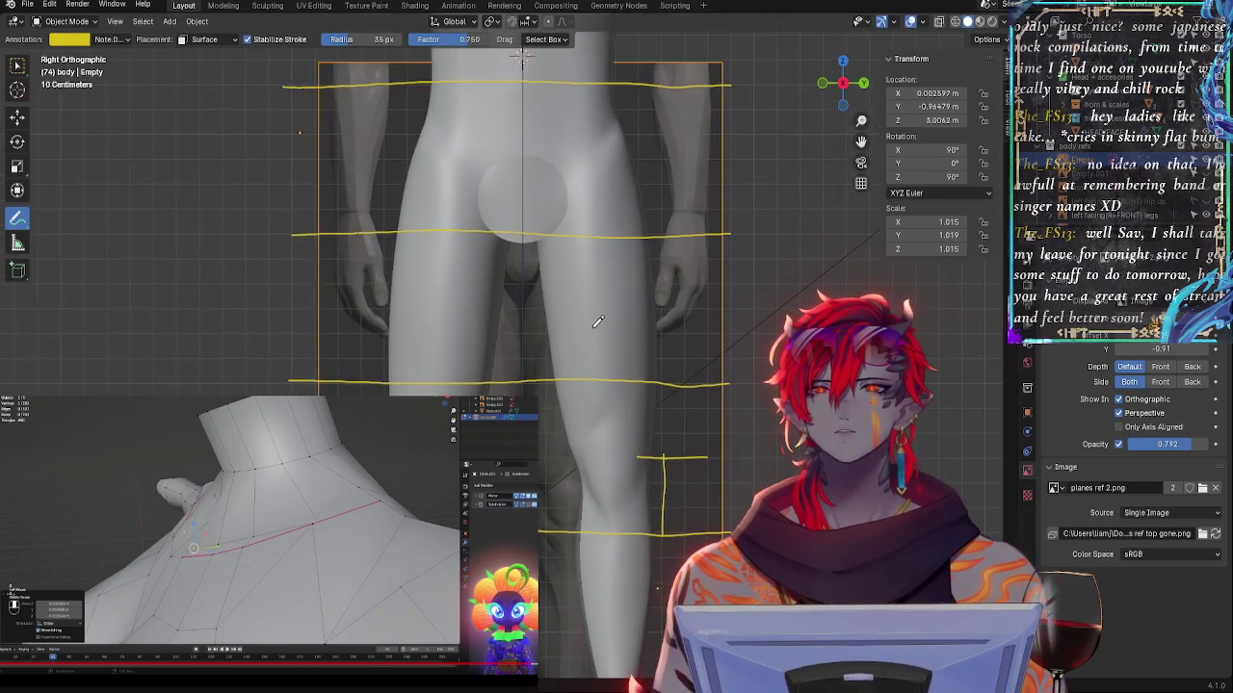
- Frame the hips and legs, then put the 'body draft?' mesh into Edit Mode
{"action": "middle_click_drag", "start_coordinate": [752, 378], "coordinate": [730, 350], "text": "shift"}
{"action": "scroll", "coordinate": [717, 289], "scroll_direction": "up", "scroll_amount": 2}
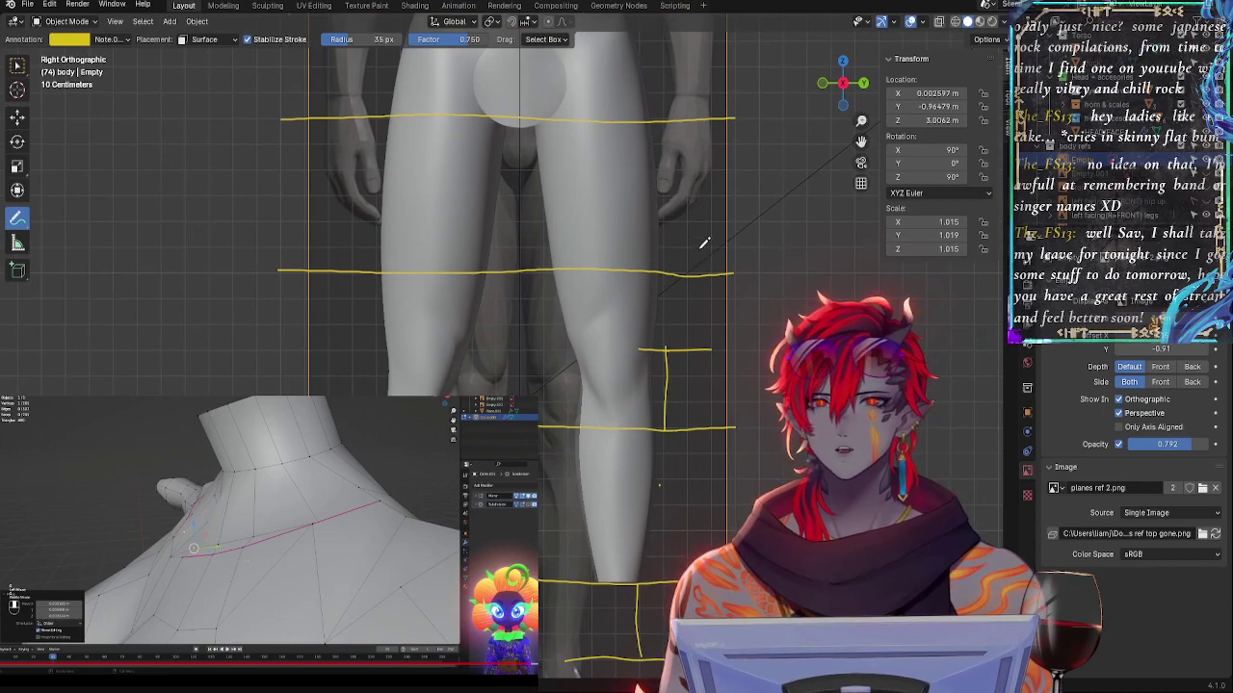
{"action": "middle_click_drag", "start_coordinate": [700, 248], "coordinate": [686, 333], "text": "shift"}
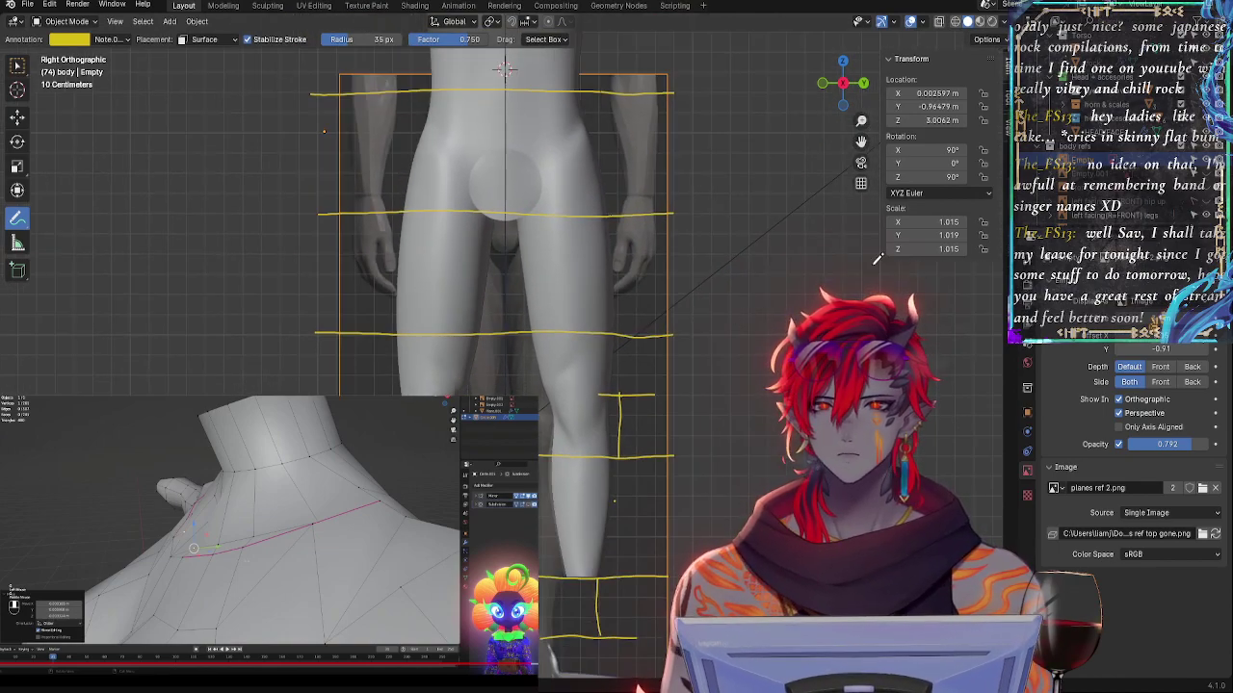
{"action": "left_click", "coordinate": [1093, 48]}
{"action": "key", "text": "Tab"}
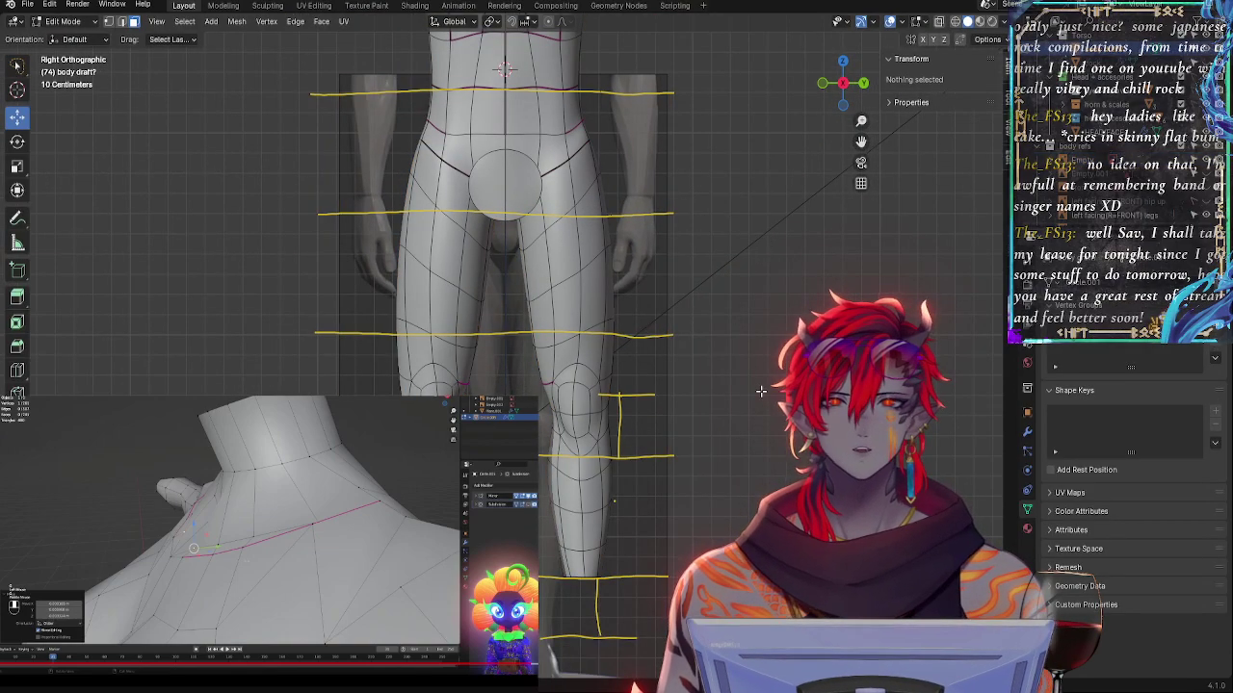
- Save the project under a new file name with Save As
{"action": "scroll", "coordinate": [761, 391], "scroll_direction": "up", "scroll_amount": 1}
{"action": "left_click", "coordinate": [27, 5]}
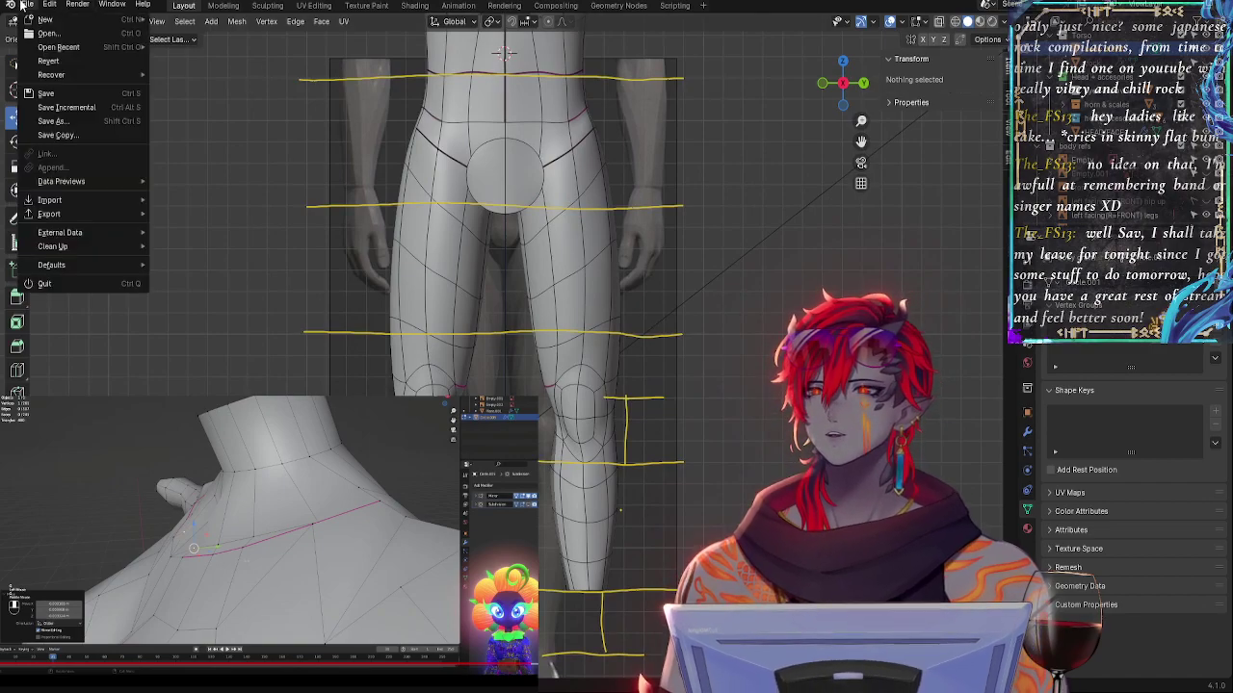
{"action": "left_click", "coordinate": [56, 123]}
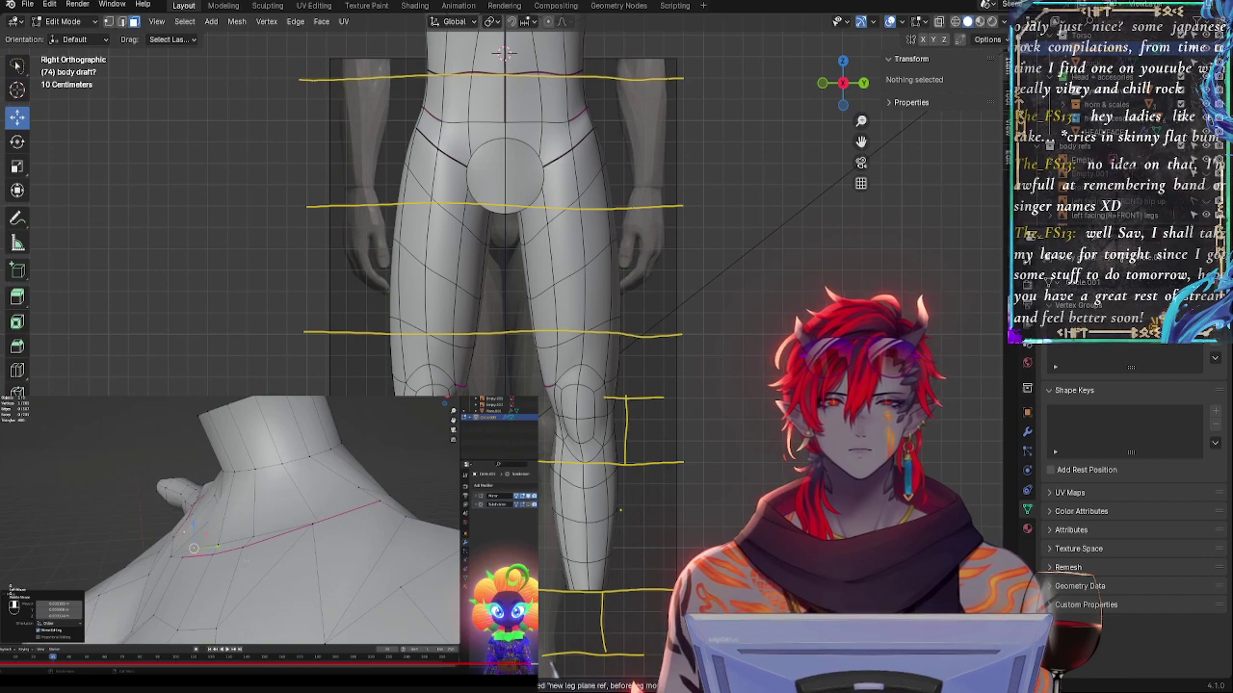
{"action": "middle_click_drag", "start_coordinate": [731, 386], "coordinate": [759, 399], "text": "shift"}
- Select the thigh loops, then in X-ray box-select the legs from ankles to upper thighs
{"action": "left_click", "coordinate": [580, 230], "text": "alt"}
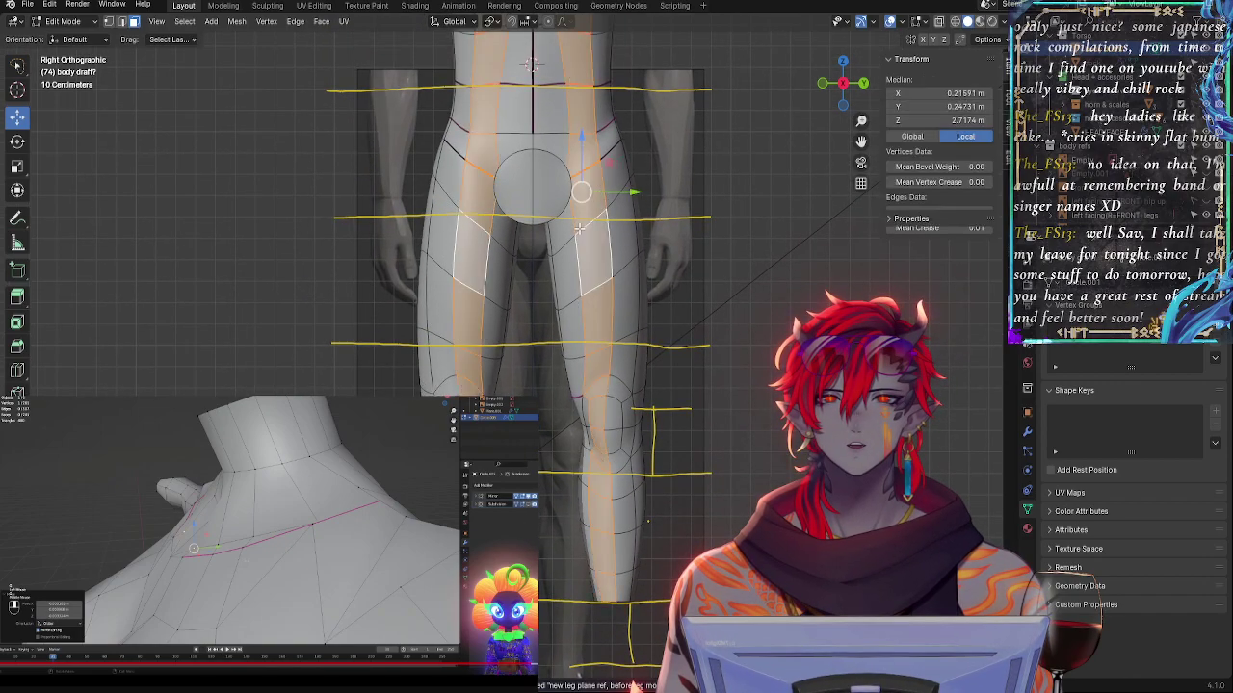
{"action": "left_click", "coordinate": [557, 246], "text": "alt"}
{"action": "left_click", "coordinate": [585, 222], "text": "alt"}
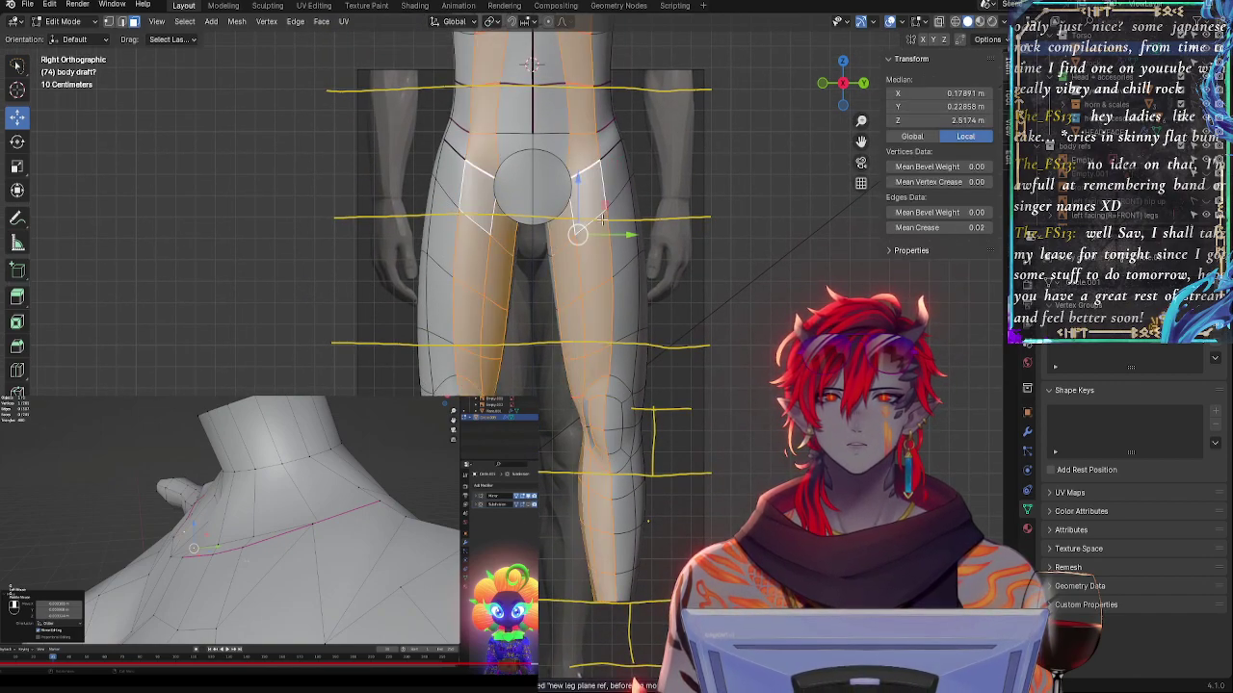
{"action": "left_click", "coordinate": [625, 213]}
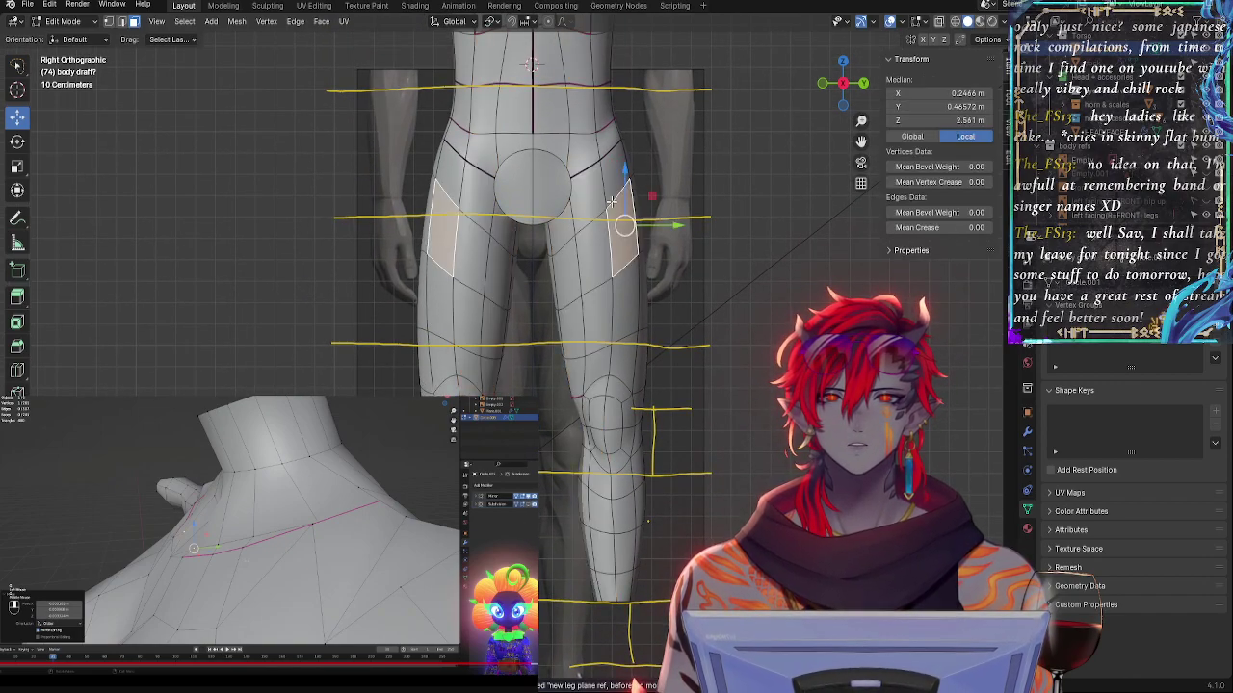
{"action": "left_click", "coordinate": [109, 22]}
{"action": "left_click", "coordinate": [568, 246], "text": "alt+shift"}
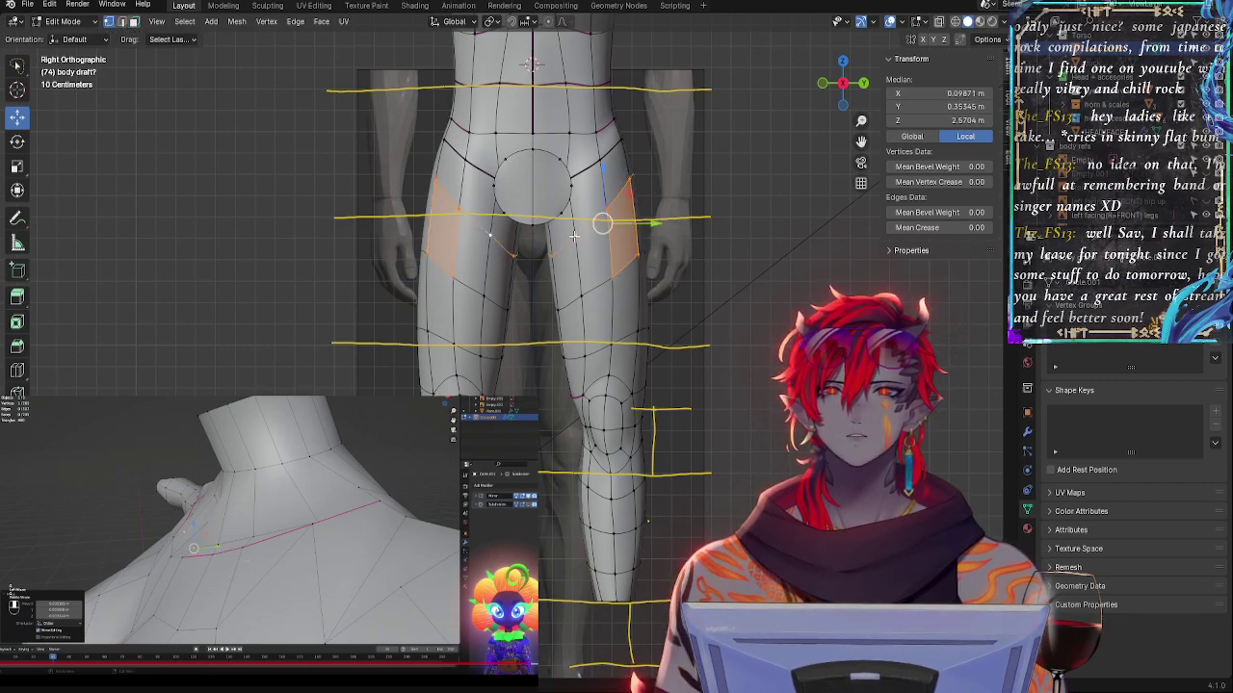
{"action": "left_click", "coordinate": [592, 301], "text": "alt+shift"}
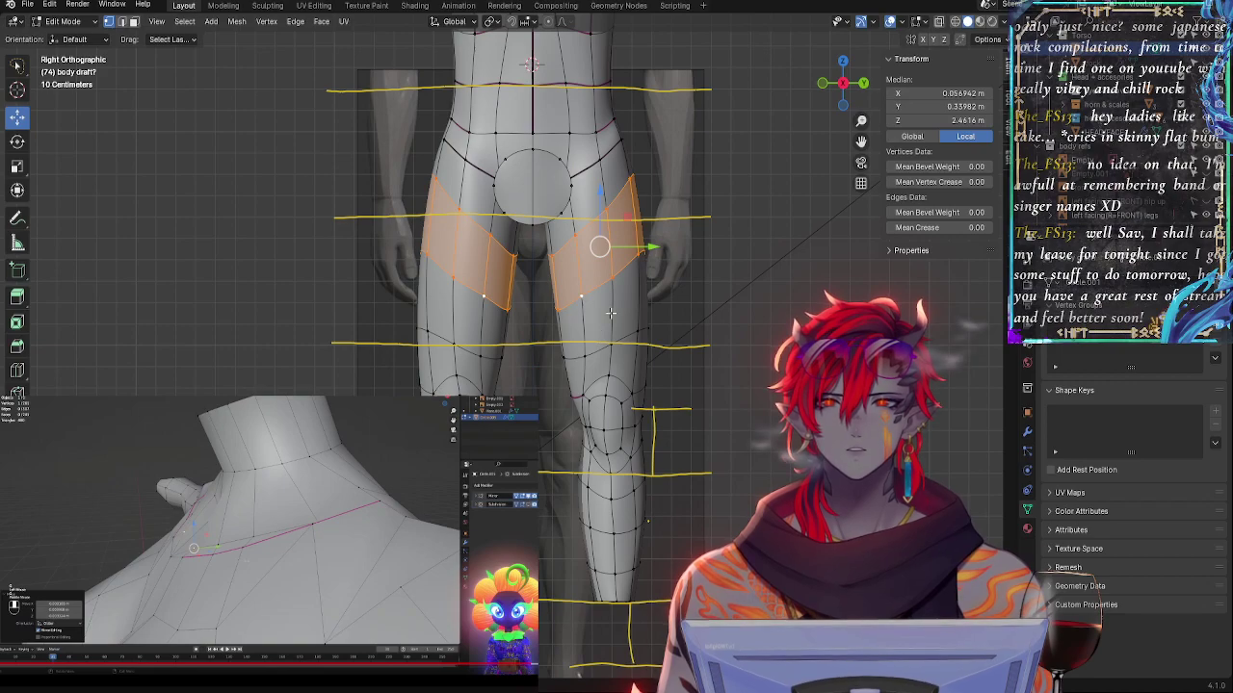
{"action": "key", "text": "alt+z"}
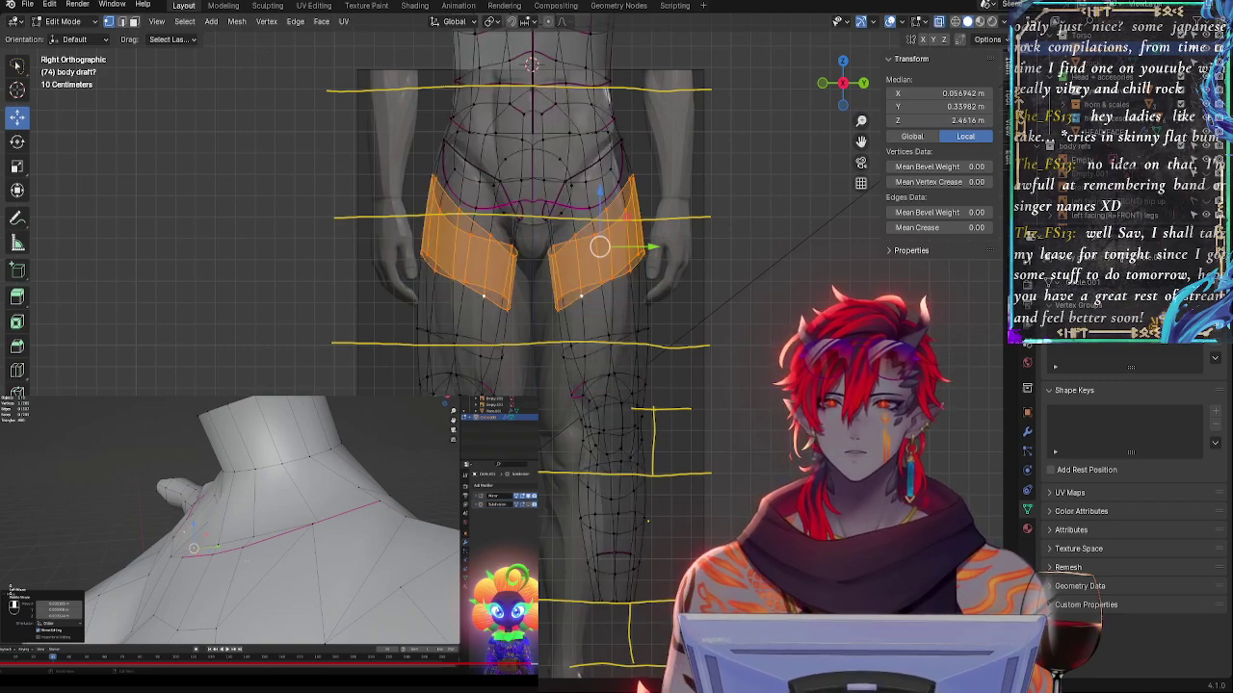
{"action": "mouse_move", "coordinate": [678, 614]}
{"action": "left_mouse_down"}
{"action": "mouse_move", "coordinate": [540, 503]}
{"action": "mouse_move", "coordinate": [526, 274]}
{"action": "mouse_move", "coordinate": [771, 267]}
{"action": "mouse_move", "coordinate": [769, 289]}
{"action": "left_mouse_up"}
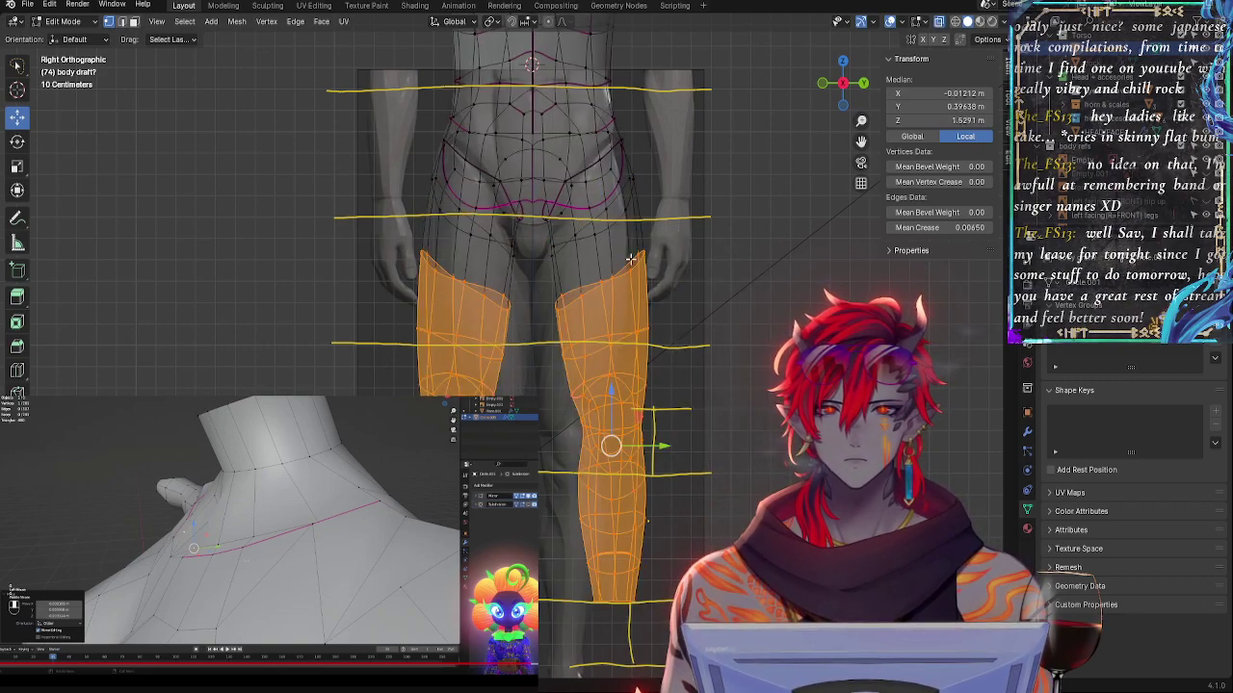
{"action": "mouse_move", "coordinate": [630, 258]}
{"action": "left_mouse_down", "text": "shift"}
{"action": "mouse_move", "coordinate": [546, 324]}
{"action": "mouse_move", "coordinate": [559, 214]}
{"action": "mouse_move", "coordinate": [693, 184]}
{"action": "mouse_move", "coordinate": [713, 299]}
{"action": "left_mouse_up", "text": "shift"}
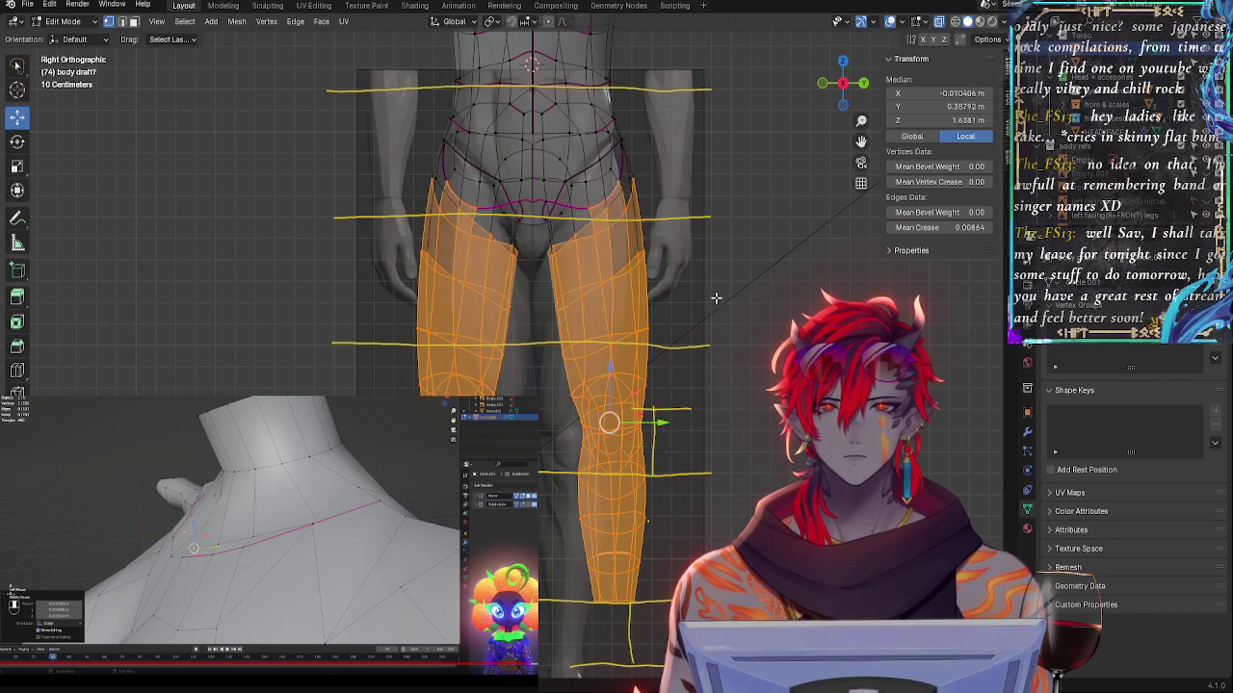
{"action": "key", "text": "alt+z"}
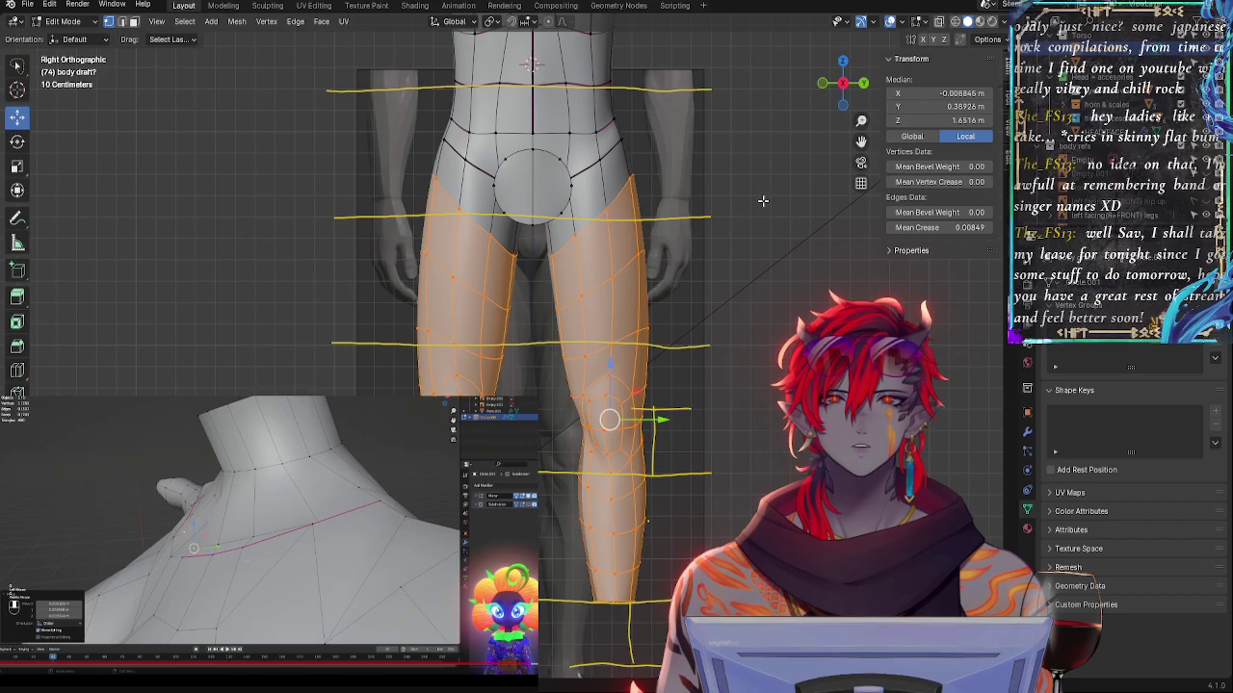
- Add the buttock crease, inner-thigh and hip-line vertices to the leg selection
{"action": "scroll", "coordinate": [739, 226], "scroll_direction": "up", "scroll_amount": 3}
{"action": "middle_click_drag", "start_coordinate": [699, 279], "coordinate": [348, 265]}
{"action": "left_click", "coordinate": [584, 291], "text": "alt"}
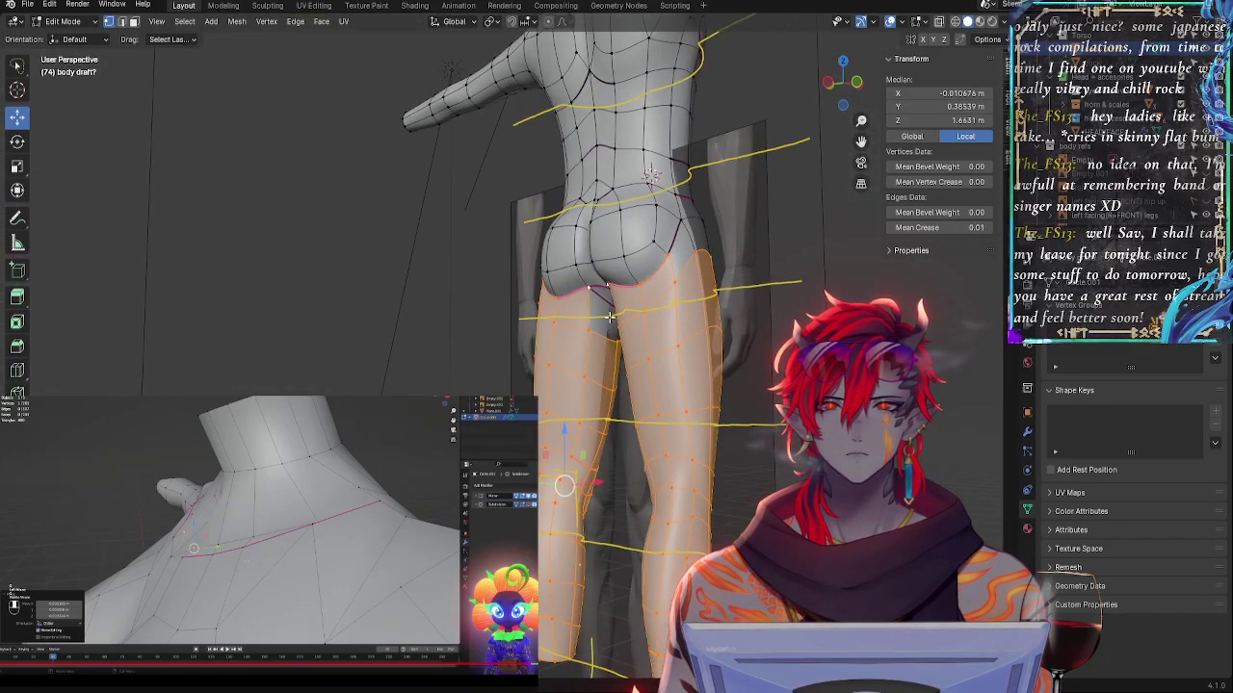
{"action": "middle_click_drag", "start_coordinate": [583, 291], "coordinate": [556, 318]}
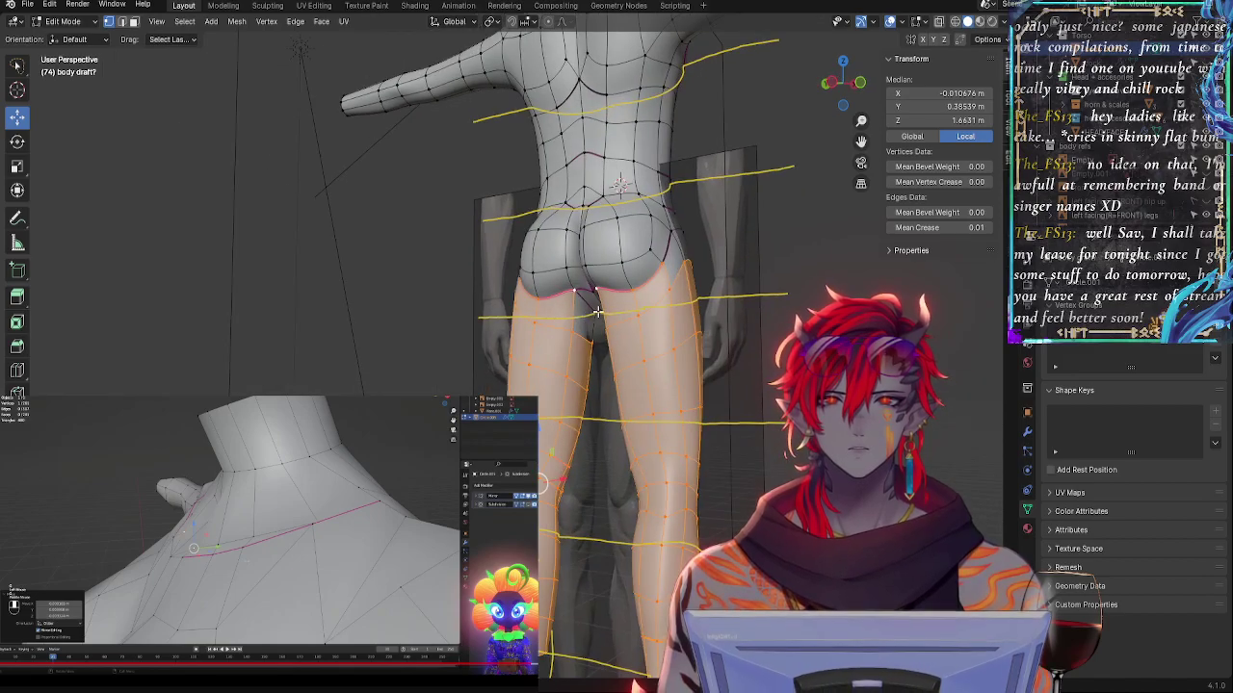
{"action": "left_click", "coordinate": [597, 313], "text": "shift"}
{"action": "middle_click_drag", "start_coordinate": [697, 324], "coordinate": [481, 335]}
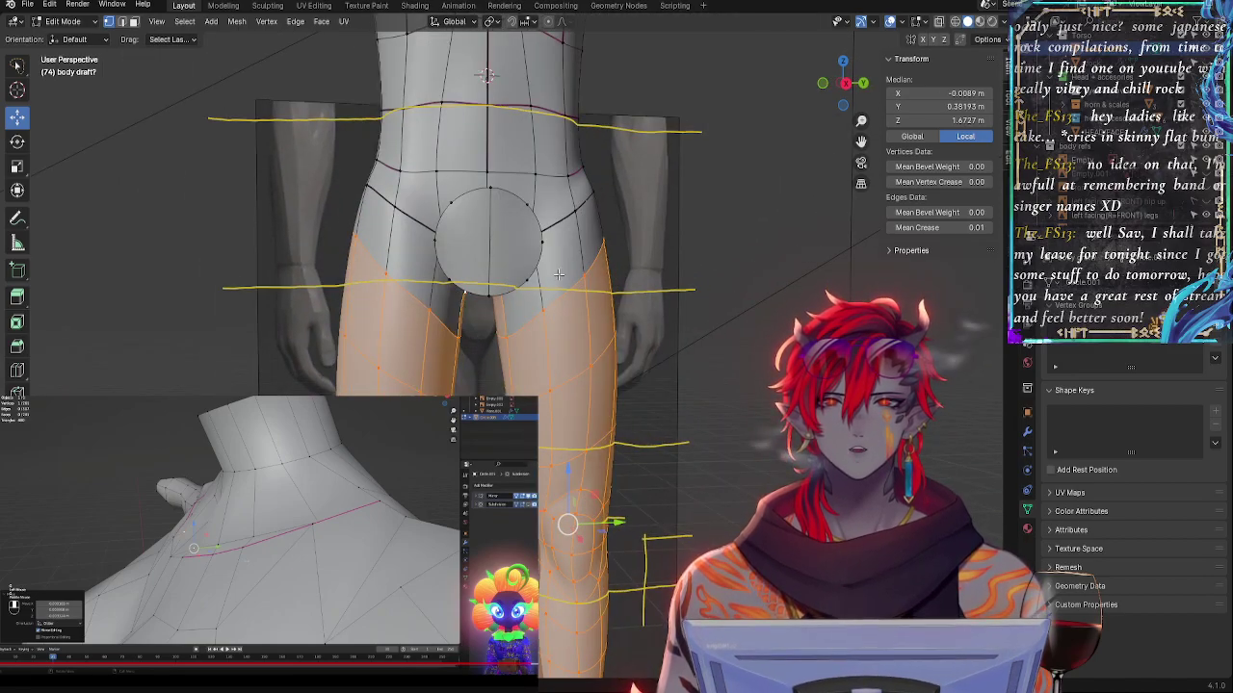
{"action": "left_click", "coordinate": [574, 221], "text": "shift"}
{"action": "left_click", "coordinate": [594, 200], "text": "shift"}
{"action": "middle_click_drag", "start_coordinate": [614, 230], "coordinate": [525, 229]}
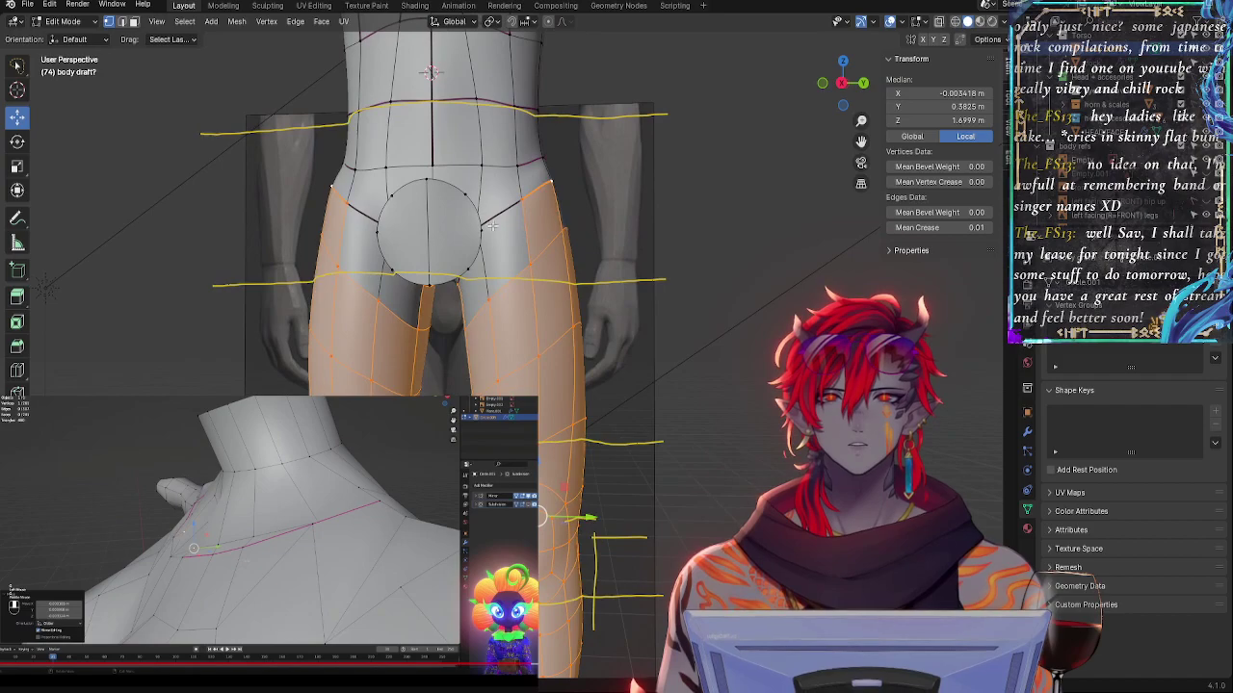
{"action": "left_click", "coordinate": [497, 223], "text": "shift"}
{"action": "middle_click_drag", "start_coordinate": [512, 278], "coordinate": [568, 258]}
{"action": "left_click", "coordinate": [366, 175], "text": "shift"}
{"action": "left_click", "coordinate": [384, 180], "text": "shift"}
{"action": "left_click", "coordinate": [390, 271], "text": "shift"}
- Nudge the selected leg vertices slightly inward along Y to a median of 0.37546 m
{"action": "left_click", "coordinate": [850, 86]}
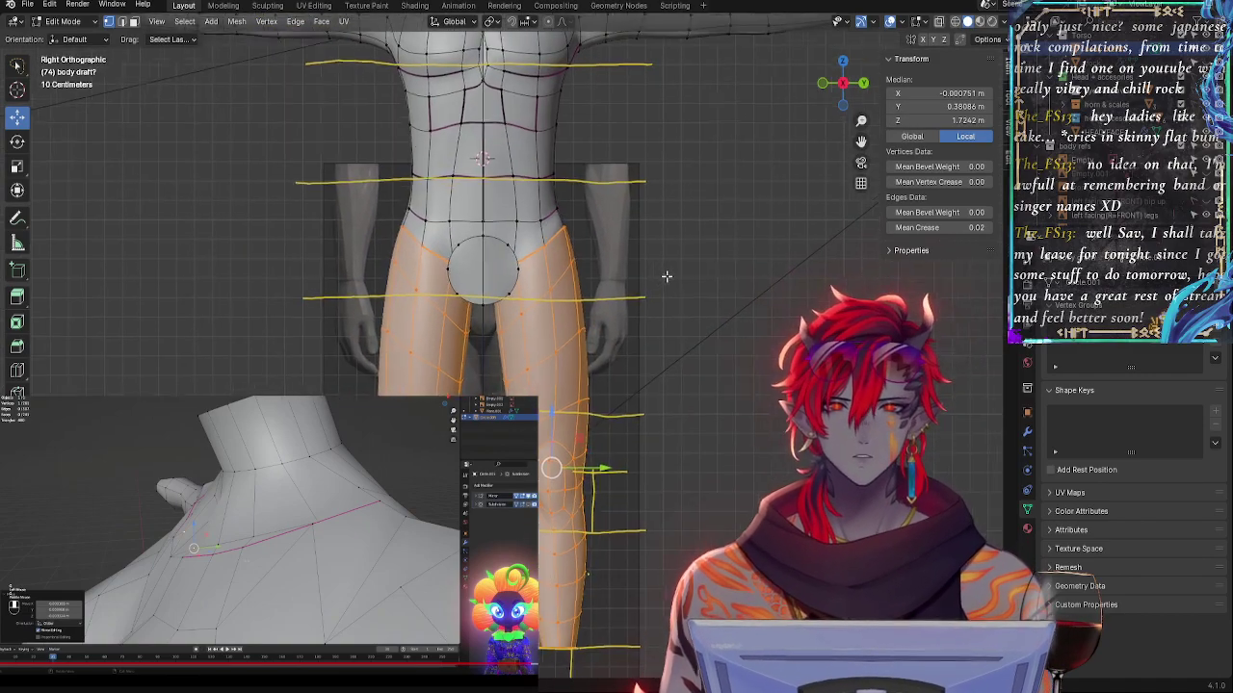
{"action": "middle_click_drag", "start_coordinate": [737, 351], "coordinate": [757, 250], "text": "shift"}
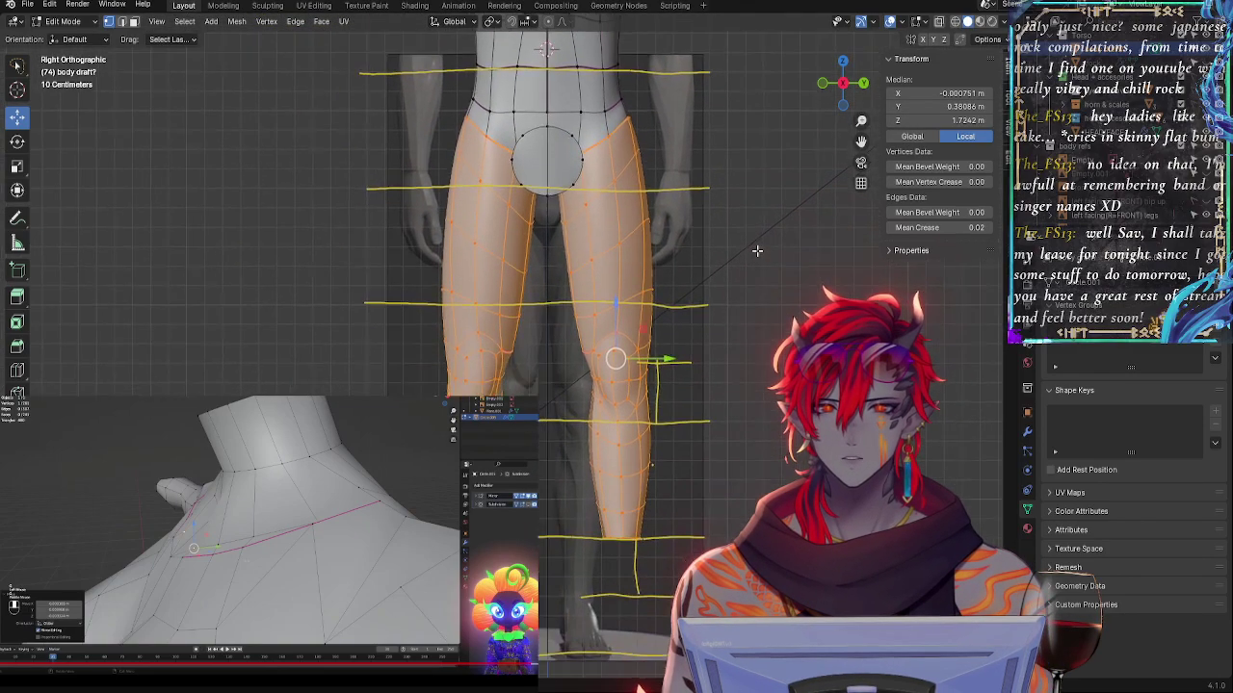
{"action": "mouse_move", "coordinate": [672, 362]}
{"action": "left_mouse_down"}
{"action": "mouse_move", "coordinate": [661, 358]}
{"action": "mouse_move", "coordinate": [699, 366]}
{"action": "mouse_move", "coordinate": [641, 374]}
{"action": "mouse_move", "coordinate": [680, 367]}
{"action": "left_mouse_up"}
{"action": "scroll", "coordinate": [707, 389], "scroll_direction": "up", "scroll_amount": 2}
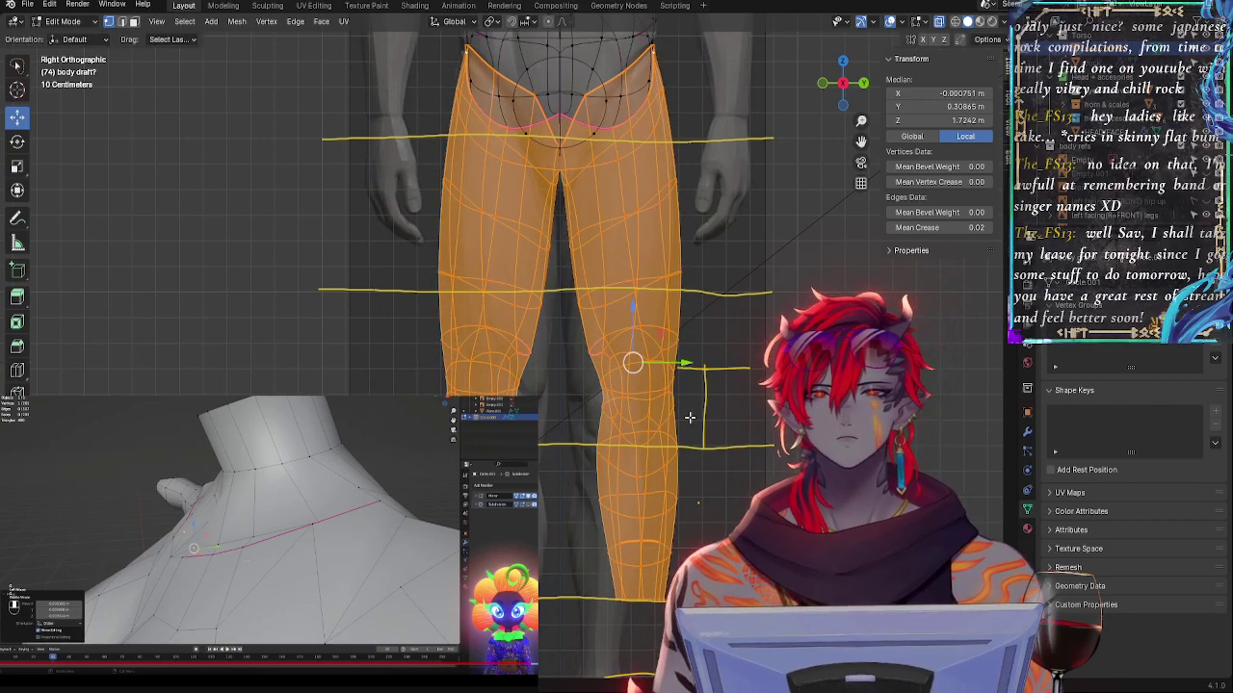
{"action": "key", "text": "ctrl+z"}
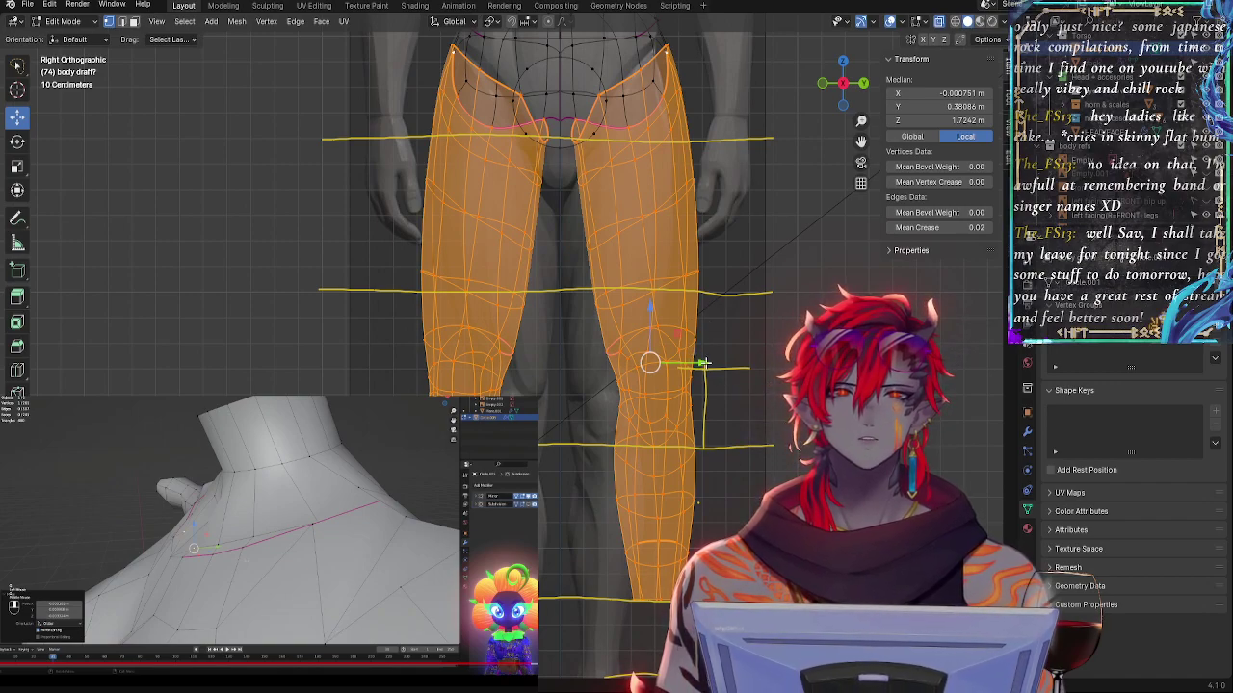
{"action": "left_click_drag", "start_coordinate": [705, 366], "coordinate": [703, 364]}
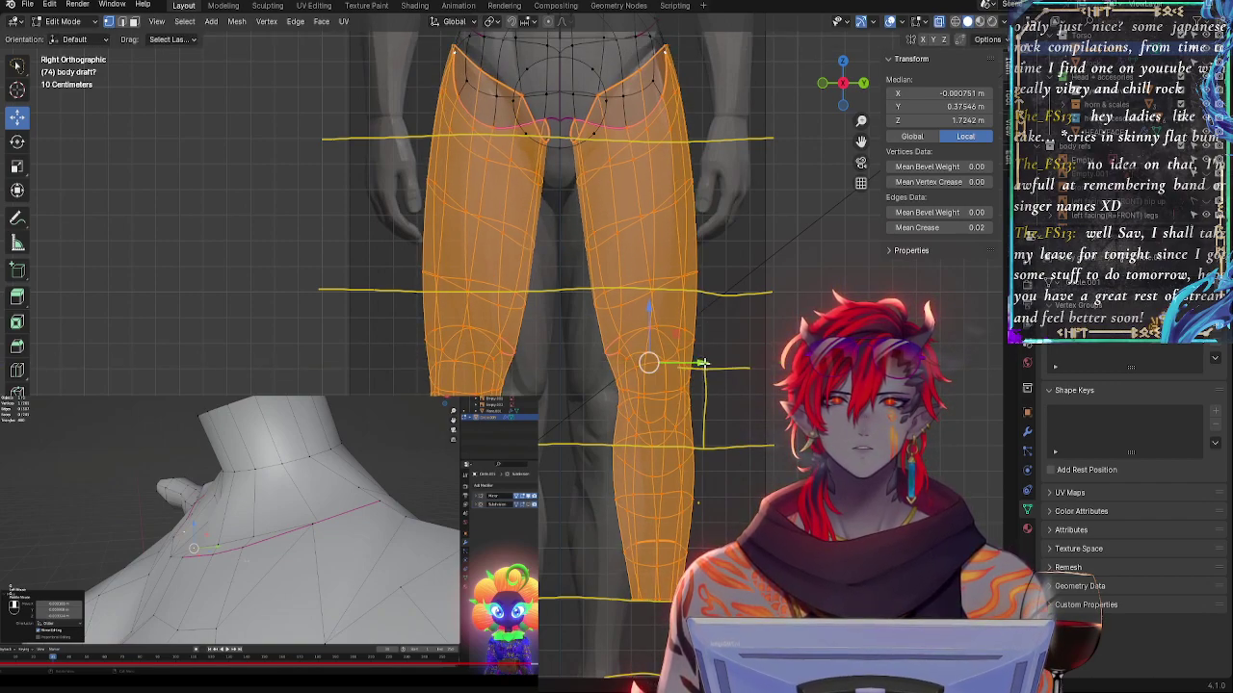
{"action": "middle_click_drag", "start_coordinate": [728, 257], "coordinate": [729, 375], "text": "shift"}
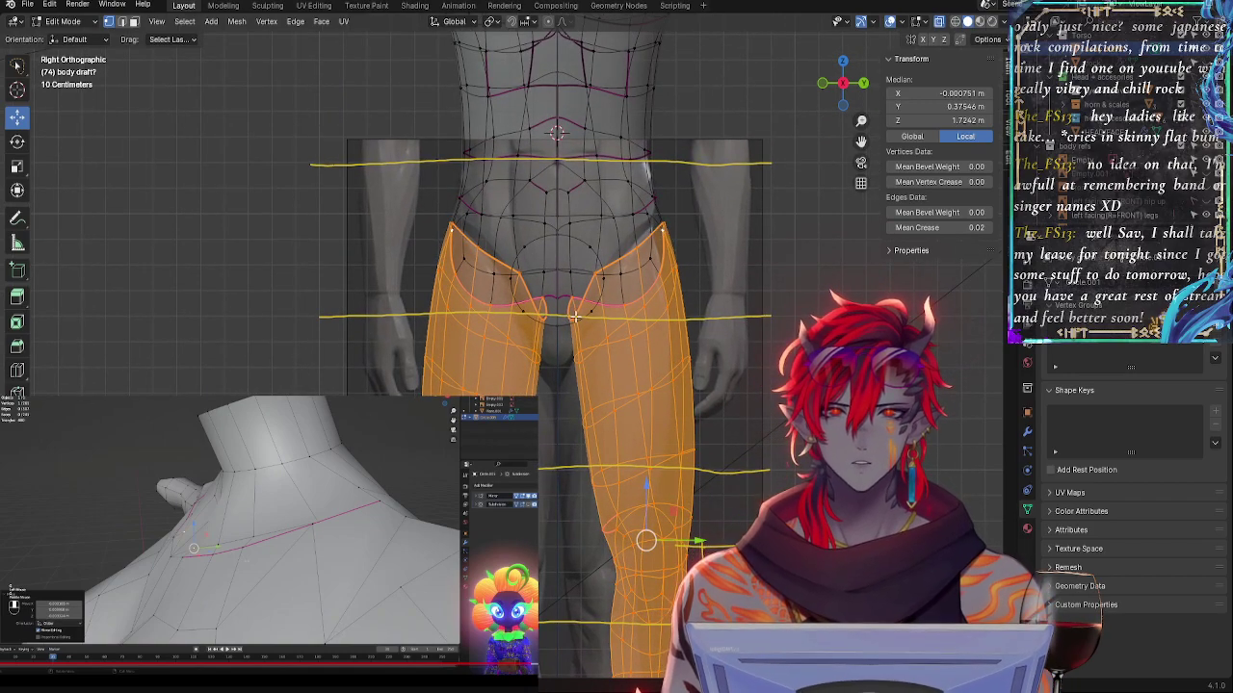
{"action": "mouse_move", "coordinate": [786, 375]}
{"action": "middle_mouse_down", "text": "shift"}
{"action": "mouse_move", "coordinate": [781, 167]}
{"action": "mouse_move", "coordinate": [784, 369]}
{"action": "middle_mouse_up", "text": "shift"}
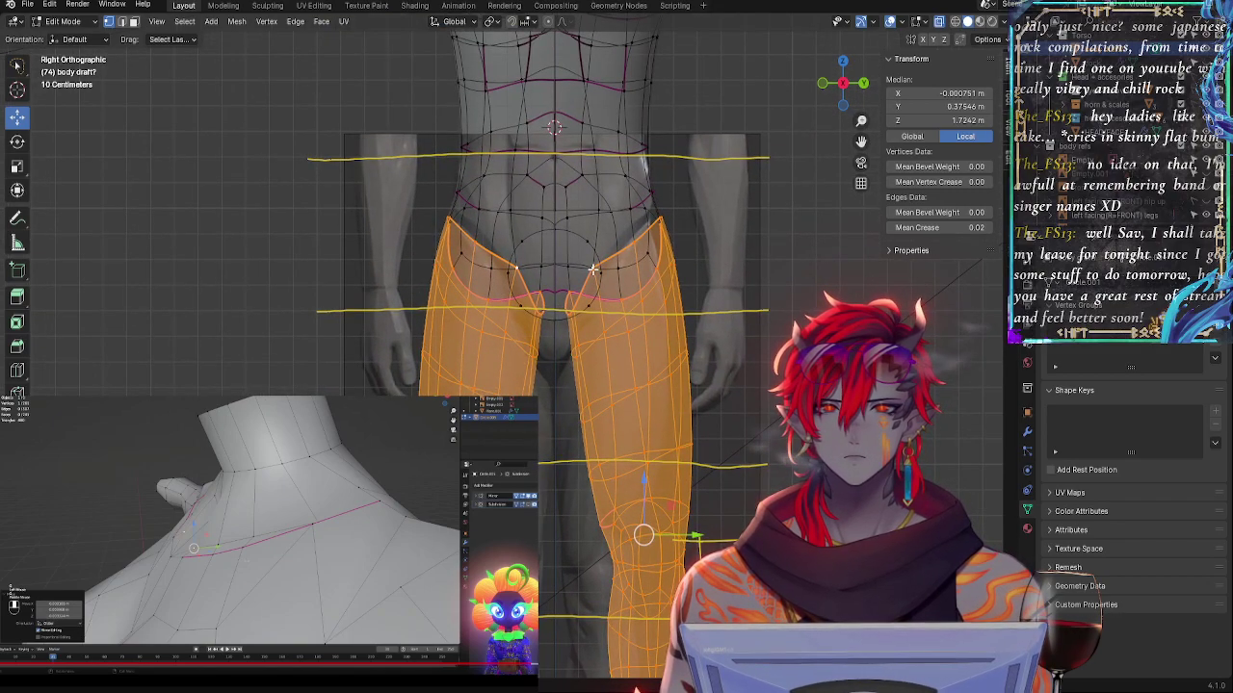
- Select two hip crease loops and check them from angled views
{"action": "left_click", "coordinate": [663, 225]}
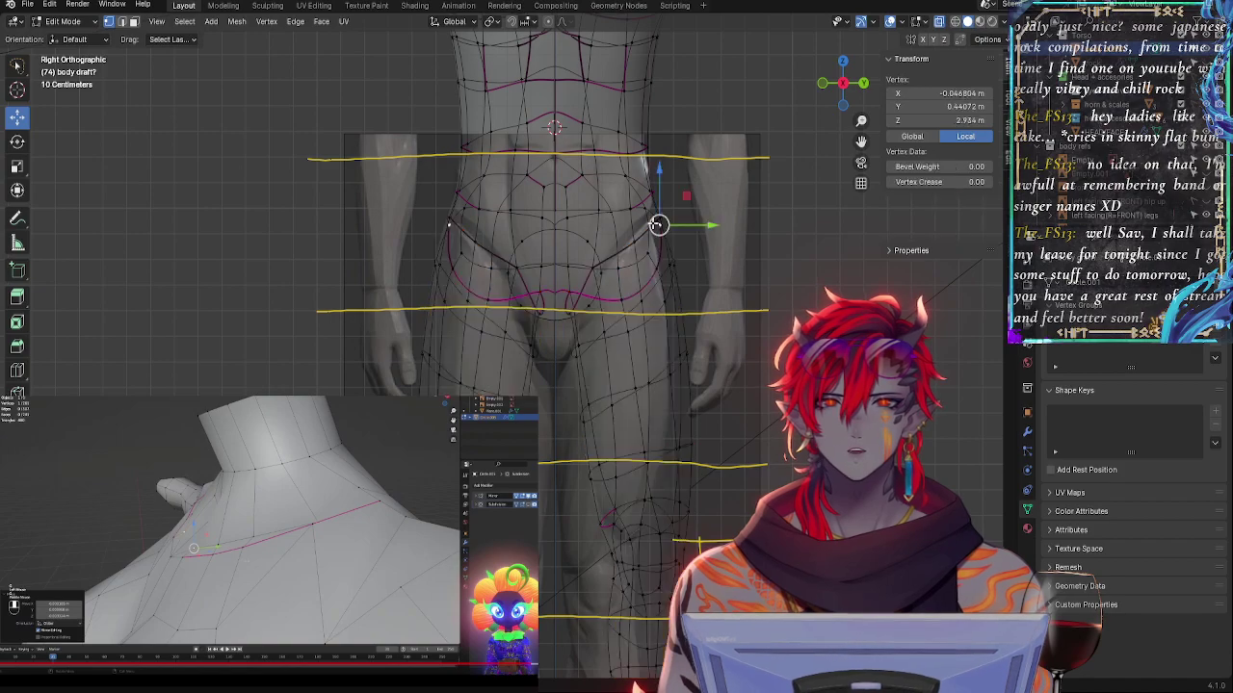
{"action": "left_click", "coordinate": [642, 240], "text": "alt"}
{"action": "left_click", "coordinate": [640, 237], "text": "alt"}
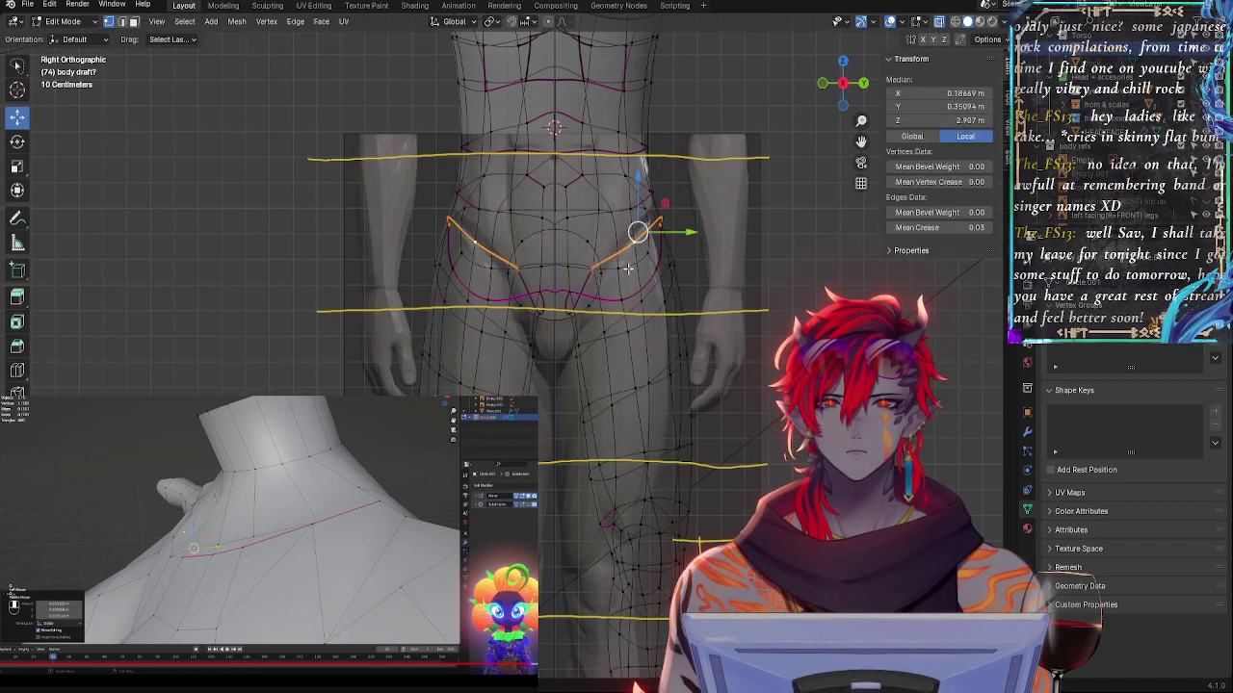
{"action": "middle_click_drag", "start_coordinate": [692, 280], "coordinate": [459, 288]}
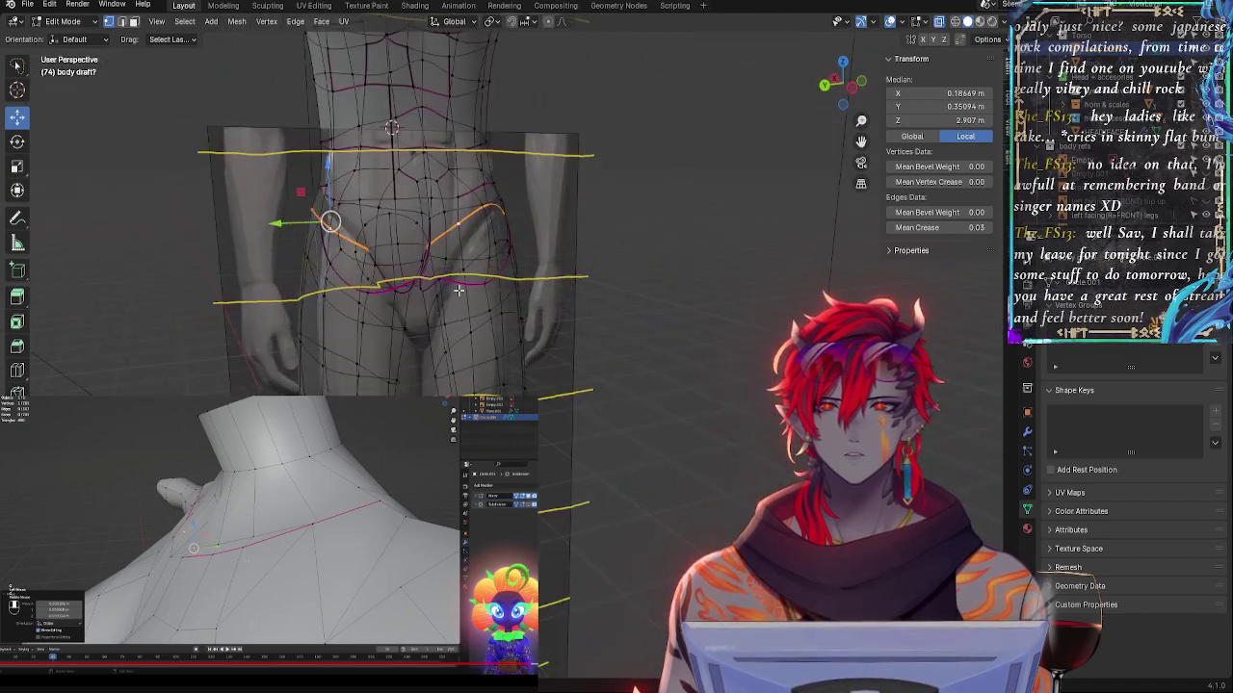
{"action": "left_click", "coordinate": [331, 266], "text": "alt+shift"}
{"action": "middle_click_drag", "start_coordinate": [369, 303], "coordinate": [443, 306]}
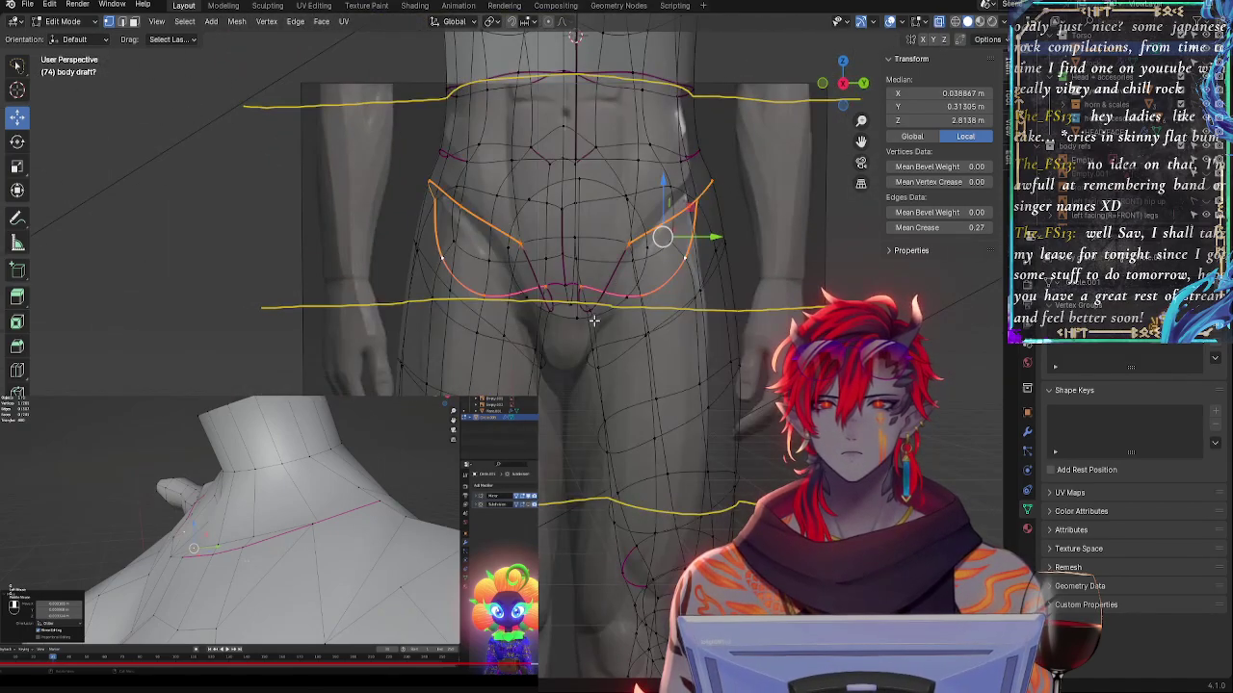
{"action": "middle_click_drag", "start_coordinate": [592, 318], "coordinate": [631, 333]}
{"action": "scroll", "coordinate": [611, 295], "scroll_direction": "up", "scroll_amount": 1}
- Refine the crotch vertices, return to front view and make the front reference active
{"action": "left_click", "coordinate": [612, 246], "text": "shift"}
{"action": "left_click", "coordinate": [627, 236], "text": "shift"}
{"action": "left_click", "coordinate": [613, 250], "text": "shift"}
{"action": "left_click", "coordinate": [842, 86]}
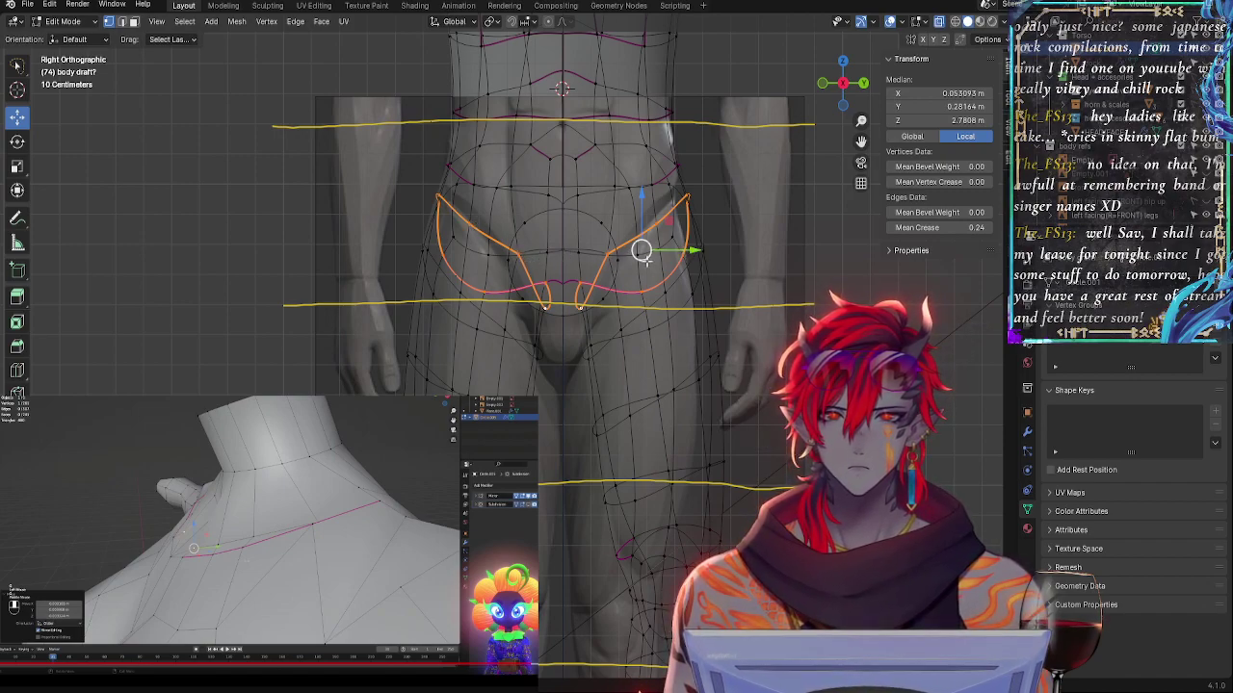
{"action": "left_click", "coordinate": [1083, 160]}
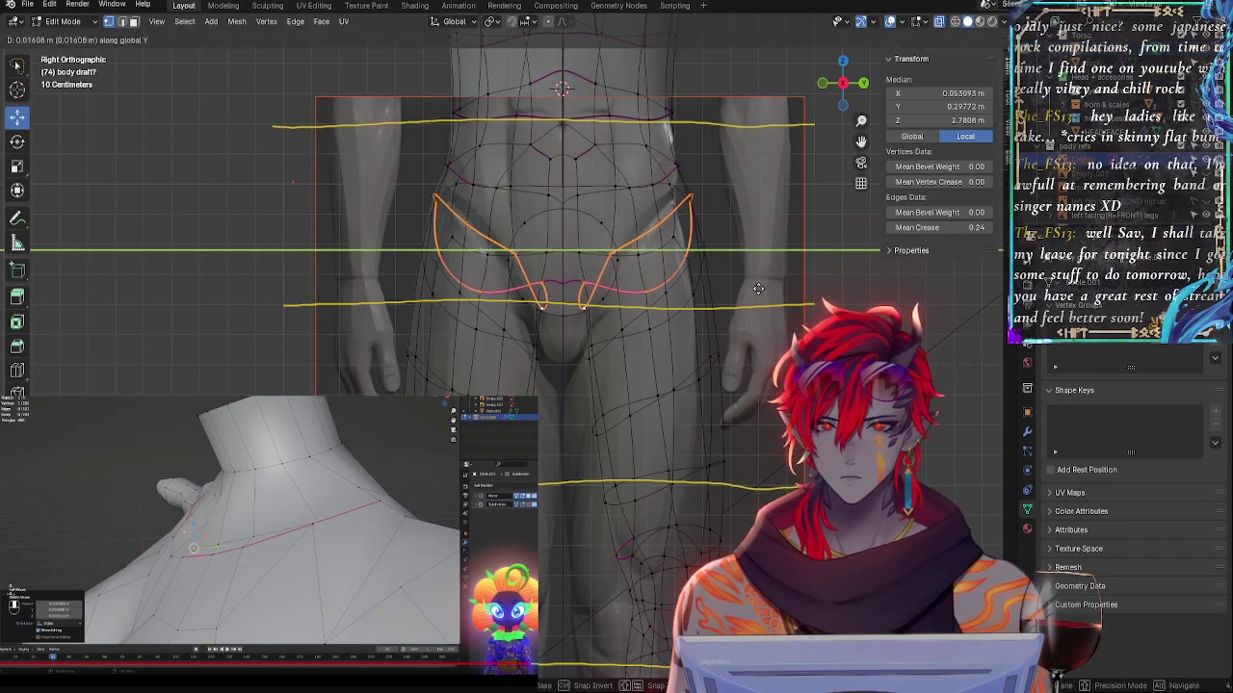
{"action": "left_click", "coordinate": [908, 296]}
{"action": "key", "text": "Tab"}
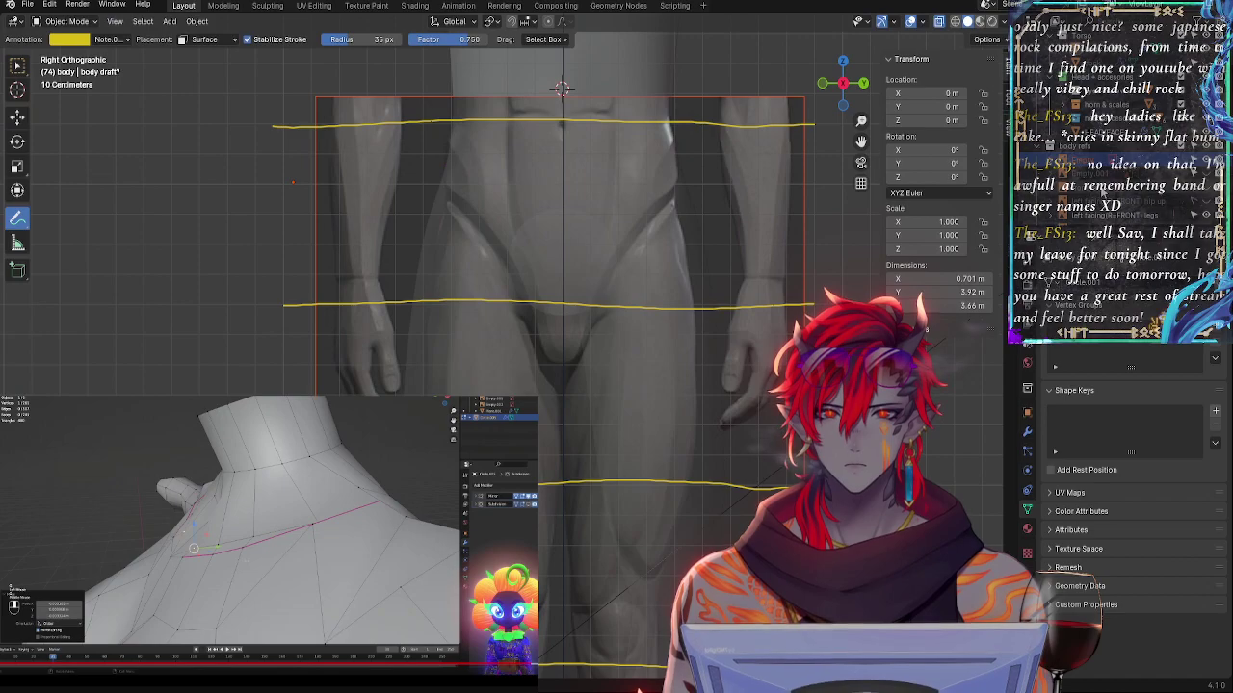
{"action": "left_click", "coordinate": [1083, 159]}
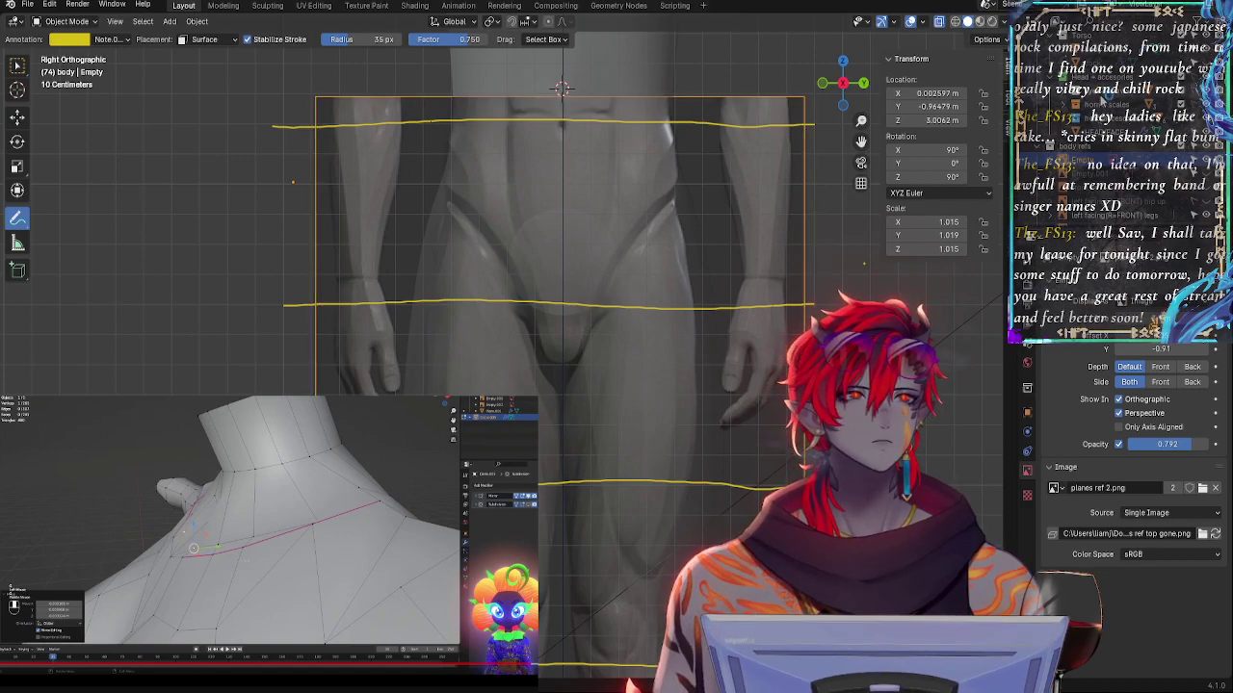
{"action": "left_click", "coordinate": [1094, 51]}
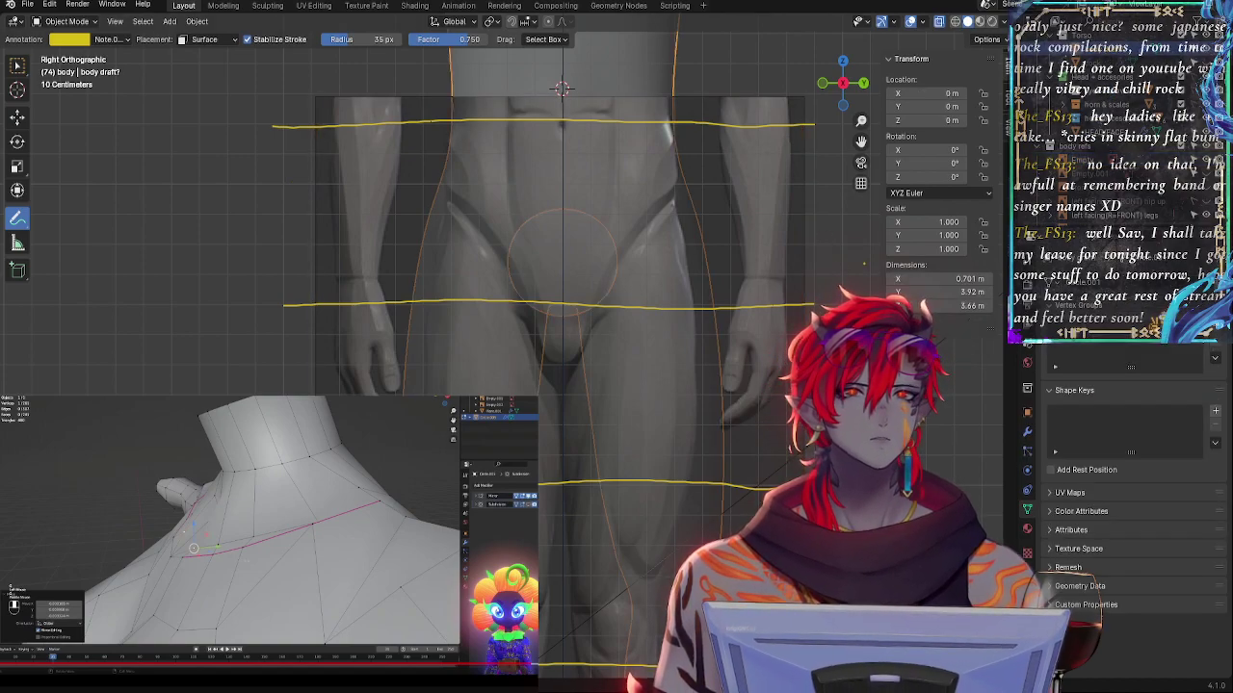
{"action": "key", "text": "Tab"}
{"action": "key", "text": "Tab"}
{"action": "key", "text": "Tab"}
{"action": "key", "text": "Tab"}
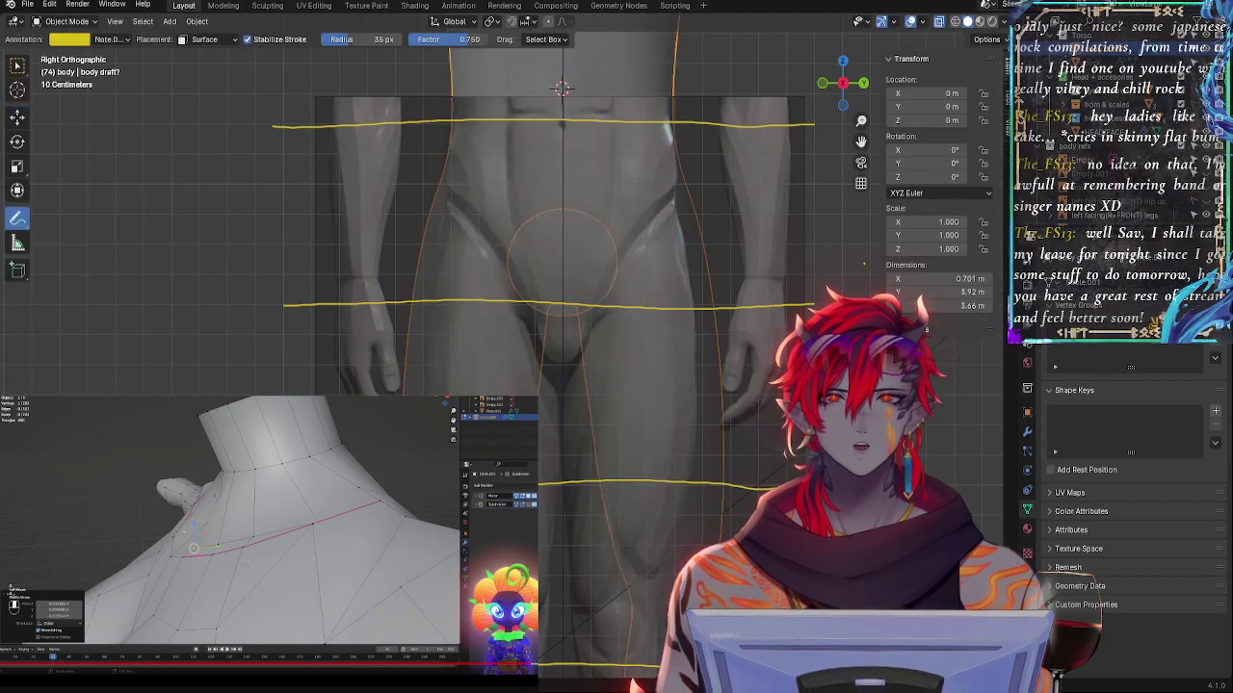
{"action": "key", "text": "Tab"}
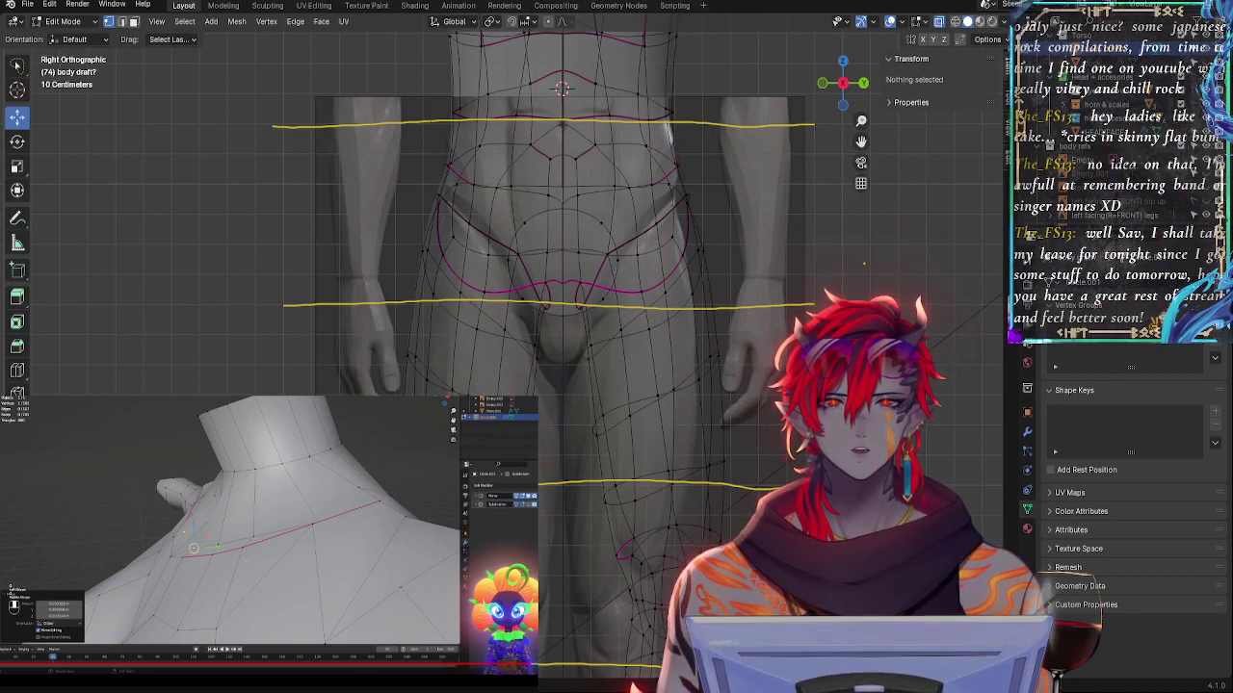
{"action": "key", "text": "ctrl+Tab"}
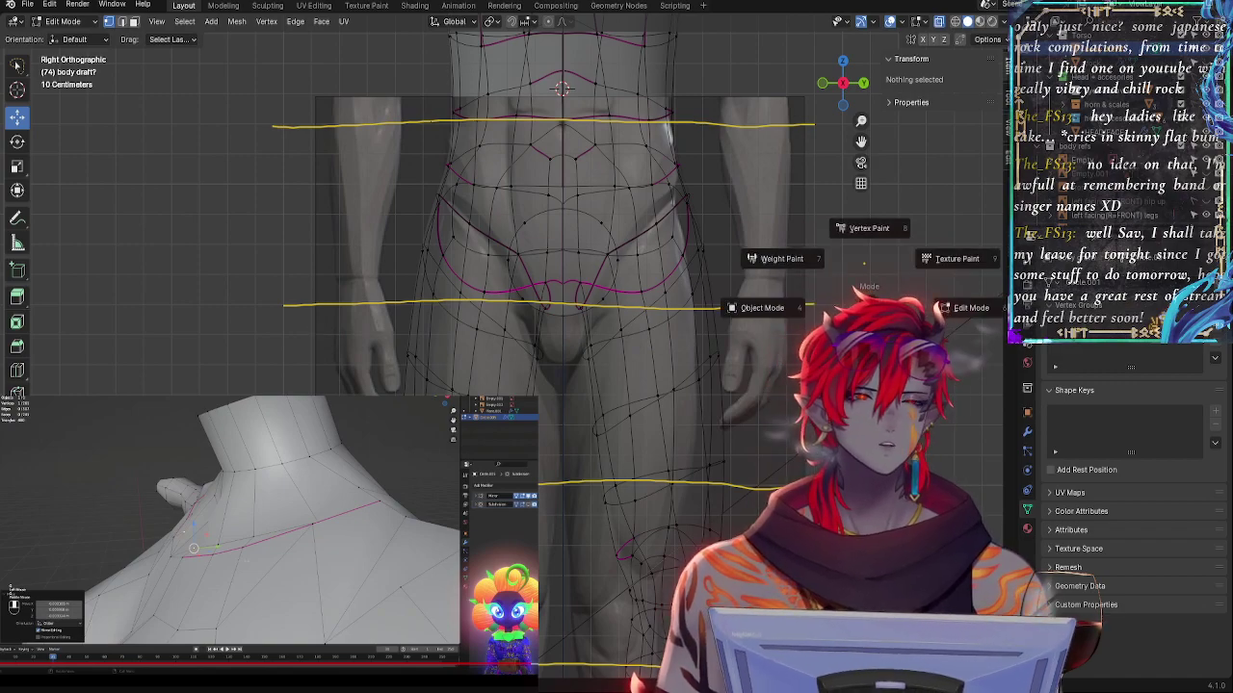
{"action": "key", "text": "Escape"}
{"action": "key", "text": "Tab"}
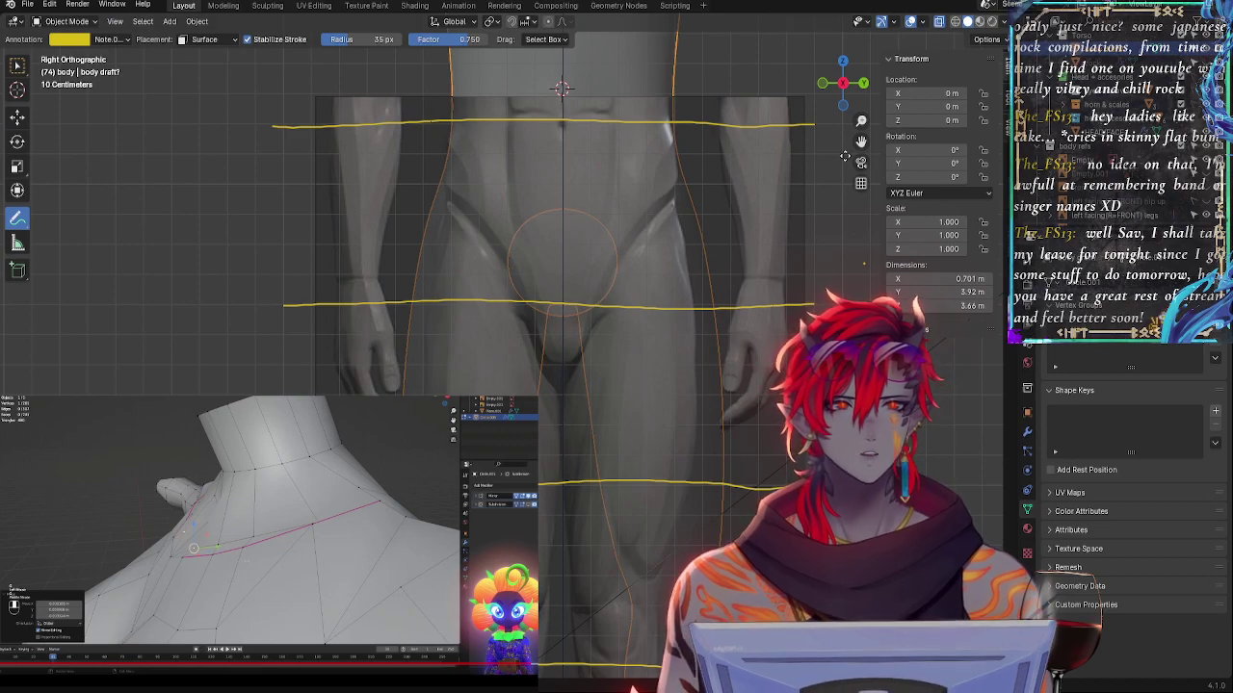
{"action": "middle_click_drag", "start_coordinate": [846, 296], "coordinate": [745, 302]}
{"action": "key", "text": "alt+z"}
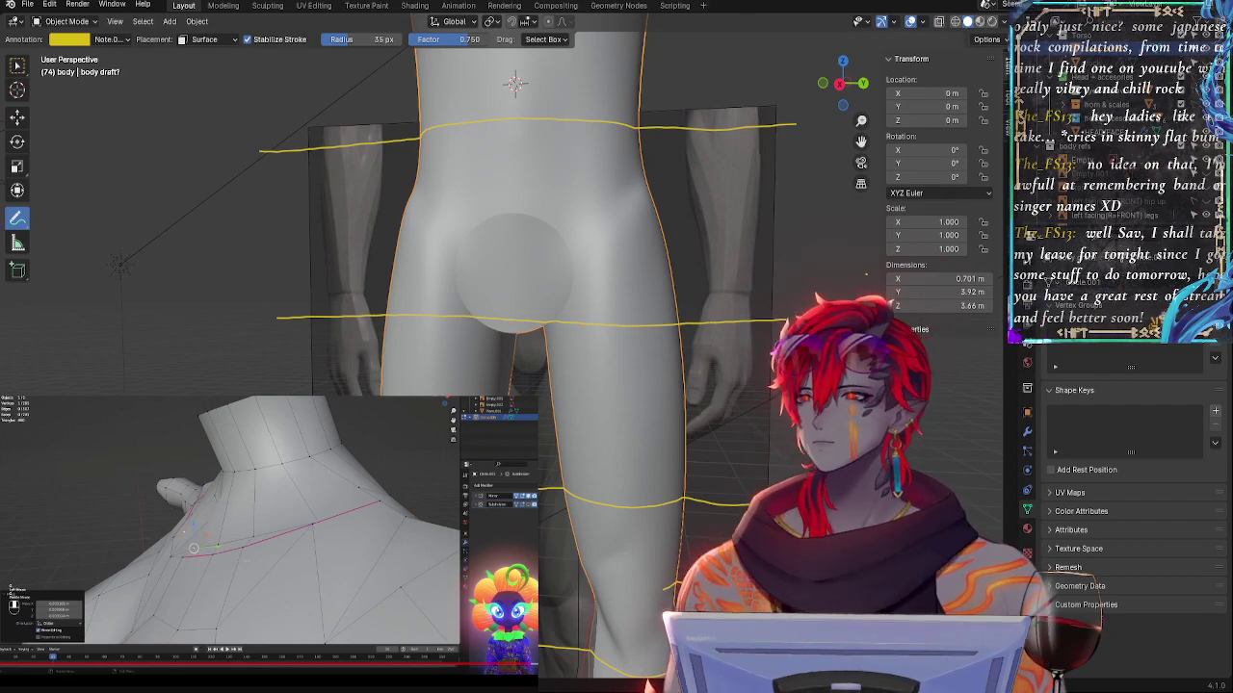
{"action": "key", "text": "KP_3"}
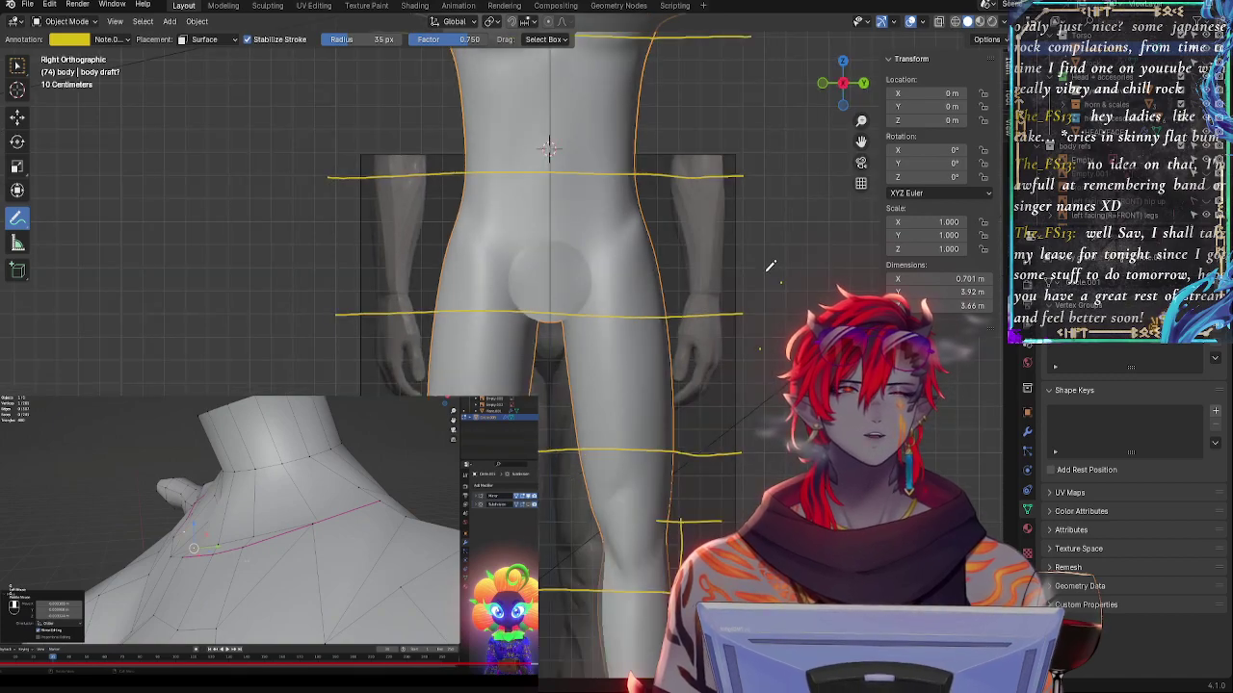
{"action": "scroll", "coordinate": [570, 349], "scroll_direction": "down", "scroll_amount": 1}
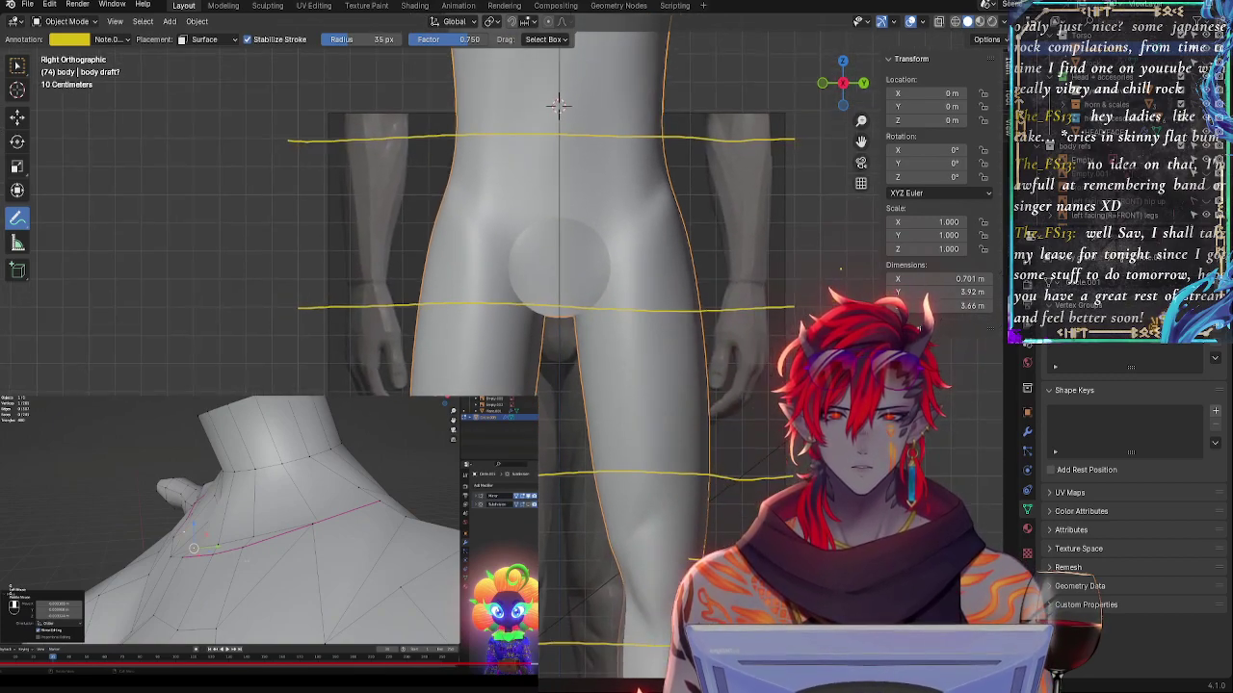
{"action": "scroll", "coordinate": [570, 349], "scroll_direction": "up", "scroll_amount": 1}
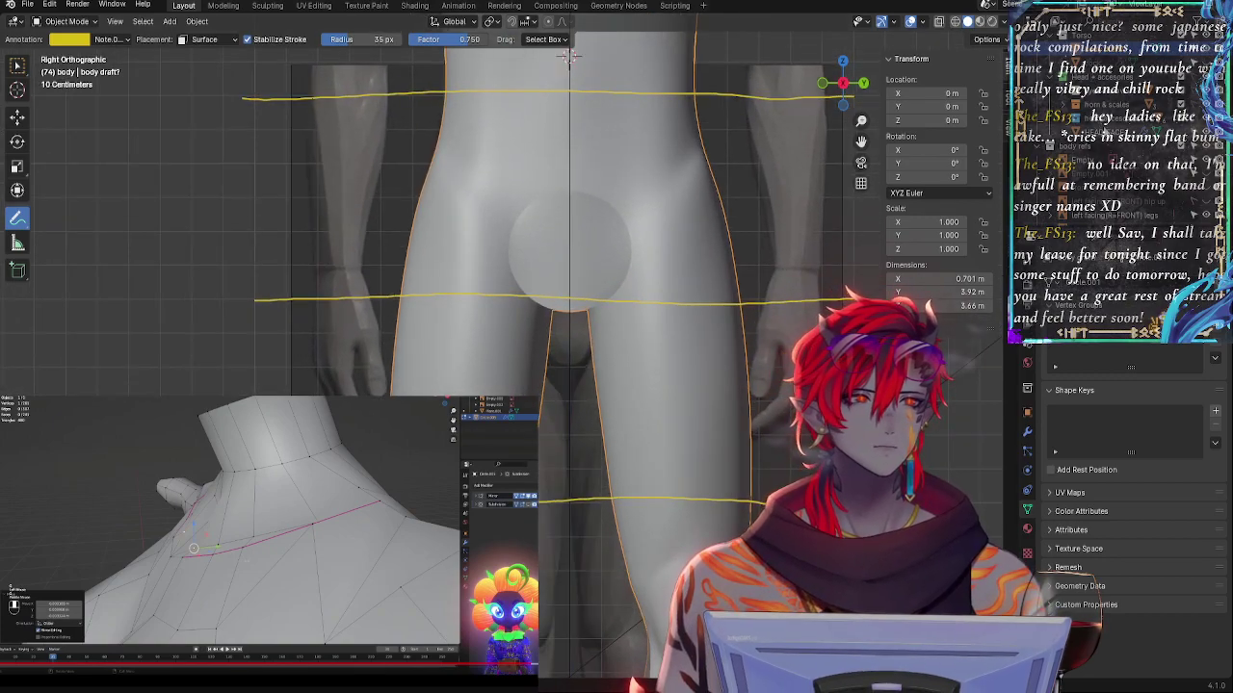
{"action": "left_click", "coordinate": [843, 258]}
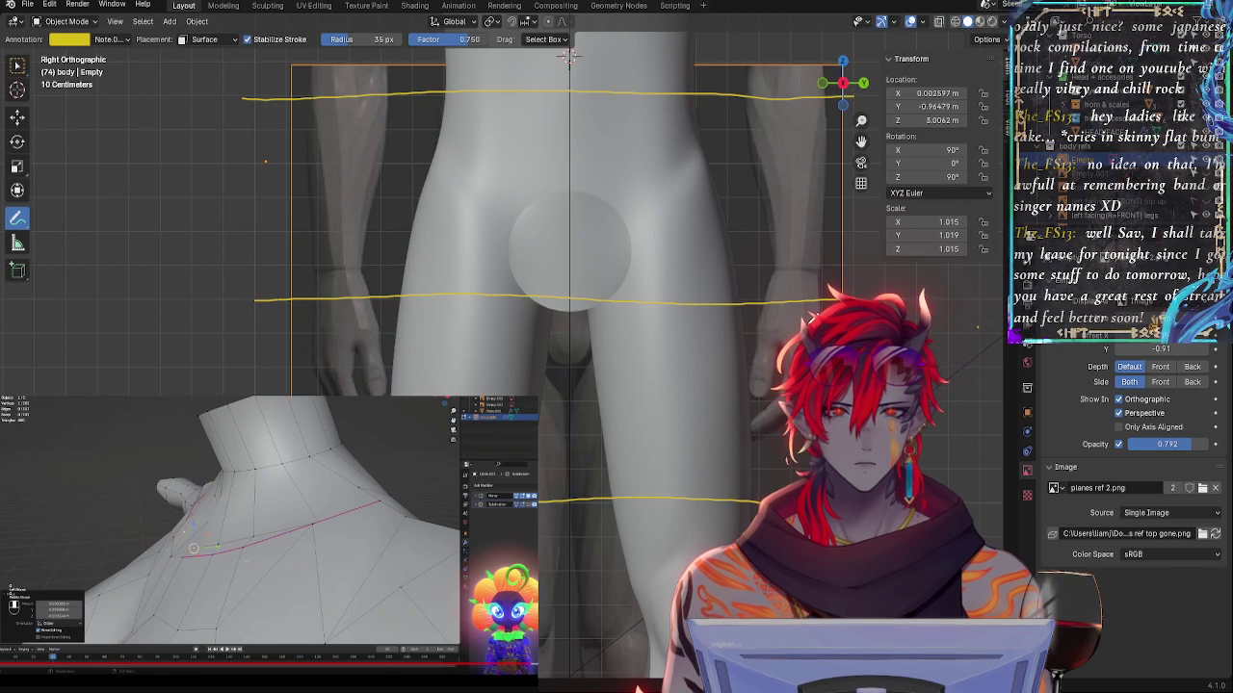
{"action": "left_click", "coordinate": [1109, 50]}
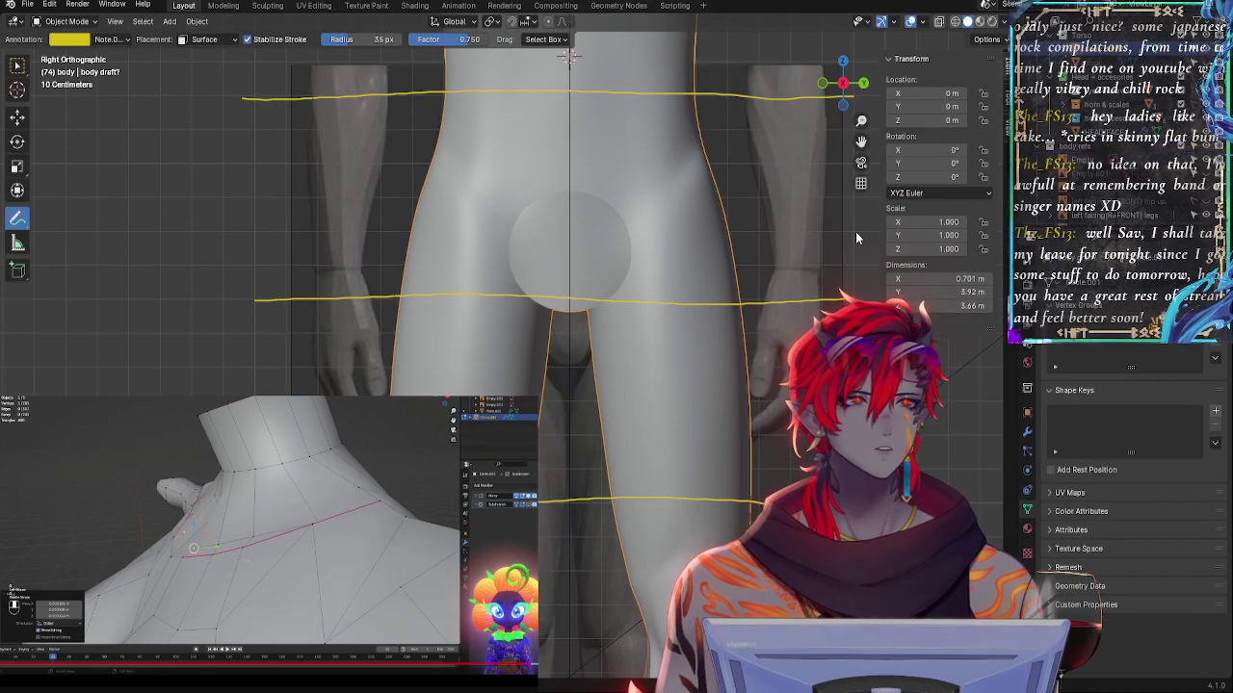
{"action": "key", "text": "Tab"}
{"action": "key", "text": "Tab"}
{"action": "key", "text": "alt+z"}
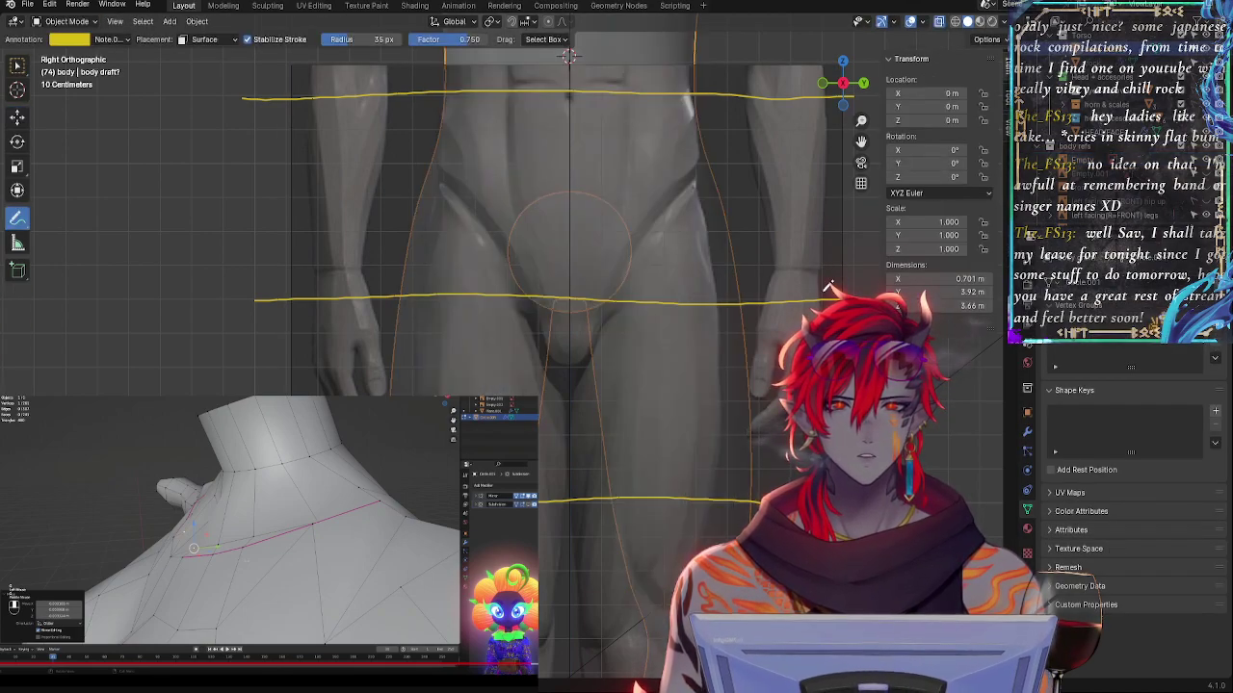
{"action": "left_click", "coordinate": [1083, 170]}
{"action": "key", "text": "ctrl+z"}
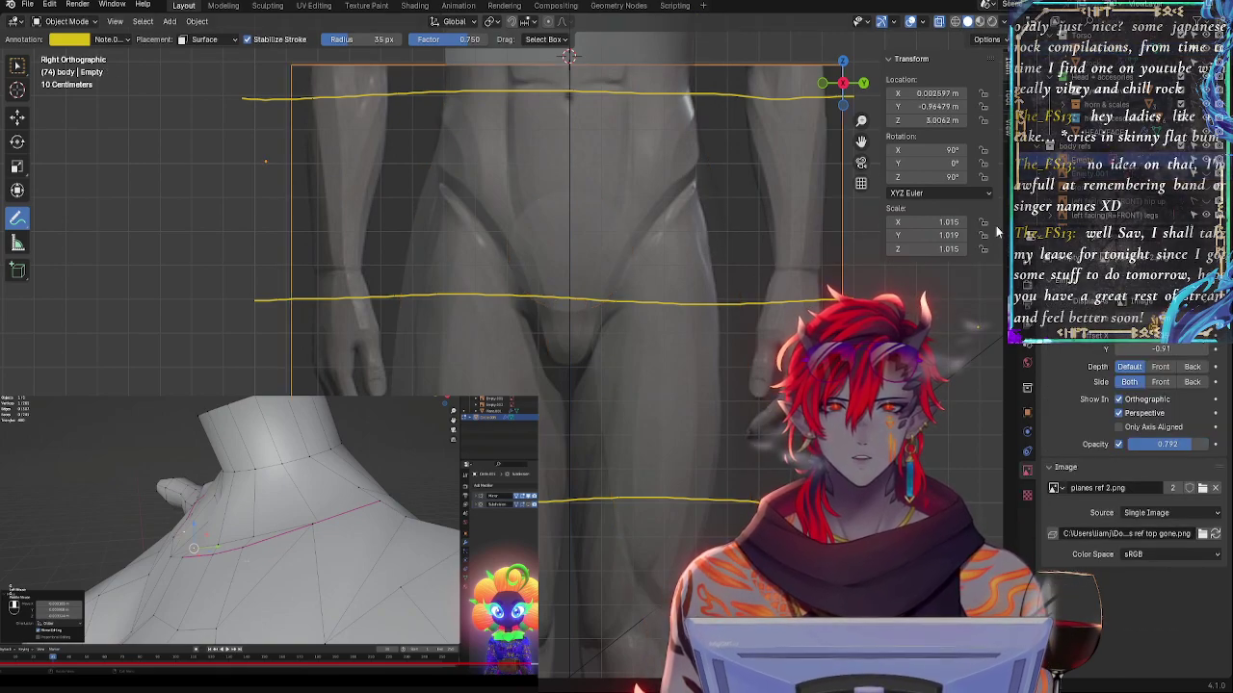
{"action": "key", "text": "ctrl+shift+z"}
{"action": "key", "text": "ctrl+shift+z"}
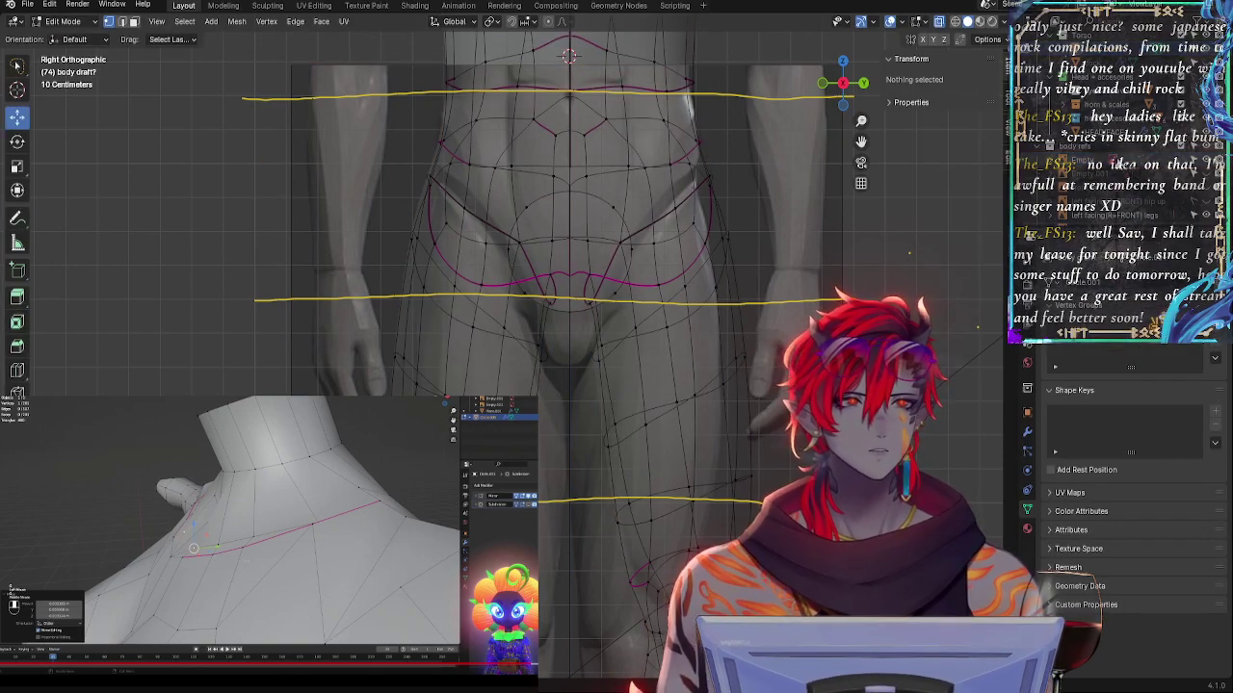
{"action": "key", "text": "Tab"}
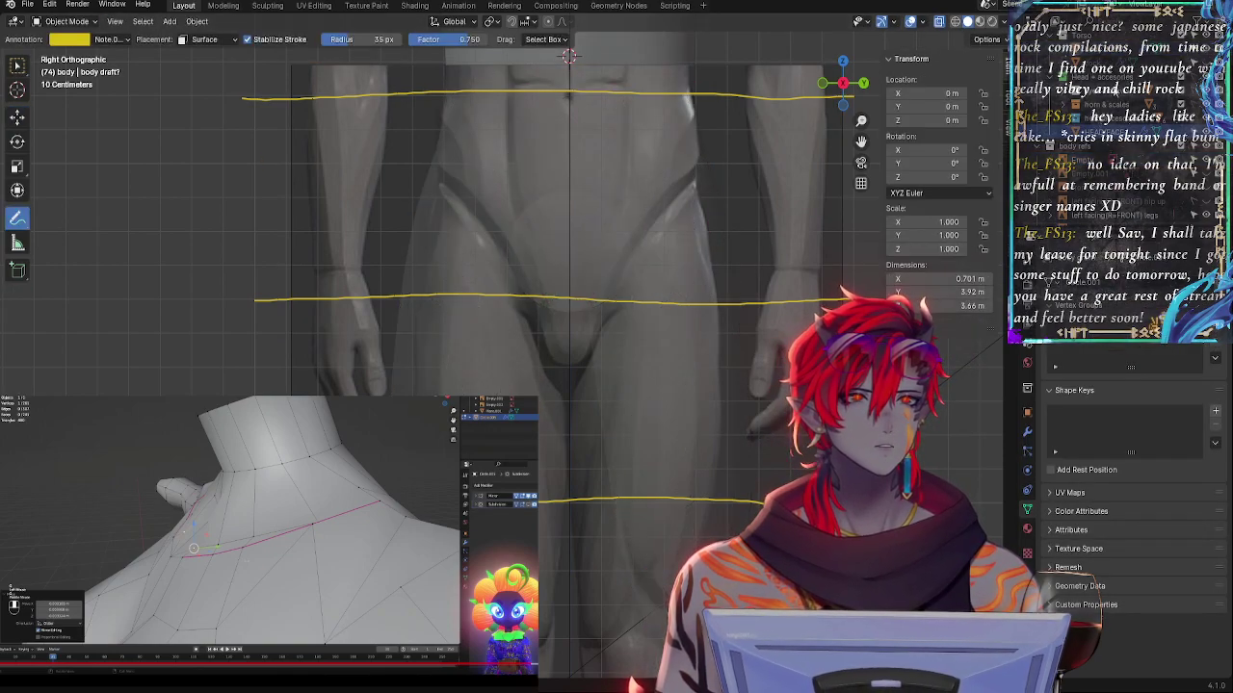
{"action": "key", "text": "ctrl+z"}
- Show the body in wireframe, select the 'planes ref 2' reference, and frame the legs
{"action": "key", "text": "z"}
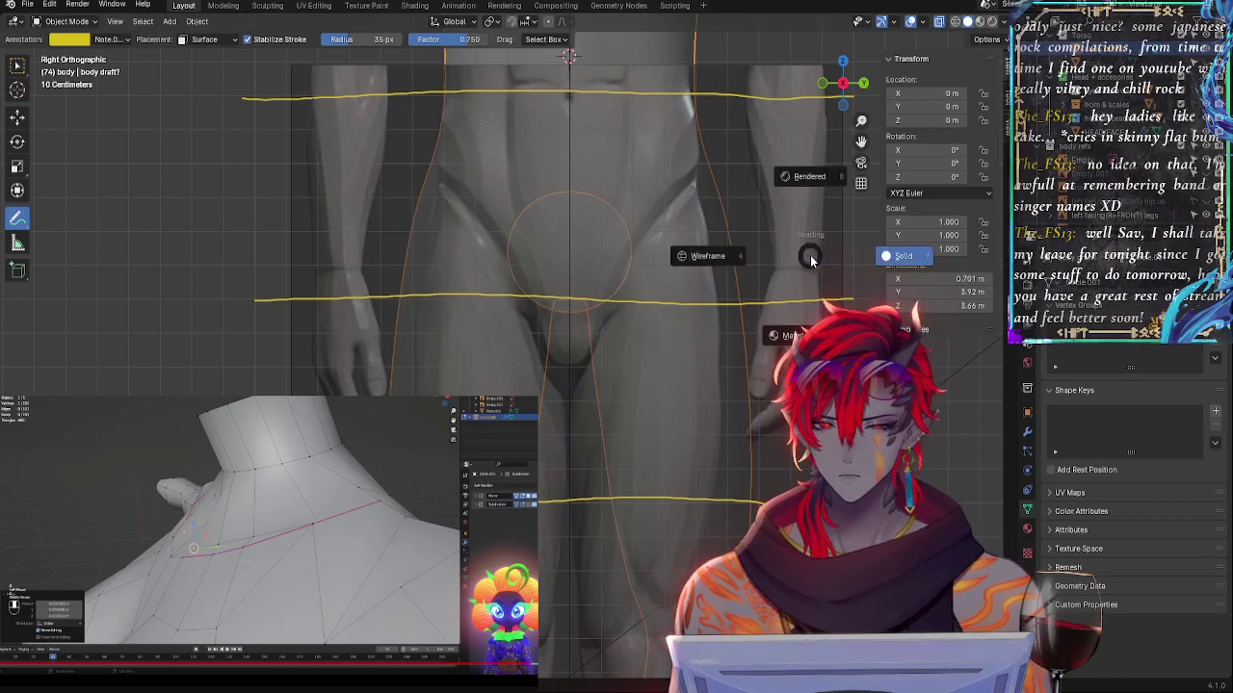
{"action": "left_click", "coordinate": [710, 256]}
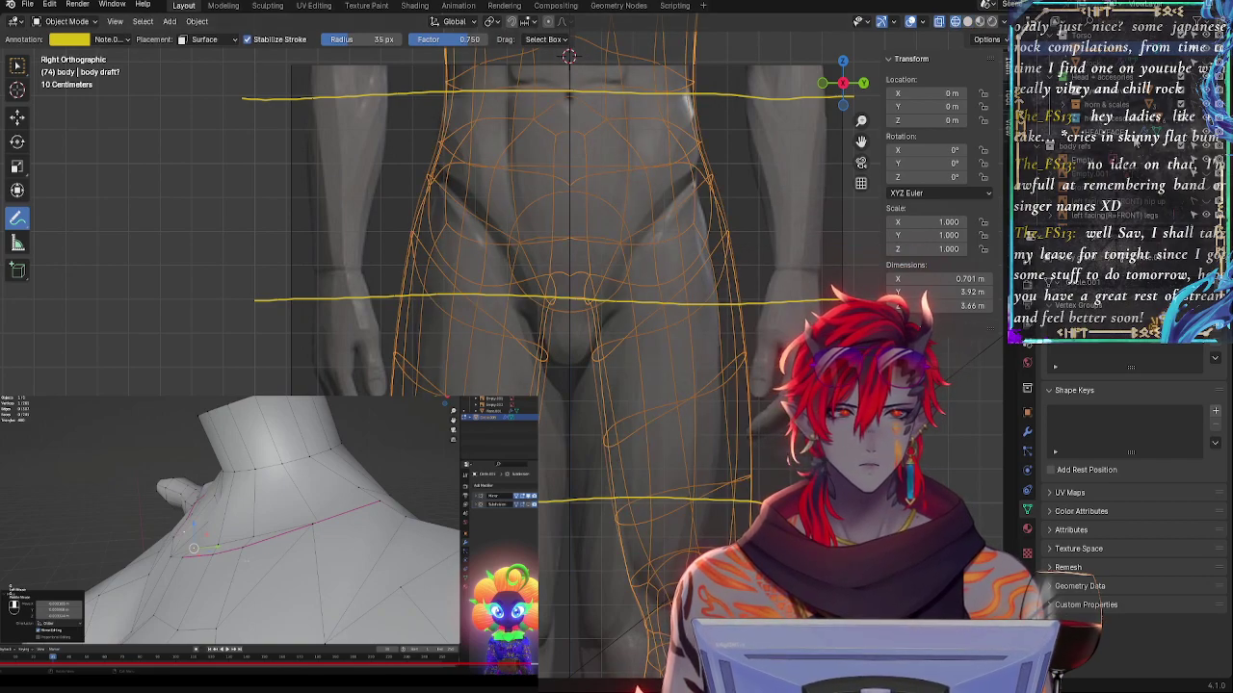
{"action": "left_click", "coordinate": [1092, 162]}
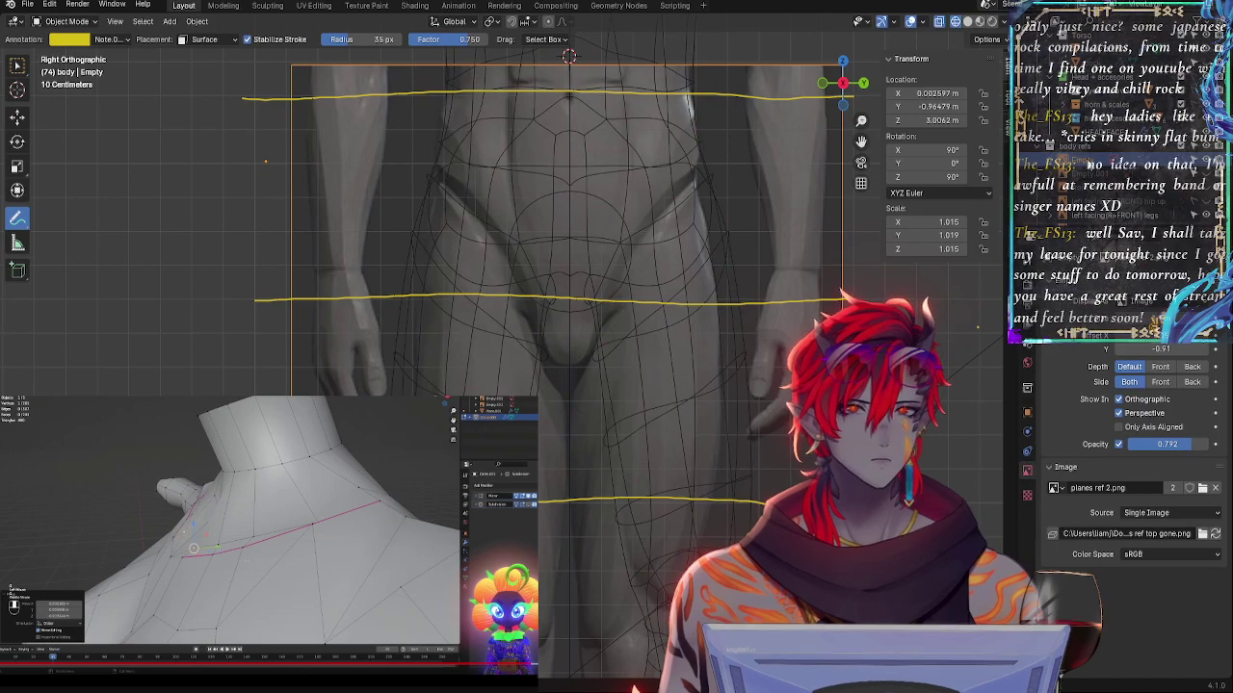
{"action": "left_click", "coordinate": [1095, 179]}
{"action": "left_click", "coordinate": [1093, 161]}
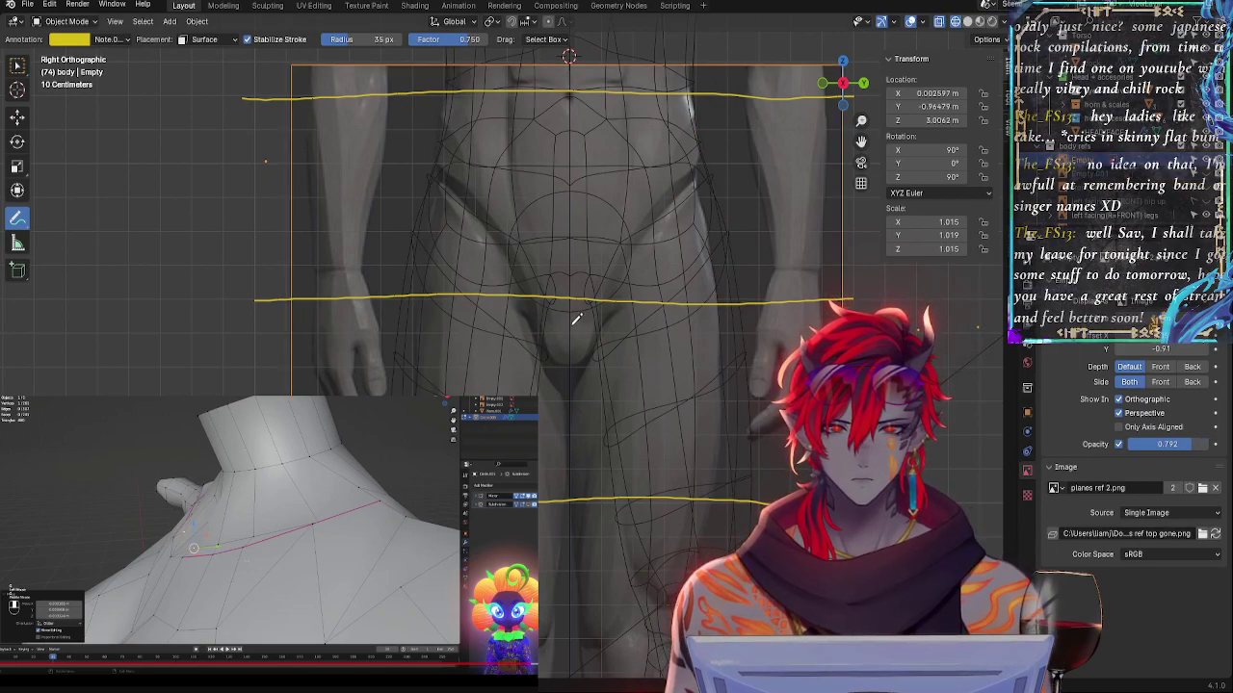
{"action": "middle_click_drag", "start_coordinate": [664, 597], "coordinate": [680, 379], "text": "shift"}
{"action": "scroll", "coordinate": [588, 481], "scroll_direction": "down", "scroll_amount": 4}
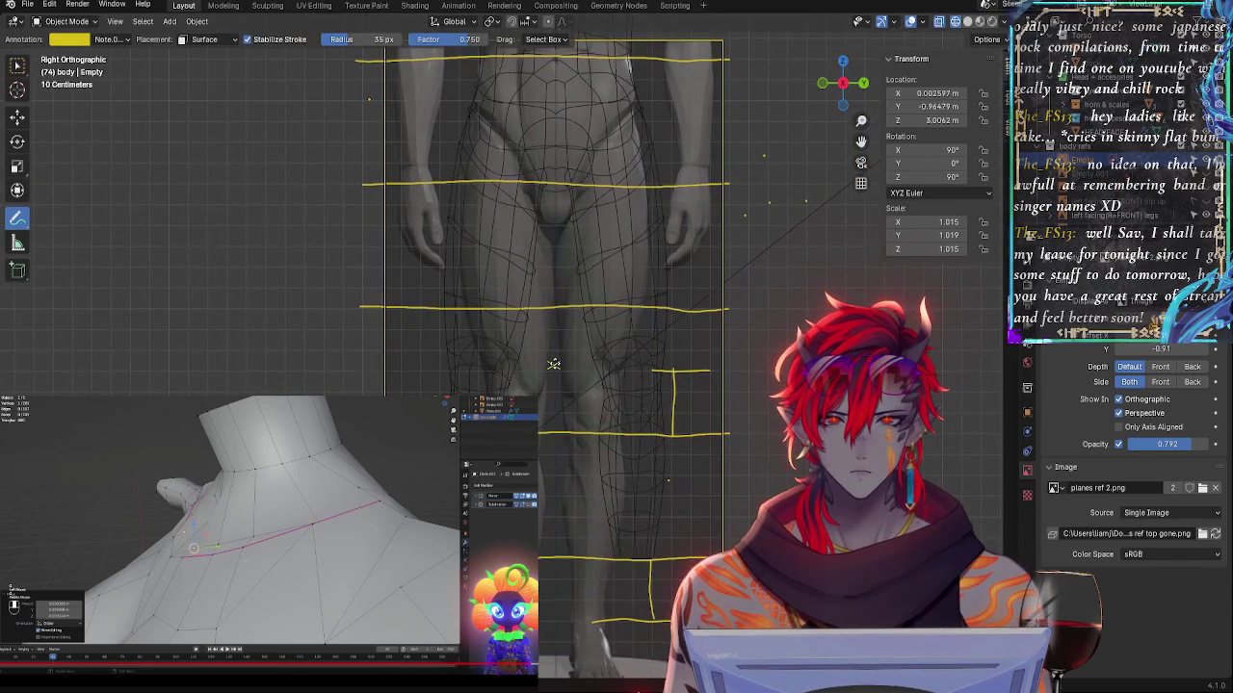
- Start and cancel a Y move of the reference, then frame the waist and hips
{"action": "key", "text": "g"}
{"action": "key", "text": "y"}
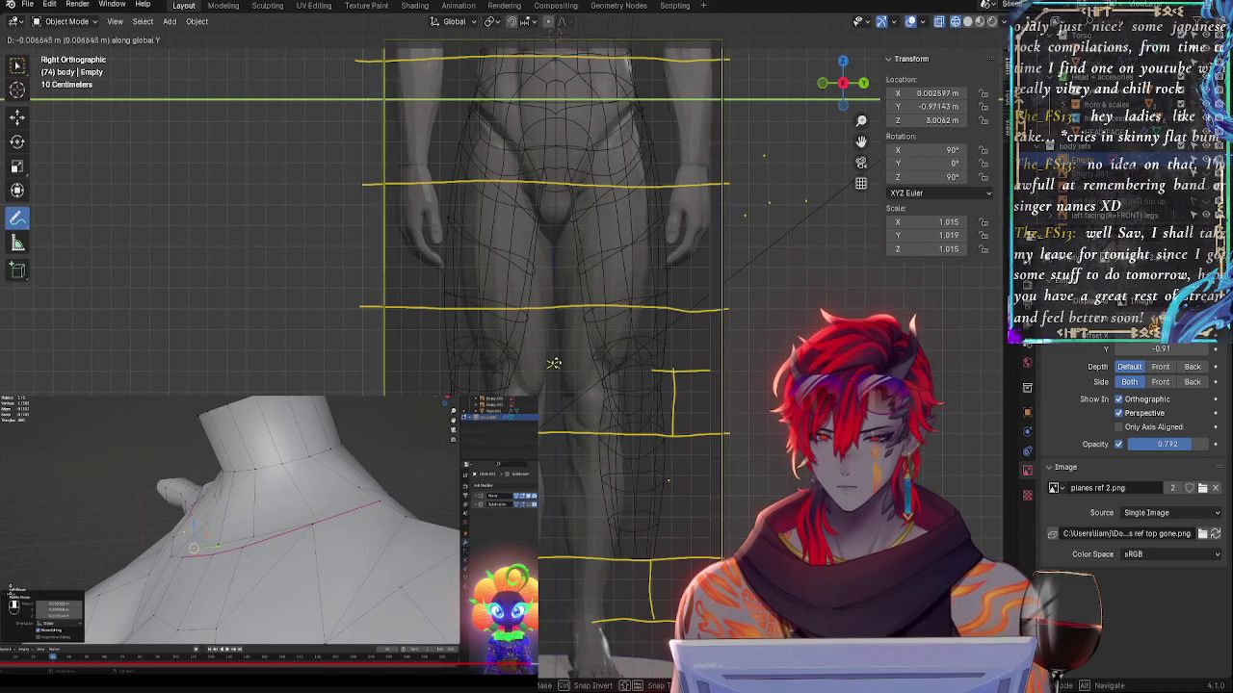
{"action": "right_click", "coordinate": [553, 363]}
{"action": "middle_click_drag", "start_coordinate": [640, 345], "coordinate": [643, 140], "text": "ctrl"}
{"action": "middle_click_drag", "start_coordinate": [643, 139], "coordinate": [582, 556], "text": "shift"}
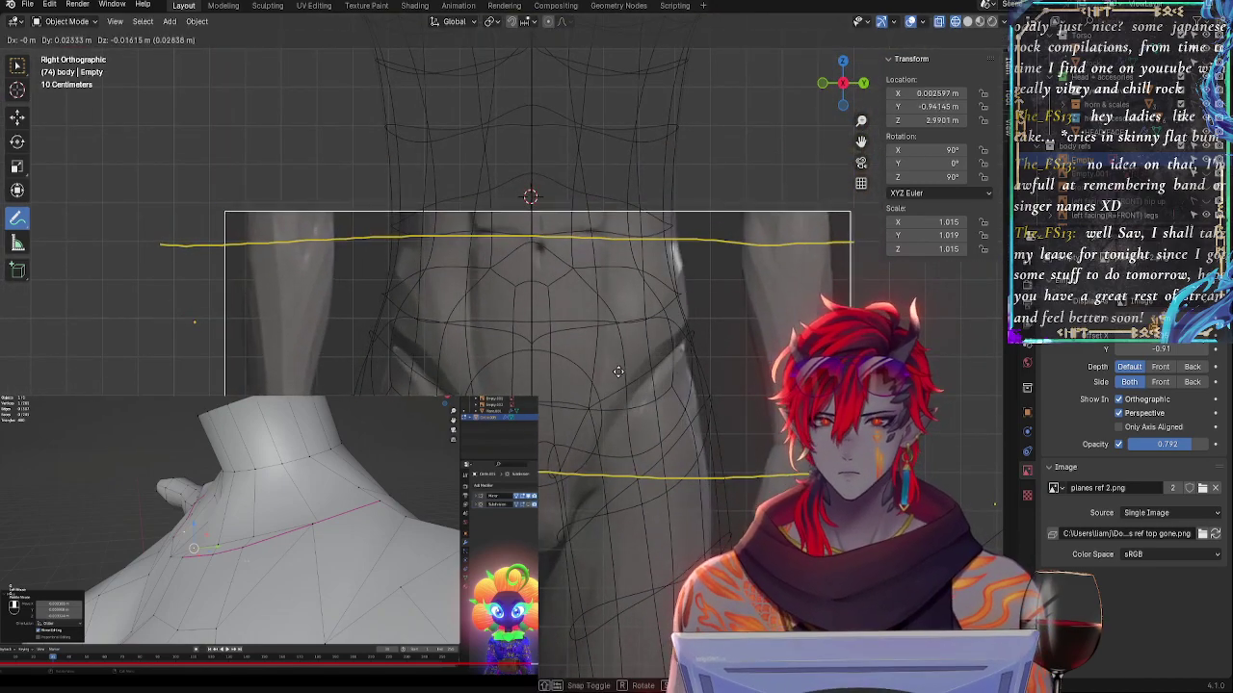
- Shift the reference image along Y to about -0.9594 and pan down to the legs
{"action": "key", "text": "g"}
{"action": "key", "text": "y"}
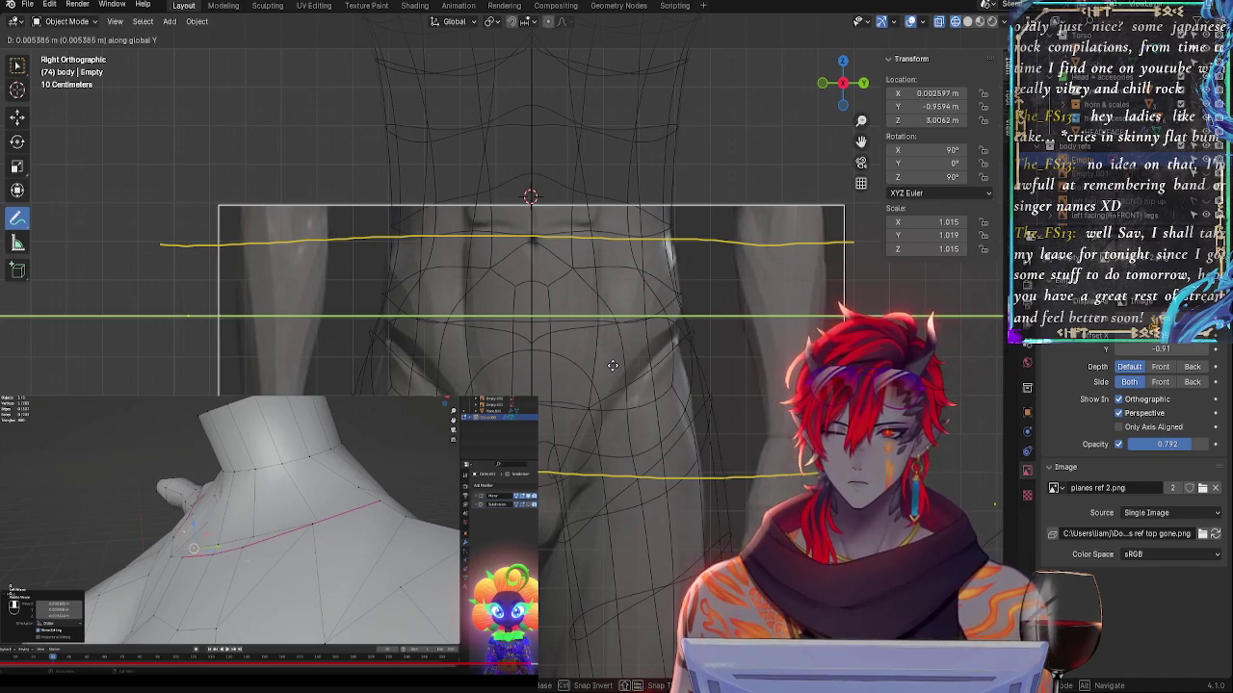
{"action": "mouse_move", "coordinate": [611, 366]}
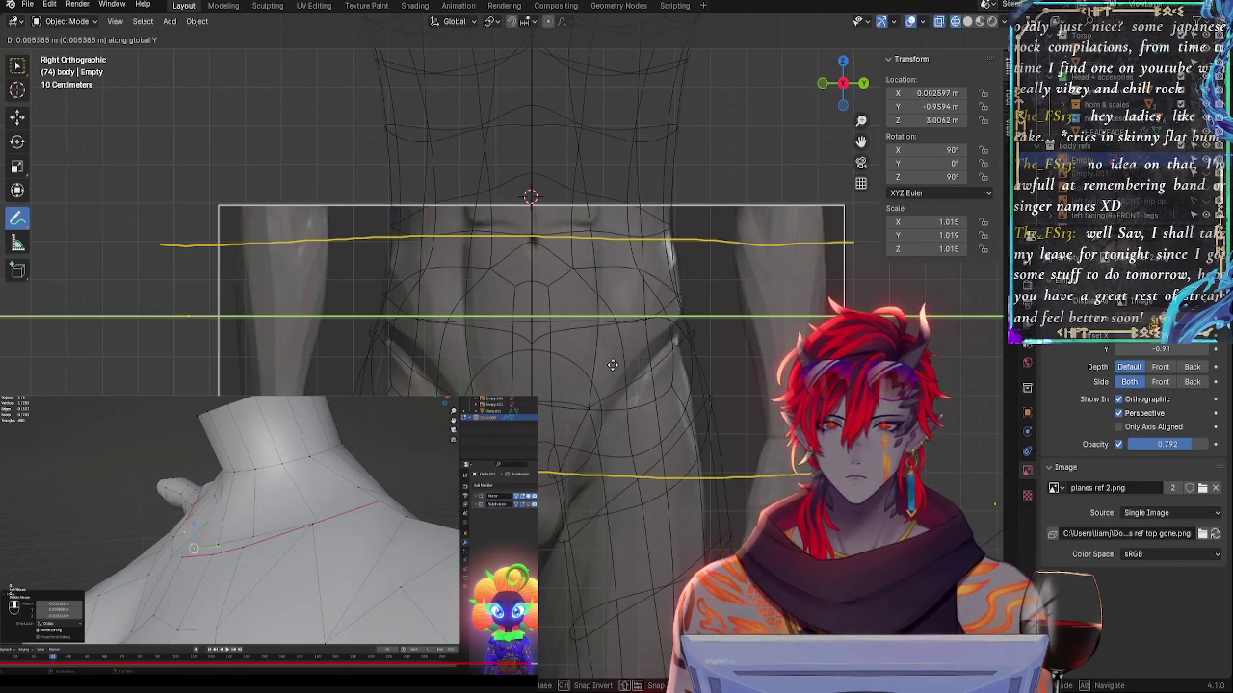
{"action": "left_click", "coordinate": [612, 365]}
{"action": "middle_click_drag", "start_coordinate": [819, 458], "coordinate": [770, 152], "text": "shift"}
{"action": "middle_click_drag", "start_coordinate": [770, 486], "coordinate": [772, 429], "text": "ctrl"}
{"action": "middle_click_drag", "start_coordinate": [749, 511], "coordinate": [758, 278], "text": "shift"}
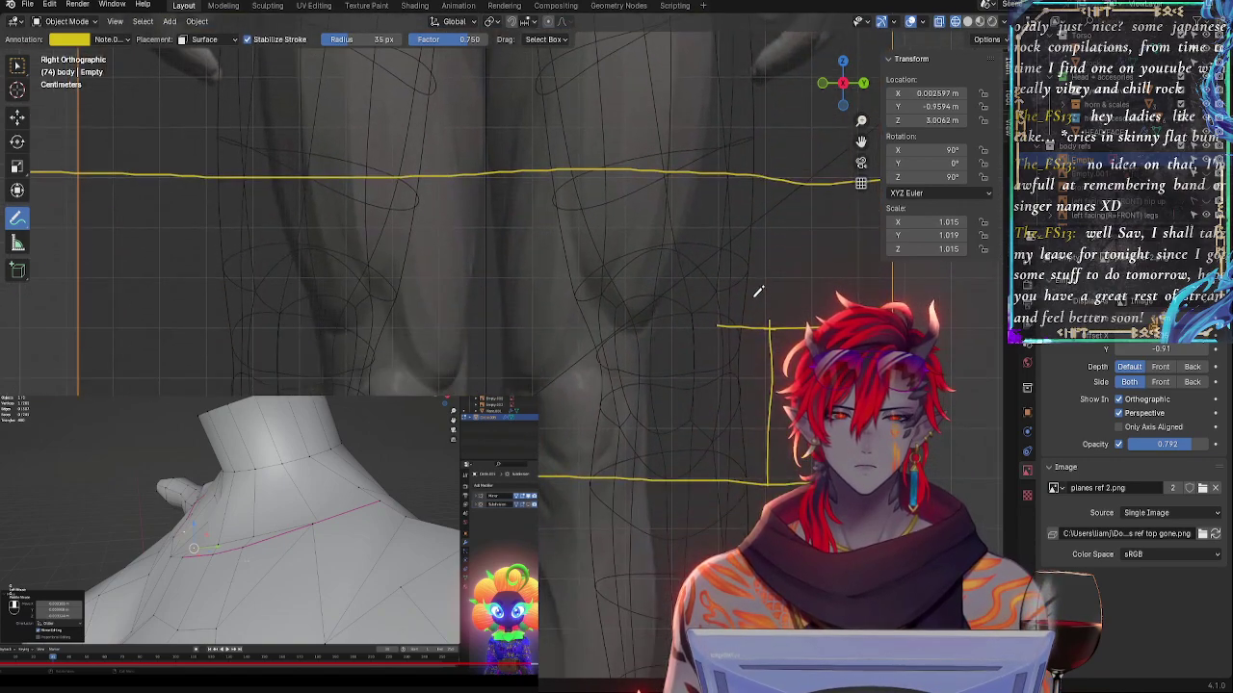
- Pan and zoom along the body reference to inspect the yellow guide lines
{"action": "scroll", "coordinate": [603, 369], "scroll_direction": "up", "scroll_amount": 1}
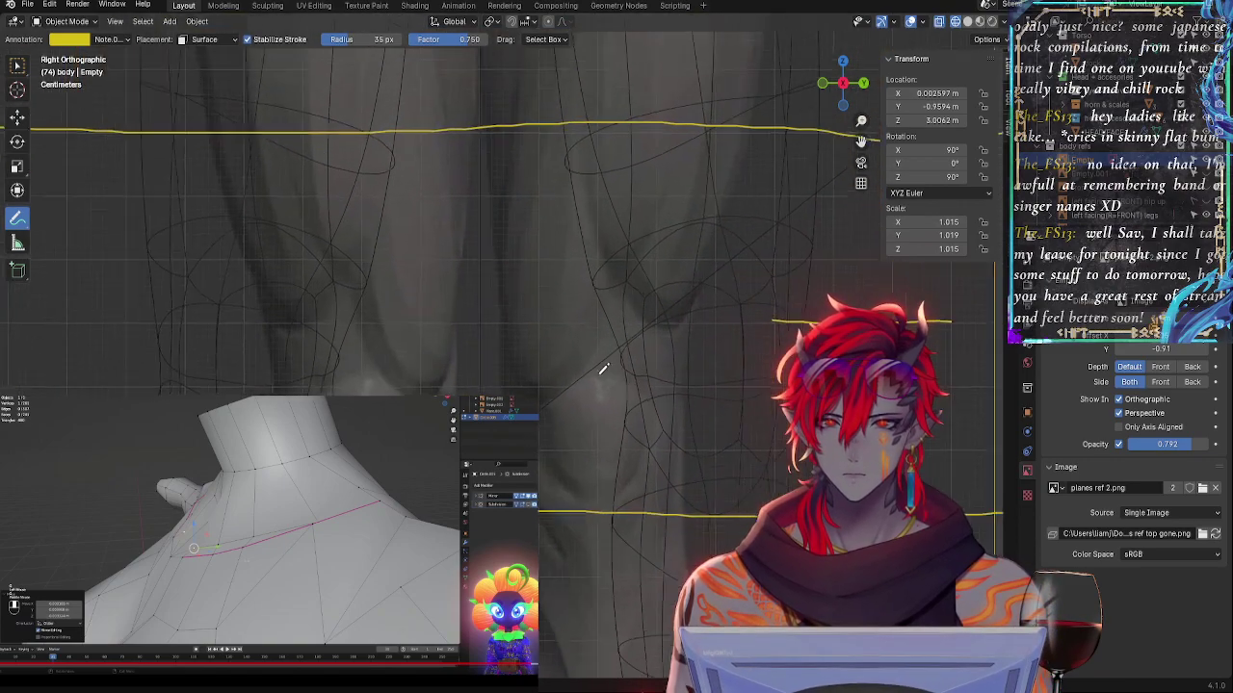
{"action": "scroll", "coordinate": [603, 369], "scroll_direction": "up", "scroll_amount": 3}
{"action": "mouse_move", "coordinate": [583, 370]}
{"action": "middle_mouse_down", "text": "shift"}
{"action": "mouse_move", "coordinate": [662, 350]}
{"action": "mouse_move", "coordinate": [580, 343]}
{"action": "mouse_move", "coordinate": [736, 307]}
{"action": "mouse_move", "coordinate": [742, 467]}
{"action": "middle_mouse_up", "text": "shift"}
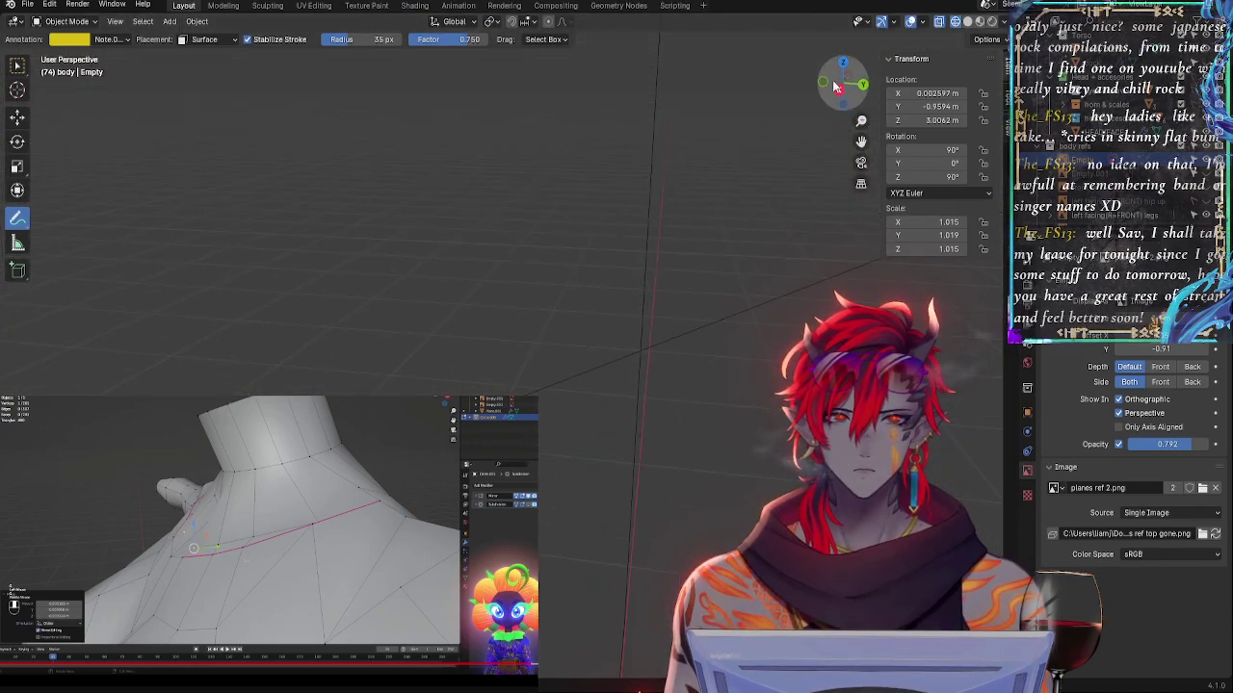
{"action": "mouse_move", "coordinate": [658, 212]}
{"action": "middle_mouse_down", "text": "shift"}
{"action": "mouse_move", "coordinate": [643, 240]}
{"action": "mouse_move", "coordinate": [687, 237]}
{"action": "mouse_move", "coordinate": [689, 125]}
{"action": "middle_mouse_up", "text": "shift"}
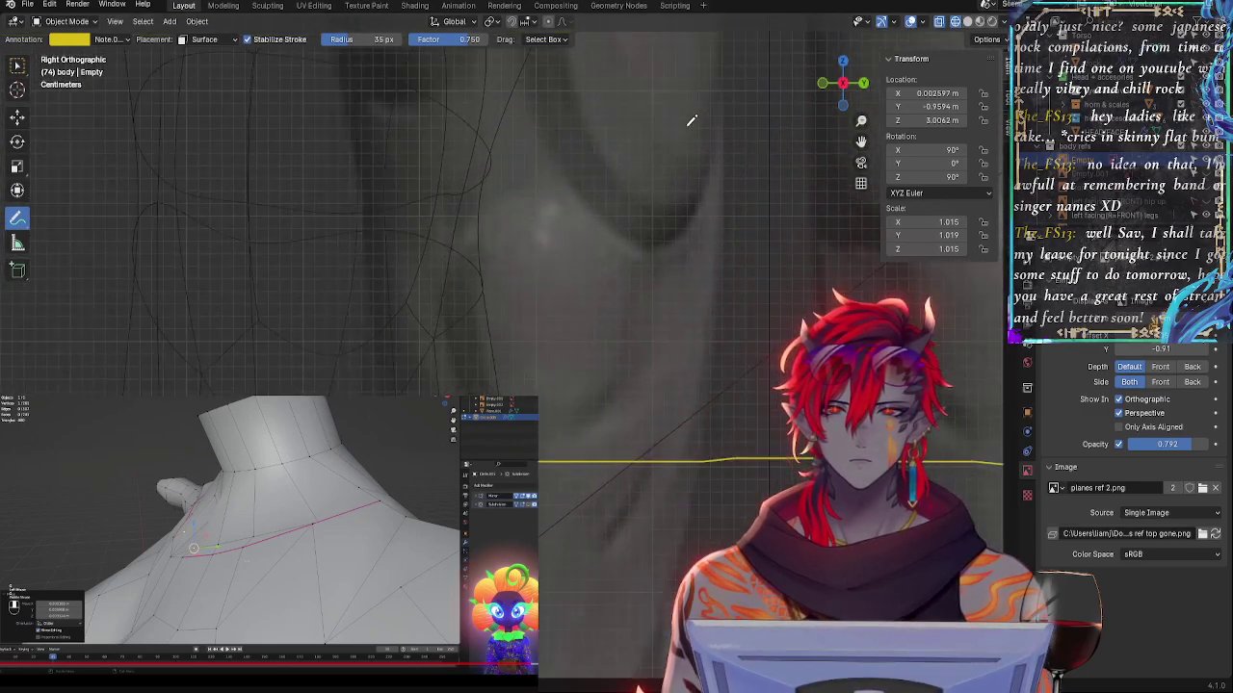
{"action": "middle_click_drag", "start_coordinate": [696, 334], "coordinate": [674, 125], "text": "shift"}
{"action": "mouse_move", "coordinate": [661, 441]}
{"action": "middle_mouse_down", "text": "shift"}
{"action": "mouse_move", "coordinate": [636, 181]}
{"action": "mouse_move", "coordinate": [663, 510]}
{"action": "middle_mouse_up", "text": "shift"}
{"action": "middle_click_drag", "start_coordinate": [655, 248], "coordinate": [650, 502], "text": "shift"}
{"action": "middle_click_drag", "start_coordinate": [599, 283], "coordinate": [606, 449], "text": "shift"}
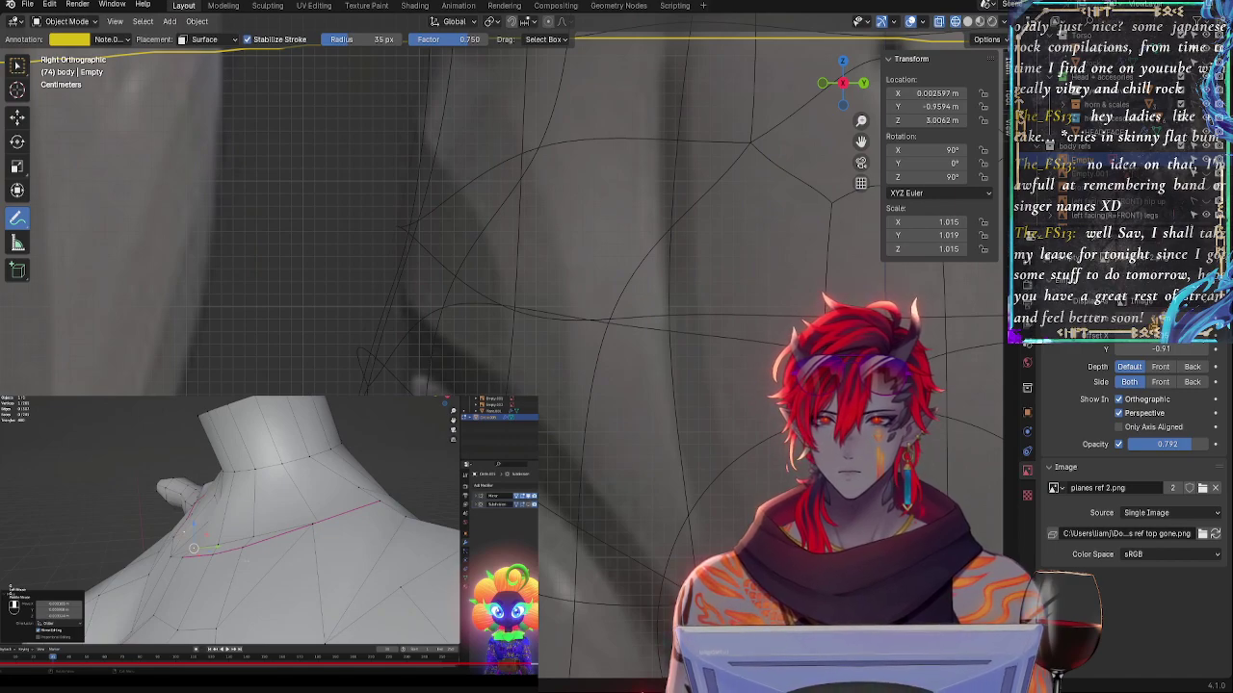
{"action": "scroll", "coordinate": [716, 383], "scroll_direction": "down", "scroll_amount": 5}
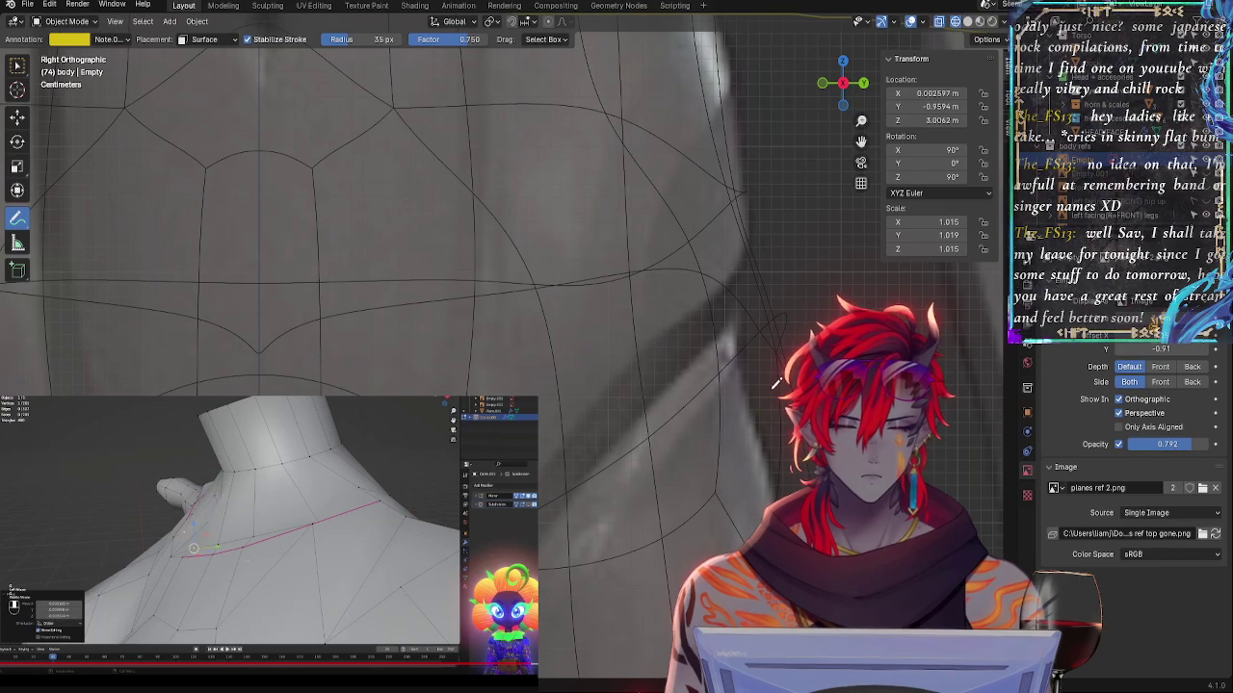
{"action": "middle_click_drag", "start_coordinate": [512, 388], "coordinate": [918, 378], "text": "shift"}
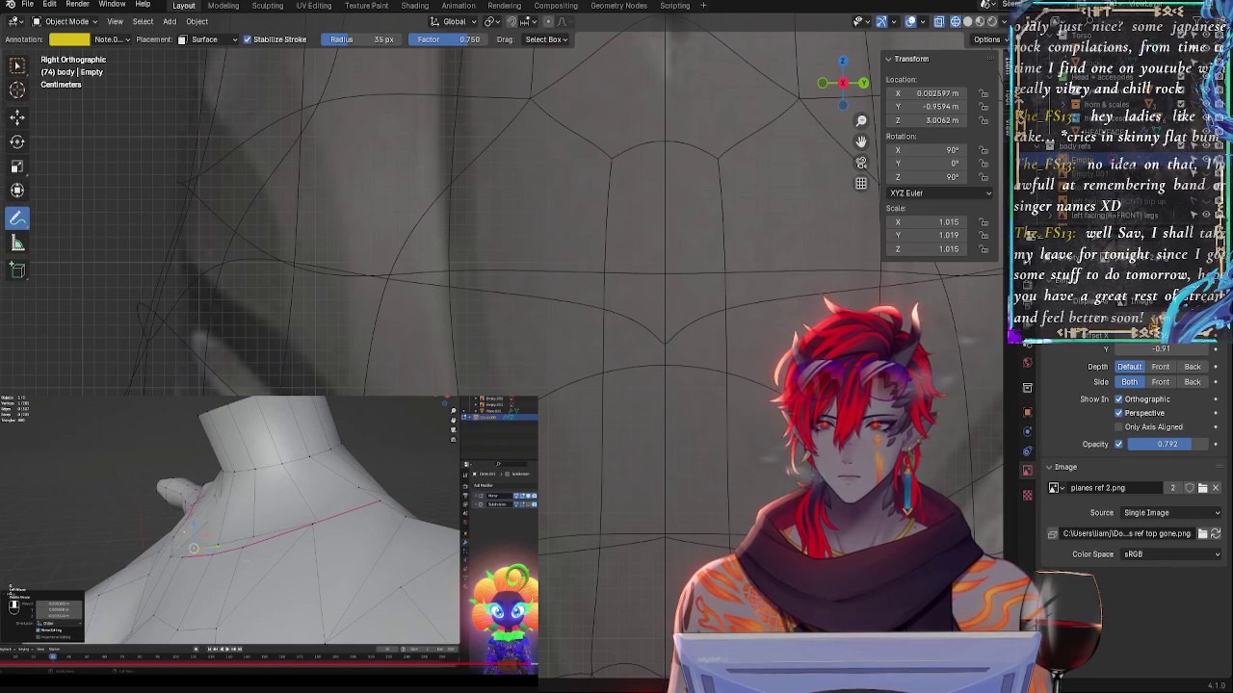
{"action": "middle_click_drag", "start_coordinate": [912, 383], "coordinate": [469, 394], "text": "shift"}
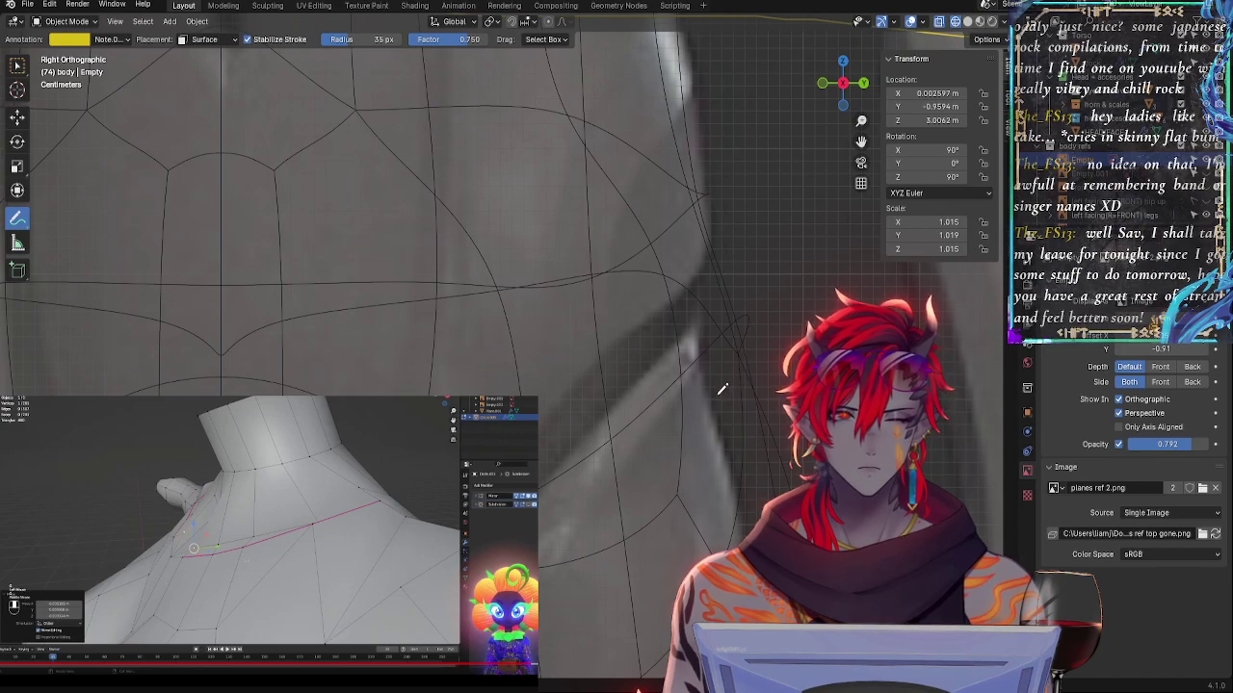
- Nudge the reference image along Y in two small moves, reaching -0.96001
{"action": "key", "text": "g"}
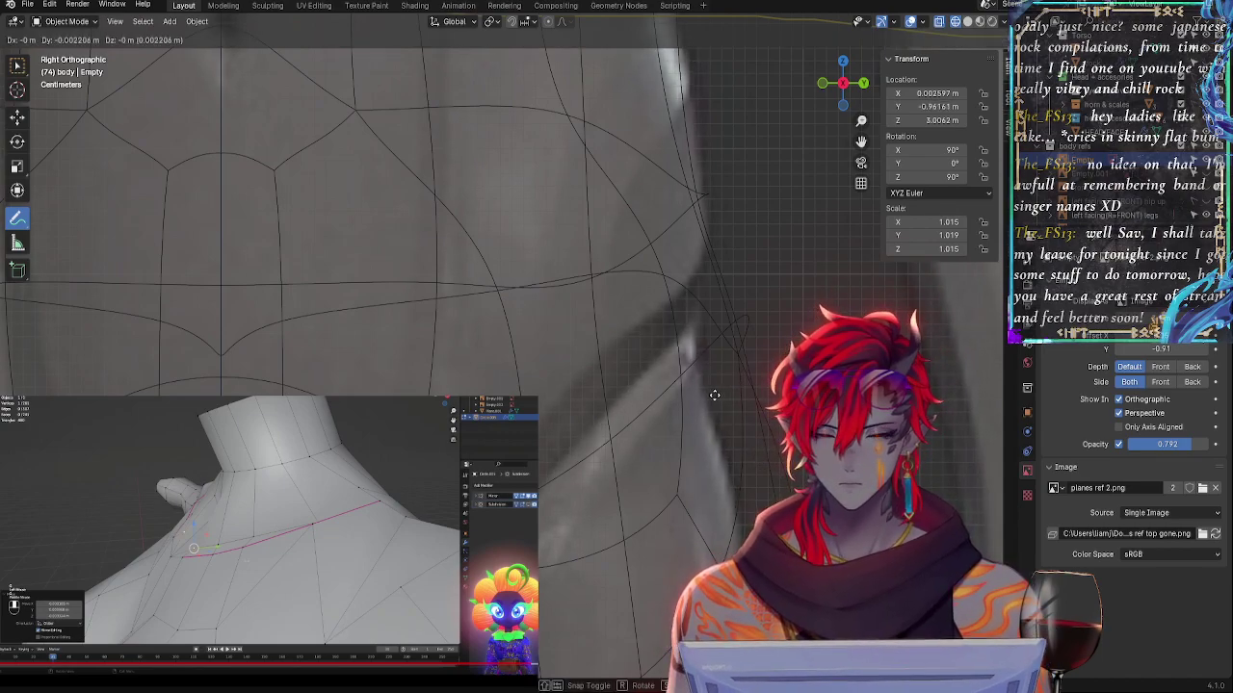
{"action": "key", "text": "y"}
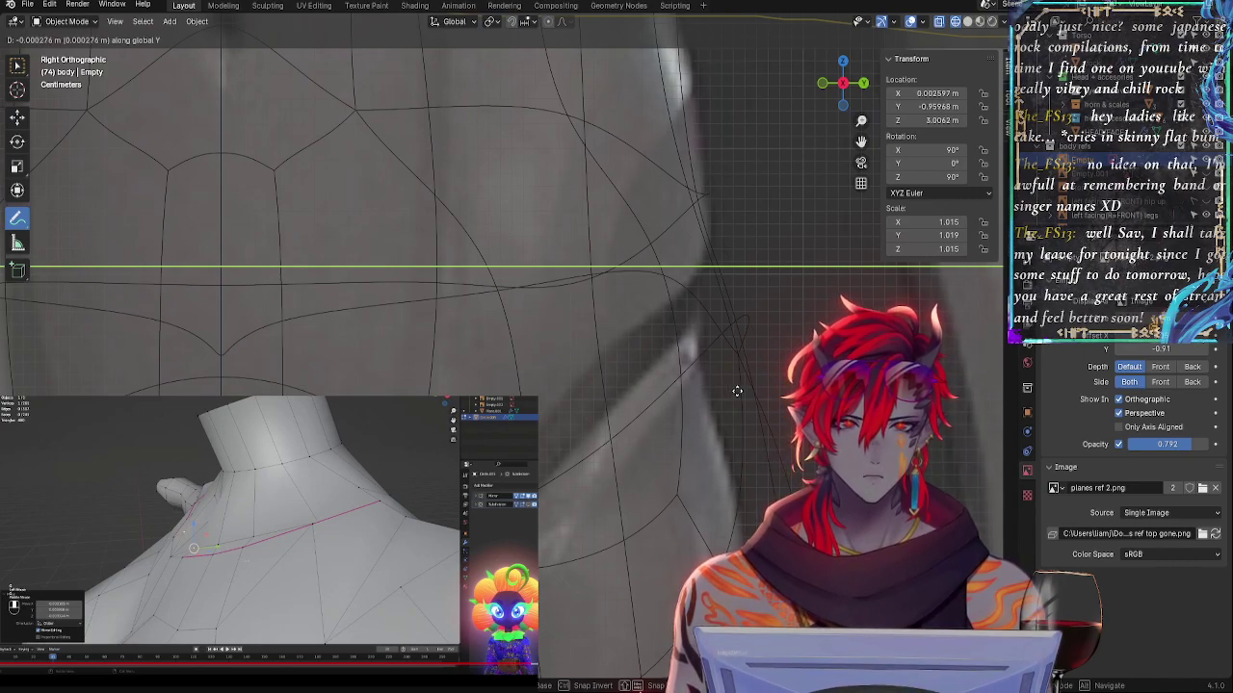
{"action": "left_click", "coordinate": [739, 390]}
{"action": "mouse_move", "coordinate": [544, 394]}
{"action": "middle_mouse_down", "text": "shift"}
{"action": "mouse_move", "coordinate": [742, 403]}
{"action": "mouse_move", "coordinate": [549, 400]}
{"action": "middle_mouse_up", "text": "shift"}
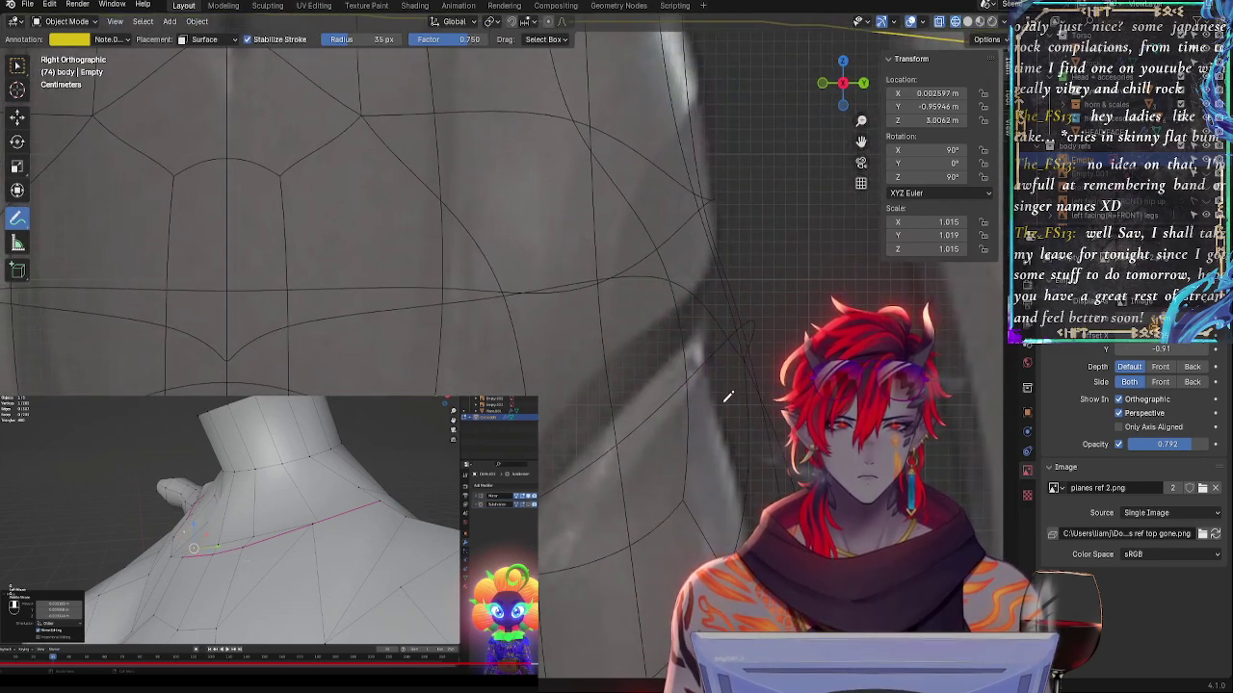
{"action": "middle_click_drag", "start_coordinate": [566, 395], "coordinate": [804, 396], "text": "shift"}
{"action": "middle_click_drag", "start_coordinate": [569, 386], "coordinate": [785, 393], "text": "shift"}
{"action": "middle_click_drag", "start_coordinate": [525, 393], "coordinate": [723, 397], "text": "shift"}
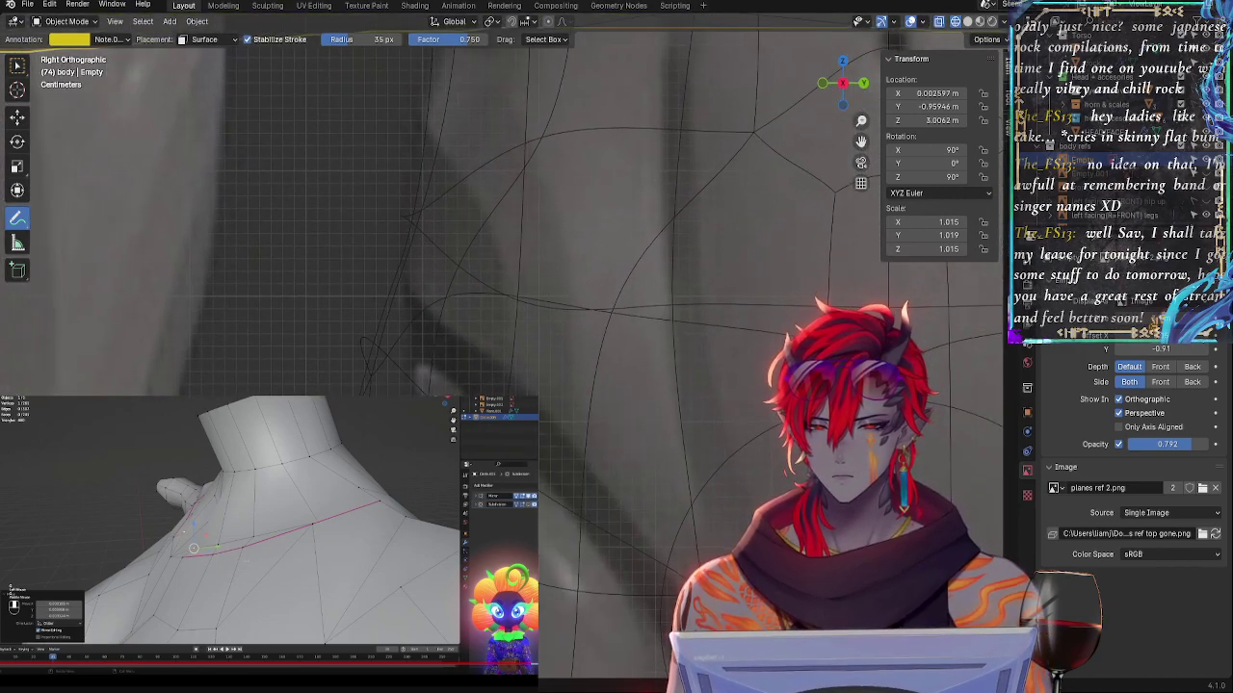
{"action": "key", "text": "g"}
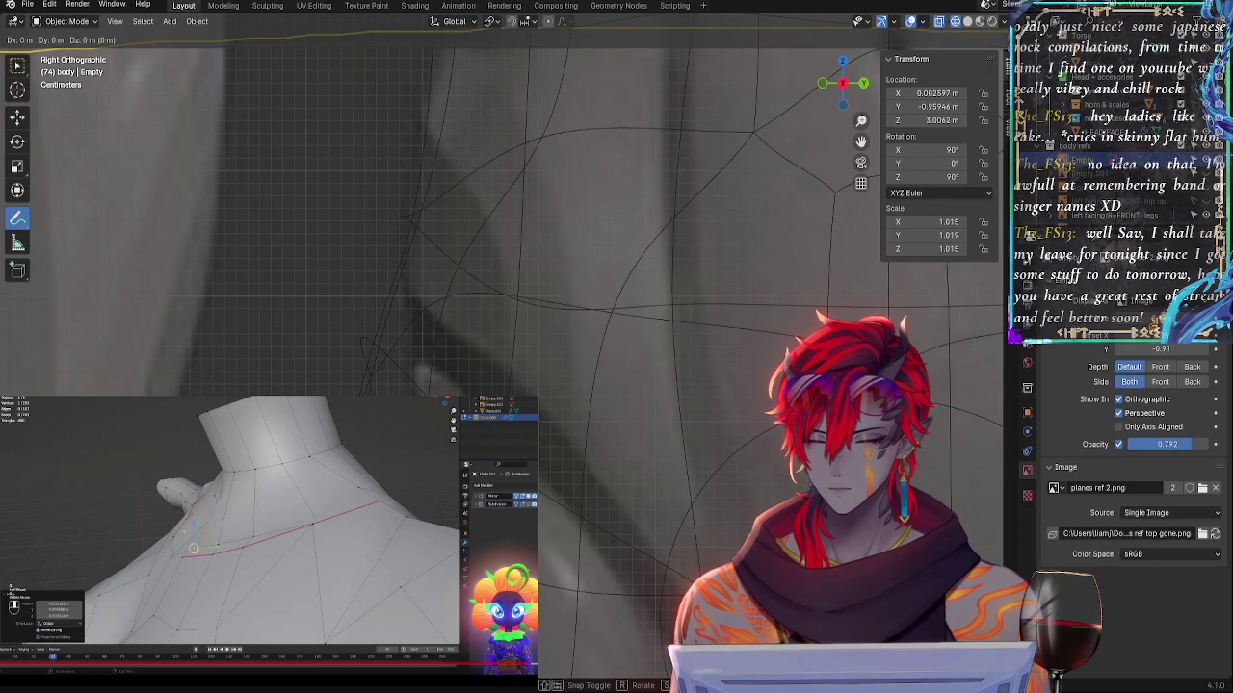
{"action": "key", "text": "y"}
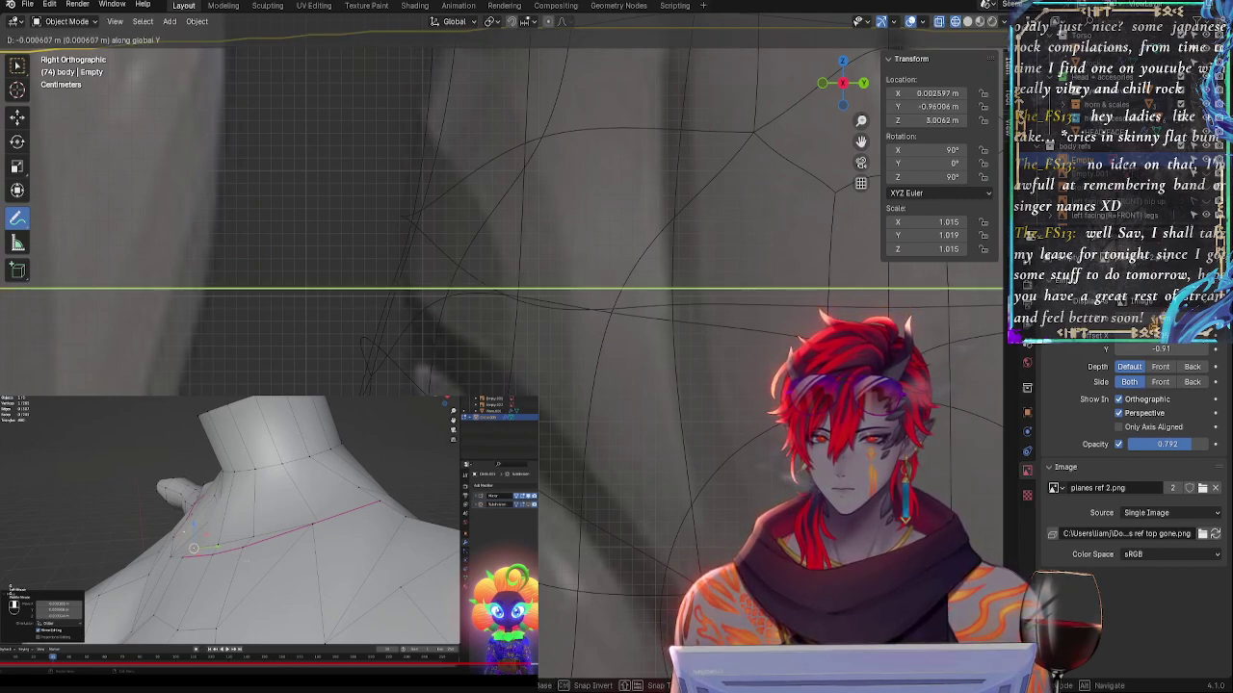
{"action": "left_click", "coordinate": [713, 406]}
- Make another small Y shift of the reference and check it along the waist guides
{"action": "middle_click_drag", "start_coordinate": [714, 406], "coordinate": [223, 392], "text": "shift"}
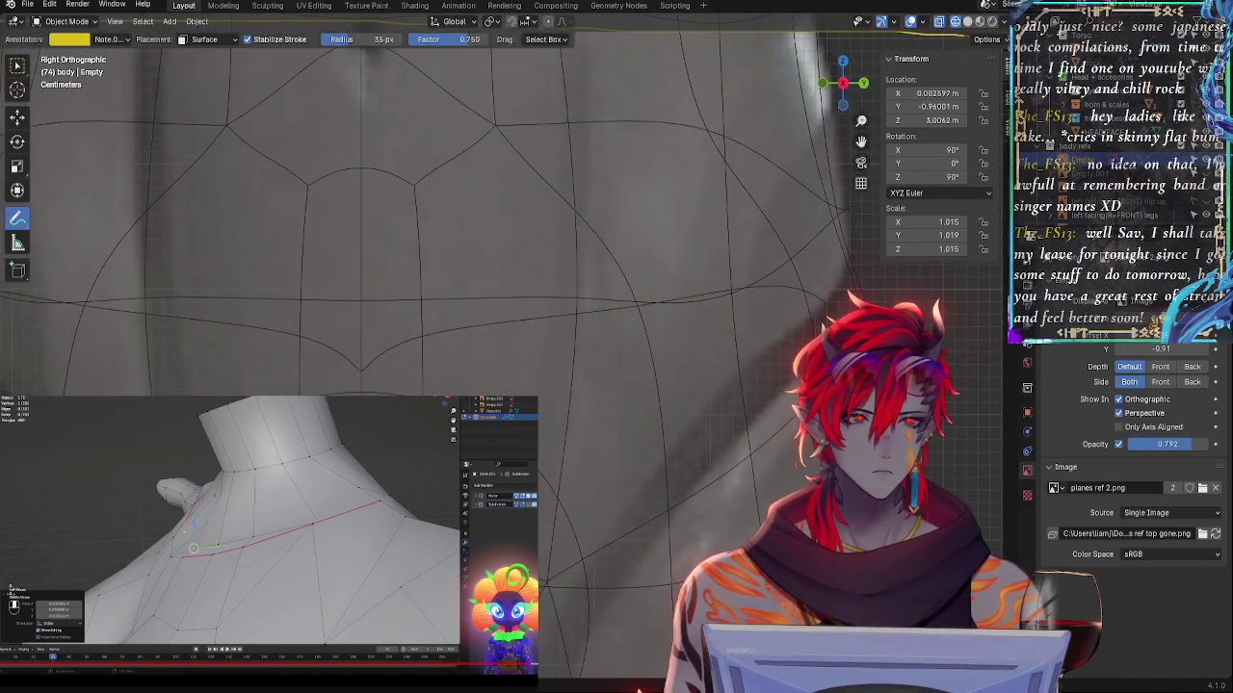
{"action": "key", "text": "g"}
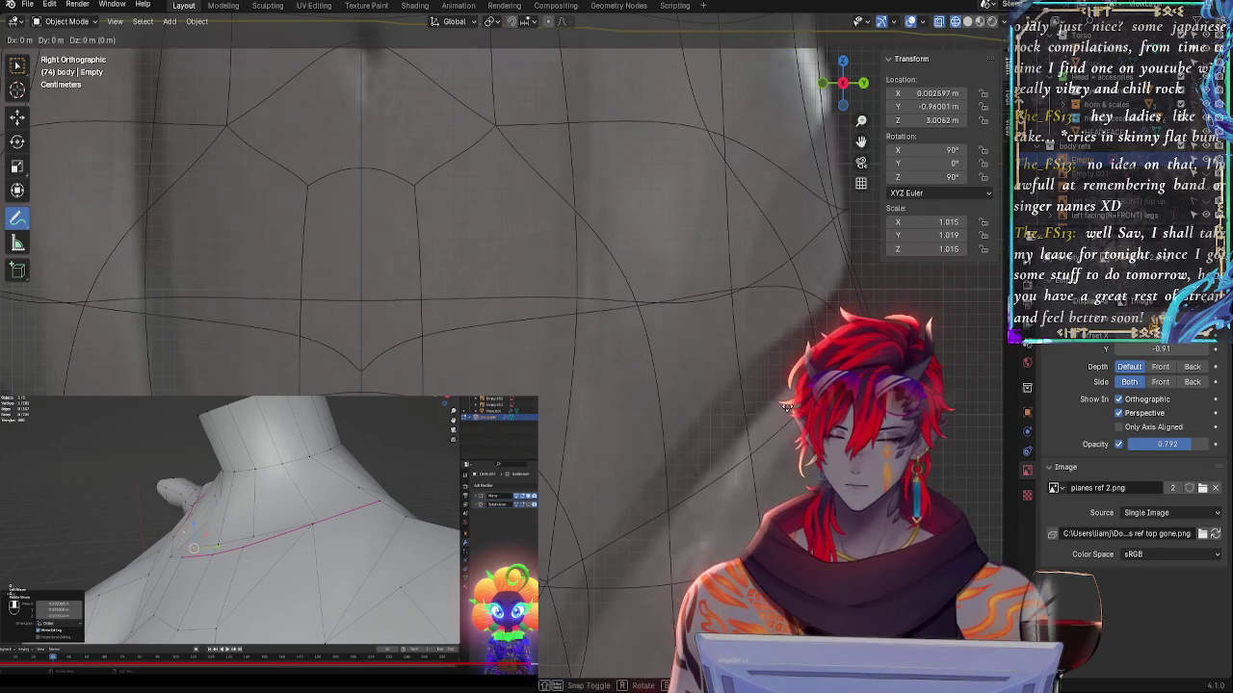
{"action": "key", "text": "y"}
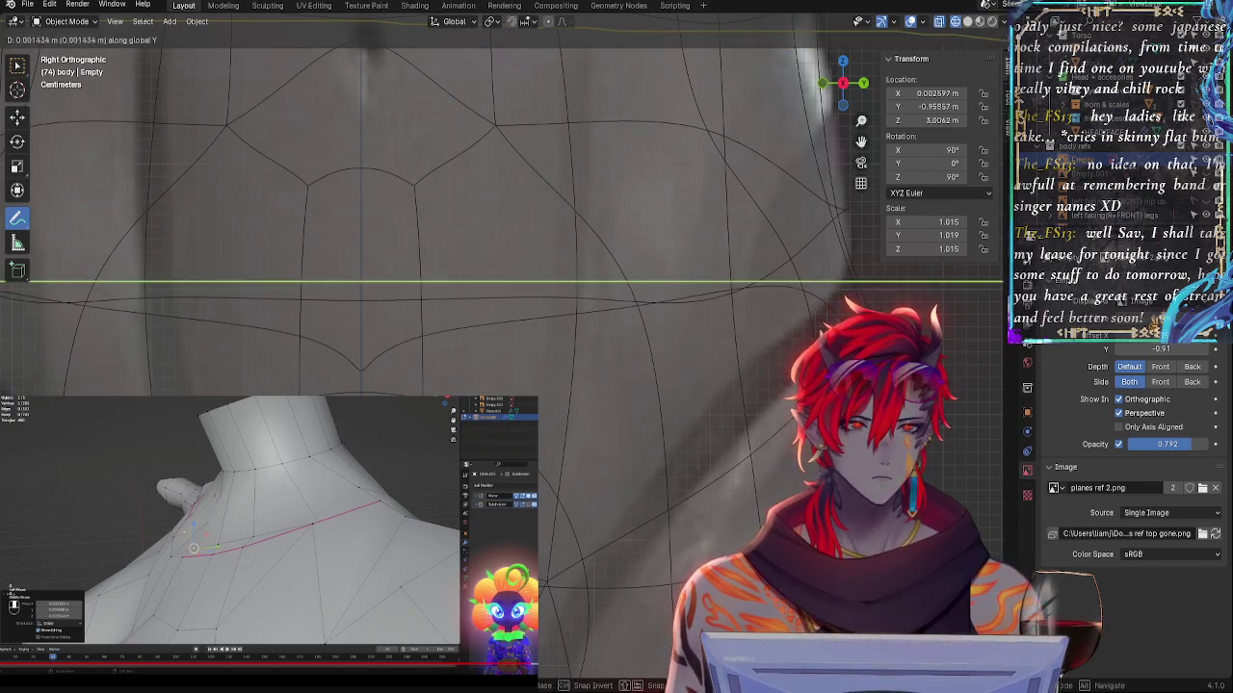
{"action": "left_click", "coordinate": [416, 408]}
{"action": "middle_click_drag", "start_coordinate": [416, 408], "coordinate": [777, 416], "text": "shift"}
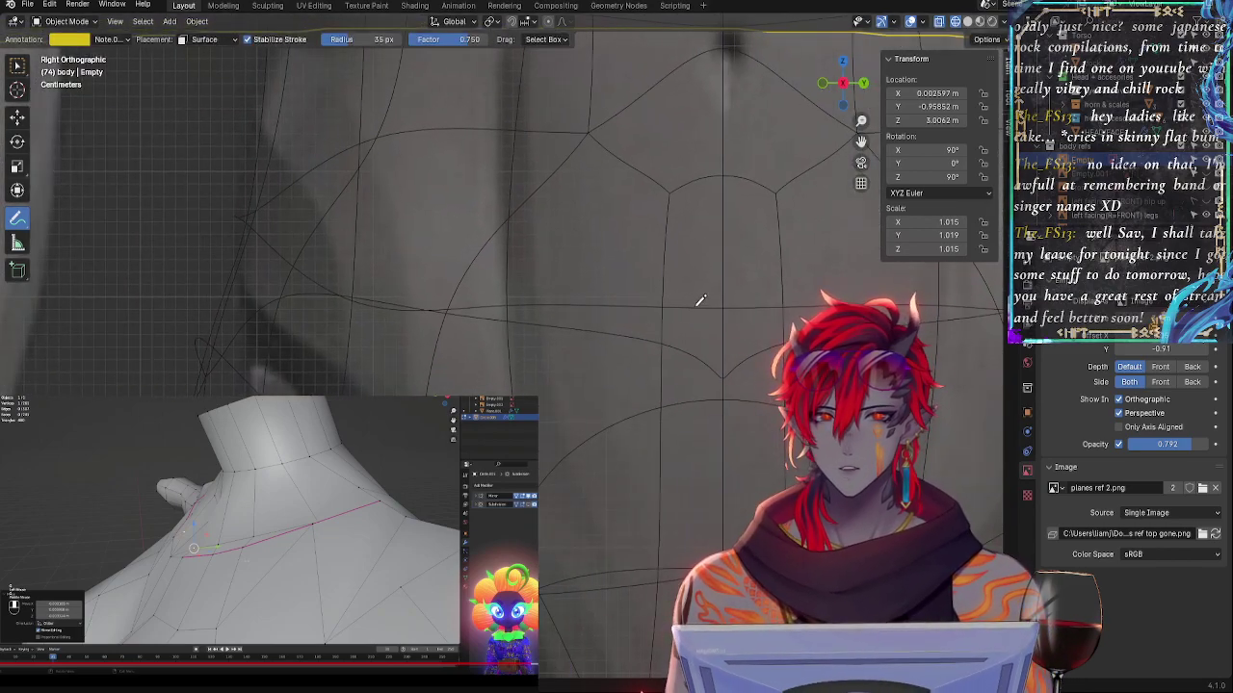
{"action": "middle_click_drag", "start_coordinate": [699, 321], "coordinate": [545, 510], "text": "shift"}
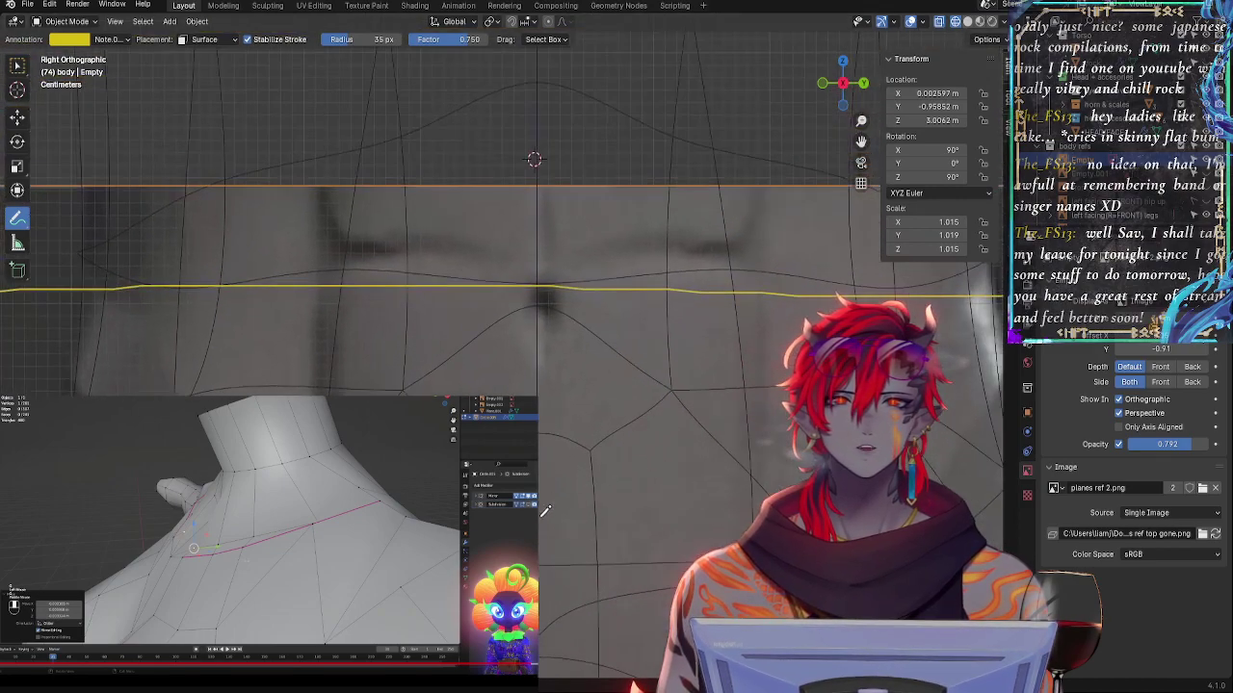
{"action": "middle_click_drag", "start_coordinate": [663, 349], "coordinate": [371, 363], "text": "shift"}
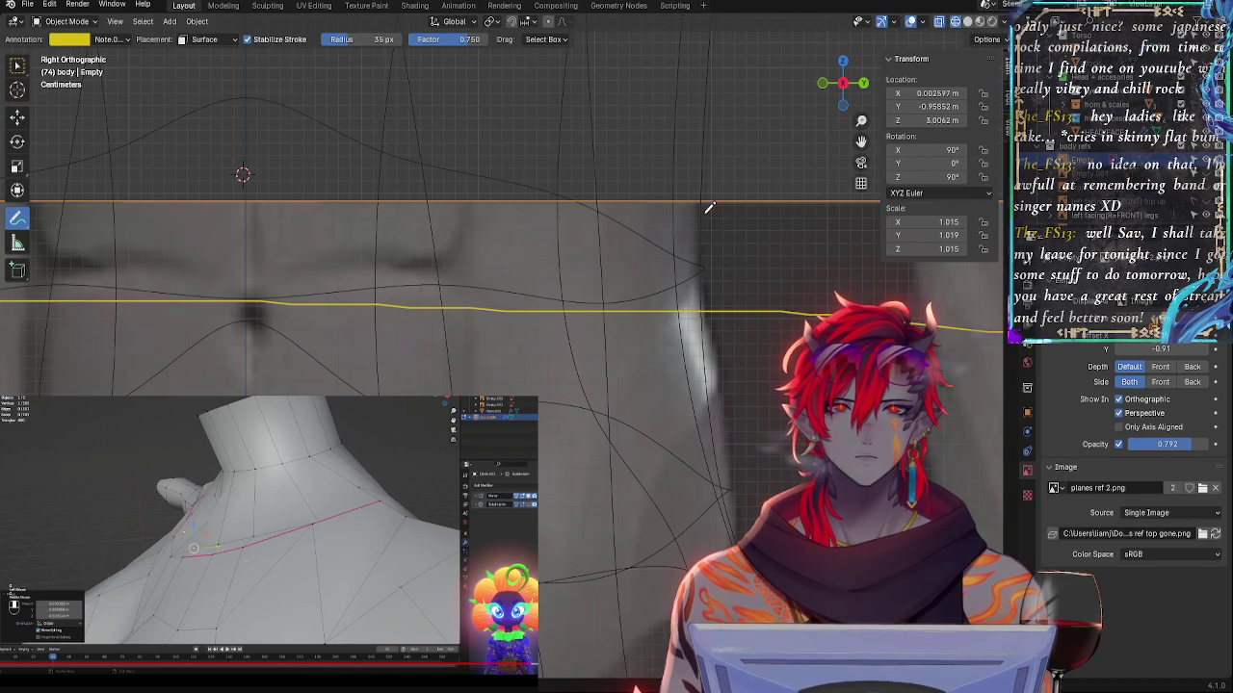
{"action": "middle_click_drag", "start_coordinate": [750, 291], "coordinate": [758, 366], "text": "shift"}
{"action": "middle_click_drag", "start_coordinate": [532, 371], "coordinate": [848, 376], "text": "shift"}
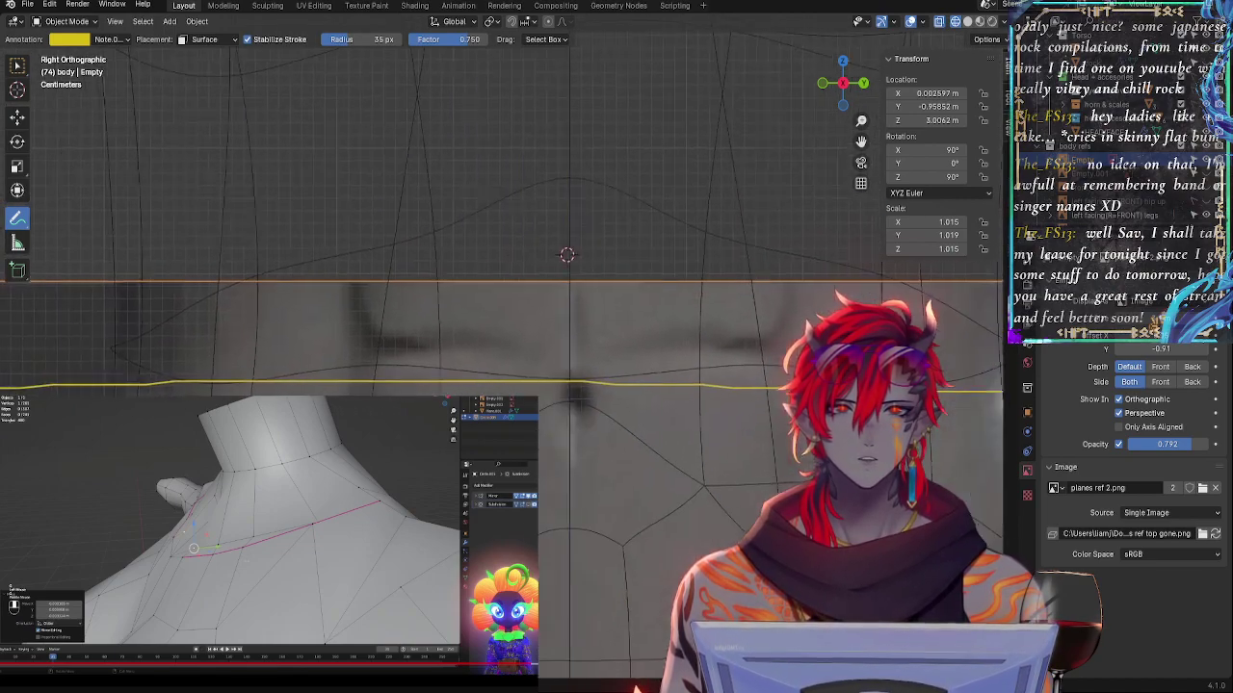
{"action": "middle_click_drag", "start_coordinate": [339, 348], "coordinate": [490, 356], "text": "shift"}
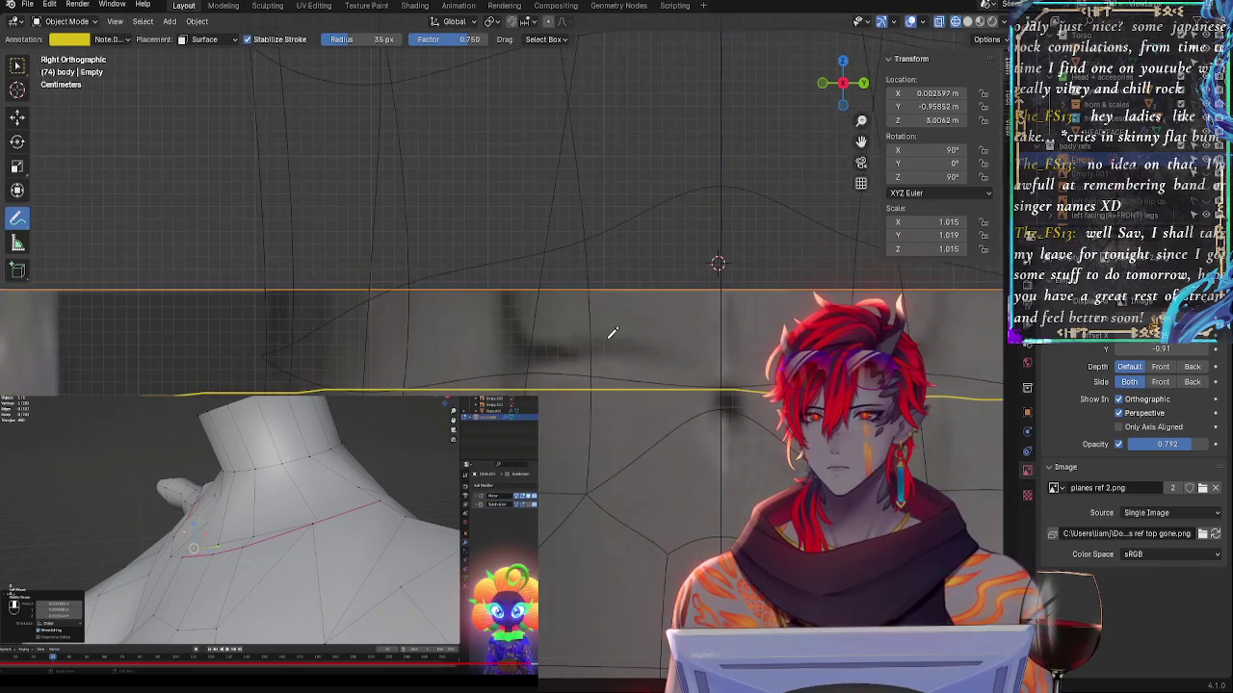
{"action": "scroll", "coordinate": [388, 327], "scroll_direction": "up", "scroll_amount": 2, "text": "ctrl"}
{"action": "middle_click_drag", "start_coordinate": [388, 327], "coordinate": [381, 254], "text": "shift"}
{"action": "scroll", "coordinate": [527, 303], "scroll_direction": "down", "scroll_amount": 3}
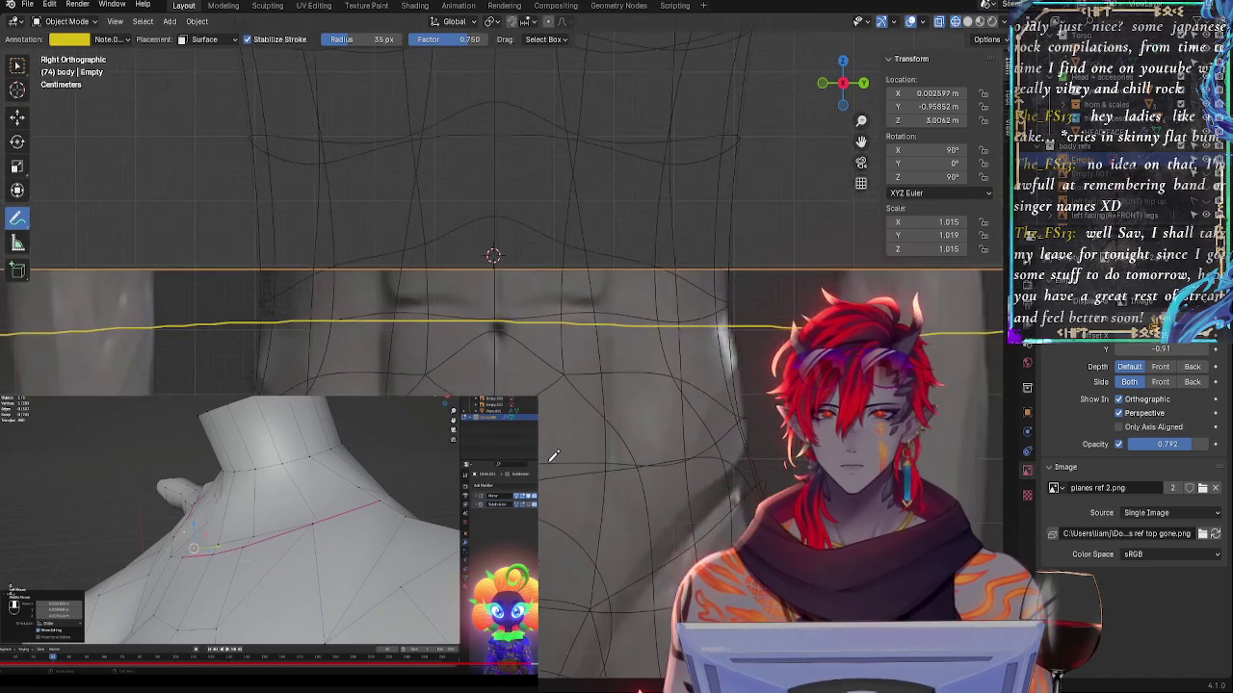
- Pan and zoom down from the torso to the legs to check the alignment
{"action": "mouse_move", "coordinate": [553, 456]}
{"action": "middle_mouse_down", "text": "shift"}
{"action": "mouse_move", "coordinate": [590, 228]}
{"action": "mouse_move", "coordinate": [663, 203]}
{"action": "mouse_move", "coordinate": [655, 93]}
{"action": "middle_mouse_up", "text": "shift"}
{"action": "scroll", "coordinate": [586, 324], "scroll_direction": "up", "scroll_amount": 3}
{"action": "middle_click_drag", "start_coordinate": [608, 385], "coordinate": [578, 48], "text": "shift"}
{"action": "middle_click_drag", "start_coordinate": [569, 264], "coordinate": [592, 68], "text": "shift"}
{"action": "scroll", "coordinate": [599, 292], "scroll_direction": "down", "scroll_amount": 2}
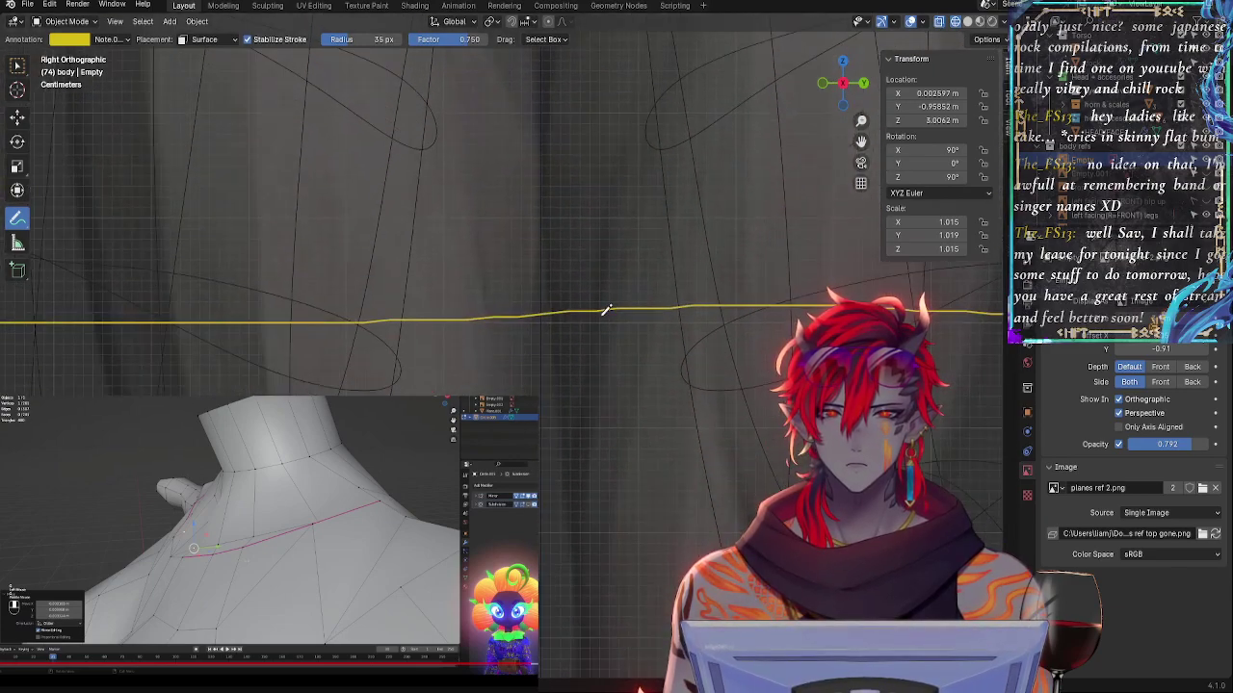
{"action": "scroll", "coordinate": [597, 400], "scroll_direction": "up", "scroll_amount": 4}
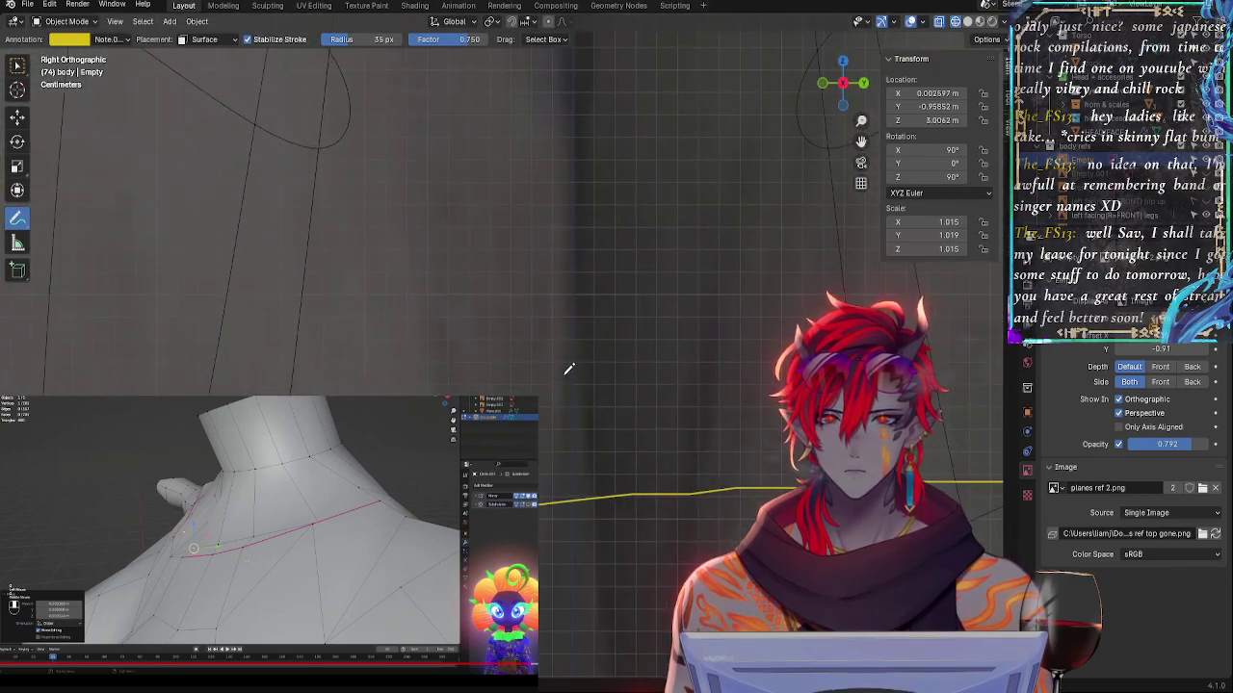
{"action": "scroll", "coordinate": [568, 369], "scroll_direction": "down", "scroll_amount": 3}
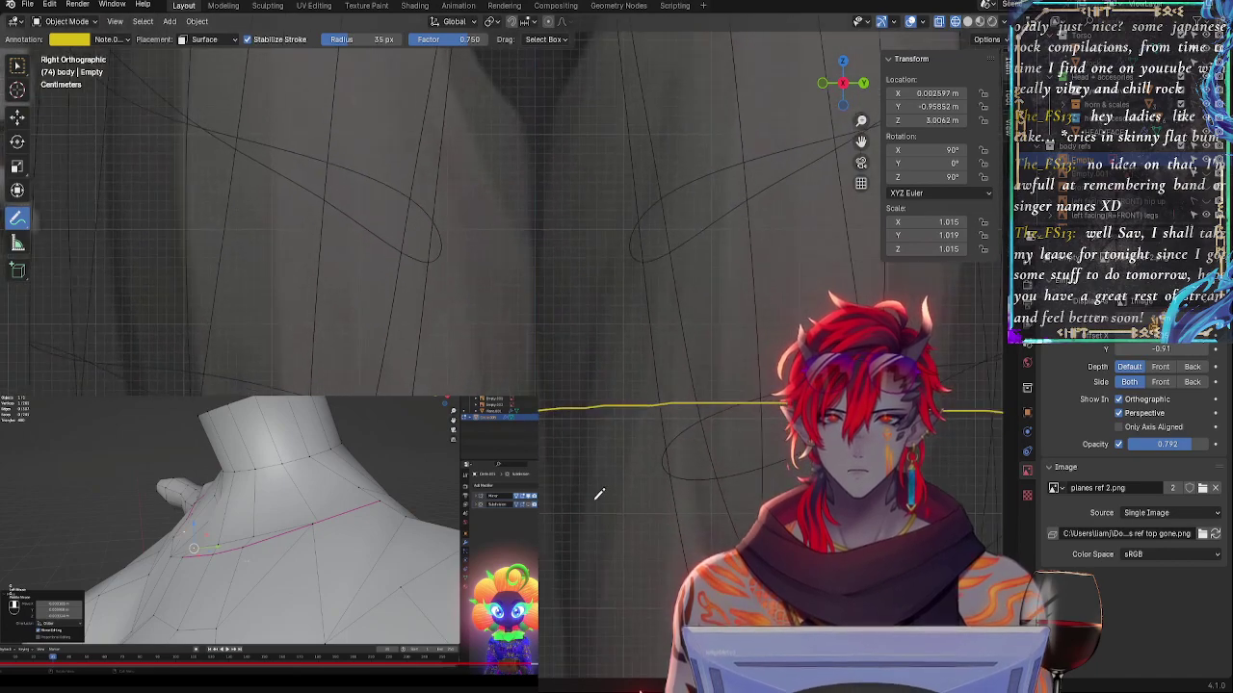
{"action": "scroll", "coordinate": [622, 458], "scroll_direction": "up", "scroll_amount": 6}
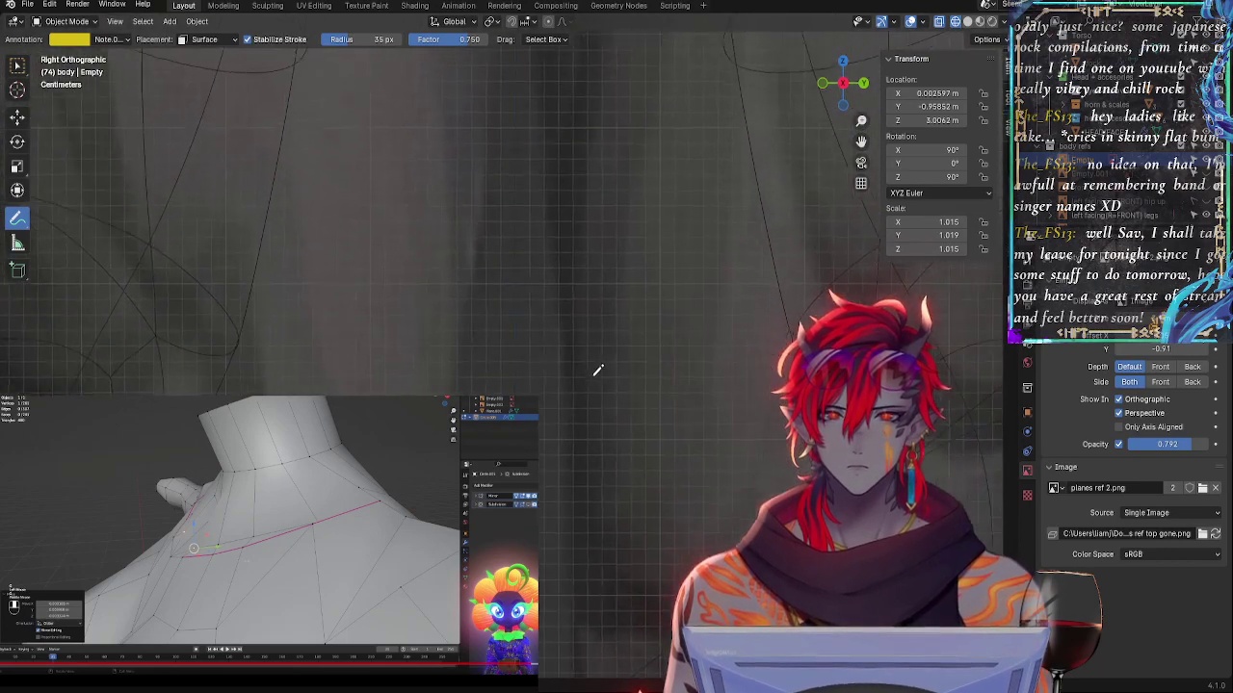
{"action": "middle_click_drag", "start_coordinate": [612, 456], "coordinate": [613, 313], "text": "shift"}
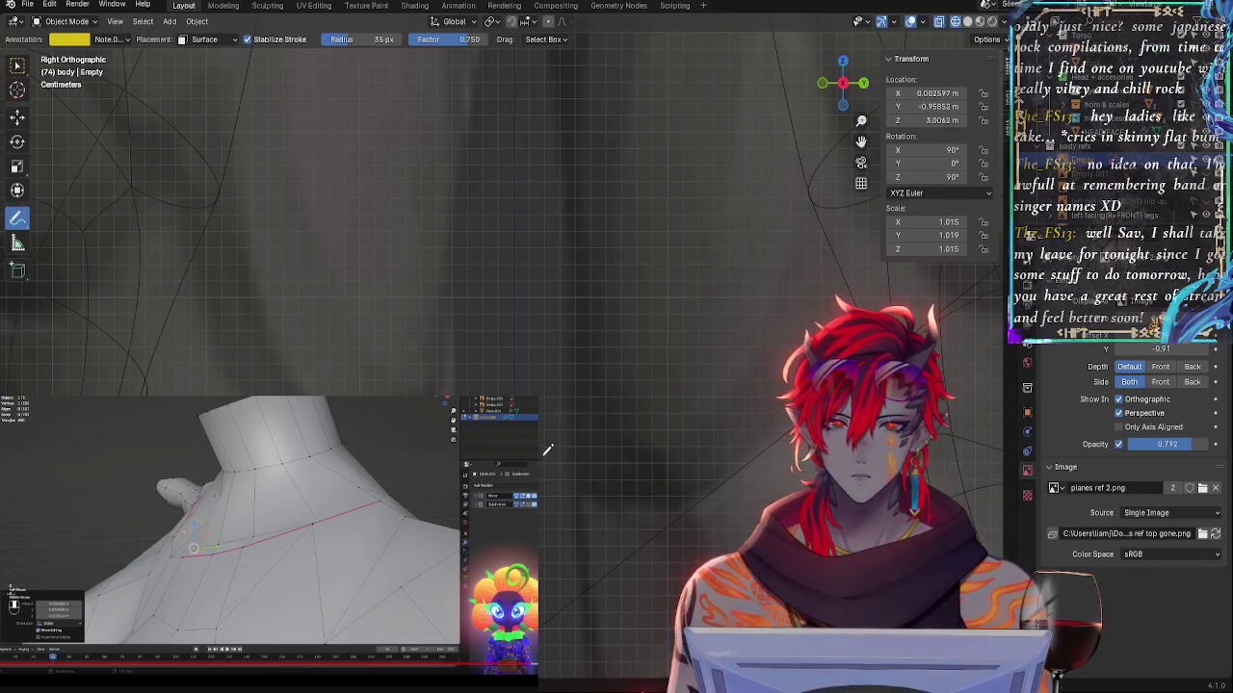
- Shift the reference slightly along Y to -0.95977 against the yellow guides
{"action": "key", "text": "g"}
{"action": "key", "text": "y"}
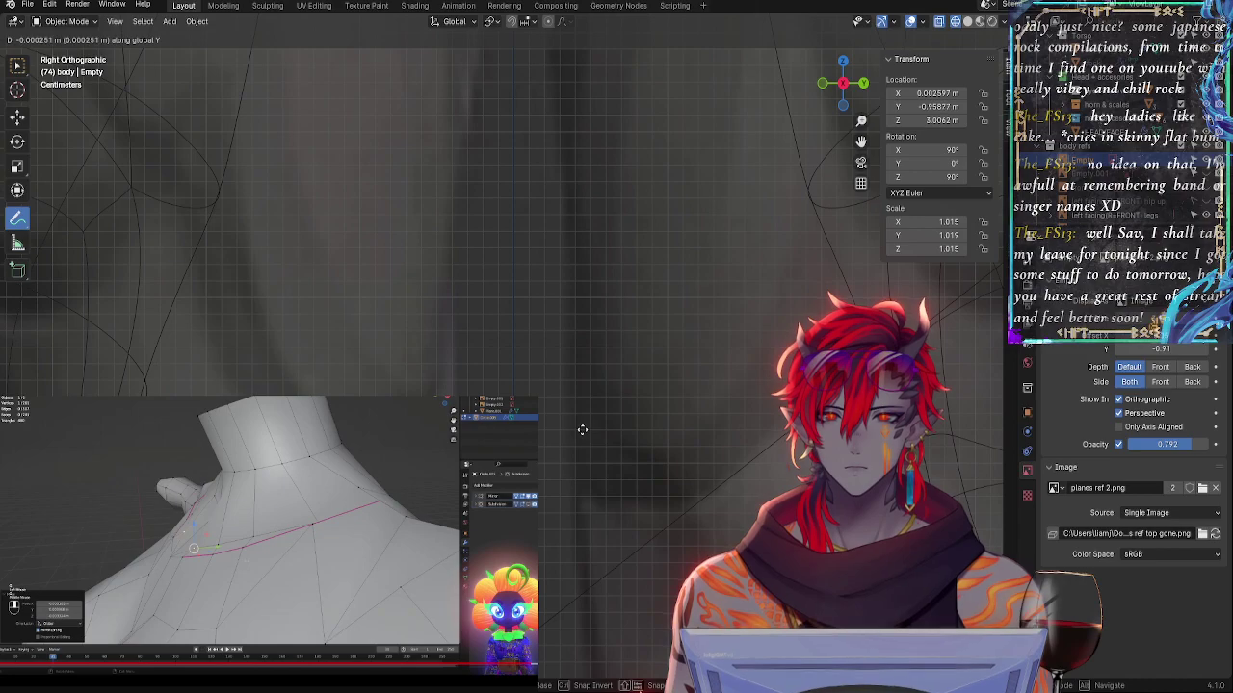
{"action": "right_click", "coordinate": [589, 429]}
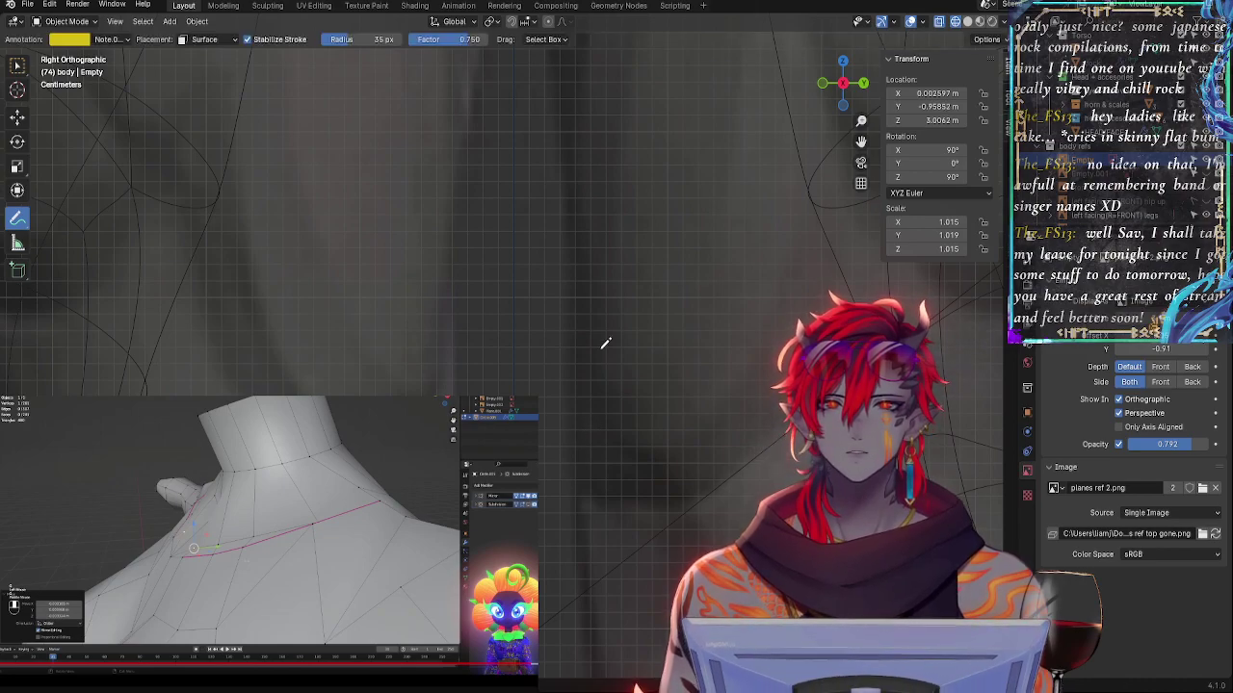
{"action": "middle_click_drag", "start_coordinate": [627, 197], "coordinate": [620, 636], "text": "shift"}
{"action": "middle_click_drag", "start_coordinate": [622, 130], "coordinate": [607, 507], "text": "shift"}
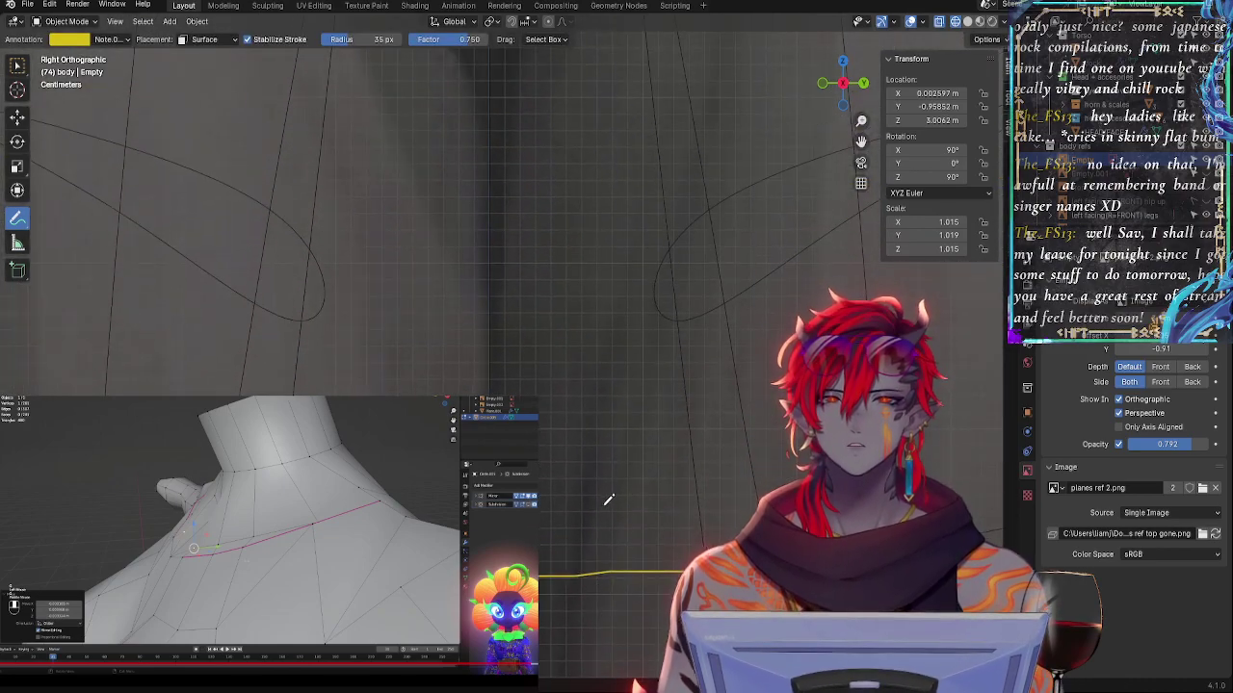
{"action": "key", "text": "g"}
{"action": "key", "text": "y"}
{"action": "left_click", "coordinate": [603, 506]}
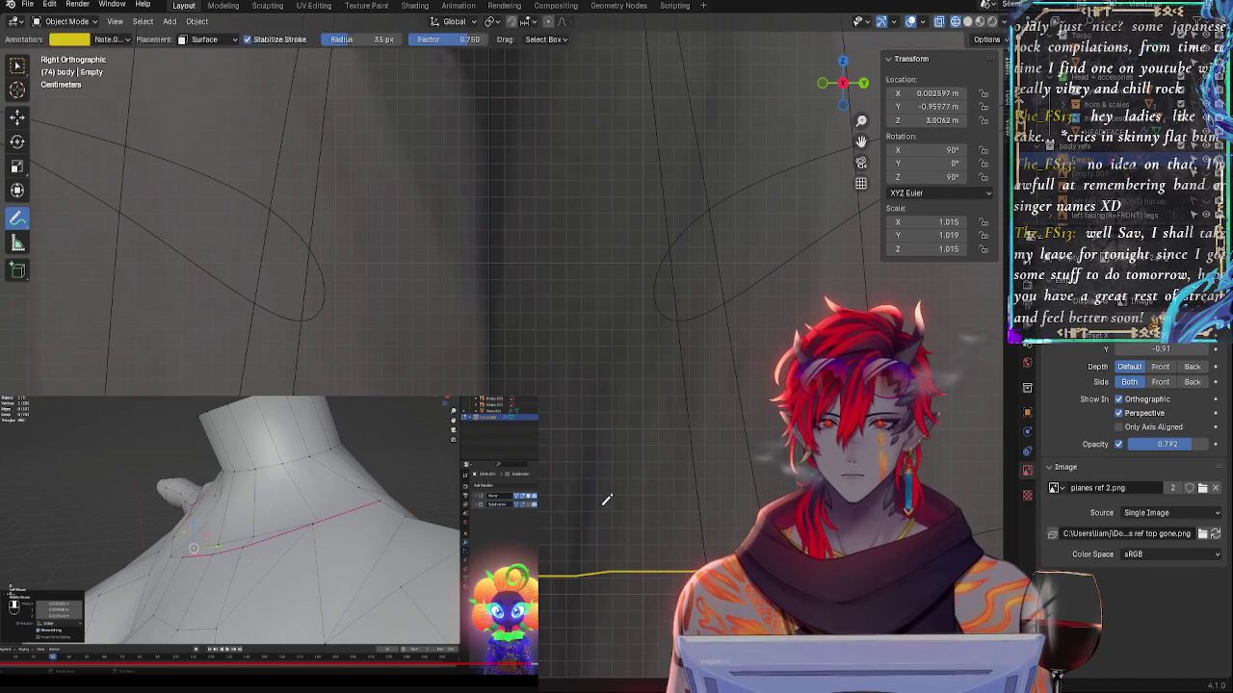
{"action": "middle_click_drag", "start_coordinate": [594, 563], "coordinate": [618, 218], "text": "shift"}
{"action": "middle_click_drag", "start_coordinate": [581, 531], "coordinate": [628, 254], "text": "shift"}
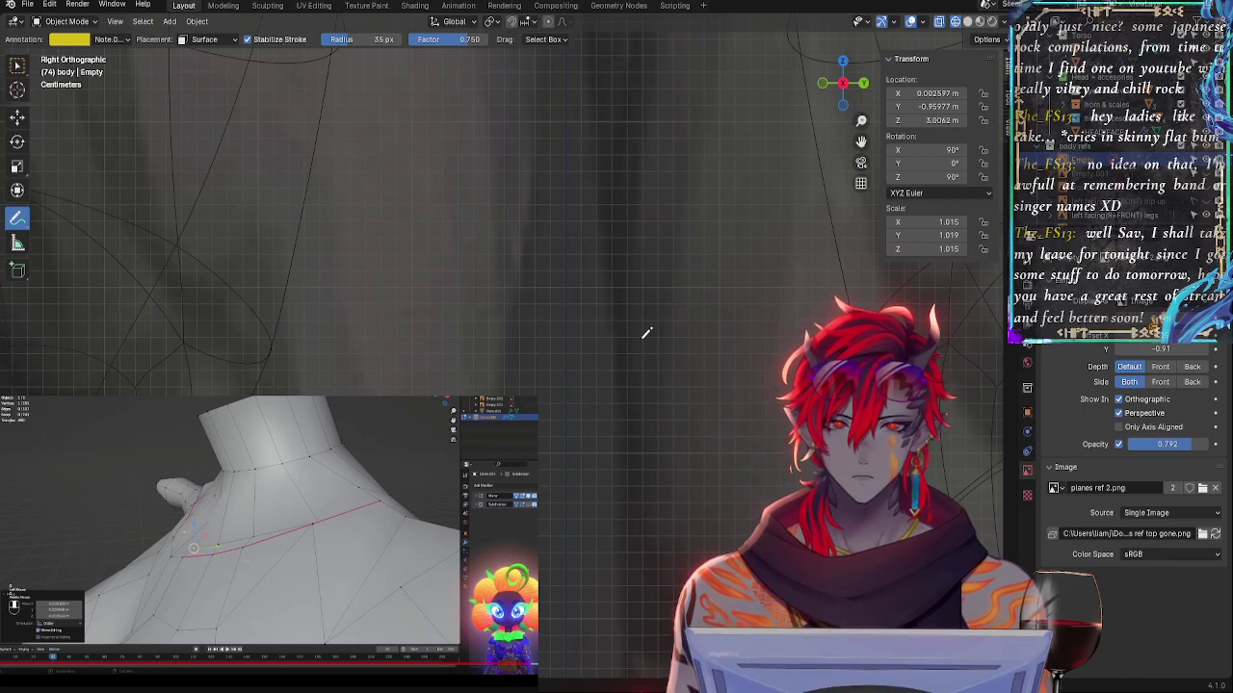
{"action": "mouse_move", "coordinate": [646, 332]}
{"action": "middle_mouse_down", "text": "shift"}
{"action": "mouse_move", "coordinate": [600, 550]}
{"action": "mouse_move", "coordinate": [620, 468]}
{"action": "mouse_move", "coordinate": [632, 239]}
{"action": "mouse_move", "coordinate": [633, 358]}
{"action": "mouse_move", "coordinate": [627, 187]}
{"action": "mouse_move", "coordinate": [628, 340]}
{"action": "middle_mouse_up", "text": "shift"}
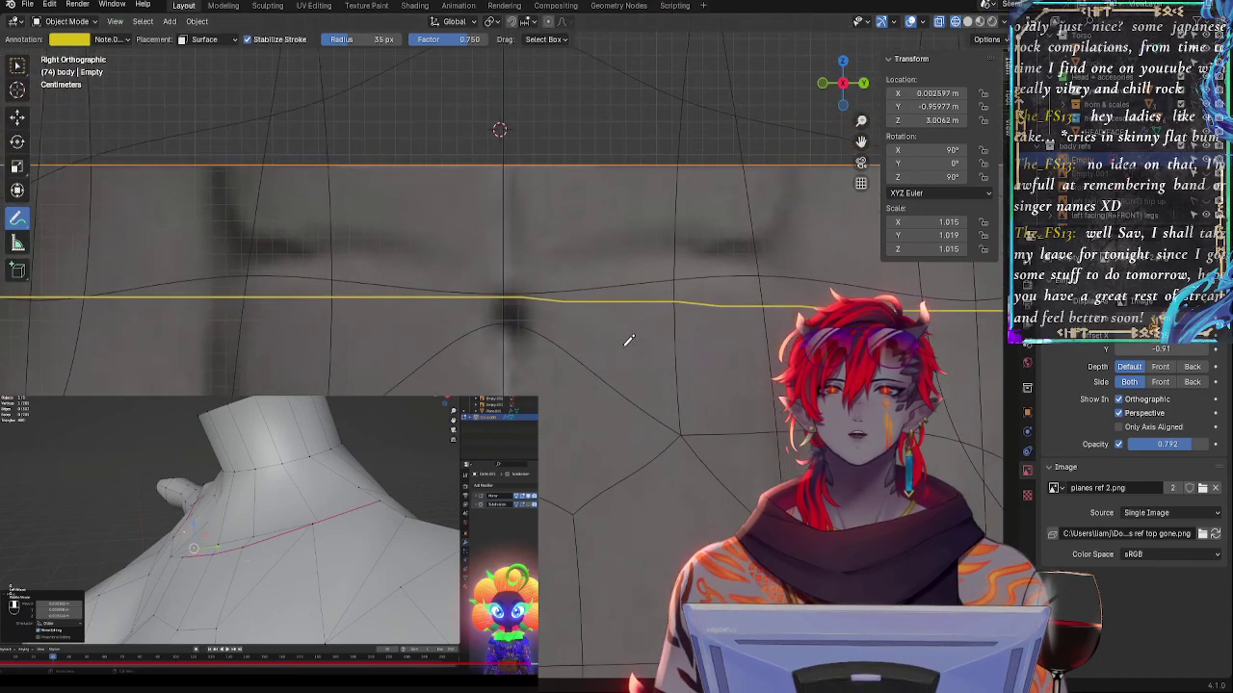
- Frame the hip area, switch to the Move tool and select the body draft mesh
{"action": "scroll", "coordinate": [628, 340], "scroll_direction": "down", "scroll_amount": 10}
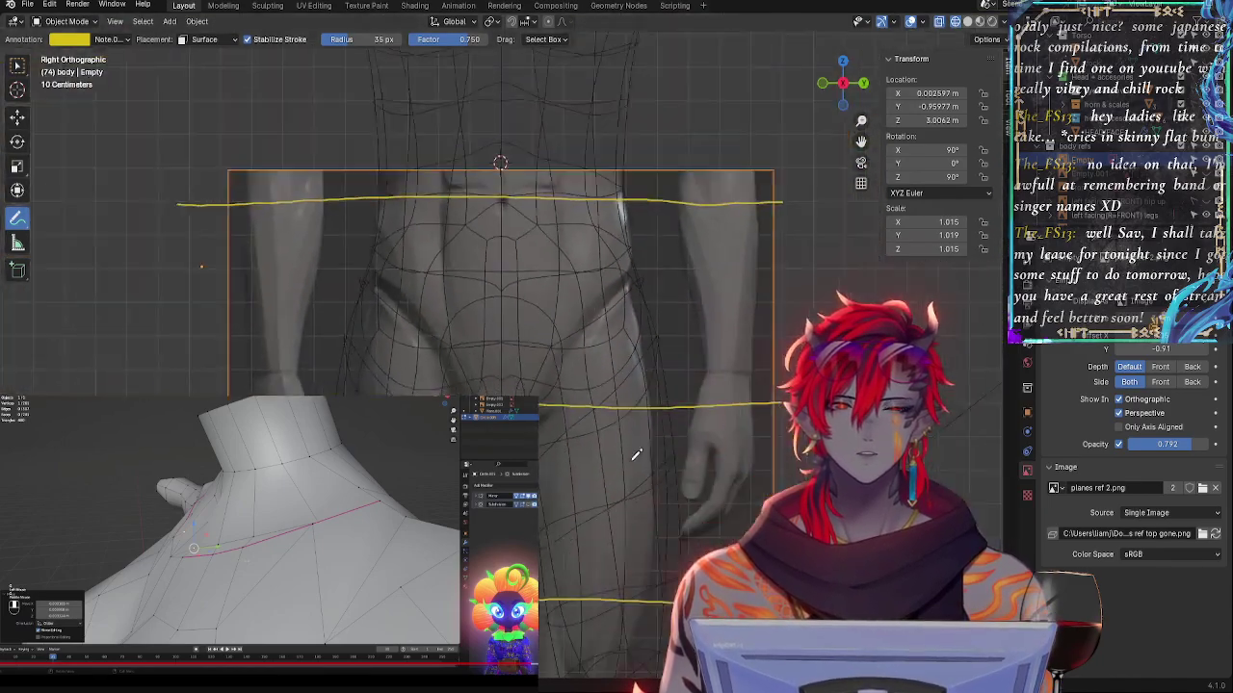
{"action": "scroll", "coordinate": [635, 455], "scroll_direction": "down", "scroll_amount": 2}
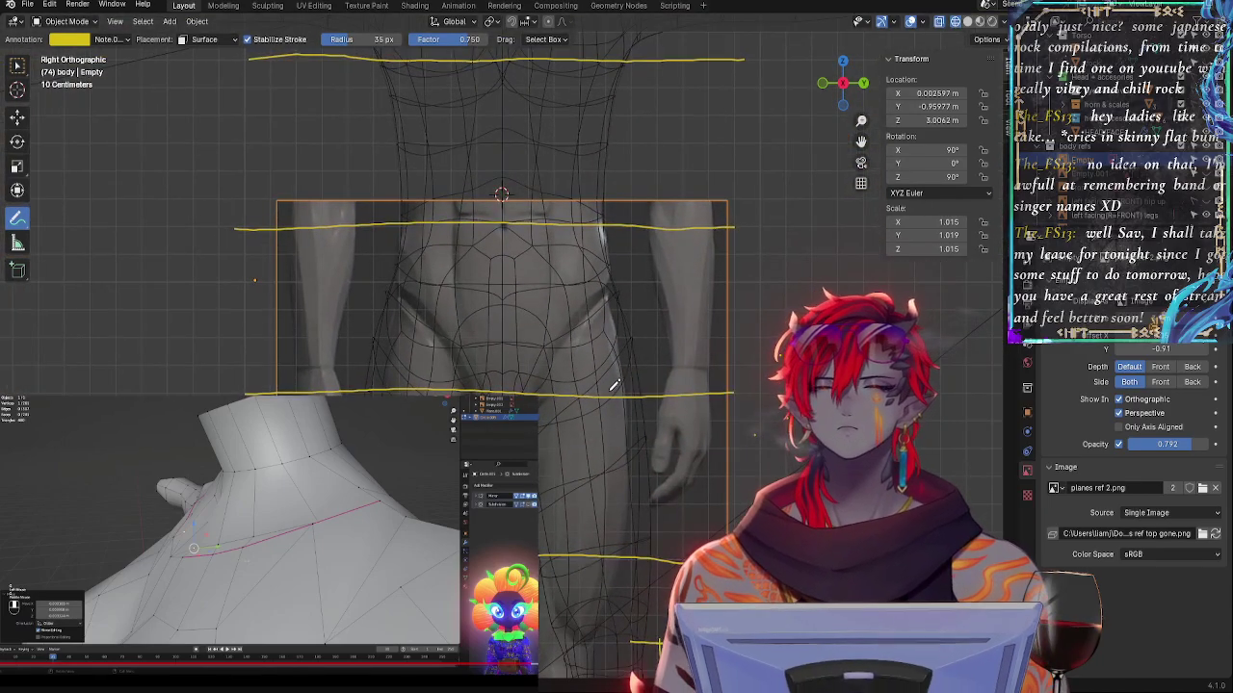
{"action": "scroll", "coordinate": [635, 381], "scroll_direction": "up", "scroll_amount": 5}
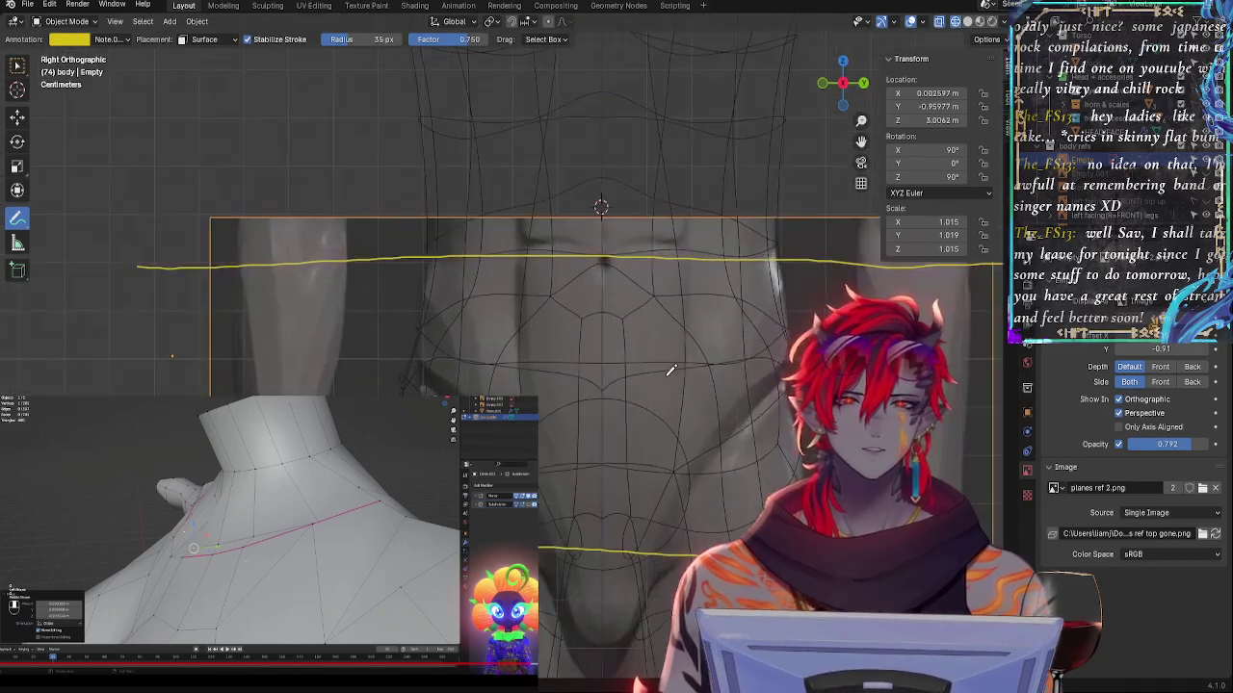
{"action": "middle_click_drag", "start_coordinate": [671, 370], "coordinate": [514, 245], "text": "ctrl"}
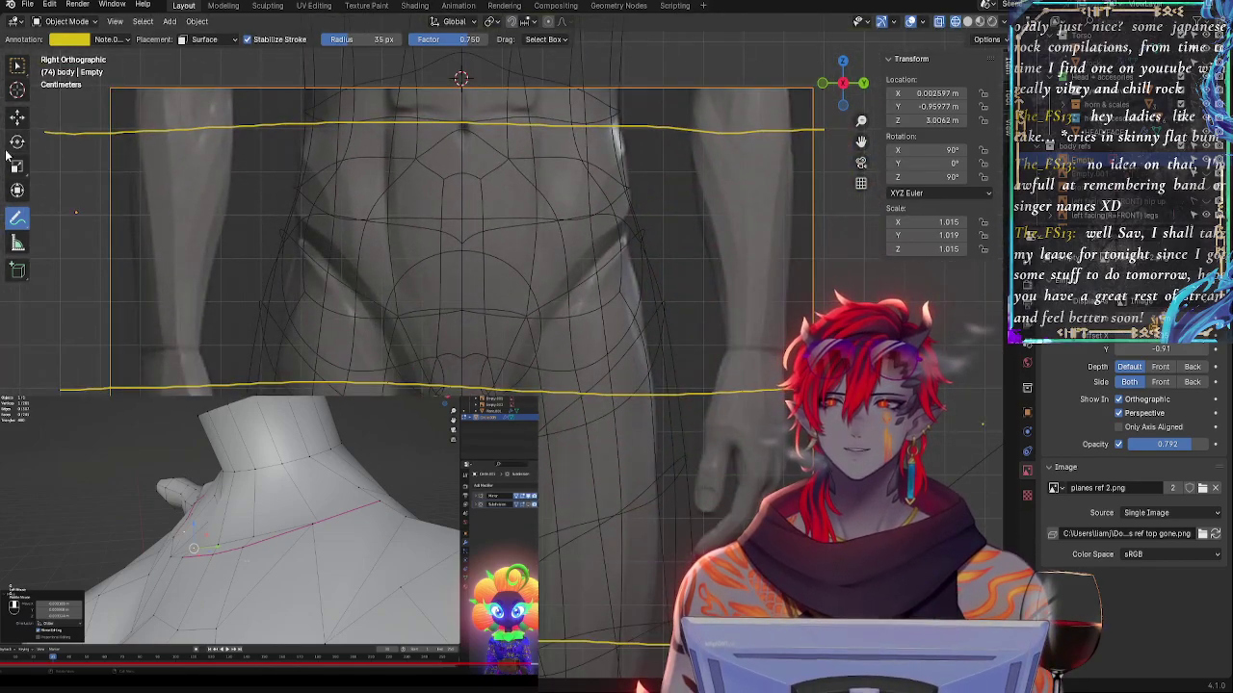
{"action": "left_click", "coordinate": [17, 117]}
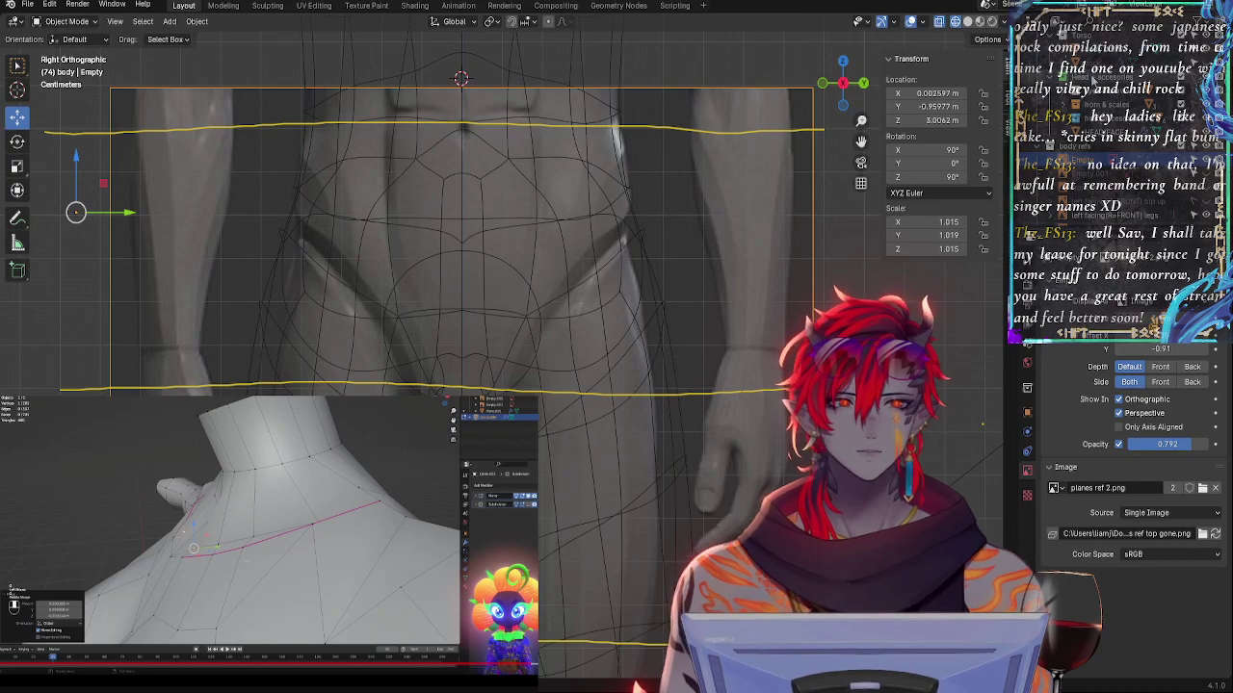
{"action": "left_click", "coordinate": [1088, 49]}
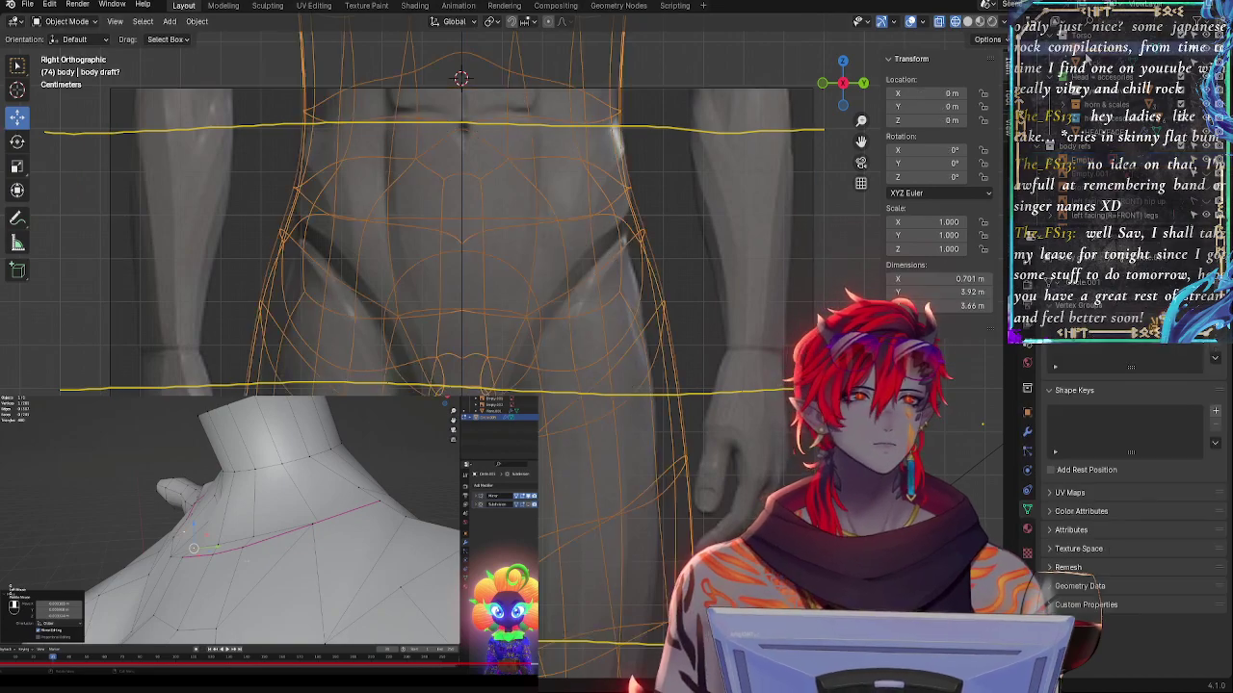
{"action": "left_click", "coordinate": [524, 337]}
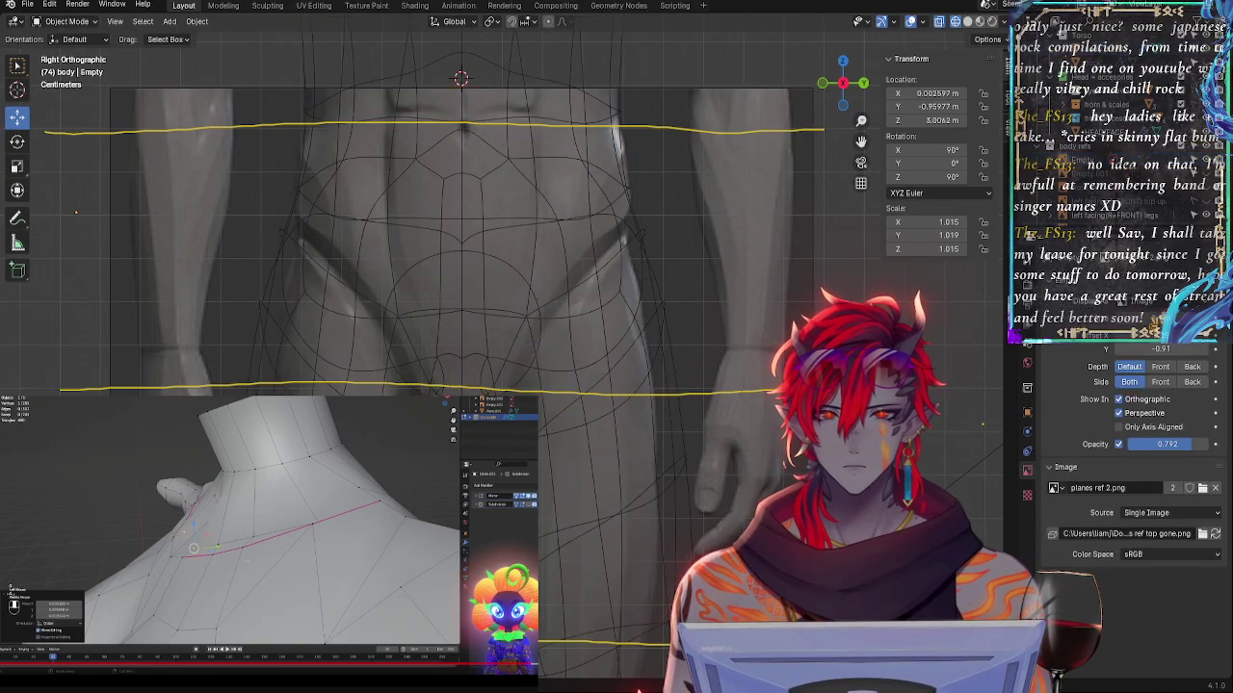
{"action": "left_click", "coordinate": [1098, 49]}
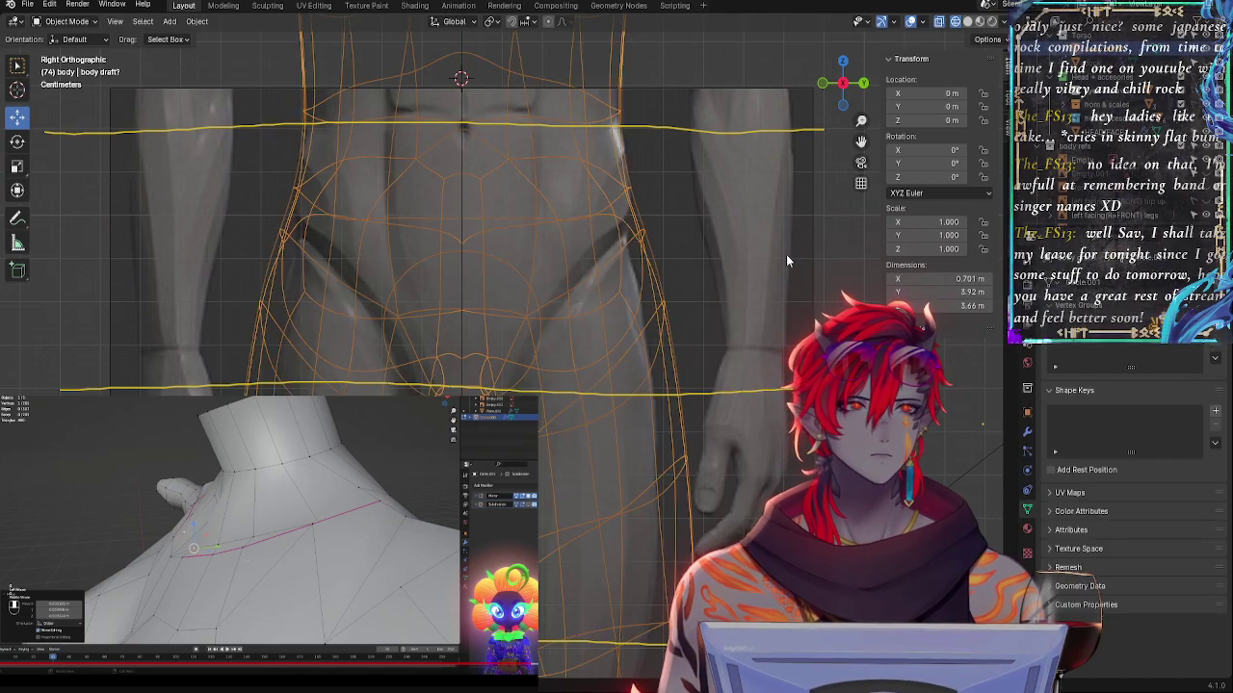
- Enter Edit Mode on the body mesh in Edge select and try selecting a hip edge
{"action": "key", "text": "Tab"}
{"action": "scroll", "coordinate": [626, 369], "scroll_direction": "up", "scroll_amount": 2}
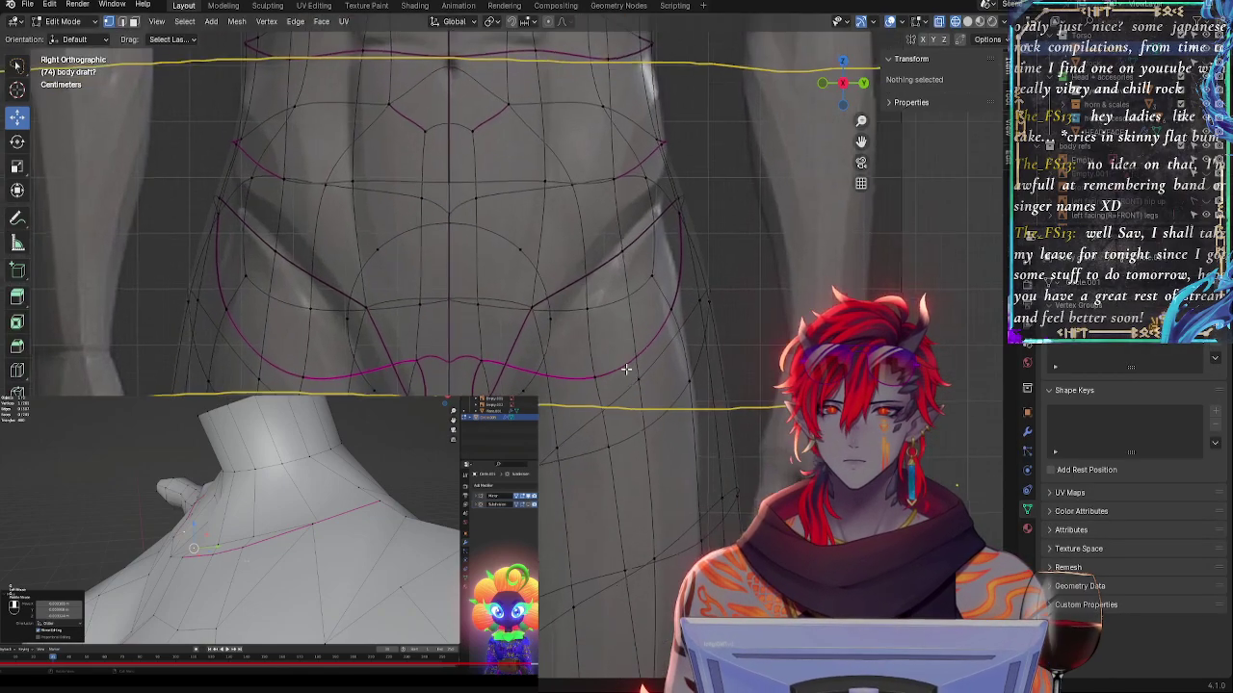
{"action": "left_click", "coordinate": [121, 22]}
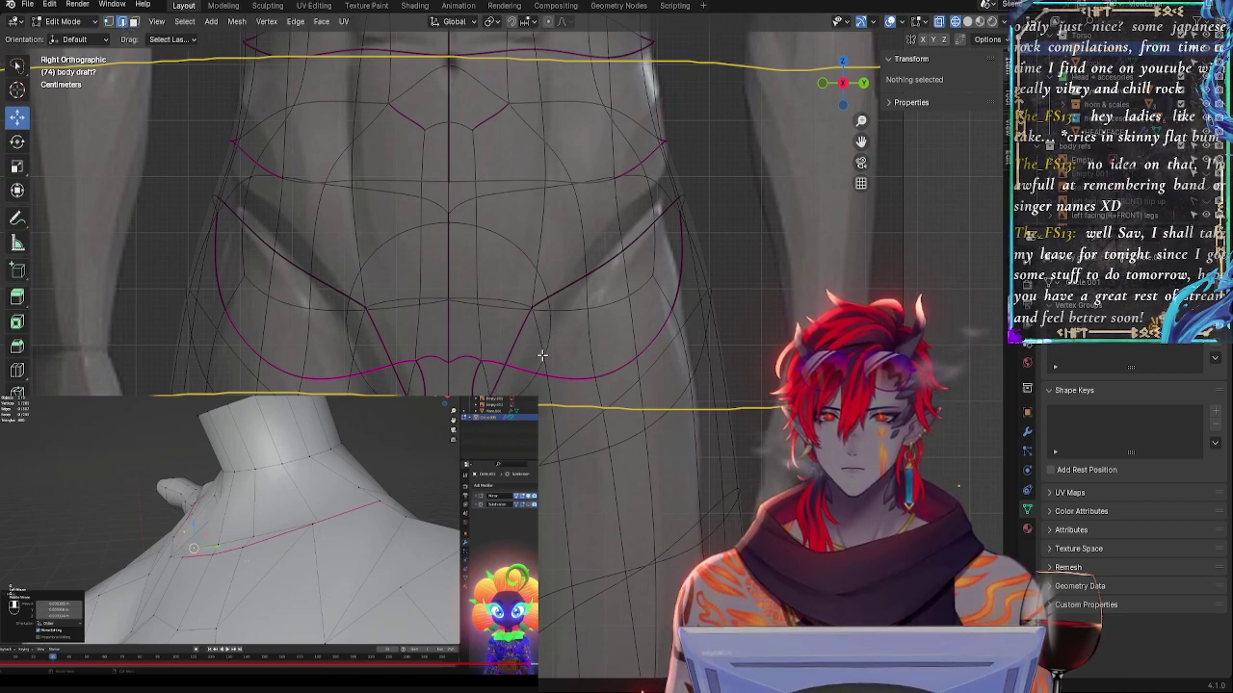
{"action": "left_click", "coordinate": [672, 197]}
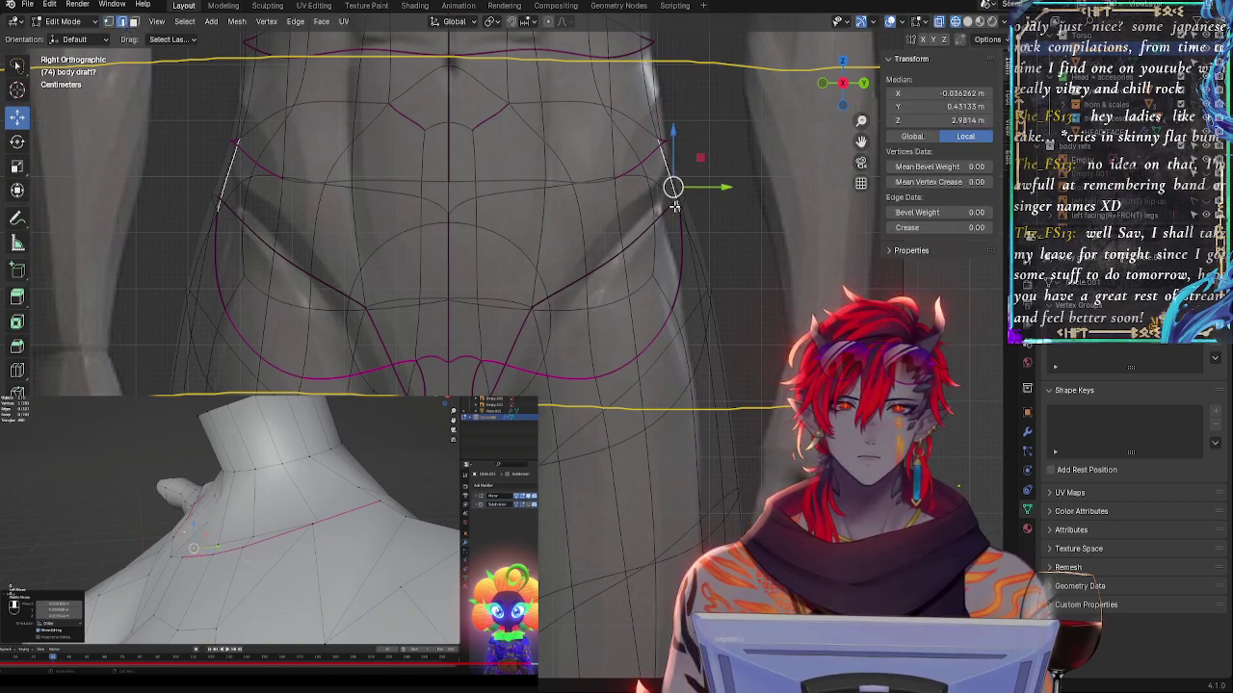
{"action": "left_click", "coordinate": [751, 226]}
- Zoom out to the torso and legs, pick hip crease edges, and save the file
{"action": "middle_click_drag", "start_coordinate": [742, 289], "coordinate": [750, 480], "text": "ctrl"}
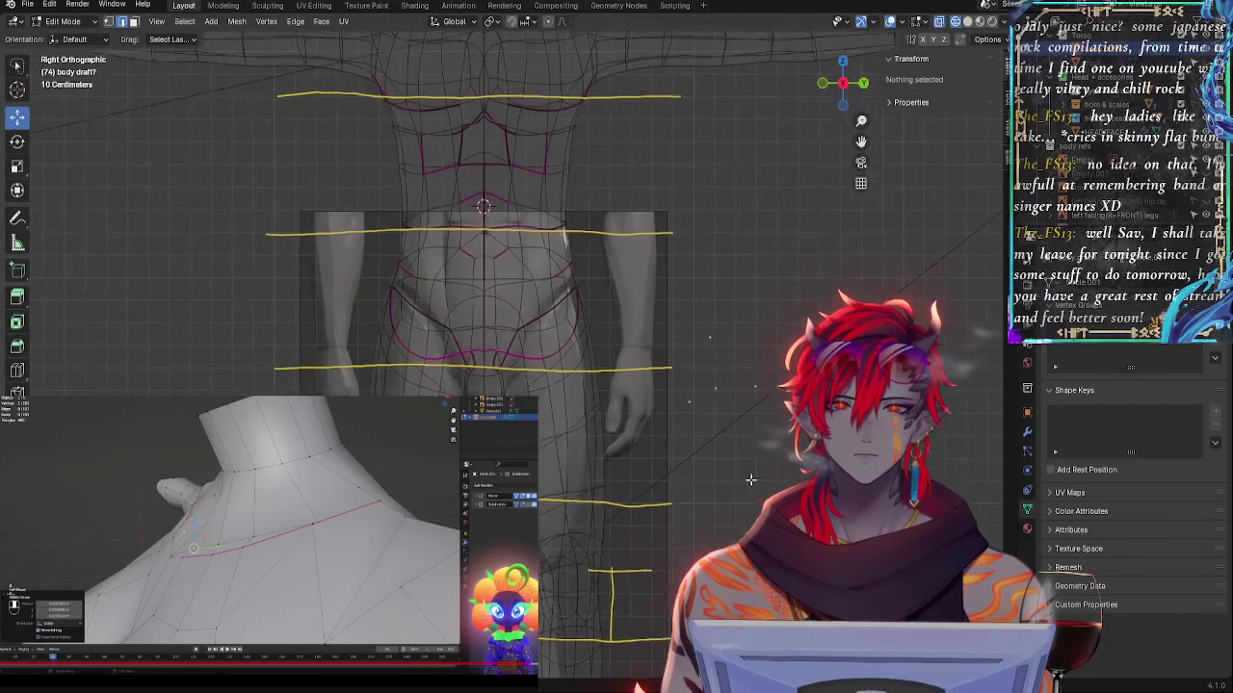
{"action": "scroll", "coordinate": [751, 479], "scroll_direction": "up", "scroll_amount": 6}
{"action": "left_click", "coordinate": [604, 262]}
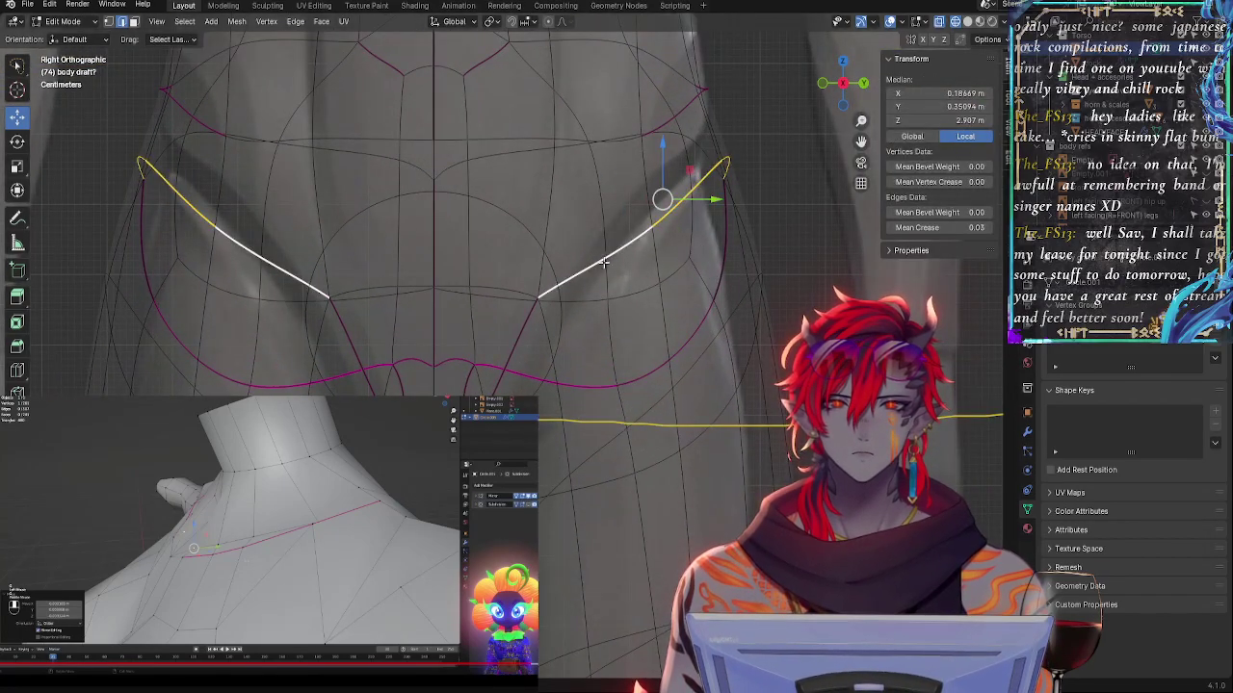
{"action": "left_click", "coordinate": [510, 370]}
{"action": "left_click", "coordinate": [553, 454]}
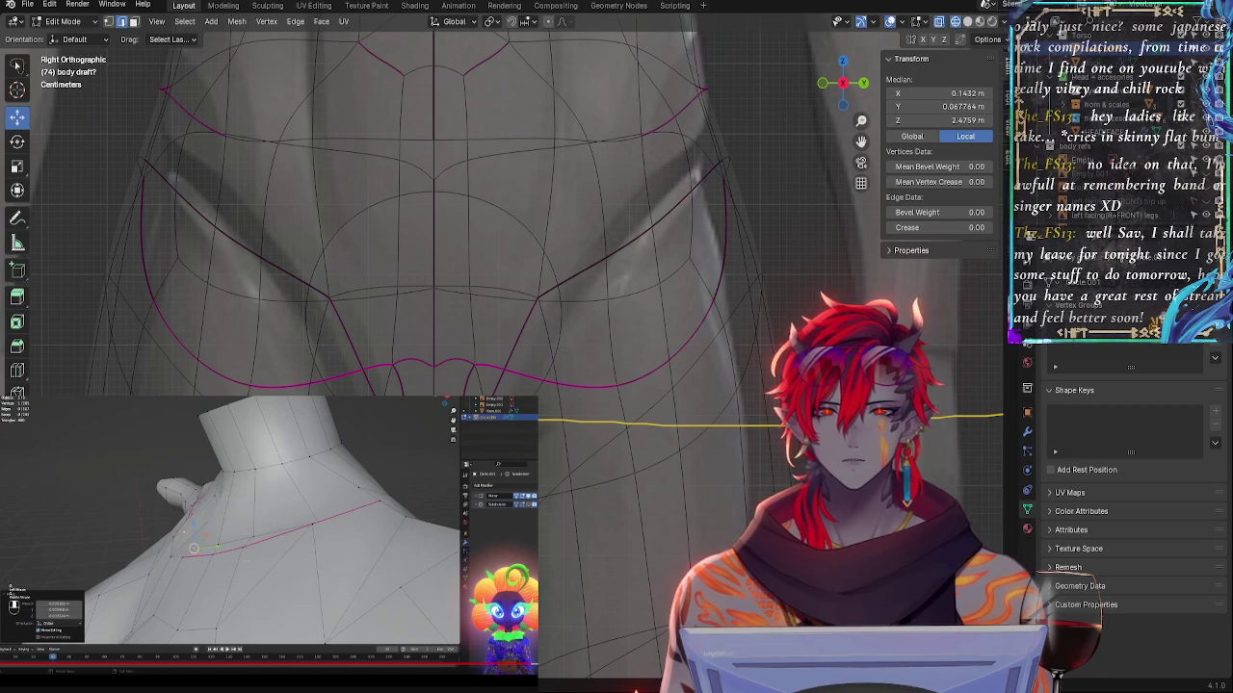
{"action": "key", "text": "ctrl+s"}
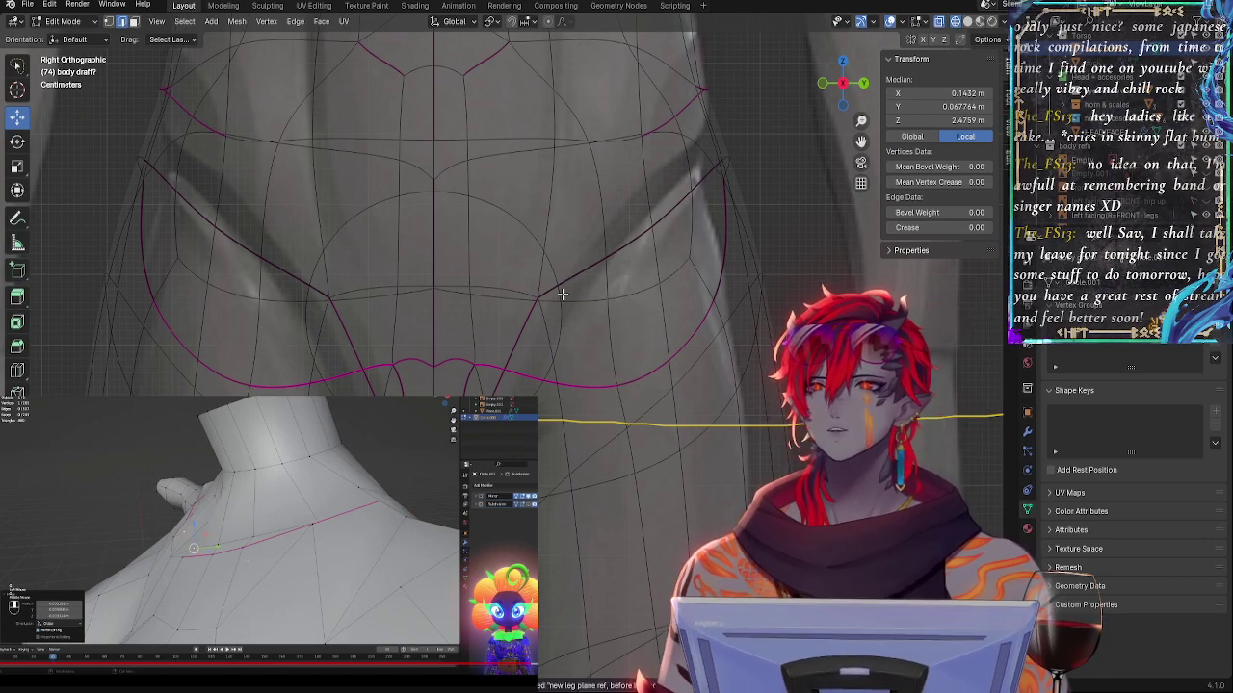
{"action": "middle_click_drag", "start_coordinate": [633, 284], "coordinate": [650, 487], "text": "shift"}
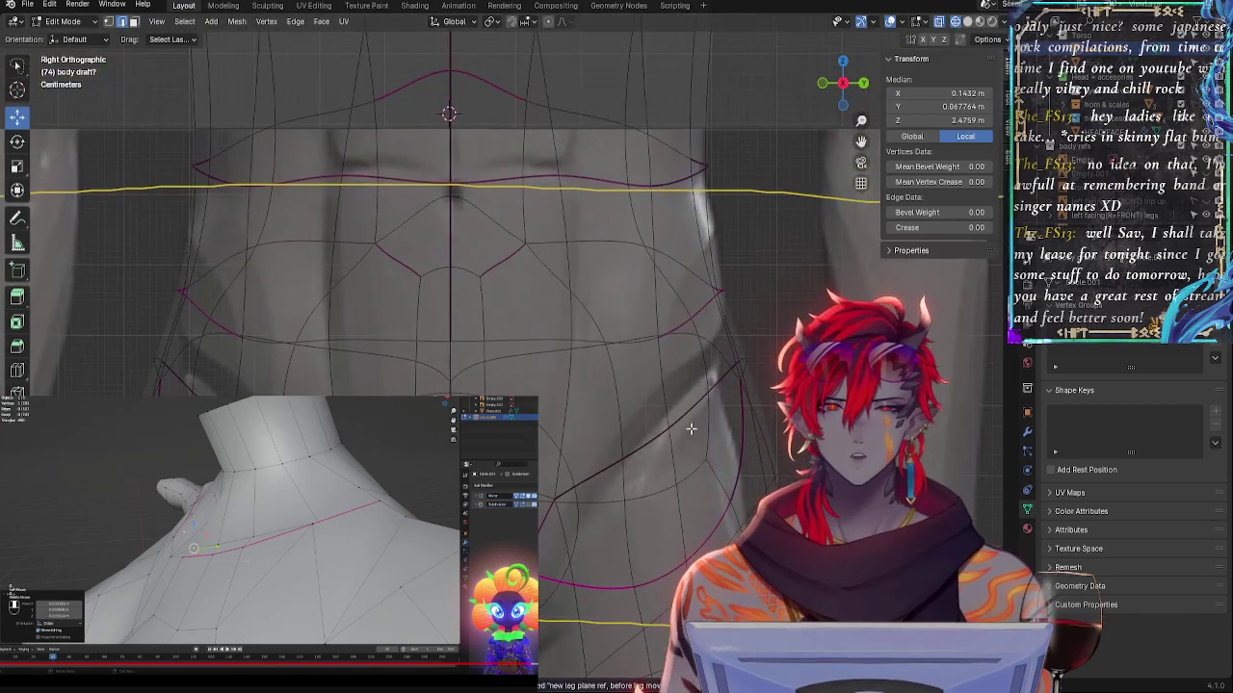
- Raise the hip crease edge upward using proportional editing's smooth falloff
{"action": "left_click", "coordinate": [704, 178]}
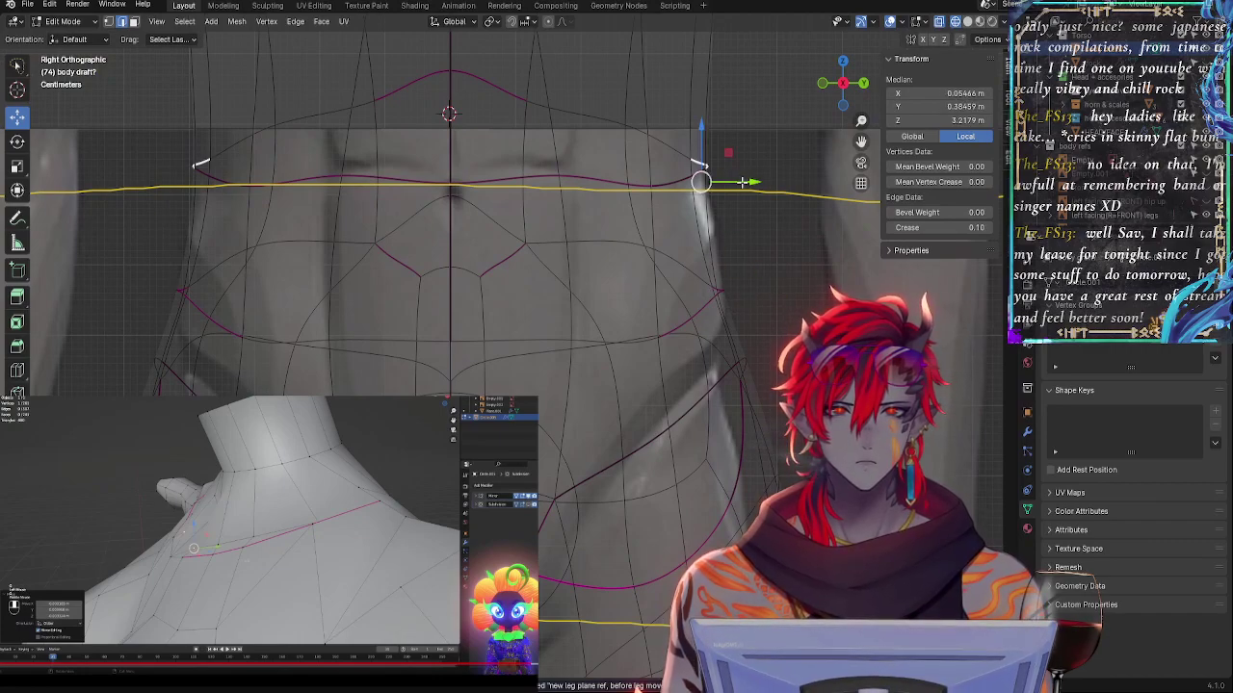
{"action": "middle_click_drag", "start_coordinate": [750, 236], "coordinate": [717, 257], "text": "shift"}
{"action": "left_click", "coordinate": [690, 310]}
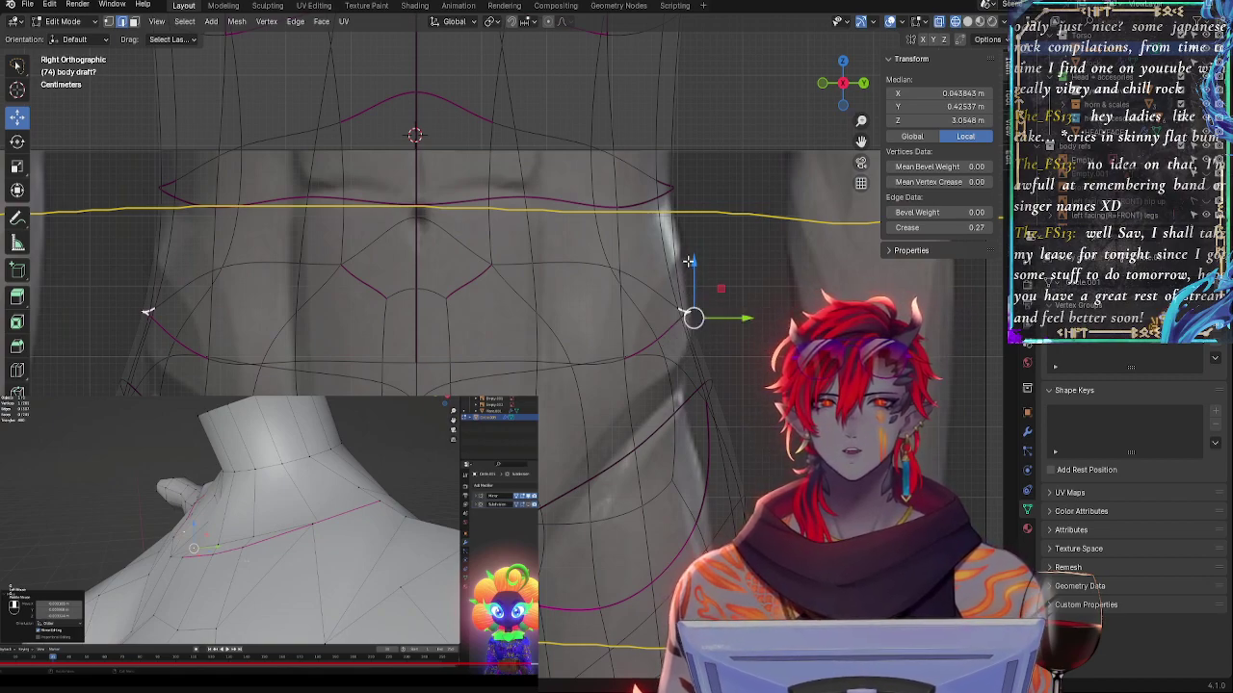
{"action": "left_click_drag", "start_coordinate": [693, 318], "coordinate": [688, 273]}
{"action": "left_click", "coordinate": [706, 376]}
{"action": "left_click", "coordinate": [707, 374]}
{"action": "left_click", "coordinate": [712, 378]}
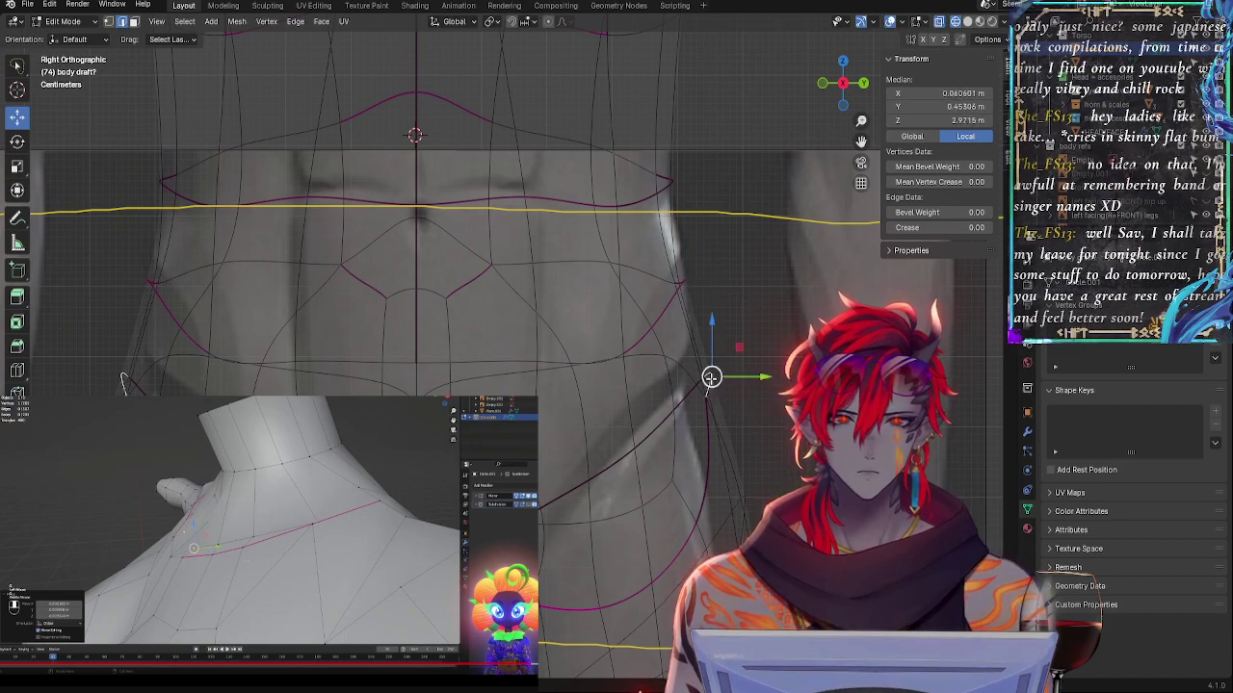
{"action": "left_click", "coordinate": [548, 21]}
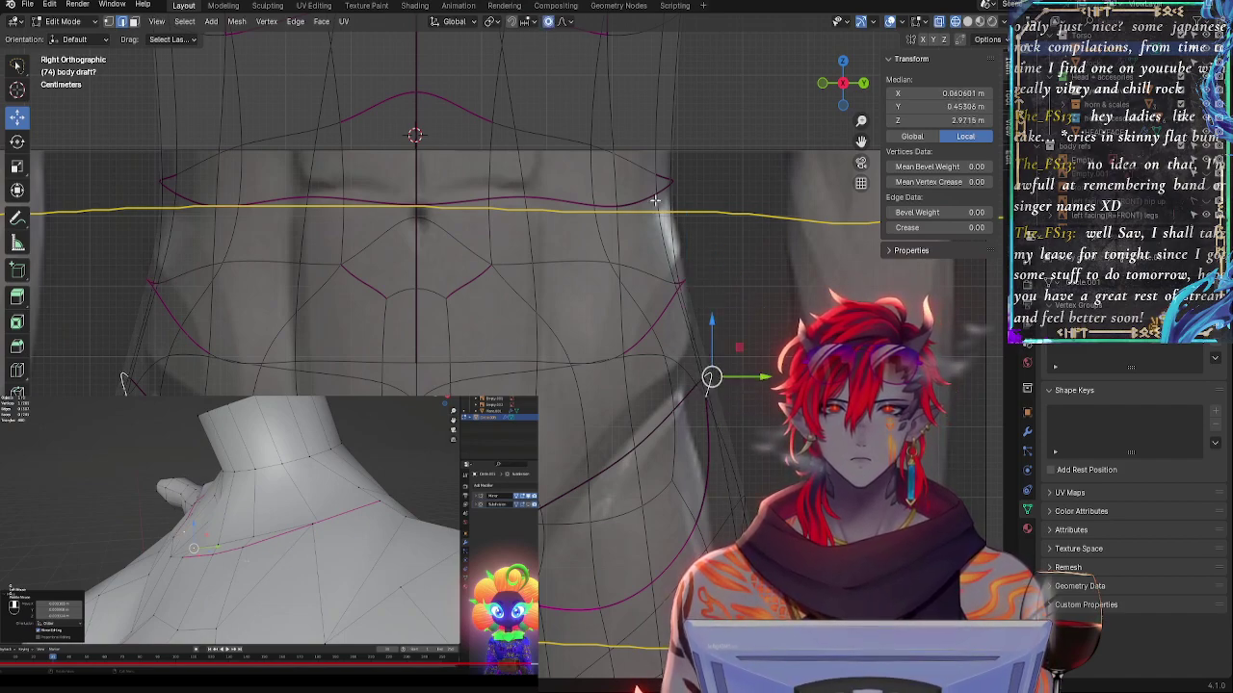
{"action": "key", "text": "ctrl+z"}
{"action": "key", "text": "ctrl+z"}
{"action": "key", "text": "ctrl+z"}
{"action": "key", "text": "ctrl+z"}
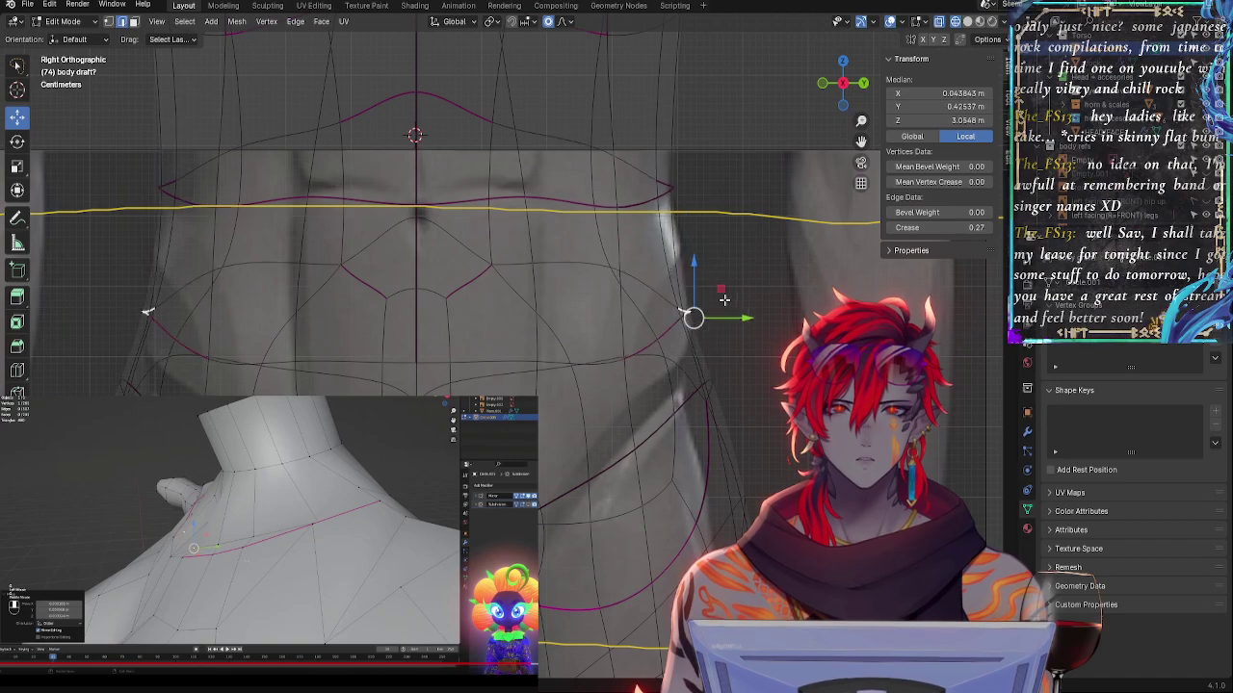
{"action": "left_click_drag", "start_coordinate": [692, 317], "coordinate": [652, 315]}
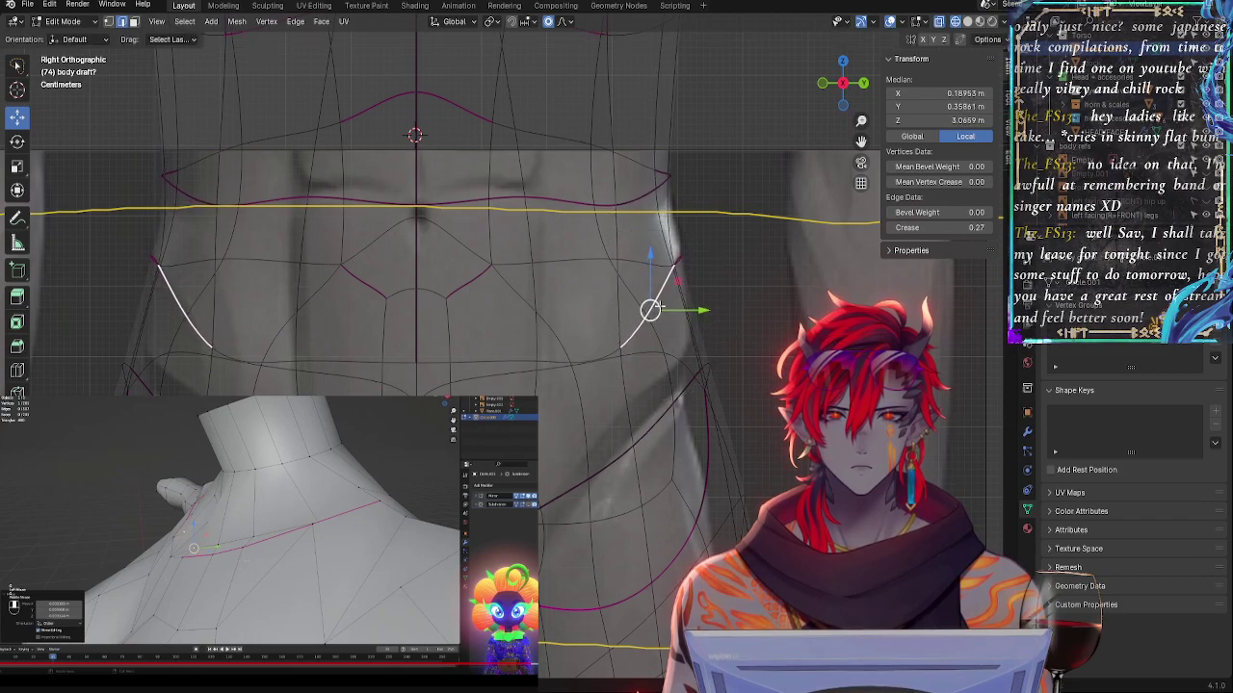
- Try rotating and scaling the side waist edges with falloff, then cancel the change
{"action": "left_click", "coordinate": [672, 230]}
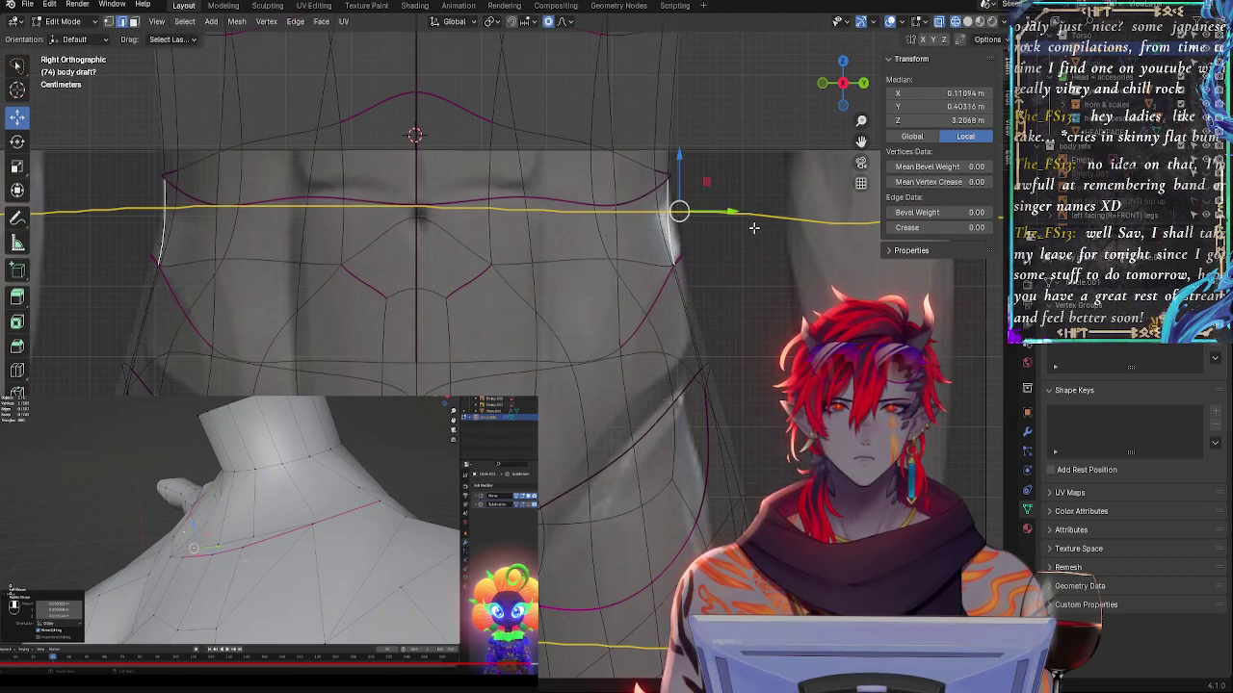
{"action": "key", "text": "r"}
{"action": "left_click", "coordinate": [762, 191]}
{"action": "left_click_drag", "start_coordinate": [679, 211], "coordinate": [678, 211]}
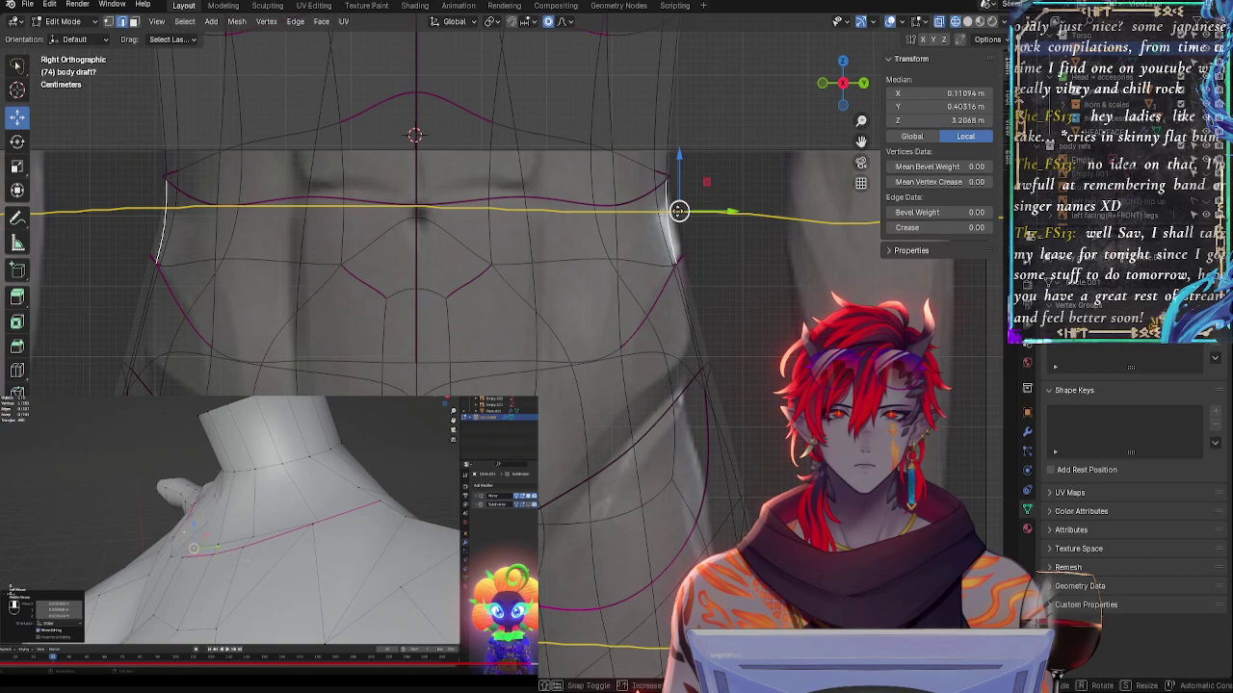
{"action": "key", "text": "s"}
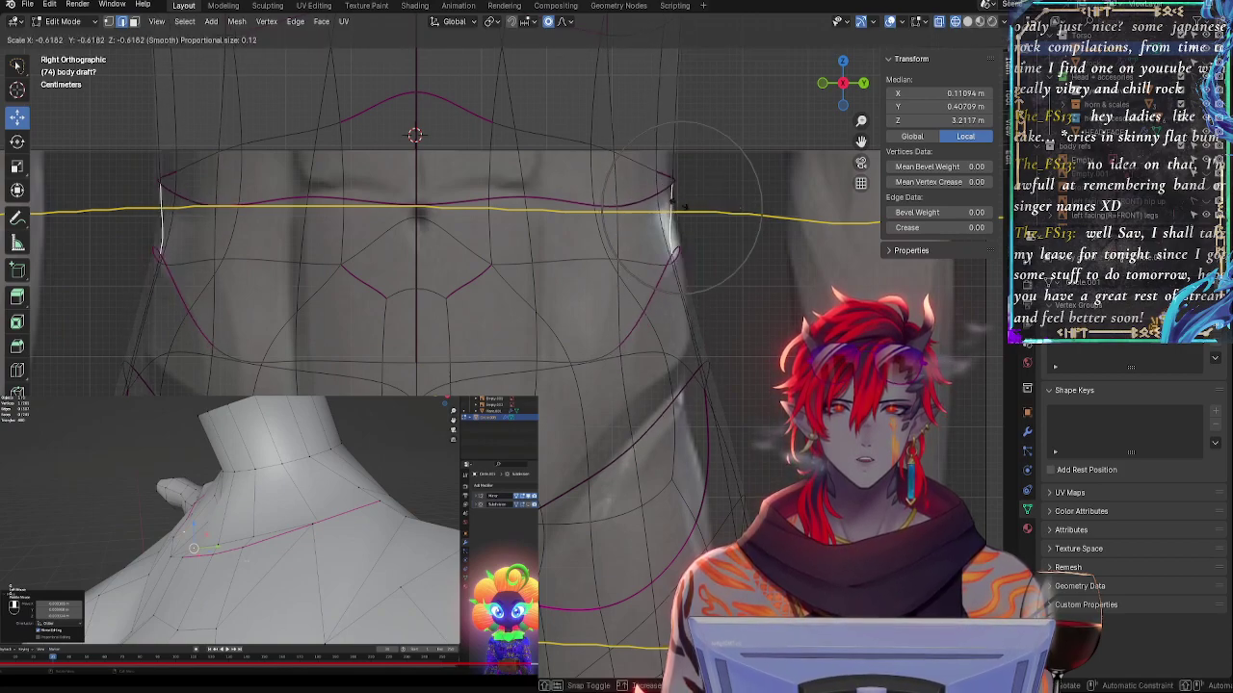
{"action": "key", "text": "r"}
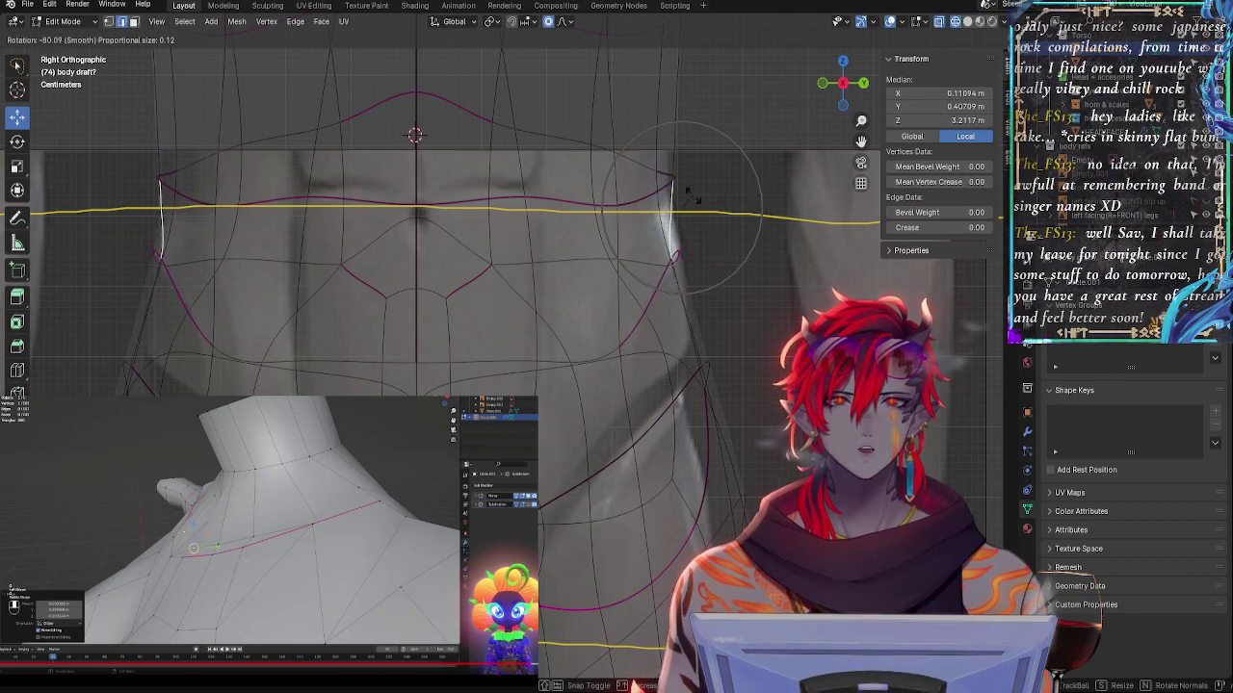
{"action": "right_click", "coordinate": [688, 197]}
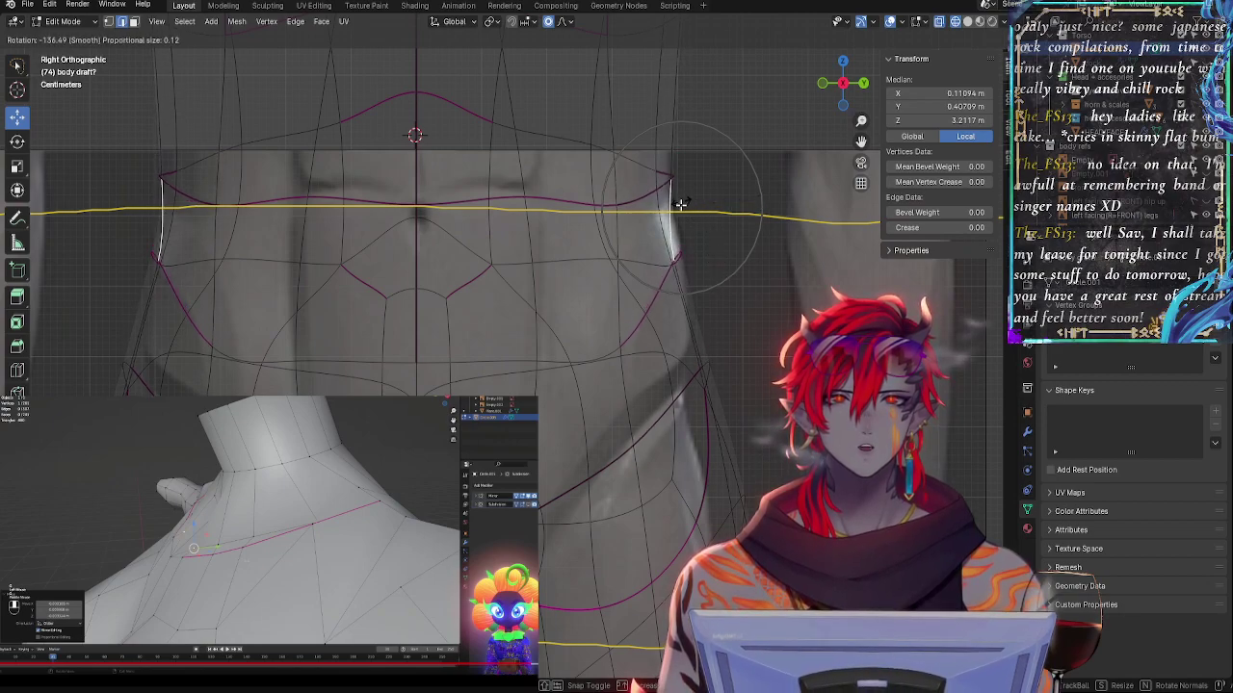
- Disable the Subdivision modifier's viewport display and switch to solid shading
{"action": "left_click", "coordinate": [1027, 437]}
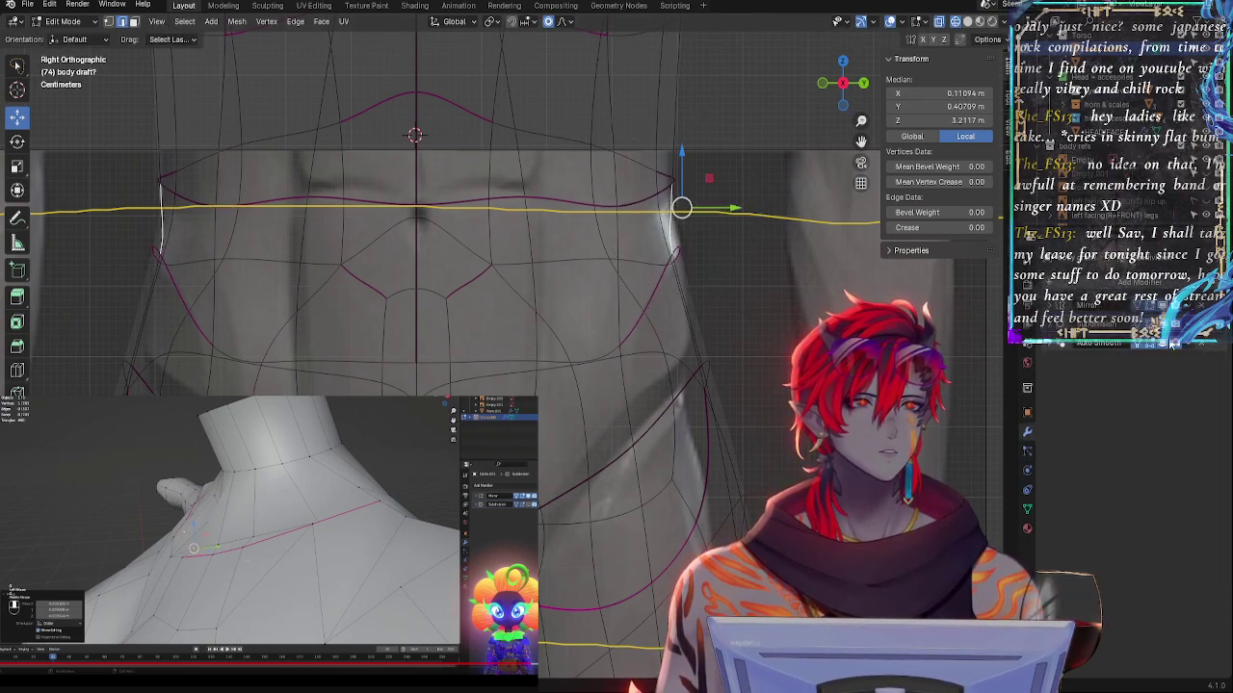
{"action": "left_click", "coordinate": [1163, 325]}
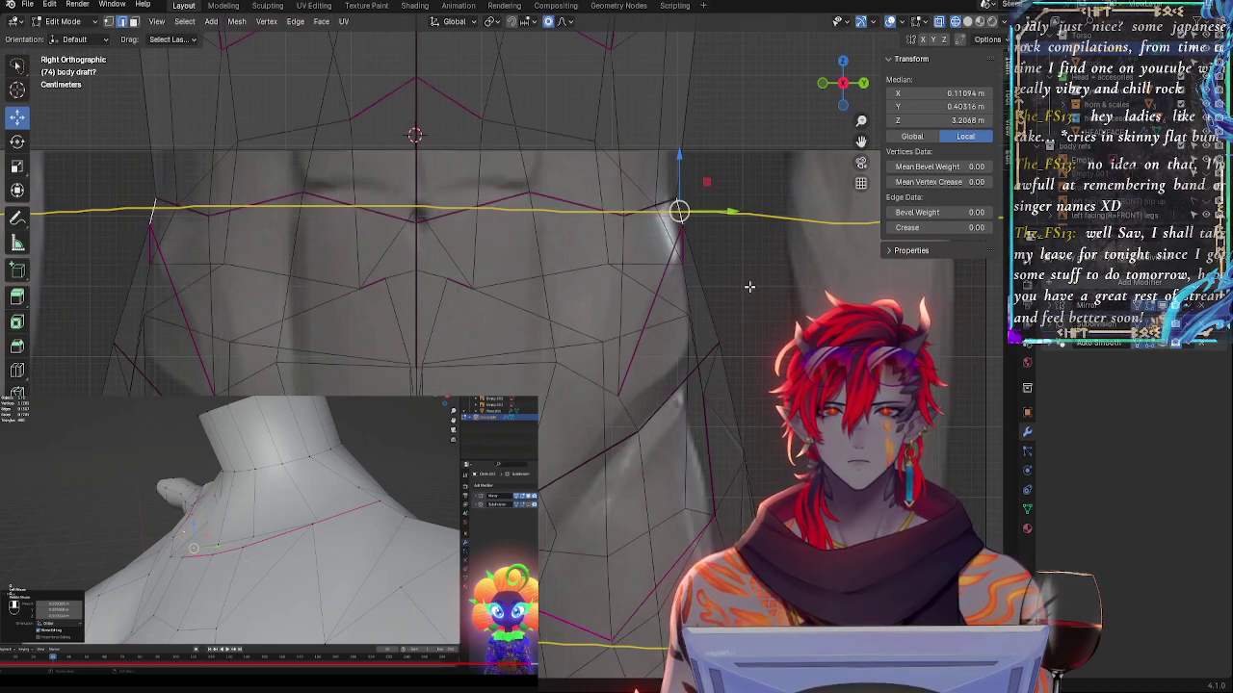
{"action": "left_click", "coordinate": [683, 244]}
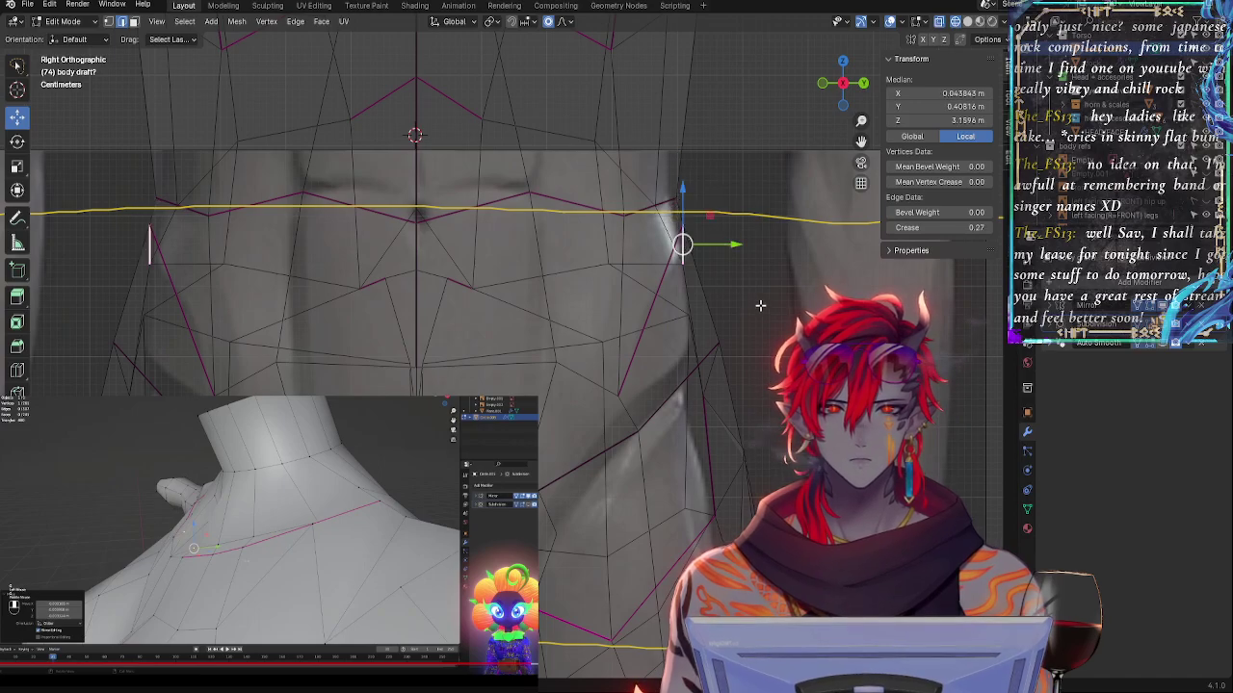
{"action": "key", "text": "z"}
{"action": "left_click", "coordinate": [860, 304]}
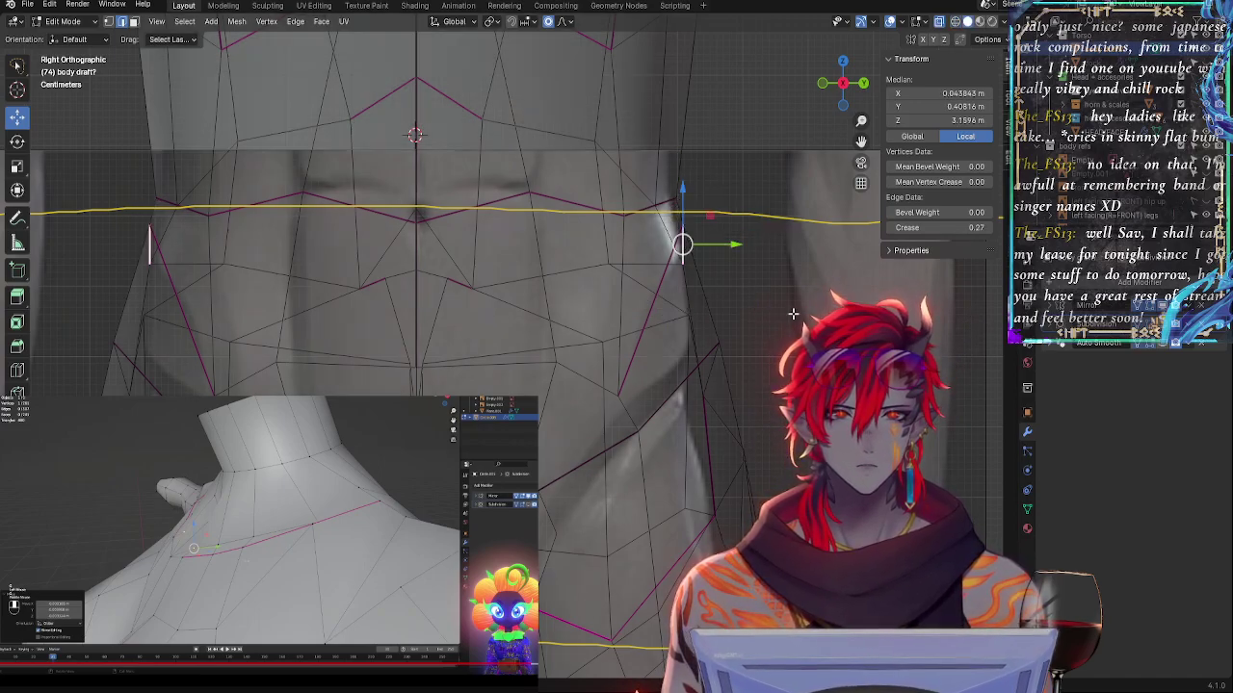
- Orbit around the torso, toggle X-ray, and return to the Right orthographic view
{"action": "mouse_move", "coordinate": [793, 314]}
{"action": "middle_mouse_down"}
{"action": "mouse_move", "coordinate": [743, 323]}
{"action": "mouse_move", "coordinate": [815, 337]}
{"action": "middle_mouse_up"}
{"action": "scroll", "coordinate": [769, 401], "scroll_direction": "down", "scroll_amount": 3}
{"action": "middle_click_drag", "start_coordinate": [769, 399], "coordinate": [719, 307]}
{"action": "left_click", "coordinate": [840, 86]}
{"action": "scroll", "coordinate": [753, 209], "scroll_direction": "down", "scroll_amount": 5}
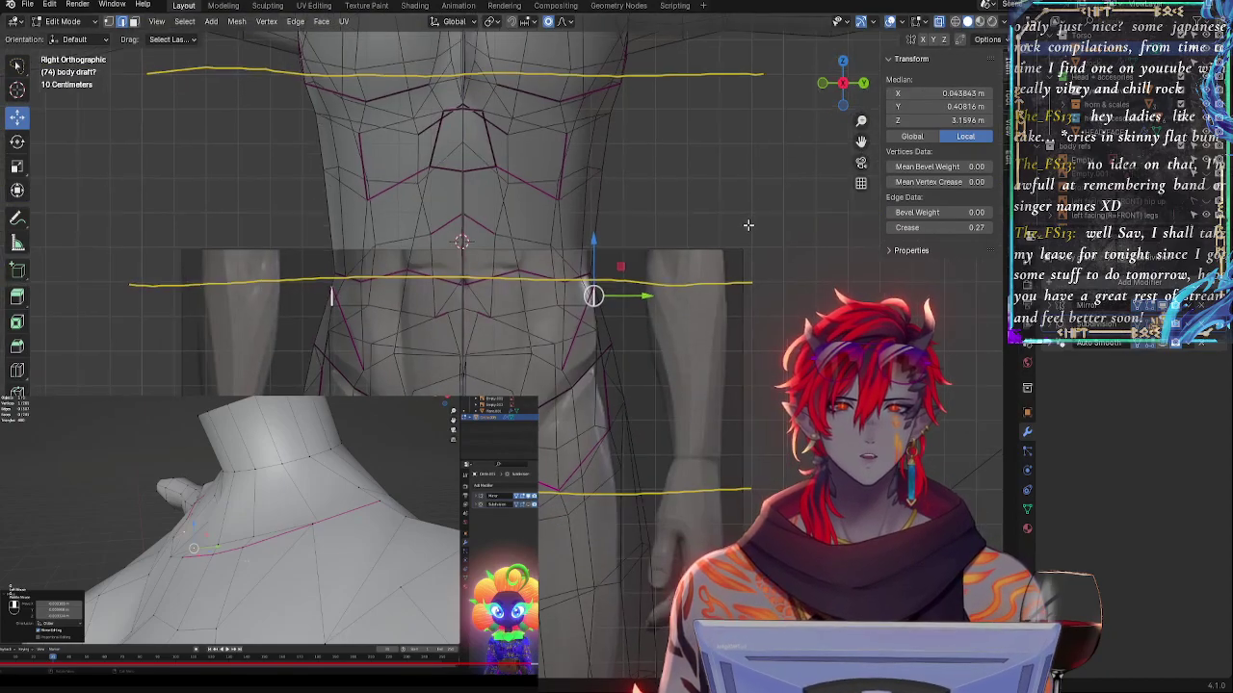
{"action": "scroll", "coordinate": [711, 203], "scroll_direction": "up", "scroll_amount": 7}
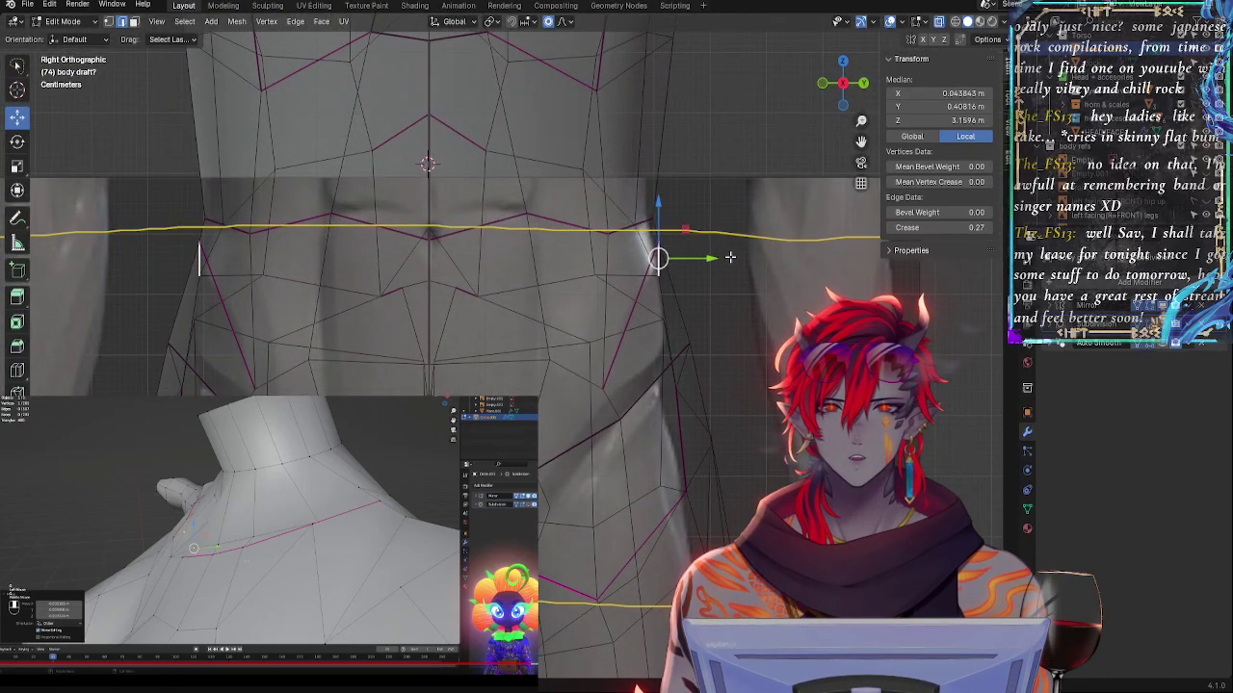
{"action": "key", "text": "shift+z"}
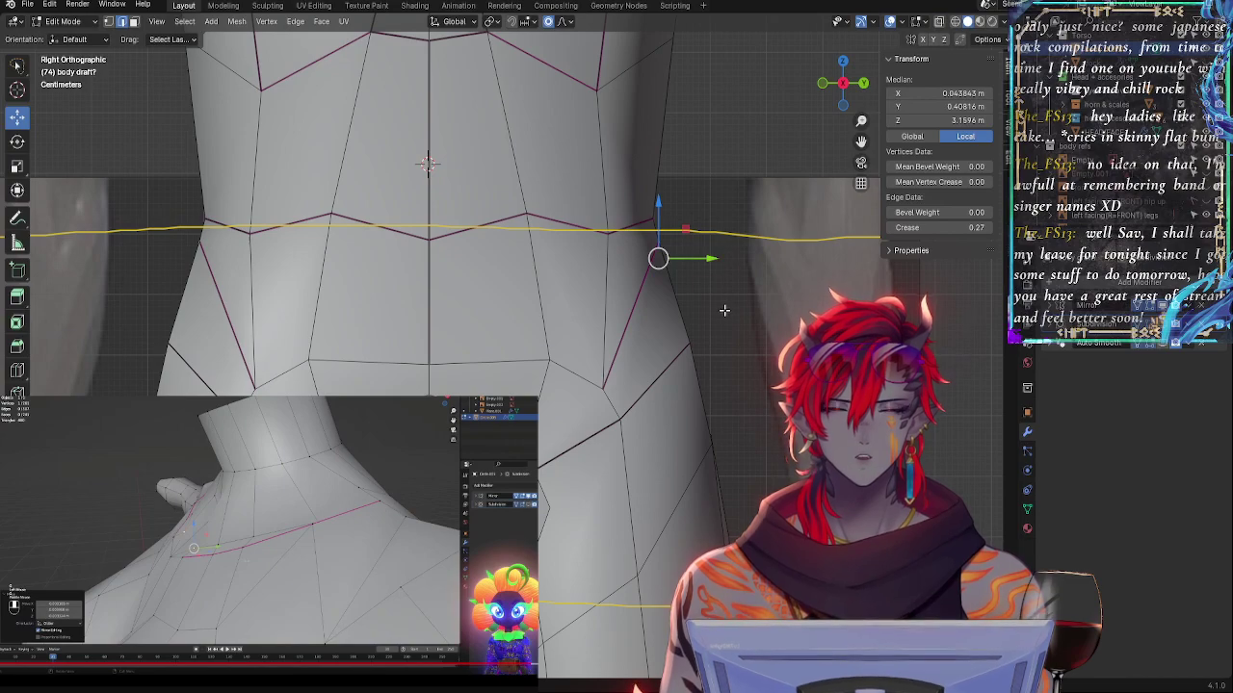
{"action": "middle_click_drag", "start_coordinate": [724, 310], "coordinate": [679, 355]}
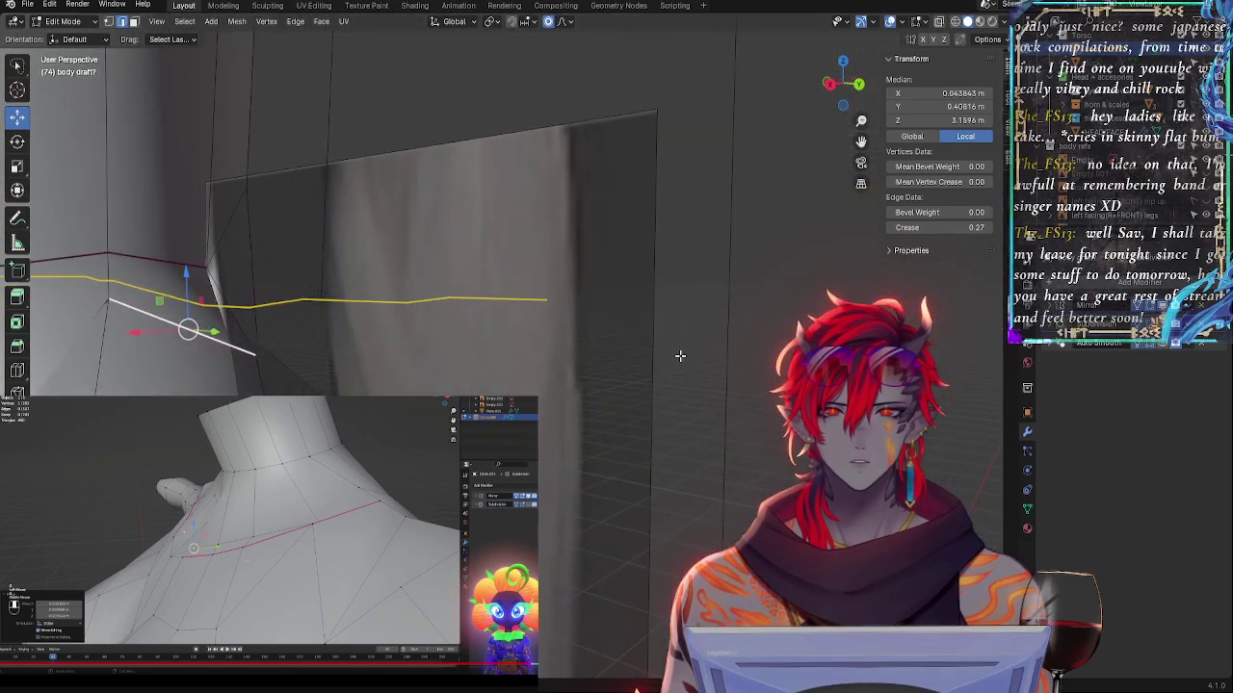
{"action": "left_click", "coordinate": [850, 89]}
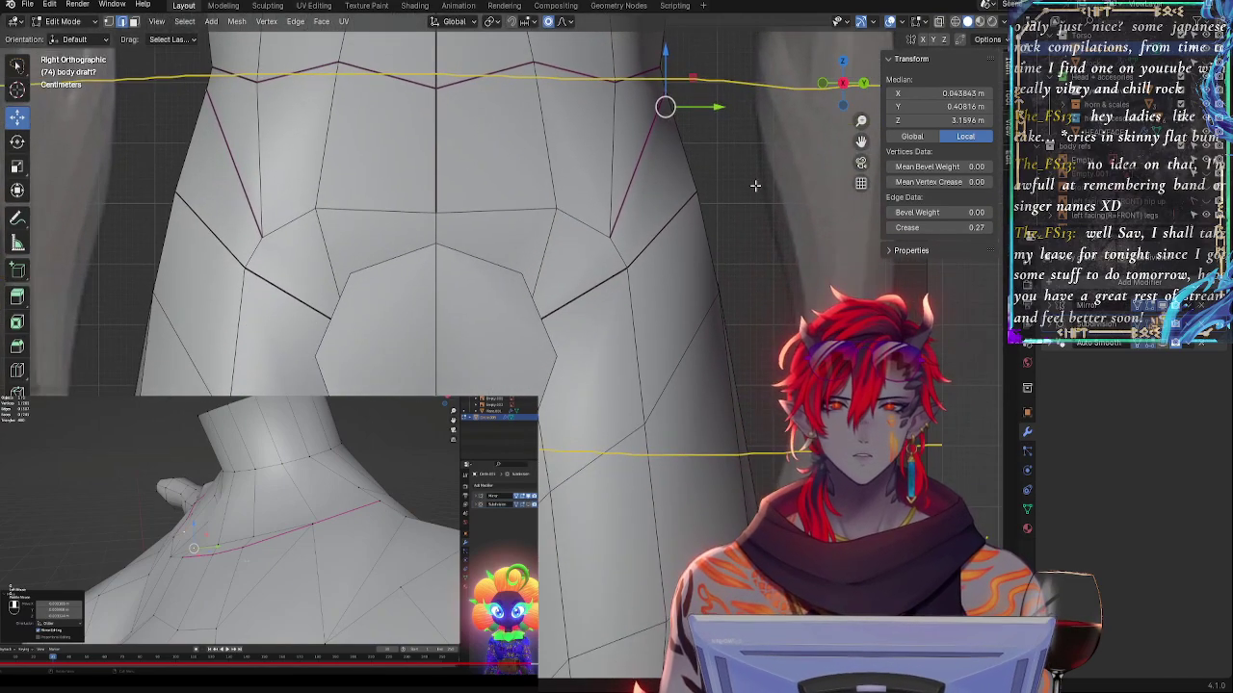
- Frame the hips and crotch and select an edge of the octagonal crotch face
{"action": "middle_click_drag", "start_coordinate": [719, 159], "coordinate": [825, 236], "text": "shift"}
{"action": "middle_click_drag", "start_coordinate": [545, 234], "coordinate": [523, 173], "text": "shift"}
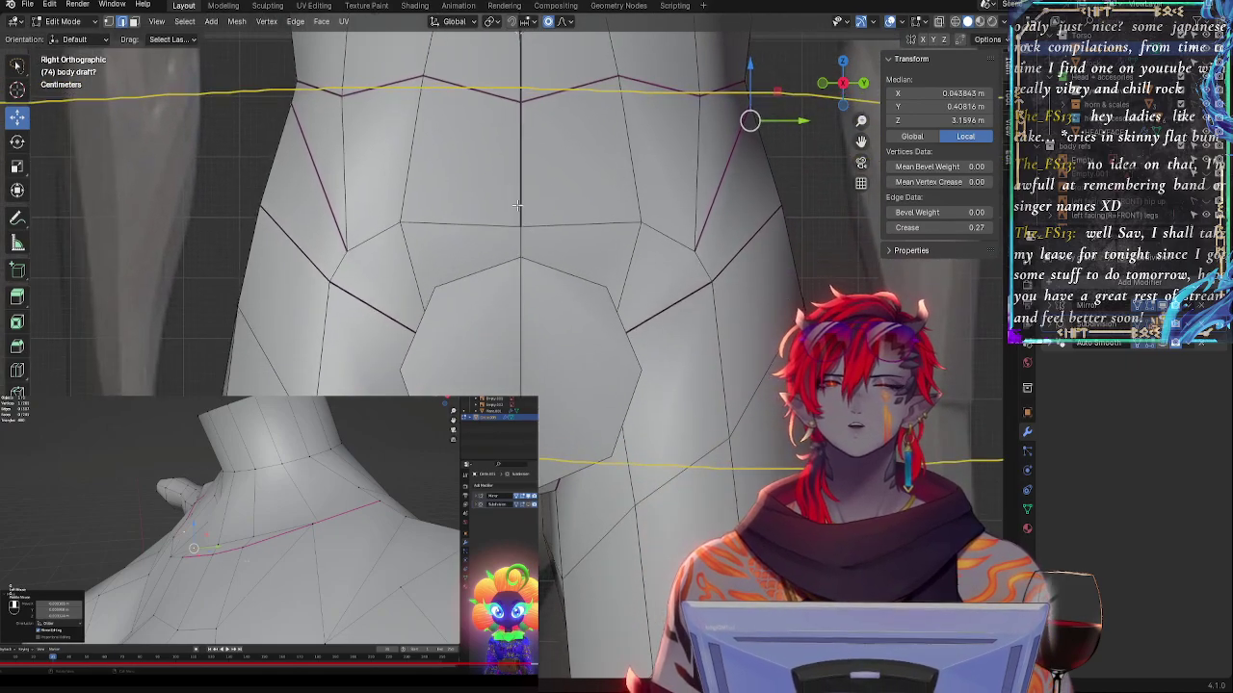
{"action": "mouse_move", "coordinate": [695, 340]}
{"action": "middle_mouse_down", "text": "shift"}
{"action": "mouse_move", "coordinate": [666, 250]}
{"action": "mouse_move", "coordinate": [553, 195]}
{"action": "mouse_move", "coordinate": [642, 276]}
{"action": "mouse_move", "coordinate": [754, 276]}
{"action": "middle_mouse_up", "text": "shift"}
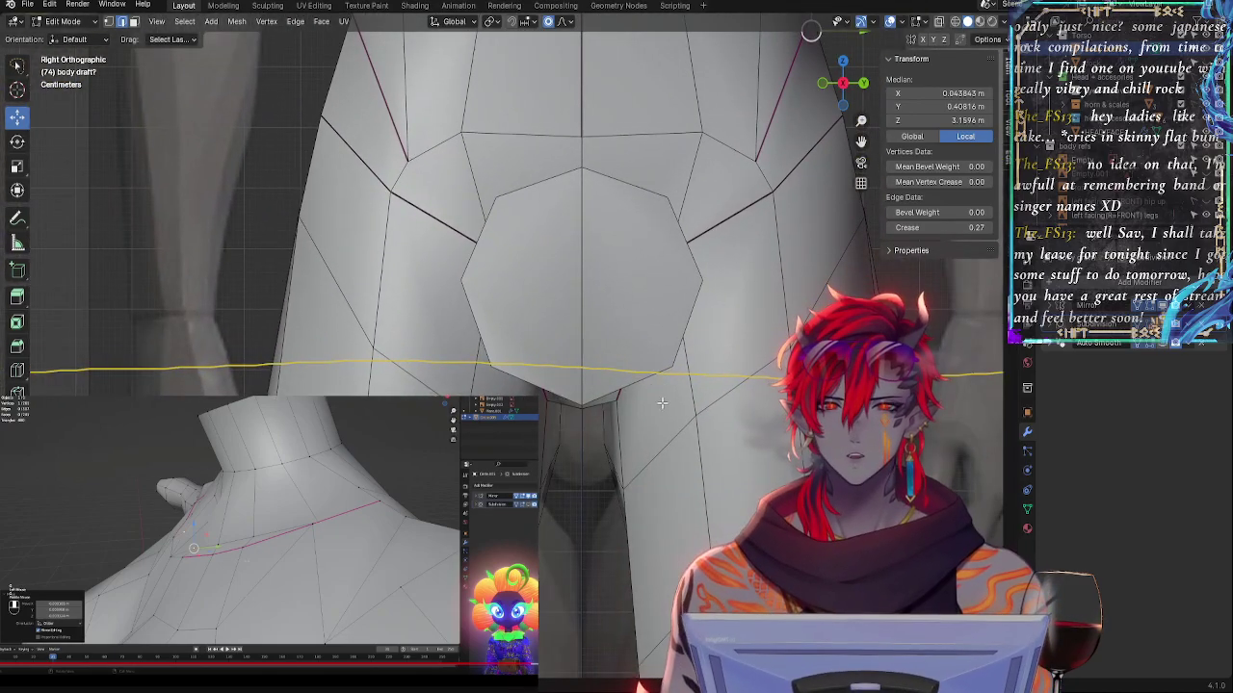
{"action": "middle_click_drag", "start_coordinate": [663, 442], "coordinate": [661, 253], "text": "shift"}
{"action": "middle_click_drag", "start_coordinate": [662, 178], "coordinate": [561, 528], "text": "shift"}
{"action": "left_click", "coordinate": [564, 422]}
- Select the crotch face's edge loop and move it along Z only with proportional falloff
{"action": "left_click", "coordinate": [576, 397], "text": "alt"}
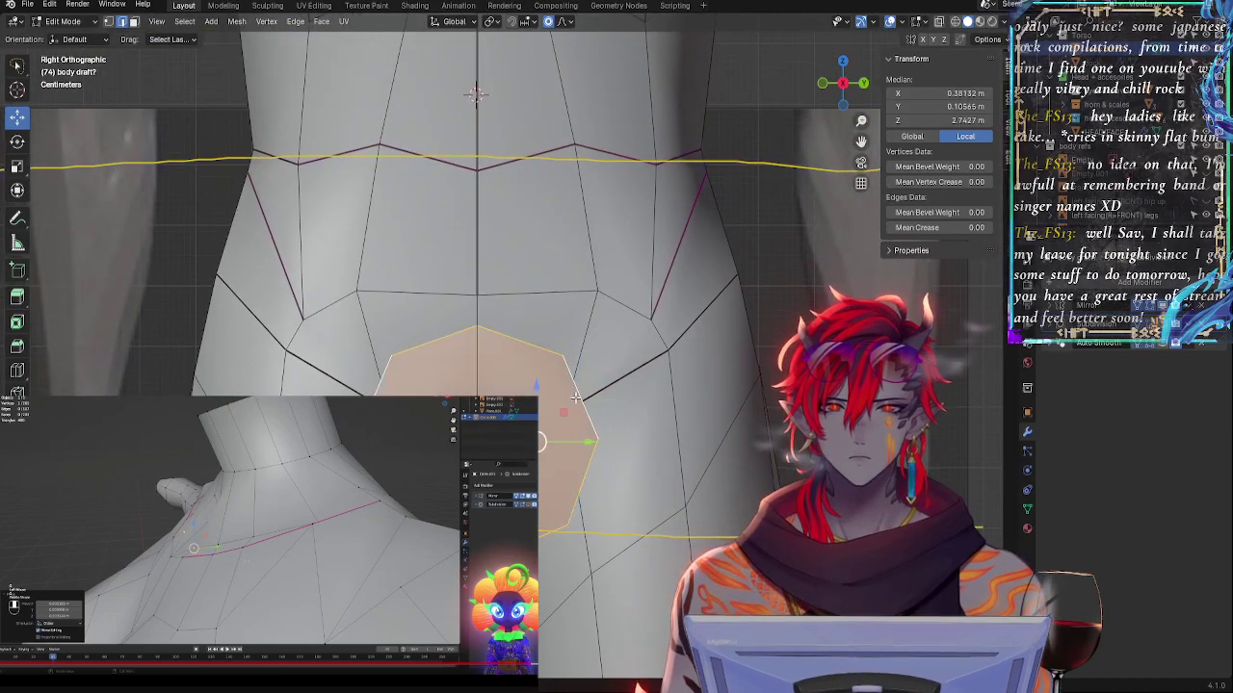
{"action": "middle_click_drag", "start_coordinate": [592, 412], "coordinate": [366, 354]}
{"action": "scroll", "coordinate": [587, 372], "scroll_direction": "down", "scroll_amount": 6}
{"action": "key", "text": "g"}
{"action": "key", "text": "z"}
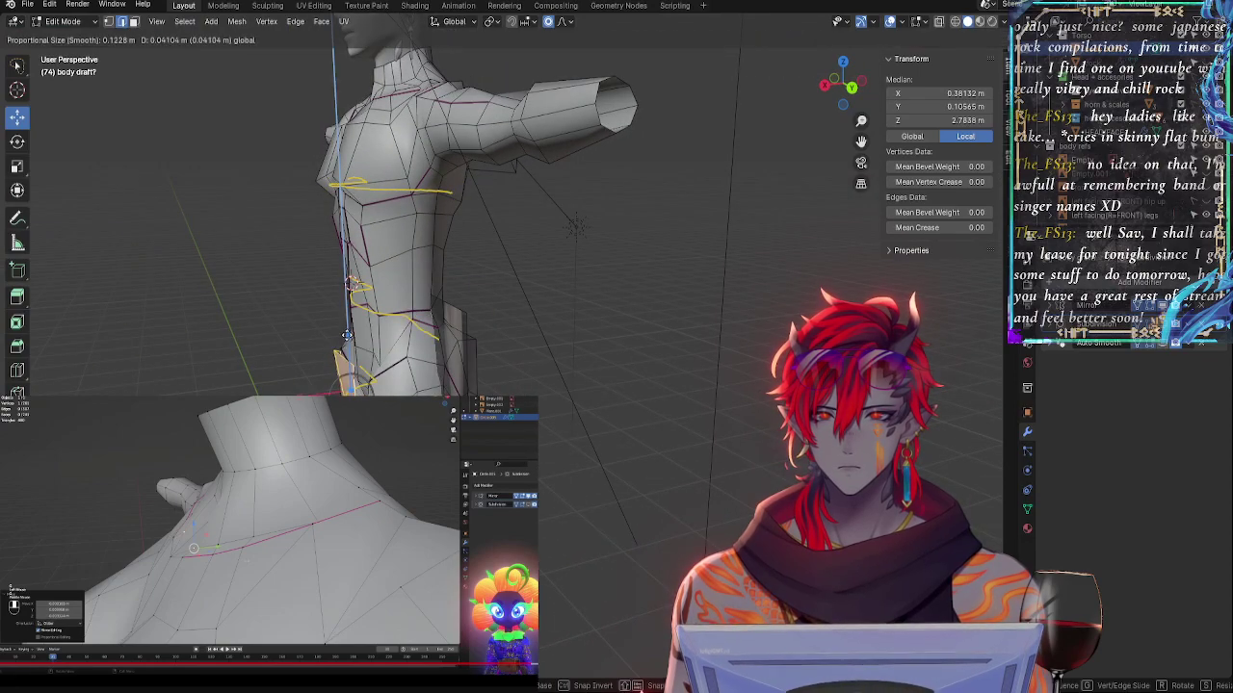
{"action": "left_click", "coordinate": [370, 616]}
{"action": "middle_click_drag", "start_coordinate": [370, 617], "coordinate": [586, 532], "text": "shift"}
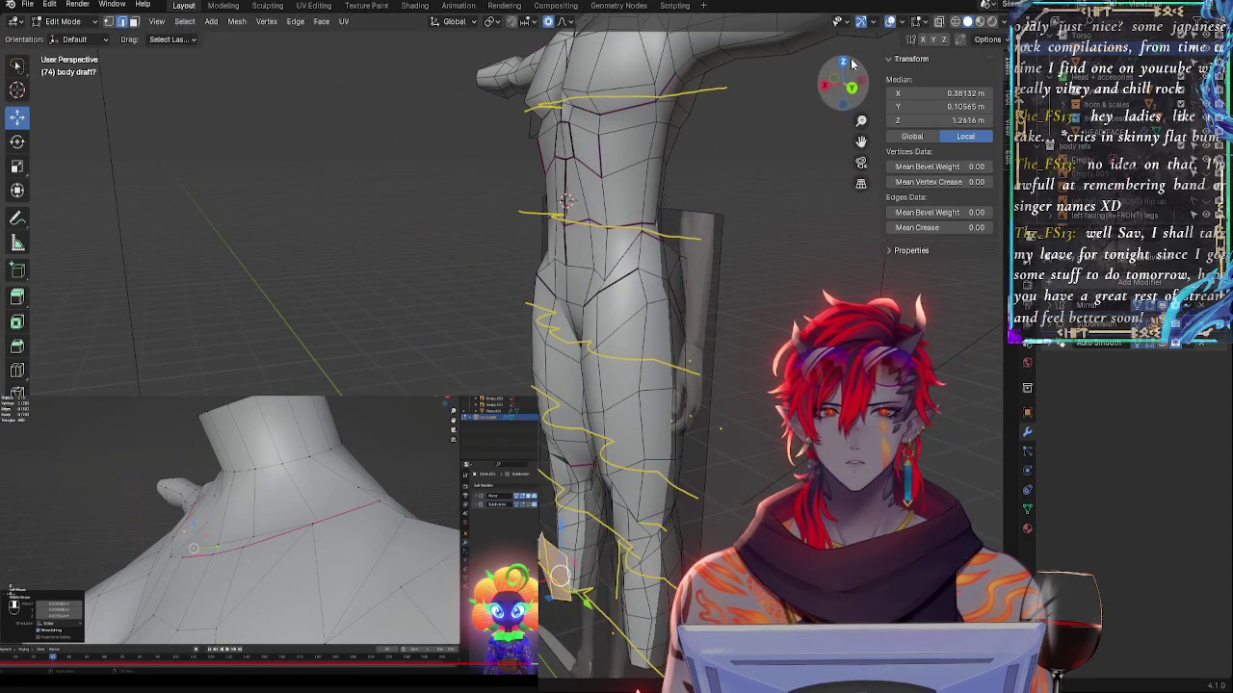
- Return to Right view with X-ray on and select a waist edge near the crotch
{"action": "left_click", "coordinate": [826, 88]}
{"action": "scroll", "coordinate": [691, 256], "scroll_direction": "up", "scroll_amount": 6}
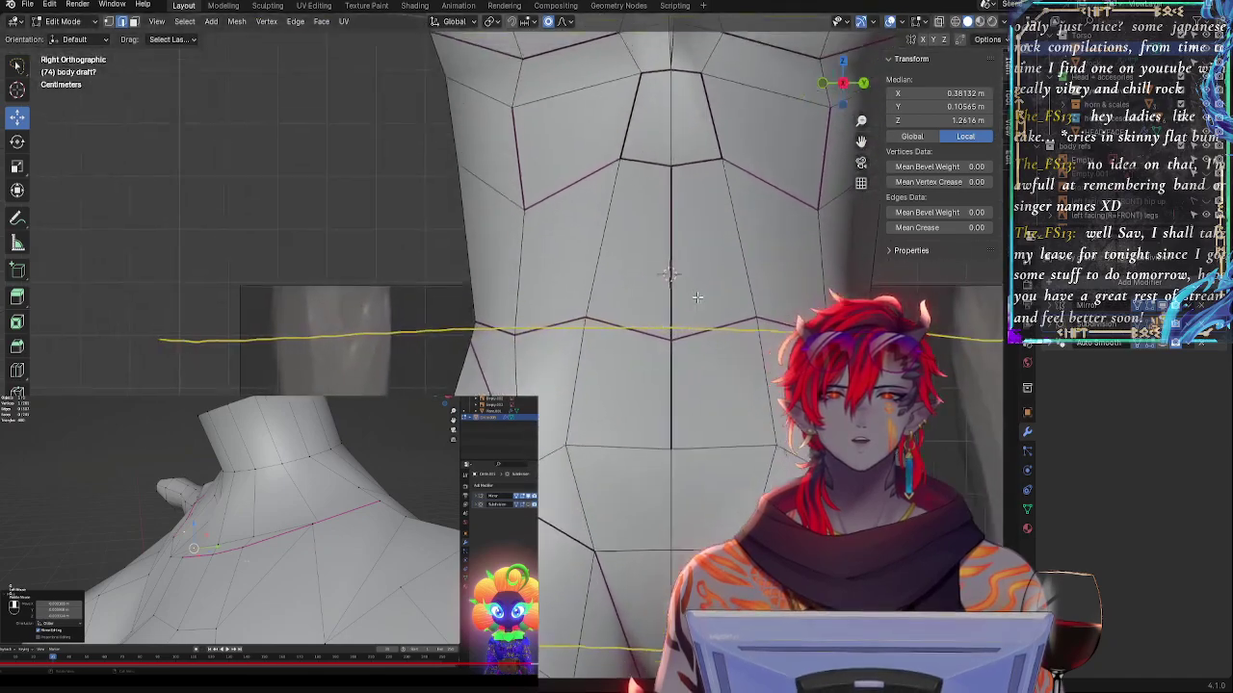
{"action": "middle_click_drag", "start_coordinate": [724, 316], "coordinate": [605, 354], "text": "shift"}
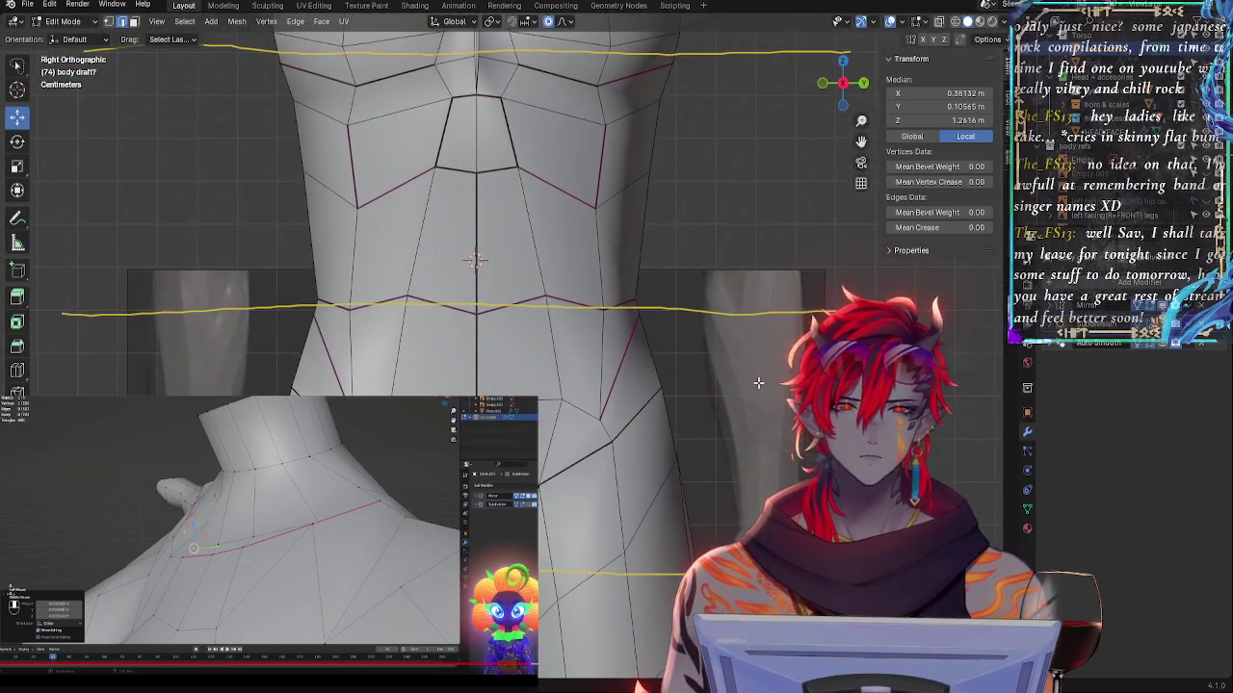
{"action": "key", "text": "alt+z"}
{"action": "scroll", "coordinate": [750, 464], "scroll_direction": "up", "scroll_amount": 3}
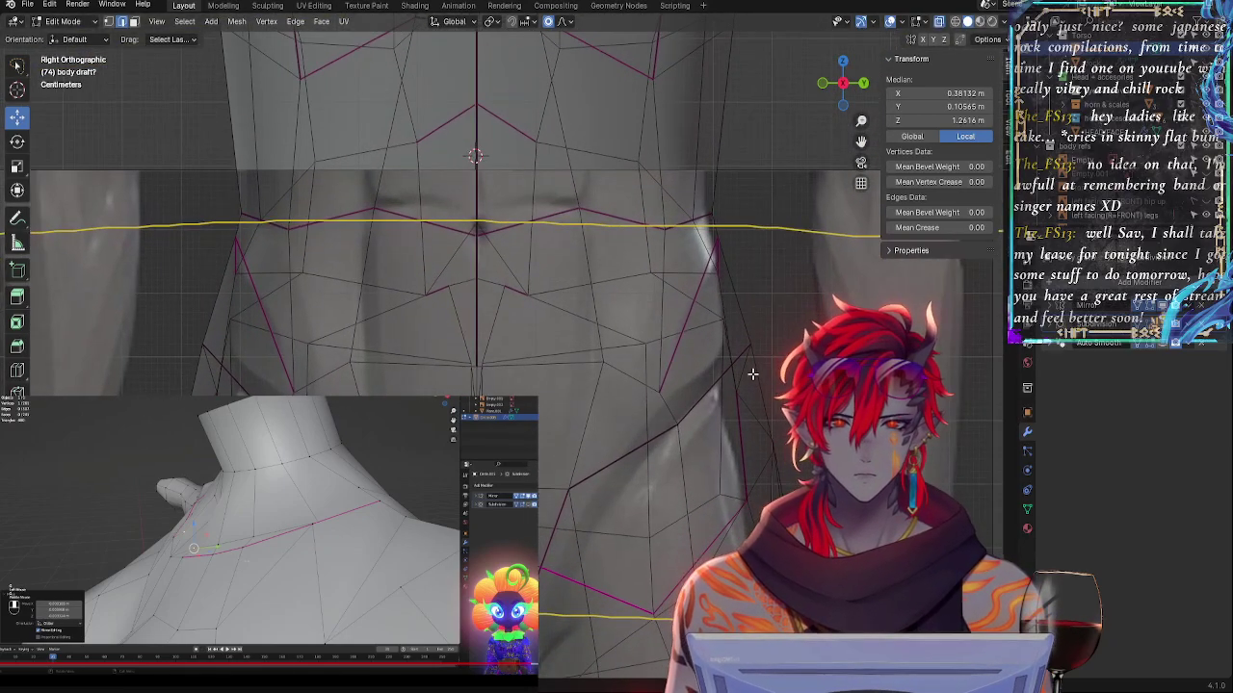
{"action": "left_click", "coordinate": [754, 376]}
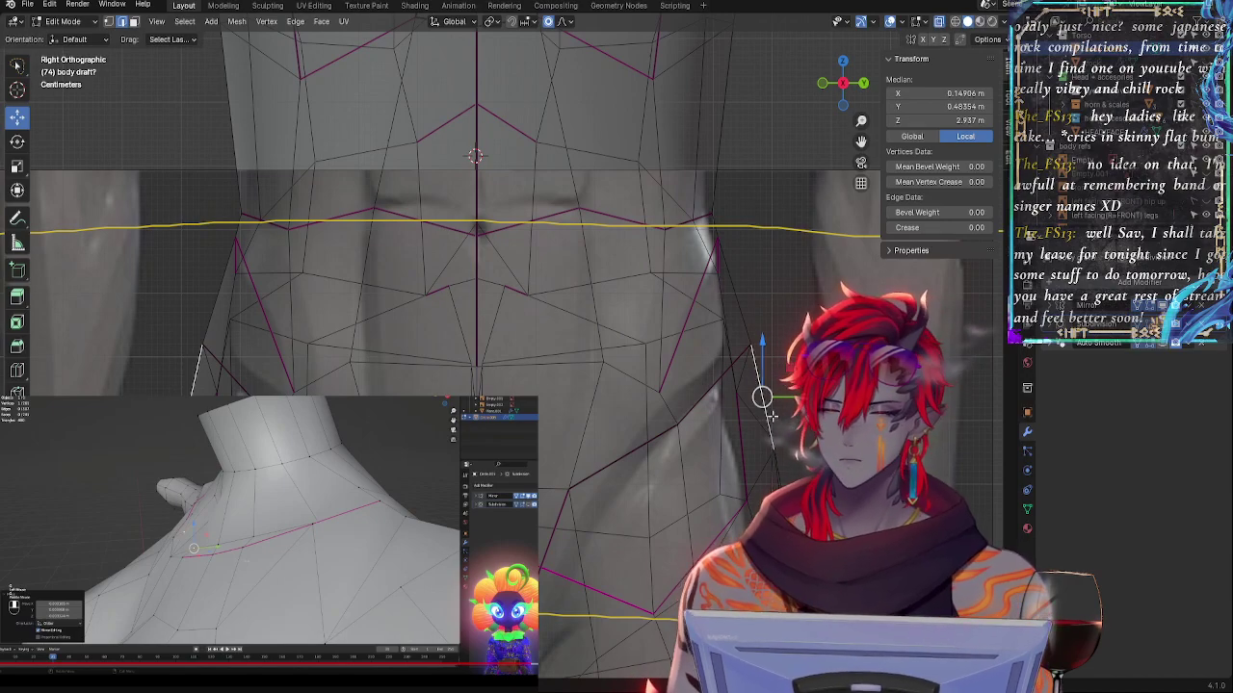
{"action": "middle_click_drag", "start_coordinate": [666, 528], "coordinate": [726, 272], "text": "shift"}
- Select the small crotch edges from below, then return to the see-through Right view
{"action": "scroll", "coordinate": [691, 432], "scroll_direction": "up", "scroll_amount": 2}
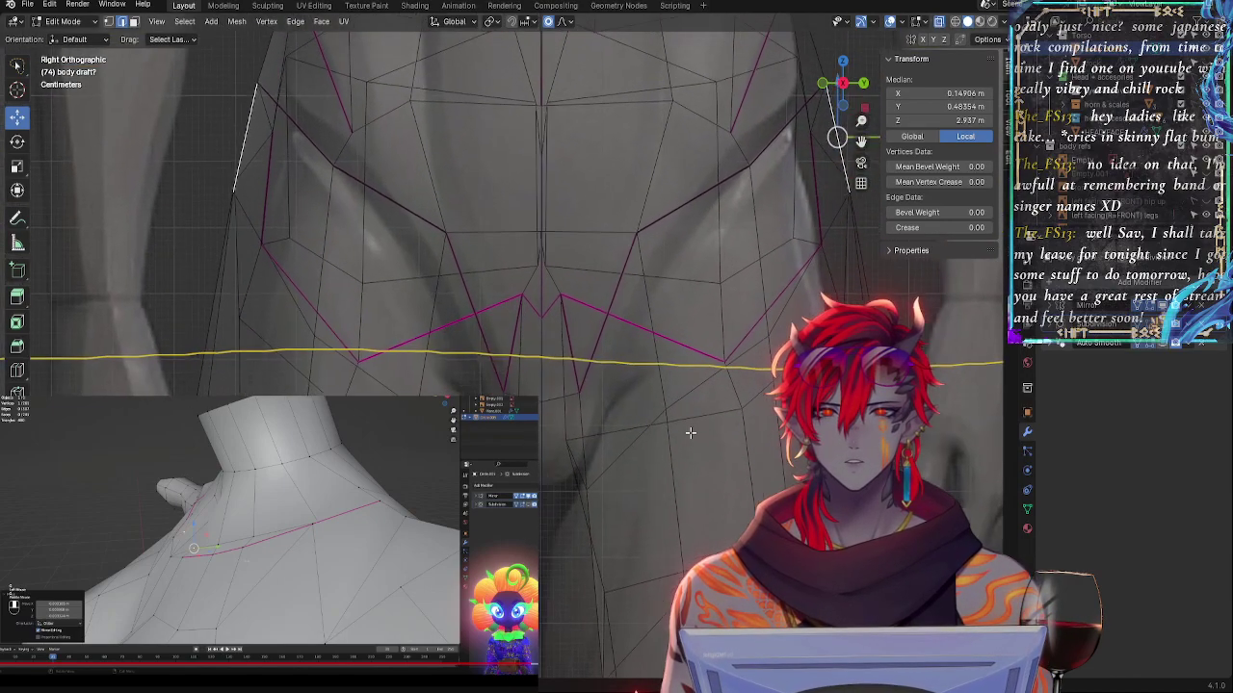
{"action": "left_click", "coordinate": [560, 400]}
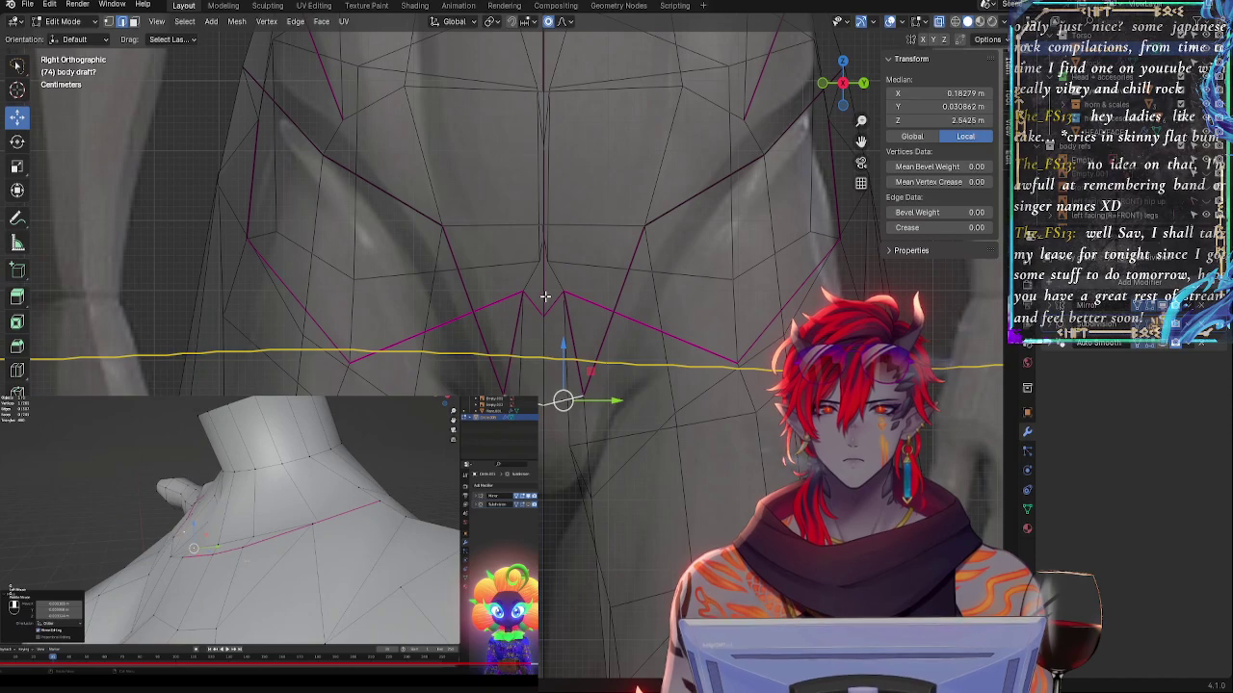
{"action": "key", "text": "alt+z"}
{"action": "middle_click_drag", "start_coordinate": [571, 387], "coordinate": [550, 448]}
{"action": "left_click", "coordinate": [547, 615]}
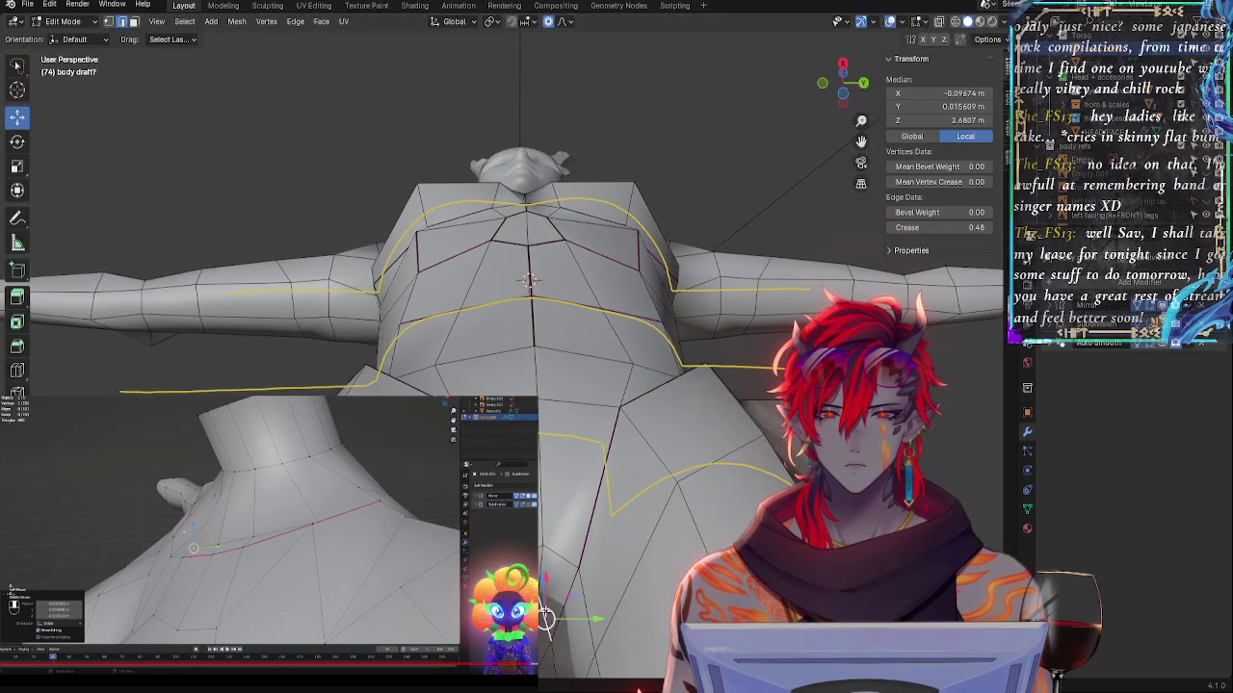
{"action": "left_click", "coordinate": [552, 624], "text": "shift"}
{"action": "middle_click_drag", "start_coordinate": [588, 537], "coordinate": [581, 624]}
{"action": "left_click", "coordinate": [841, 82]}
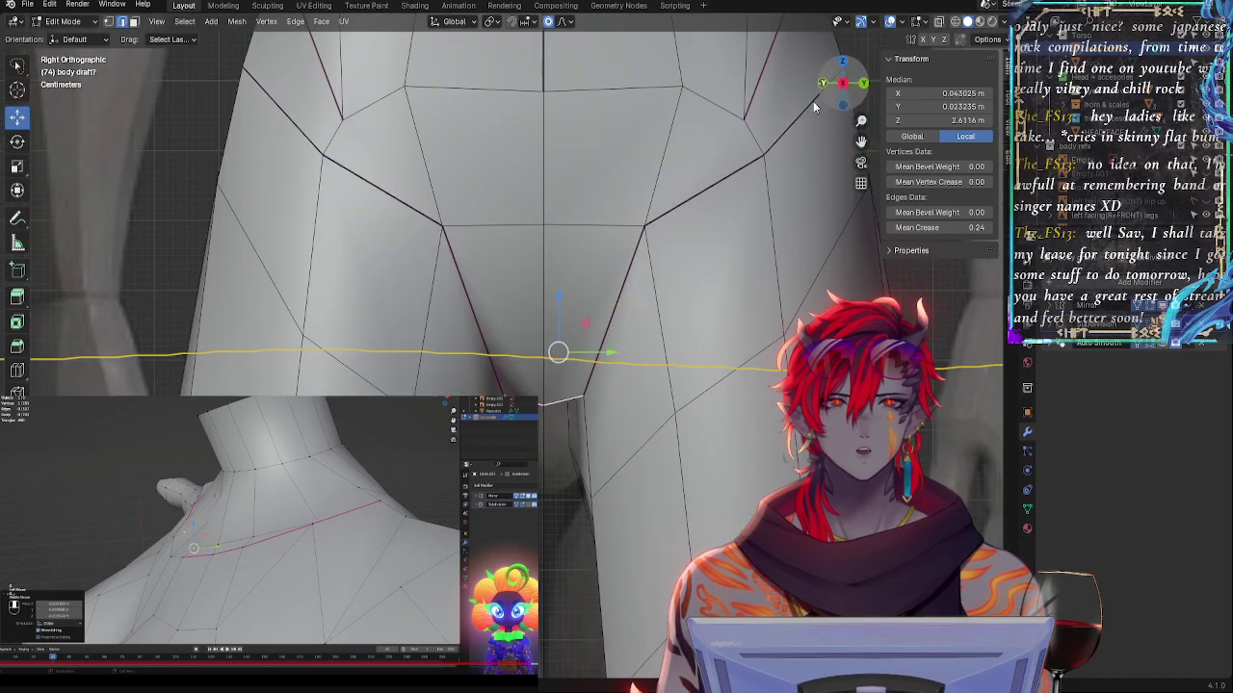
{"action": "key", "text": "alt+z"}
{"action": "middle_click_drag", "start_coordinate": [626, 395], "coordinate": [625, 422], "text": "ctrl"}
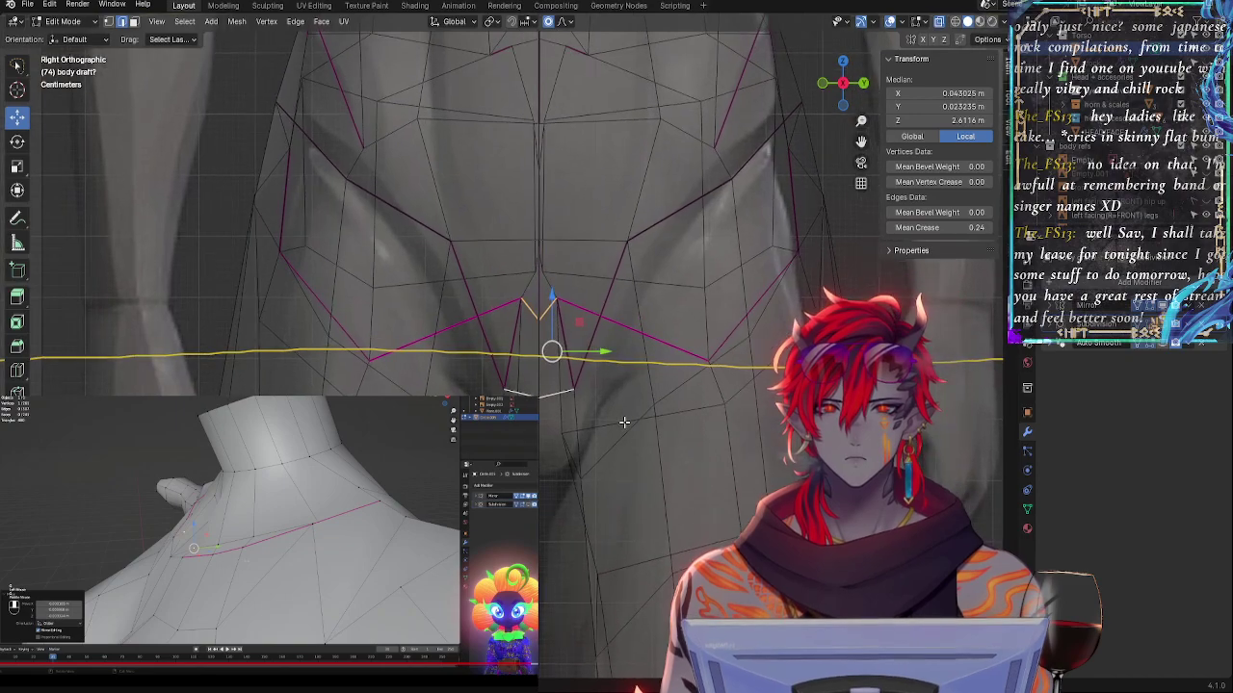
- Lower the selected crotch edges and the V-shaped groin edge, nudging the centre edge along Y
{"action": "left_click_drag", "start_coordinate": [606, 353], "coordinate": [606, 351]}
{"action": "left_click_drag", "start_coordinate": [551, 299], "coordinate": [549, 316]}
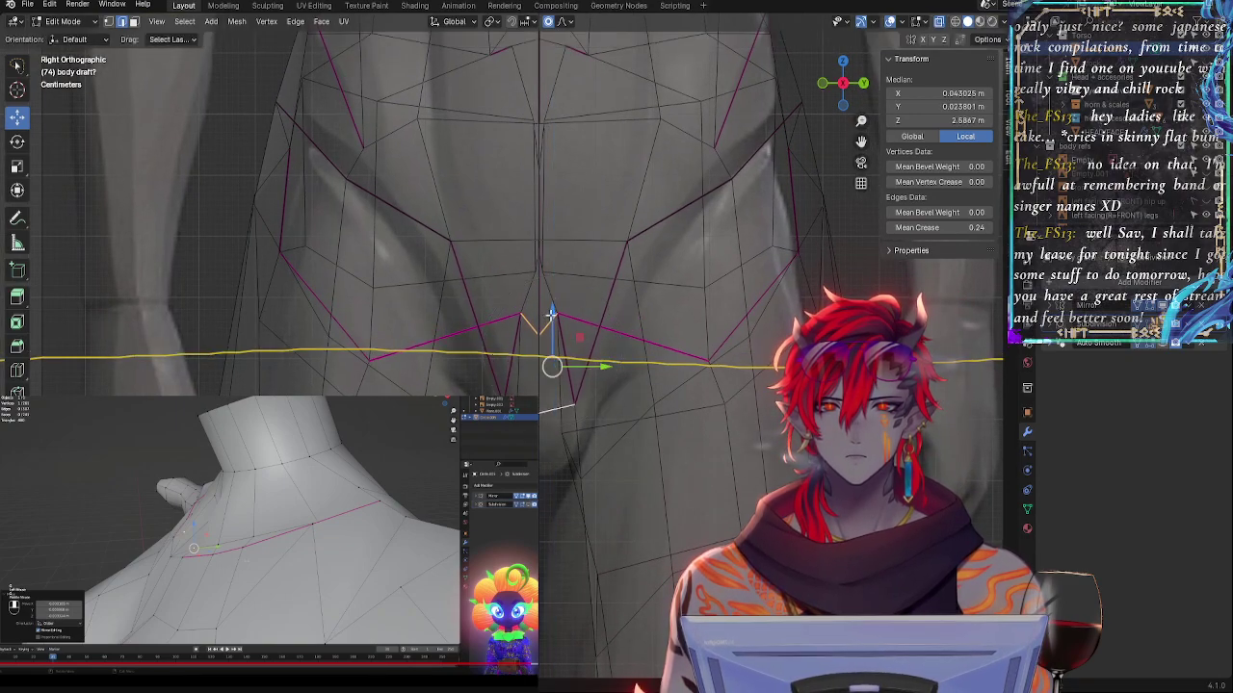
{"action": "key", "text": "r"}
{"action": "right_click", "coordinate": [567, 324]}
{"action": "left_click", "coordinate": [538, 330]}
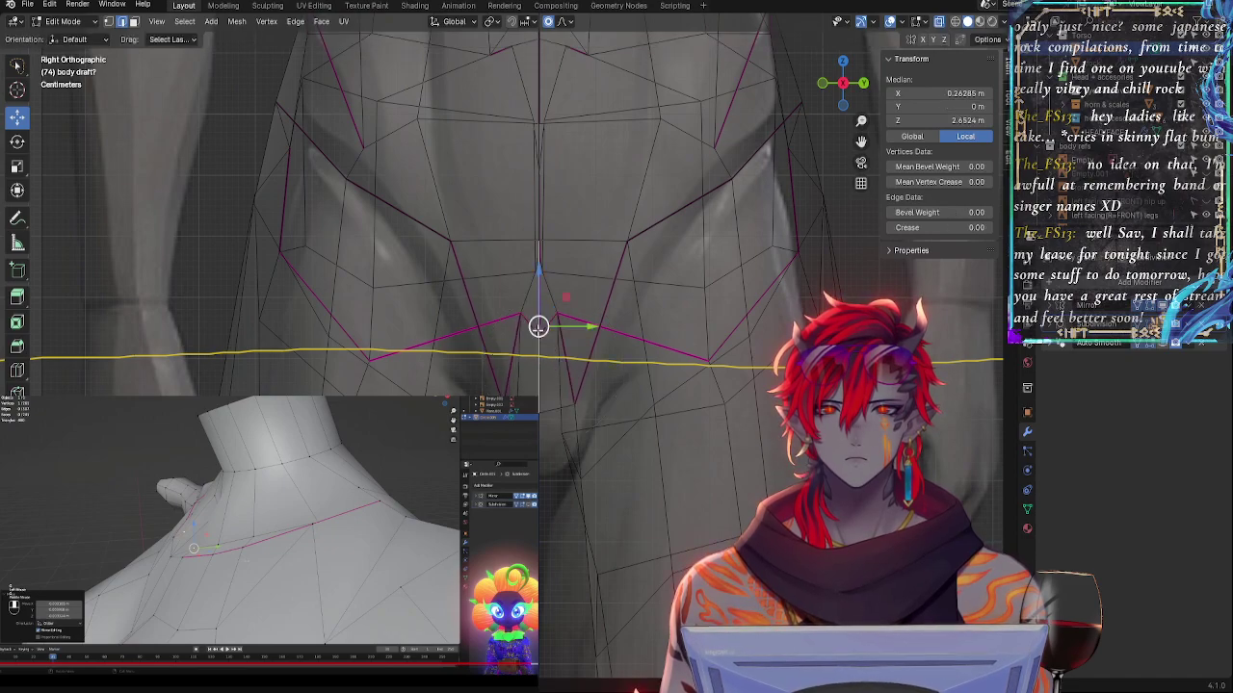
{"action": "left_click", "coordinate": [544, 331]}
{"action": "left_click_drag", "start_coordinate": [549, 290], "coordinate": [552, 301]}
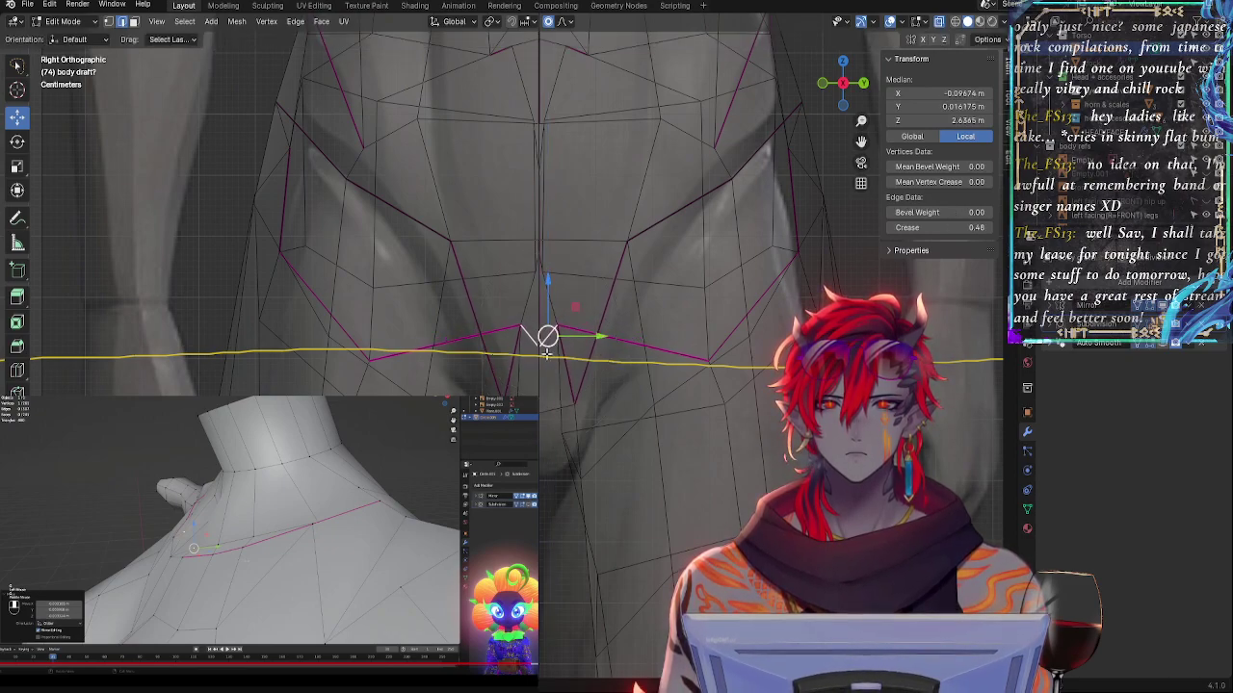
{"action": "left_click", "coordinate": [555, 410]}
{"action": "left_click_drag", "start_coordinate": [557, 352], "coordinate": [557, 353]}
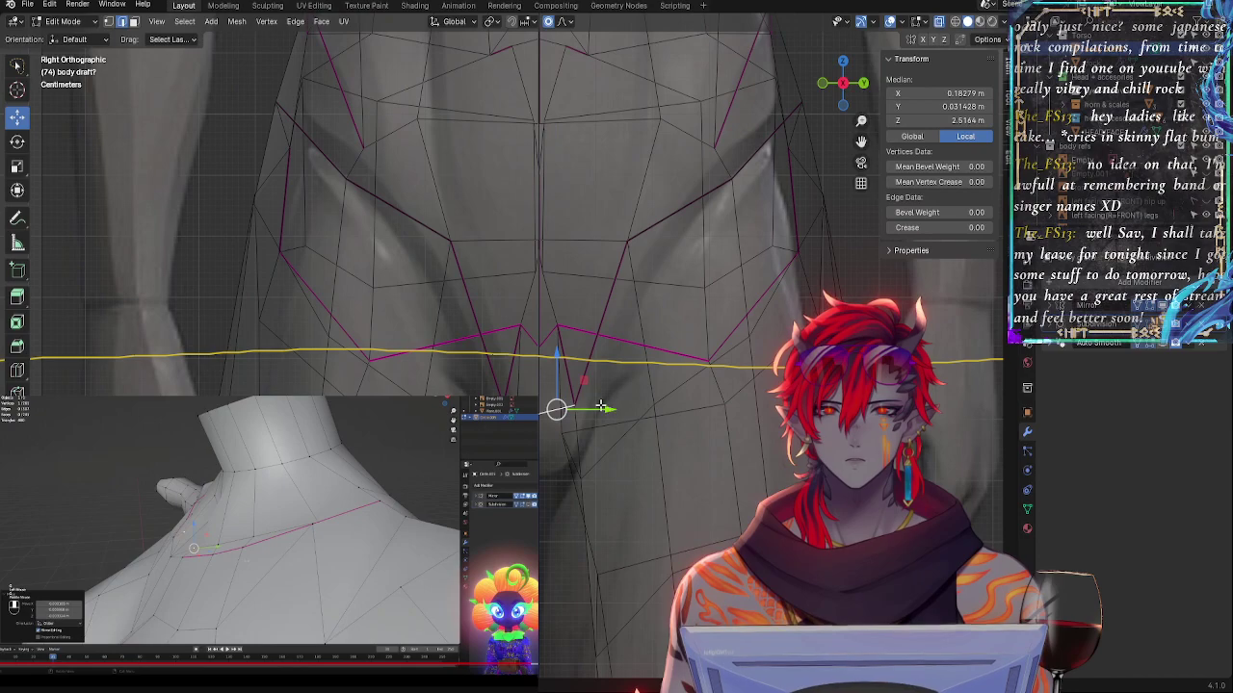
{"action": "left_click_drag", "start_coordinate": [609, 408], "coordinate": [608, 408]}
- Push the diagonal inner groin edges outward and rotate them slightly
{"action": "left_click", "coordinate": [633, 248]}
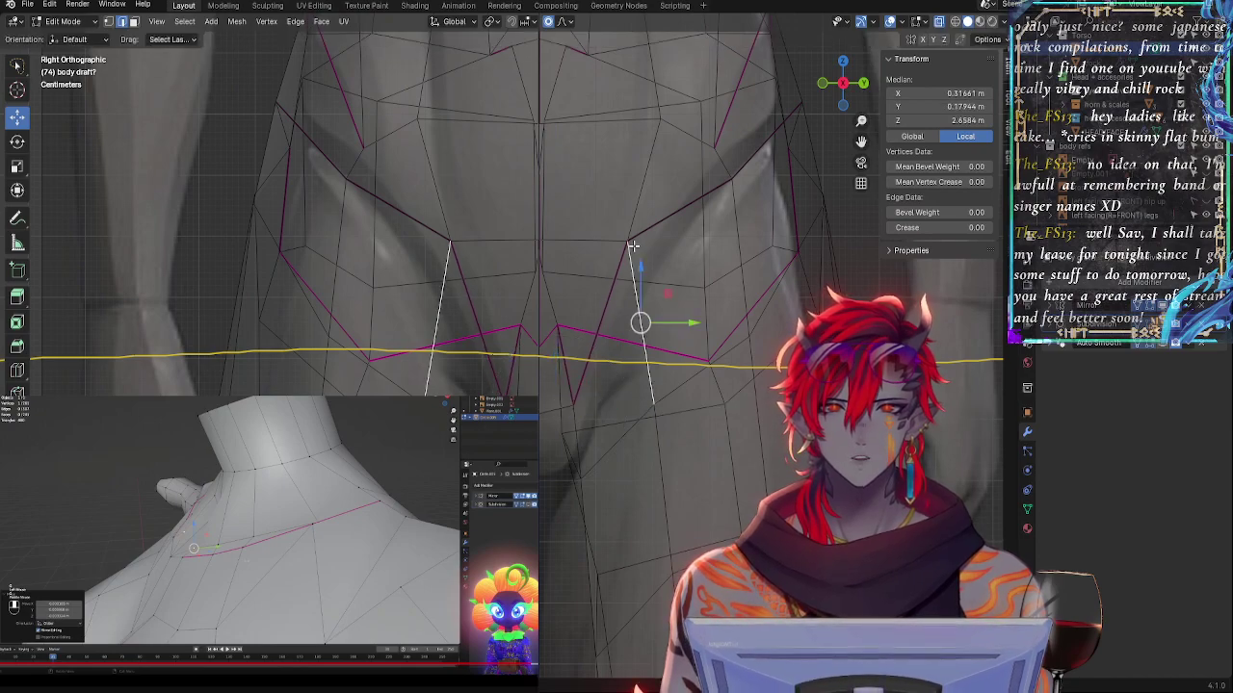
{"action": "left_click", "coordinate": [622, 248]}
{"action": "left_click", "coordinate": [624, 248]}
{"action": "left_click_drag", "start_coordinate": [652, 324], "coordinate": [657, 324]}
{"action": "key", "text": "r"}
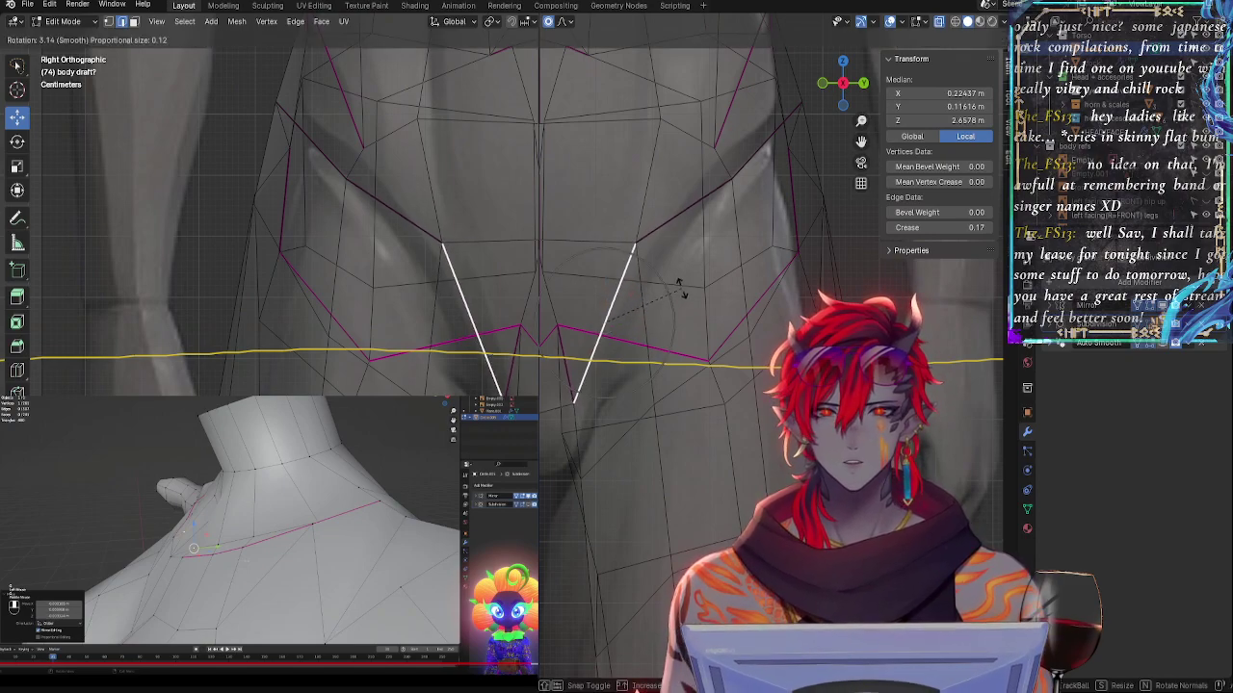
{"action": "left_click", "coordinate": [682, 287]}
- Lift the crotch edge with smooth falloff onto the lower yellow guide (Y 0.040 m, Z 2.6605 m)
{"action": "left_click", "coordinate": [581, 400]}
{"action": "left_click", "coordinate": [572, 407]}
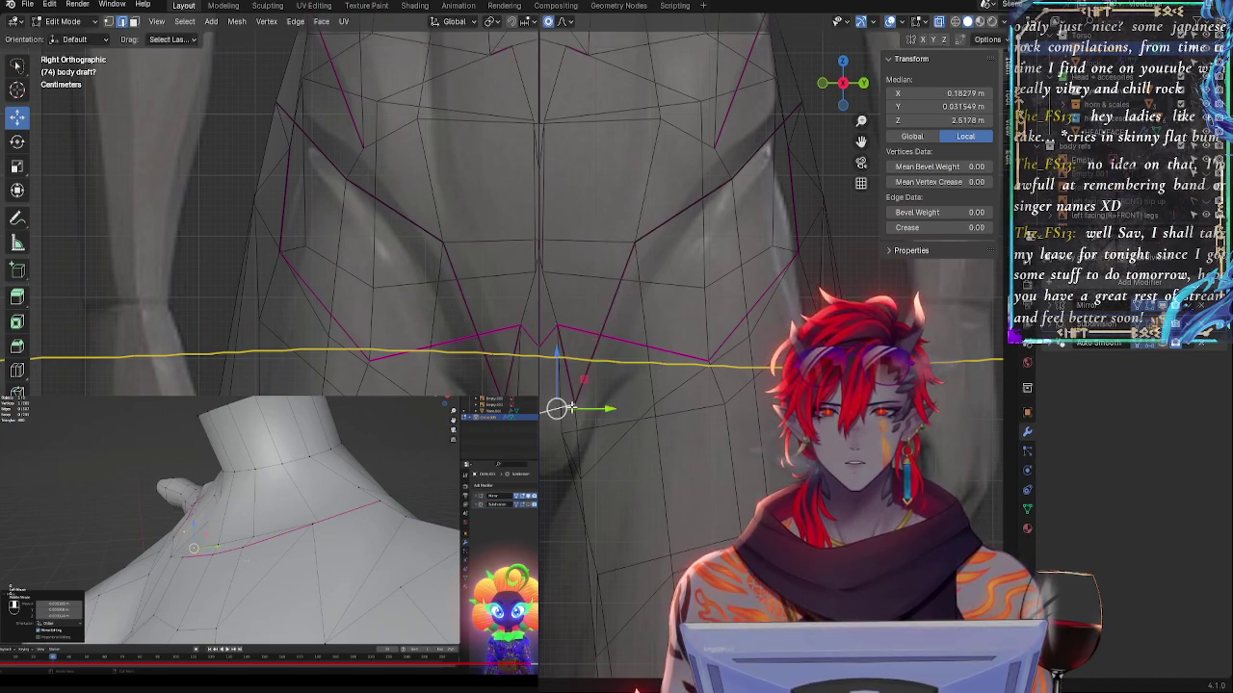
{"action": "left_click_drag", "start_coordinate": [562, 377], "coordinate": [560, 371]}
{"action": "left_click_drag", "start_coordinate": [608, 410], "coordinate": [623, 398]}
{"action": "middle_click_drag", "start_coordinate": [683, 253], "coordinate": [648, 259], "text": "shift"}
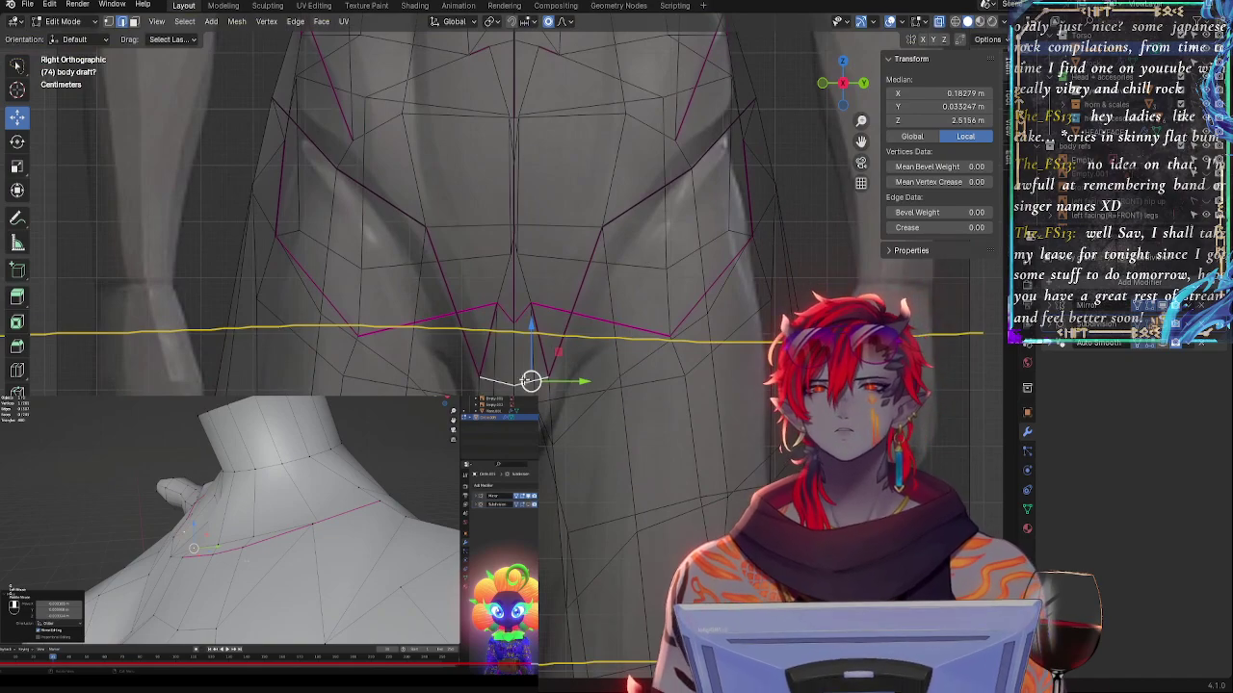
{"action": "left_click_drag", "start_coordinate": [531, 330], "coordinate": [576, 324]}
- Zoom out to check the whole body, then zoom back in on the crotch edges
{"action": "scroll", "coordinate": [568, 394], "scroll_direction": "down", "scroll_amount": 3}
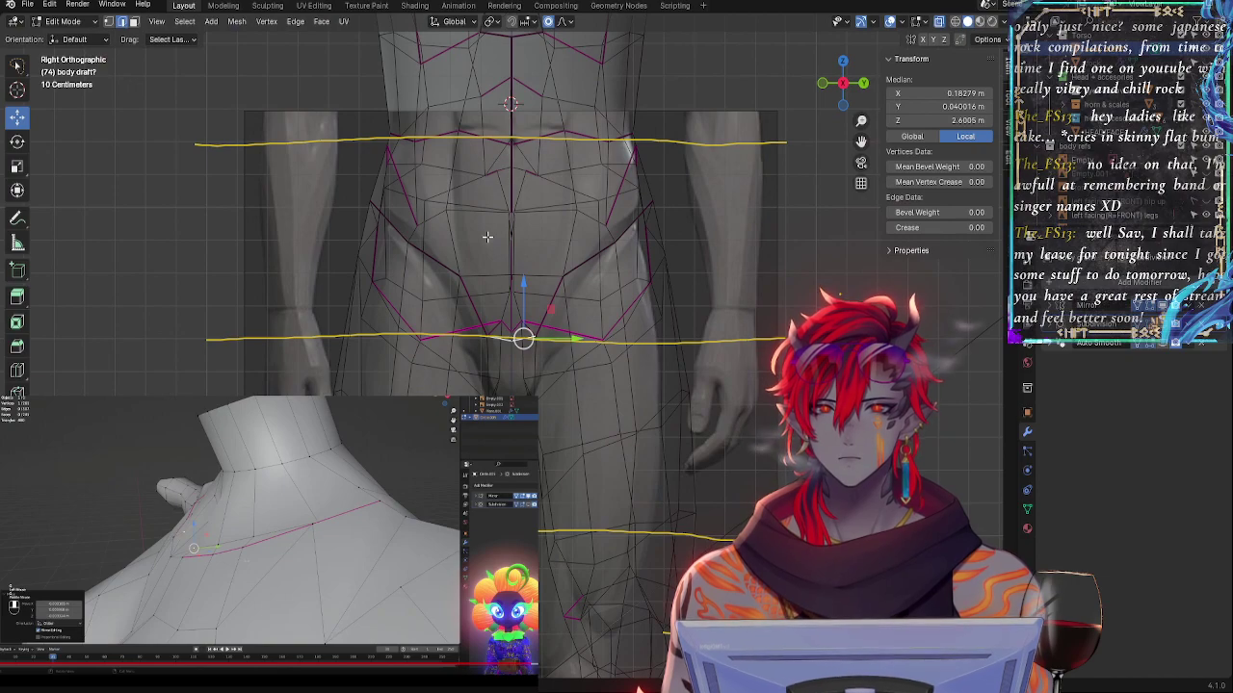
{"action": "middle_click_drag", "start_coordinate": [573, 152], "coordinate": [582, 378], "text": "shift"}
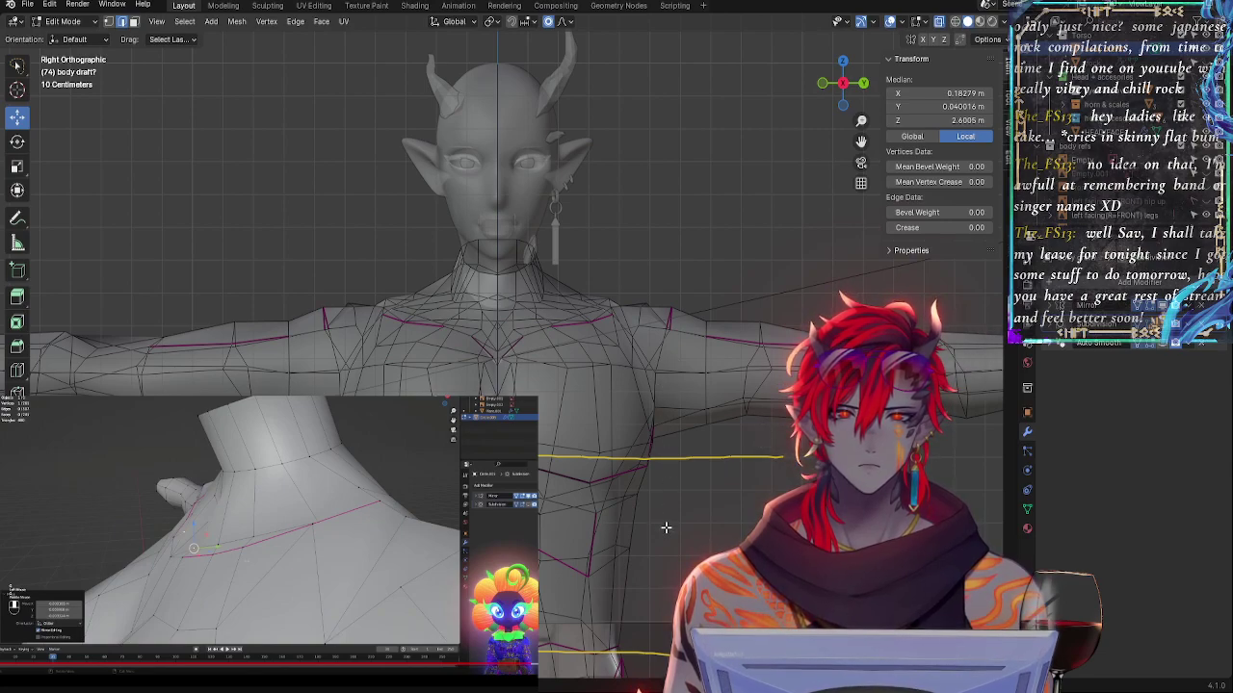
{"action": "middle_click_drag", "start_coordinate": [665, 634], "coordinate": [675, 257], "text": "shift"}
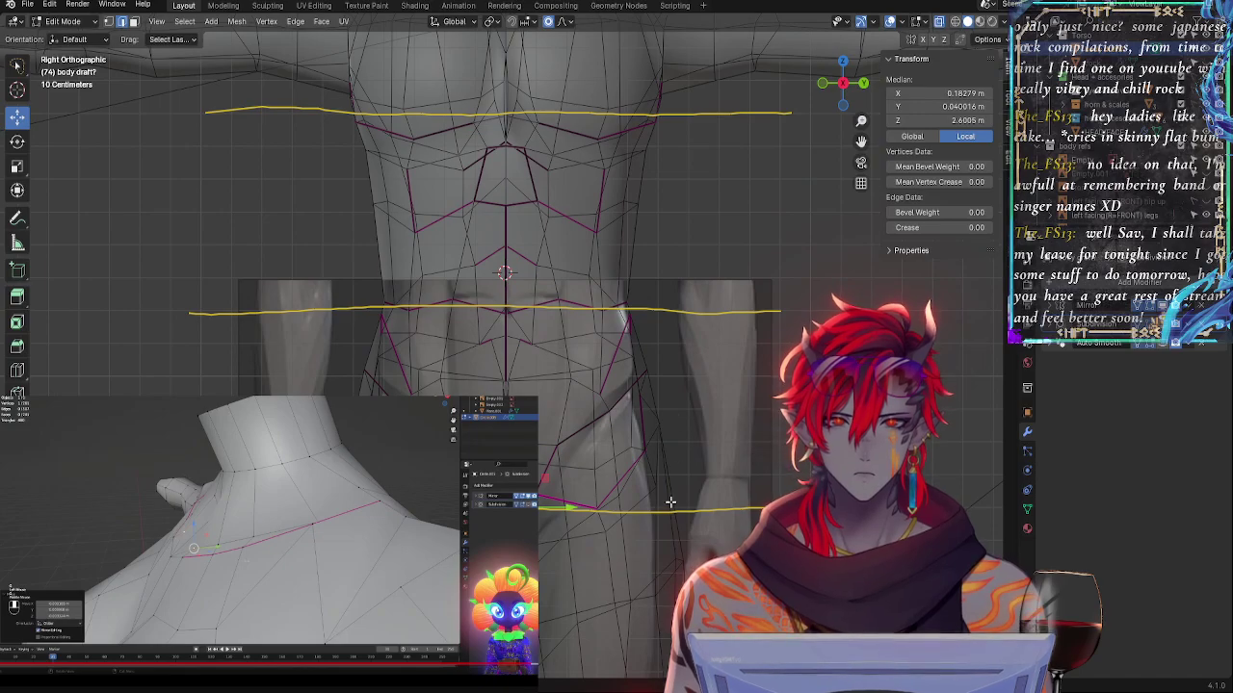
{"action": "middle_click_drag", "start_coordinate": [670, 502], "coordinate": [649, 375], "text": "ctrl"}
{"action": "middle_click_drag", "start_coordinate": [609, 657], "coordinate": [632, 374], "text": "shift"}
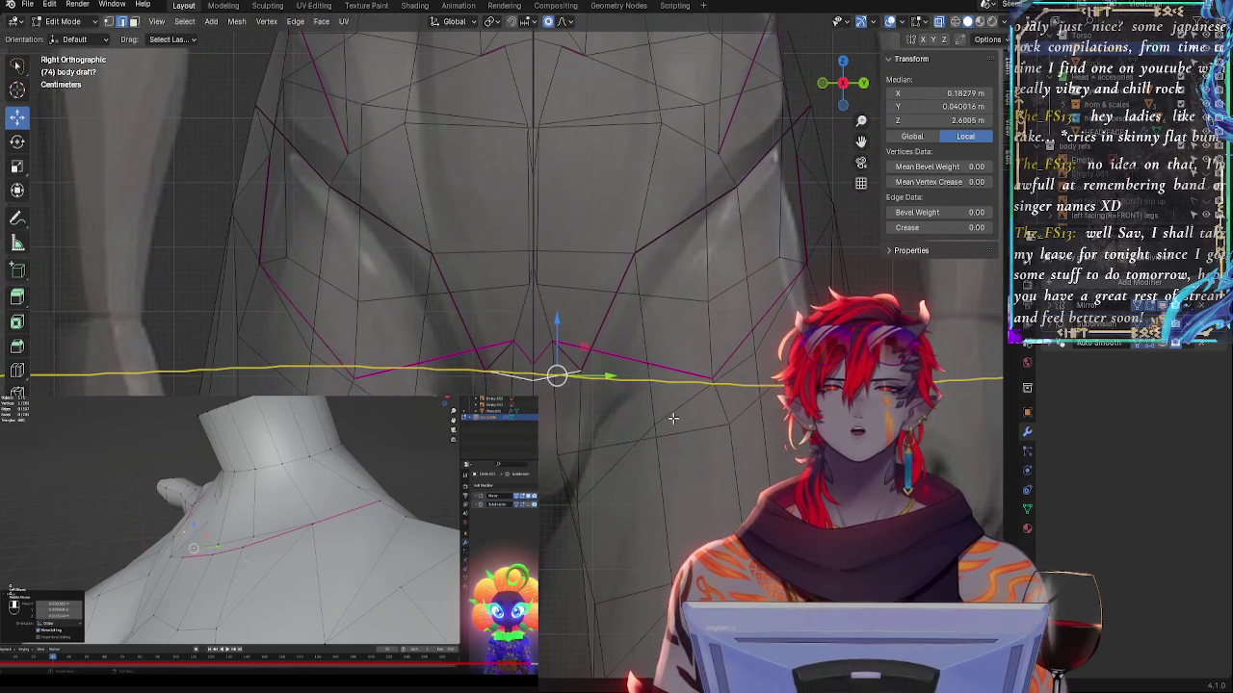
{"action": "middle_click_drag", "start_coordinate": [673, 418], "coordinate": [664, 329], "text": "ctrl"}
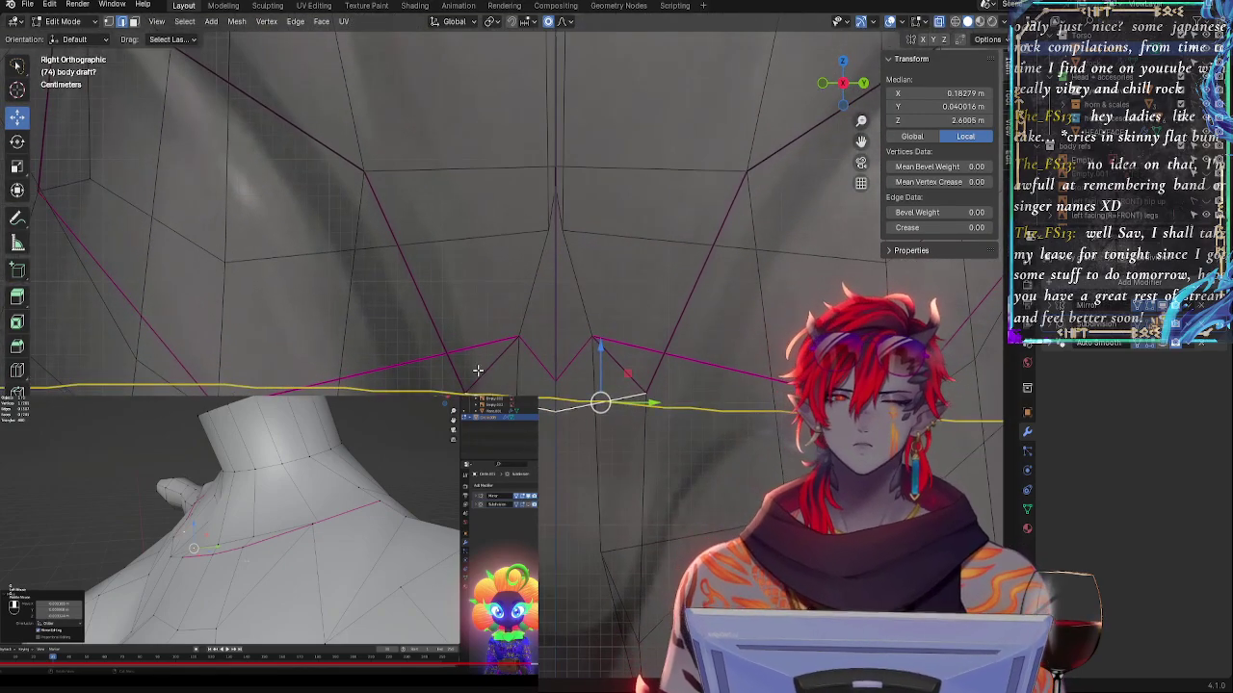
{"action": "mouse_move", "coordinate": [610, 489]}
{"action": "middle_mouse_down", "text": "ctrl"}
{"action": "mouse_move", "coordinate": [592, 459]}
{"action": "mouse_move", "coordinate": [606, 493]}
{"action": "middle_mouse_up", "text": "ctrl"}
{"action": "middle_click_drag", "start_coordinate": [646, 445], "coordinate": [625, 360], "text": "shift"}
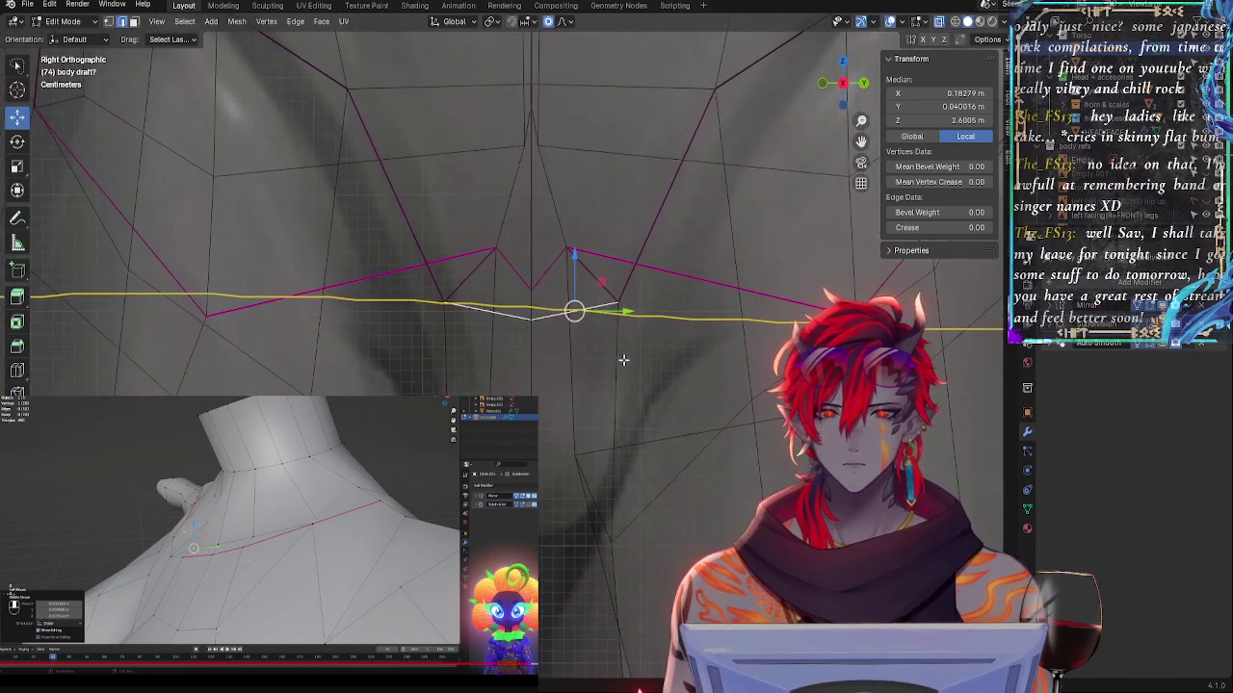
{"action": "scroll", "coordinate": [673, 435], "scroll_direction": "down", "scroll_amount": 2}
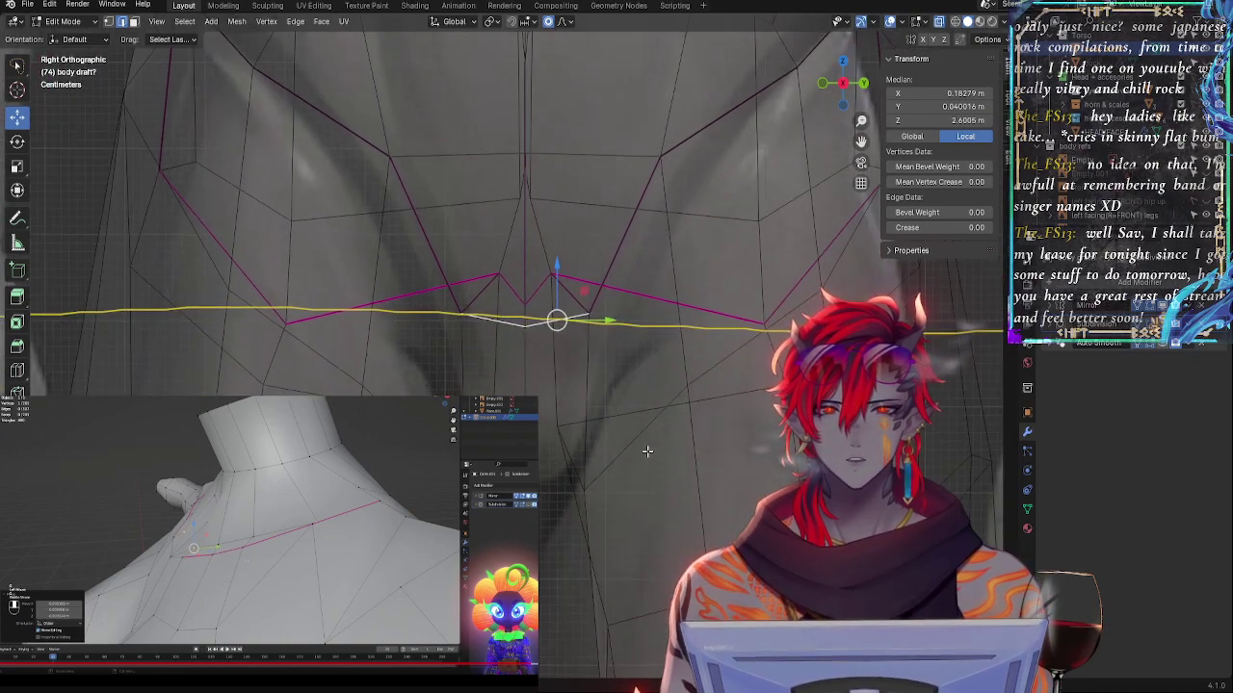
{"action": "scroll", "coordinate": [655, 429], "scroll_direction": "down", "scroll_amount": 1}
- Rotate the inner crotch edge to near vertical and lower it onto the yellow guide
{"action": "left_click", "coordinate": [587, 451]}
{"action": "middle_click_drag", "start_coordinate": [635, 525], "coordinate": [639, 581], "text": "ctrl"}
{"action": "left_click", "coordinate": [544, 341]}
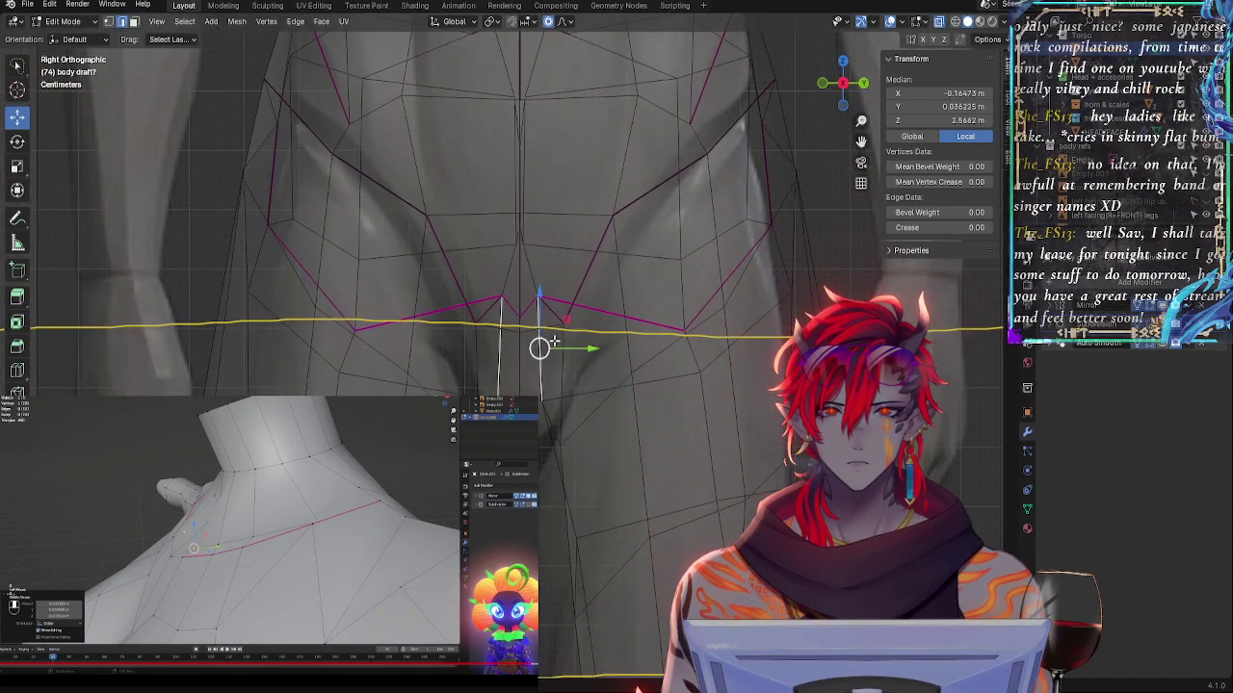
{"action": "key", "text": "alt+z"}
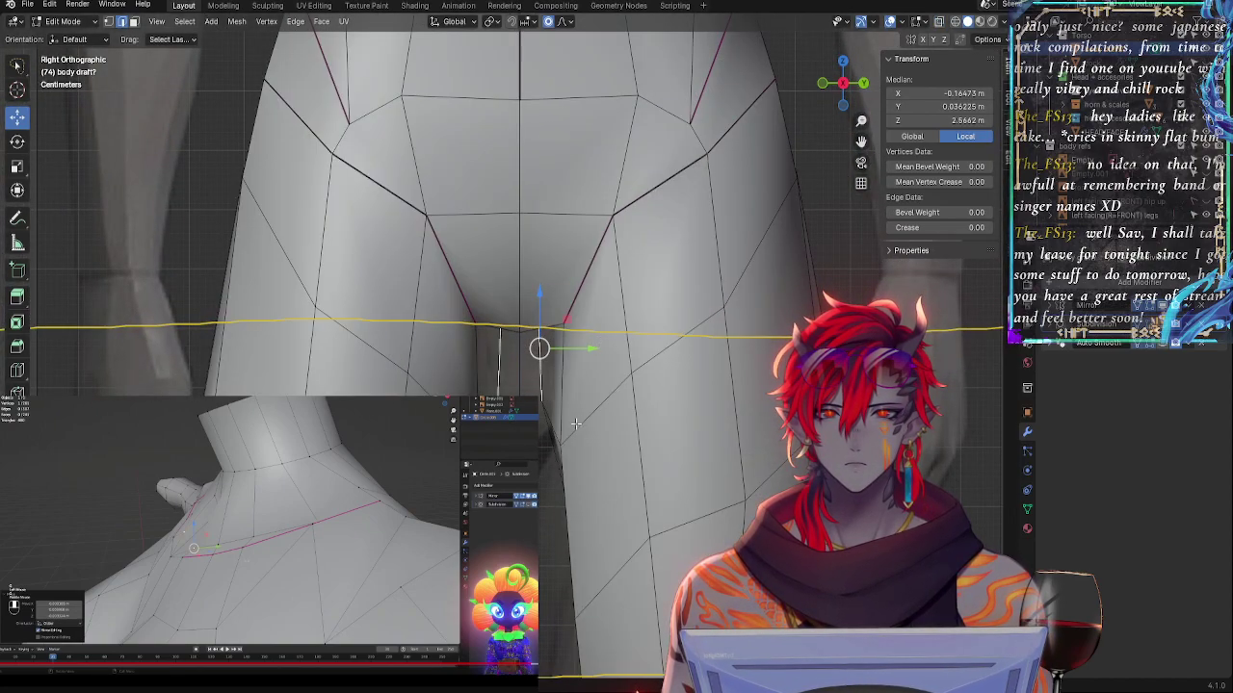
{"action": "key", "text": "alt+z"}
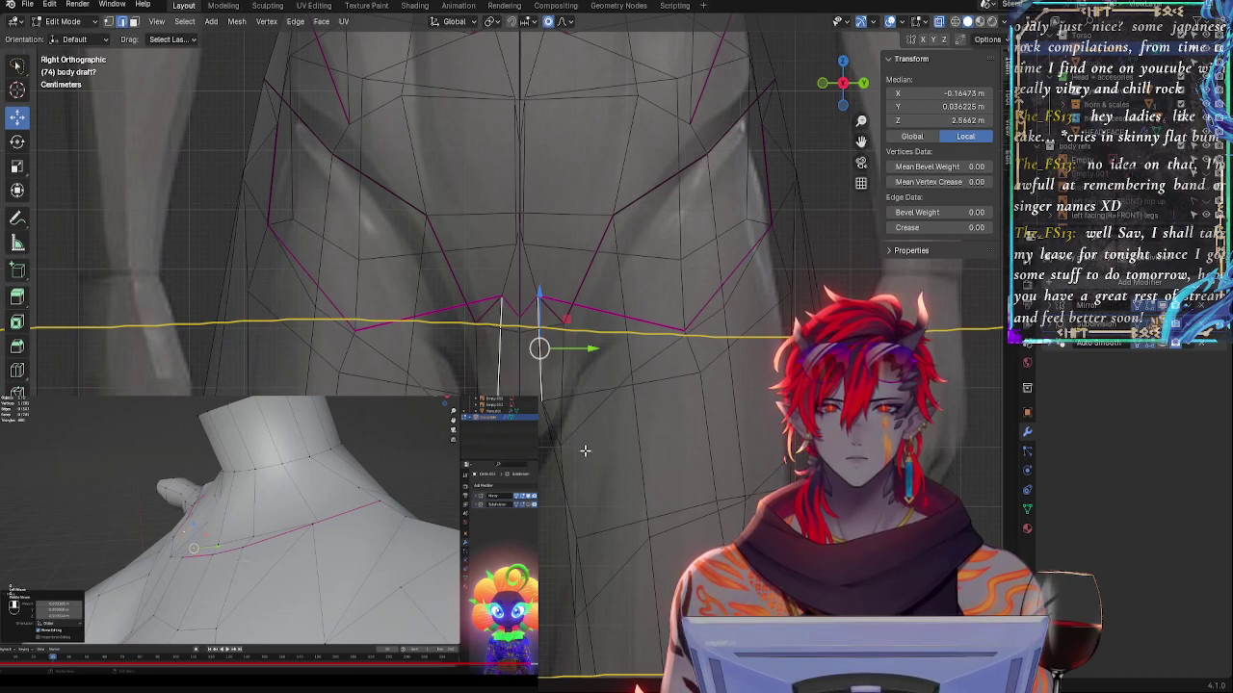
{"action": "key", "text": "r"}
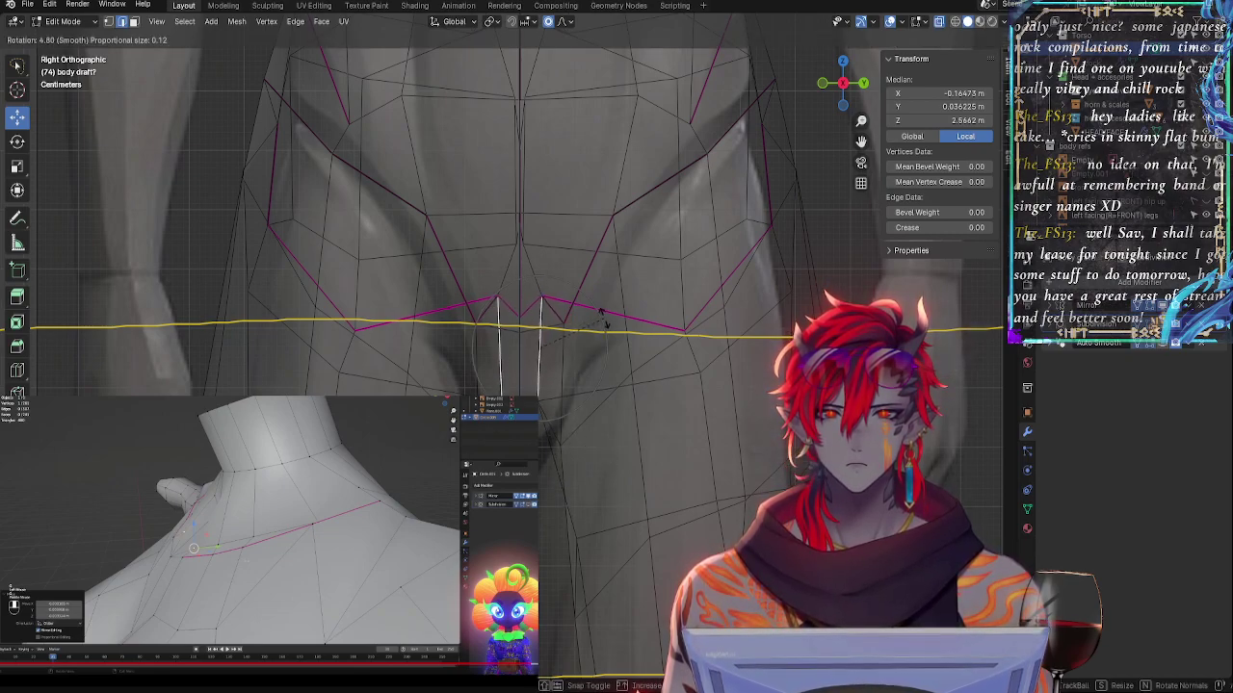
{"action": "left_click", "coordinate": [604, 316]}
{"action": "left_click_drag", "start_coordinate": [587, 348], "coordinate": [585, 349]}
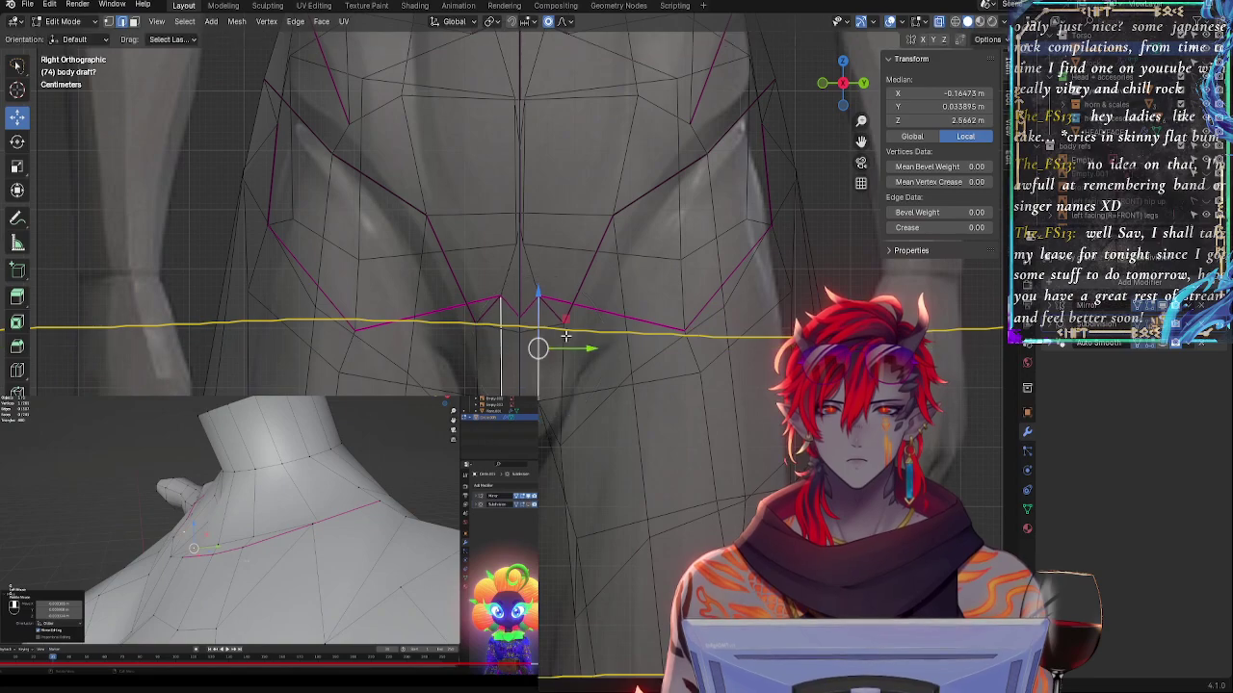
{"action": "left_click_drag", "start_coordinate": [540, 297], "coordinate": [541, 315]}
- Shift the neighbouring groin edge slightly back along Y and check the shape with X-ray off
{"action": "left_click", "coordinate": [582, 377]}
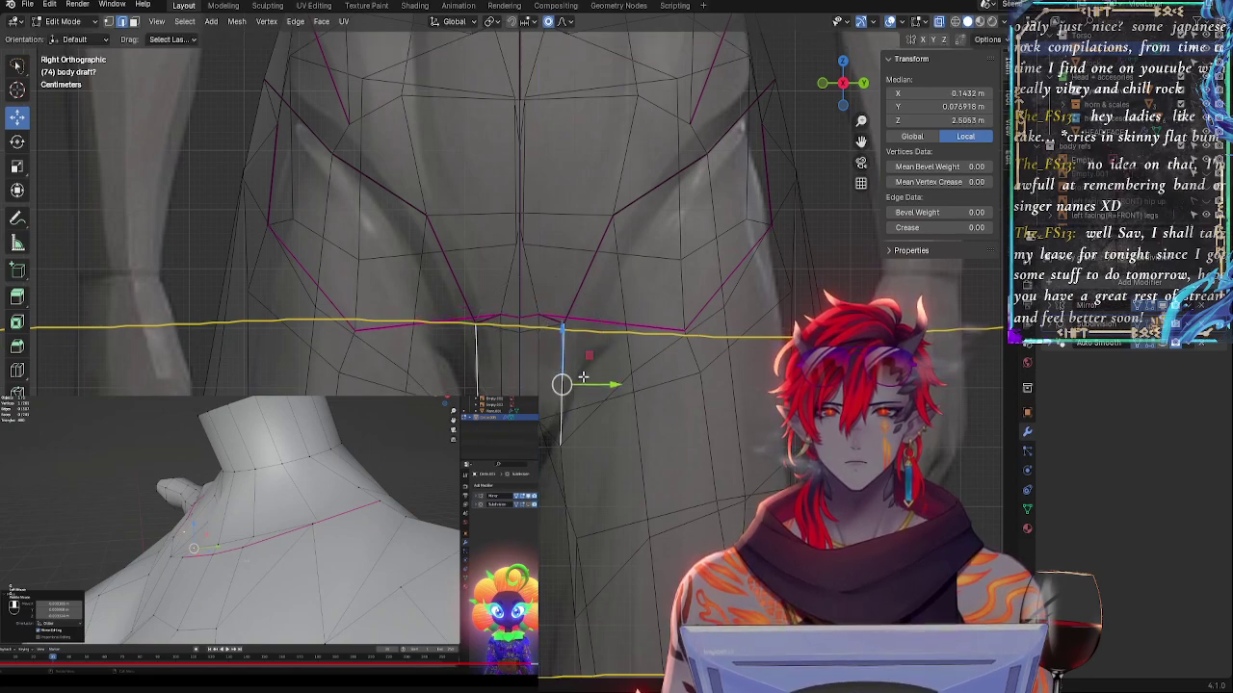
{"action": "left_click_drag", "start_coordinate": [615, 385], "coordinate": [608, 387]}
{"action": "scroll", "coordinate": [610, 449], "scroll_direction": "down", "scroll_amount": 1}
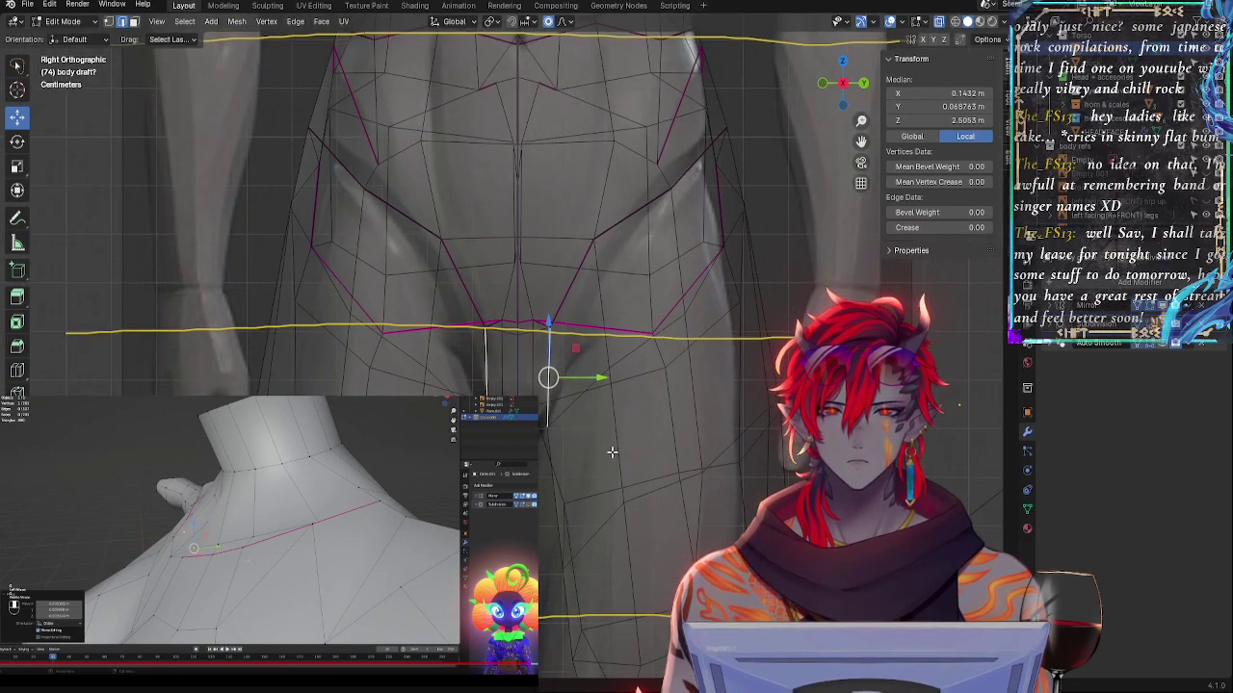
{"action": "key", "text": "alt+z"}
{"action": "middle_click_drag", "start_coordinate": [643, 381], "coordinate": [647, 375]}
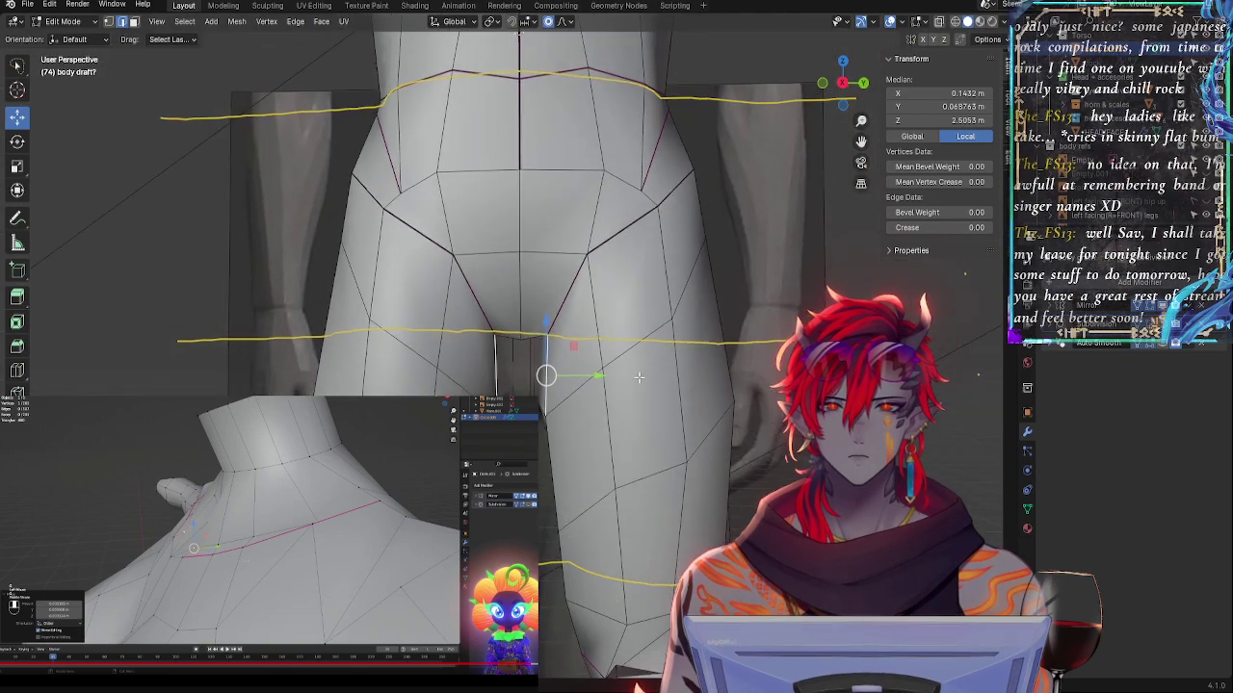
{"action": "left_click", "coordinate": [845, 84]}
{"action": "key", "text": "alt+z"}
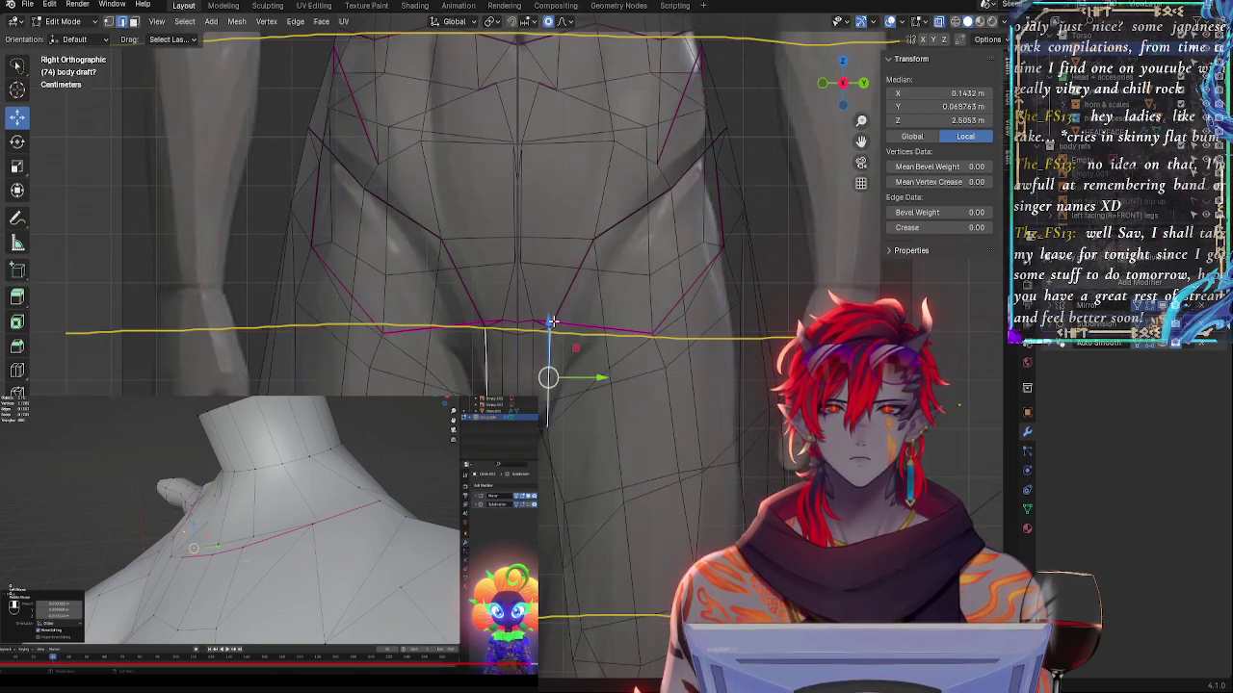
- Select the crotch seam edges and enable Subdivision On Cage to preview the smoothed mesh
{"action": "left_click", "coordinate": [555, 323]}
{"action": "left_click", "coordinate": [546, 322]}
{"action": "left_click", "coordinate": [558, 310]}
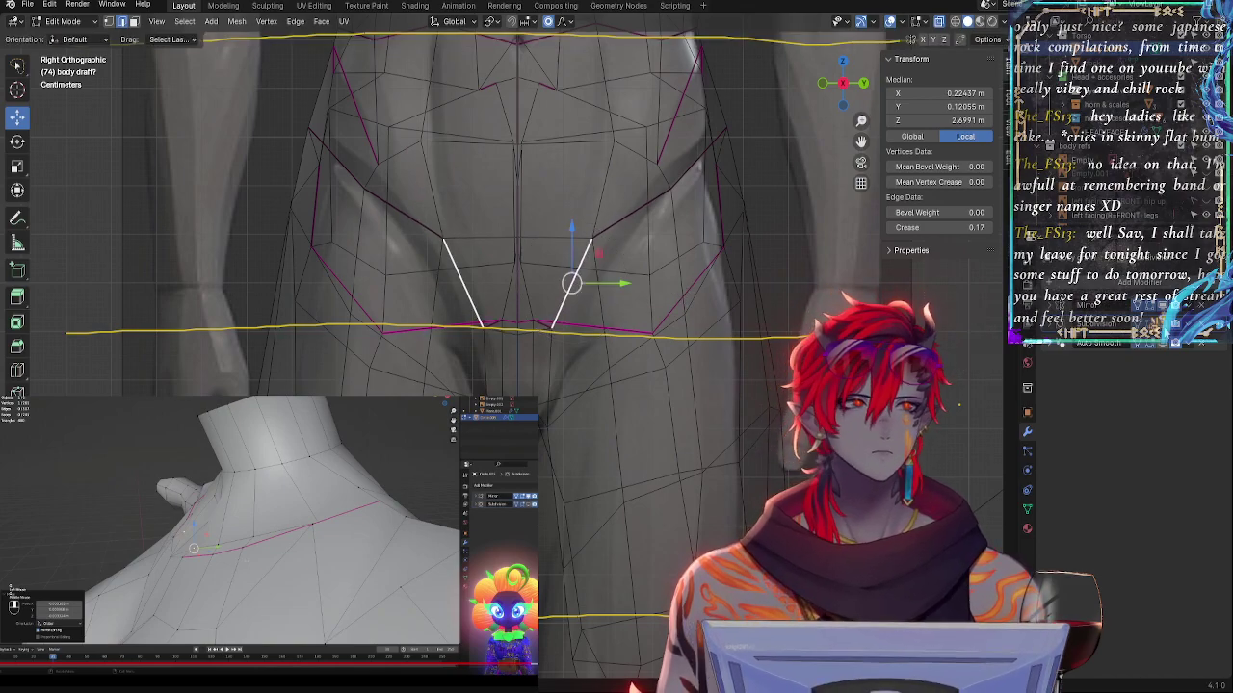
{"action": "left_click", "coordinate": [1139, 325]}
{"action": "left_click", "coordinate": [526, 326]}
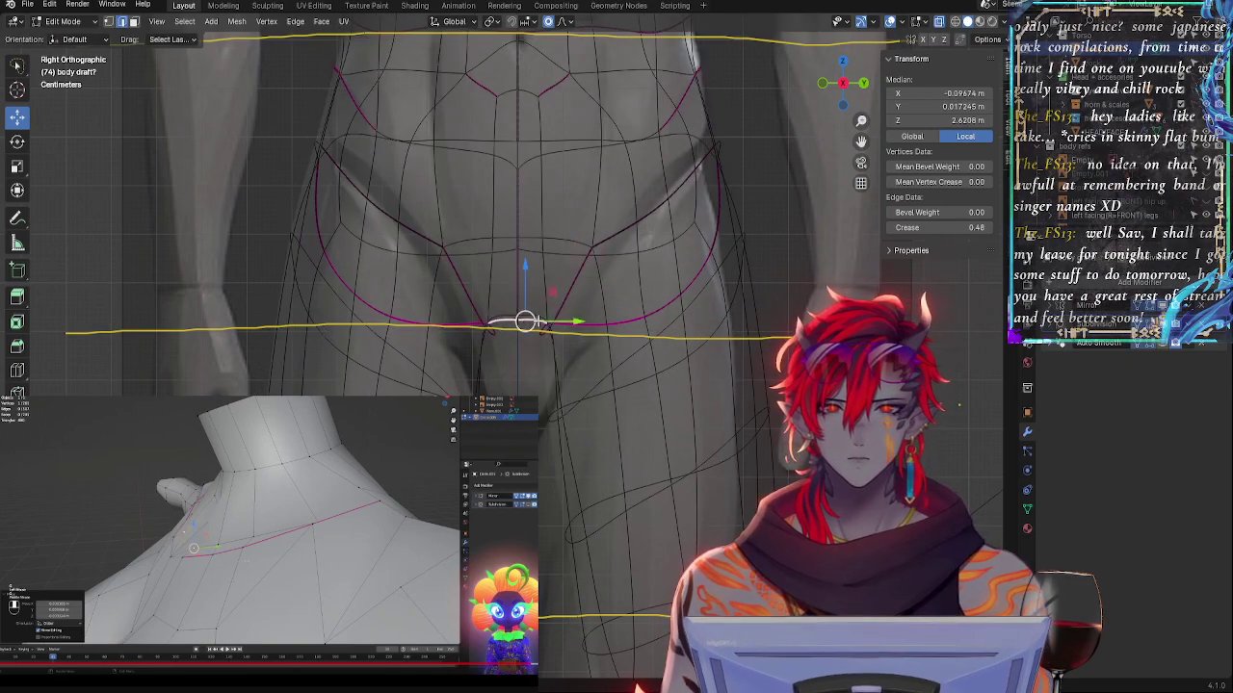
- Select the lower crotch arc edge and short end edge, trying and cancelling a vertical move
{"action": "scroll", "coordinate": [545, 324], "scroll_direction": "up", "scroll_amount": 4}
{"action": "left_click", "coordinate": [543, 291], "text": "shift"}
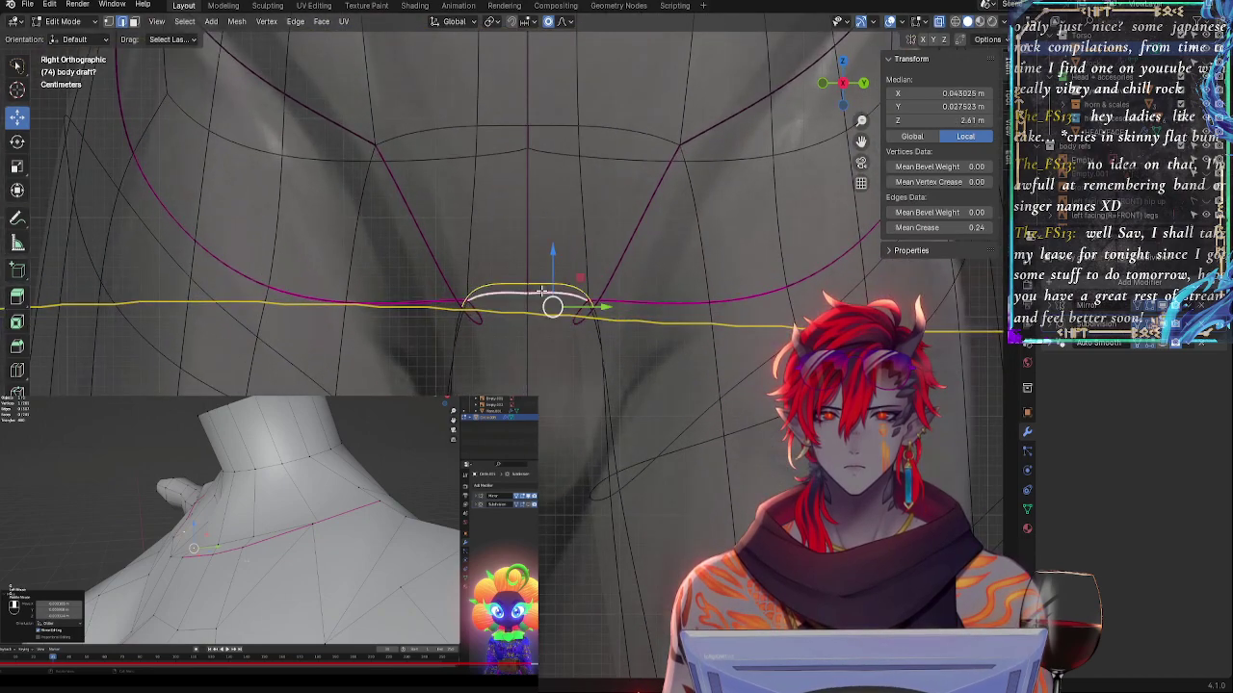
{"action": "key", "text": "alt+z"}
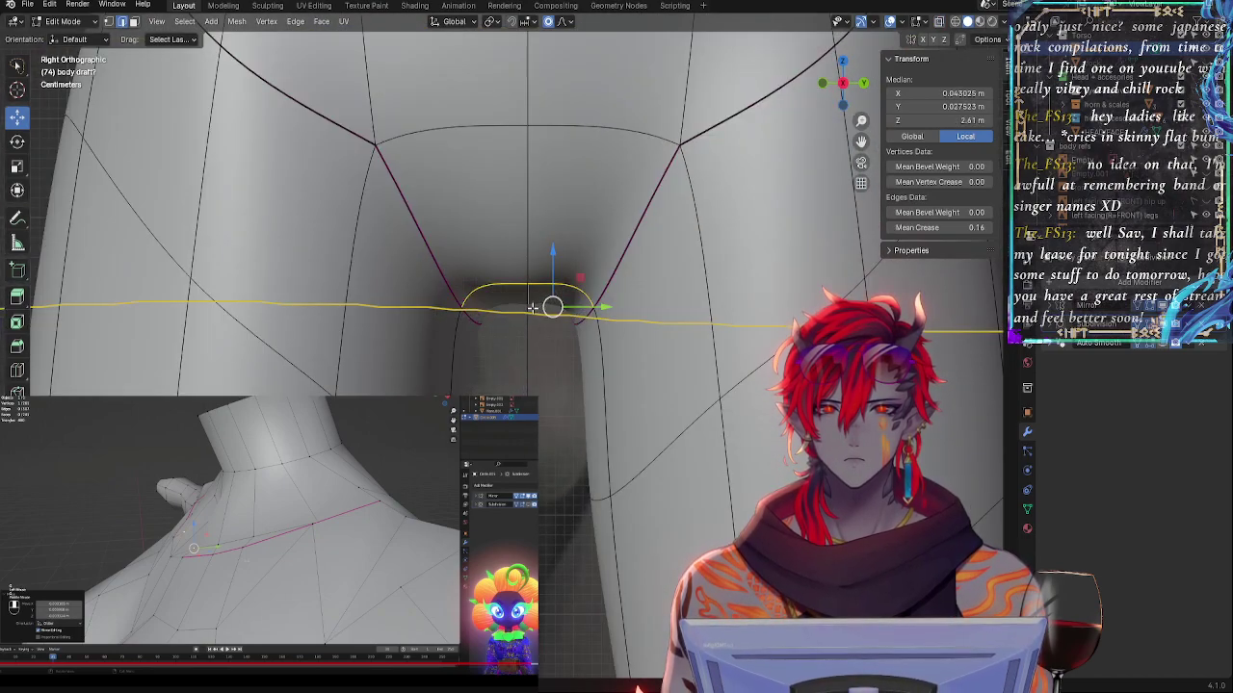
{"action": "left_click", "coordinate": [502, 279], "text": "shift"}
{"action": "left_click", "coordinate": [508, 287]}
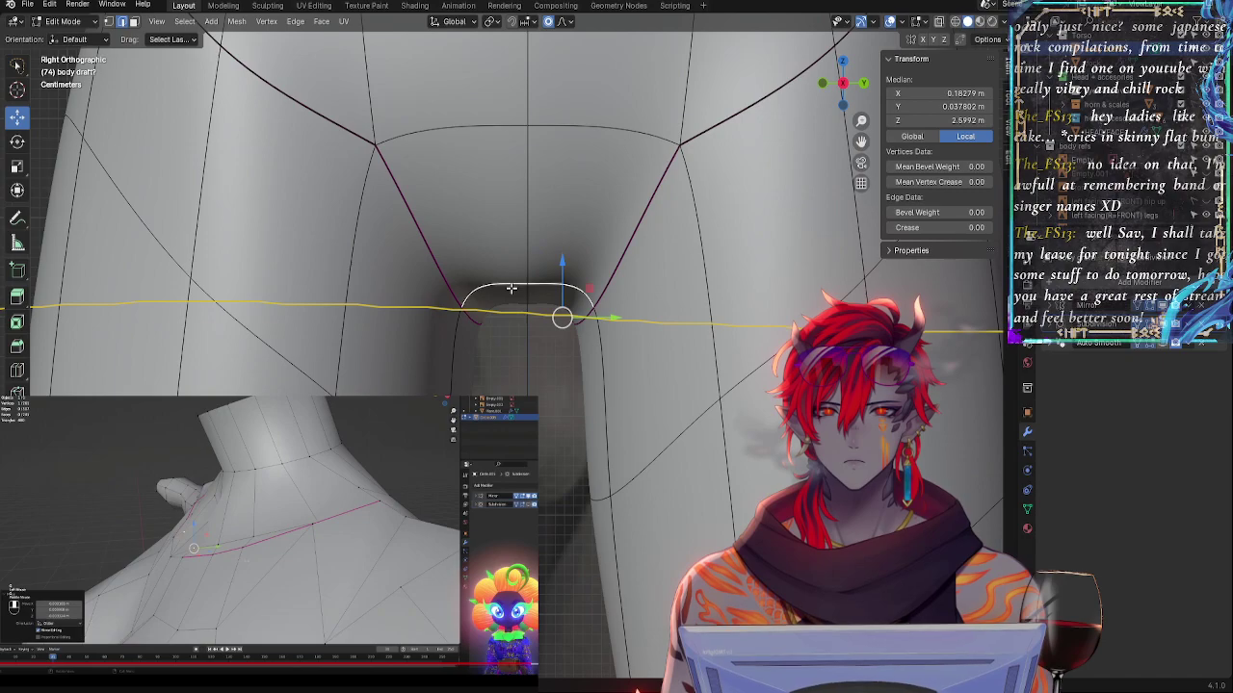
{"action": "left_click", "coordinate": [476, 318], "text": "shift"}
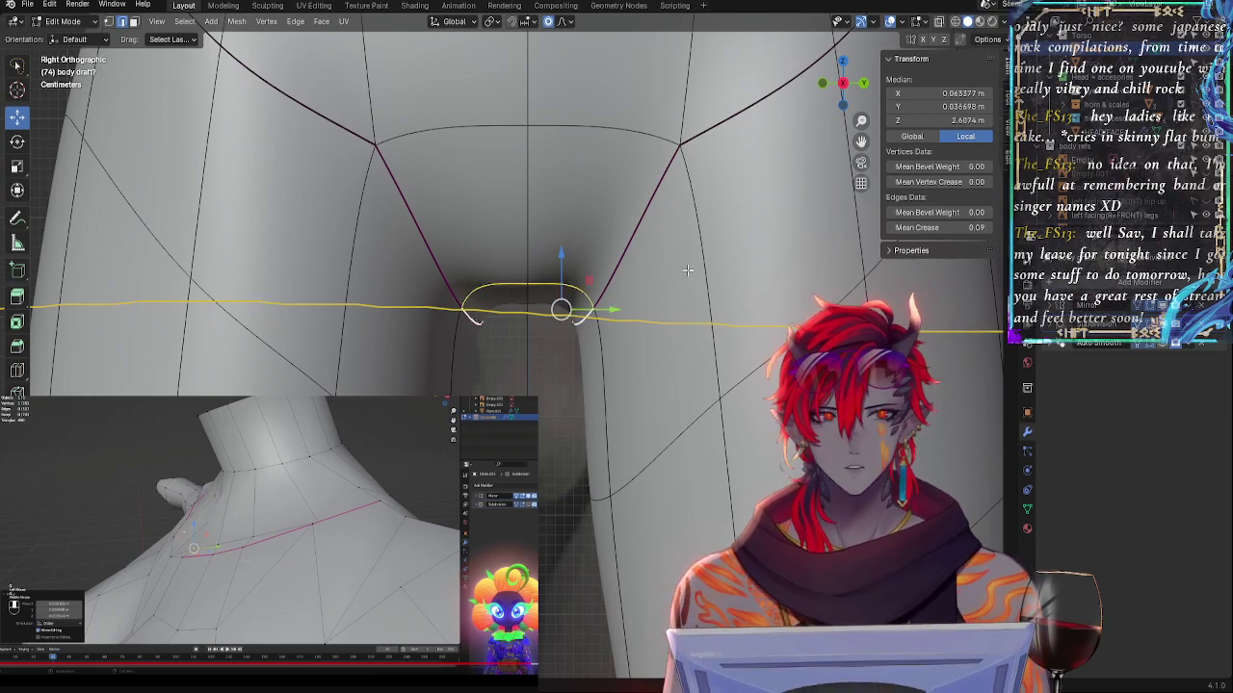
{"action": "key", "text": "alt+z"}
{"action": "key", "text": "g"}
{"action": "key", "text": "g"}
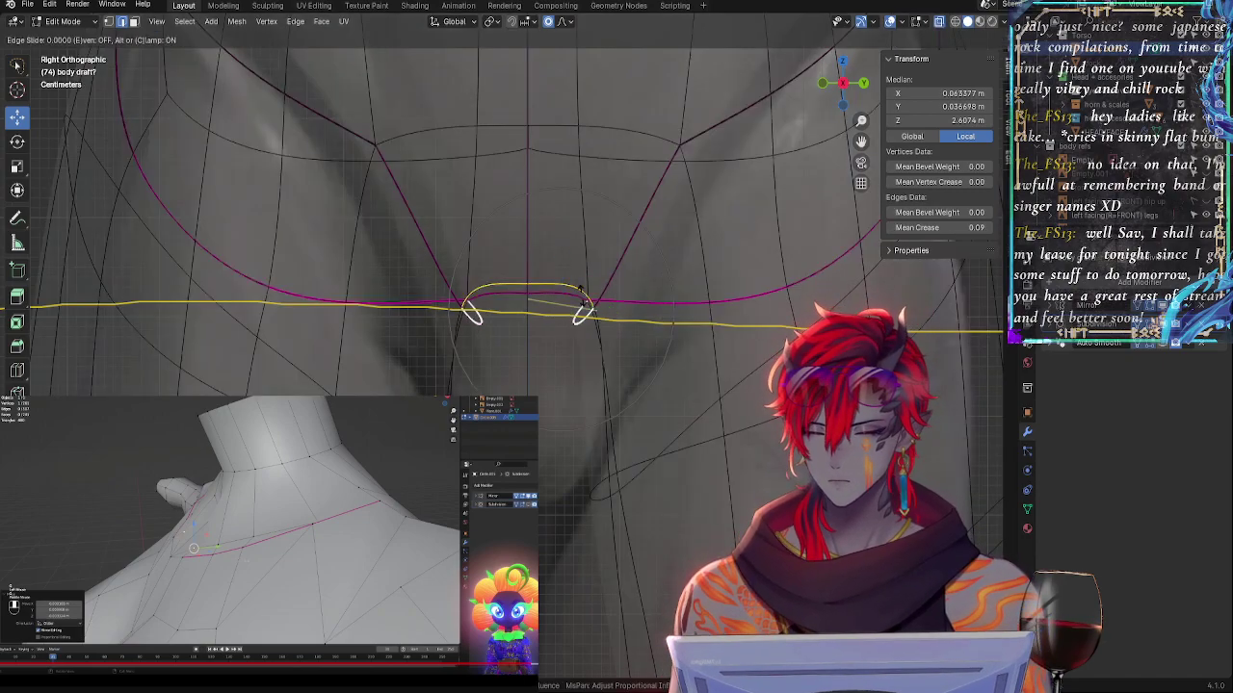
{"action": "right_click", "coordinate": [582, 295]}
{"action": "key", "text": "g"}
{"action": "key", "text": "z"}
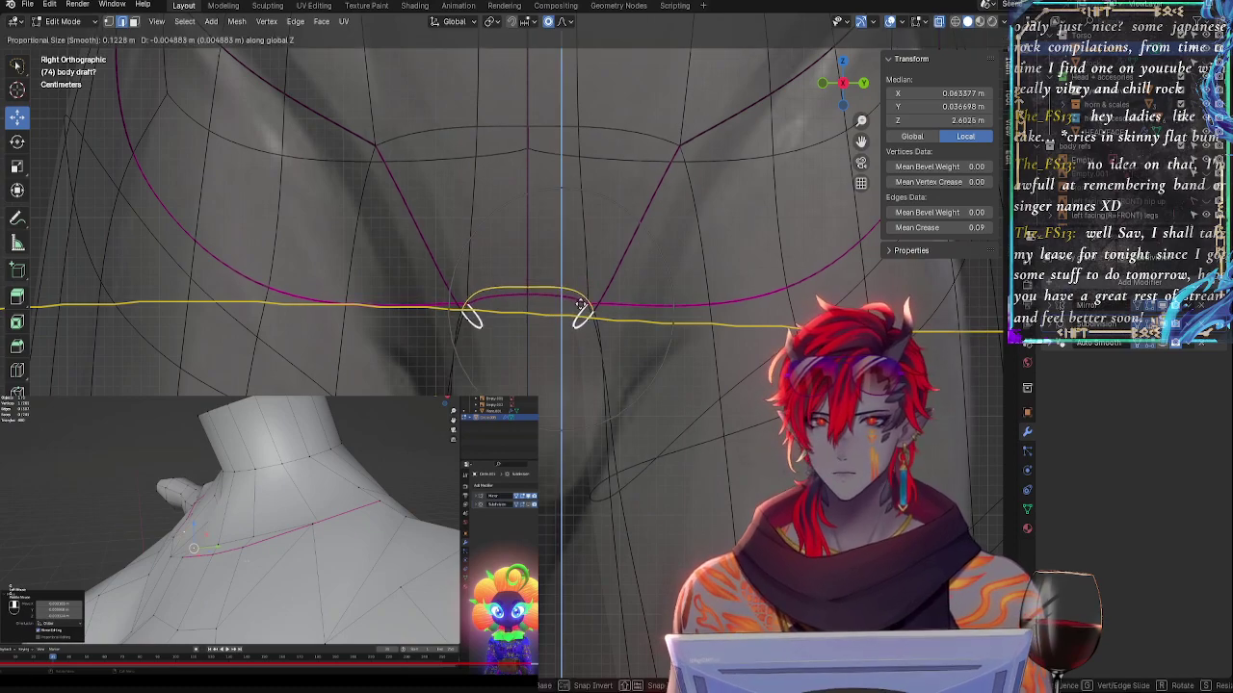
{"action": "right_click", "coordinate": [581, 306]}
- Lower the curved and connecting crotch edges down onto the yellow guide with proportional falloff
{"action": "left_click", "coordinate": [529, 288]}
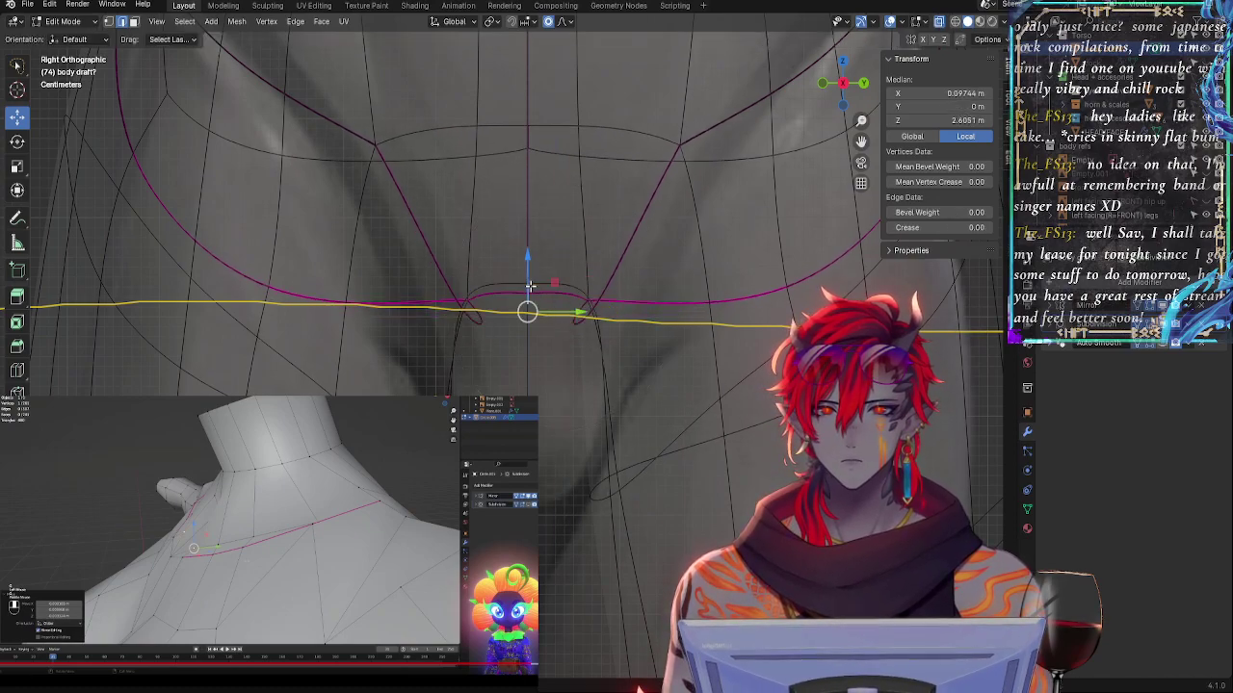
{"action": "left_click", "coordinate": [533, 284]}
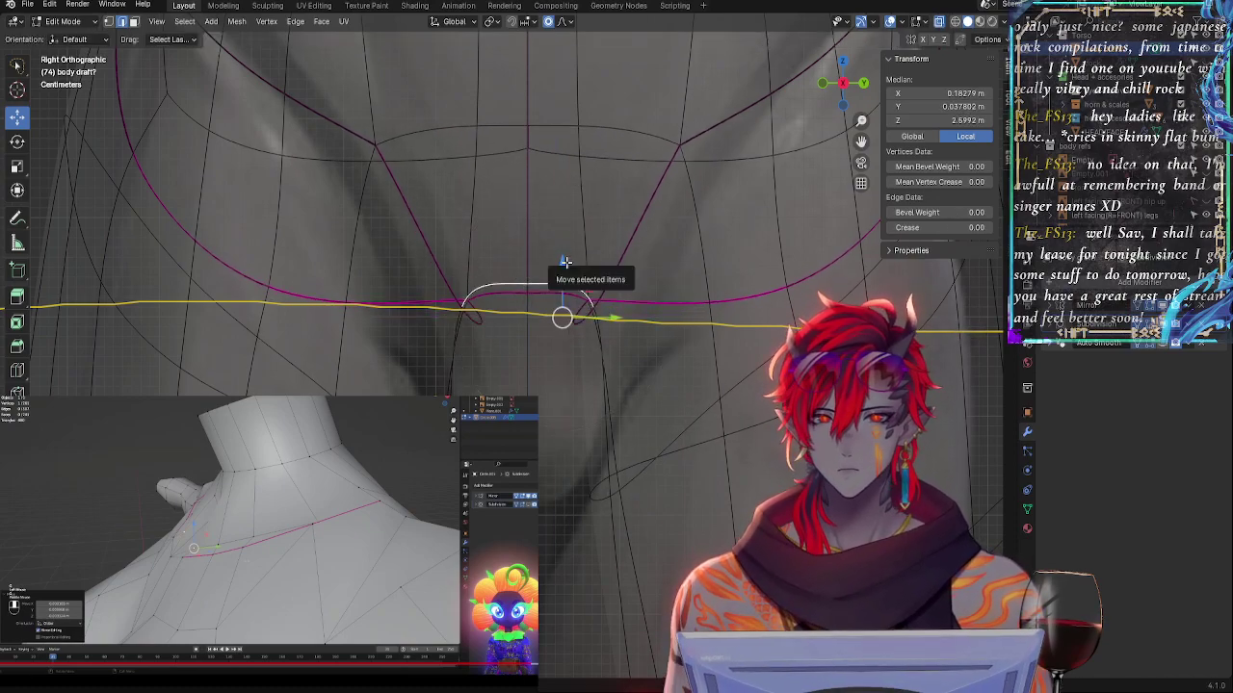
{"action": "left_click_drag", "start_coordinate": [563, 263], "coordinate": [588, 255]}
{"action": "left_click", "coordinate": [591, 336]}
{"action": "left_click", "coordinate": [538, 303]}
{"action": "mouse_move", "coordinate": [563, 310]}
{"action": "left_mouse_down"}
{"action": "mouse_move", "coordinate": [562, 331]}
{"action": "mouse_move", "coordinate": [564, 319]}
{"action": "left_mouse_up"}
{"action": "left_click", "coordinate": [581, 332]}
{"action": "key", "text": "alt+z"}
{"action": "middle_click_drag", "start_coordinate": [597, 380], "coordinate": [610, 379]}
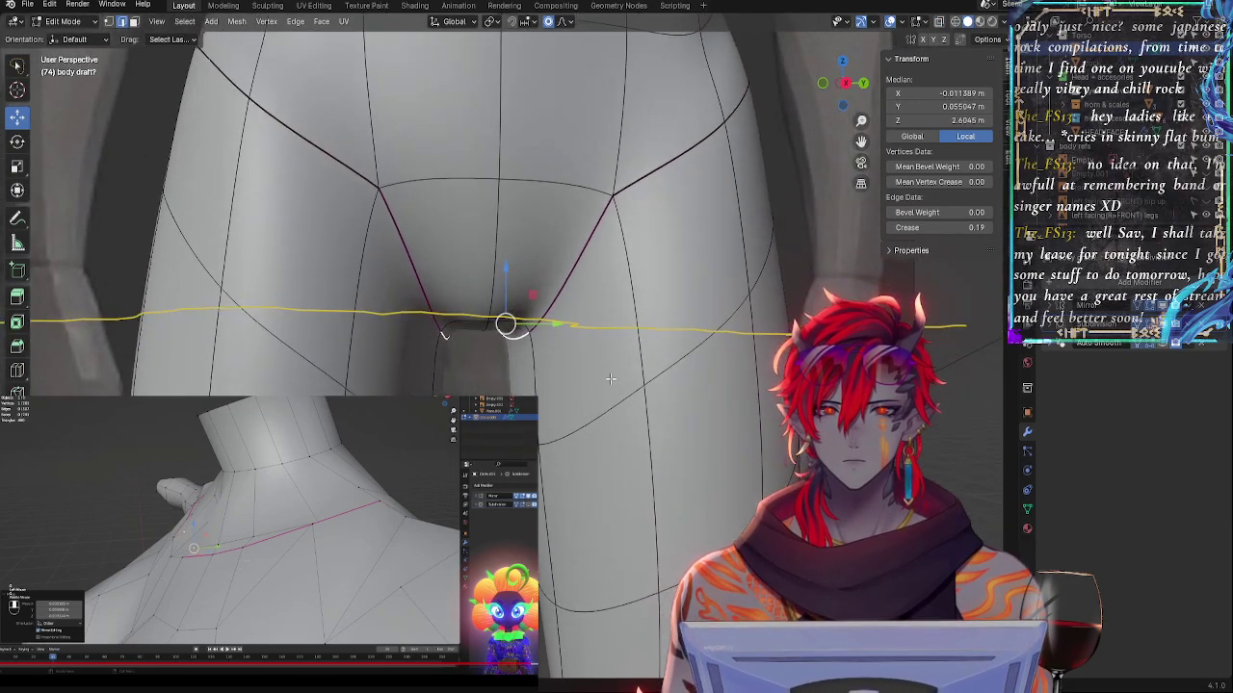
- Give the looped crotch edge a 0.10 crease and nudge it slightly downward
{"action": "key", "text": "shift+e"}
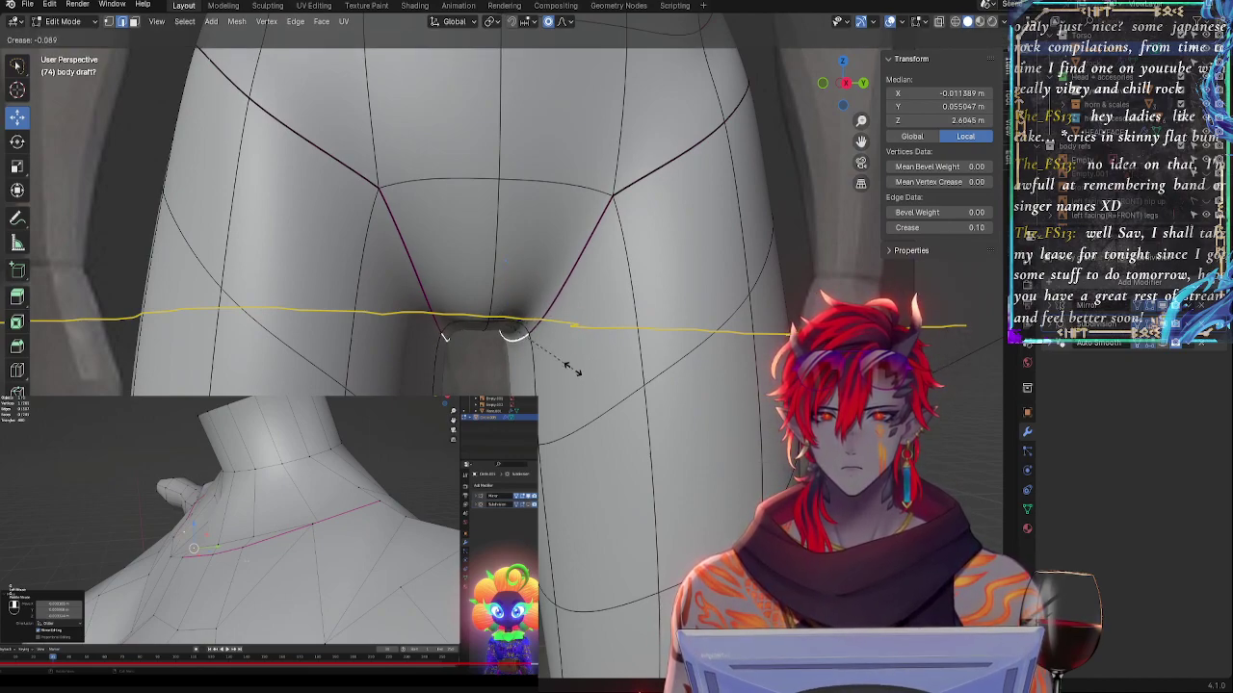
{"action": "left_click", "coordinate": [569, 364]}
{"action": "left_click_drag", "start_coordinate": [505, 270], "coordinate": [485, 301]}
{"action": "left_click", "coordinate": [495, 322]}
{"action": "left_click", "coordinate": [485, 301]}
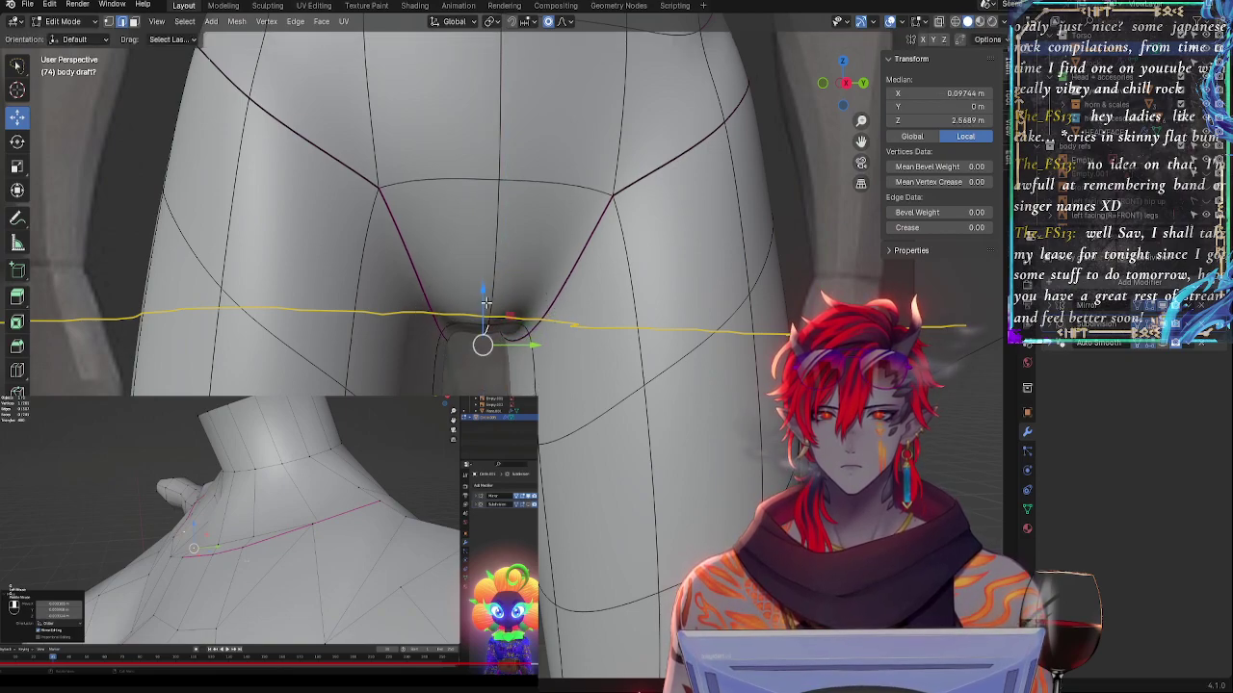
- Return to side orthographic view, select a higher torso edge and frame the whole torso
{"action": "left_click", "coordinate": [846, 85]}
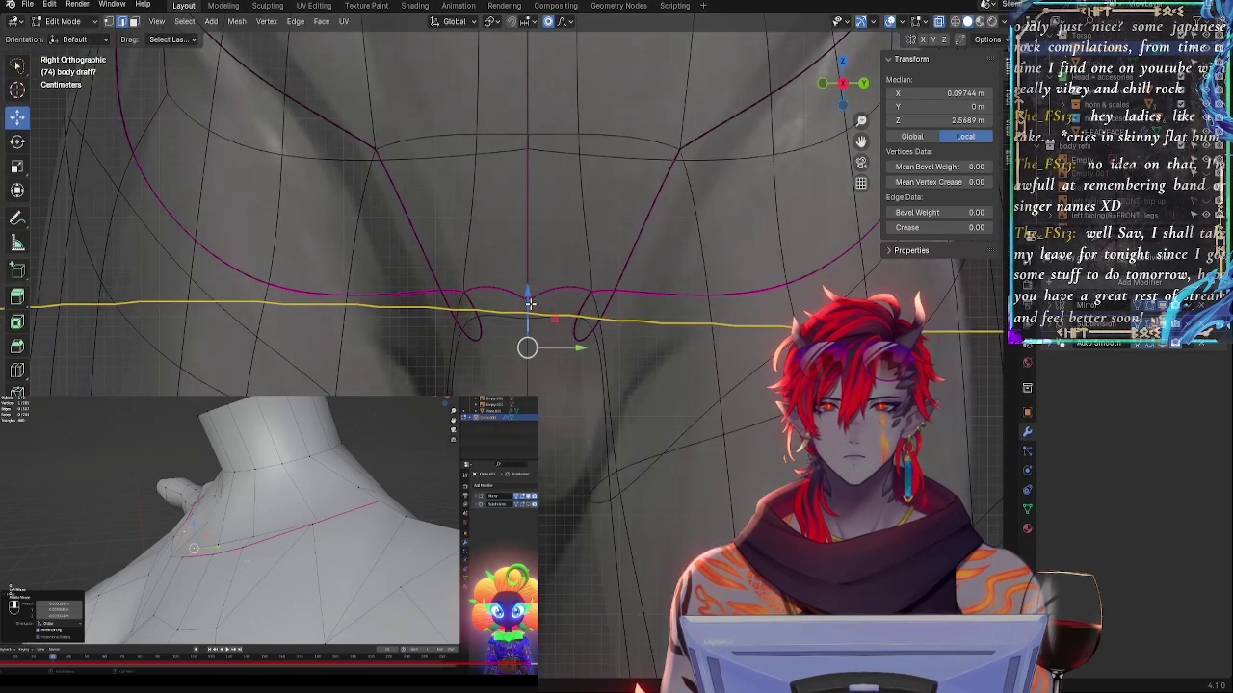
{"action": "key", "text": "alt+z"}
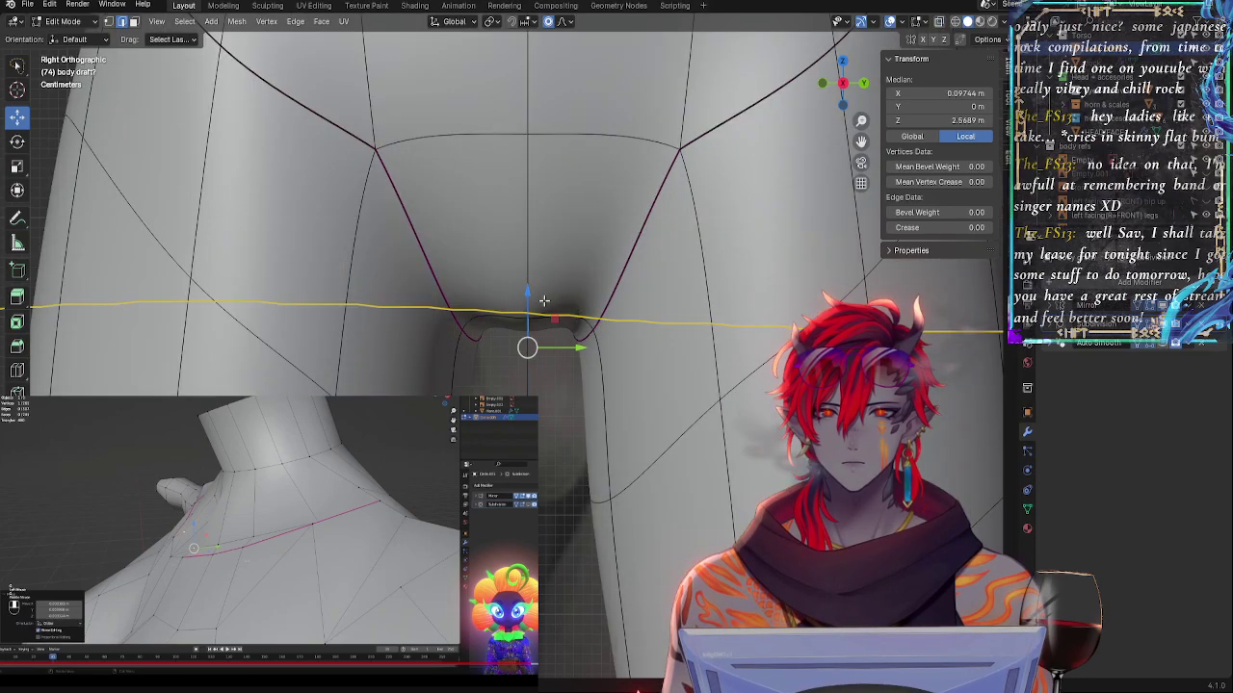
{"action": "left_click", "coordinate": [566, 269]}
{"action": "middle_click_drag", "start_coordinate": [723, 150], "coordinate": [728, 213], "text": "ctrl"}
{"action": "middle_click_drag", "start_coordinate": [728, 213], "coordinate": [678, 246], "text": "shift"}
- Select the full hip crease edge loop, including both sides and the lower hip edges
{"action": "scroll", "coordinate": [655, 279], "scroll_direction": "down", "scroll_amount": 3}
{"action": "key", "text": "alt+z"}
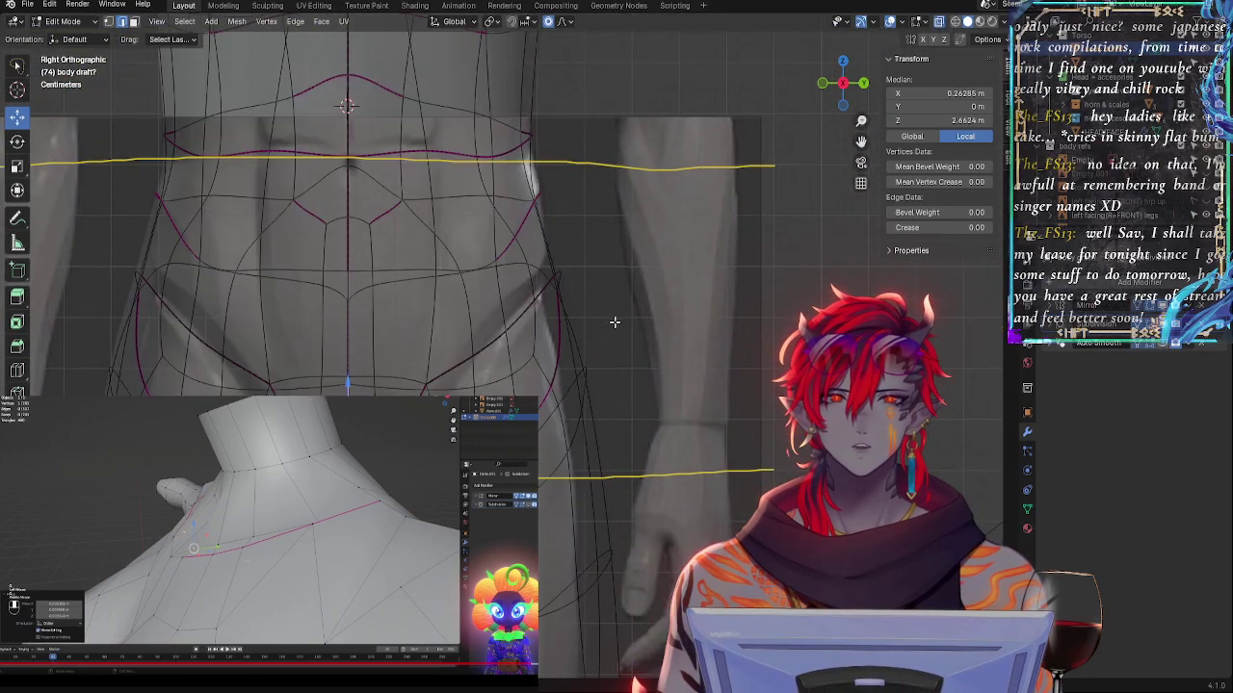
{"action": "key", "text": "alt+z"}
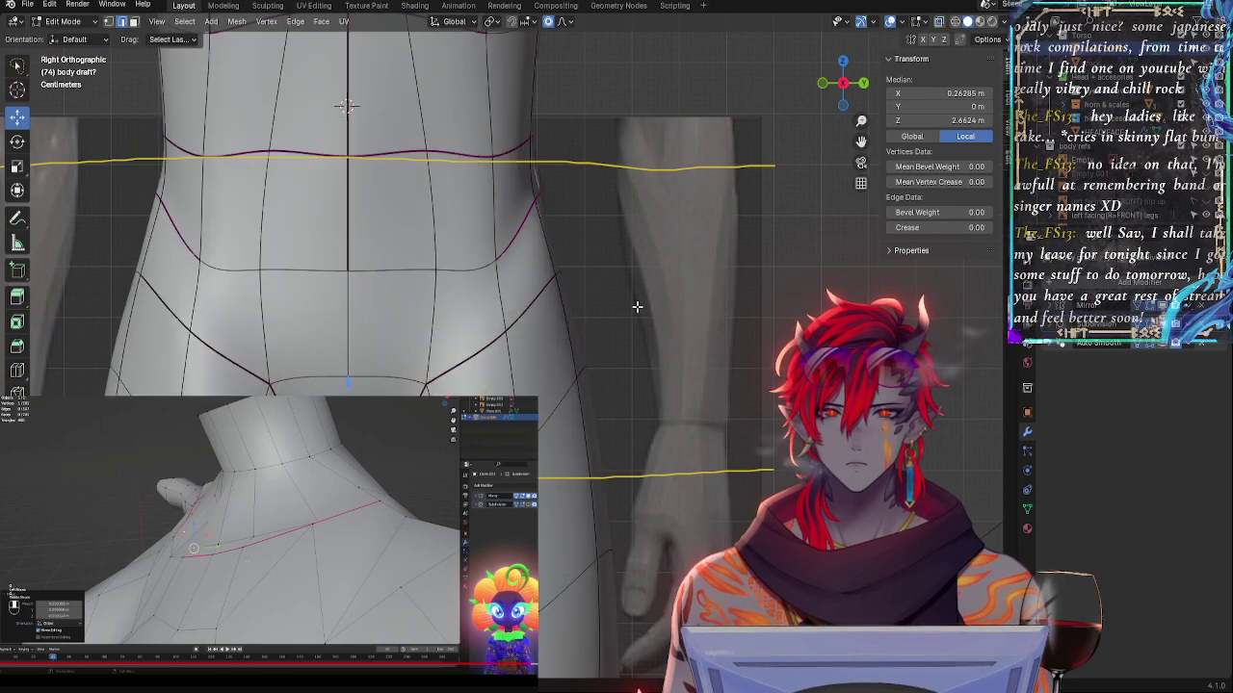
{"action": "left_click", "coordinate": [571, 293], "text": "alt"}
{"action": "key", "text": "alt+z"}
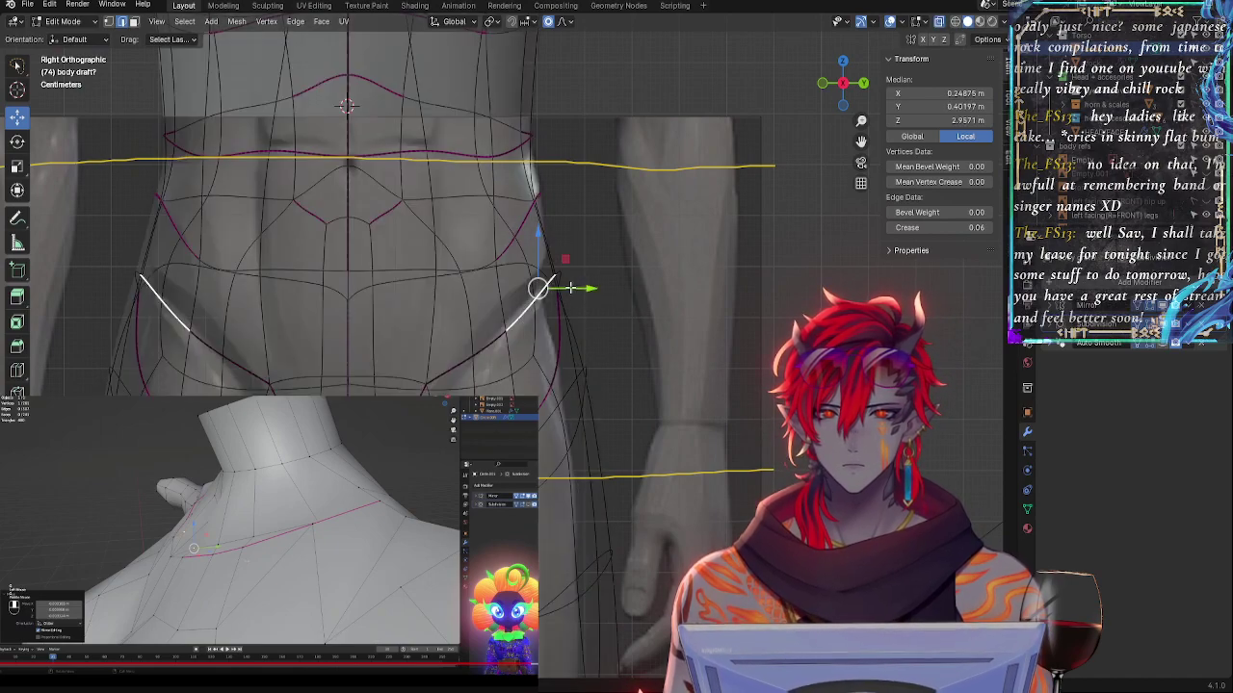
{"action": "left_click", "coordinate": [525, 296], "text": "alt+shift"}
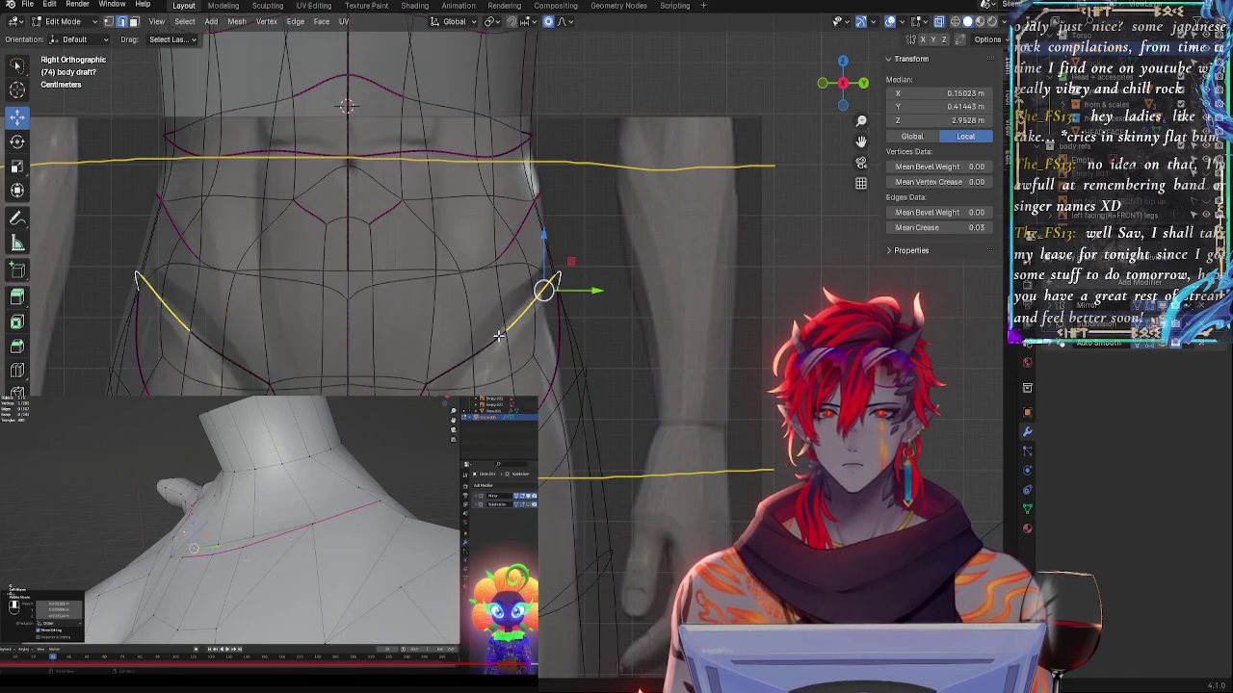
{"action": "left_click", "coordinate": [498, 335], "text": "alt+shift"}
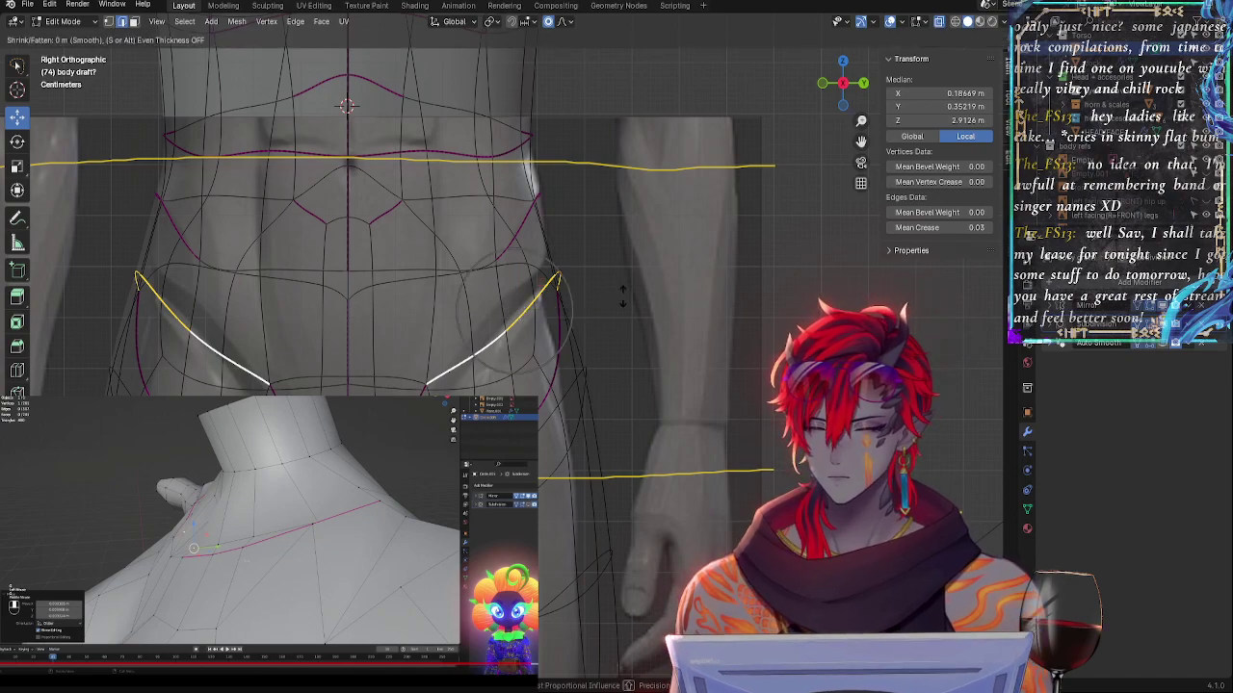
- Shrink the hip loop inward with Alt+S and shift it slightly lower with falloff
{"action": "key", "text": "alt+s"}
{"action": "left_click", "coordinate": [615, 300]}
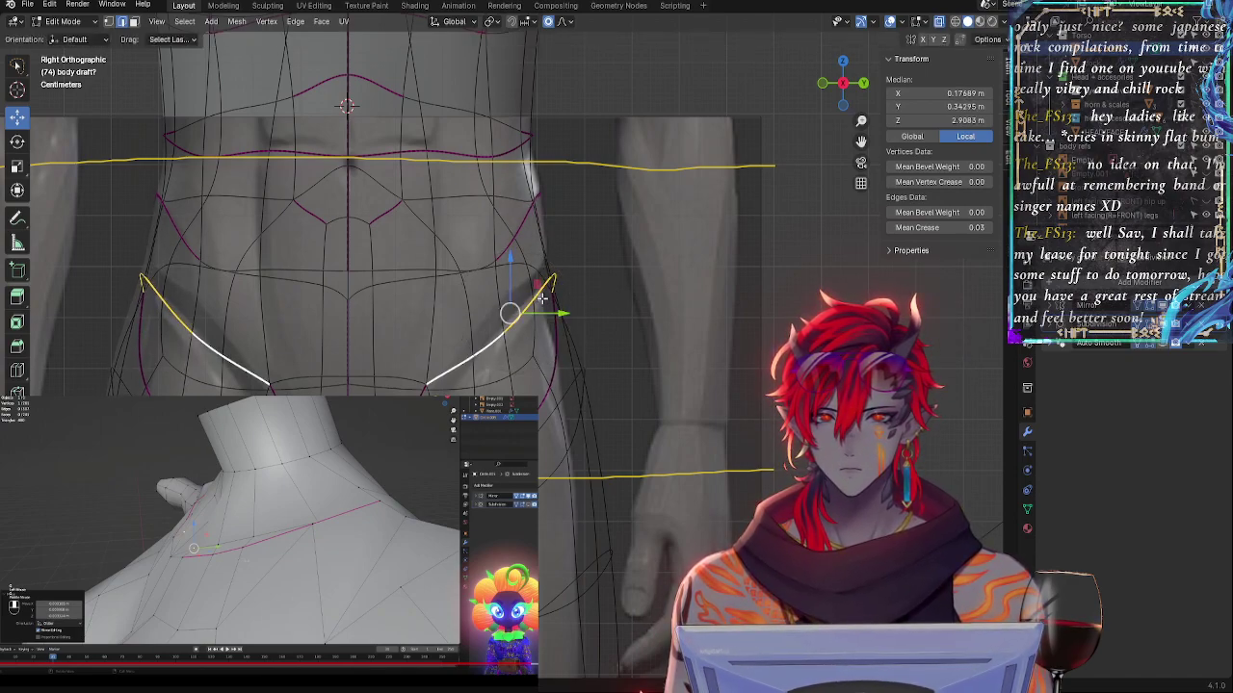
{"action": "left_click_drag", "start_coordinate": [510, 312], "coordinate": [503, 317]}
{"action": "left_click_drag", "start_coordinate": [502, 314], "coordinate": [500, 318]}
- Center the pelvis against the reference and select the outer front waist-side edge
{"action": "key", "text": "alt+z"}
{"action": "middle_click_drag", "start_coordinate": [646, 316], "coordinate": [729, 275], "text": "shift"}
{"action": "key", "text": "alt+z"}
{"action": "key", "text": "alt+z"}
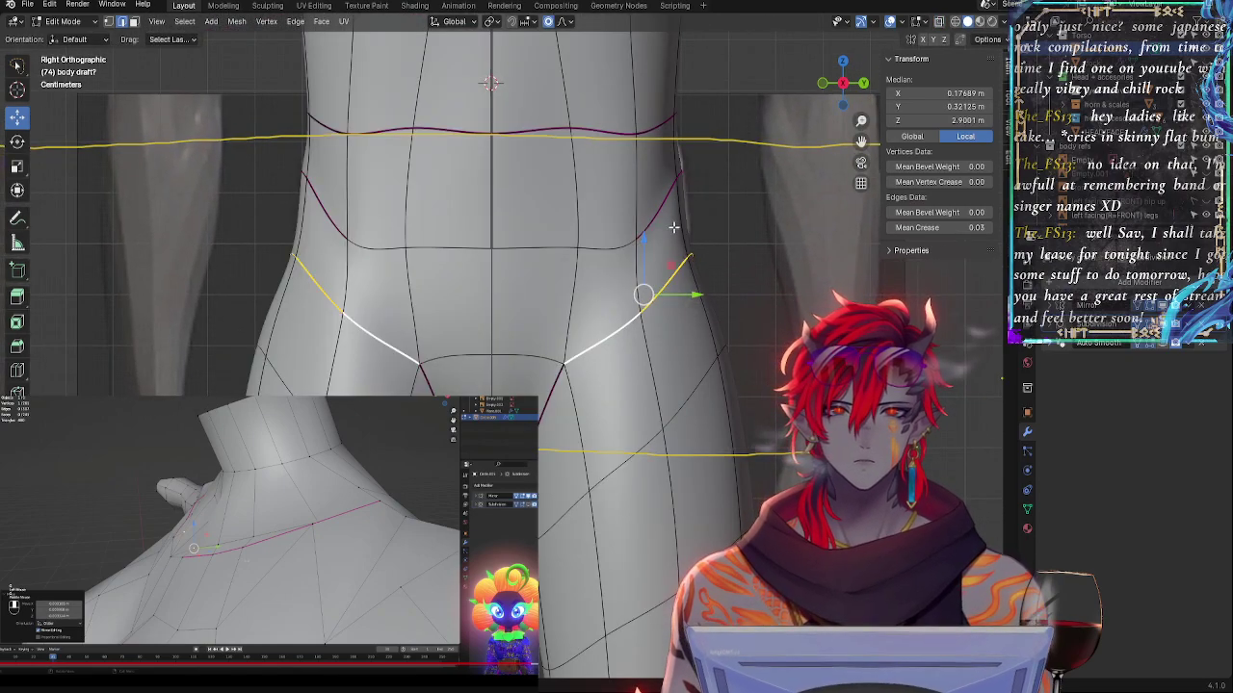
{"action": "left_click", "coordinate": [680, 220]}
{"action": "left_click", "coordinate": [682, 178], "text": "shift"}
{"action": "left_click", "coordinate": [676, 180], "text": "shift"}
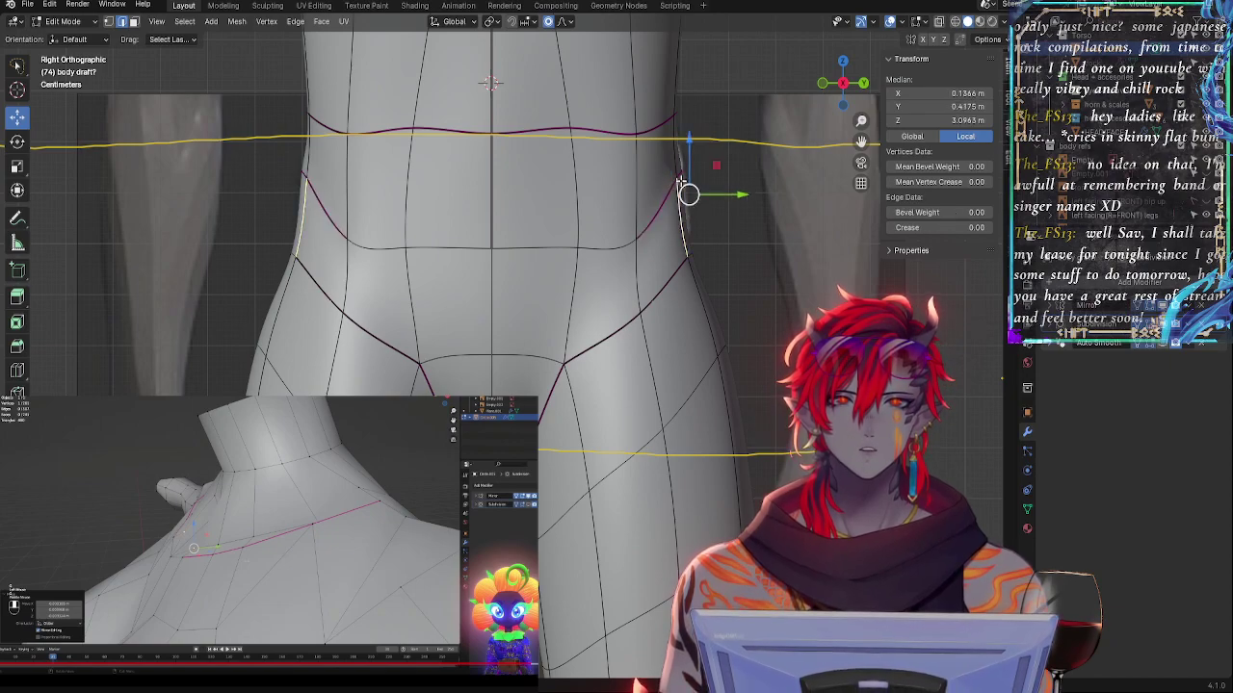
{"action": "left_click", "coordinate": [682, 176], "text": "shift"}
{"action": "left_click", "coordinate": [682, 176], "text": "shift"}
{"action": "left_click", "coordinate": [663, 215], "text": "shift"}
- Add the back and opposite waist-side edges and push them slightly along Y
{"action": "middle_click_drag", "start_coordinate": [750, 207], "coordinate": [669, 235]}
{"action": "middle_click_drag", "start_coordinate": [669, 235], "coordinate": [795, 200], "text": "shift"}
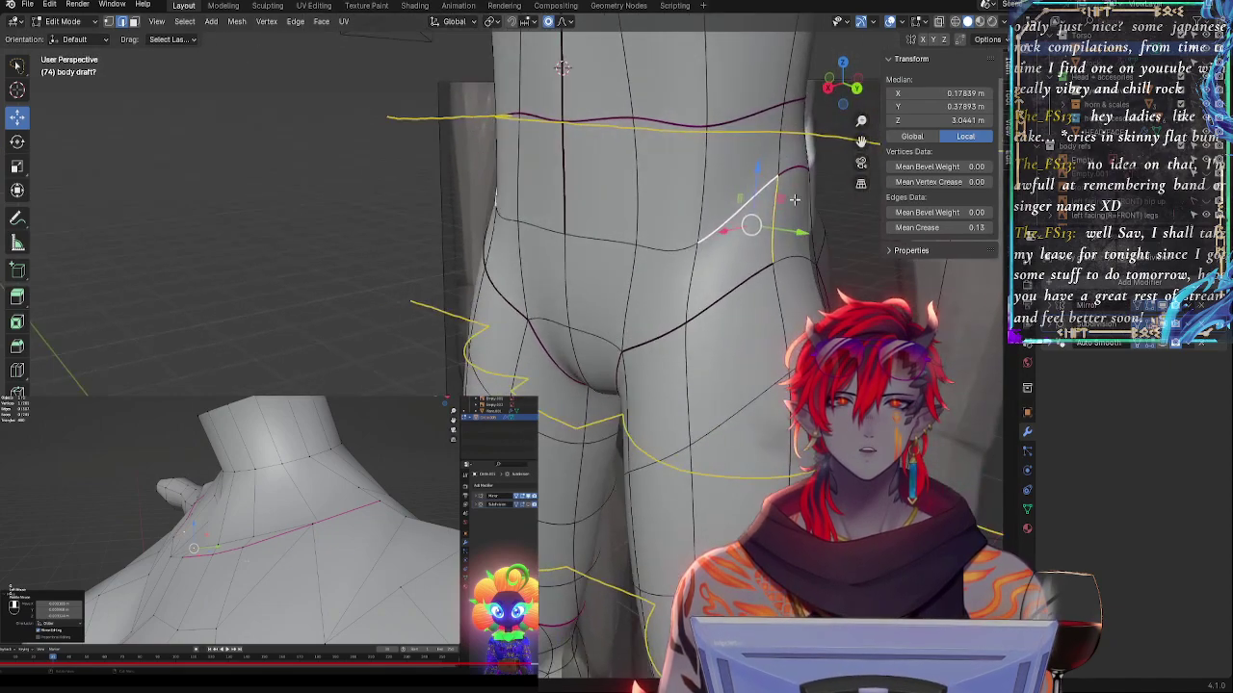
{"action": "left_click", "coordinate": [783, 173], "text": "shift"}
{"action": "middle_click_drag", "start_coordinate": [744, 257], "coordinate": [790, 237]}
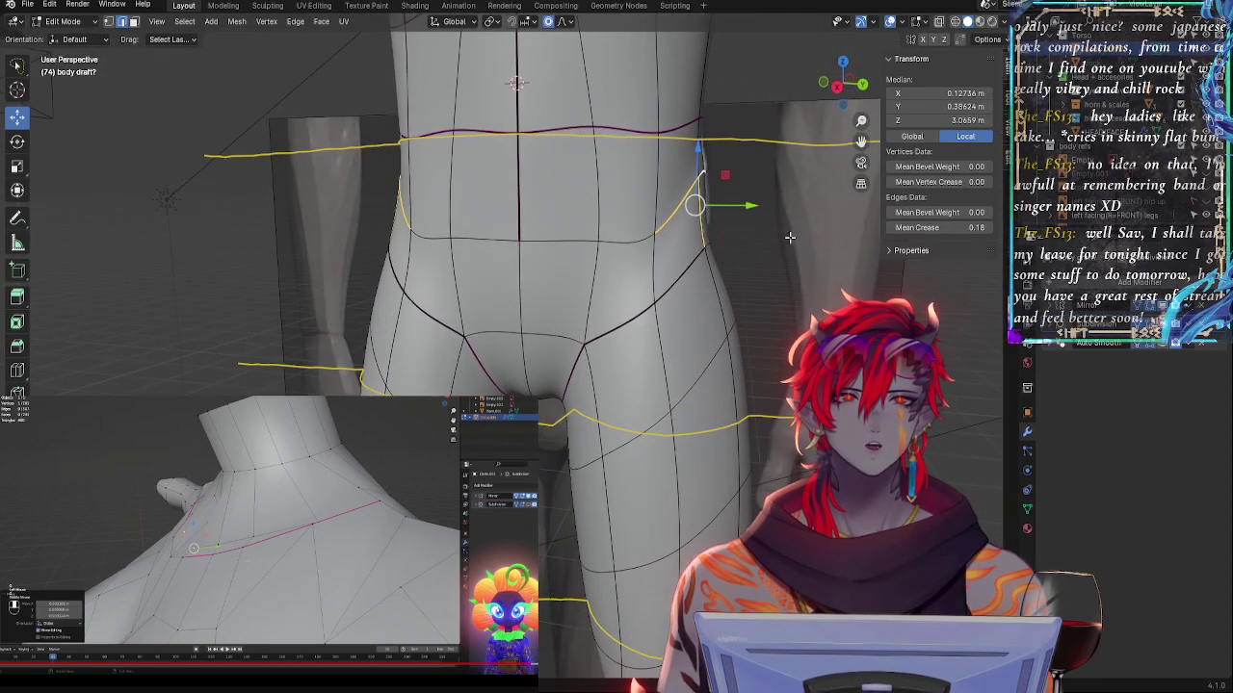
{"action": "left_click", "coordinate": [706, 168], "text": "alt"}
{"action": "key", "text": "KP_3"}
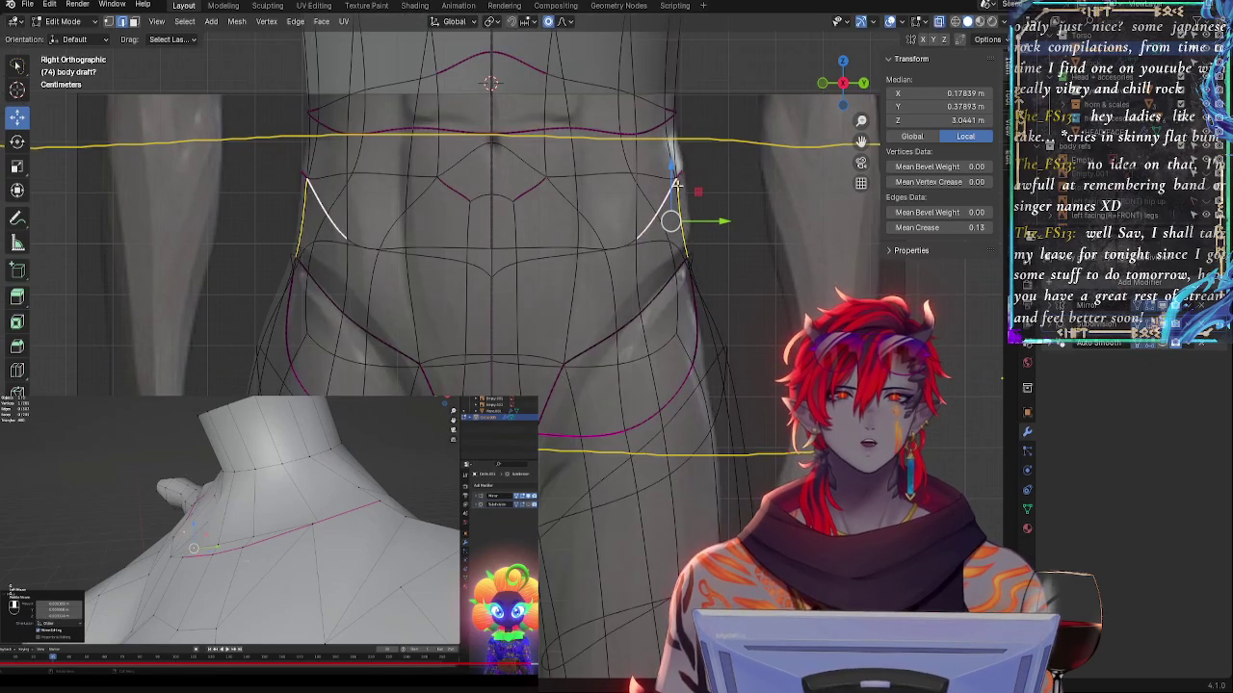
{"action": "left_click", "coordinate": [677, 171], "text": "shift"}
{"action": "left_click", "coordinate": [679, 176], "text": "shift"}
{"action": "left_click_drag", "start_coordinate": [716, 192], "coordinate": [714, 193]}
{"action": "left_click", "coordinate": [714, 193]}
- Clear the selection and pick a hip-side edge, checking it from front and side
{"action": "middle_click_drag", "start_coordinate": [765, 218], "coordinate": [633, 272]}
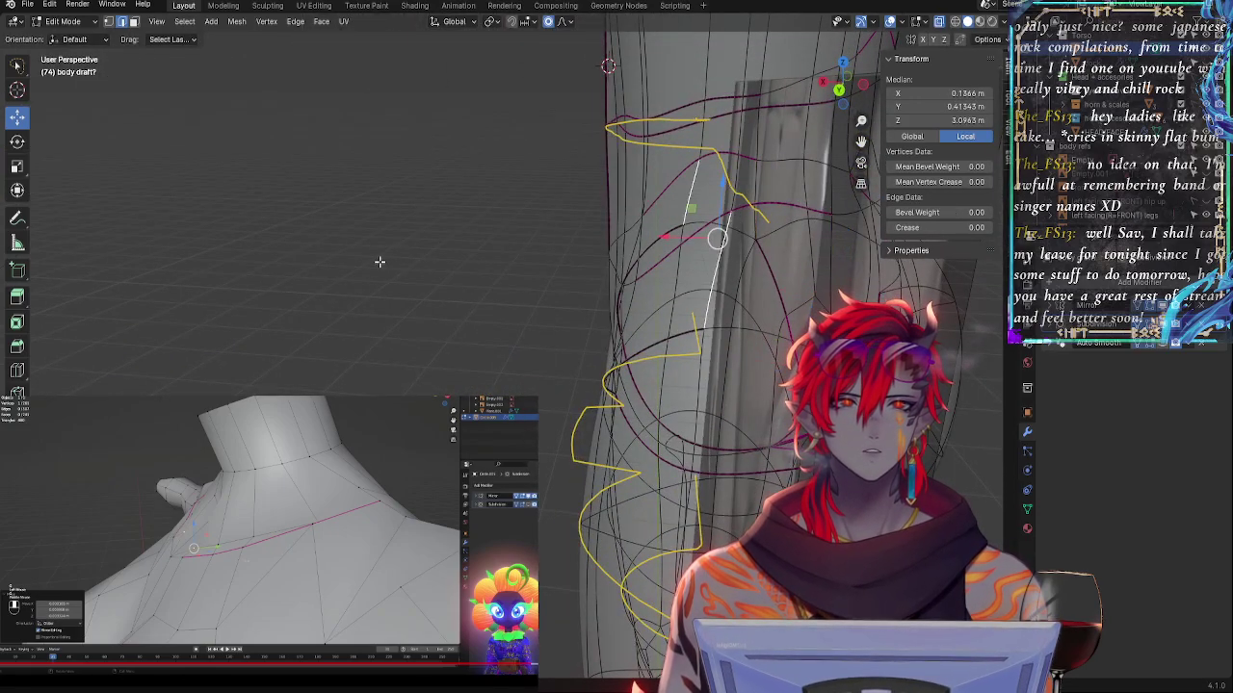
{"action": "left_click", "coordinate": [373, 225]}
{"action": "left_click", "coordinate": [636, 255]}
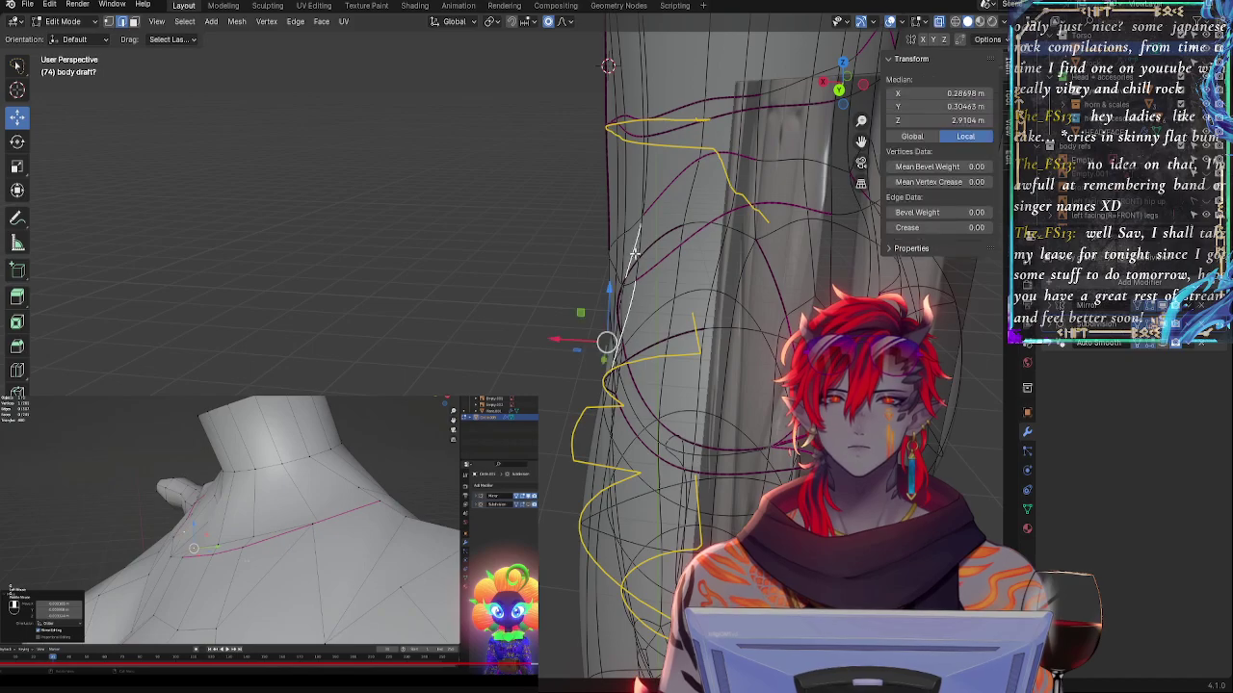
{"action": "left_click", "coordinate": [468, 245]}
{"action": "middle_click_drag", "start_coordinate": [471, 248], "coordinate": [594, 277]}
{"action": "left_click", "coordinate": [739, 303]}
{"action": "middle_click_drag", "start_coordinate": [738, 302], "coordinate": [221, 86]}
- Switch to face selection and pick faces beside the hip and waist-side strip
{"action": "left_click", "coordinate": [135, 23]}
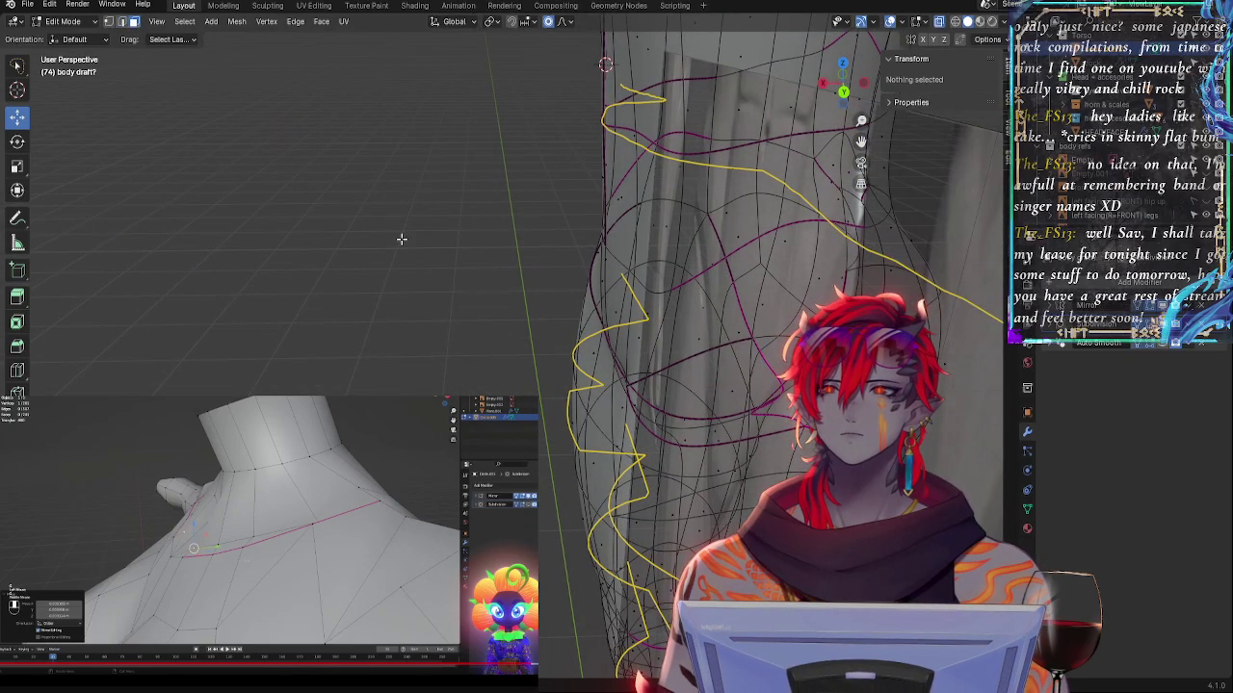
{"action": "left_click", "coordinate": [822, 85]}
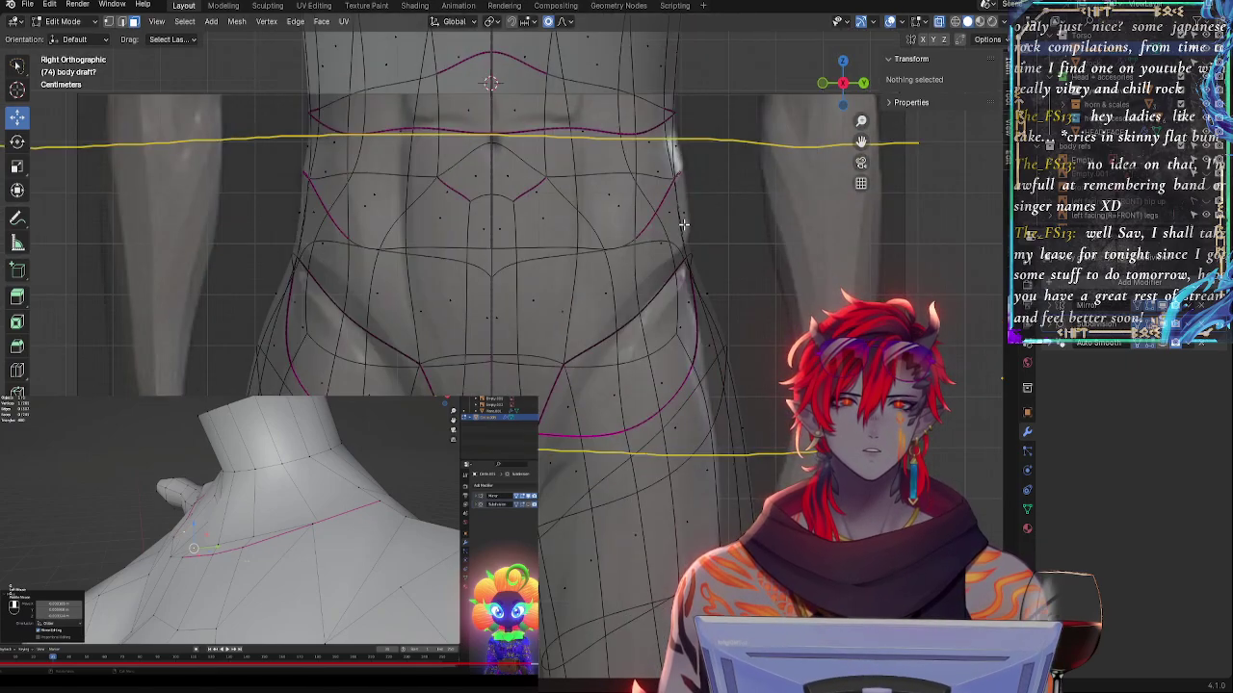
{"action": "middle_click_drag", "start_coordinate": [698, 219], "coordinate": [577, 253]}
{"action": "left_click", "coordinate": [802, 234]}
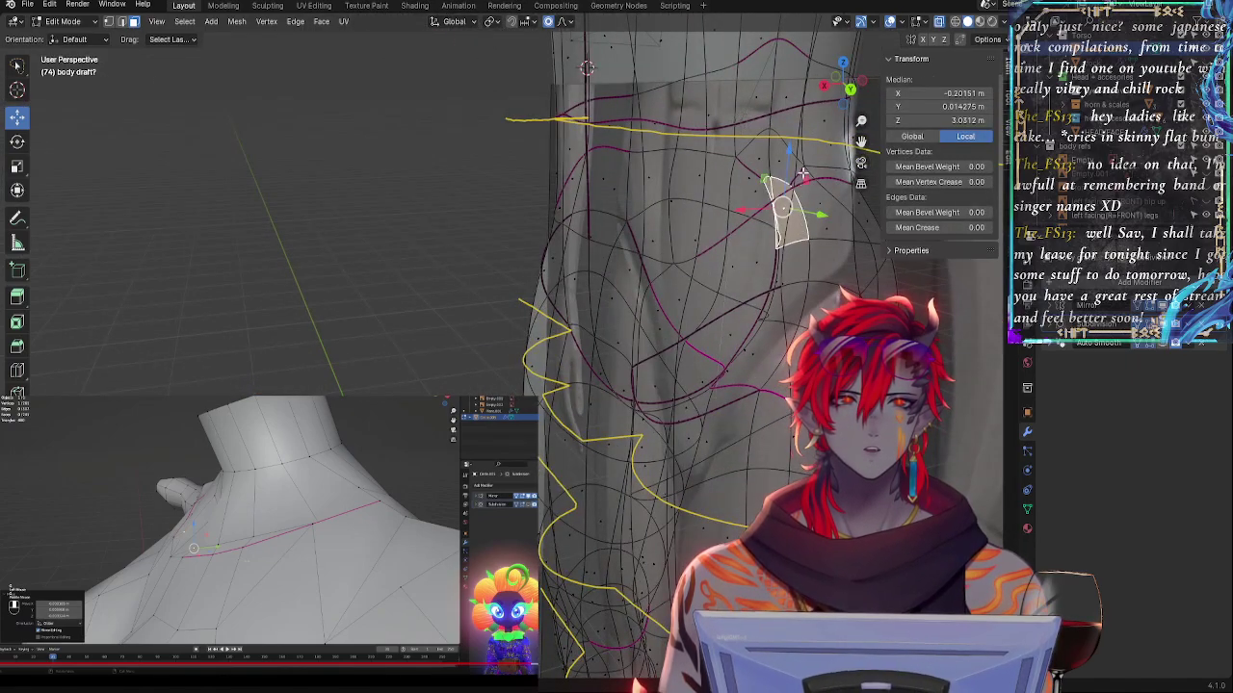
{"action": "left_click", "coordinate": [809, 245]}
{"action": "left_click", "coordinate": [824, 85]}
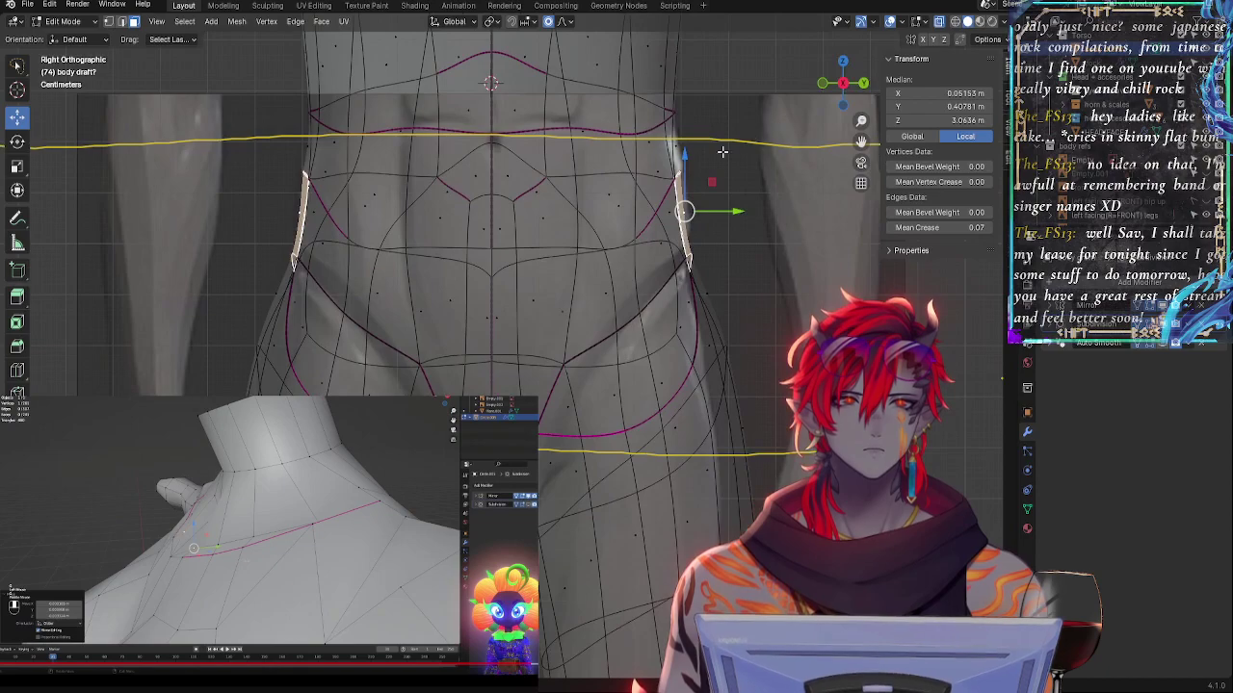
{"action": "left_click", "coordinate": [664, 193], "text": "shift"}
{"action": "mouse_move", "coordinate": [788, 214]}
{"action": "middle_mouse_down"}
{"action": "mouse_move", "coordinate": [761, 217]}
{"action": "mouse_move", "coordinate": [790, 214]}
{"action": "middle_mouse_up"}
- Cancel a trial move and select four hip-side faces, viewed from the side
{"action": "key", "text": "g"}
{"action": "right_click", "coordinate": [790, 214]}
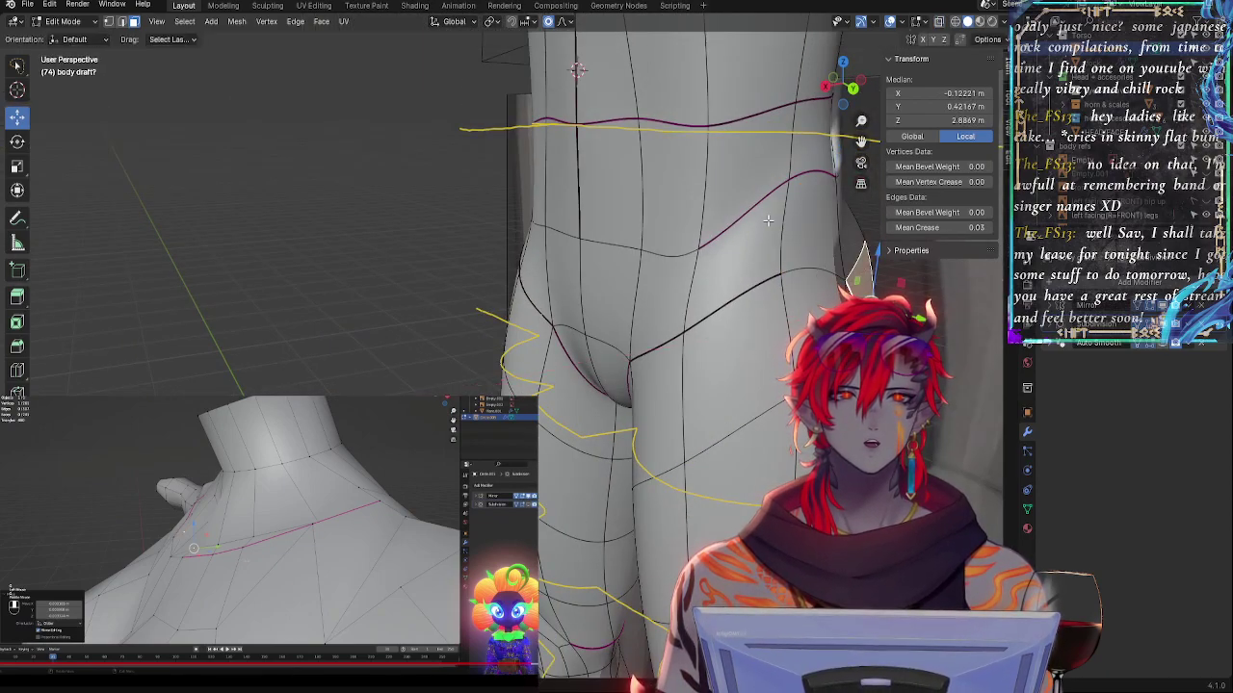
{"action": "left_click", "coordinate": [745, 239]}
{"action": "left_click", "coordinate": [814, 205], "text": "shift"}
{"action": "left_click", "coordinate": [810, 149], "text": "shift"}
{"action": "left_click", "coordinate": [749, 165], "text": "shift"}
{"action": "left_click", "coordinate": [817, 89]}
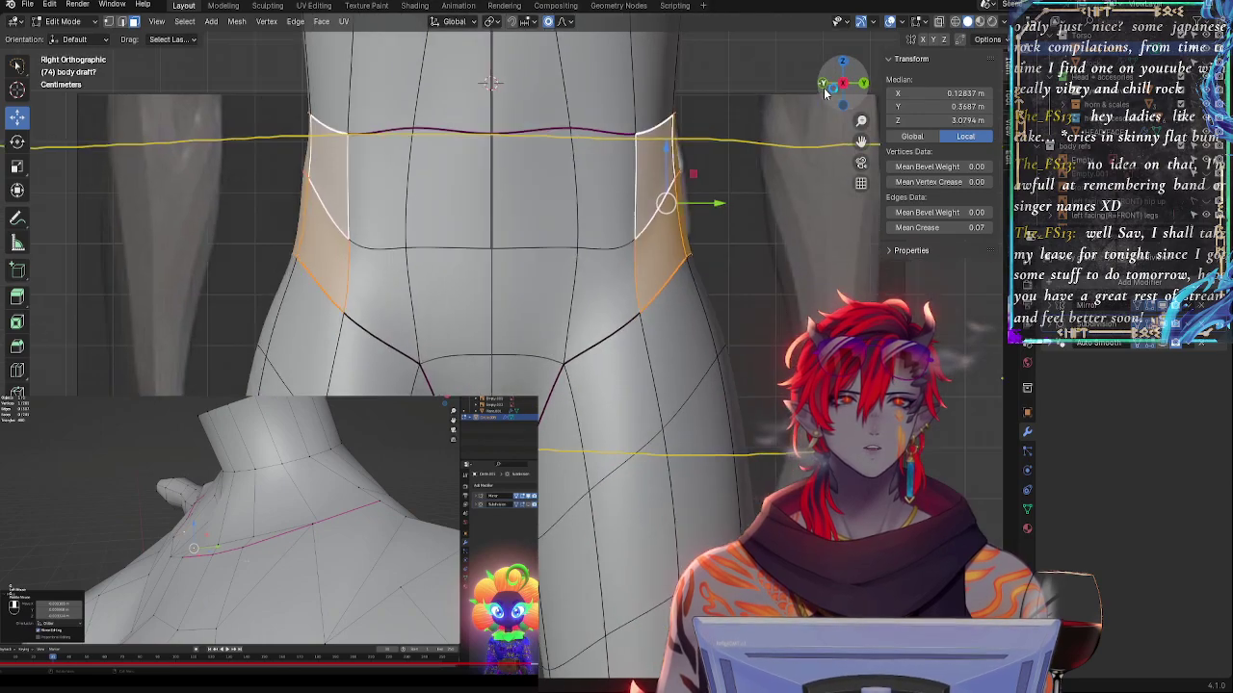